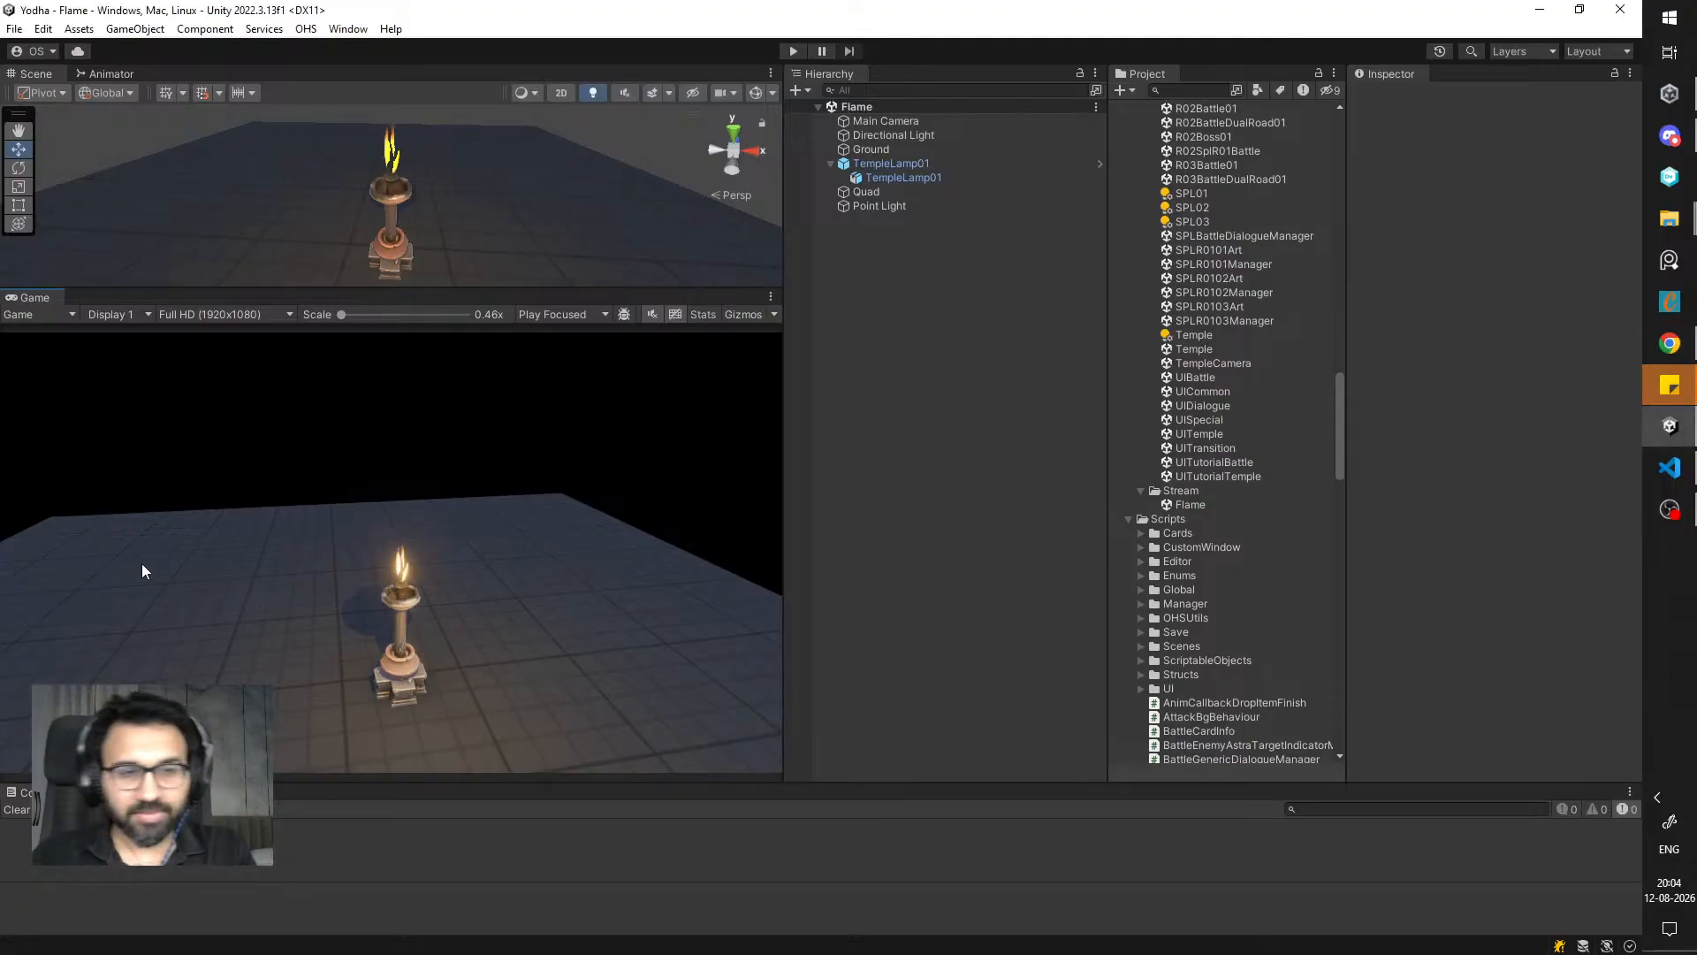
- Inspect the TempleLamp01 objects and the flame Quad in the scene
click(932, 178)
click(909, 168)
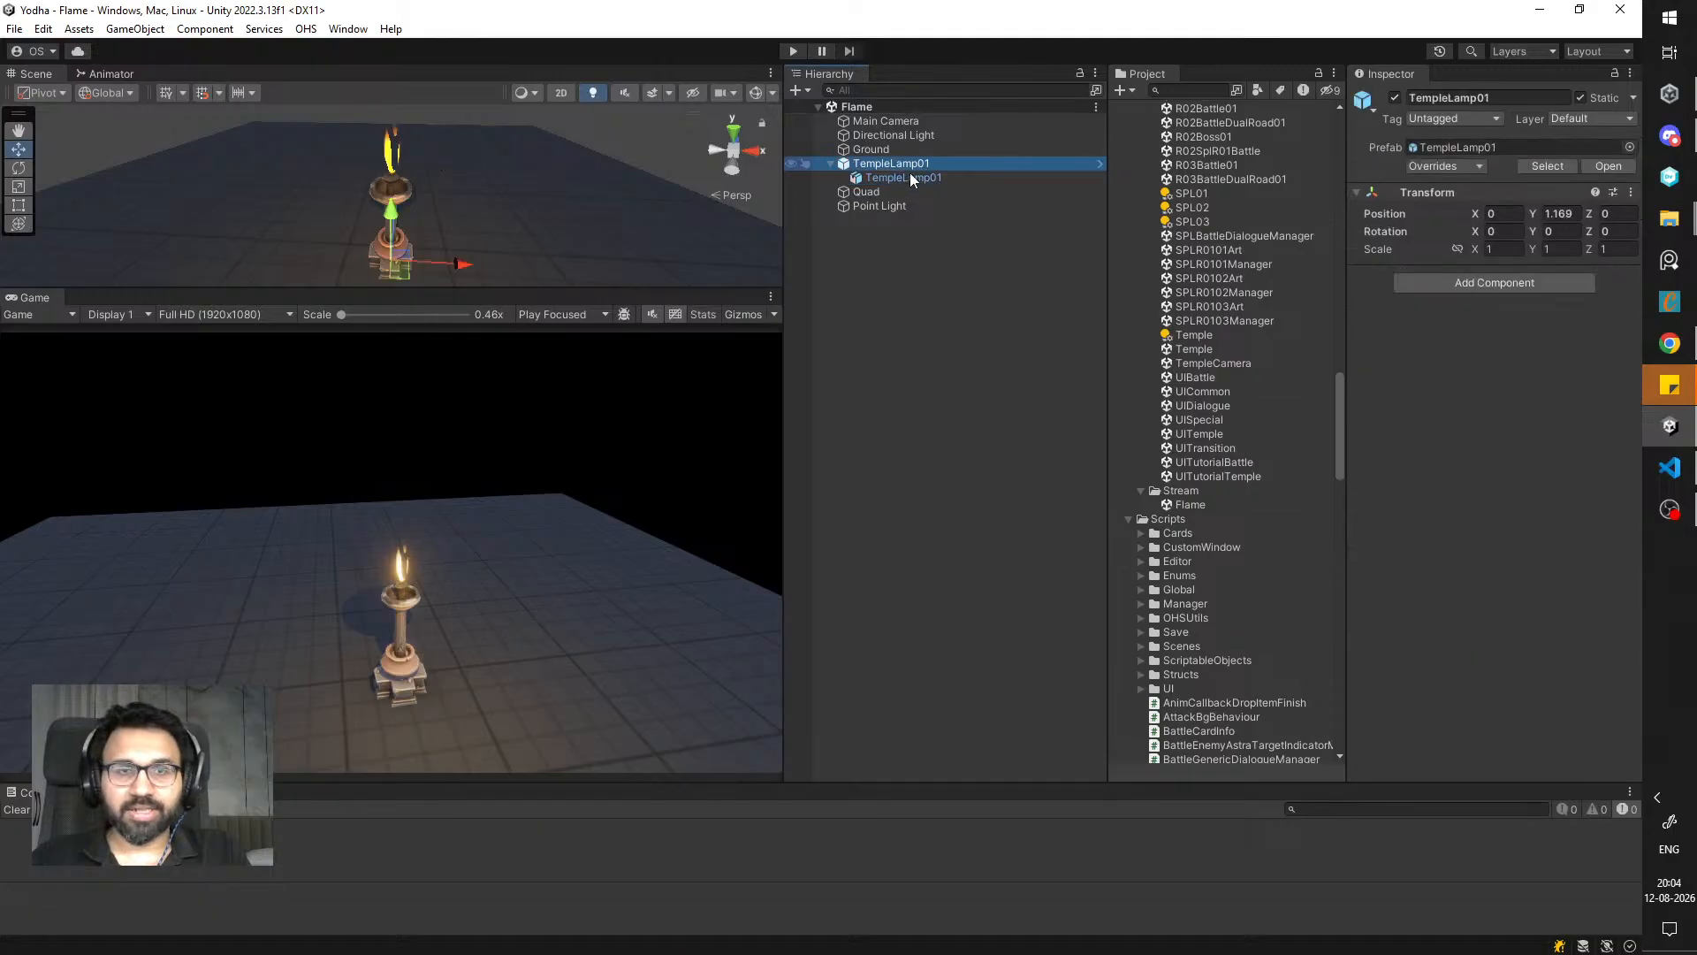
click(910, 192)
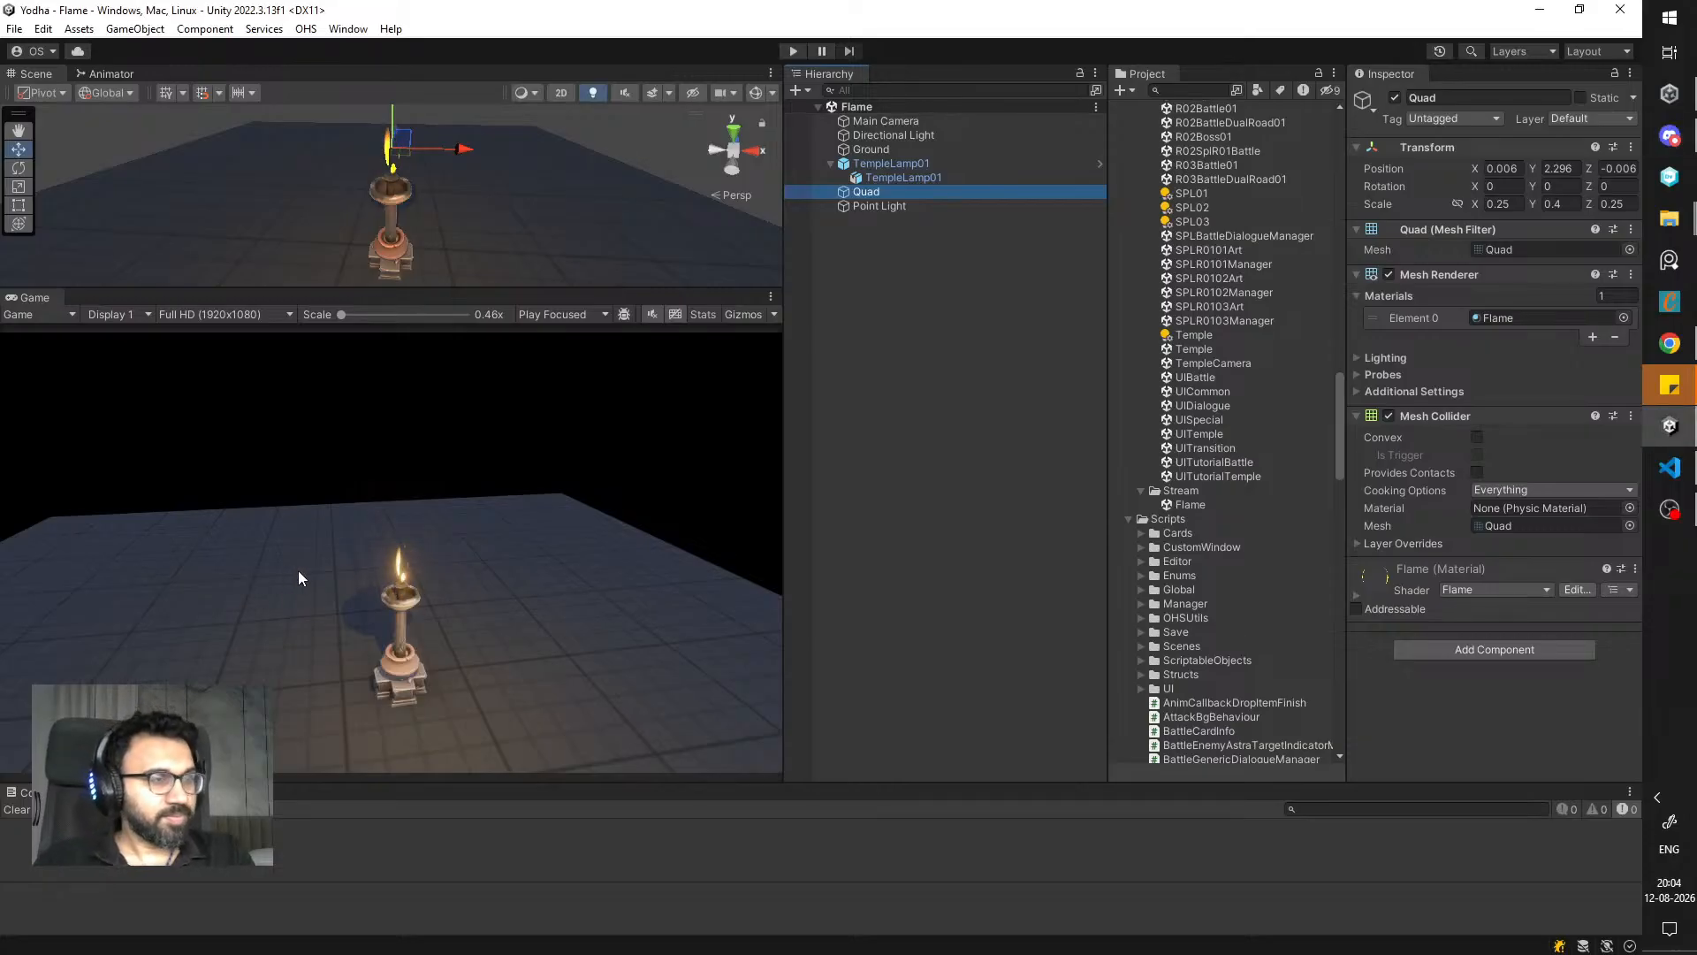
click(451, 455)
click(909, 176)
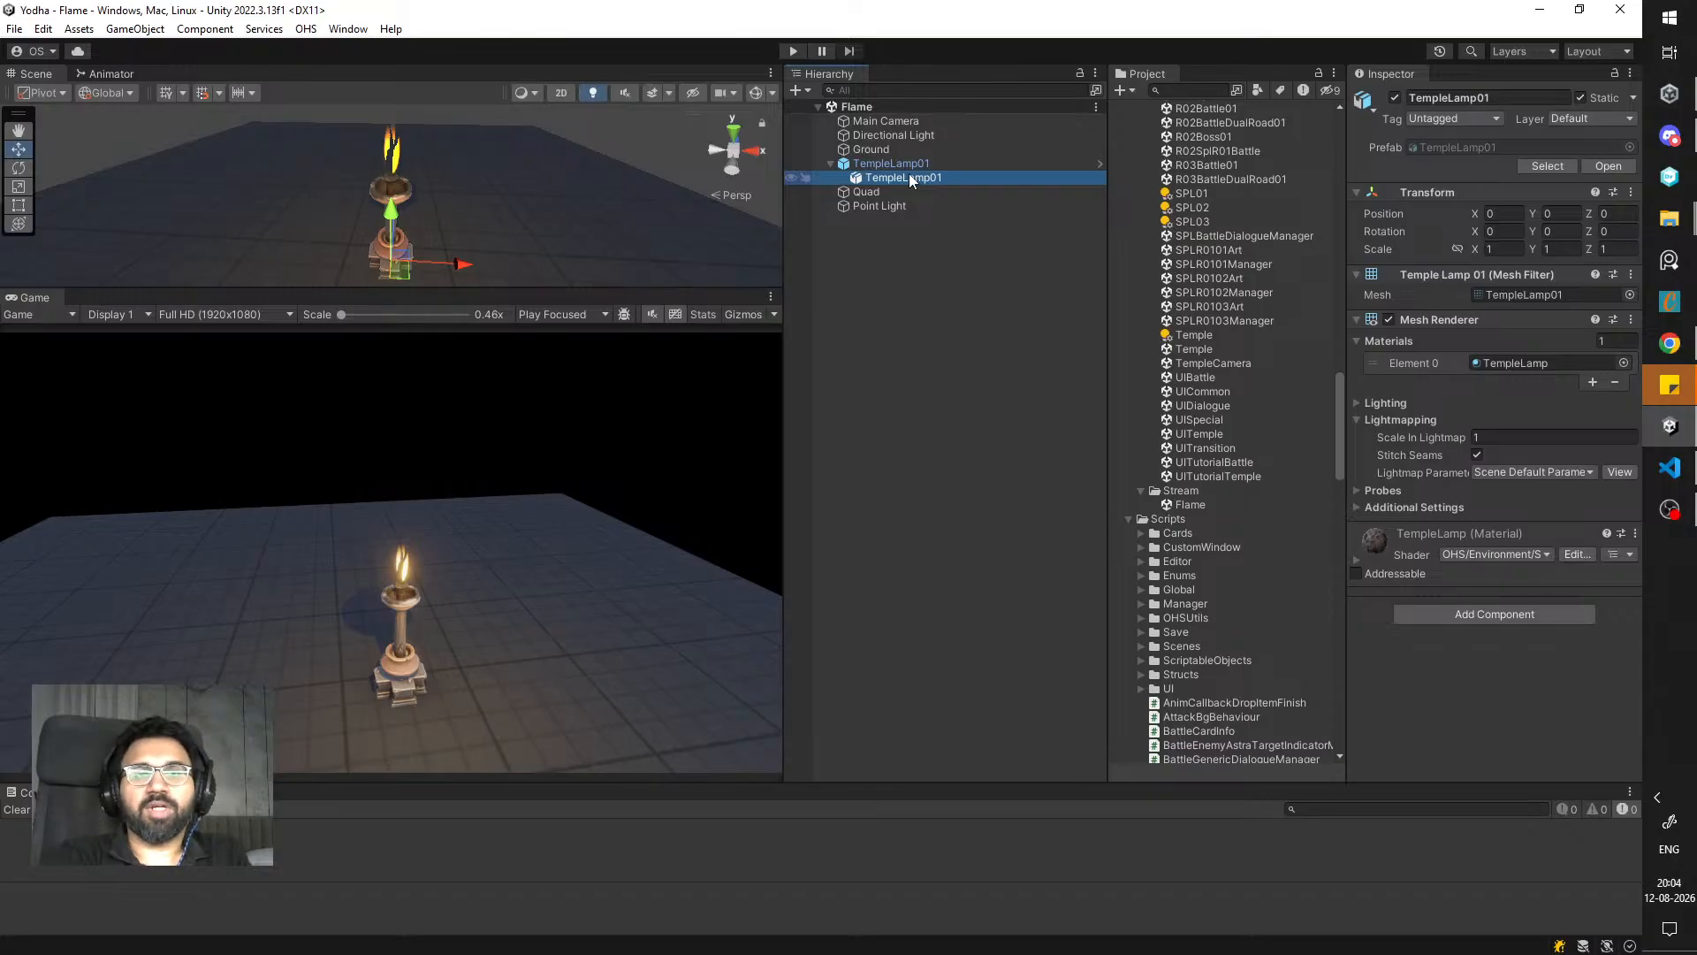
click(893, 163)
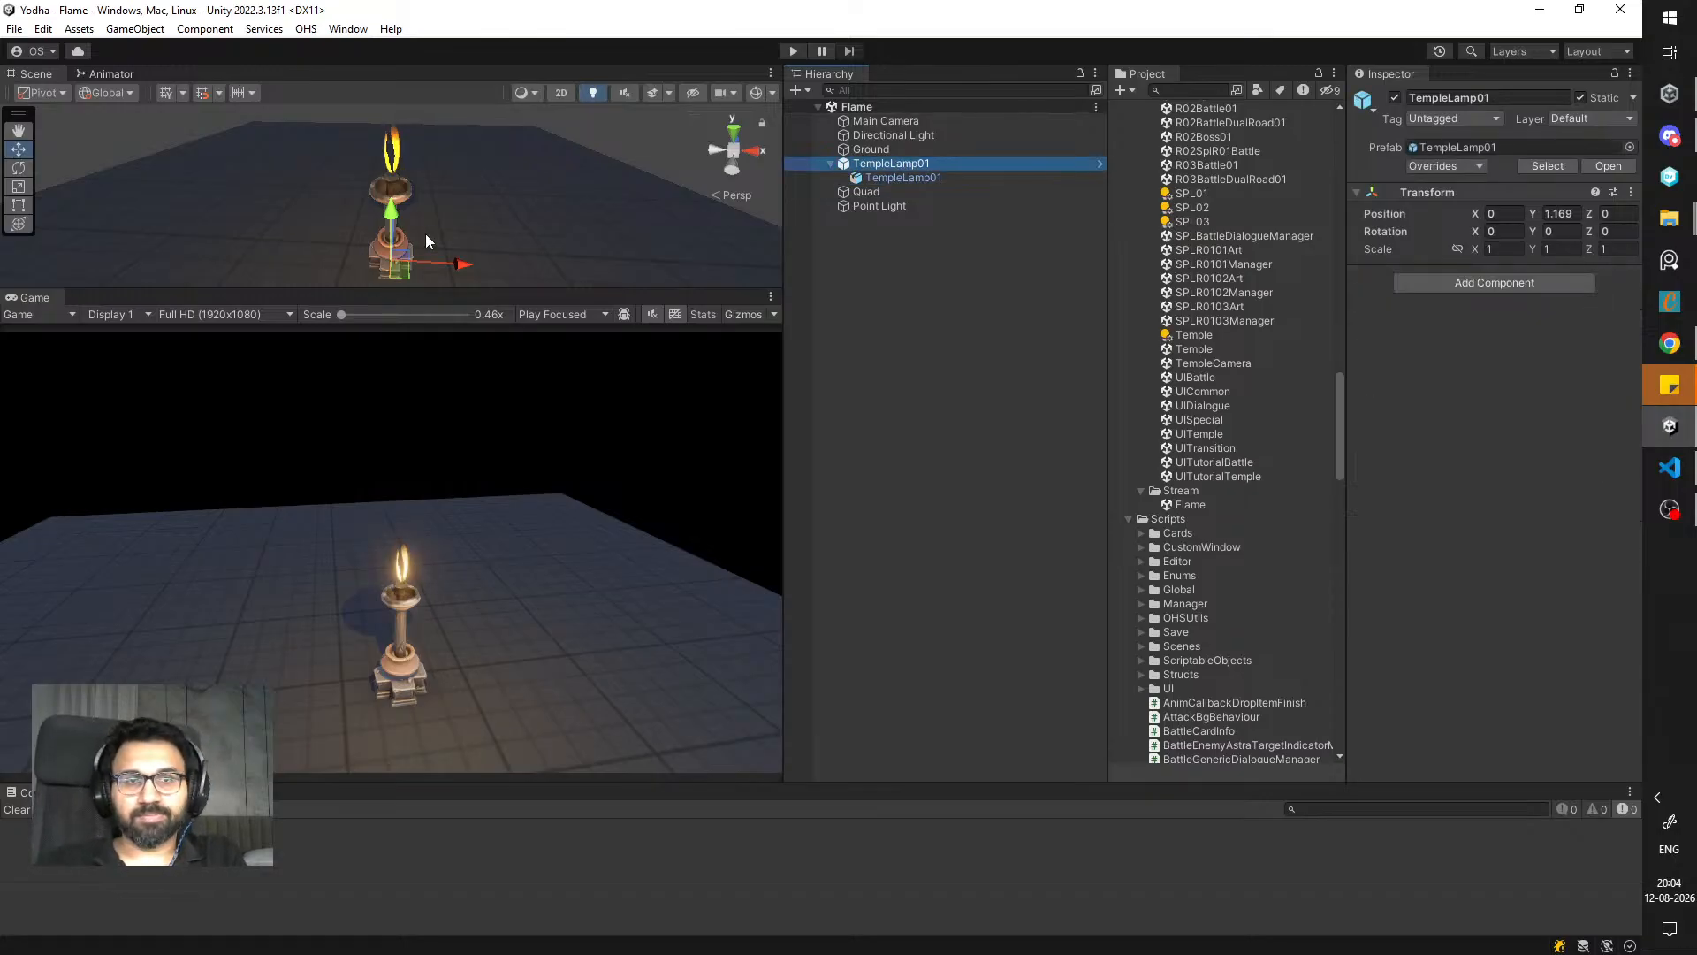
scroll(428, 221, up, 2)
alt+drag(428, 233, 479, 184)
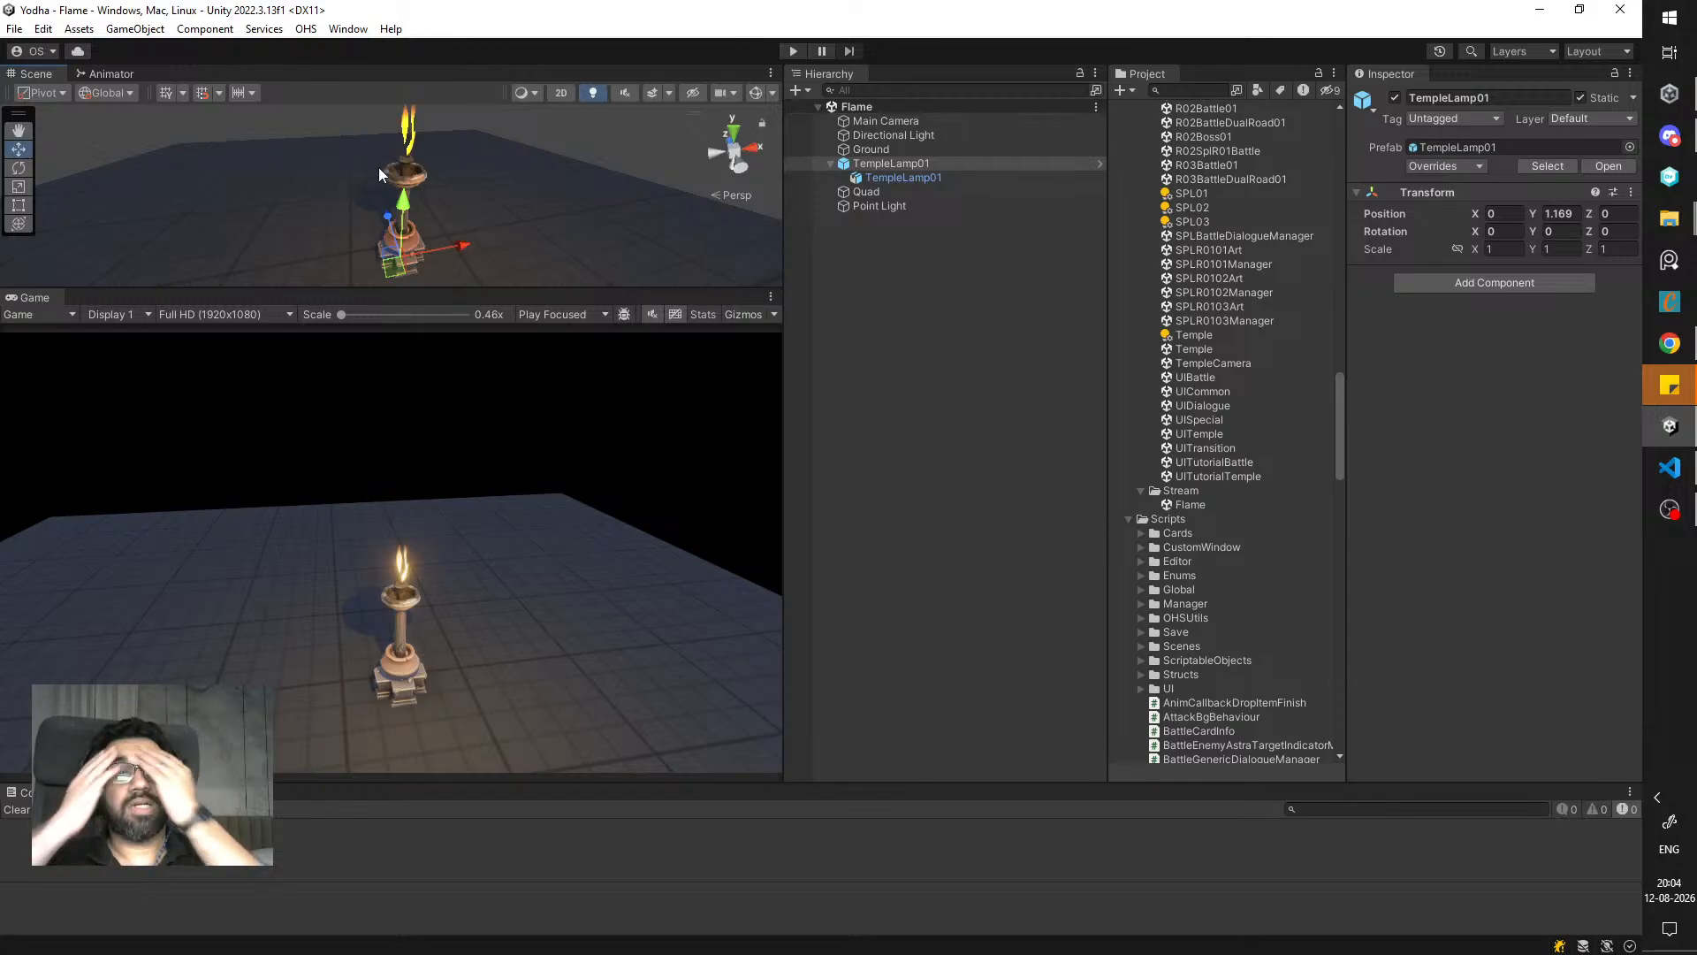
middle_drag(441, 184, 442, 225)
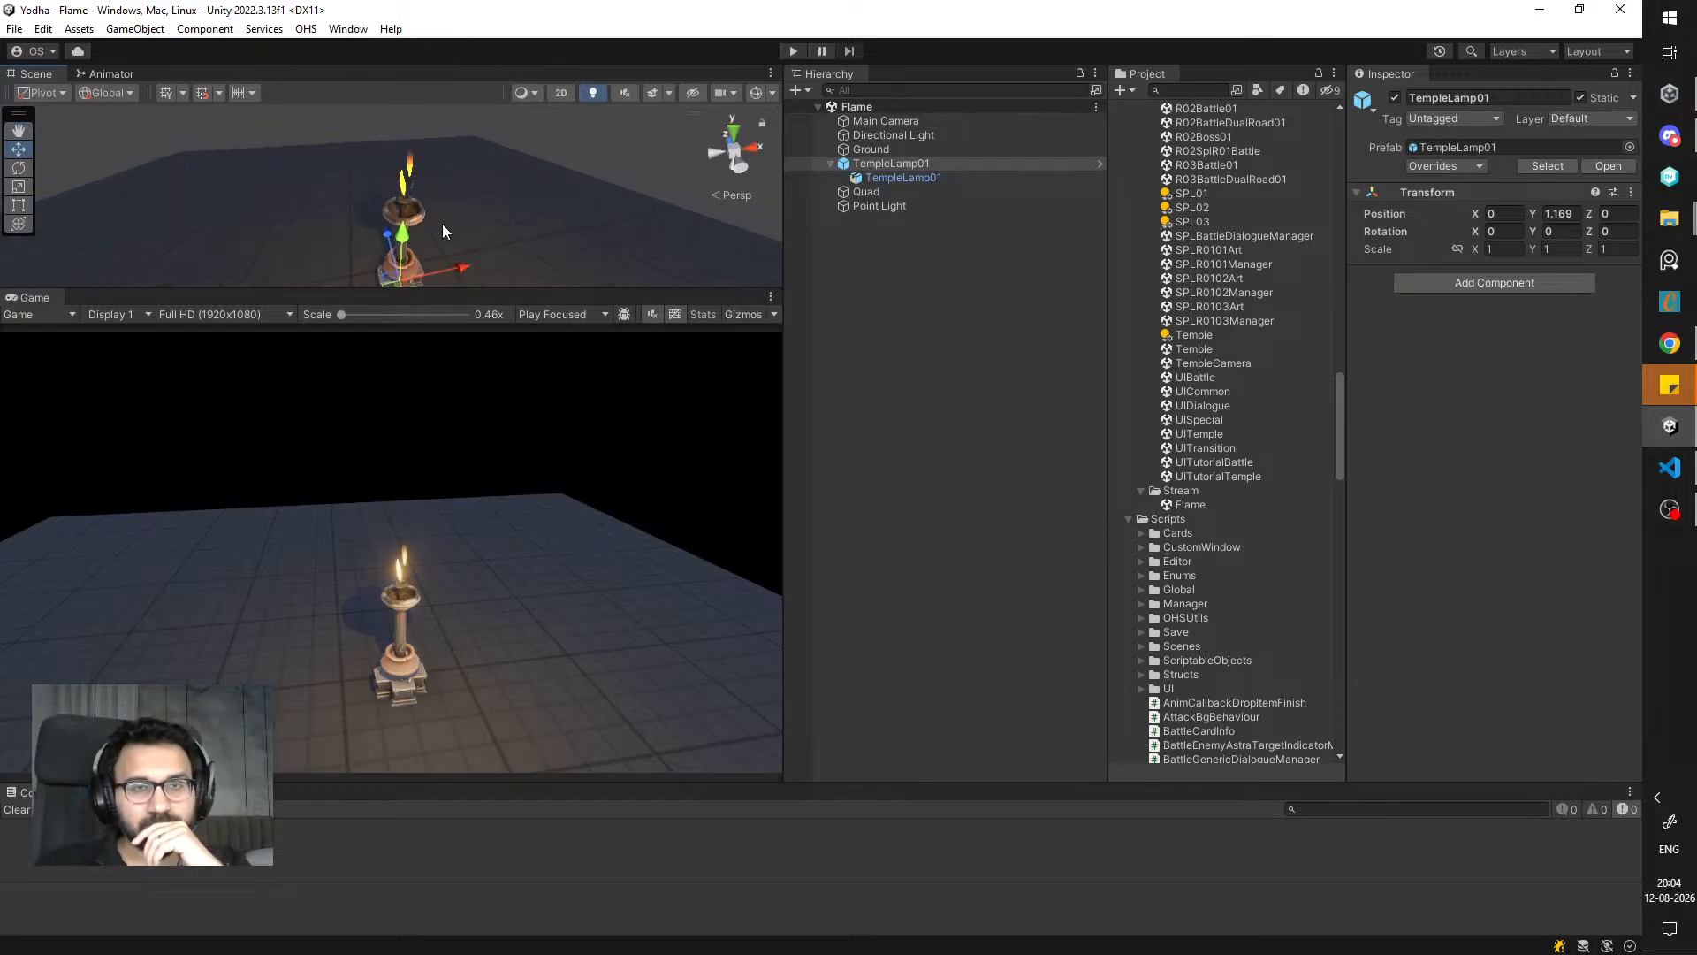
- Open the flame quad's Flame material in the shader editor
click(405, 172)
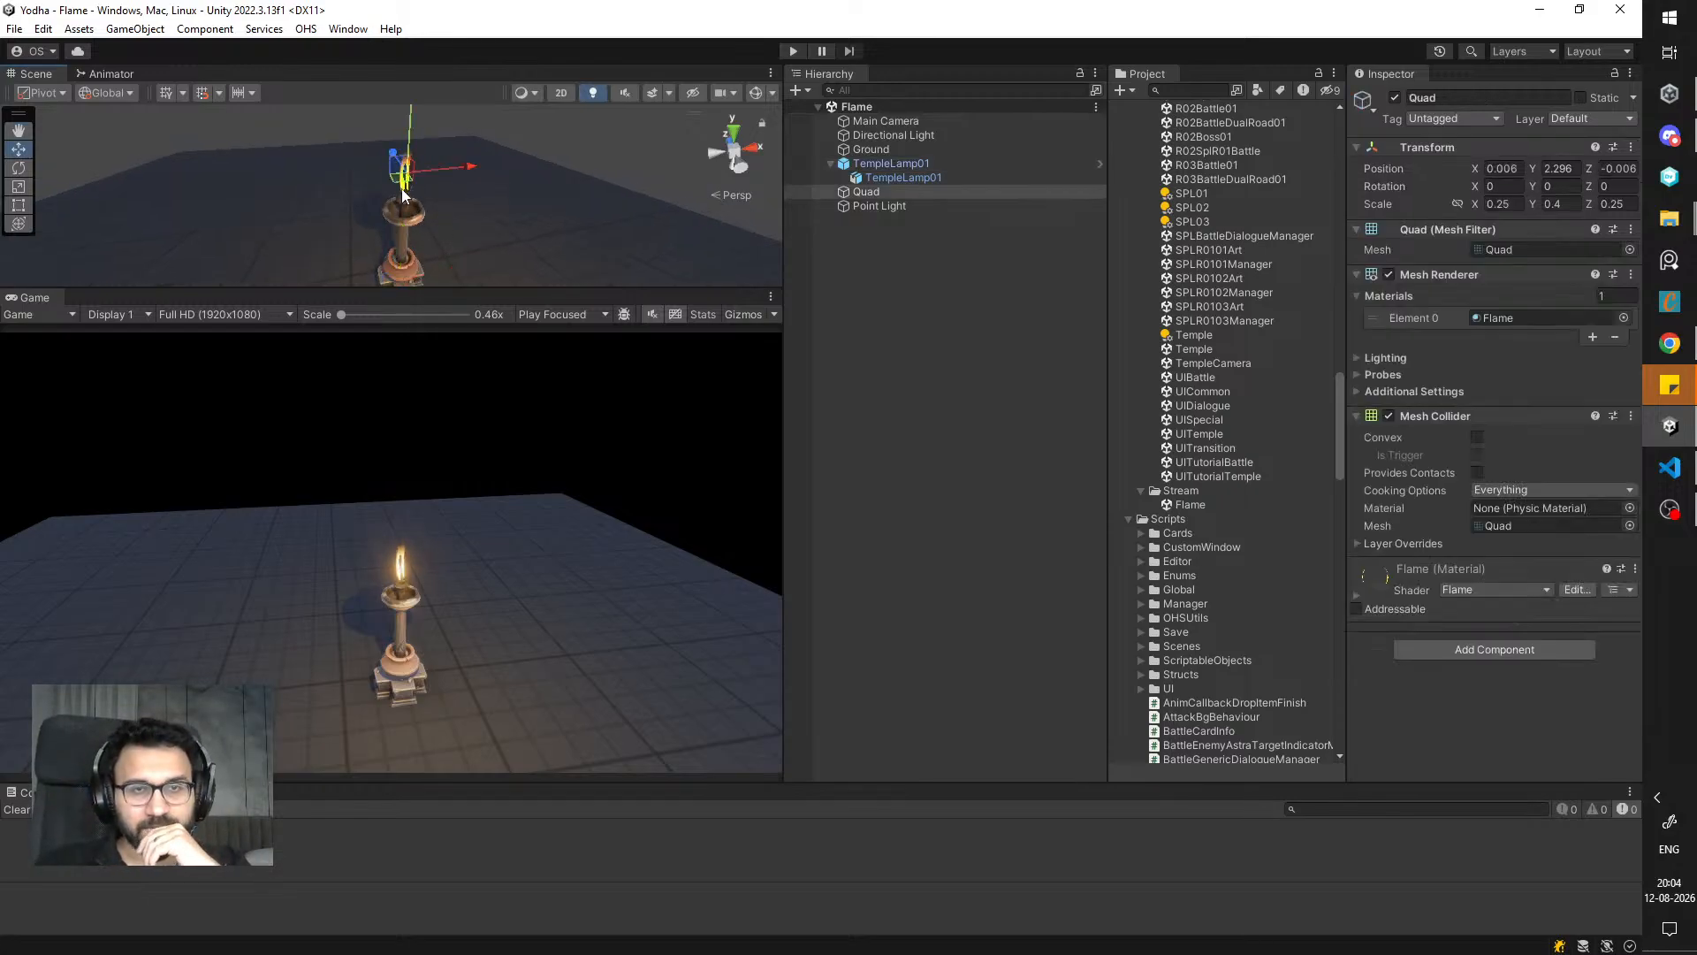
click(1357, 594)
scroll(1423, 619, down, 4)
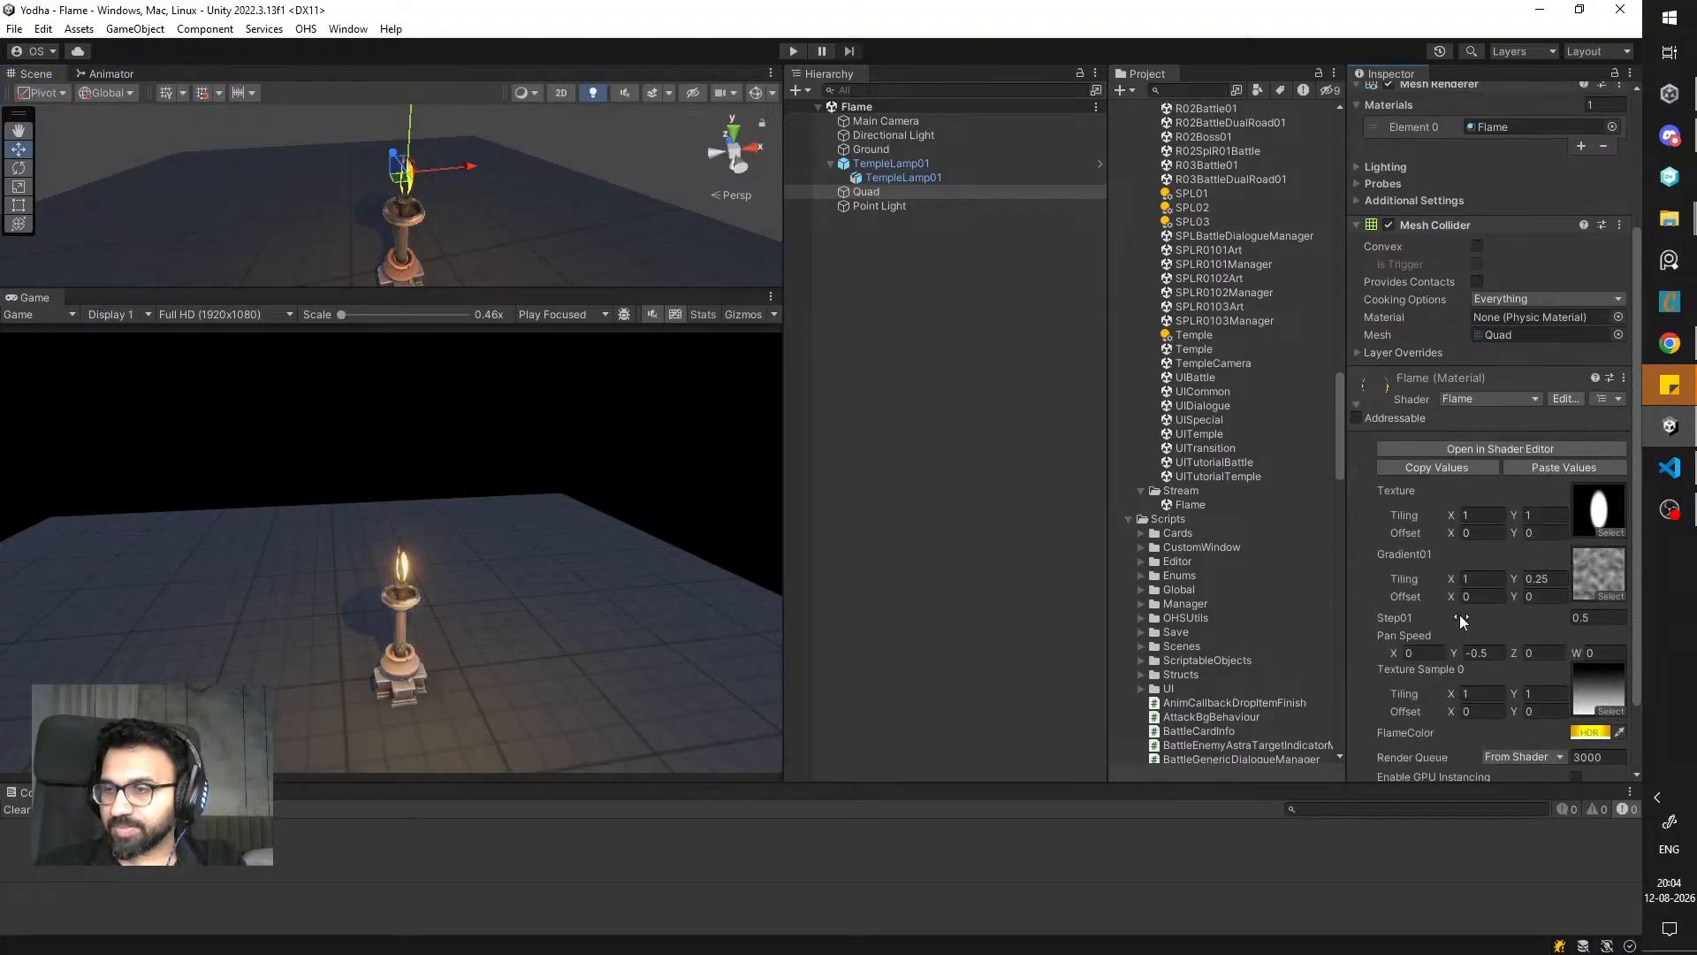
click(1548, 449)
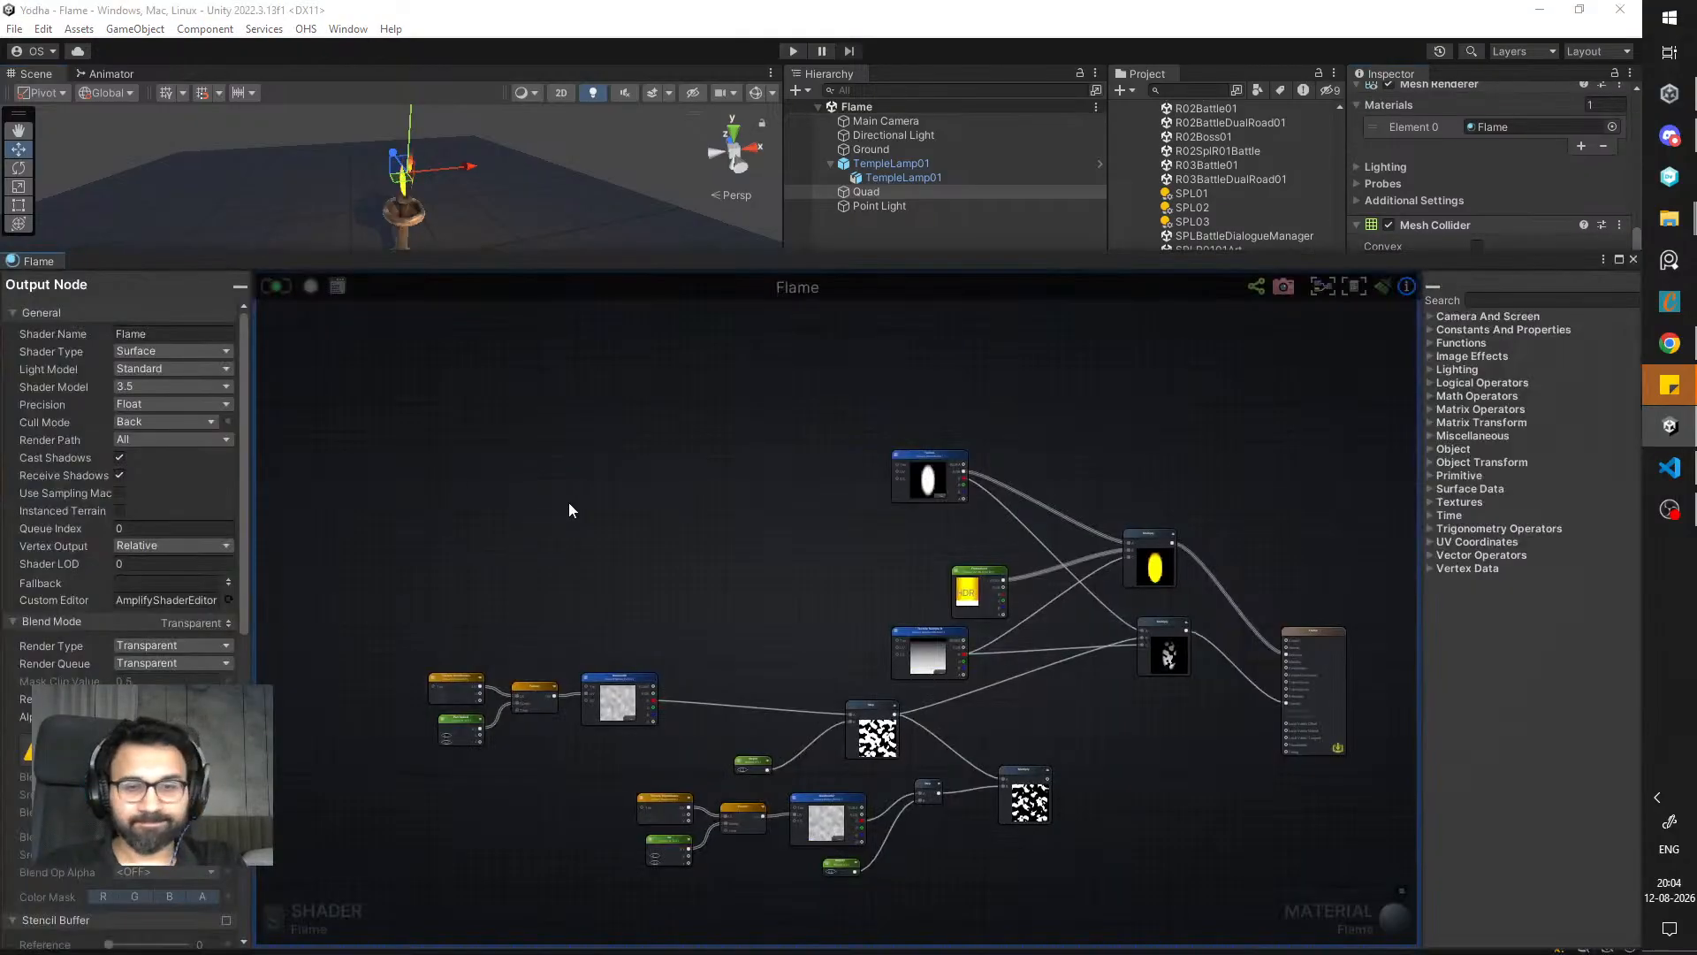
- Look over the Flame shader's node graph and move the shader editor clear of the scene and game views
middle_drag(569, 502, 439, 390)
scroll(573, 453, down, 3)
middle_drag(634, 402, 565, 470)
scroll(564, 470, up, 5)
drag(532, 281, 568, 716)
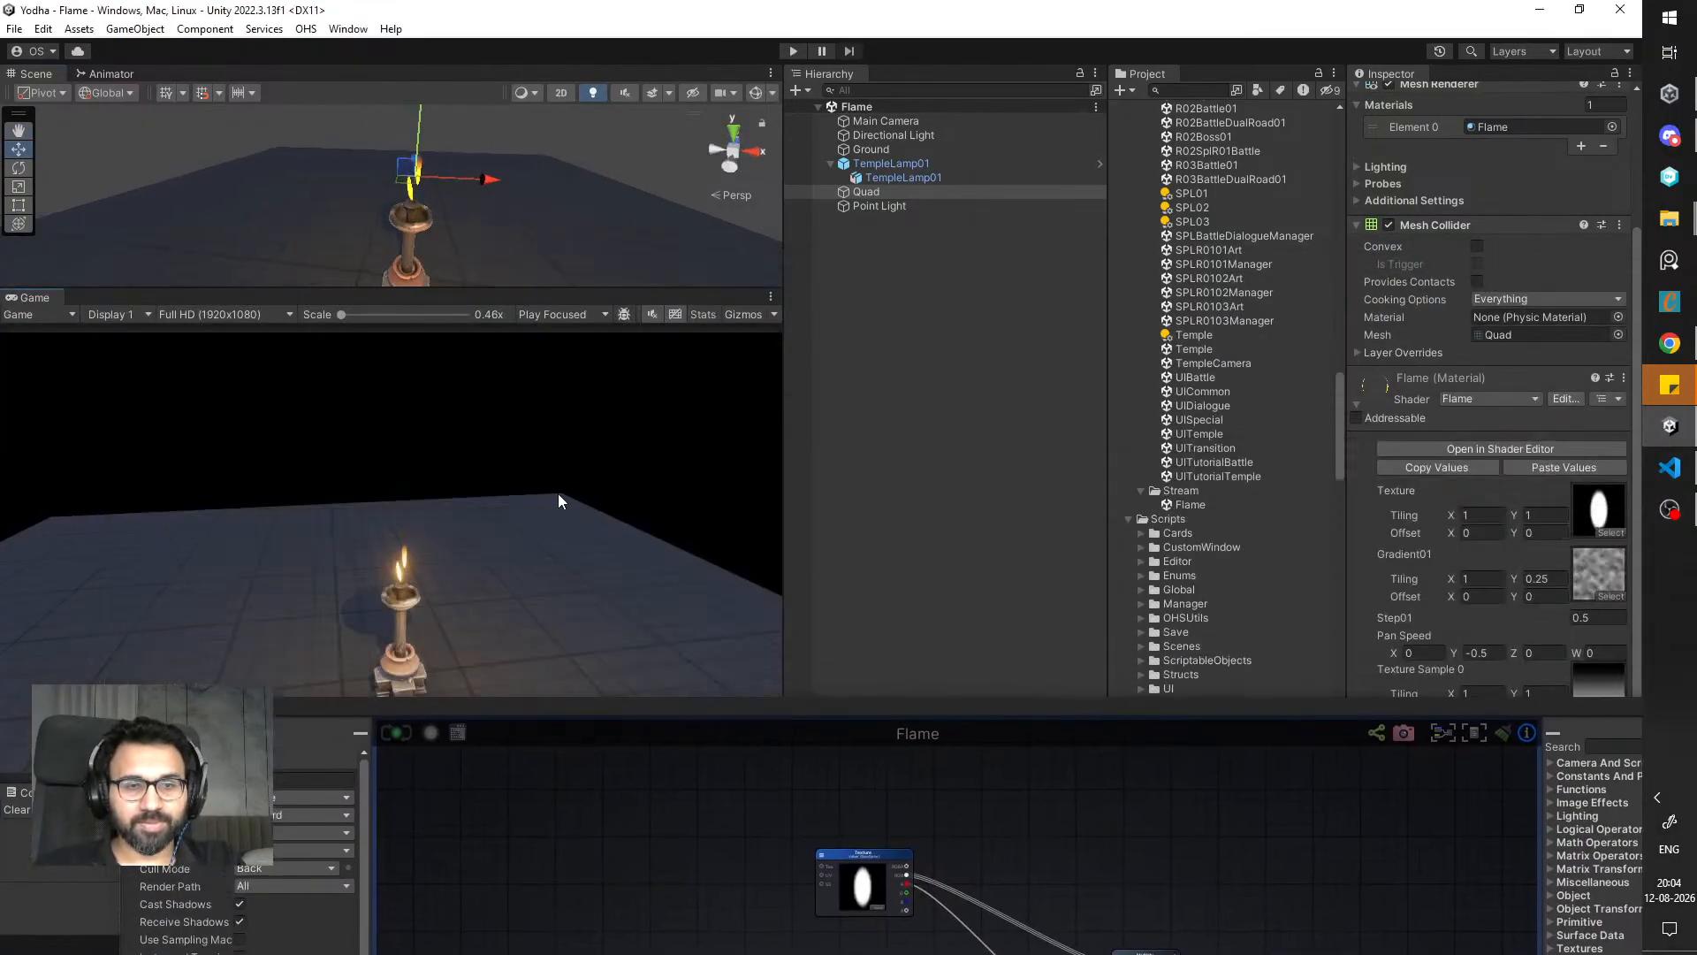
- Enlarge the scene view and examine the flame on the lamp from several angles and distances
drag(511, 292, 509, 563)
alt+drag(506, 454, 483, 302)
scroll(483, 301, up, 1)
mouse_move(482, 301)
middle_down()
mouse_move(465, 331)
mouse_move(485, 299)
middle_up()
scroll(465, 332, up, 2)
scroll(484, 299, up, 2)
alt+drag(459, 316, 512, 325)
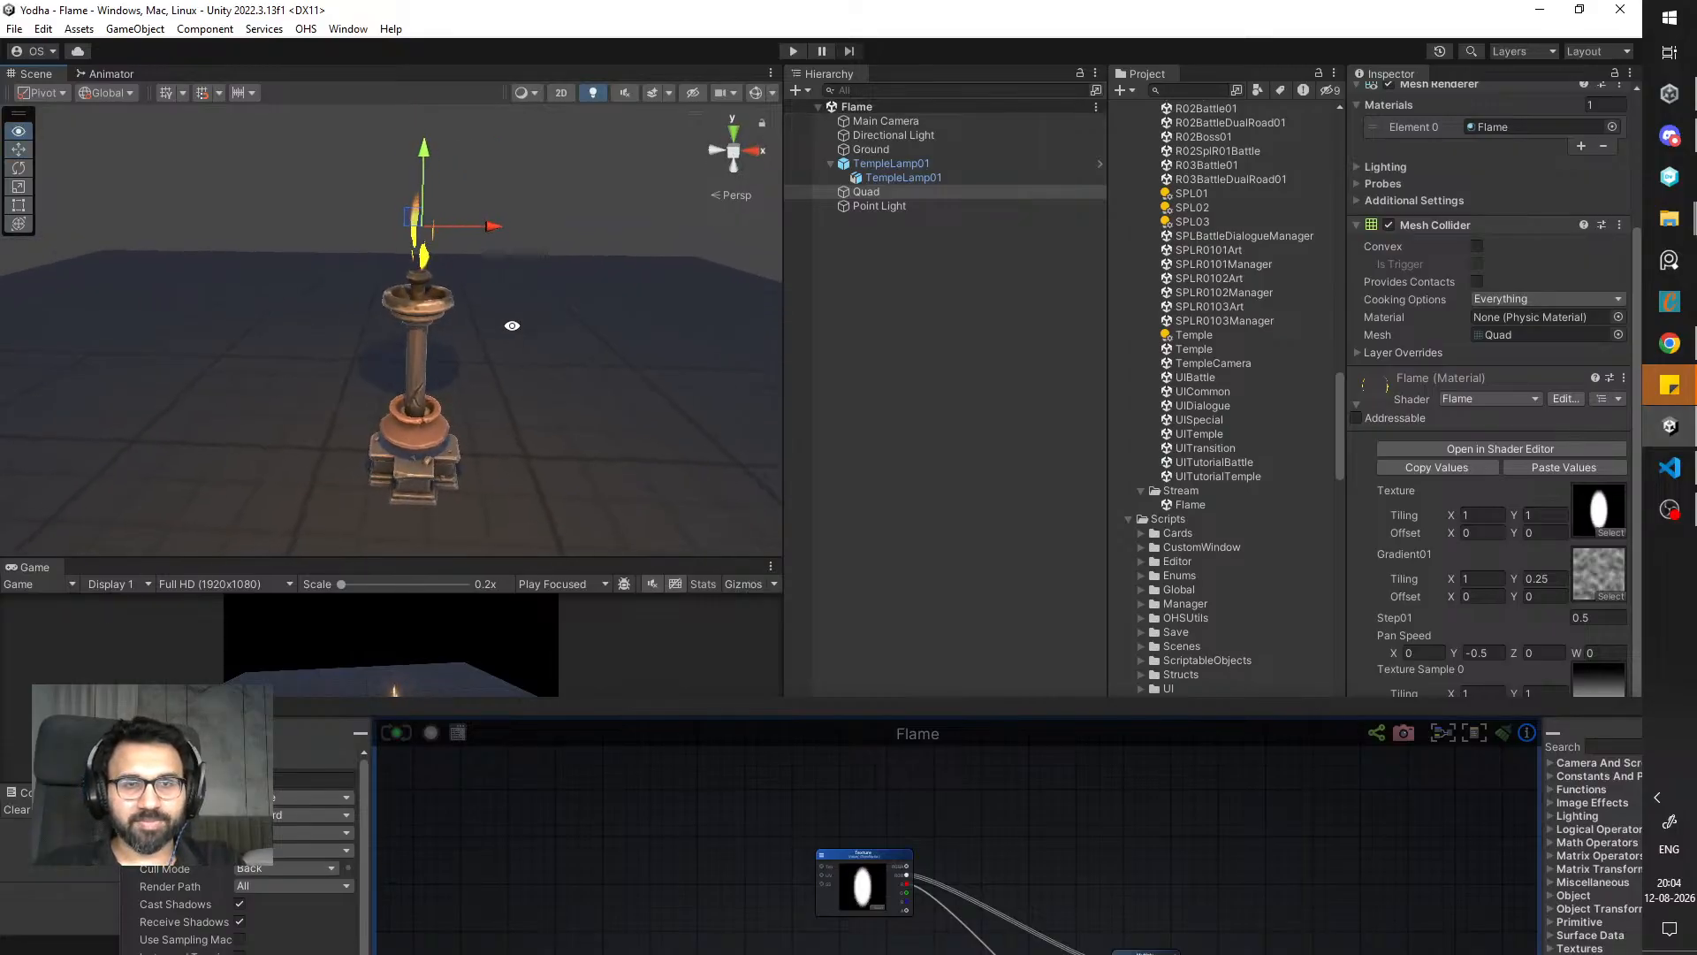
click(708, 743)
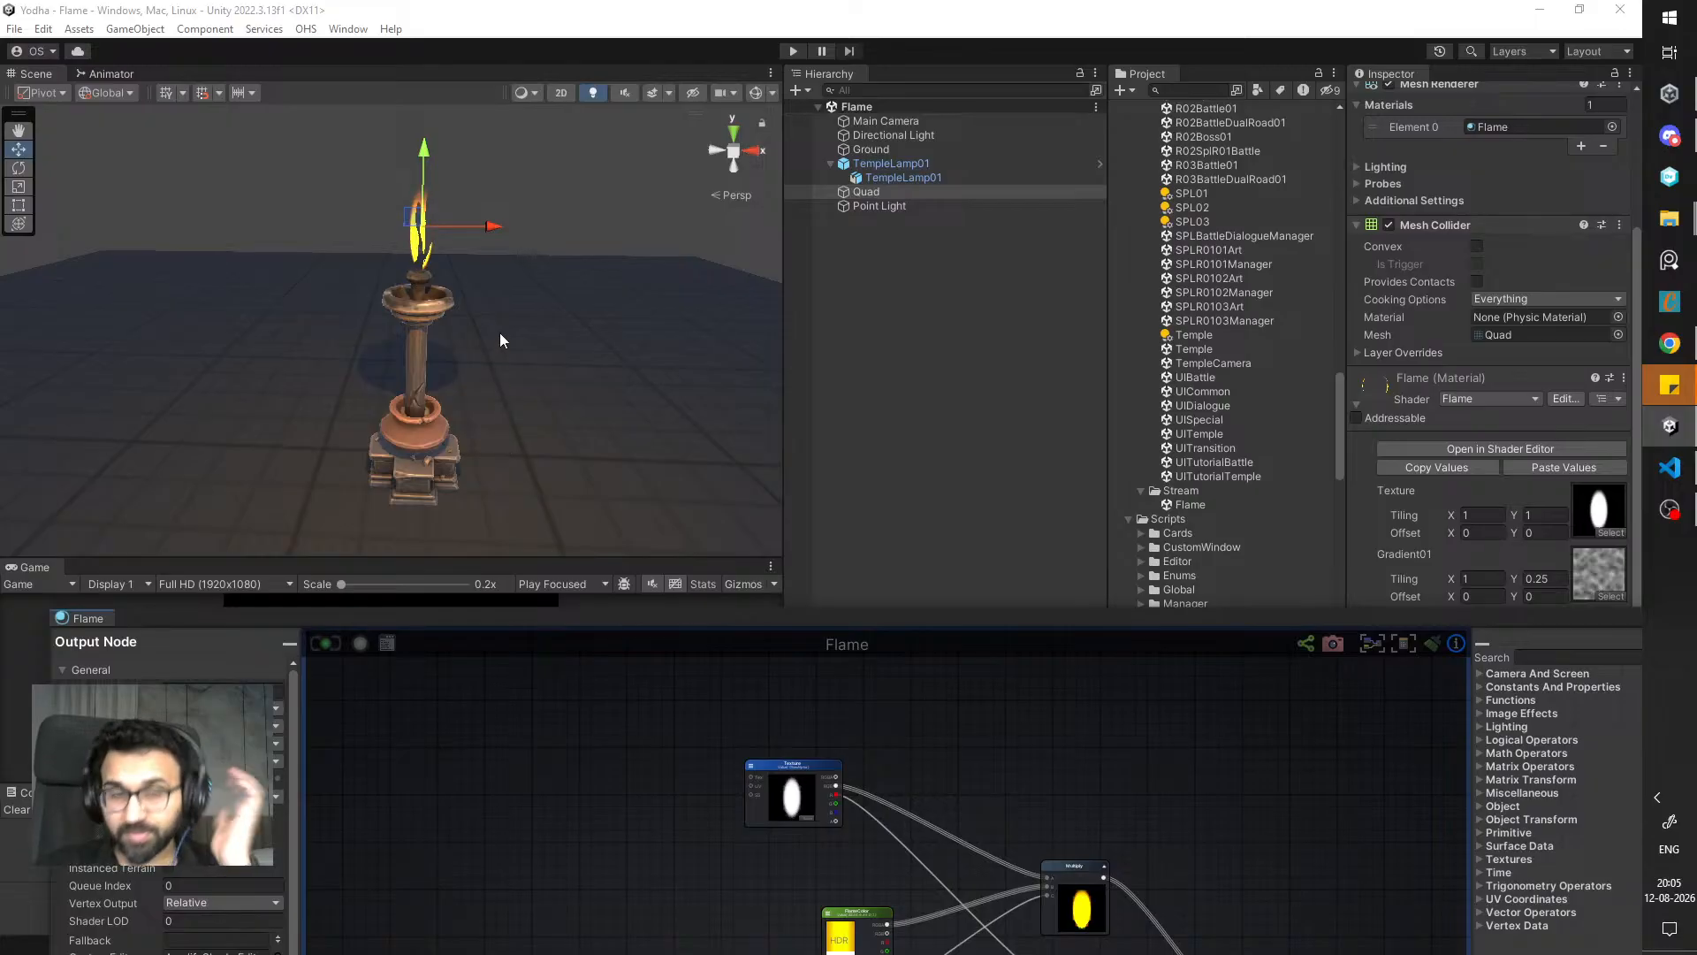
alt+drag(500, 332, 501, 402)
scroll(501, 402, down, 3)
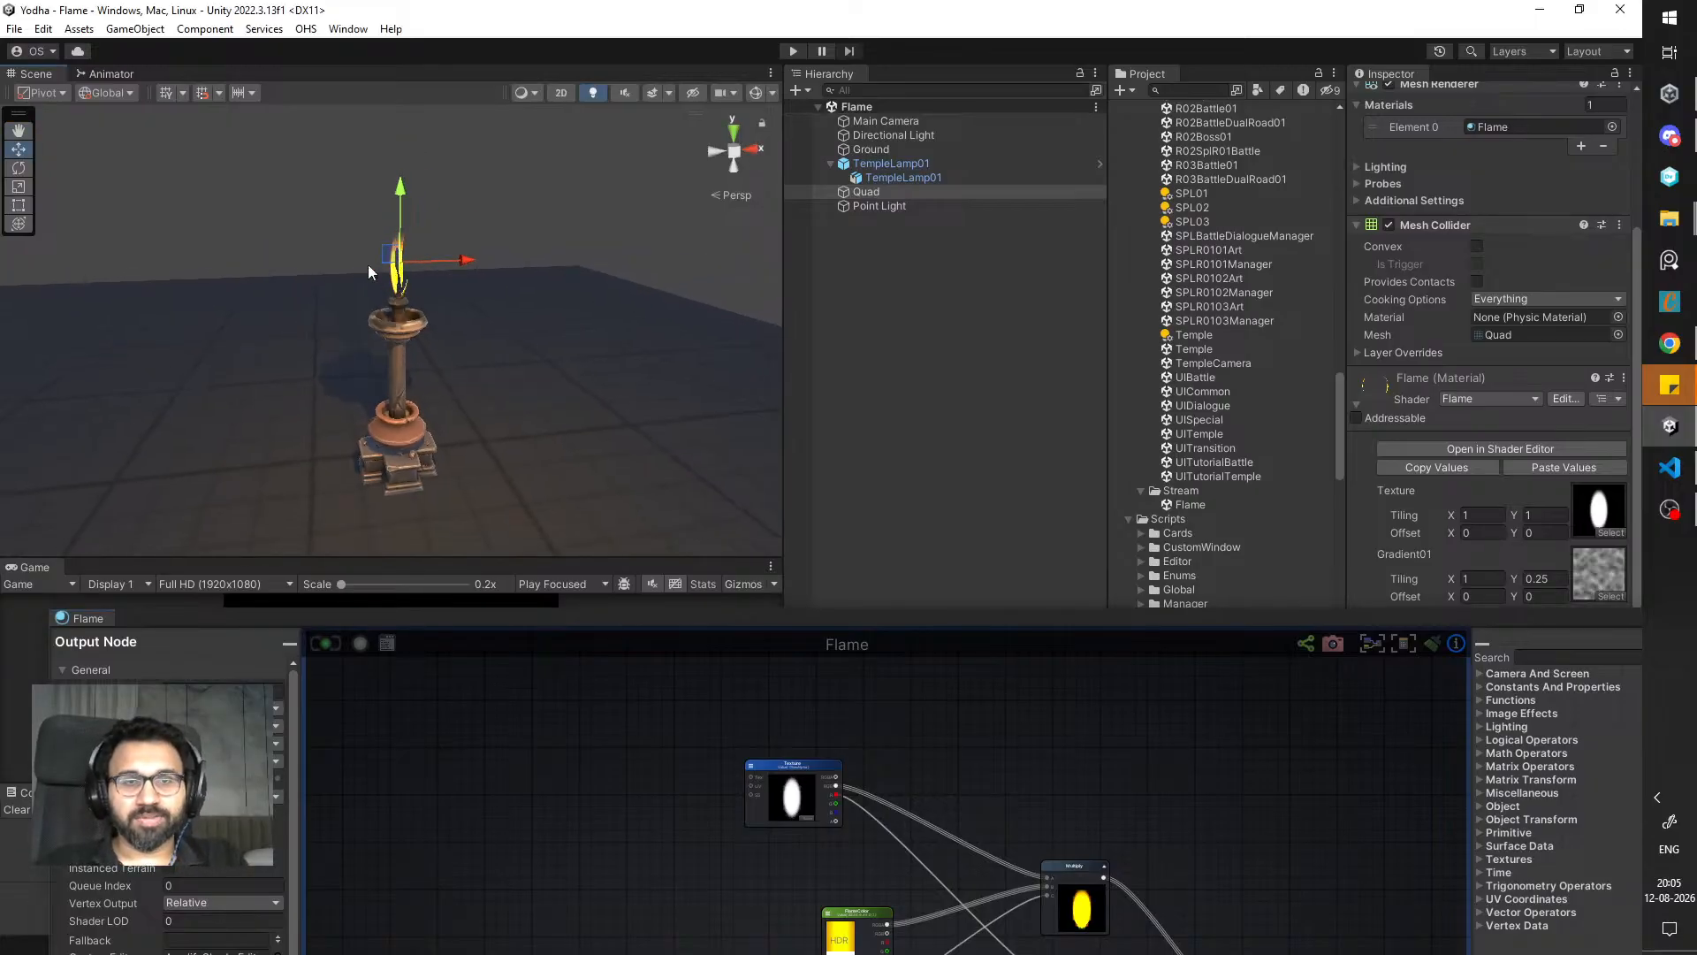
middle_drag(496, 358, 518, 391)
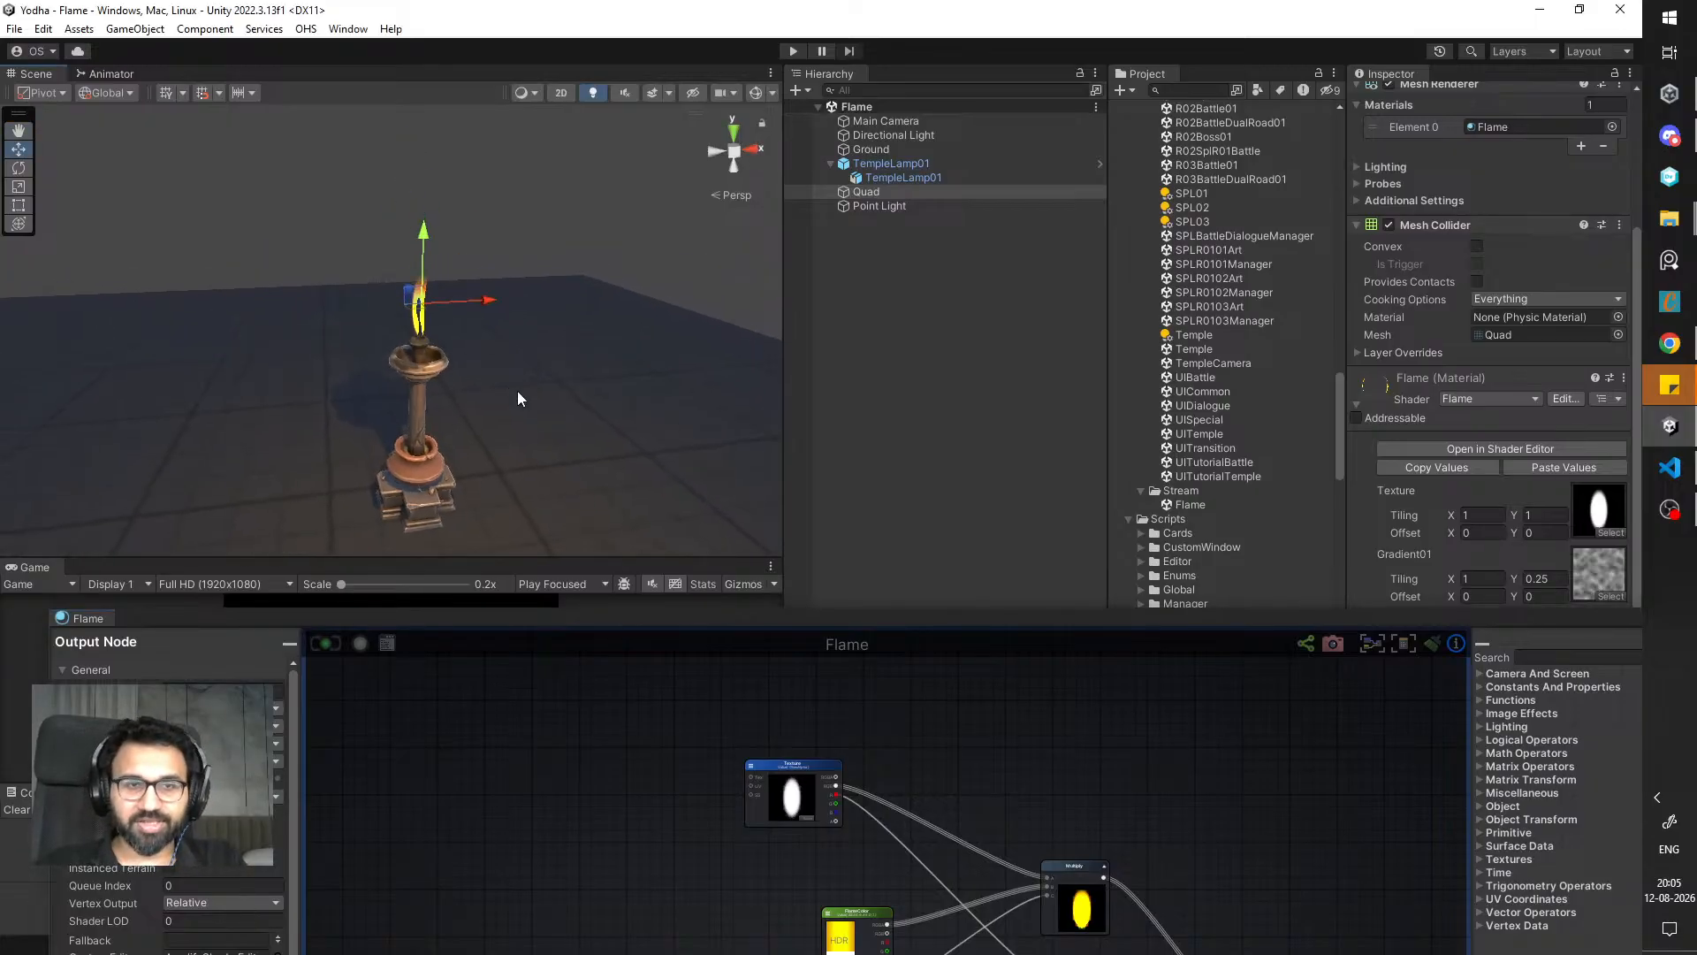
scroll(518, 391, down, 4)
- Enlarge the game view again and examine the flame close up alongside the shader graph
drag(576, 616, 807, 796)
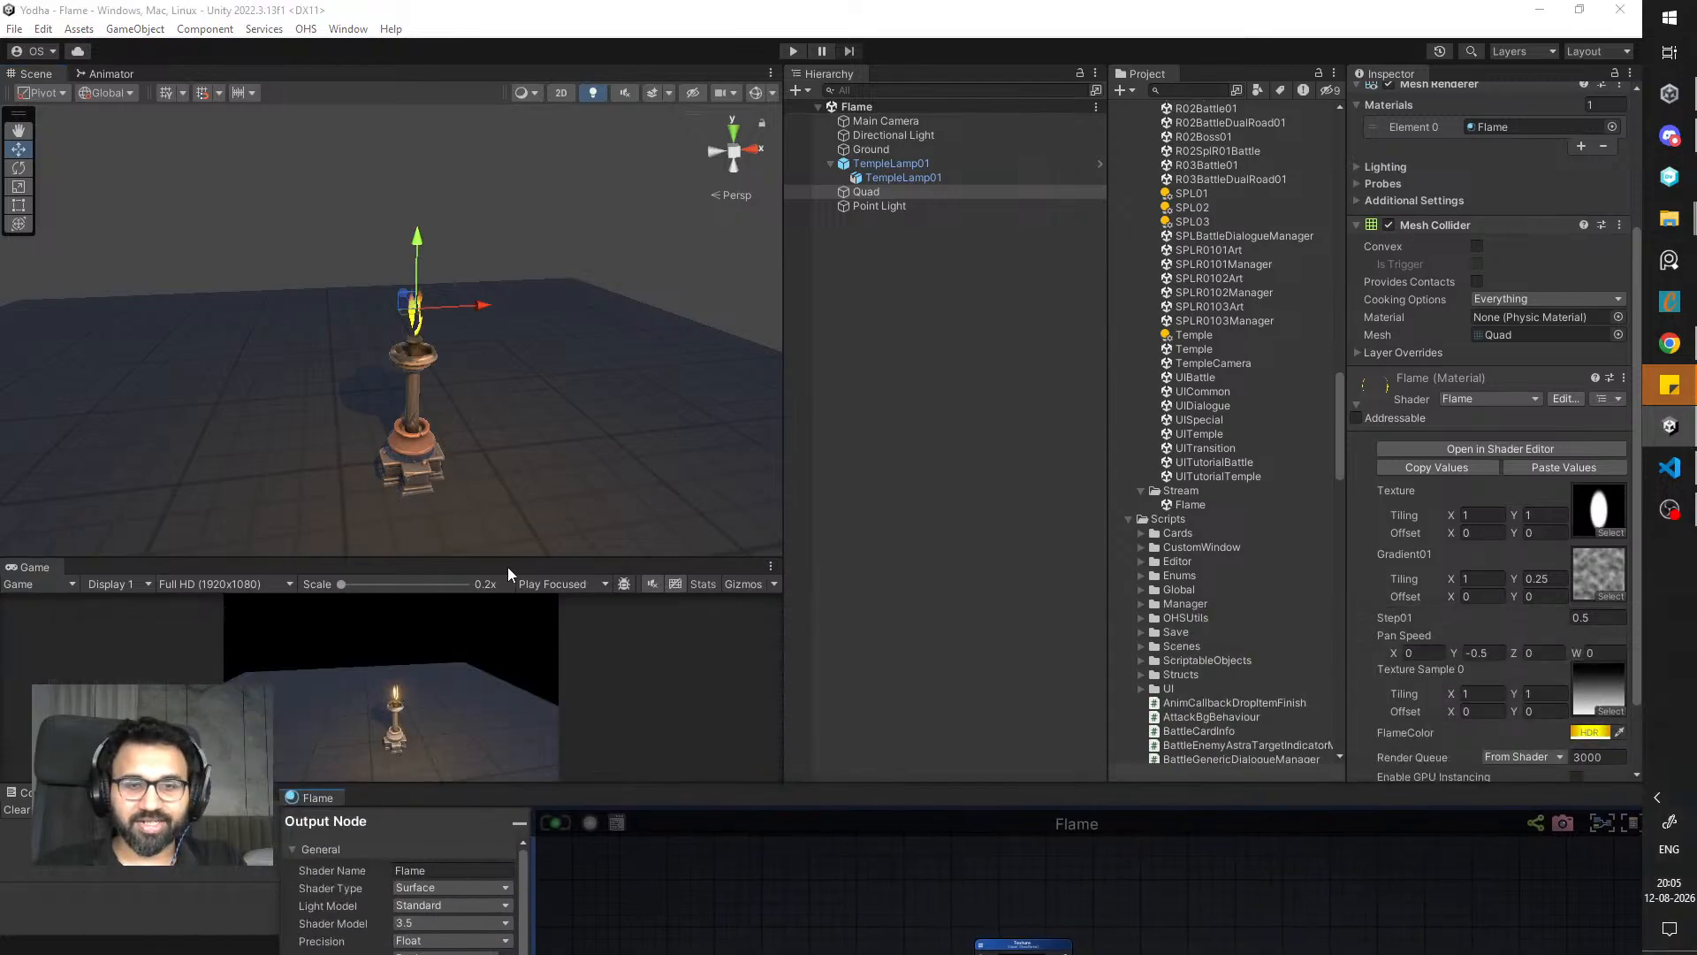
drag(508, 568, 506, 266)
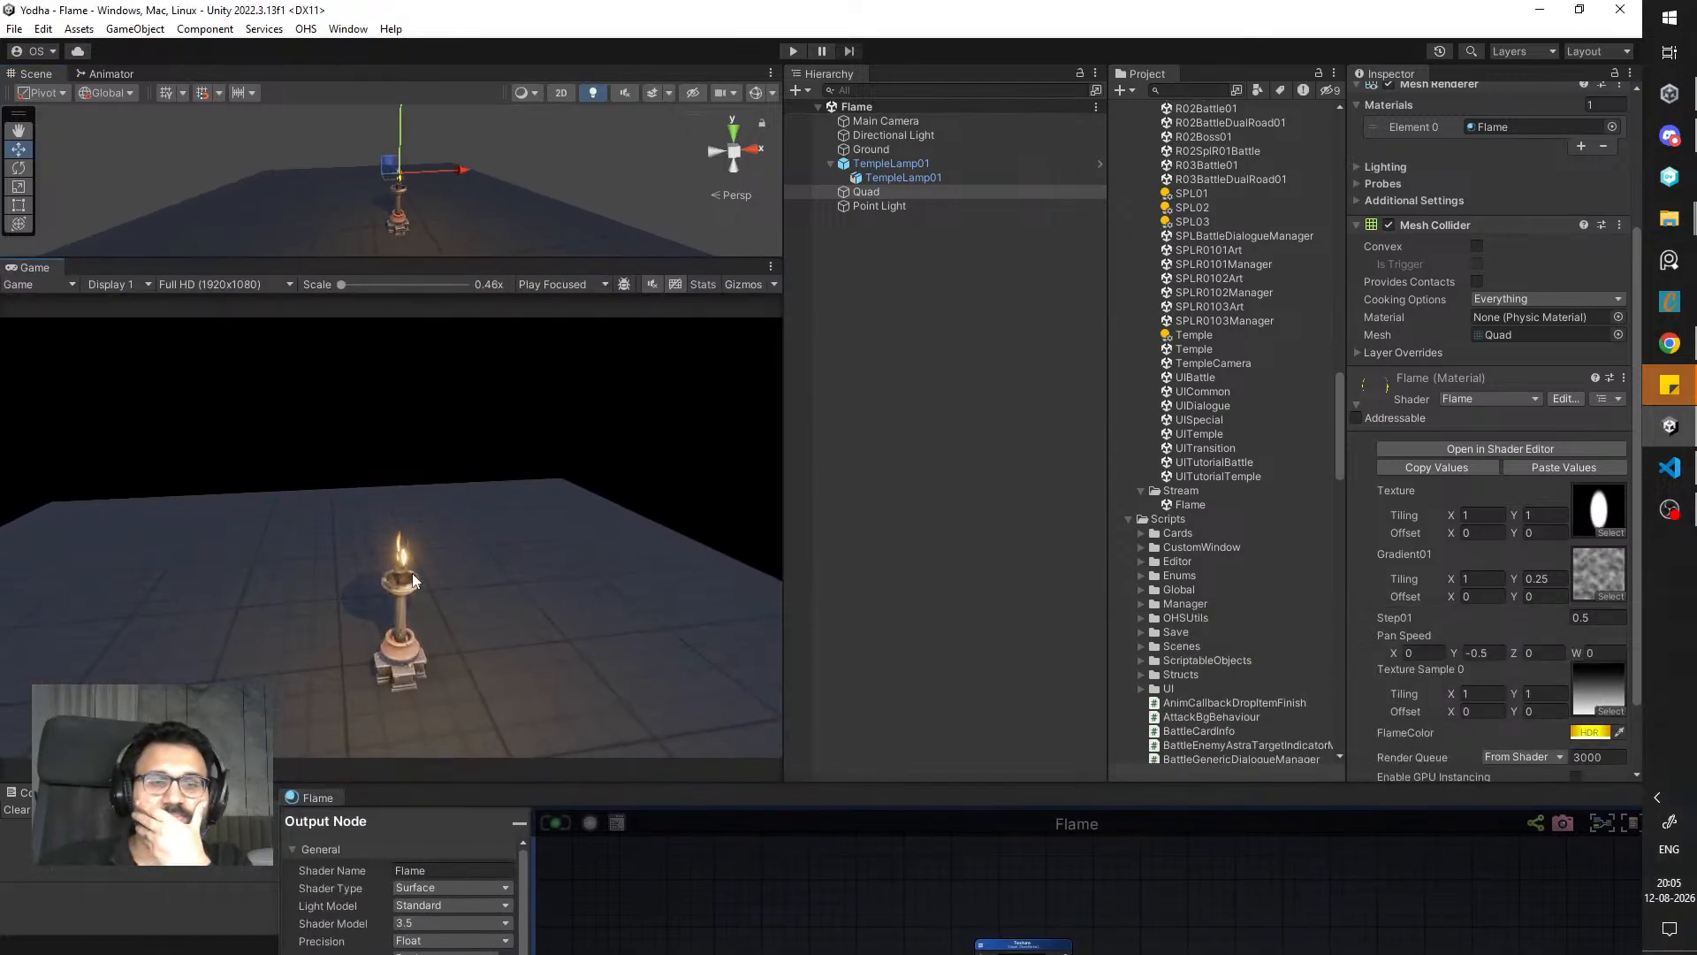
drag(734, 805, 635, 638)
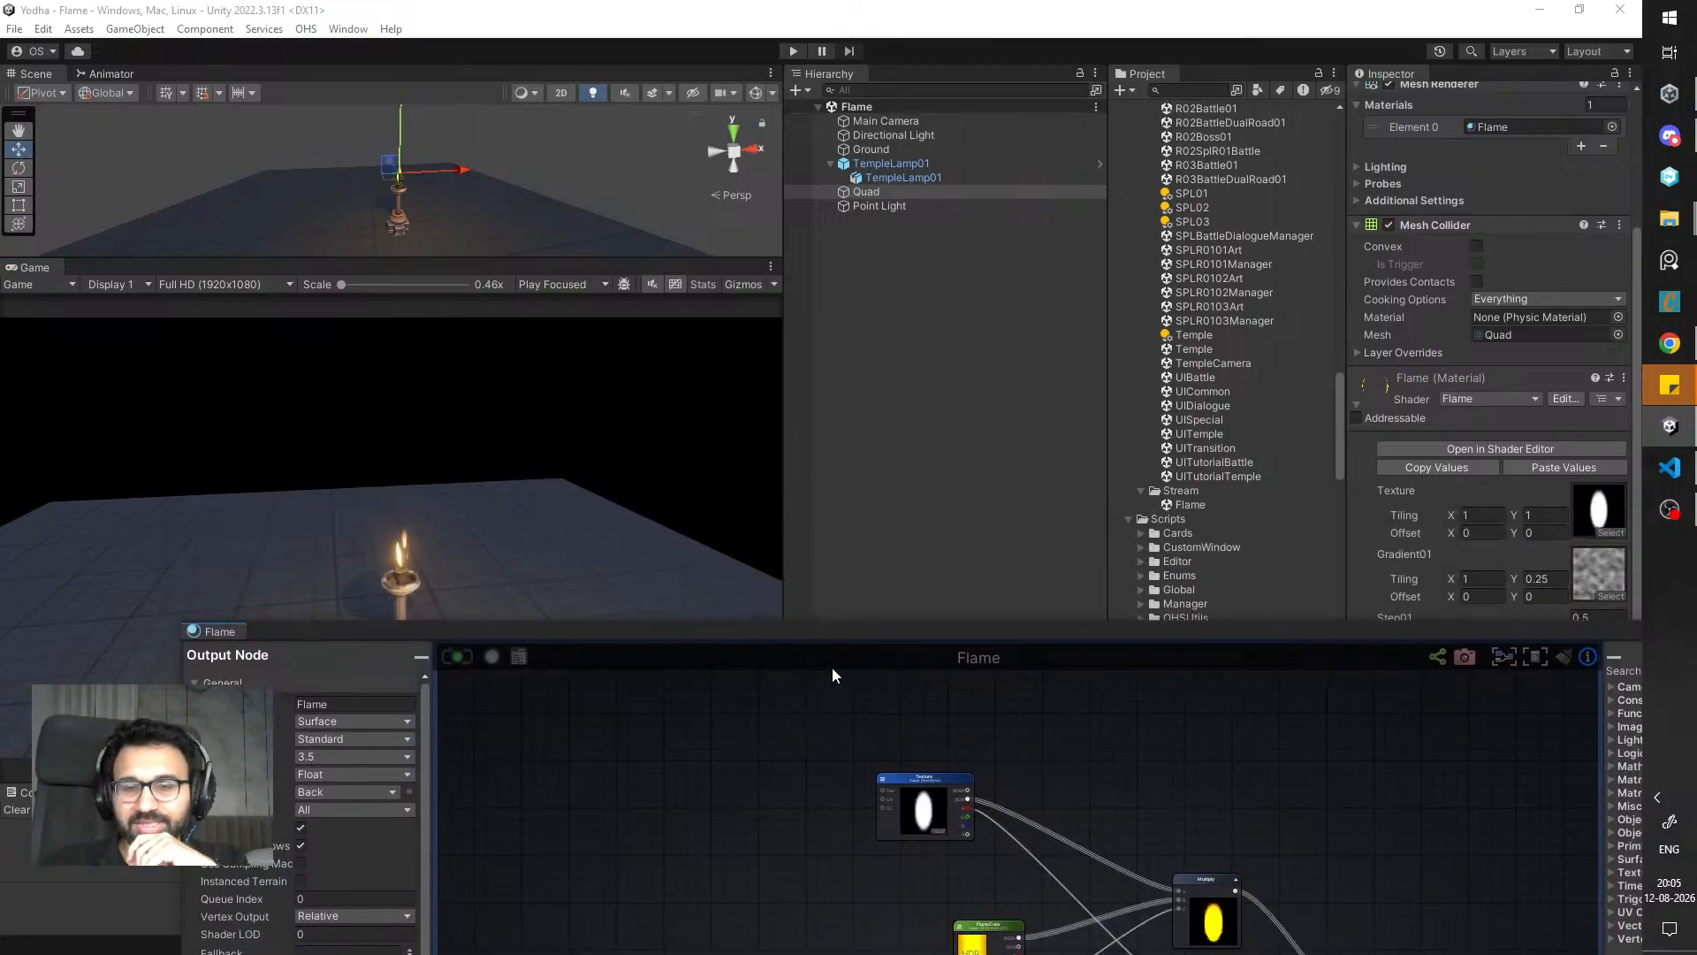
drag(831, 666, 763, 463)
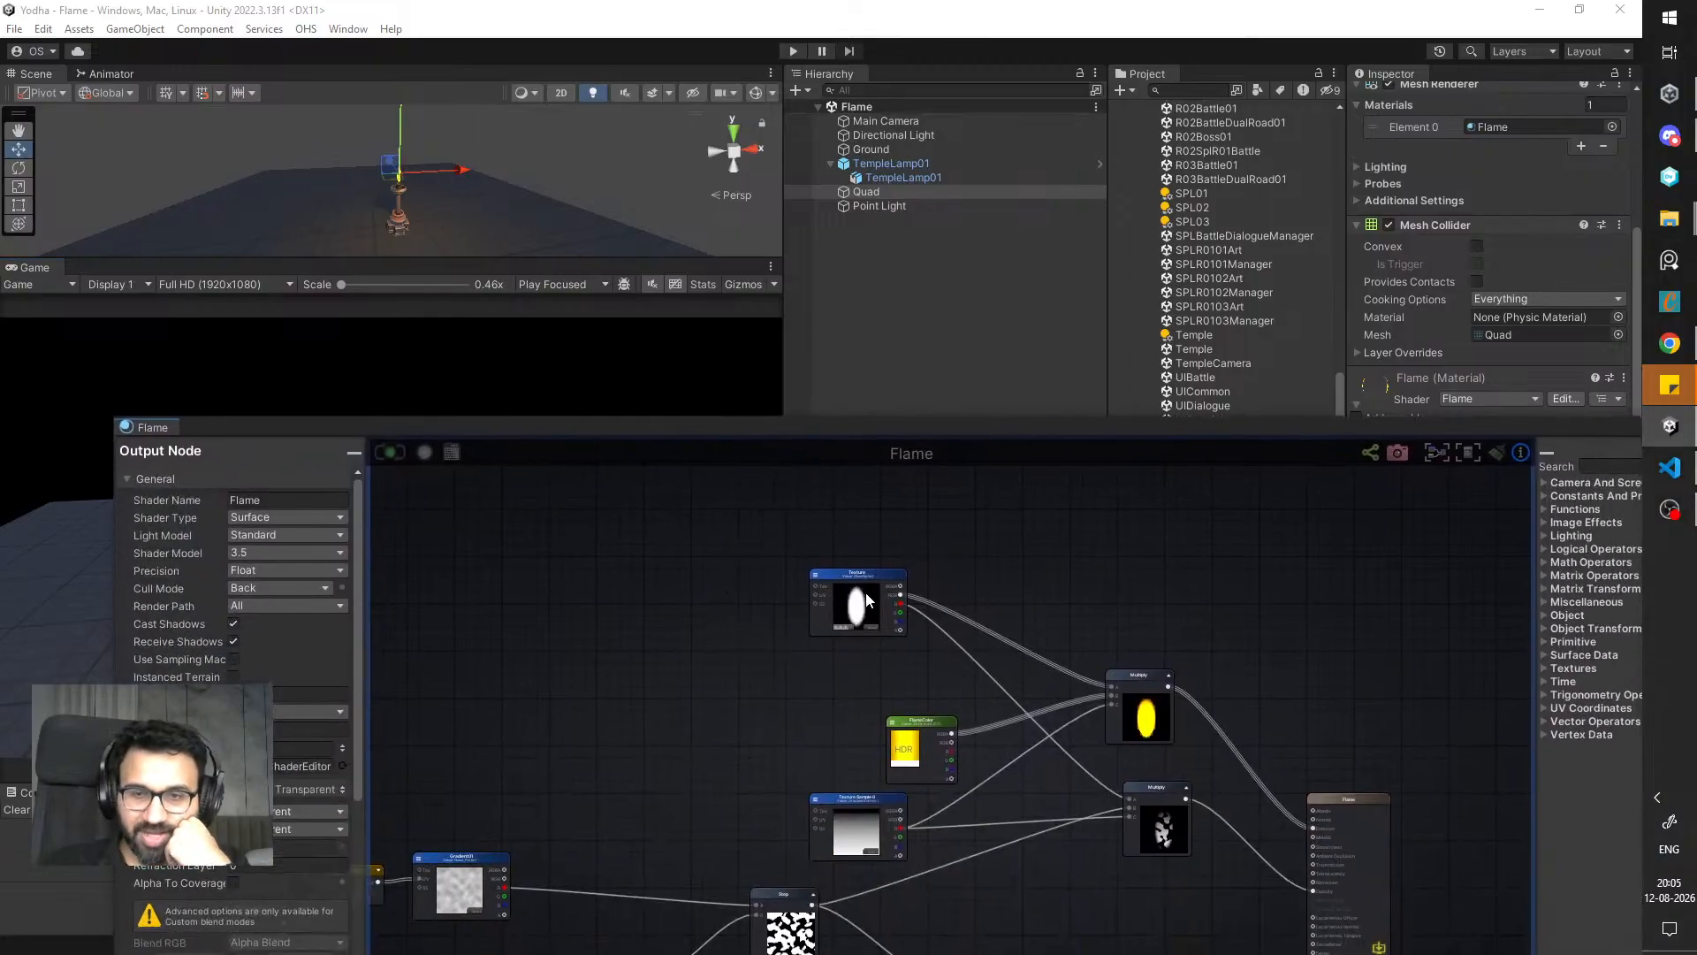
drag(667, 429, 736, 688)
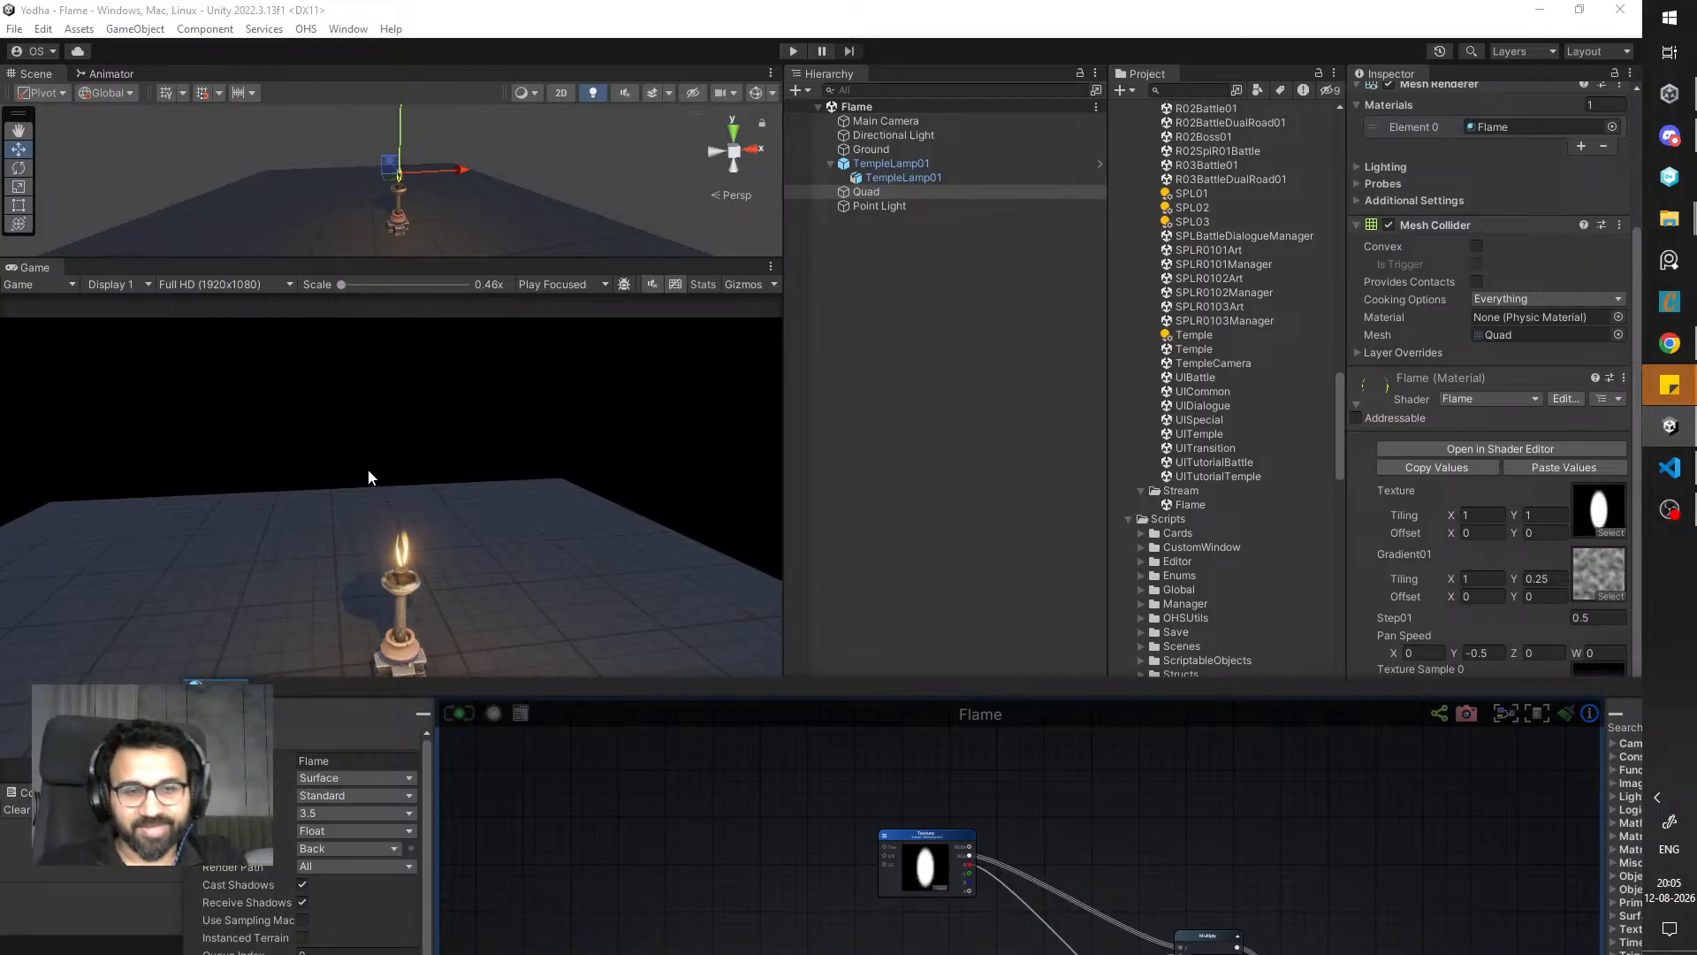
scroll(405, 505, up, 2)
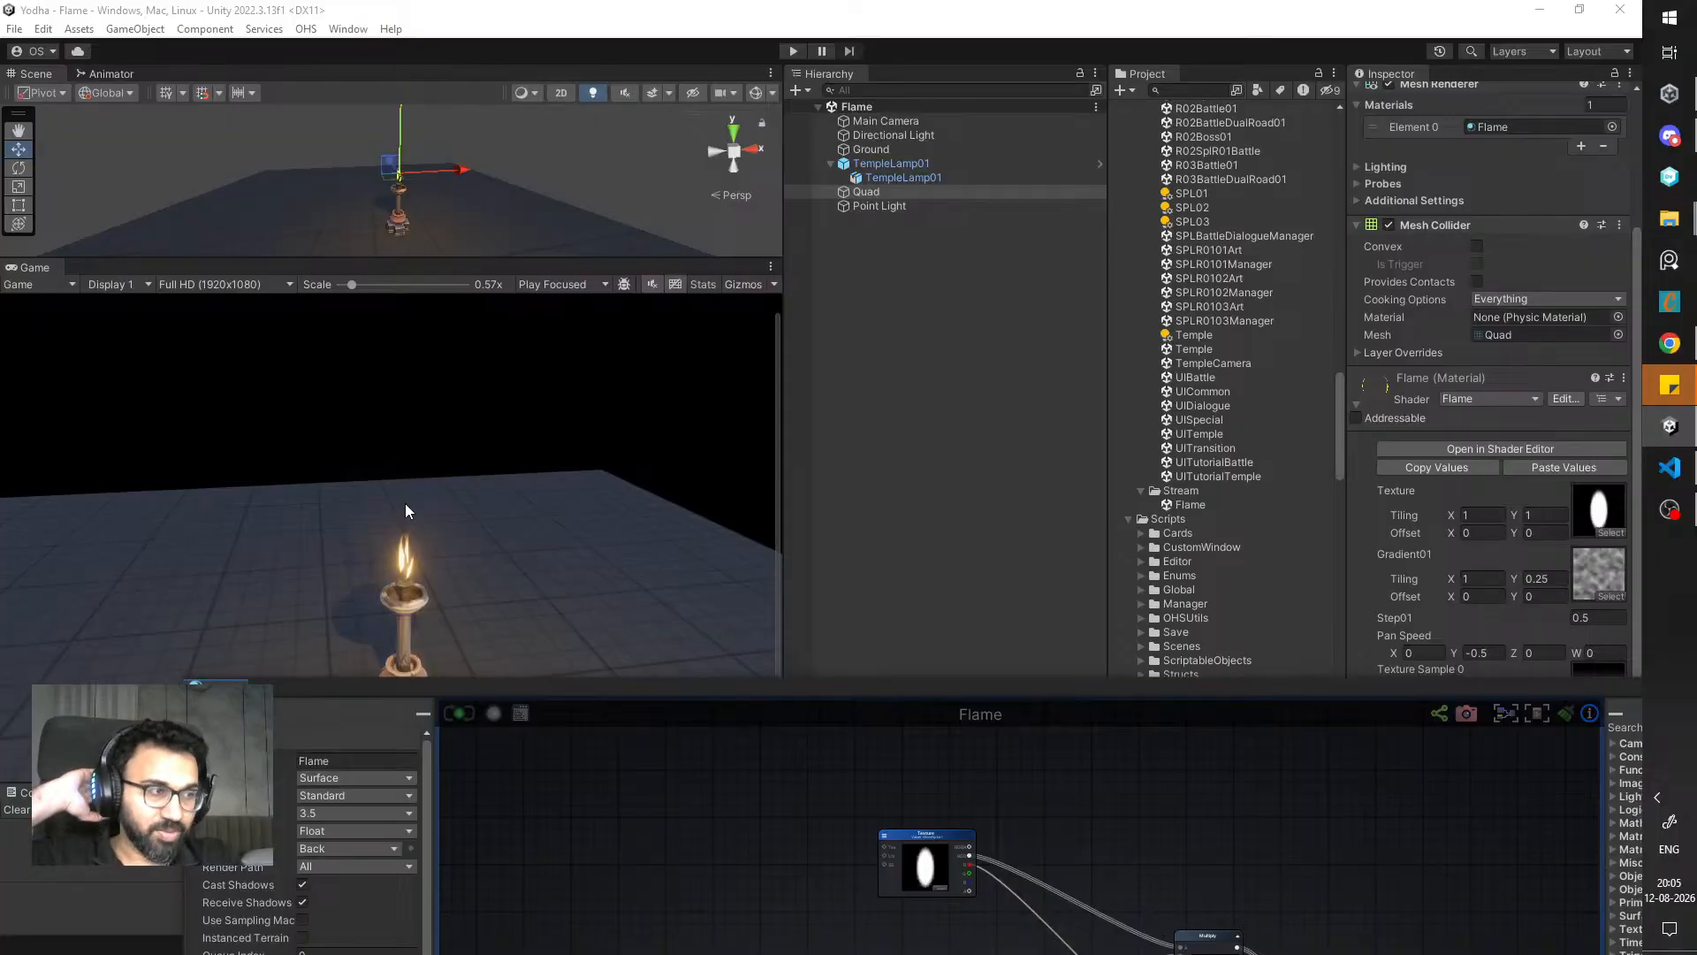
mouse_move(635, 688)
mouse_down()
mouse_move(518, 539)
mouse_move(608, 681)
mouse_up()
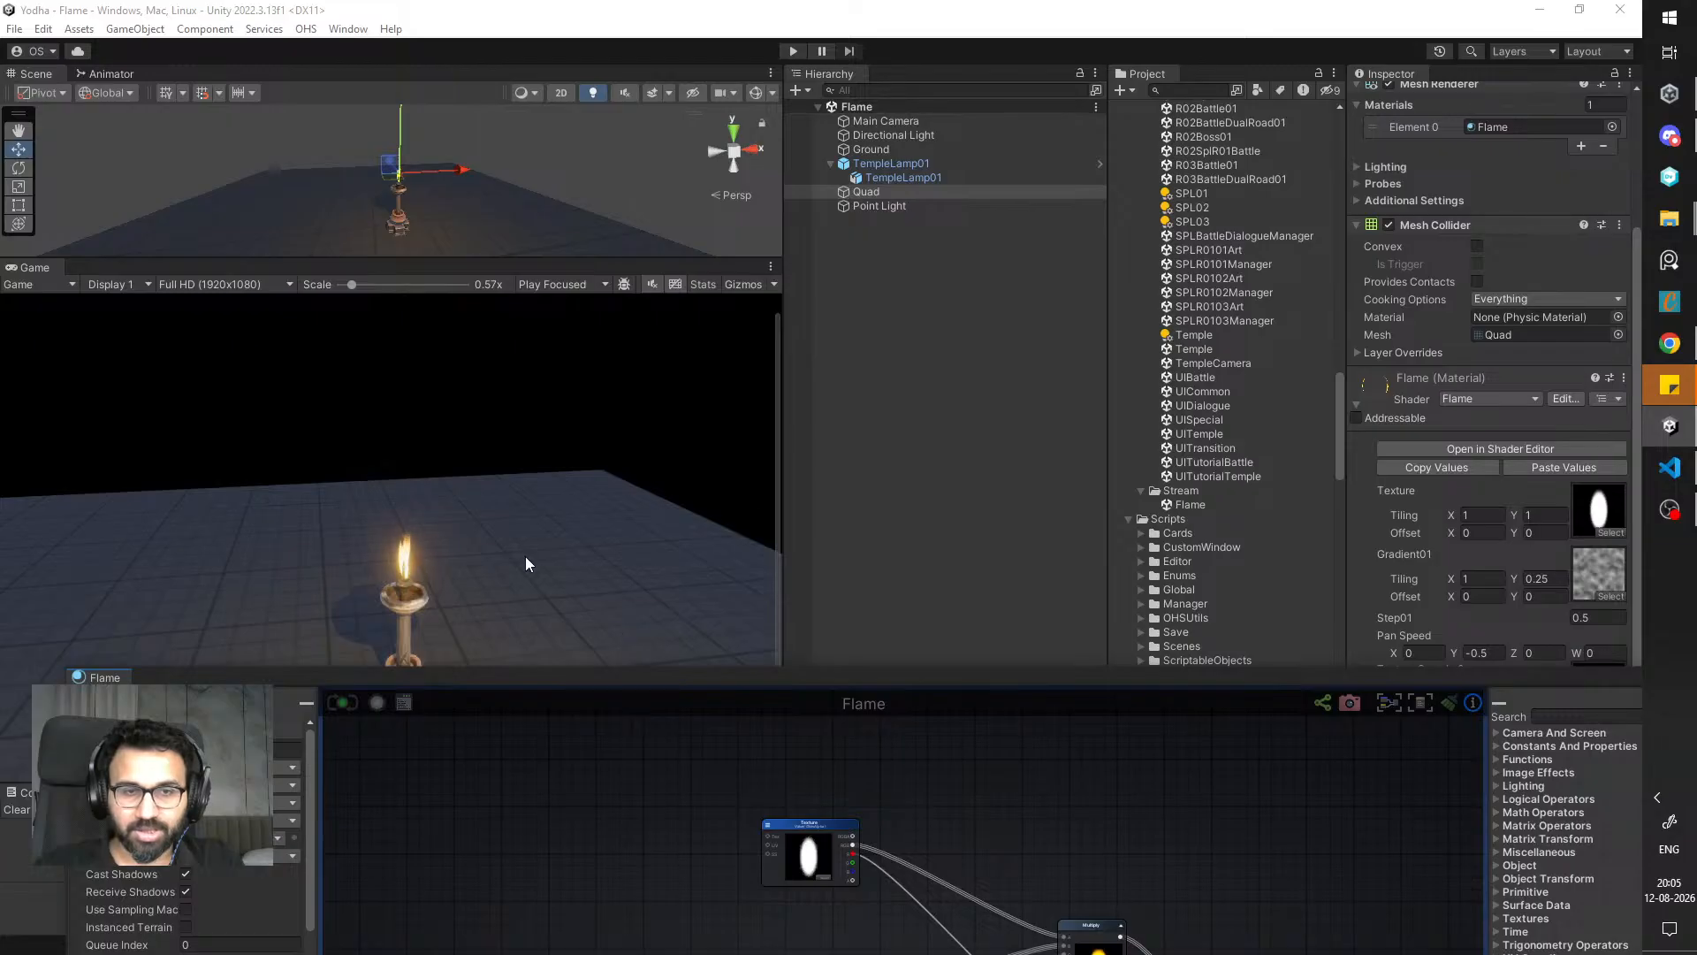
scroll(531, 512, up, 1)
scroll(480, 528, up, 2)
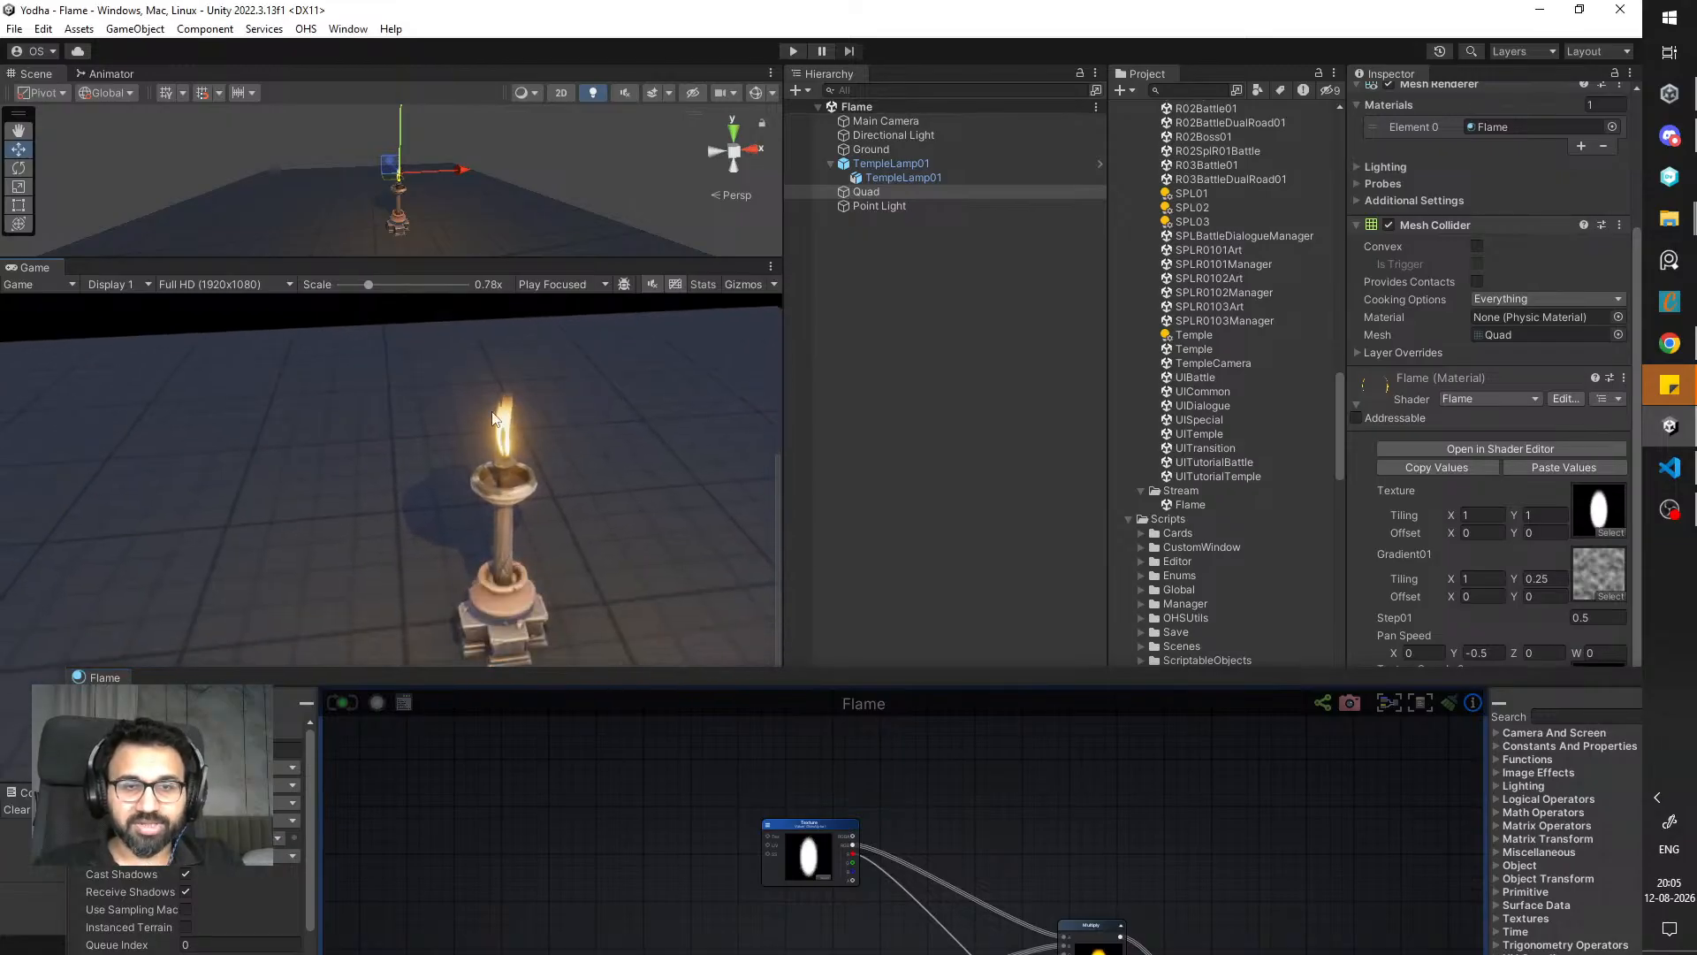
middle_drag(603, 454, 492, 410)
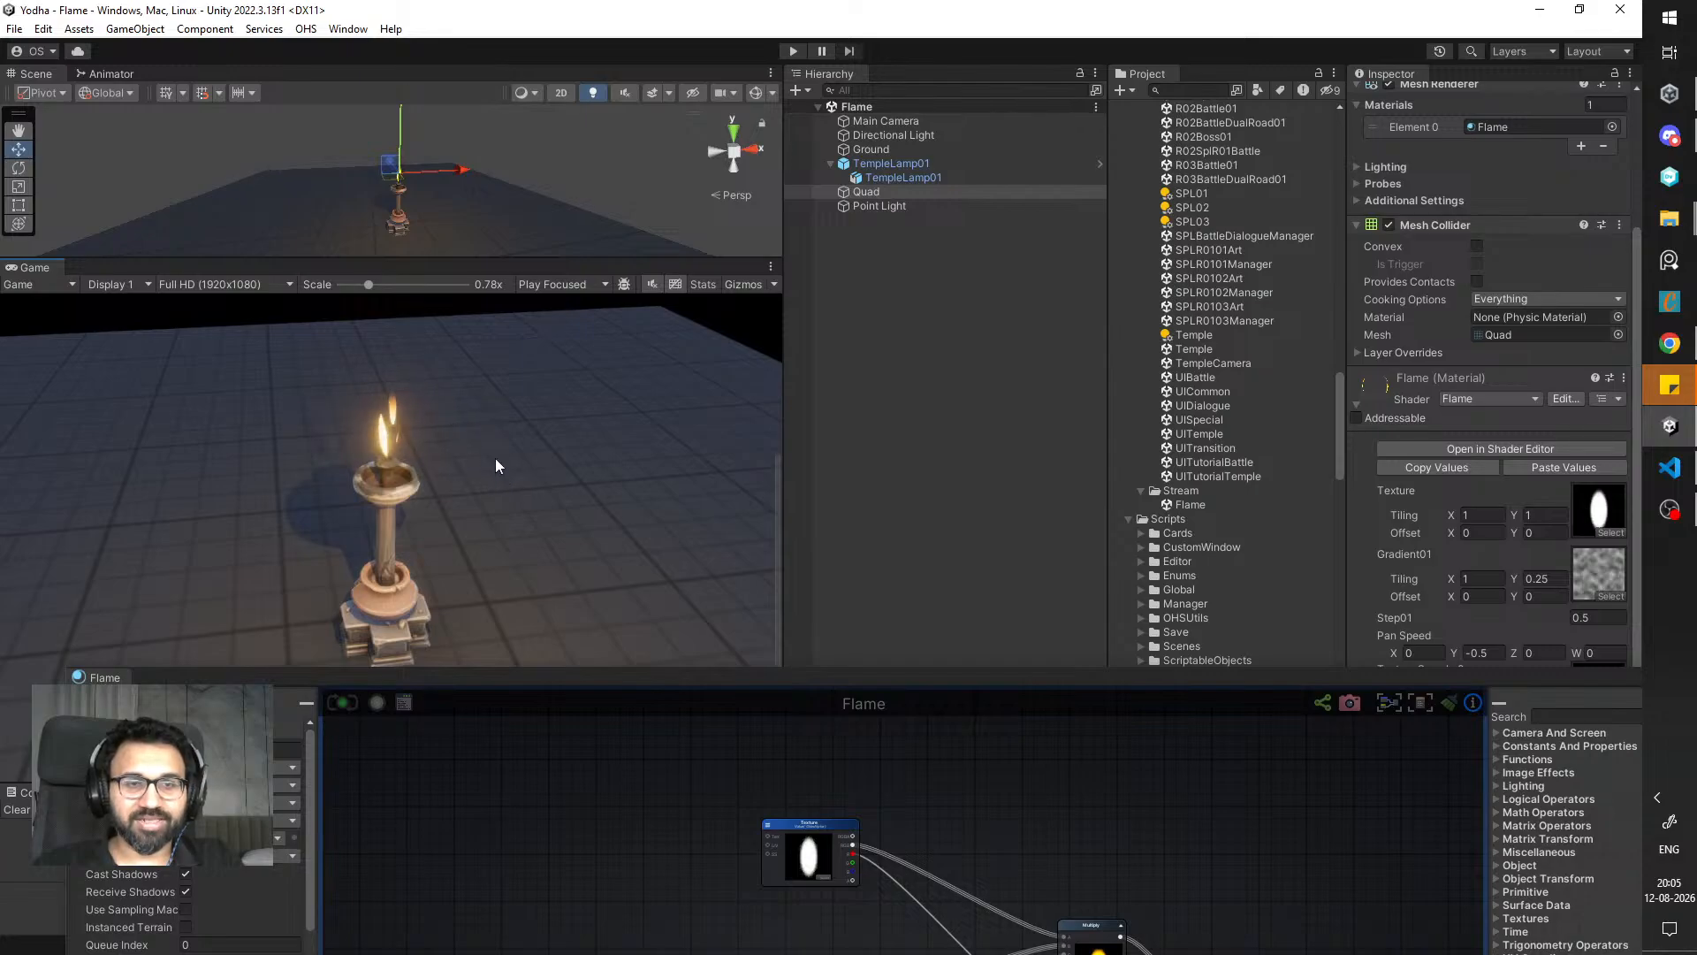
scroll(496, 461, down, 1)
- Start play mode and review the Flame material's properties on the quad
click(792, 51)
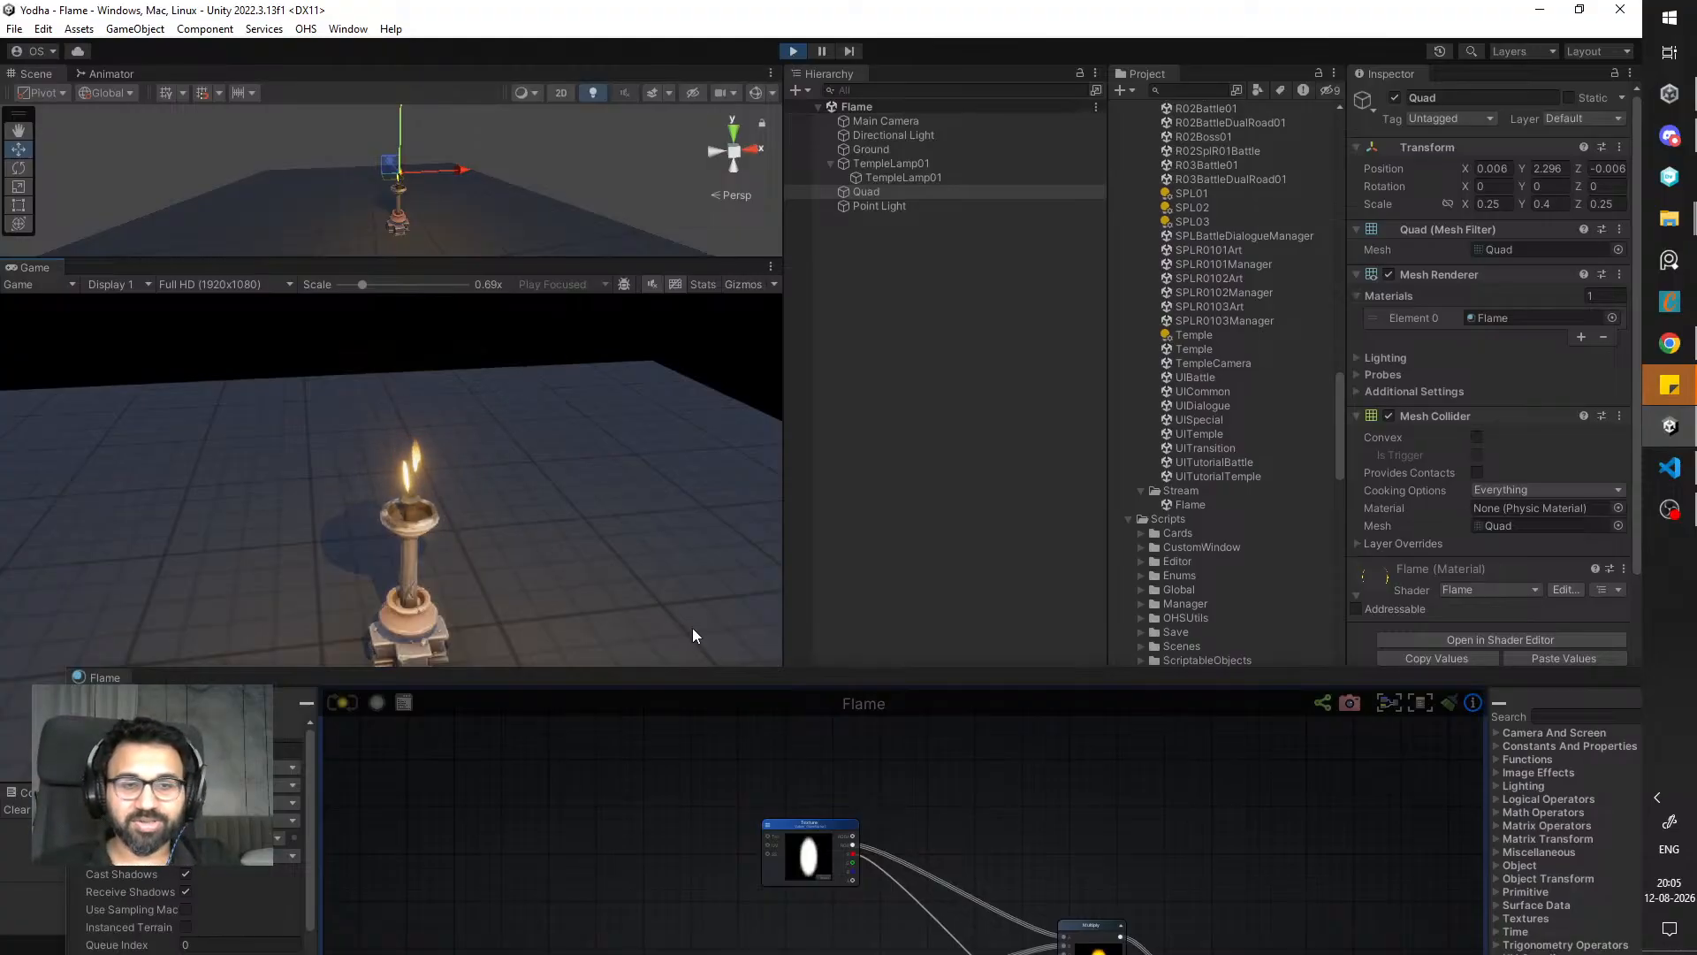
drag(799, 680, 807, 620)
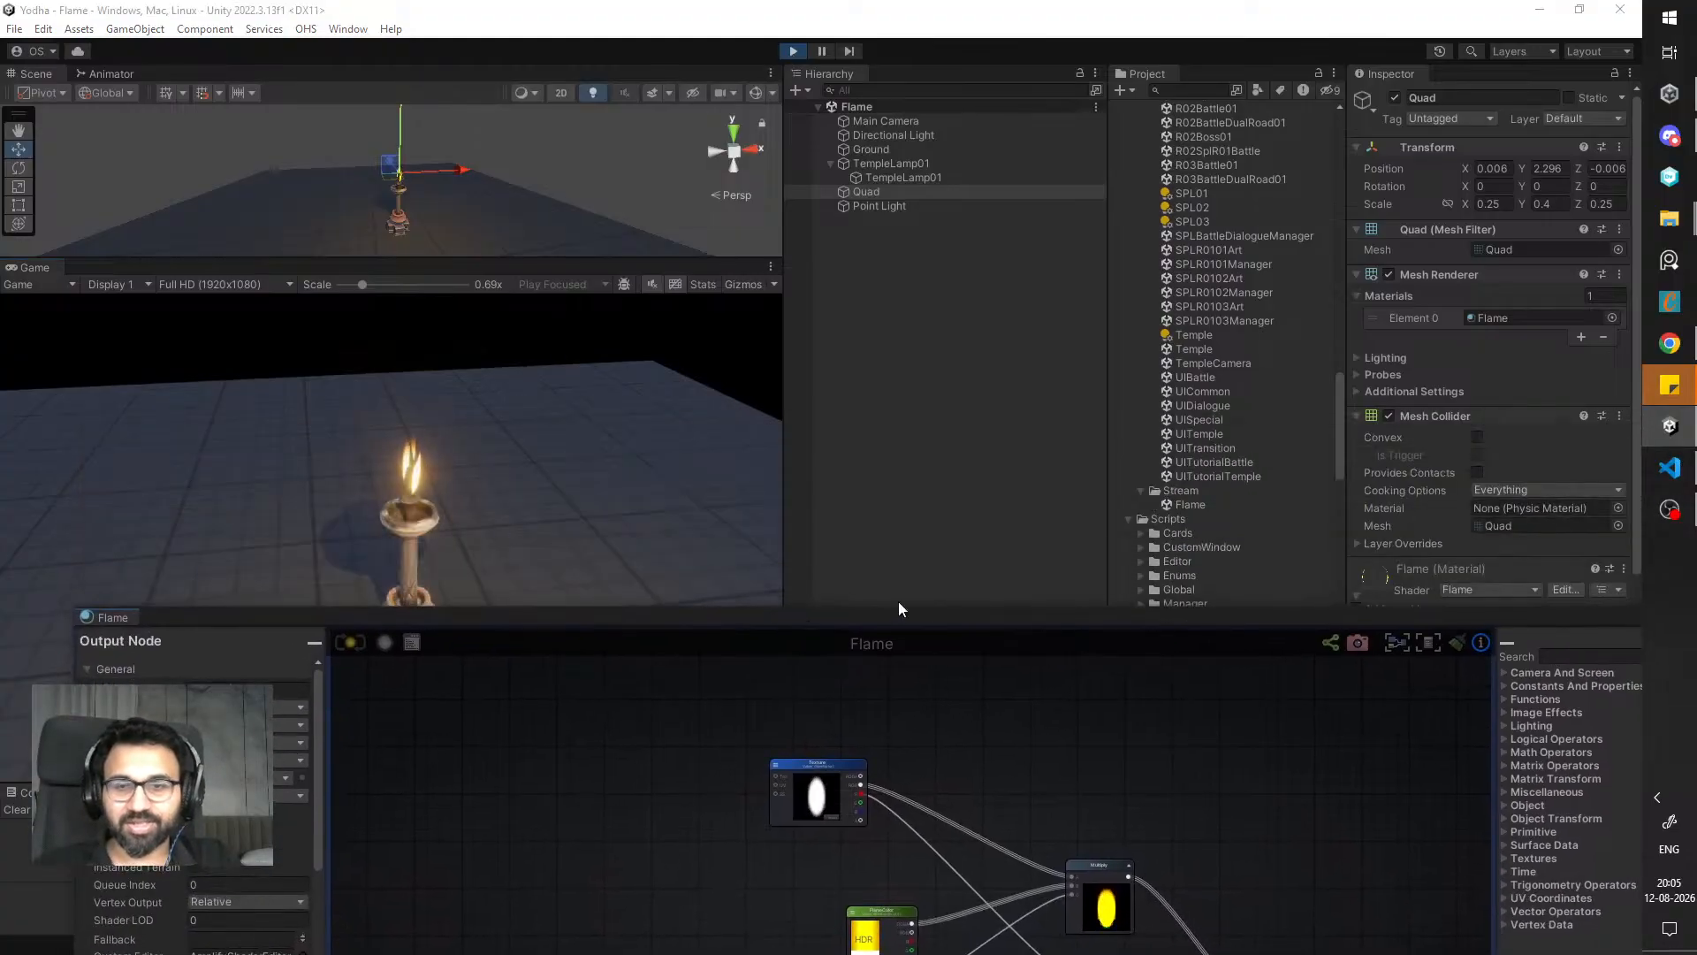
scroll(1445, 423, down, 5)
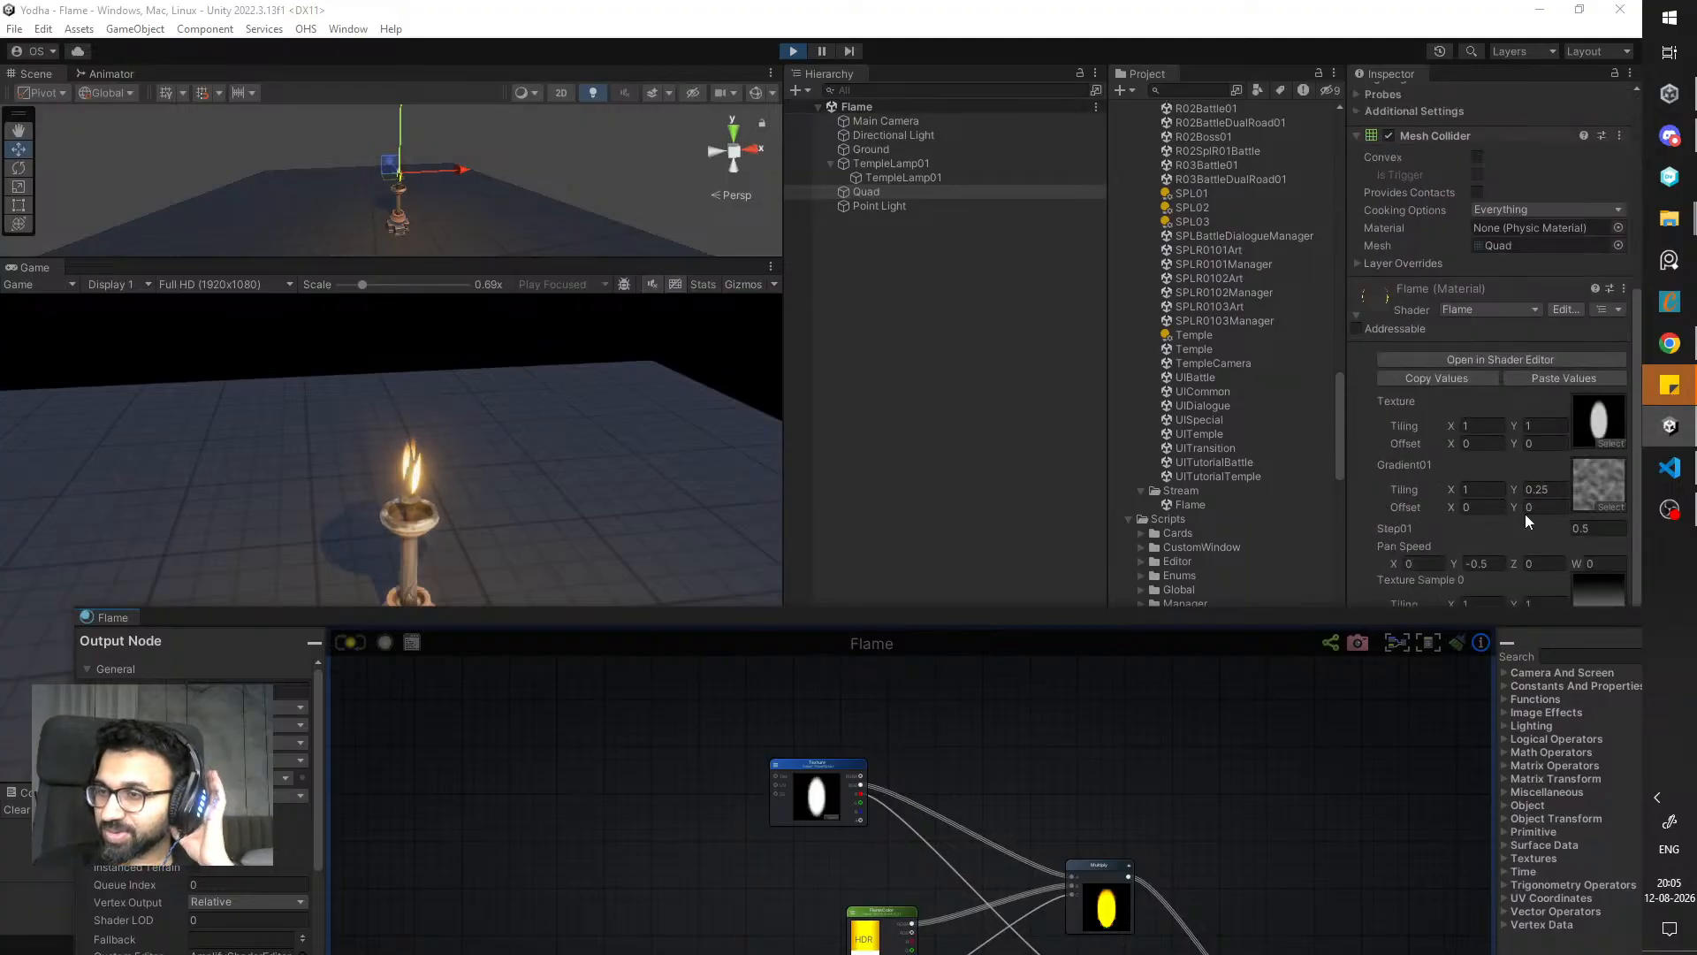
- Connect the Multiply node combining both Step patterns to the opacity Multiply in place of the single Step, and update the shader
drag(1376, 624, 1308, 256)
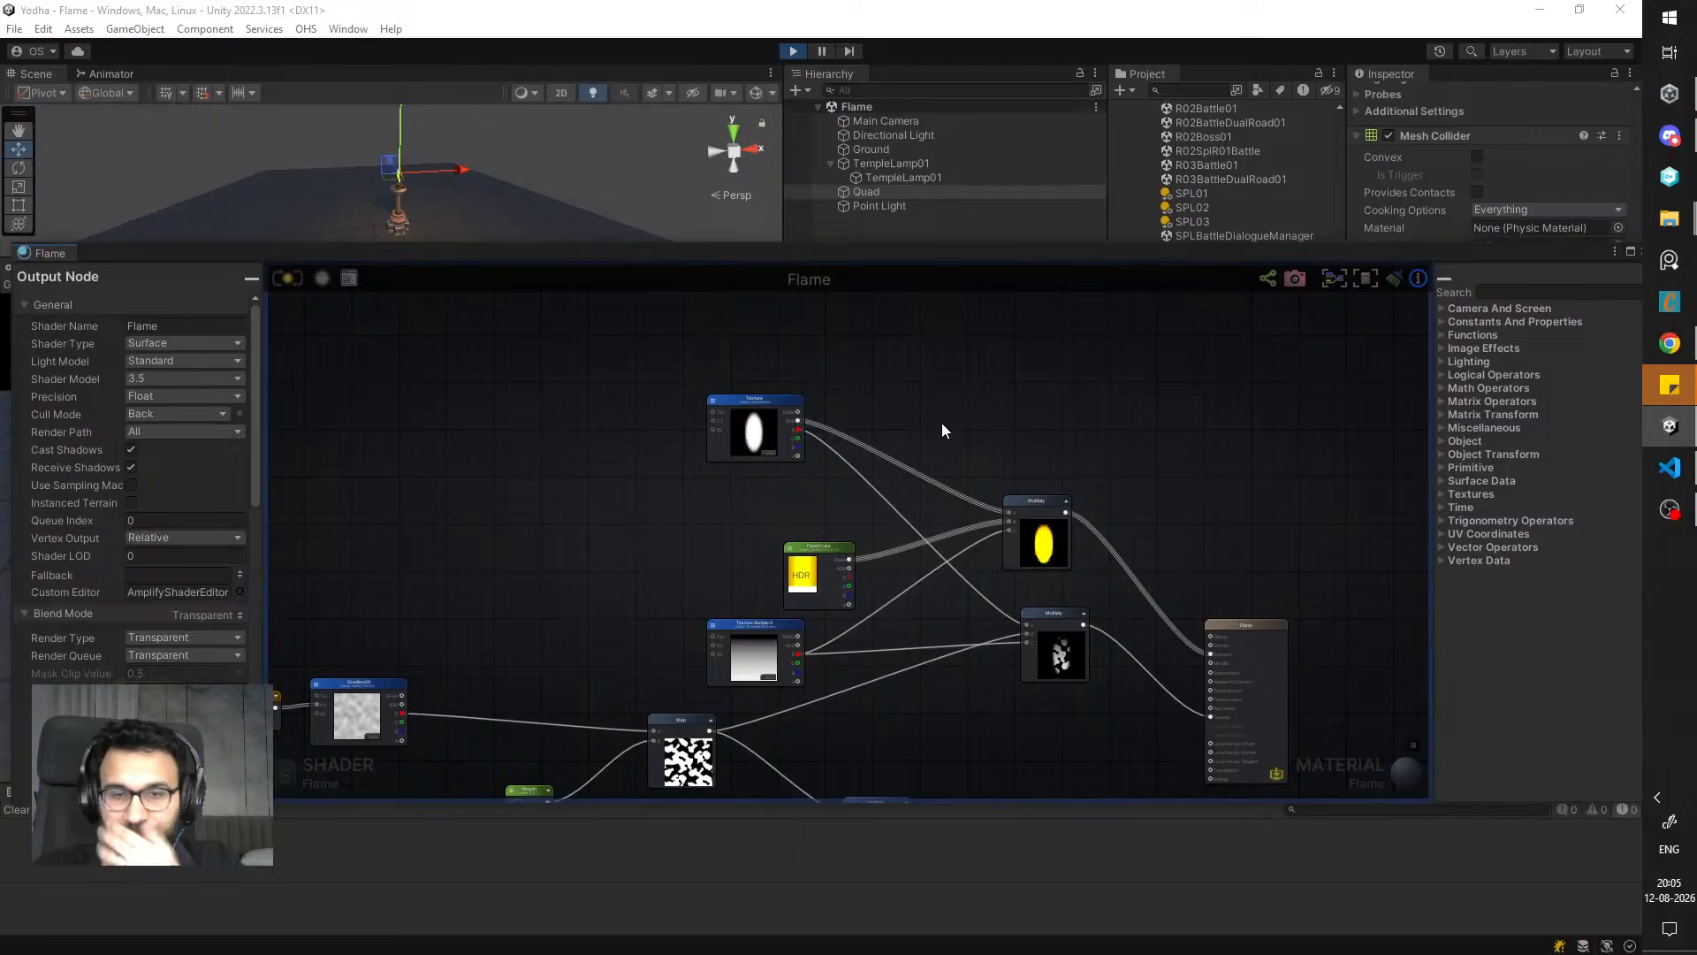
middle_drag(750, 600, 758, 449)
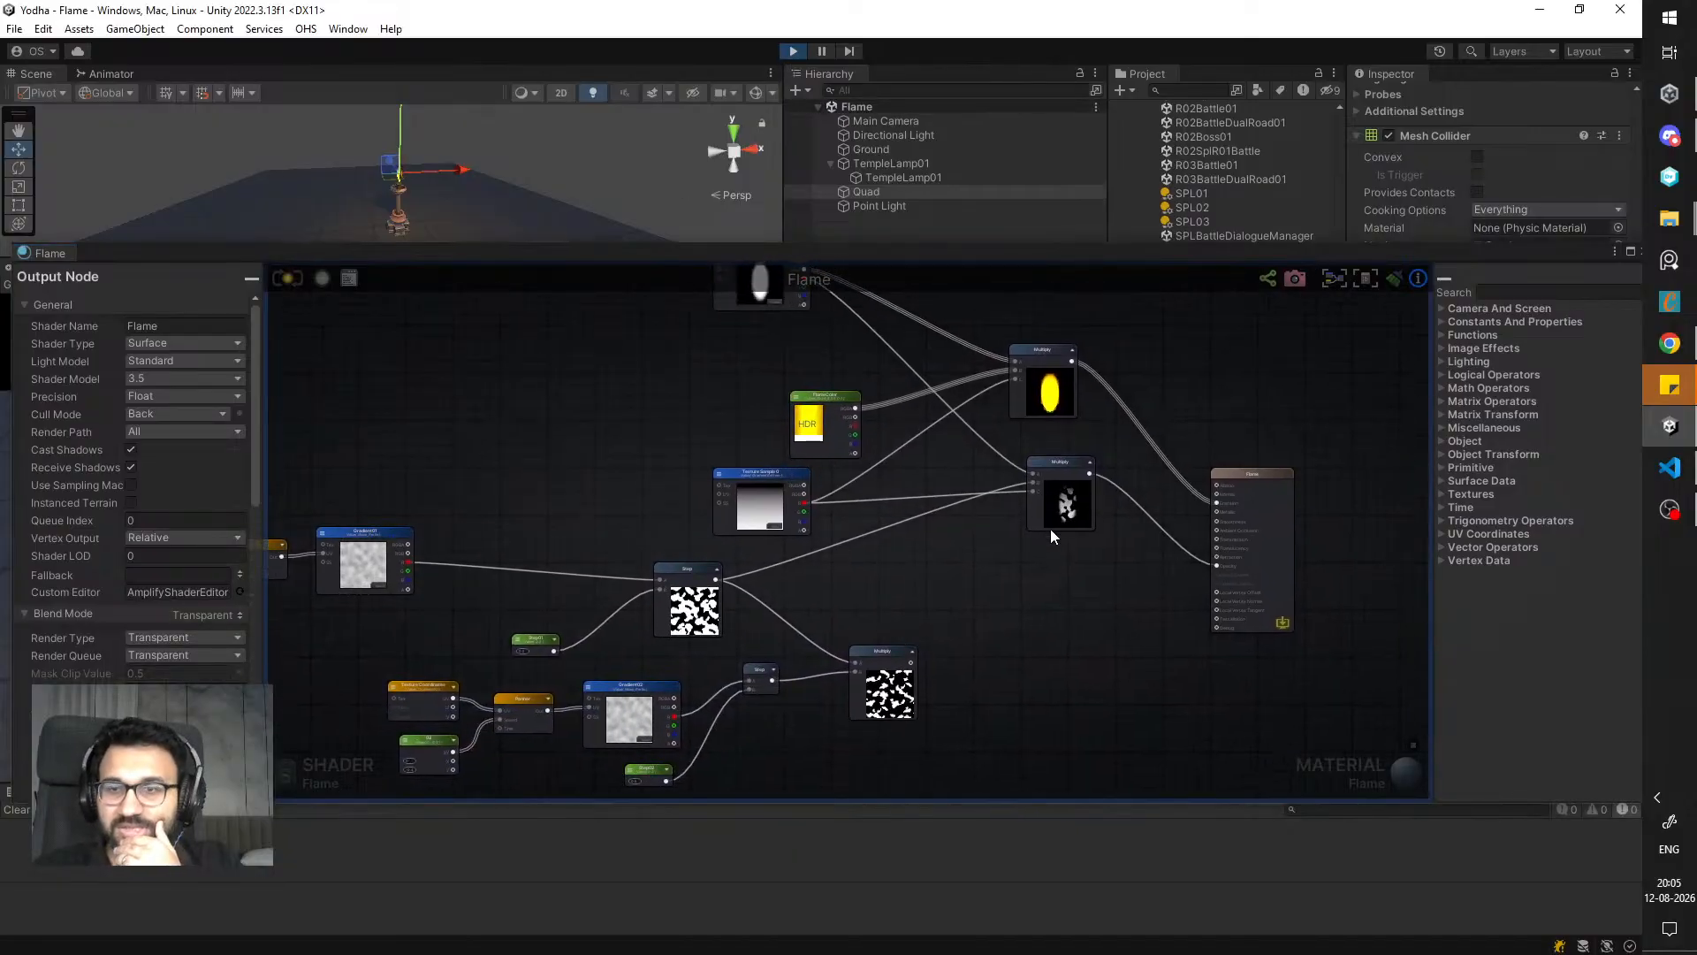
drag(1061, 499, 1081, 517)
scroll(1017, 591, up, 5)
middle_drag(755, 650, 926, 574)
scroll(951, 490, down, 3)
click(672, 478)
click(924, 584)
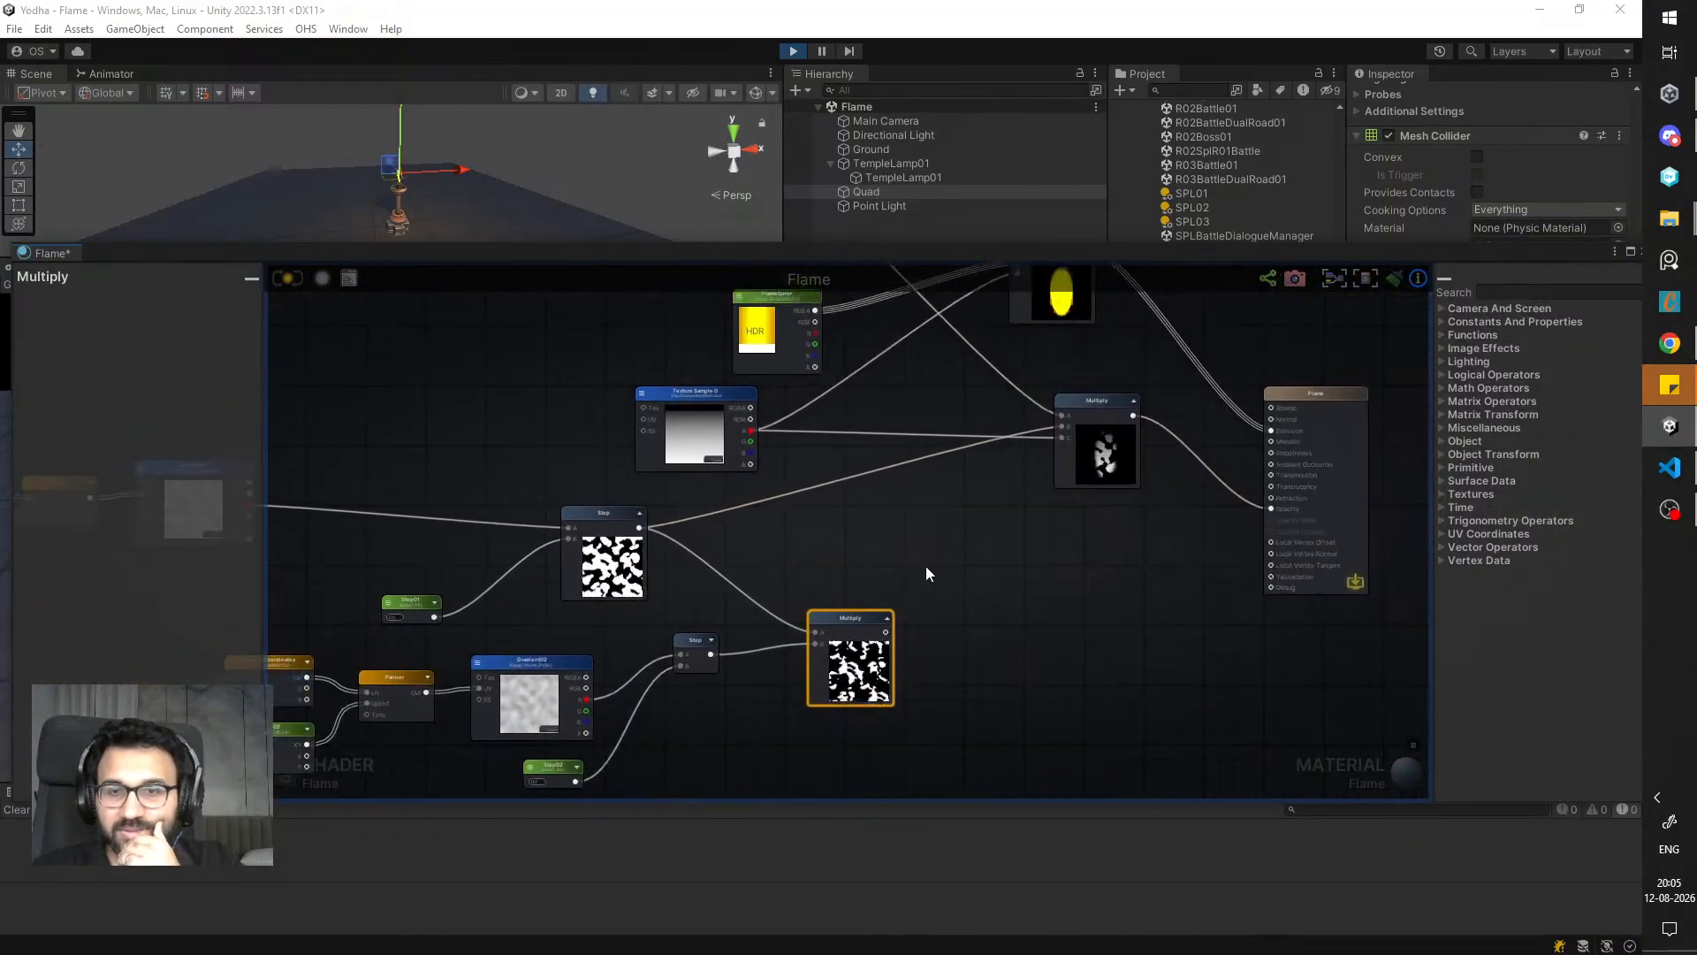
drag(885, 632, 1053, 431)
click(287, 278)
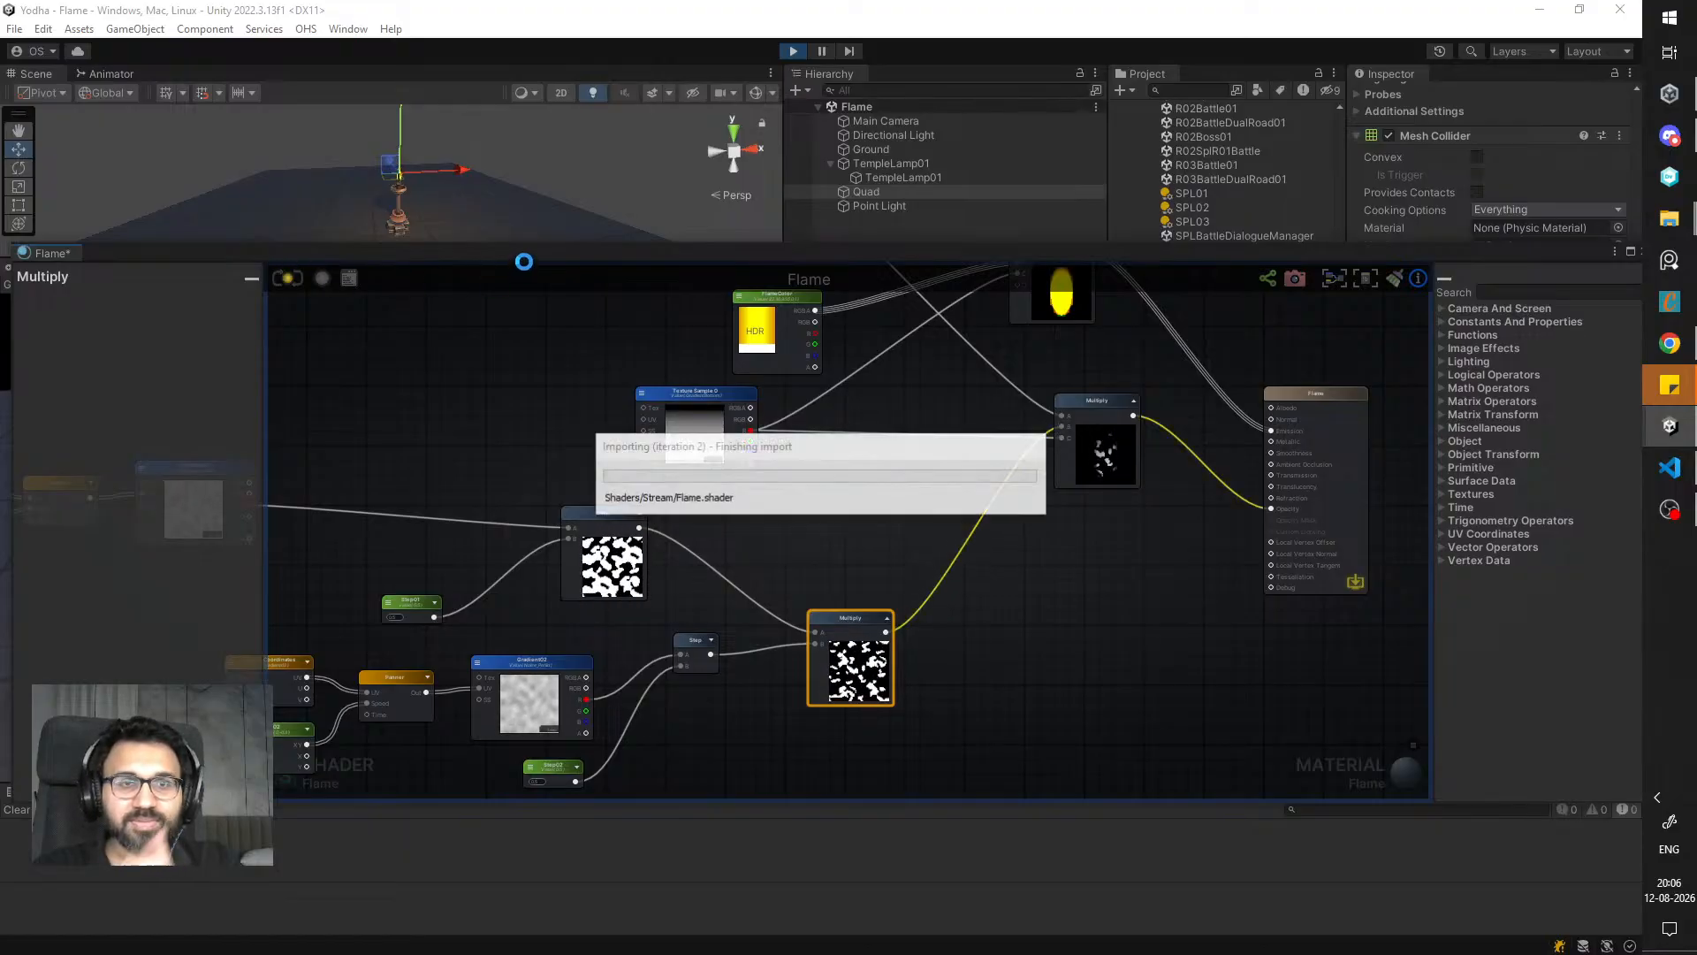
- Set the Flame material's Step02 to 0.56 and Step01 to 0.46
drag(527, 261, 572, 625)
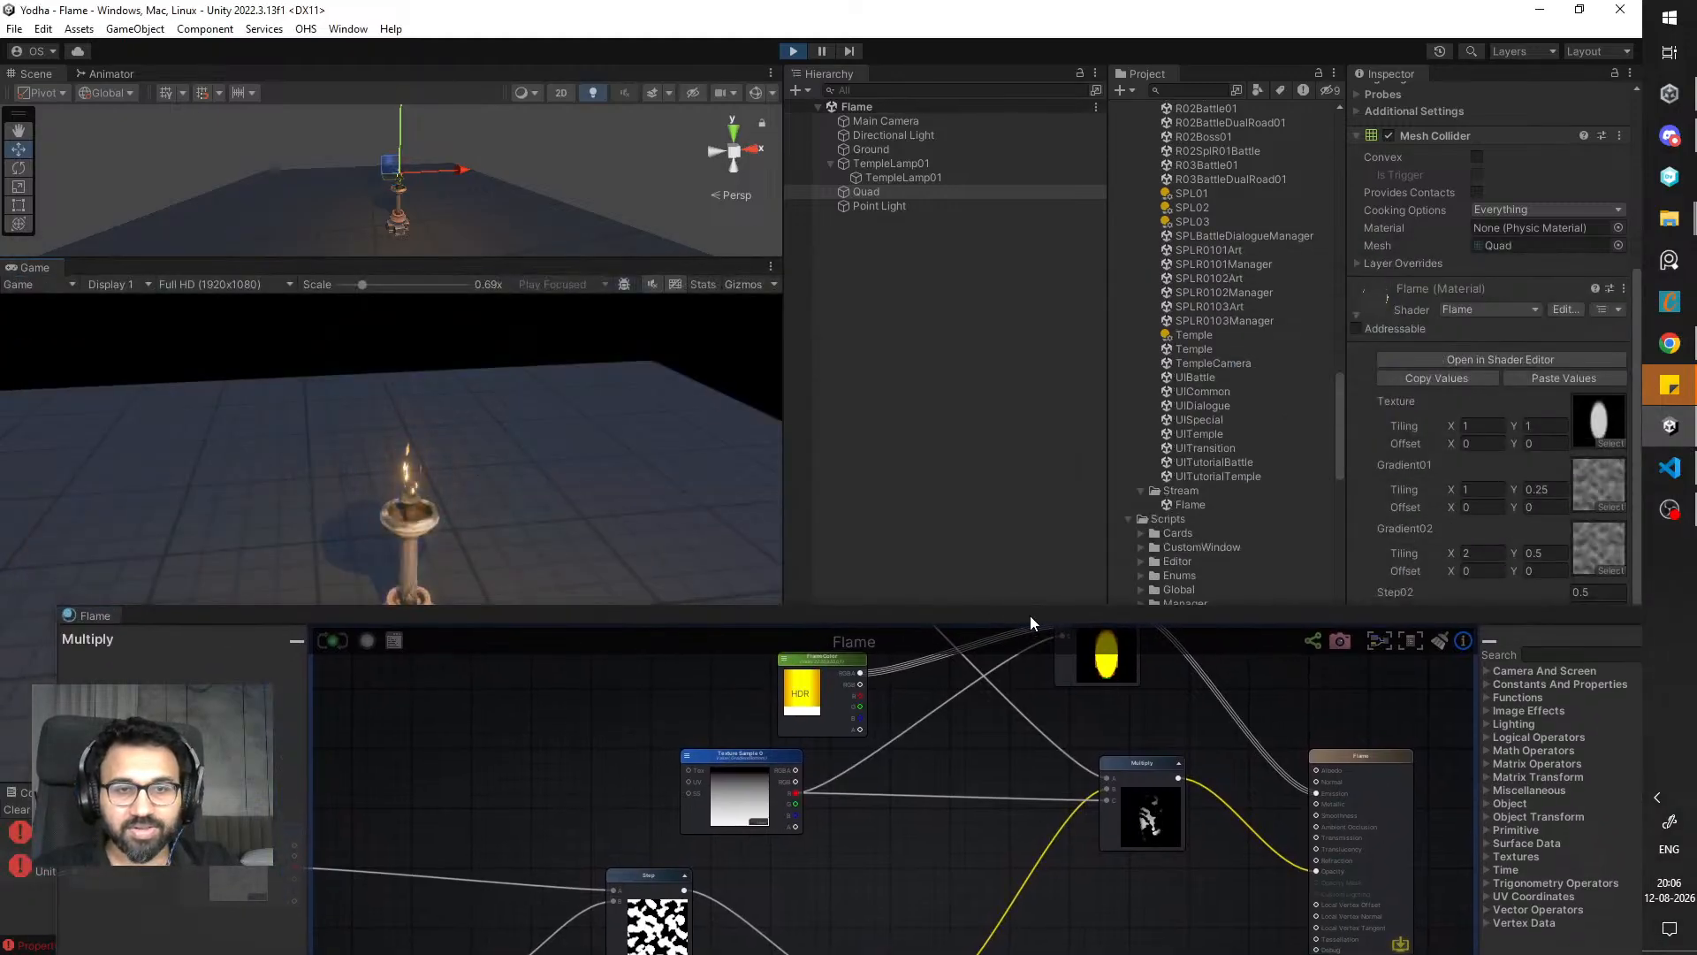
drag(1031, 615, 1034, 787)
drag(1551, 592, 1546, 610)
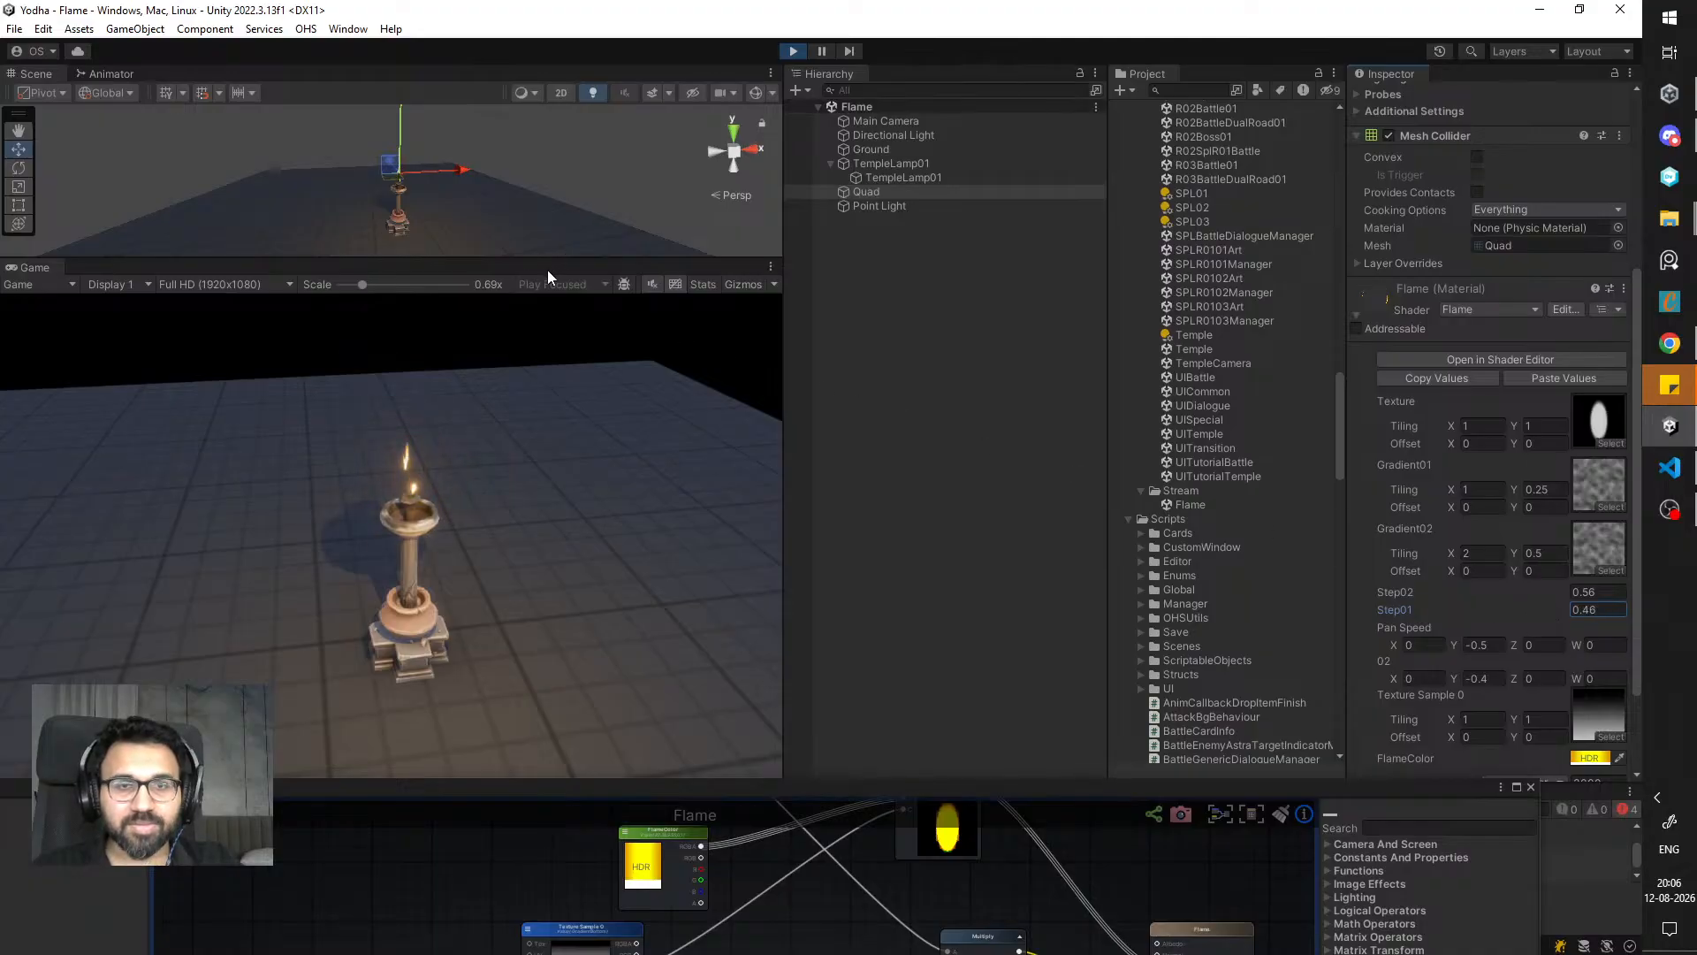
- Frame the flame quad in an enlarged scene view and scale it along its X axis
drag(561, 257, 557, 576)
scroll(495, 372, up, 6)
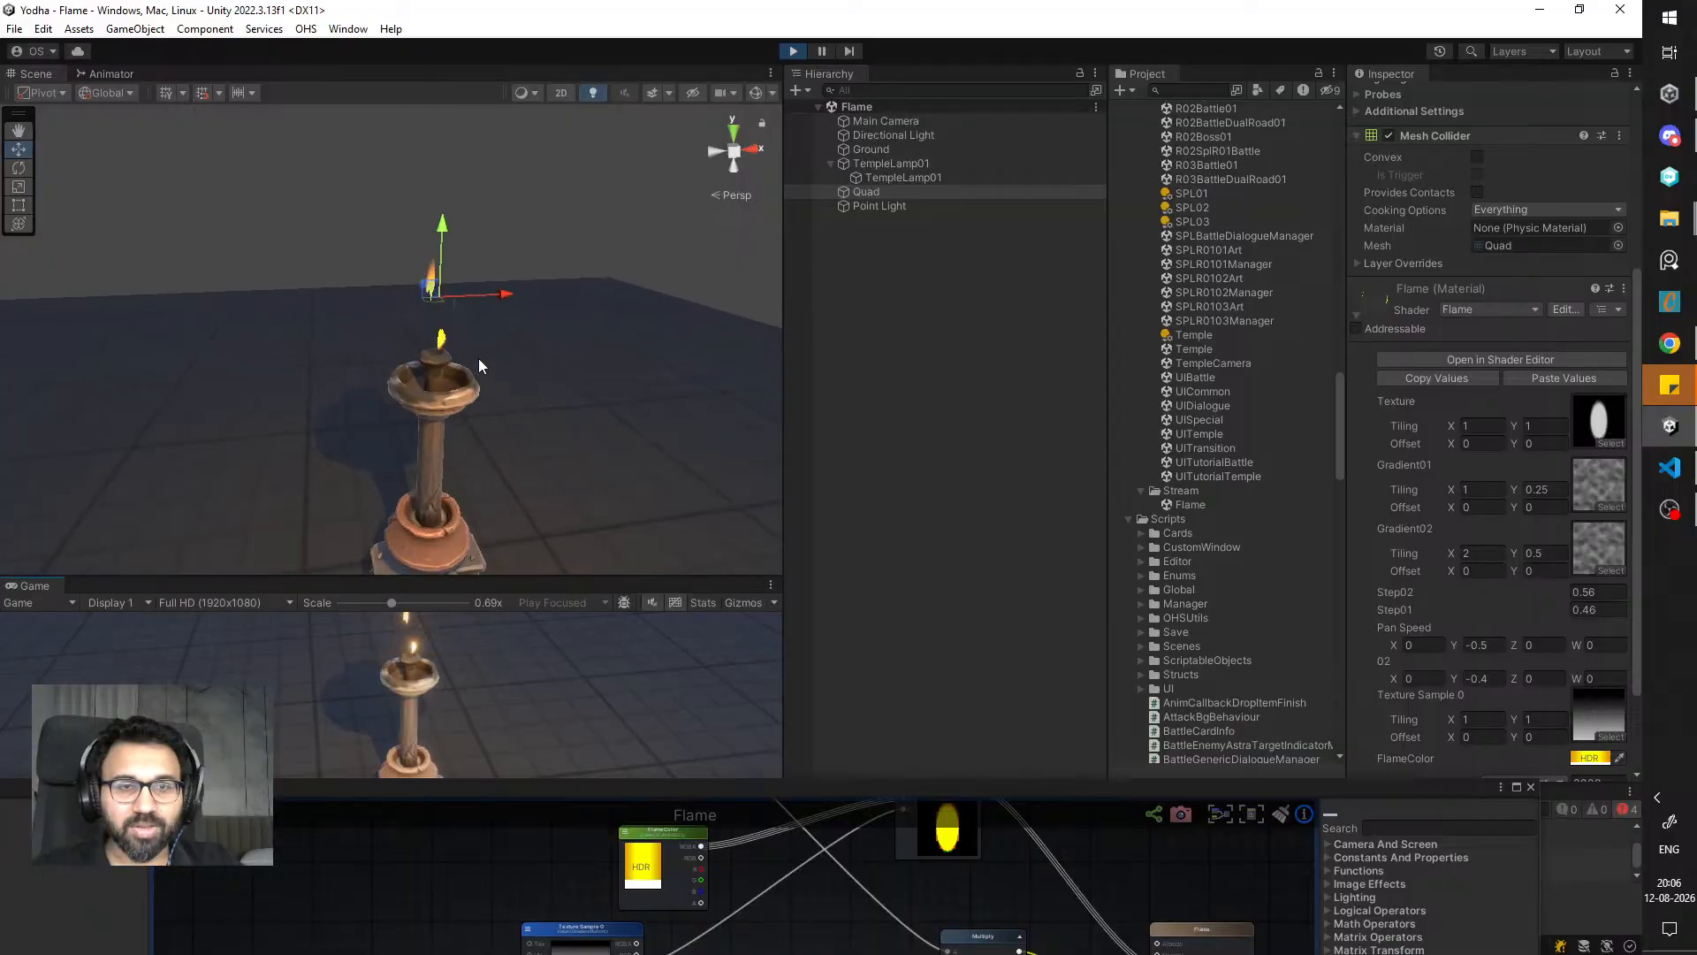
key(f)
key(r)
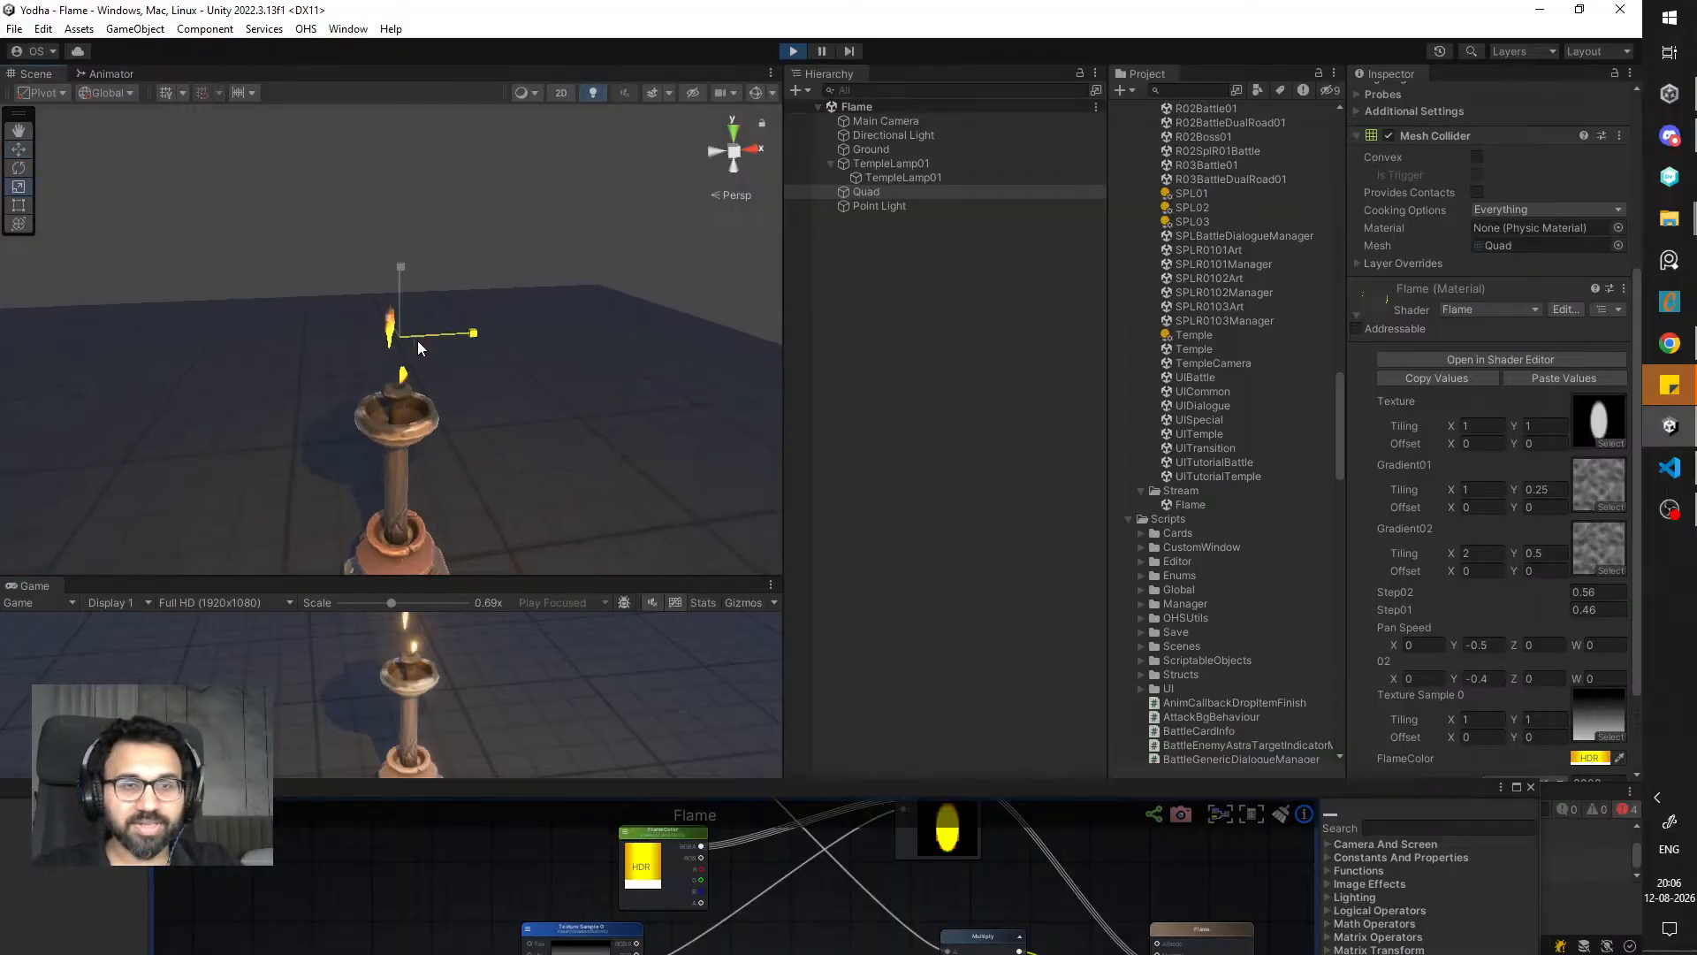
drag(418, 341, 495, 396)
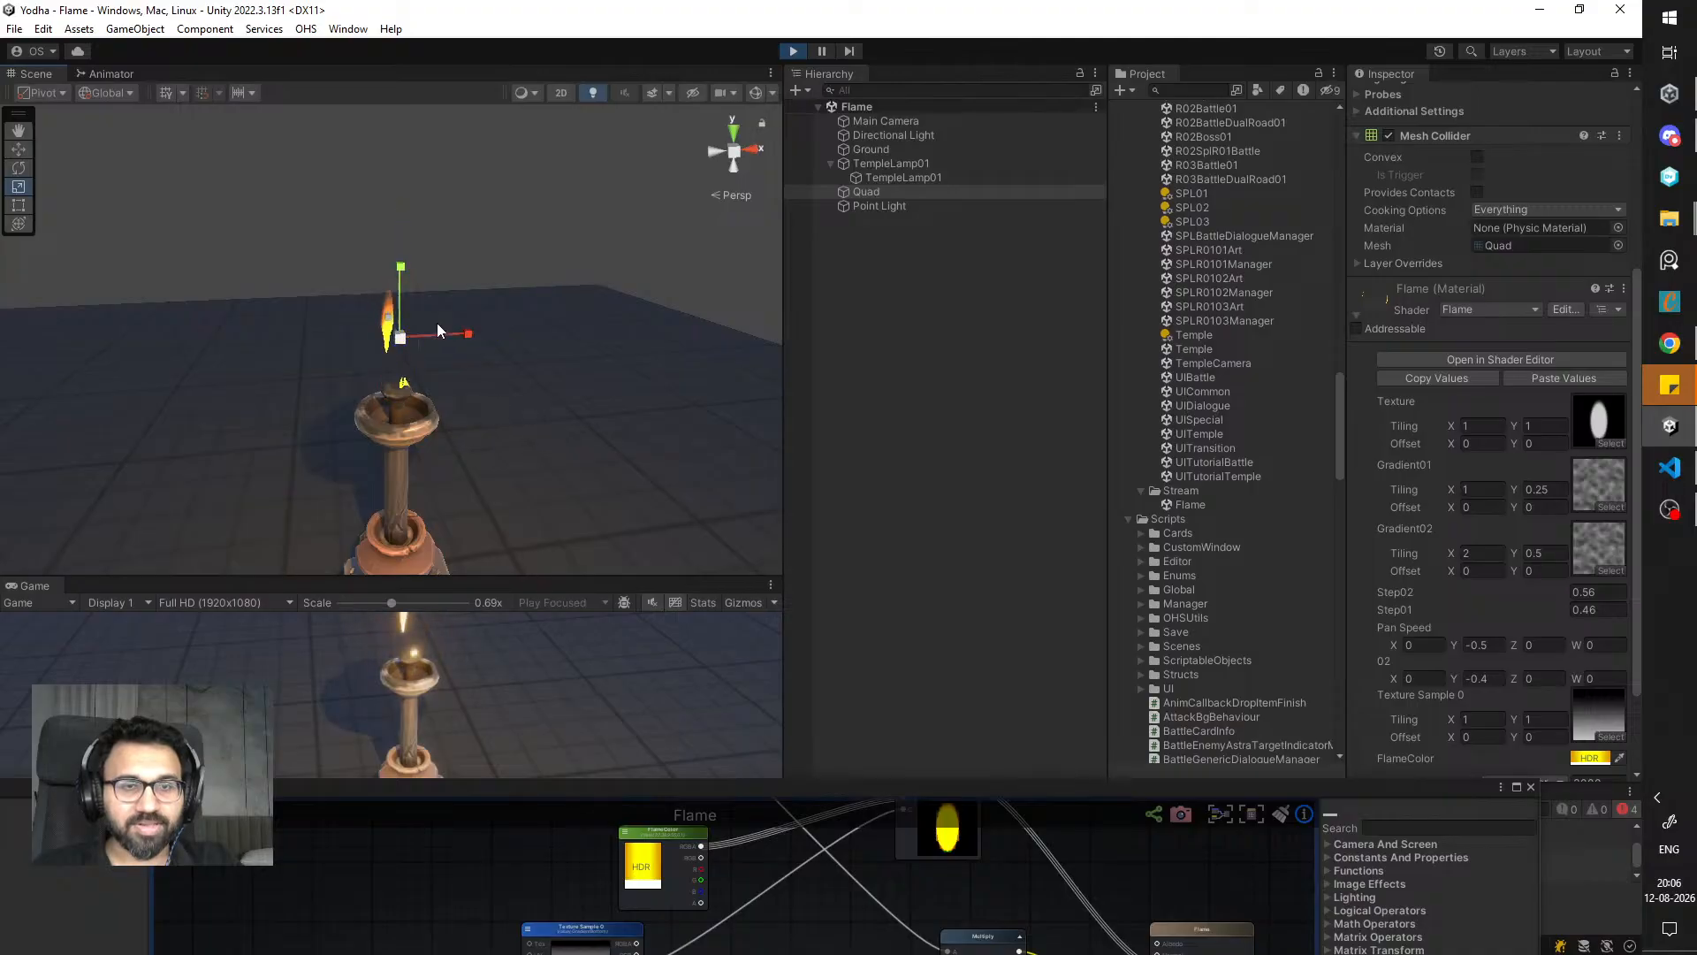
- Enlarge the game view to examine the flame on the lamp and look over the Flame shader graph
key(w)
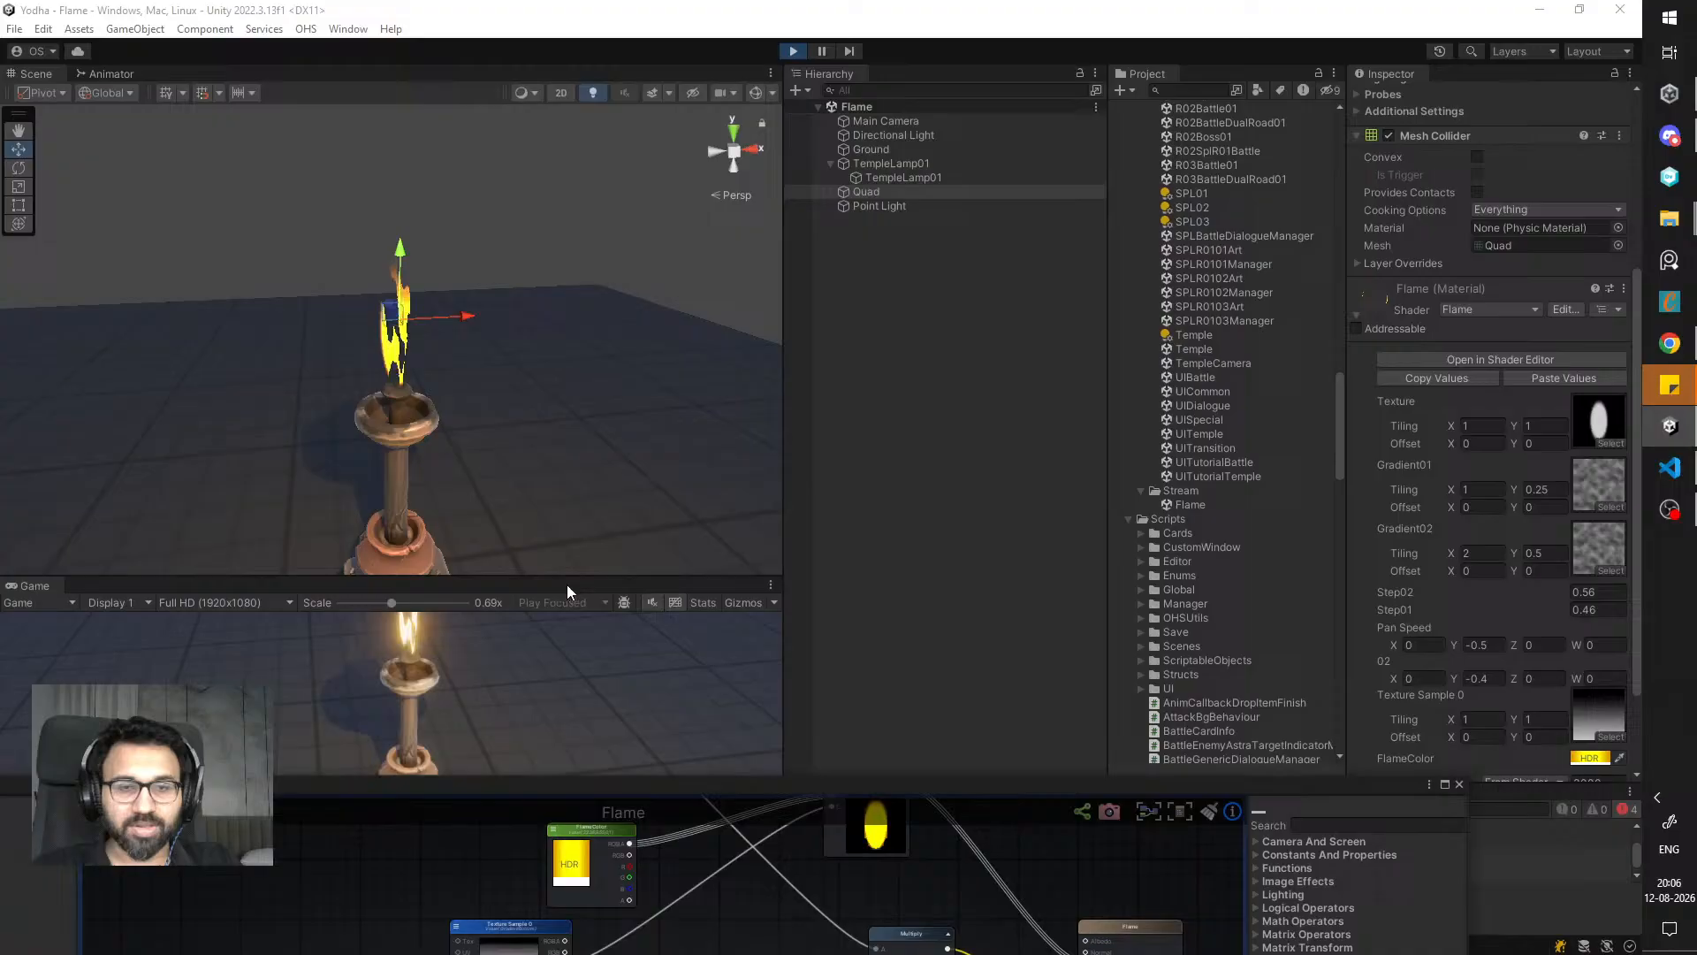
drag(566, 581, 560, 262)
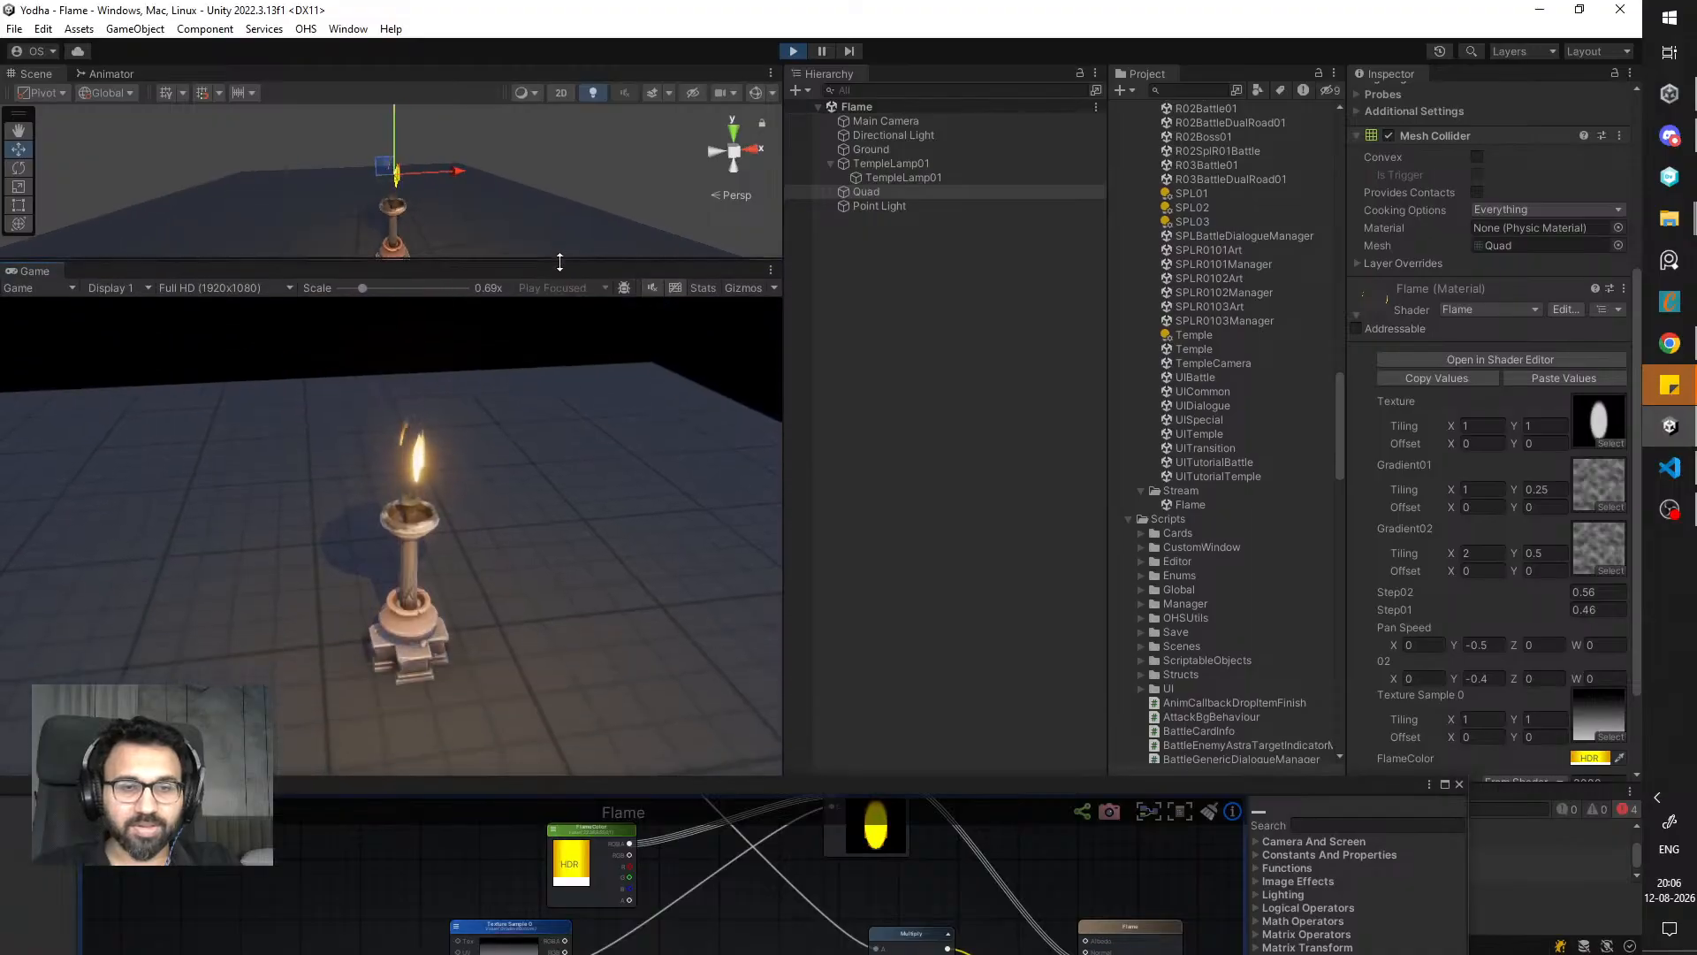
drag(714, 789, 974, 443)
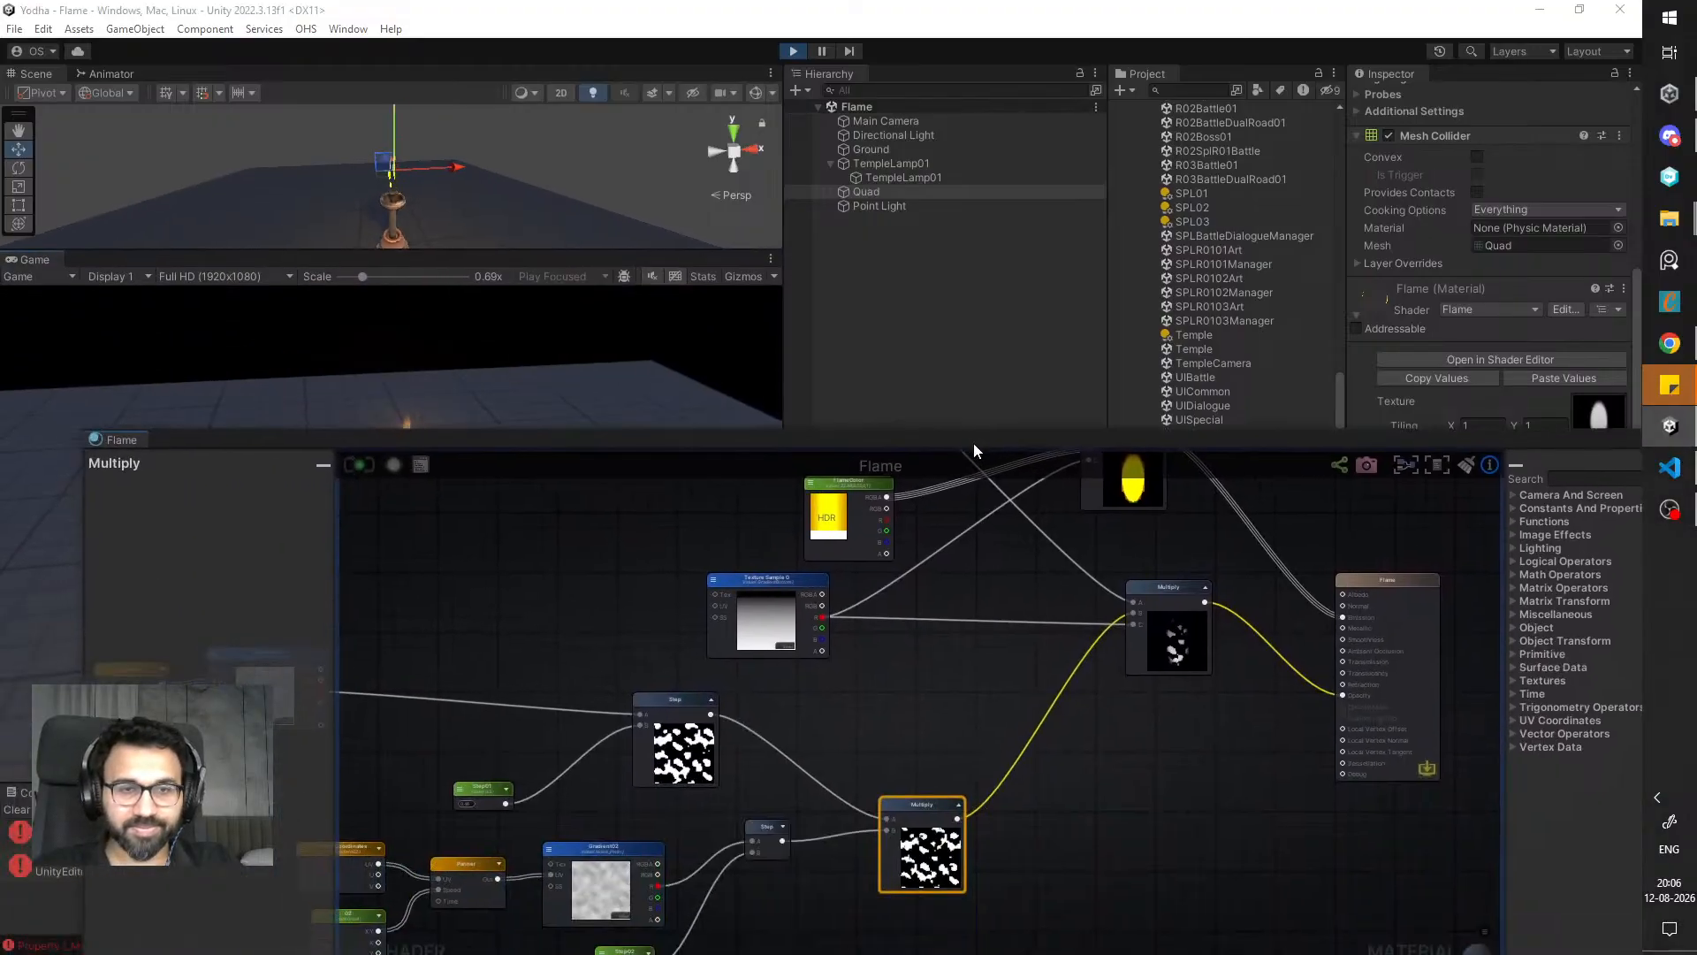
scroll(735, 658, down, 5)
scroll(756, 617, up, 6)
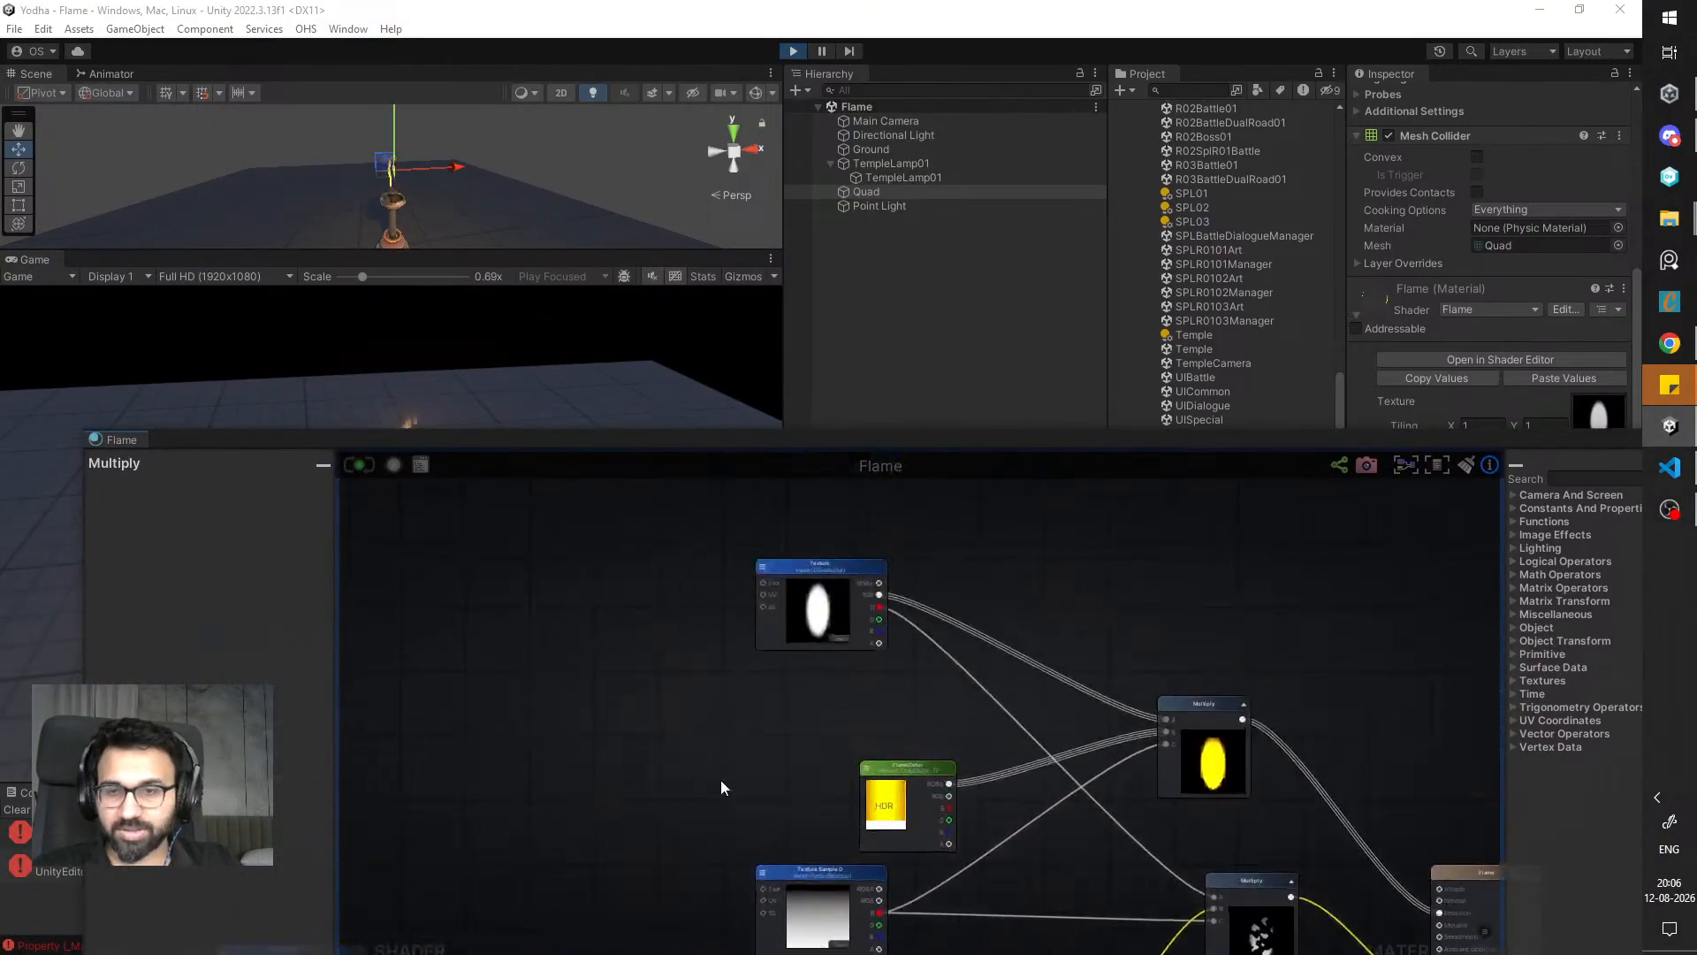
scroll(816, 645, up, 5)
drag(719, 439, 864, 702)
scroll(1440, 670, down, 3)
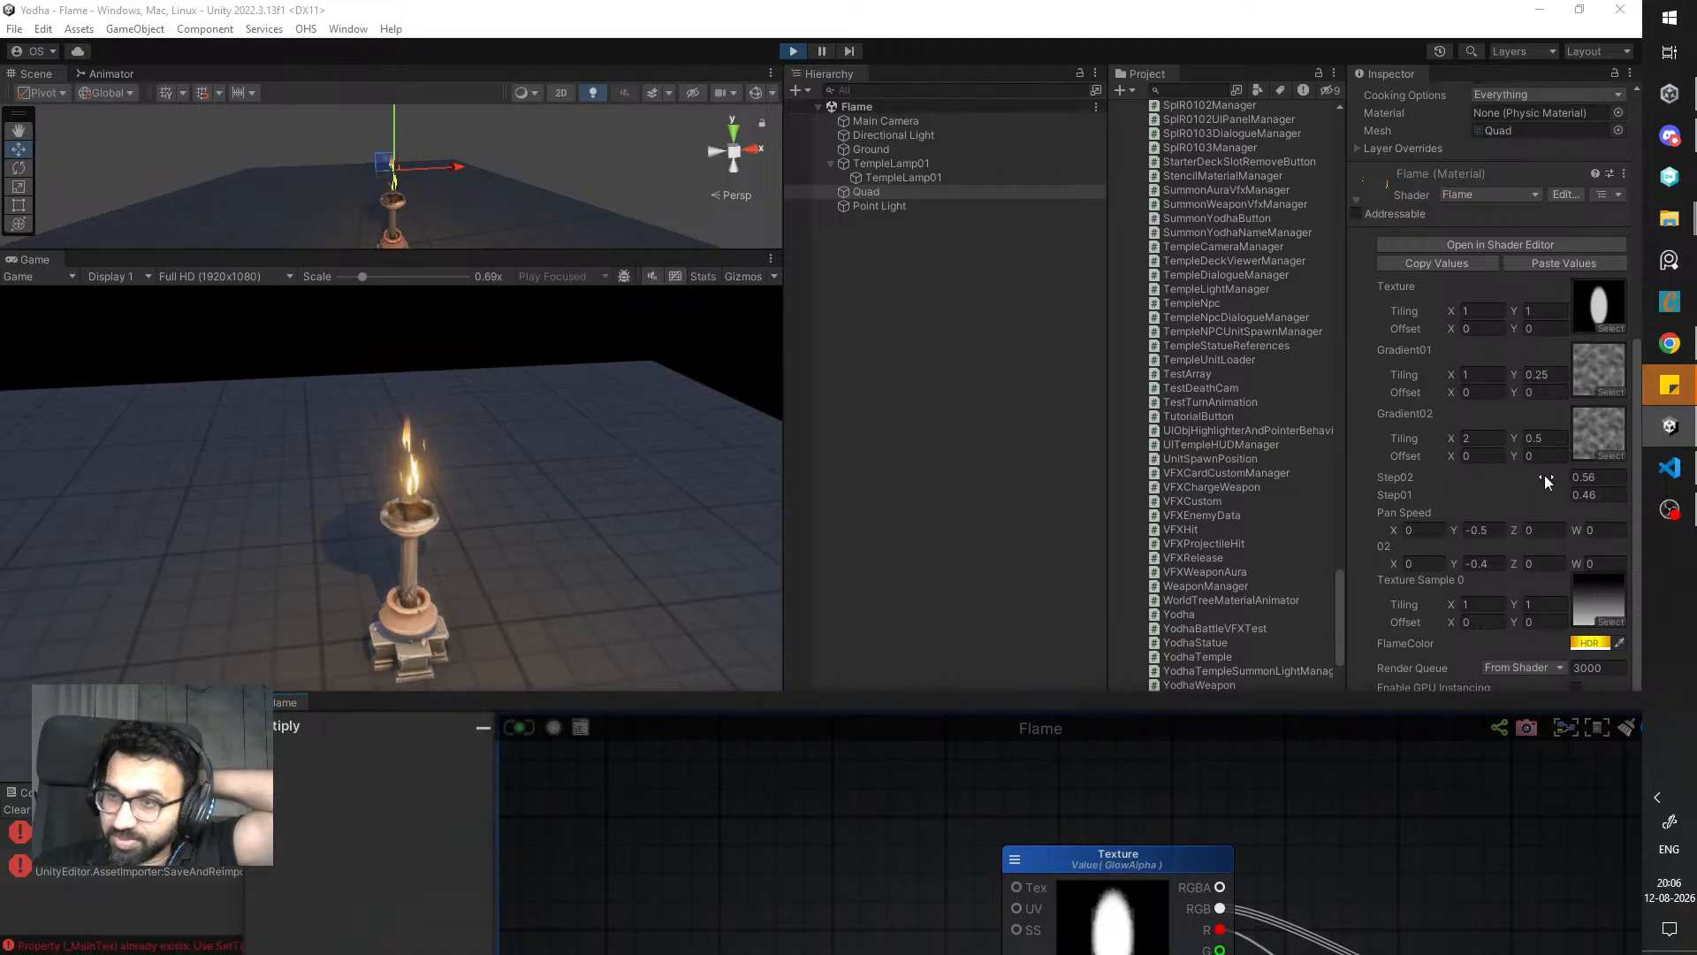
- Set both Step02 and Step01 of the Flame material to 1
drag(1545, 475, 1592, 482)
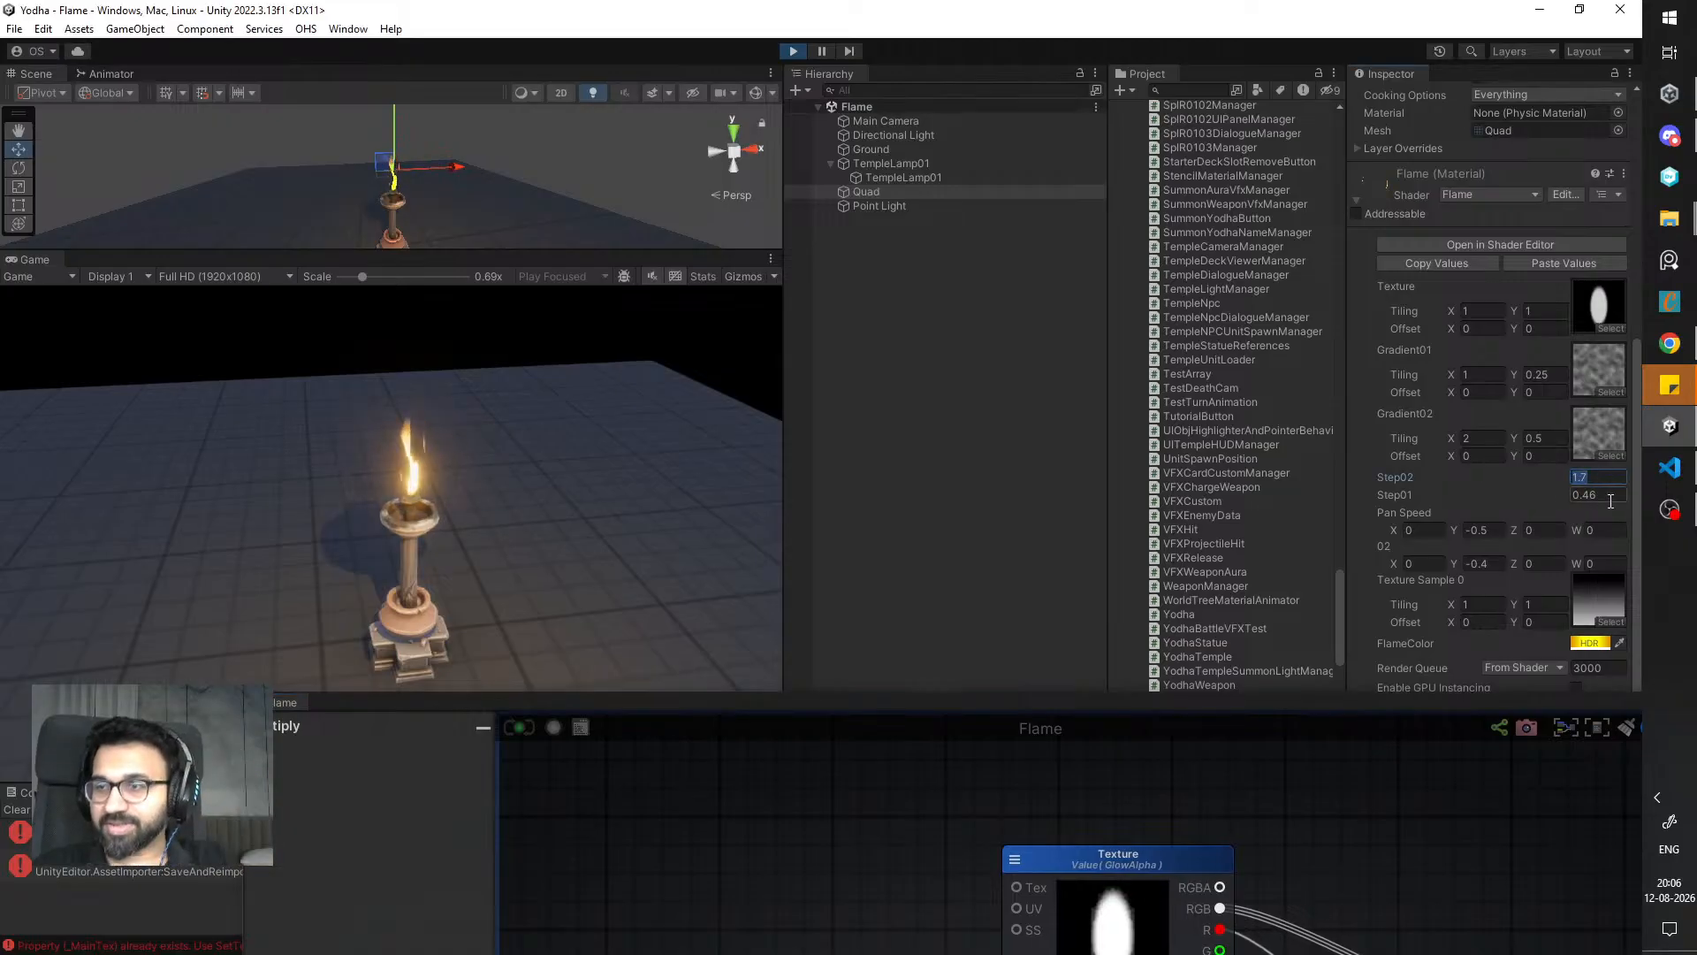
text(1)
key(Tab)
text(1)
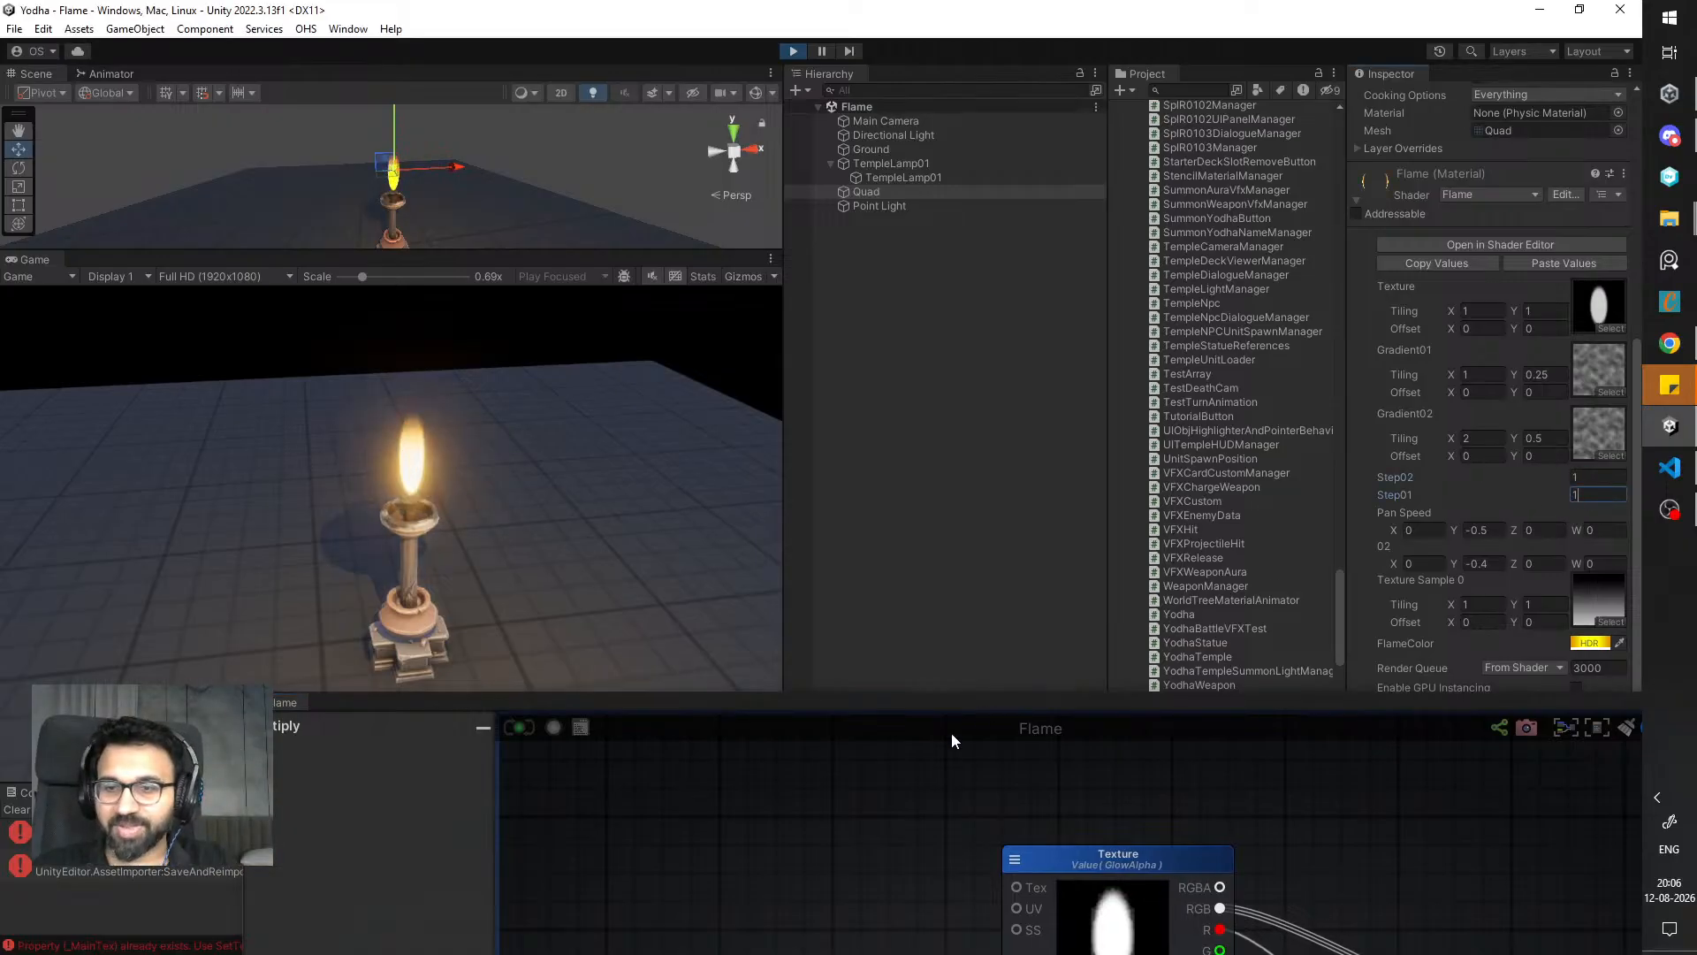
- Add a Texture Sample node to the Flame shader graph, placed ahead of the GlowAlpha Texture node
drag(987, 710, 1099, 366)
middle_drag(989, 591, 974, 628)
click(975, 660)
scroll(963, 662, down, 3)
right_click(917, 599)
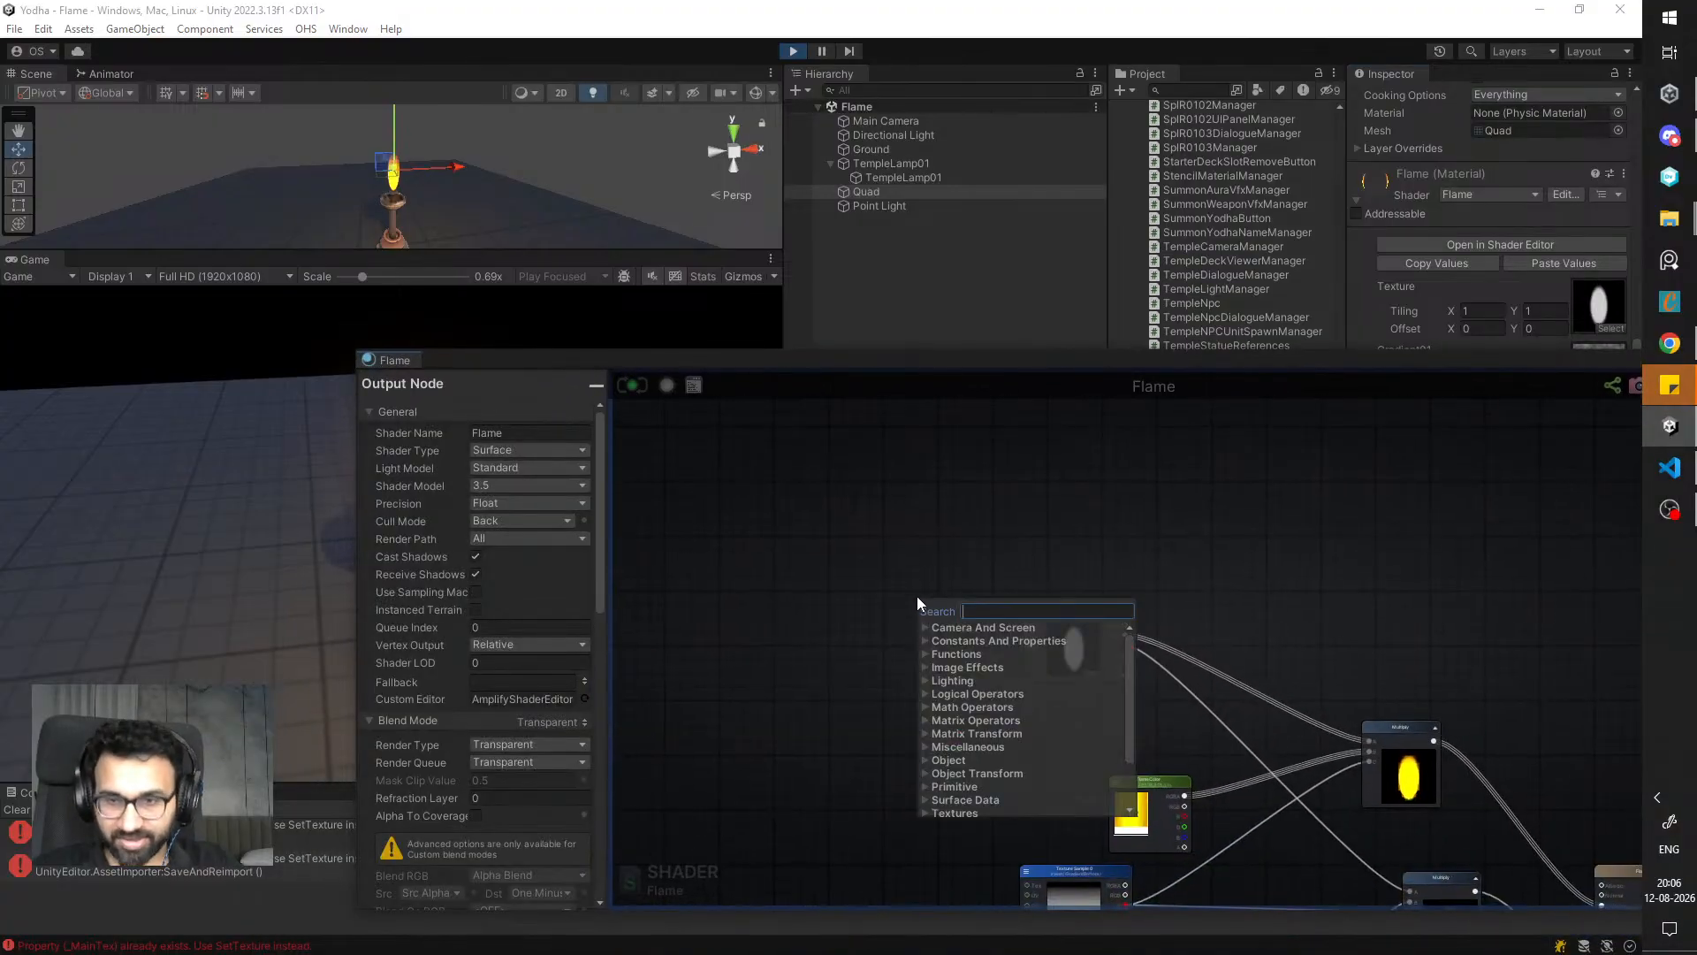
text(textu)
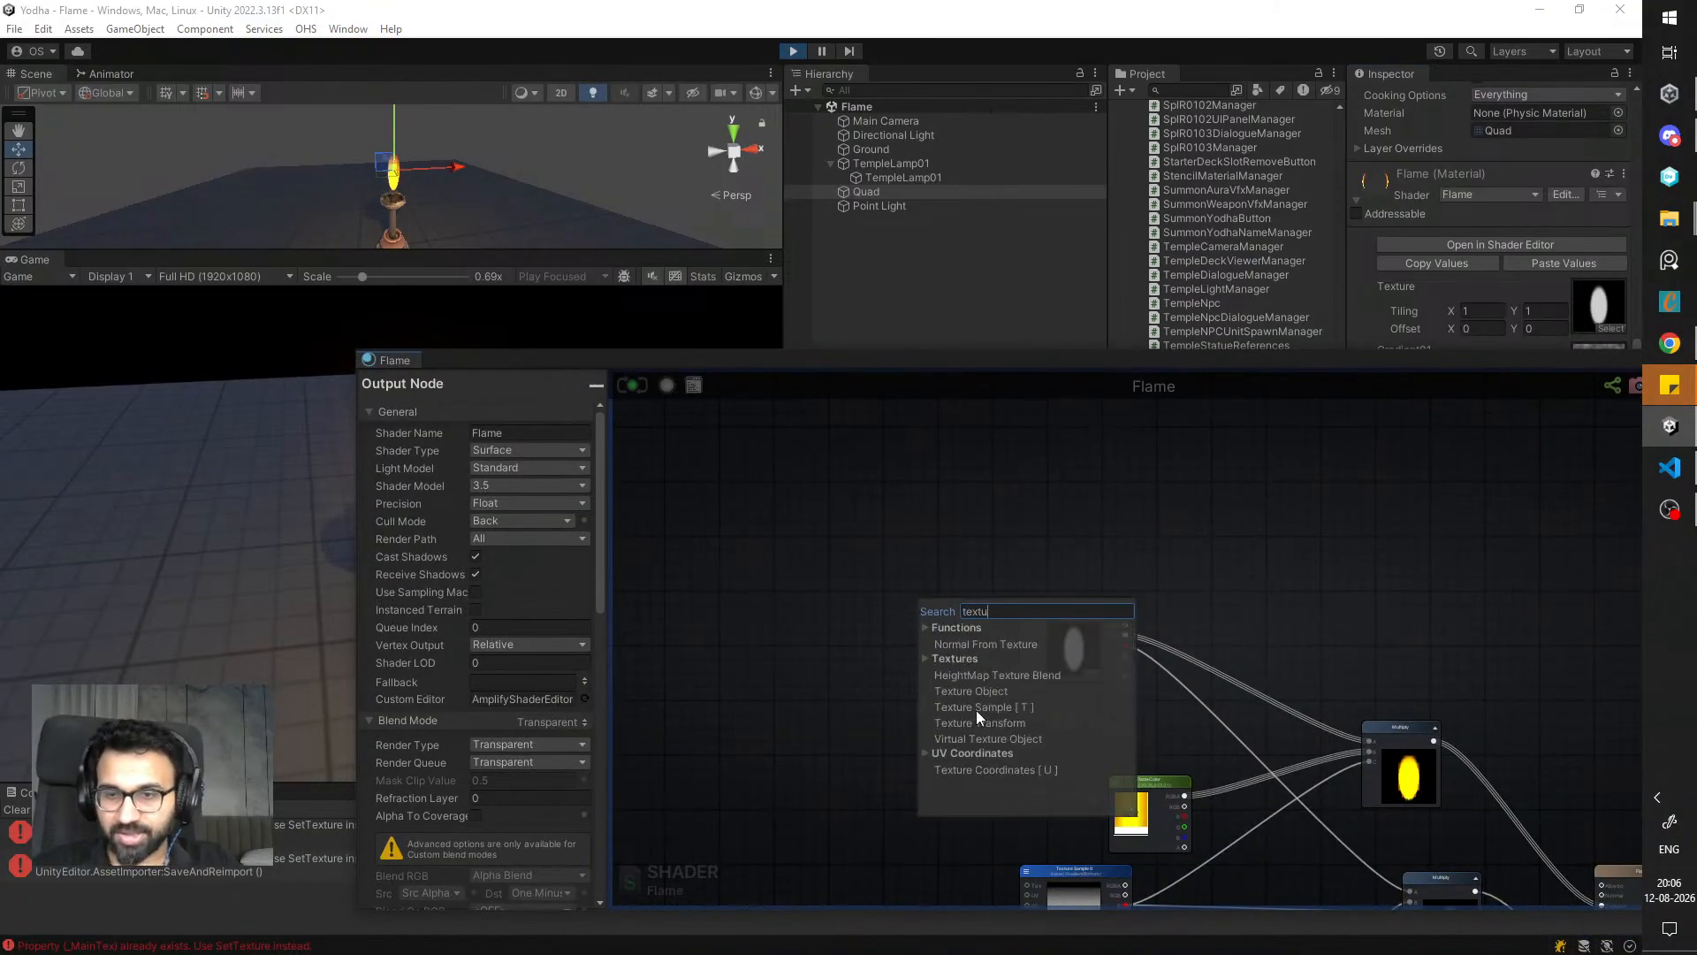
click(976, 707)
drag(1006, 654, 812, 681)
- Add a Texture Coordinates node and an Add node beside the new Texture Sample
right_click(838, 542)
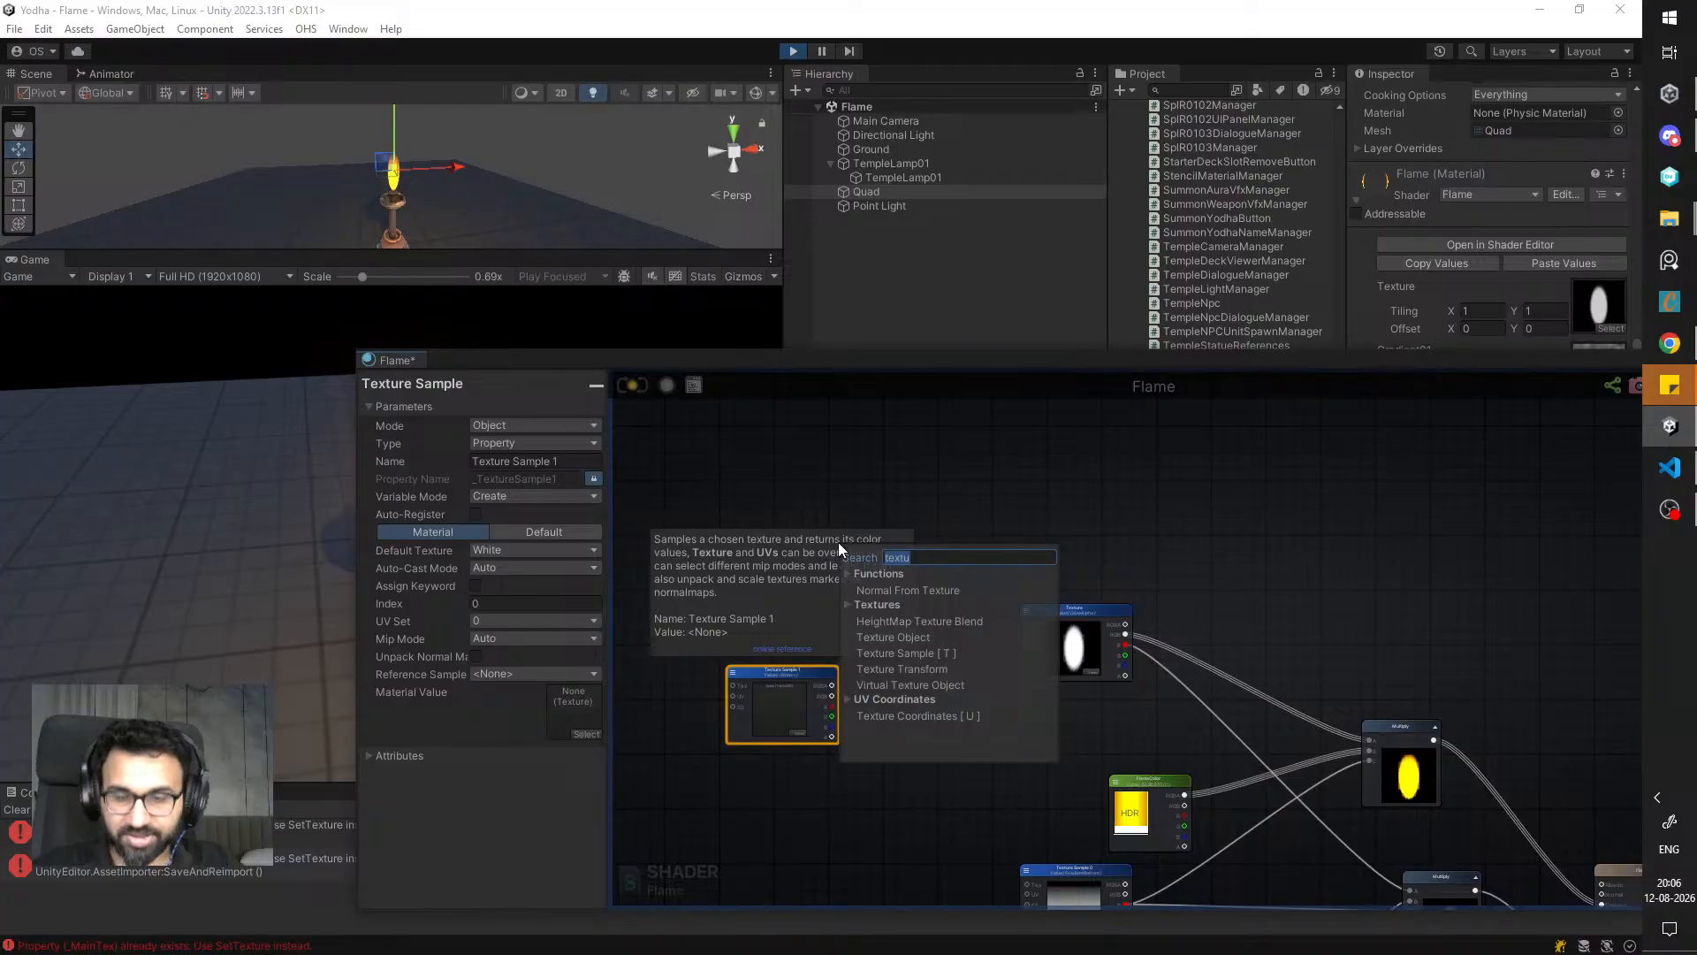
click(920, 716)
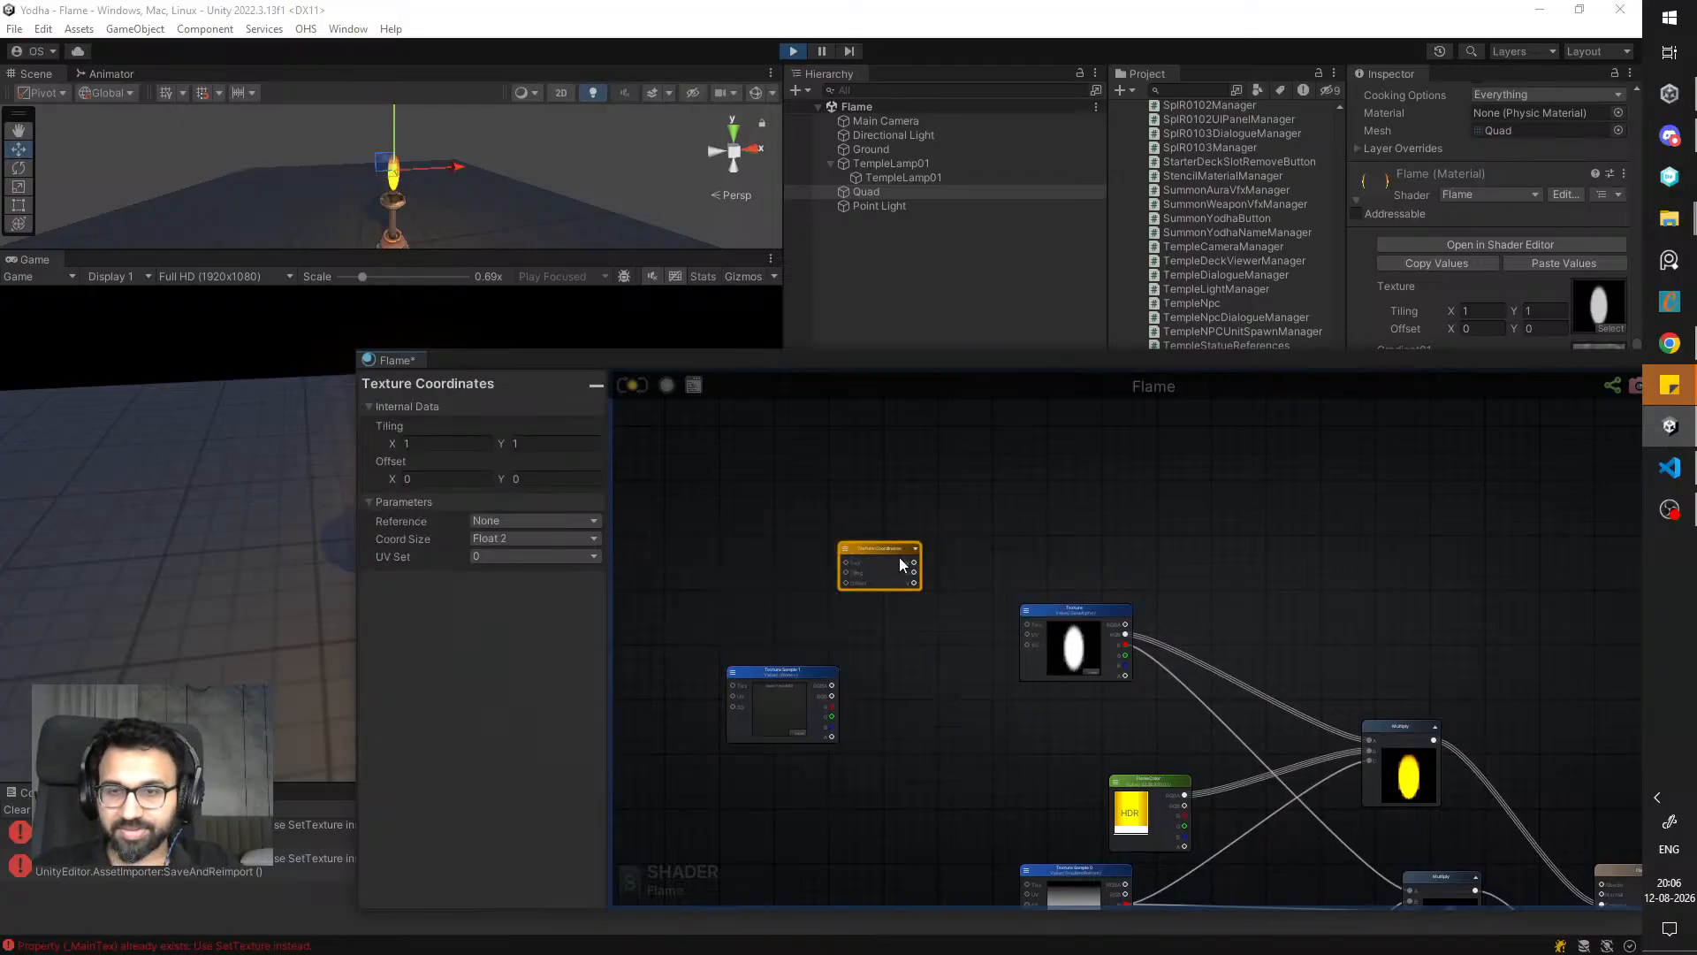
right_click(919, 612)
text(add)
click(984, 693)
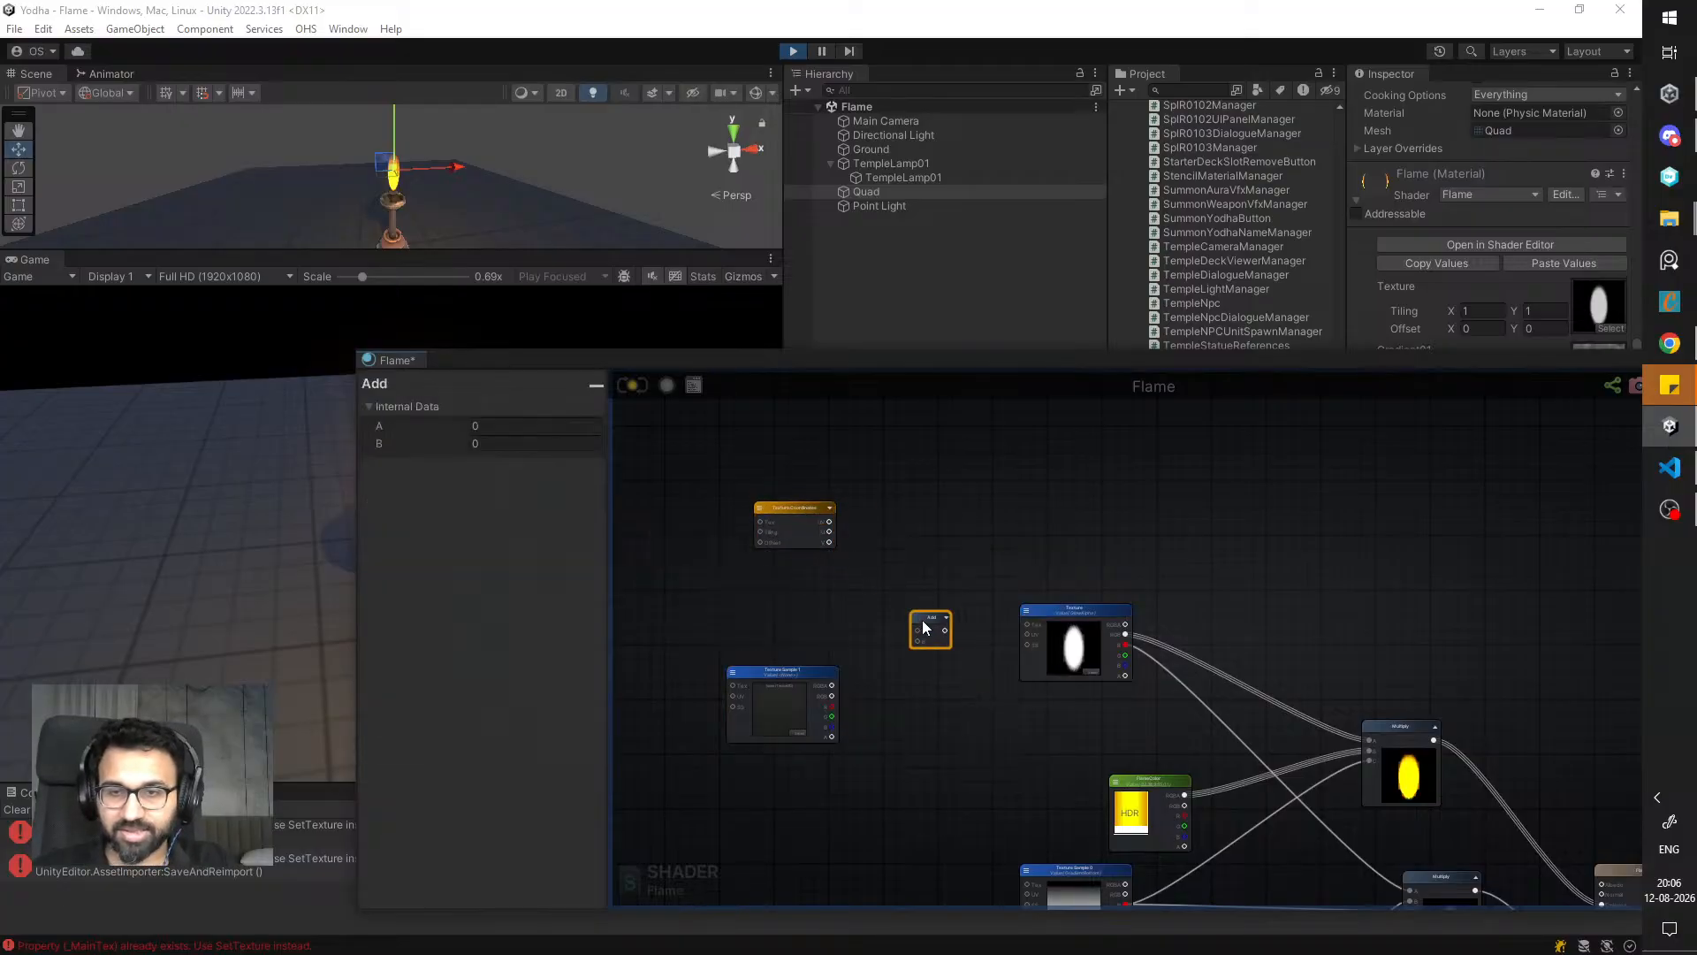
- Connect the Texture Coordinates UV and the new sample's RGBA into the Add node, and its output into the Texture node's UV
drag(830, 686, 903, 633)
drag(832, 524, 912, 624)
drag(939, 624, 1030, 634)
middle_drag(842, 687, 893, 656)
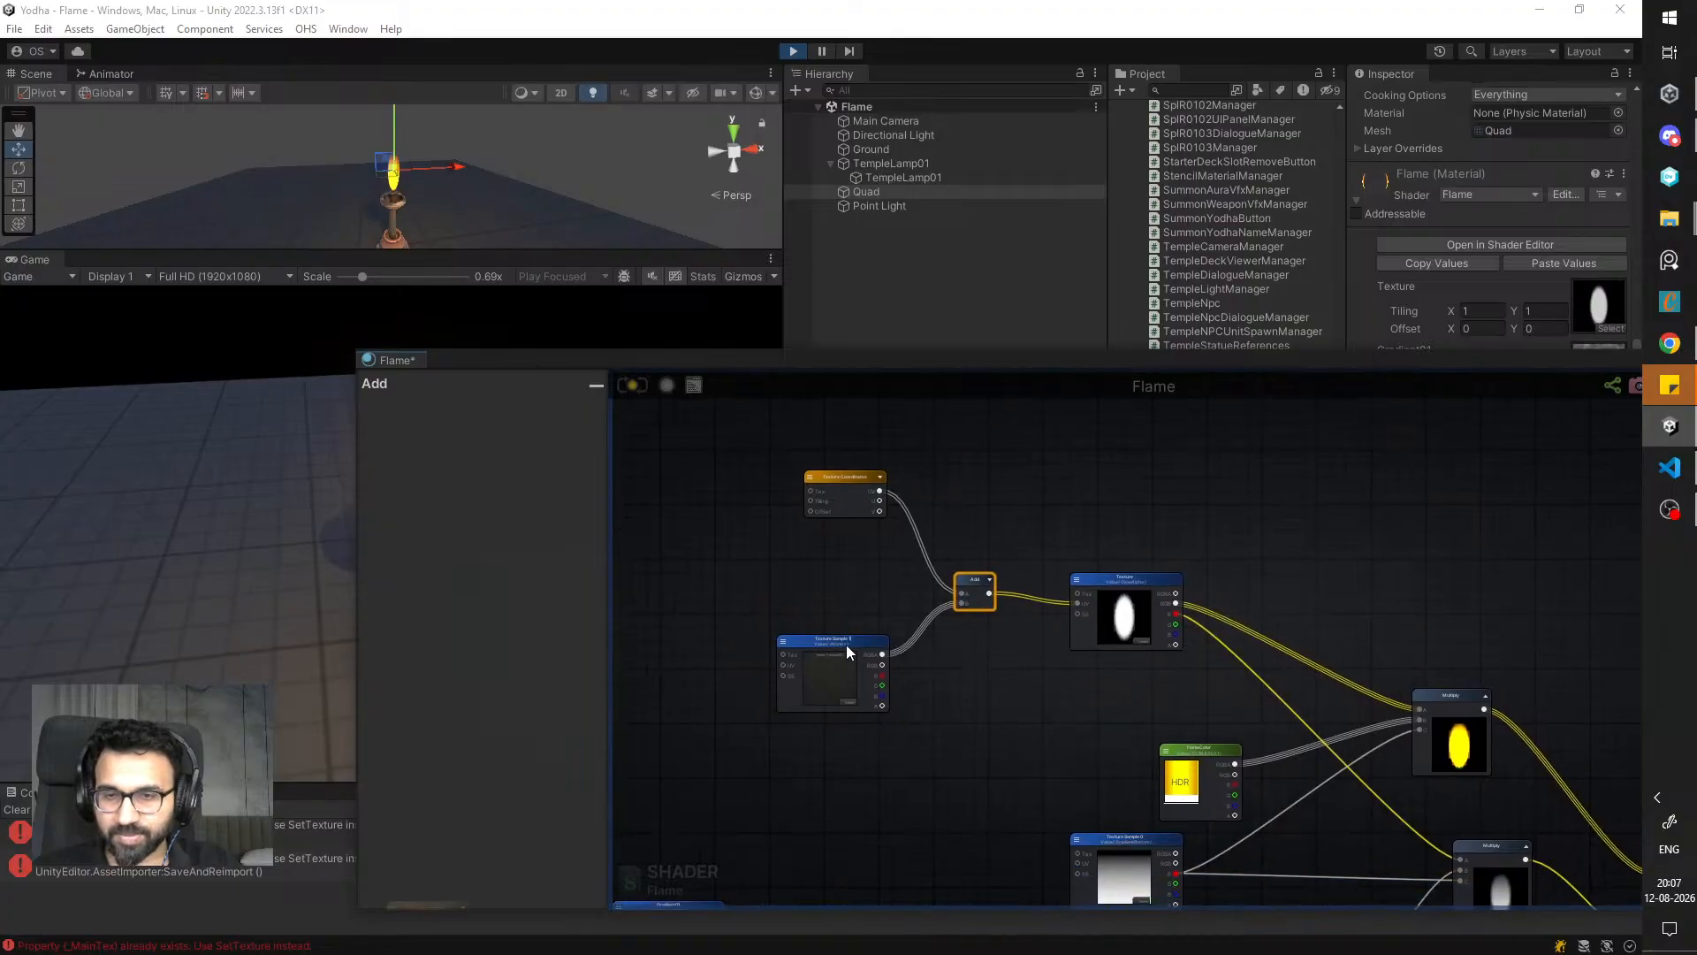
- Tidy the layout of the new Texture Sample, Add and Texture Coordinates nodes
click(870, 630)
drag(869, 642, 848, 636)
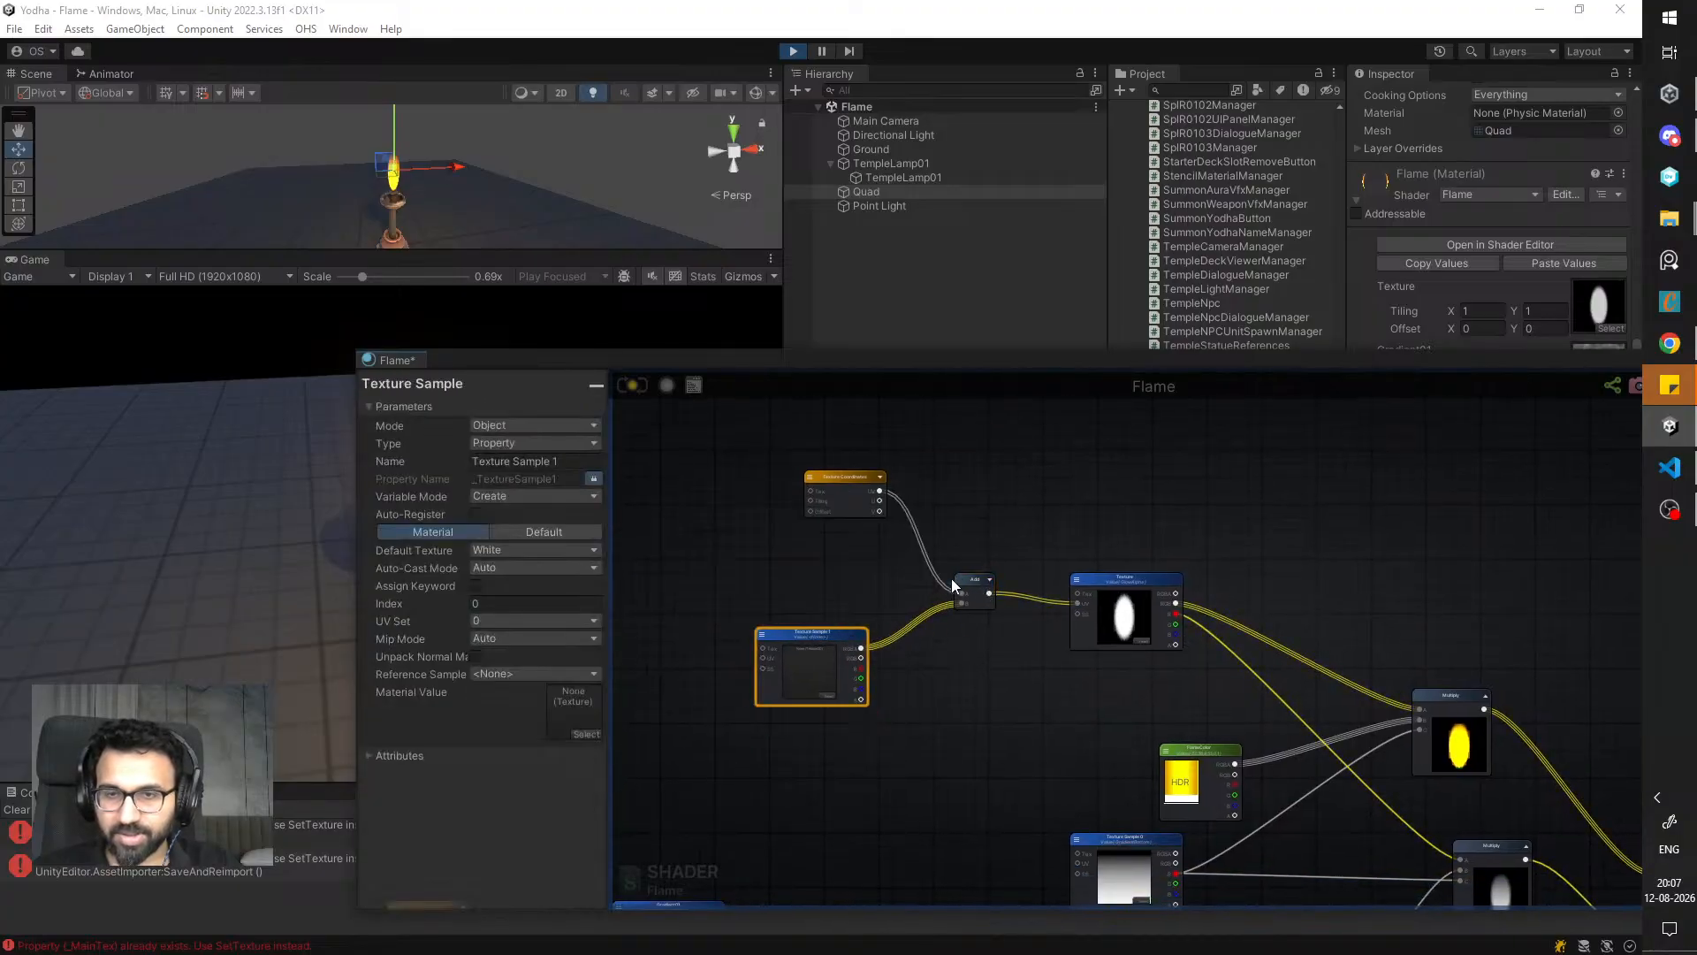
drag(951, 580, 964, 587)
drag(856, 489, 829, 550)
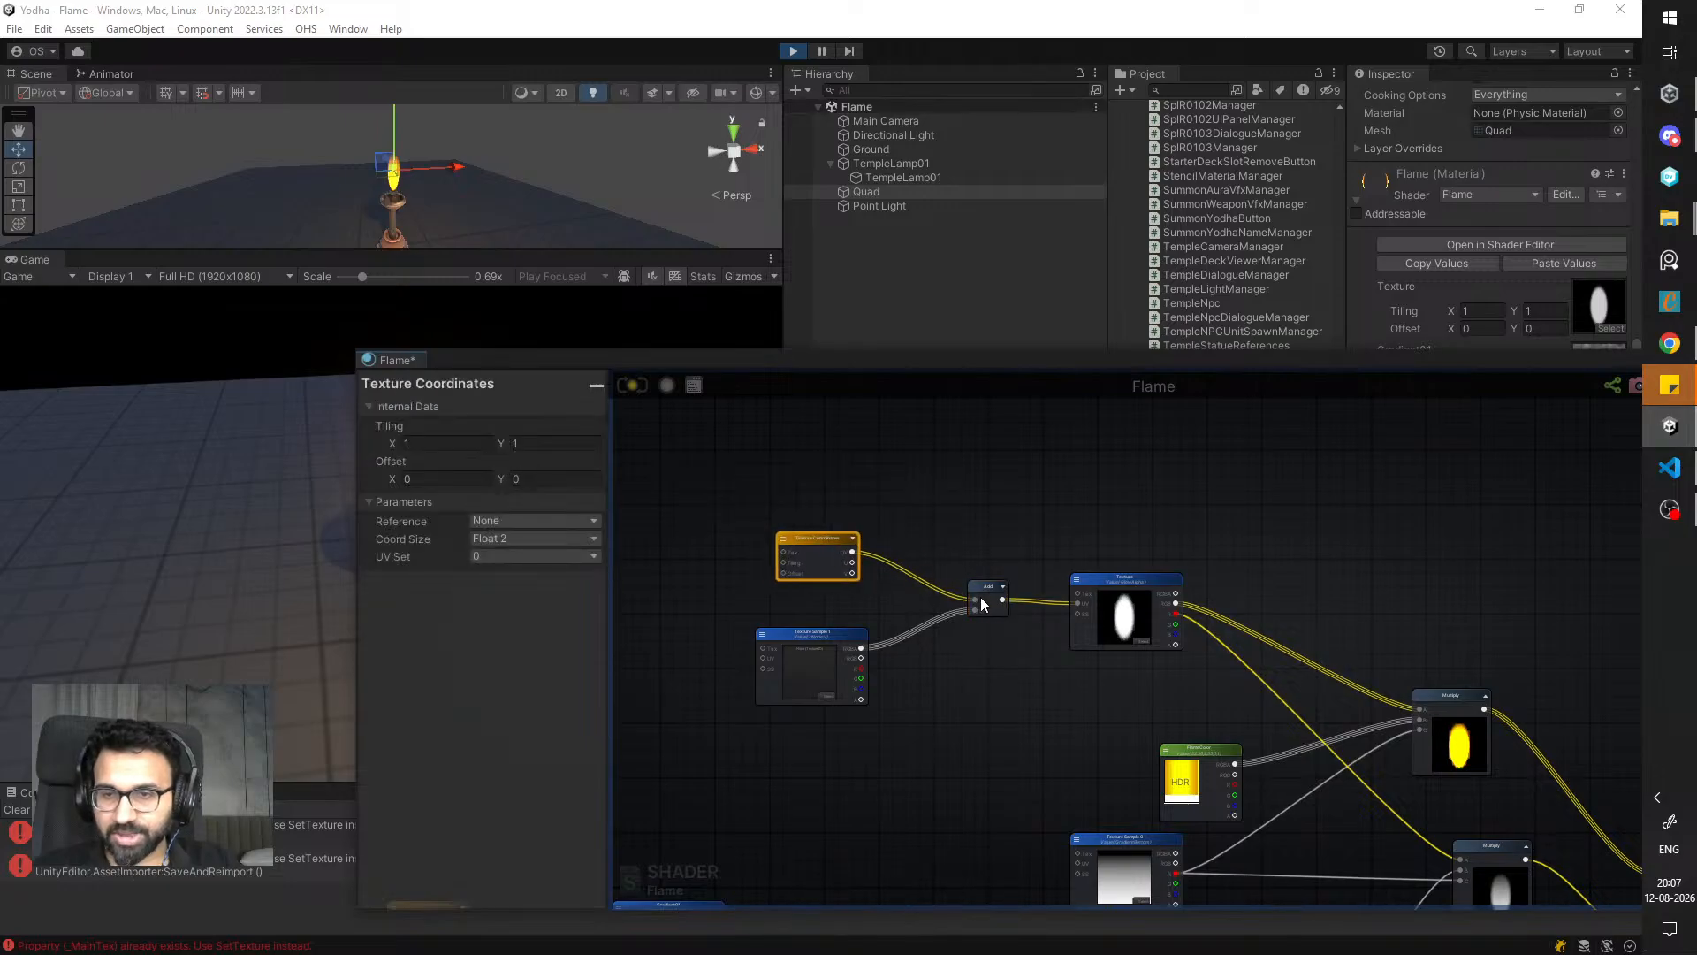
drag(847, 637, 840, 624)
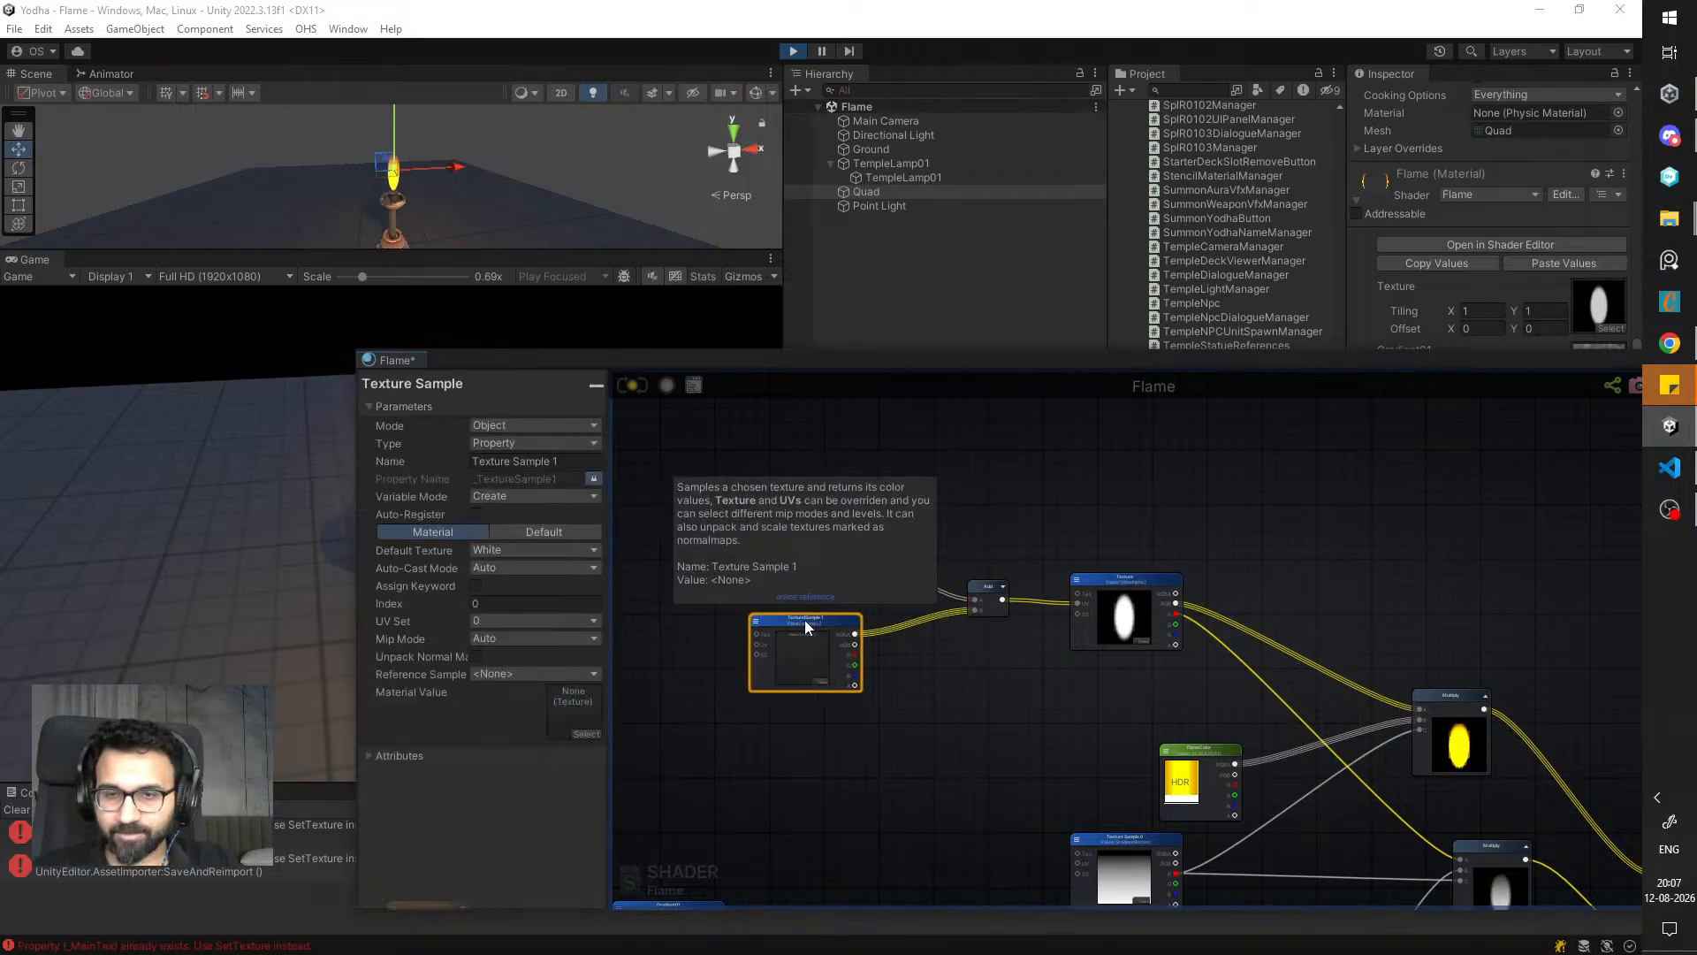
- Rename the new Texture Sample node as DistortionTexture
drag(576, 462, 358, 456)
text(Dist)
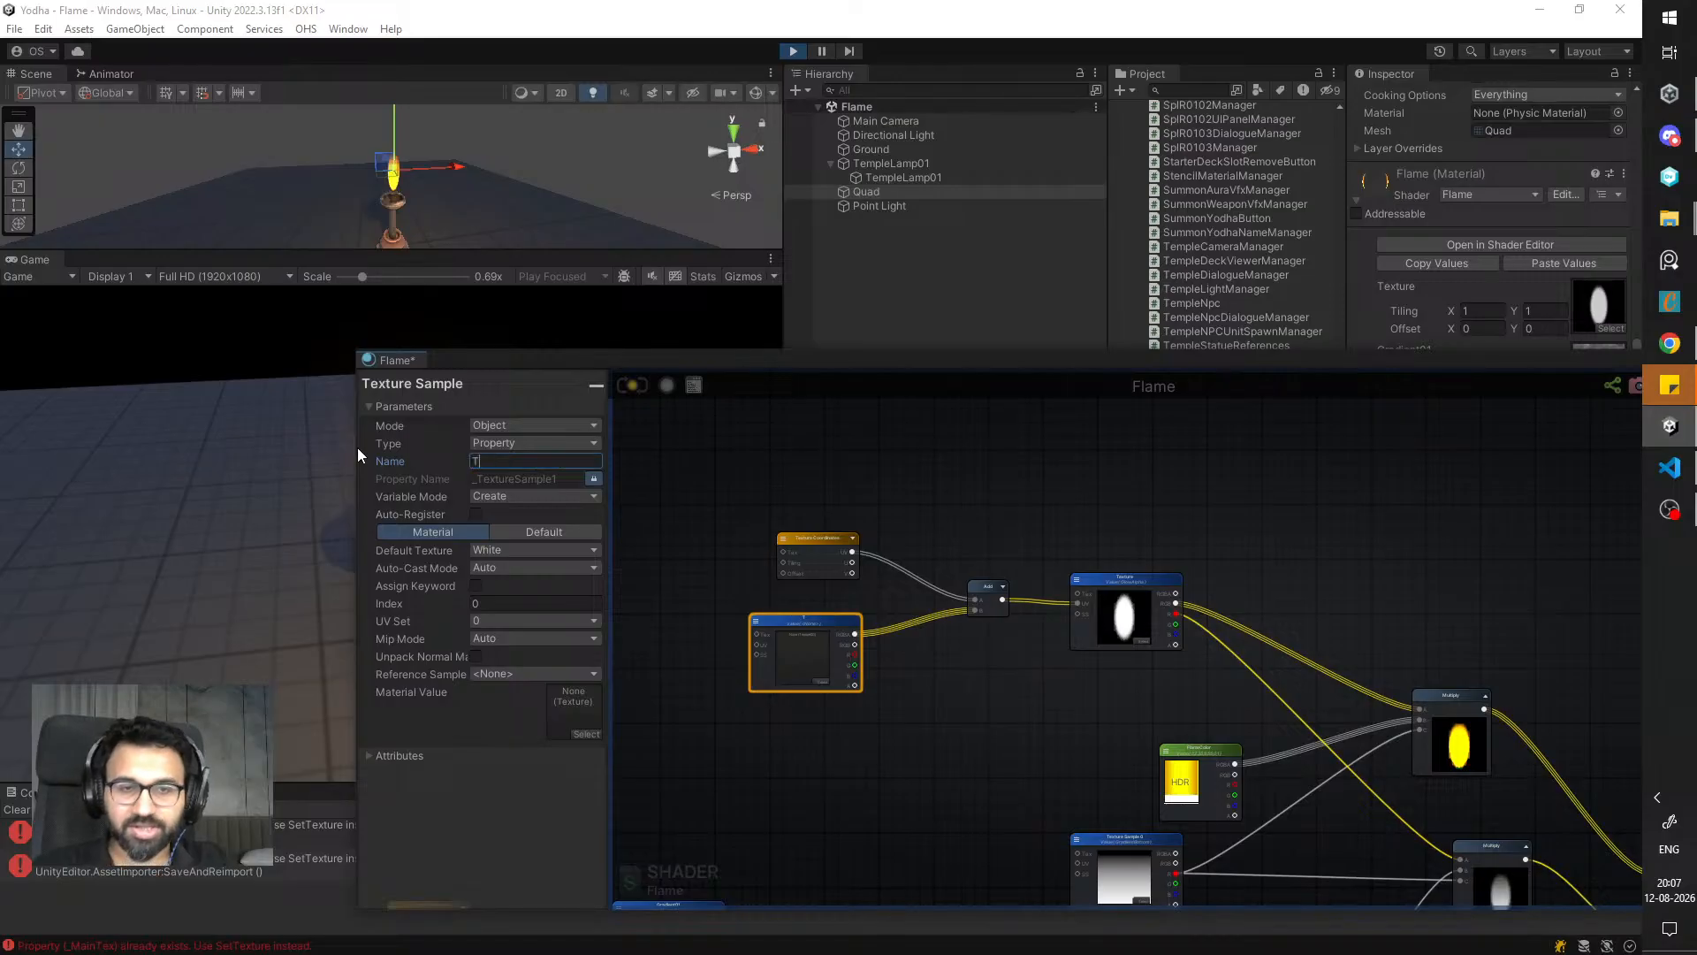
text(r)
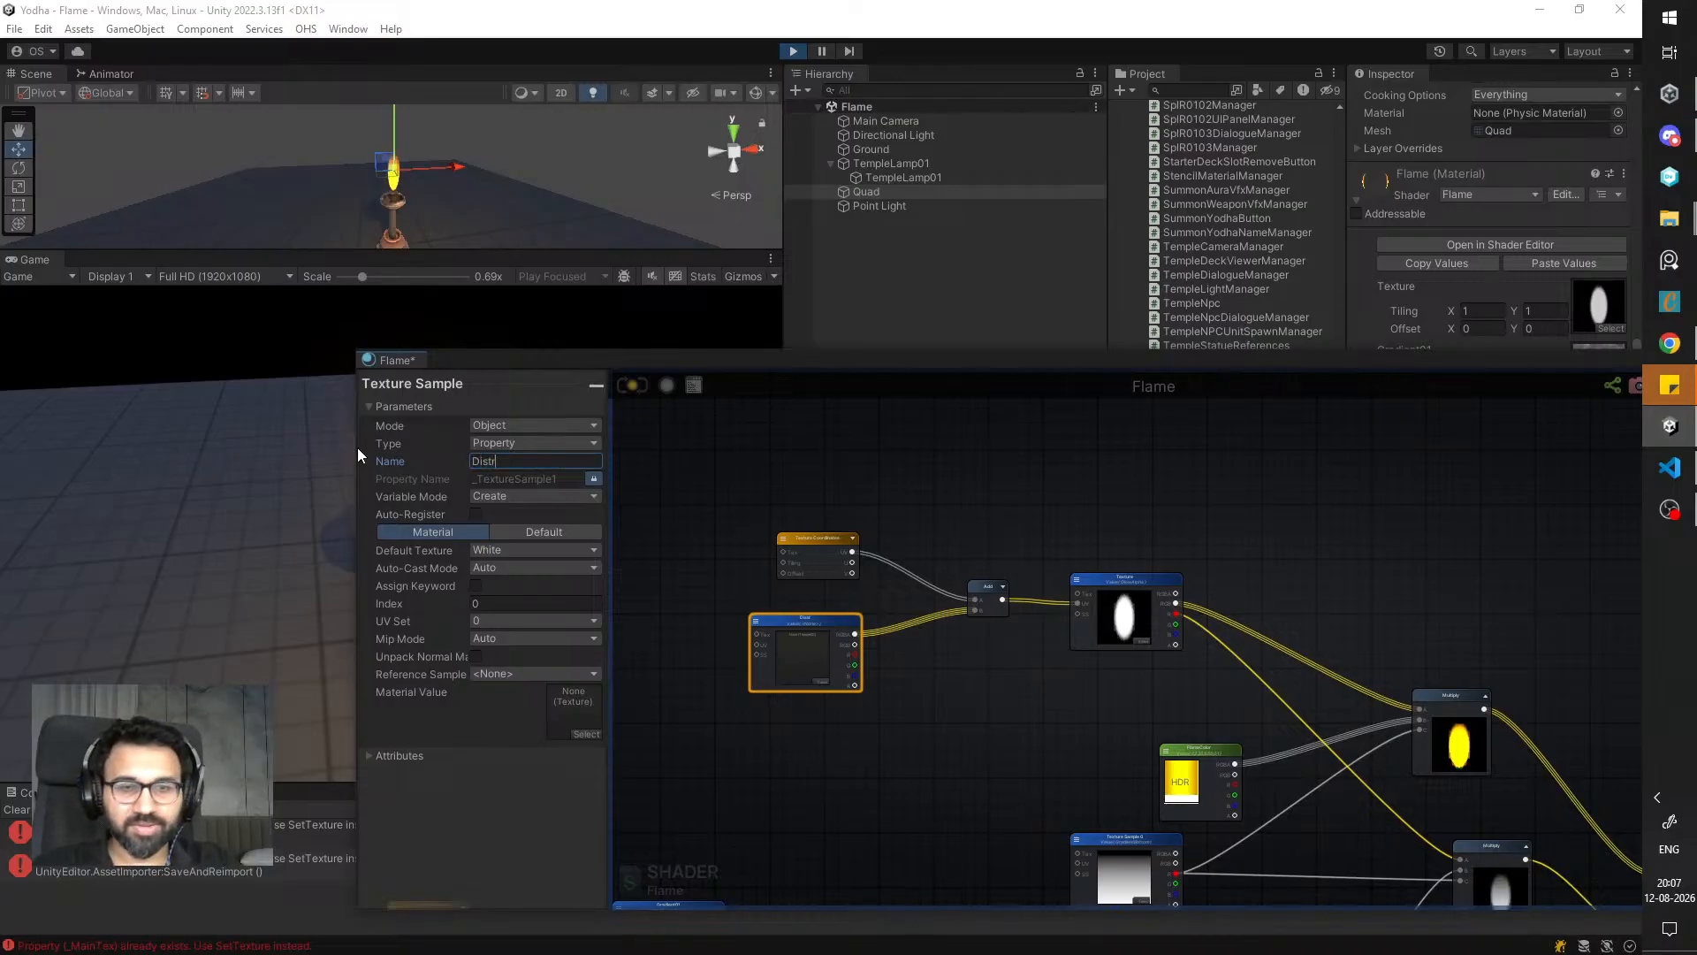
key(BackSpace)
text(ortion )
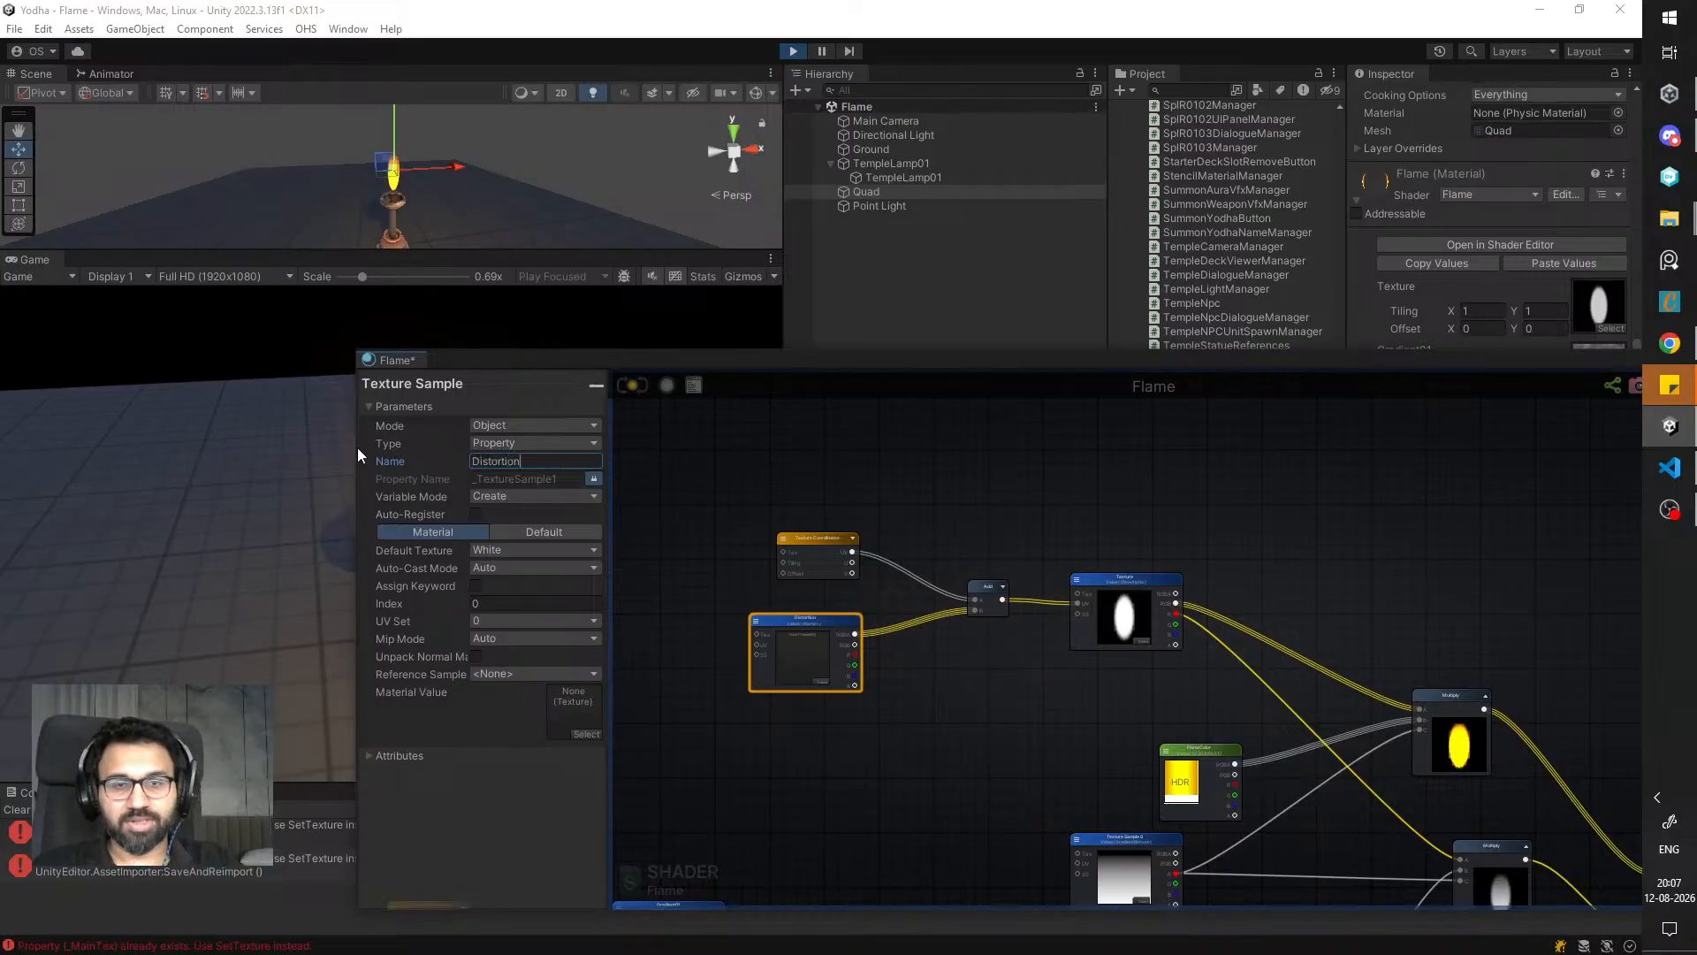
text(tEX)
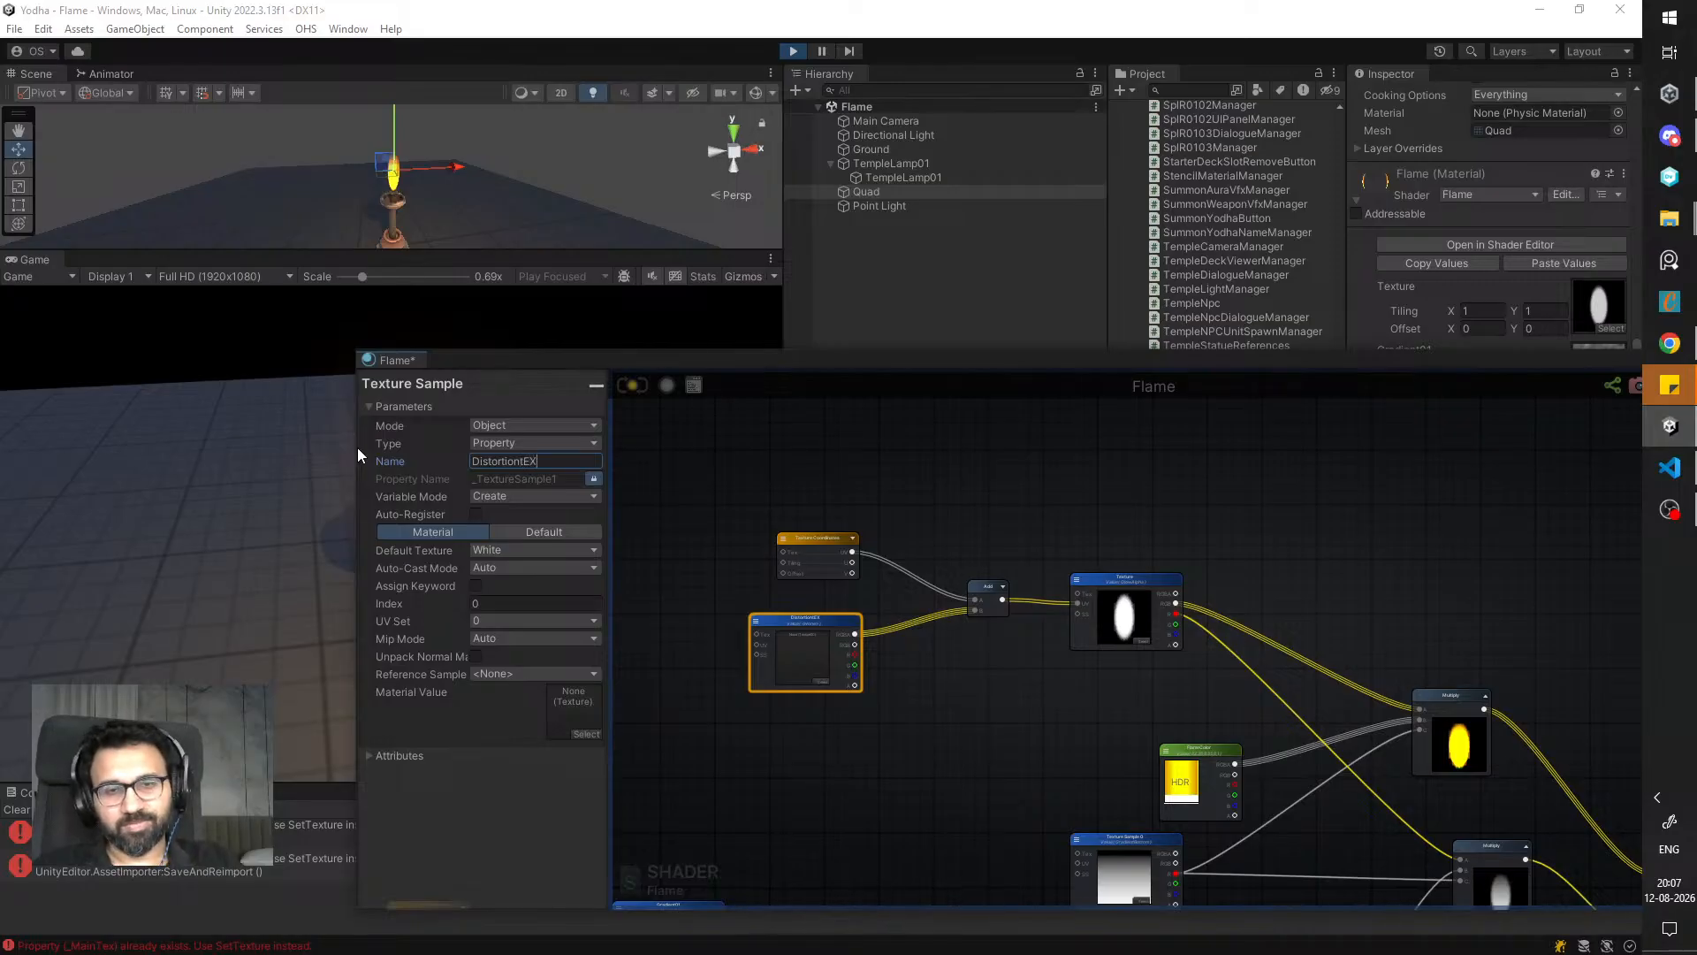
key(BackSpace)
key(BackSpace)
key(BackSpace)
text(Texture)
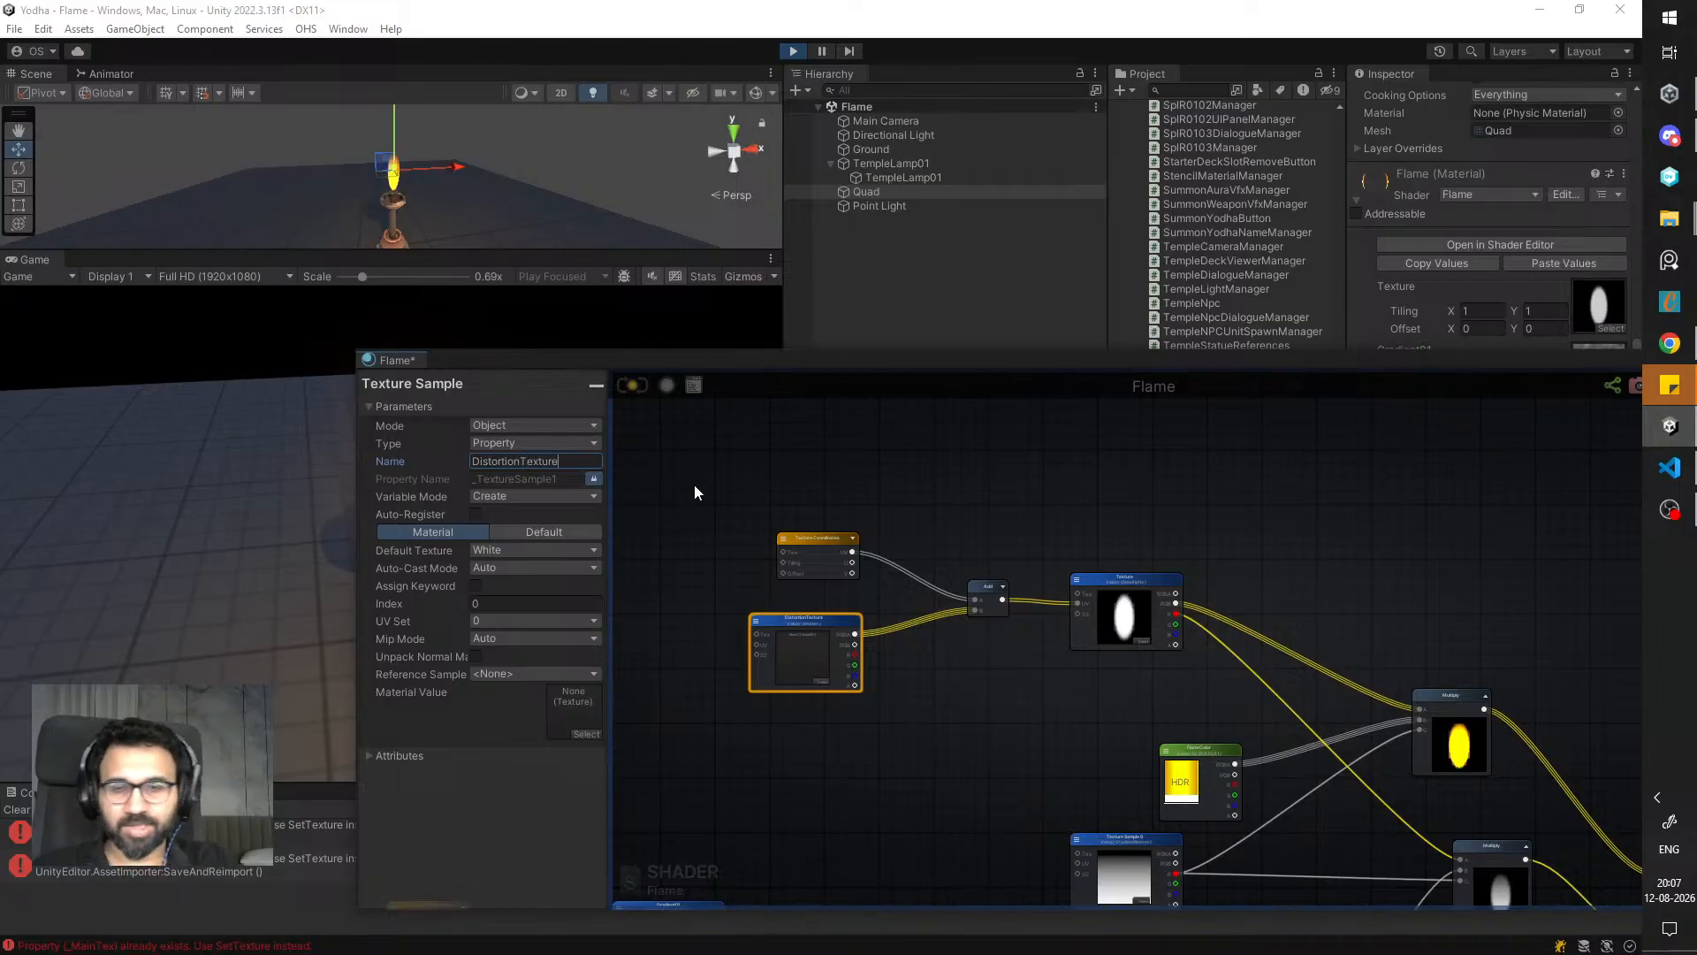
click(663, 486)
click(778, 648)
click(579, 461)
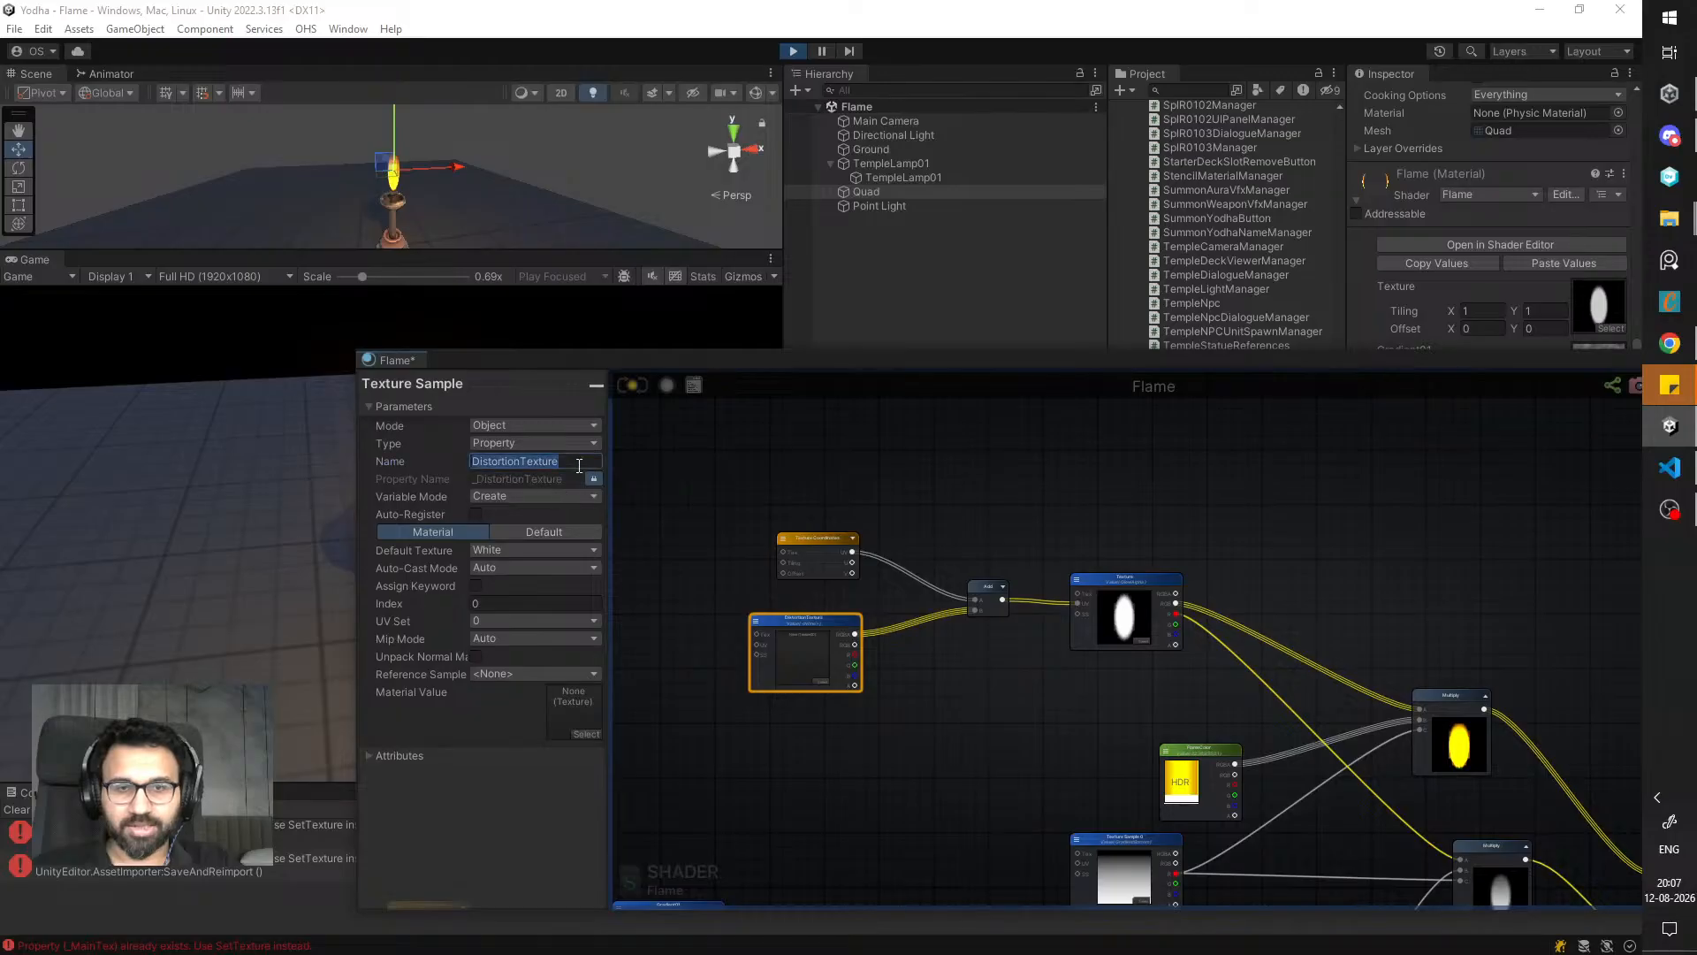
drag(891, 359, 709, 187)
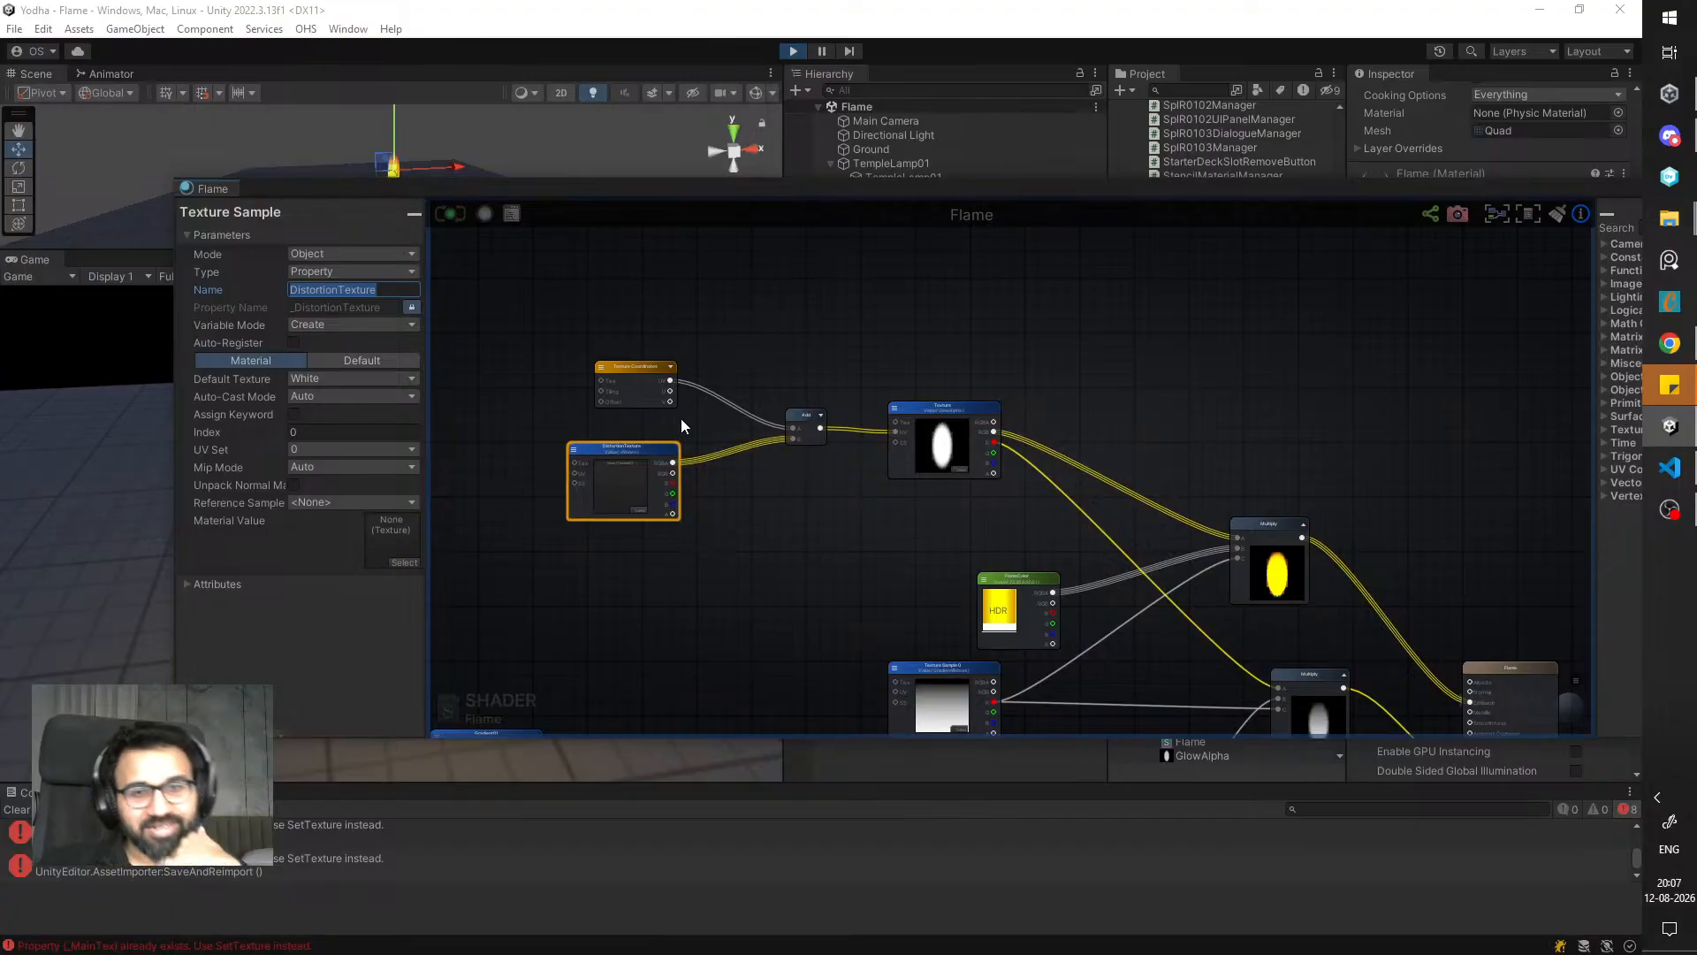
middle_drag(681, 419, 733, 420)
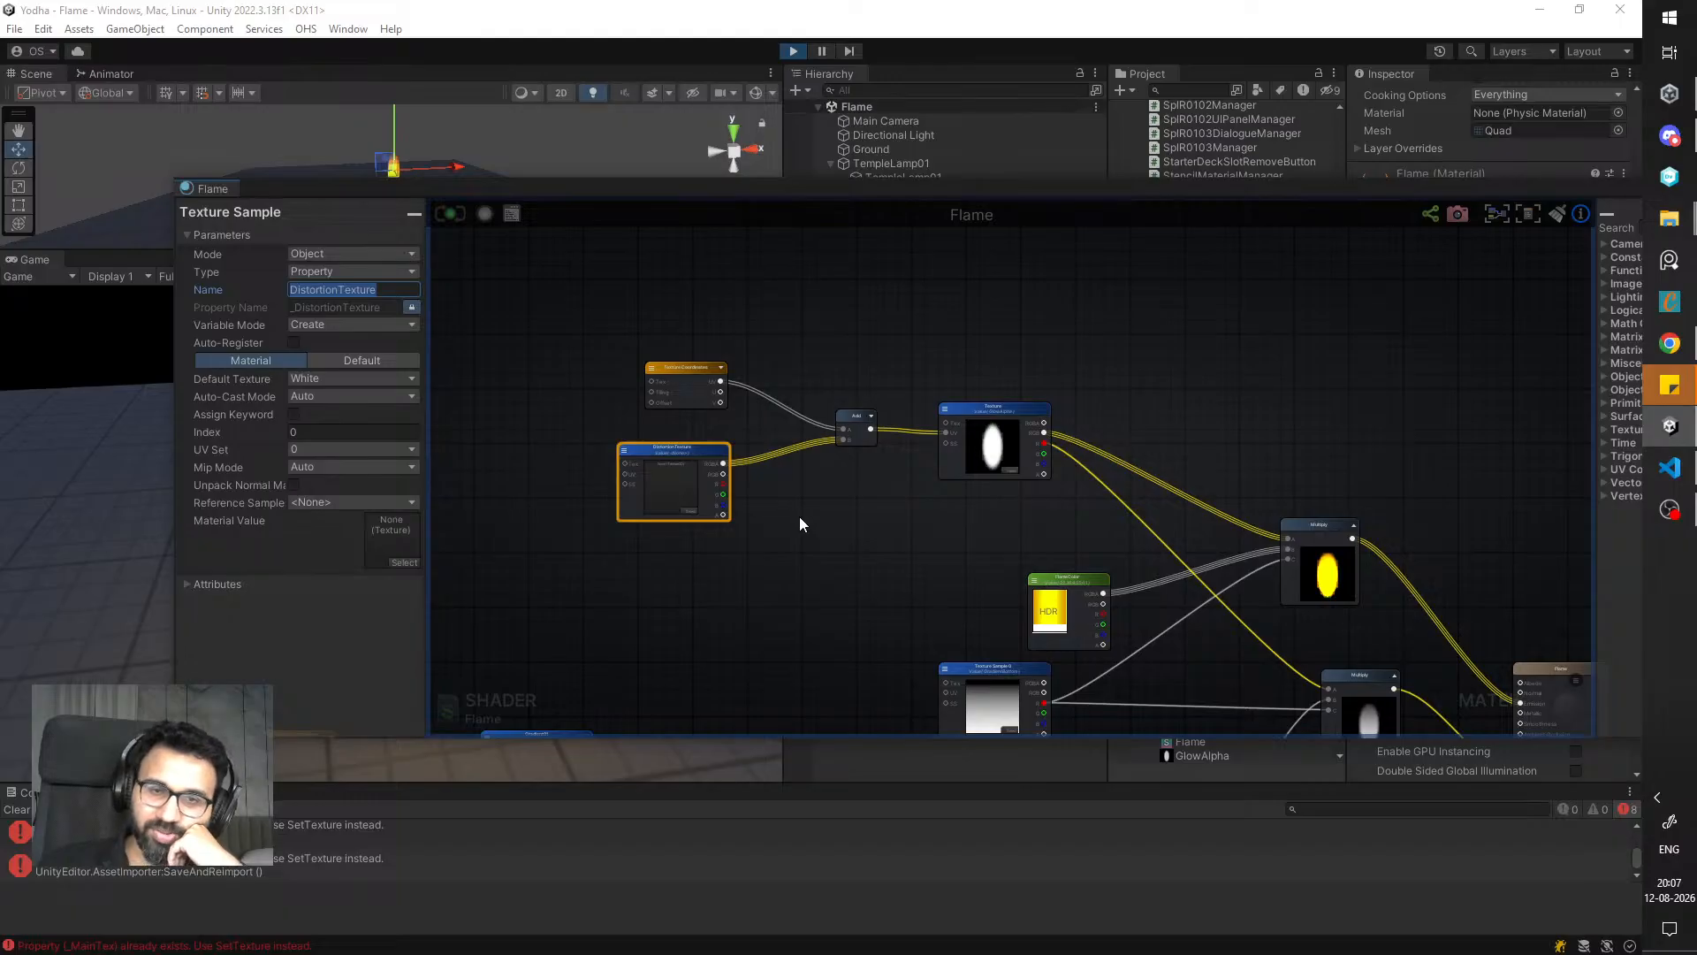
middle_drag(801, 517, 840, 516)
drag(838, 196, 859, 295)
click(844, 475)
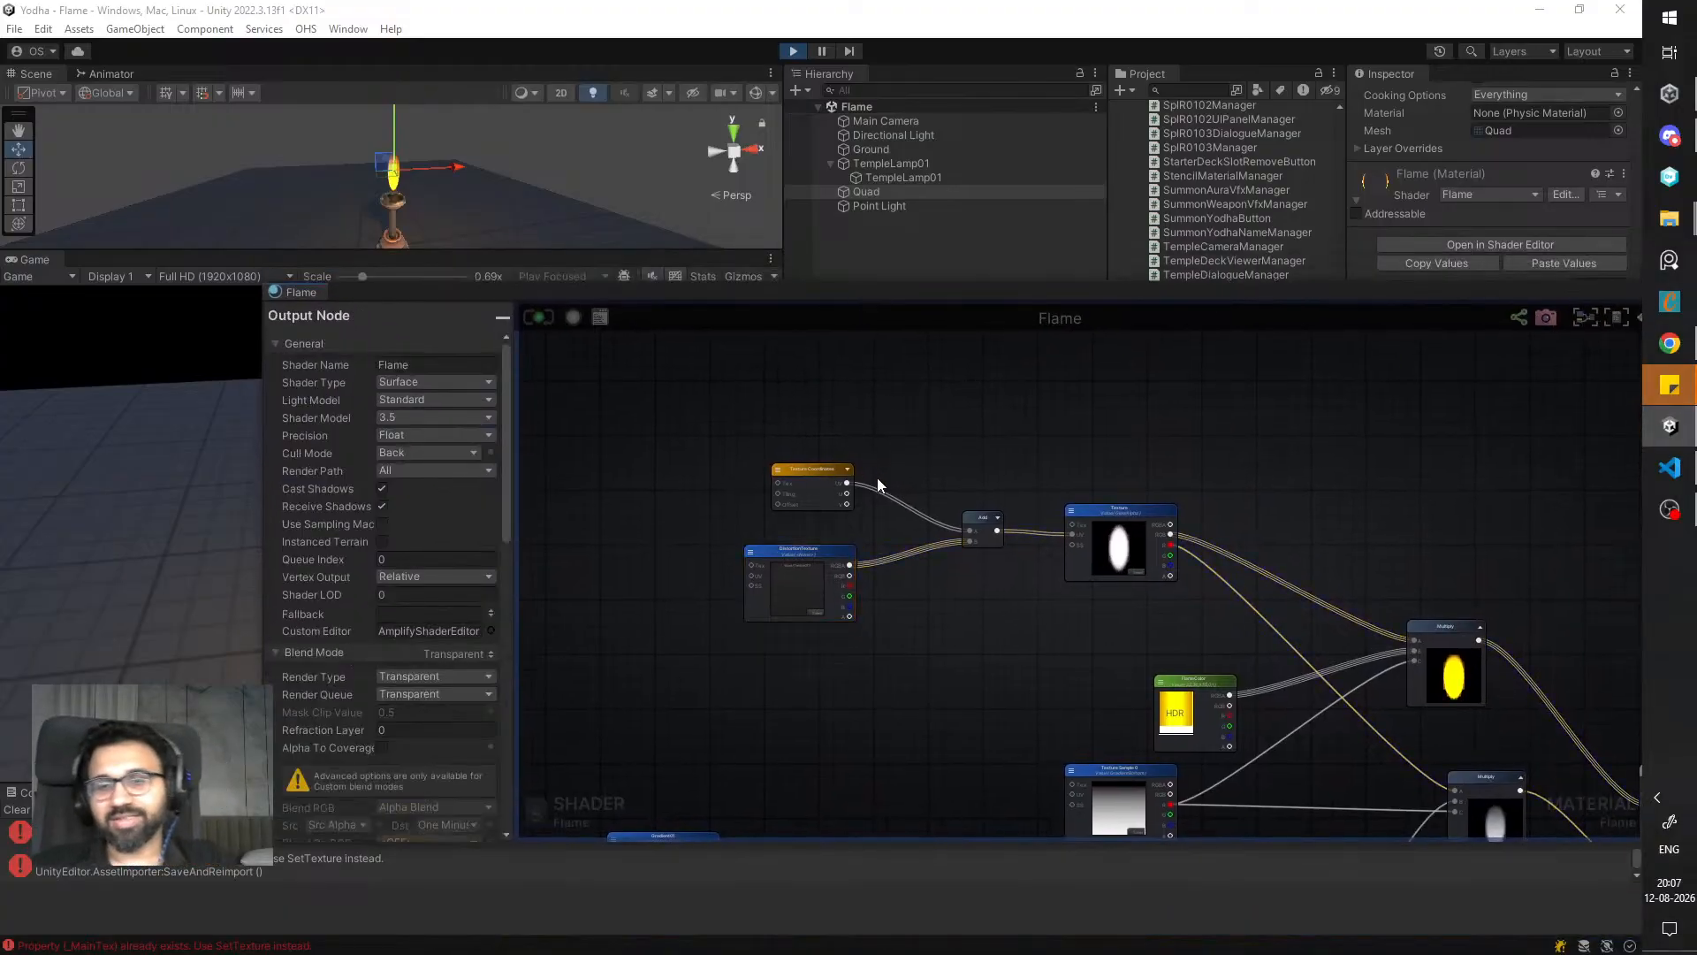
scroll(884, 475, down, 3)
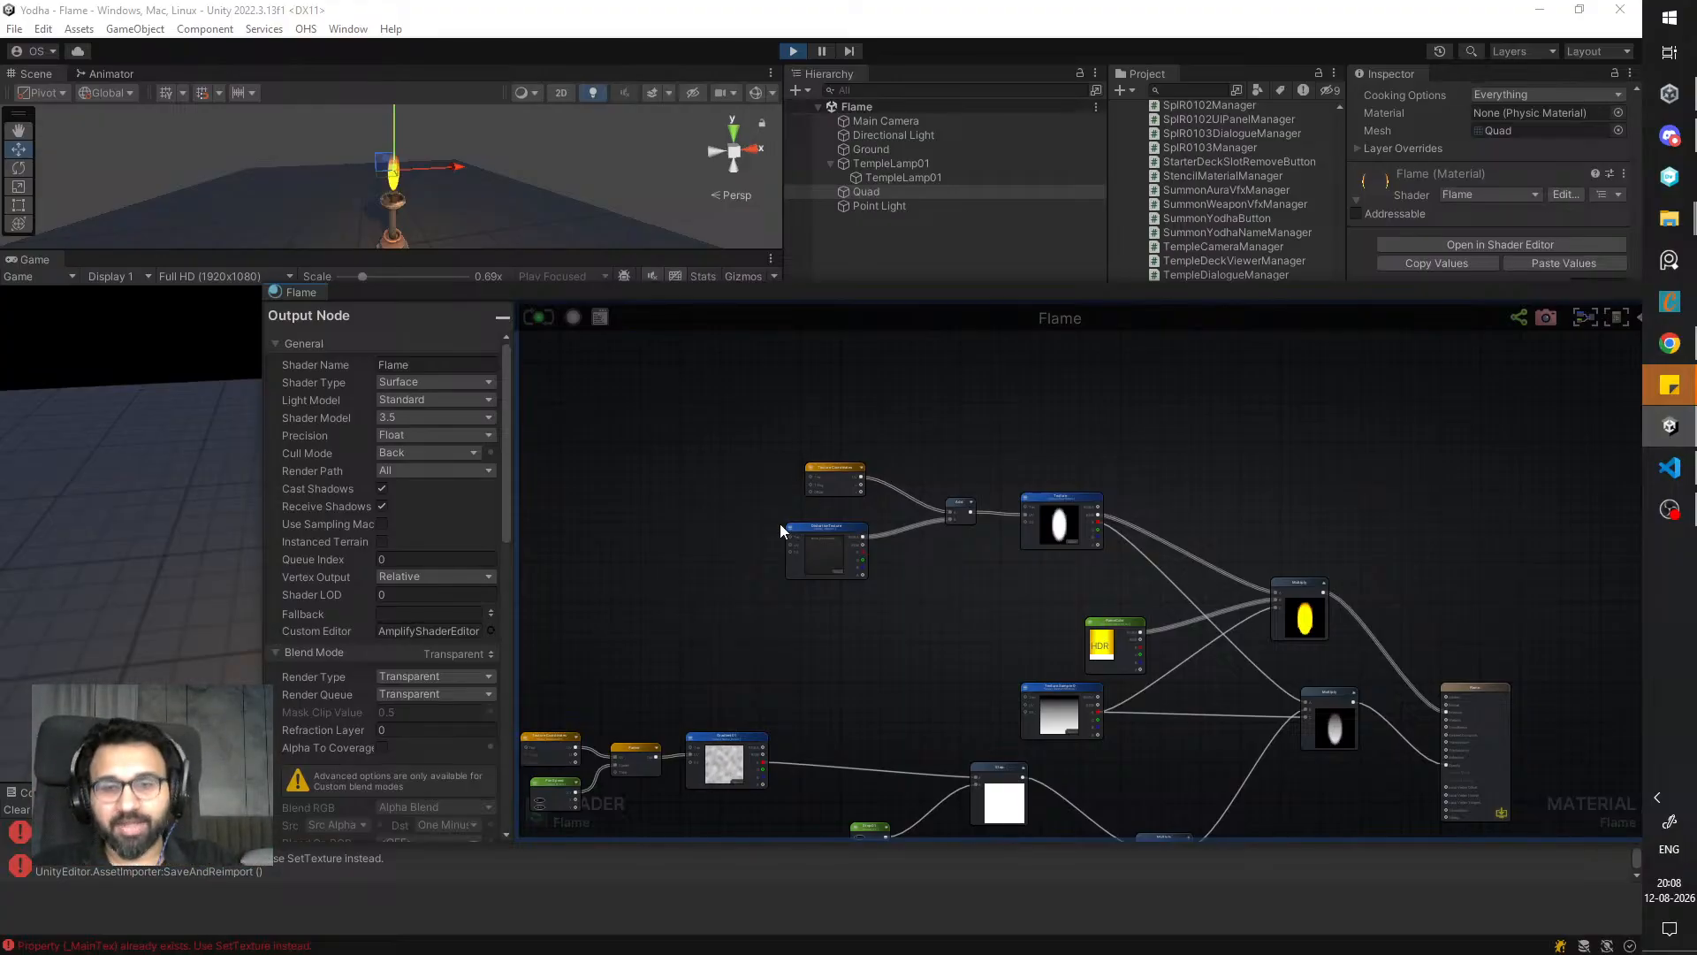
- Assign the Noise_Perlin texture to the DistortionTexture node
scroll(774, 508, up, 5)
drag(815, 494, 825, 483)
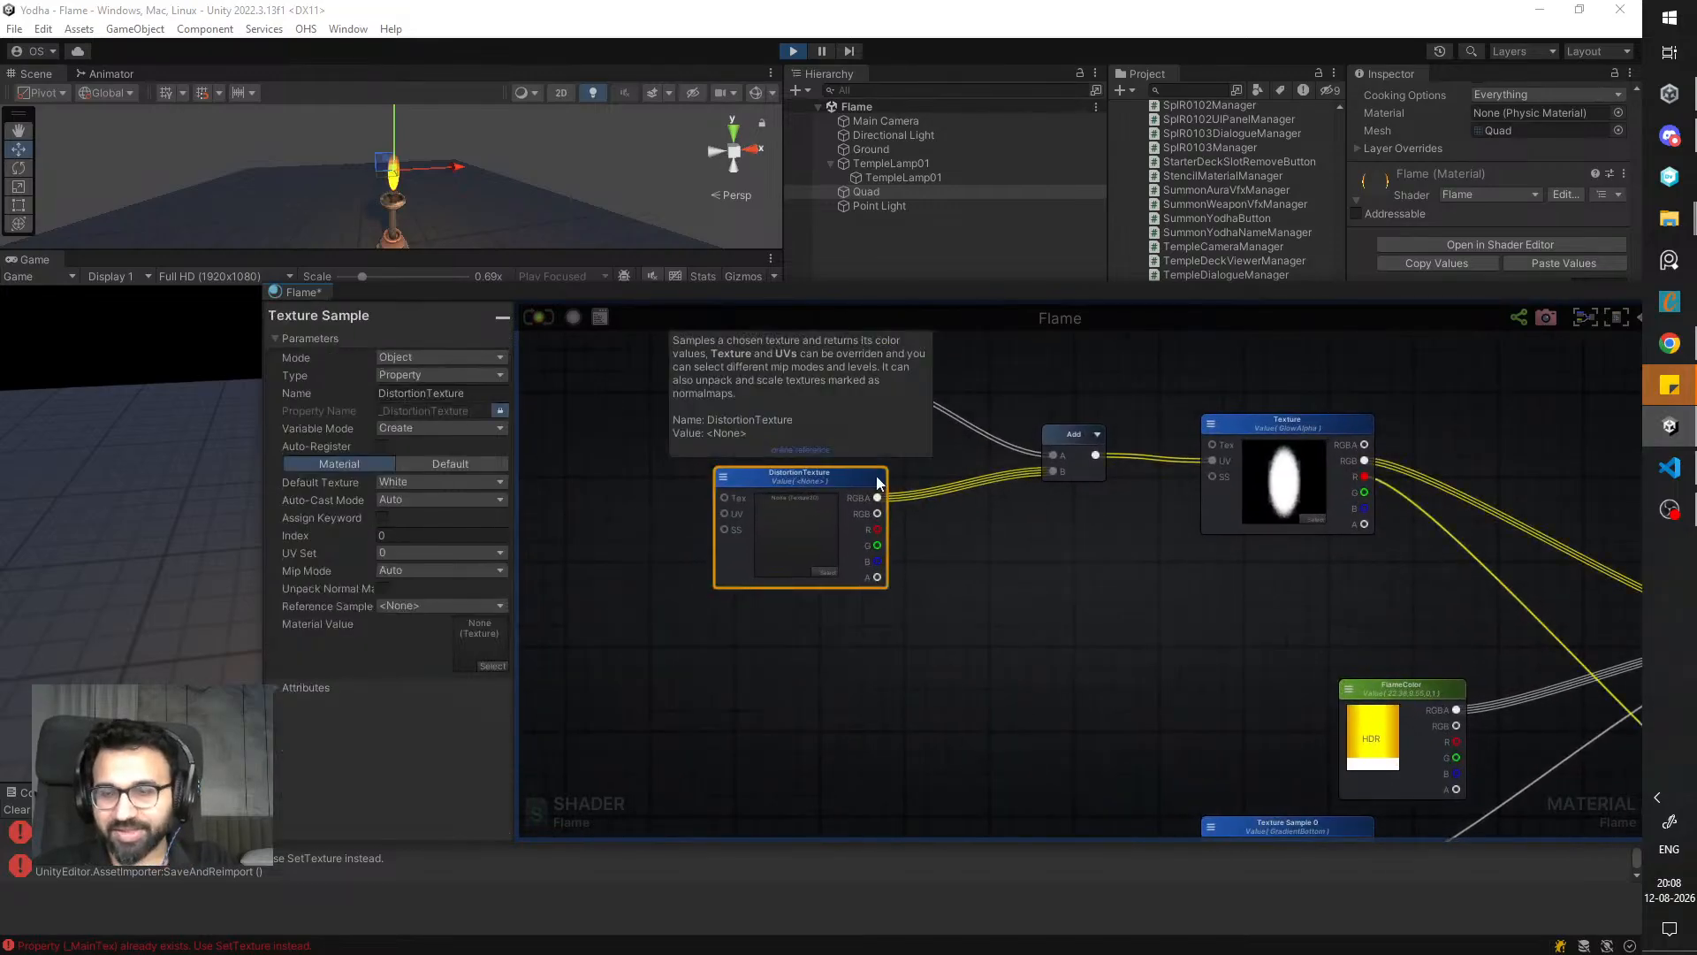
middle_drag(876, 484, 951, 492)
click(643, 503)
click(881, 507)
click(898, 582)
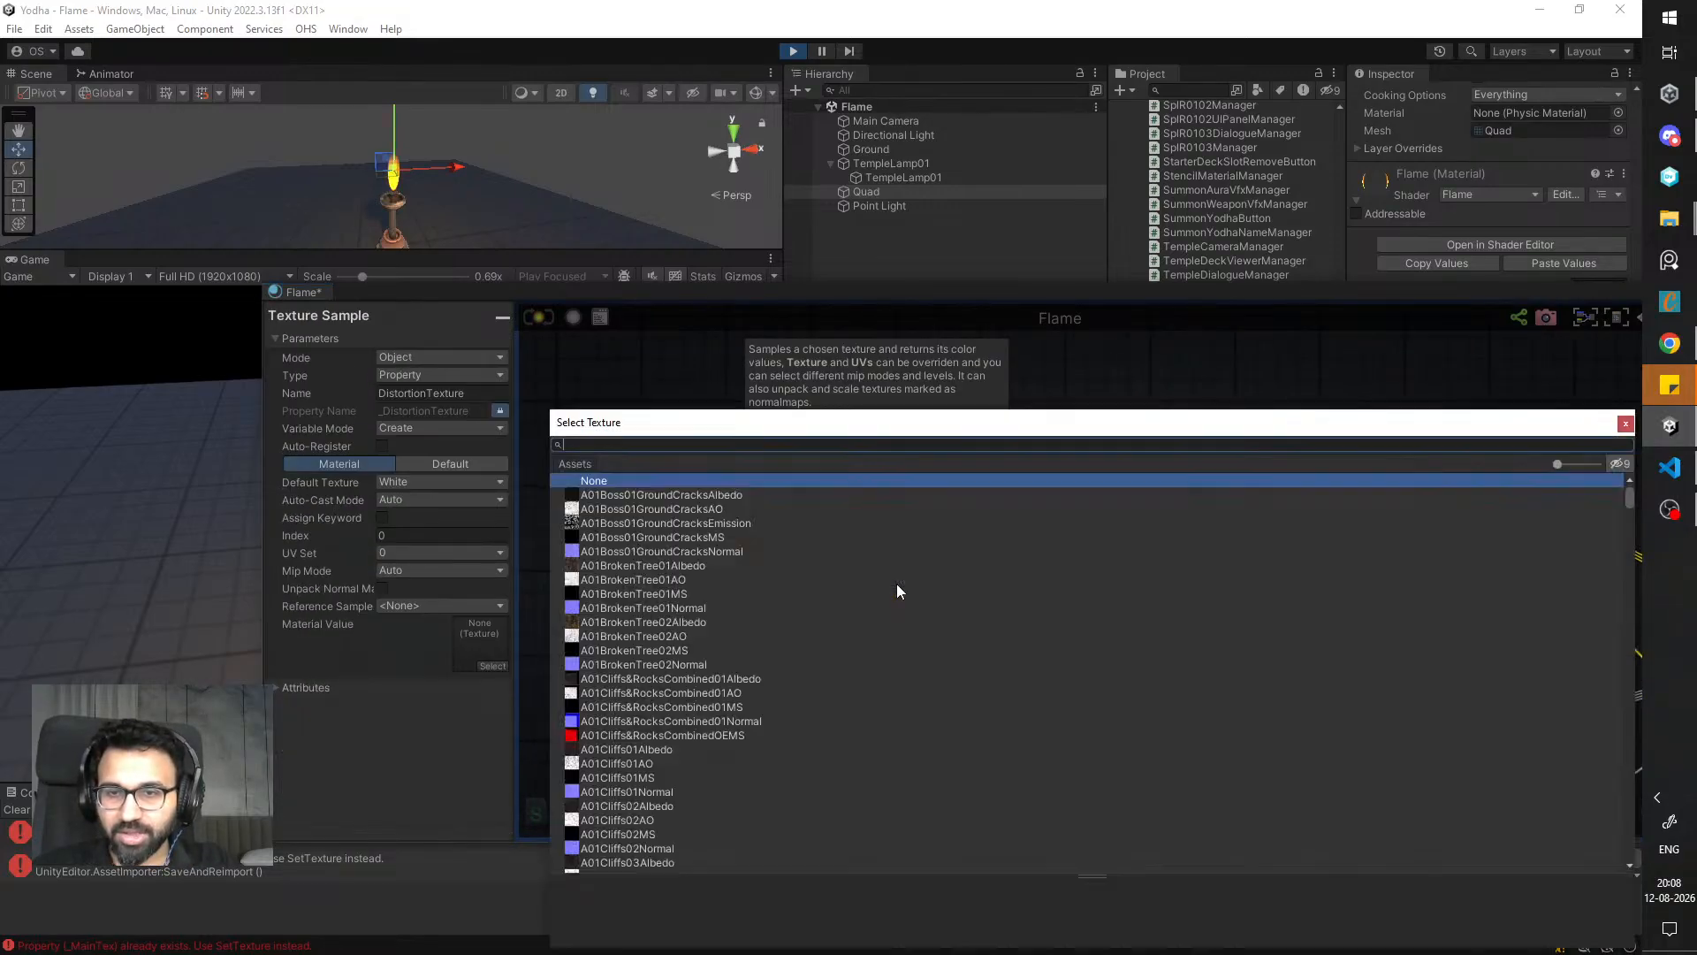
text(noise)
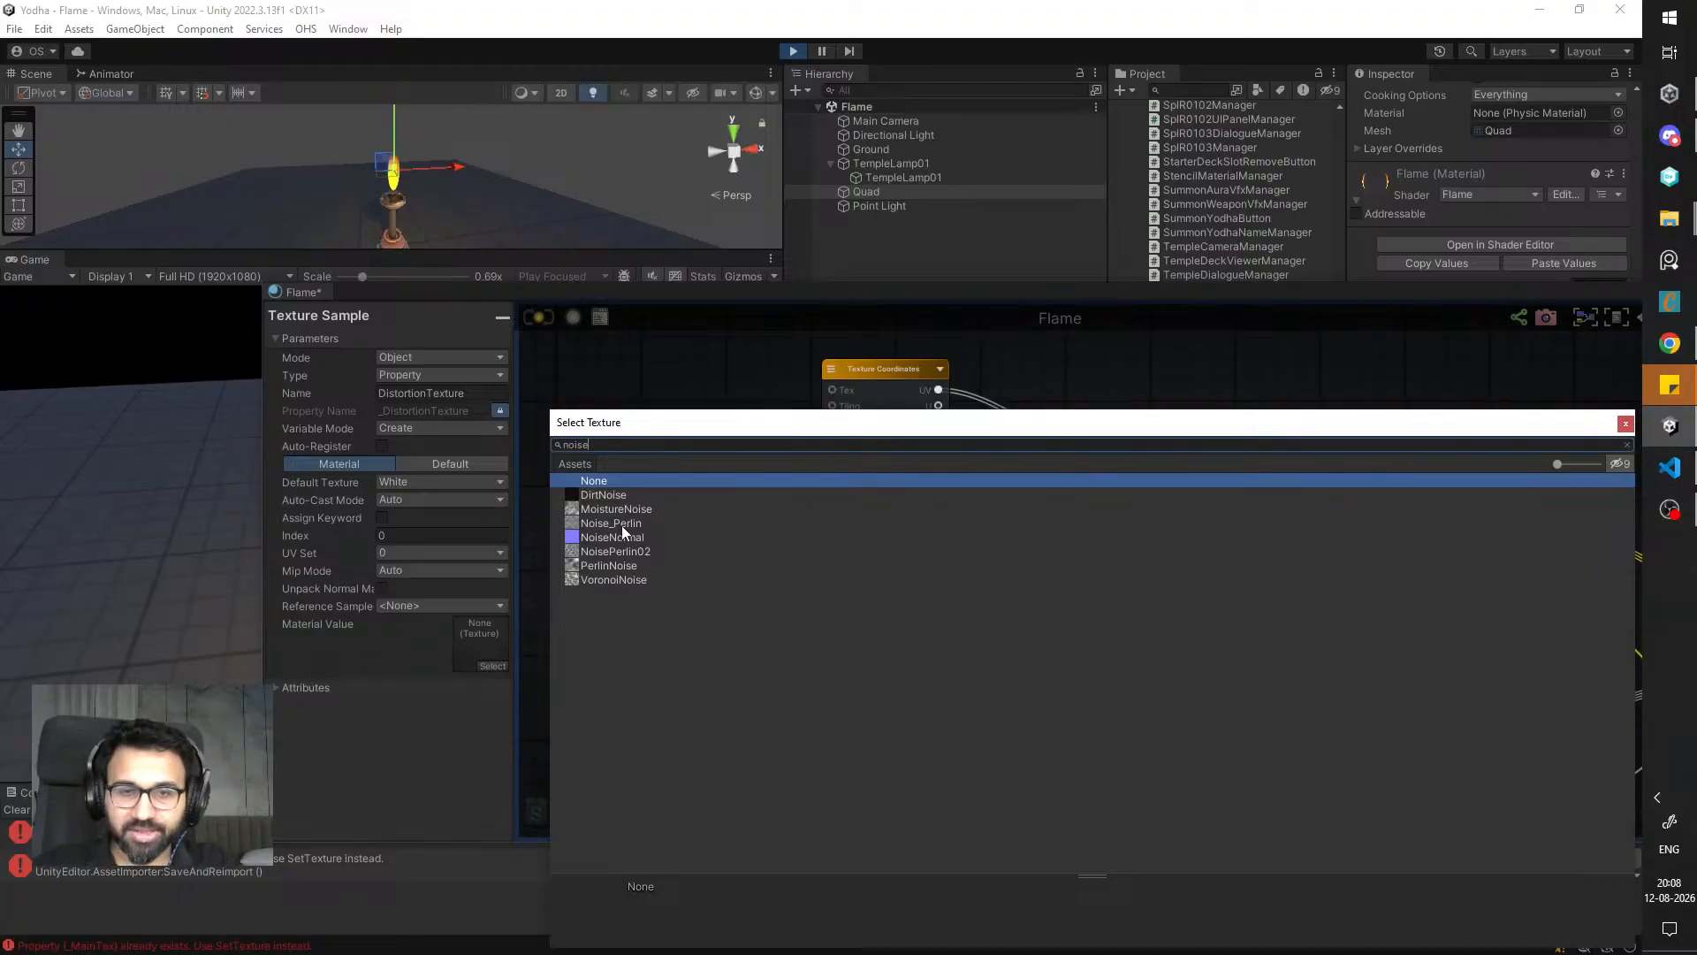
double_click(622, 524)
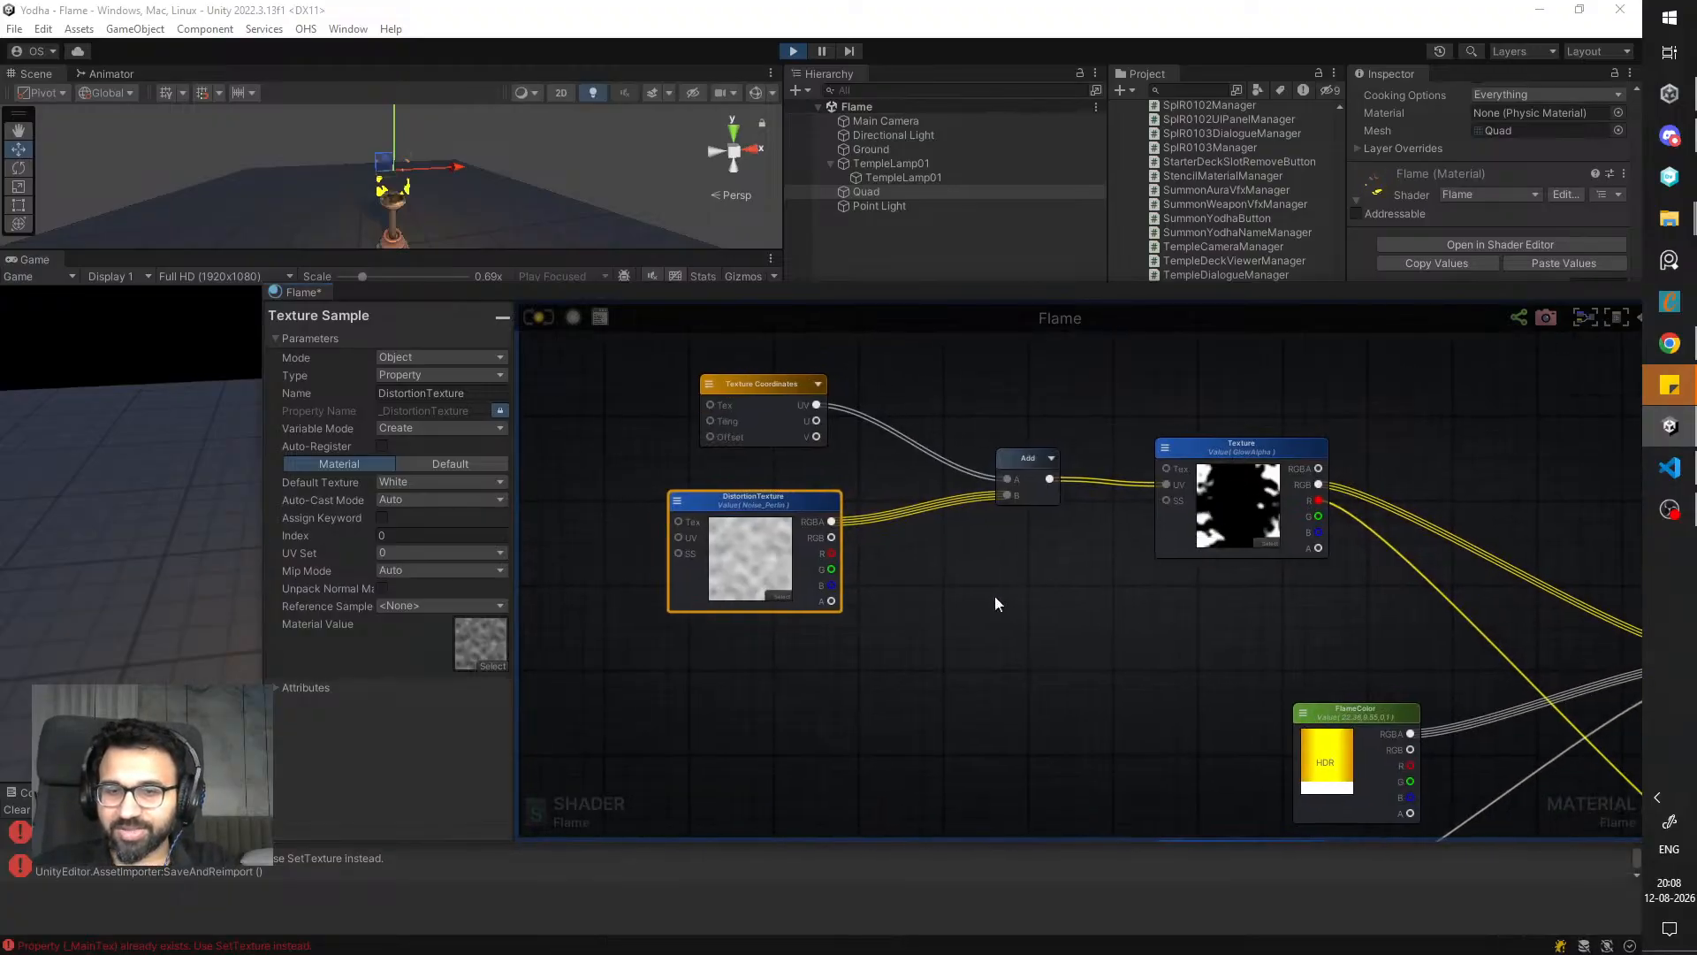
- Add a Panner node and connect its output to the DistortionTexture node's UV input
middle_drag(996, 598, 1178, 652)
right_click(729, 533)
text(p)
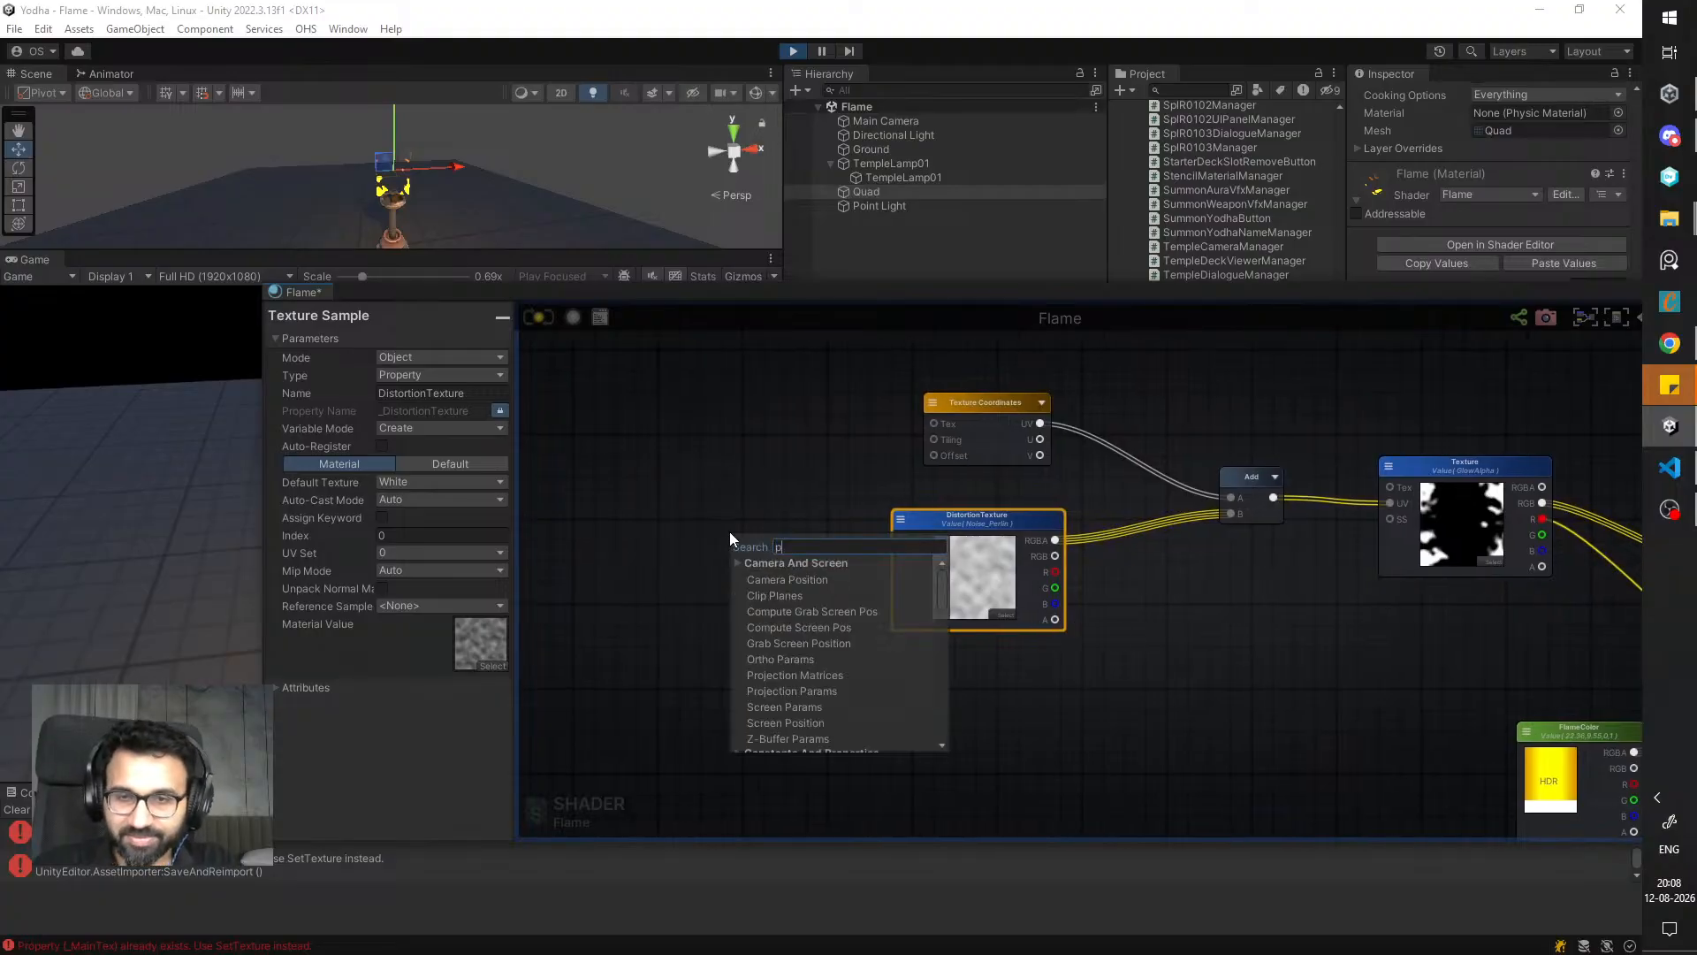
text(ane)
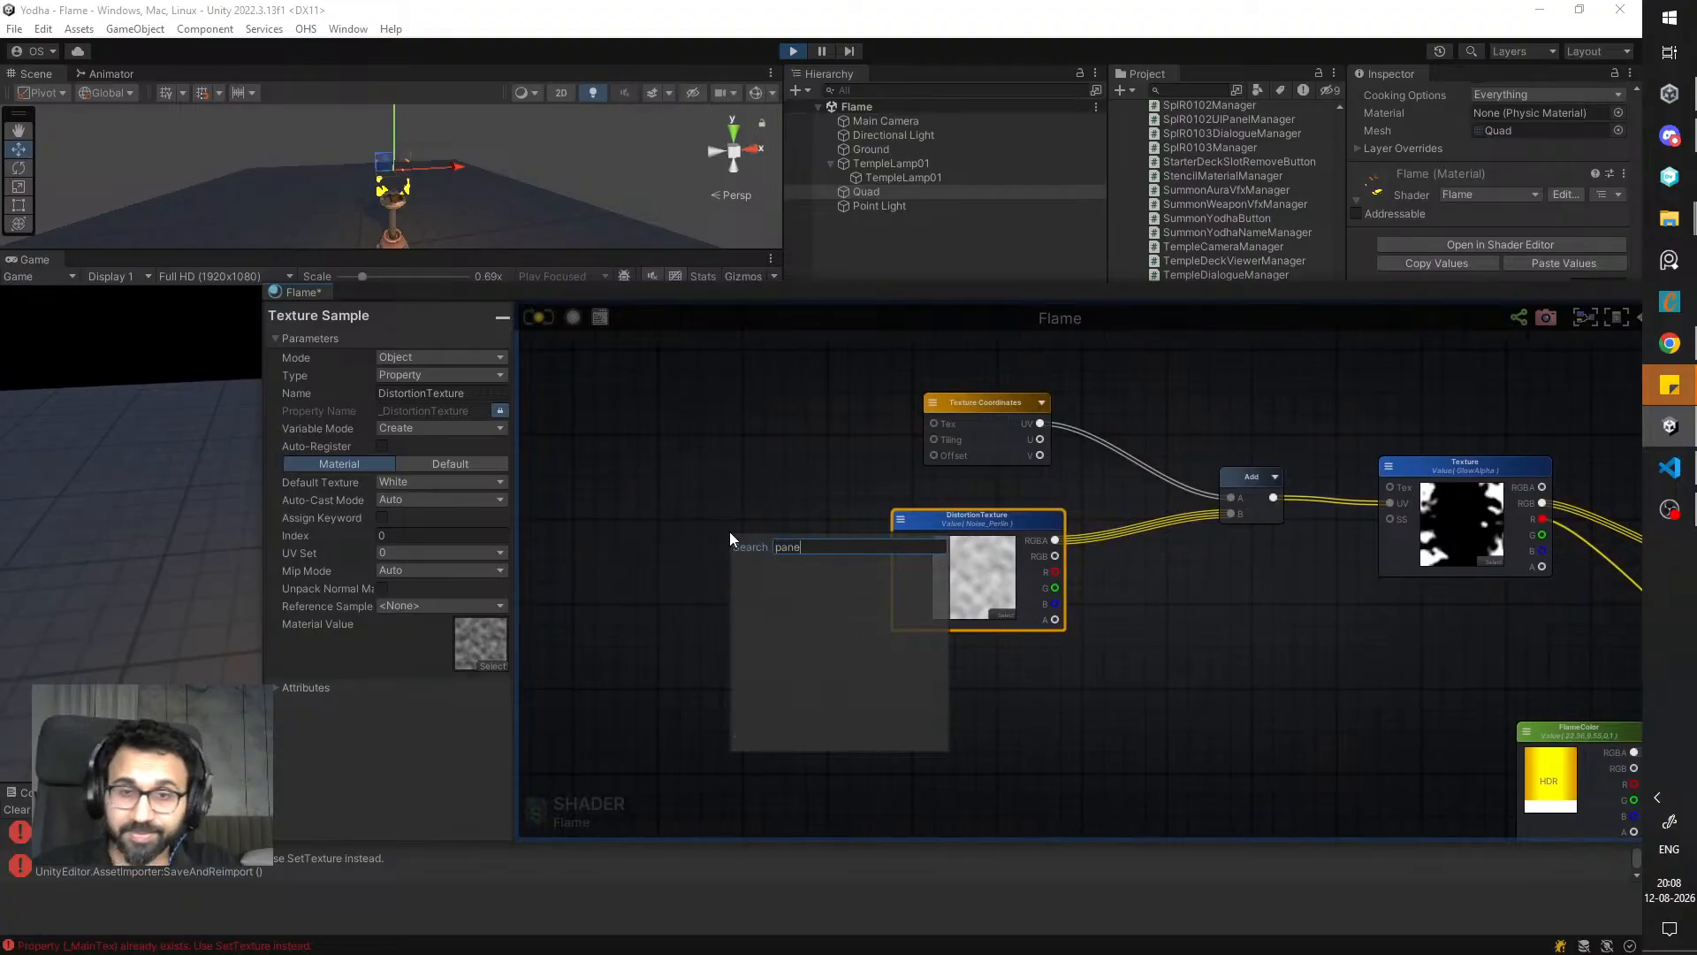
key(BackSpace)
click(771, 579)
drag(795, 559, 901, 556)
key(f)
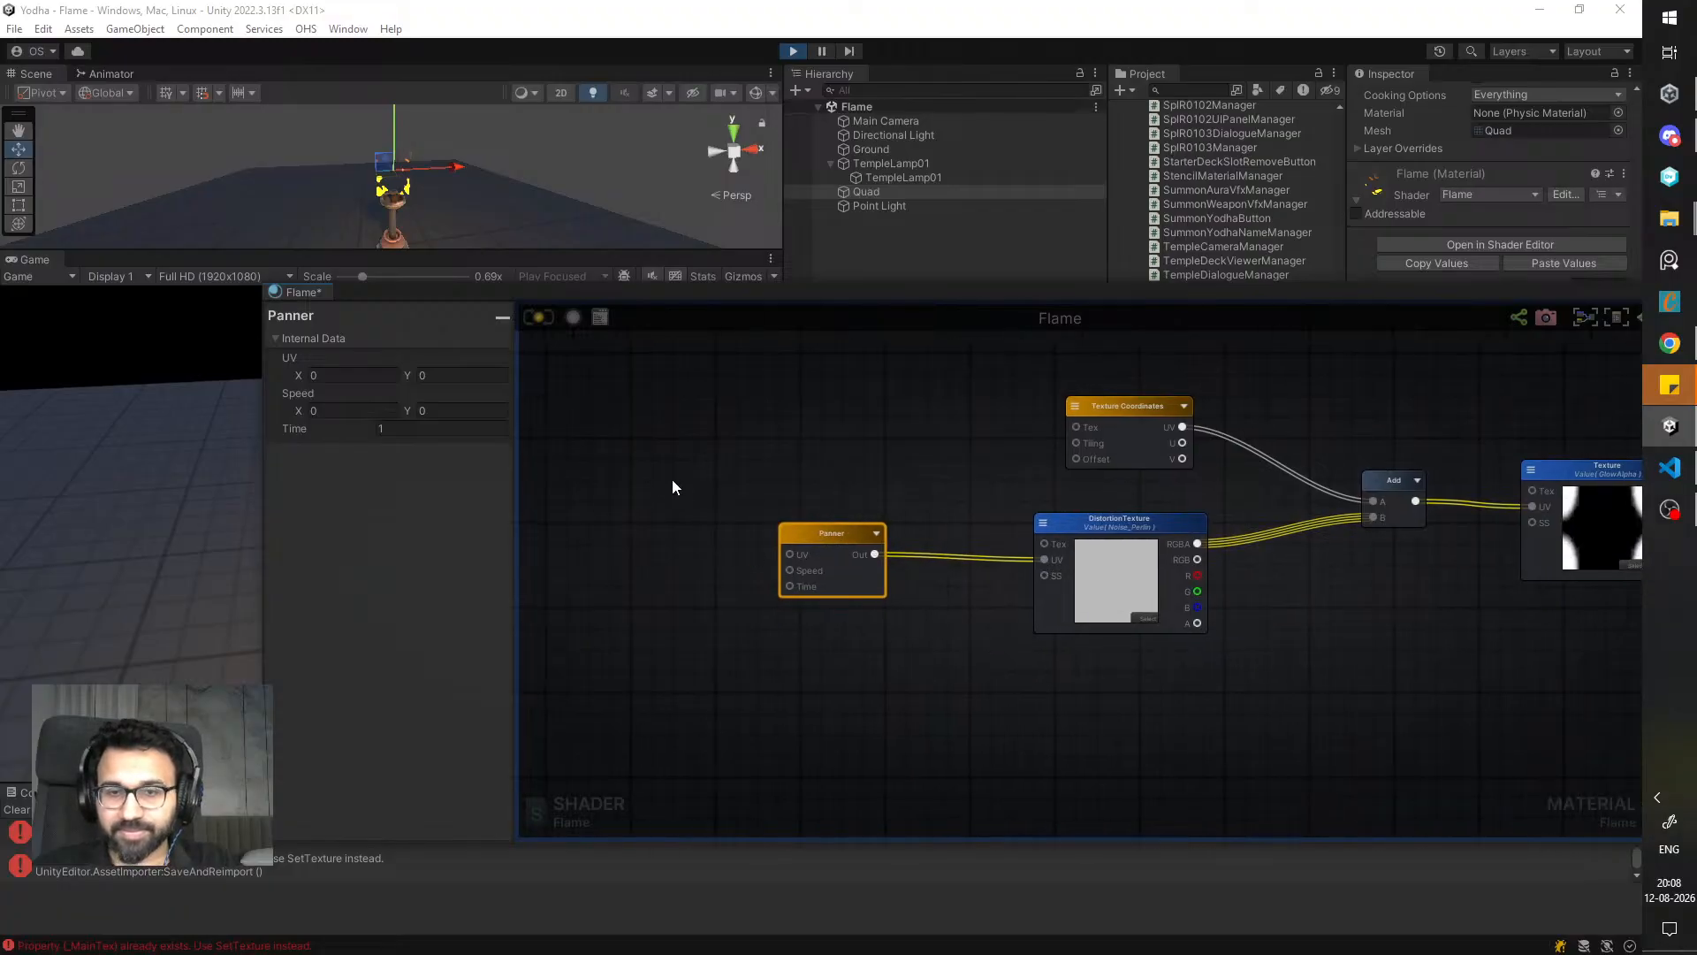
- Add a Vector2 node and connect its XY output to the Panner's Speed input
key(2)
click(803, 644)
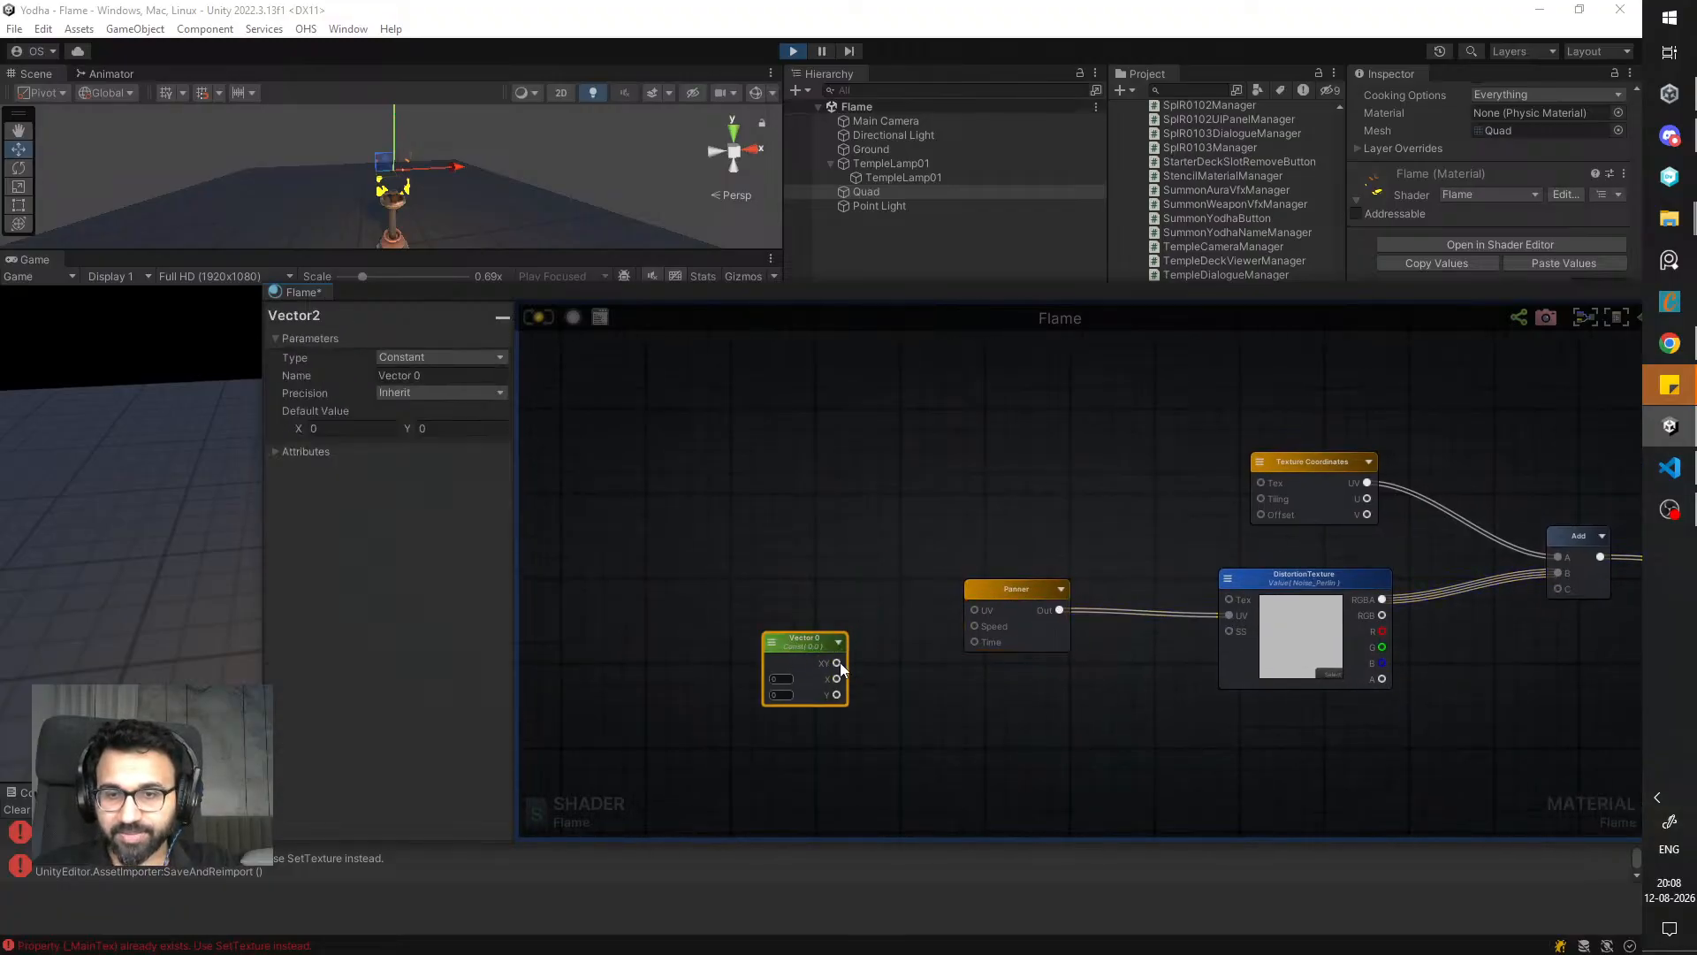
drag(837, 663, 975, 626)
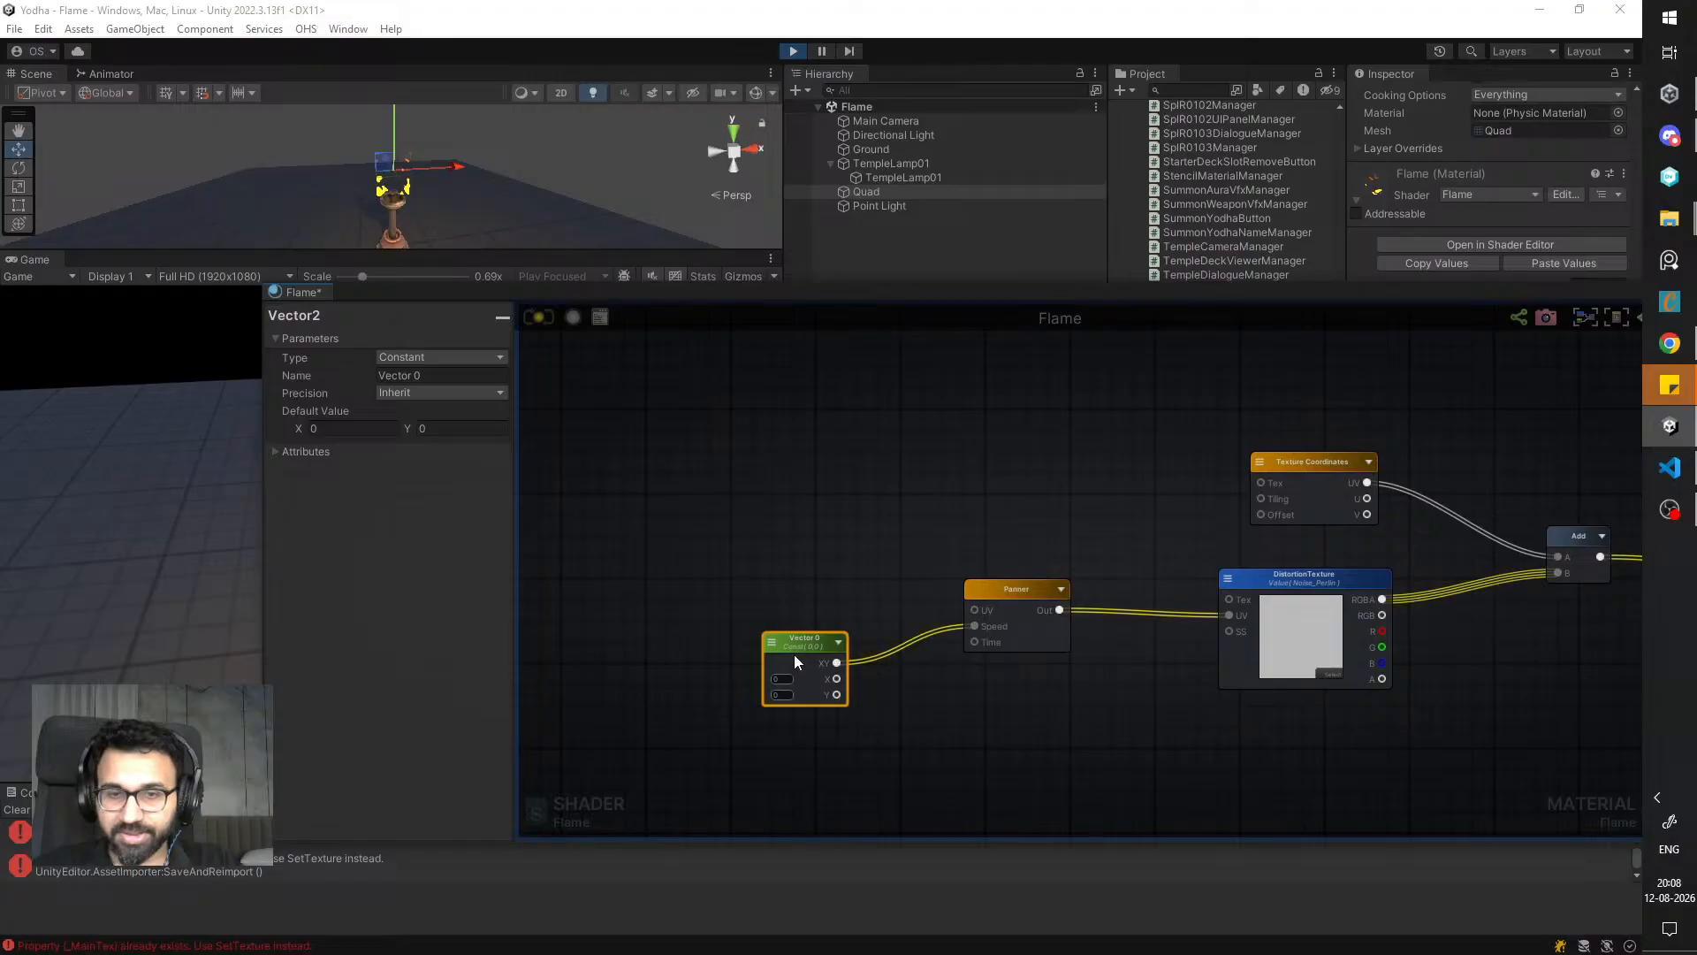
- Add a Texture Coordinates node and connect its UV output to the UV input of the Panner feeding DistortionTexture
click(741, 585)
right_click(708, 521)
text(uv)
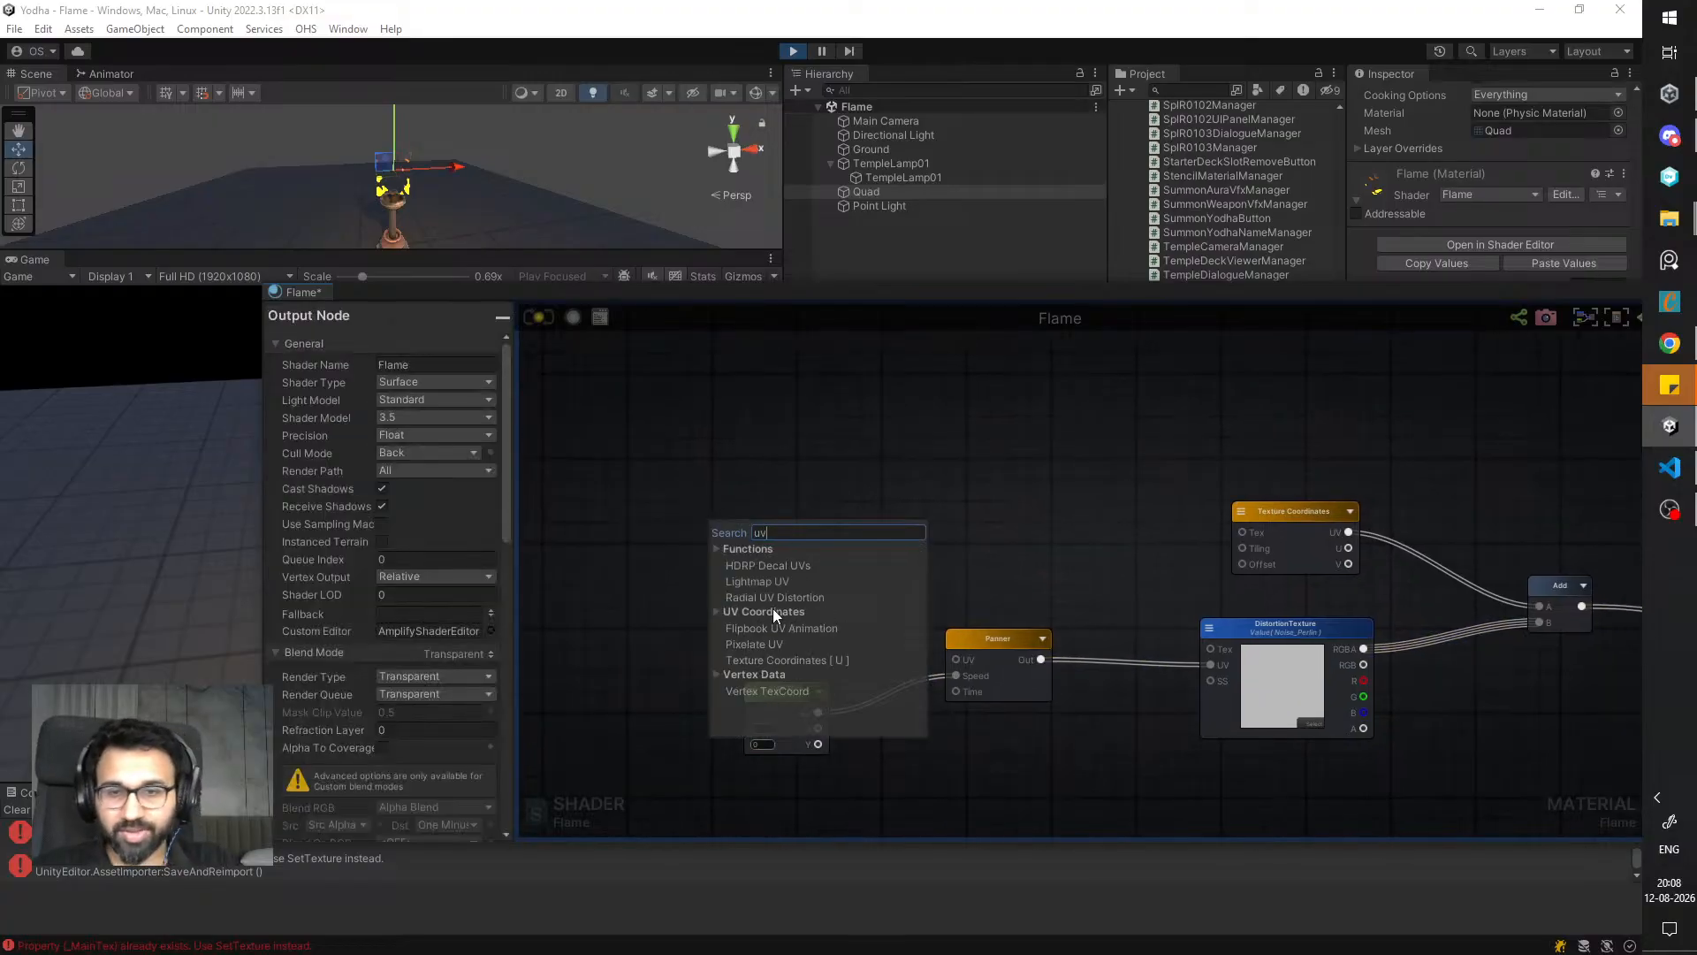
click(789, 660)
drag(824, 550, 955, 658)
- Set the tiling of the Panner's Texture Coordinates node to 0.1 in X and 0.1 in Y
middle_drag(1029, 593, 702, 580)
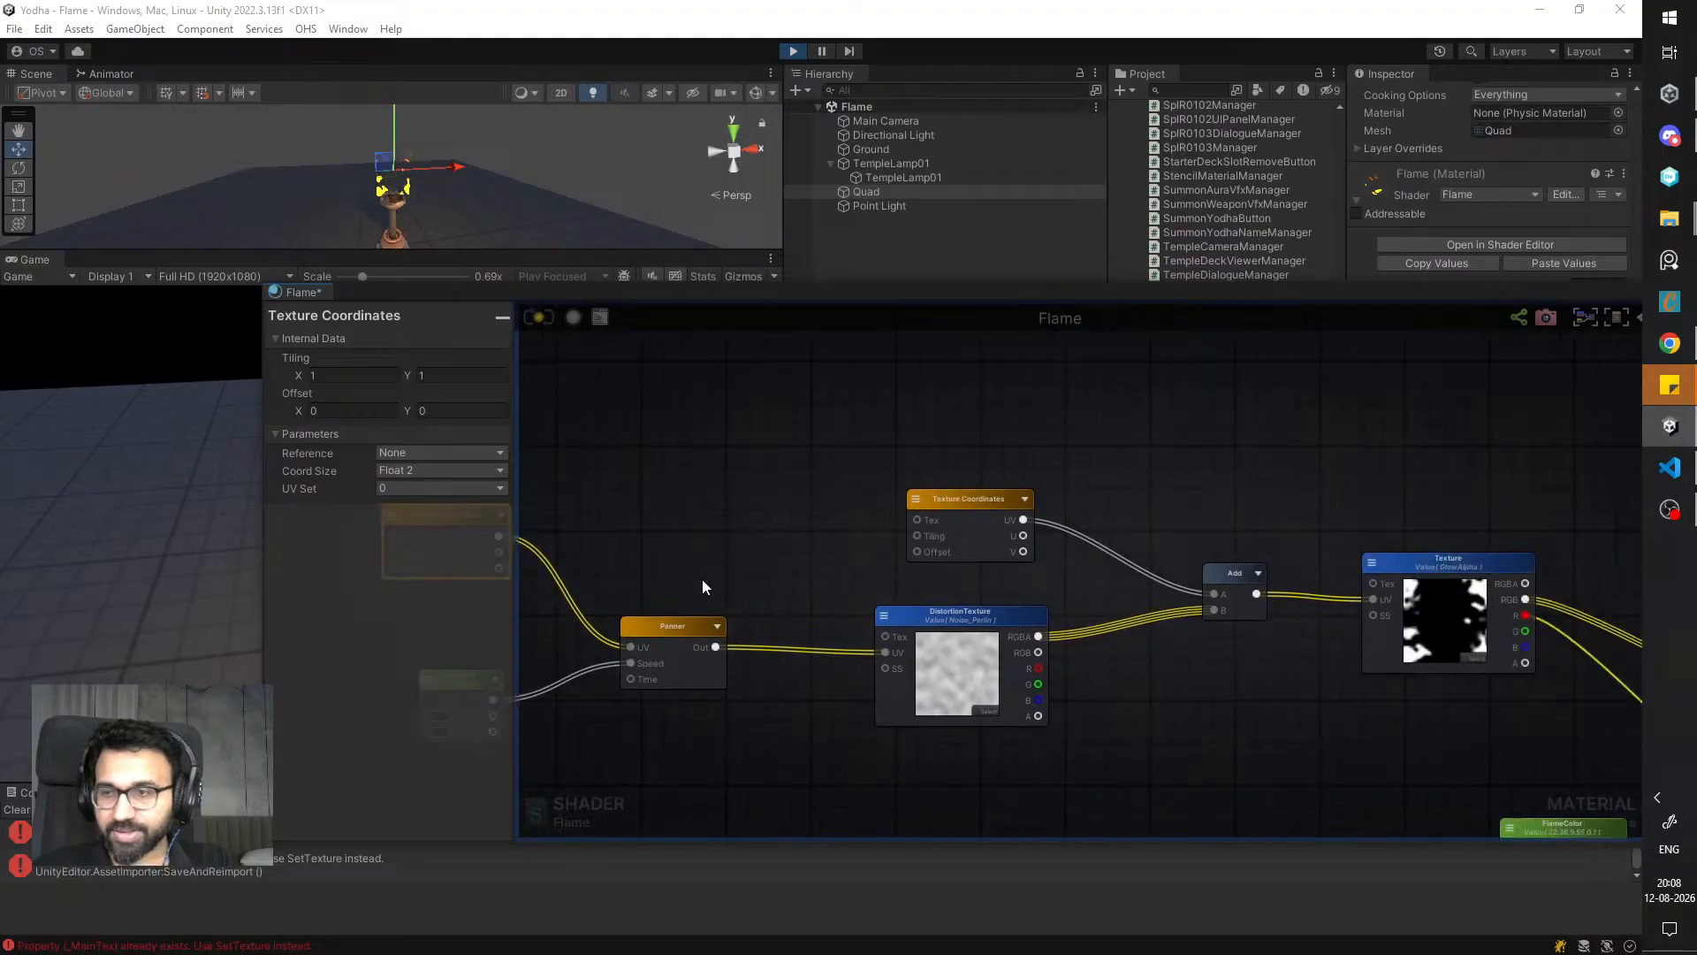
scroll(823, 589, down, 3)
middle_drag(989, 604, 1077, 575)
scroll(805, 590, up, 1)
scroll(804, 589, up, 2)
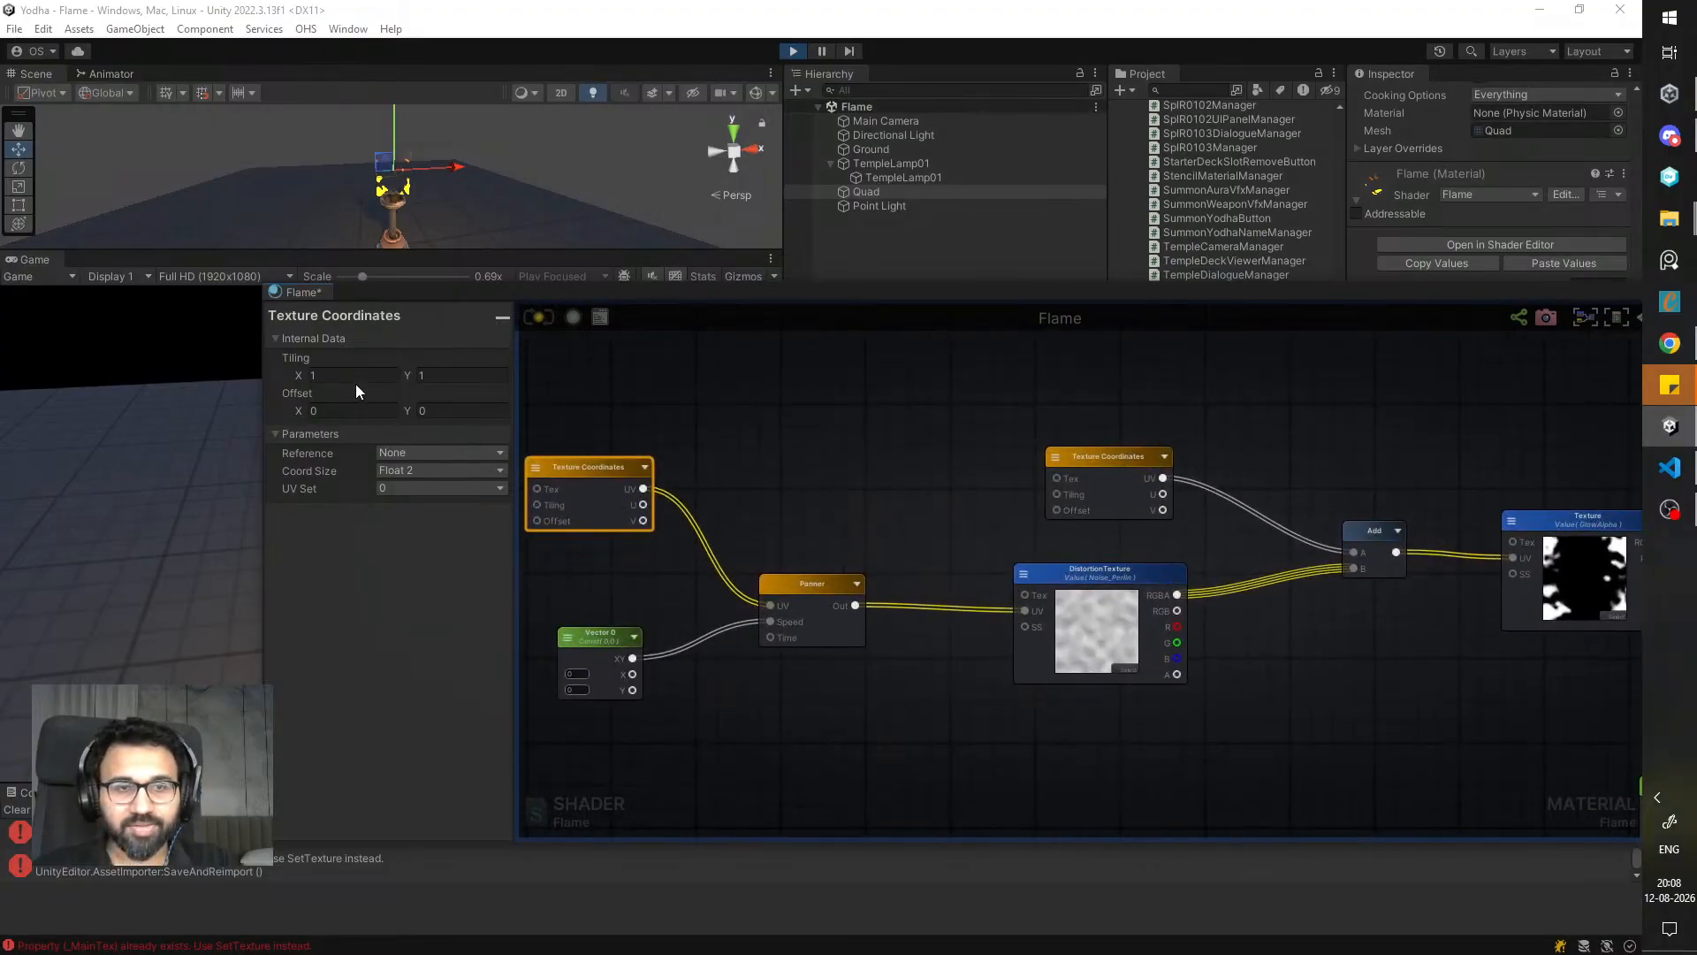
text(0.)
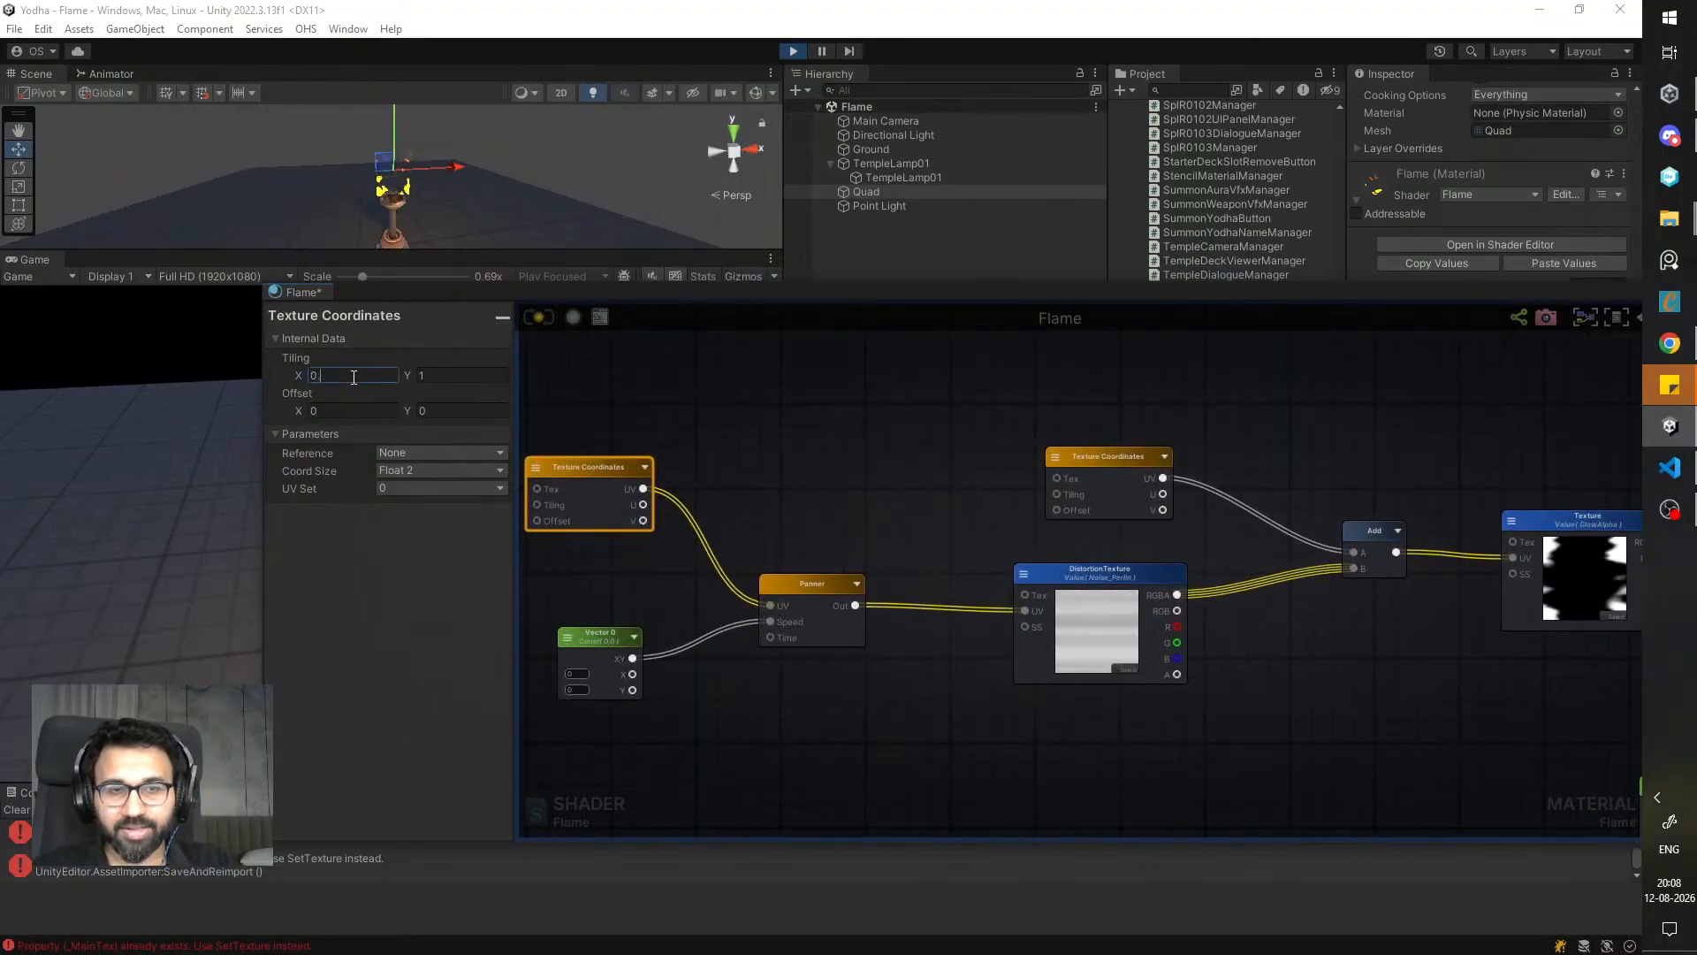
text(1)
key(Tab)
text(0.1)
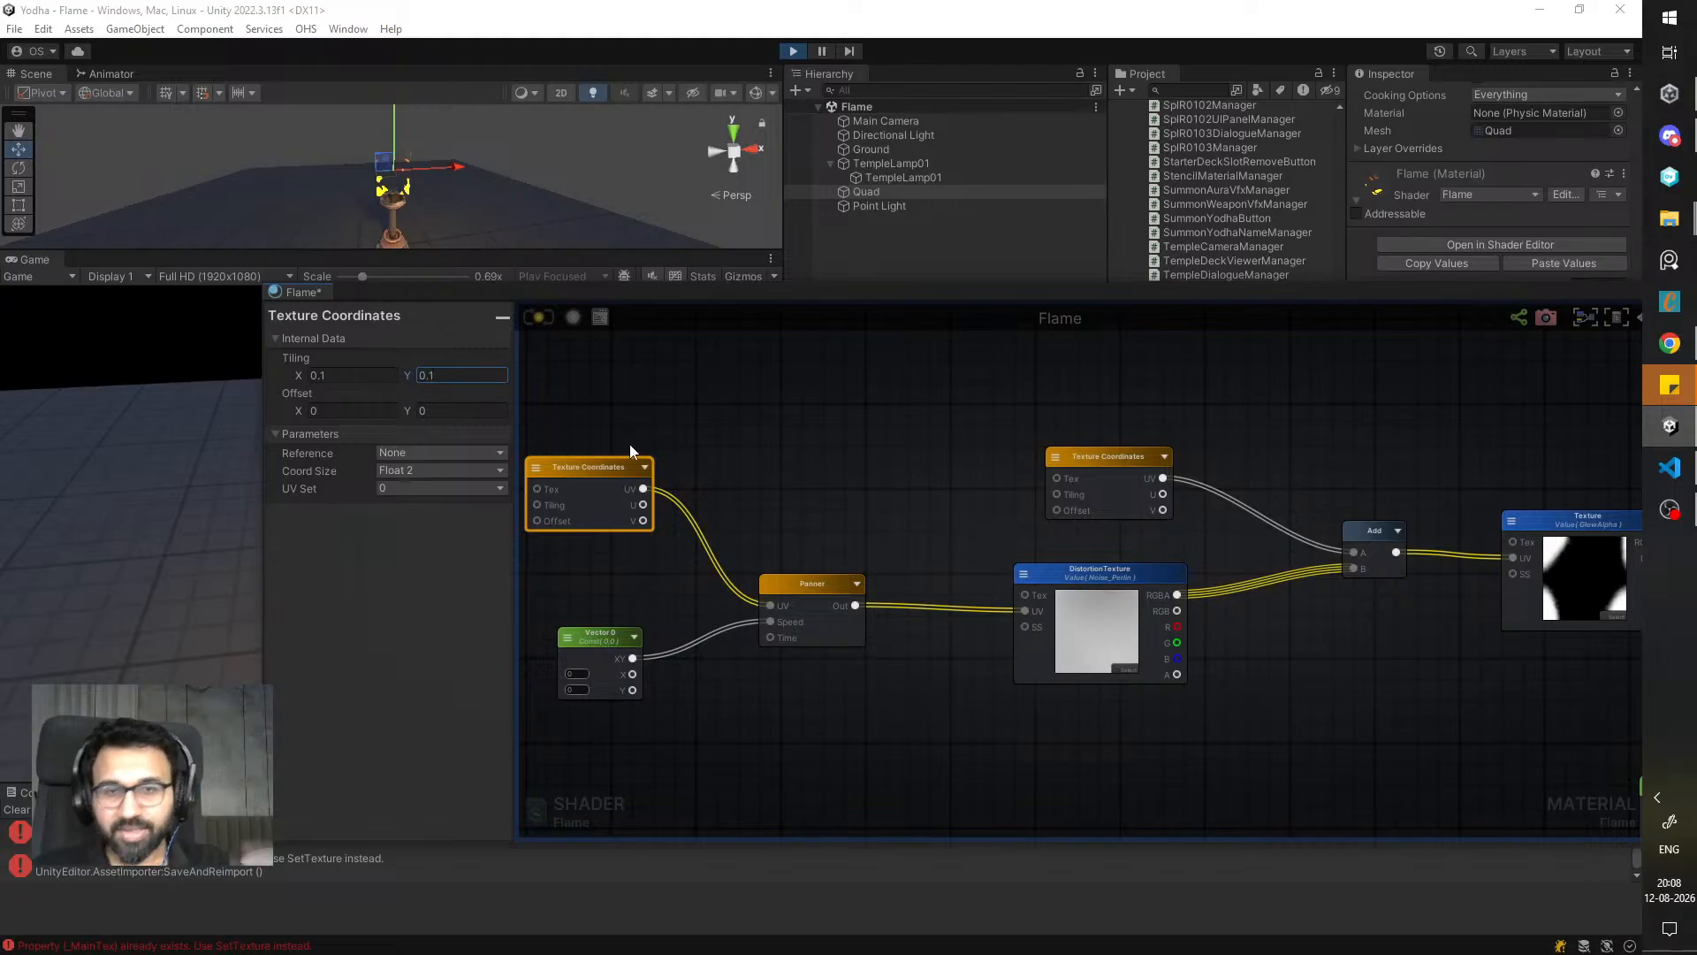
- Review the settings and previews of the DistortionTexture, flame Texture, Panner and Vector2 nodes in the distortion chain
middle_drag(733, 506, 619, 509)
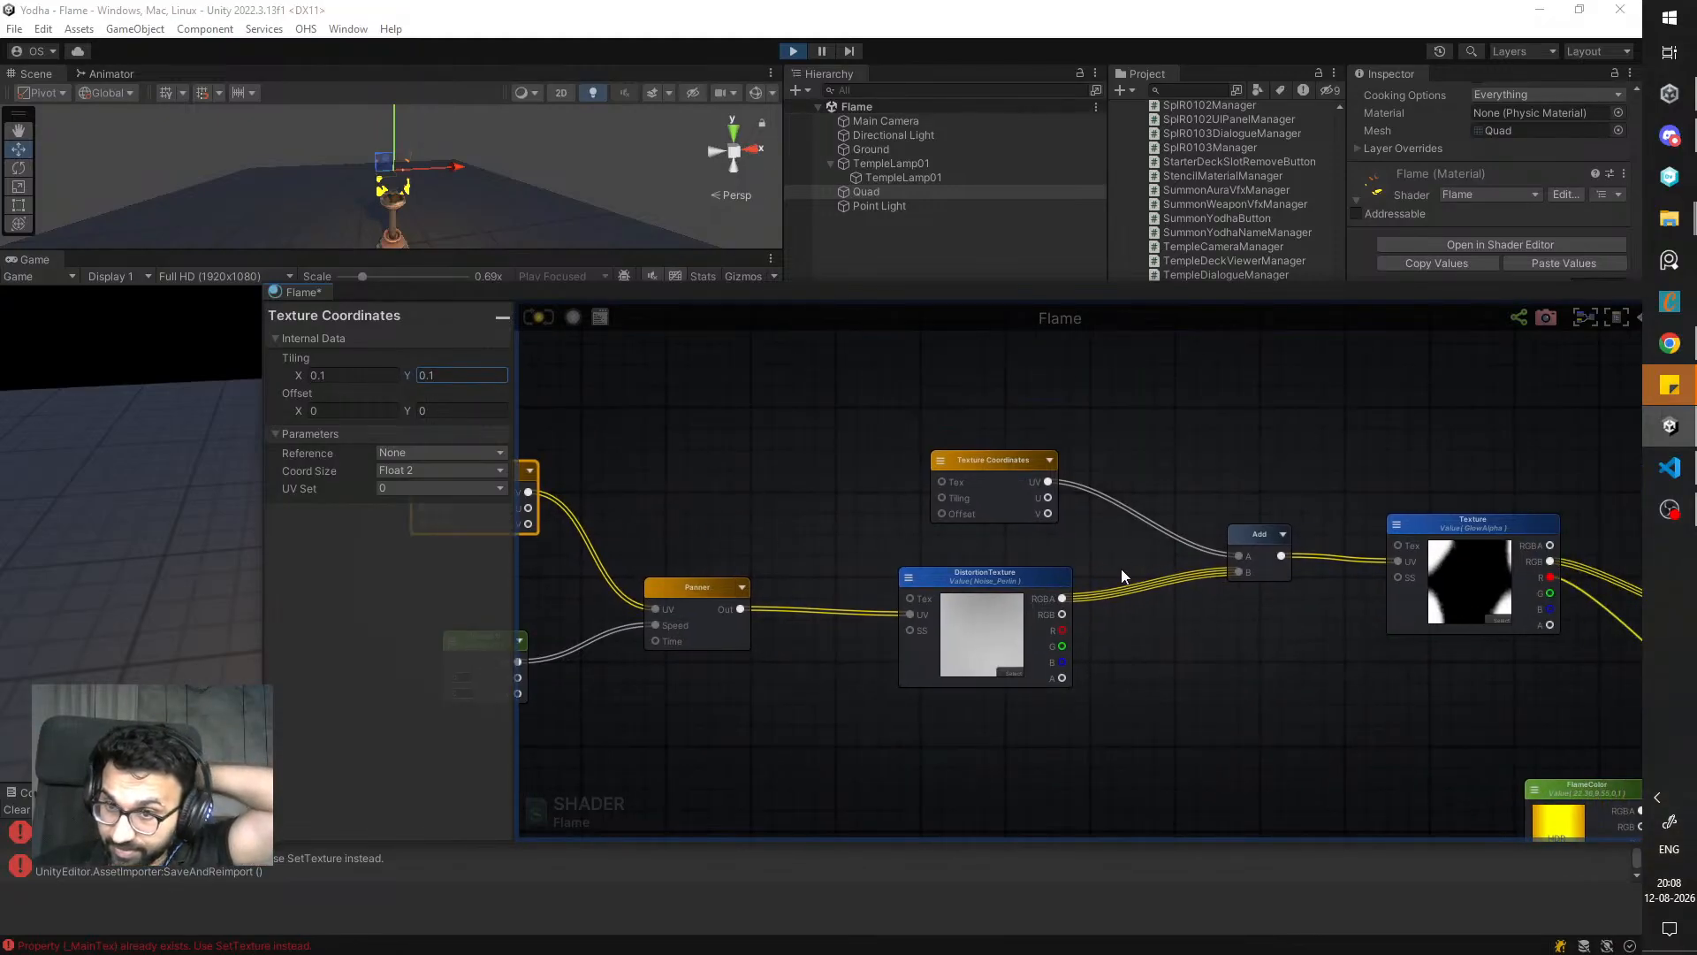
click(1023, 493)
click(953, 557)
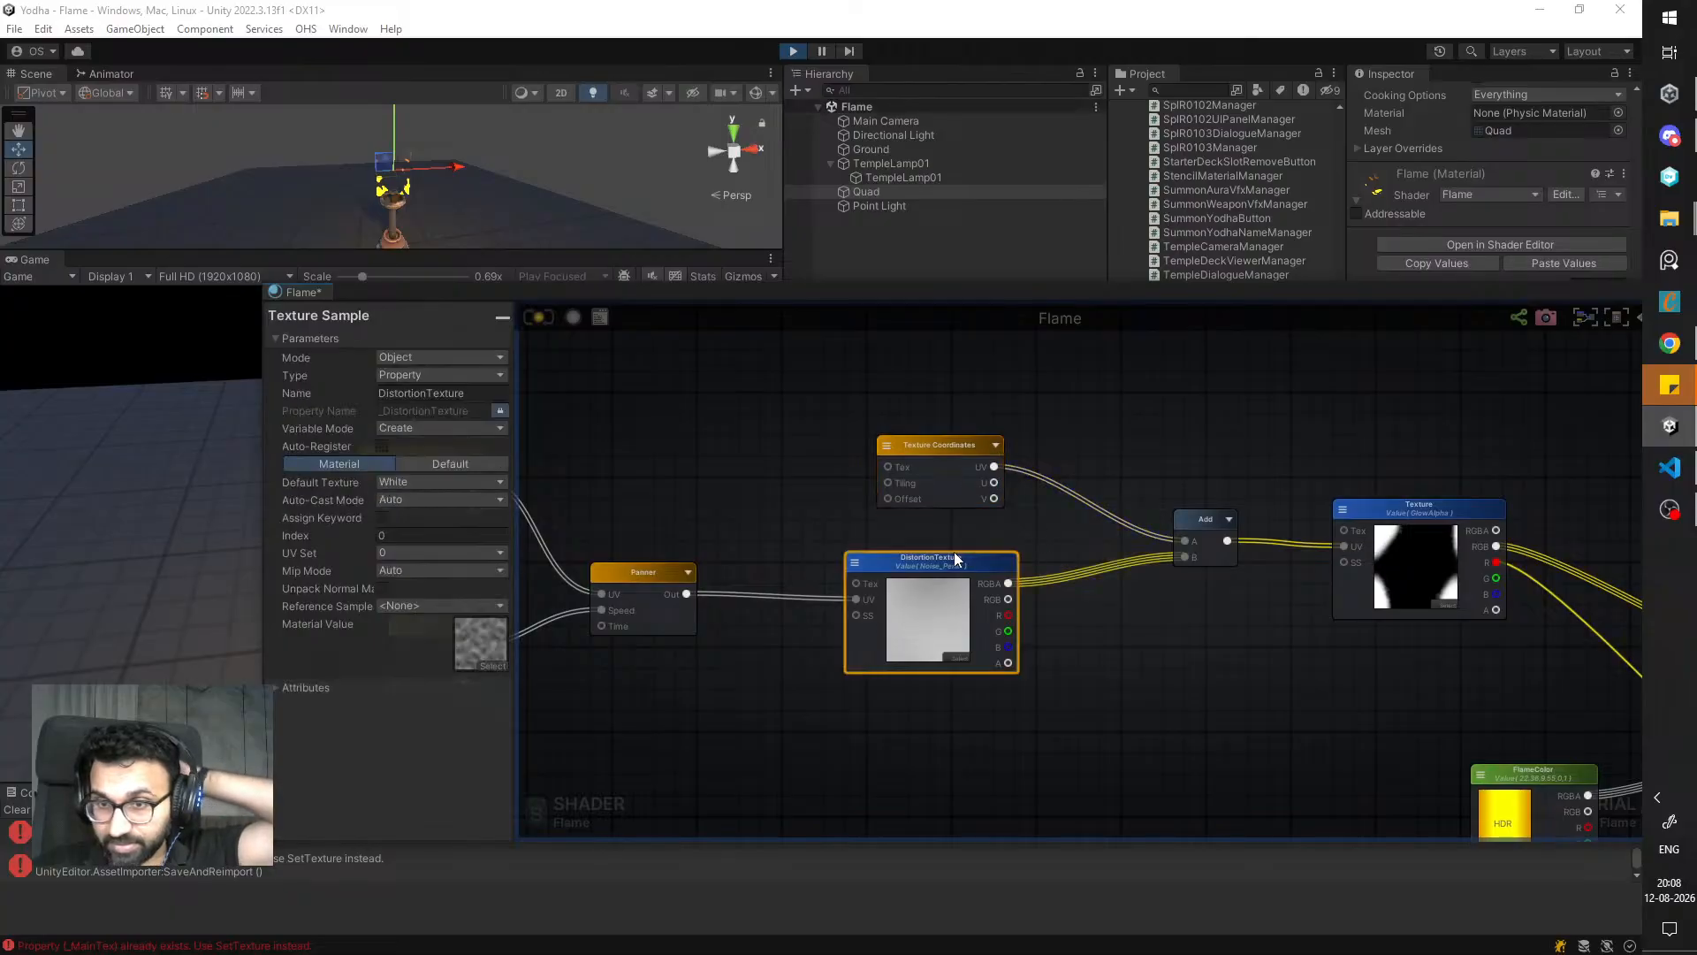
click(1416, 514)
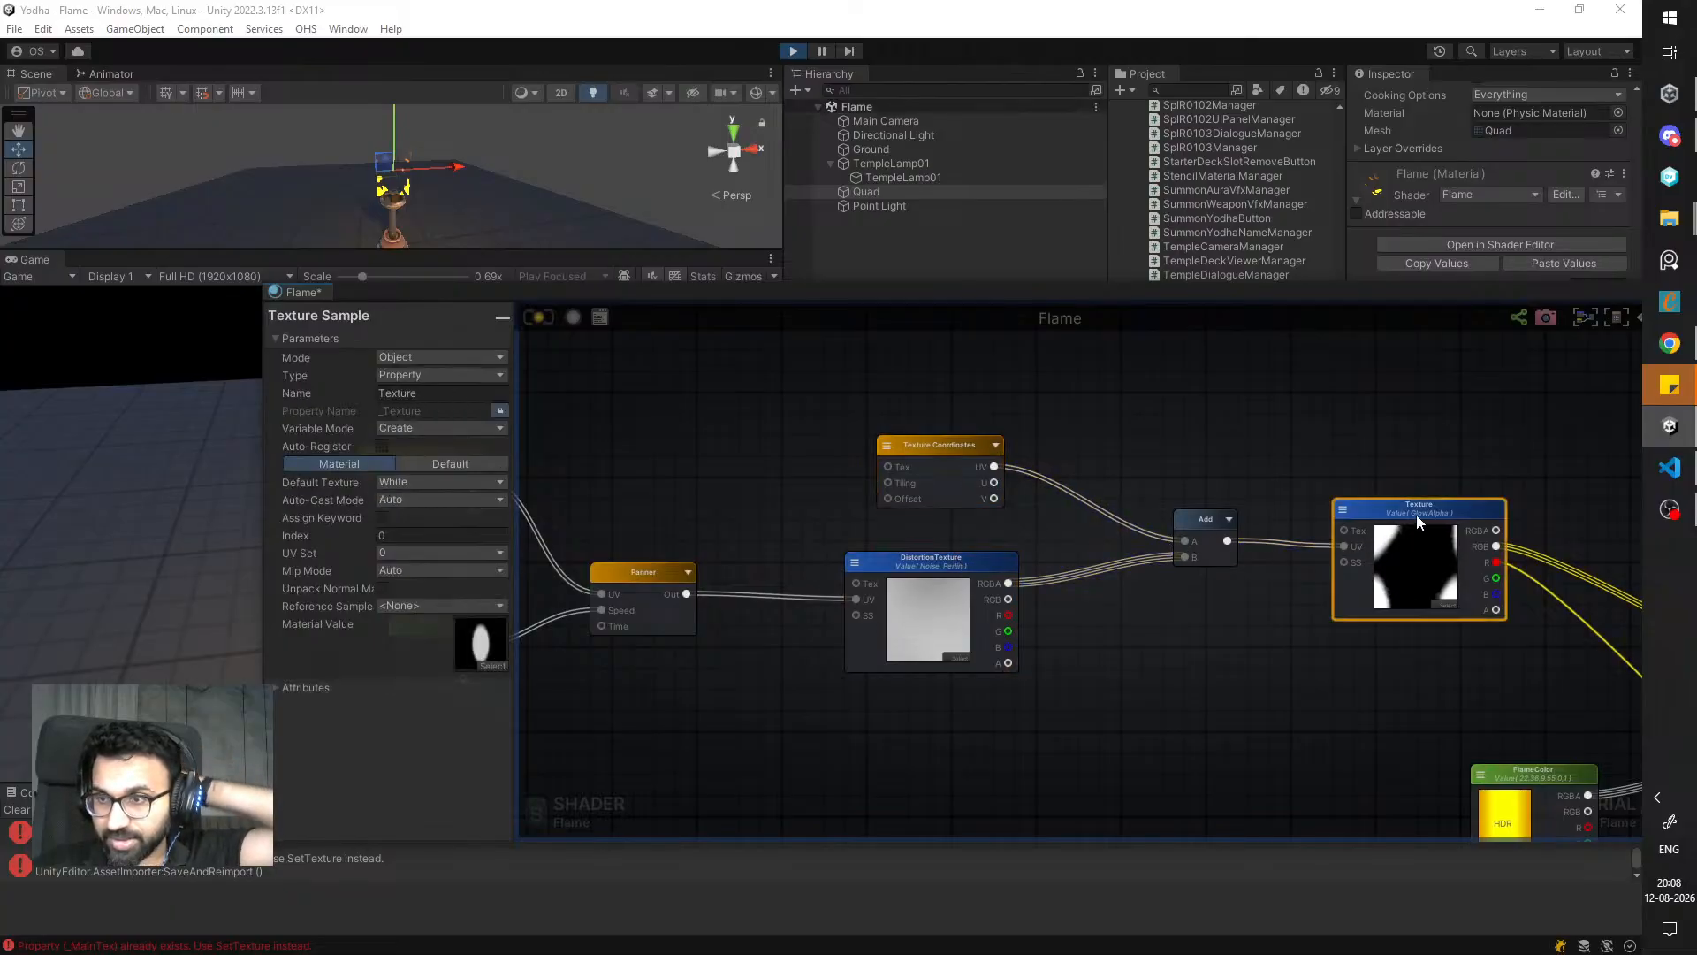
middle_drag(689, 583, 906, 587)
click(861, 585)
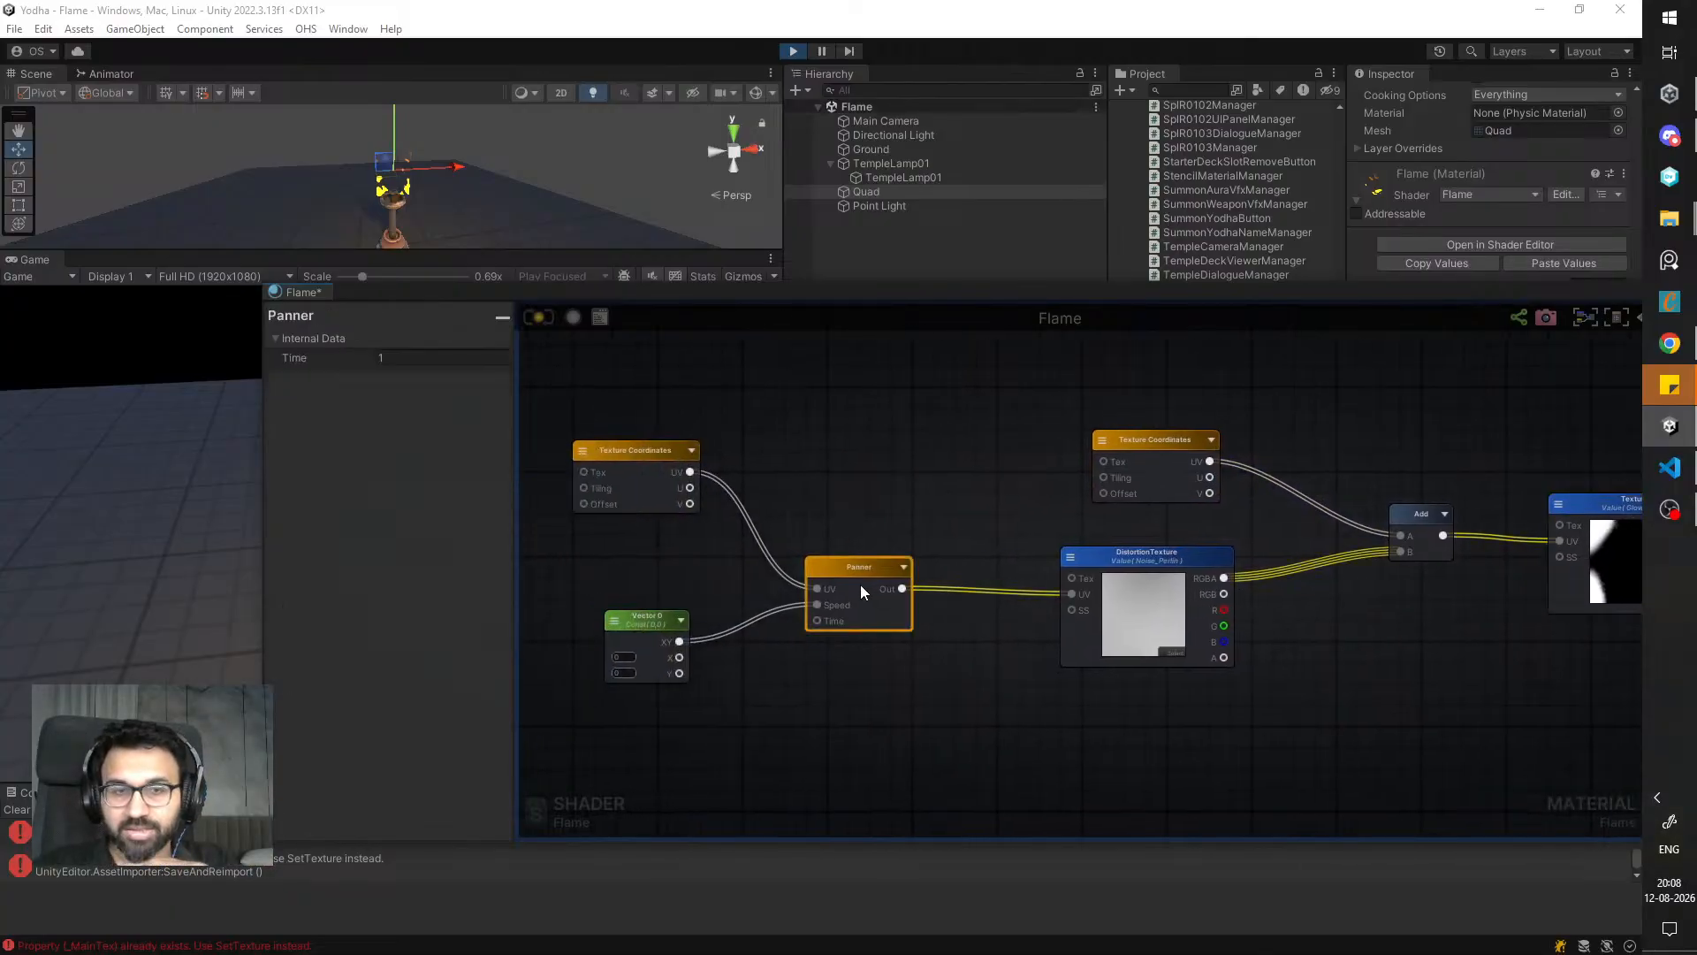
click(581, 629)
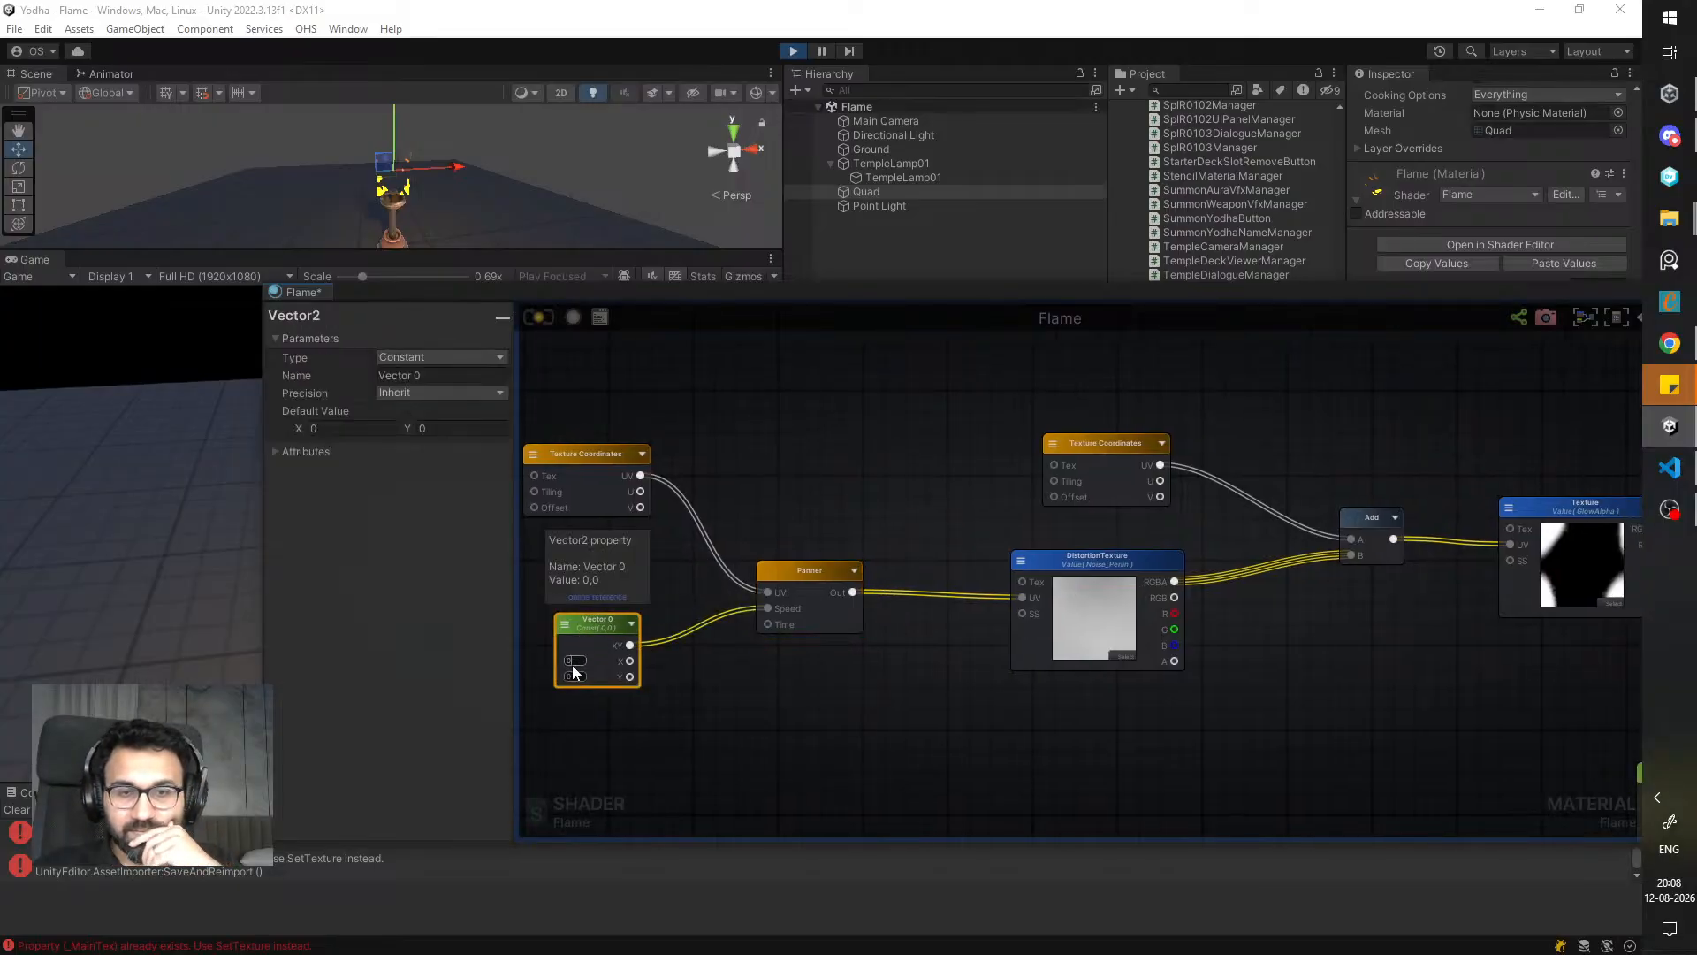
middle_drag(1363, 588, 1160, 589)
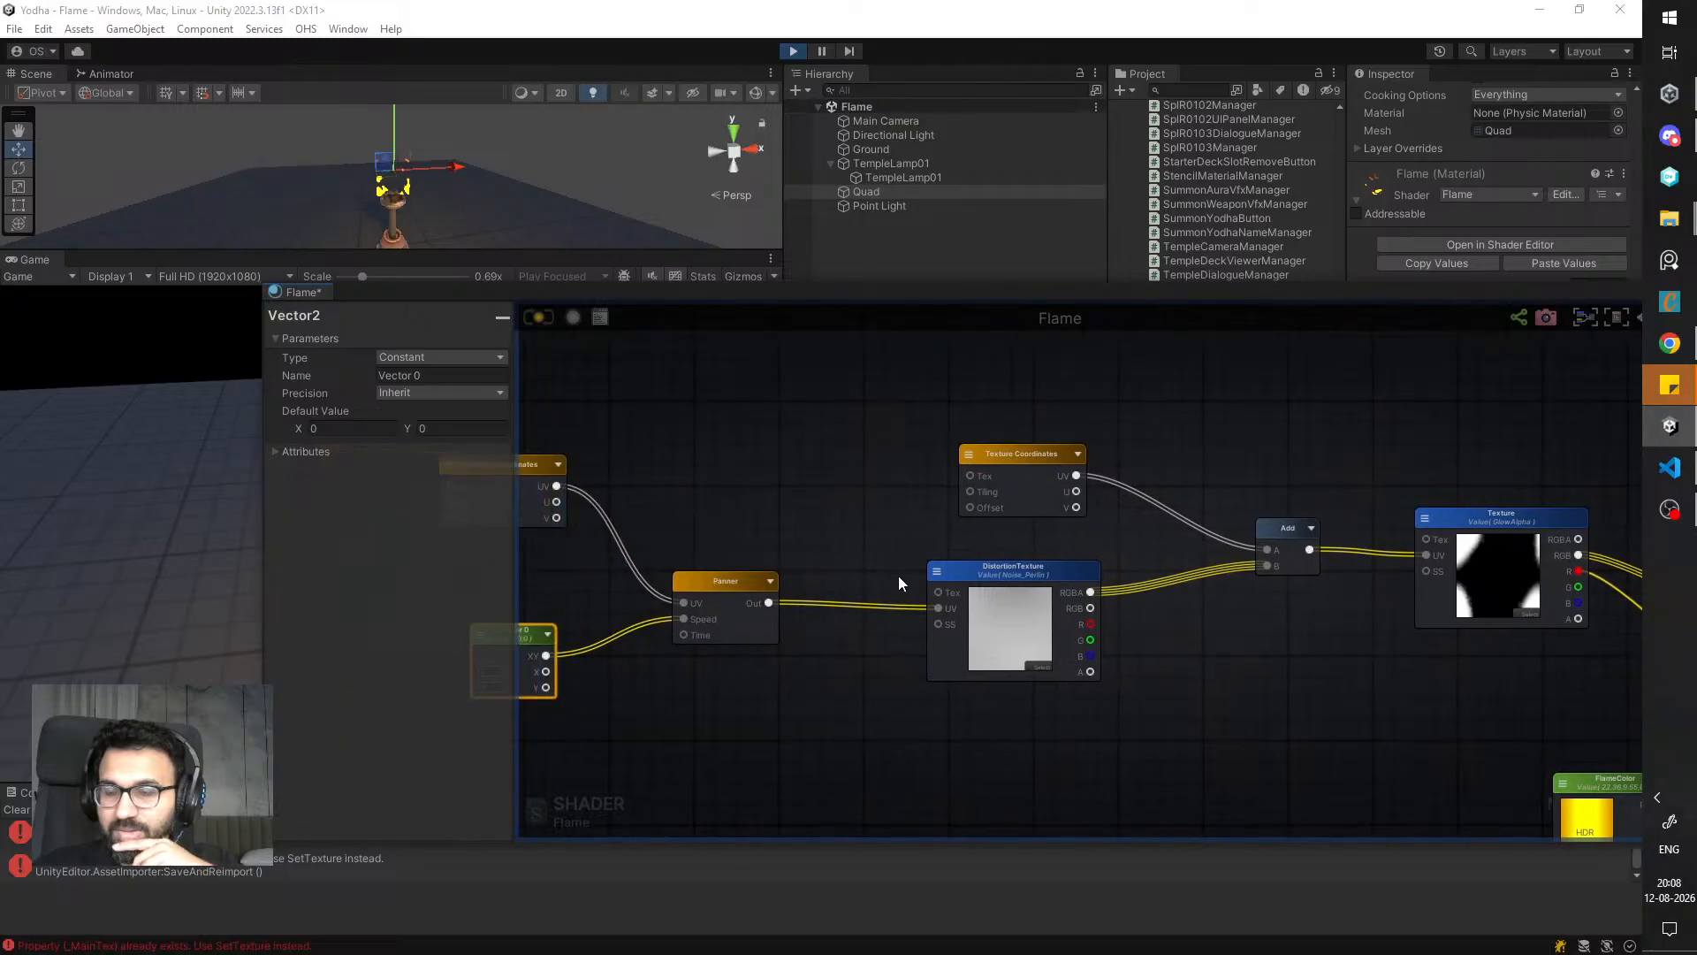
- Move the Add node and its Texture Coordinates node slightly up, and set that Texture Coordinates node's offset to X -0.5, Y -0.41
drag(968, 491, 936, 457)
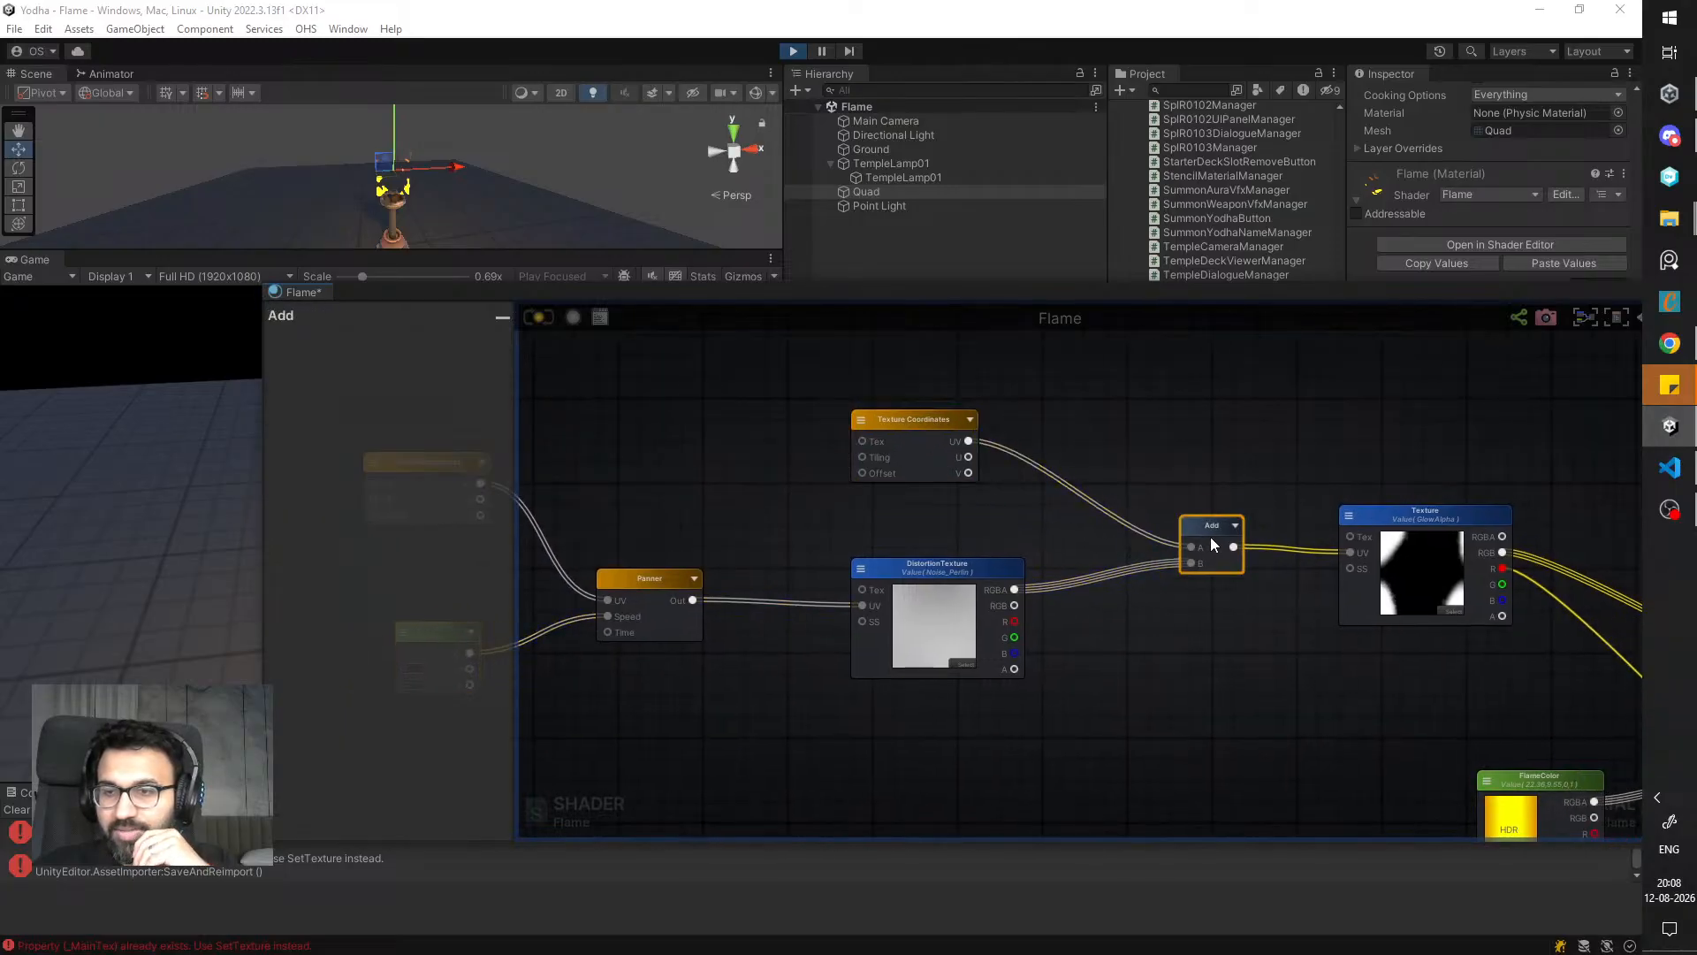
drag(1211, 537, 1211, 506)
click(898, 424)
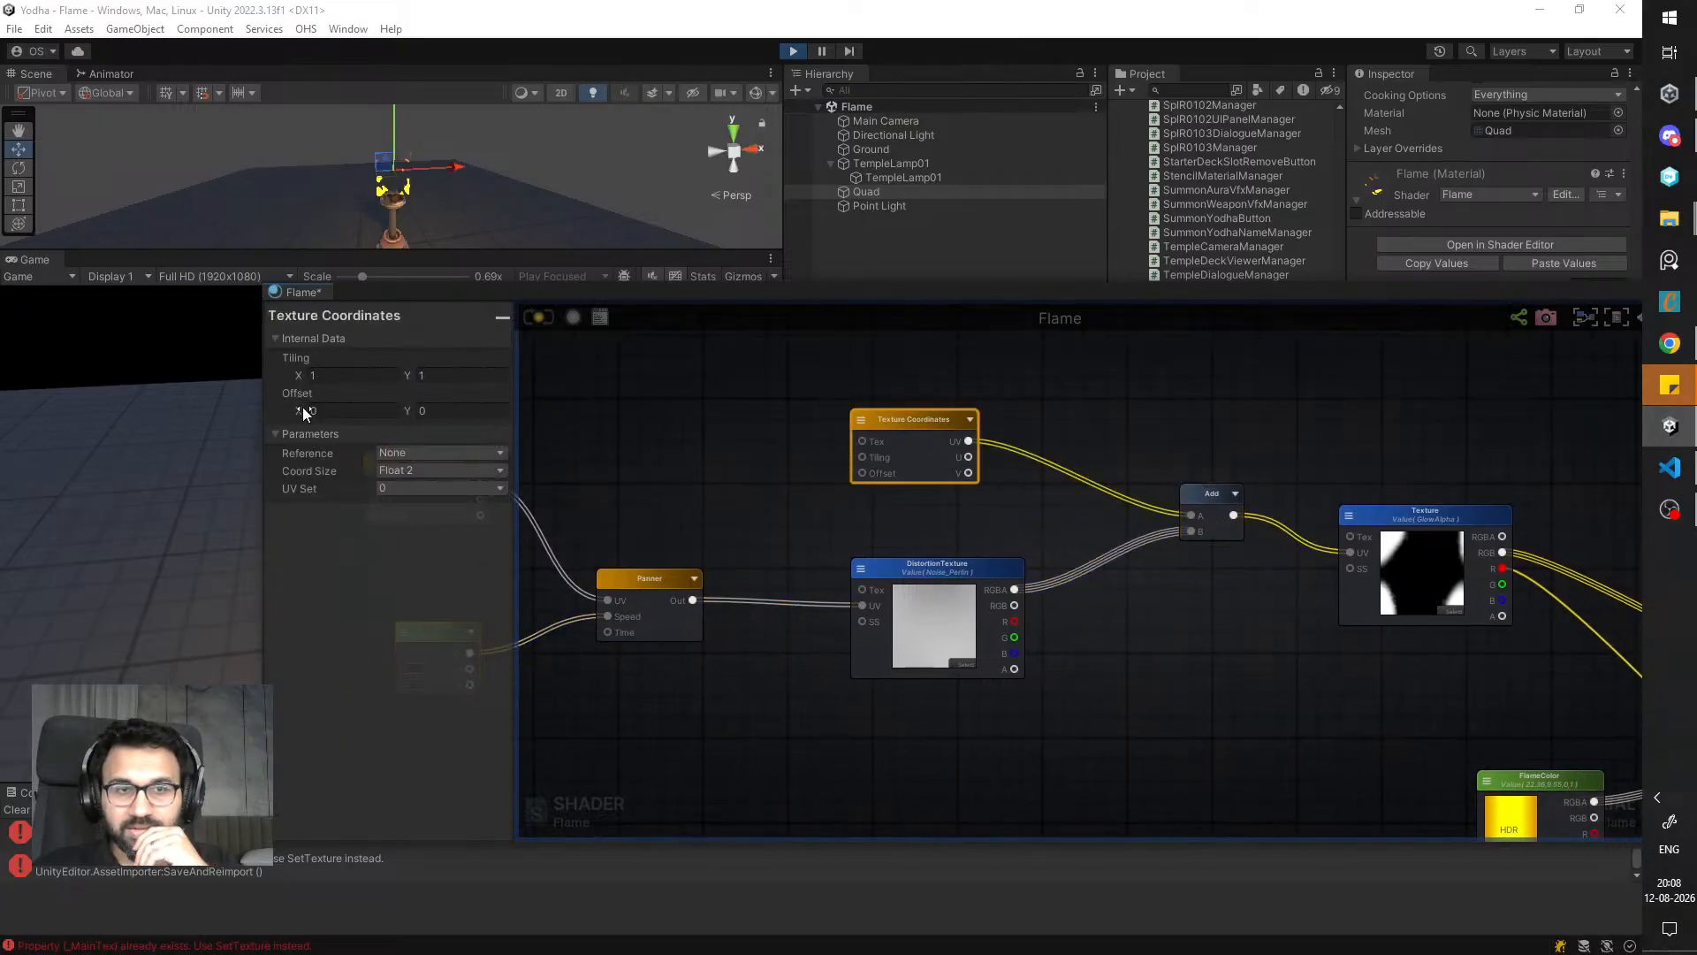
drag(302, 407, 284, 408)
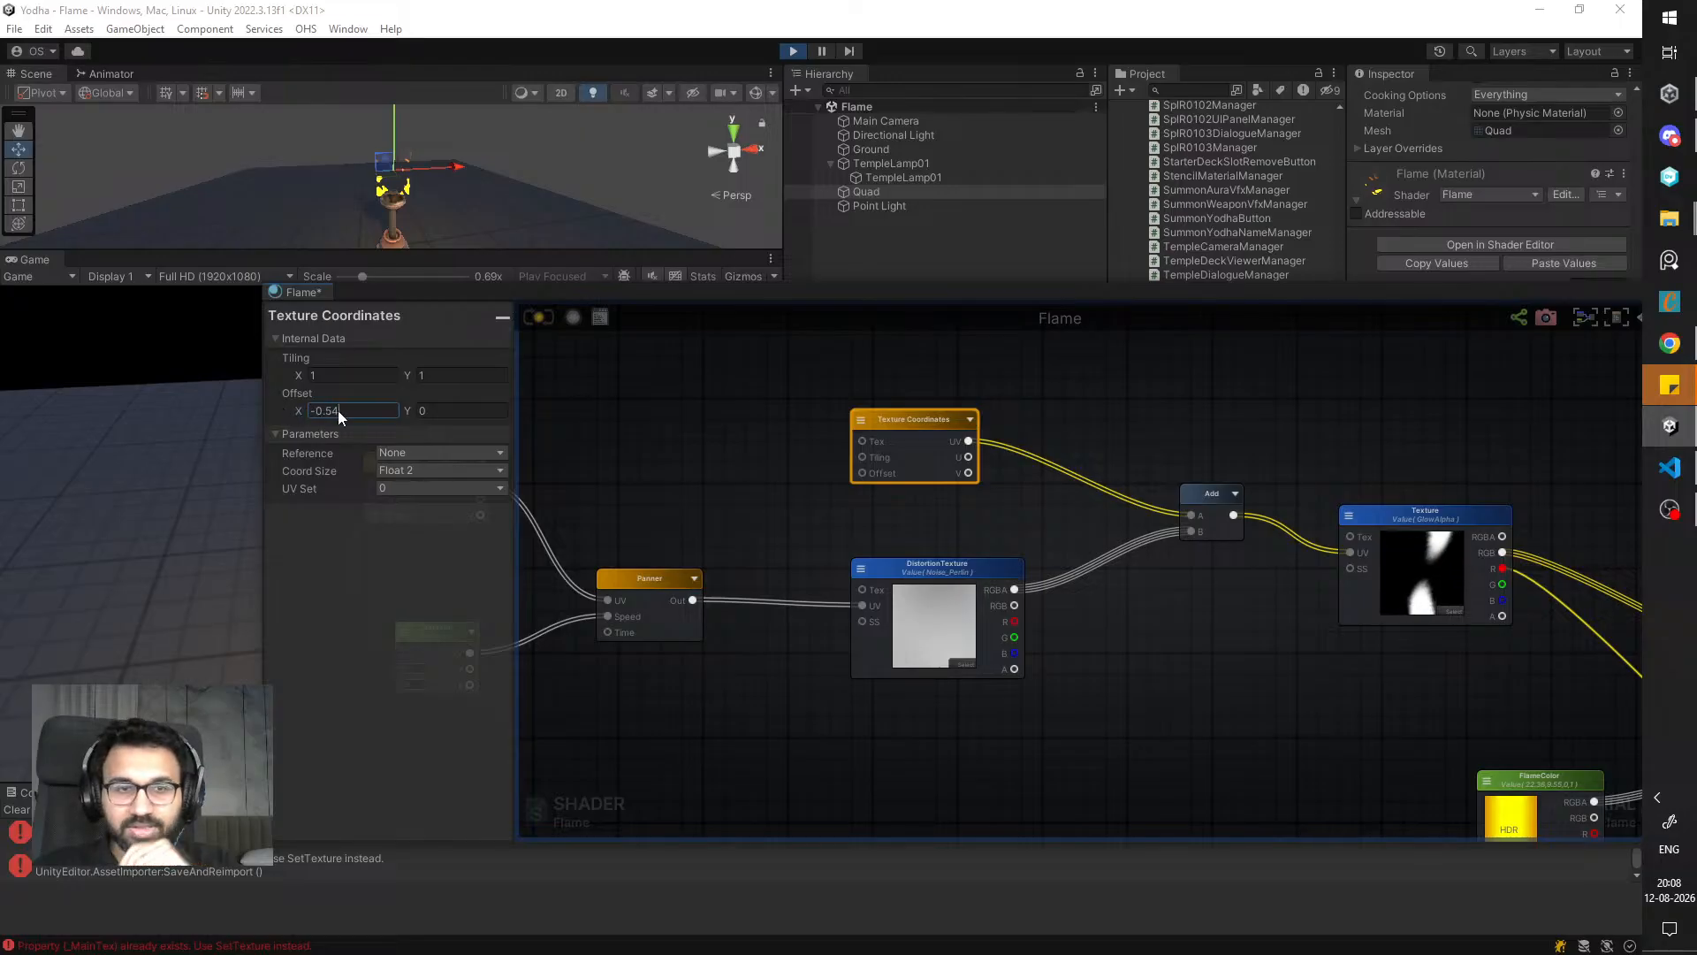
text(-0.5)
key(Tab)
text(-)
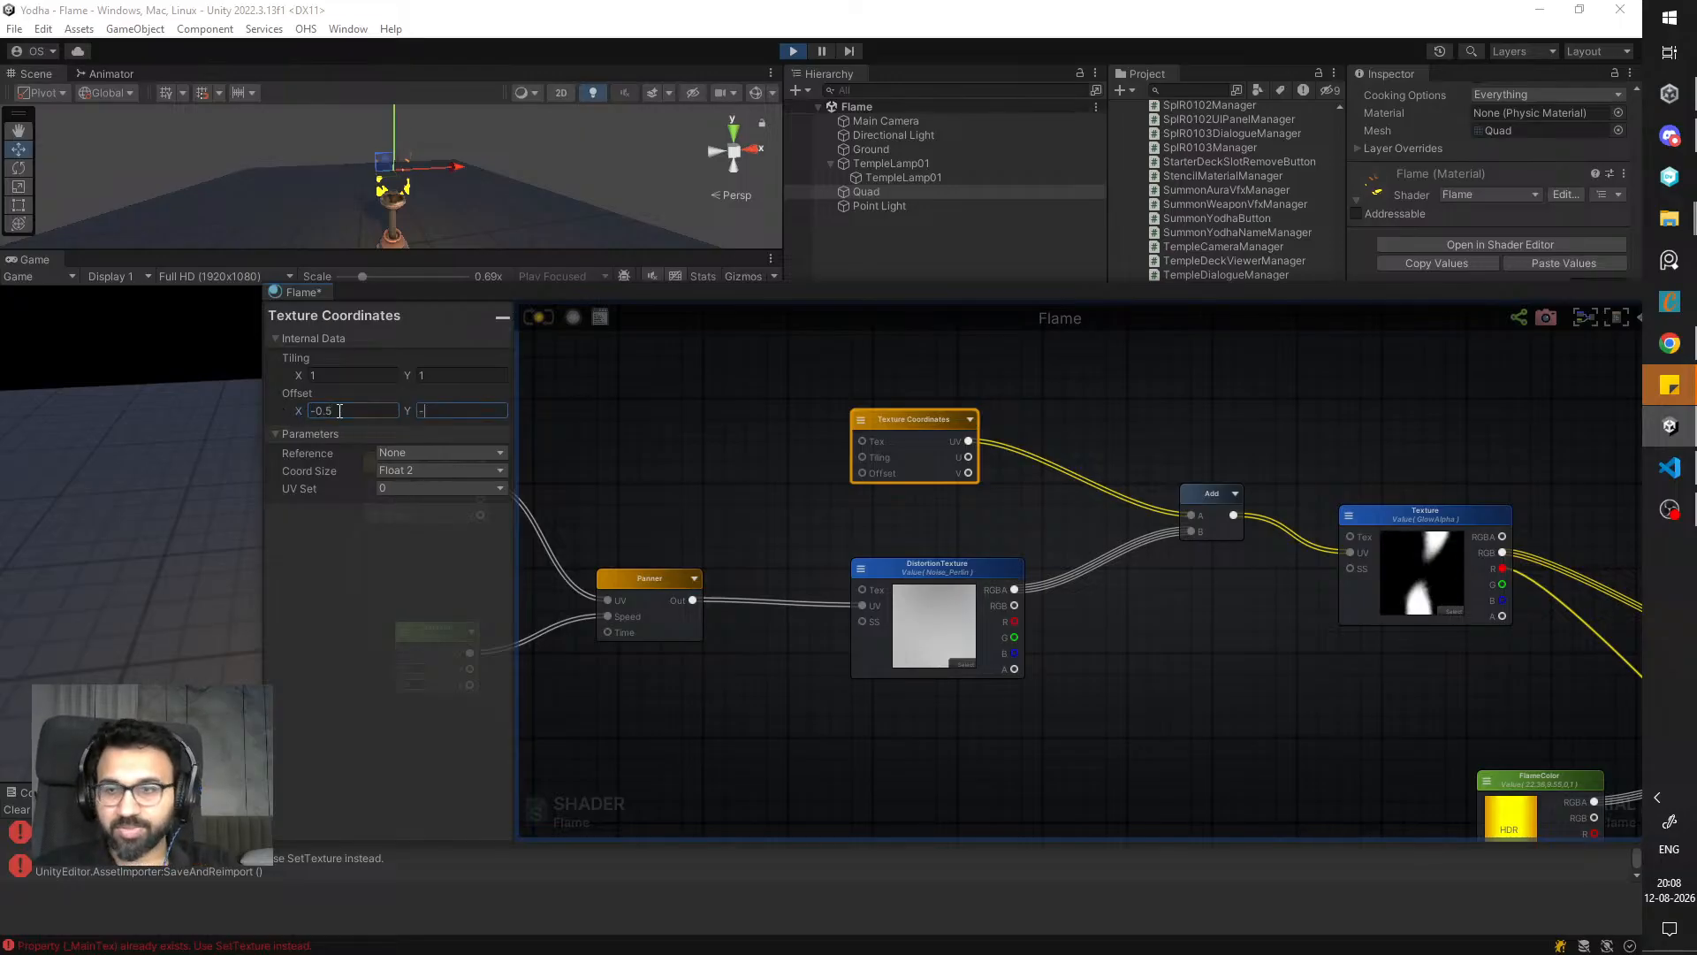
text(0.5)
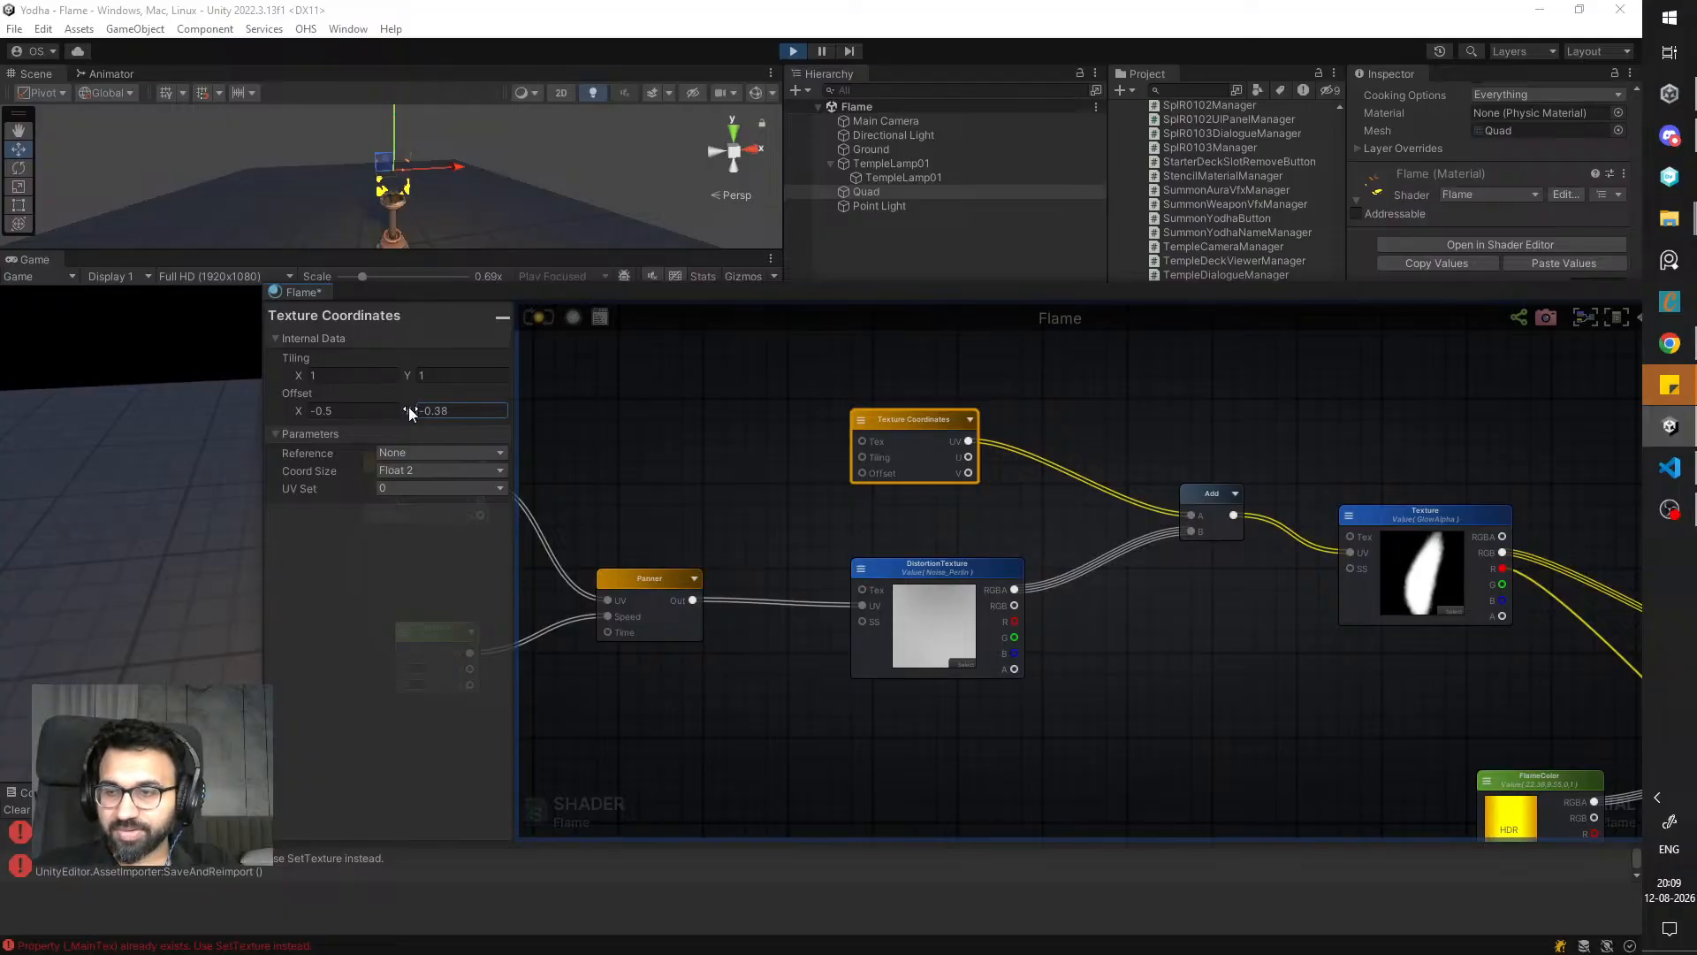
drag(408, 407, 406, 407)
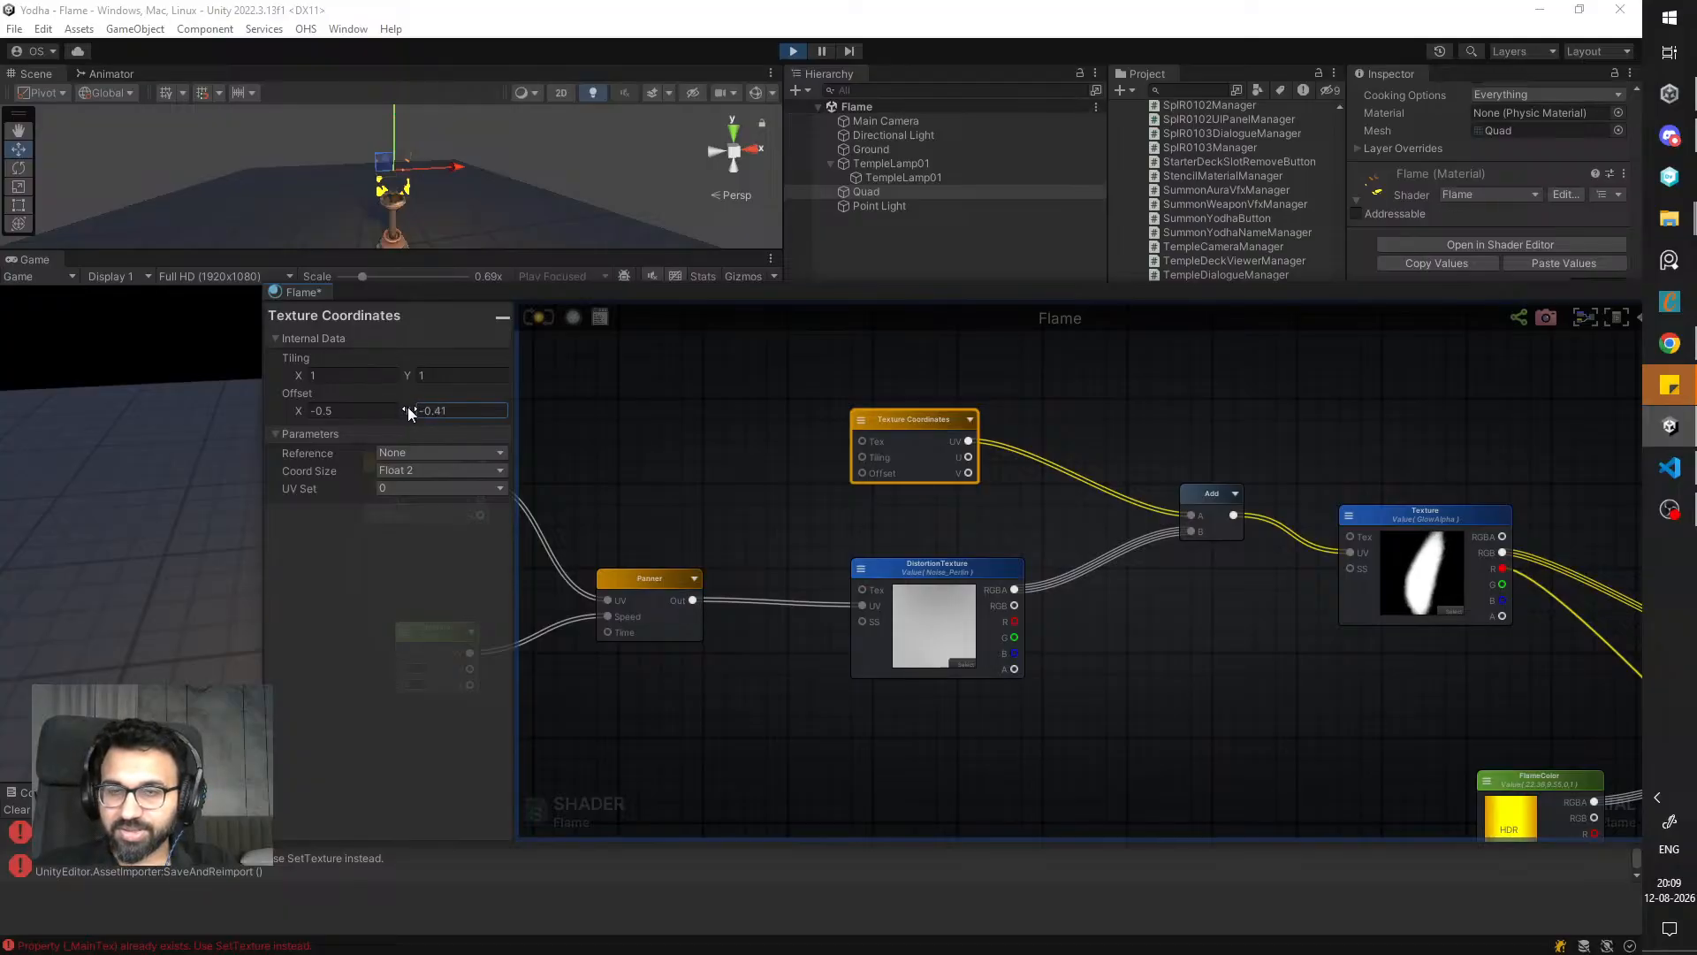
- Try an X value of 0.5 on the Vector2 node driving the Panner's Speed, and reset it to 0
drag(555, 292, 570, 372)
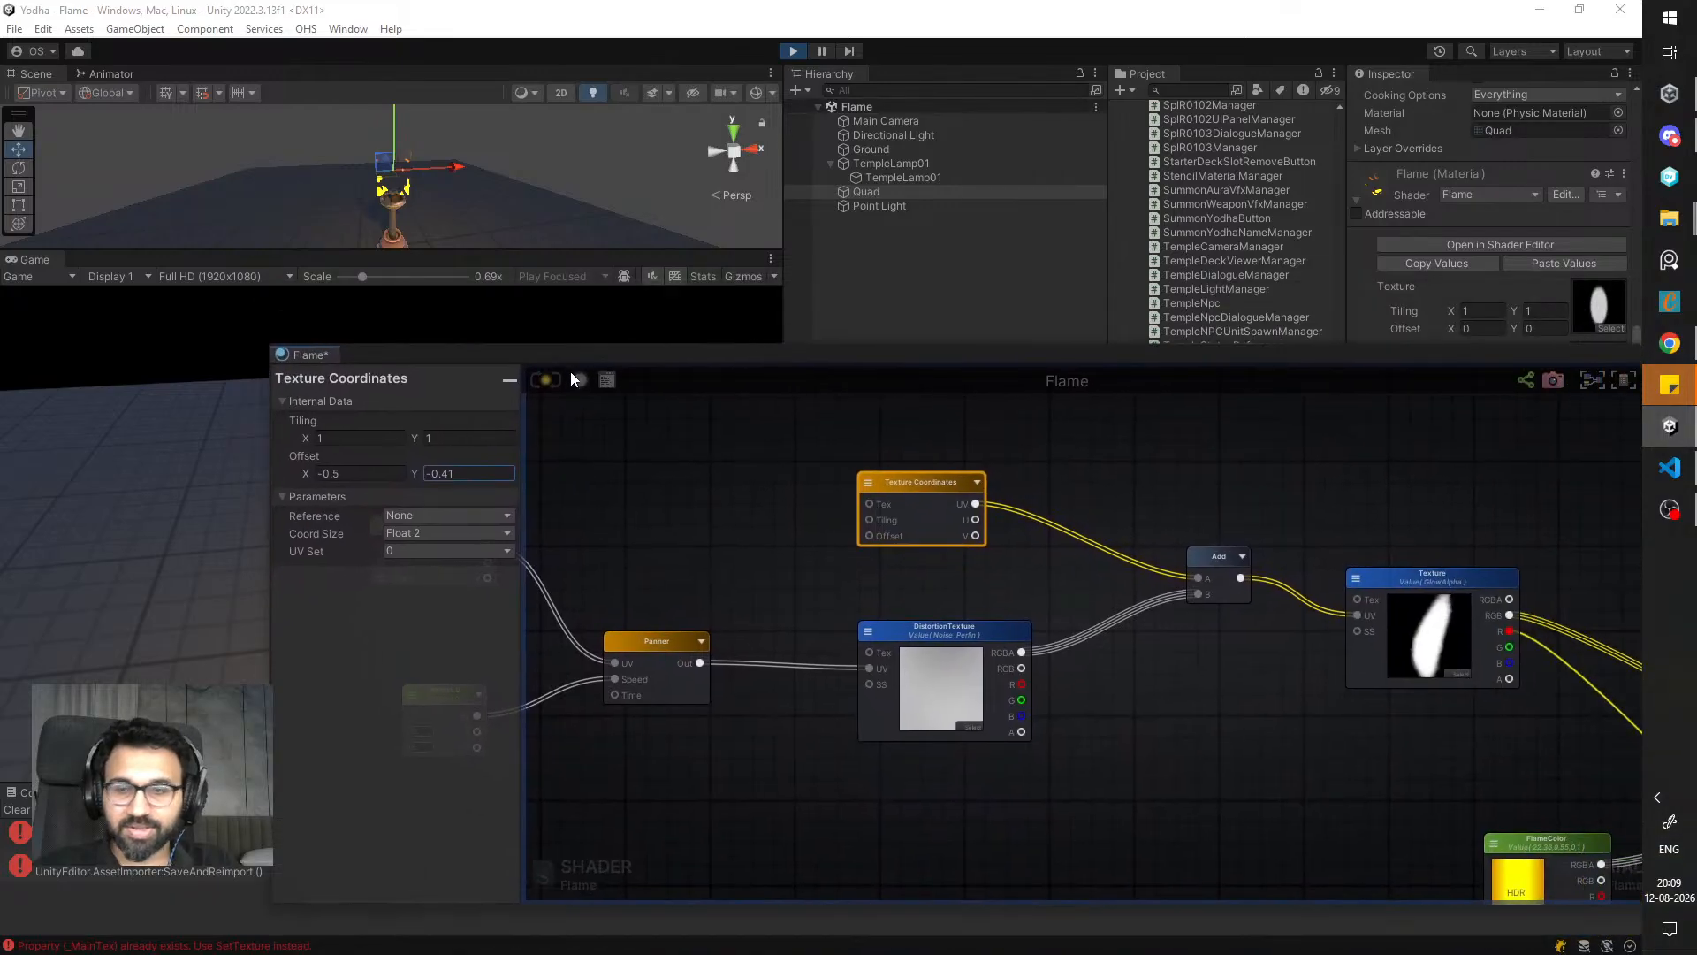
scroll(719, 532, down, 5)
scroll(796, 584, up, 4)
click(830, 633)
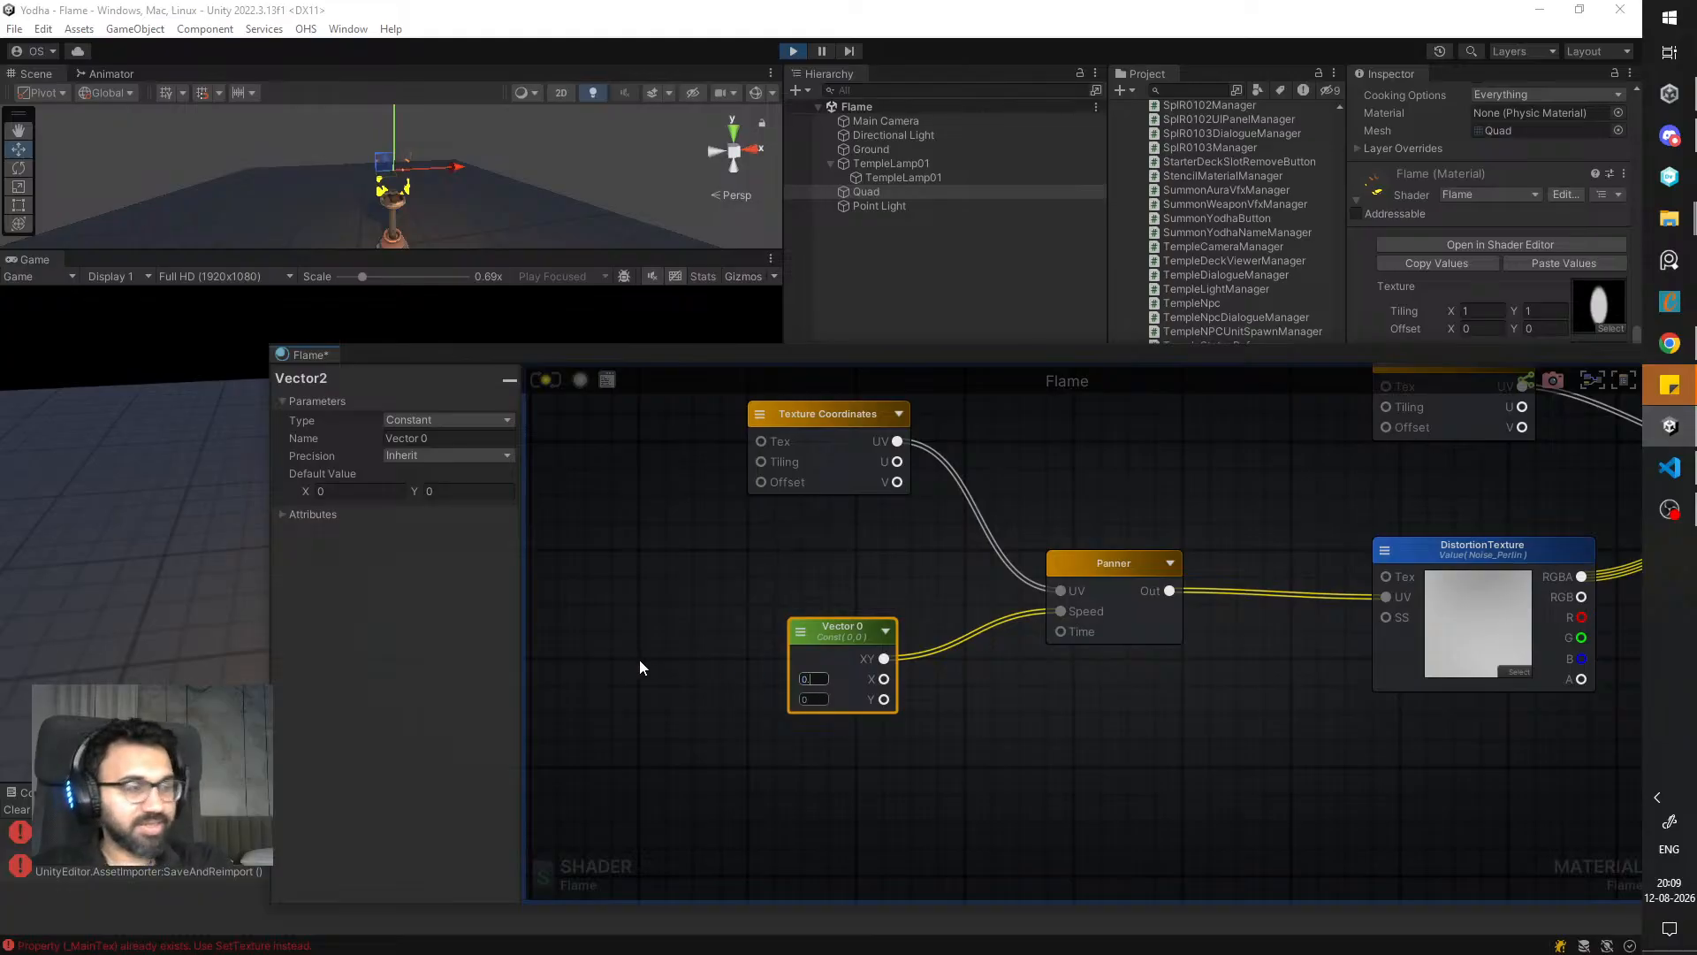
scroll(718, 645, down, 6)
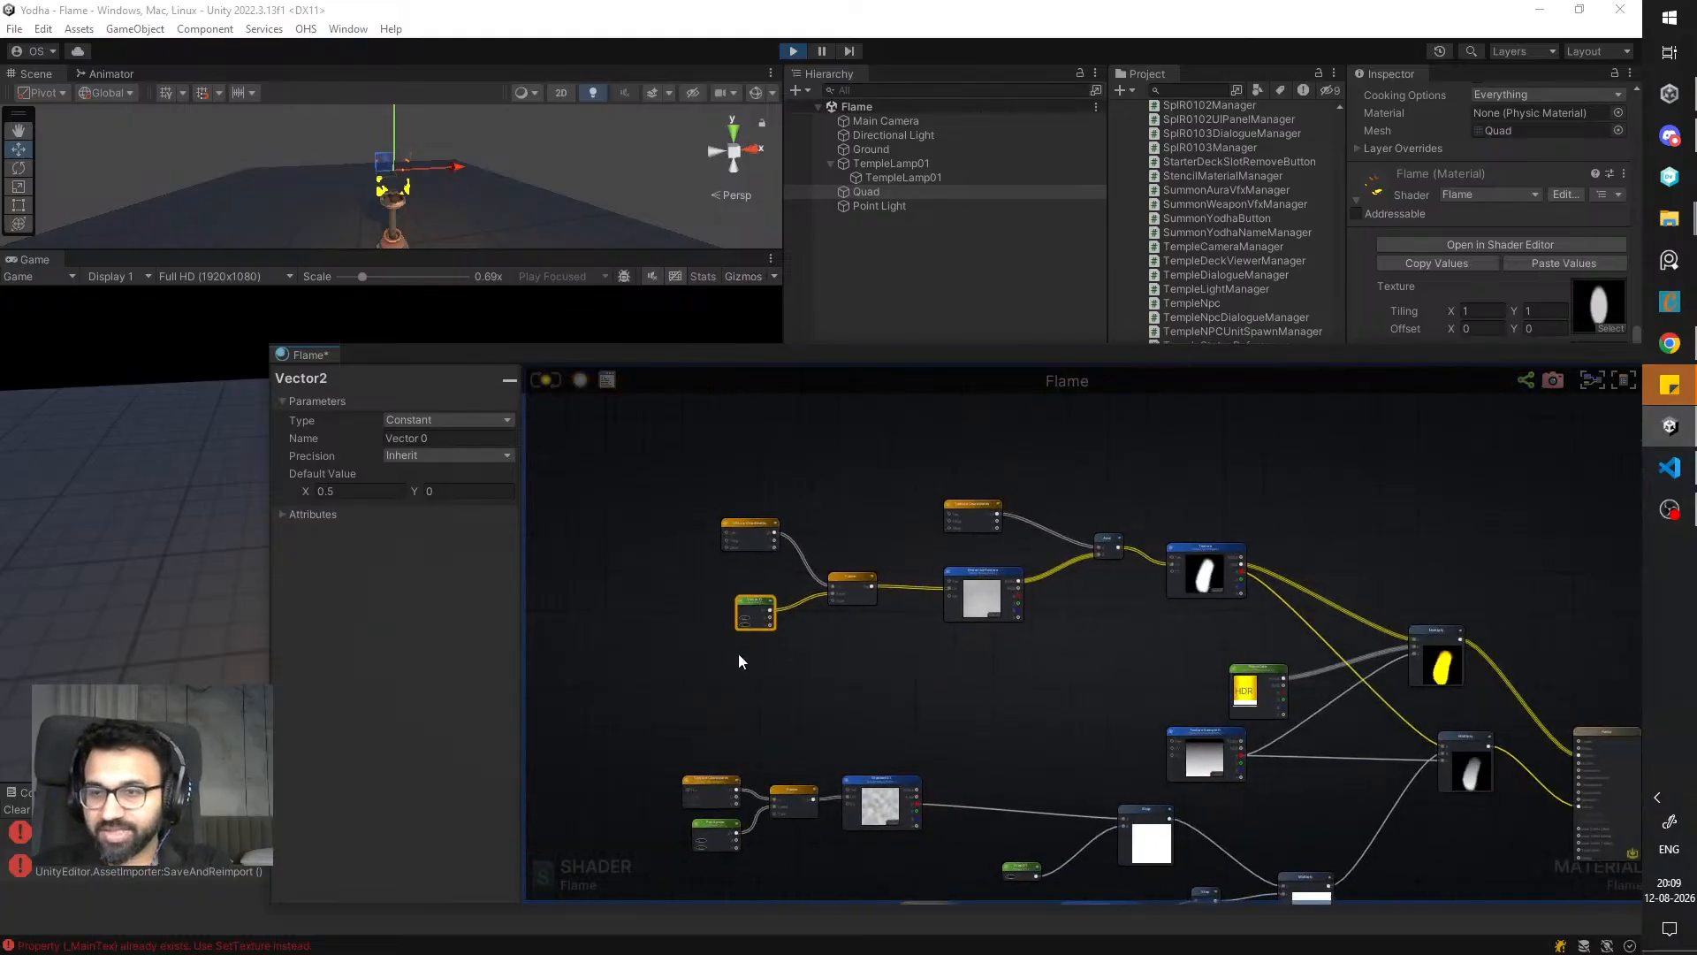
scroll(748, 622, up, 6)
text(0)
- Set the Y value of the Vector2 node driving the distortion Panner's Speed to -0.5
click(755, 627)
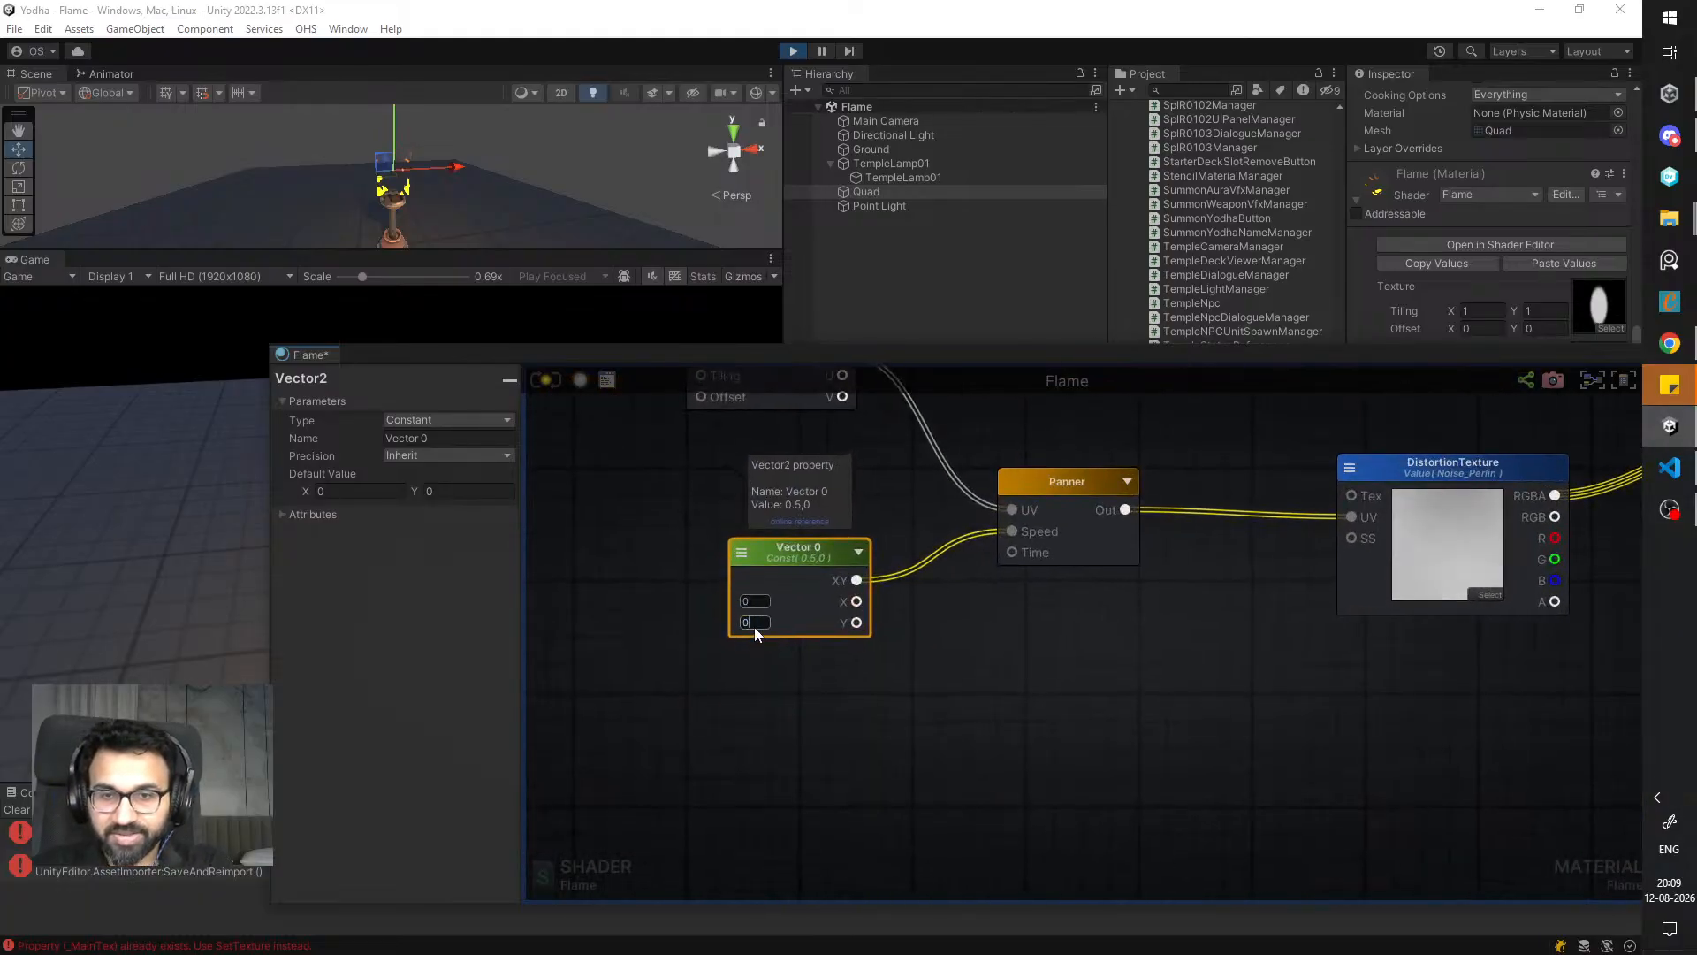
scroll(807, 663, down, 5)
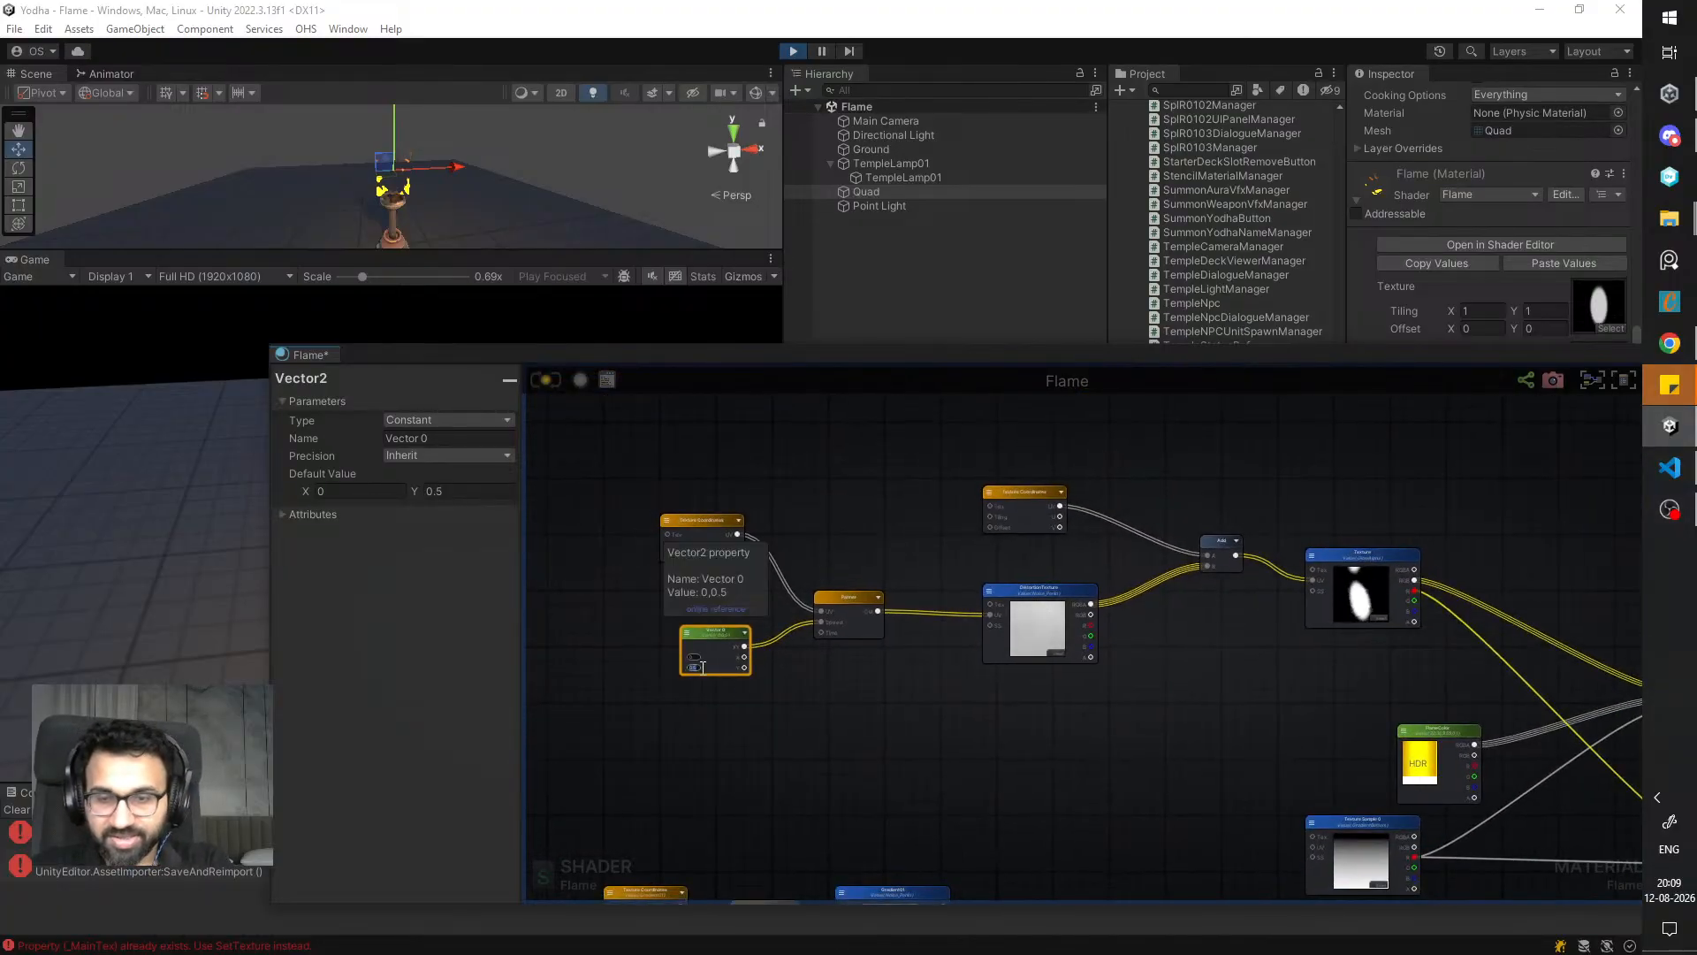
click(752, 508)
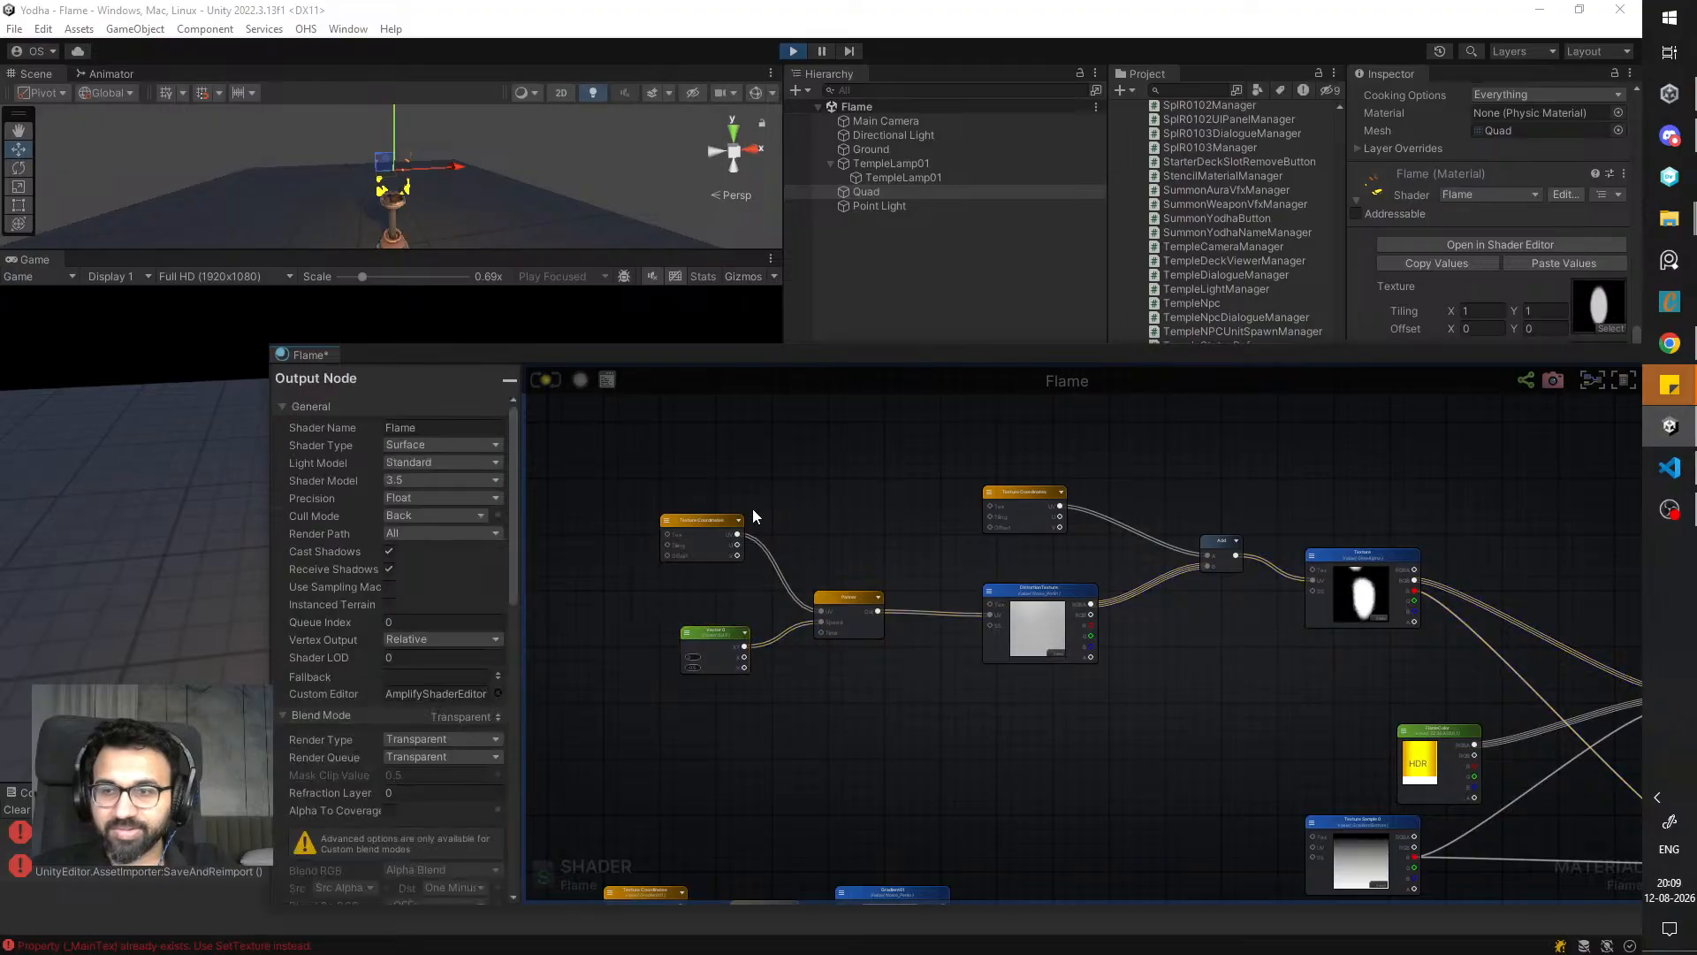
click(703, 645)
scroll(739, 624, up, 1)
middle_drag(768, 628, 692, 621)
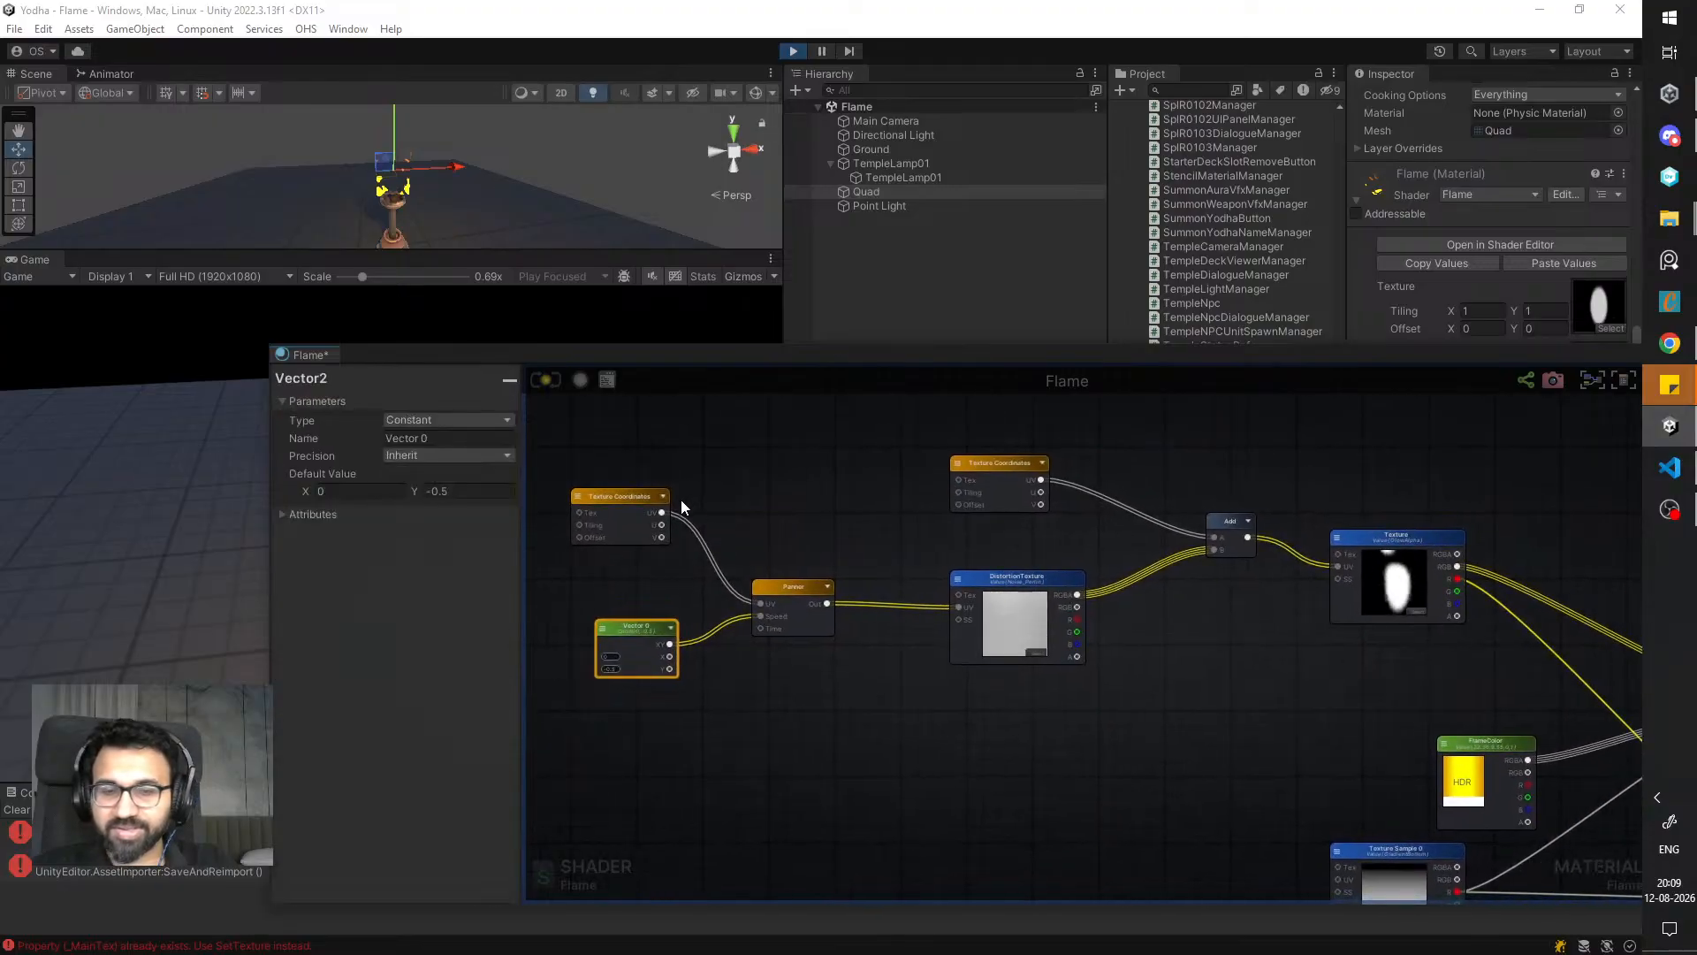
- Save the Flame shader and compare the flame Texture node's preview with the lamp flame in the game view
click(545, 380)
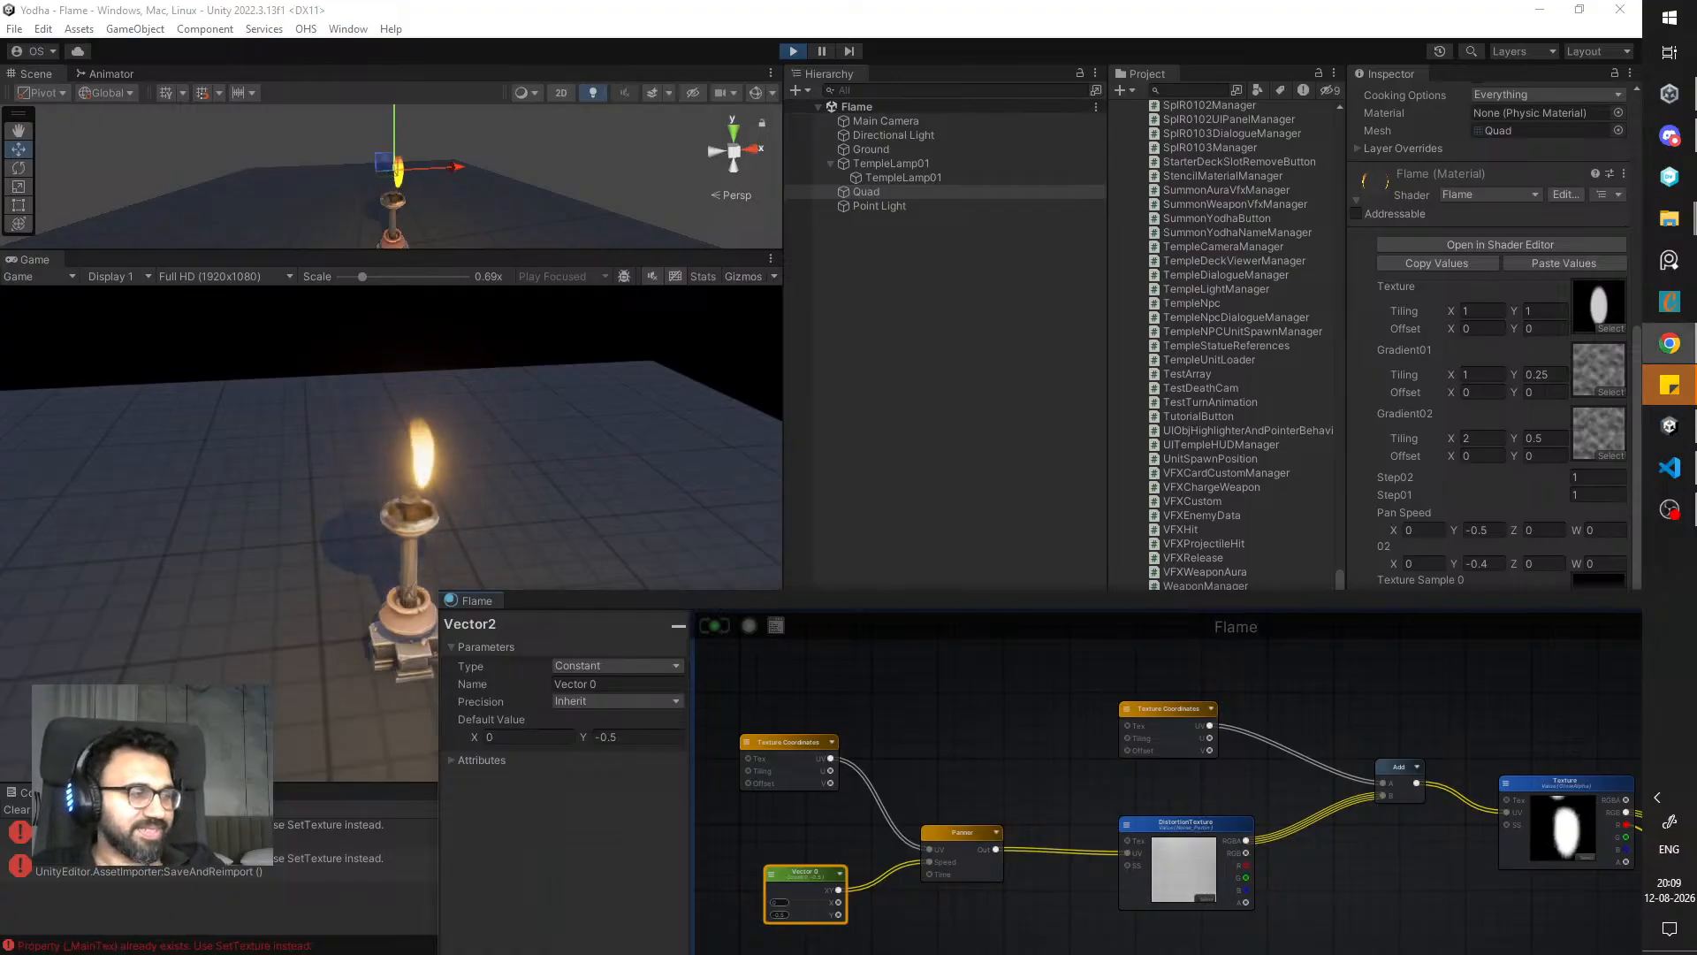
drag(939, 601, 712, 454)
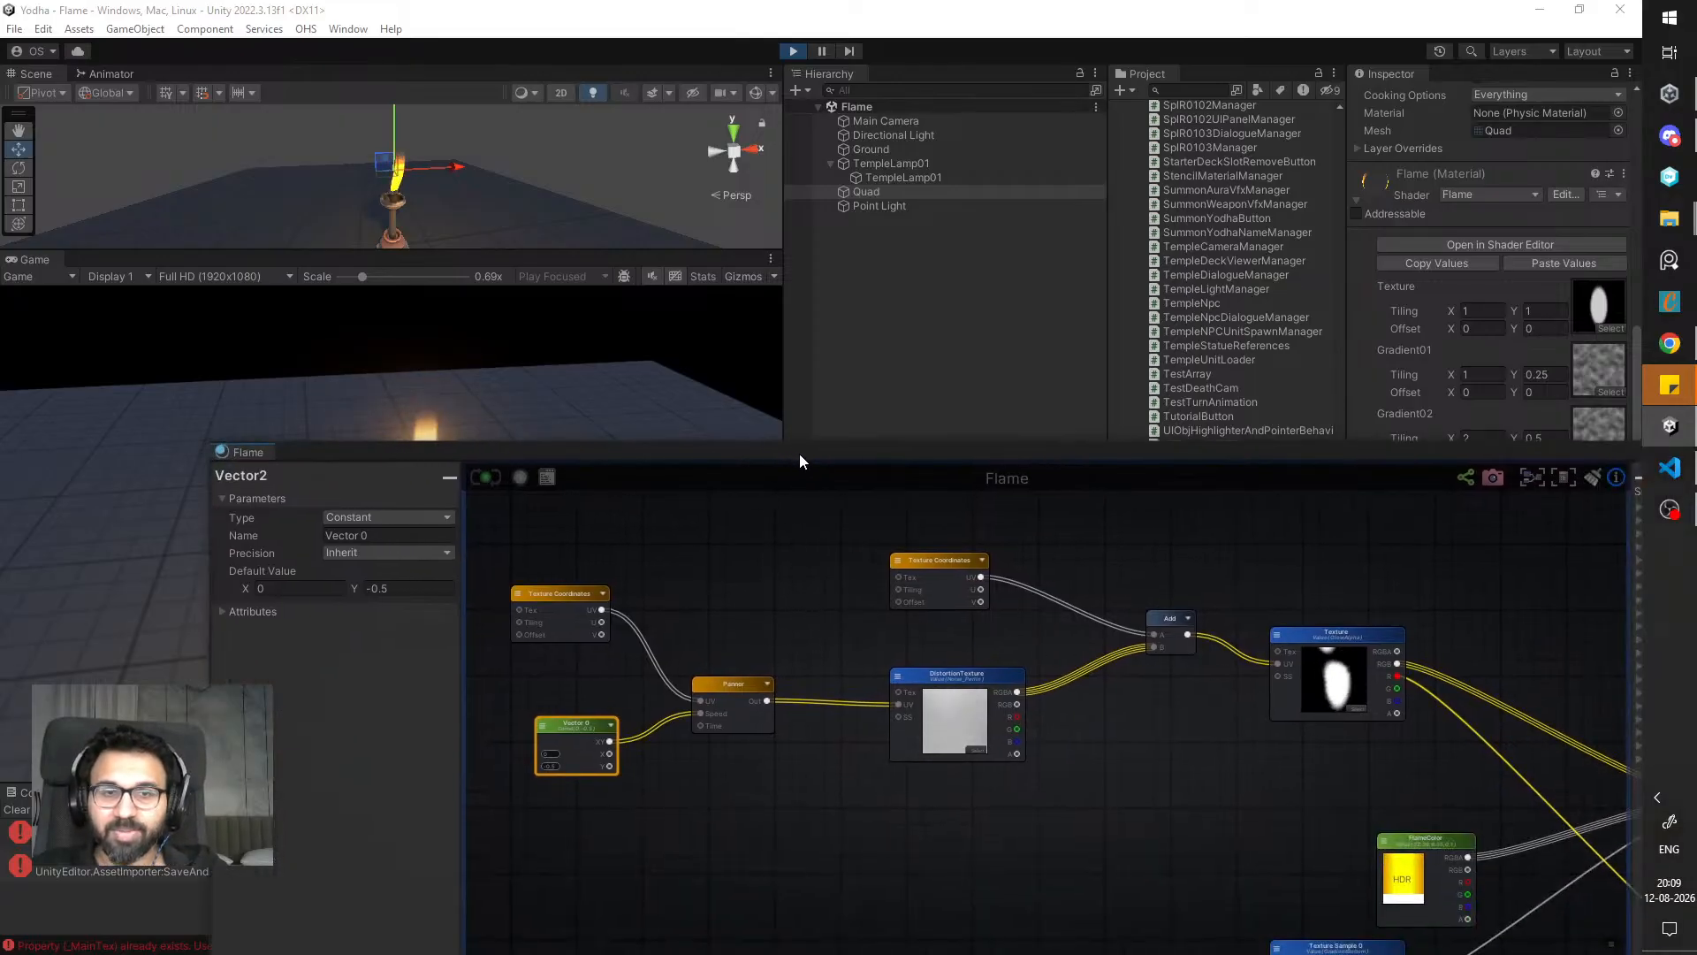
middle_drag(1282, 629, 1184, 626)
scroll(1184, 626, up, 3)
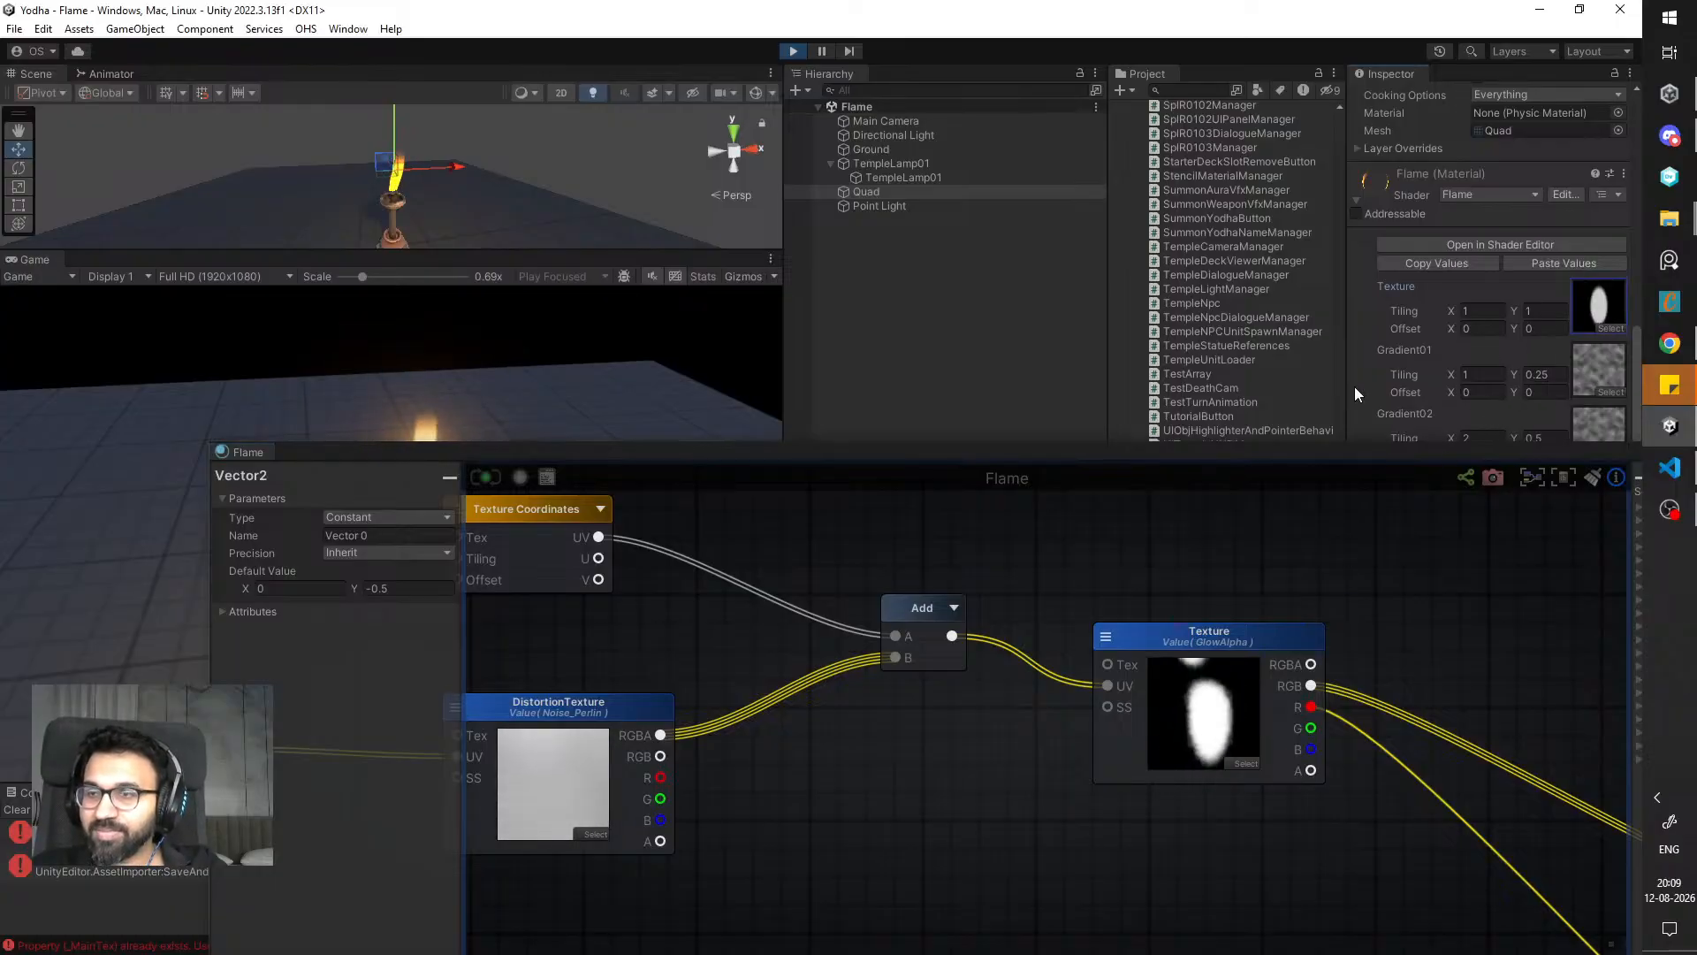
drag(1358, 455, 1212, 697)
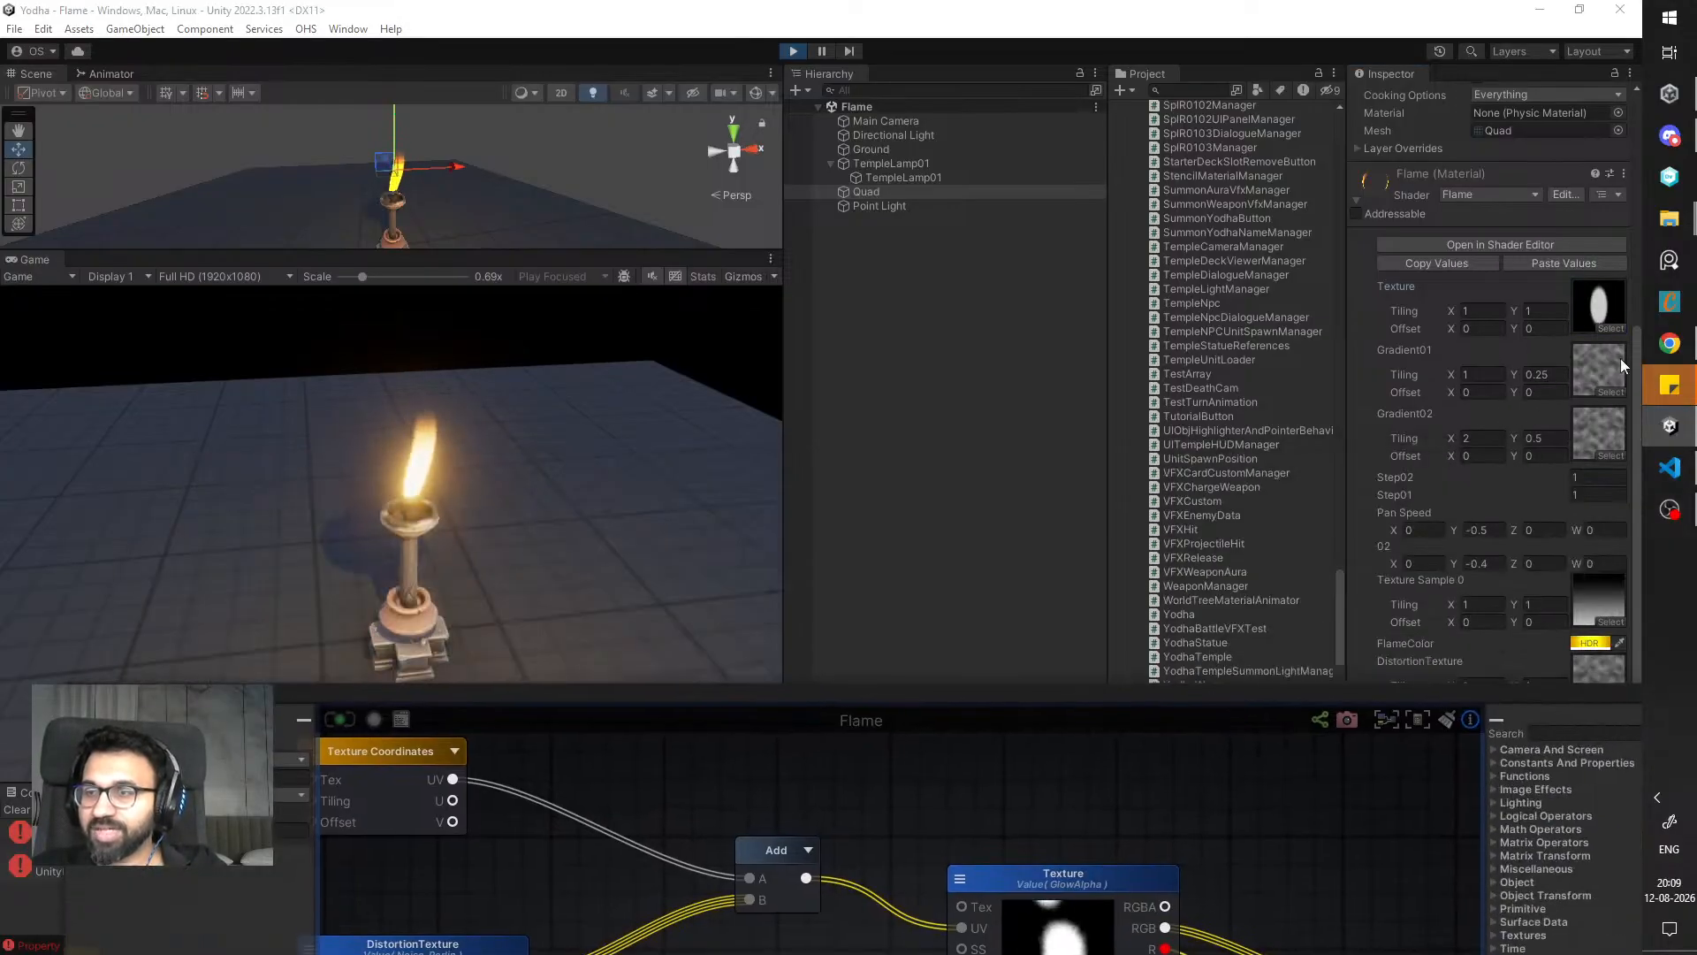
- Locate the GlowAlpha texture used by the Flame material, open its import settings, and widen the Inspector
scroll(1542, 396, down, 2)
scroll(1215, 480, up, 20)
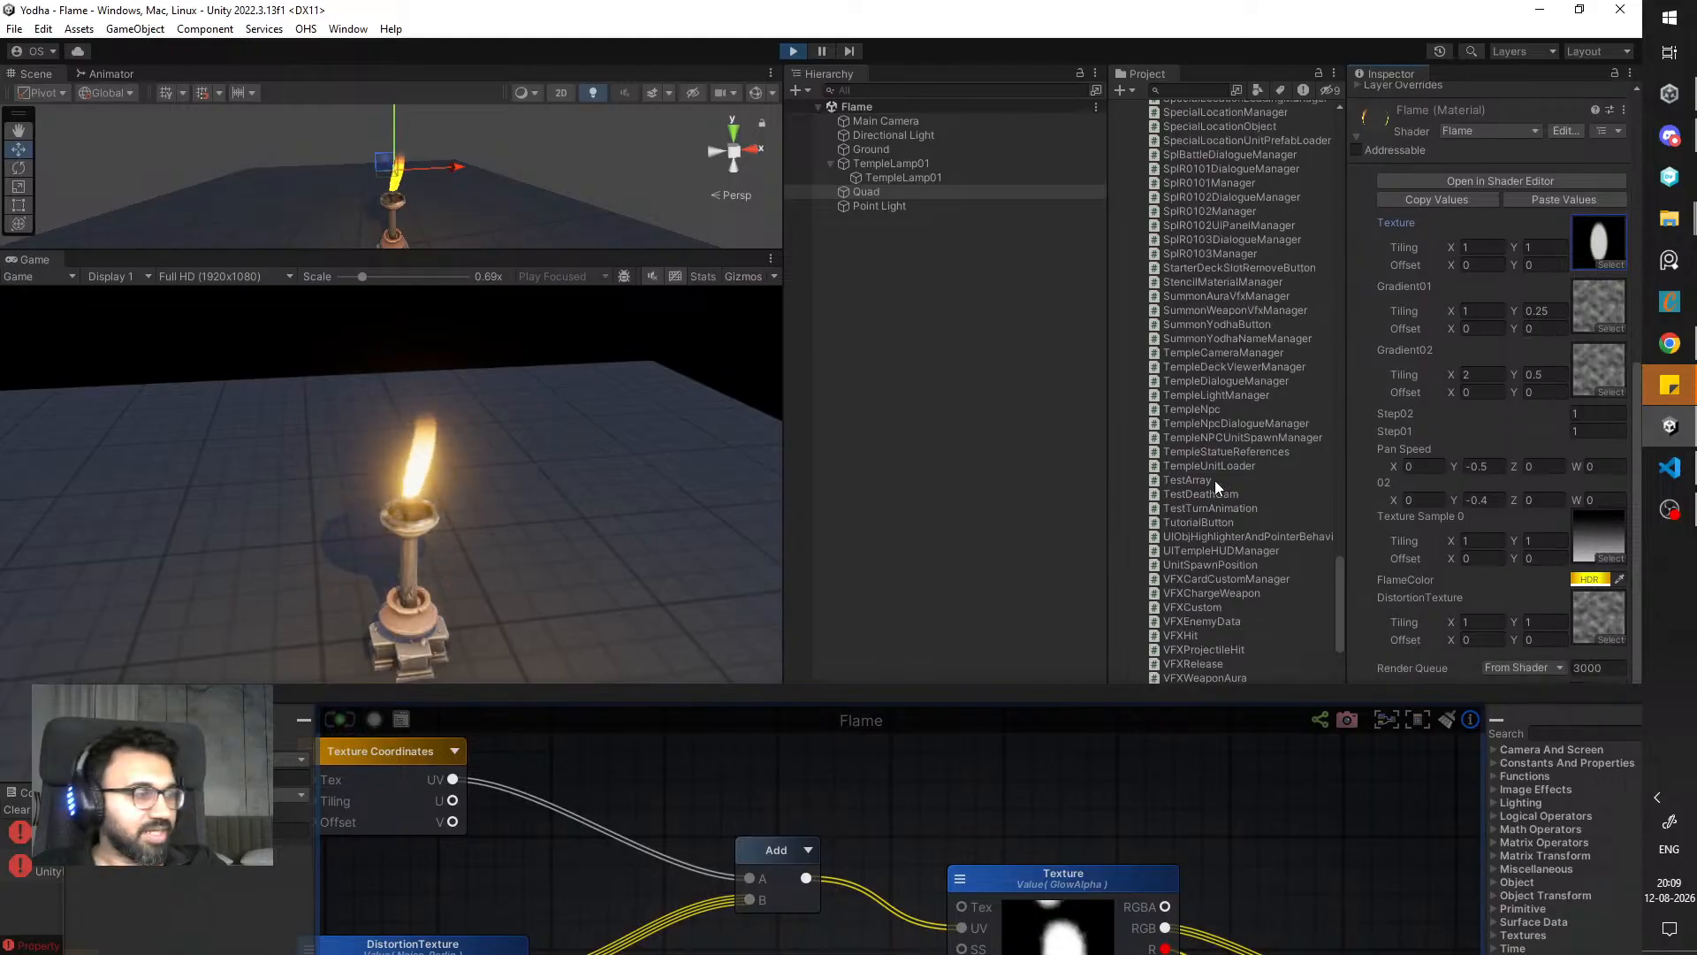
click(1620, 242)
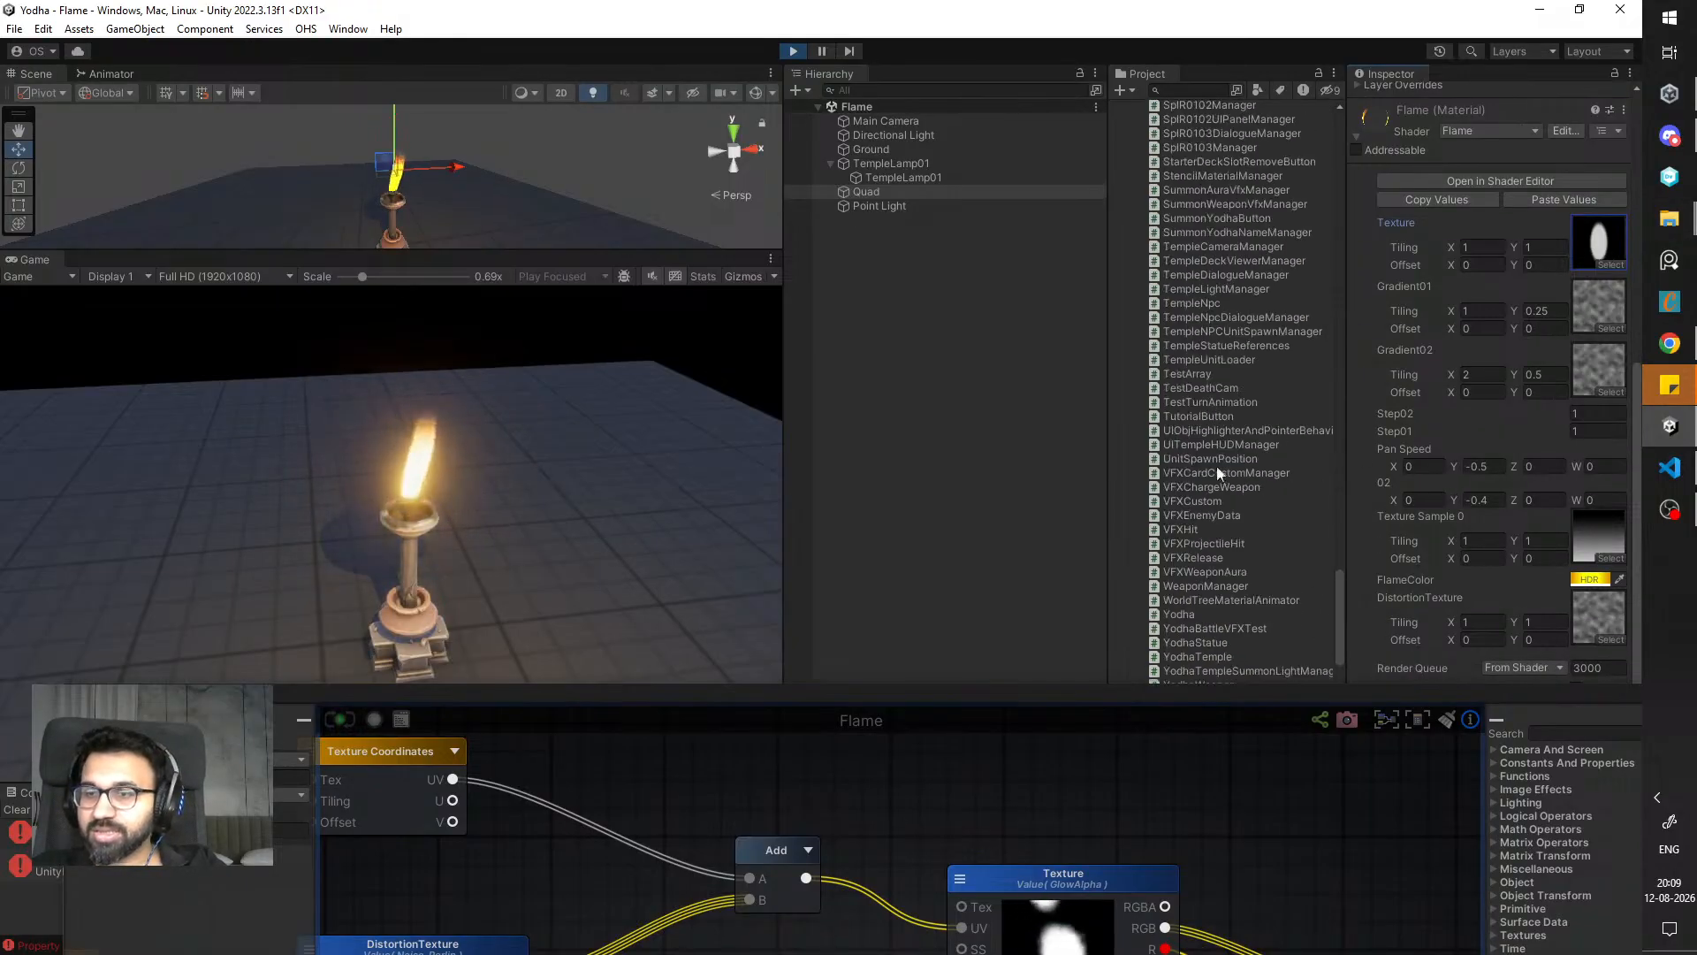
click(1204, 278)
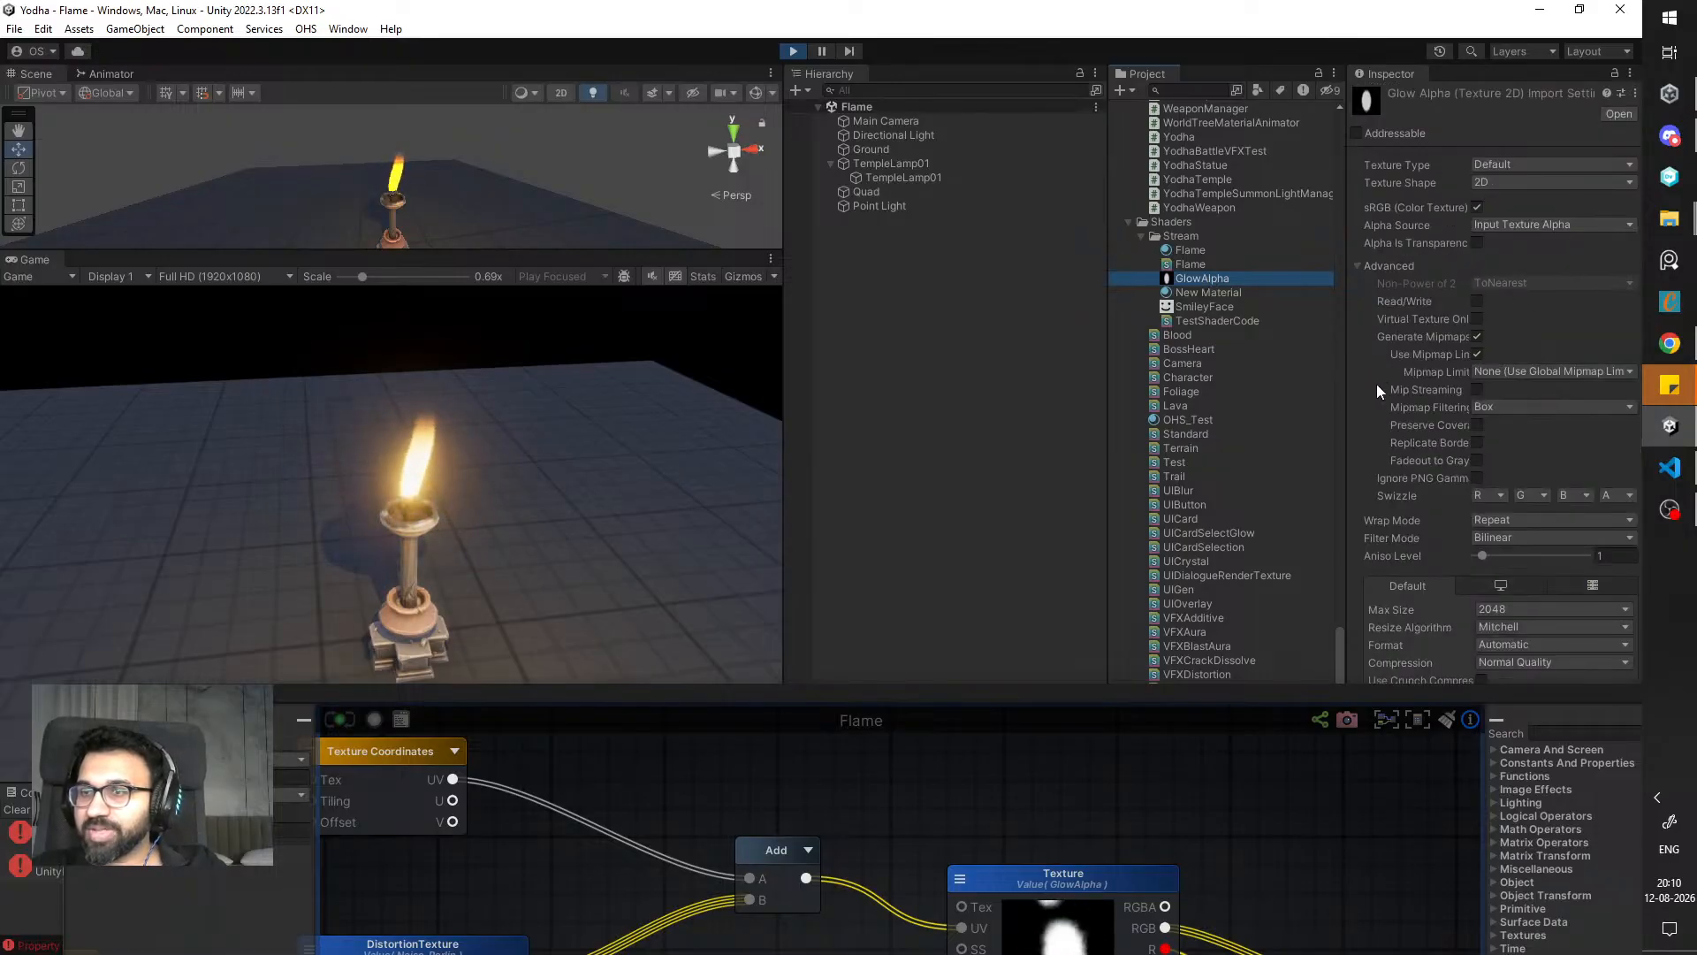
drag(1344, 389, 1277, 387)
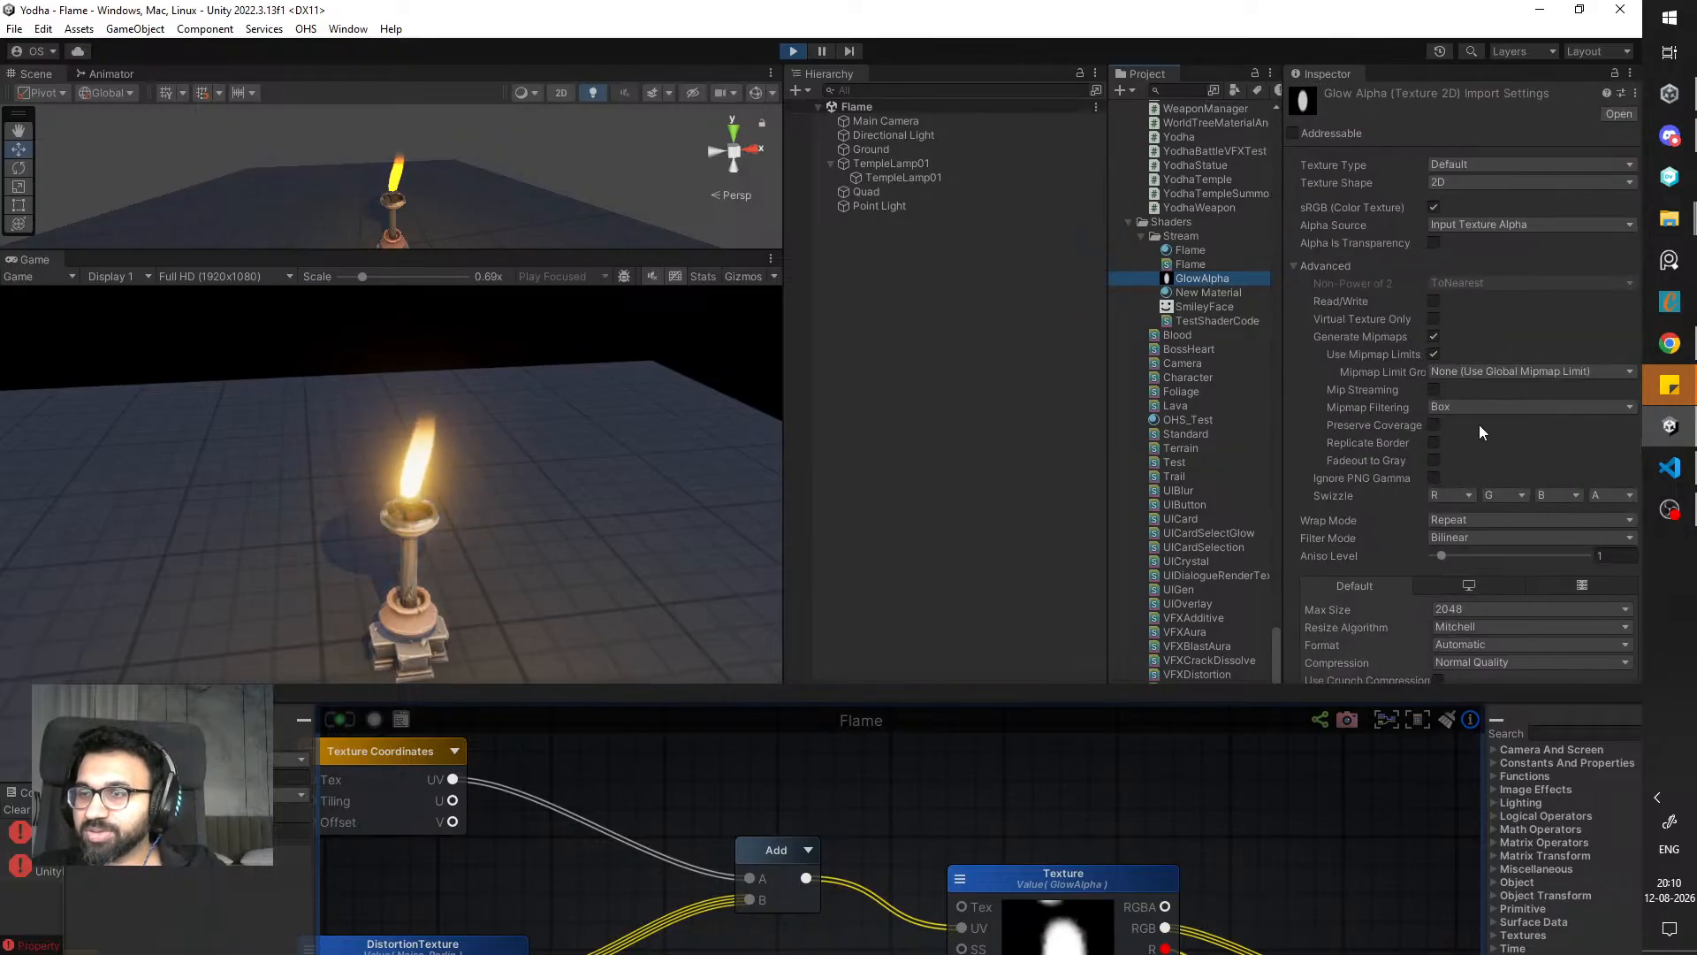
- Set the GlowAlpha texture's Wrap Mode to Clamp, apply the import settings, and return to the Flame shader graph
click(1490, 524)
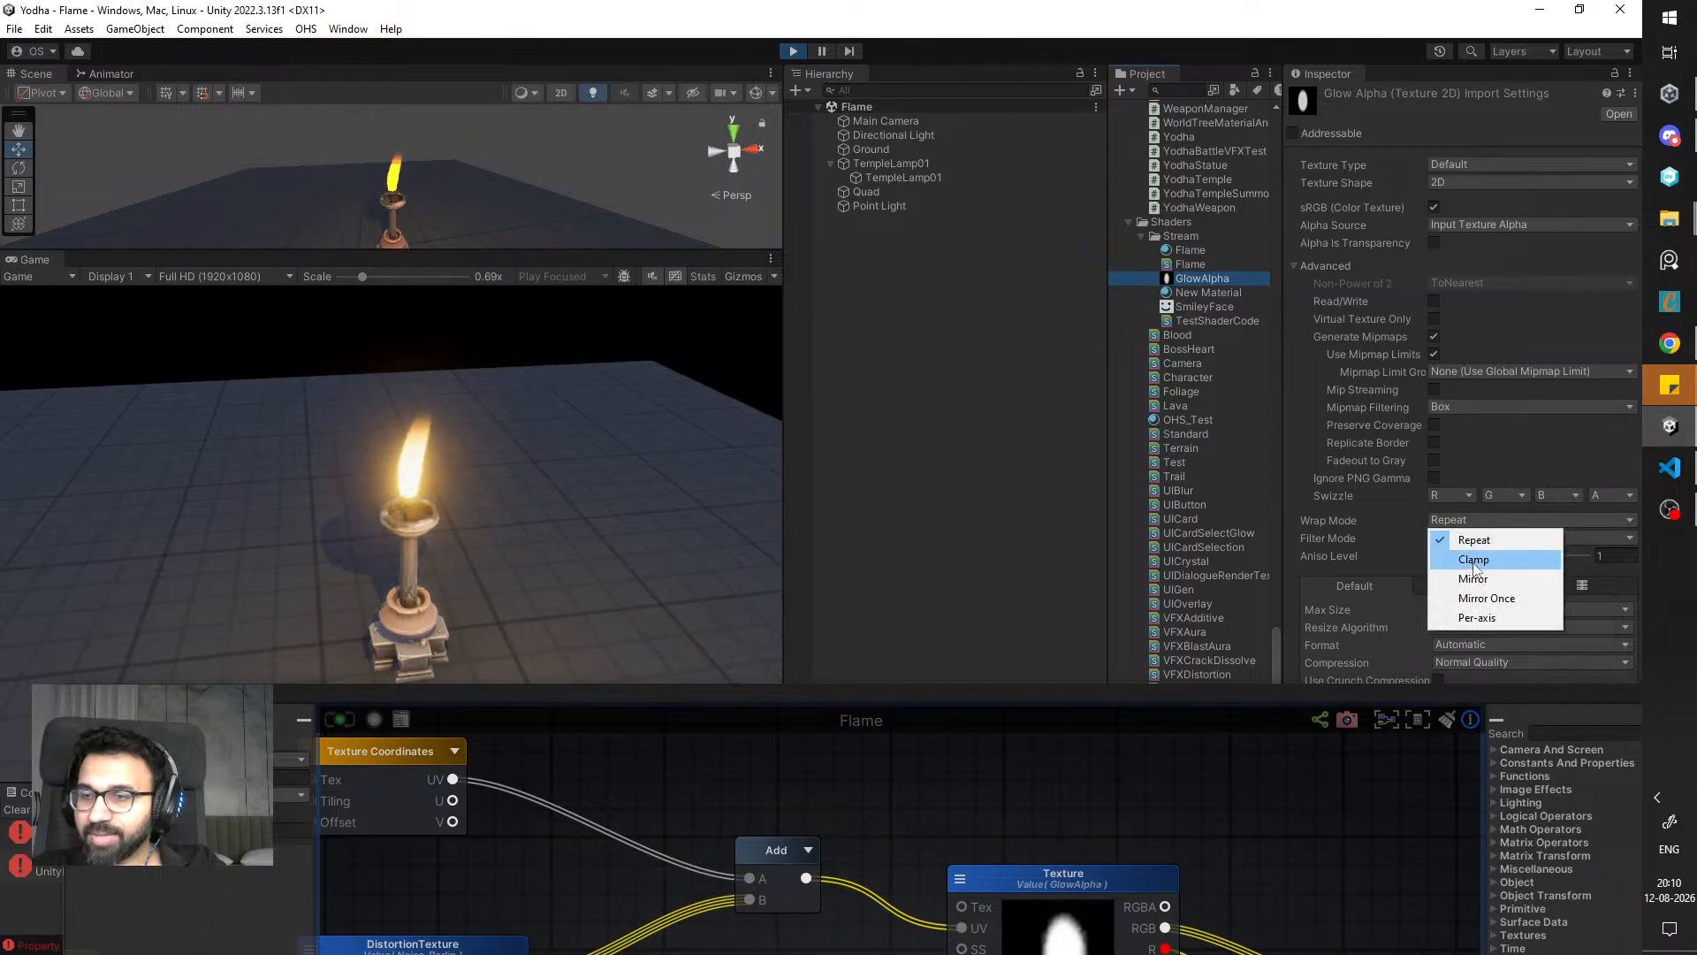
click(1475, 561)
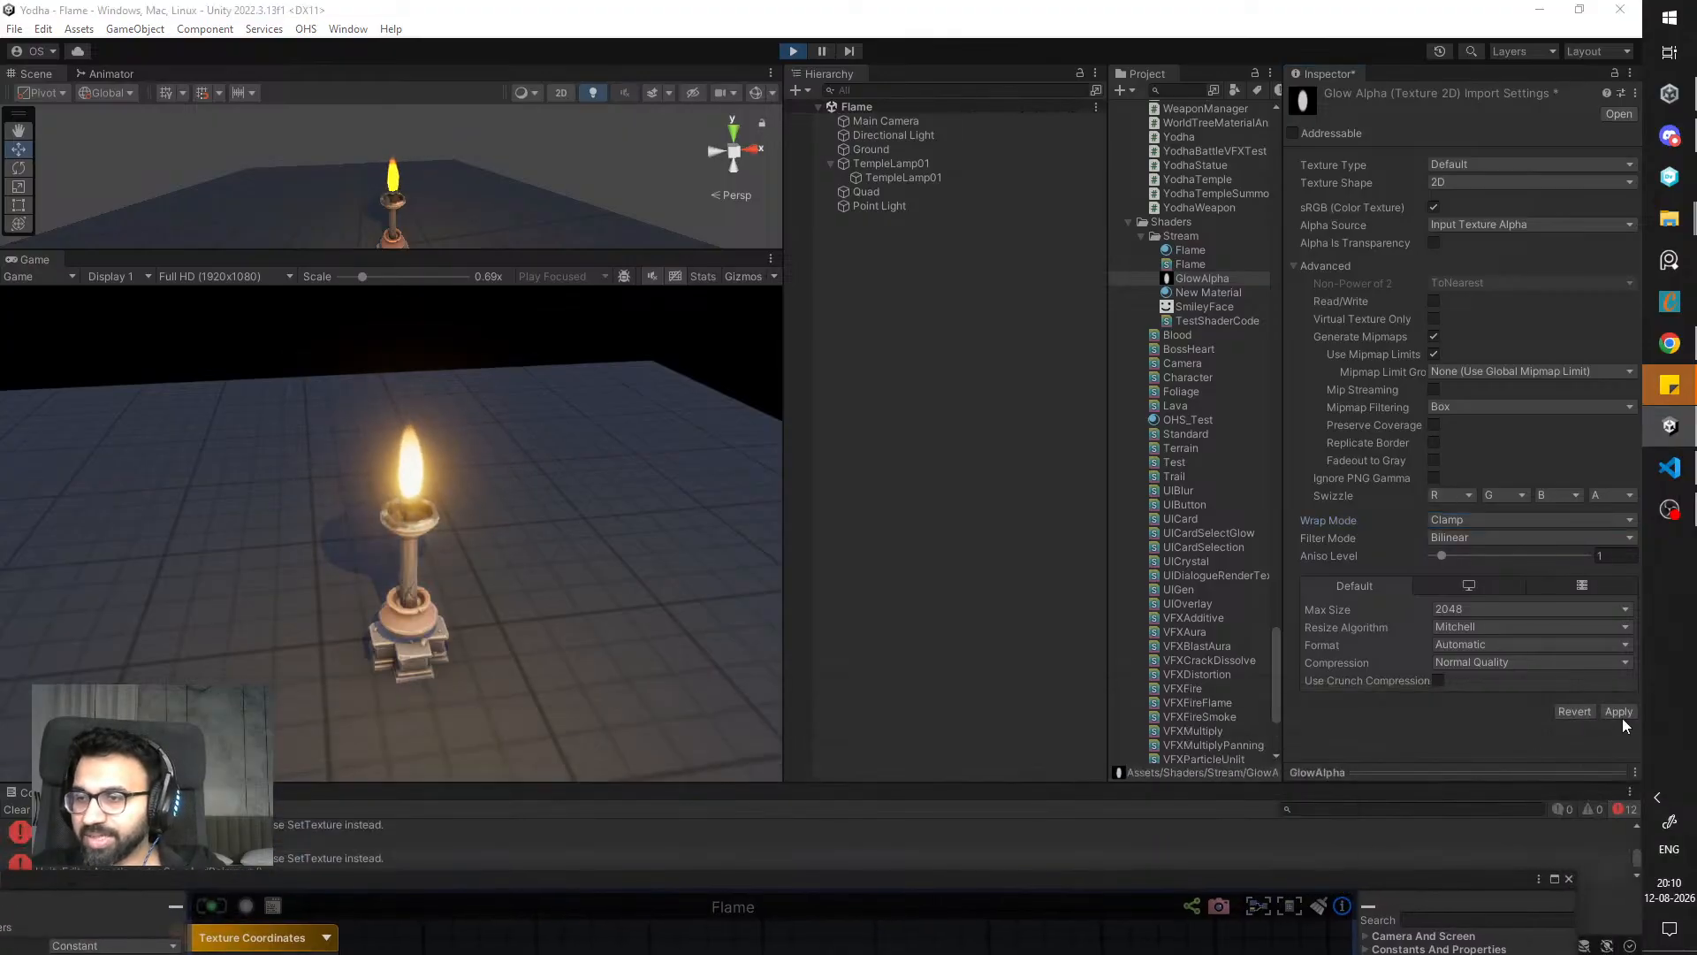
click(1619, 711)
drag(1037, 876, 1166, 392)
scroll(793, 625, down, 2)
scroll(792, 622, down, 3)
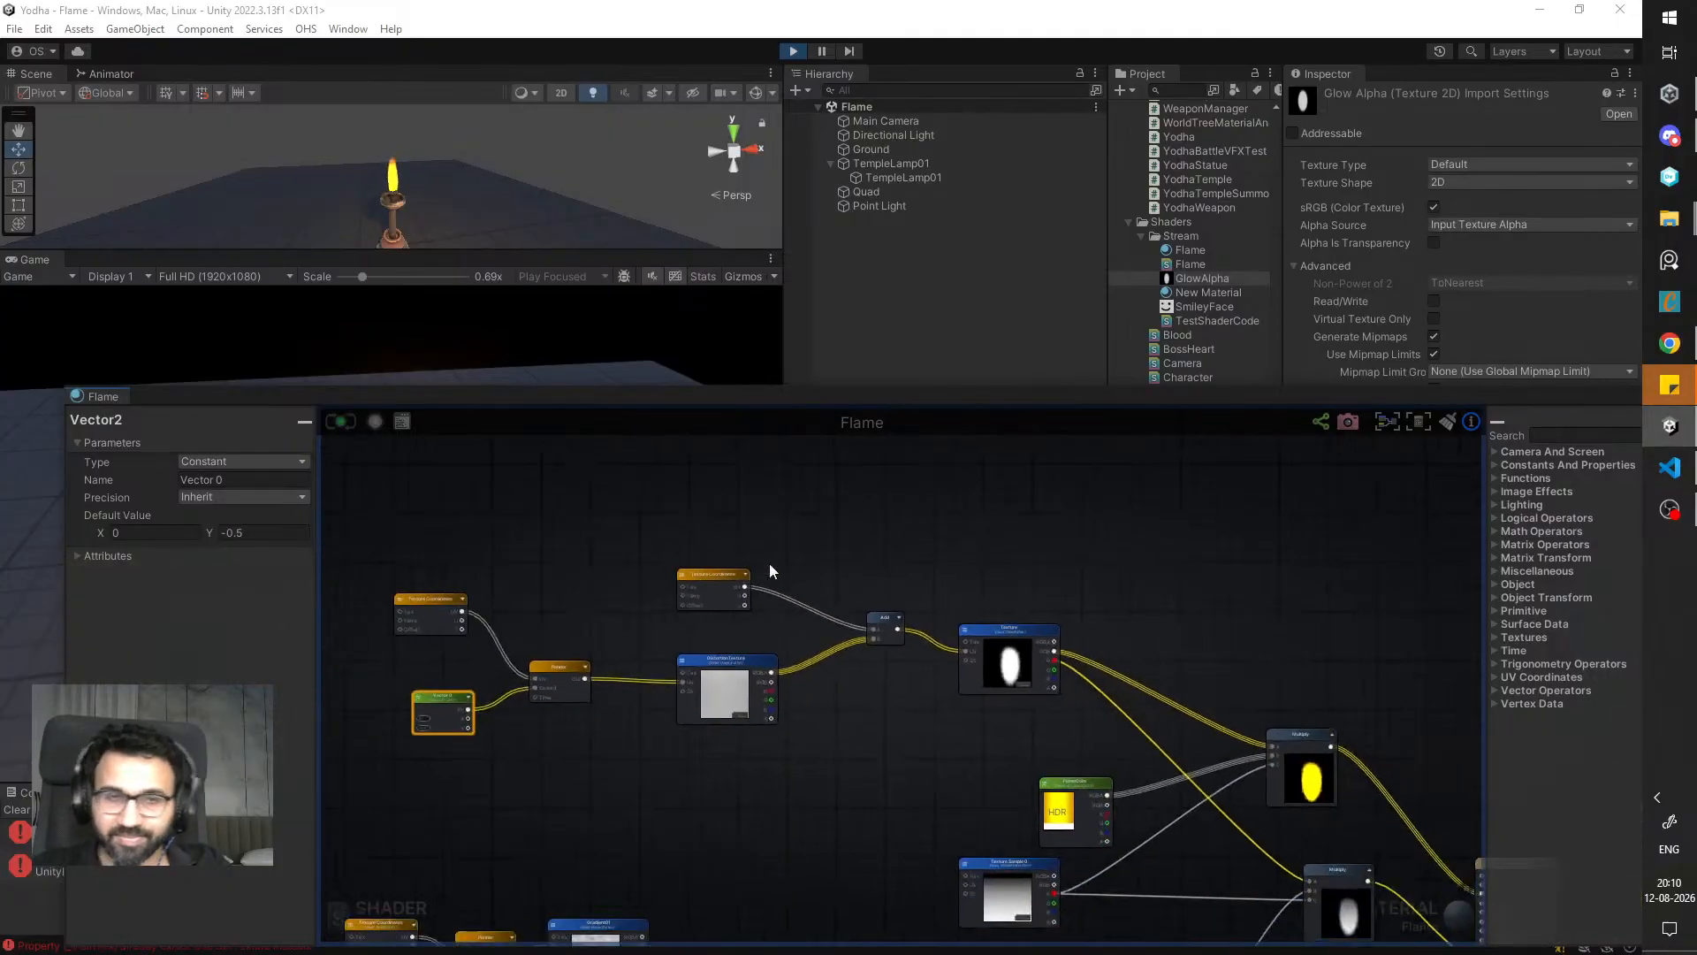
- Examine the lamp flame in the game view alongside the distortion nodes feeding the flame Texture in the Flame graph
drag(761, 401, 1227, 377)
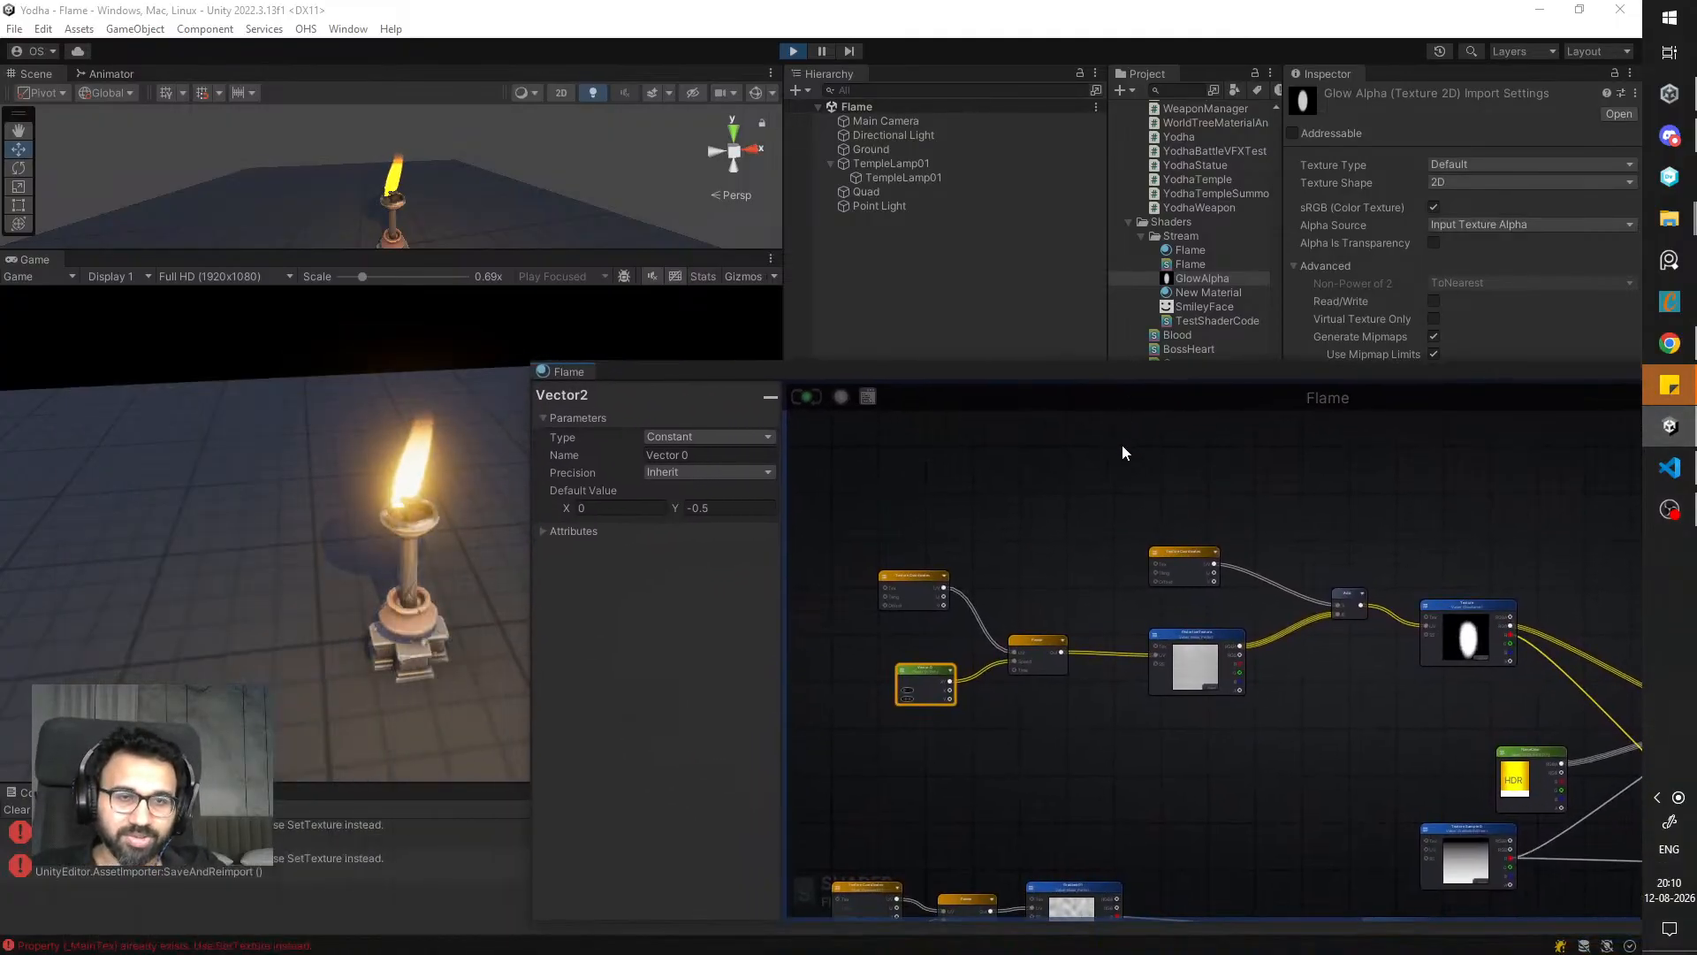
middle_drag(1122, 444, 1073, 423)
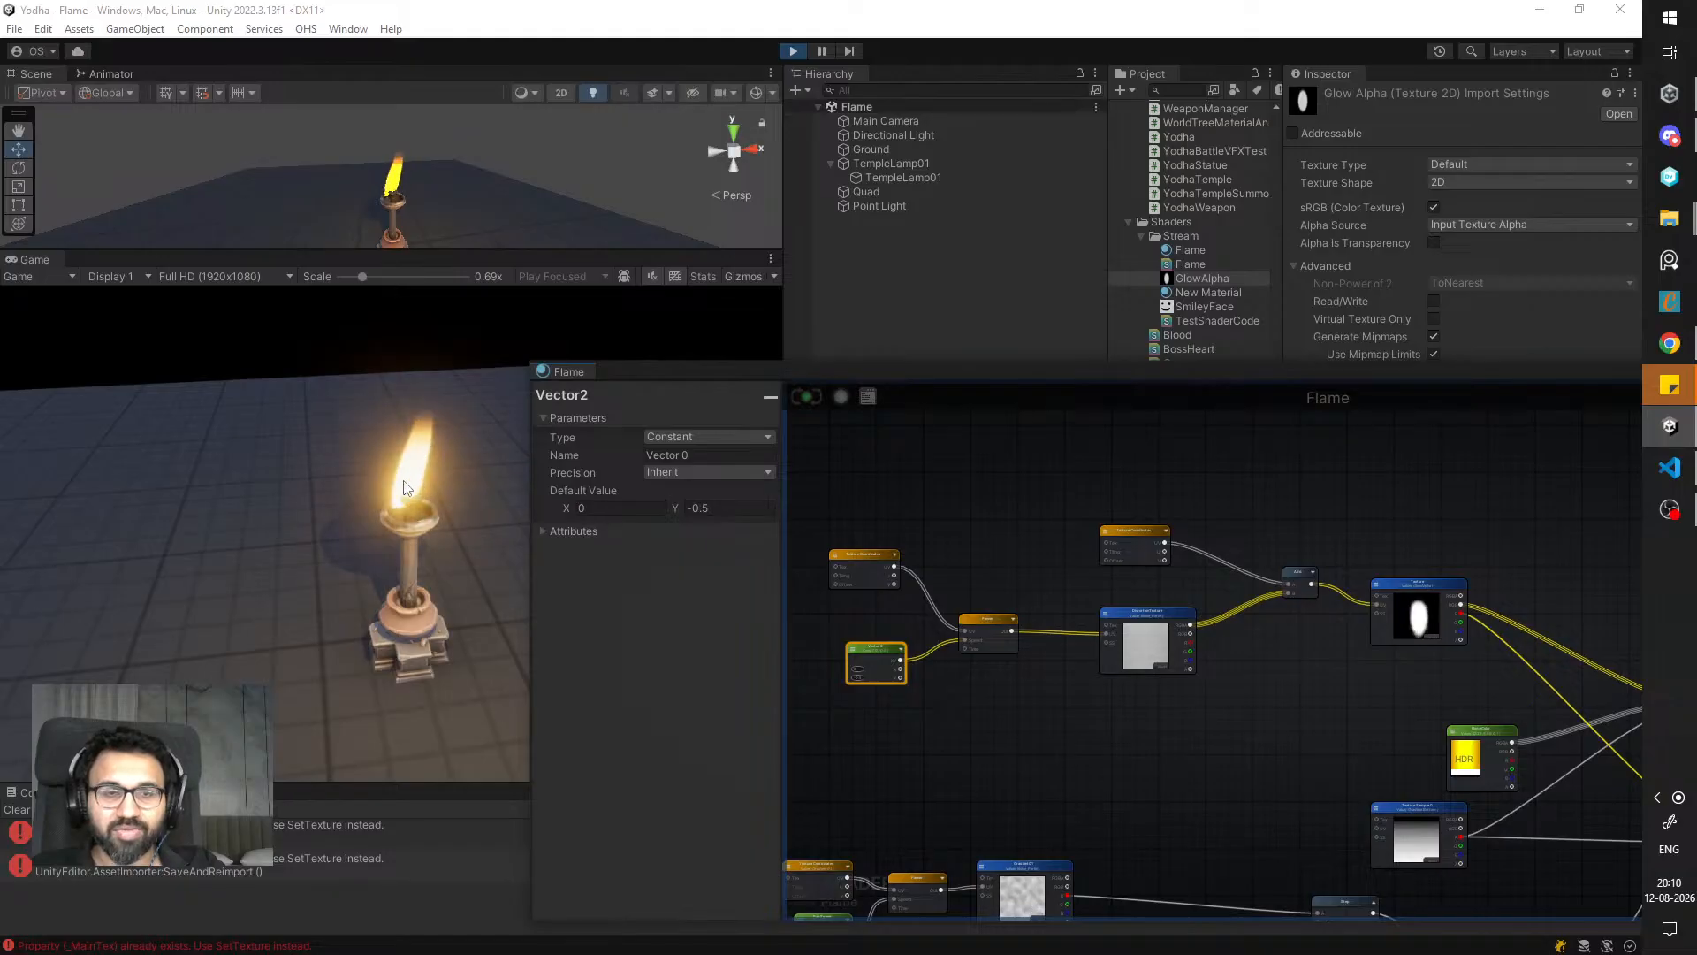
drag(1024, 378, 901, 362)
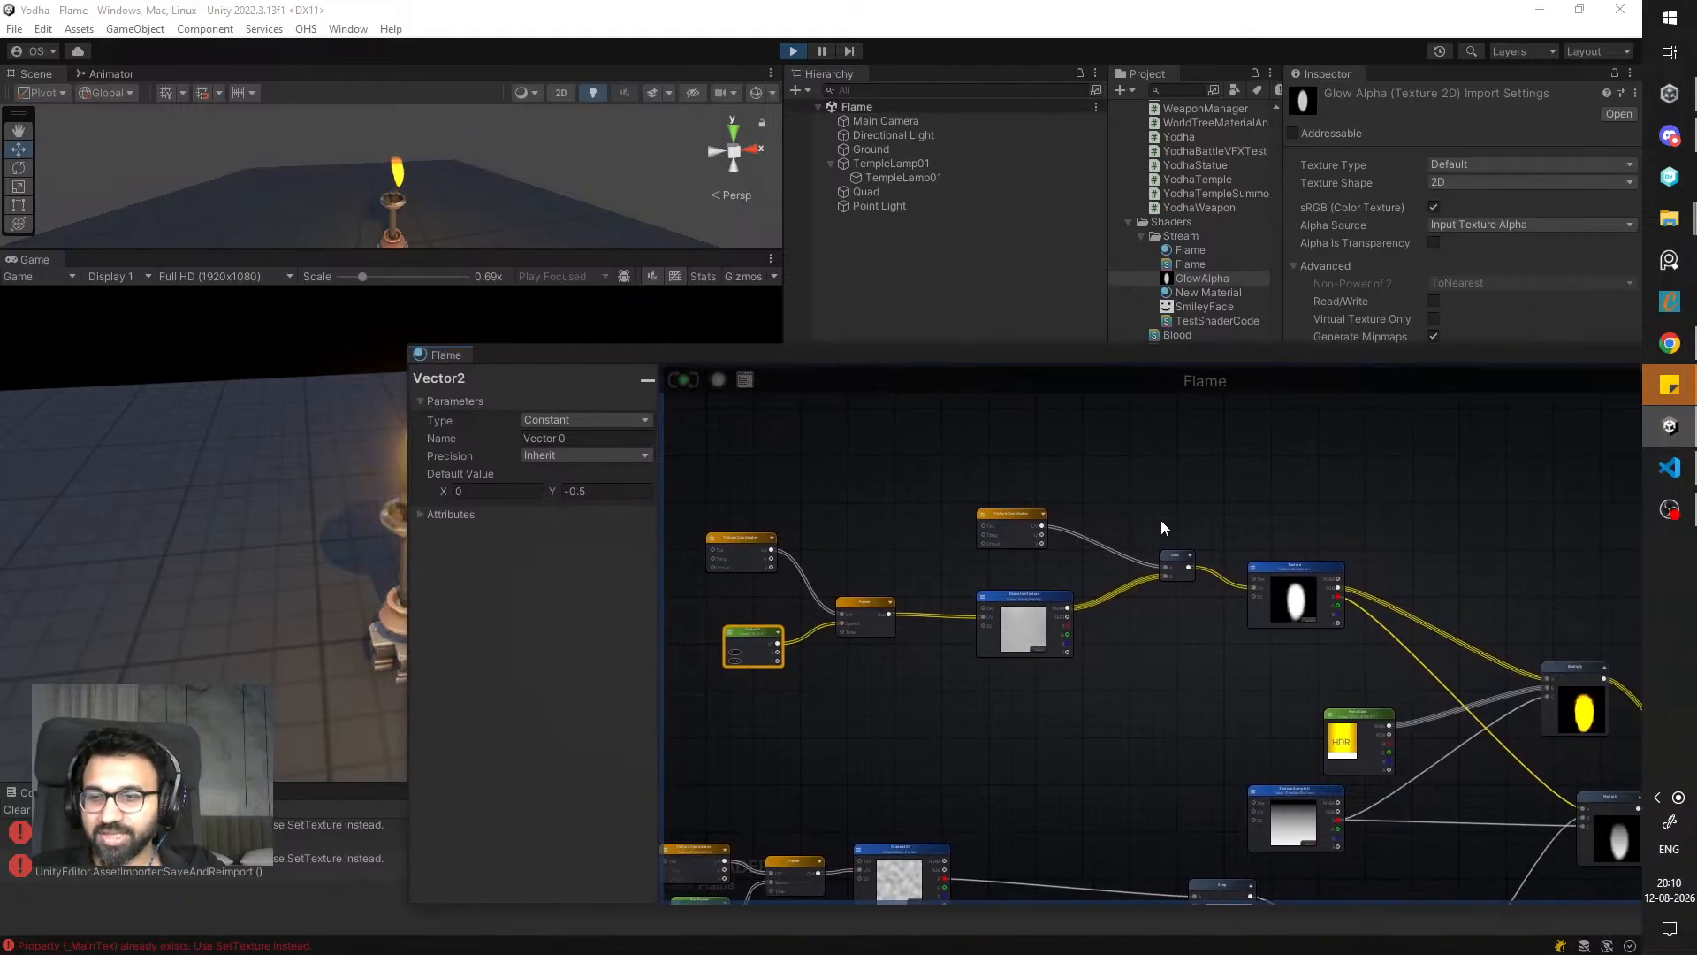
scroll(994, 600, up, 1)
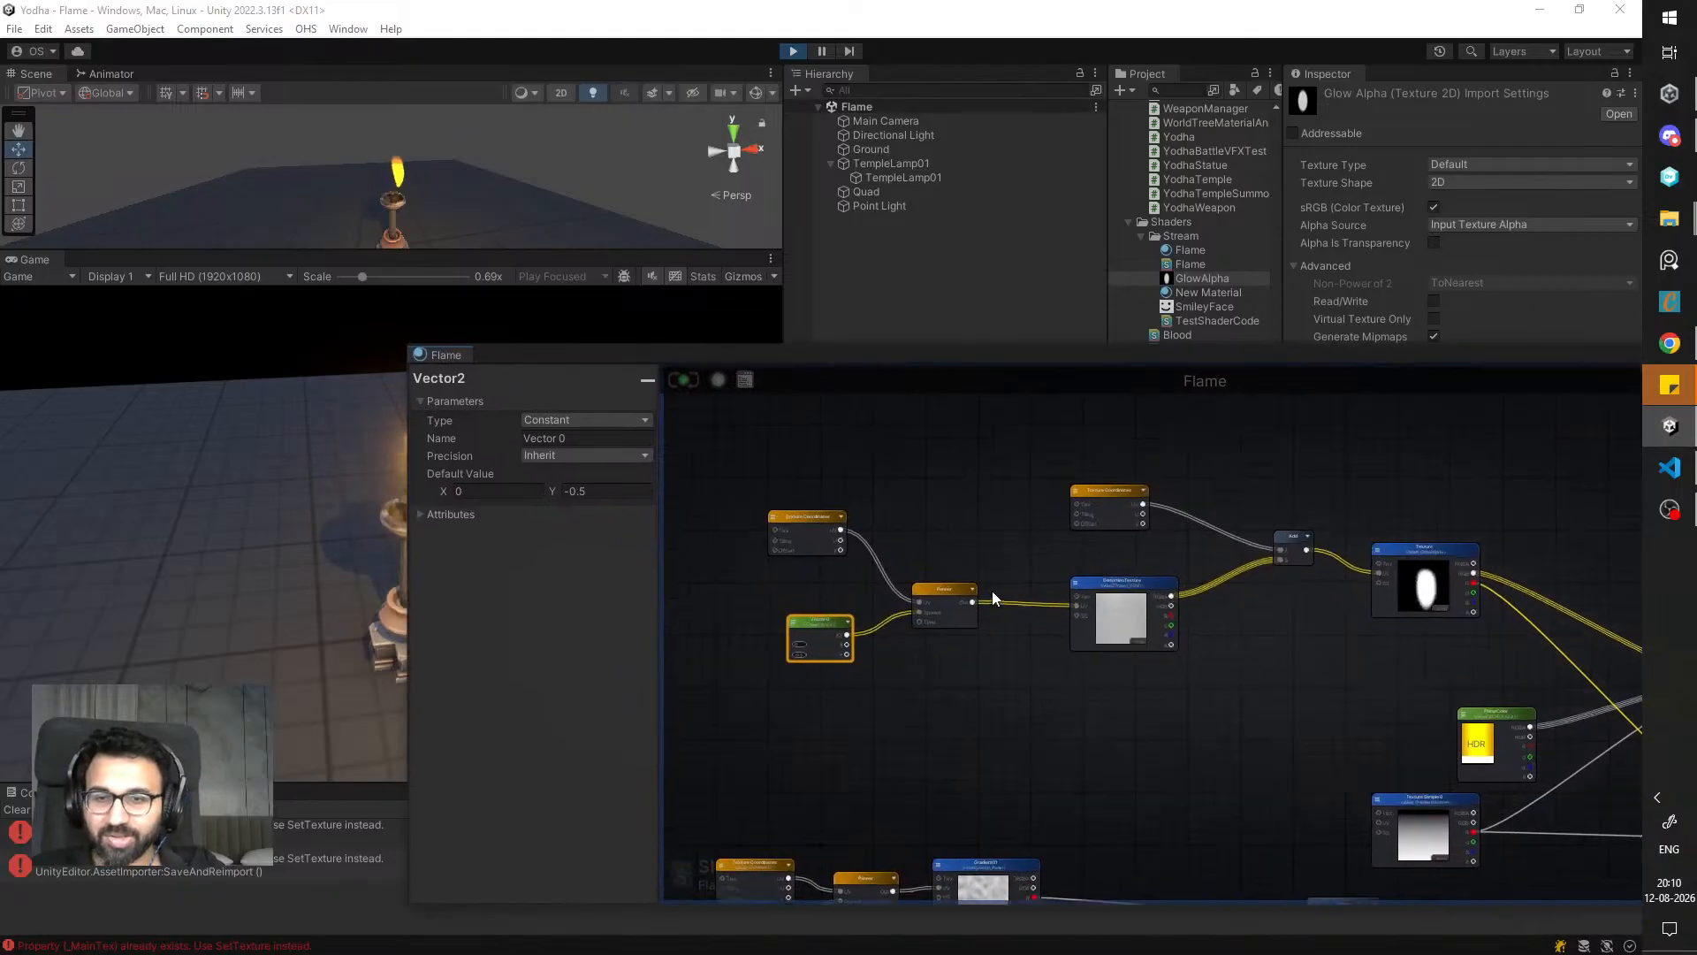
scroll(994, 600, up, 4)
middle_drag(1206, 623, 1156, 624)
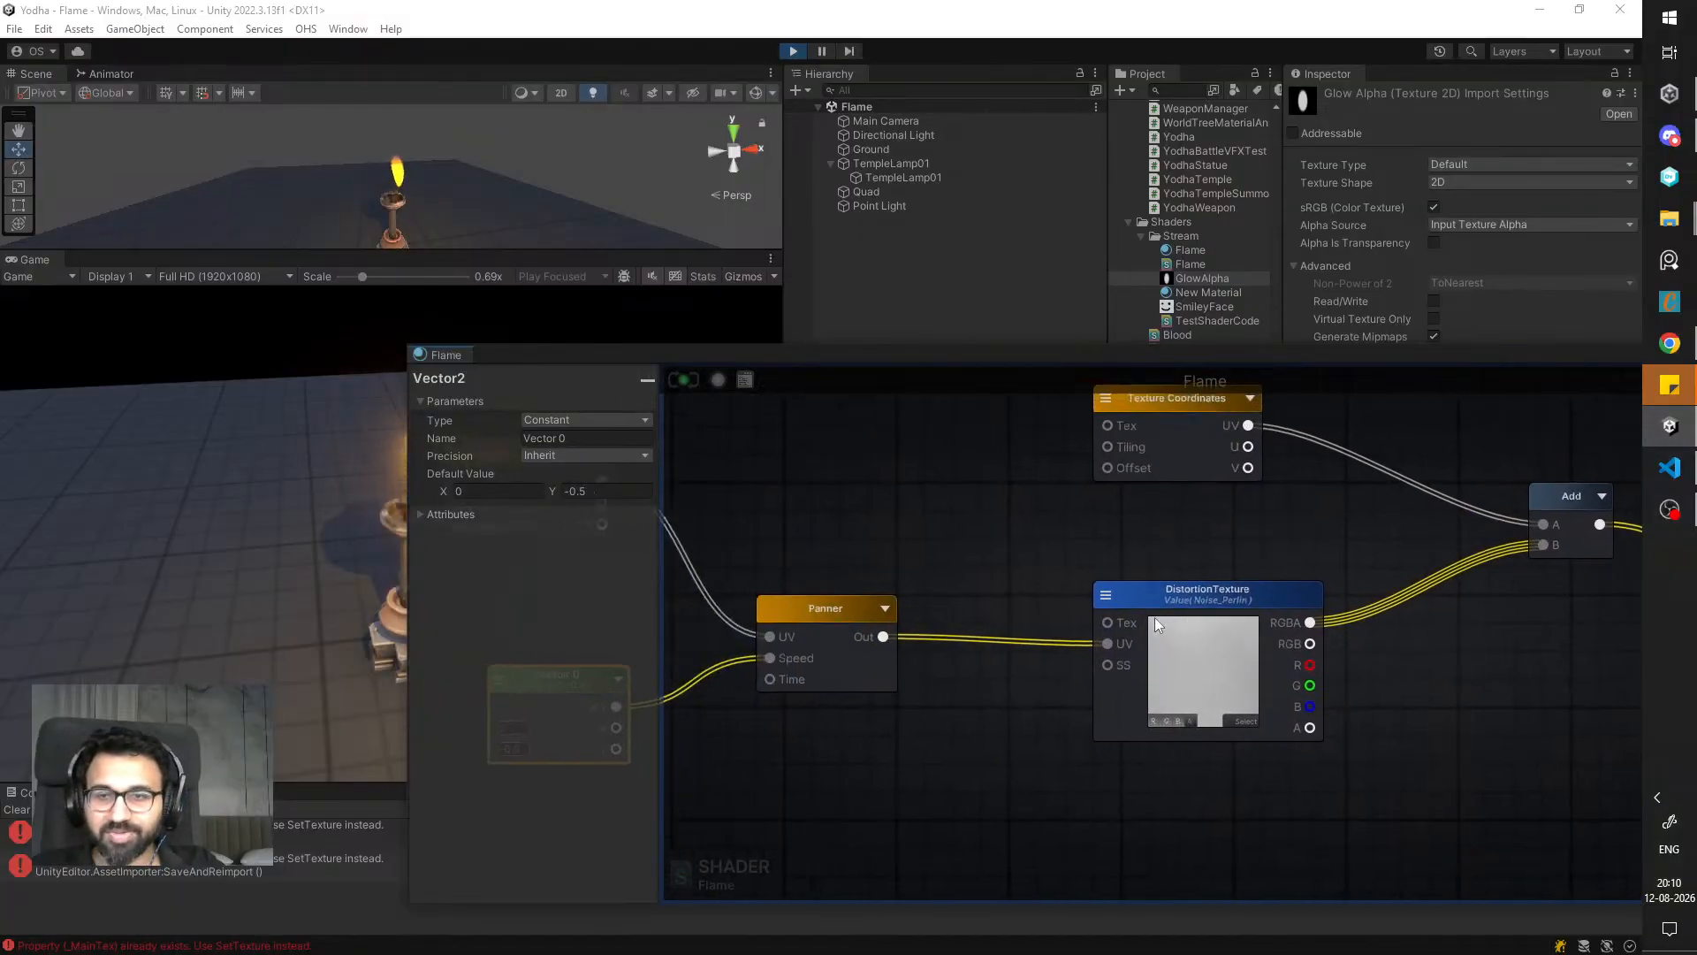
scroll(1156, 619, down, 2)
middle_drag(1251, 587, 994, 516)
right_click(1143, 685)
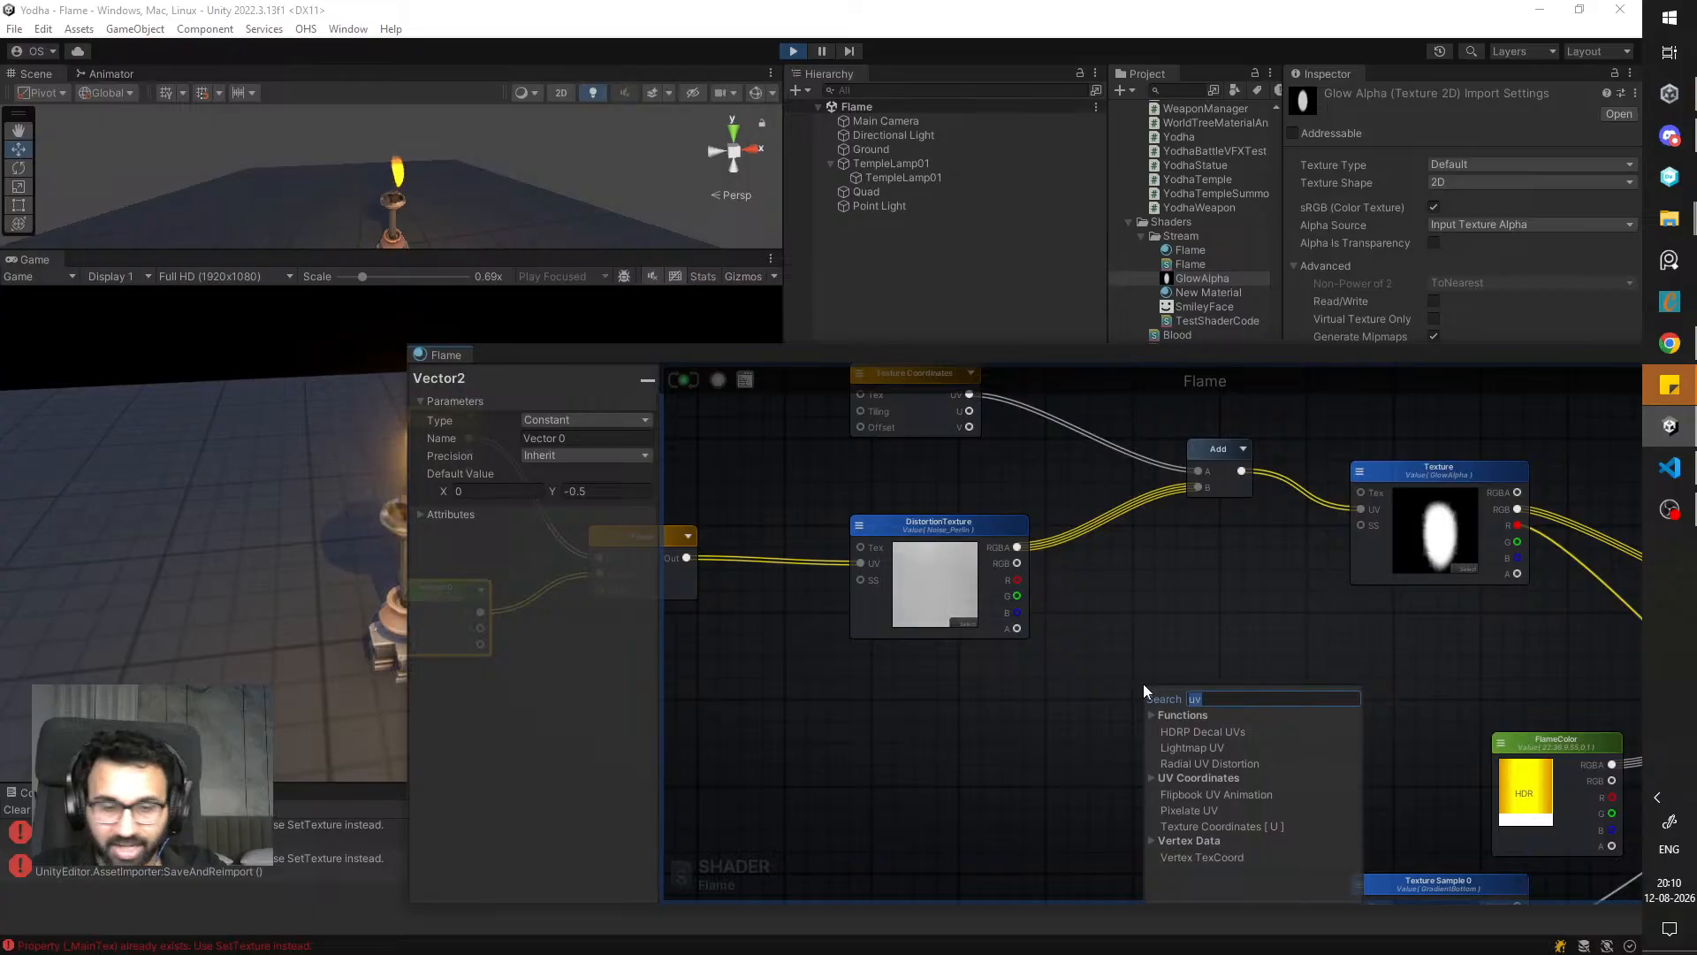
text(float)
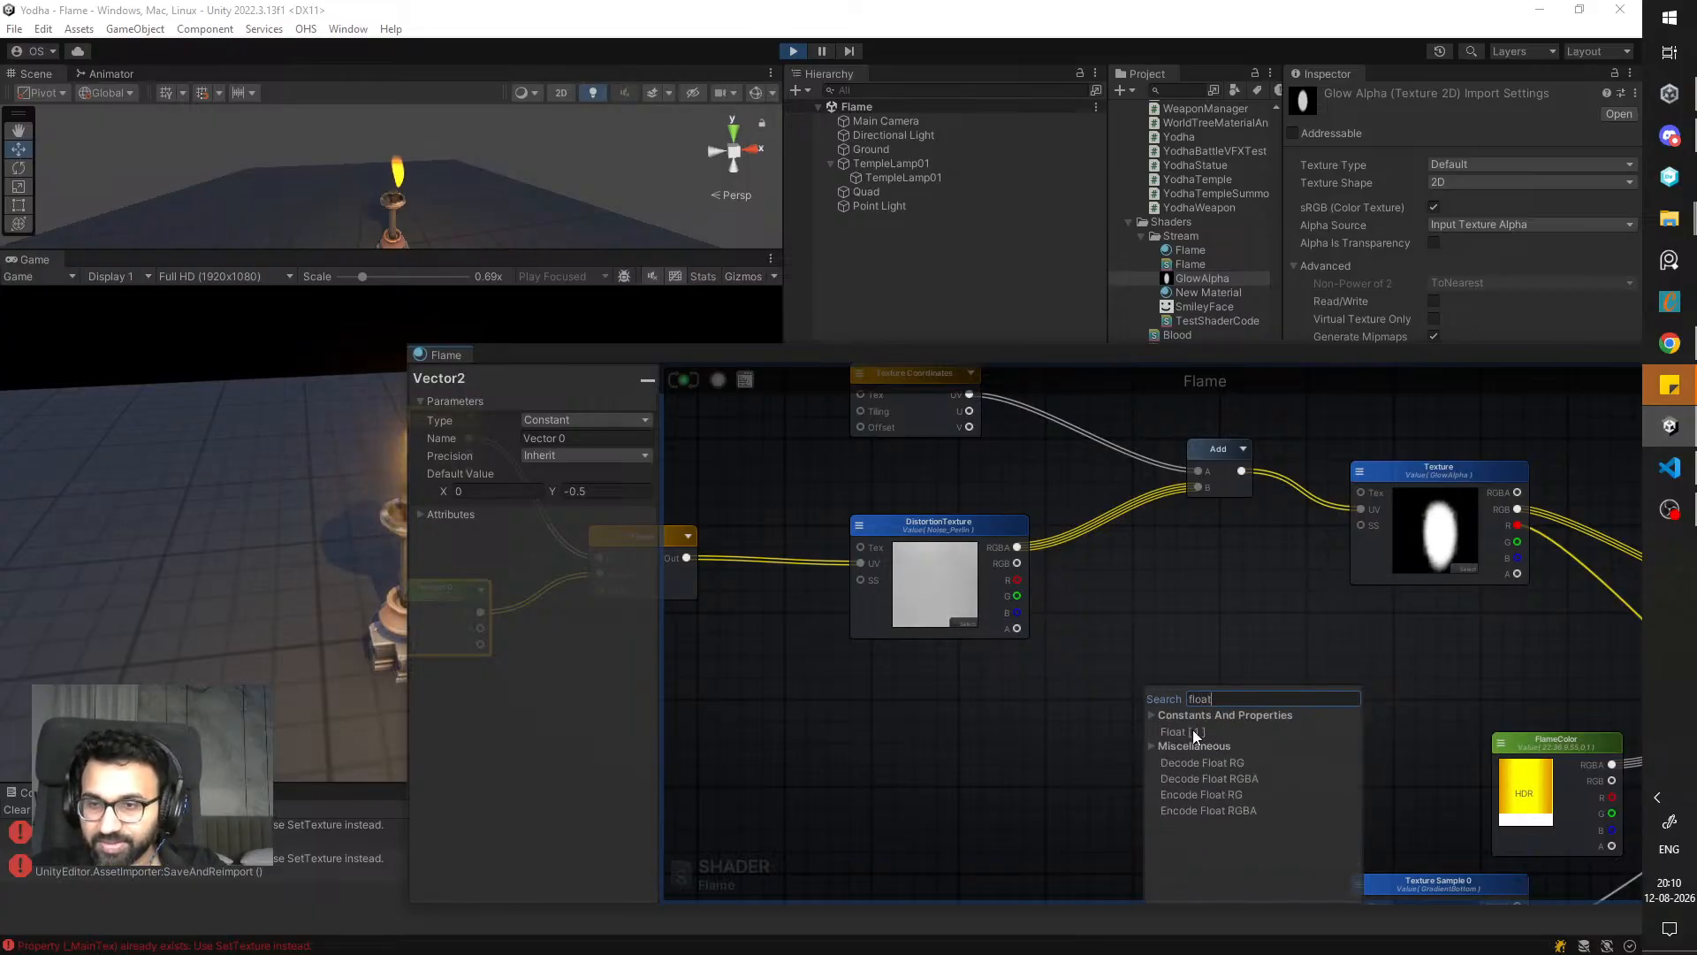
click(1118, 691)
- Add a Float constant node to the Flame graph in the empty space below the DistortionTexture node
middle_drag(1118, 692, 1022, 431)
middle_drag(1040, 575, 1016, 640)
right_click(1016, 640)
text(float)
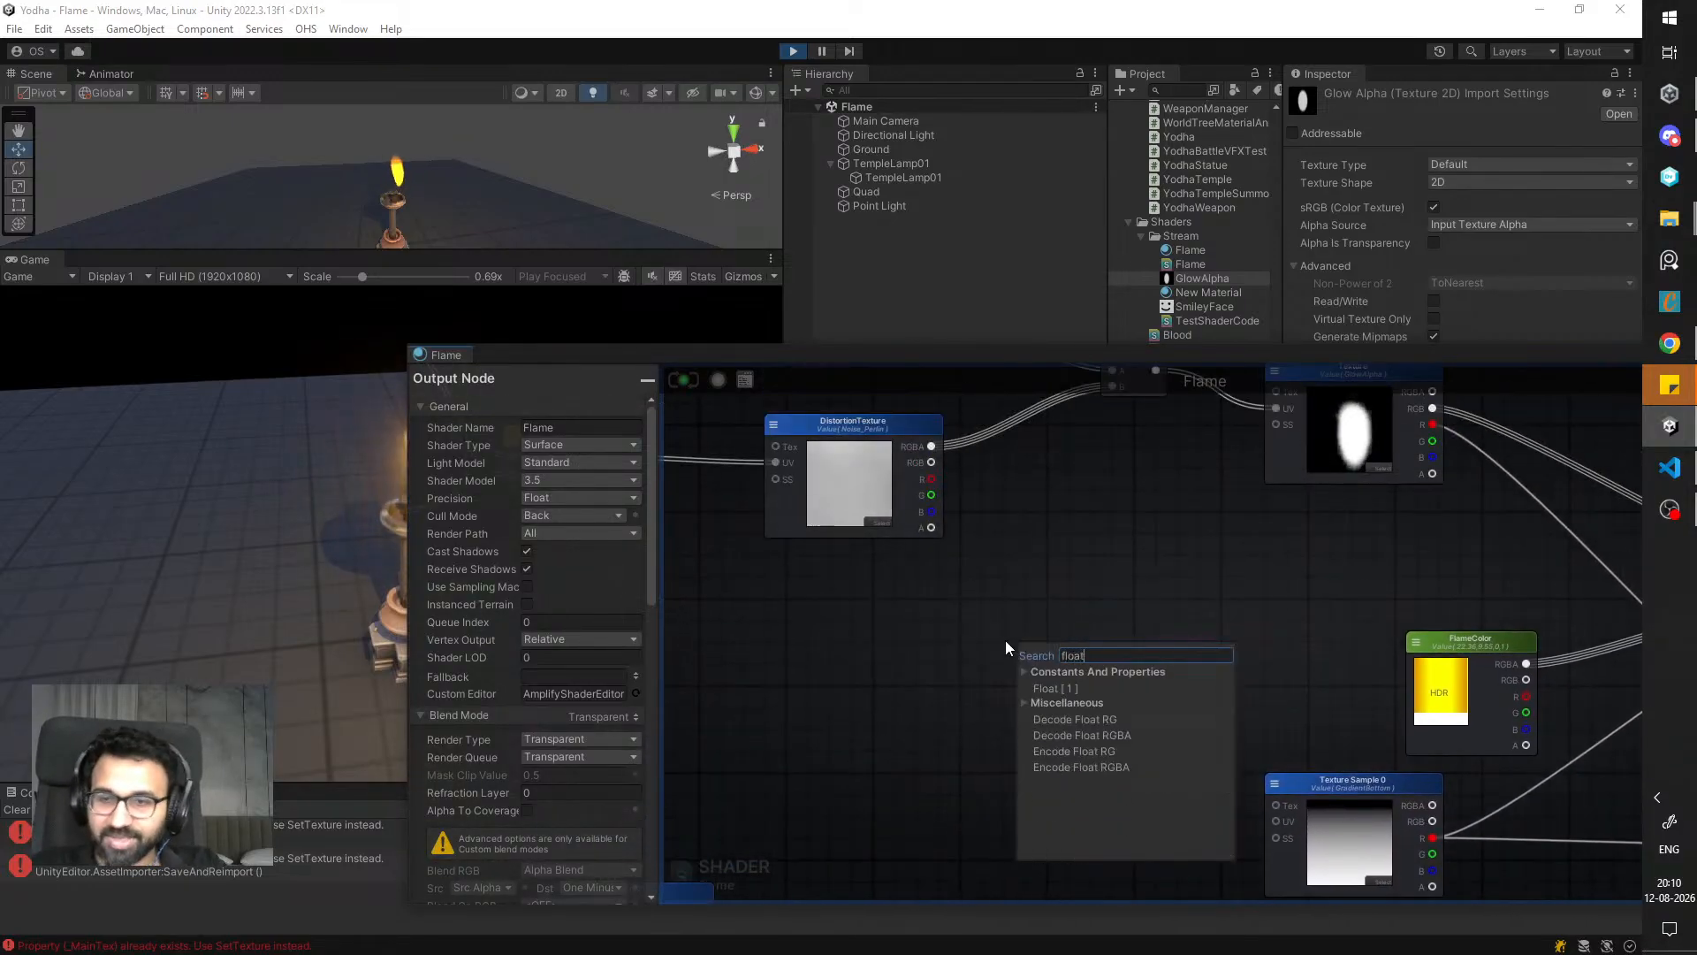
click(1060, 687)
- Add a Multiply node between the DistortionTexture node and the Add node
middle_drag(1115, 505, 1020, 593)
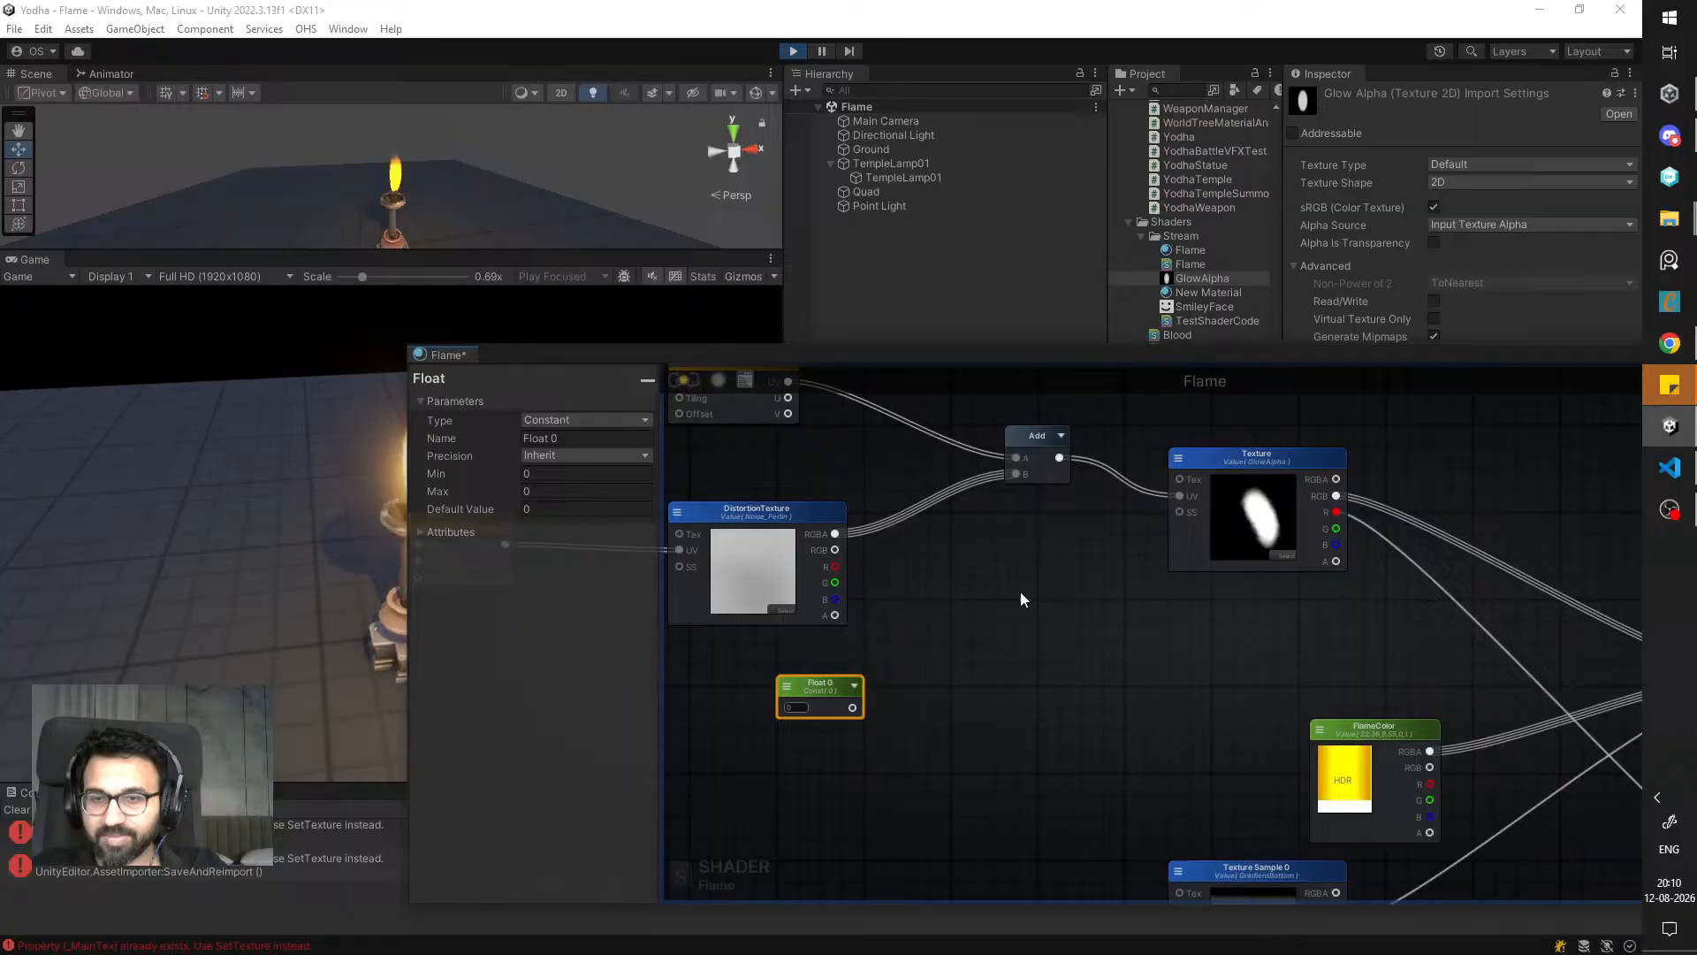
key(m)
click(962, 587)
drag(997, 596, 968, 569)
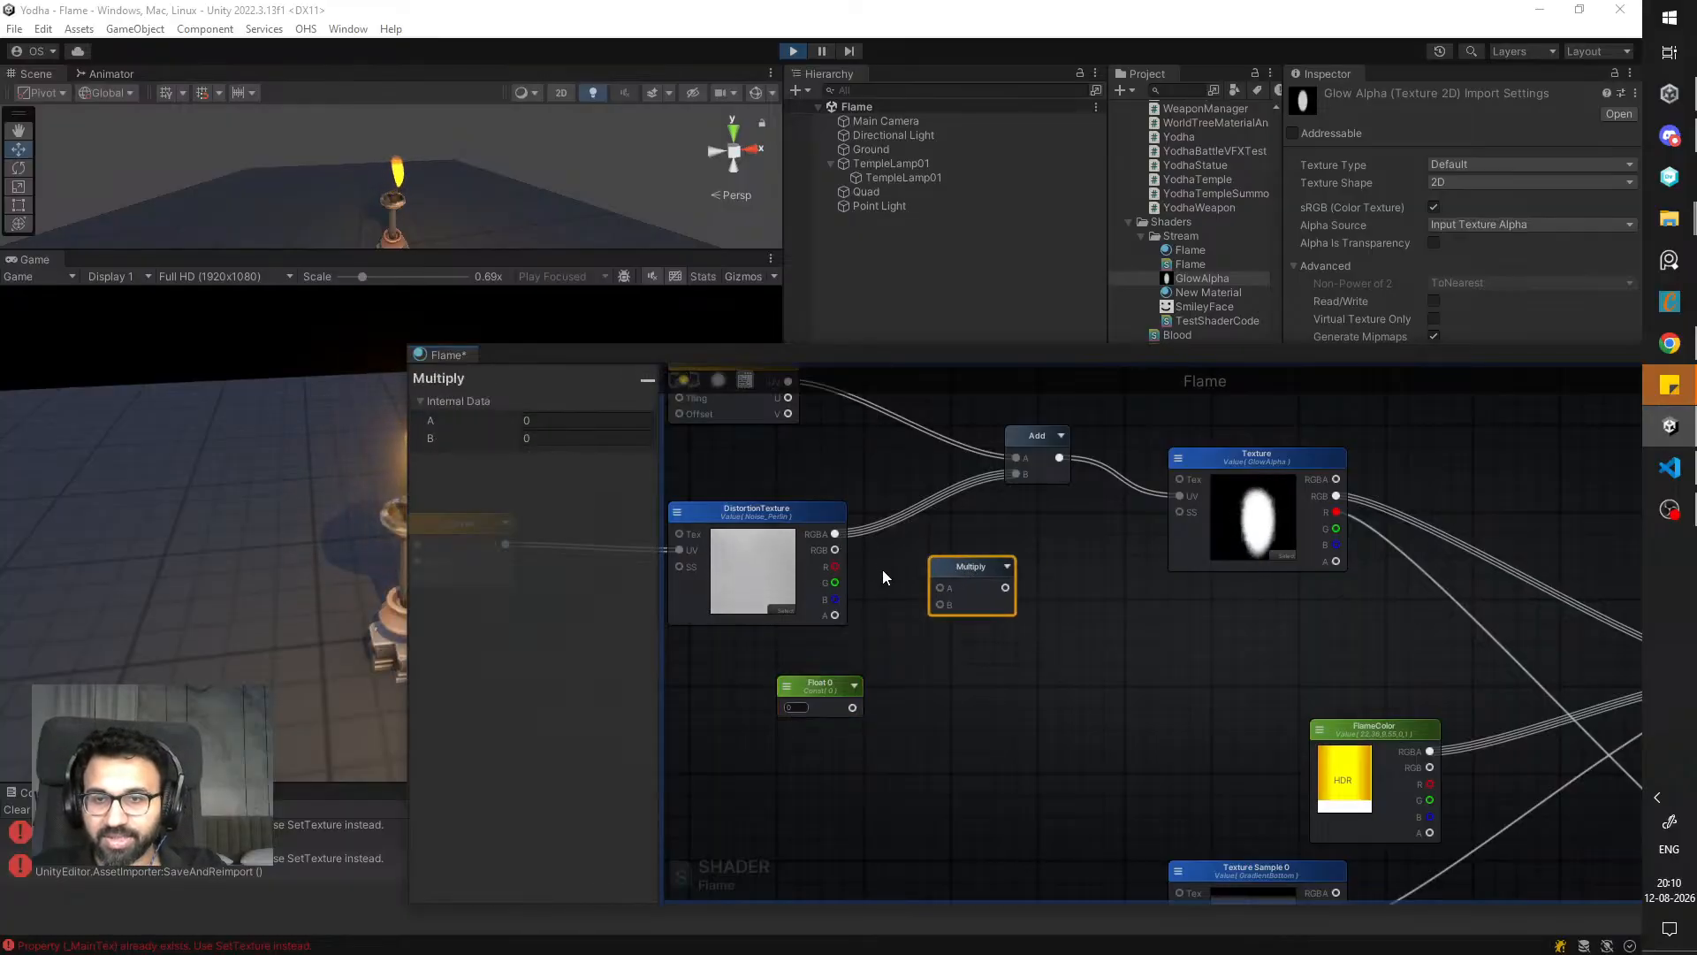
- Wire DistortionTexture's R output and the Float into Multiply's A and B, and feed Multiply's result into the Add node's B
middle_drag(882, 570, 915, 616)
drag(868, 614, 1049, 521)
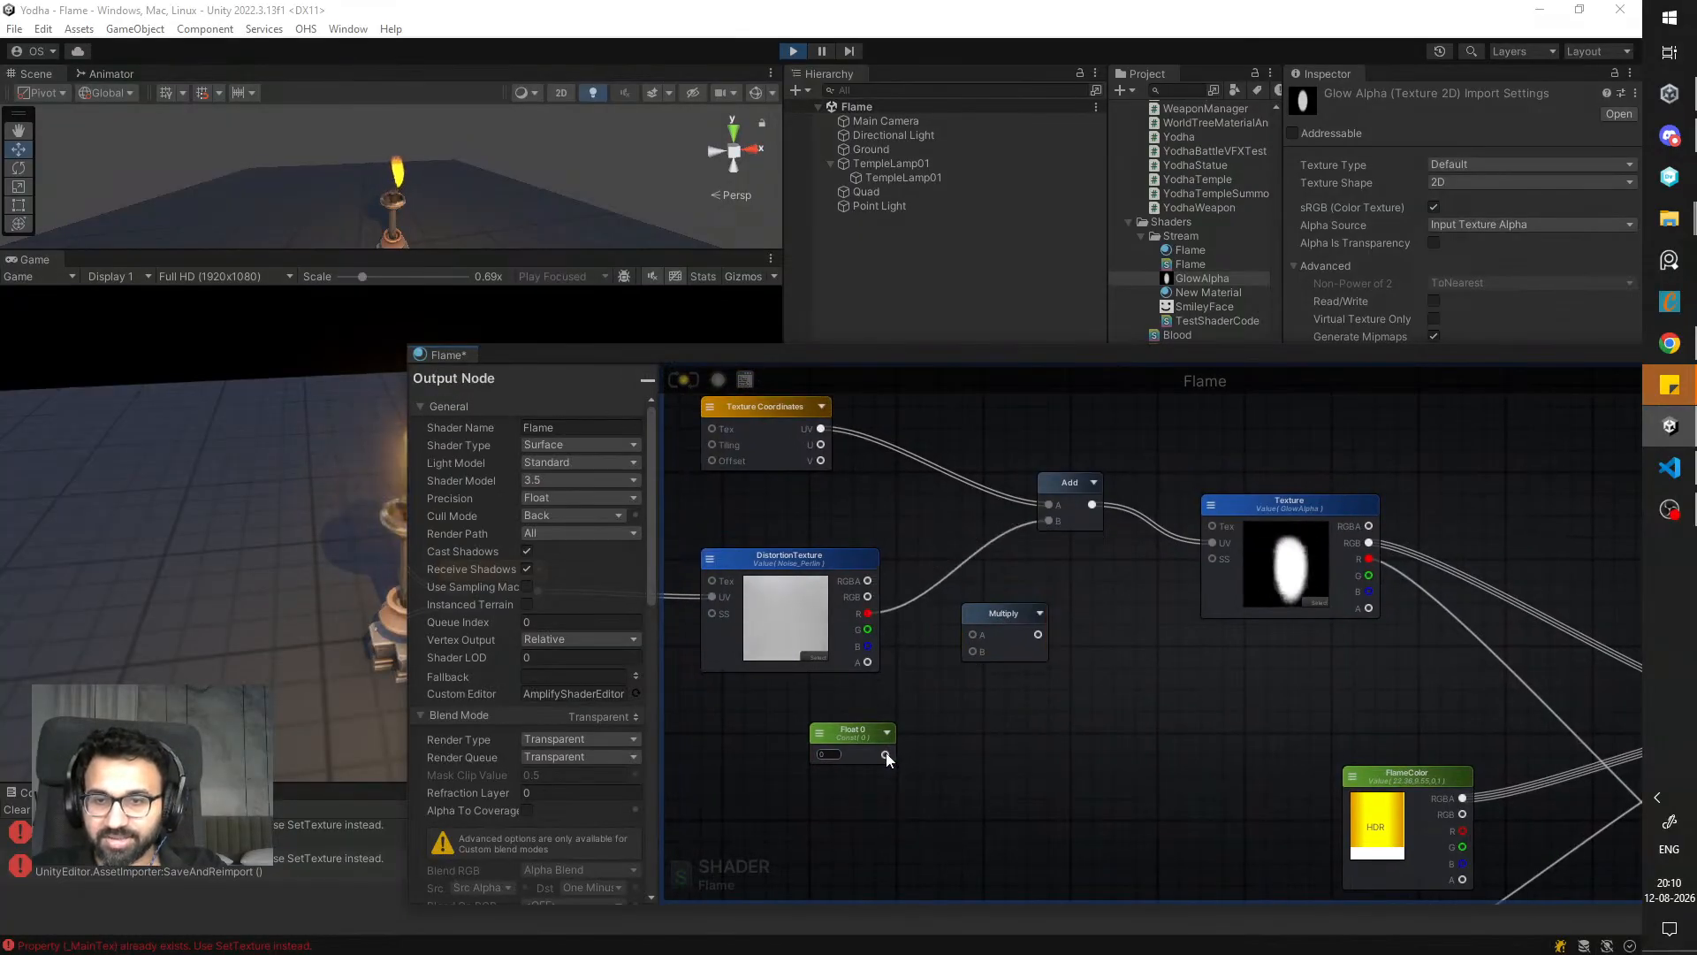
drag(885, 754, 973, 652)
drag(868, 613, 1049, 521)
- Set the Float node's value to 0.5 and reposition it below the DistortionTexture node
click(832, 756)
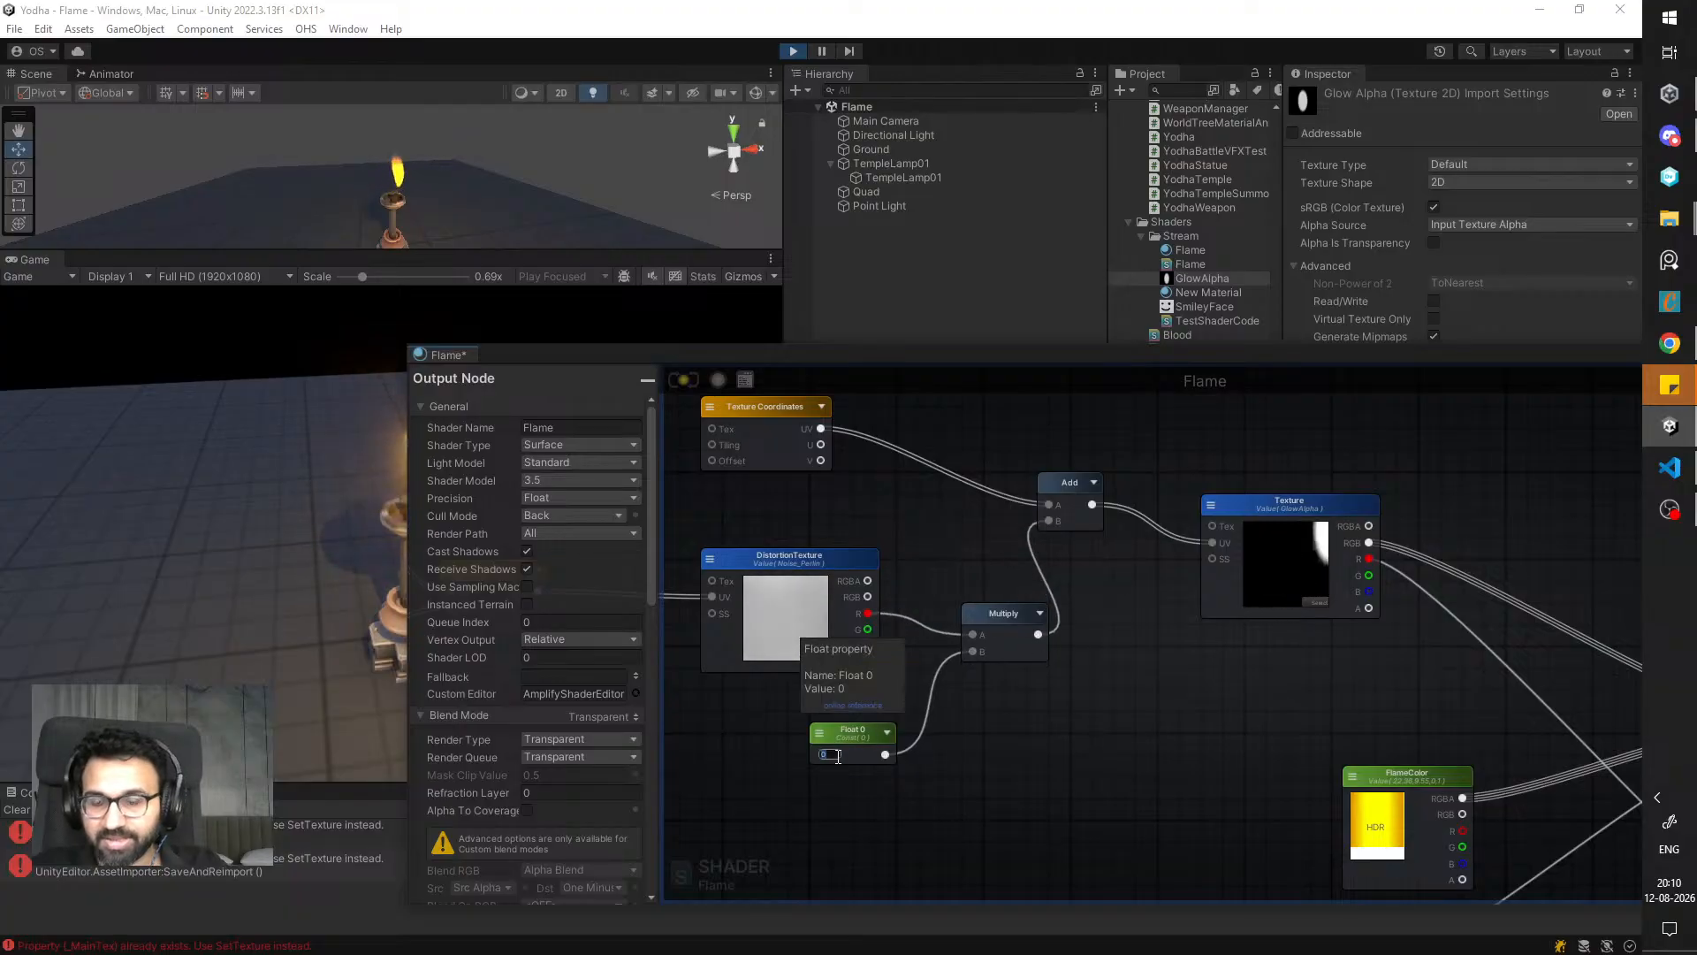
text(0.5)
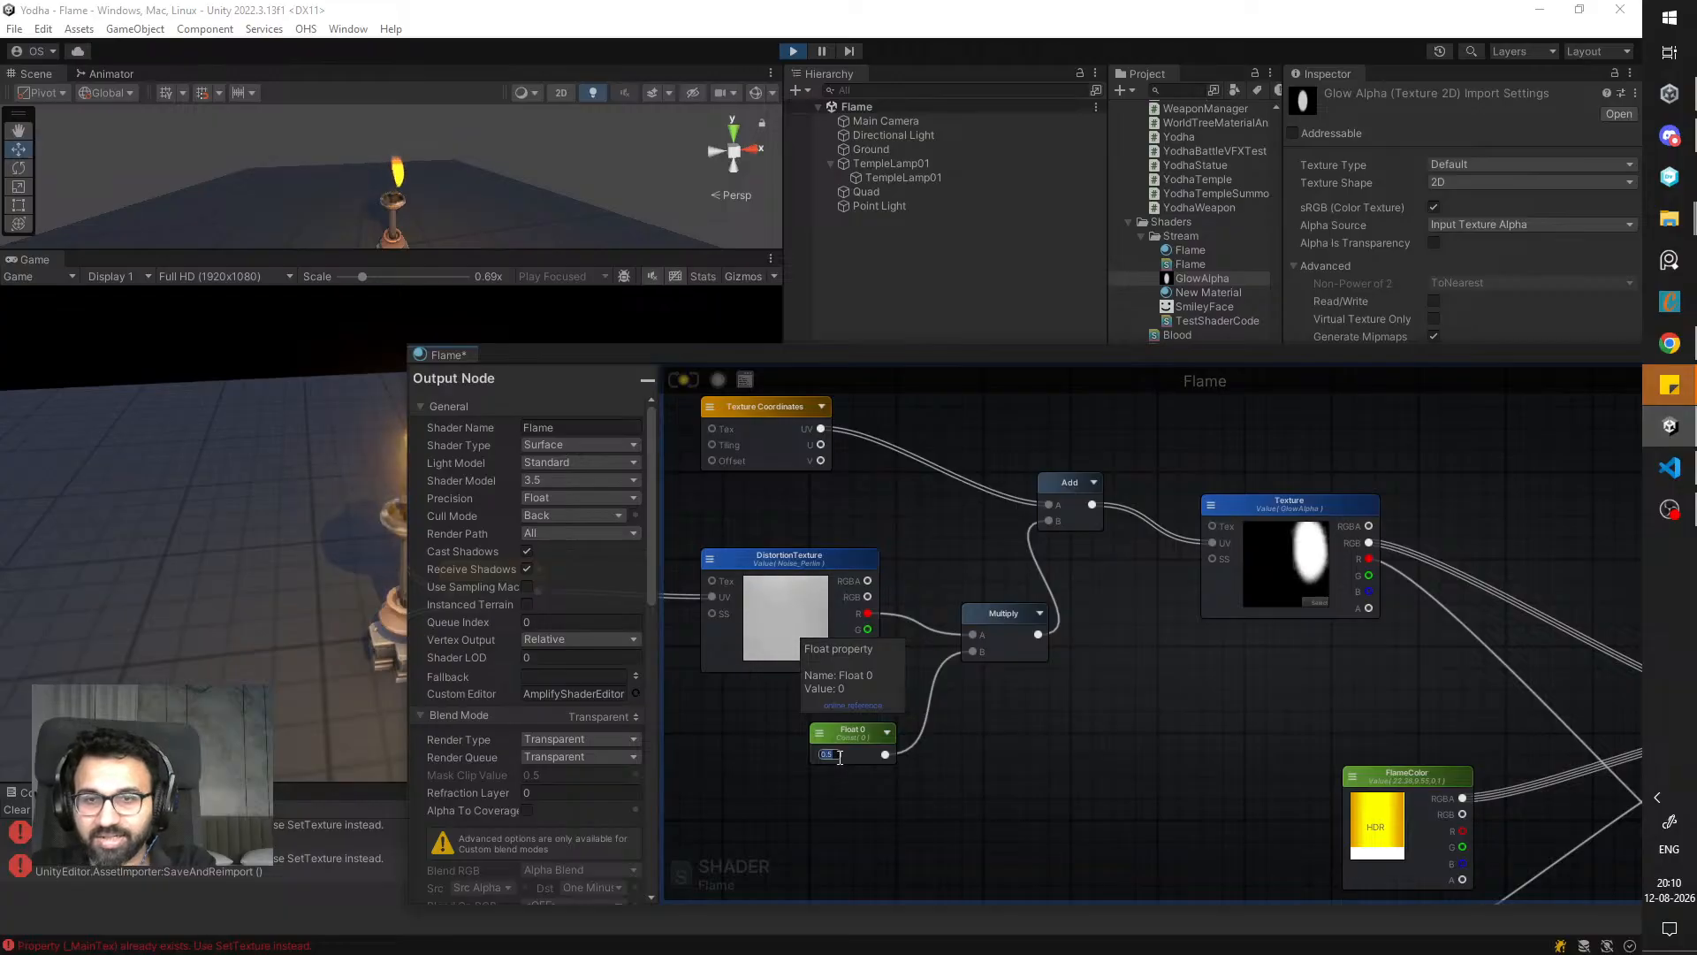
click(878, 739)
drag(878, 739, 853, 771)
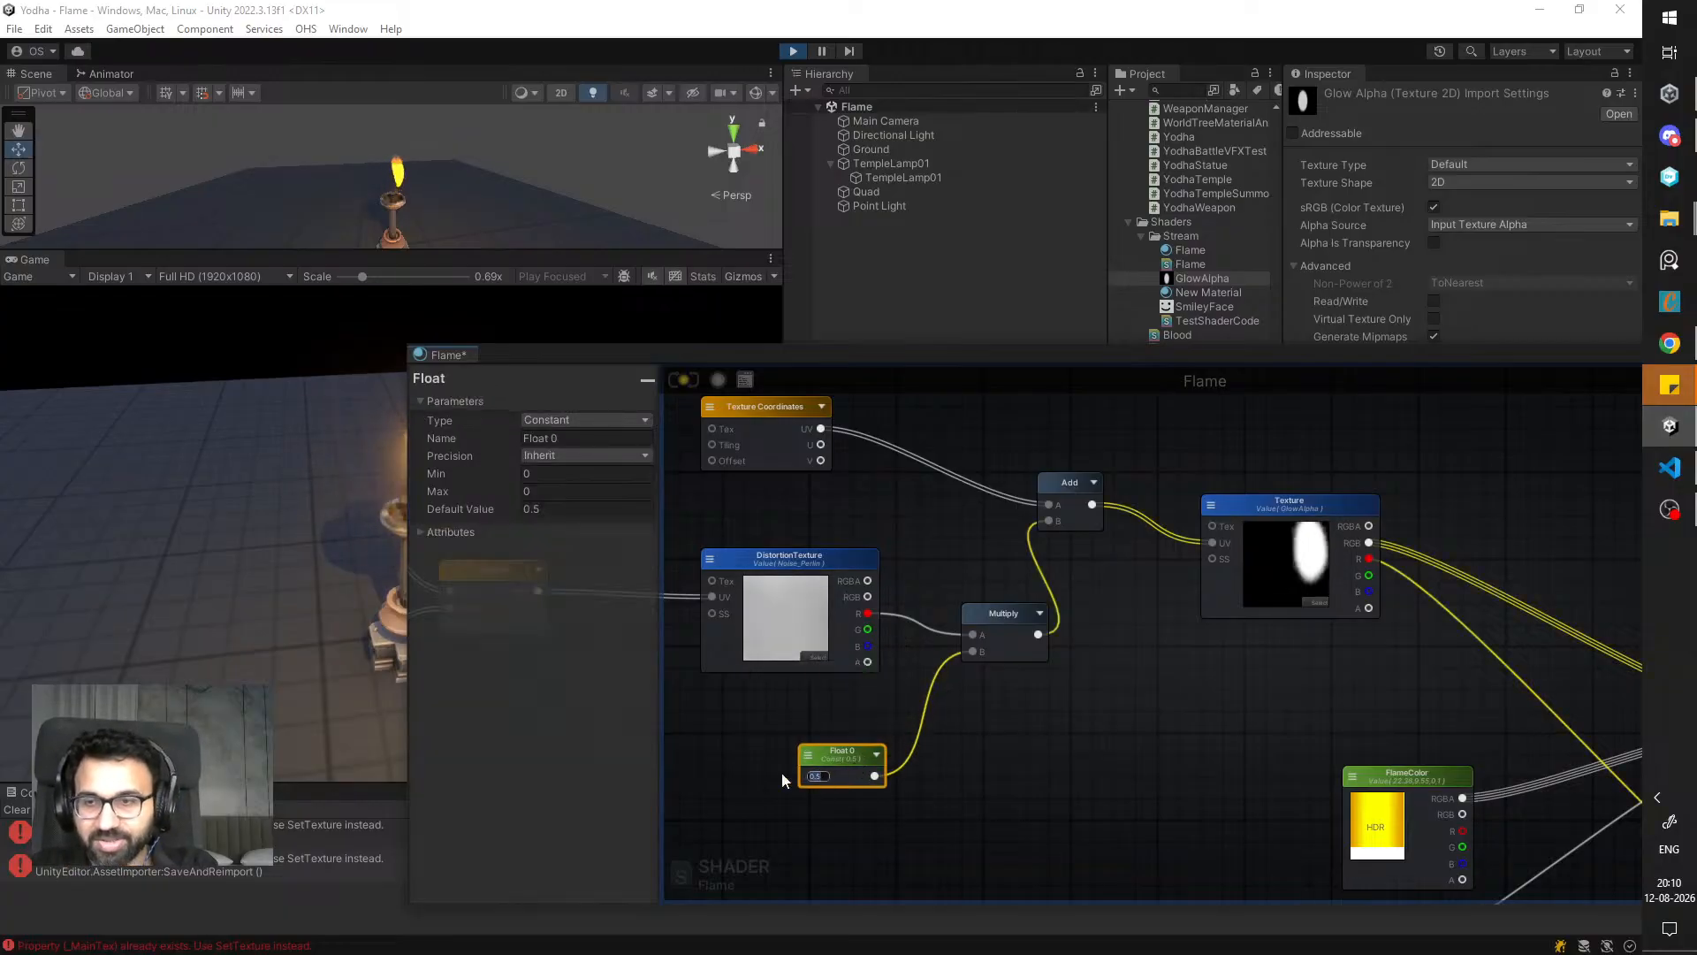
middle_drag(898, 728, 1072, 716)
click(982, 744)
drag(1006, 752, 950, 751)
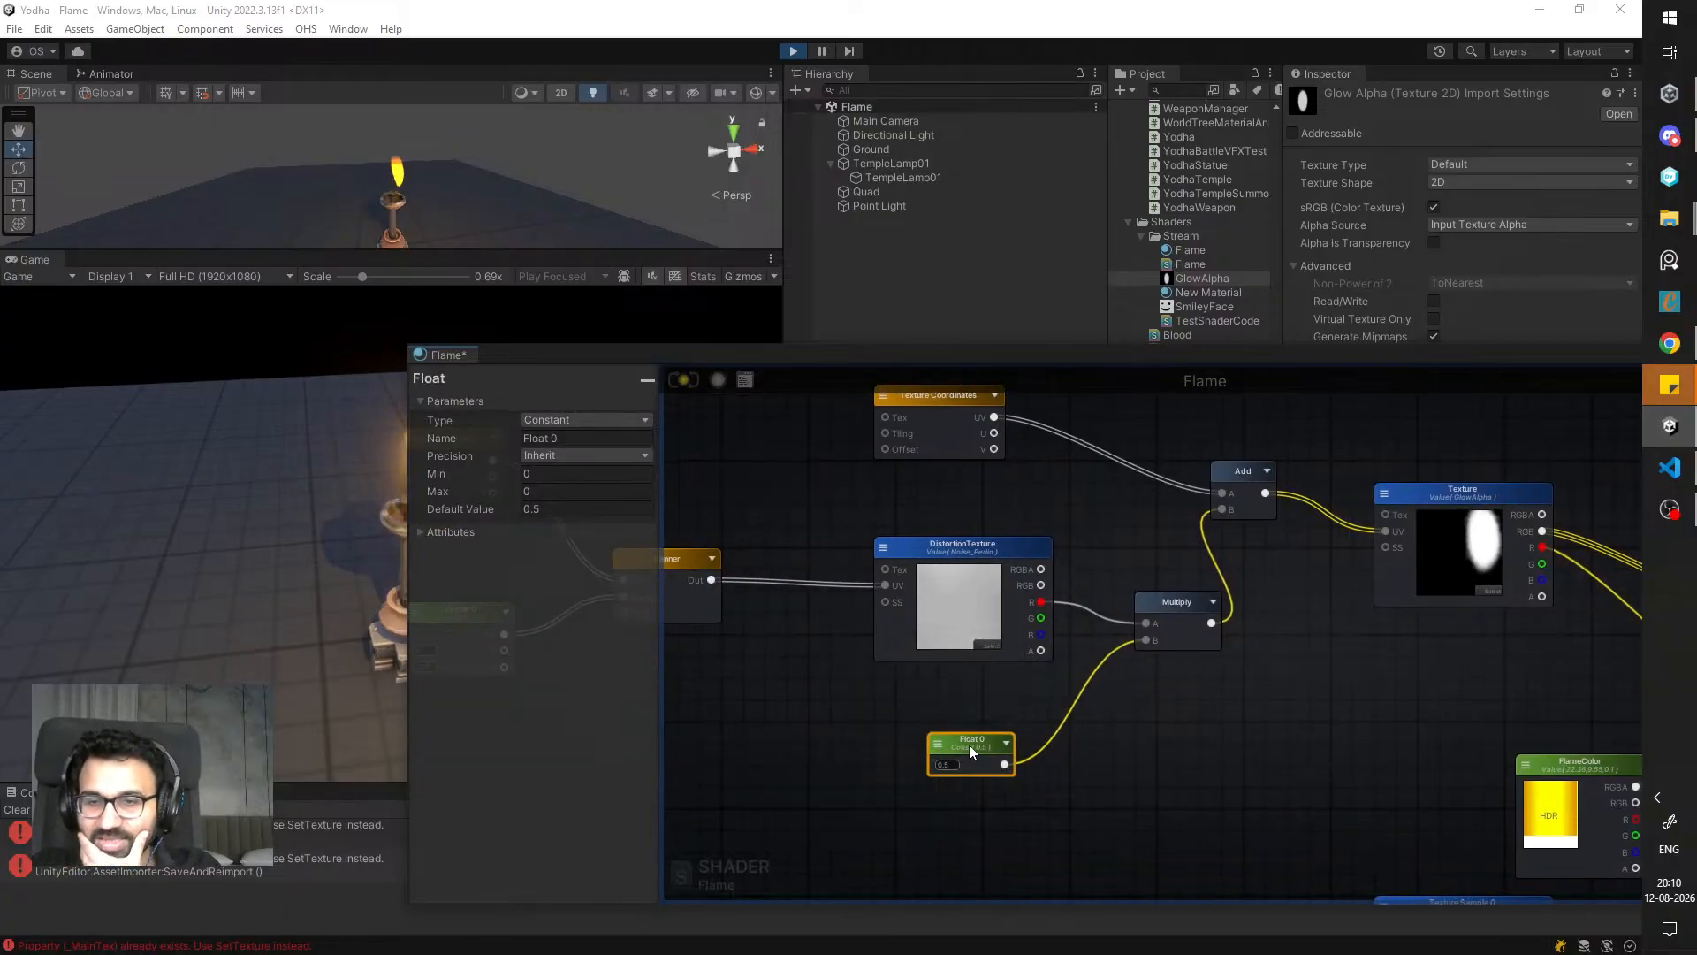
- Set the Float node's Max to 1 and rename it Distortion Strength
text(1)
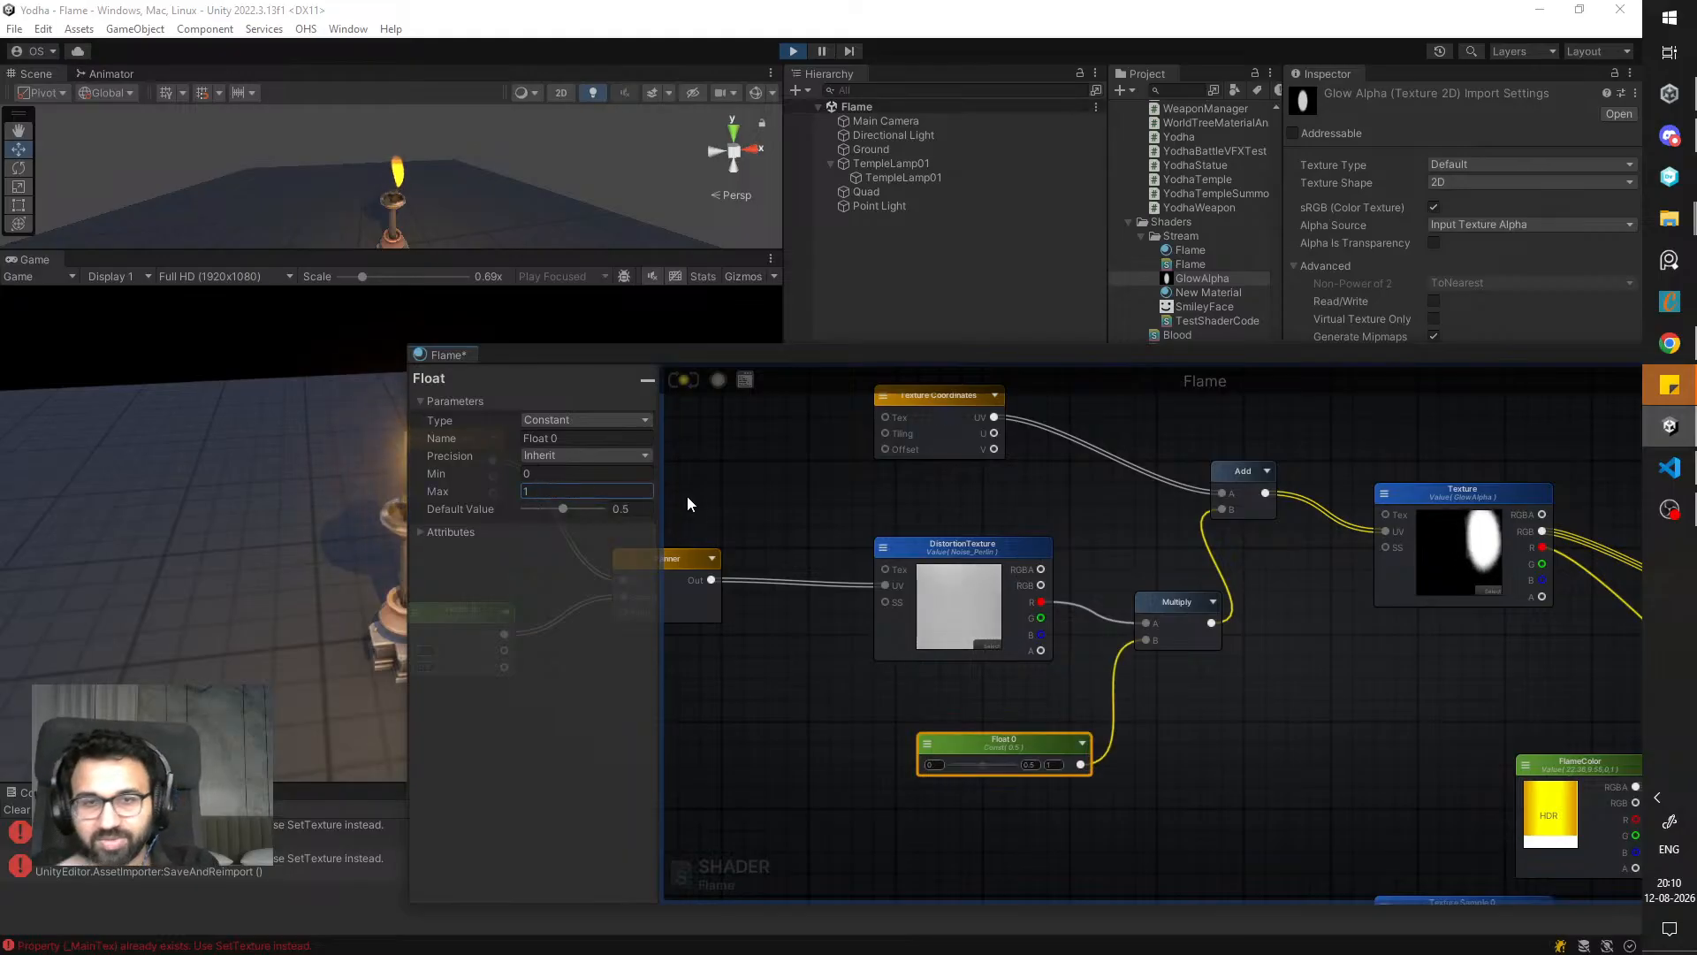
click(559, 441)
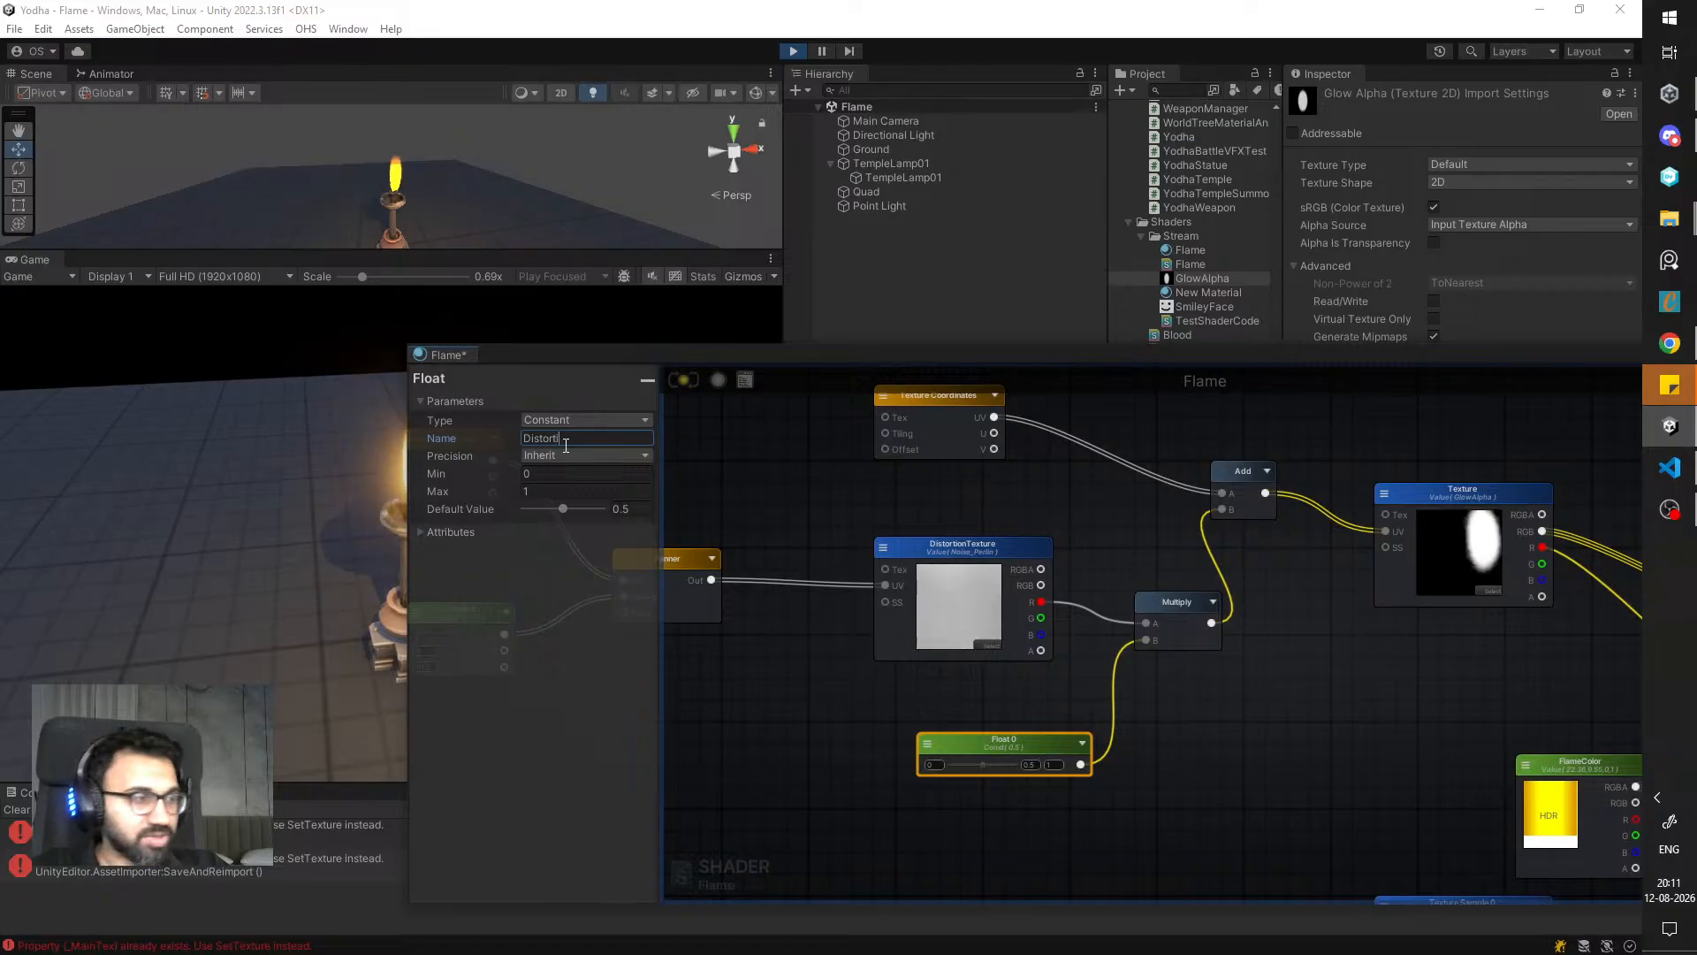
text(Distortio)
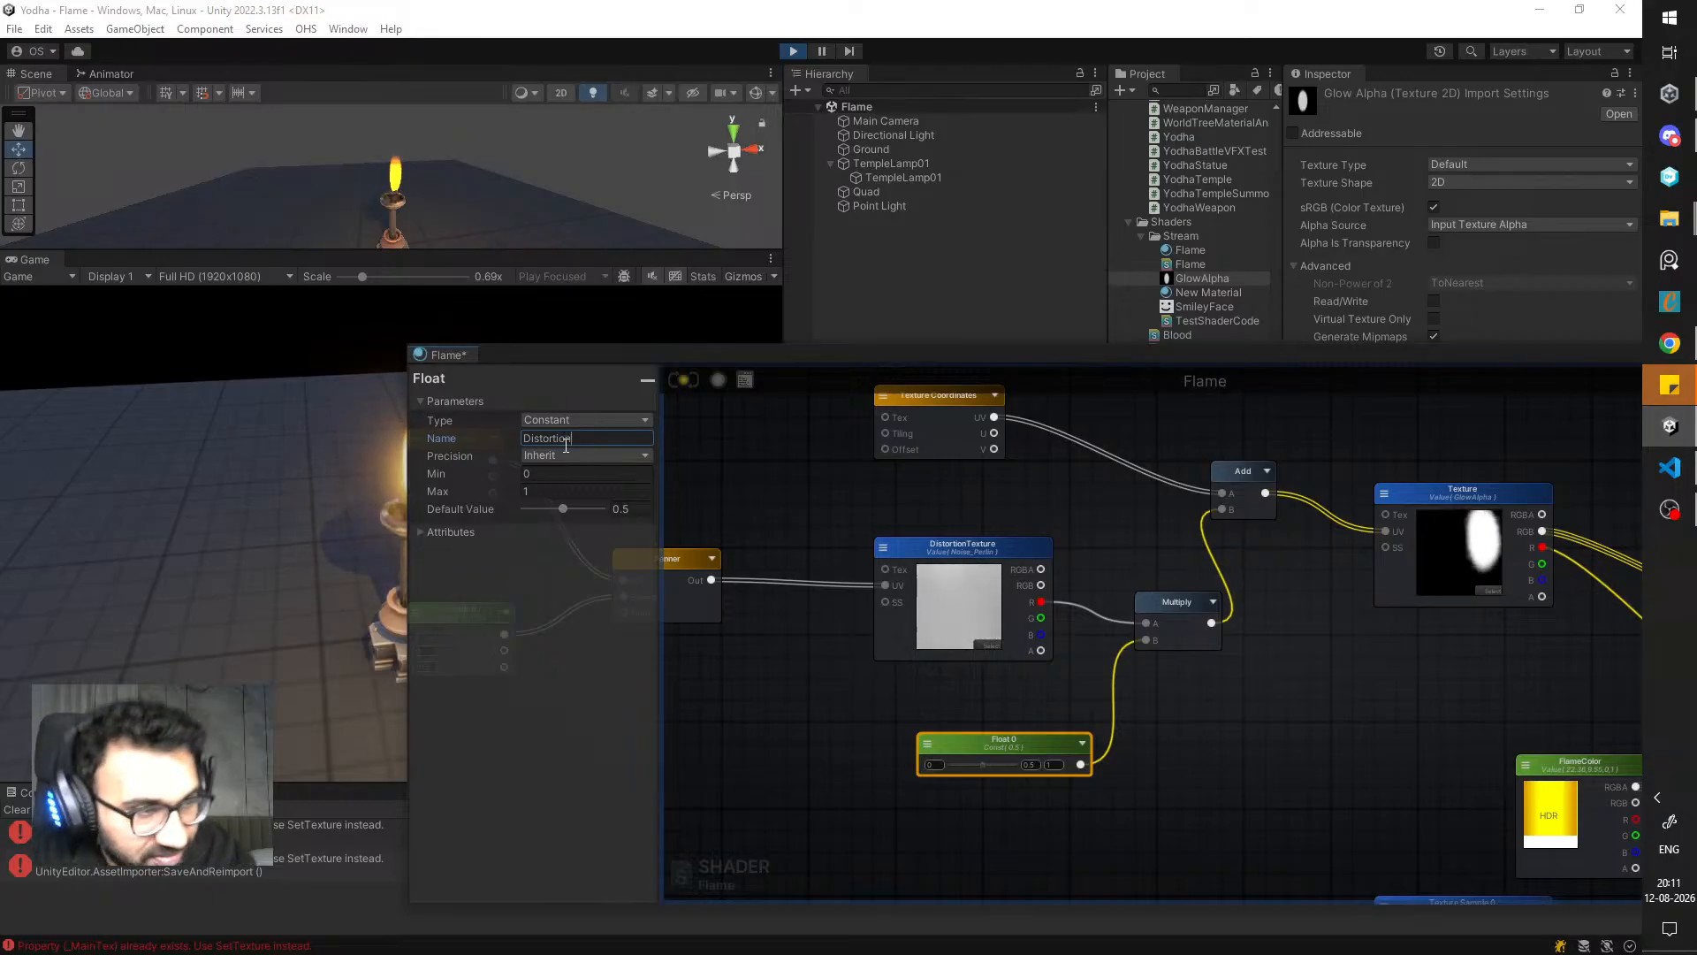
text(n)
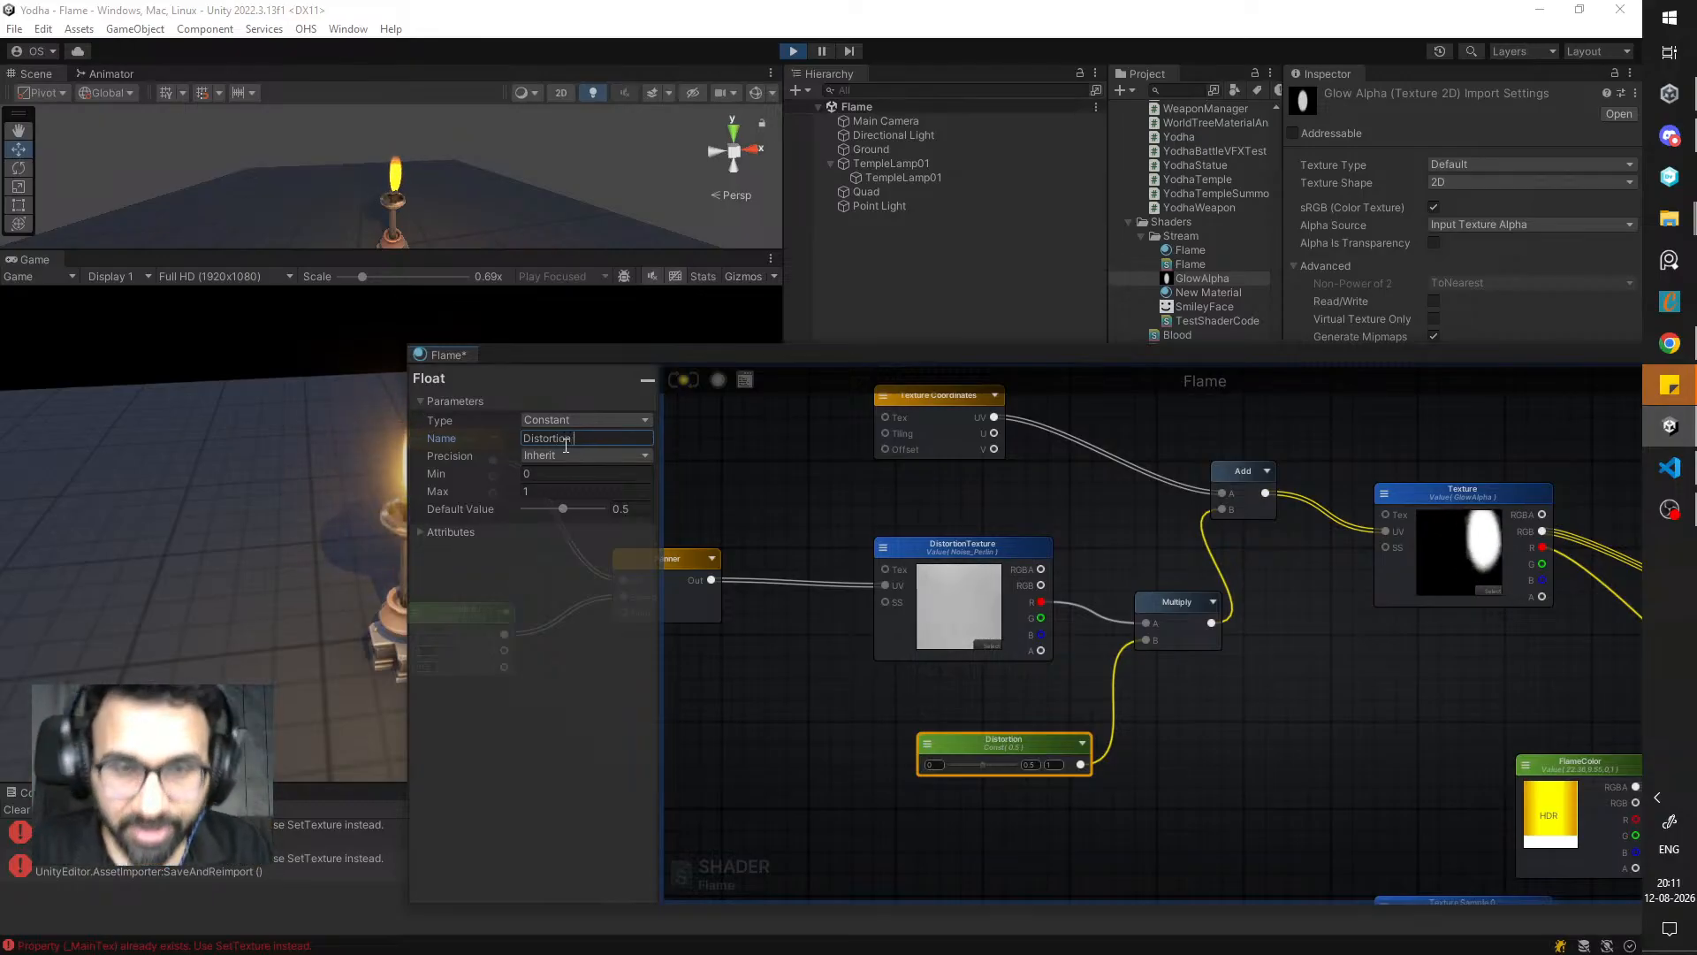
text( Strength)
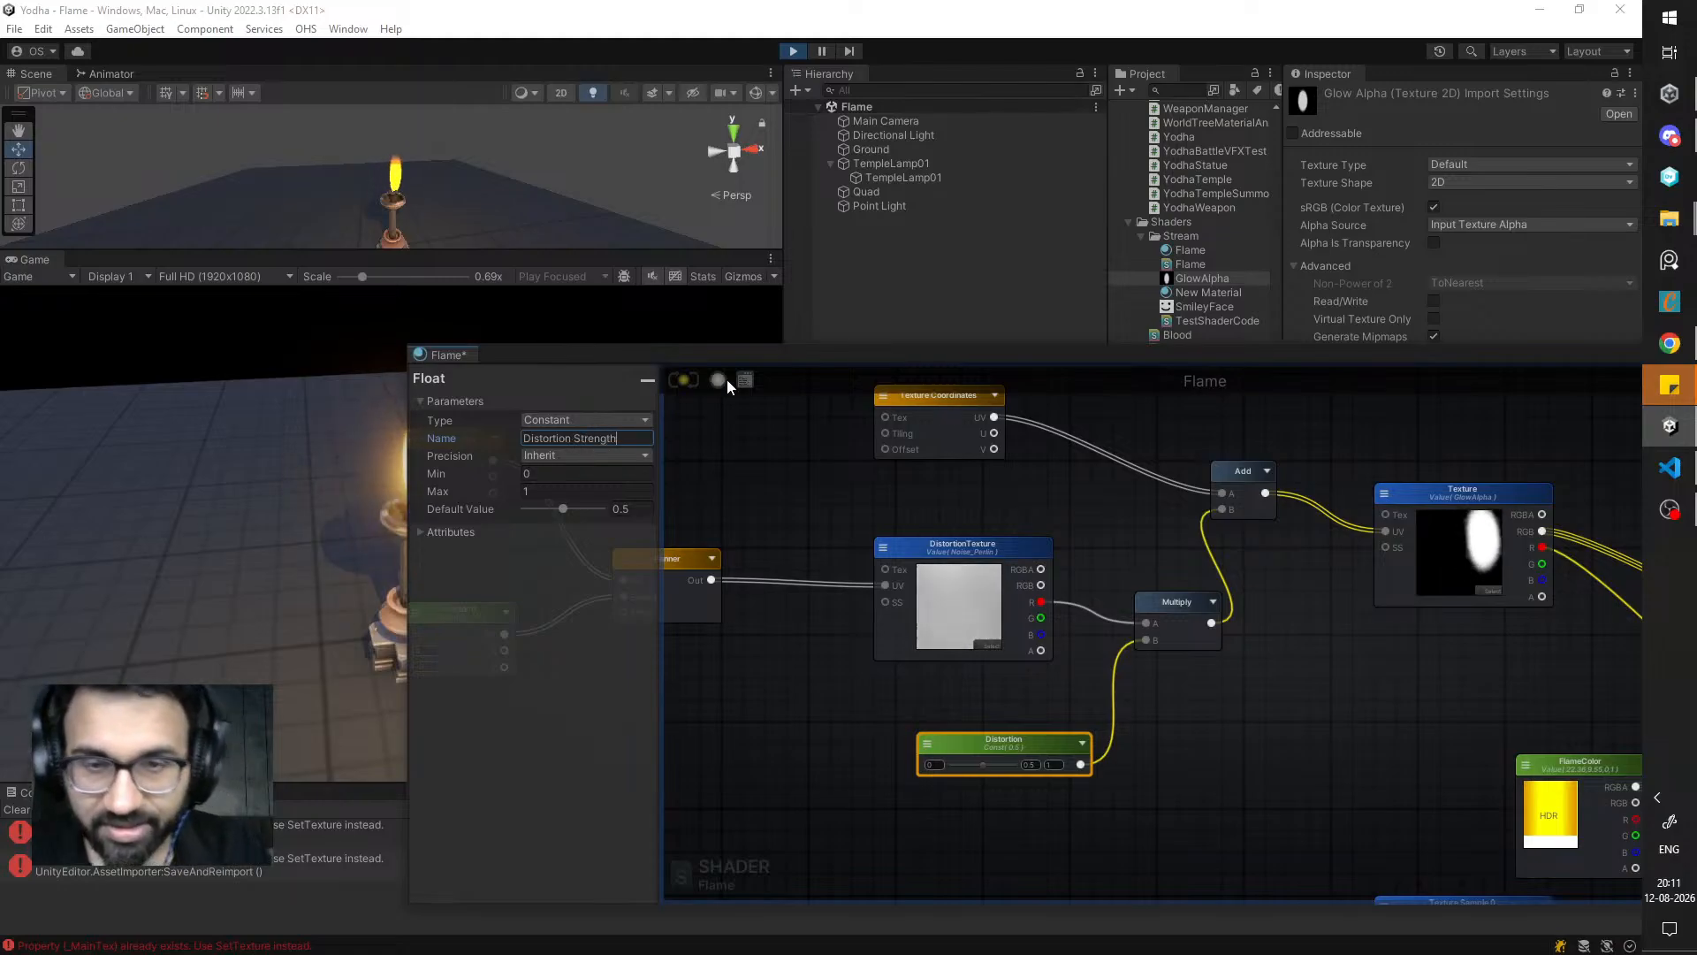
- Save the Flame shader and look through the temple lamp objects and their material settings for the Distortion Strength property
drag(803, 350, 917, 299)
drag(1016, 331, 731, 584)
click(928, 164)
drag(1350, 559, 1241, 711)
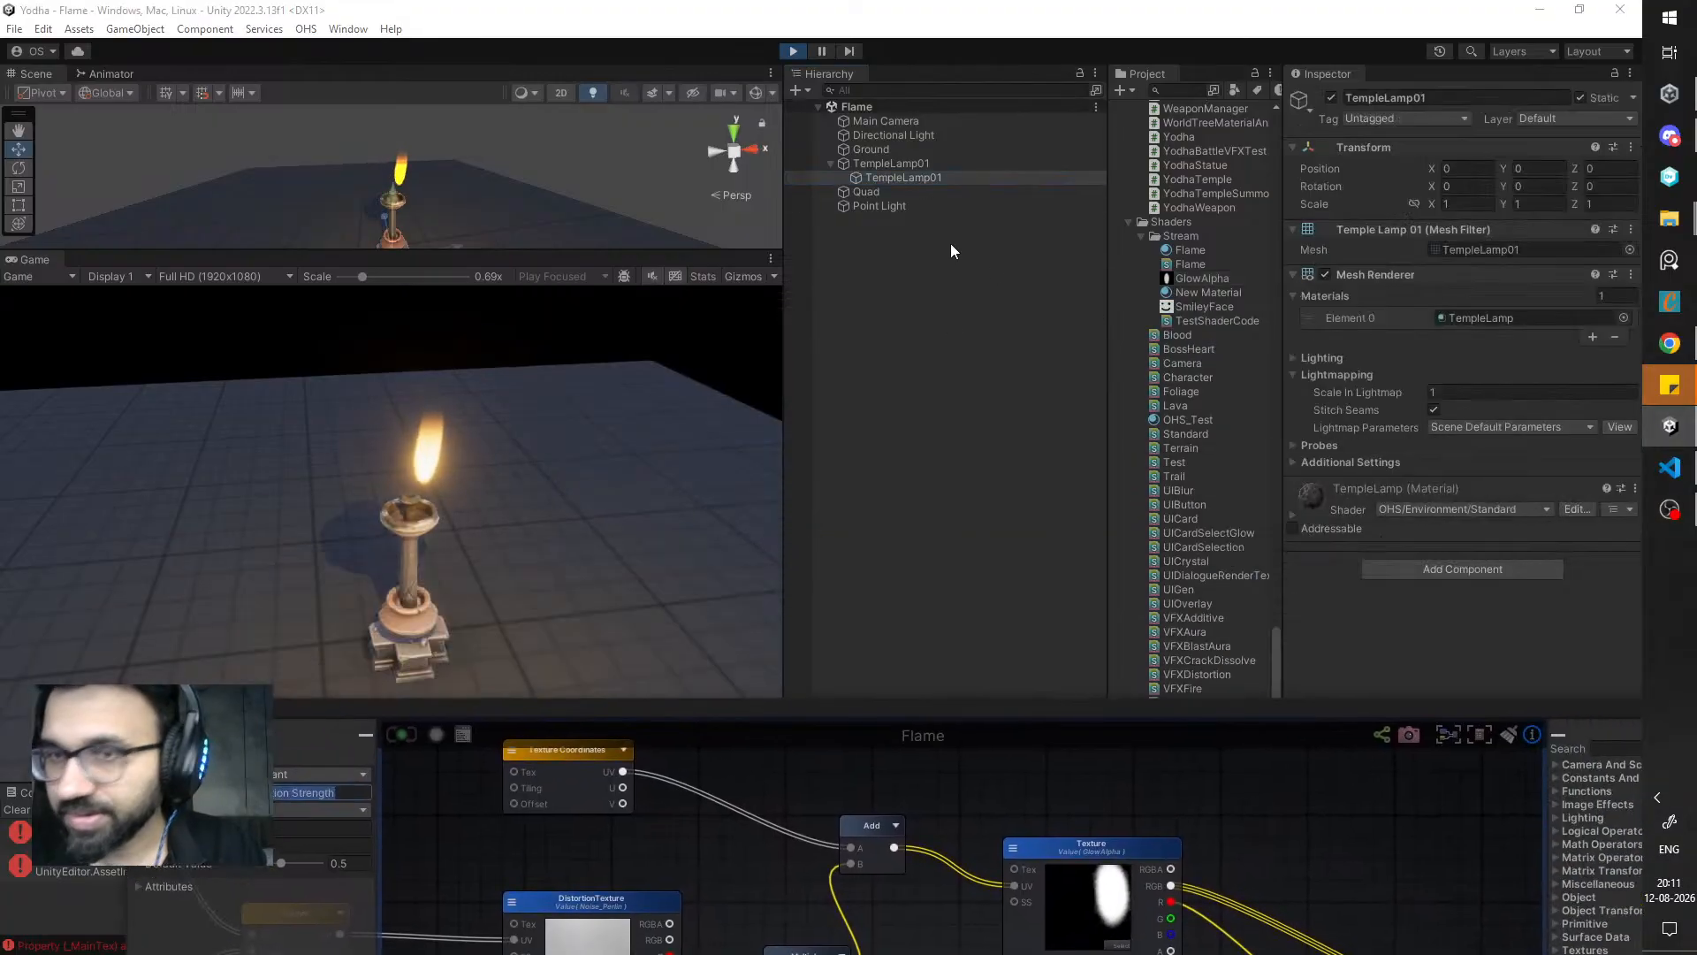
click(901, 177)
click(905, 165)
click(915, 136)
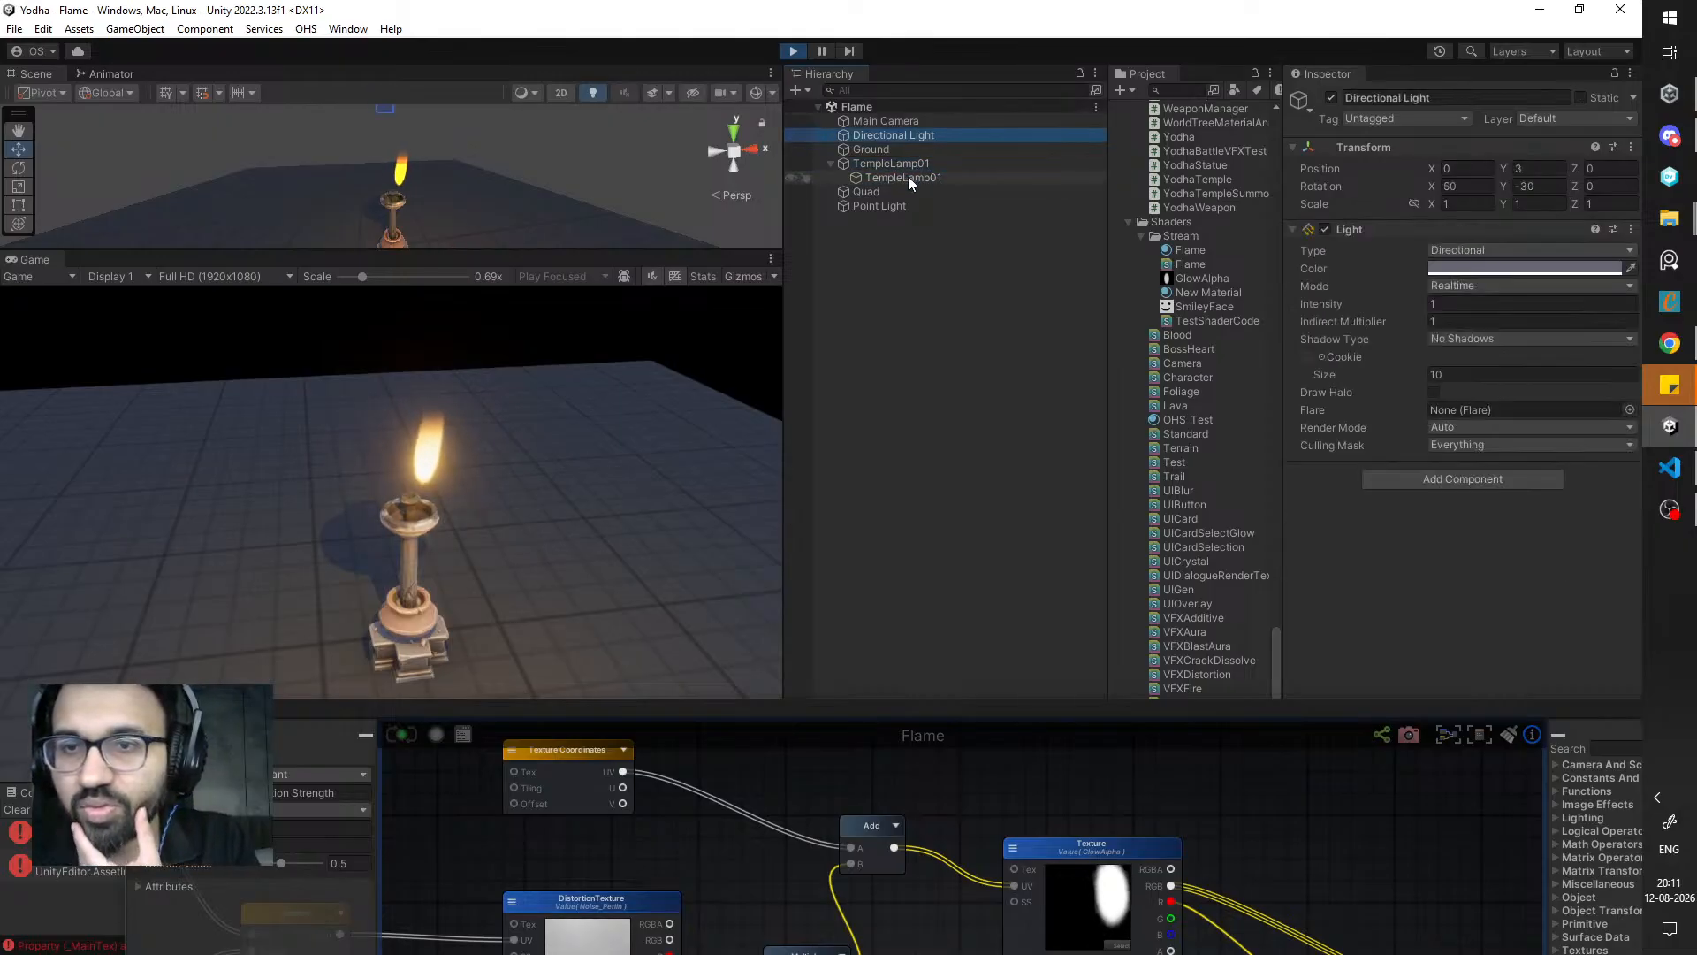
click(909, 177)
click(903, 165)
click(931, 180)
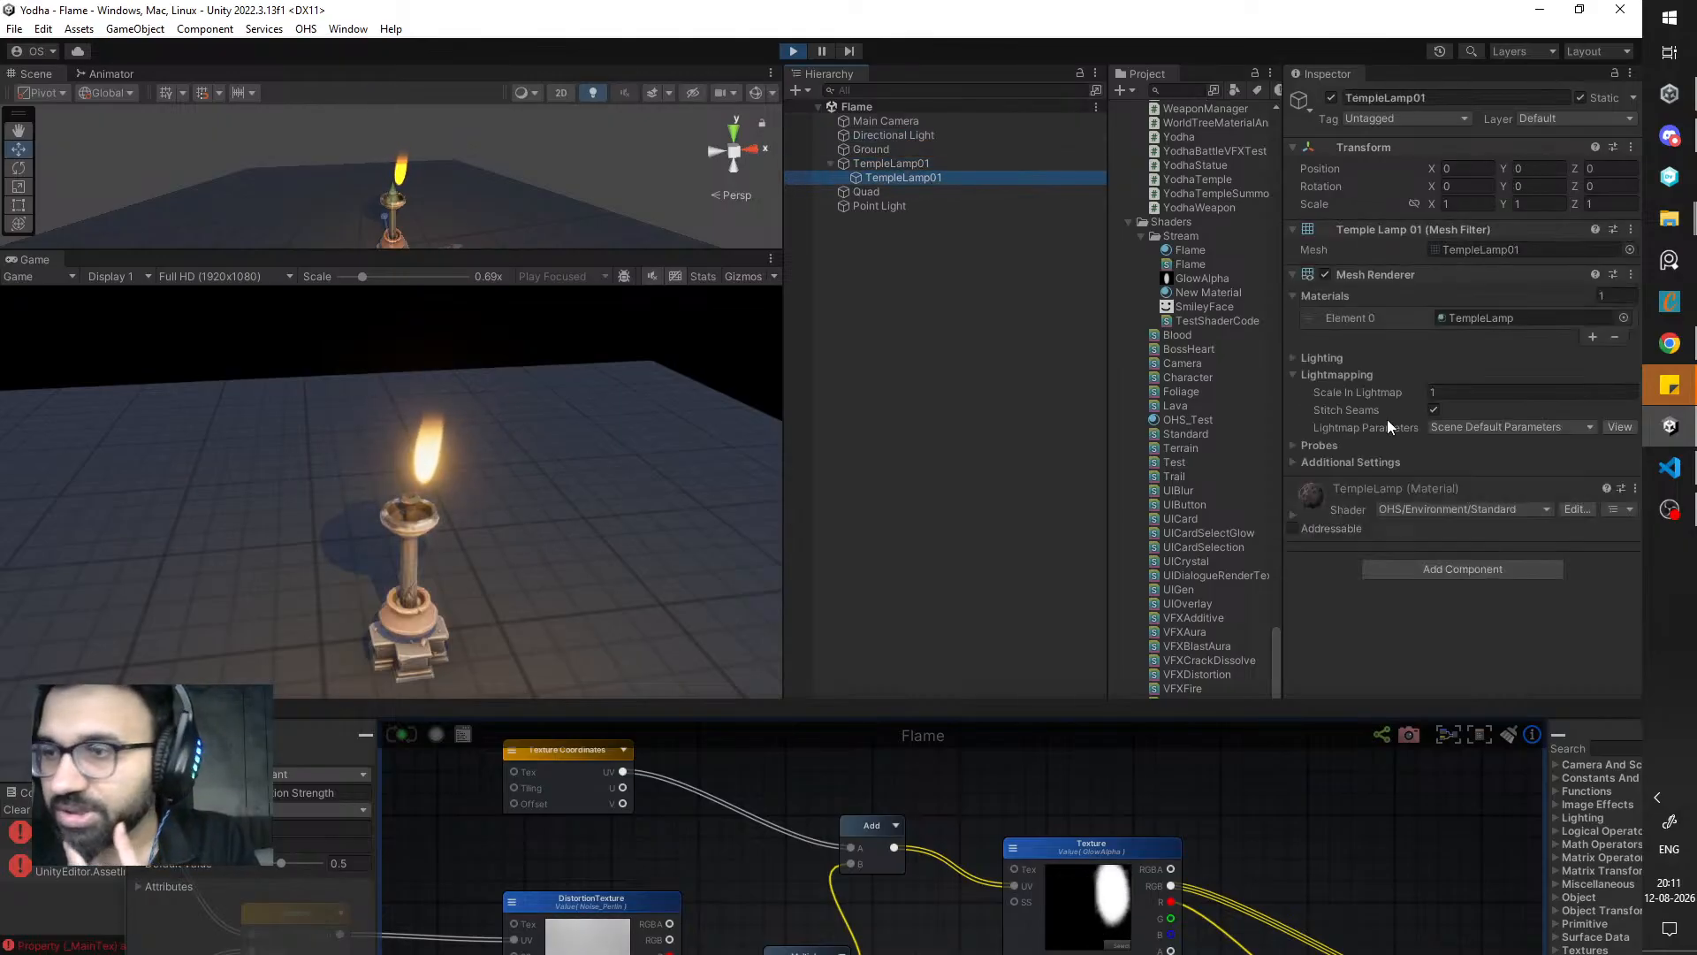
scroll(1415, 531, down, 10)
scroll(1425, 539, down, 5)
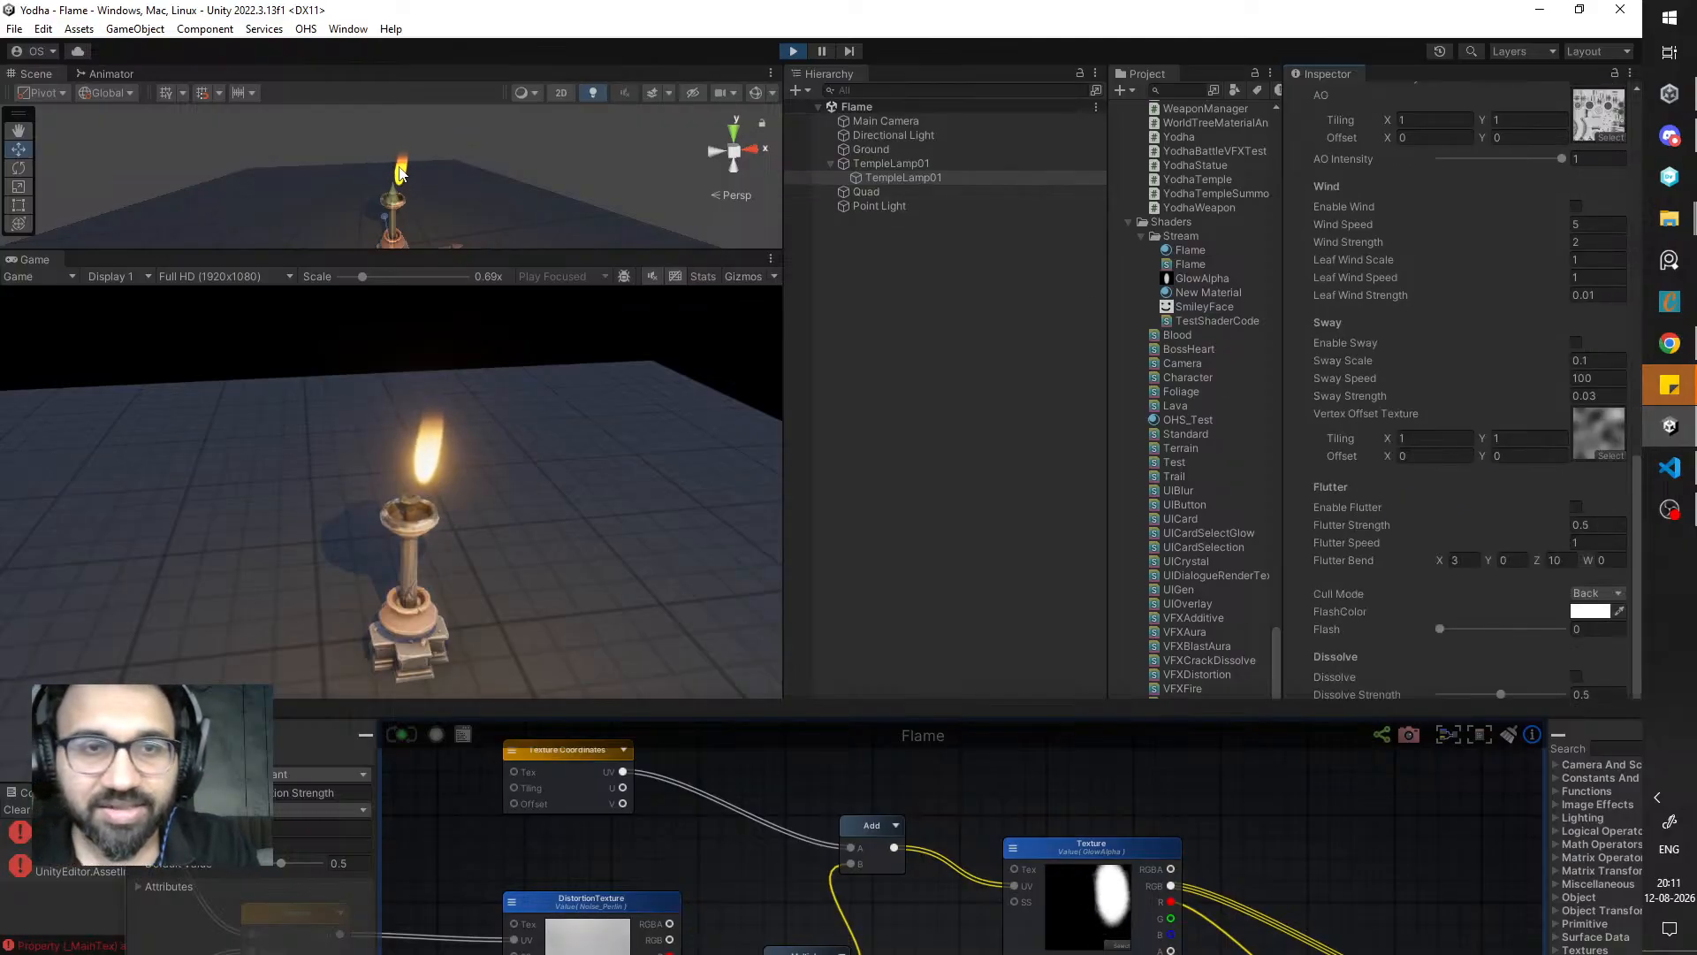
- Select the flame Quad, change the Distortion Strength node's Type from Constant to Property, and save the shader
click(400, 174)
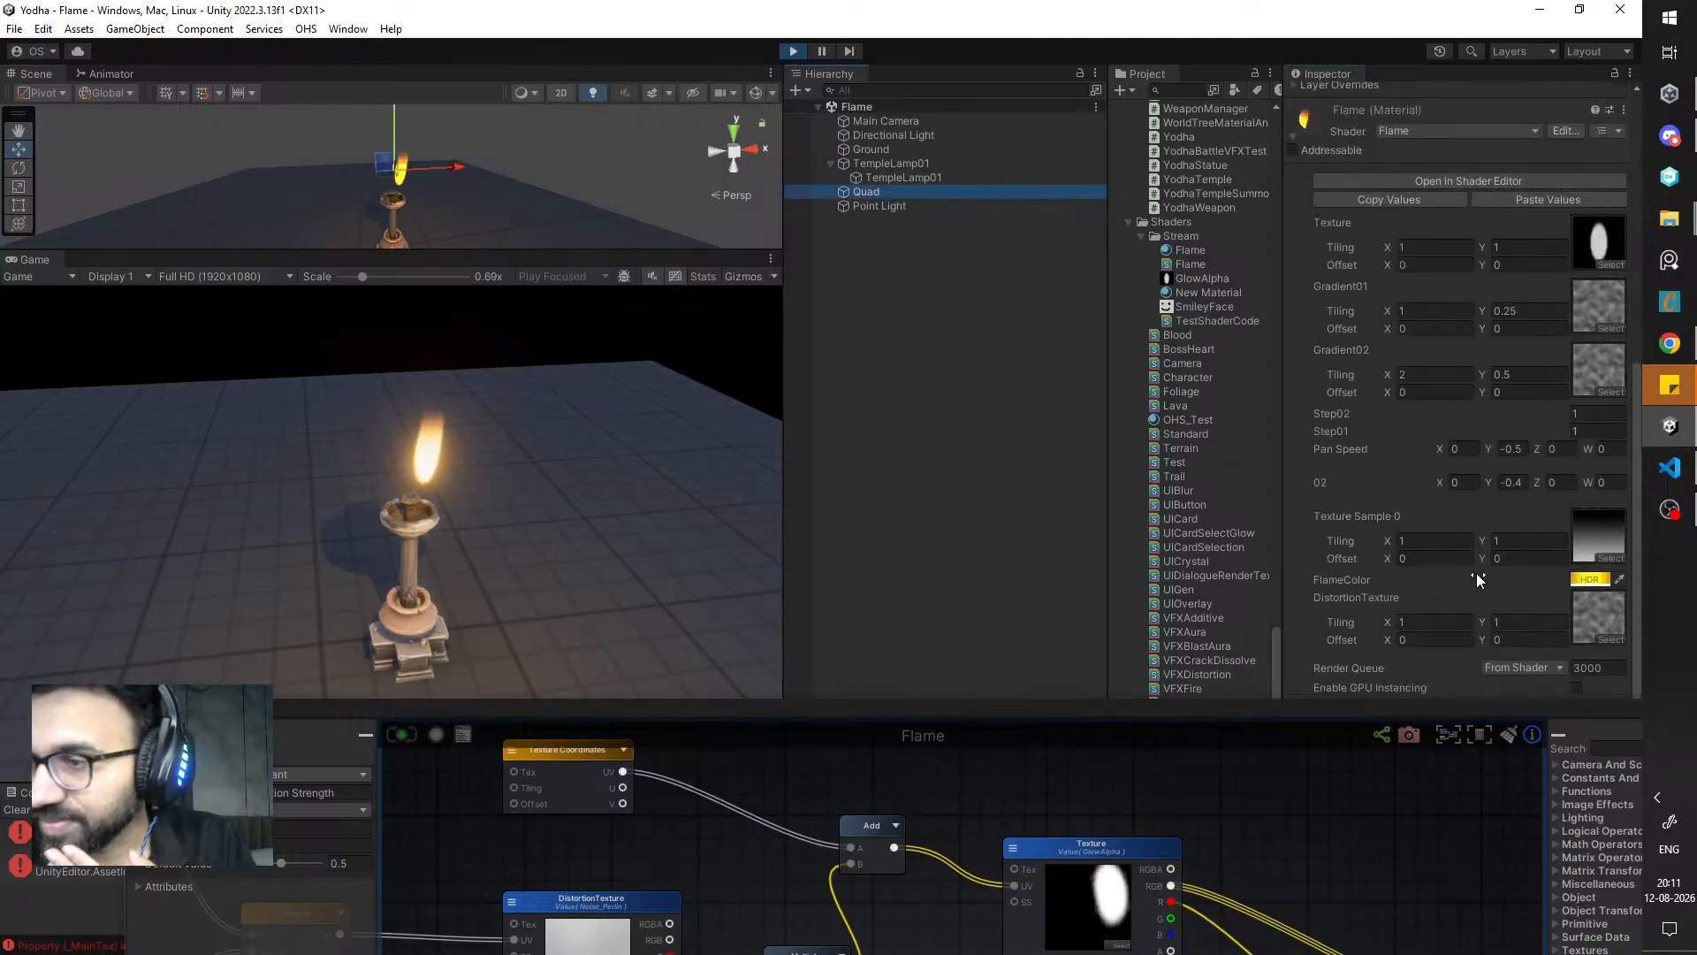
drag(1404, 706, 1471, 374)
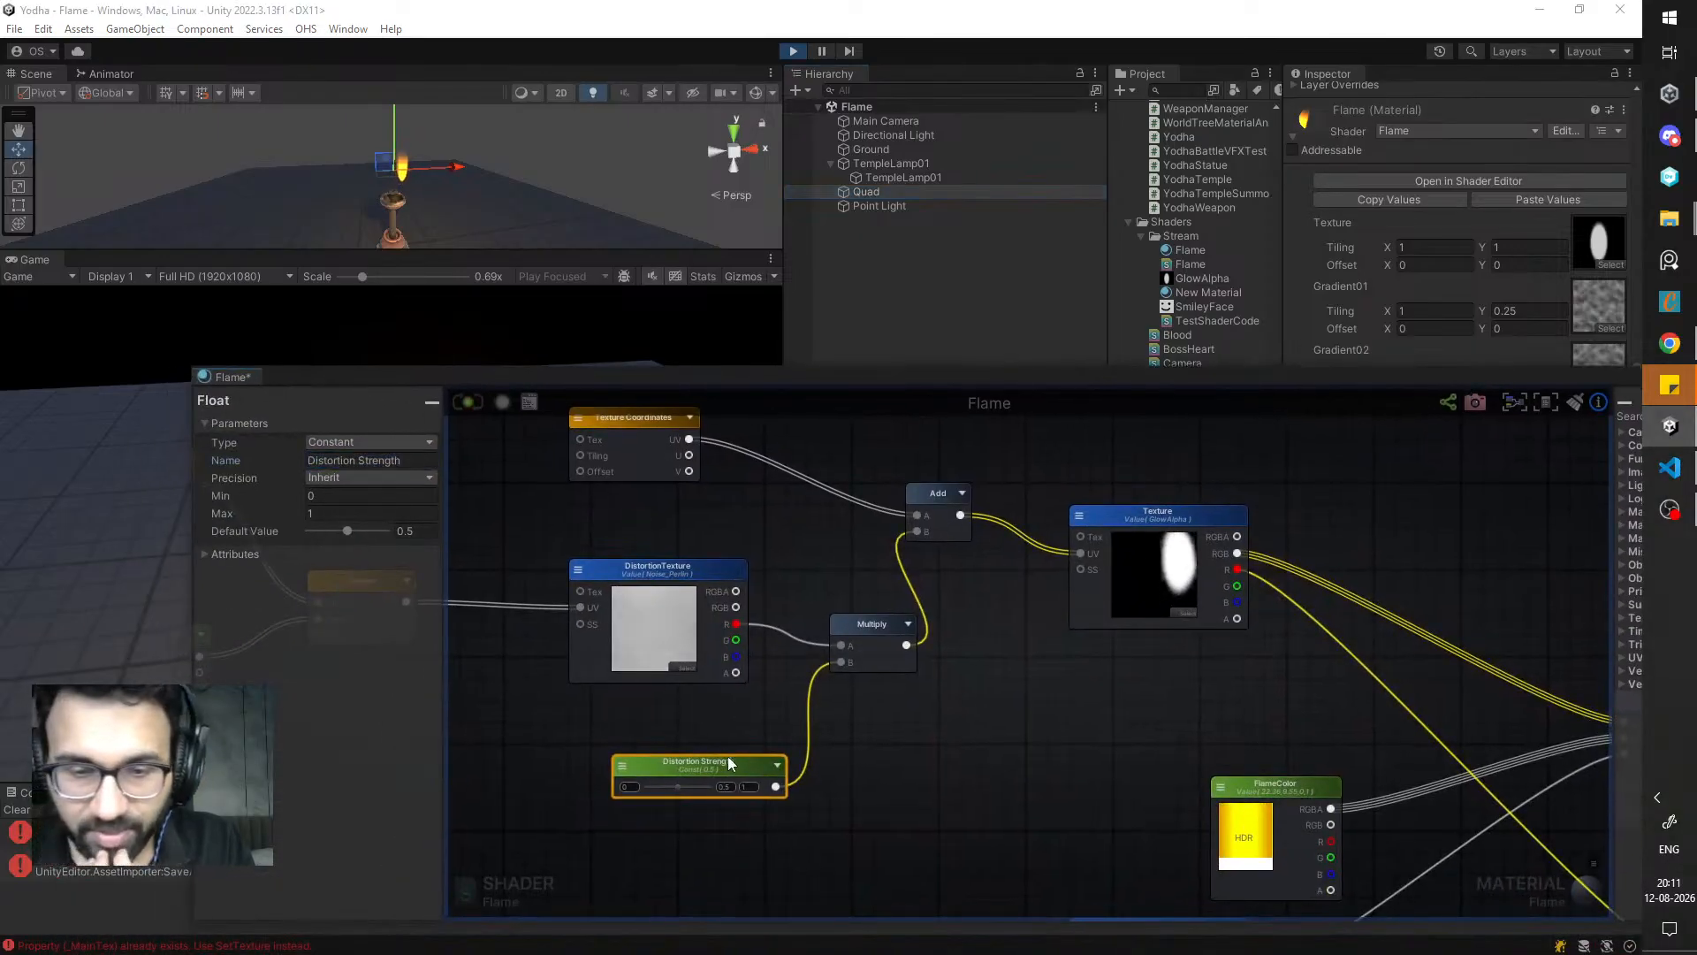
click(374, 441)
click(342, 477)
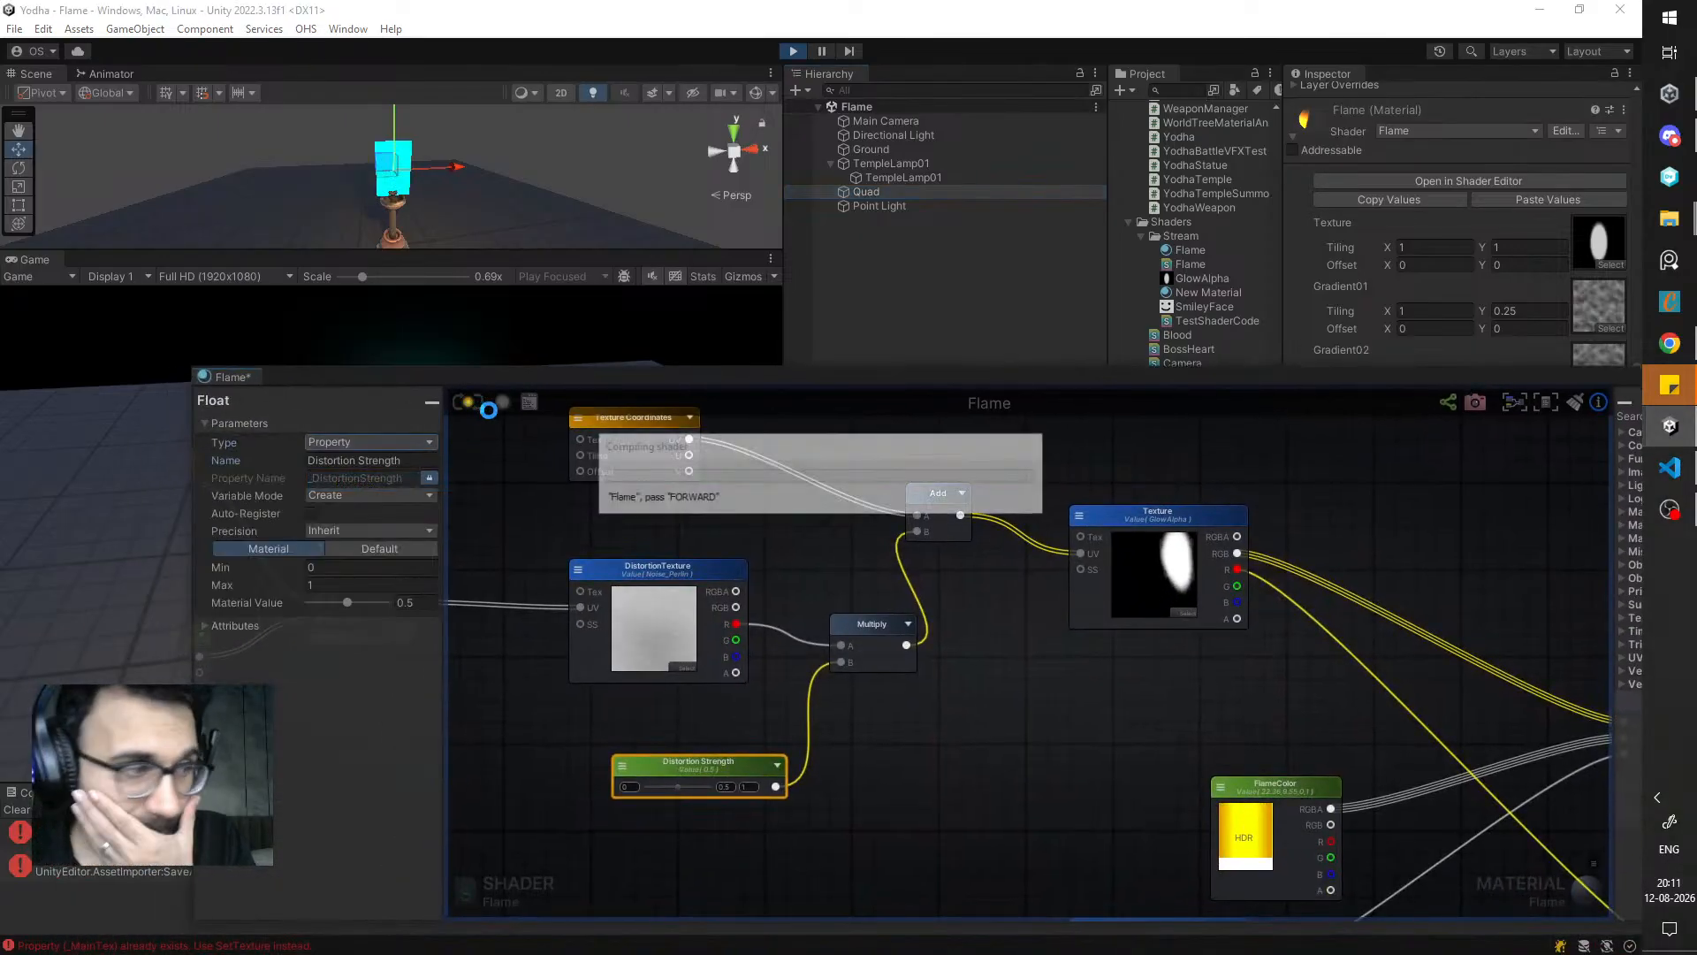
- Set Distortion Strength to 1 on the Quad's Flame material while checking the lamp flame in the game view
drag(1027, 374, 890, 702)
scroll(1445, 569, down, 1)
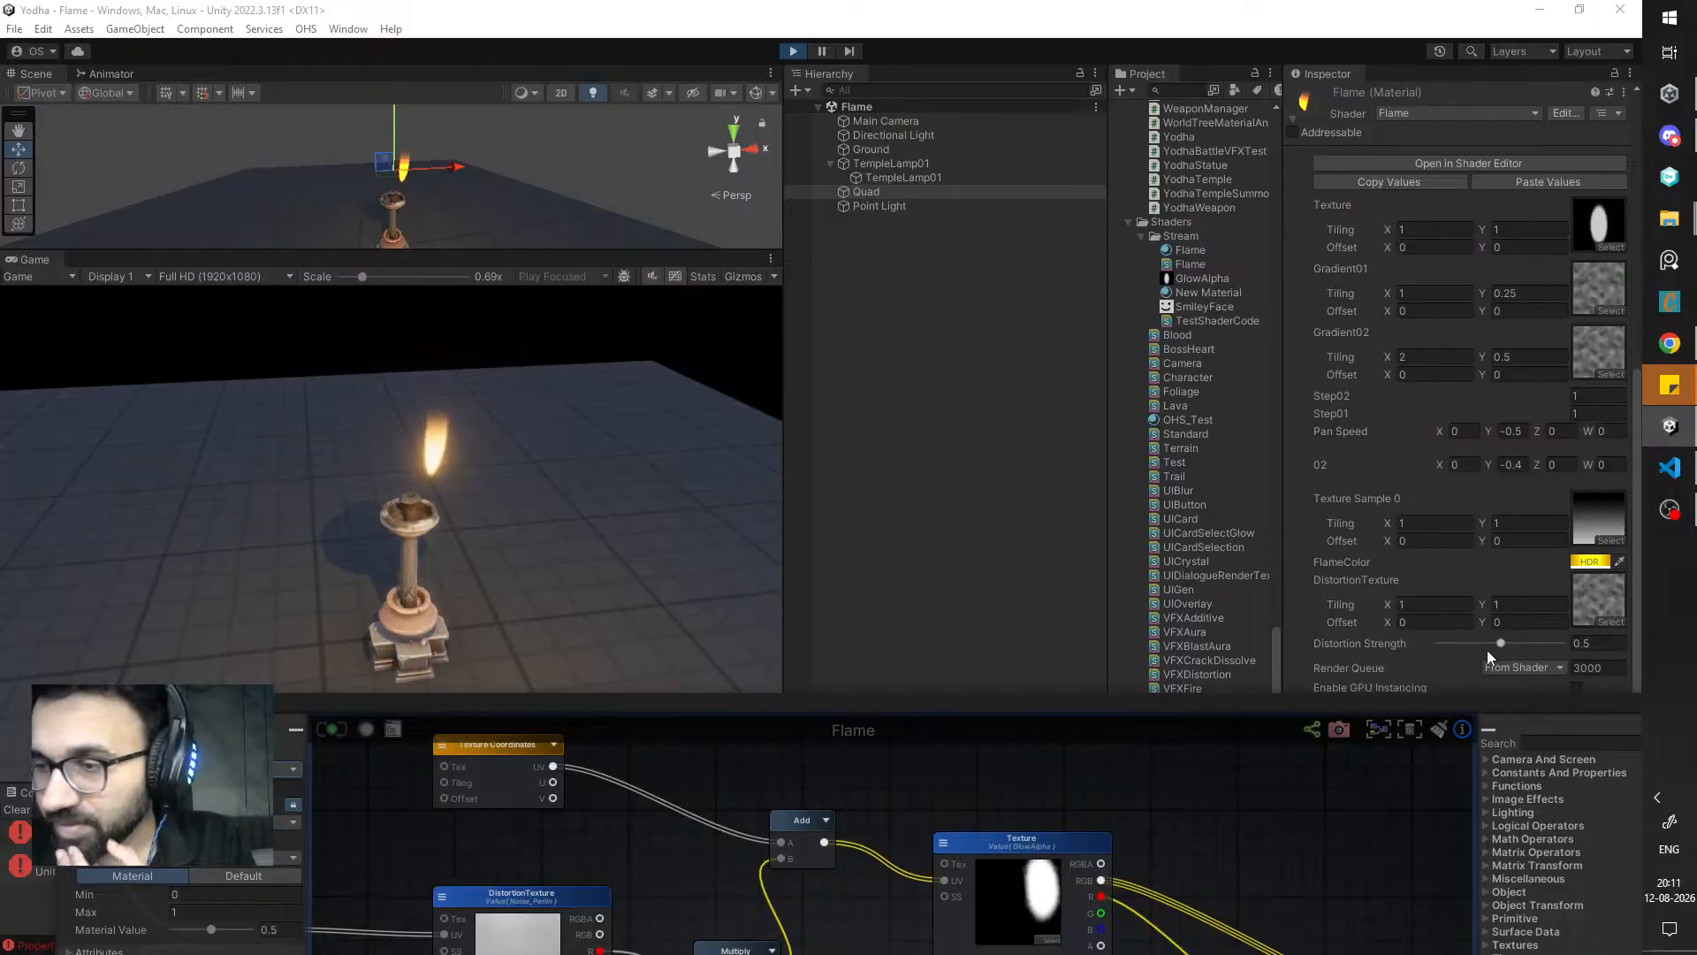
drag(1492, 645, 1636, 651)
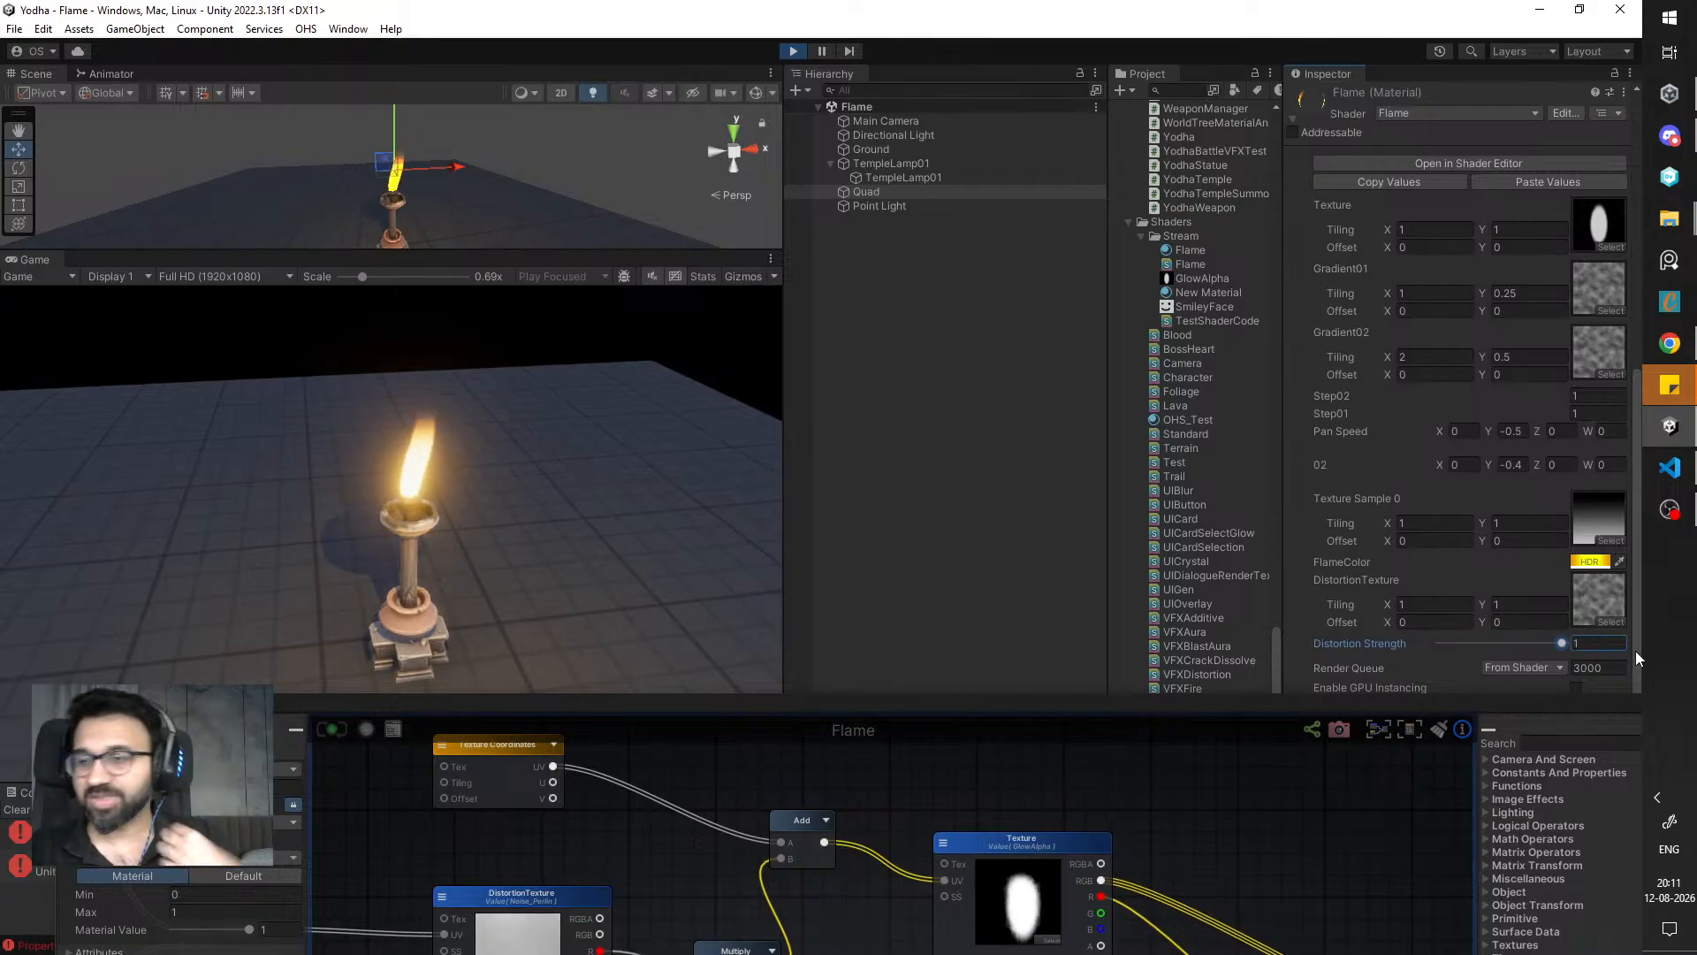
drag(961, 708, 1021, 643)
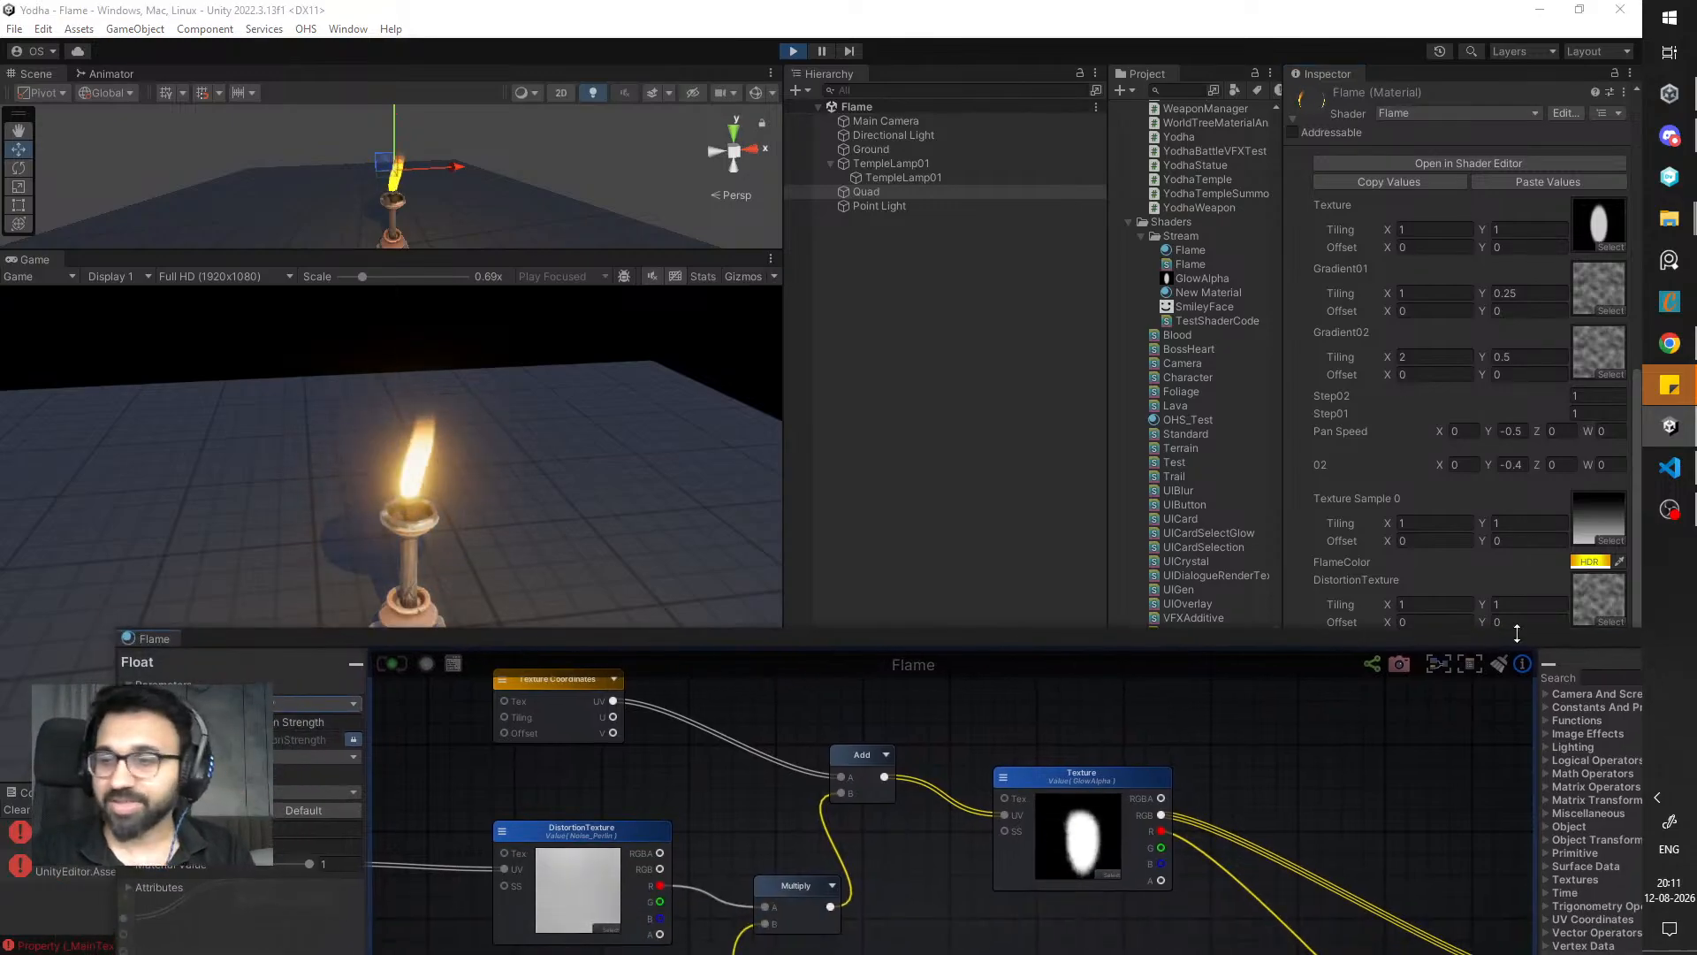
drag(1465, 645, 1418, 765)
mouse_move(1558, 642)
mouse_down()
mouse_move(1468, 654)
mouse_move(1588, 655)
mouse_up()
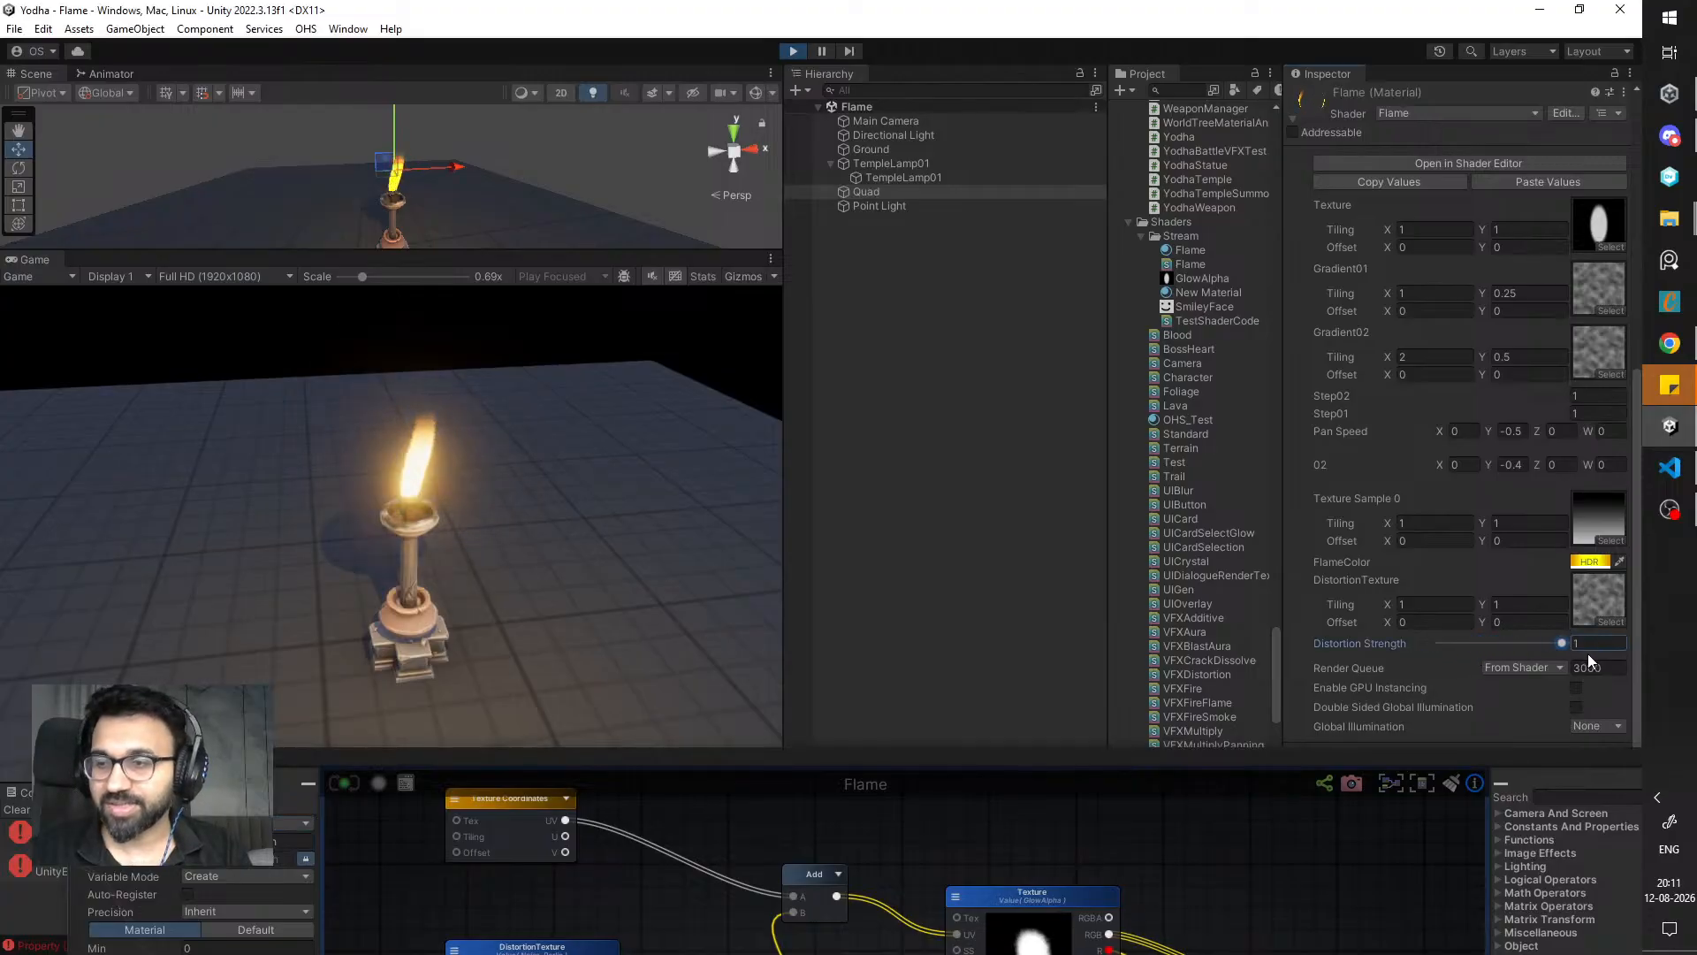
- Set the Y Offset of the Texture Coordinates node feeding the Add node to -0.5 and save the Flame shader
drag(1072, 747, 1204, 470)
click(766, 630)
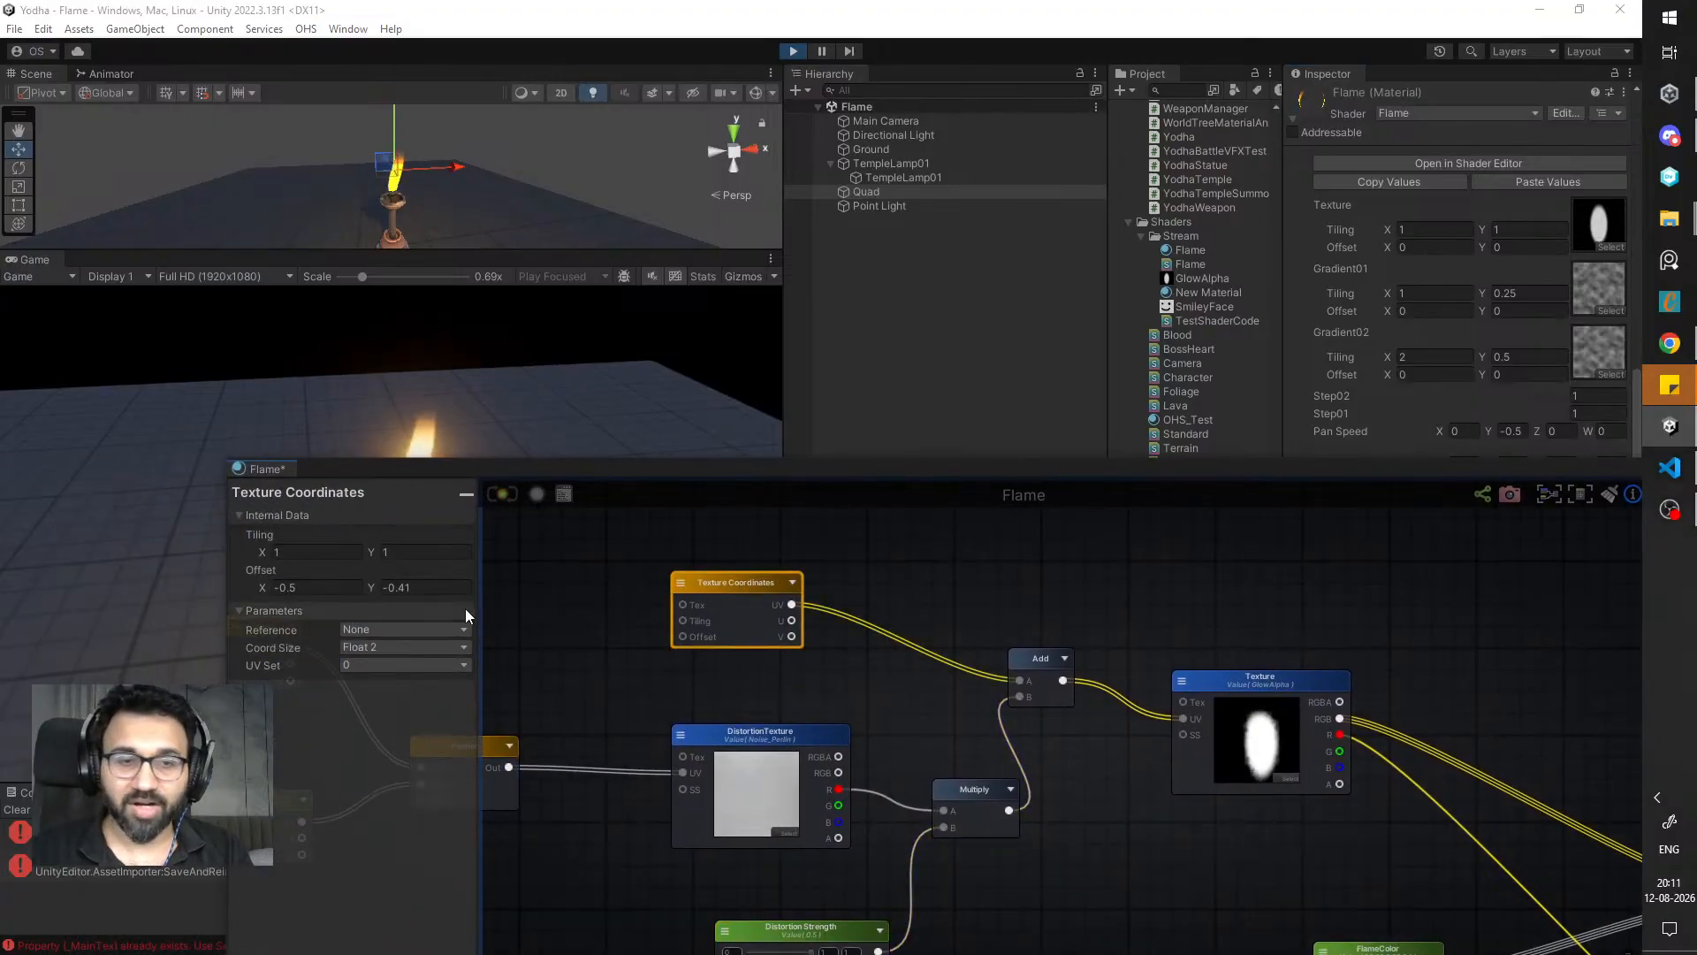
click(424, 588)
text(0)
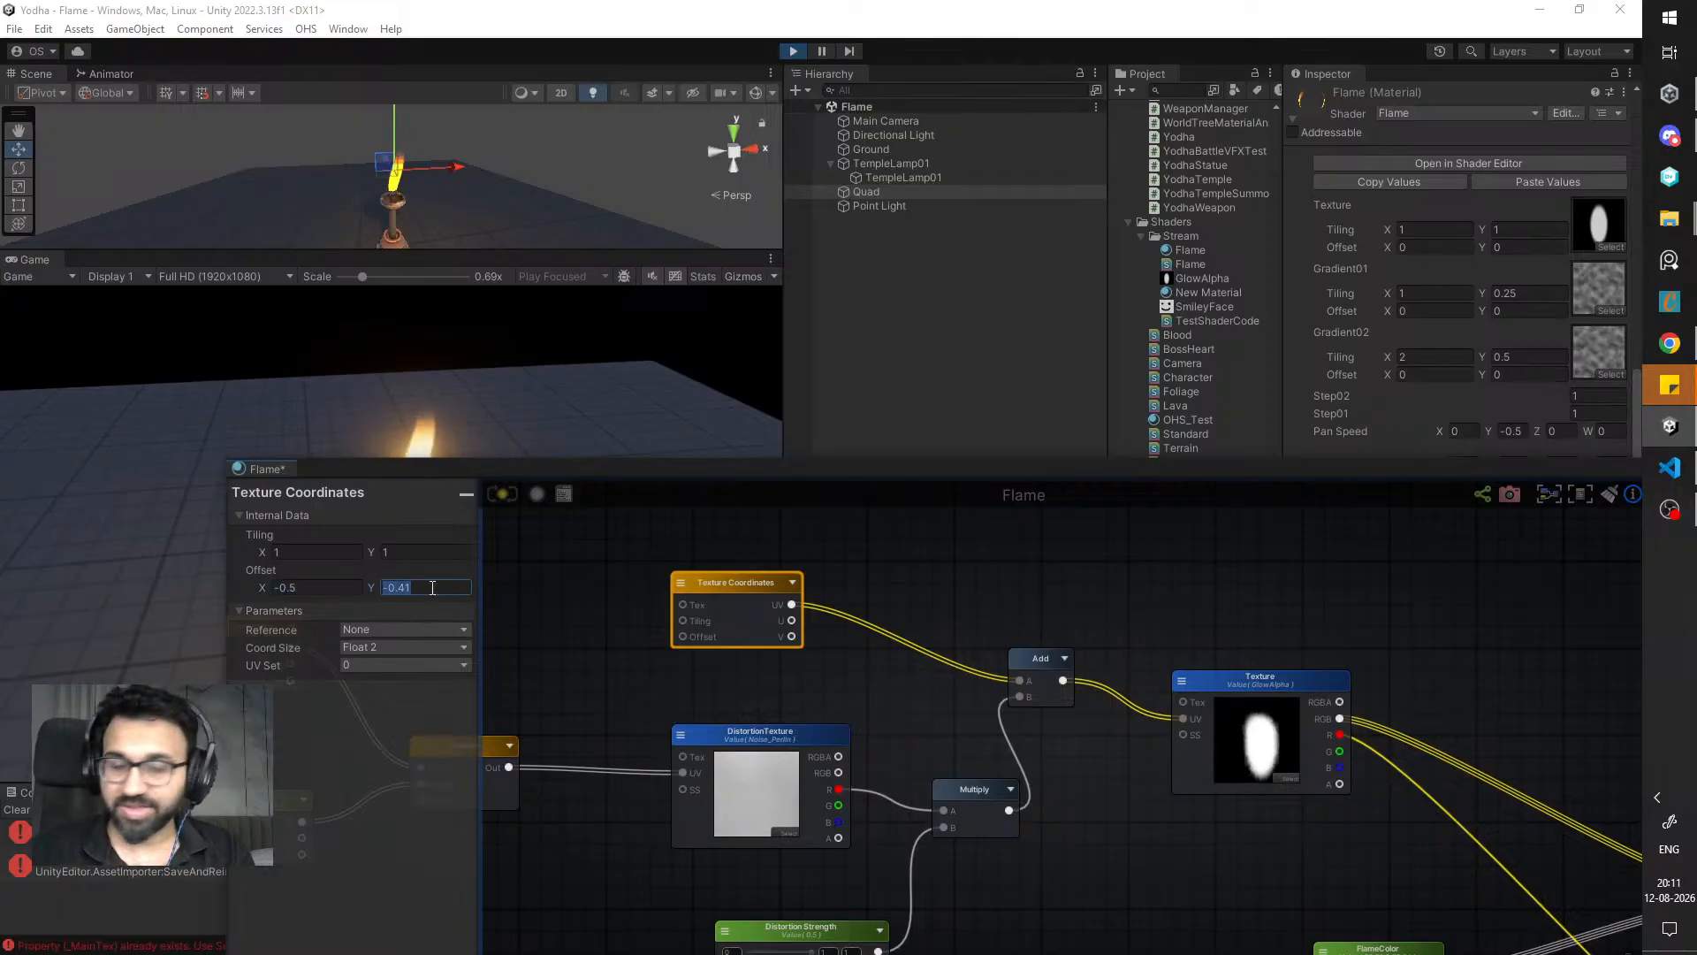
key(BackSpace)
text(-0.5)
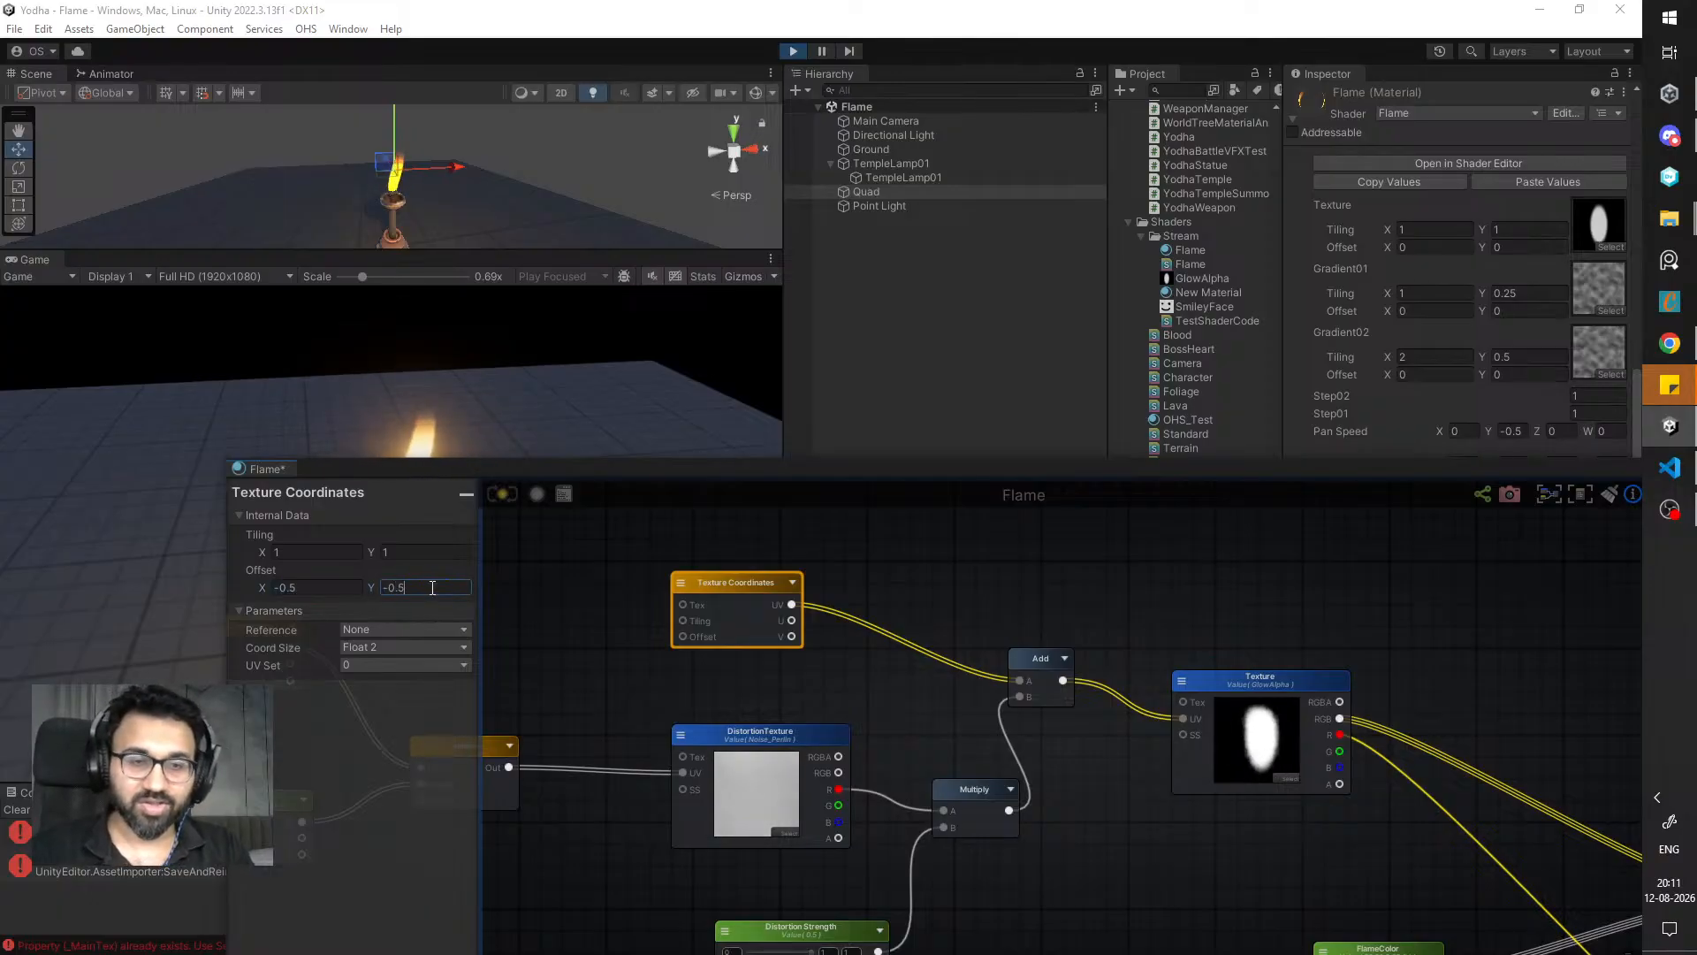
click(511, 498)
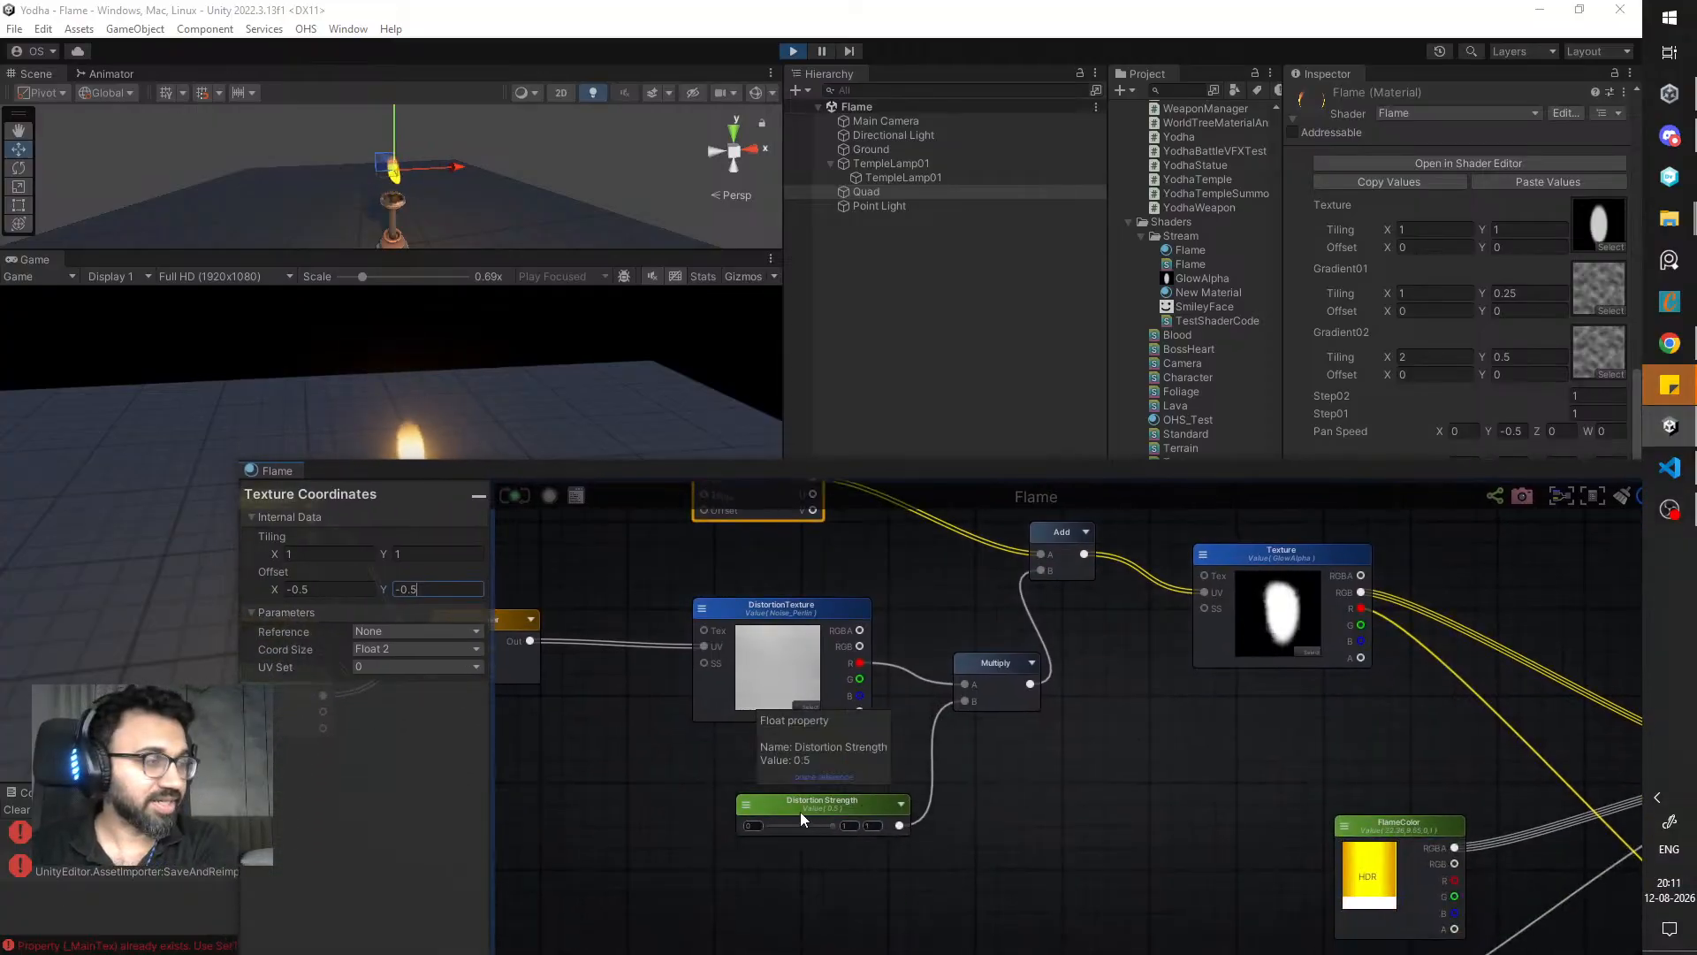
- Examine the Offset values of the Texture Coordinates node that feeds the Add node before the flame Texture
middle_drag(809, 594, 812, 743)
click(678, 656)
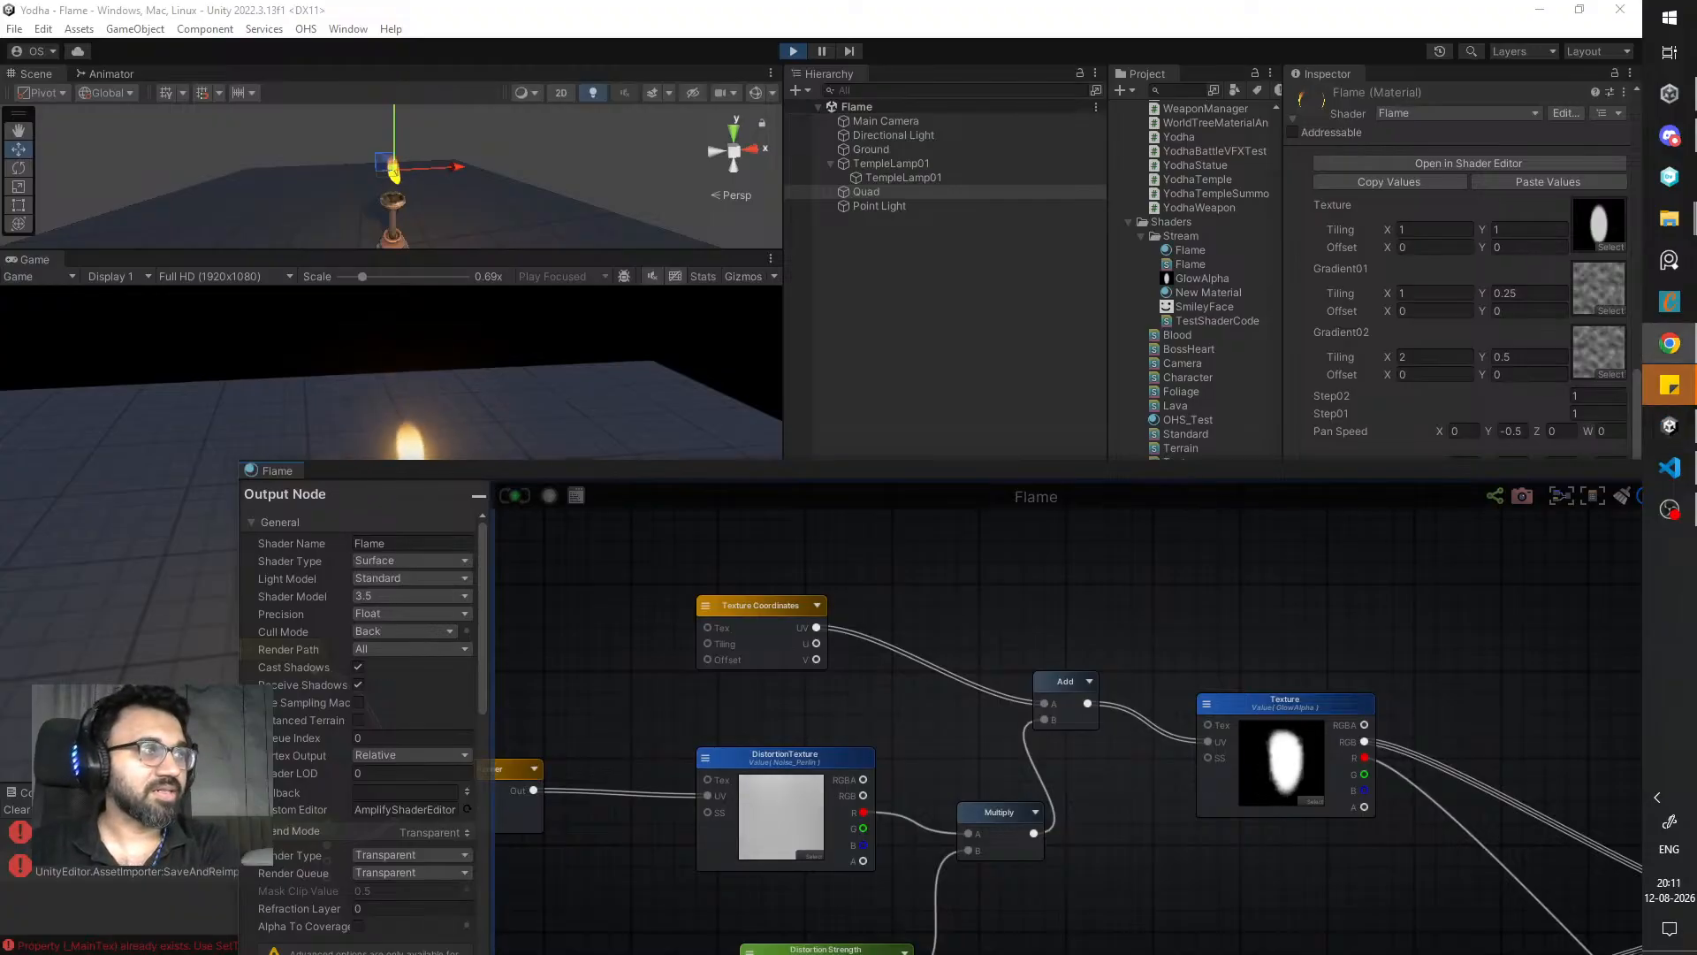
middle_drag(524, 593, 541, 520)
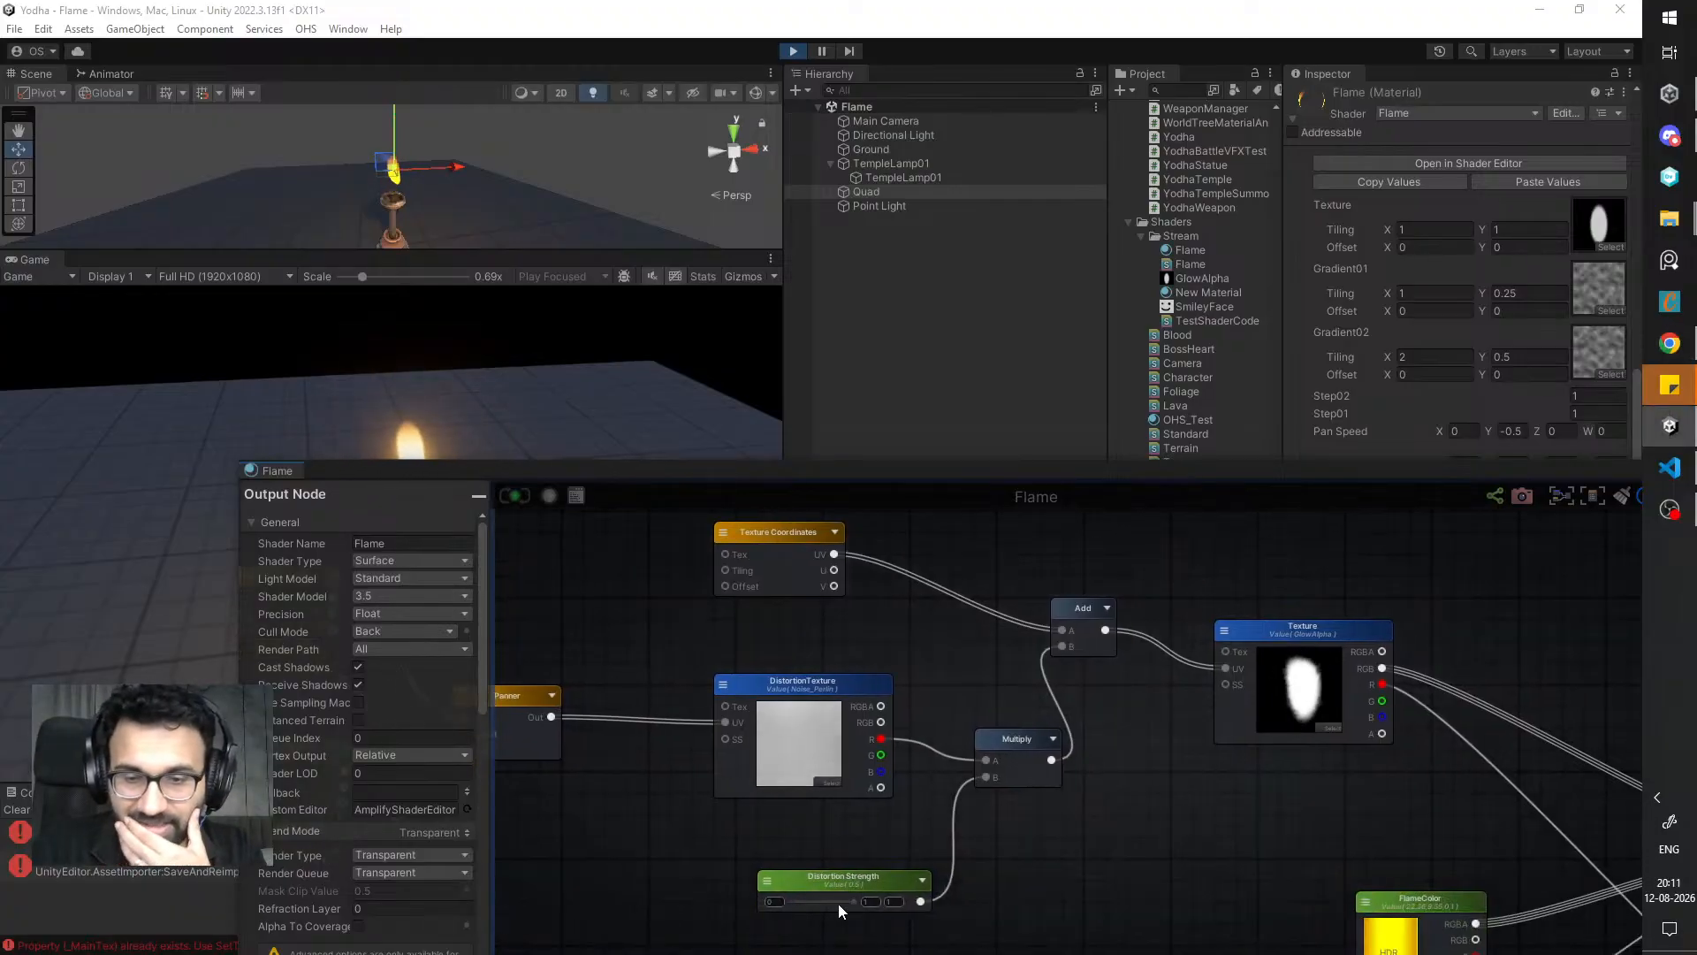
click(782, 561)
click(329, 591)
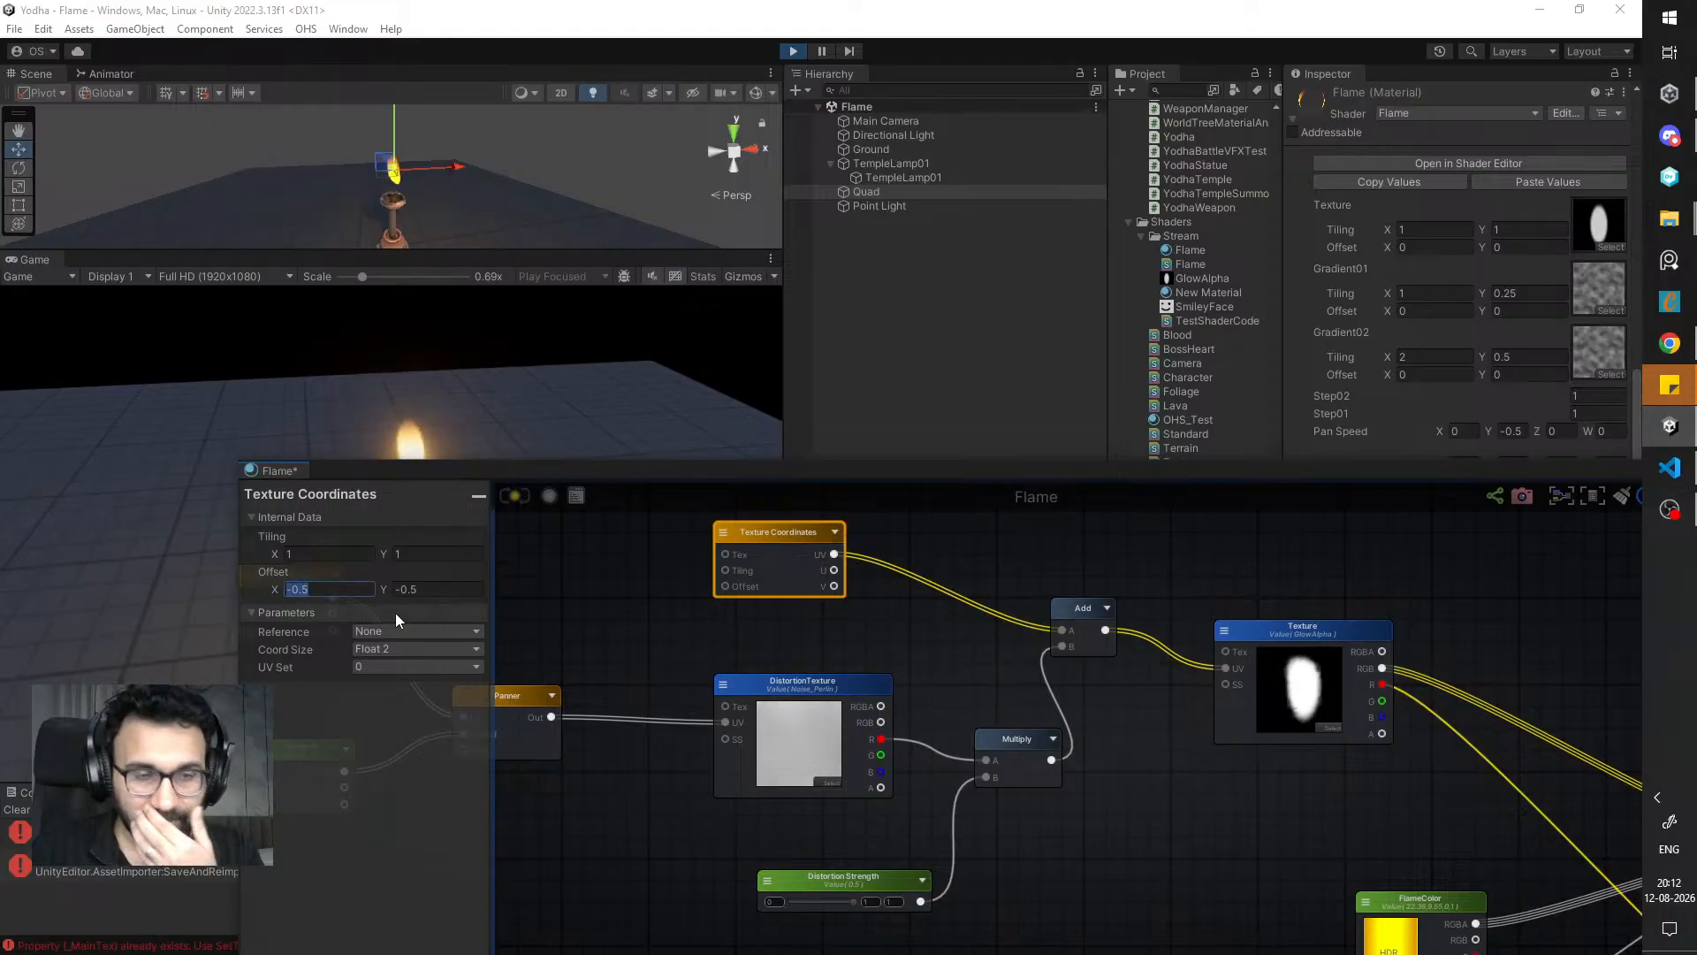
click(433, 586)
drag(613, 475, 633, 522)
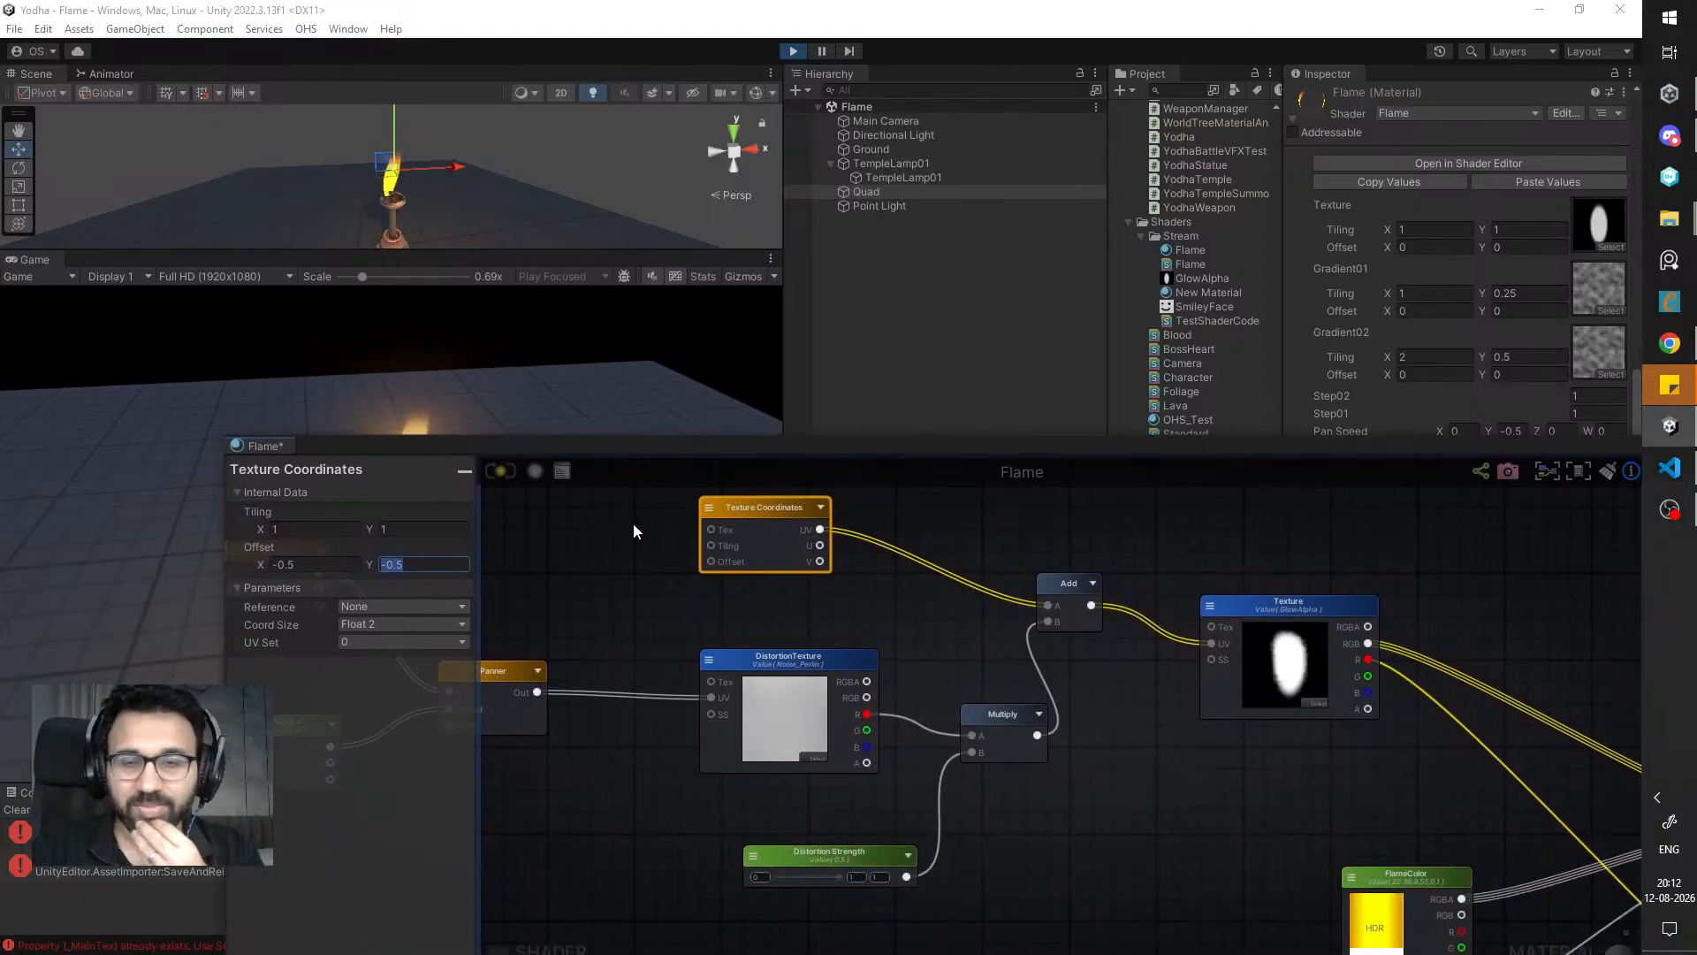
- Move the Distortion Strength node away from the DistortionTexture node to a spot below the Panner node
drag(849, 866, 782, 856)
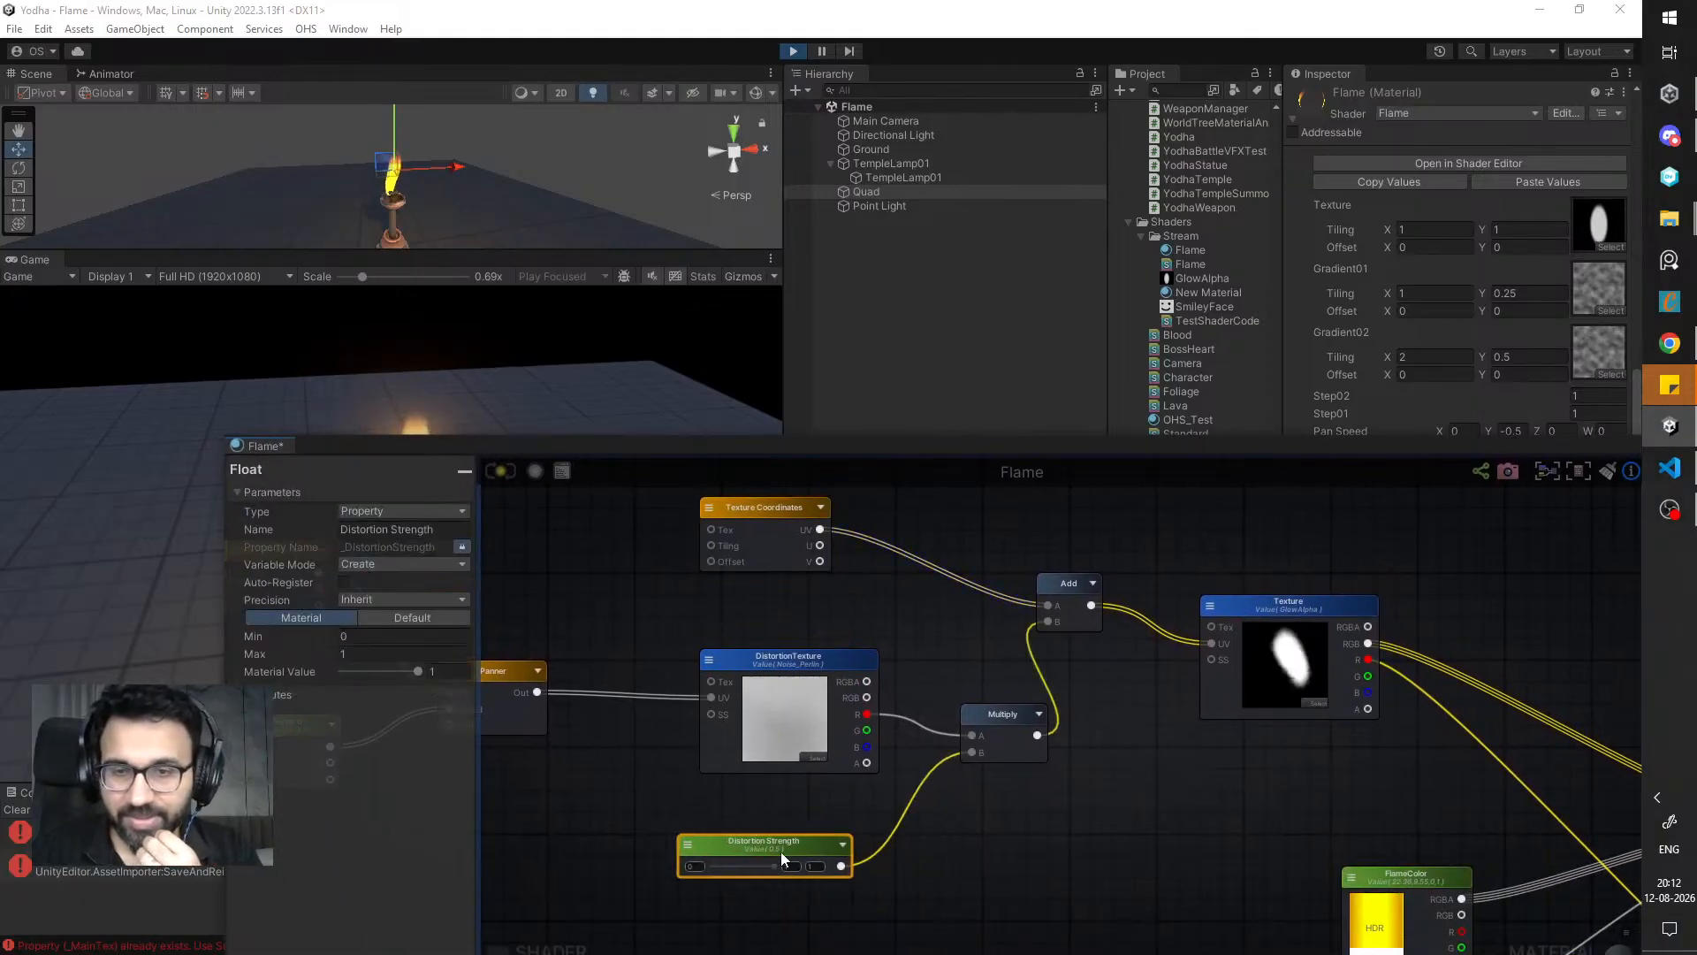
click(751, 558)
middle_drag(587, 595, 796, 606)
click(666, 850)
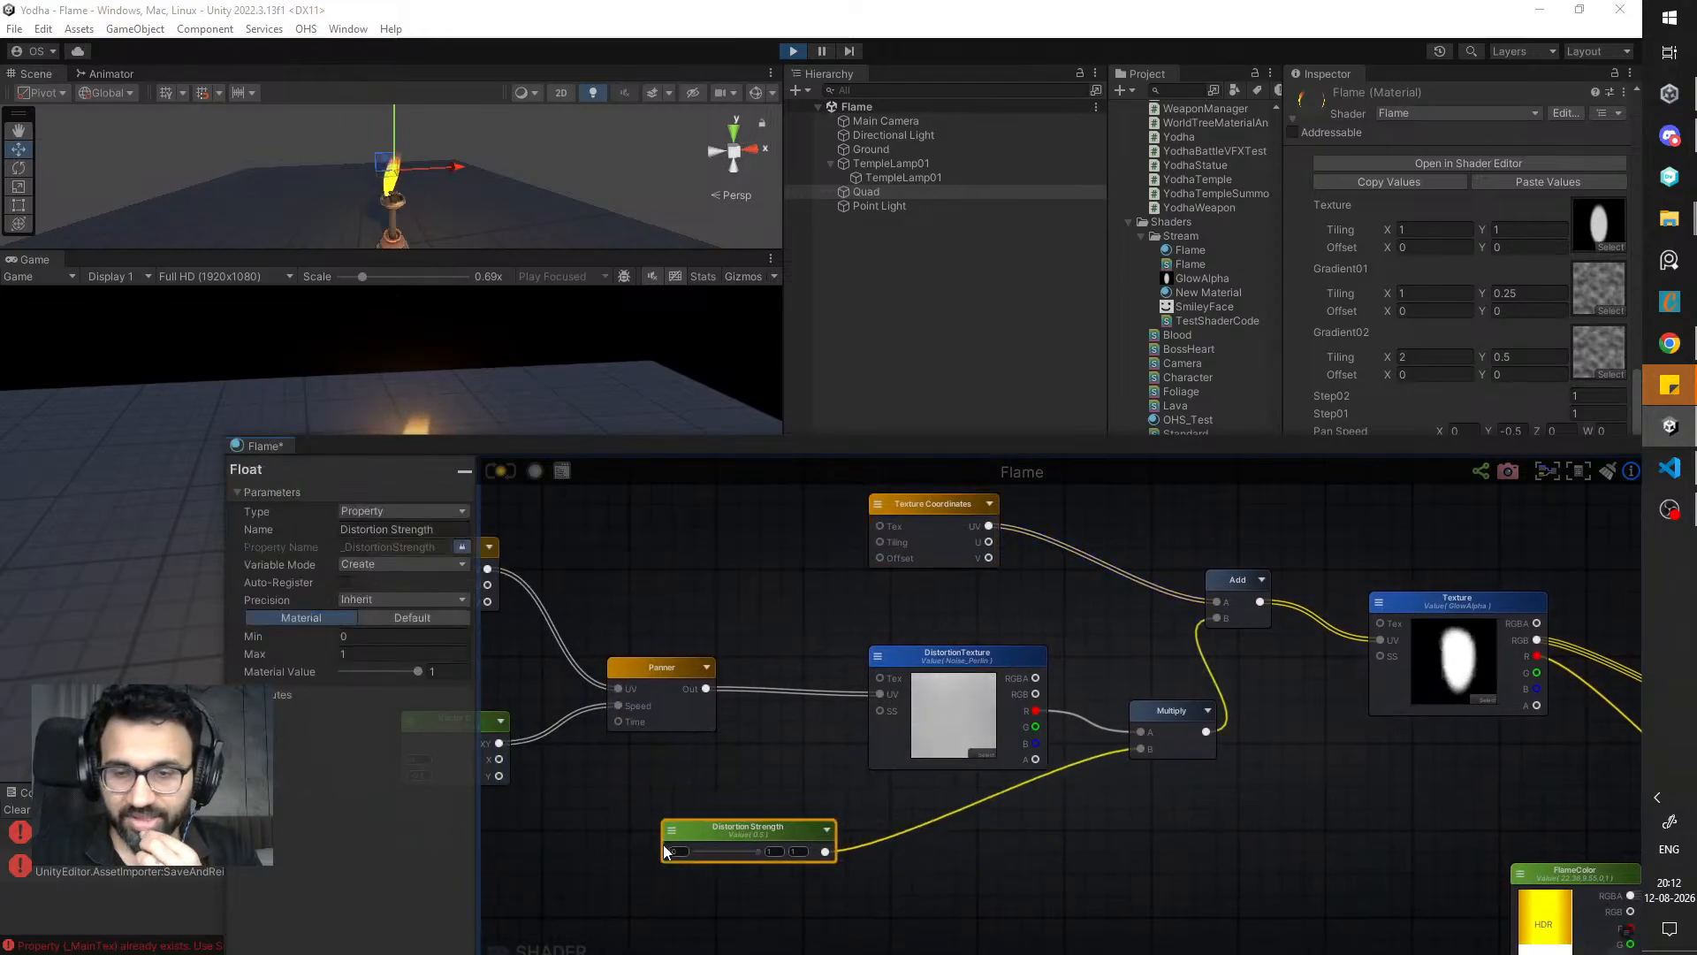
drag(665, 851, 577, 854)
middle_drag(748, 596, 778, 586)
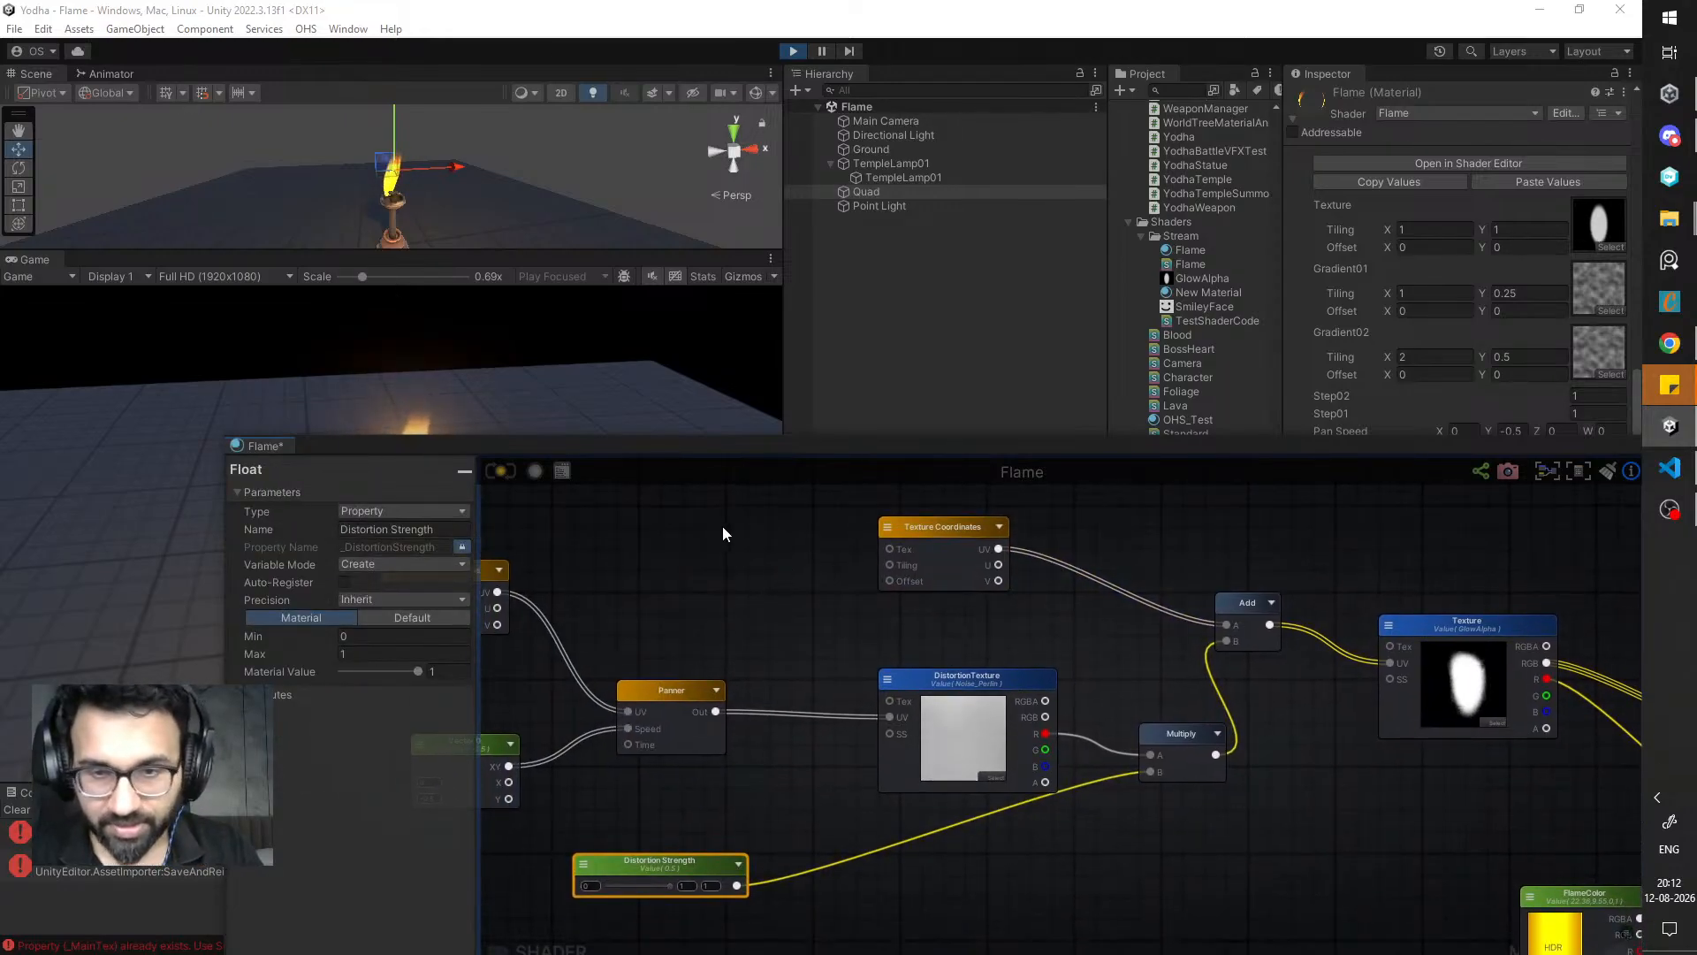
middle_drag(723, 527, 778, 548)
scroll(777, 550, down, 1)
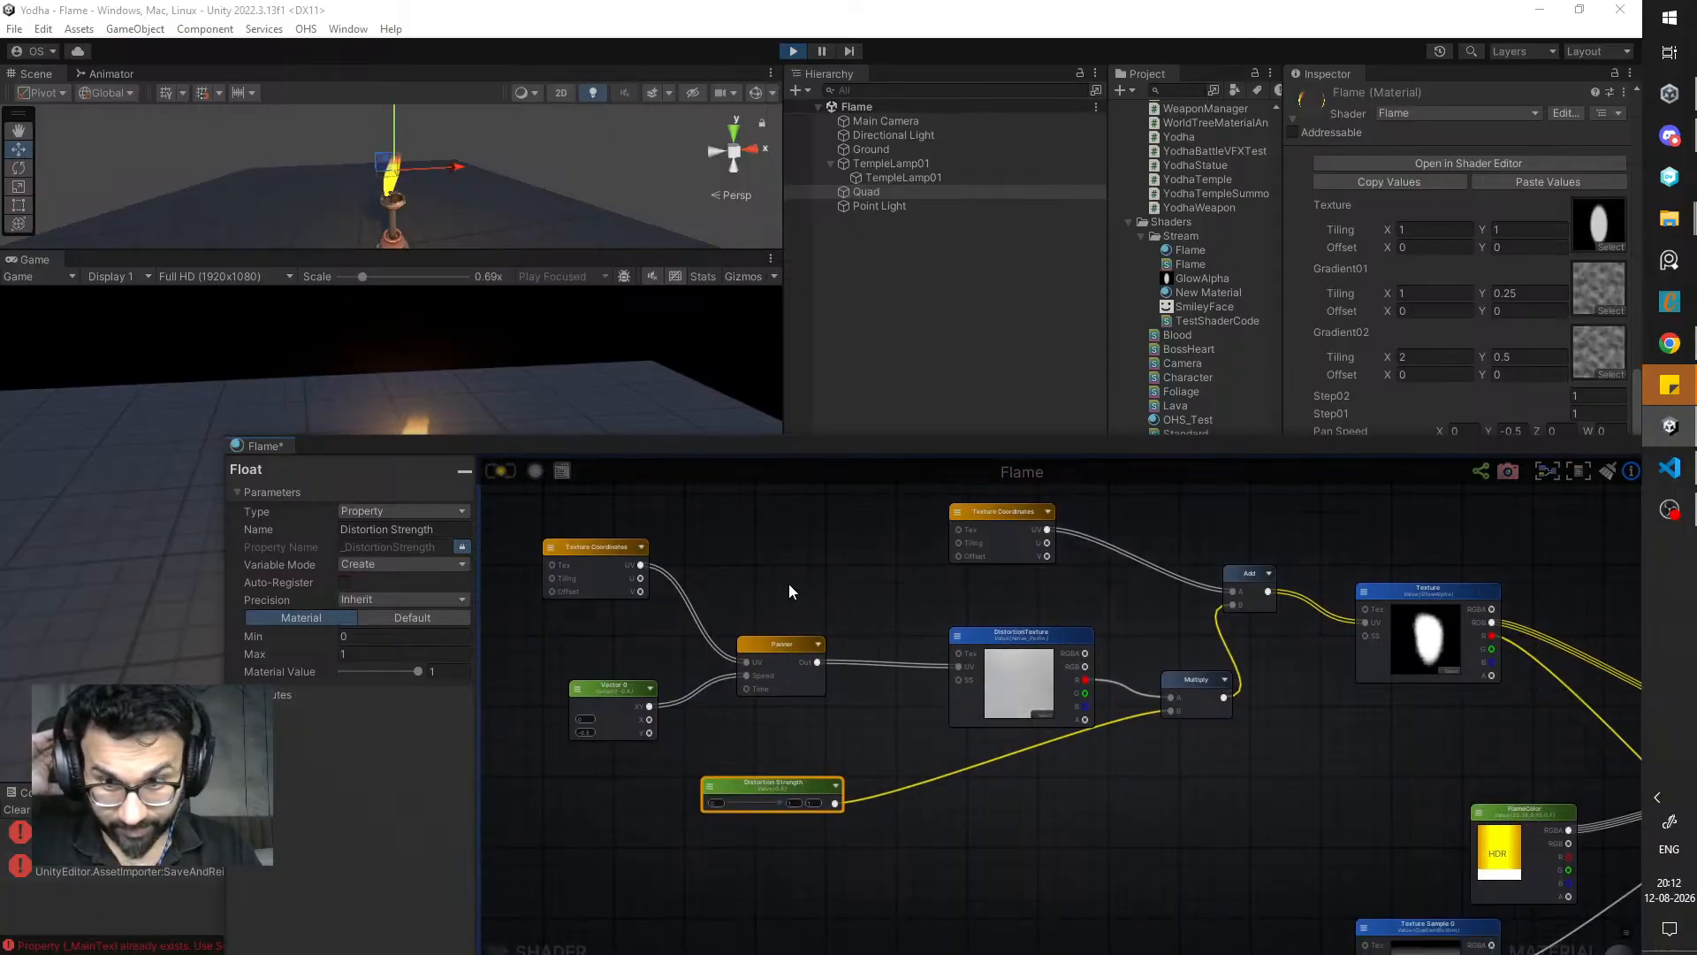
middle_drag(746, 537, 737, 609)
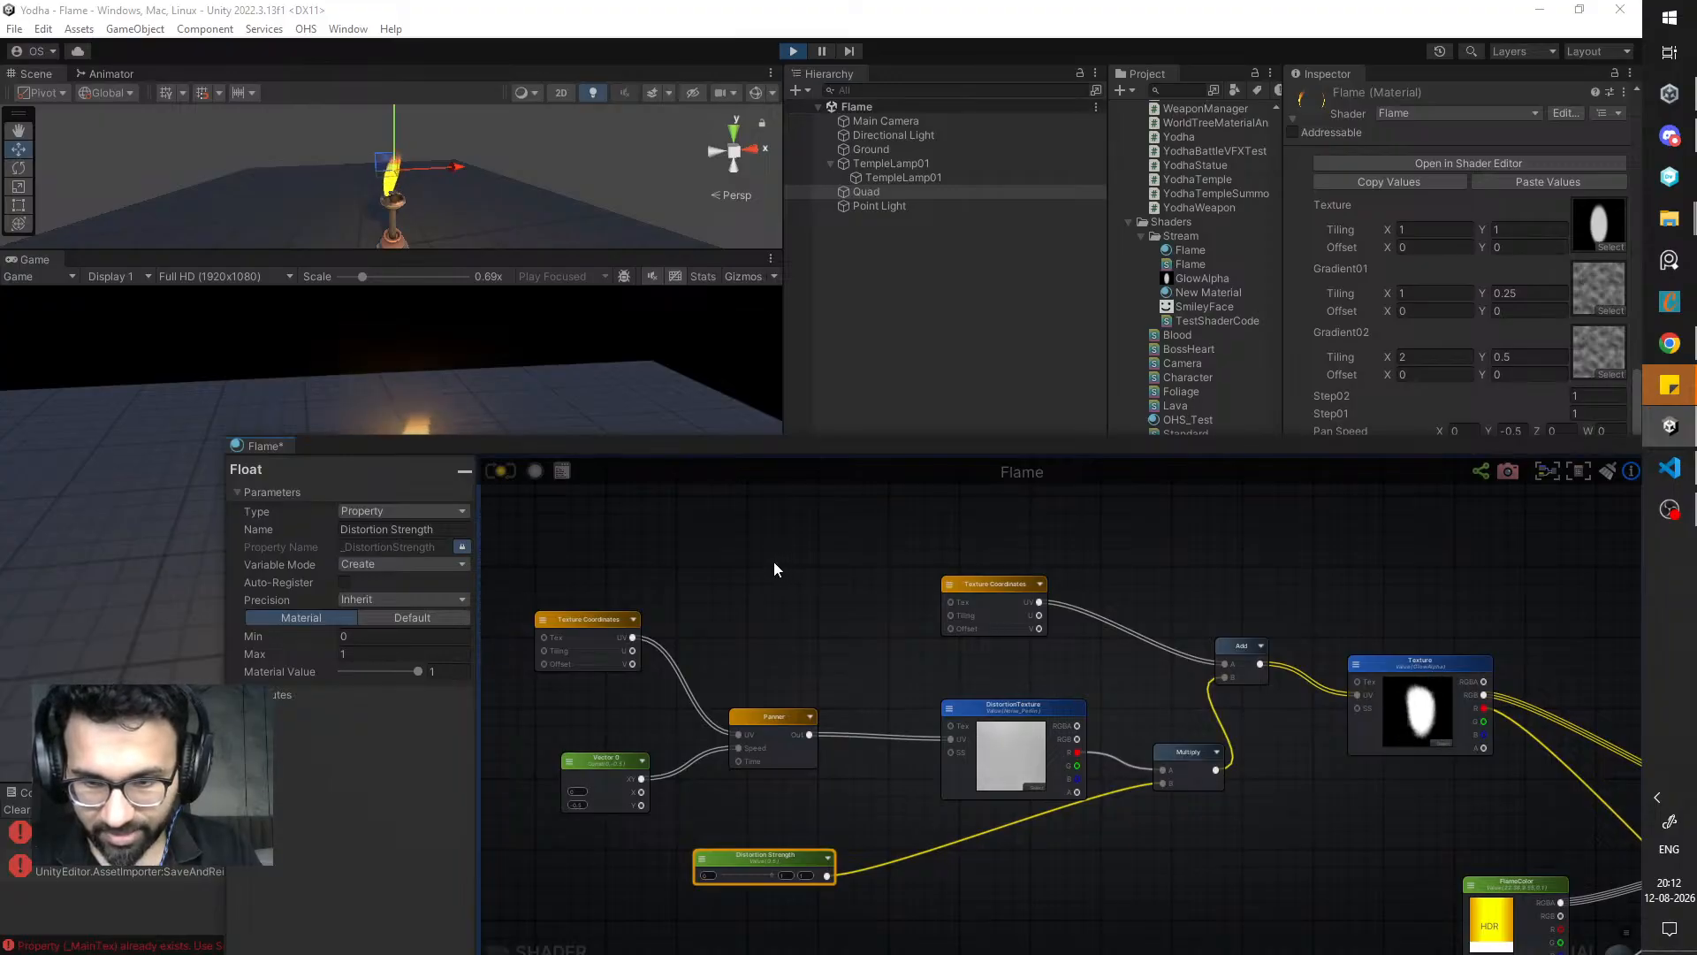
- Add a Vector2 node with a default value of -0.5, -0.5 above the Panner node
click(771, 560)
key(2)
click(785, 565)
drag(818, 575, 719, 521)
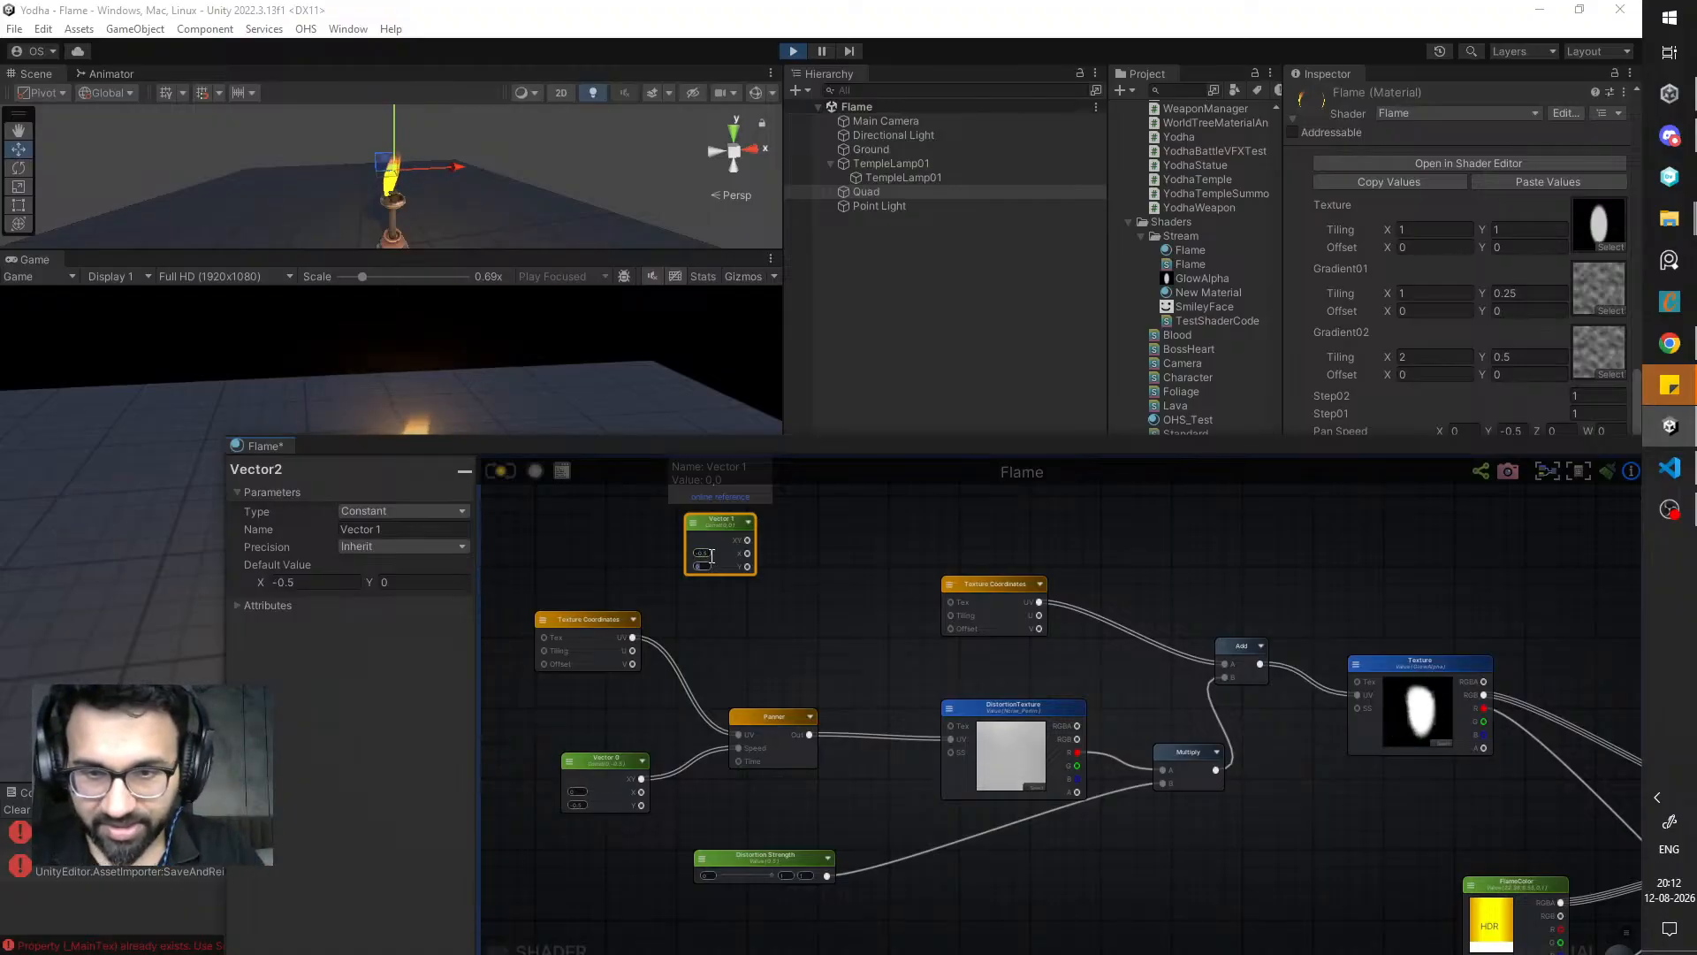
click(781, 634)
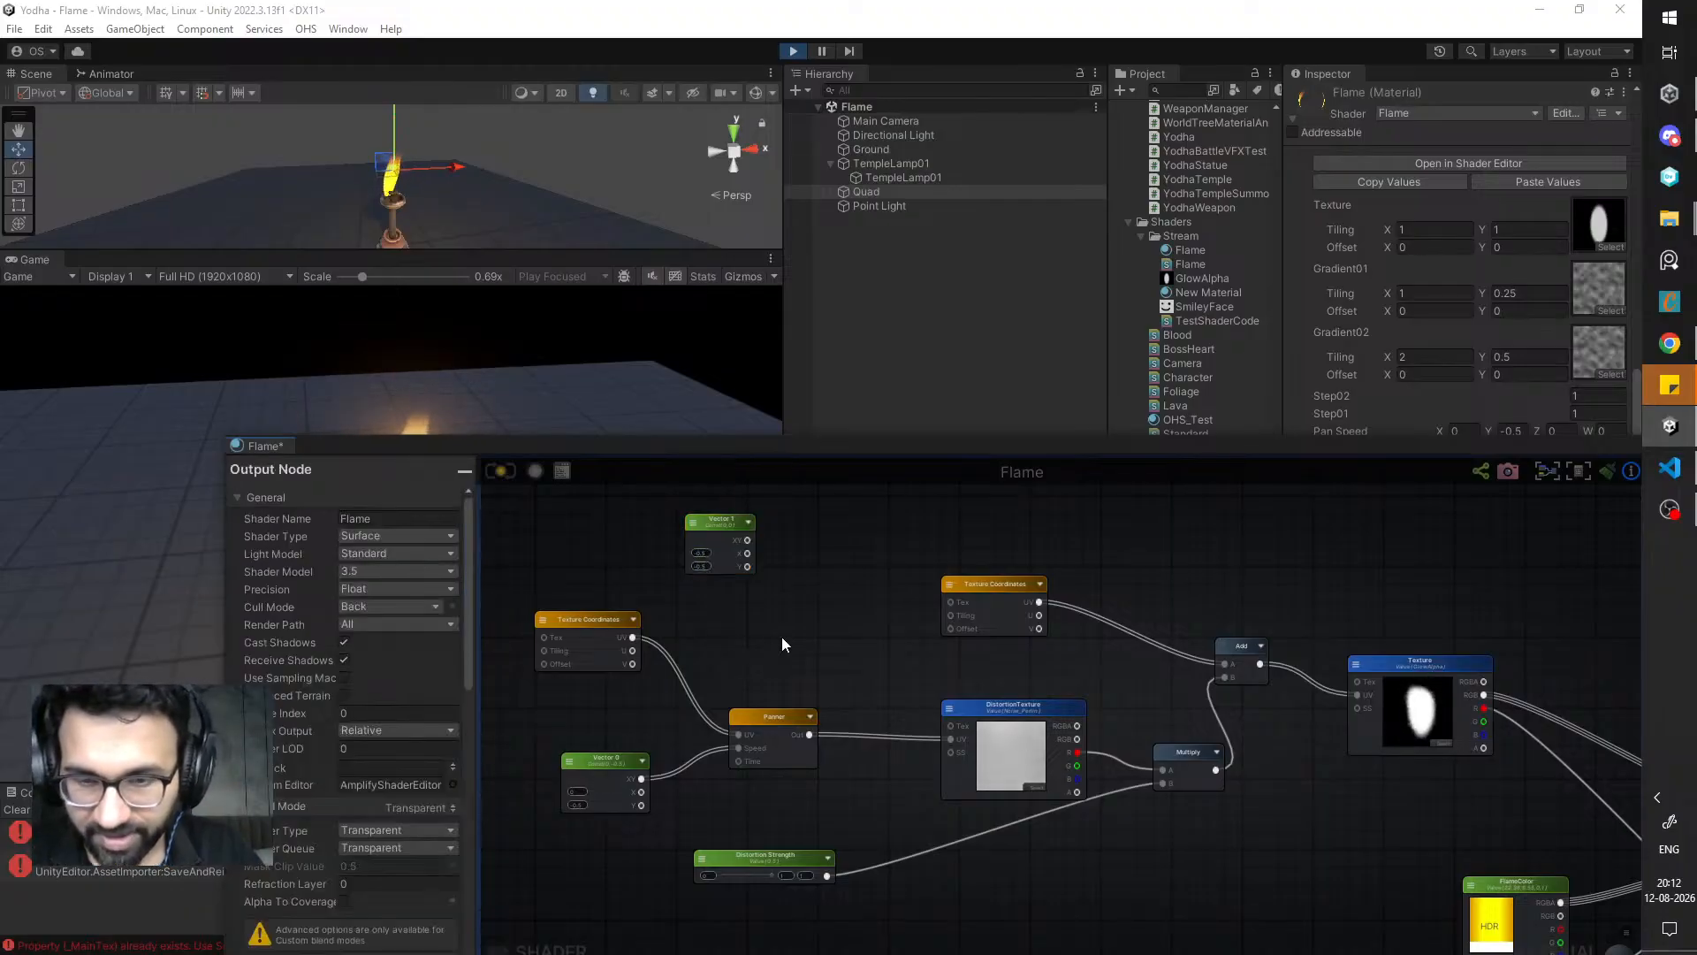
- Add an Add node beside the Vector2 node, feed Distortion Strength into its B input, and expand its preview
drag(787, 859, 769, 861)
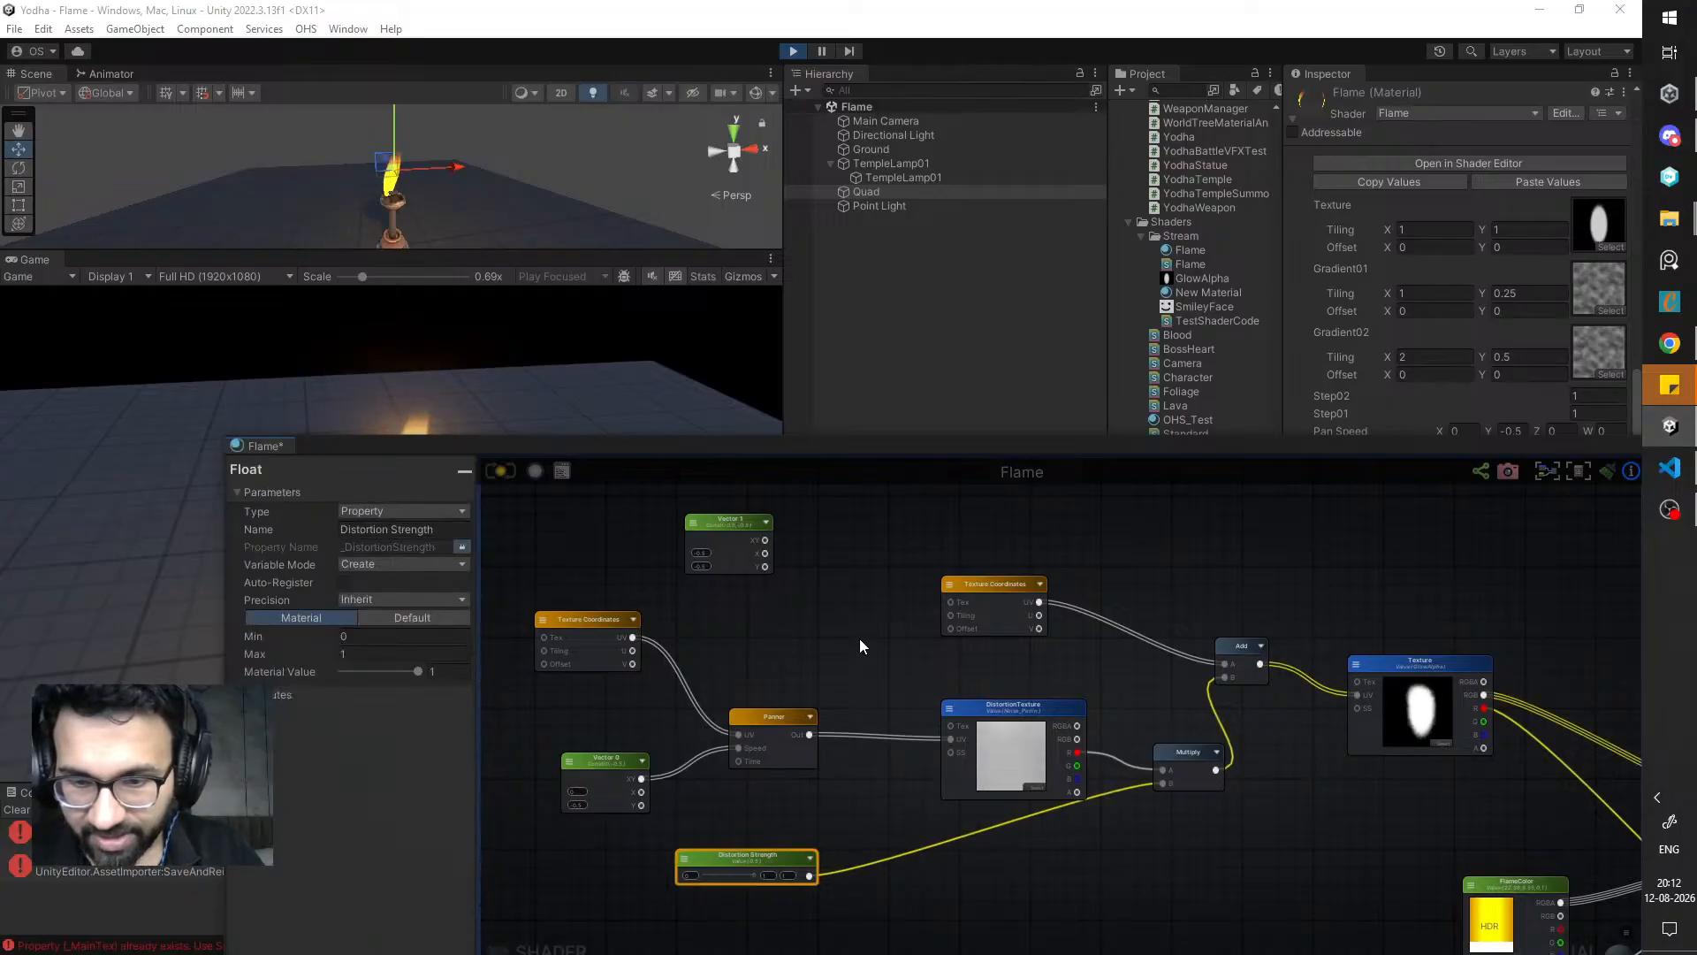
key(a)
click(891, 585)
drag(809, 875, 820, 698)
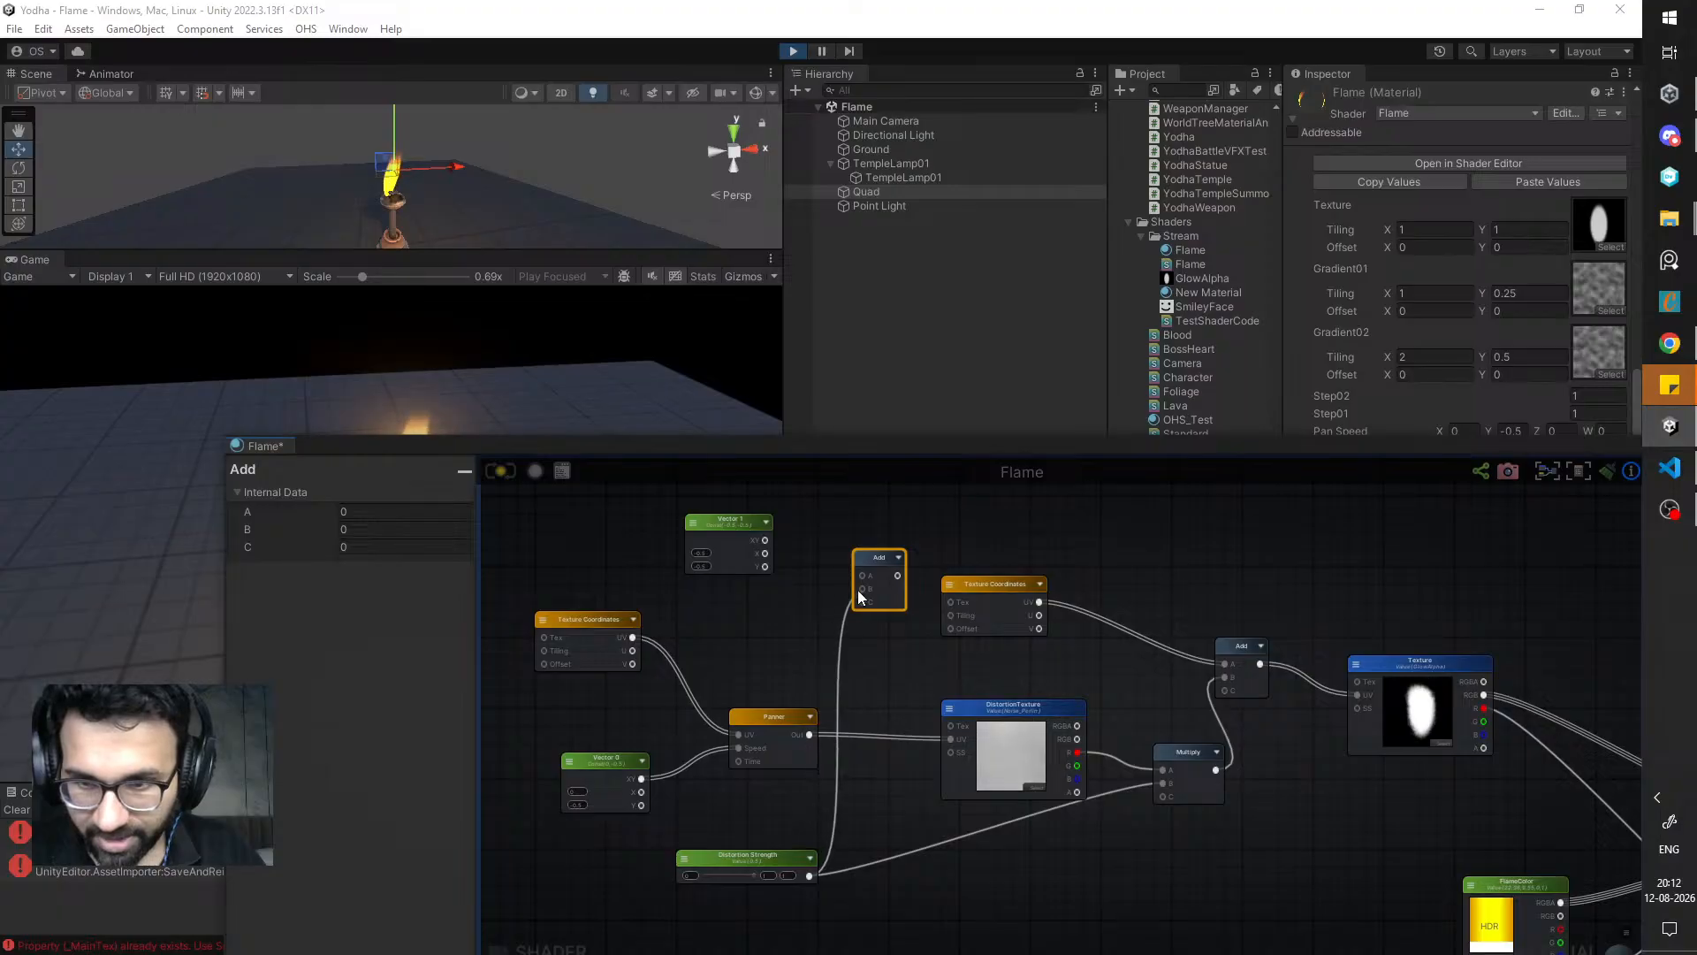
drag(858, 592, 862, 588)
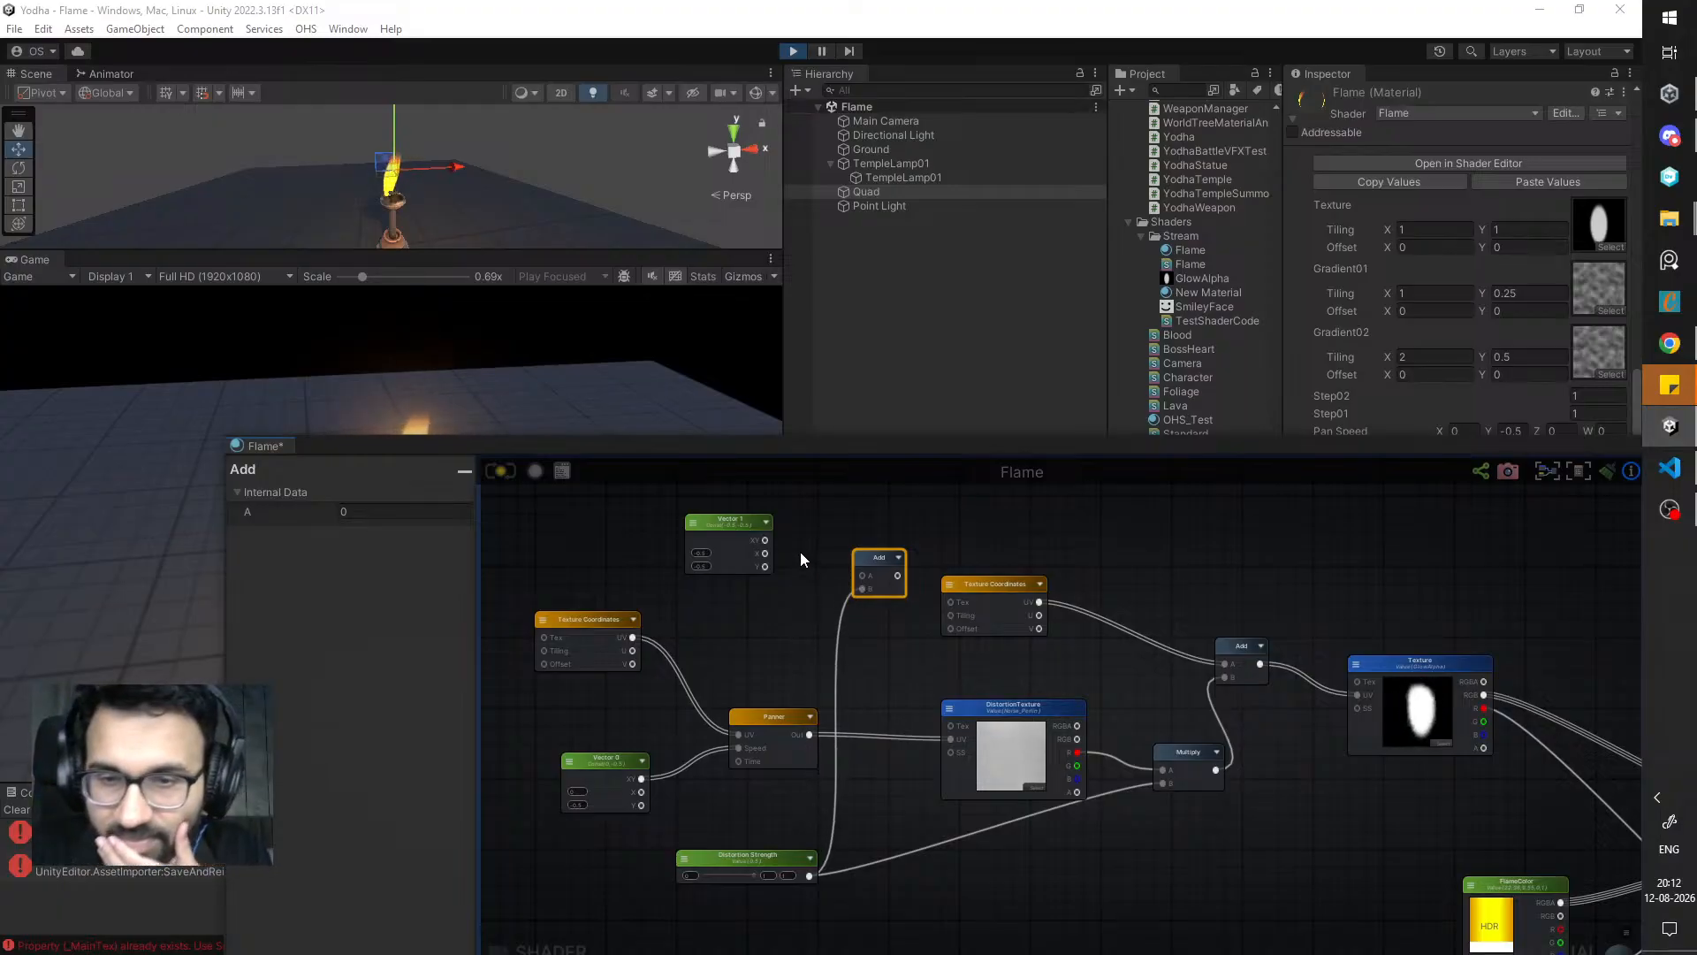
click(897, 560)
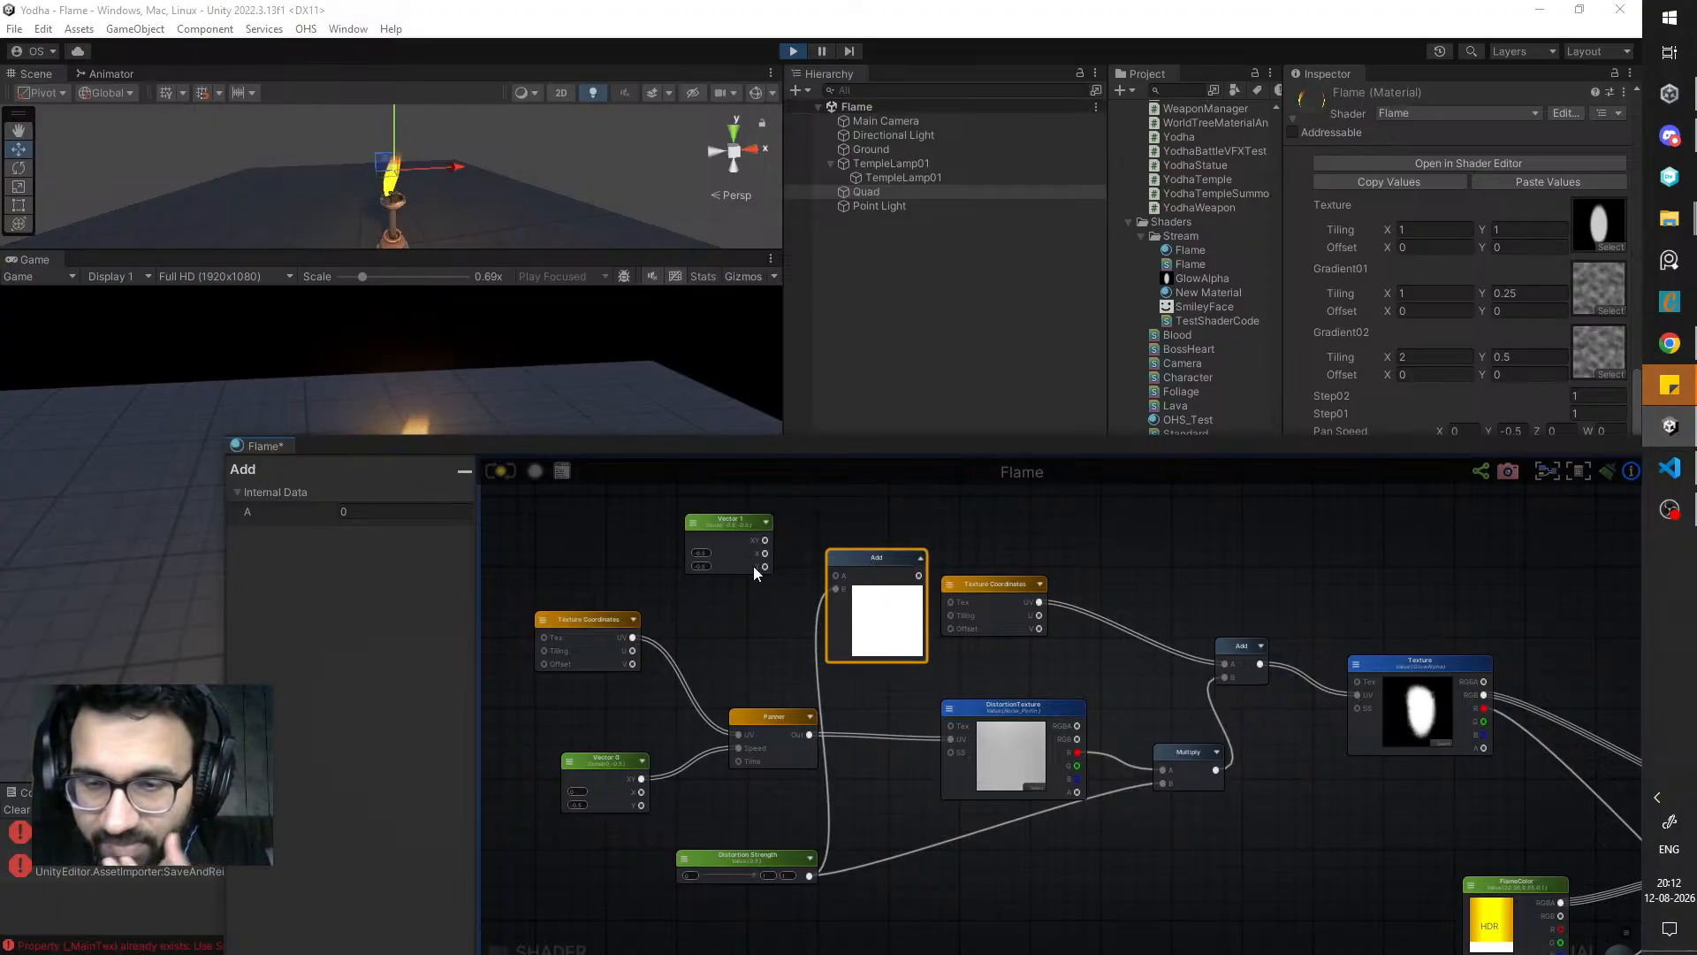
- Connect the Vector2 node's Y output to the new Add node's A input and place a second Add node above it
click(733, 536)
drag(828, 571, 811, 552)
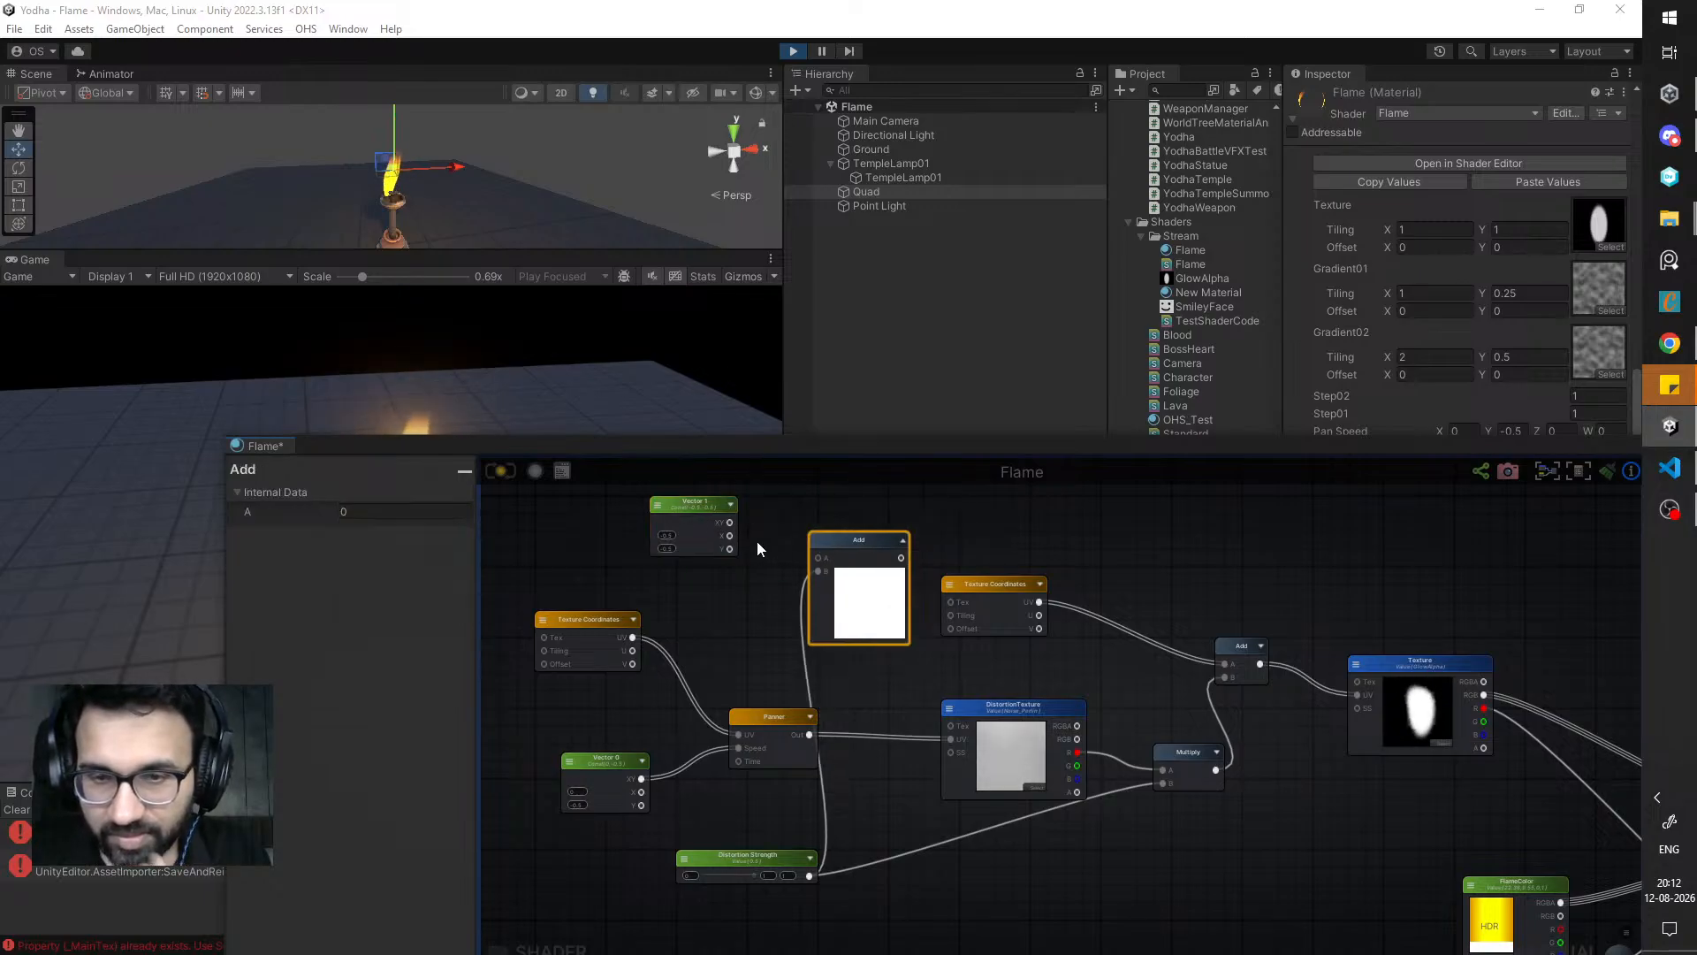
drag(731, 523, 816, 559)
drag(866, 558, 821, 594)
middle_drag(844, 516, 839, 649)
click(789, 639)
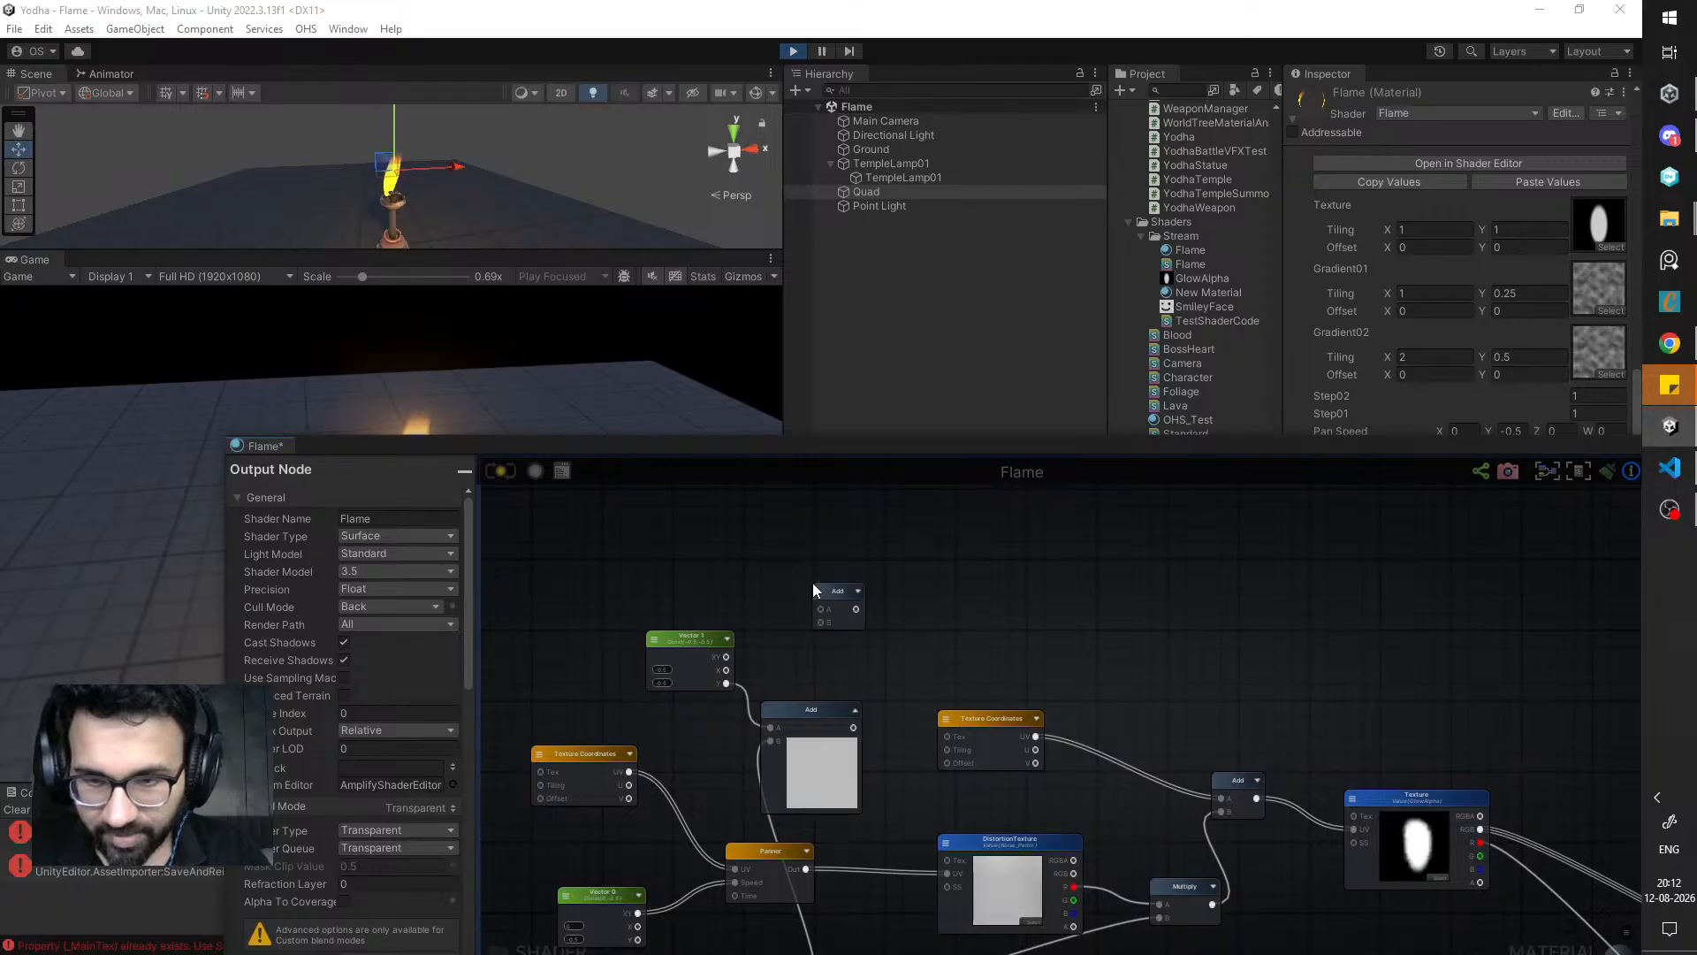
click(826, 580)
- Move the Vector2 and Distortion Strength nodes farther from the two new Add nodes to make room for wiring
scroll(772, 630, down, 3)
drag(769, 798, 782, 622)
drag(552, 617, 613, 706)
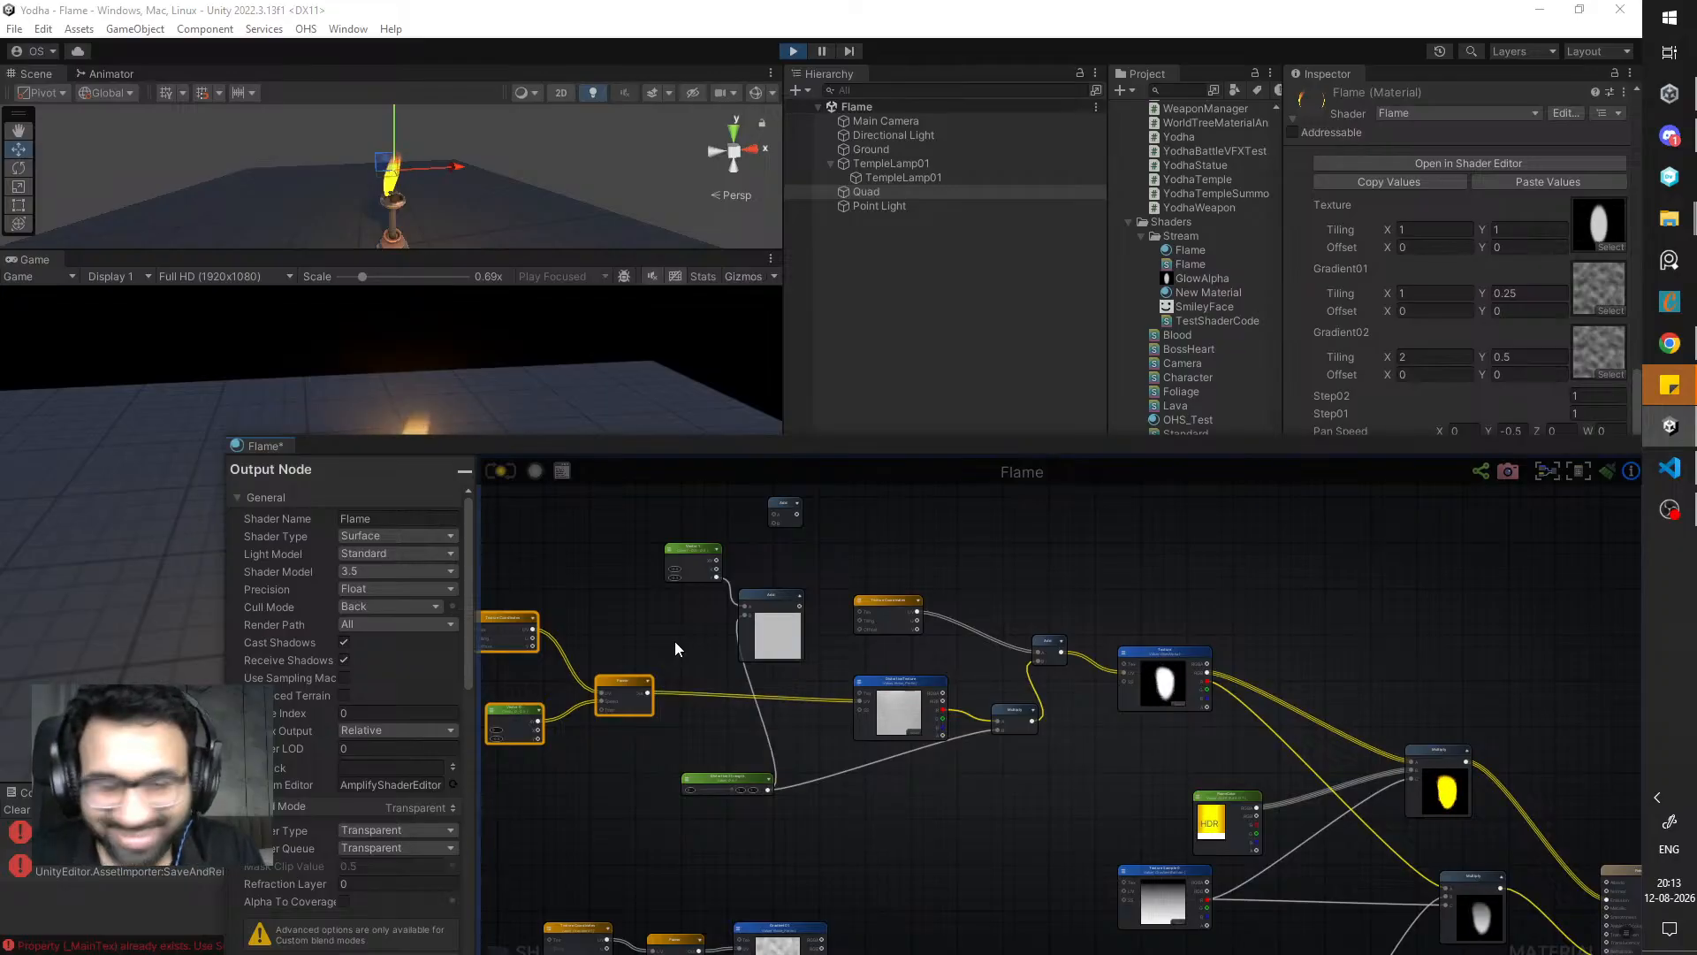
click(672, 605)
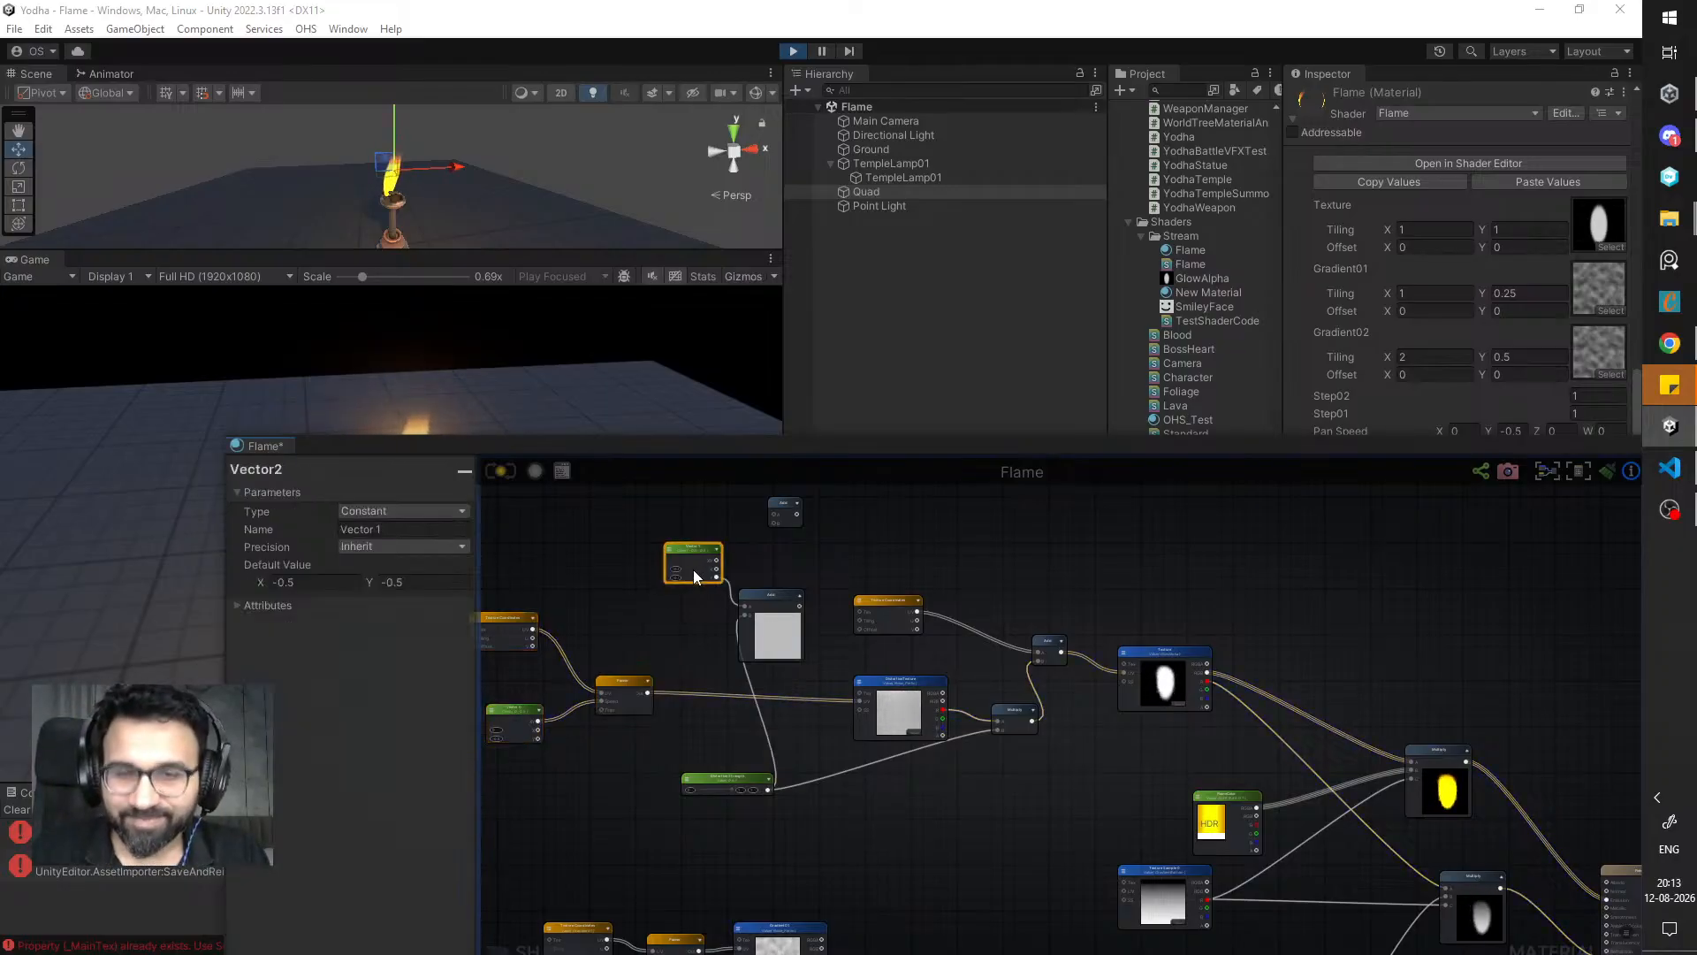
drag(693, 569, 640, 561)
click(769, 630)
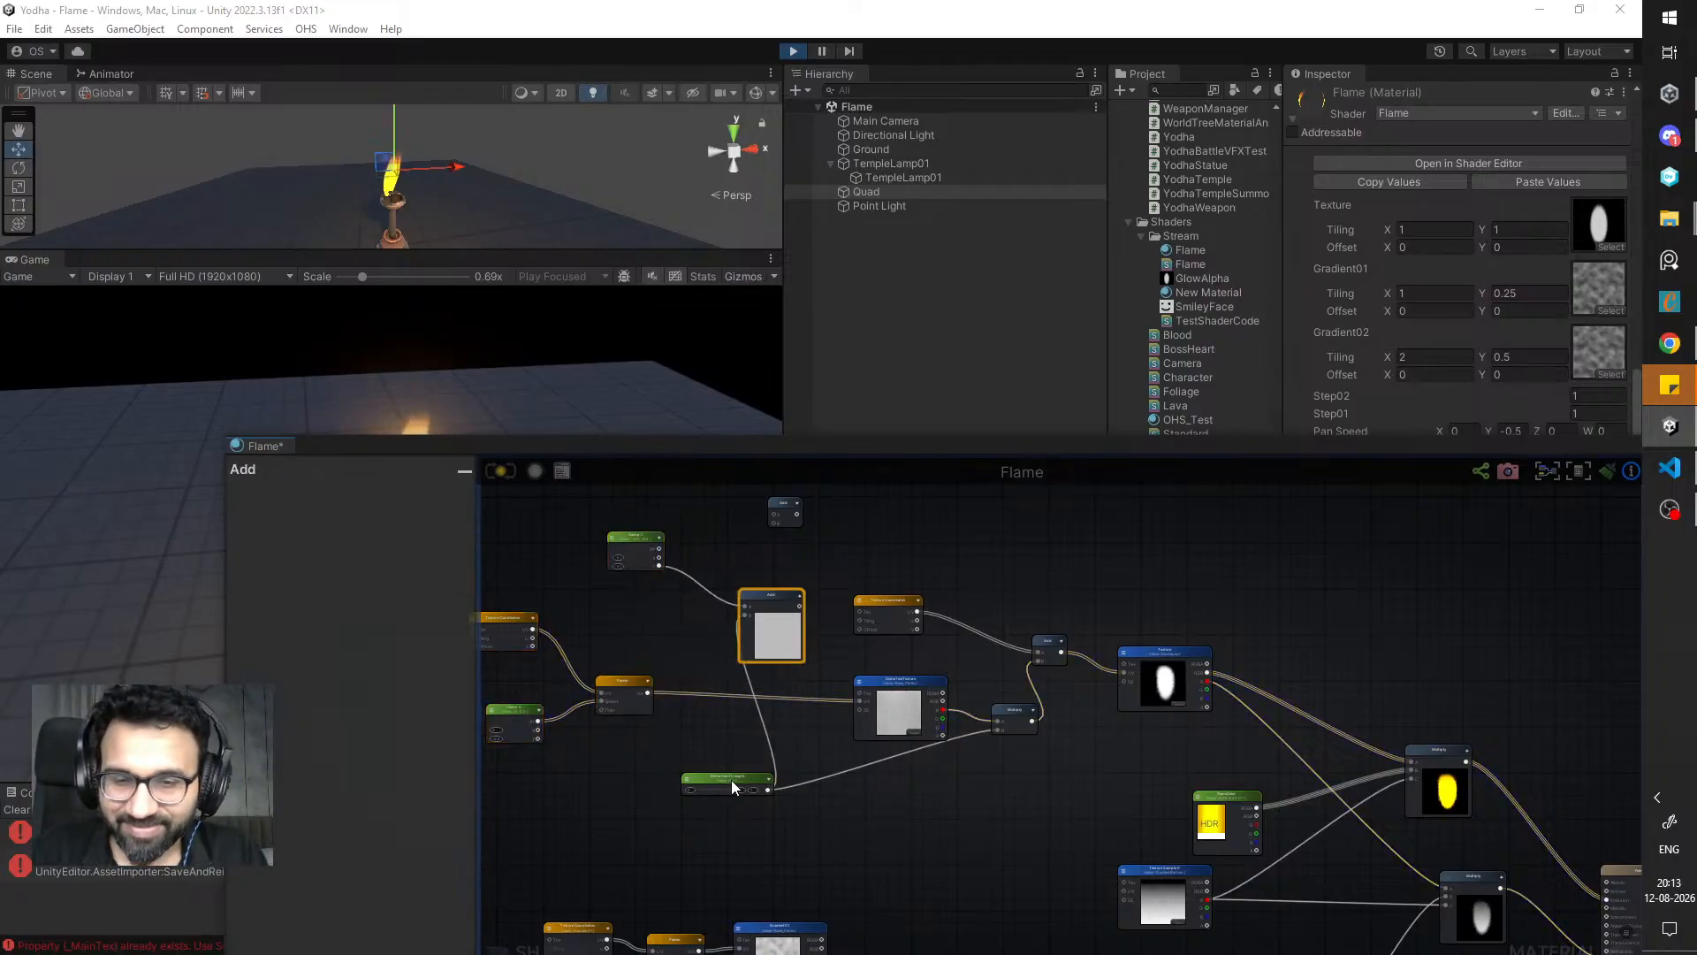
drag(730, 780, 654, 778)
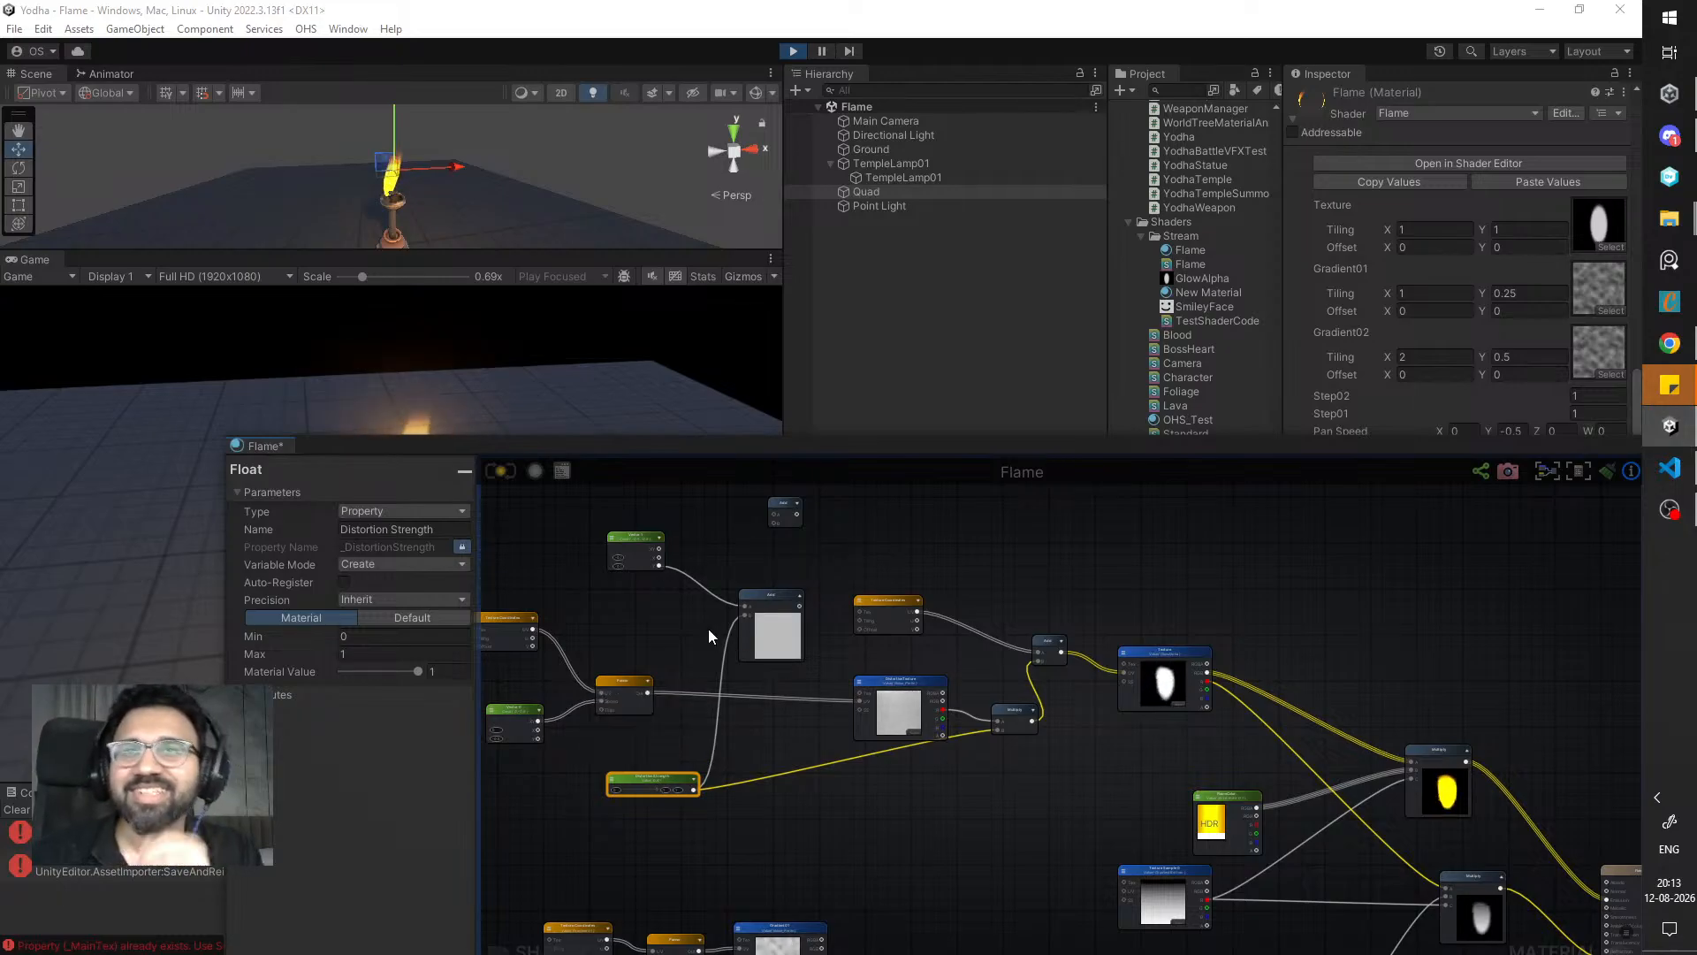
middle_drag(676, 590, 670, 626)
scroll(659, 607, up, 2)
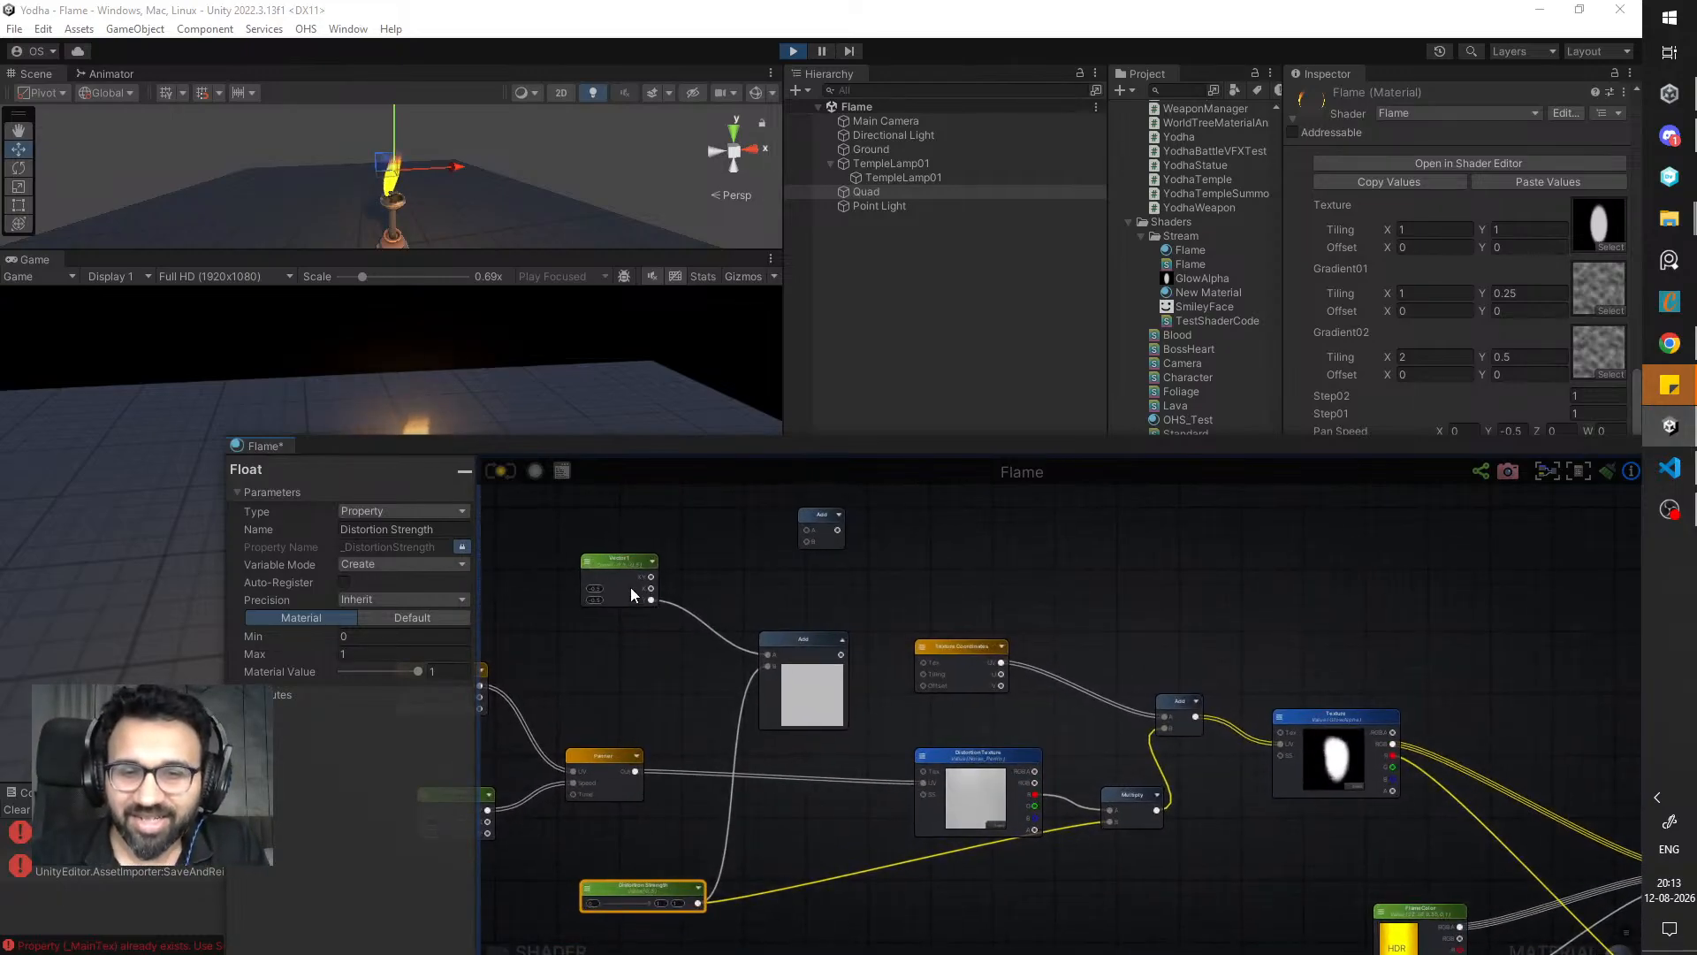
- Rearrange the Vector2, Distortion Strength and second Add nodes so the second Add sits directly above the first
click(601, 571)
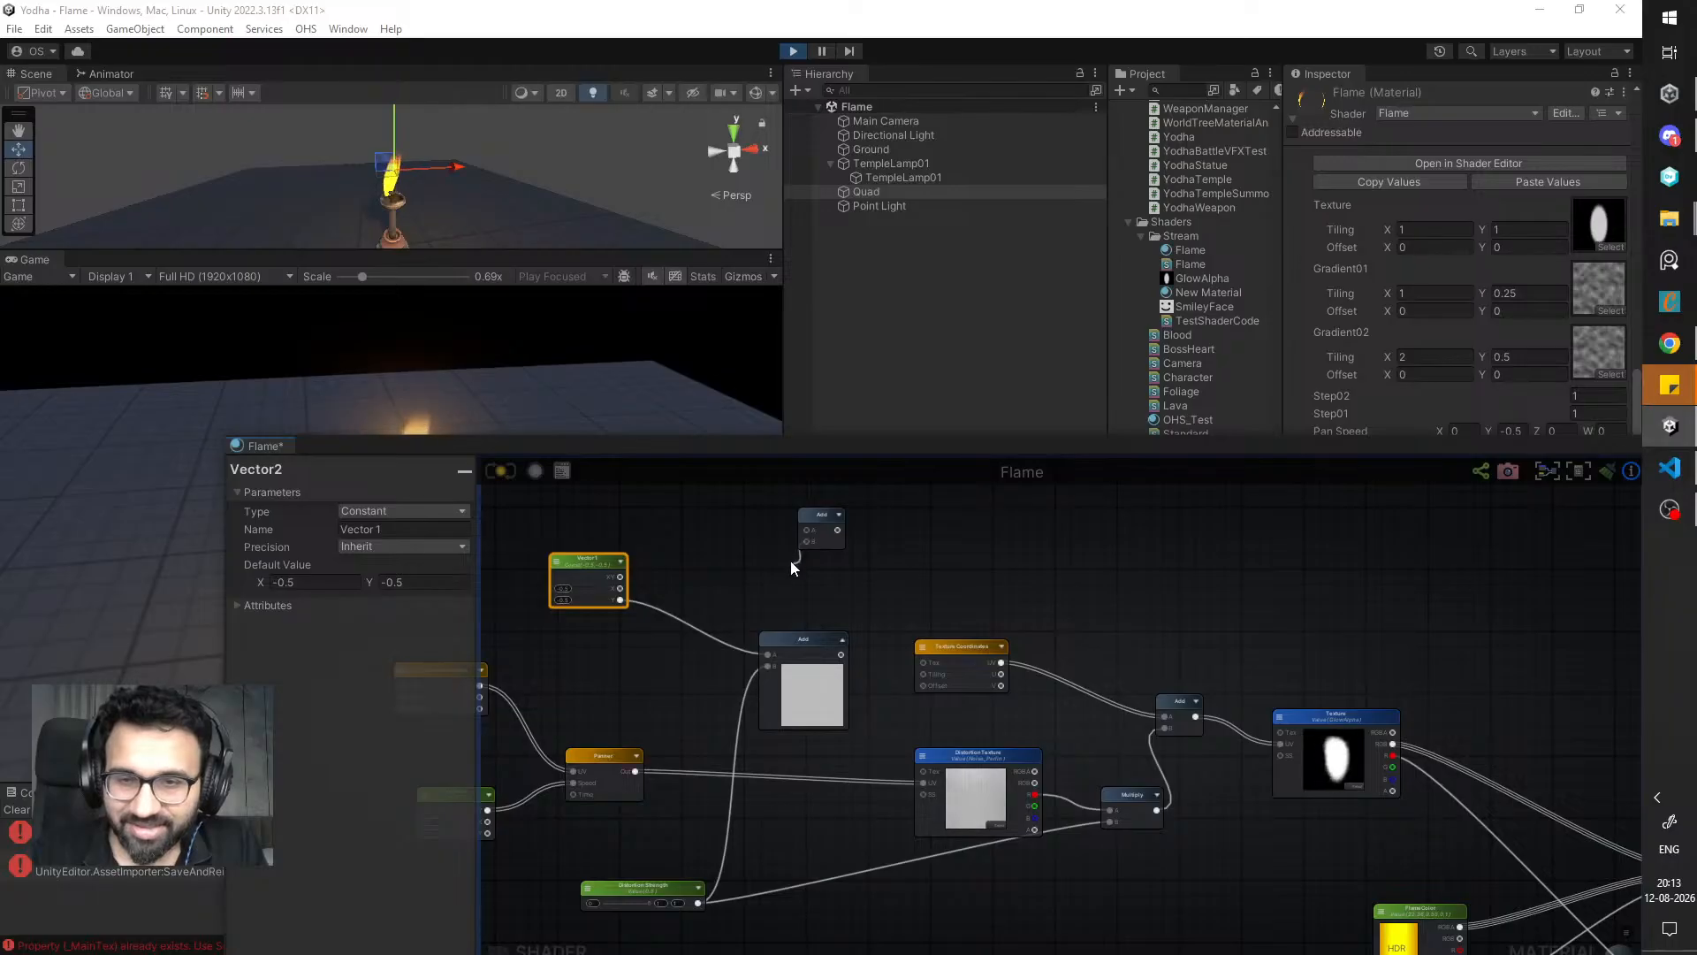
click(761, 592)
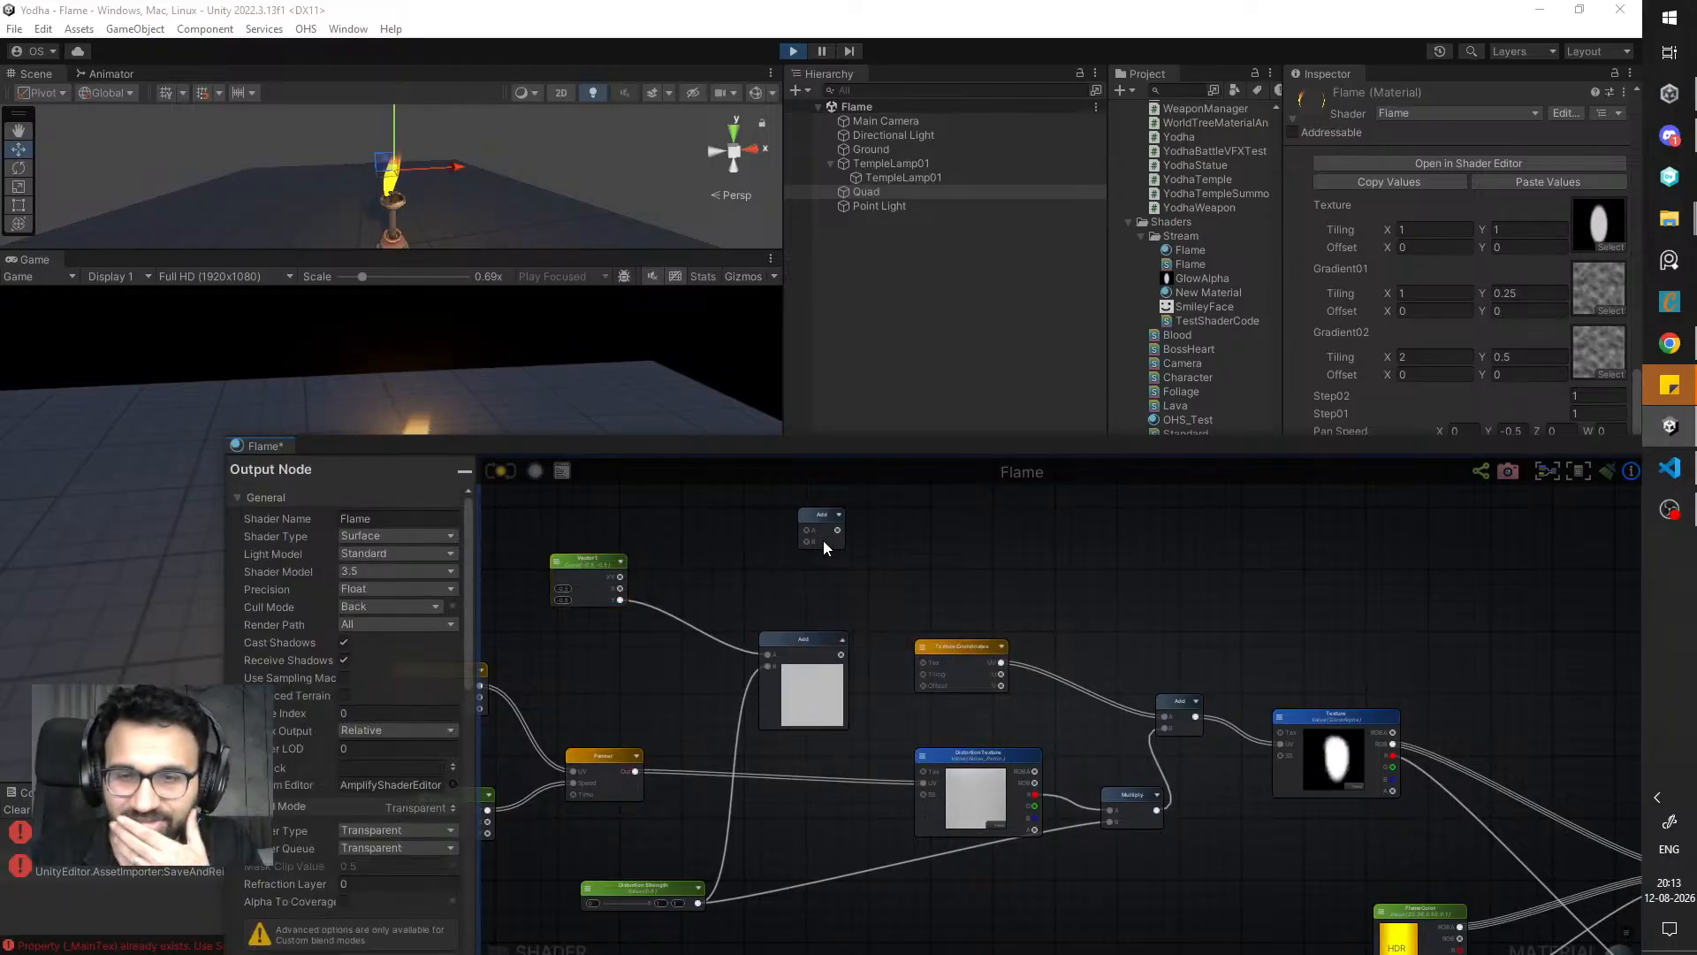
drag(824, 543, 787, 550)
click(700, 582)
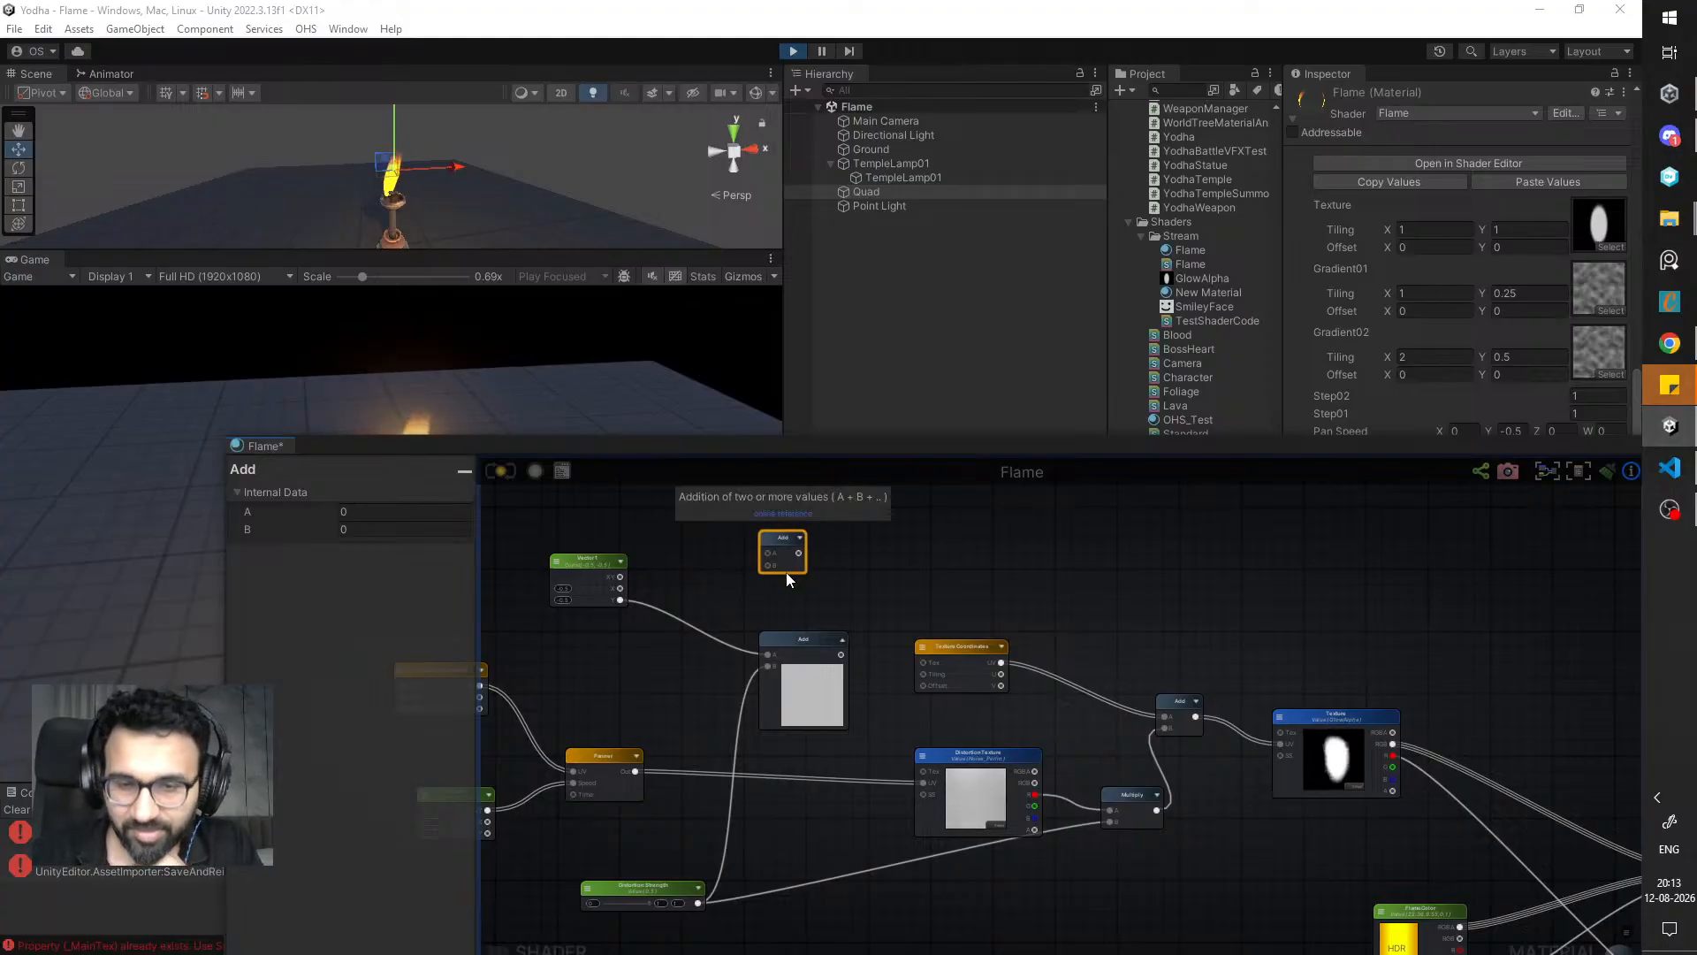
click(708, 745)
drag(667, 882, 640, 888)
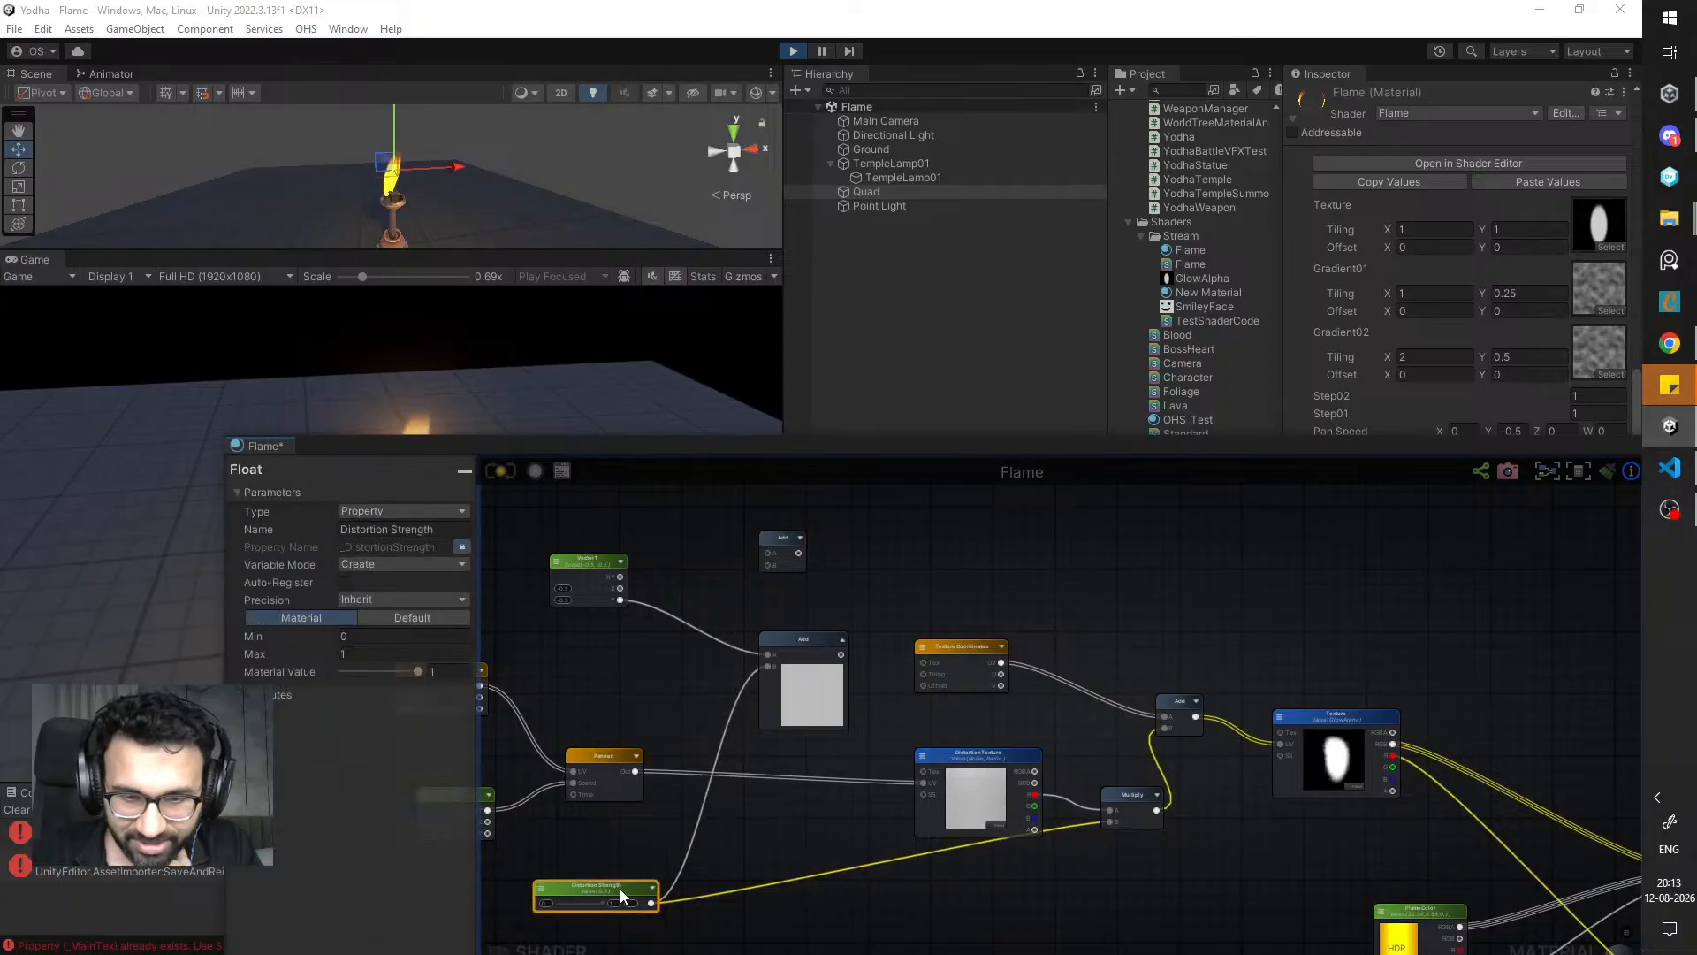
click(698, 734)
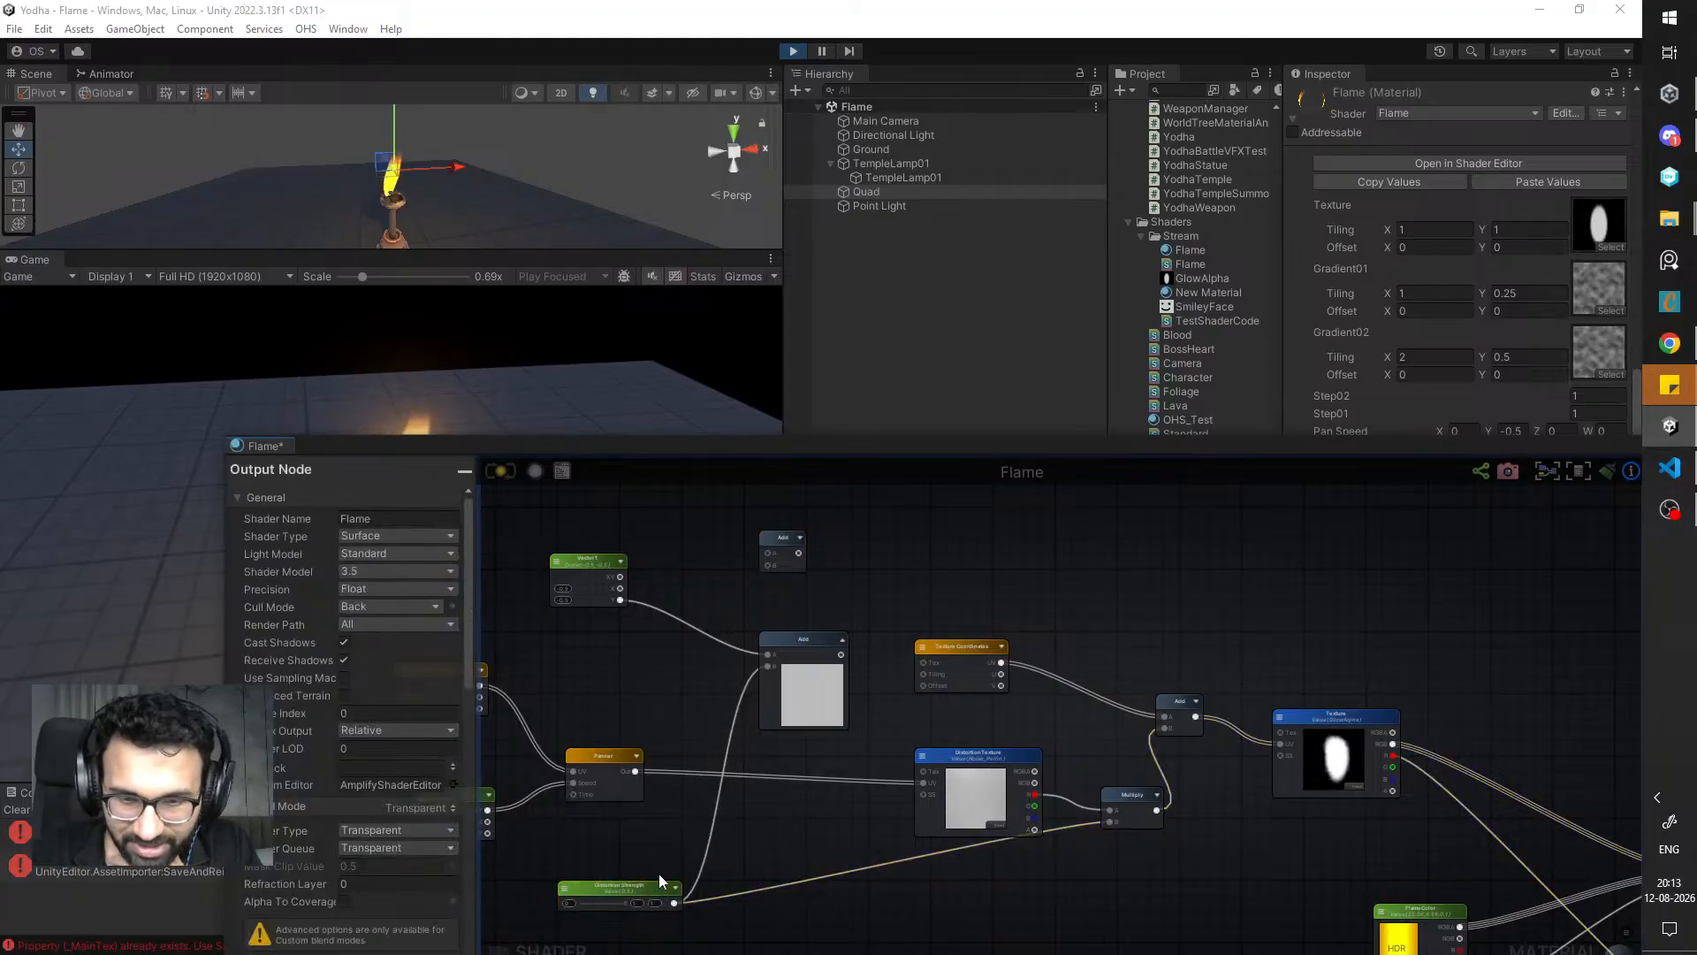
click(603, 596)
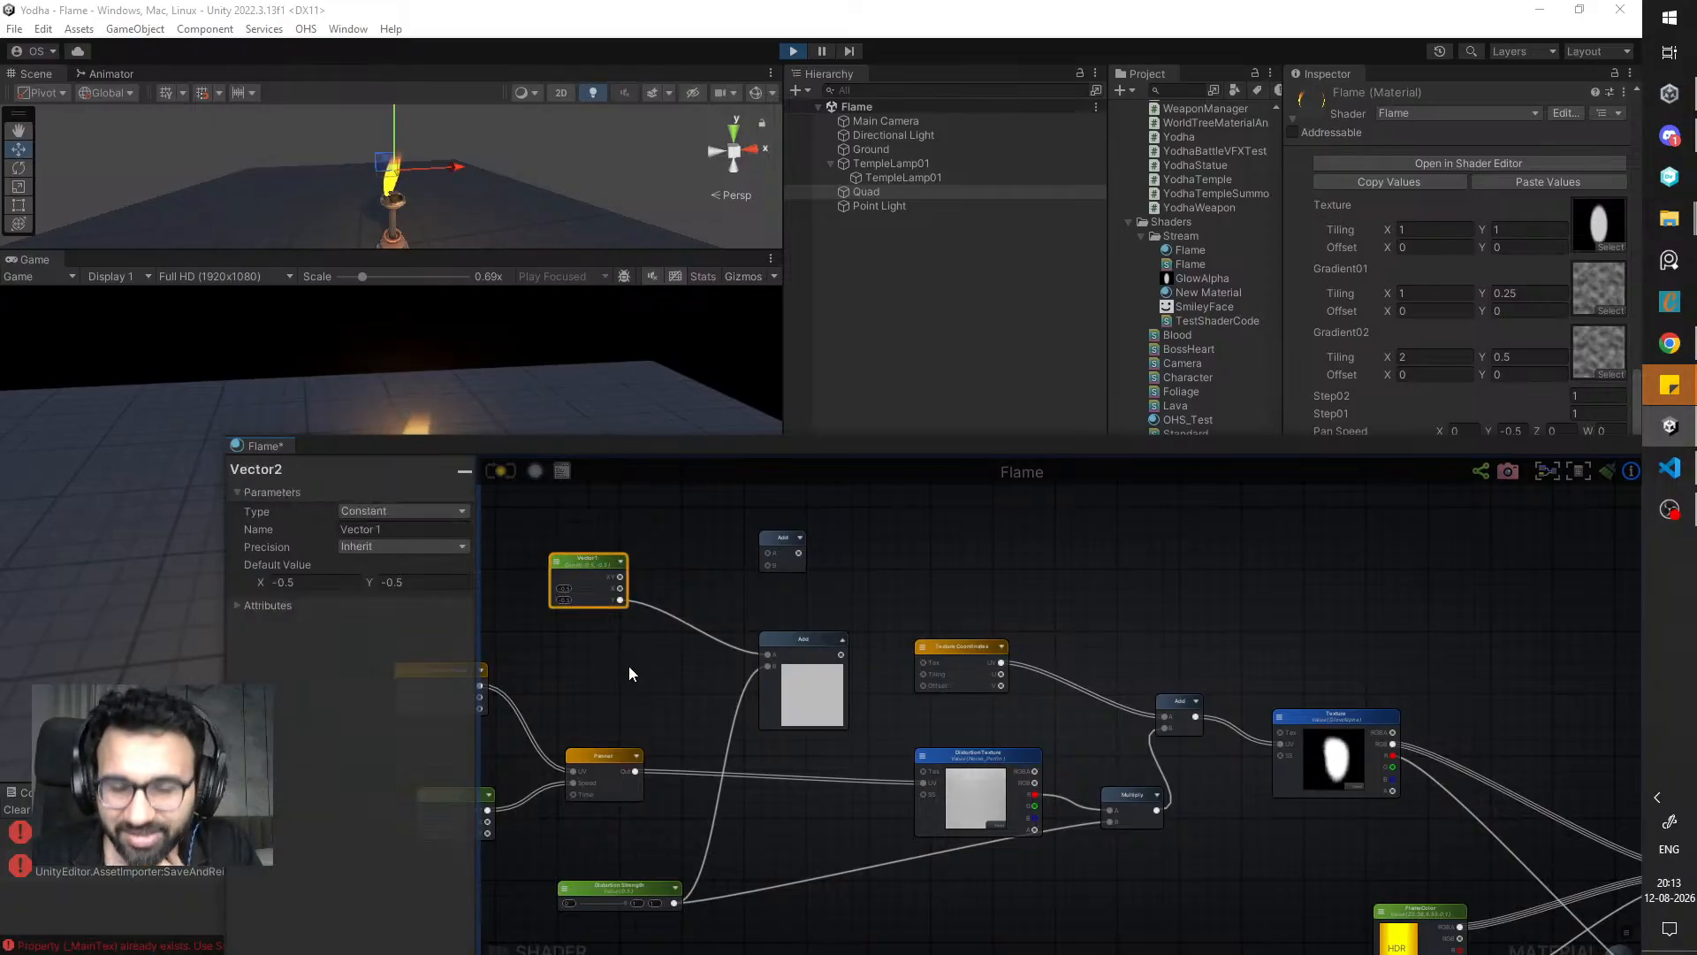
click(654, 899)
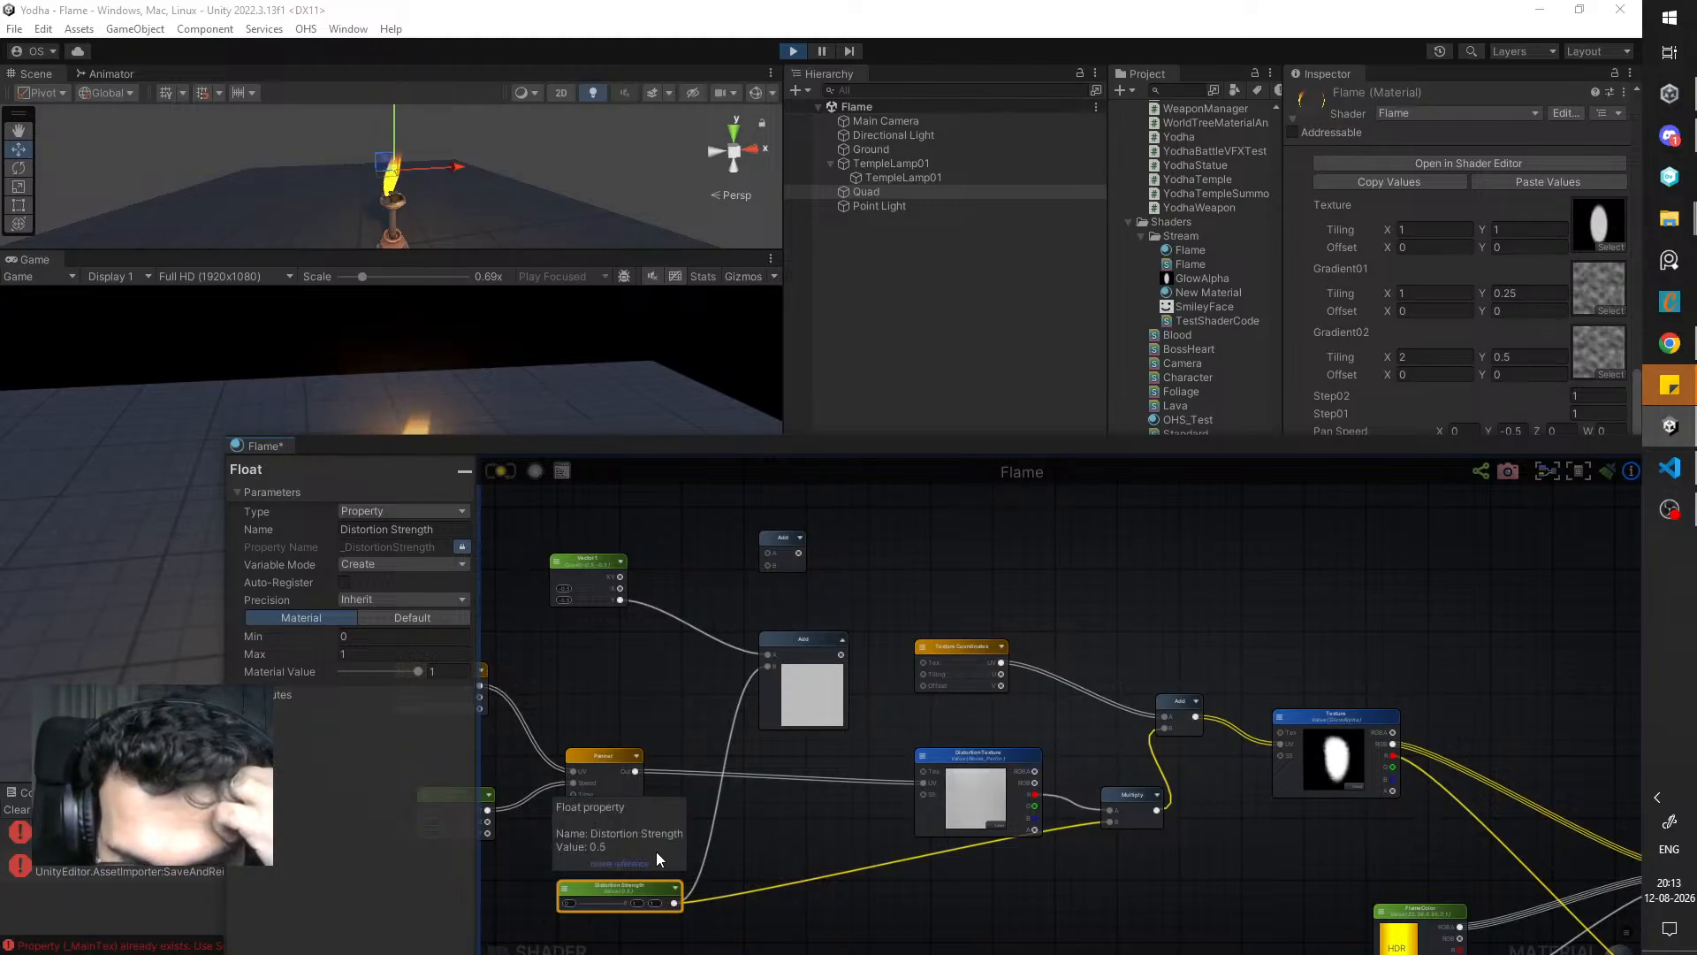
- Connect the Vector2 X output and Distortion Strength to the second Add node's A and B inputs, collapsing the first Add's preview
click(629, 643)
click(776, 566)
drag(620, 588, 715, 575)
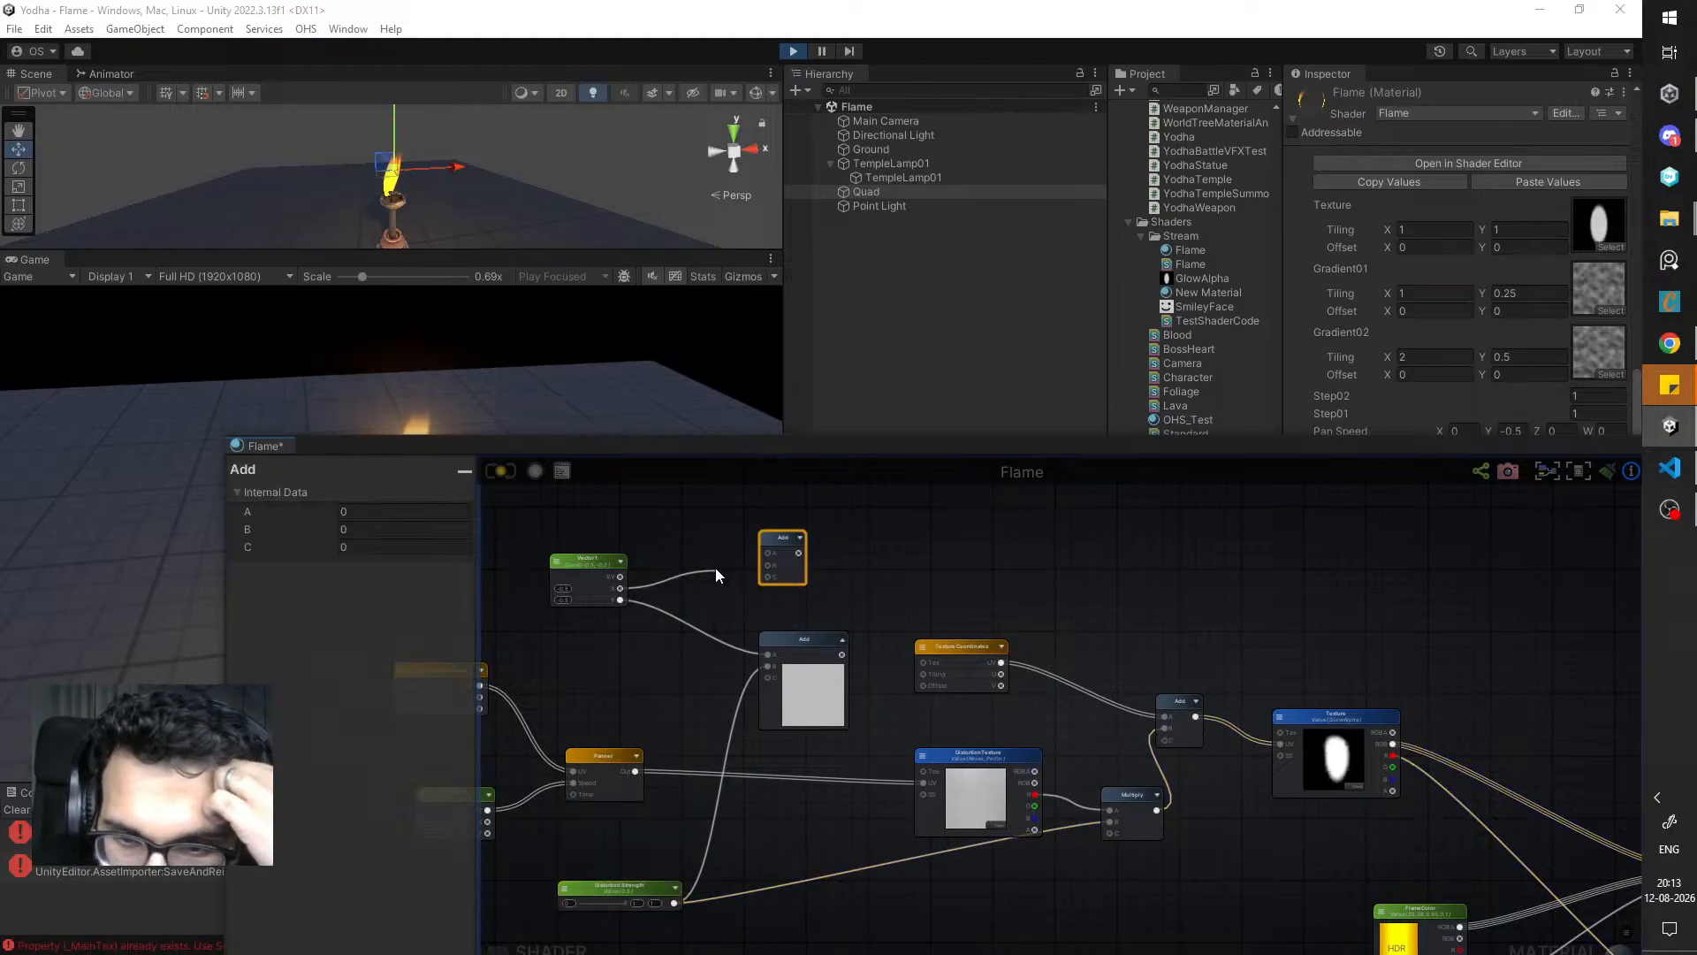
click(677, 906)
drag(677, 905, 777, 580)
drag(780, 638, 778, 589)
click(803, 638)
middle_drag(750, 632, 726, 635)
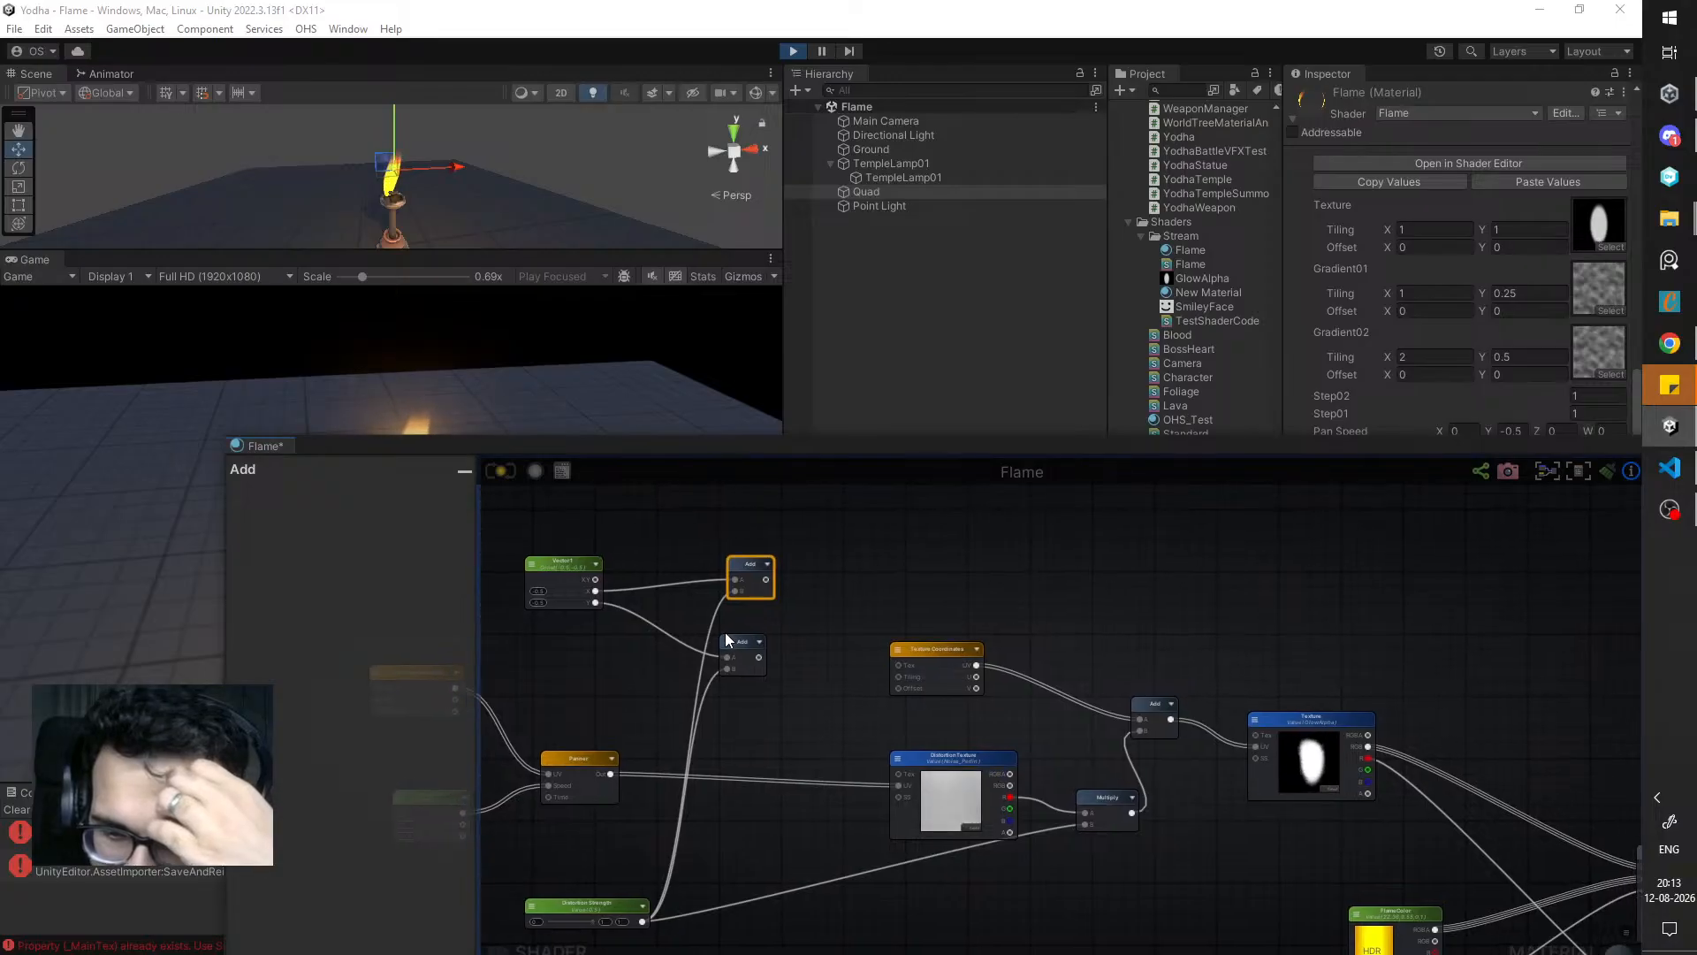
- Add an Append node and connect the upper and lower Add outputs to its X and Y inputs
click(857, 545)
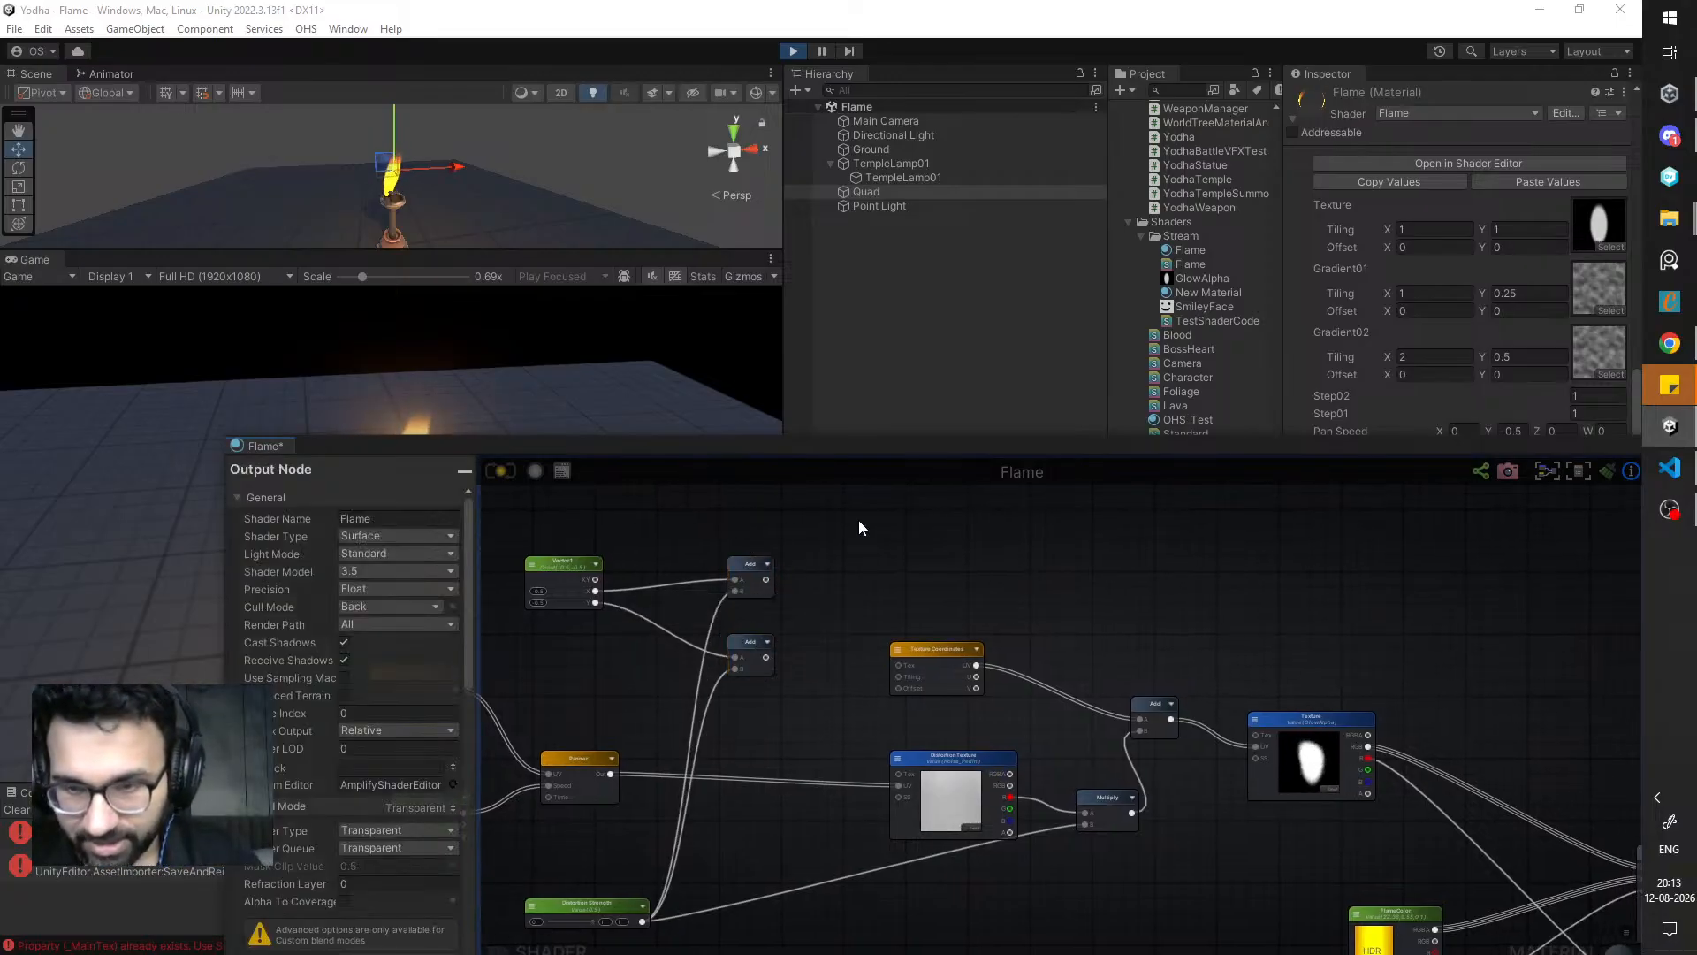
right_click(857, 520)
text(app)
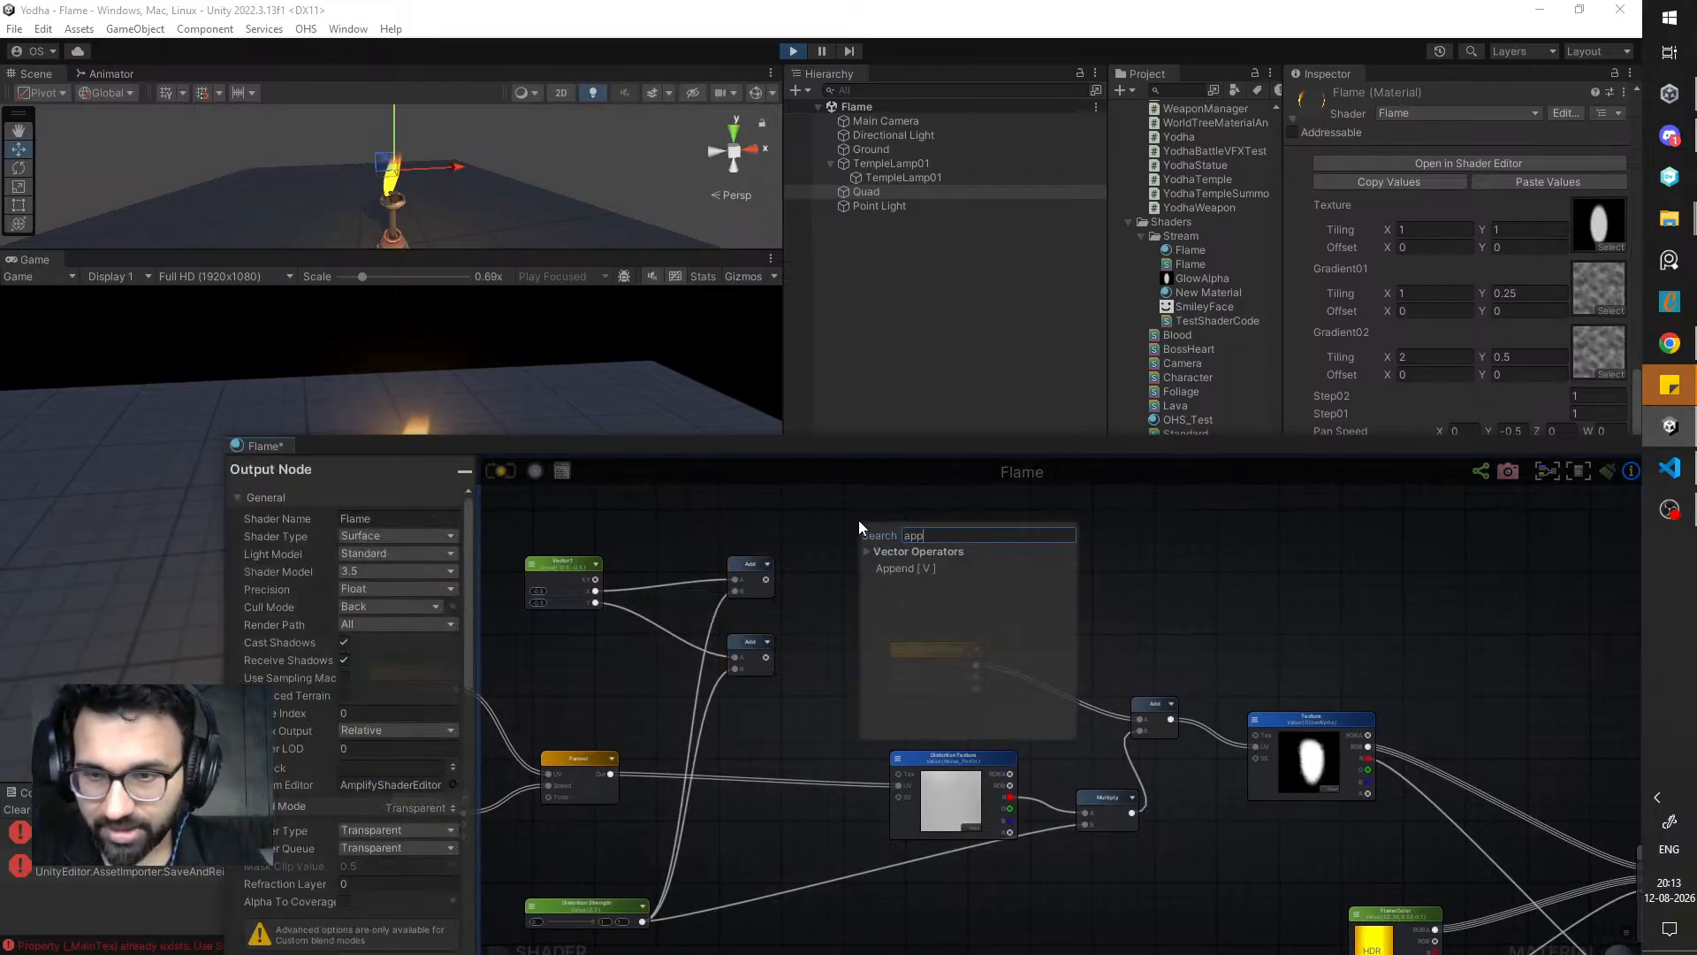
click(894, 568)
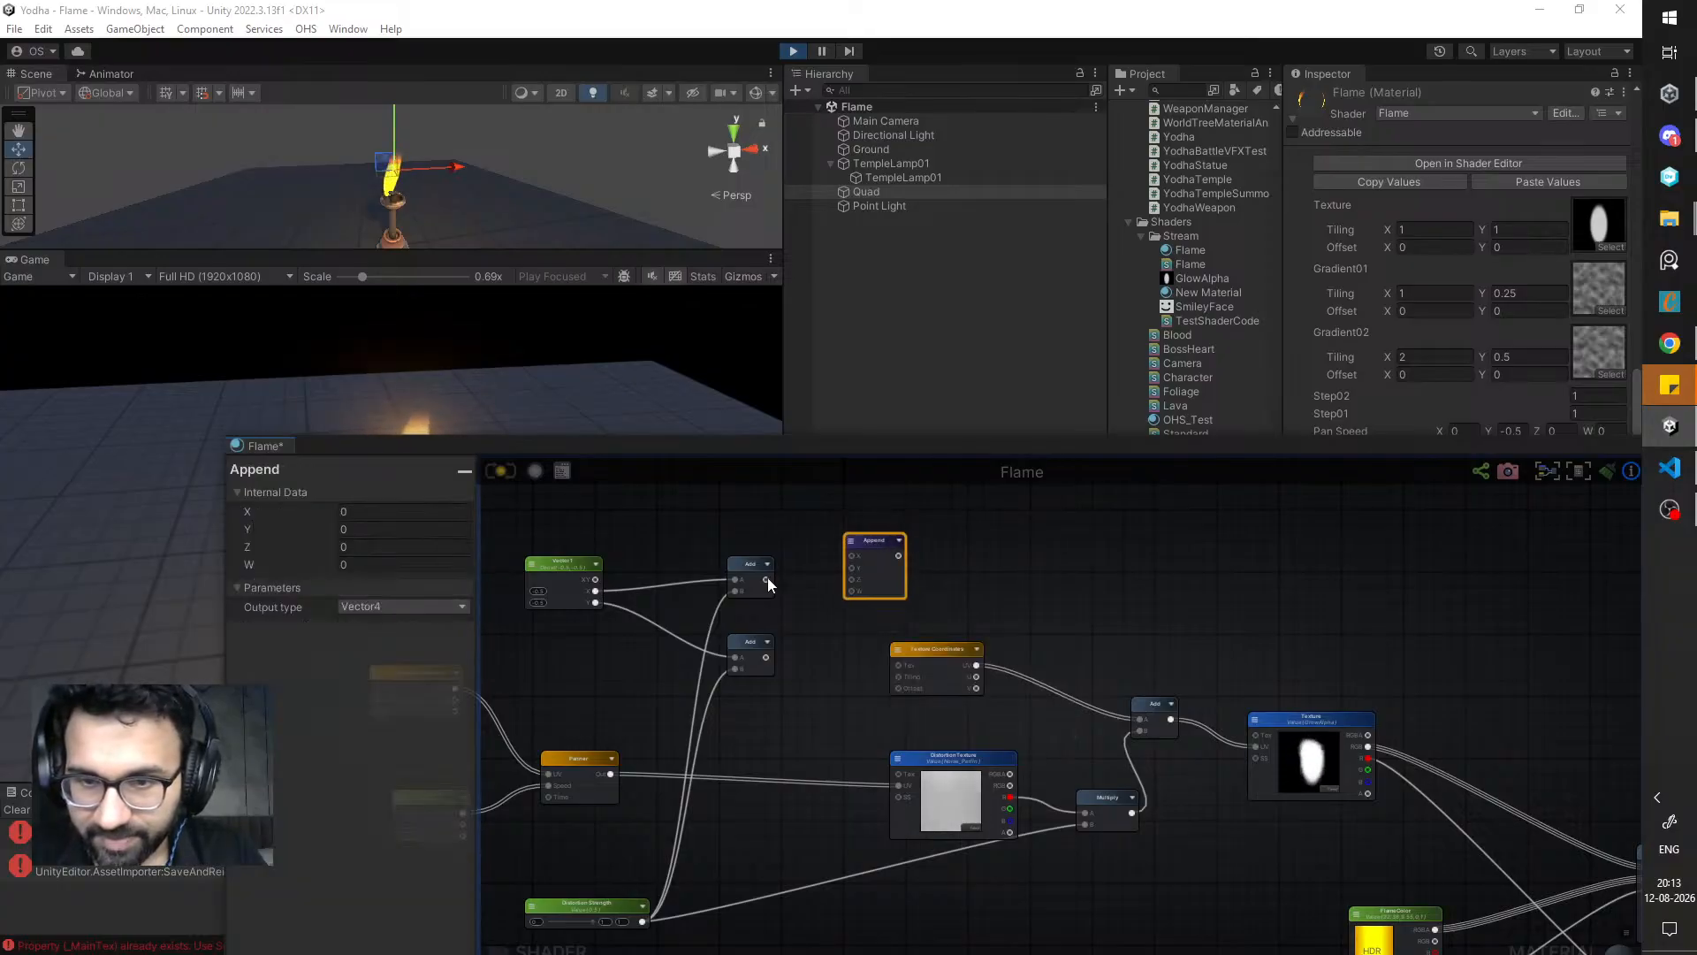
drag(766, 579, 842, 574)
drag(766, 657, 799, 622)
drag(856, 567, 855, 568)
- Connect the Append output to the Tiling input of the Texture Coordinates node that feeds the flame Texture's UVs
drag(891, 570, 903, 678)
drag(945, 665, 977, 665)
scroll(650, 606, down, 2)
middle_drag(645, 591, 615, 618)
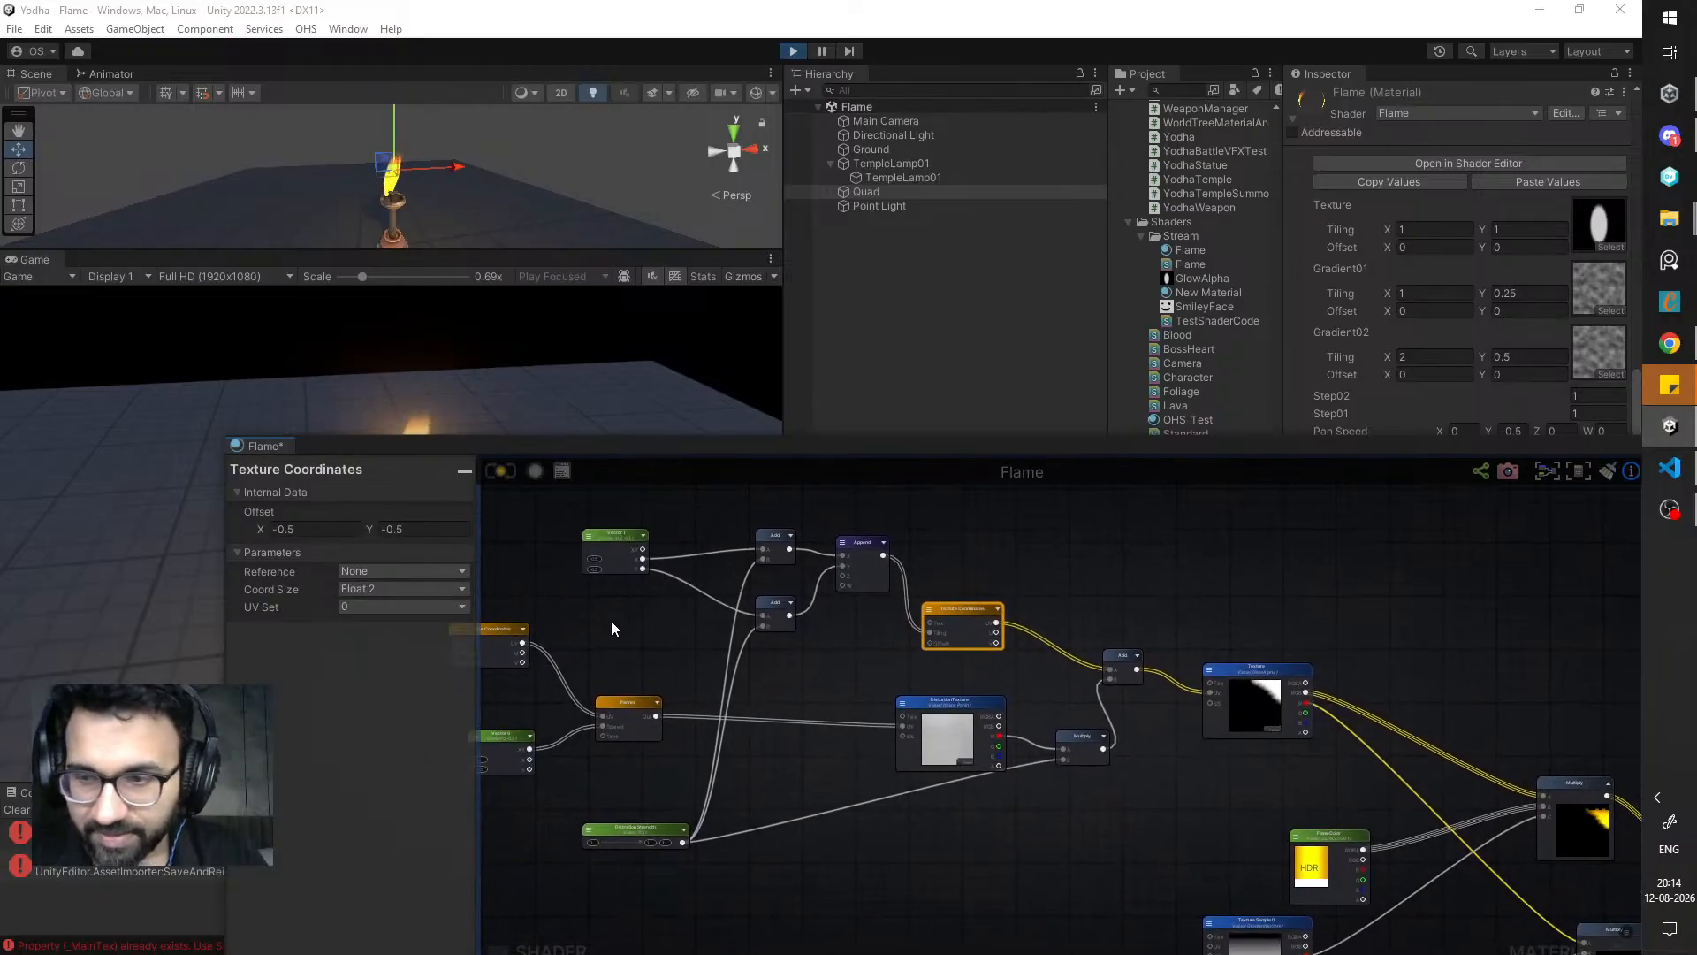
- Recompile the Flame shader and check the flame with the material's Distortion Strength at 1
click(536, 469)
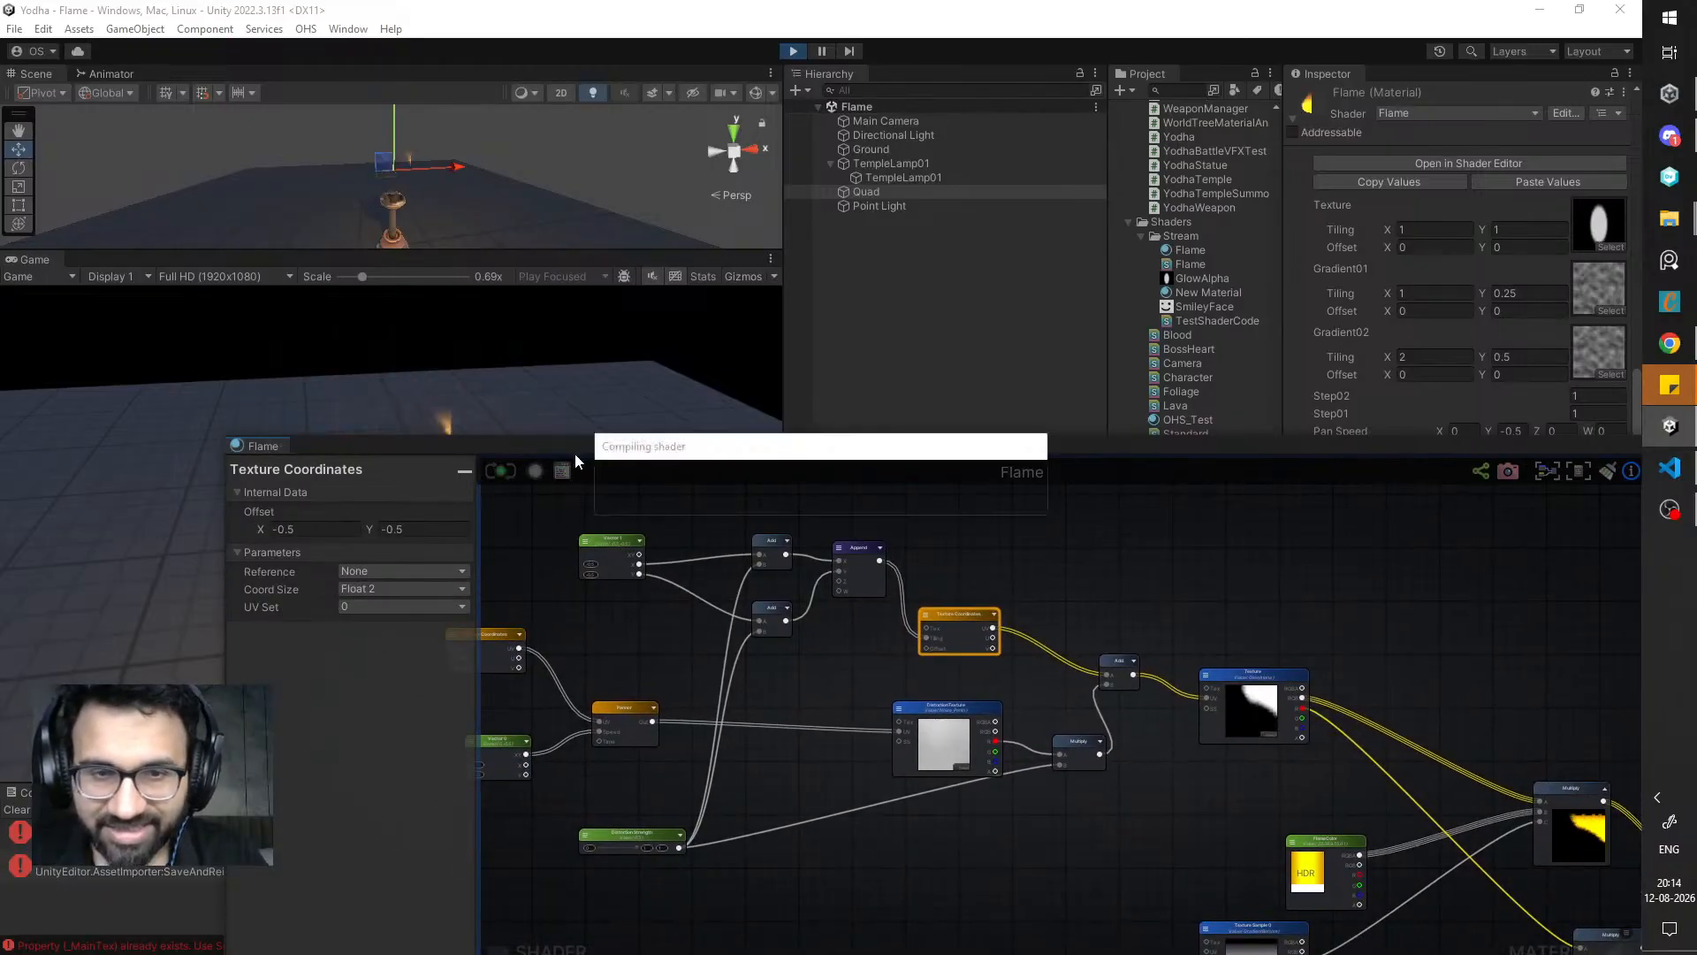
drag(575, 449, 597, 563)
middle_drag(654, 862, 660, 730)
scroll(659, 731, down, 3)
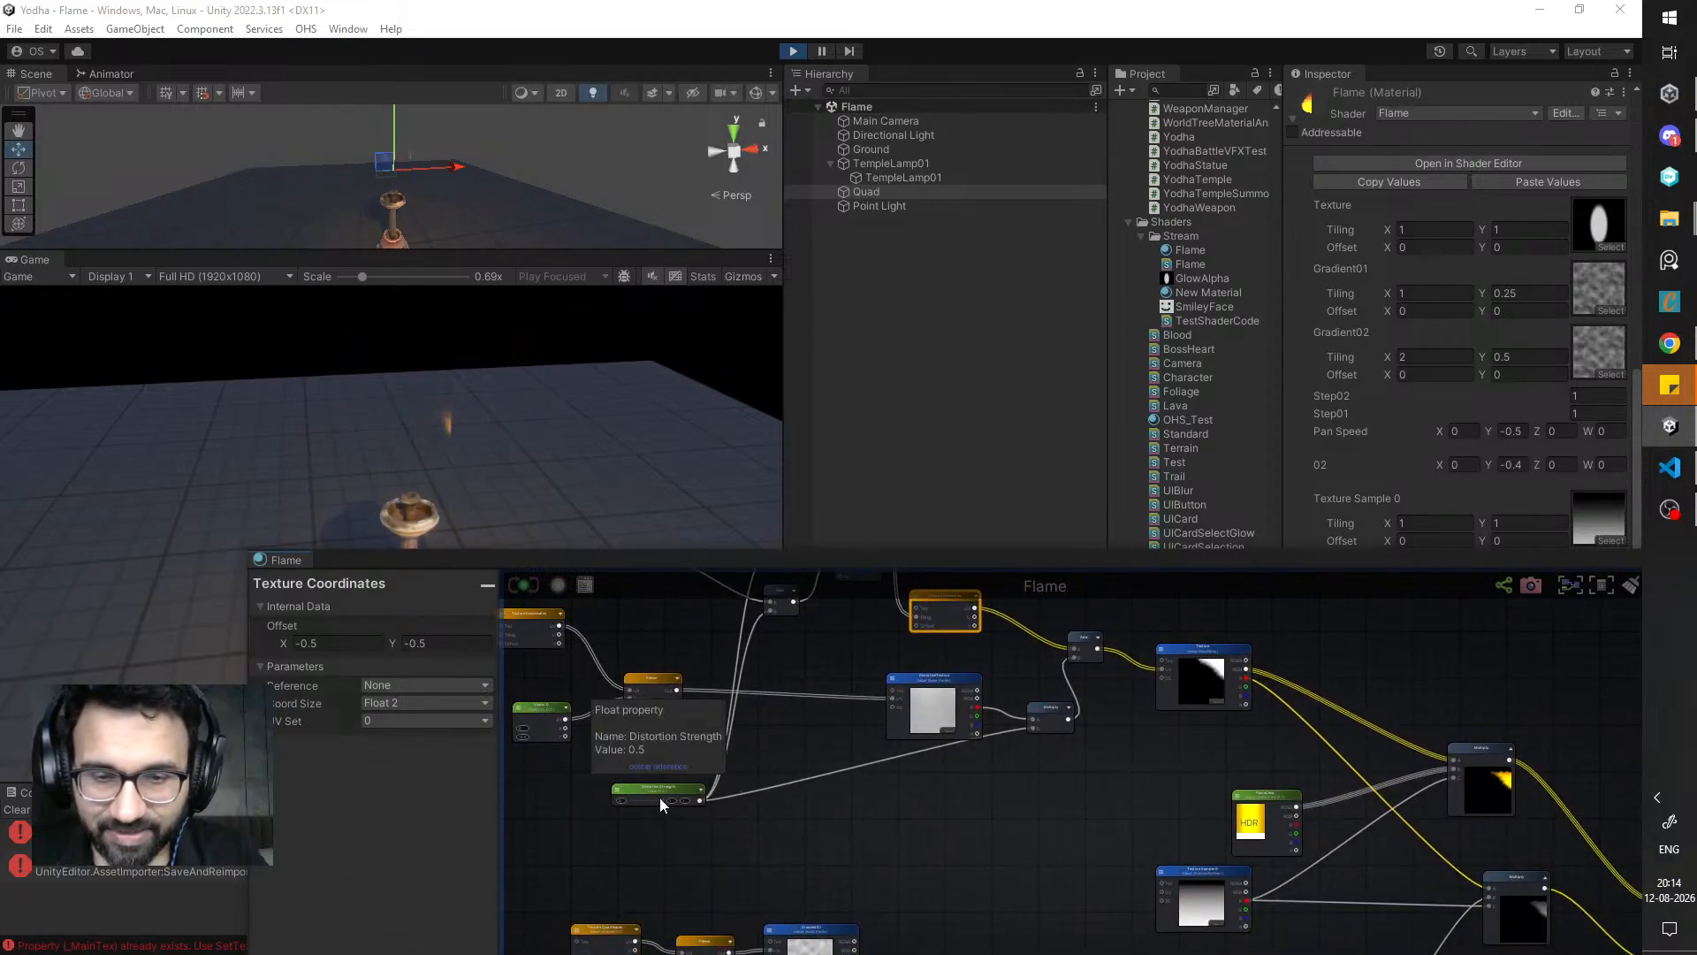
drag(659, 797, 624, 801)
click(523, 584)
drag(816, 569, 730, 788)
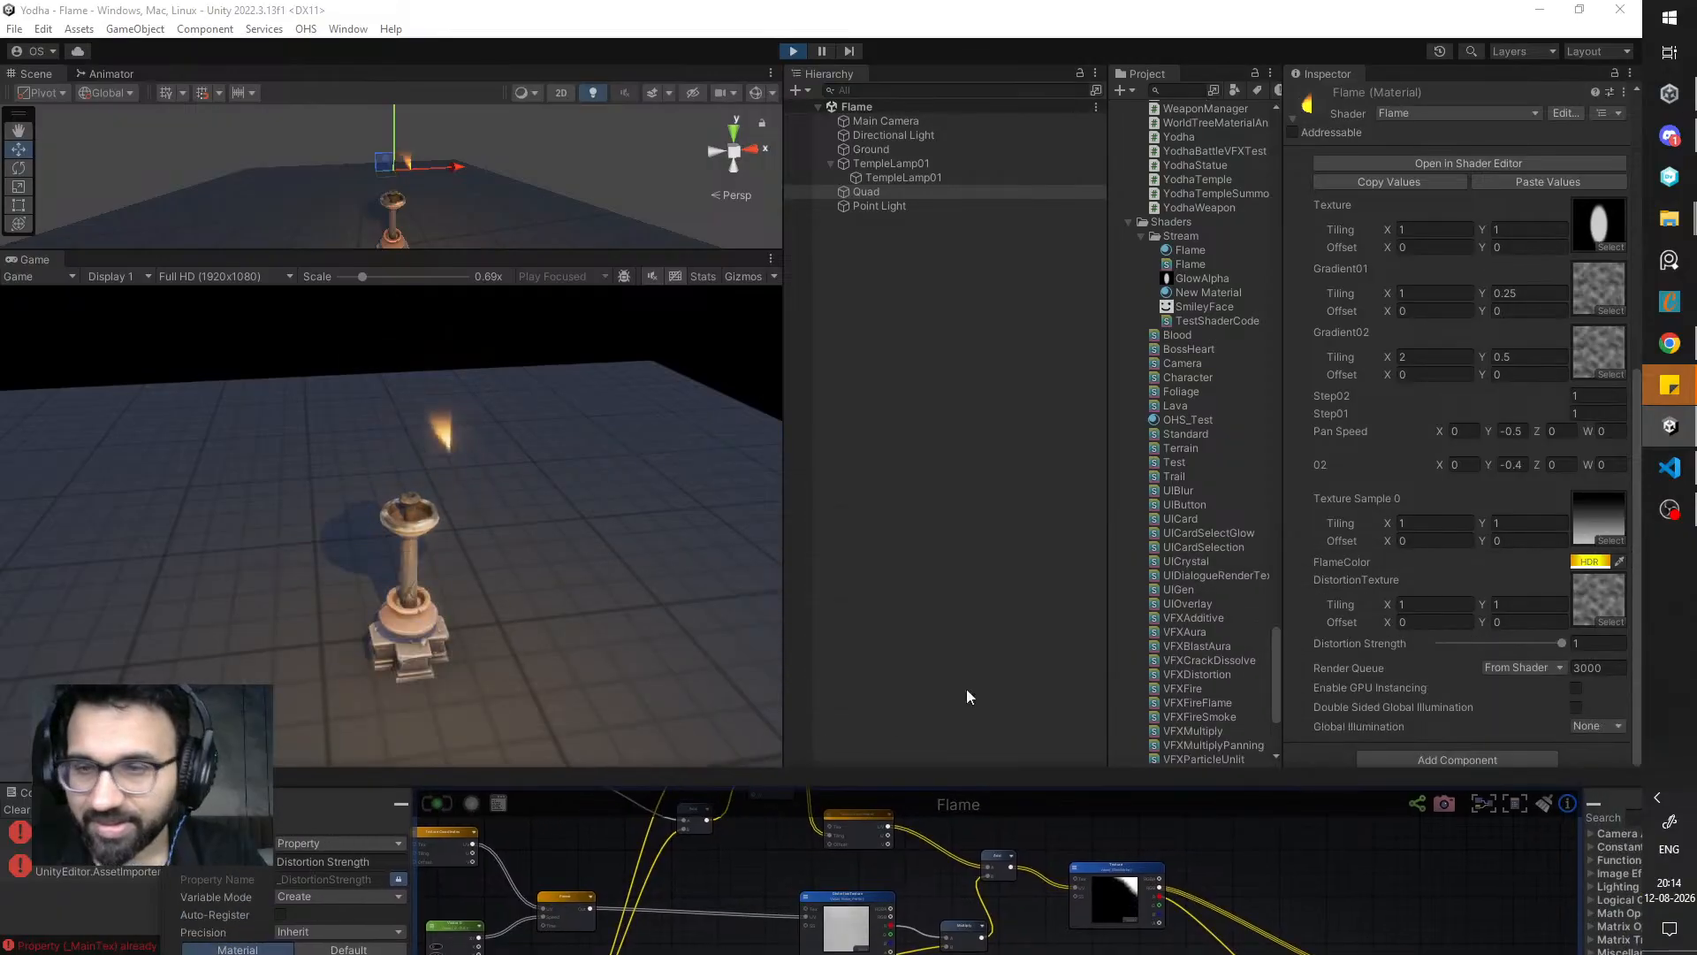
drag(1548, 651, 1582, 649)
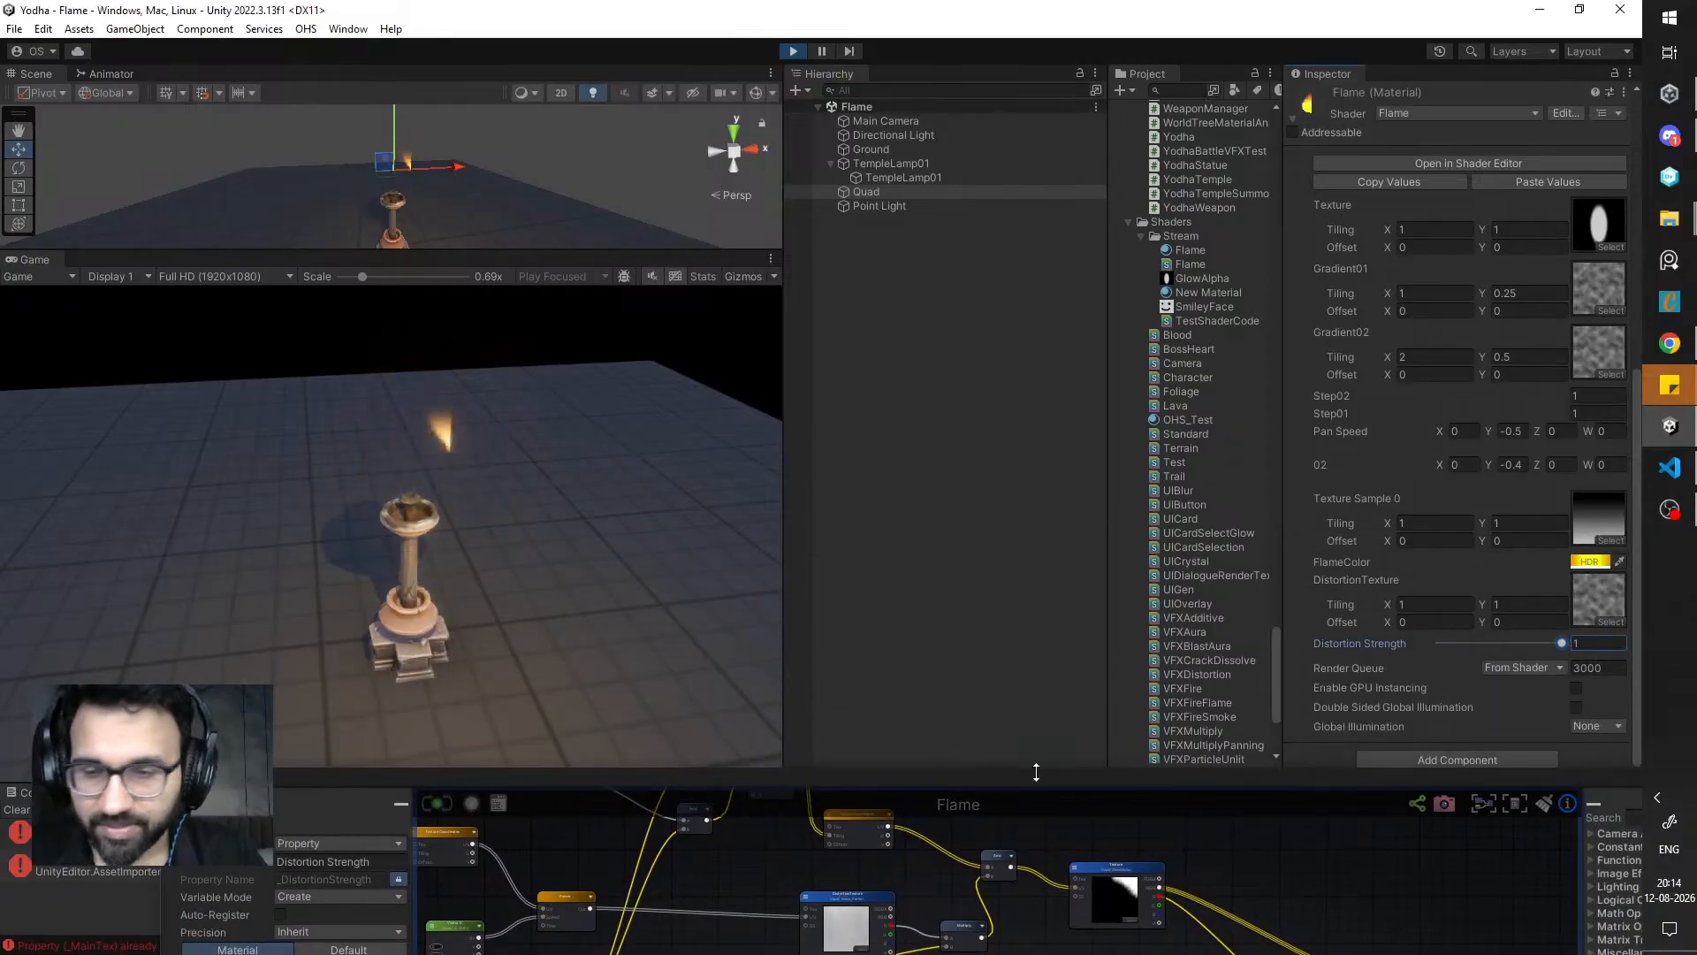
- Delete both Add nodes that combine the Vector2 components with Distortion Strength
drag(971, 778, 1103, 564)
middle_drag(887, 605, 906, 737)
click(837, 734)
key(Delete)
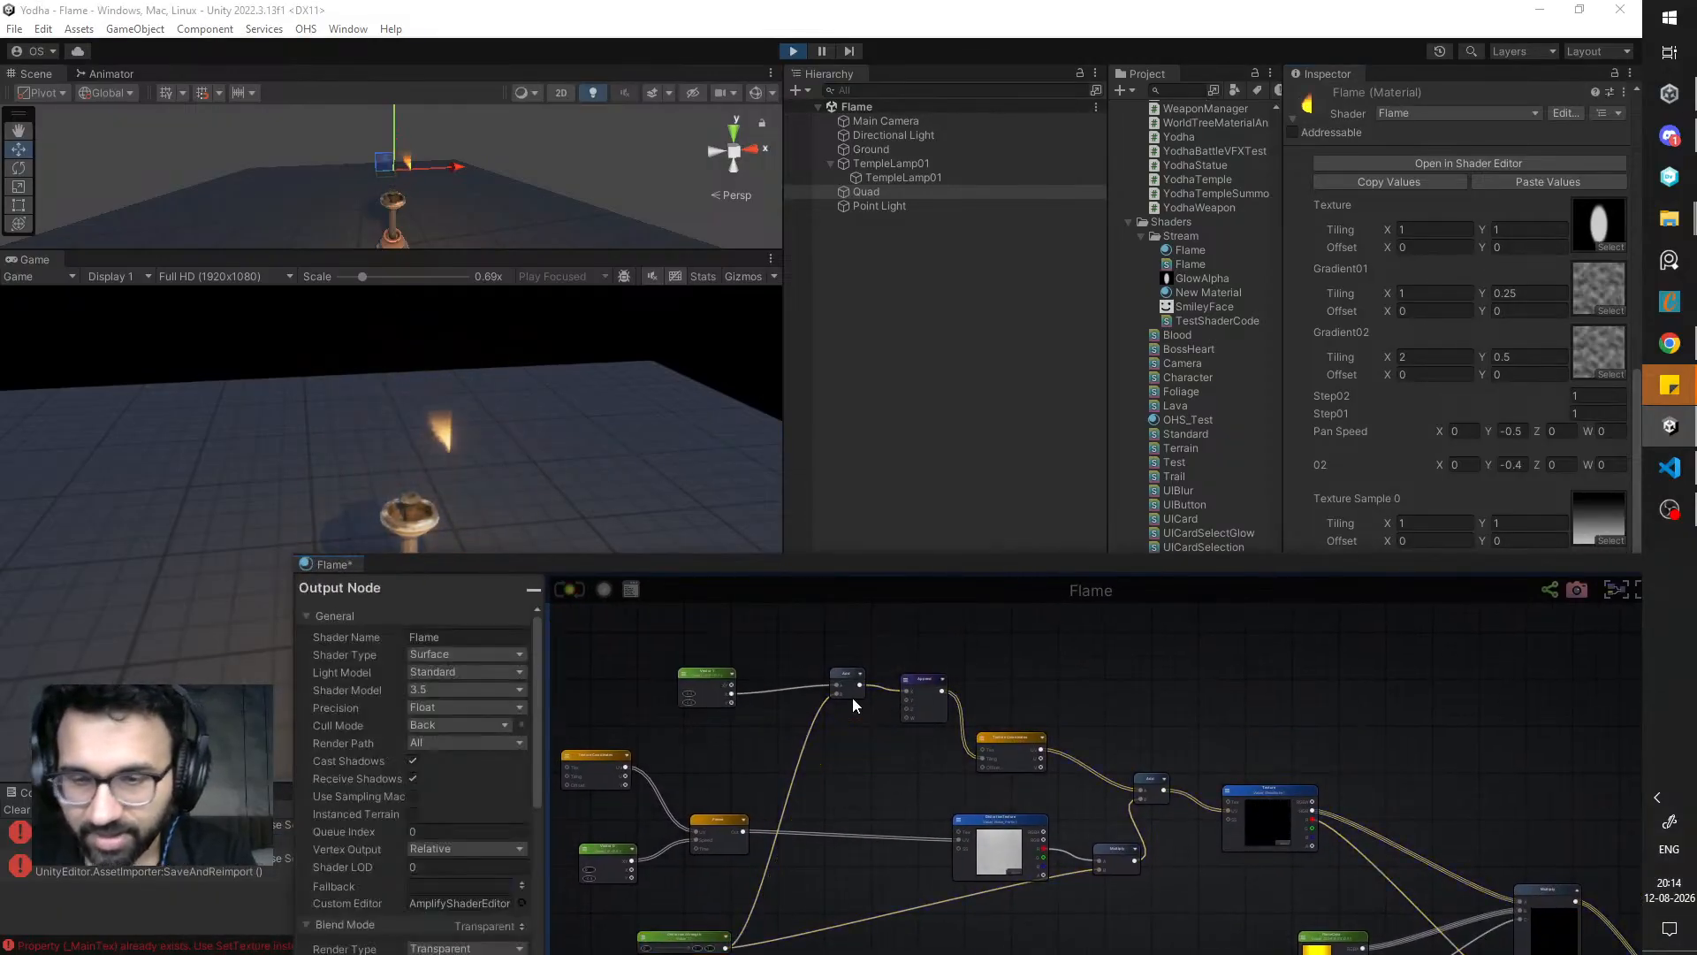
click(852, 693)
key(Delete)
- Delete the Append node and the Vector2 node that supplied the tiling calculation
click(717, 695)
scroll(763, 712, up, 4)
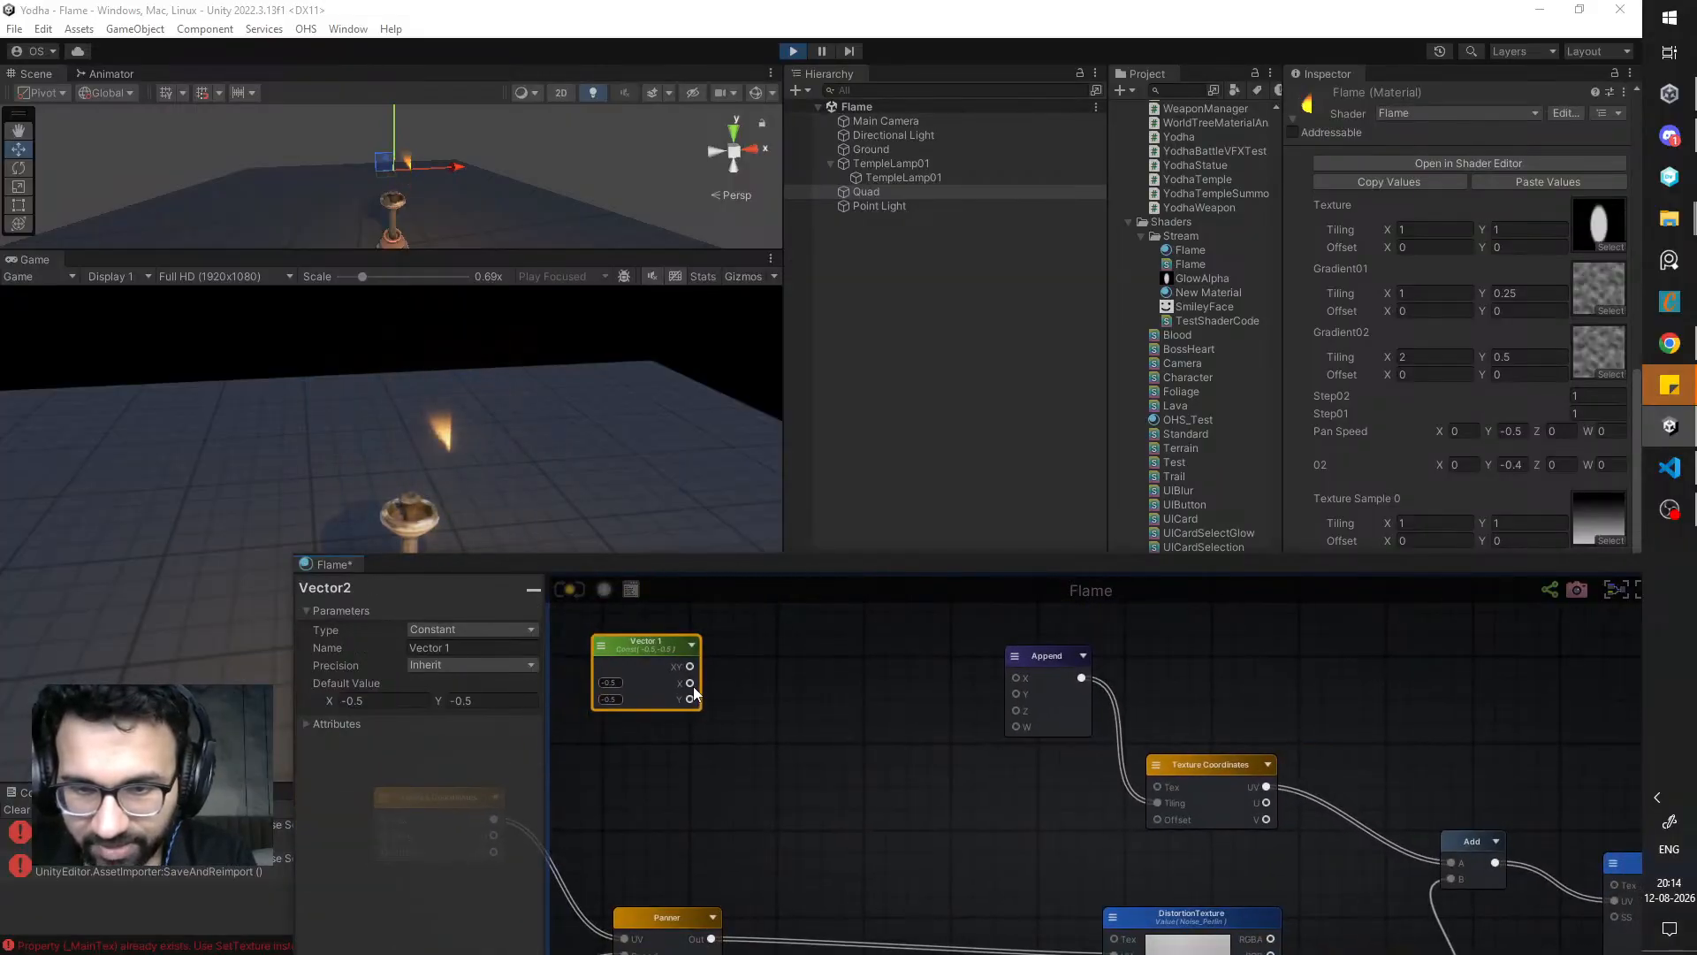
click(1052, 712)
key(Delete)
click(651, 689)
scroll(650, 690, down, 1)
key(Delete)
- Move the flame's Texture Coordinates node left, away from the Add node, and recompile the shader to preview the flame
click(1226, 810)
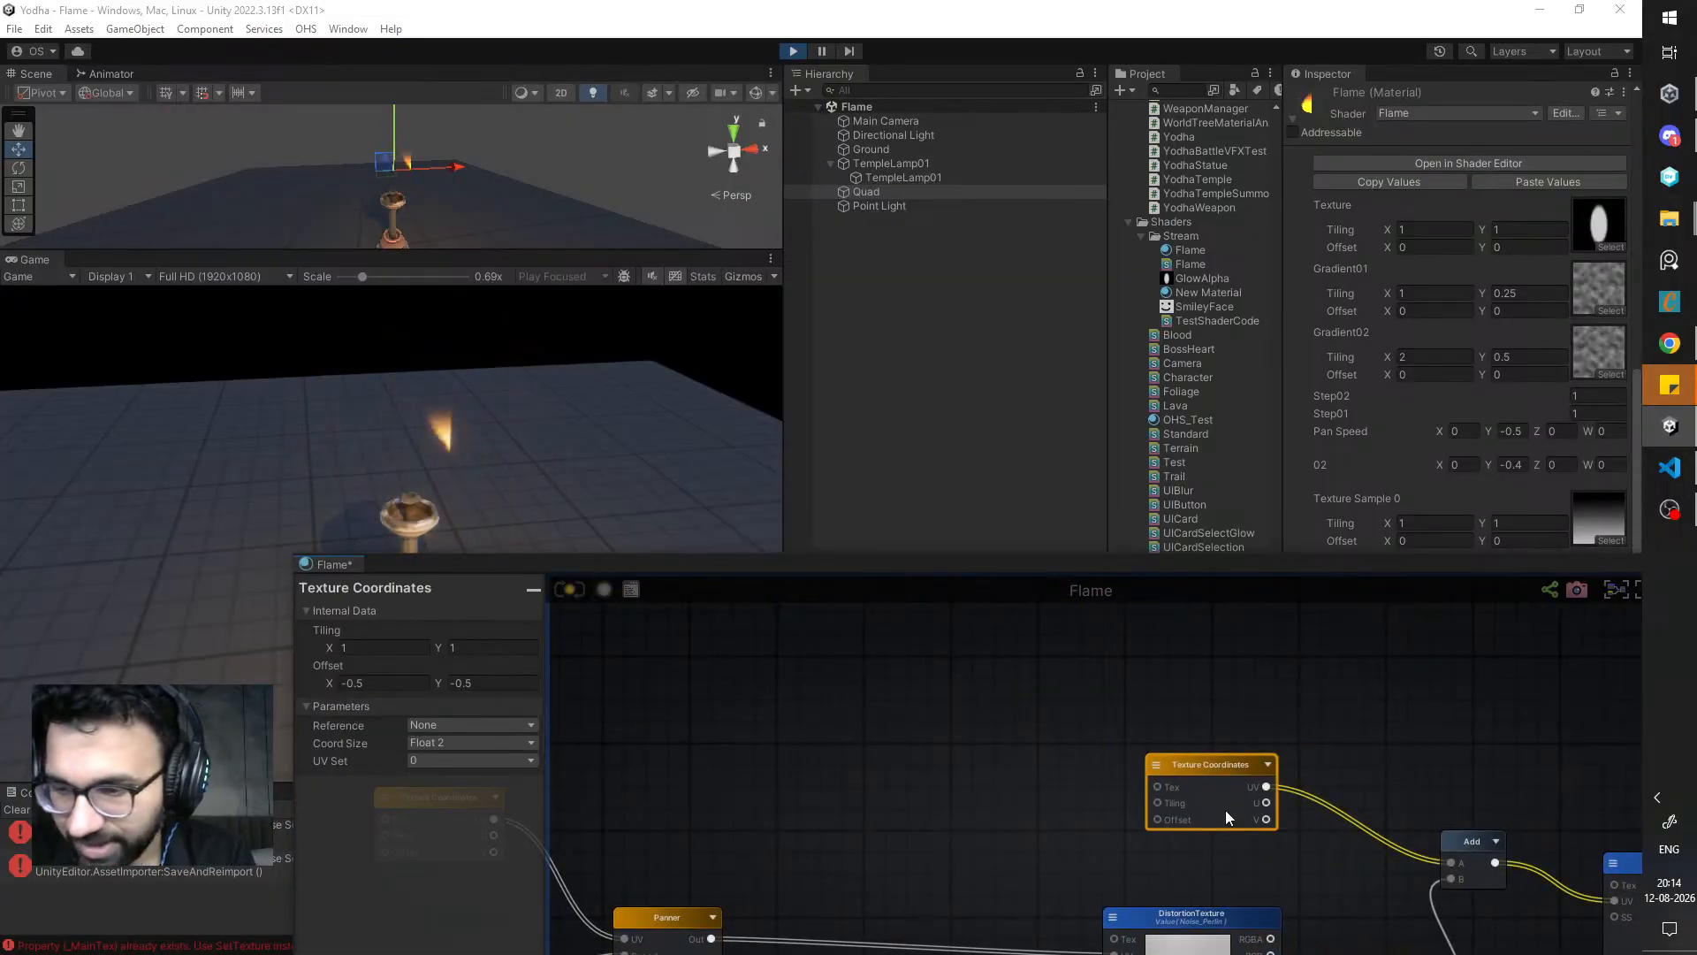
drag(1226, 809, 867, 762)
scroll(866, 762, down, 2)
click(571, 591)
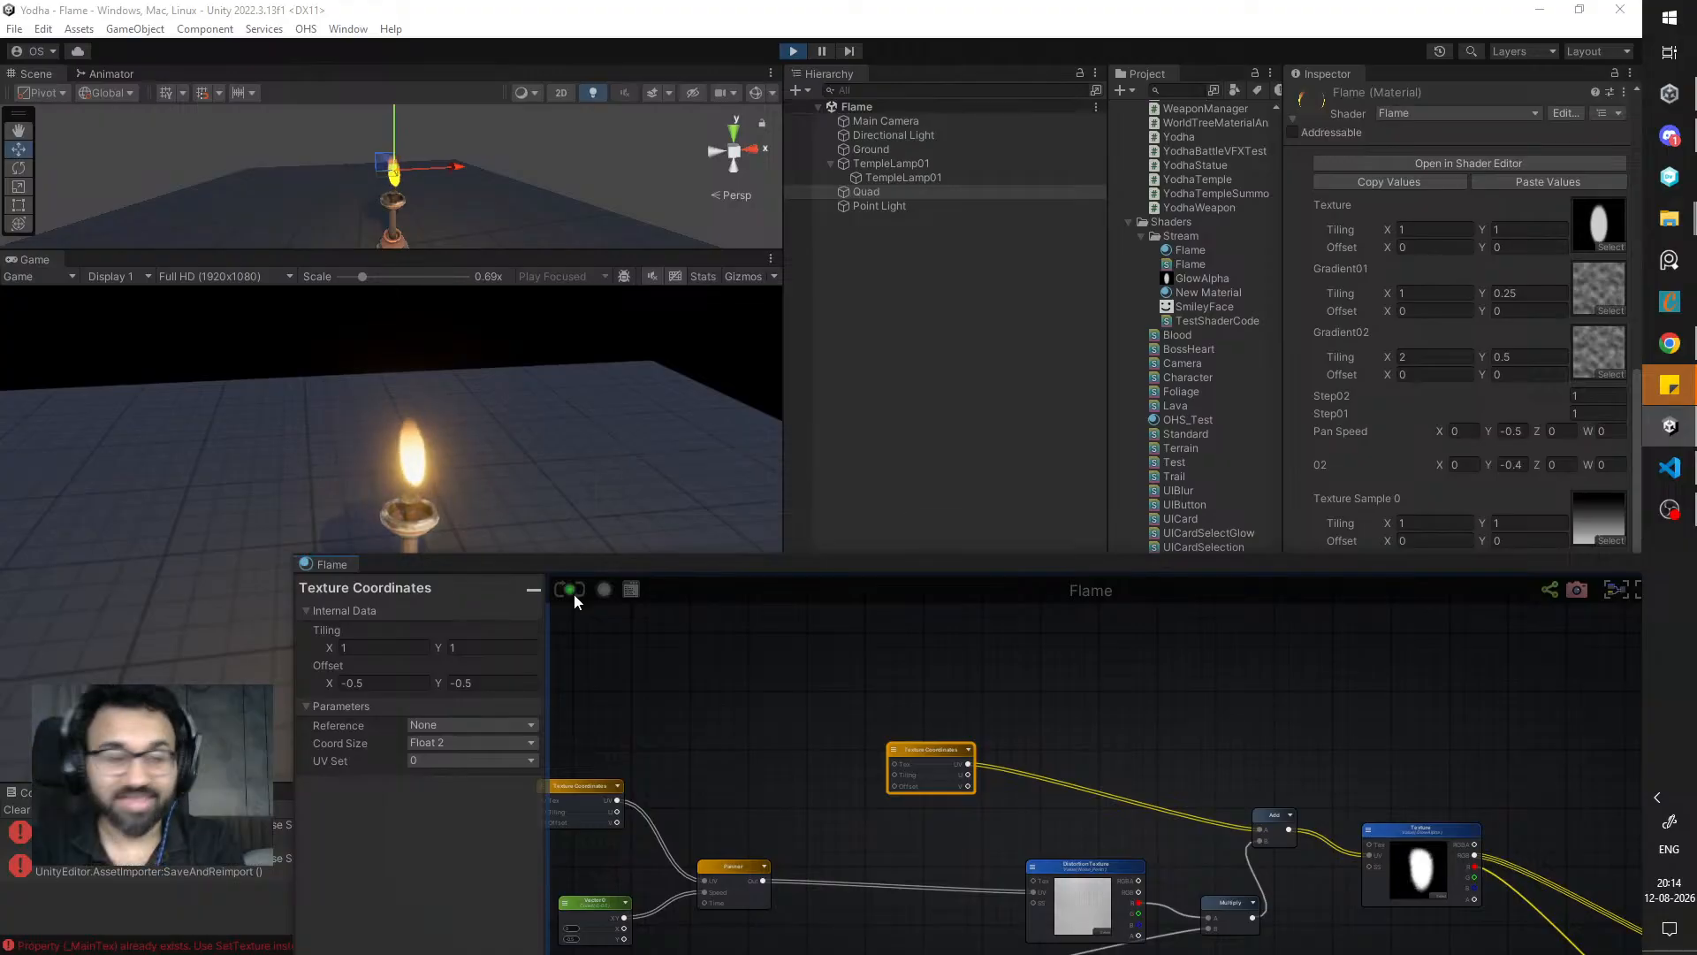
drag(1121, 553, 902, 702)
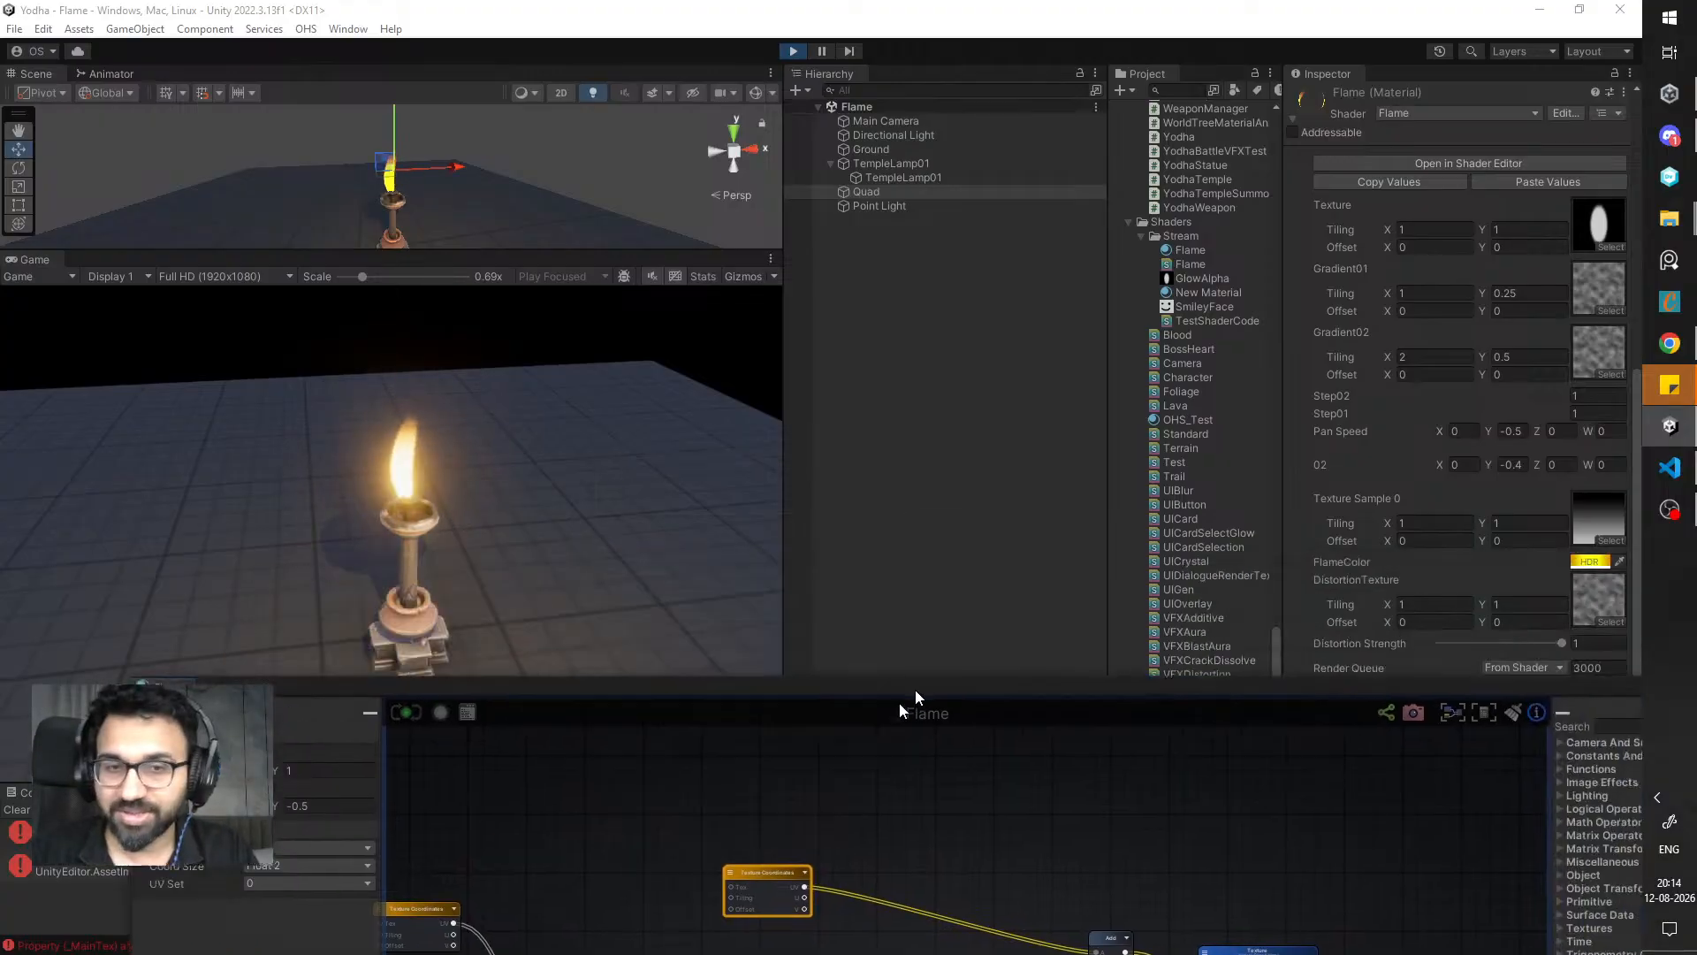
- Set the flame material's Step02 to 0.45 and Step01 to 0.5
mouse_move(1557, 402)
mouse_down()
mouse_move(1590, 402)
mouse_move(1542, 408)
mouse_up()
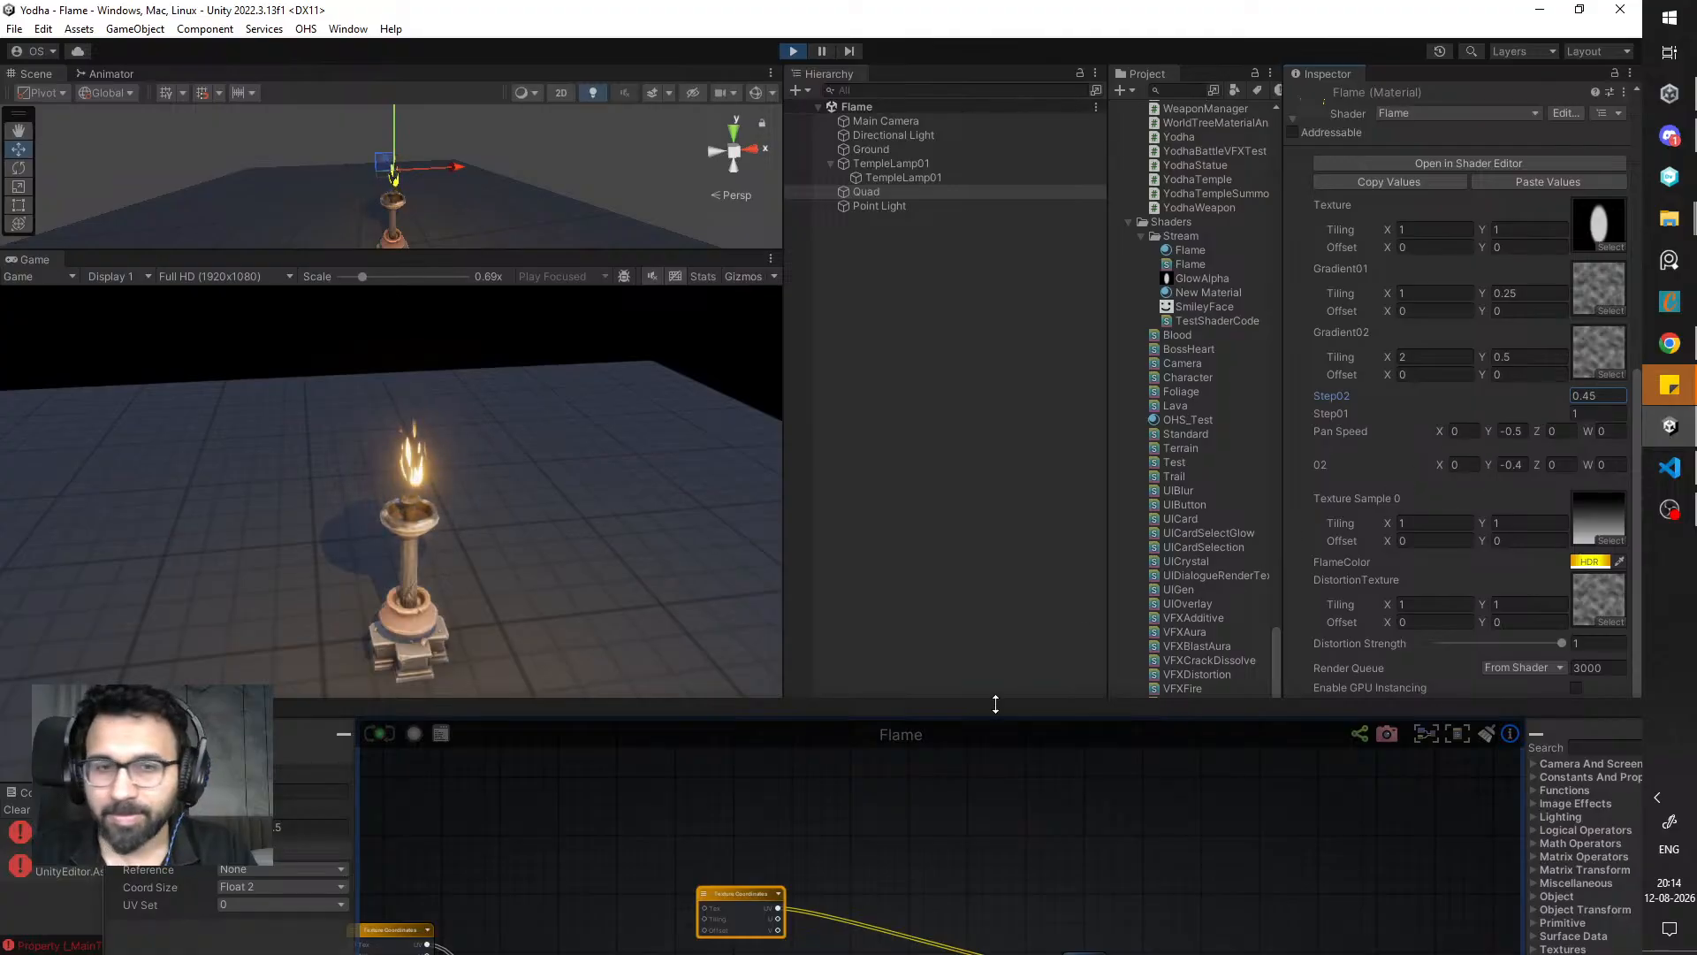
click(1579, 415)
text(0.5)
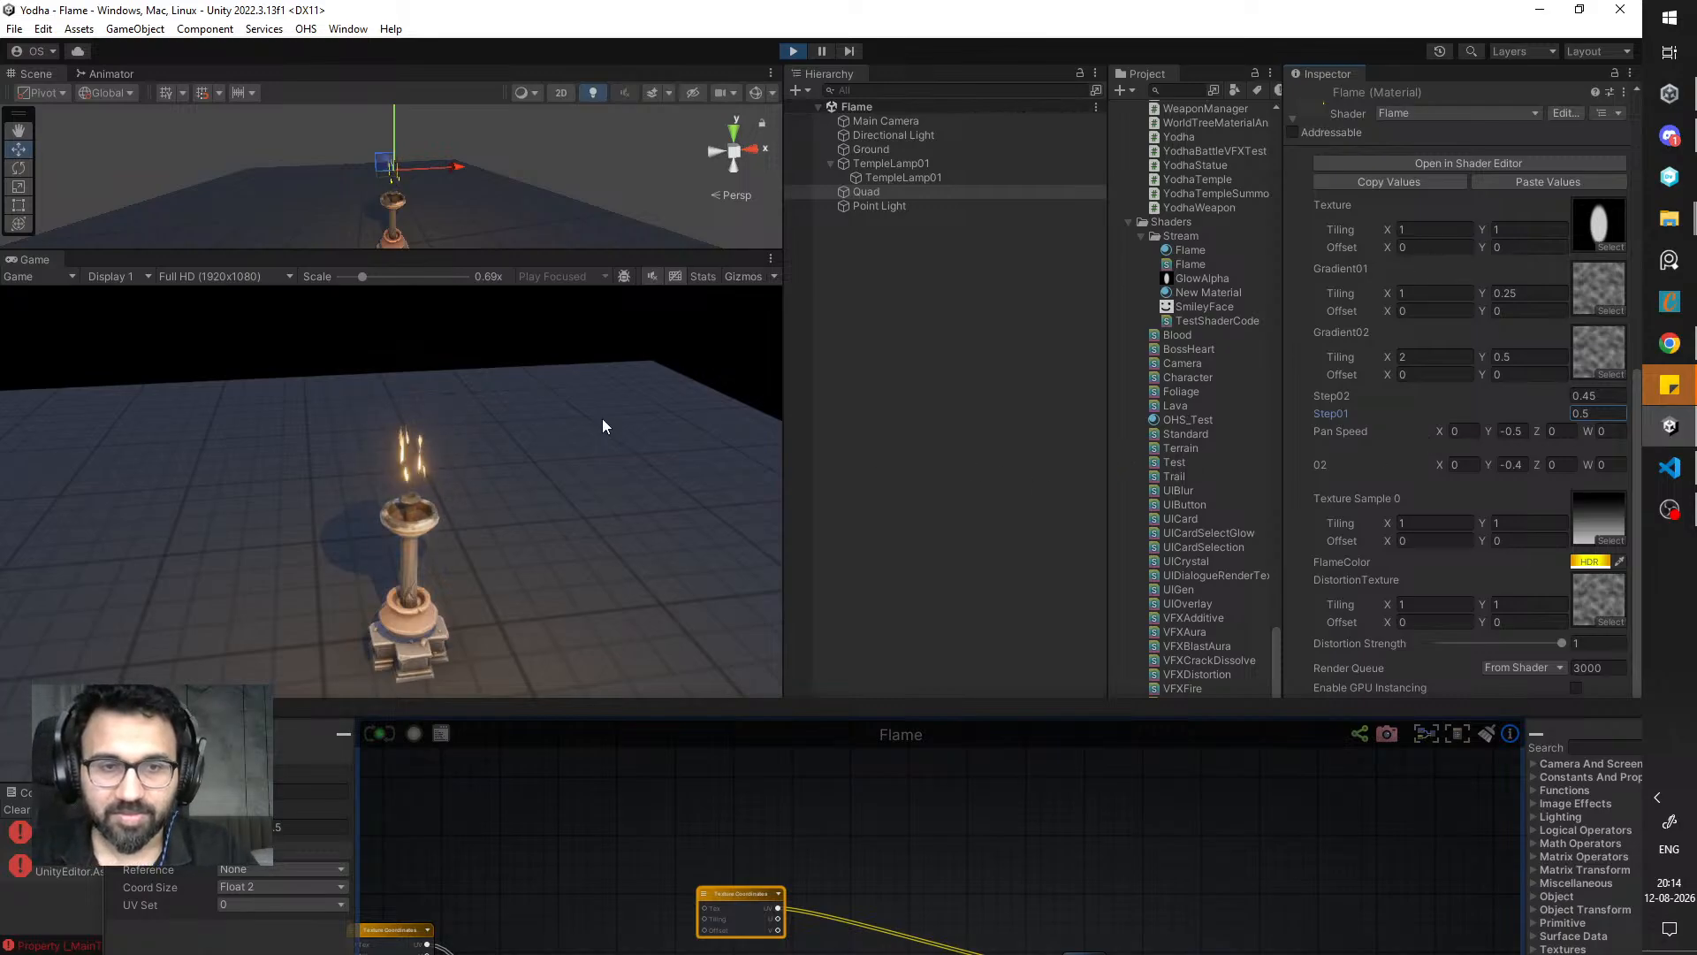
click(884, 719)
drag(771, 722, 900, 550)
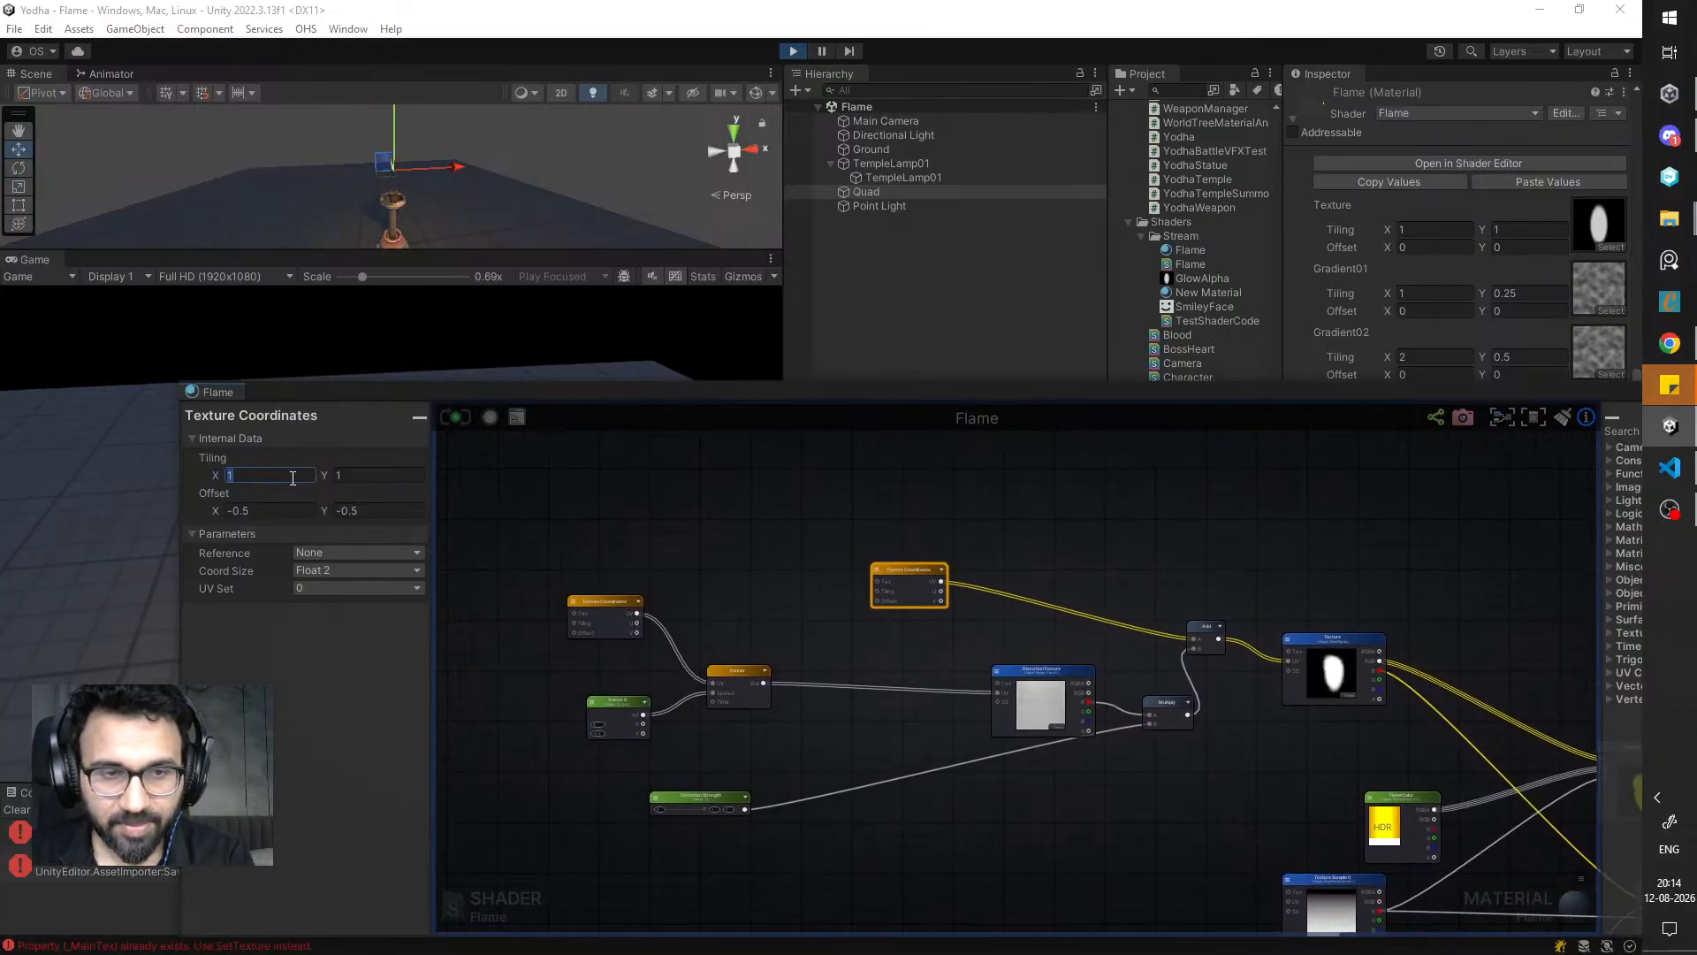
text(0.)
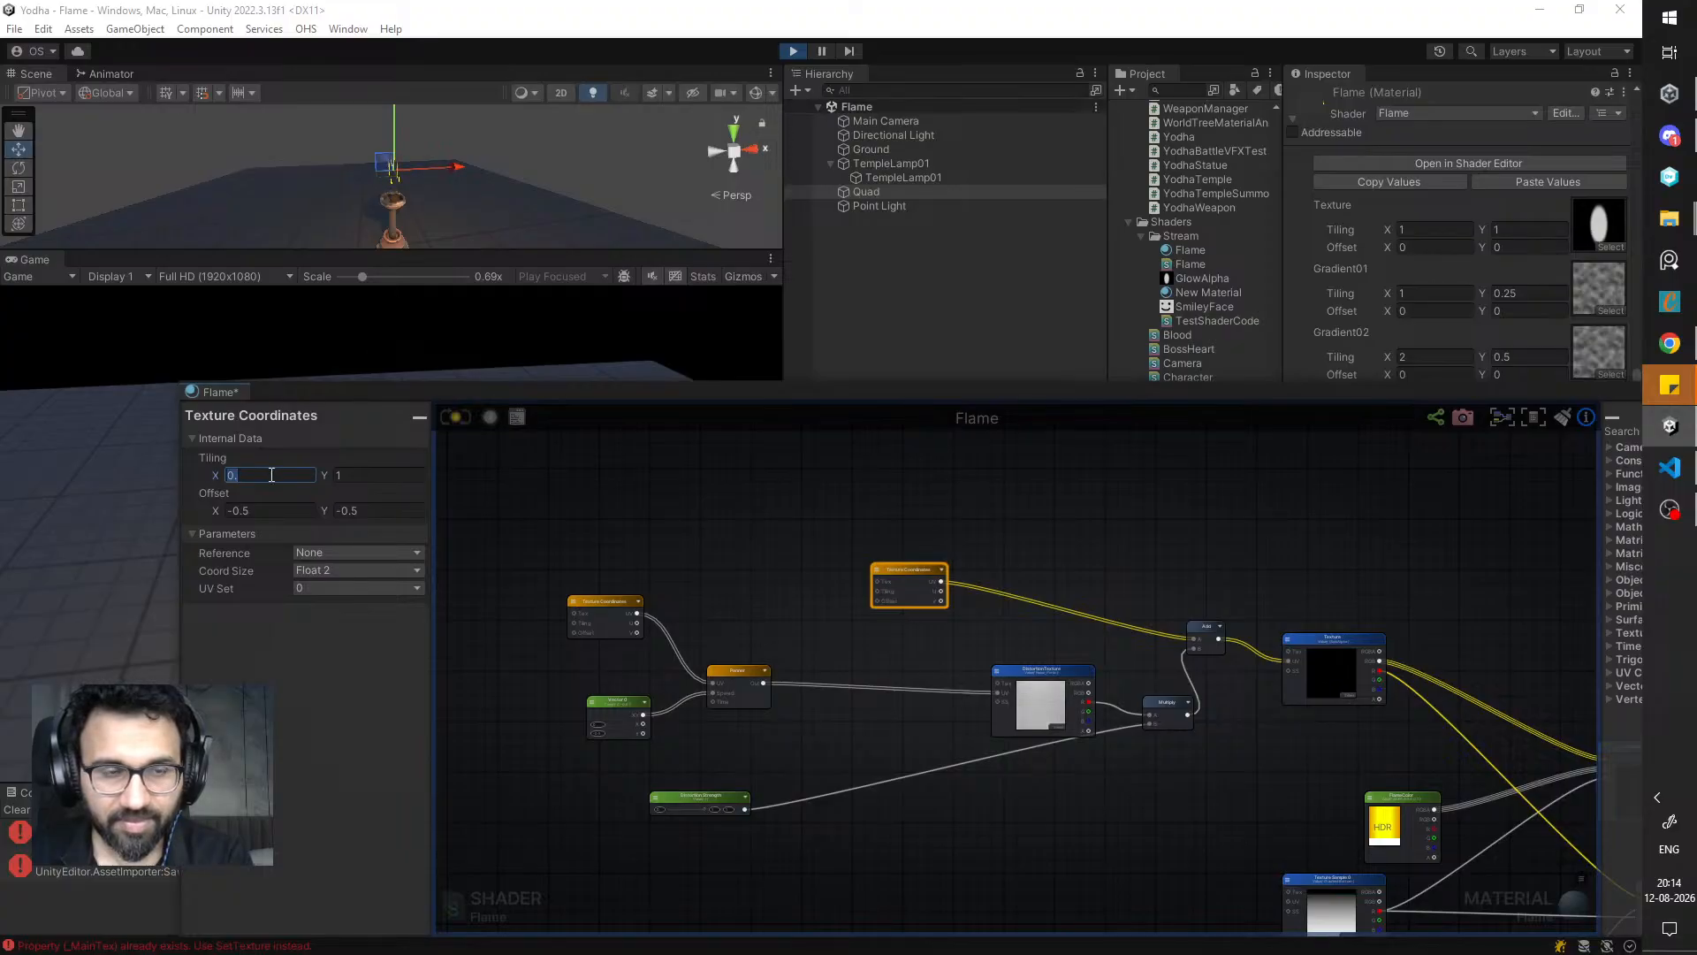
key(BackSpace)
text(1)
- Set the tiling of the Texture Coordinates node feeding the distortion Panner to 0.2 in X and Y, and recompile the shader
click(639, 635)
click(592, 619)
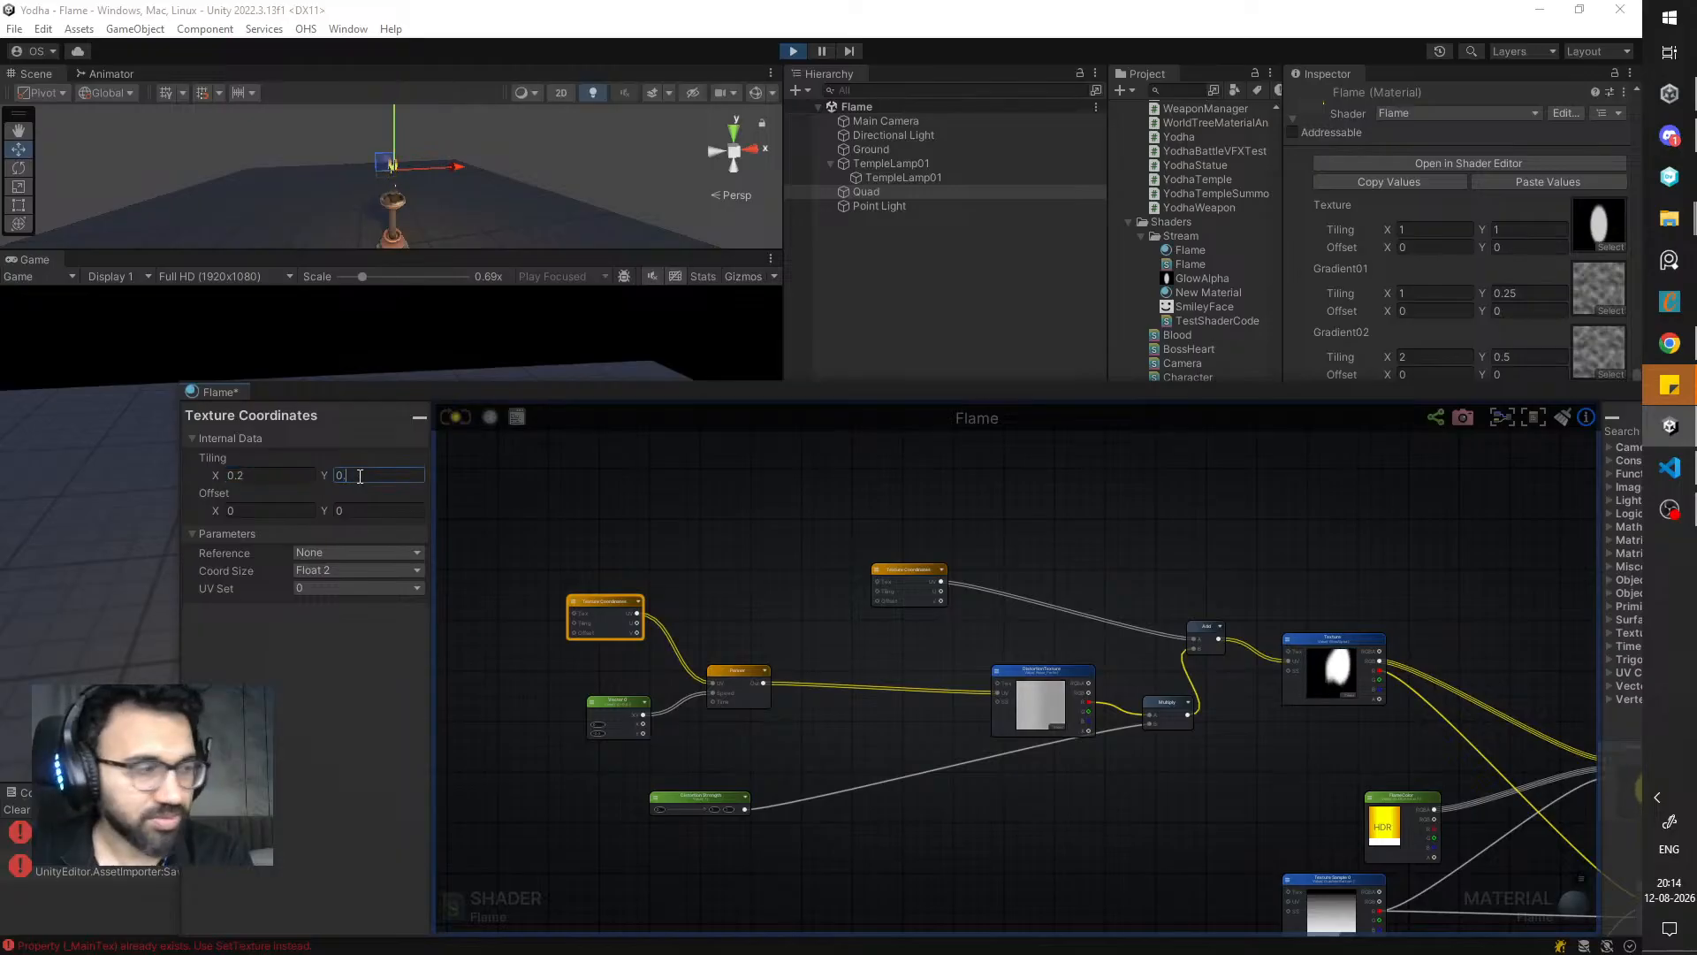
click(456, 418)
drag(537, 400, 559, 610)
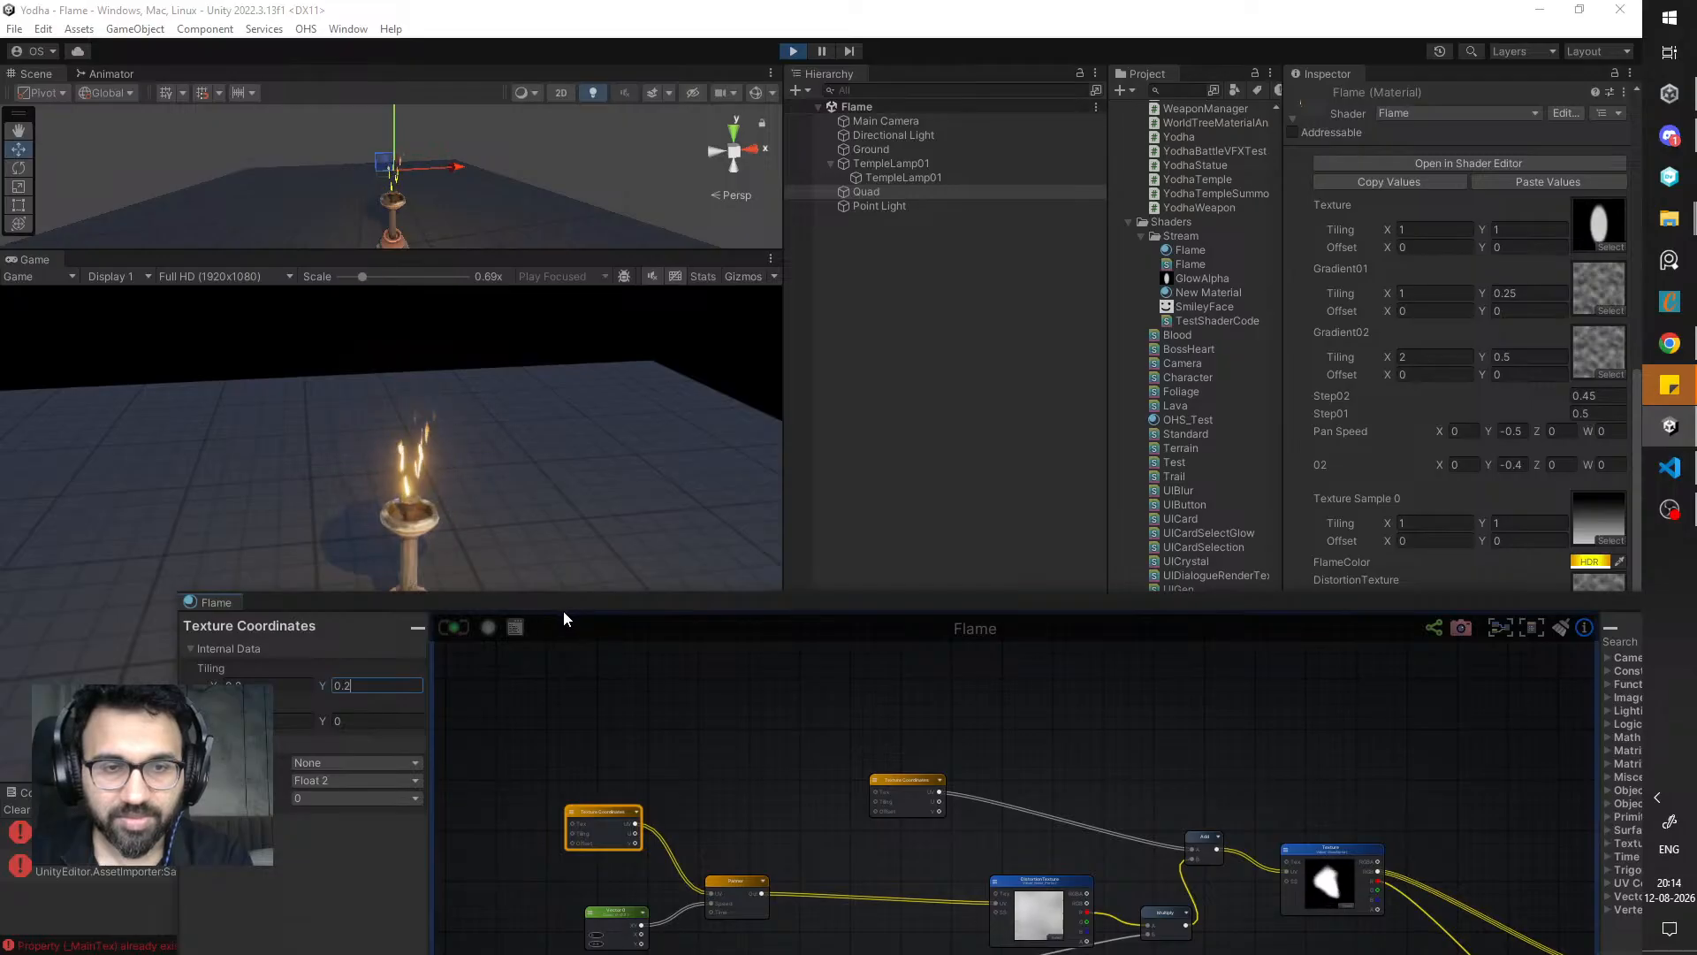
- Raise the flame material's Step02 value to 0.55
scroll(762, 718, down, 1)
middle_drag(893, 806, 772, 688)
middle_drag(845, 826, 755, 766)
scroll(755, 725, down, 2)
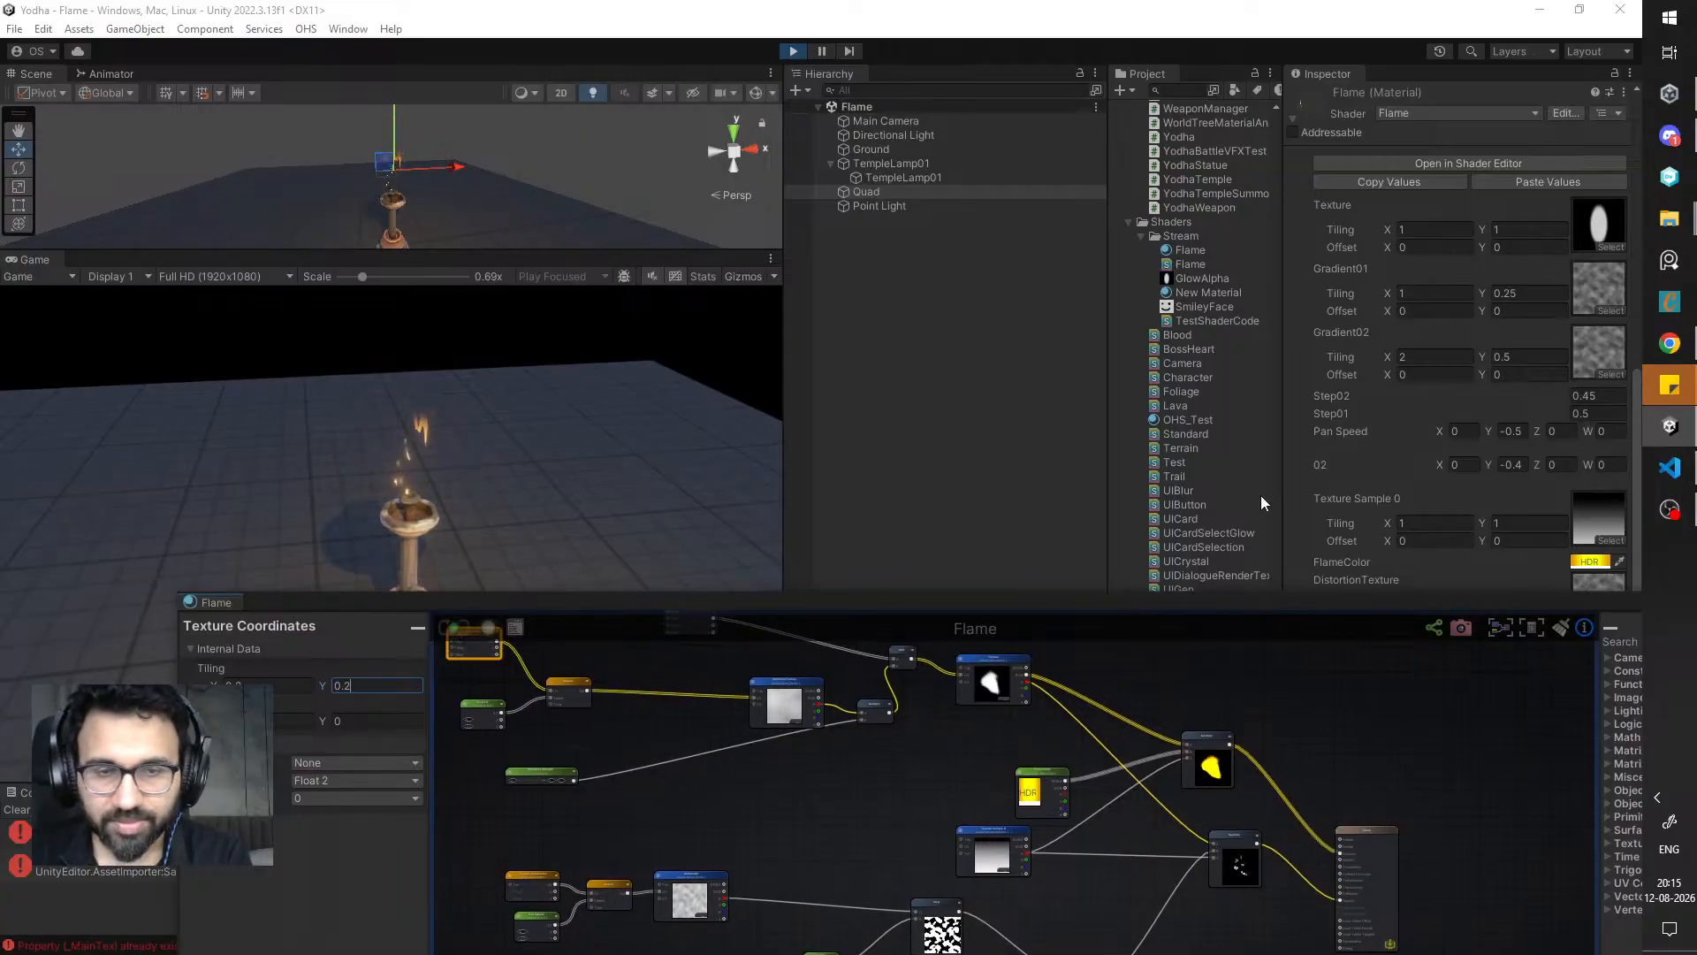
drag(1539, 398, 1549, 393)
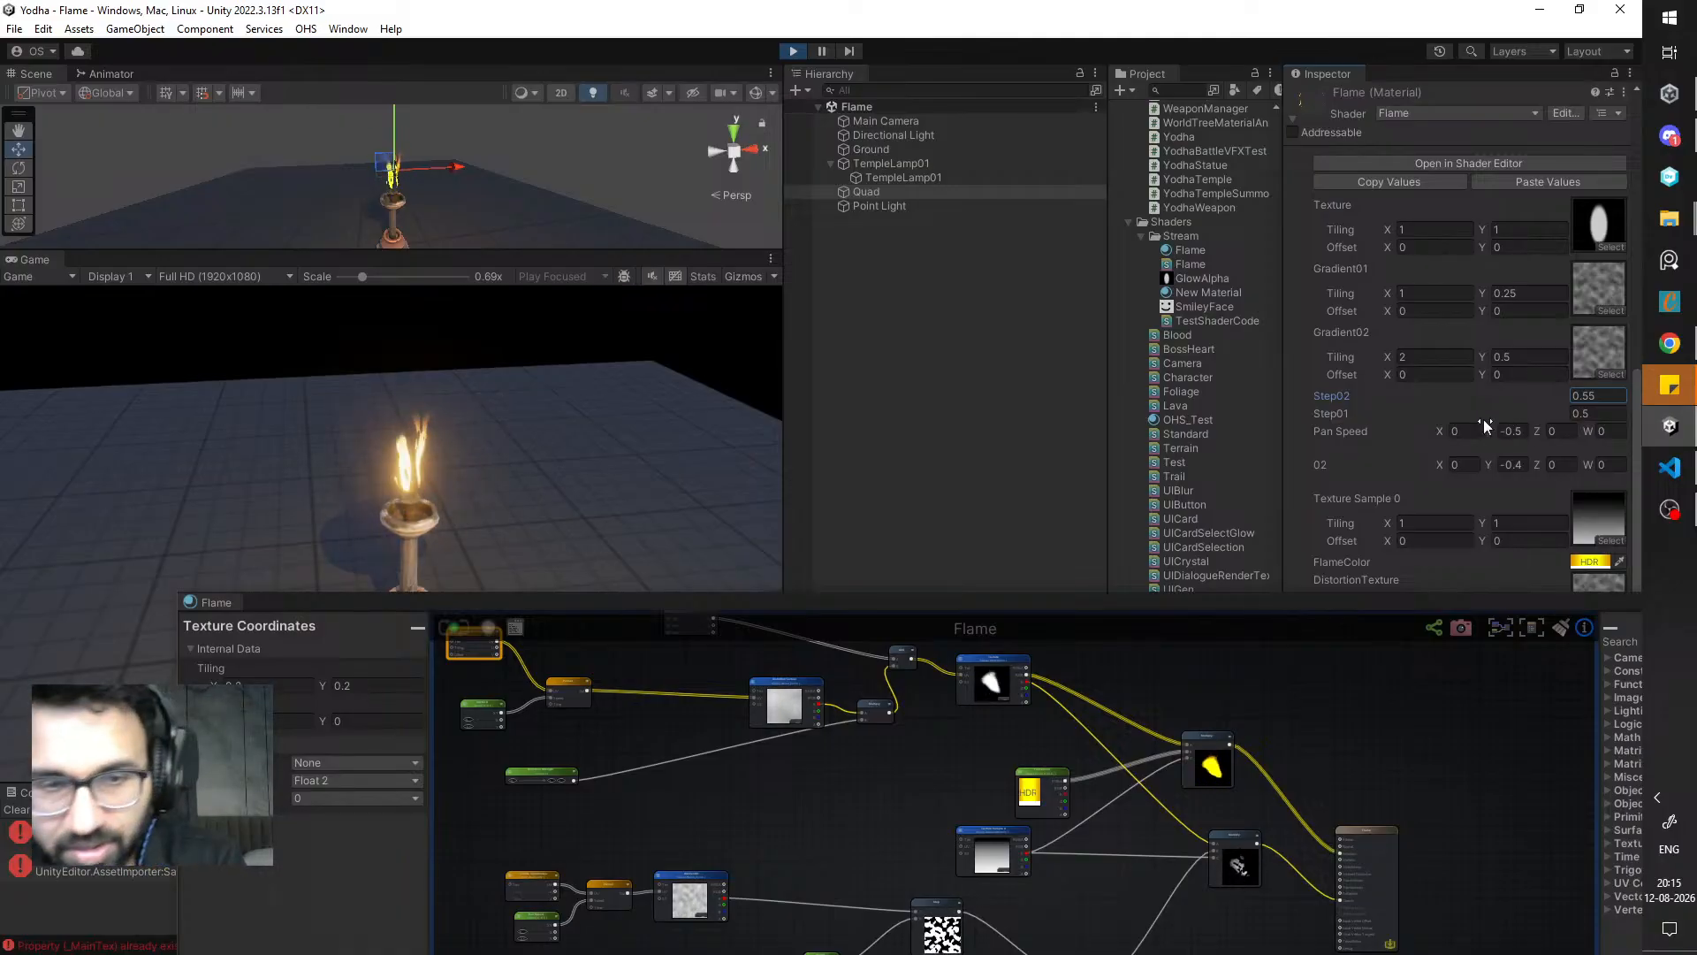
- Try 0.33 for the flame material's Step01, and settle on 0.48
drag(1541, 412, 1538, 412)
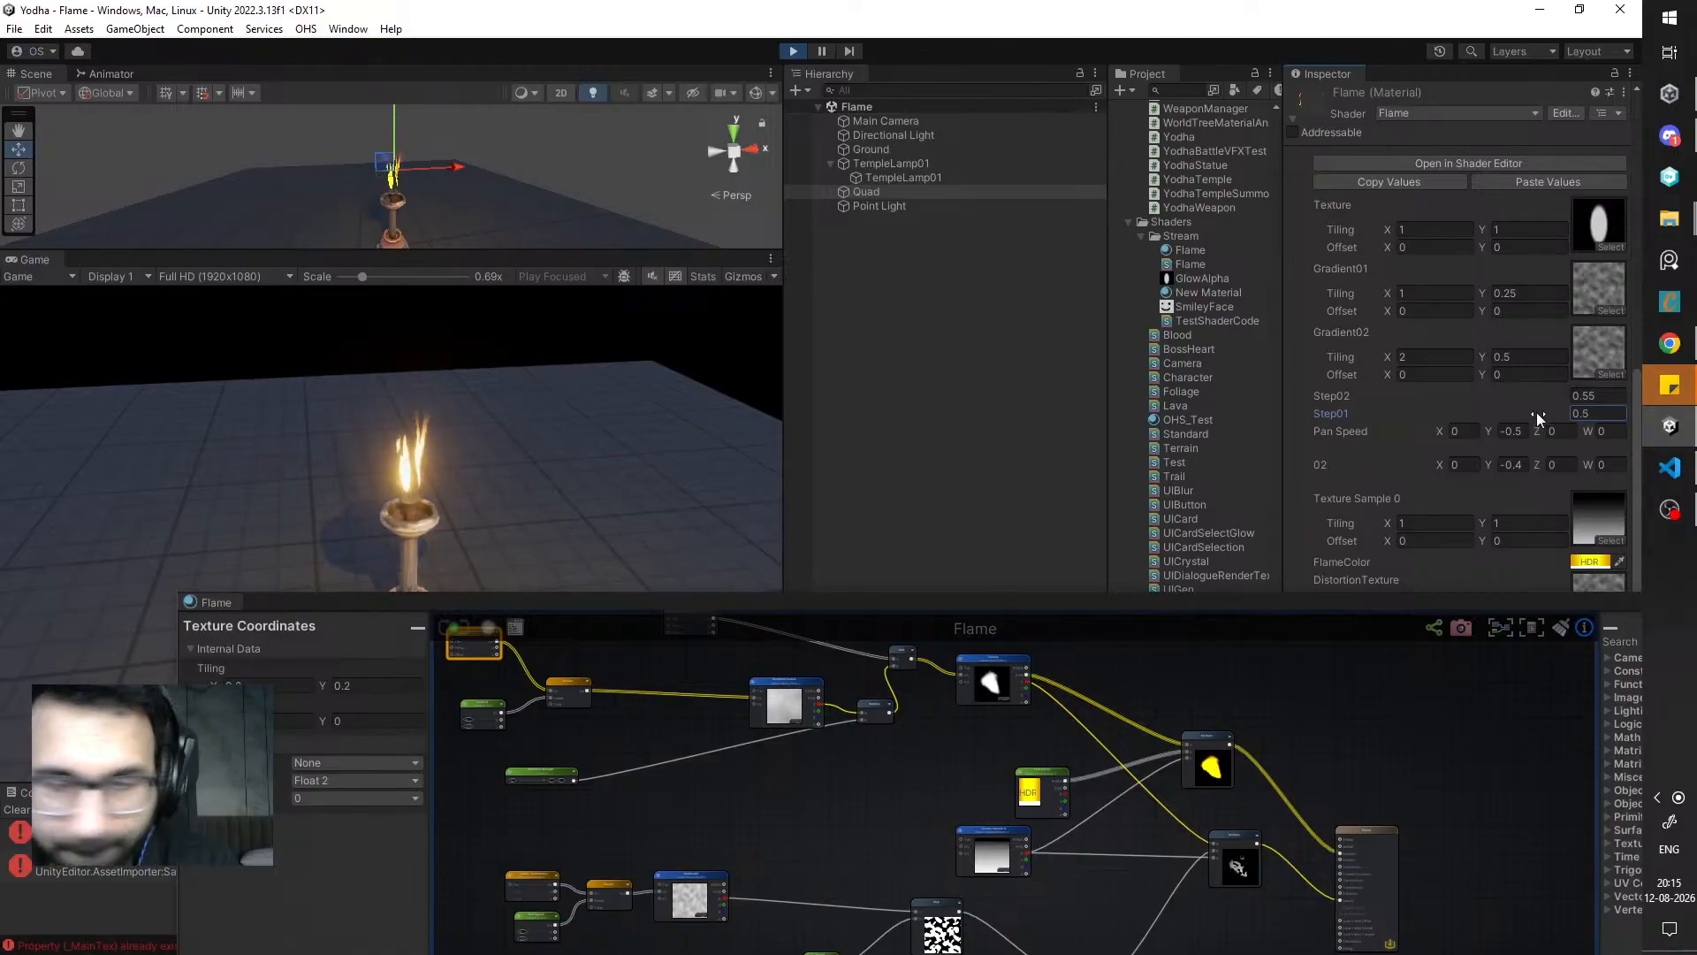
click(1593, 411)
key(BackSpace)
text(33)
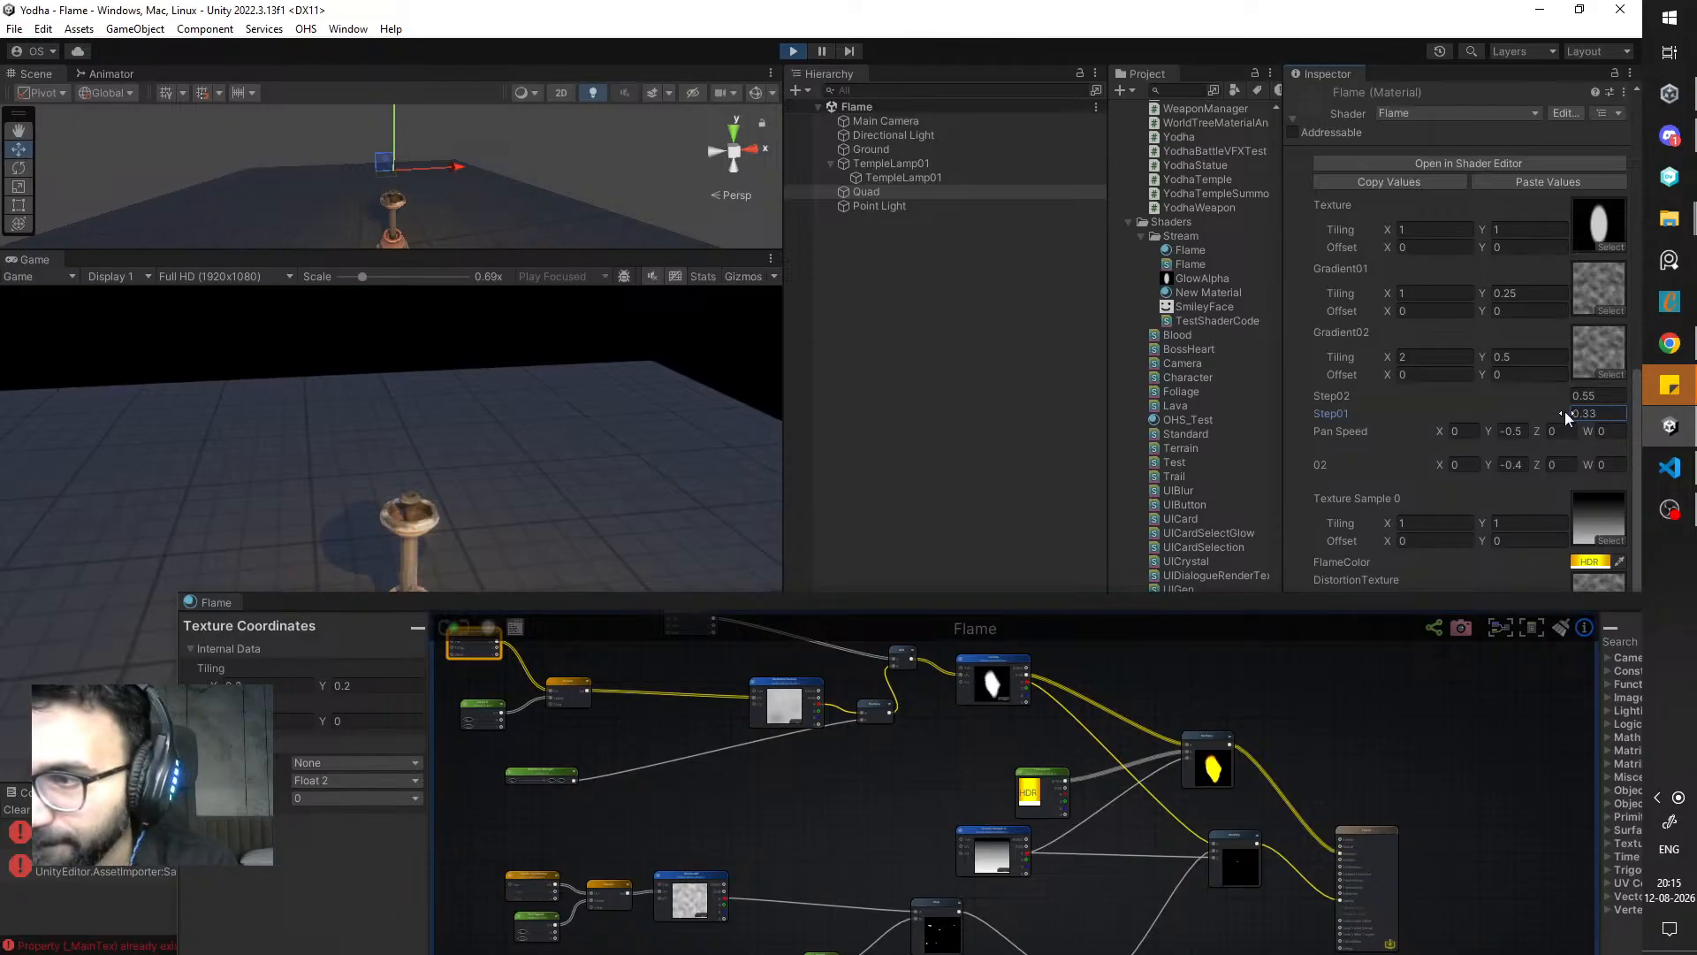
drag(1565, 411, 1570, 412)
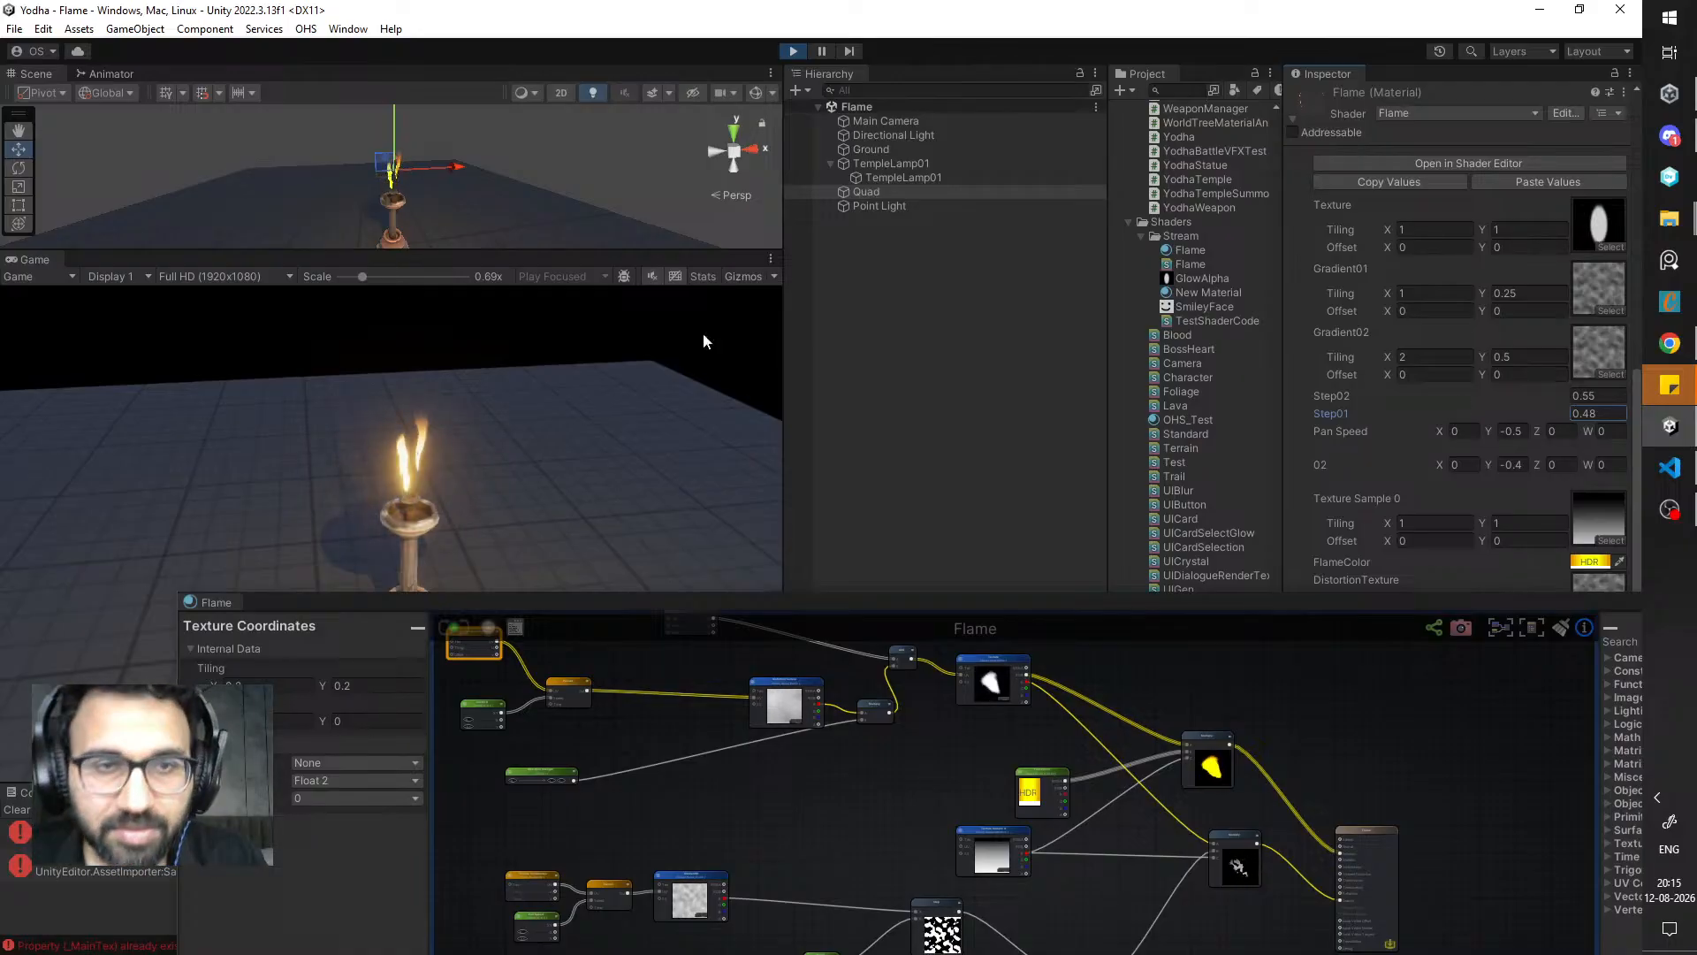
- Enlarge the Scene view and examine the flame on the lamp up close and from farther away
click(521, 260)
drag(618, 603, 977, 739)
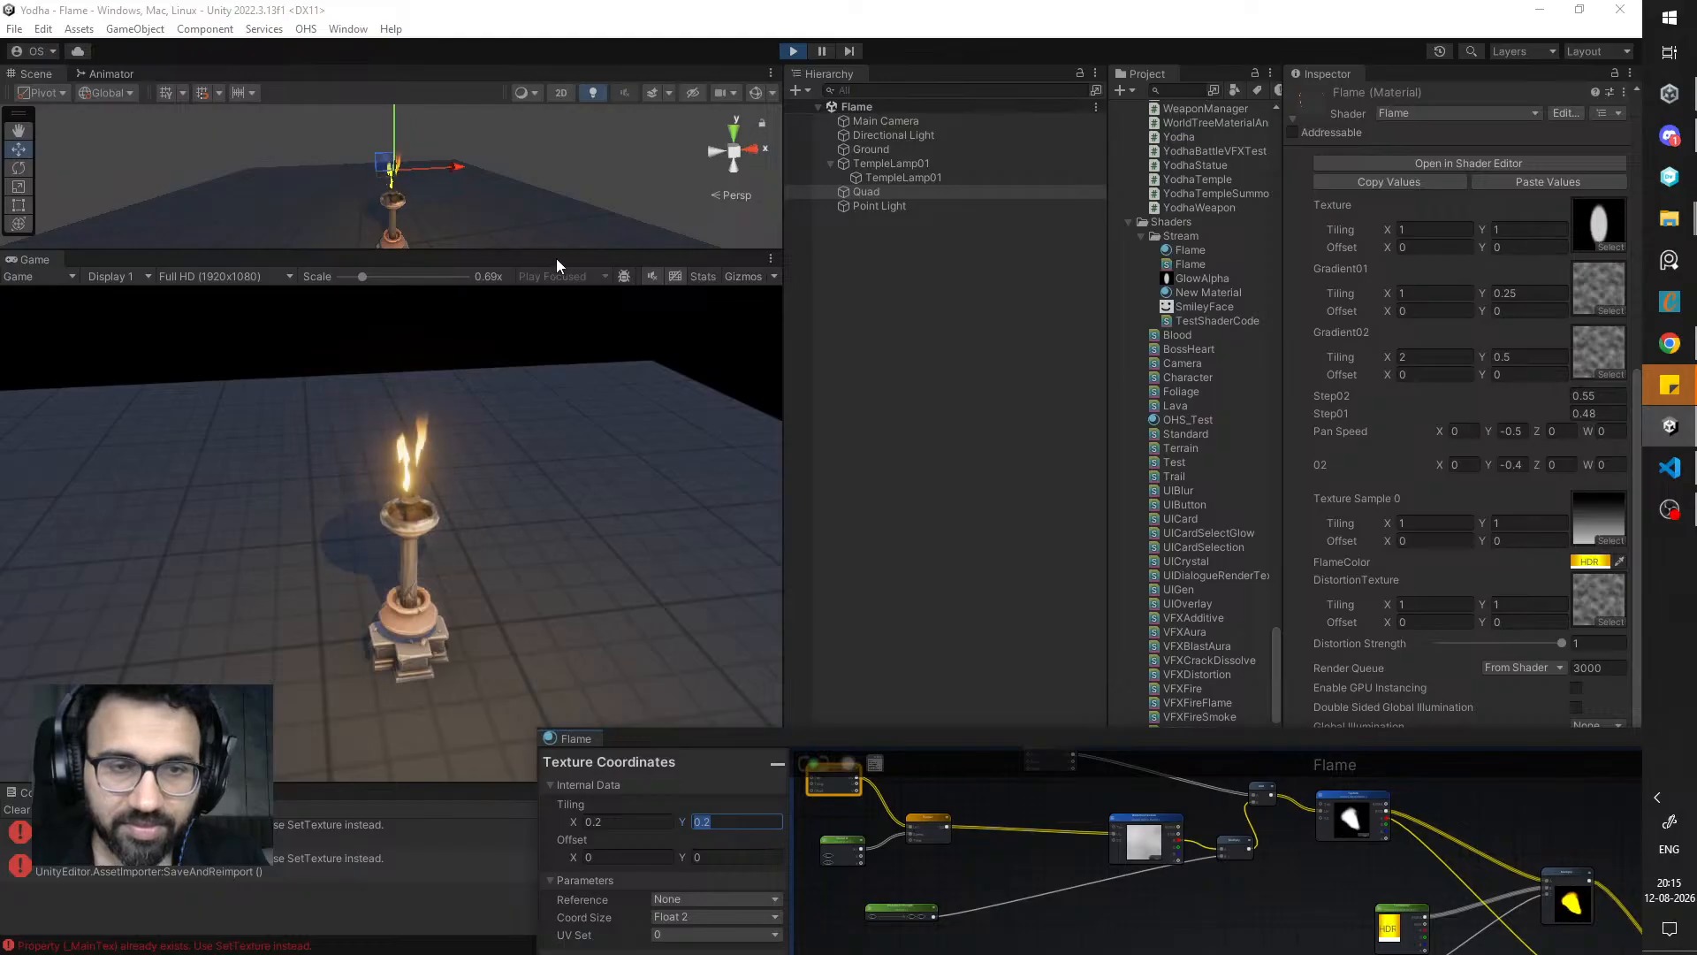
drag(555, 253, 544, 511)
alt+drag(542, 337, 511, 337)
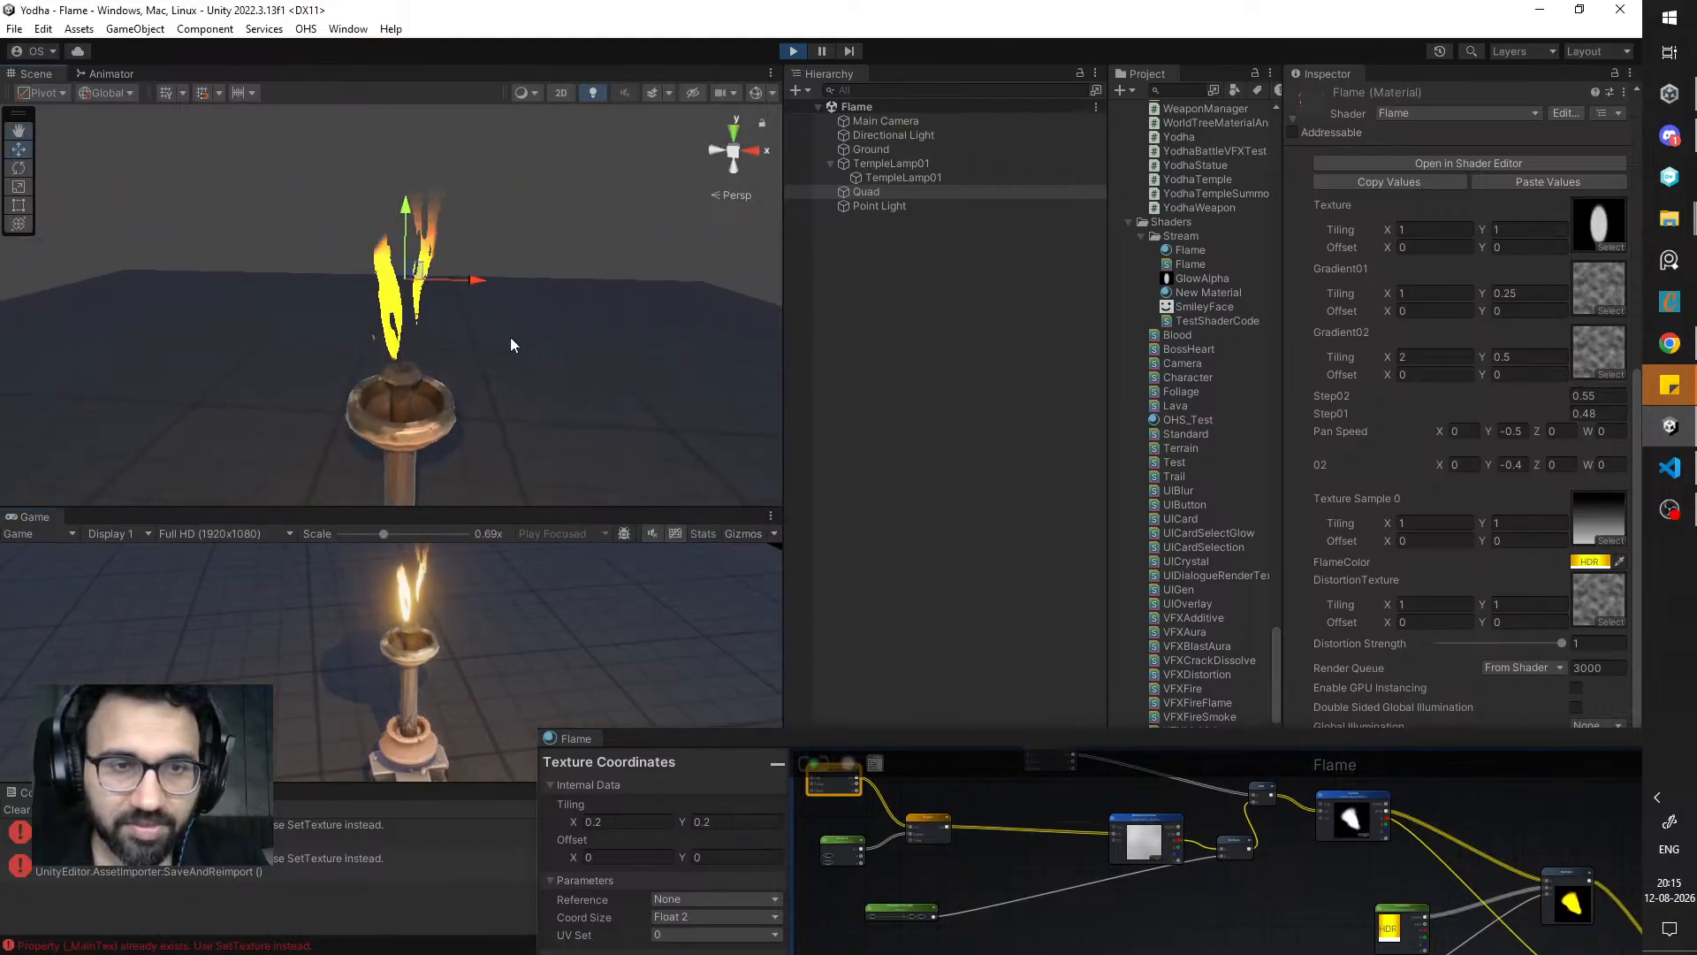
mouse_move(412, 208)
mouse_down()
mouse_move(412, 152)
mouse_move(413, 211)
mouse_up()
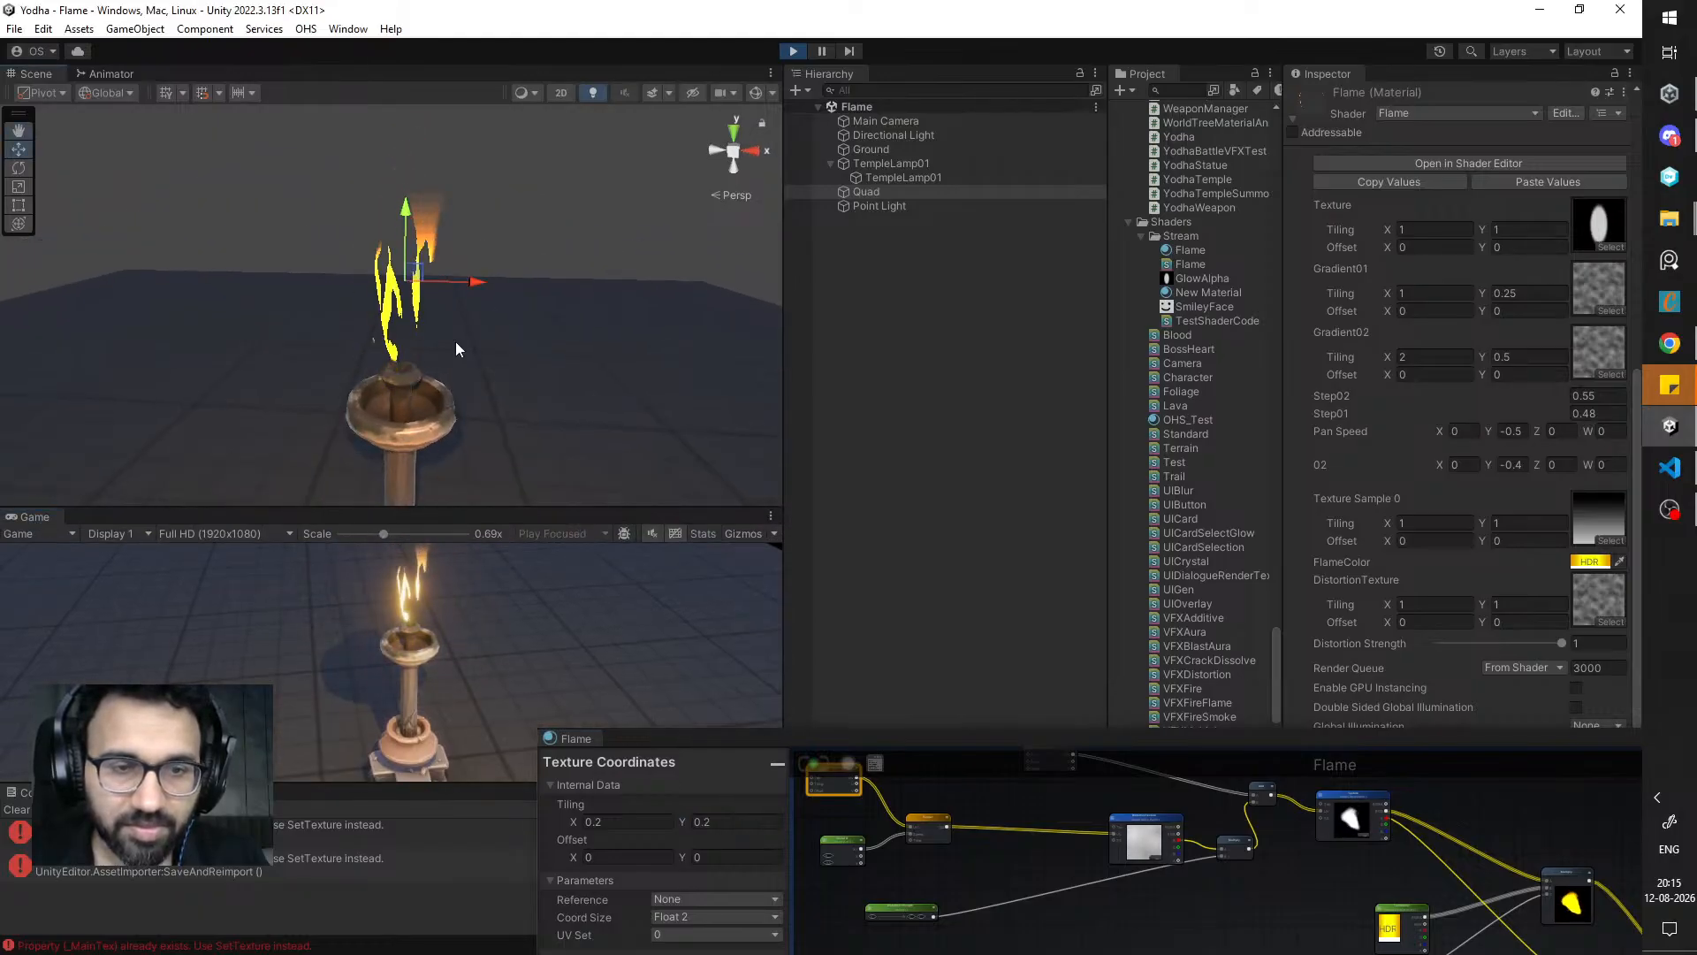
scroll(454, 341, down, 6)
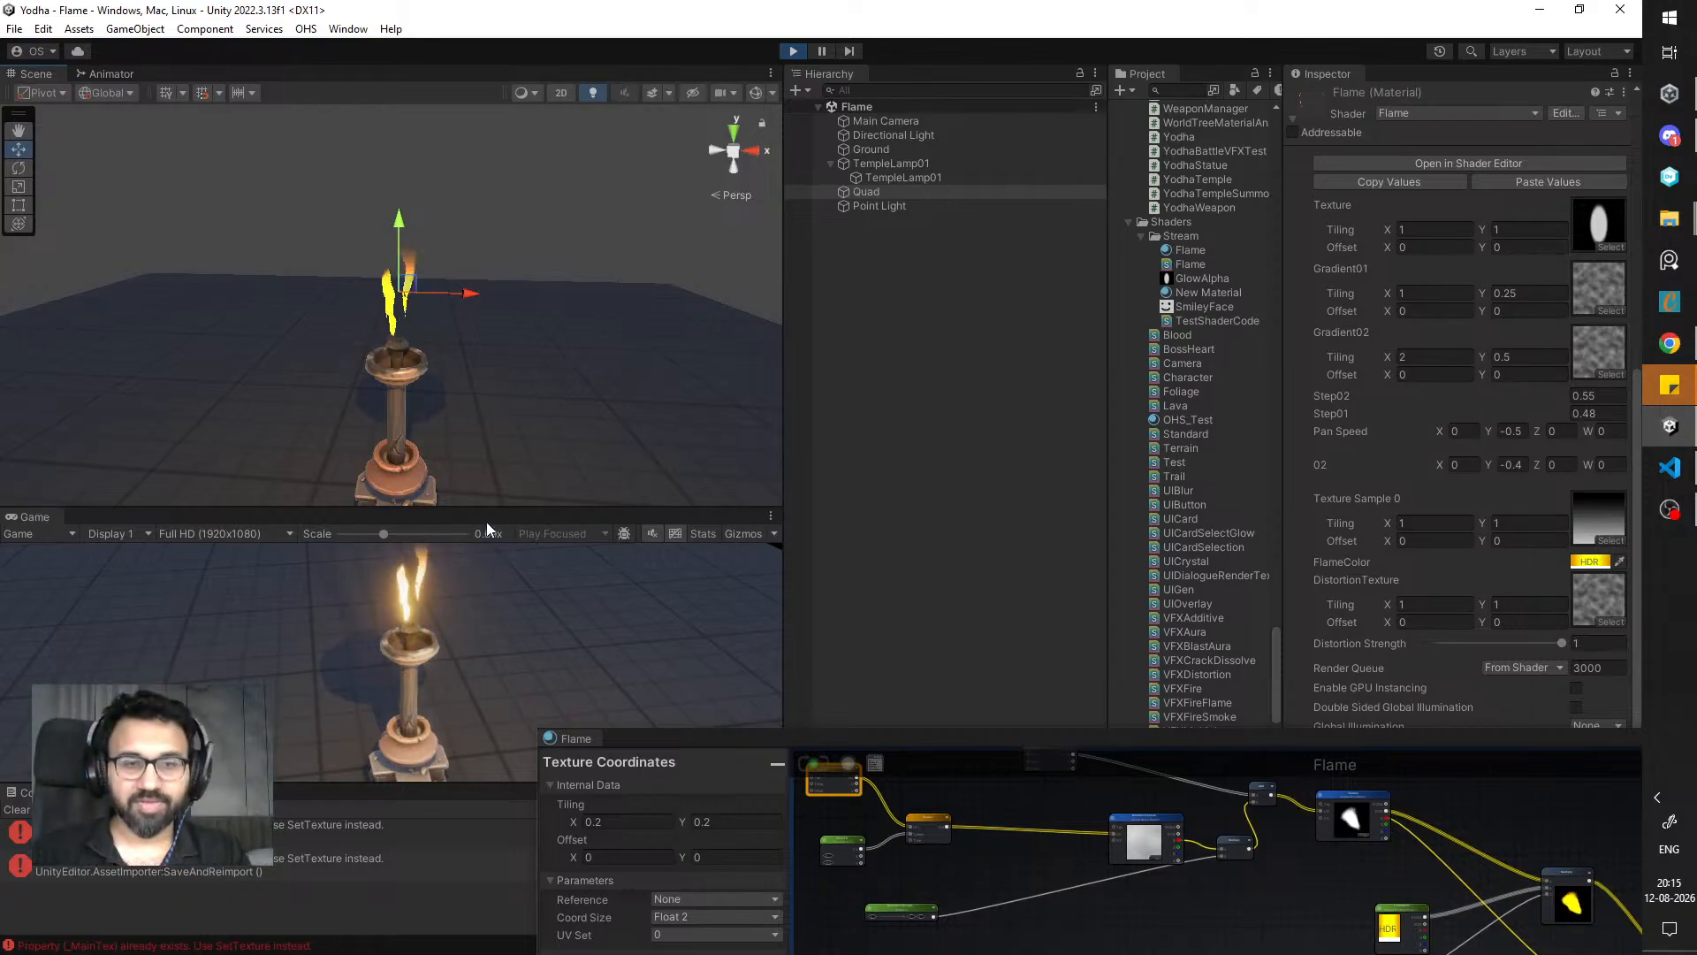
key(shift+space)
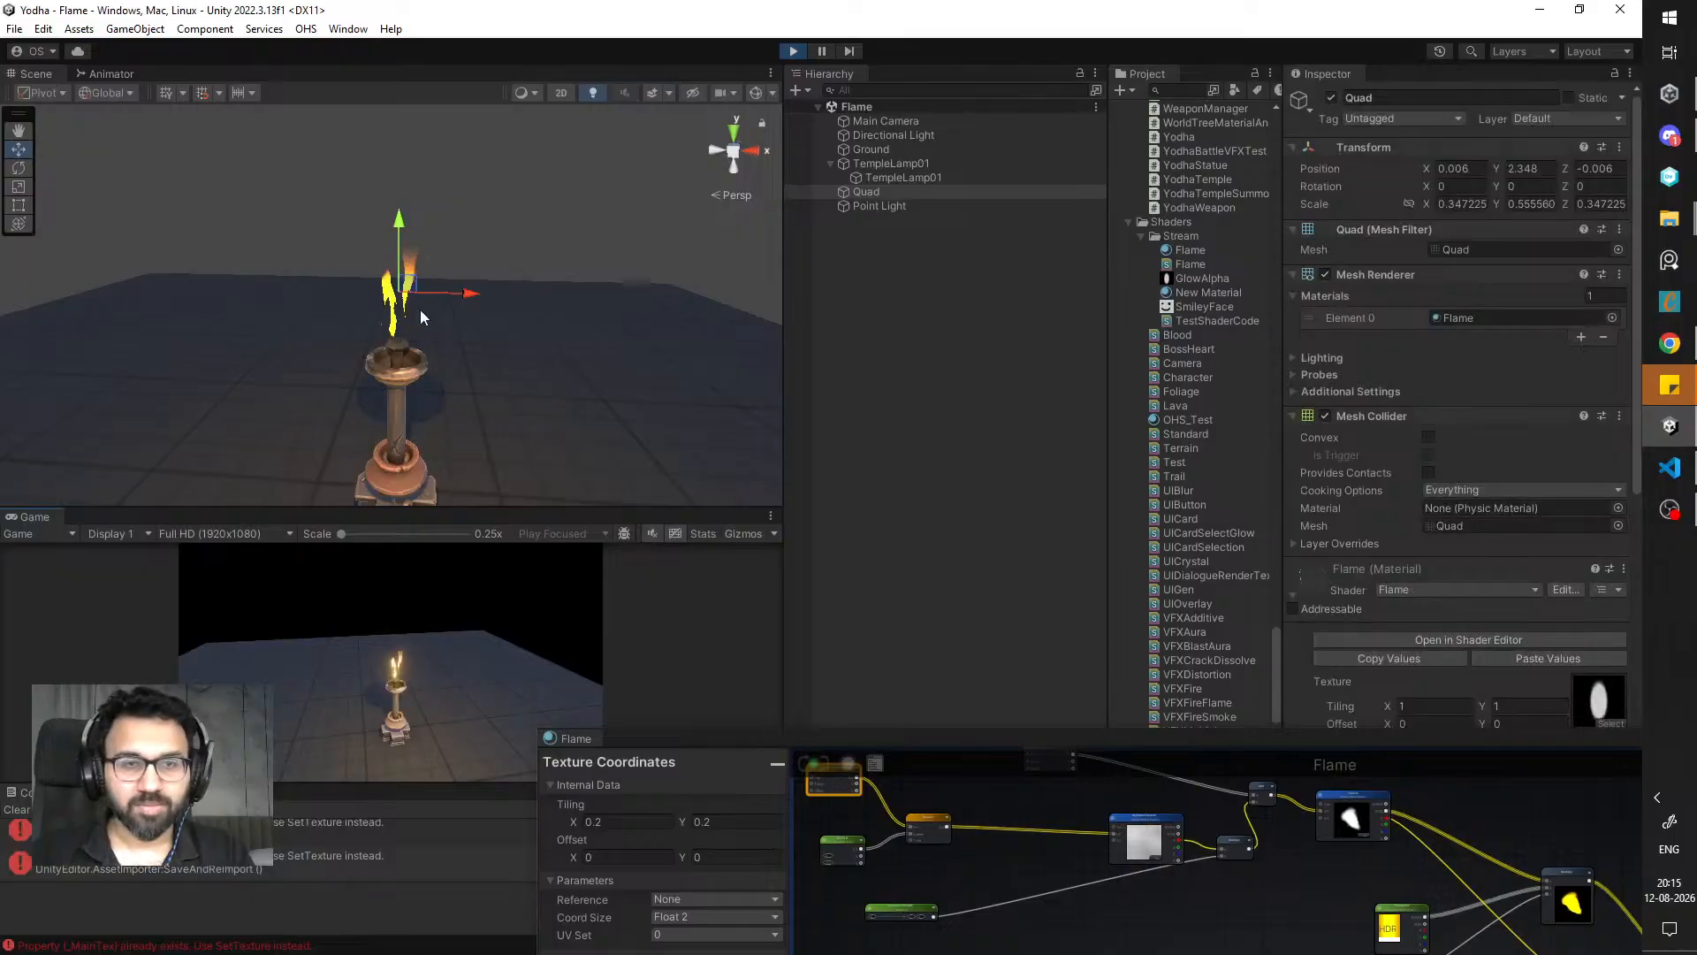
- Scale the flame Quad down uniformly to about 0.258 by 0.413 and lower it to about Y 2.319 above the lamp bowl
key(r)
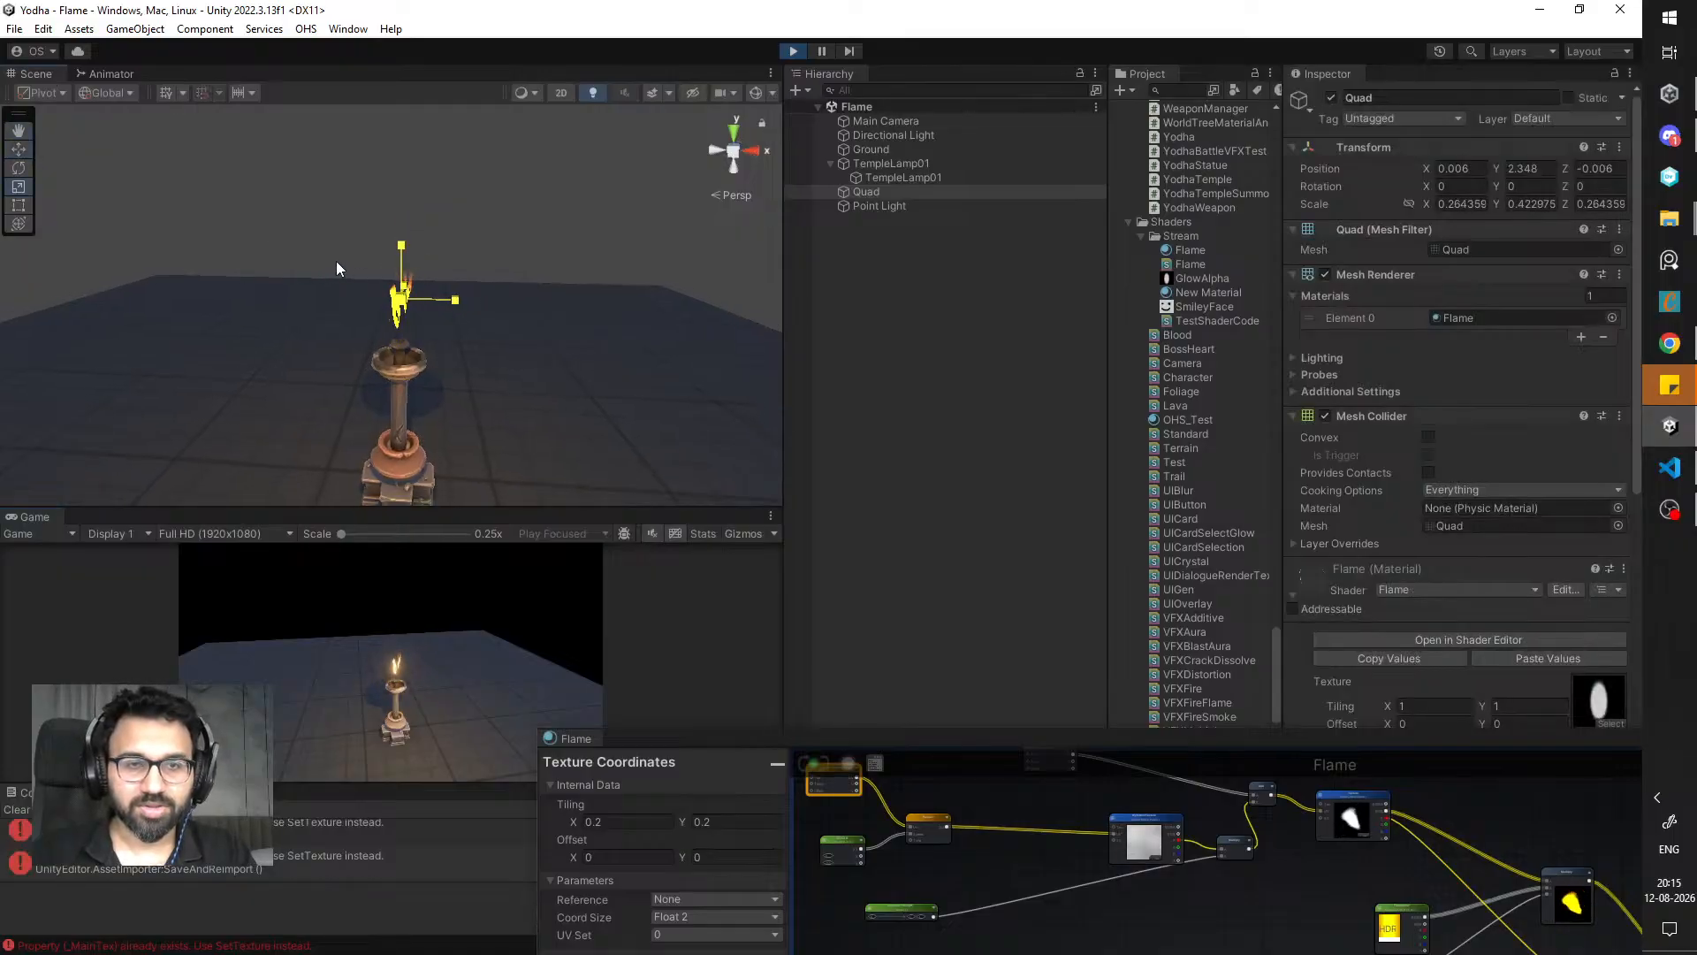
click(398, 254)
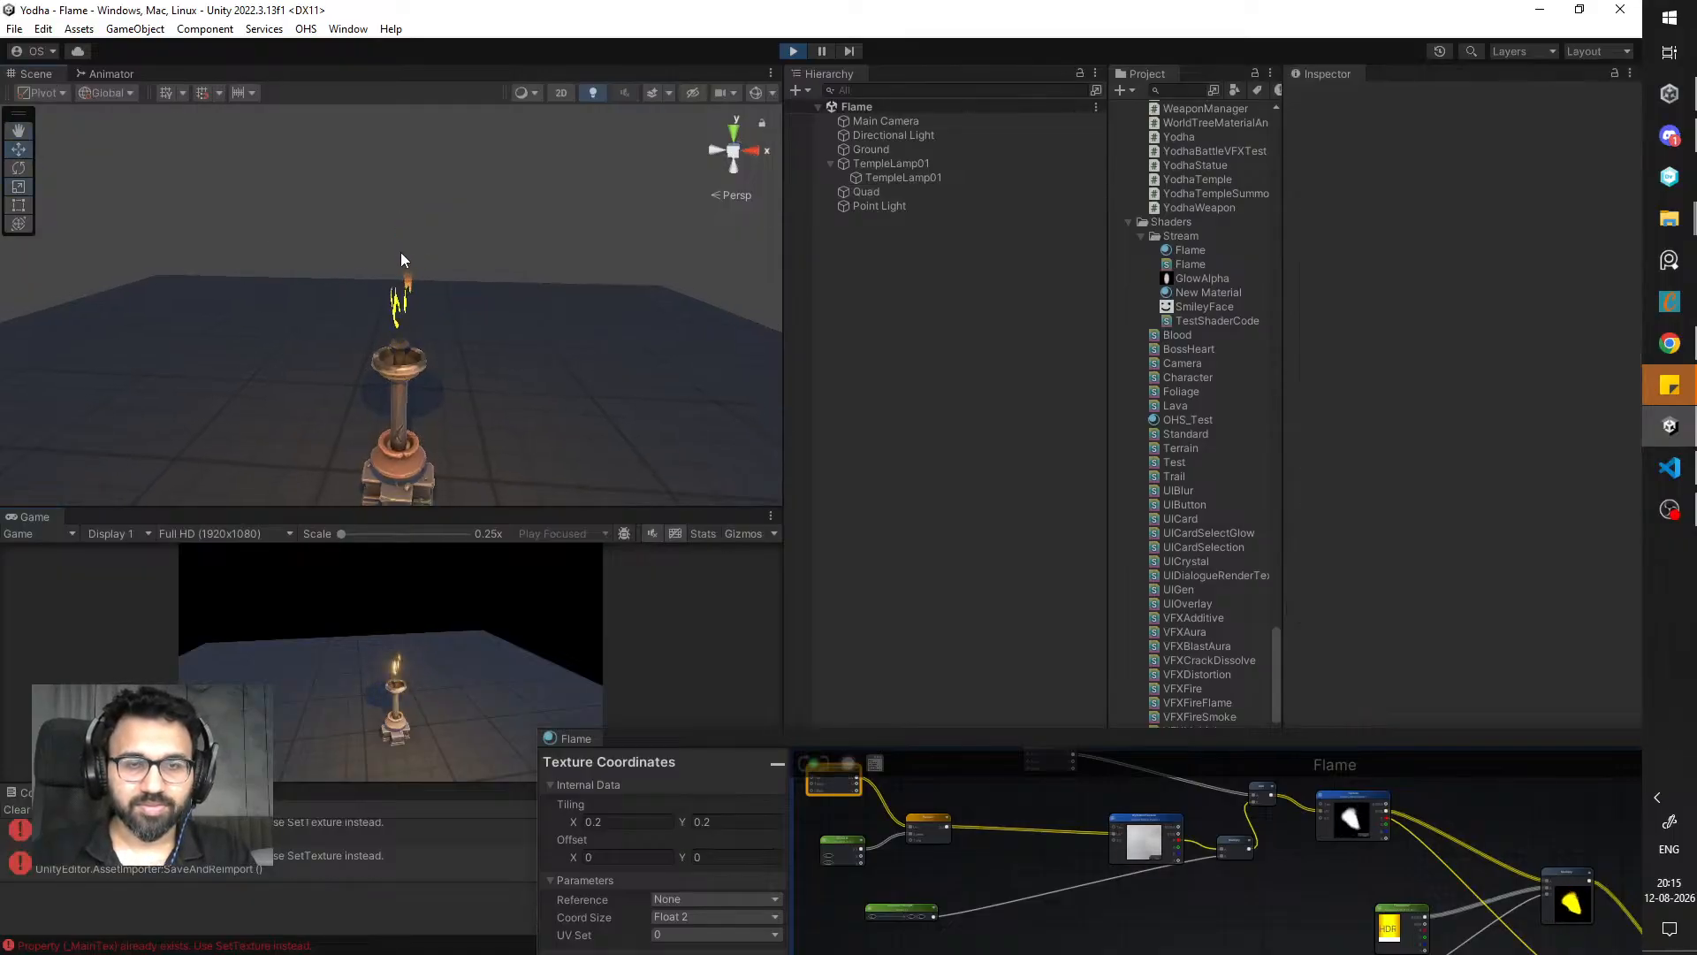
key(ctrl+z)
drag(401, 251, 398, 258)
alt+drag(400, 274, 555, 394)
- Shift the distortion node group, including its Multiply, and the Add node left to open space before the flame Texture node
drag(936, 732, 834, 357)
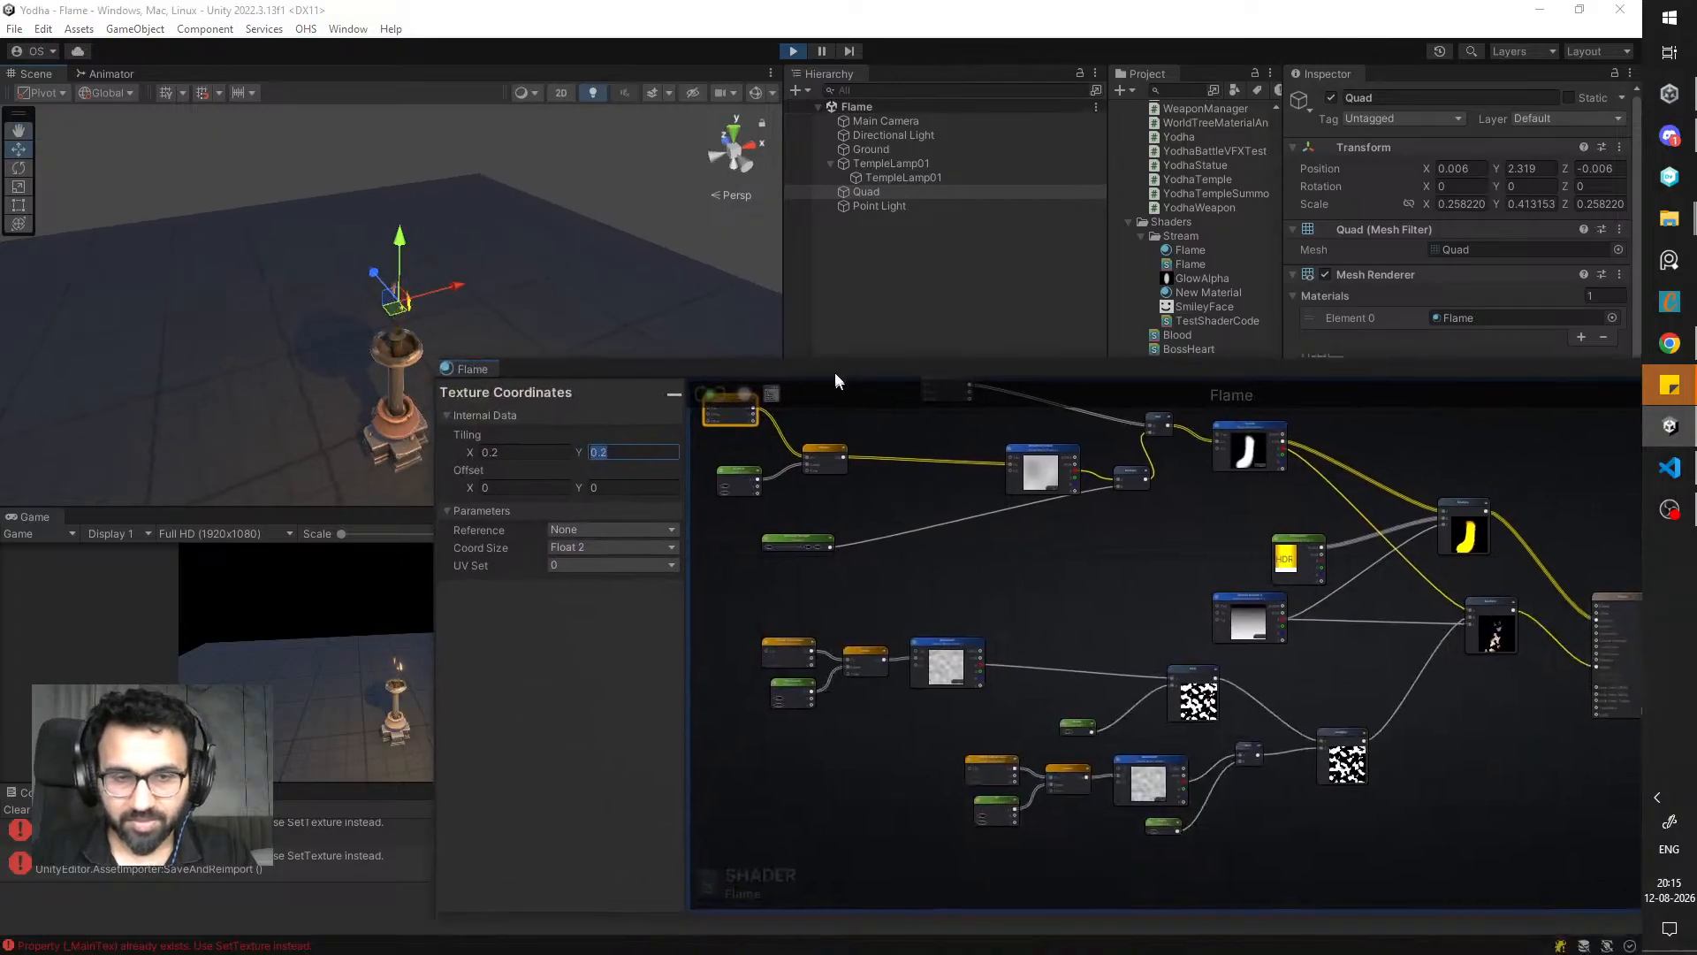
middle_drag(1075, 585, 1012, 635)
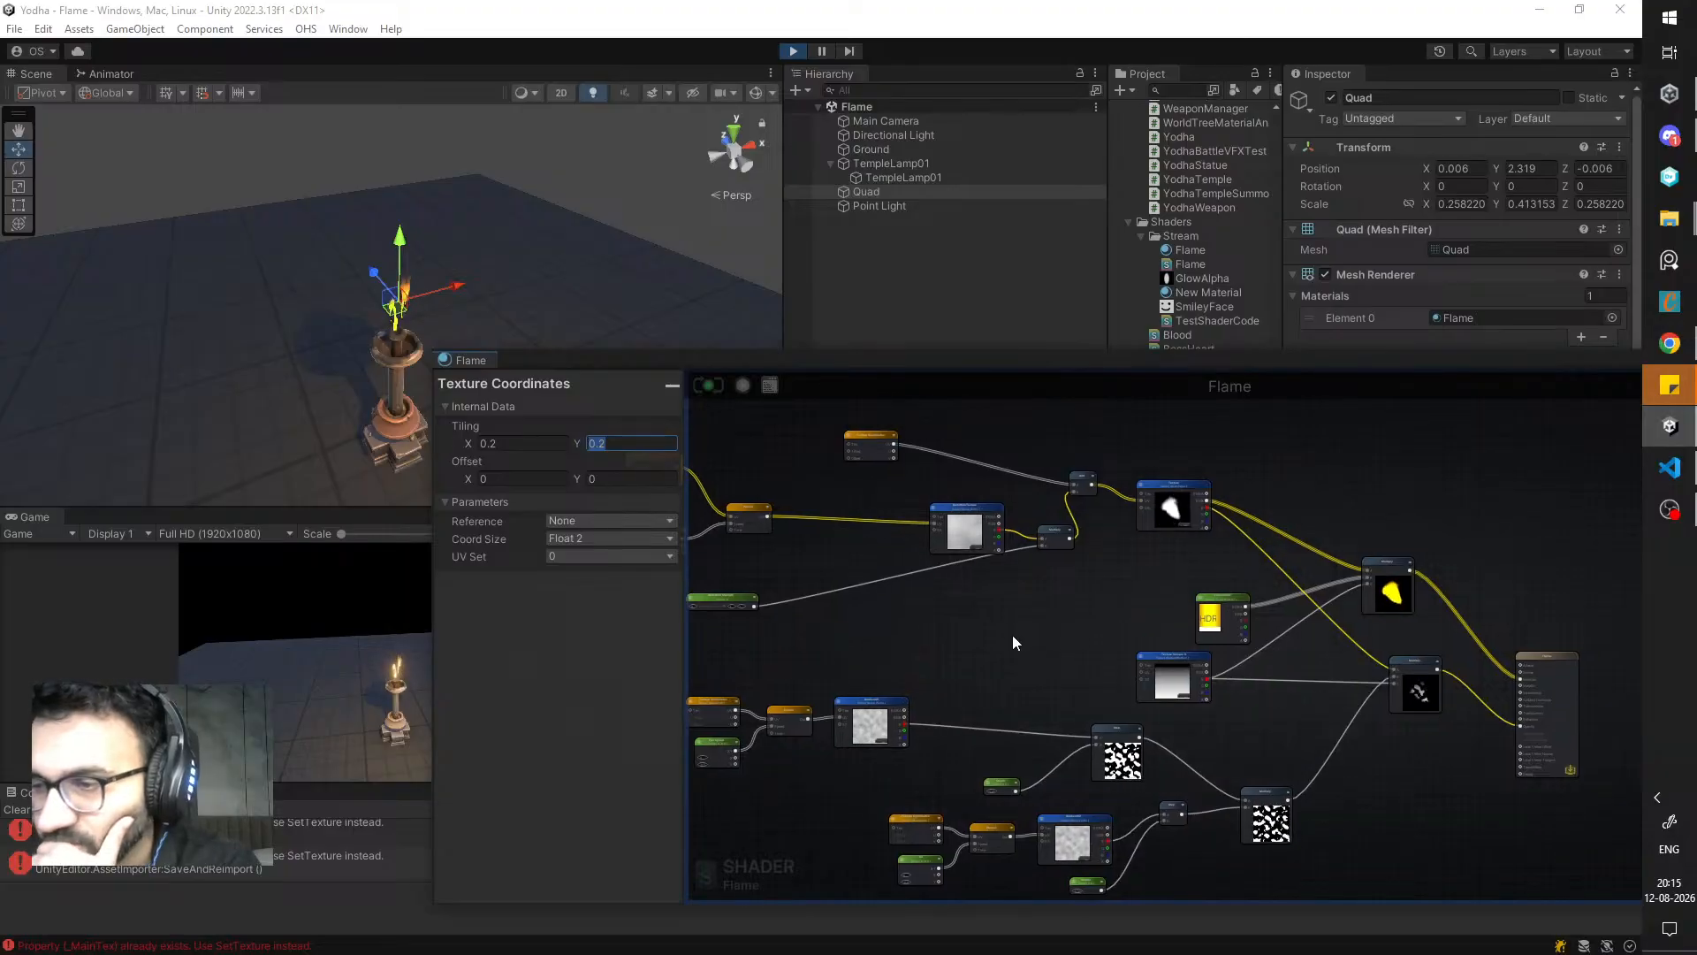
scroll(1156, 674, up, 5)
middle_drag(1282, 675, 1027, 664)
scroll(936, 624, down, 6)
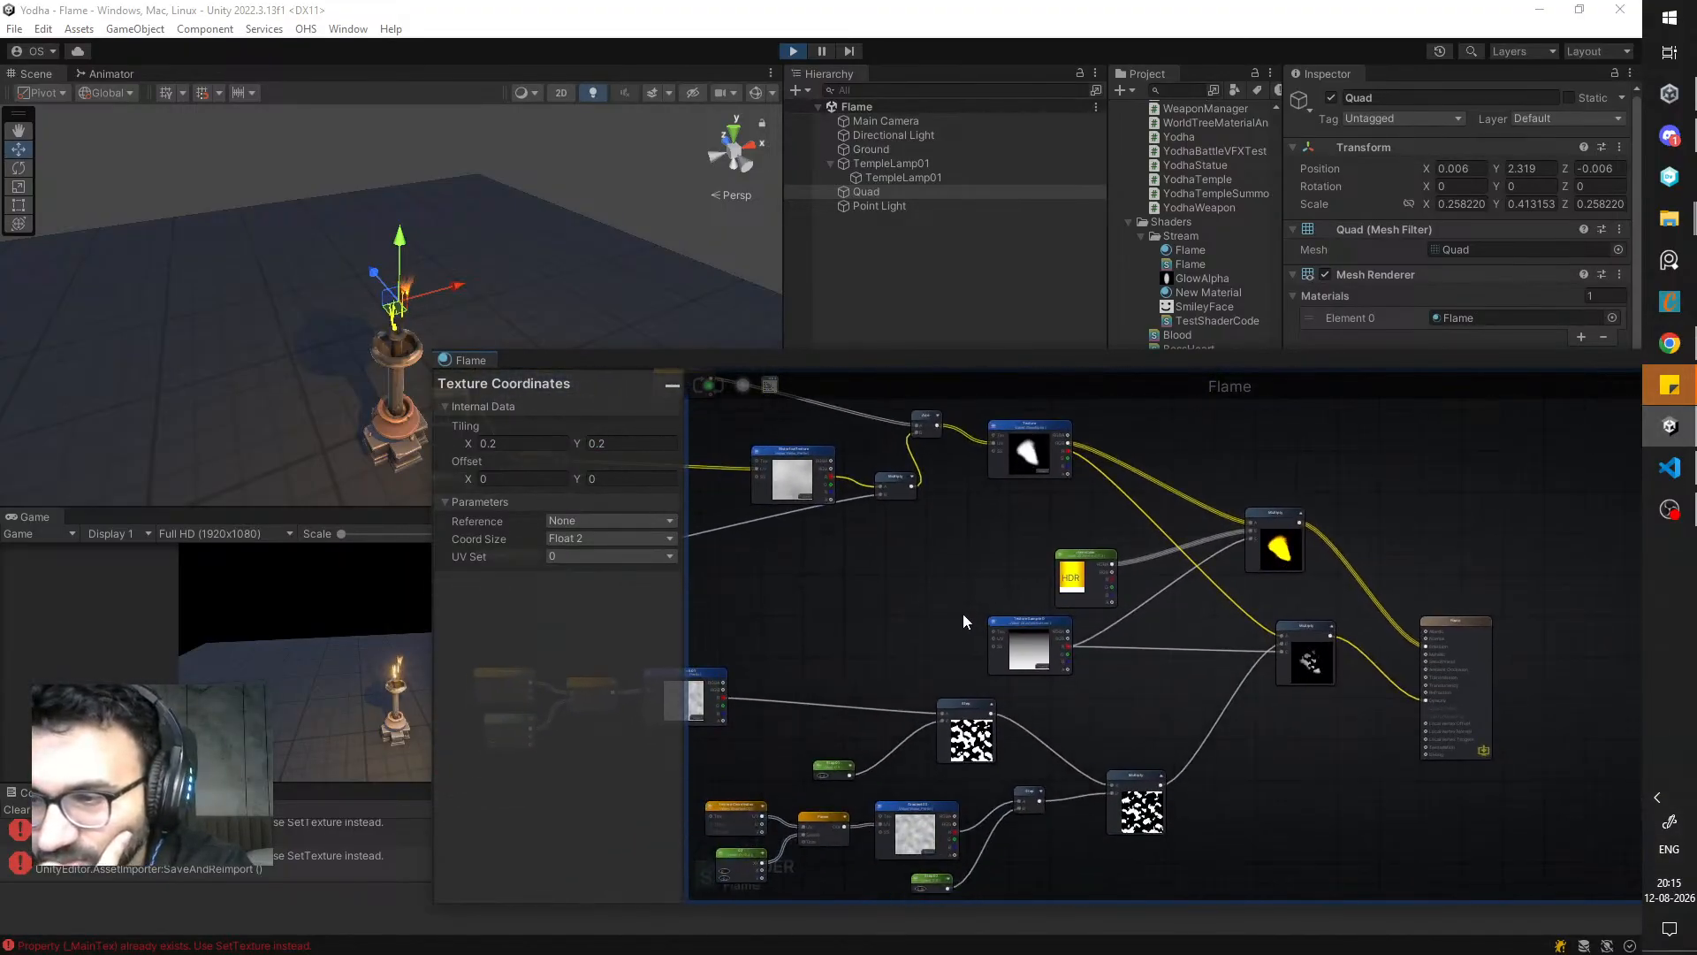
middle_drag(962, 613, 1095, 610)
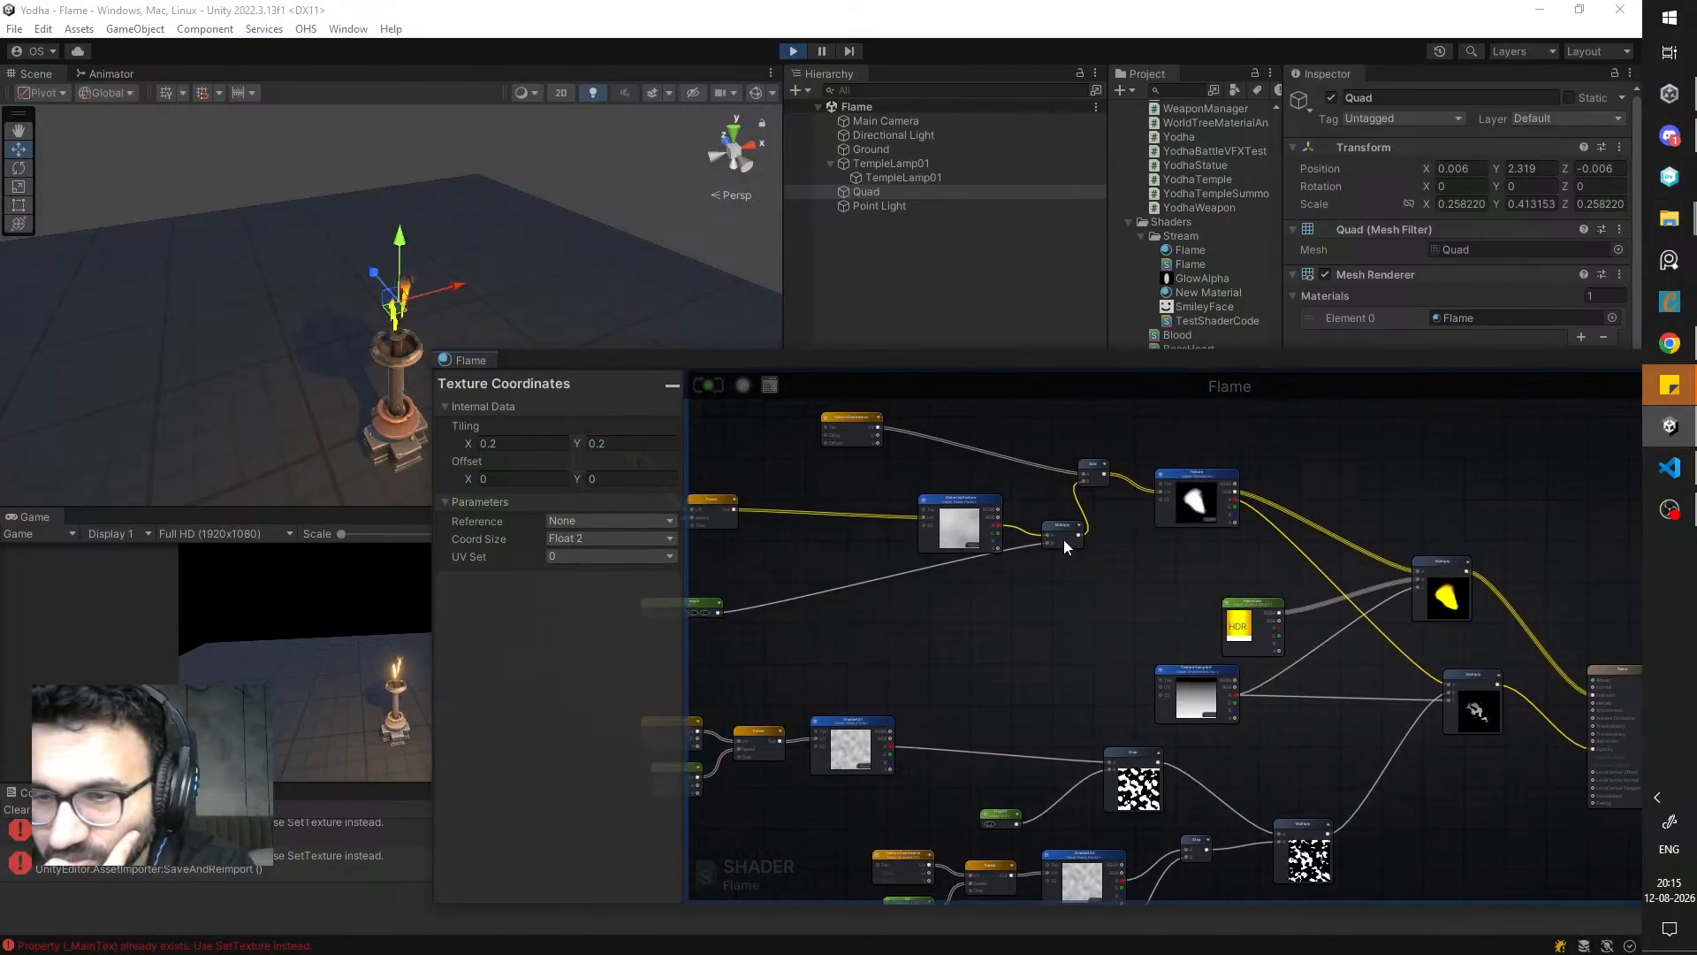
click(1063, 540)
middle_drag(777, 533, 941, 550)
drag(733, 472, 1226, 656)
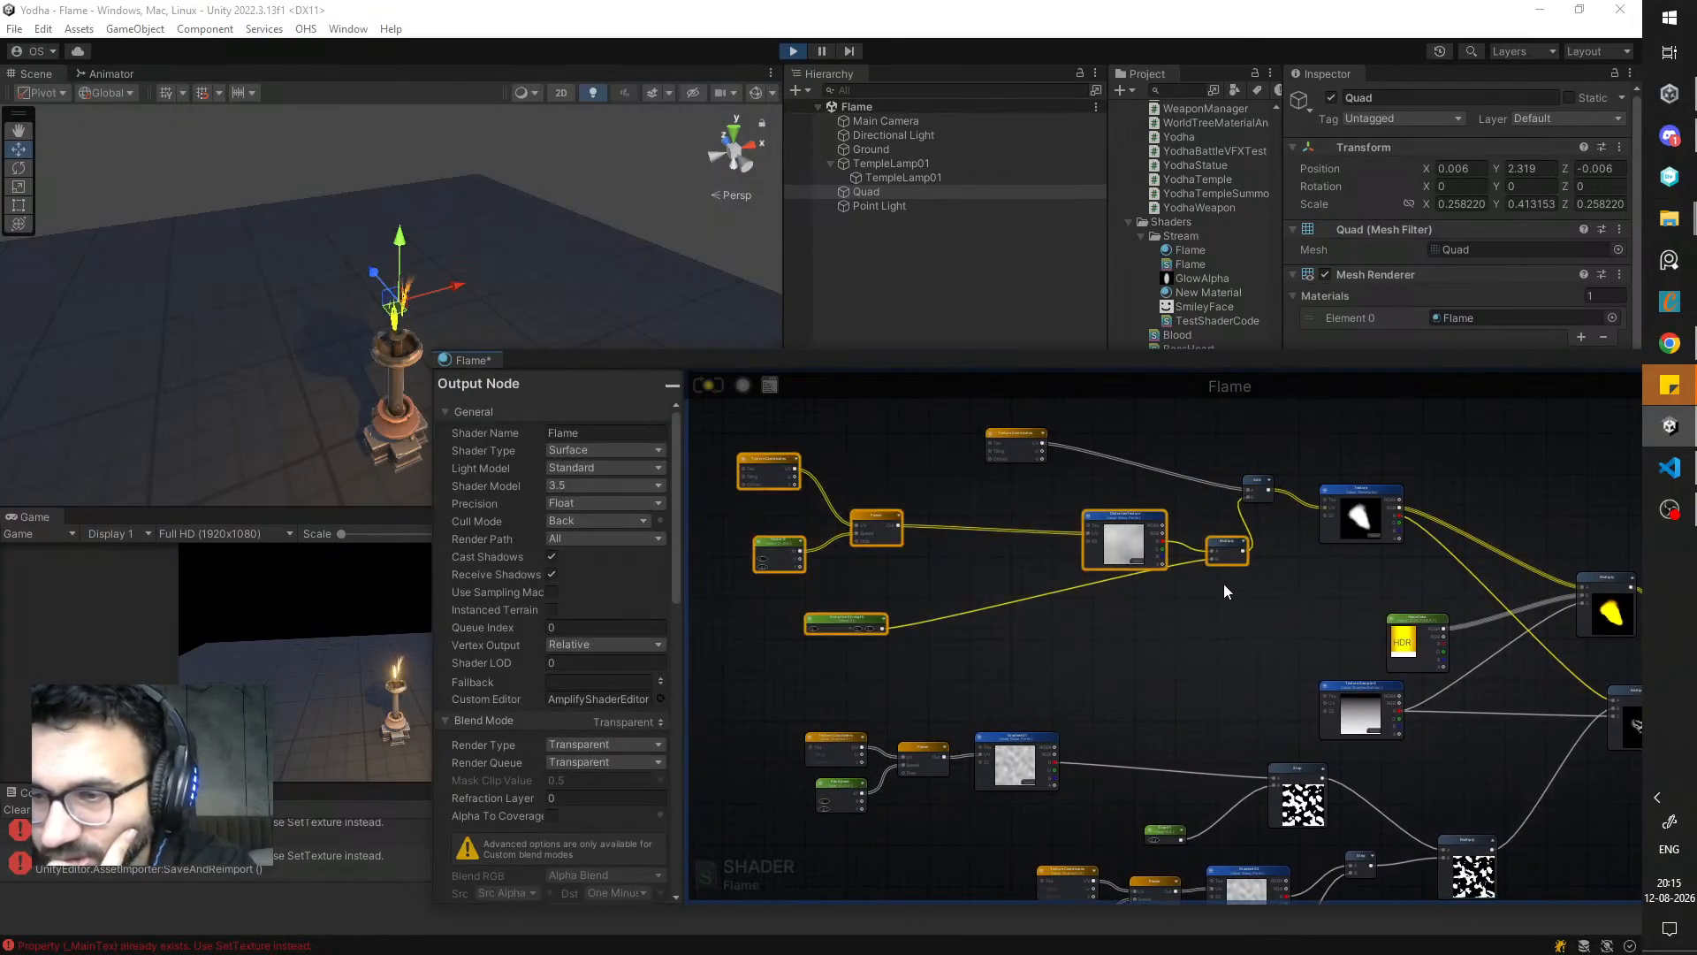
drag(1222, 553, 1114, 559)
drag(1255, 500, 1135, 501)
- Move the Texture Coordinates, Vector2 and Panner nodes of the upper gradient texture left to leave a gap before that texture
mouse_move(1208, 568)
middle_down()
mouse_move(1051, 538)
mouse_move(1036, 510)
middle_up()
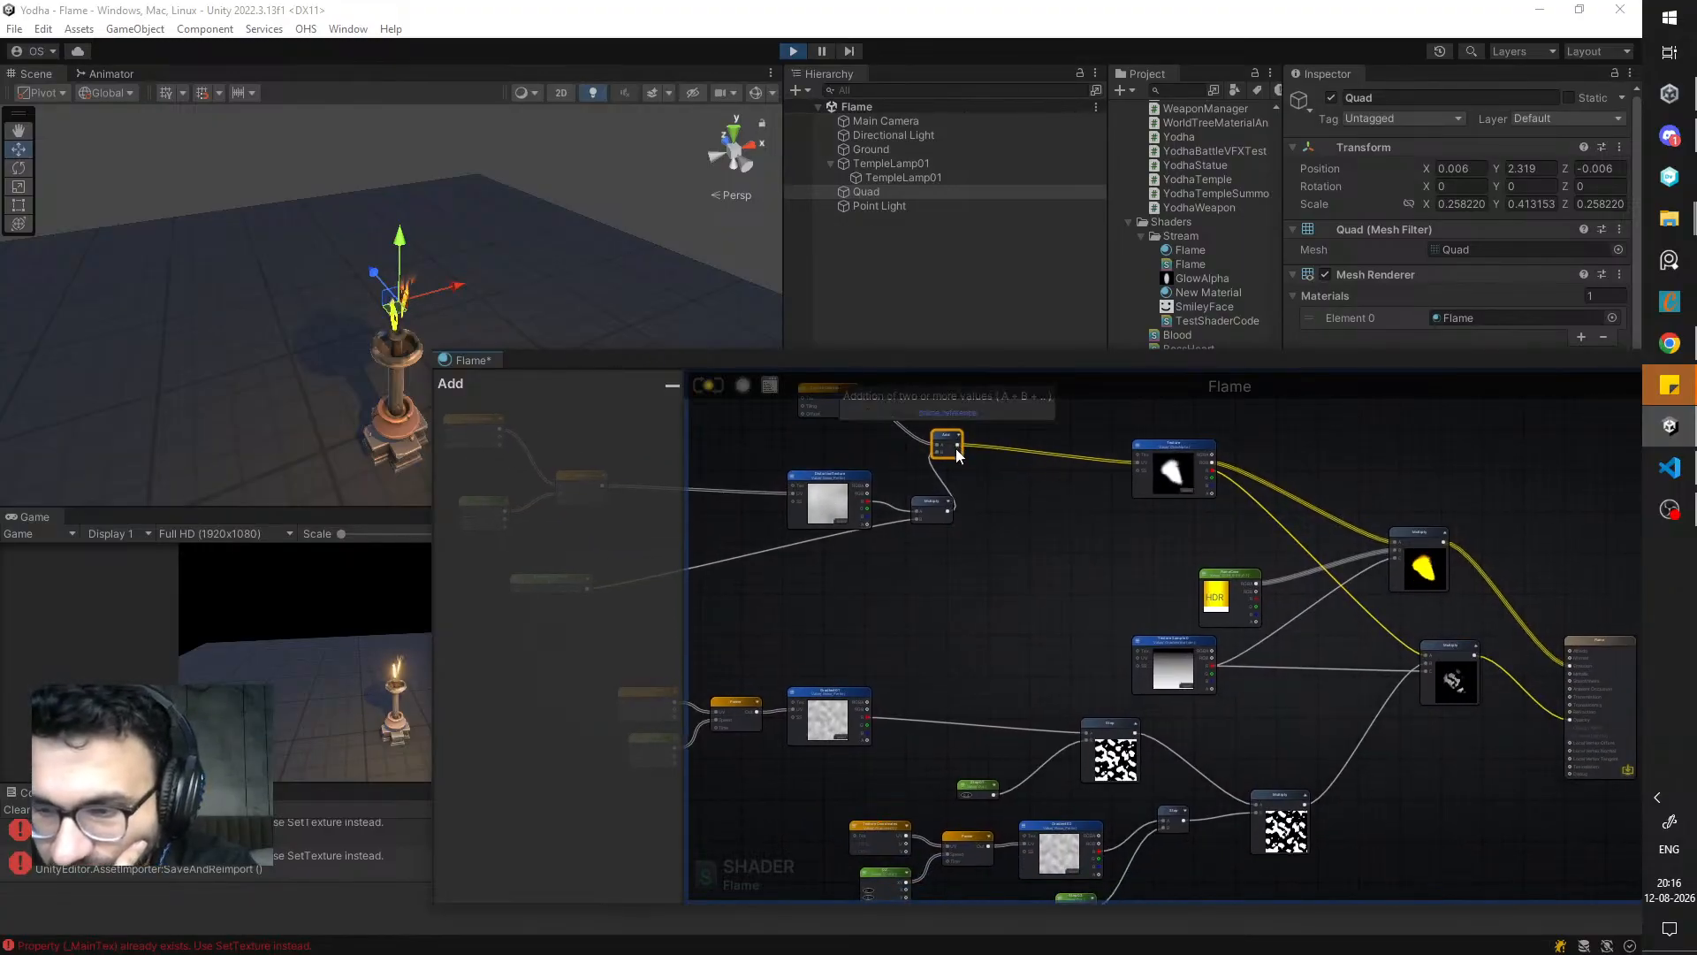
middle_drag(909, 606, 1110, 561)
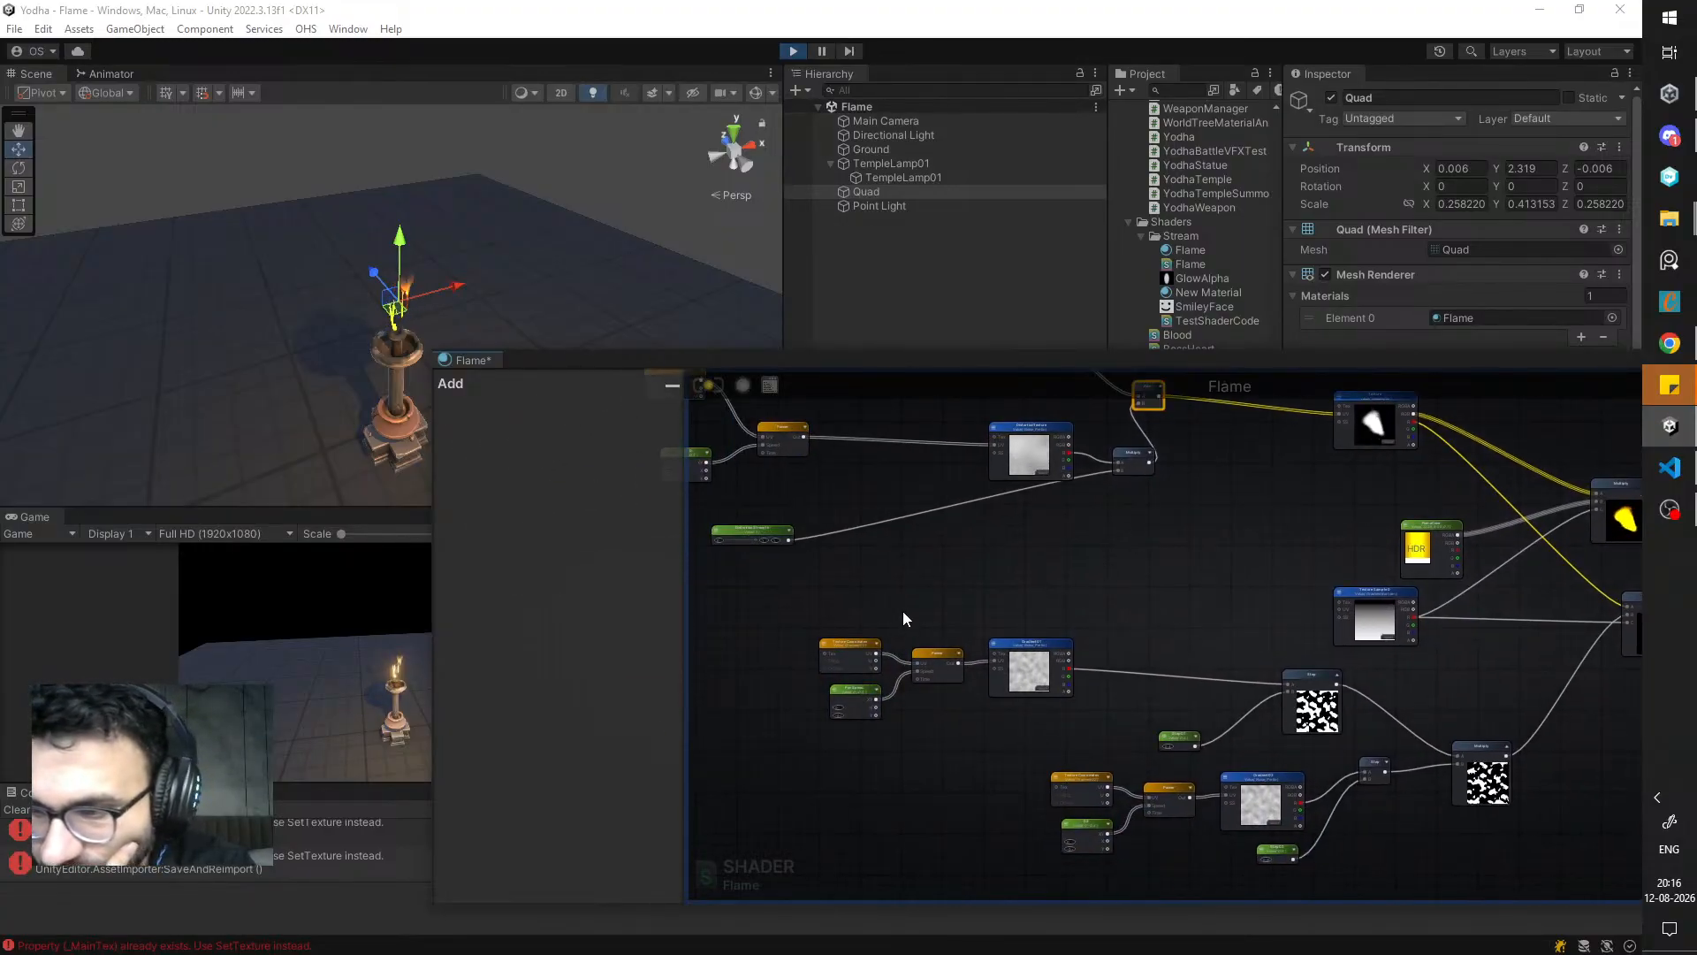
drag(809, 591, 793, 686)
middle_drag(977, 554, 1038, 591)
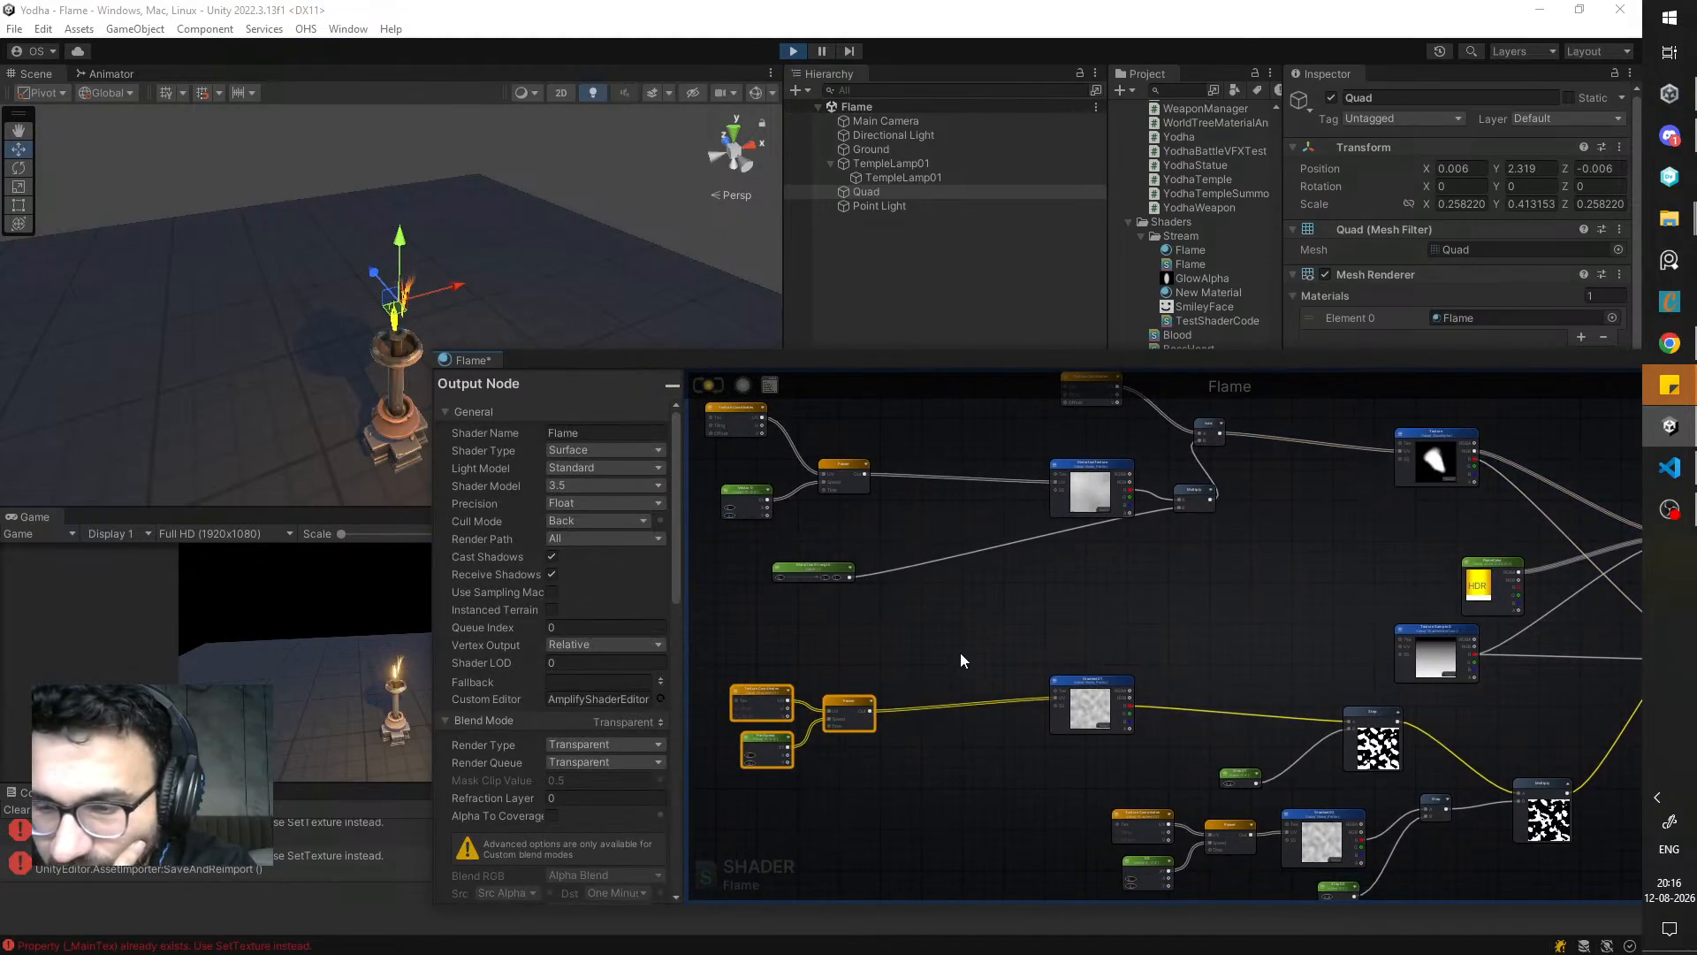
- Move the Gradient01 texture's Texture Coordinates, Vector2 and Panner nodes back closer to the texture and save the shader
drag(847, 705, 979, 691)
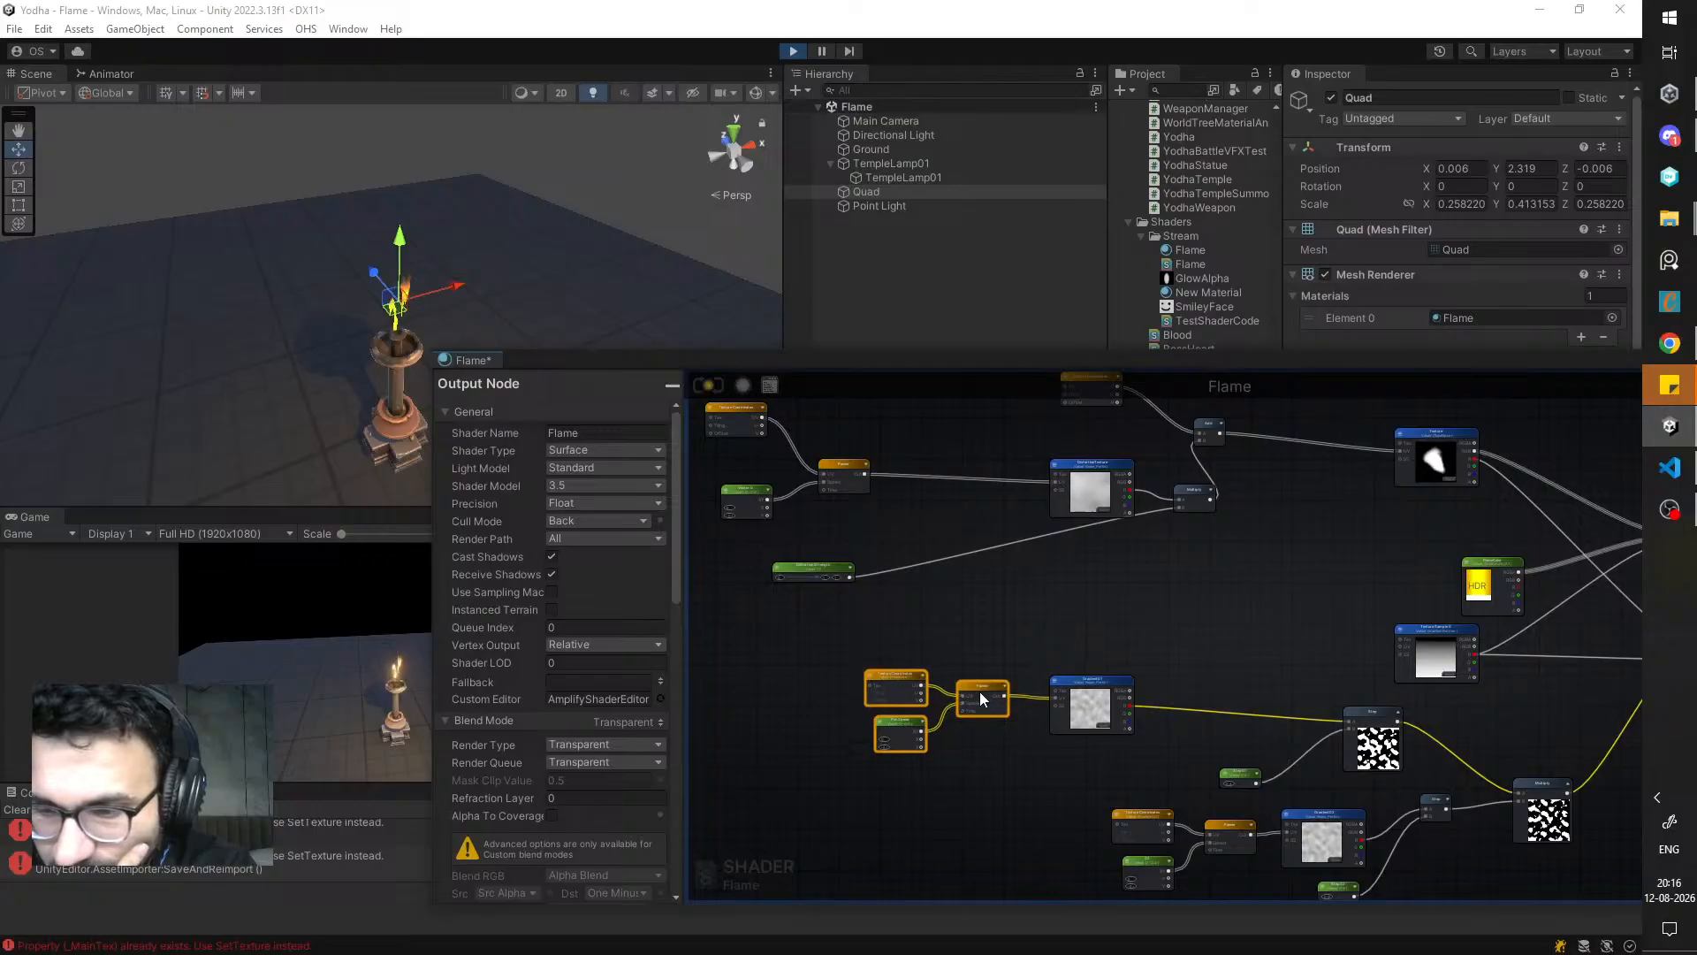
click(974, 644)
middle_drag(937, 652, 872, 606)
drag(789, 585, 958, 704)
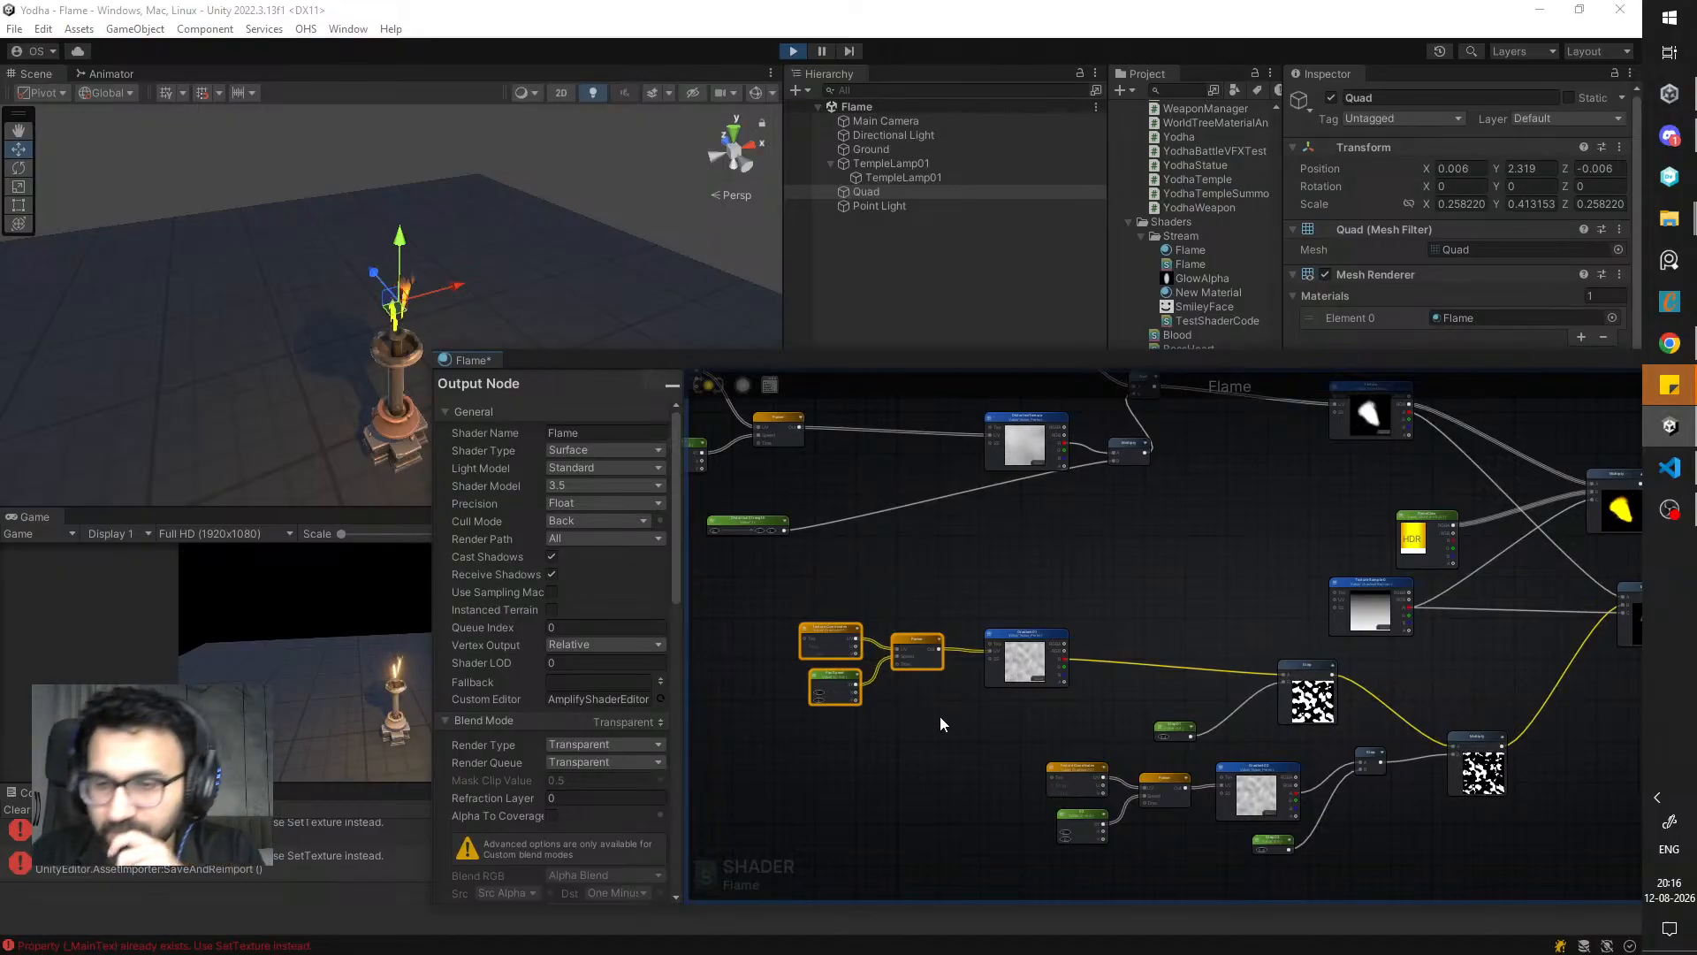
middle_drag(941, 716, 856, 694)
drag(835, 641, 793, 641)
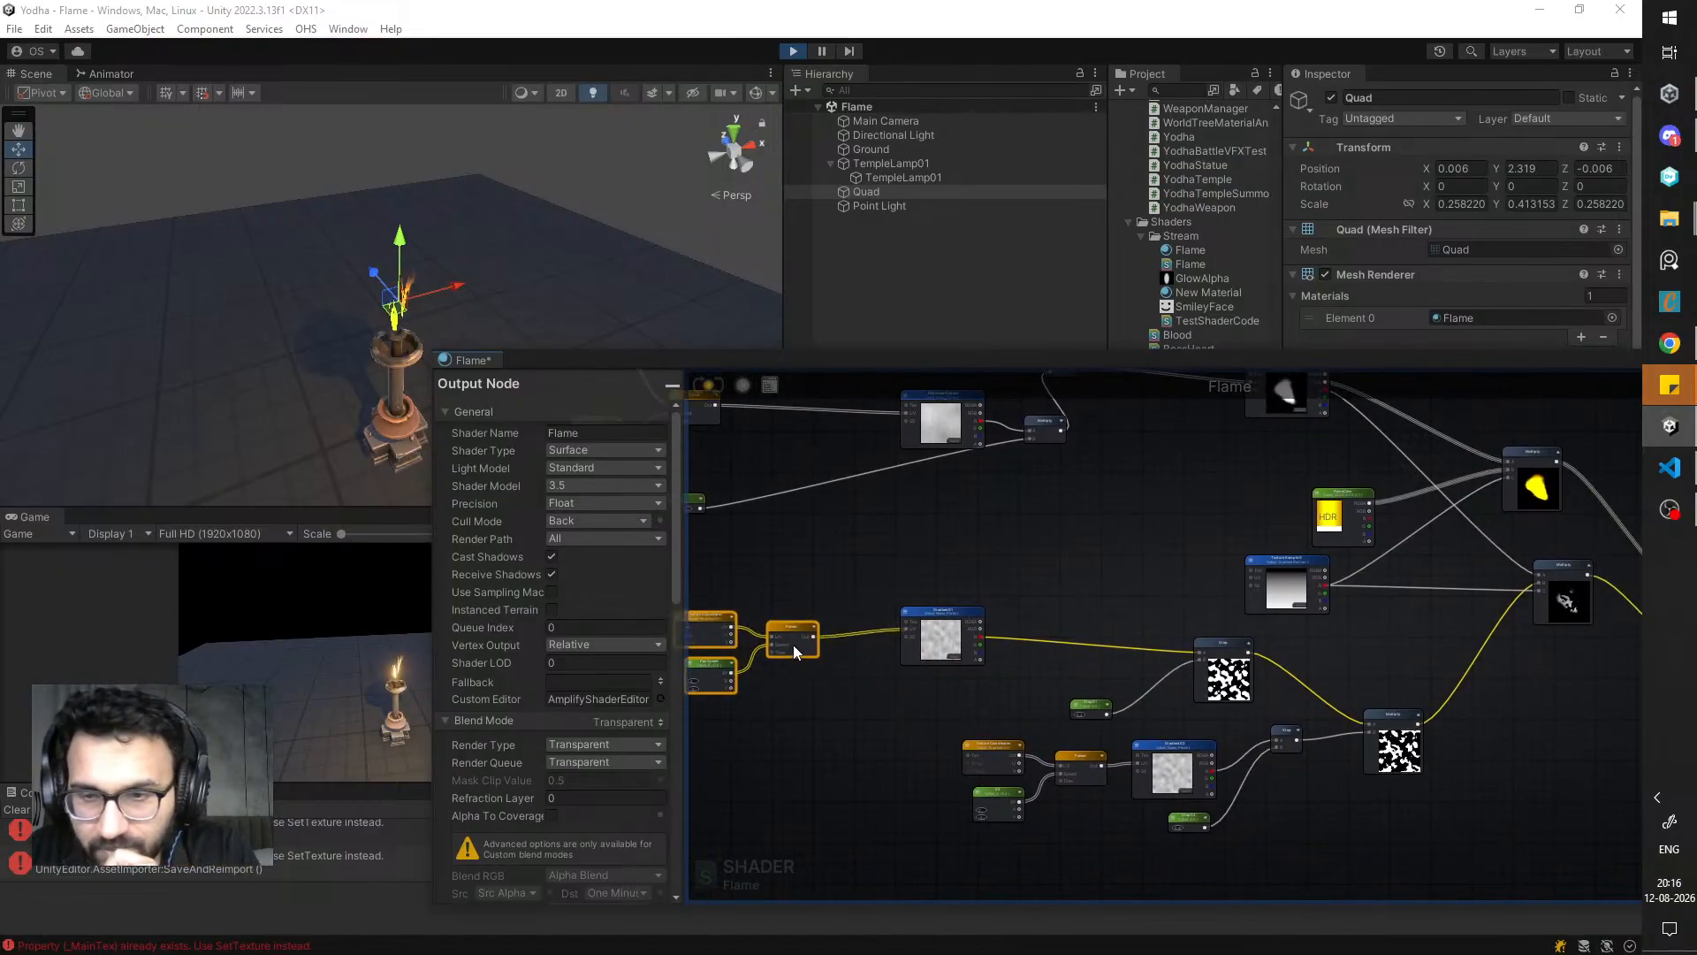
click(709, 385)
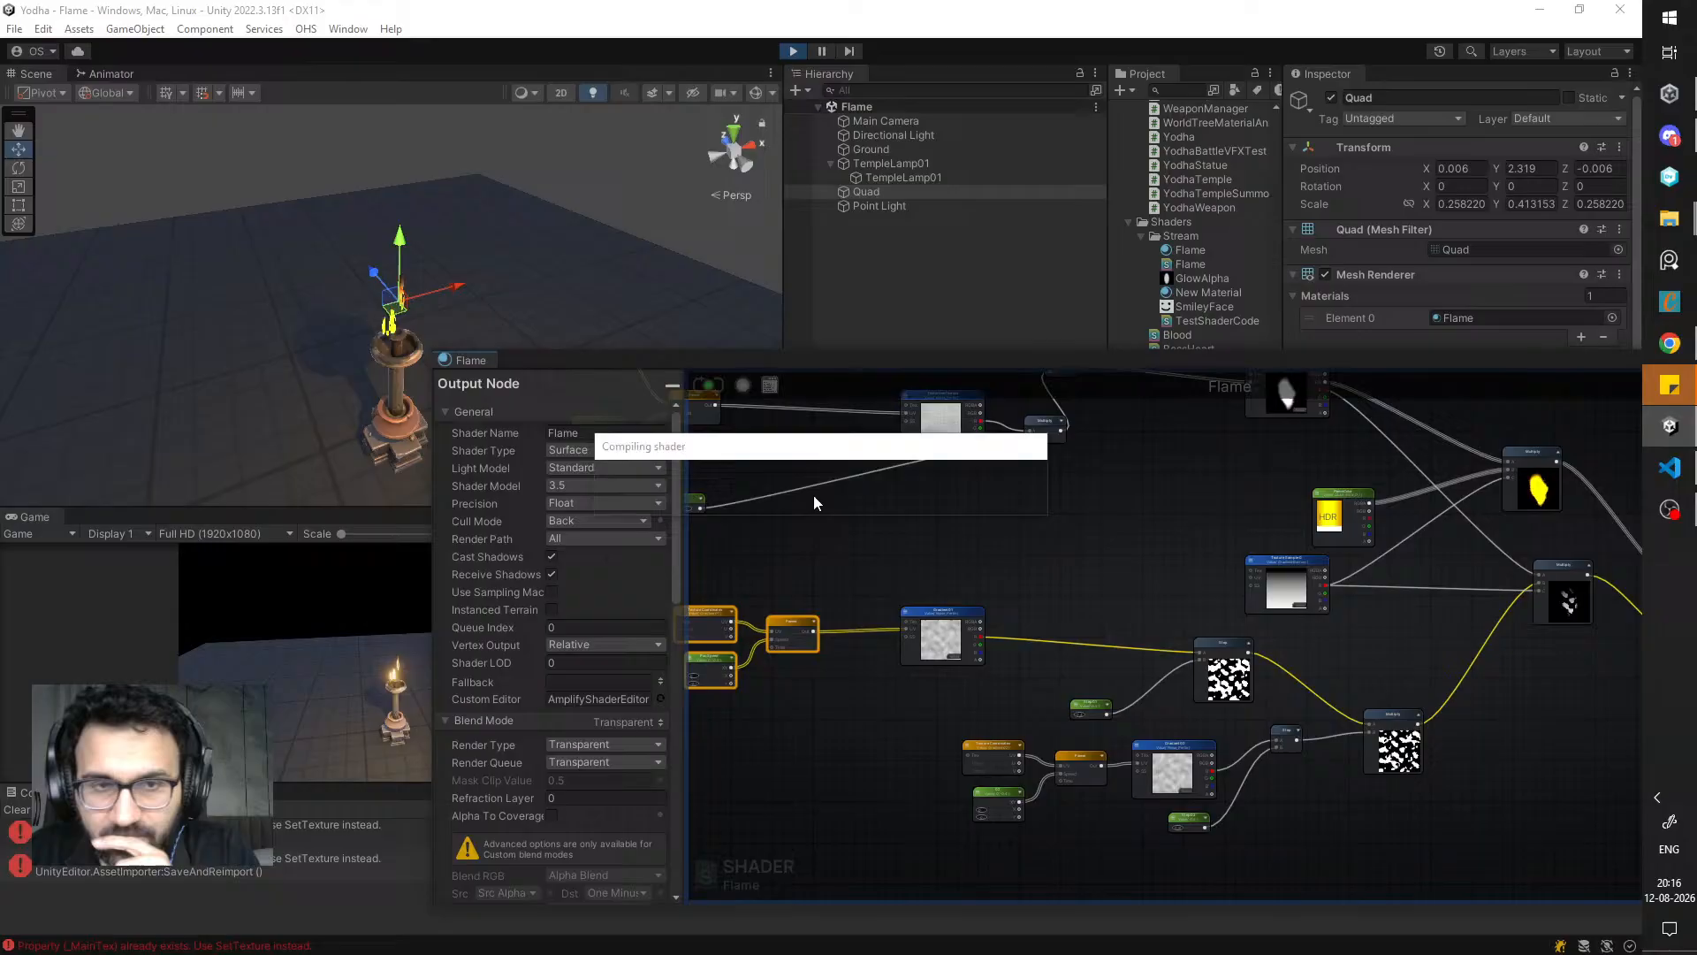
- Move the shader editor clear of the Scene view and examine the flame on the lamp up close
click(850, 576)
middle_drag(851, 577, 968, 579)
middle_drag(970, 501, 994, 706)
drag(862, 364, 914, 714)
scroll(592, 325, up, 5)
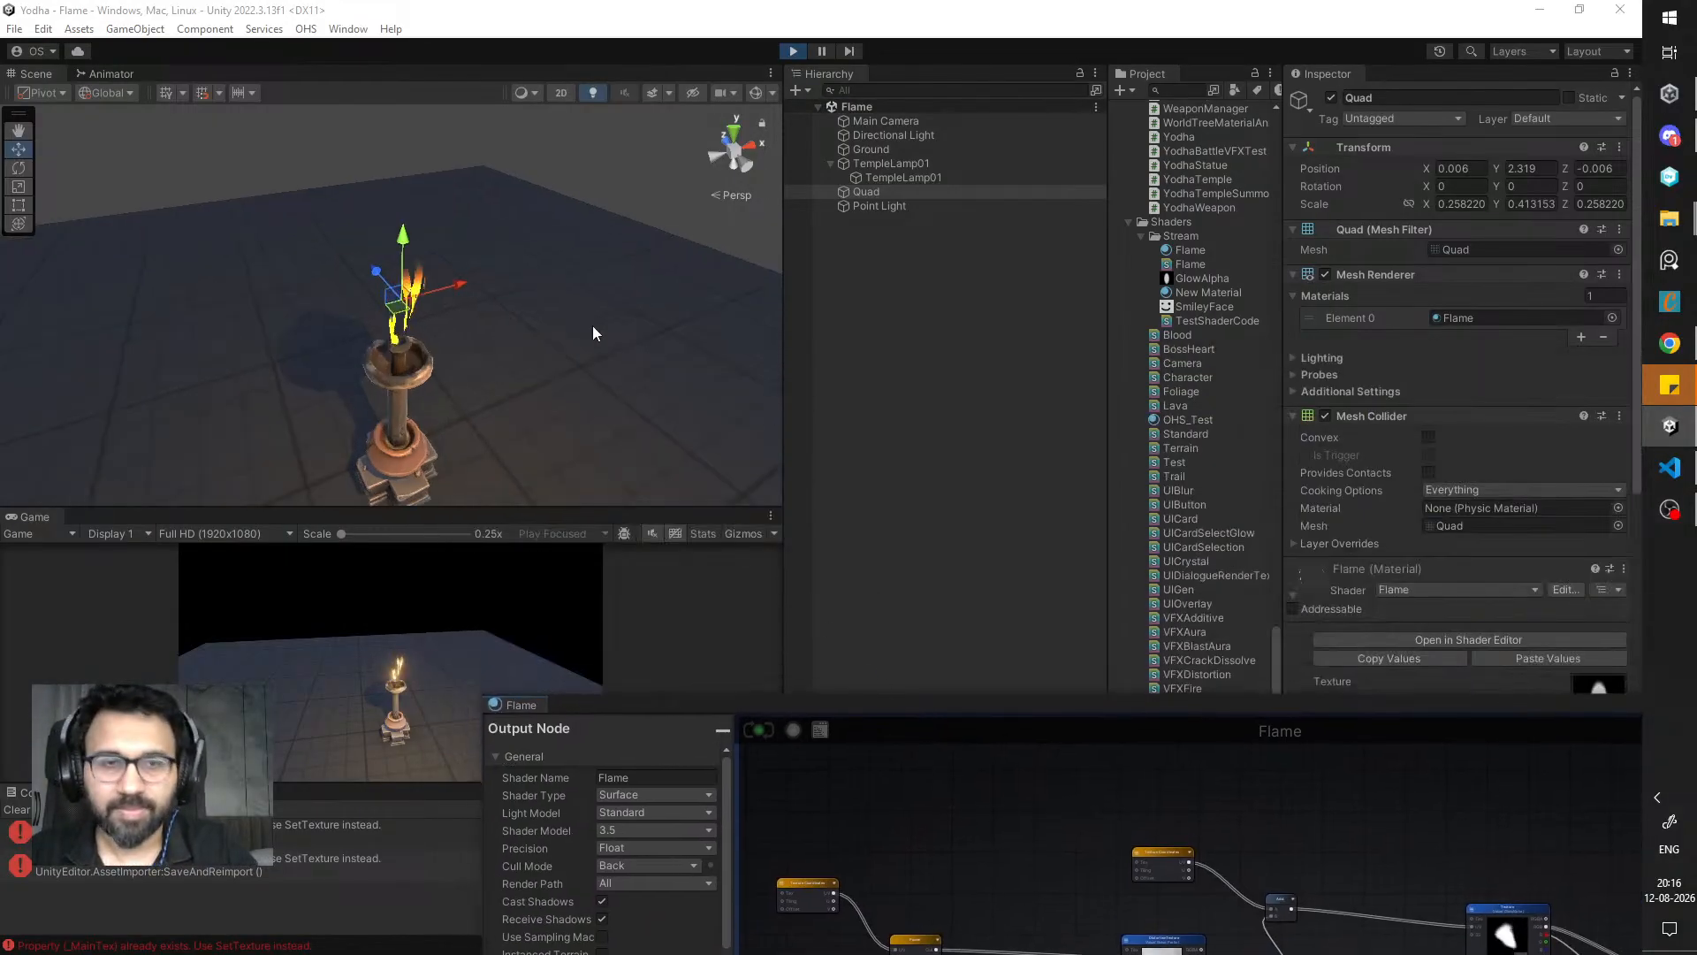
alt+drag(594, 340, 549, 364)
middle_drag(550, 364, 459, 291)
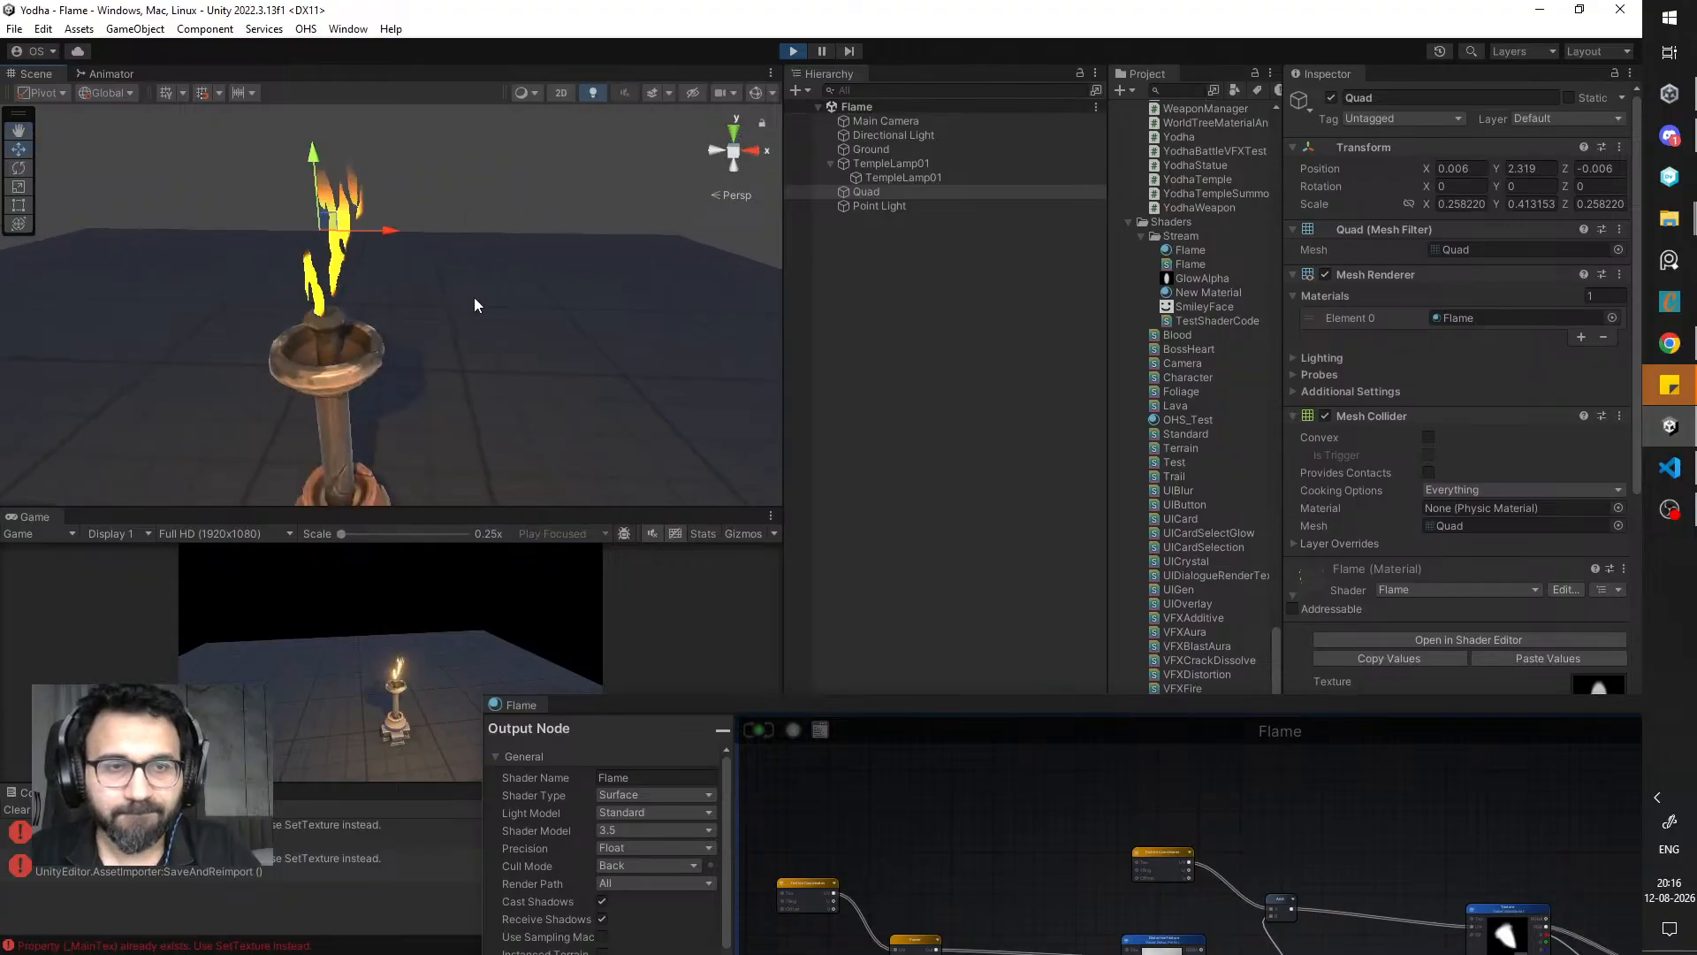
- Set the Flame material's Step02 to 0.75 and Step01 to 0.5
scroll(1418, 511, down, 10)
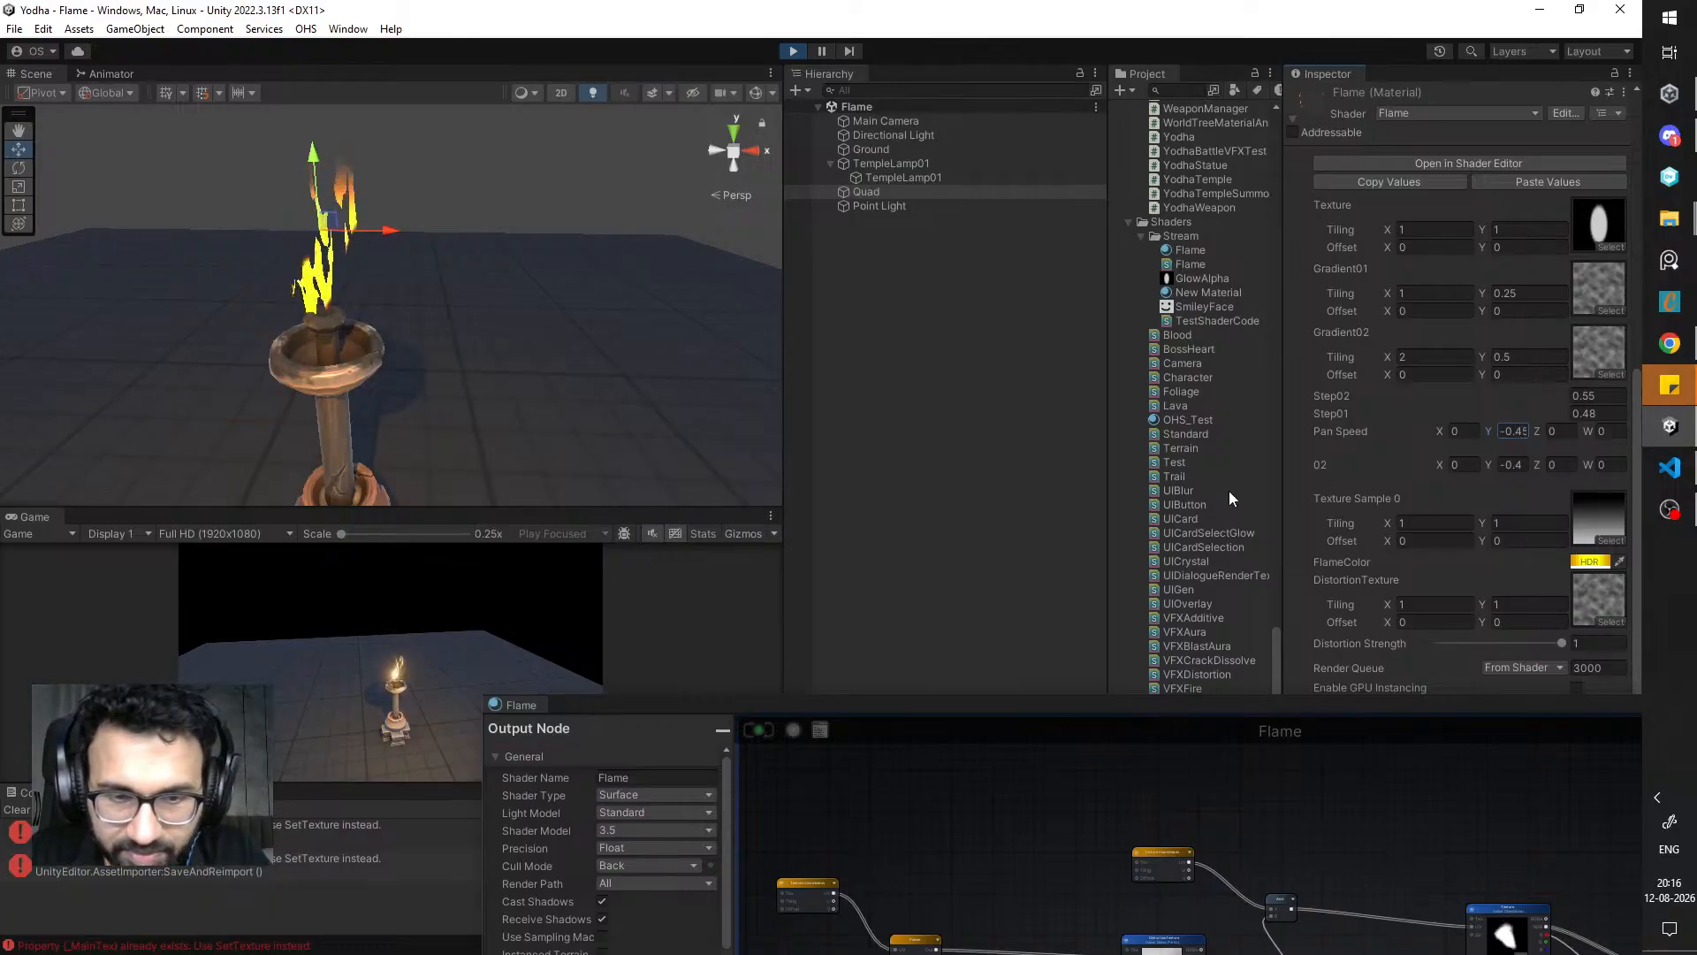
middle_drag(490, 280, 529, 315)
scroll(465, 299, down, 5)
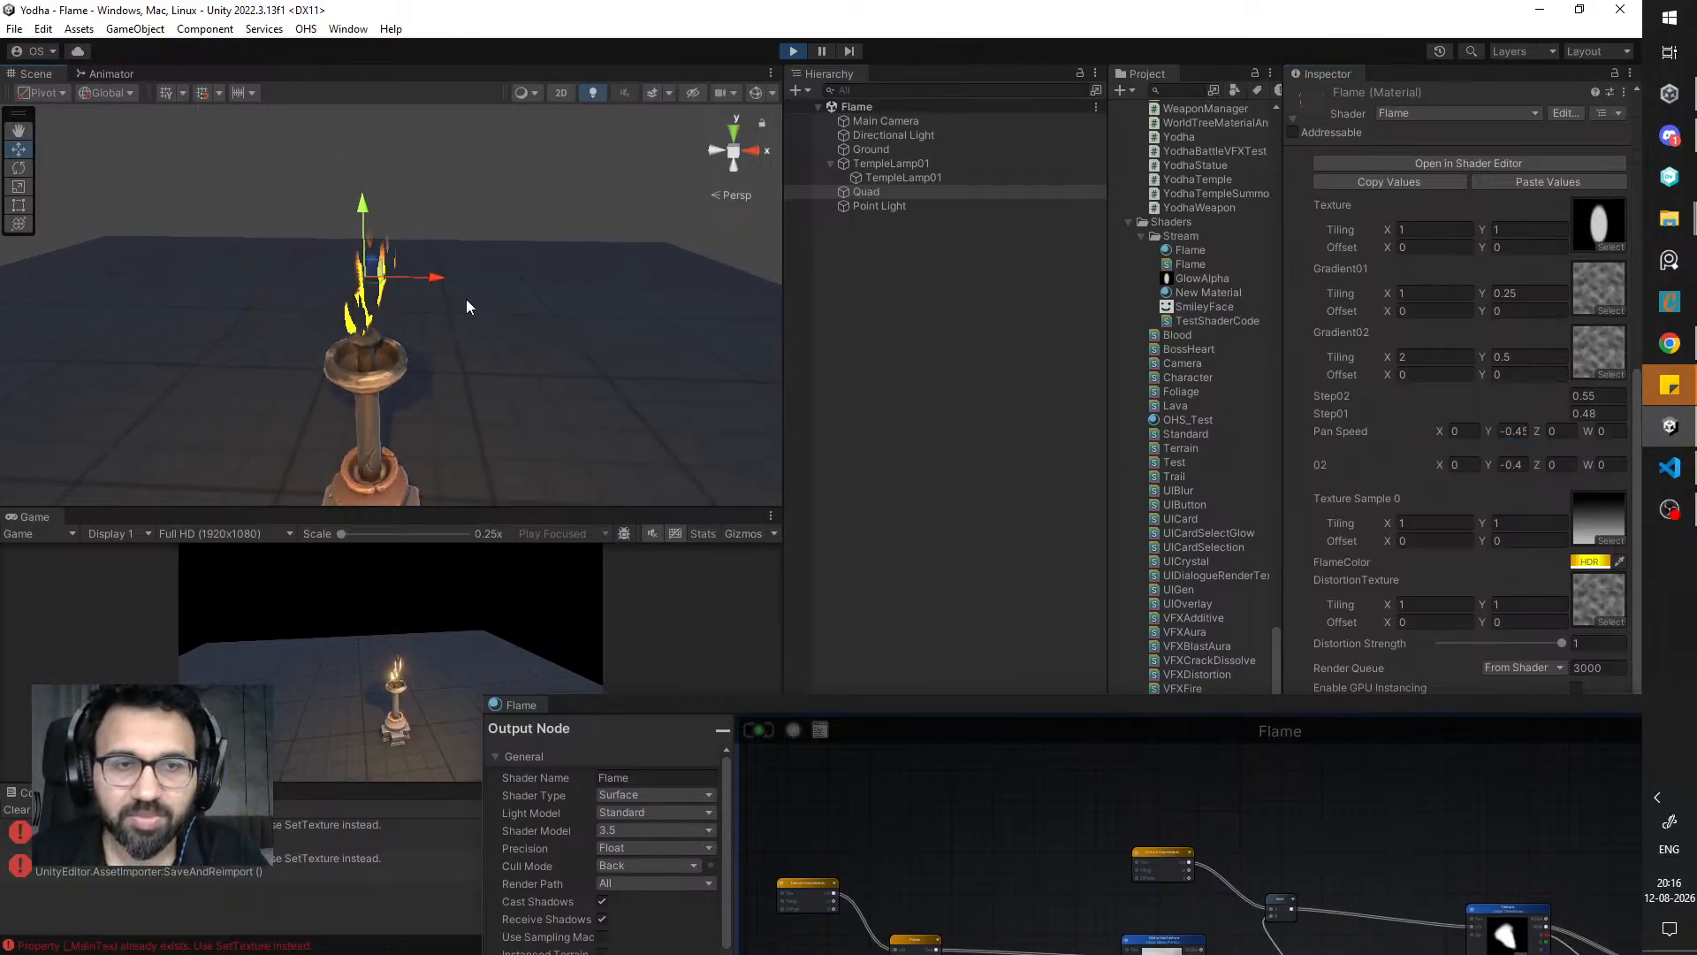
mouse_move(1542, 401)
mouse_down()
mouse_move(1526, 395)
mouse_move(1554, 400)
mouse_up()
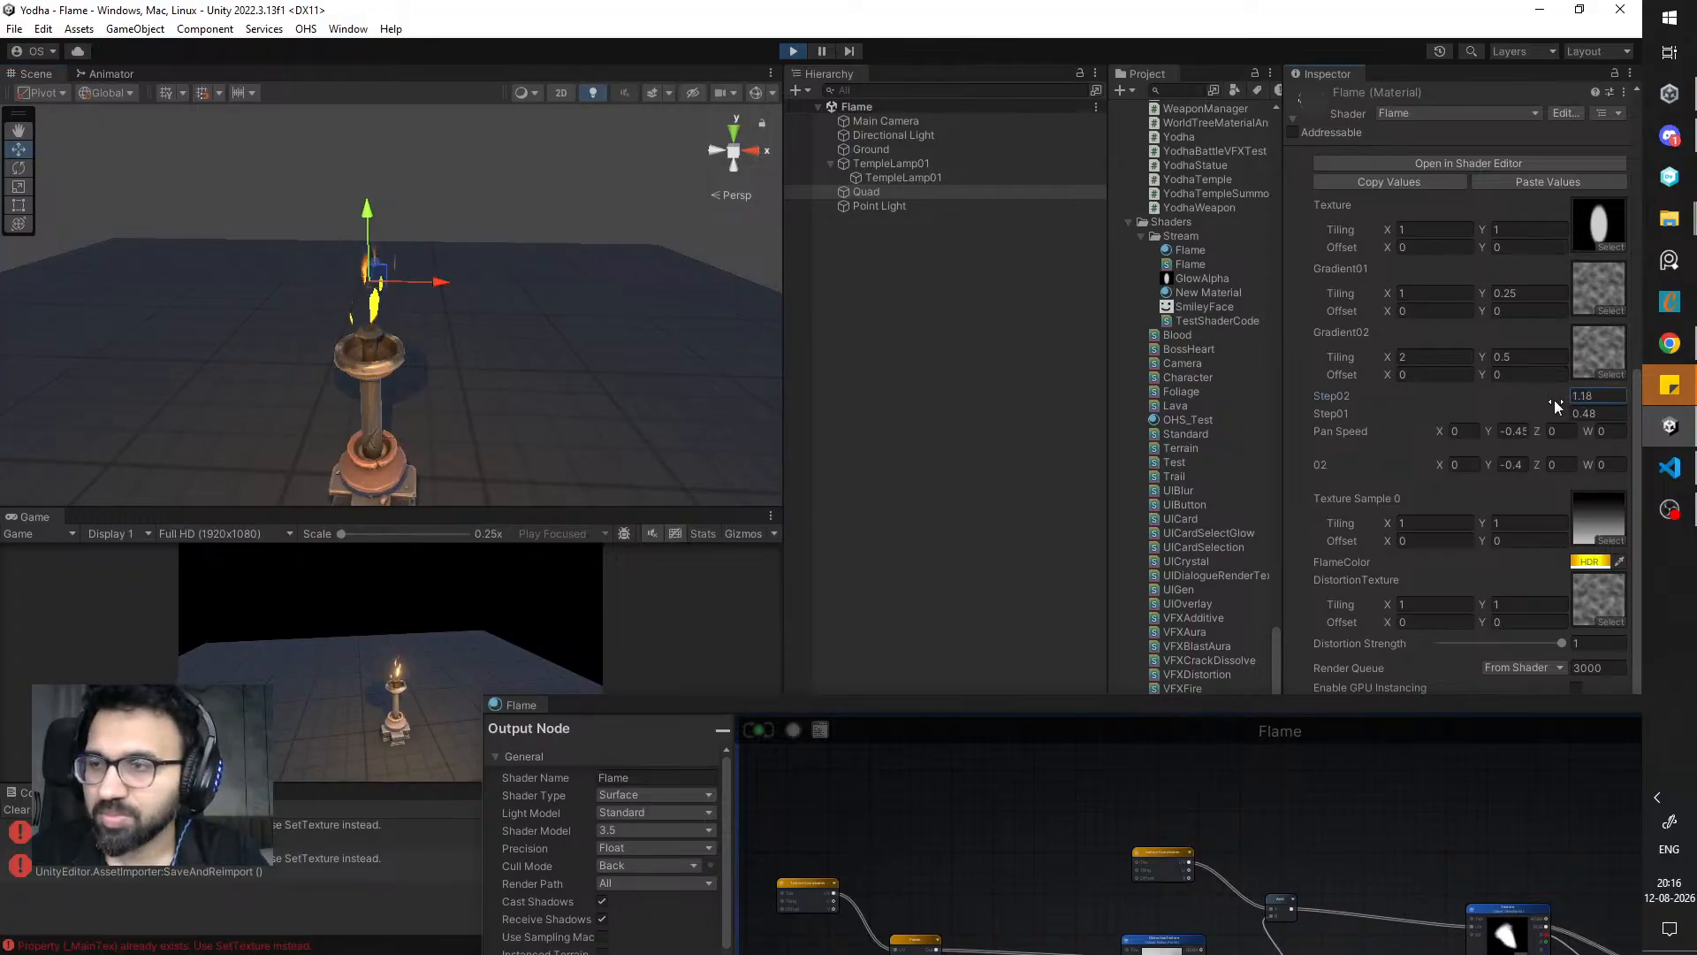
click(1600, 399)
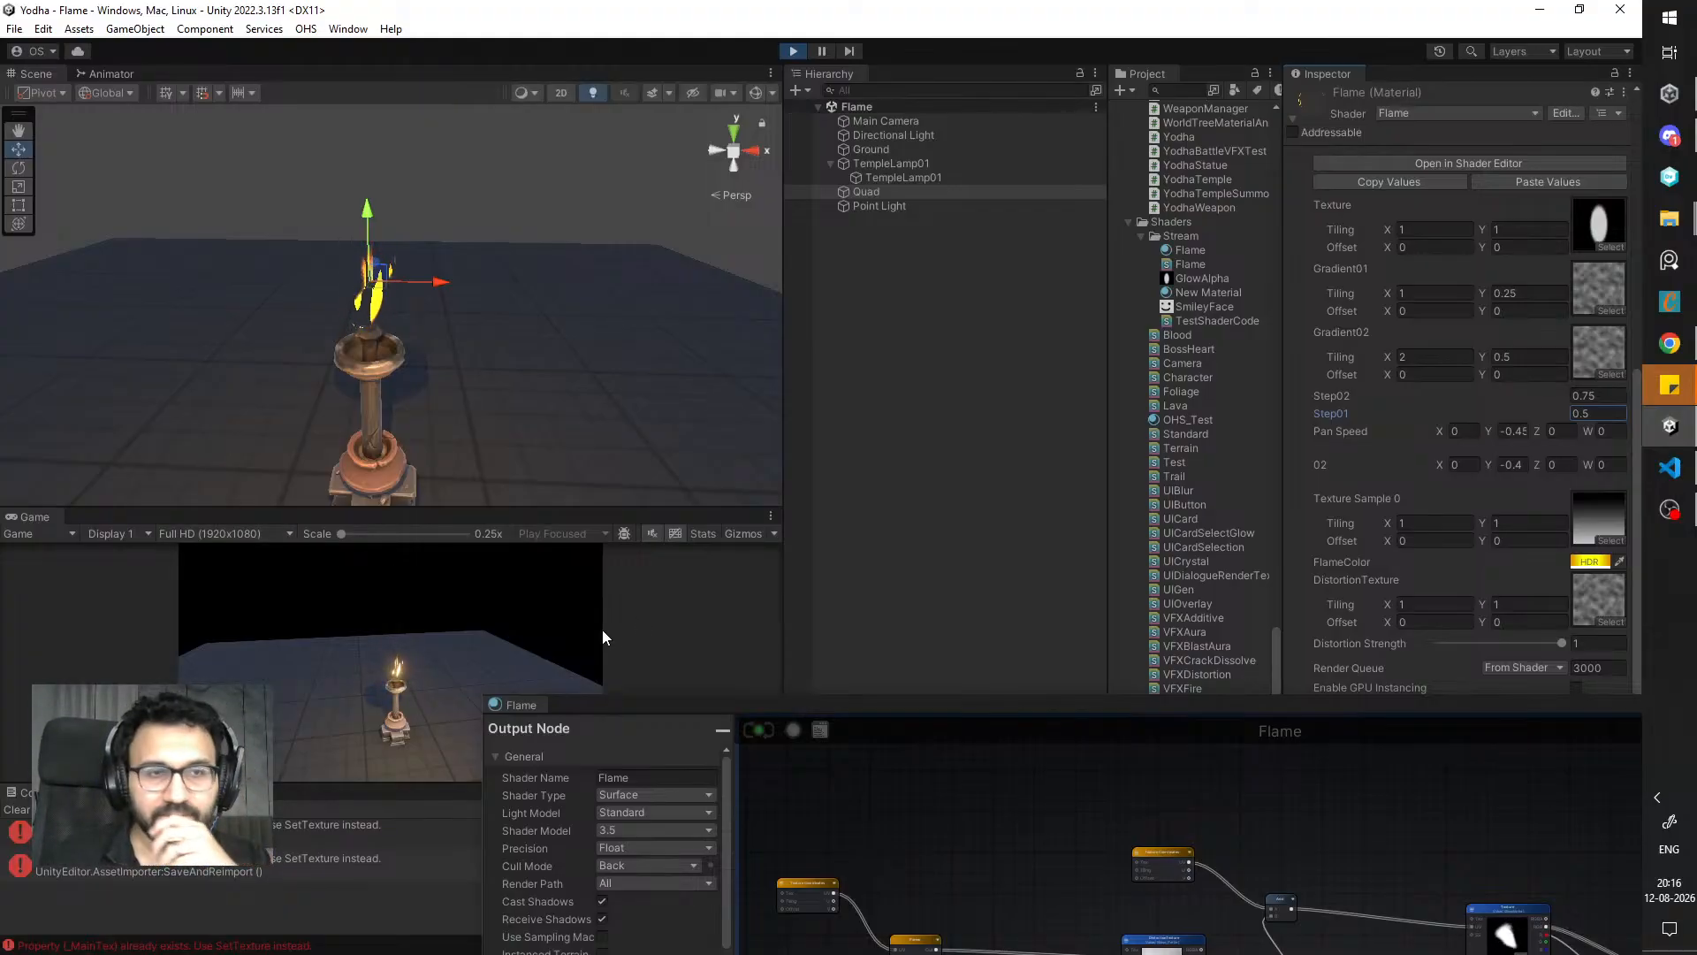
- Enlarge the shader editor's visible area and place the Distortion Strength node directly below the DistortionTexture node
drag(870, 708, 875, 468)
scroll(1016, 598, down, 4)
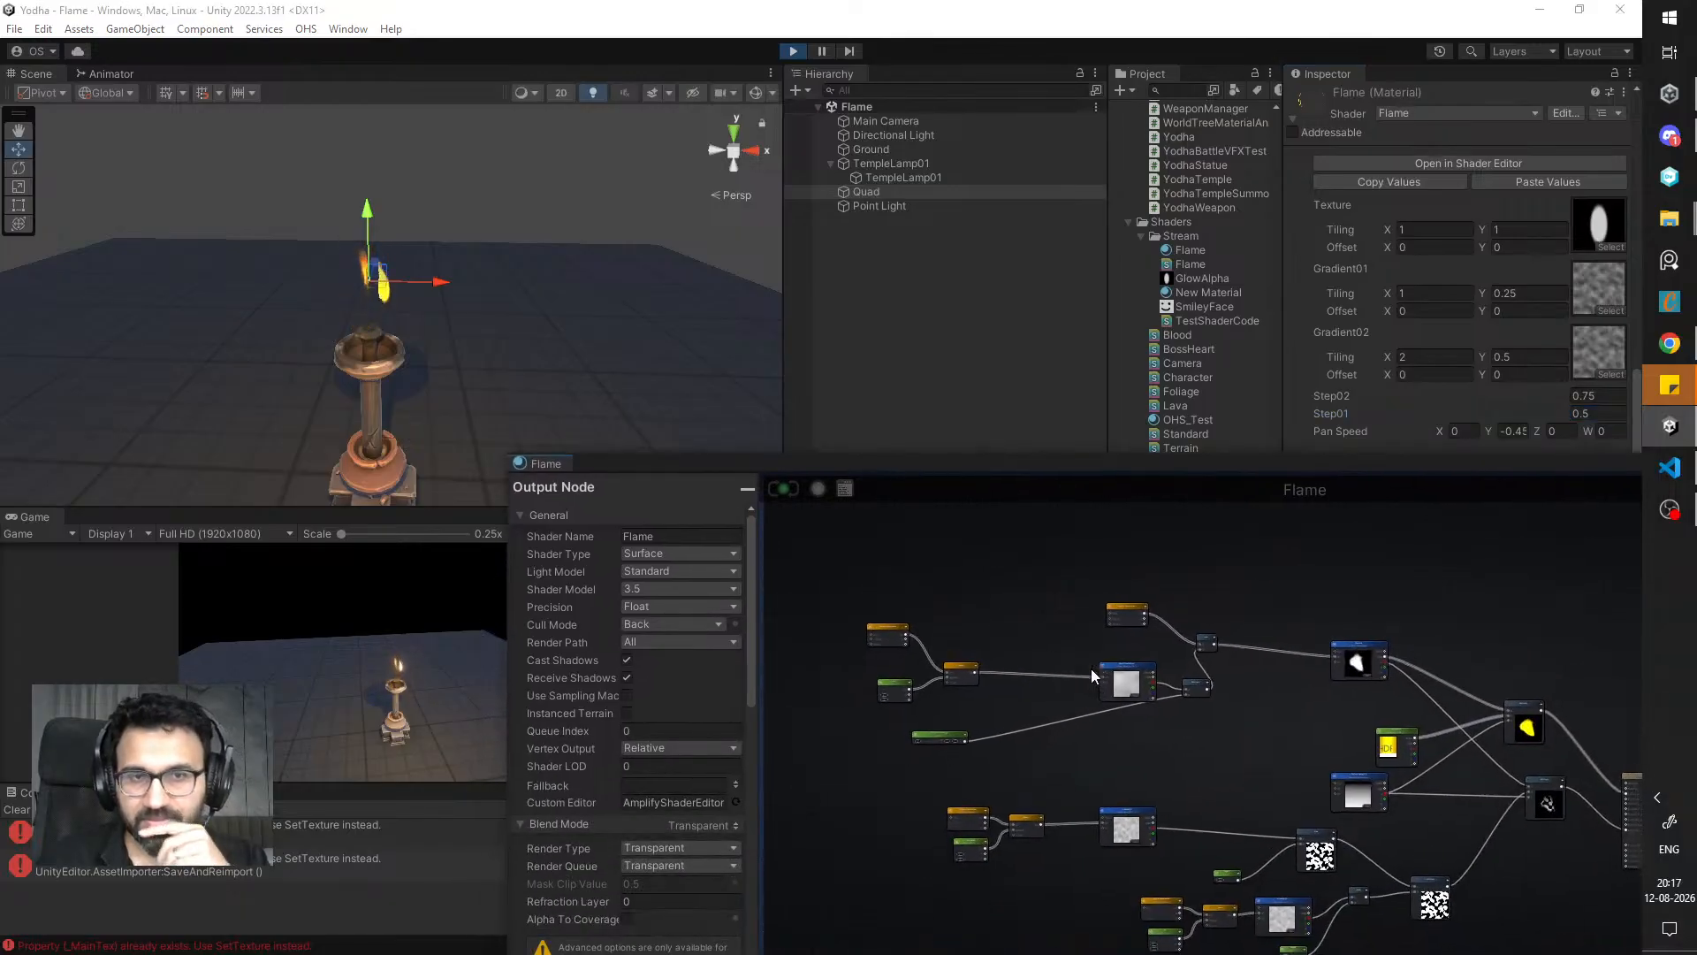
scroll(1074, 660, up, 4)
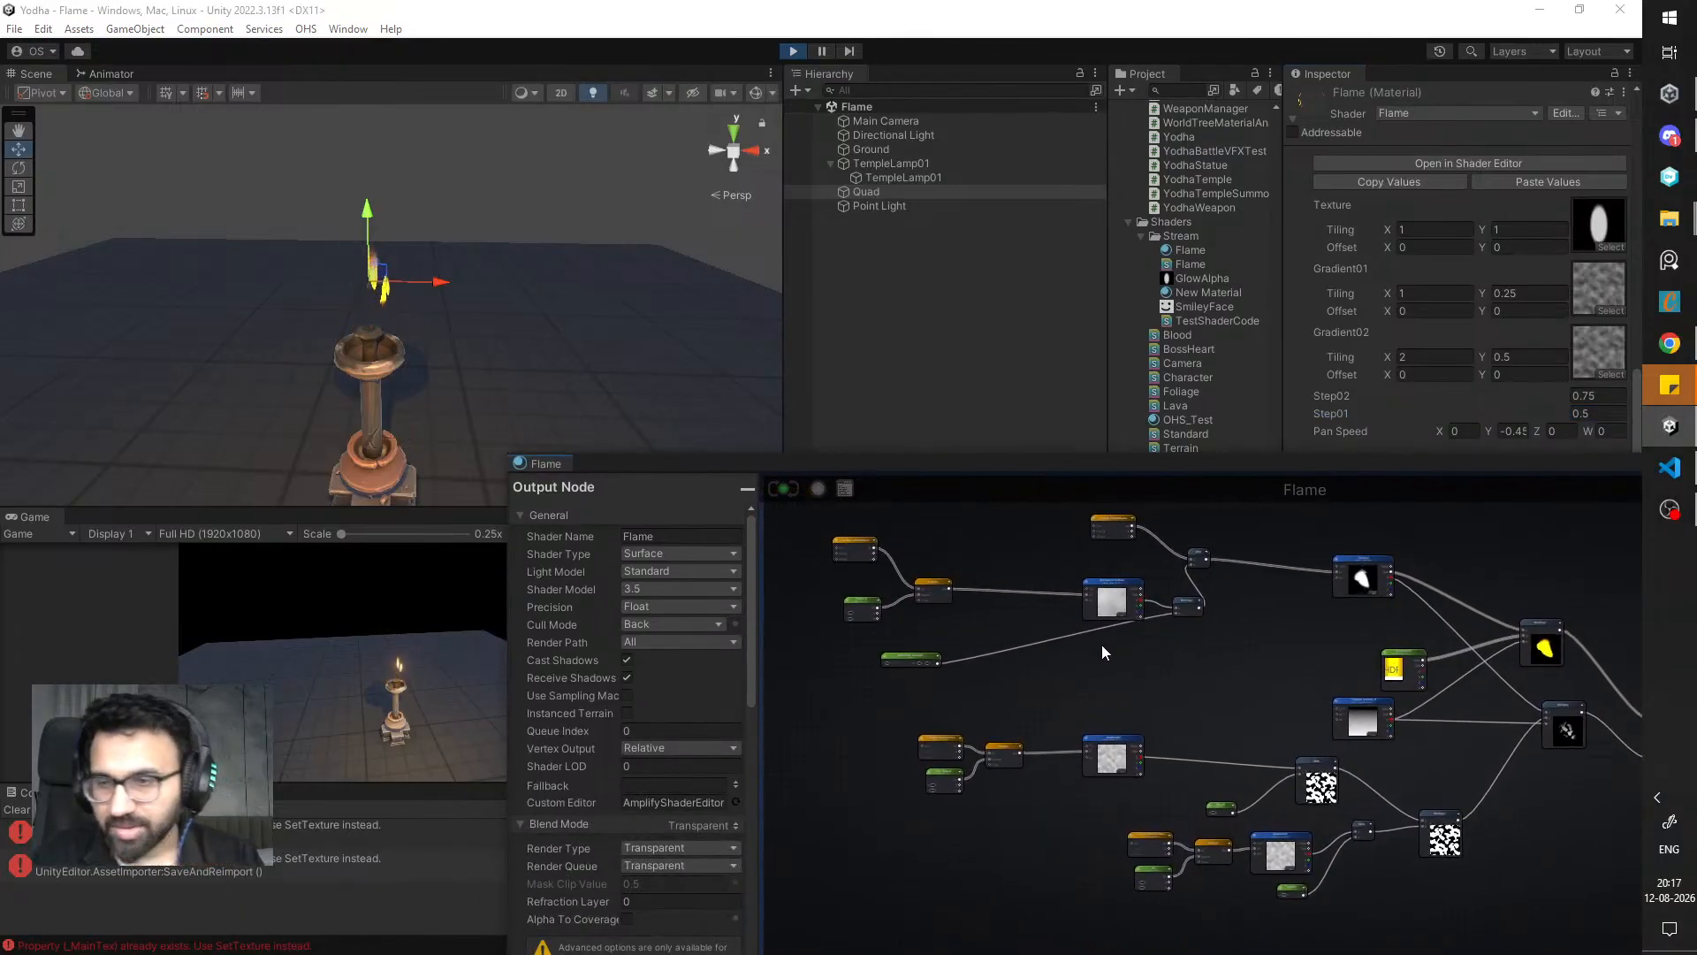
click(1116, 715)
drag(1117, 715, 1122, 704)
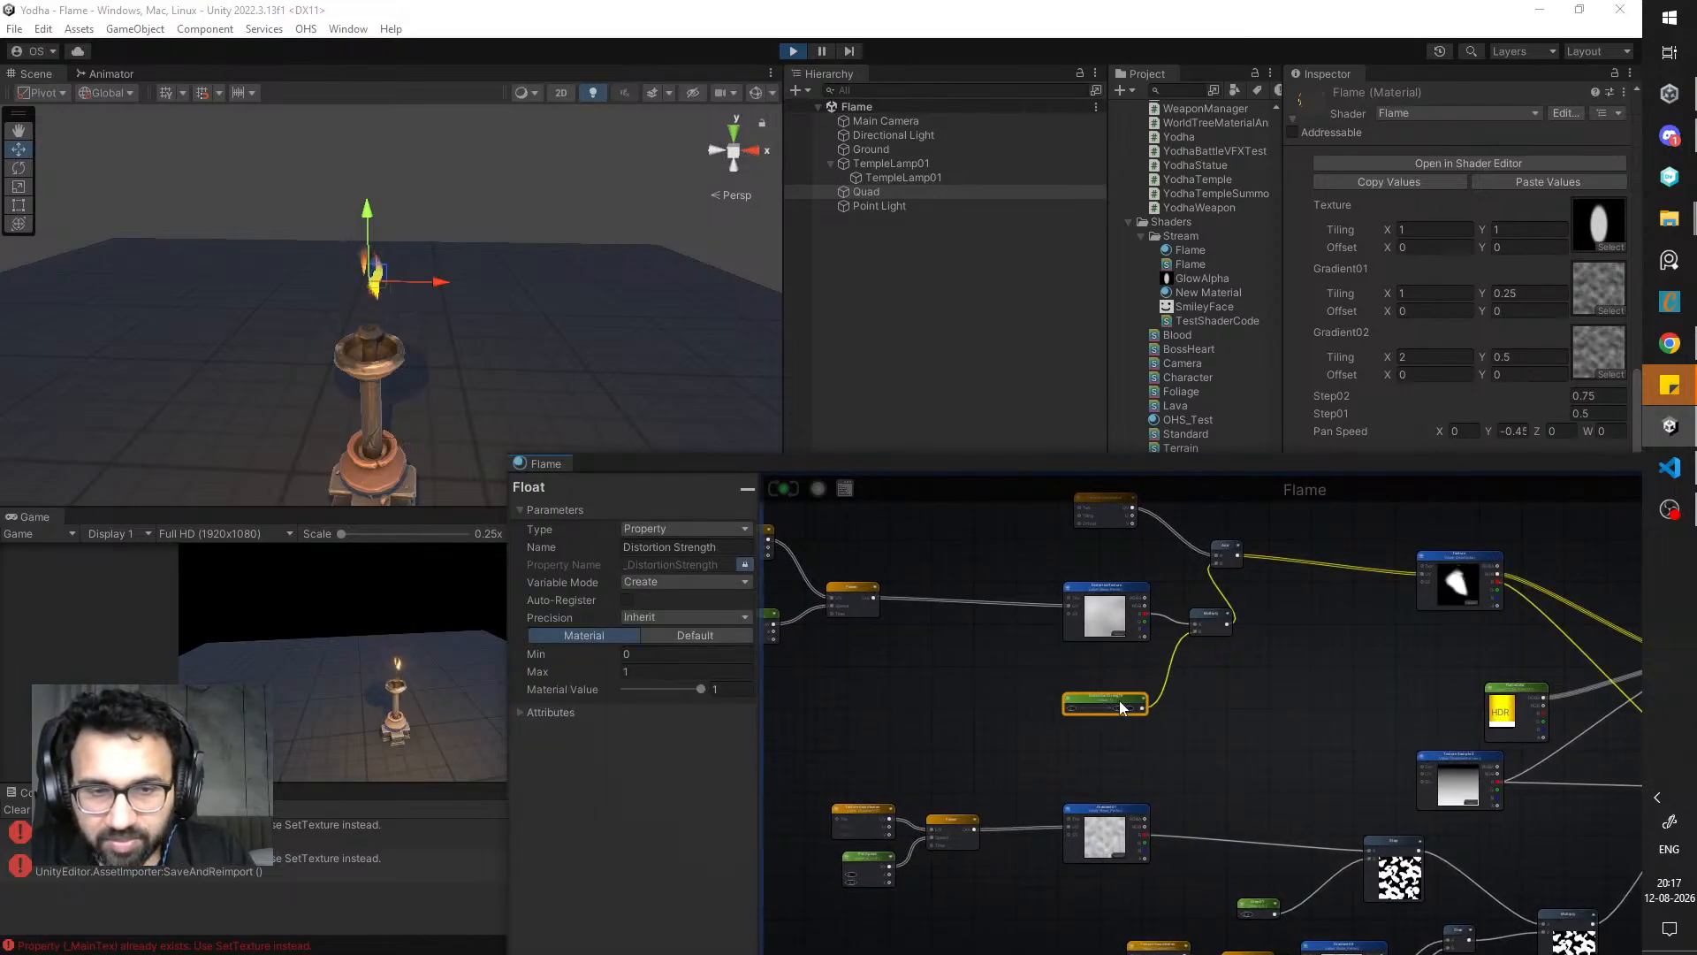
- Shift Gradient01's Texture Coordinates, Vector2 and Panner nodes left to leave a wide gap before the texture
middle_drag(1336, 862, 1128, 653)
scroll(1154, 707, up, 5)
scroll(1222, 703, down, 3)
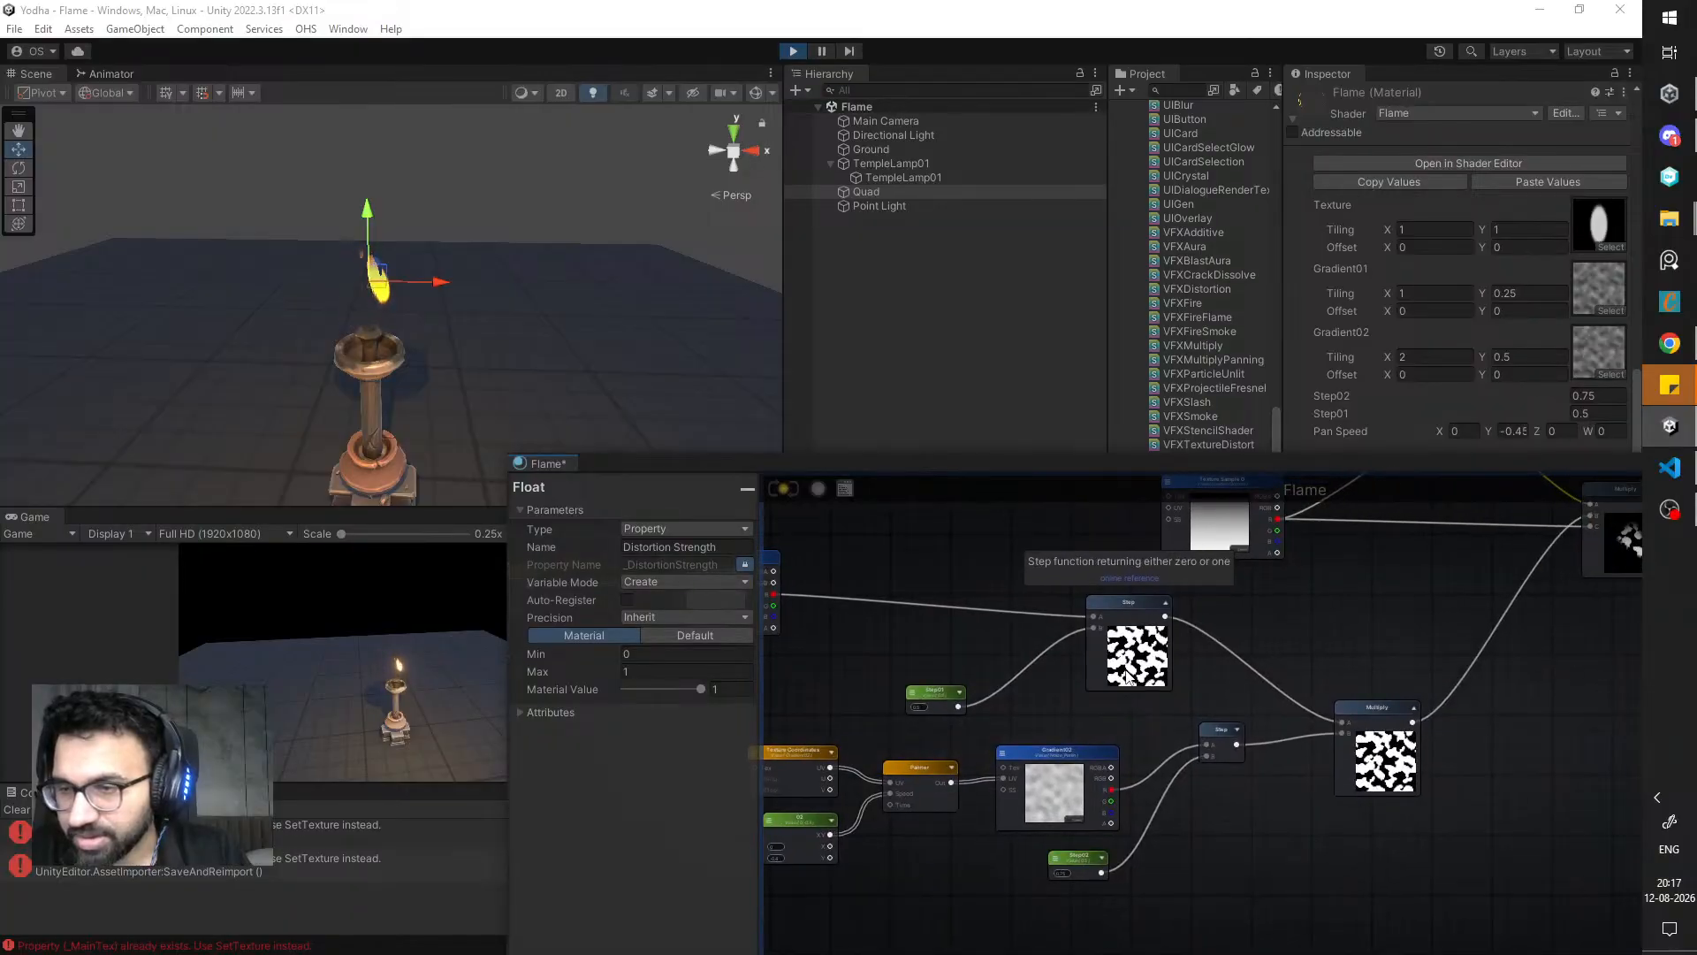
middle_drag(968, 671, 1234, 689)
drag(1014, 588, 941, 603)
middle_drag(1052, 597, 1062, 687)
drag(871, 650, 1035, 854)
drag(1026, 705, 943, 792)
scroll(992, 580, down, 3)
- Move the DistortionTexture, Distortion Strength, Multiply and upper Texture Coordinates nodes left, away from the Add node
middle_drag(991, 580, 989, 729)
click(1179, 593)
drag(1178, 599, 1054, 601)
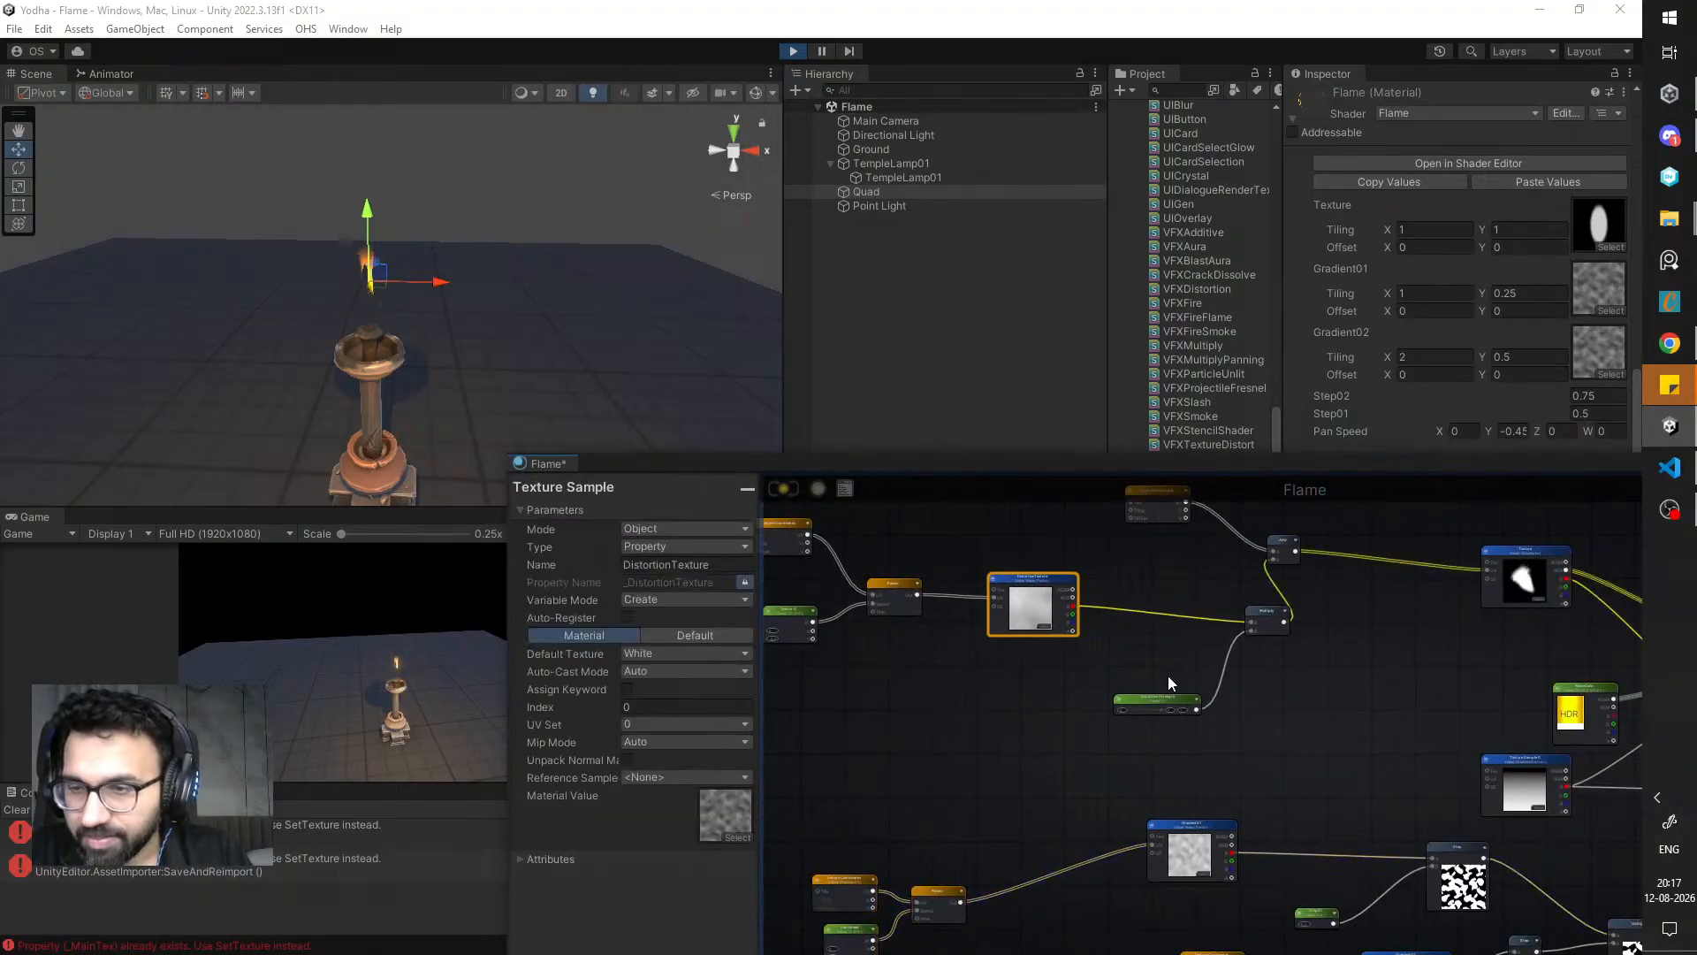
drag(1154, 704, 994, 696)
drag(1254, 629, 1175, 620)
middle_drag(1166, 507, 1141, 586)
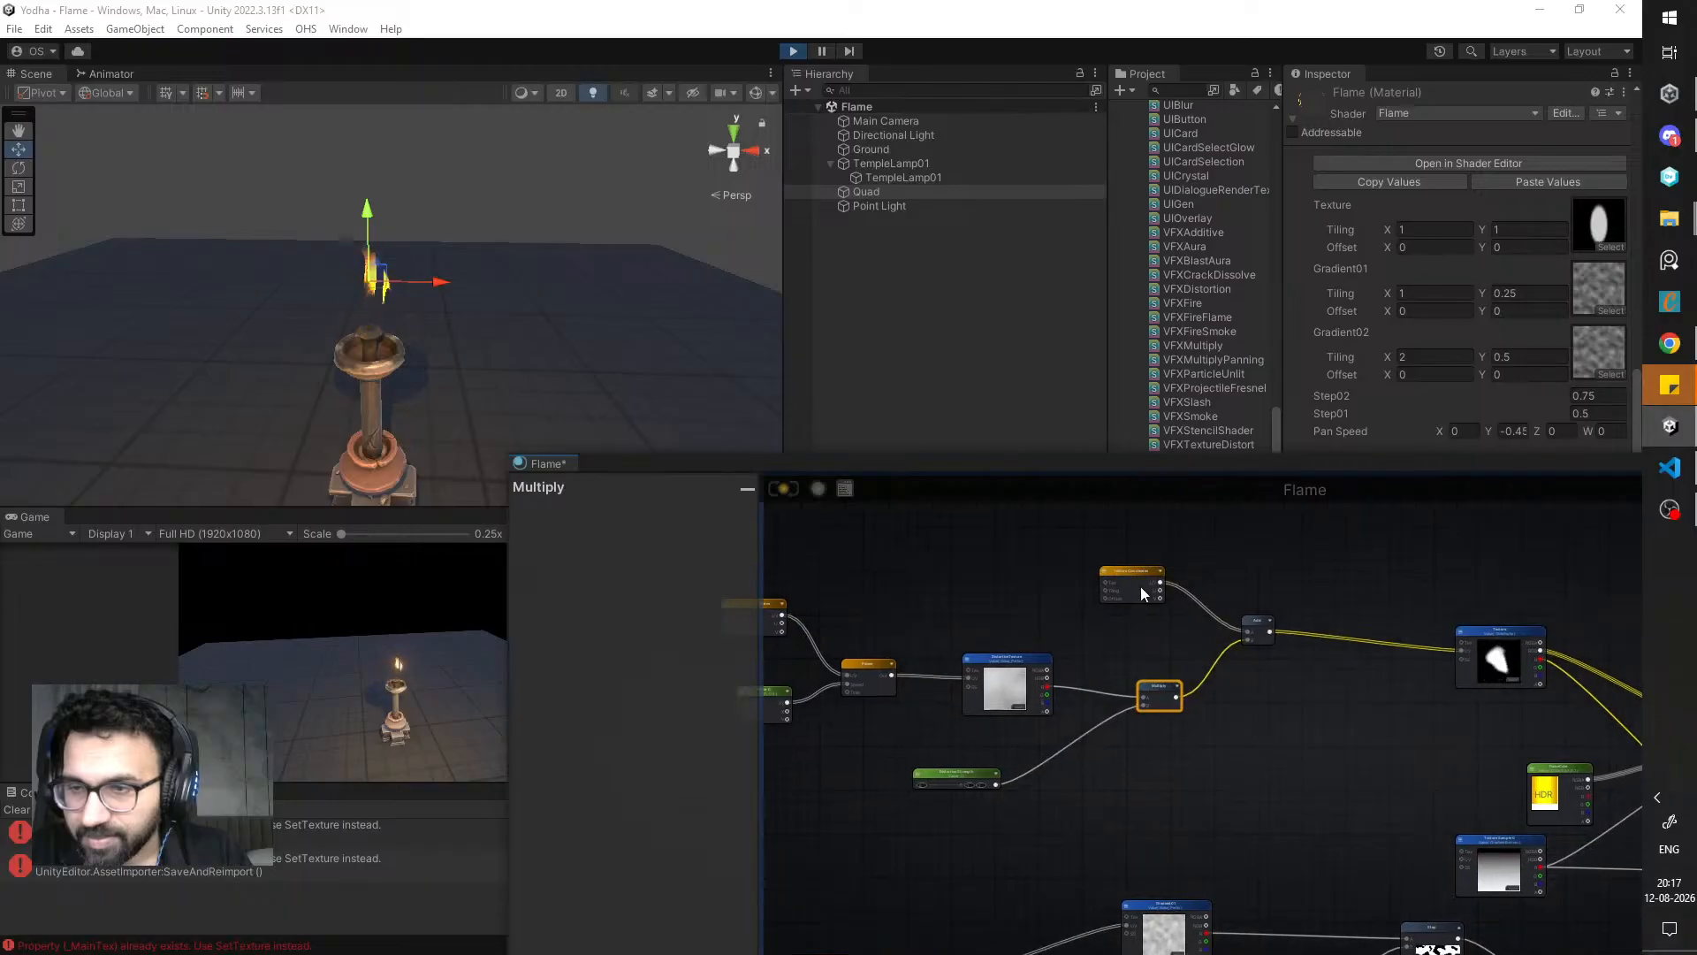
drag(1140, 586, 1008, 566)
drag(1156, 697, 1097, 688)
- Try driving the Gradient01 texture's UV input with the distorted UVs from the Add node and save the shader
middle_drag(1266, 633, 1235, 559)
drag(1236, 559, 1104, 852)
middle_drag(1082, 751, 1065, 707)
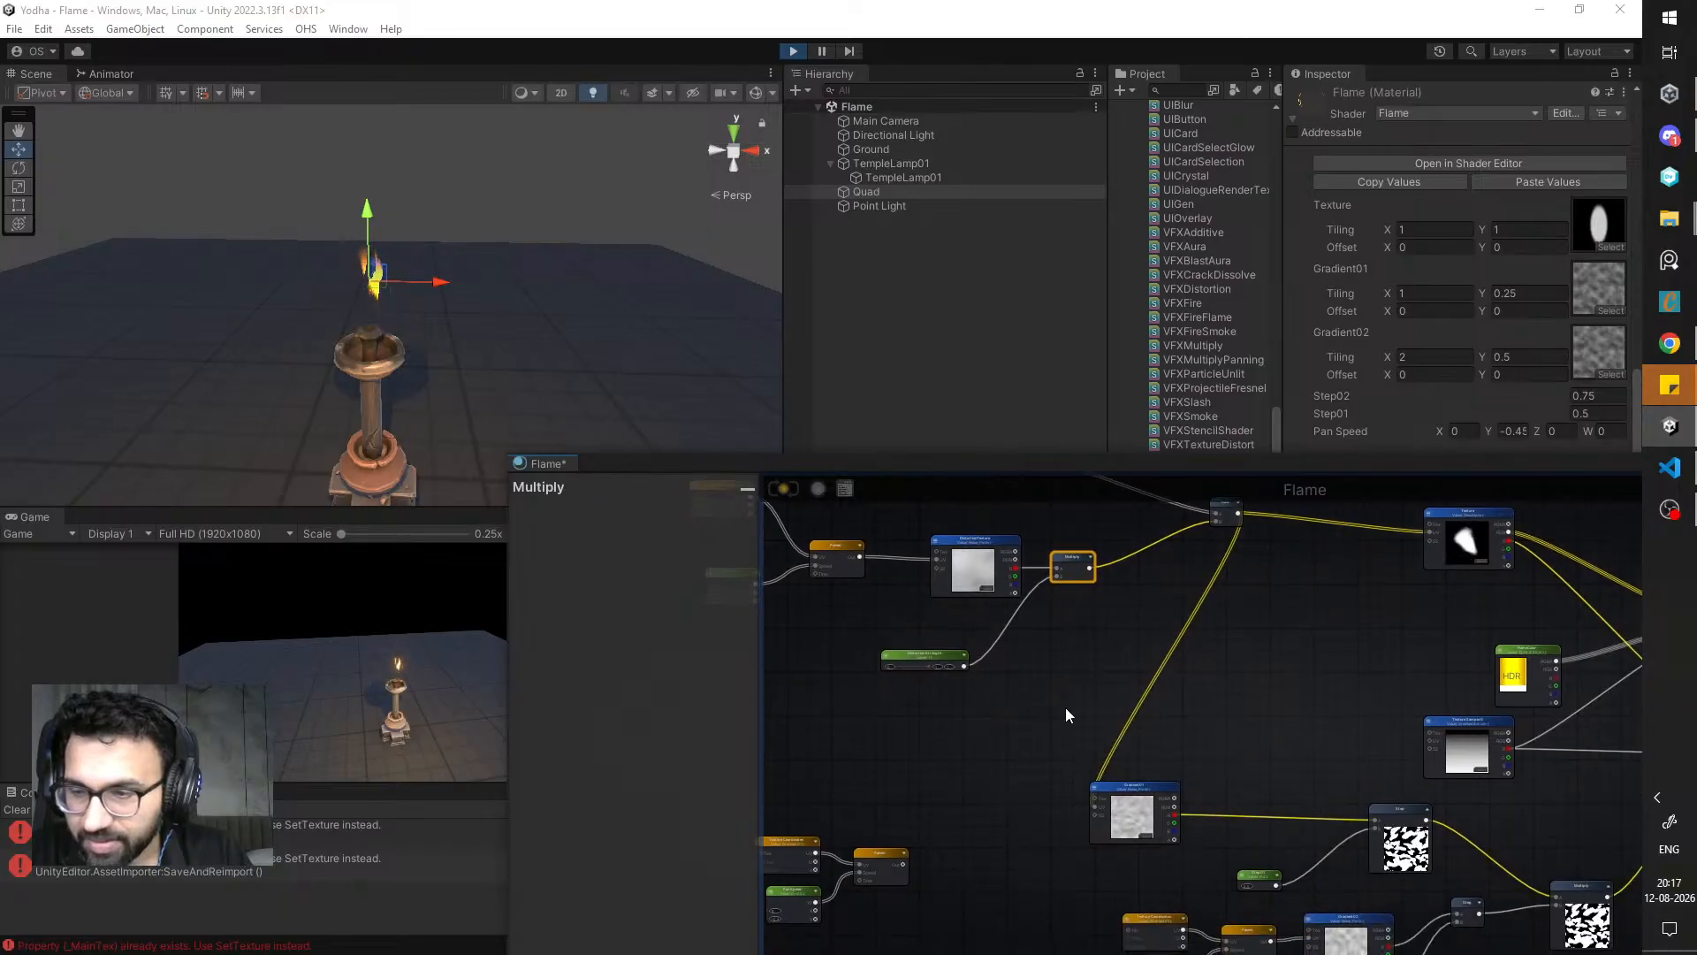
middle_drag(1286, 807, 1034, 677)
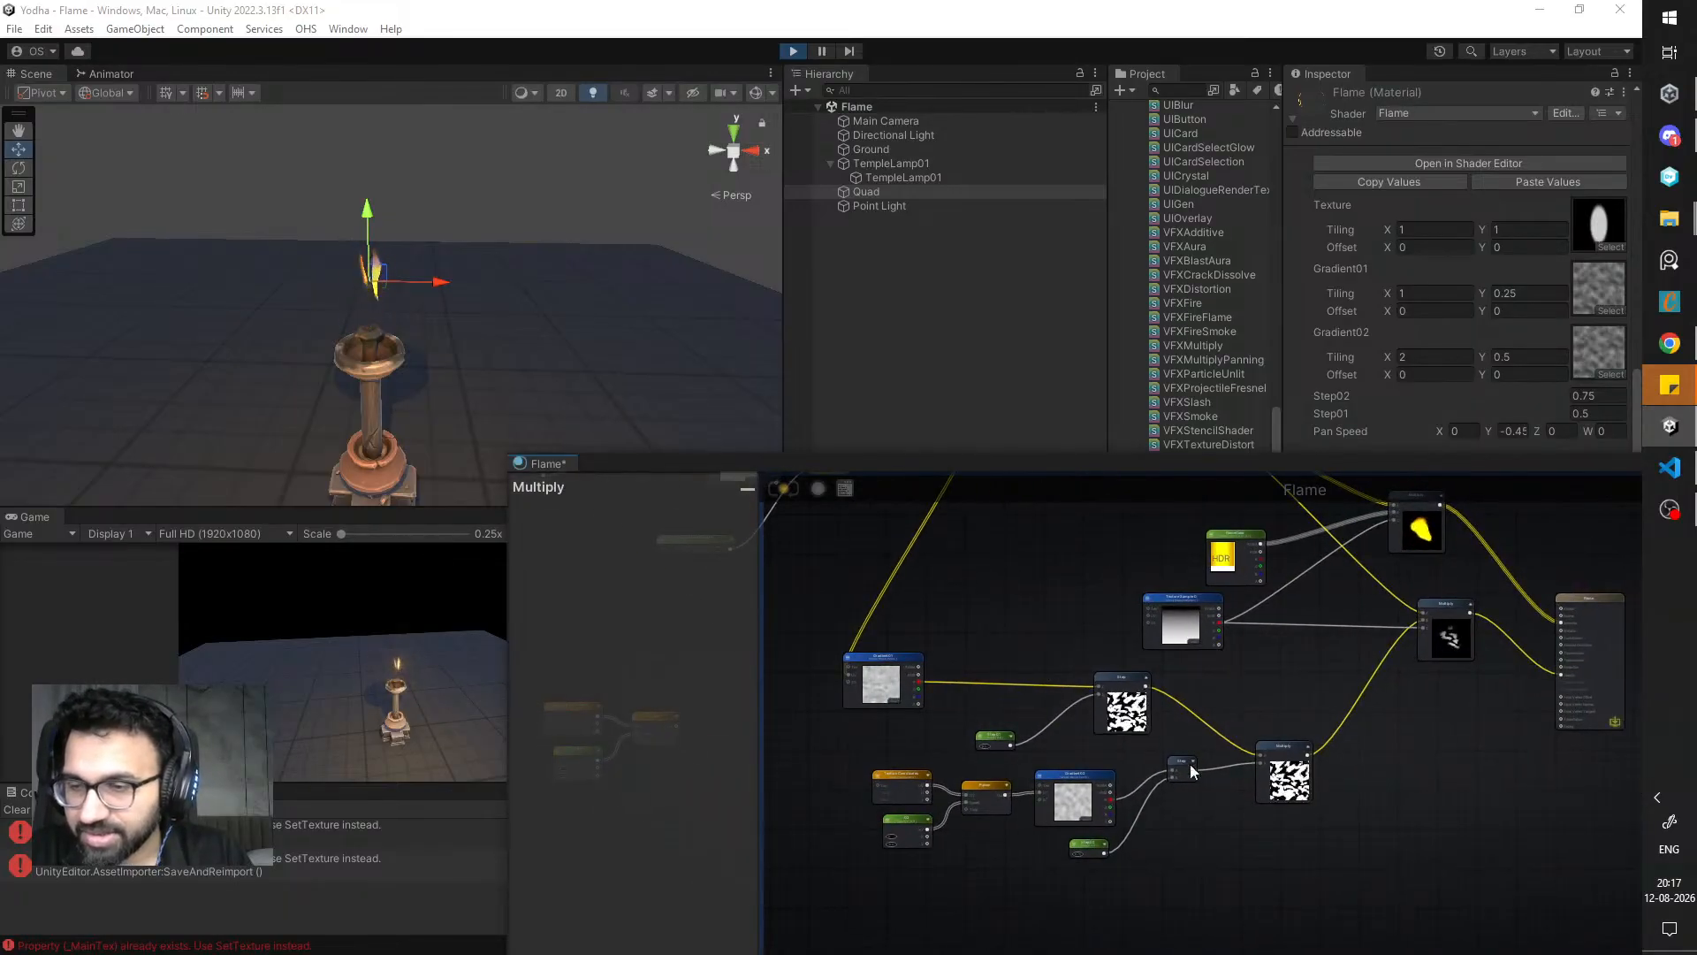
middle_drag(794, 514, 894, 562)
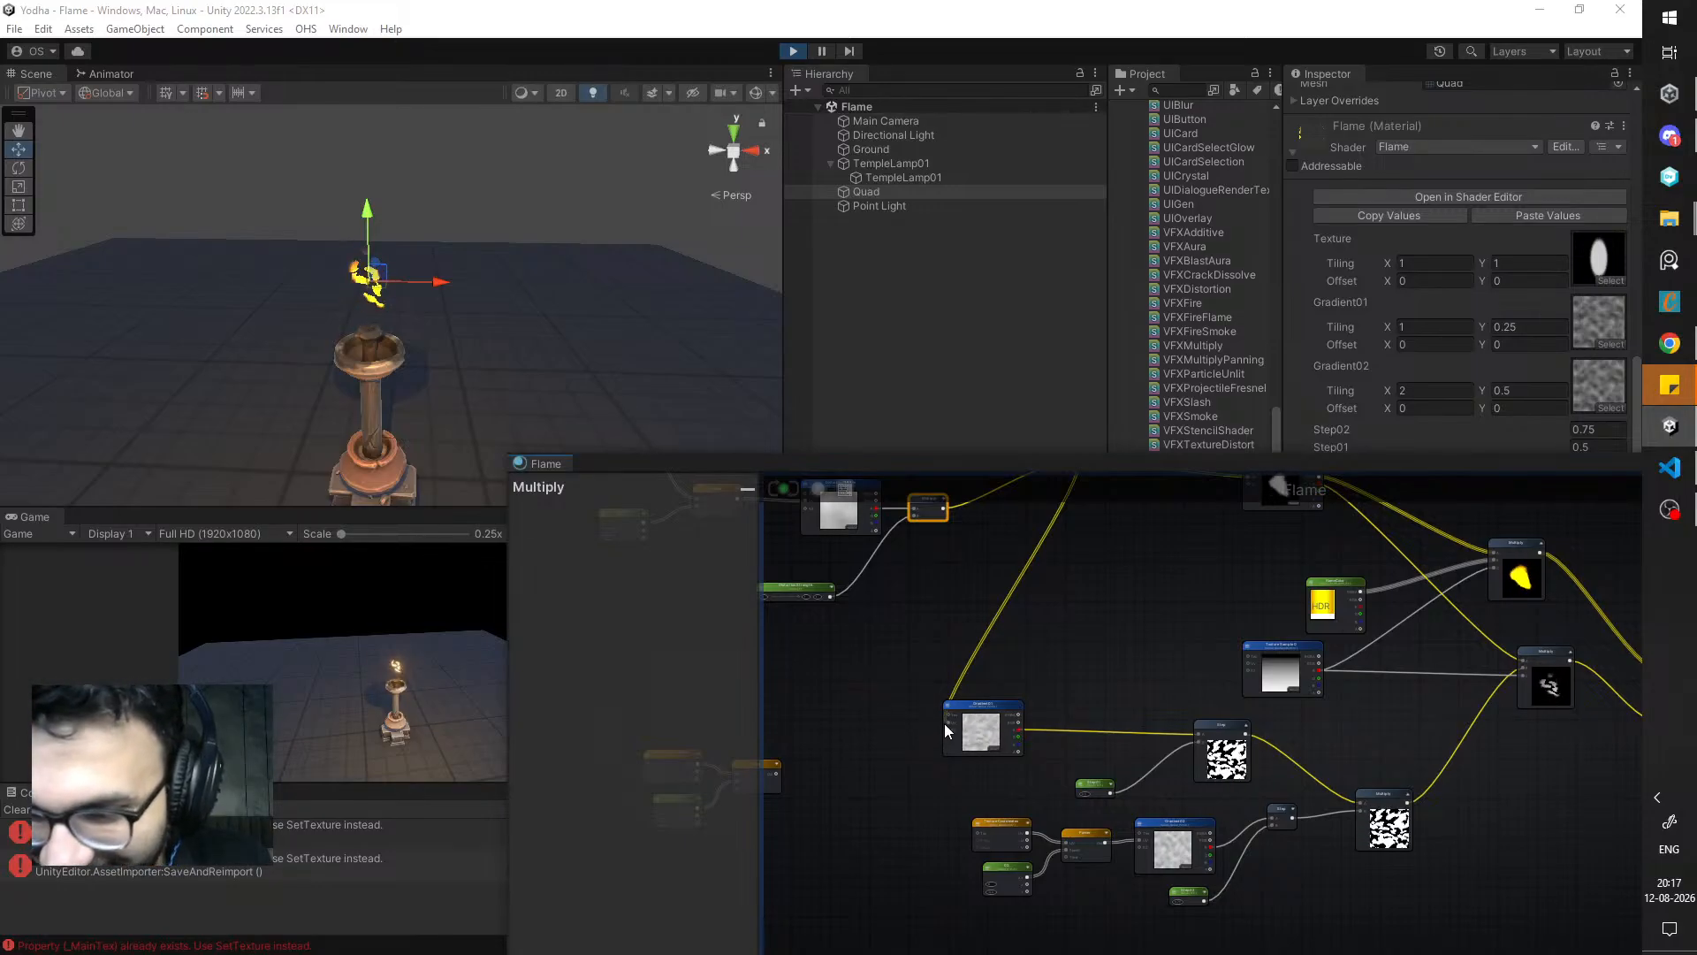
- Disconnect the Add node from the Gradient01 texture and wire its Panner back into the UV input
drag(948, 722, 878, 696)
middle_drag(878, 696, 947, 702)
drag(845, 778, 1005, 728)
click(780, 492)
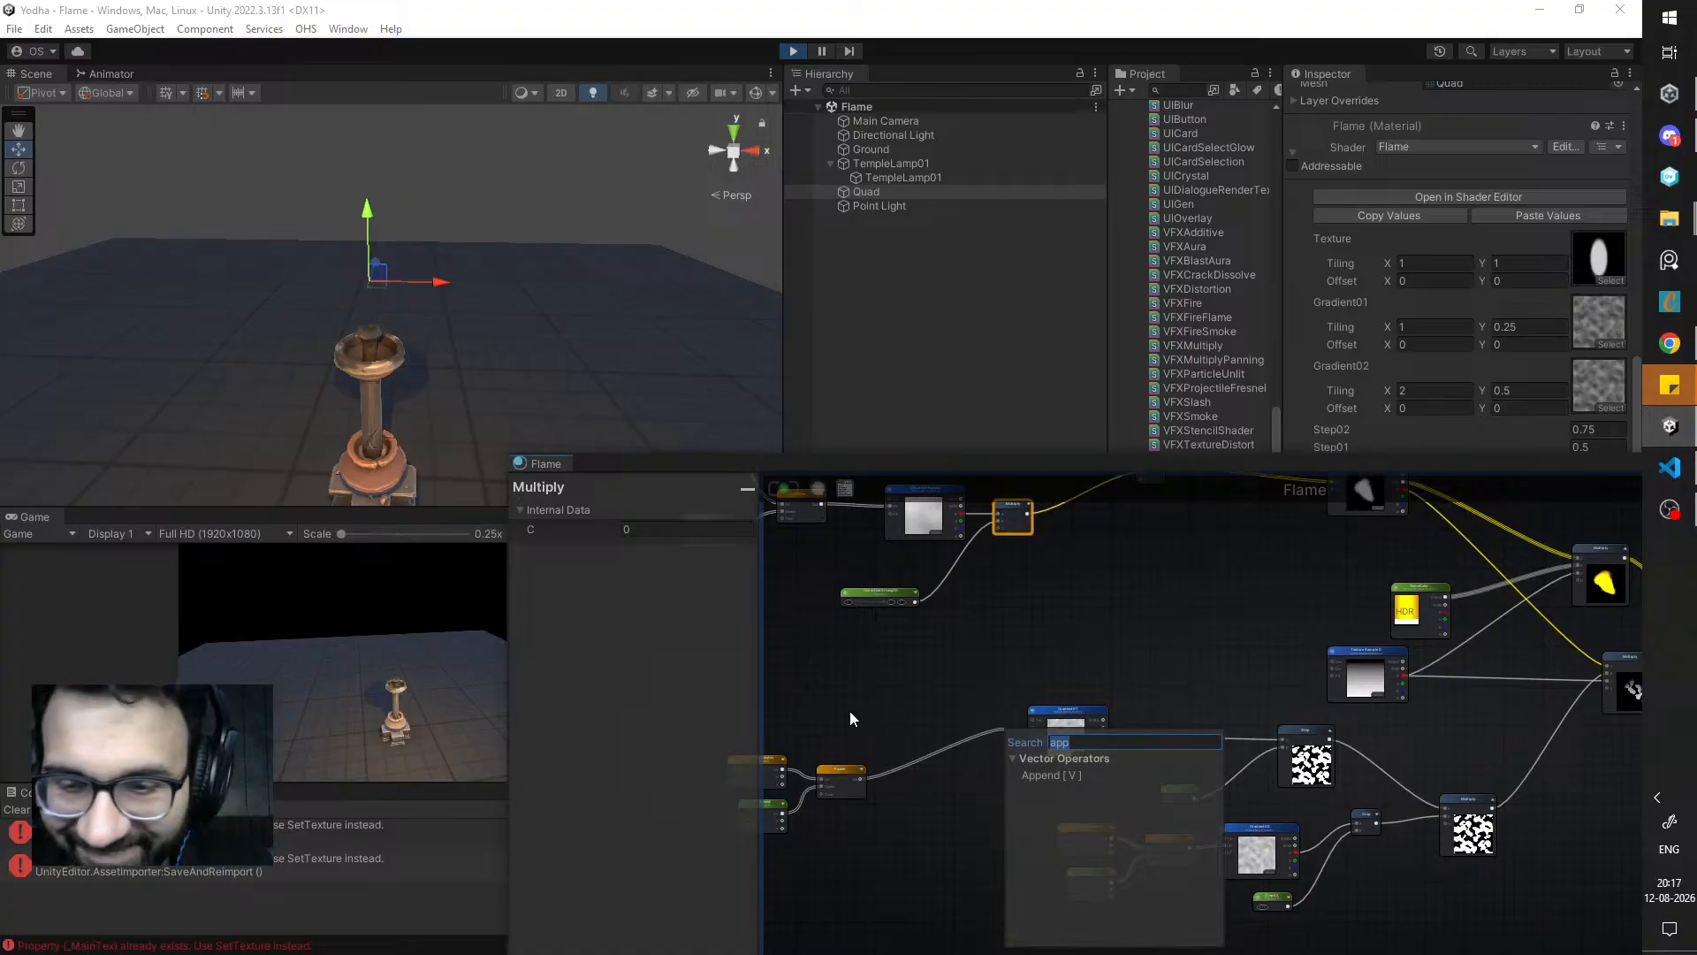
middle_drag(851, 711, 838, 672)
scroll(866, 675, down, 1)
click(1013, 671)
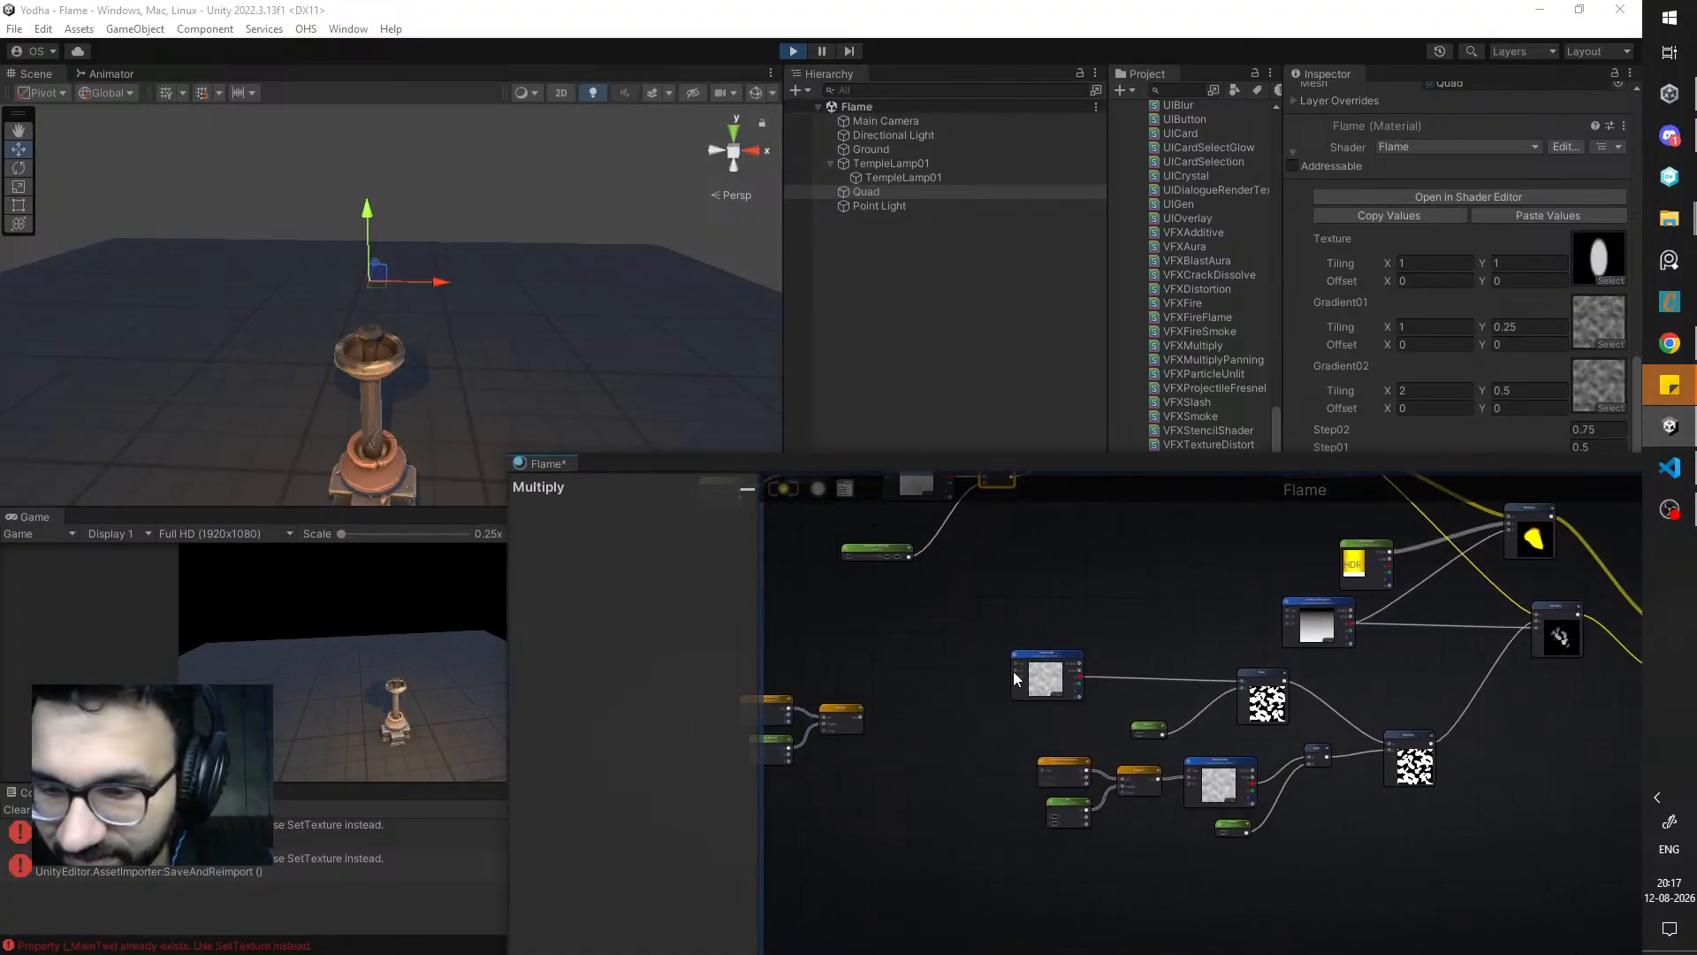
drag(862, 712, 1015, 670)
- Bring Gradient01's Panner group back beside the texture, space its input nodes farther left of the Panner, and save the shader
middle_drag(764, 669, 879, 660)
drag(879, 659, 1092, 672)
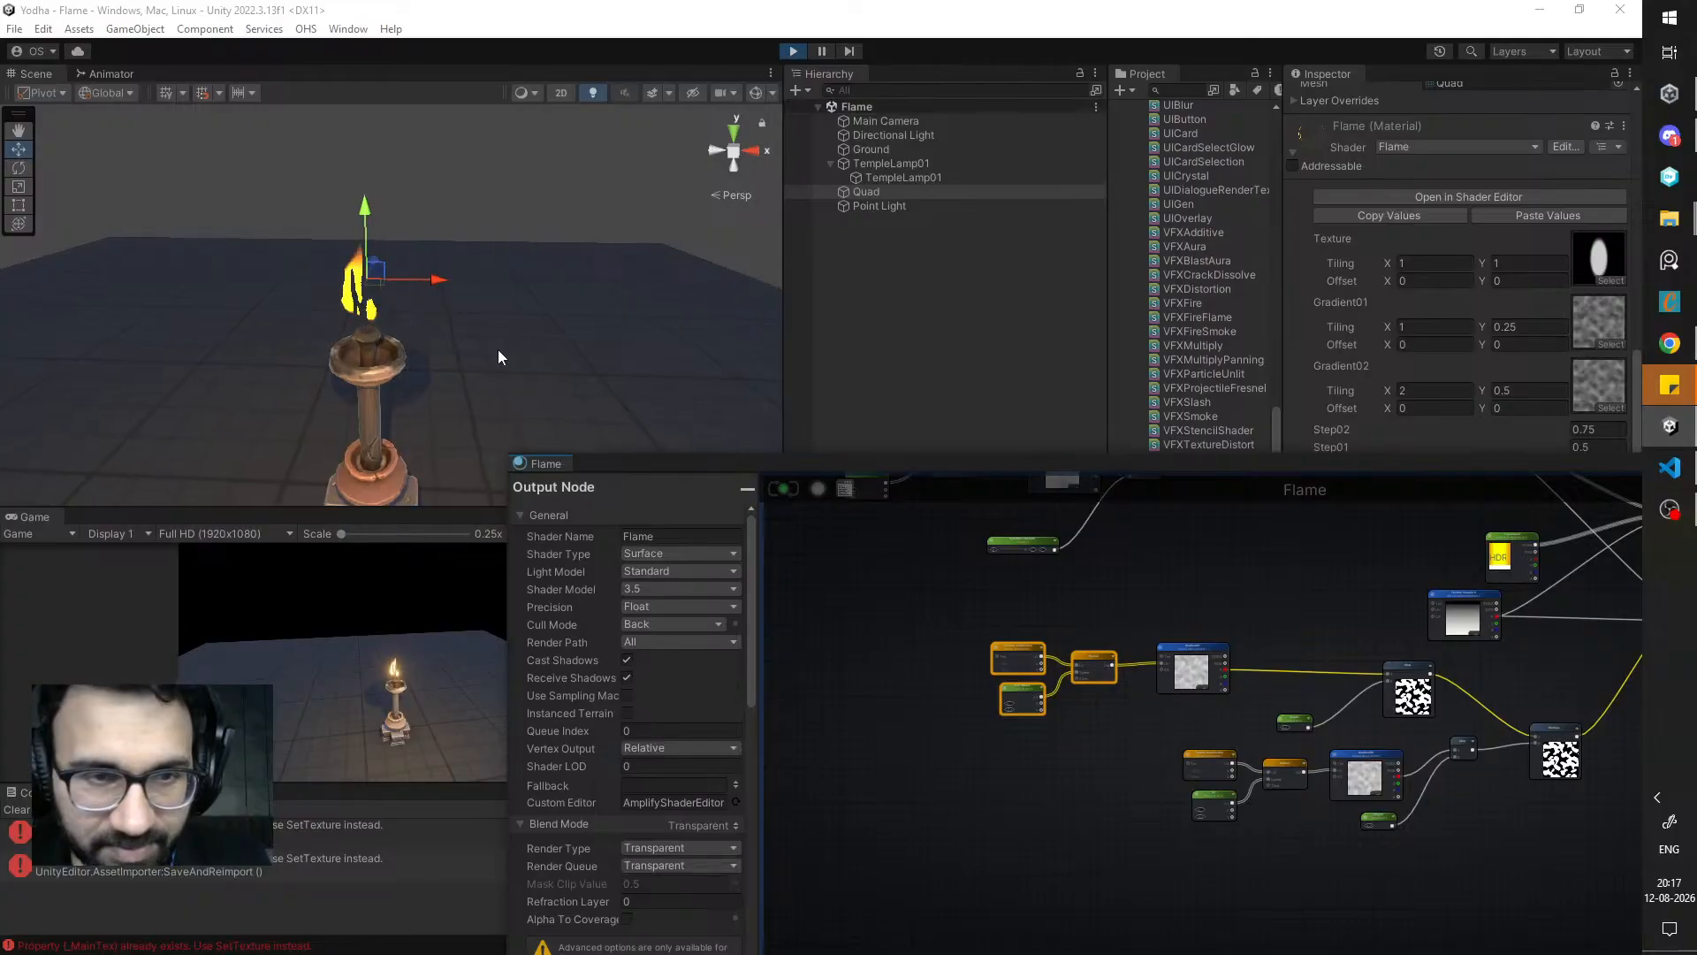
scroll(460, 367, down, 3)
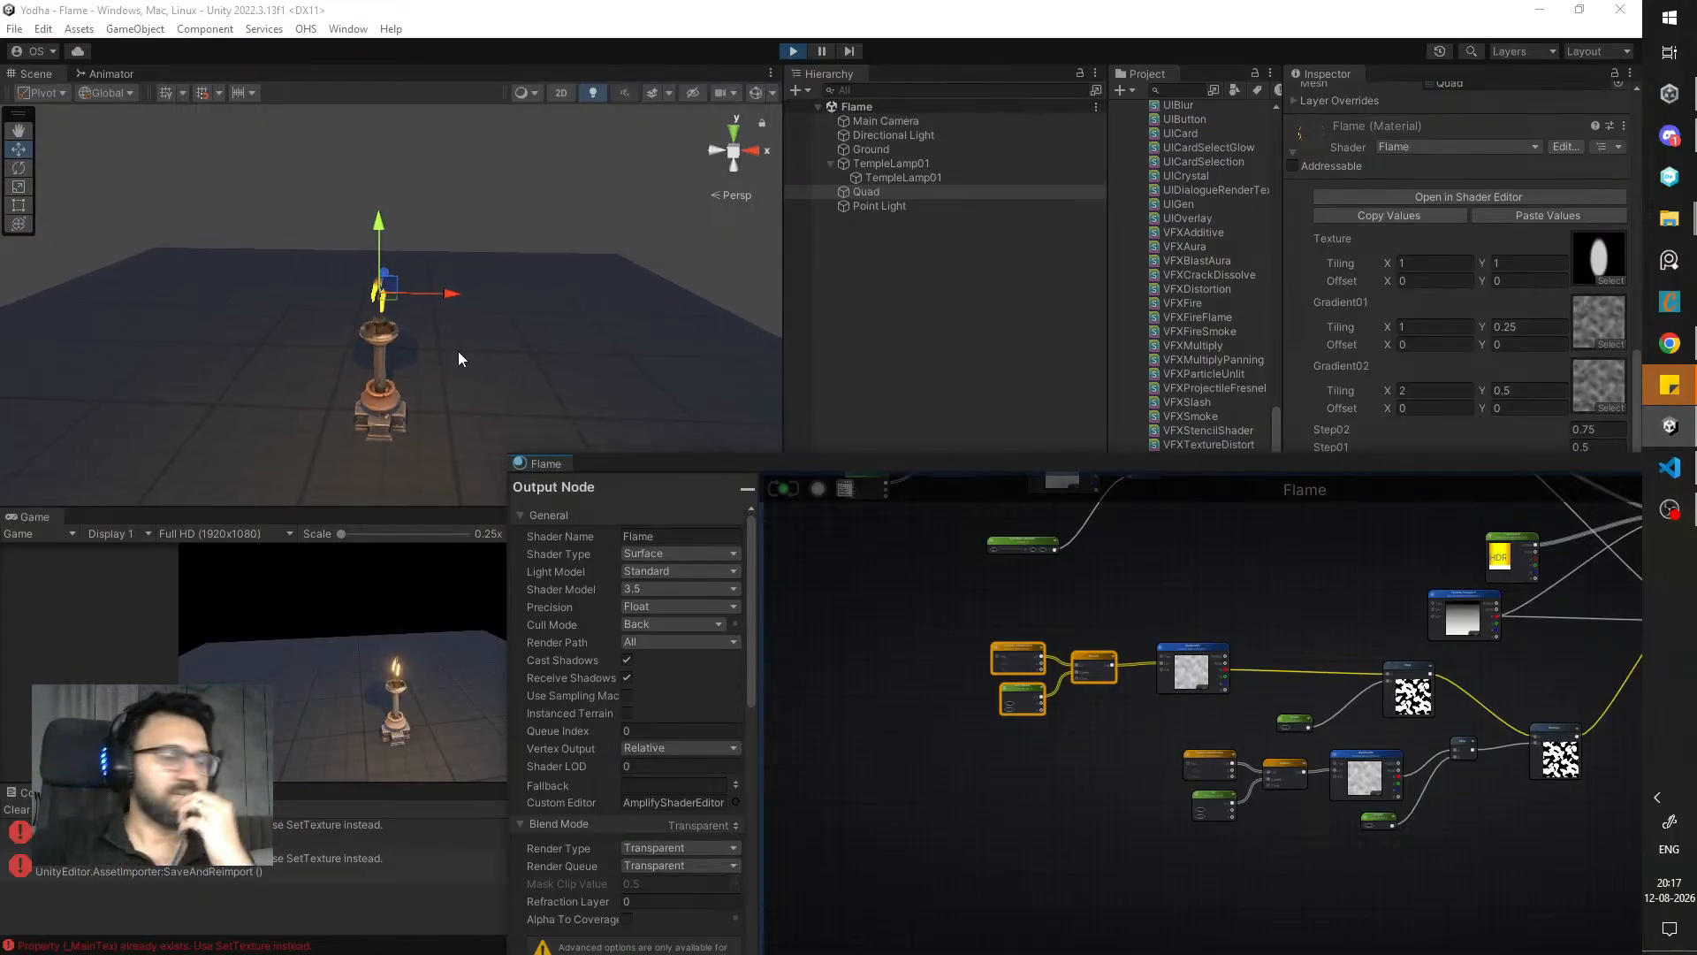
key(ctrl+s)
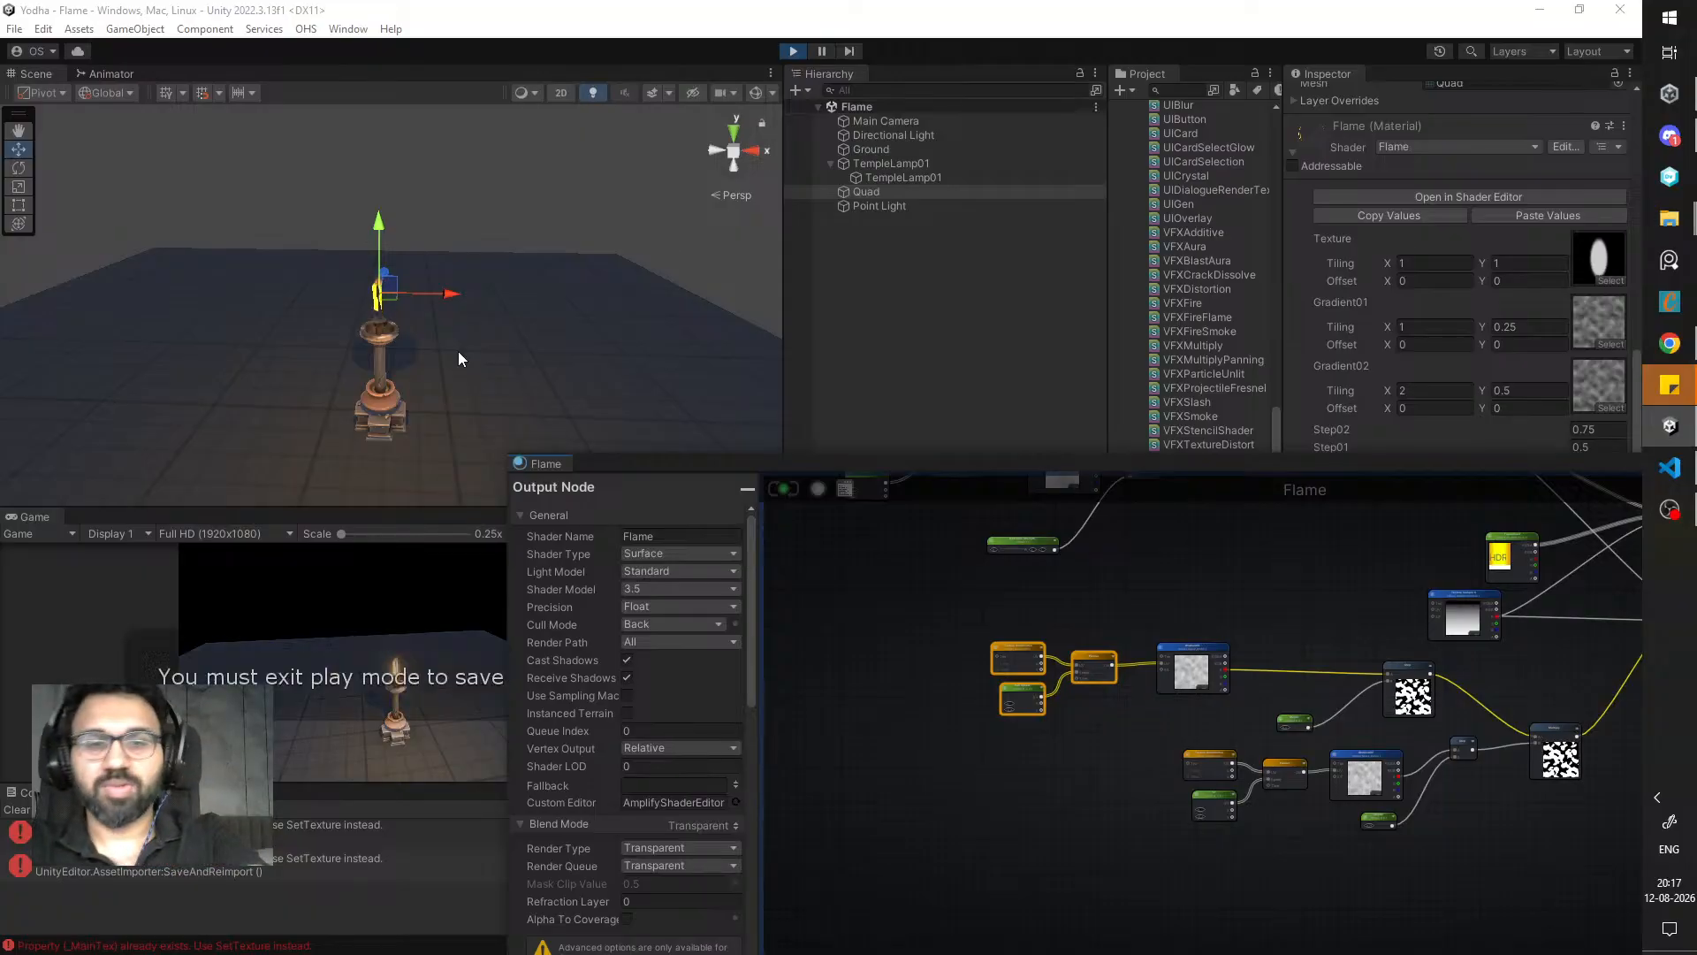
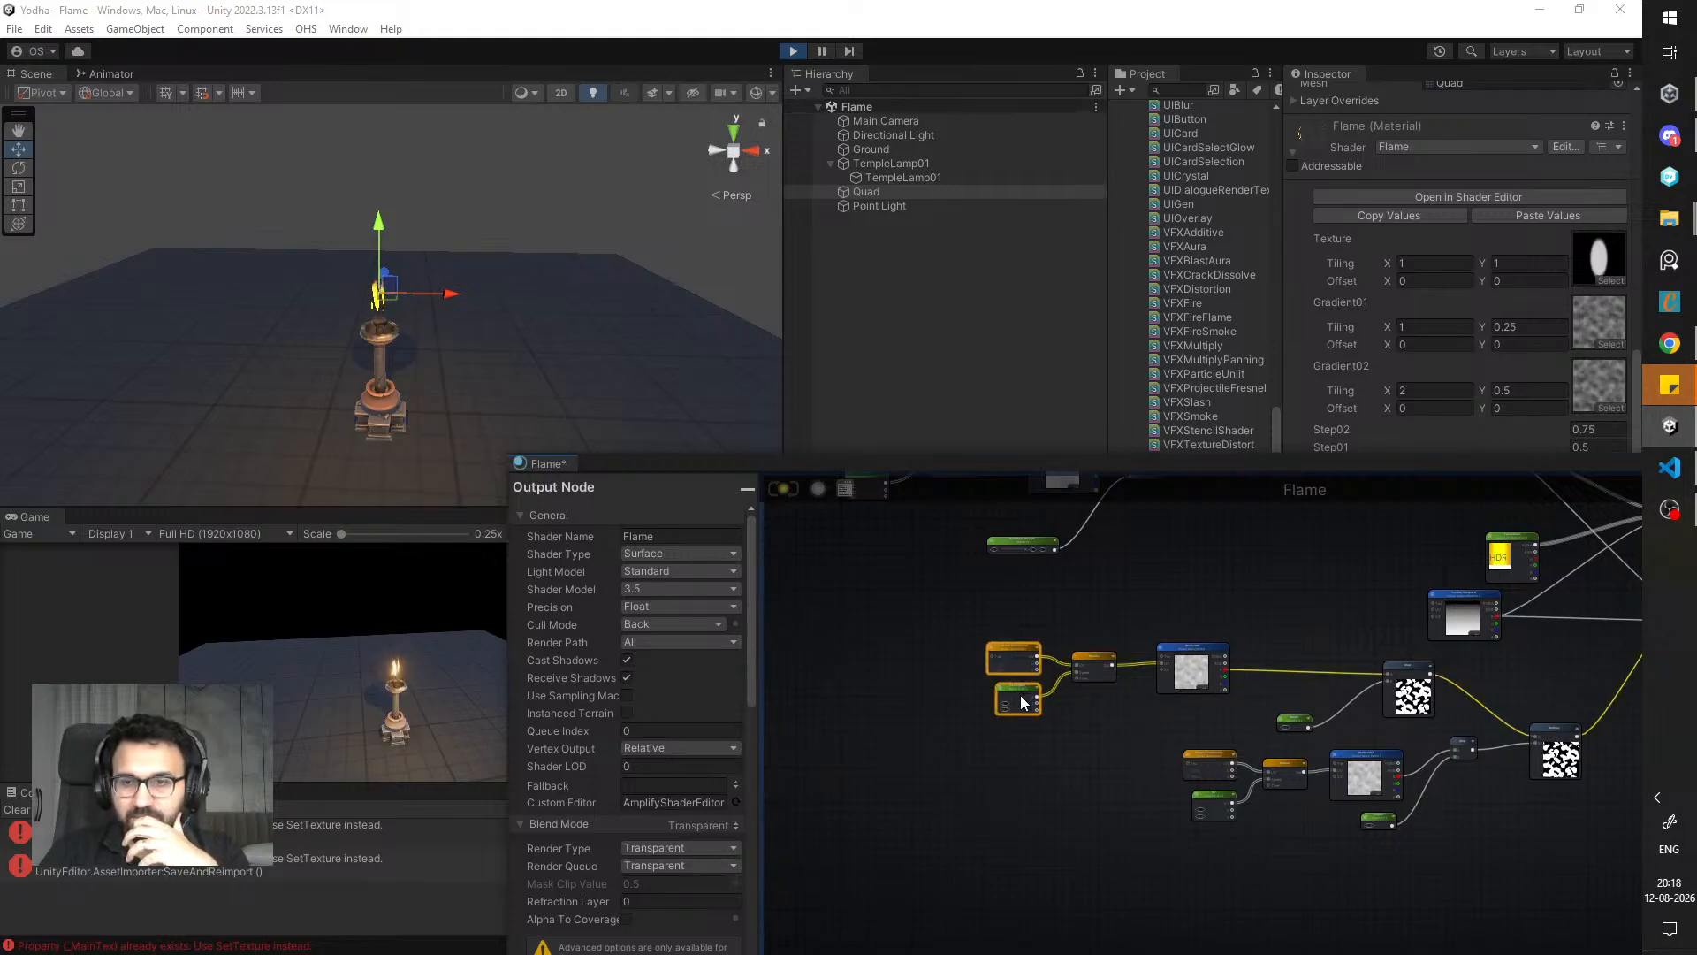
drag(1023, 703, 972, 705)
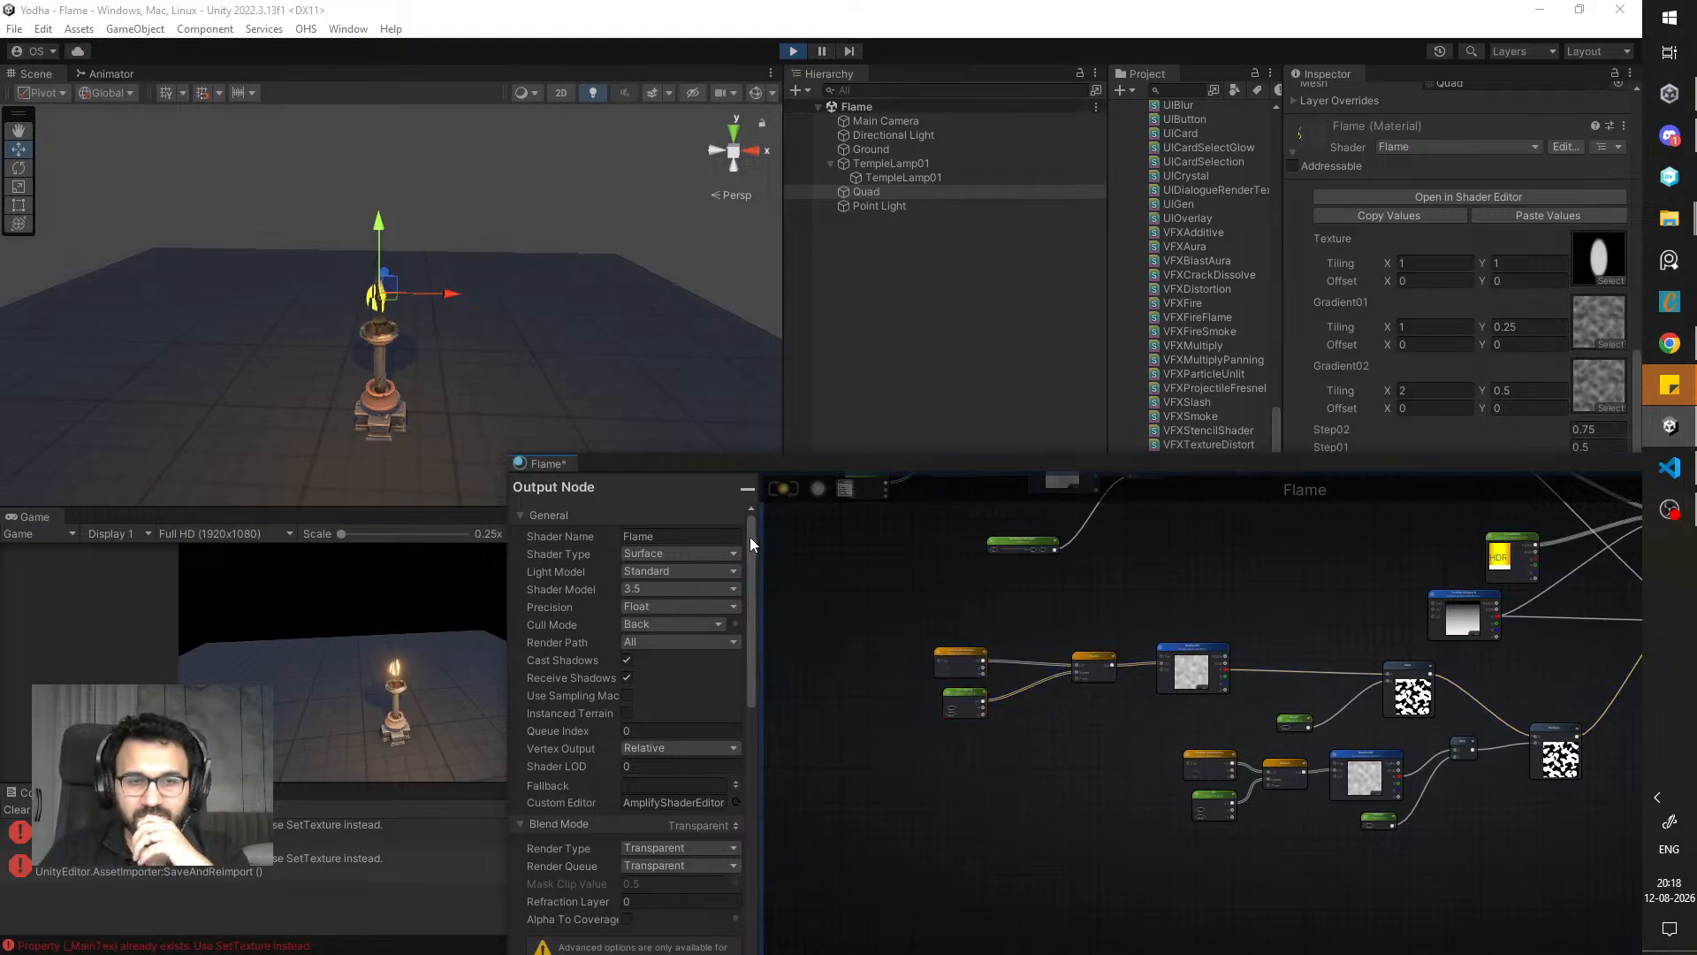
click(778, 489)
- Maximize the Game view and reposition the shader editor window so the lamp stays uncovered
drag(755, 465, 293, 521)
double_click(35, 517)
drag(1449, 510, 1018, 528)
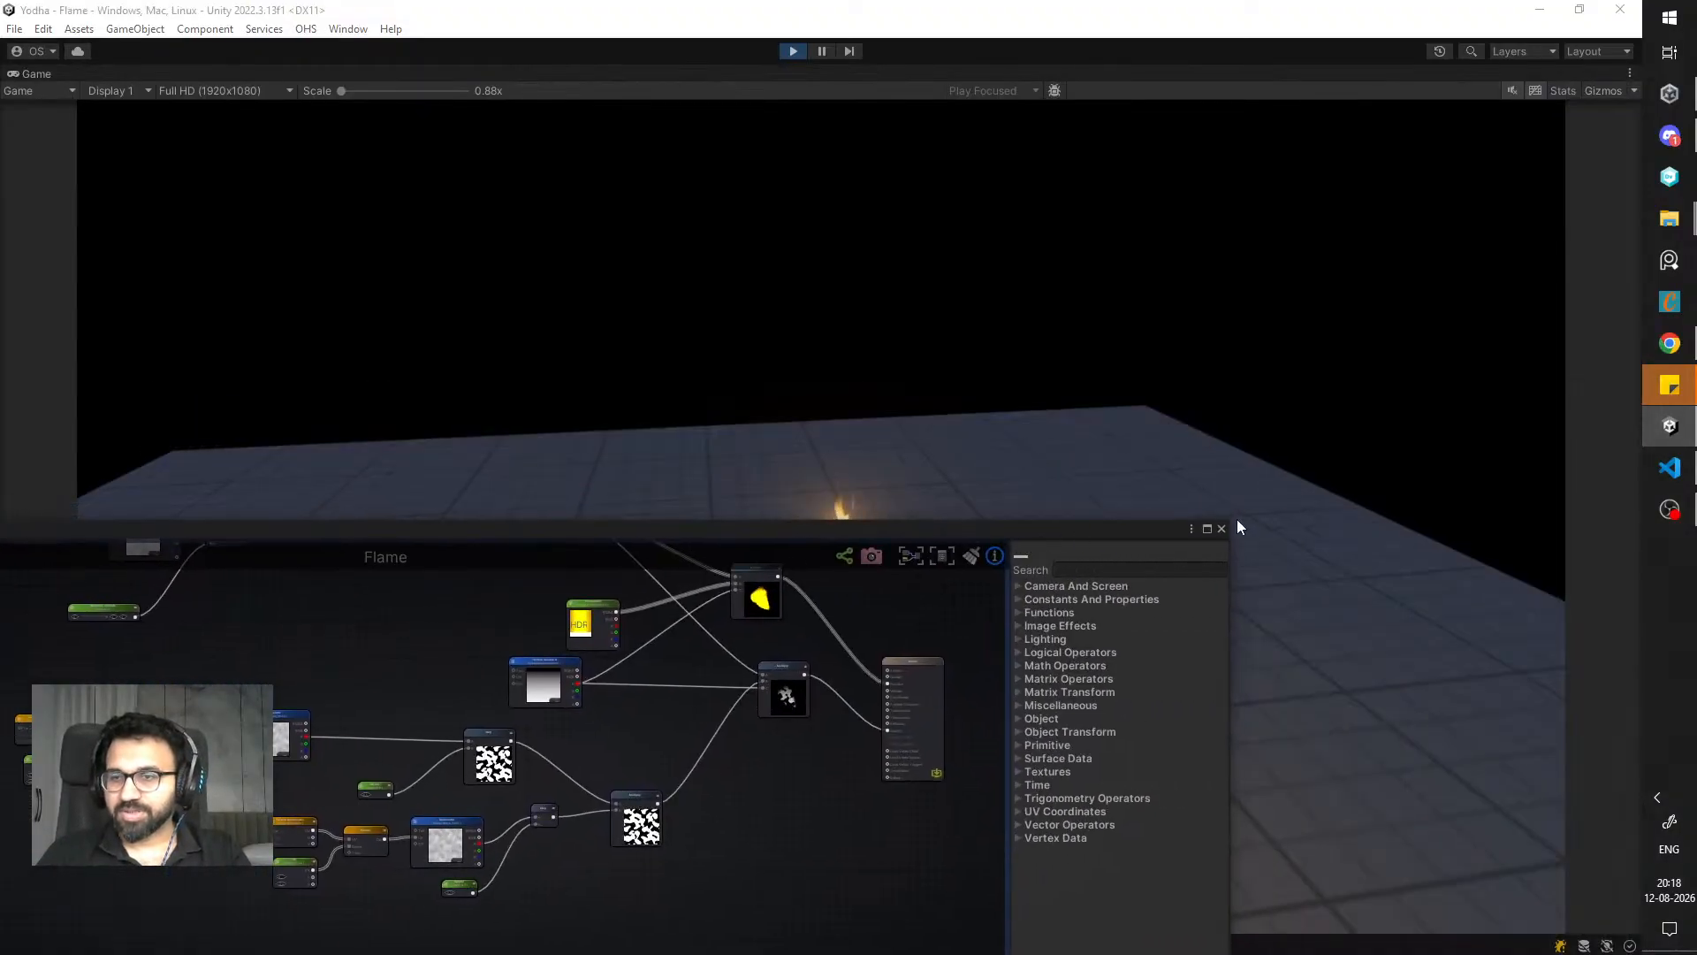
drag(1235, 520, 436, 622)
drag(311, 624, 451, 254)
drag(346, 262, 493, 186)
- Set the Distortion Strength node's value to 0.5 and shift the editor window so its controls are accessible
scroll(249, 458, down, 3)
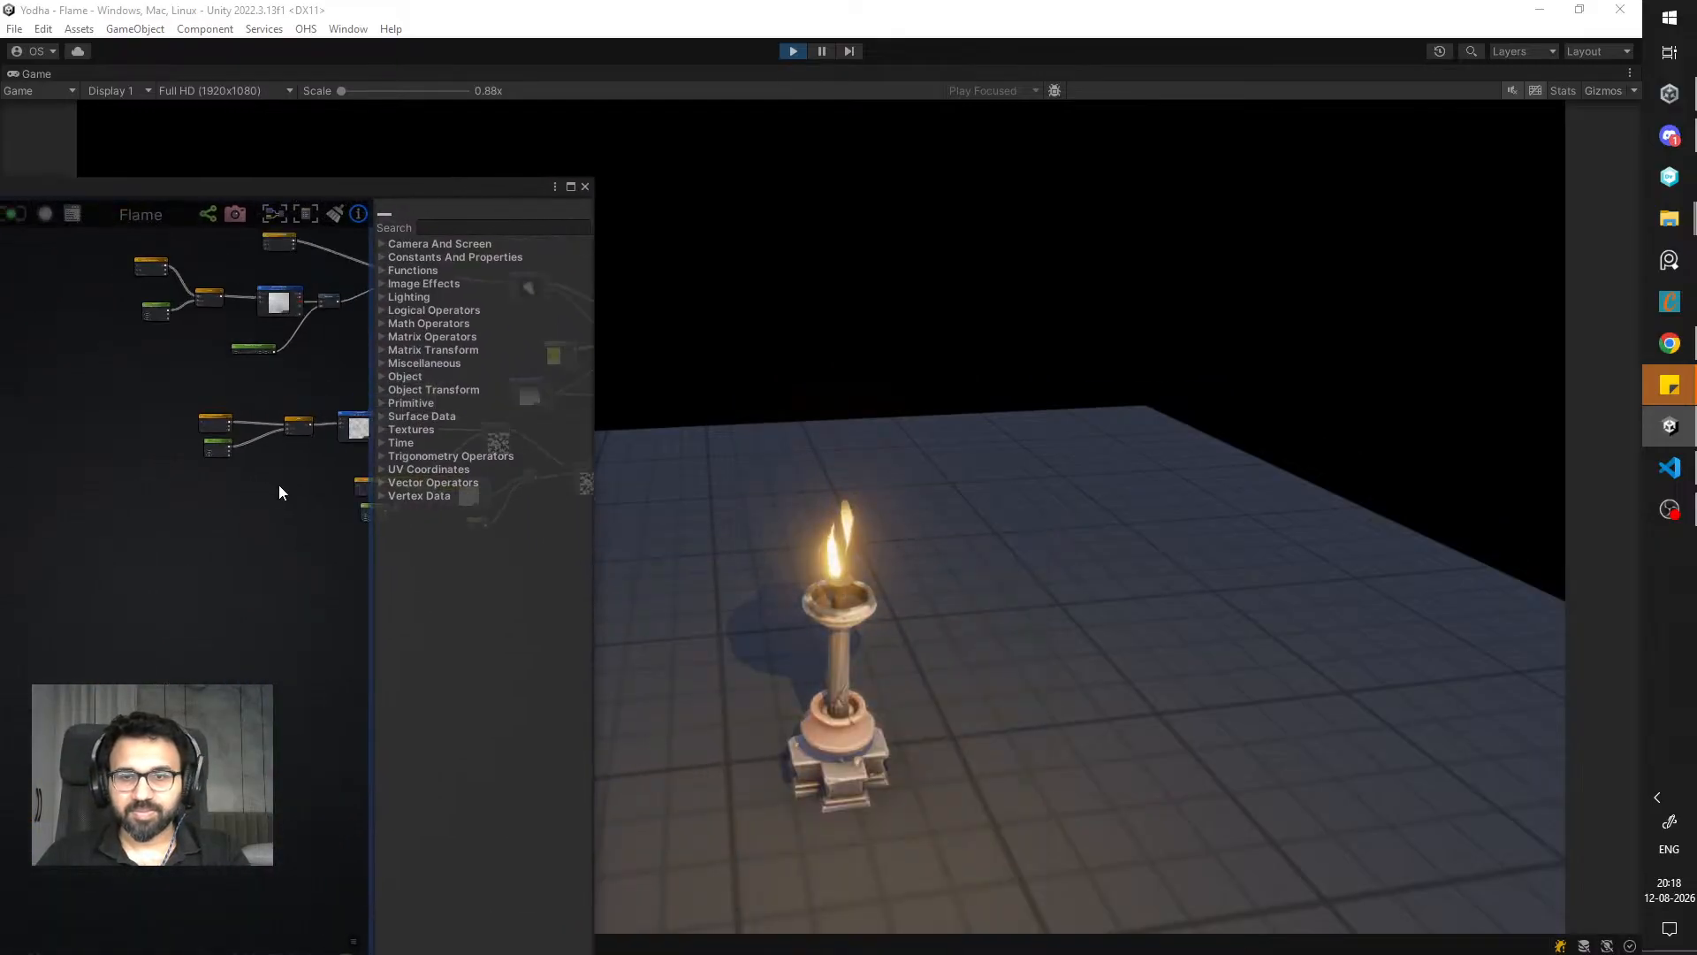
middle_drag(292, 442, 251, 613)
middle_drag(189, 553, 257, 574)
scroll(232, 557, up, 5)
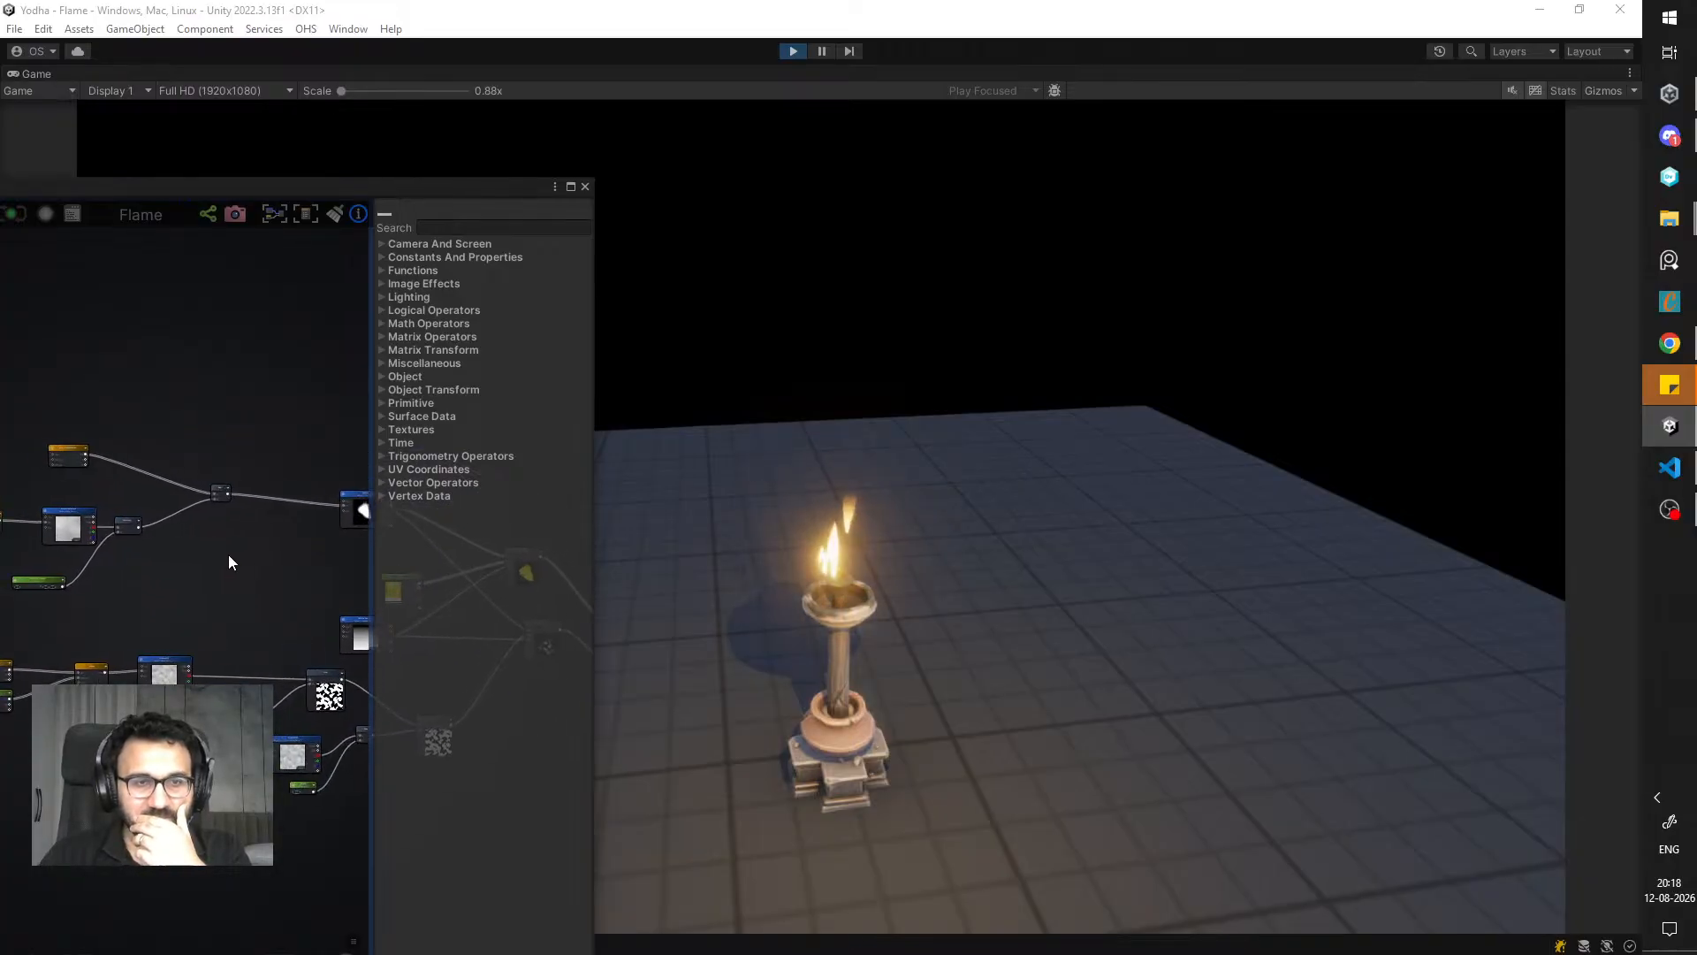
middle_drag(143, 543, 278, 549)
scroll(232, 559, up, 5)
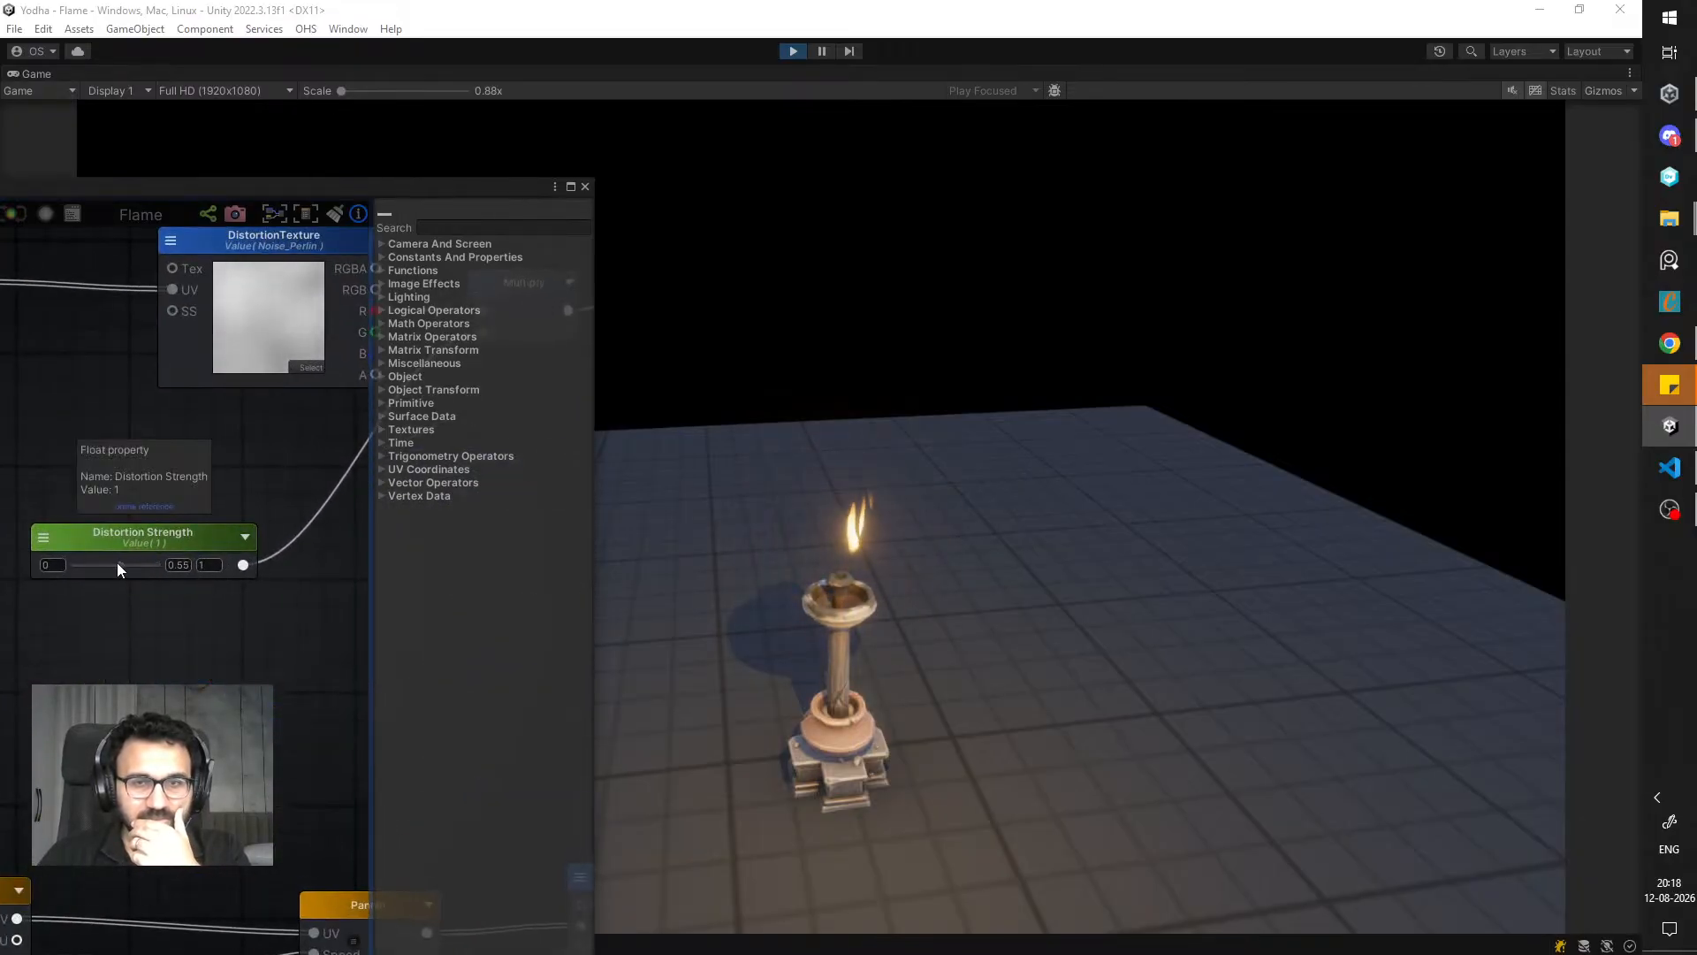
drag(90, 565, 110, 575)
drag(322, 190, 502, 329)
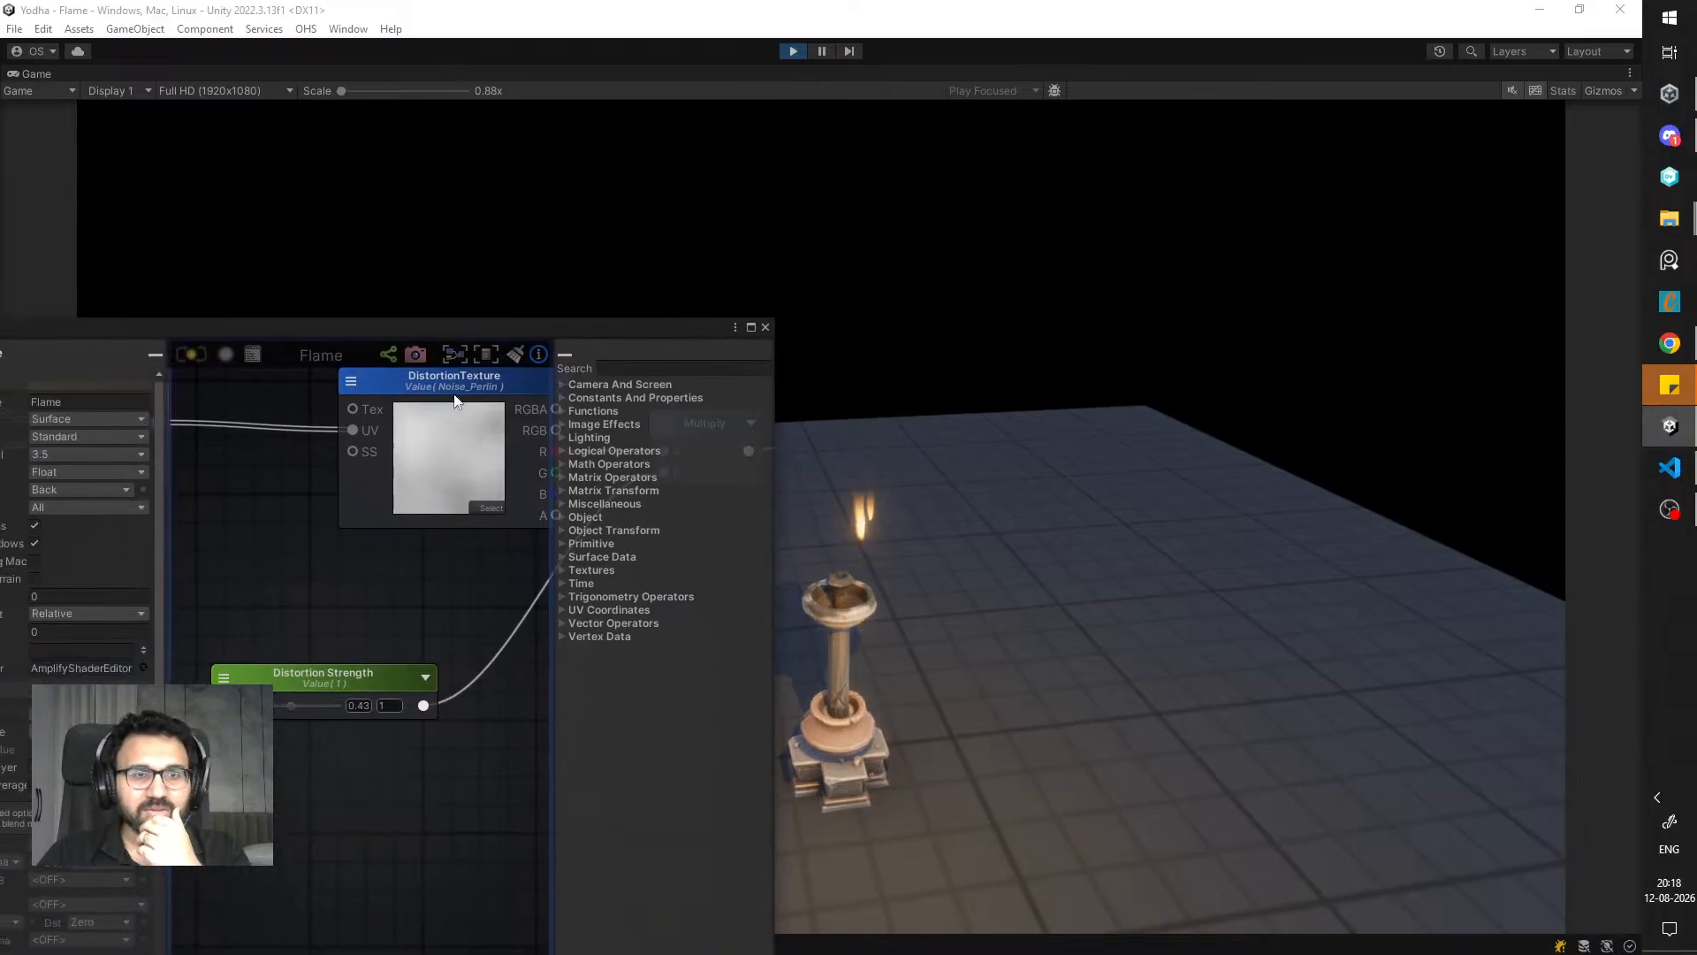
- Set the main Texture Coordinates node's offset to X -0.25 and Y -0.25, save the shader, and move its window off the lamp
scroll(357, 683, down, 6)
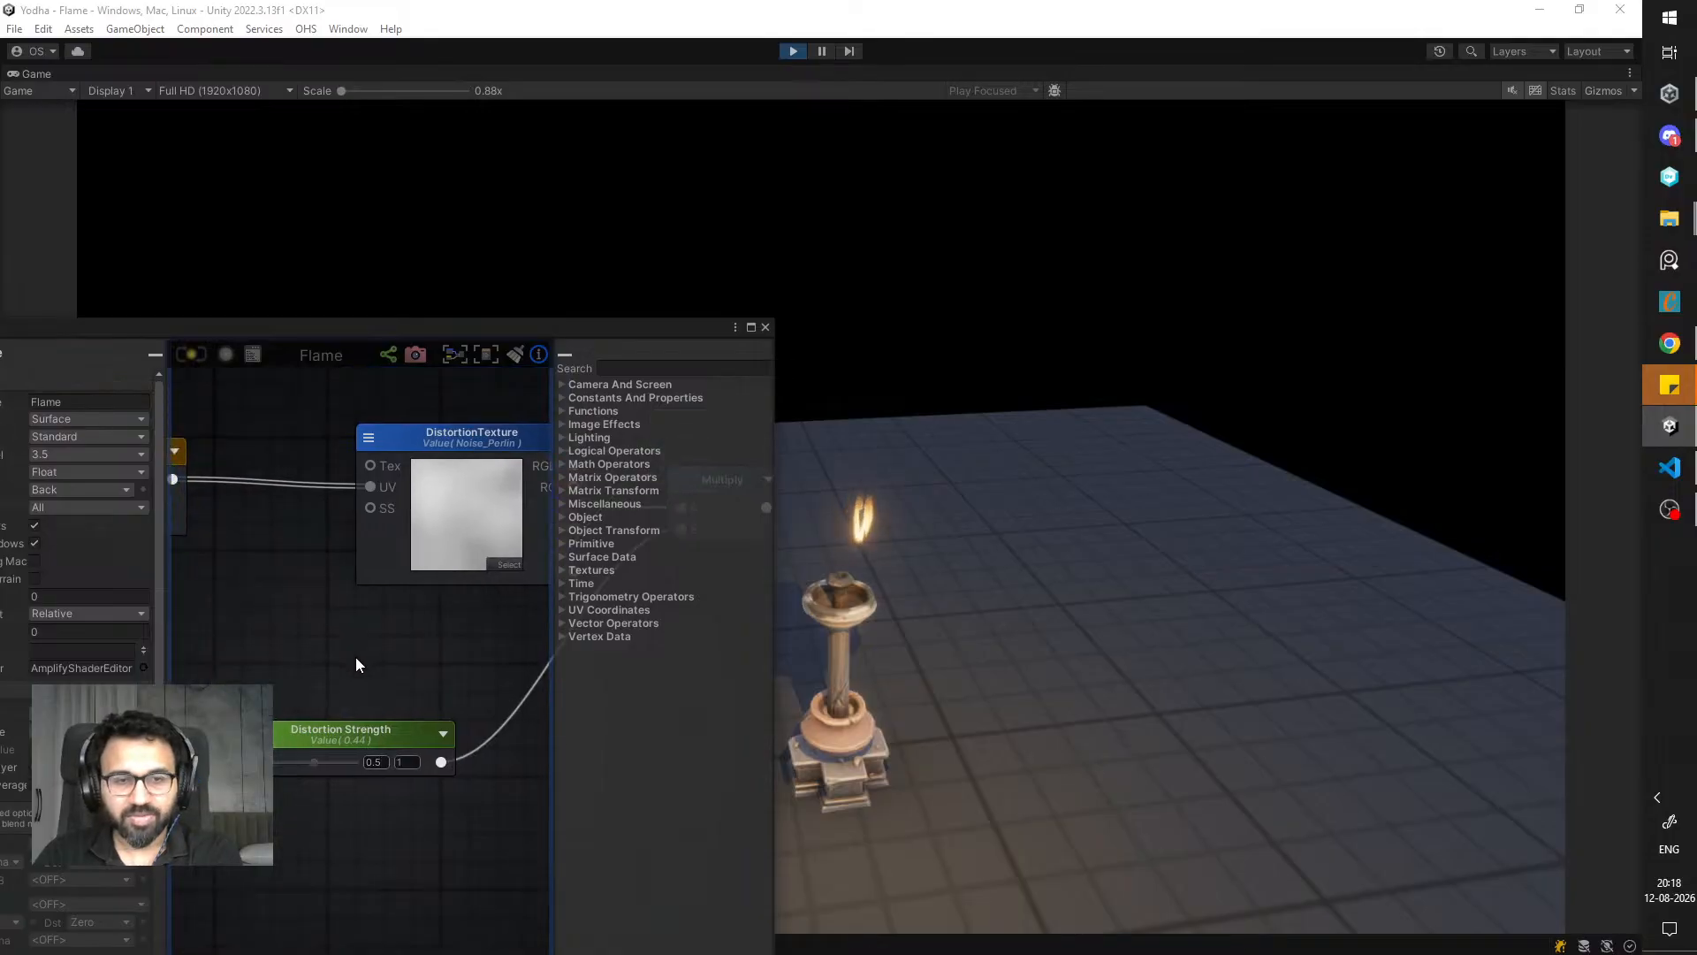
click(456, 530)
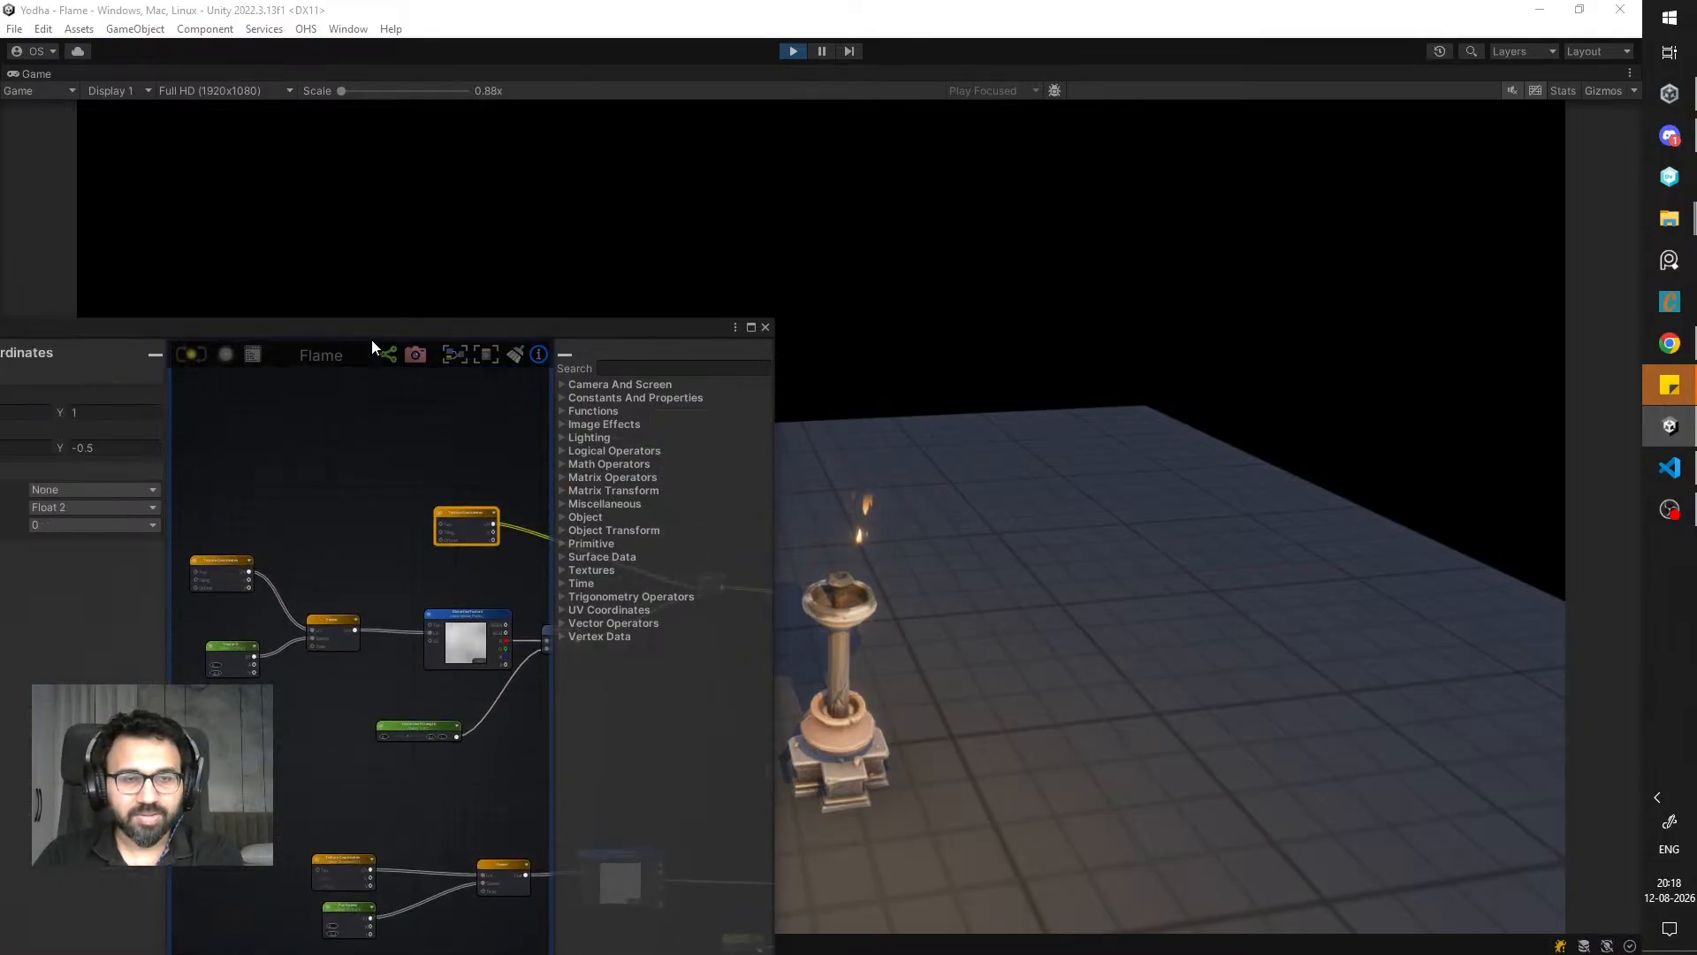
drag(371, 328, 1696, 372)
drag(0, 303, 544, 501)
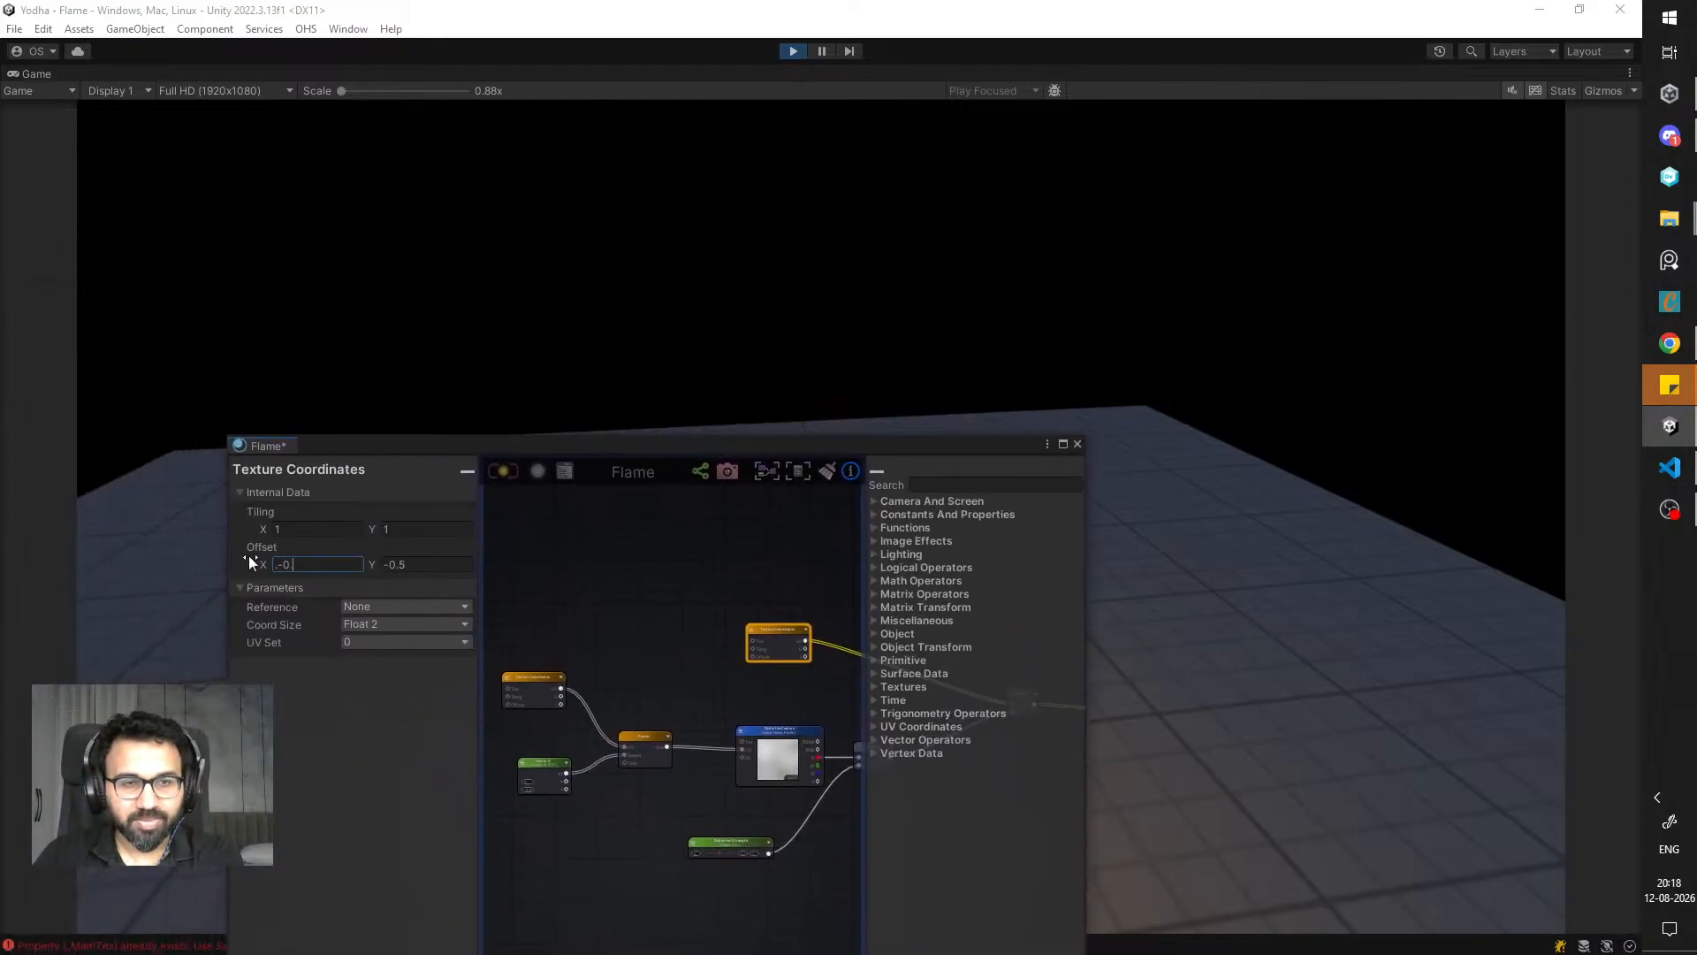
text(25)
click(438, 564)
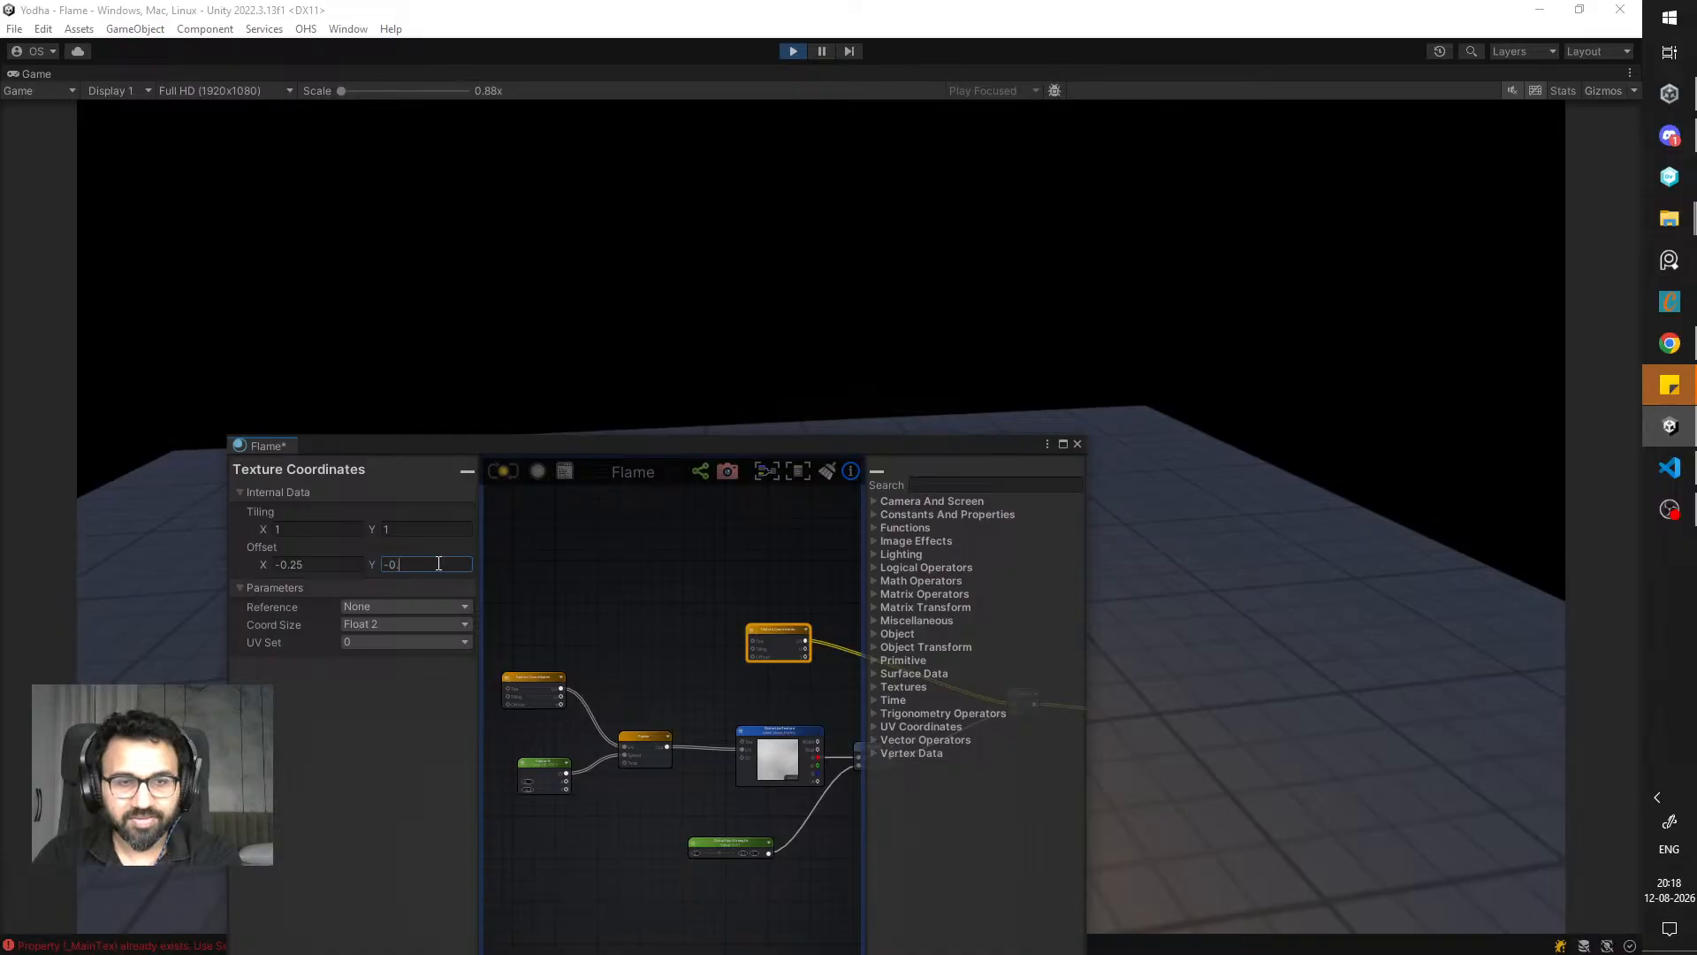
drag(583, 443, 1218, 699)
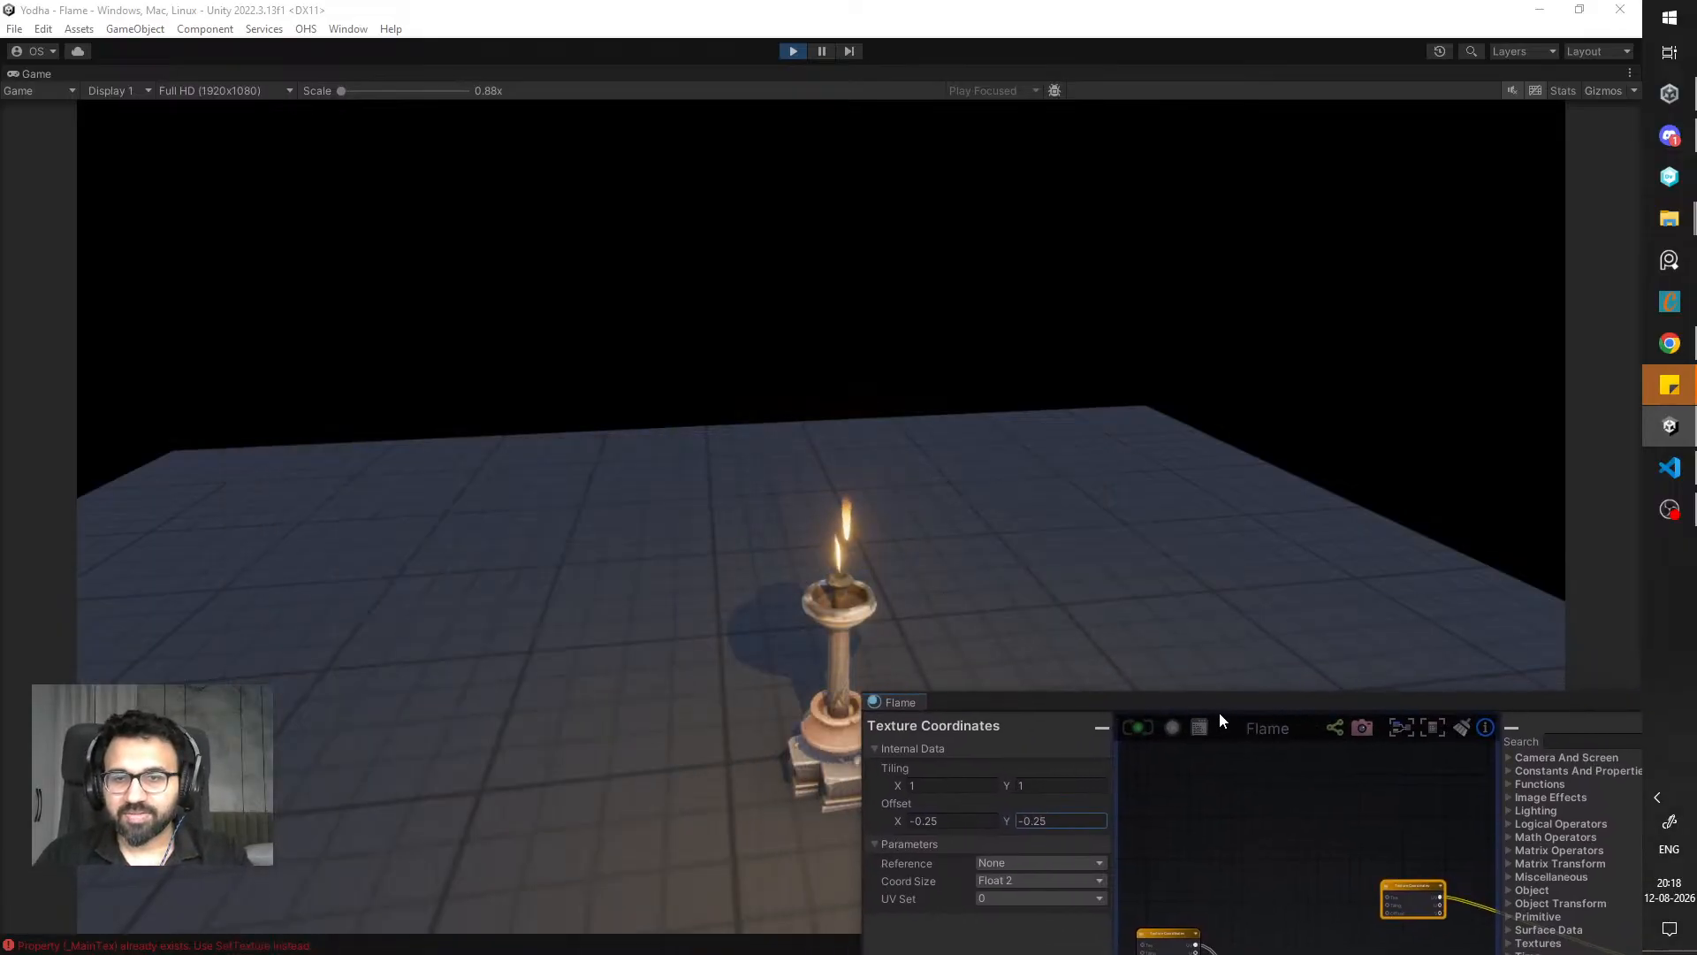
- Restore the full editor layout and set the Flame material's Distortion Strength to about 0.73
double_click(39, 72)
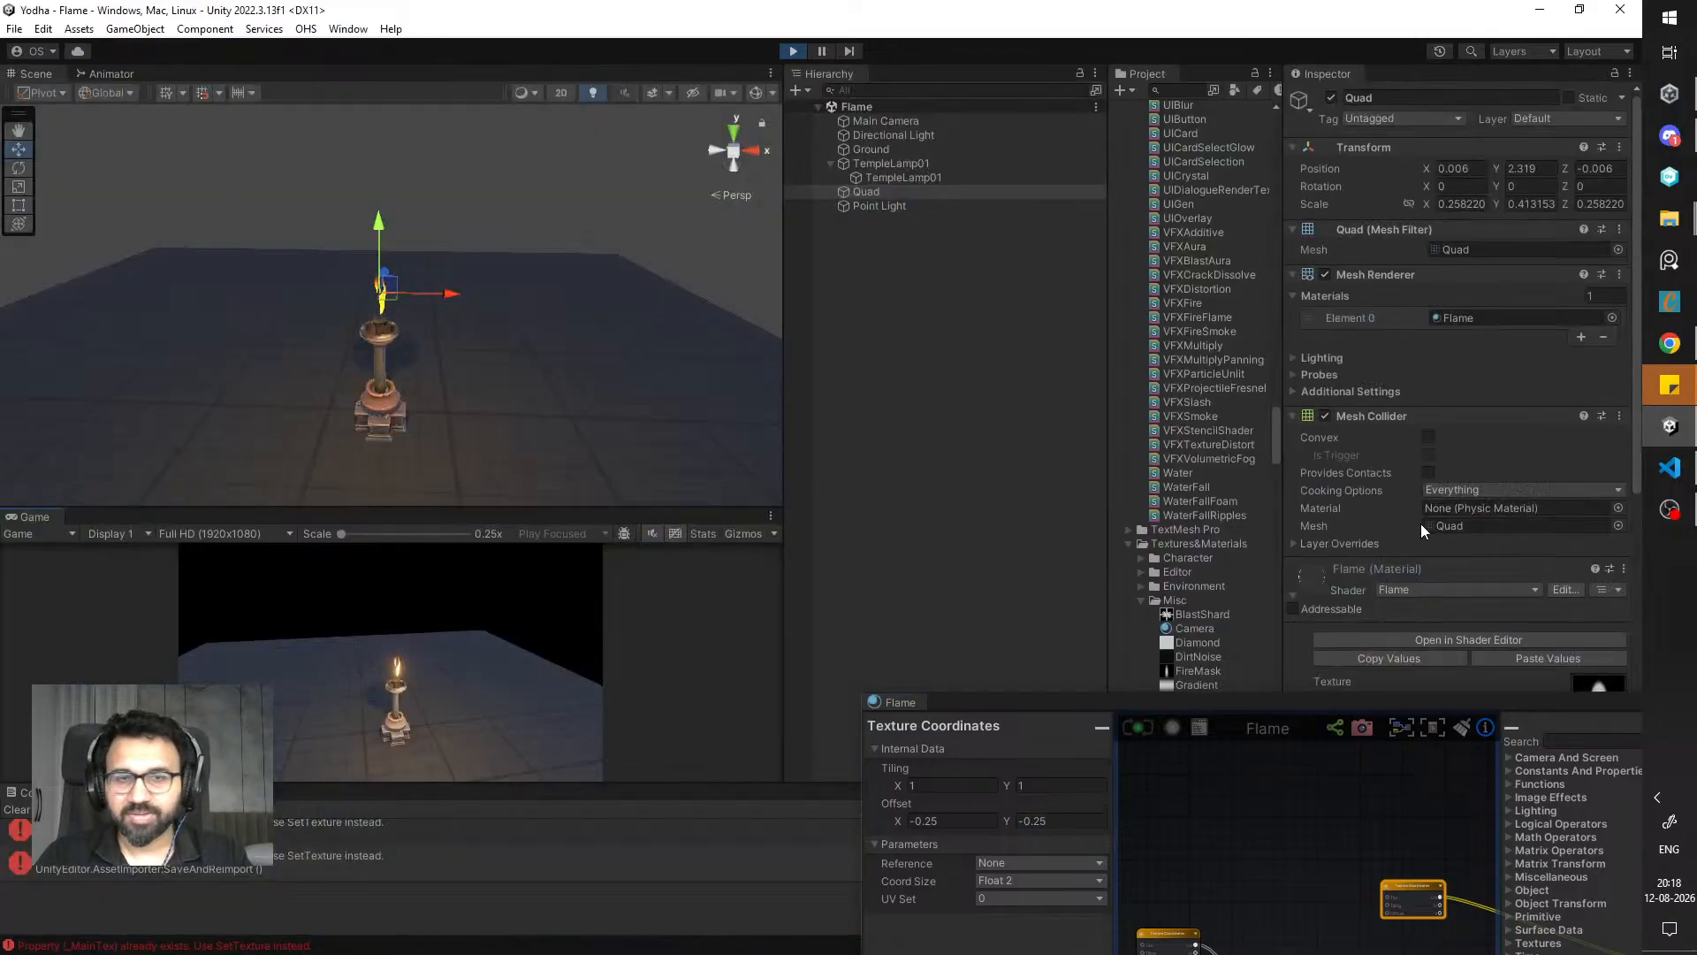
scroll(1423, 531, down, 10)
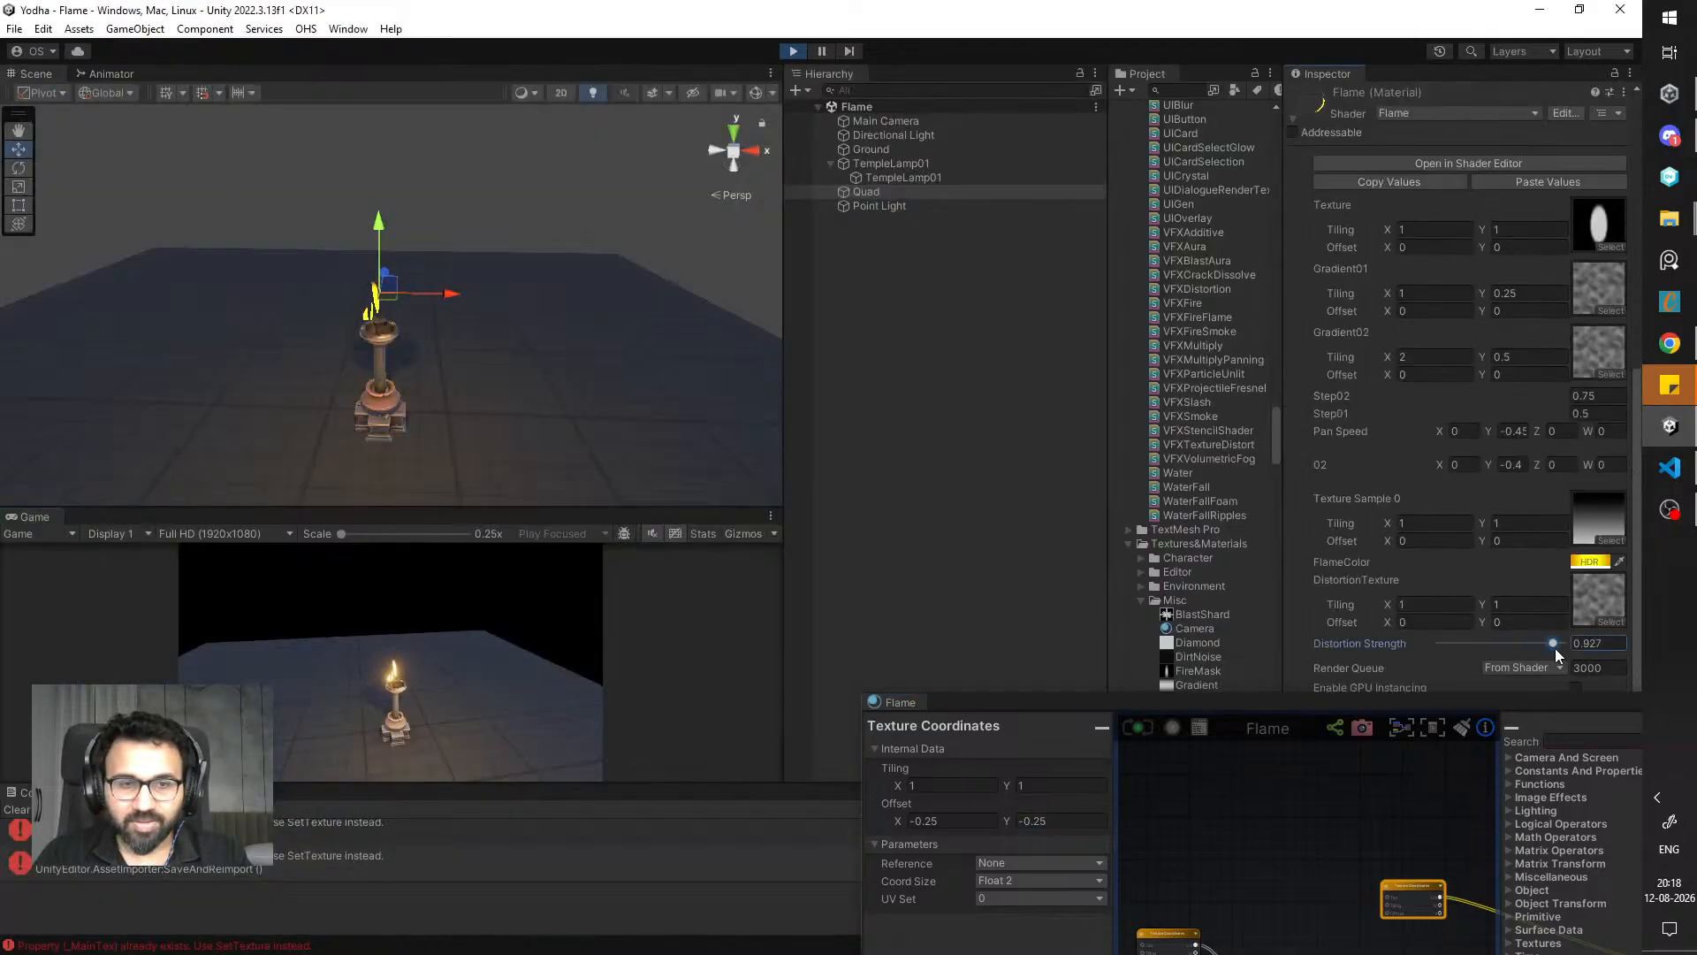
mouse_move(1566, 646)
mouse_down()
mouse_move(1516, 642)
mouse_move(1543, 644)
mouse_up()
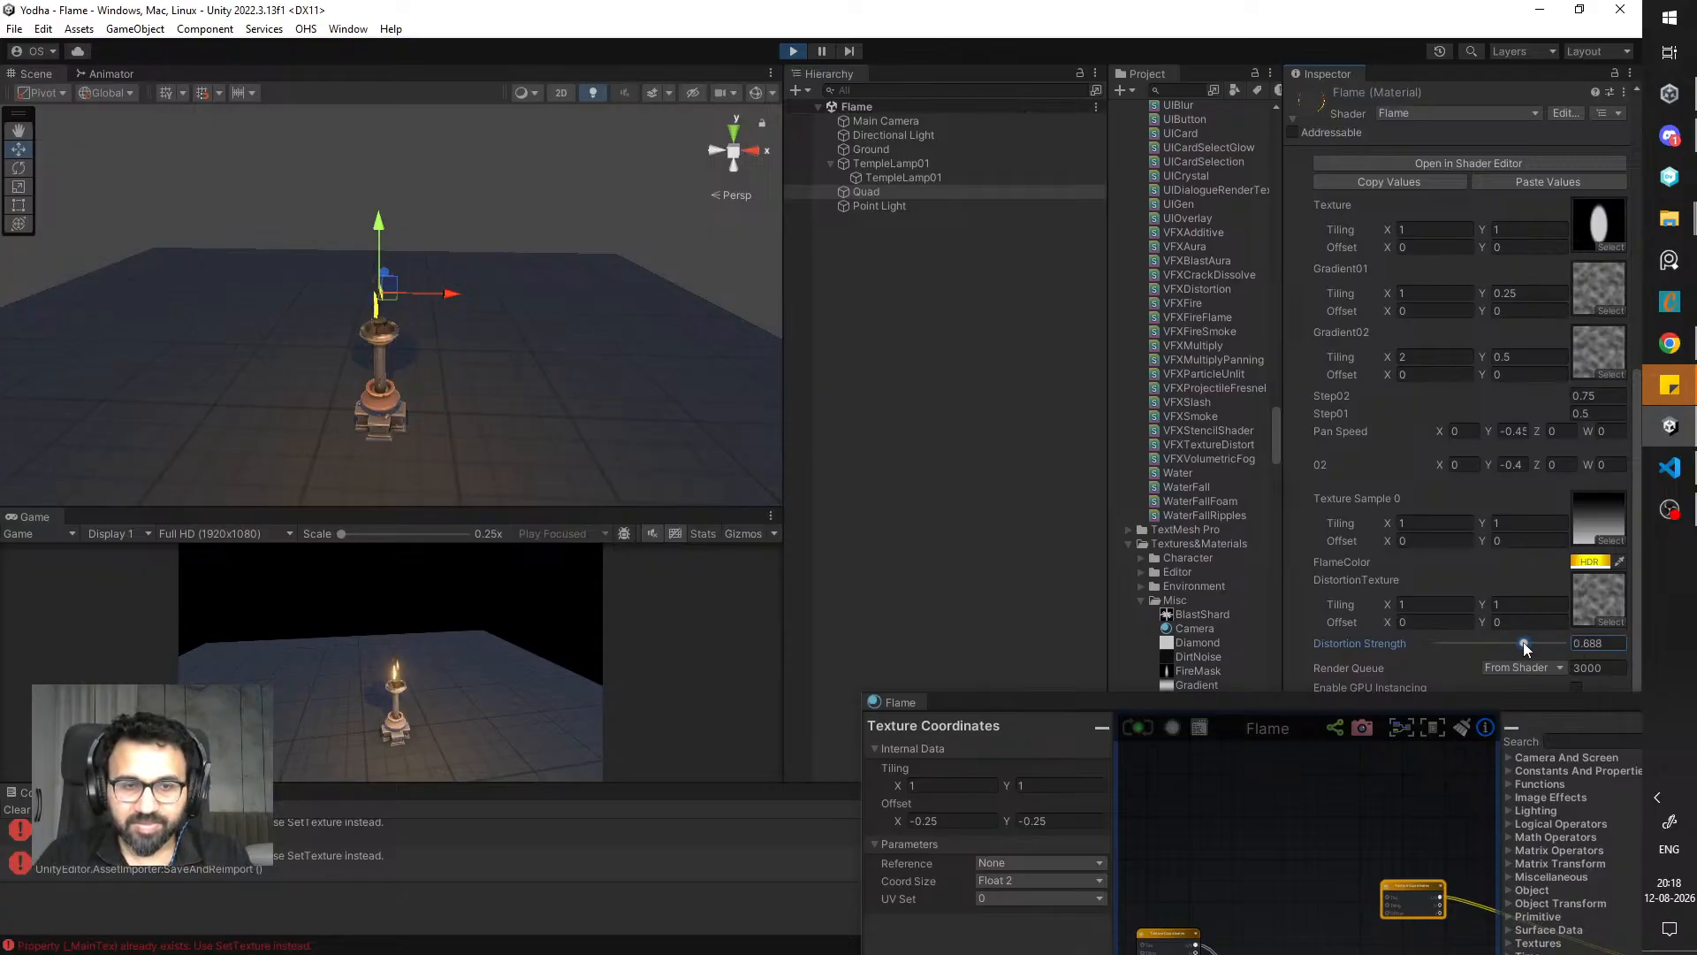
- Bring the shader editor back into view and reposition the Texture Coordinates and Distortion Strength nodes around the DistortionTexture group
drag(1300, 703, 1179, 289)
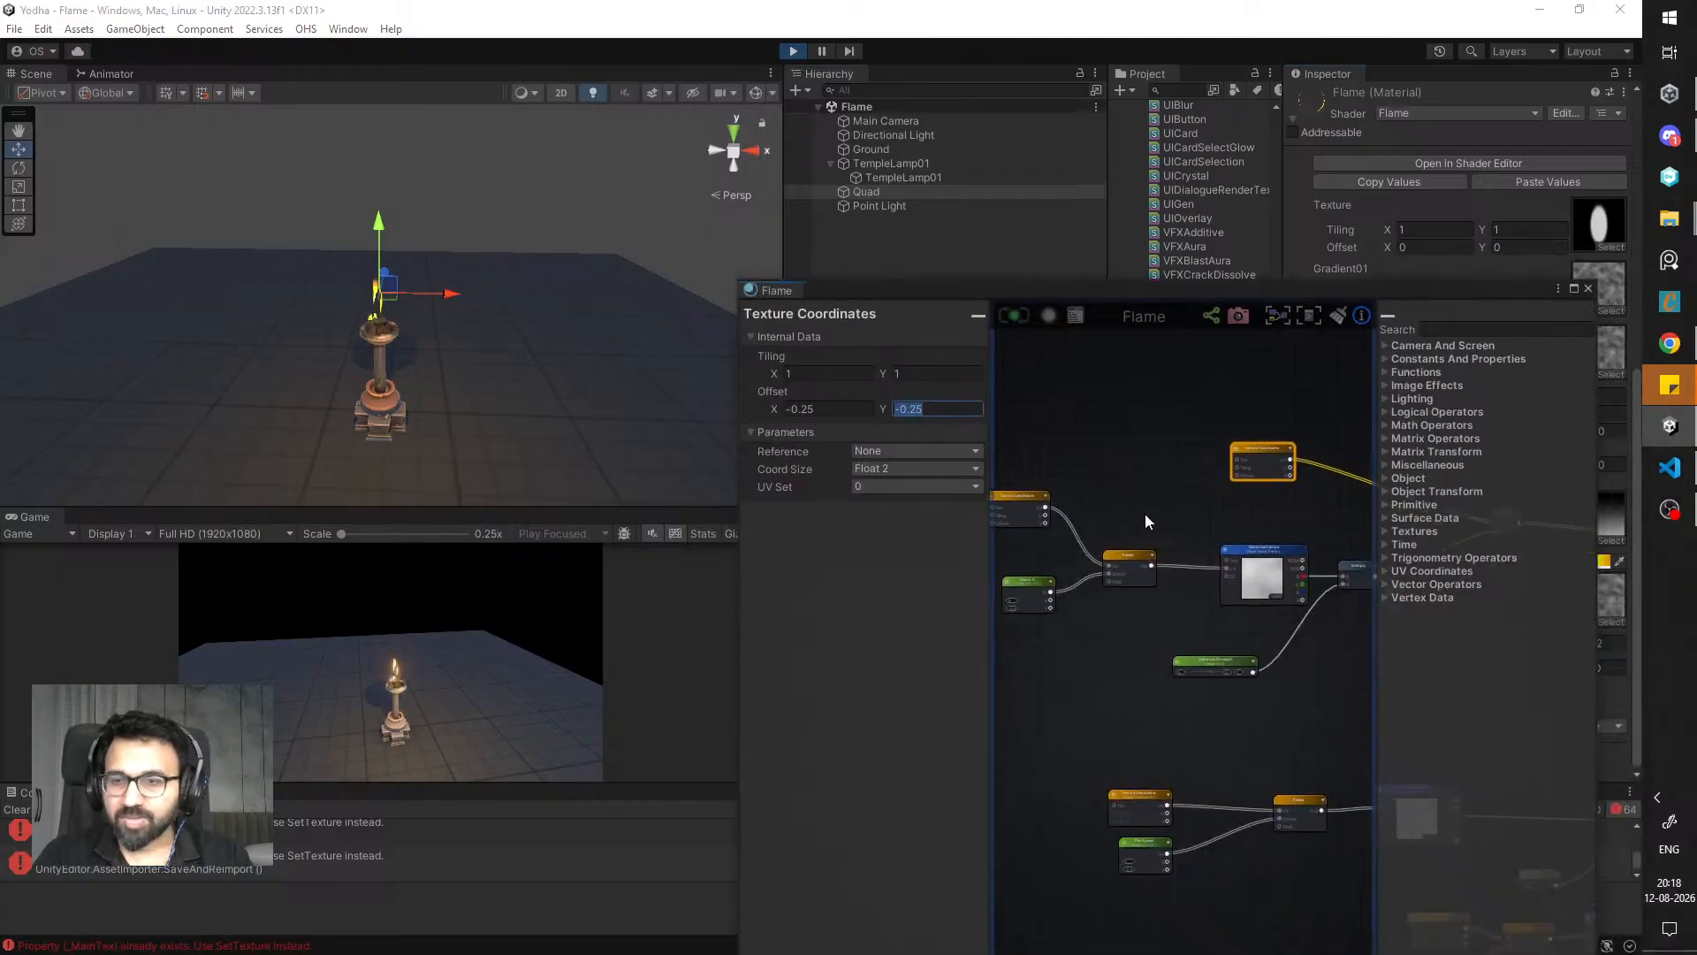
drag(1043, 290, 546, 392)
drag(553, 209, 561, 219)
scroll(653, 465, up, 5)
middle_drag(652, 465, 608, 603)
scroll(607, 603, down, 1)
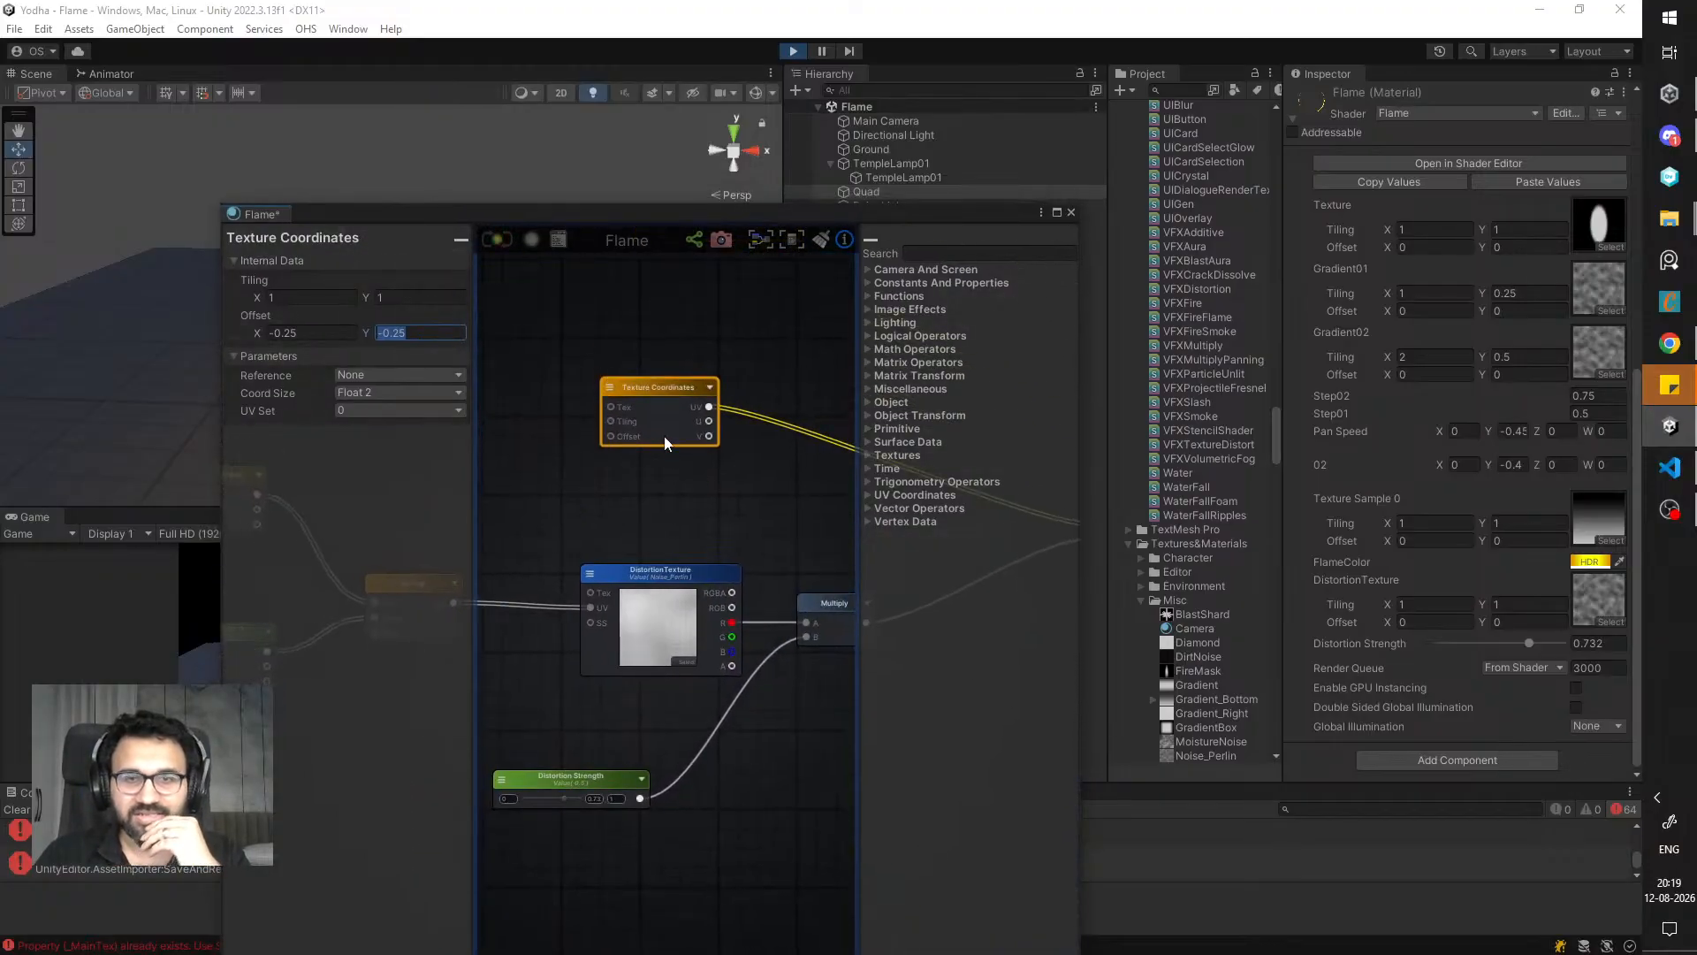
drag(665, 437, 656, 460)
middle_drag(656, 460, 584, 453)
middle_drag(537, 750, 548, 720)
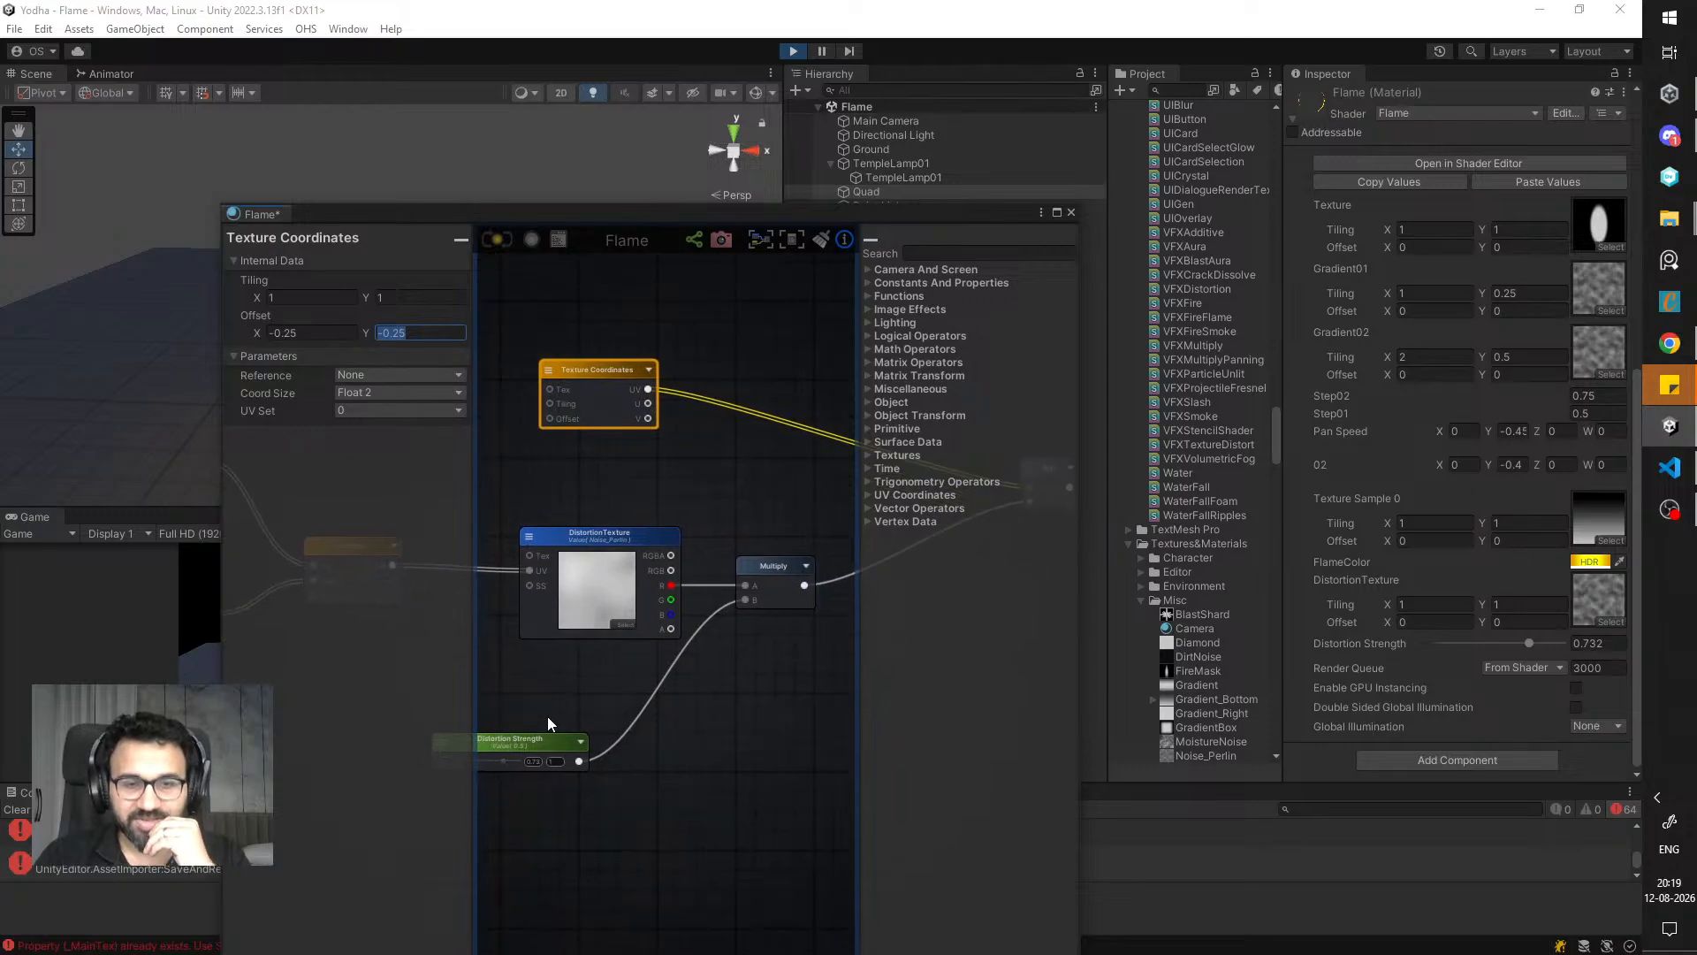
drag(524, 744, 584, 744)
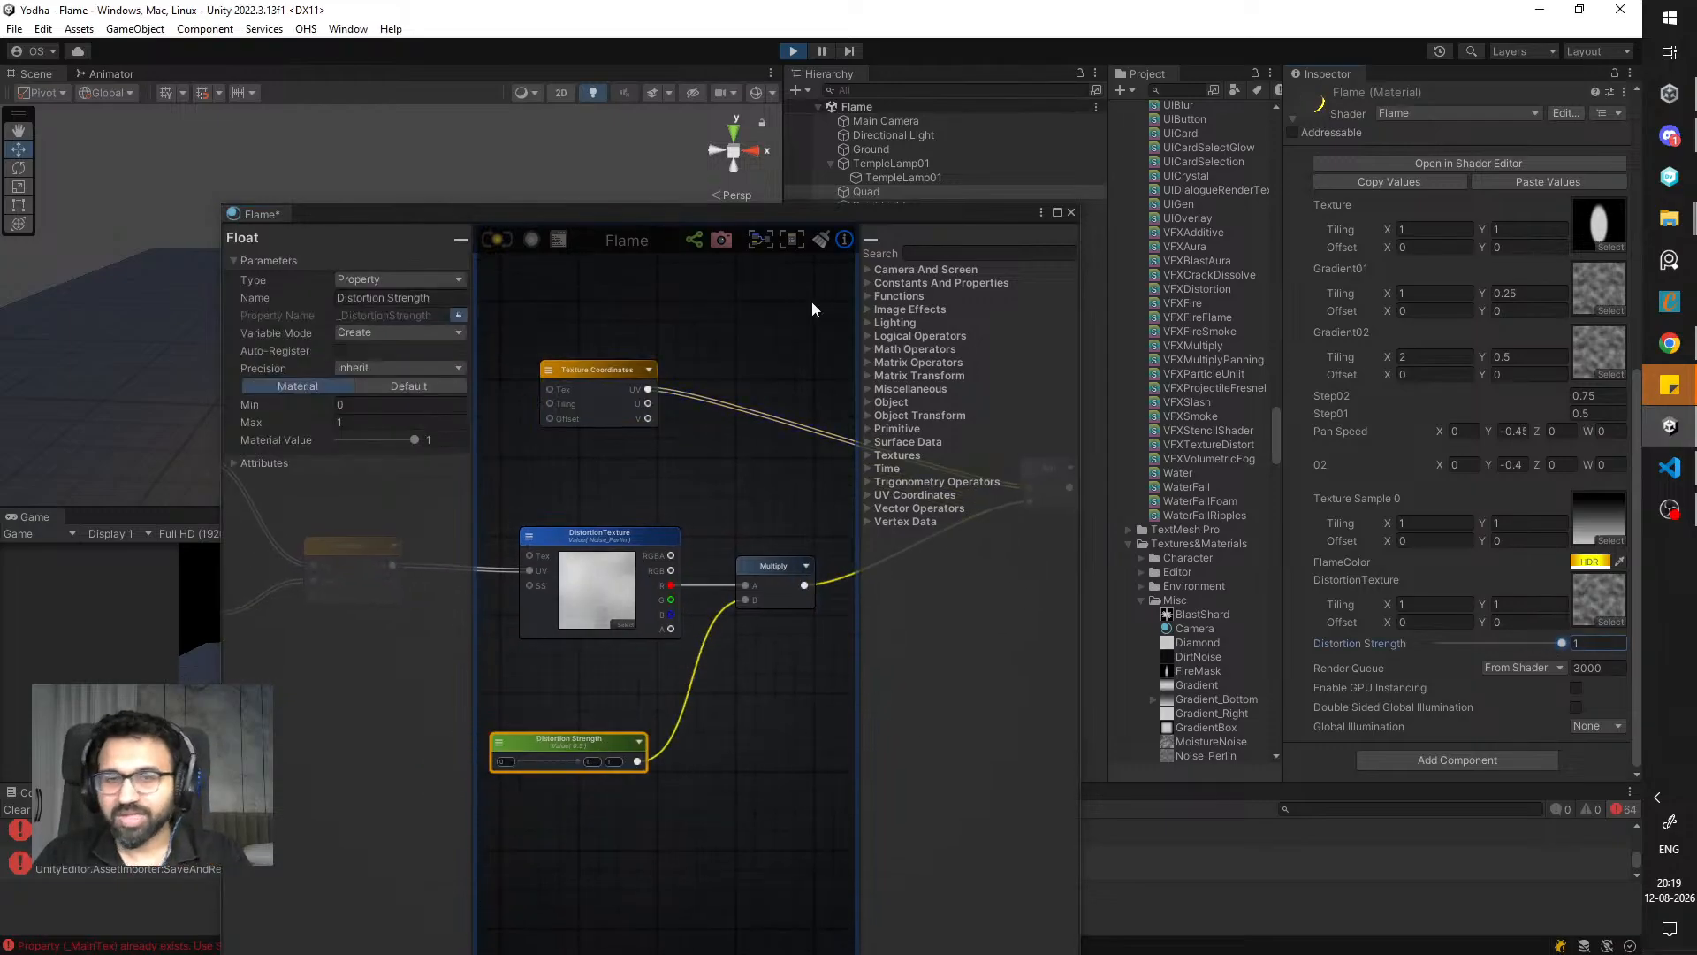
- Move the shader editor clear of the material settings and sweep Distortion Strength between 0 and 1 to test the flame's shift
drag(720, 215, 1255, 540)
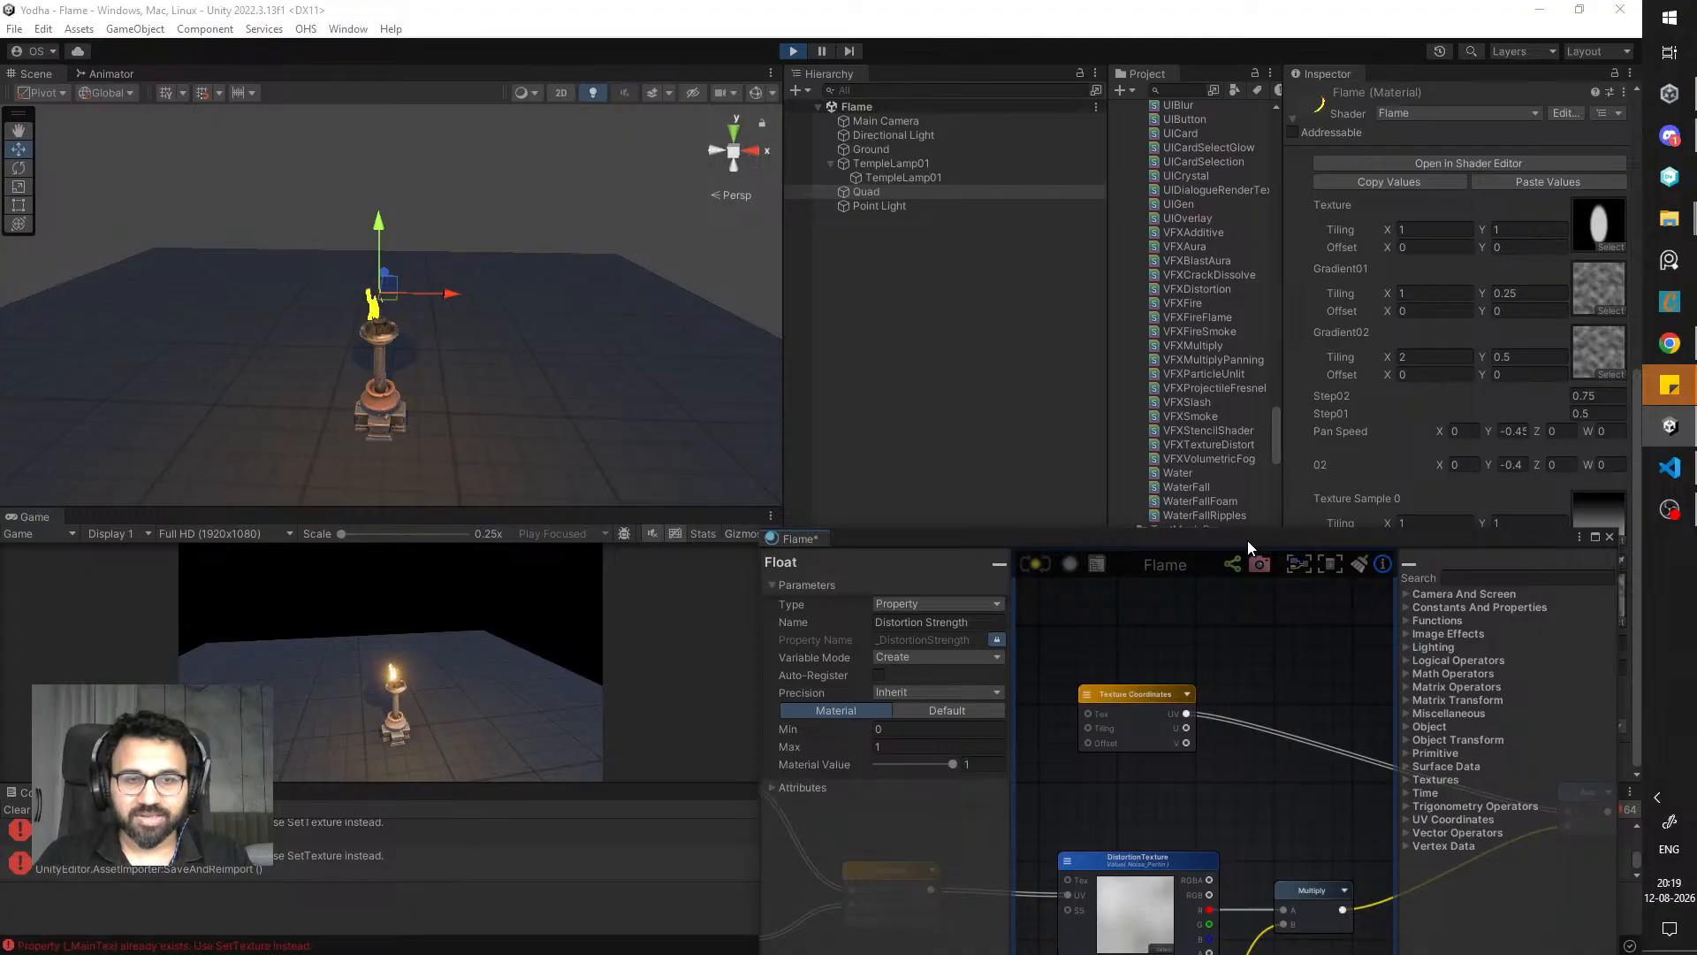
middle_drag(1223, 813, 1212, 709)
drag(1476, 535, 1203, 806)
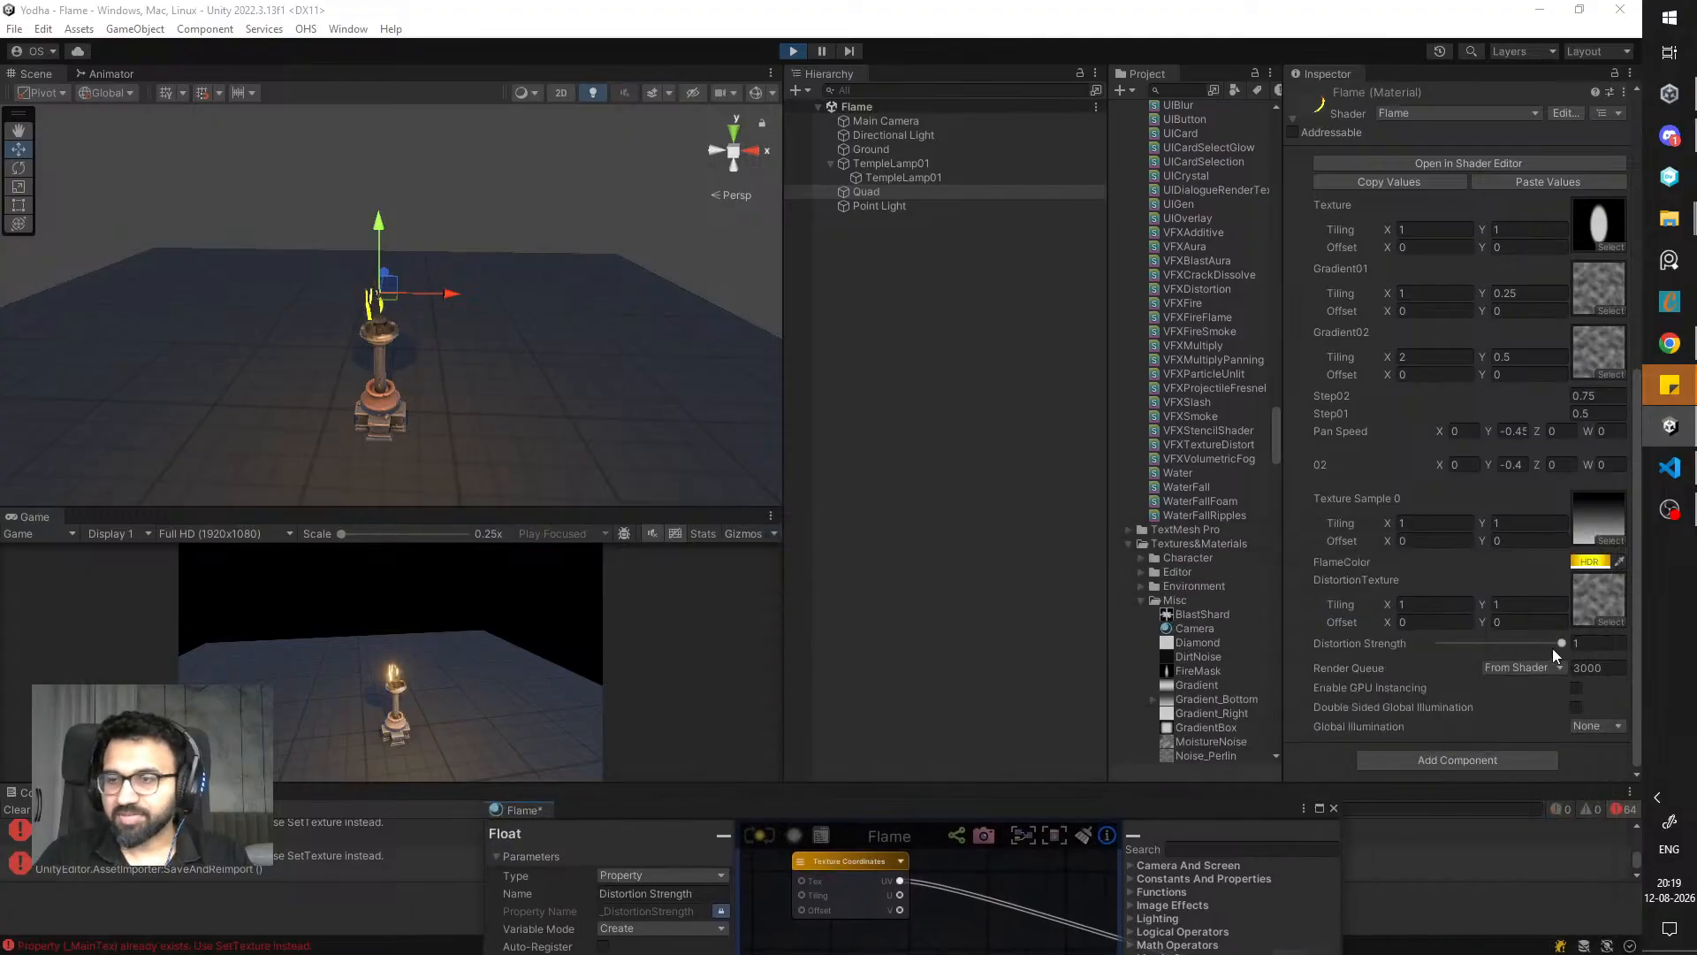
drag(1553, 649, 1392, 646)
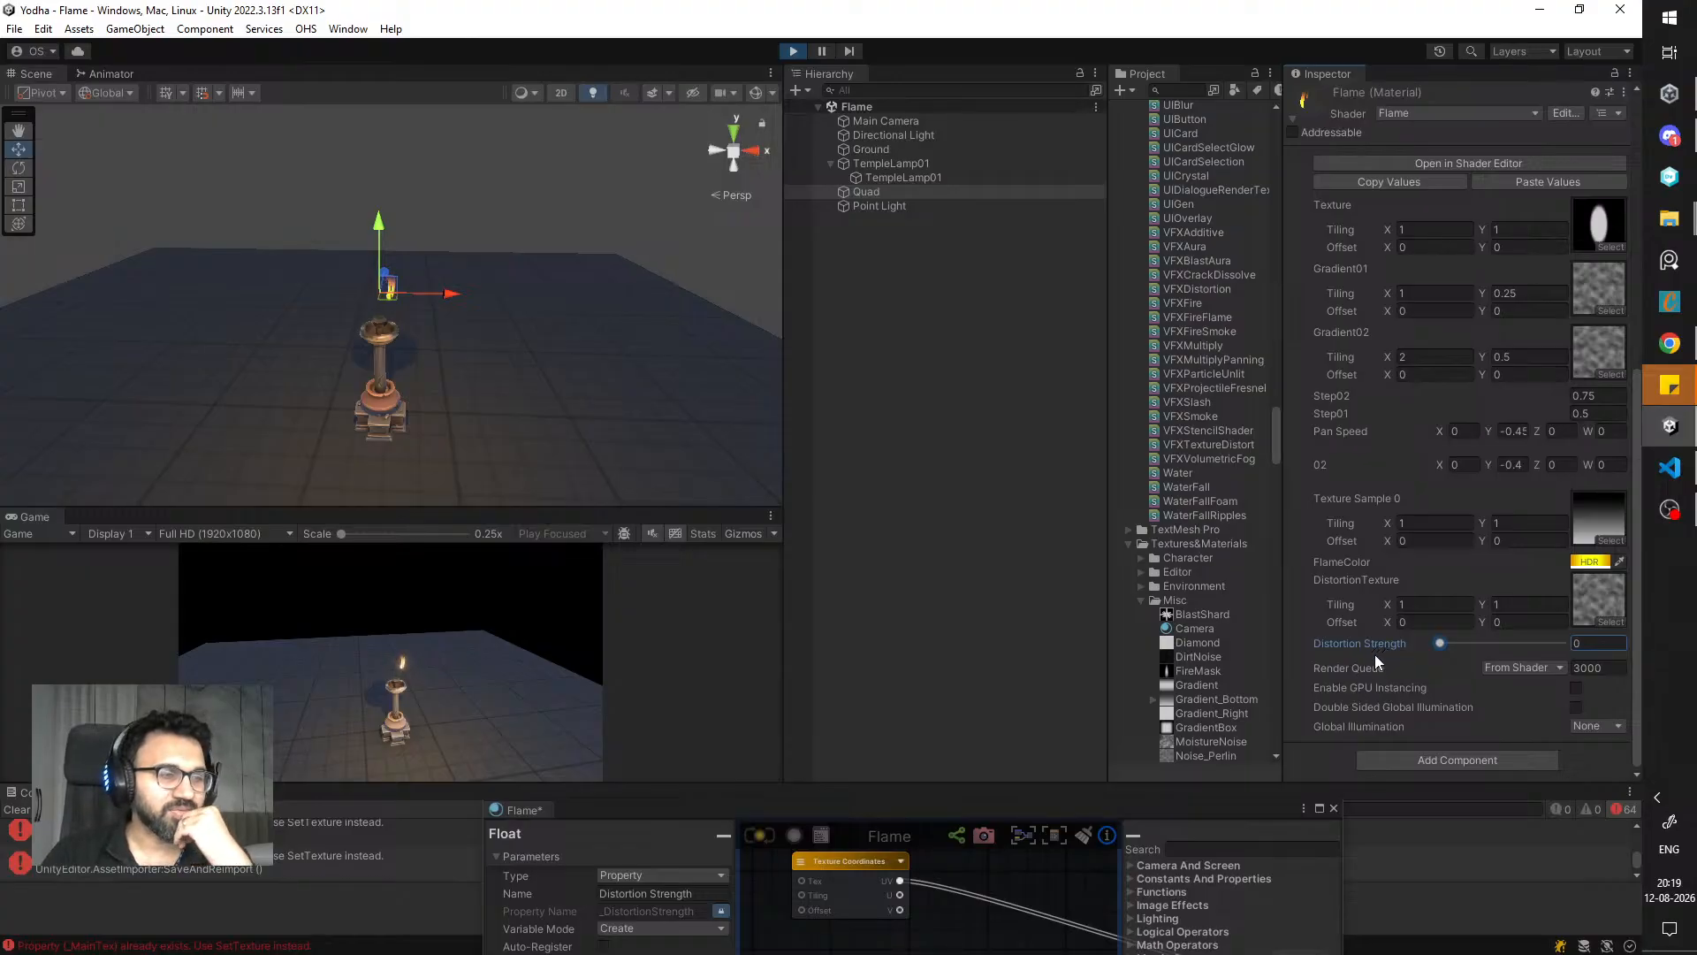
drag(1440, 644, 1518, 644)
mouse_move(1372, 650)
mouse_down()
mouse_move(1636, 662)
mouse_move(1353, 649)
mouse_up()
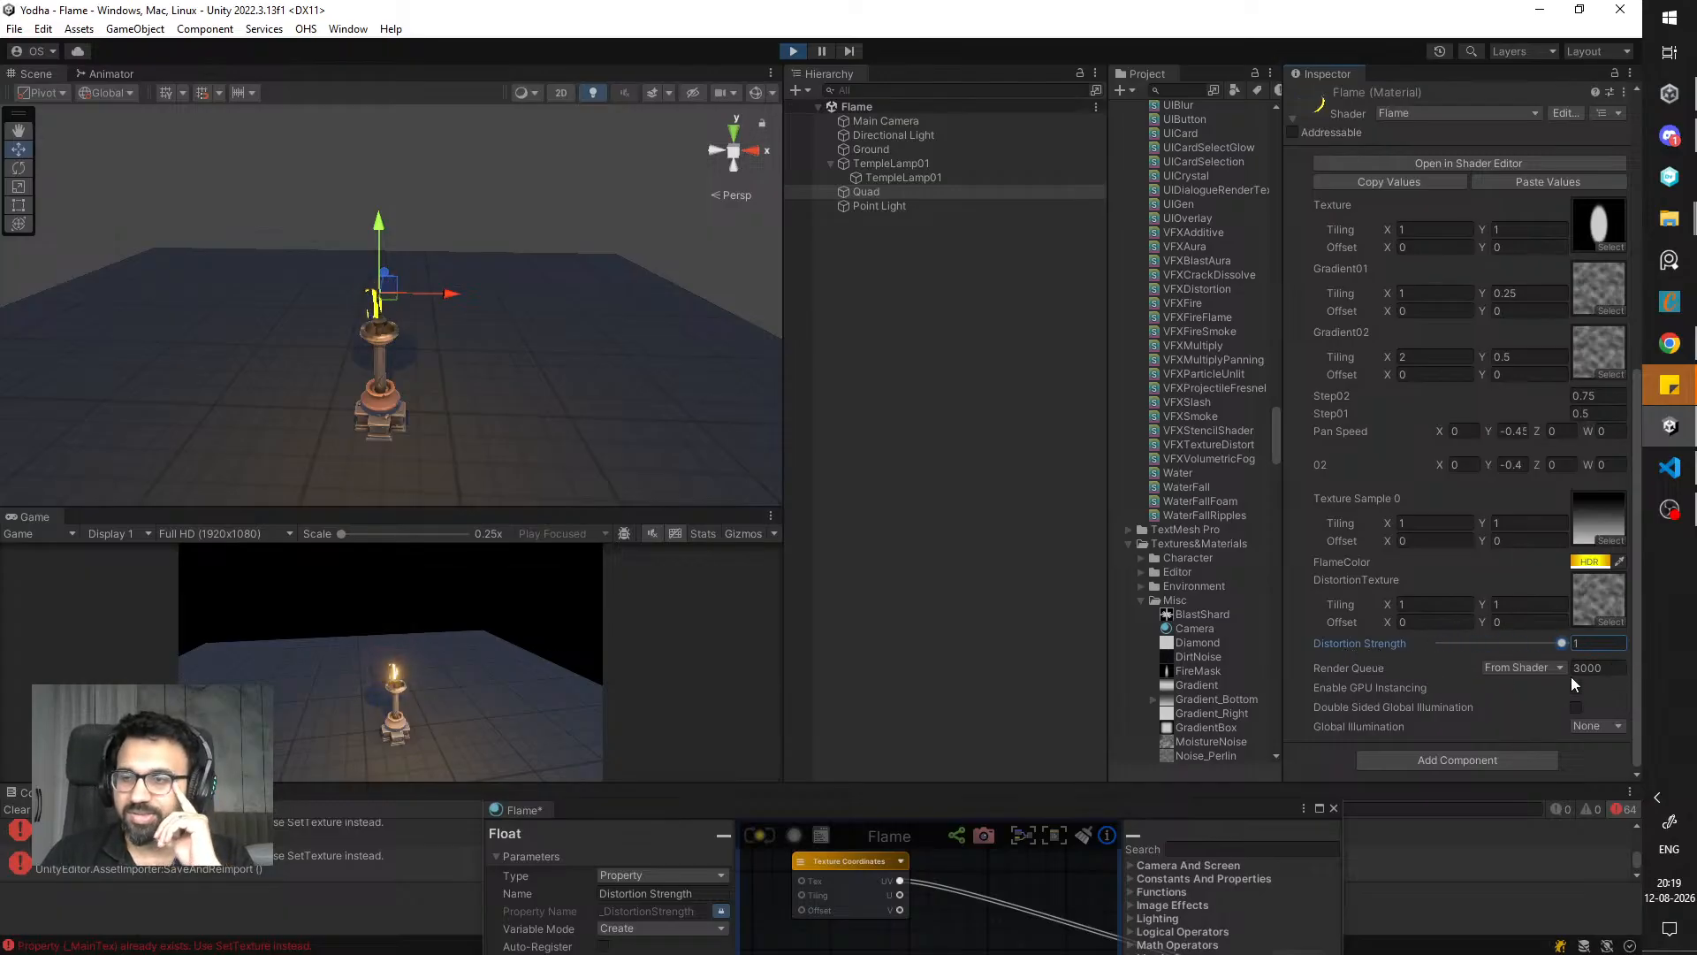
drag(1365, 648, 1669, 691)
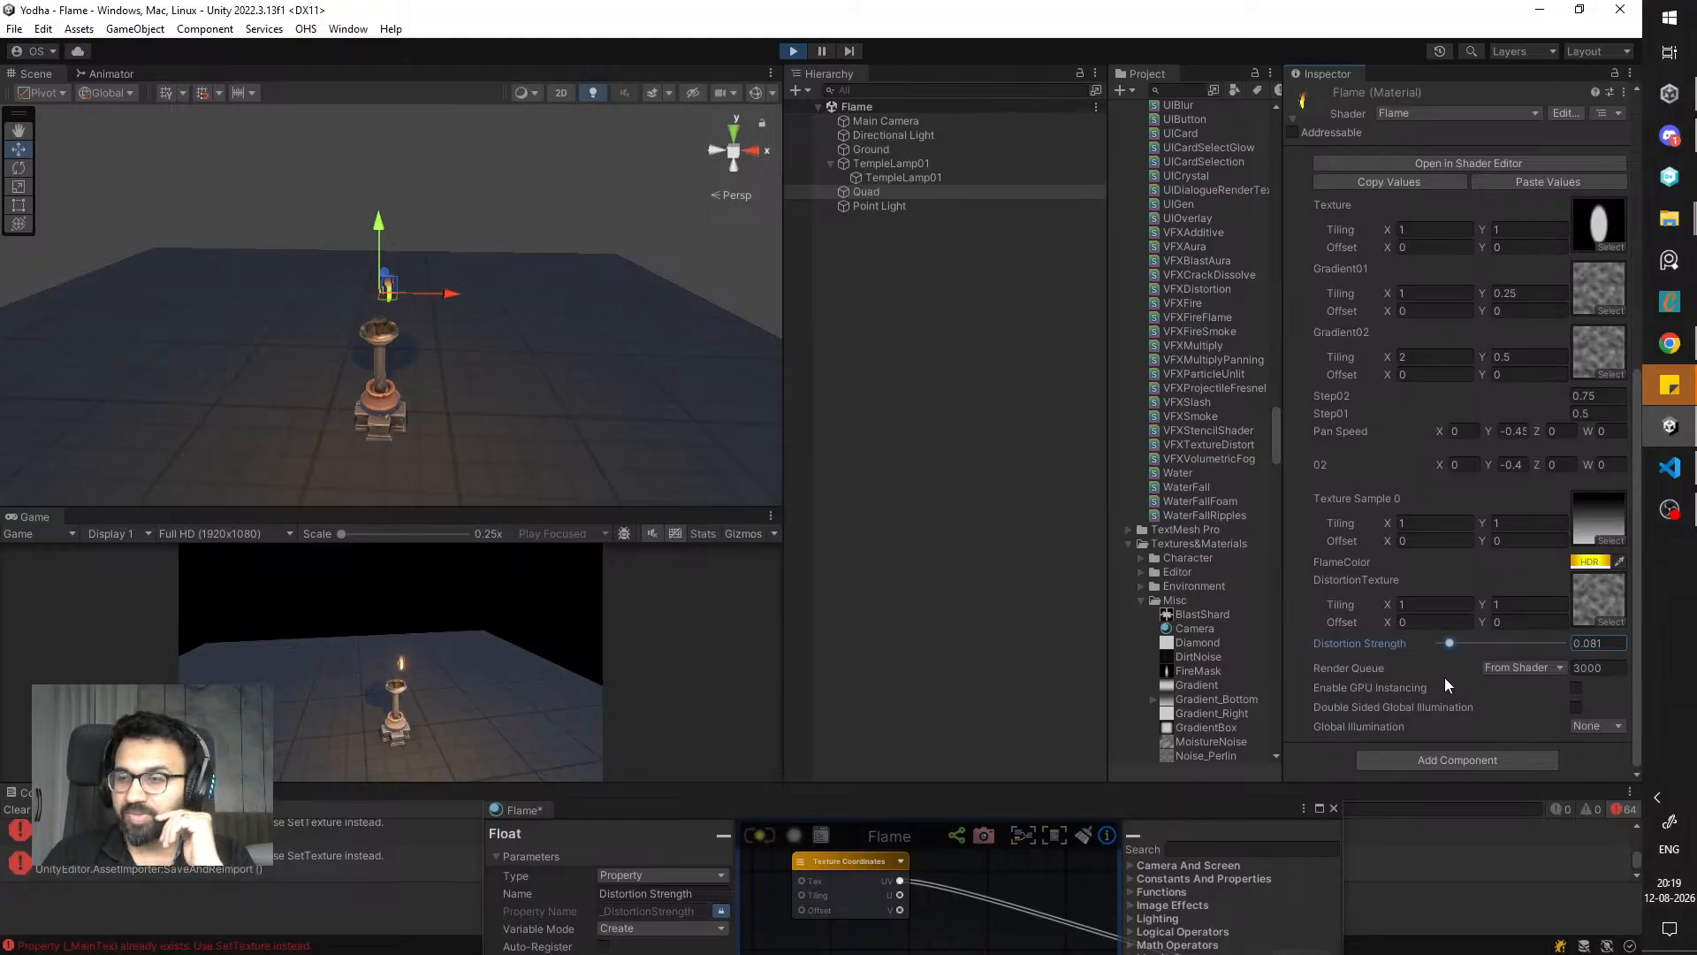
- Compare the flame at Distortion Strength 1 and 0 from a close-up Scene view of the lamp
drag(870, 806, 947, 495)
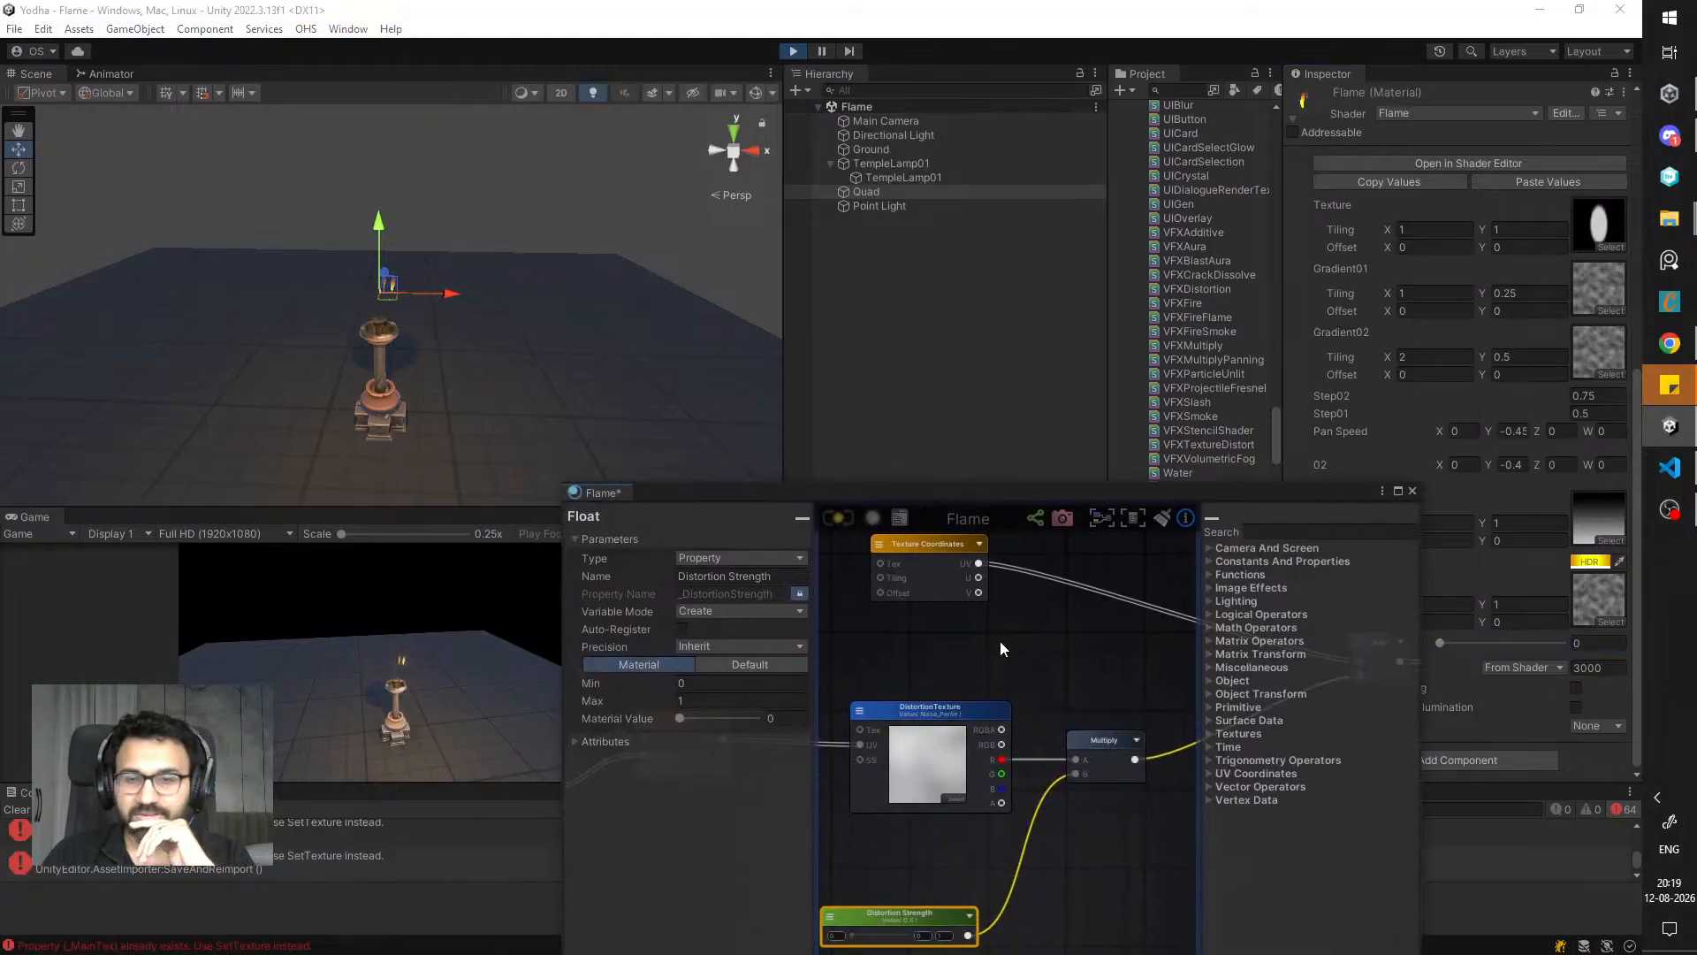
drag(1227, 506, 1120, 671)
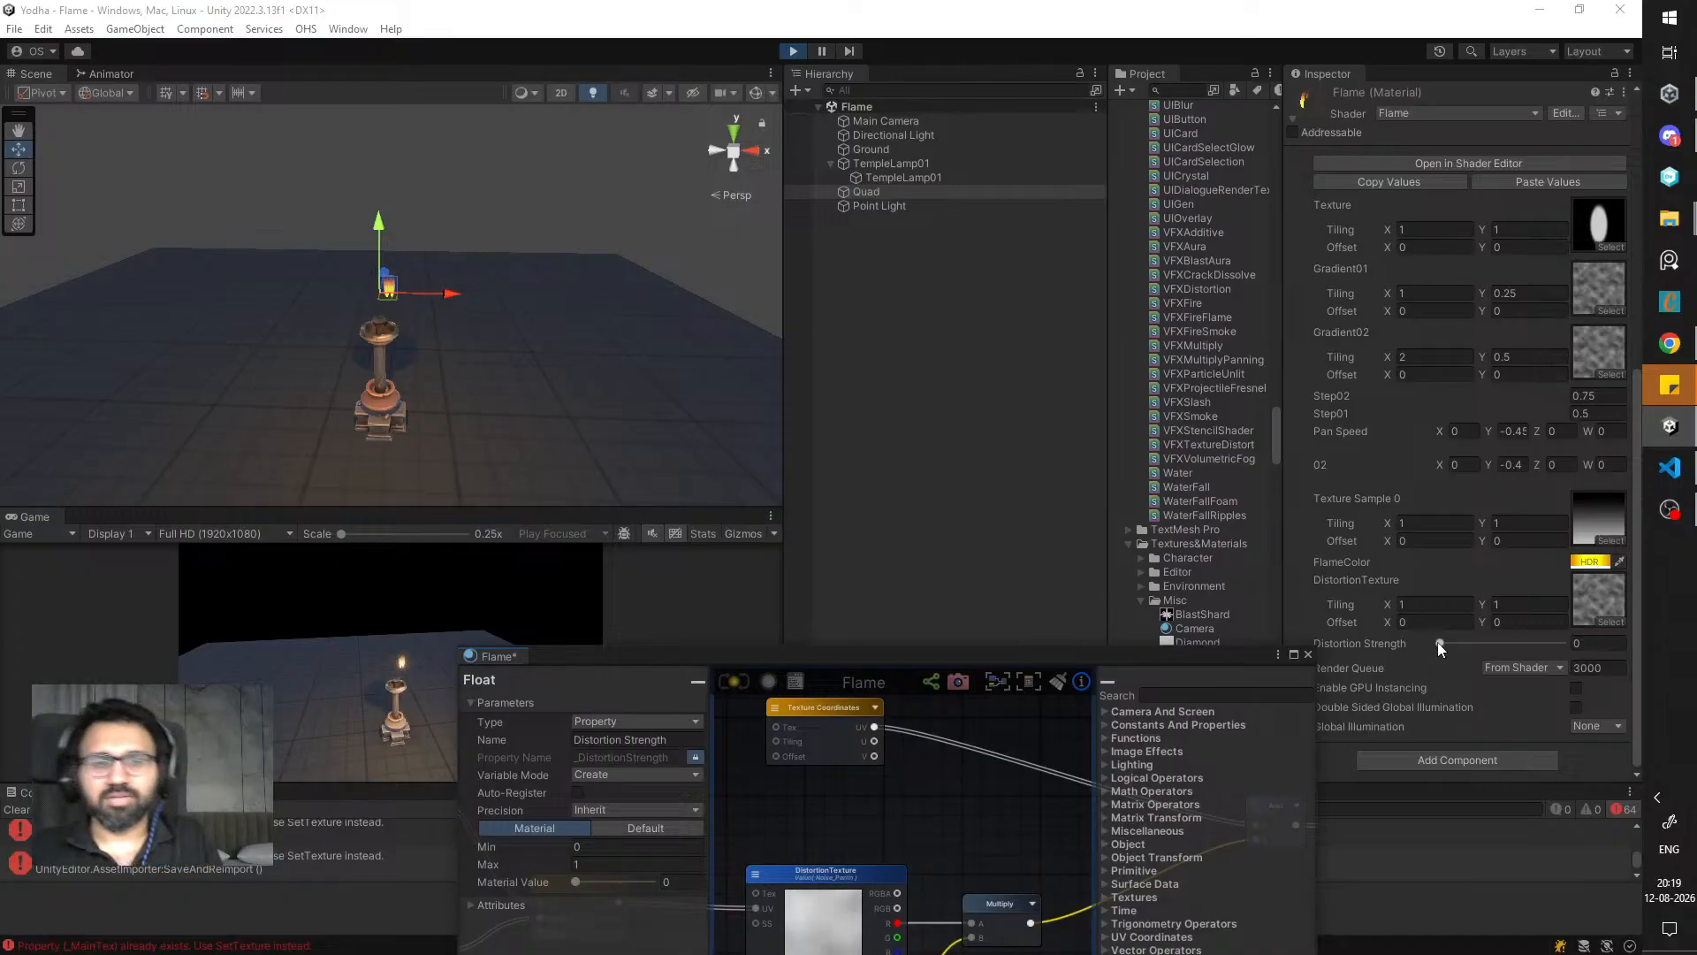
drag(1438, 642, 1583, 650)
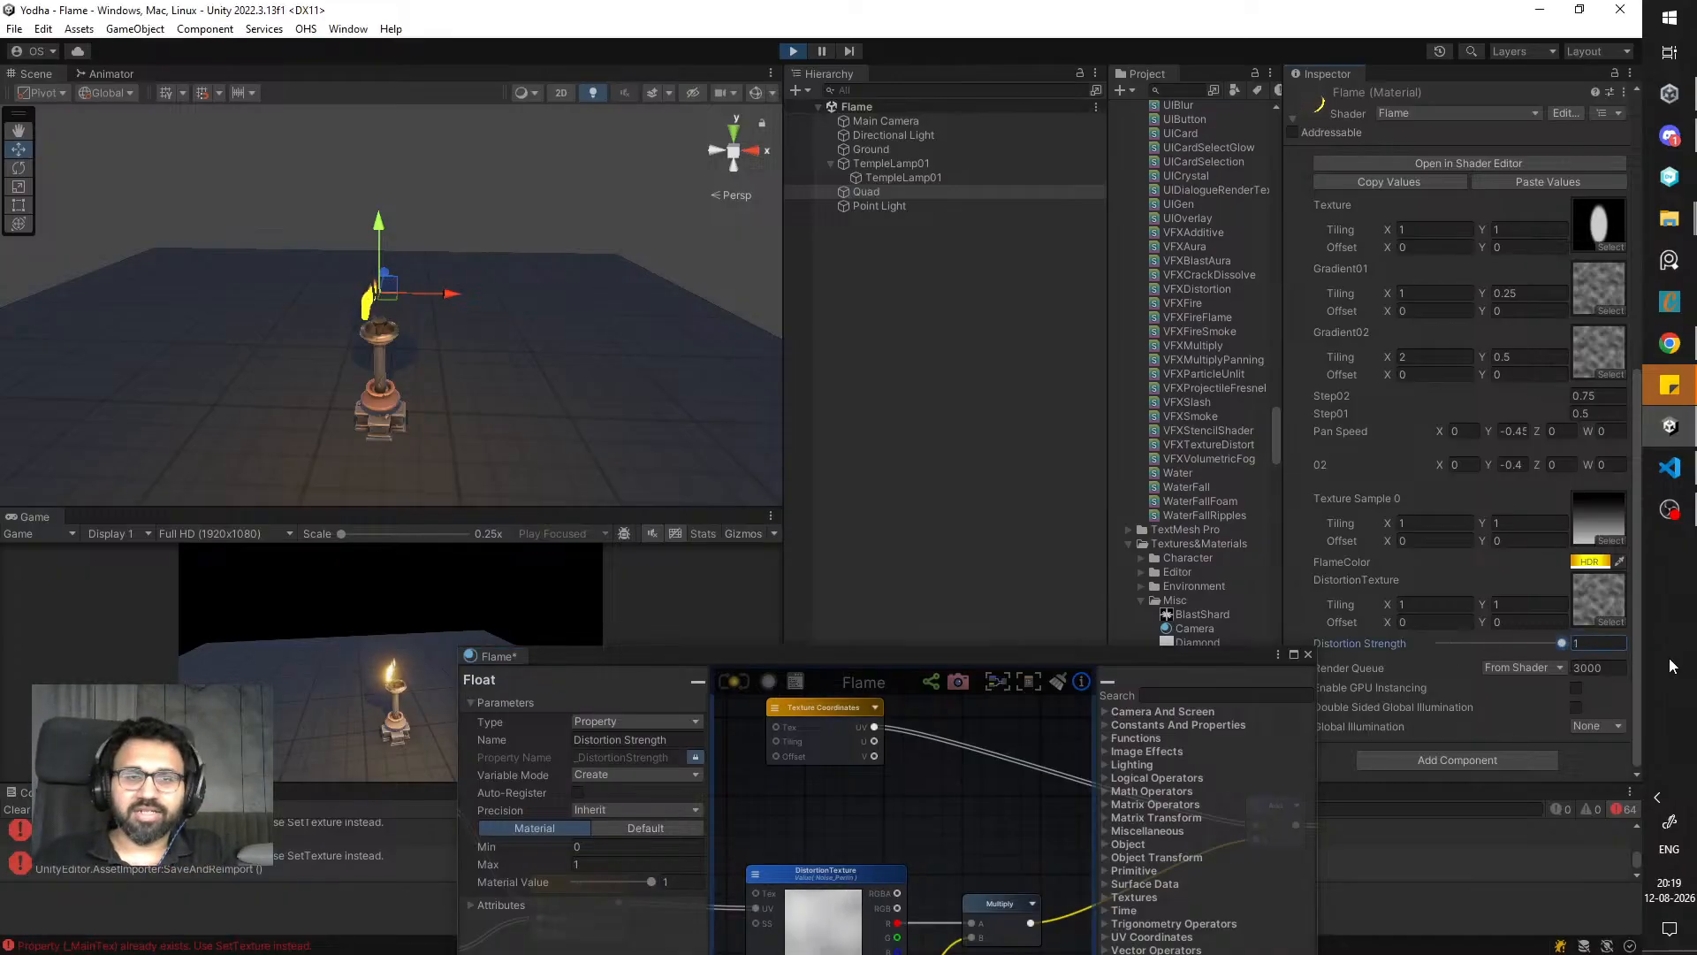
text(0.065)
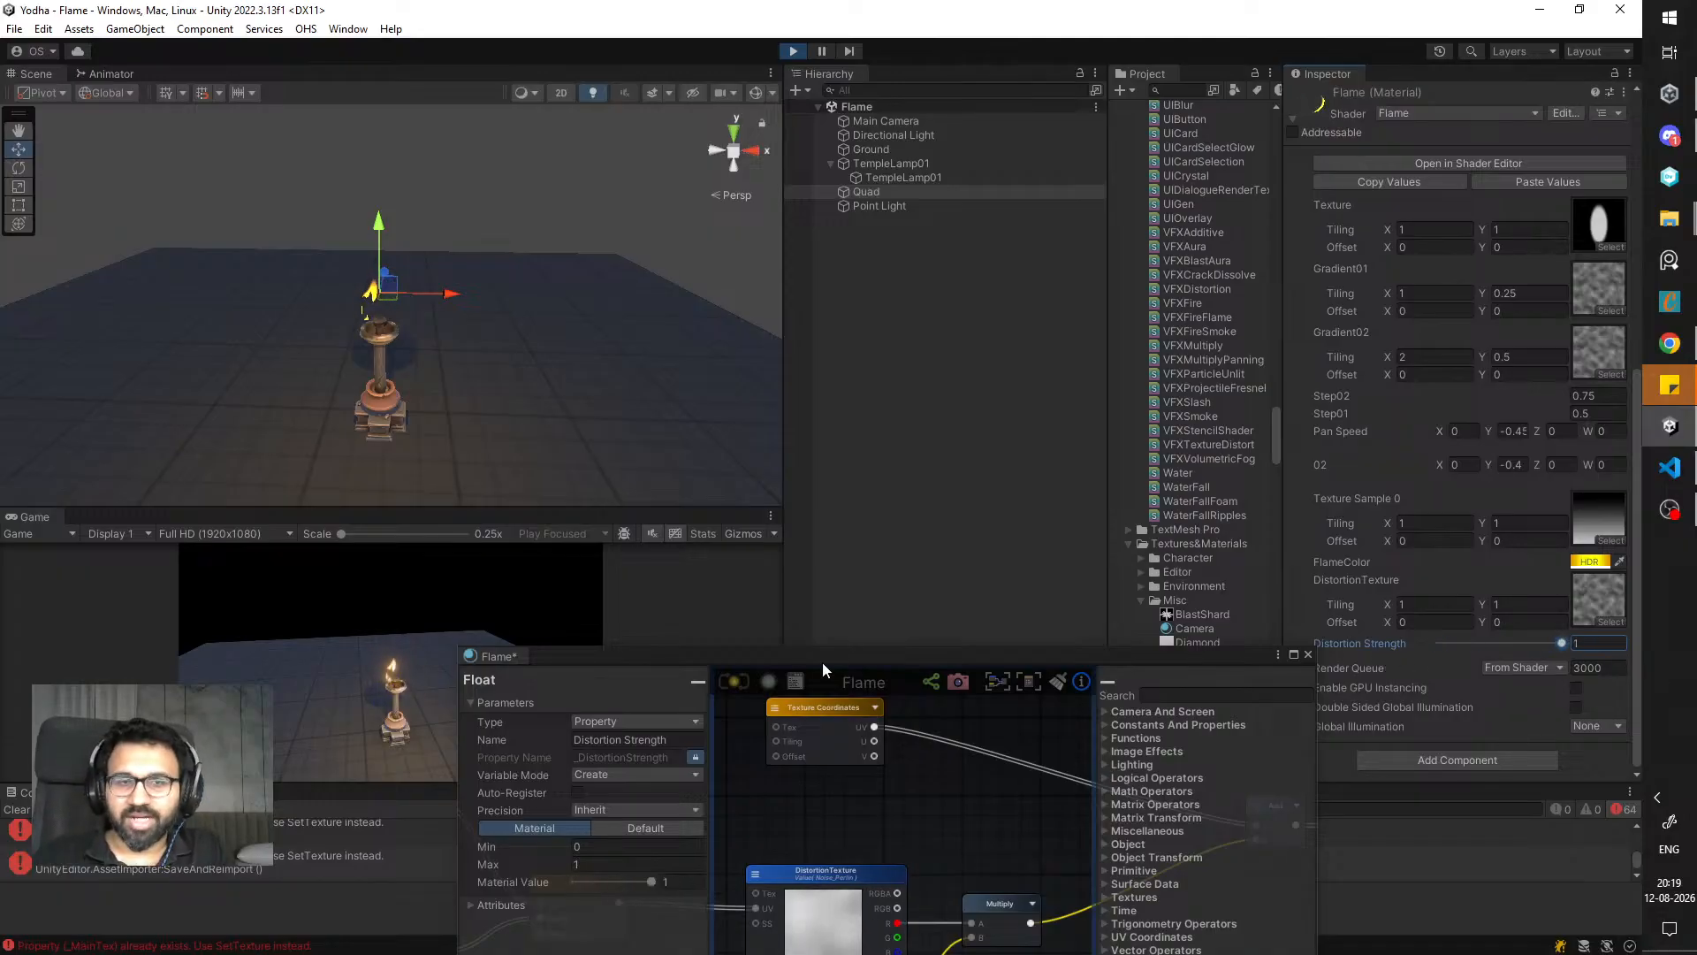
scroll(518, 364, up, 8)
alt+drag(517, 372, 511, 352)
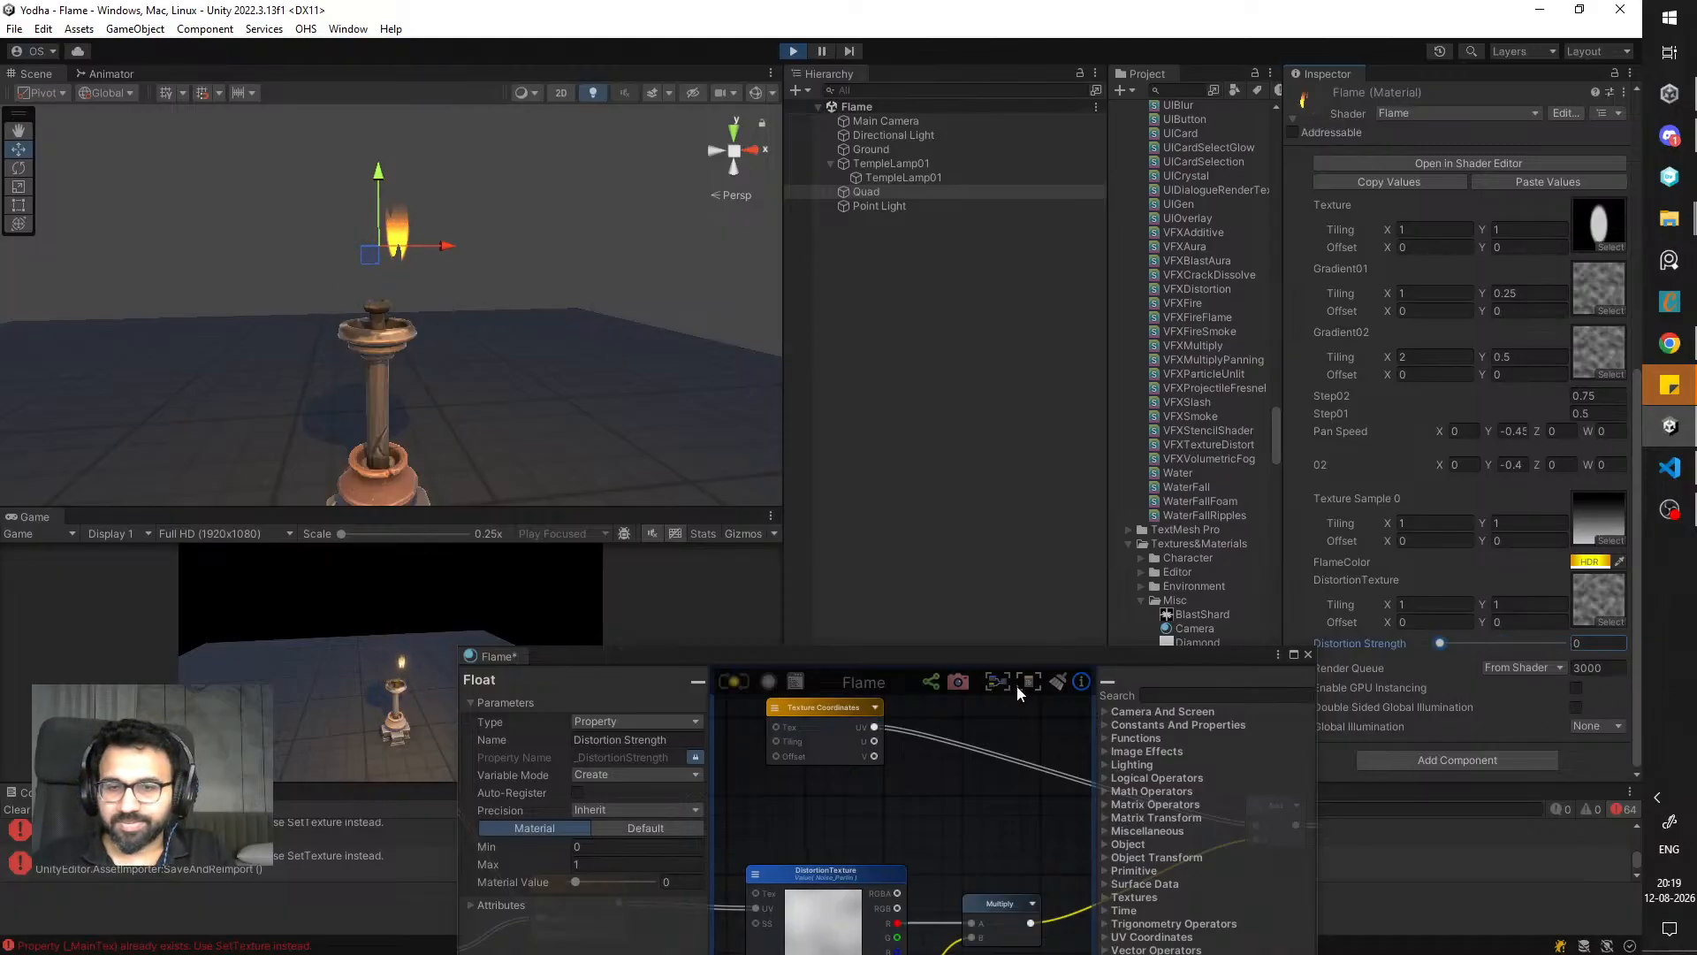
- Move the main Texture Coordinates node farther left in the graph and set the material's Distortion Strength to 1
drag(991, 658, 1010, 470)
scroll(928, 617, down, 4)
middle_drag(909, 637, 944, 636)
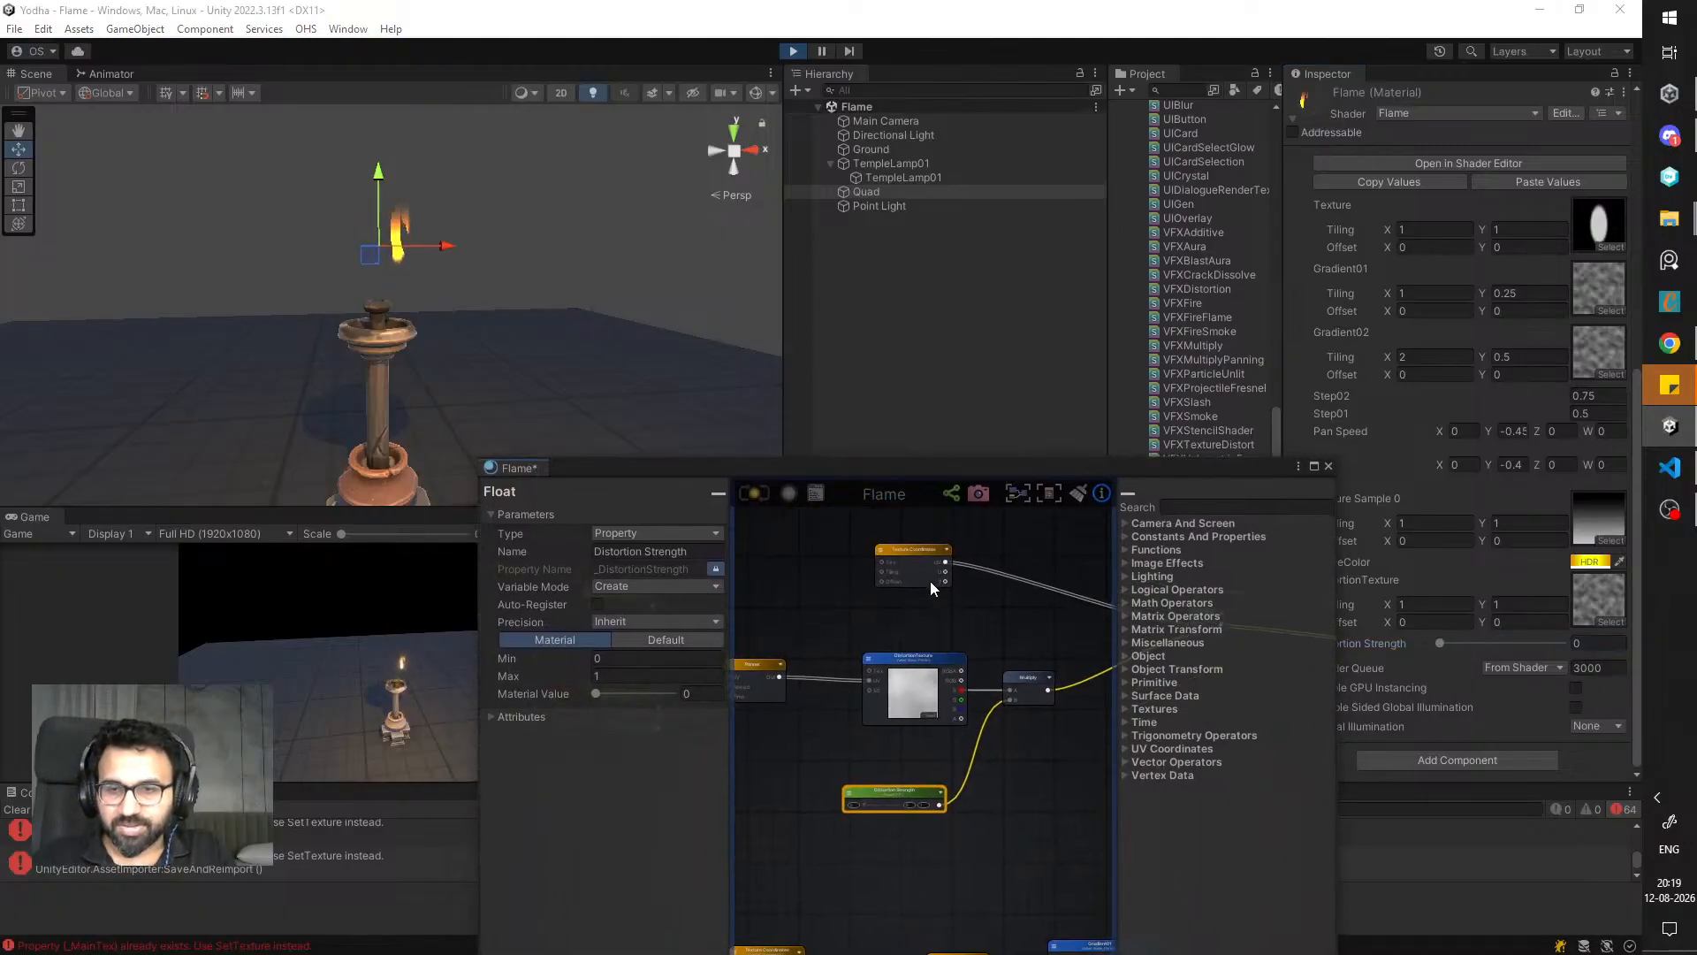
drag(930, 583, 892, 589)
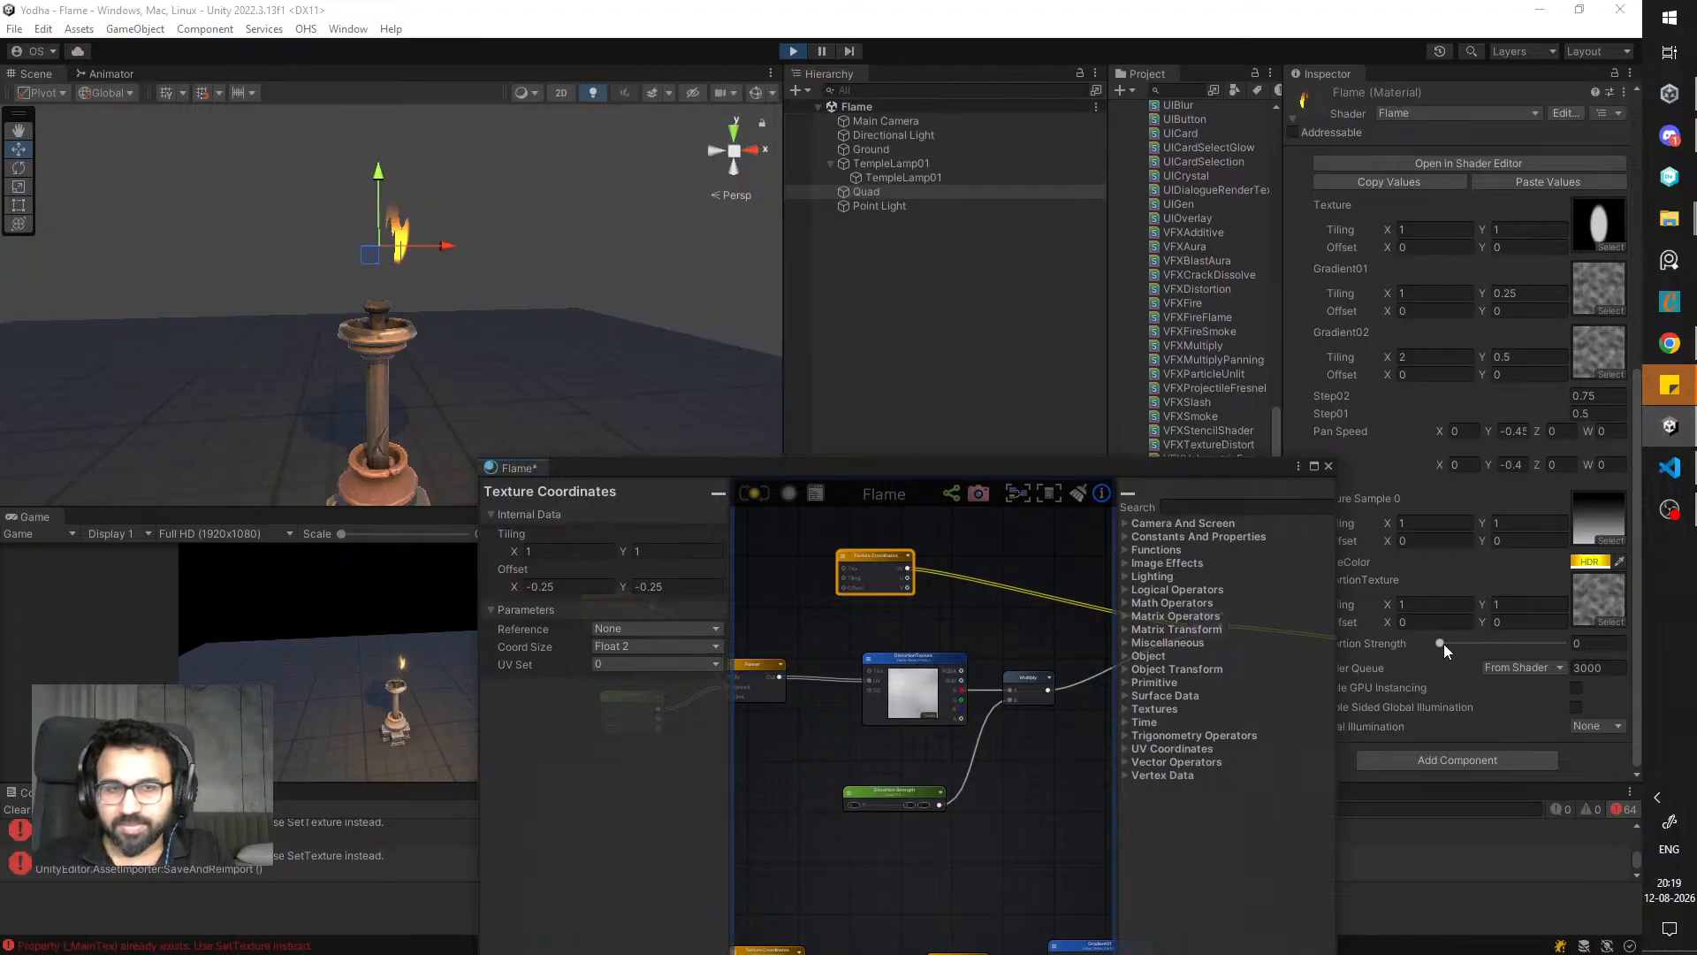
drag(1444, 644, 1559, 649)
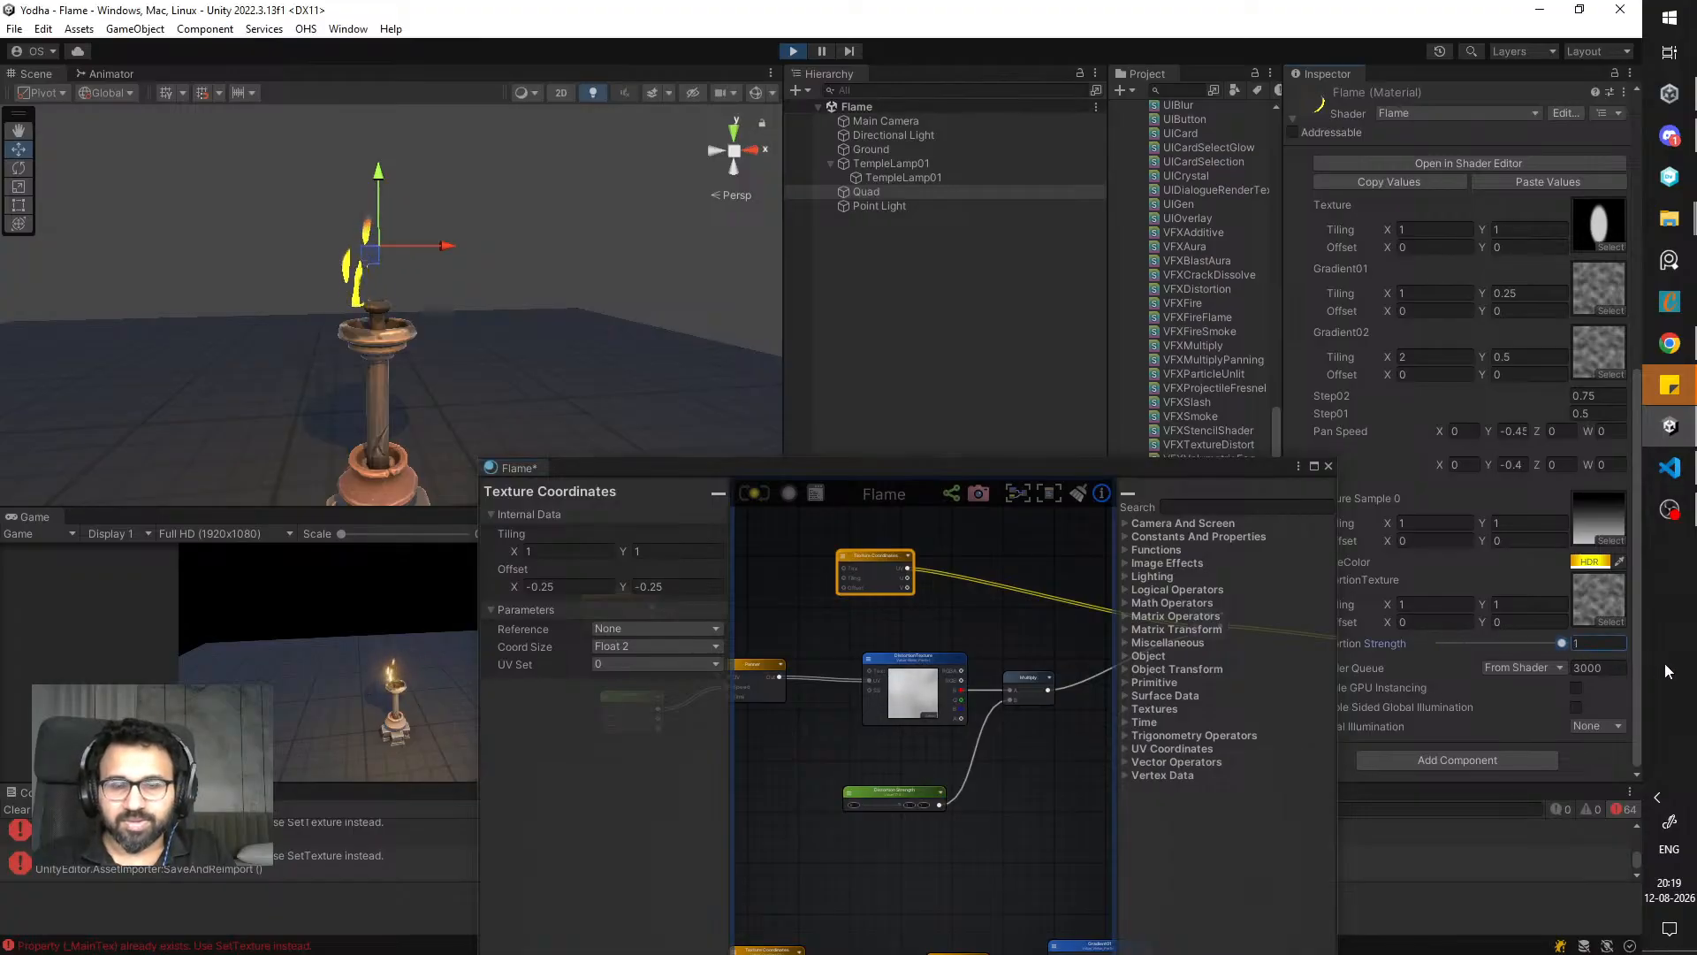
scroll(960, 633, up, 2)
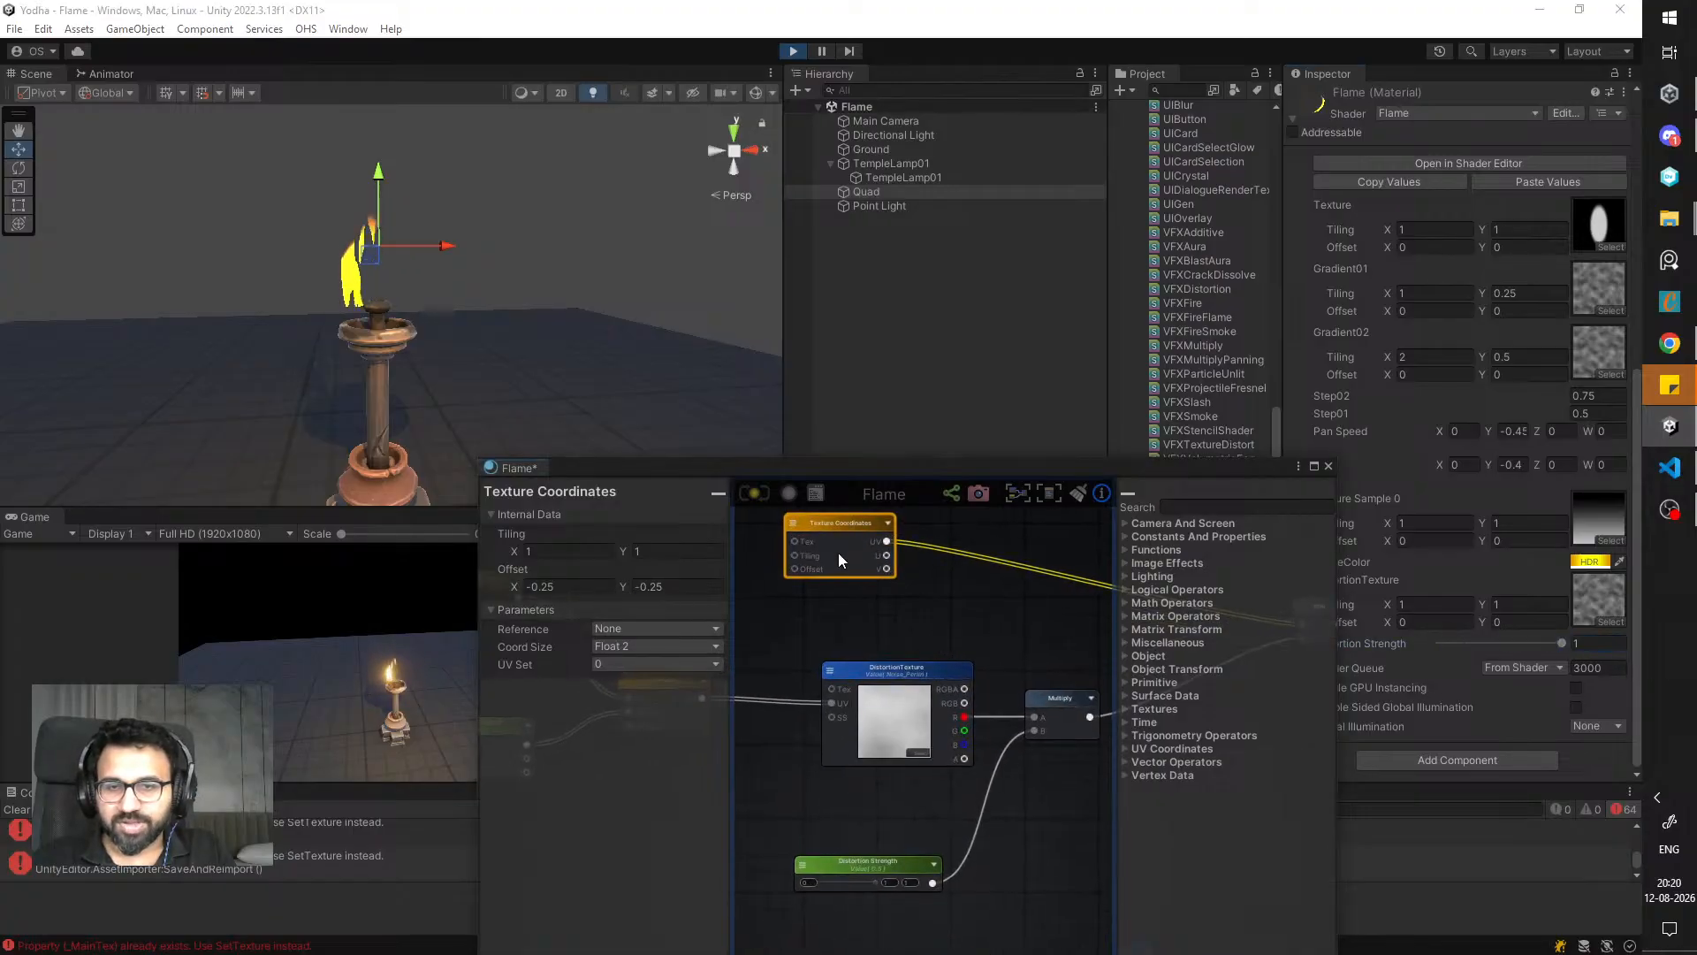
- Re-enter -0.25 for both offset values of the main Texture Coordinates node and save the shader
click(675, 587)
drag(1560, 646, 1605, 655)
click(598, 588)
text(-)
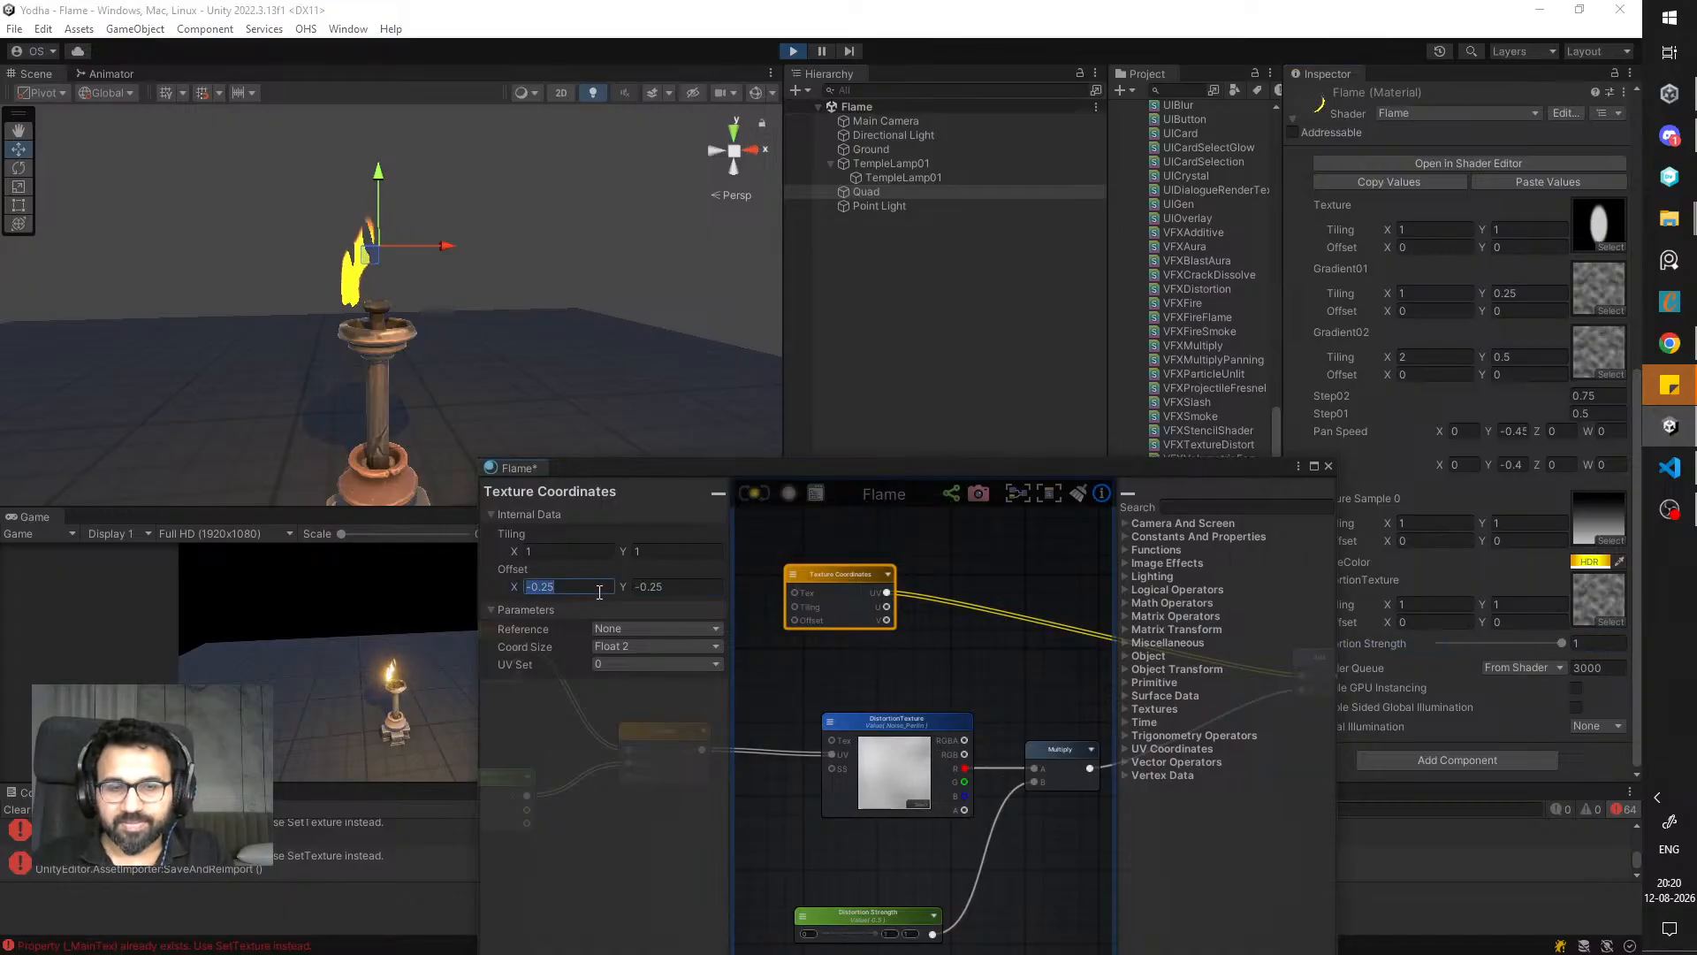
text(0.)
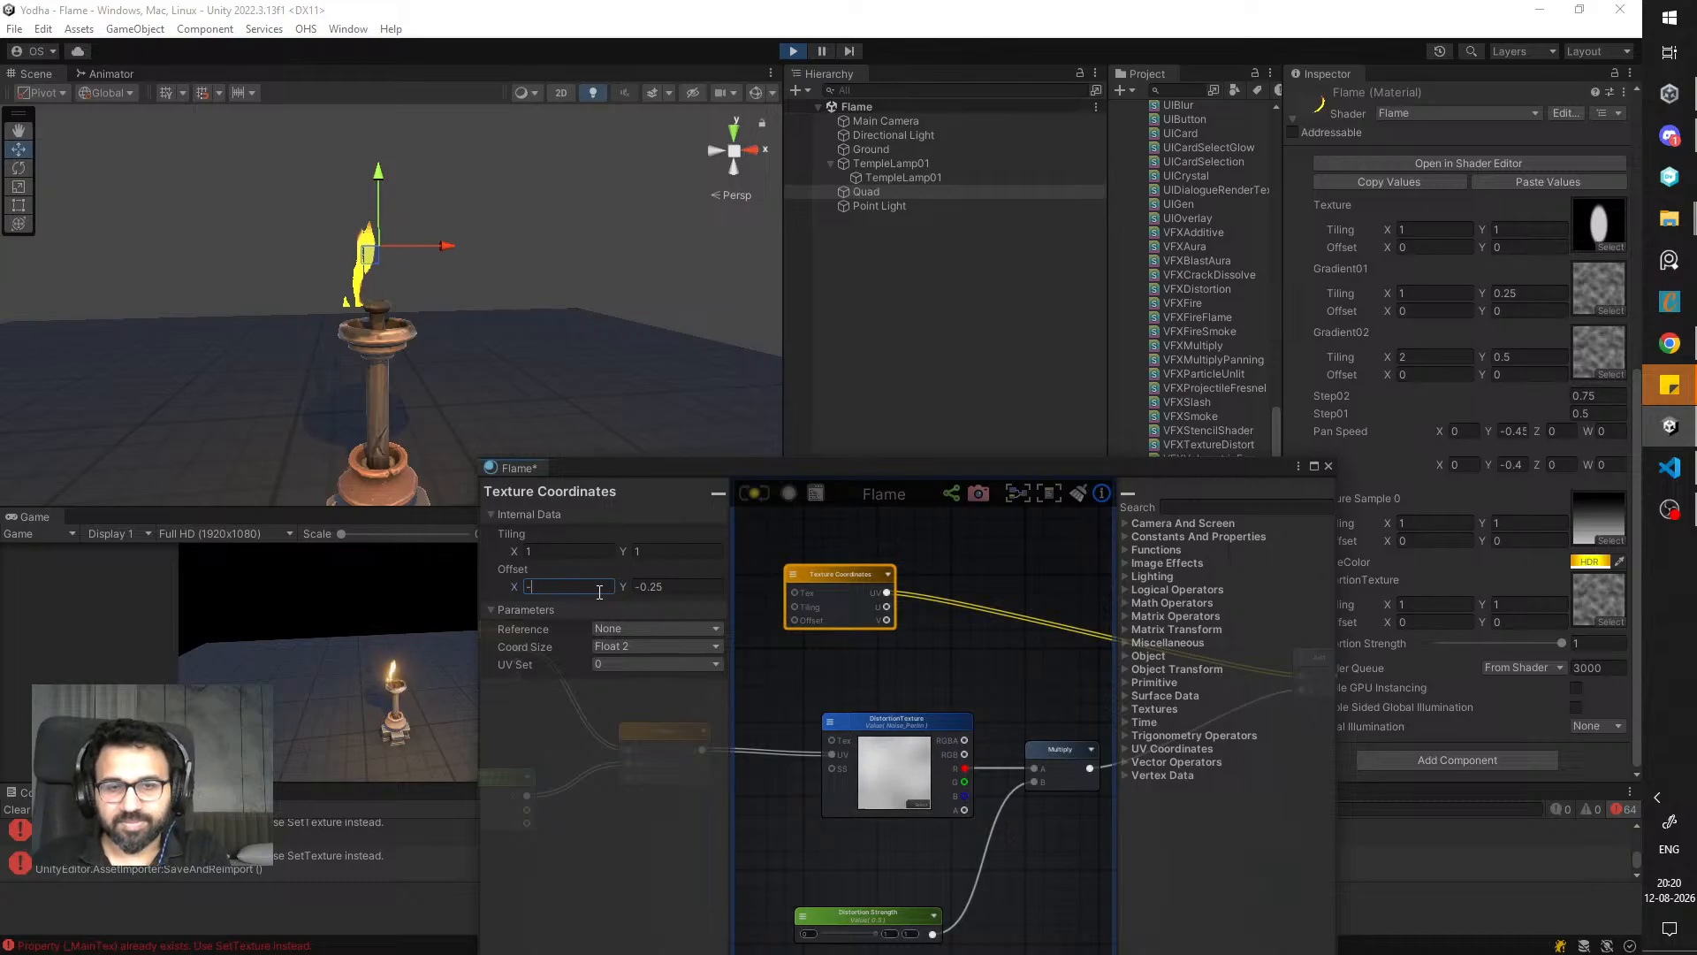
text(25)
click(688, 583)
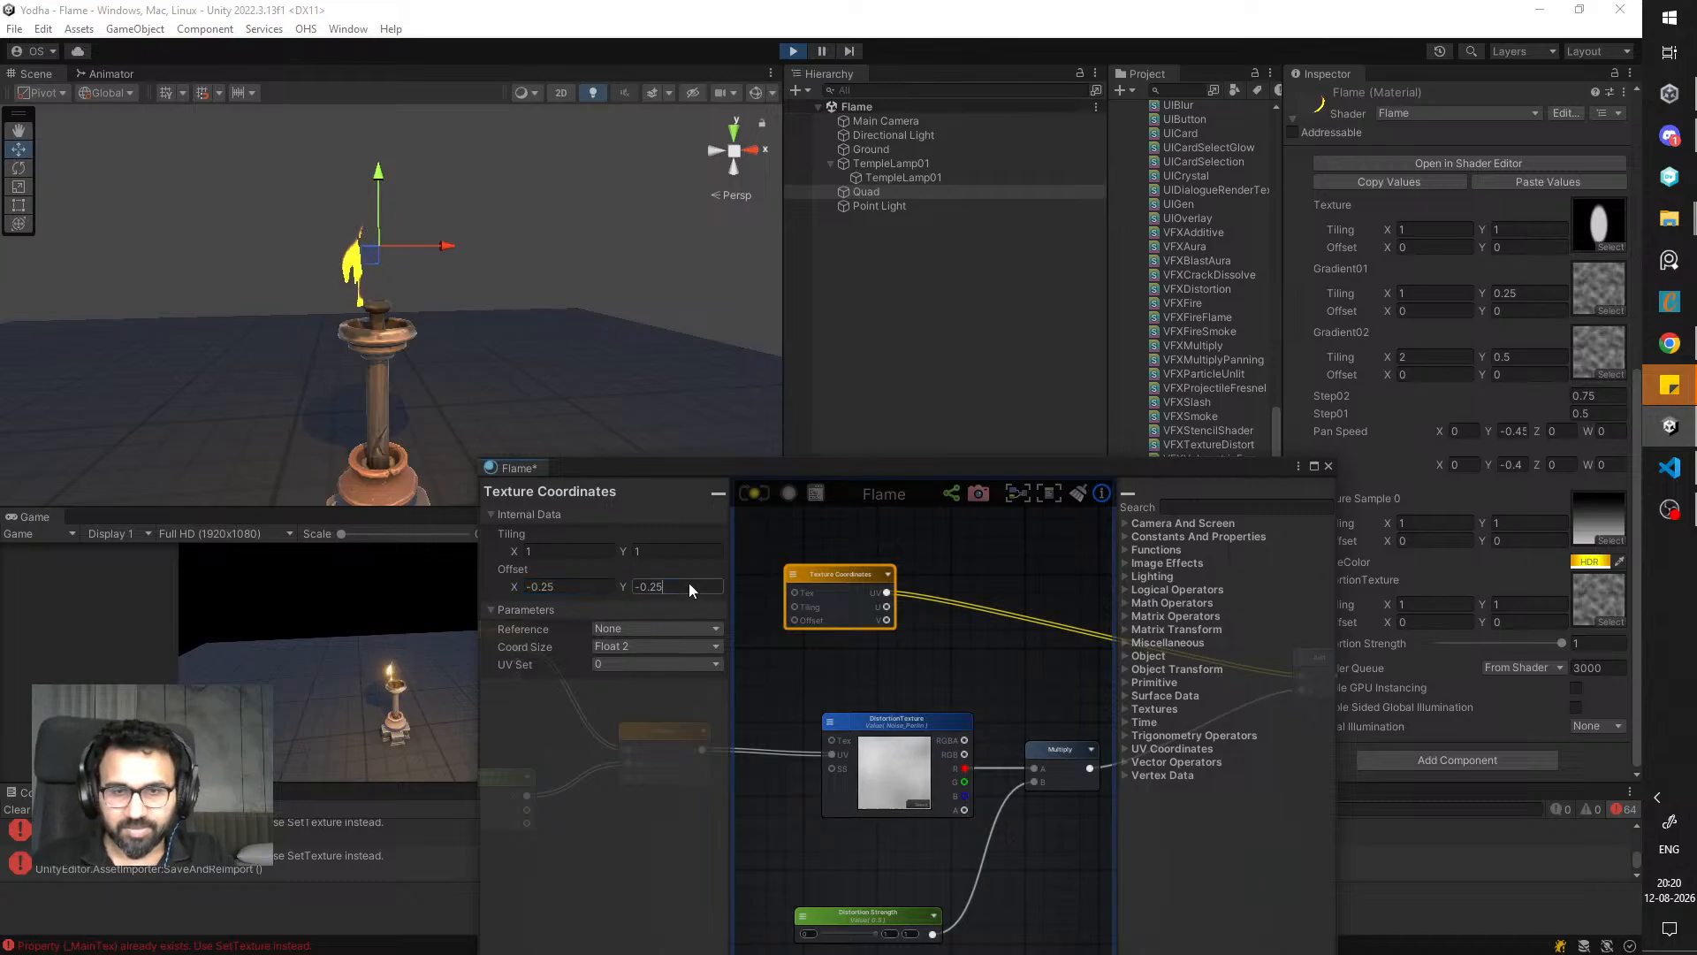
click(757, 499)
- Set the tiling of the distortion Panner's Texture Coordinates node to 0.3 in X and Y, and save the shader
middle_drag(797, 682, 980, 684)
click(813, 644)
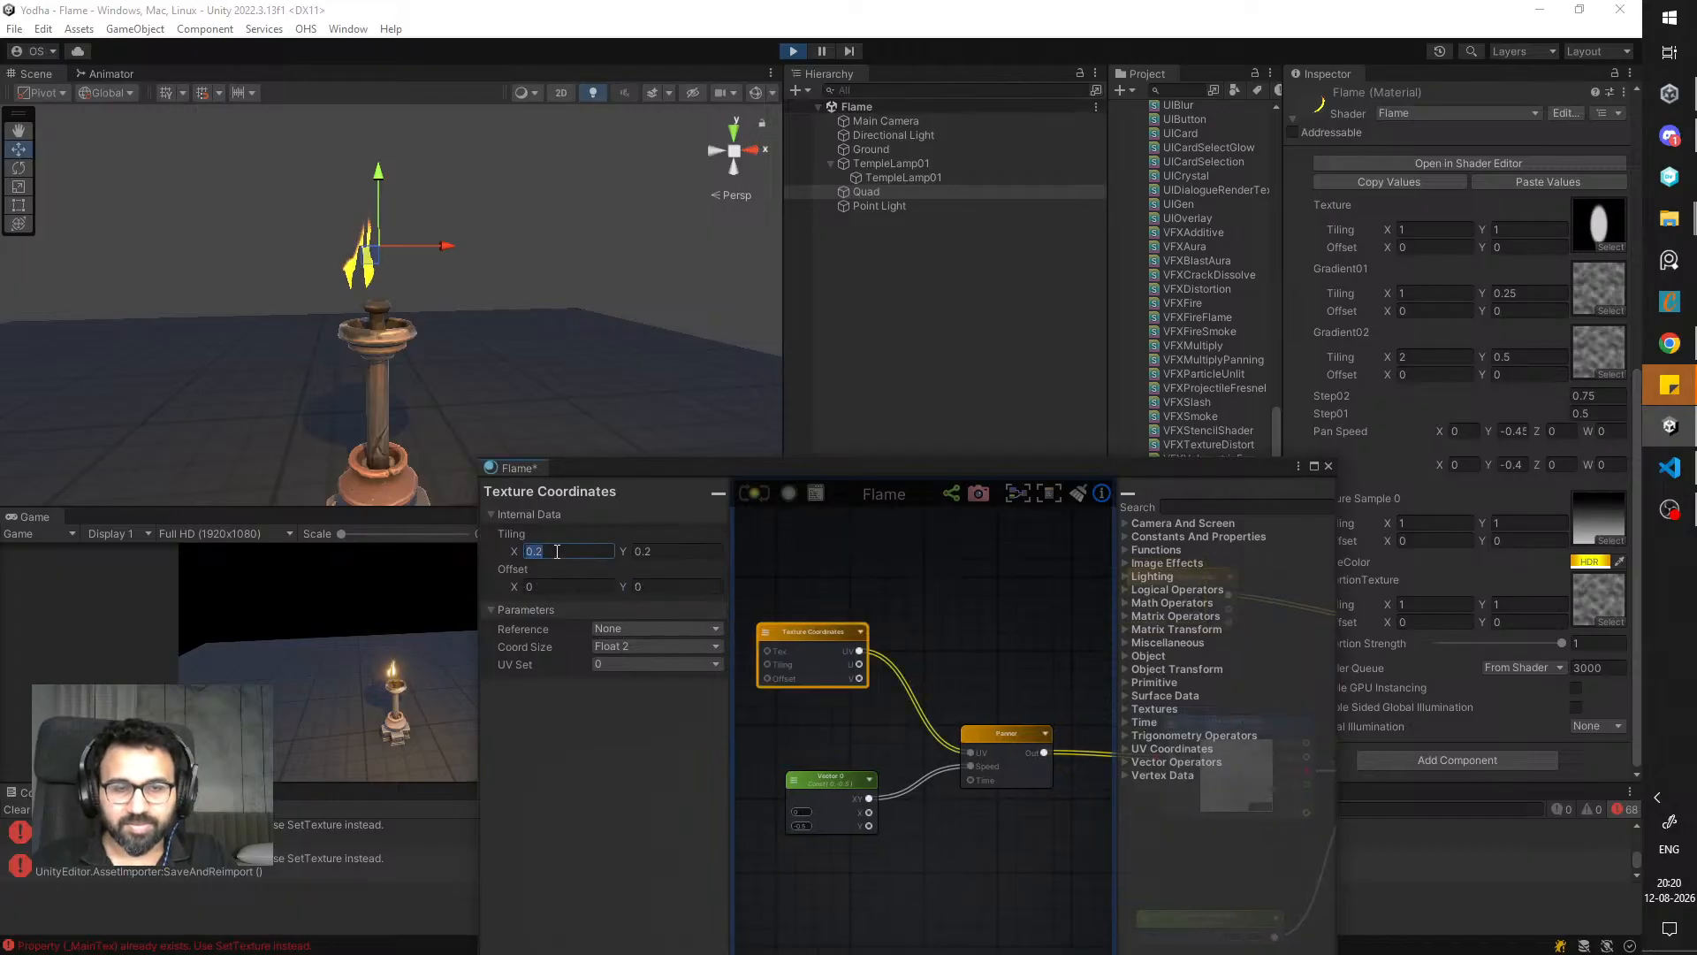
click(756, 492)
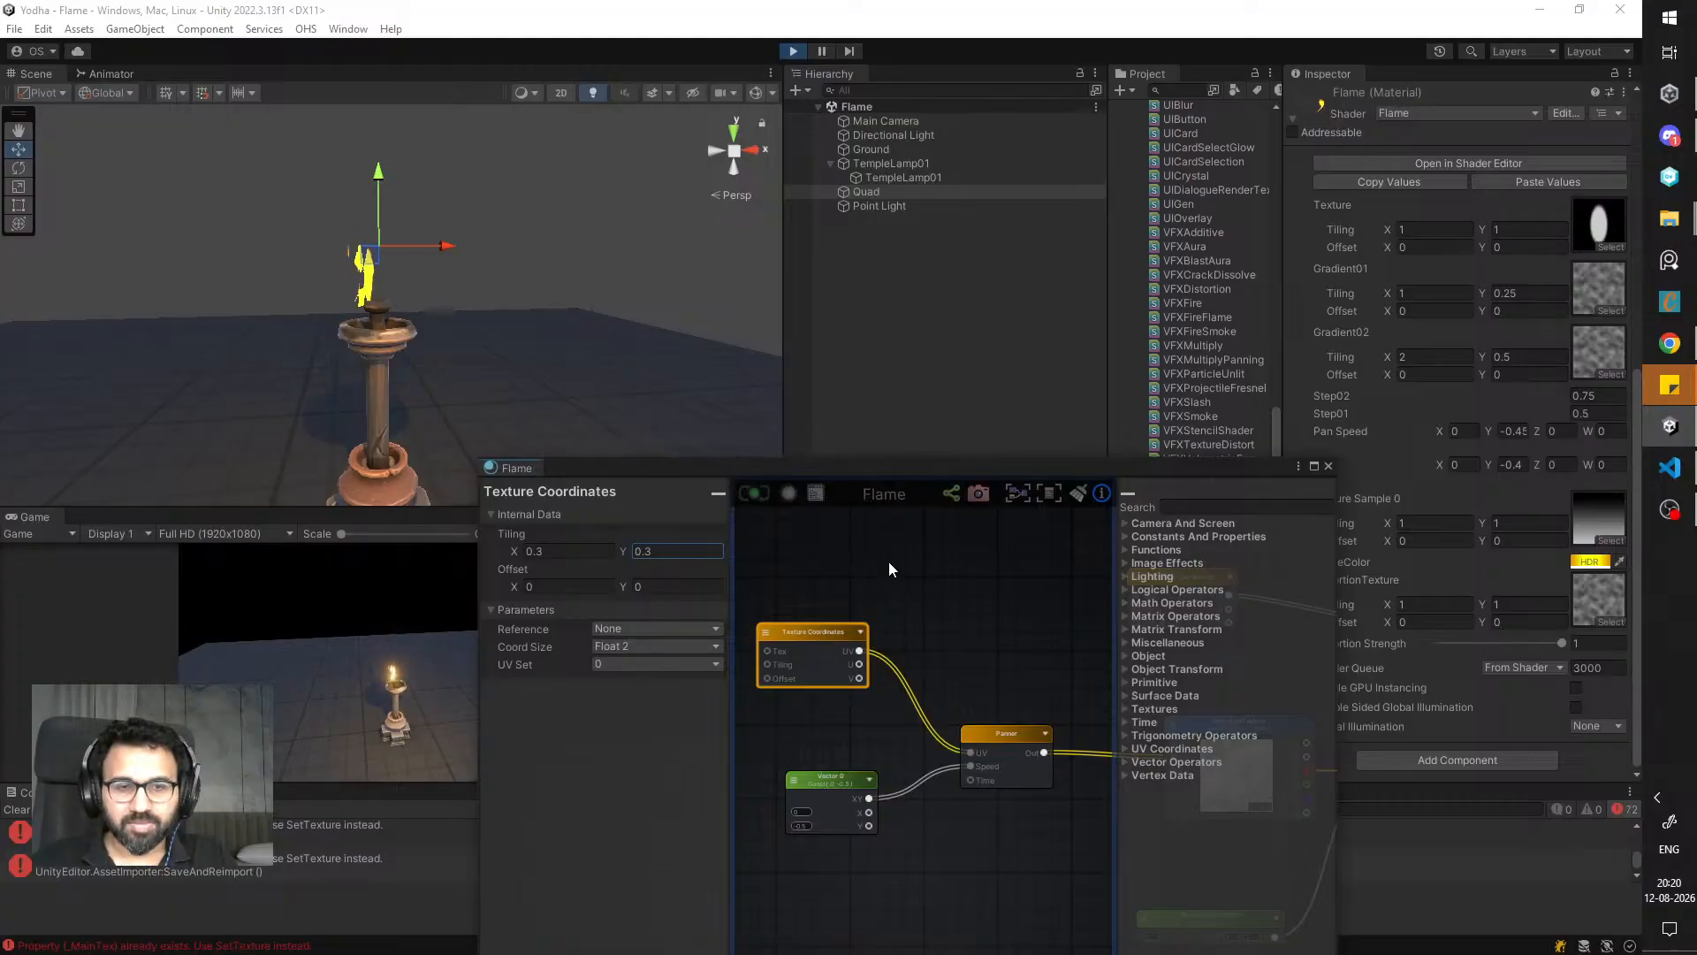
- Set the material's Distortion Strength to 0.508 and inspect the flame from a higher angle in the Scene view
scroll(865, 619, down, 5)
middle_drag(950, 616, 792, 575)
scroll(821, 633, up, 3)
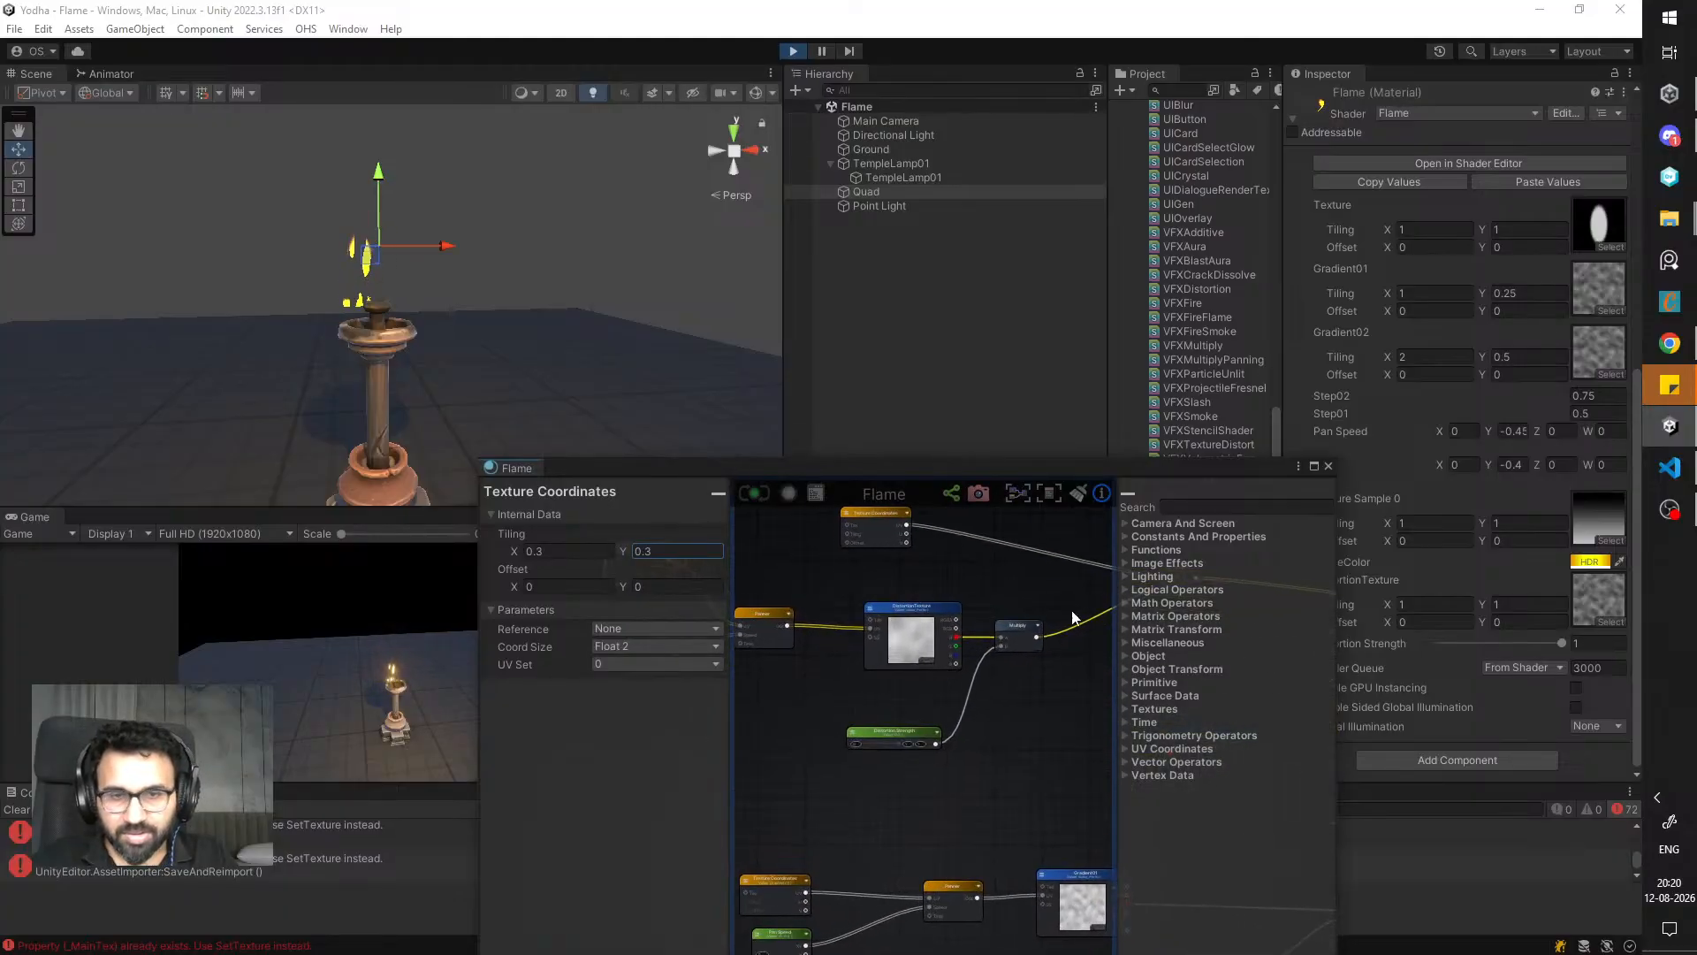
drag(1563, 644, 1501, 656)
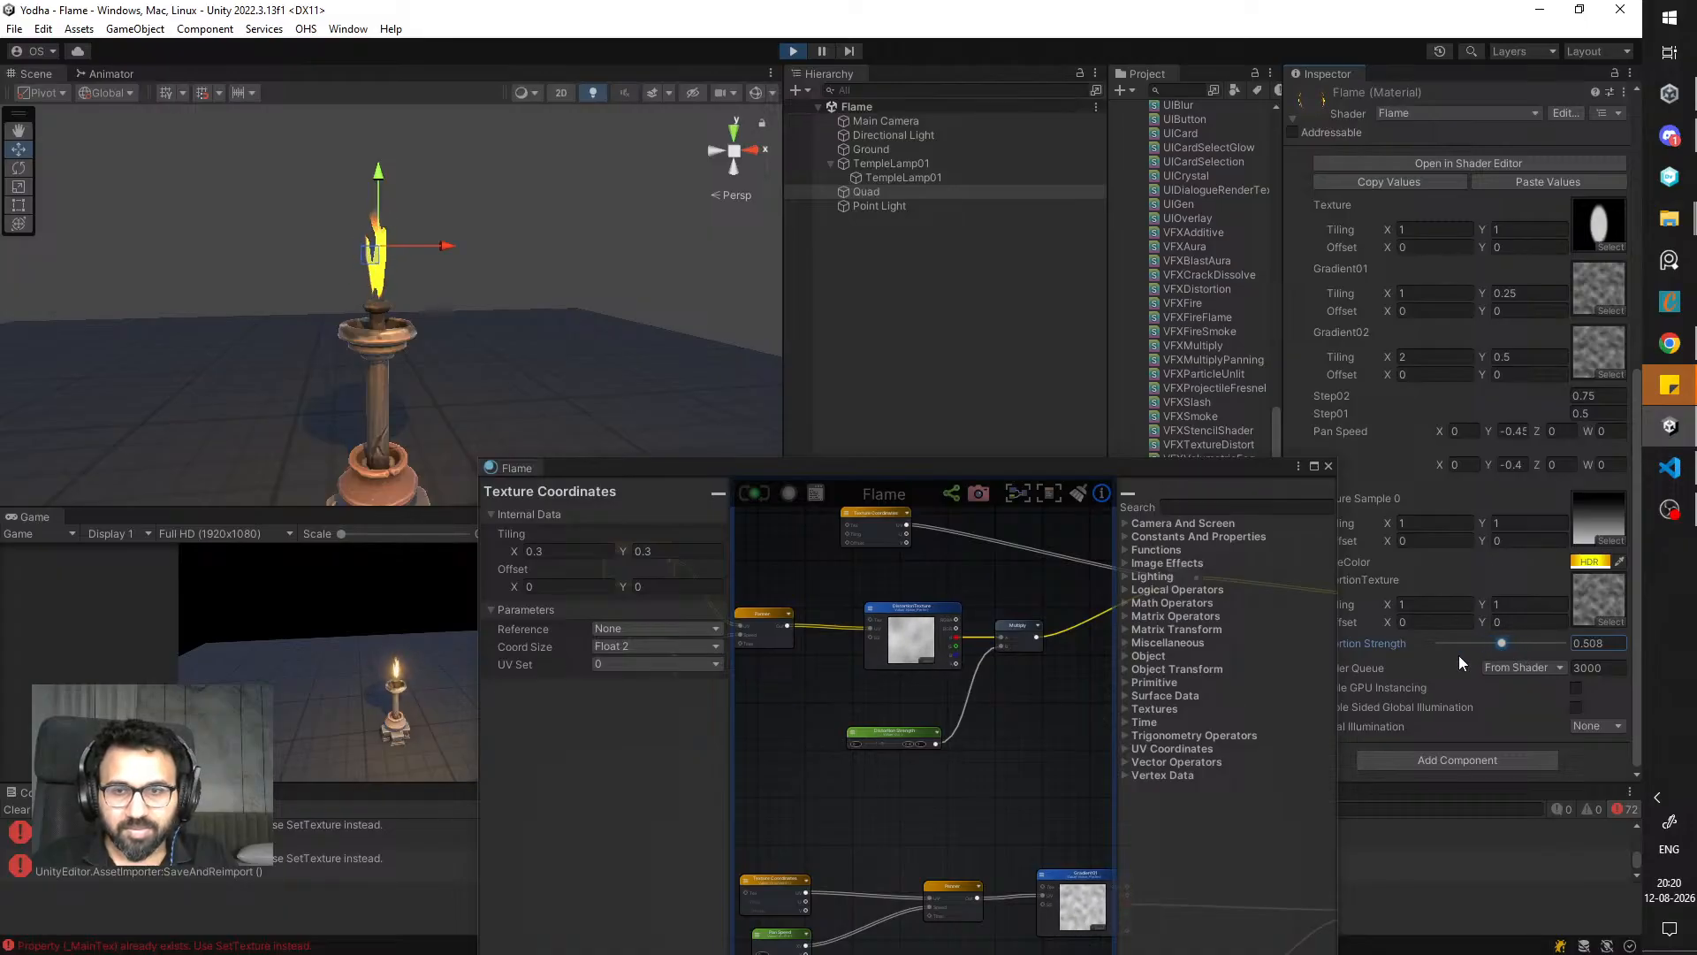
middle_drag(1096, 652, 845, 670)
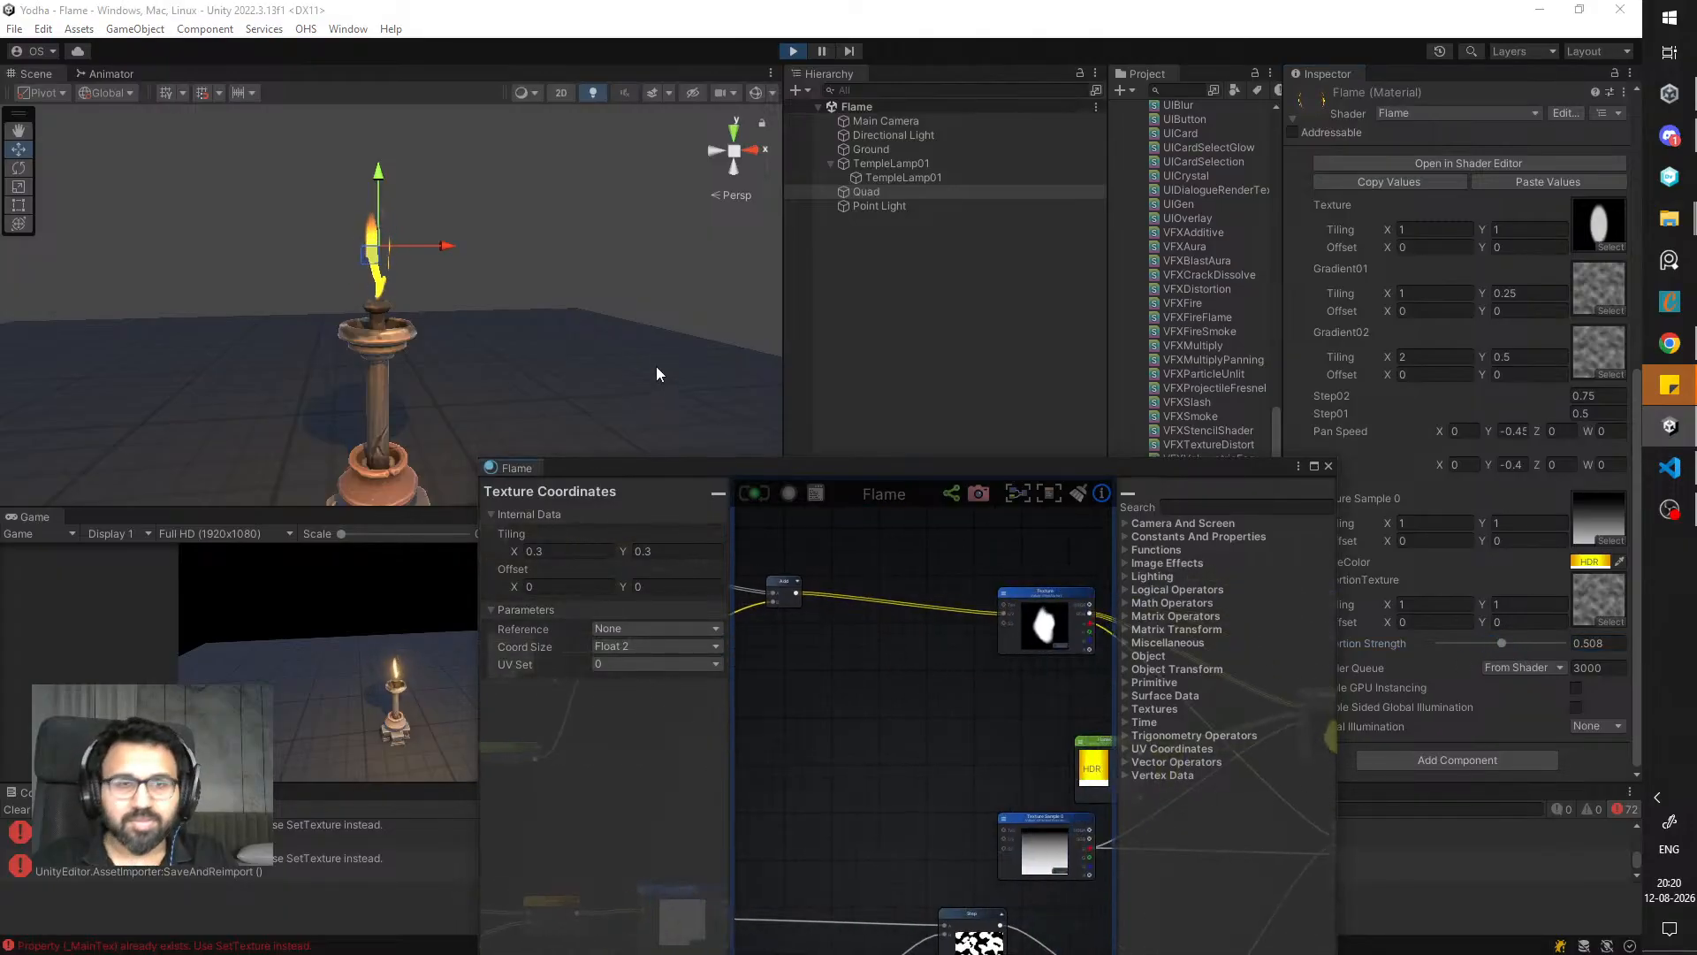
scroll(495, 283, up, 4)
scroll(516, 324, down, 2)
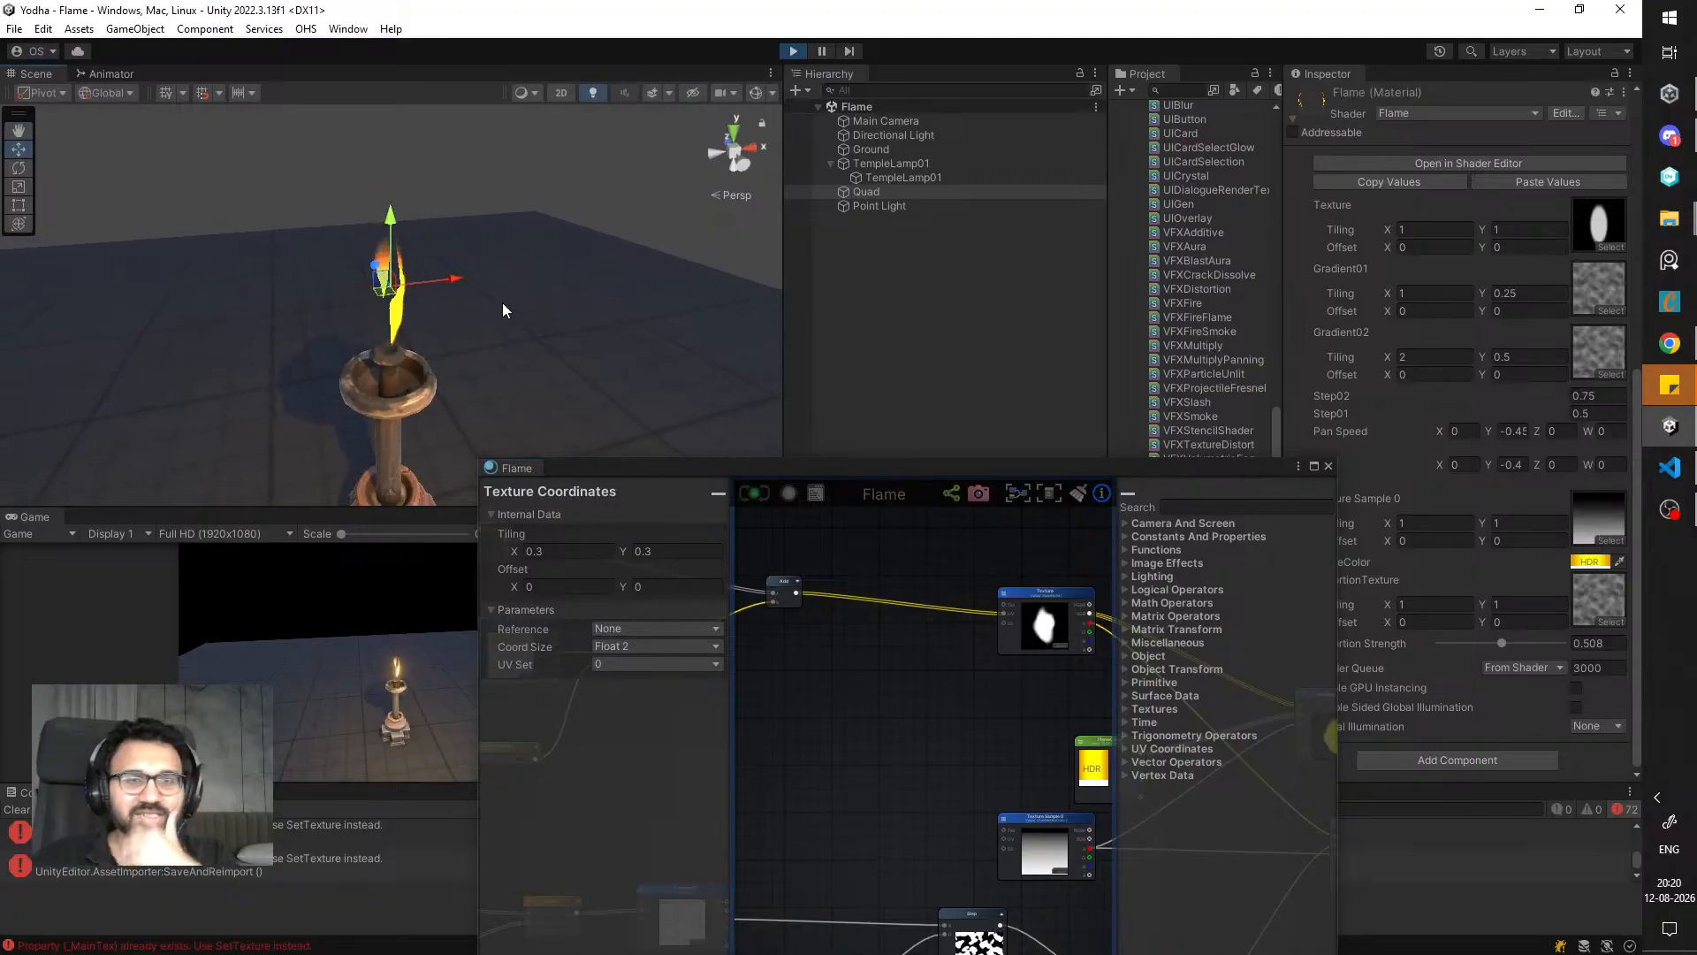
- Move the shader editor window clear of the material settings and set Gradient02's Y tiling to 1
scroll(495, 251, up, 3)
alt+drag(493, 246, 402, 208)
scroll(564, 294, down, 1)
scroll(562, 305, down, 3)
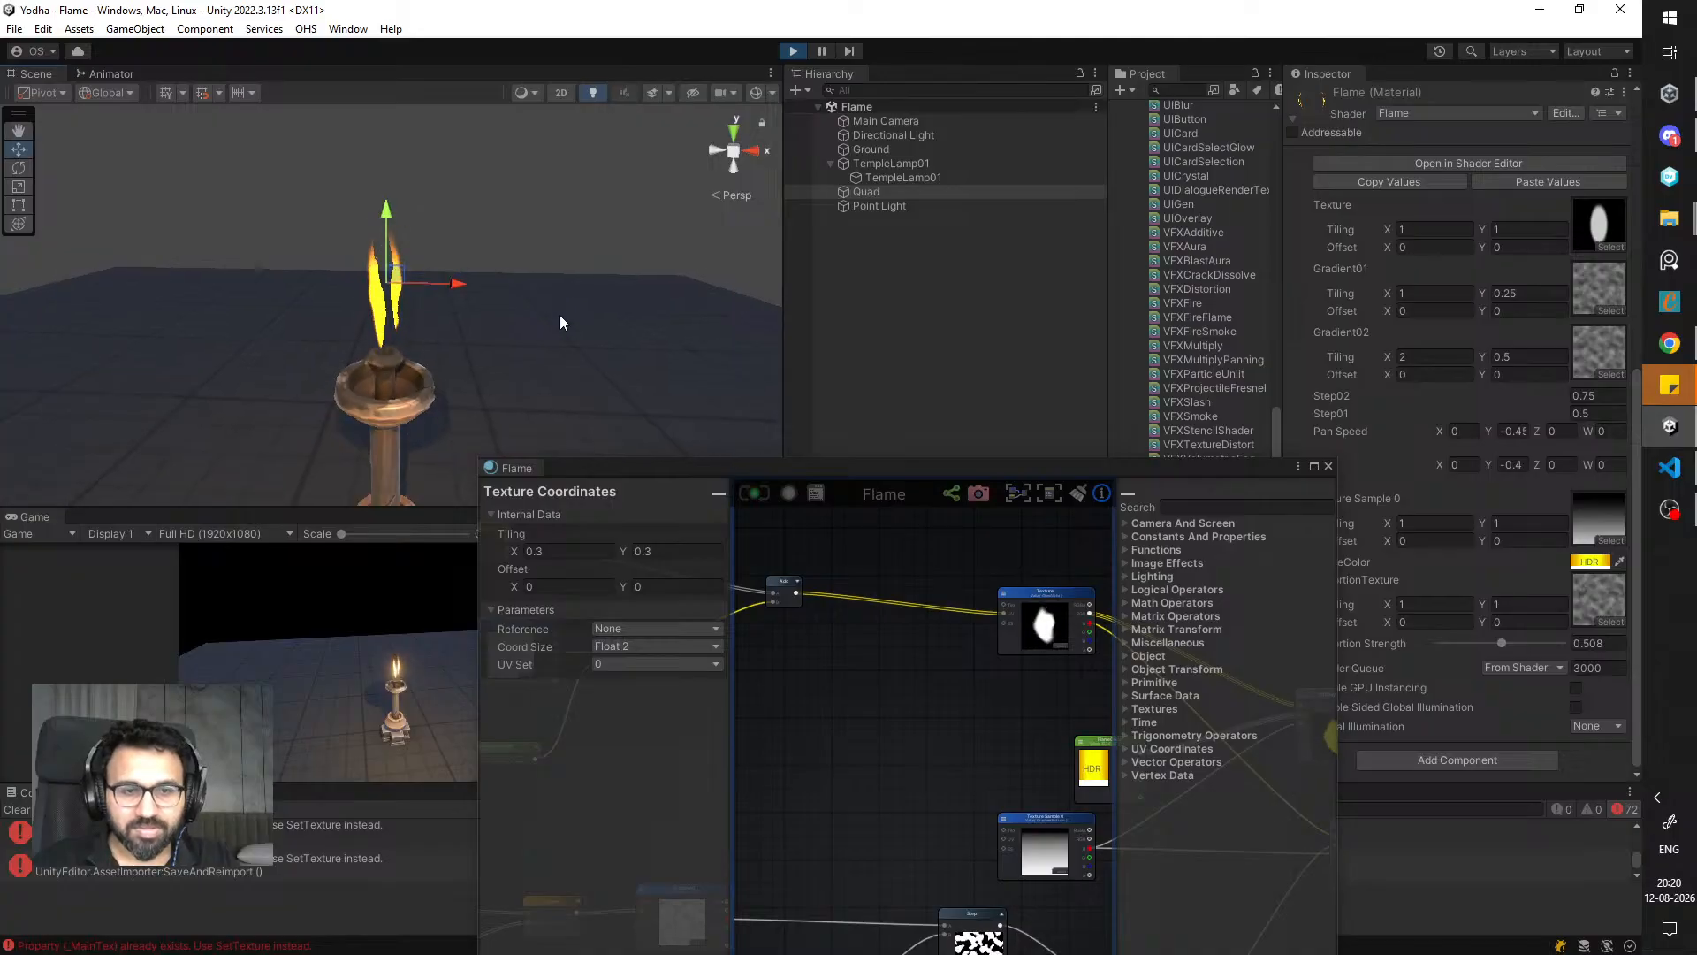
scroll(527, 311, down, 1)
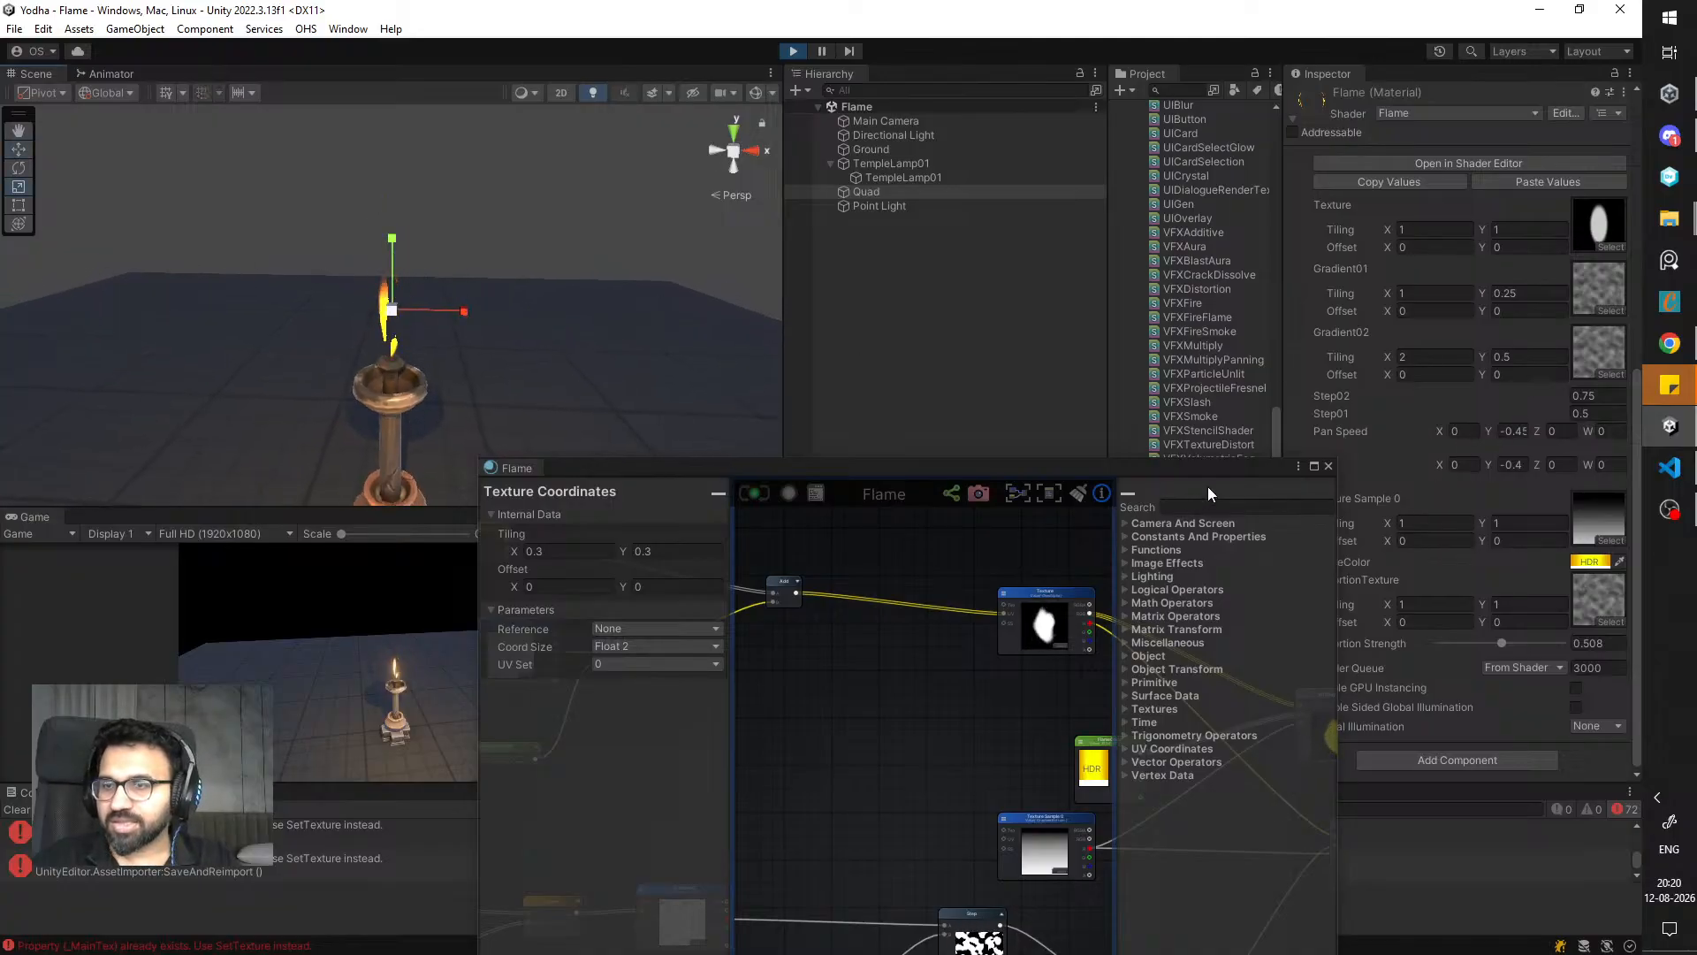
drag(1207, 477, 1116, 522)
drag(1483, 295, 1355, 362)
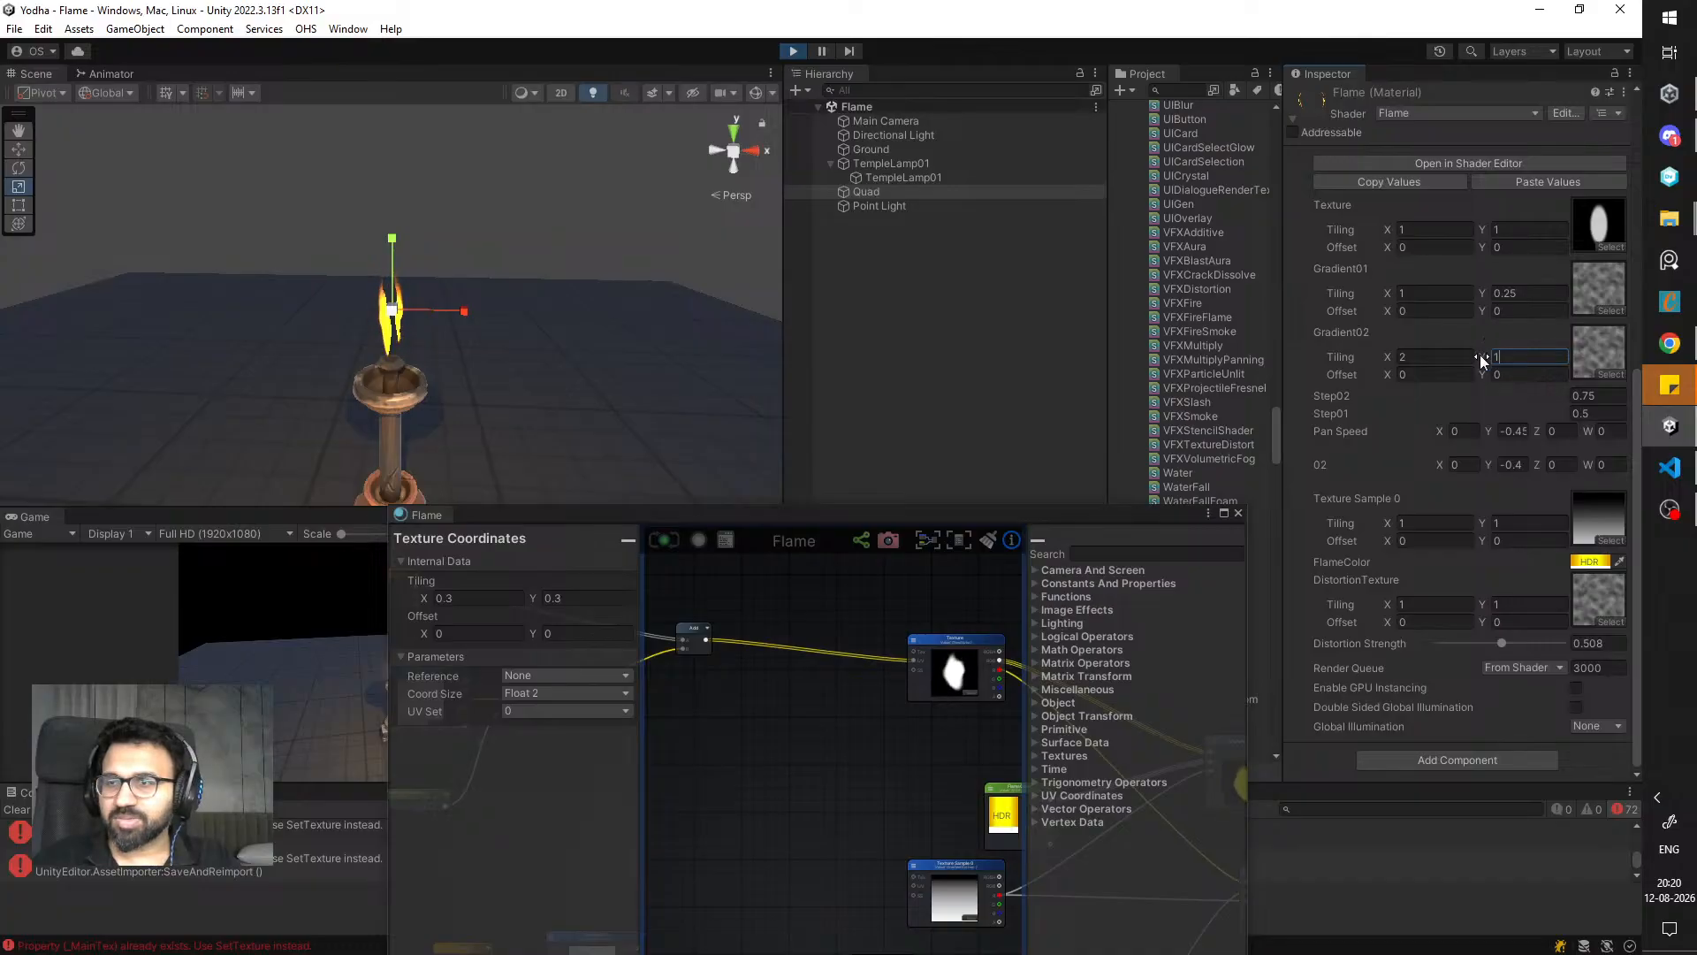
- Try slightly different Step01 and Gradient01 Y tiling values, including a tiling of 0.22, and check the flame in the Scene view
drag(1538, 412, 1556, 414)
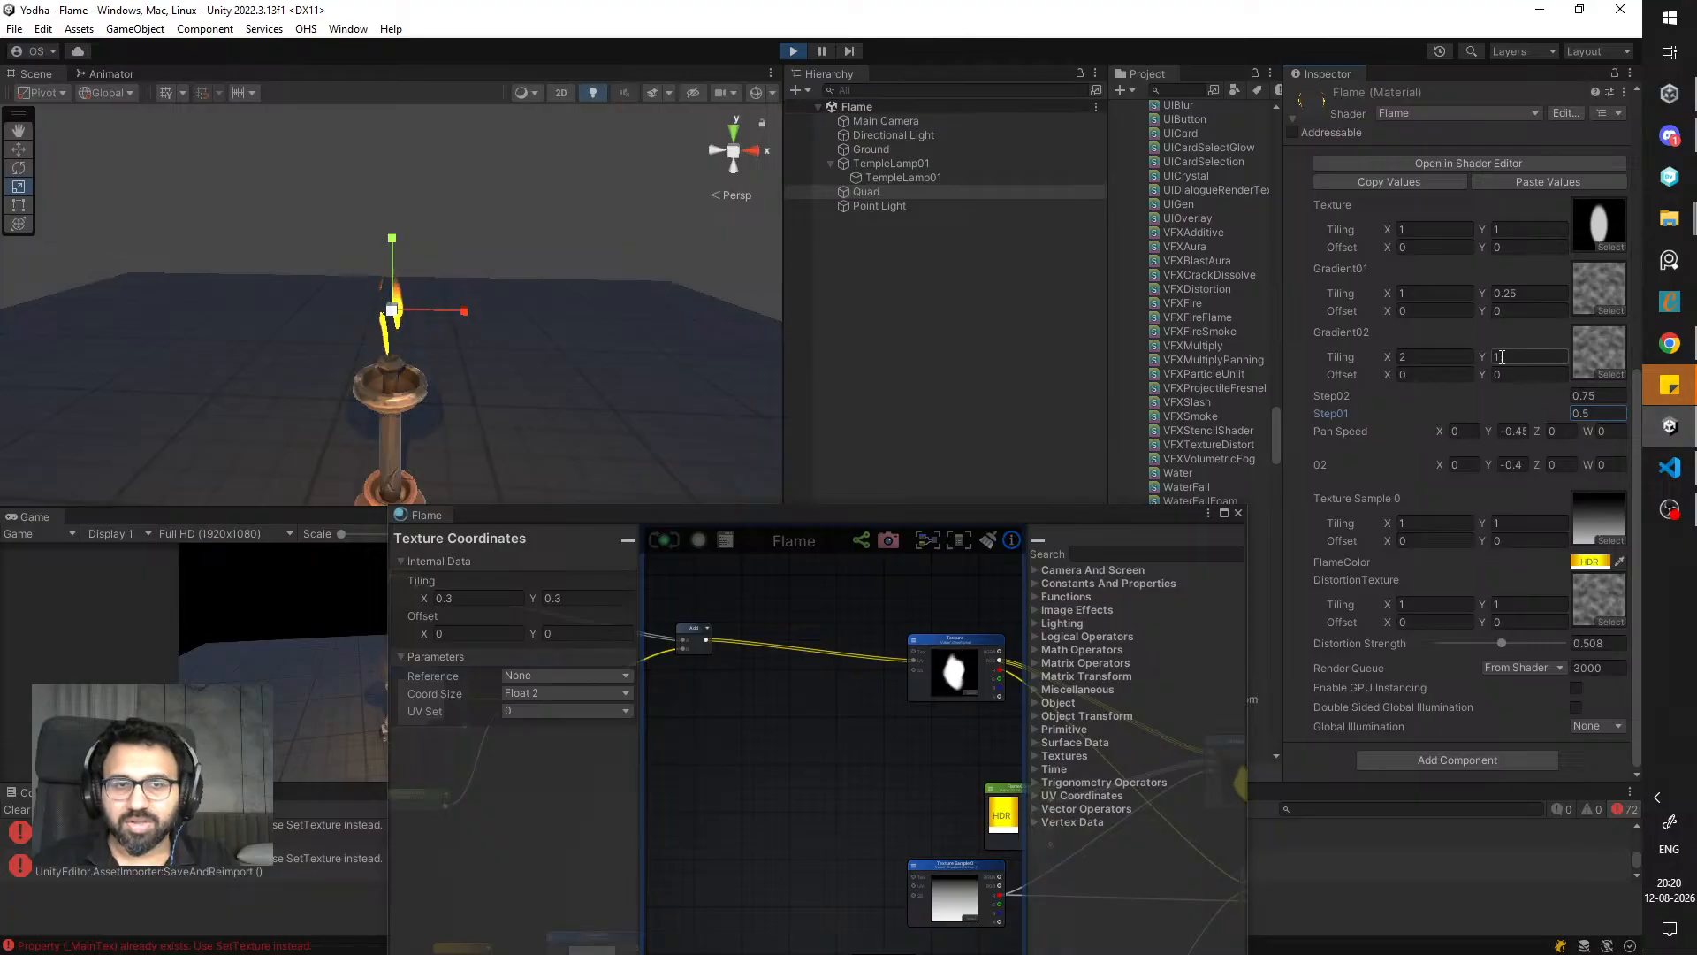
mouse_move(1486, 297)
mouse_down()
mouse_move(1557, 306)
mouse_move(1494, 312)
mouse_up()
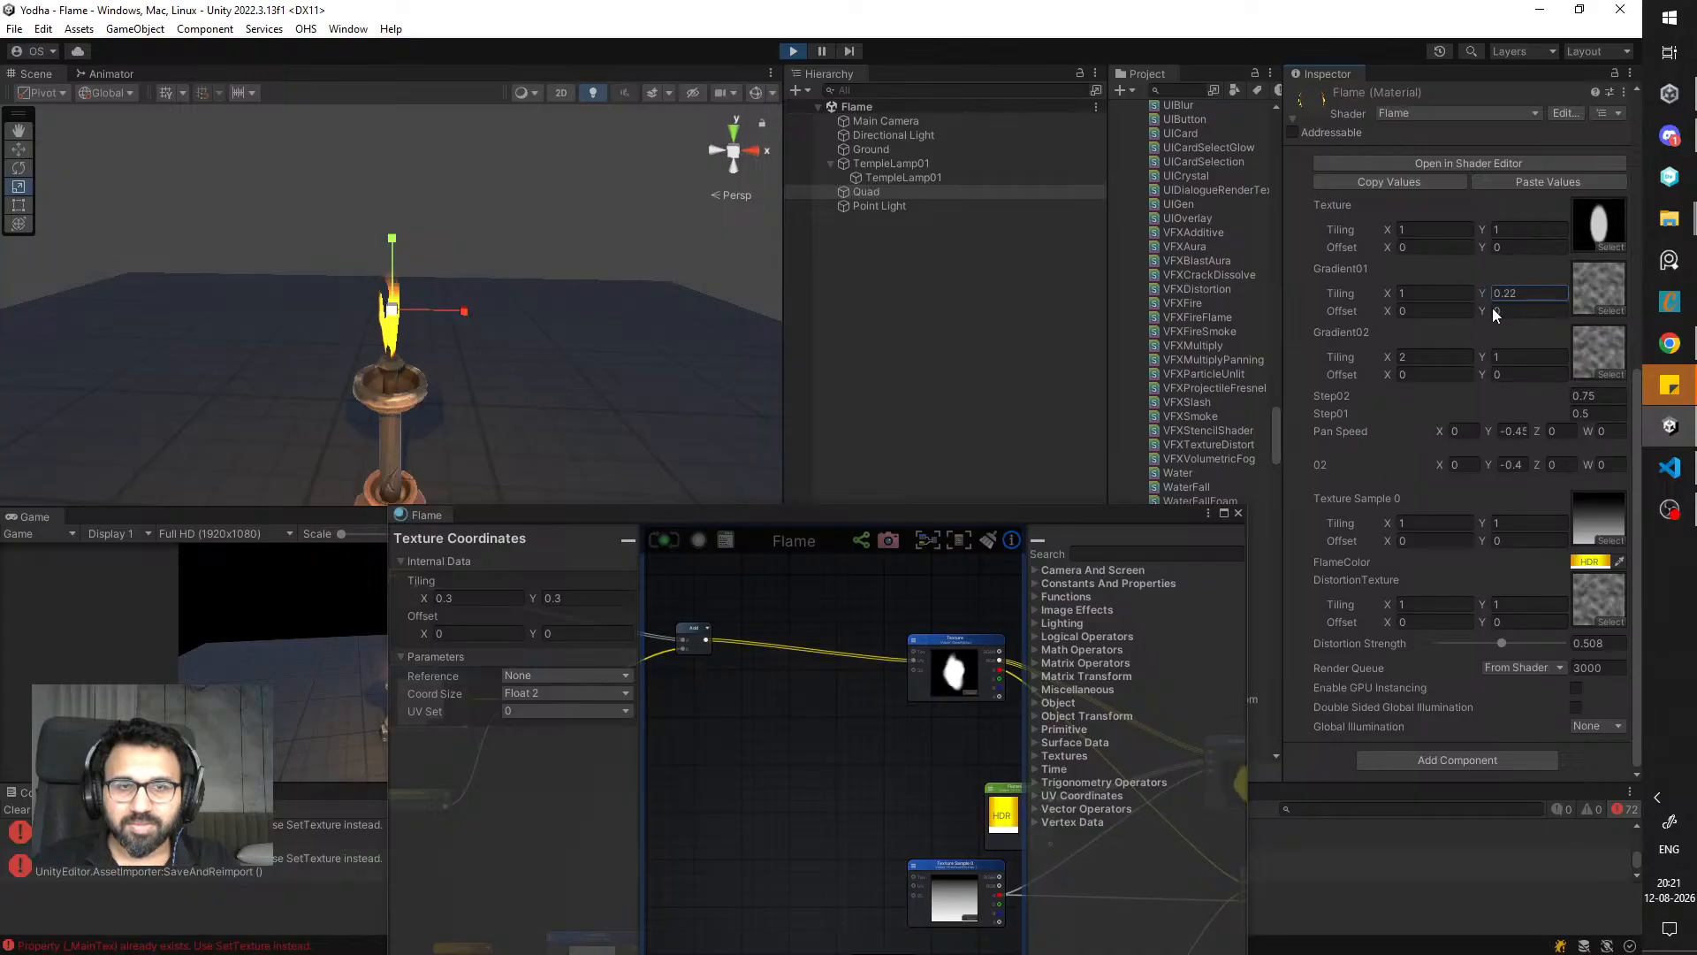
scroll(458, 286, down, 6)
alt+drag(523, 300, 541, 336)
scroll(586, 274, up, 2)
scroll(587, 272, up, 5)
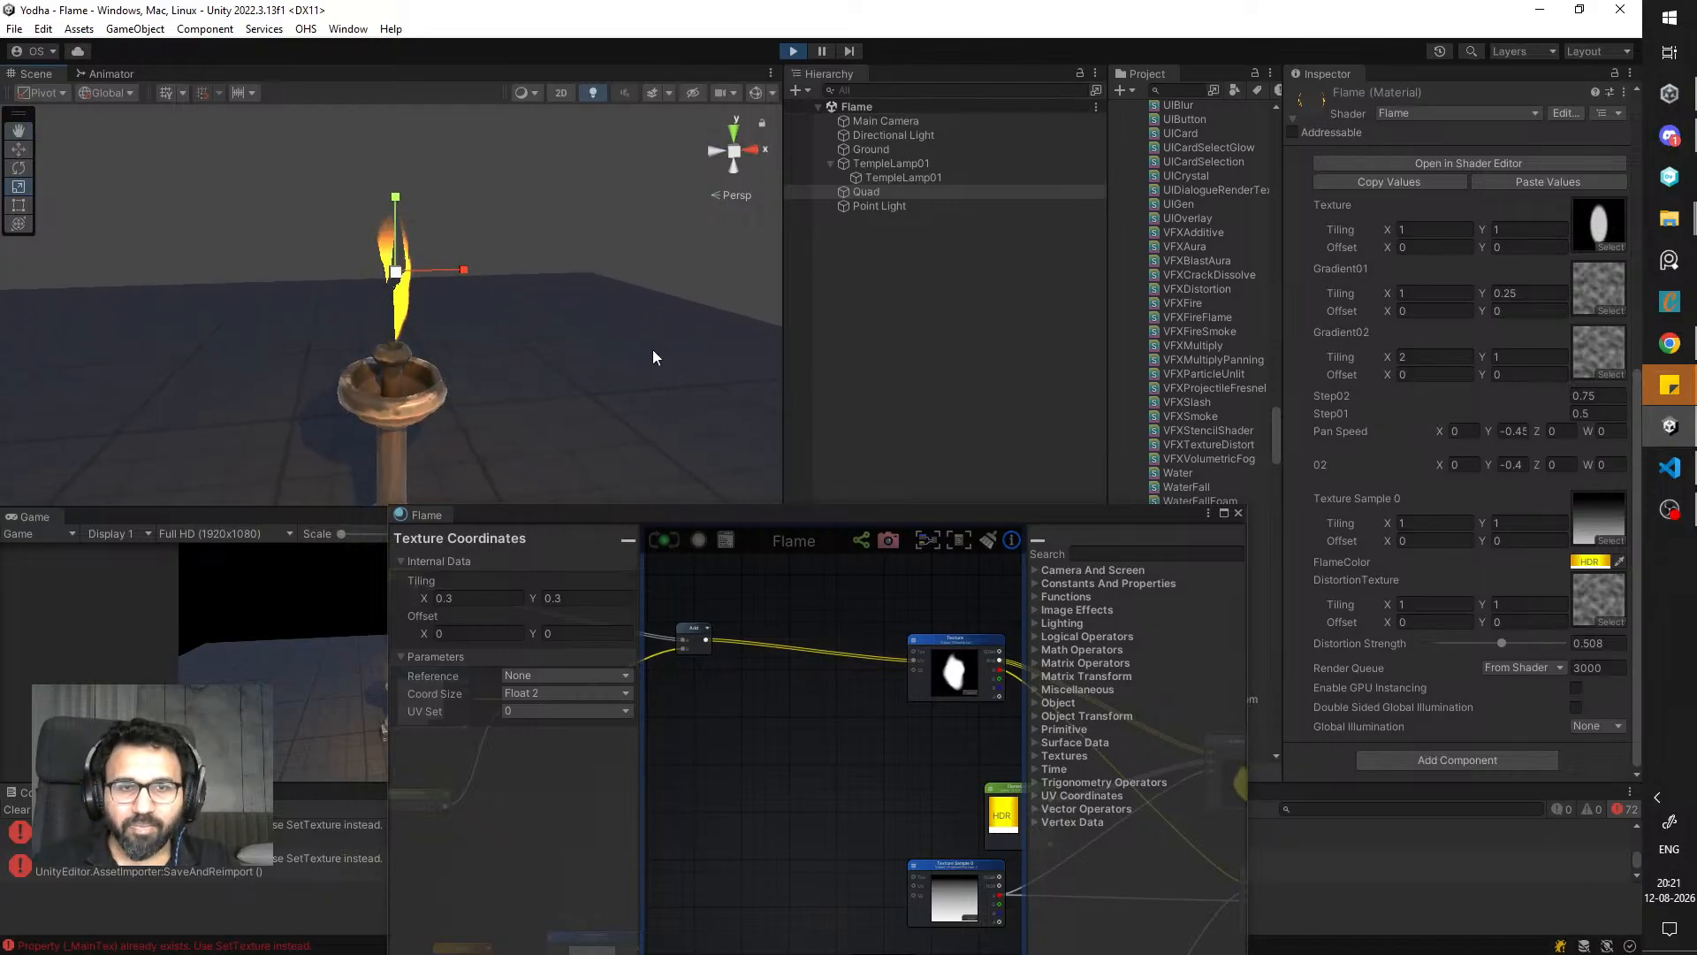
- Set Gradient02's Y tiling to 0.25, try Step01 at 0.47, and return Step01 to 0.5
click(1525, 357)
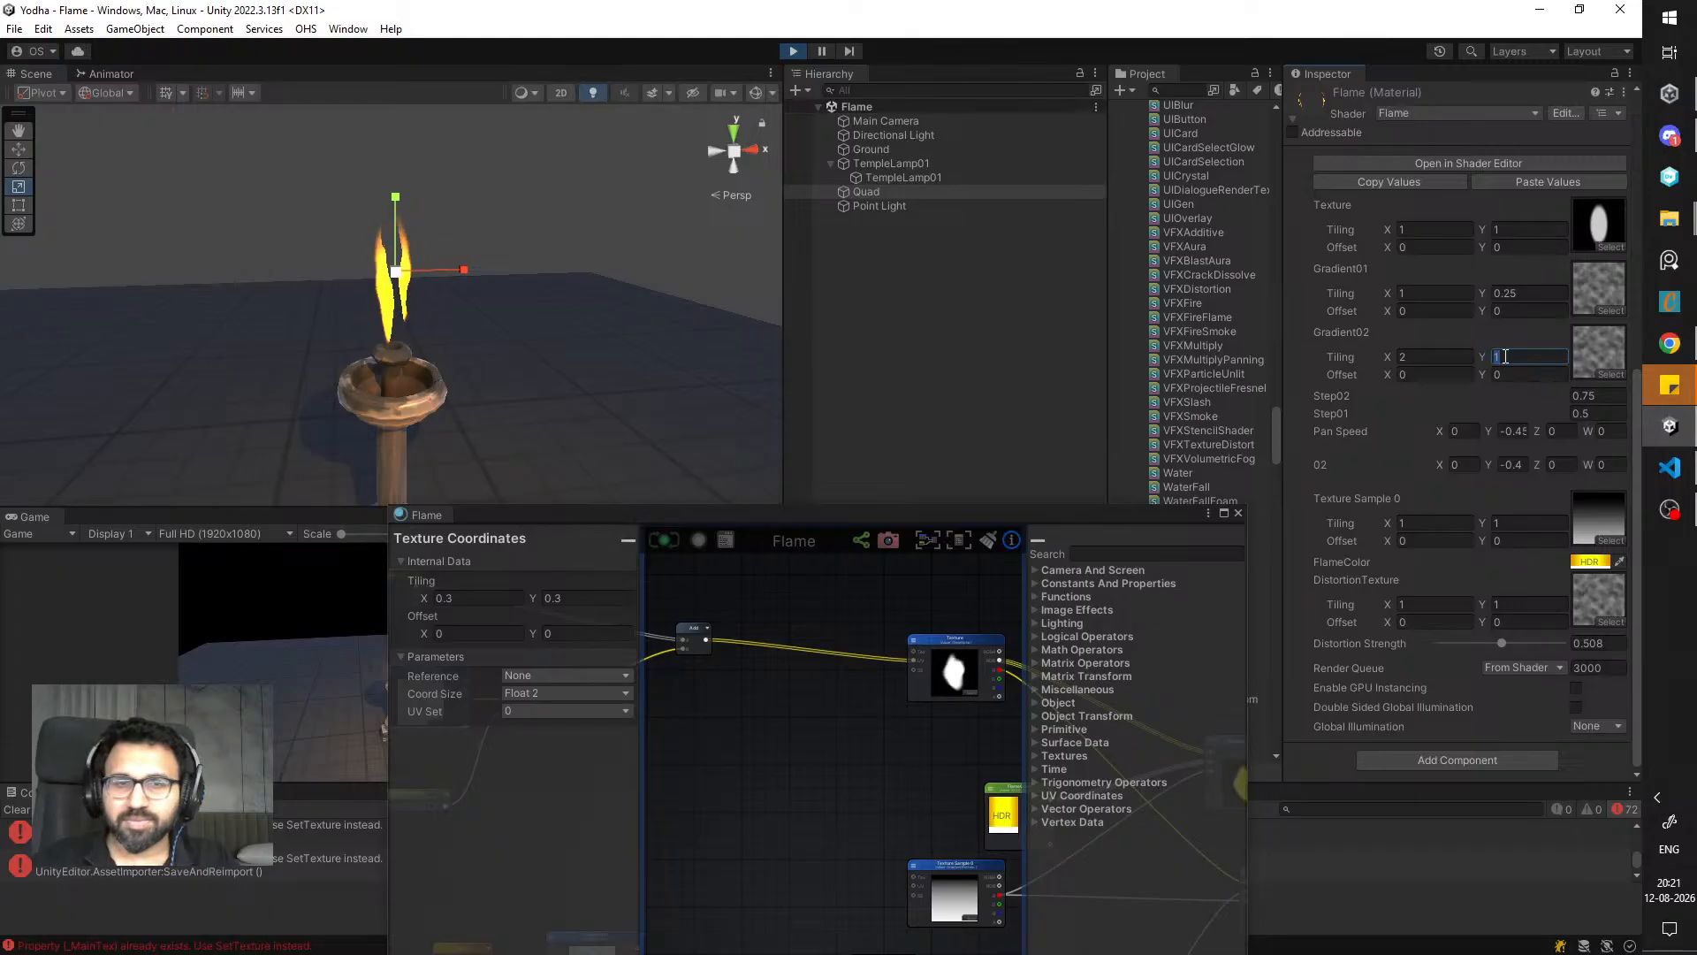
mouse_move(1551, 414)
mouse_down()
mouse_move(1568, 414)
mouse_move(1551, 412)
mouse_up()
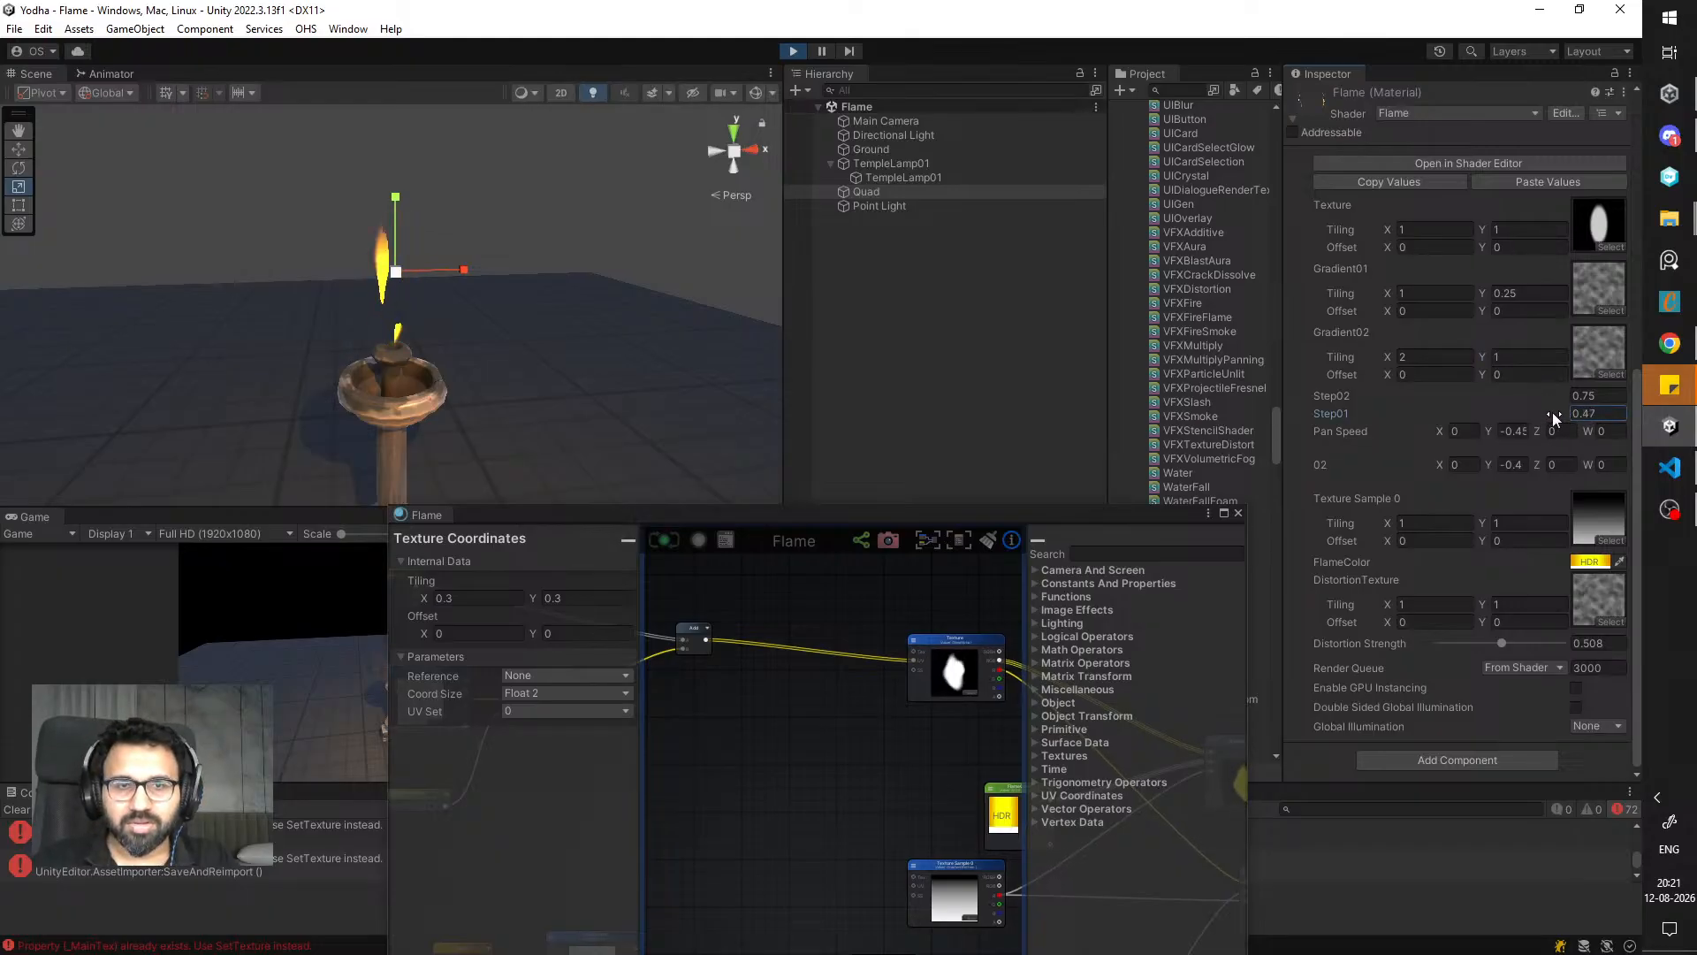
click(1511, 355)
text(0.25)
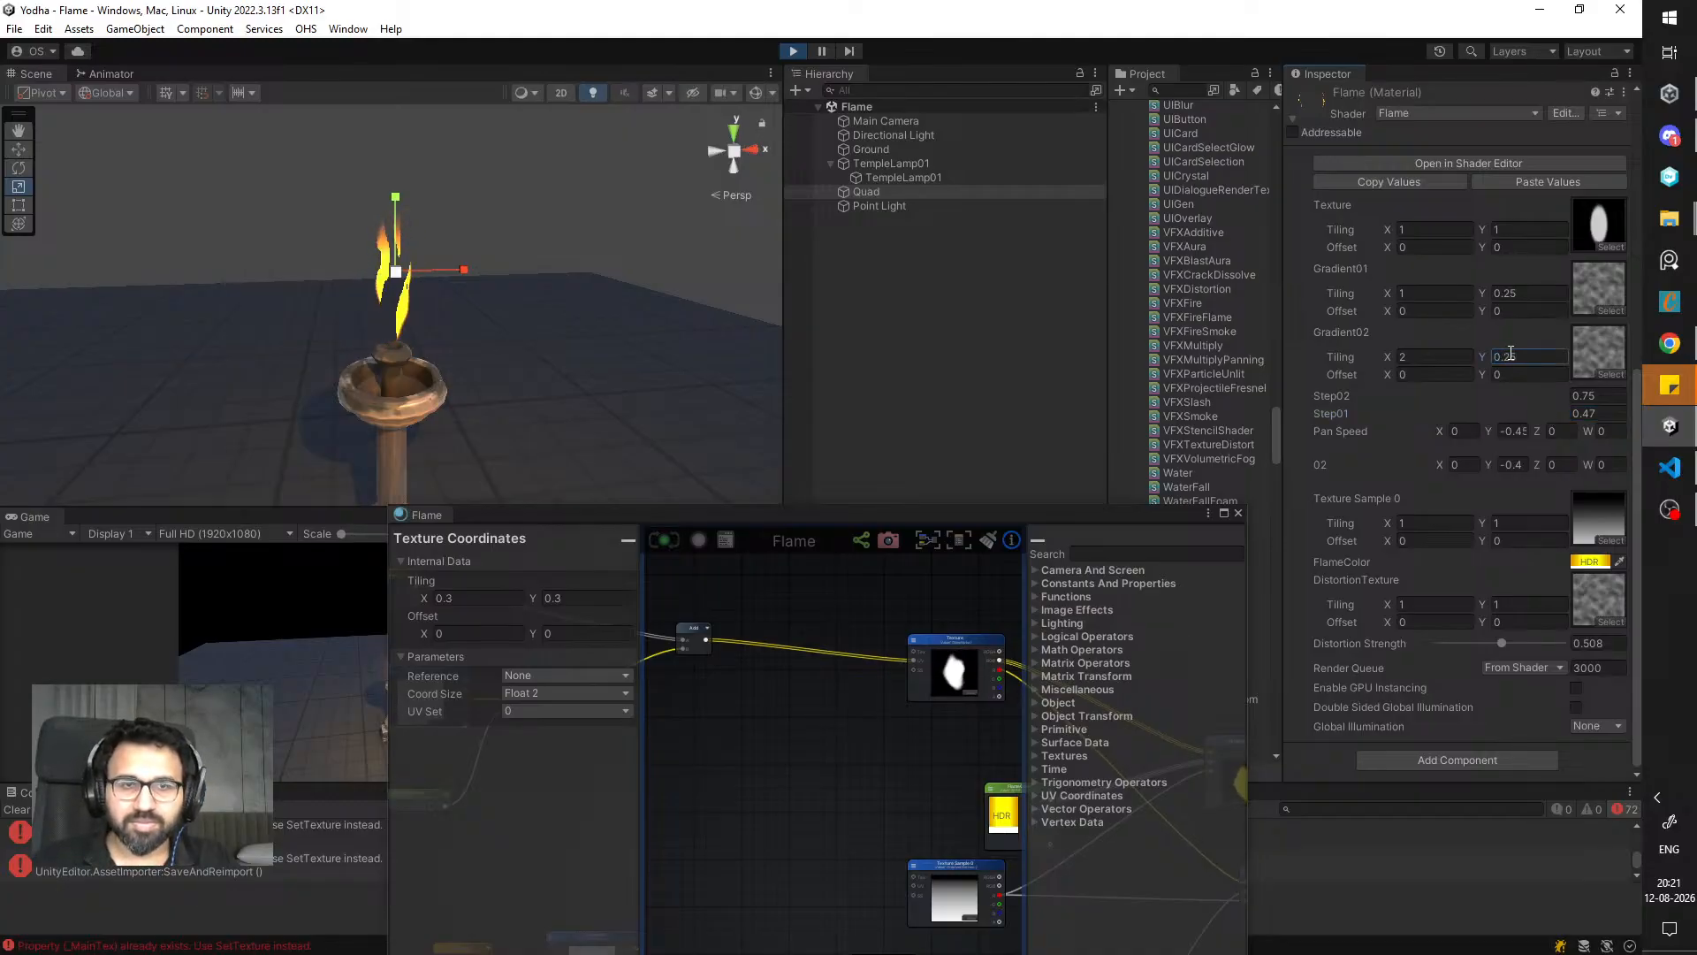
drag(1546, 408, 1544, 410)
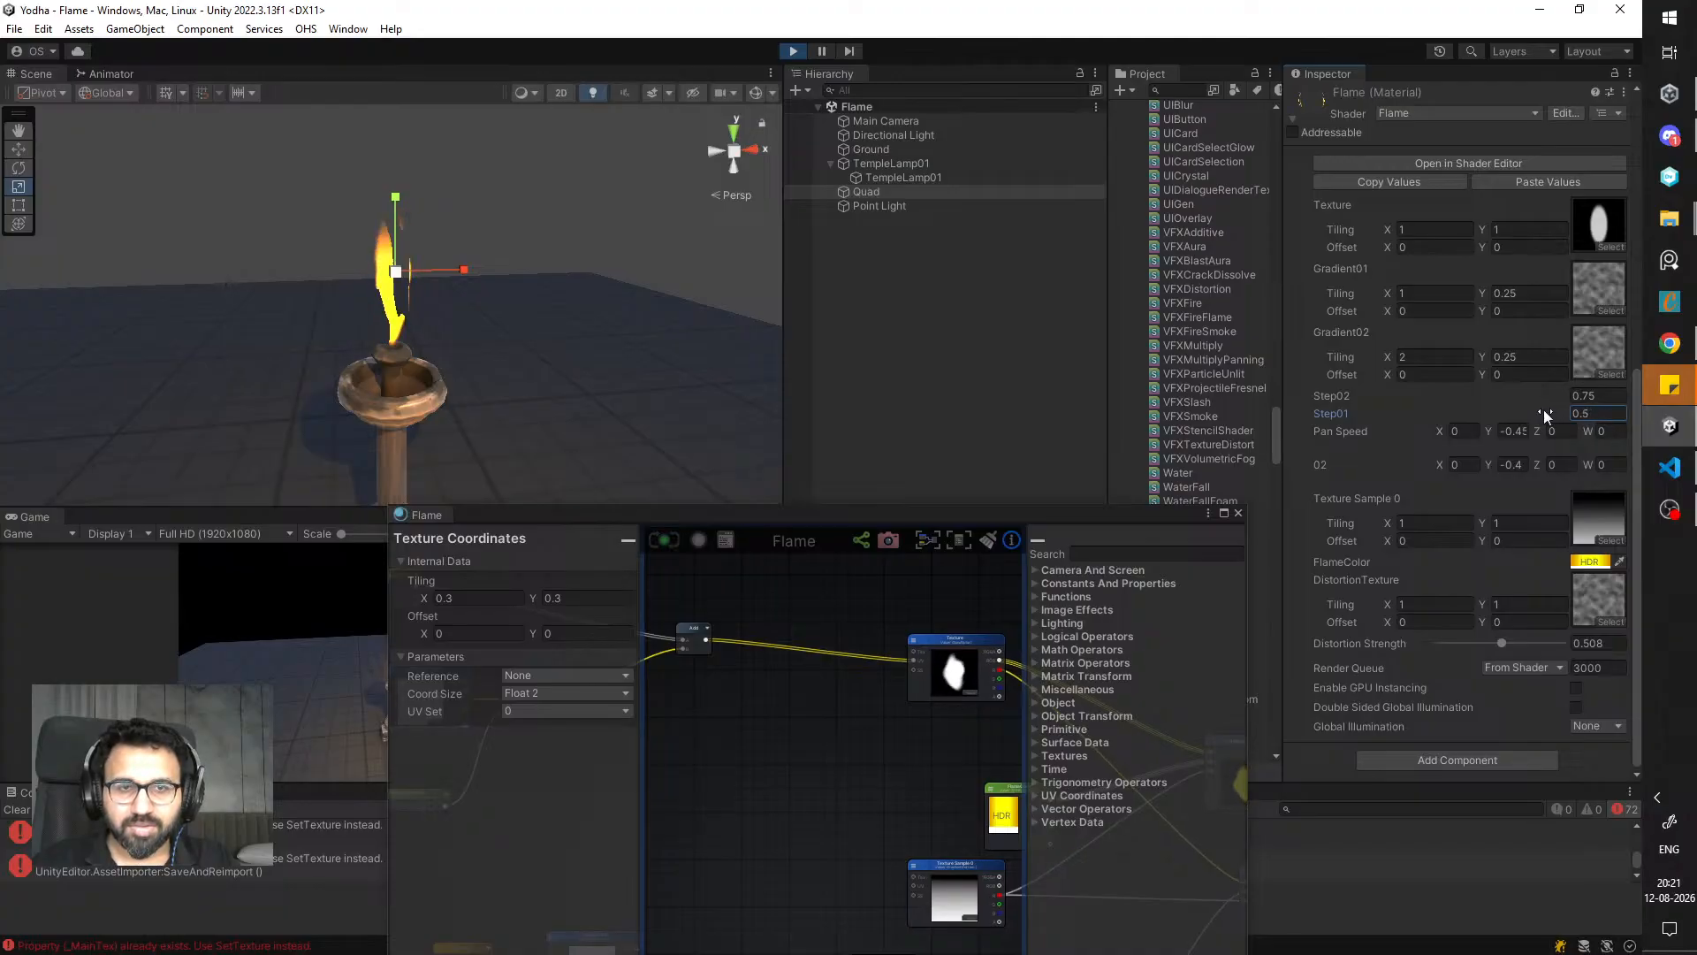
- Examine the animated flame above the lamp from several angles and distances in the Scene view
alt+drag(655, 288, 507, 285)
scroll(509, 288, up, 8)
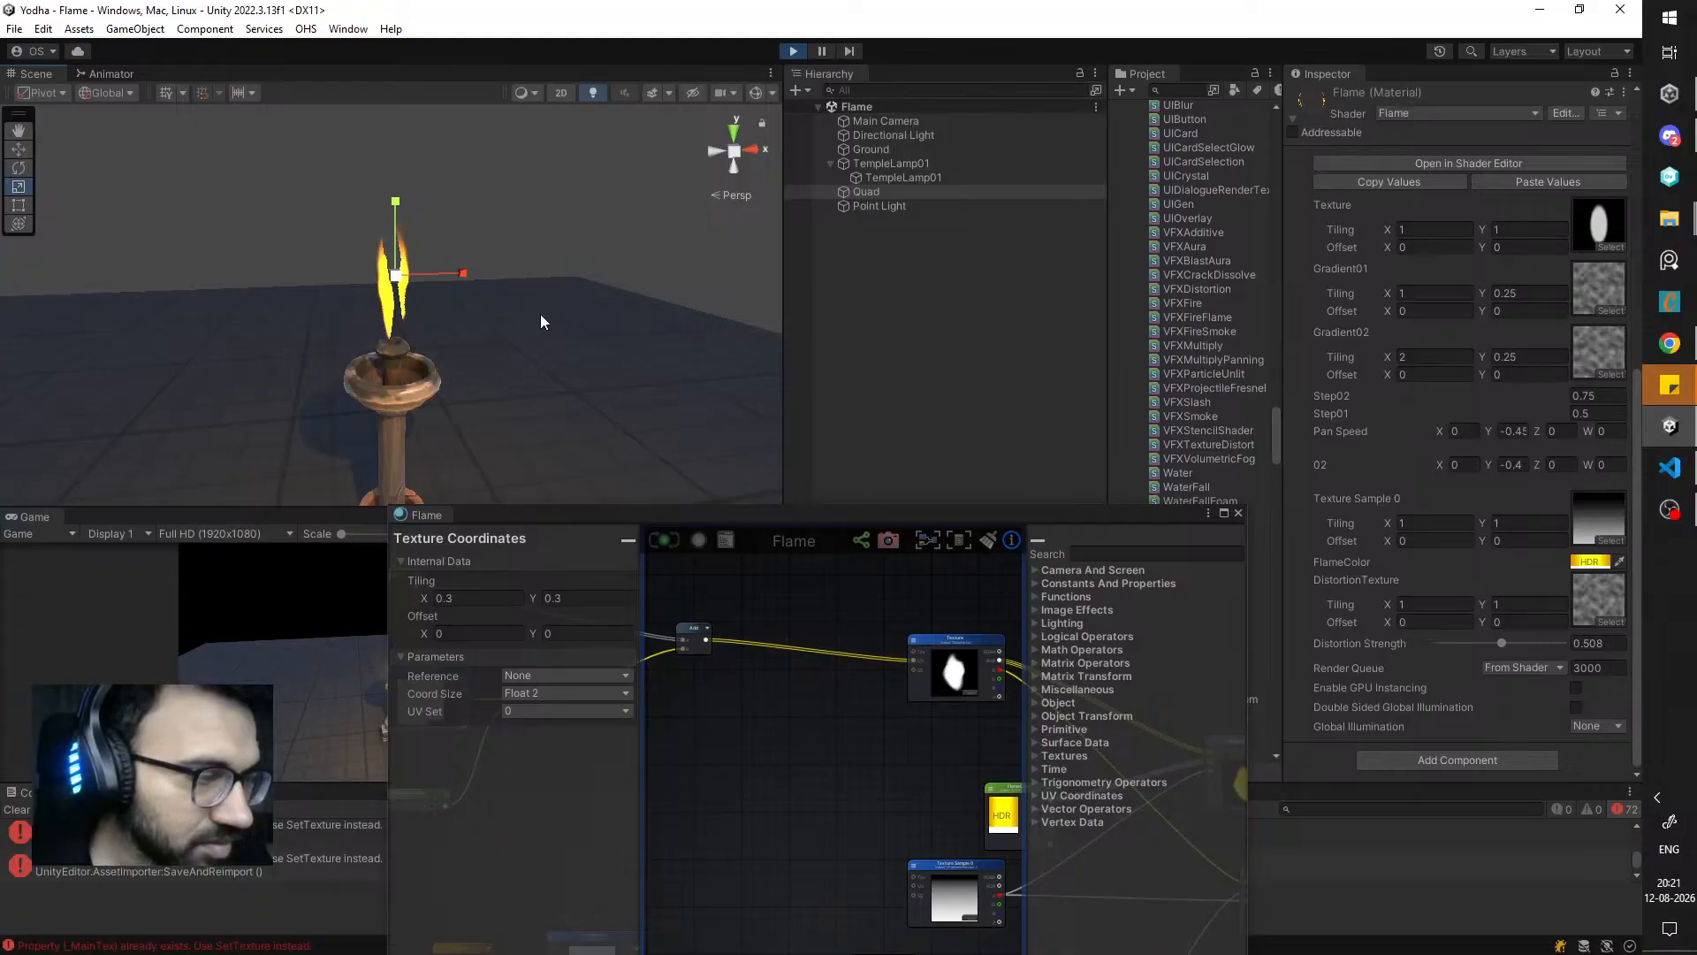
scroll(539, 325, down, 5)
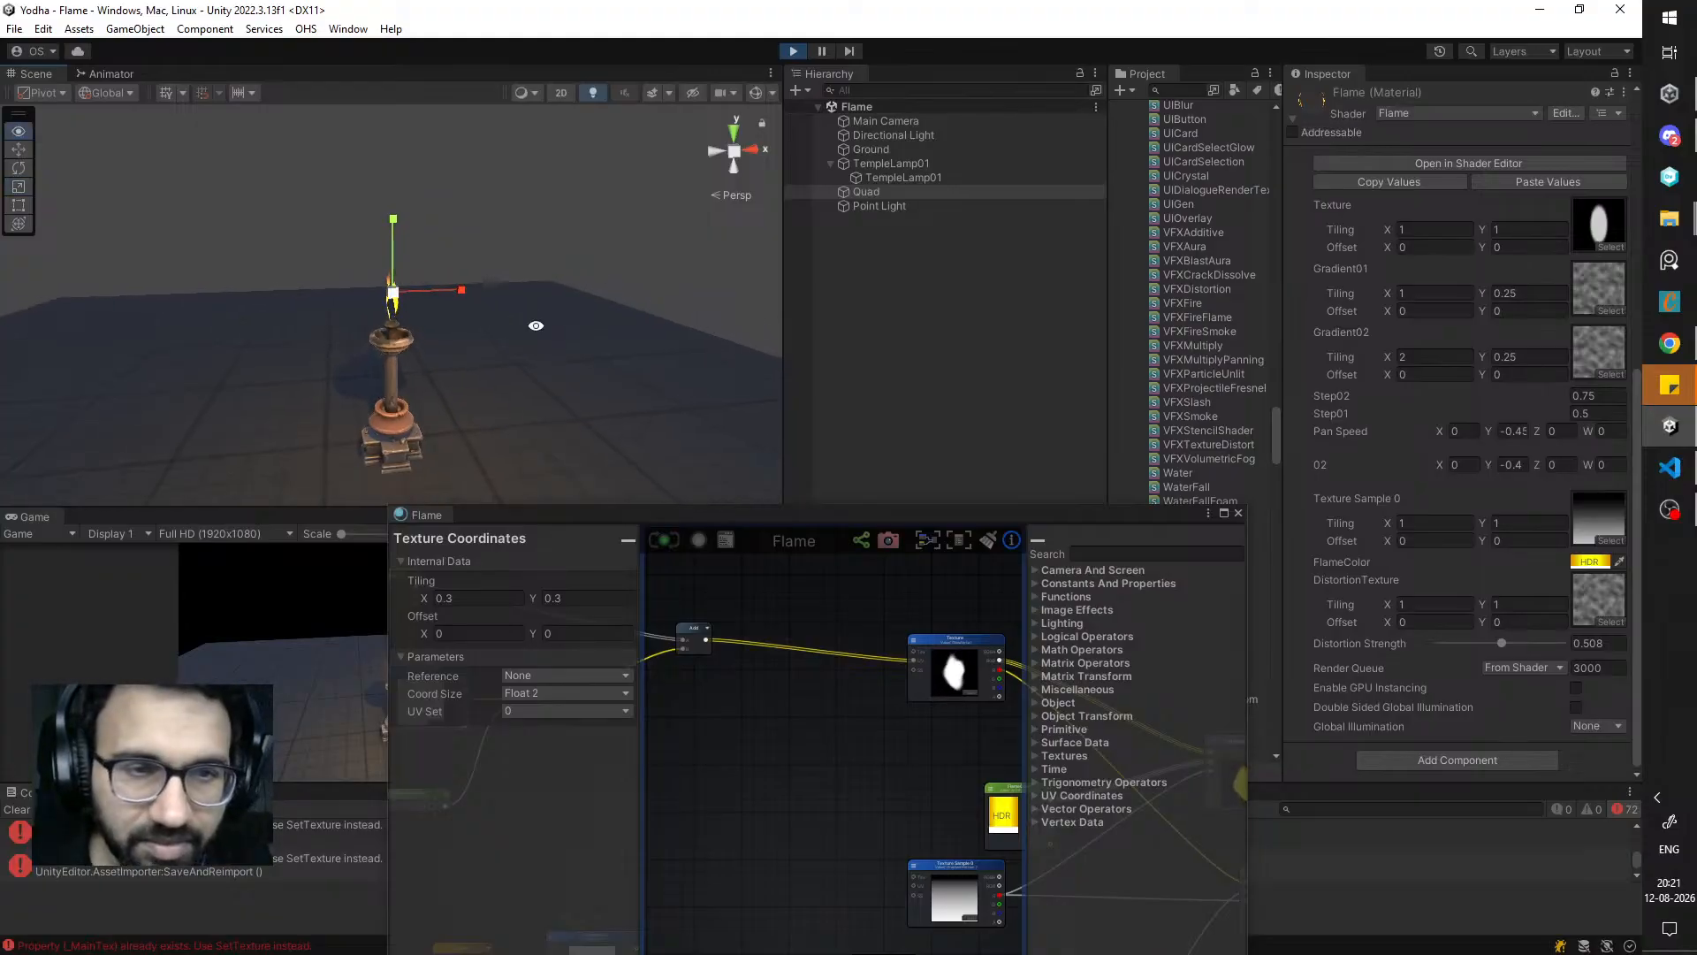
alt+drag(540, 325, 372, 346)
scroll(517, 327, up, 6)
scroll(474, 361, down, 6)
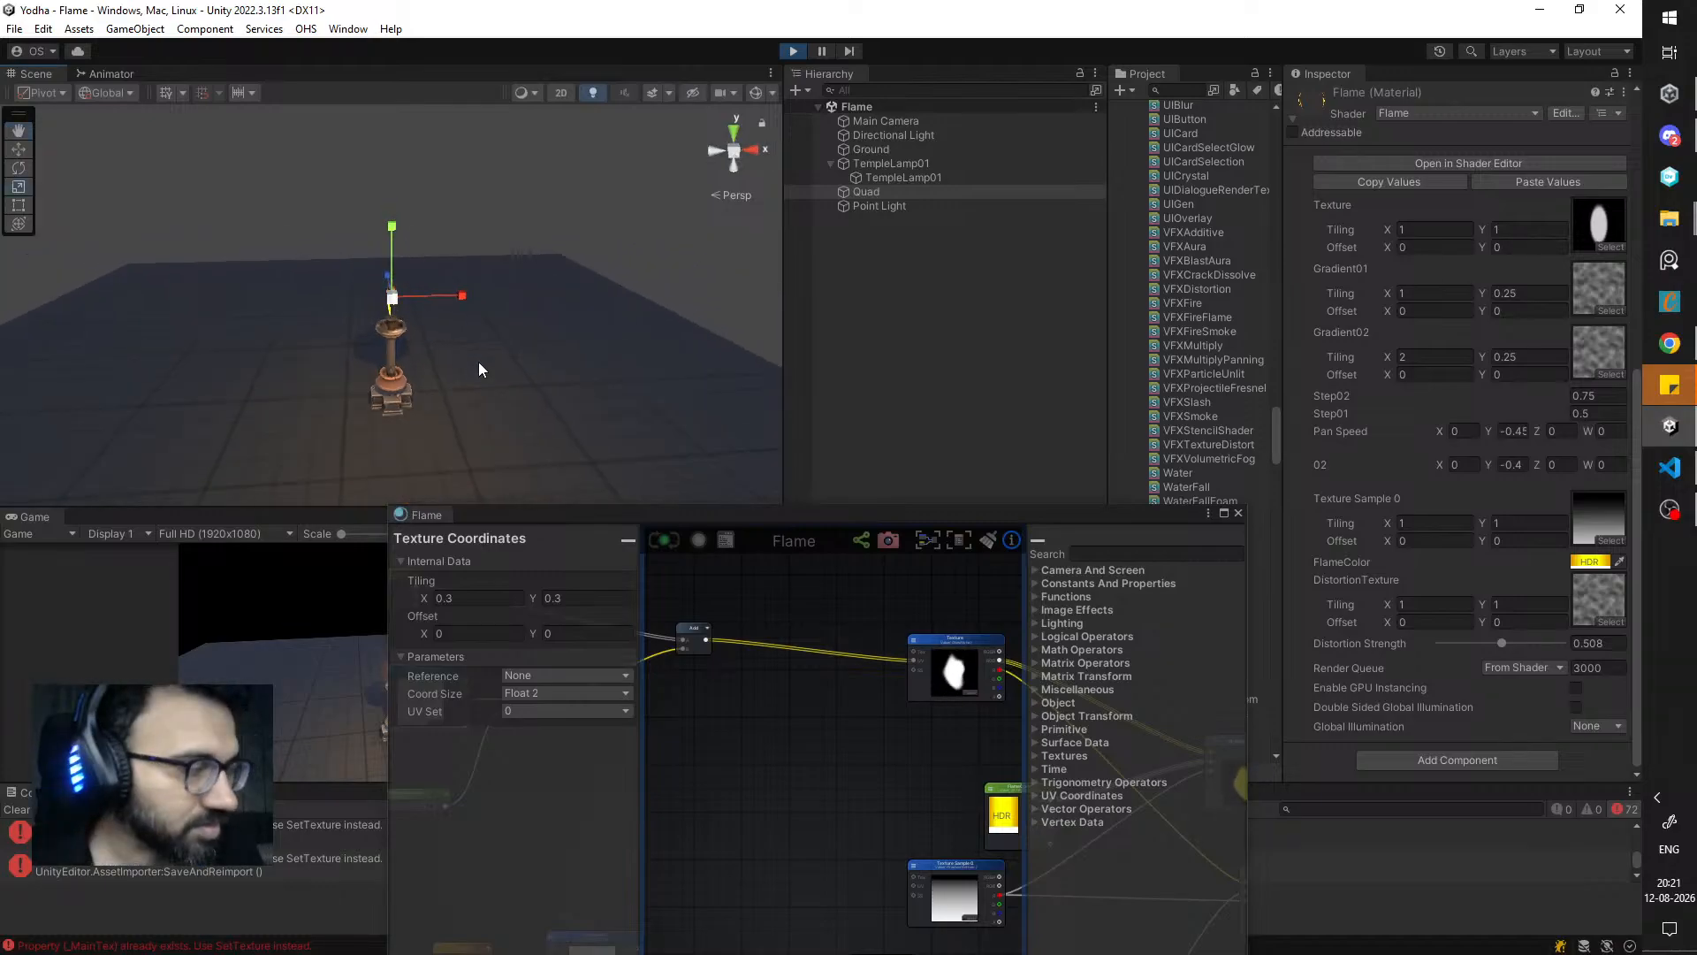
scroll(457, 367, up, 6)
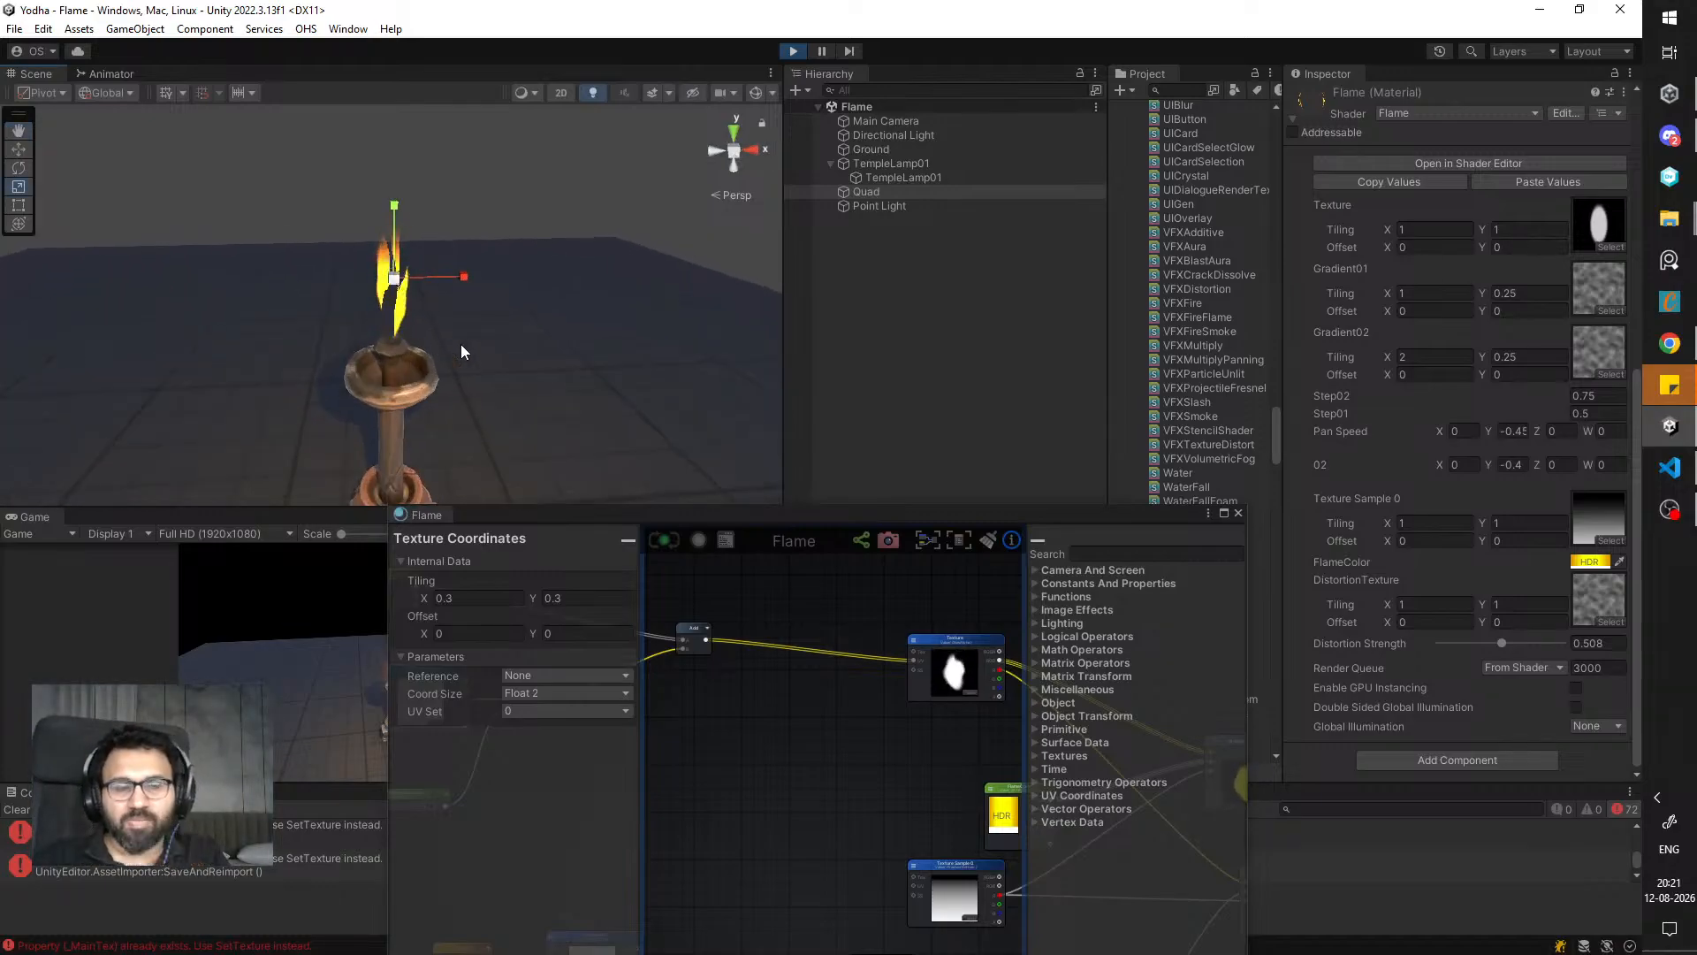
alt+drag(556, 385, 532, 405)
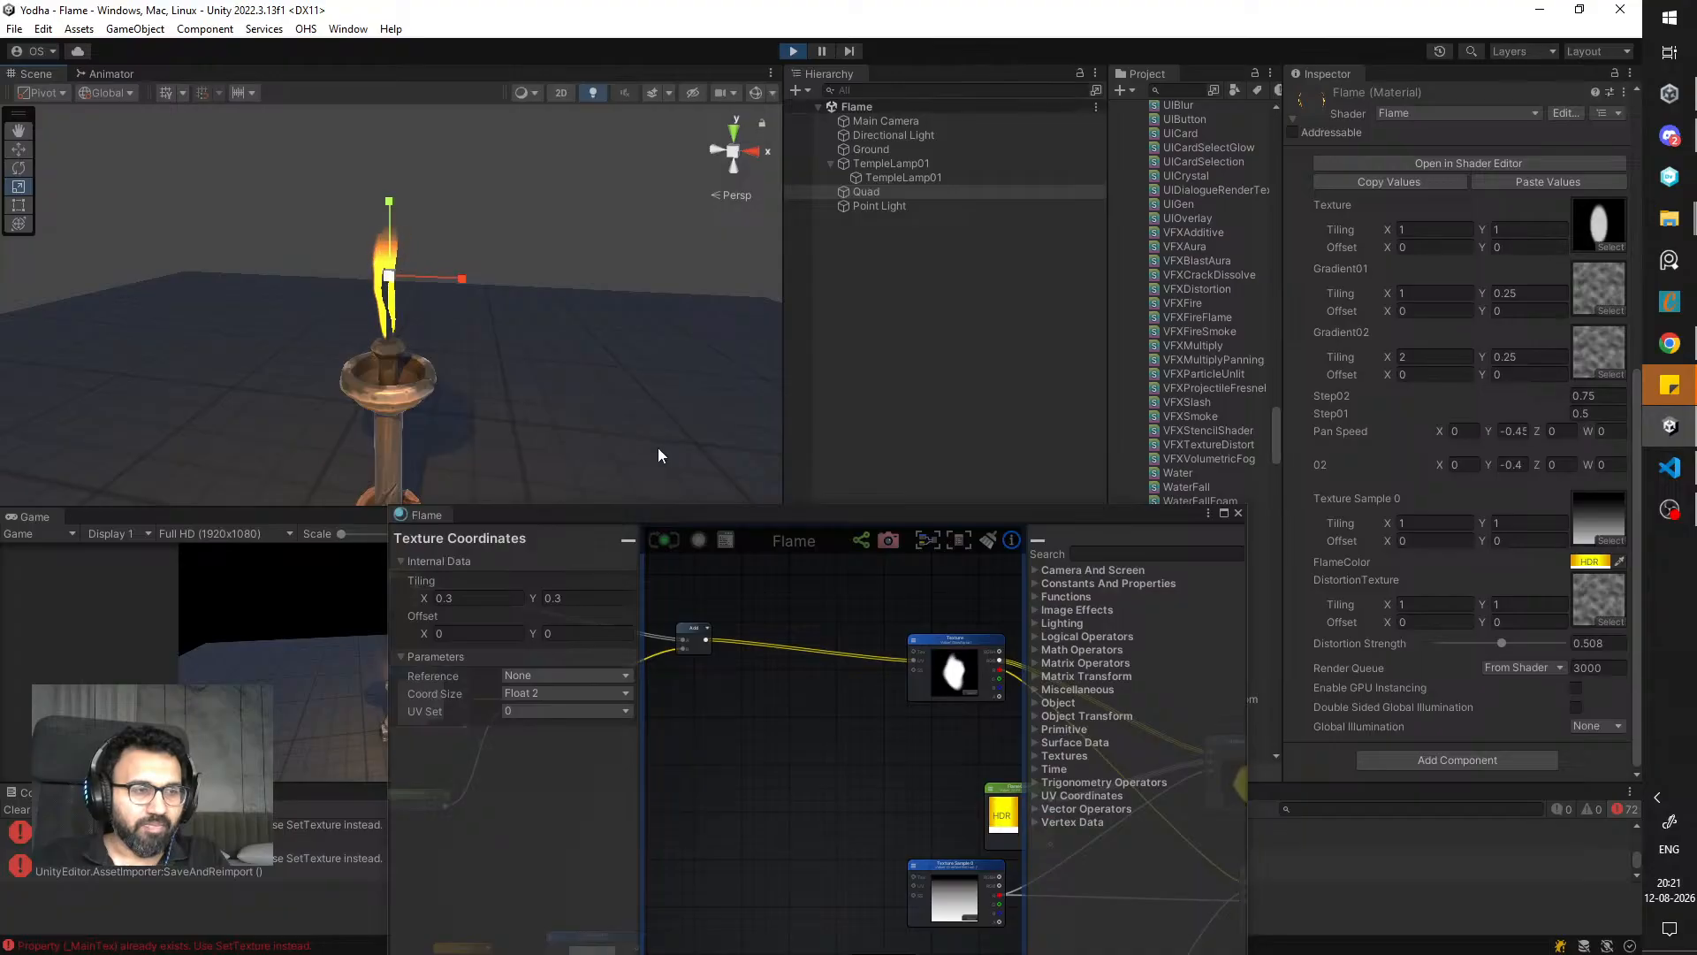
- Move the shader editor window away from the viewports and enlarge the Game view
drag(692, 514, 875, 654)
scroll(539, 432, down, 3)
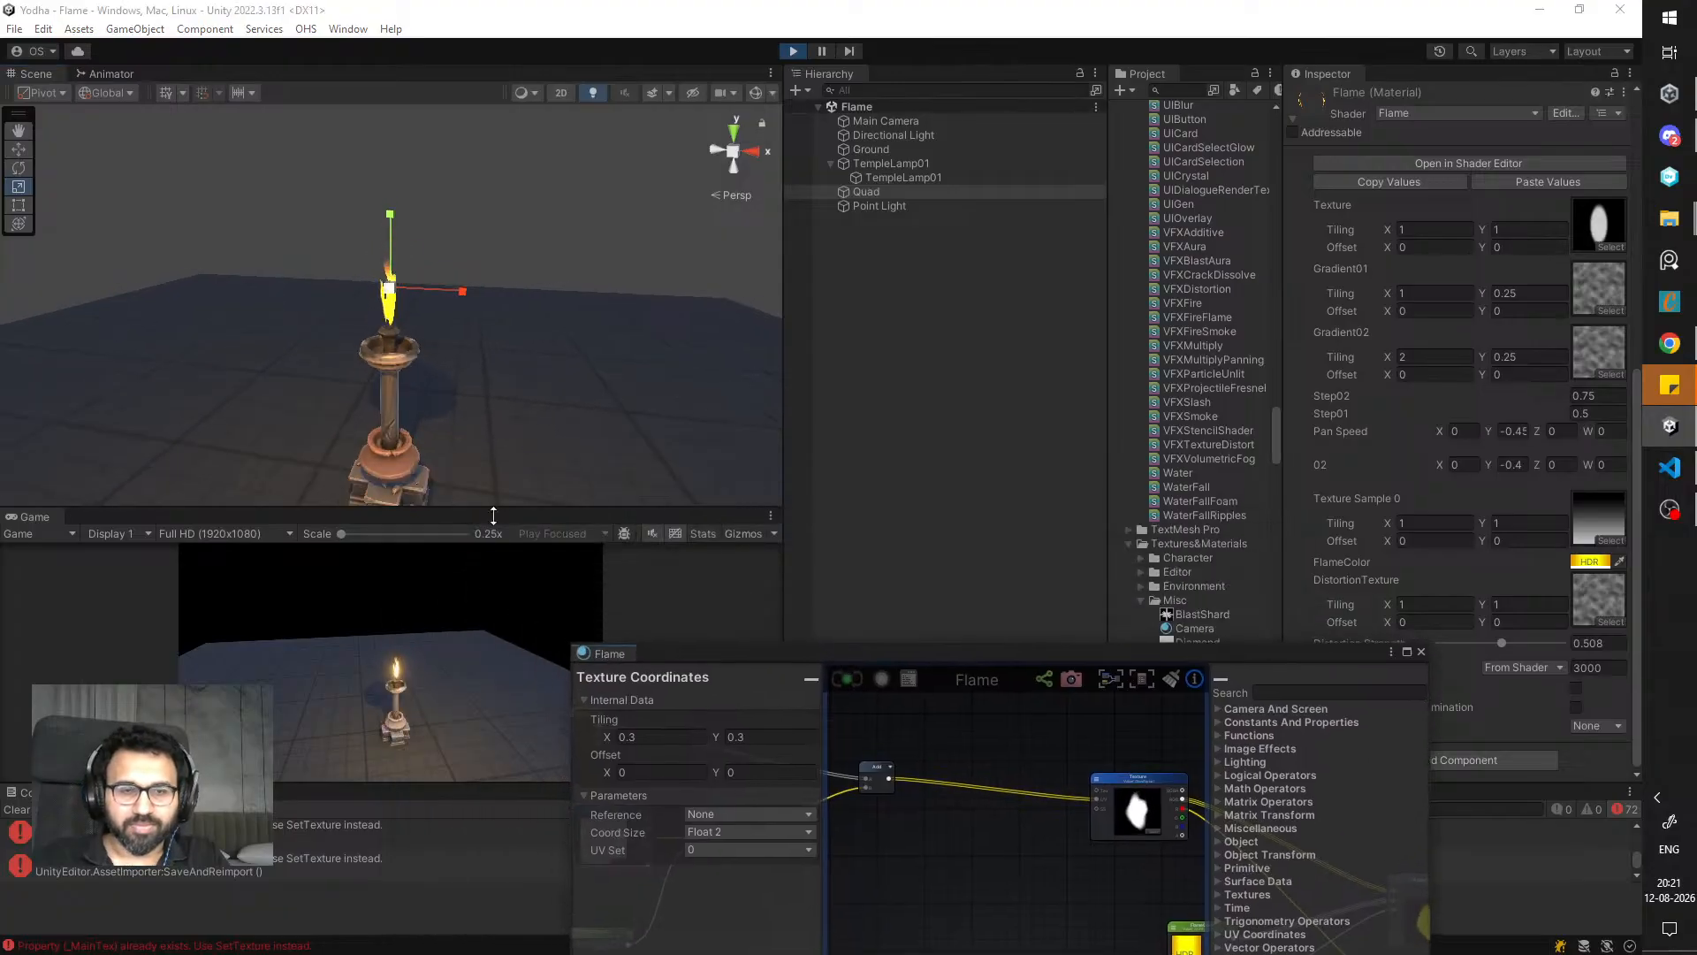
drag(486, 512, 459, 399)
scroll(446, 318, up, 3)
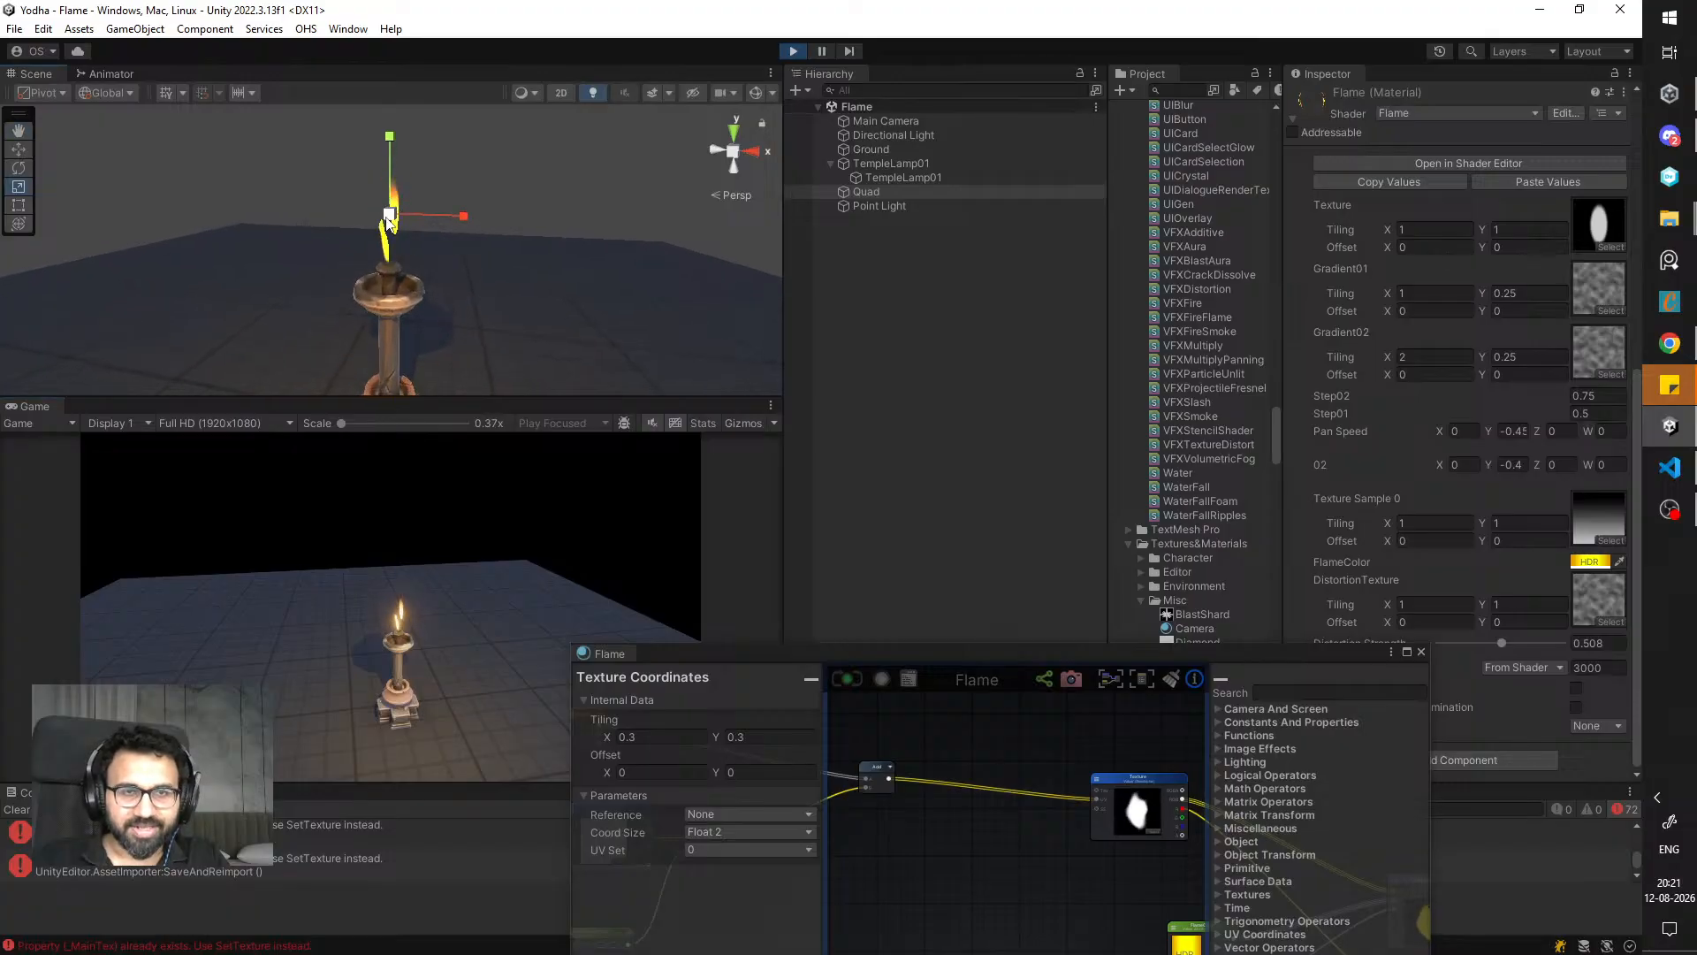
- Switch the flame quad to the Move tool and inspect the flame up close and from farther away
drag(378, 208, 321, 182)
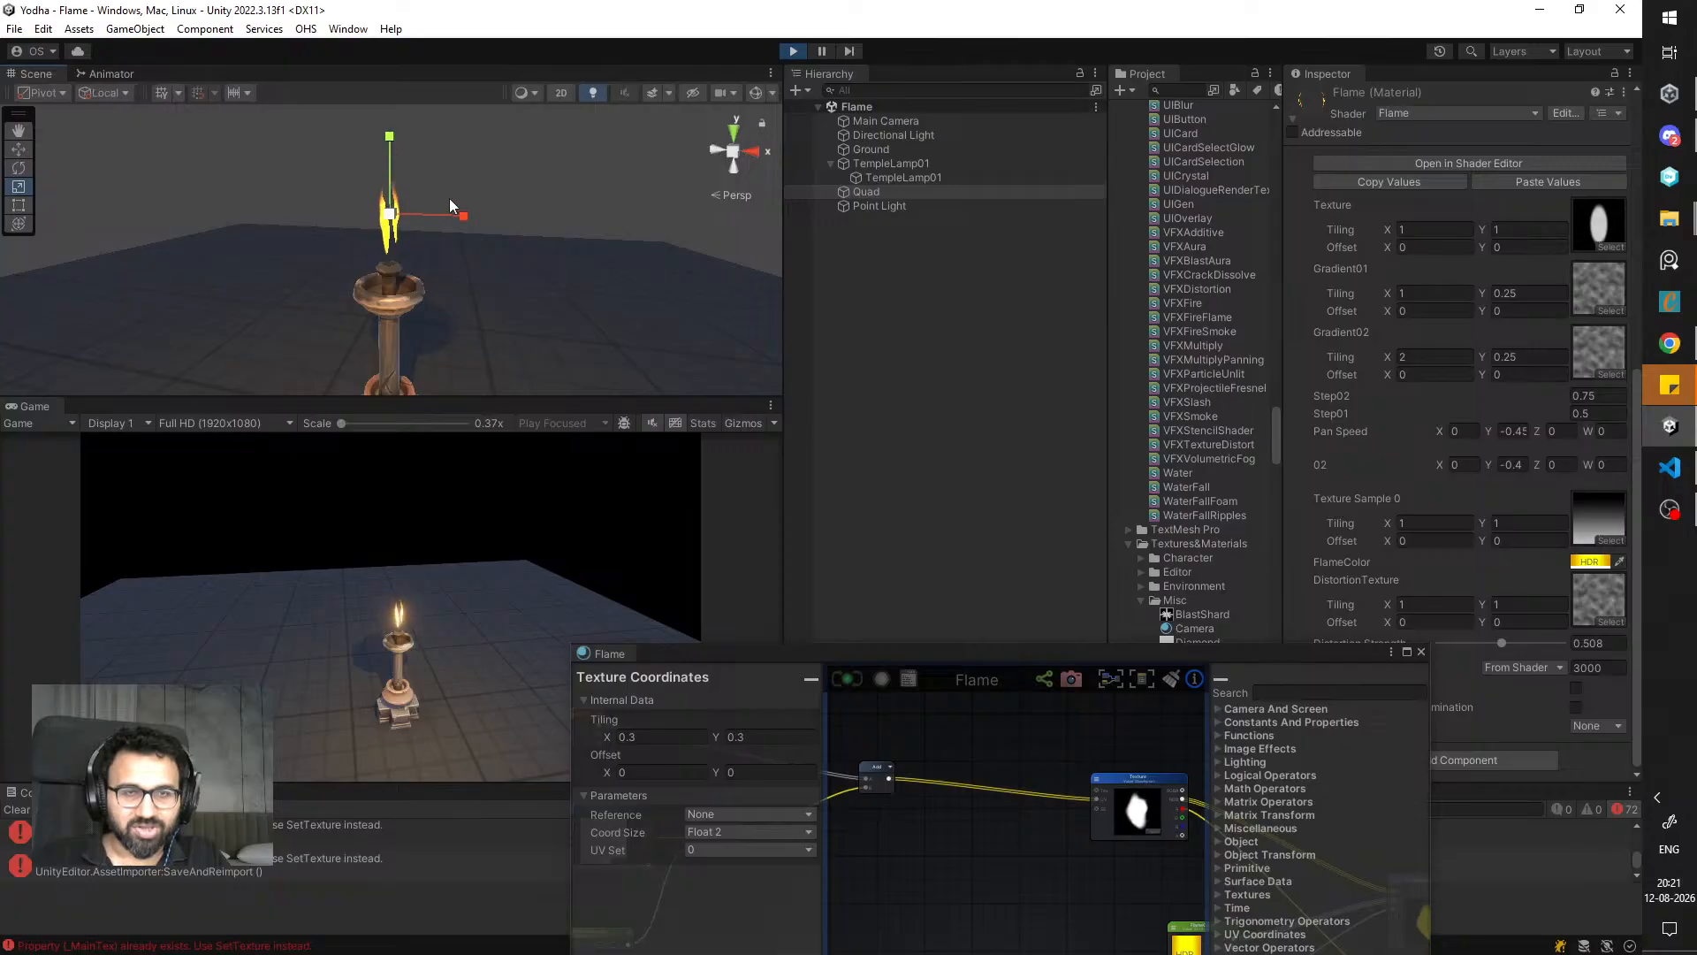
key(w)
alt+drag(389, 174, 515, 315)
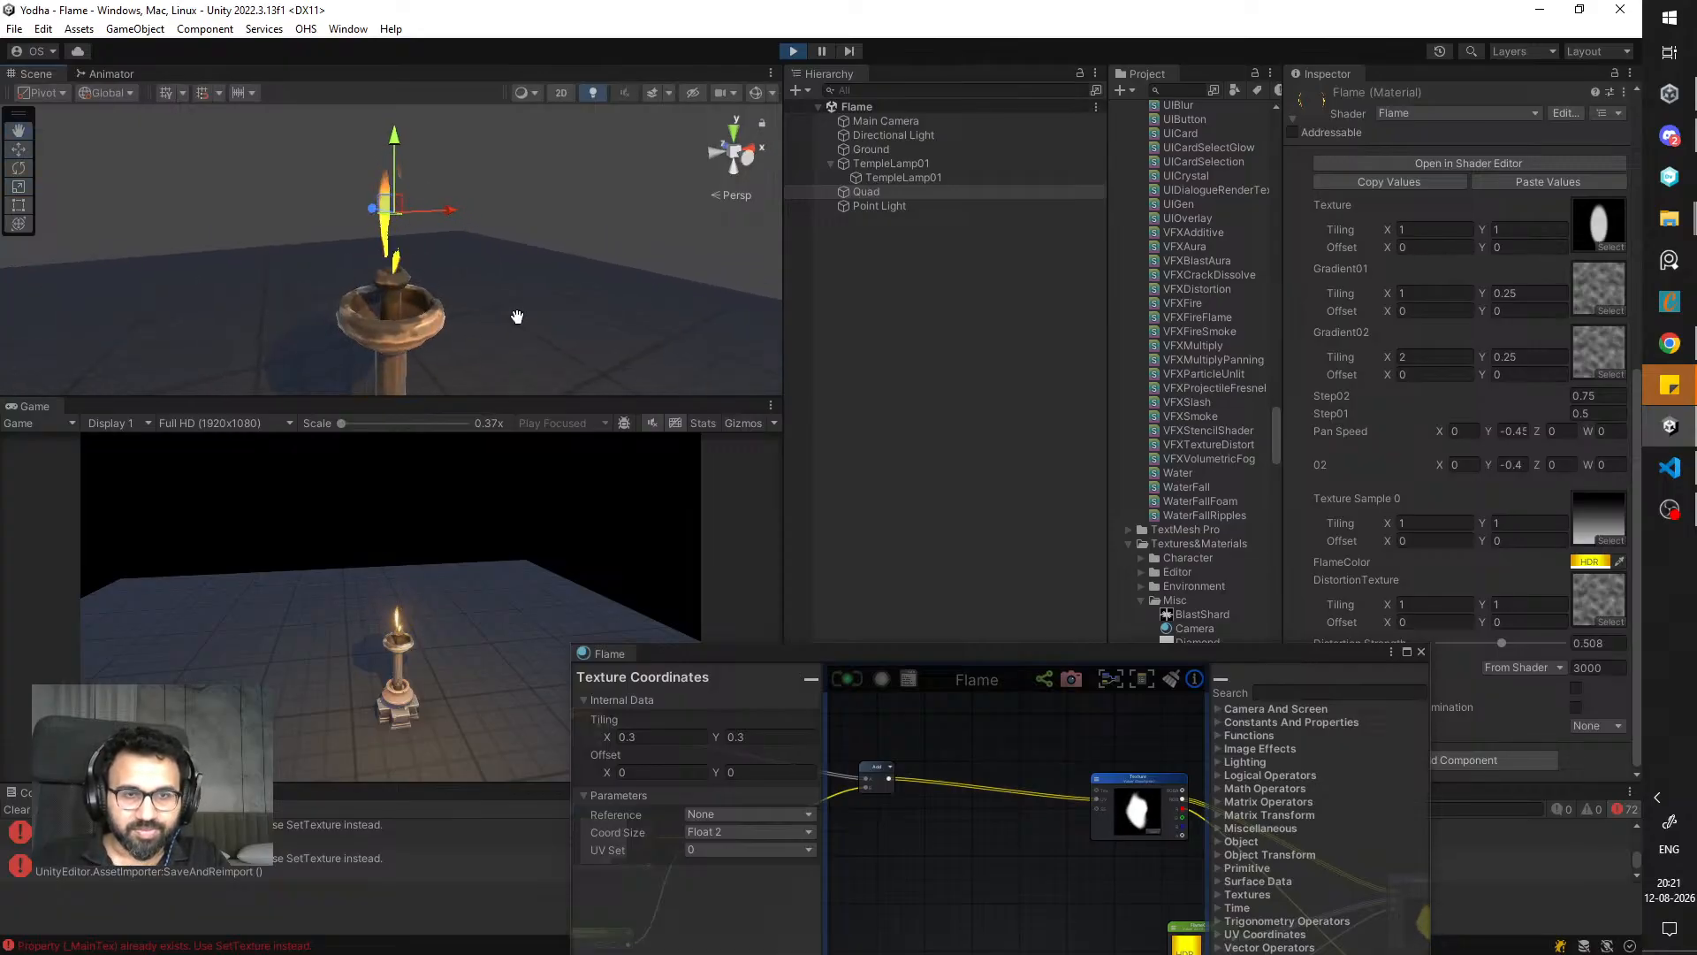
middle_drag(515, 314, 497, 272)
scroll(497, 273, down, 7)
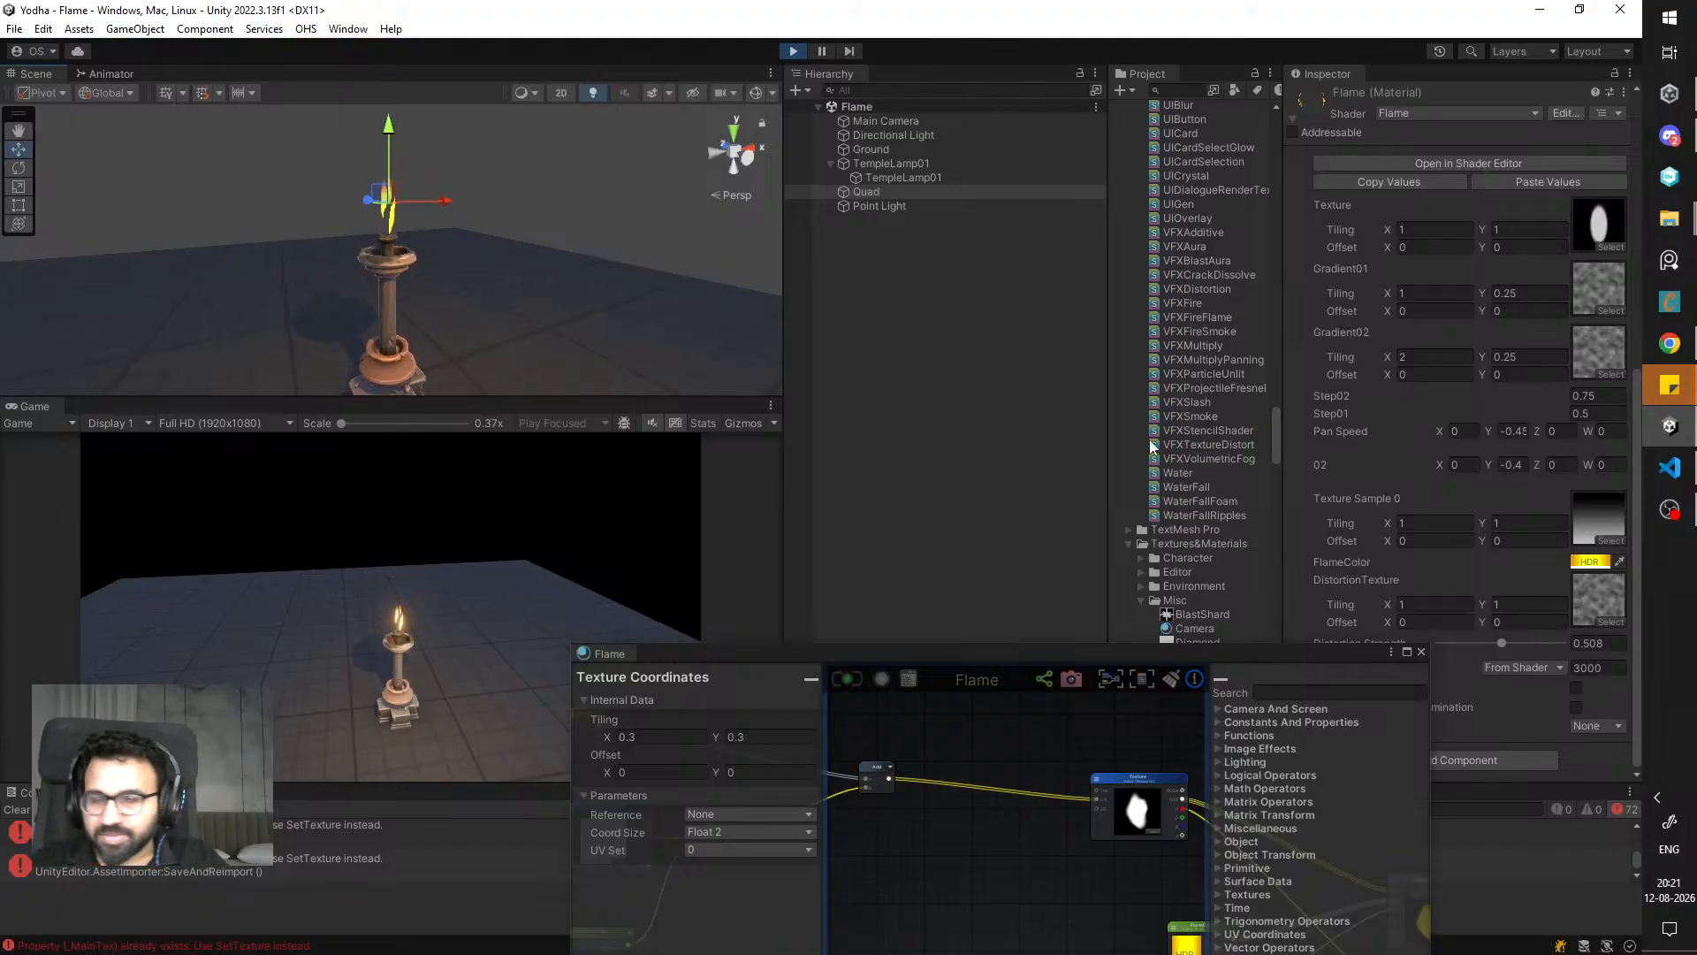
scroll(433, 237, up, 5)
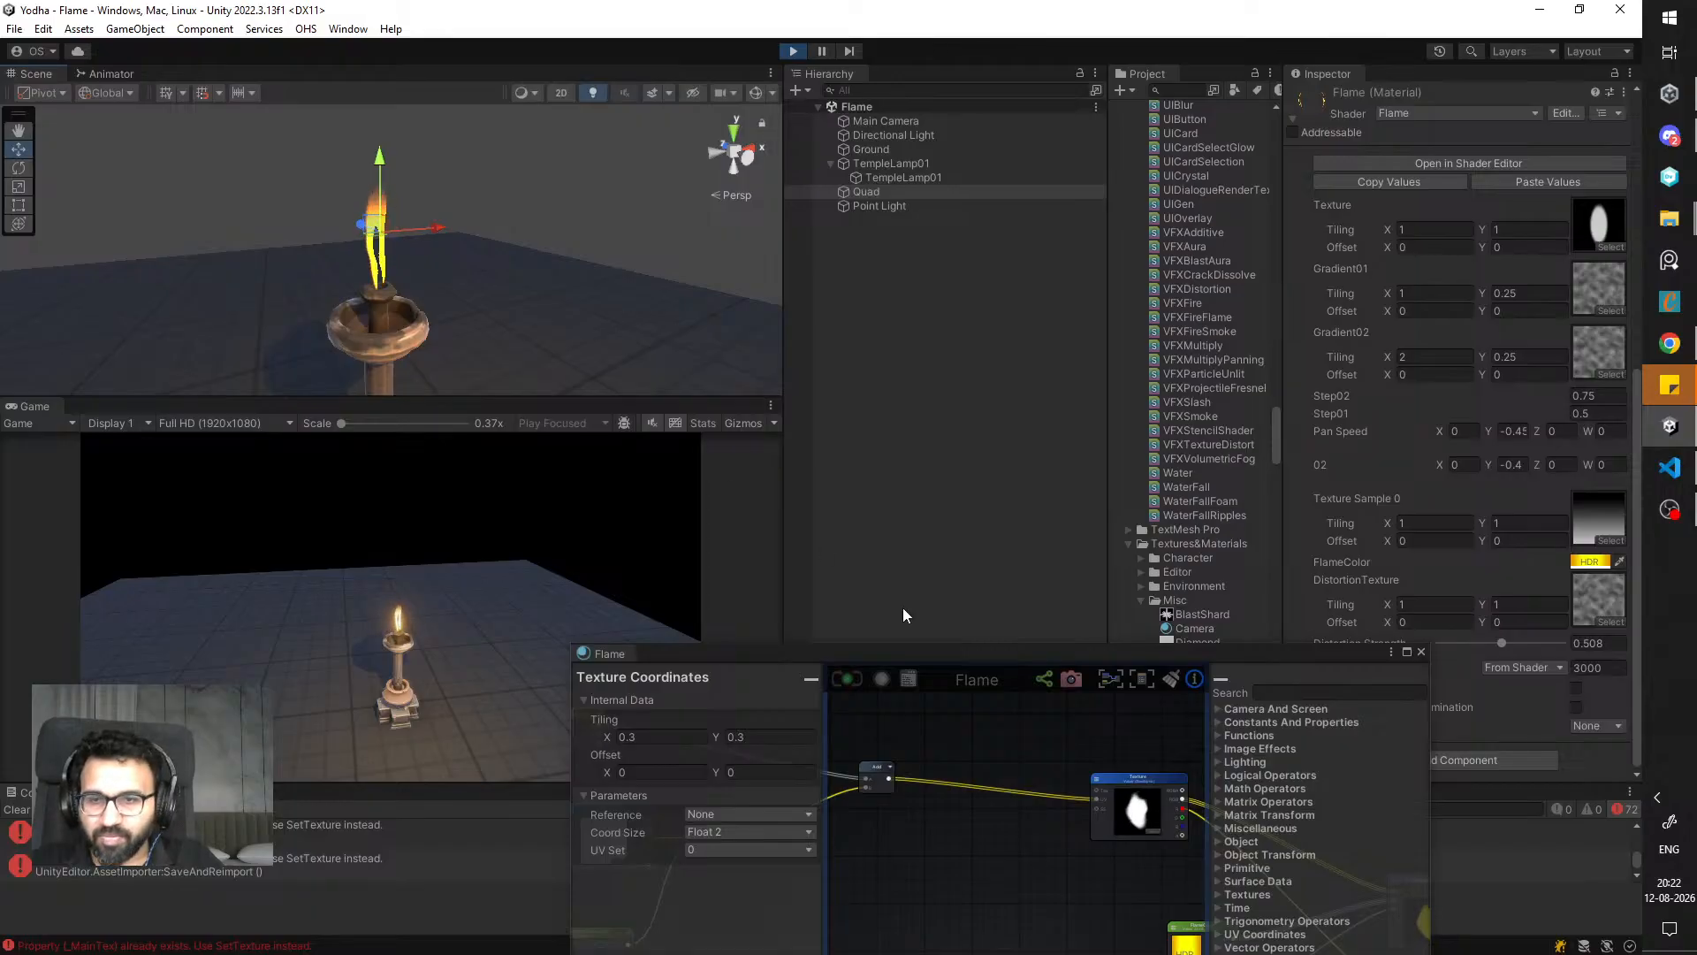
- Move the Add node closer to the main Texture sample in the flame graph and collapse the node properties
drag(960, 657, 878, 284)
middle_drag(837, 442, 913, 470)
drag(882, 444, 995, 474)
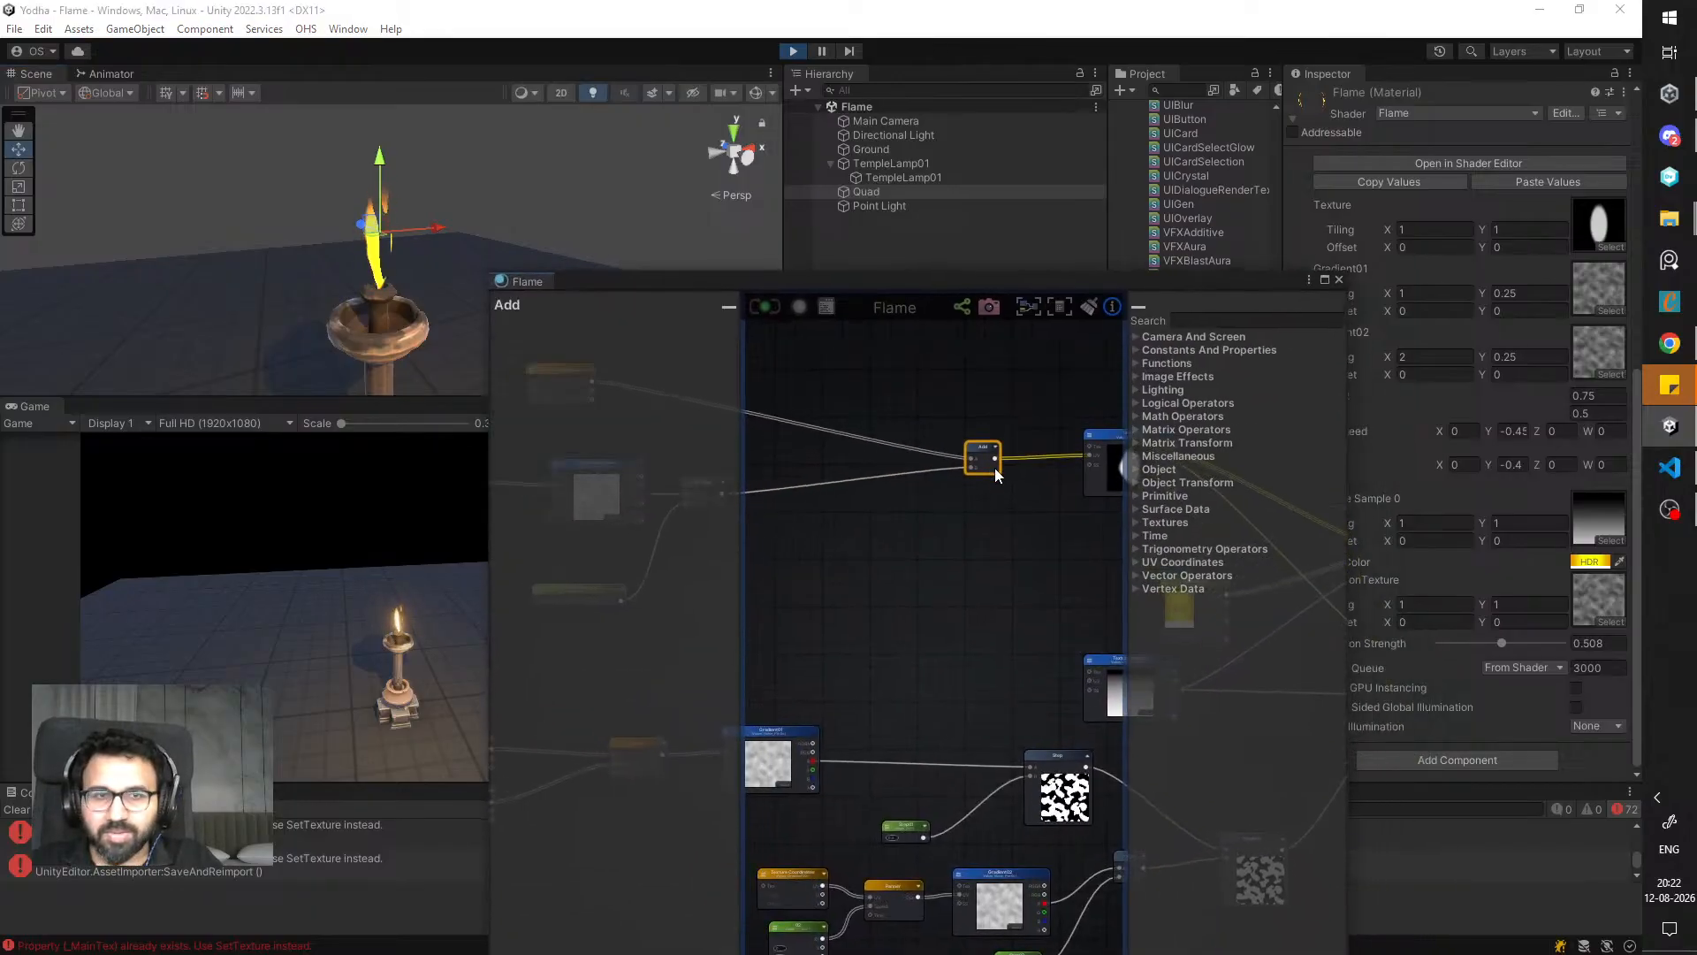
scroll(799, 508, down, 3)
middle_drag(799, 508, 943, 448)
click(728, 306)
middle_drag(927, 371, 740, 430)
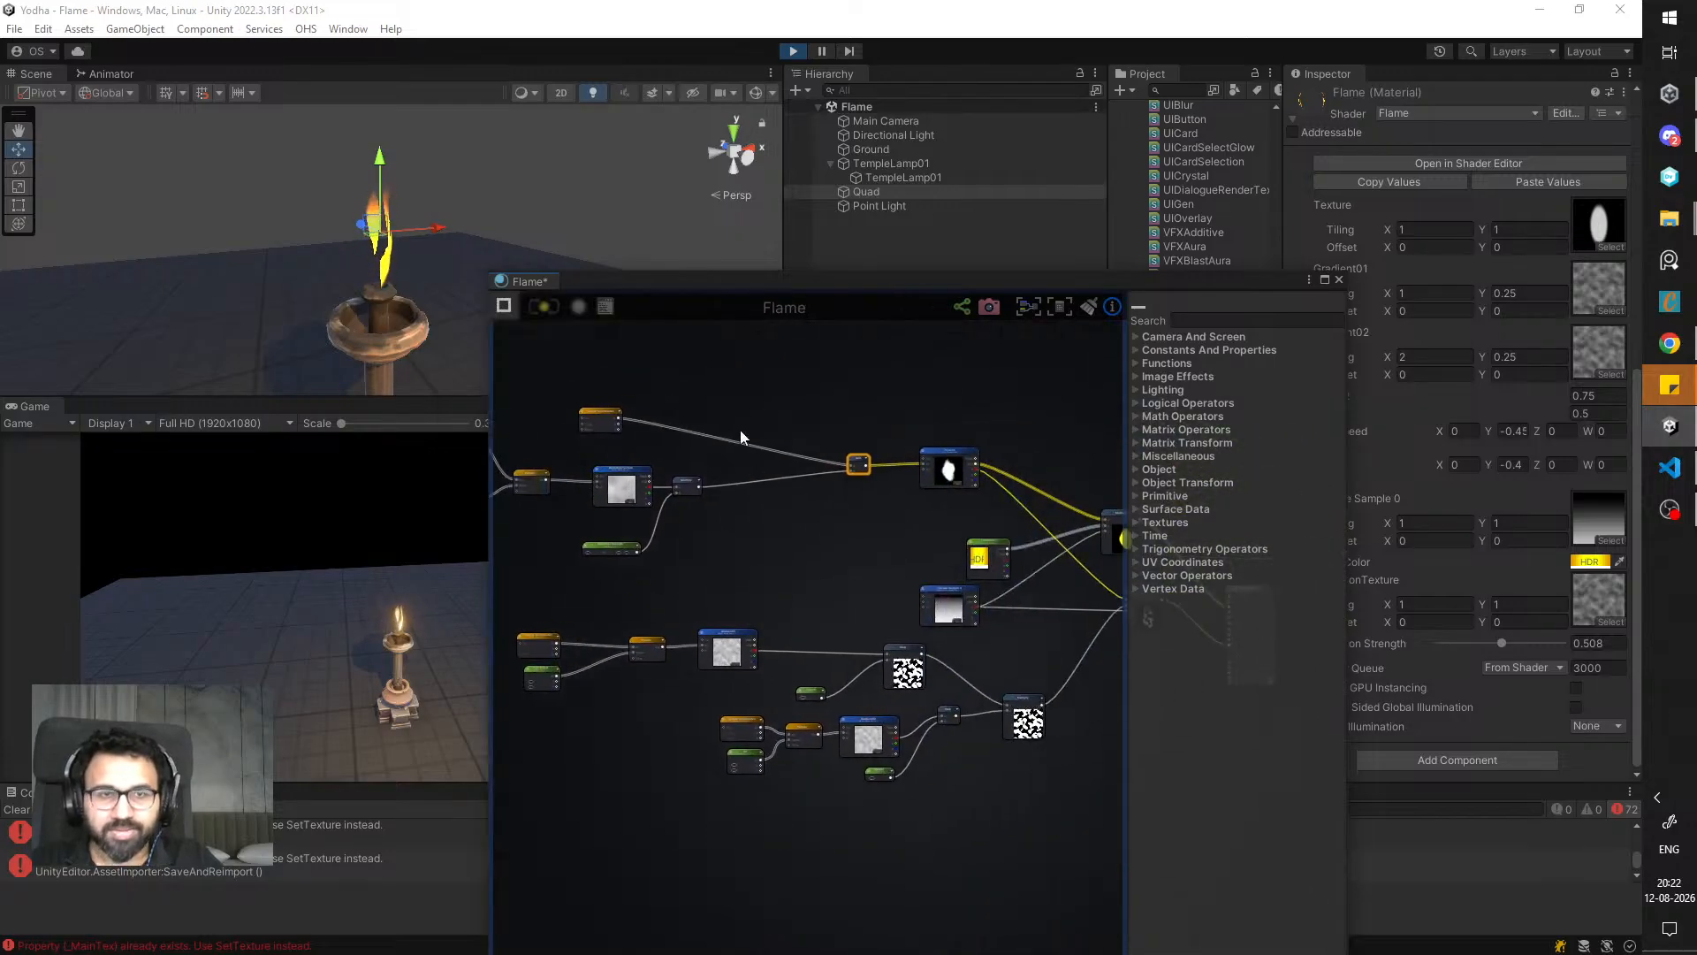
- Maximize the Game view and move the shader editor window aside to inspect the flame over the lamp
scroll(403, 323, up, 5)
alt+drag(420, 274, 345, 258)
scroll(345, 257, down, 5)
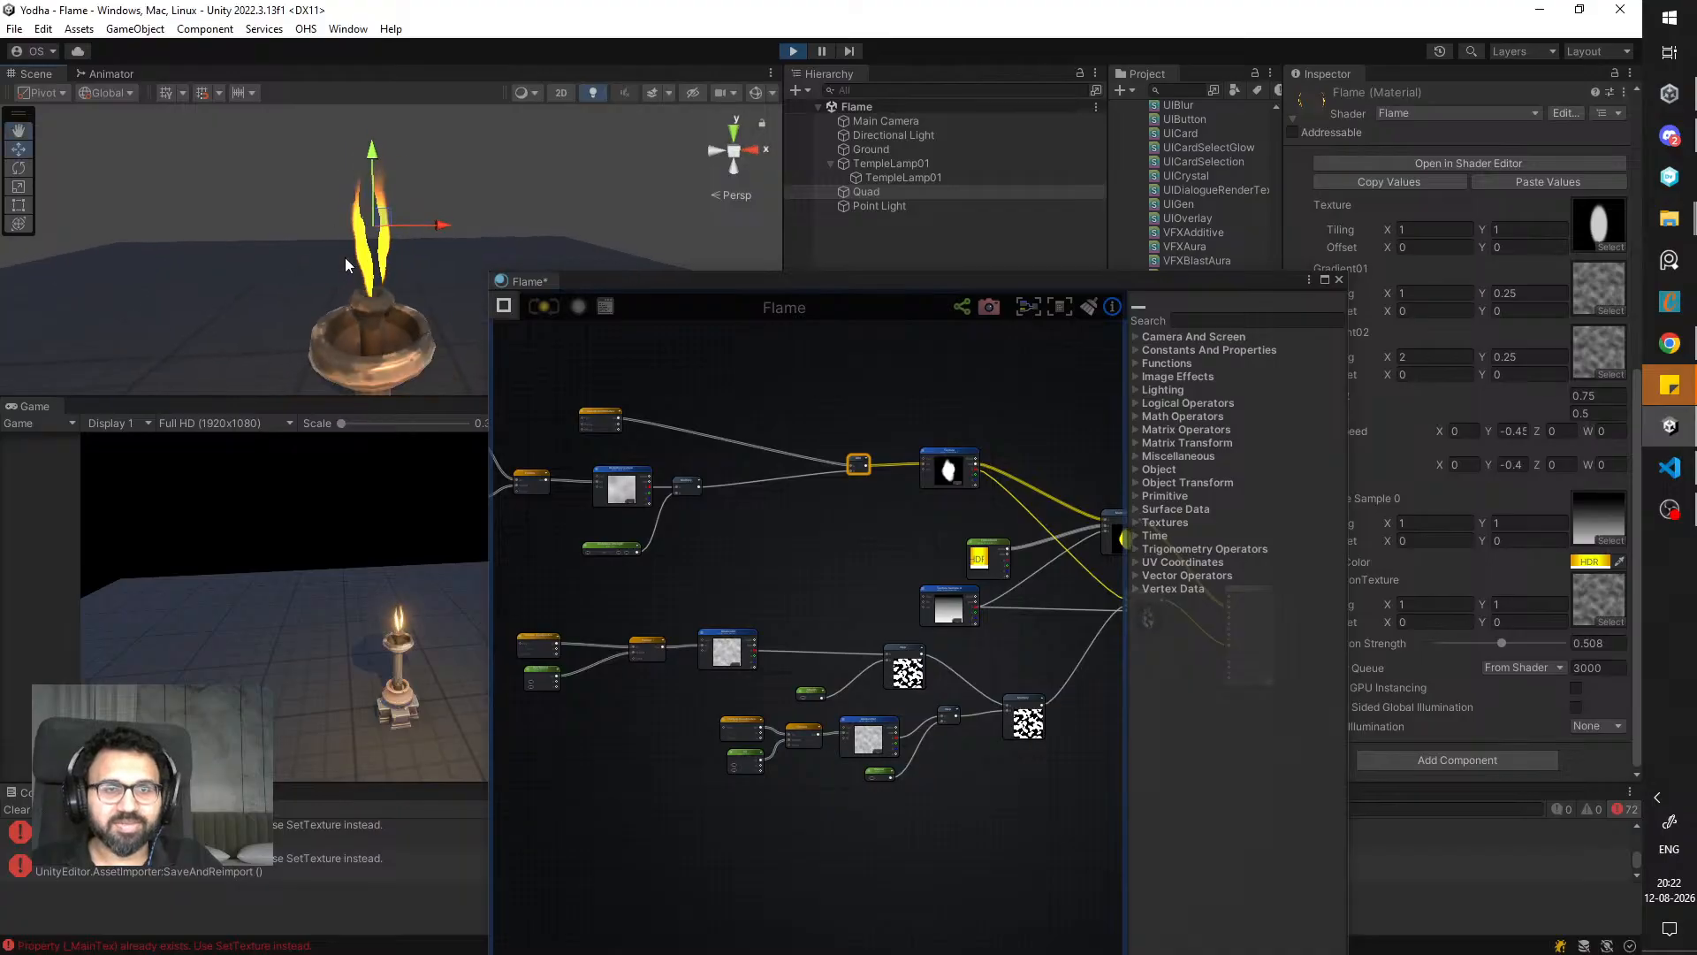
drag(707, 281, 886, 762)
key(shift+space)
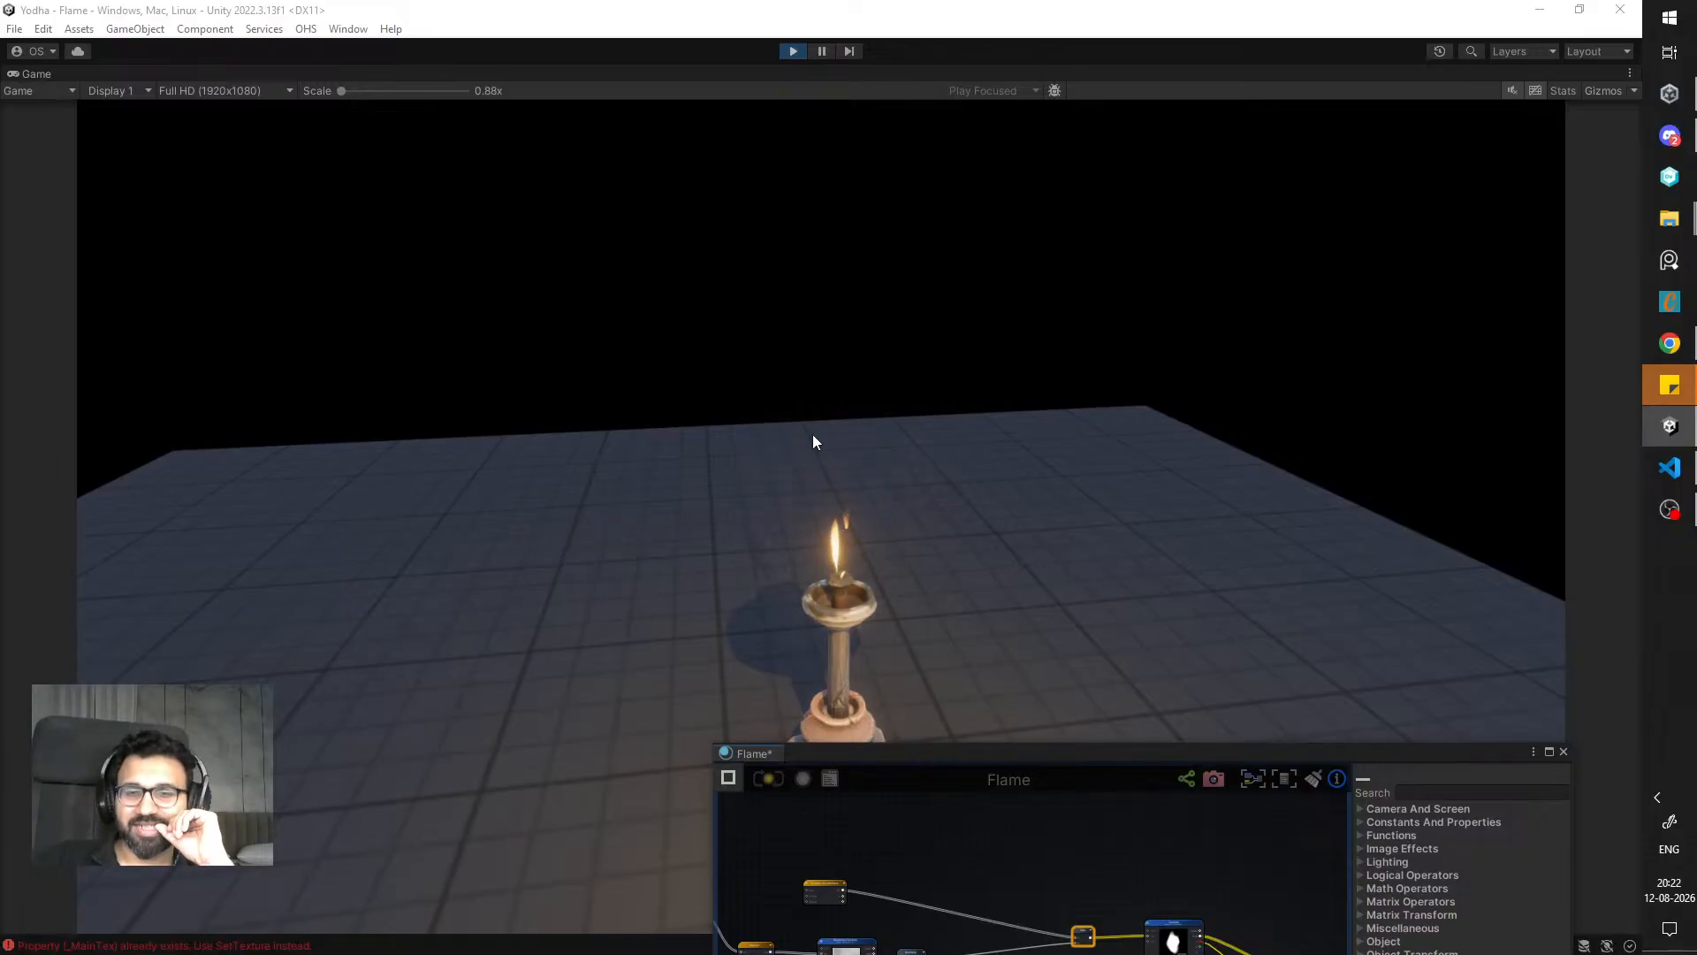
drag(961, 746, 749, 688)
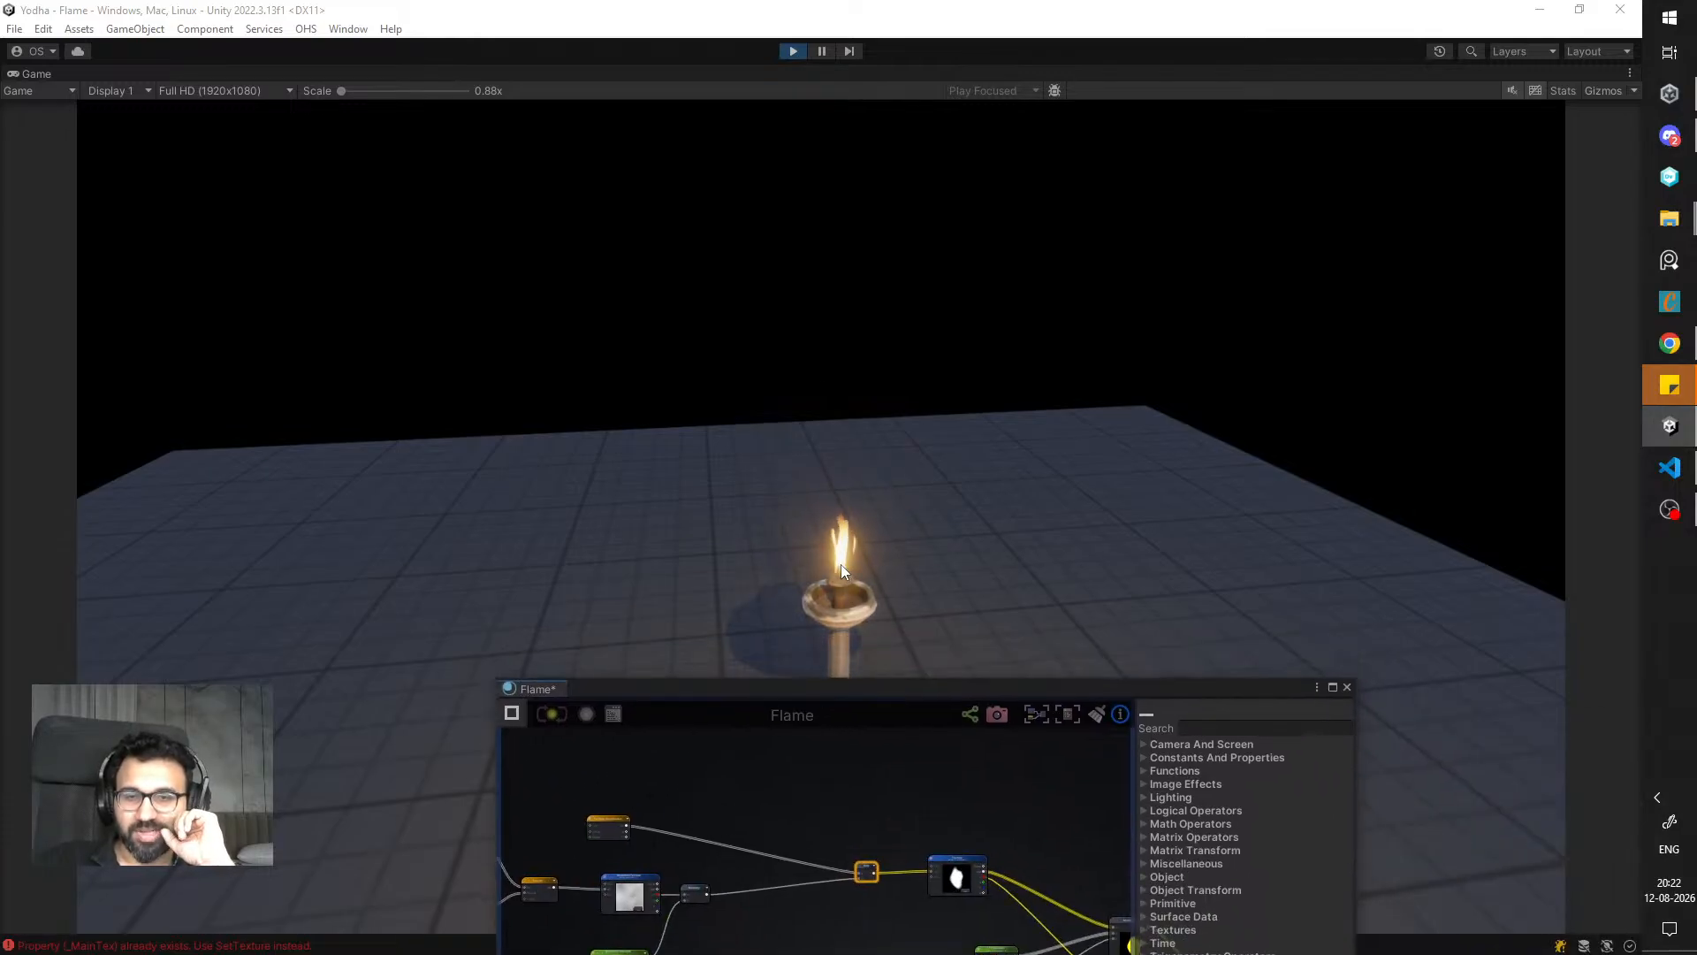
- Examine the flame shader graph's node connections, from the distortion branch through the gradient and step nodes to the output
drag(890, 690, 780, 235)
middle_drag(822, 438, 788, 476)
scroll(790, 473, up, 3)
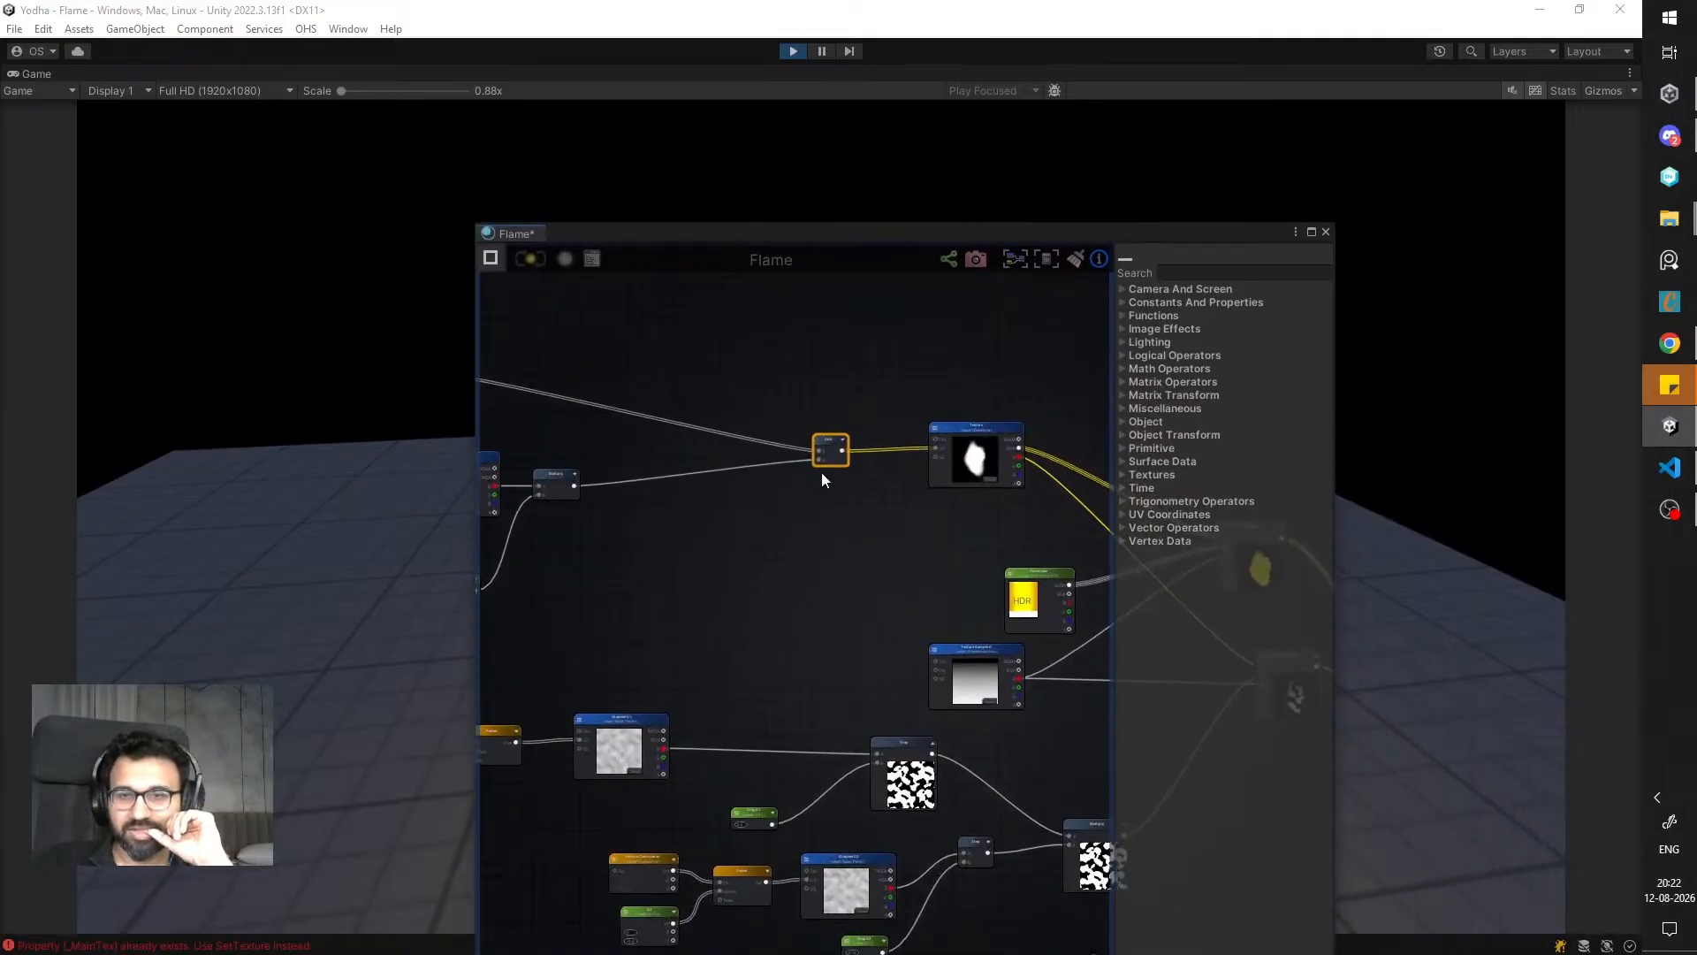
scroll(767, 477, down, 3)
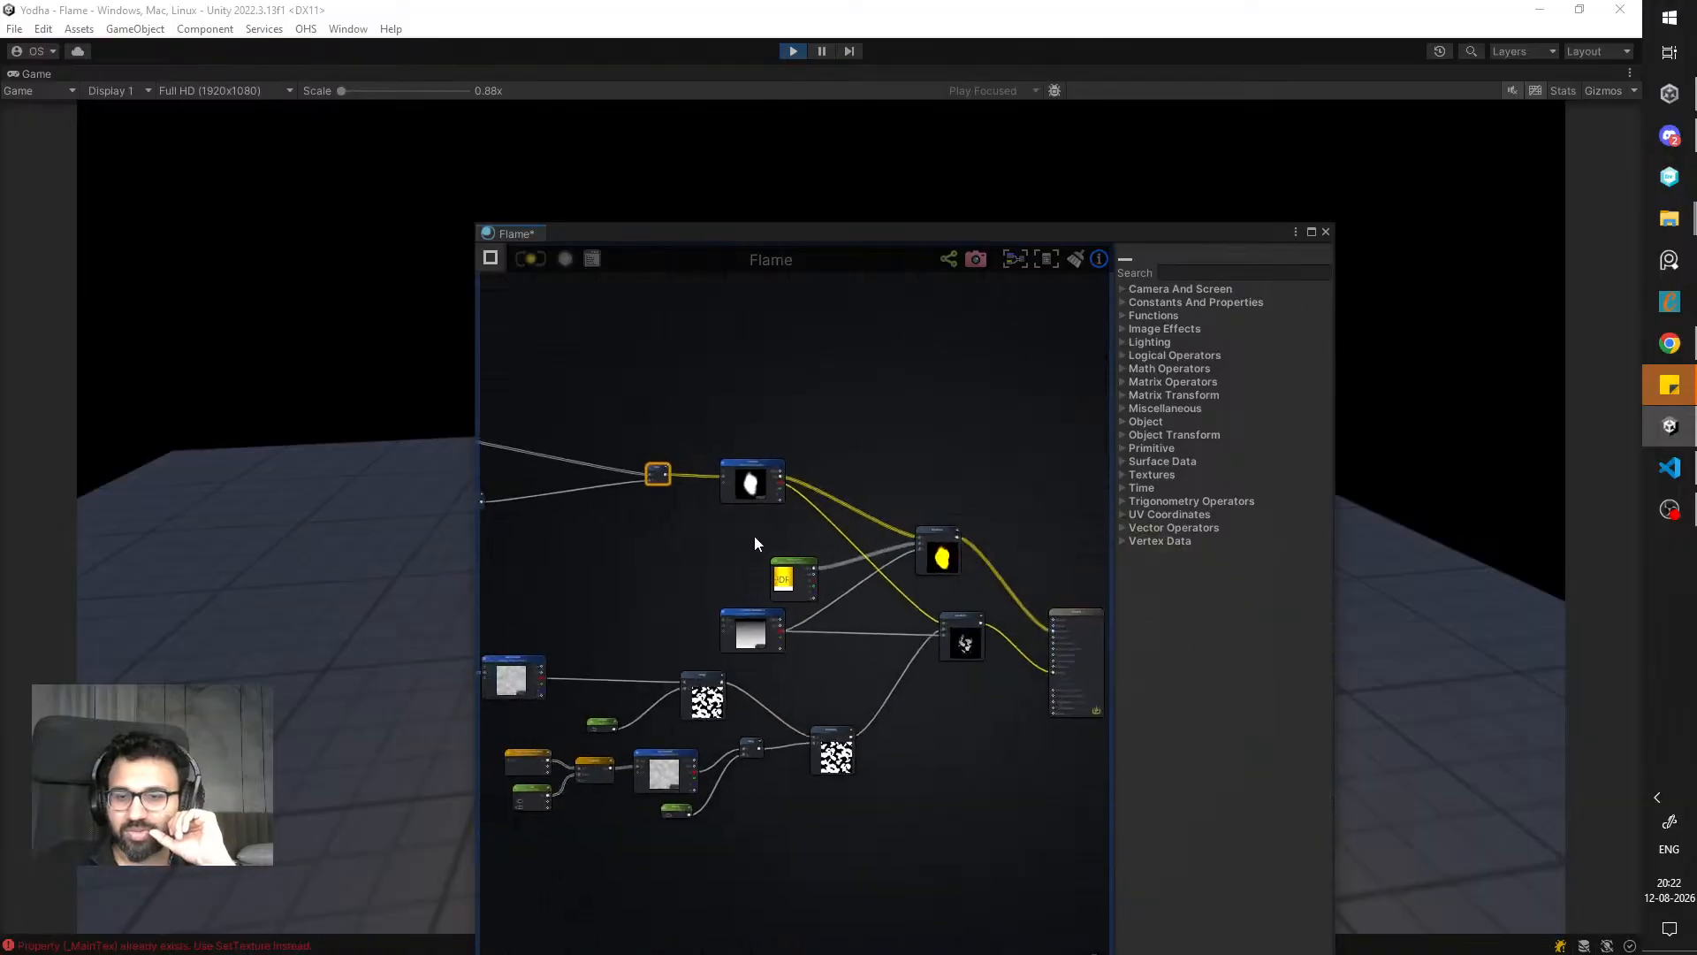
scroll(760, 540, up, 3)
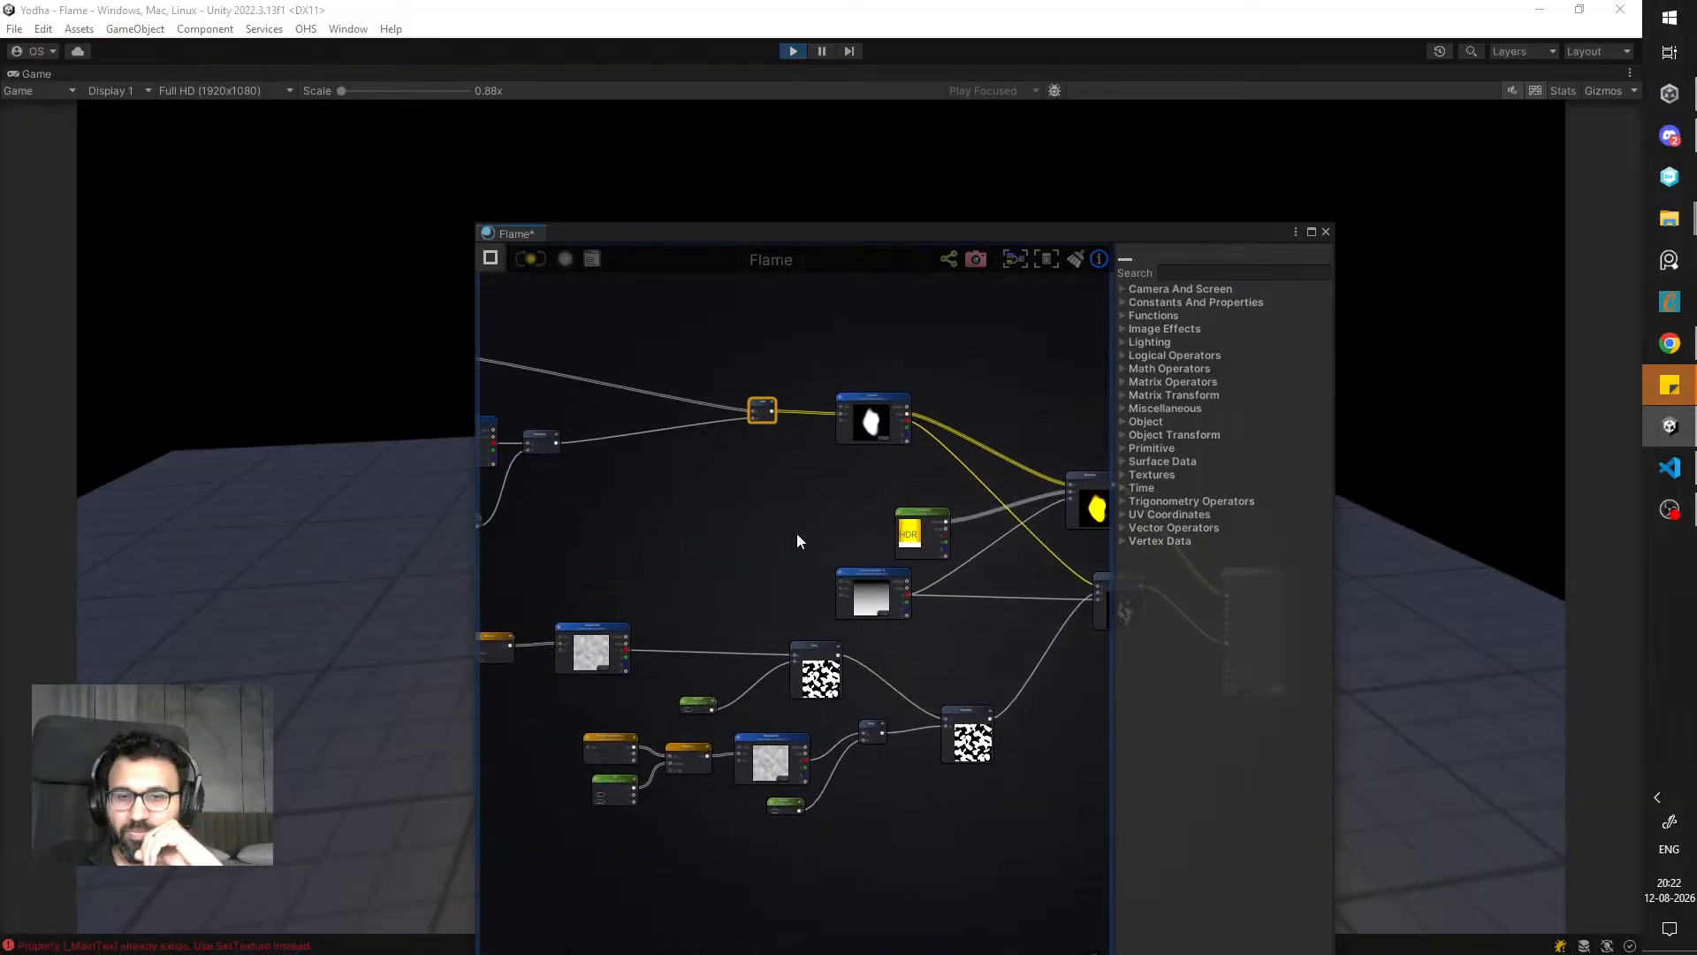
scroll(797, 541, down, 3)
drag(769, 234, 1163, 498)
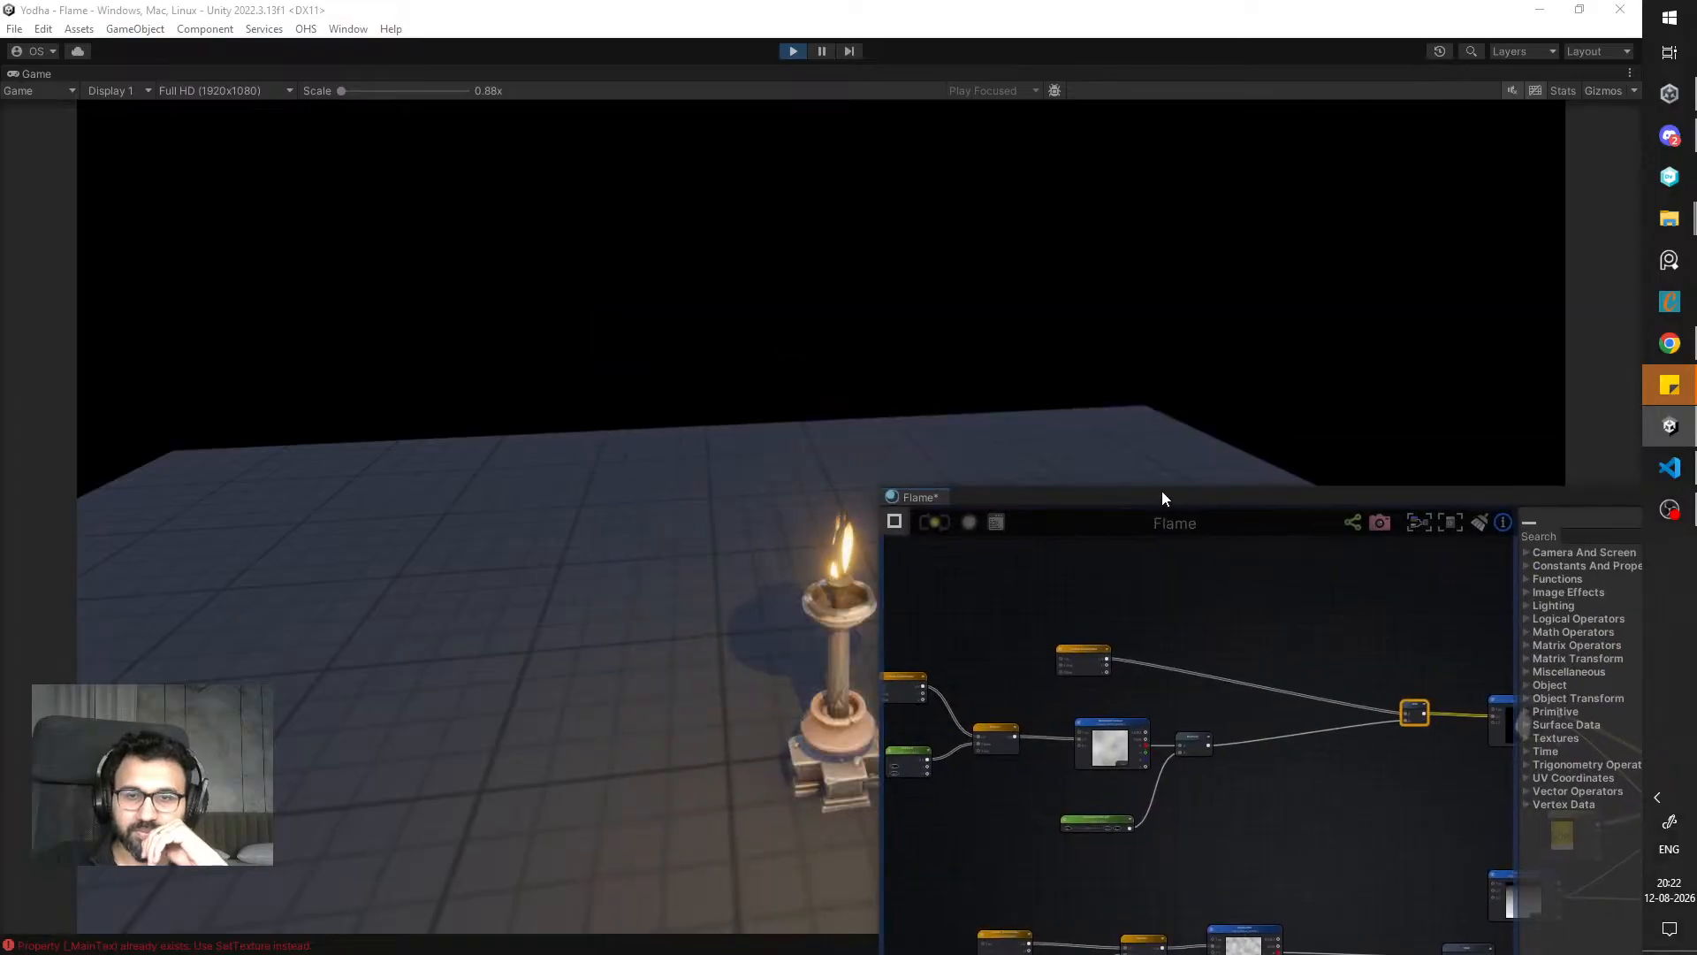
middle_drag(1140, 596, 1001, 555)
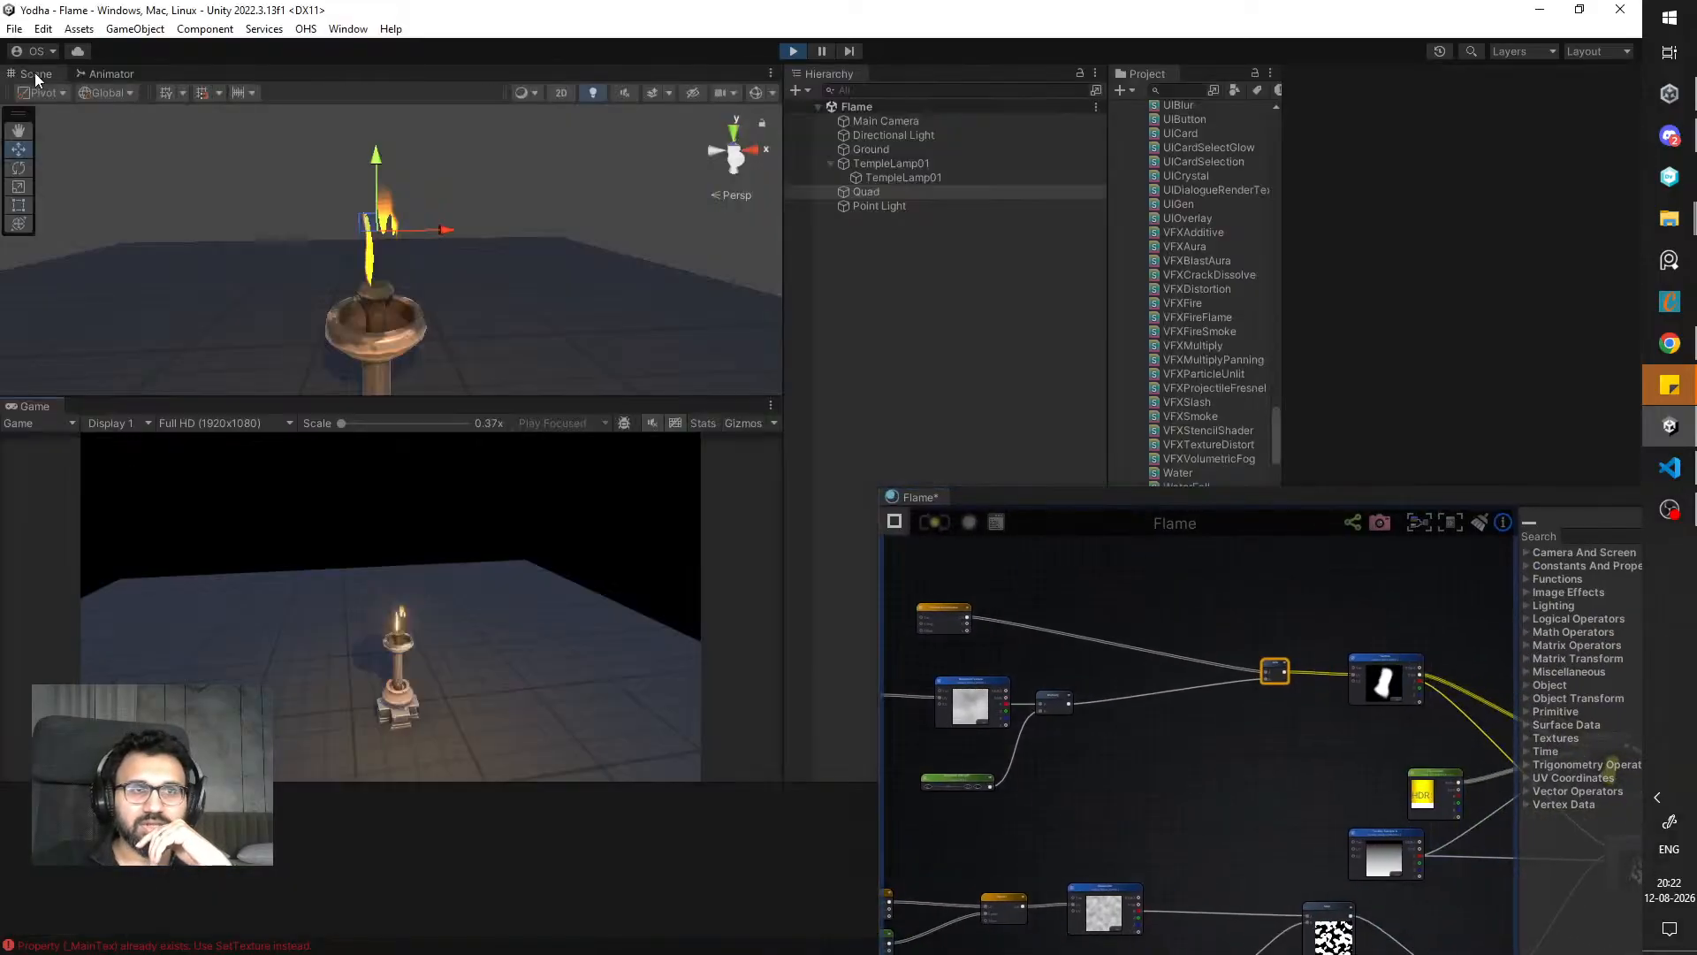
- Restore the full editor layout, try Gradient01's X tiling at 0.5, and set it to 0.2
key(shift+space)
drag(1063, 499, 760, 751)
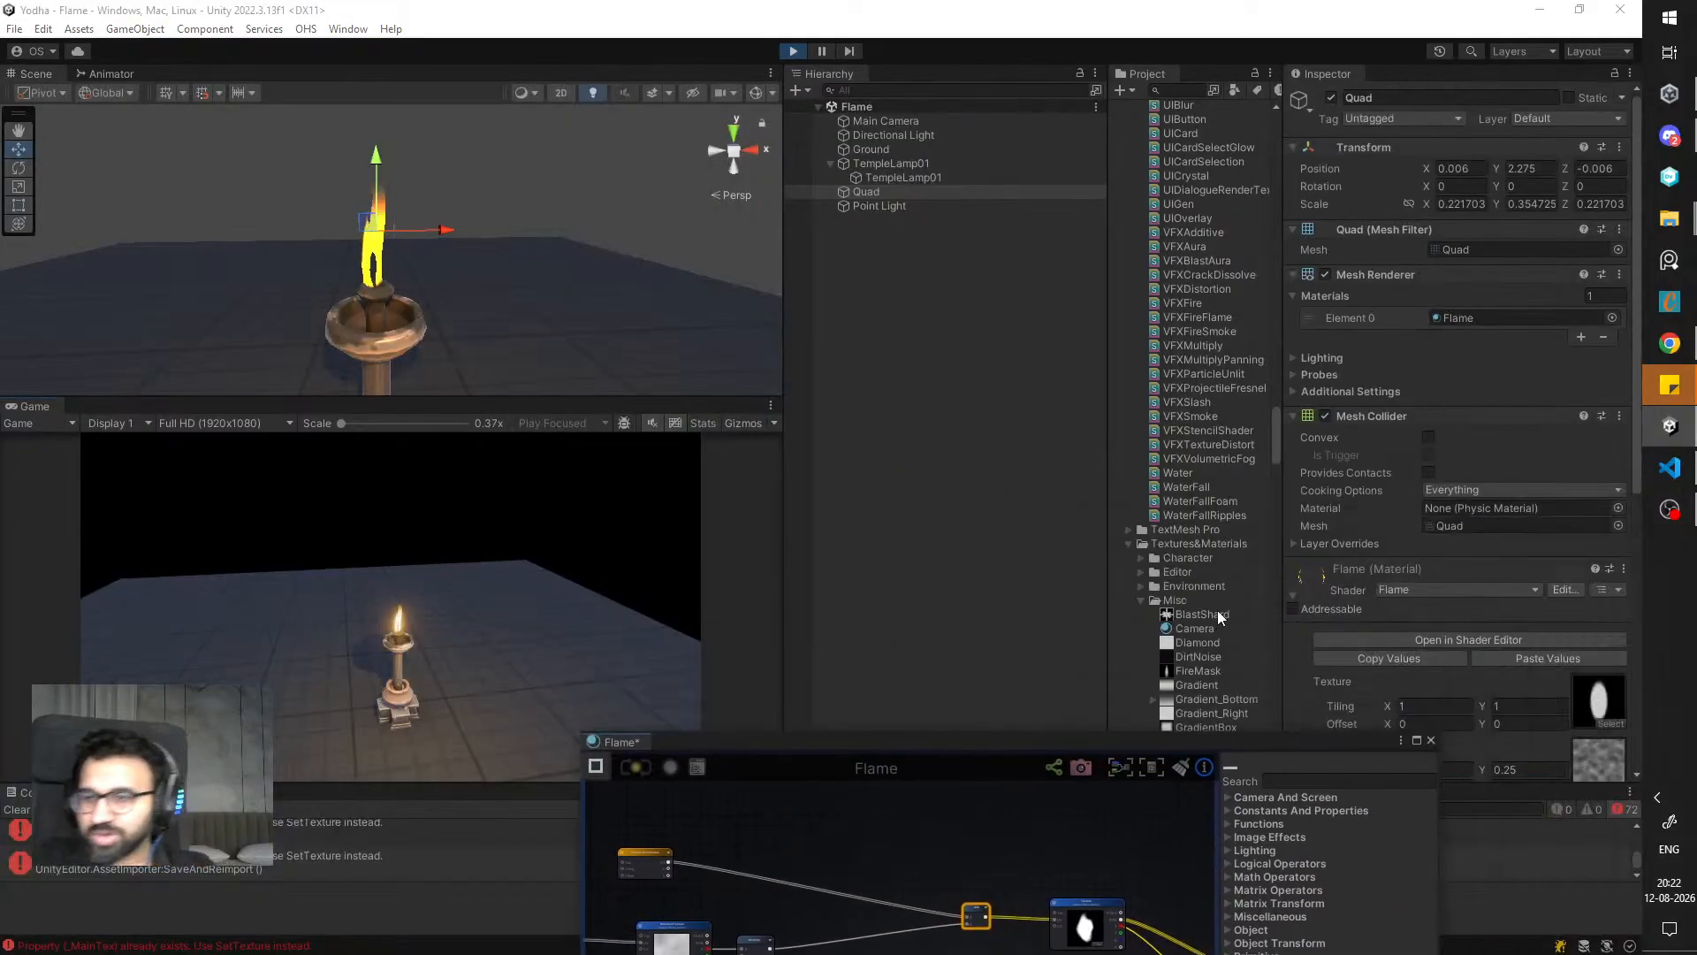
scroll(1425, 714, down, 3)
click(1434, 530)
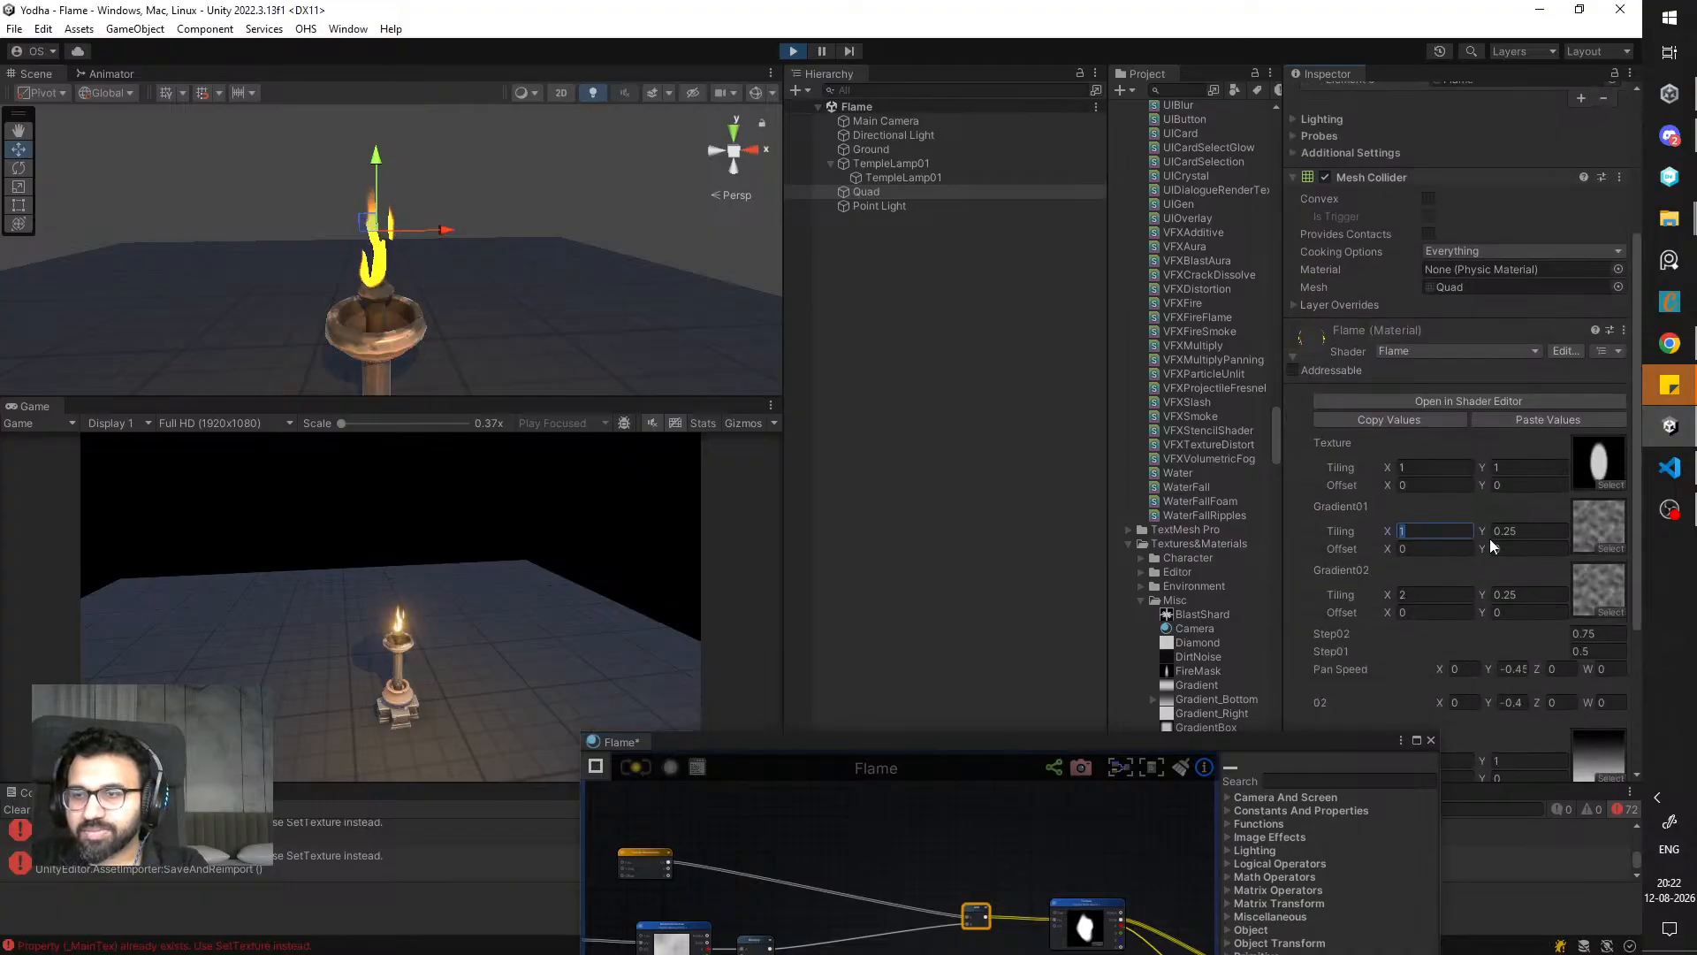
text(0.5)
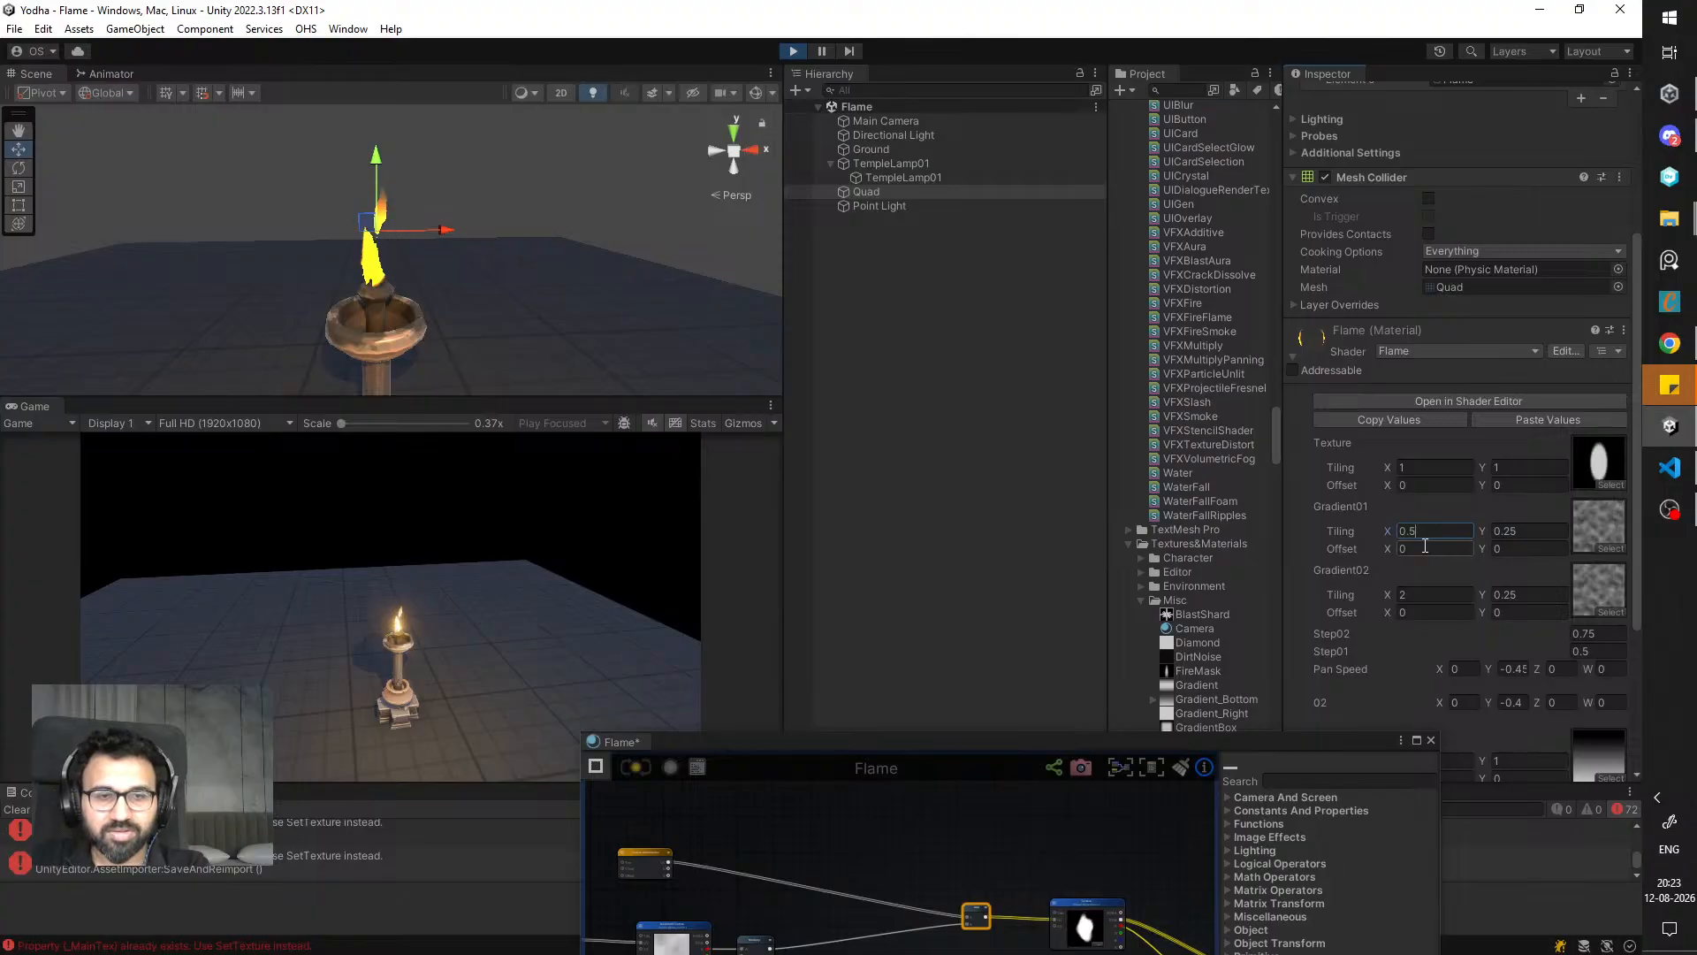
key(BackSpace)
text(2)
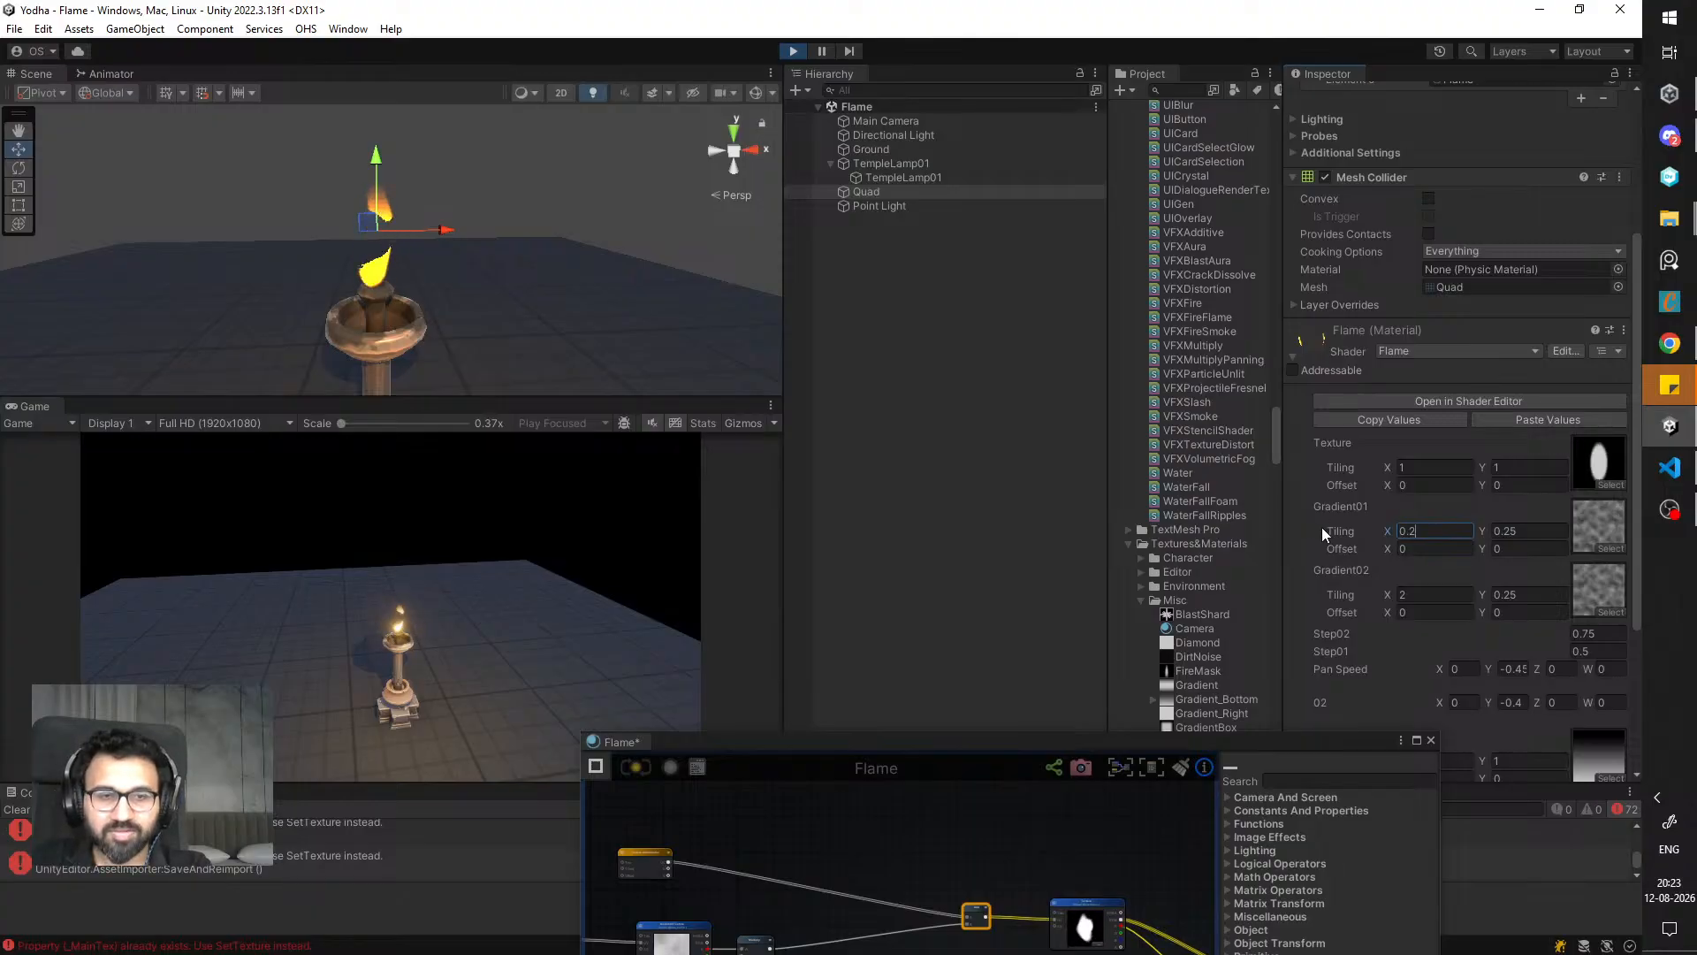
- Set the flame material's Gradient01 X tiling to 0.5 and Gradient02 X tiling to 1
key(BackSpace)
text(5)
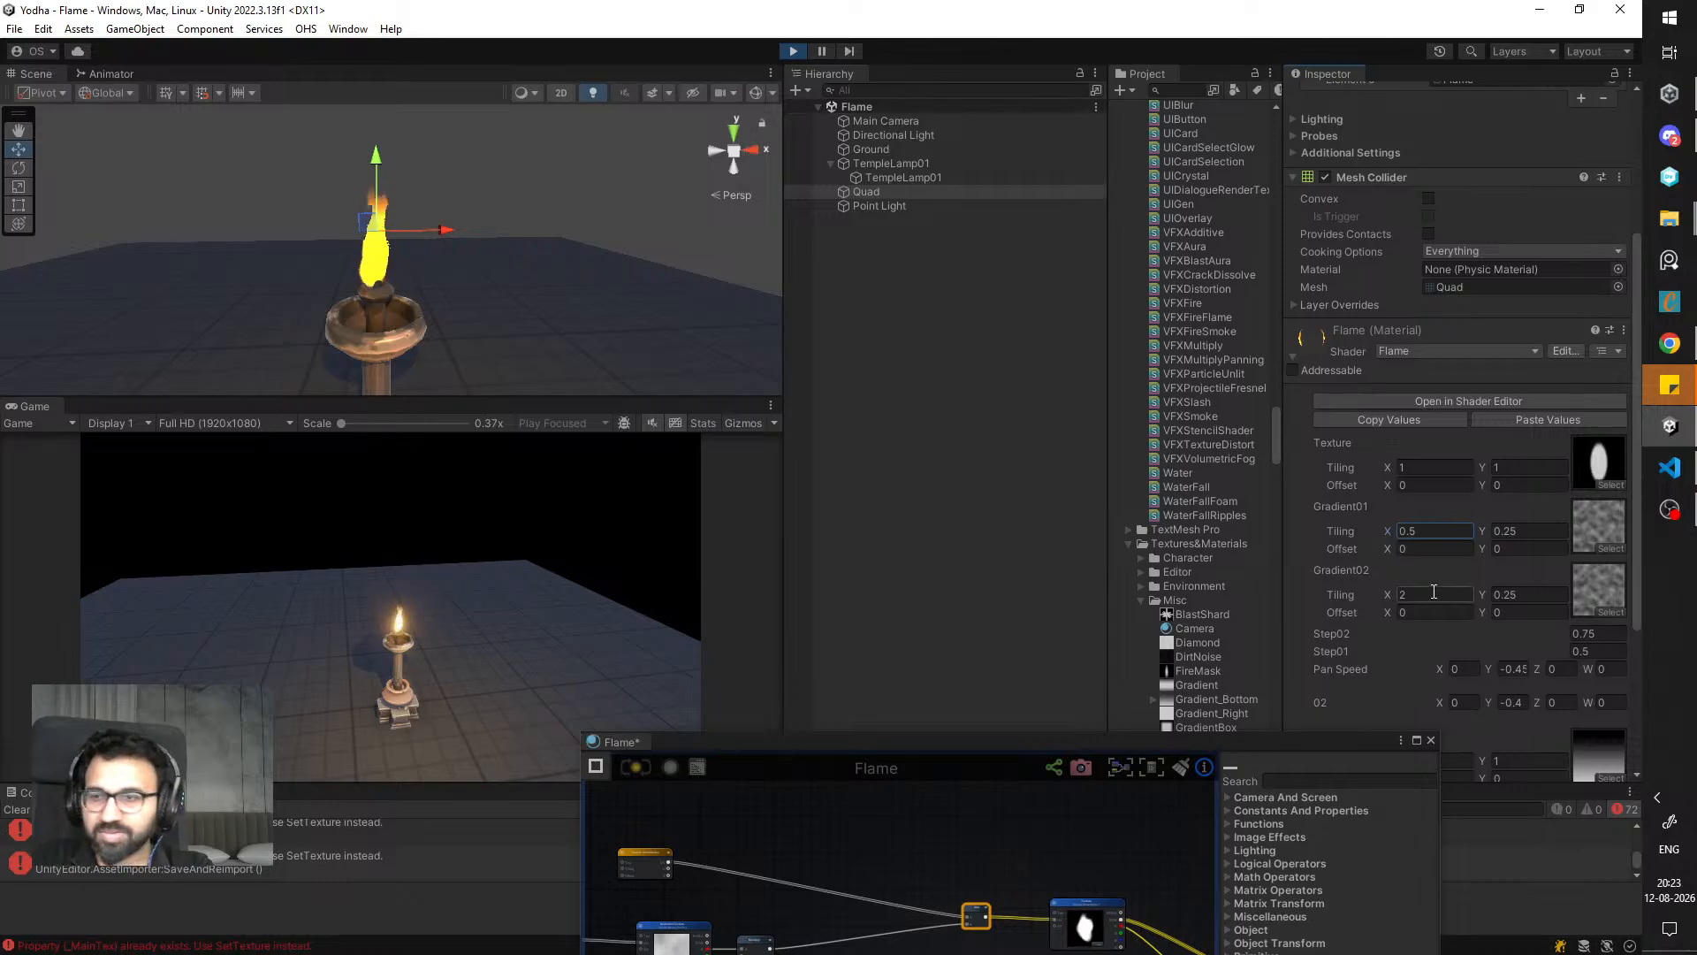
click(1433, 594)
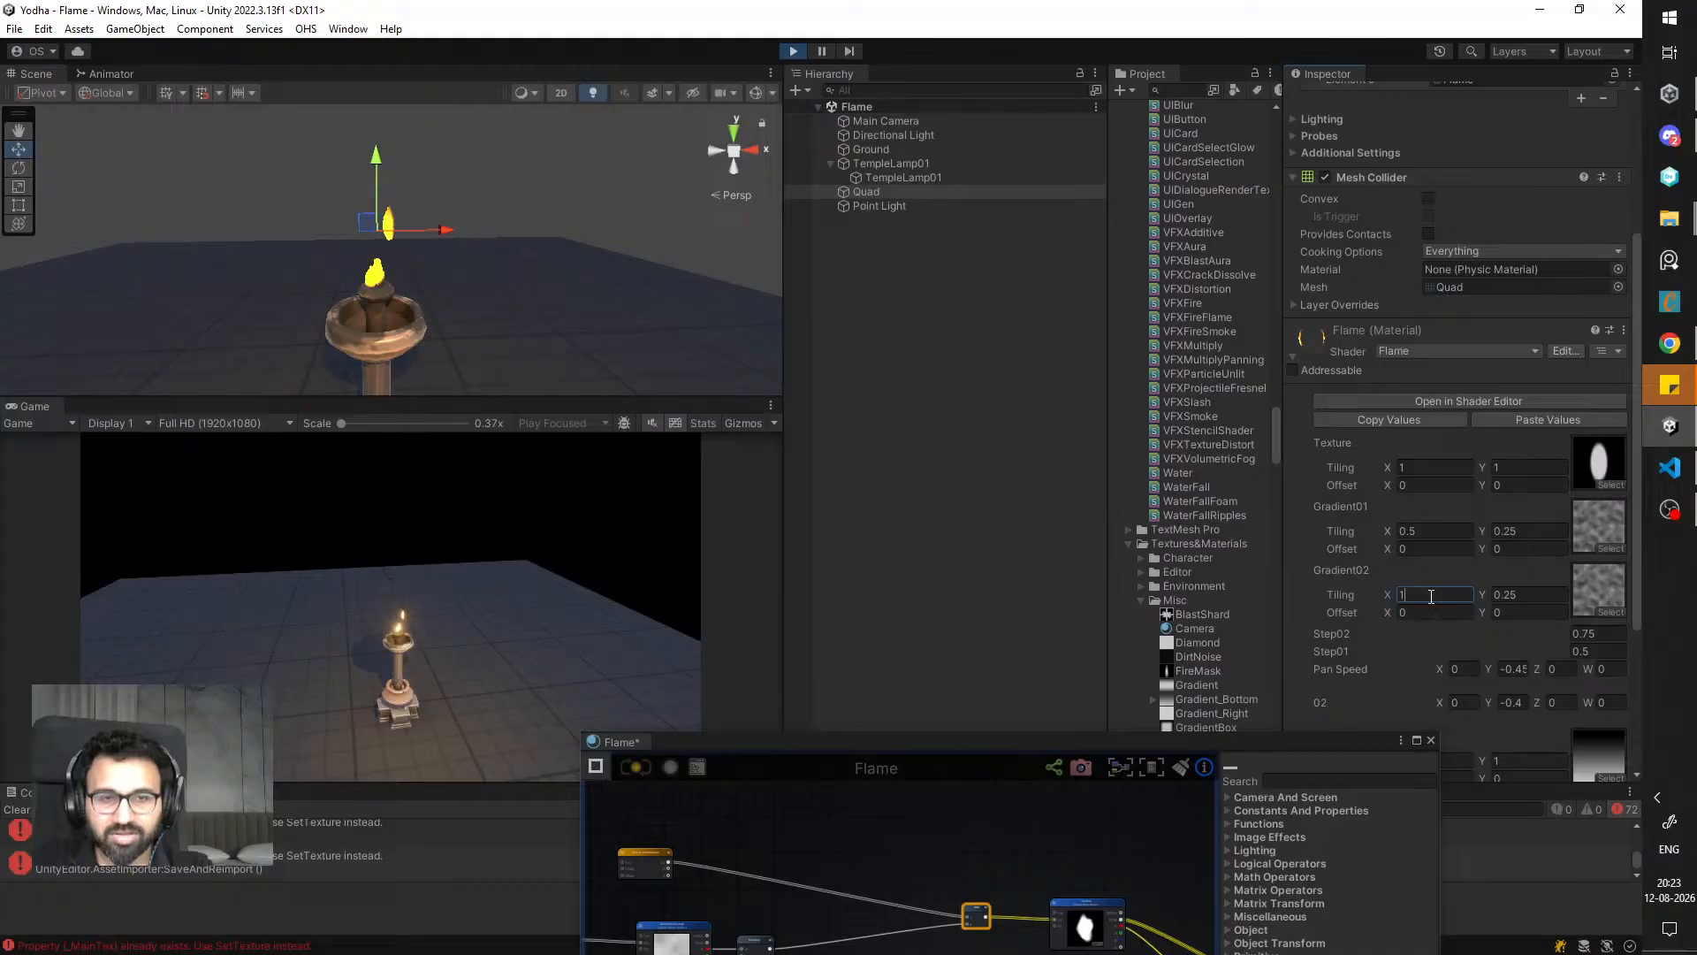
scroll(1443, 608, down, 3)
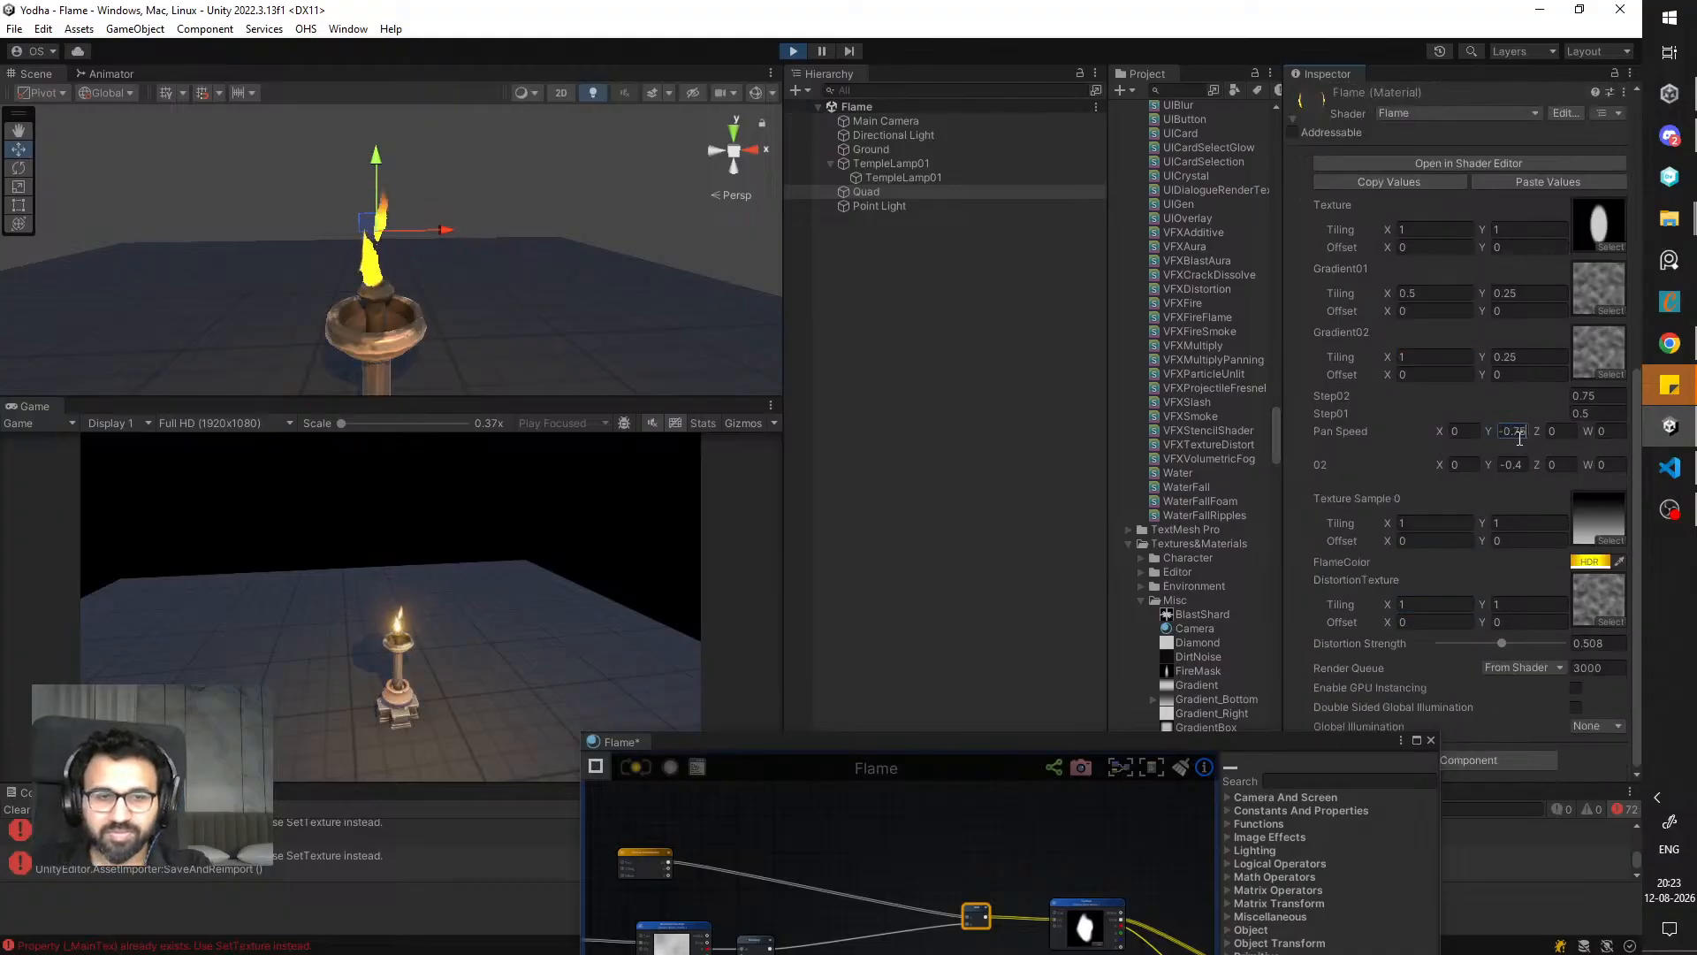
- Try Pan Speed Y values of -0.25, -0.55 and -0.5 on the flame material, and set it to -0.35
drag(1525, 430, 1279, 432)
text(-0.5)
key(BackSpace)
text(25)
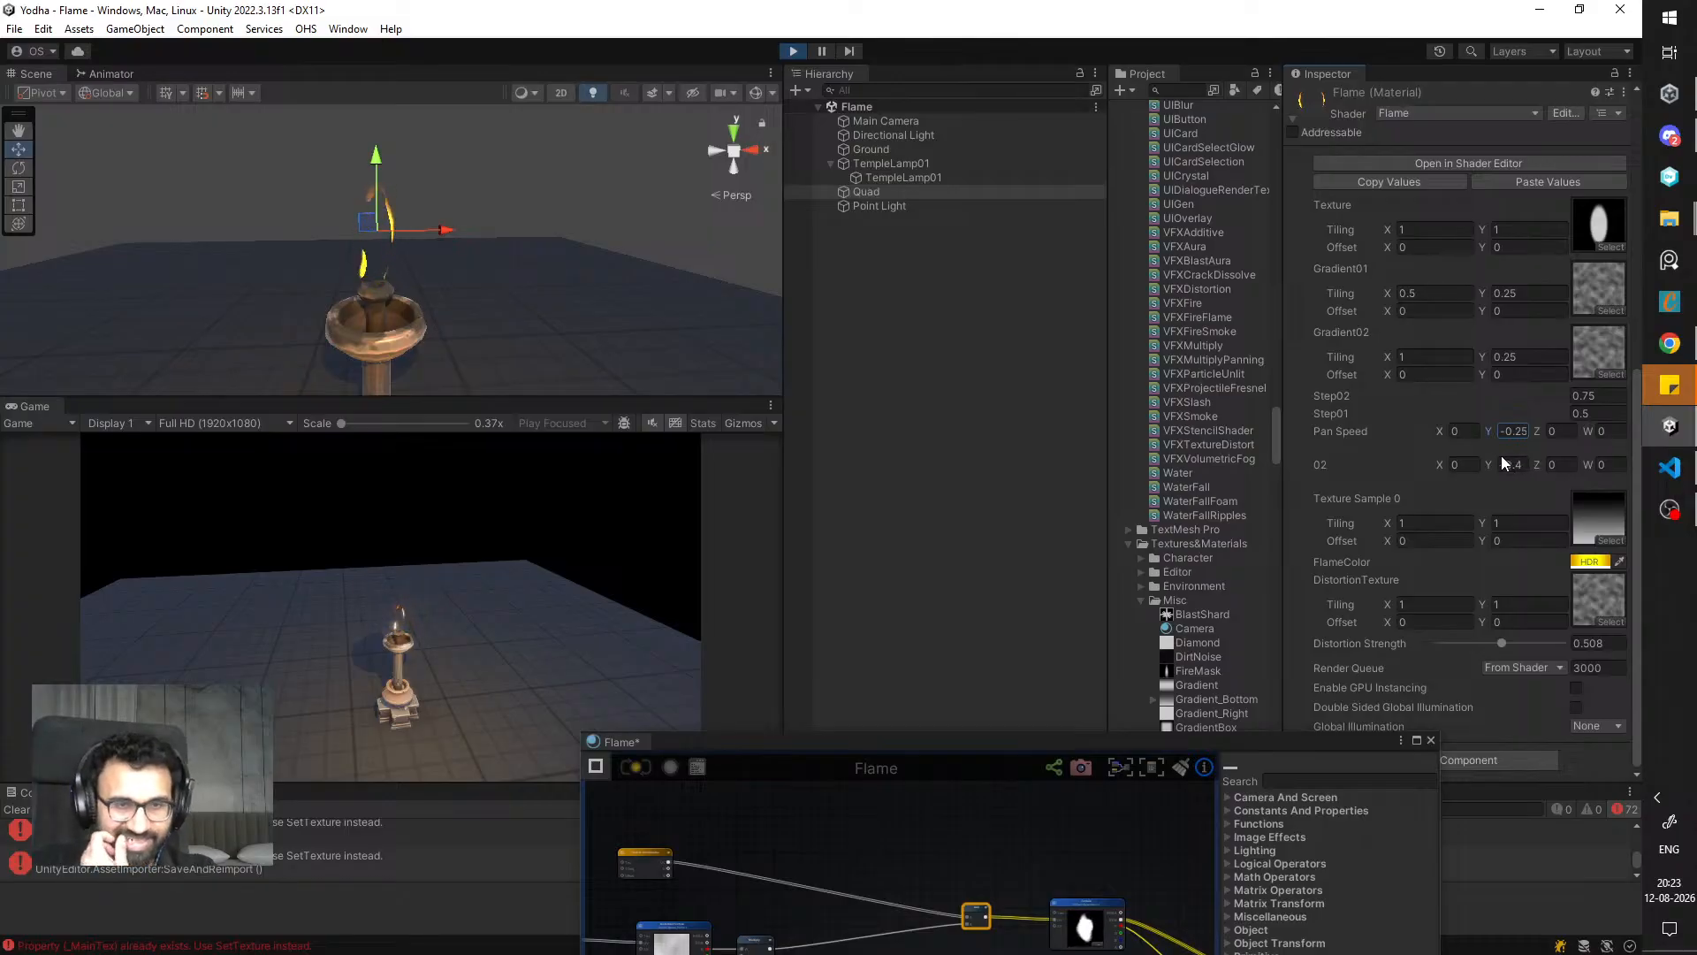
text(-0.55)
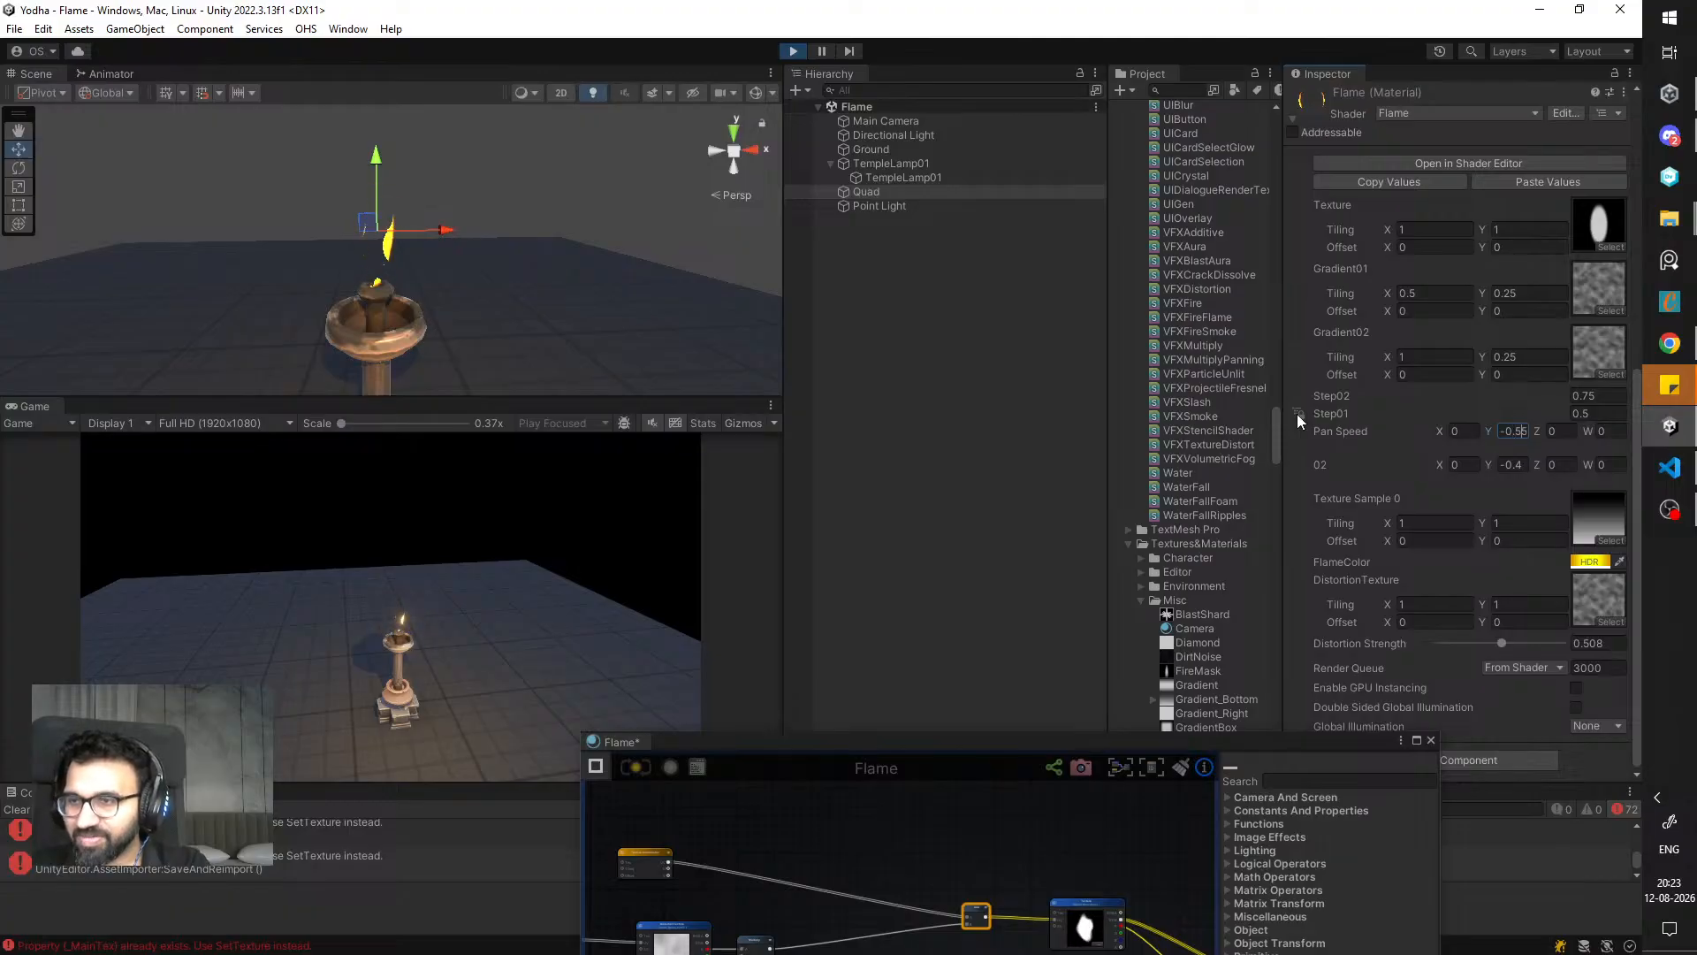
key(BackSpace)
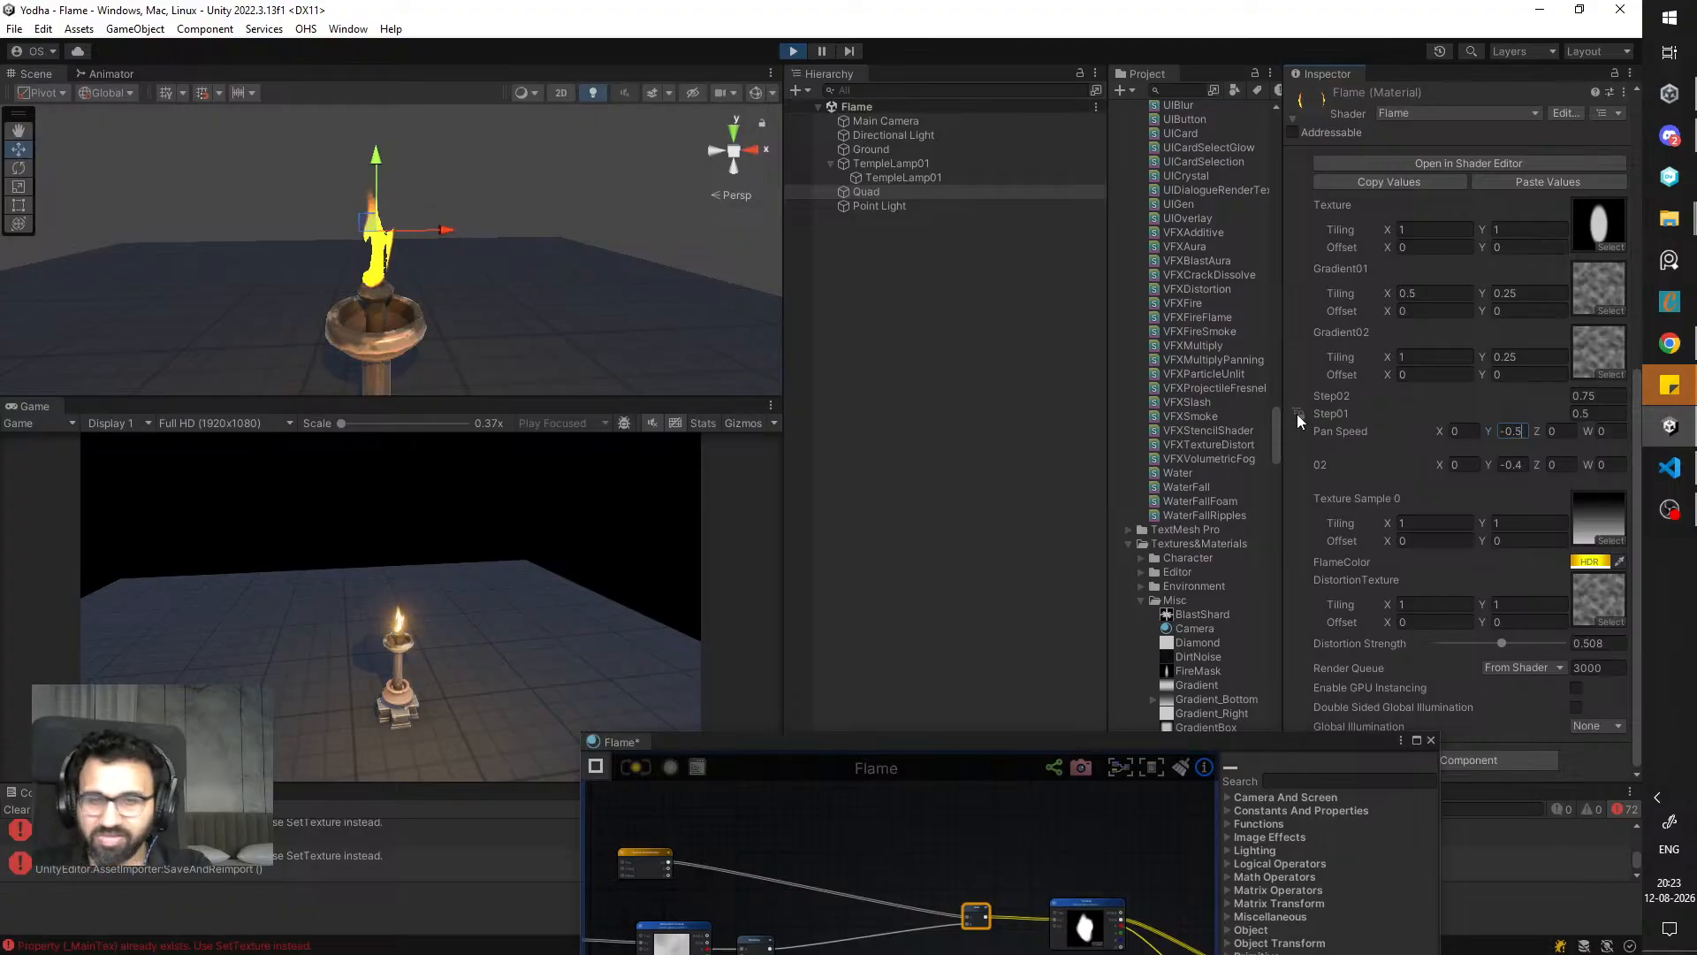
key(BackSpace)
text(35)
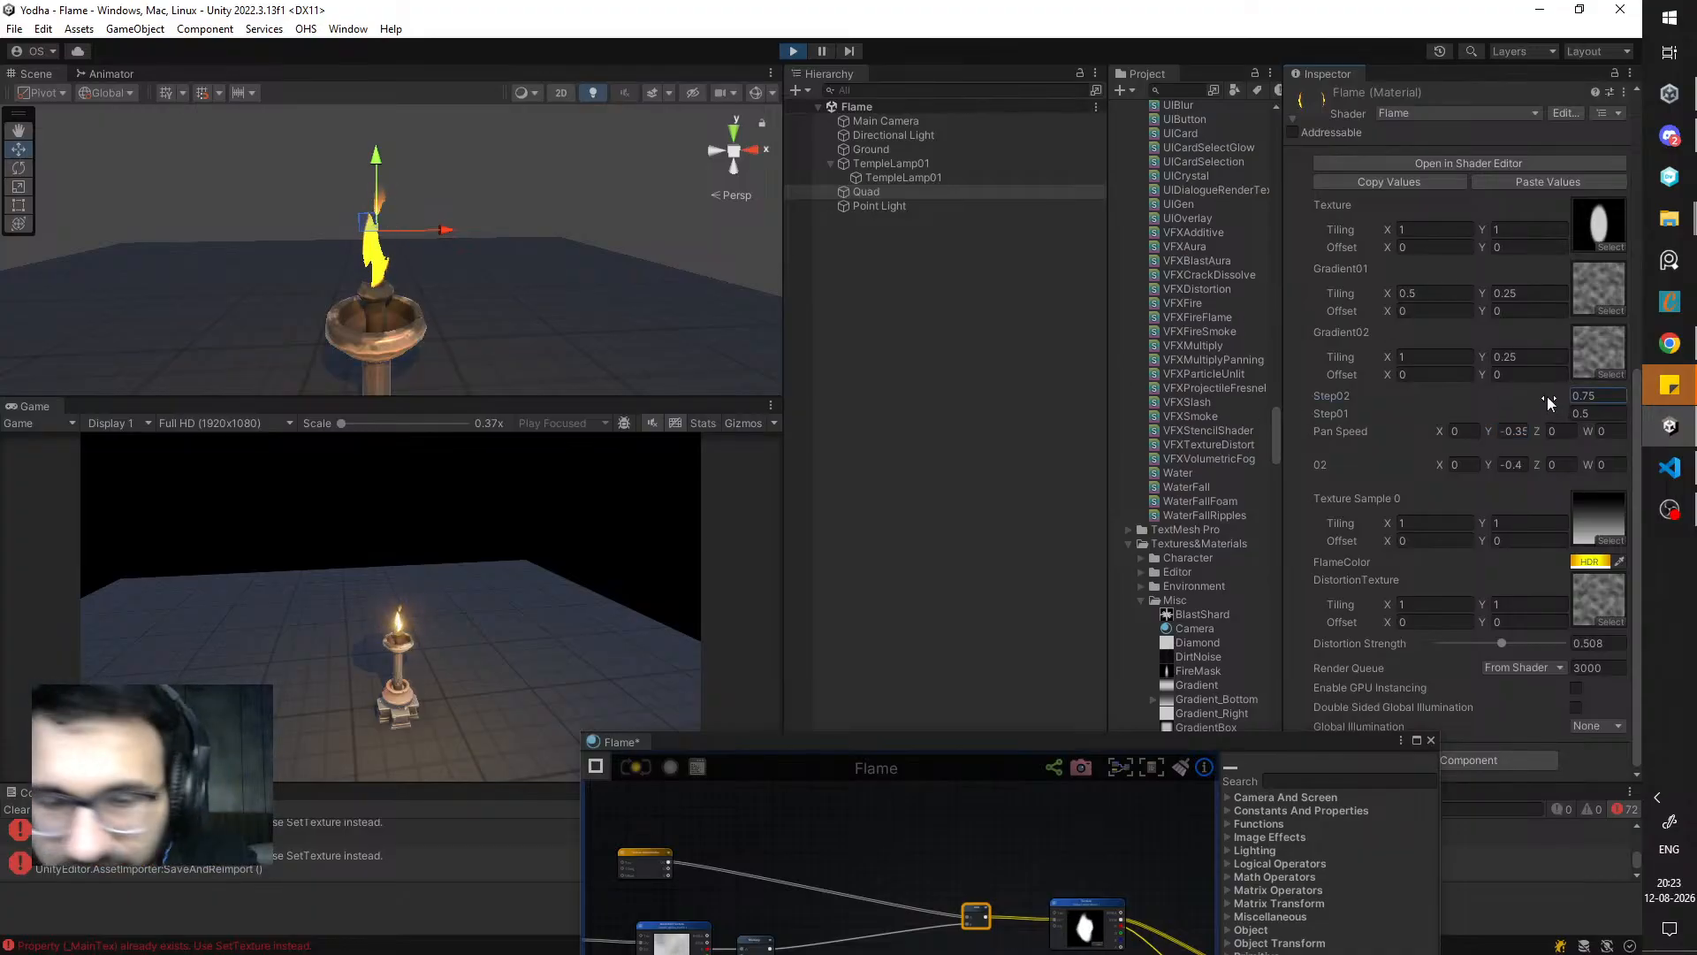
- Set Step02 to 0.74 and try Step01 at 0.56, 0.5 and 0.41
drag(1535, 396, 1536, 396)
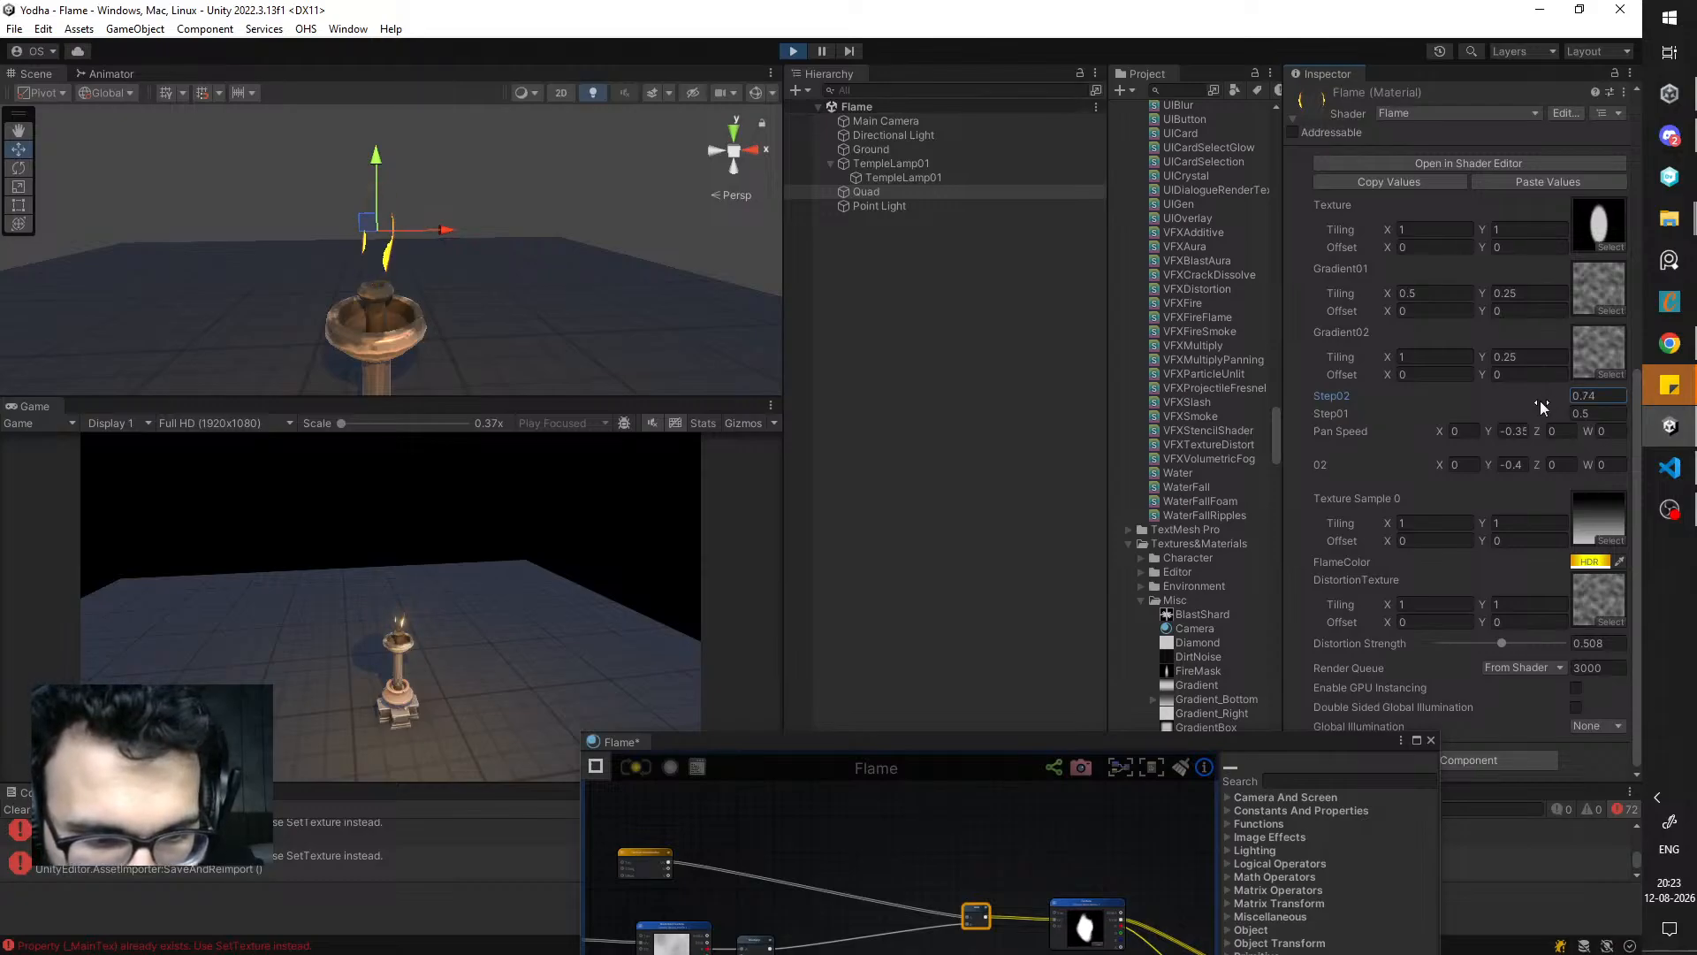
click(1543, 414)
drag(1534, 412, 1547, 412)
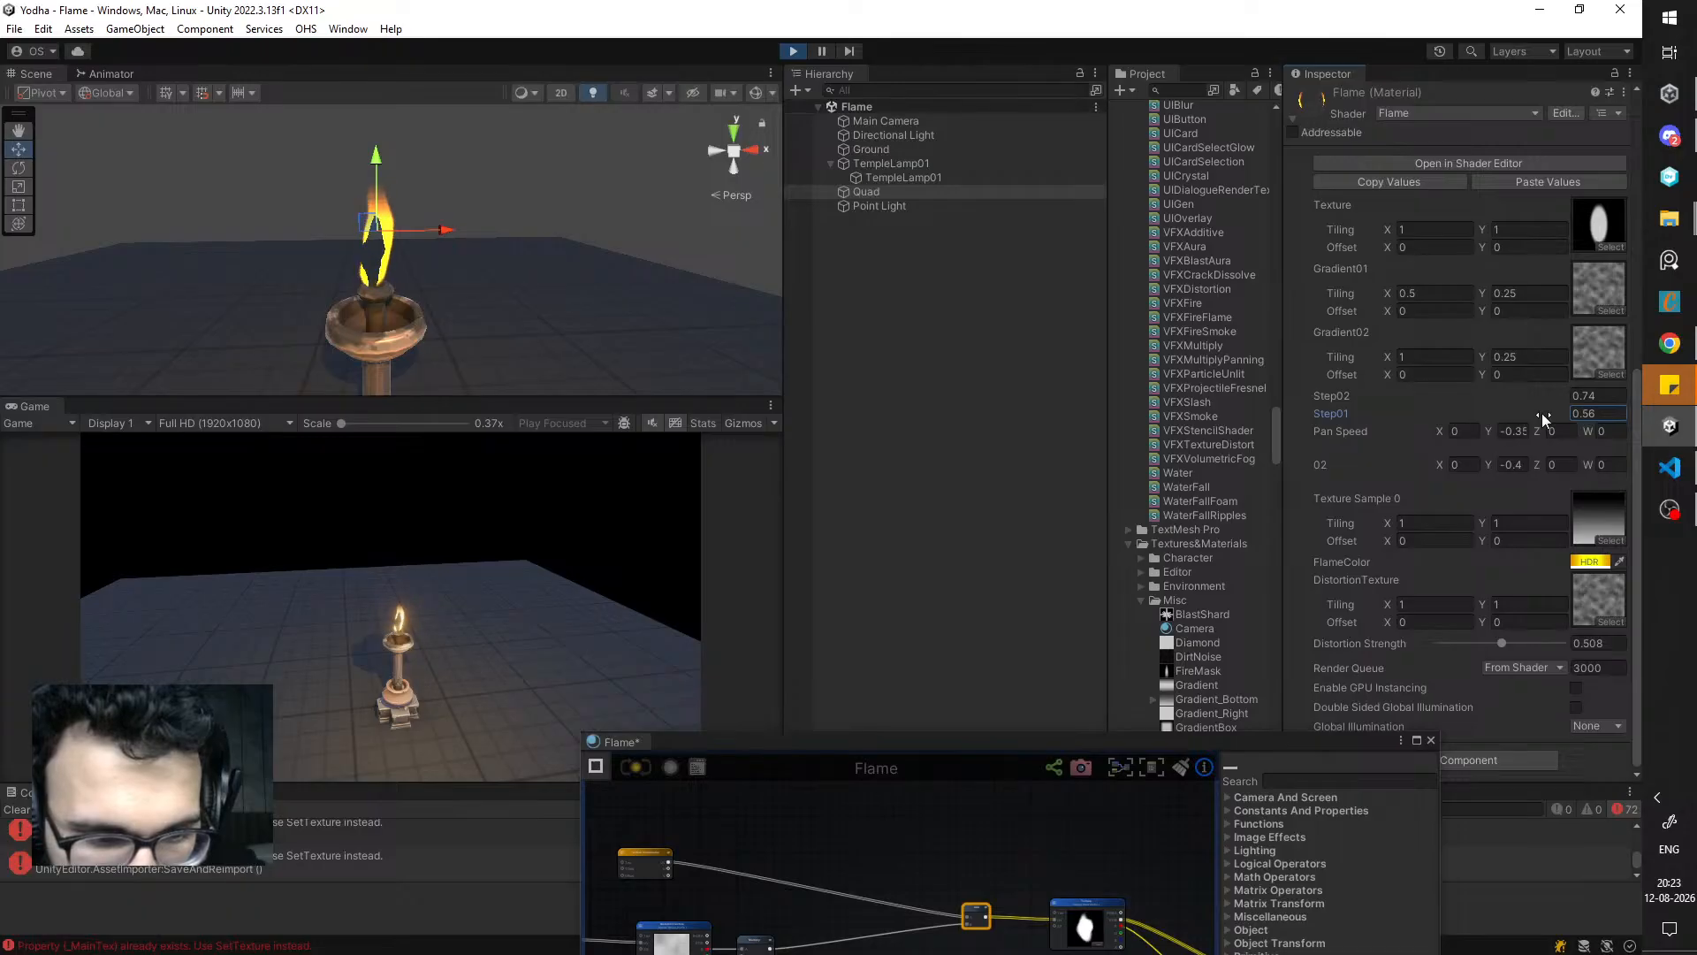
drag(1540, 412, 1537, 412)
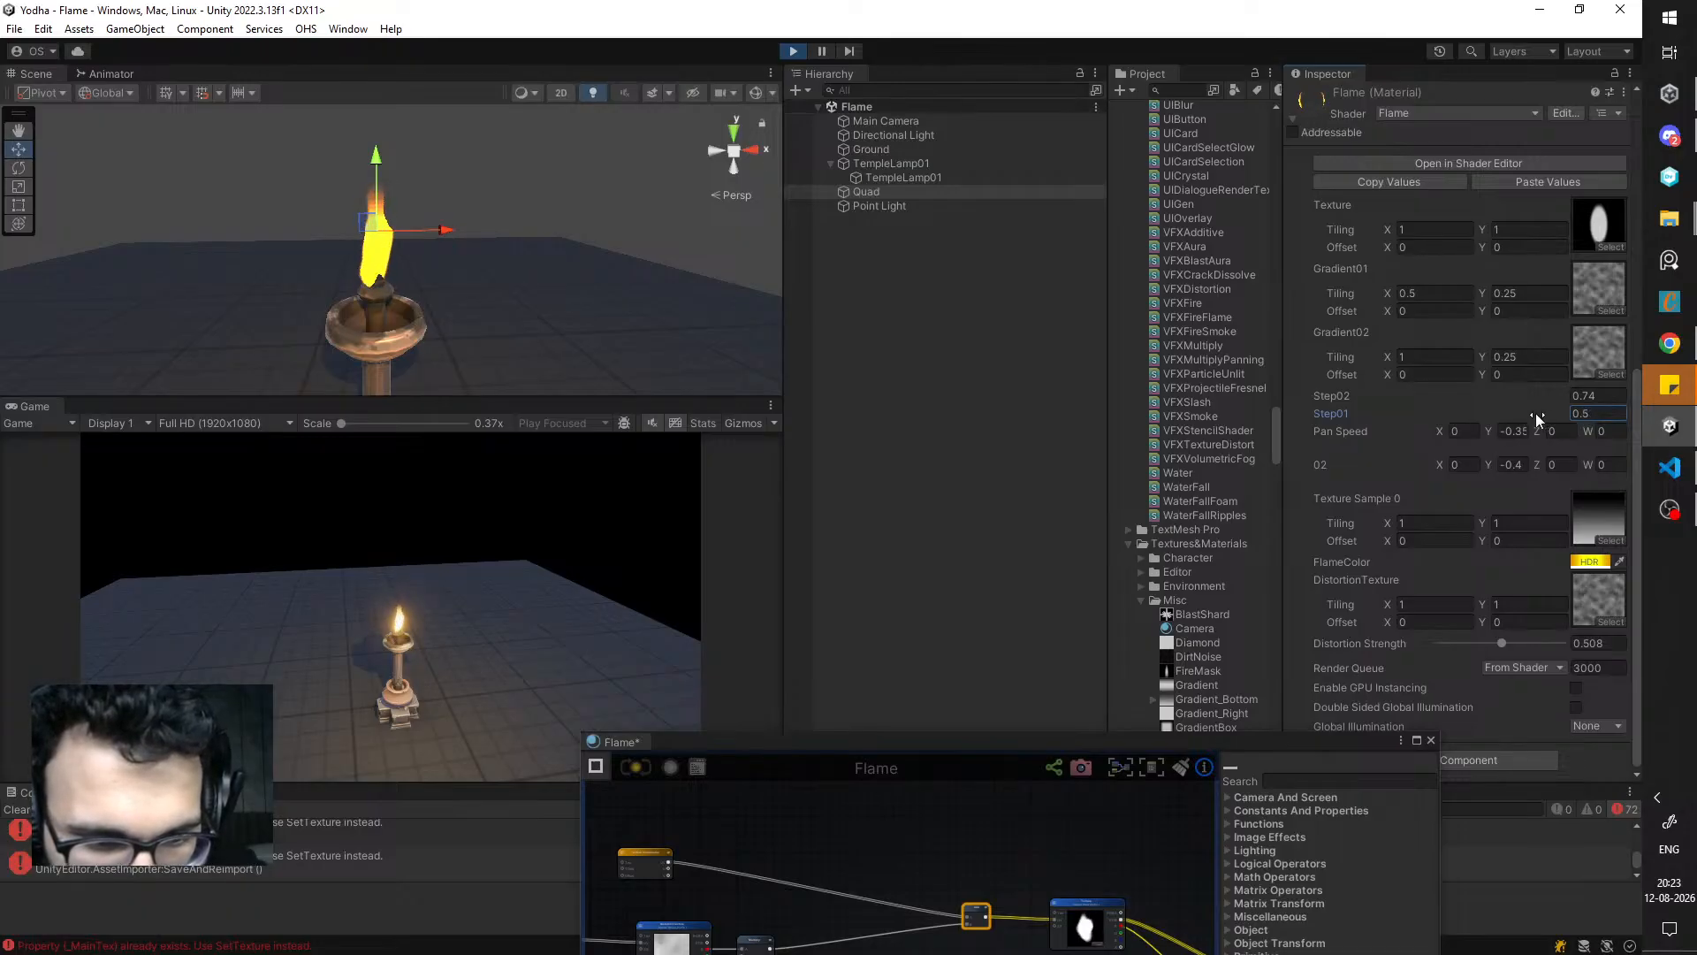
drag(1536, 412, 1534, 412)
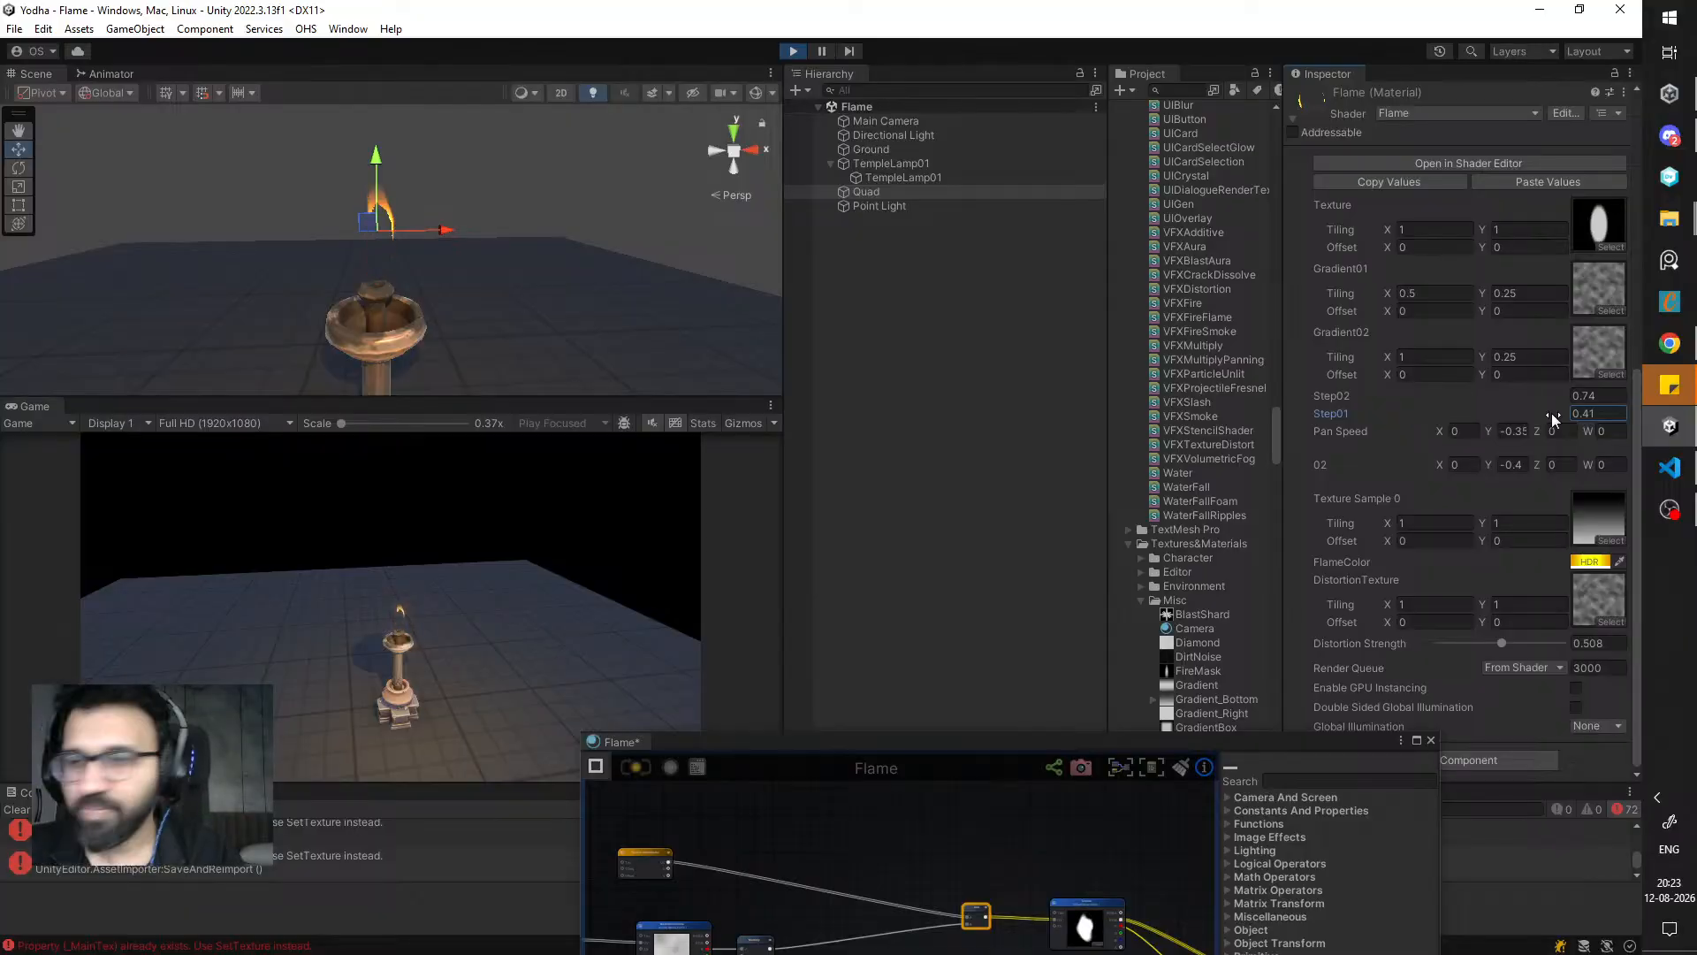
- Try Step01 at 0.75, set it to 0.65, and set Gradient02's X tiling to 0.25
text(0.)
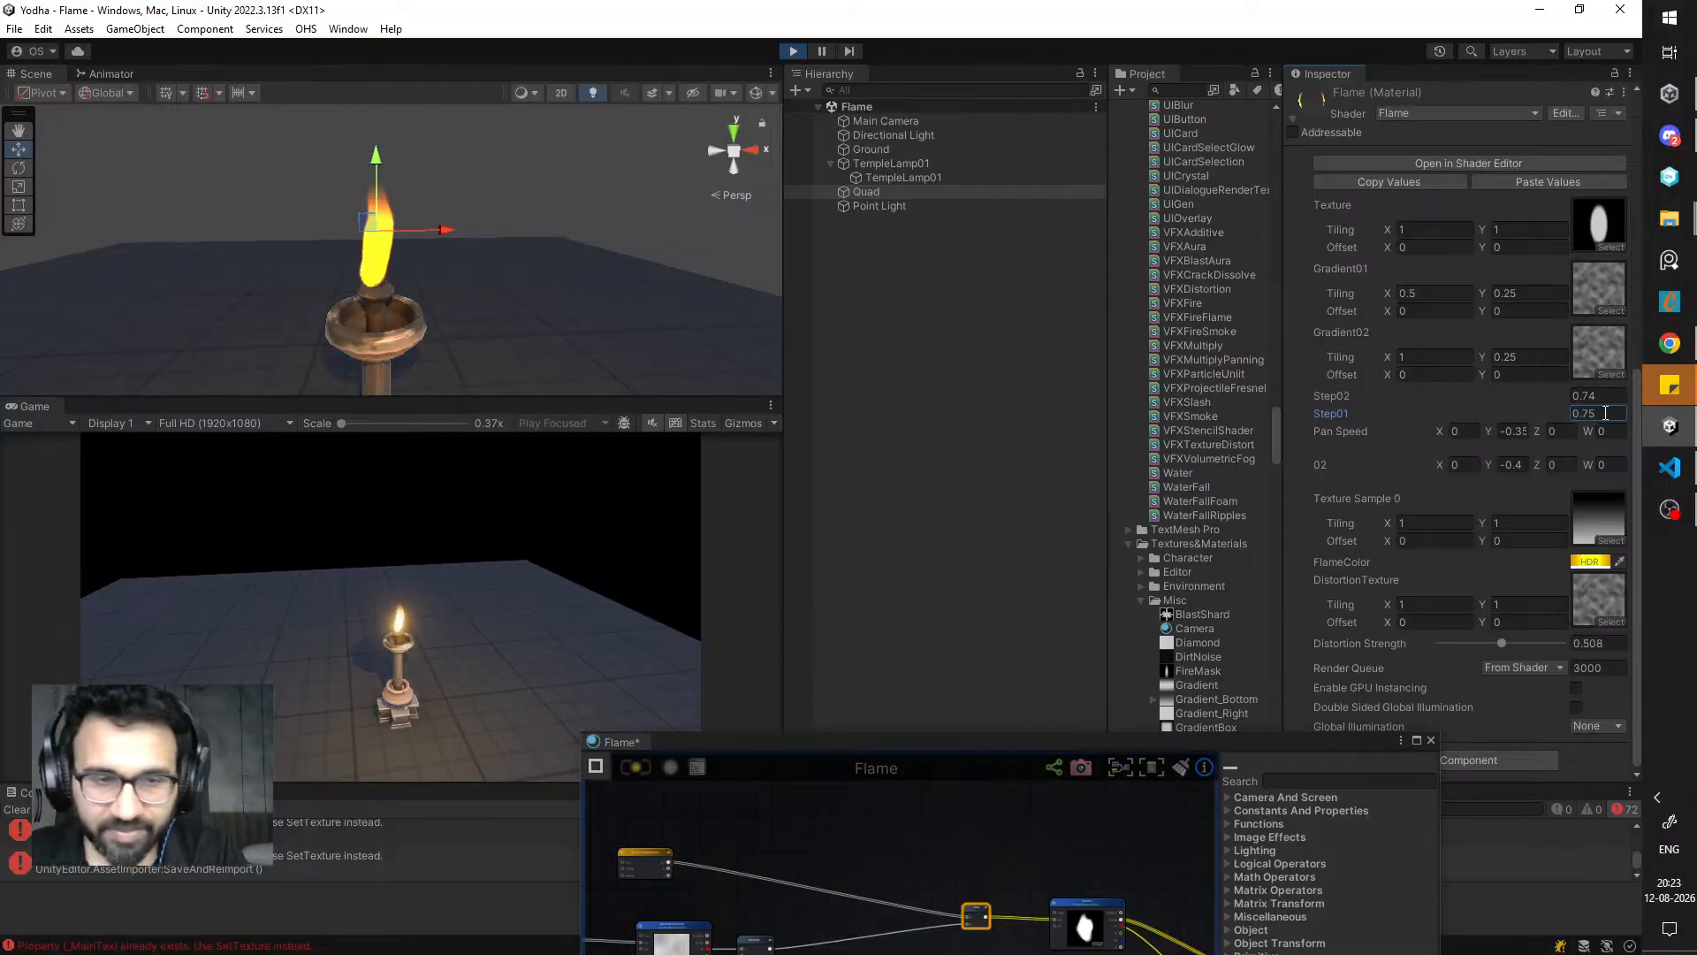
text(75)
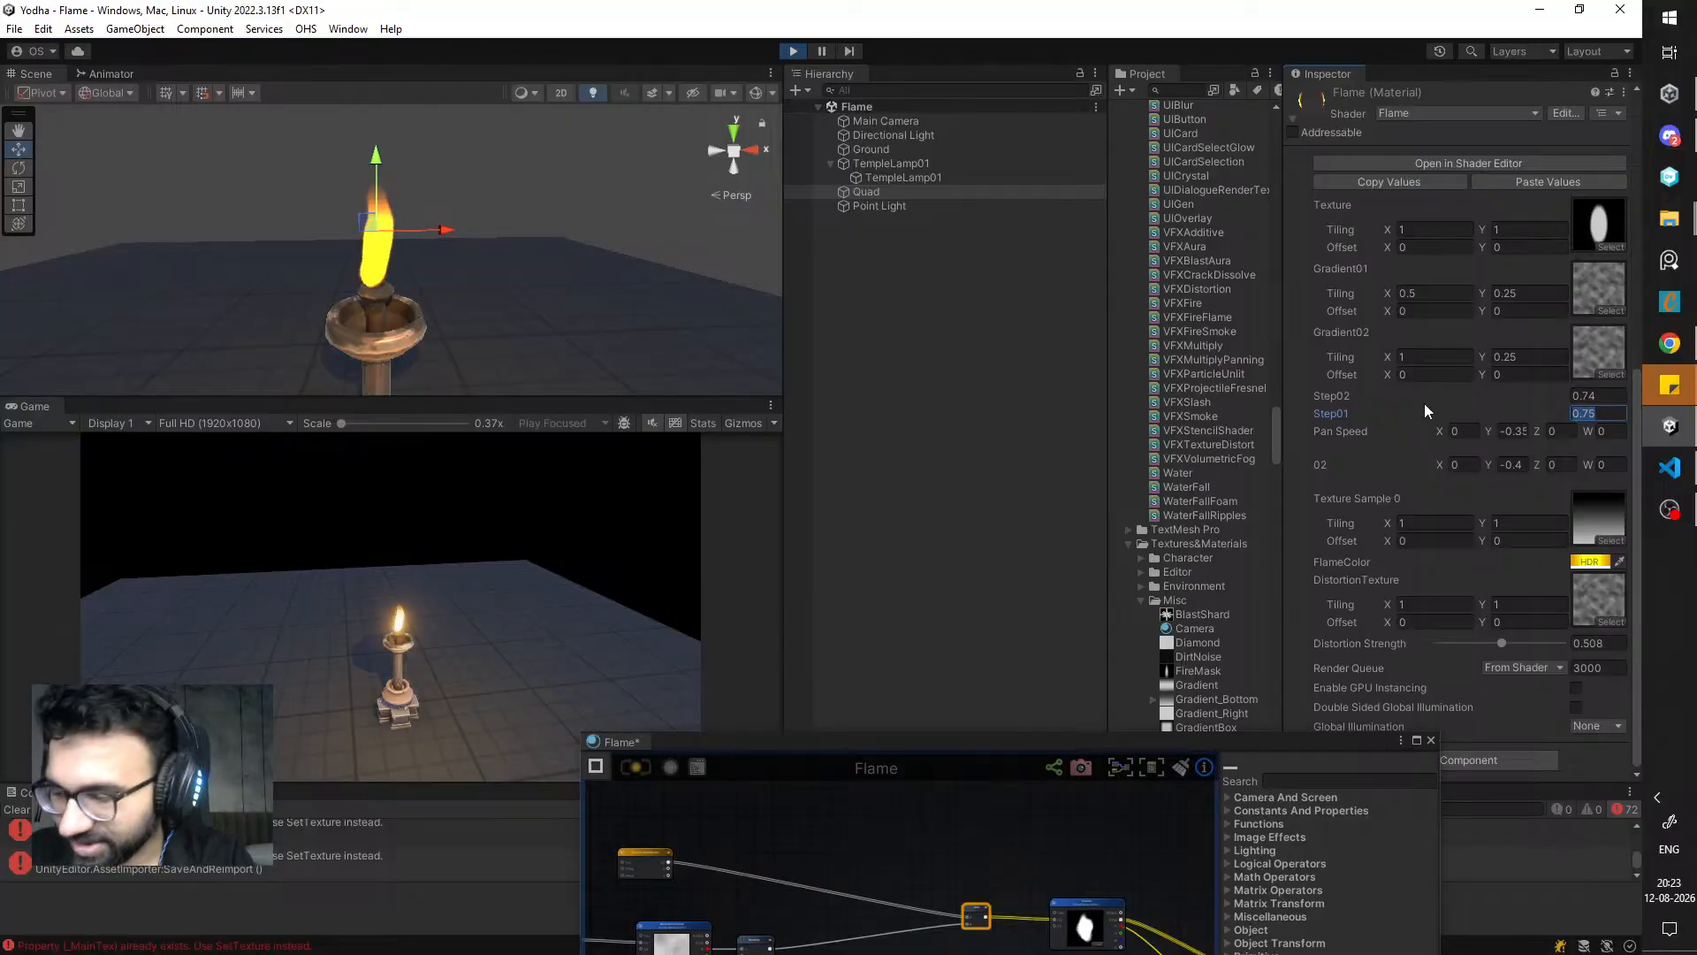
key(BackSpace)
key(BackSpace)
text(65)
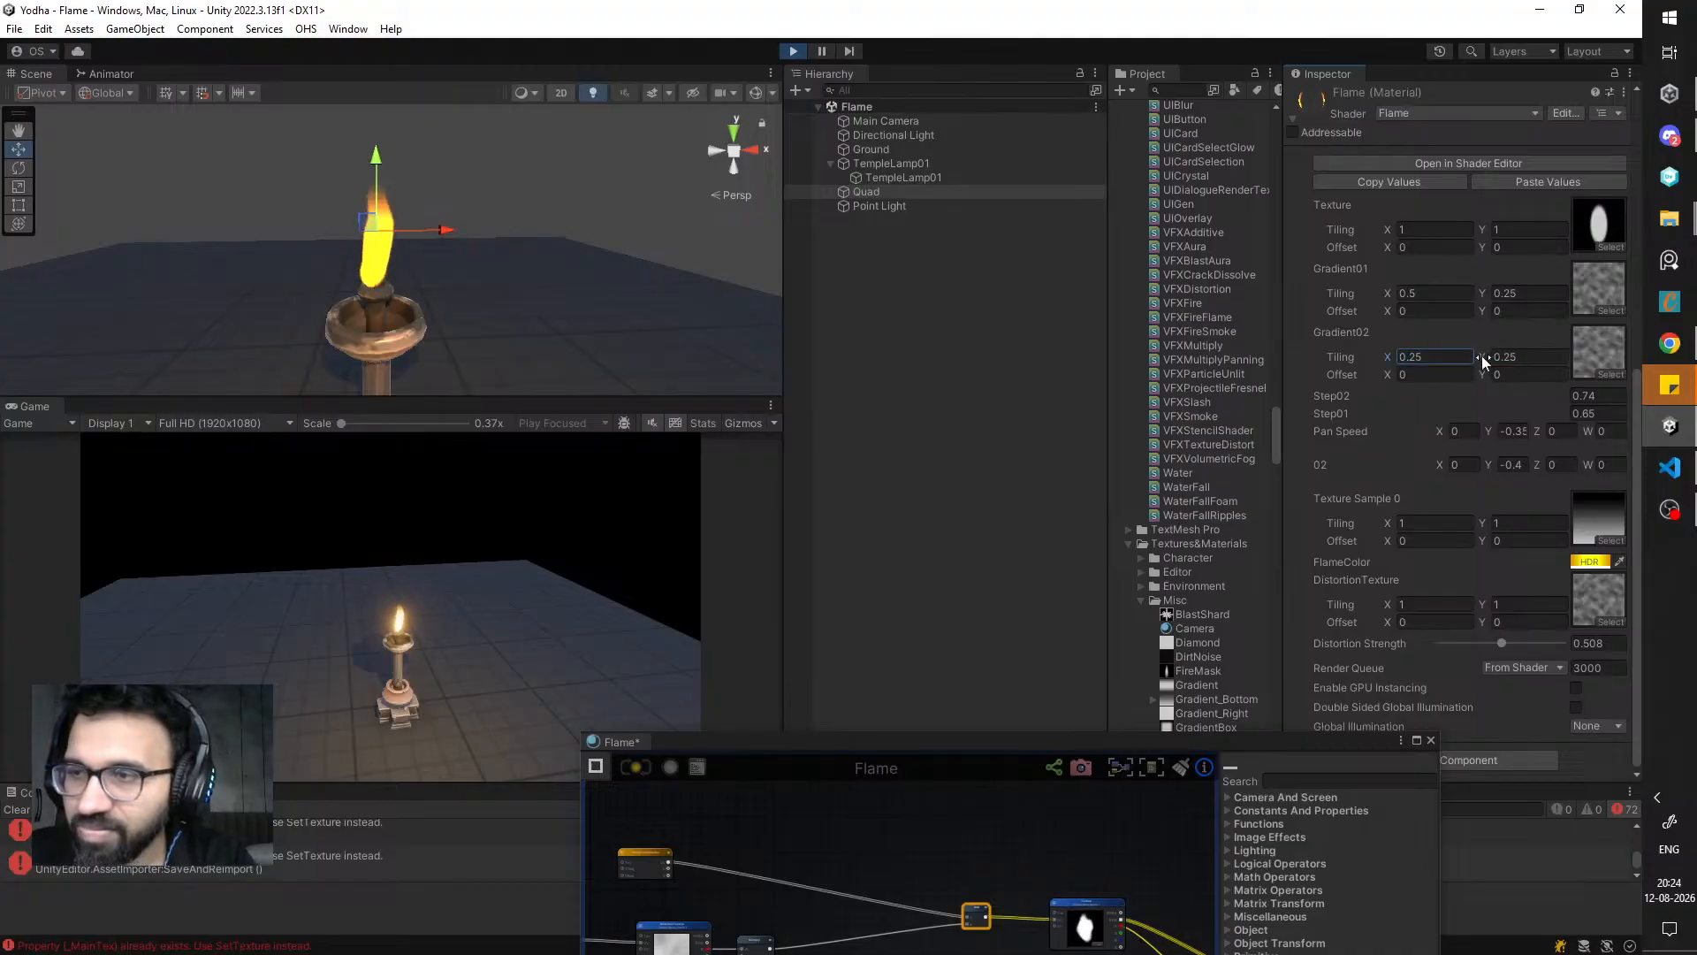
drag(1483, 356, 1548, 363)
drag(1446, 355, 1402, 349)
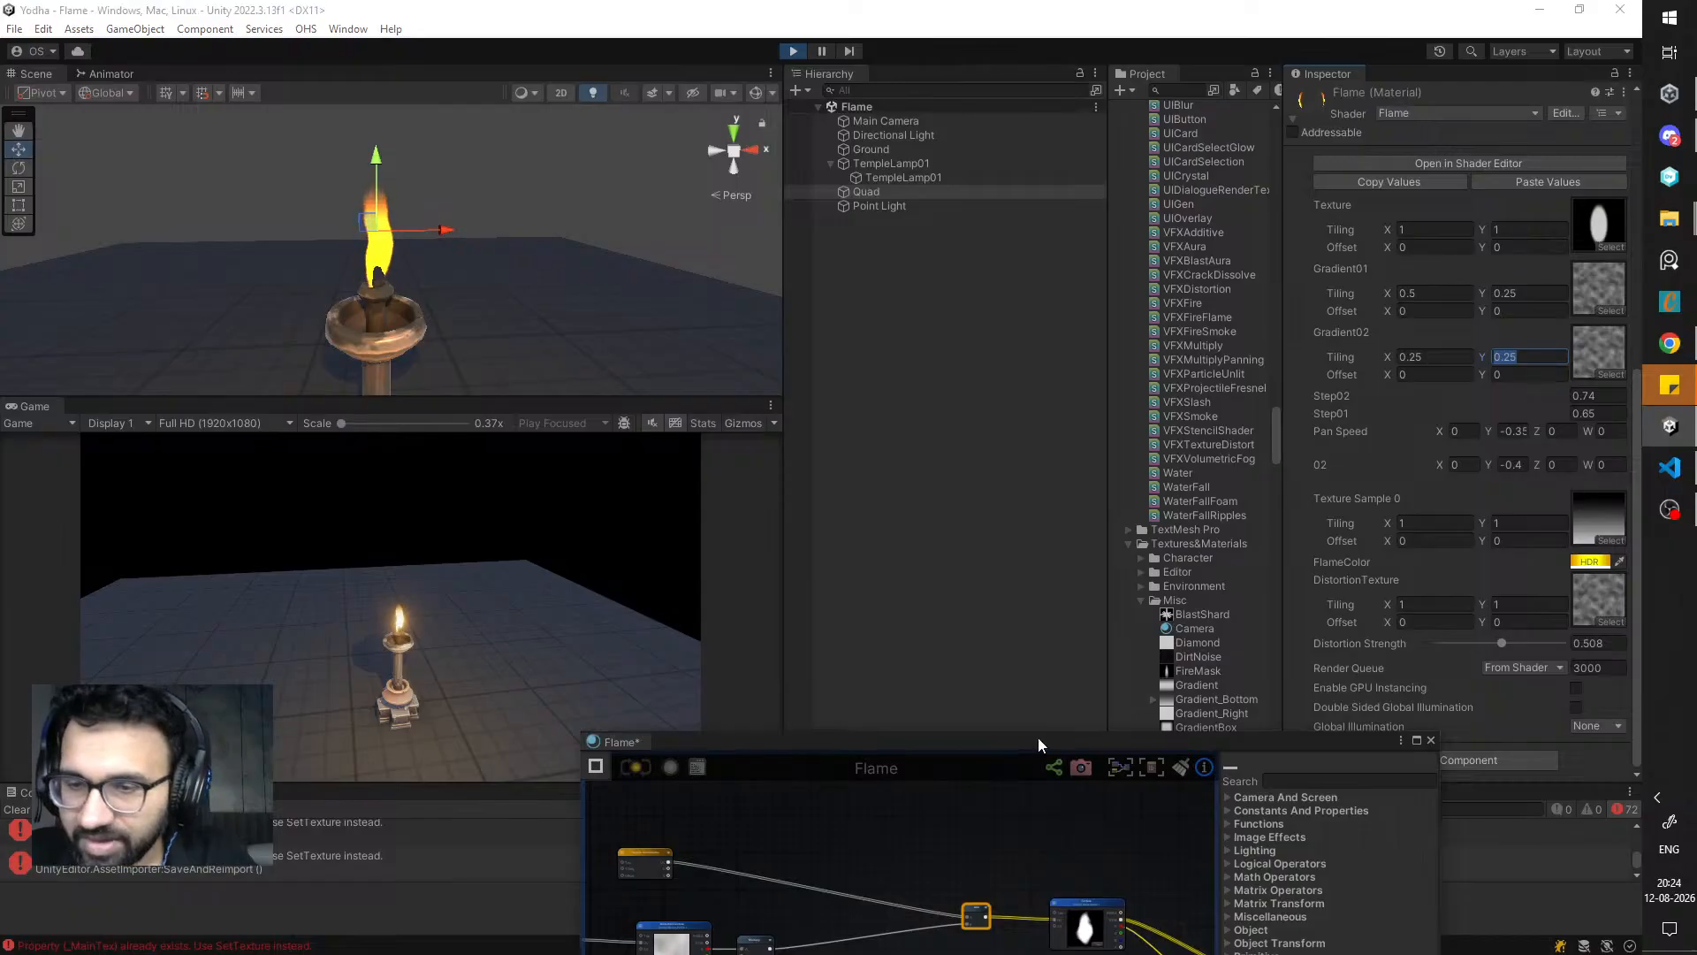
- Bring the shader editor window into view, select Gradient01's Texture Coordinates node and expand the node properties
drag(1039, 740, 1087, 369)
scroll(981, 522, down, 4)
middle_drag(918, 603, 1010, 561)
scroll(895, 610, up, 5)
click(849, 624)
middle_drag(890, 618, 735, 573)
middle_drag(832, 635, 893, 707)
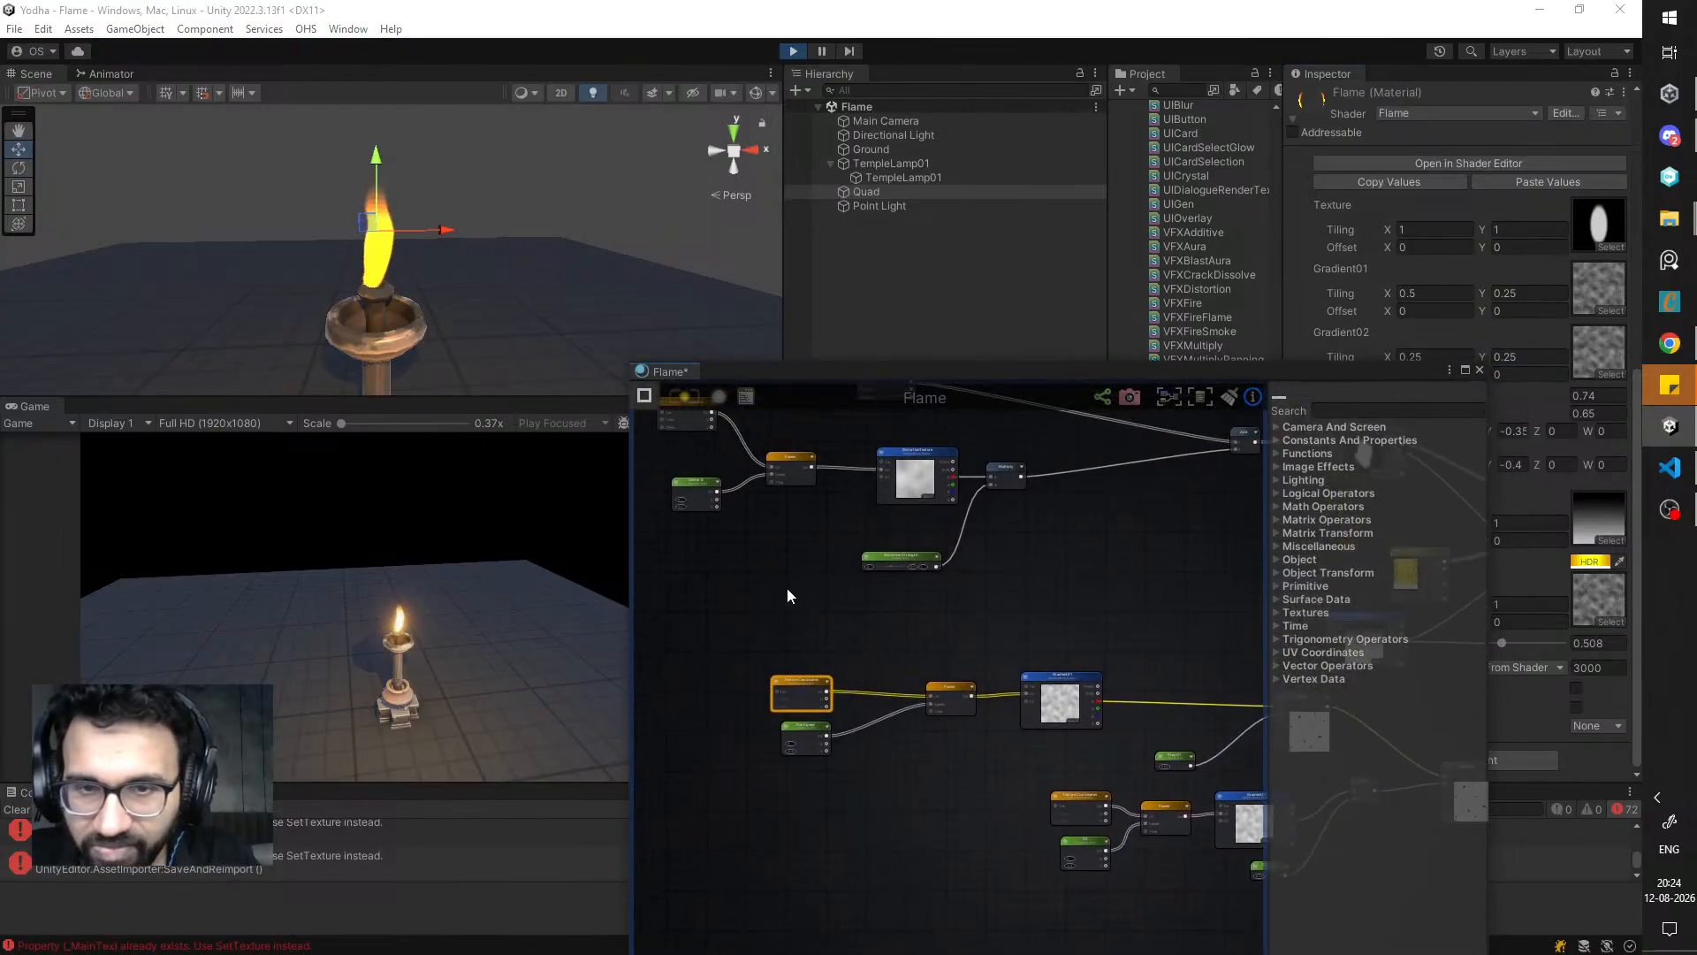
click(645, 396)
drag(832, 376, 551, 250)
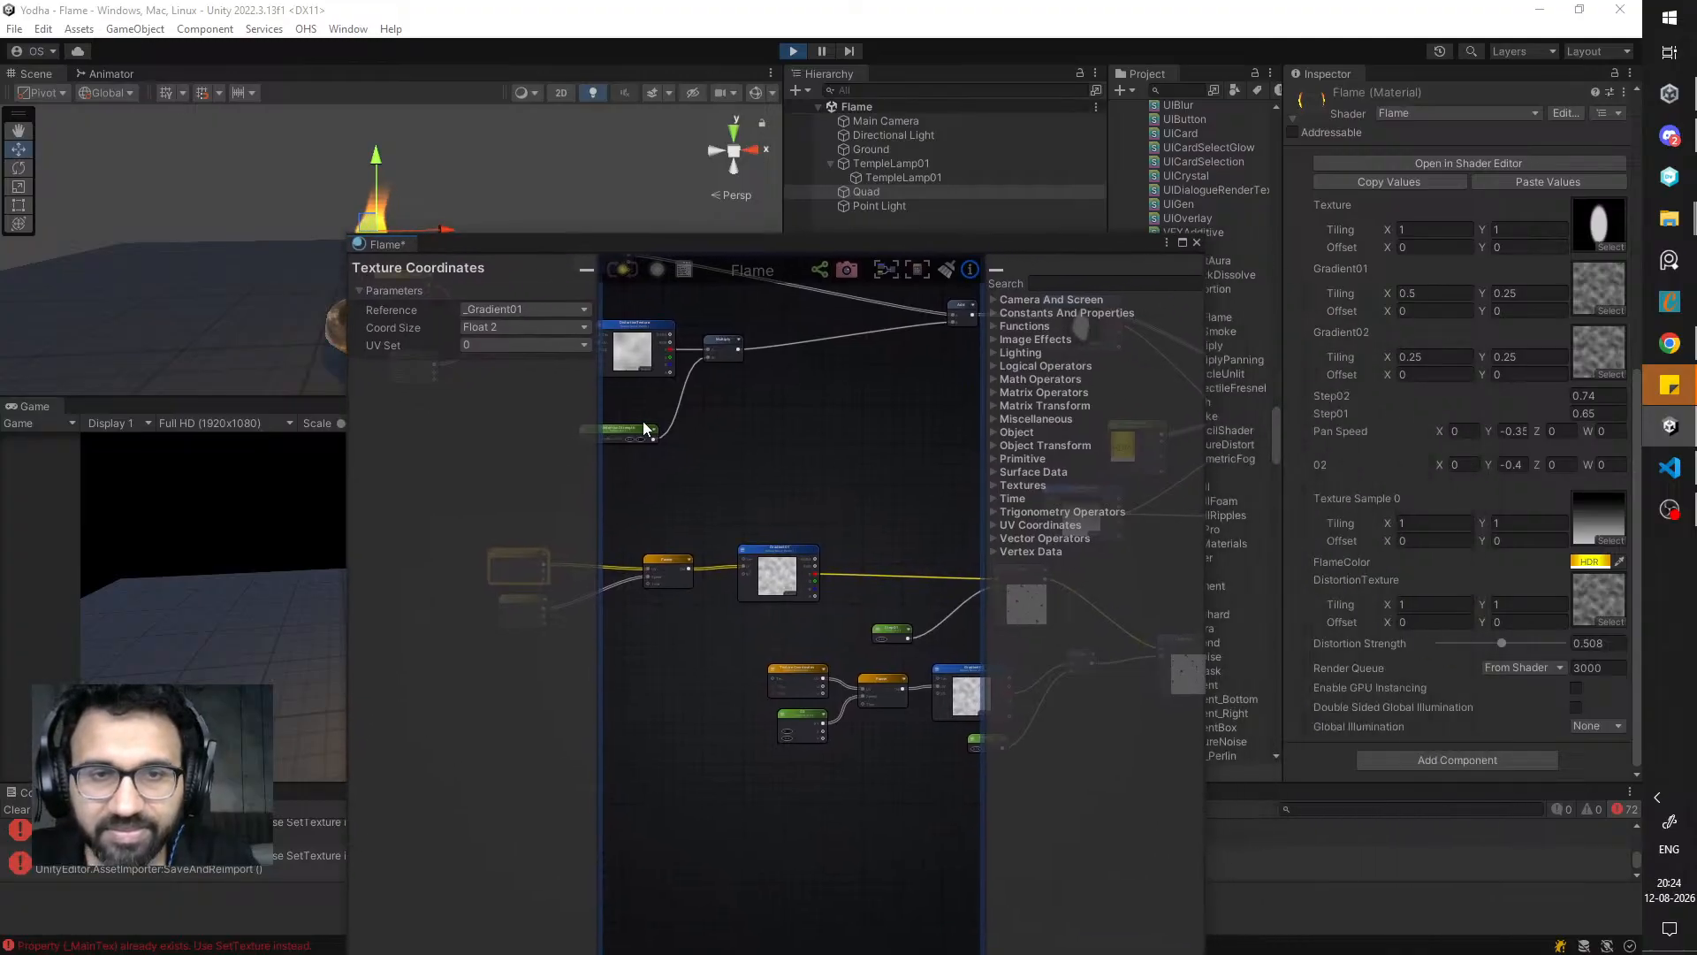
- Examine the gradient branches from the Texture Coordinates nodes through the Step nodes to the Multiply nodes
scroll(761, 481, up, 6)
scroll(814, 481, down, 6)
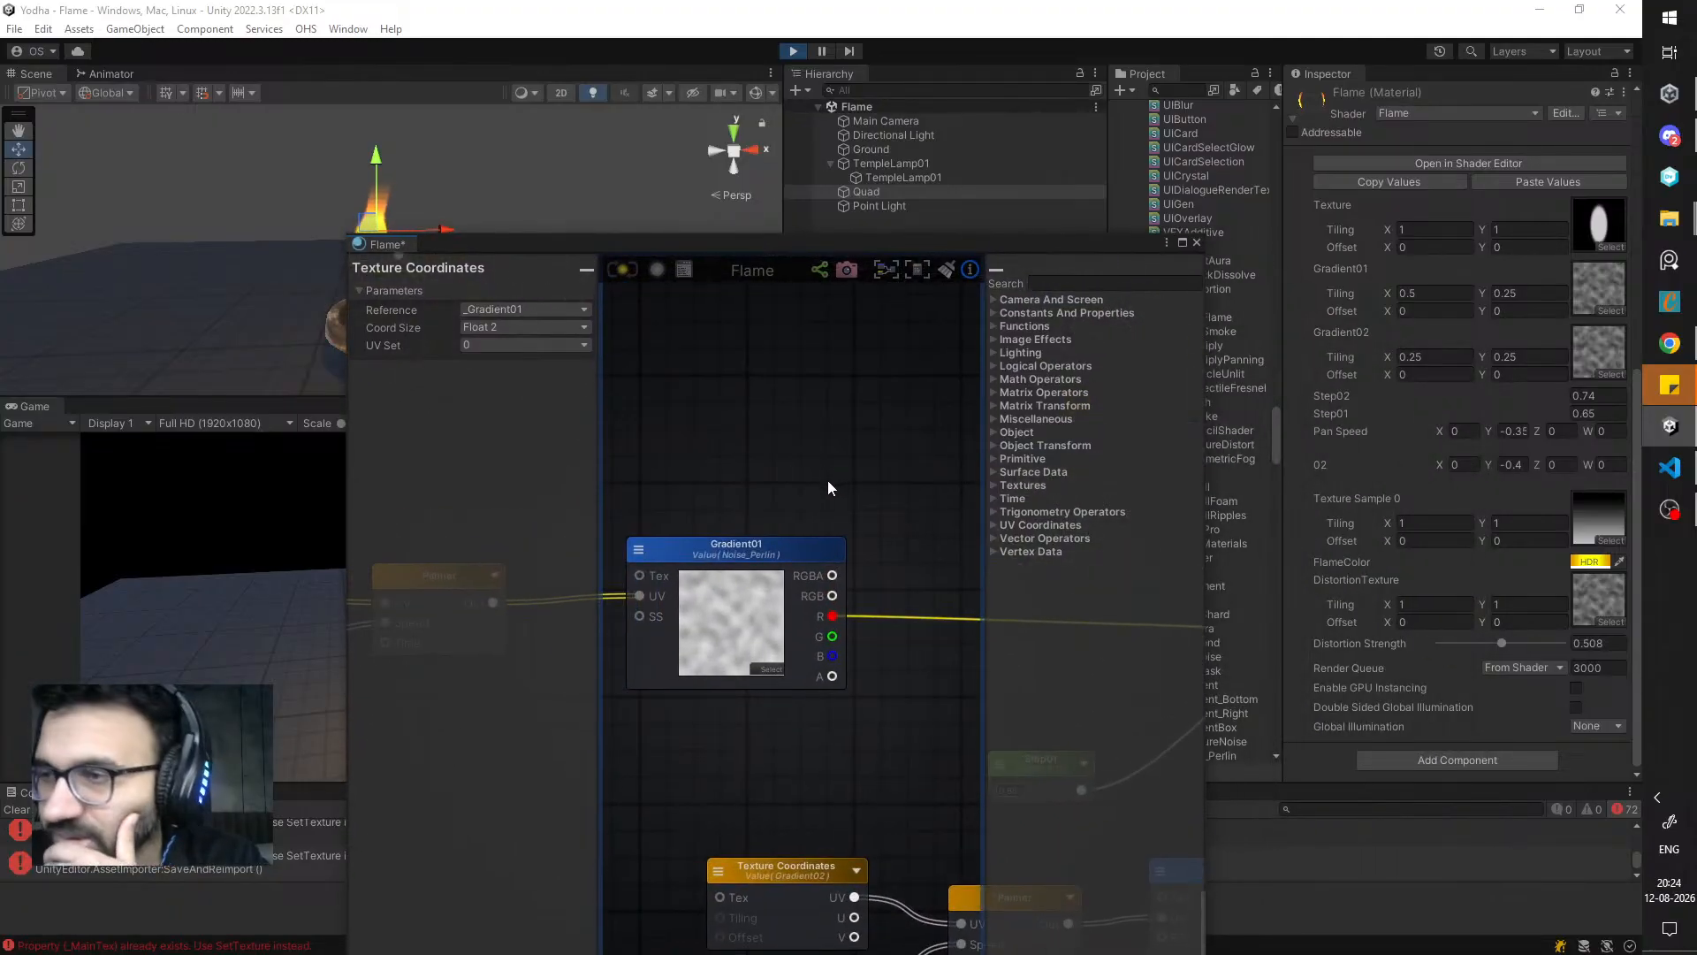
click(687, 580)
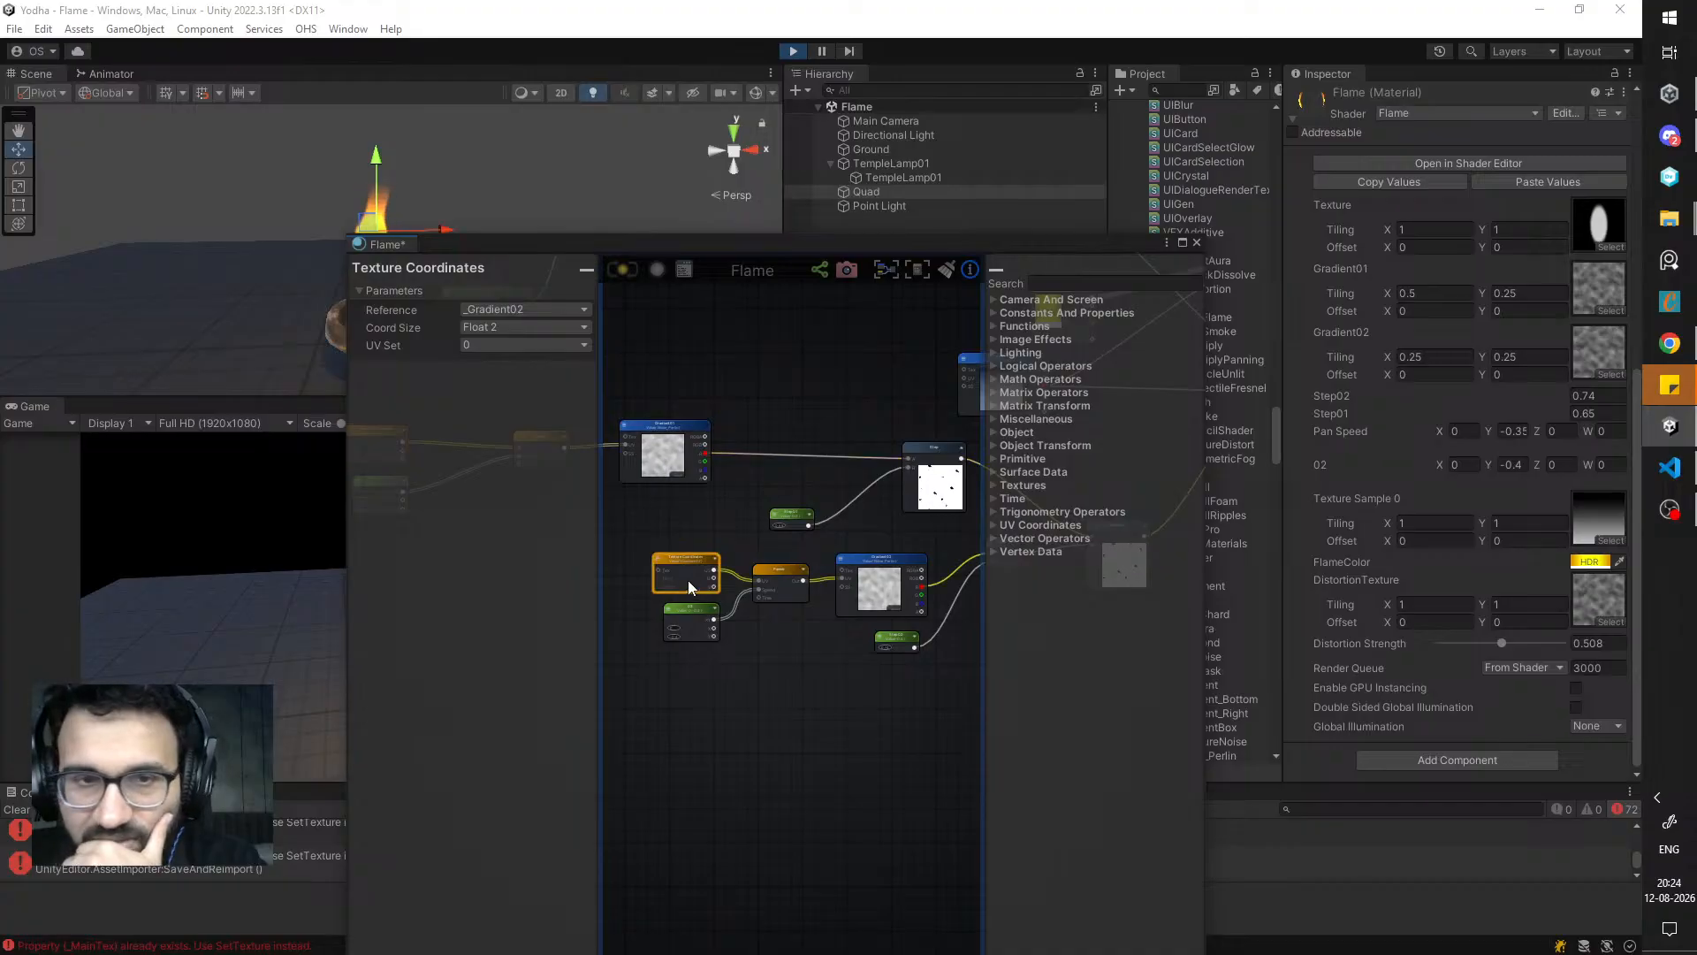
middle_drag(766, 457, 633, 398)
scroll(734, 484, up, 4)
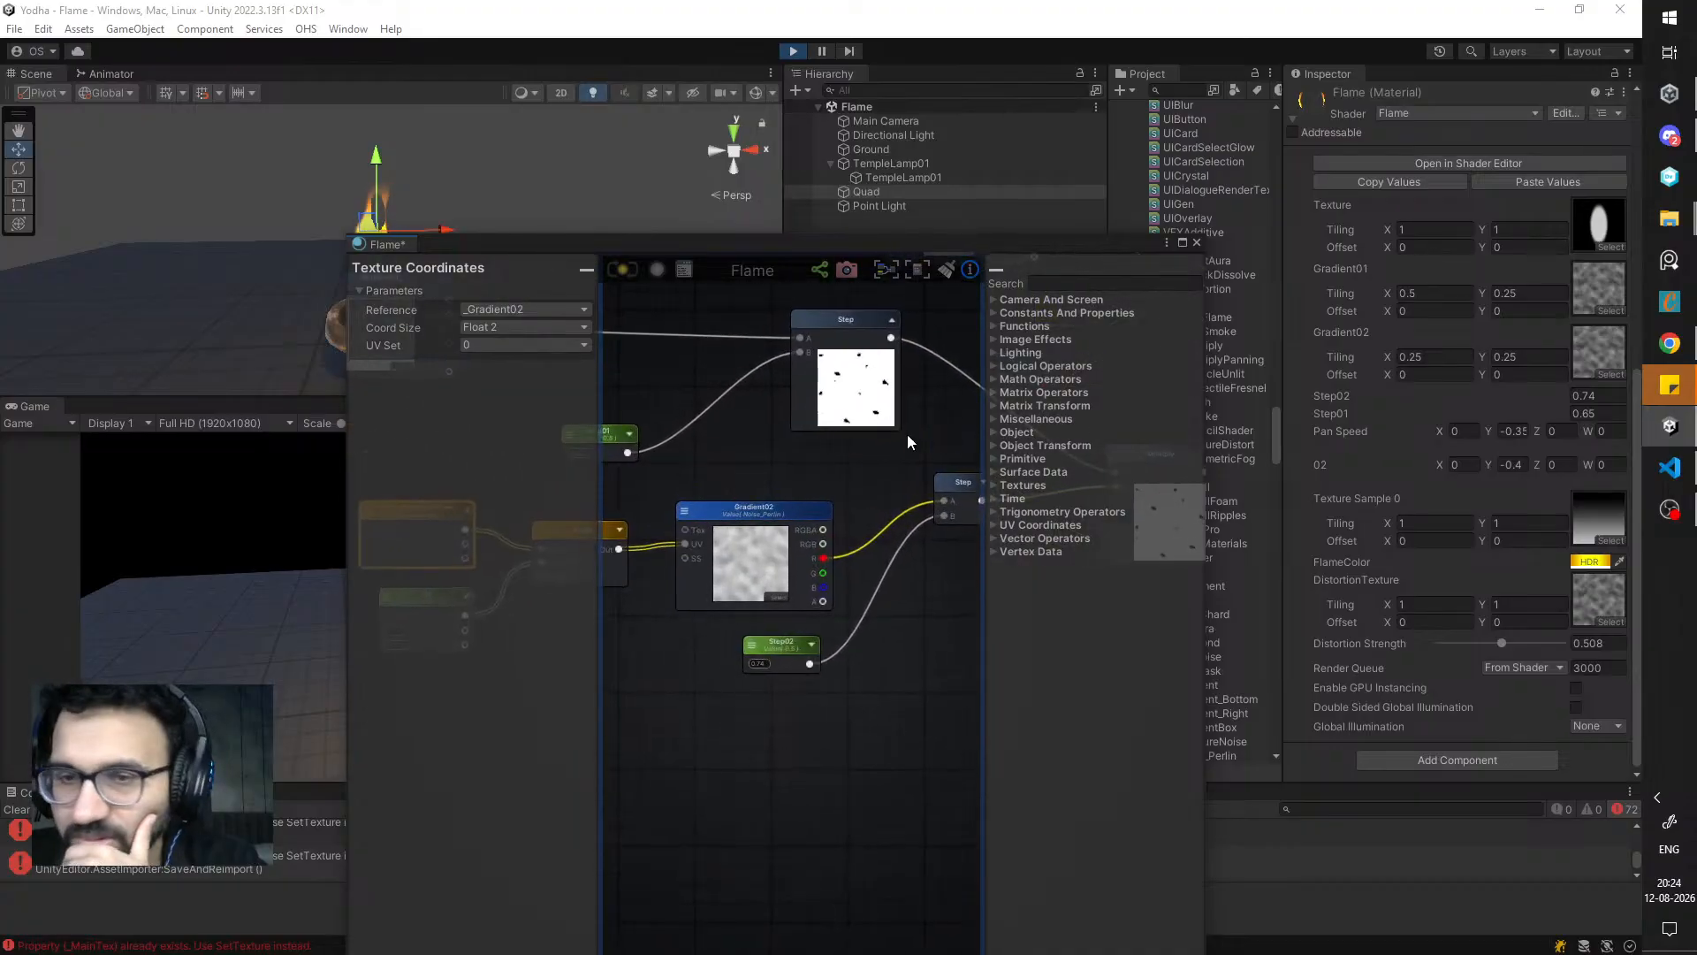
middle_drag(663, 332, 783, 502)
scroll(786, 501, down, 1)
middle_drag(976, 566, 703, 462)
middle_drag(803, 500, 663, 553)
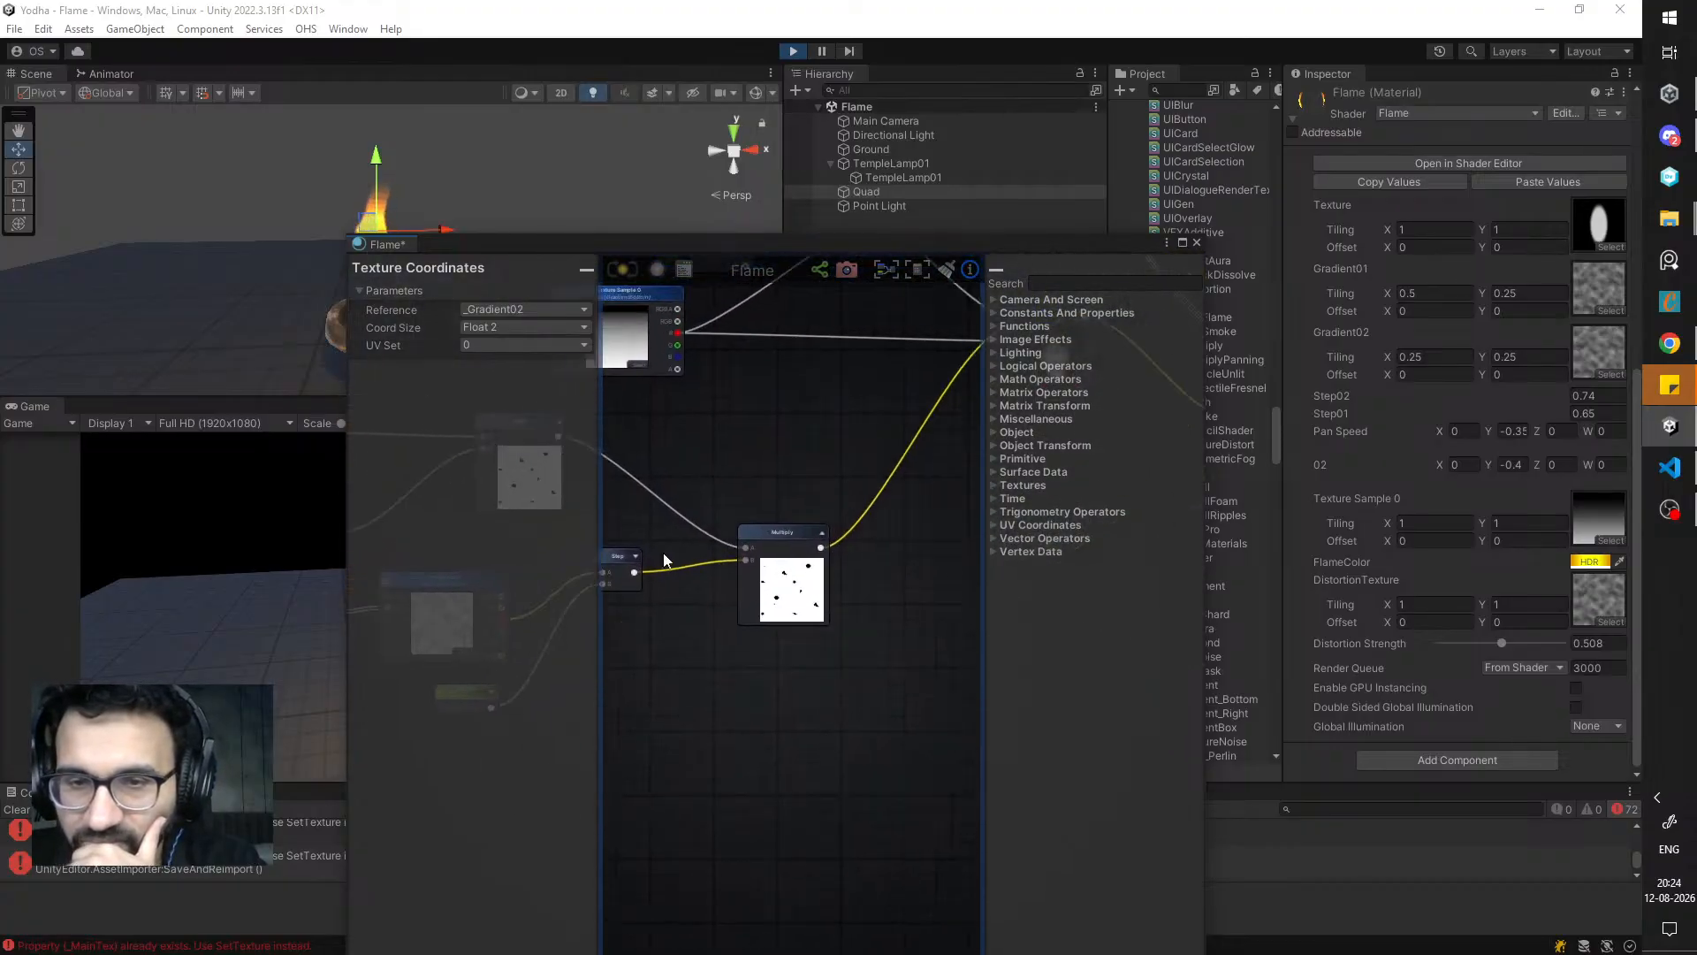
middle_drag(817, 564, 736, 644)
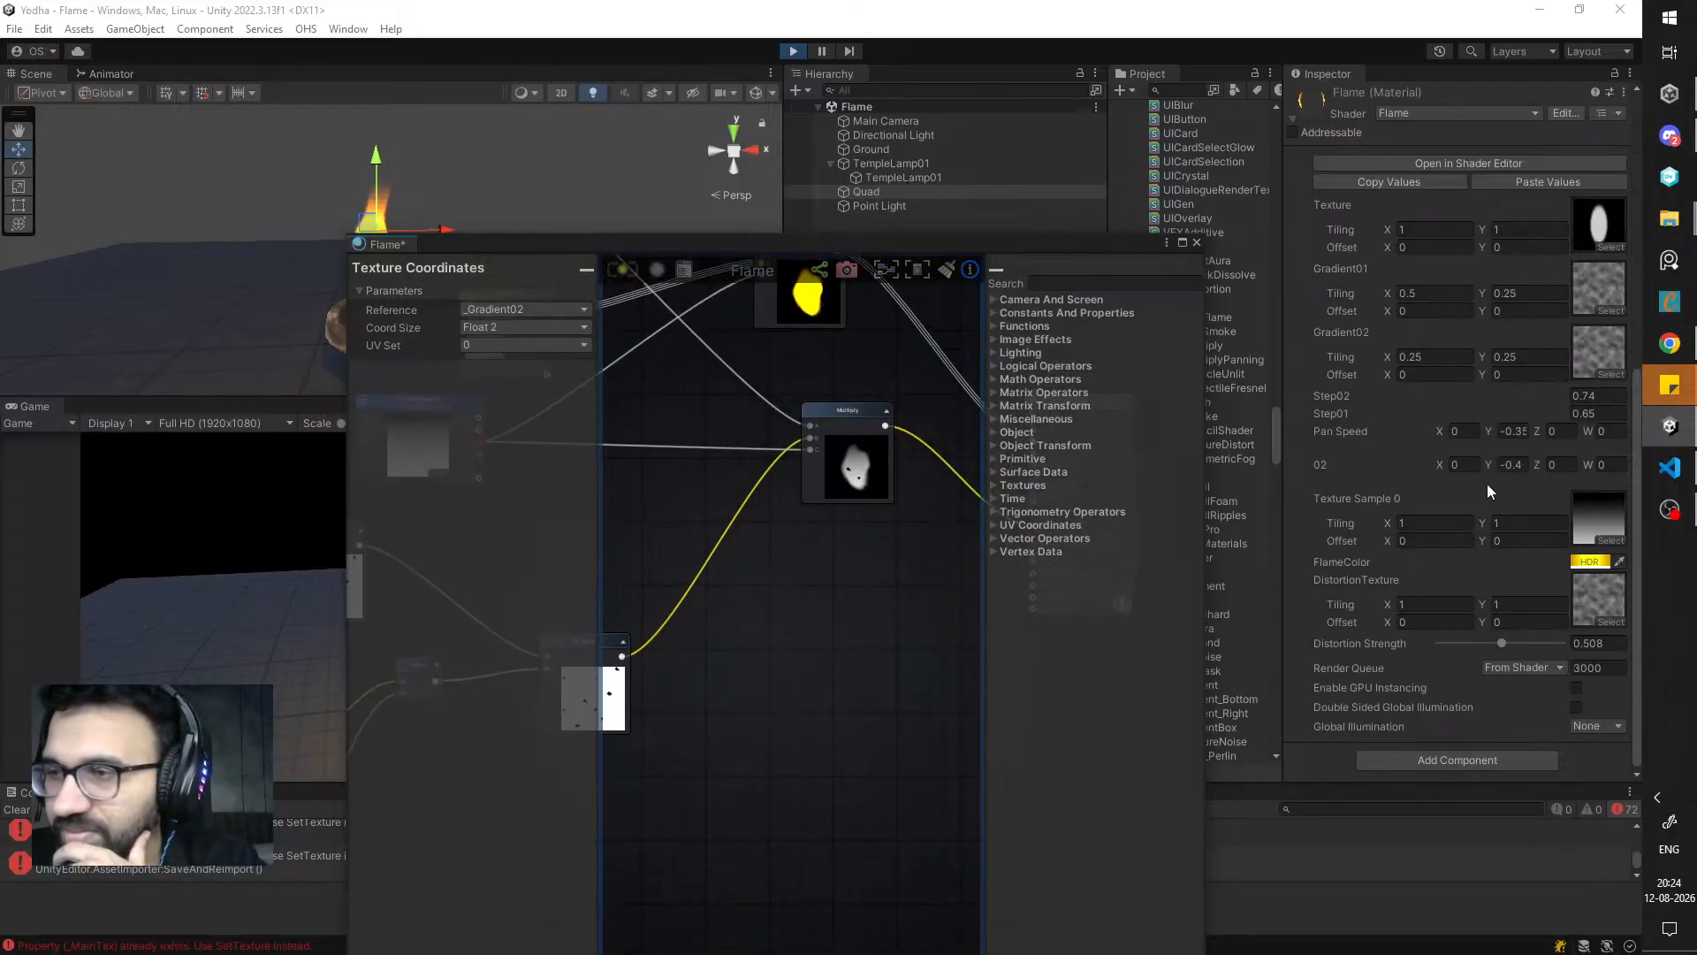
- Set Step01 to 0.46 and move the shader editor window clear of the scene and material properties
drag(1538, 411, 1530, 416)
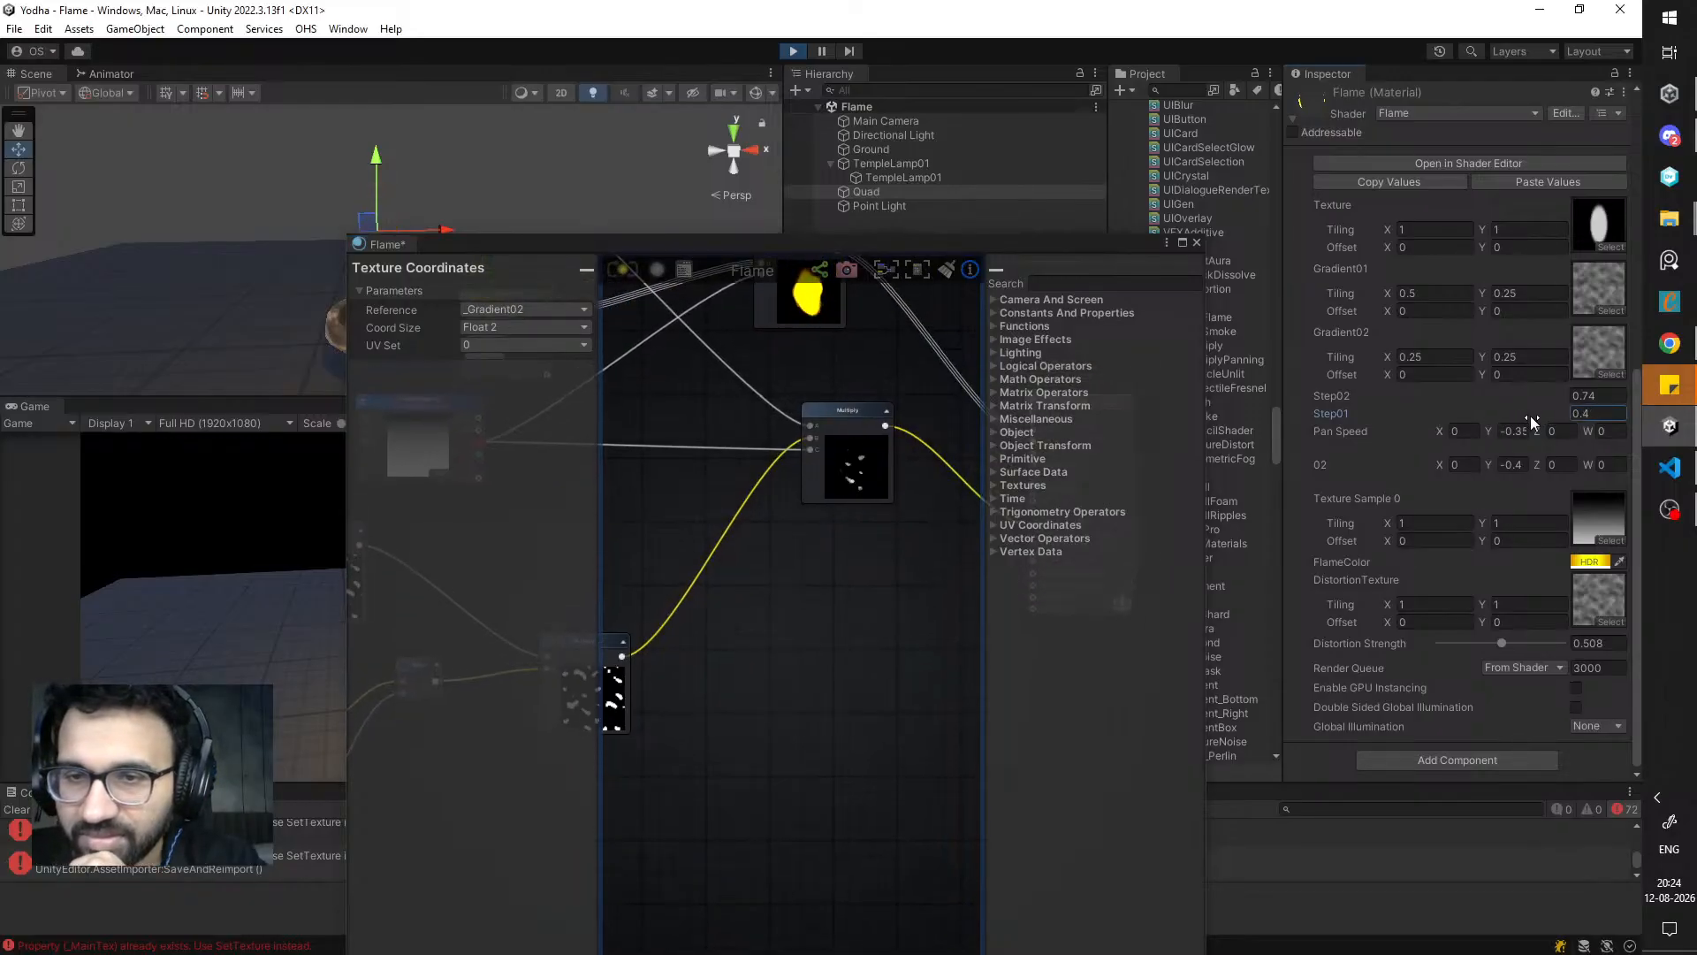
drag(856, 248, 1251, 514)
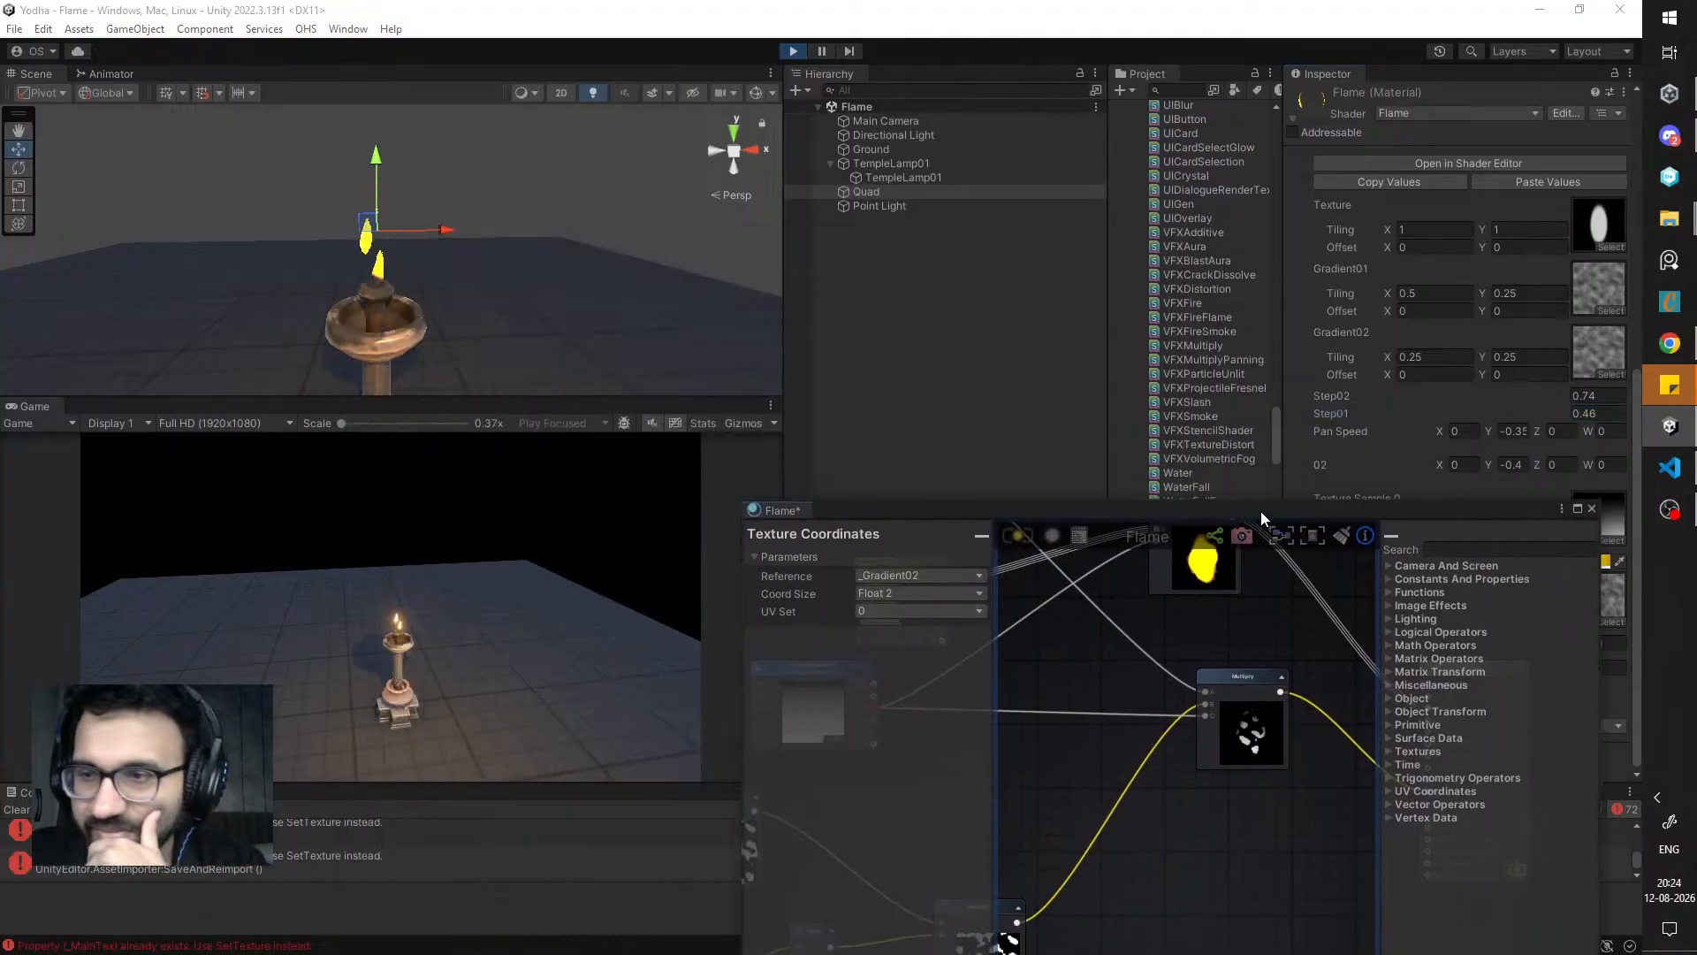
drag(1261, 511, 1069, 625)
- Set the Y value of the second pan speed, 02, to -0.5
click(1512, 463)
text(-0.5)
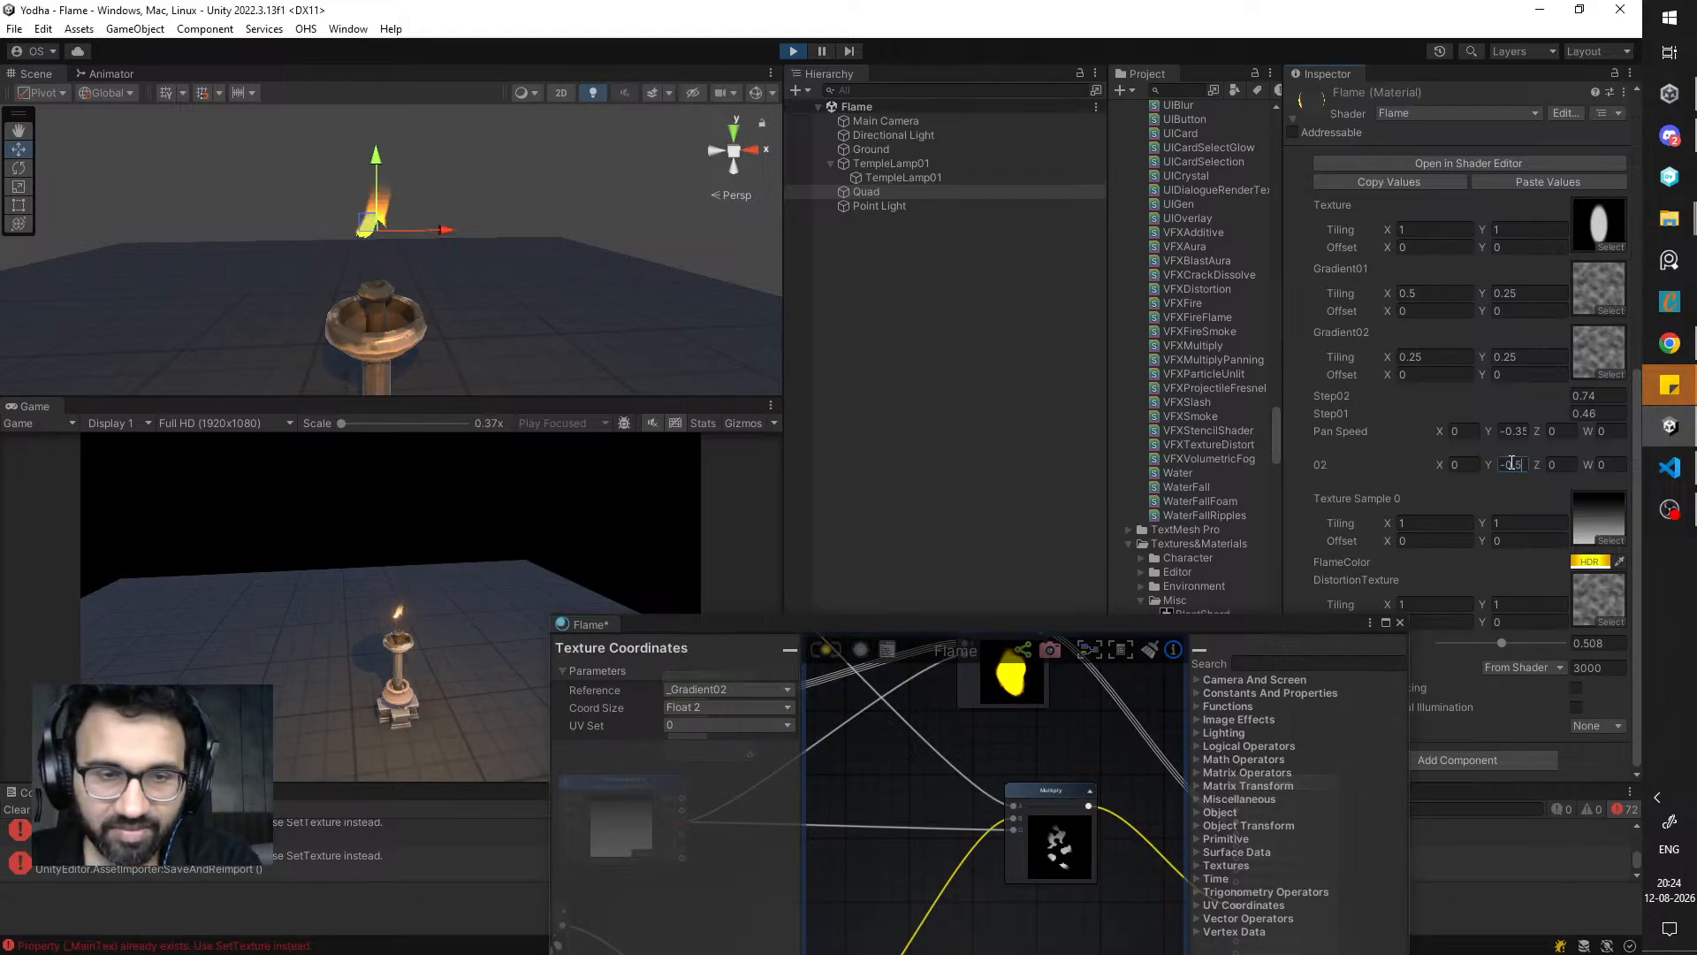
key(Return)
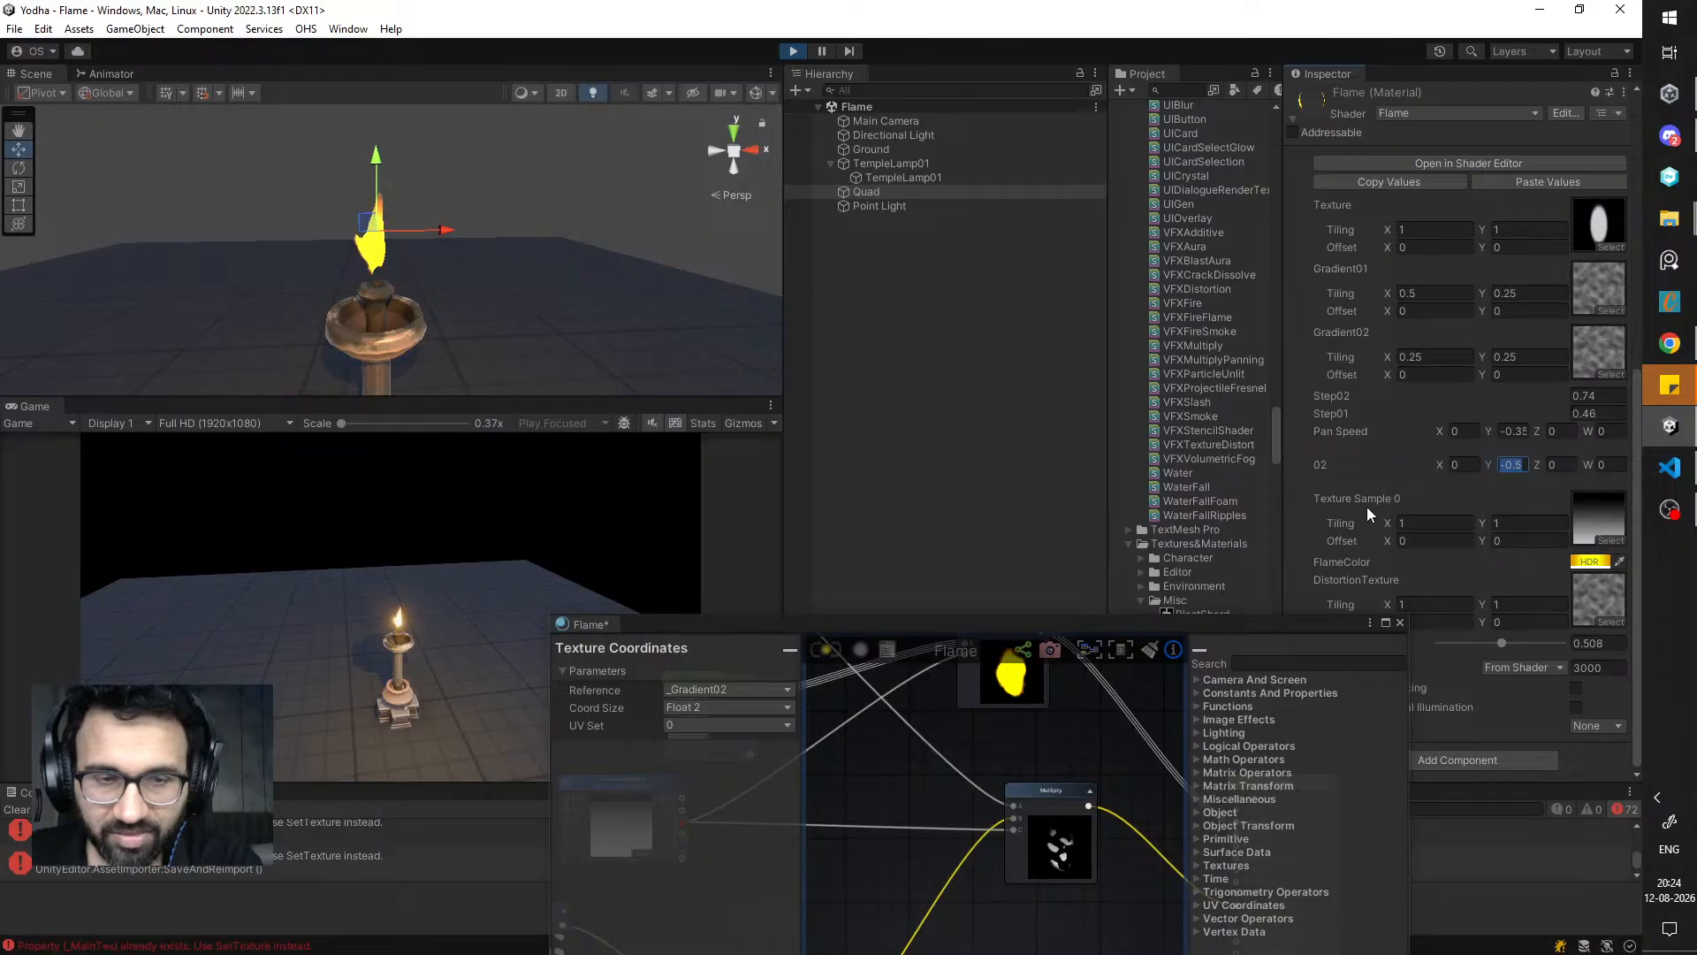
- Expand the second Step node's preview and select the Multiply node that combines the flame mask to inspect it
scroll(929, 803, down, 4)
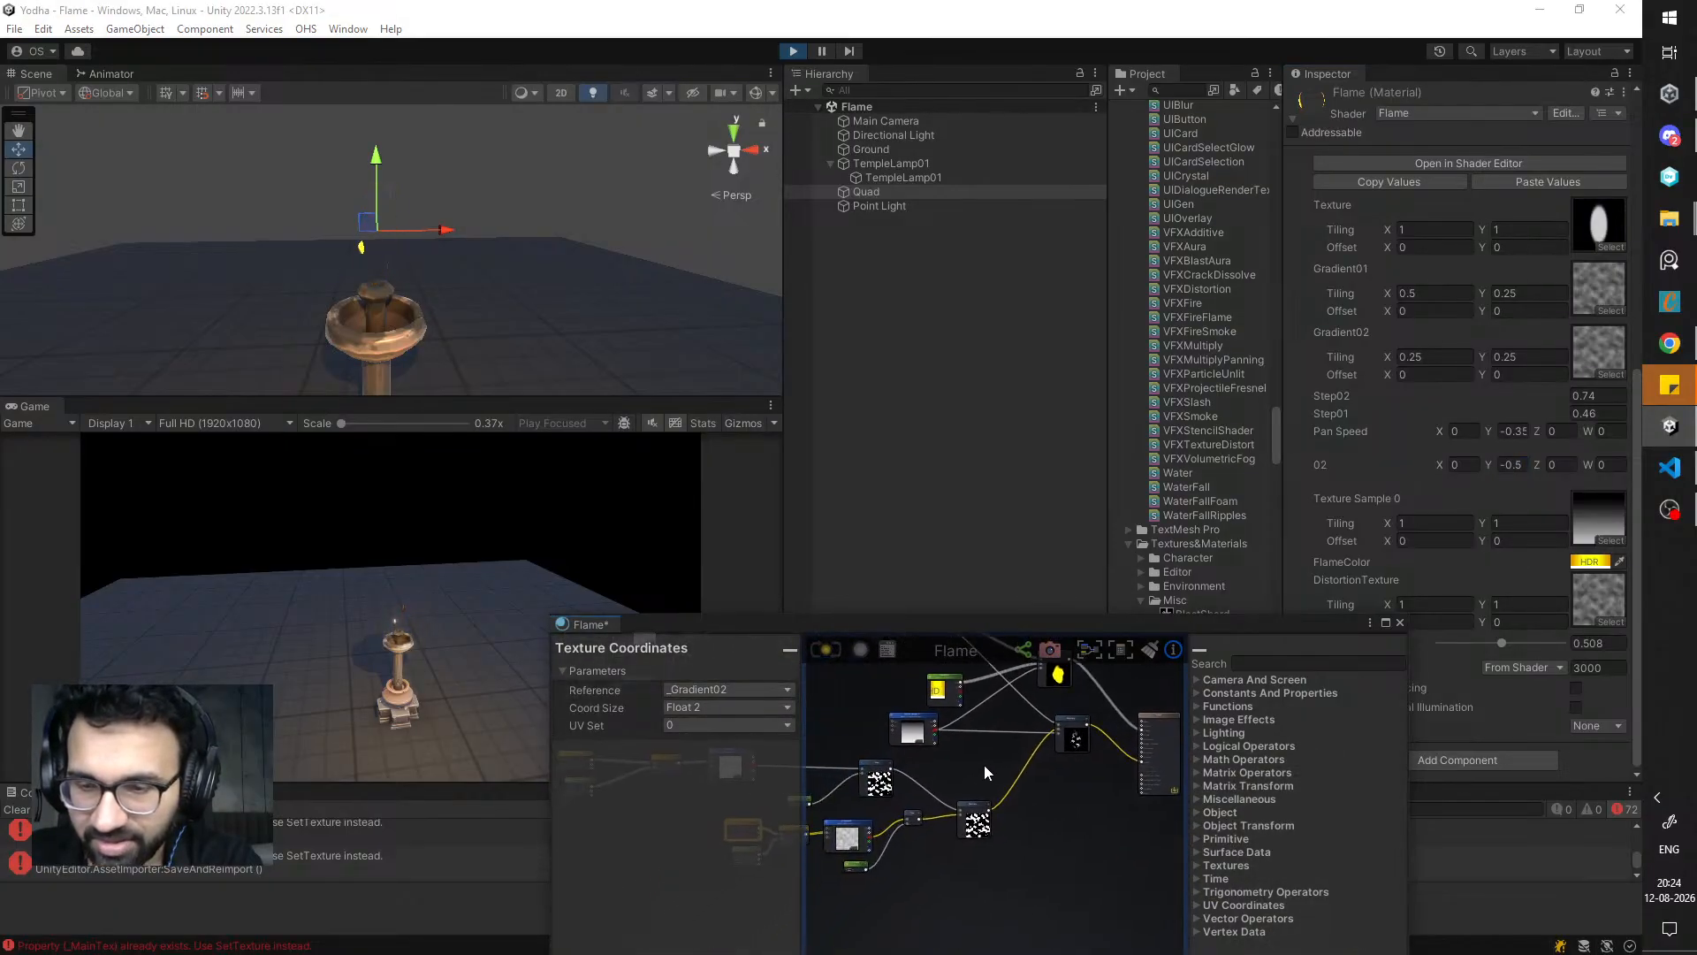
scroll(984, 766, up, 4)
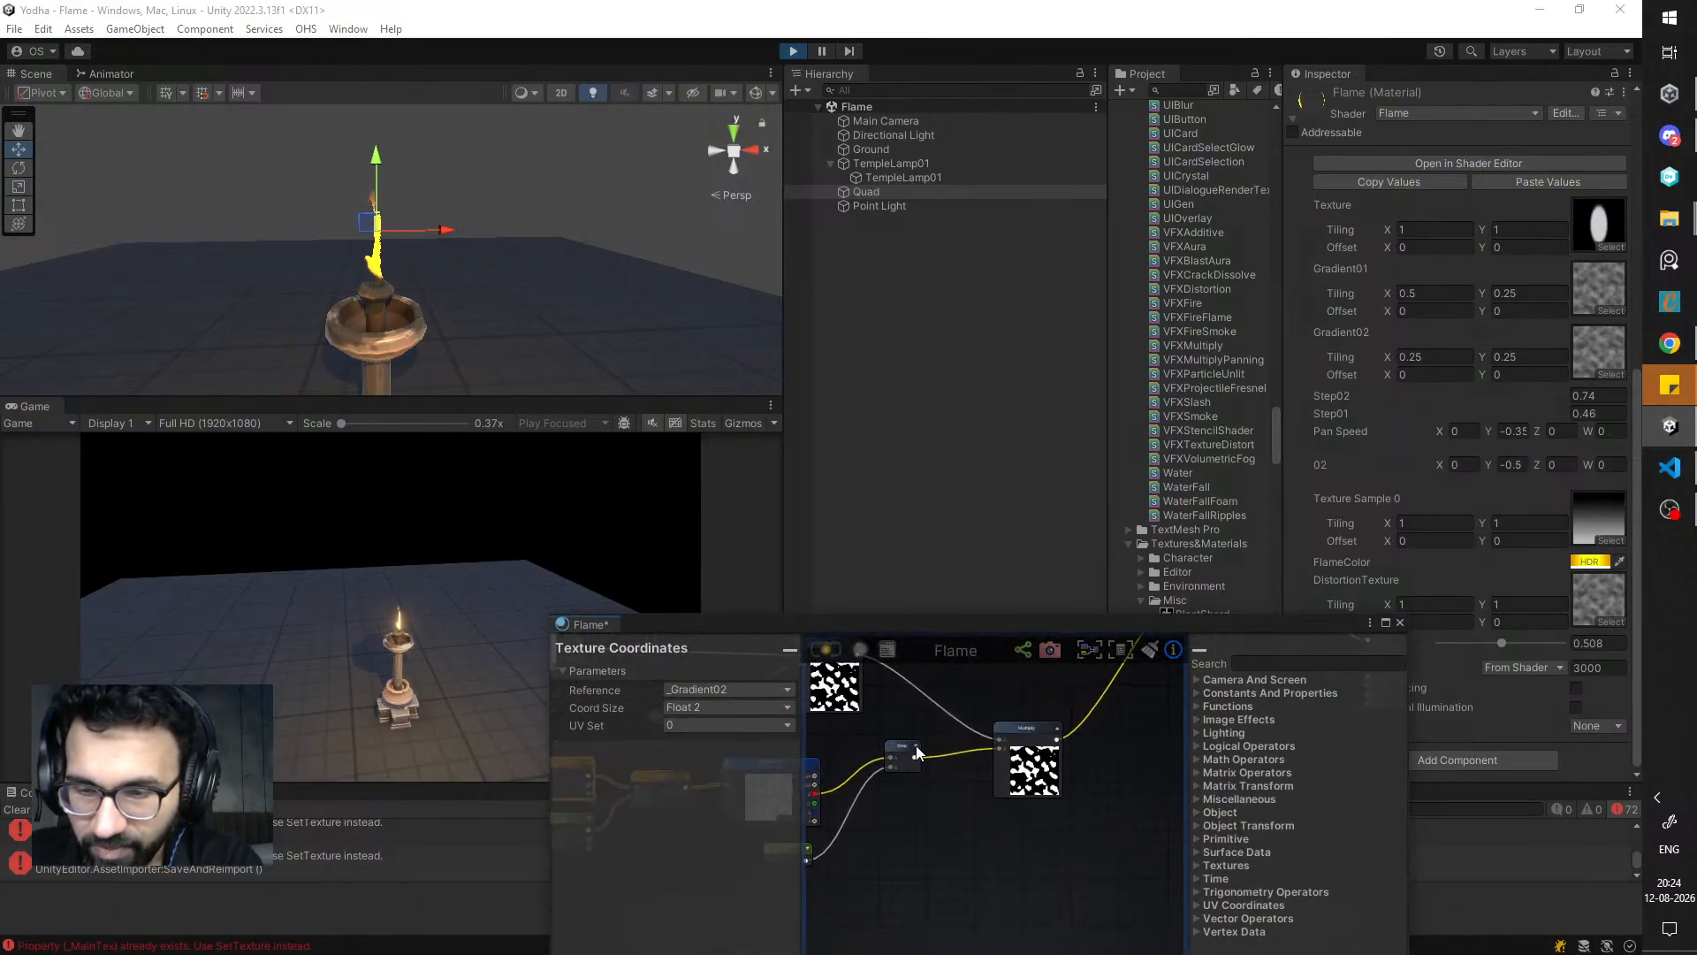
click(916, 746)
click(1025, 738)
middle_drag(1156, 681, 948, 843)
click(1006, 762)
middle_drag(849, 798, 952, 808)
scroll(1054, 785, down, 2)
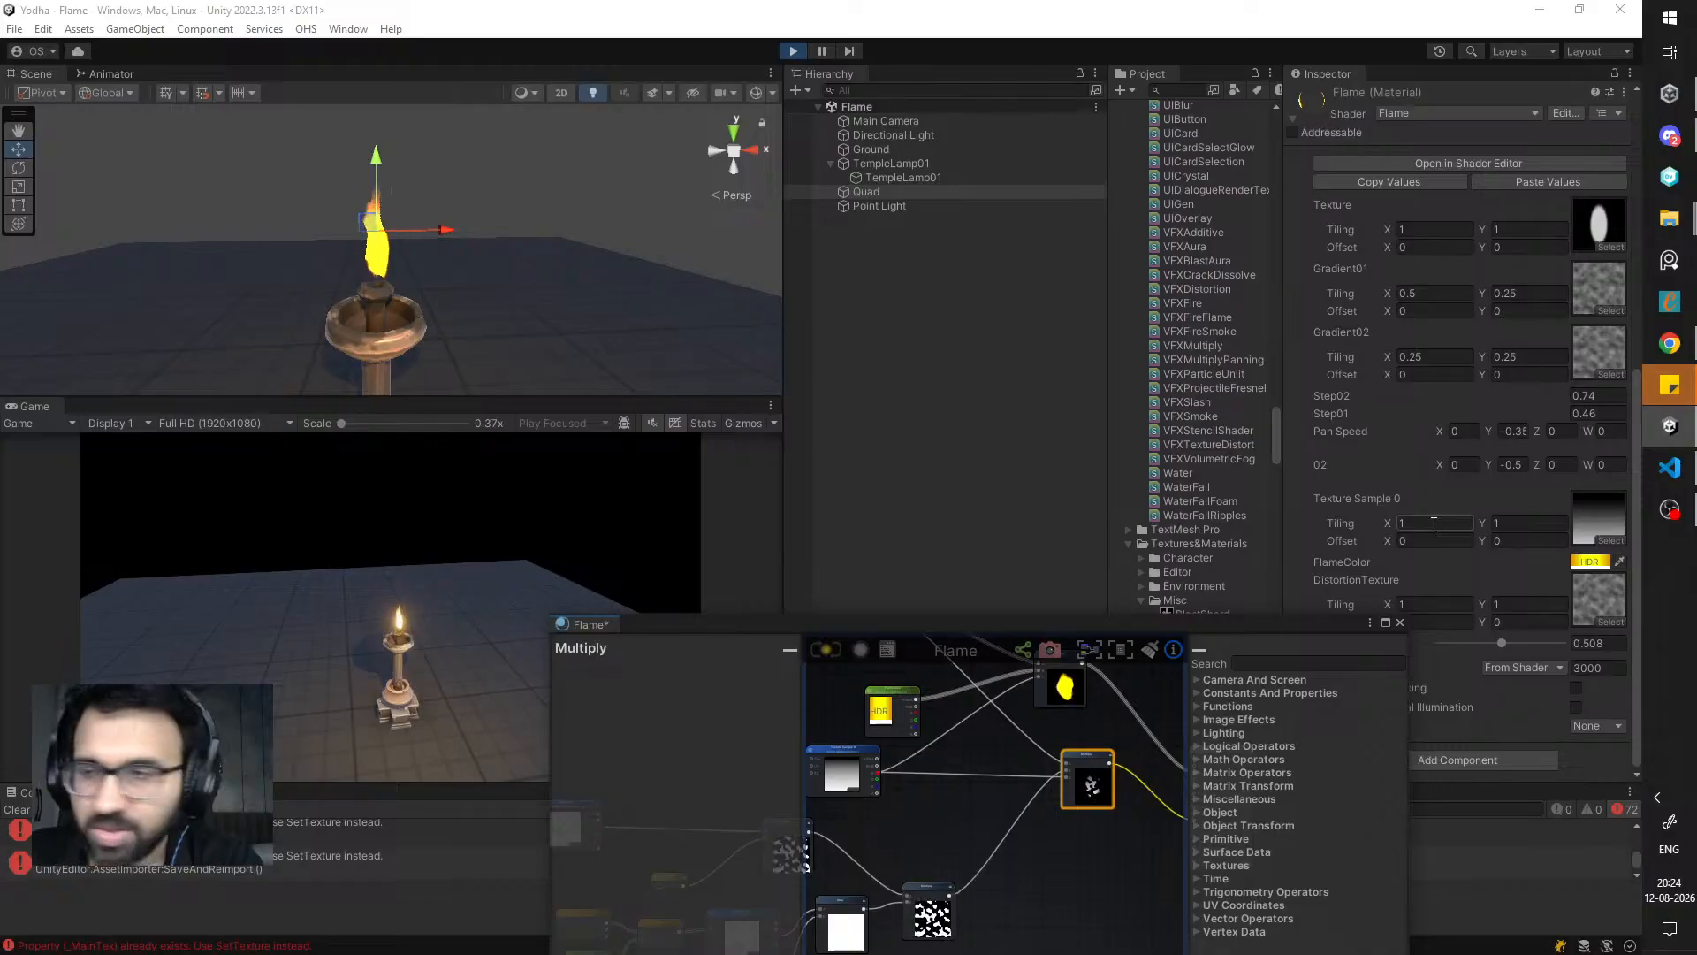
- Set the Y value of the Flame material's 02 pan speed to -1
click(1509, 465)
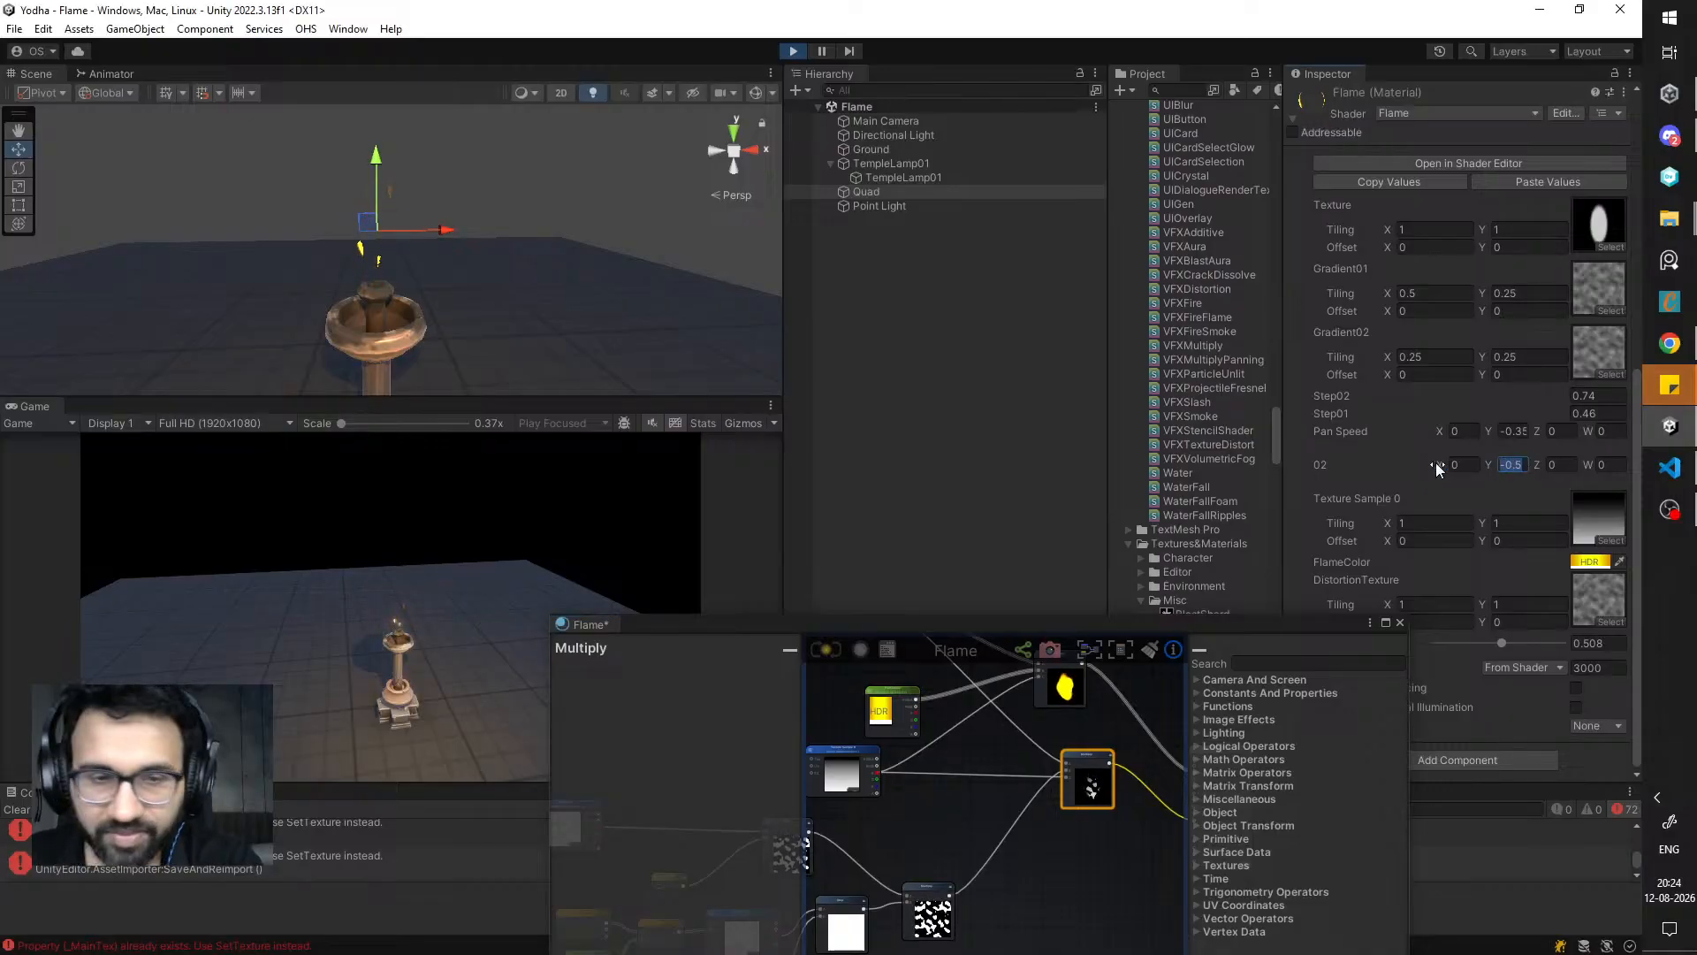
text(-1)
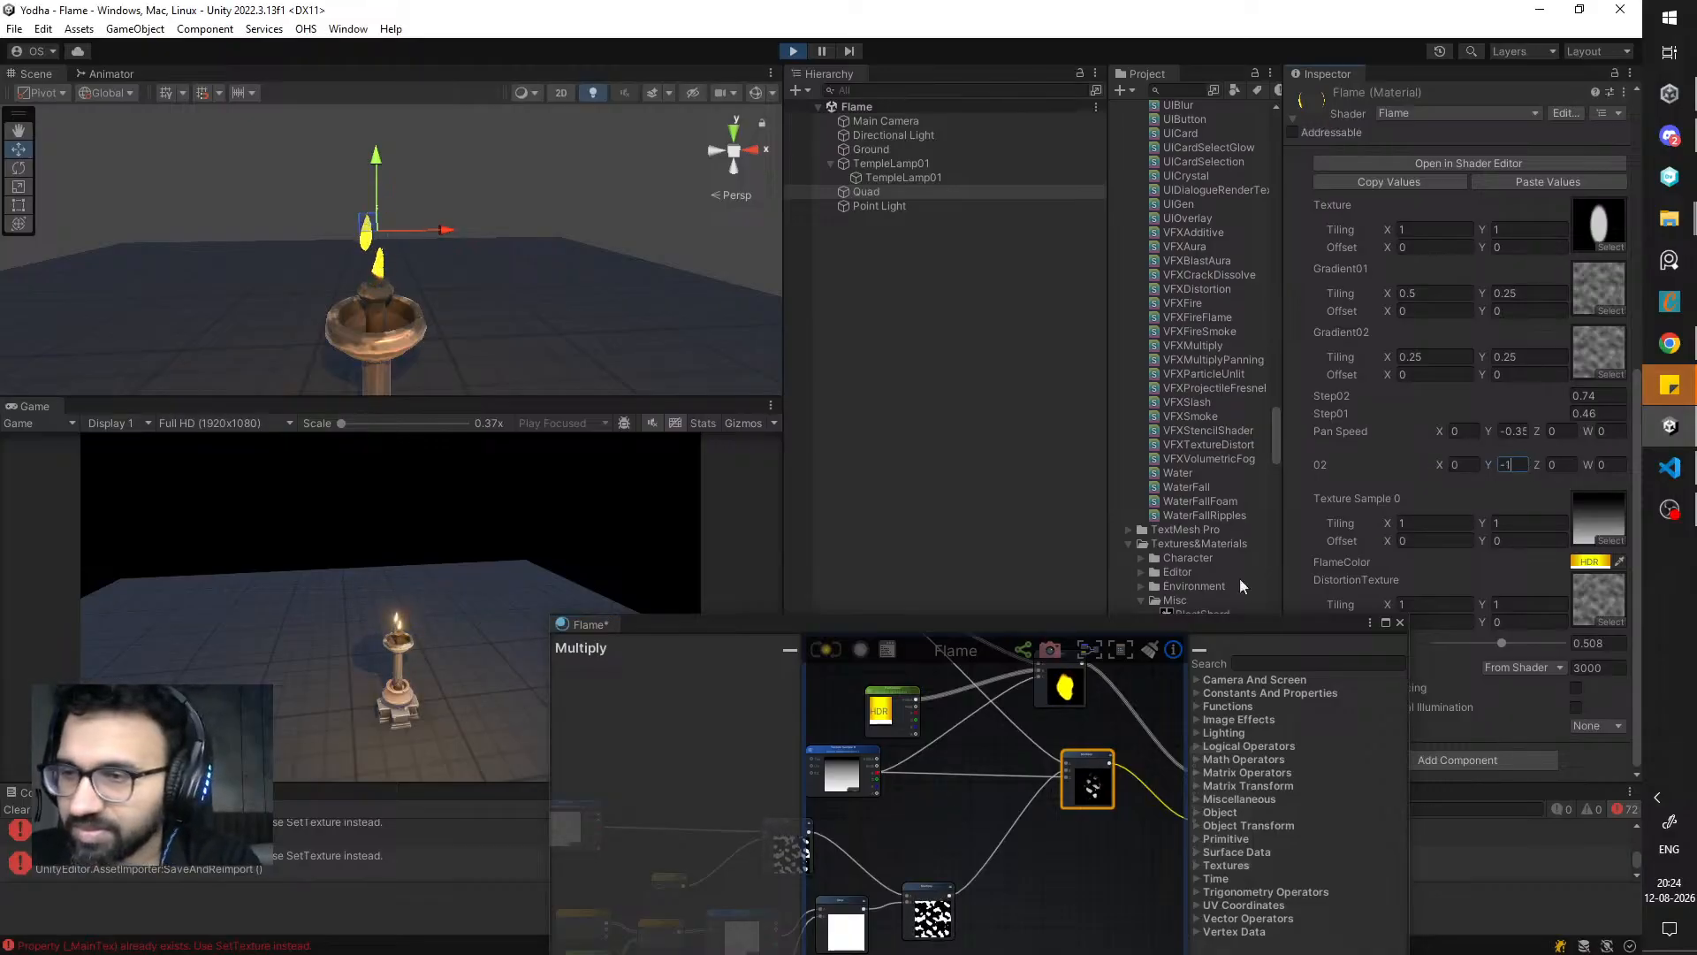
- Find the Step02 float node feeding Gradient02's Step node in the shader graph and lower its value to 0.47
middle_drag(1021, 709, 1127, 625)
middle_drag(898, 819, 1056, 707)
scroll(1049, 734, up, 3)
scroll(978, 807, up, 3)
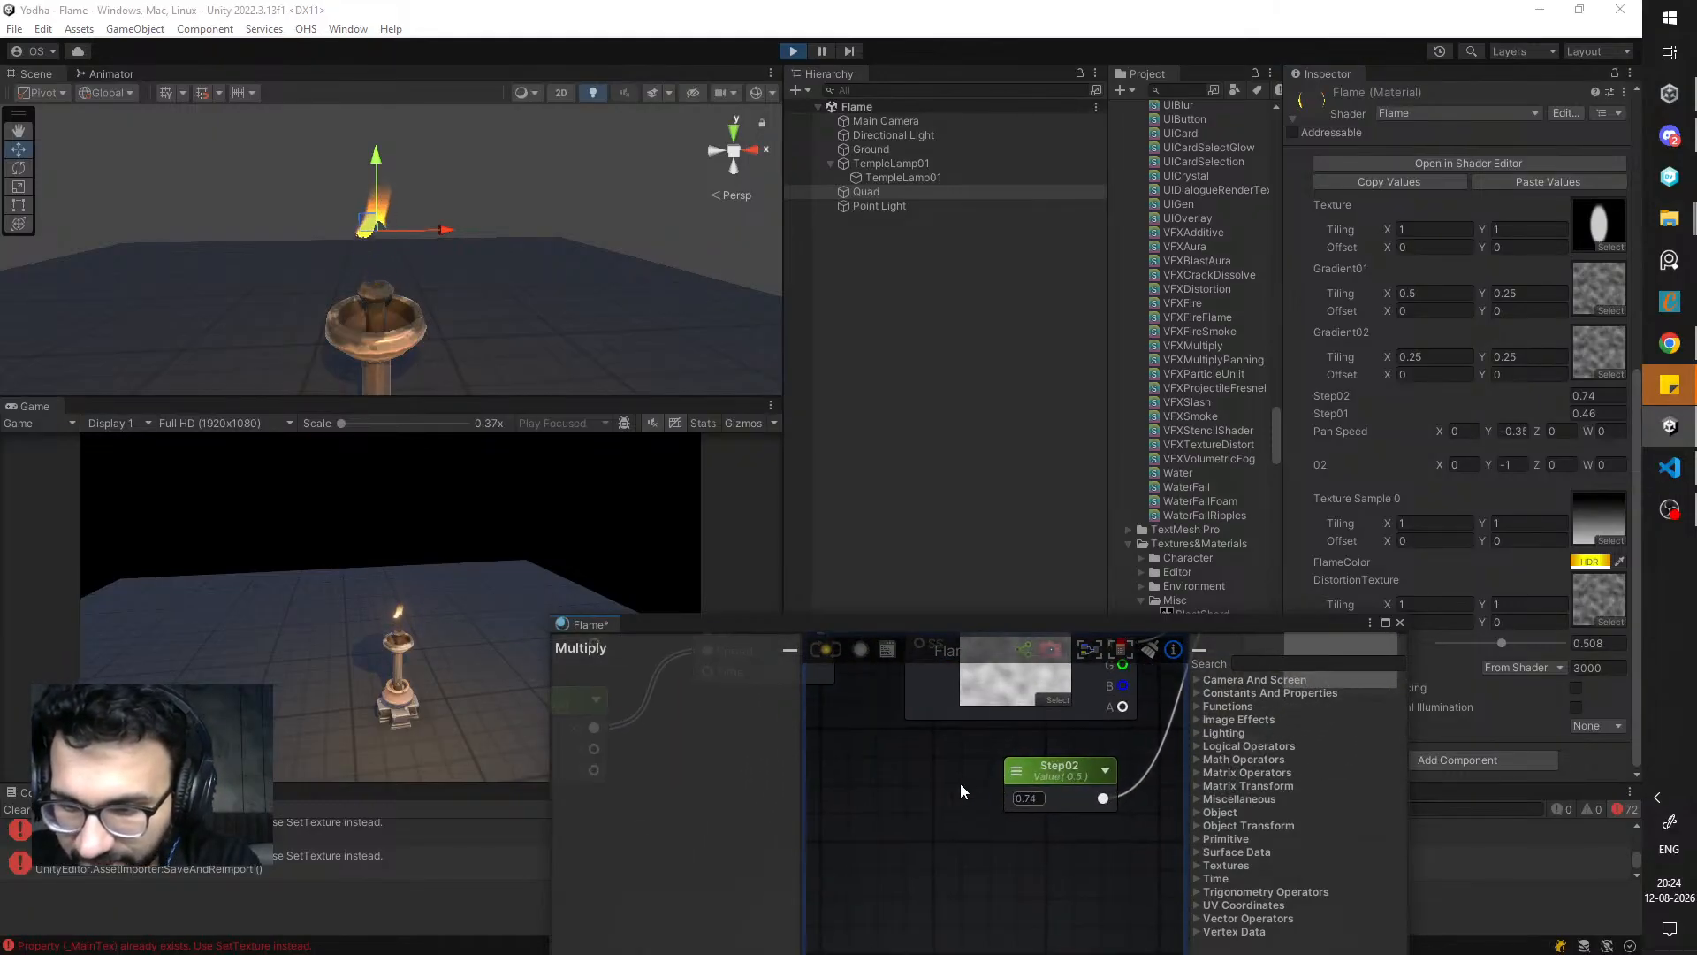
middle_drag(962, 785, 1167, 786)
middle_drag(946, 776, 1140, 787)
scroll(1043, 781, down, 2)
scroll(1038, 778, down, 1)
middle_drag(1002, 789, 937, 808)
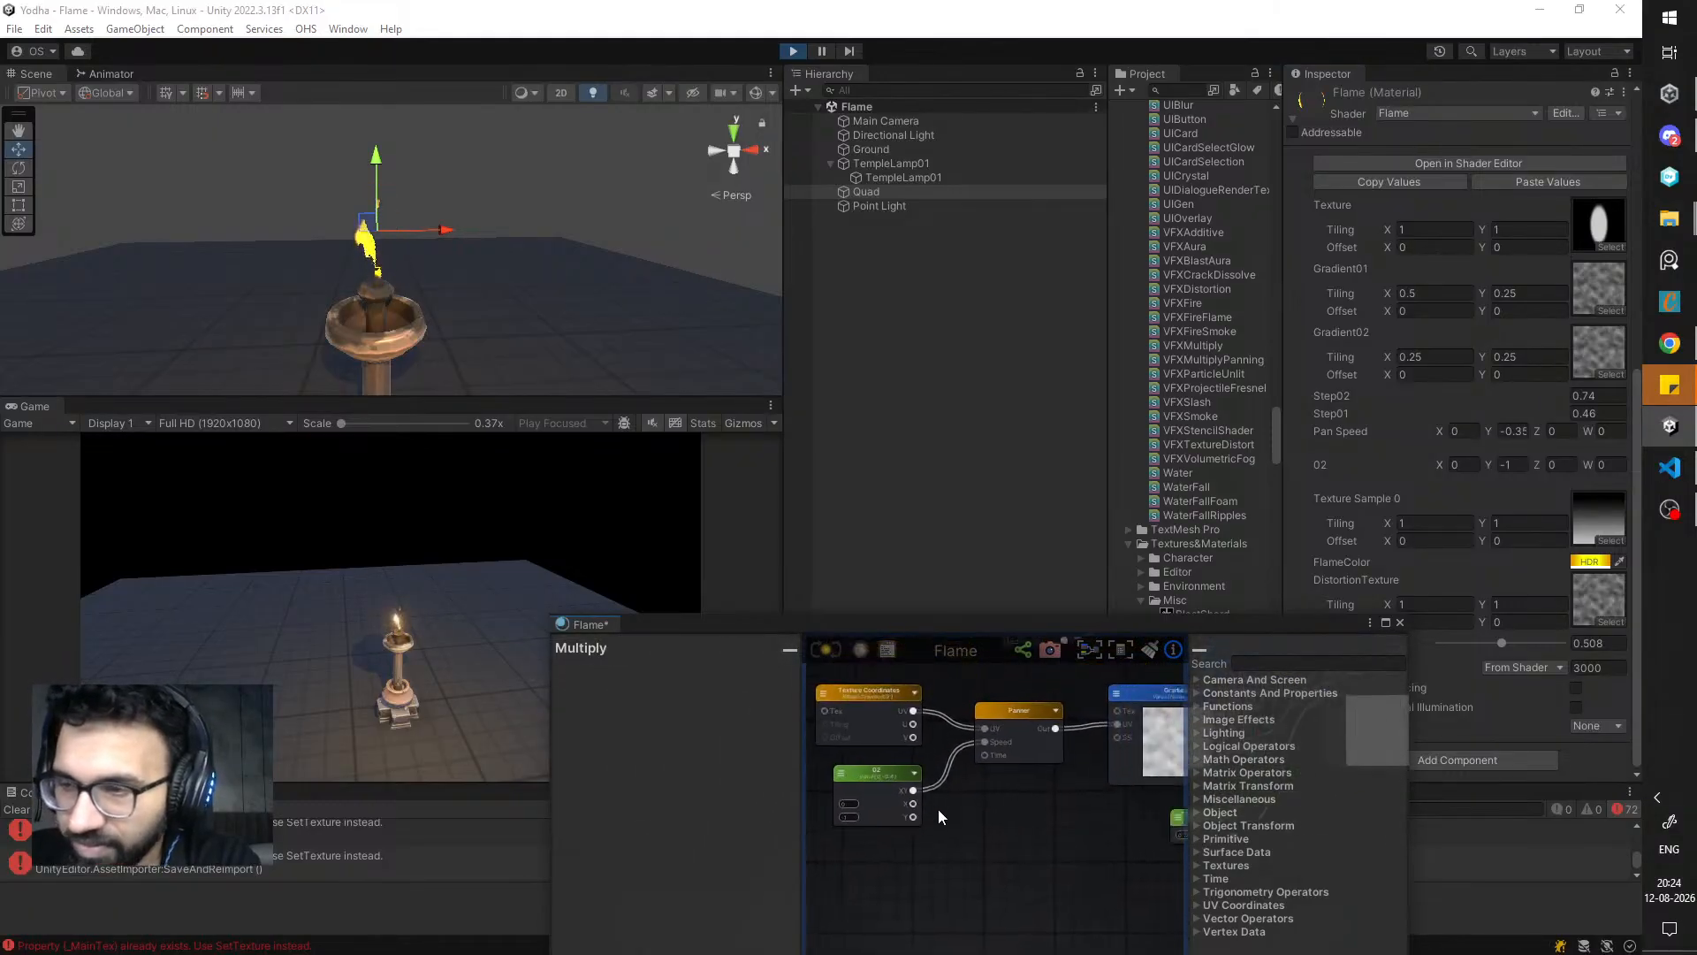
middle_drag(1116, 765, 876, 823)
scroll(988, 780, down, 1)
middle_drag(1031, 736, 962, 788)
click(967, 831)
middle_drag(900, 904, 973, 808)
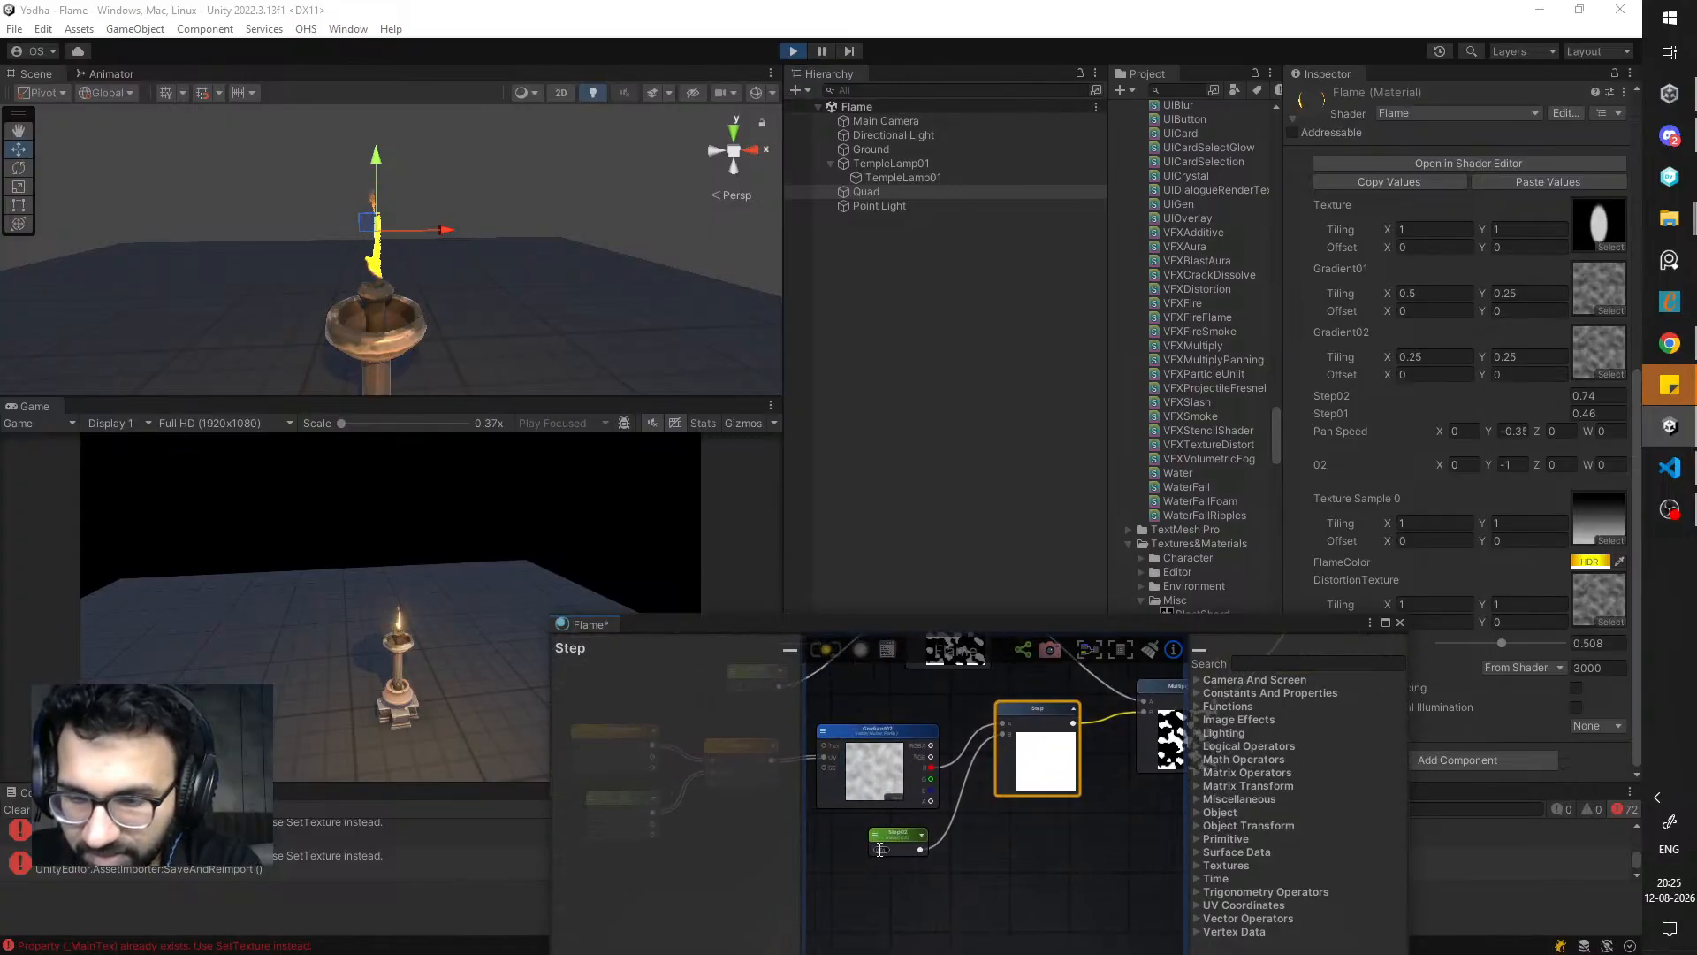
drag(870, 849, 861, 851)
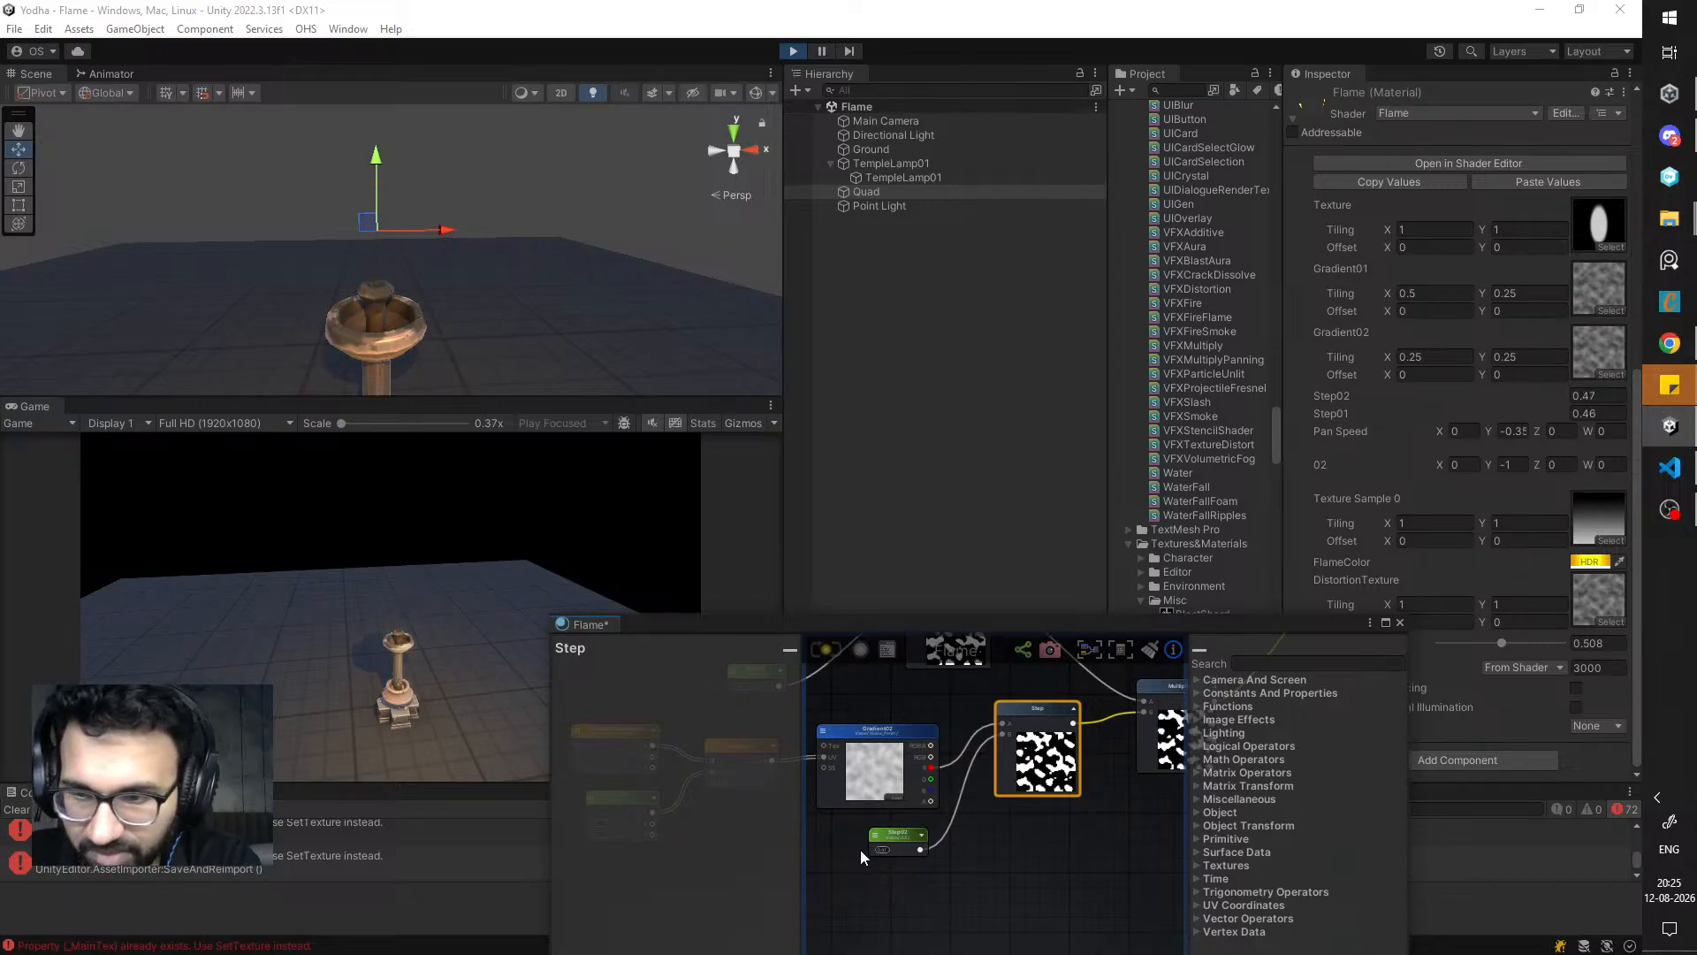
- Raise the Step02 float node's value to 0.66
scroll(1010, 733, up, 1)
middle_drag(1010, 733, 1074, 756)
scroll(972, 786, down, 1)
drag(838, 884, 849, 886)
- Reposition the Multiply node and the Step node fed by Step02 so the two noise branches are laid out more clearly
click(1089, 822)
drag(1087, 815, 1079, 763)
middle_drag(1039, 790, 968, 767)
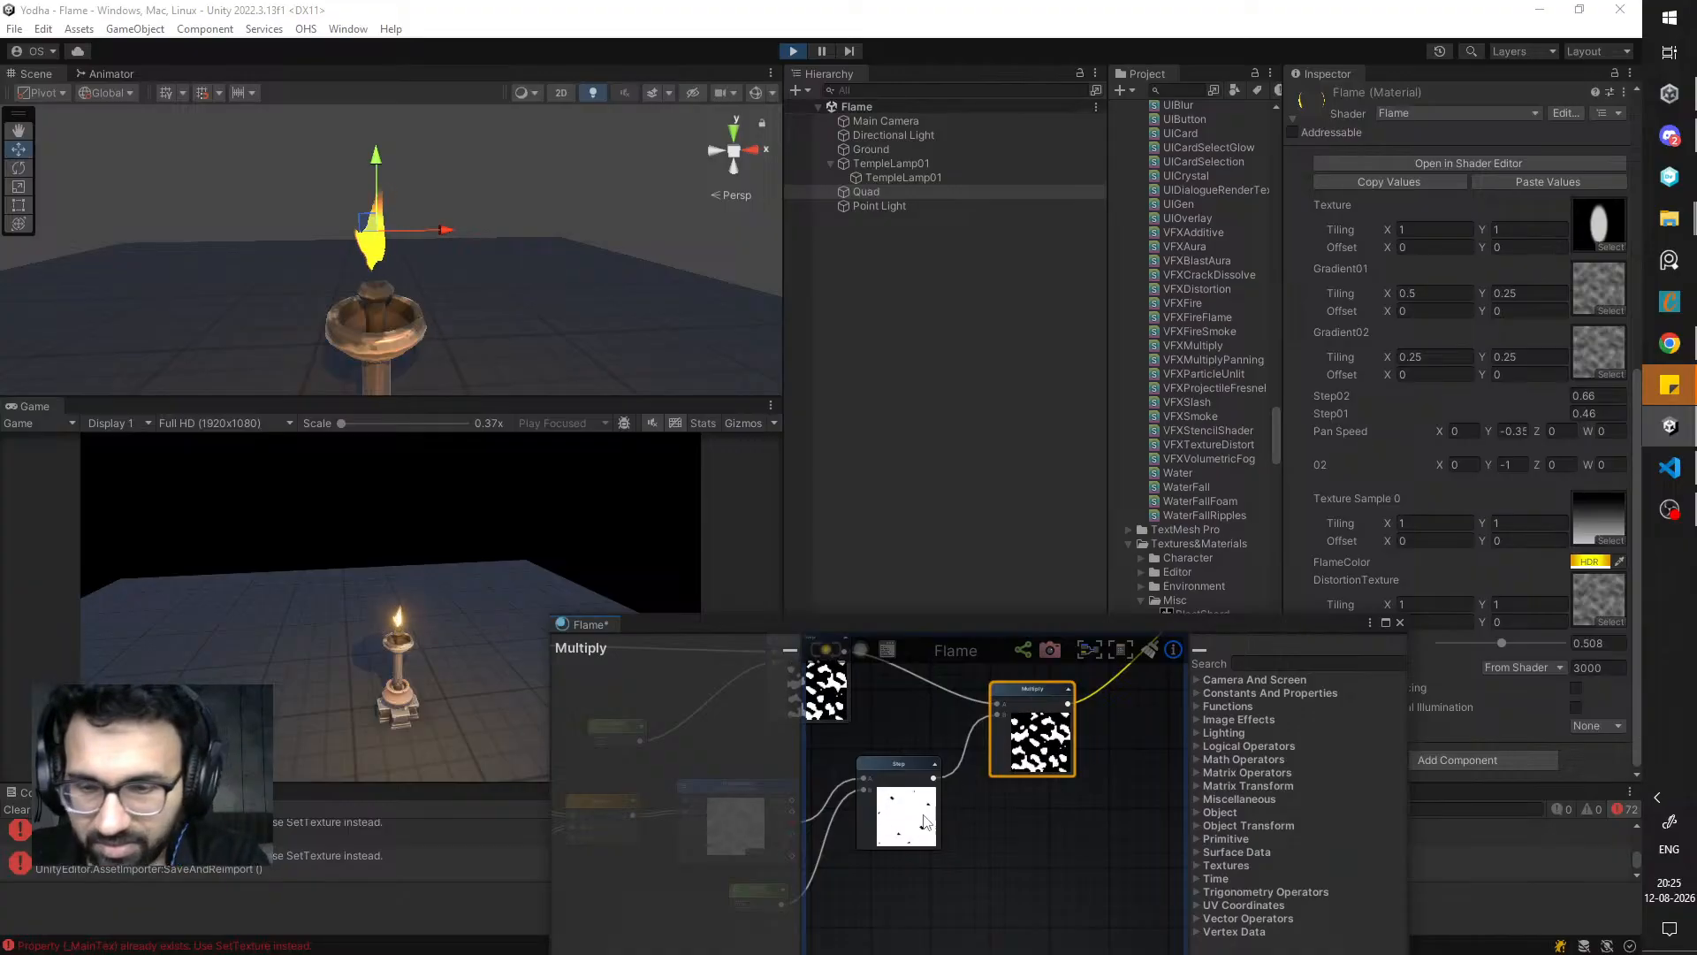
drag(912, 768, 927, 775)
click(1015, 772)
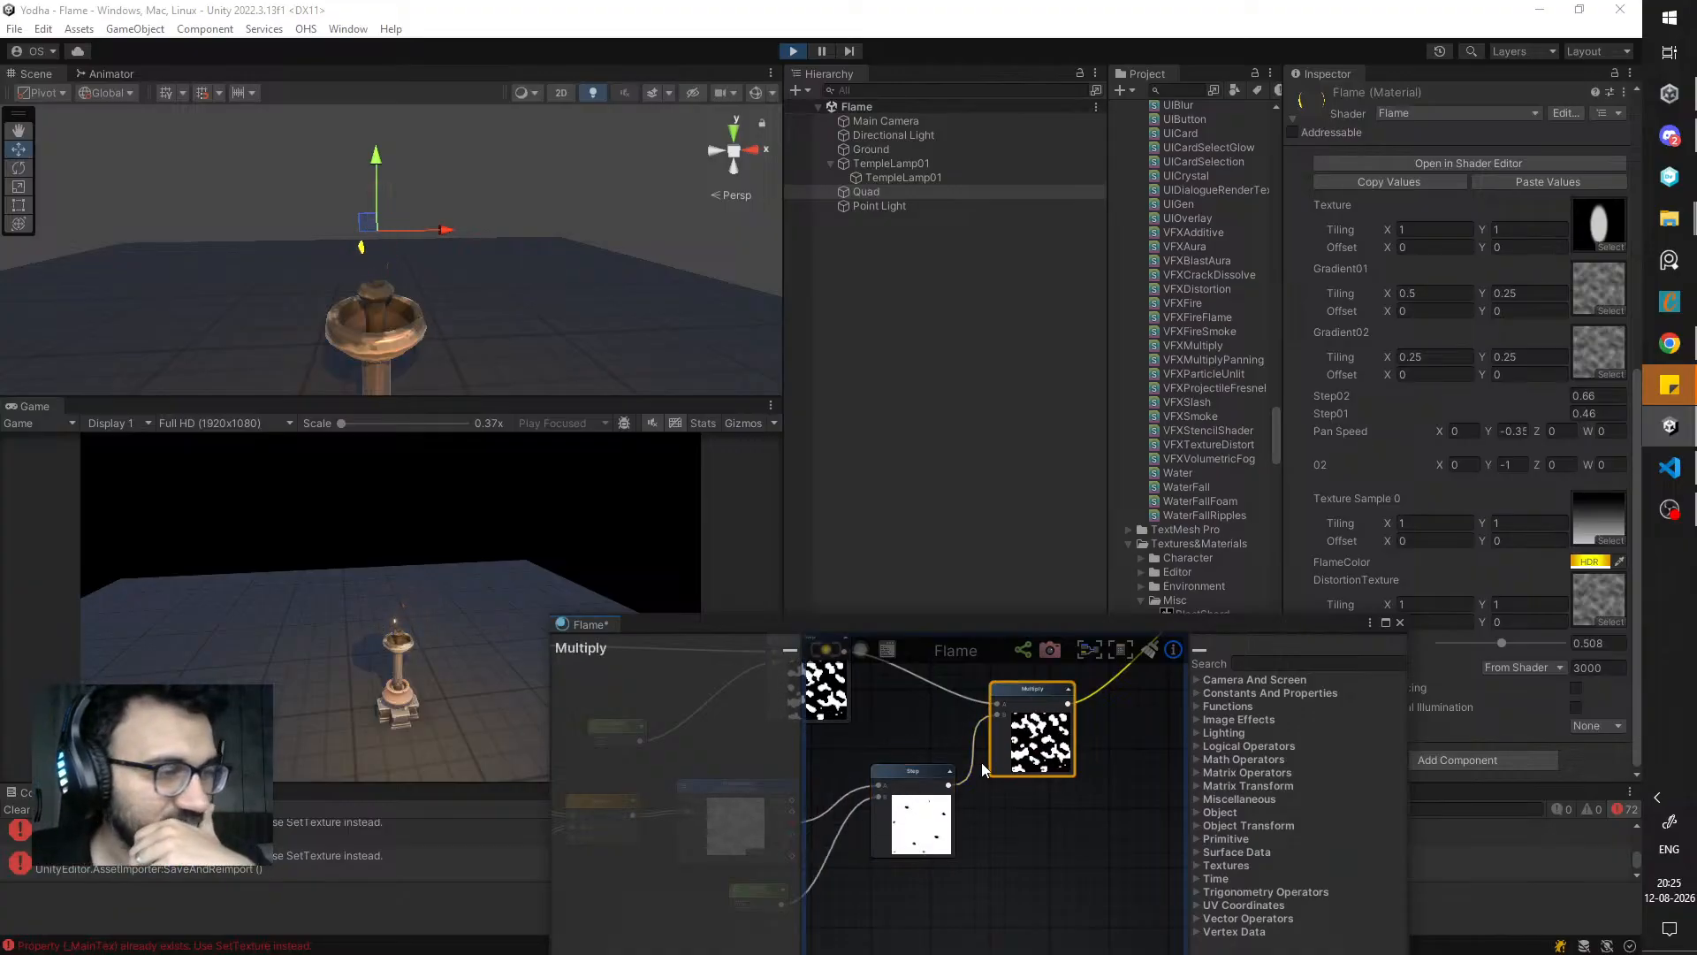
scroll(981, 762, down, 2)
click(894, 751)
drag(1043, 769, 1043, 735)
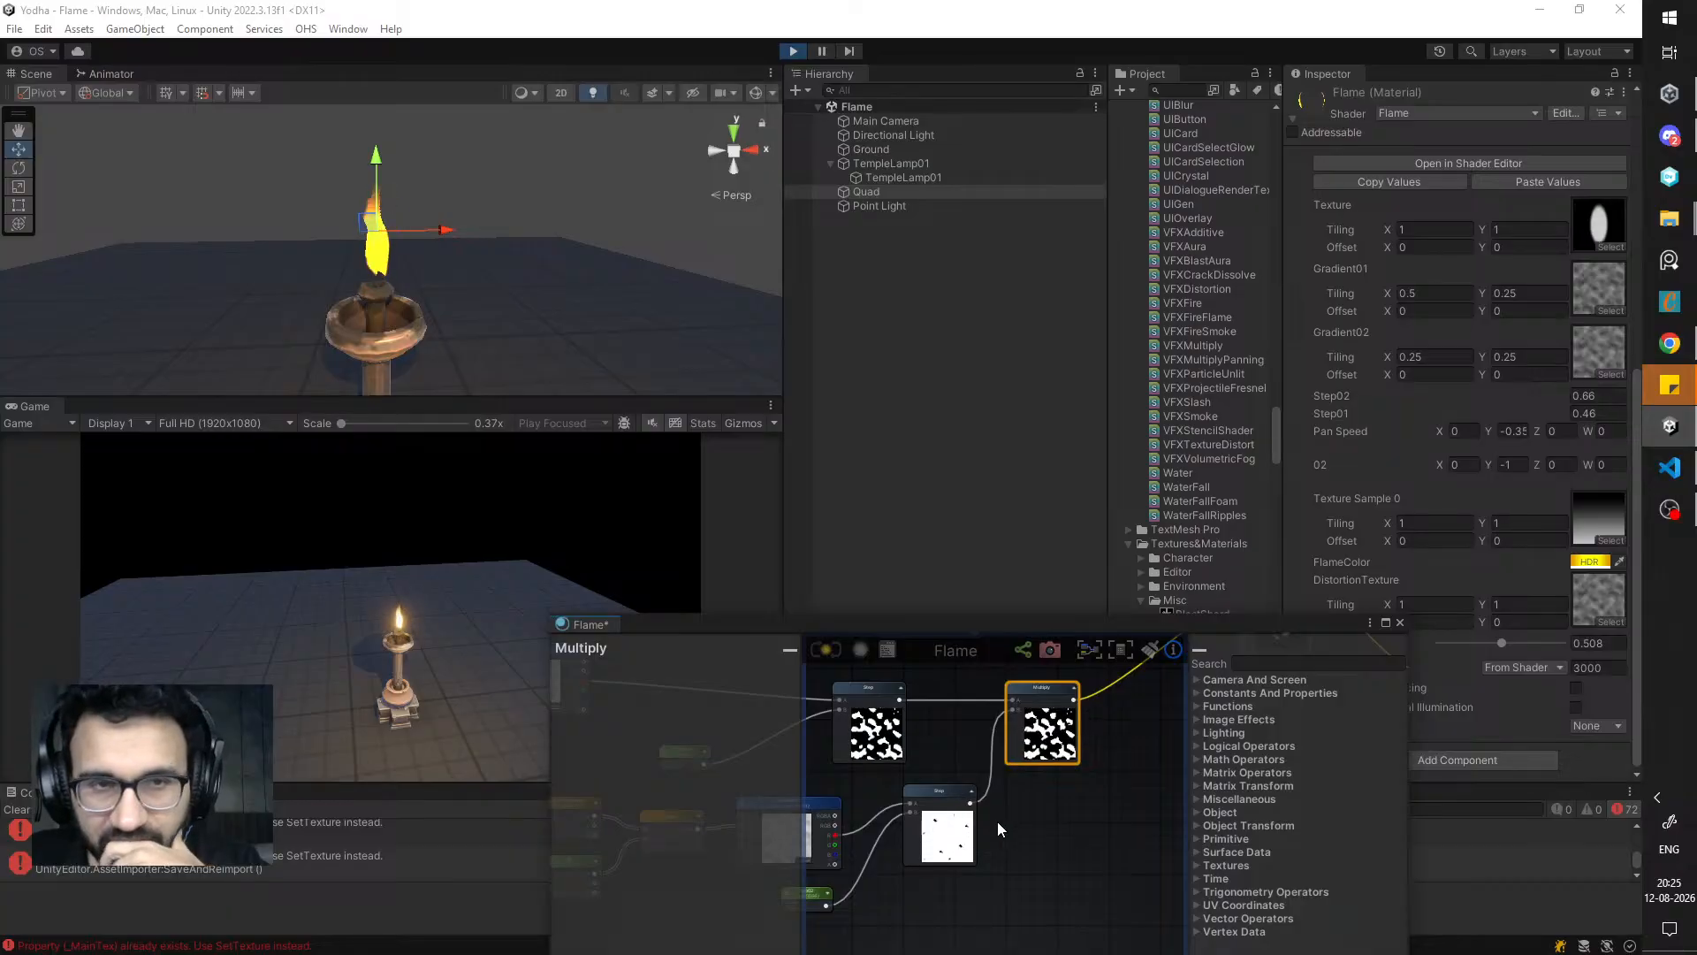
click(968, 830)
click(1027, 753)
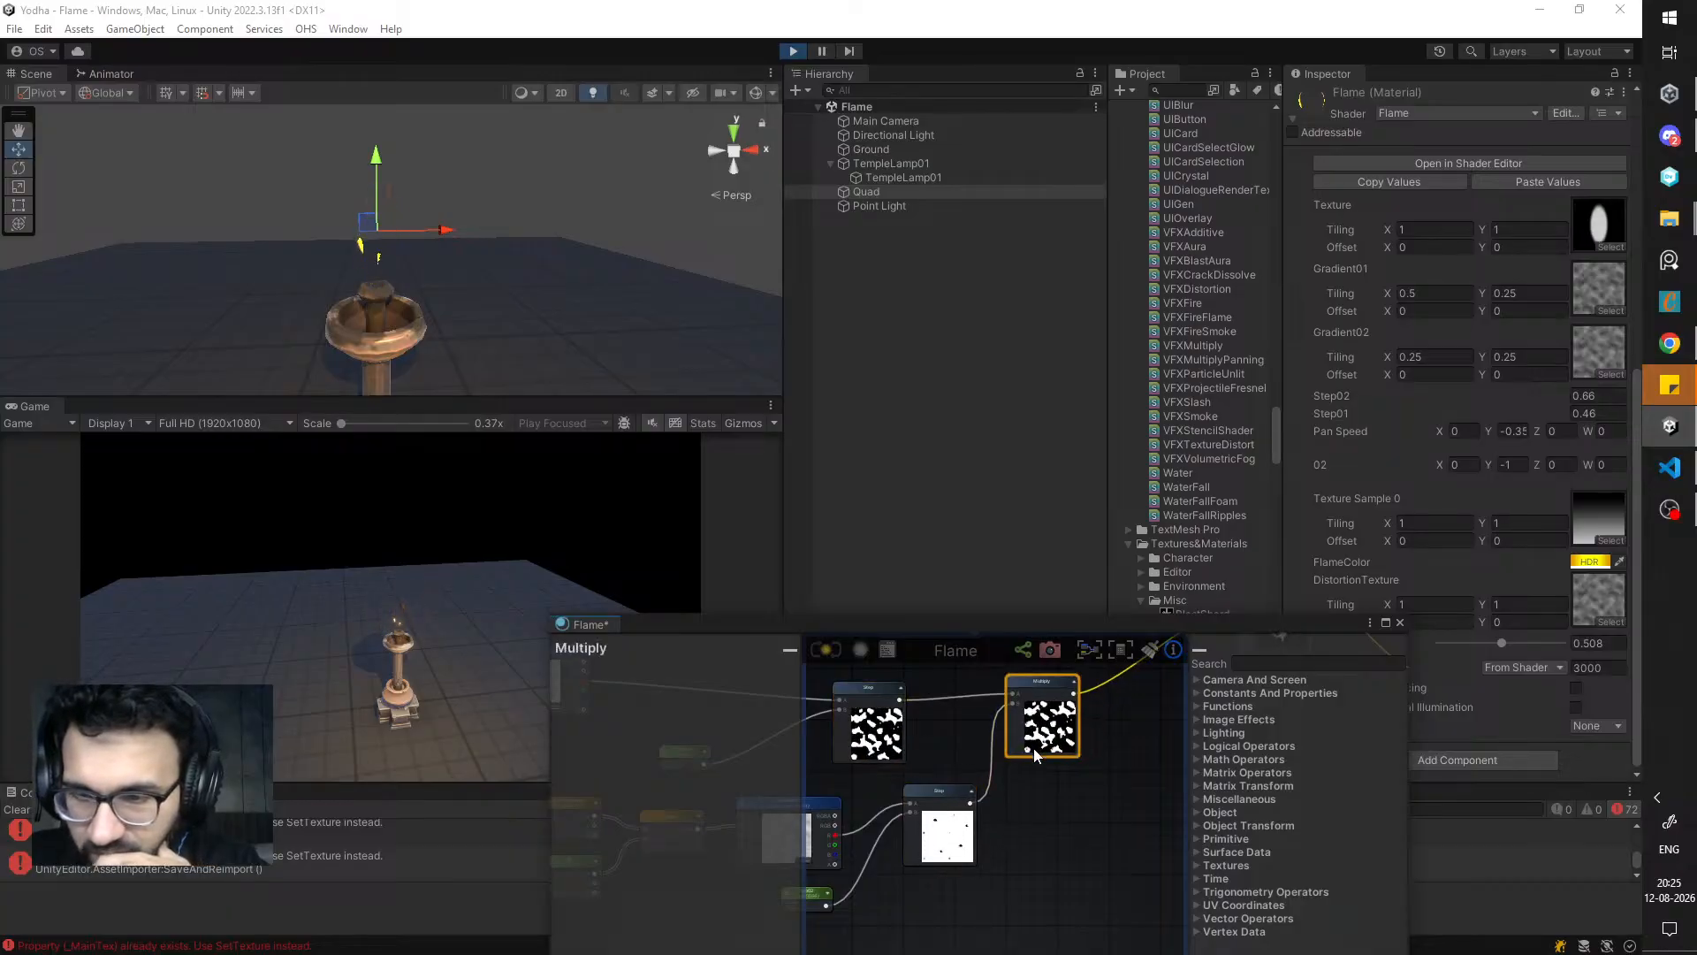
- Lower the Step02 float node's value to 0.43 beneath the Gradient02 texture sample
middle_drag(973, 762, 1030, 755)
scroll(1025, 757, down, 1)
drag(902, 793, 908, 782)
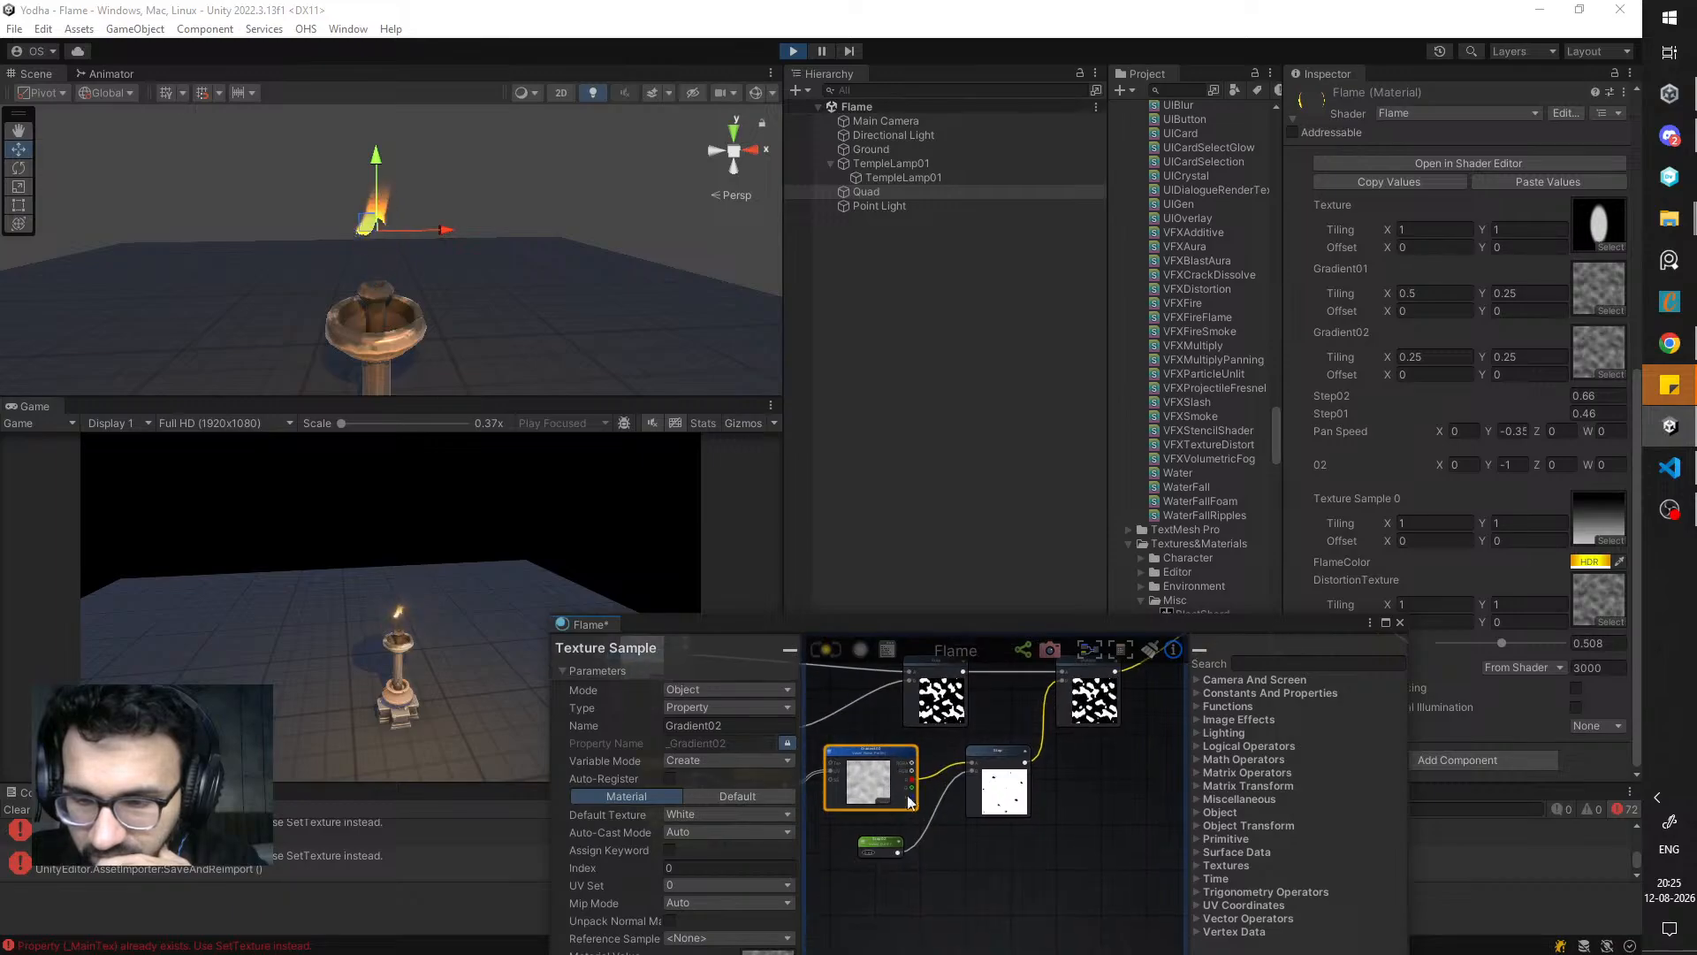
click(884, 873)
scroll(859, 855, up, 3)
drag(851, 853, 847, 858)
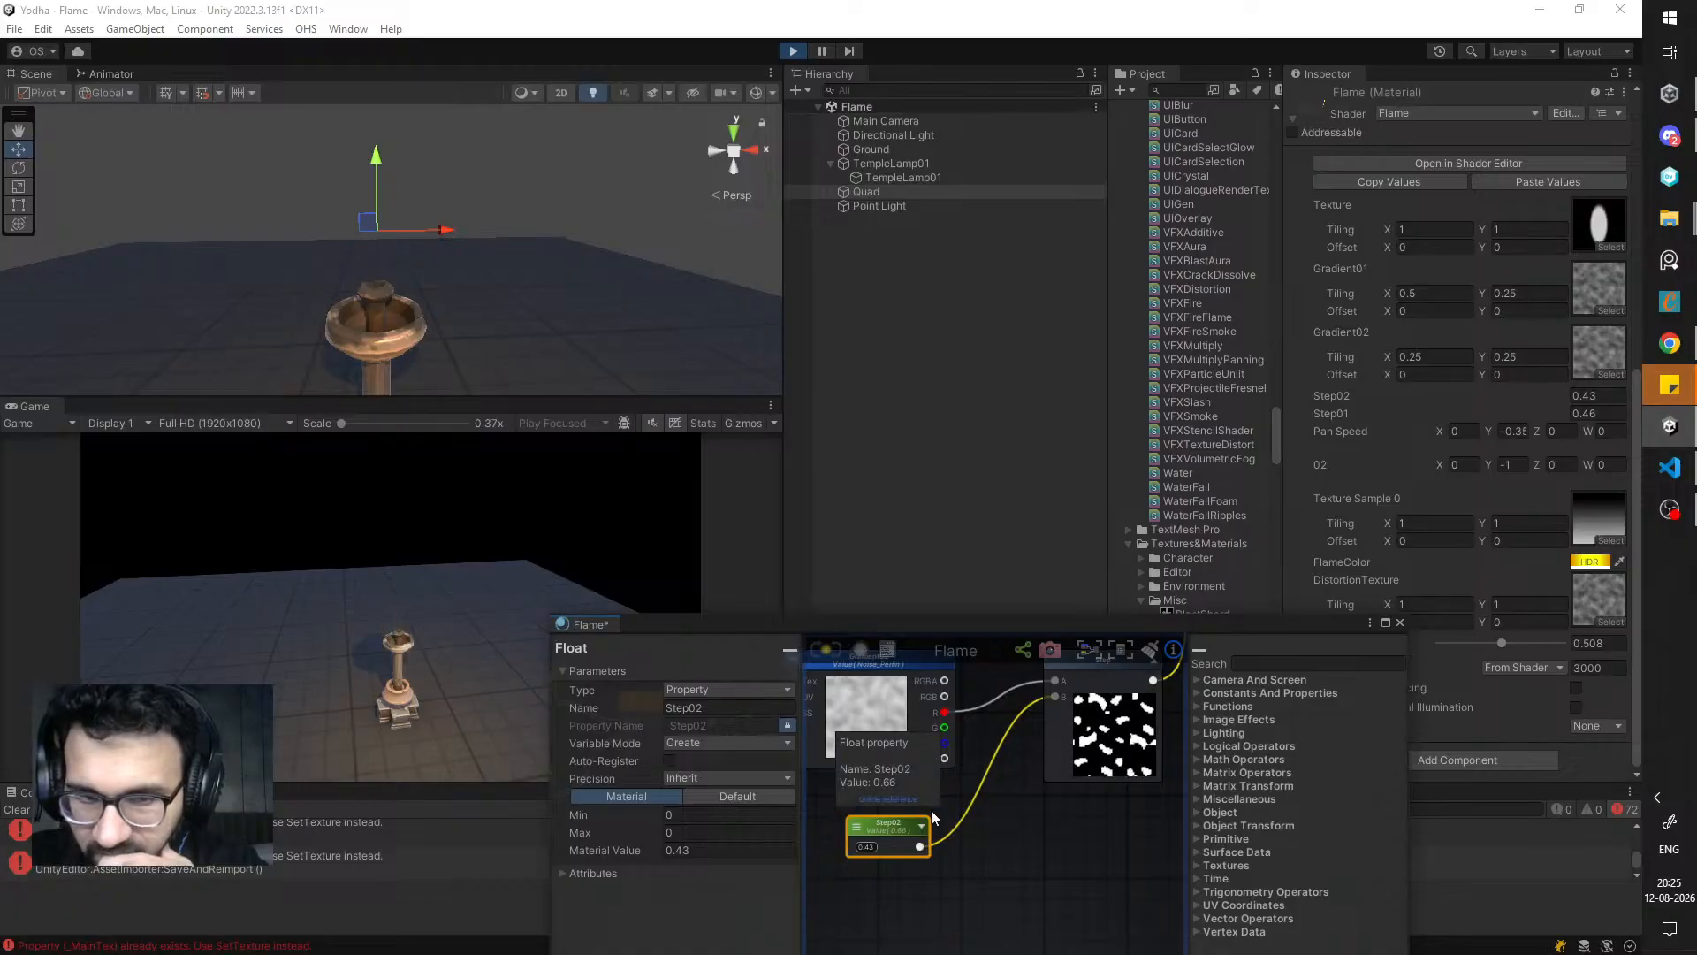
- Compare the previews of both Step nodes with the Multiply node that combines them
middle_drag(1025, 727, 915, 824)
scroll(946, 813, down, 2)
middle_drag(1086, 741, 1035, 778)
click(1032, 778)
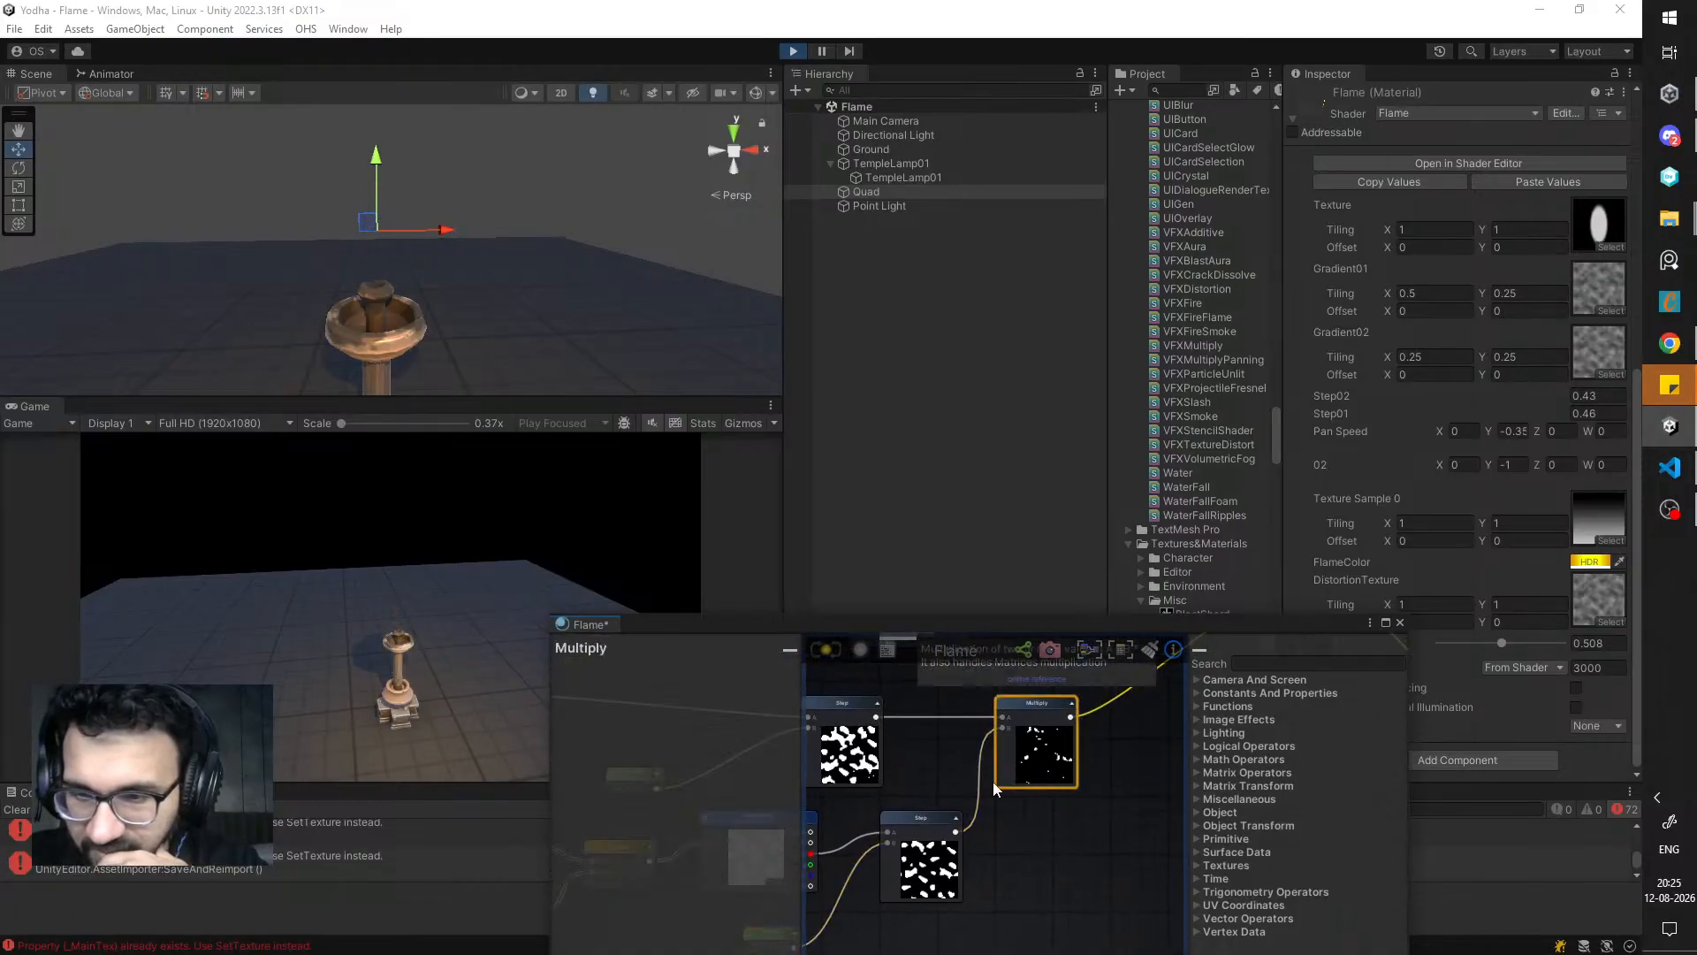
click(987, 771)
mouse_move(884, 787)
middle_down()
mouse_move(1027, 777)
mouse_move(903, 771)
middle_up()
click(856, 781)
scroll(905, 771, down, 1)
click(1087, 765)
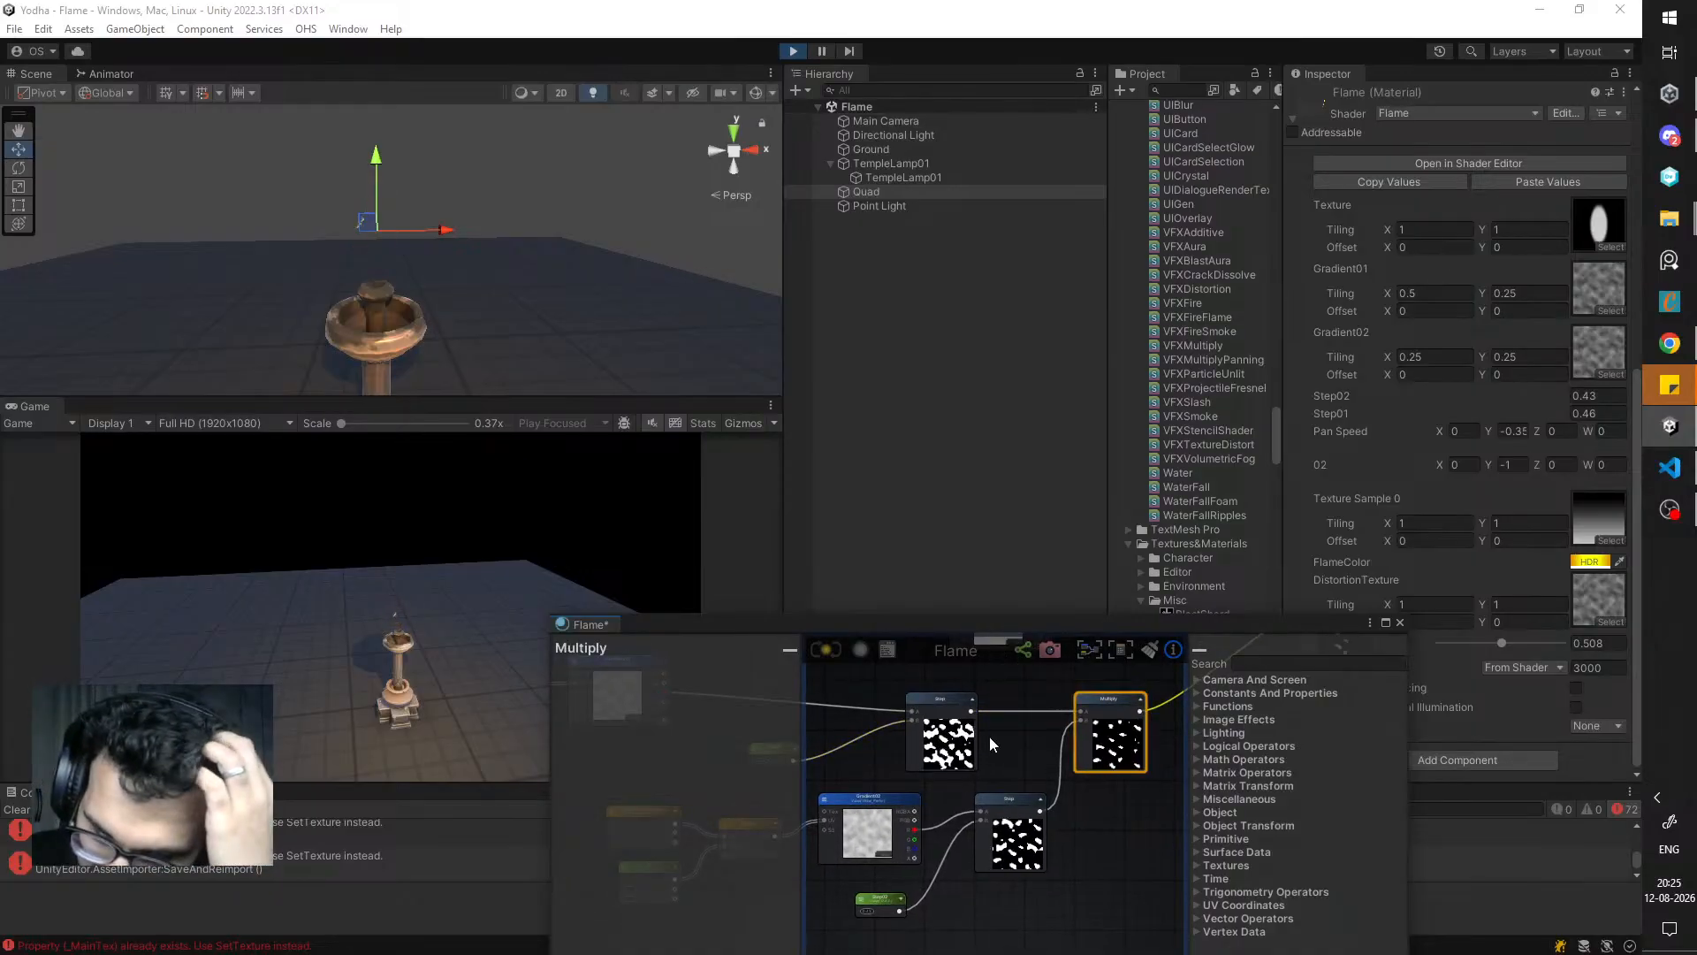
click(1035, 788)
middle_drag(1121, 772, 1106, 736)
click(1040, 769)
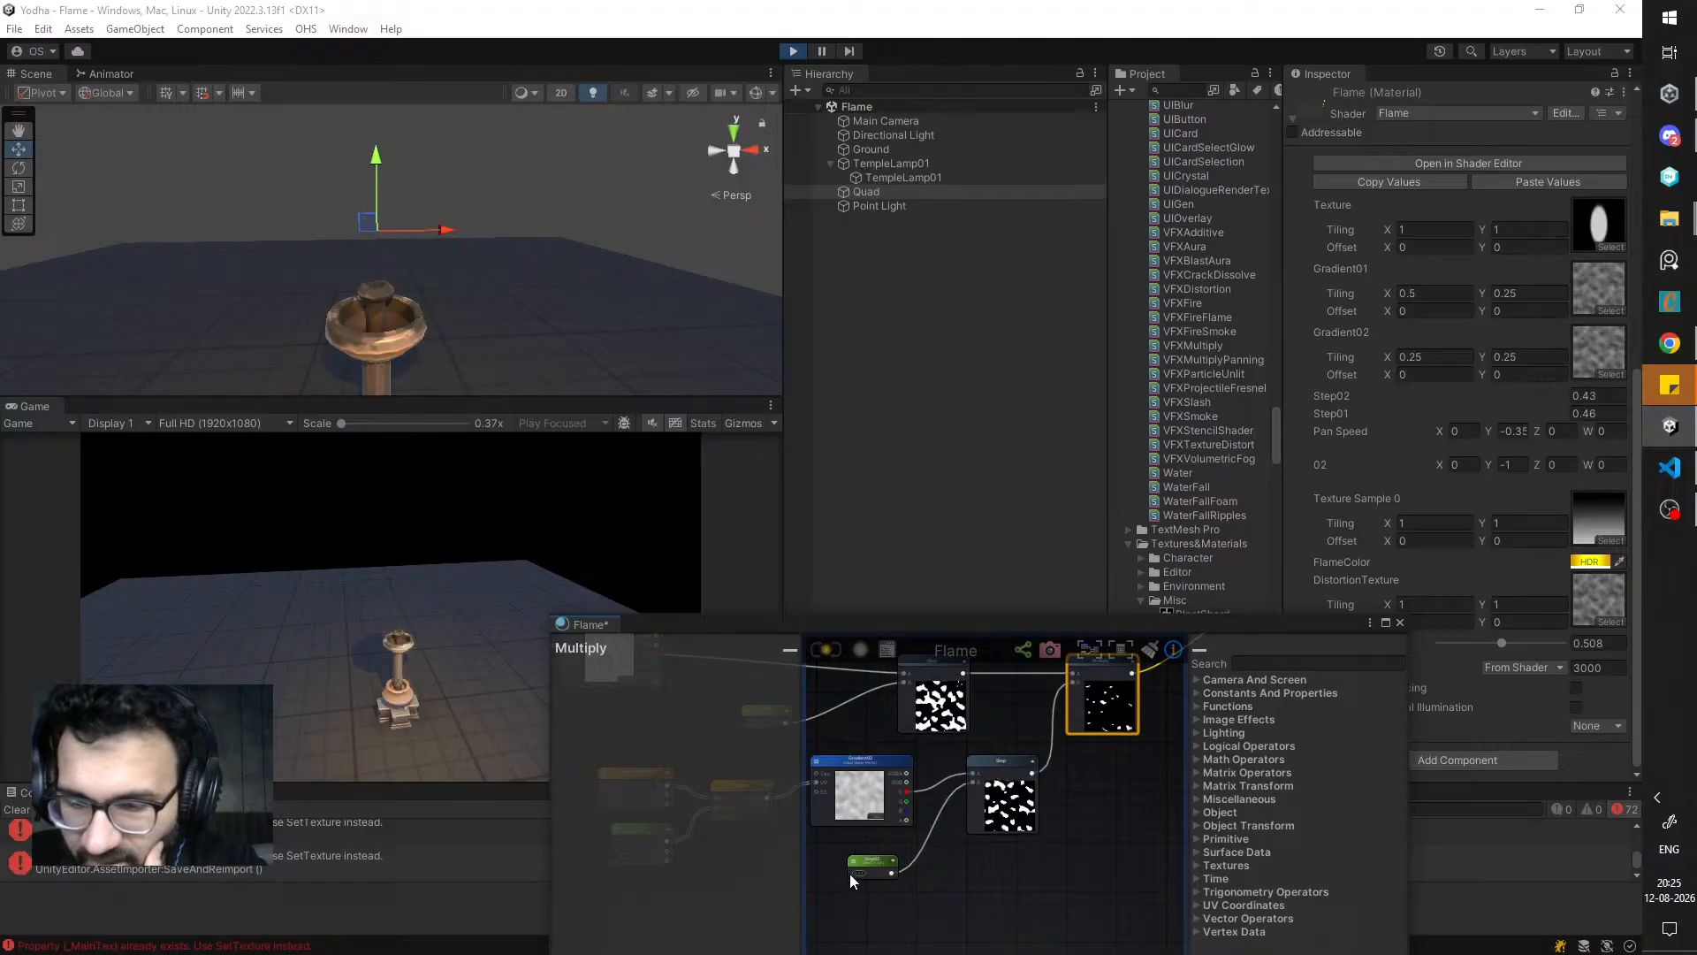
- Raise the Step01 float node's value to 0.67 in the shader graph
middle_drag(819, 745, 877, 764)
scroll(870, 768, down, 2)
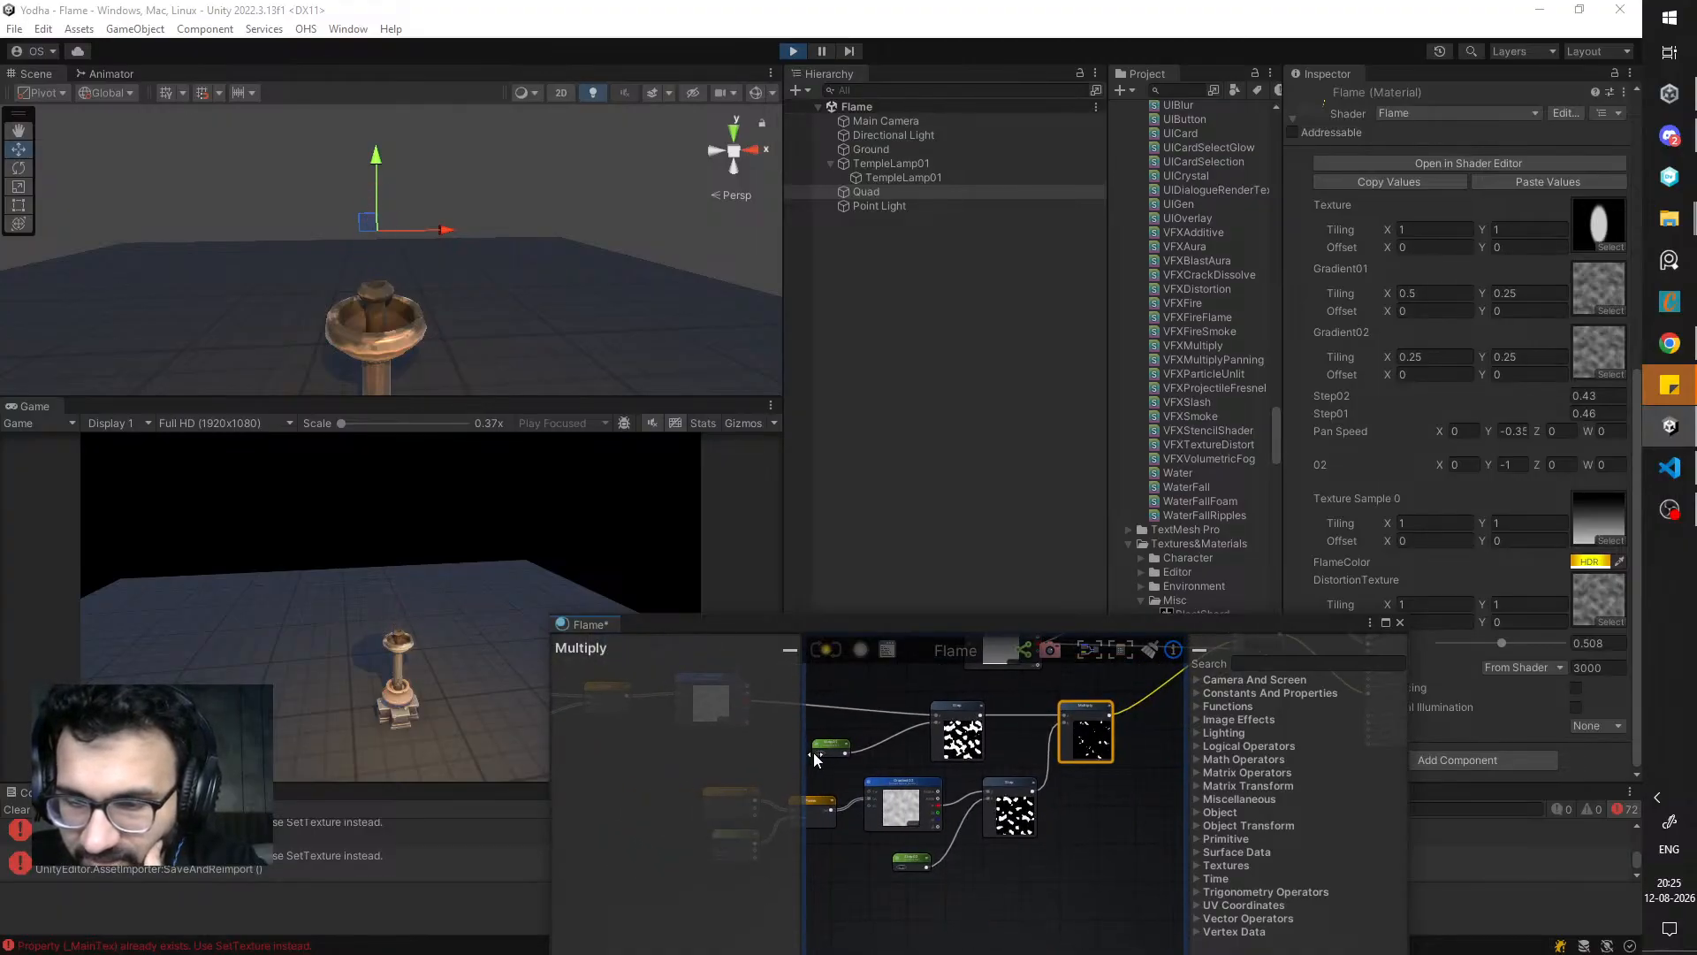
drag(813, 753, 829, 755)
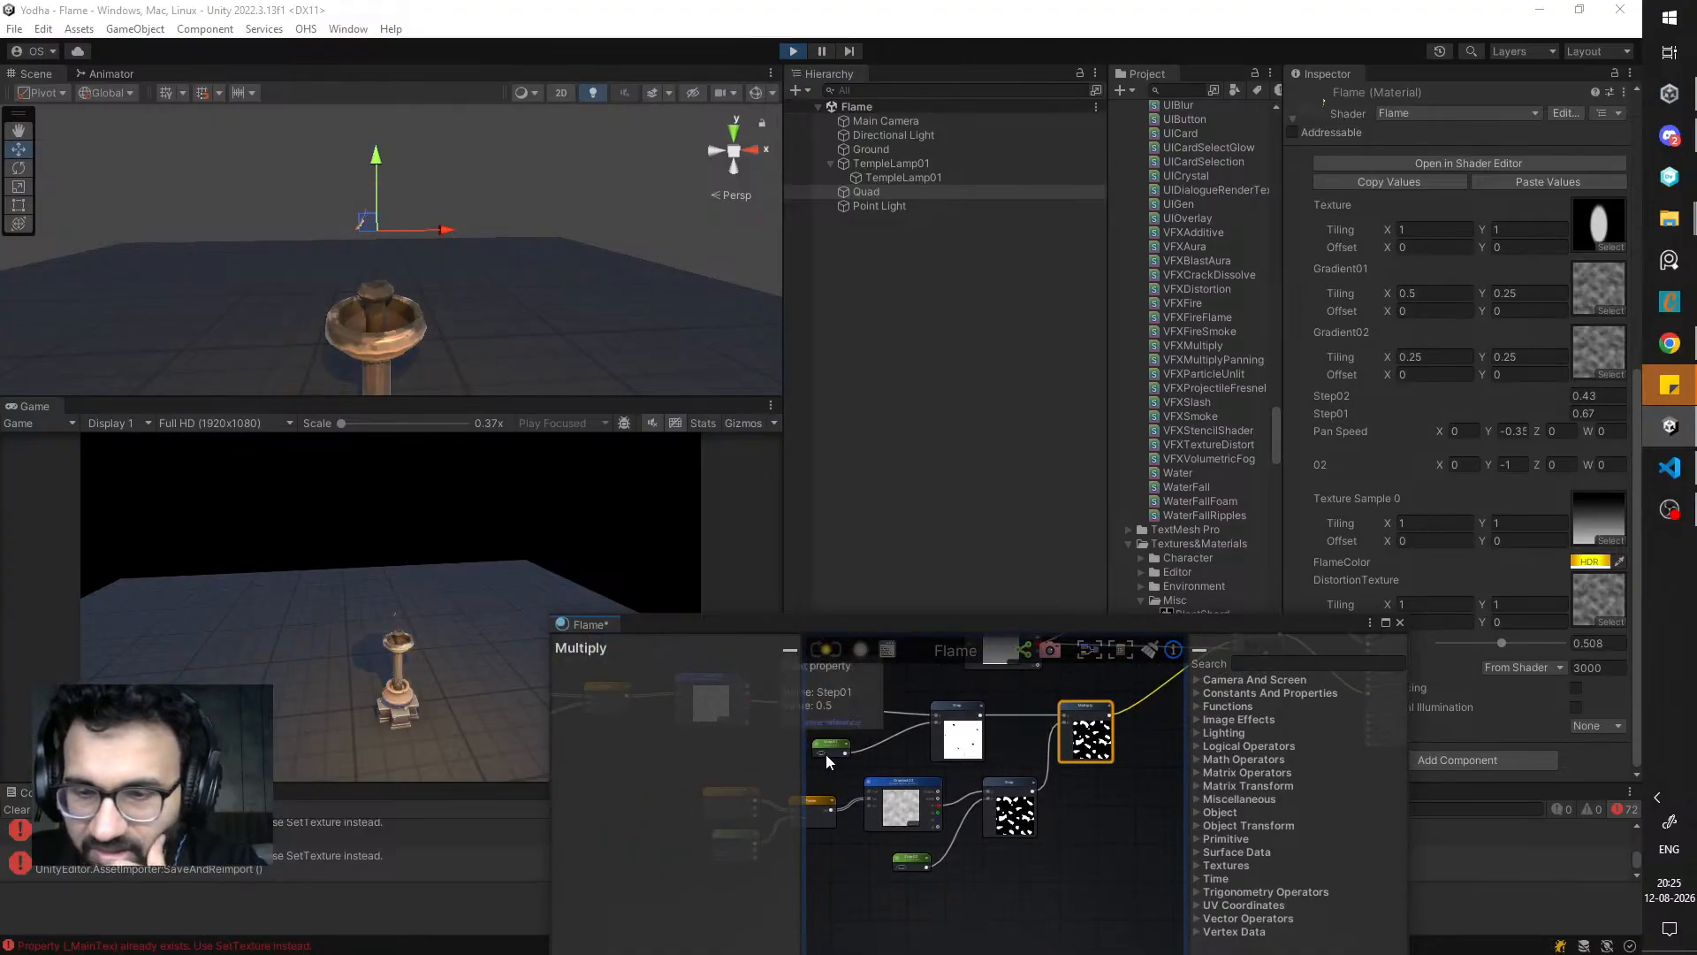
- Set the Flame material's Step02 to 1 and lower Step01 to 0.52
click(1605, 395)
text(1)
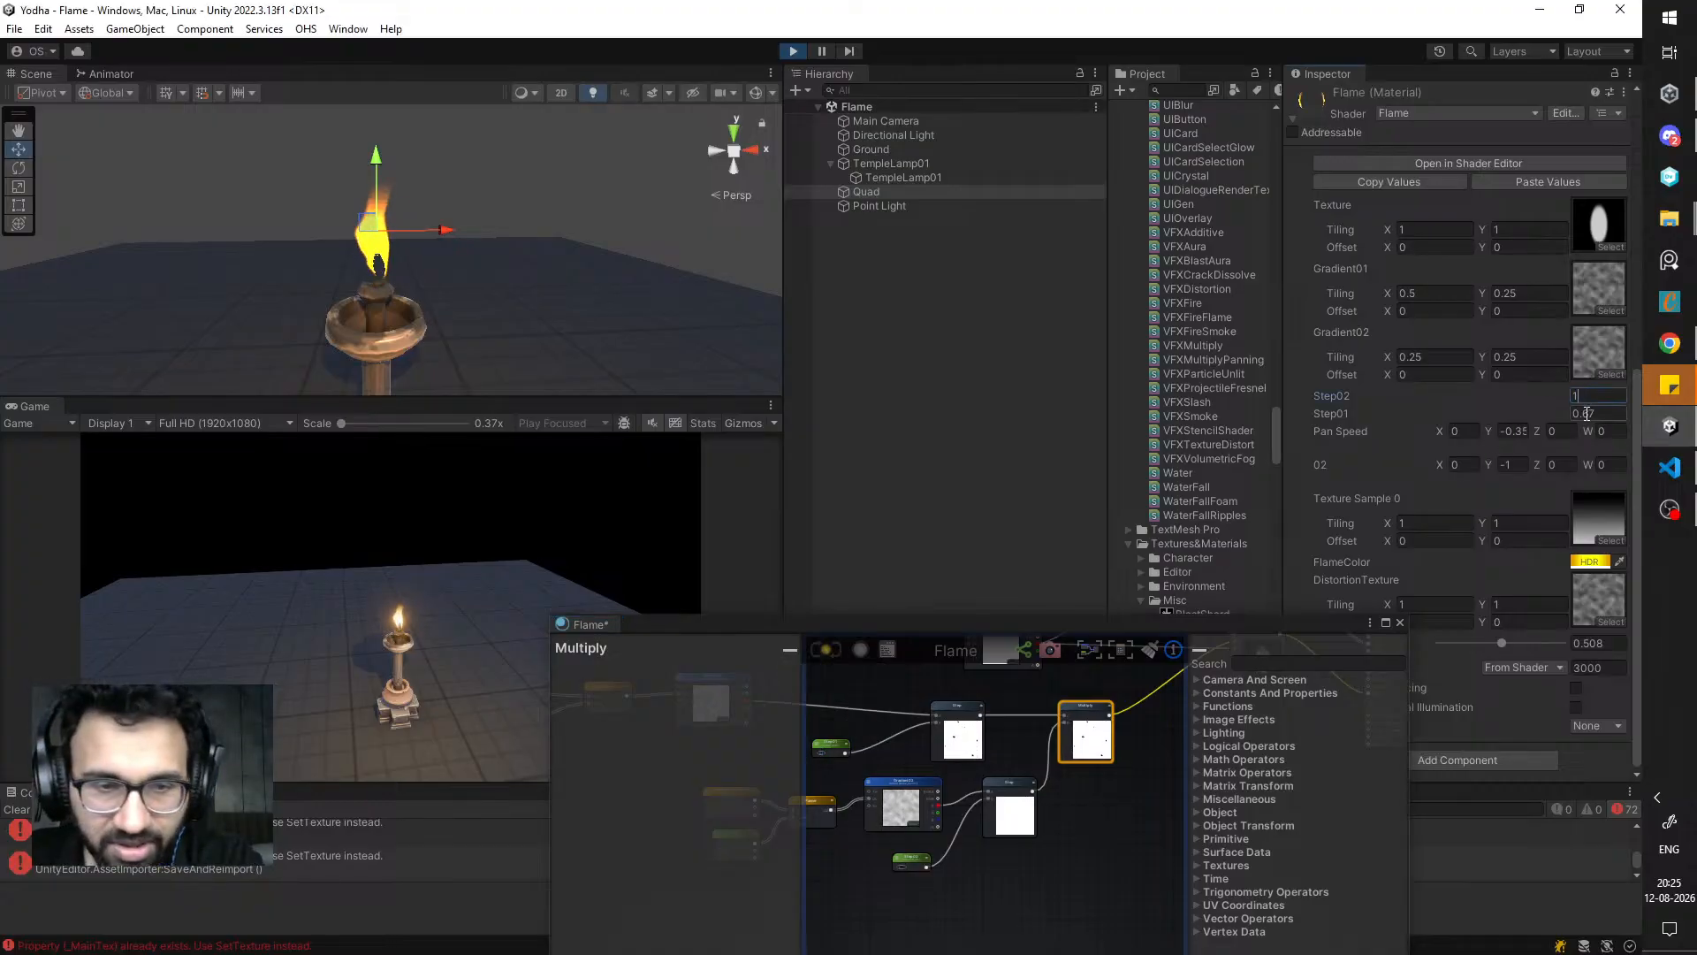
mouse_move(1567, 414)
mouse_down()
mouse_move(1542, 412)
mouse_move(1555, 428)
mouse_up()
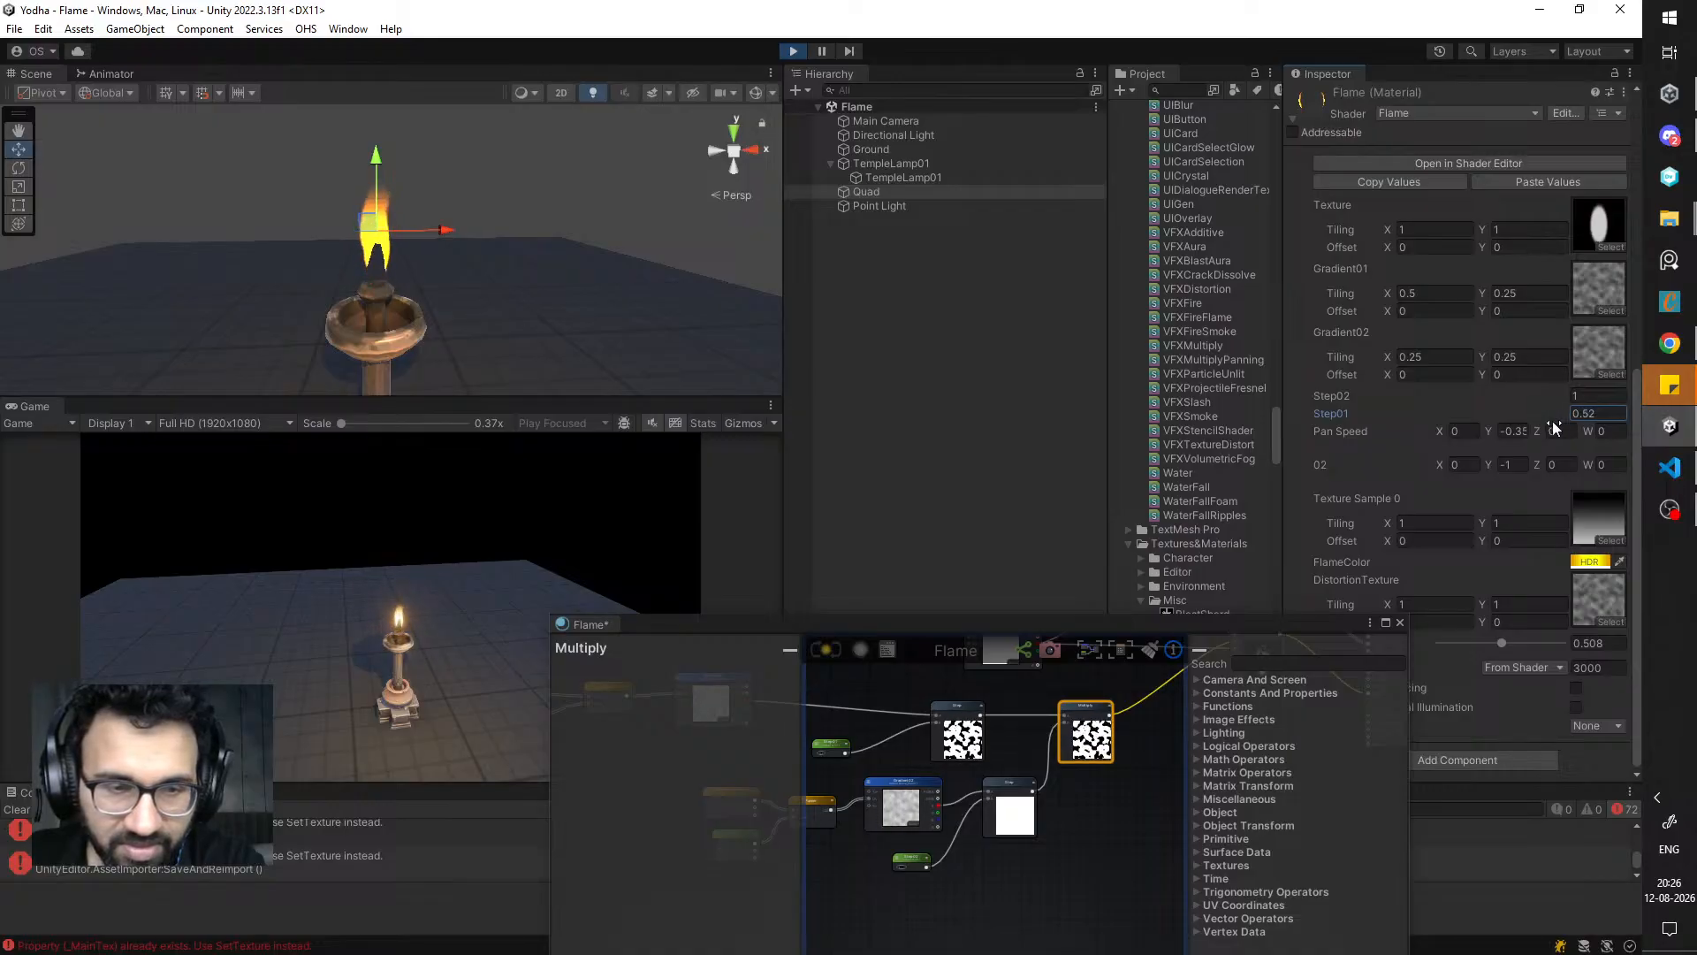
- Set the Y value of the material's 02 pan speed to -2
click(1511, 464)
text(-0)
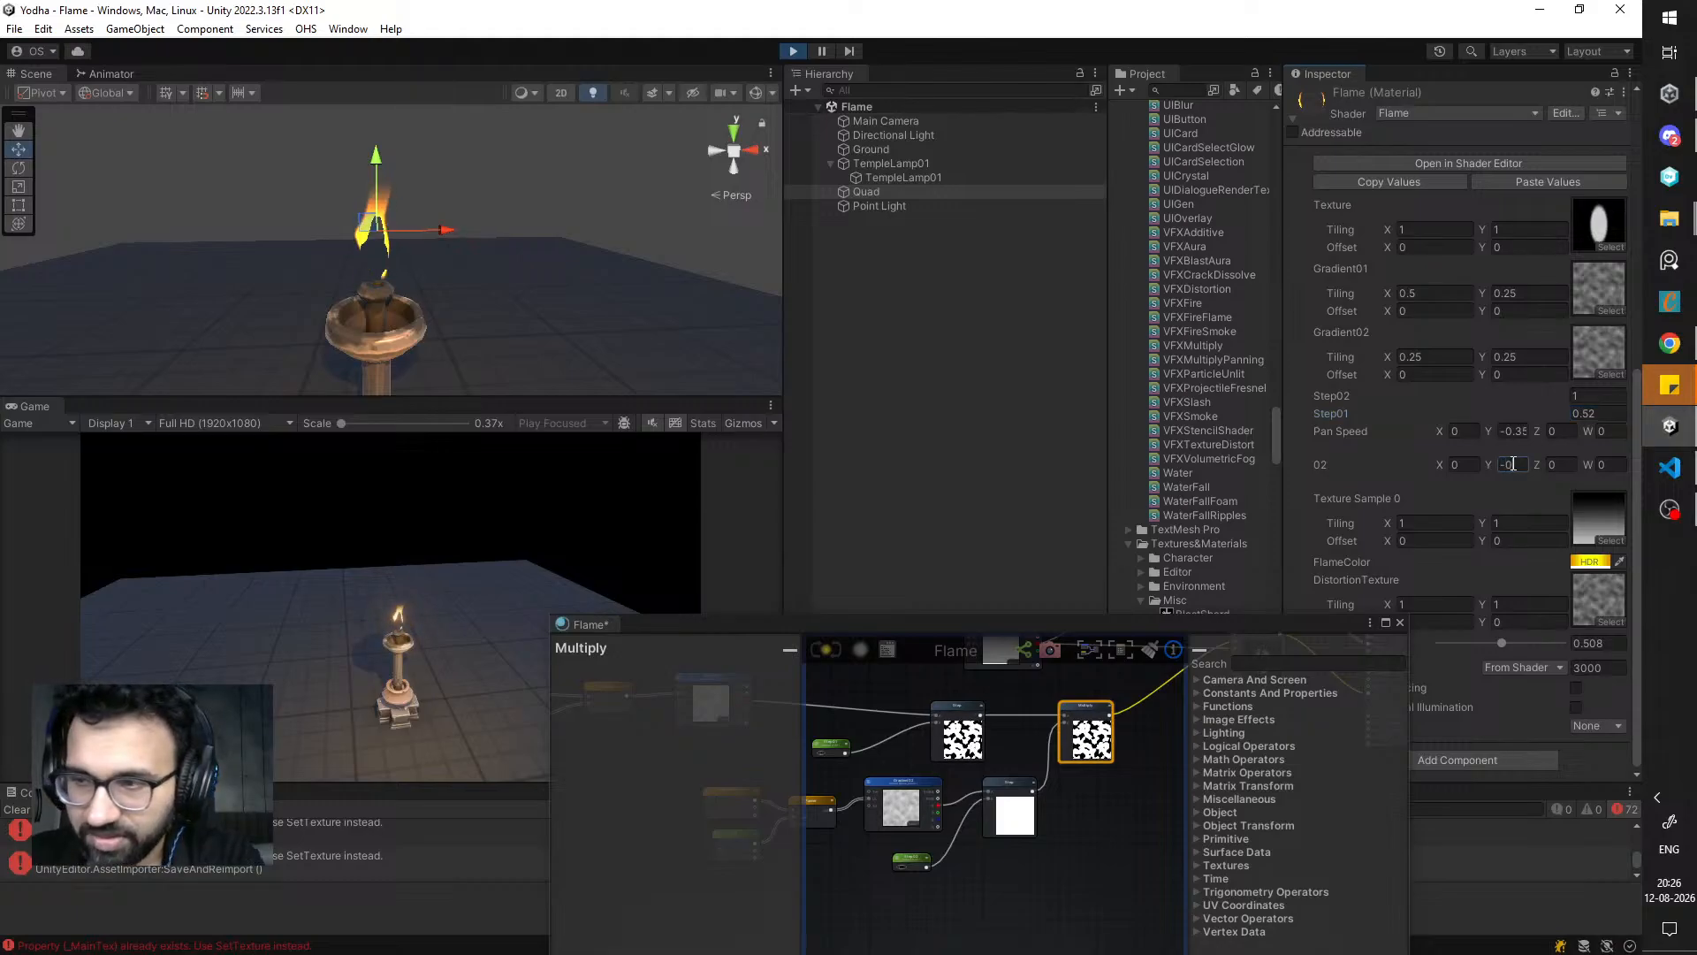
key(BackSpace)
text(2)
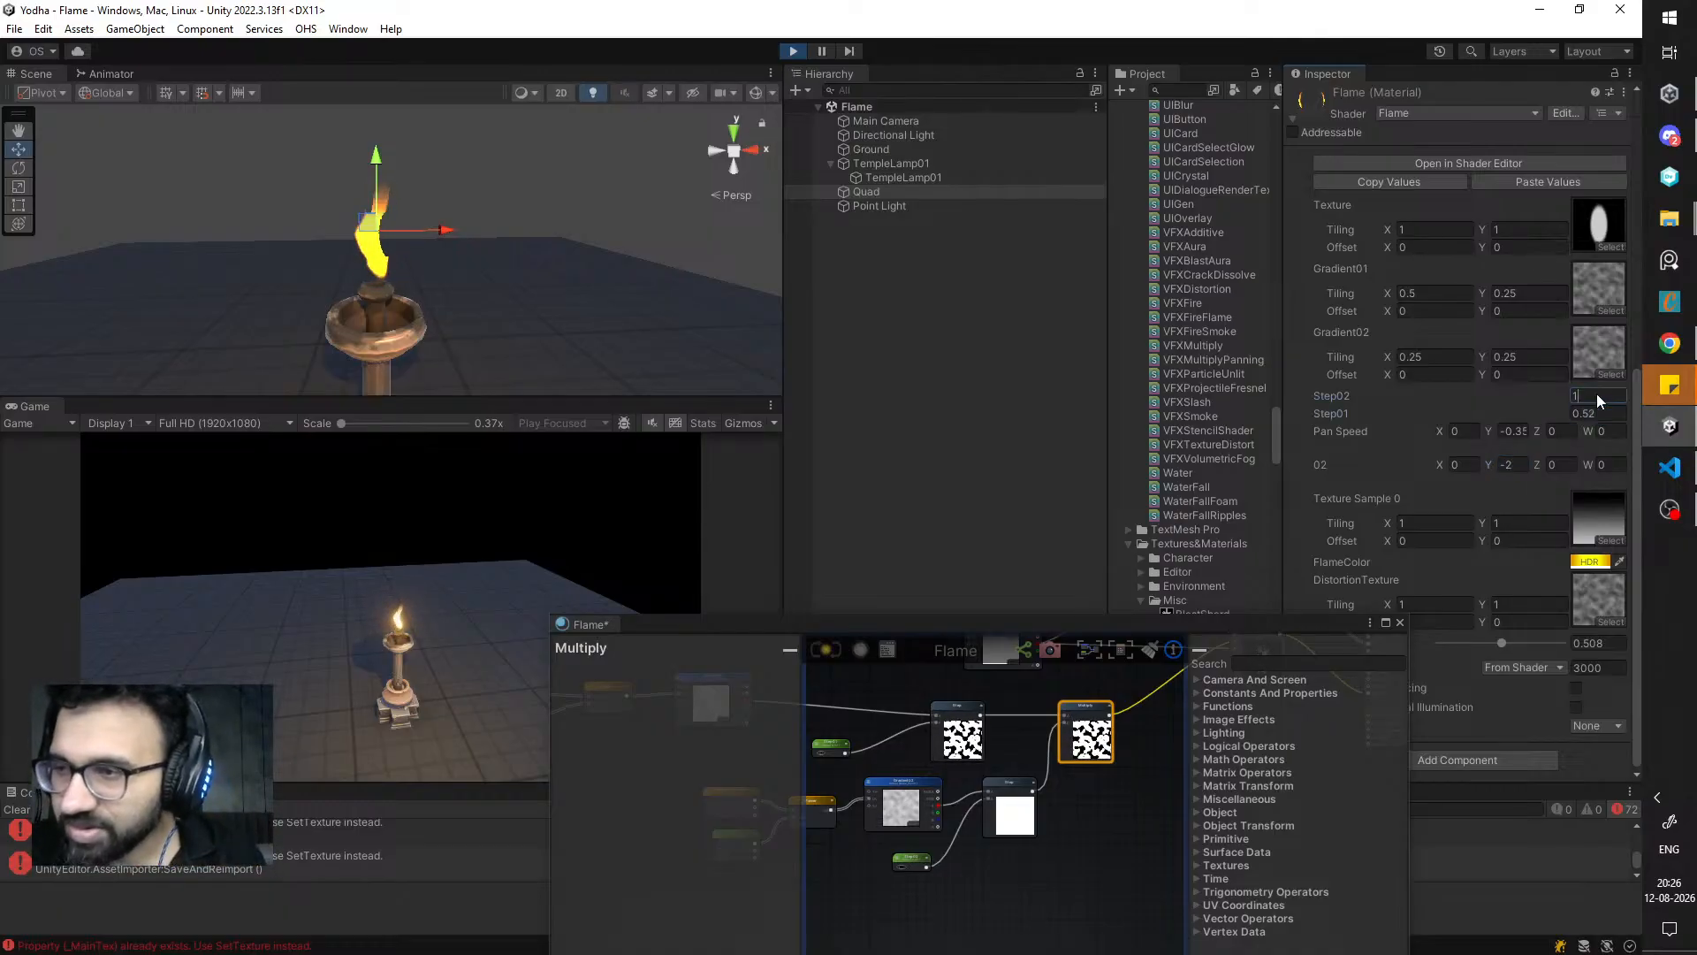
- Set Step02 to 0.6 and the 02 pan speed's Y value to -1
text(0.6)
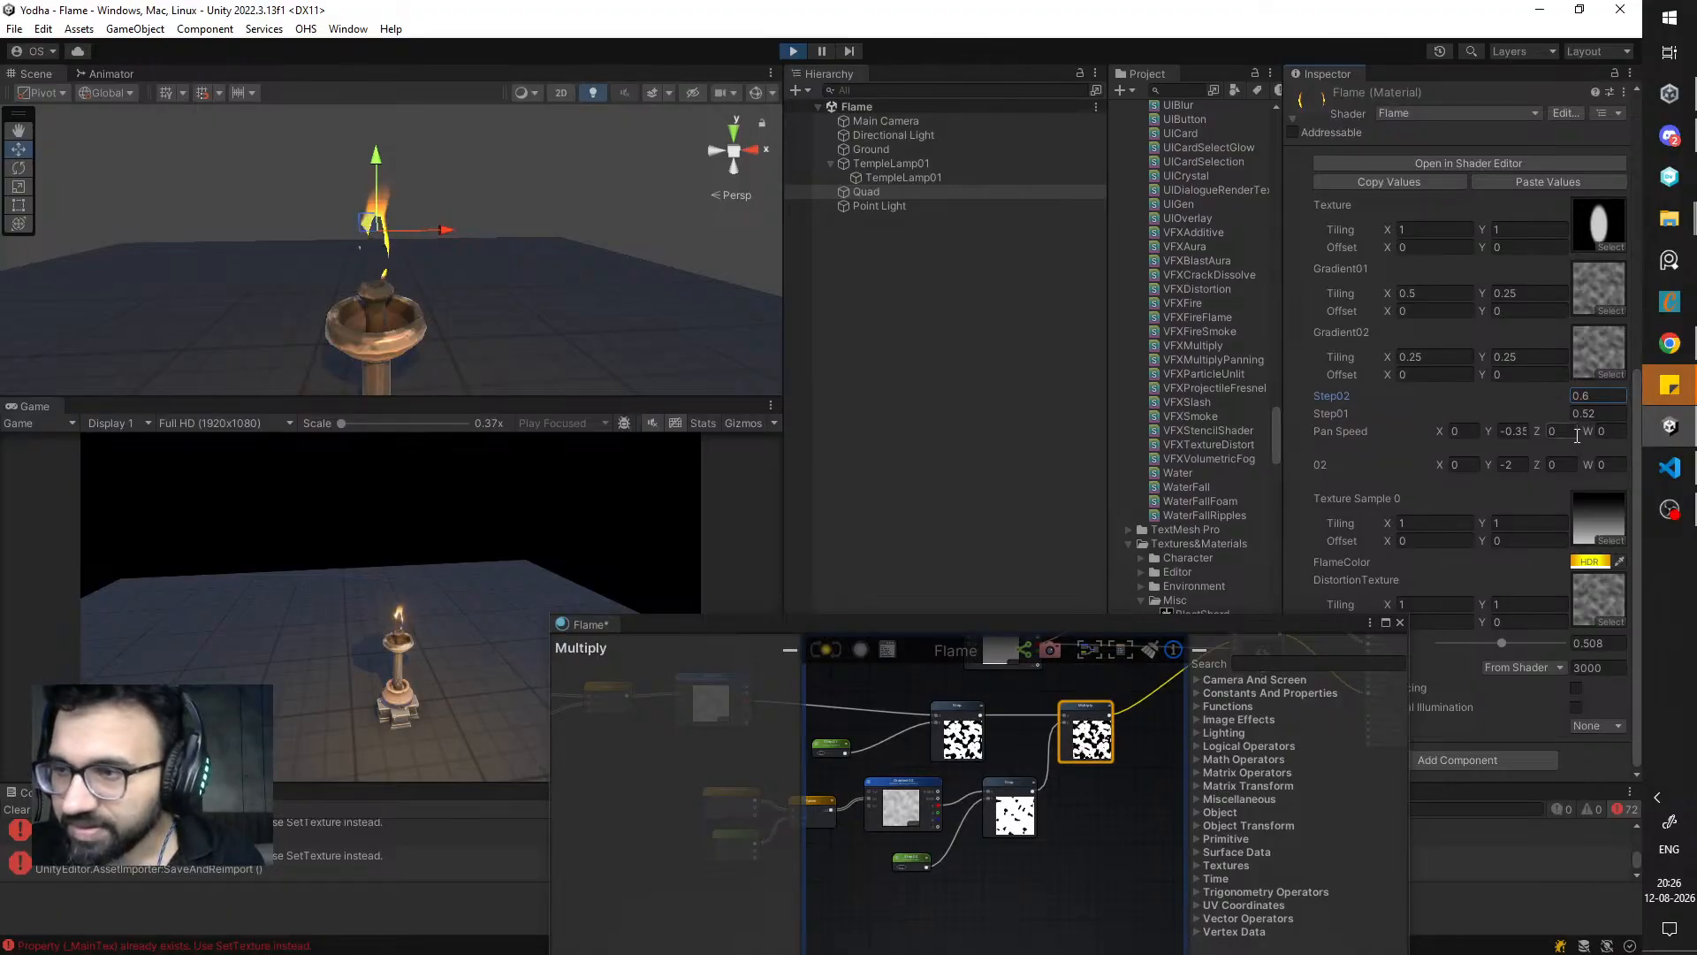
click(1520, 464)
text(-1)
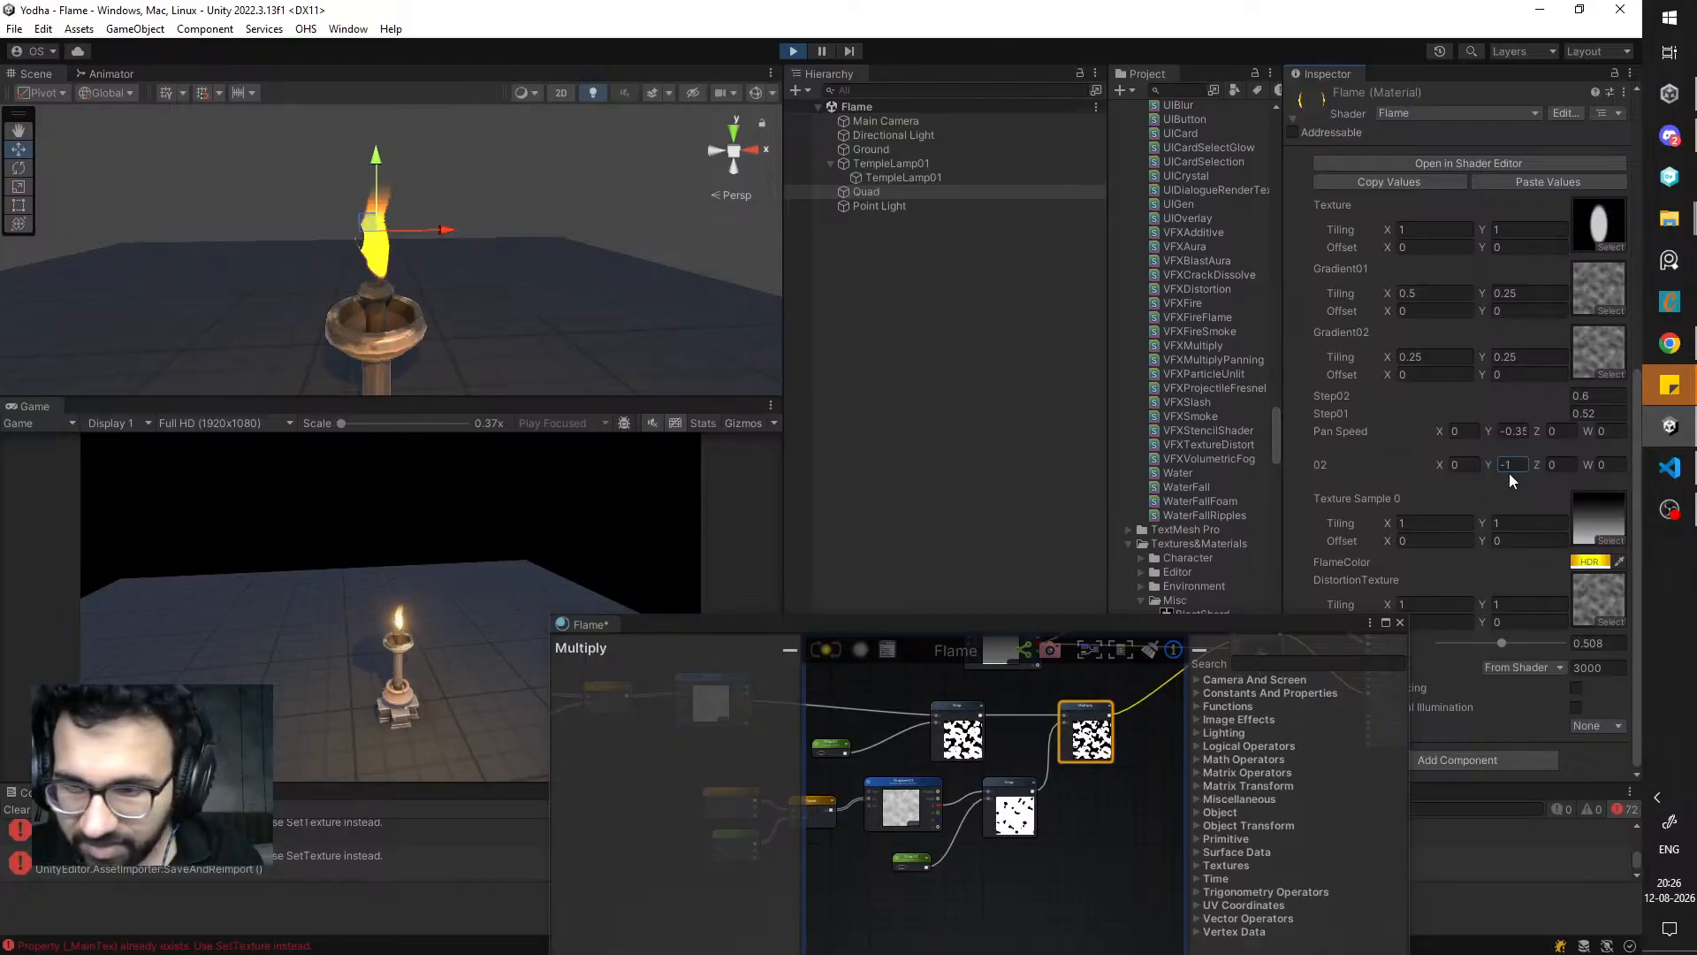
- Move the upper Step node closer to the Multiply node and check the combined noise preview
middle_drag(1129, 751, 1114, 748)
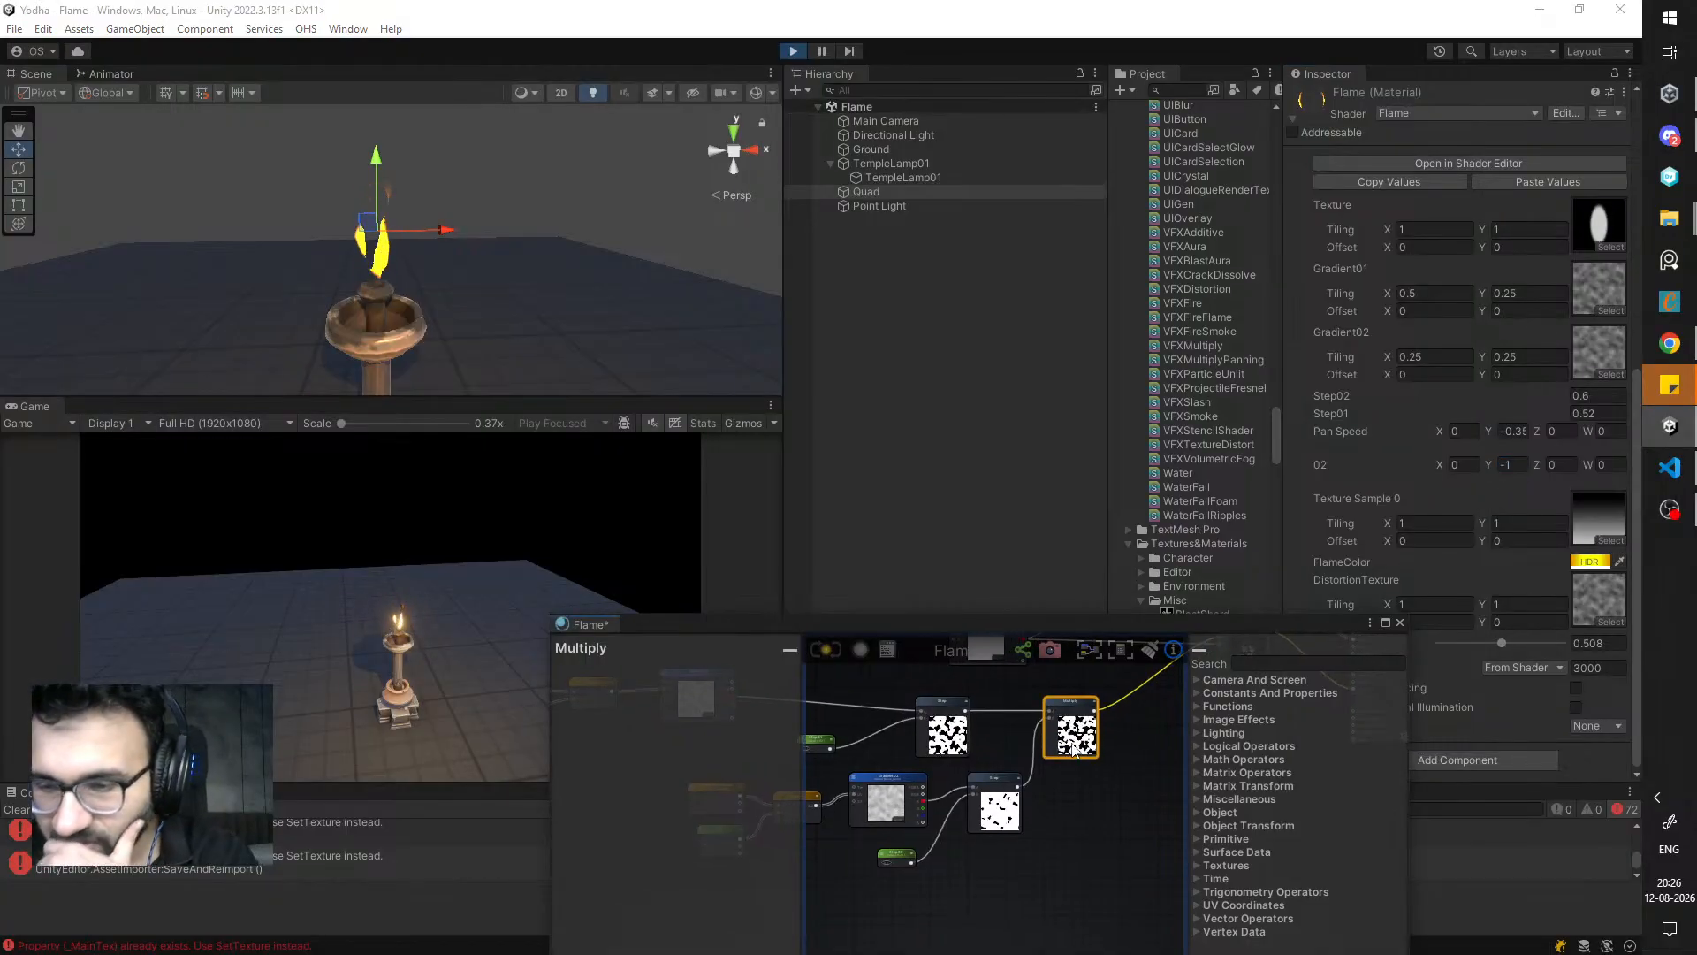
scroll(973, 756, up, 1)
click(954, 742)
drag(953, 740, 1000, 734)
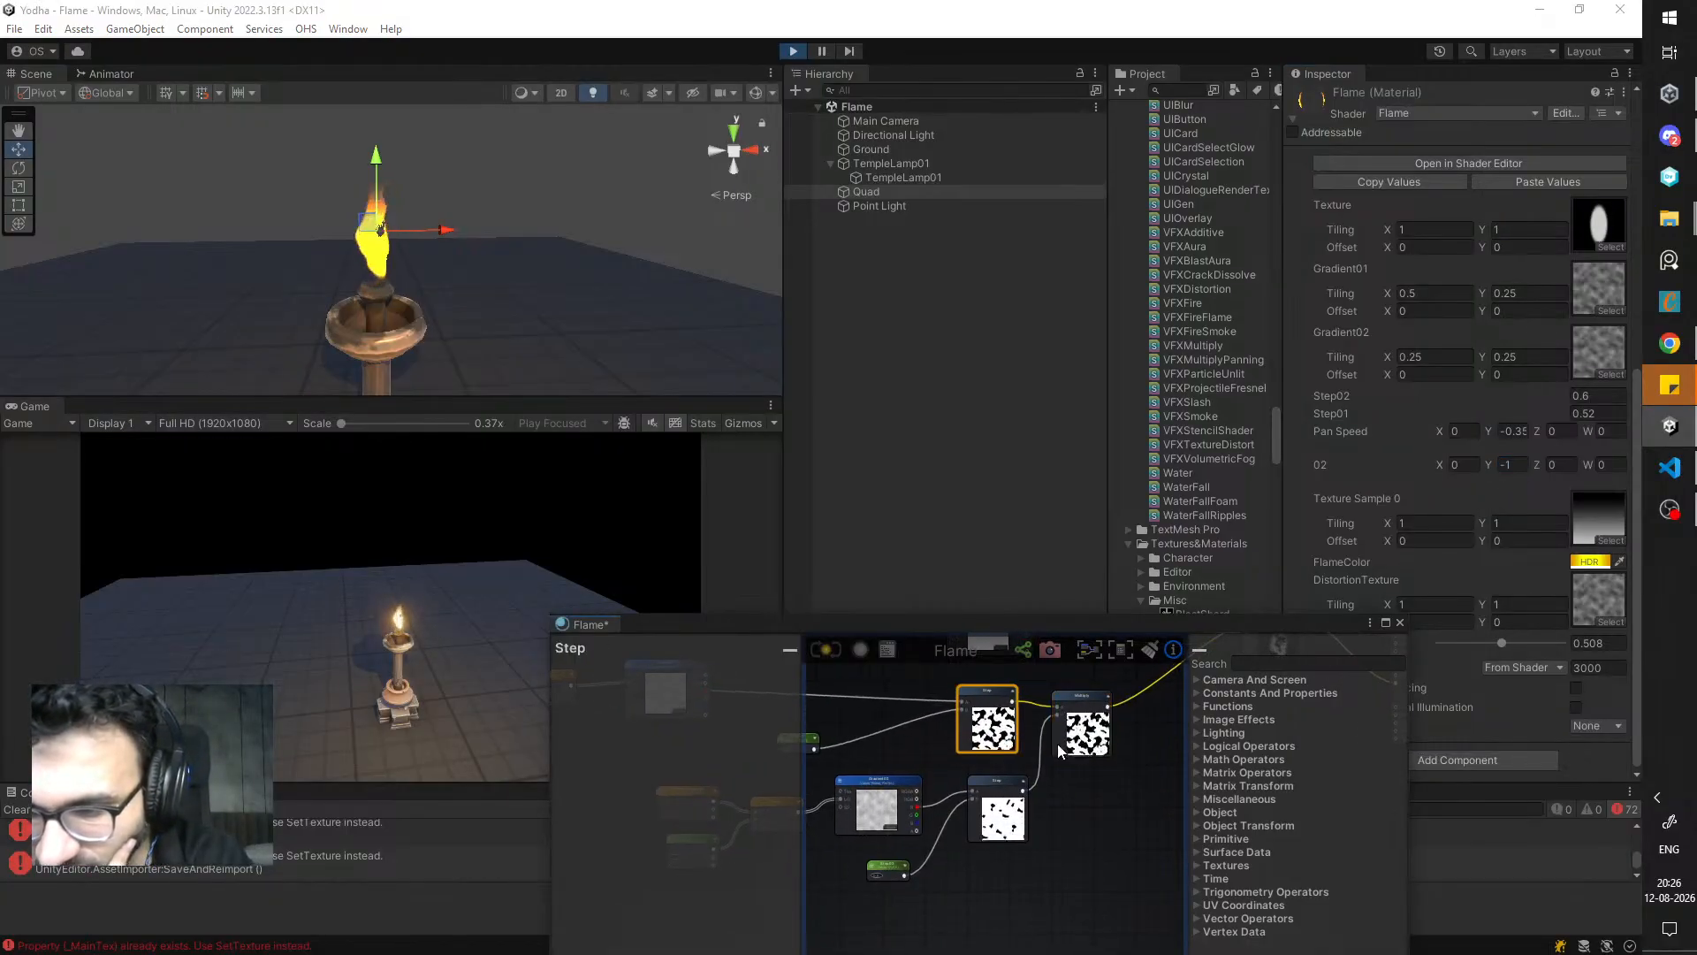
click(1096, 745)
middle_drag(1104, 758, 1066, 776)
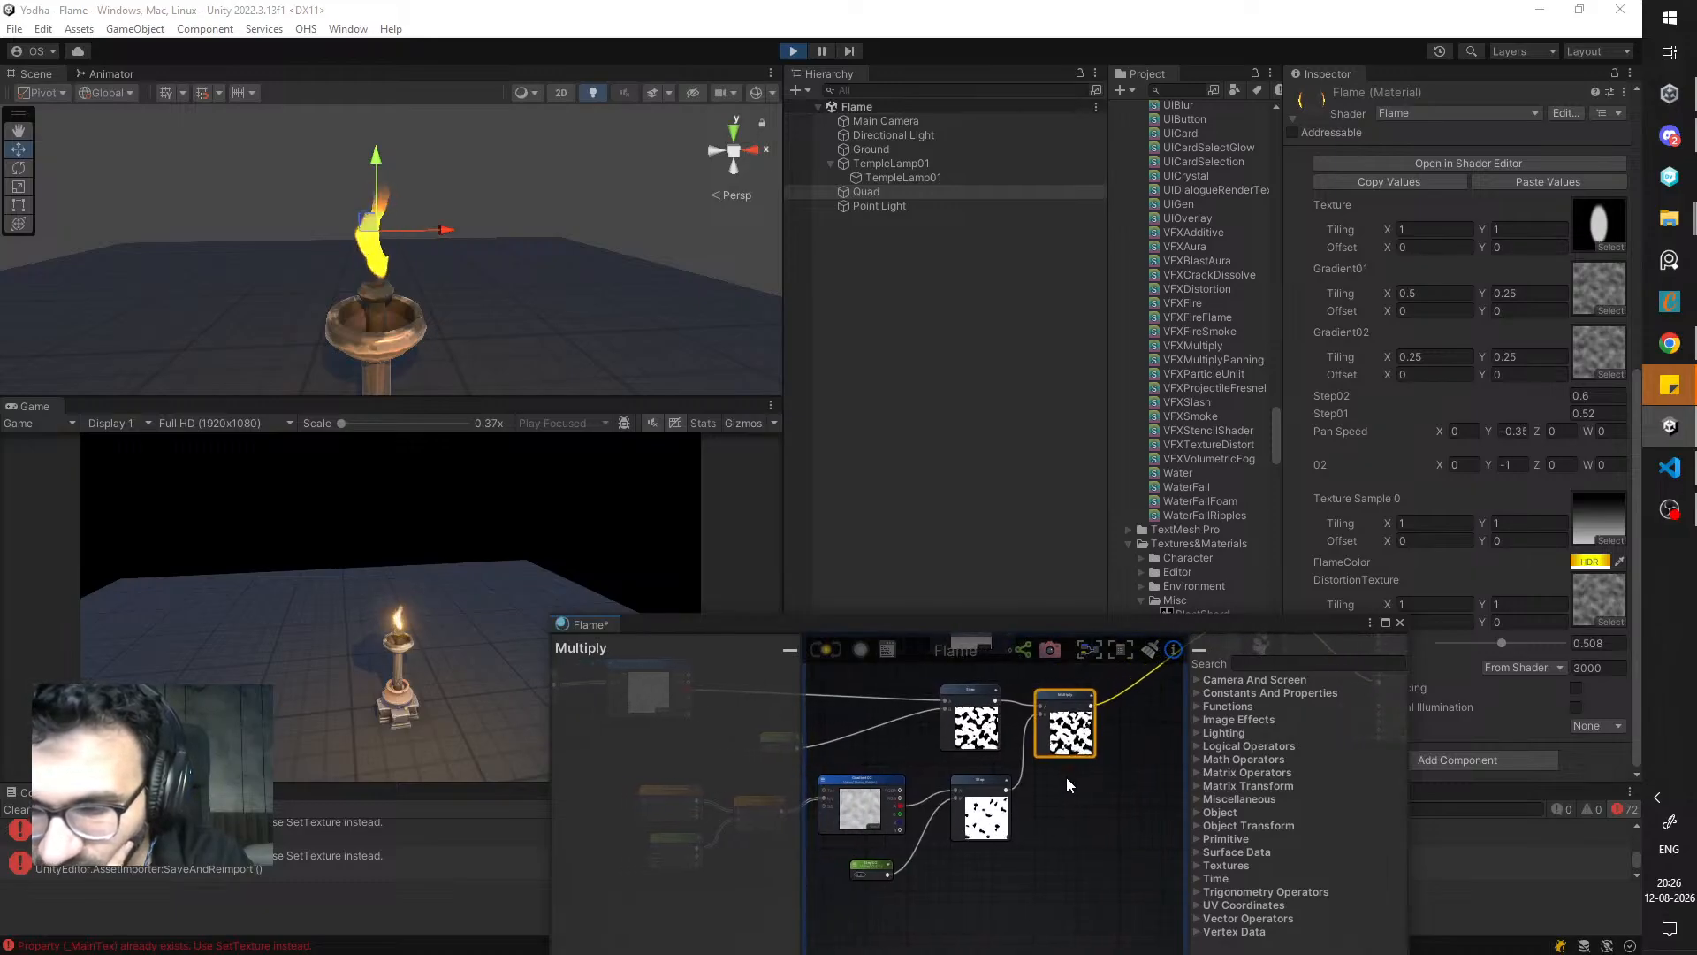
- Set the X tiling of the Gradient02 texture to 0.5
click(1434, 357)
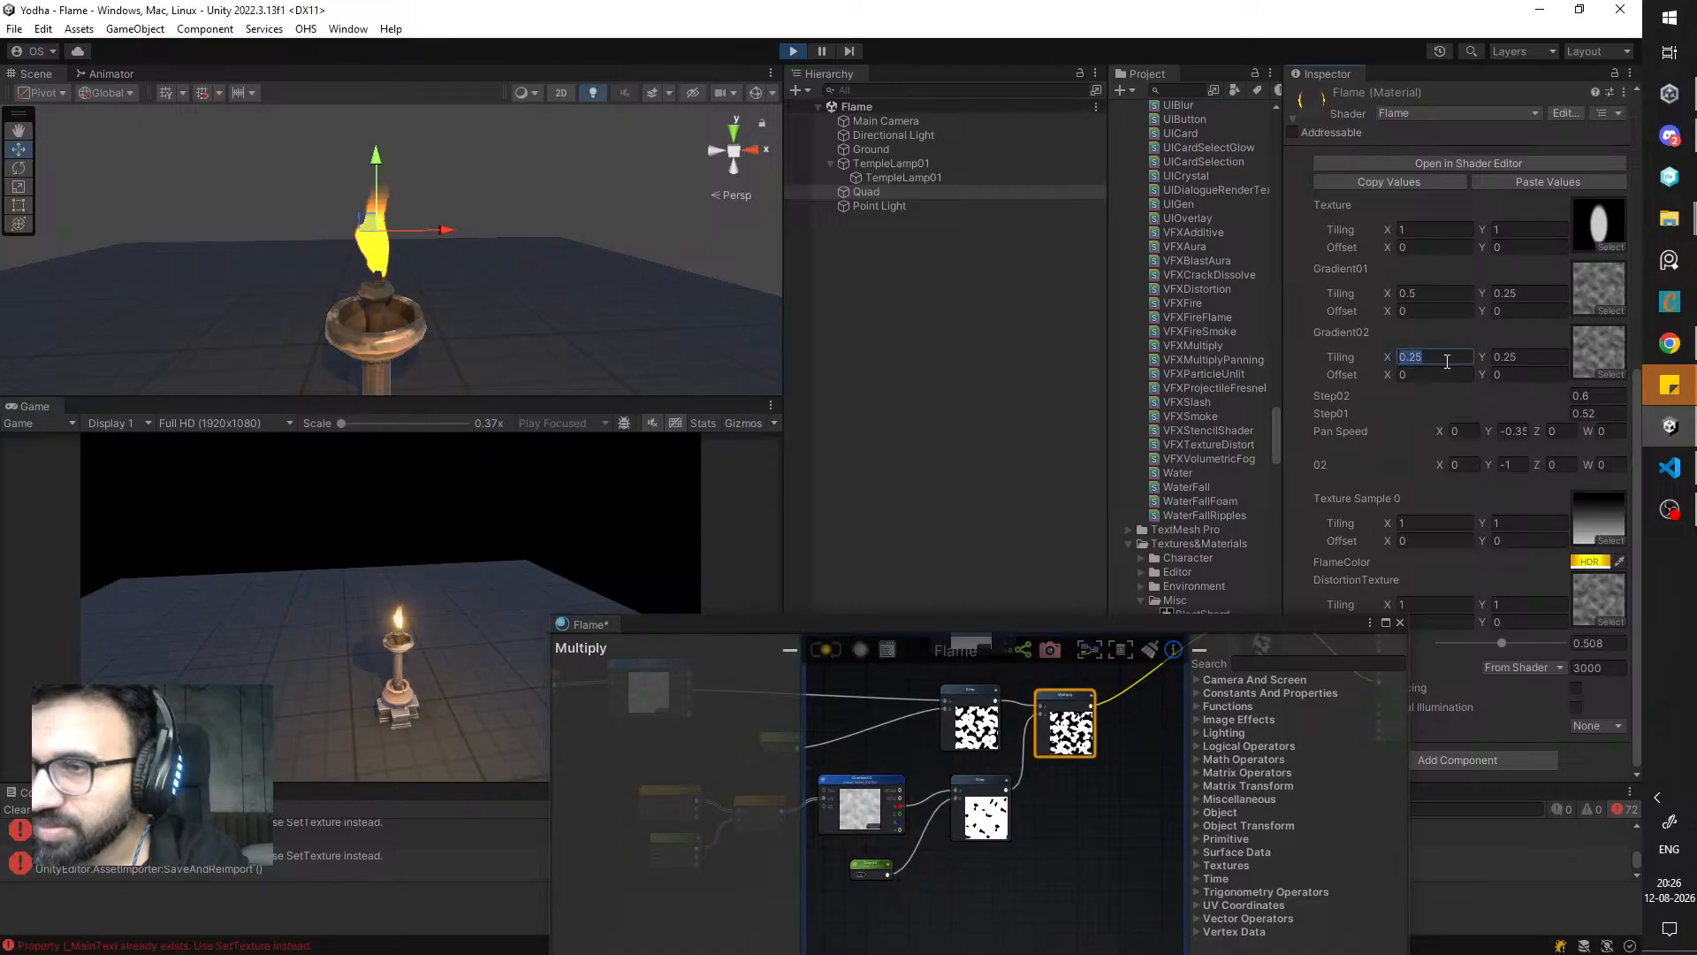
text(0.5)
click(1516, 358)
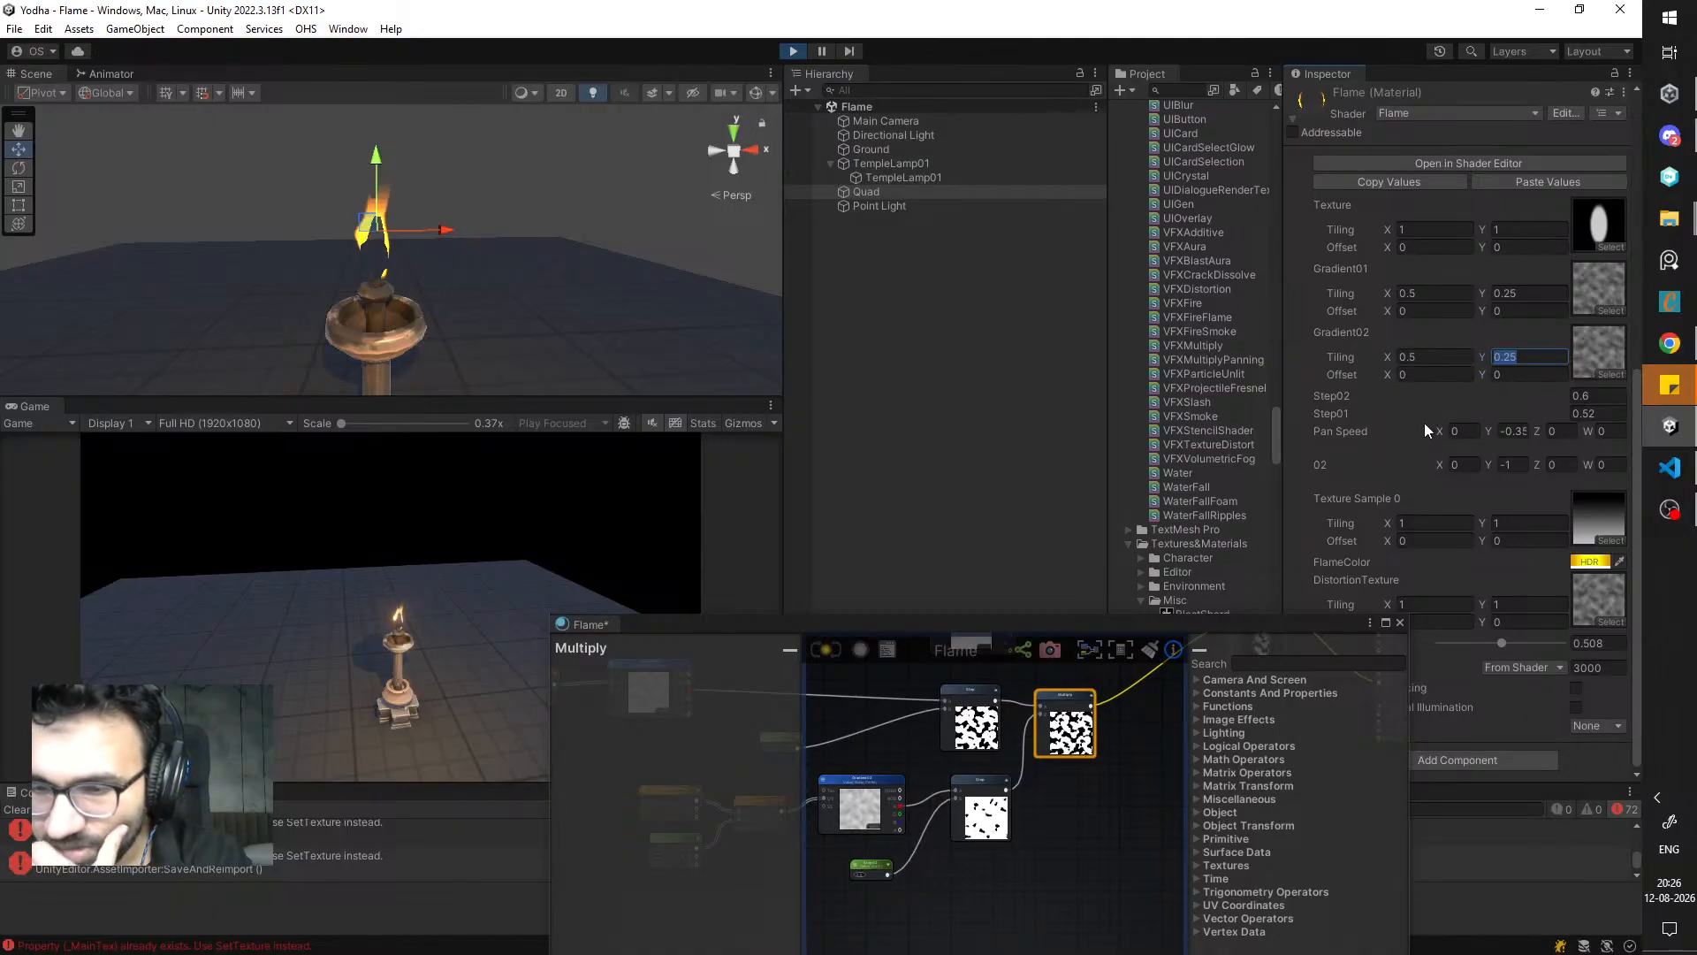
- Try different Step01 thresholds for the flame, then set both Step01 and Step02 to 0.5
click(1589, 413)
key(BackSpace)
text(0)
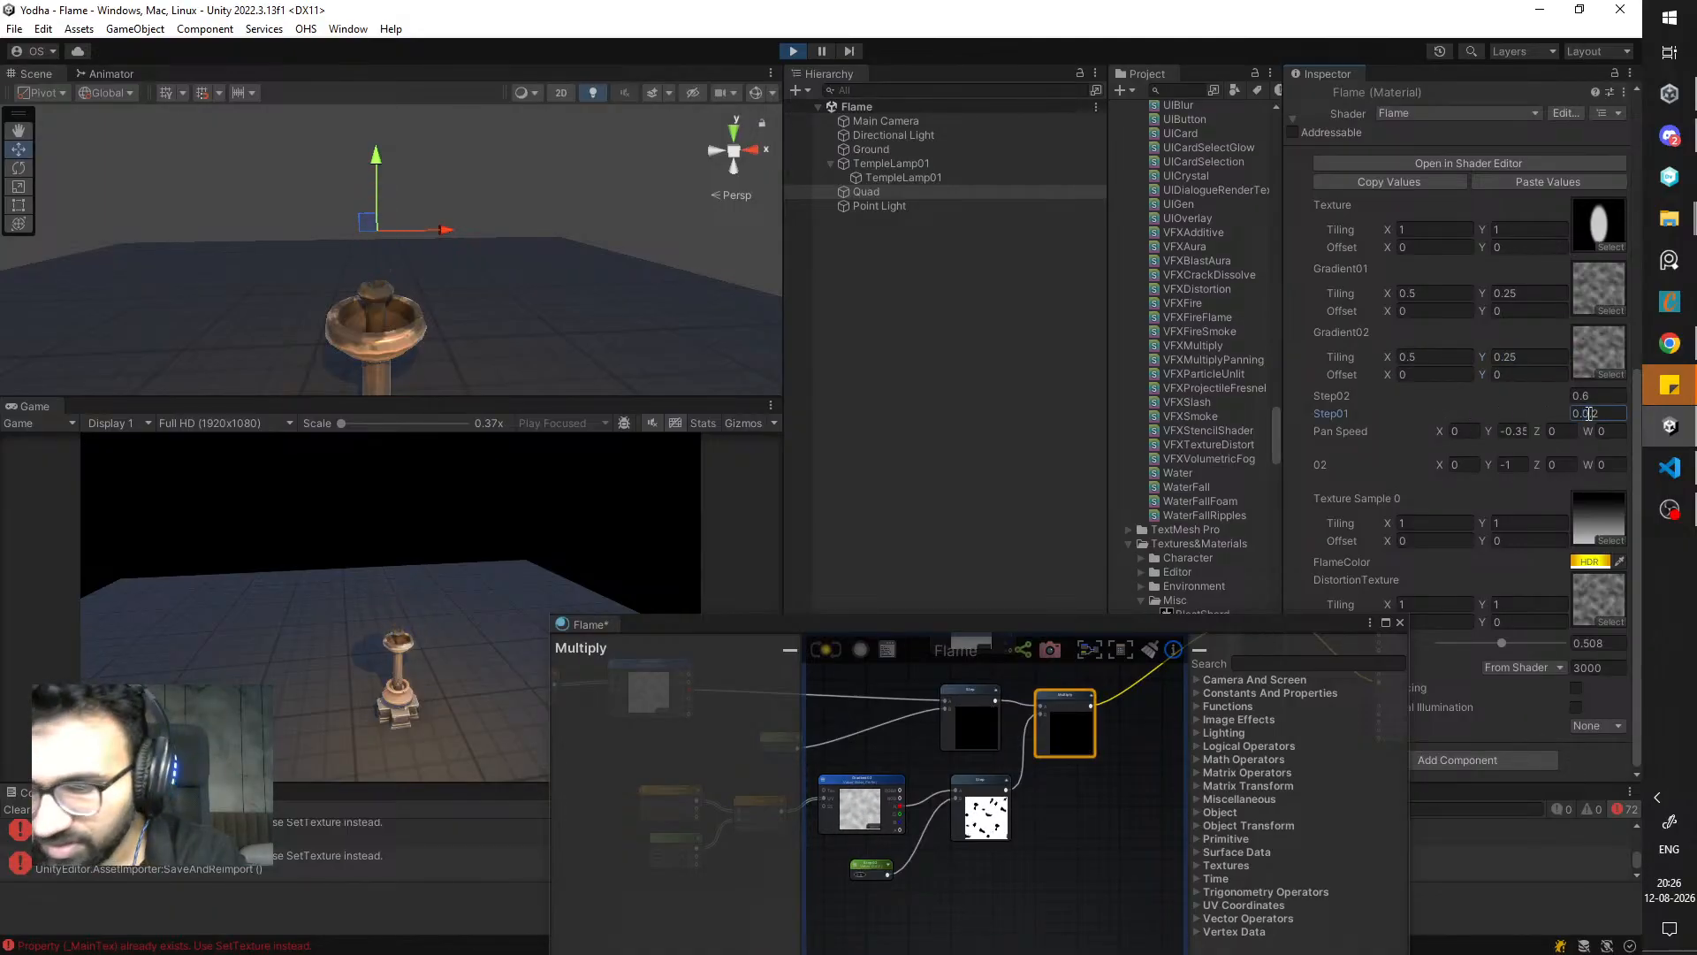
text(0.6)
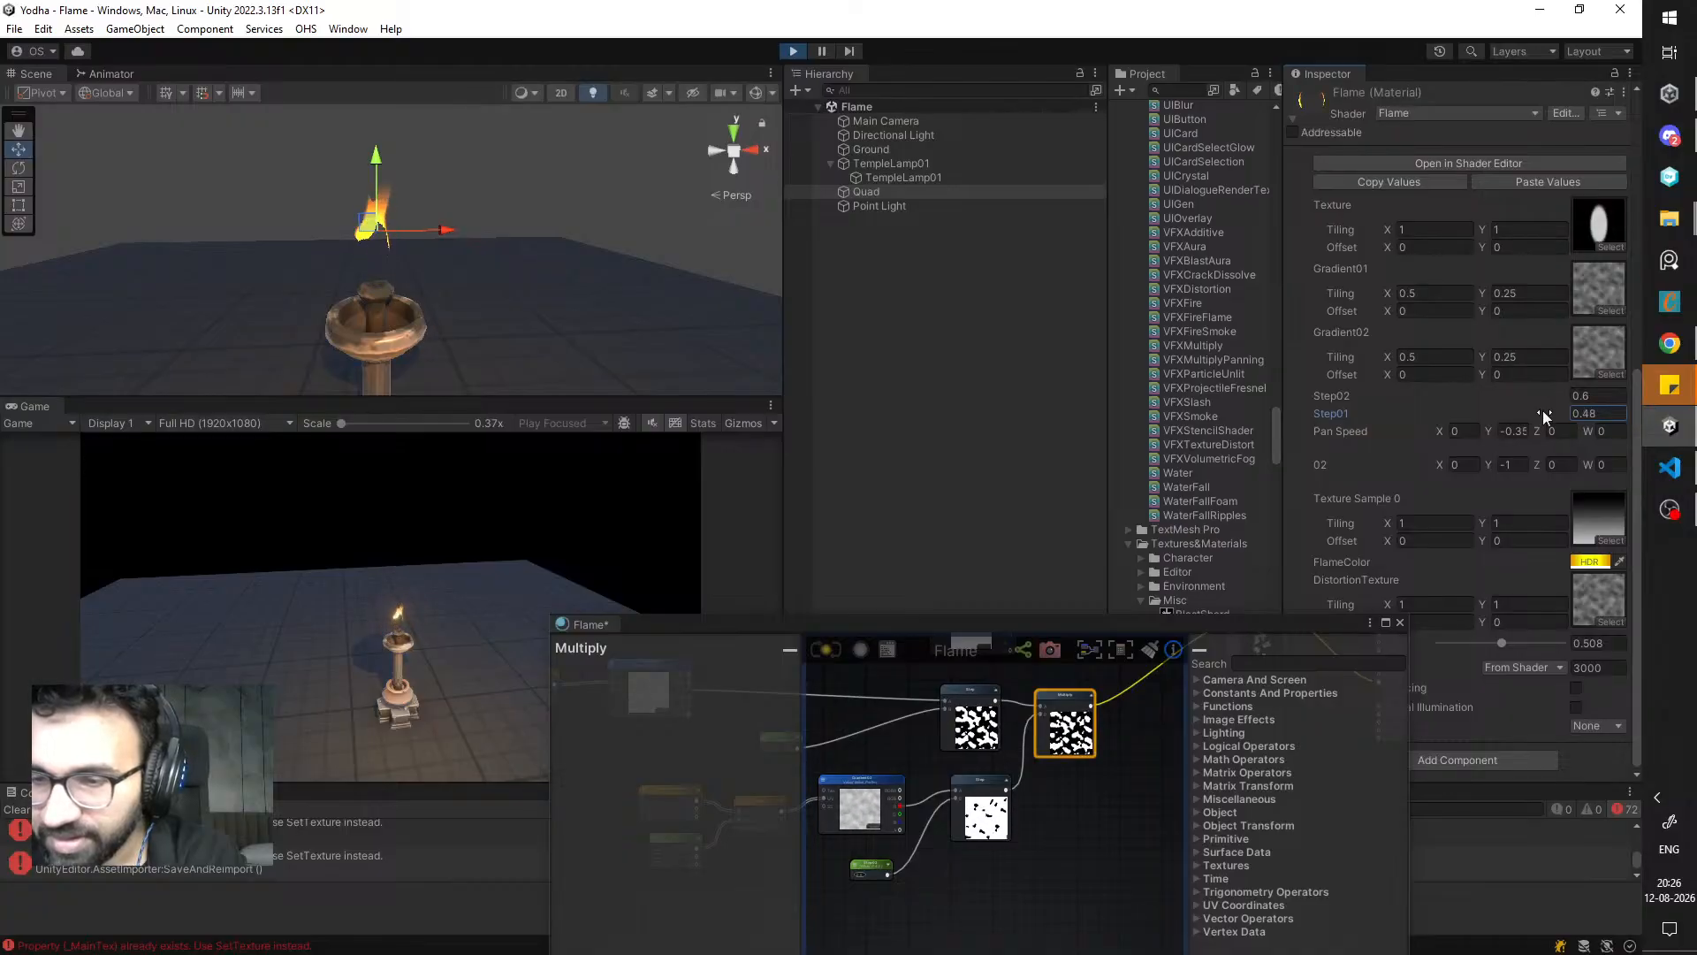
click(1603, 412)
text(0.)
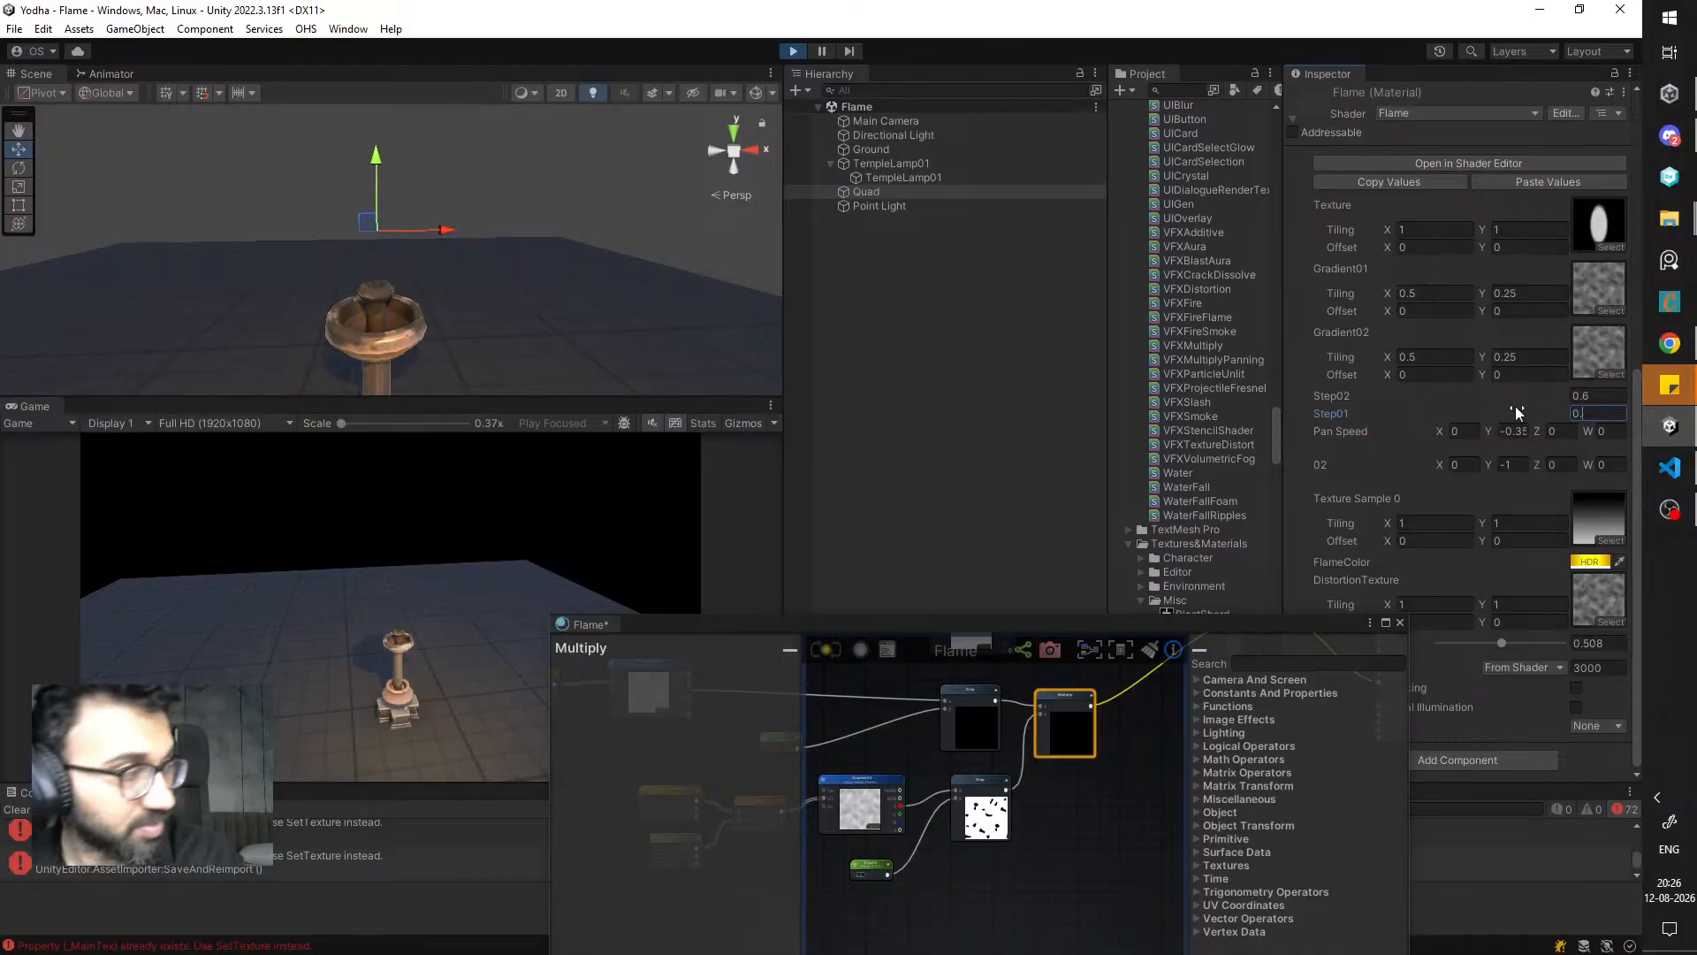
text(5)
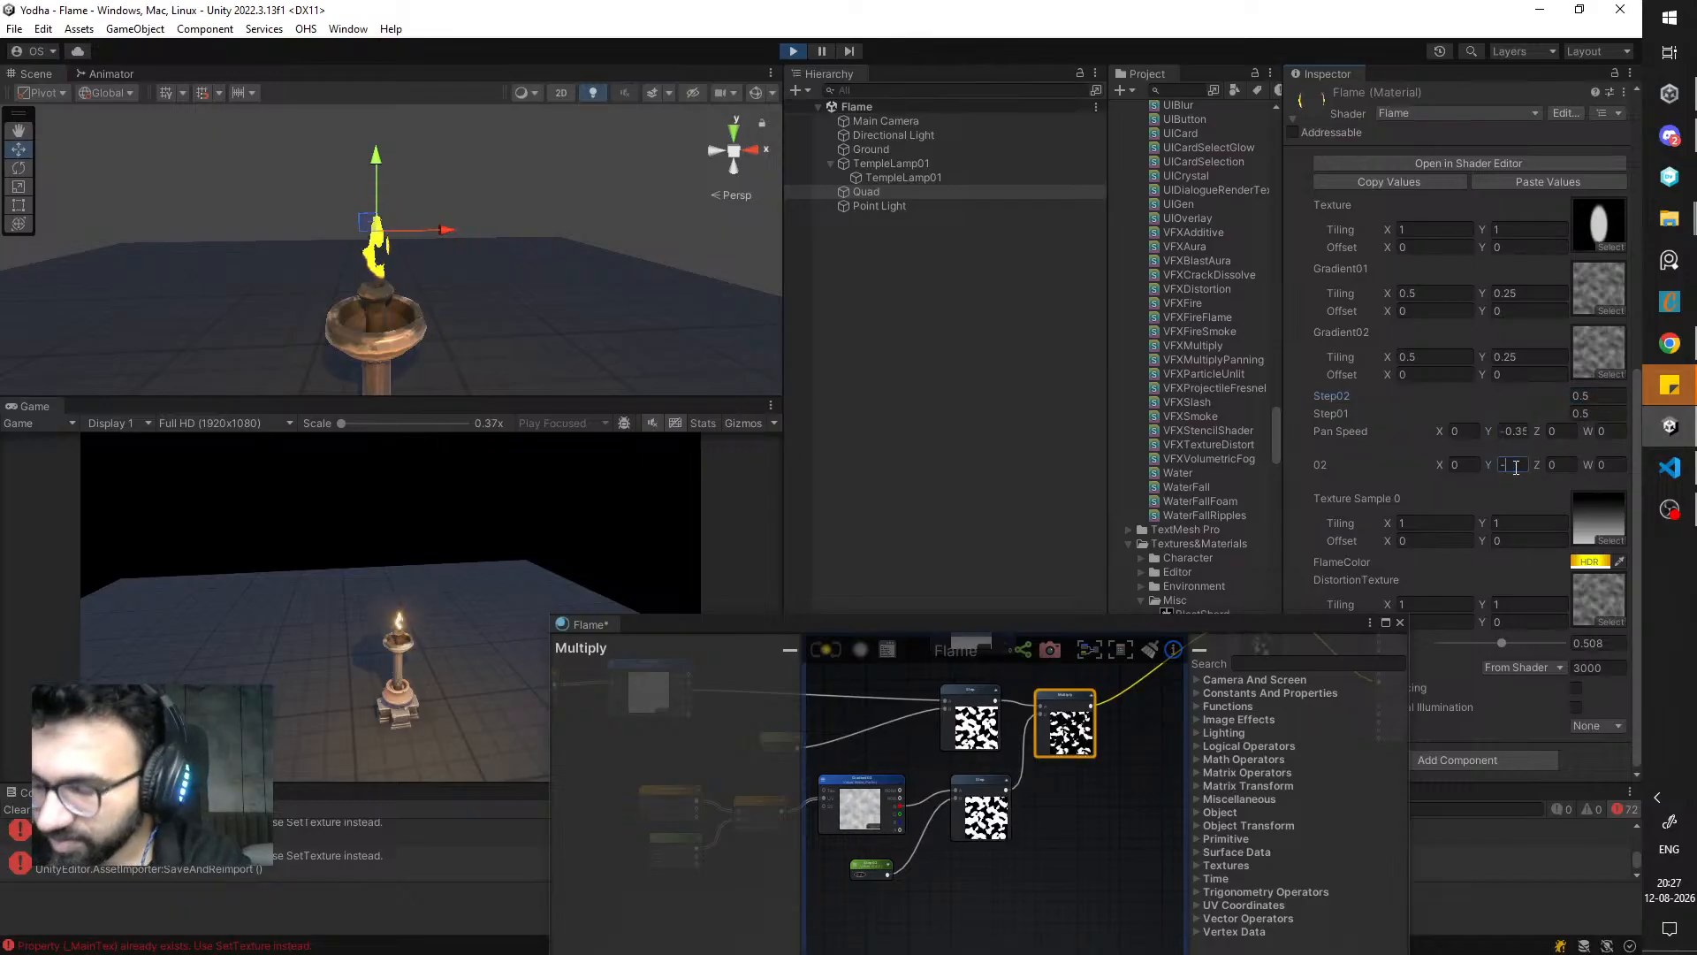
- Set the 02 pan speed's Y value to -0.5 and view the flame on the whole lamp in the scene
text(-0.5)
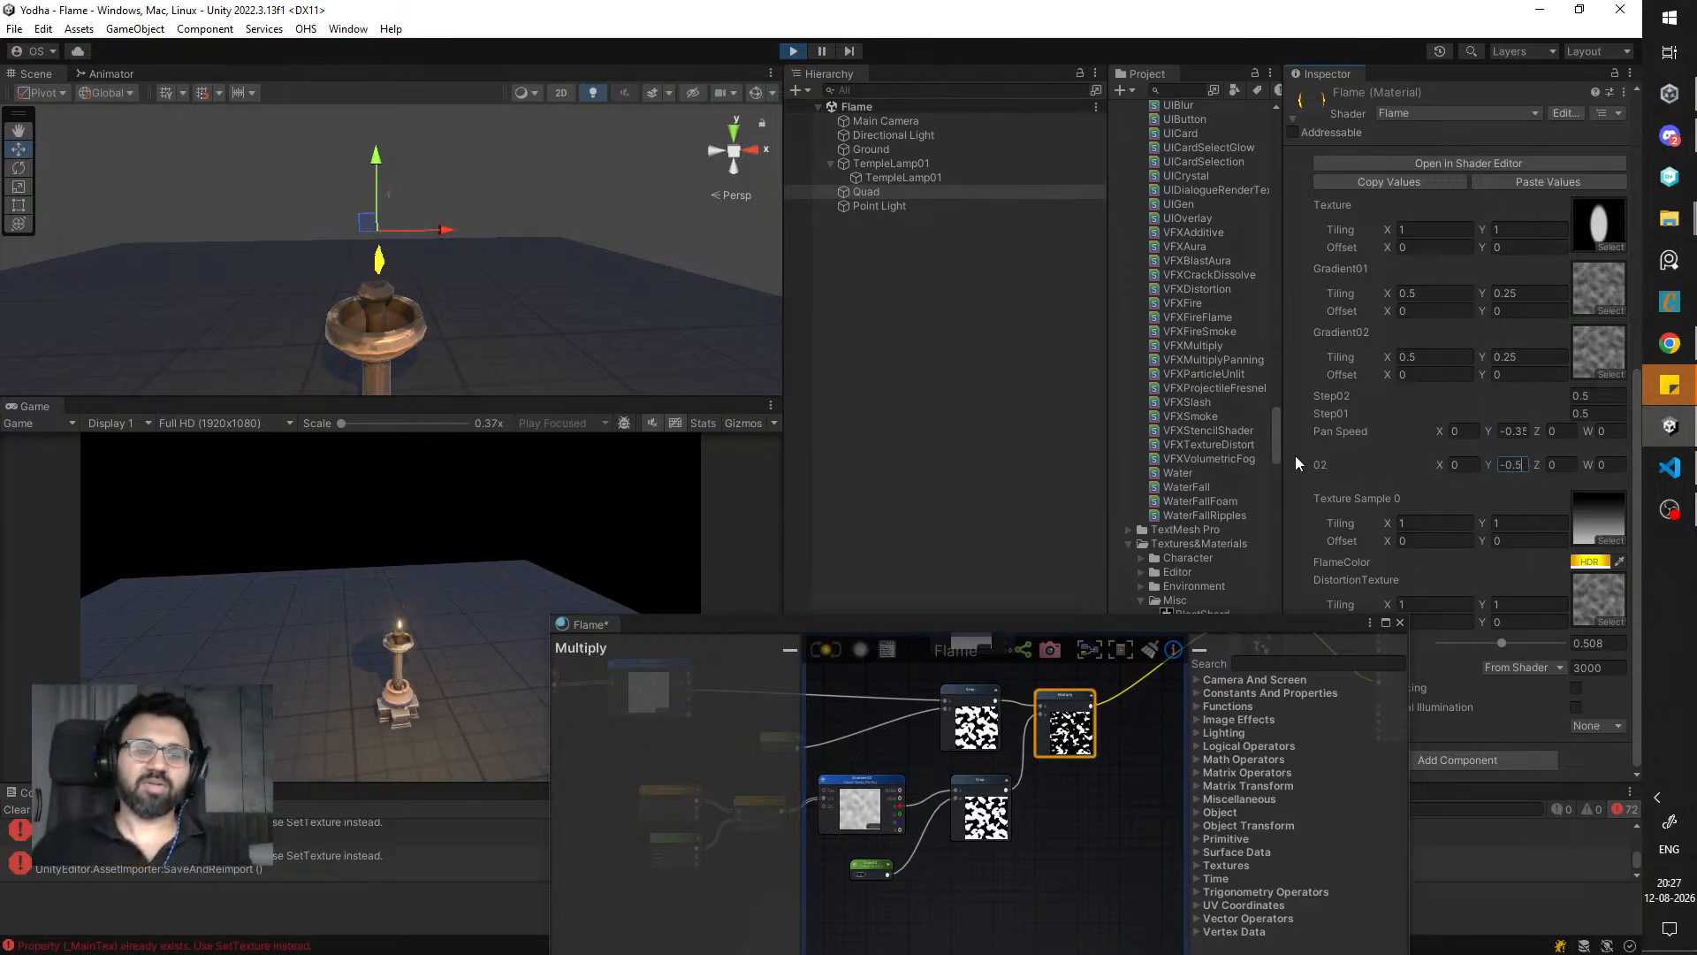
scroll(584, 260, down, 5)
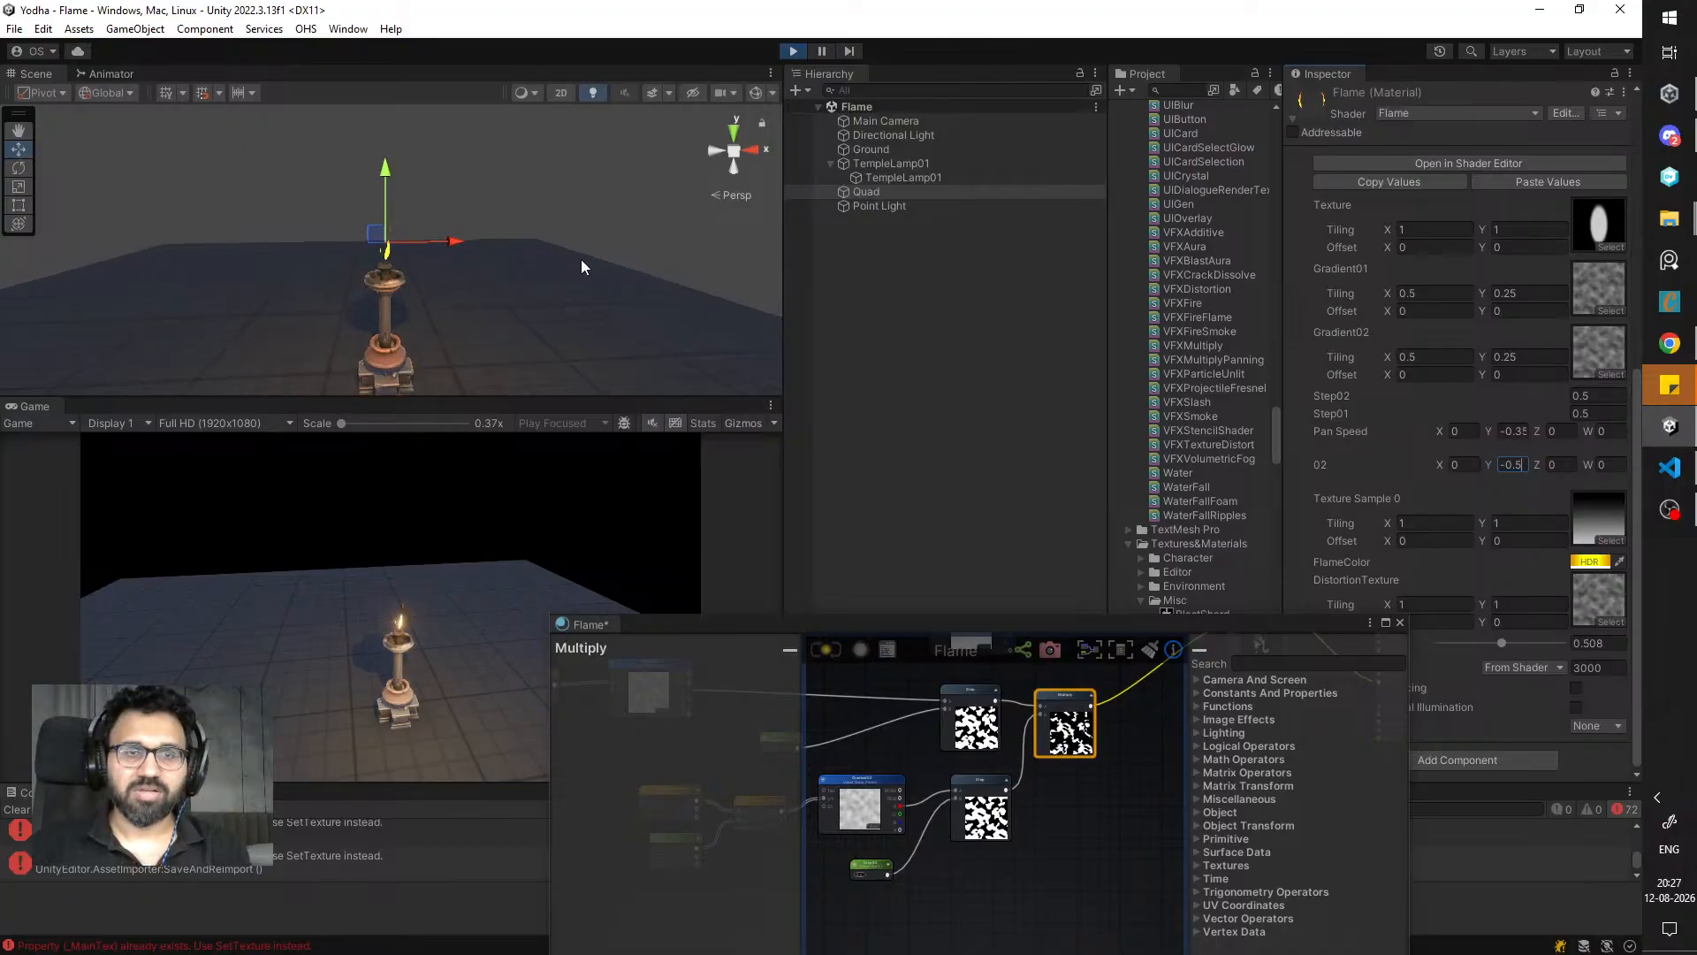
alt+drag(581, 258, 590, 269)
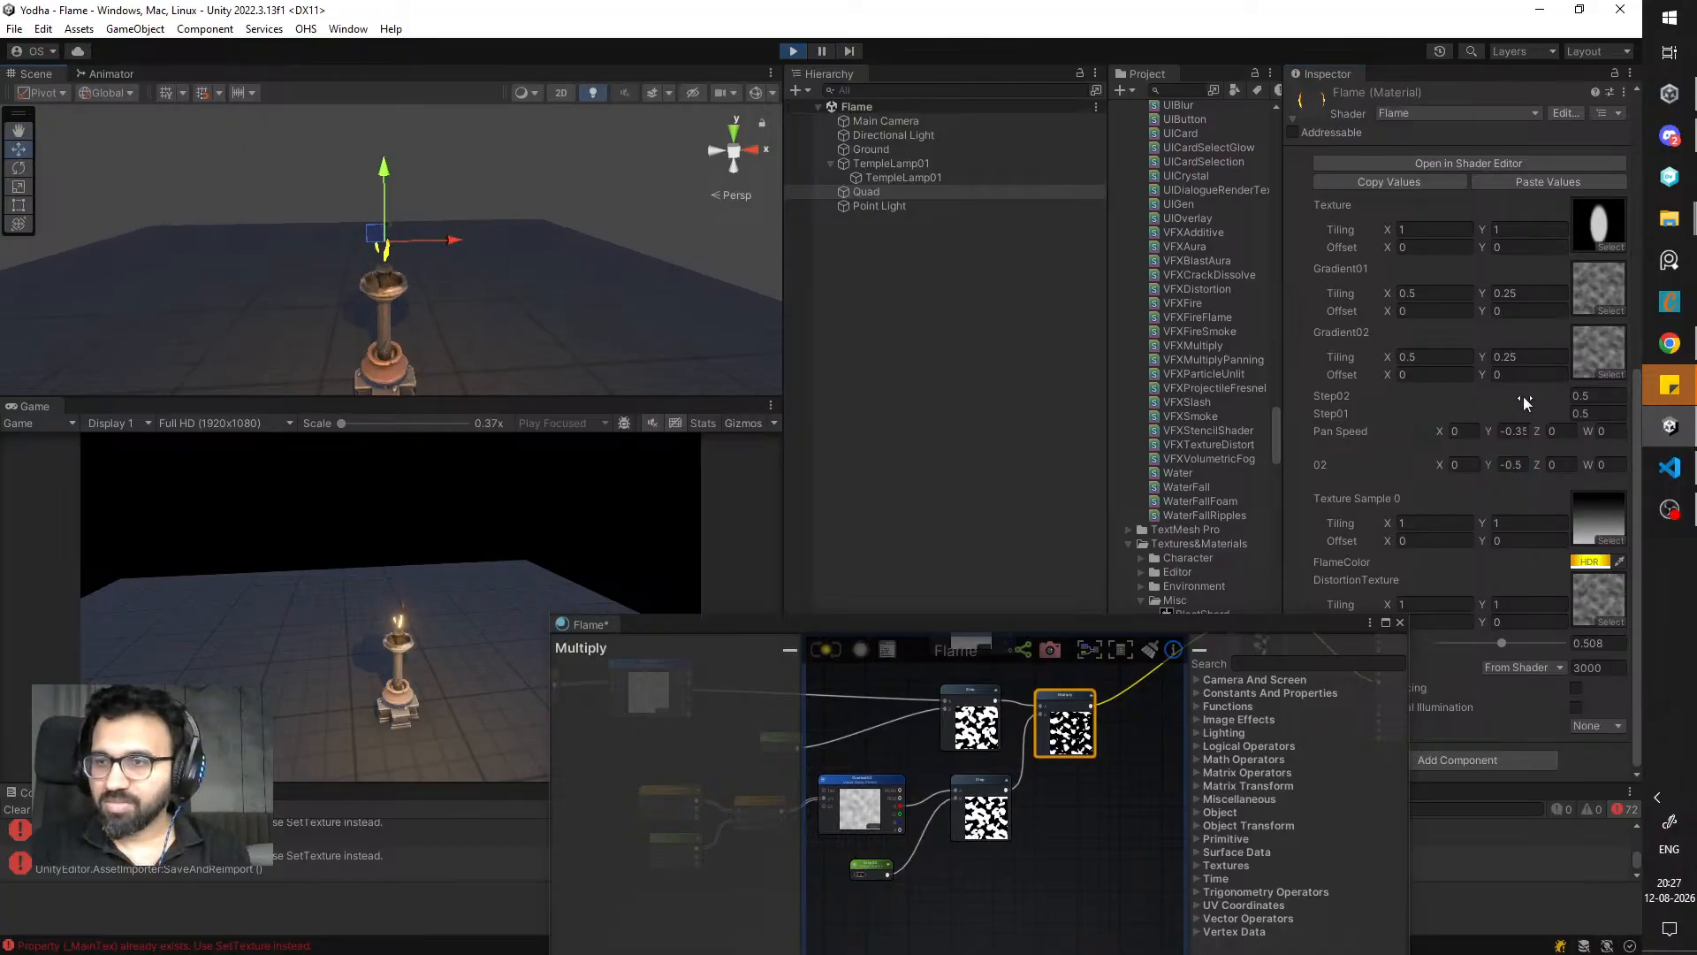
- Raise the Flame material's Step01 threshold to 0.69 and inspect the result in the node previews and on the lamp
drag(1524, 416, 1529, 415)
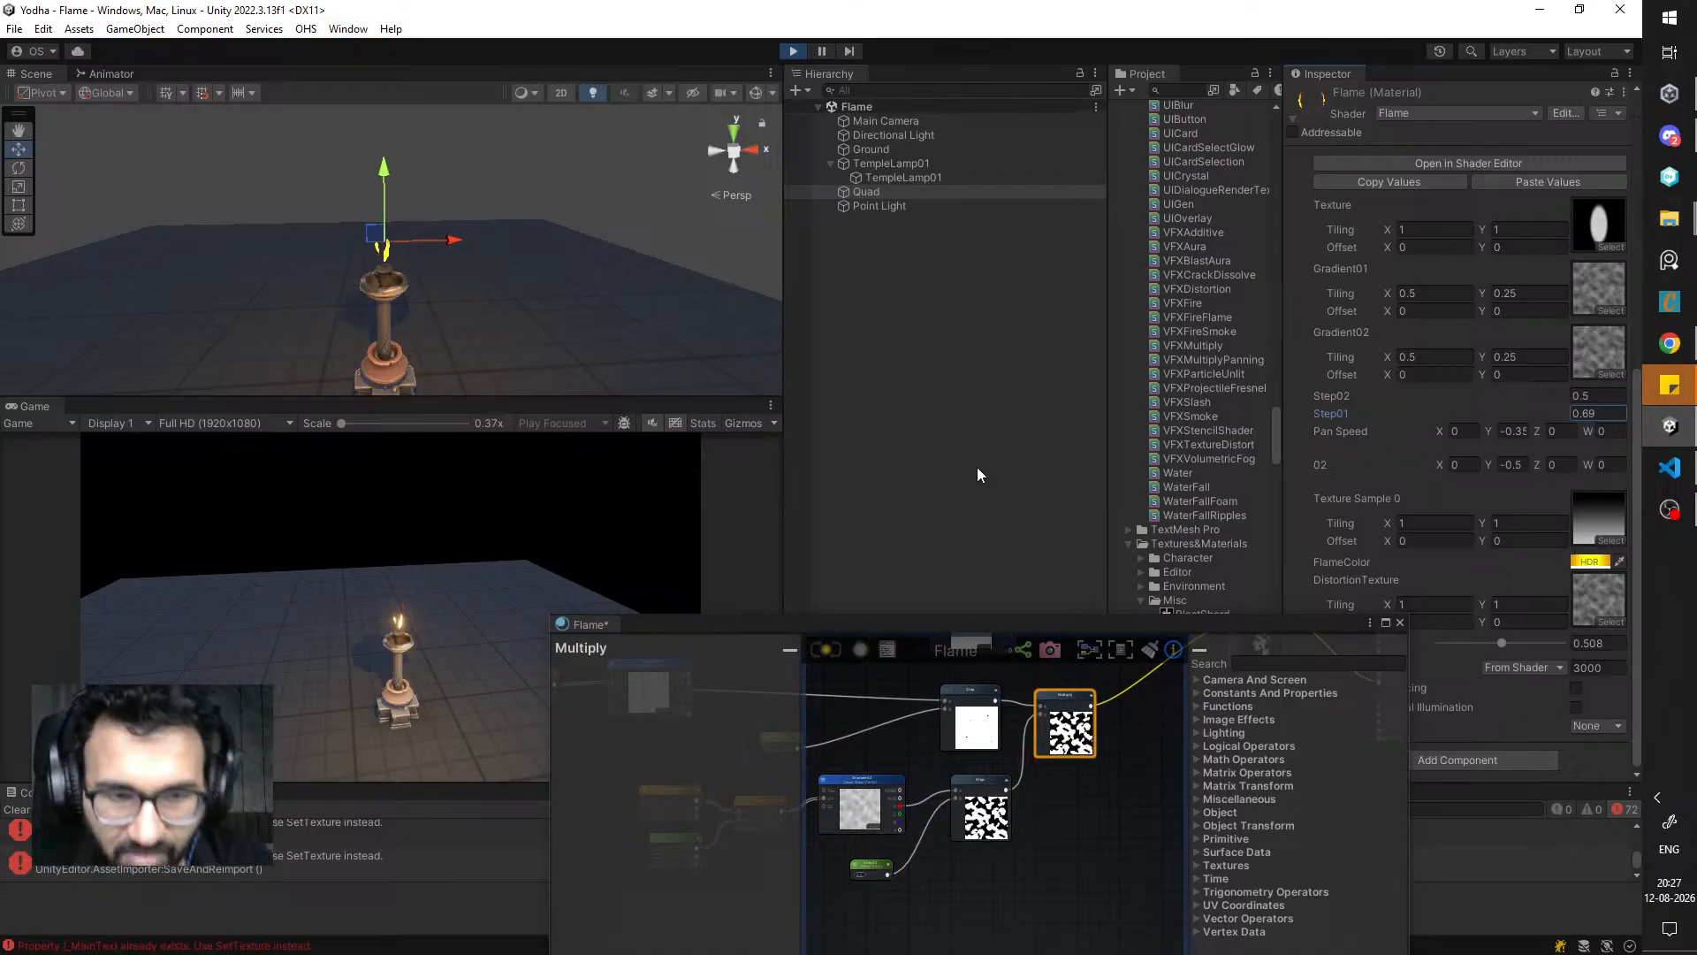
scroll(990, 770, down, 2)
middle_drag(1065, 745, 983, 793)
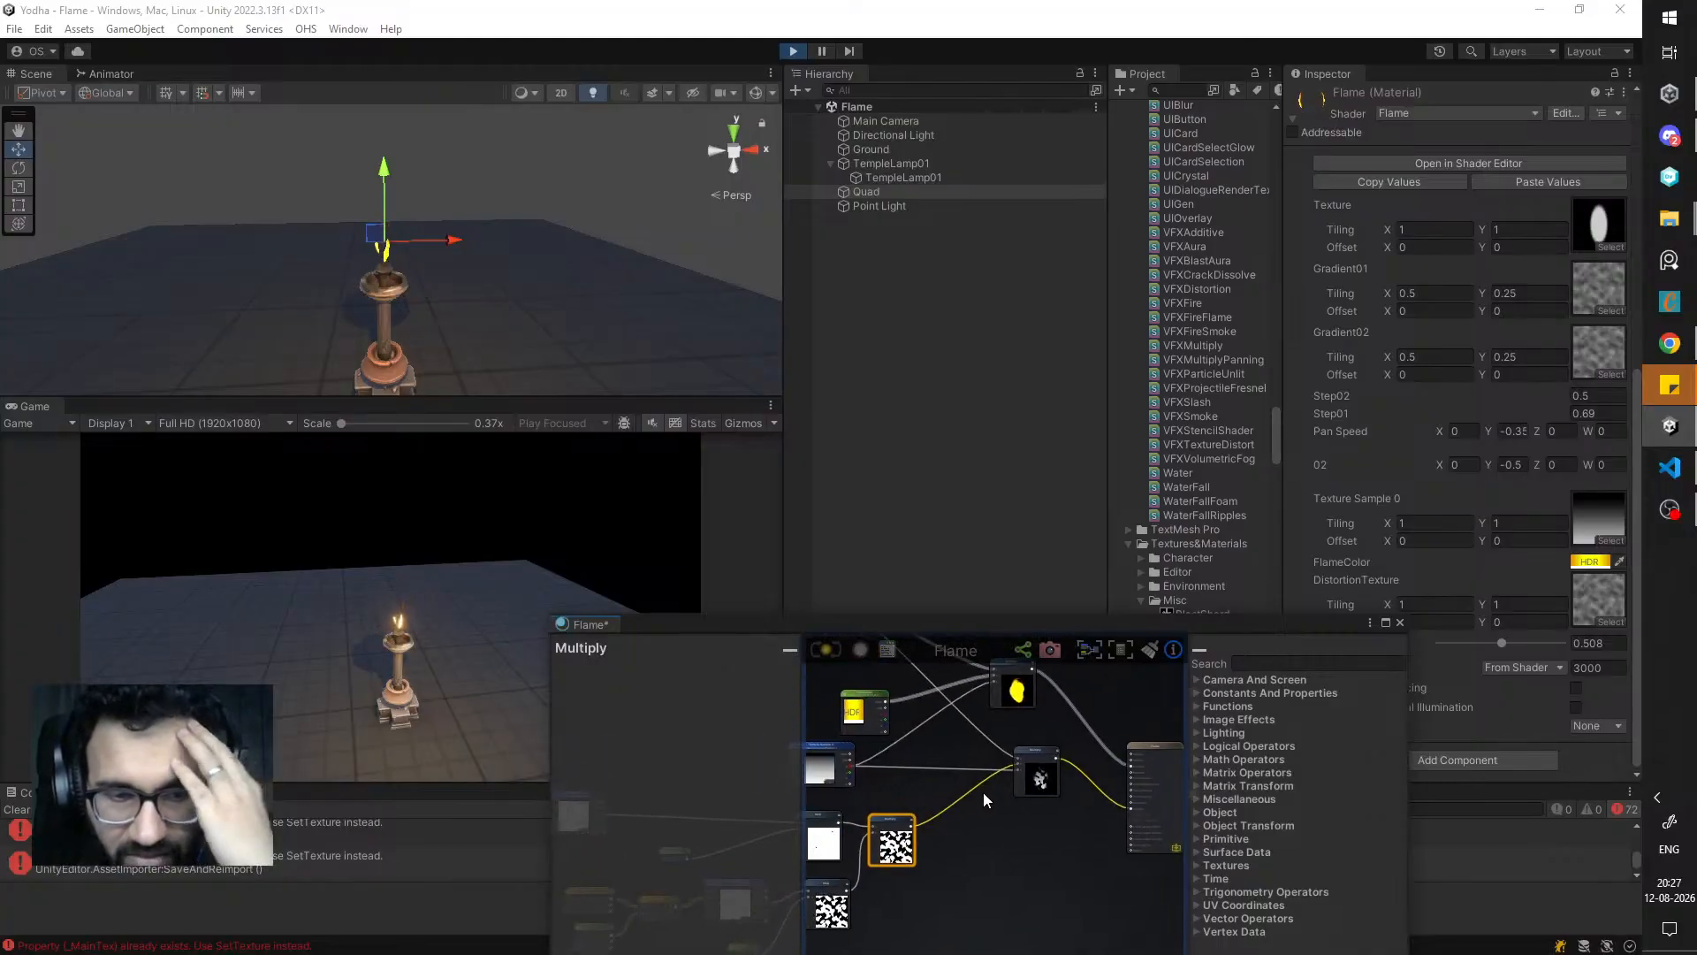
key(f)
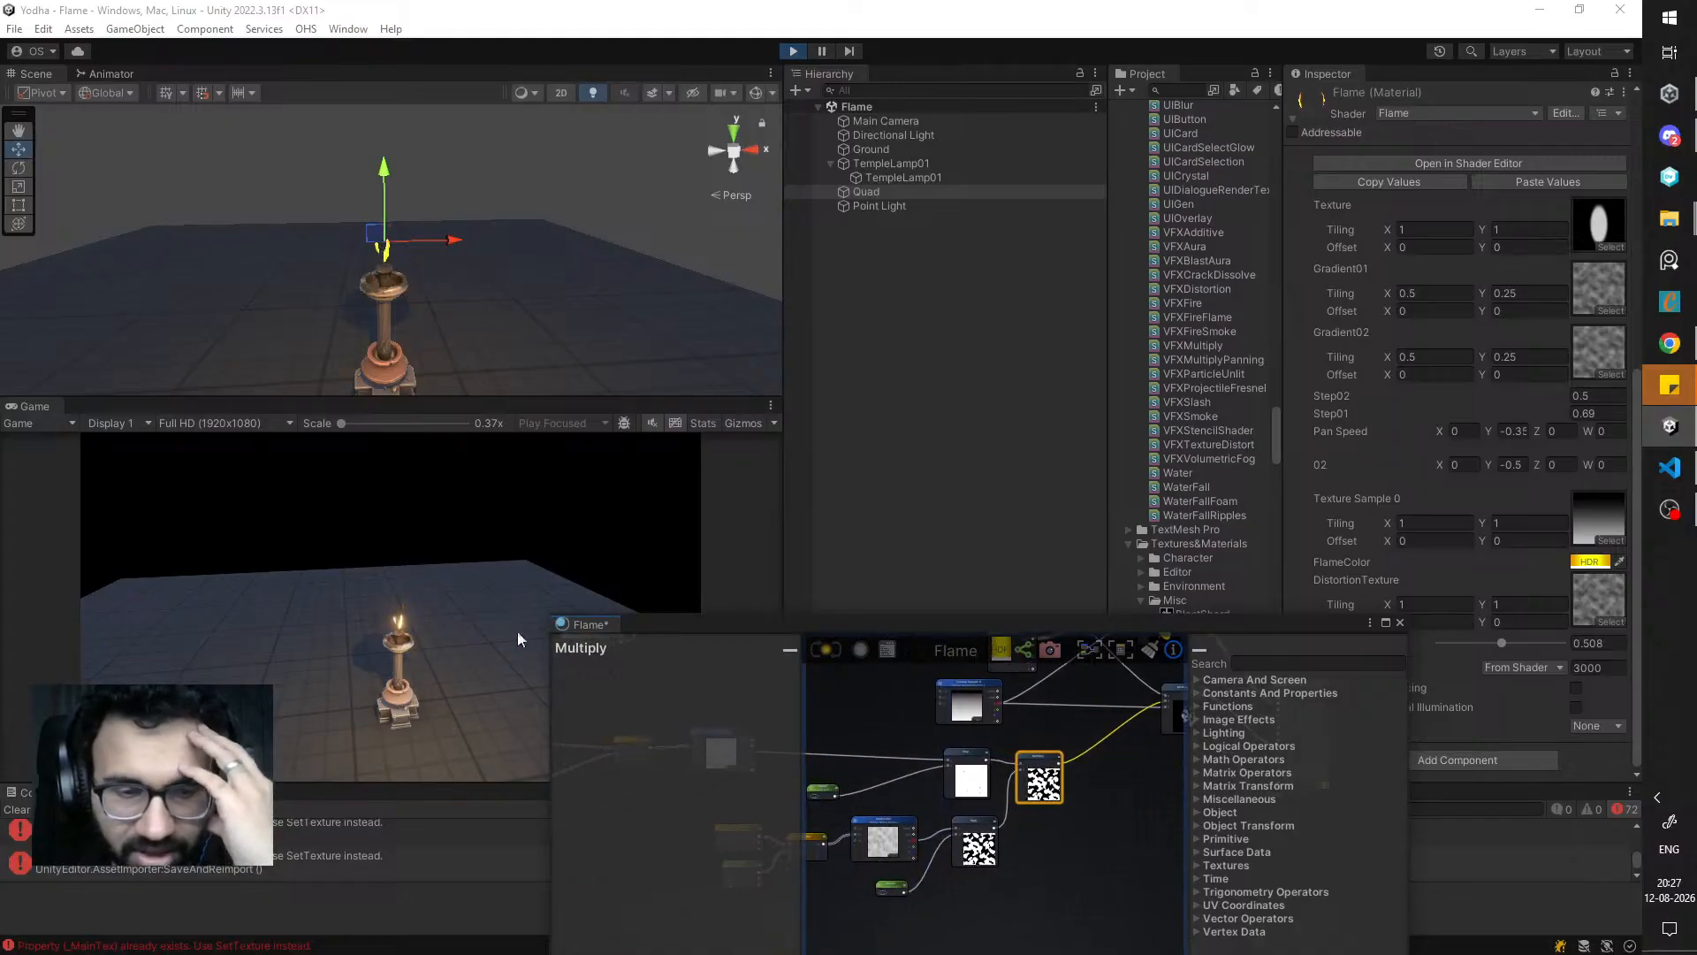
scroll(406, 340, up, 5)
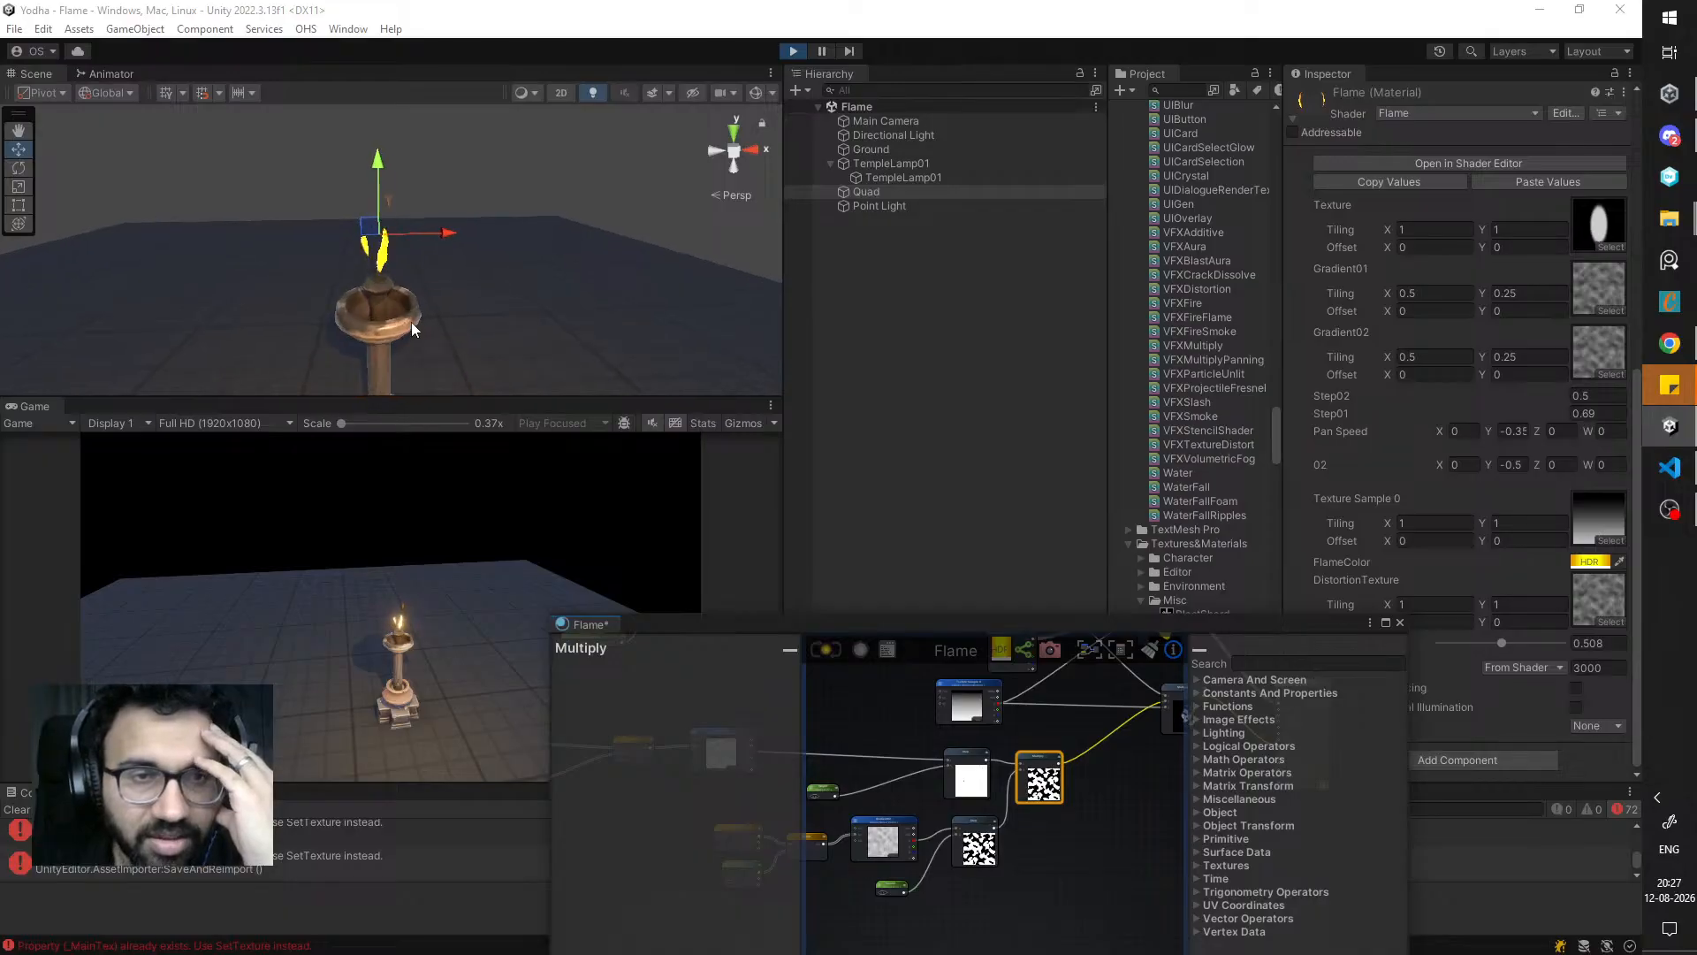
- Connect the final Multiply node's output to the master node's Debug port and save the shader to show the raw mask
middle_drag(973, 741, 915, 734)
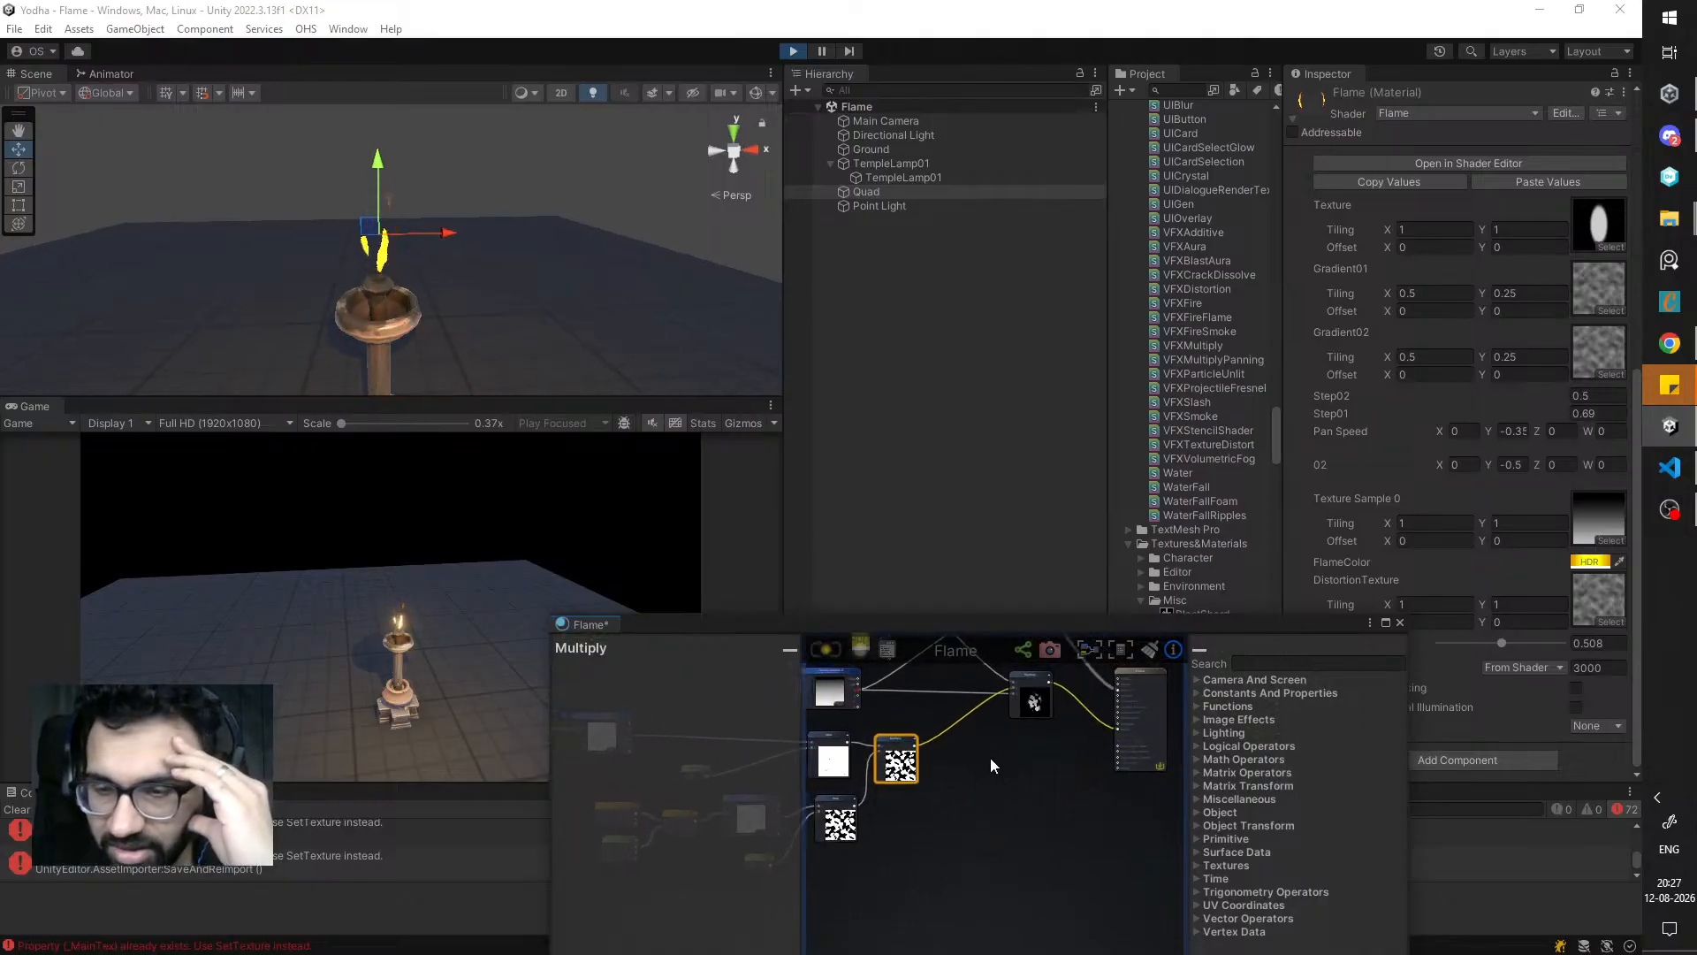
click(1028, 700)
drag(1049, 679, 1117, 768)
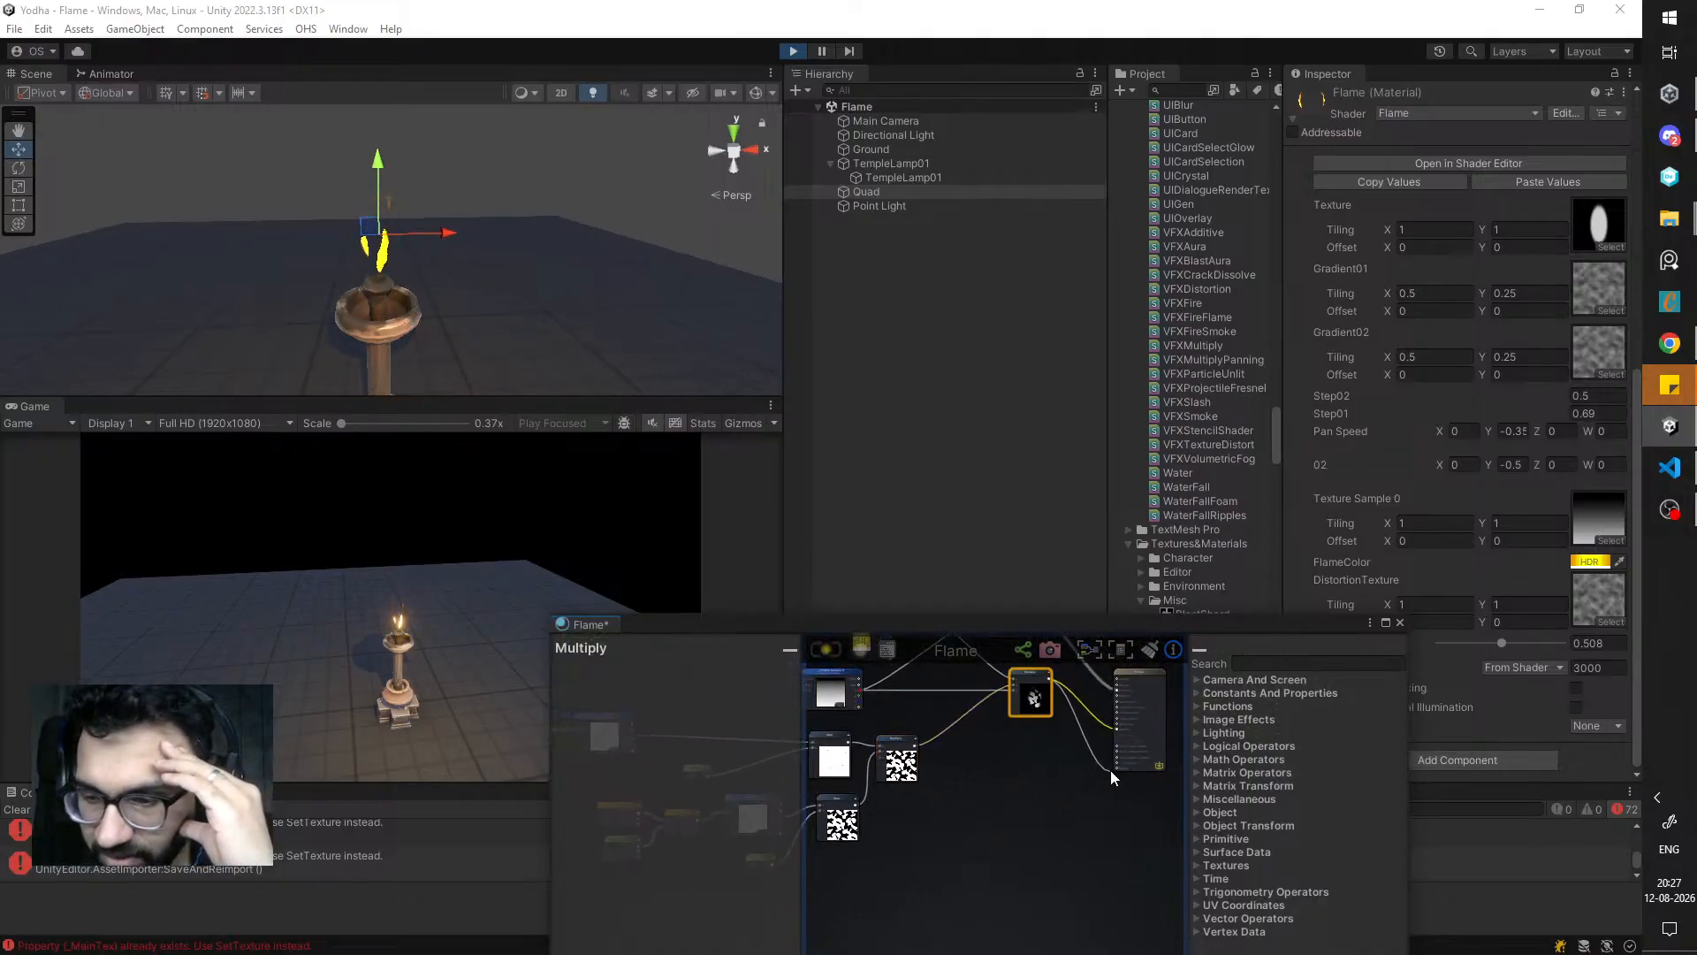
click(824, 650)
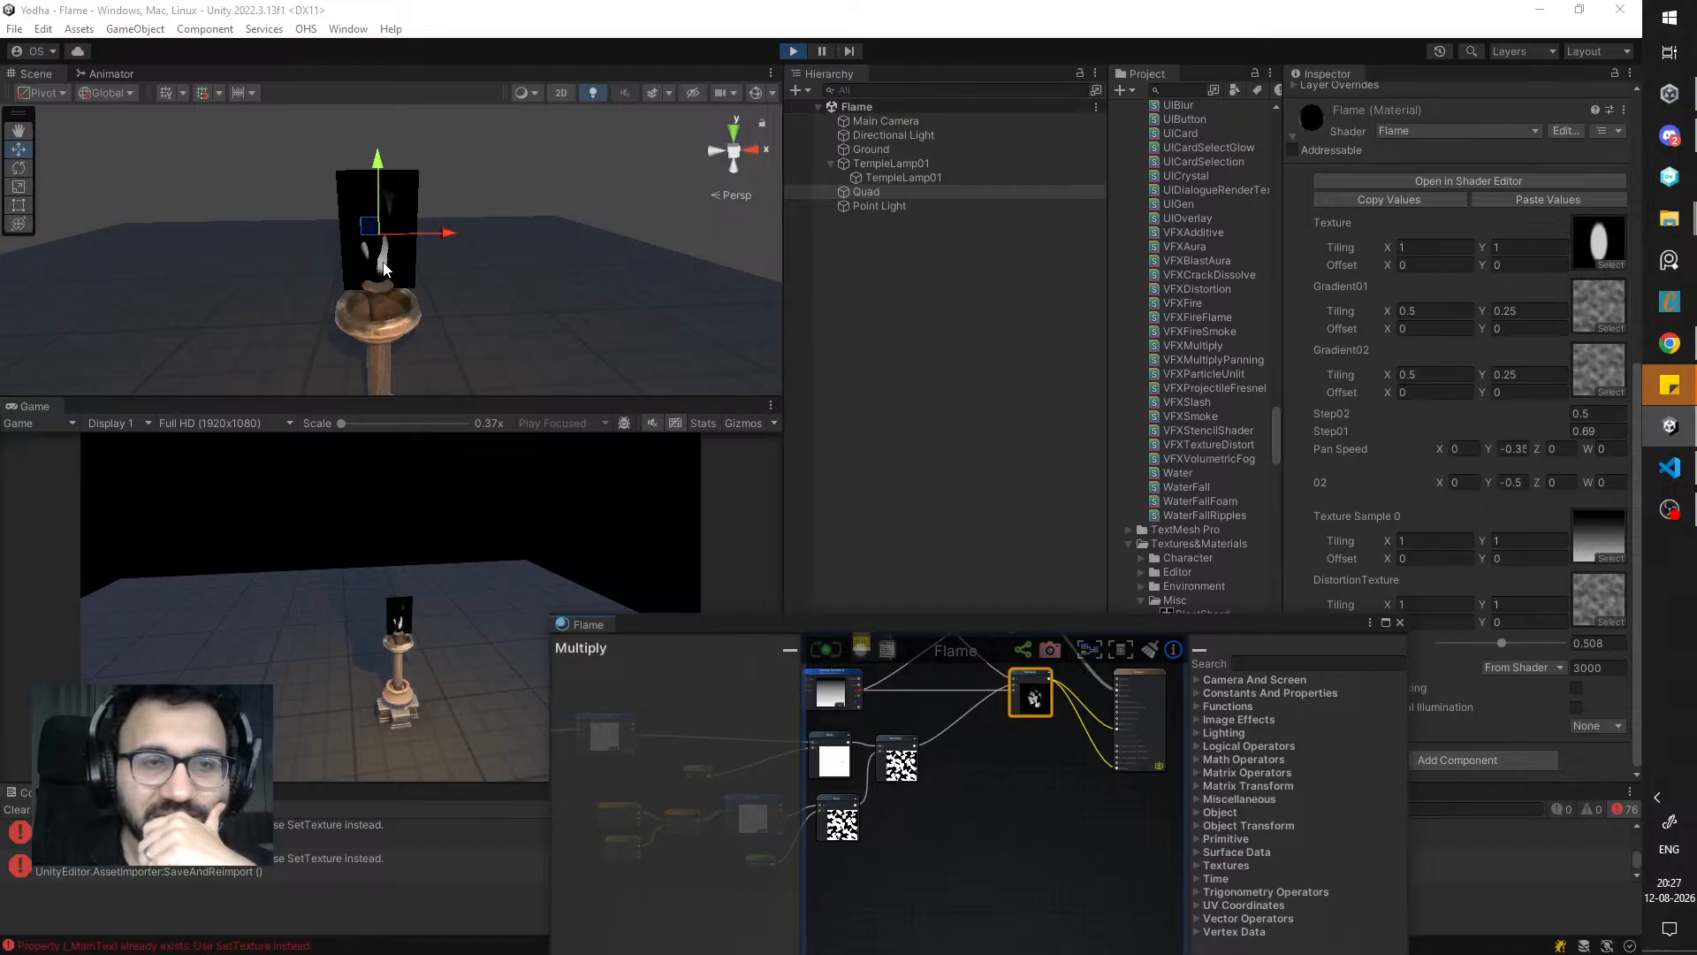
- Move the shader graph window clear of the material values, try Step01 at 0.85, and set it to 1
drag(1033, 626, 1120, 419)
middle_drag(886, 543, 925, 643)
scroll(1034, 640, up, 3)
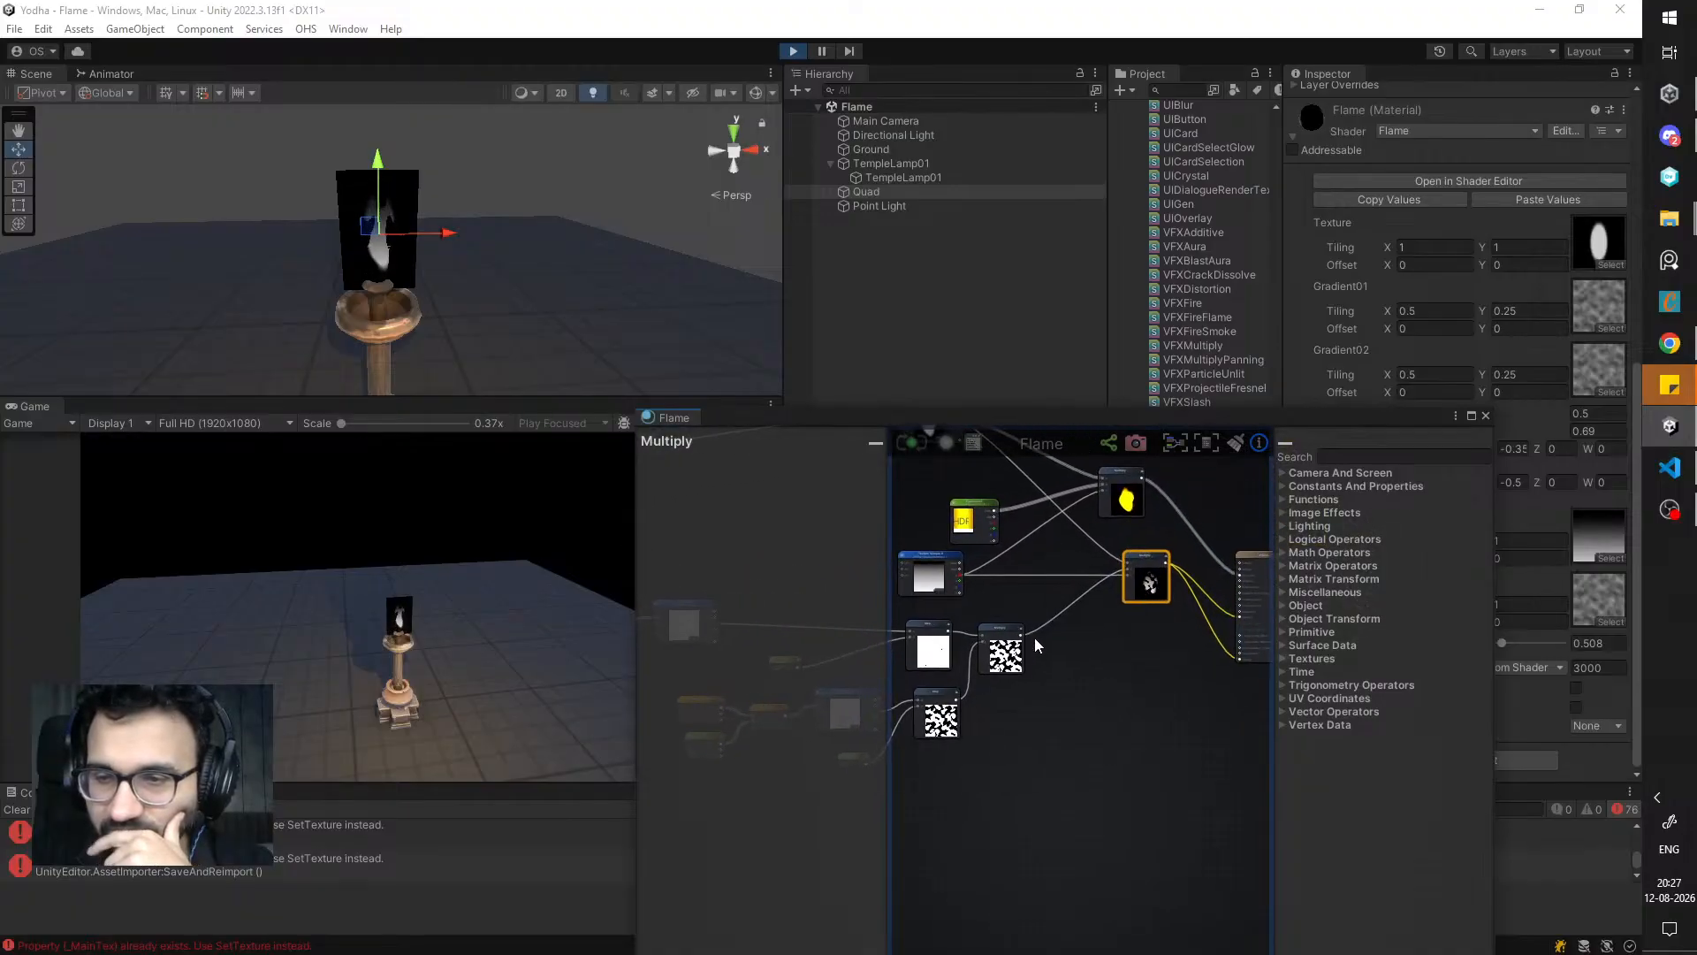
drag(1155, 419, 1087, 554)
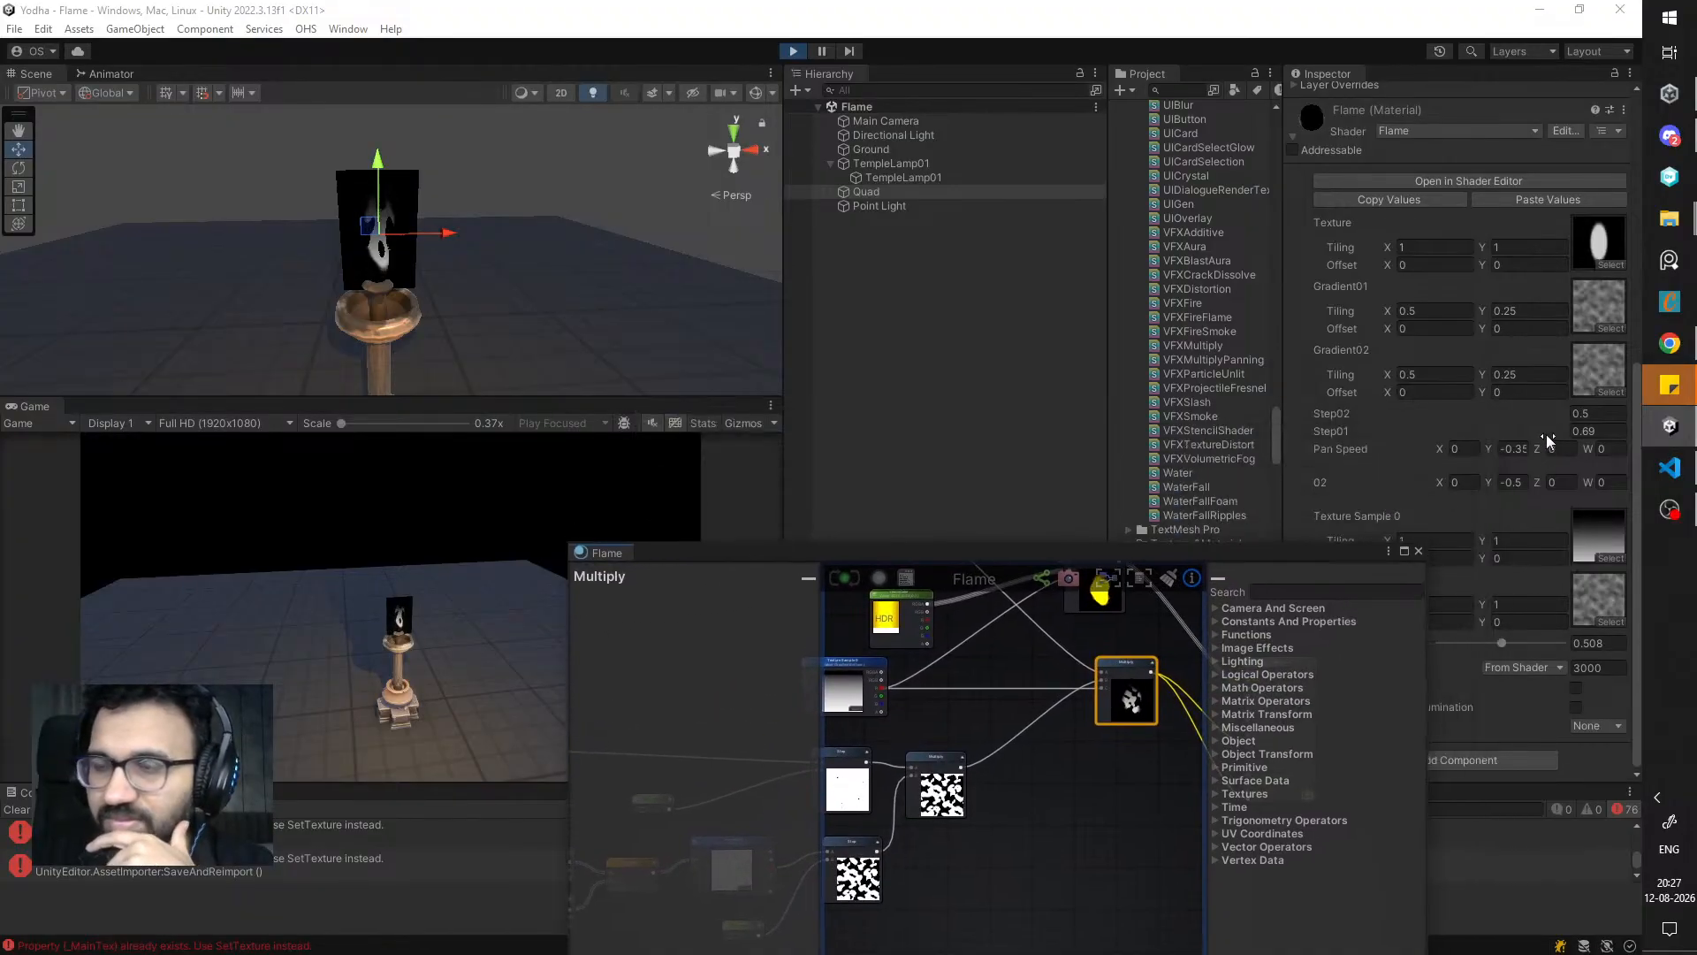
drag(1546, 433, 1541, 434)
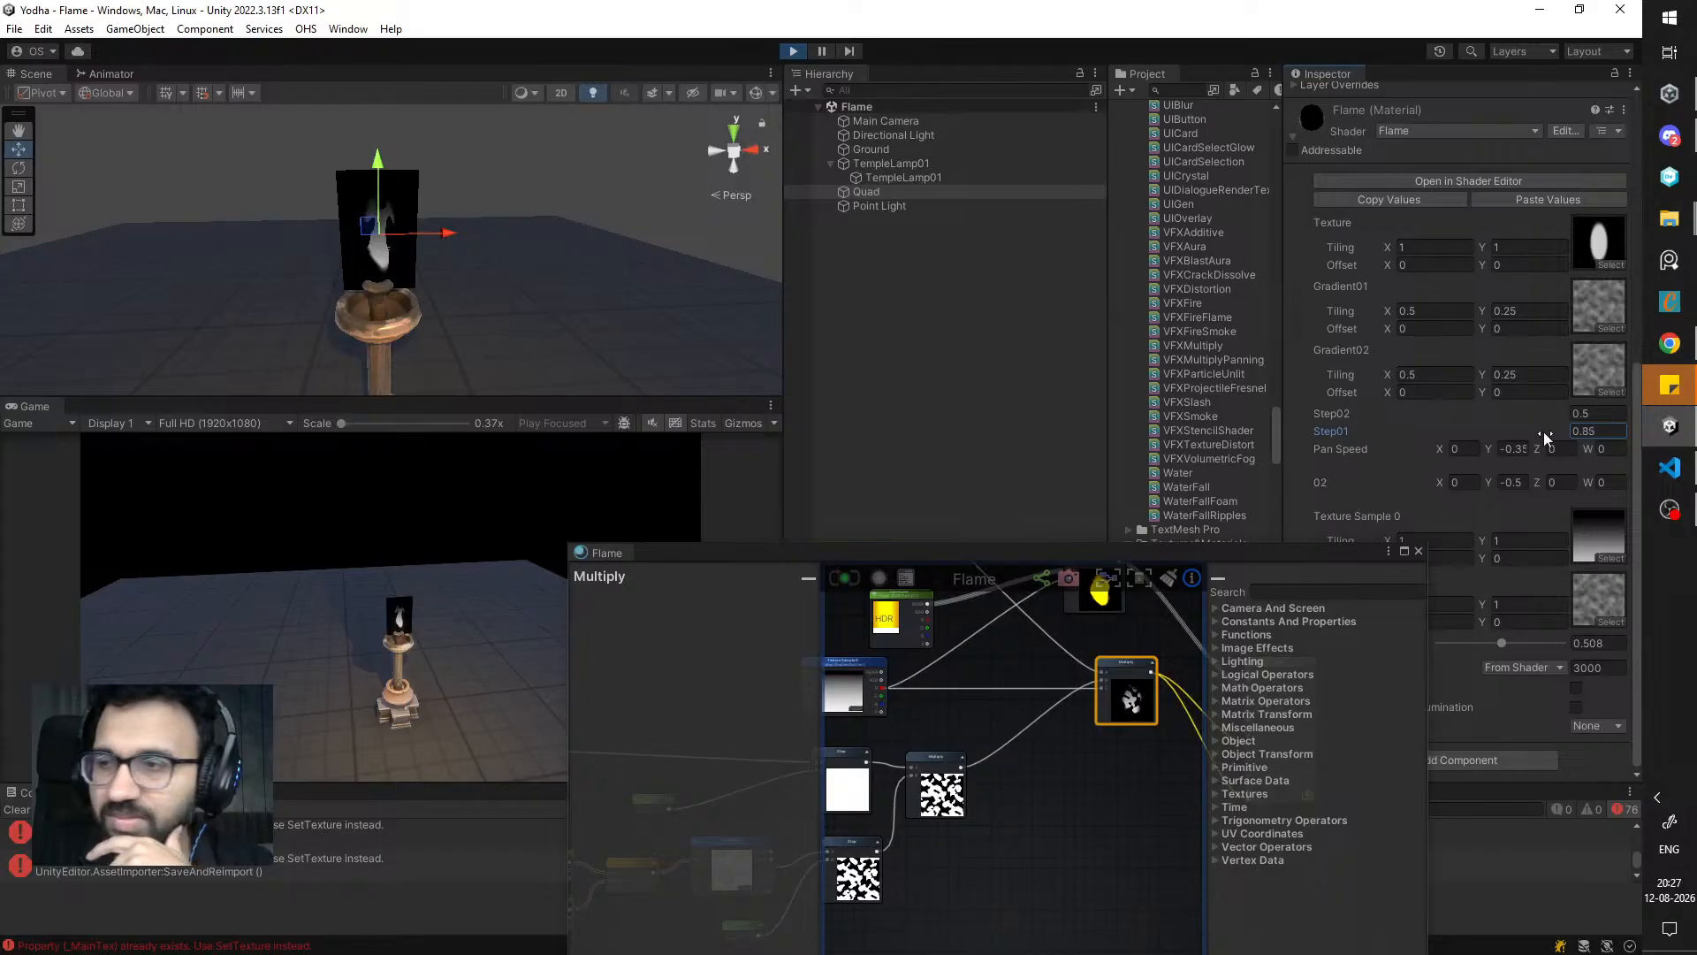
click(1595, 431)
text(1)
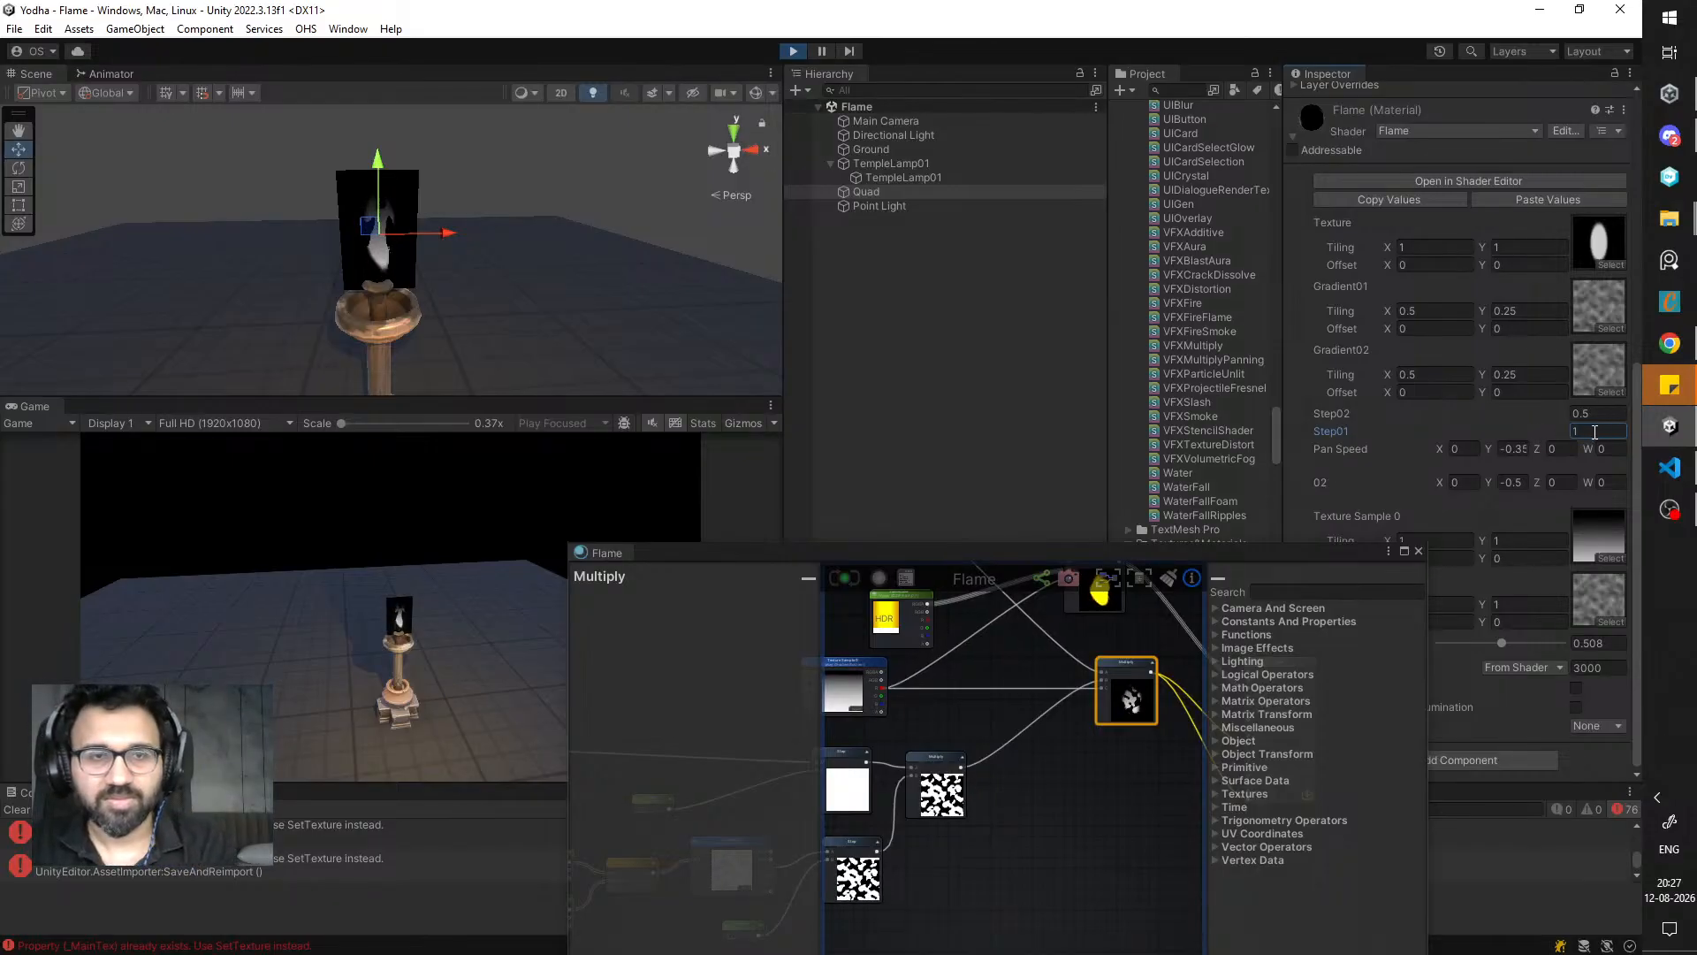
- Examine the Gradient02 texture and the previews of both Step nodes feeding the noise Multiply node
middle_drag(1015, 699, 1151, 637)
scroll(1150, 637, down, 1)
middle_drag(1002, 725, 1018, 657)
scroll(936, 729, up, 3)
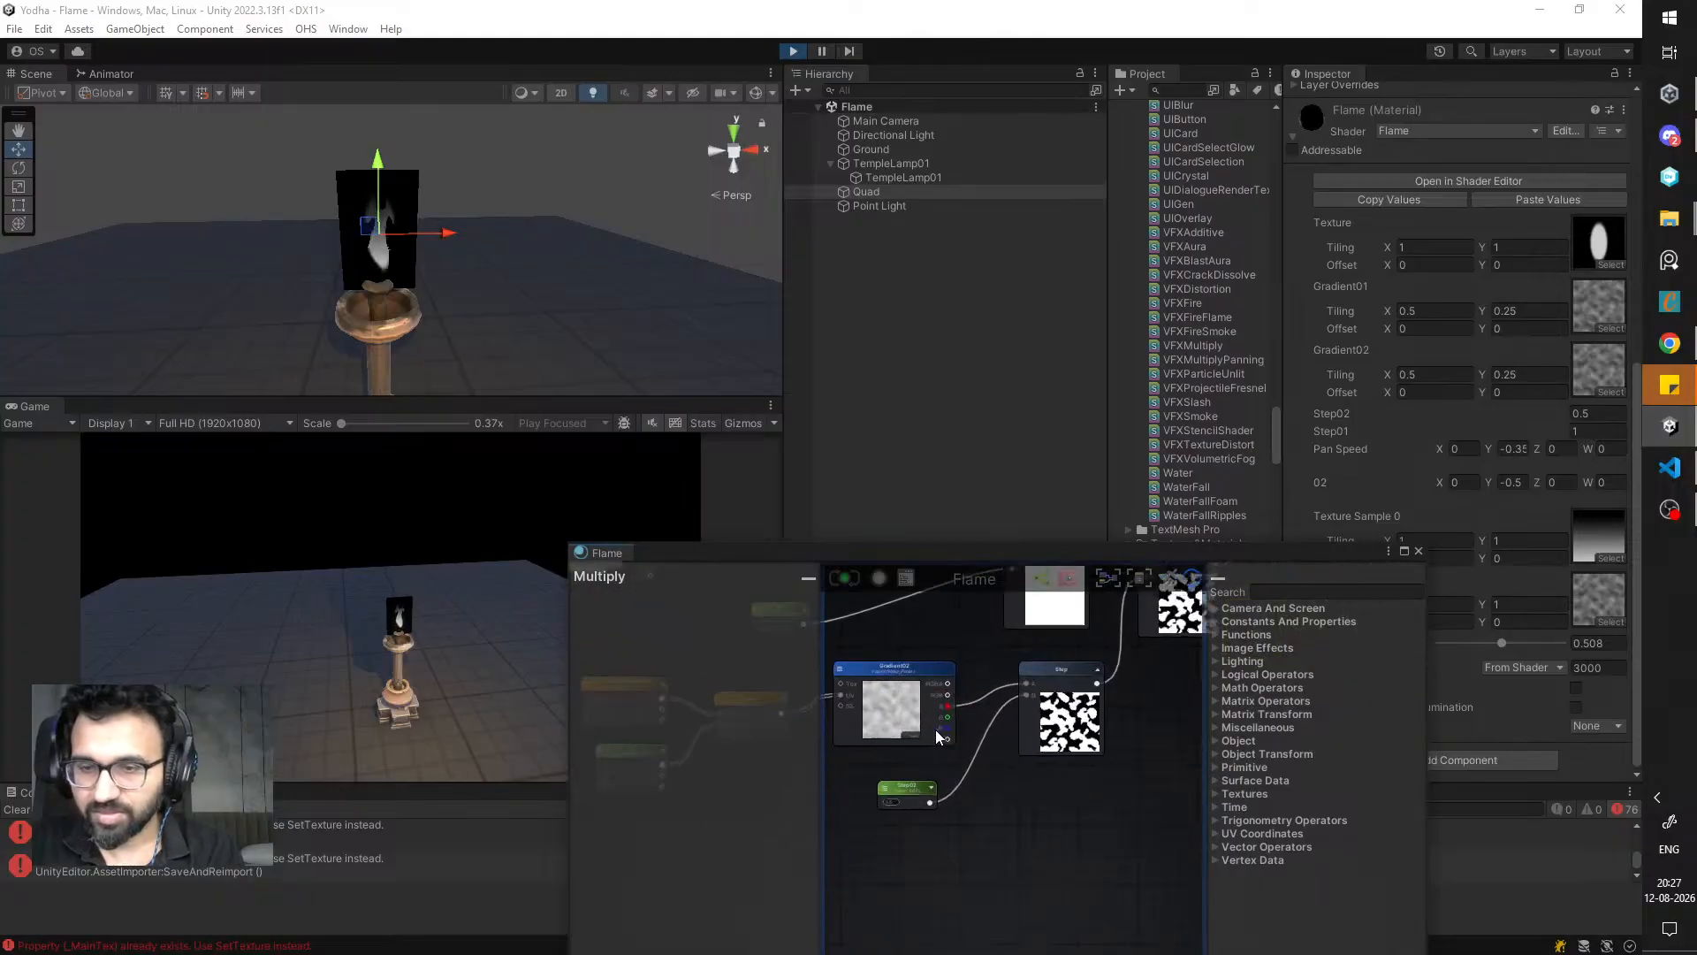
middle_drag(936, 729, 897, 711)
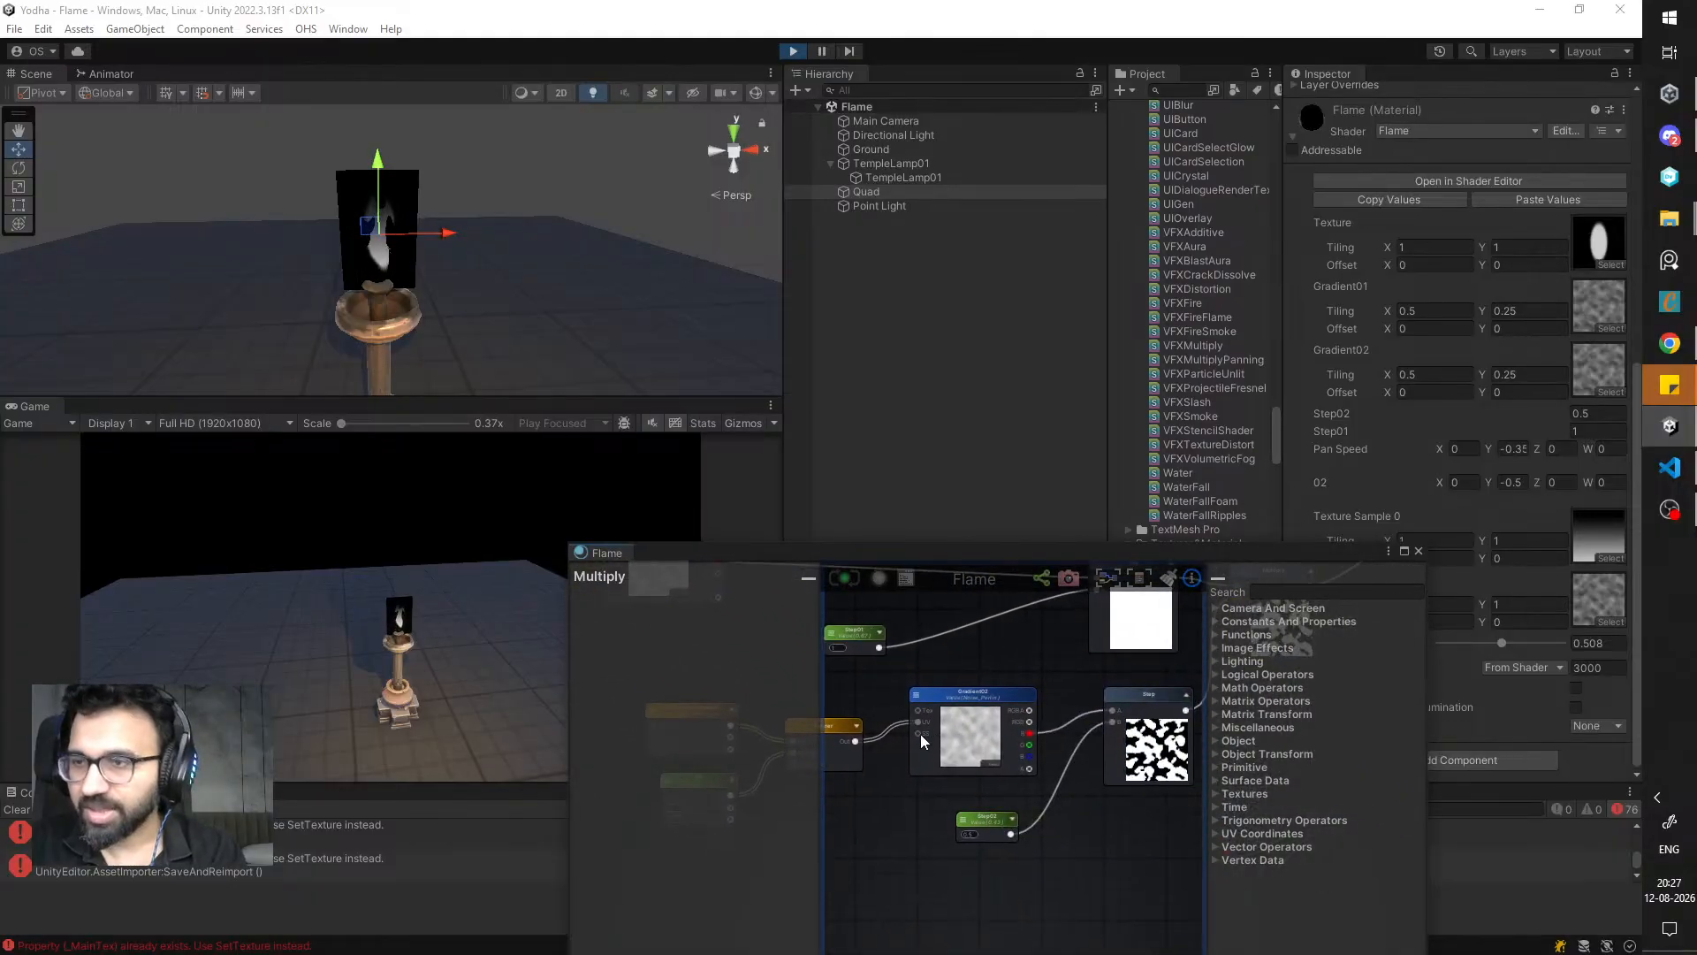
middle_drag(987, 745, 963, 749)
middle_drag(1110, 725, 879, 797)
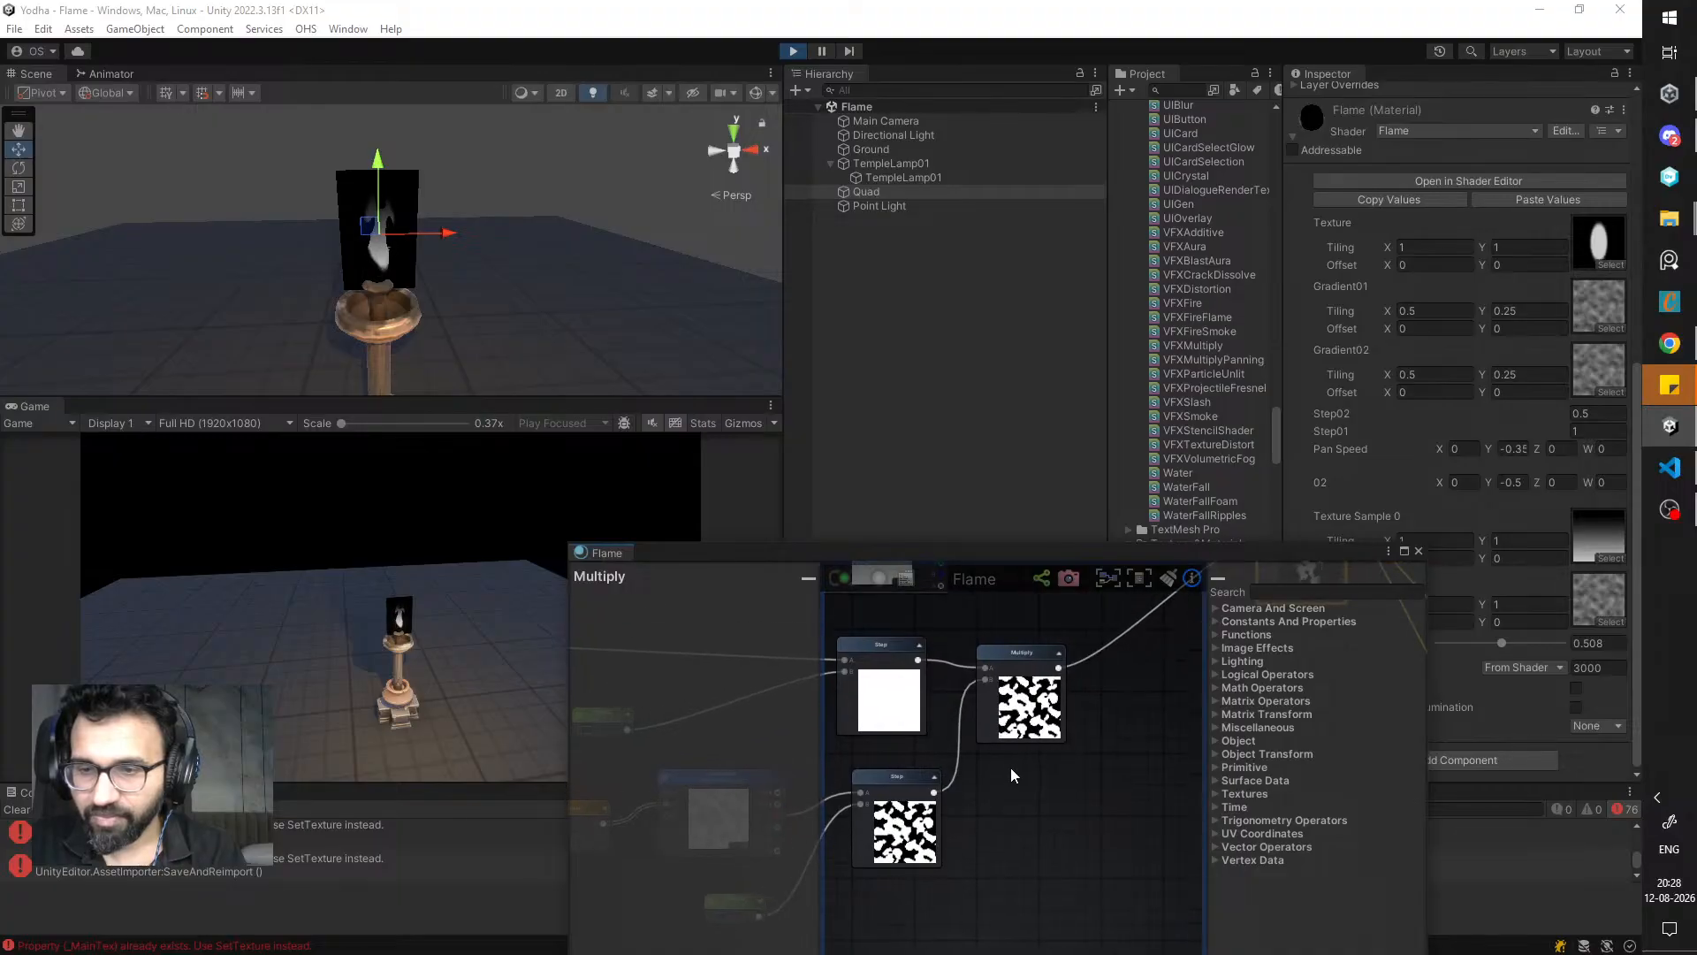
middle_drag(846, 705, 1016, 745)
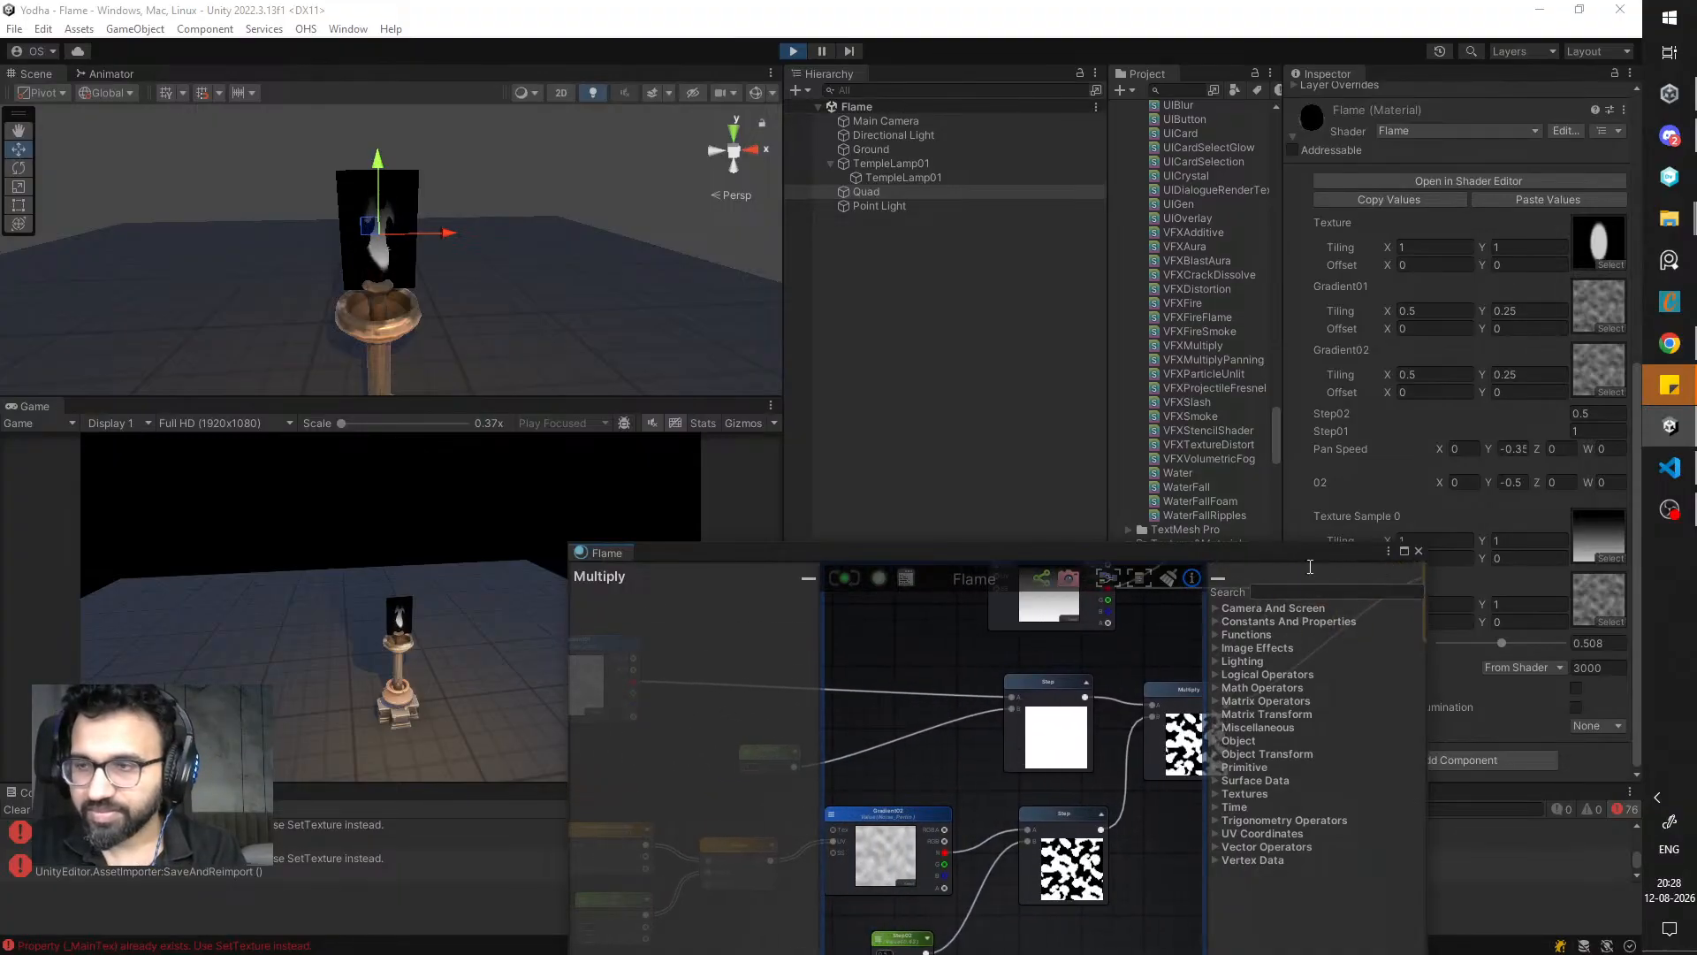
- Try Step02 thresholds of 1, 0.75 and 0.65, then set Step02 back to 1
click(1488, 430)
click(1597, 414)
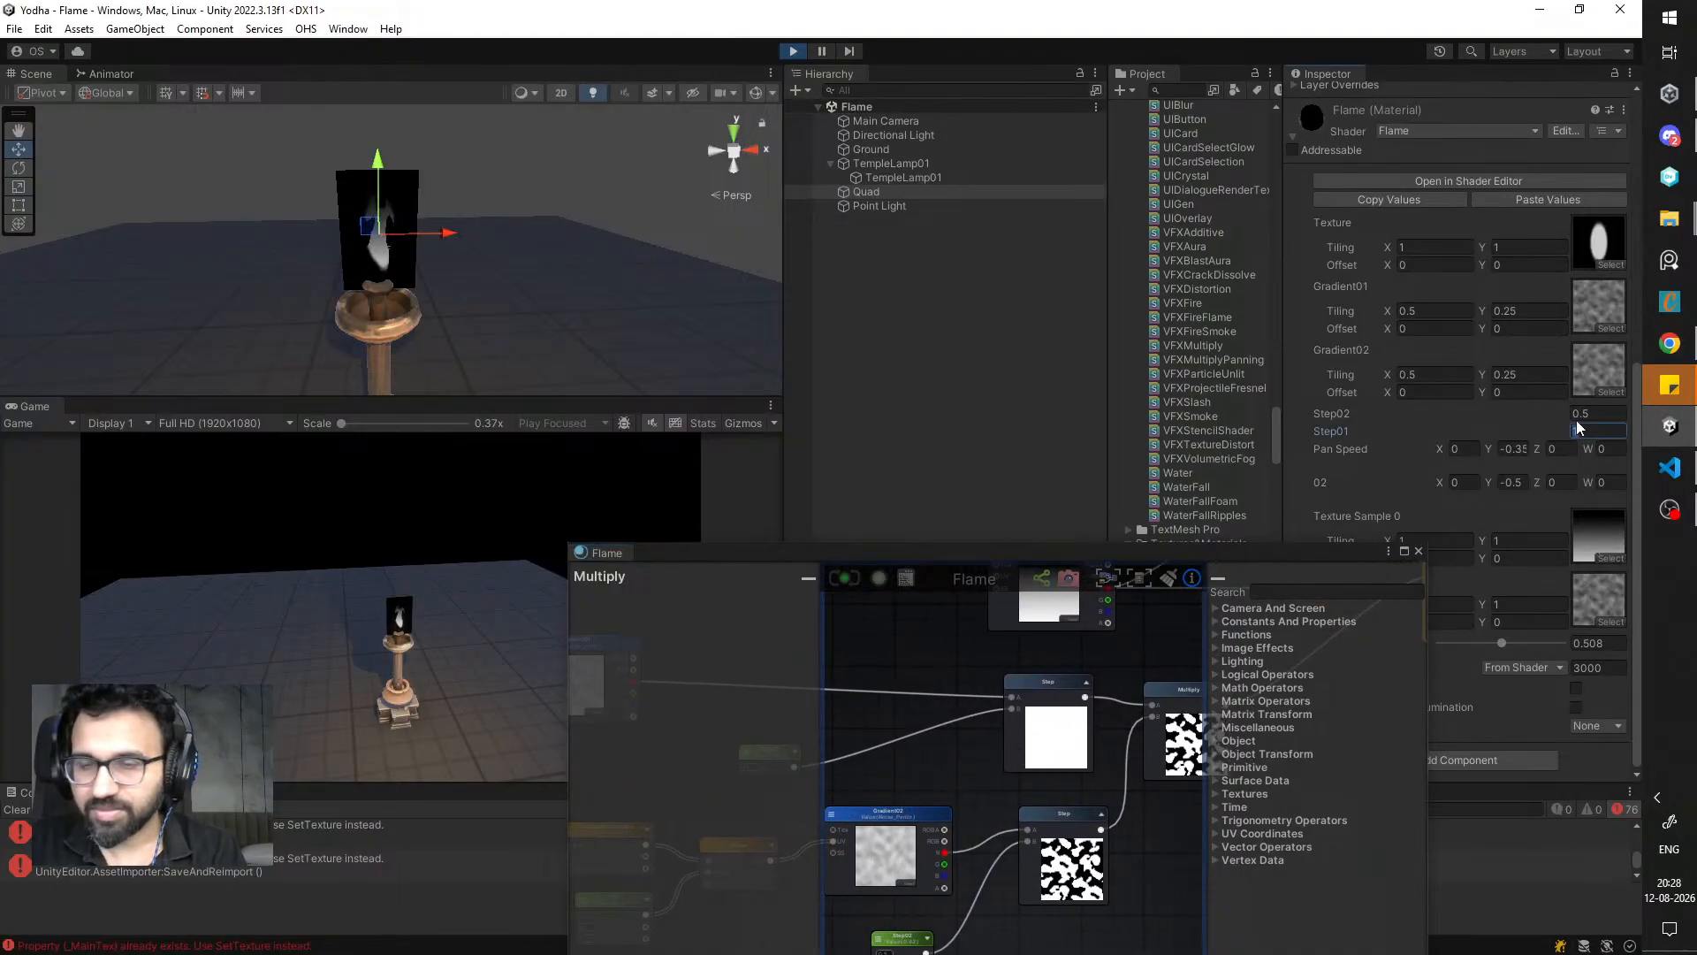
text(1)
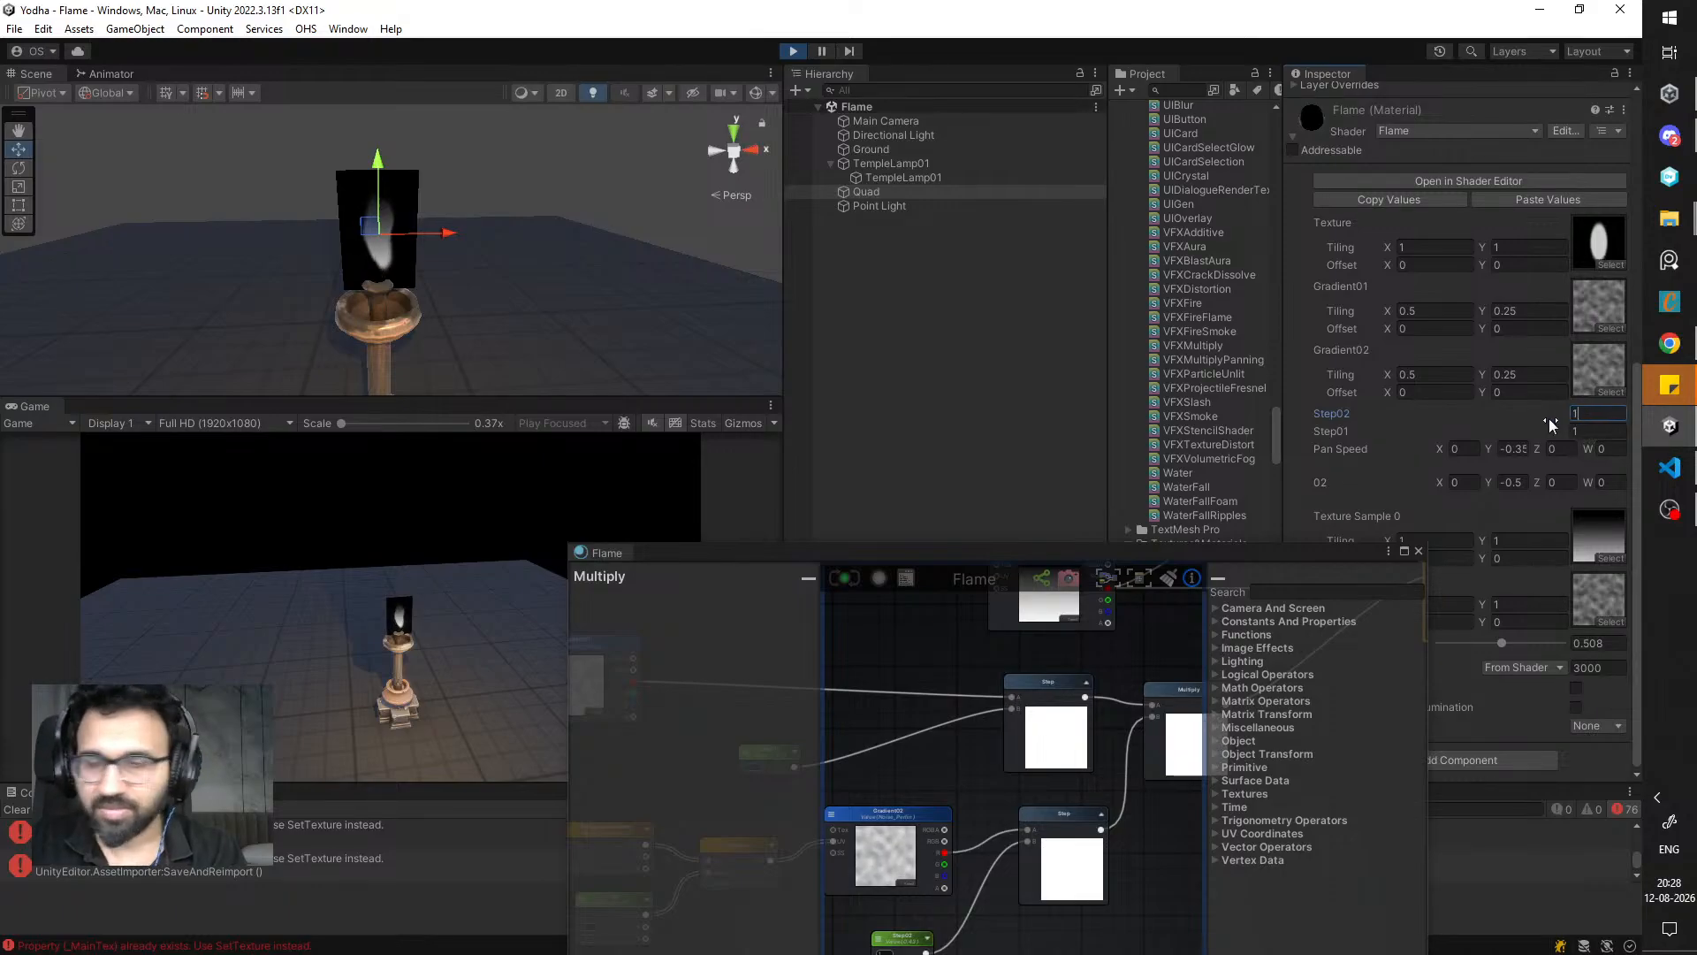
text(0.75)
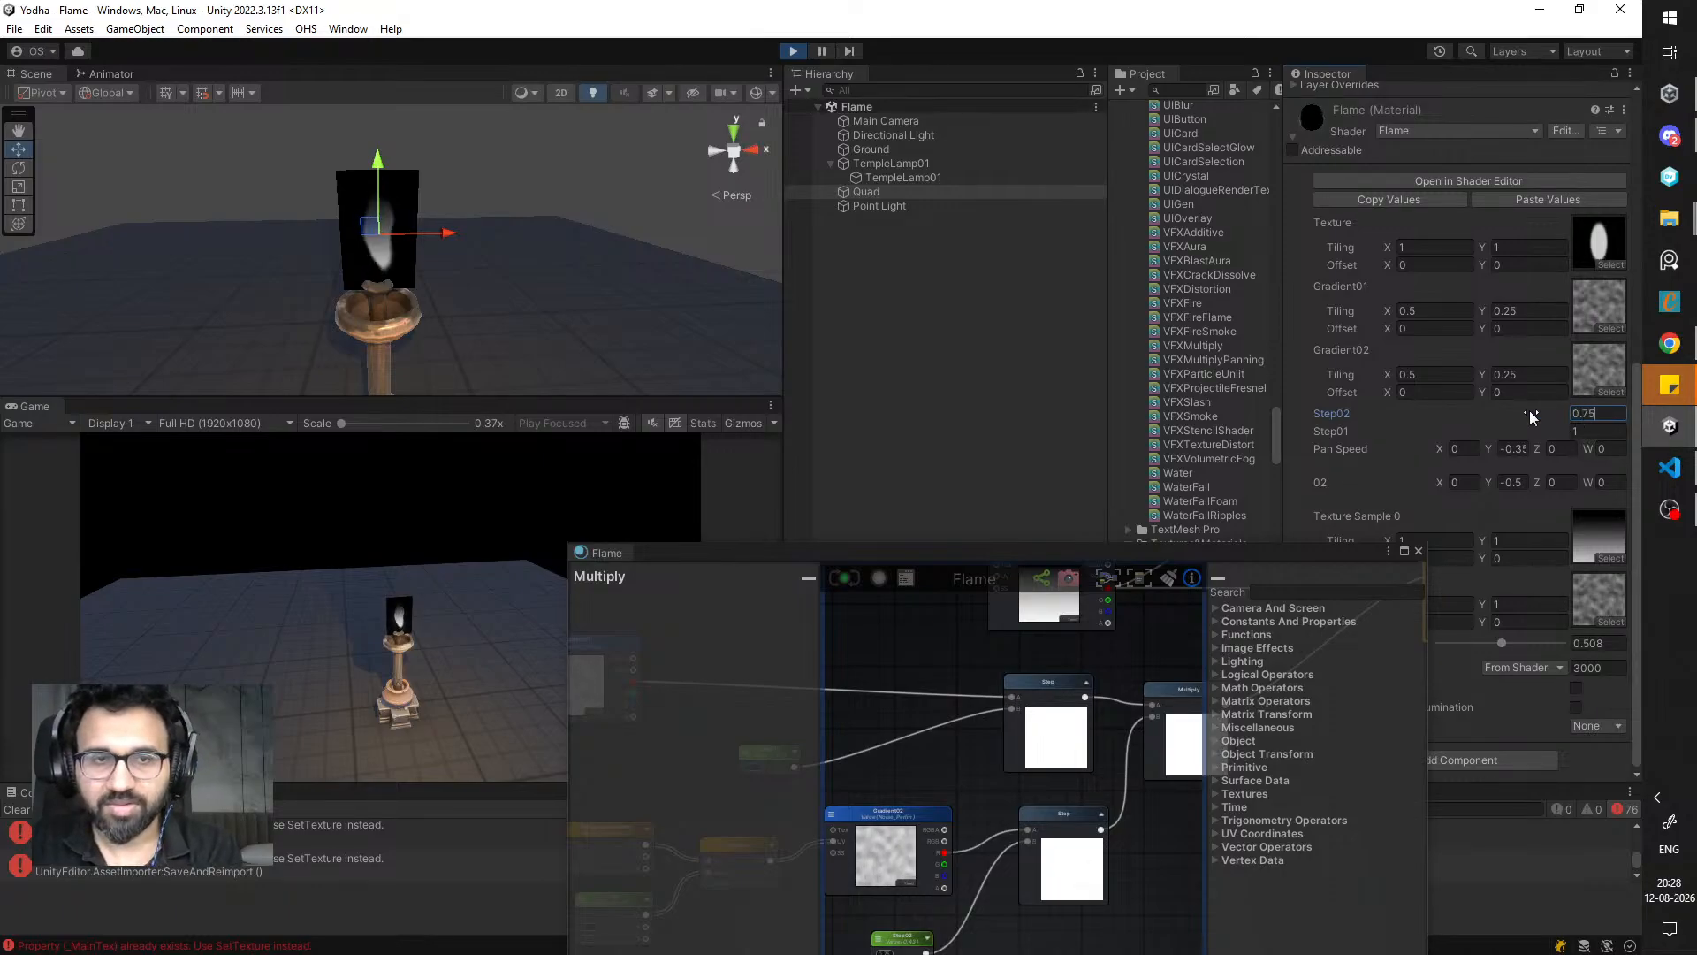
text(0.65)
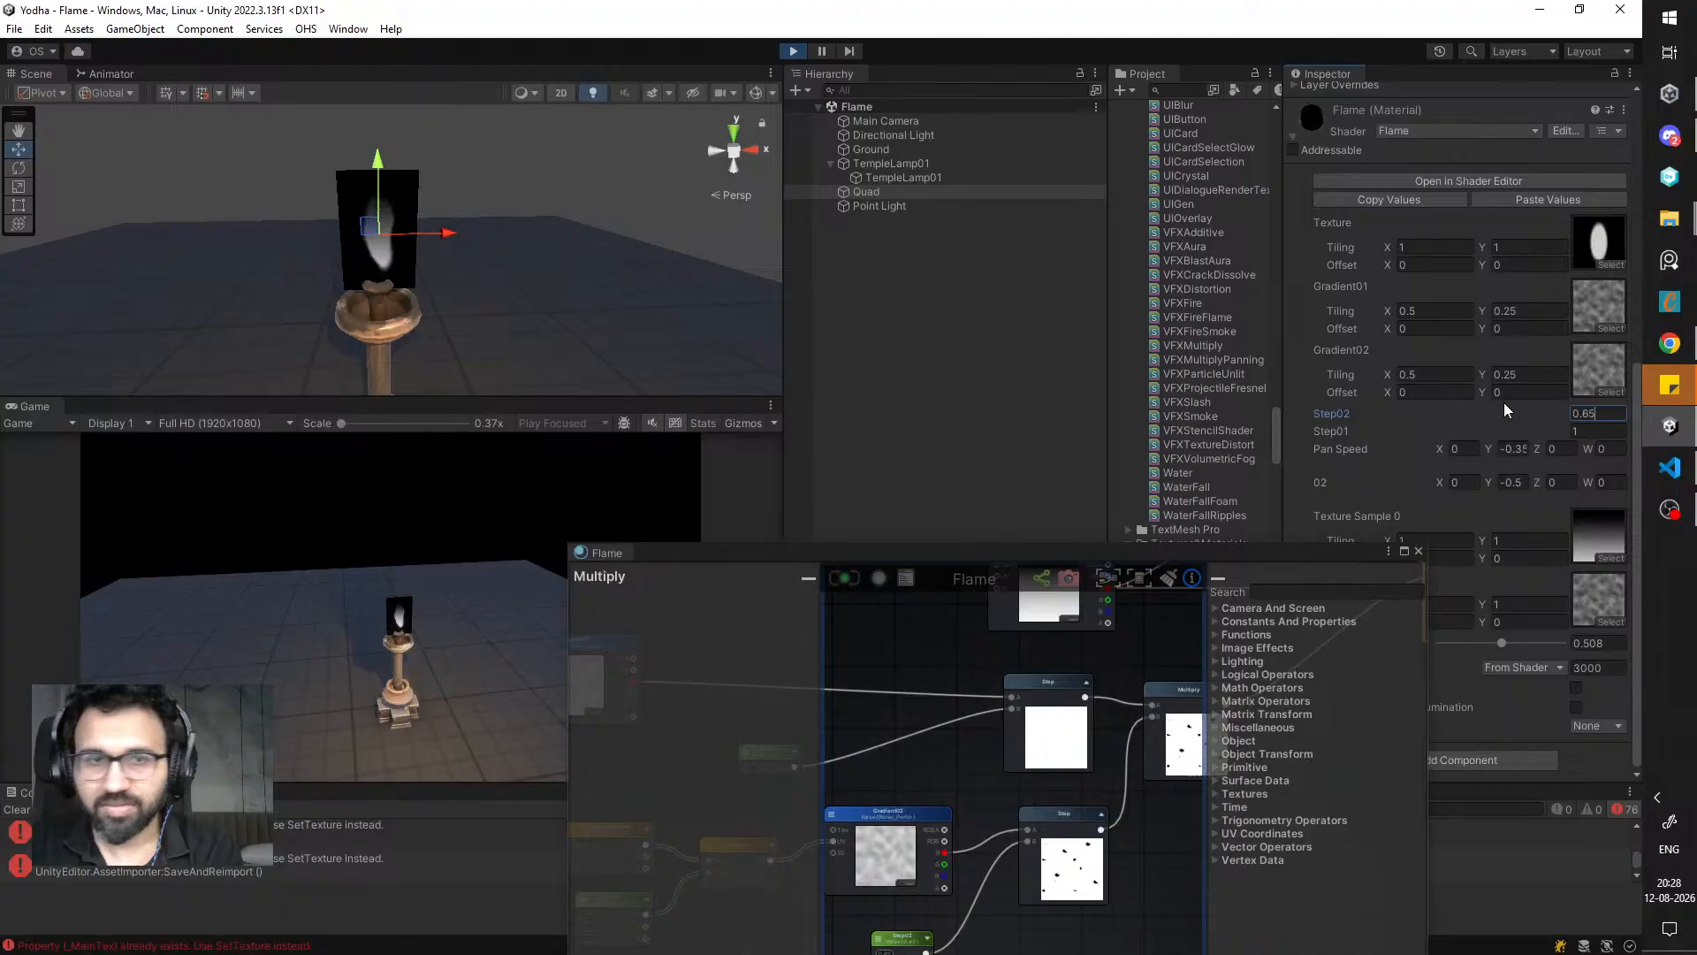
click(1597, 415)
text(1)
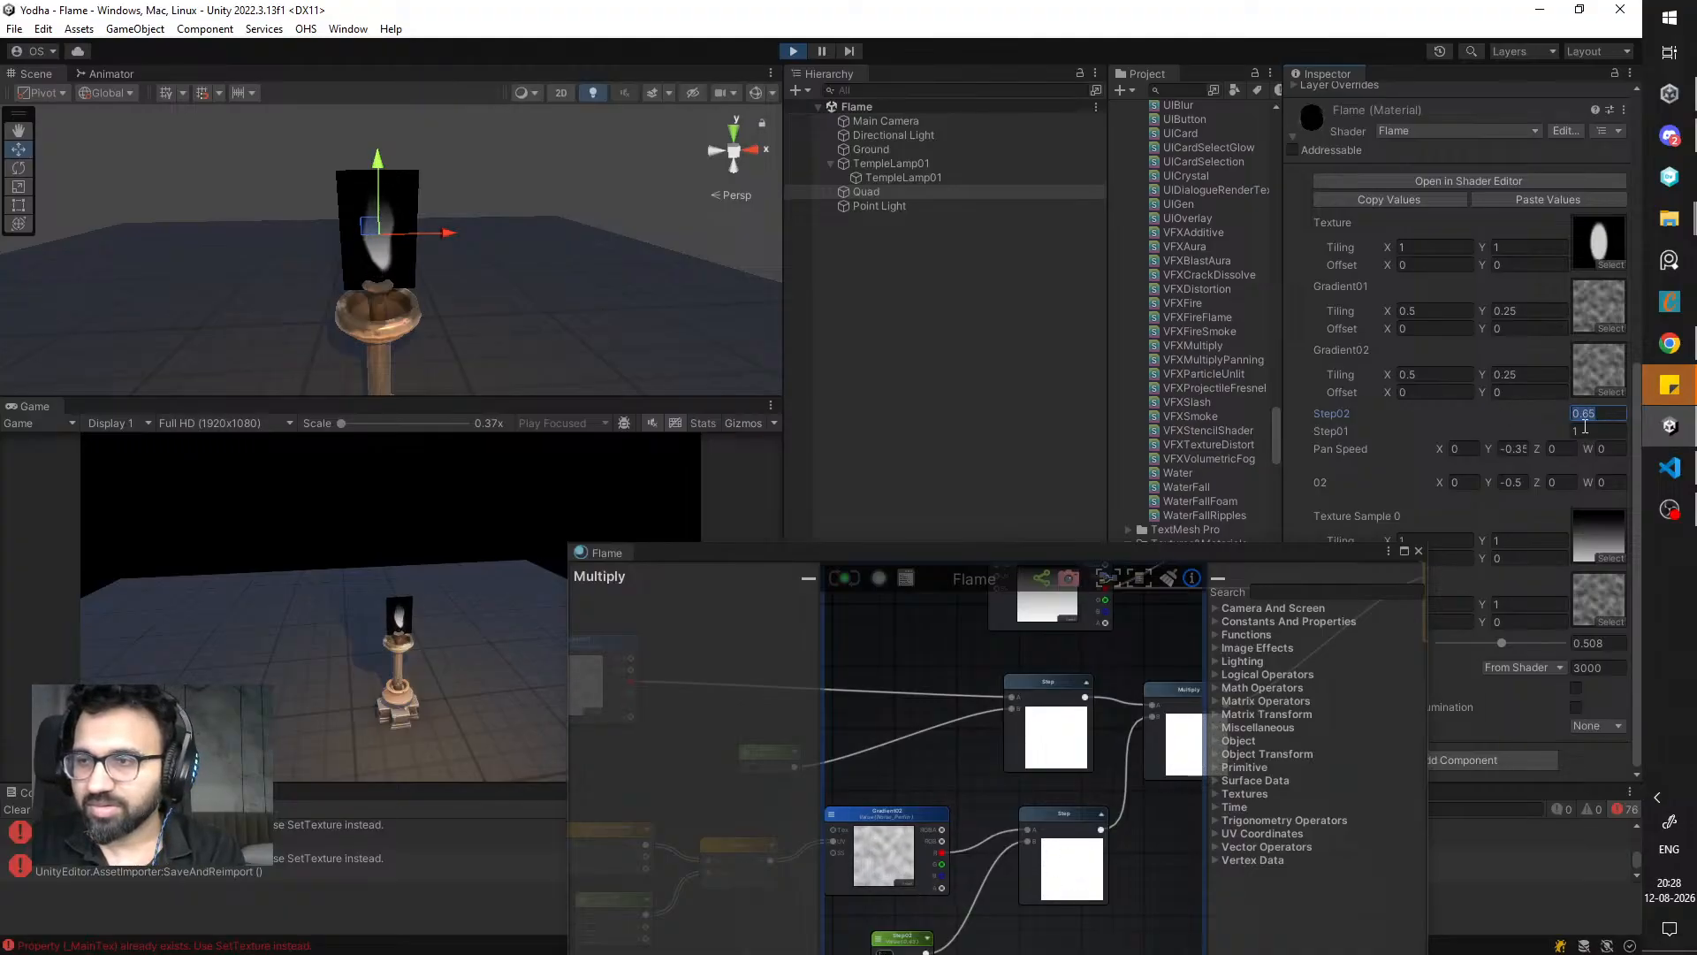
- Try Step01 thresholds of 0.5, 0.75 and 0.65, then set Step01 to 0.55
click(1590, 429)
text(0.5)
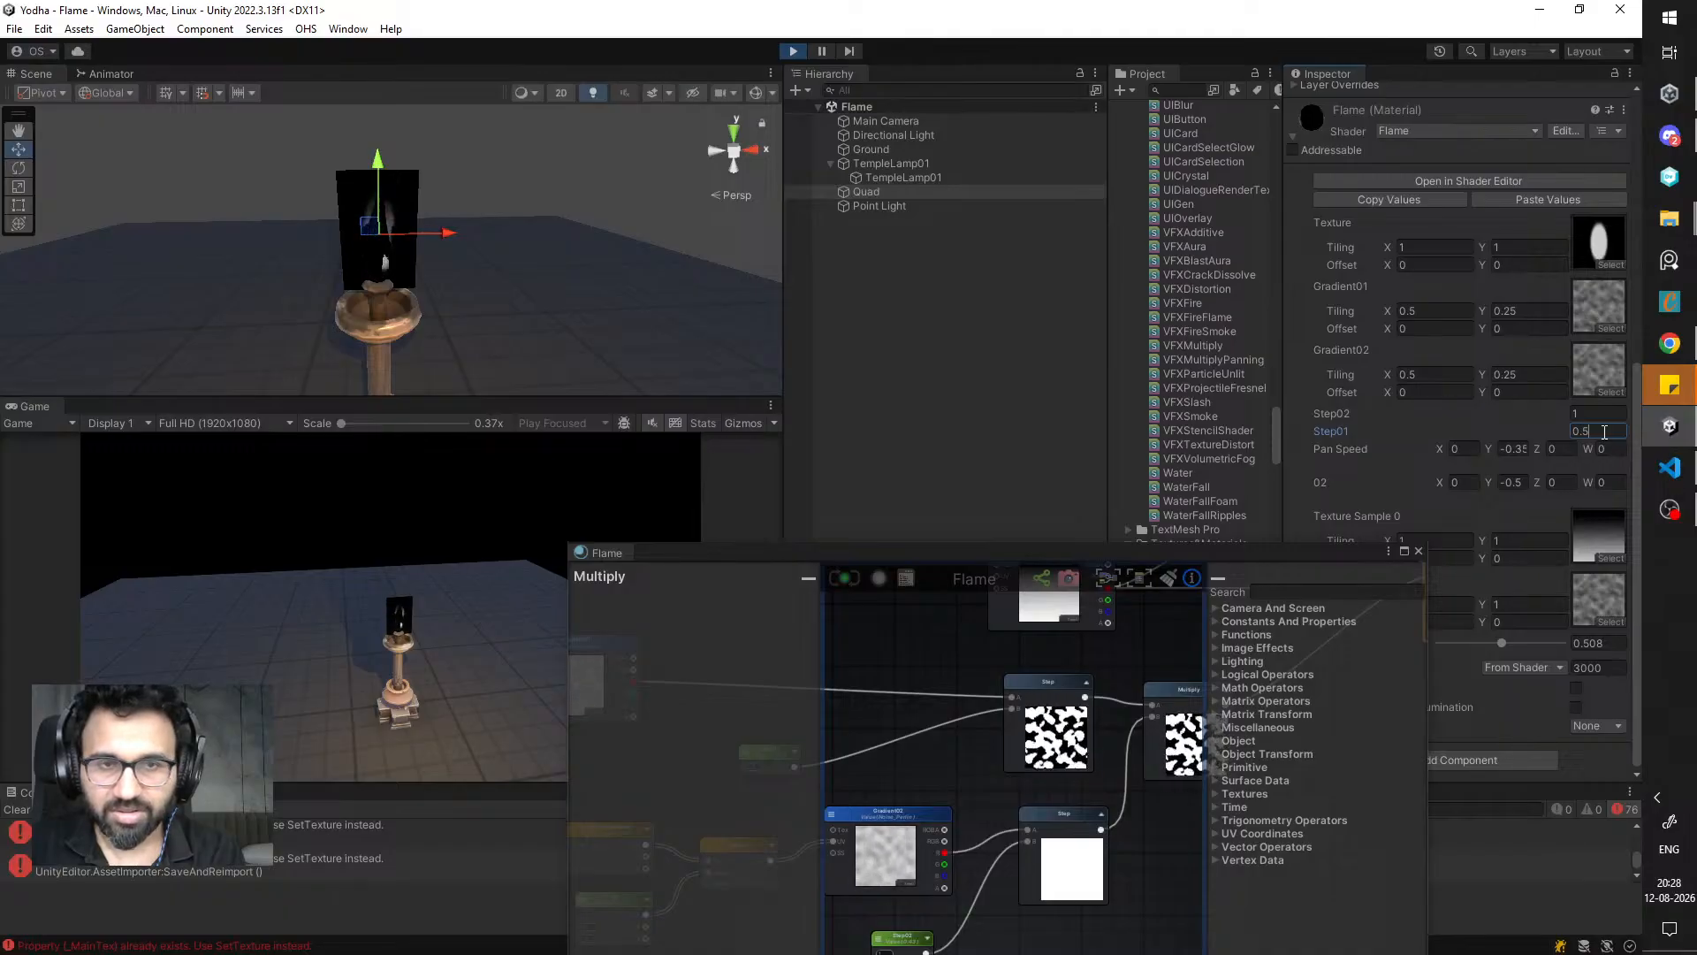
key(BackSpace)
key(BackSpace)
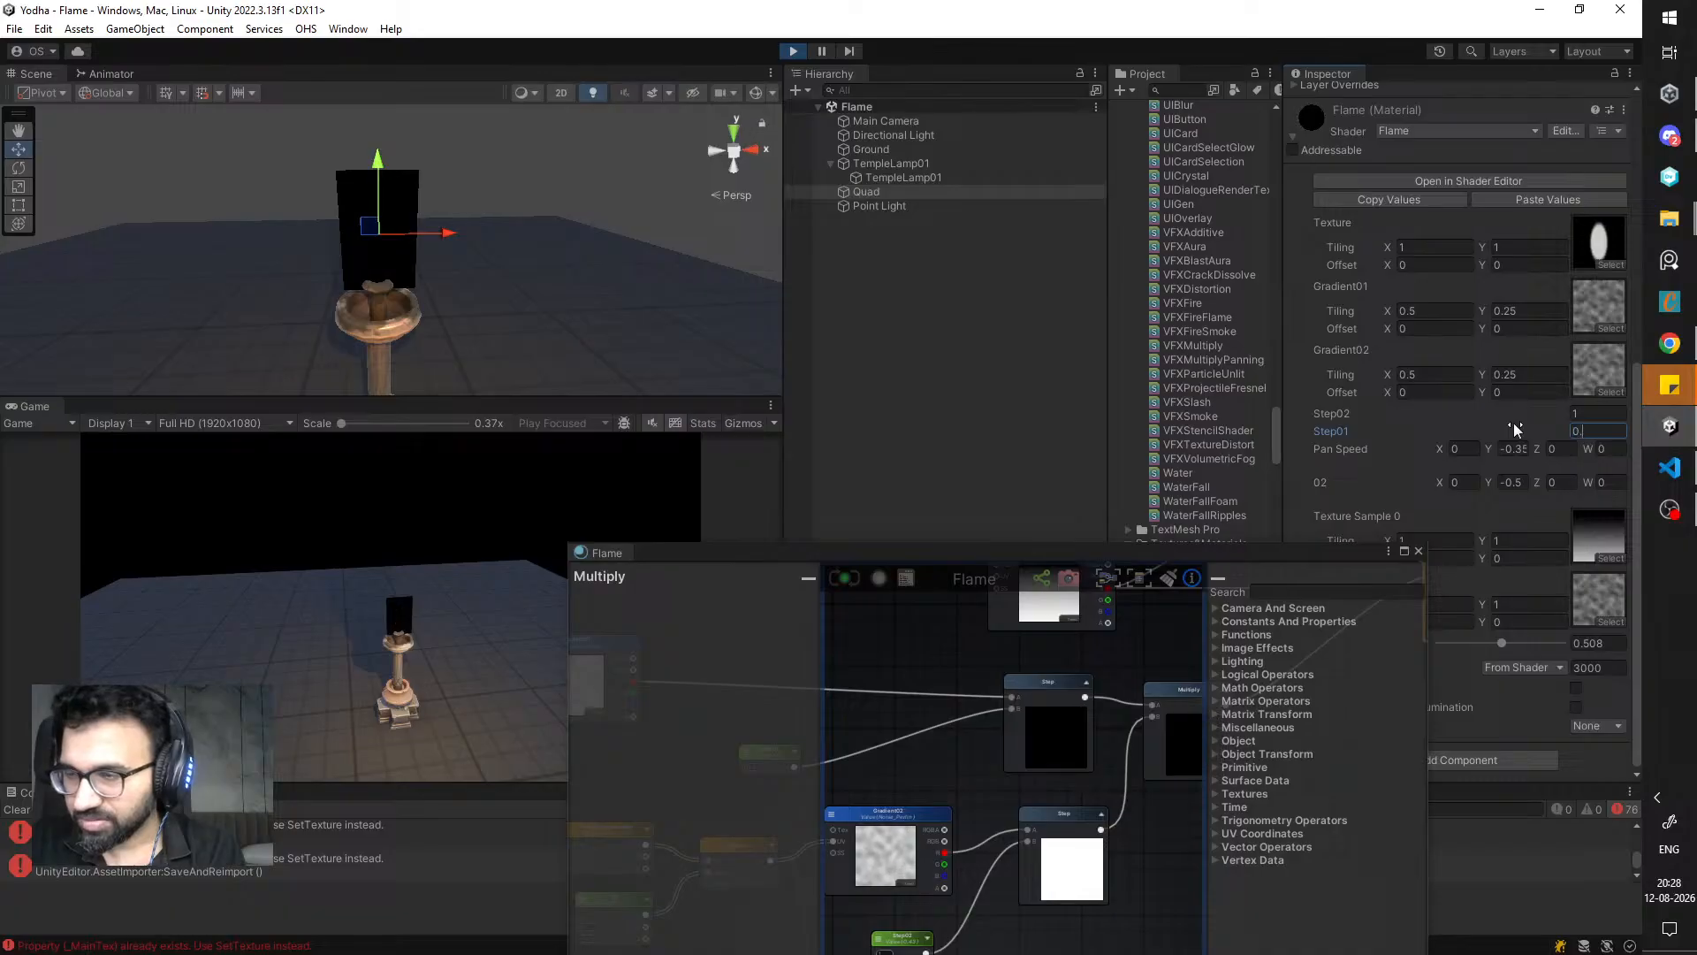
text(.75)
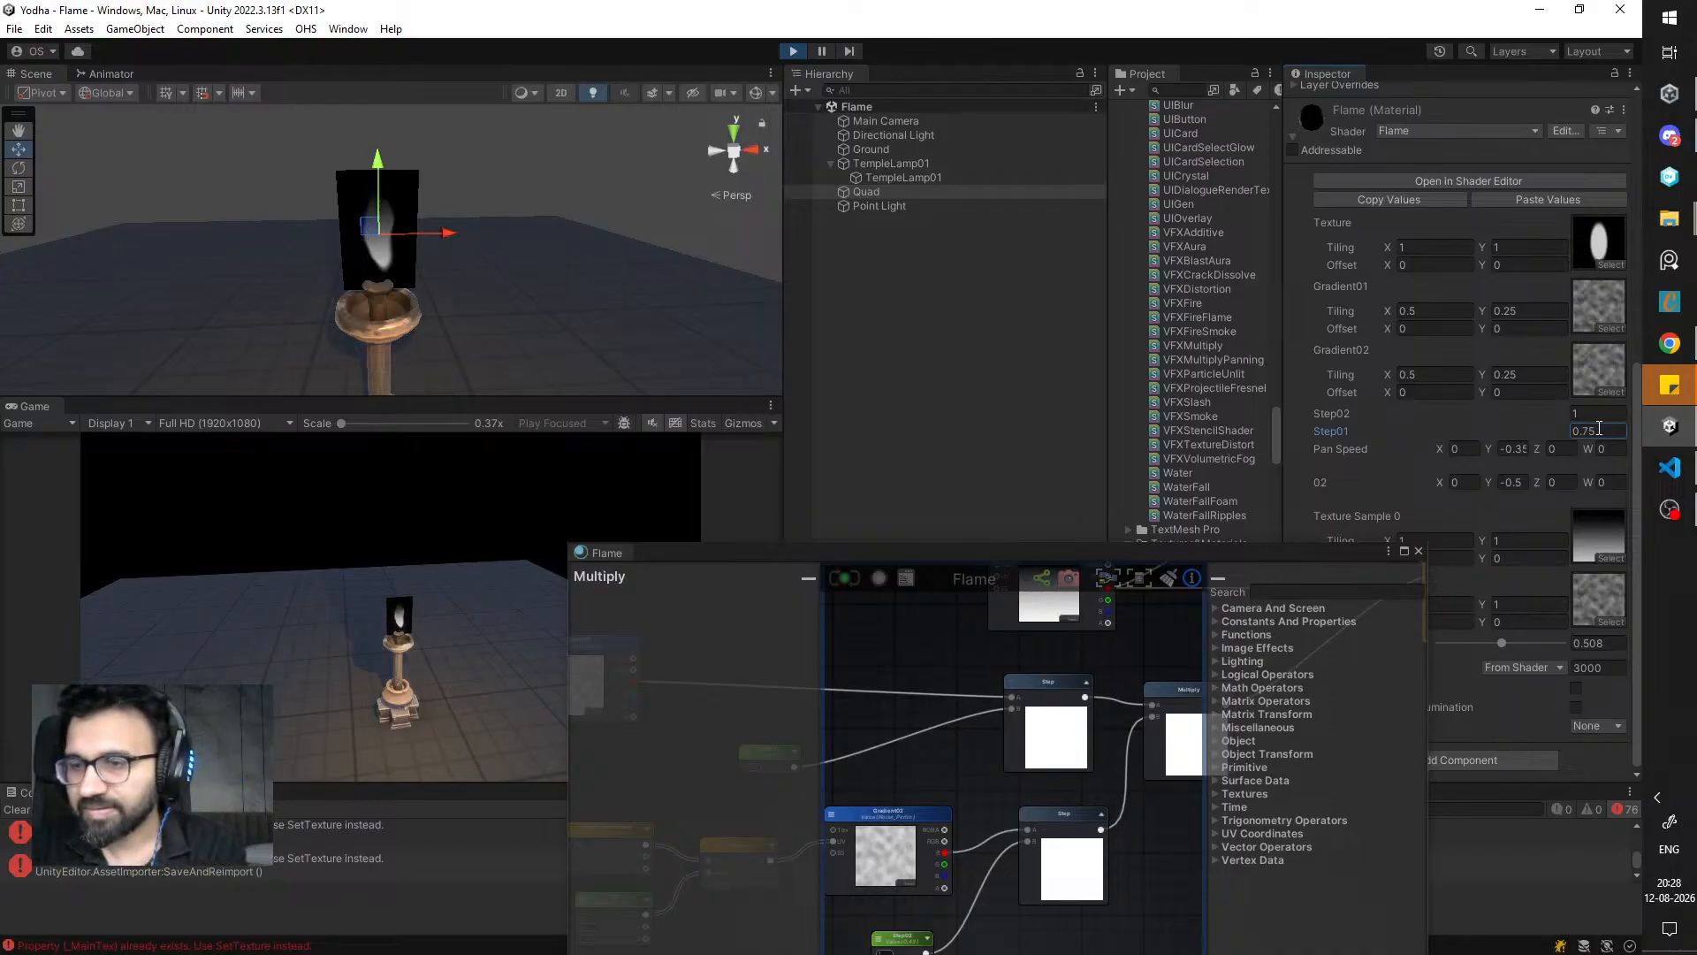
middle_drag(1042, 702, 1006, 663)
scroll(965, 686, down, 1)
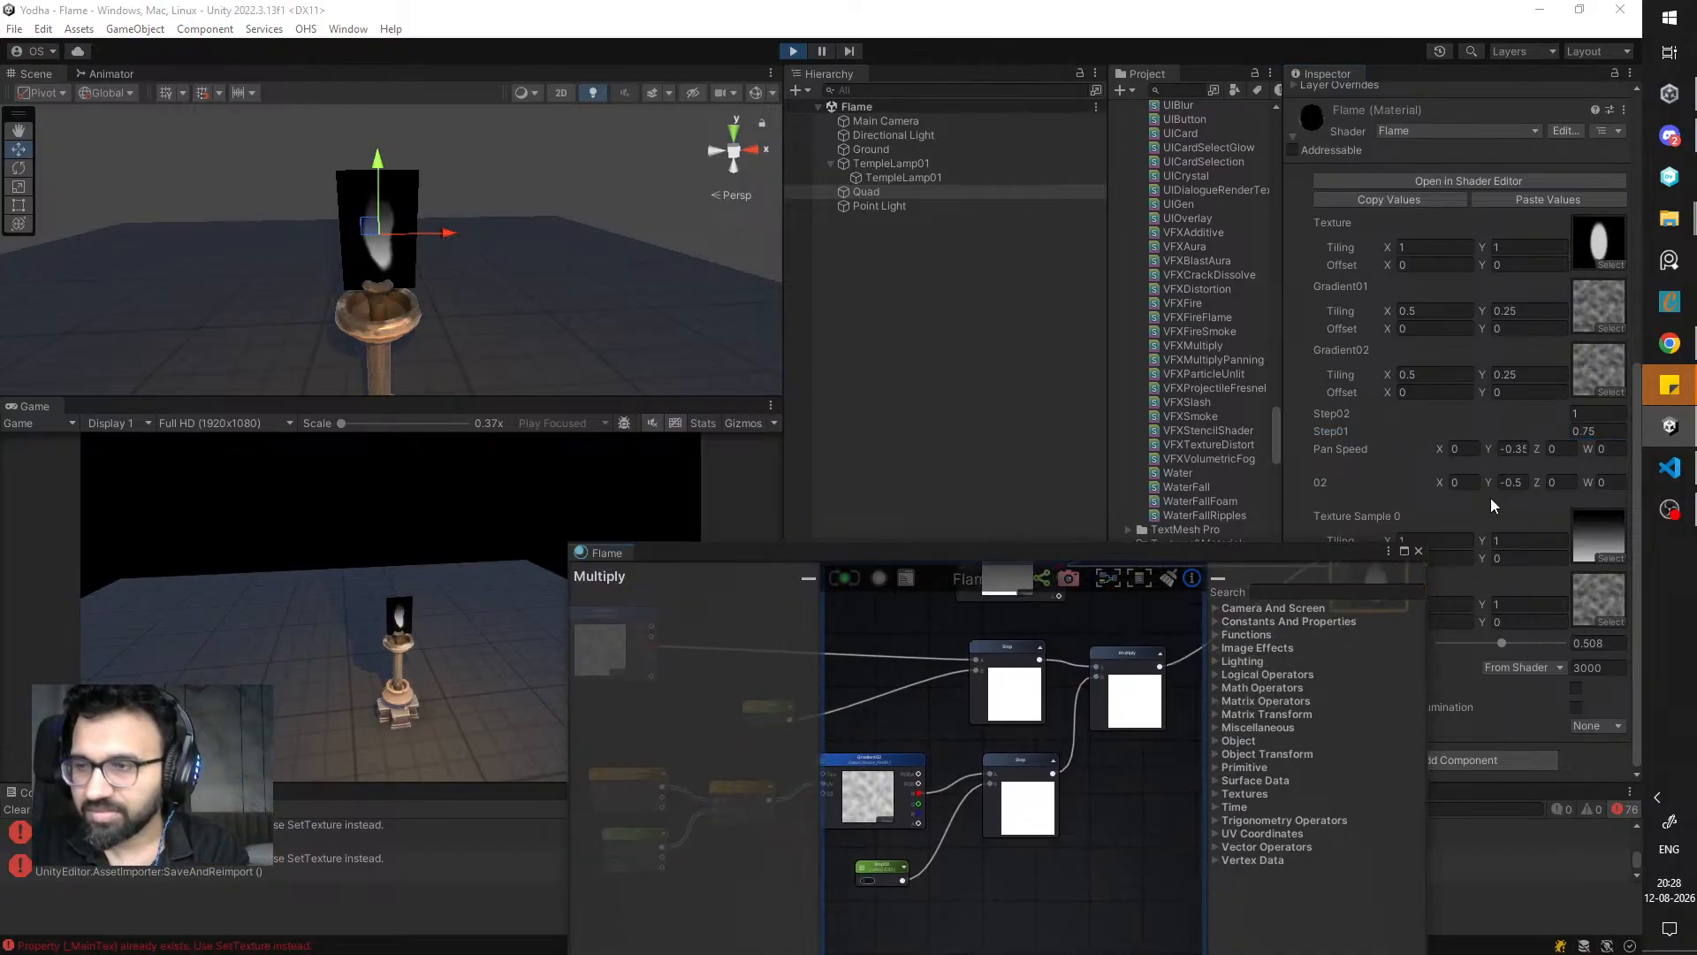
drag(1592, 433, 1521, 433)
text(0.65)
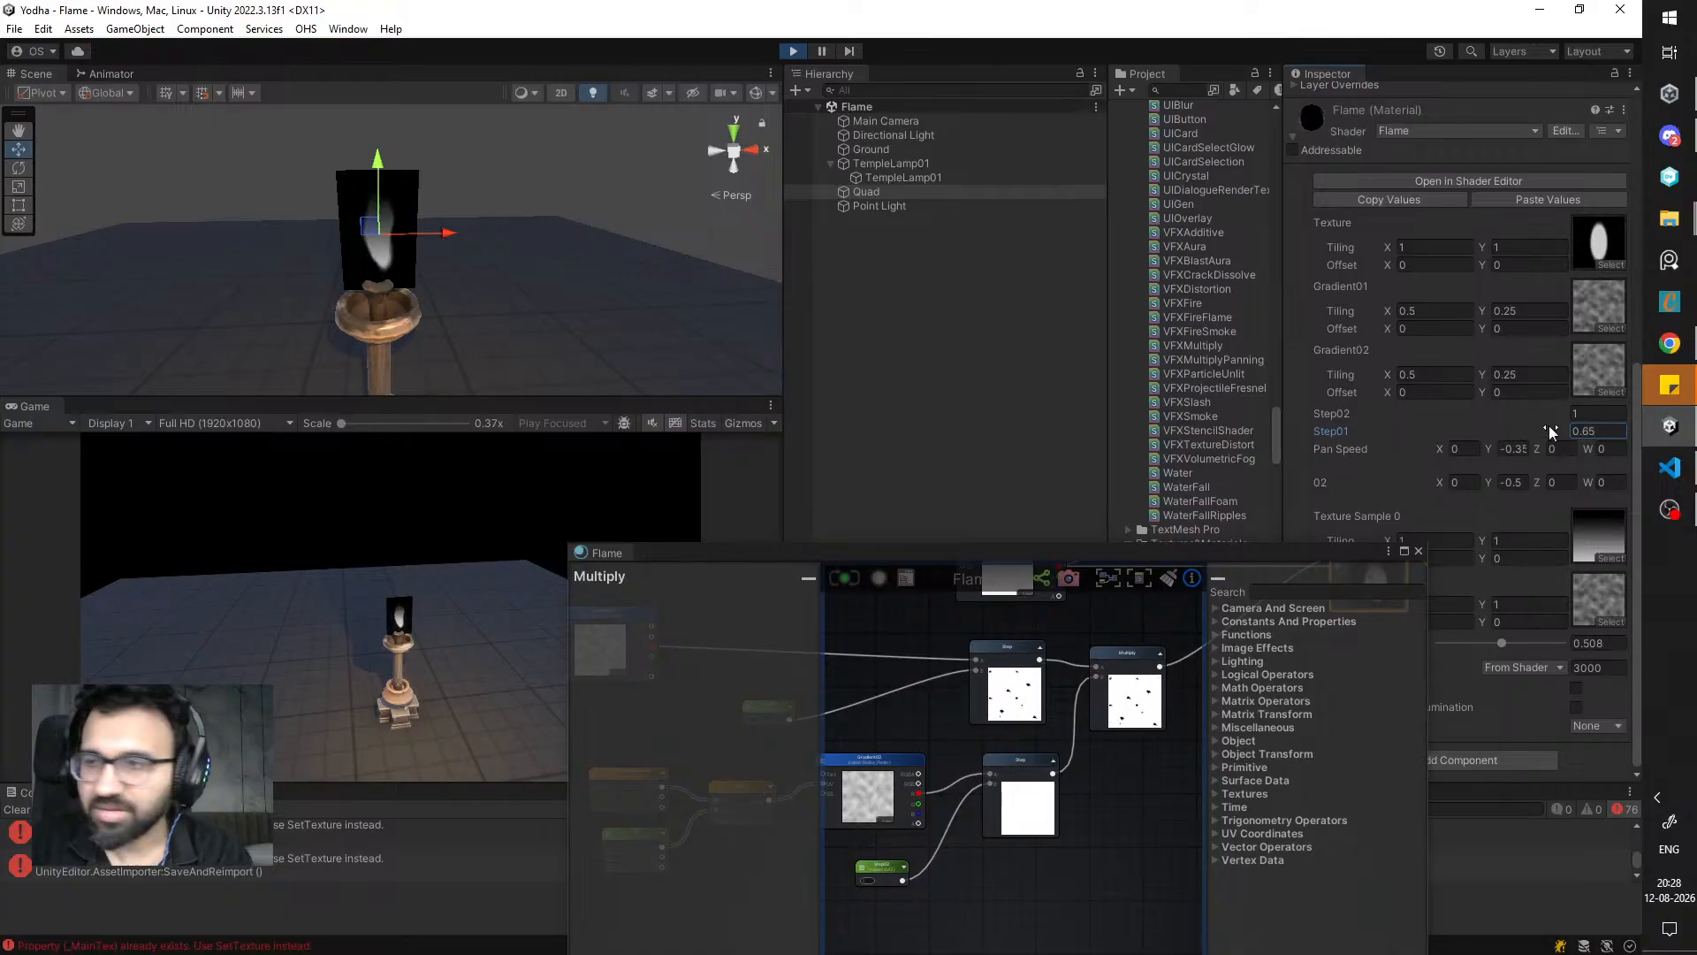
drag(1553, 431, 1358, 443)
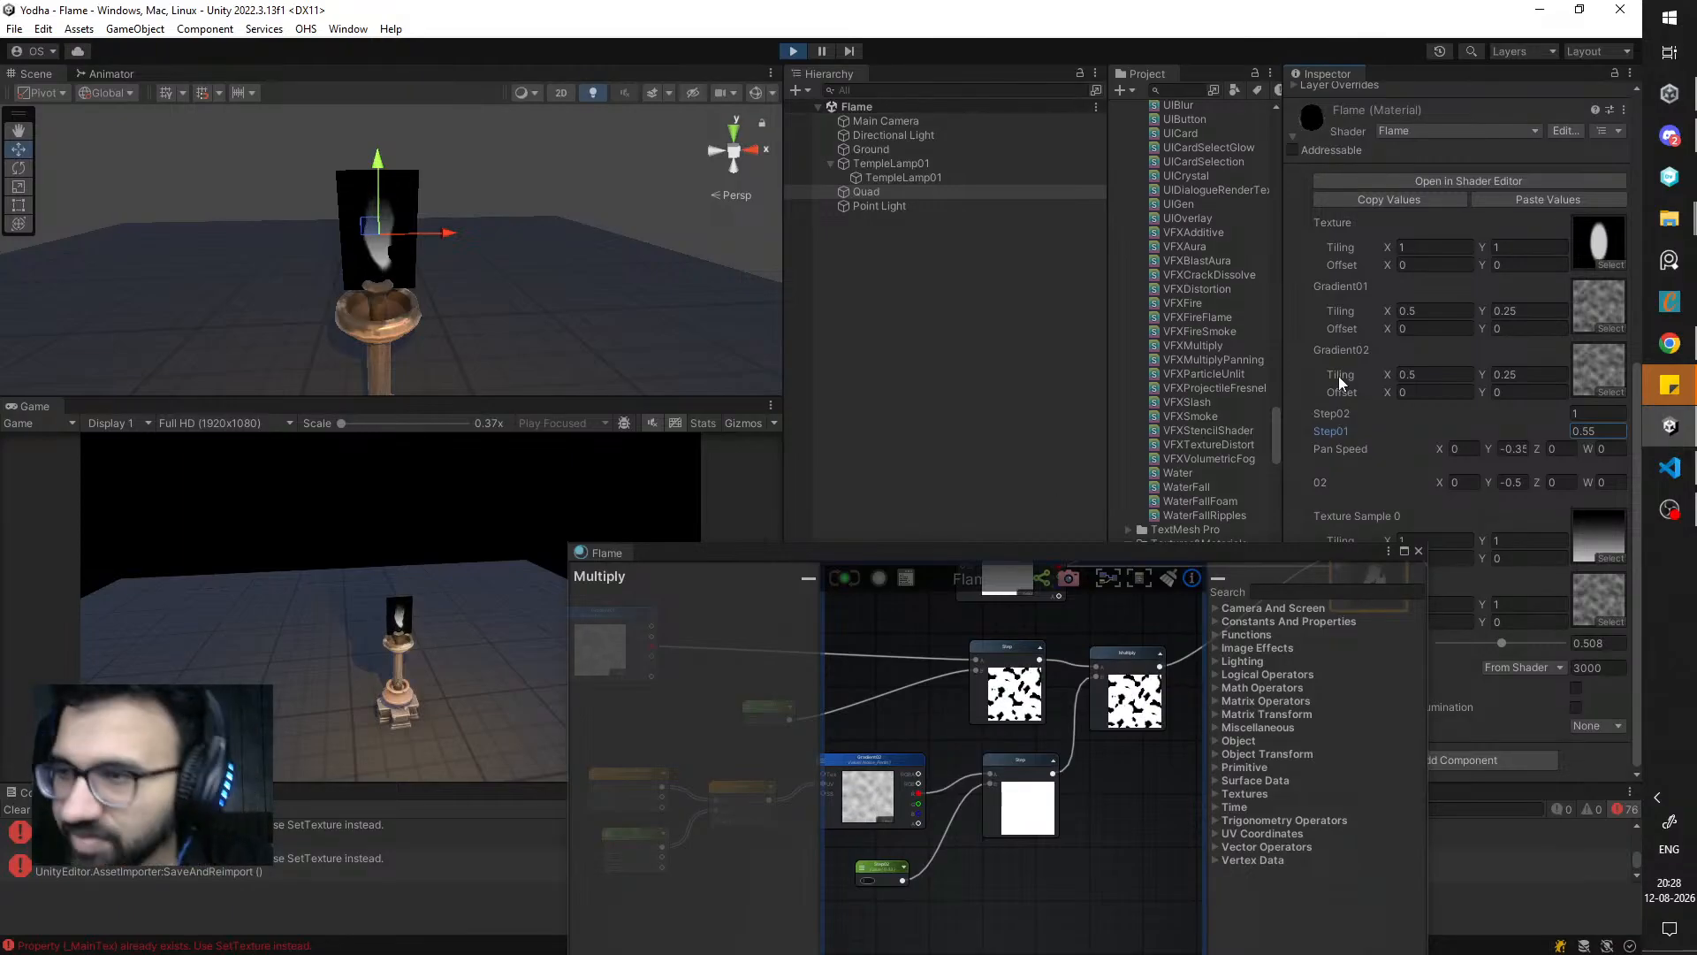
- Set the X tiling of the Gradient01 texture to 1 and check the mask feeding the master node
click(1457, 312)
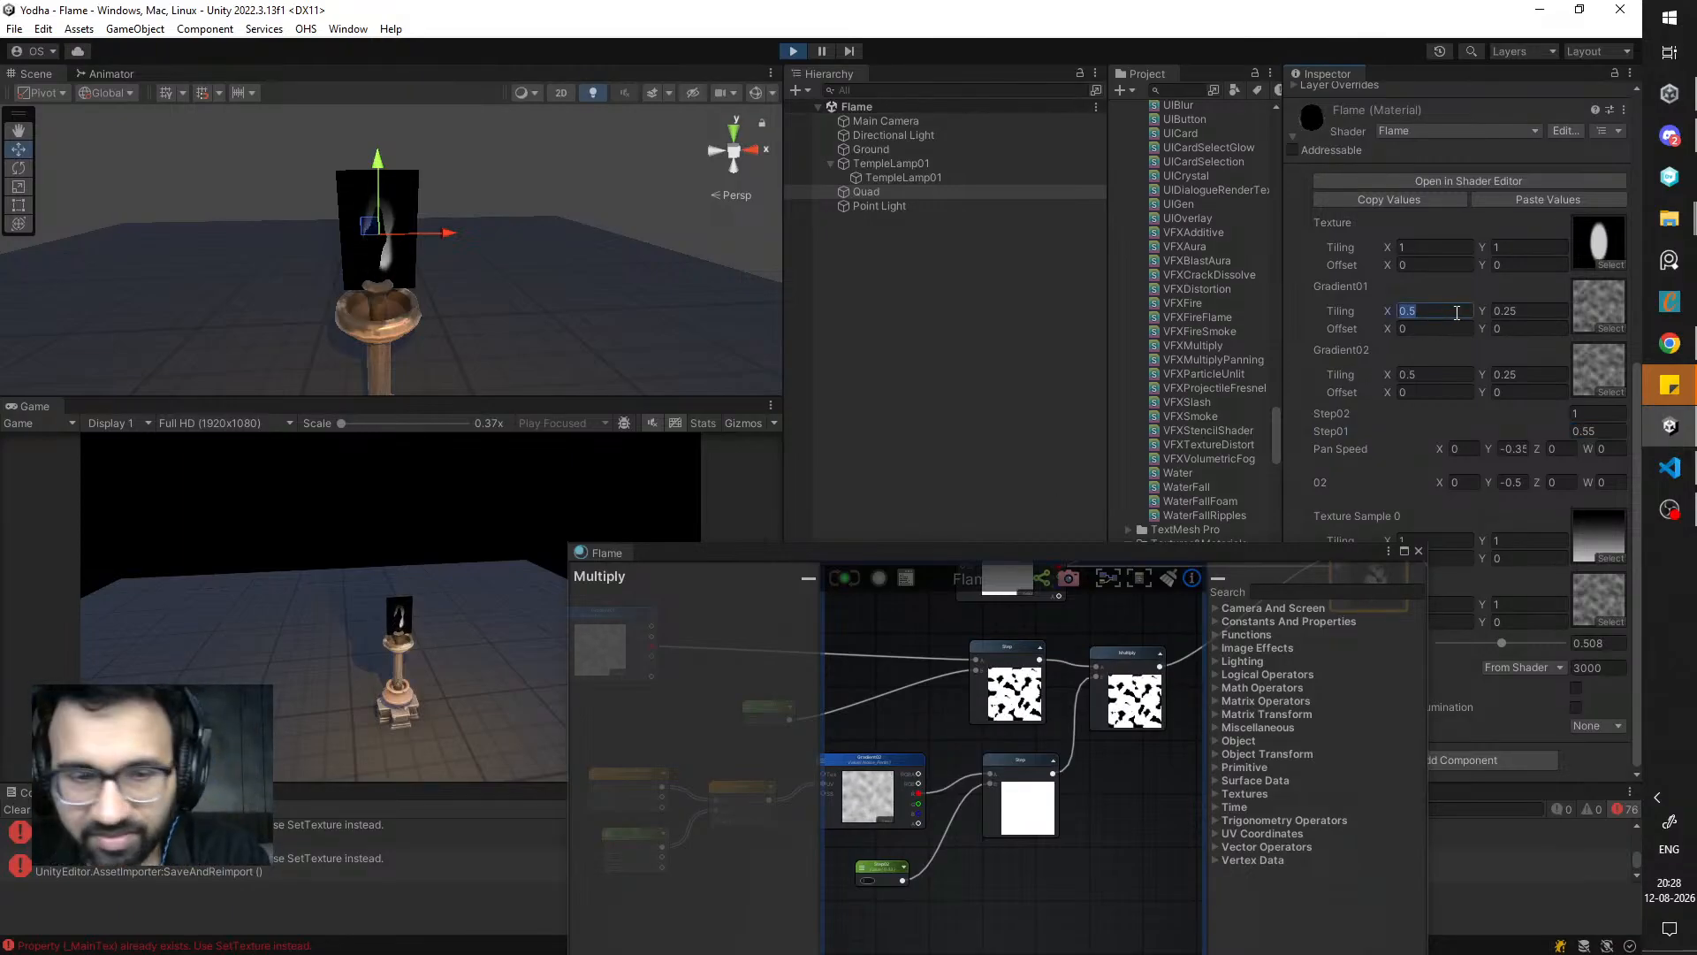
text(1)
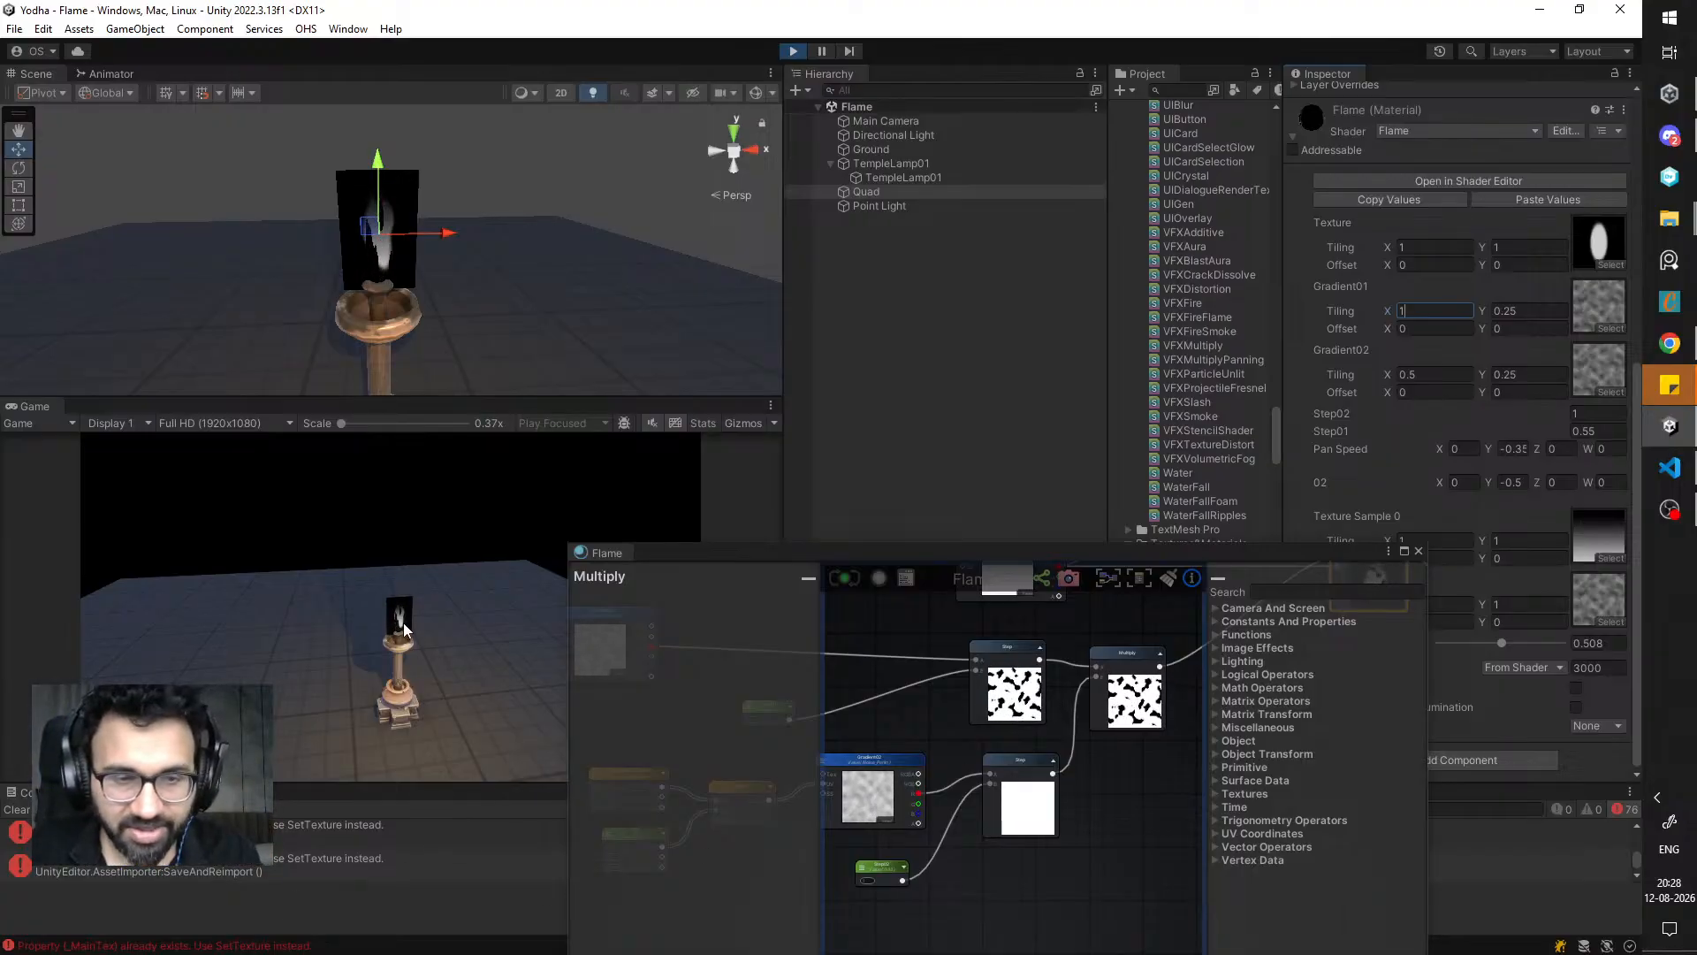
mouse_move(1003, 745)
middle_down()
mouse_move(852, 705)
mouse_move(824, 720)
middle_up()
mouse_move(1152, 724)
middle_down()
mouse_move(905, 763)
mouse_move(852, 804)
middle_up()
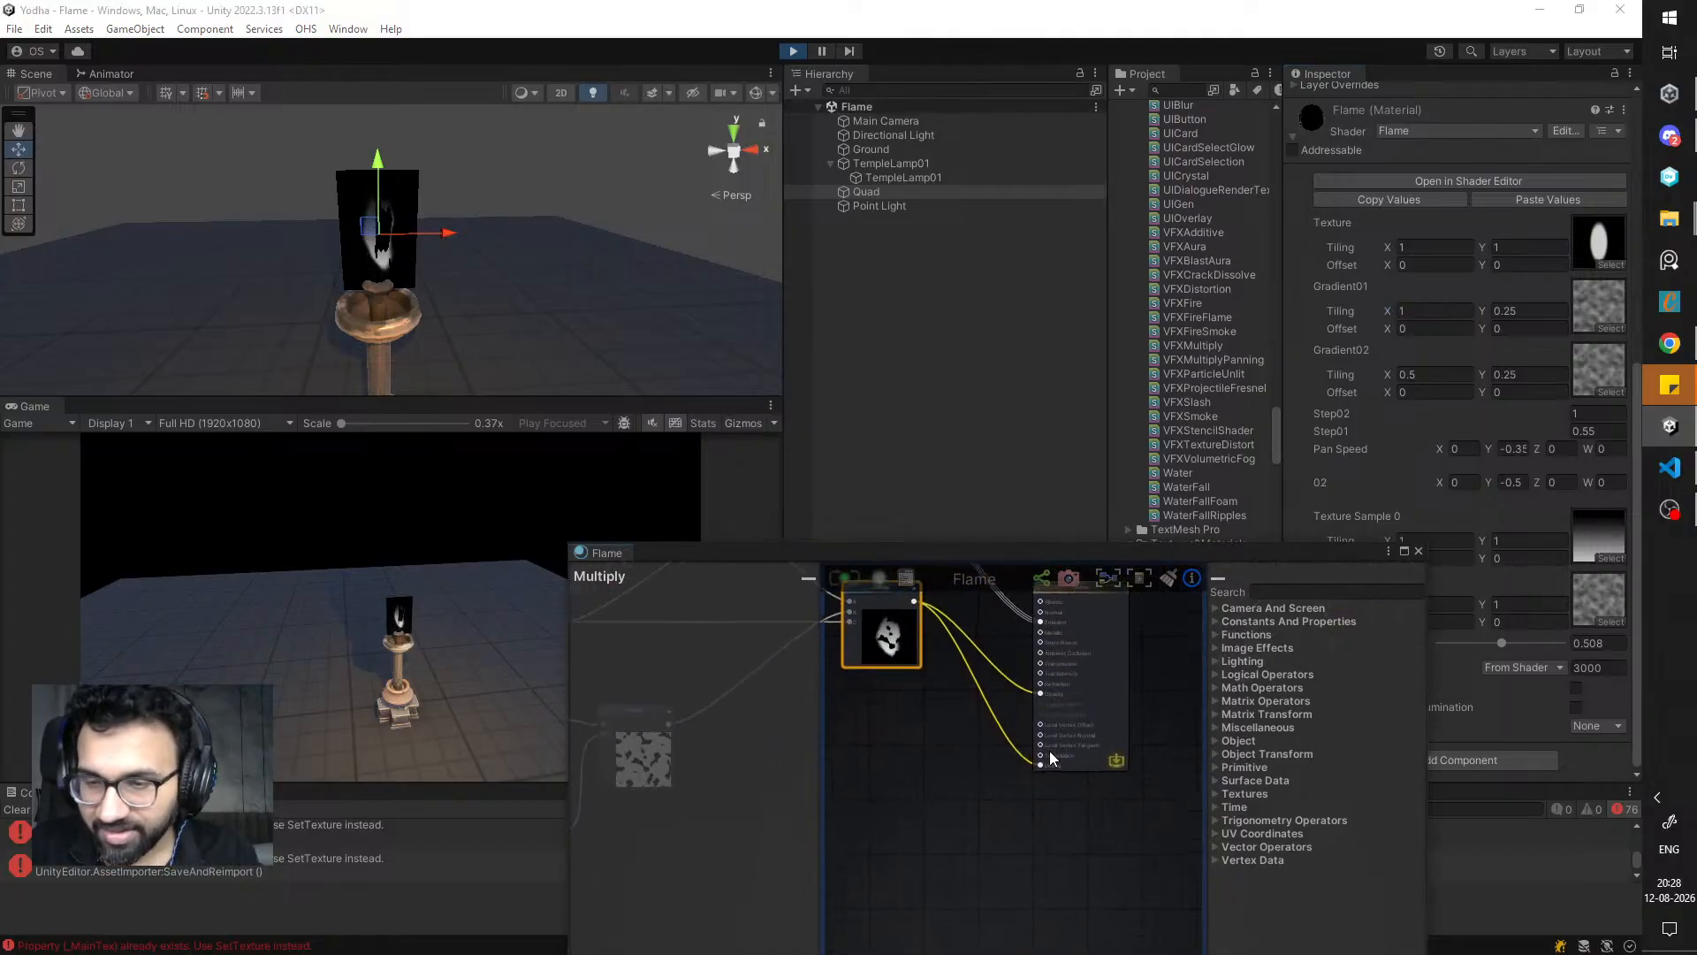
scroll(1050, 757, up, 2)
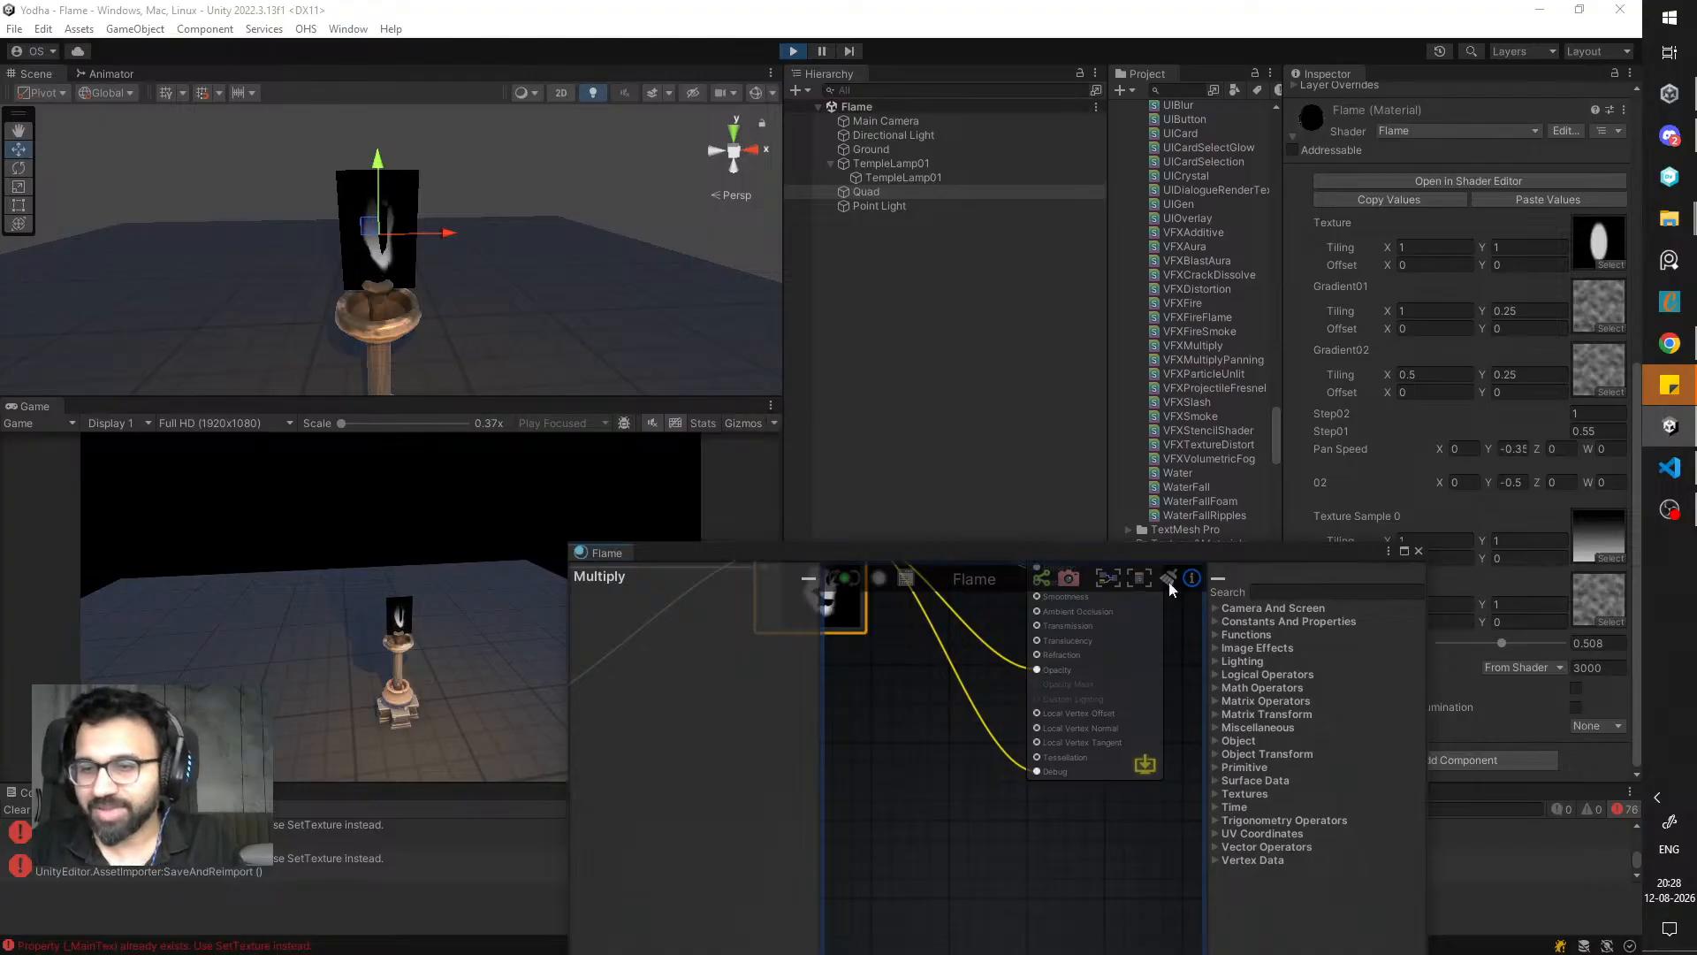
- Replace the Gradient01 texture with NoisePerlin02
middle_drag(1017, 647, 1115, 717)
scroll(1026, 676, down, 1)
middle_drag(989, 694, 1171, 697)
middle_drag(925, 691, 994, 694)
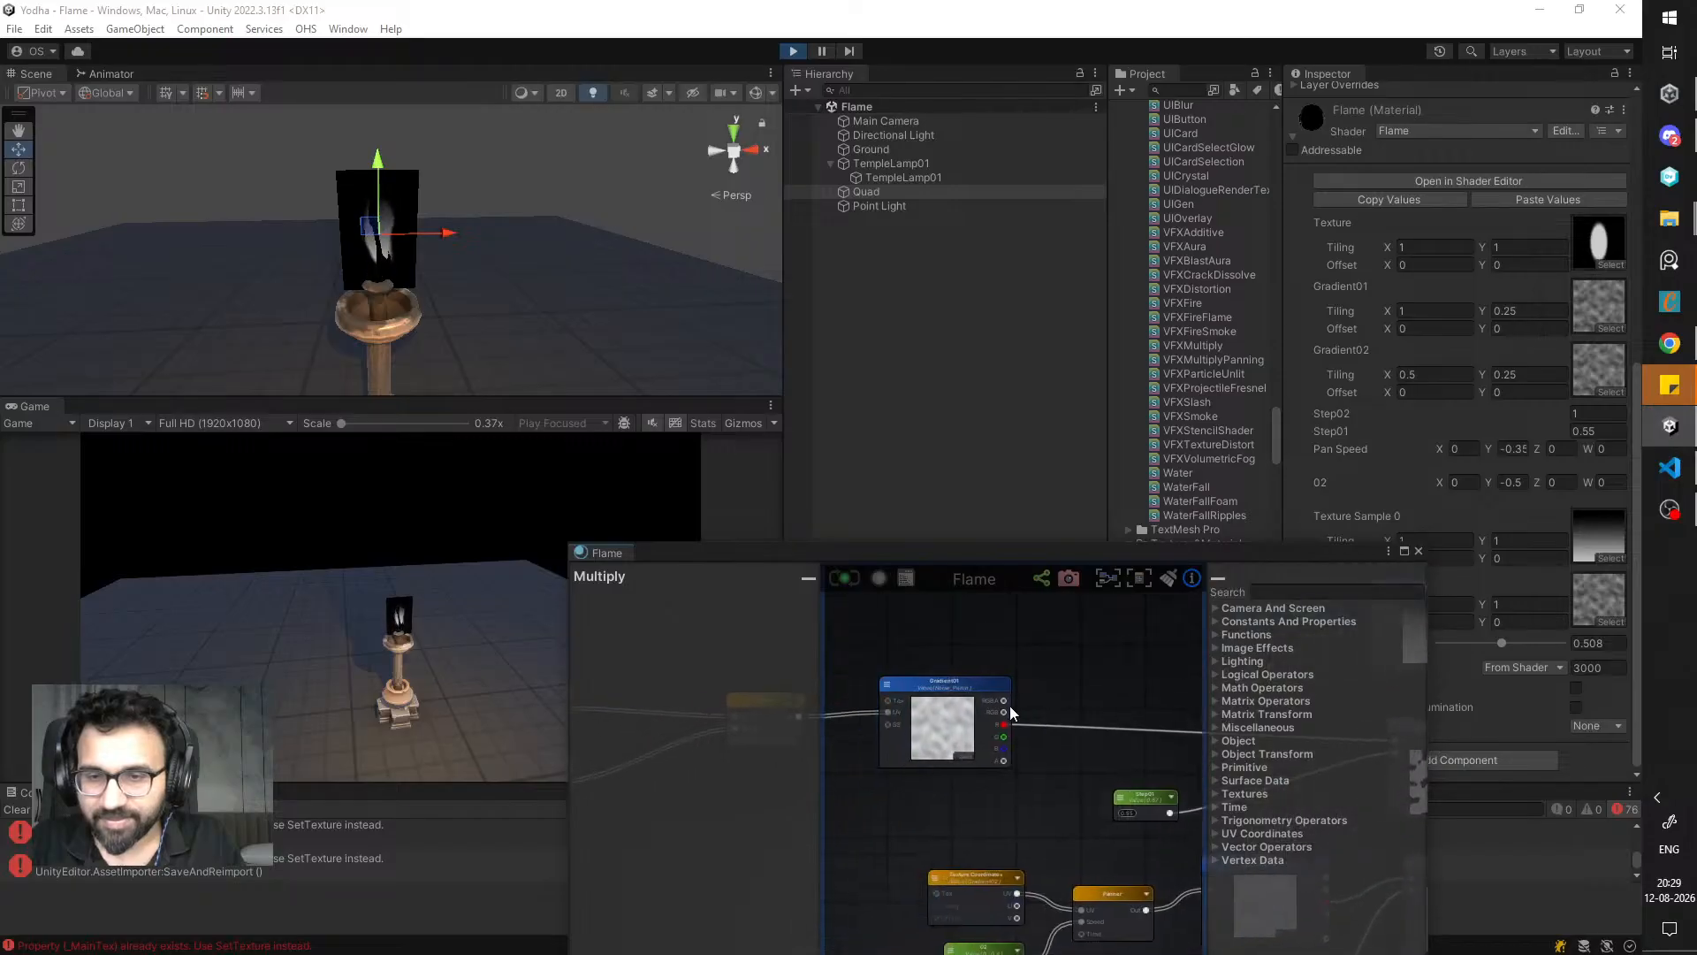
click(953, 743)
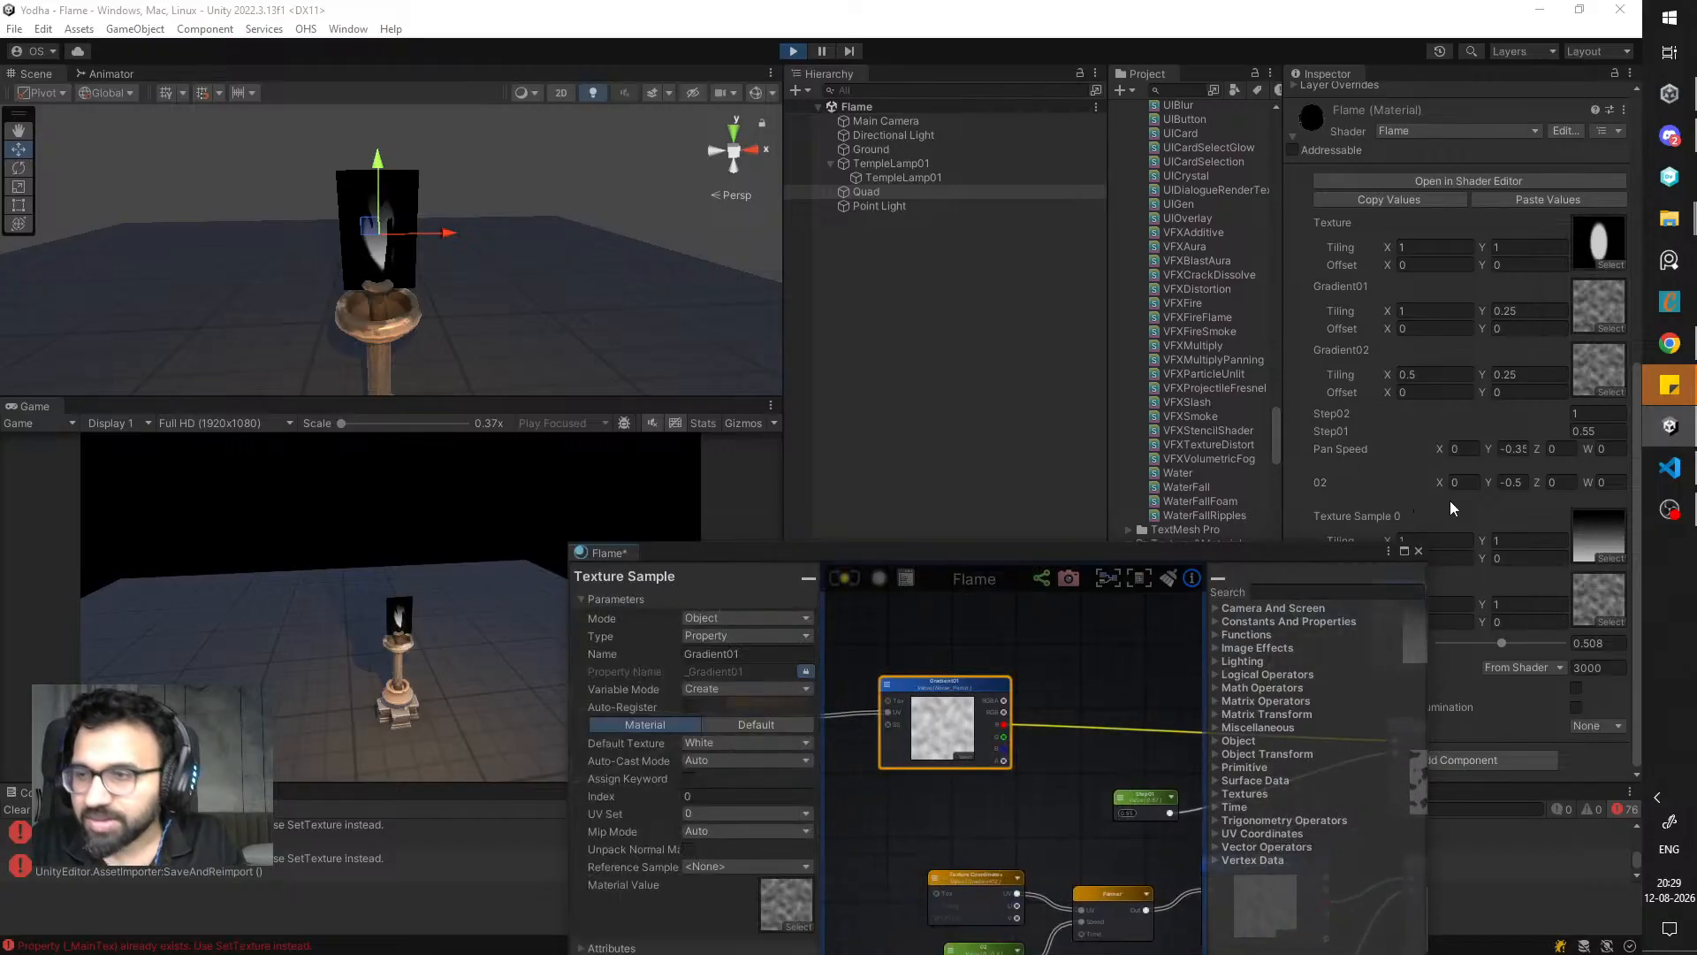
click(1604, 329)
text(g)
key(BackSpace)
text(perlin)
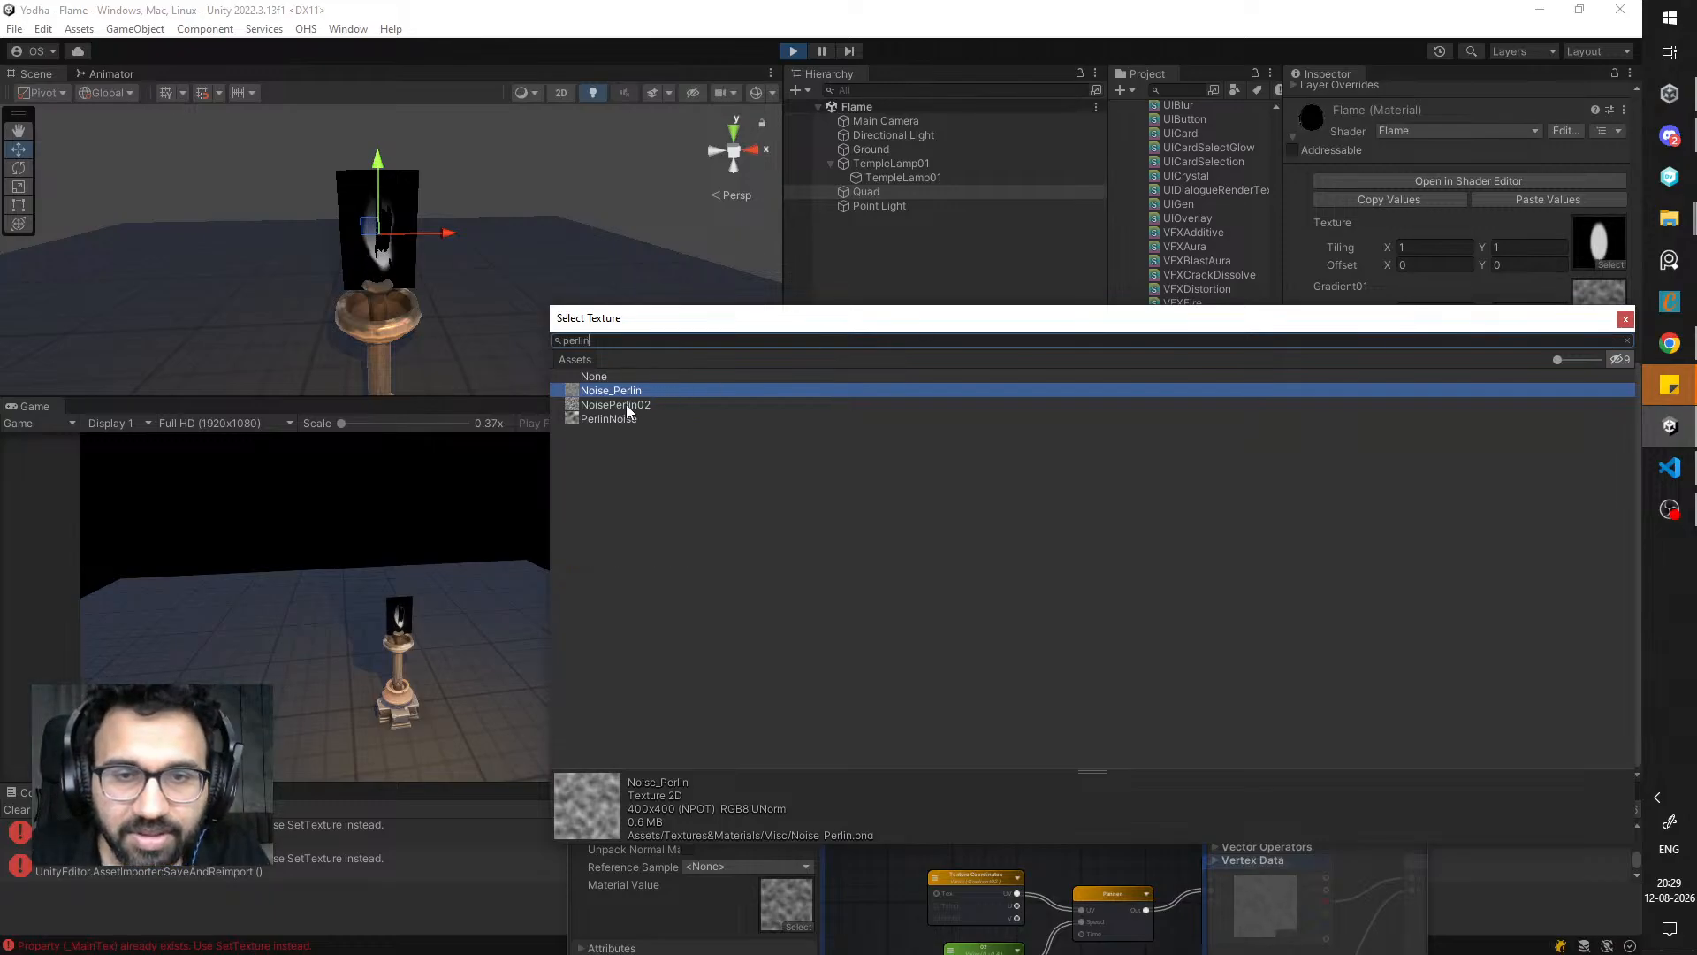
click(625, 405)
double_click(624, 405)
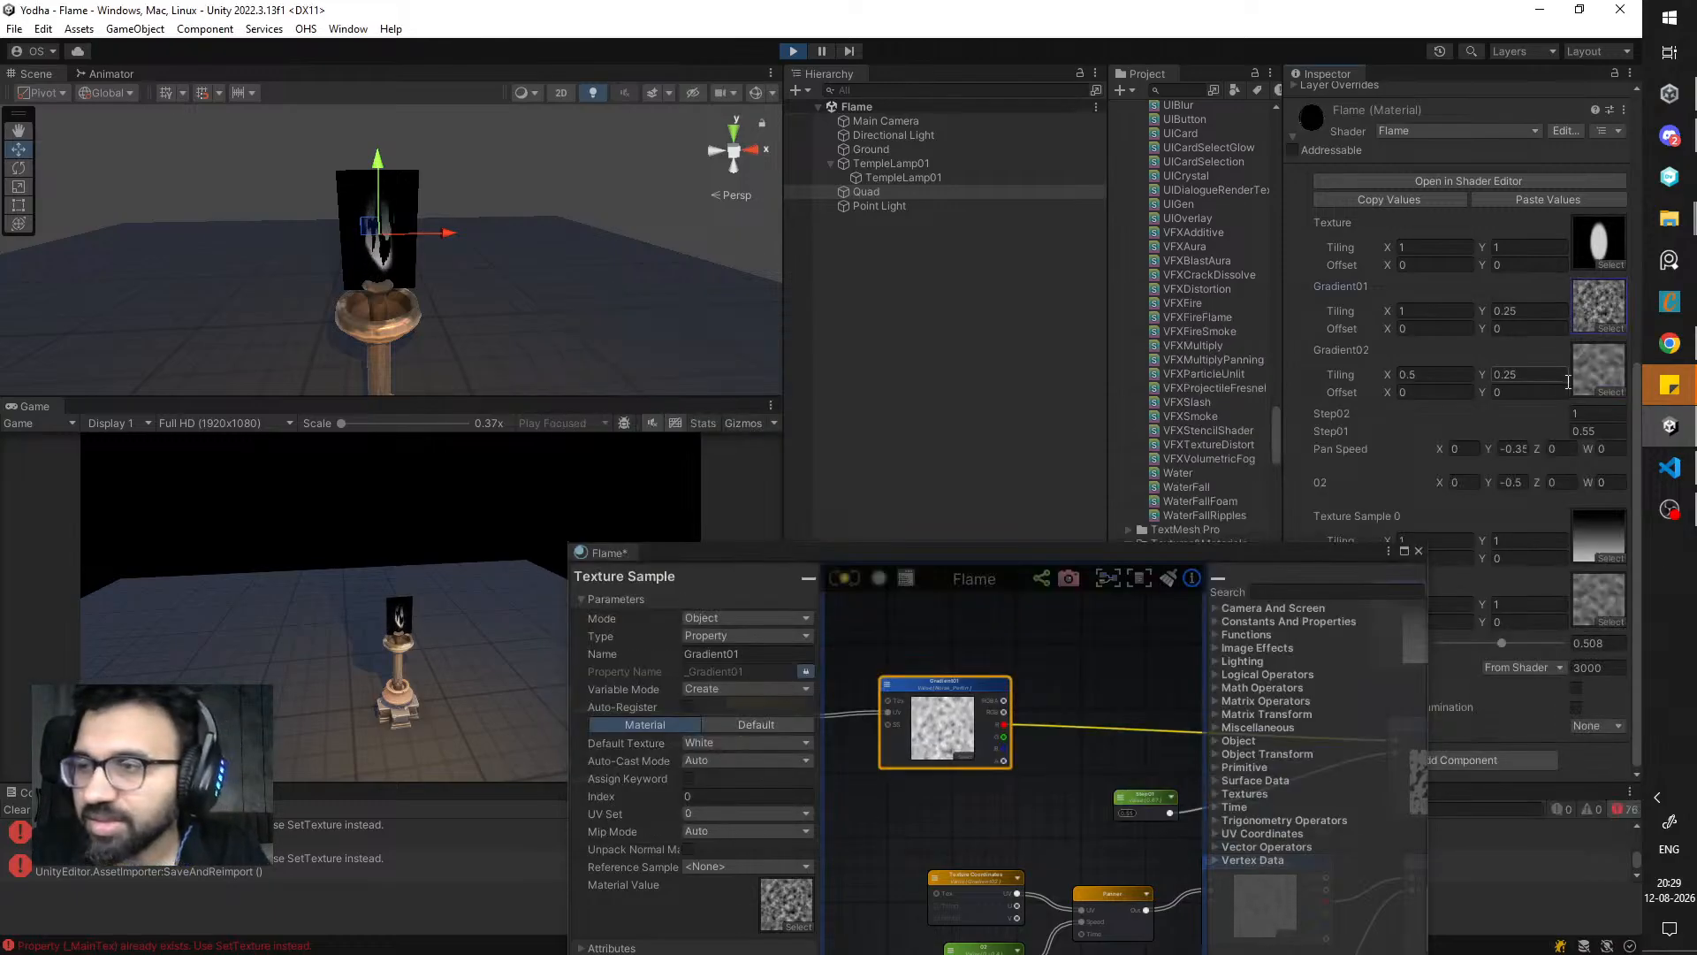
- Replace the Gradient02 texture with NoisePerlin02
click(1605, 392)
text(perlin)
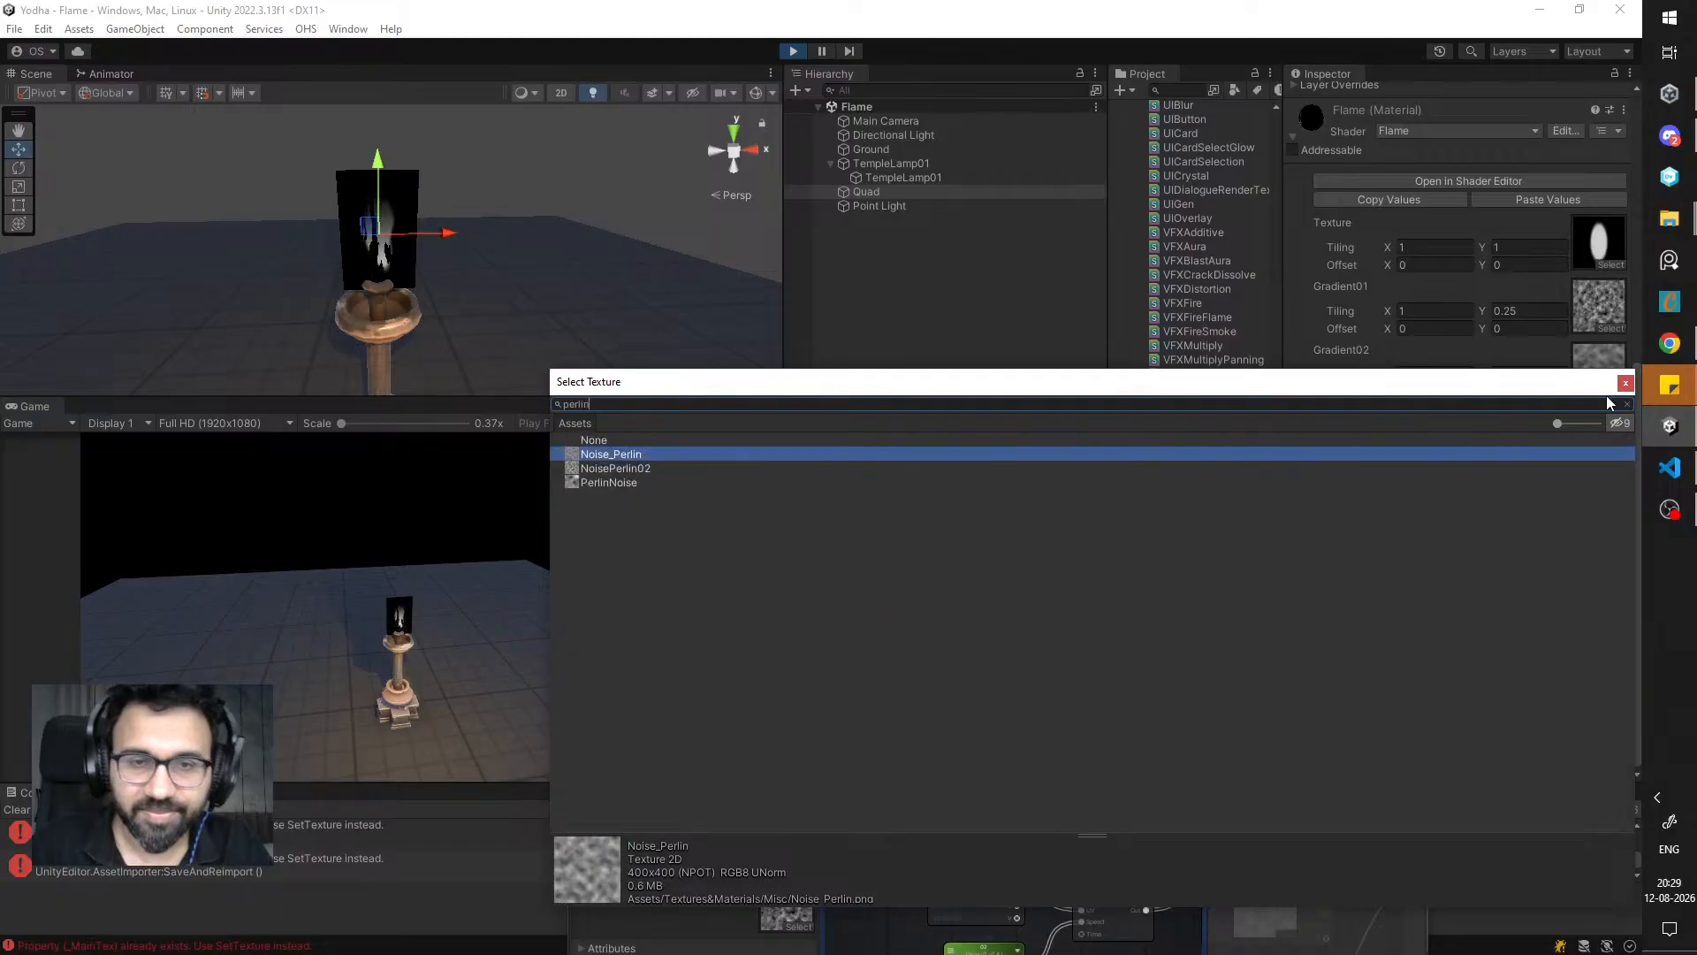
double_click(624, 466)
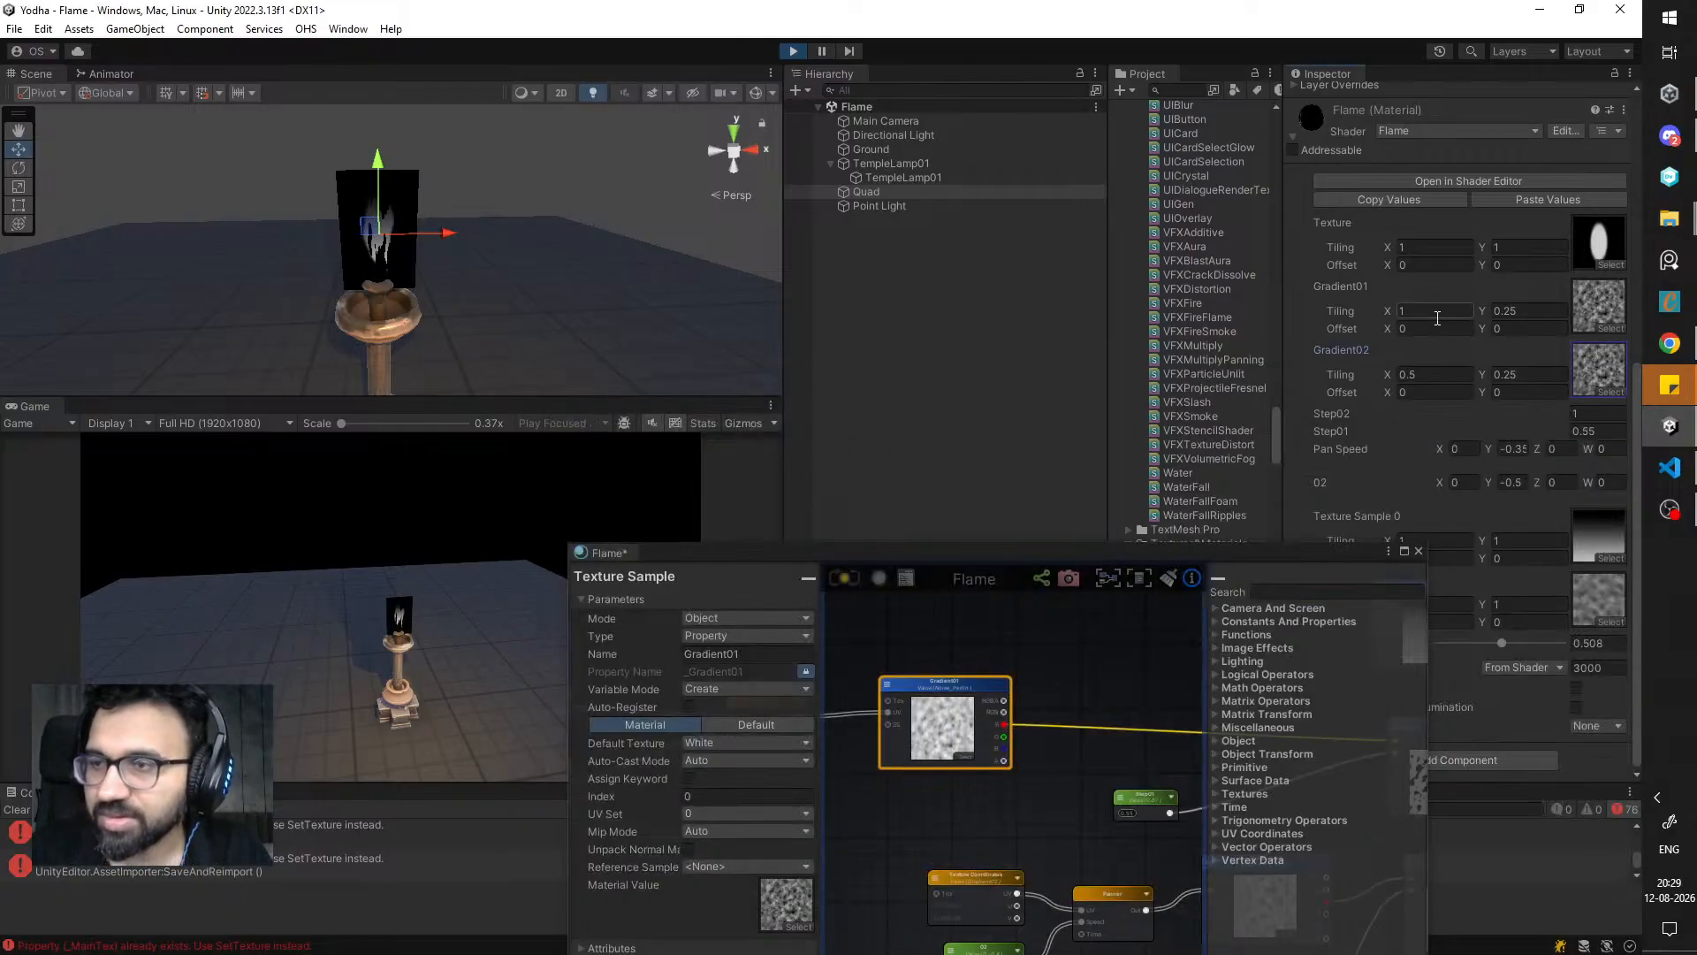
- Set the Gradient01 tiling to X 0.75 and Y 0.15, keeping the Gradient02 Y tiling at 0.25
click(1437, 315)
text(0.75)
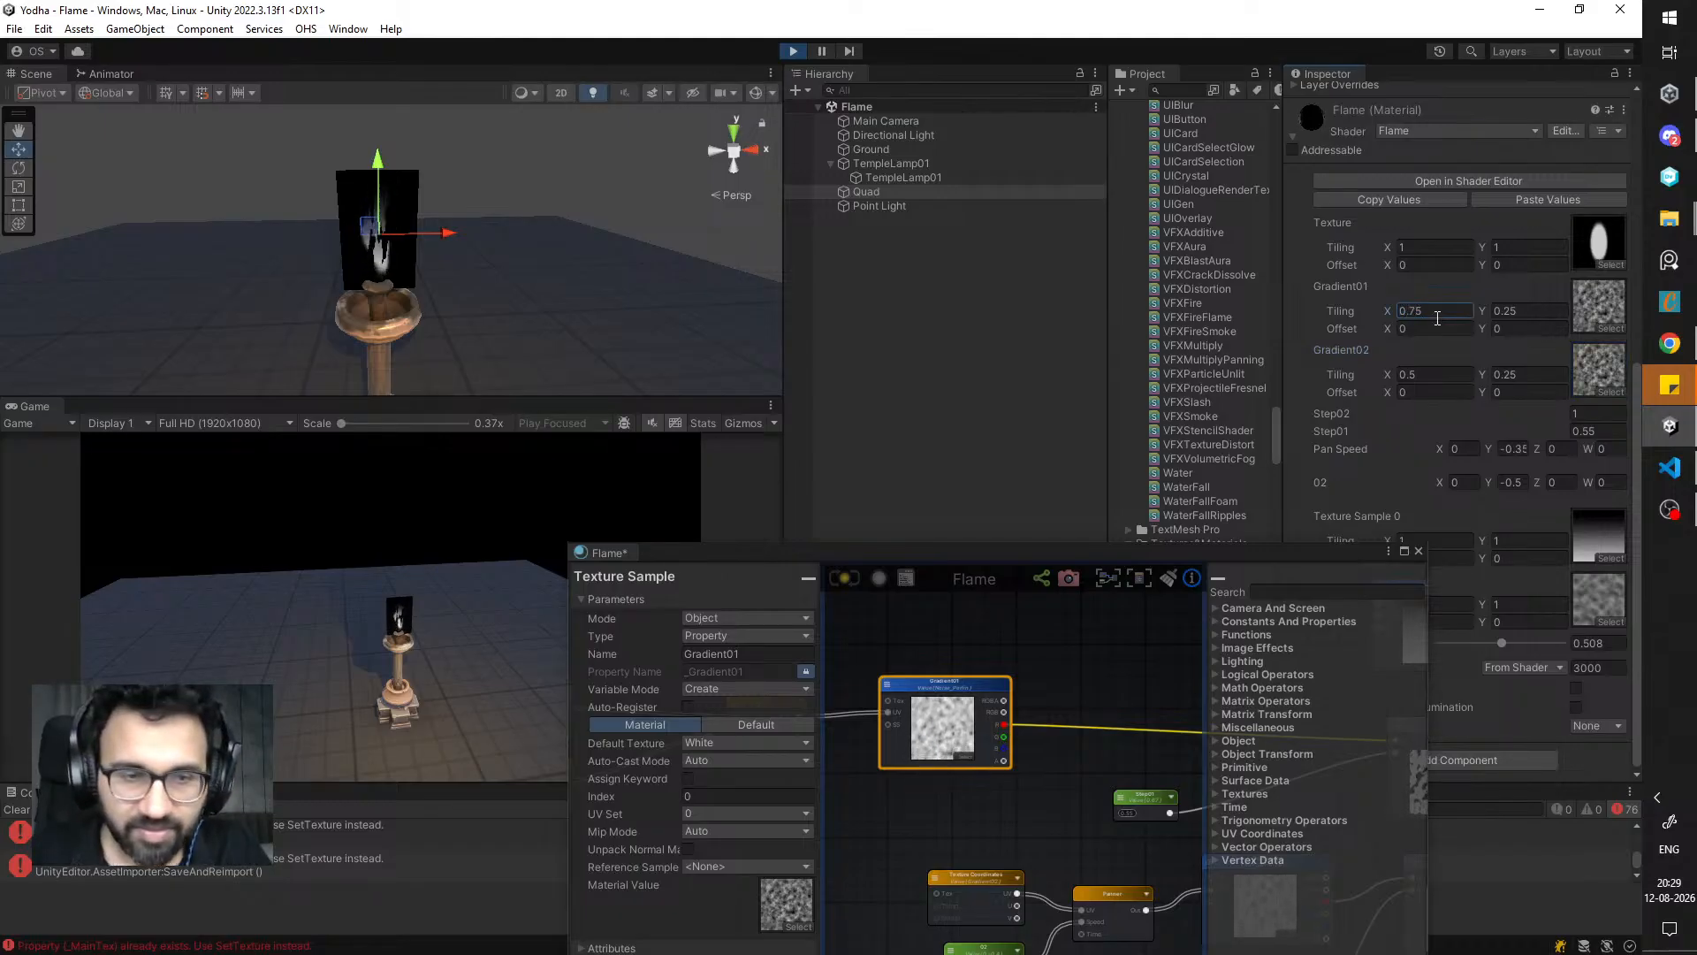
click(1432, 374)
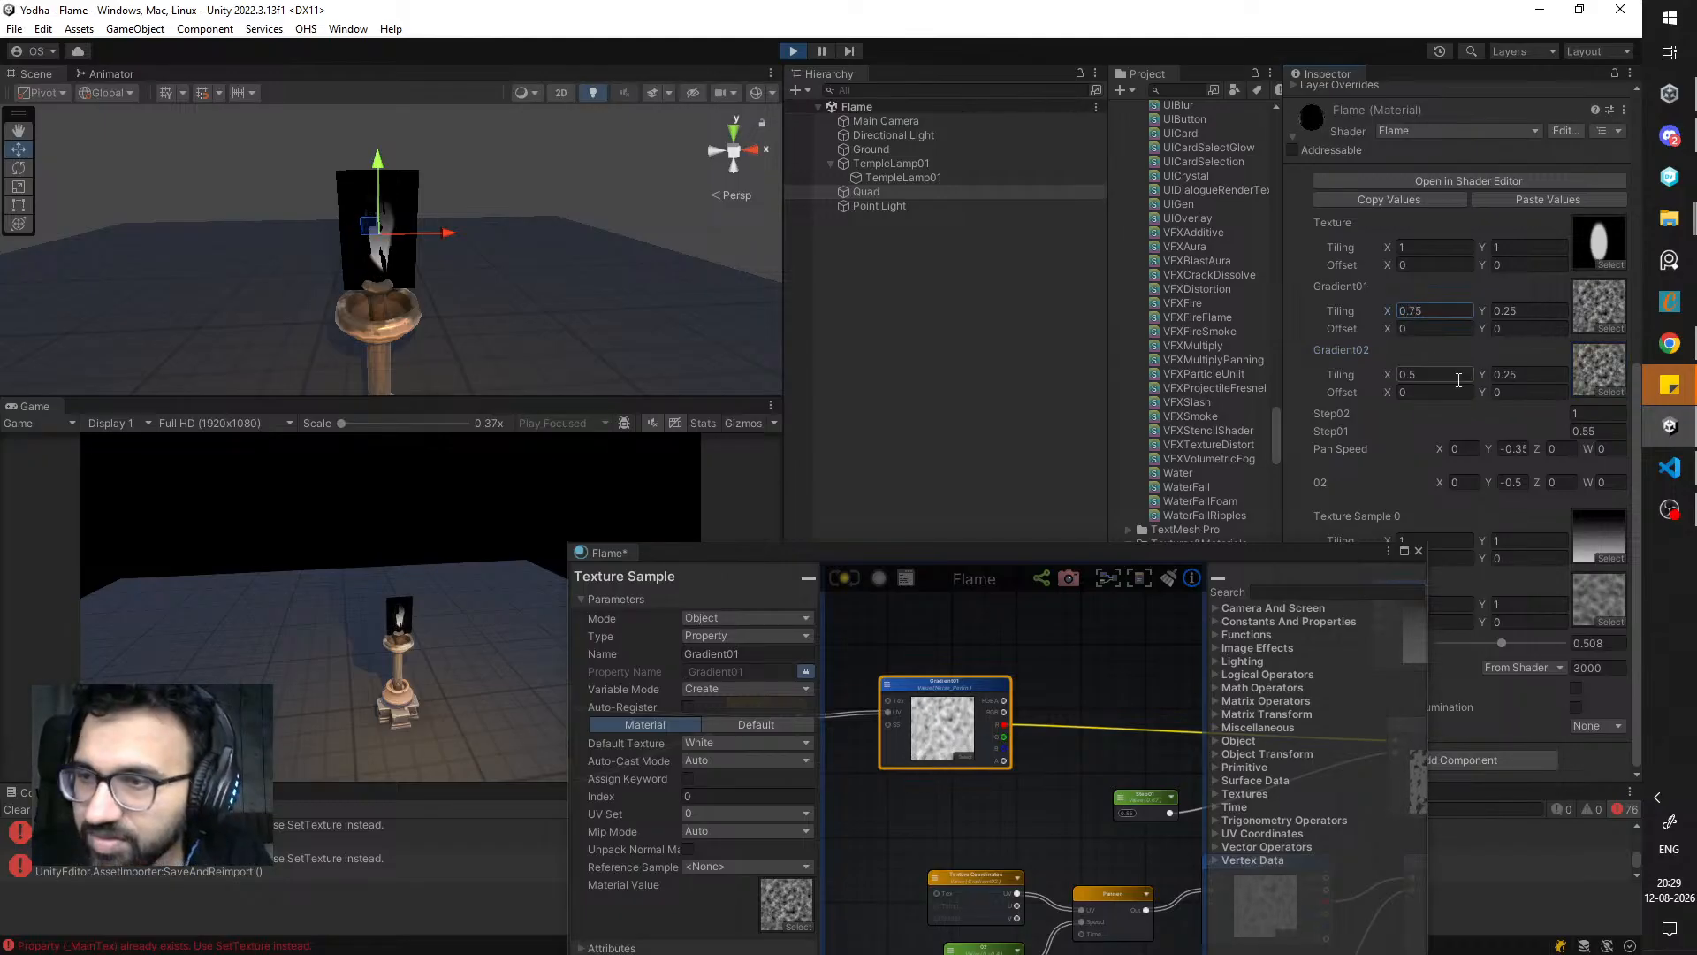
click(1524, 315)
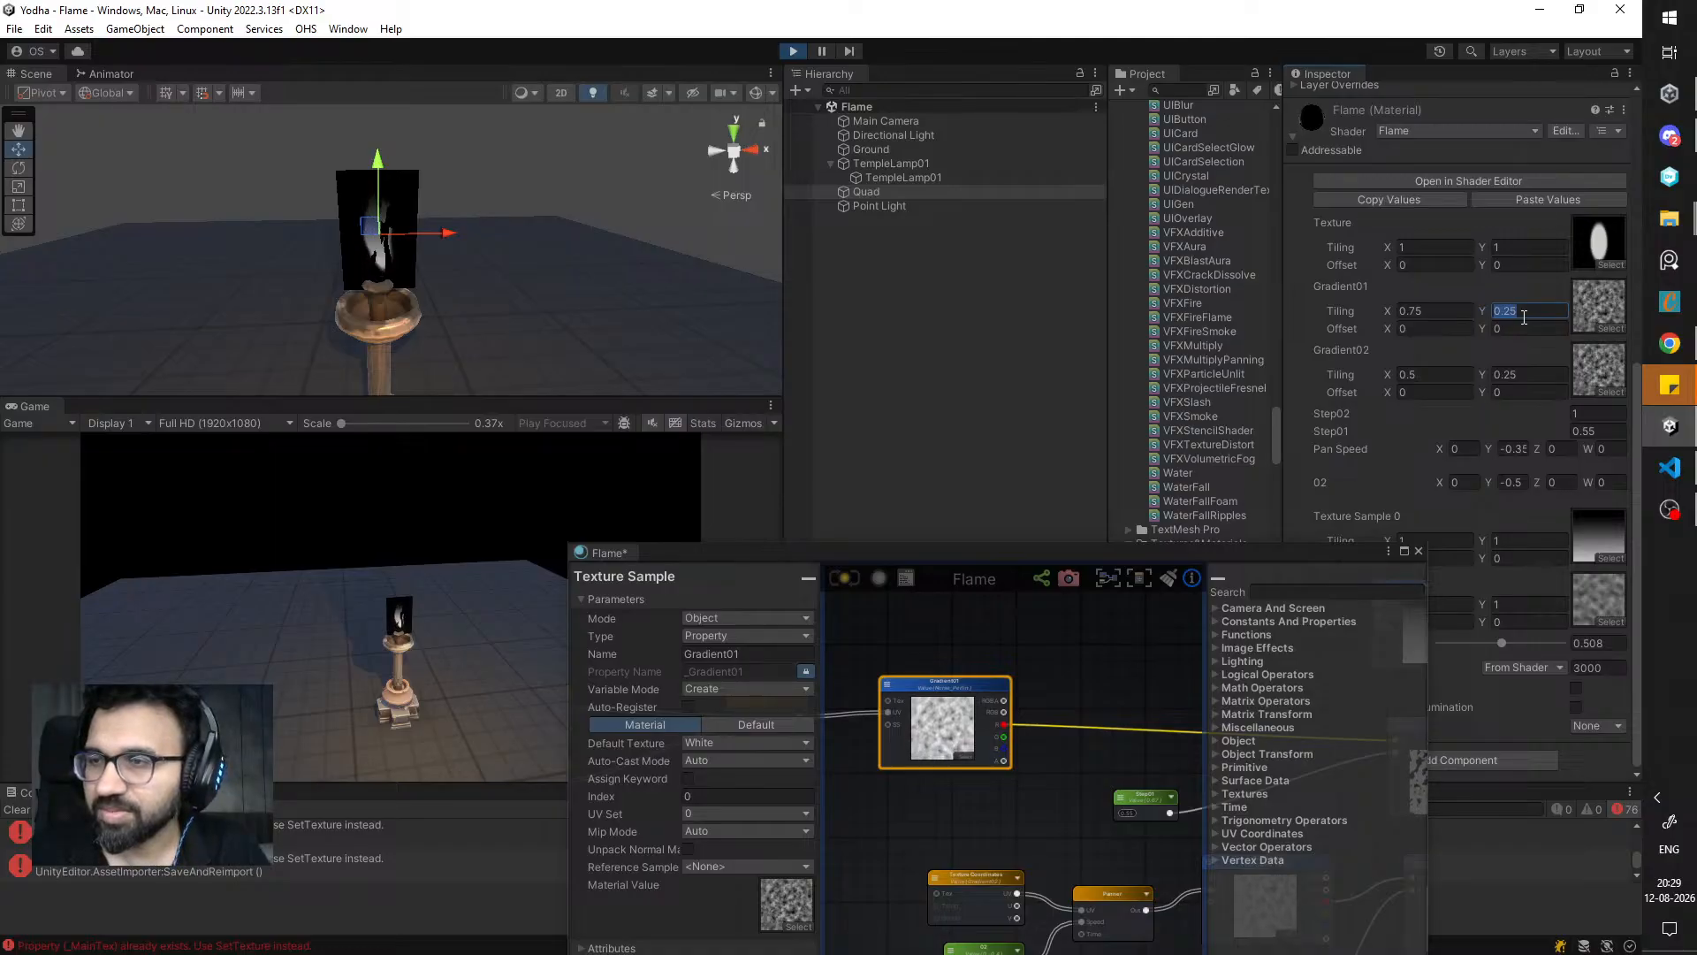
text(0.15)
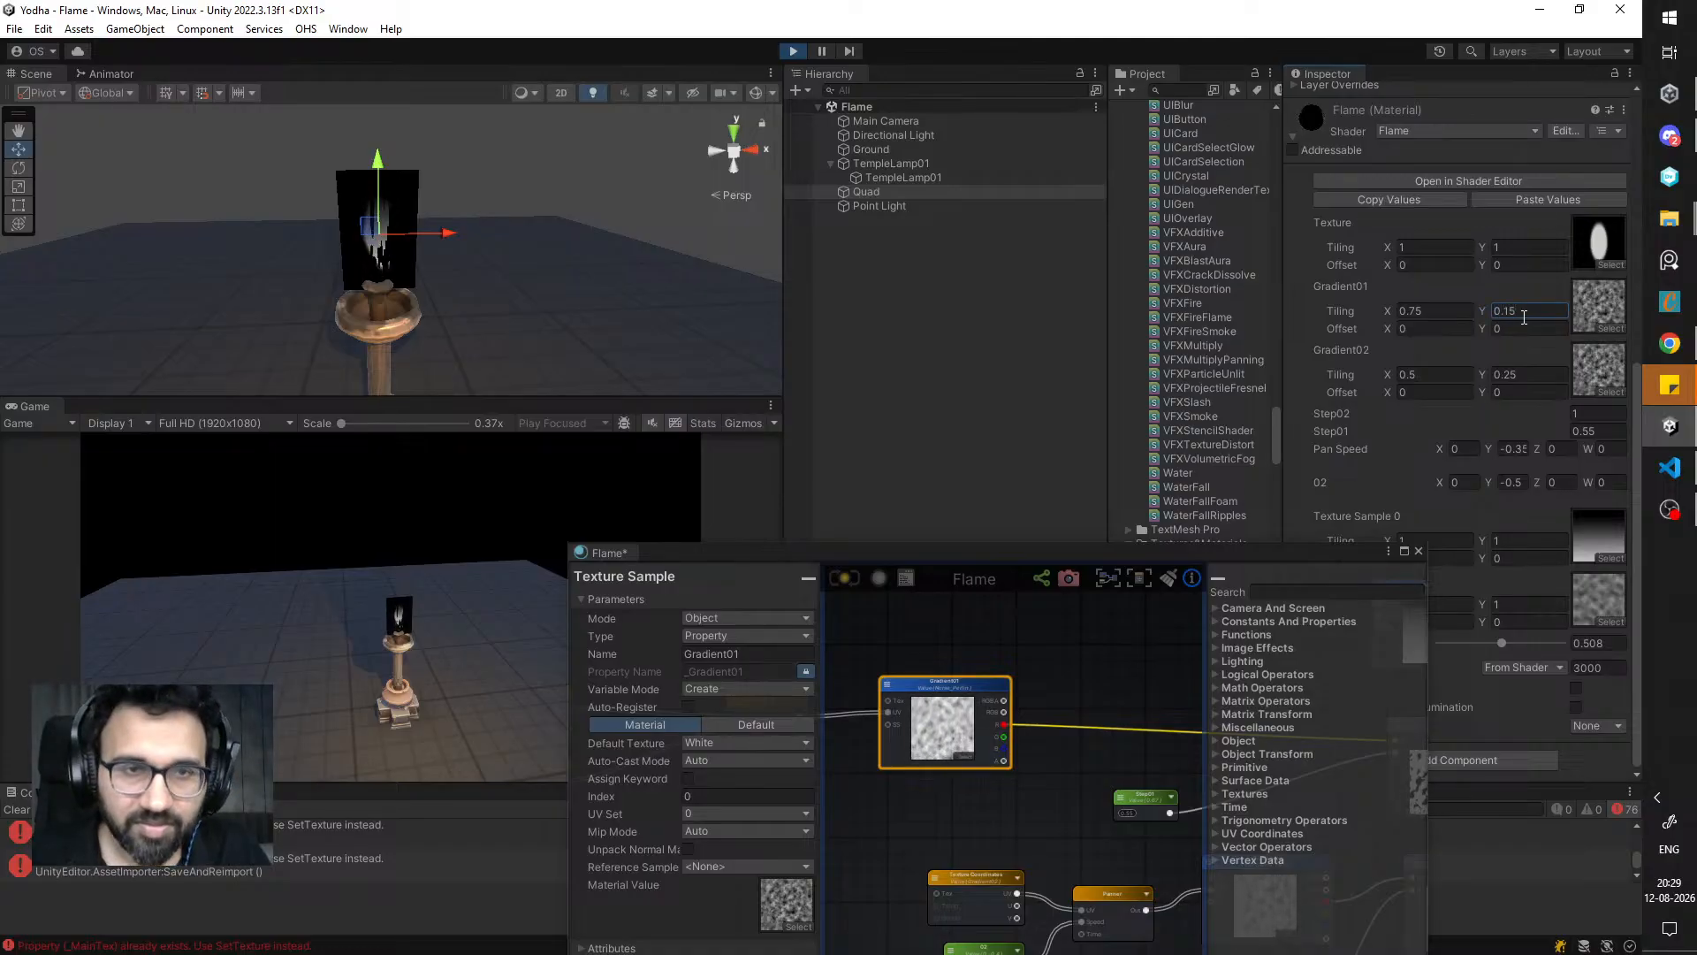
click(1532, 375)
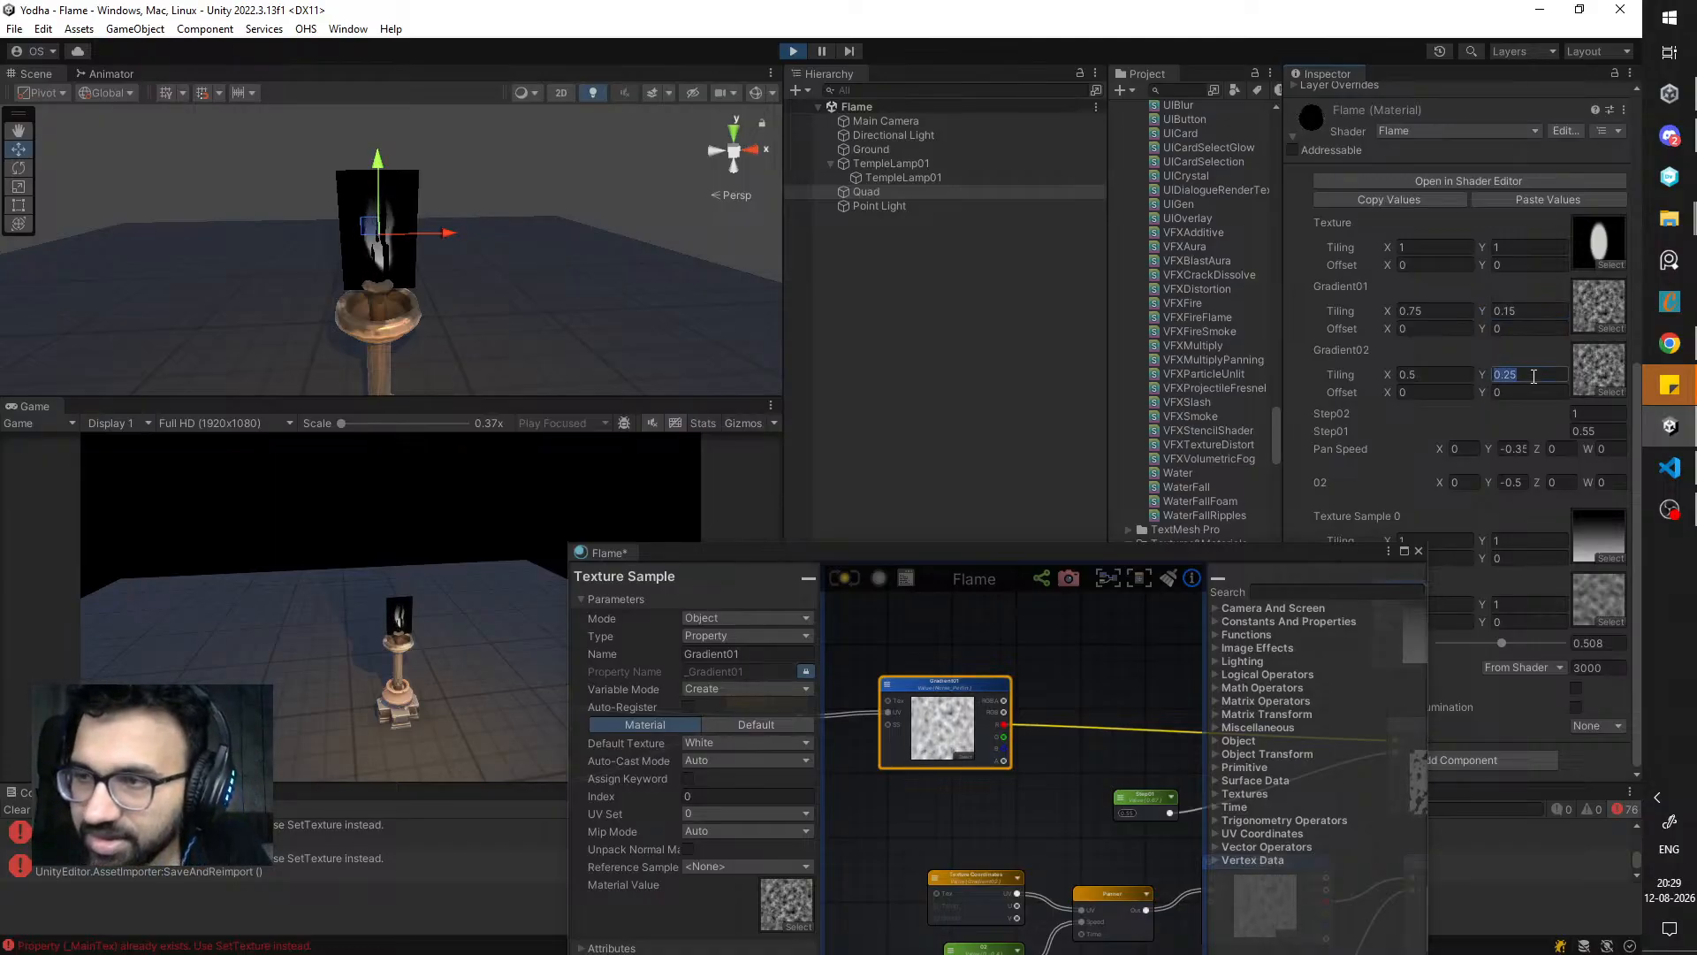
text(0.25)
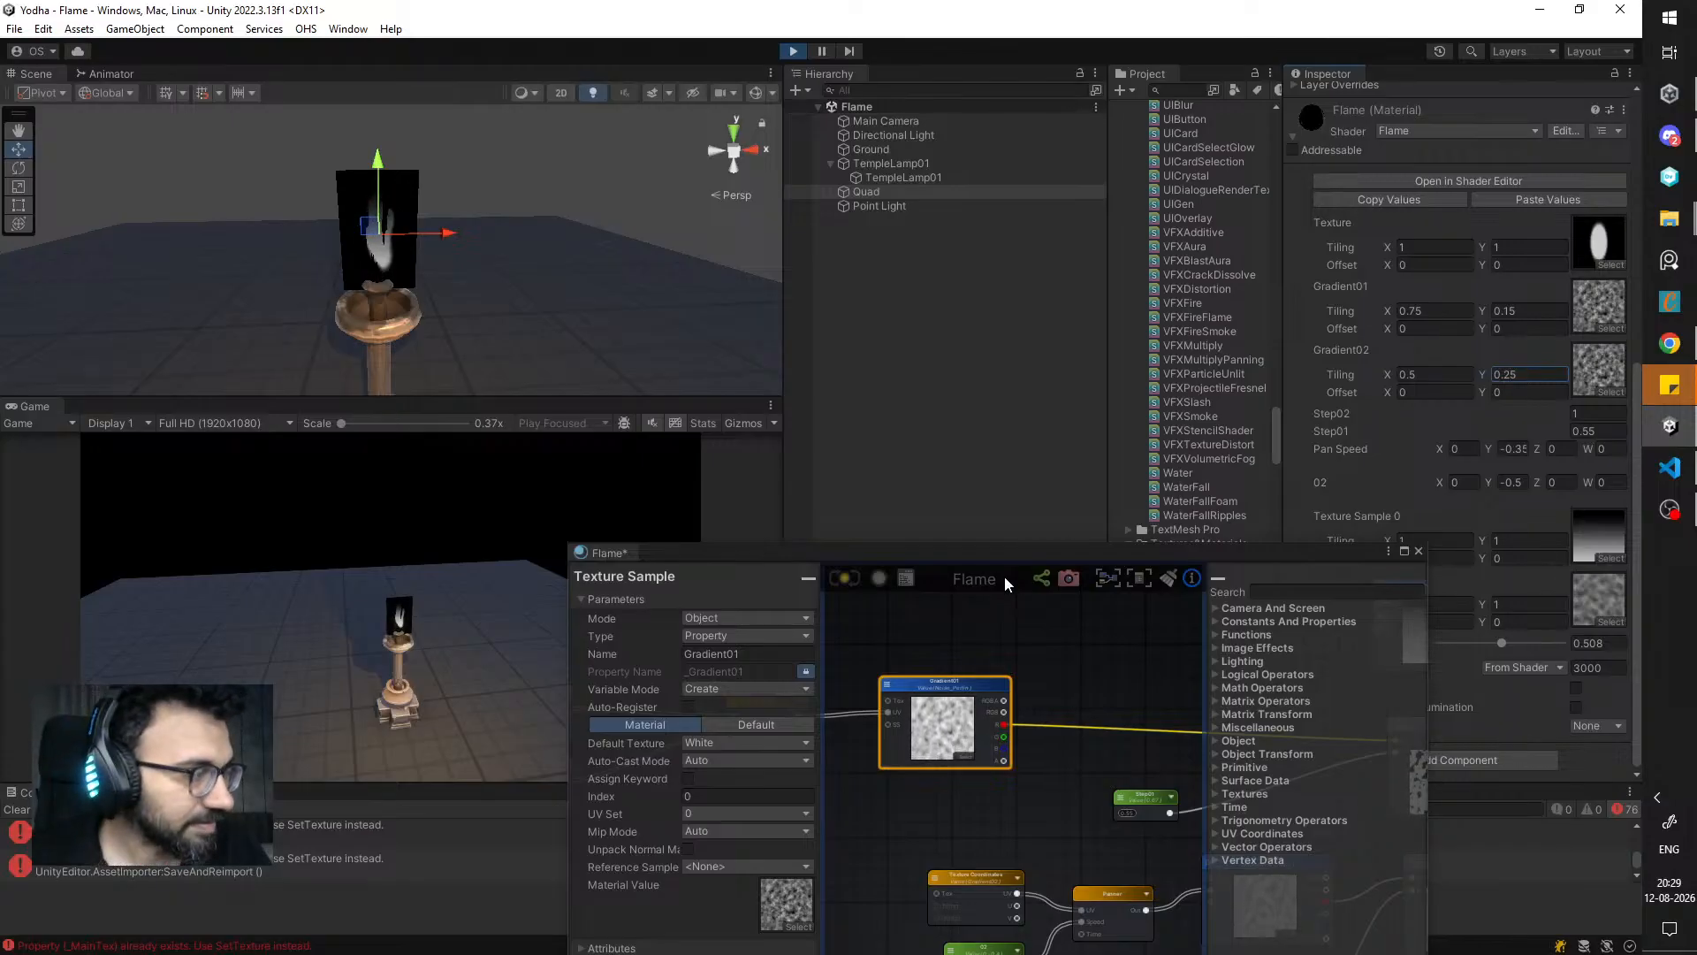
- Disconnect the mask from the master node's Debug input and recompile the Flame shader
drag(1243, 554, 1055, 364)
scroll(999, 589, down, 2)
middle_drag(1011, 591, 637, 566)
middle_drag(1004, 533, 833, 686)
scroll(822, 579, up, 2)
scroll(798, 601, up, 4)
alt+click(874, 650)
click(661, 387)
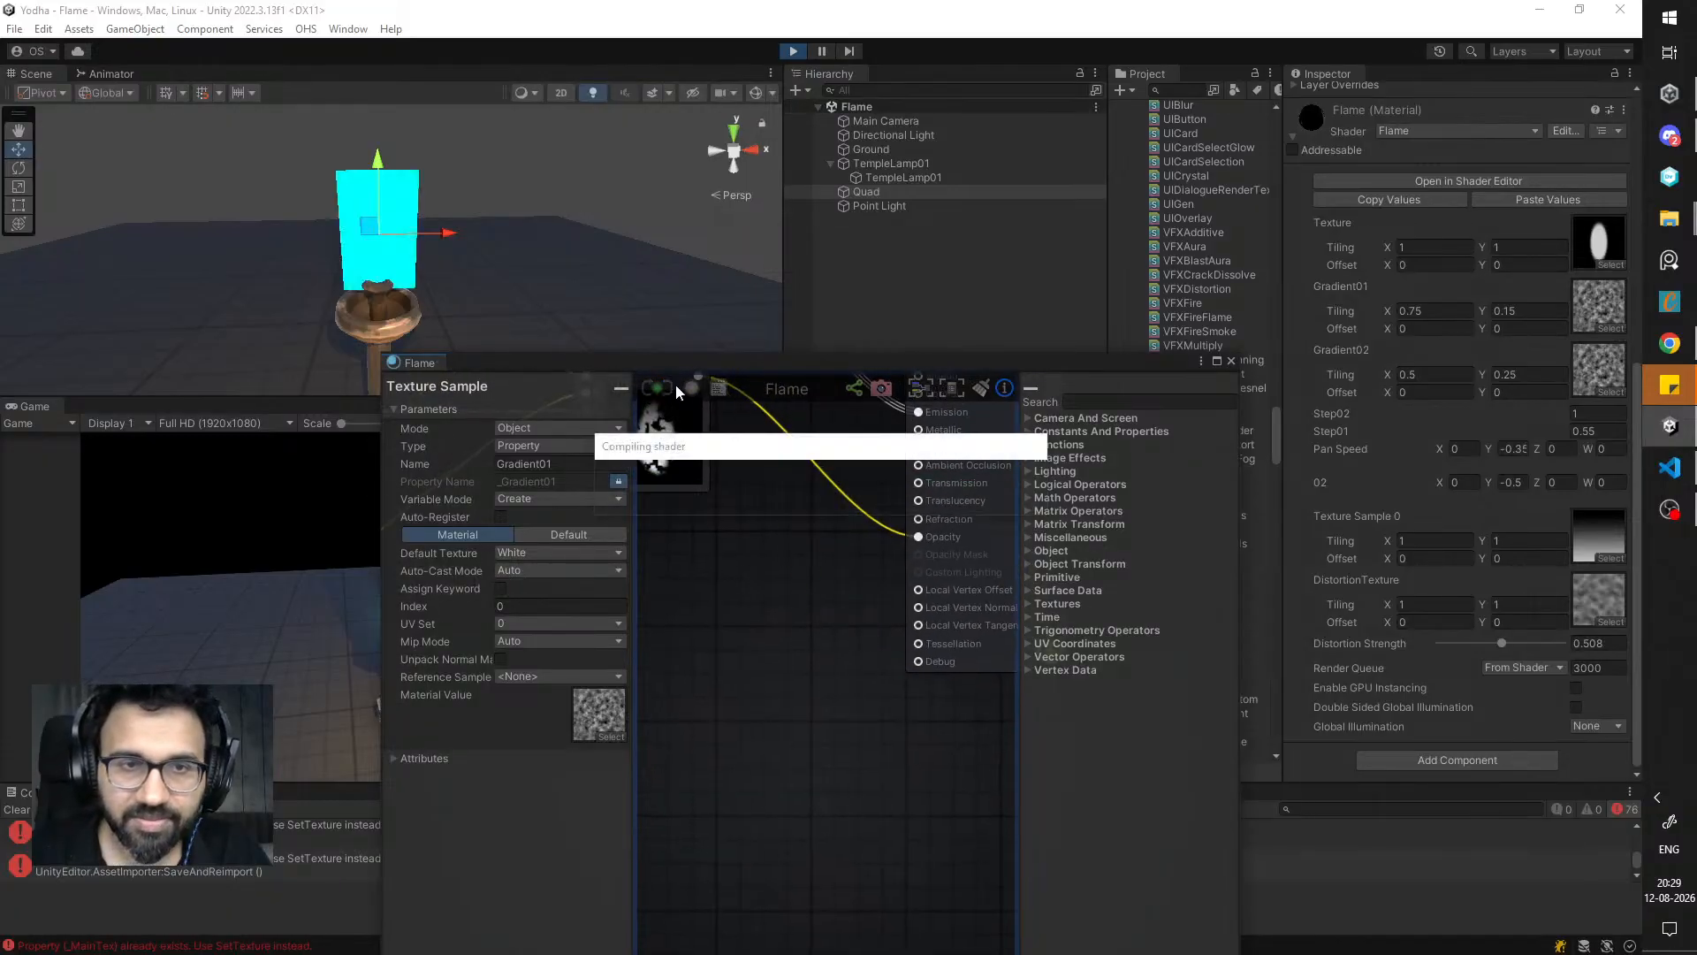
- Try Gradient01 X tilings of 0.38 and 0.5, then set it to 0.35
drag(691, 368, 998, 664)
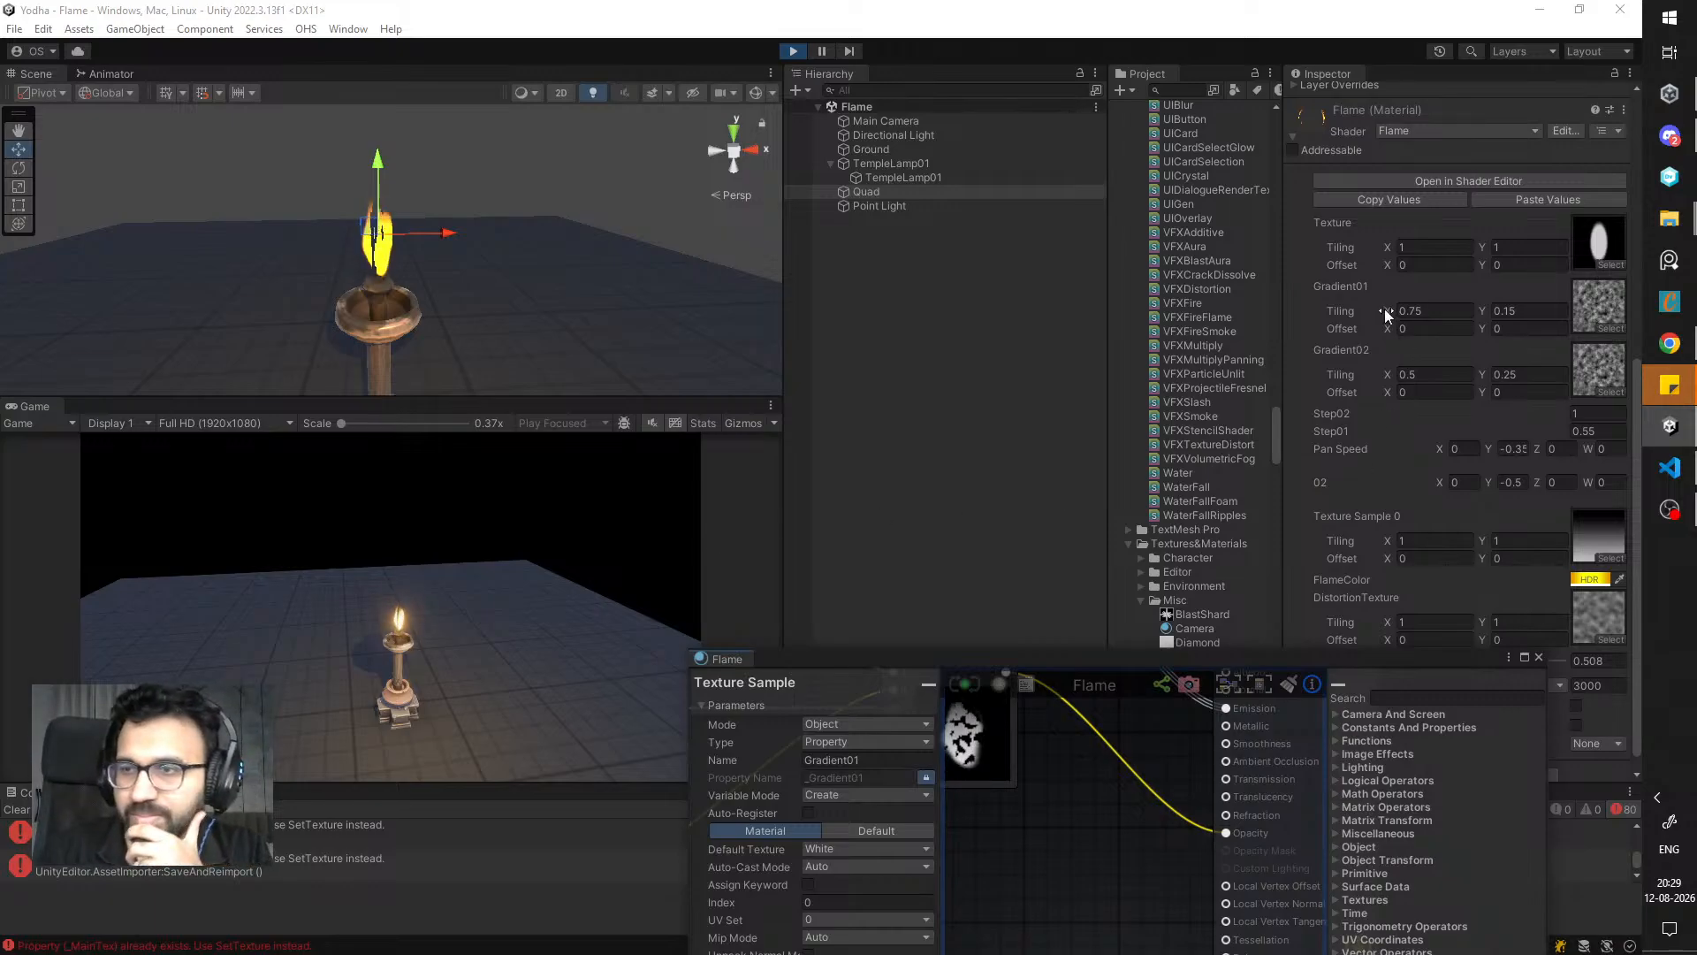
drag(1384, 310, 1375, 318)
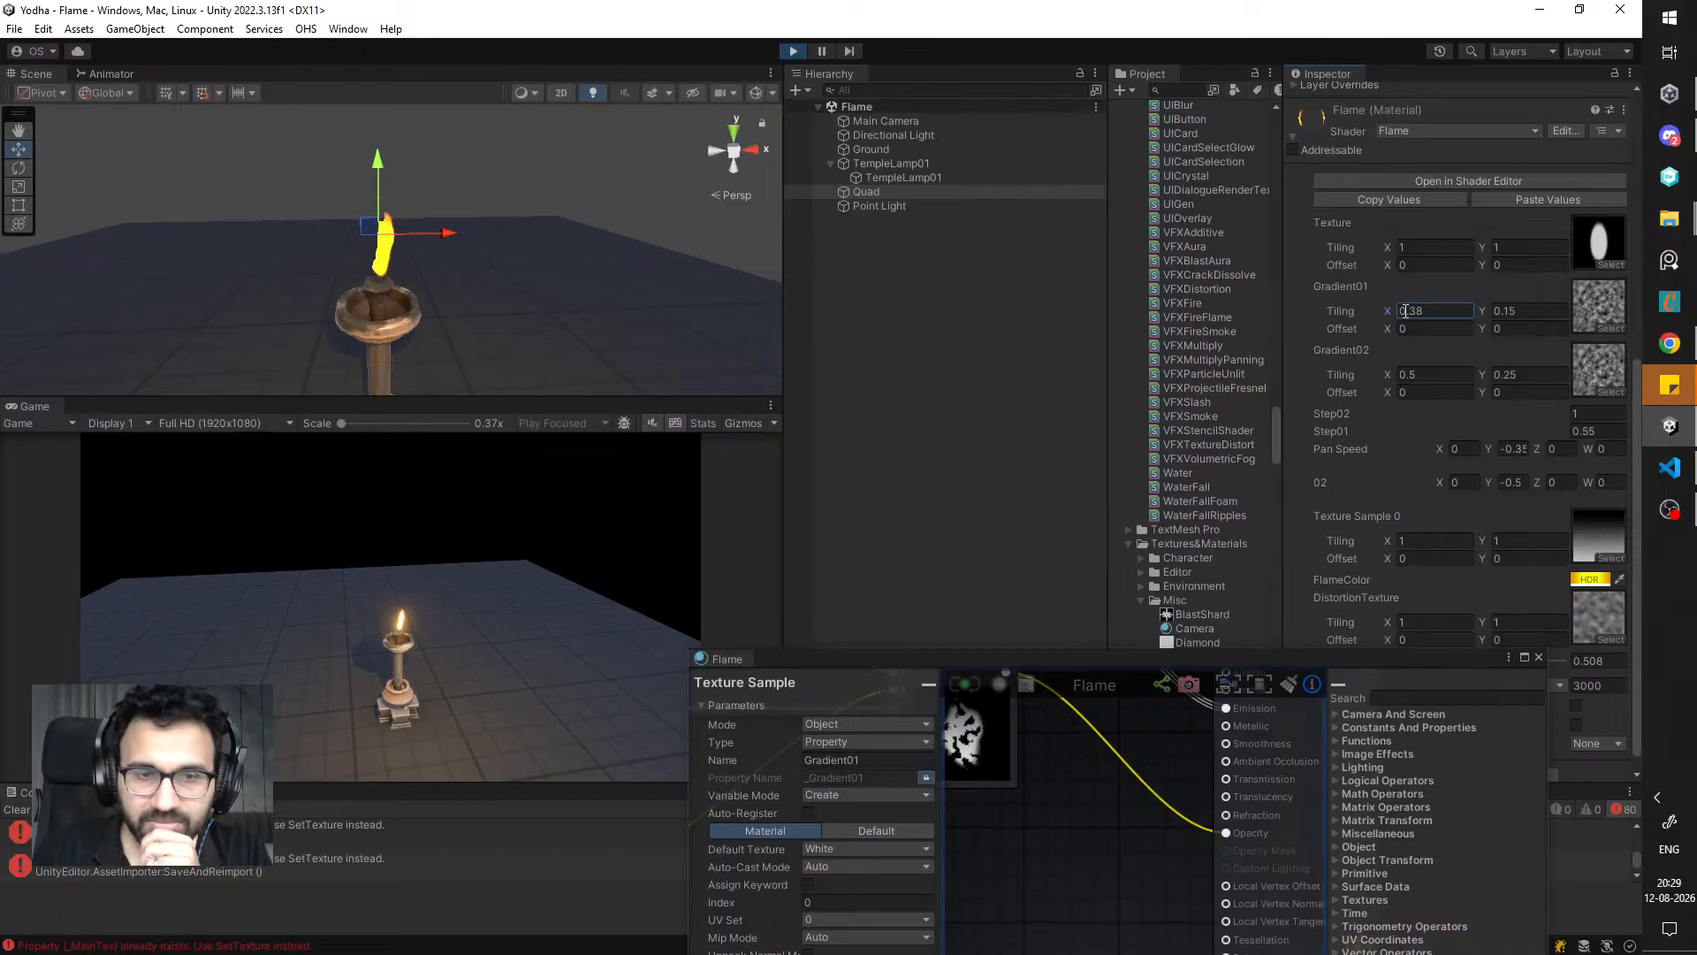
click(1416, 309)
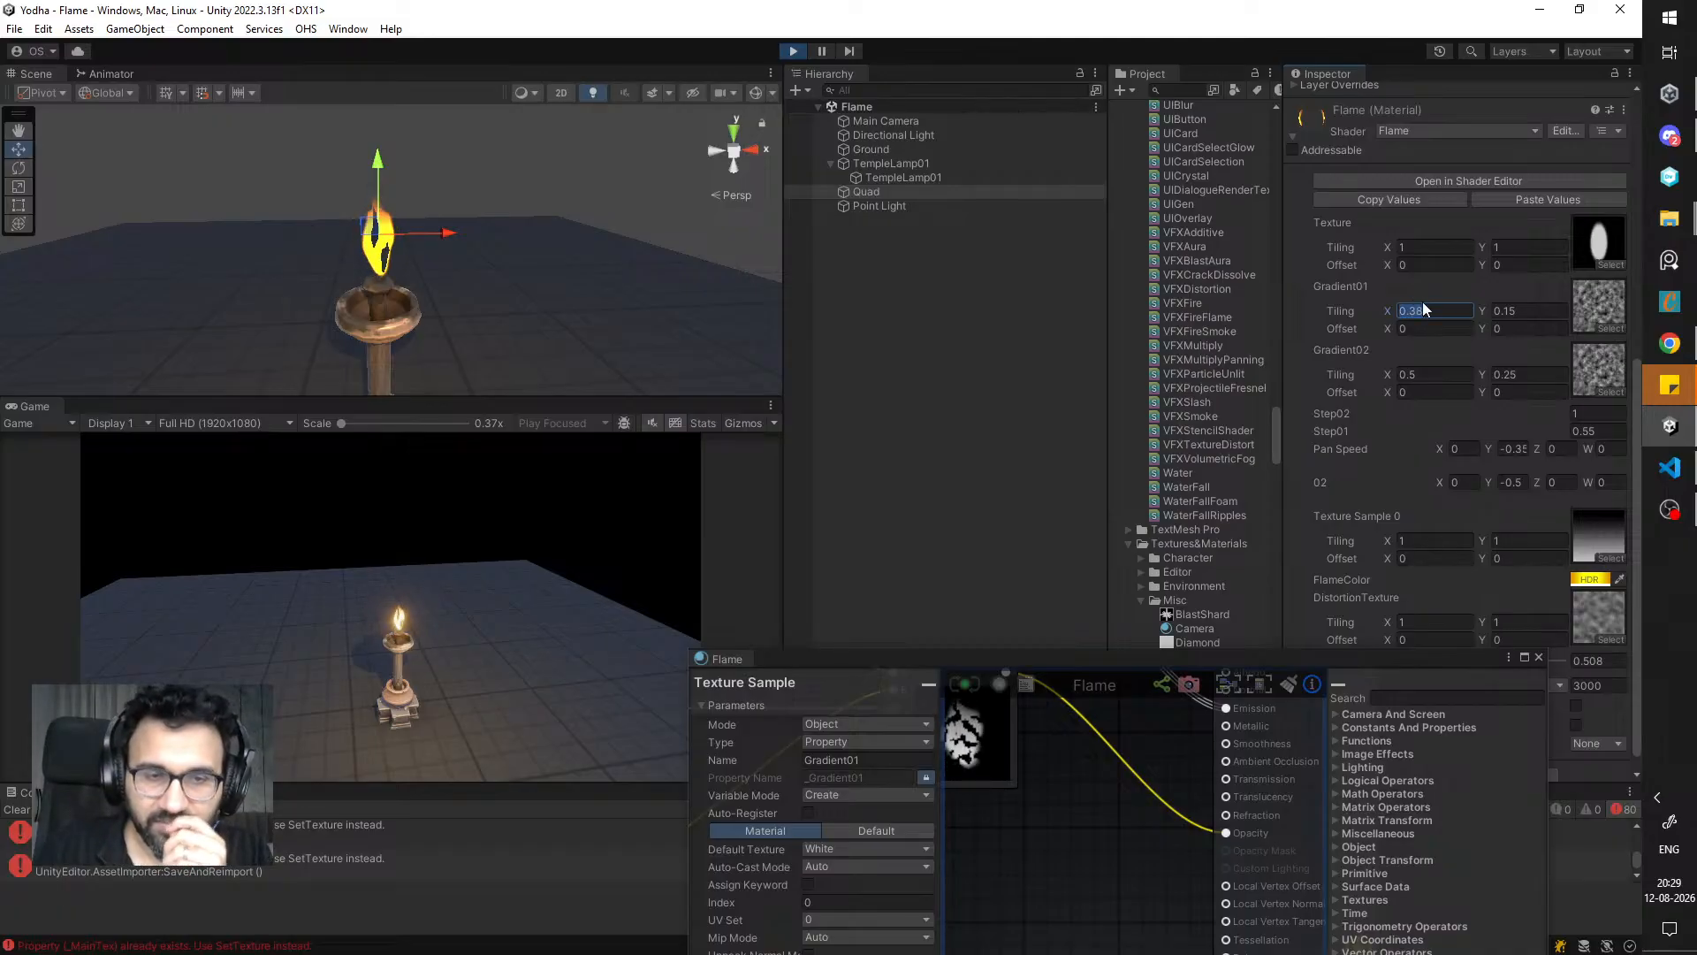
text(0.)
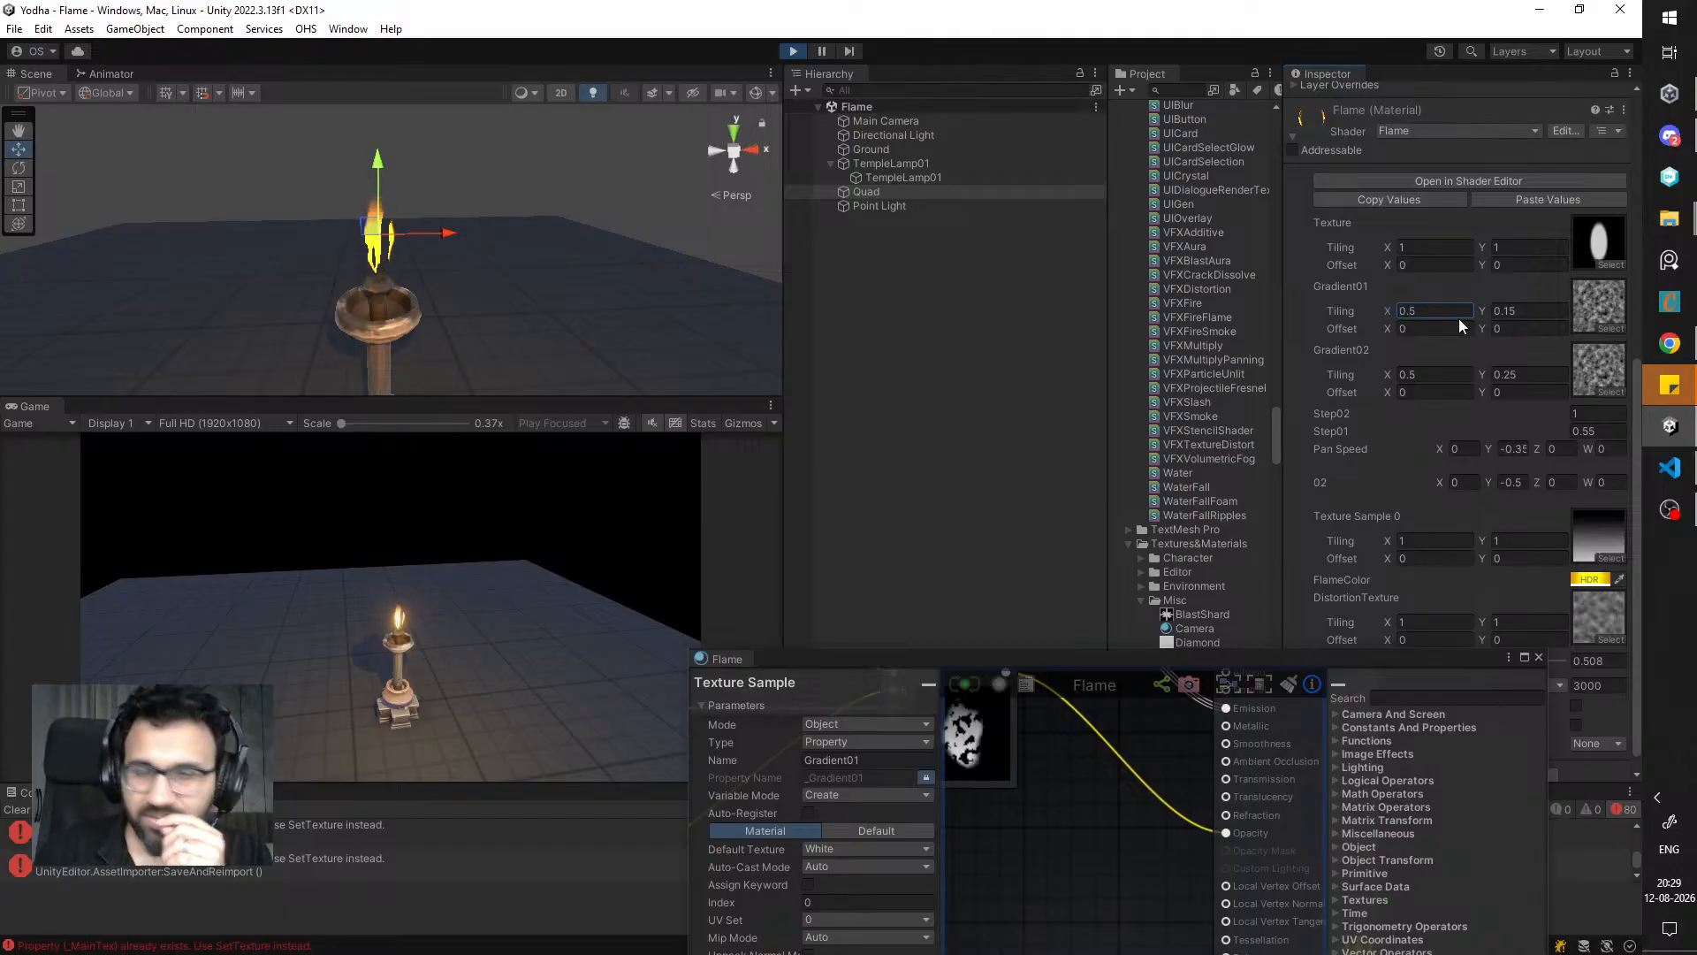
text(0.35)
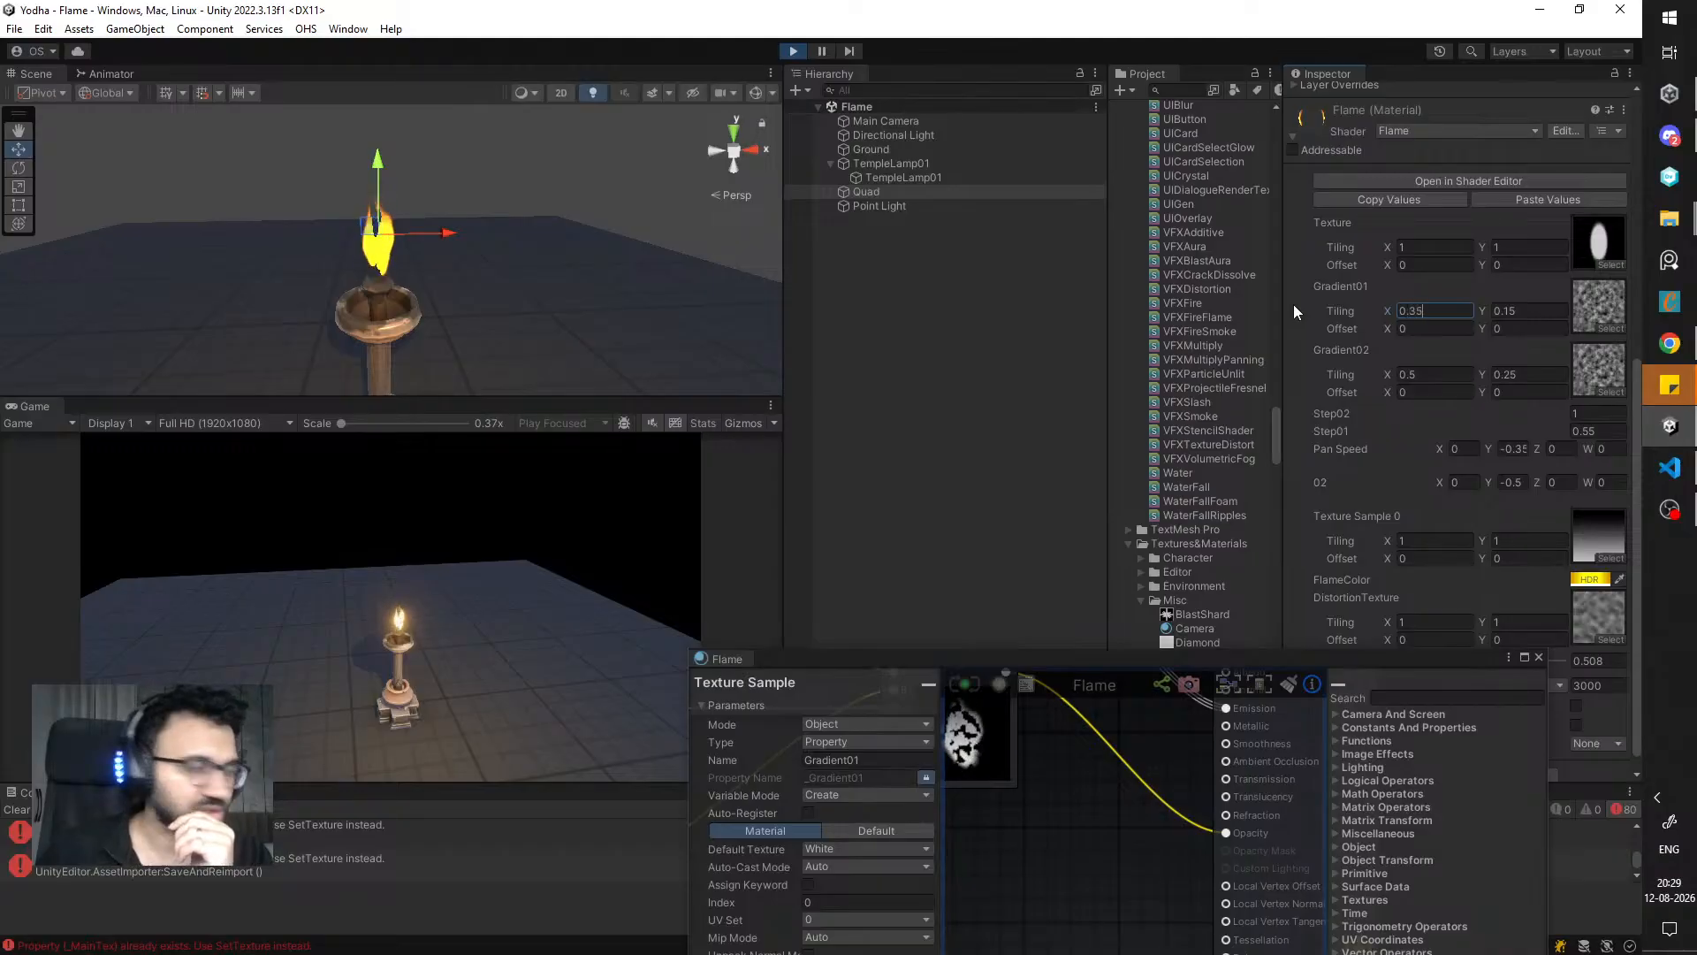
- Set the Gradient02 X tiling to 0.25 and the Step02 threshold to 0.65, checking the flame from a distance
click(1433, 376)
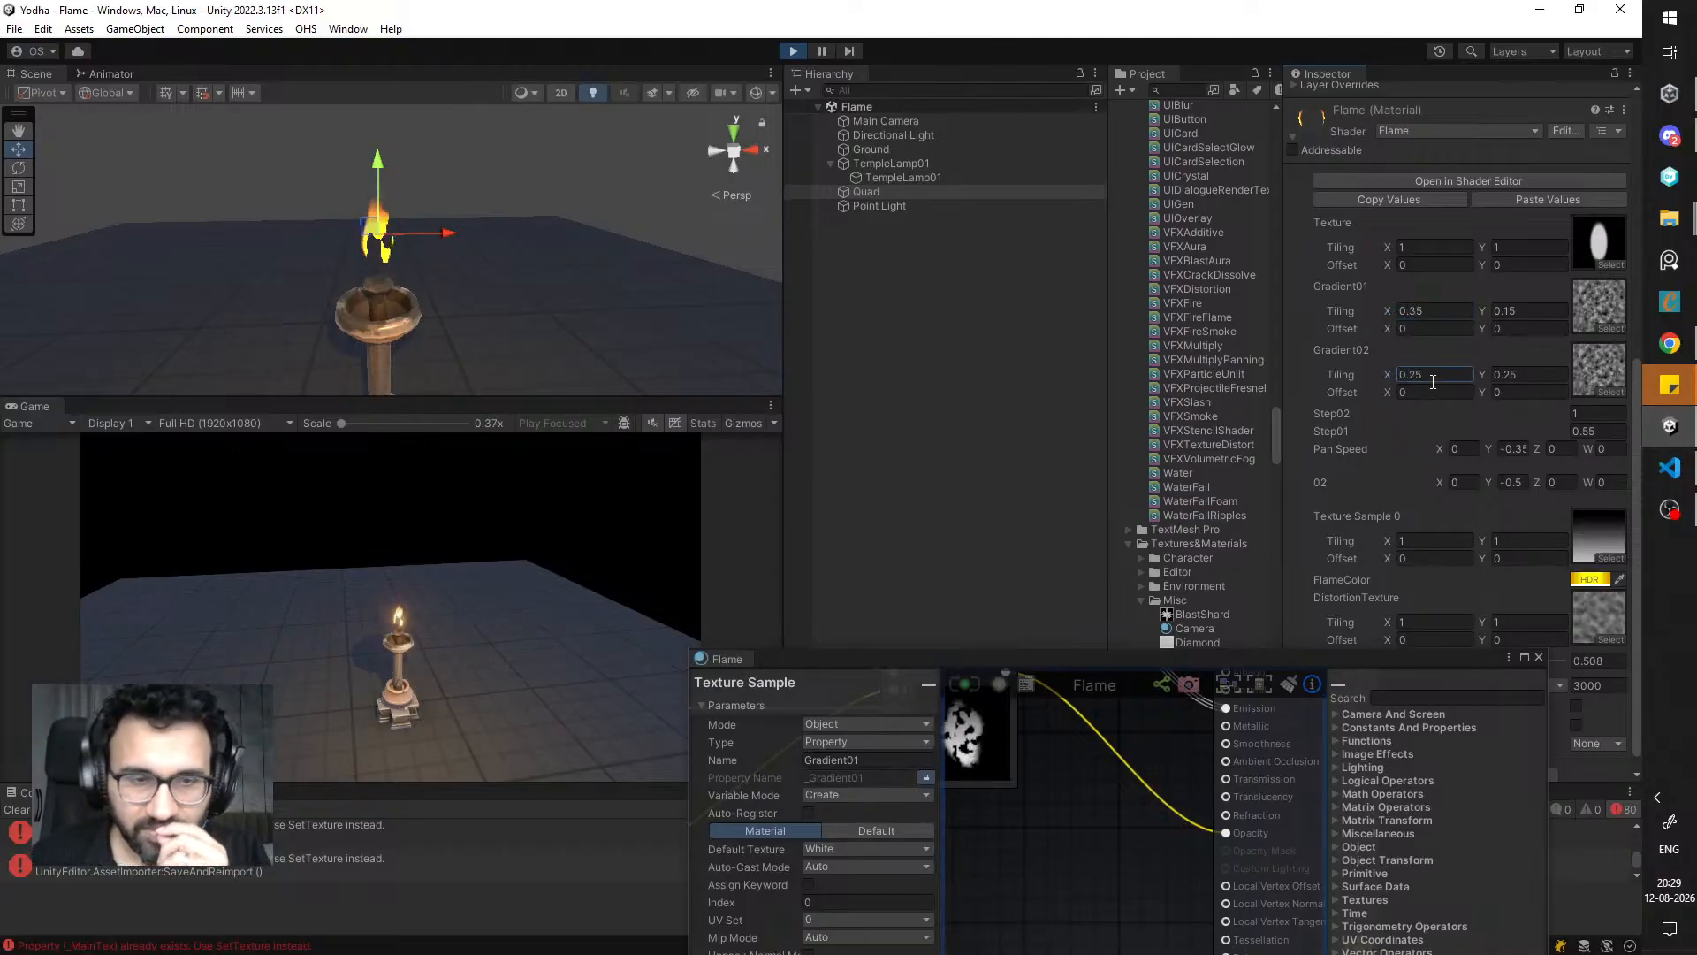
scroll(575, 232, down, 5)
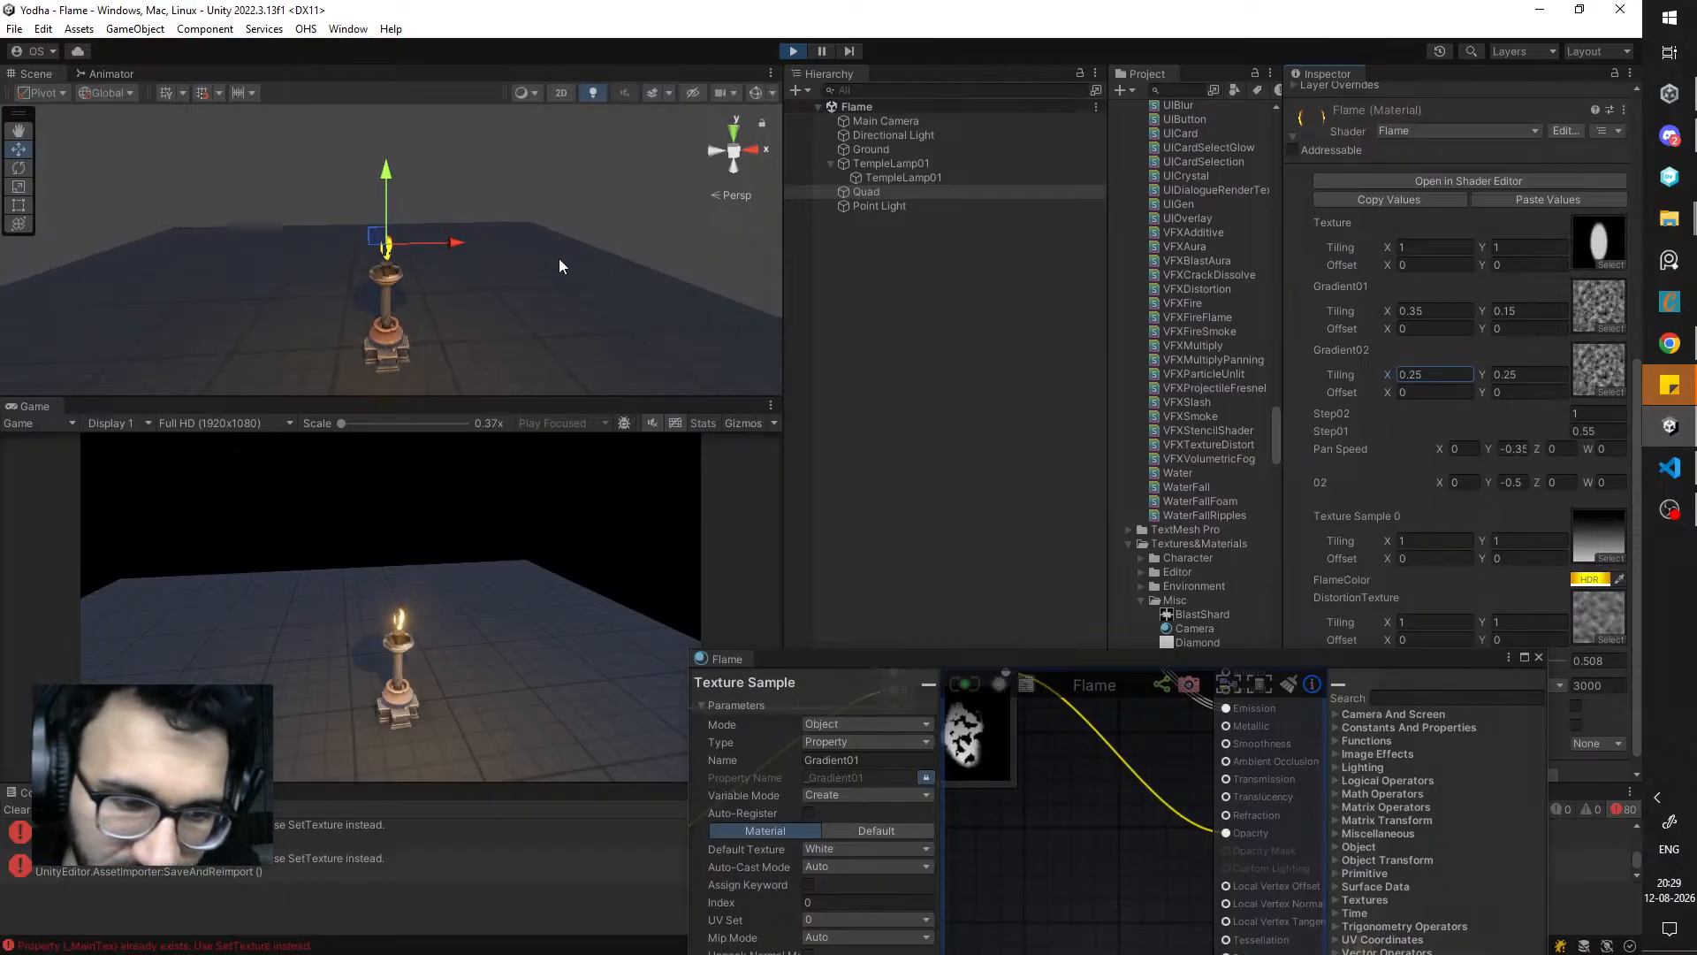
scroll(557, 255, down, 5)
mouse_move(583, 278)
alt+mouse_down()
mouse_move(590, 322)
mouse_move(582, 302)
alt+mouse_up()
scroll(562, 283, down, 3)
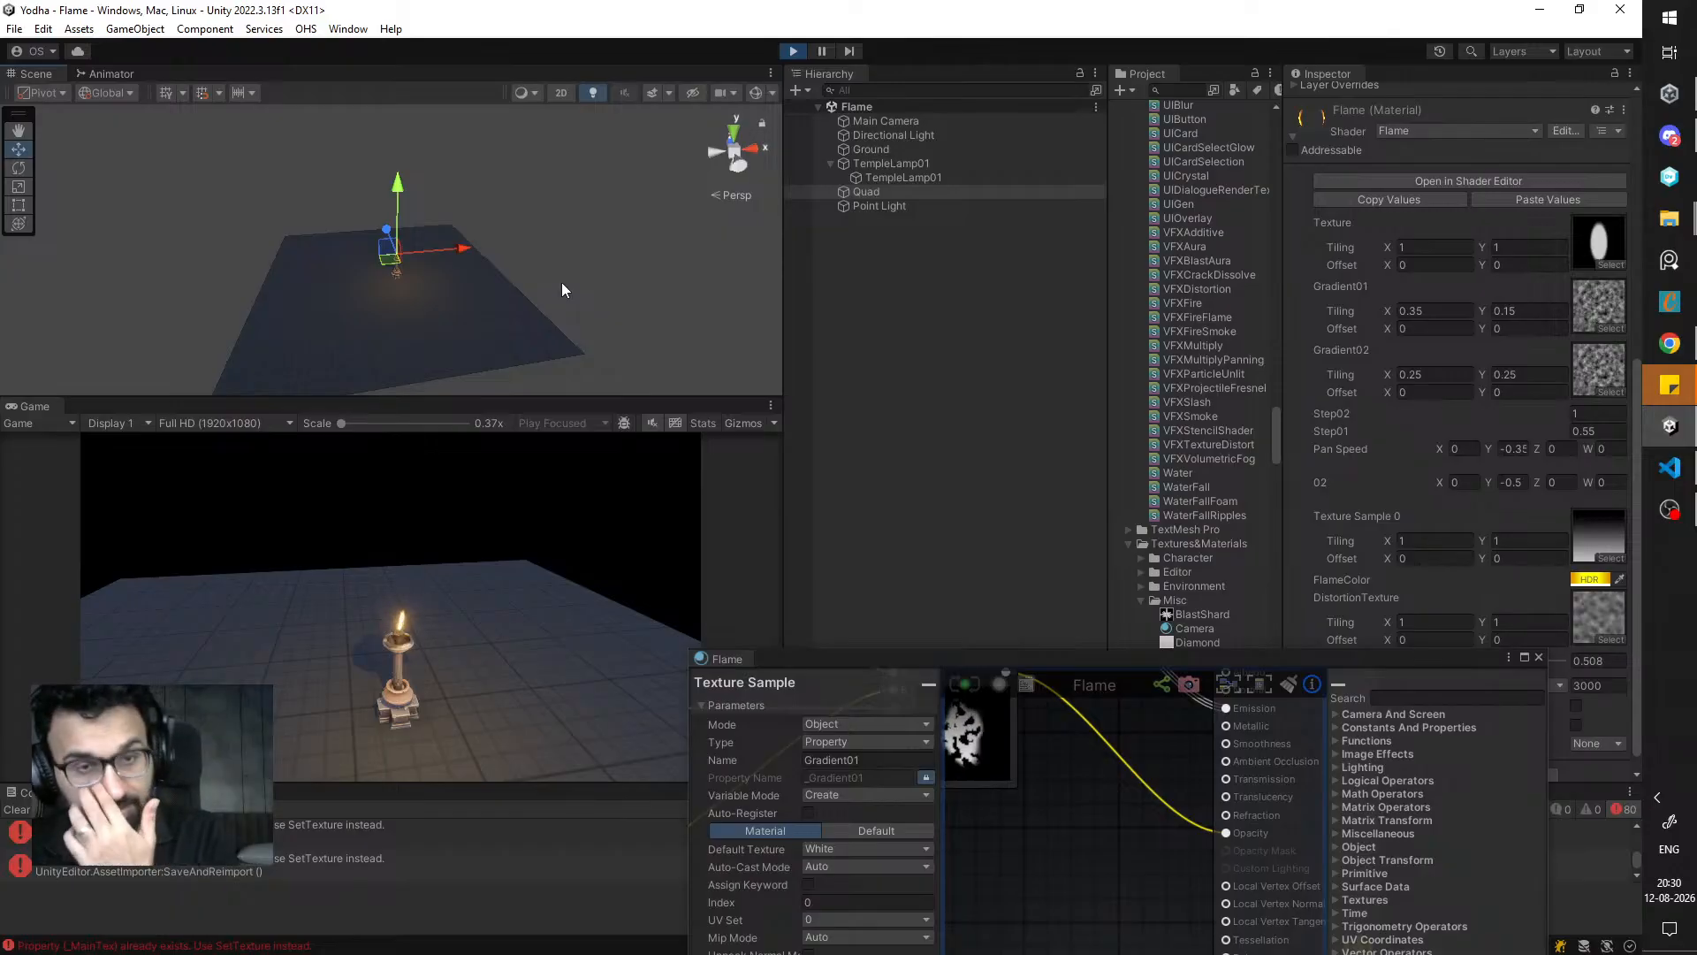
scroll(527, 256, up, 4)
scroll(527, 256, up, 2)
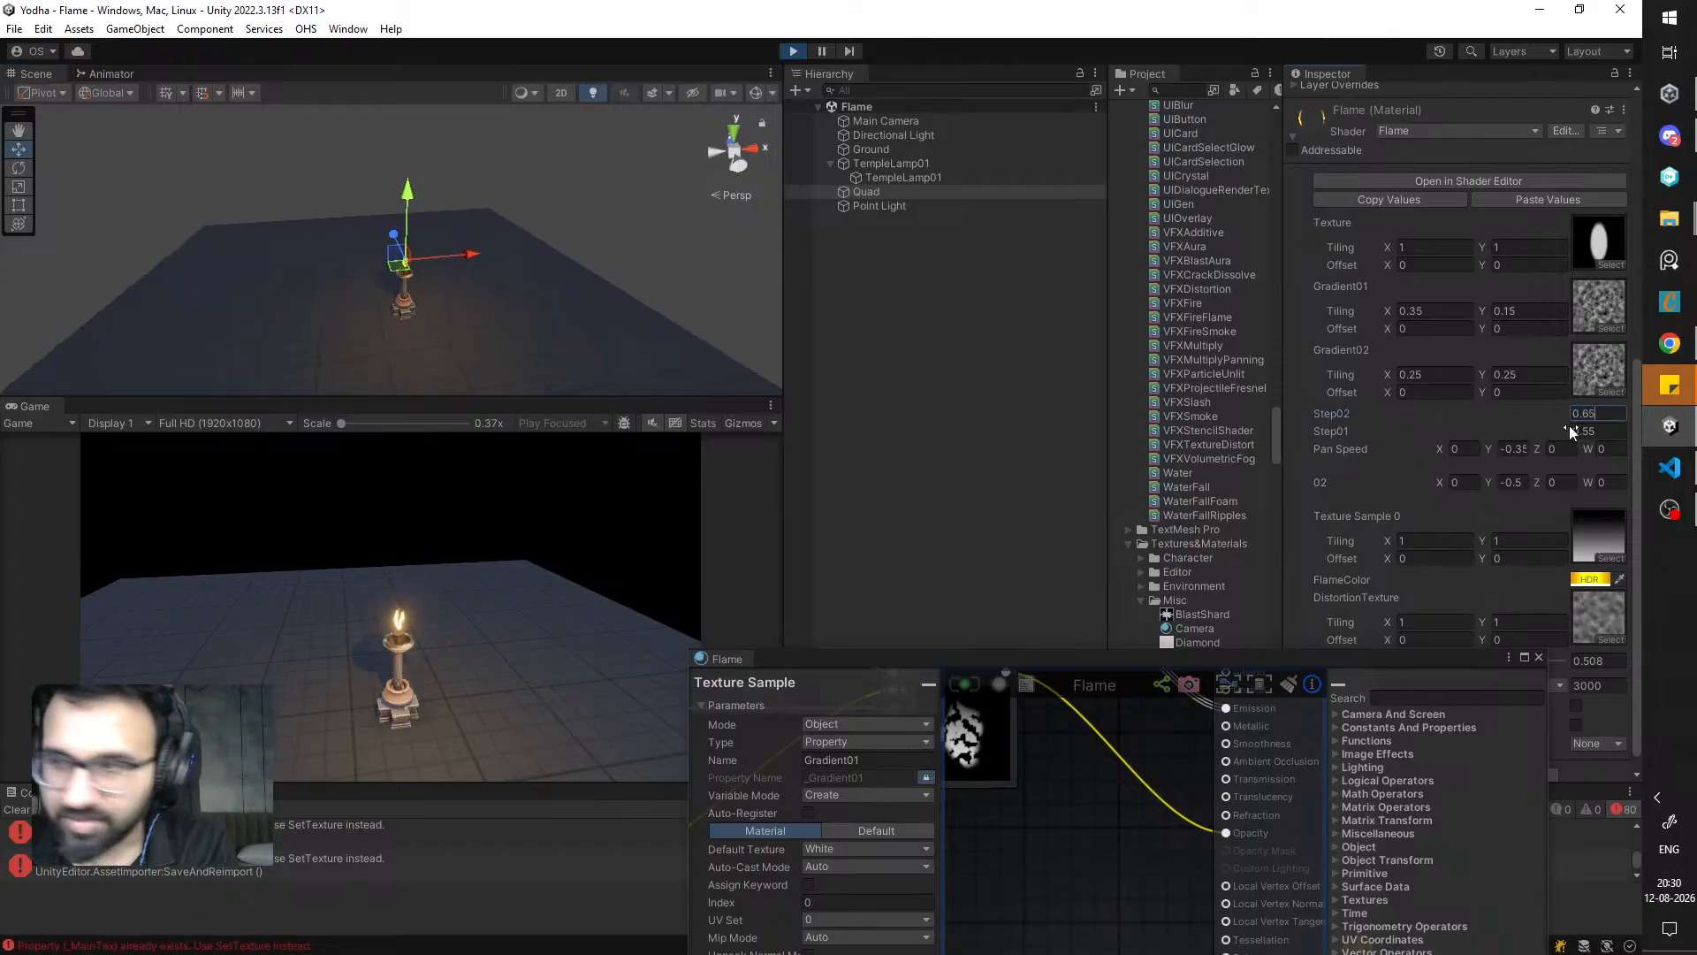
- Set the flame material's Distortion Strength to 0.75
scroll(609, 274, up, 5)
middle_drag(634, 279, 591, 269)
scroll(591, 273, up, 1)
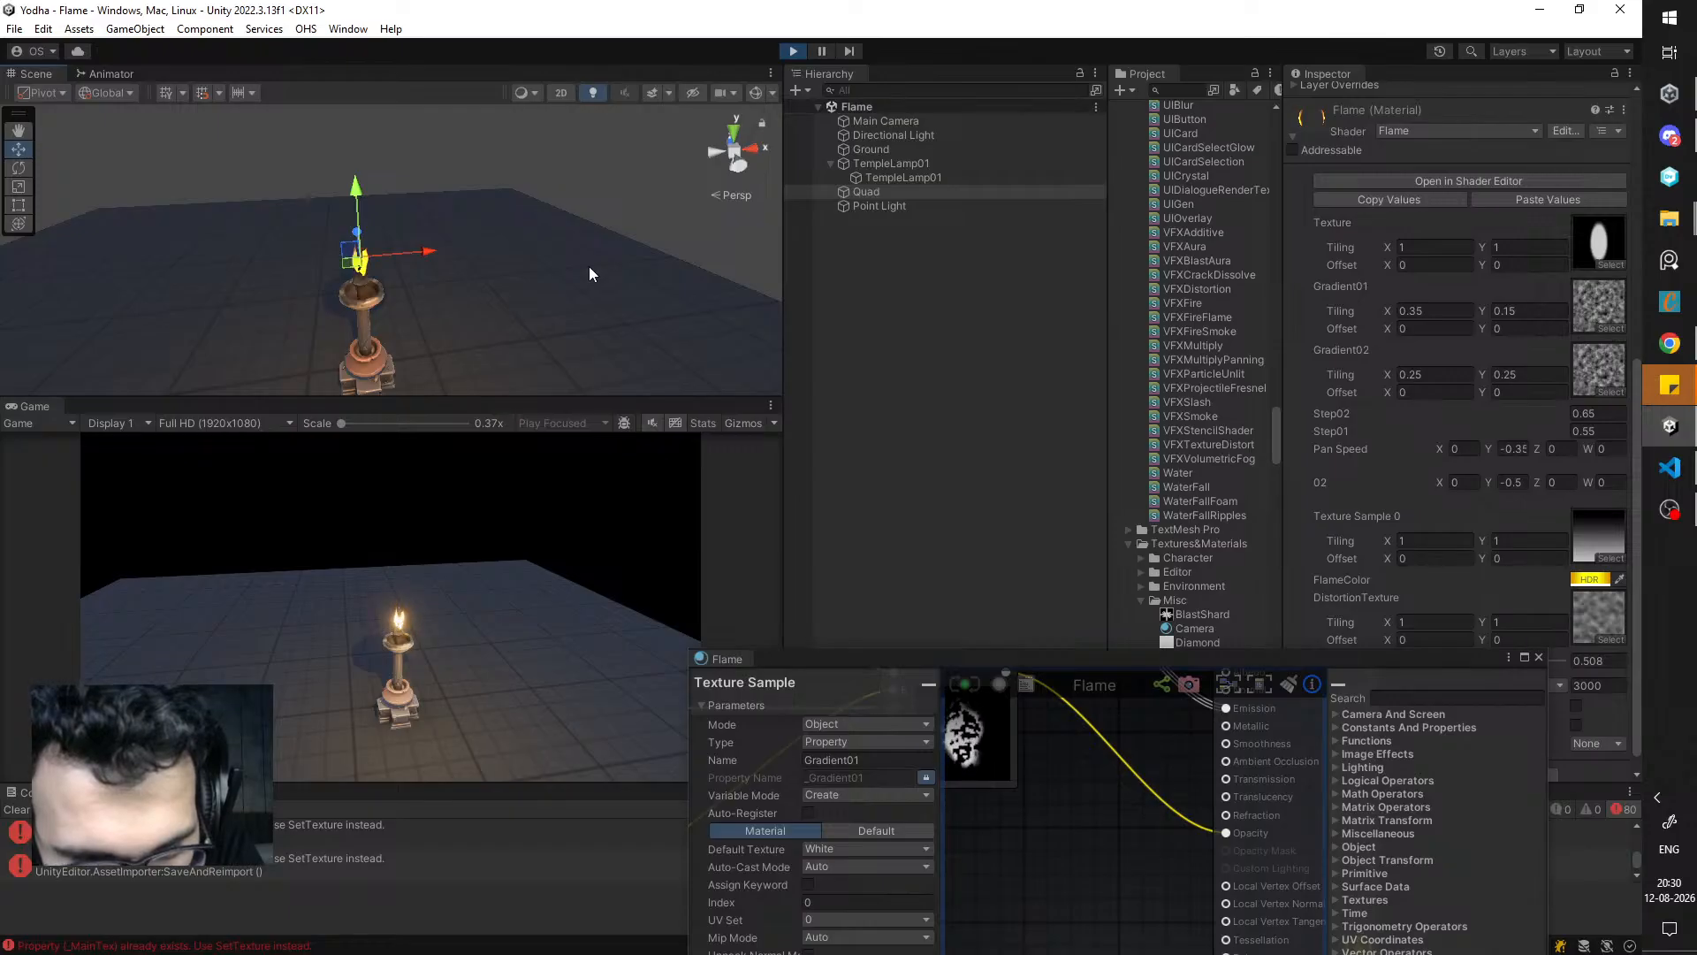
scroll(1458, 597, down, 1)
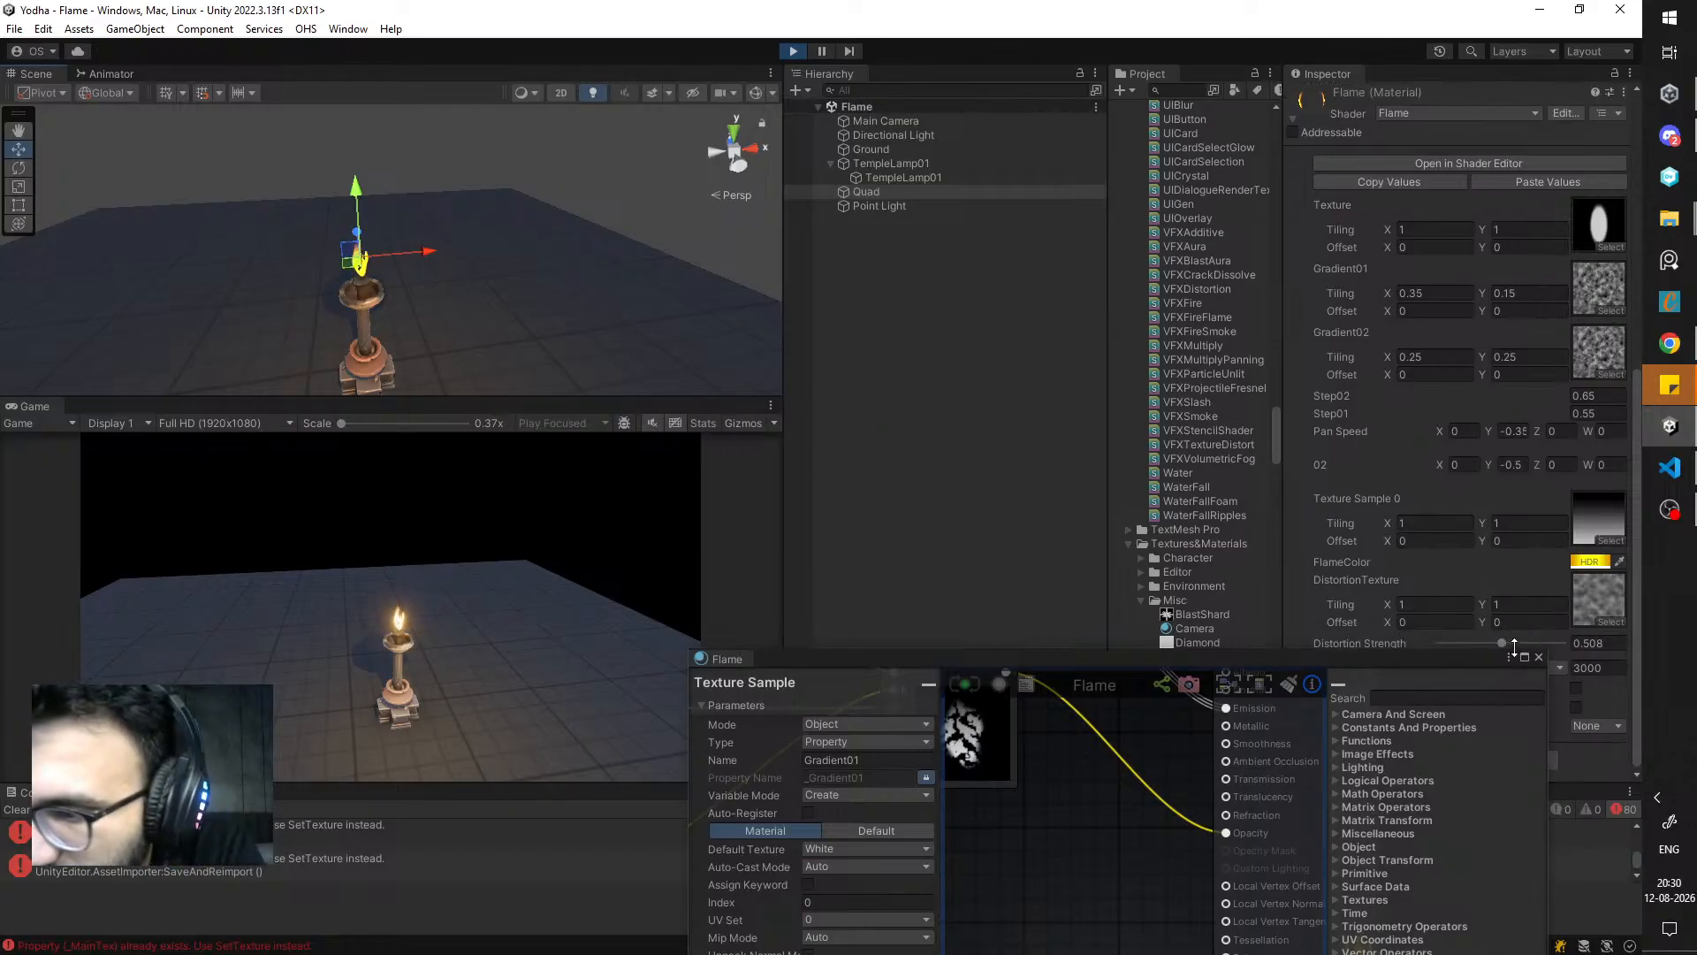
mouse_move(1508, 645)
mouse_down()
mouse_move(1473, 646)
mouse_move(1557, 646)
mouse_move(1540, 651)
mouse_up()
text(0.75)
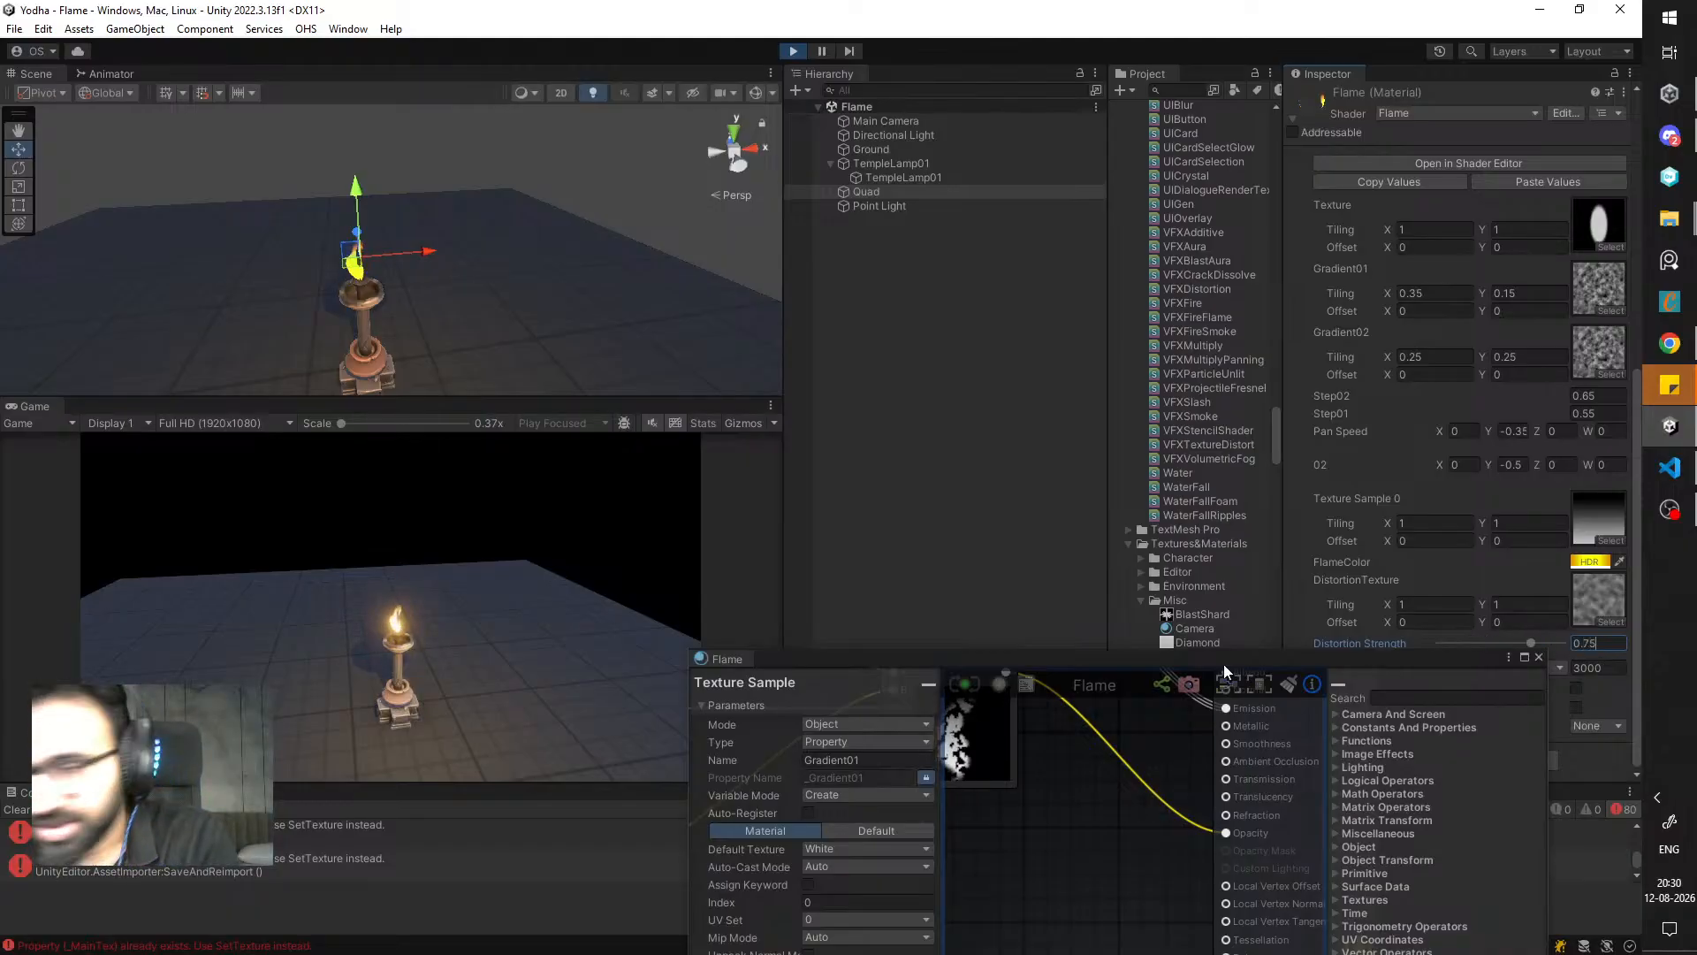
key(Return)
- Re-enter -0.25 as the X offset of the Texture Coordinates node above the DistortionTexture node
drag(1108, 657, 1130, 312)
scroll(1054, 508, down, 5)
middle_drag(1054, 507, 1204, 620)
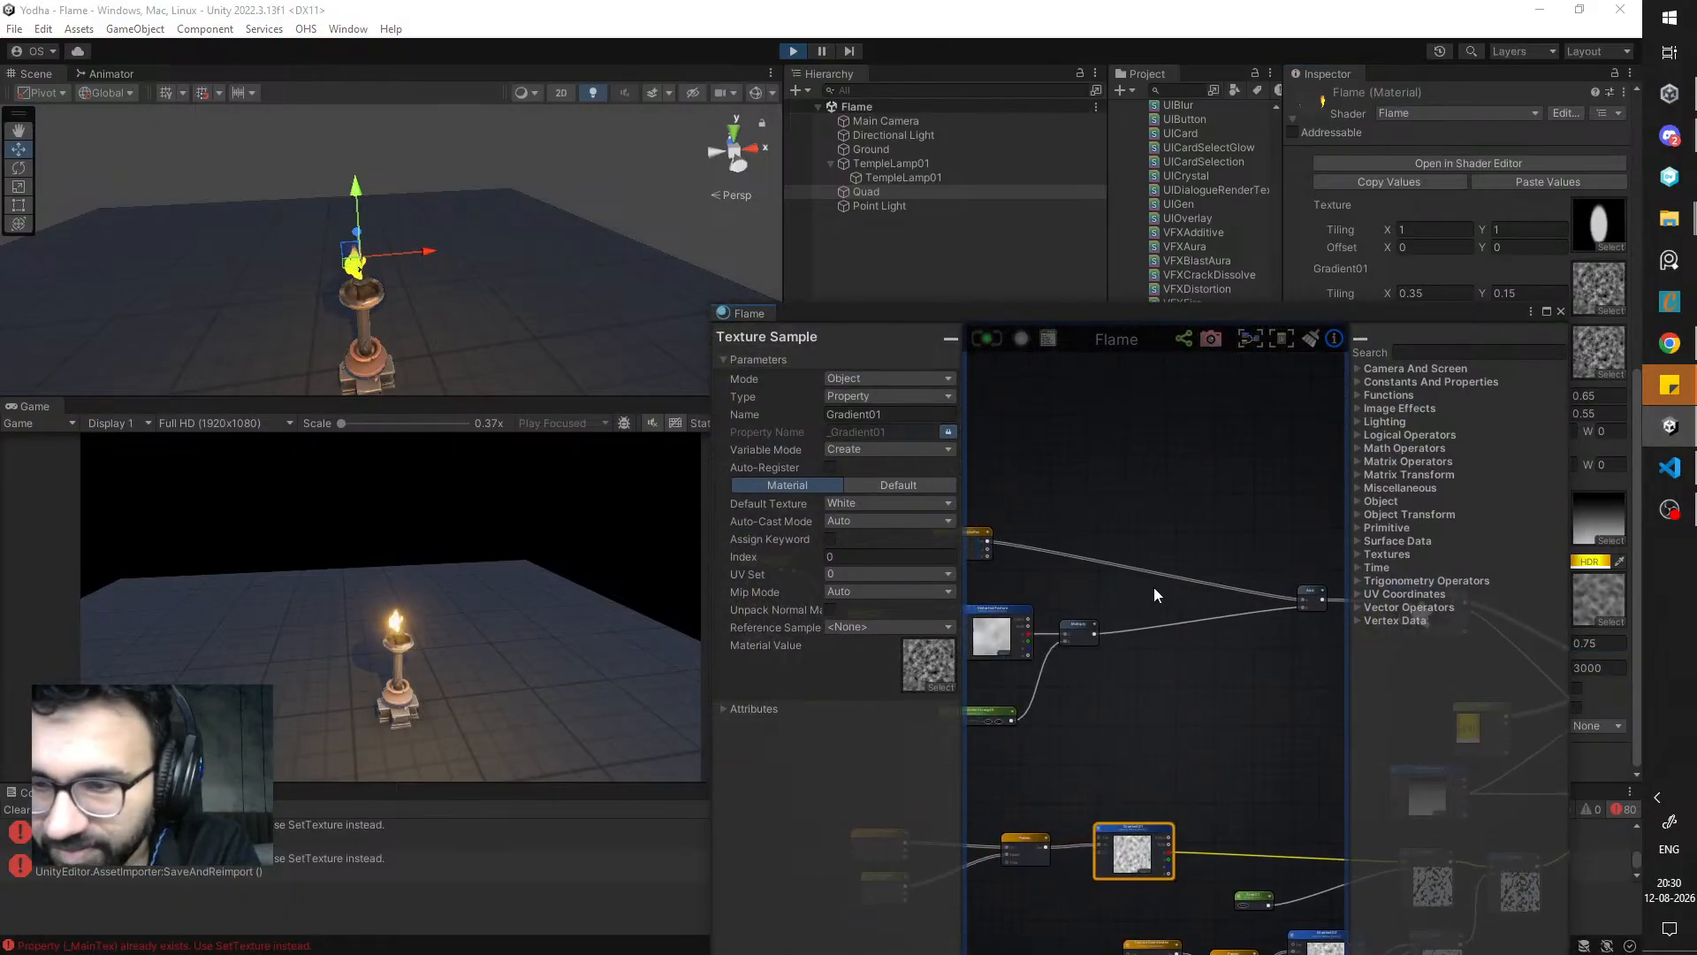
click(1170, 577)
click(810, 435)
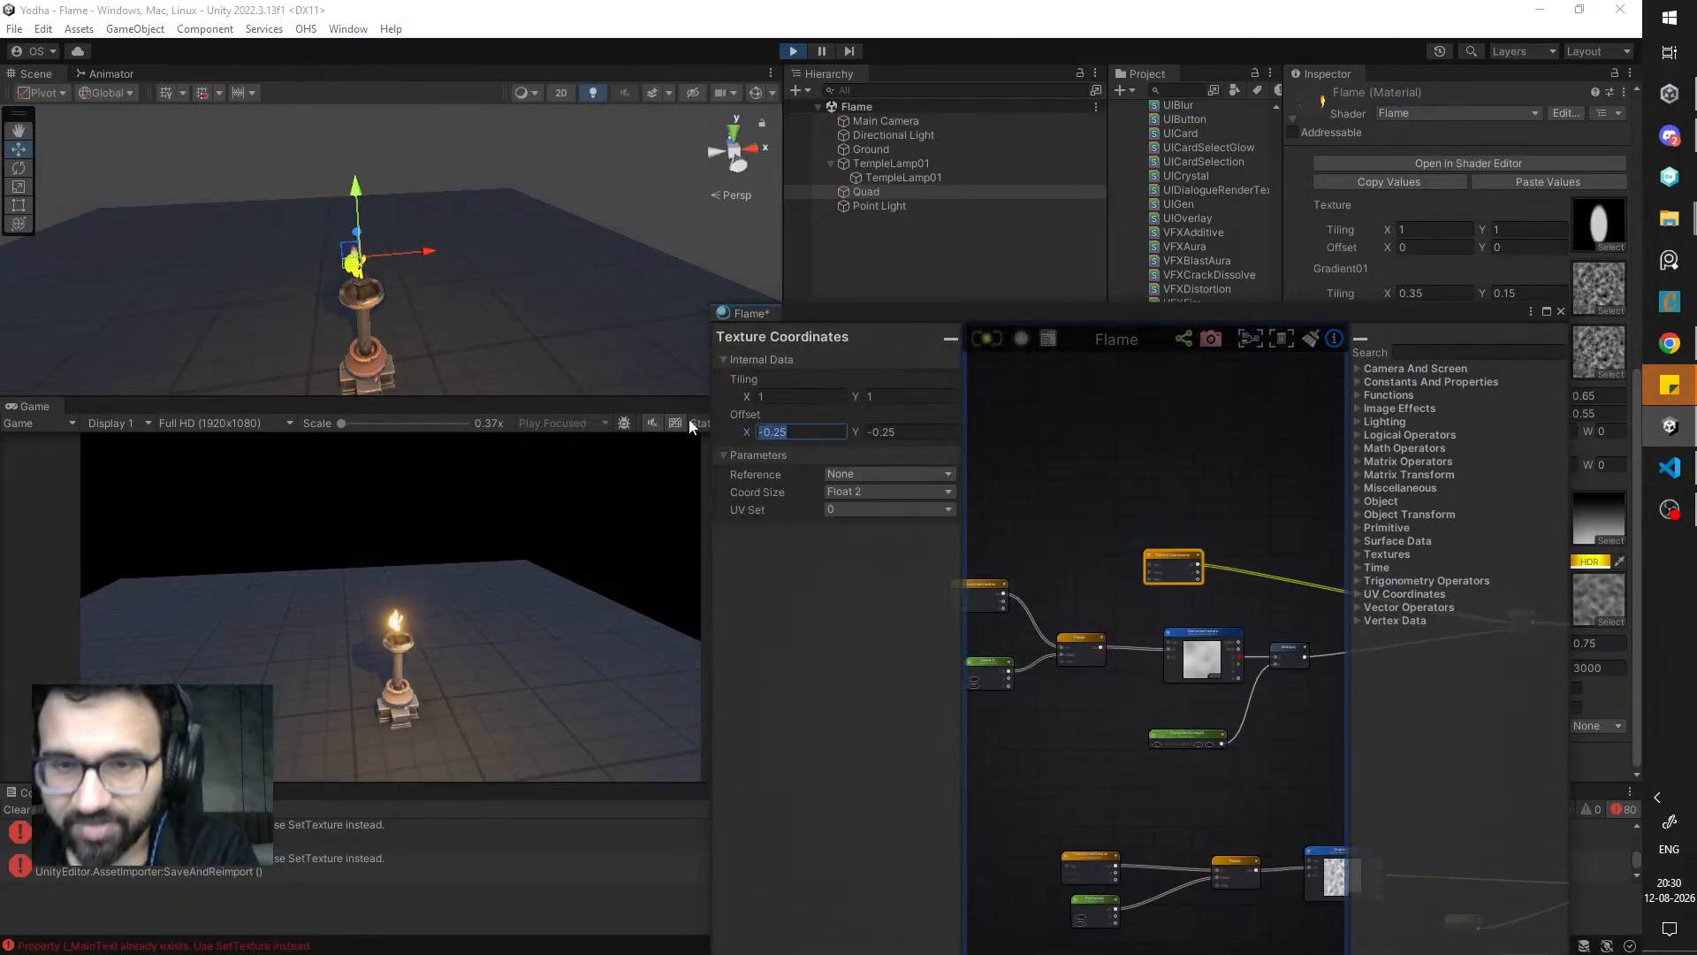
key(BackSpace)
key(BackSpace)
text(25)
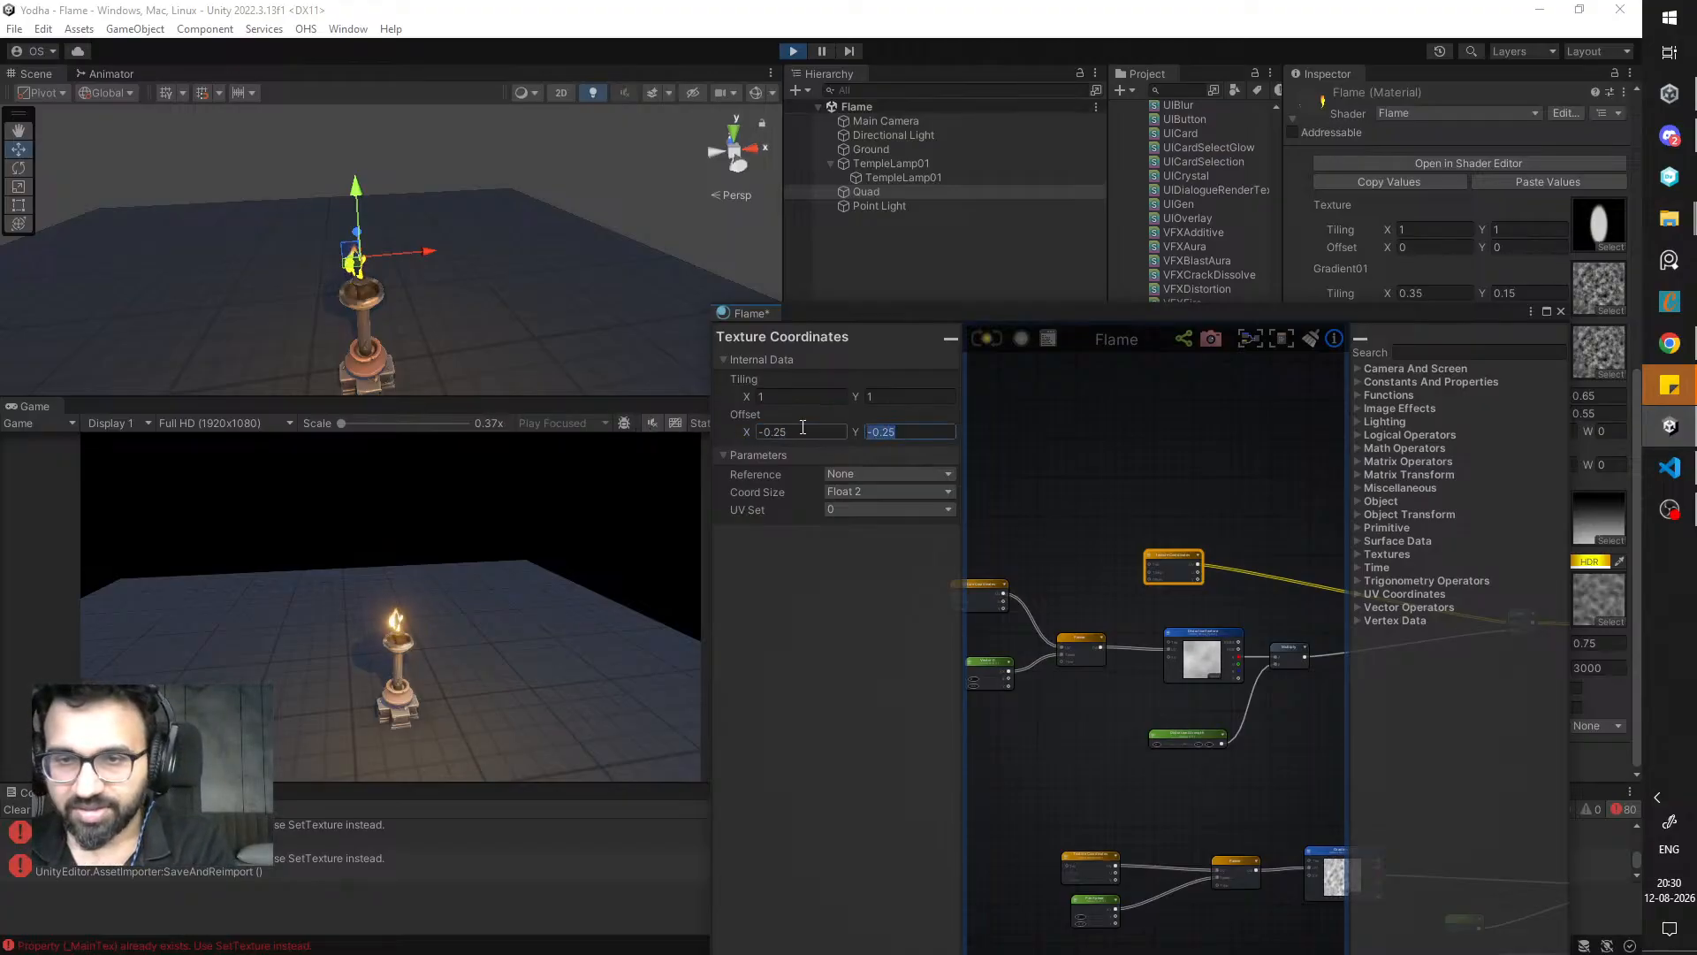
key(Return)
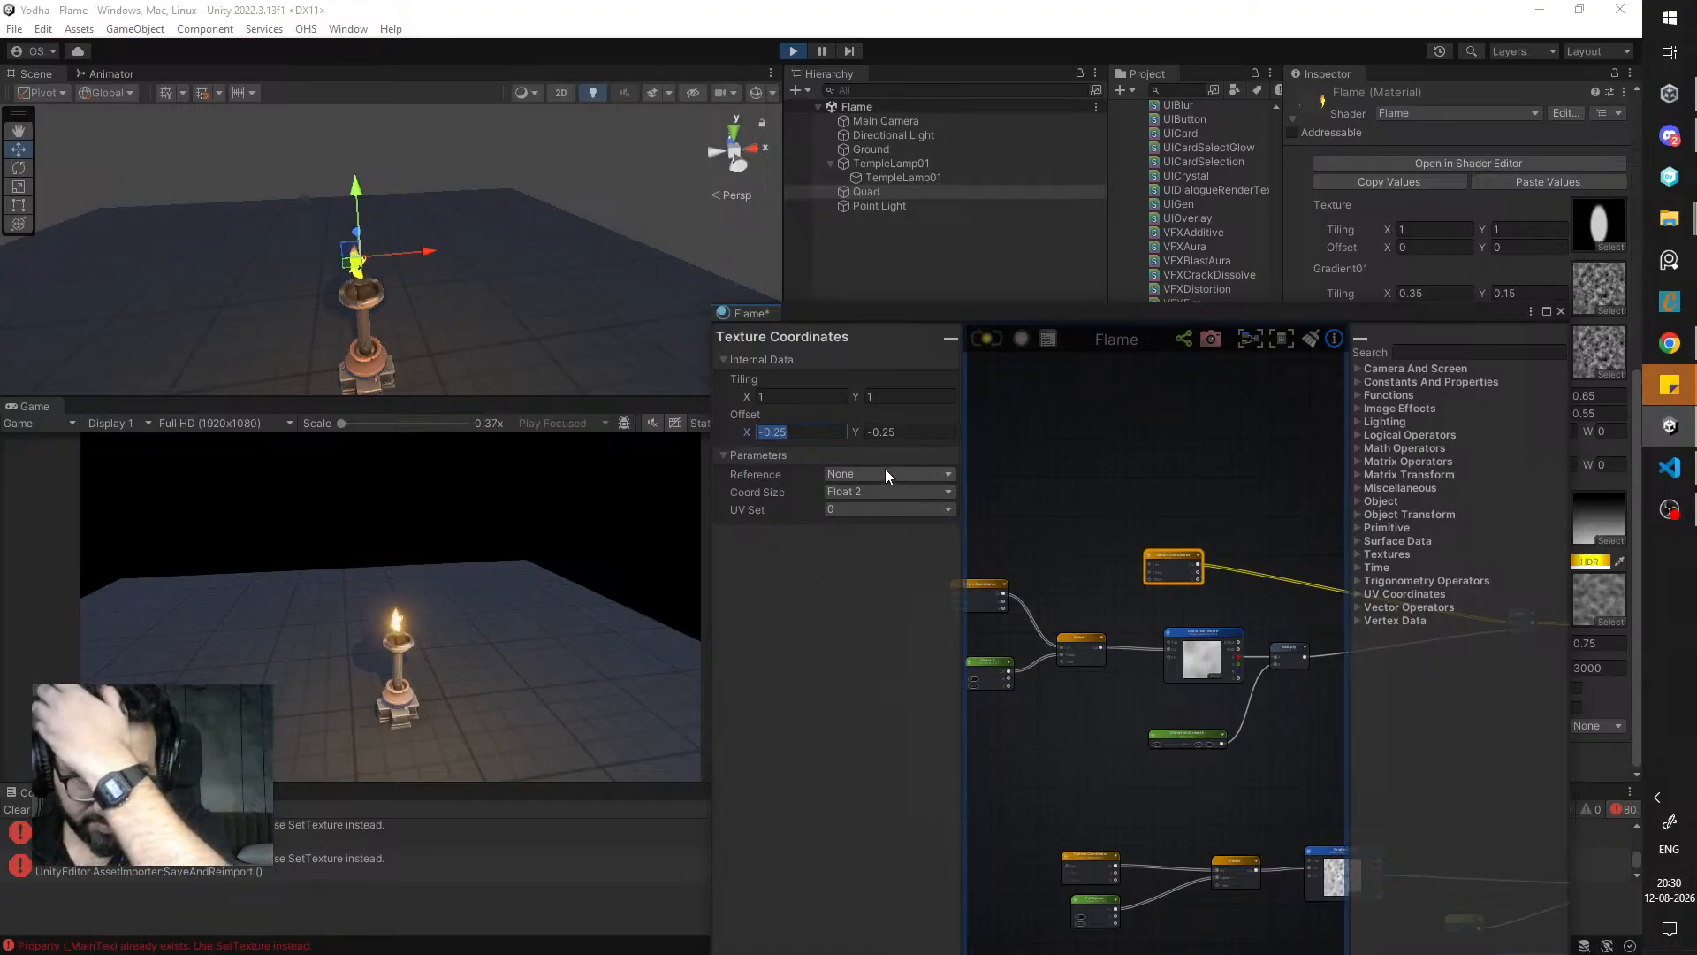
- Examine how the DistortionTexture, Distortion Strength and Multiply nodes combine with the Texture Coordinates node
click(1130, 679)
scroll(1160, 711, up, 3)
middle_drag(1165, 715, 1016, 705)
click(1131, 712)
click(1113, 597)
middle_drag(1105, 650, 1171, 703)
click(1074, 601)
click(1198, 654)
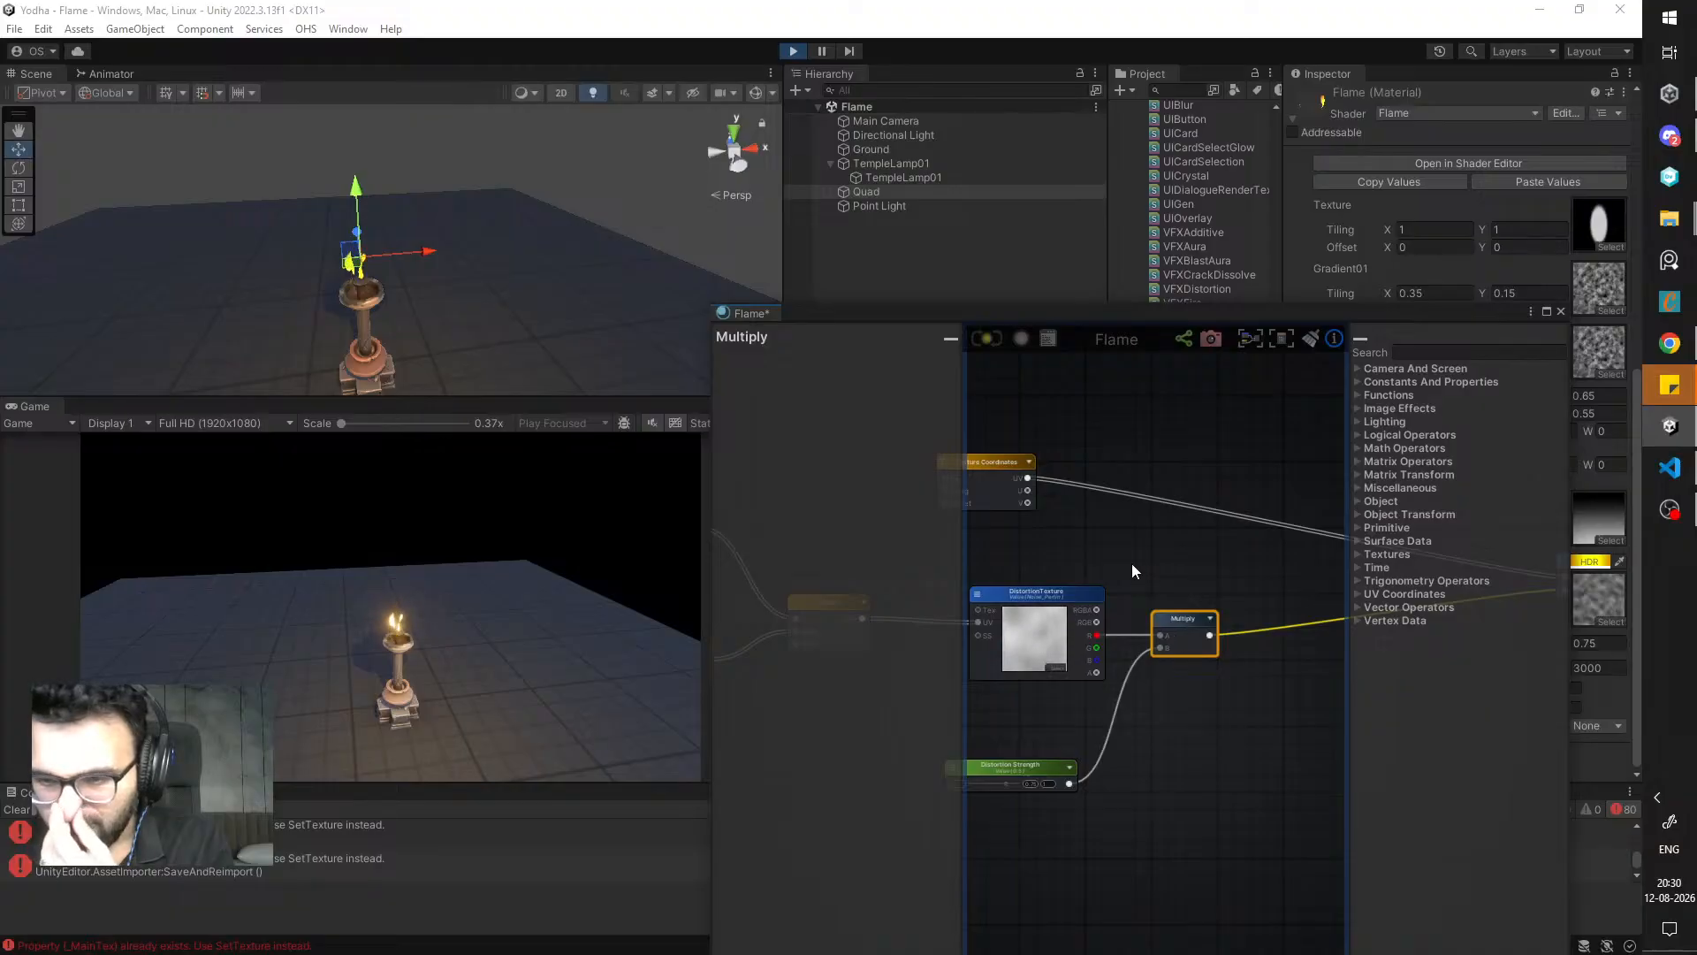
middle_drag(1132, 564, 1159, 630)
- Try an offset of -0.75 in X and Y on the Texture Coordinates node and recompile the shader
click(1035, 543)
click(837, 431)
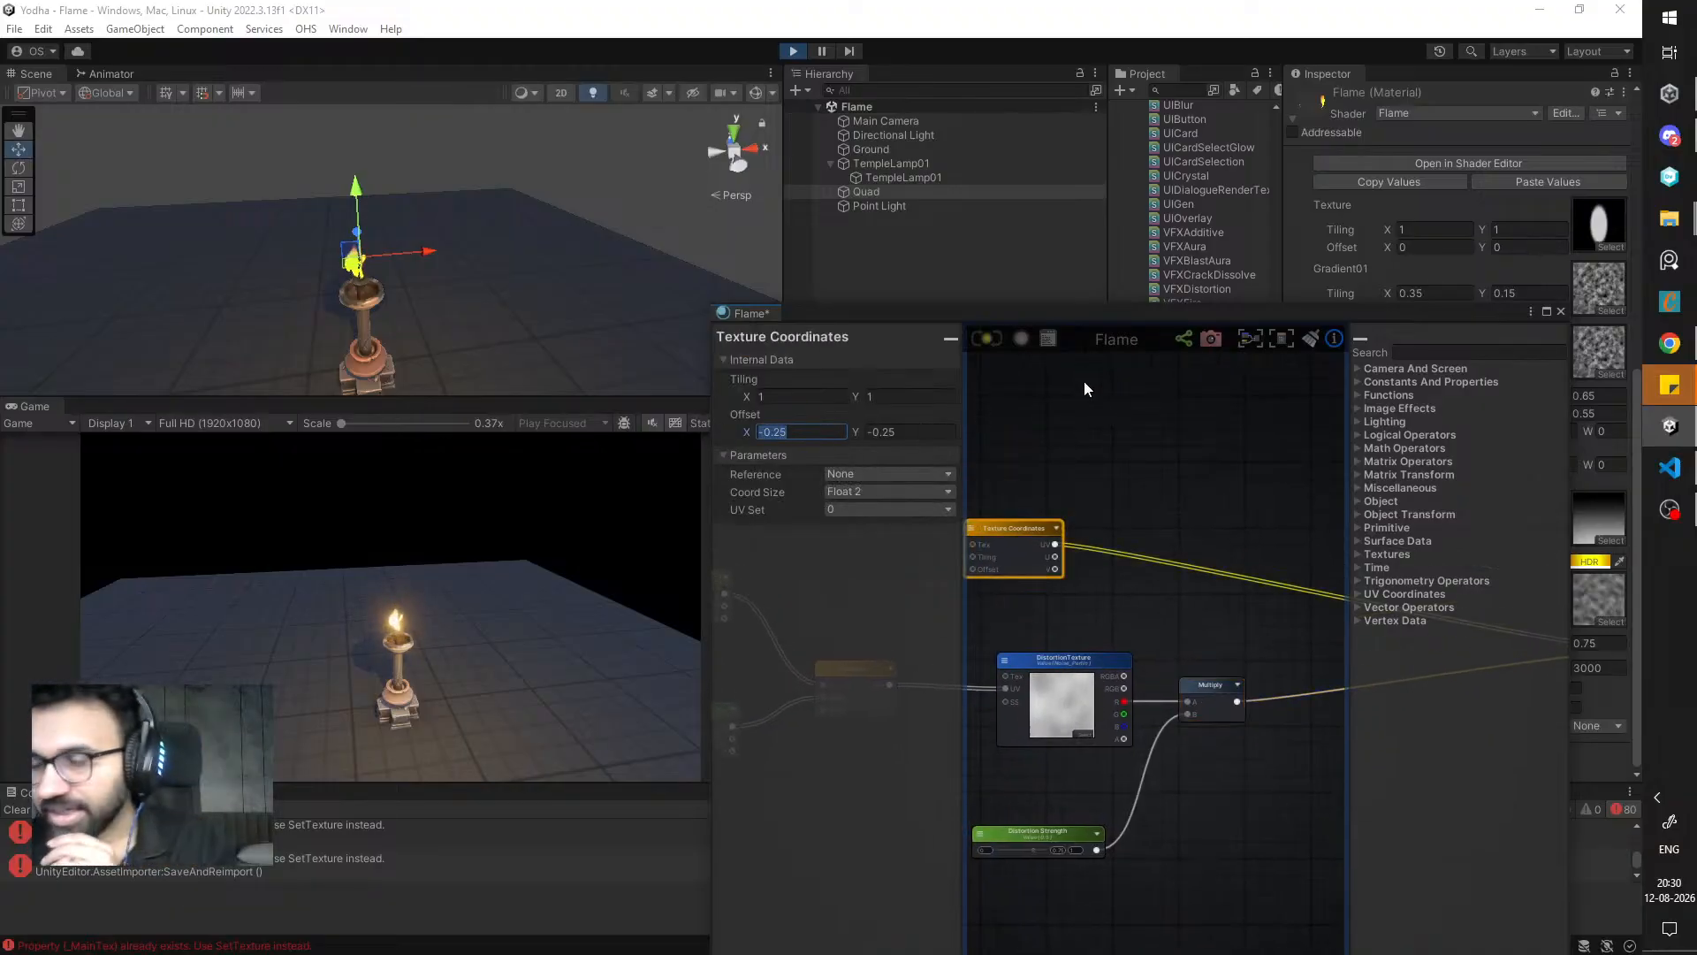
drag(1086, 317, 985, 306)
text(-0.75)
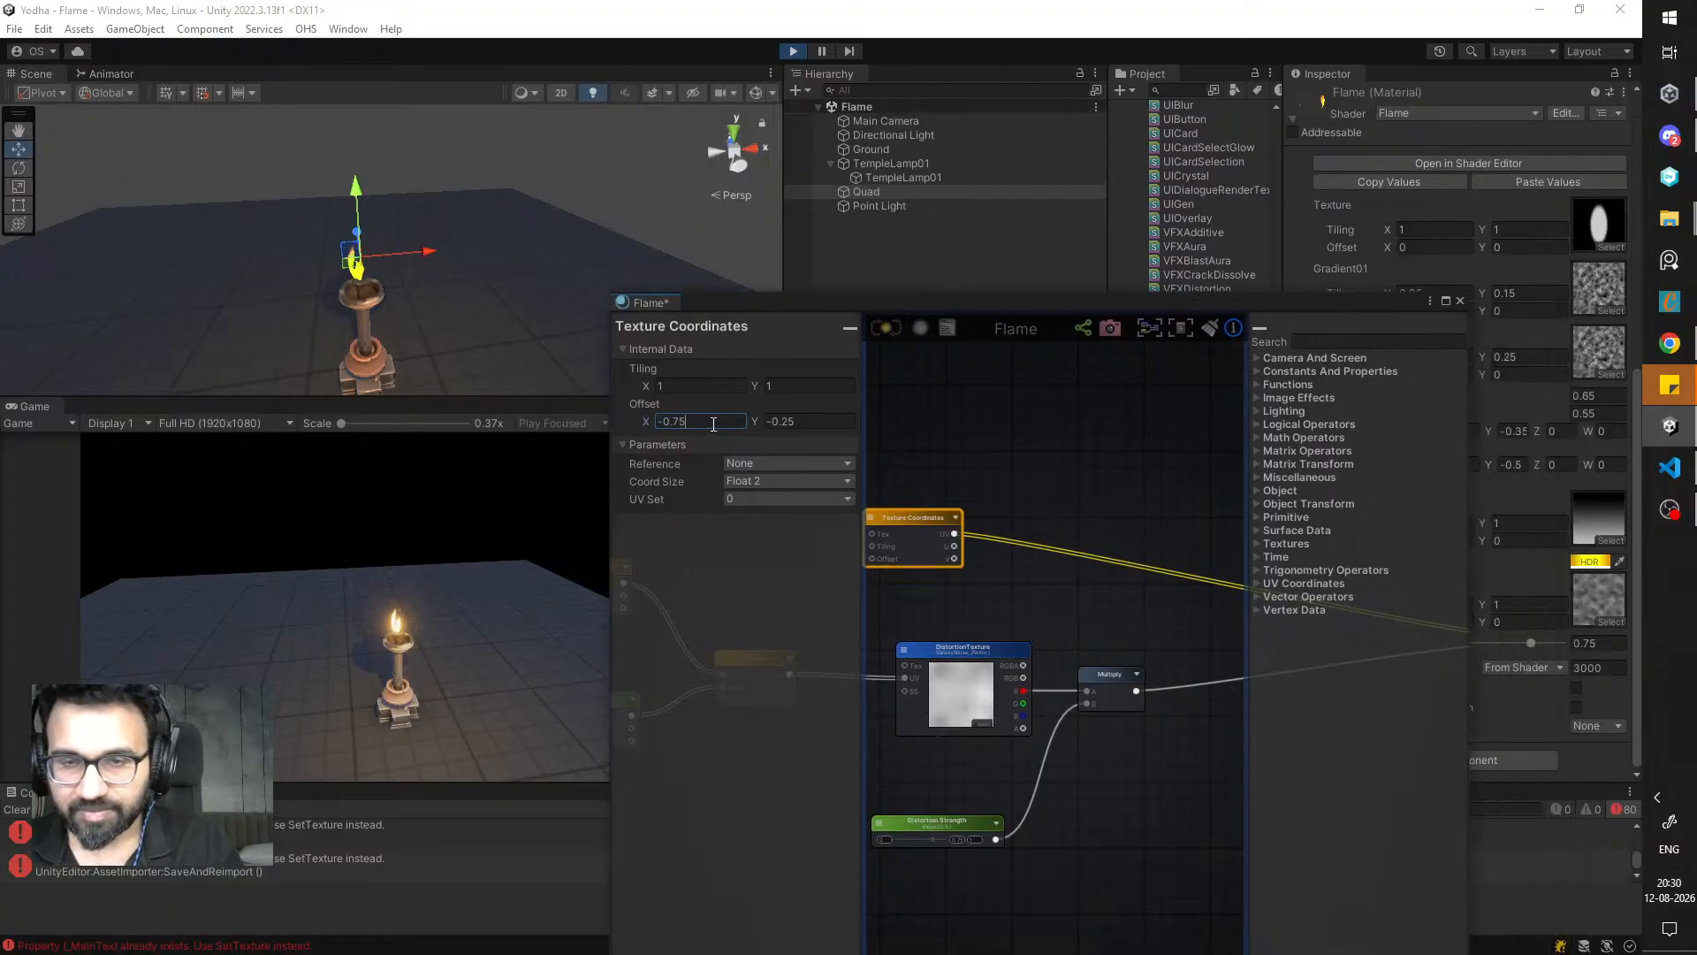
key(Tab)
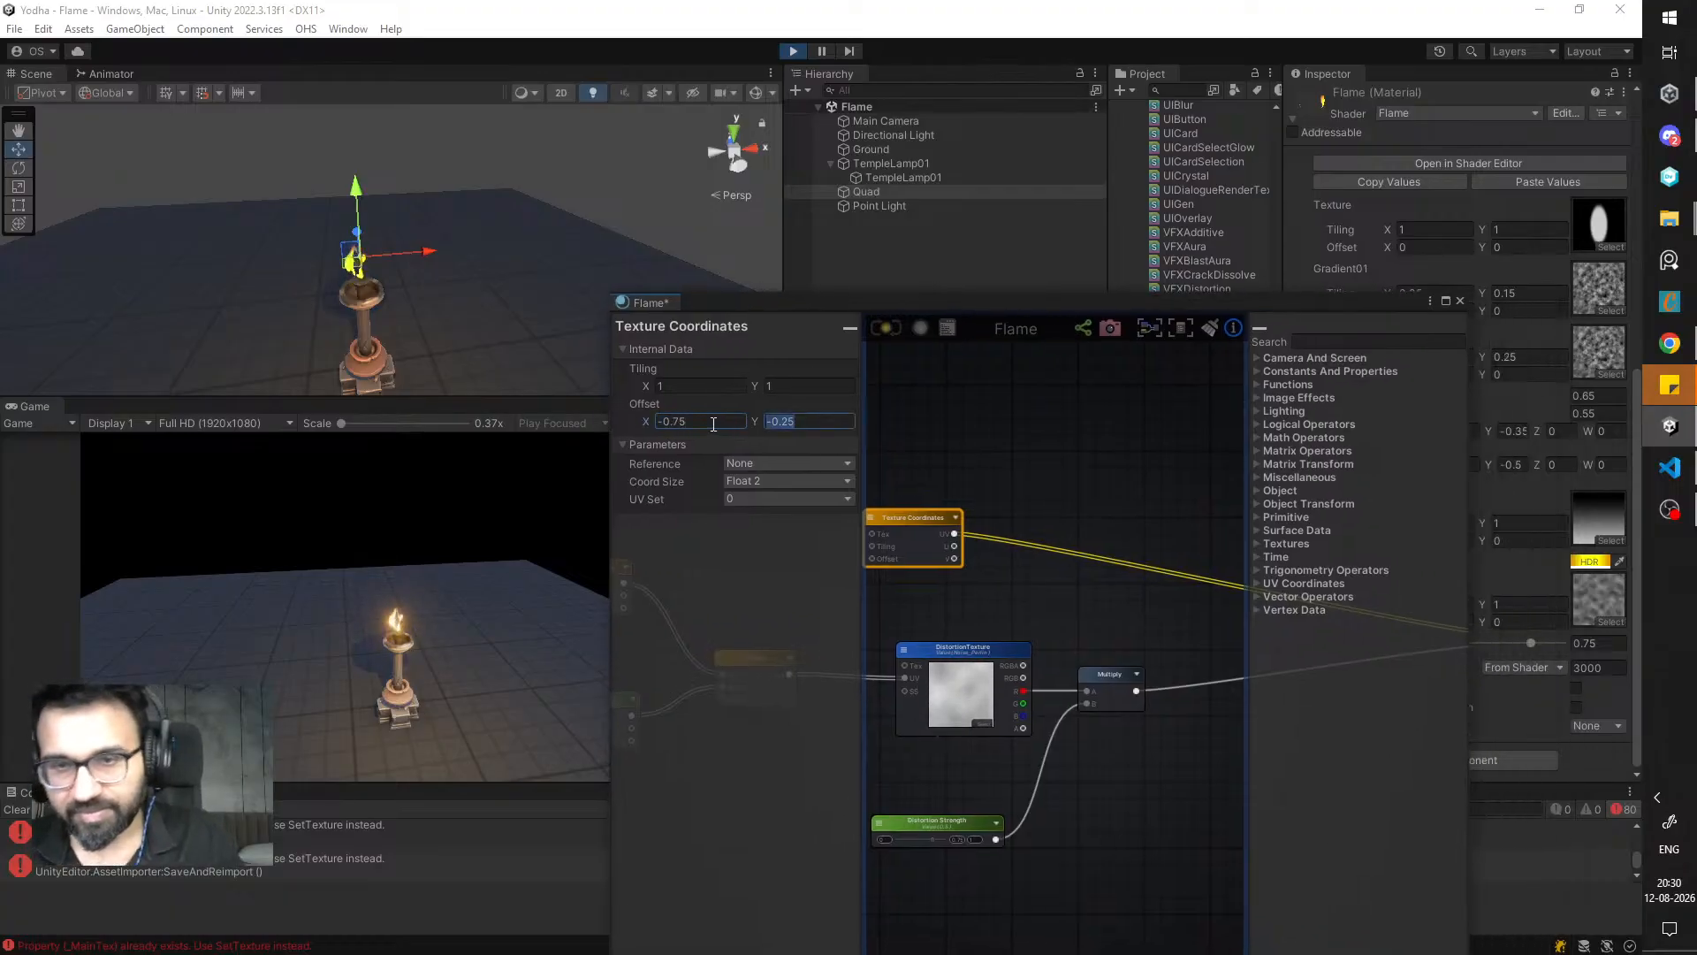
text(-0.75)
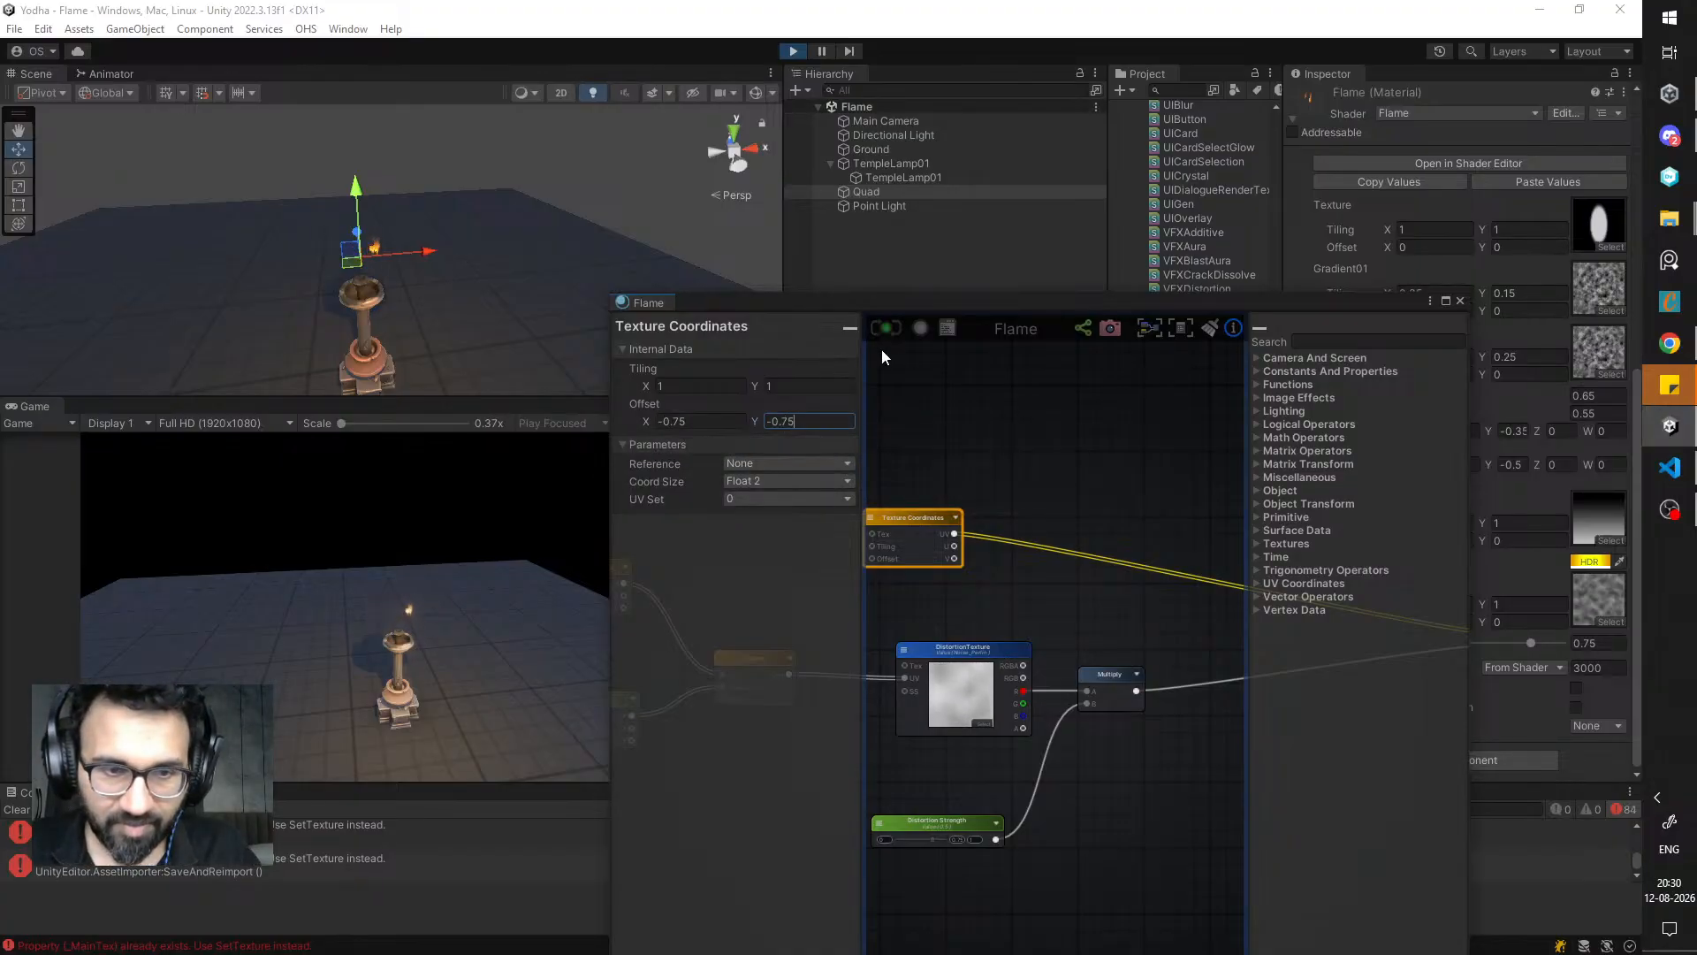
- Try an offset of 0 in X and Y on the Texture Coordinates node and recompile the shader
middle_drag(940, 449, 1036, 448)
click(739, 421)
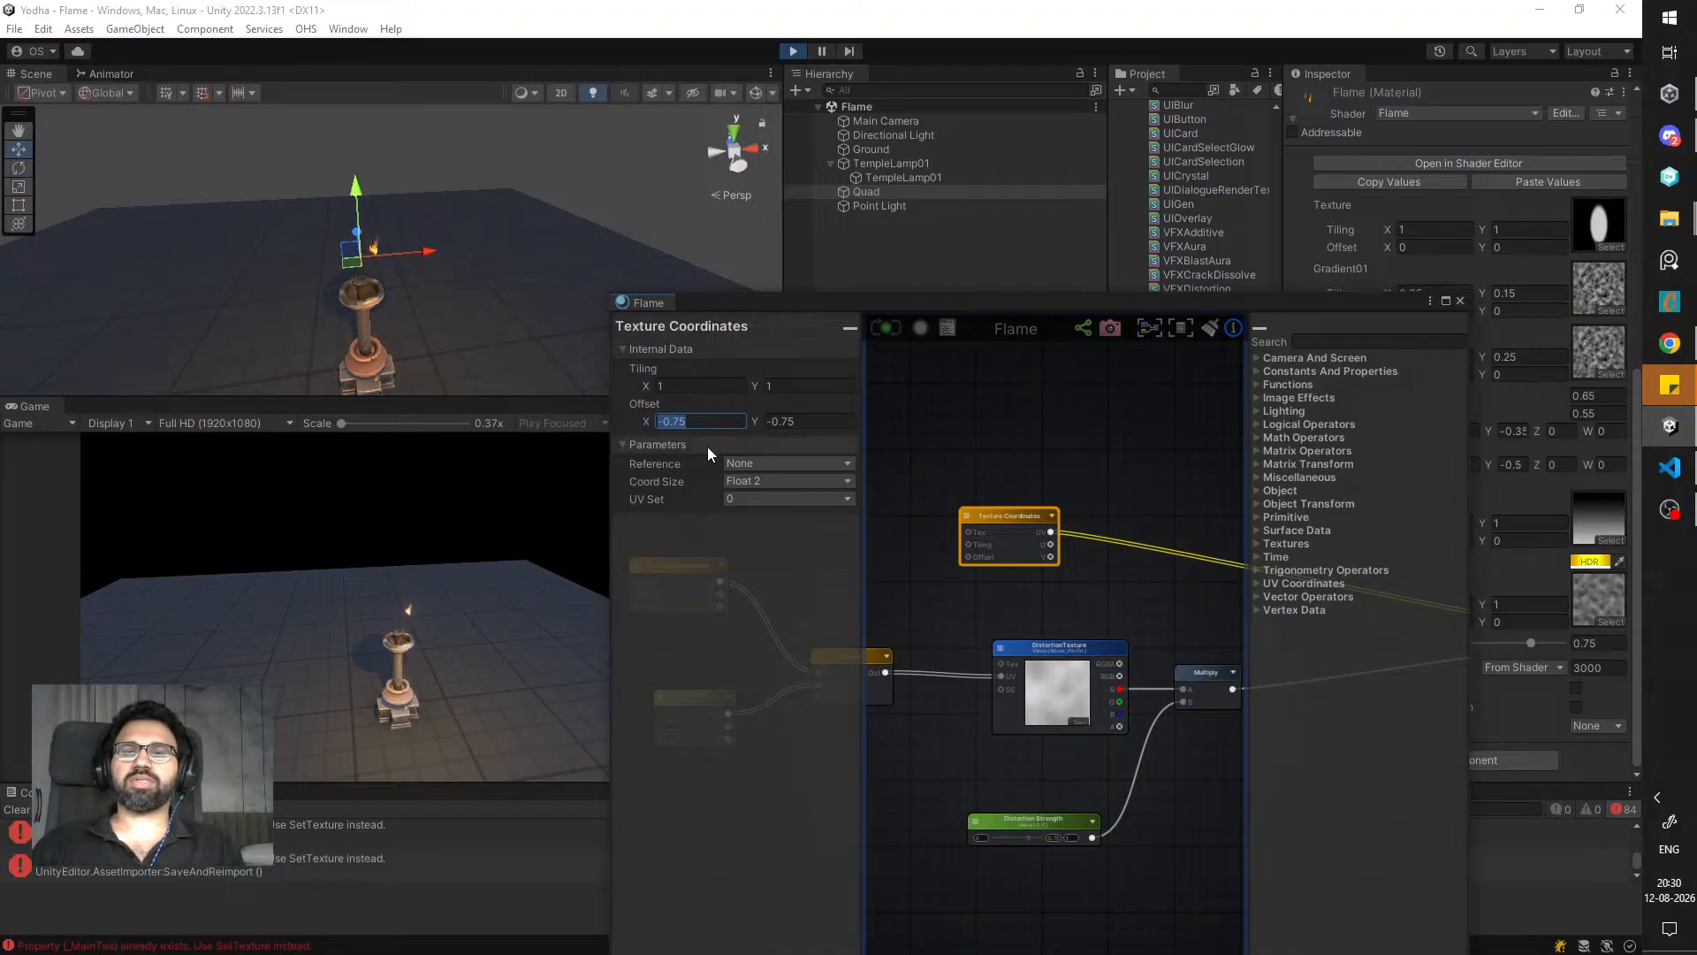
text(0)
key(Tab)
text(0)
key(Tab)
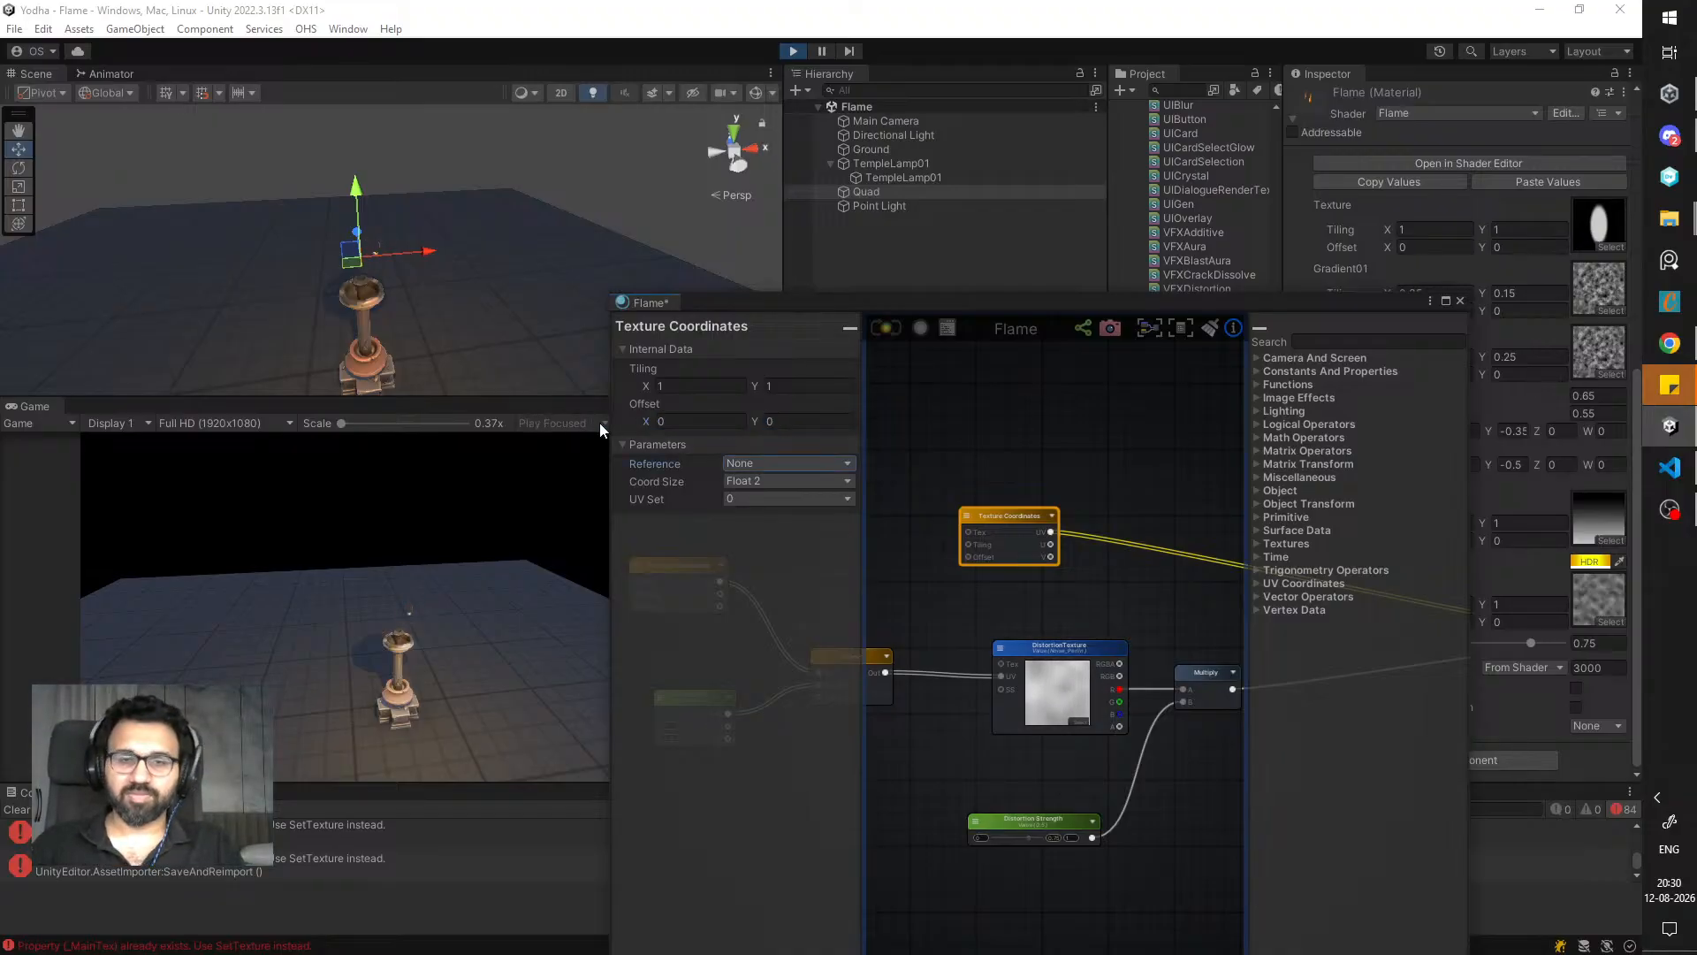
key(Return)
click(890, 333)
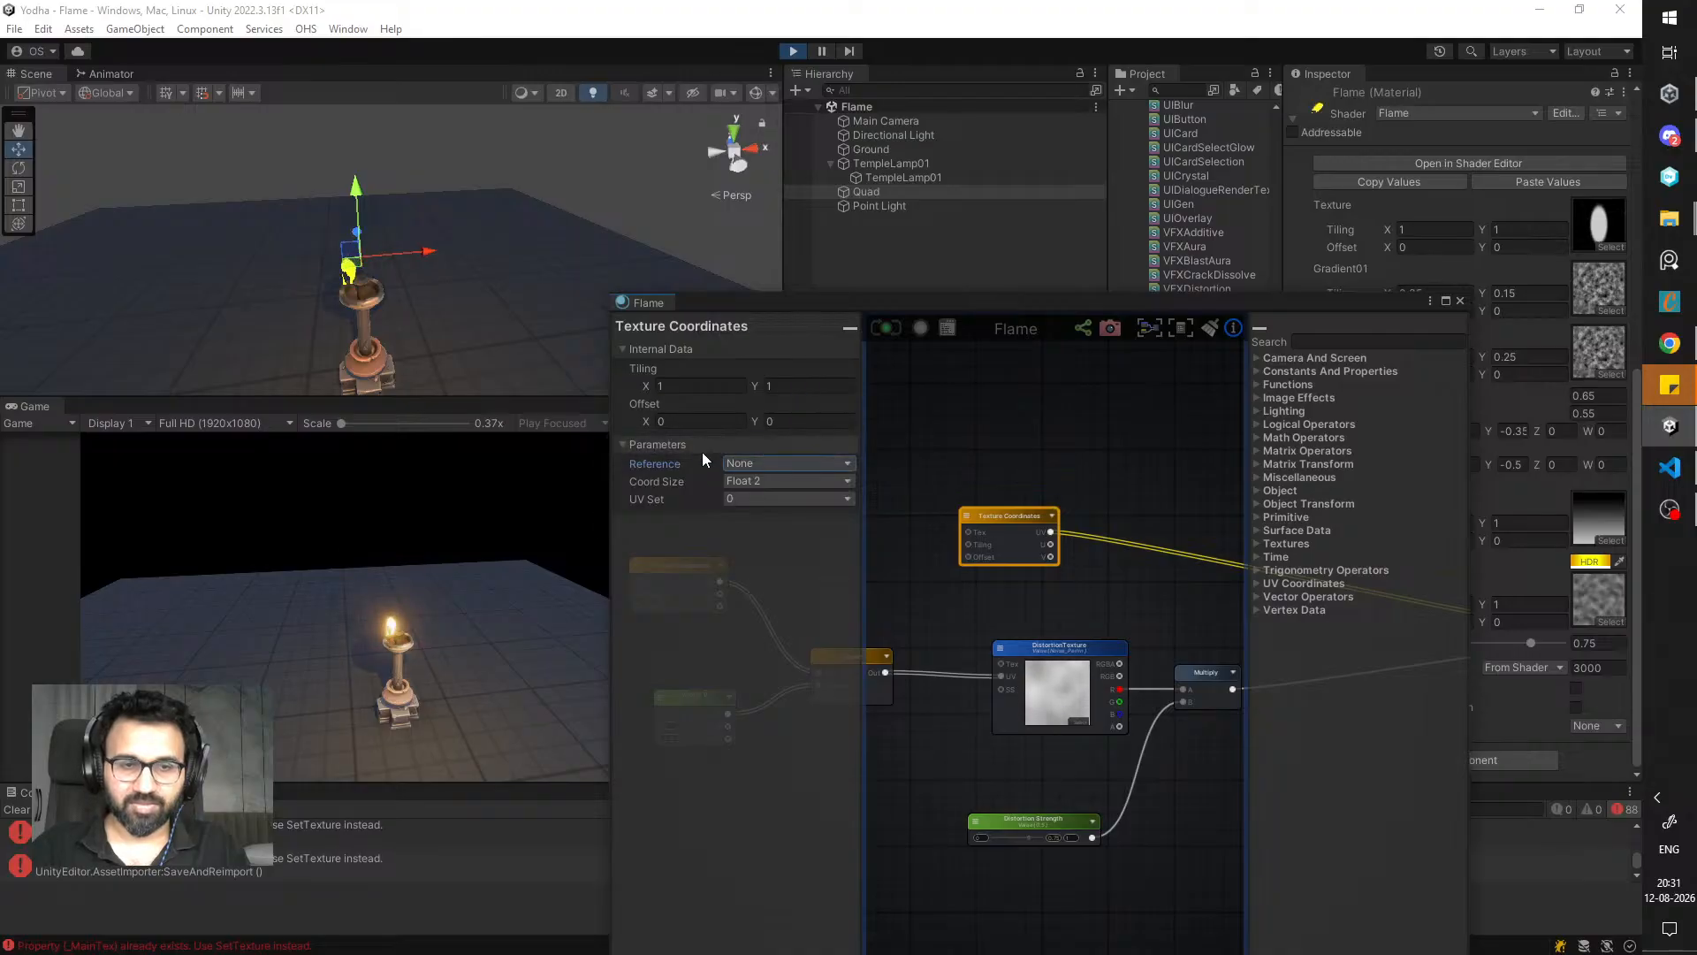
- Set the Texture Coordinates node's offset to -0.25 in X and Y and recompile the shader
click(697, 421)
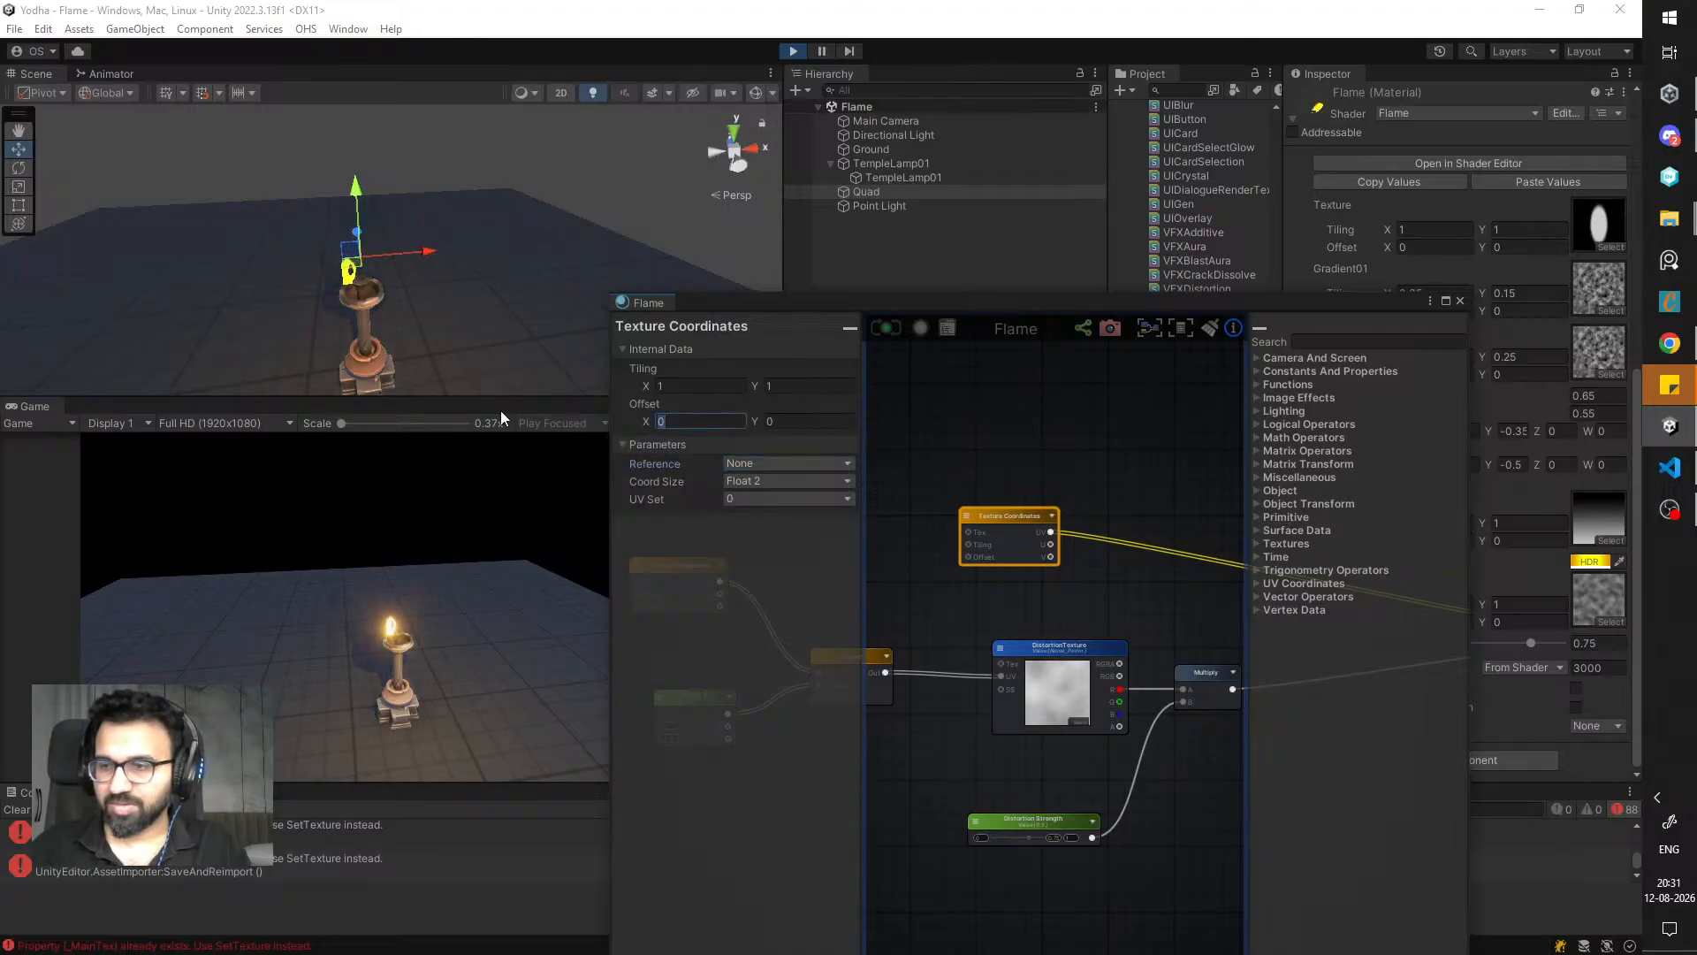
text(0.25)
key(Tab)
text(0.25)
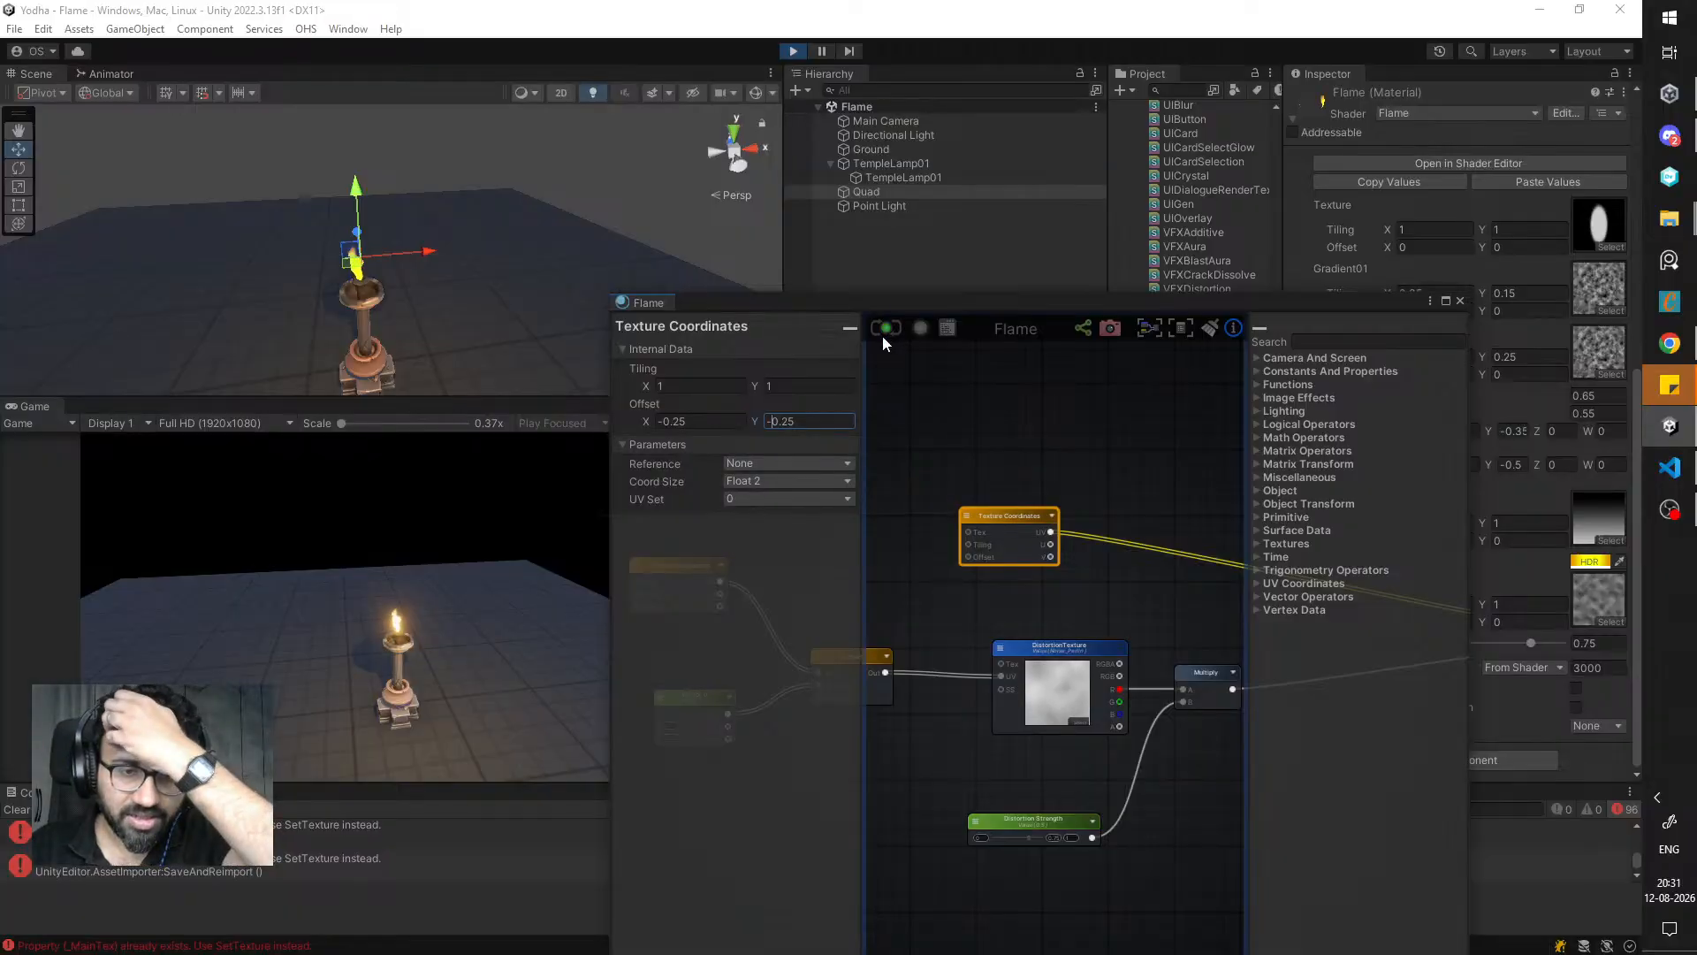
- Set the Texture Coordinates node's offset to -0.5 in X and Y and save the shader
click(734, 422)
key(BackSpace)
key(BackSpace)
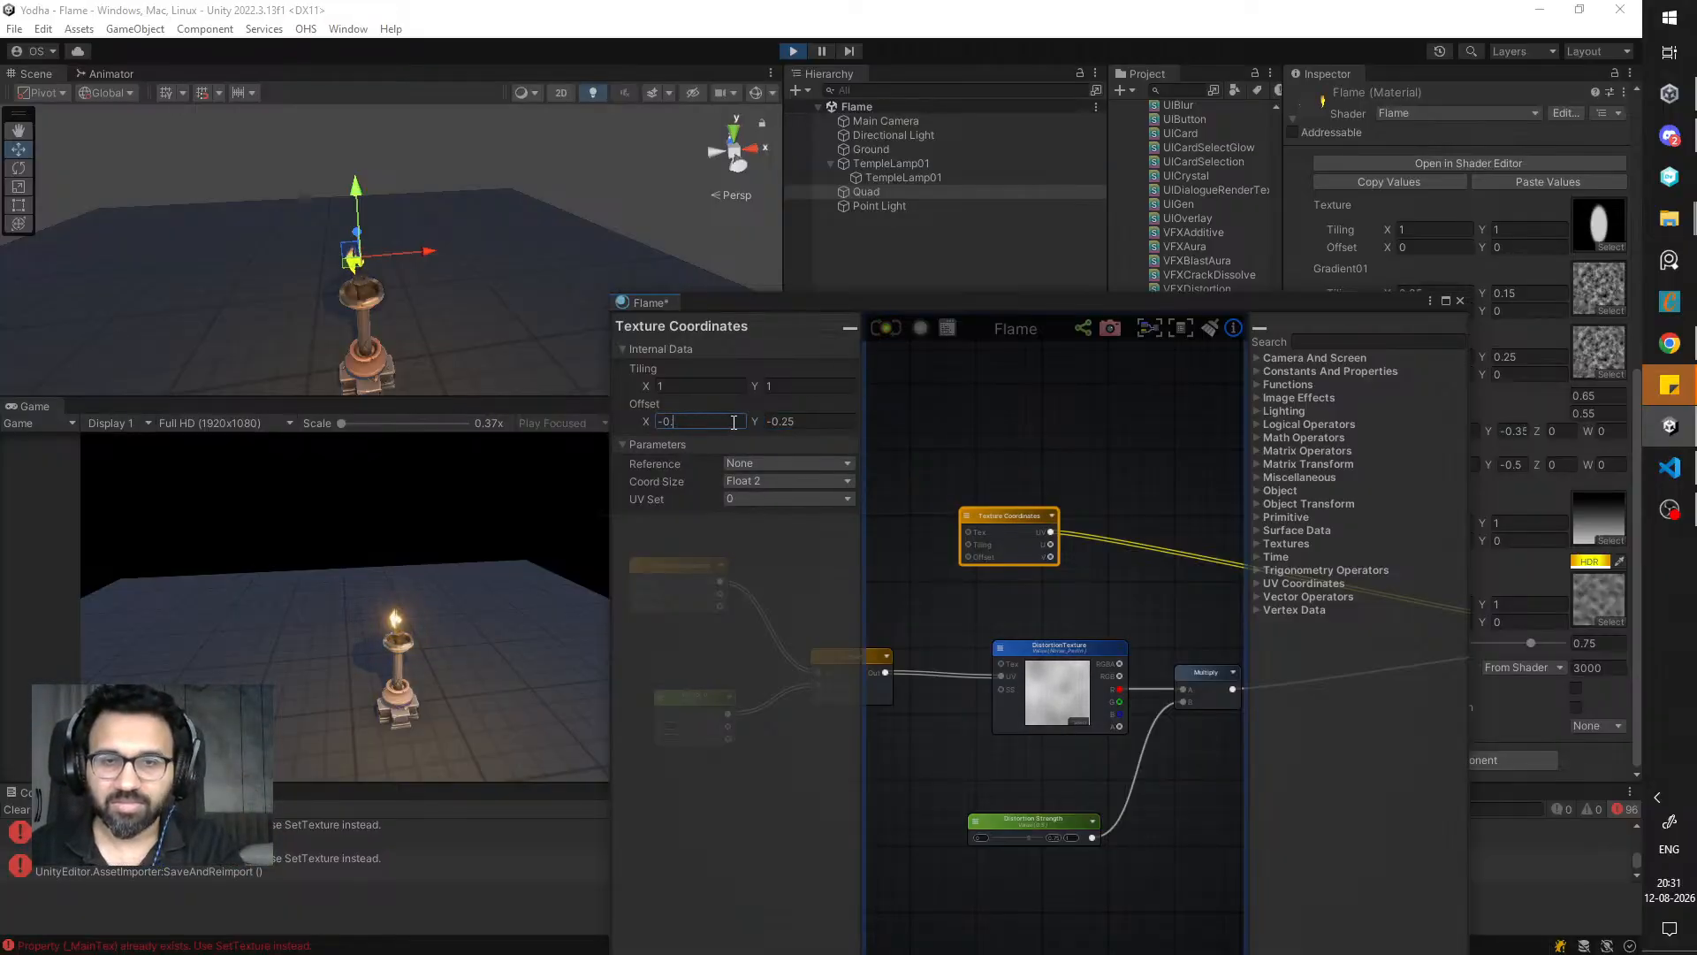
text(5)
click(824, 421)
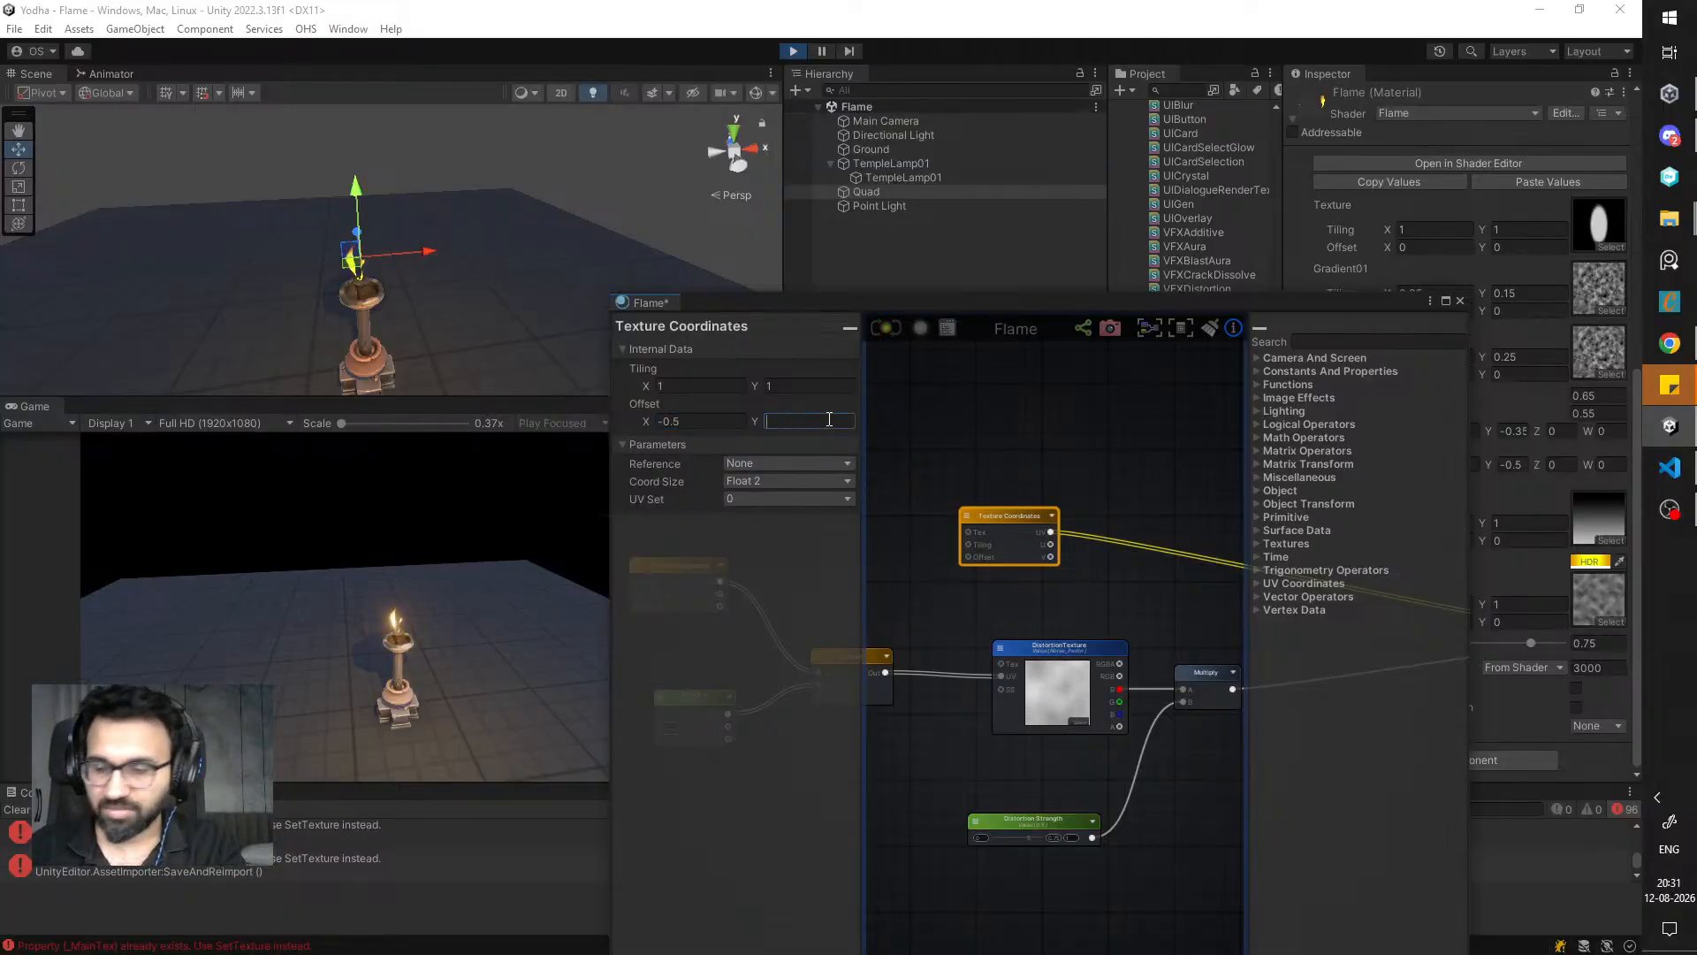
text(-0.5)
key(ctrl+s)
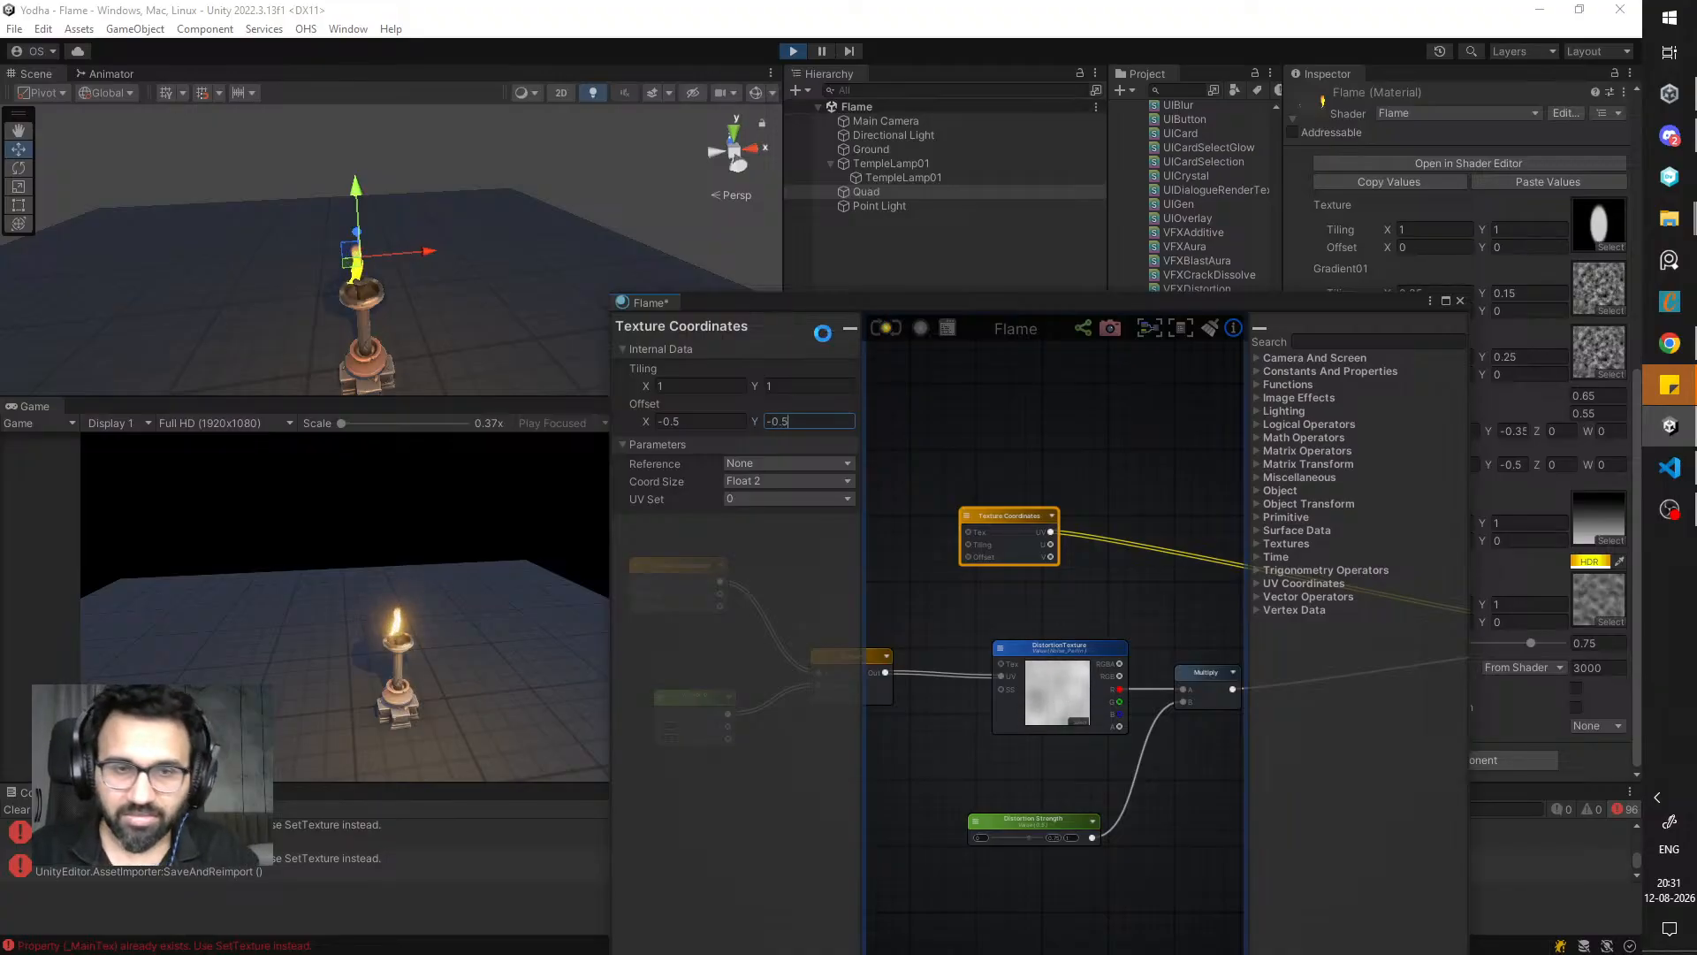
- Move the flame quad sideways and down so the flame is centred over the lamp bowl
right_drag(511, 329, 459, 249)
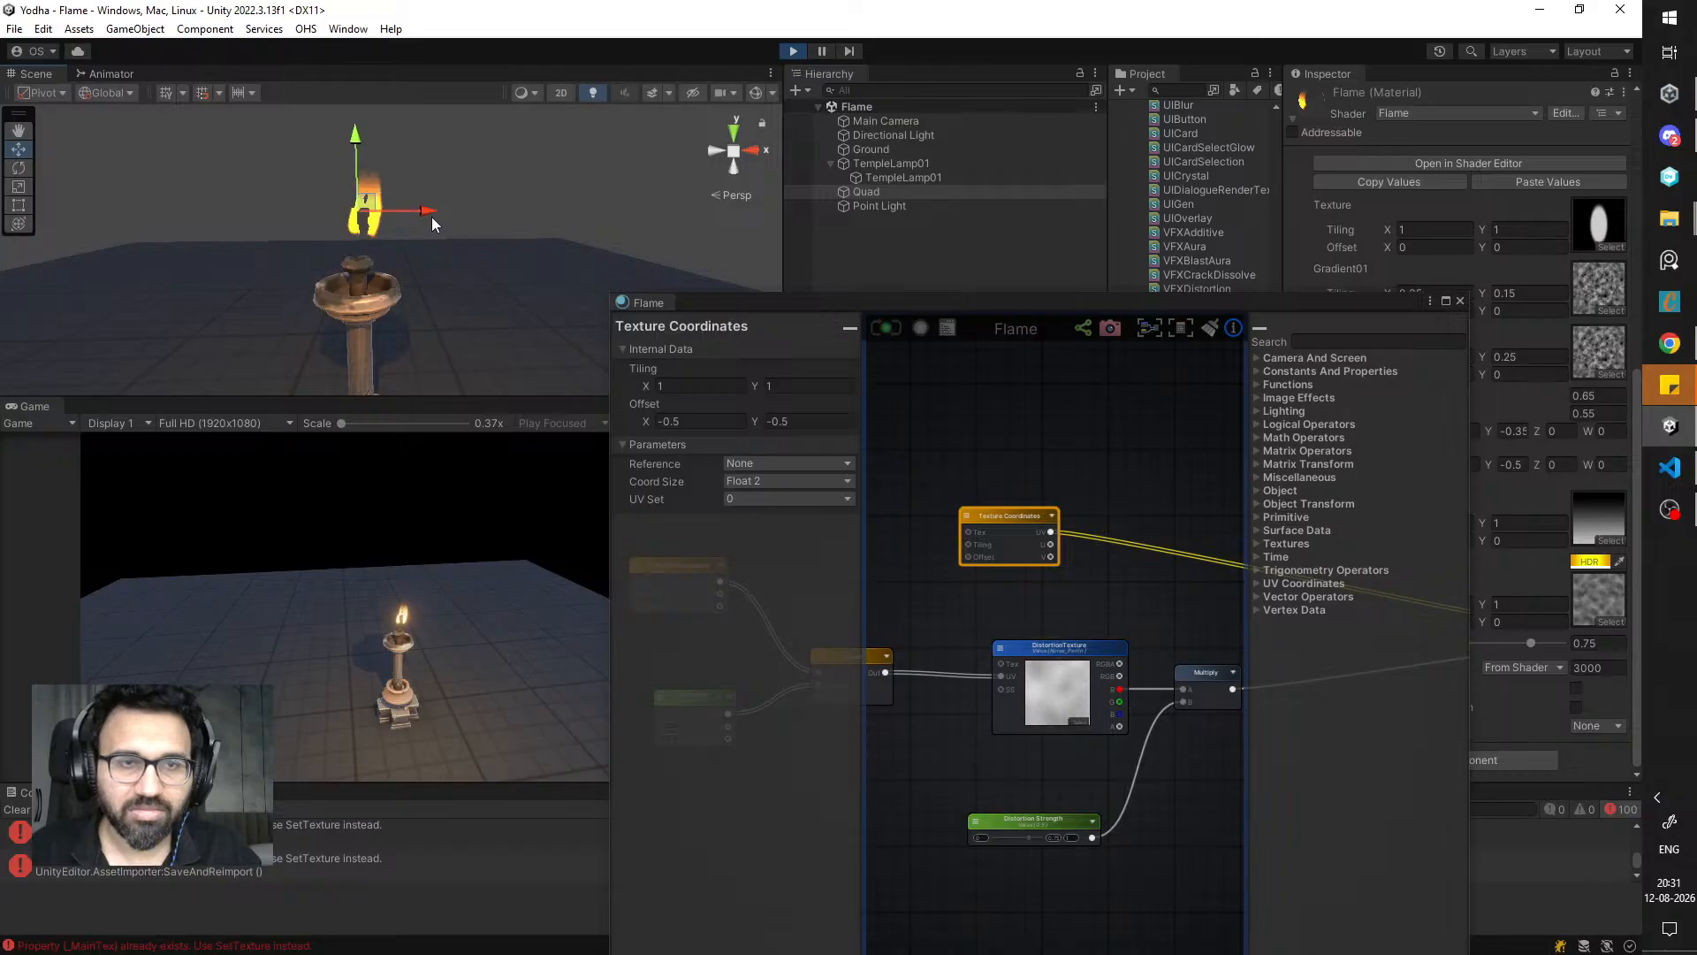
drag(430, 215, 410, 213)
drag(349, 151, 350, 163)
scroll(423, 242, down, 6)
alt+drag(444, 249, 496, 283)
scroll(462, 256, down, 2)
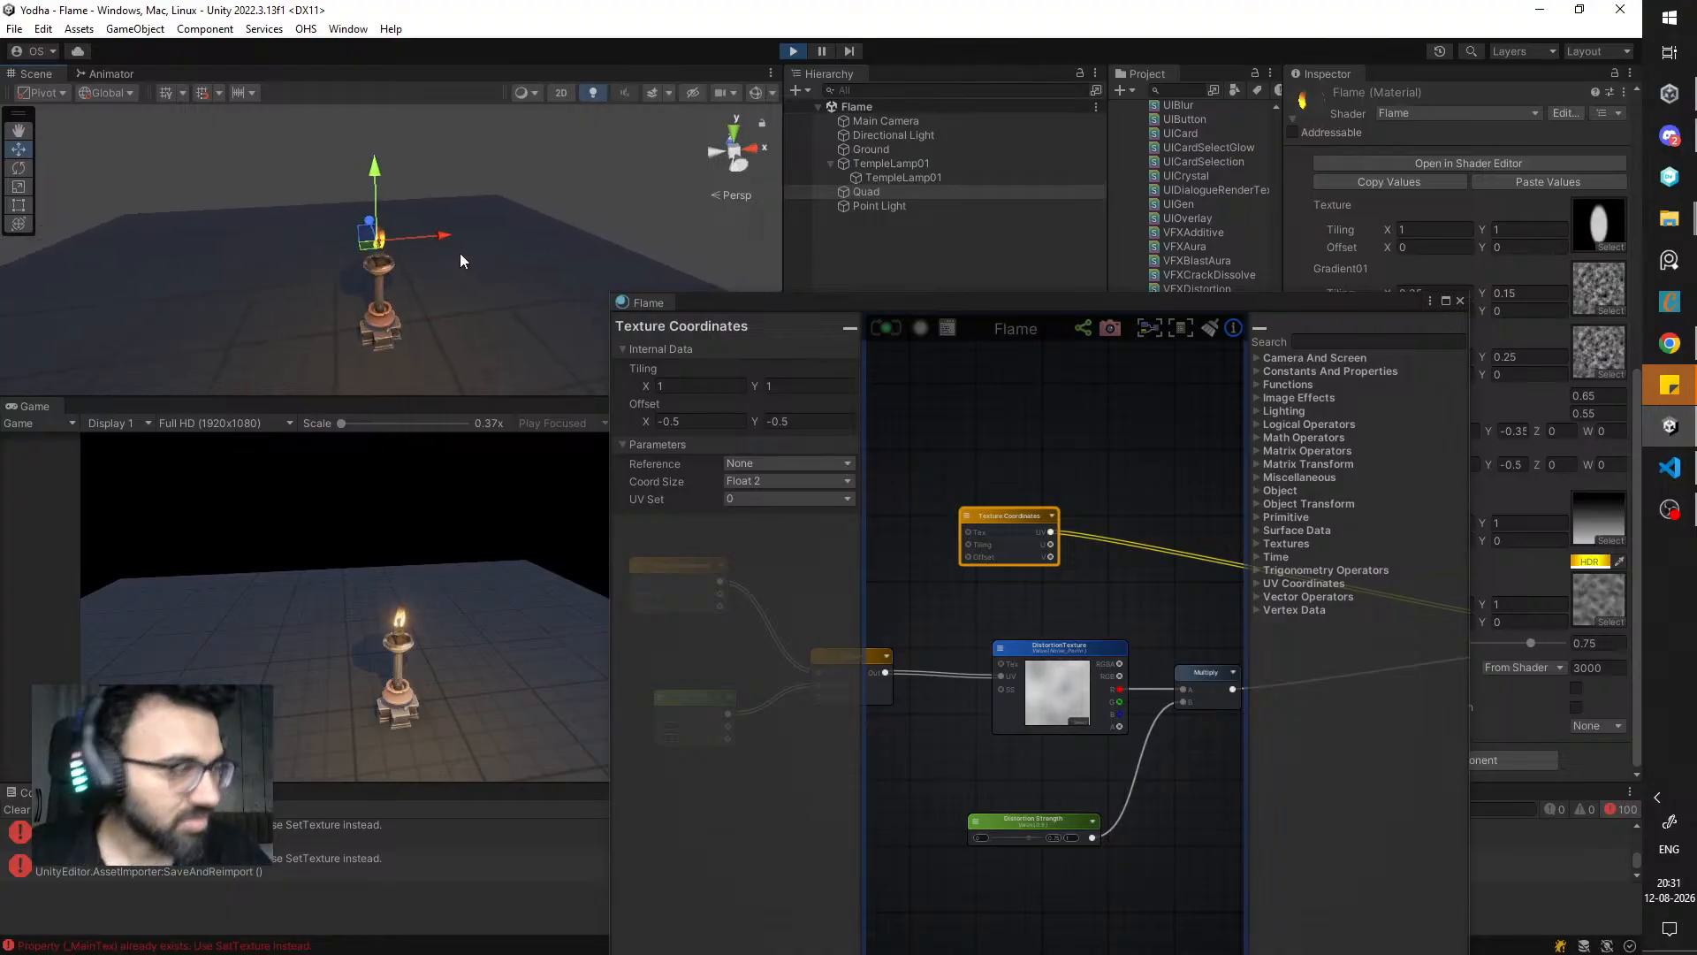
scroll(451, 262, up, 4)
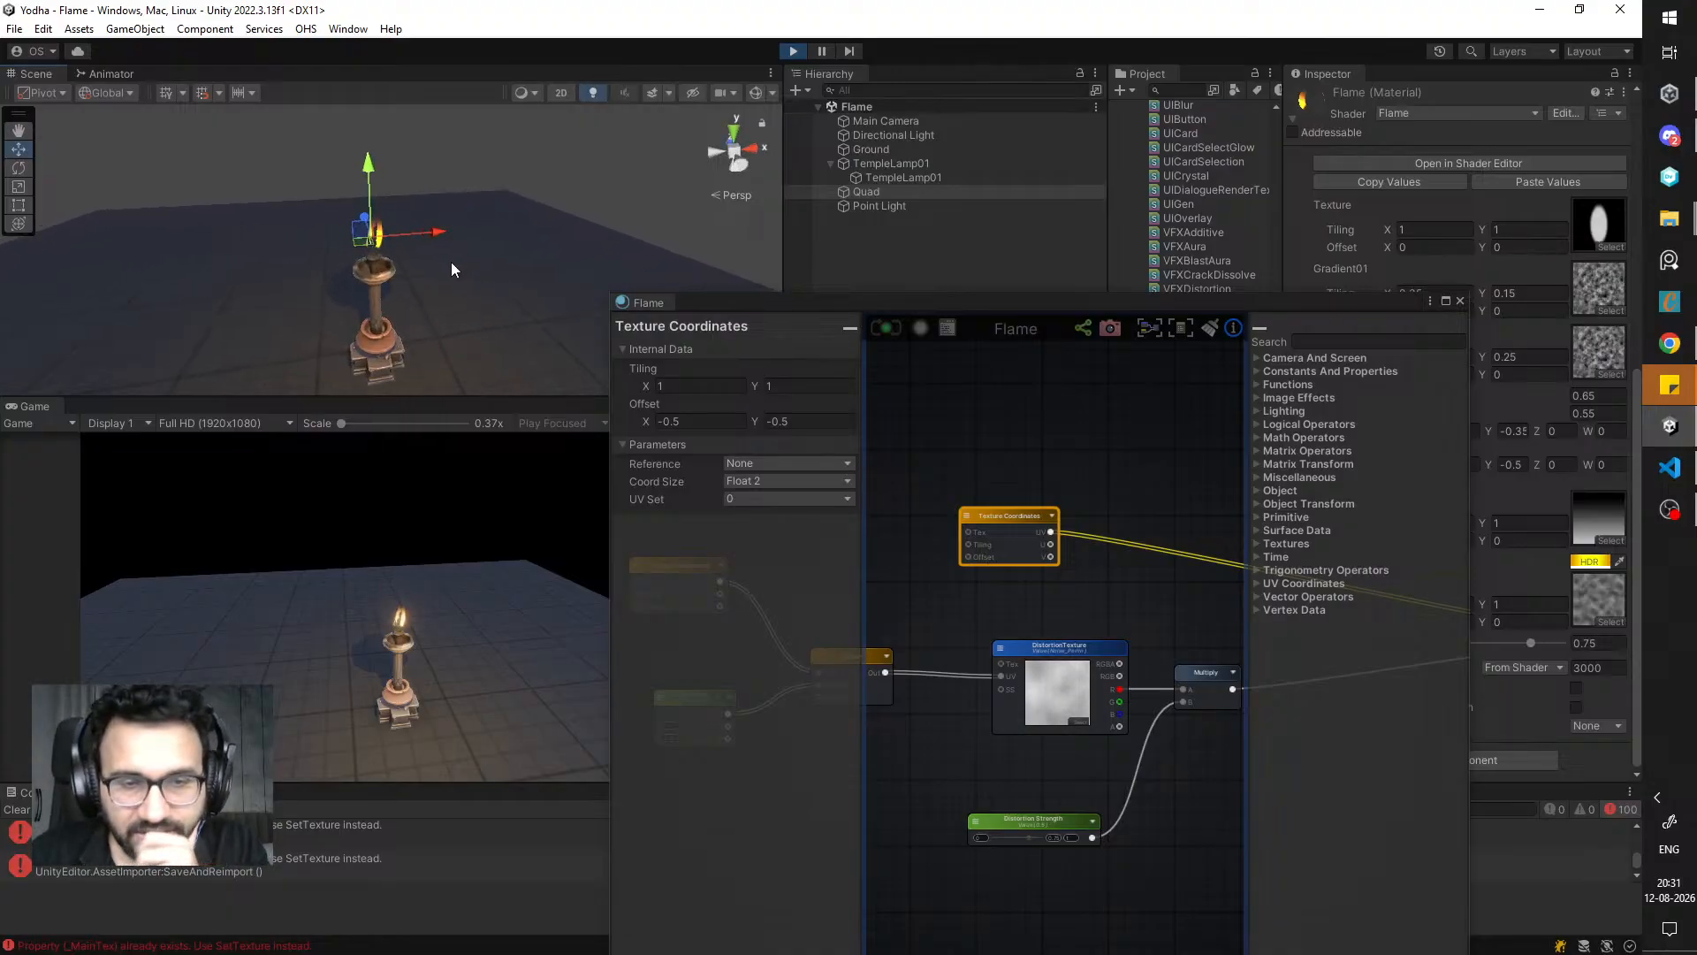
scroll(451, 262, up, 2)
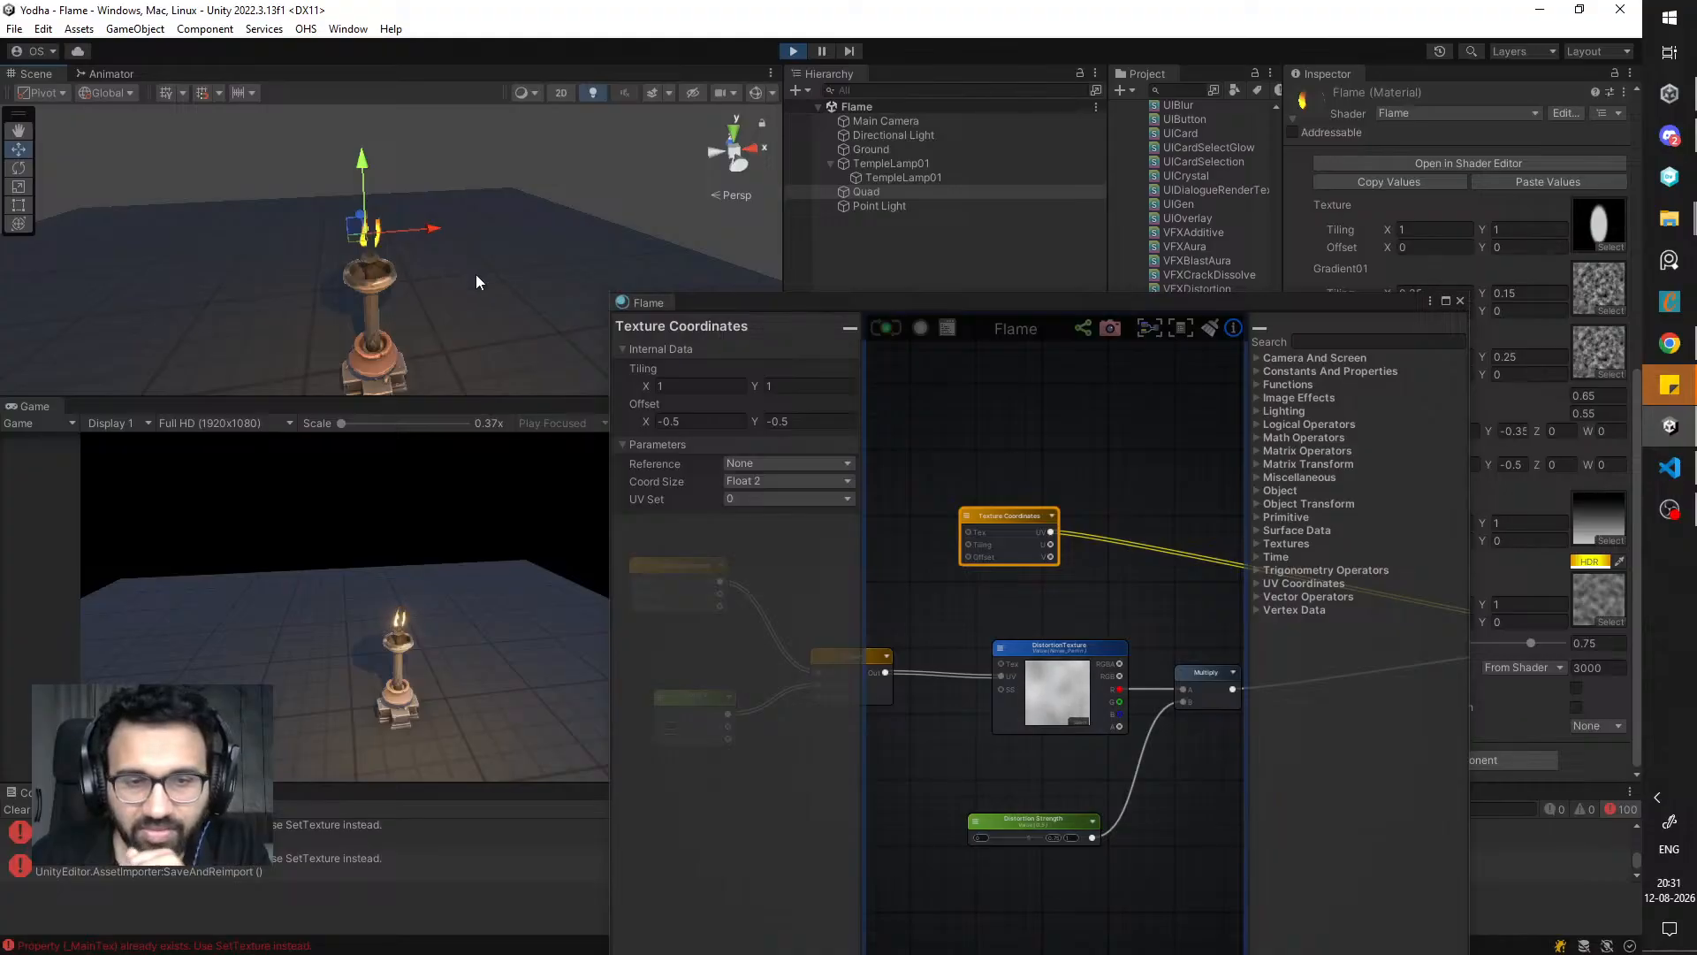
- Try 0.56 for Step02 and 0.76 for Step01 on the Flame material
drag(957, 310, 804, 645)
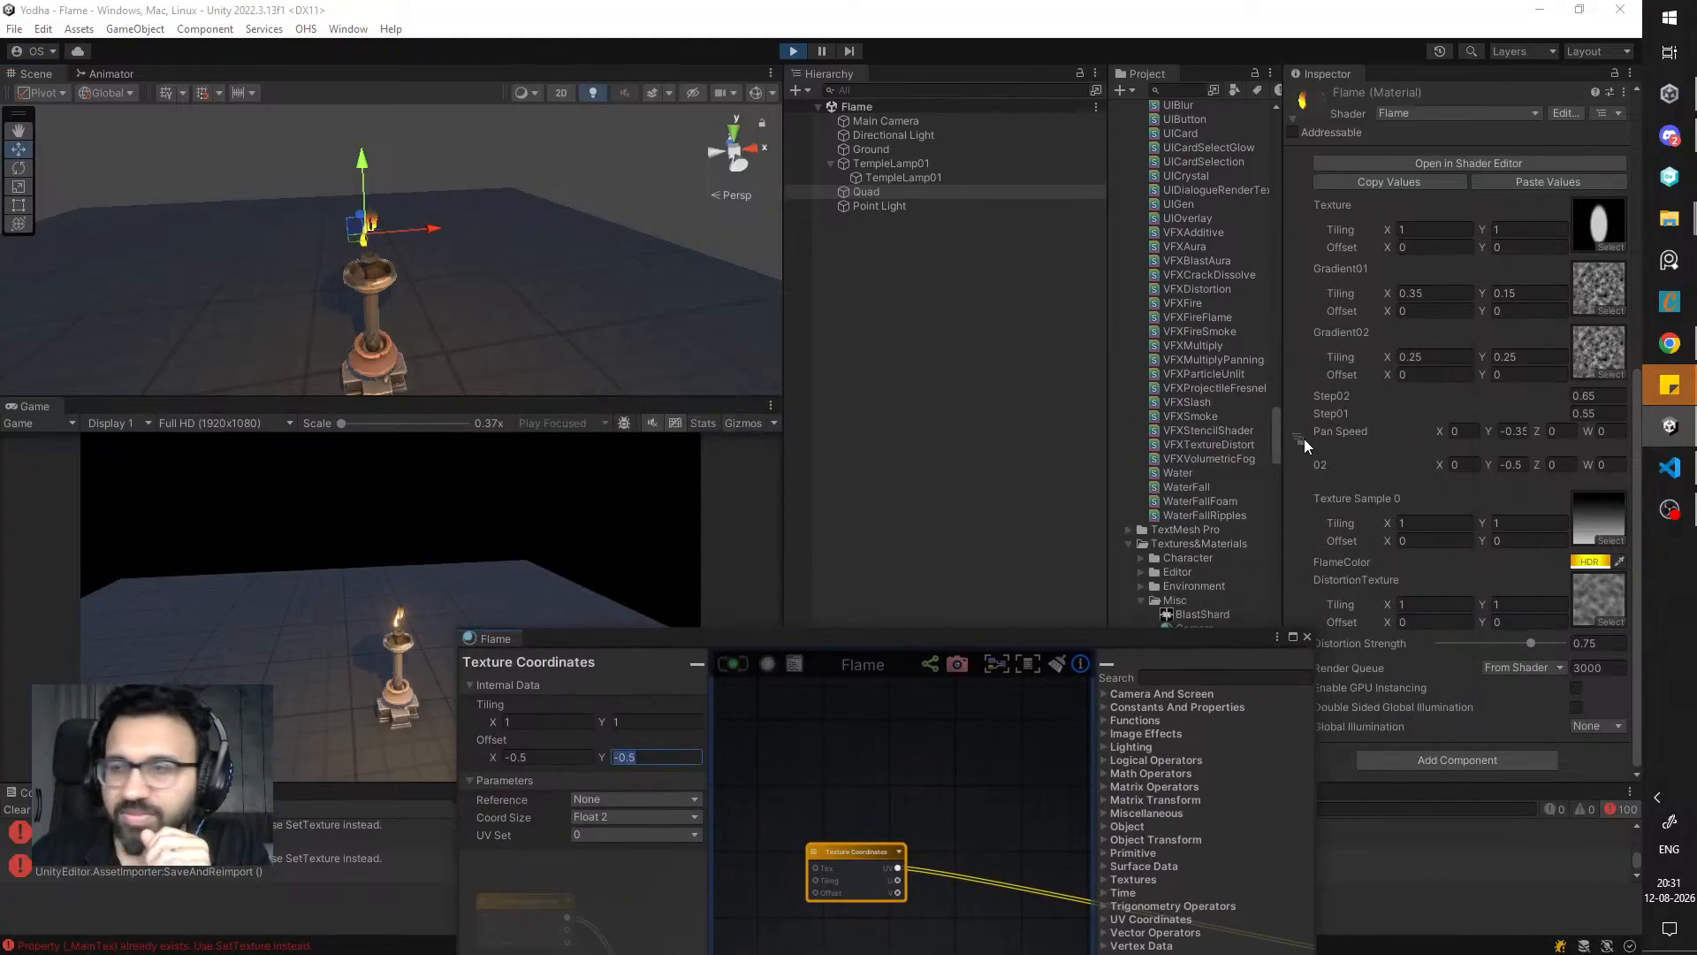
drag(1535, 396, 1527, 401)
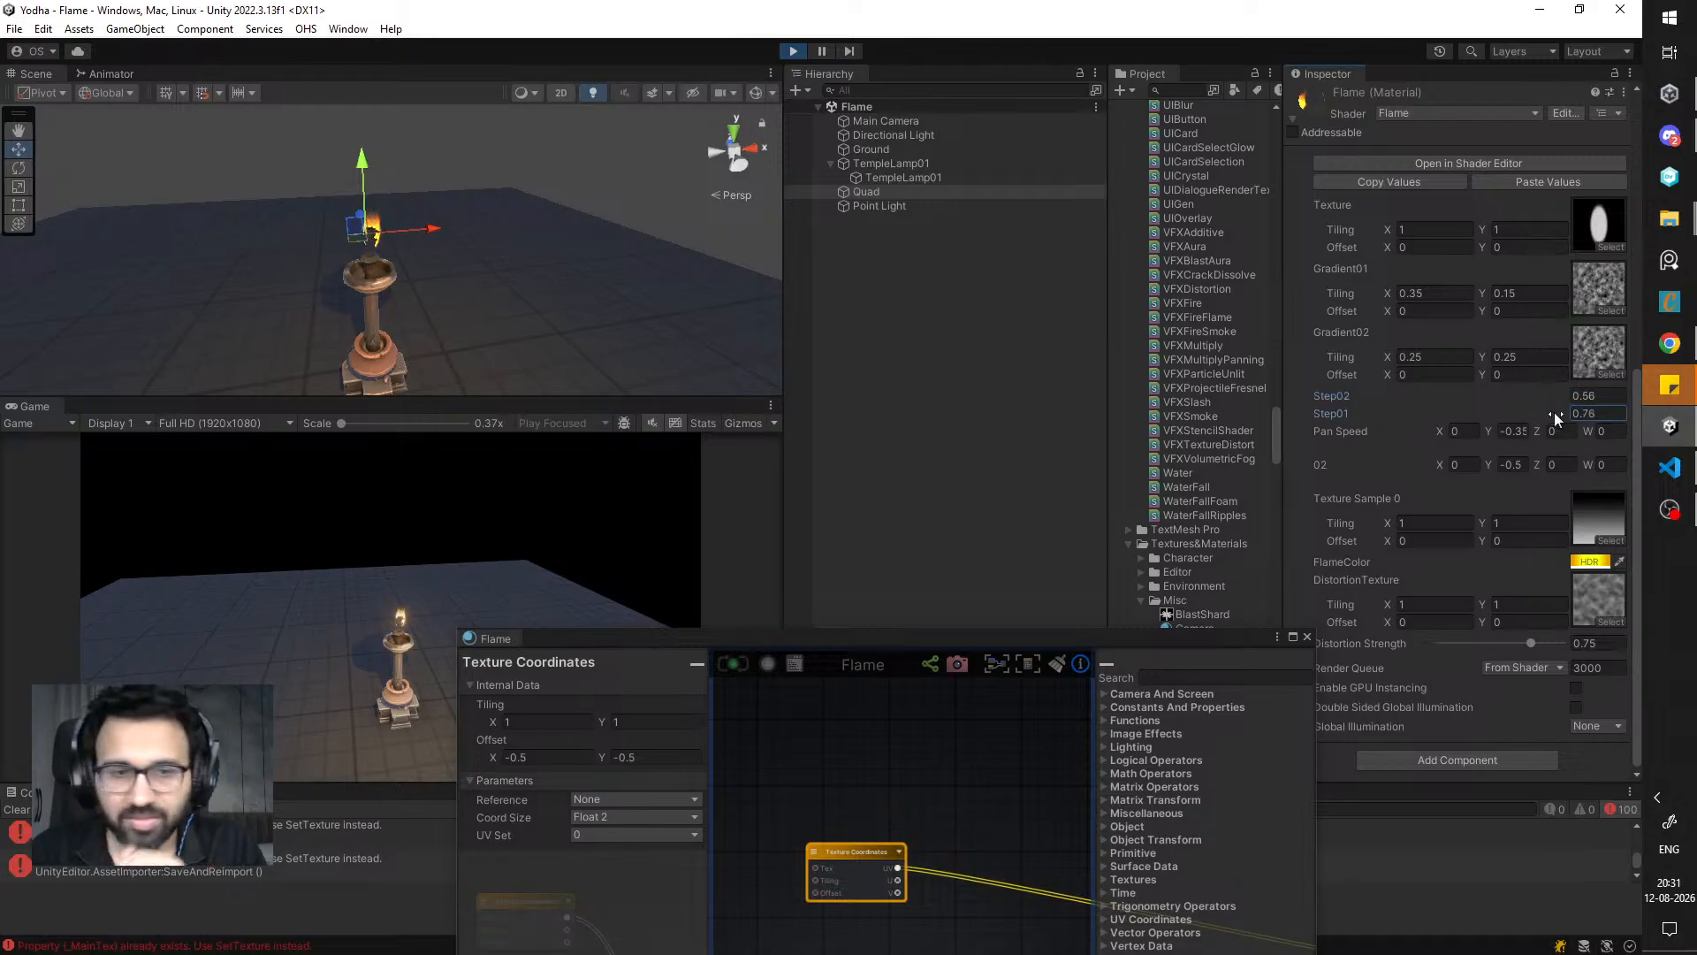
click(1553, 395)
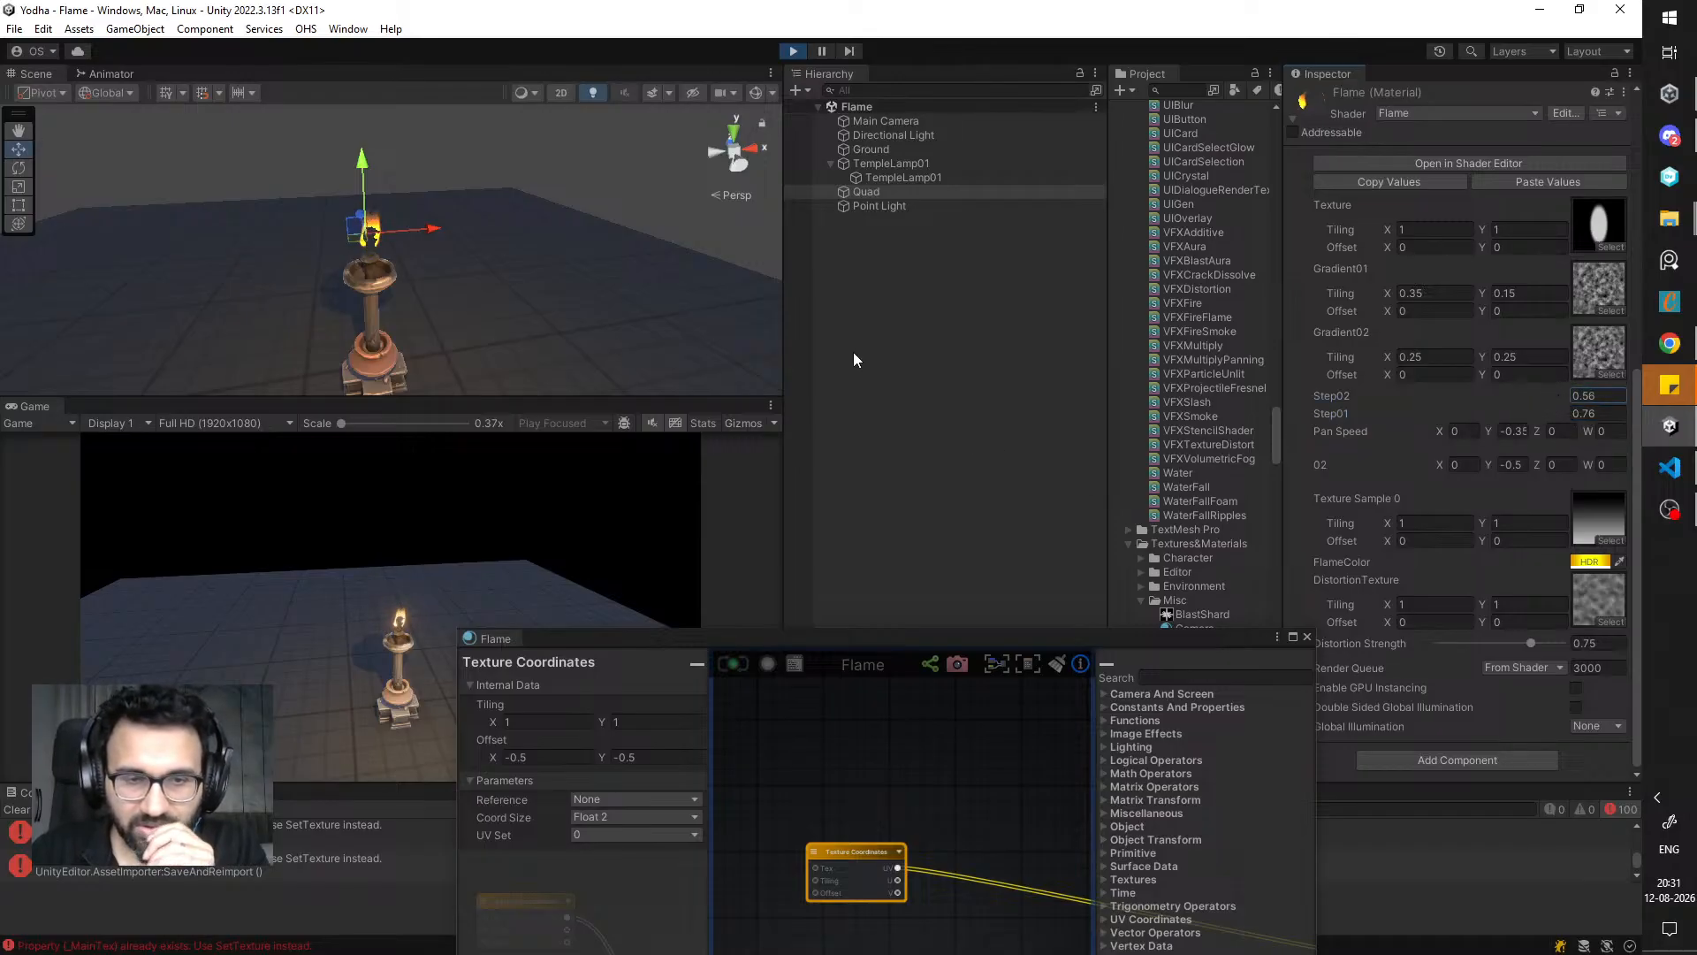
scroll(560, 256, up, 3)
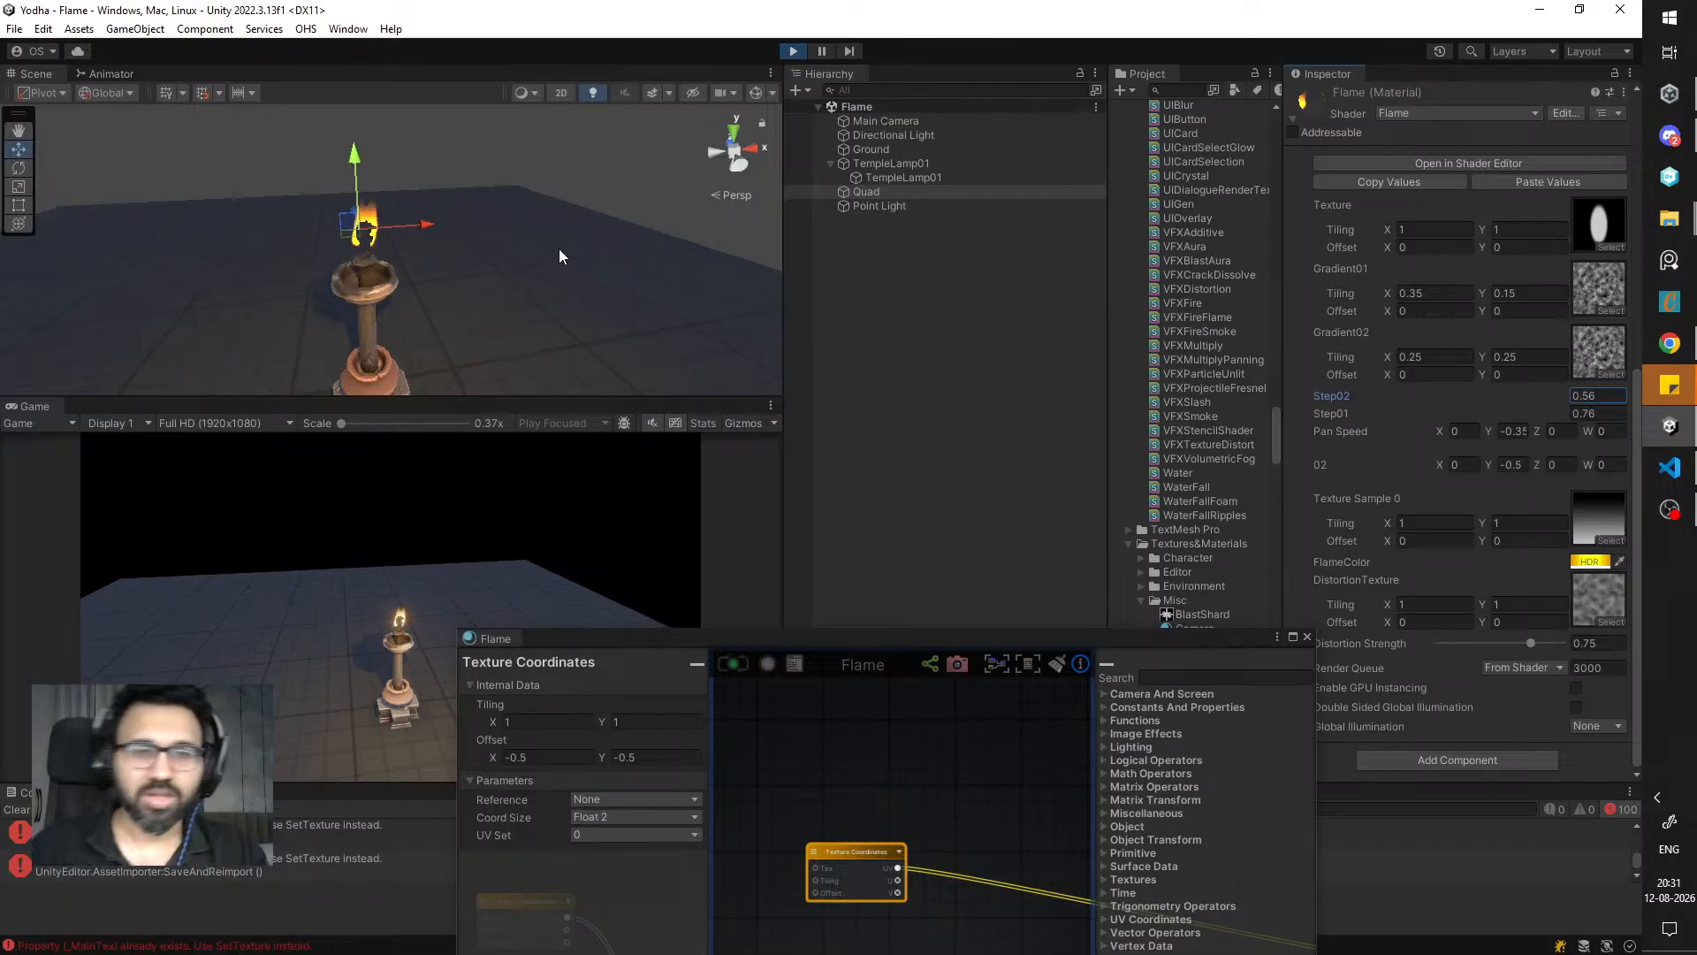
alt+drag(559, 257, 550, 305)
scroll(550, 305, down, 2)
- Set the Flame material's Step02 to 0.55 and Step01 to 0.65
drag(751, 635, 1089, 710)
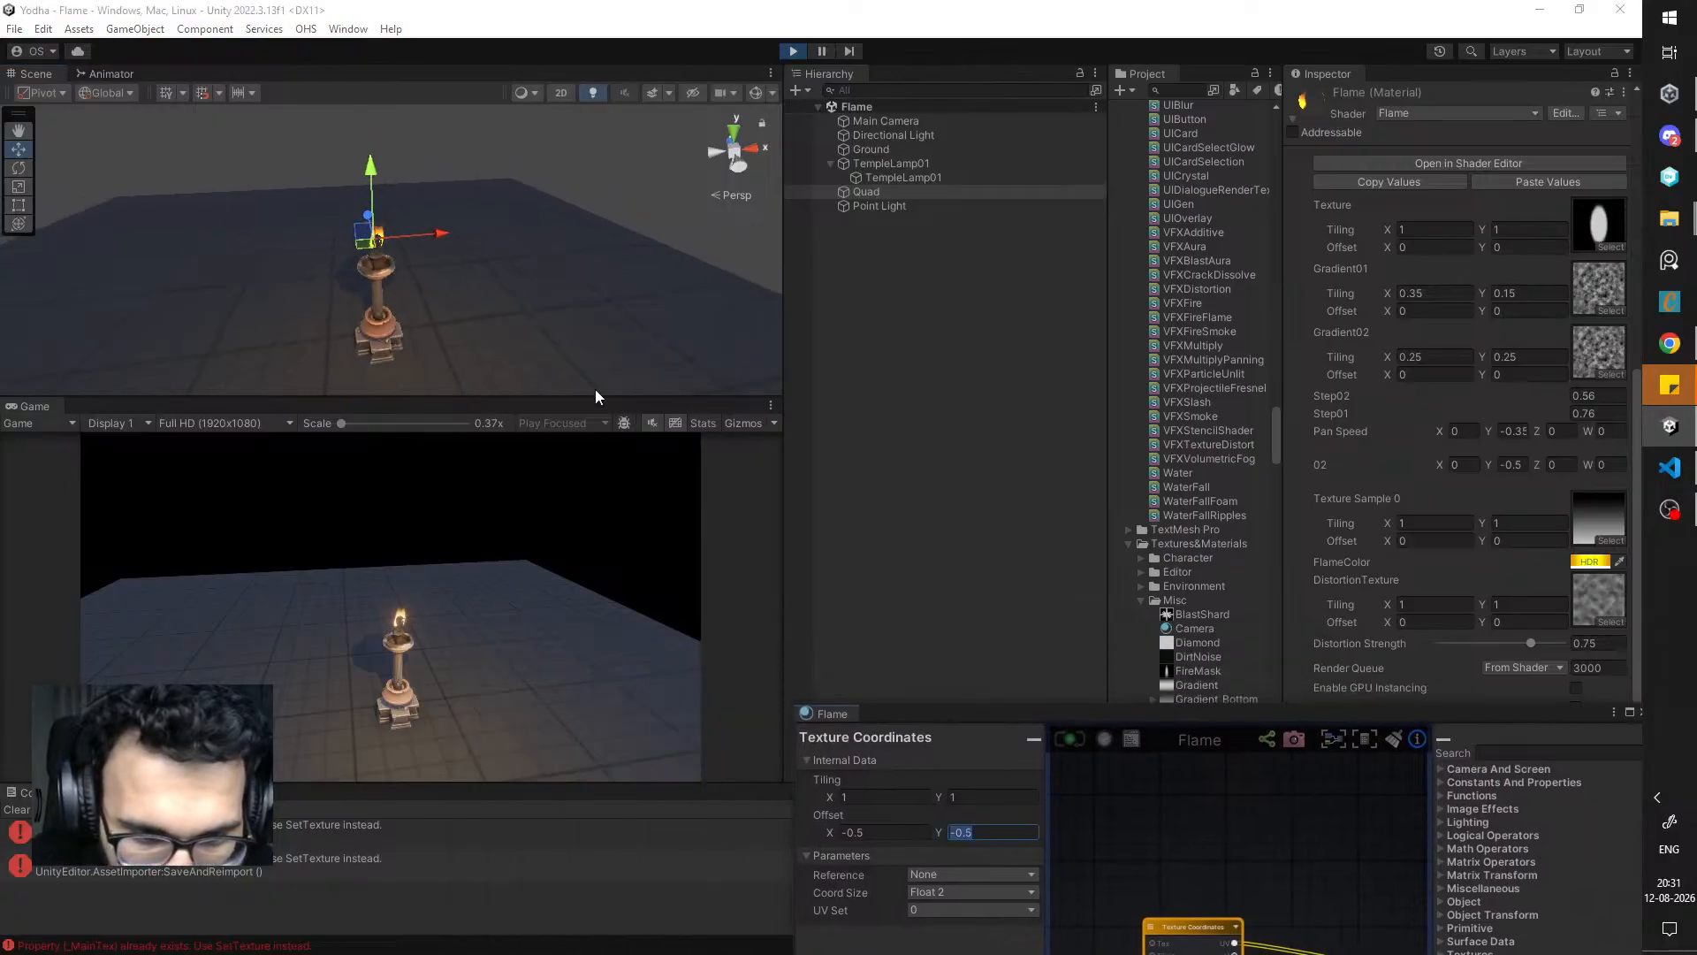
drag(447, 238, 444, 232)
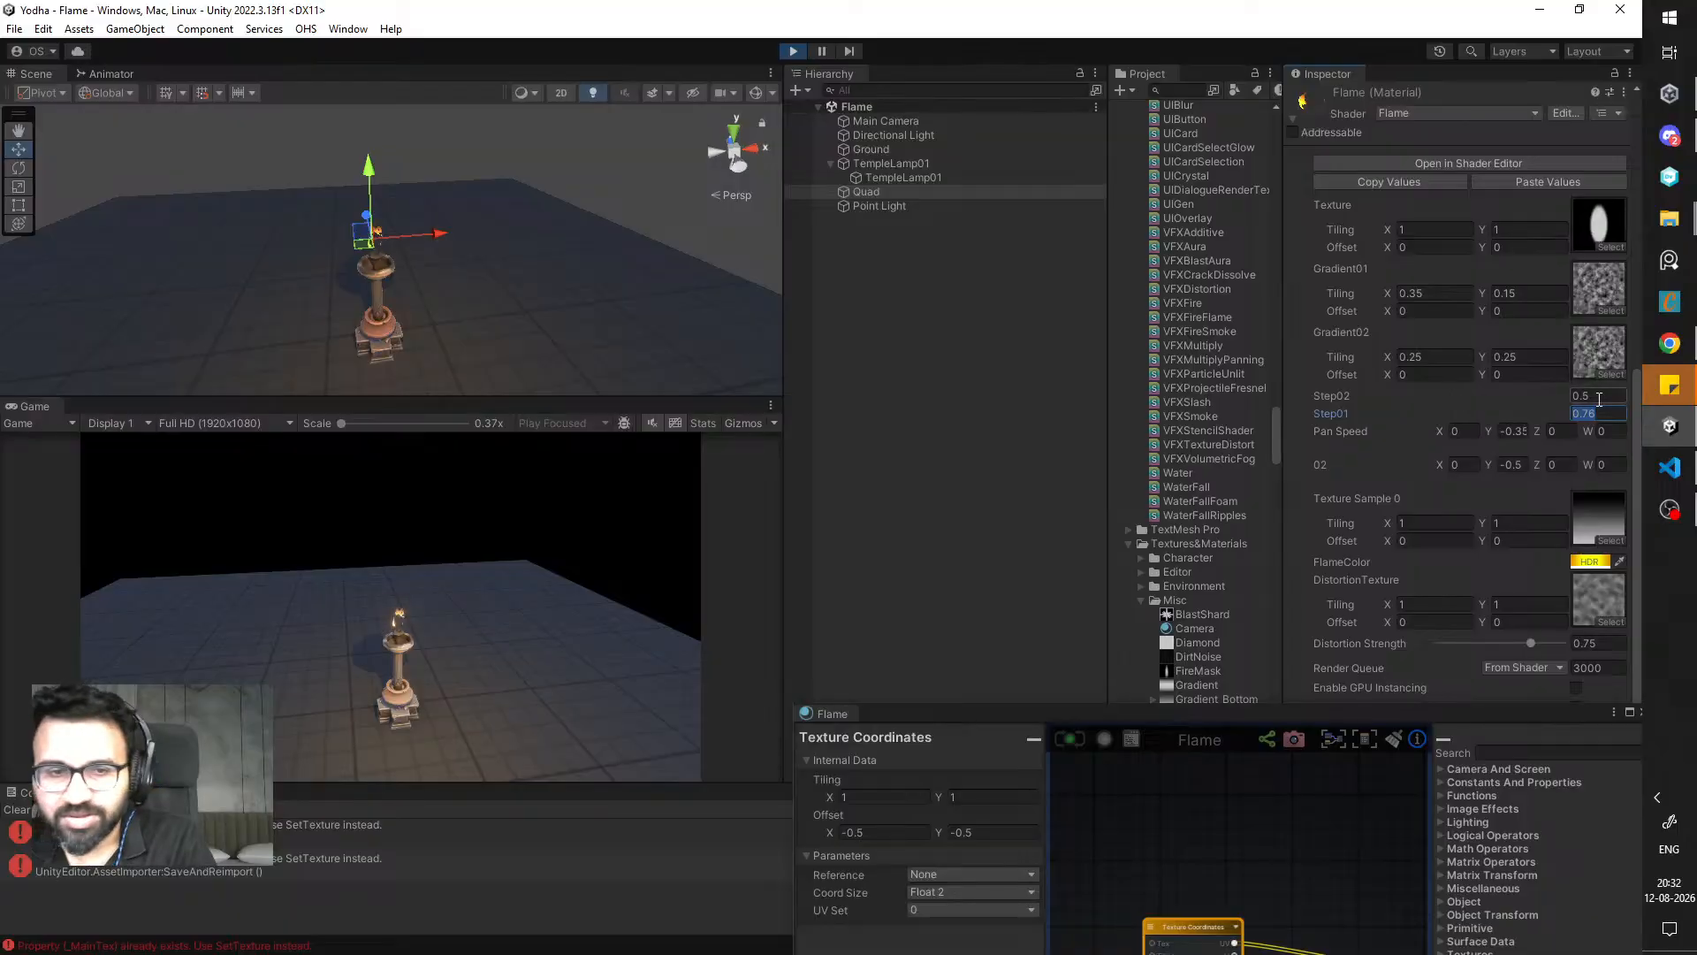
text(0.55)
key(Tab)
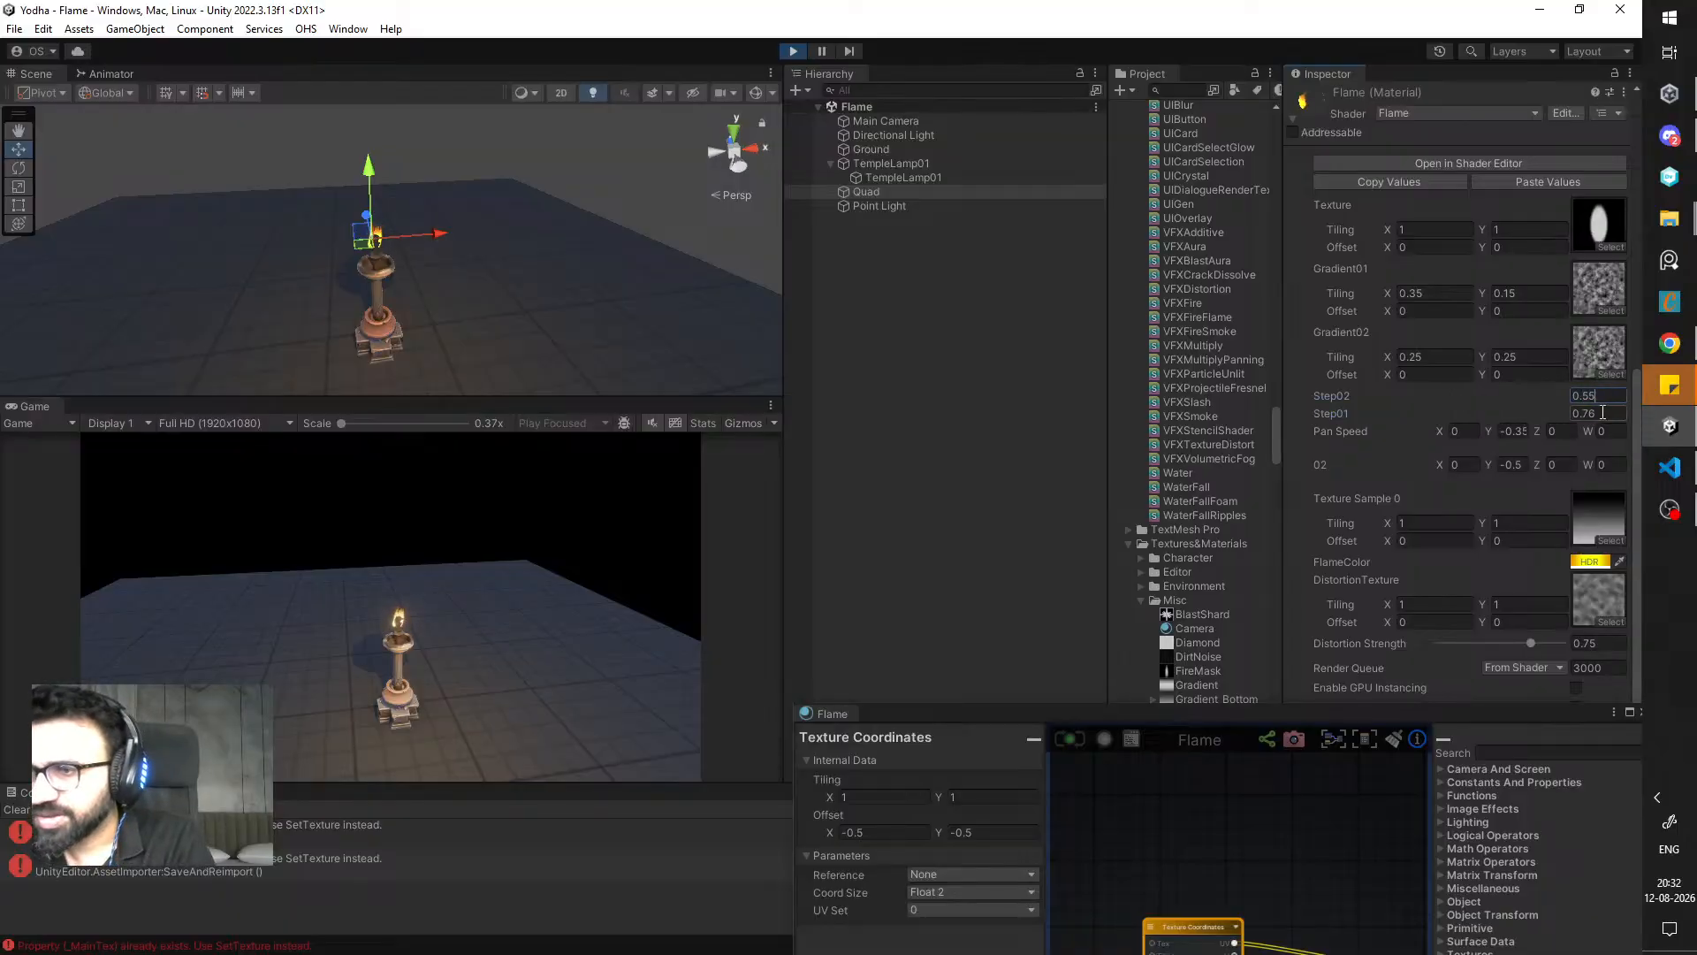
text(0.65)
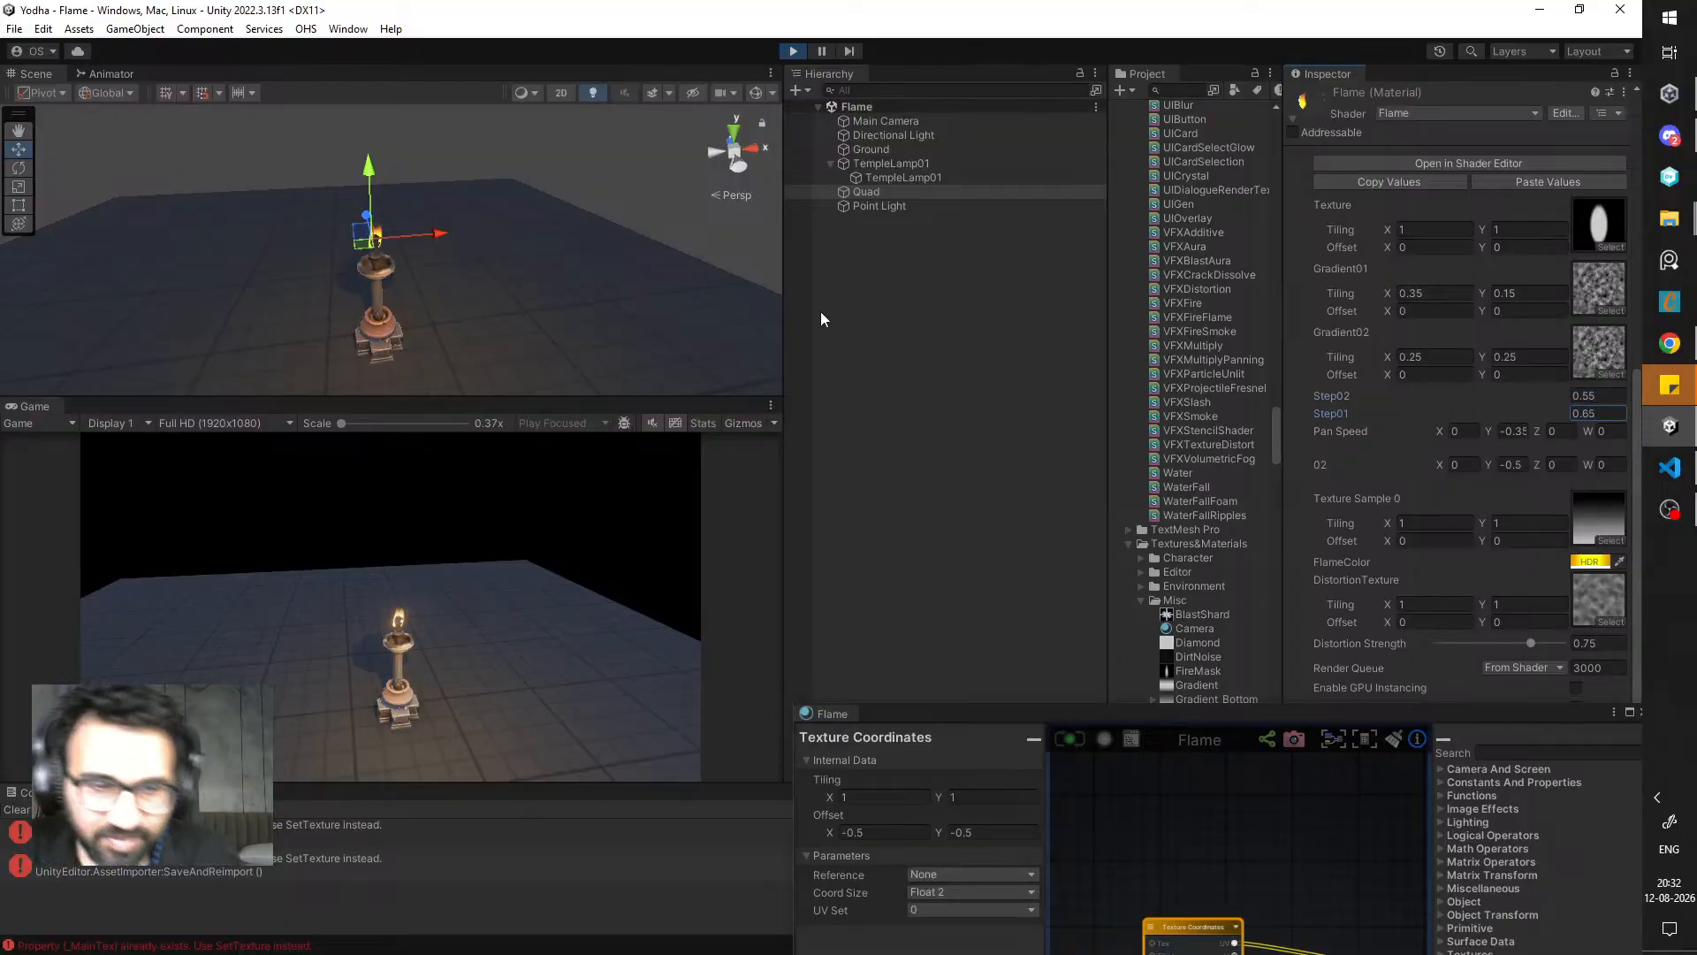
- Resize the flame quad to about 0.26 by 0.41 and reposition it just above the lamp bowl at a height of about 2.27
drag(372, 170, 370, 166)
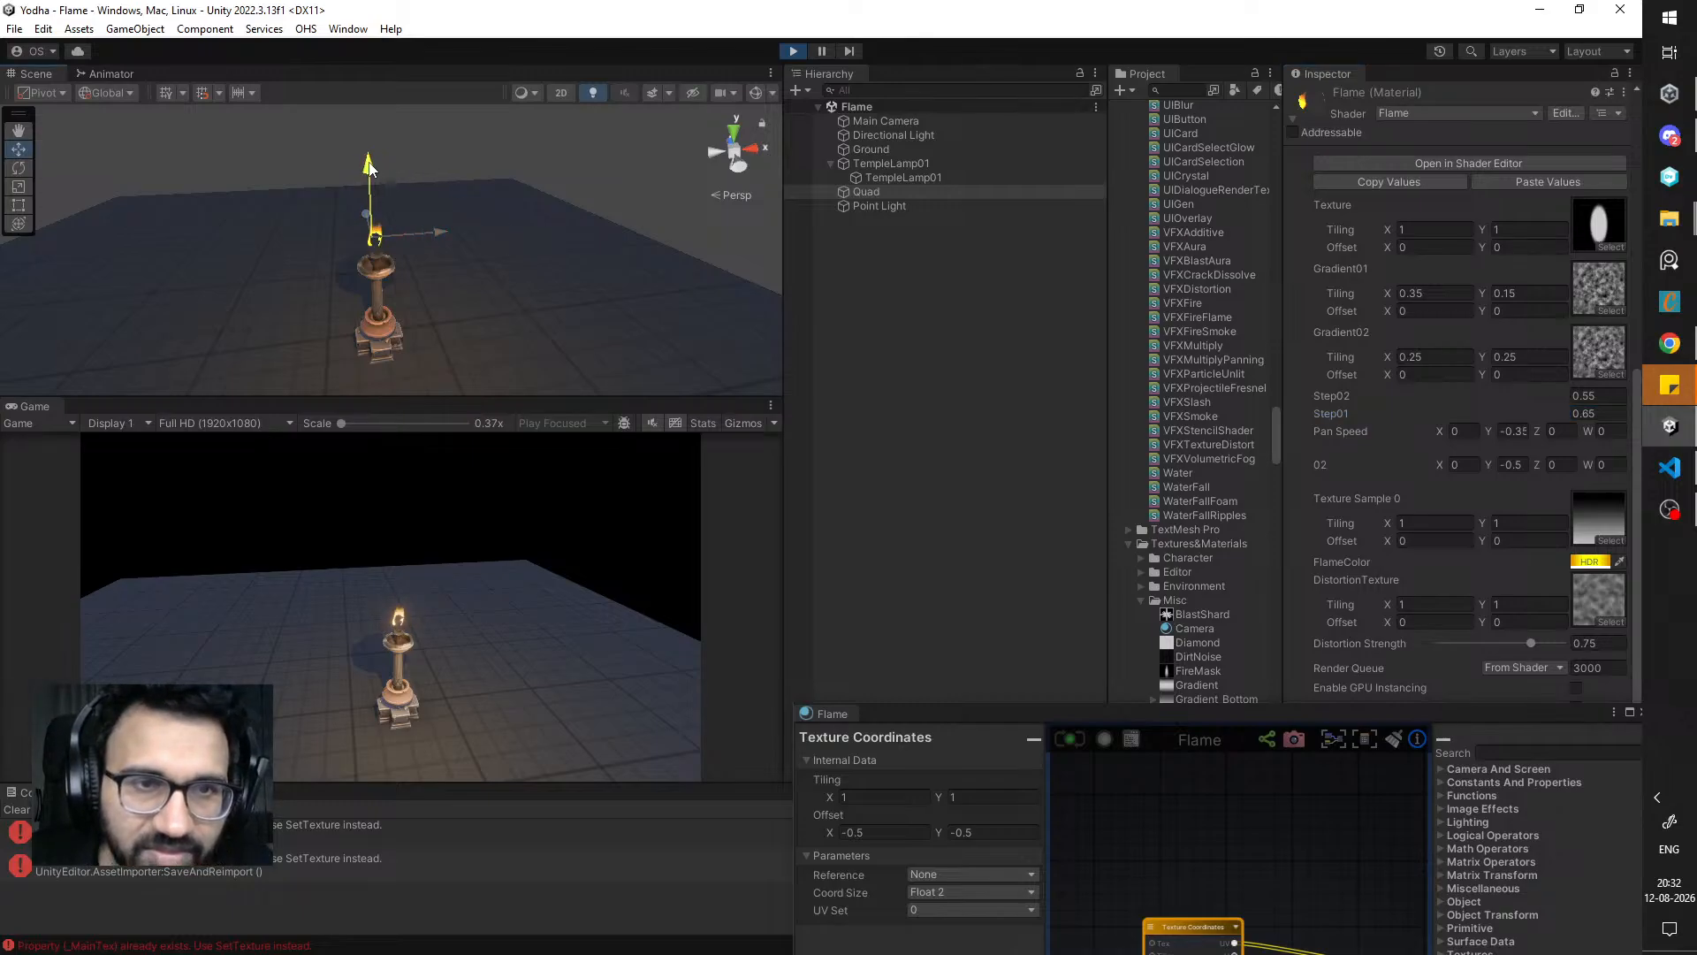
key(r)
key(w)
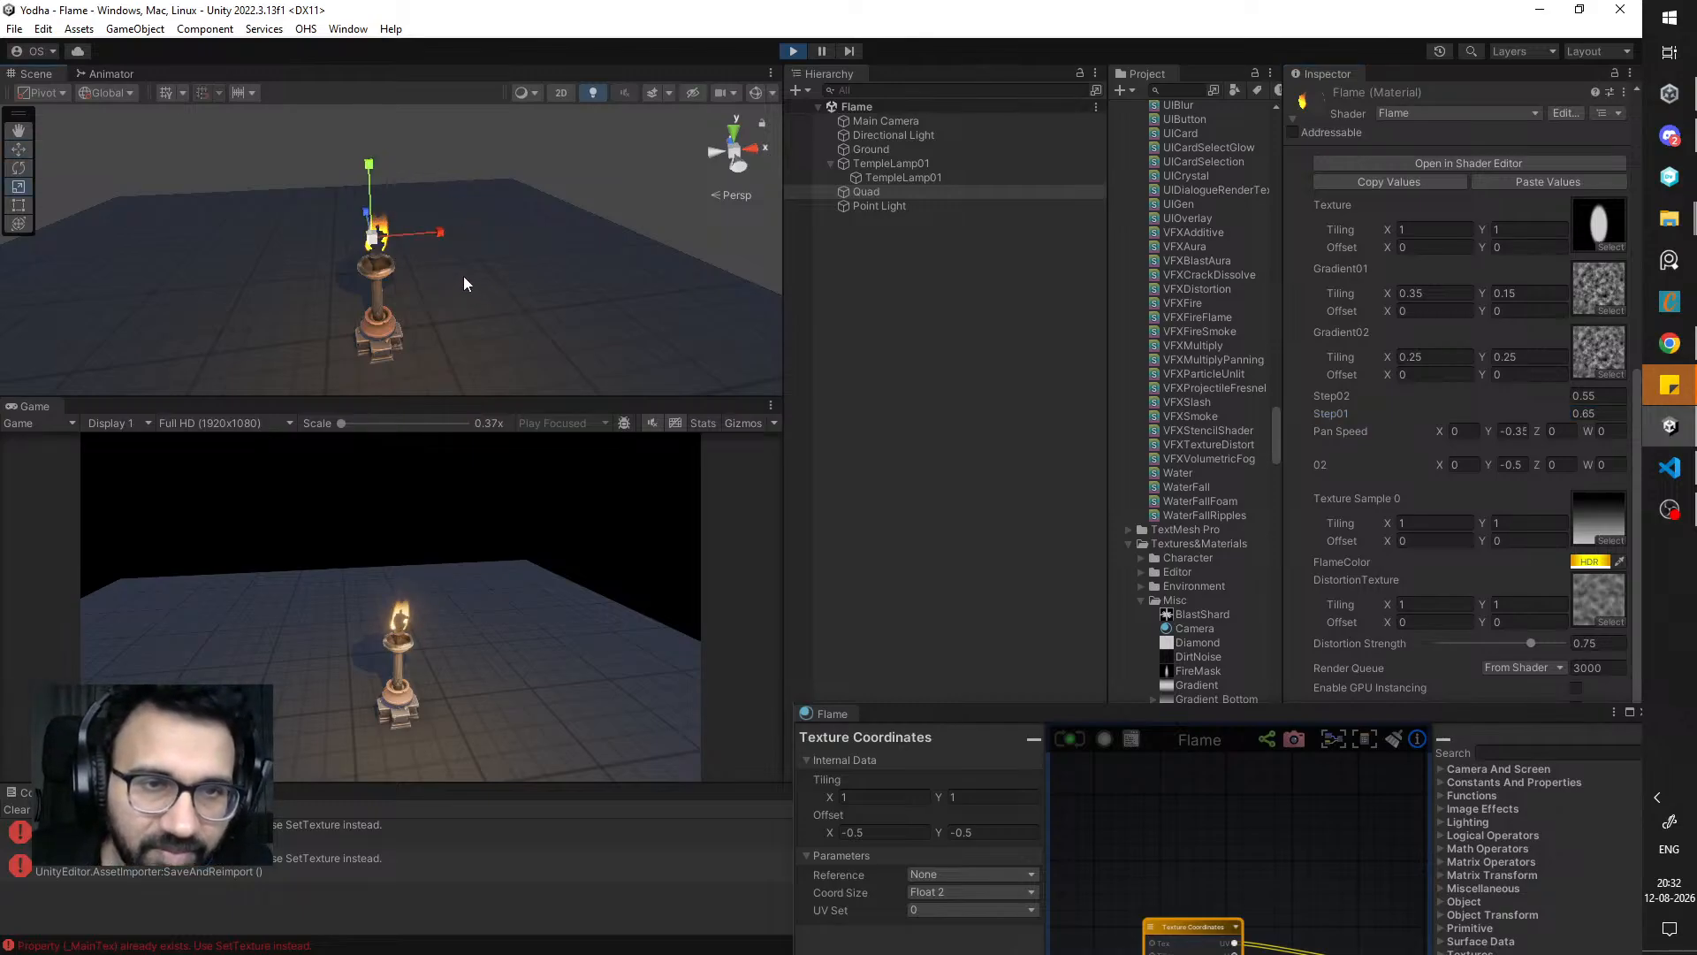
drag(368, 181, 368, 181)
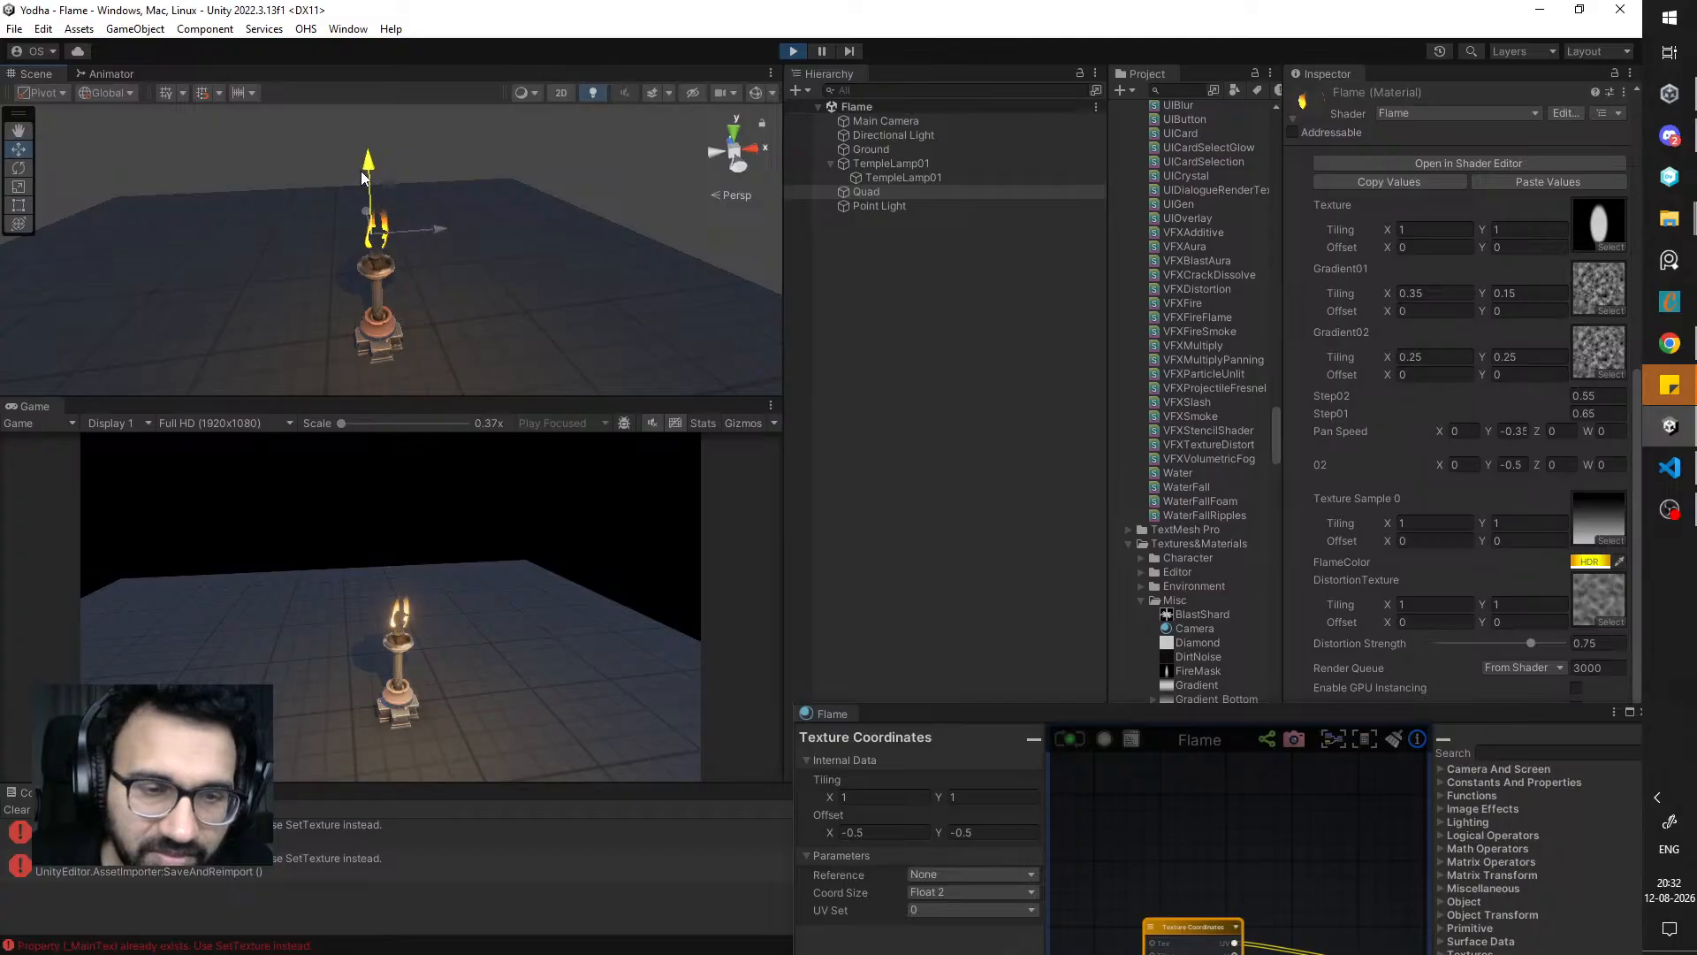
key(r)
drag(393, 252, 318, 204)
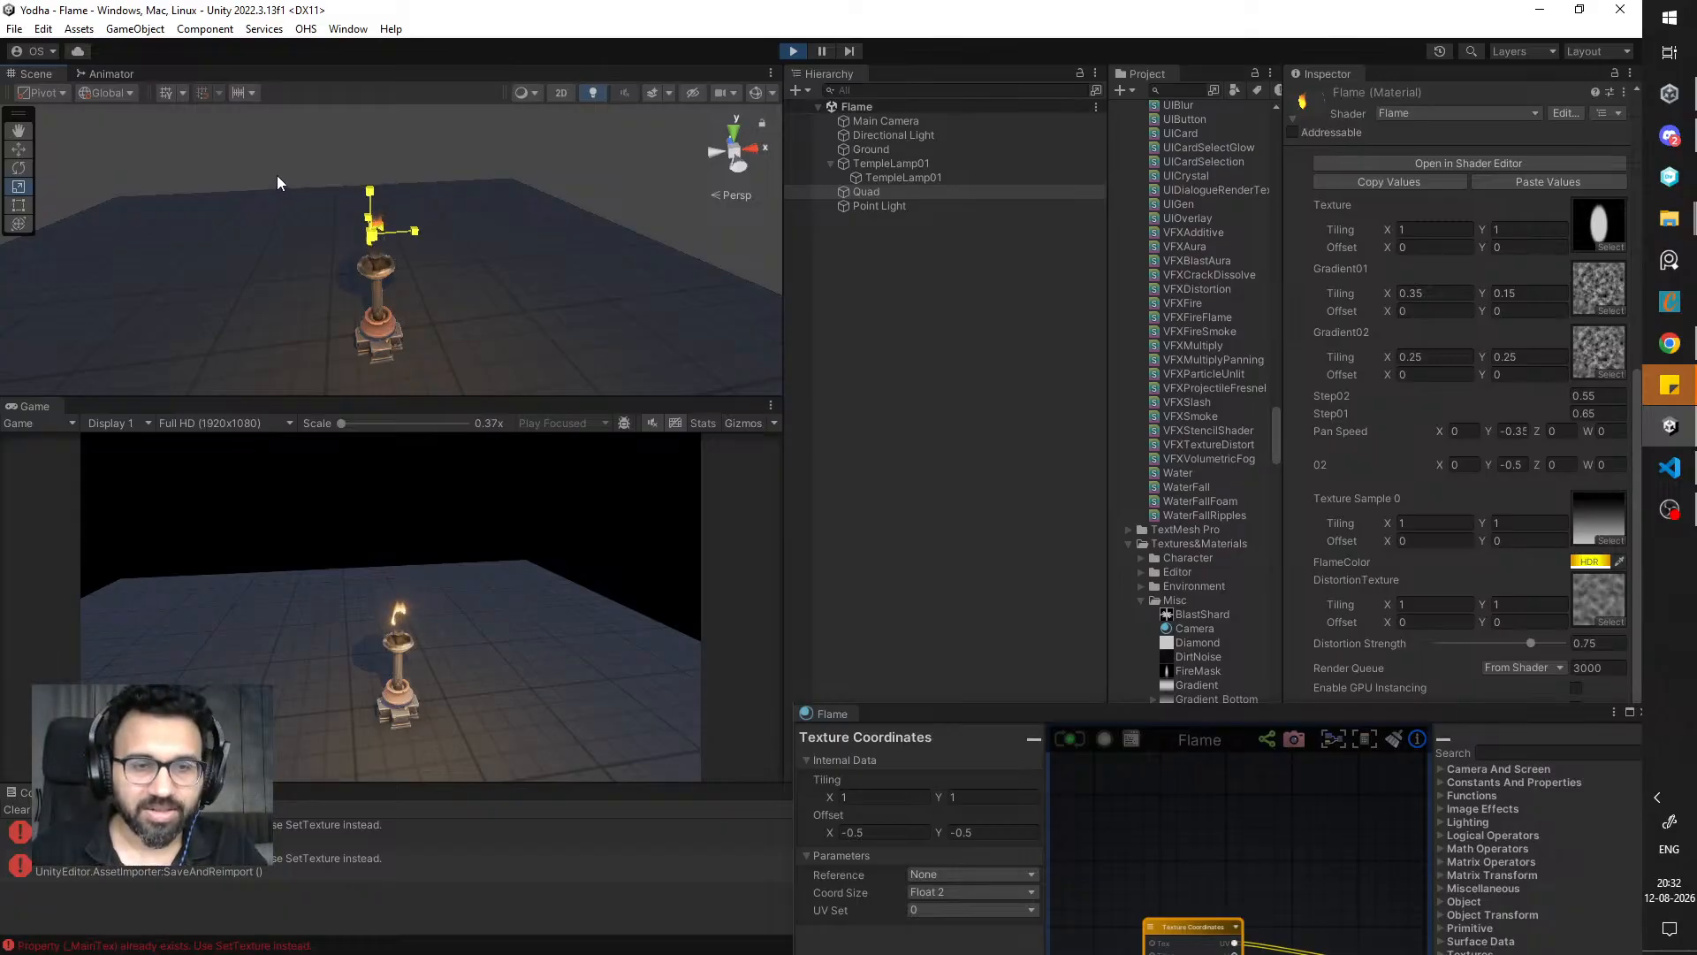
key(w)
scroll(417, 241, up, 3)
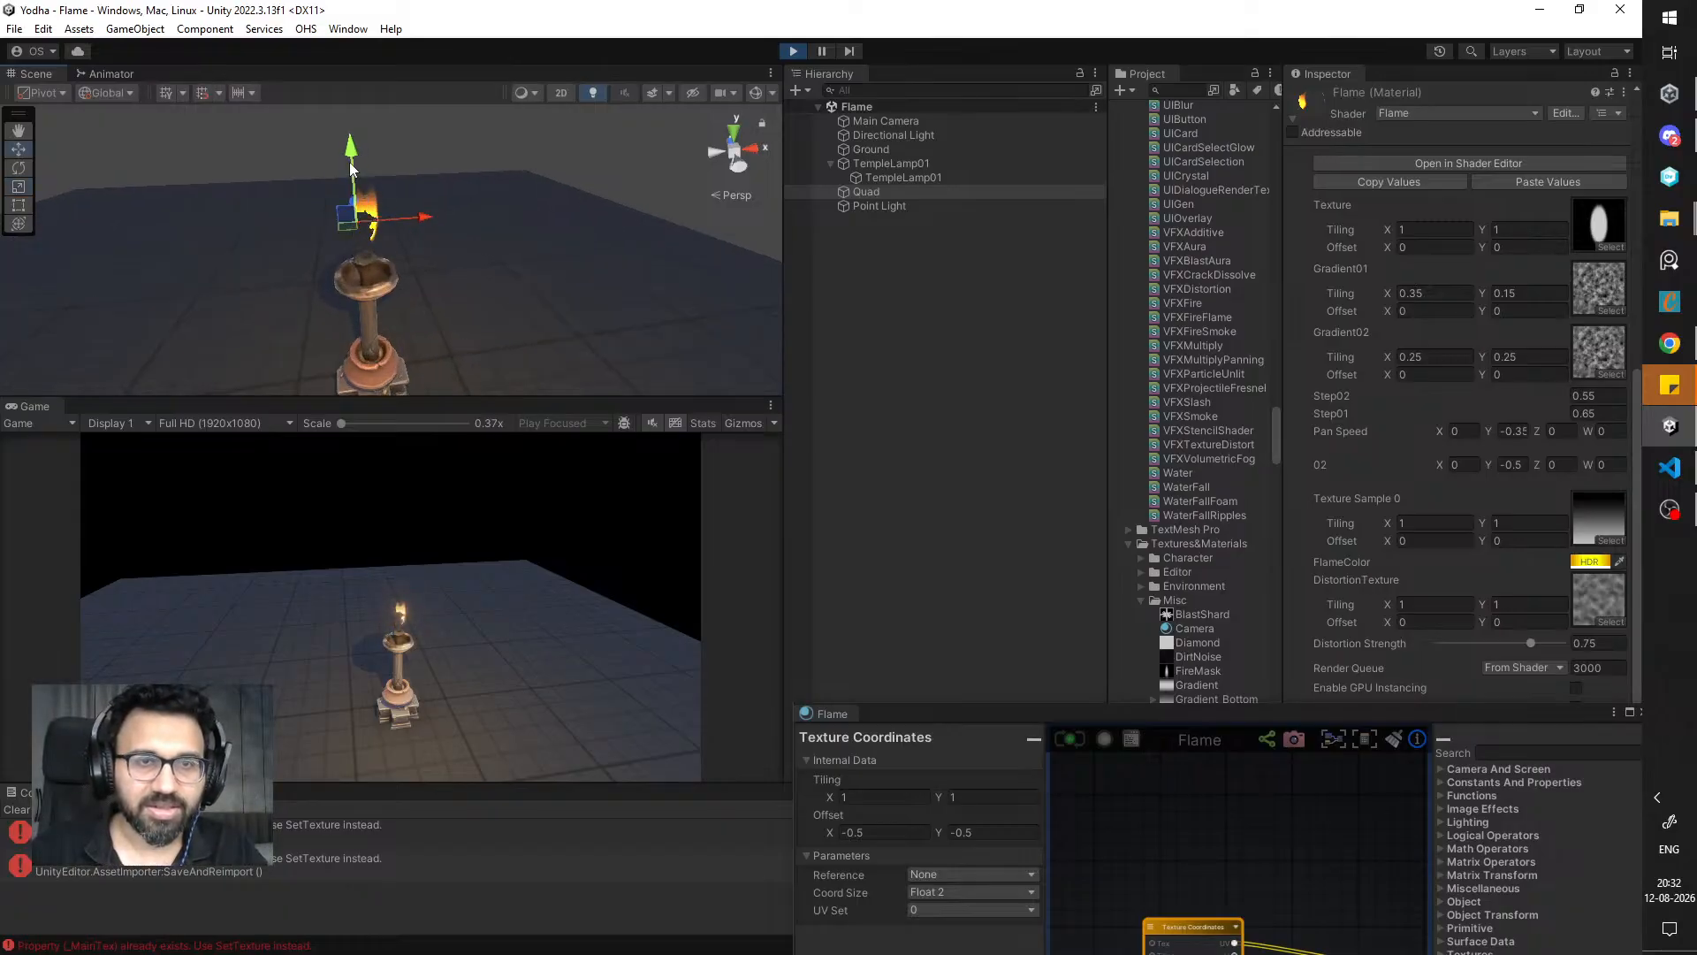
drag(351, 168, 354, 173)
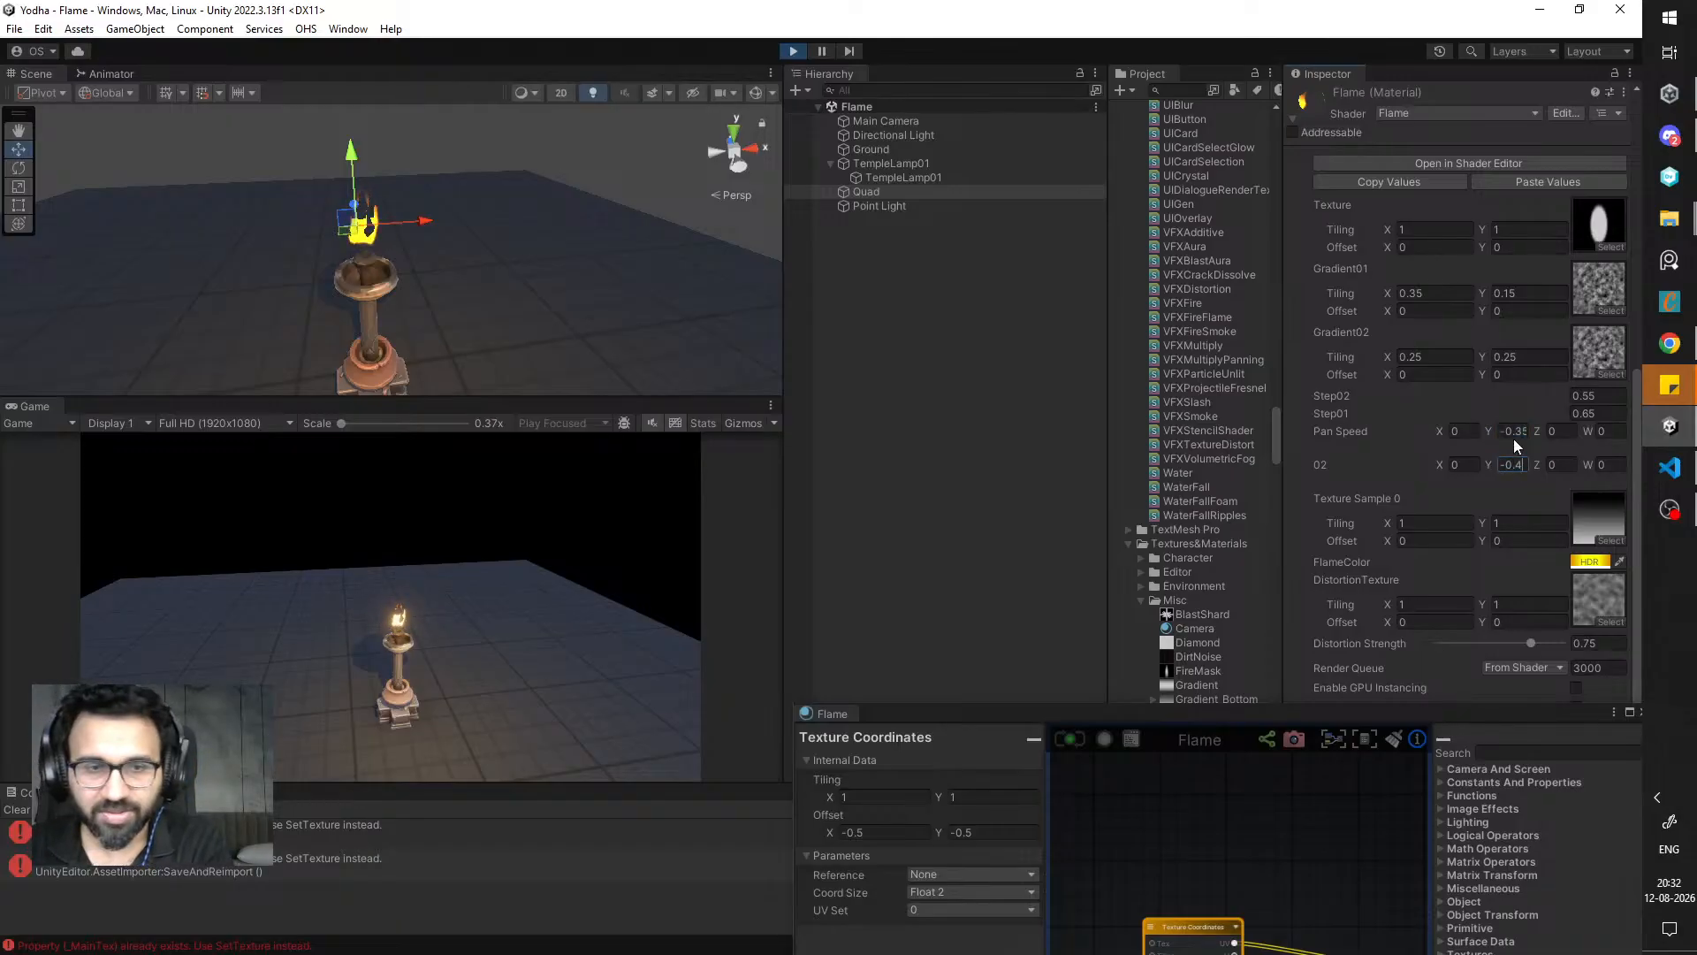
- Set the Flame material's Pan Speed Y to -0.25 and the second pan speed's Y to -0.4
click(1529, 435)
text(-0.25)
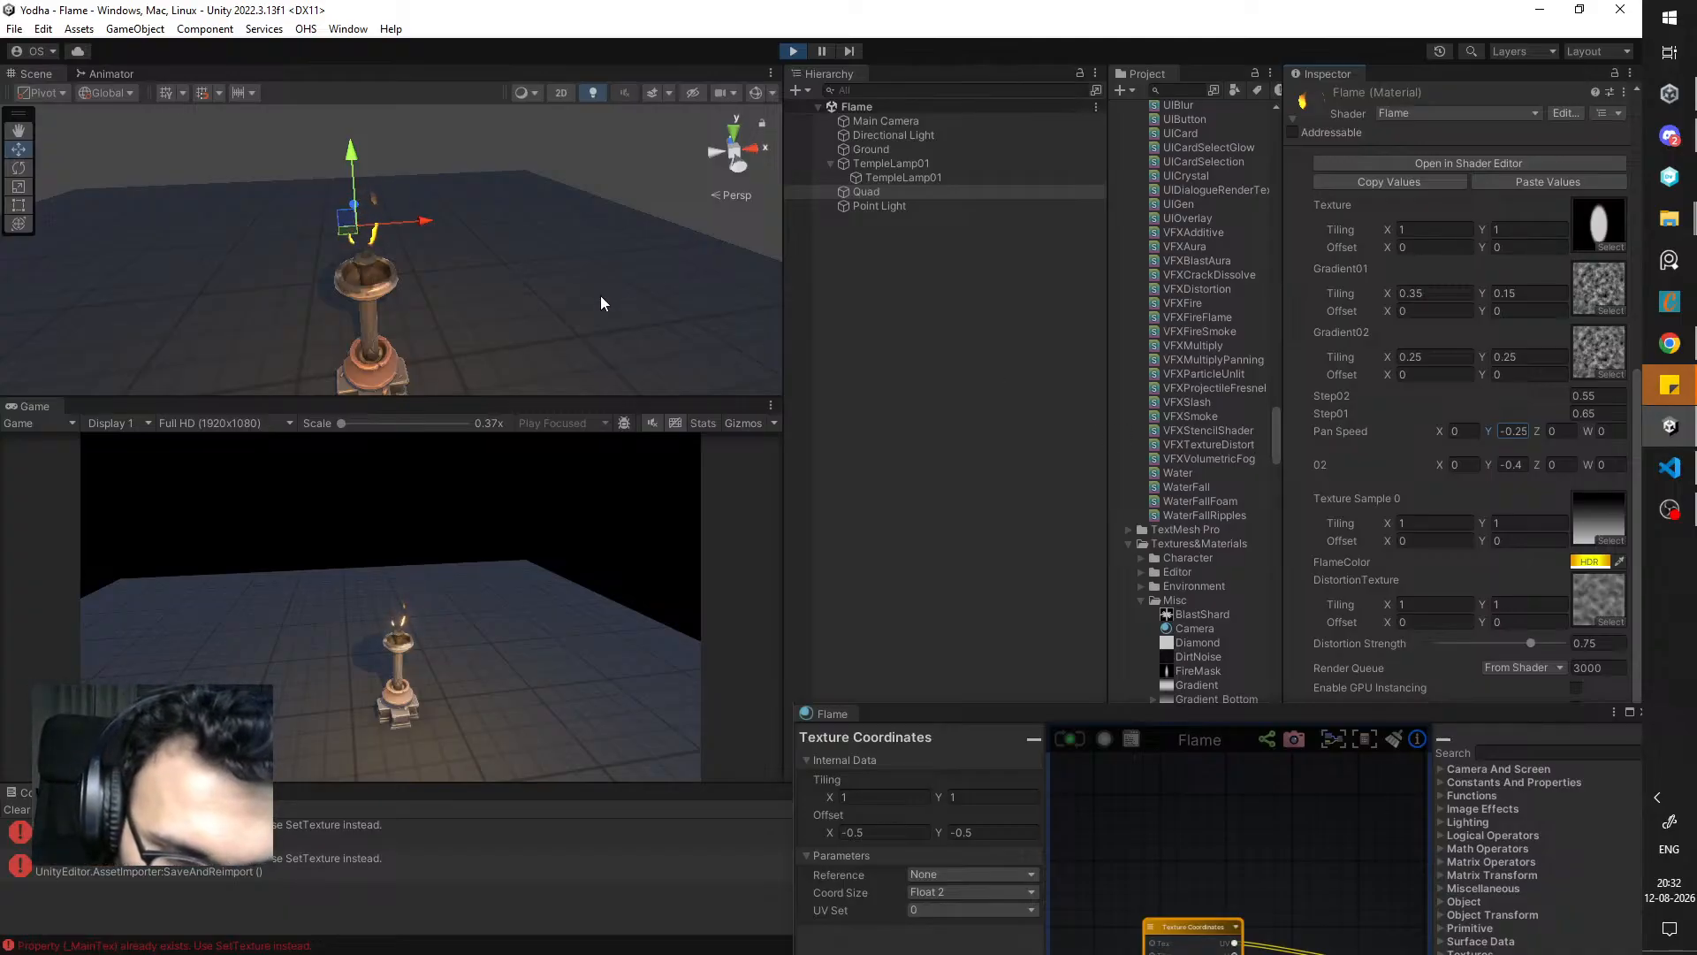
scroll(553, 265, down, 1)
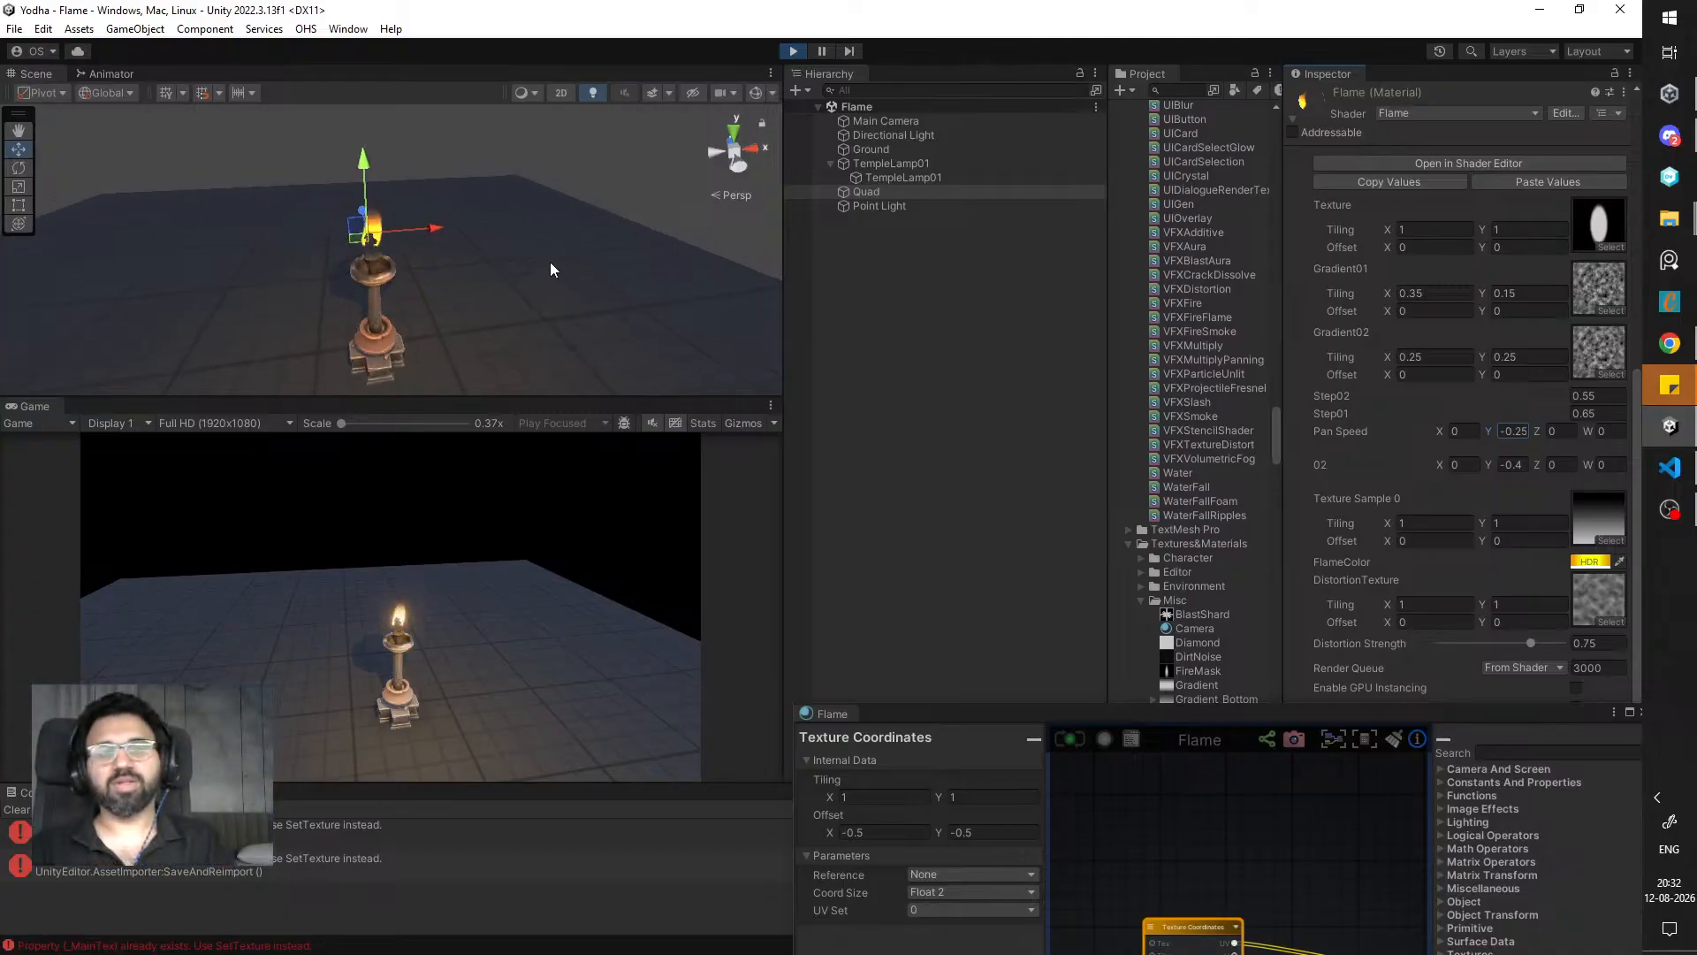
mouse_move(549, 261)
alt+mouse_down()
mouse_move(539, 231)
mouse_move(565, 253)
alt+mouse_up()
scroll(612, 262, down, 3)
scroll(562, 242, up, 4)
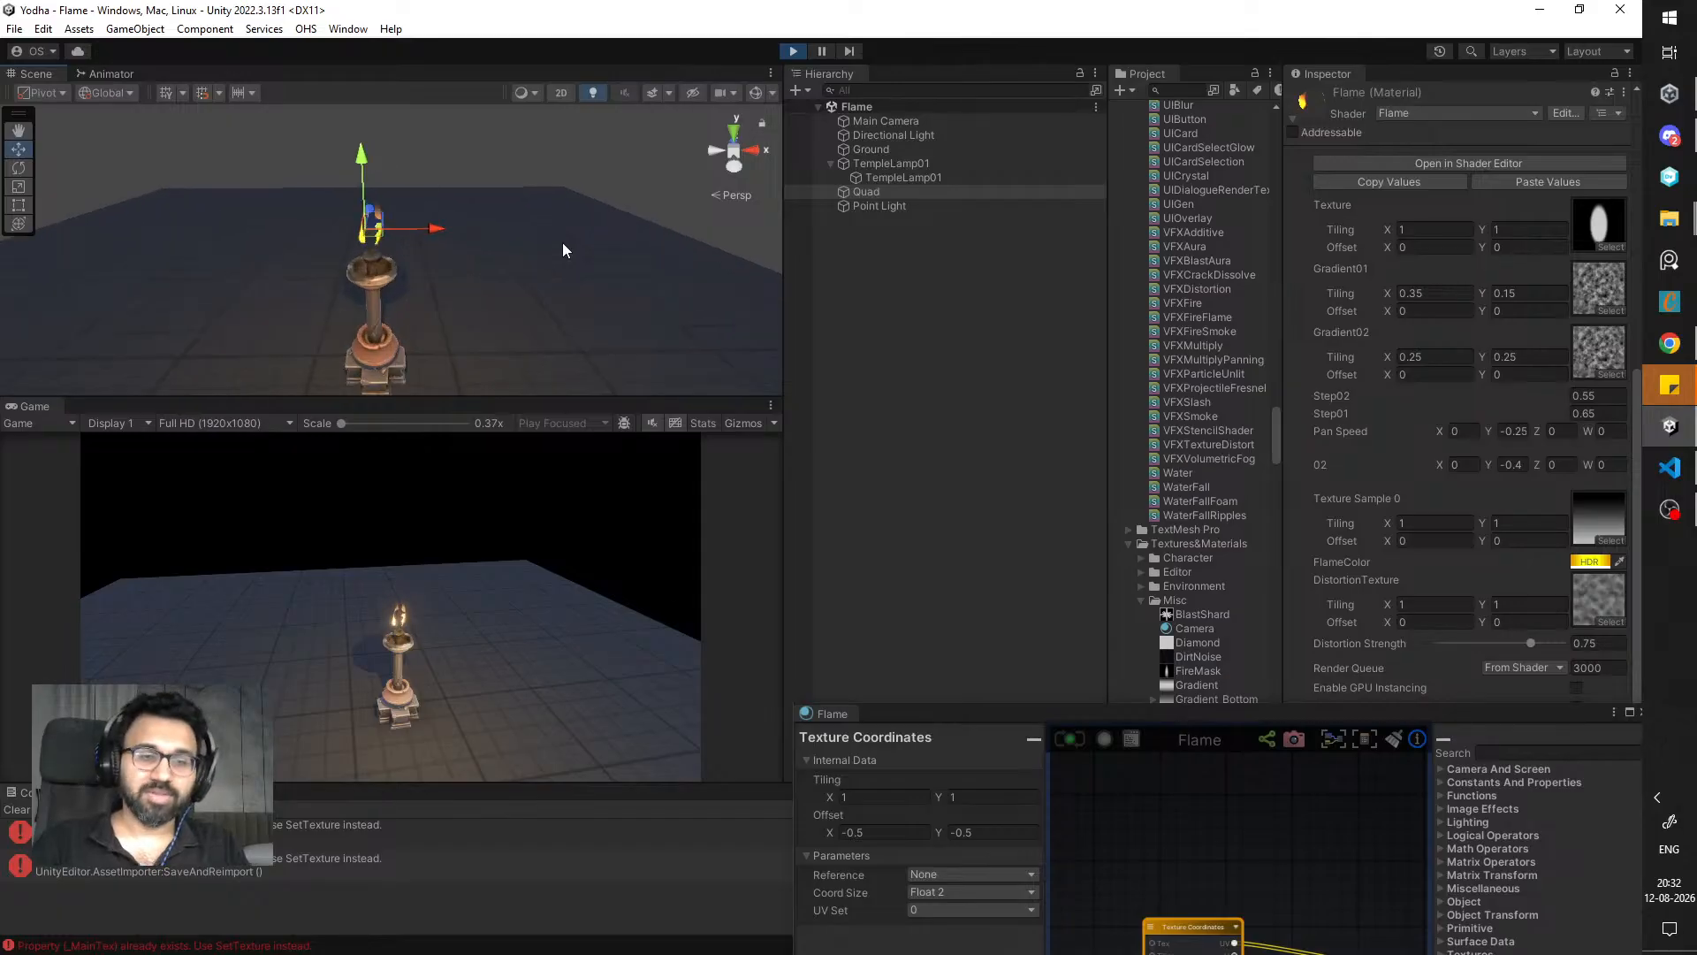
scroll(564, 250, up, 1)
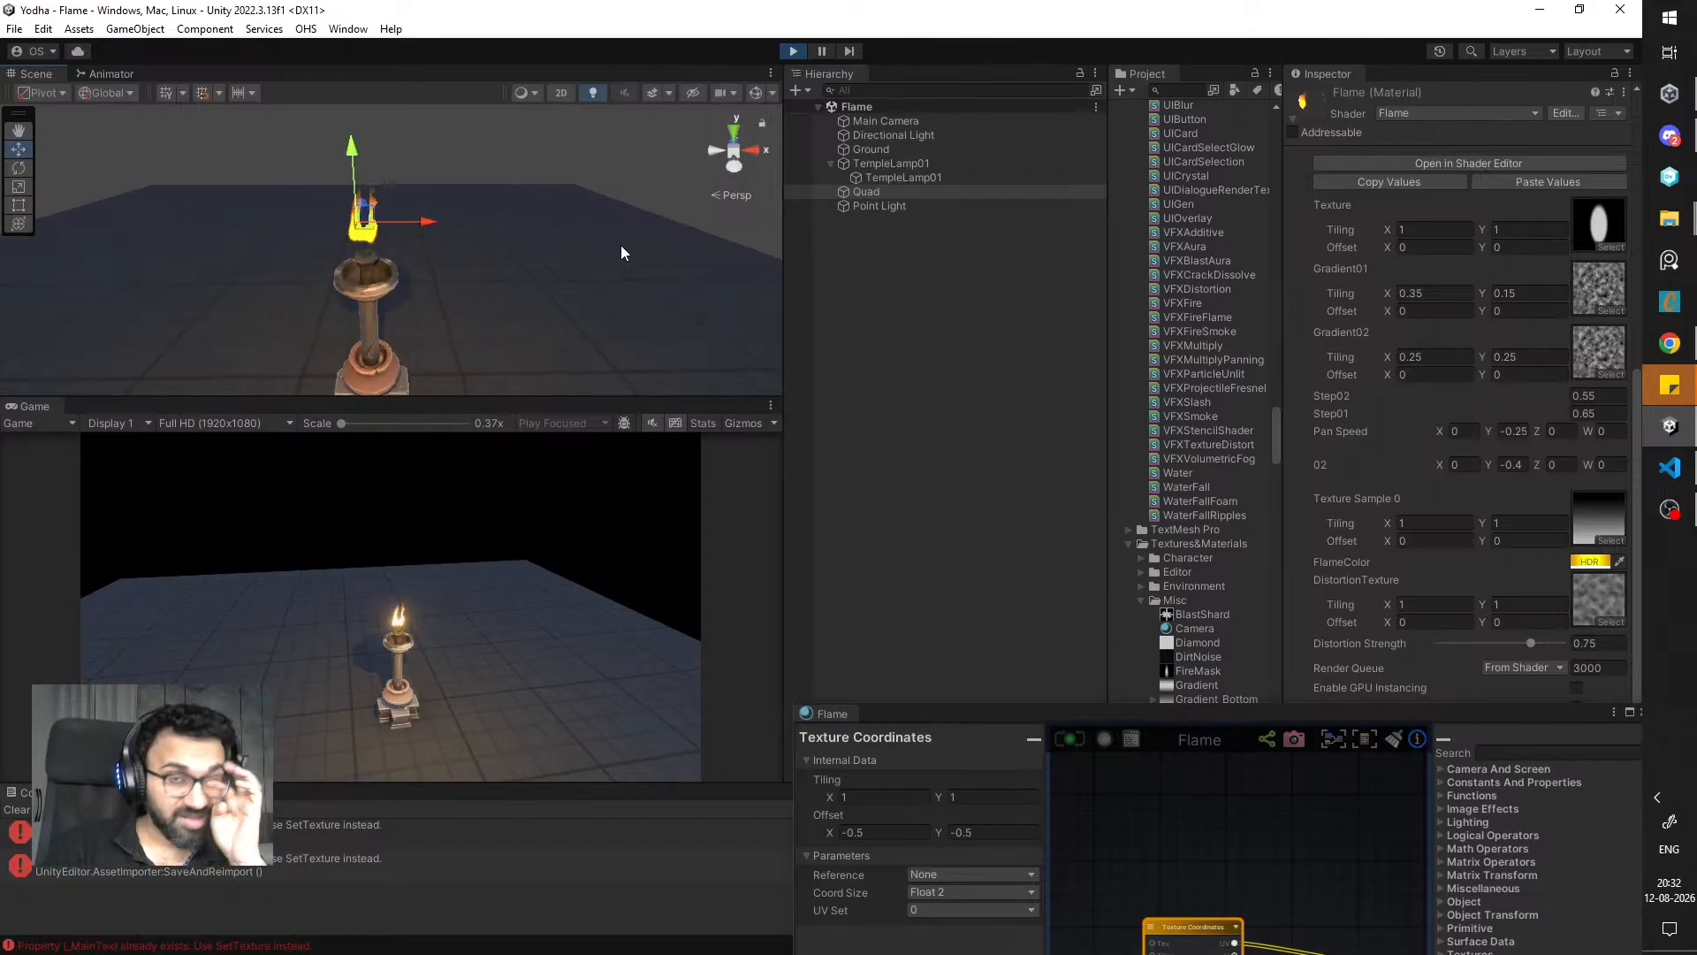
- Rename the Quad object as Flame and select it
click(877, 191)
click(880, 192)
text(F)
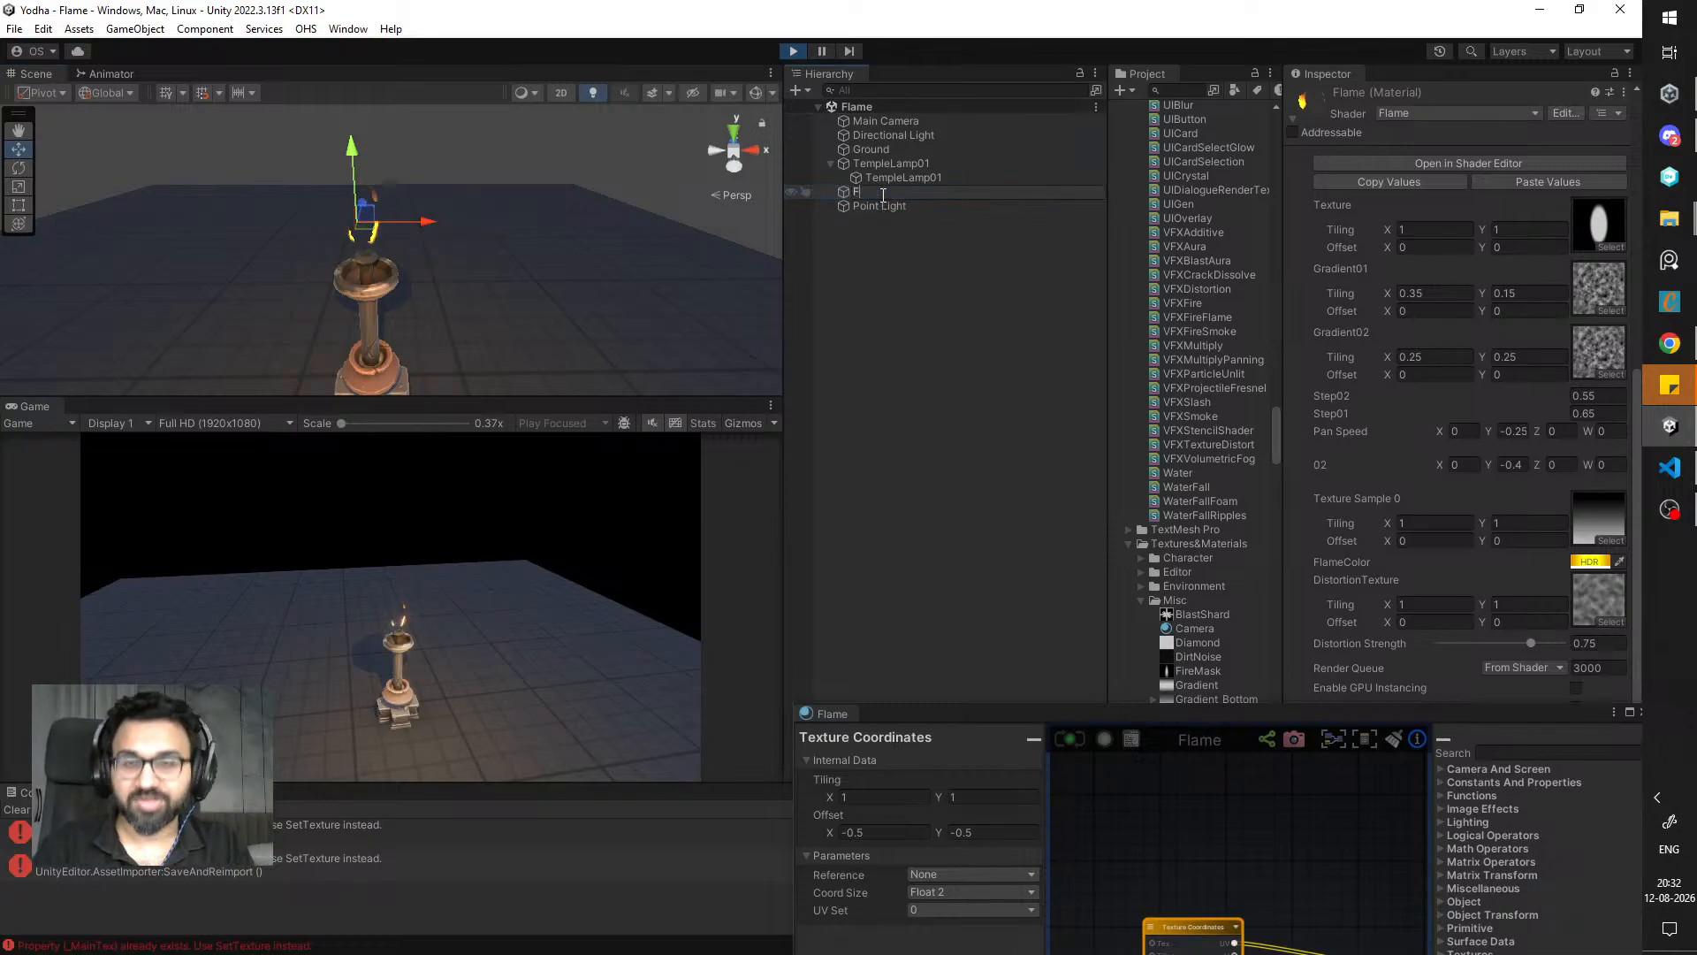
text(lame)
key(Return)
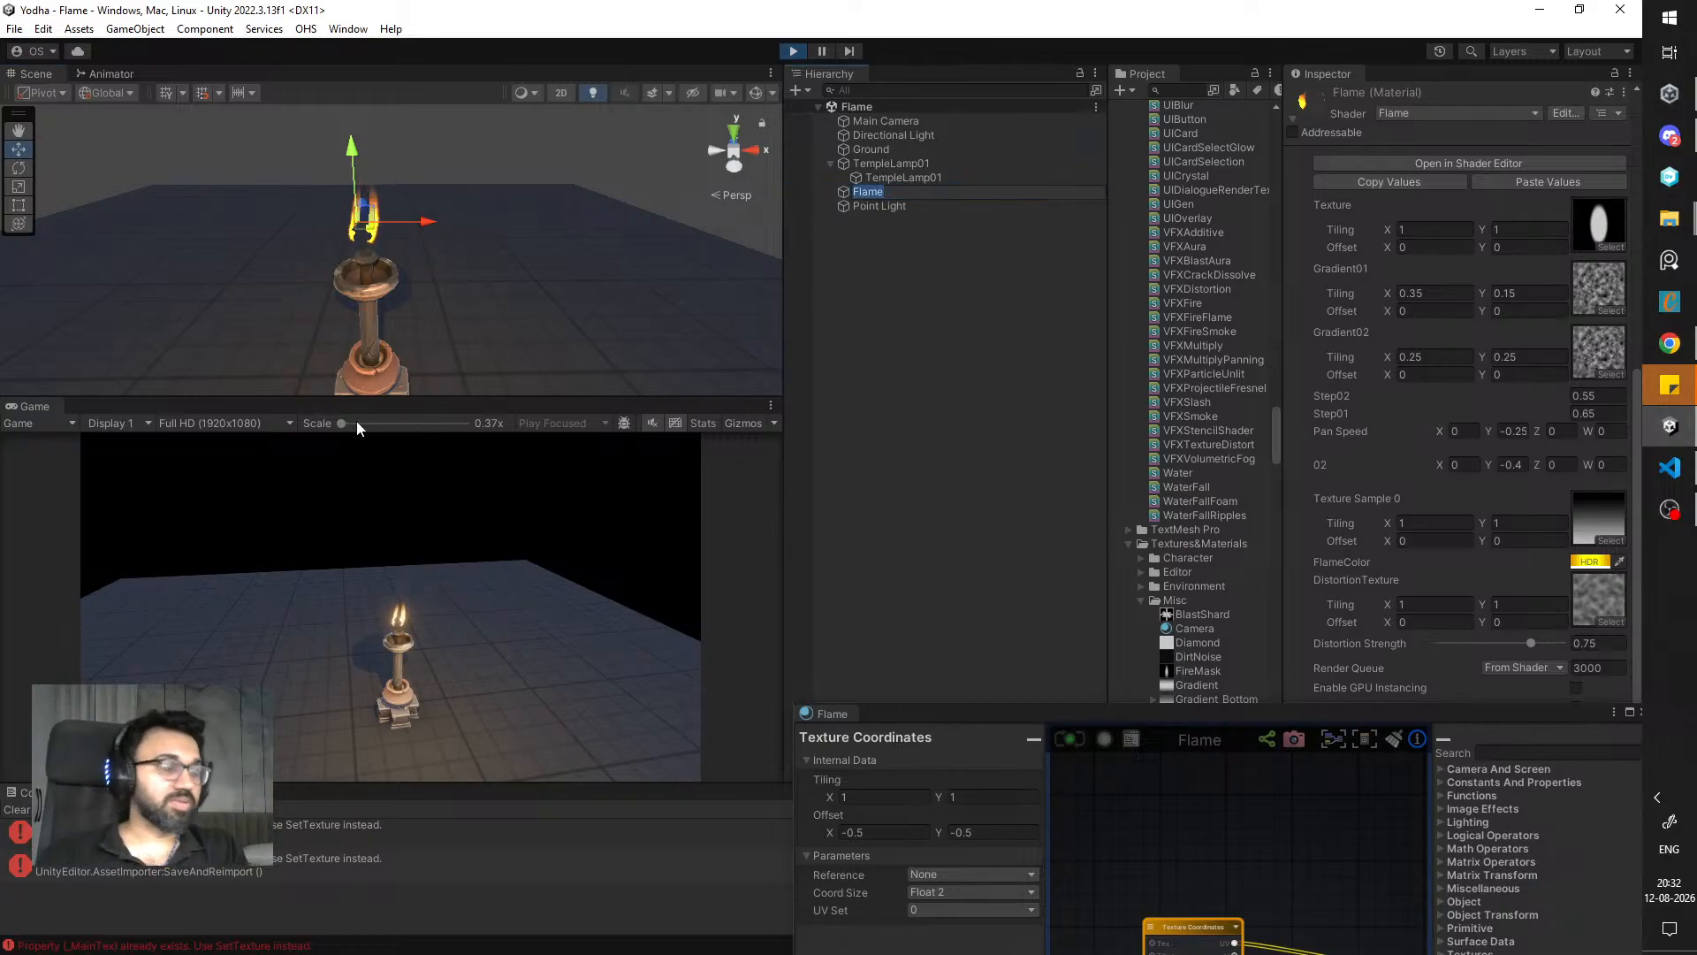
click(875, 207)
click(879, 194)
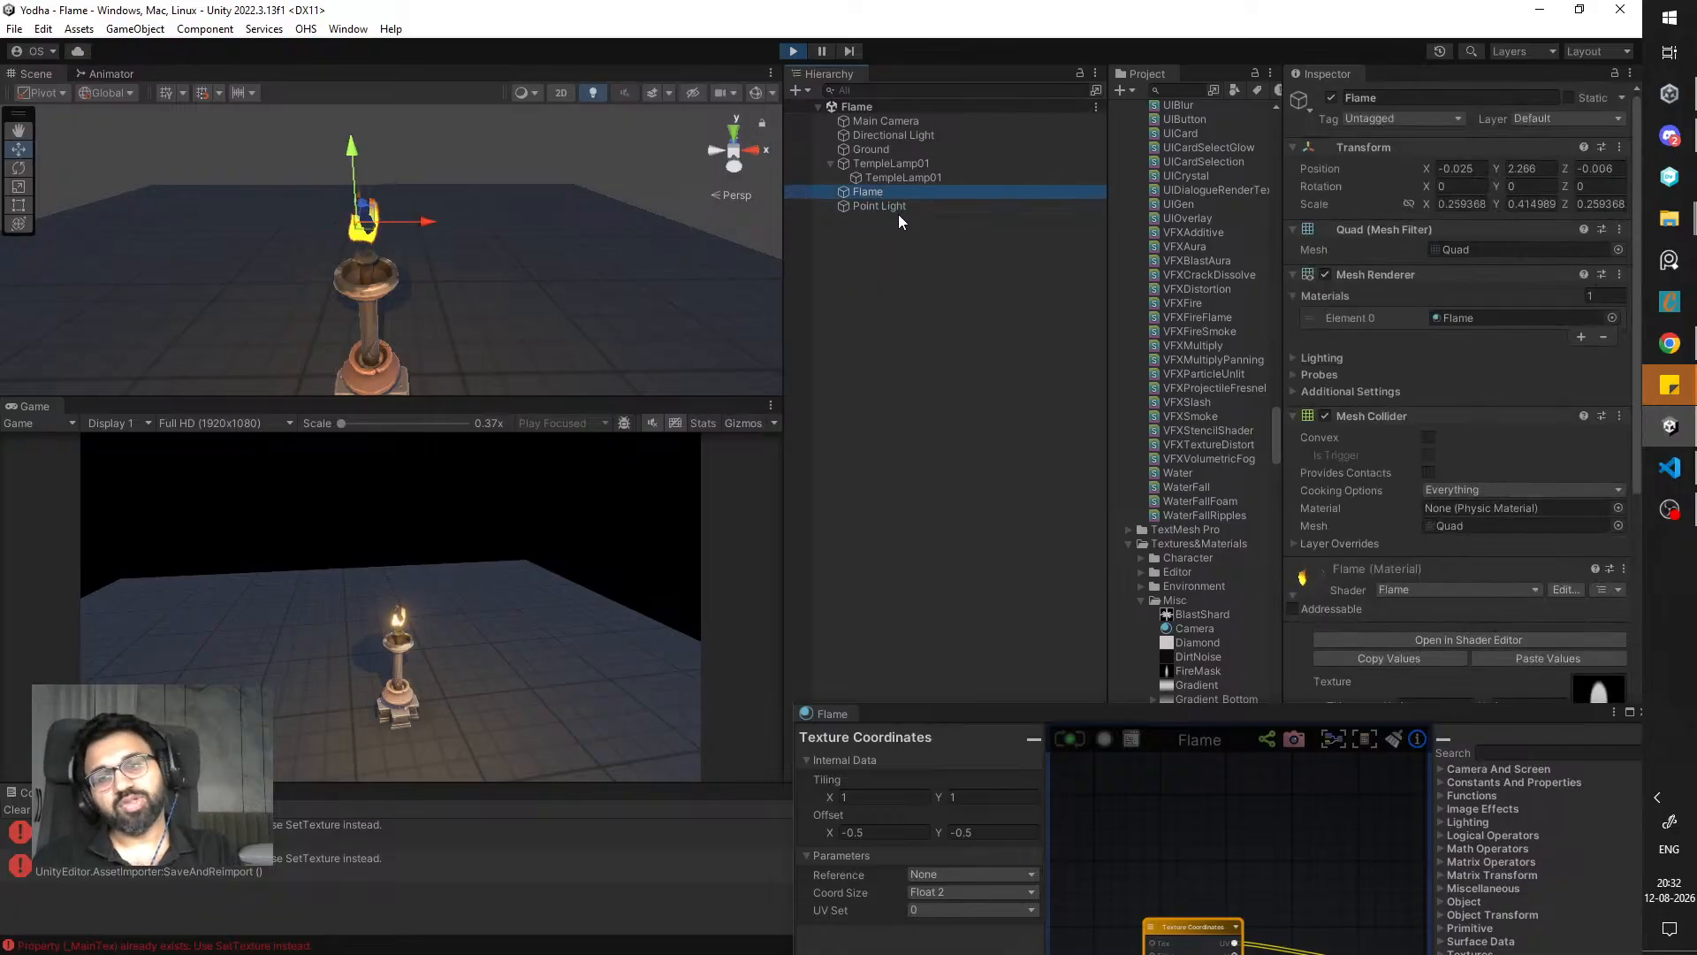
- Duplicate the Flame object and rename the copy as Smoke
middle_drag(426, 257, 460, 297)
right_drag(488, 258, 488, 266)
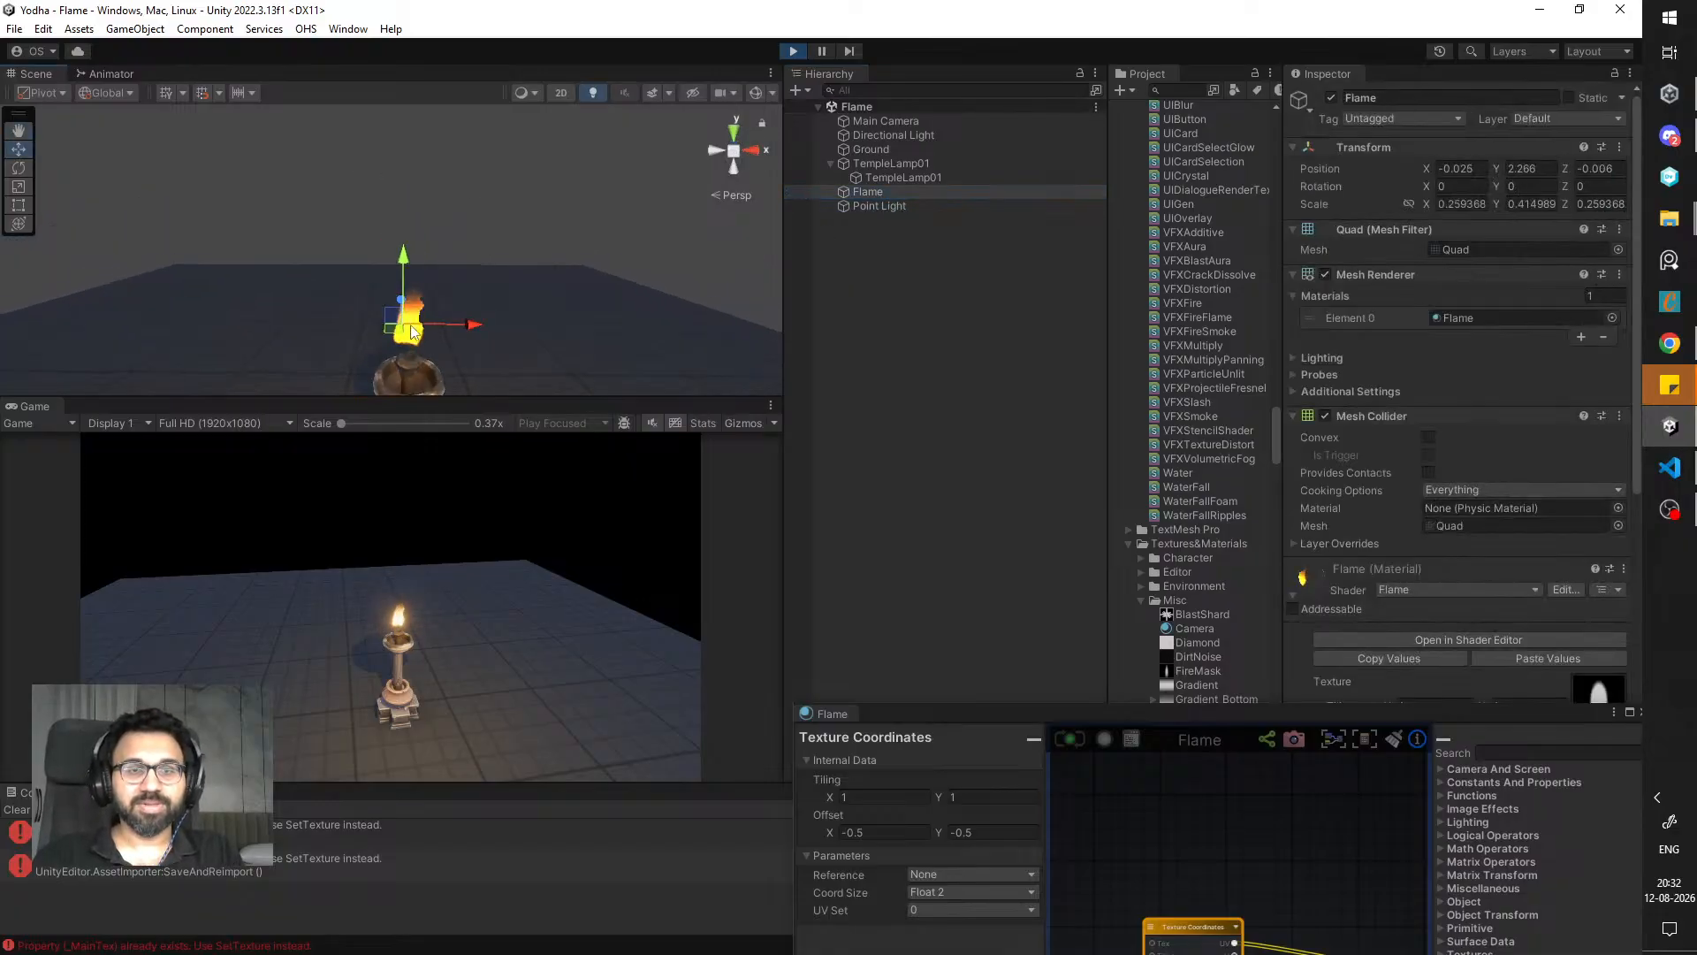
drag(1060, 717, 882, 403)
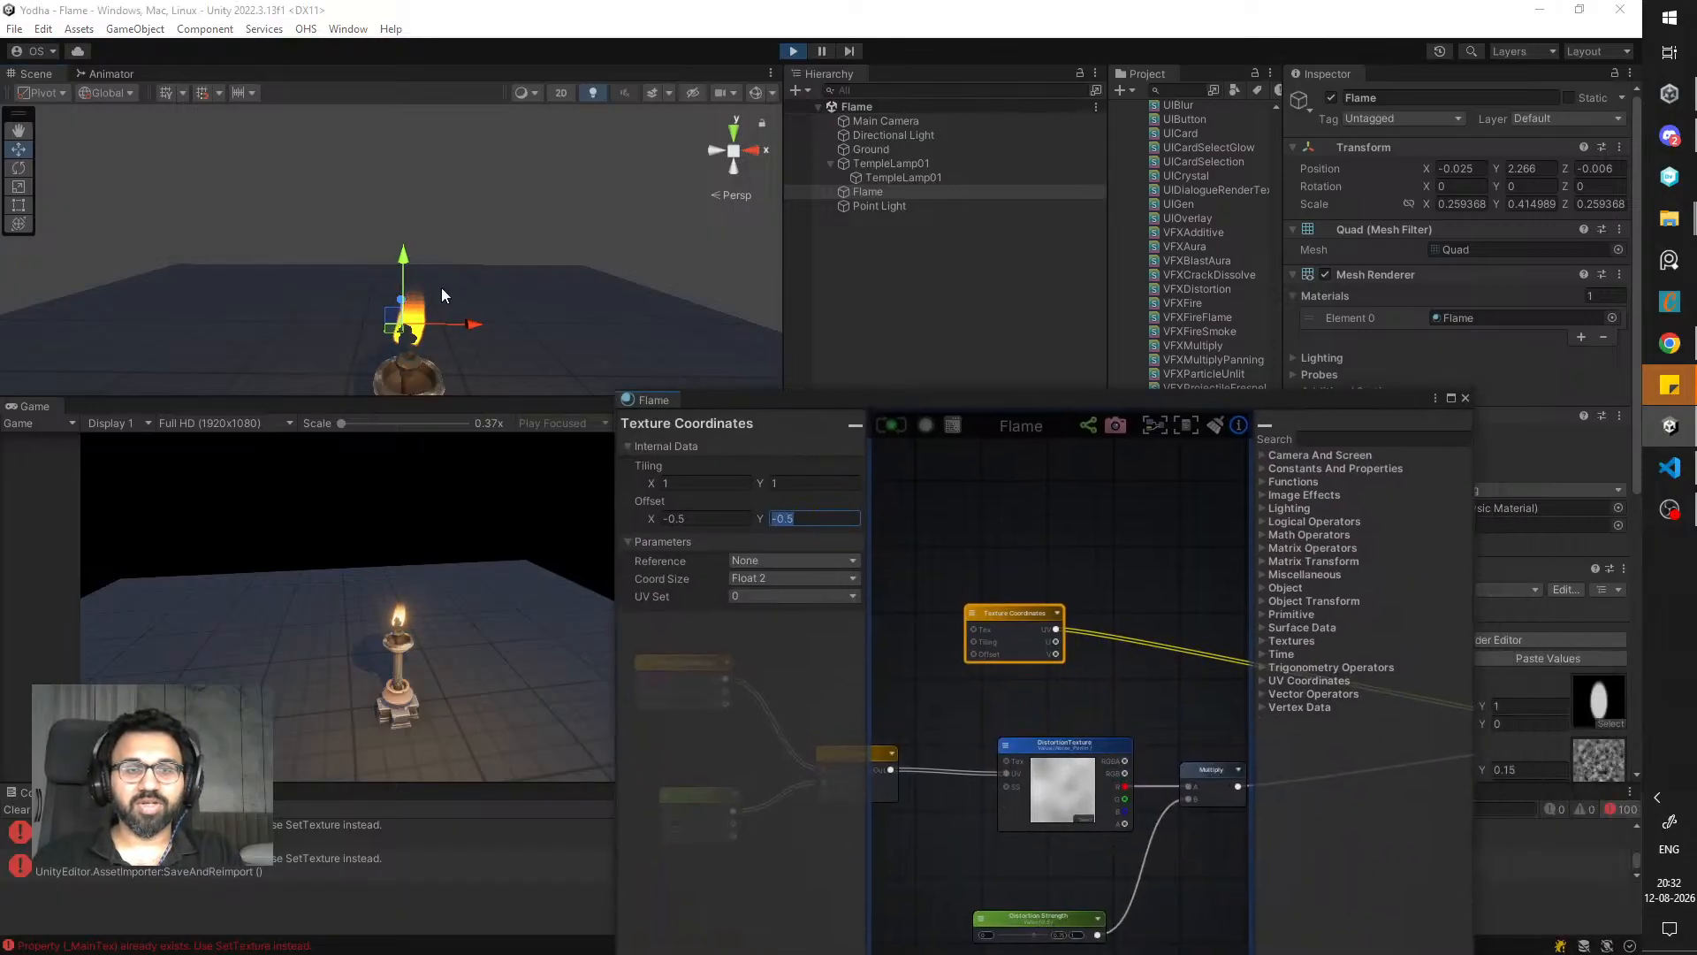
middle_drag(442, 289, 452, 310)
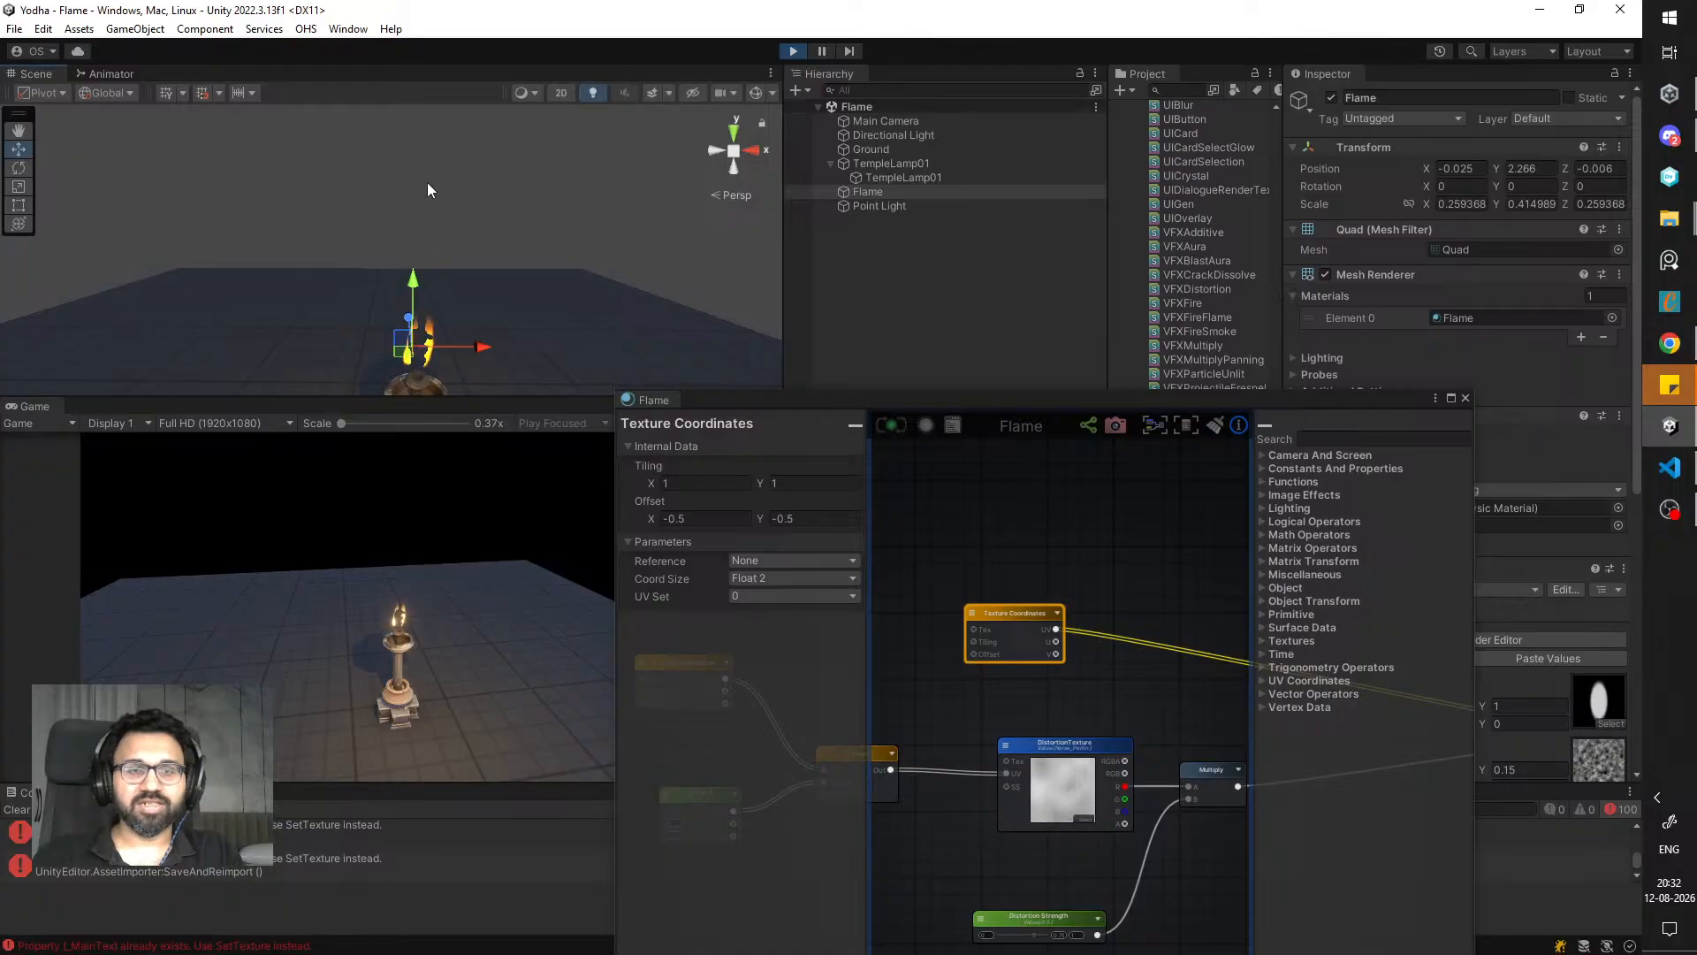
click(903, 192)
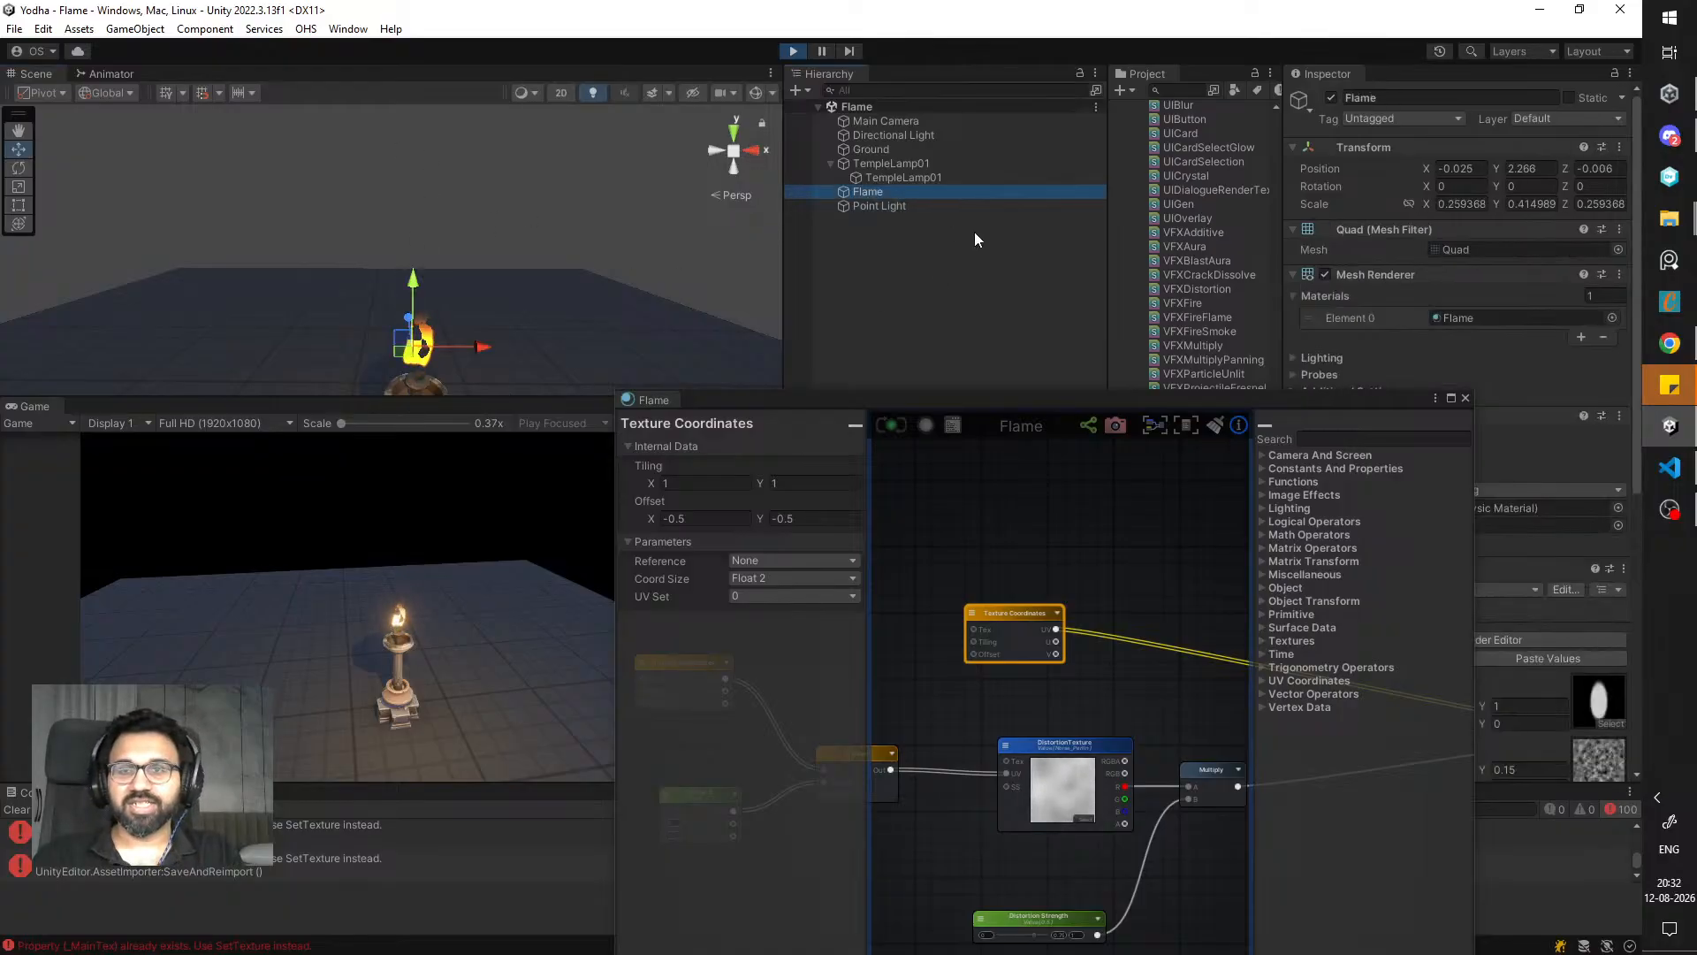
key(ctrl+d)
key(F2)
text(Smoke)
key(Return)
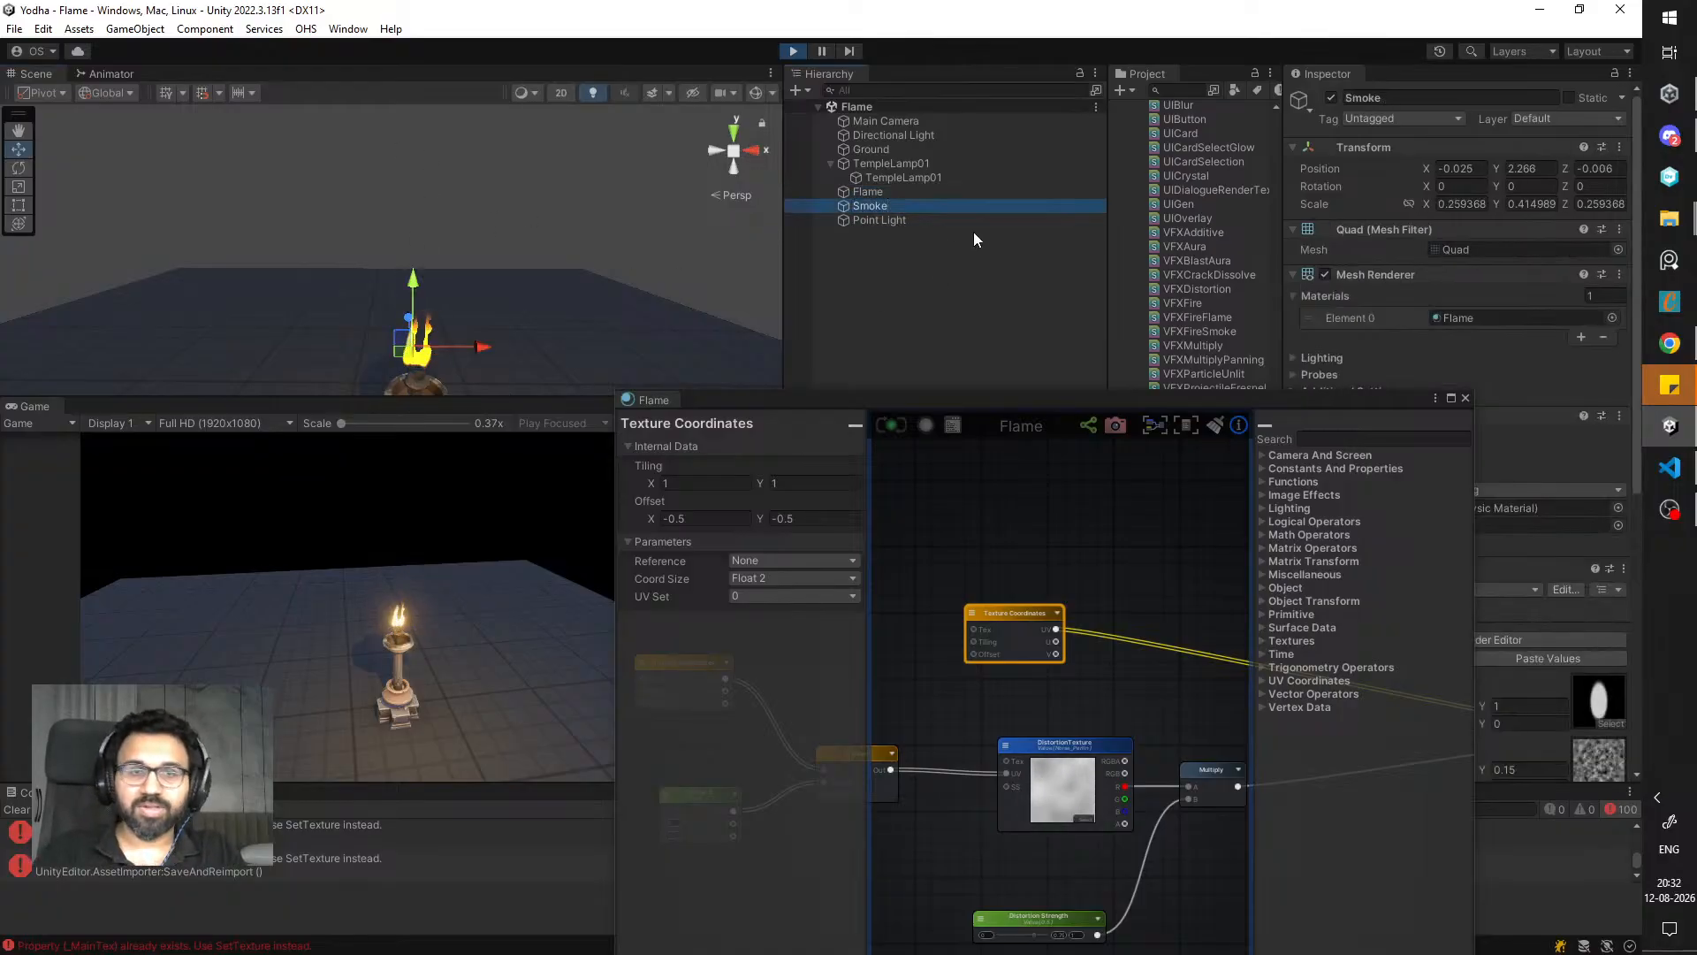
- Stretch the Smoke quad vertically to a Y scale of about 1.1 and raise it above the flame to a height of about 2.73
drag(413, 294, 405, 136)
key(w)
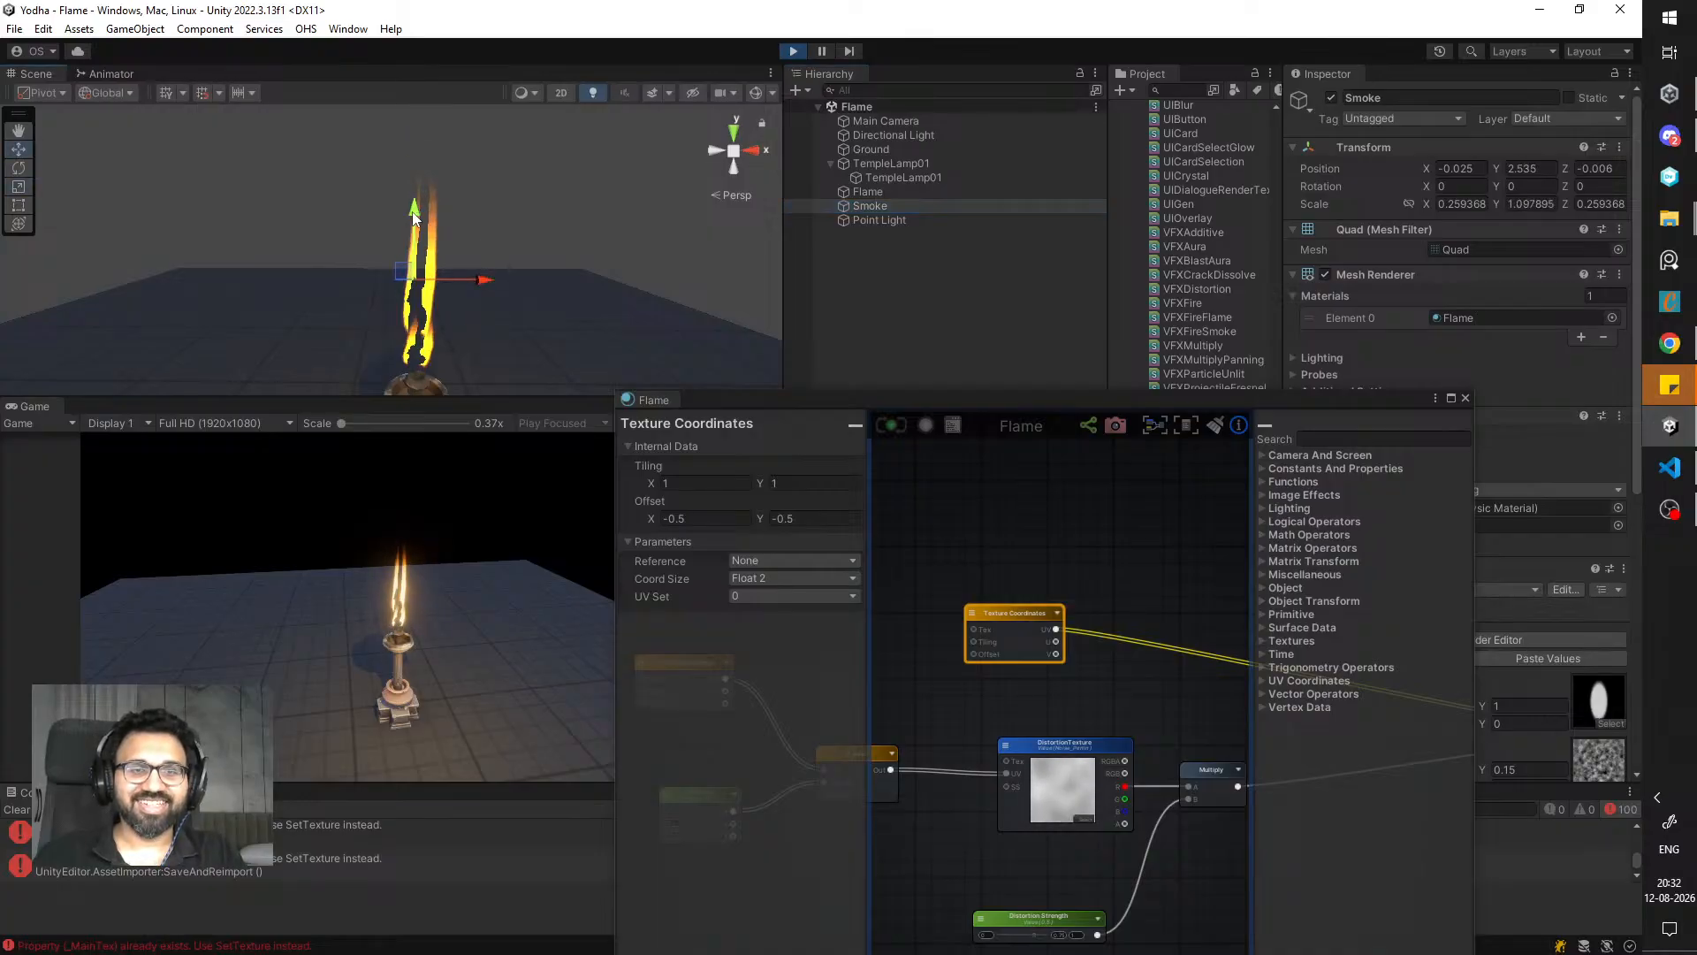
drag(414, 218, 414, 166)
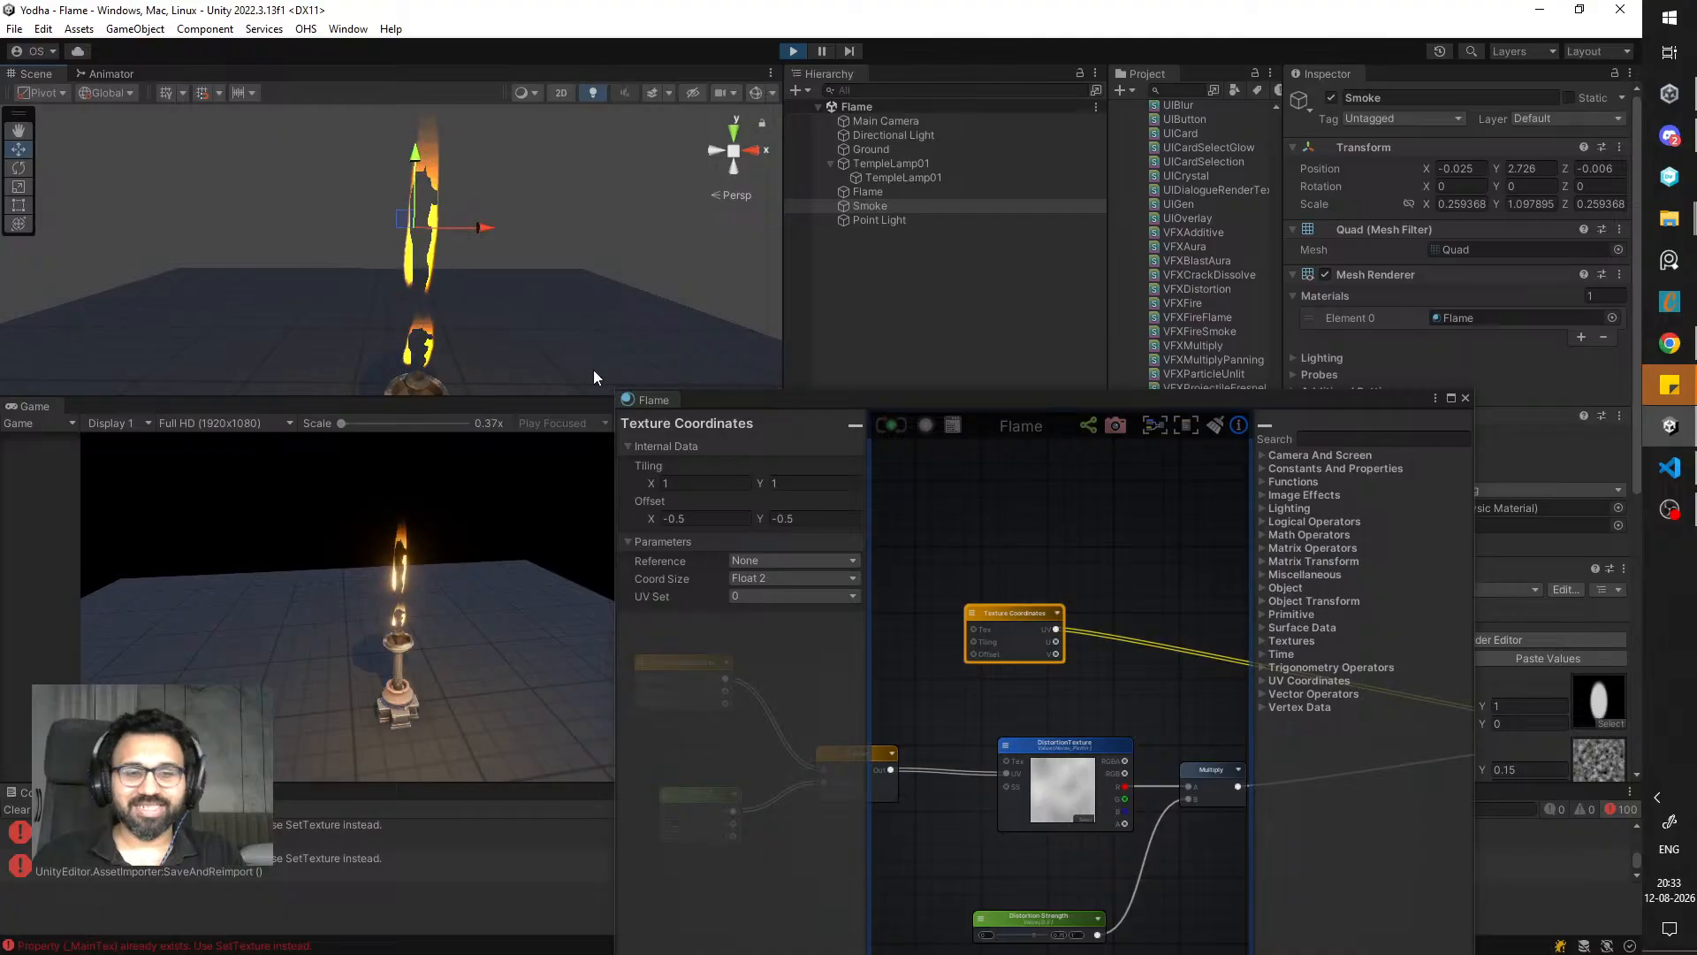
- Raise the Smoke quad above the flame to a height of about 2.75
drag(415, 173, 415, 159)
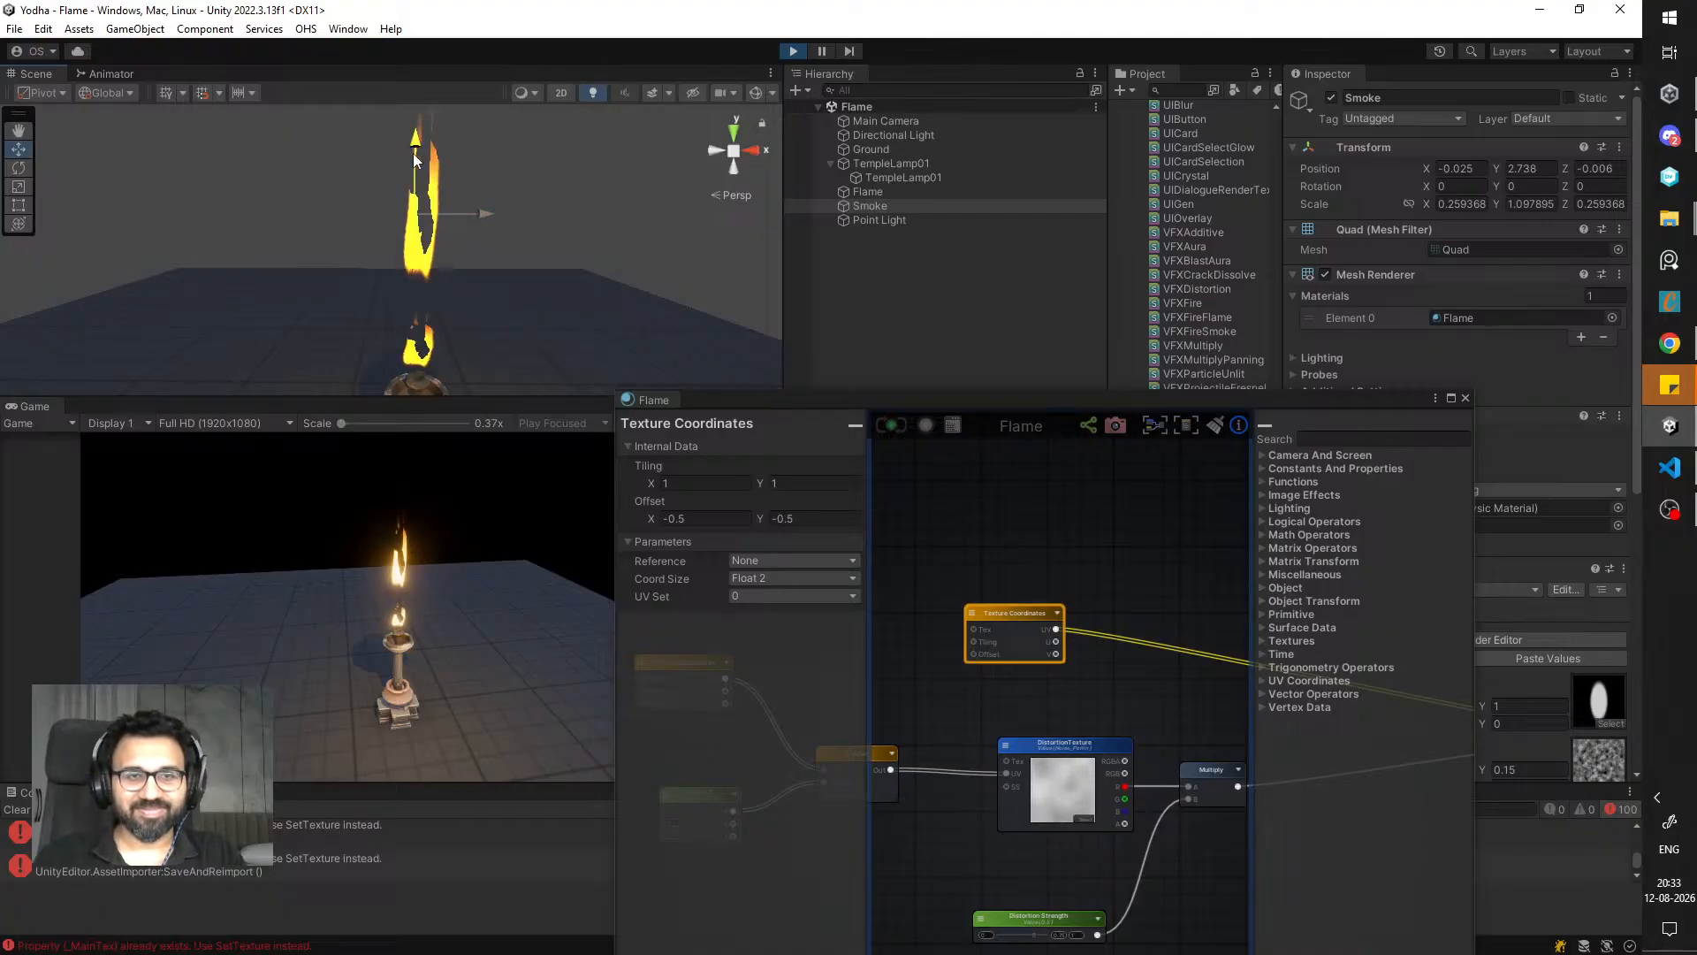
drag(1057, 401, 760, 356)
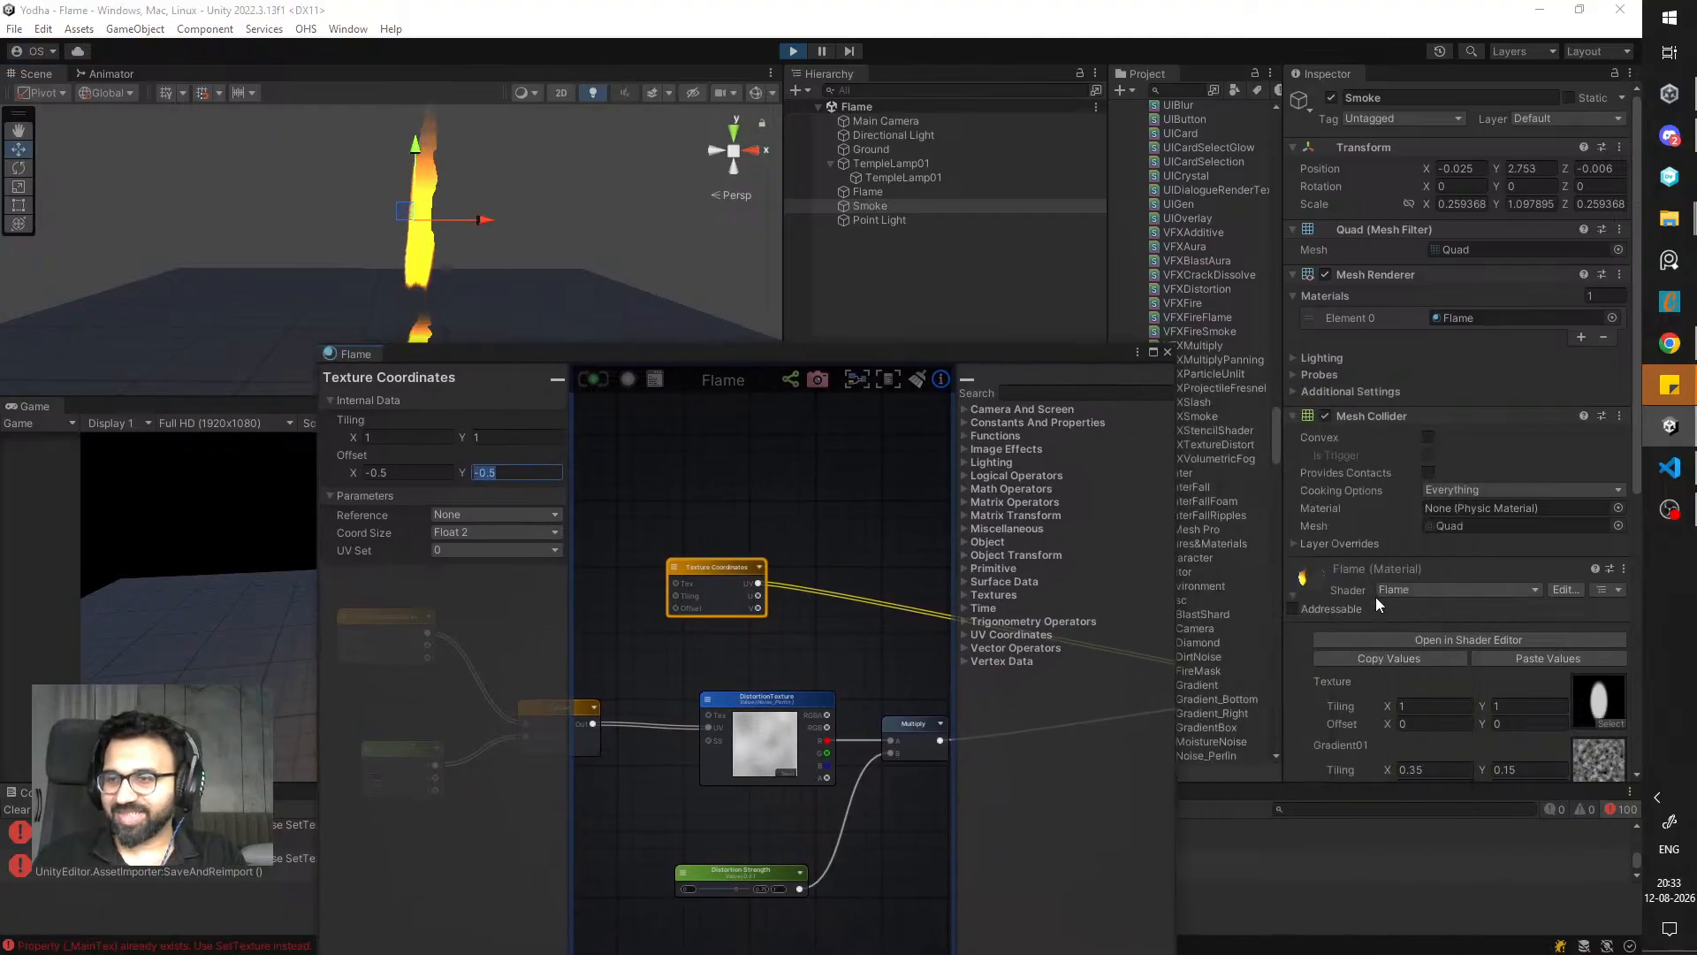
- Examine the Flame material's properties and the texture, colour and gradient nodes in its shader graph
scroll(1376, 597, down, 5)
scroll(745, 591, down, 3)
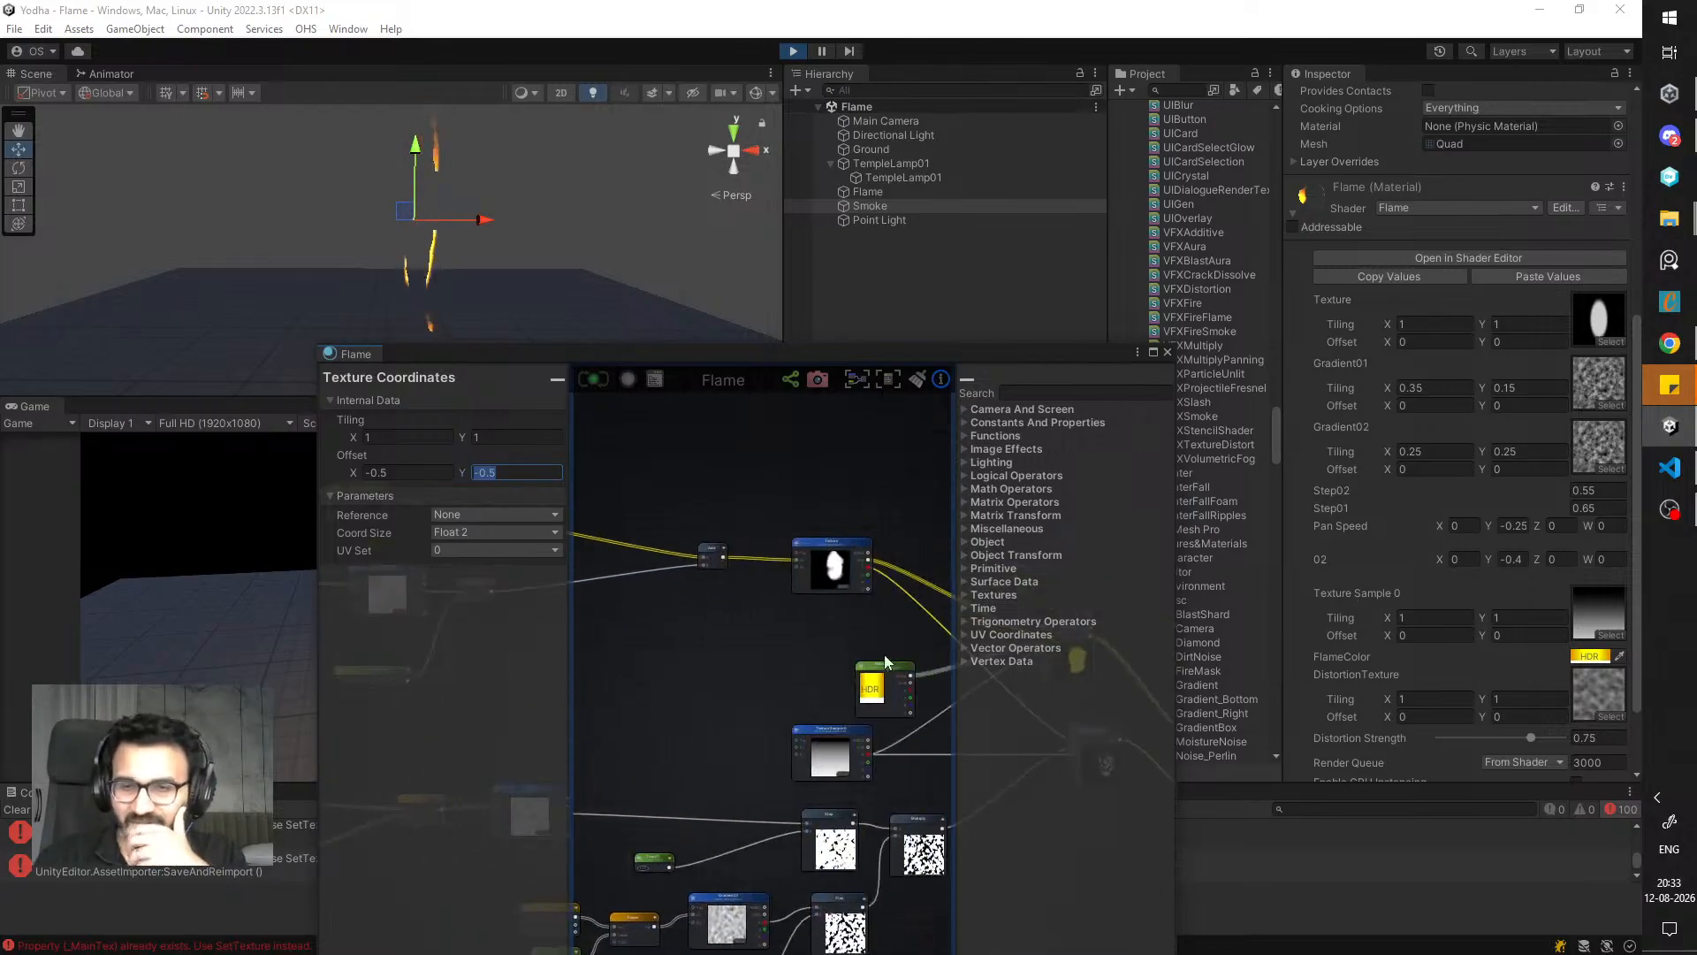
middle_drag(886, 661, 745, 664)
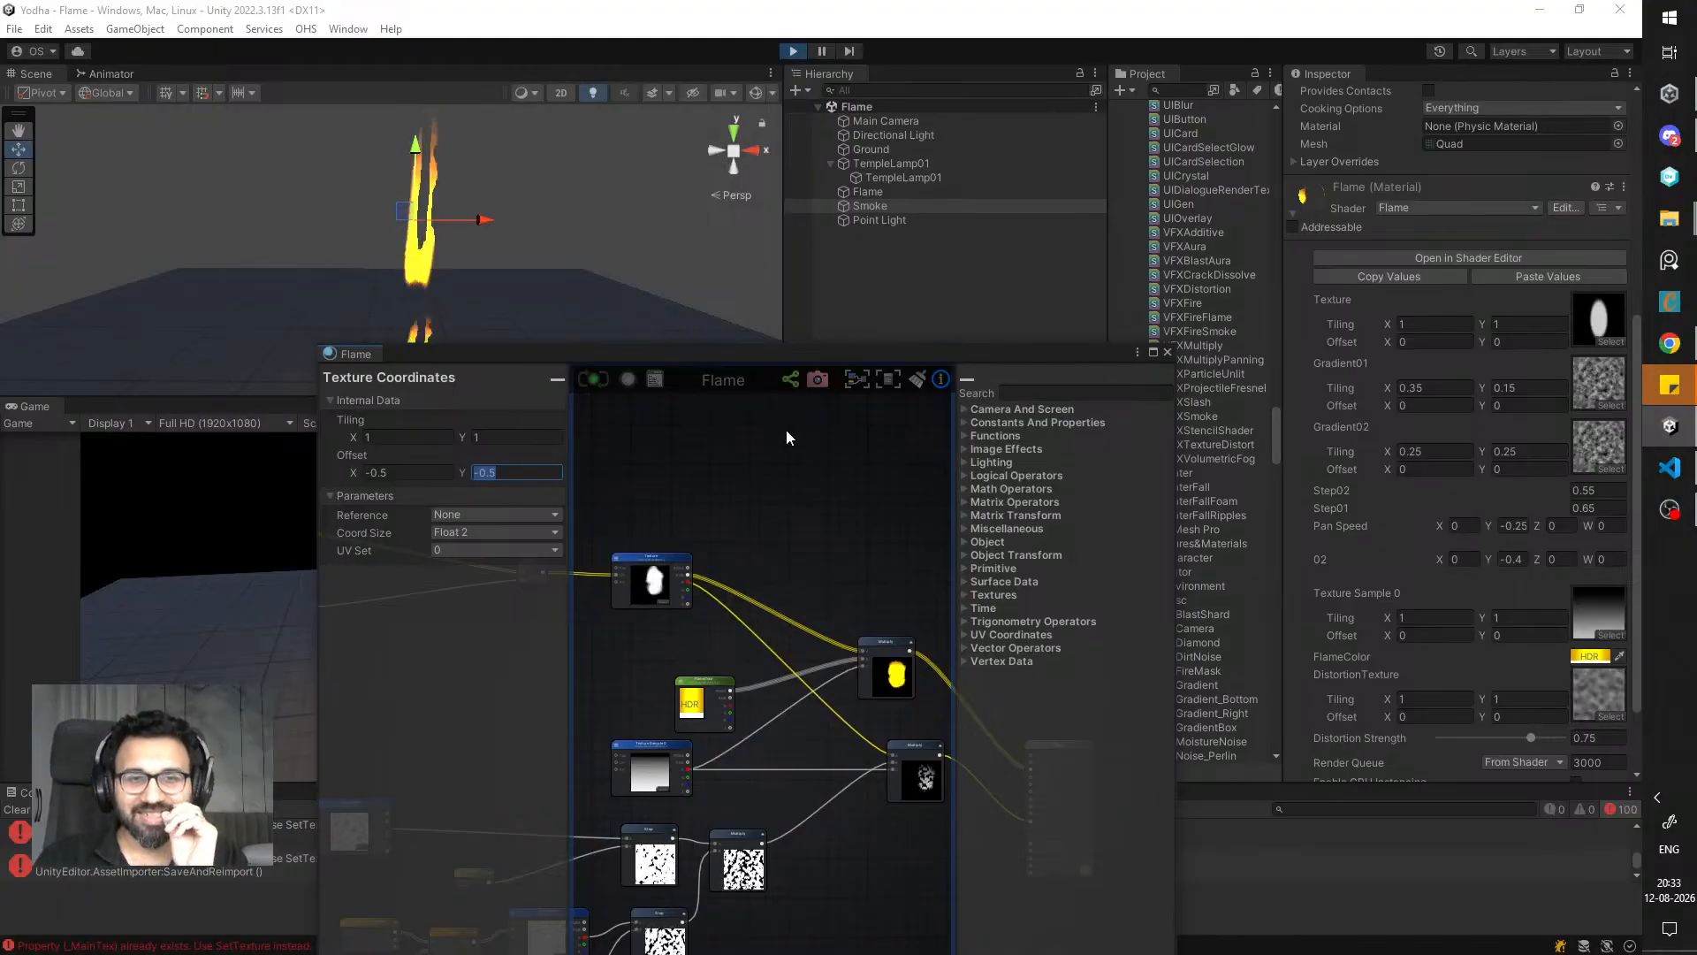
middle_drag(780, 568, 801, 543)
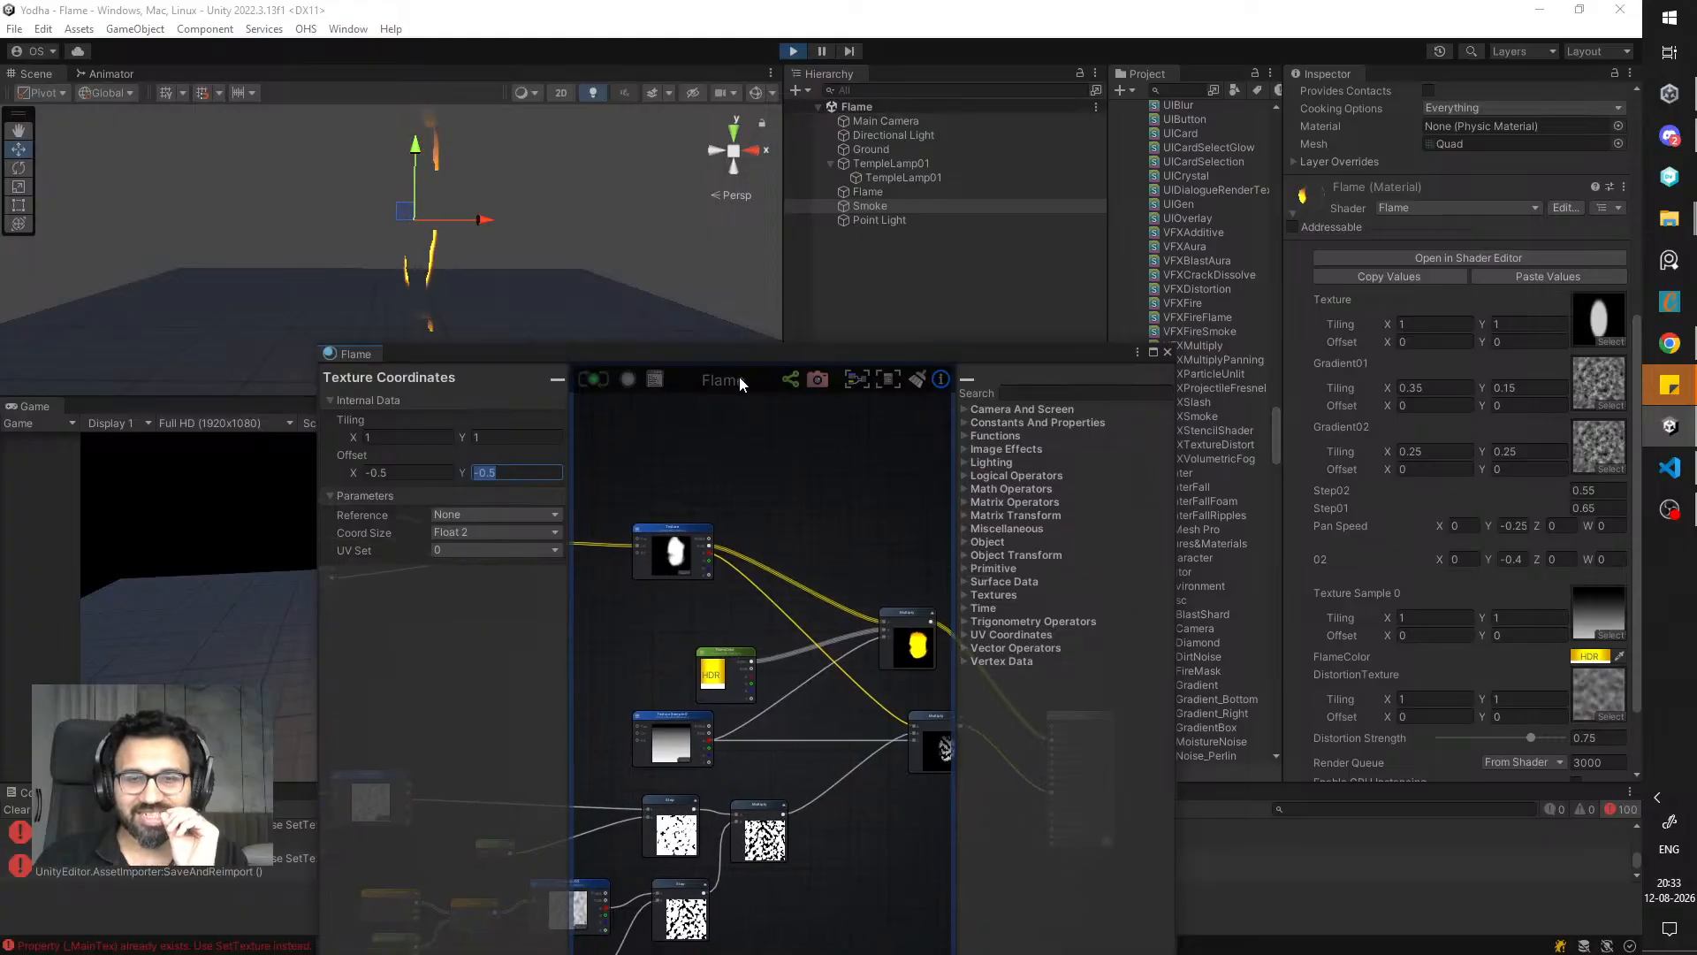
drag(746, 353, 803, 481)
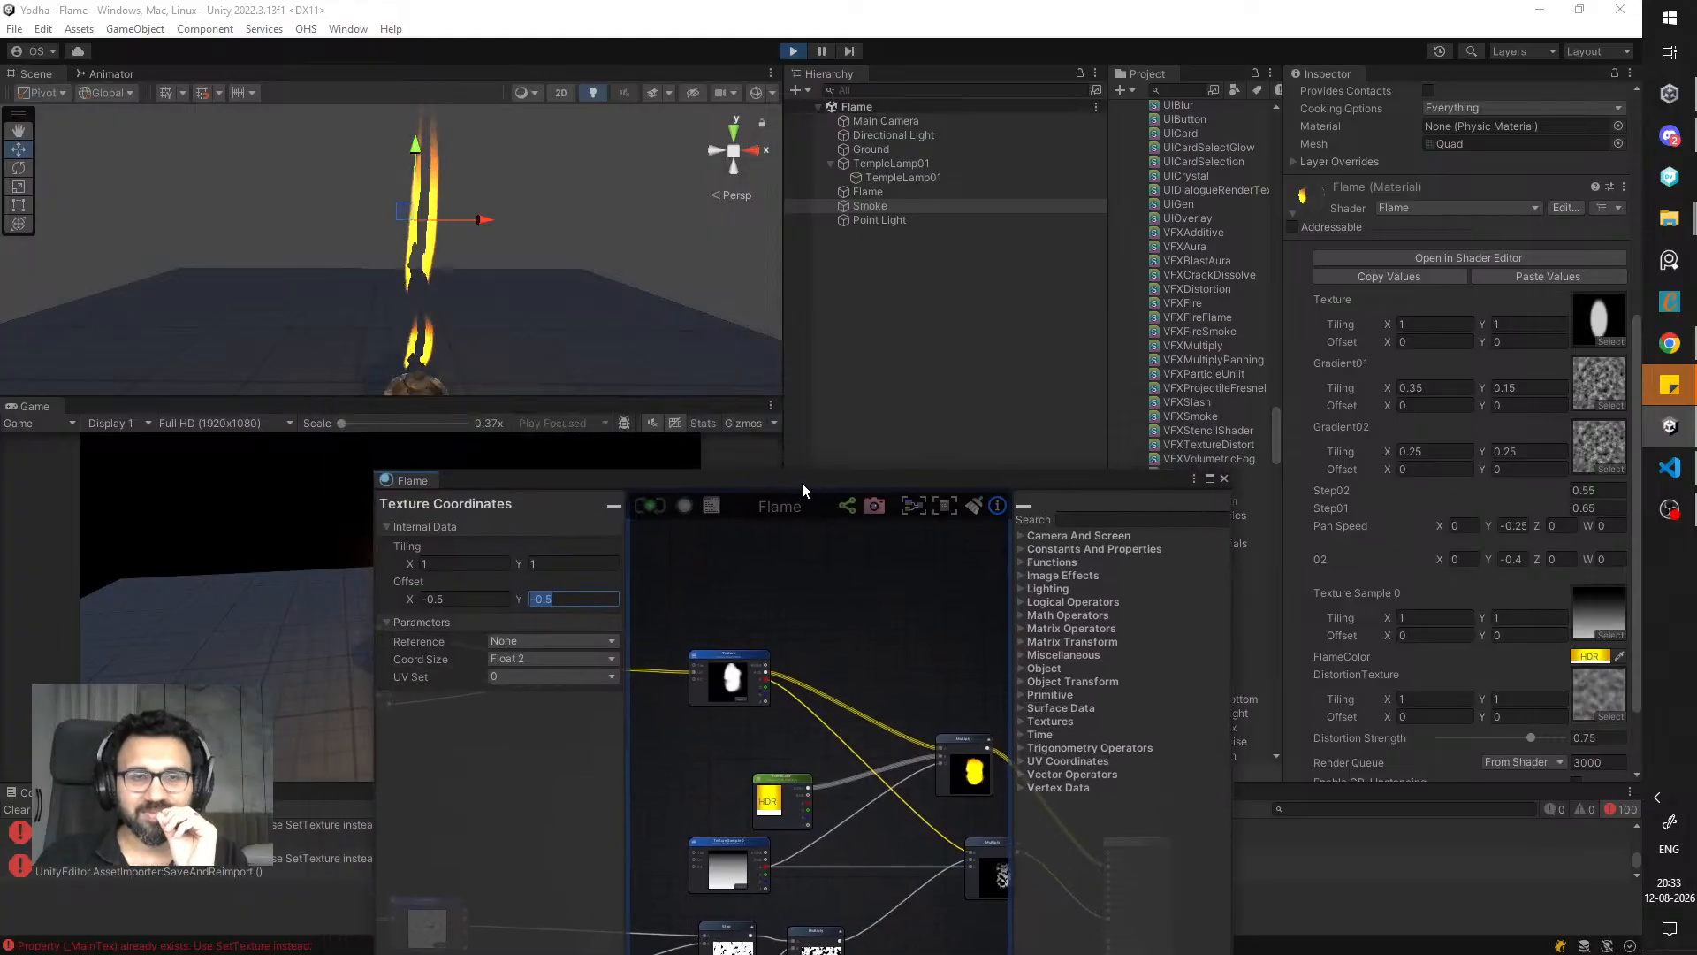
mouse_move(744, 484)
mouse_down()
mouse_move(994, 651)
mouse_move(725, 487)
mouse_up()
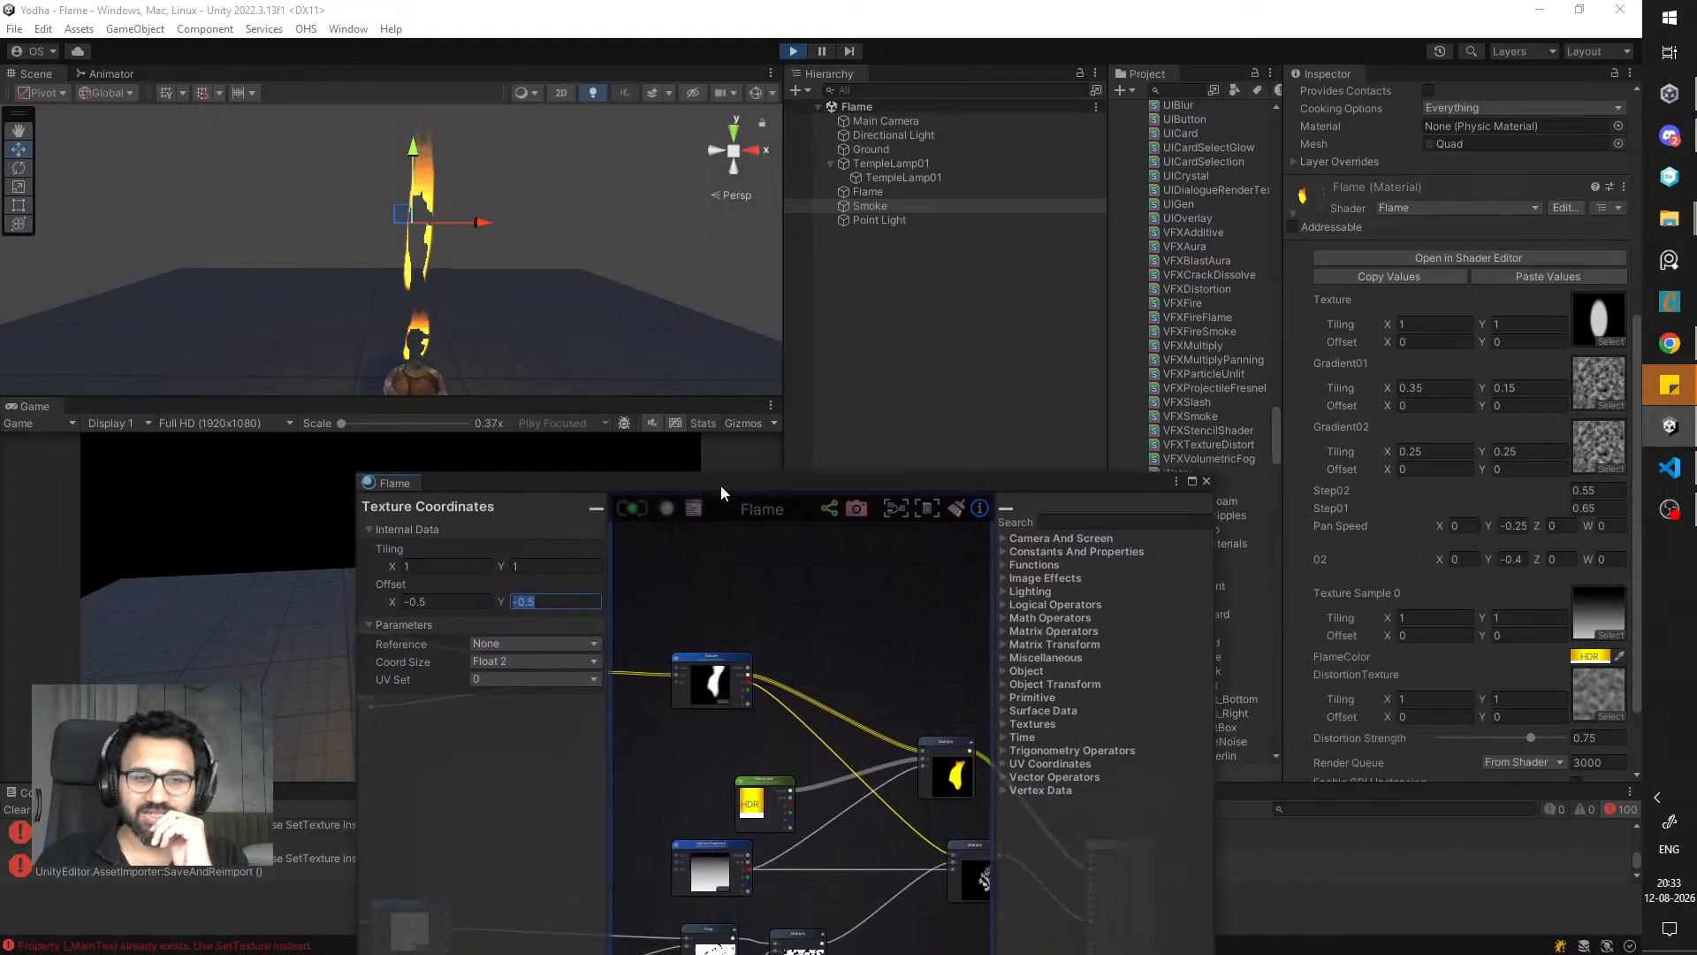
- Switch to Adobe Photoshop 2023 and get to its empty workspace
click(1677, 38)
text(p)
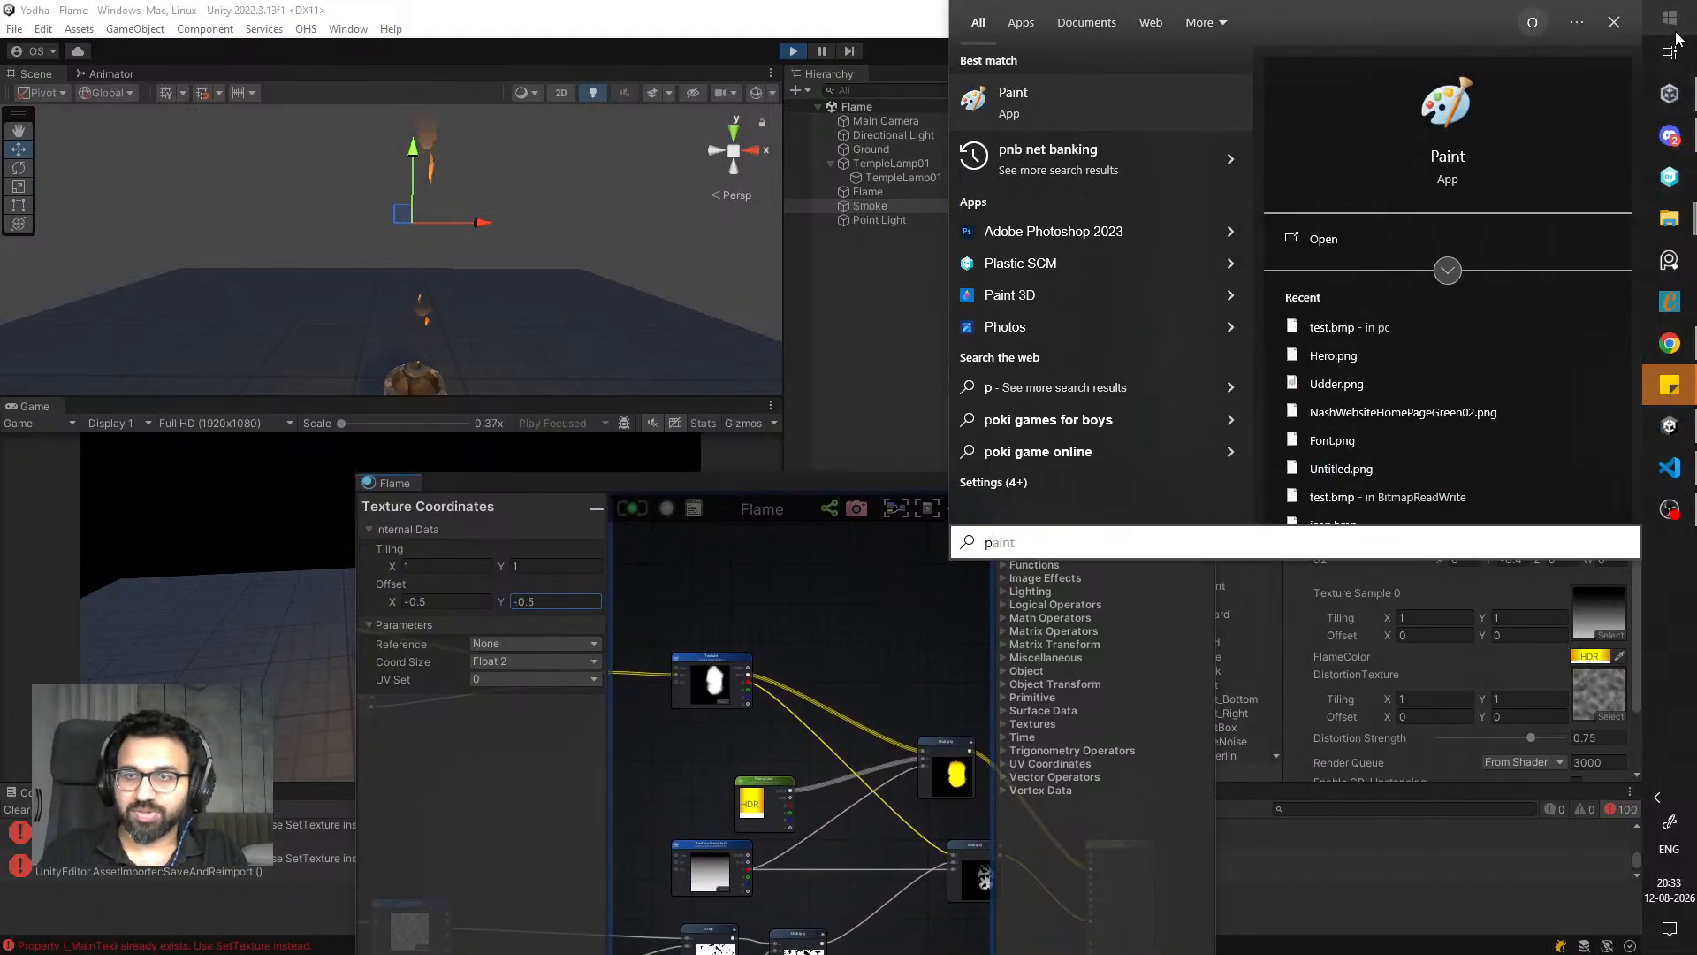
text(hot)
key(Escape)
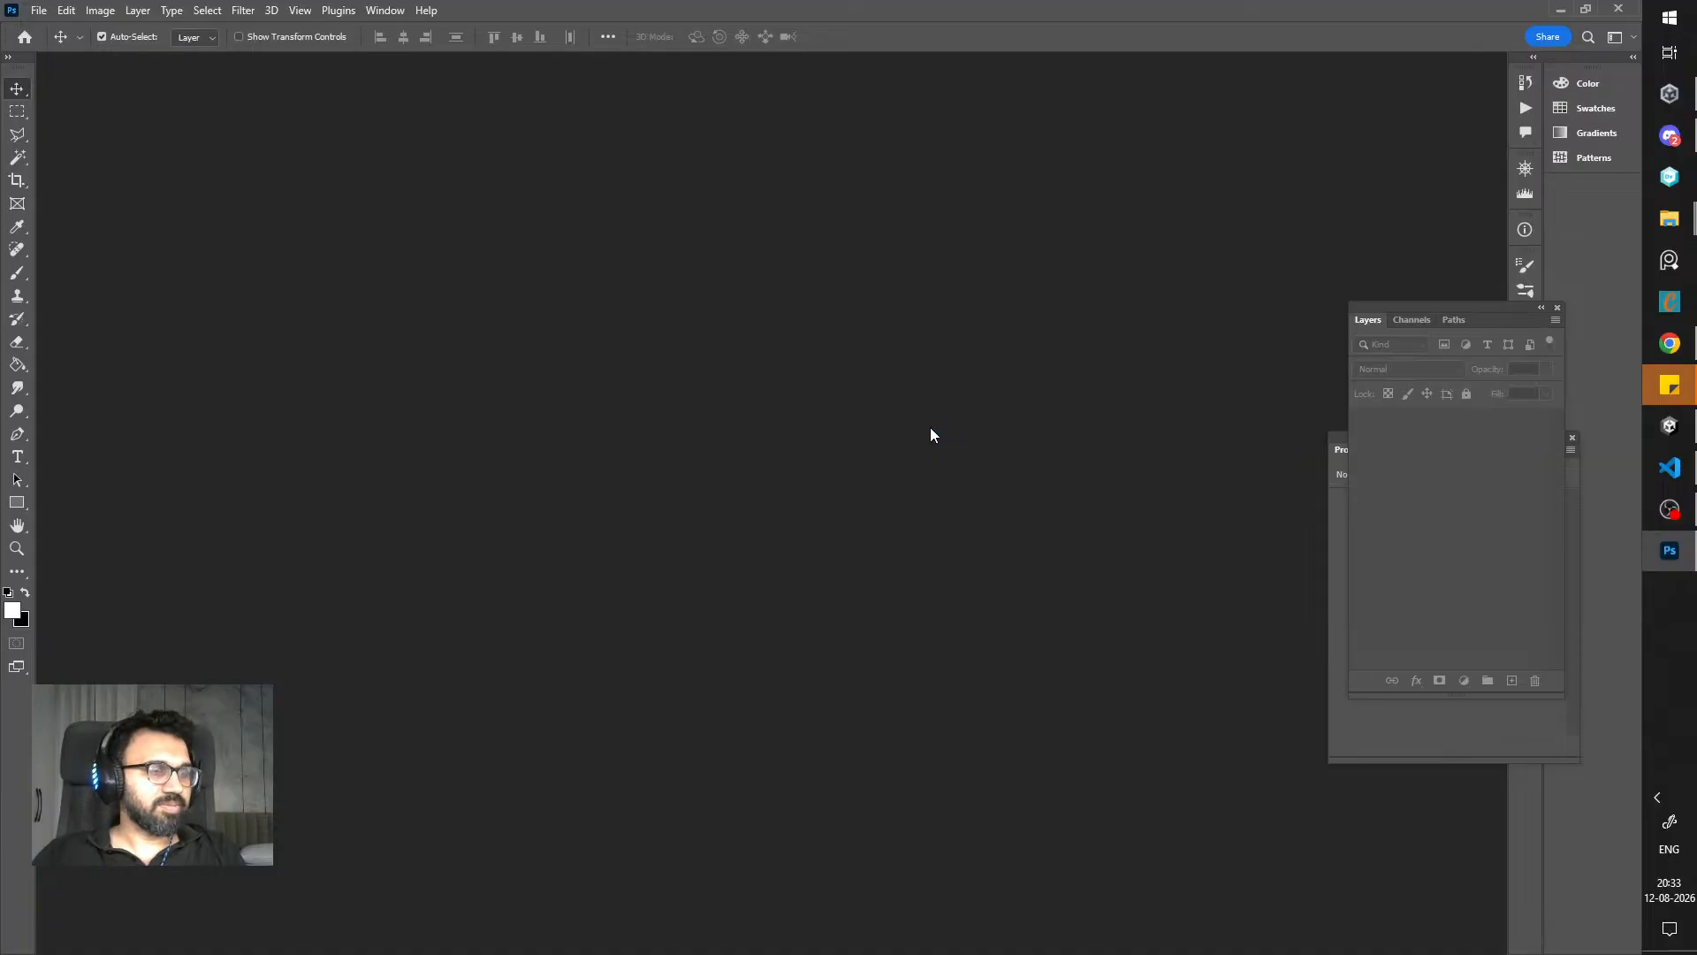
- Create a new 256 x 256 pixel document with a white background
key(ctrl+n)
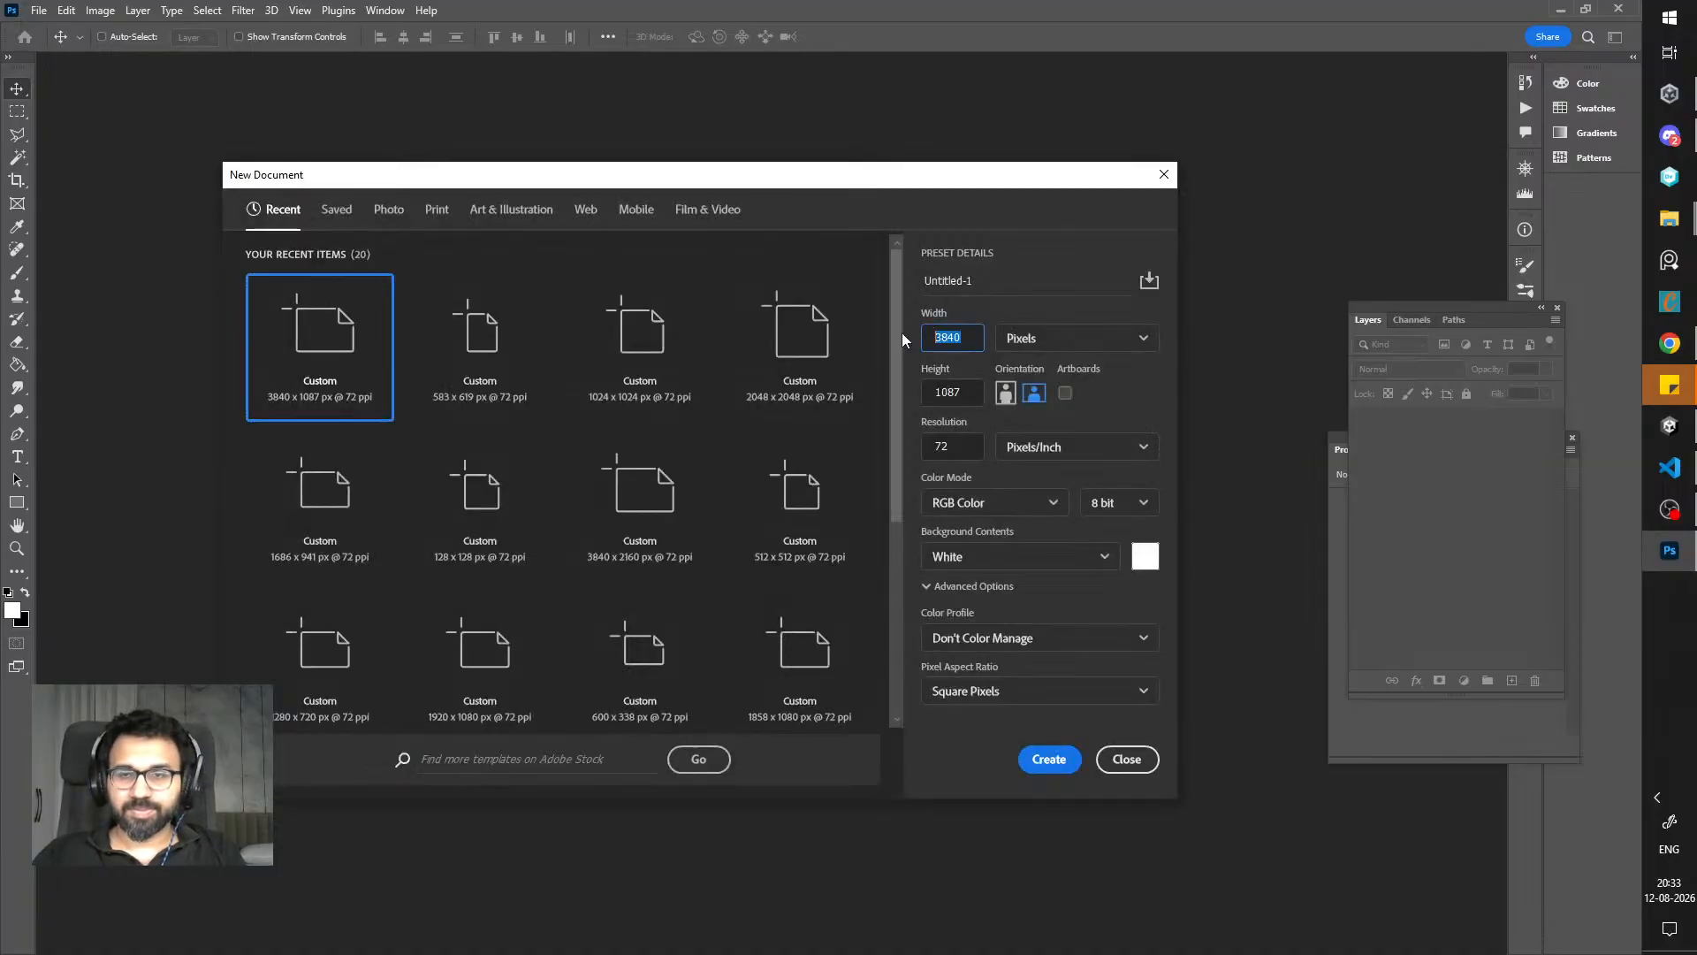
text(256)
key(Tab)
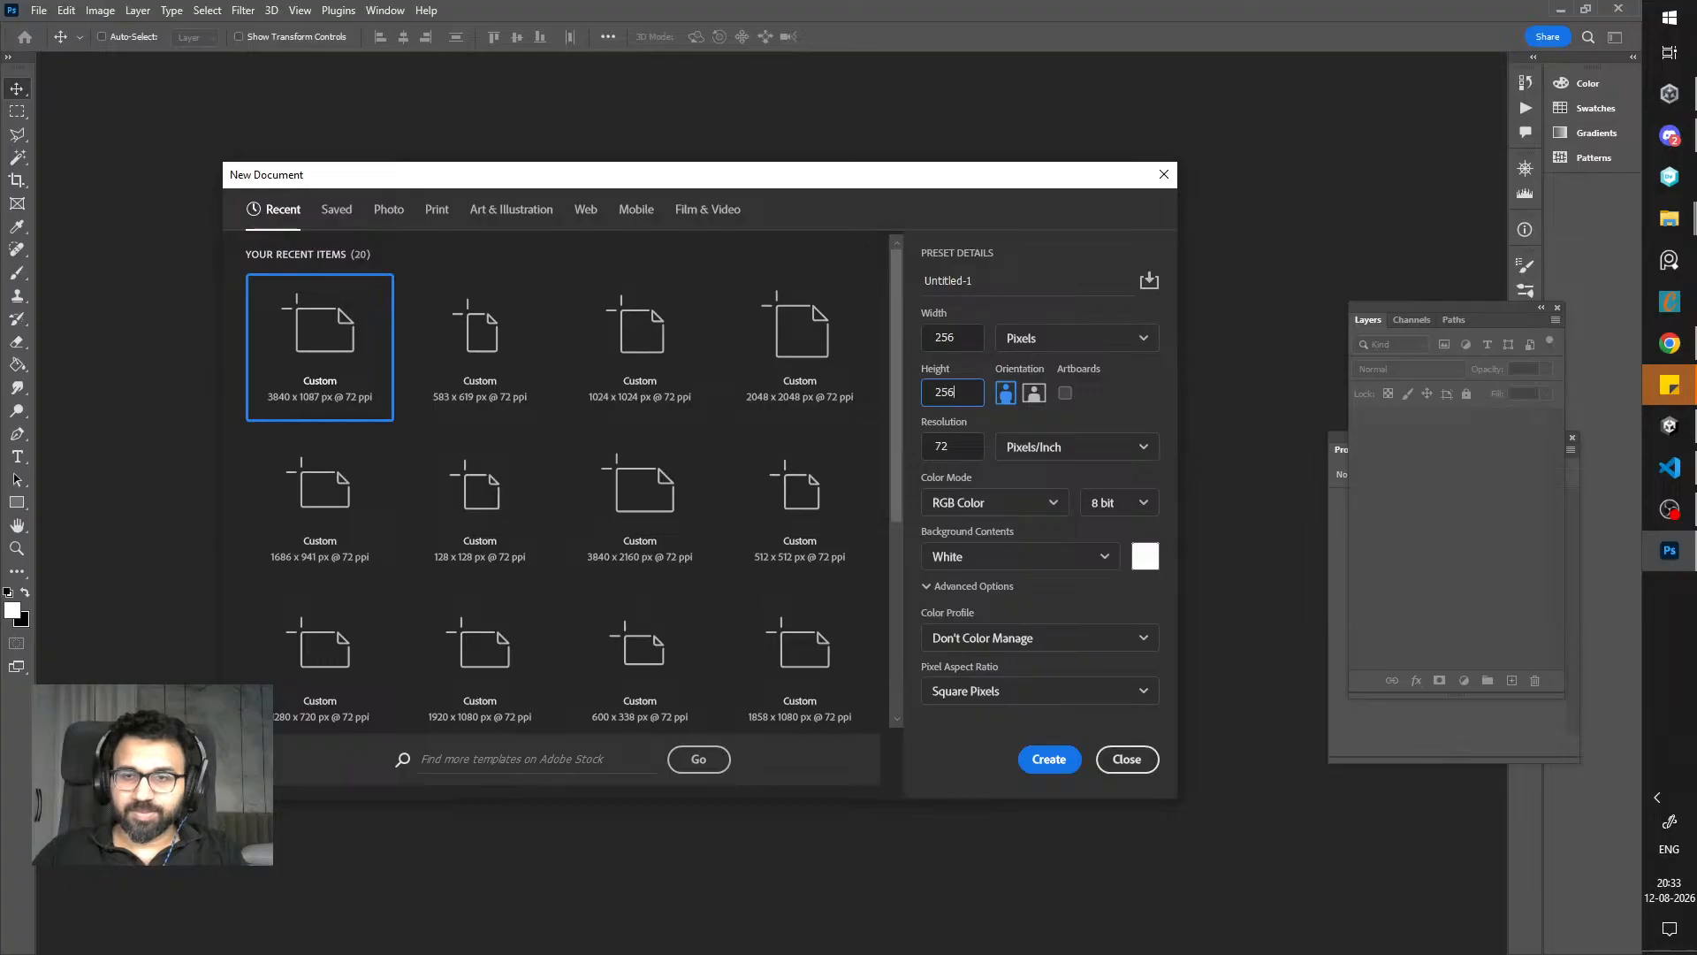
text(256)
key(Return)
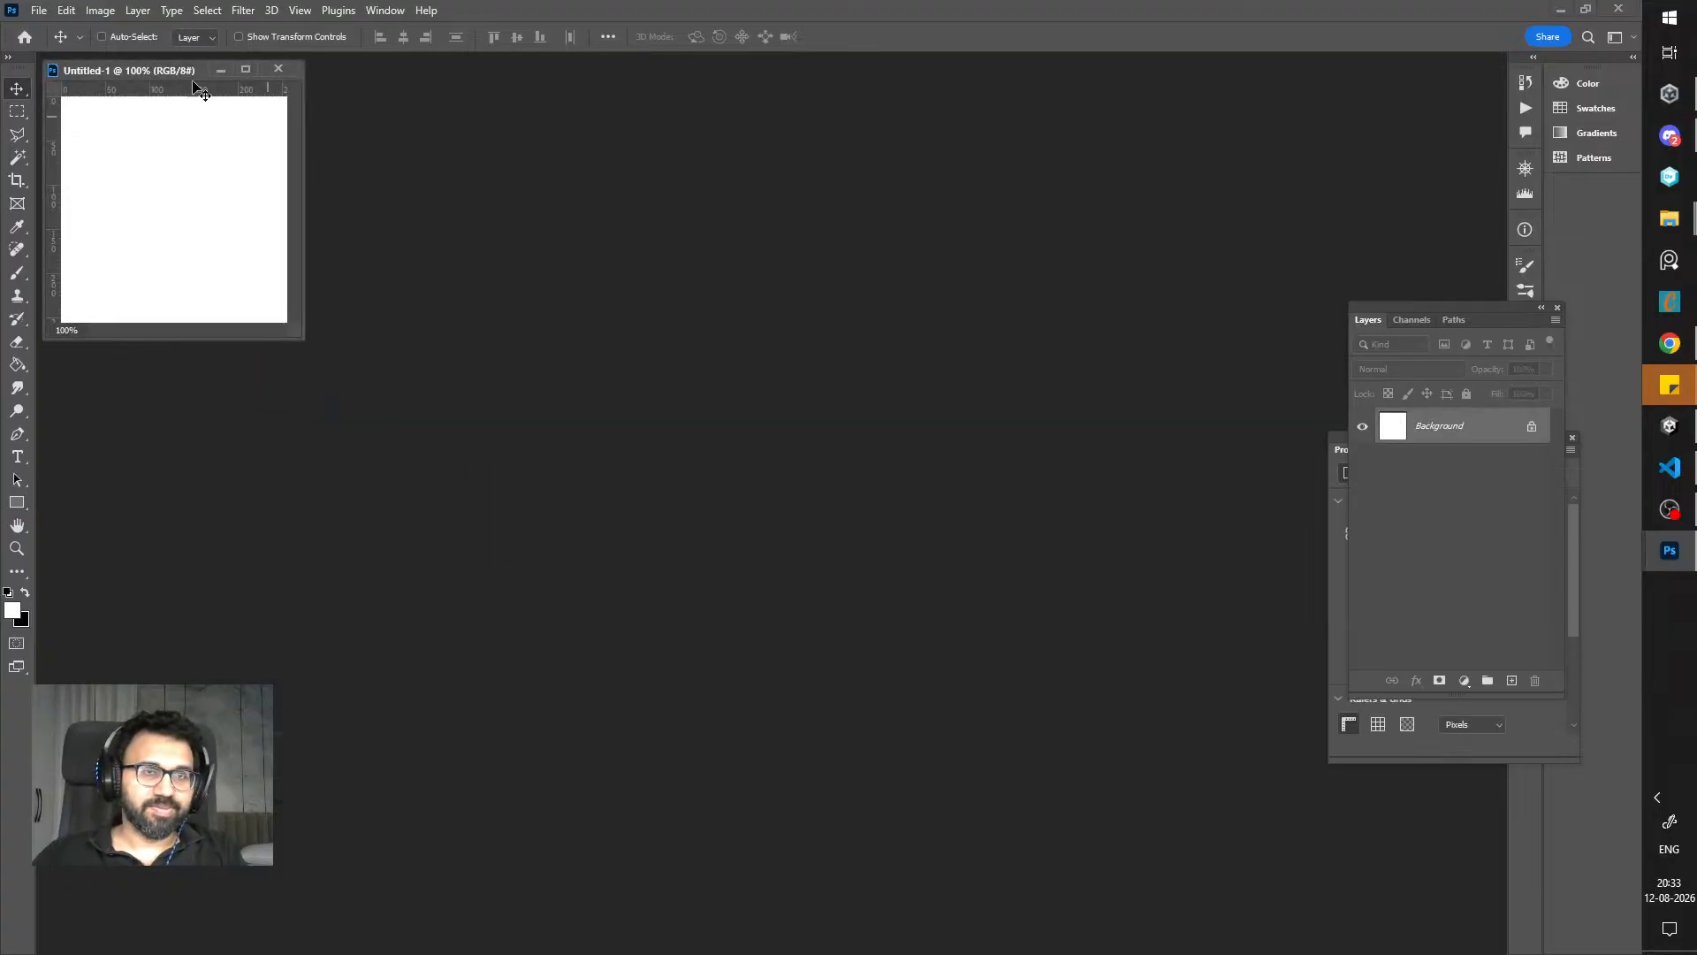
- Fill the new document's Background layer with black using the Paint Bucket
key(g)
click(26, 593)
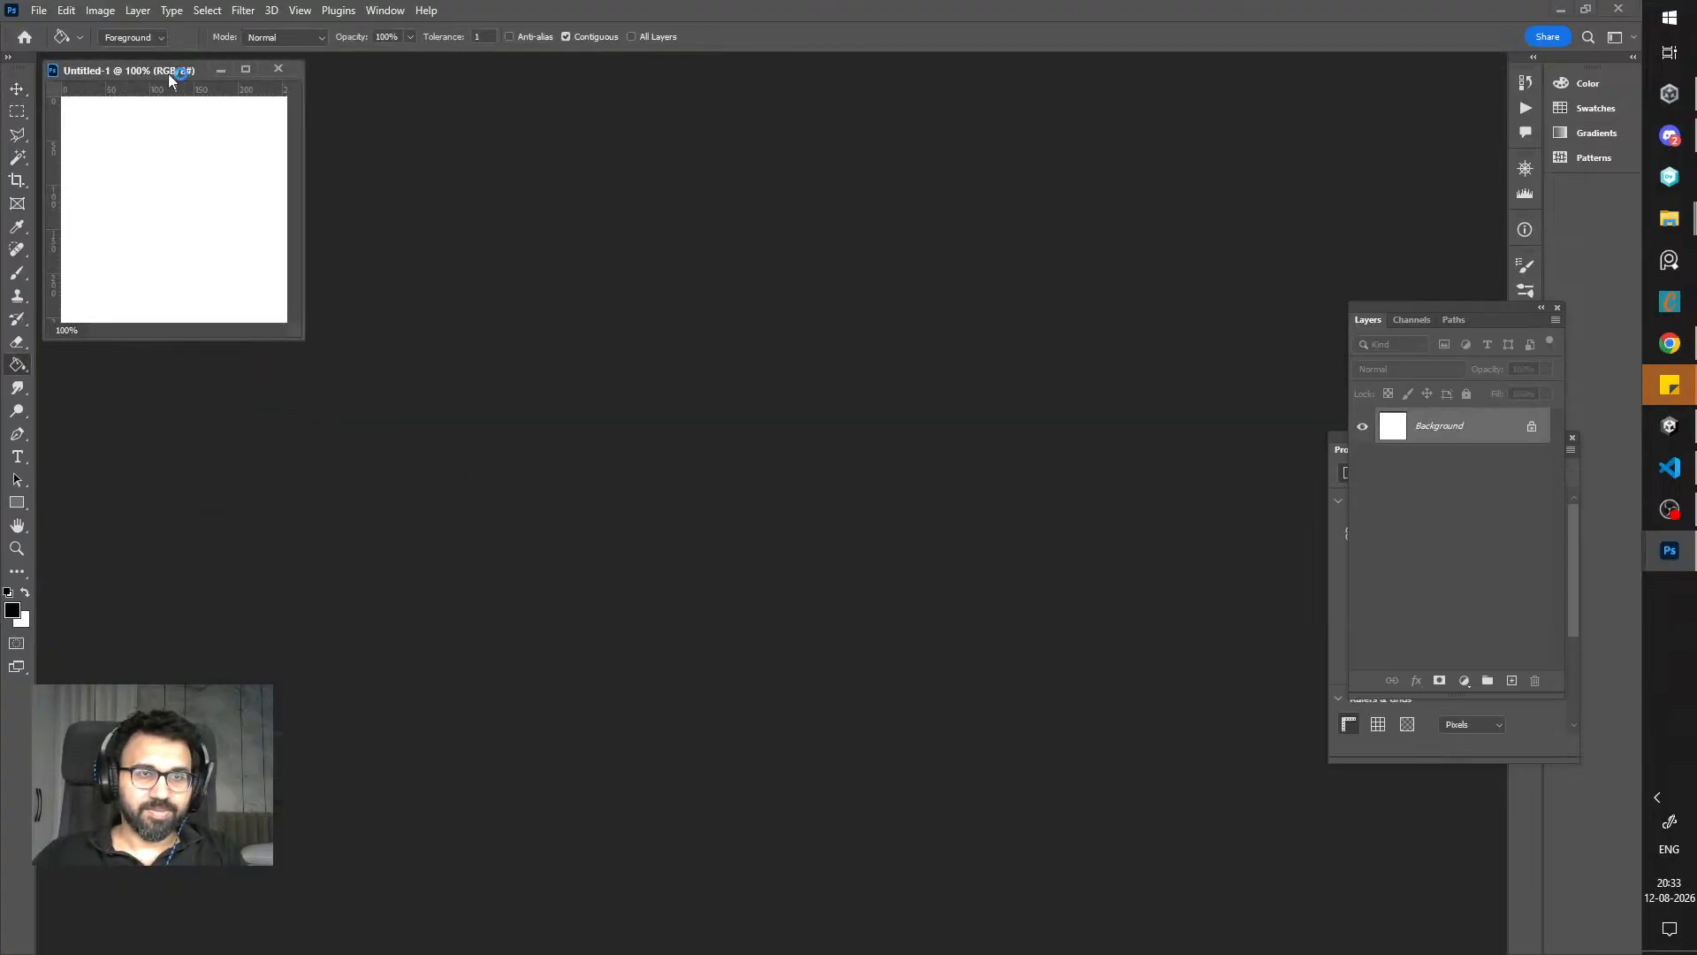
drag(168, 72, 479, 161)
click(451, 235)
click(1678, 135)
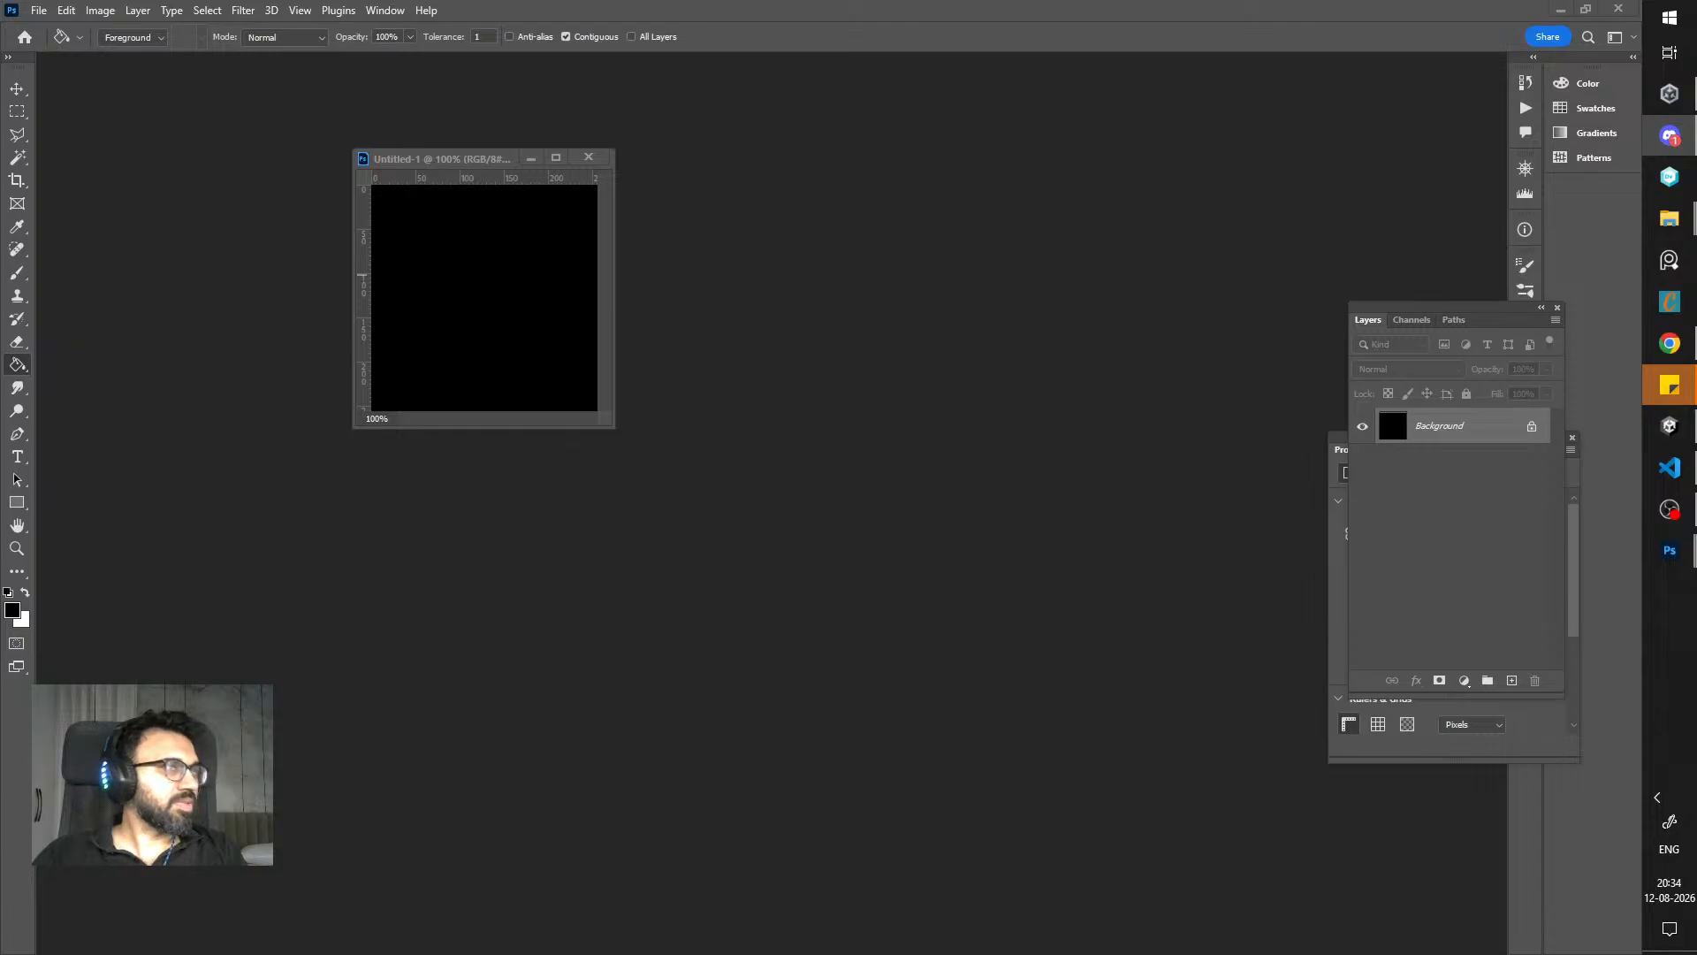
key(alt+Tab)
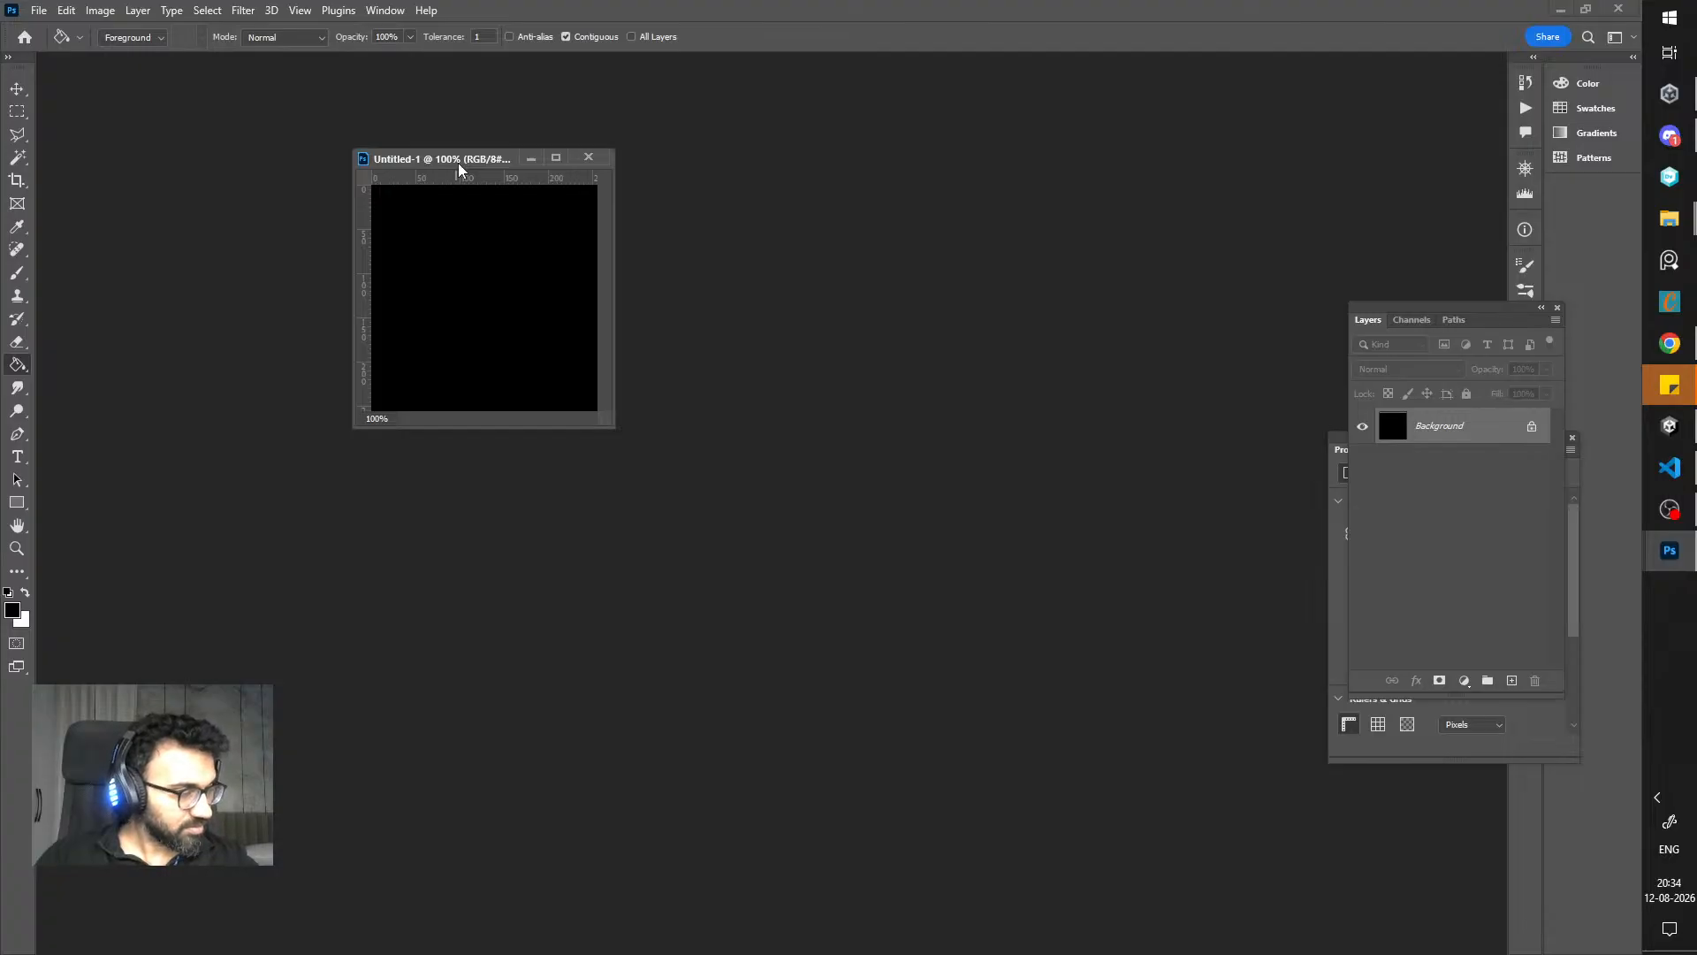
drag(459, 168, 478, 261)
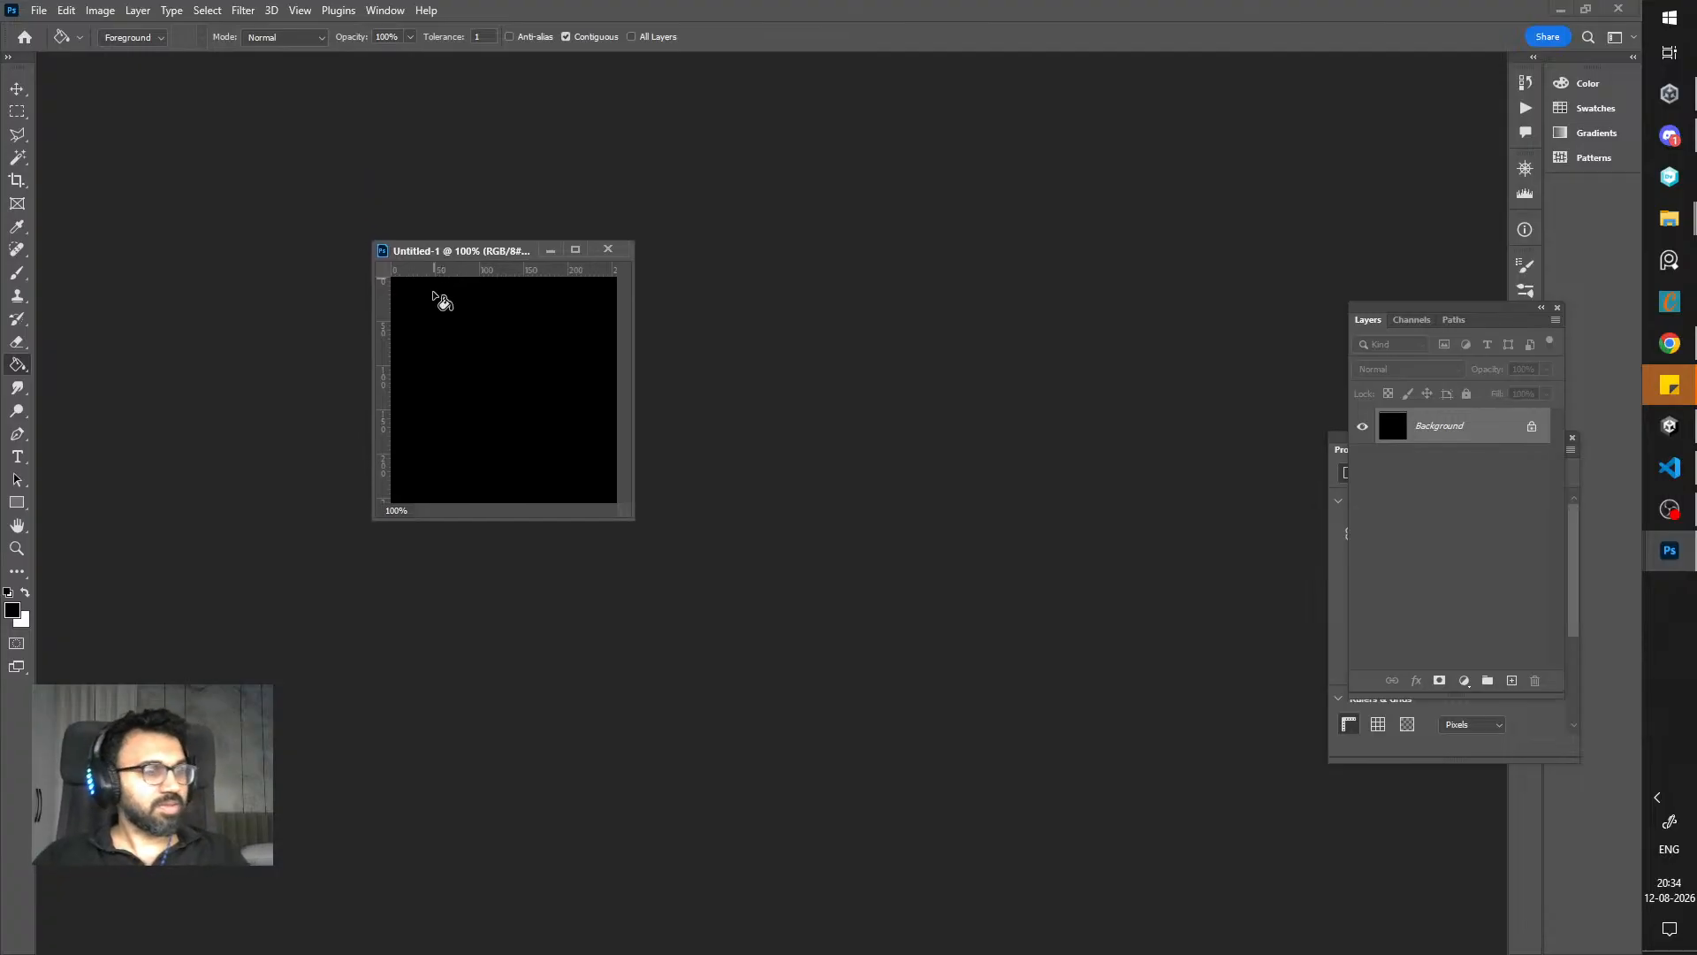
- Set up the Brush tool with white as the foreground colour and a 10 px Hard Round brush
key(b)
click(26, 594)
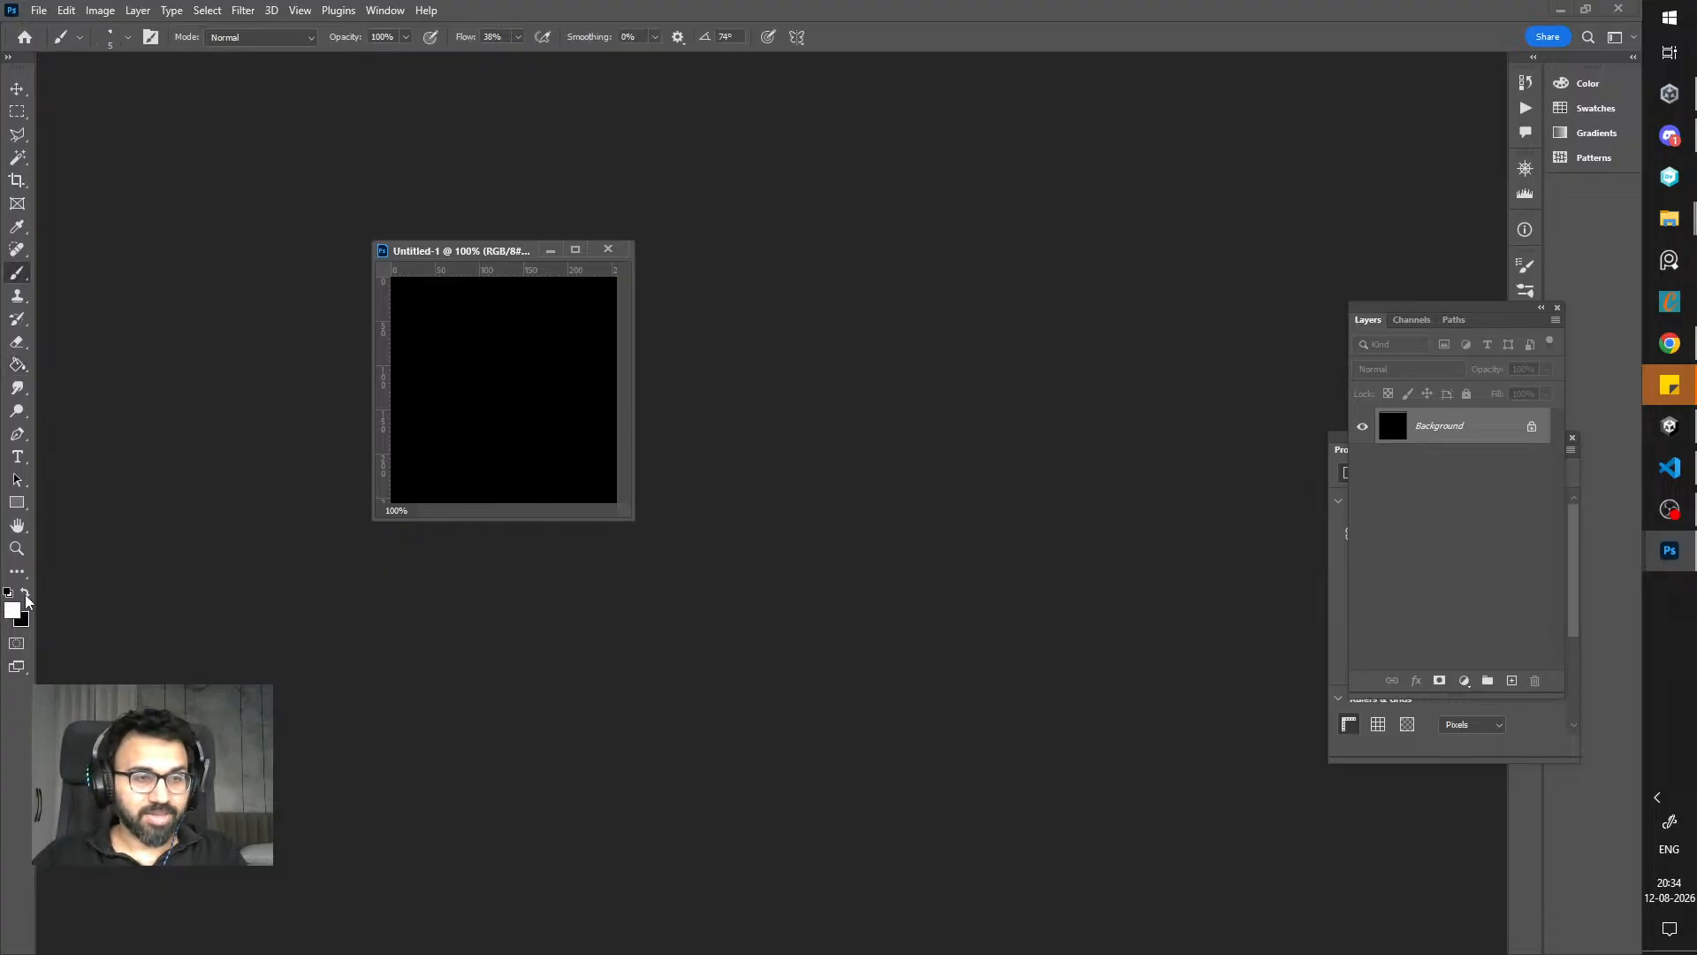
drag(611, 519, 960, 720)
key(ctrl+plus)
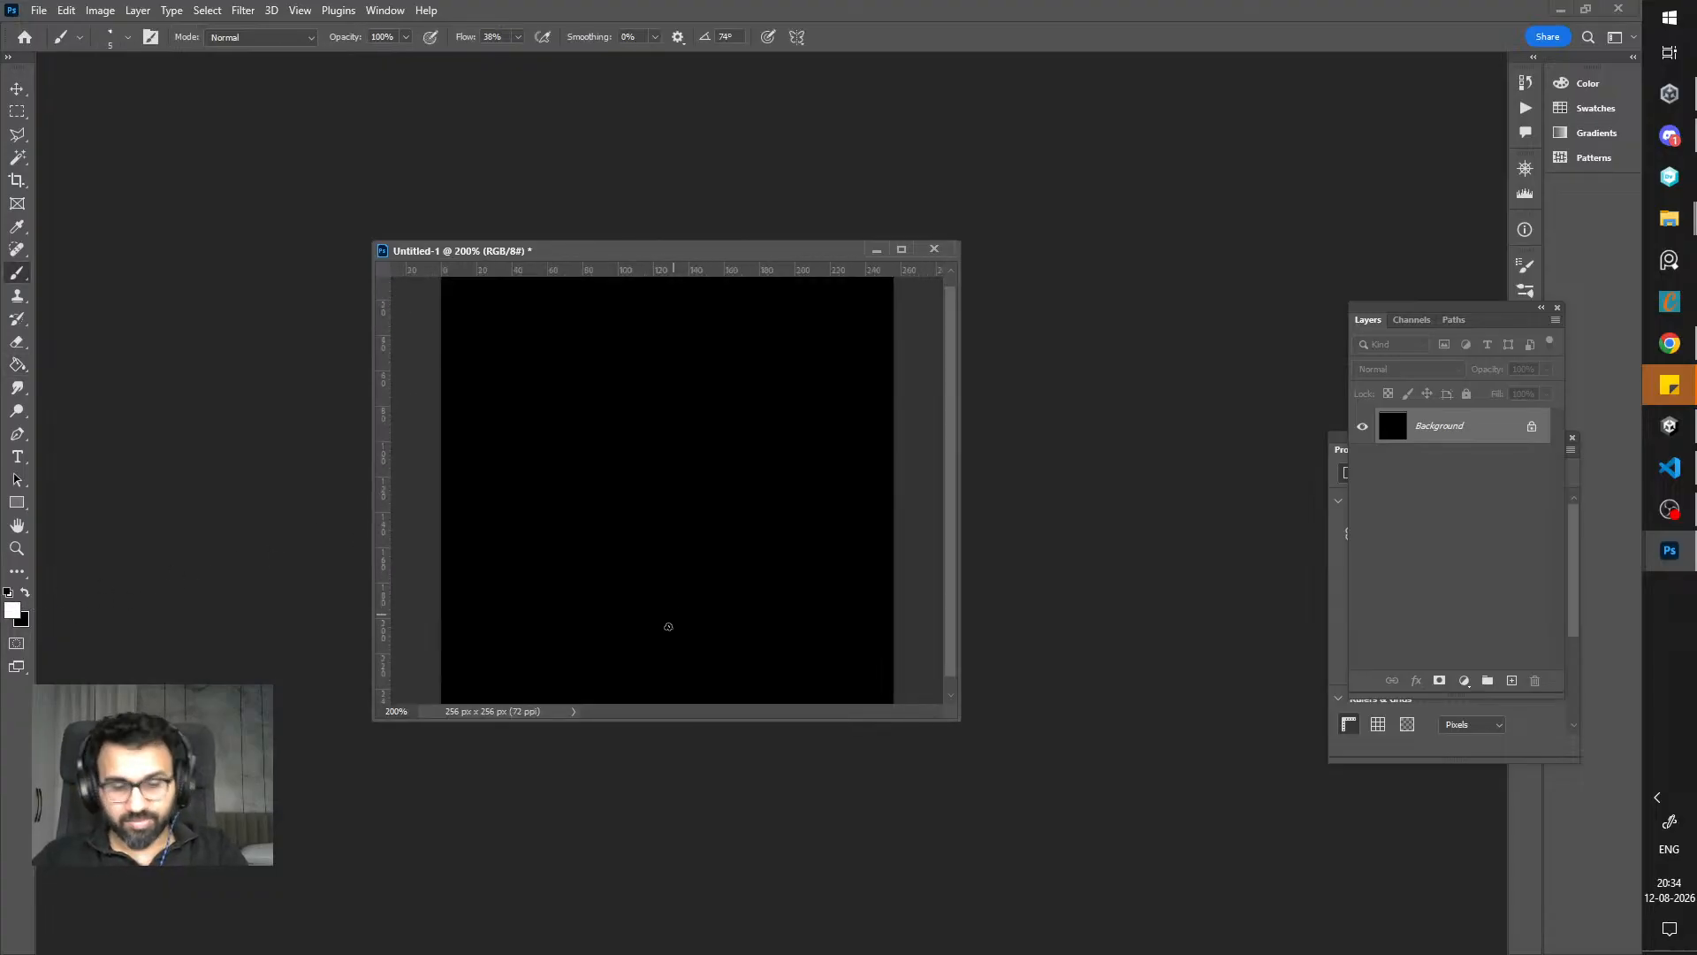
key(ctrl+minus)
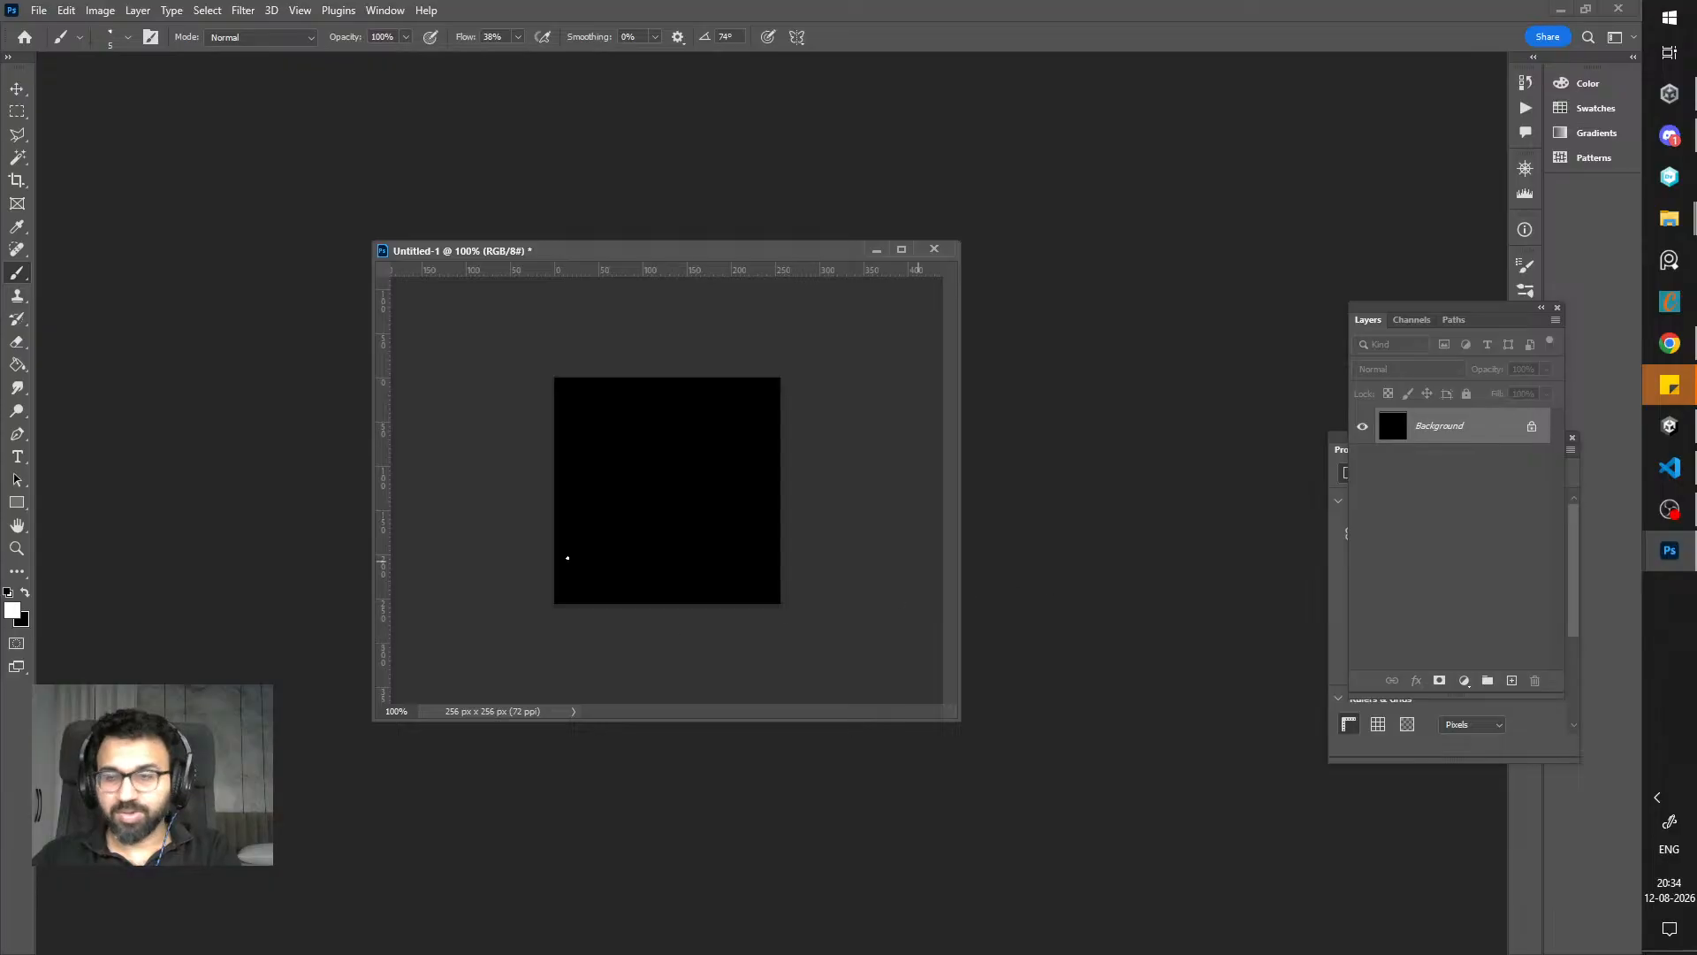
click(108, 42)
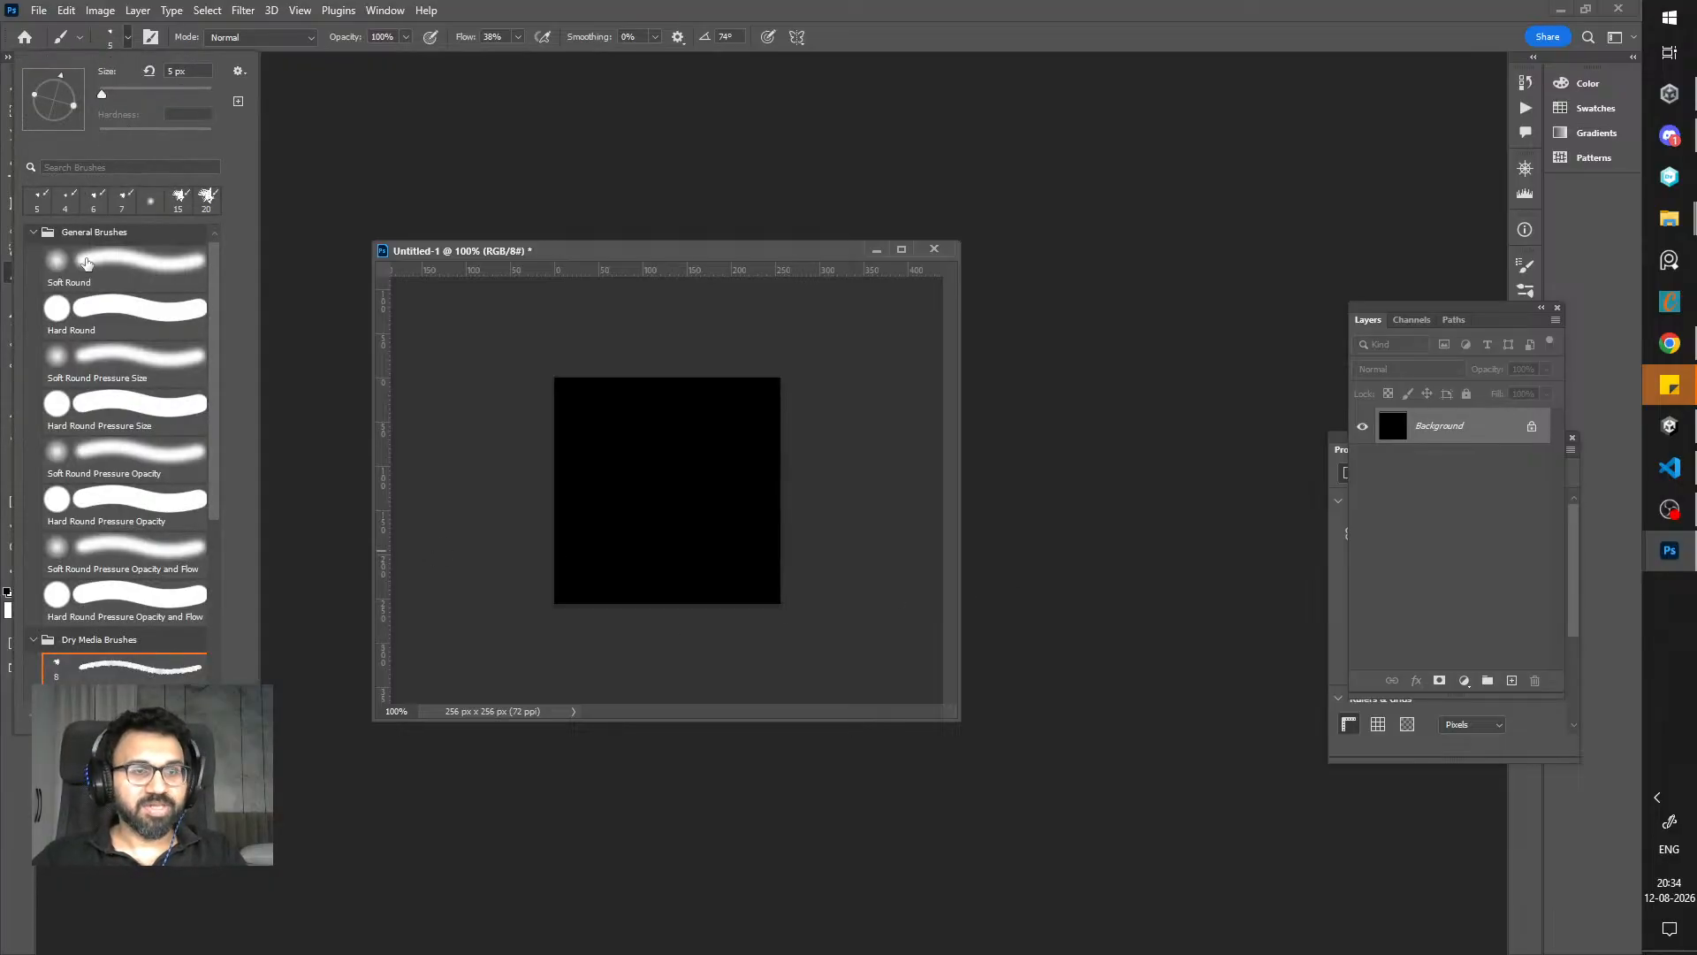
click(107, 318)
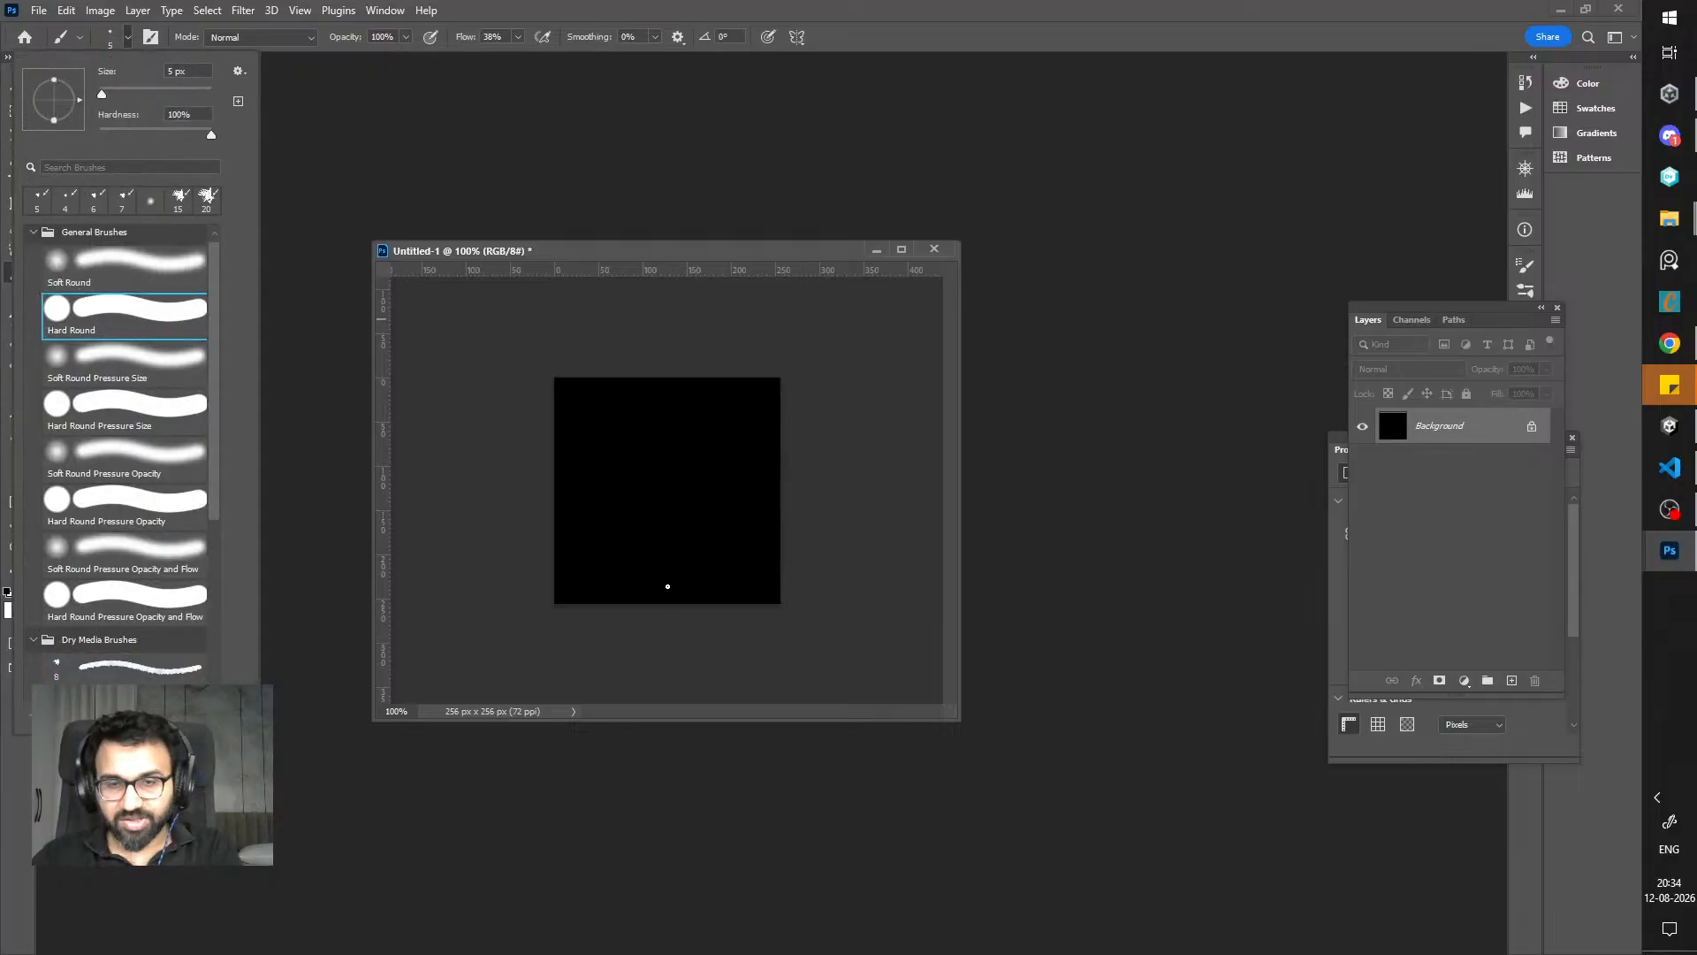
click(668, 592)
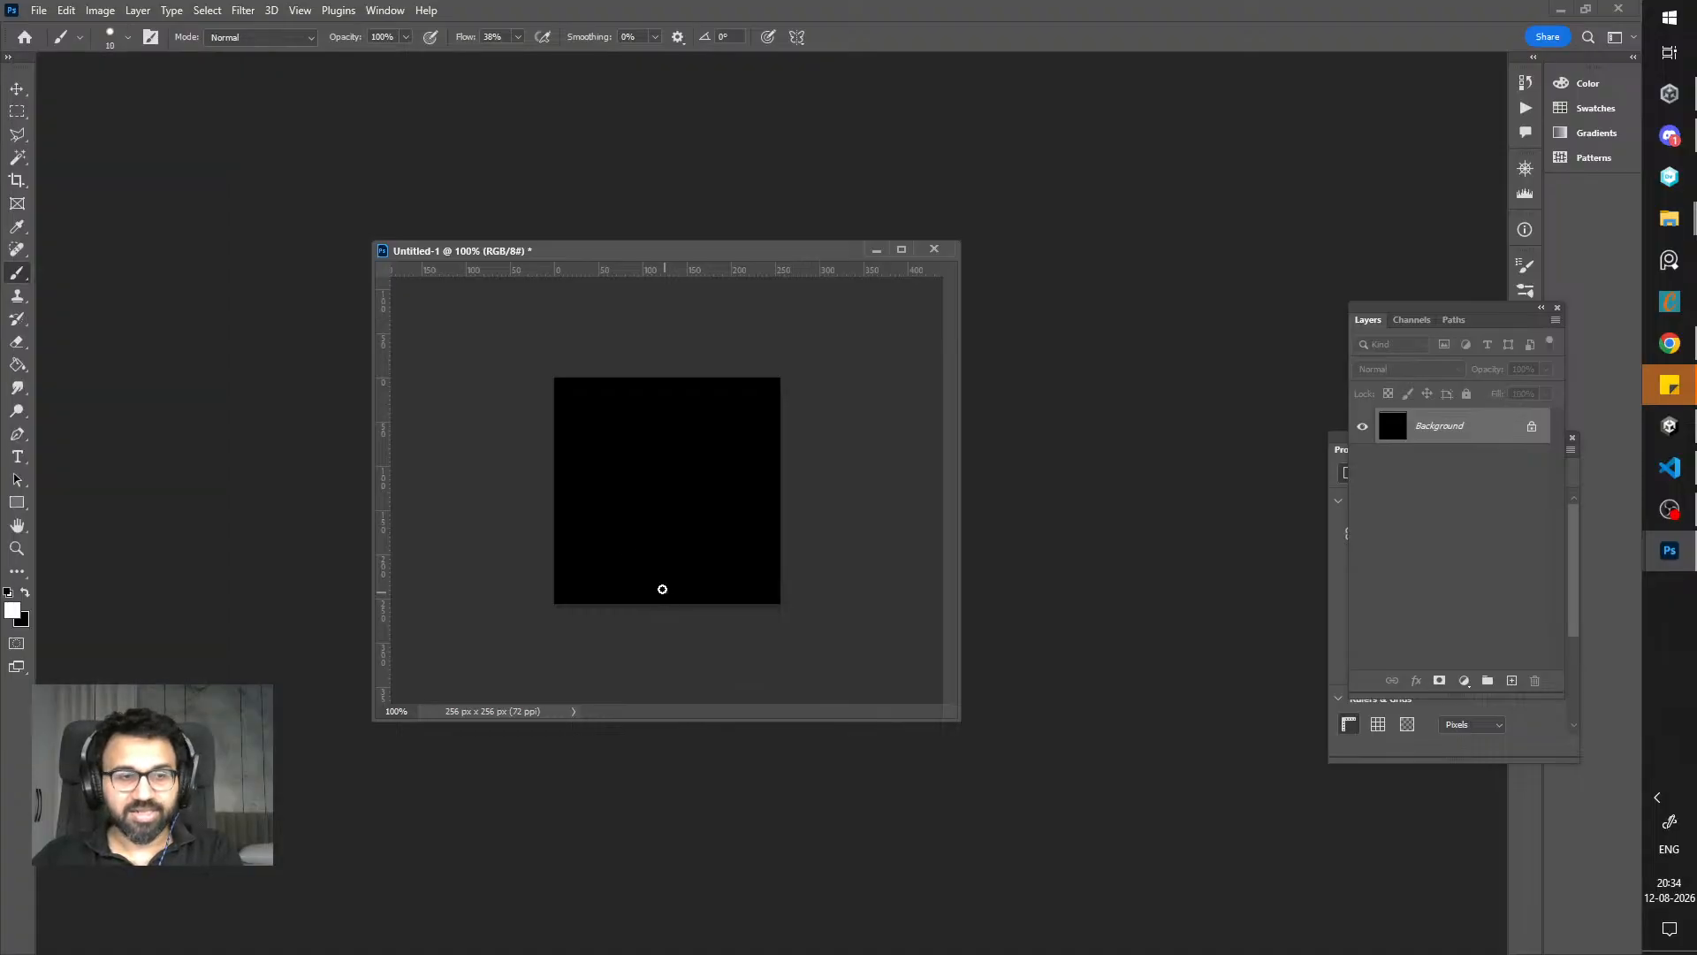
click(108, 40)
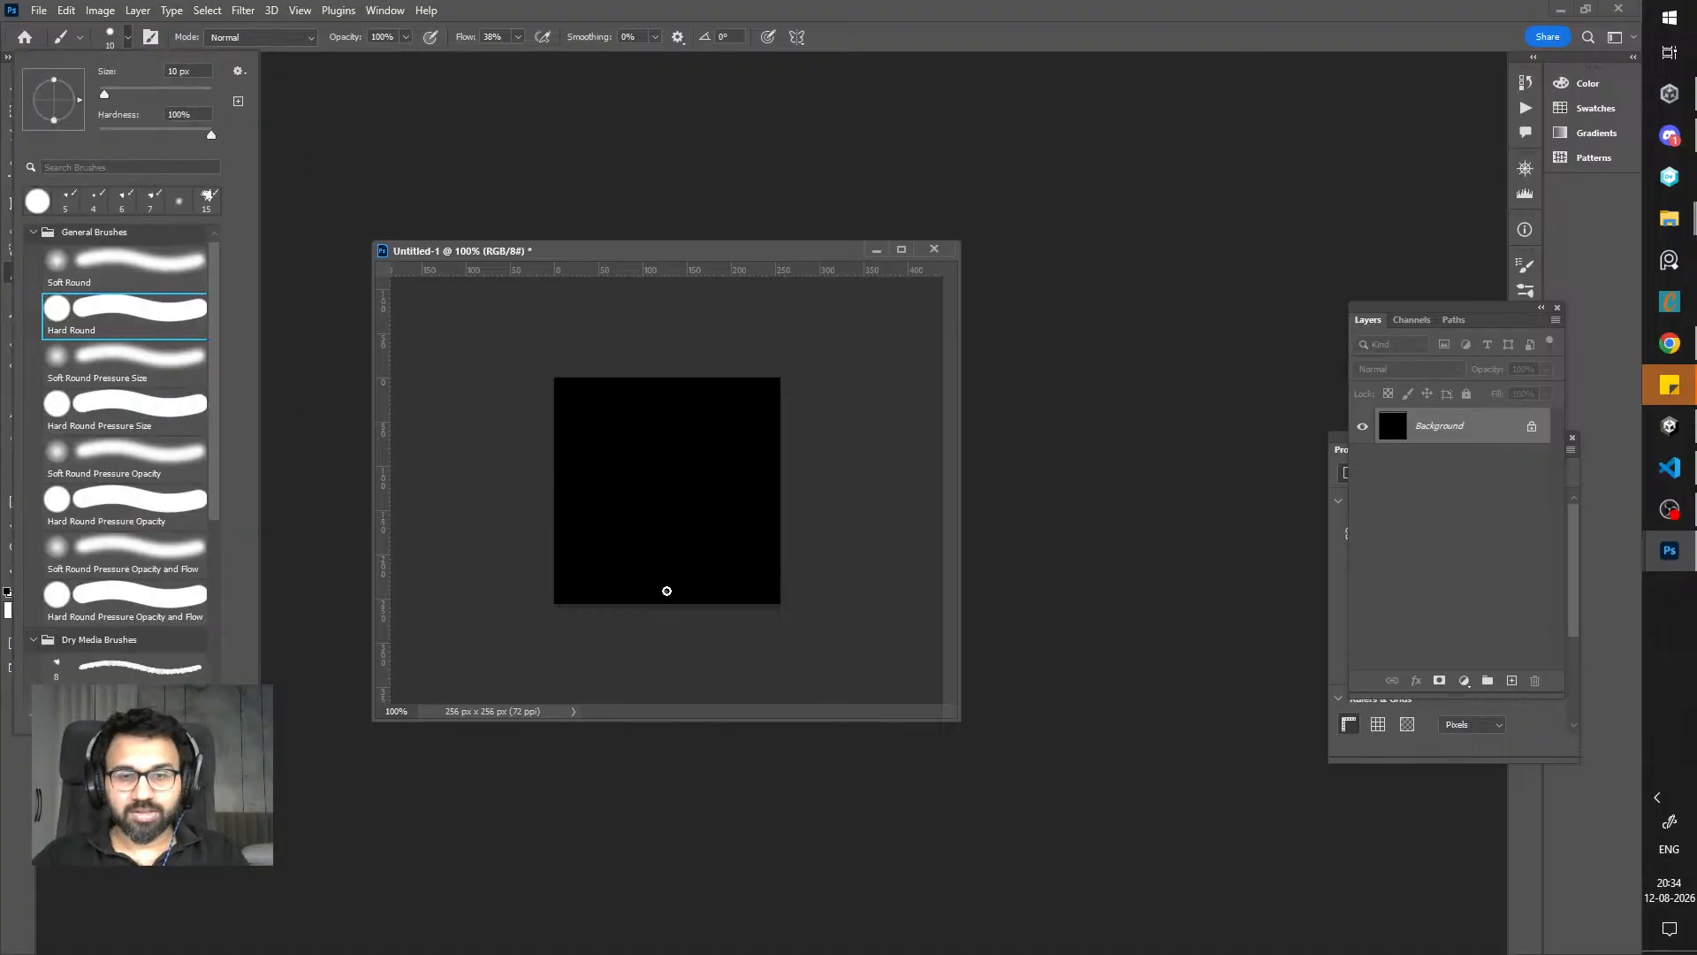
- Try to paint a white vertical line down the middle of the Background layer
drag(667, 591, 666, 408)
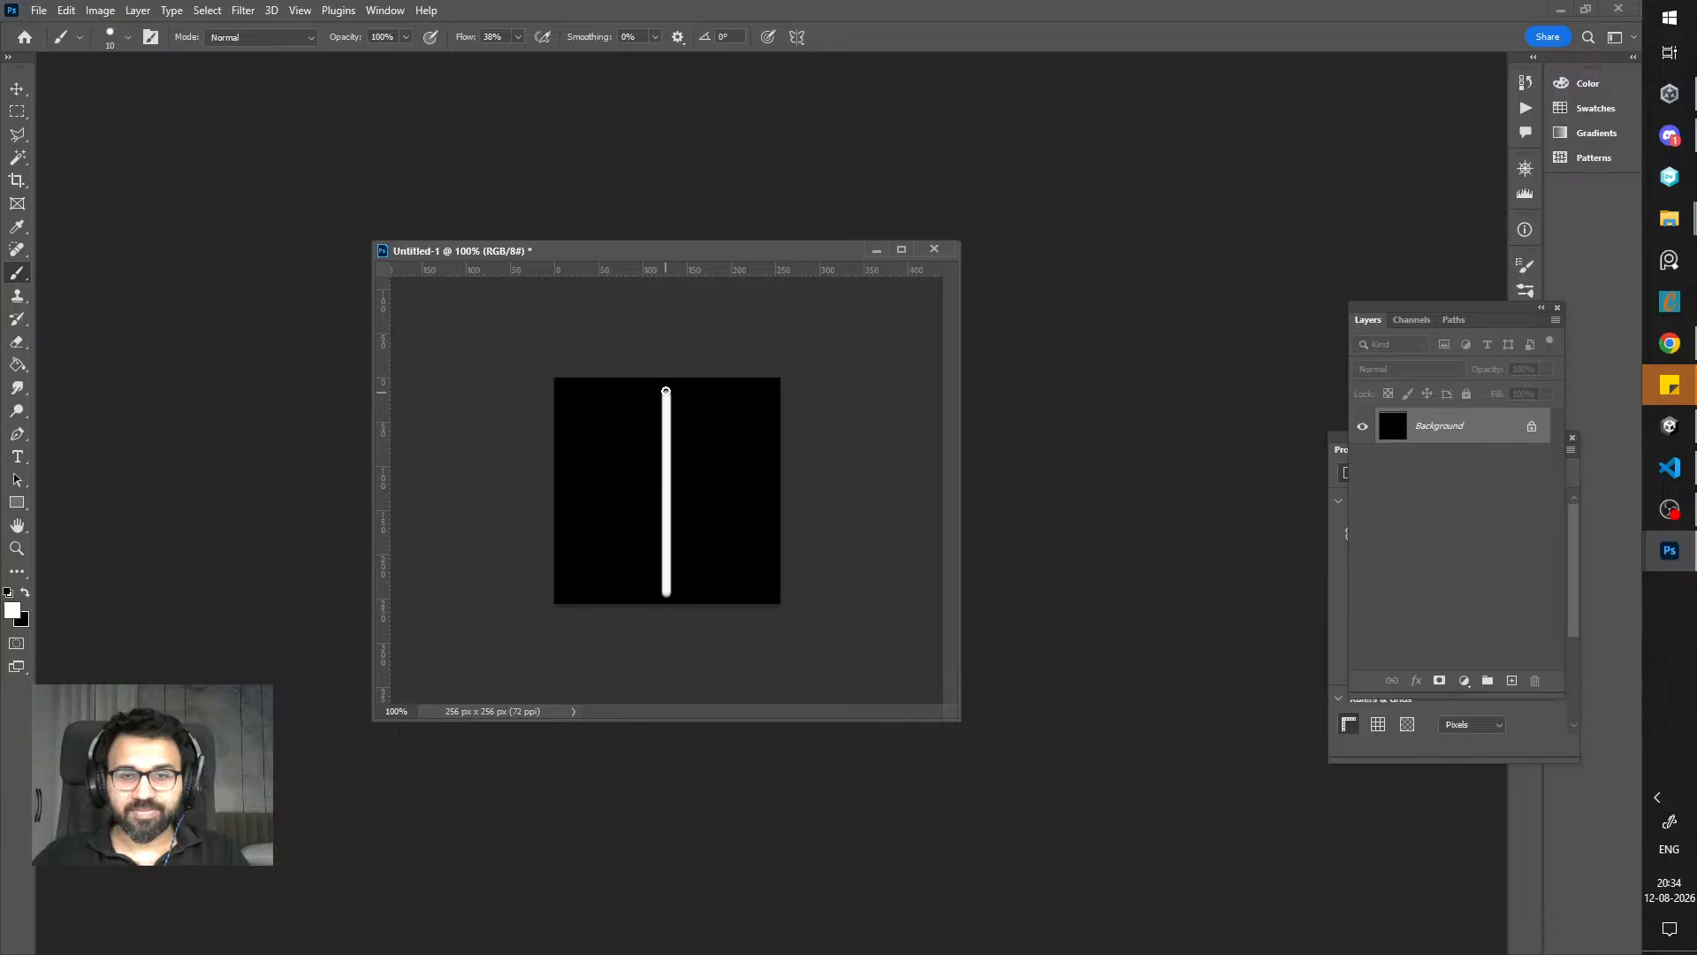
key(ctrl+z)
drag(664, 593, 653, 393)
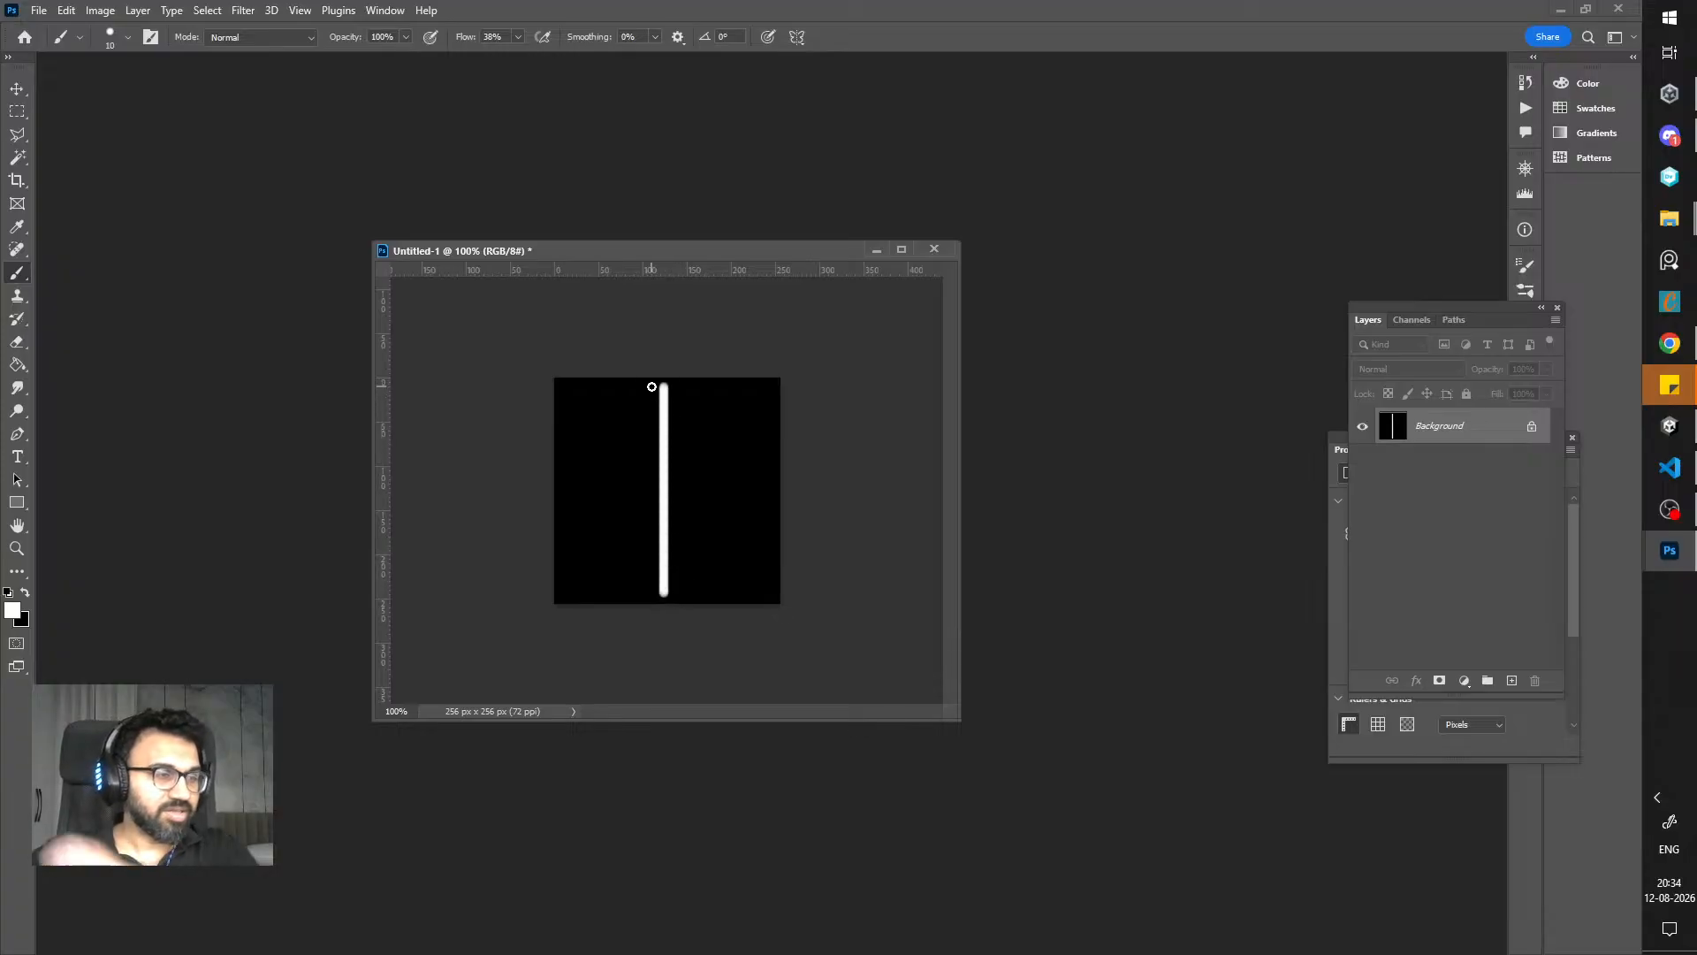
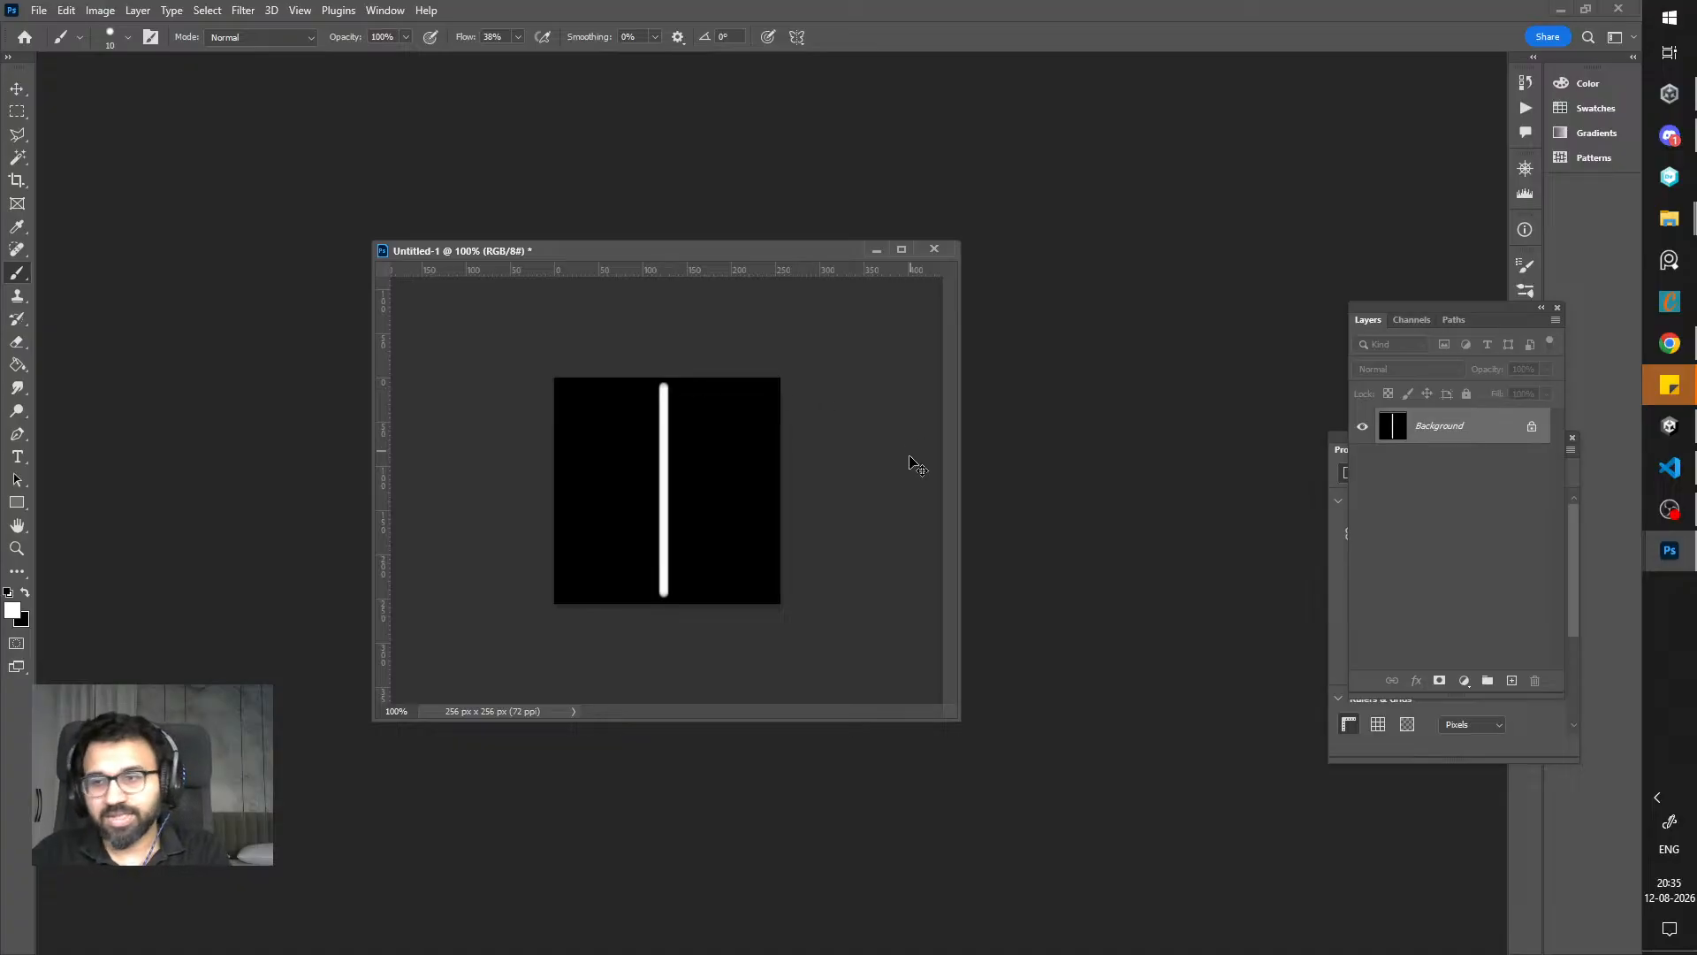
key(ctrl+plus)
key(ctrl+z)
key(ctrl+minus)
- Add a new layer and paint a white vertical line on it down the canvas centre, spanning nearly the full height
click(1512, 681)
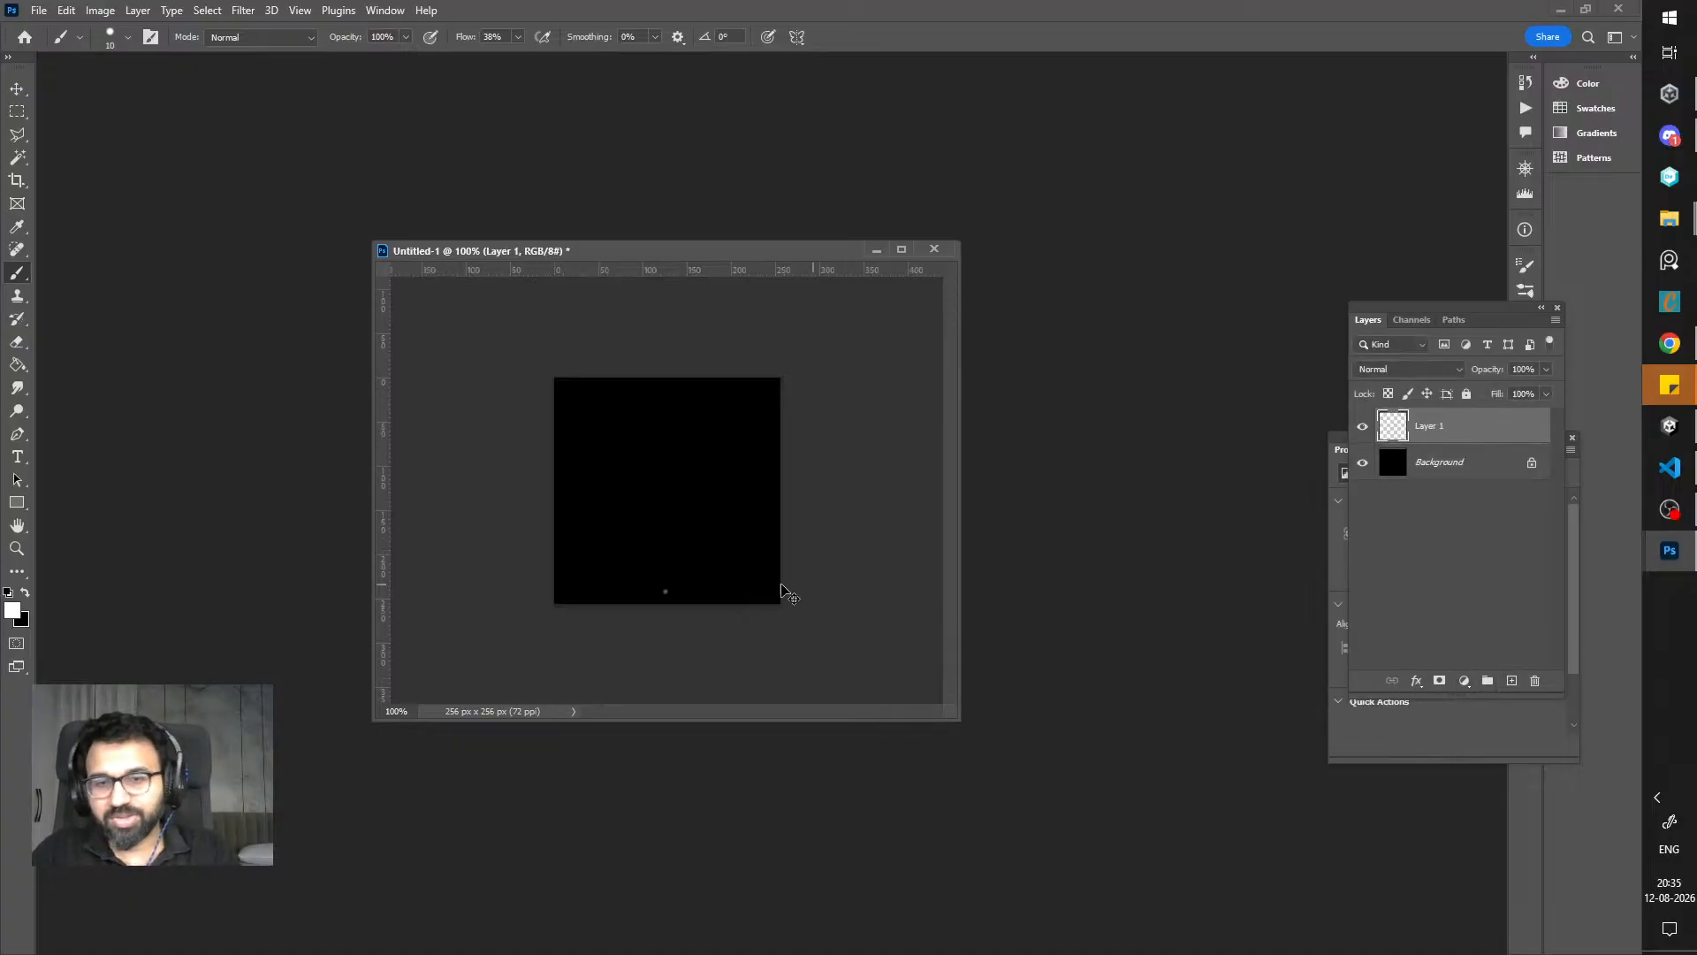
key(ctrl+z)
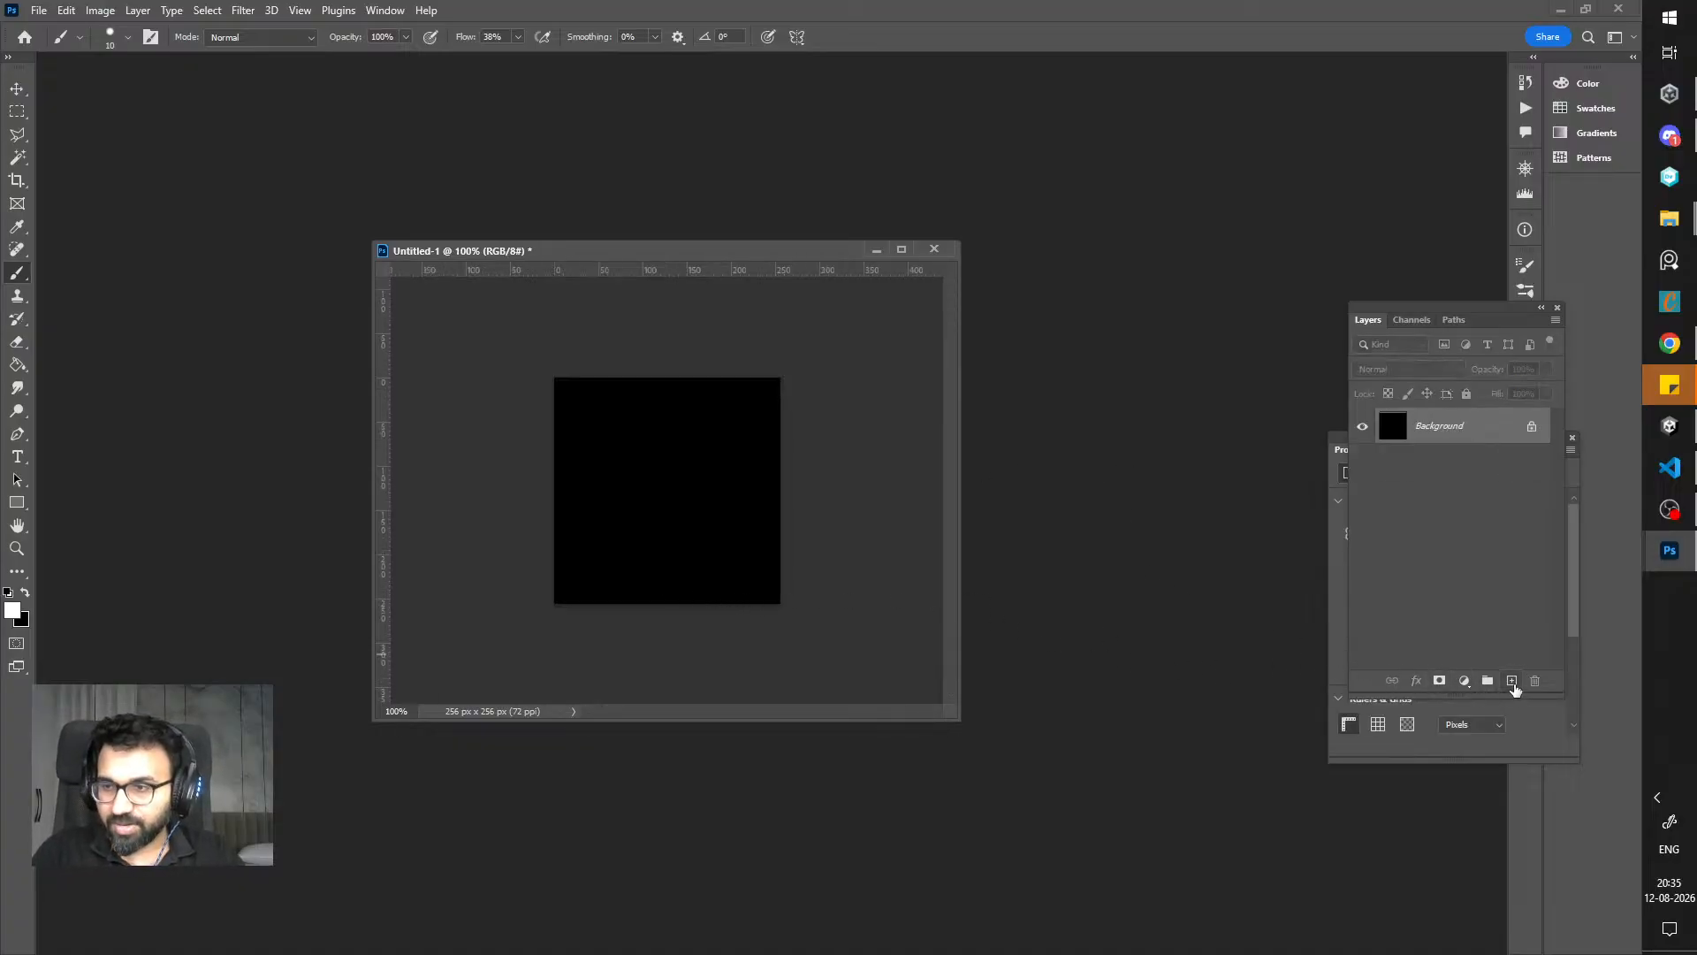
click(1512, 682)
drag(667, 593, 667, 399)
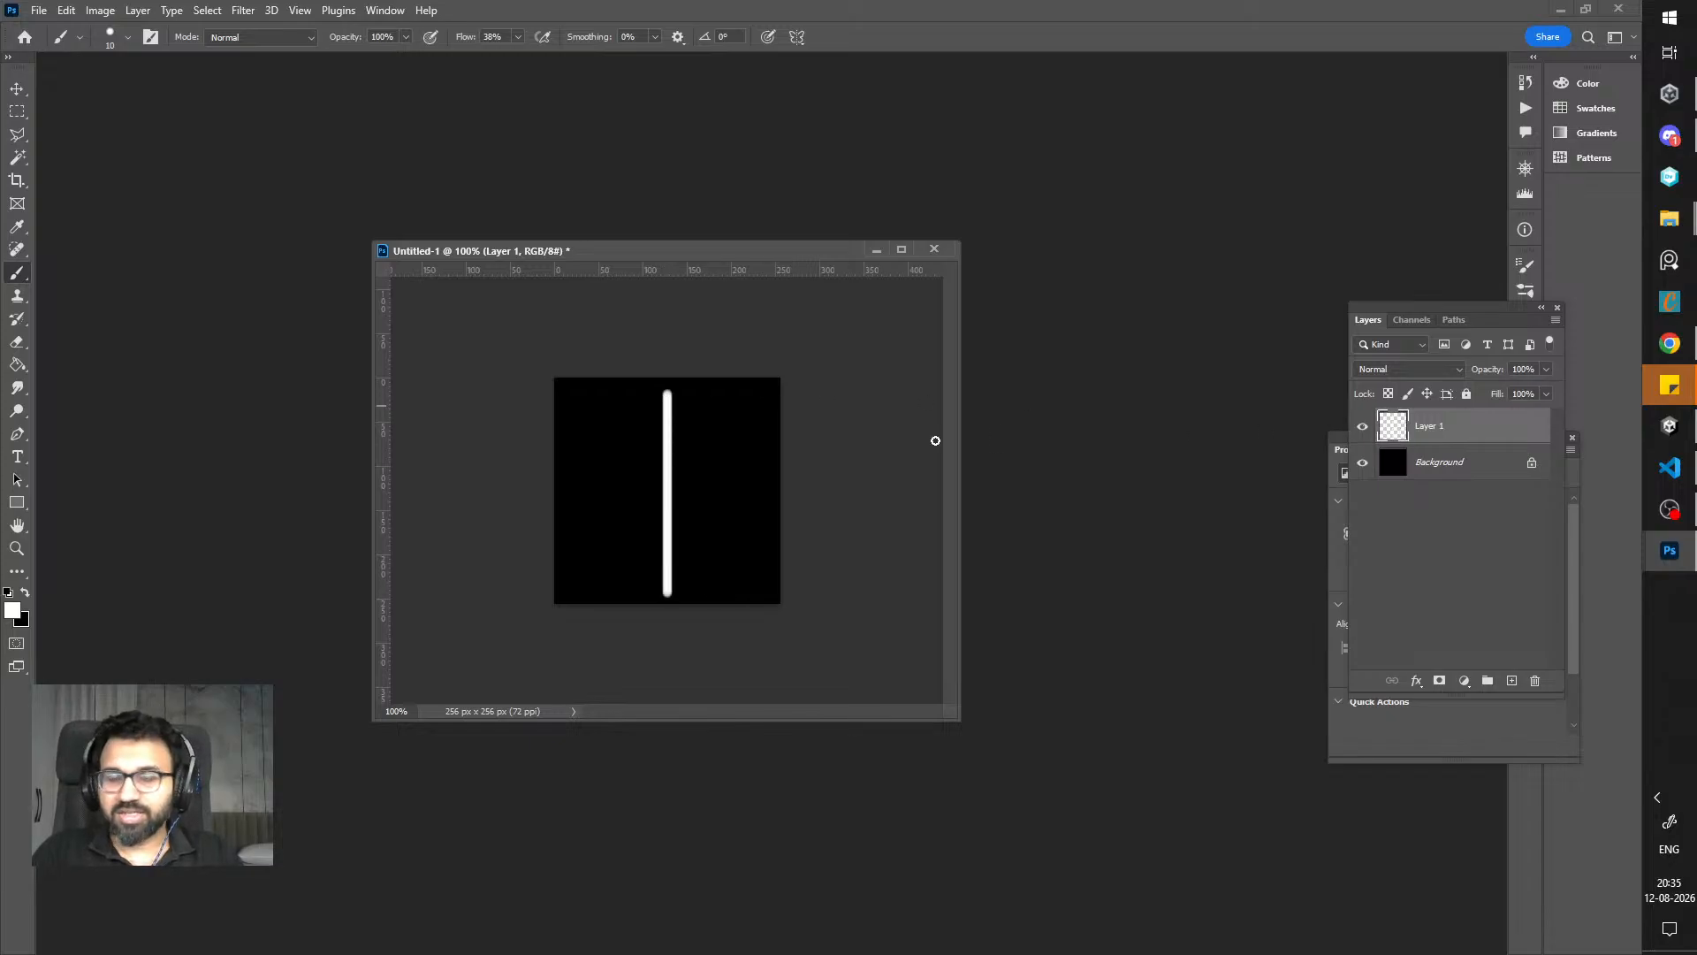
- Try to smudge the lower part of the white line on Layer 1
key(e)
key(bracketright)
key(bracketright)
key(bracketright)
key(bracketright)
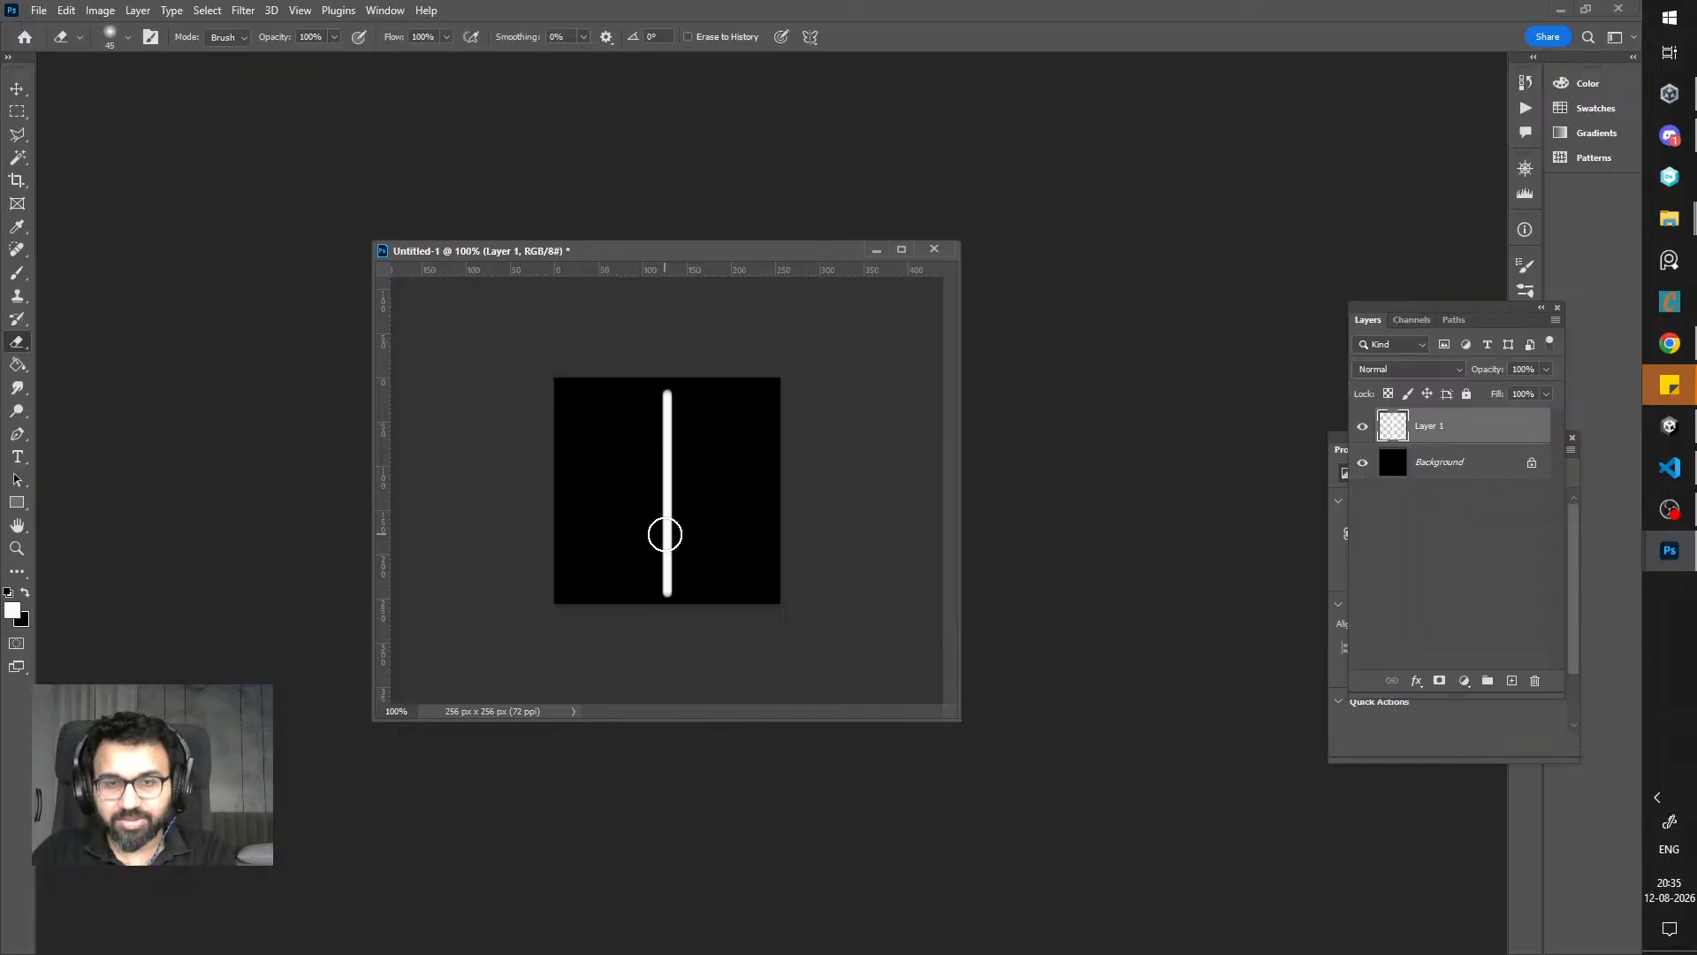
click(19, 389)
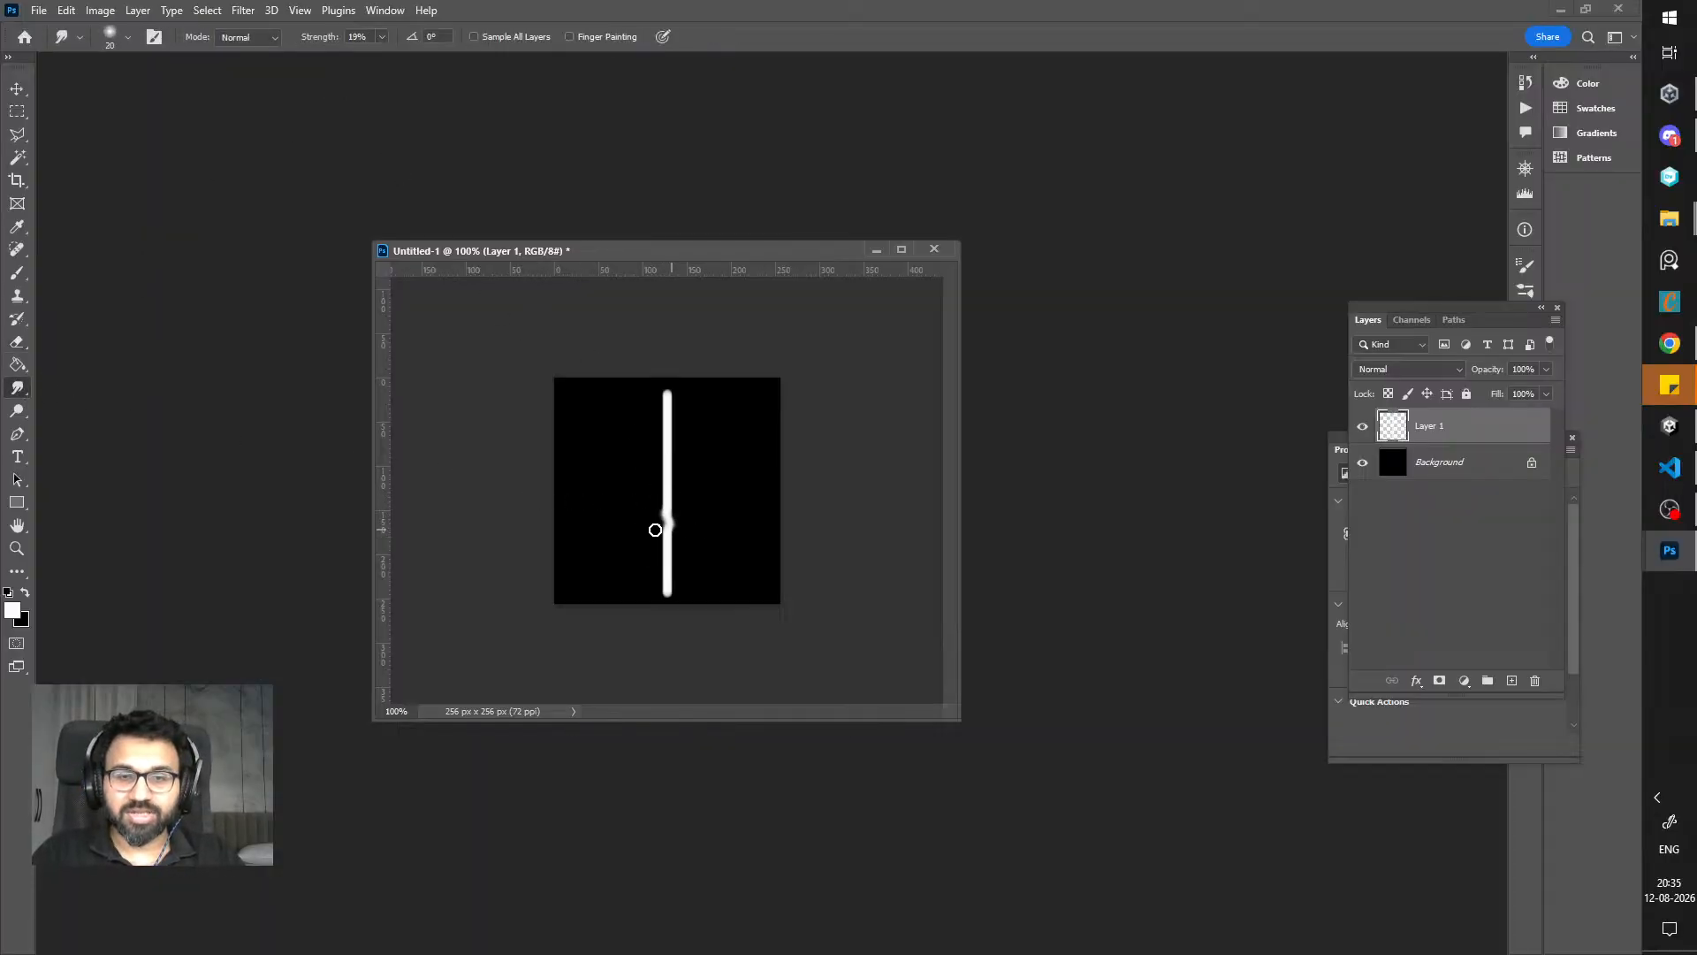
mouse_move(655, 530)
mouse_down()
mouse_move(621, 557)
mouse_move(653, 576)
mouse_up()
key(ctrl+z)
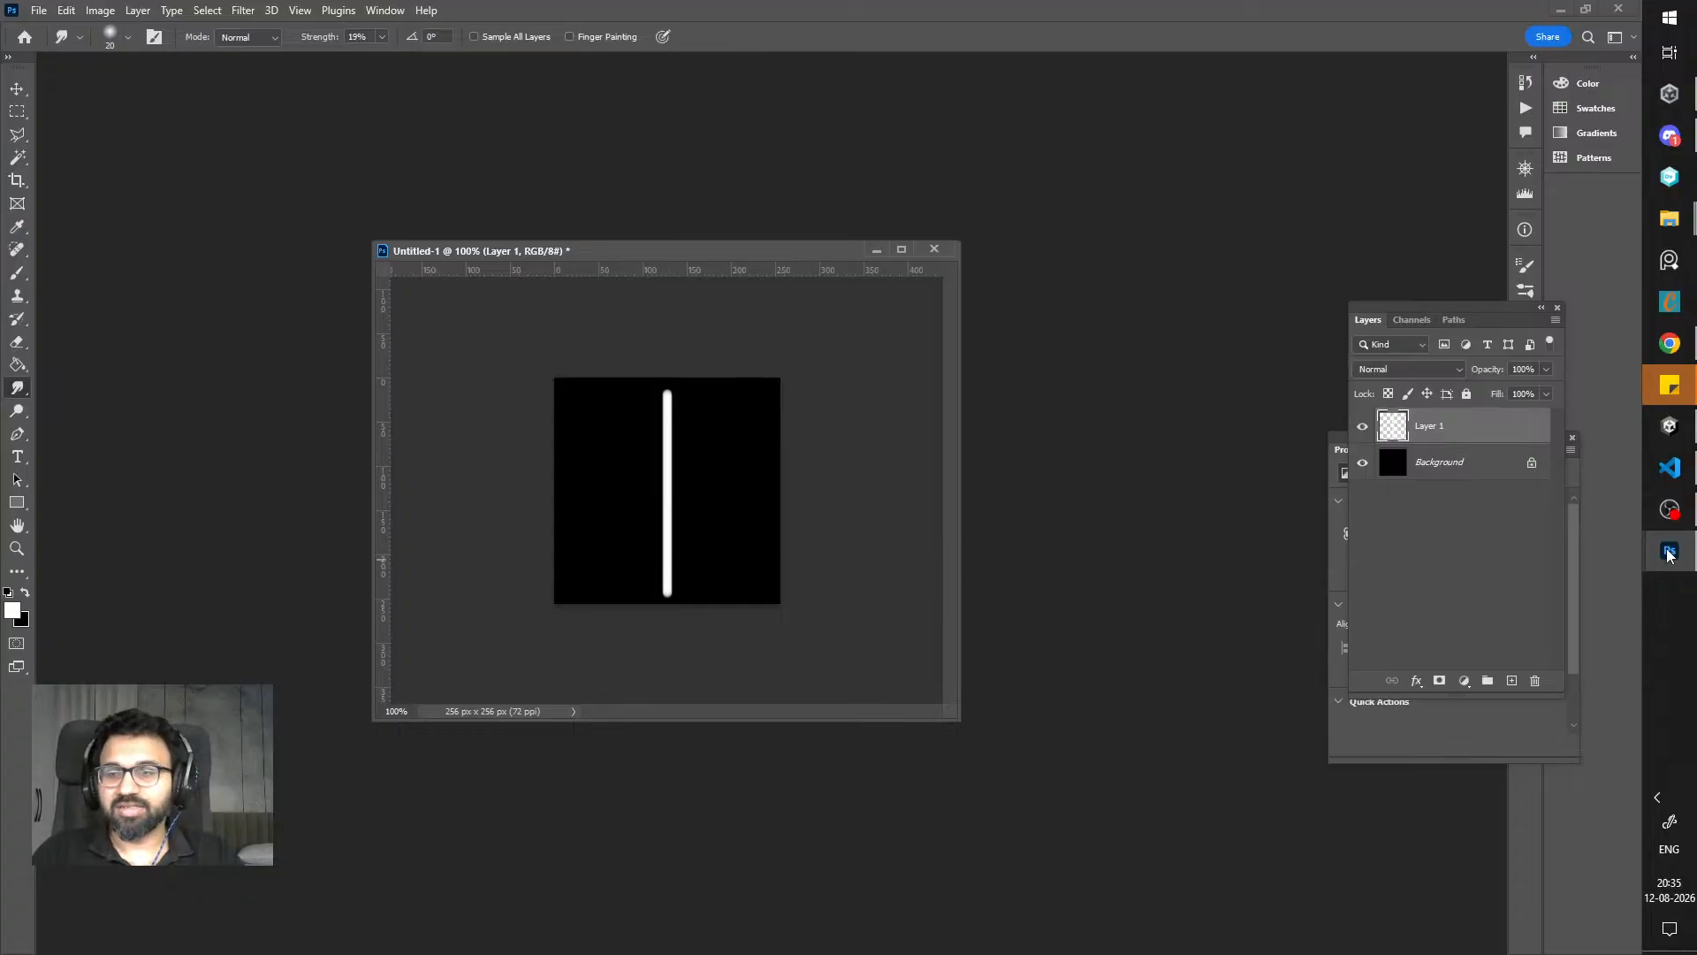
key(v)
drag(686, 536, 687, 530)
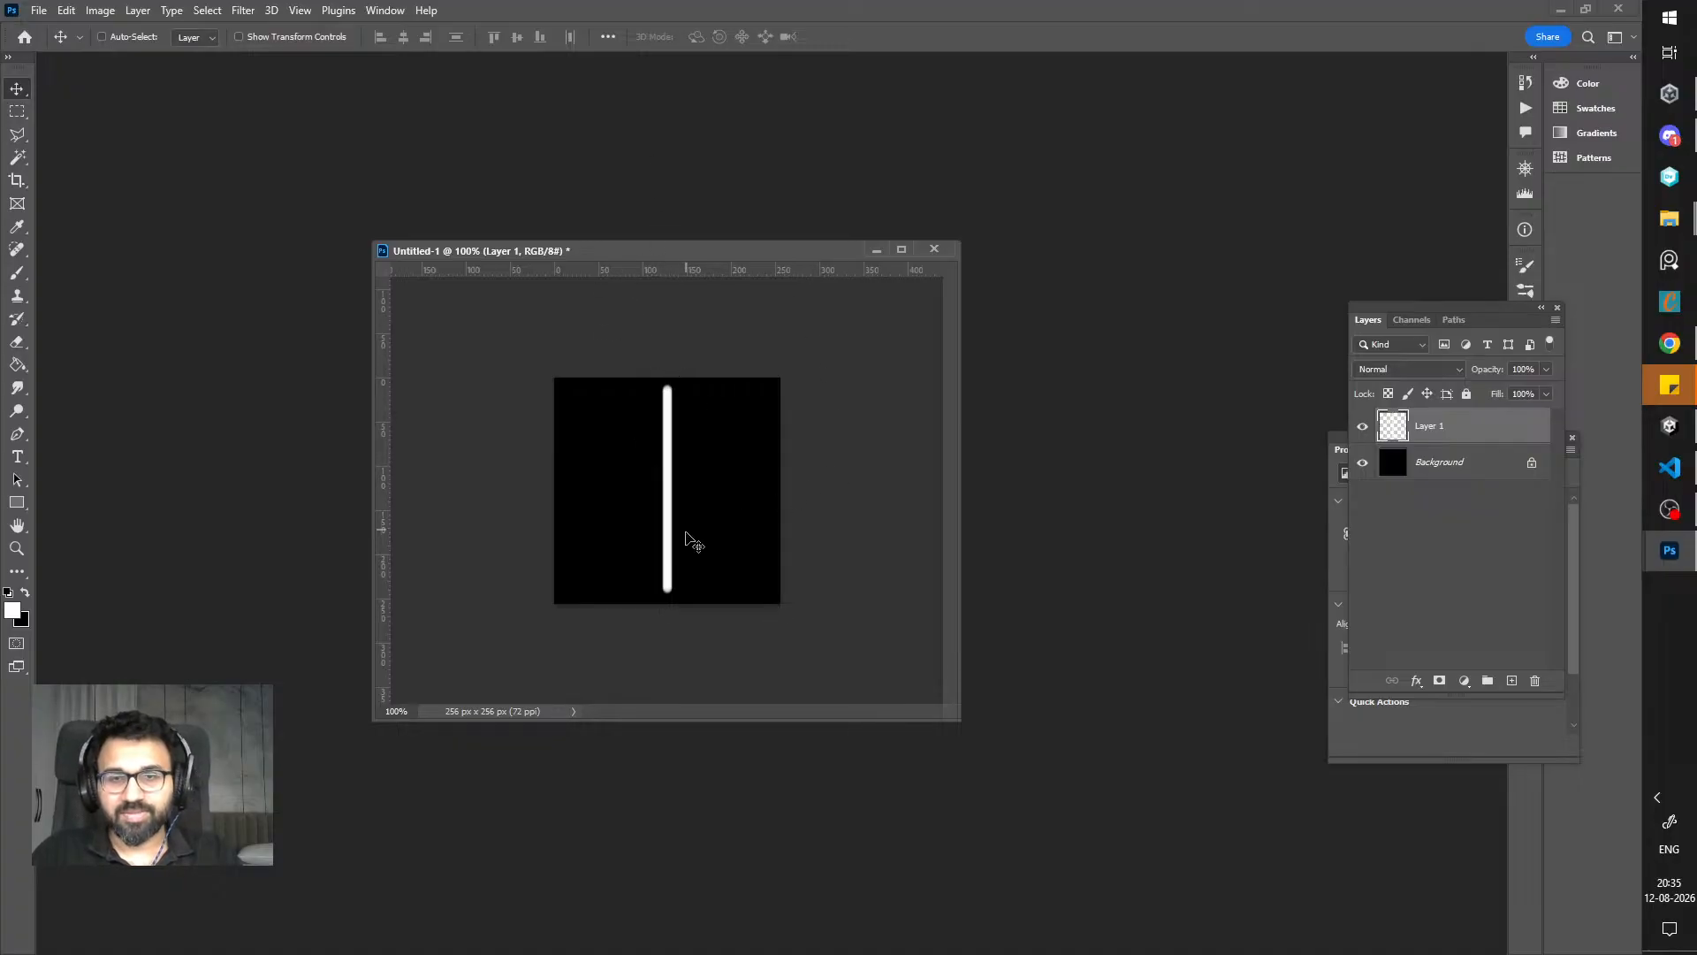
drag(686, 536, 689, 540)
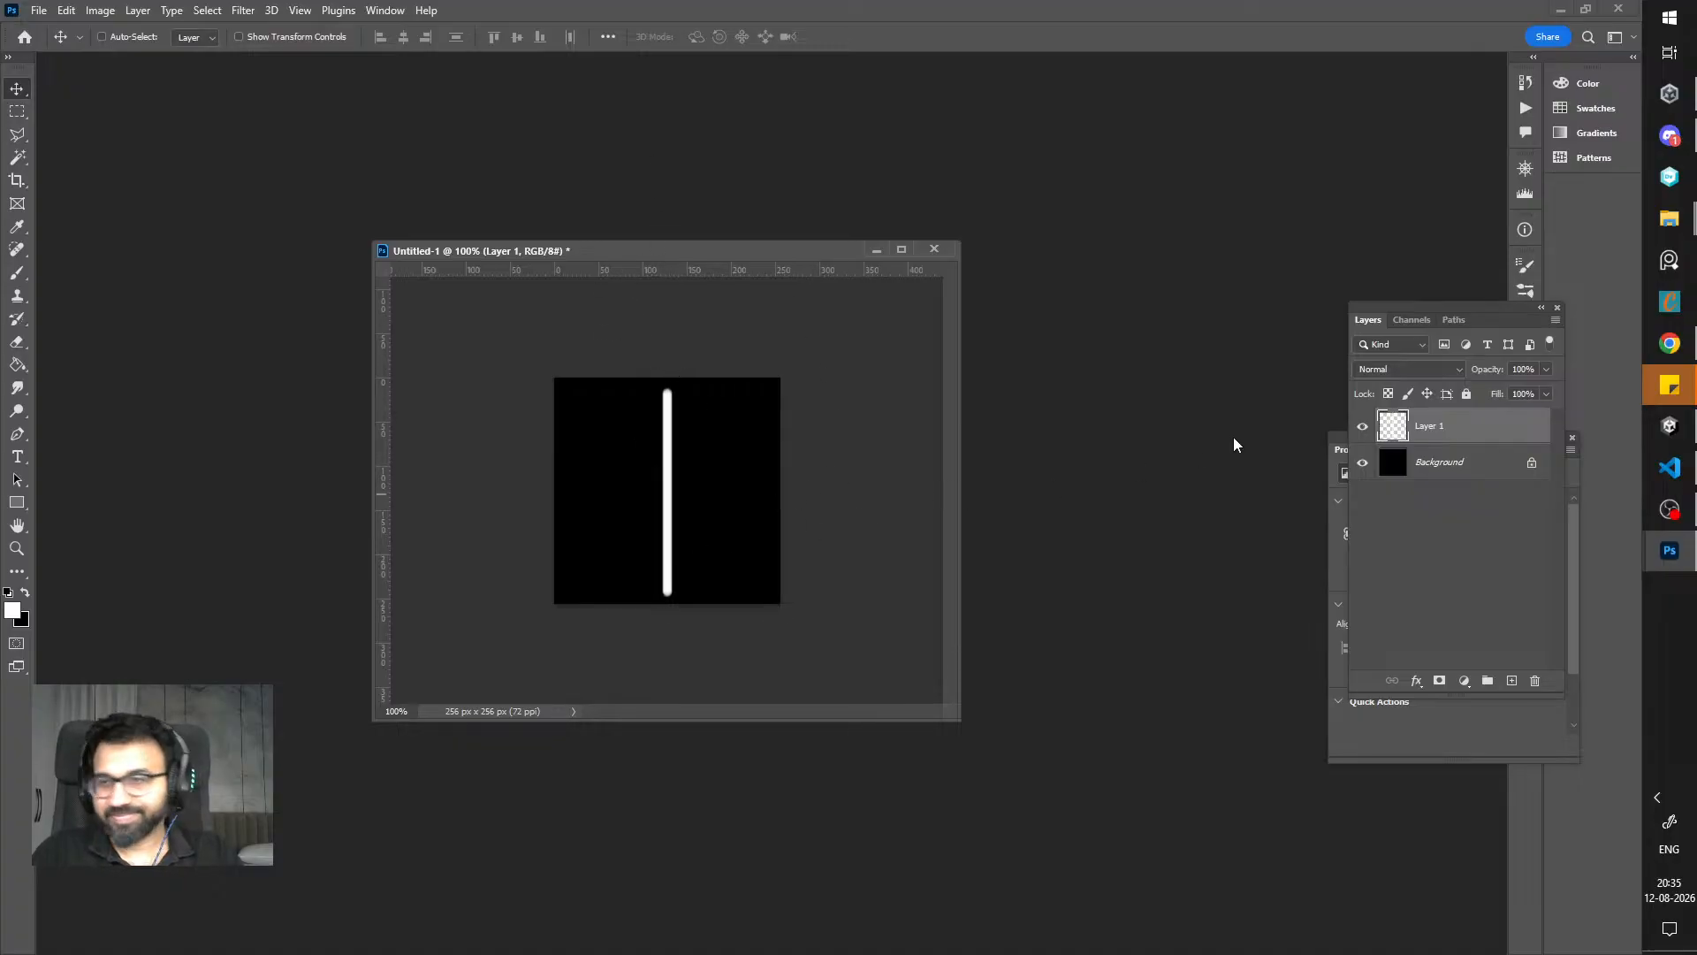
- Fade out the upper end of Layer 1's white line with a 125 px Soft Round eraser at 0% hardness
click(1364, 427)
click(1363, 427)
key(e)
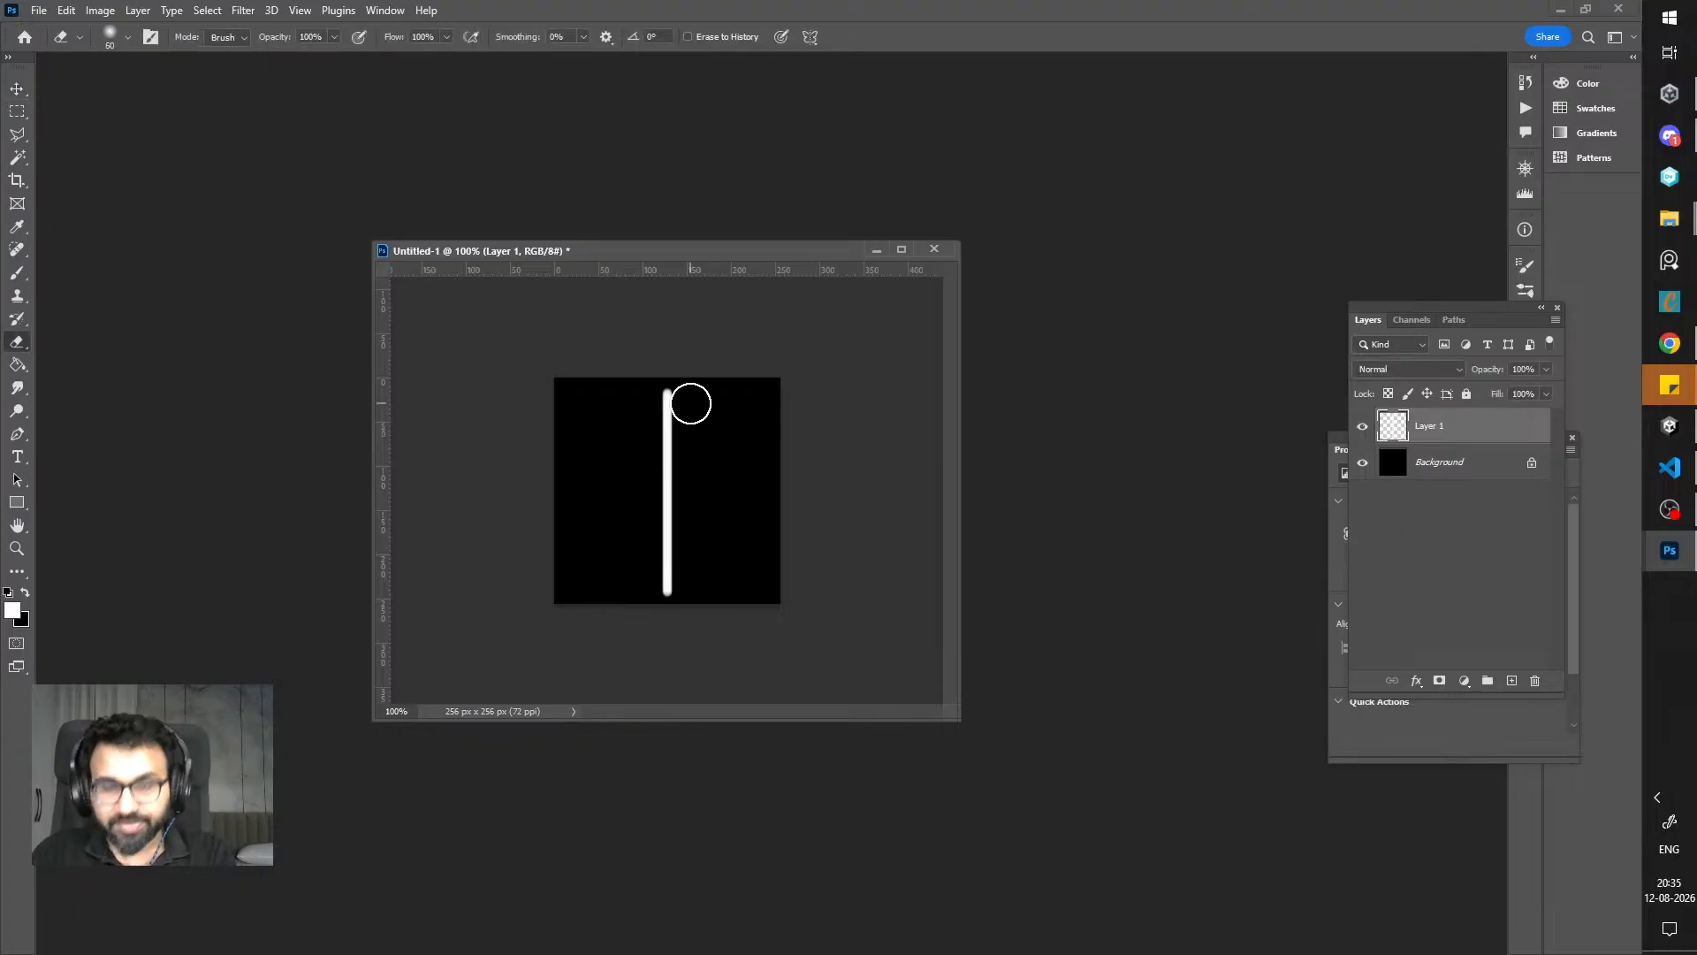
click(101, 39)
click(99, 133)
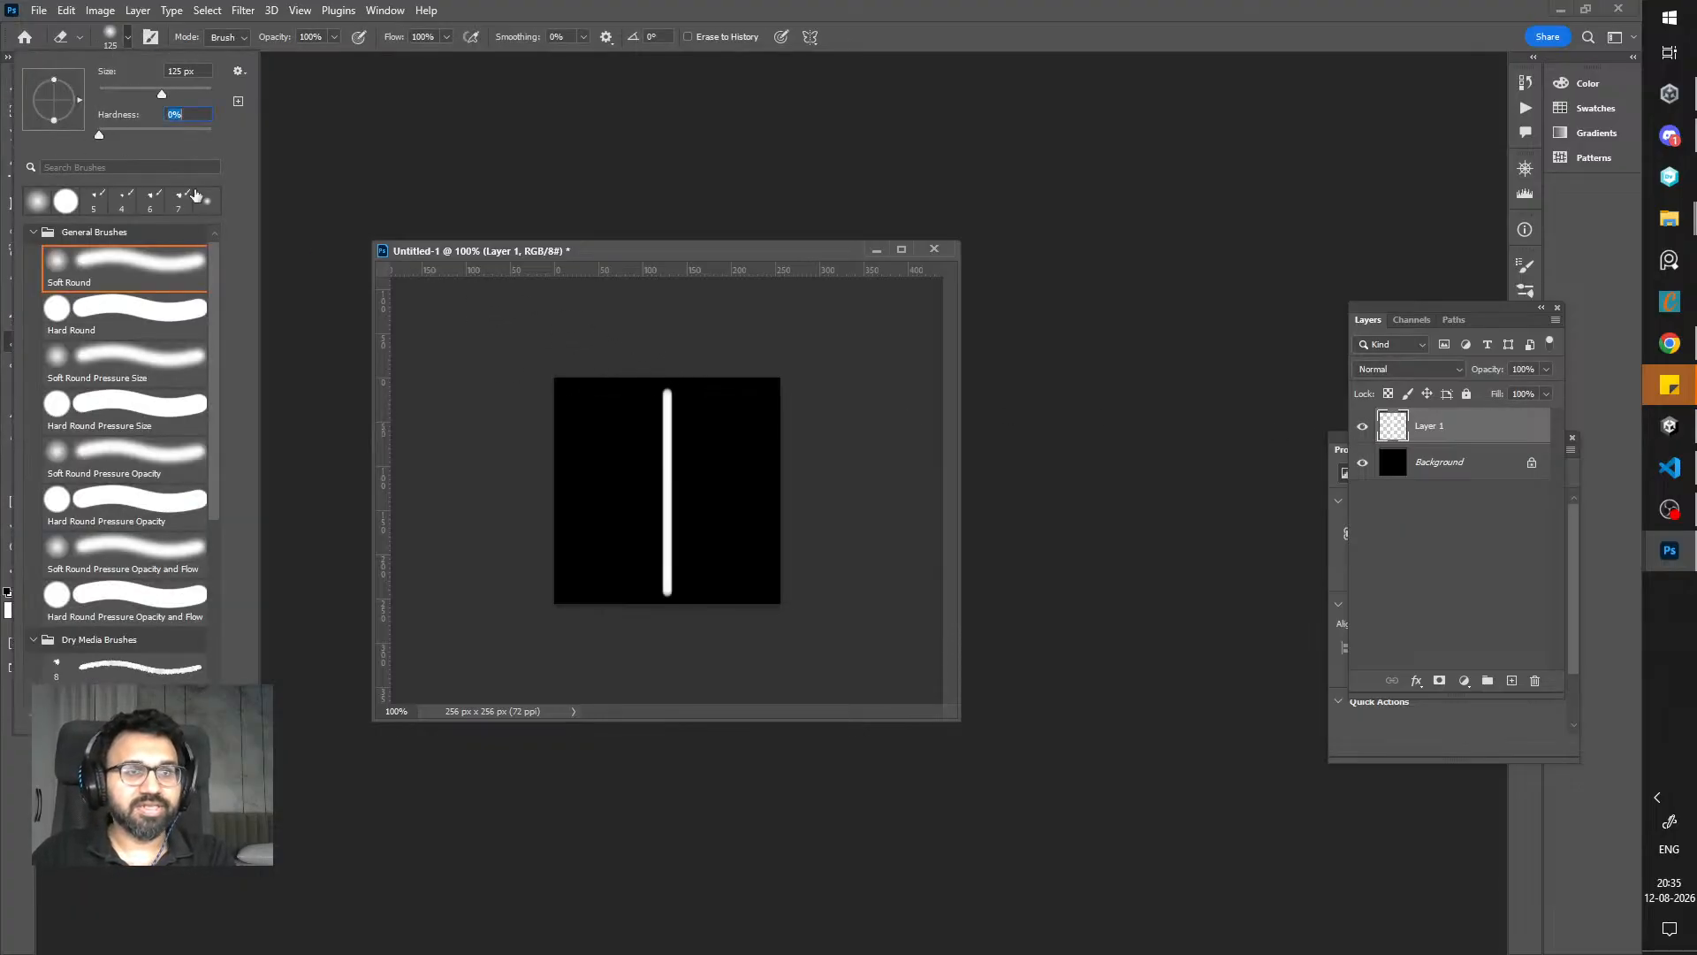
click(668, 364)
click(672, 365)
key(bracketright)
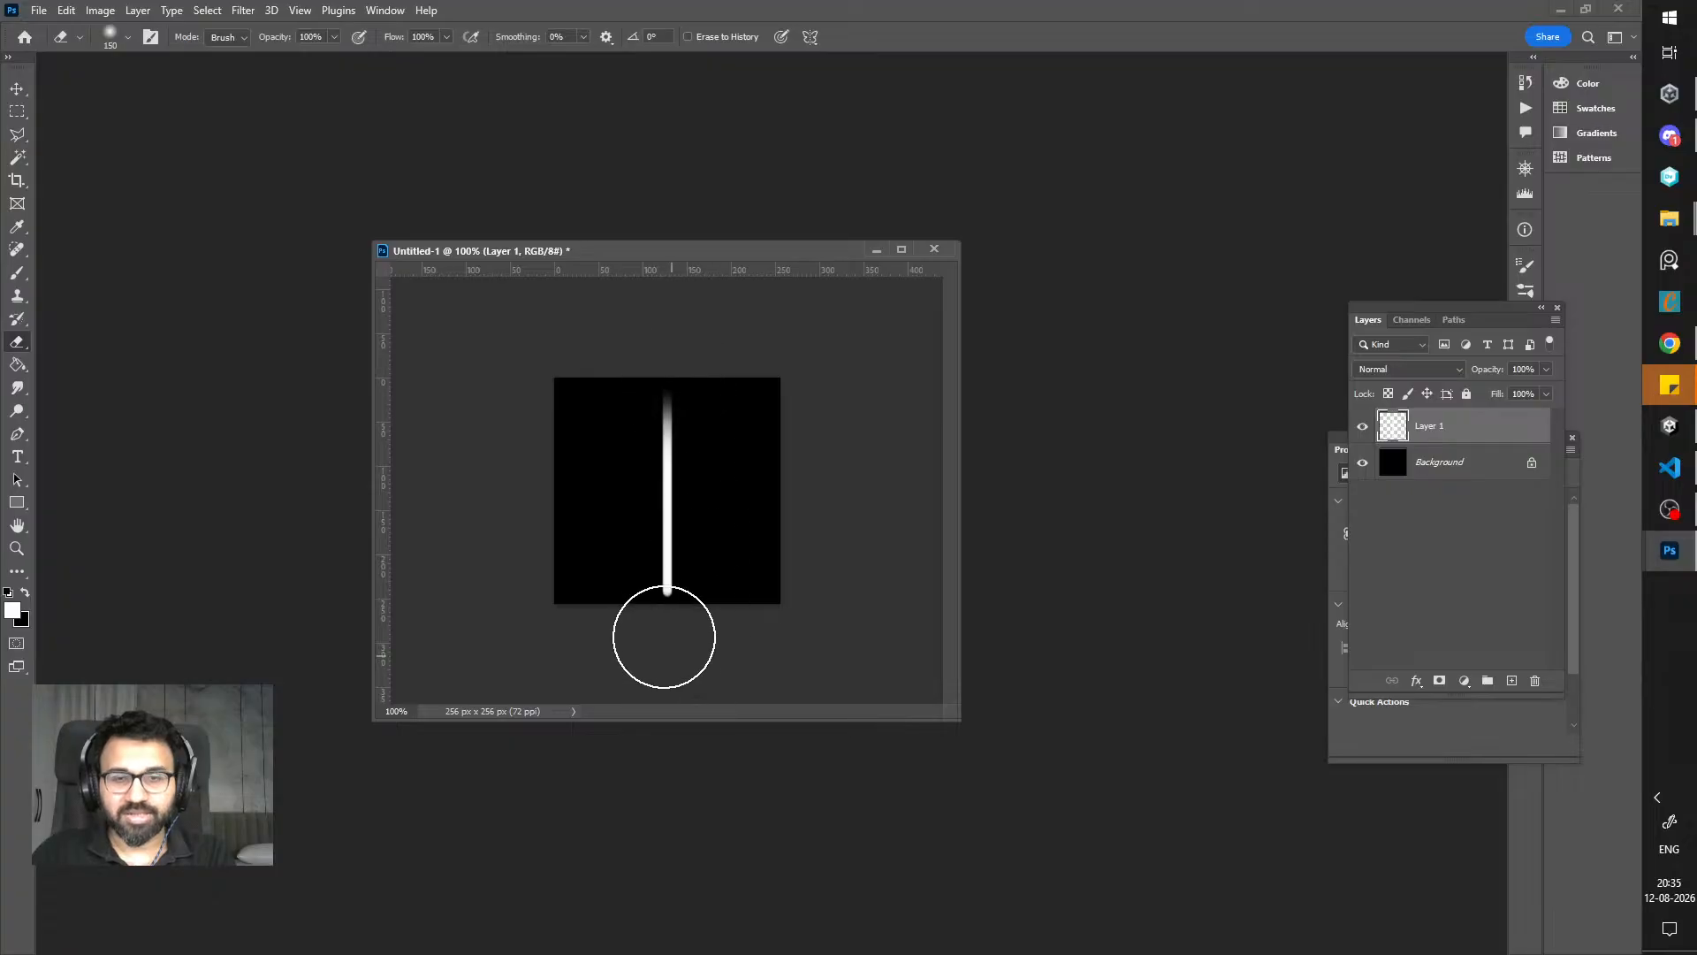
- Fade out the lower end of the white line with the soft eraser enlarged to 150 px and 200 px
click(664, 637)
key(ctrl+minus)
key(ctrl+plus)
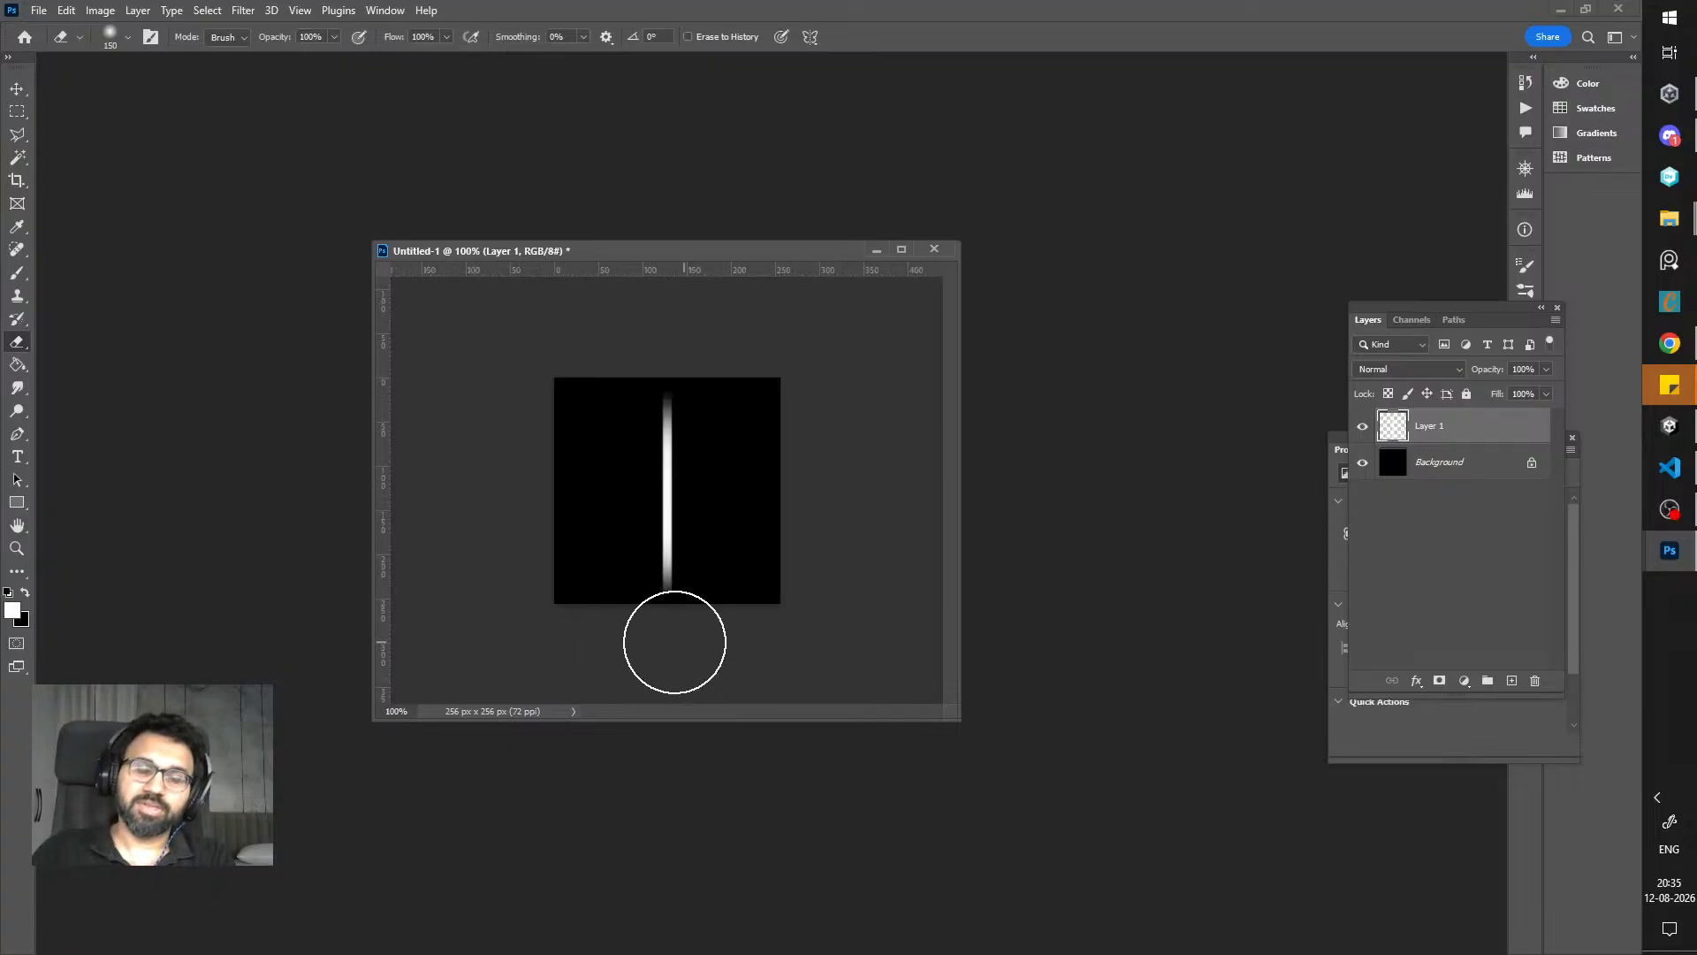
key(bracketright)
key(bracketright)
click(666, 643)
key(ctrl+minus)
key(ctrl+plus)
key(ctrl+plus)
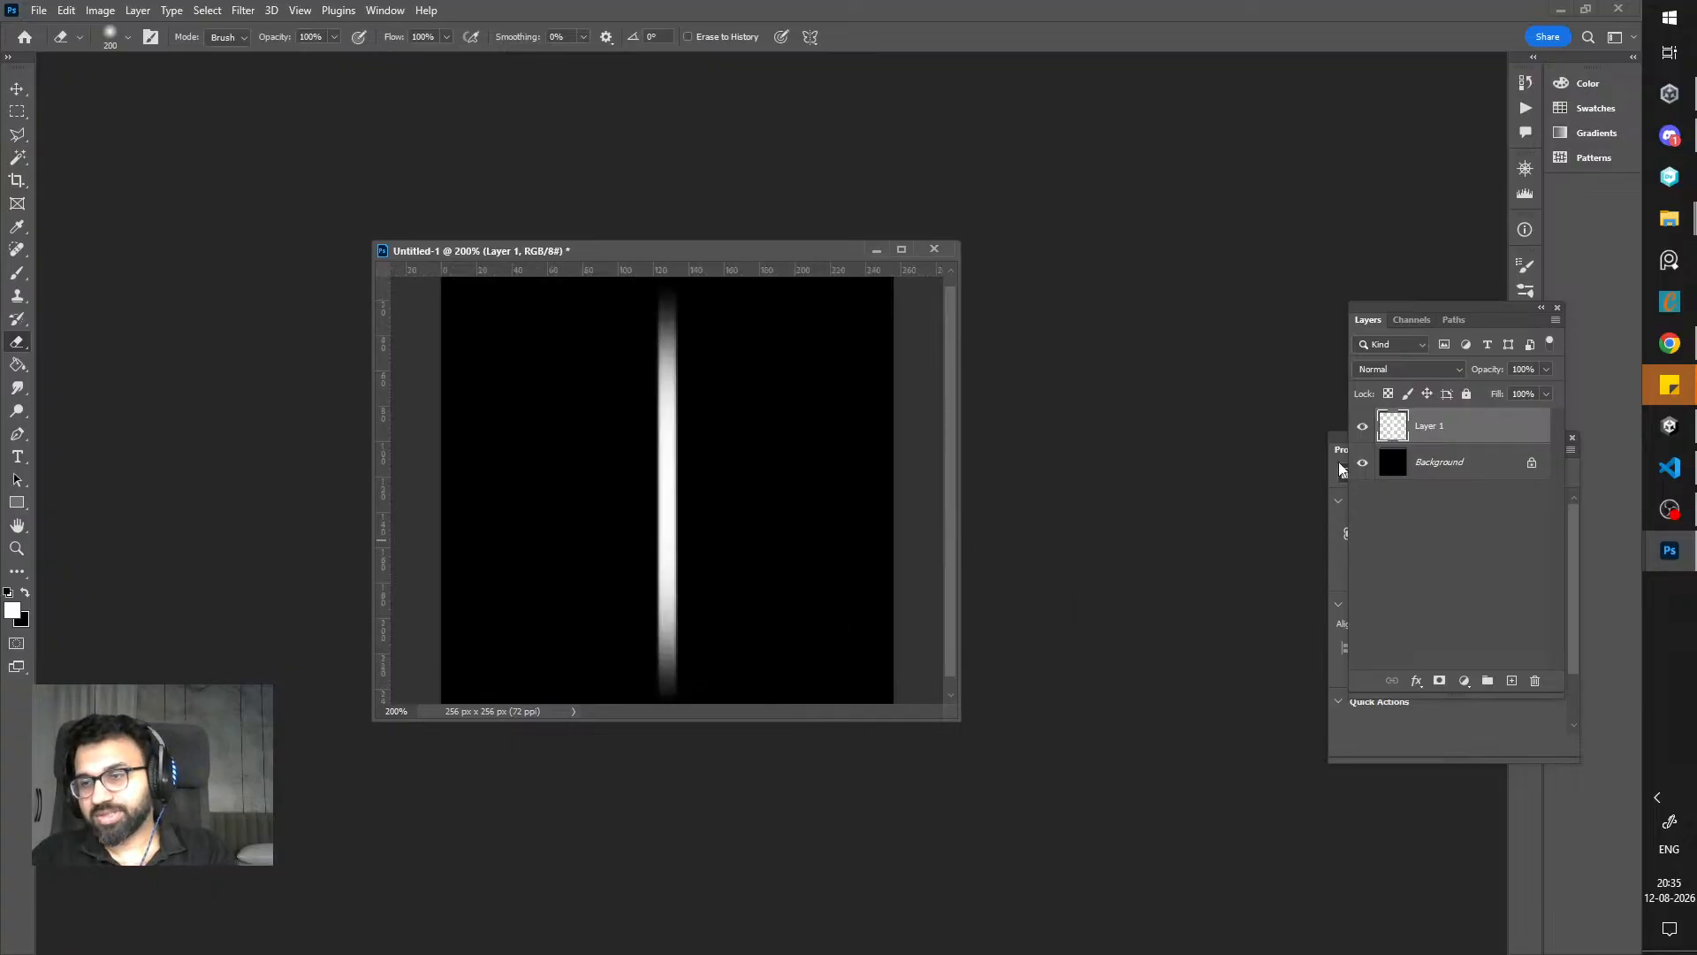
- Align Layer 1 and the Background layer by their vertical centres and reselect only Layer 1
key(v)
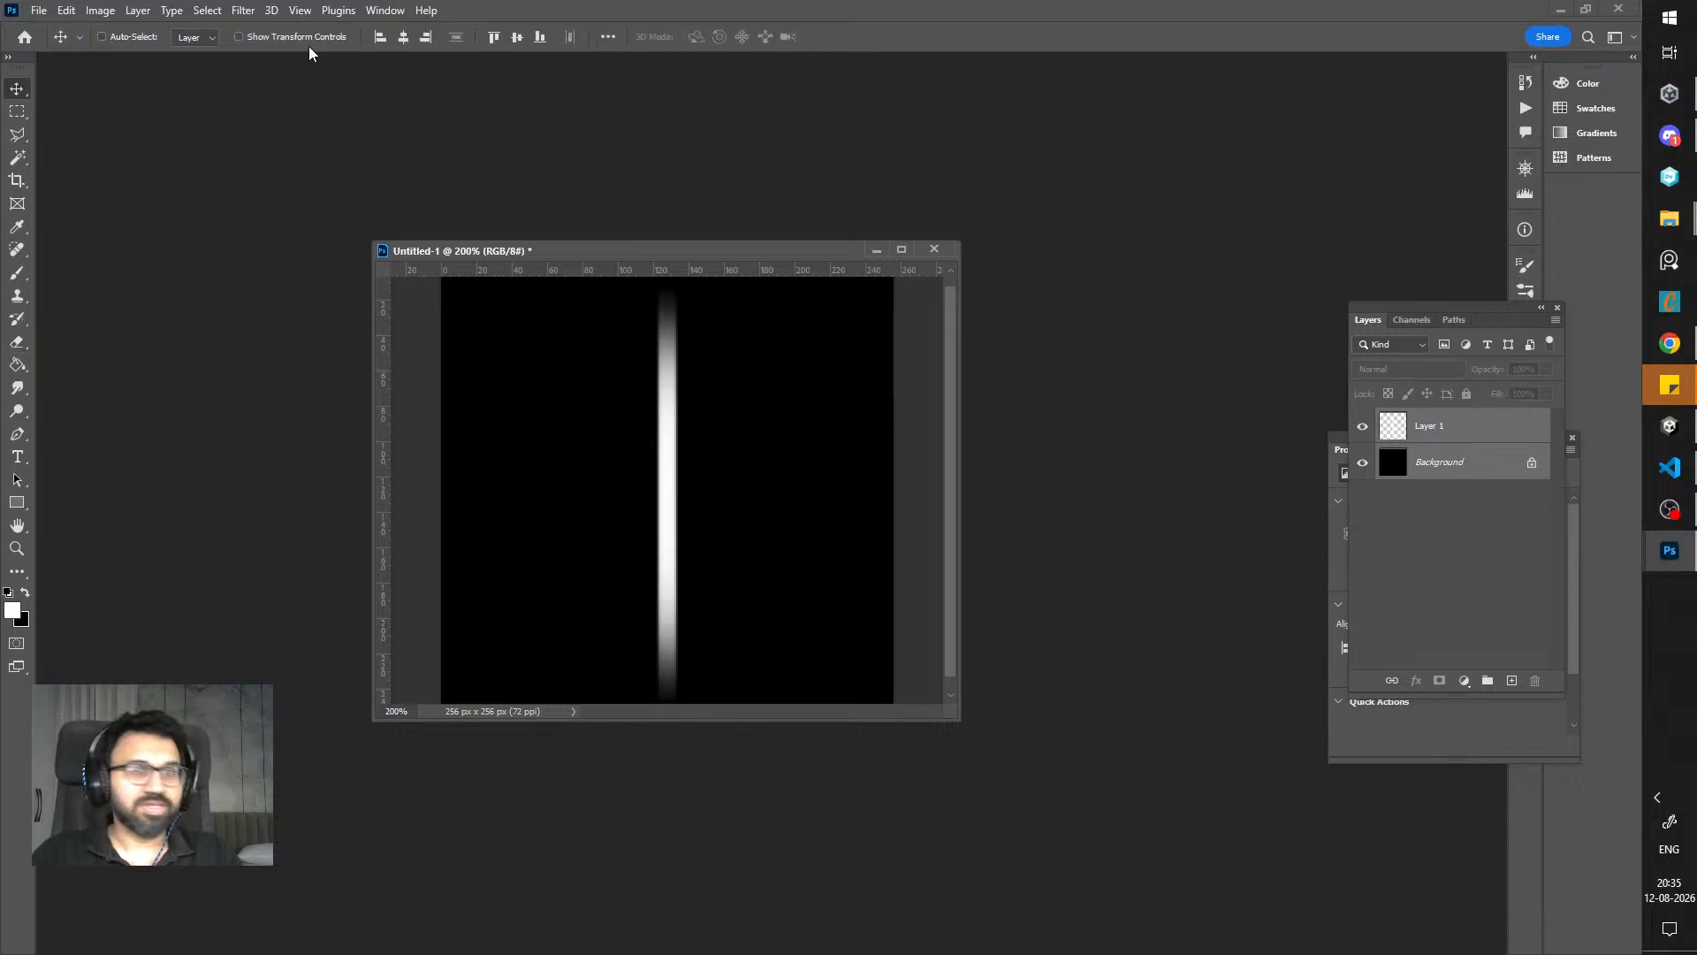
click(517, 38)
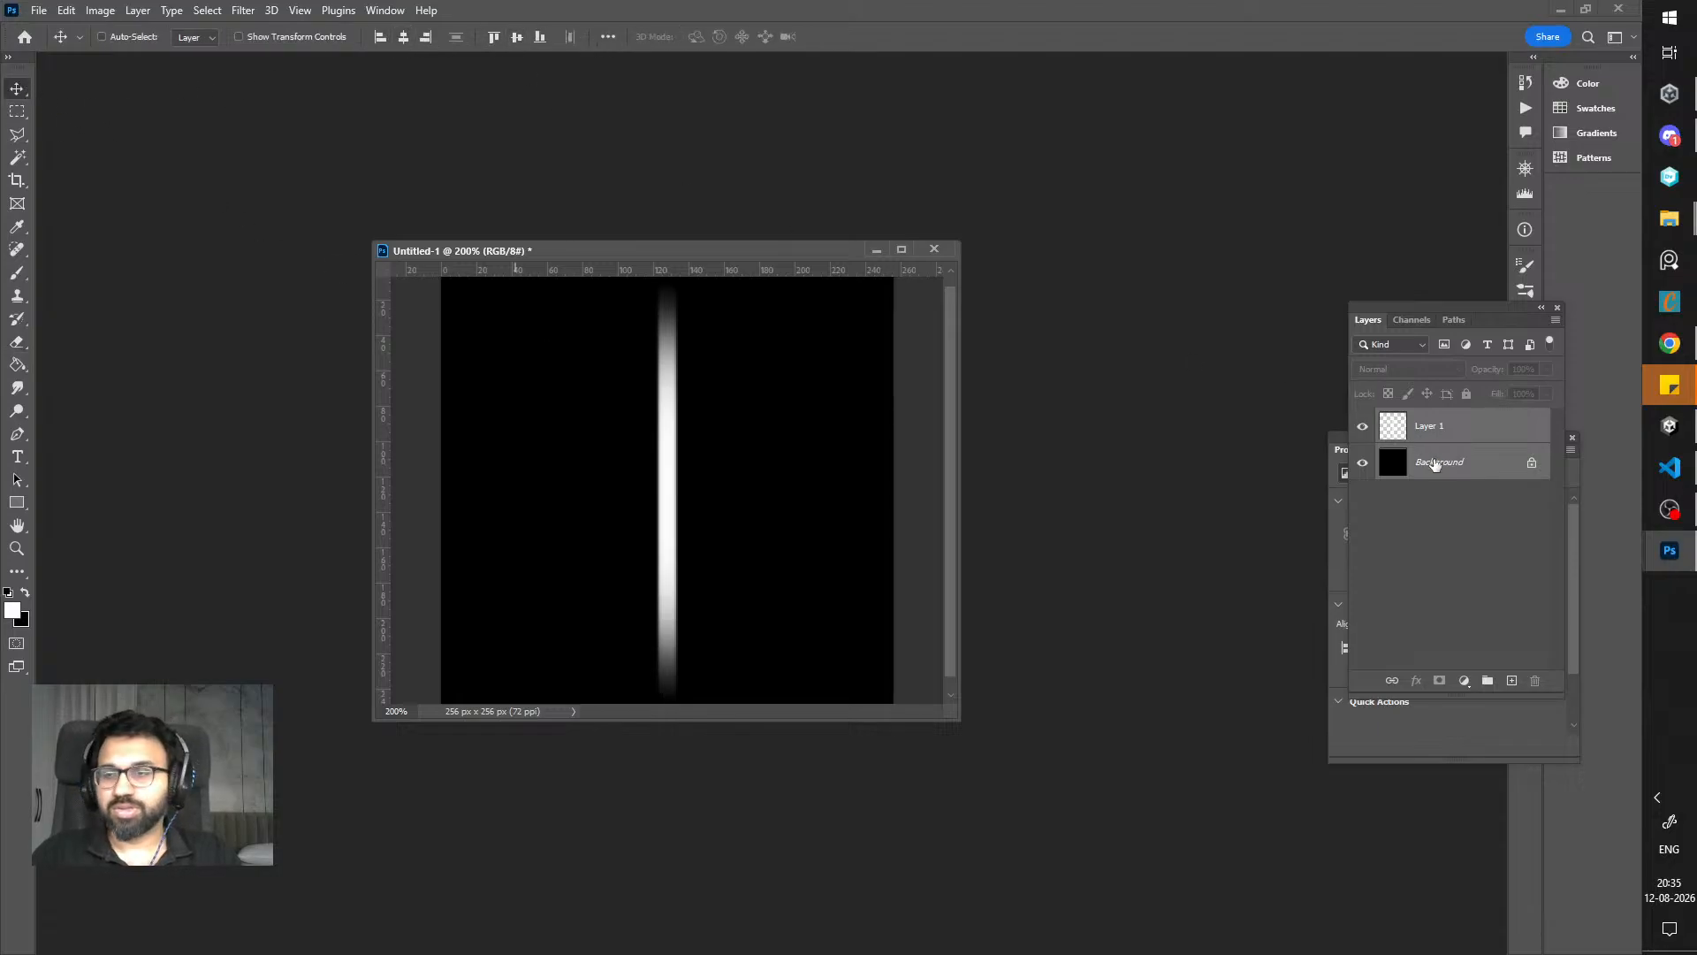
click(1441, 430)
key(ctrl+minus)
key(ctrl+plus)
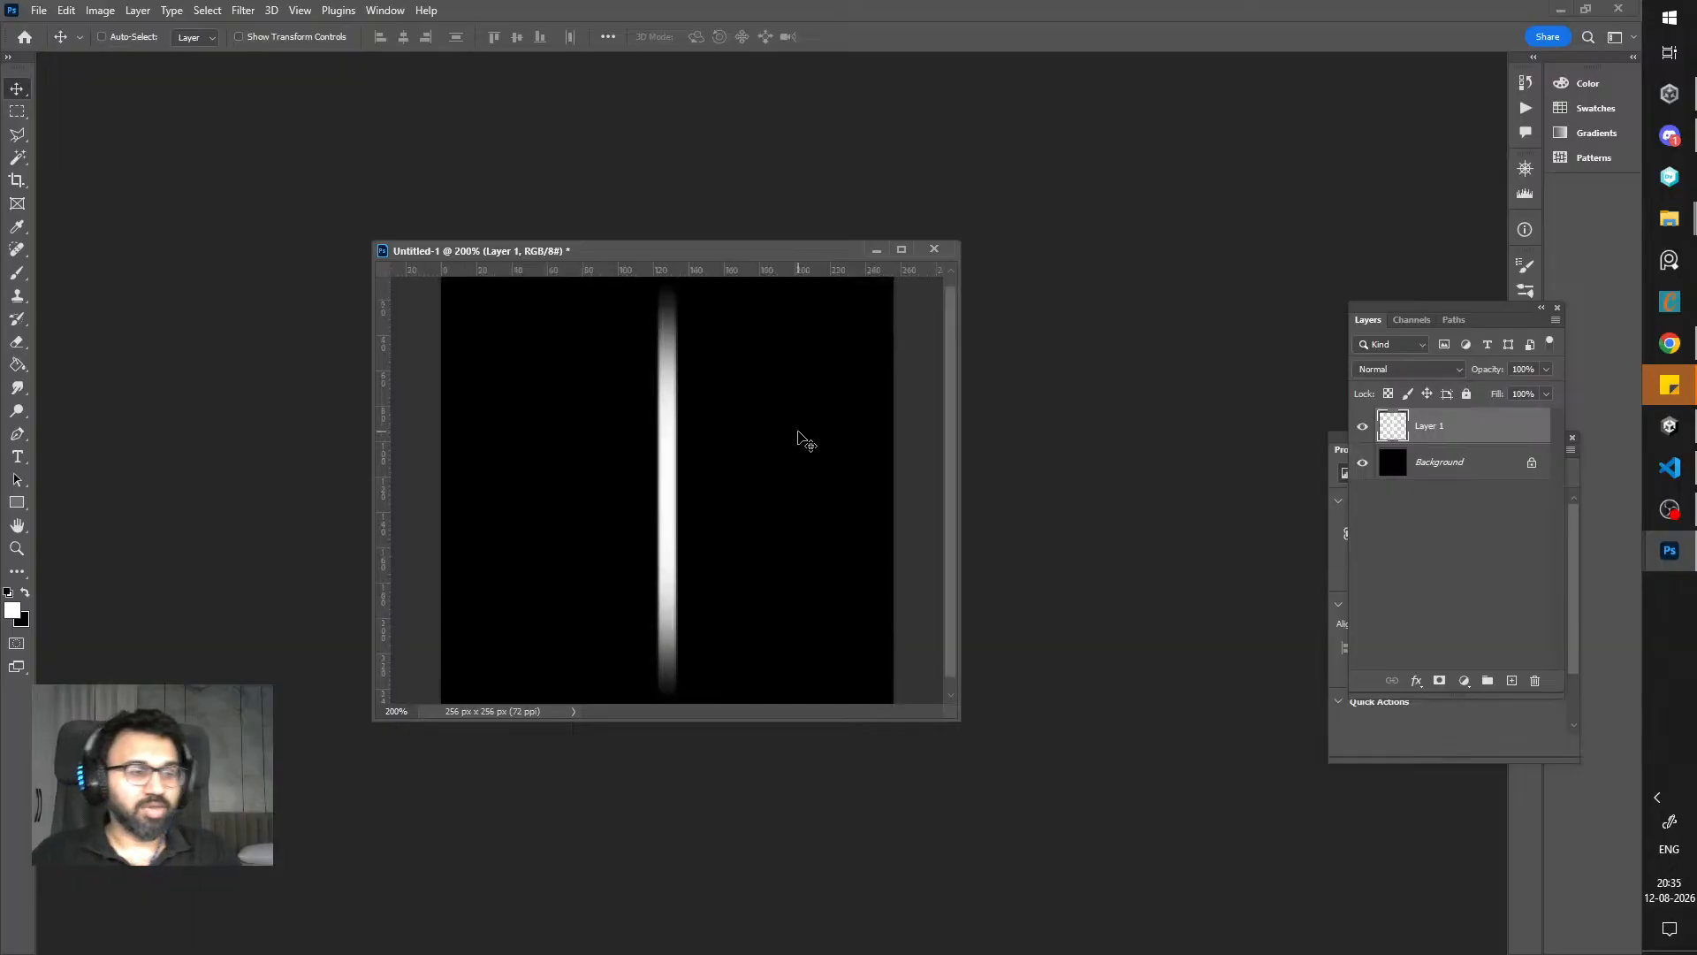
- Save a copy of the smoke texture in PNG format as FlameSmokeMask in the Downloads folder
key(ctrl+s)
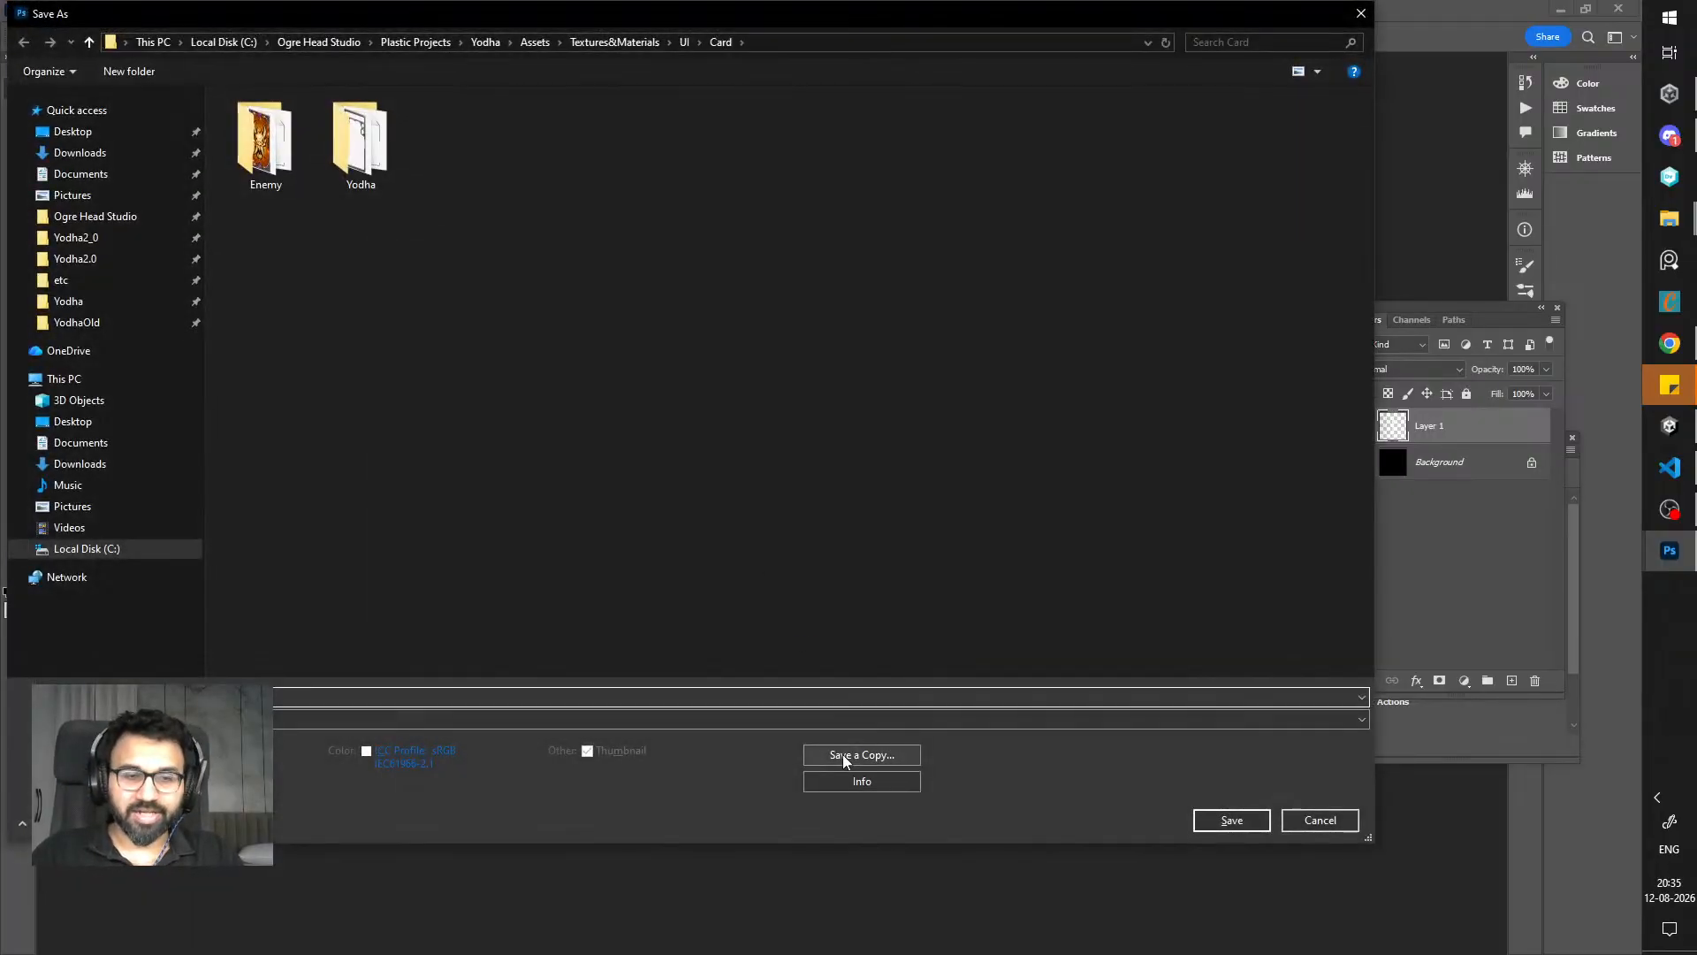
click(856, 757)
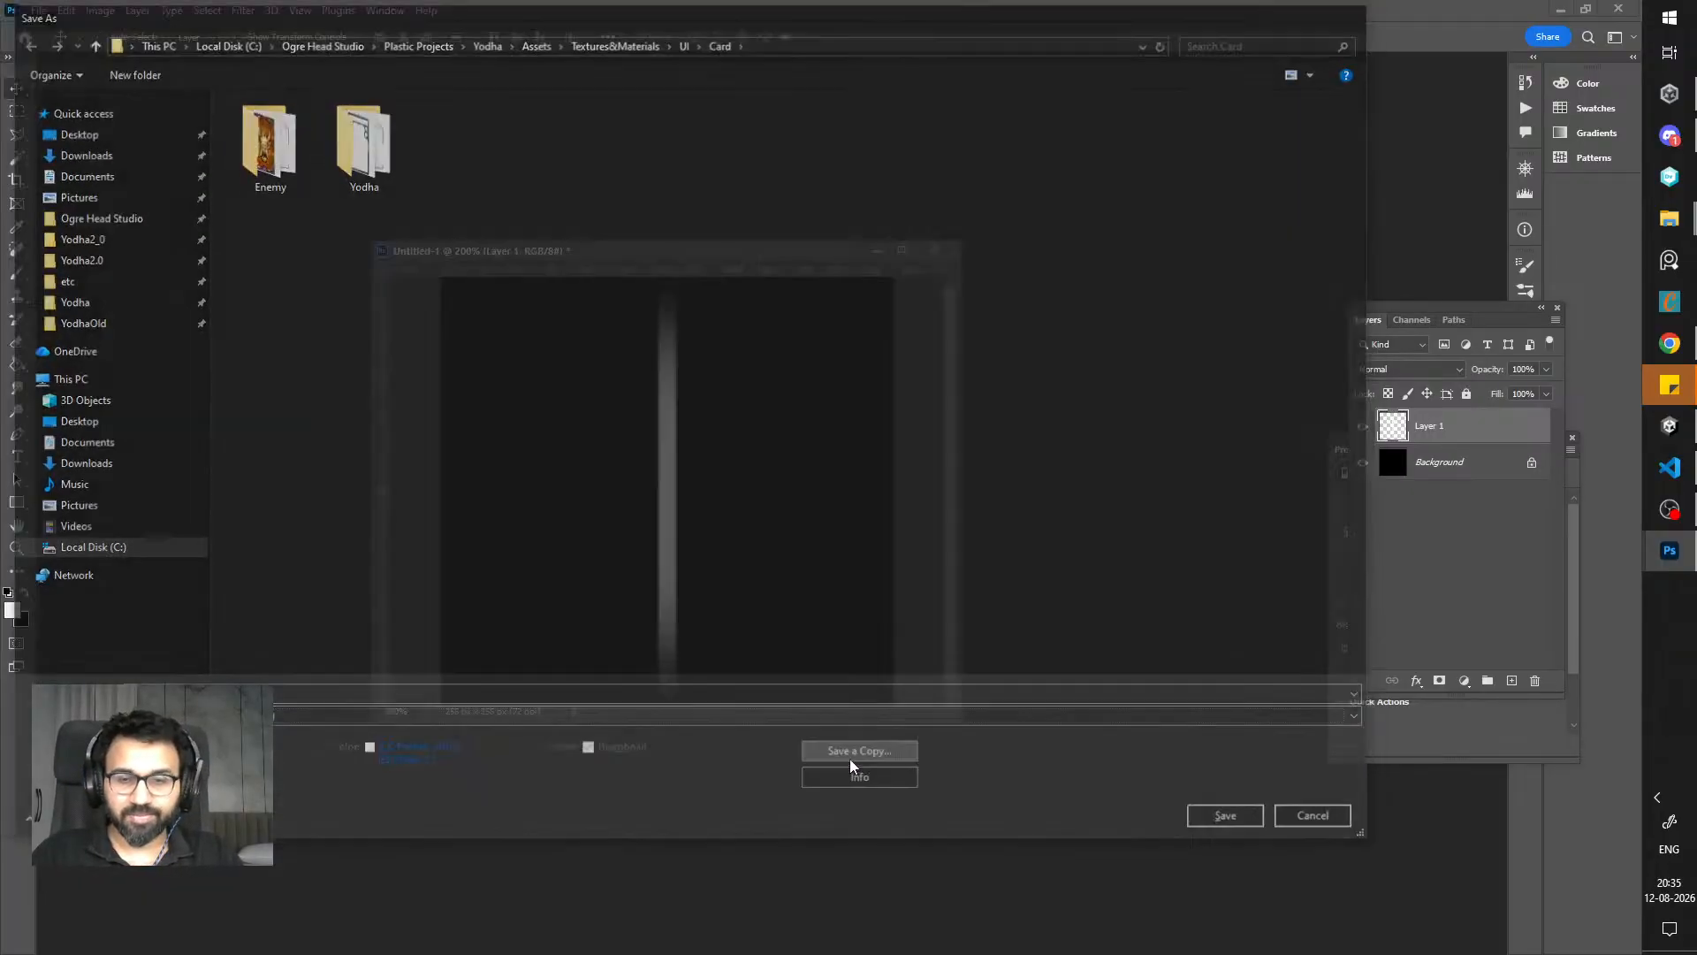
click(372, 718)
click(395, 648)
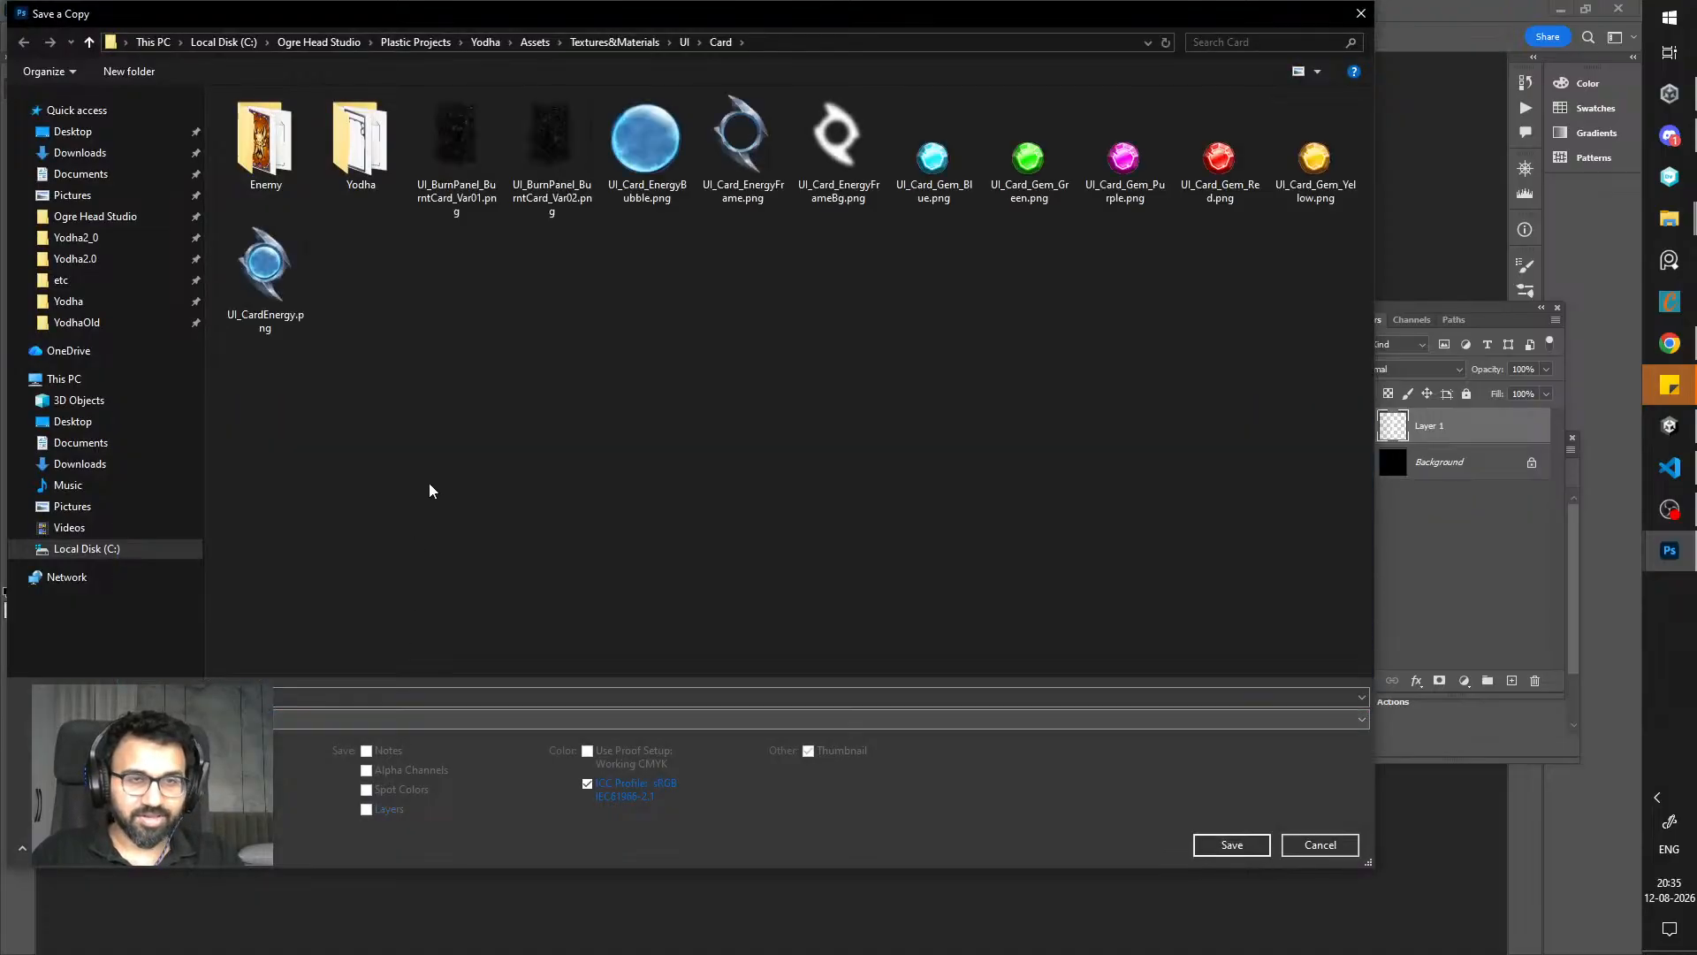
click(79, 152)
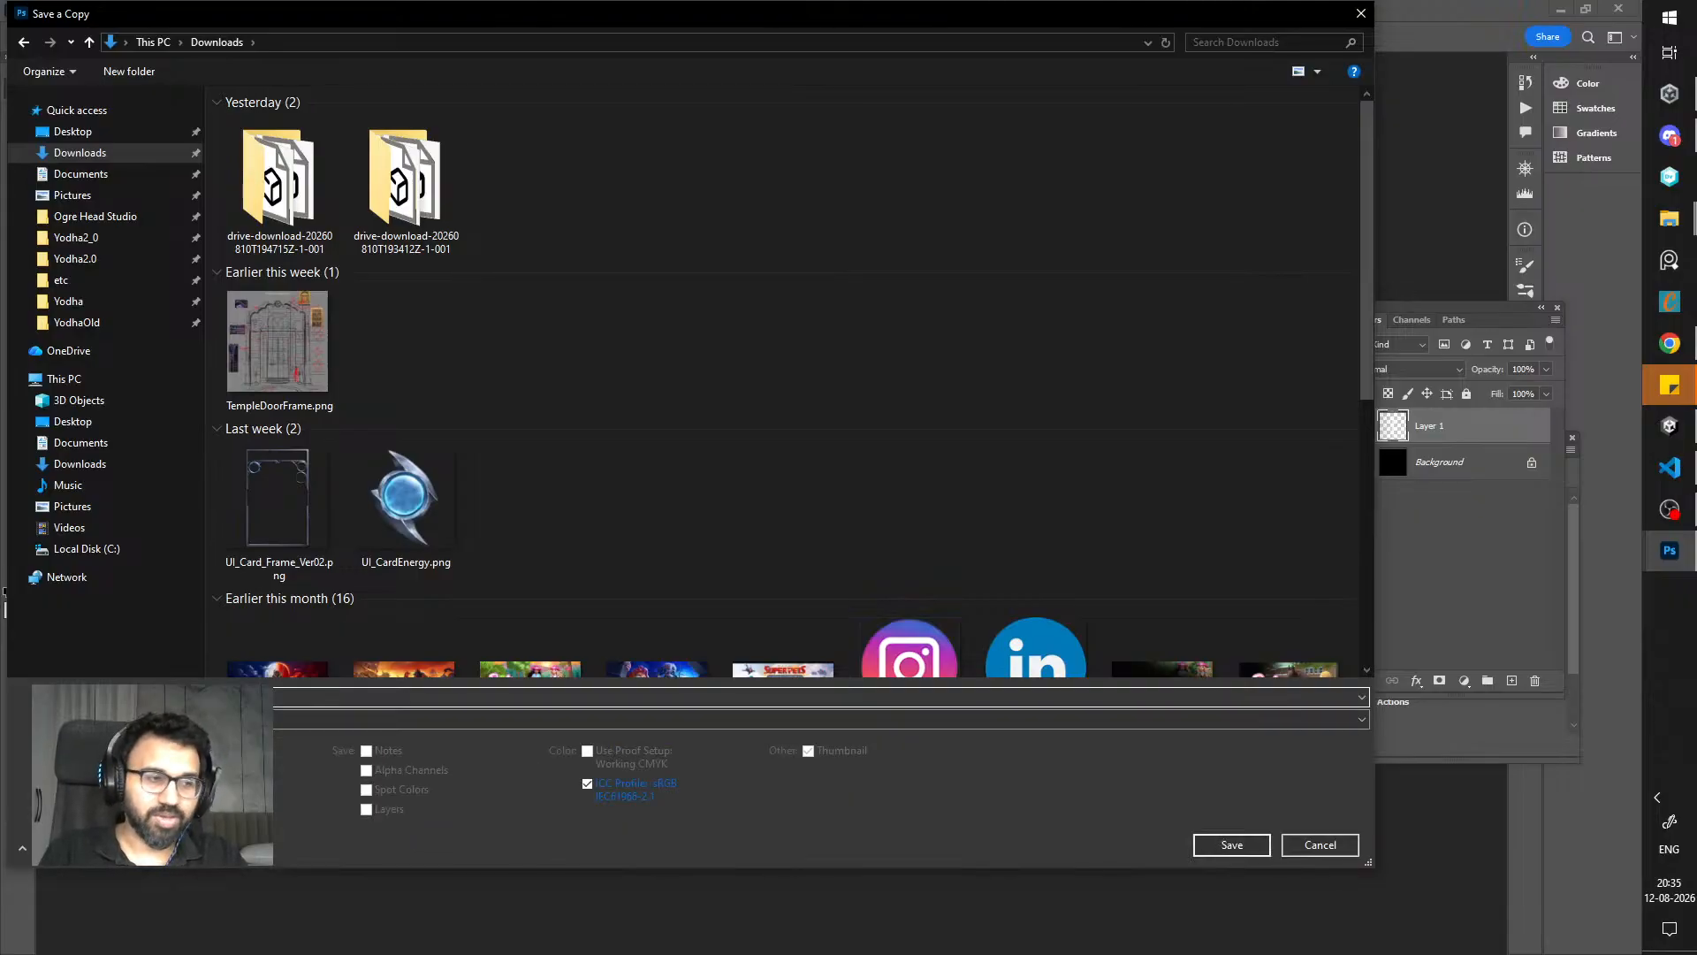
key(Return)
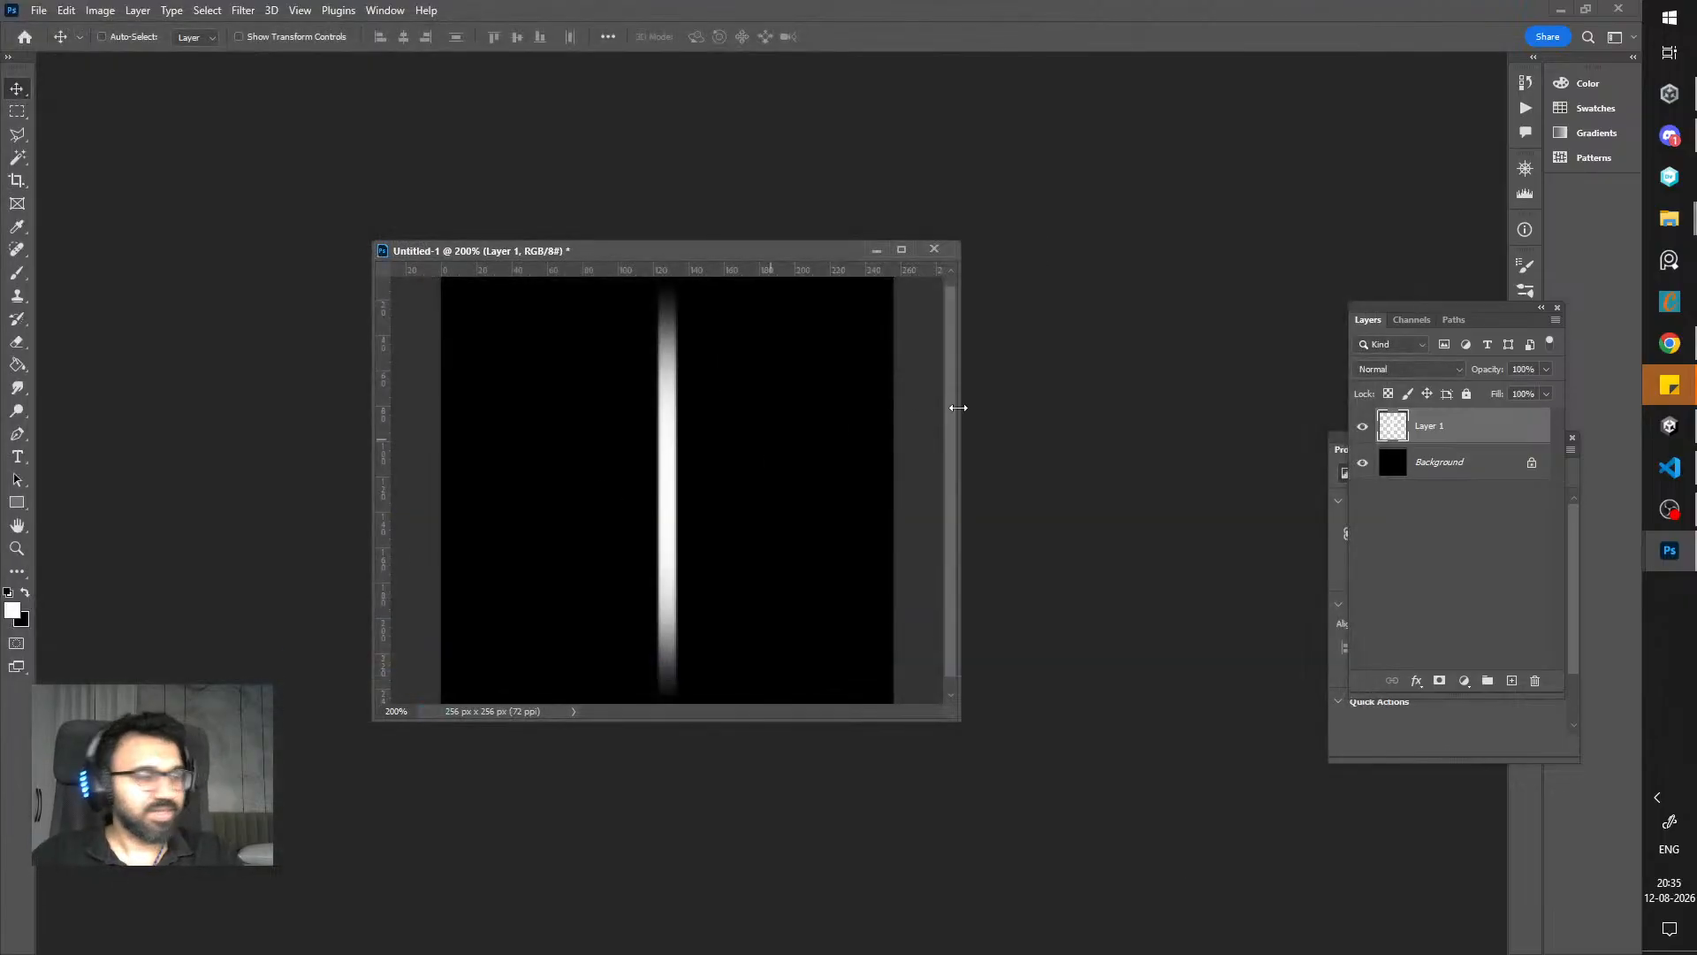
- Switch to Unity, close the Flame shader editor and bring FlameSmokeMask from File Explorer into the Stream shader folder
click(1670, 219)
click(1549, 285)
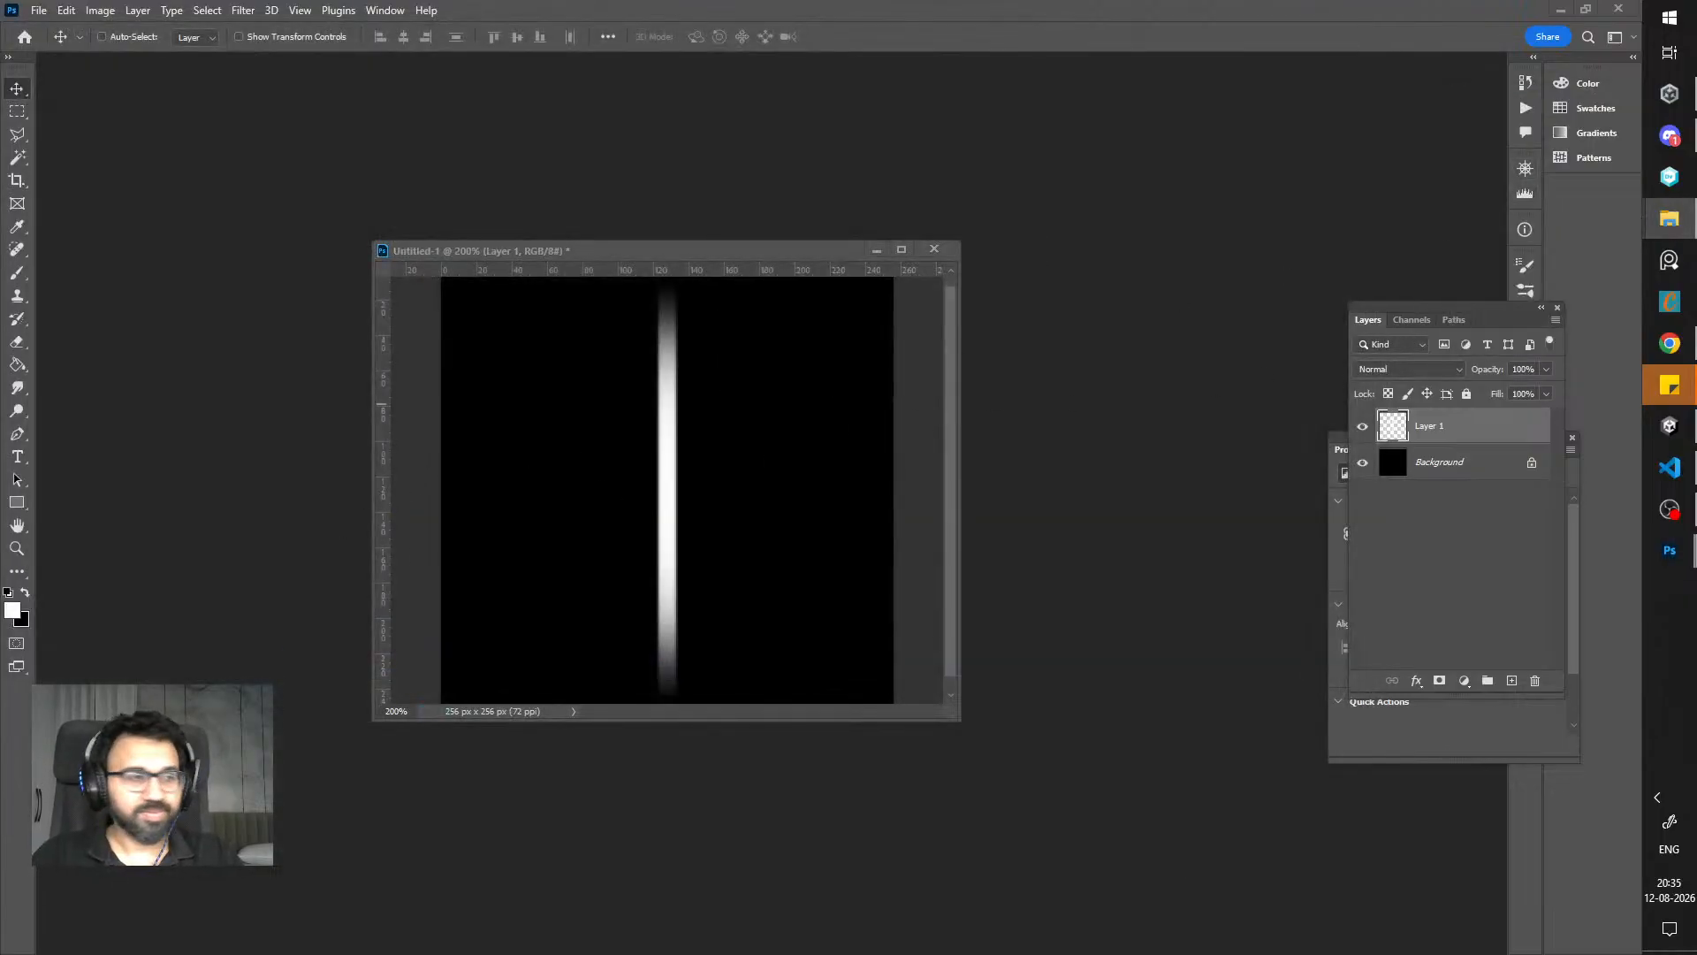
click(1669, 427)
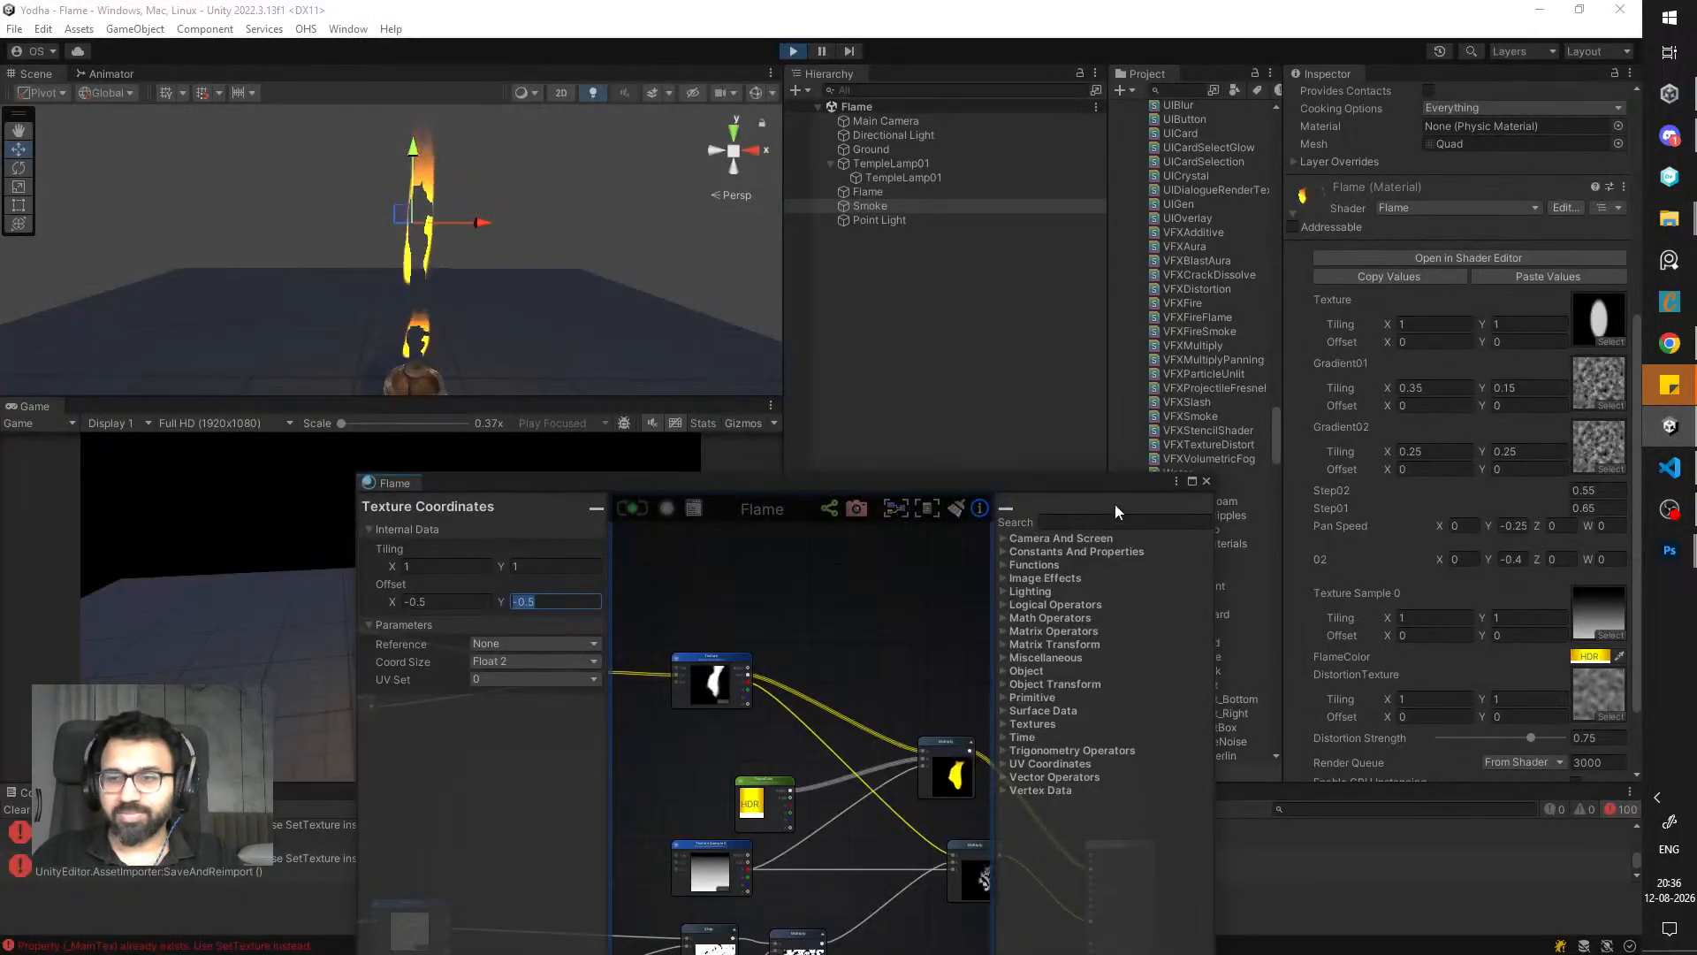
click(1207, 482)
scroll(1203, 400, up, 5)
scroll(1197, 399, down, 3)
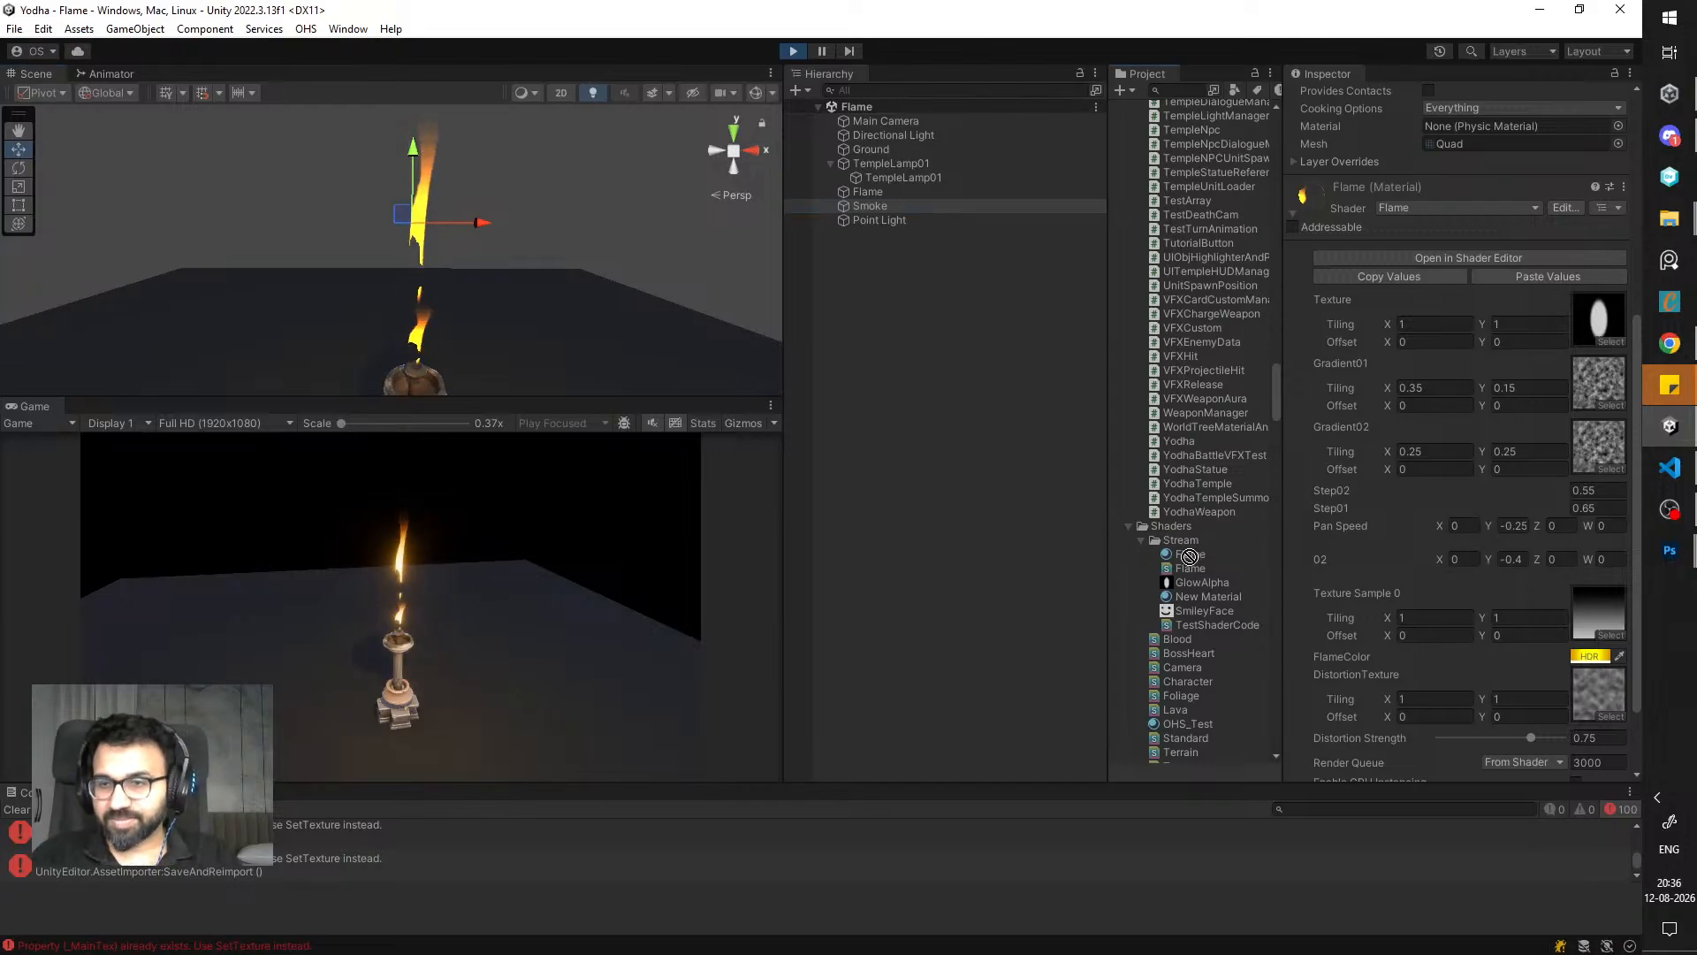
click(1192, 557)
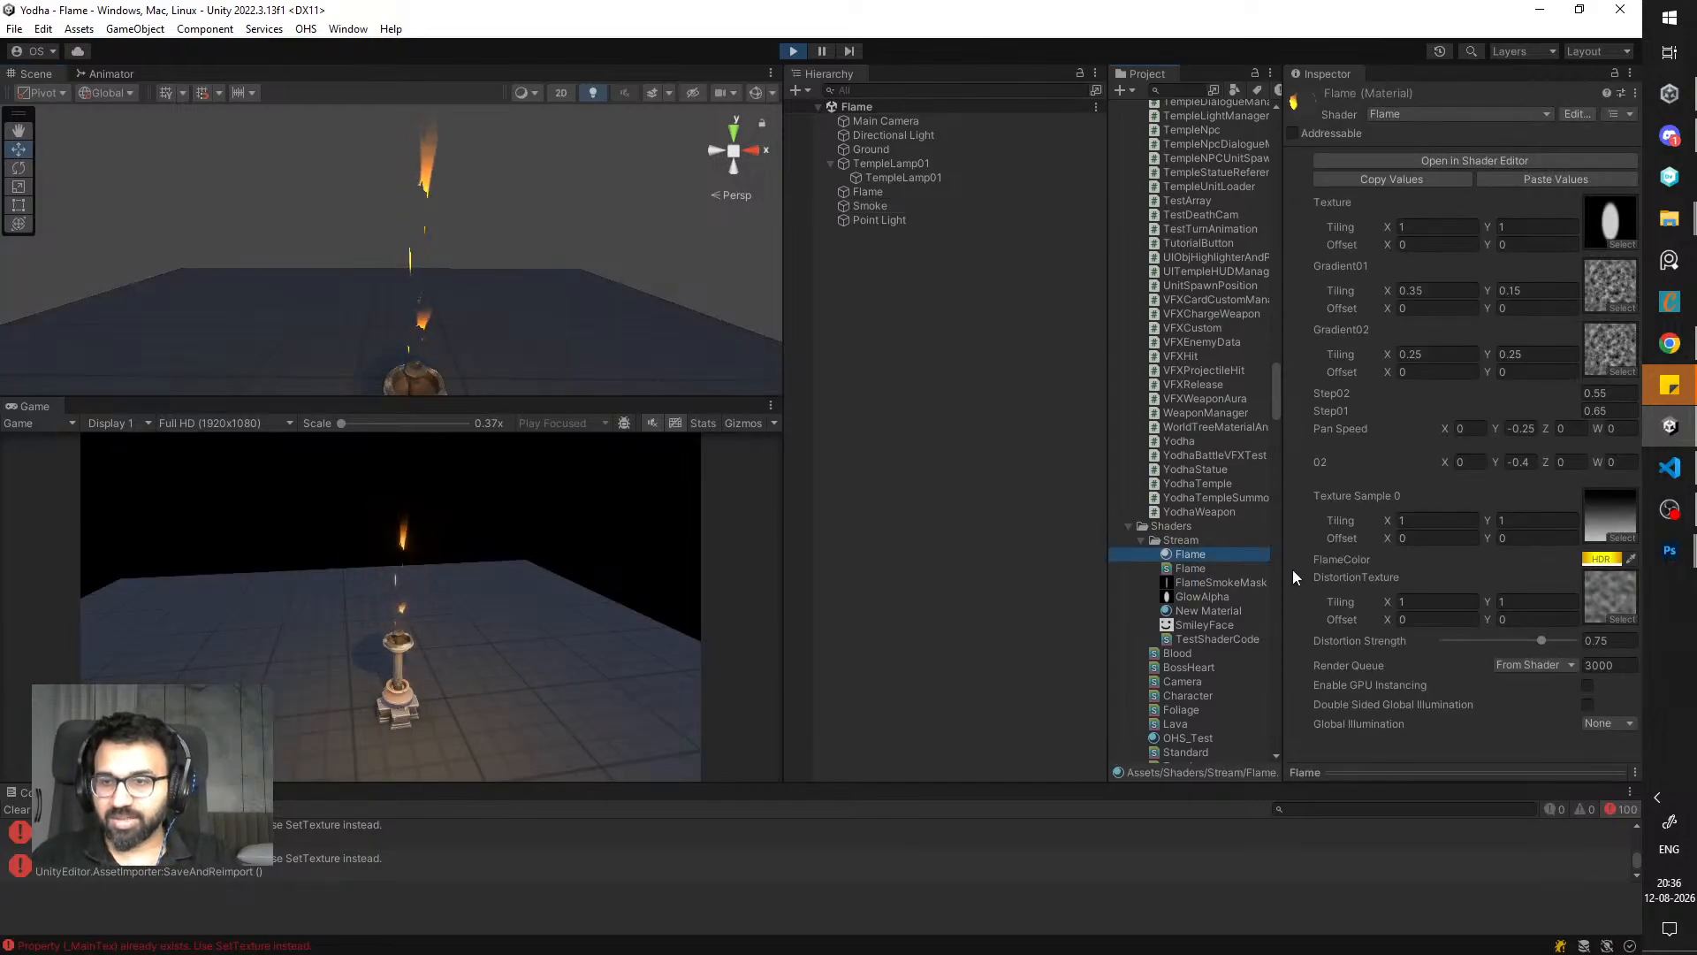
- Duplicate the Flame material in the Stream folder under the name Flame 1
key(ctrl+d)
key(F2)
key(Right)
key(BackSpace)
text(1)
key(Return)
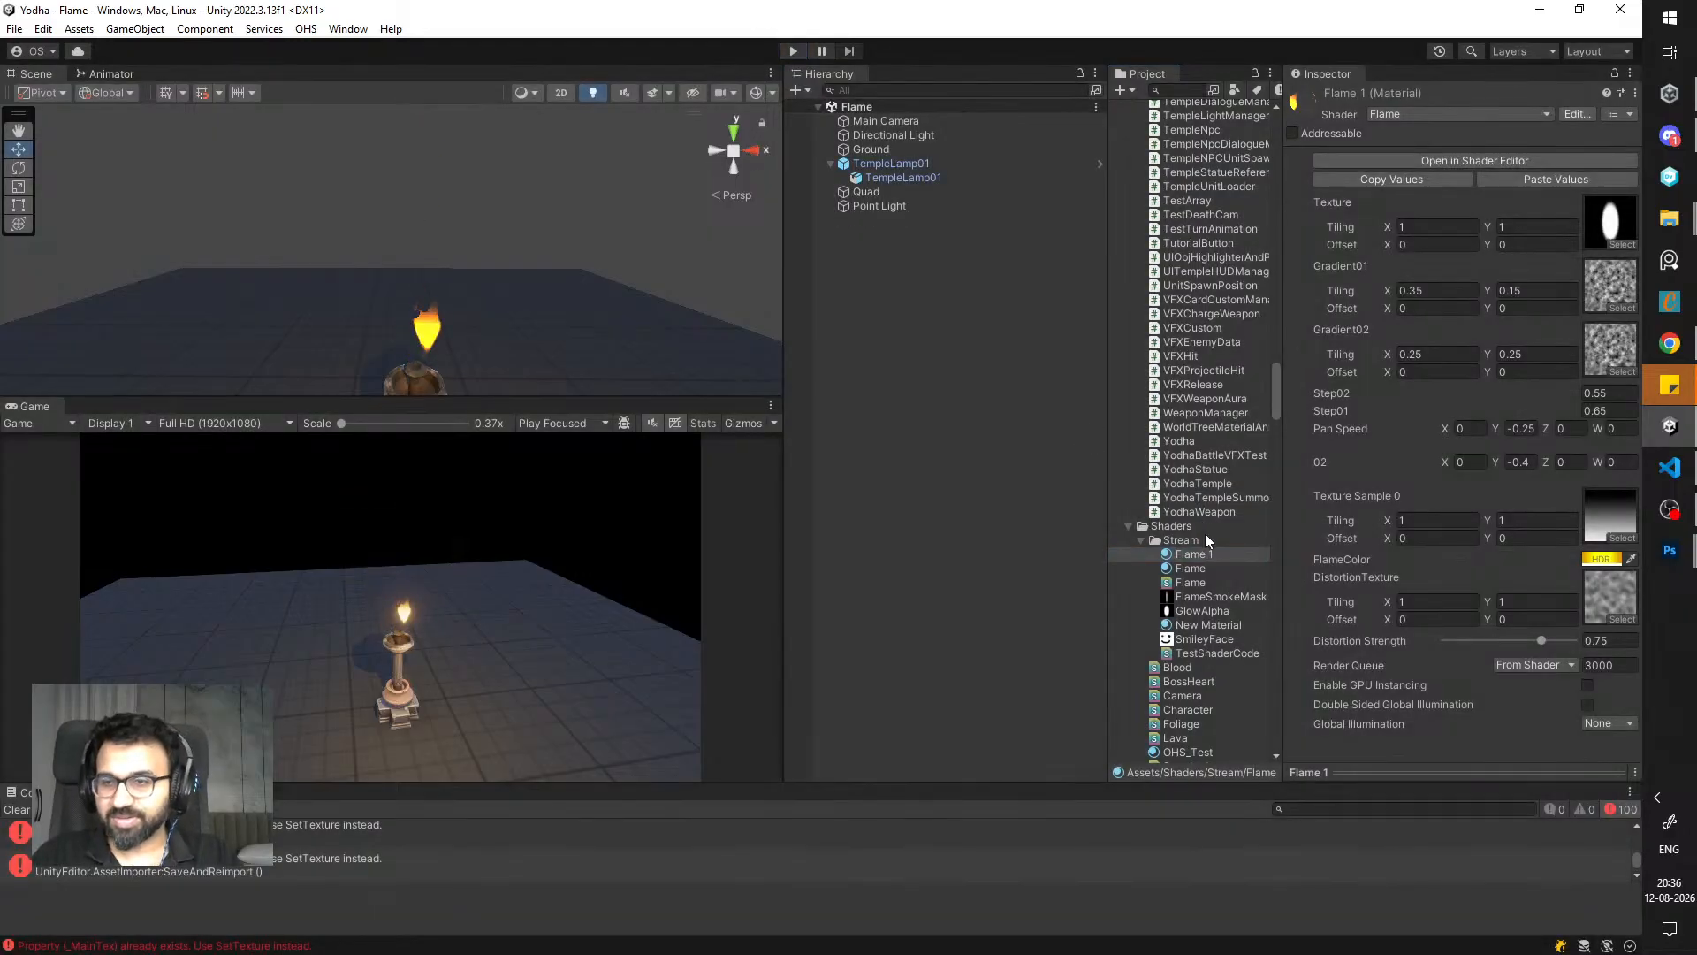
click(1219, 557)
key(ctrl+d)
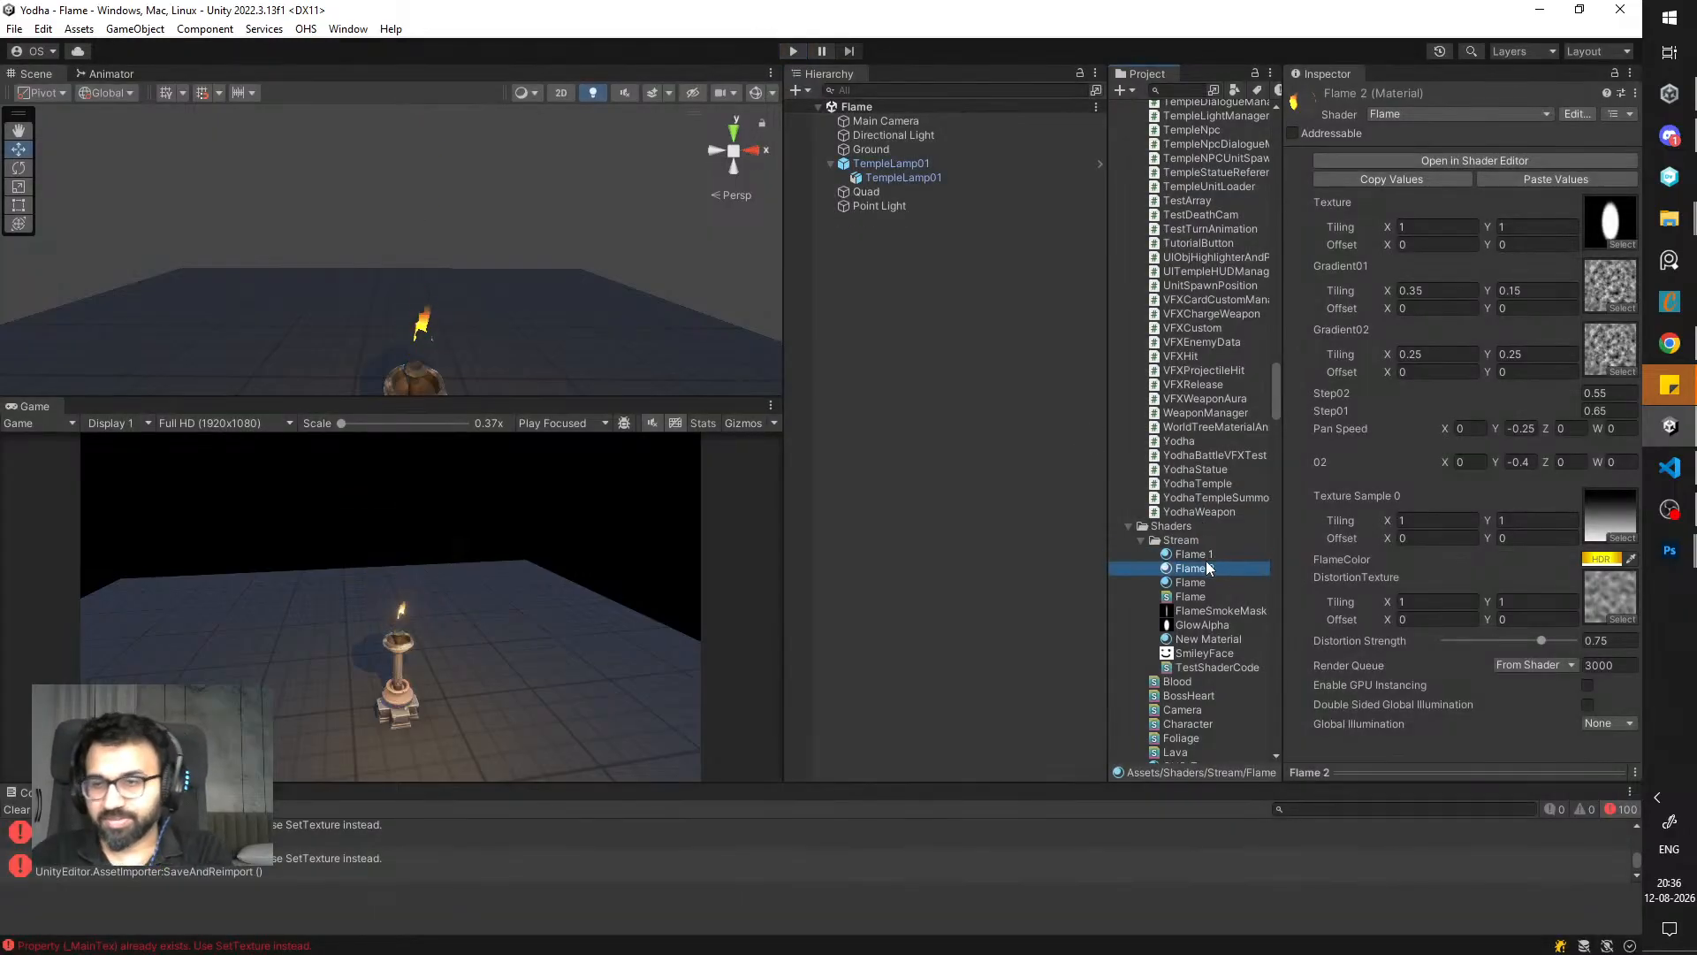
key(Delete)
key(Return)
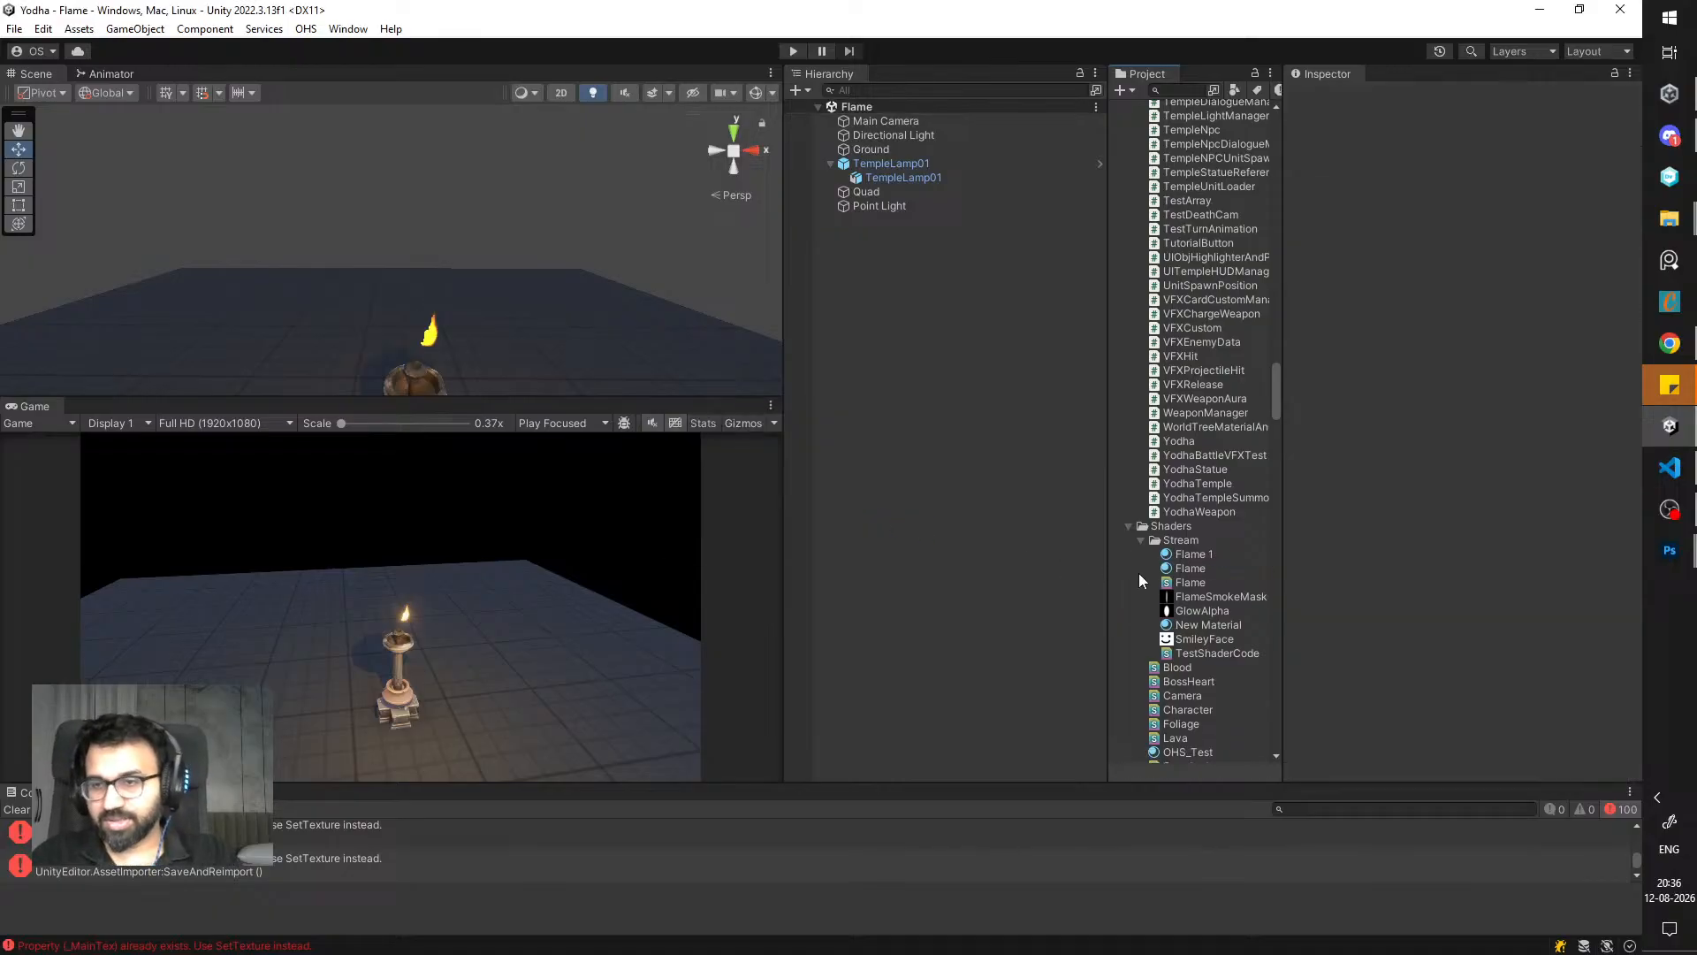
- Rename the Flame 1 material Smoke and assign FlameSmokeMask as its main texture
click(1222, 555)
key(F2)
text(Smoke)
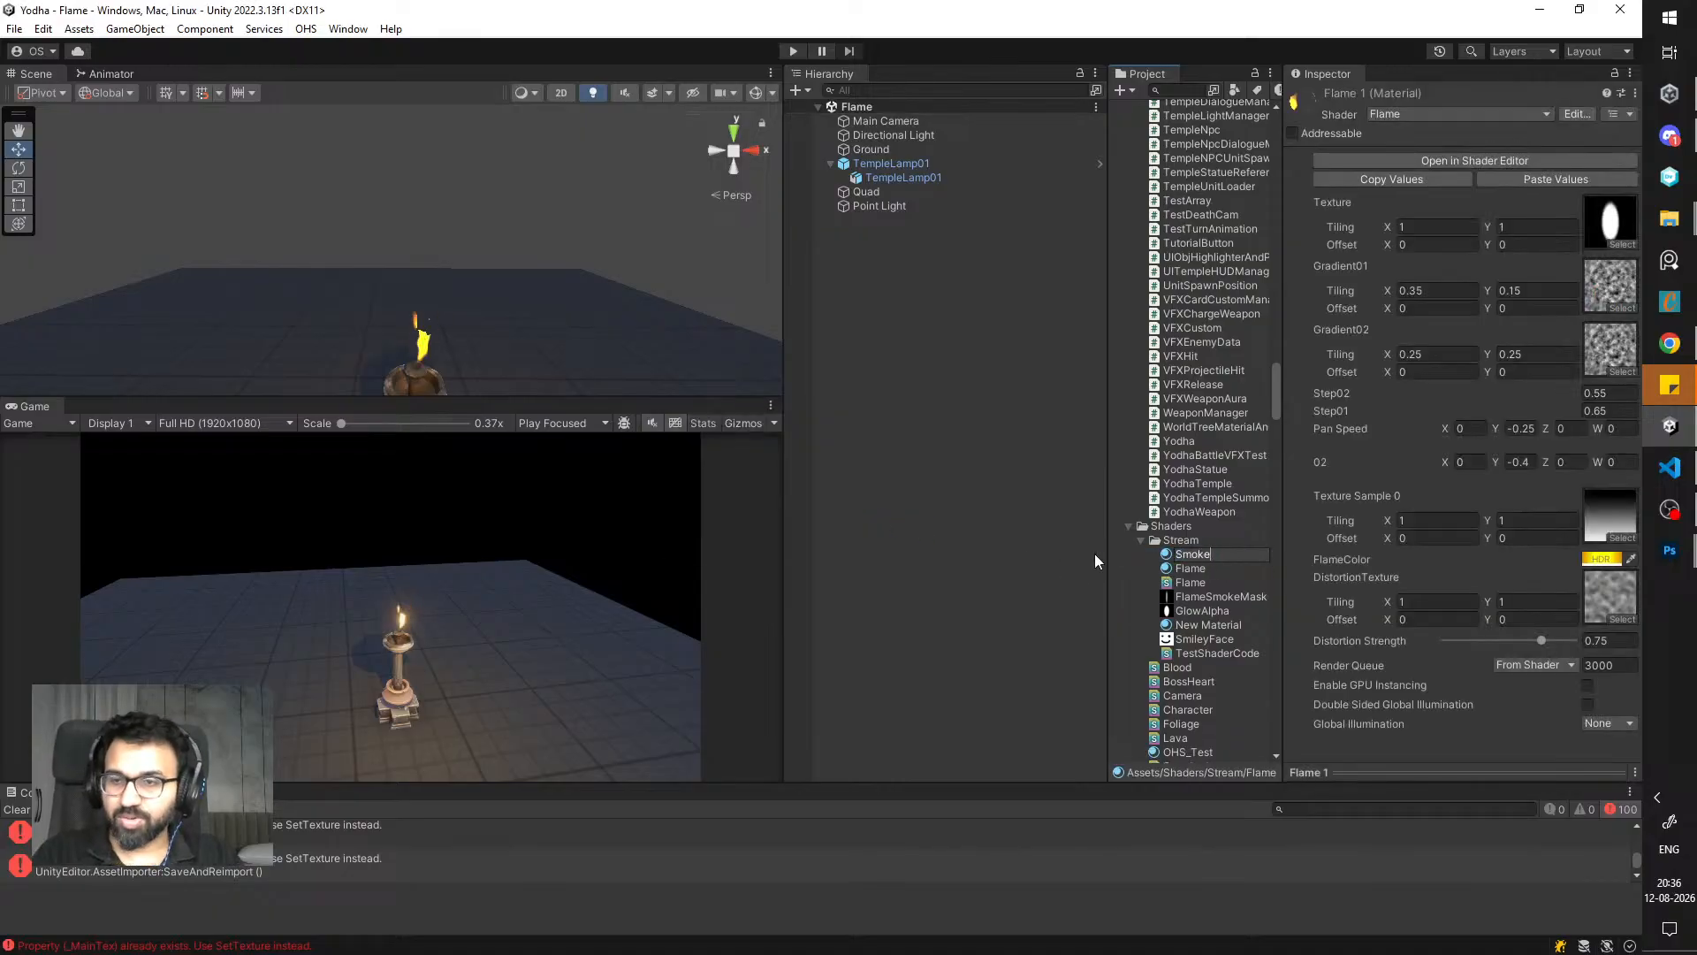
key(Return)
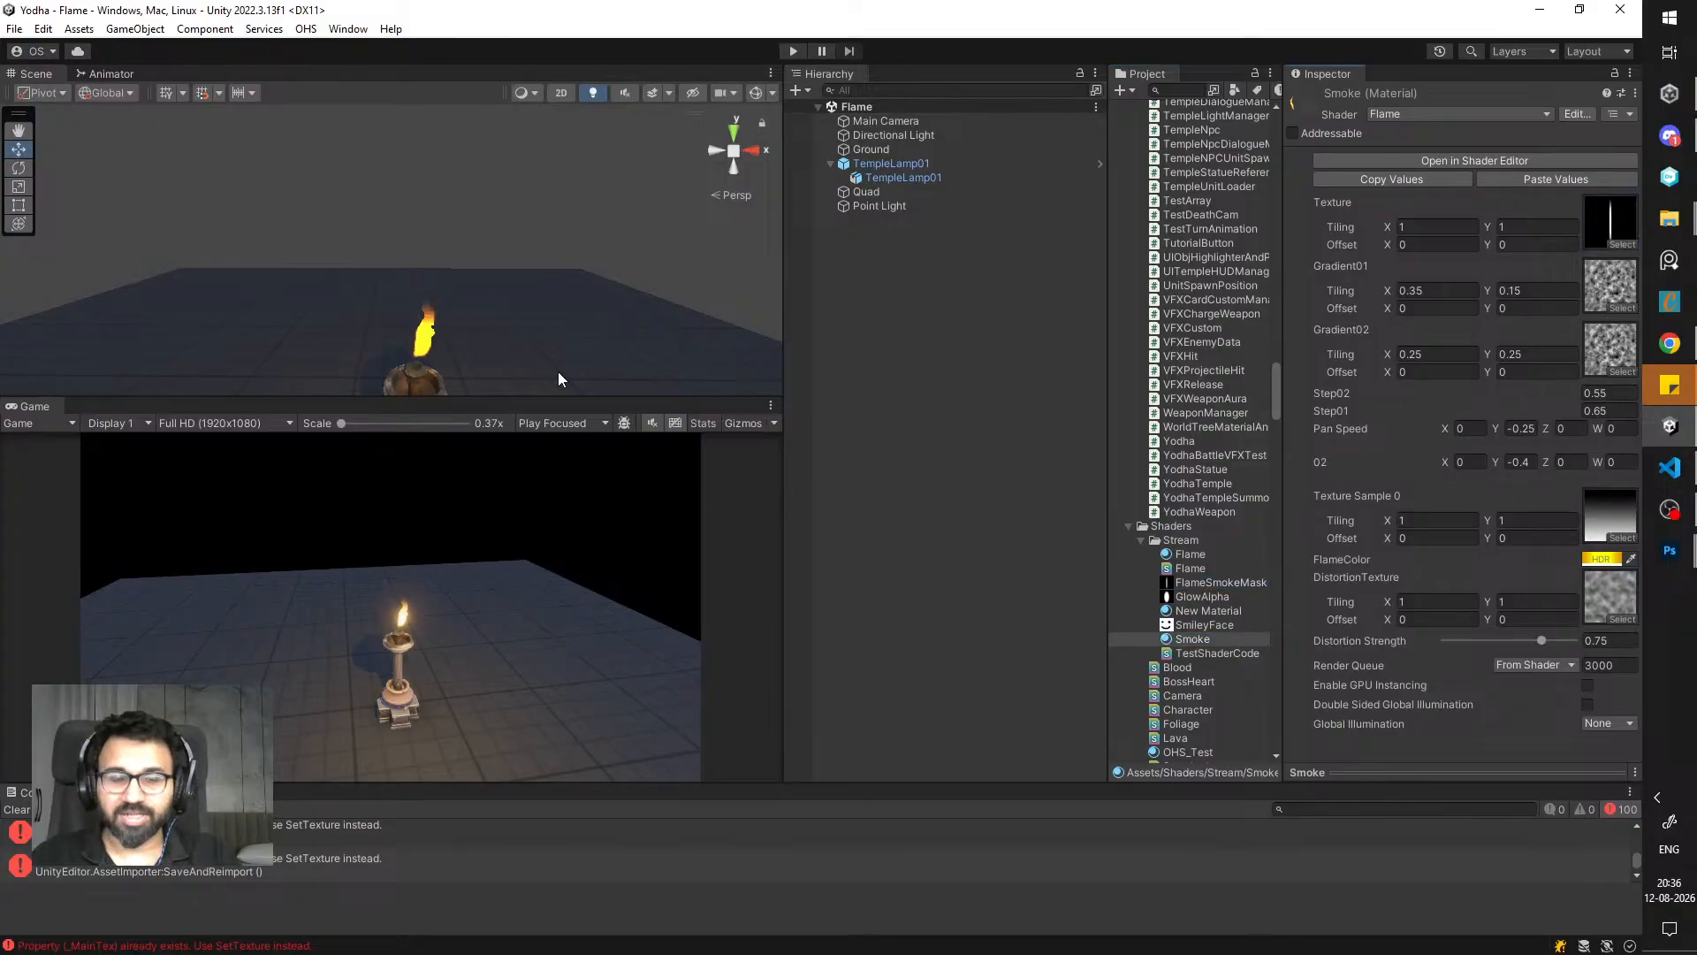
- Duplicate the flame quad, raise the copy above the flame to about Y 2.6 and apply the Smoke material to it
middle_drag(561, 375, 546, 275)
click(875, 191)
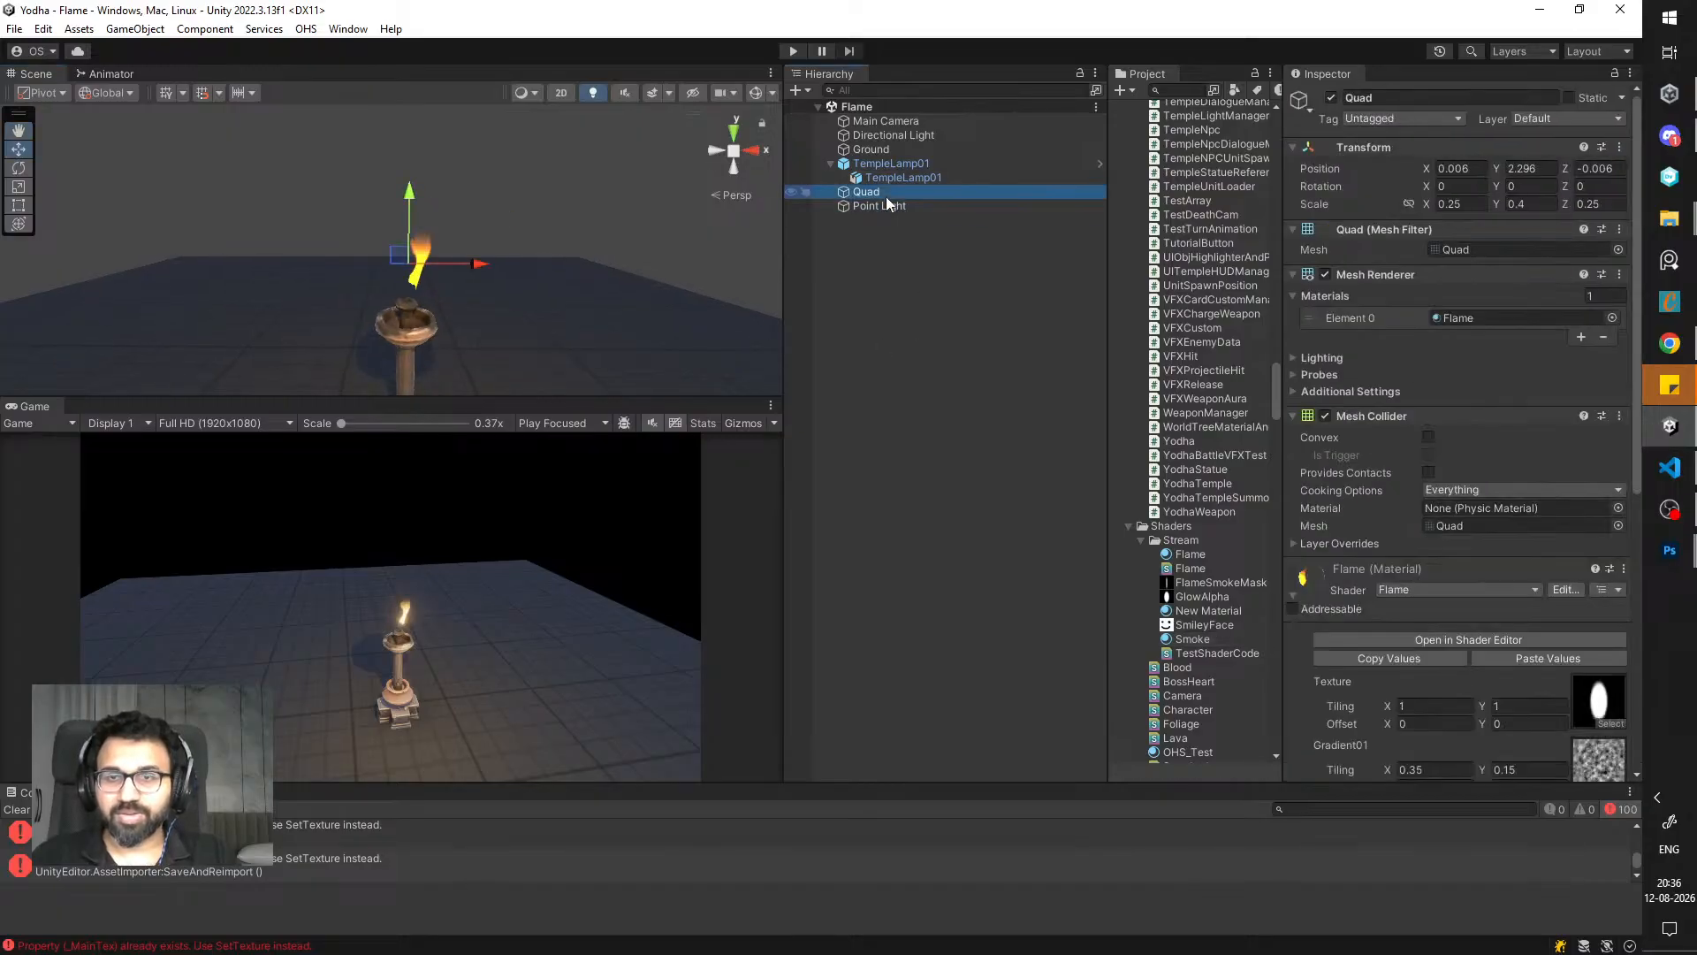
key(ctrl+d)
drag(409, 205, 410, 132)
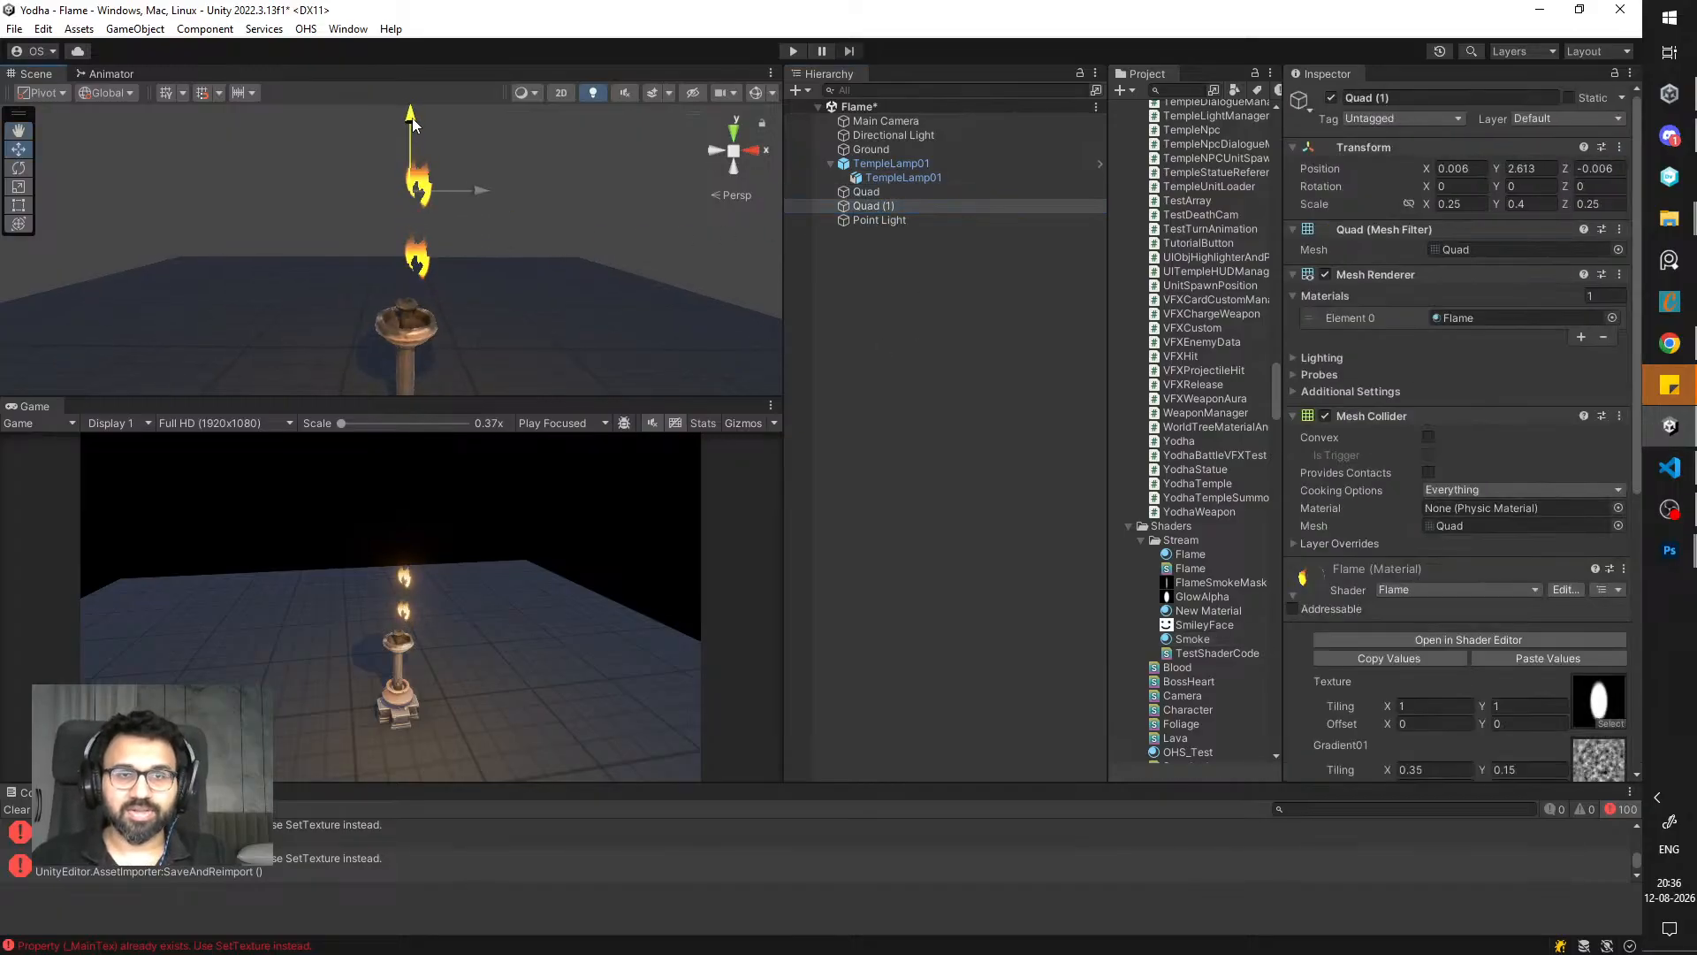
drag(1211, 643, 1470, 320)
- Rename the upper quad Smoke and the original lower quad Flame
click(925, 208)
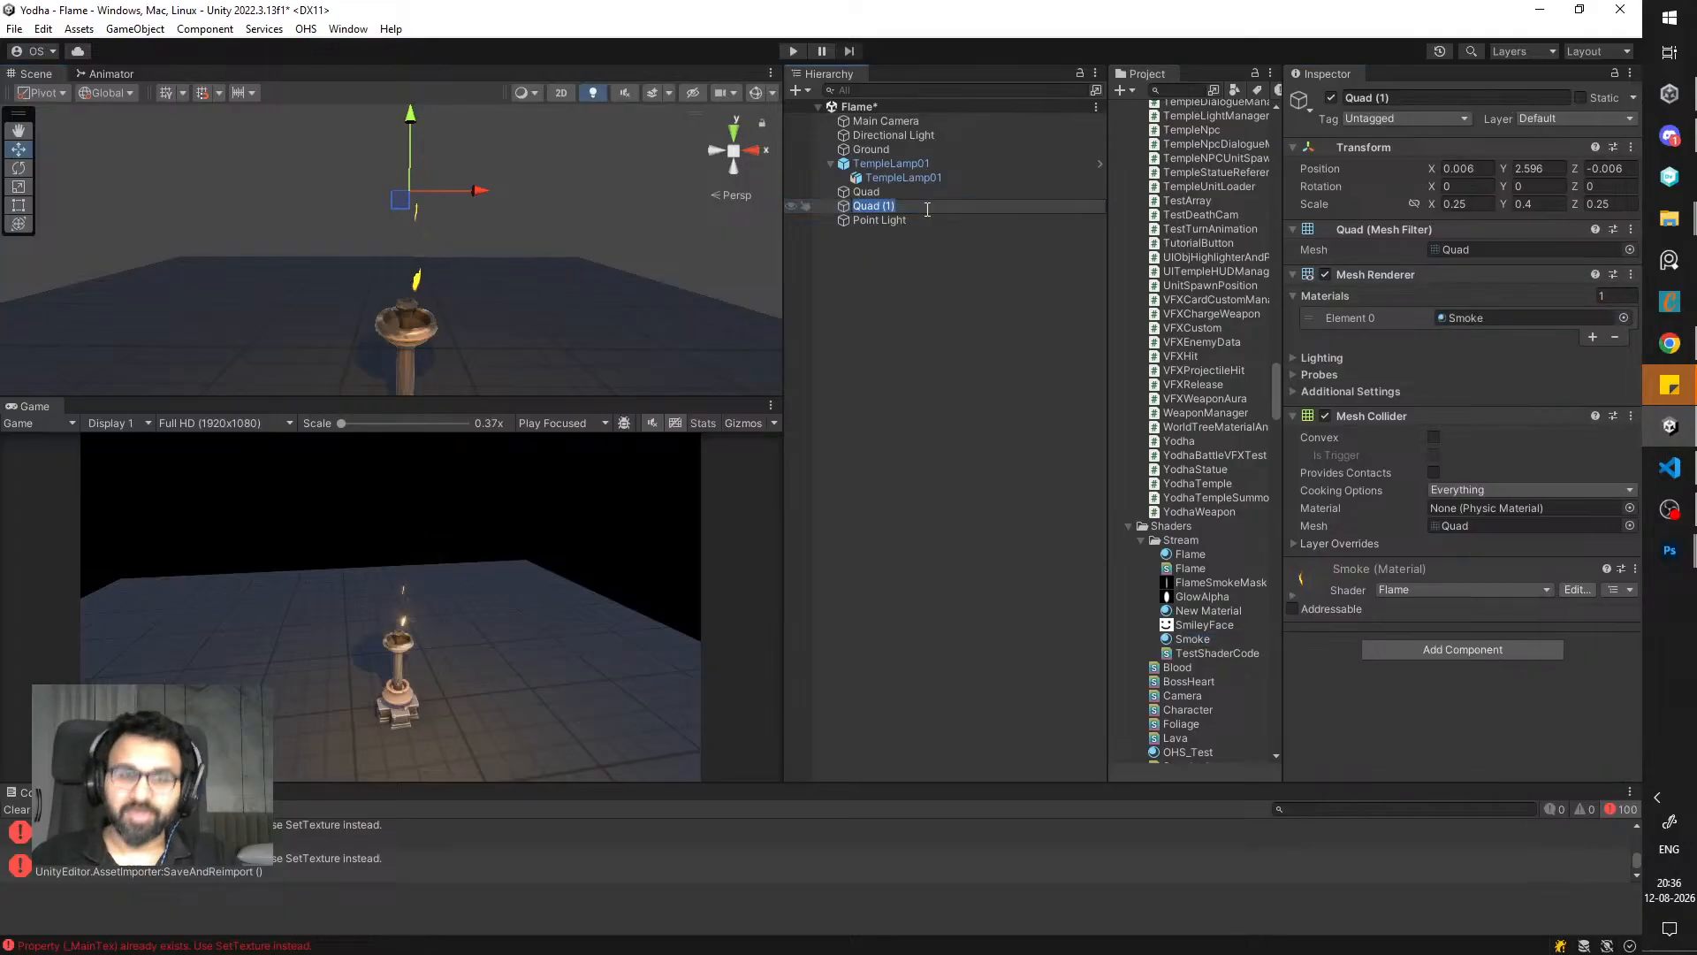
text(Smoke)
key(Return)
click(936, 193)
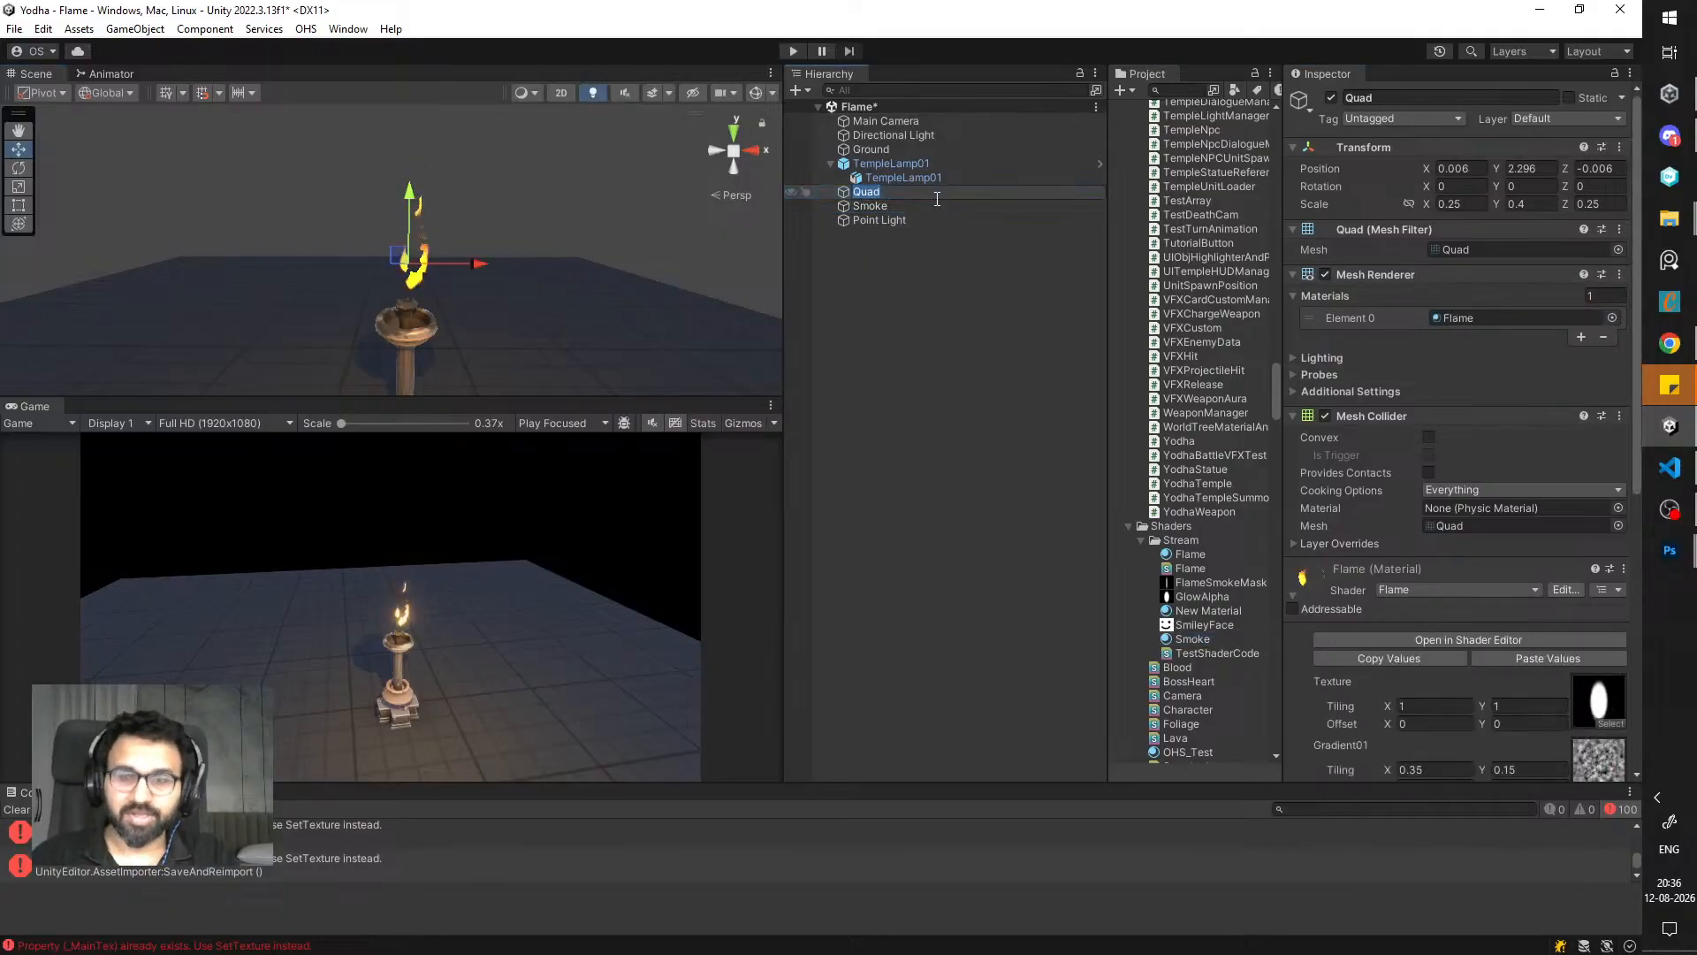
key(F2)
text(Flame)
key(Return)
- Run the scene and raise the Smoke quad to about Y 2.689, above the flame
click(909, 205)
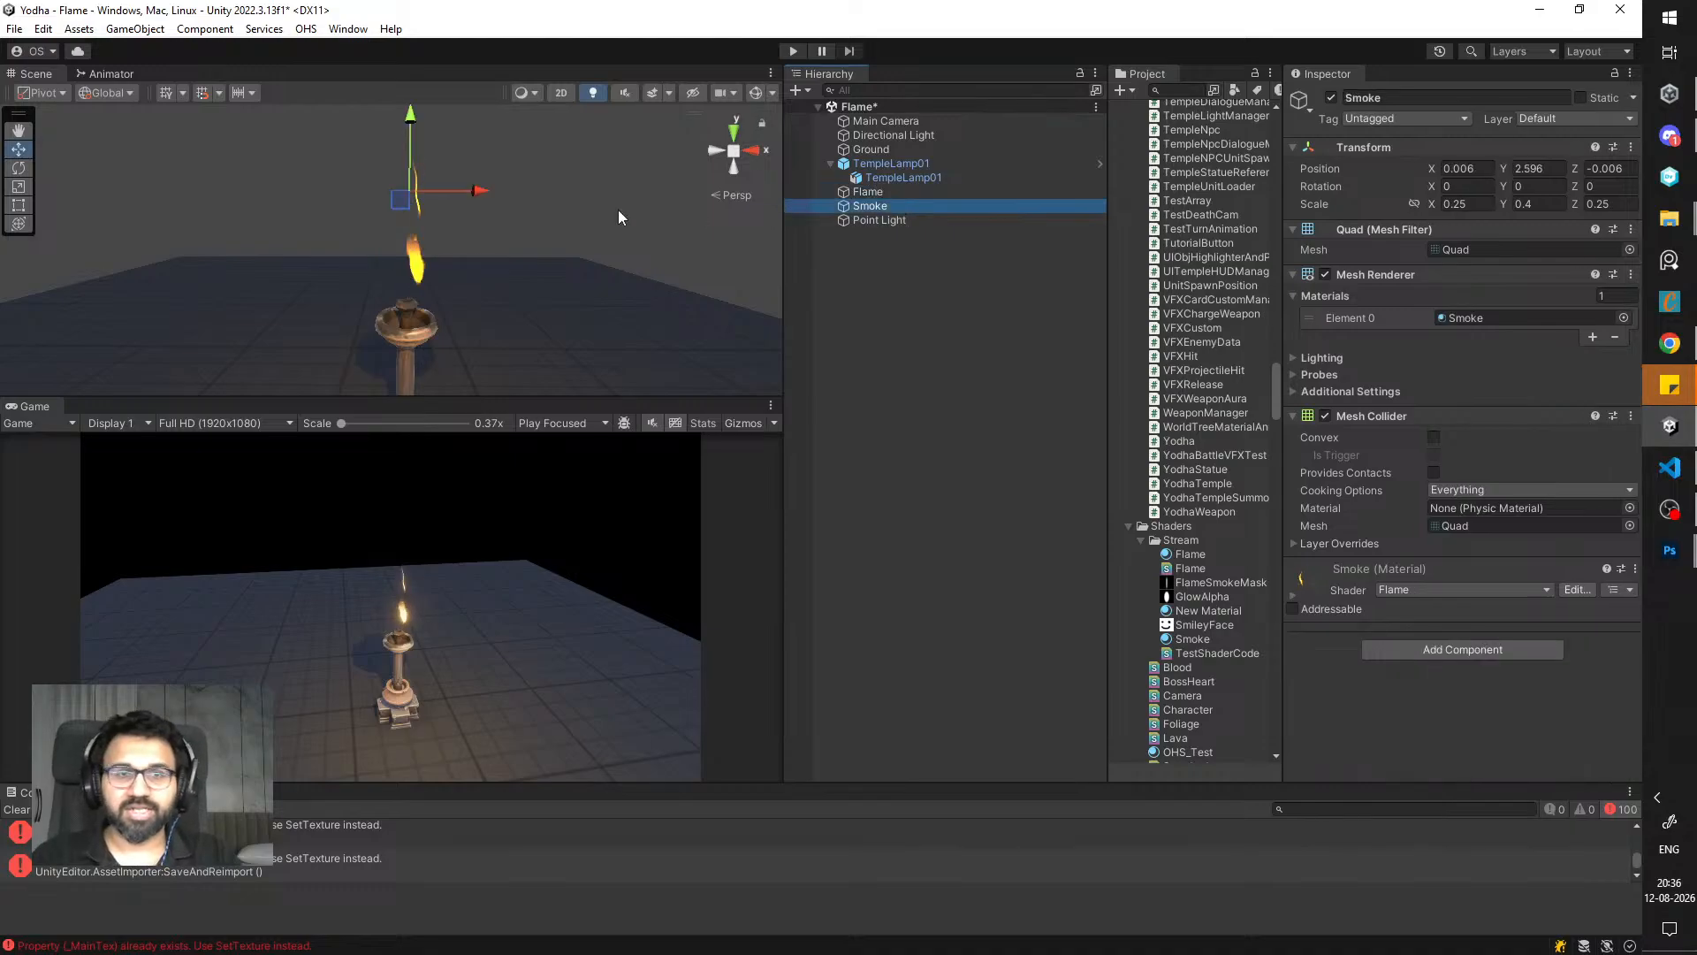
key(f)
drag(412, 175, 409, 188)
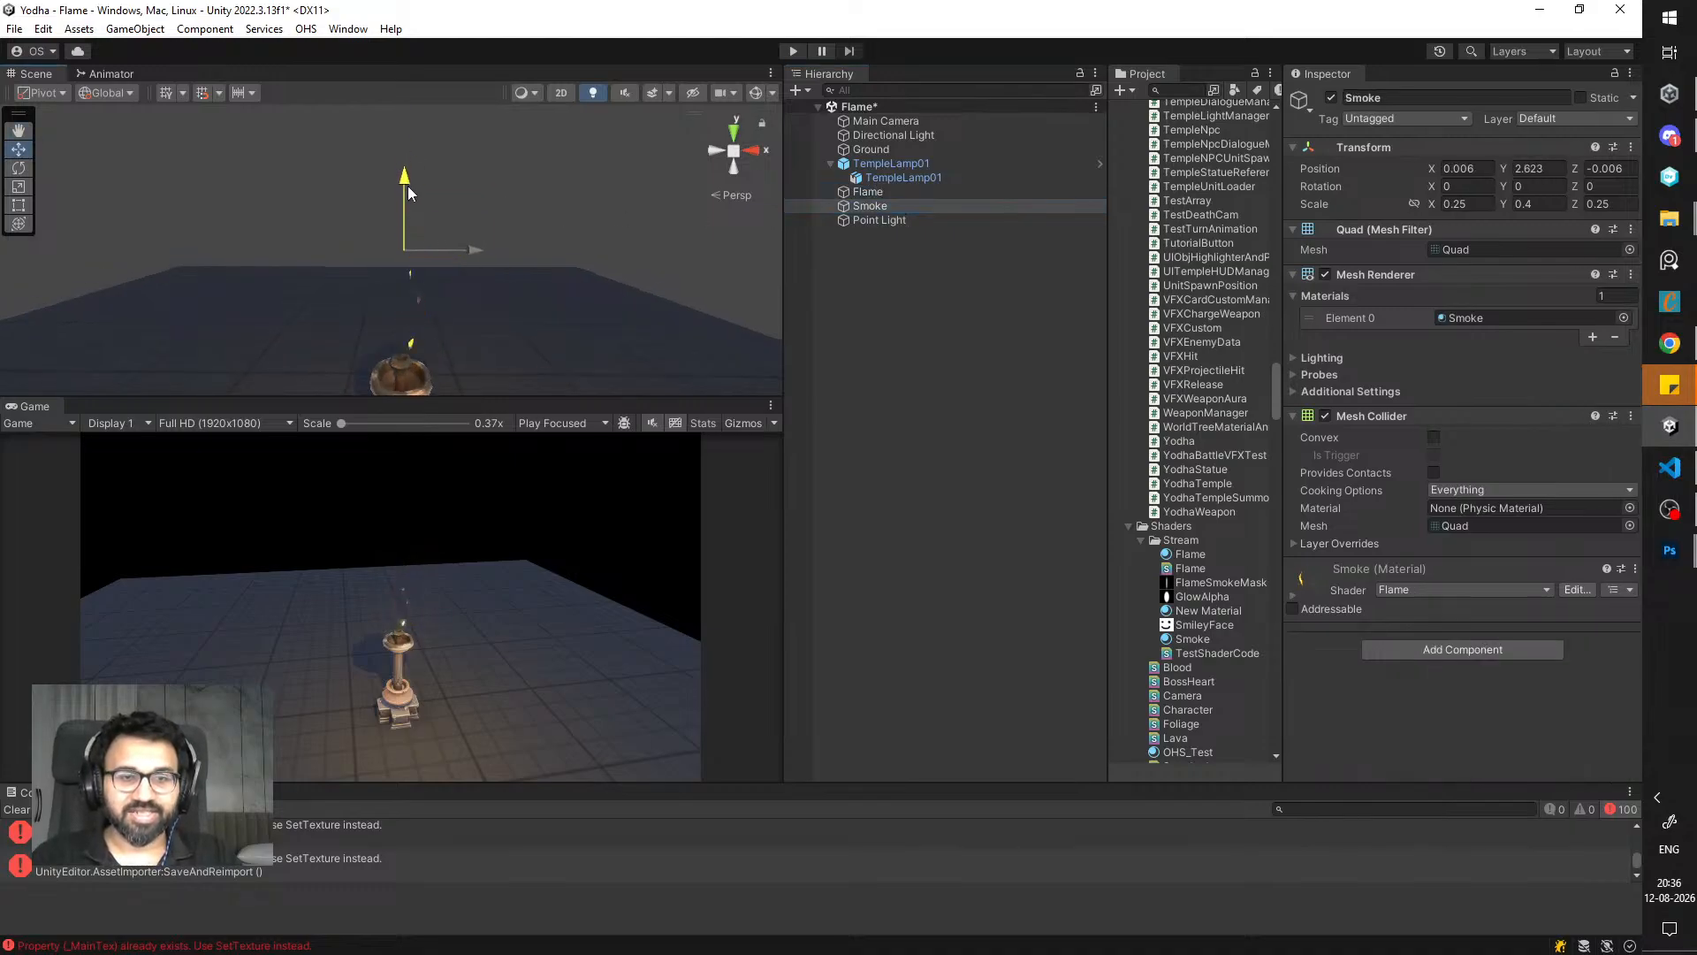
scroll(454, 217, up, 4)
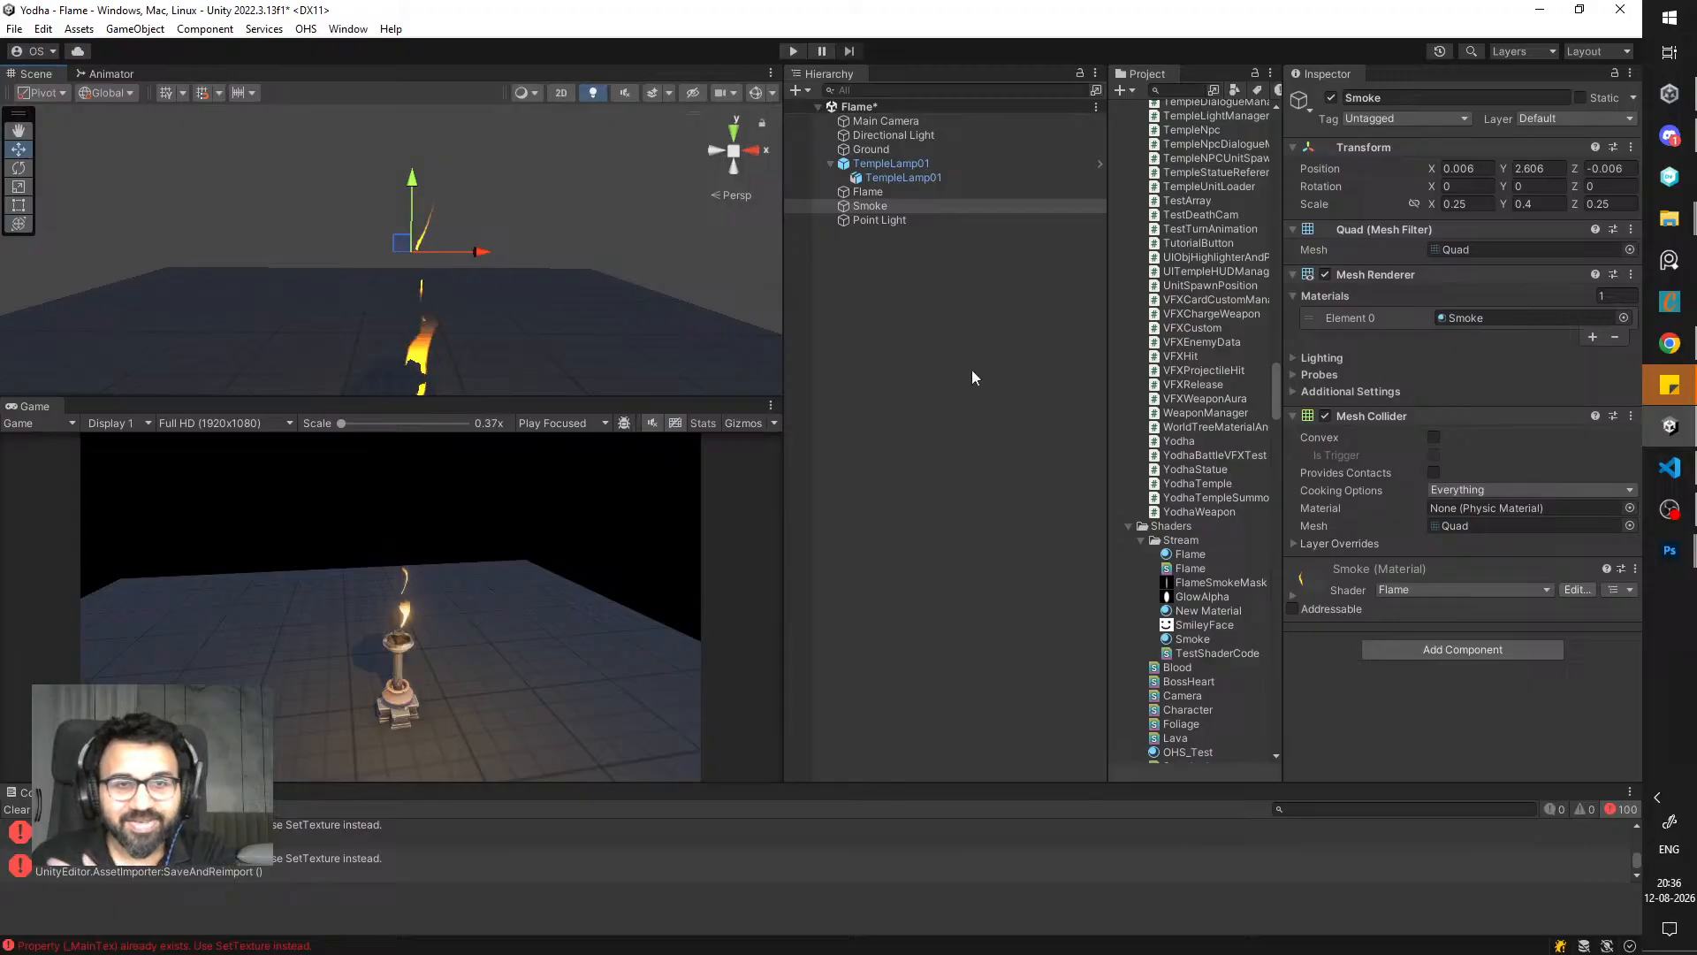
click(793, 50)
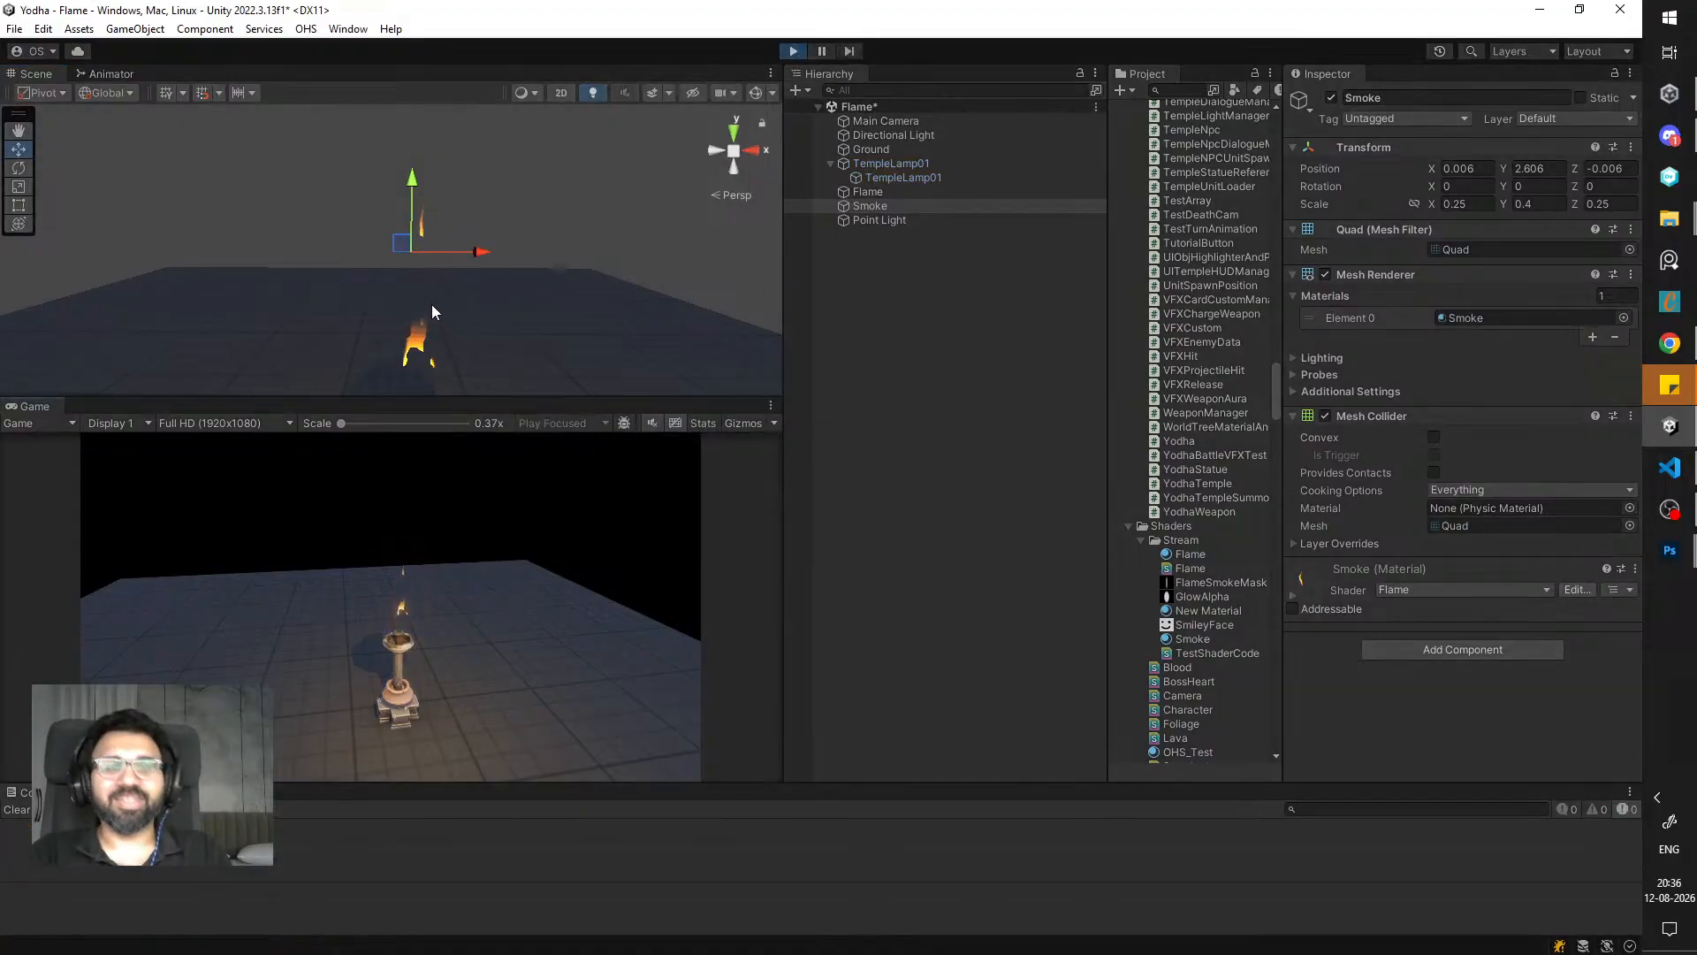
mouse_move(410, 190)
mouse_down()
mouse_move(407, 147)
mouse_move(400, 186)
mouse_move(410, 167)
mouse_up()
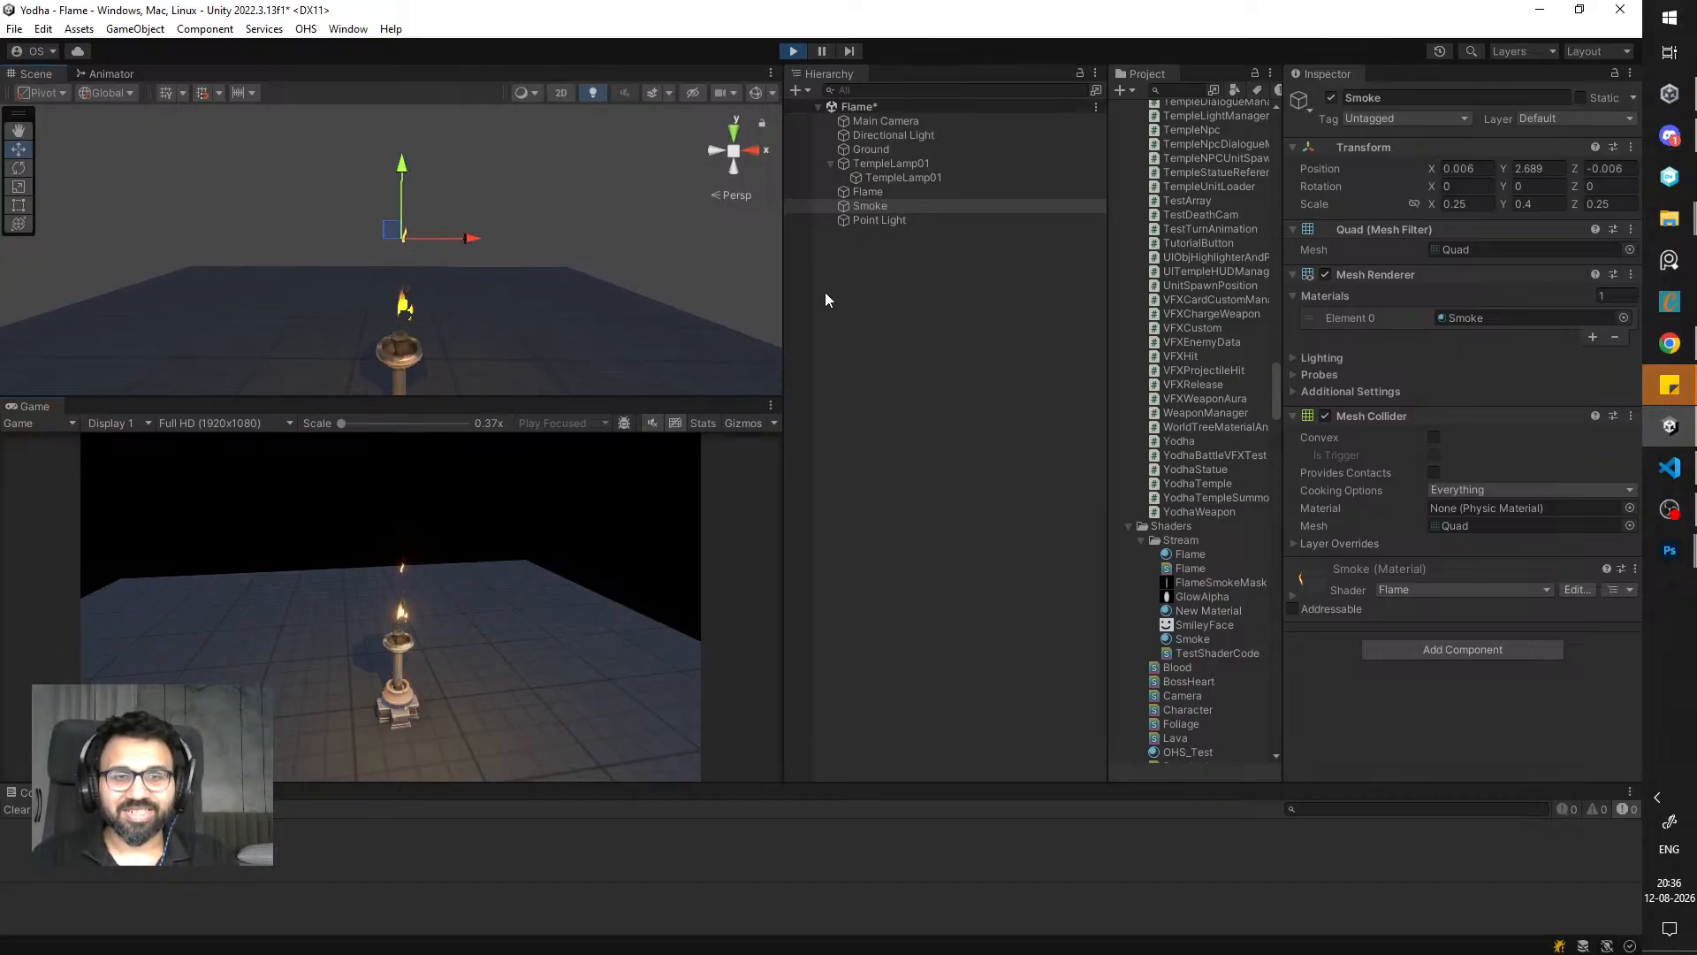
- Set the wrap mode of the Smoke material's FlameSmokeMask texture to Clamp and reselect the Smoke quad
click(1342, 568)
scroll(1450, 612, down, 6)
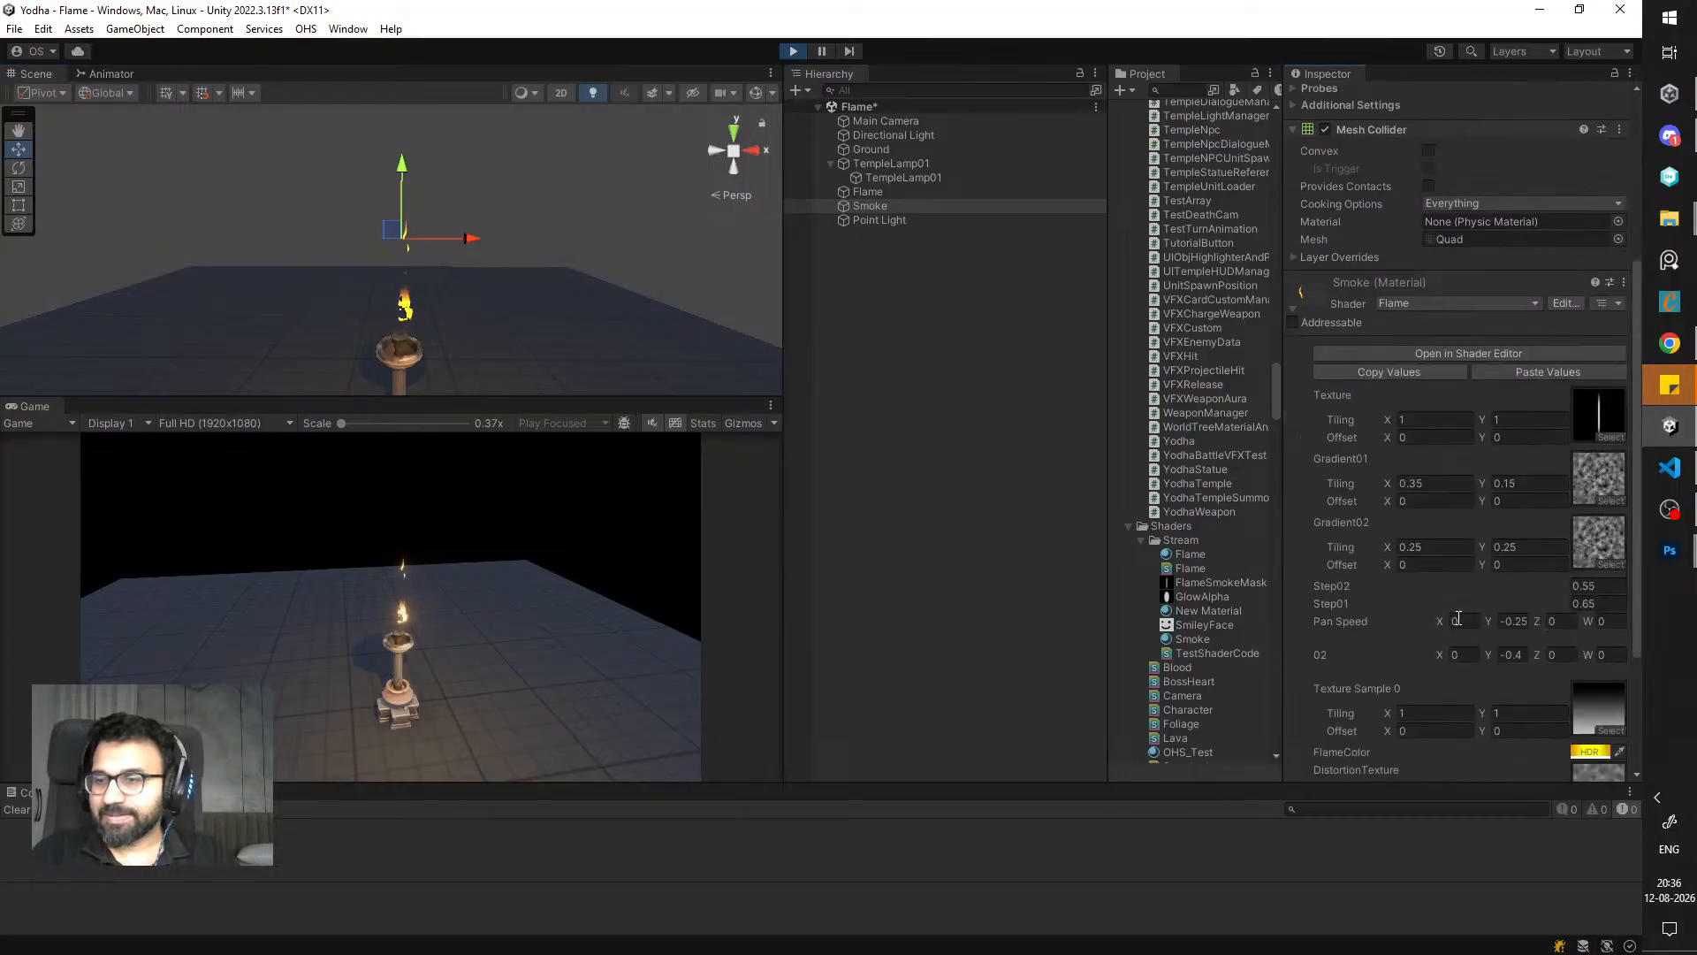
click(1598, 423)
click(1211, 582)
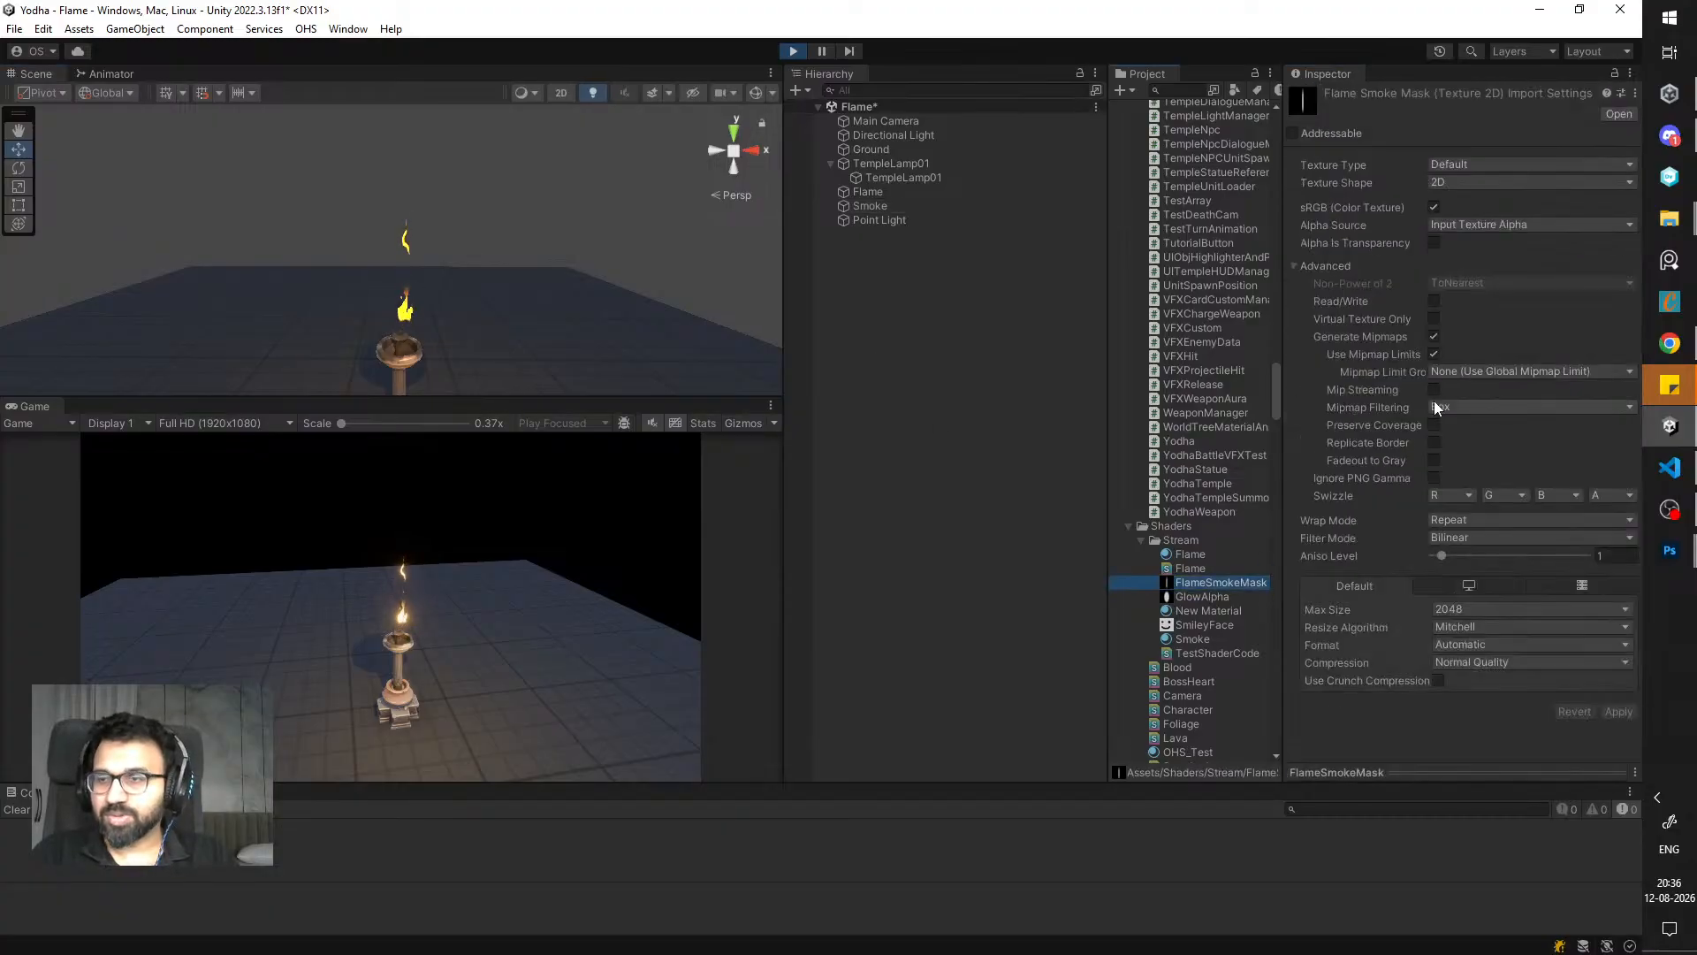
click(1468, 520)
click(1470, 555)
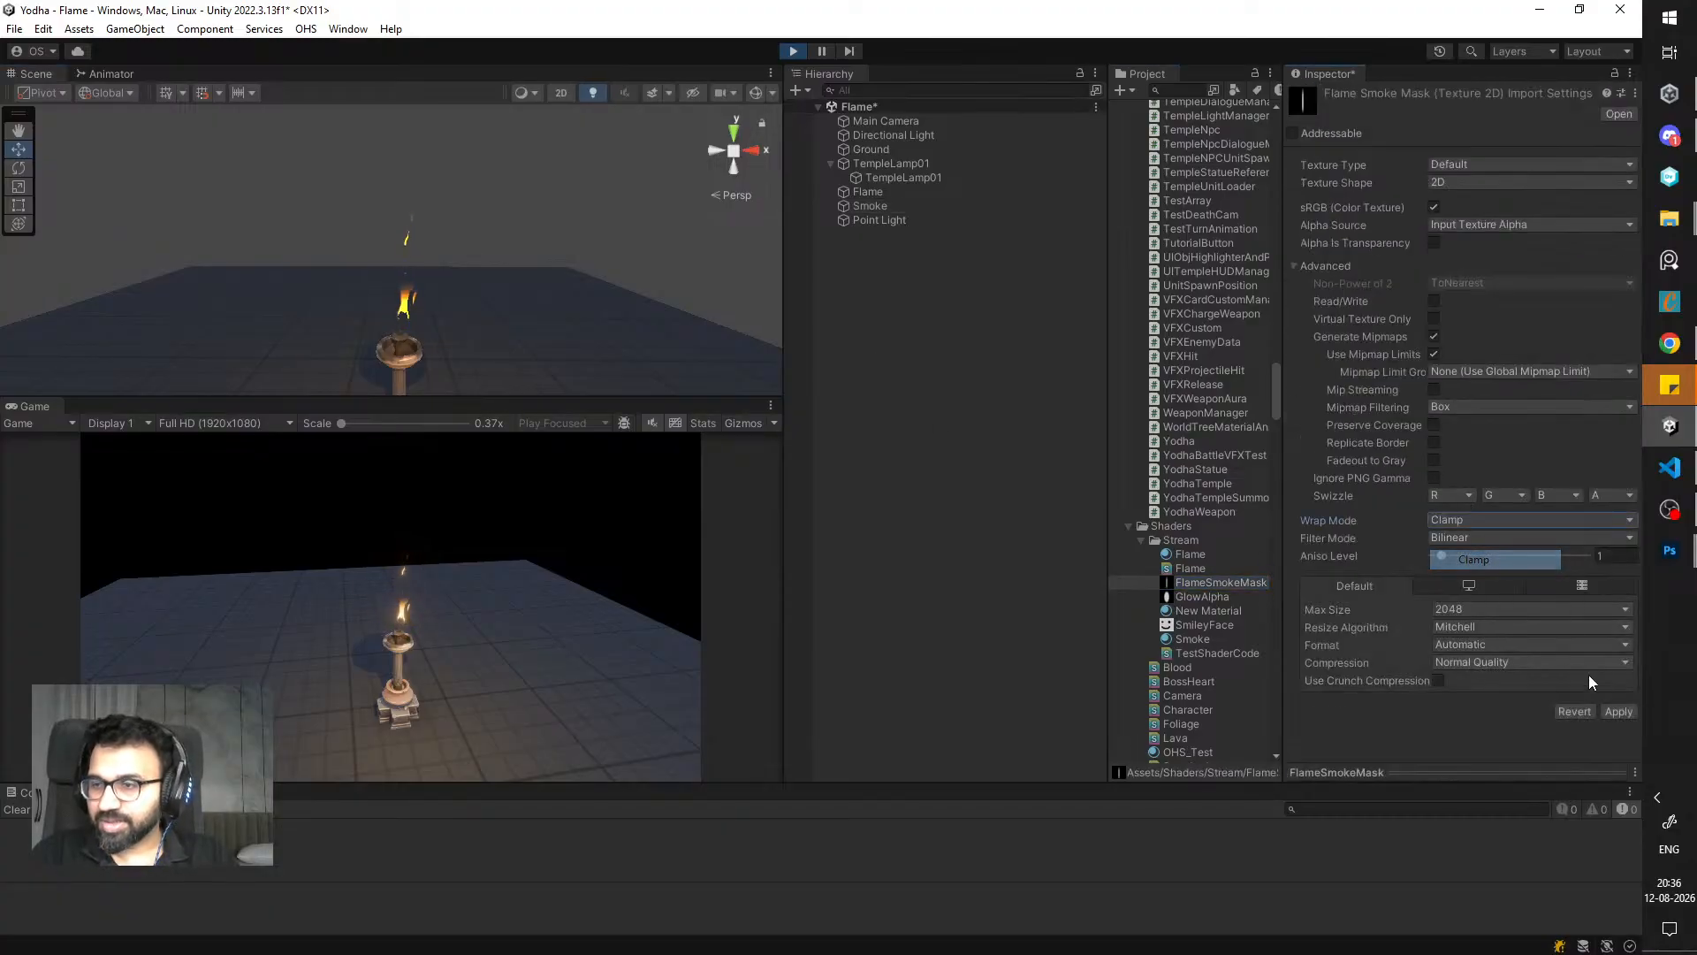
click(911, 177)
click(874, 205)
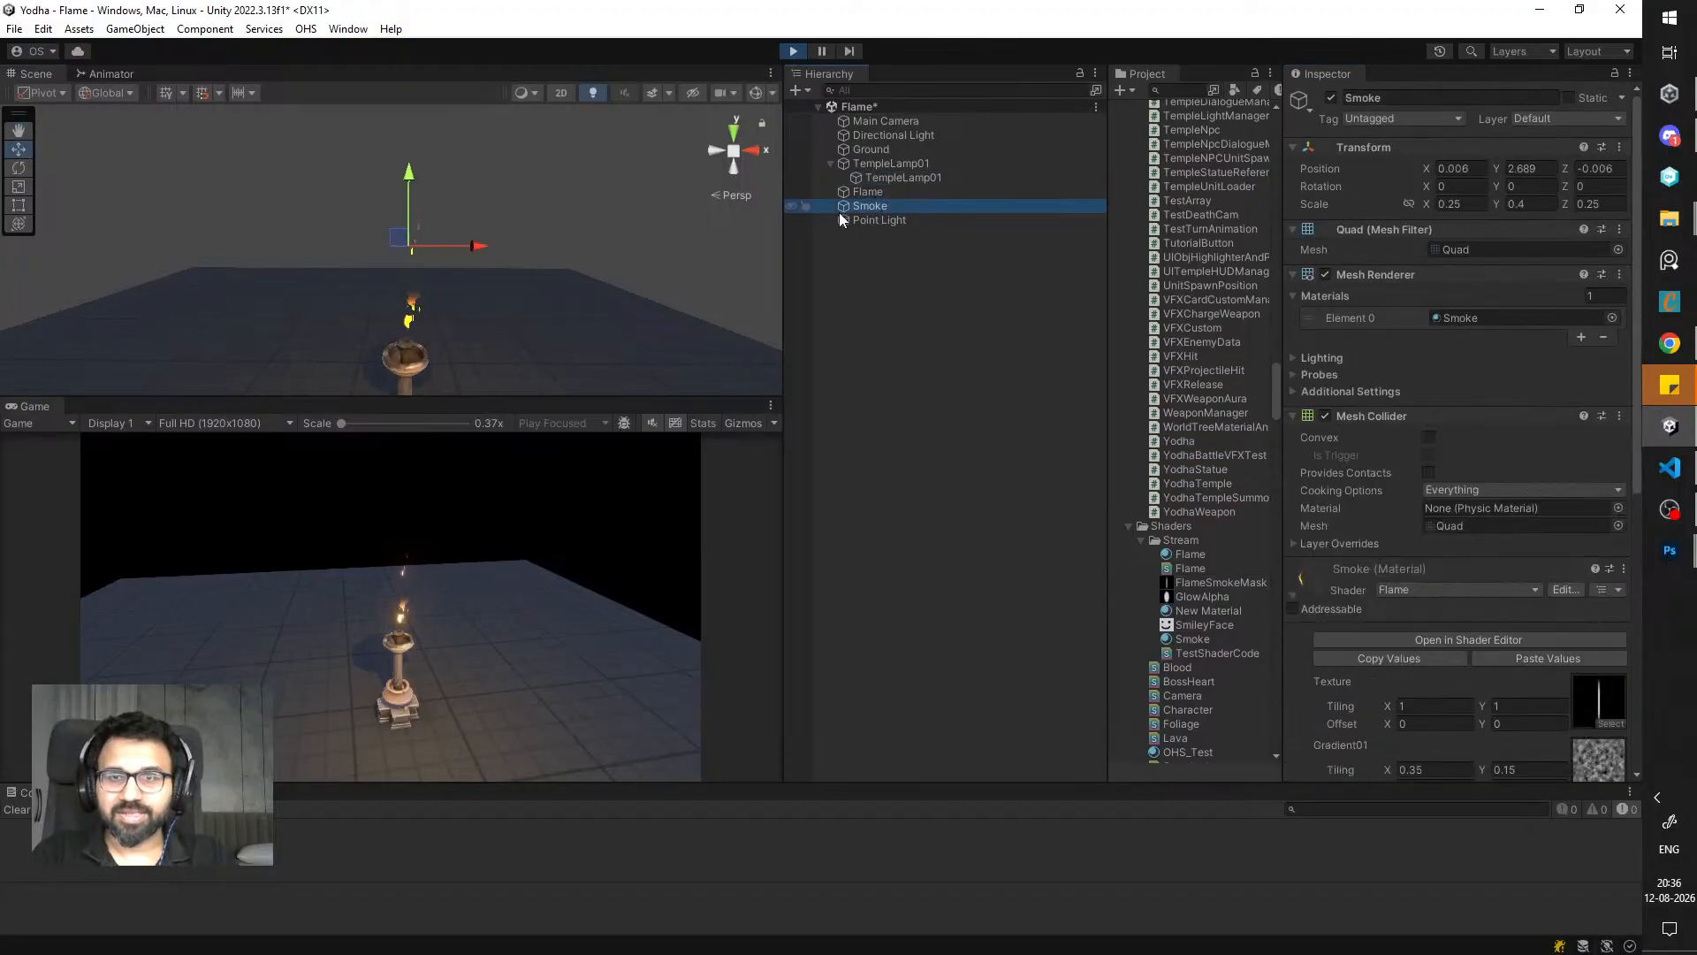
- Try scaling the Smoke quad to about 0.608 × 0.973 and raising it to about Y 2.776, and stop the running scene
key(r)
drag(654, 346, 642, 340)
key(w)
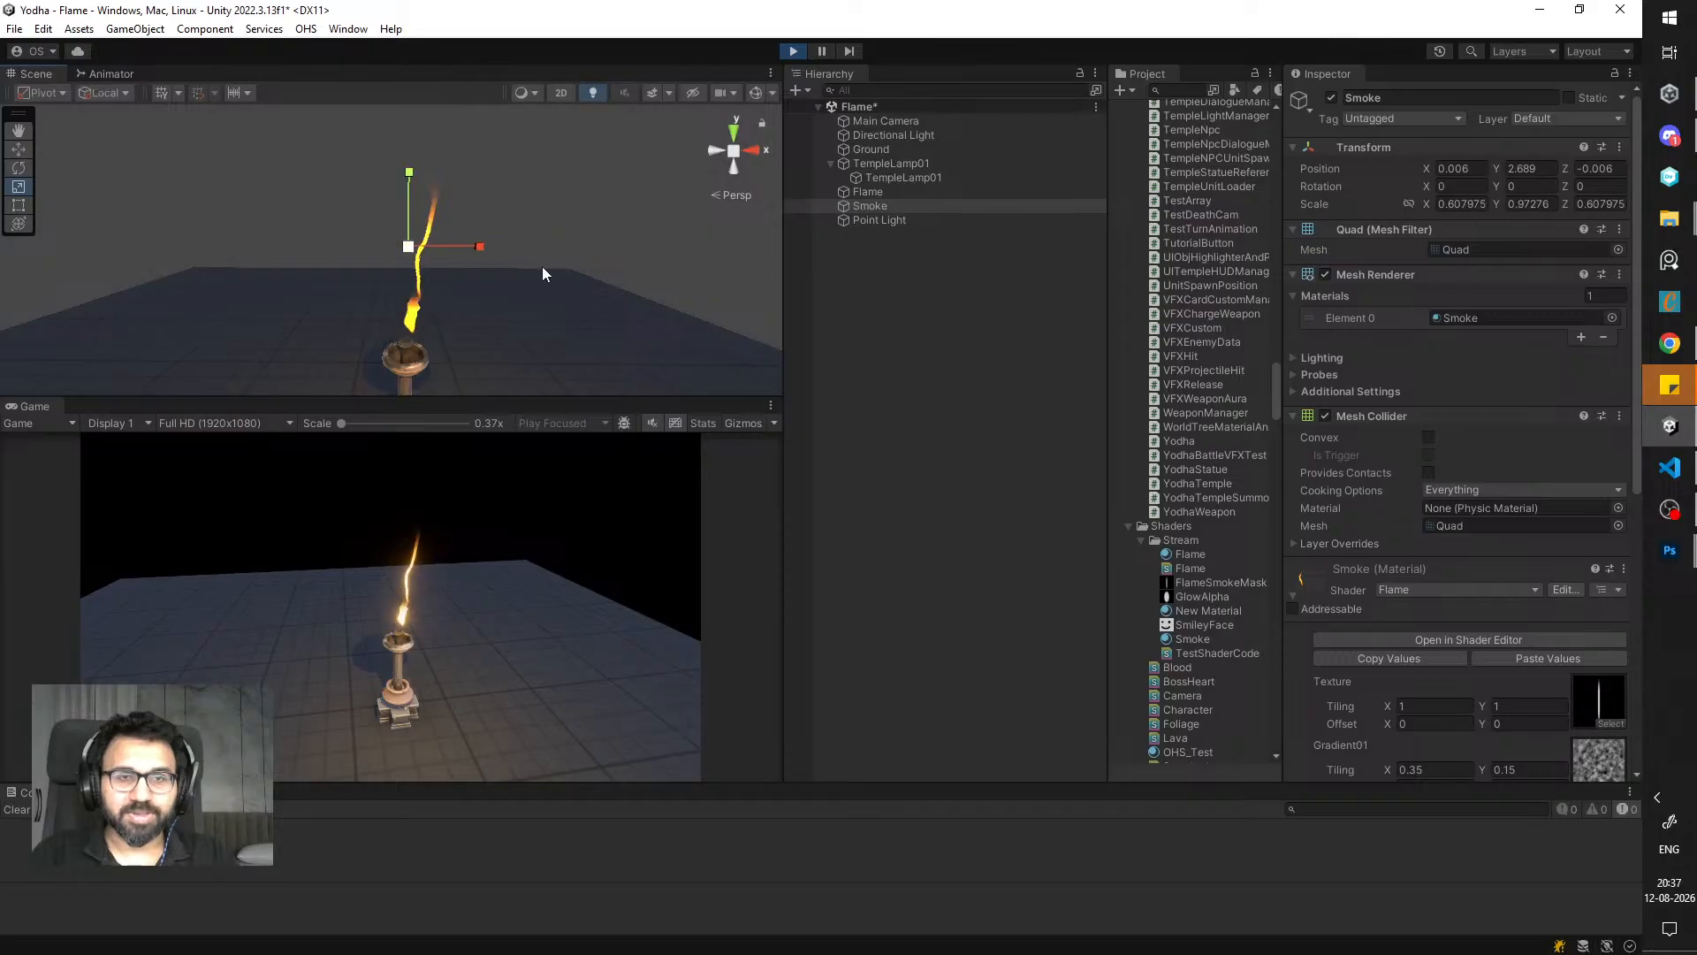
drag(408, 177, 409, 160)
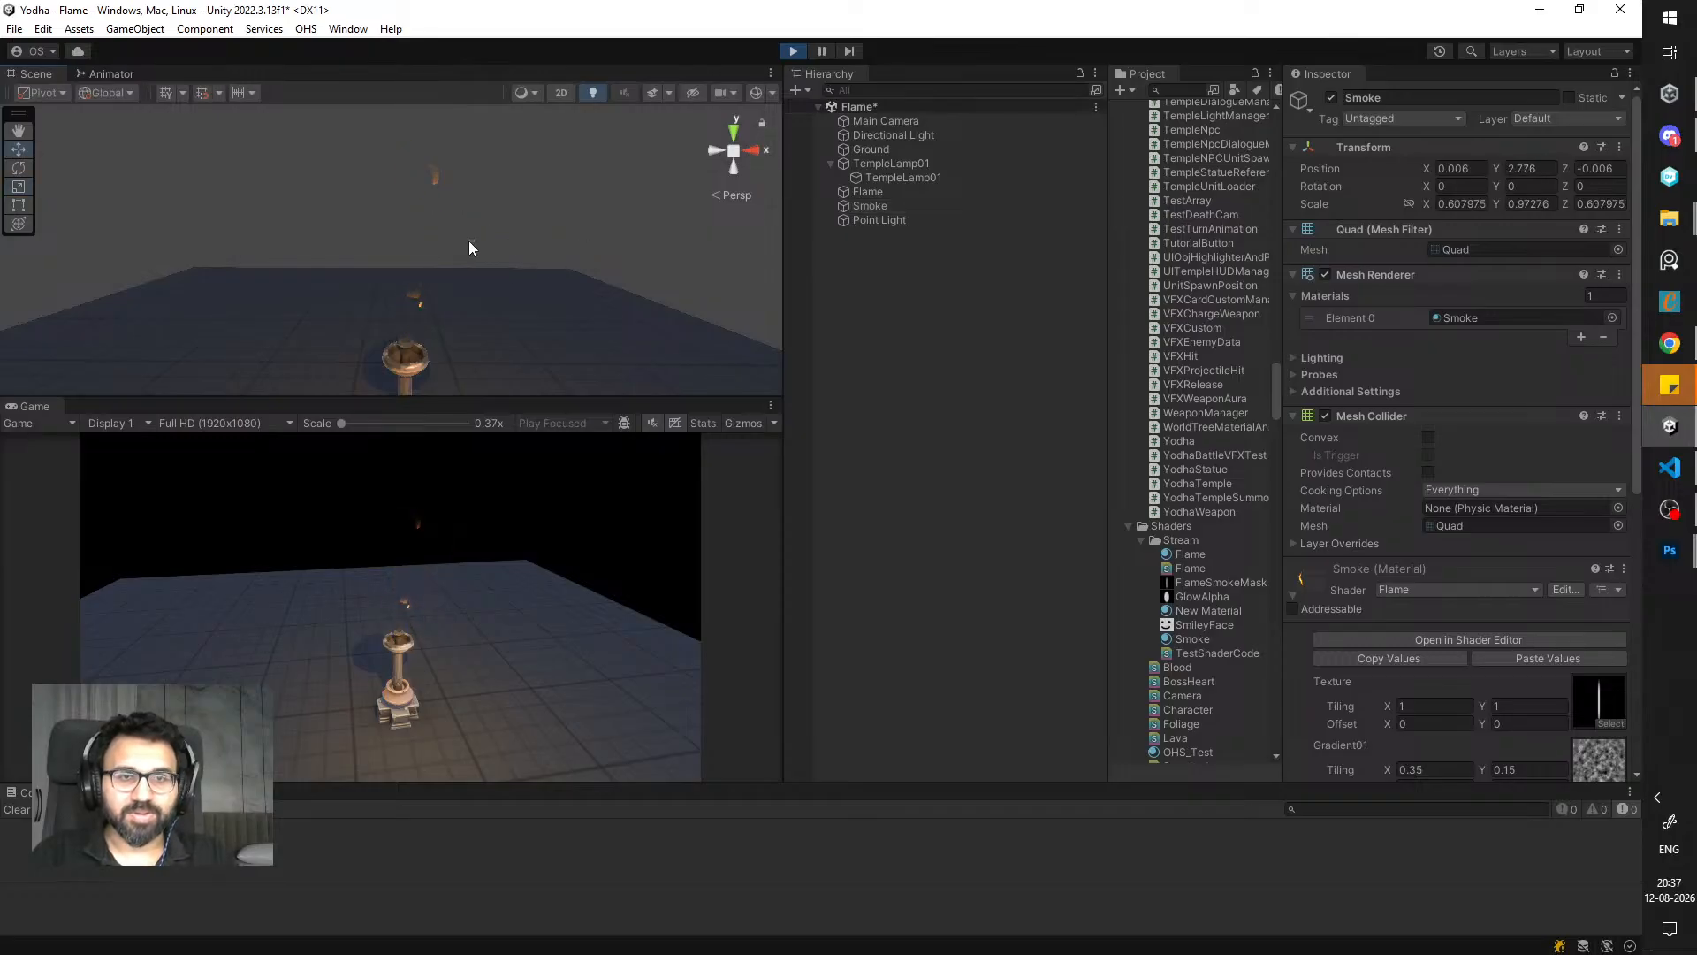
click(790, 53)
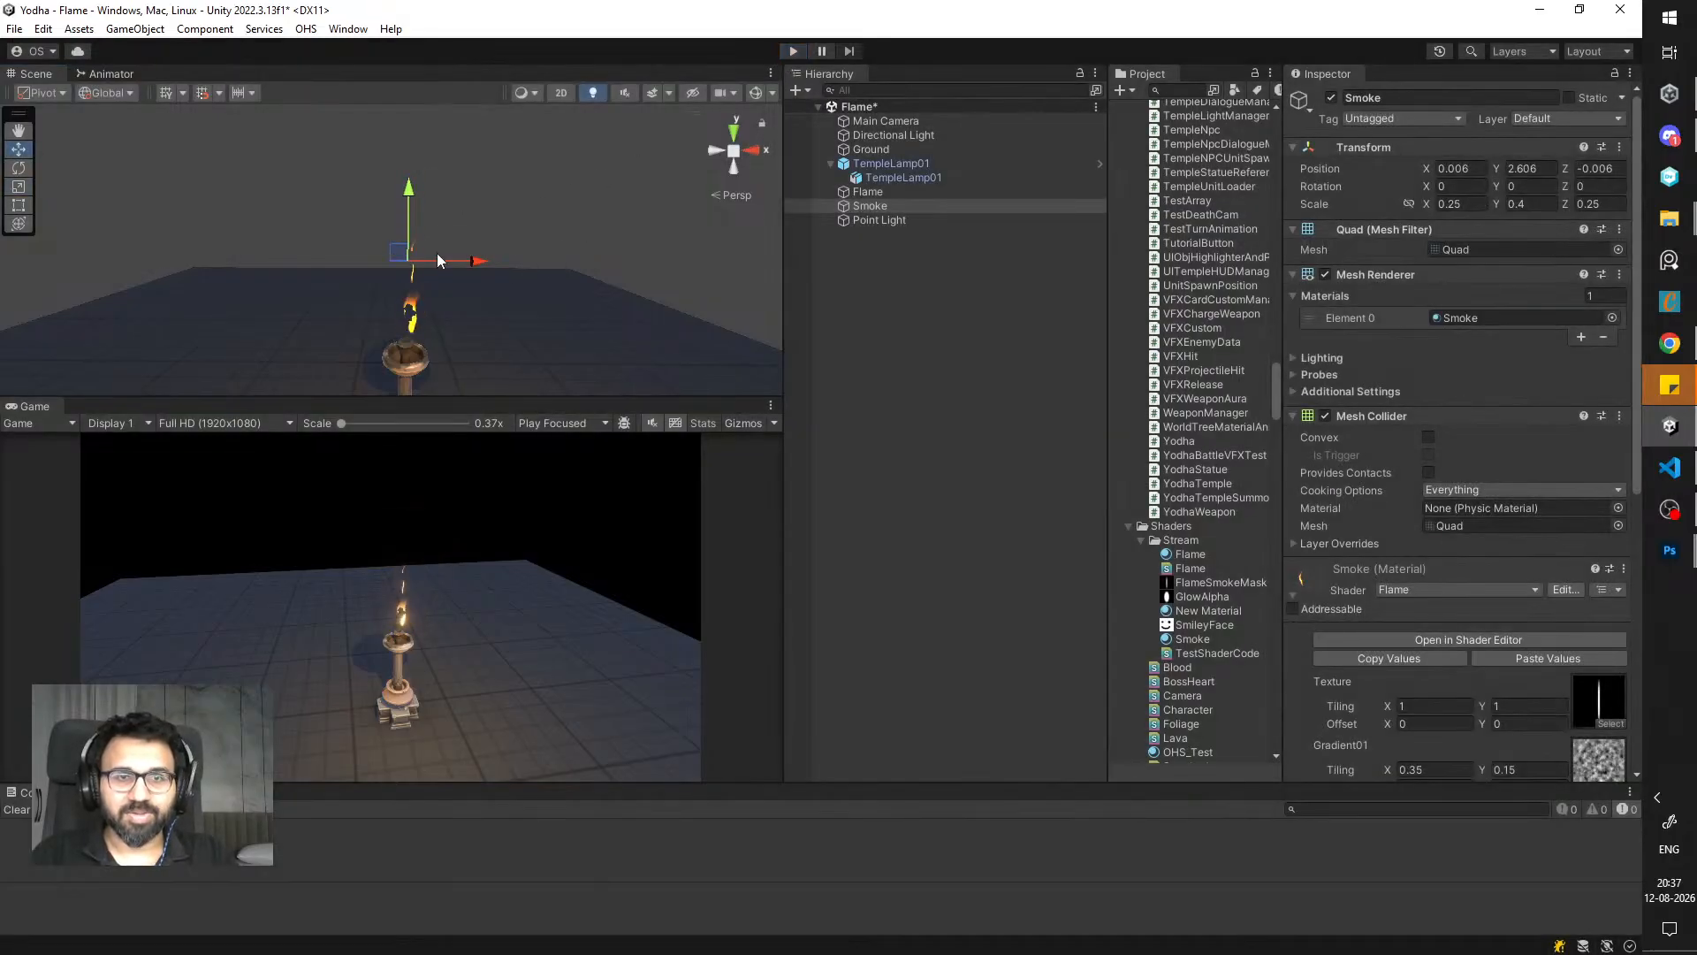
- Scale the Smoke quad to about 0.52 × 0.831 and move it to about X -0.032, Y 2.69 above the flame
key(r)
drag(408, 259, 625, 372)
key(w)
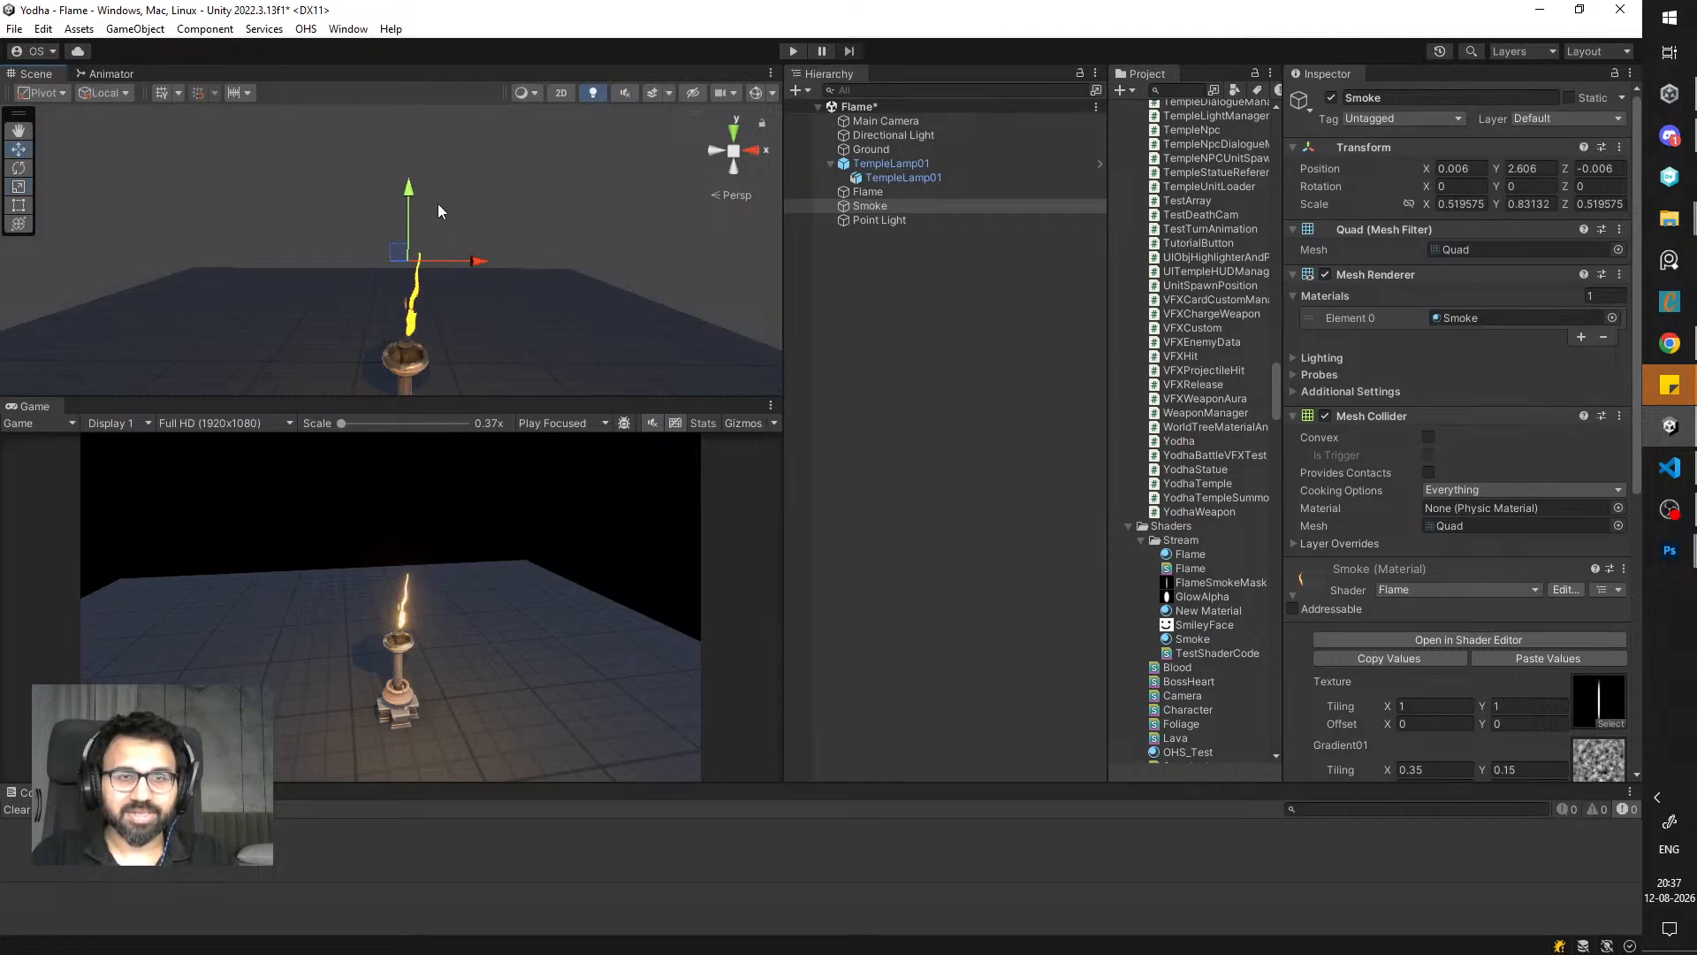
drag(409, 184, 409, 169)
drag(474, 247, 464, 254)
- Set the Smoke material's FlameColor to black
scroll(1555, 651, down, 5)
click(1576, 563)
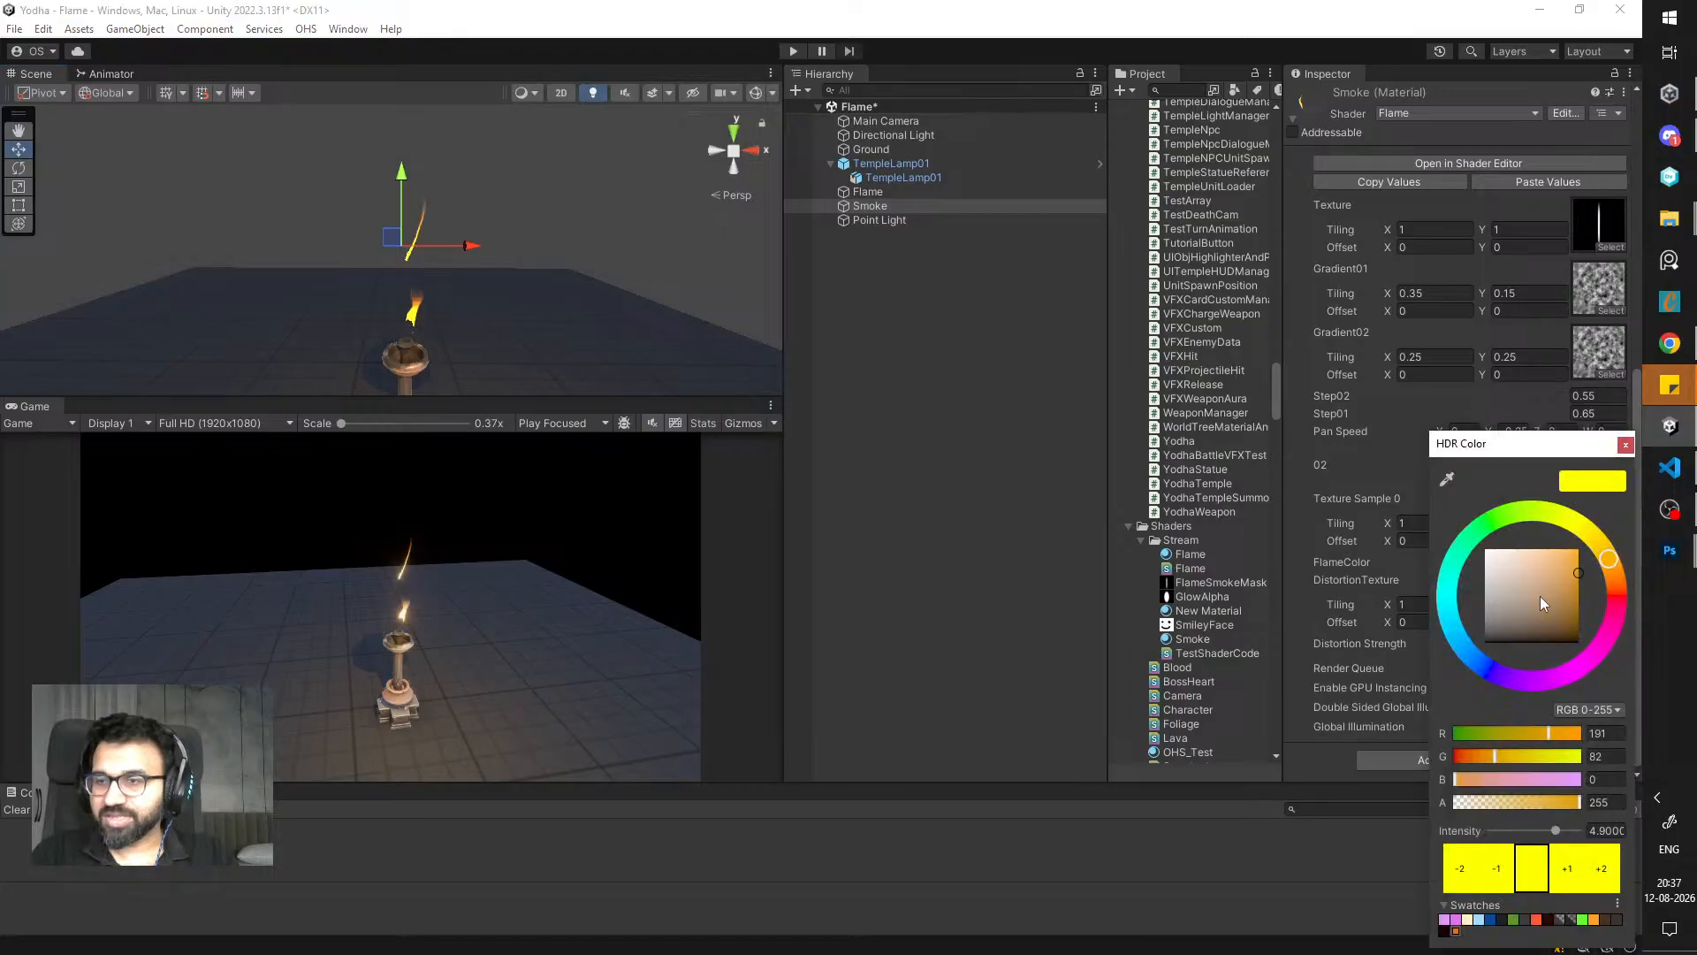
drag(1540, 596, 1372, 696)
click(1626, 445)
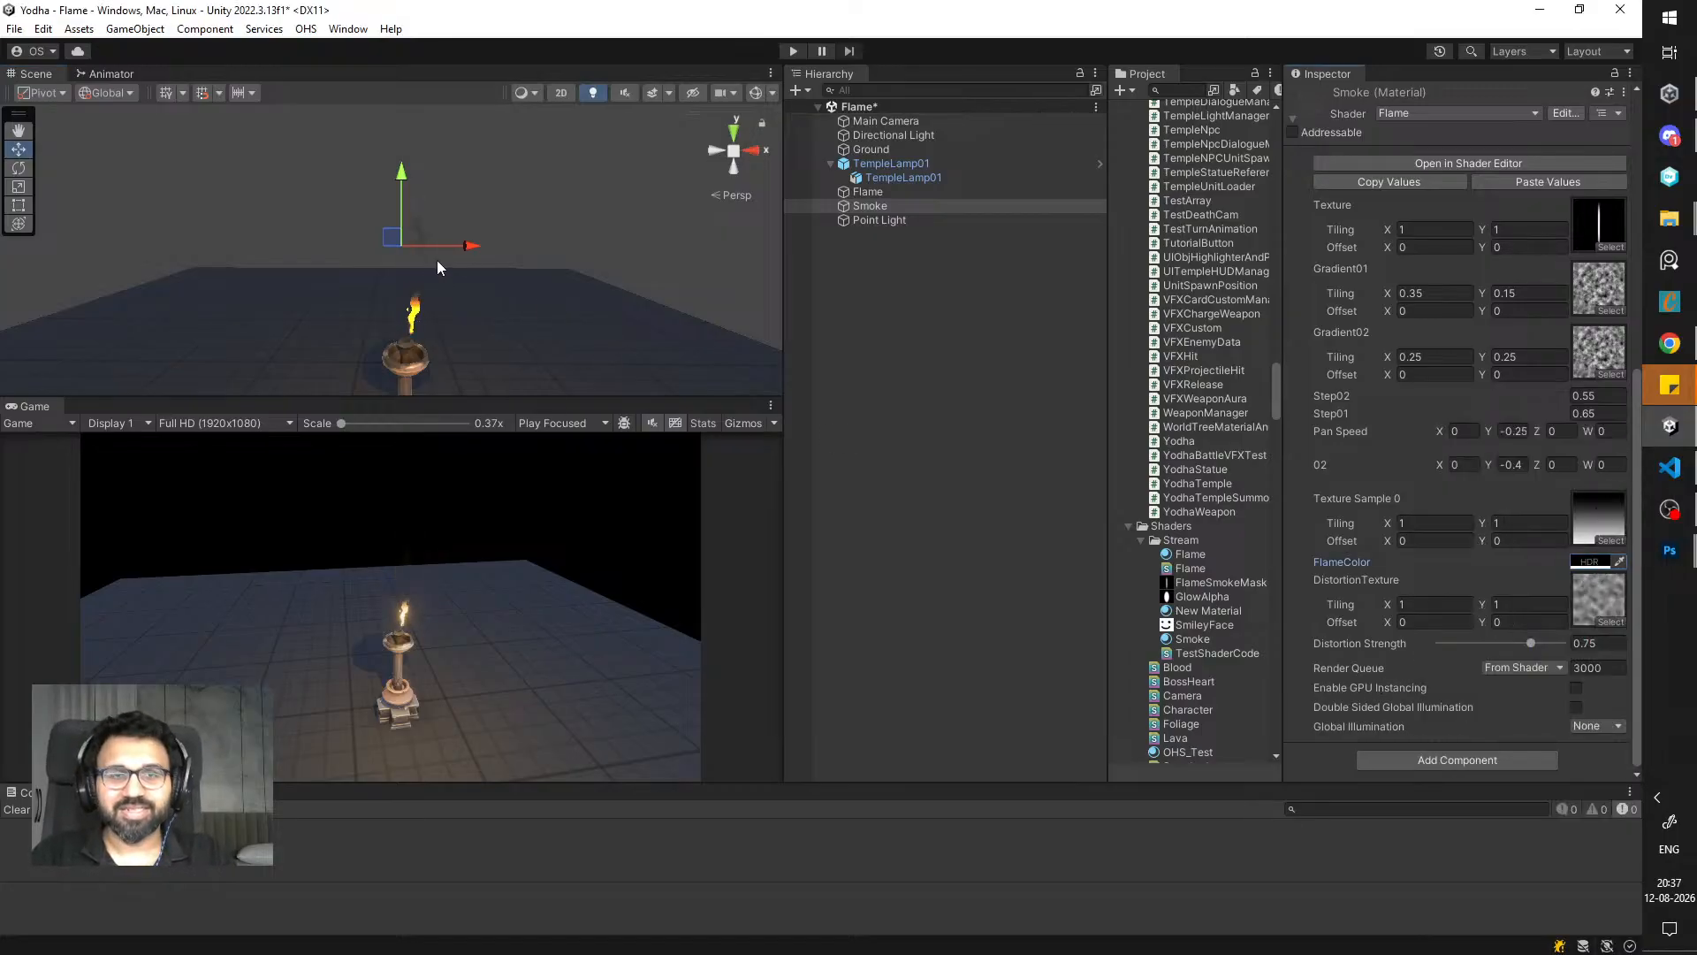
- Run the scene, try the Smoke quad at about Y 2.786, and stop the run
click(793, 52)
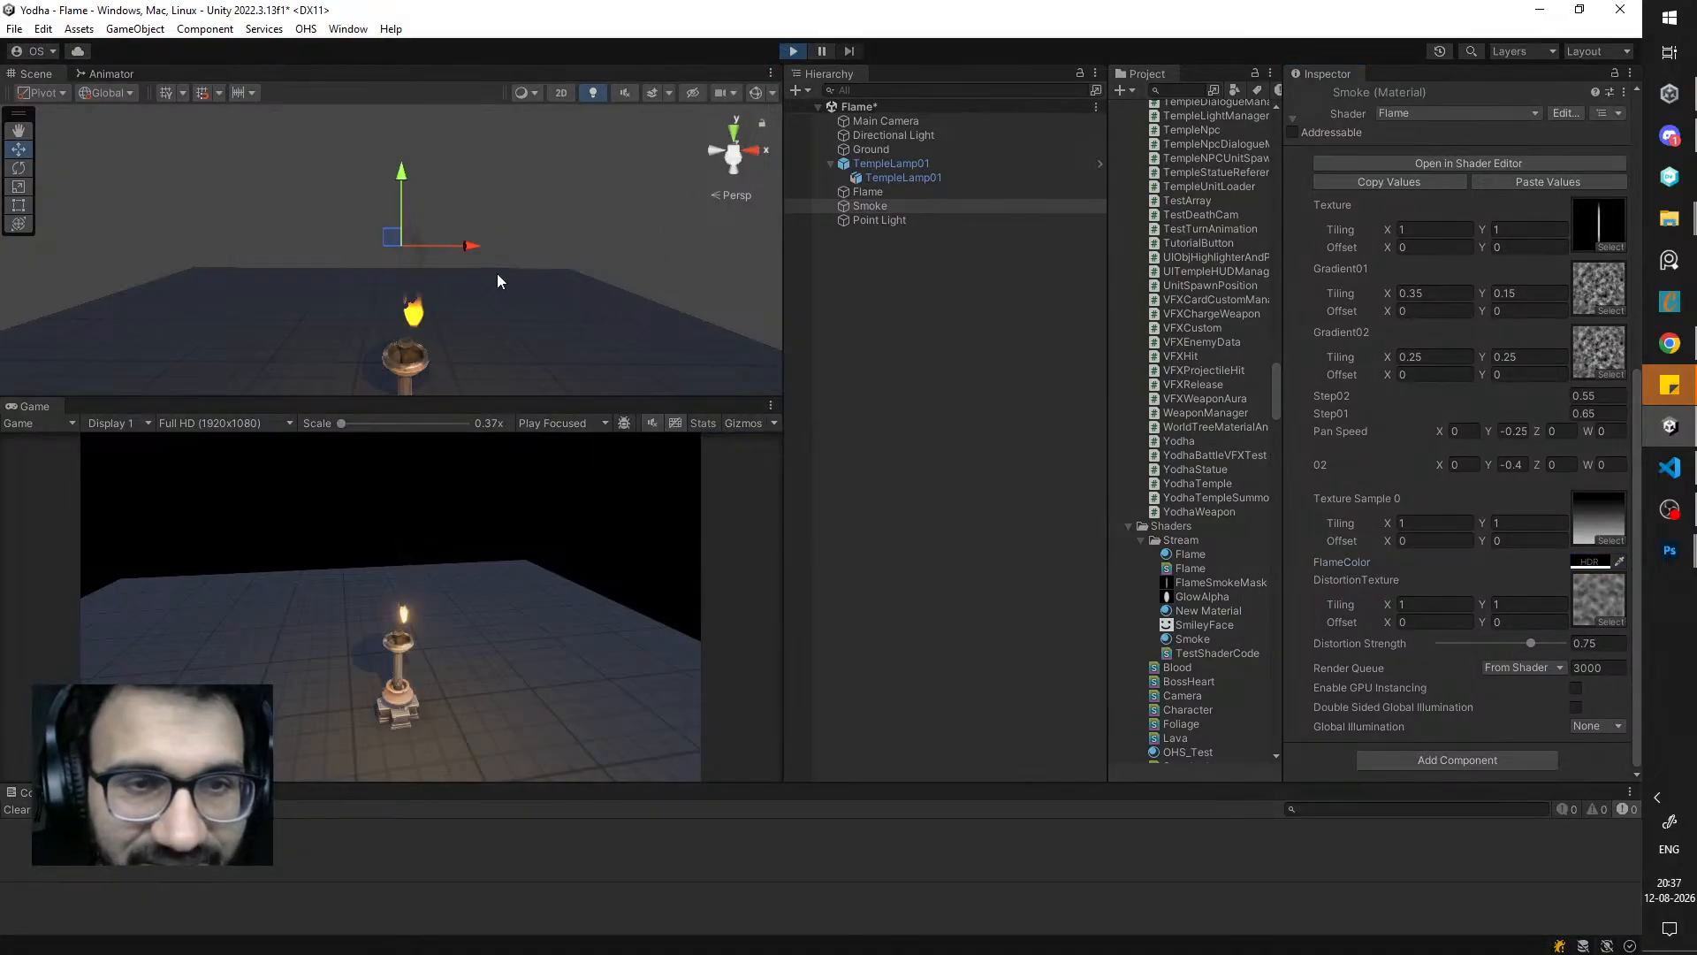
drag(405, 184, 405, 163)
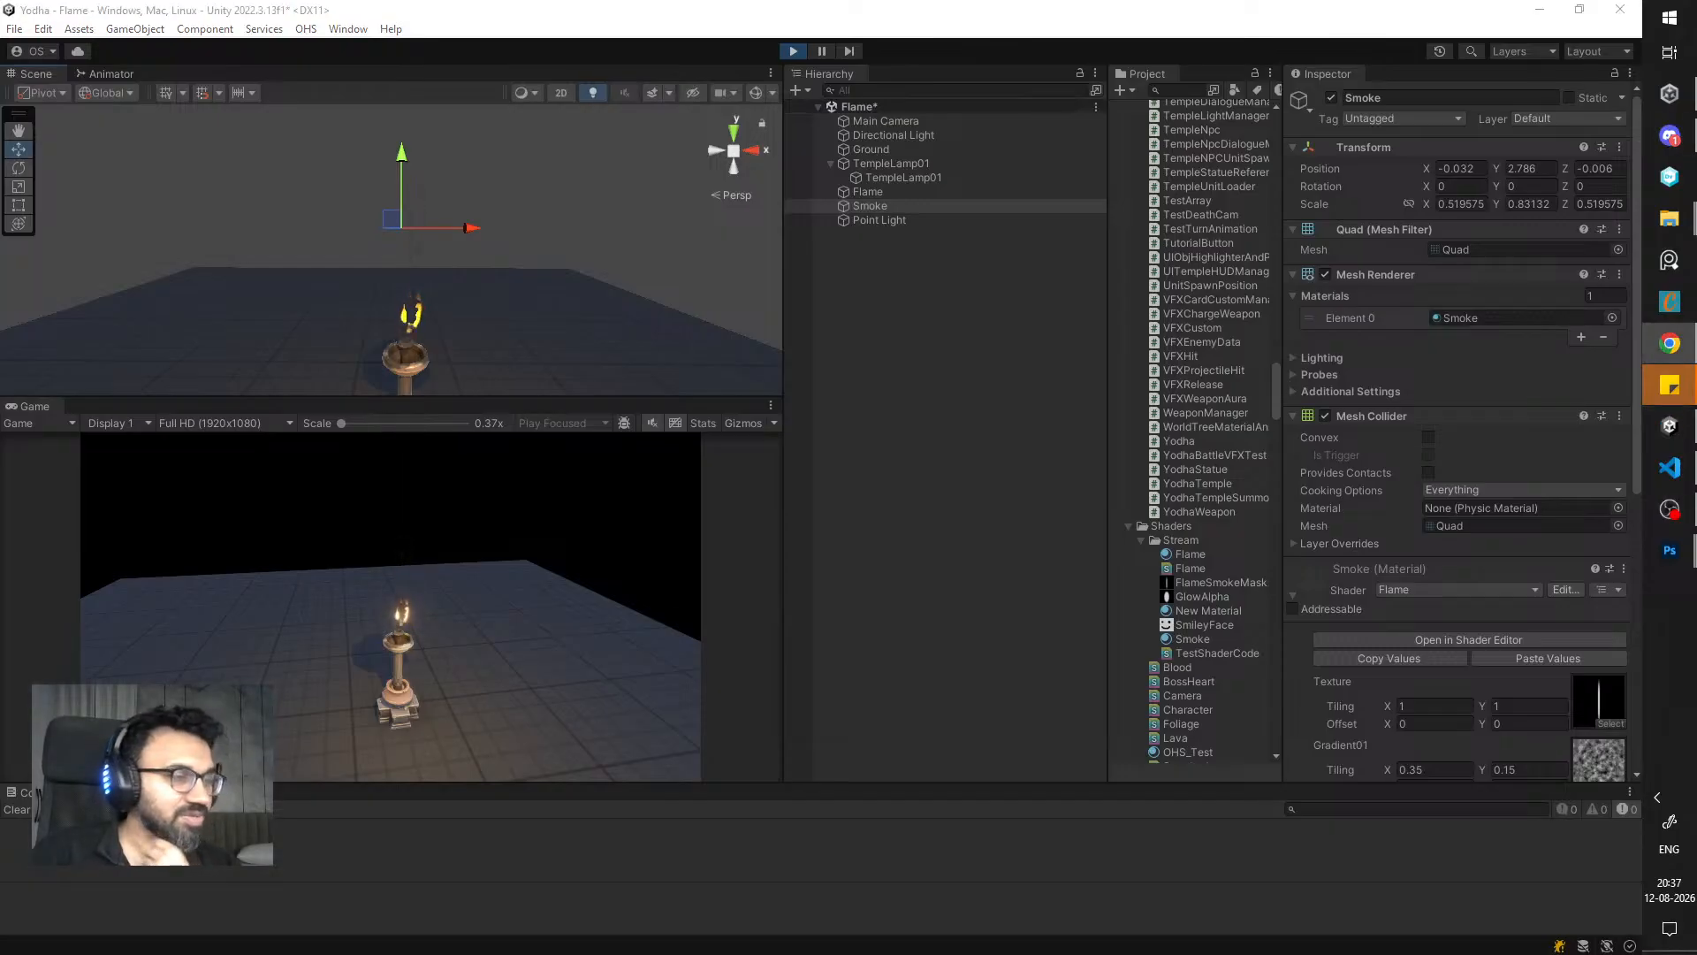
click(794, 52)
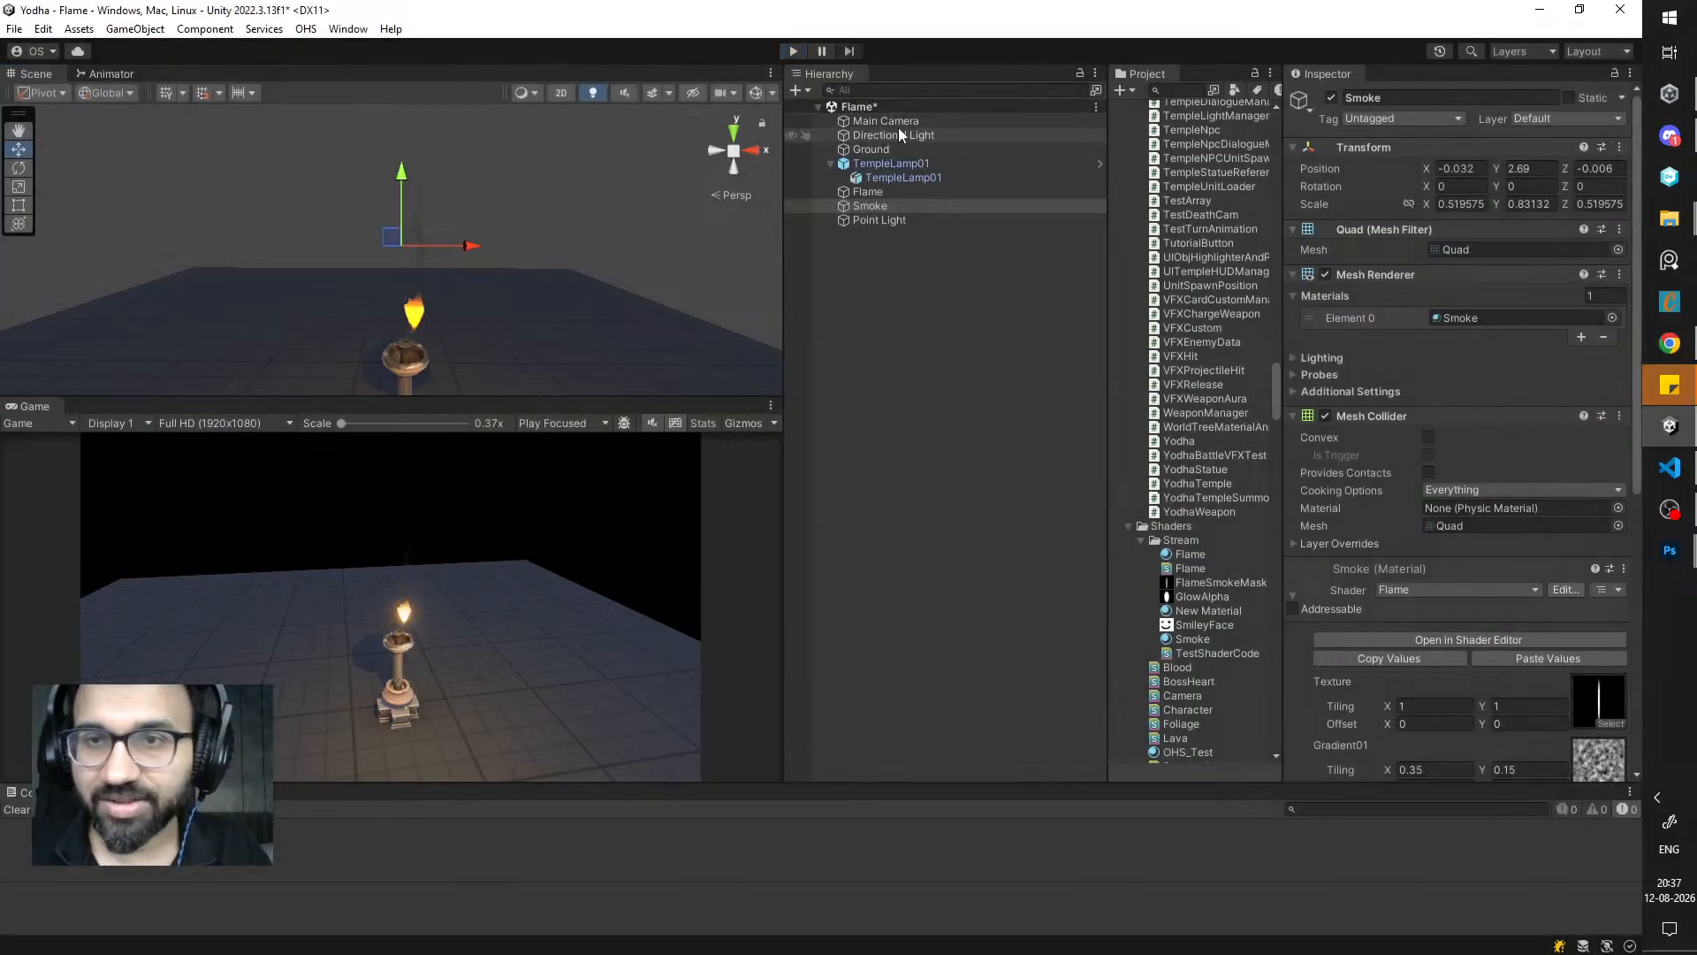
- Set the Main Camera's background colour to mid grey 6D6D6D
click(888, 121)
click(1528, 268)
drag(1496, 403, 1462, 421)
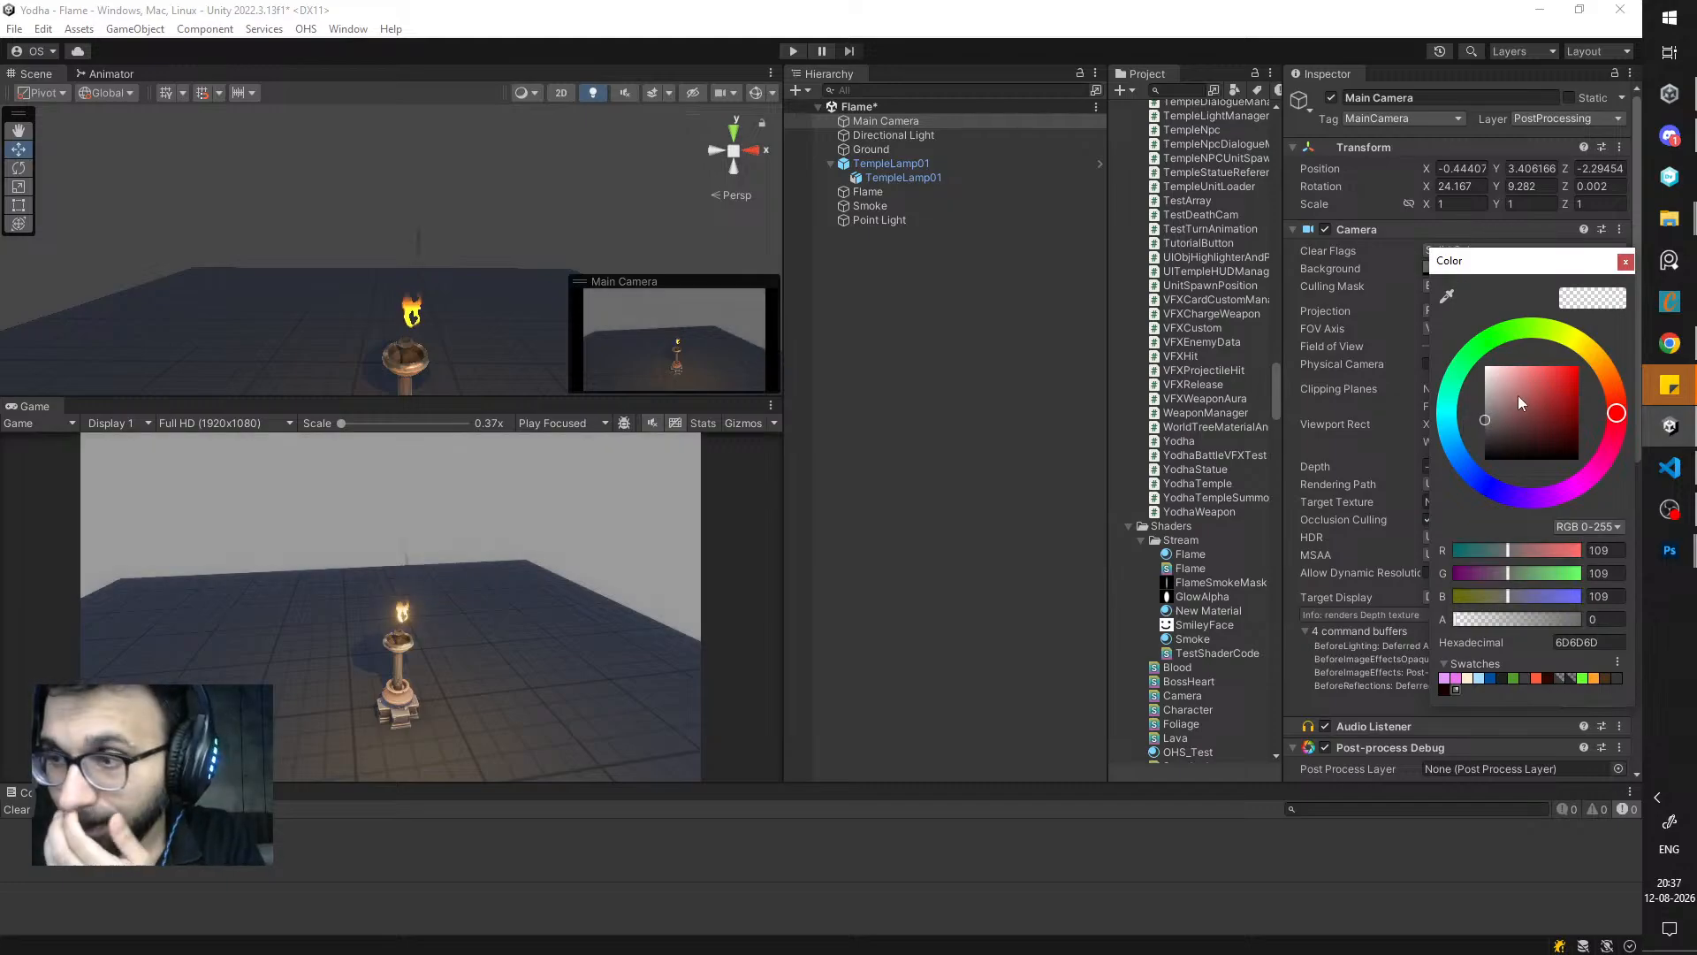
click(1625, 262)
- Try shifting the Ground quad along the X axis to about 3.69
drag(906, 194, 899, 183)
key(f)
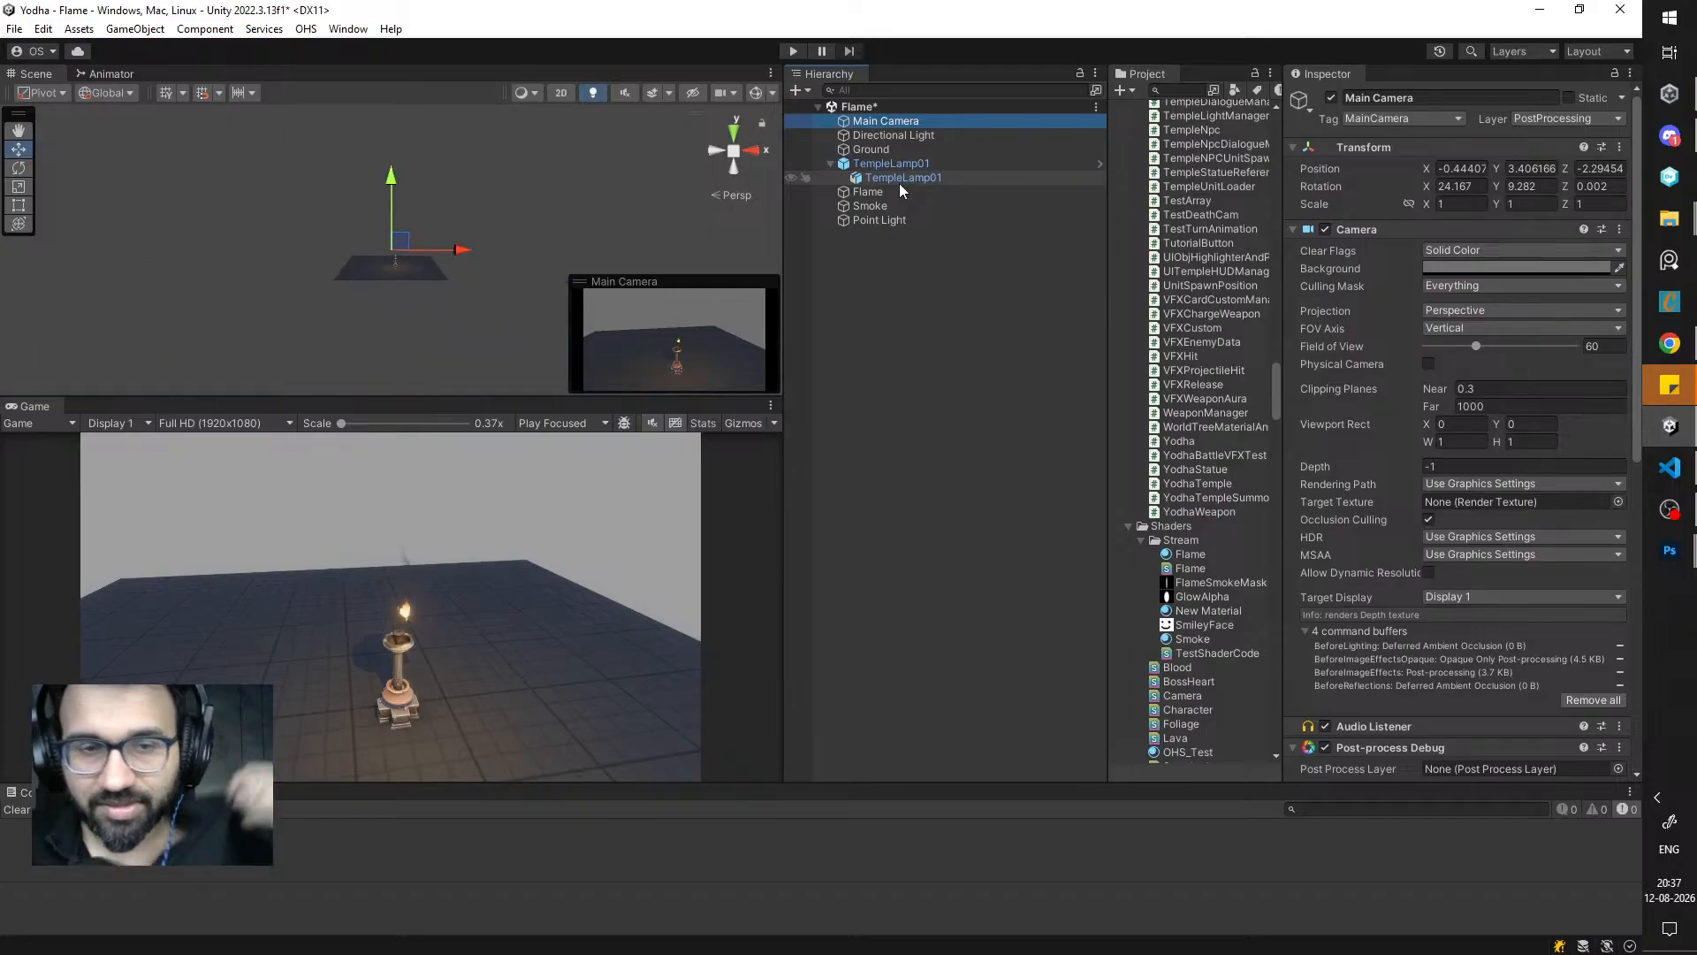
scroll(509, 288, up, 5)
click(449, 345)
drag(461, 289, 556, 289)
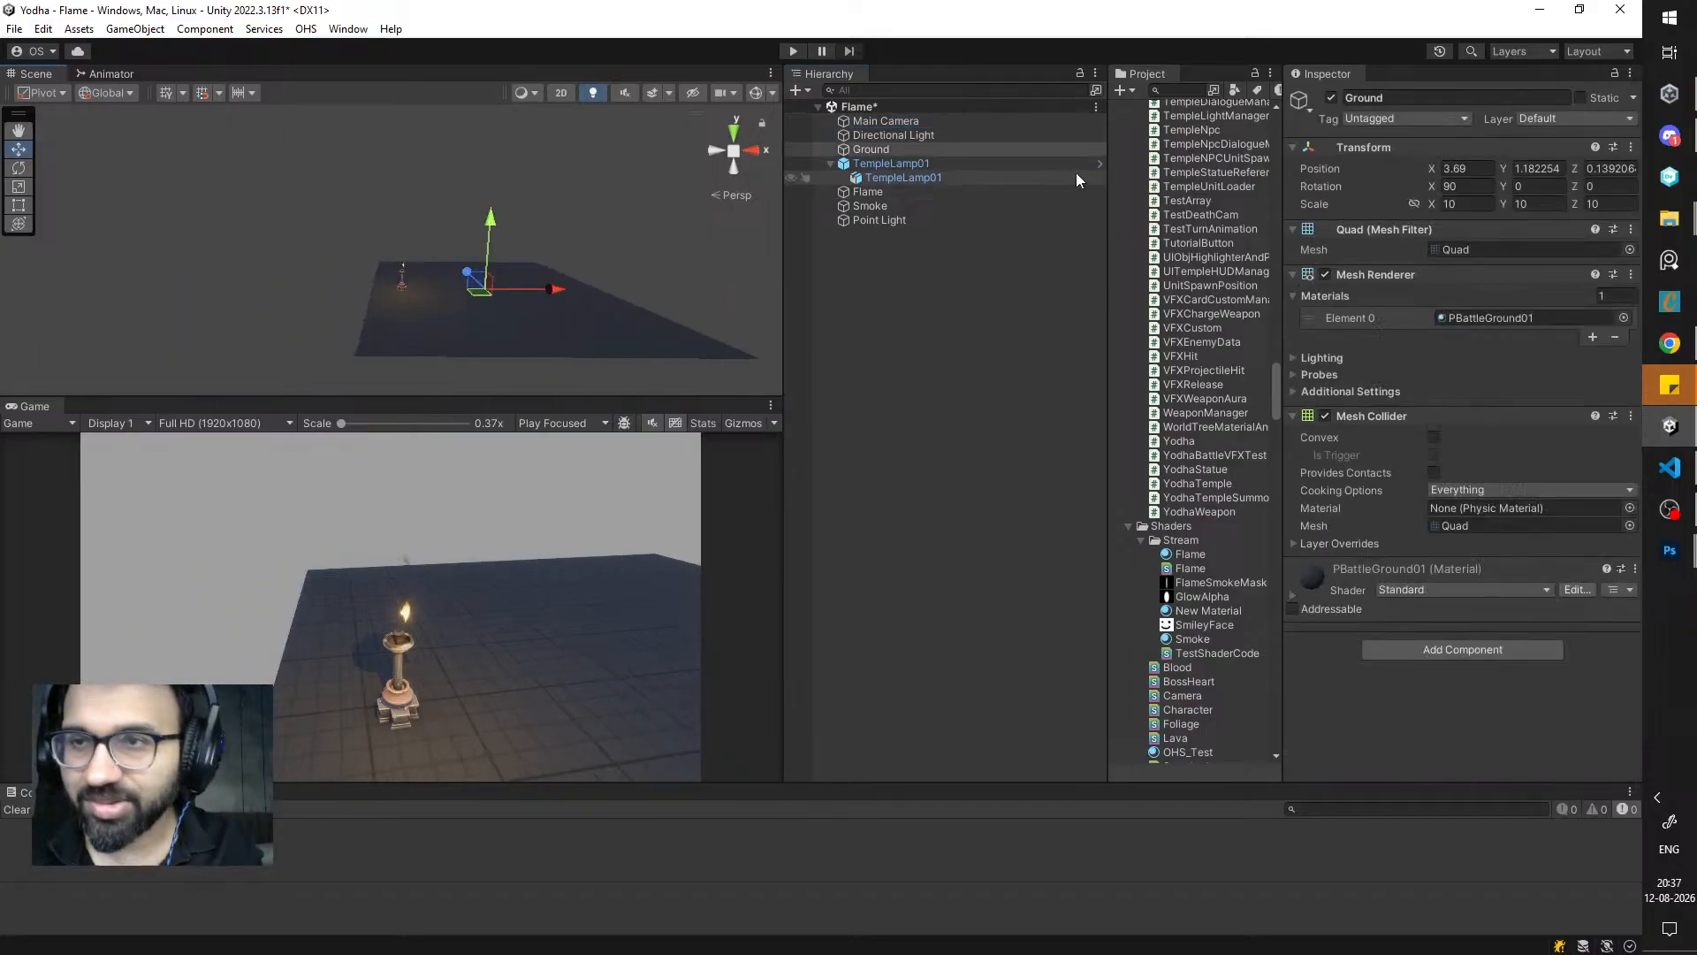
- Search the project for templeground, try the PTempleGround01 material on the Ground quad and undo it
click(1183, 93)
text(temple)
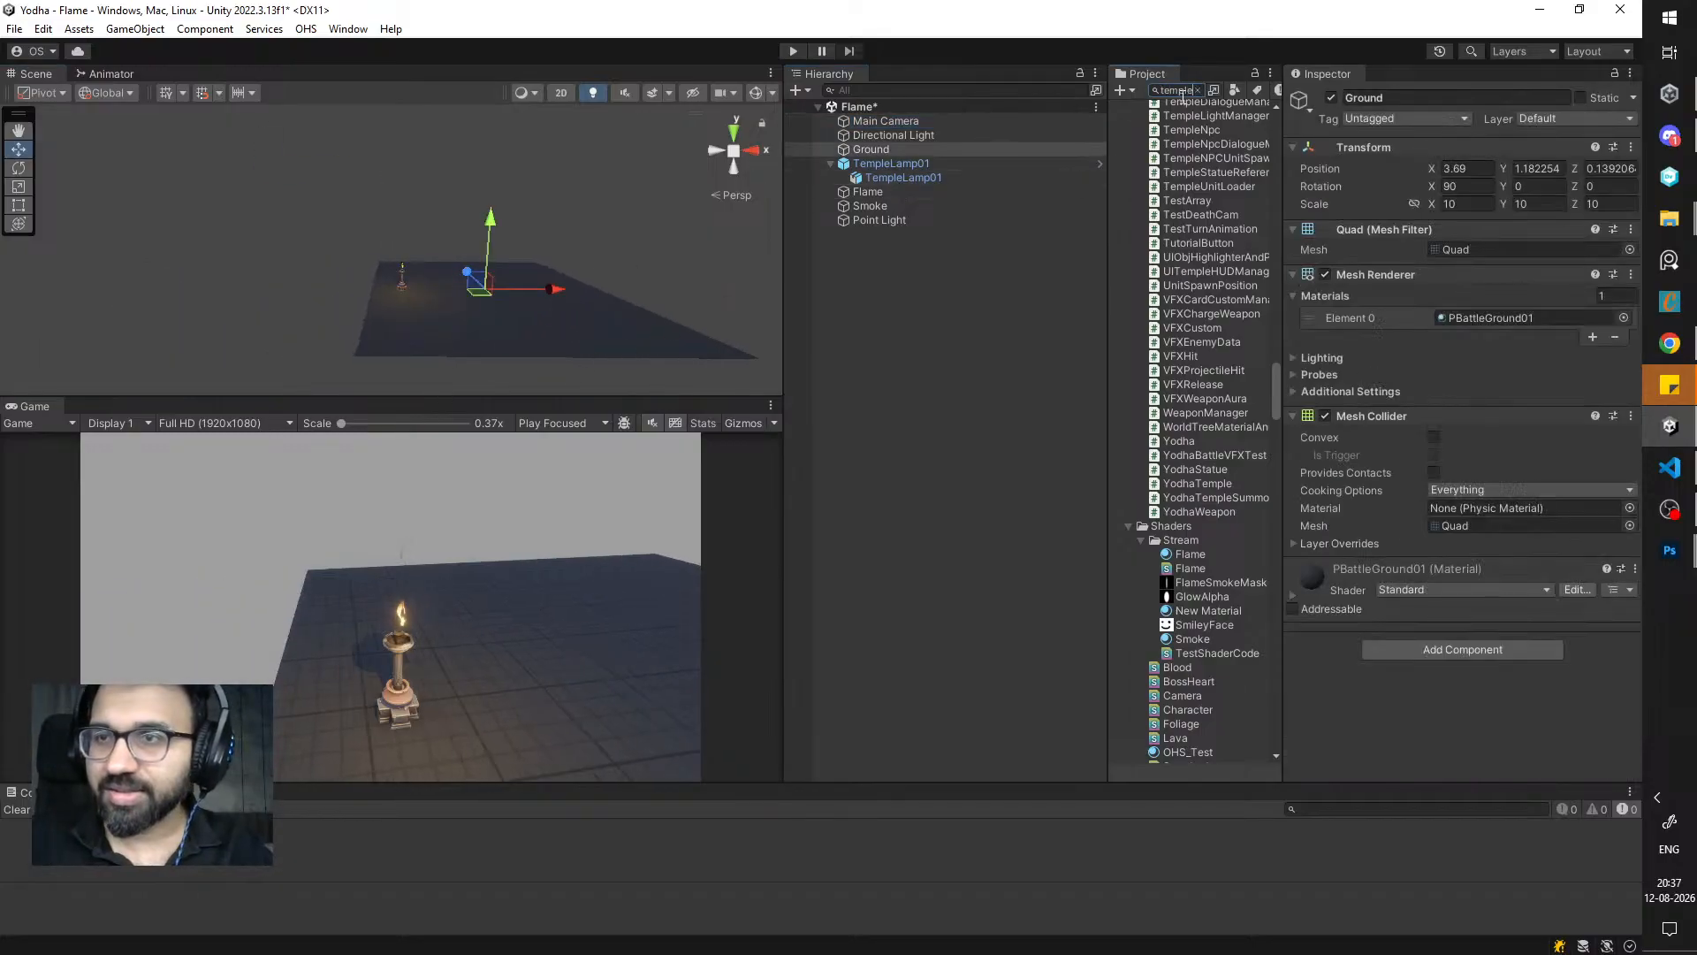
text(ground)
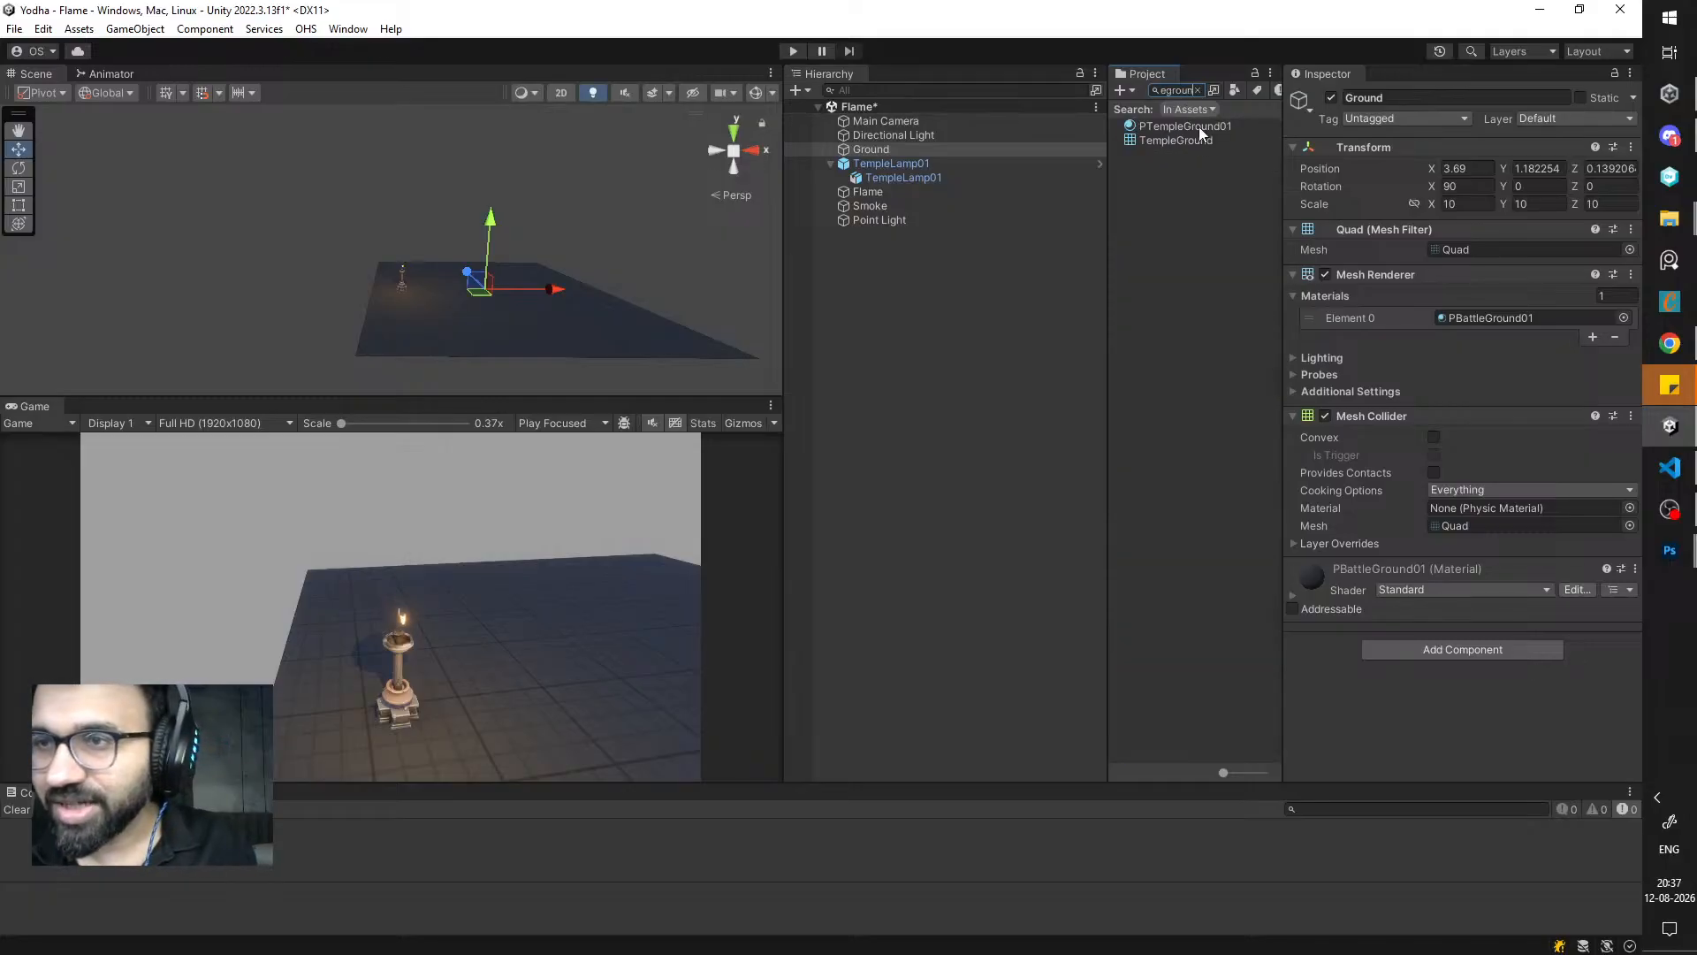
drag(1201, 129, 595, 345)
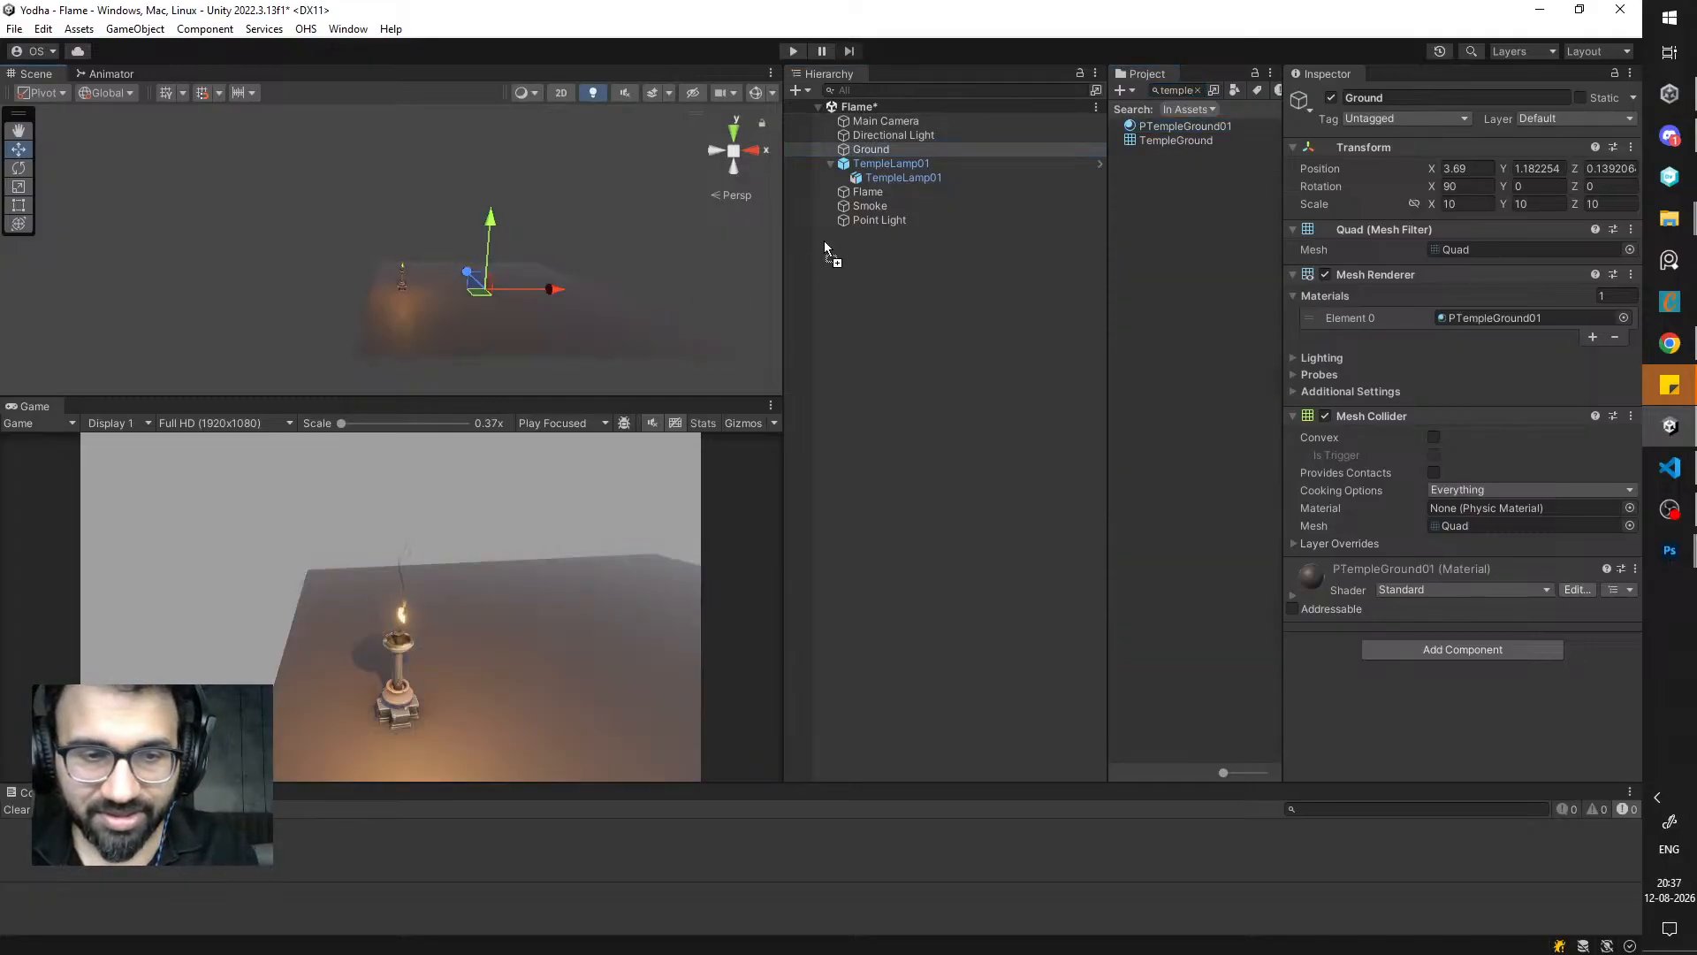
middle_drag(665, 253, 550, 295)
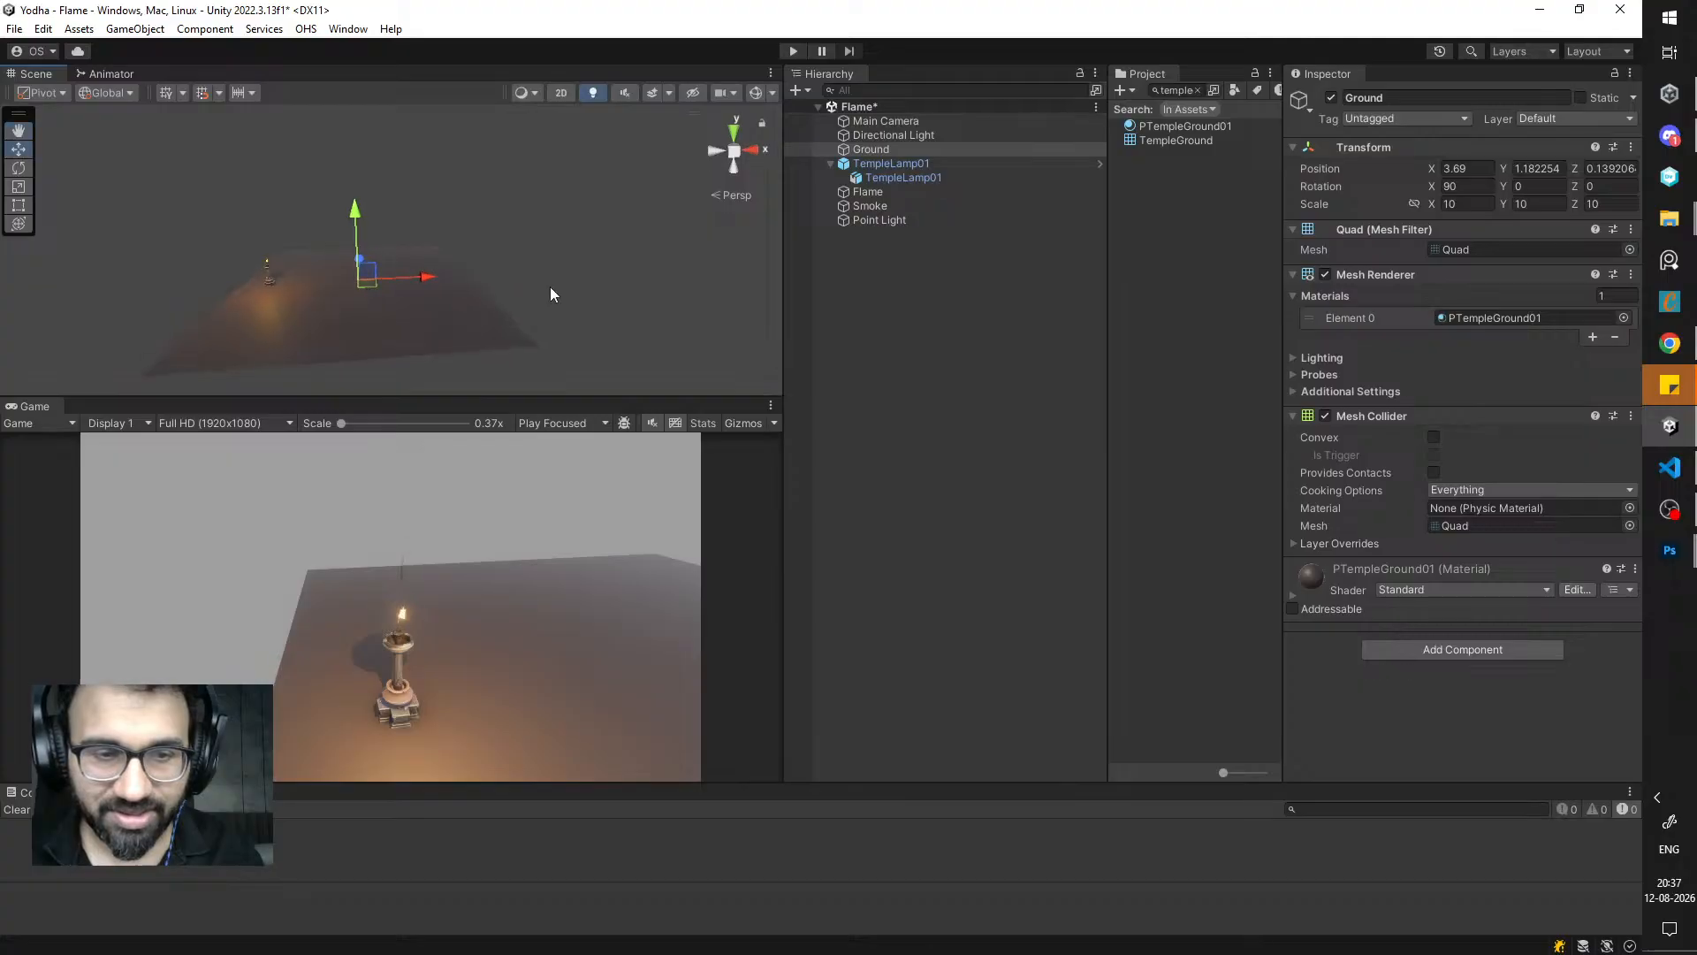
key(ctrl+z)
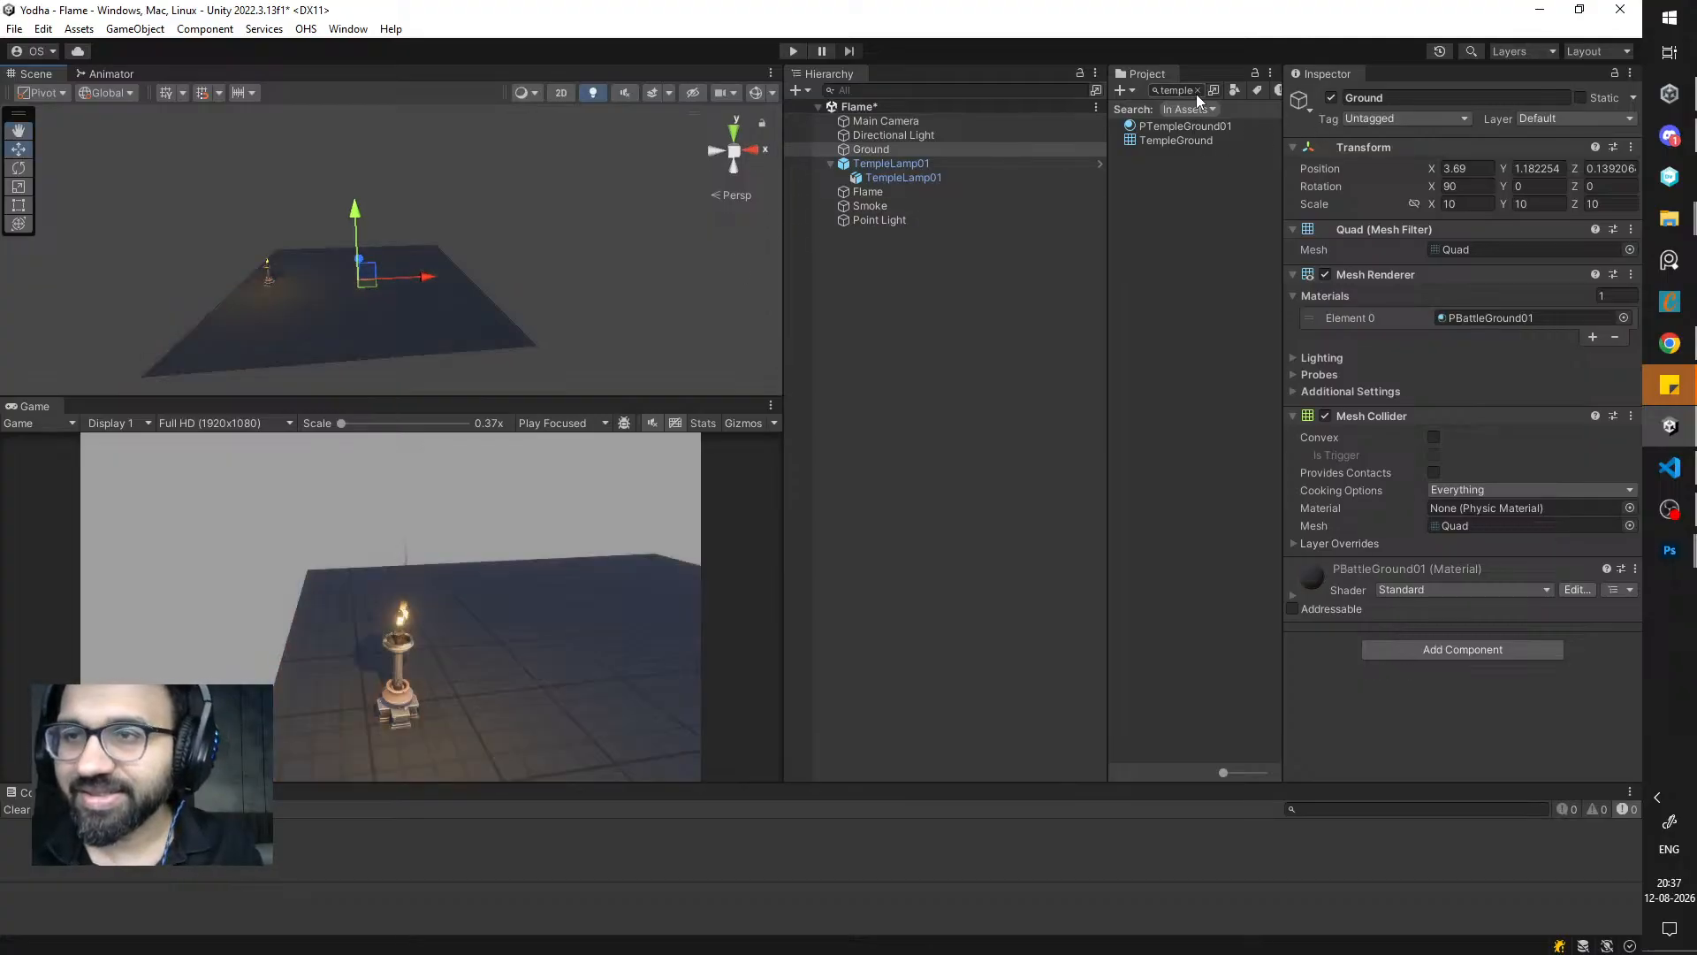
- Search the project for floor and try the A01TempleFloor material on the Ground quad
click(1197, 91)
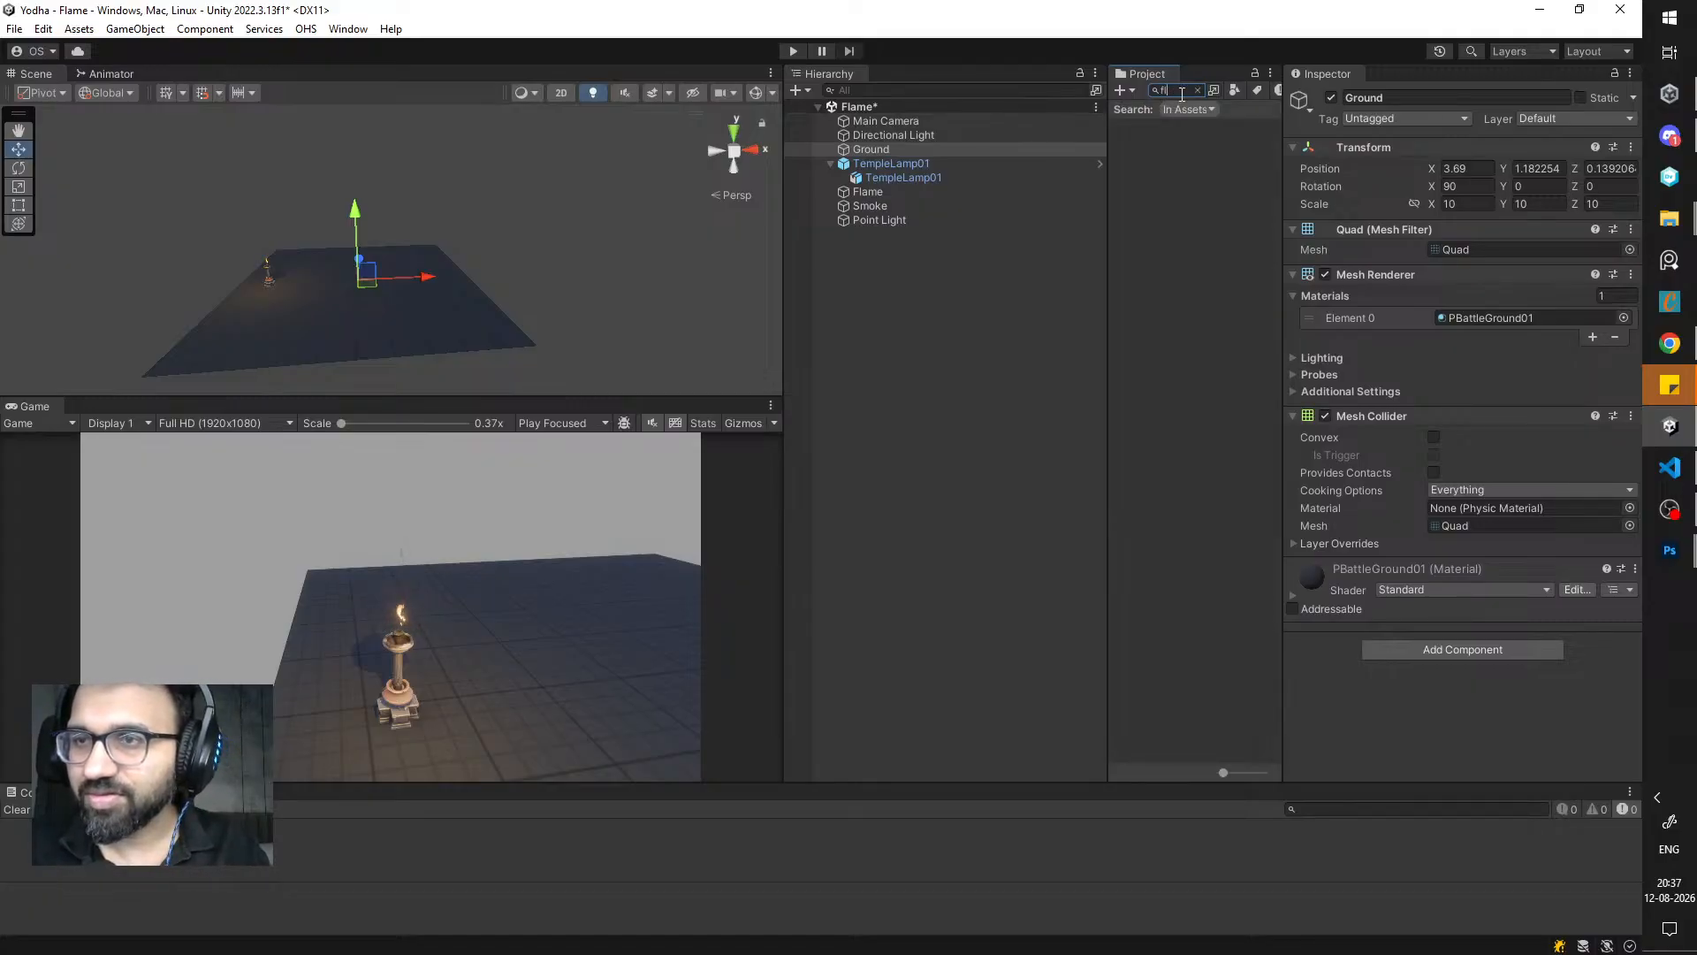
drag(1181, 126, 435, 333)
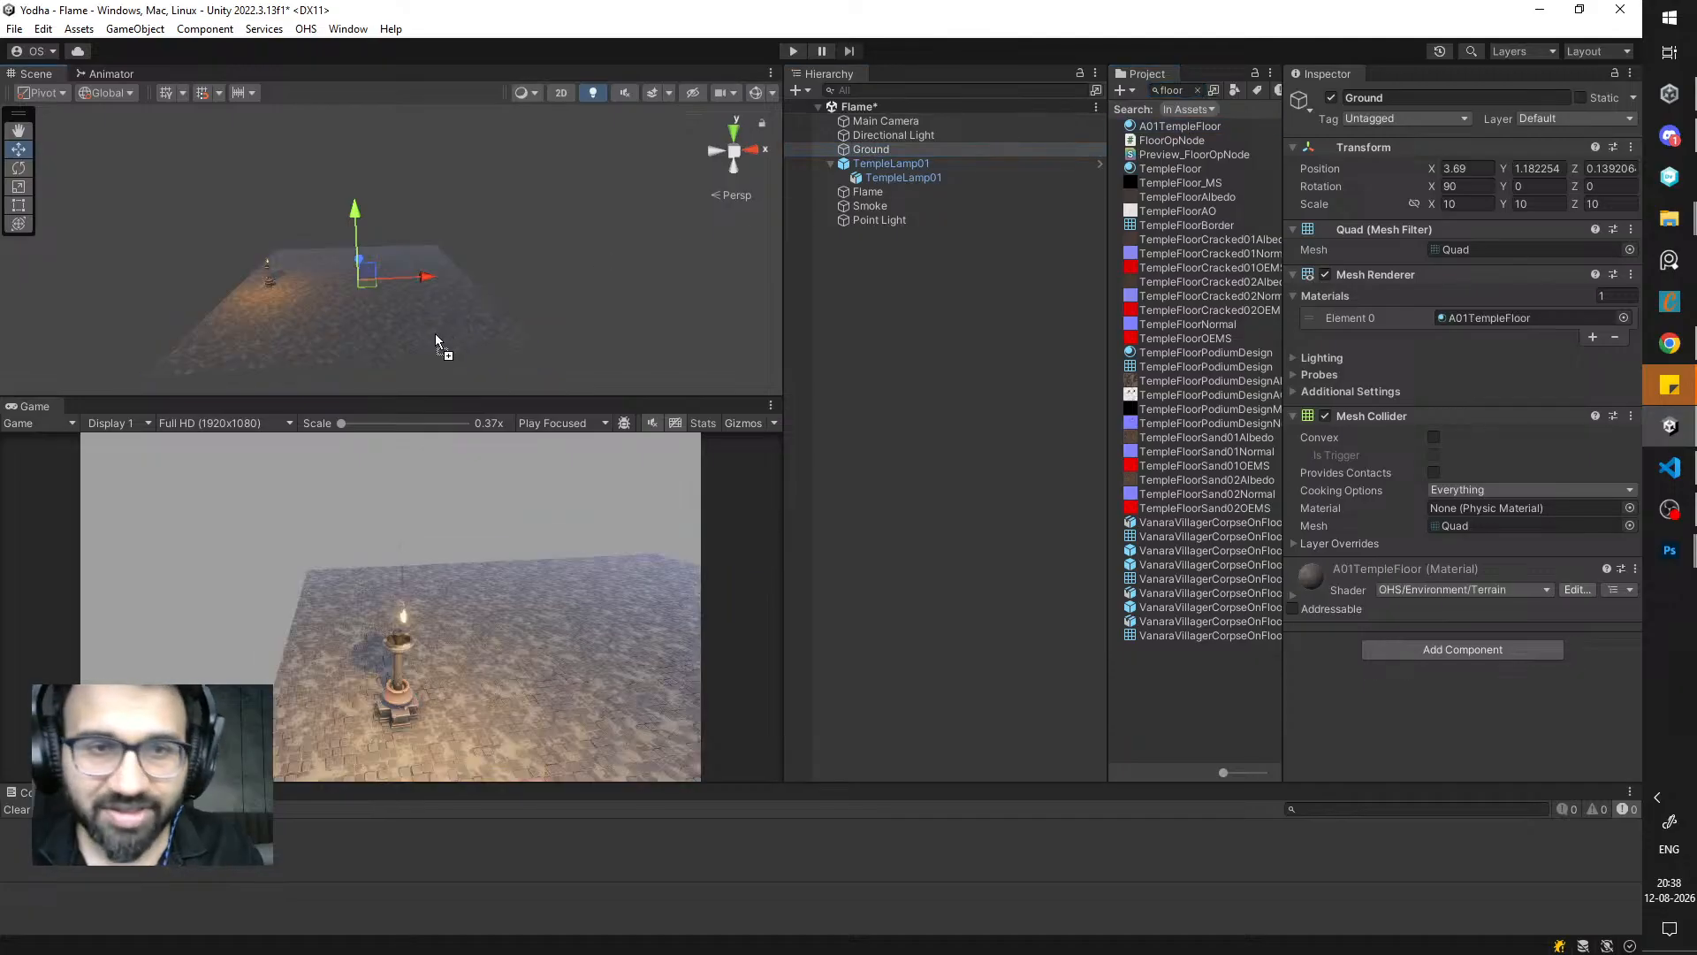
scroll(419, 342, up, 2)
scroll(420, 307, up, 8)
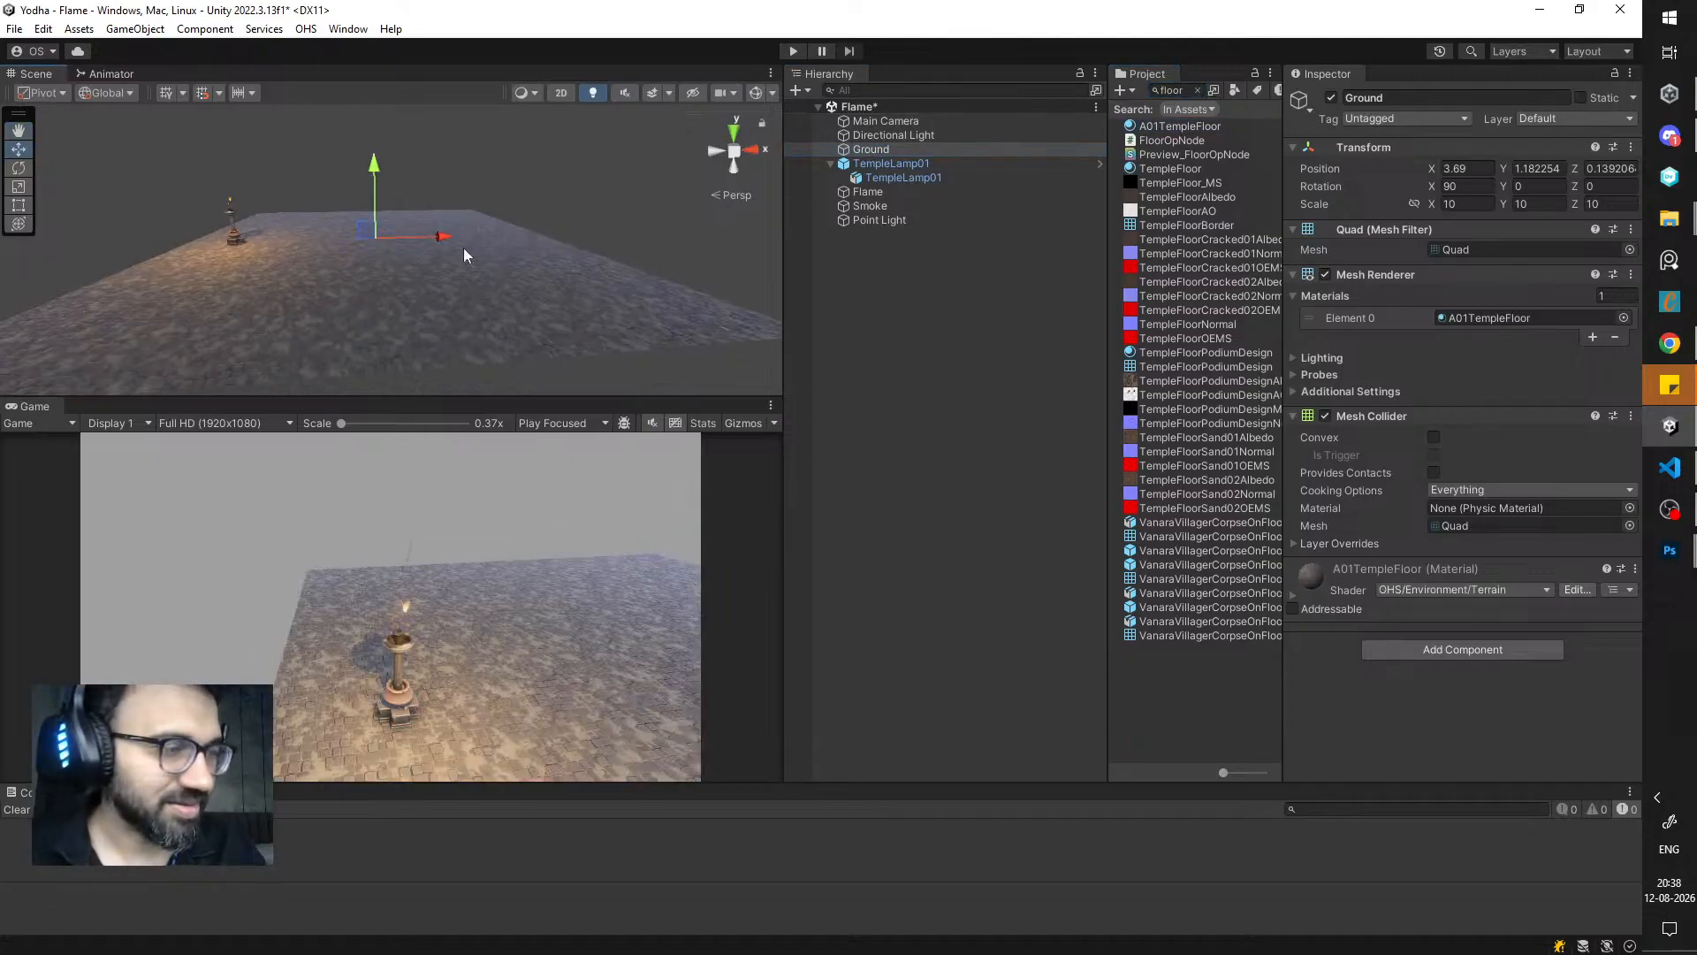
- Examine the stone floor texture up close around the base of the temple lamp
middle_drag(345, 294, 440, 247)
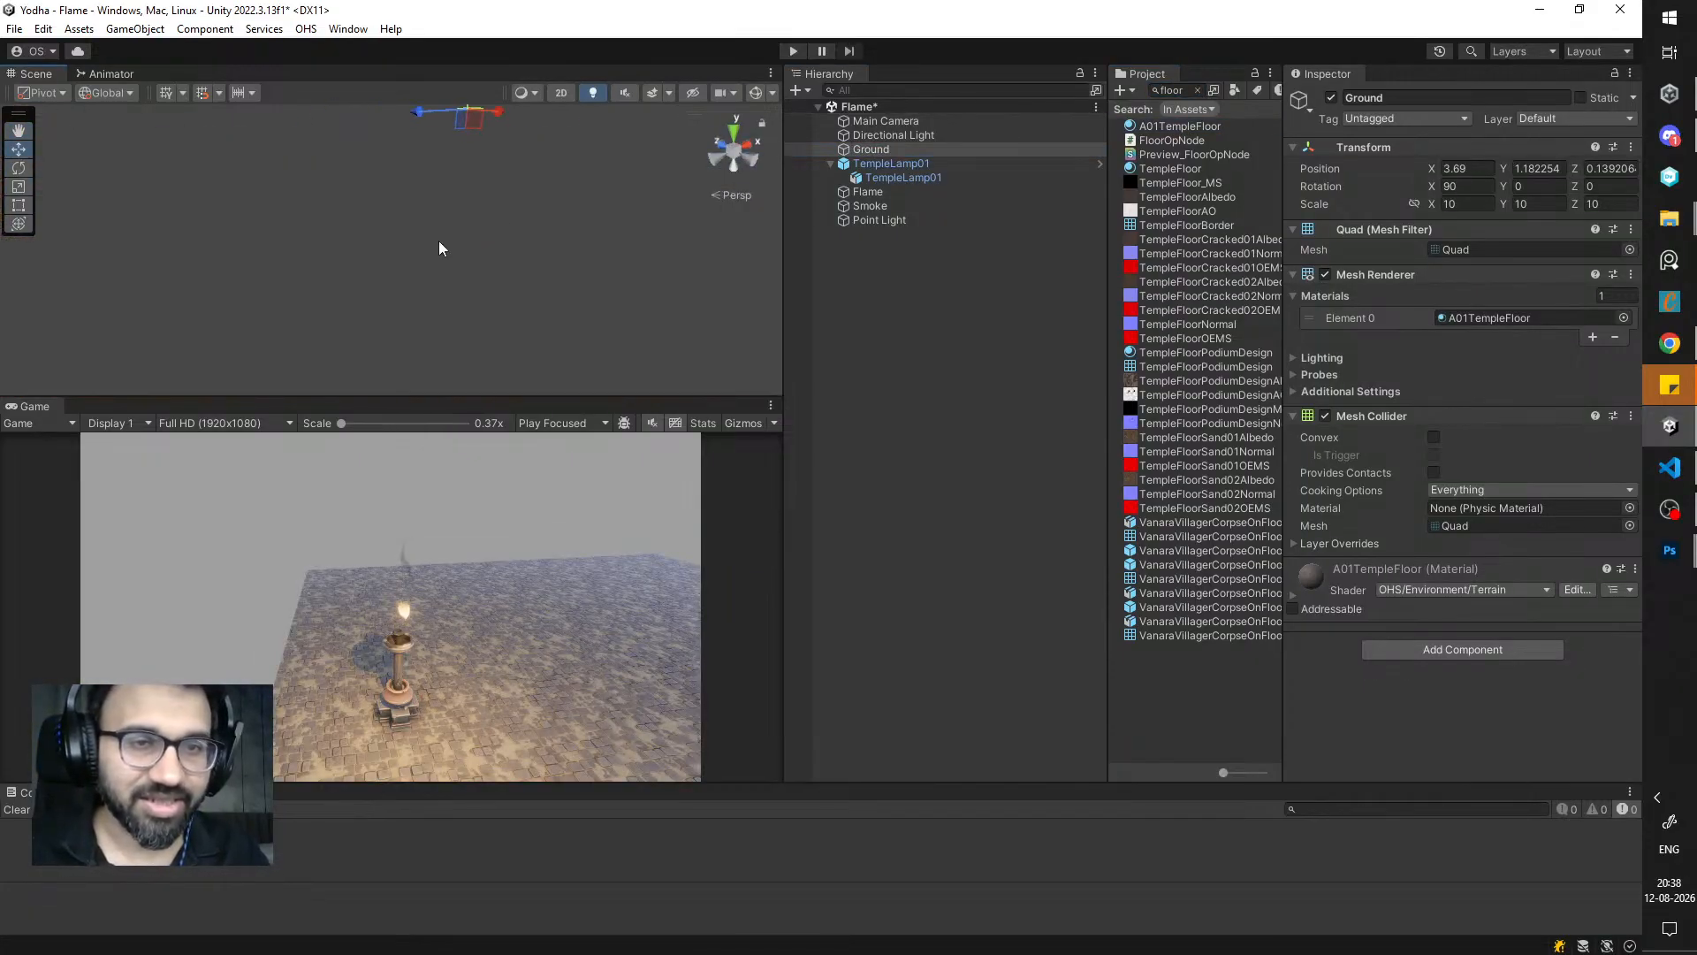
alt+drag(440, 247, 342, 310)
mouse_move(342, 311)
middle_down()
mouse_move(436, 299)
mouse_move(364, 330)
middle_up()
scroll(440, 303, down, 3)
scroll(394, 273, up, 4)
scroll(383, 322, down, 4)
scroll(384, 267, up, 3)
middle_drag(382, 267, 363, 296)
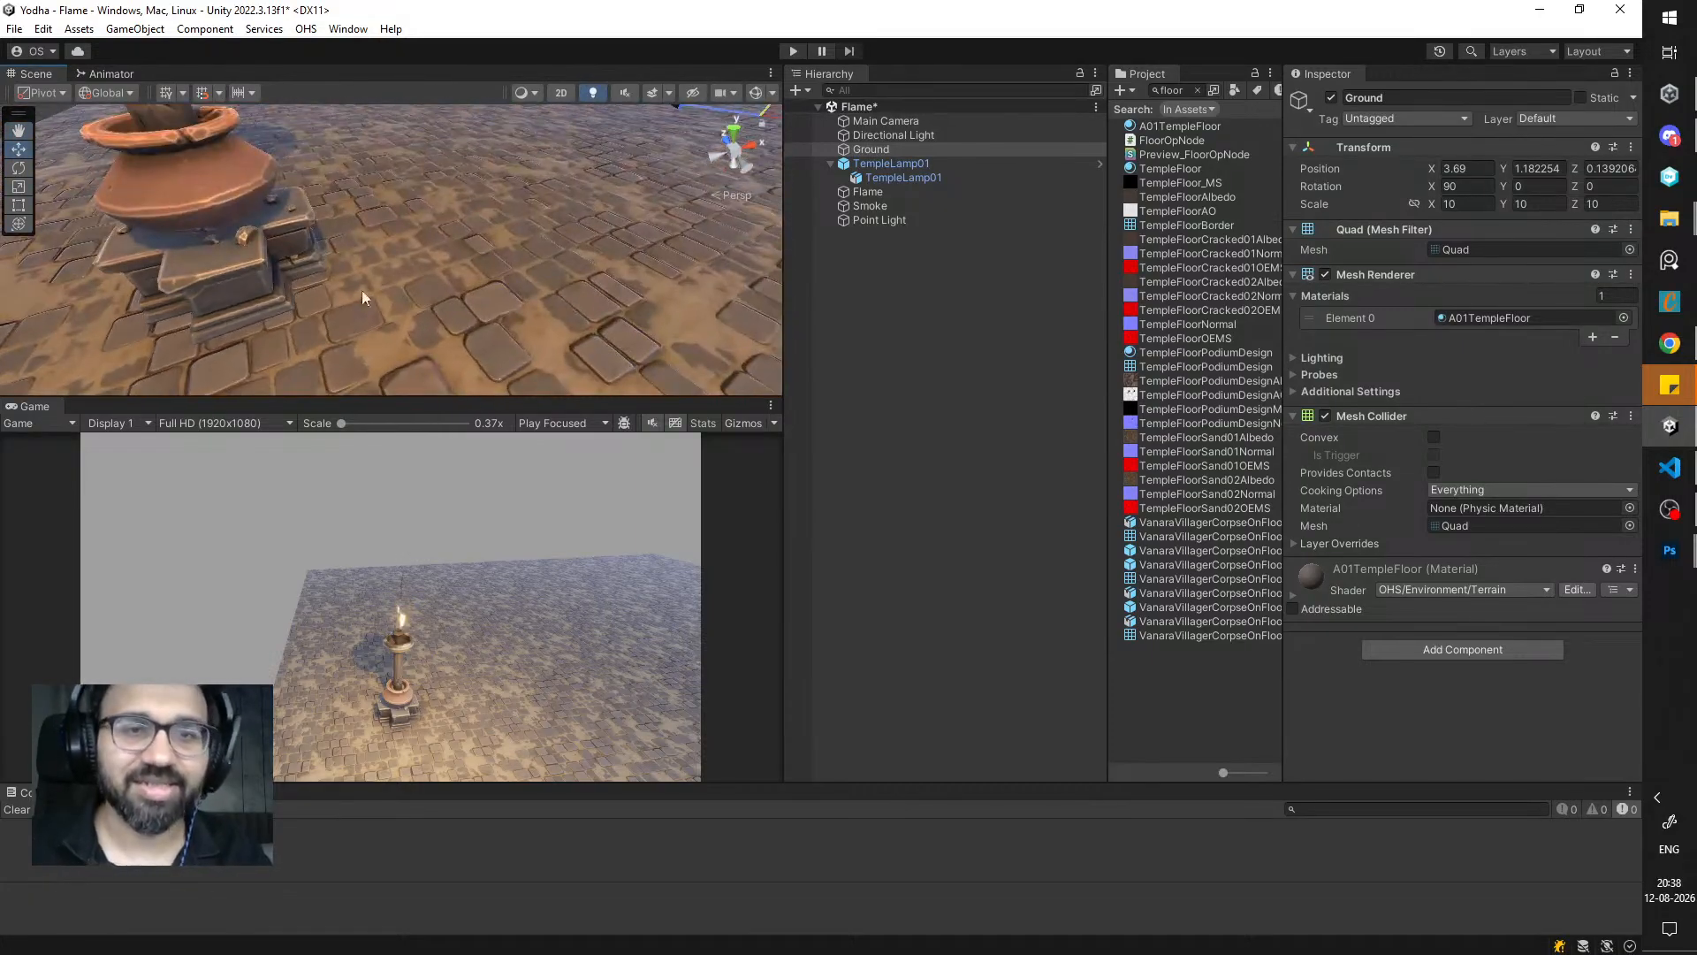
scroll(363, 295, down, 5)
- Review the A01TempleFloor material's tiling and texture properties and compare them with the floor in the scene
click(1332, 593)
scroll(1375, 576, down, 9)
scroll(1375, 577, down, 10)
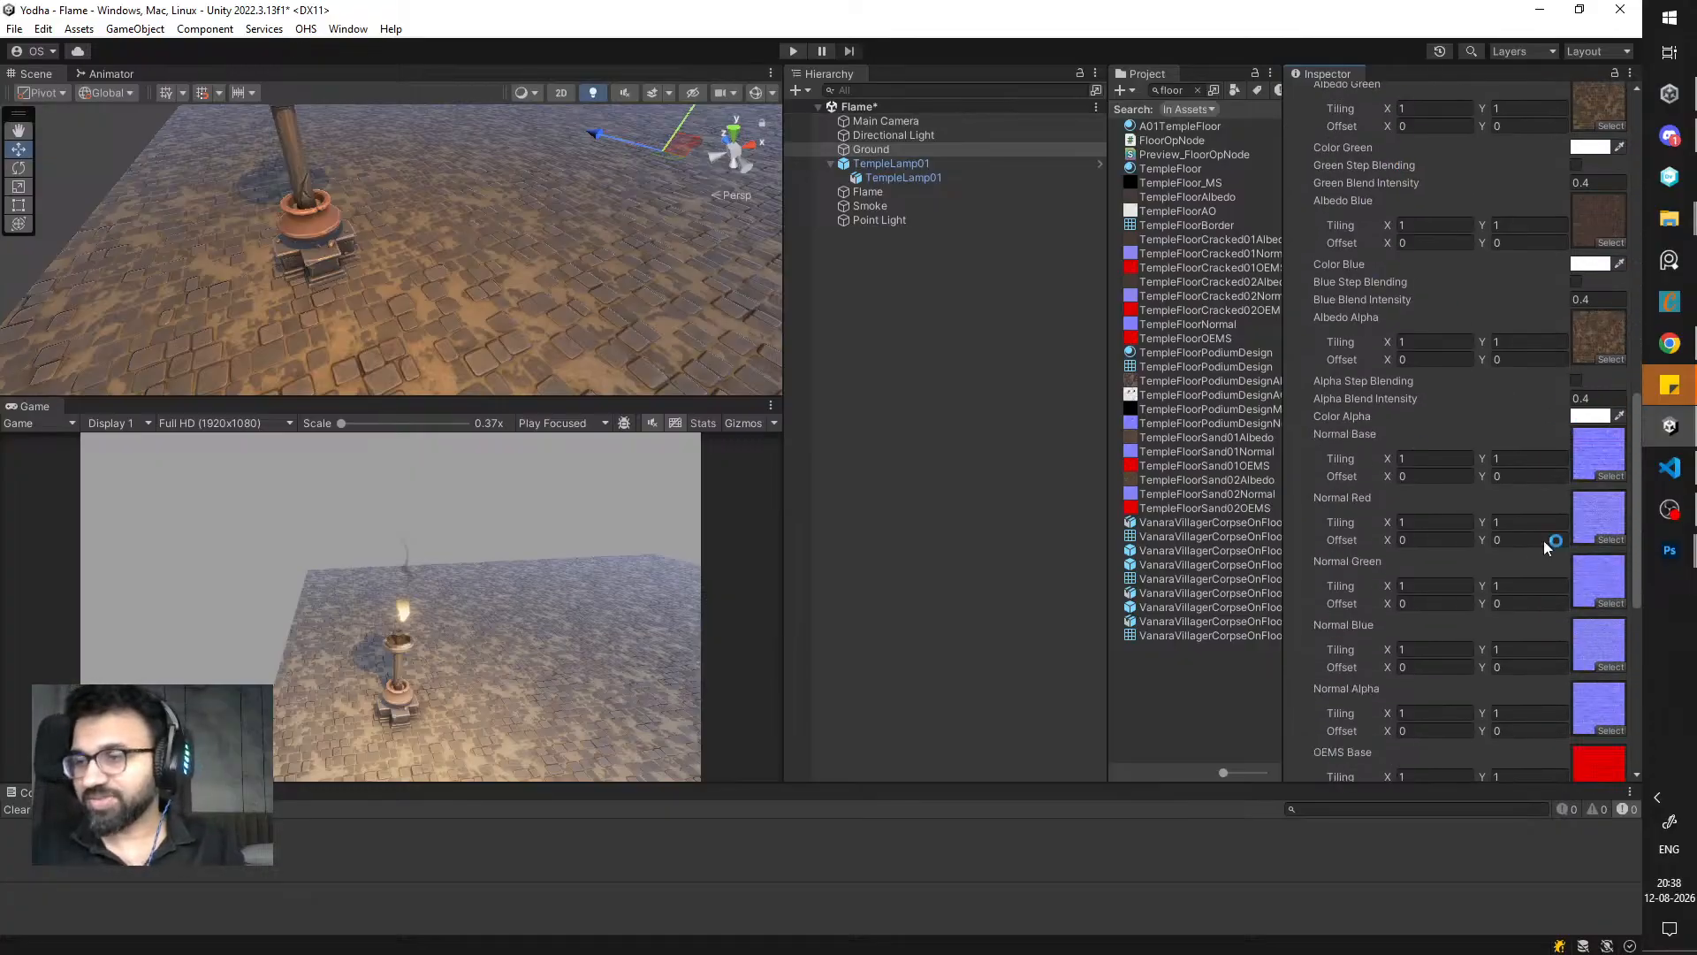
scroll(1474, 583, up, 15)
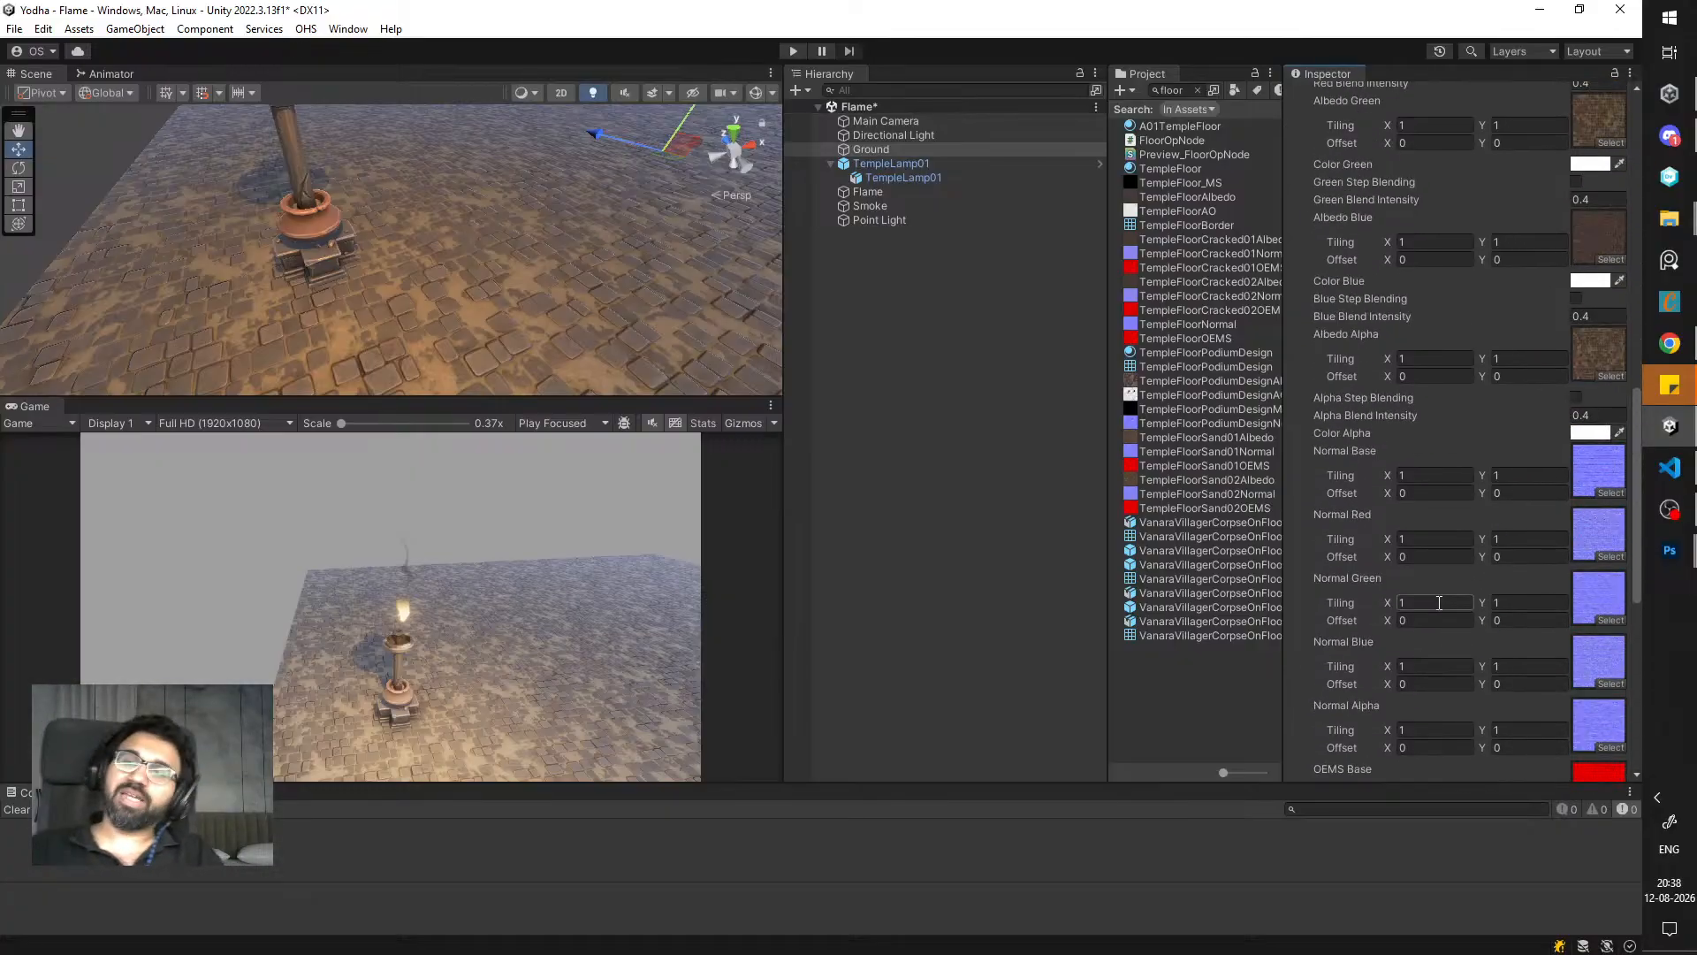
scroll(1423, 610, up, 5)
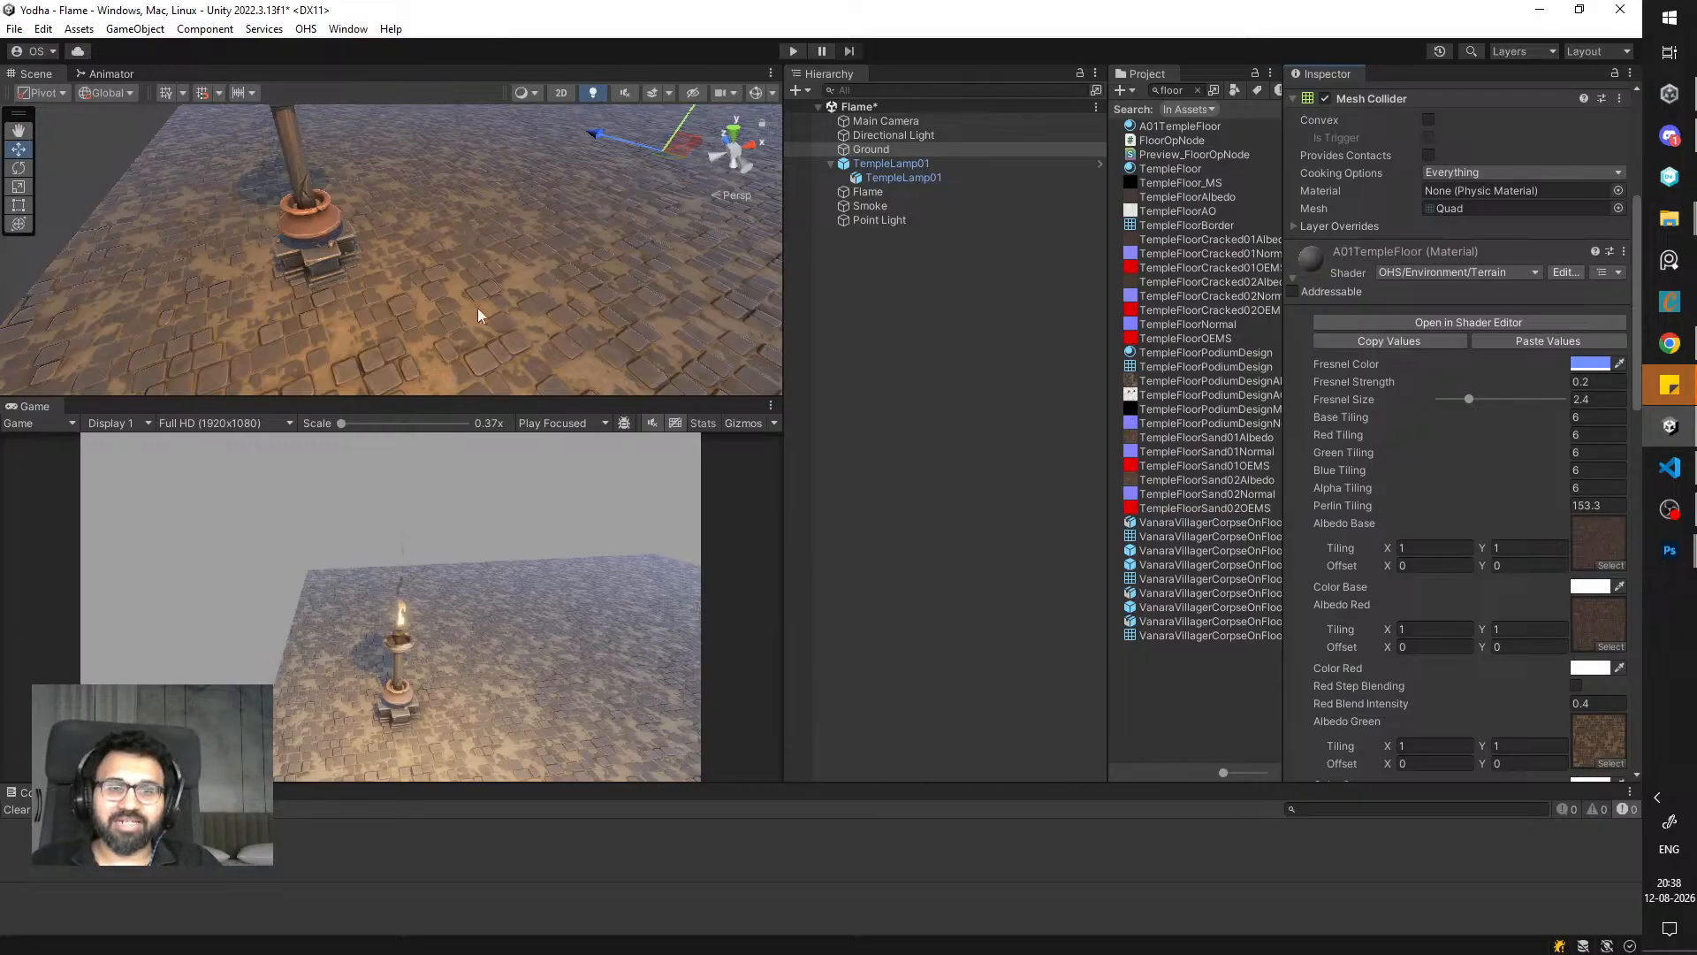
scroll(477, 315, down, 6)
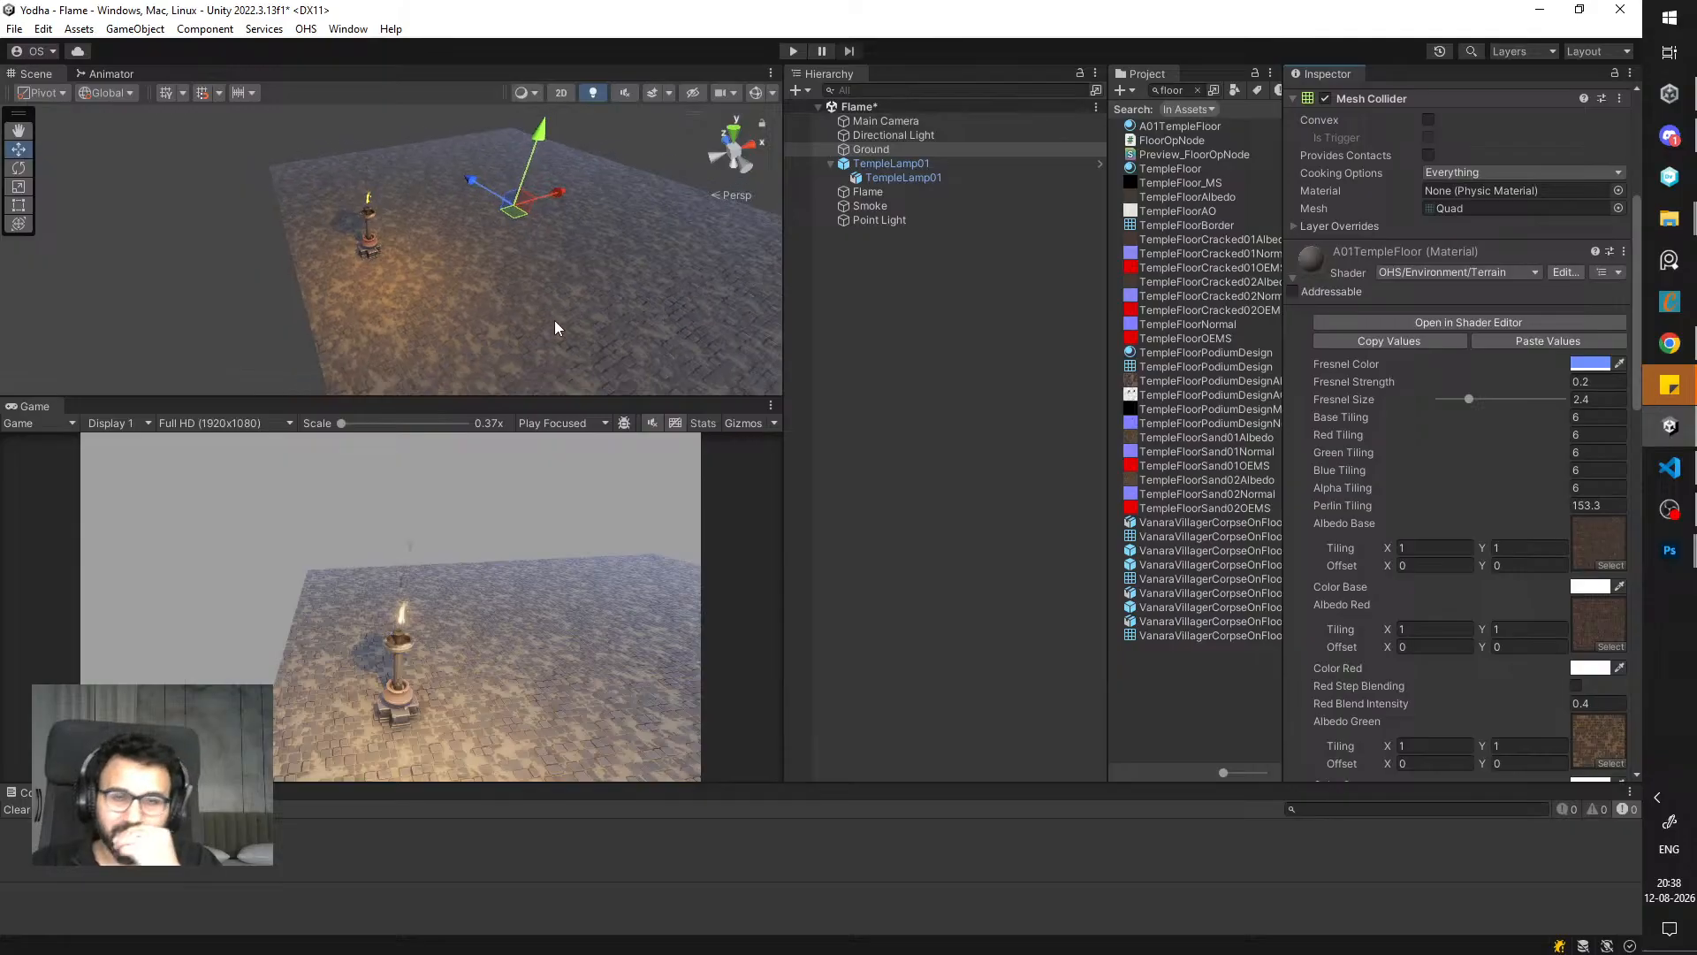
scroll(556, 327, down, 2)
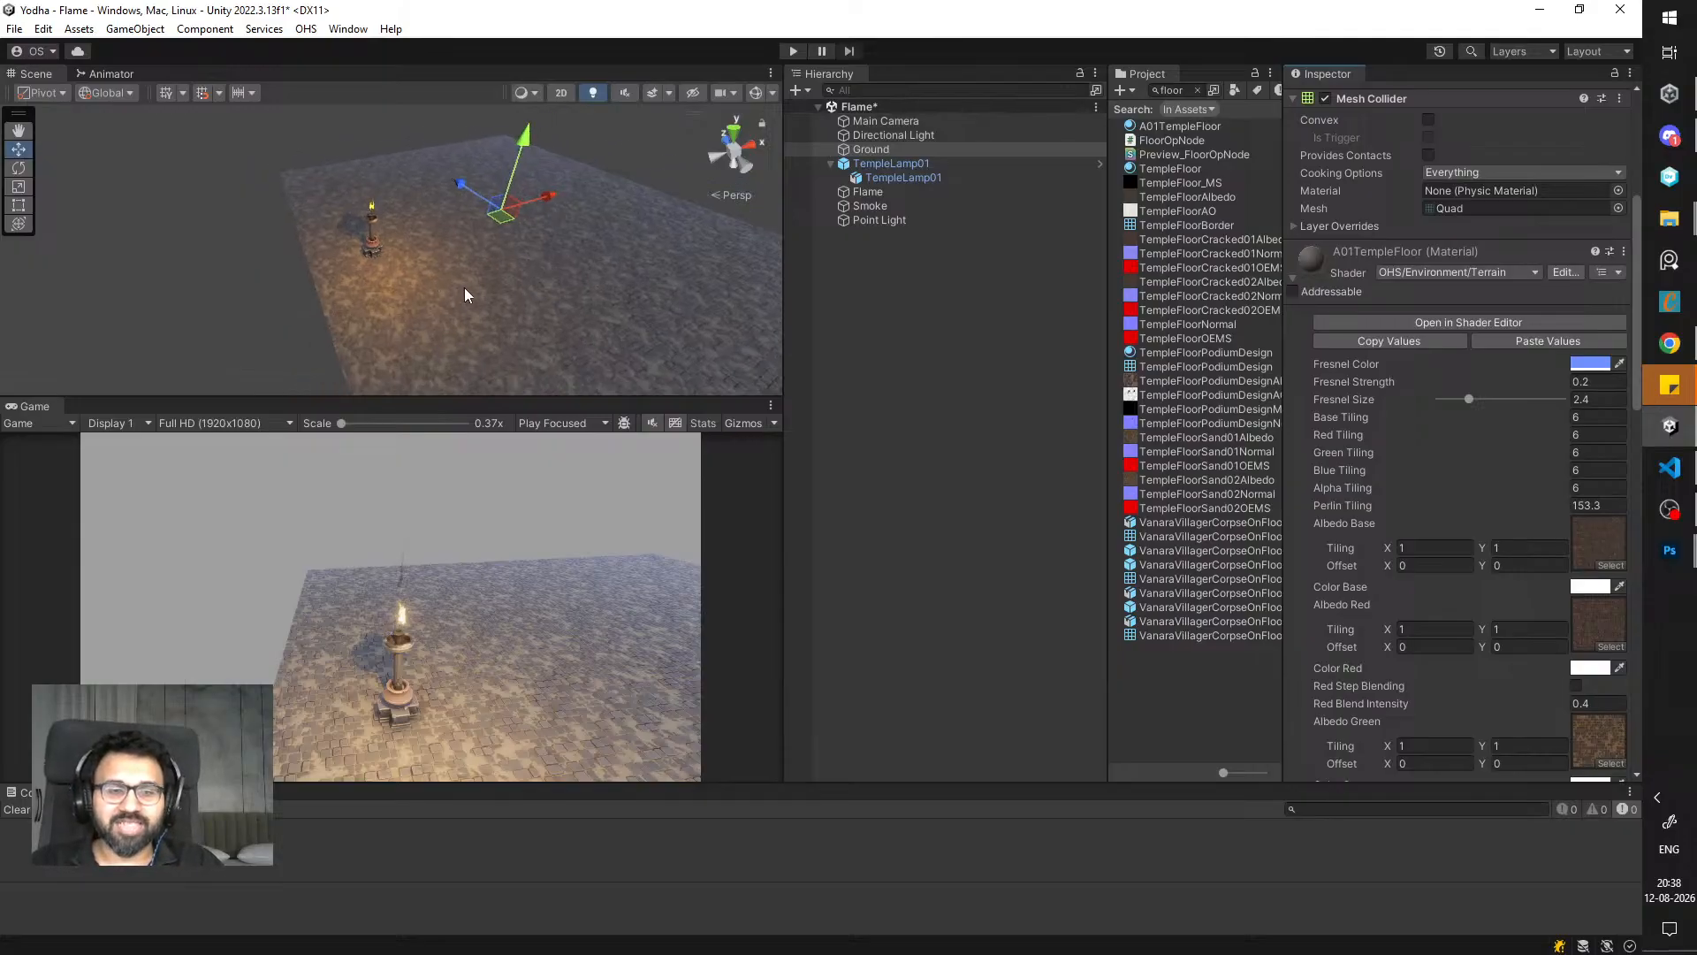
scroll(464, 288, up, 8)
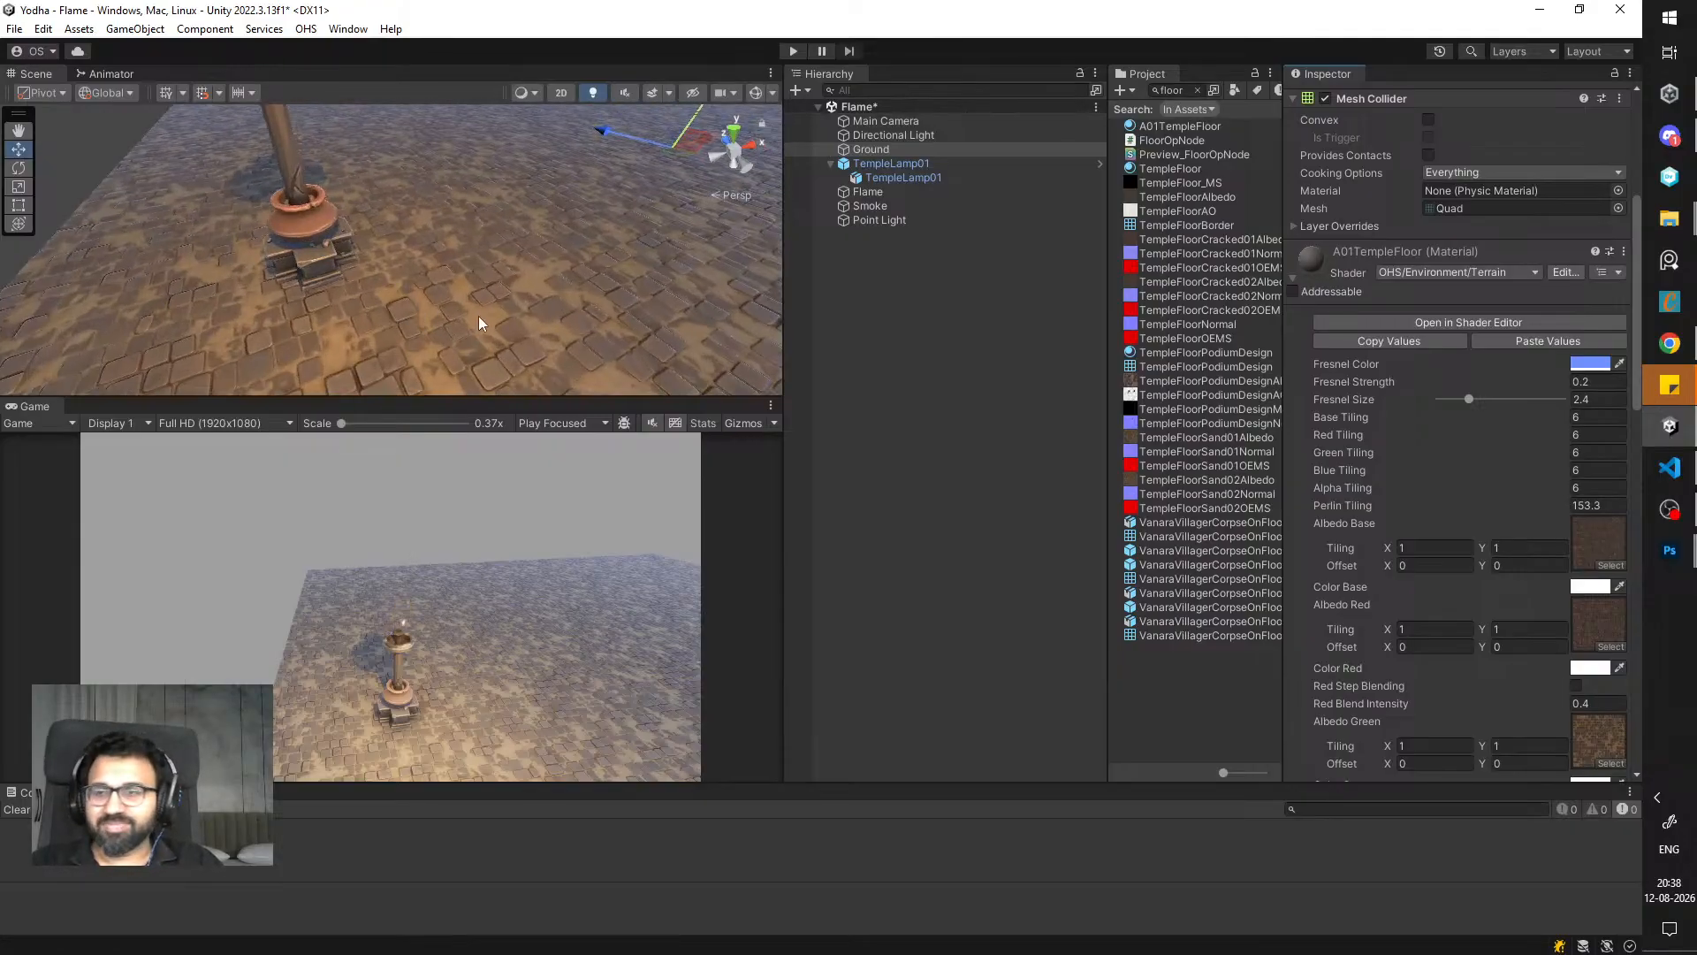
scroll(493, 321, down, 5)
scroll(1440, 365, up, 6)
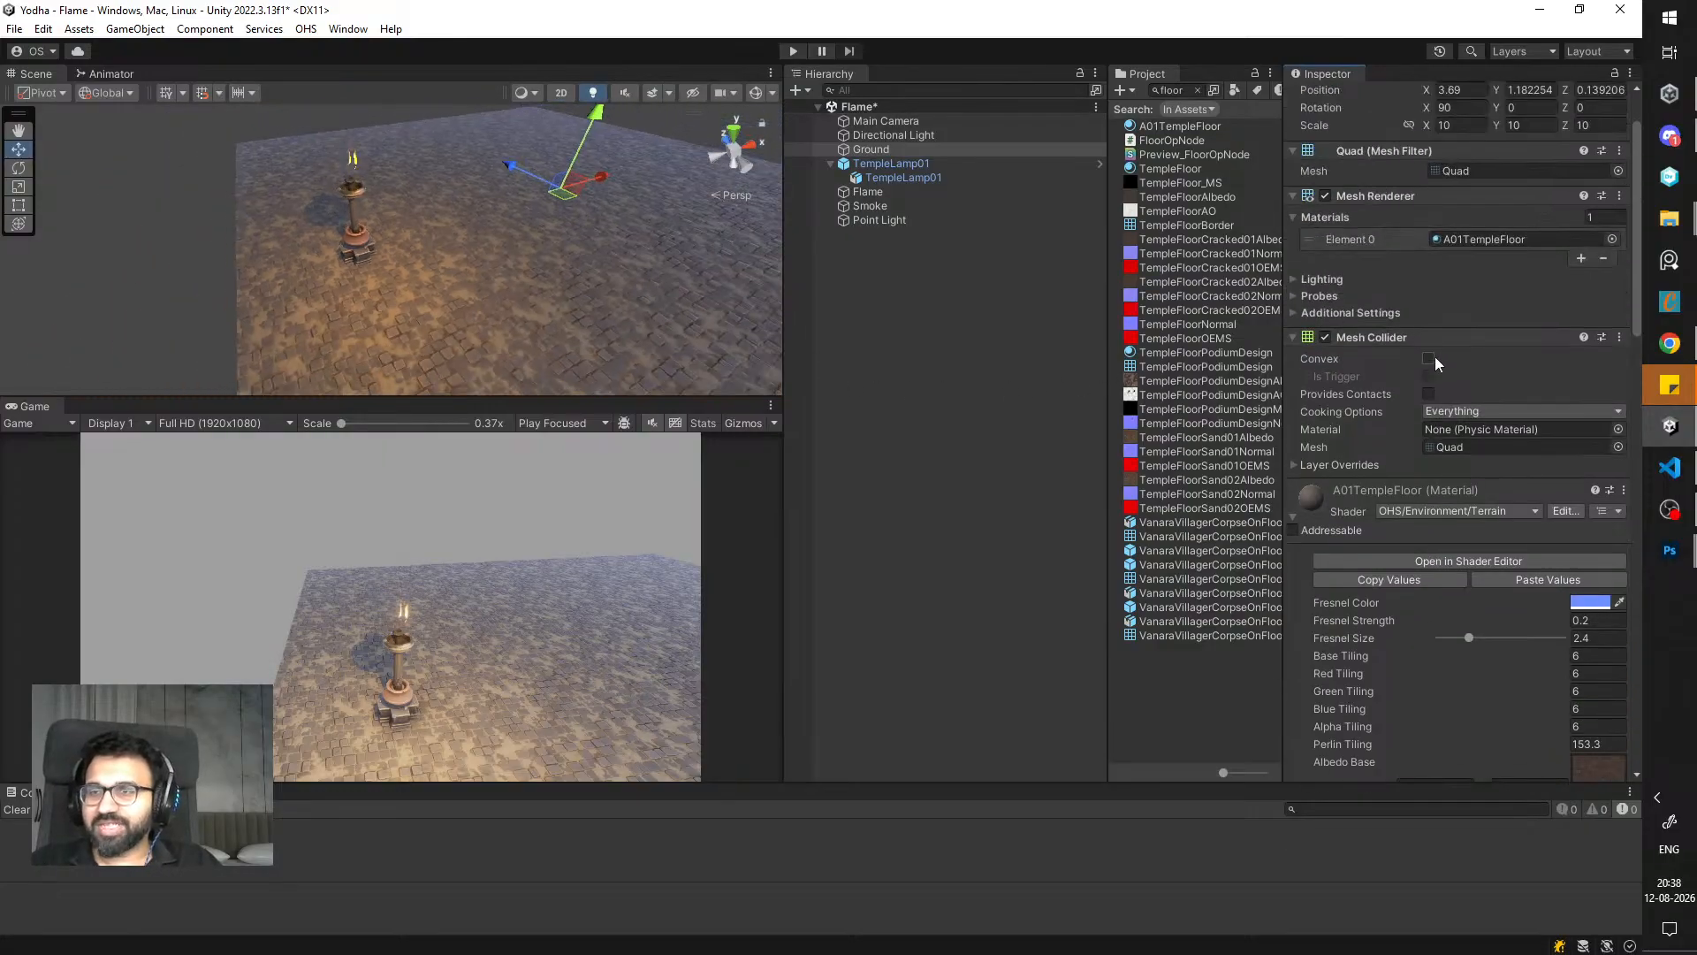
- Try a scale of 60 on all three axes for the Ground quad
click(1459, 203)
text(60)
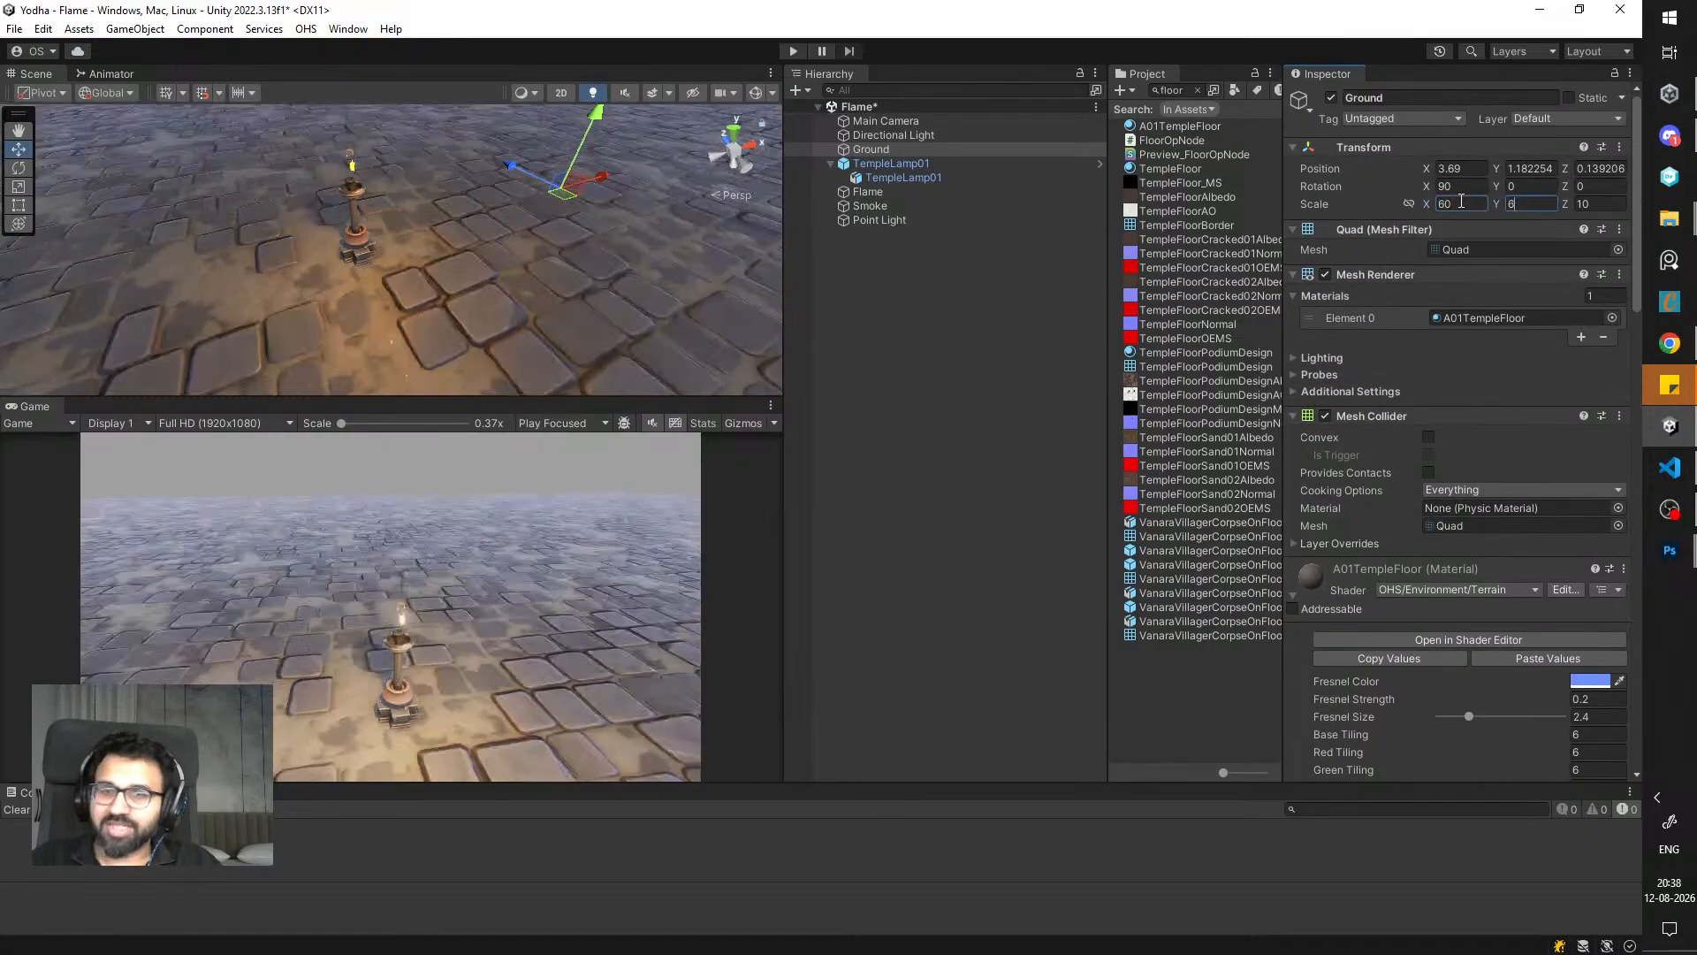
key(Tab)
key(Tab)
scroll(514, 375, down, 2)
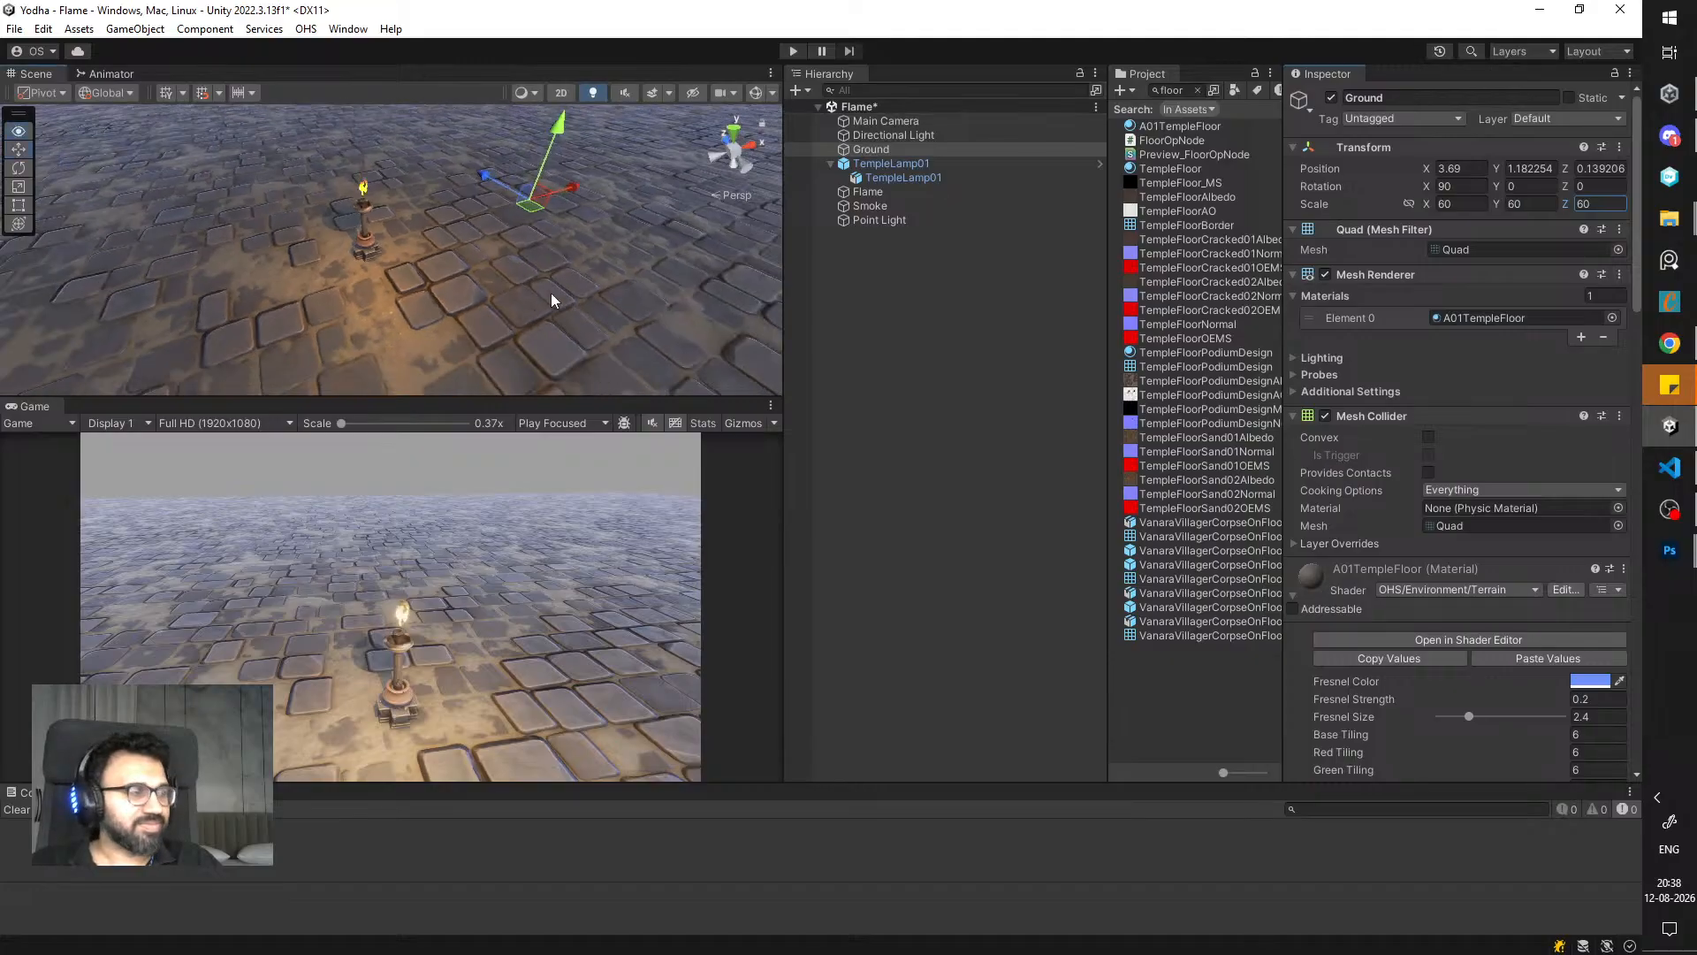
alt+drag(552, 297, 534, 326)
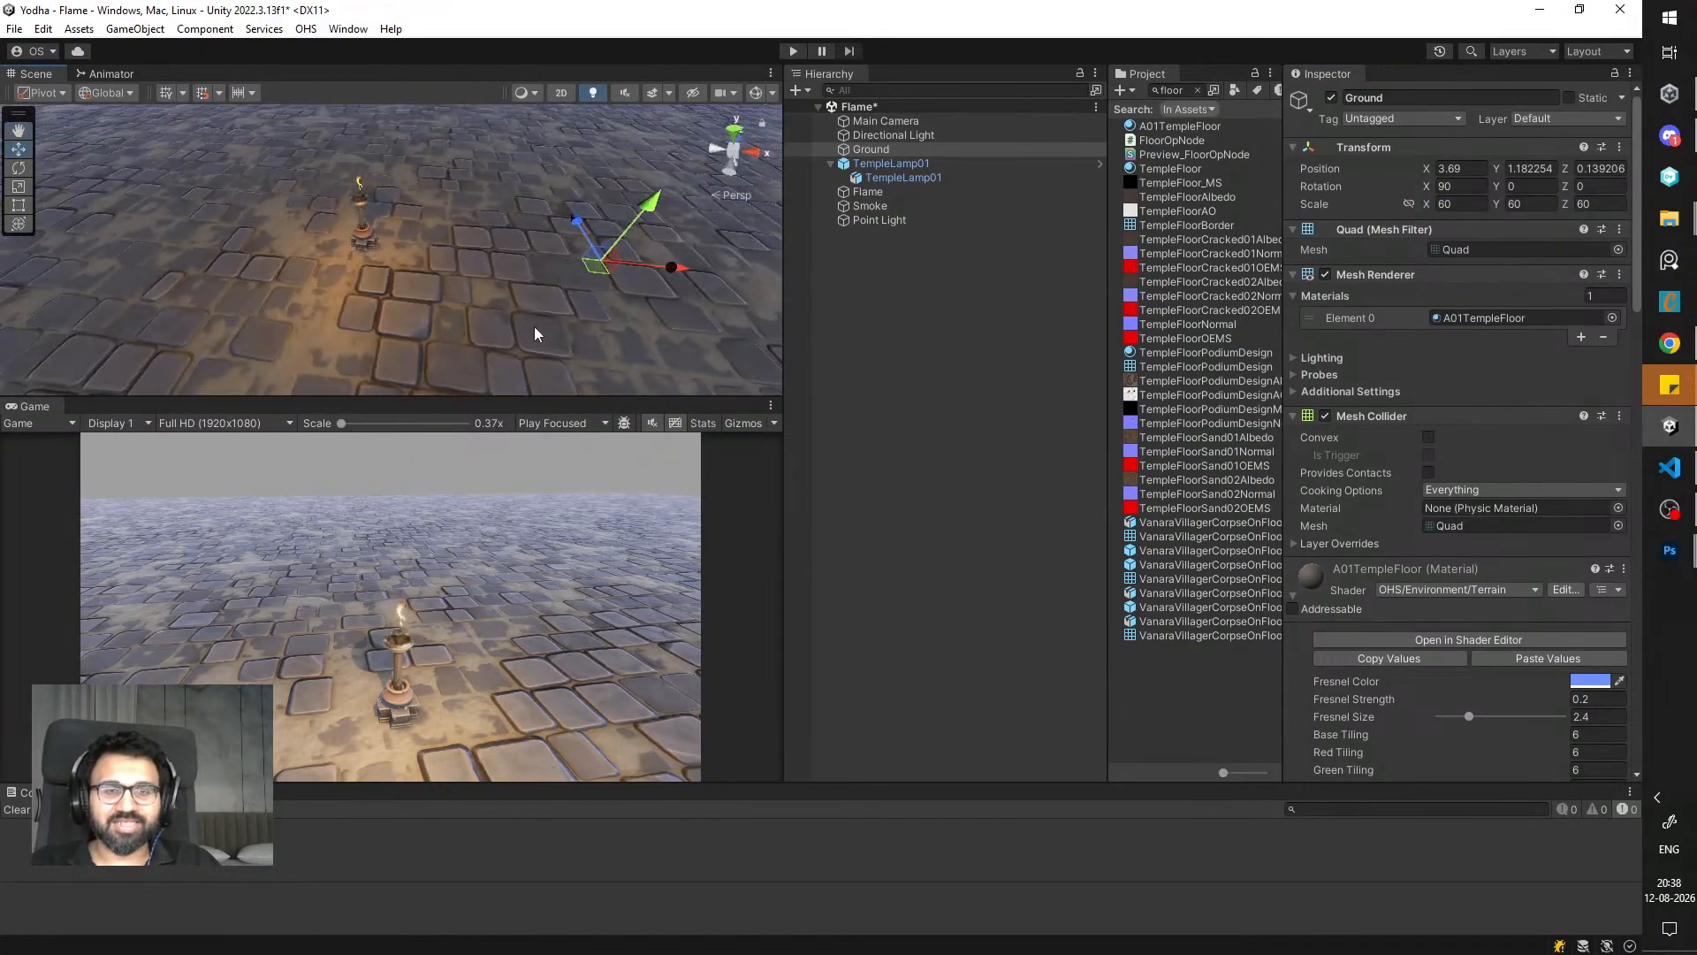
- Undo the Ground quad's scale, floor material and position changes
key(ctrl+z)
key(ctrl+z)
key(ctrl+z)
key(ctrl+z)
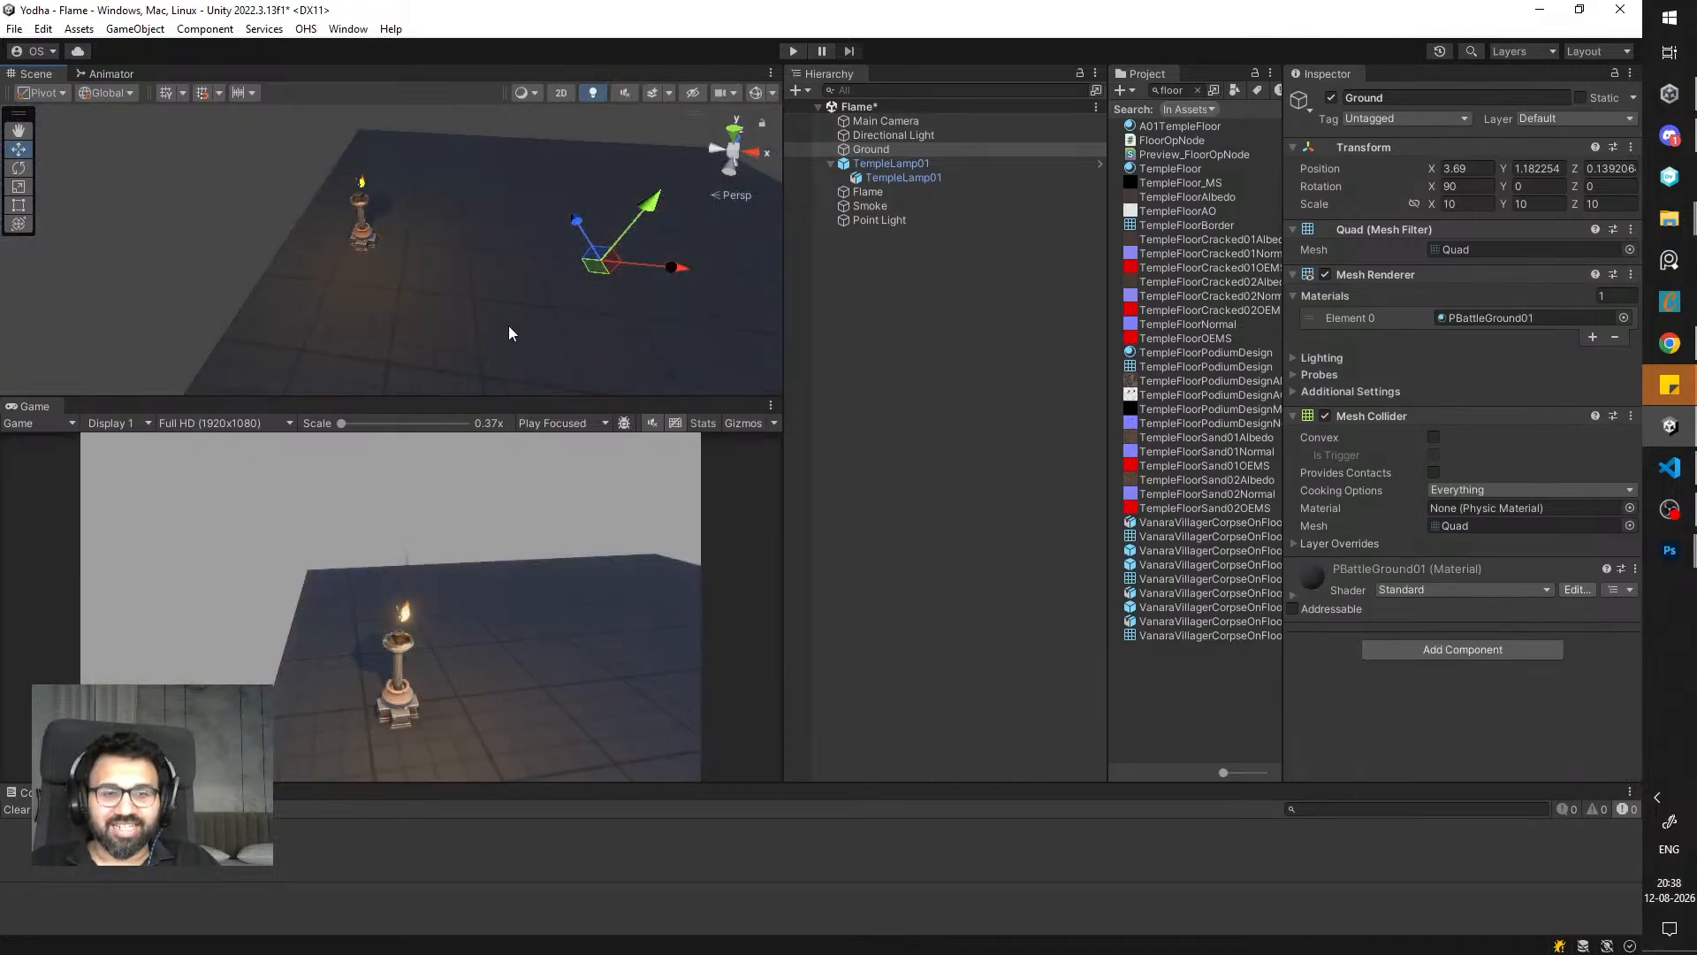
key(ctrl+z)
- Select the Smoke quad and frame it in the scene view
alt+drag(495, 288, 687, 273)
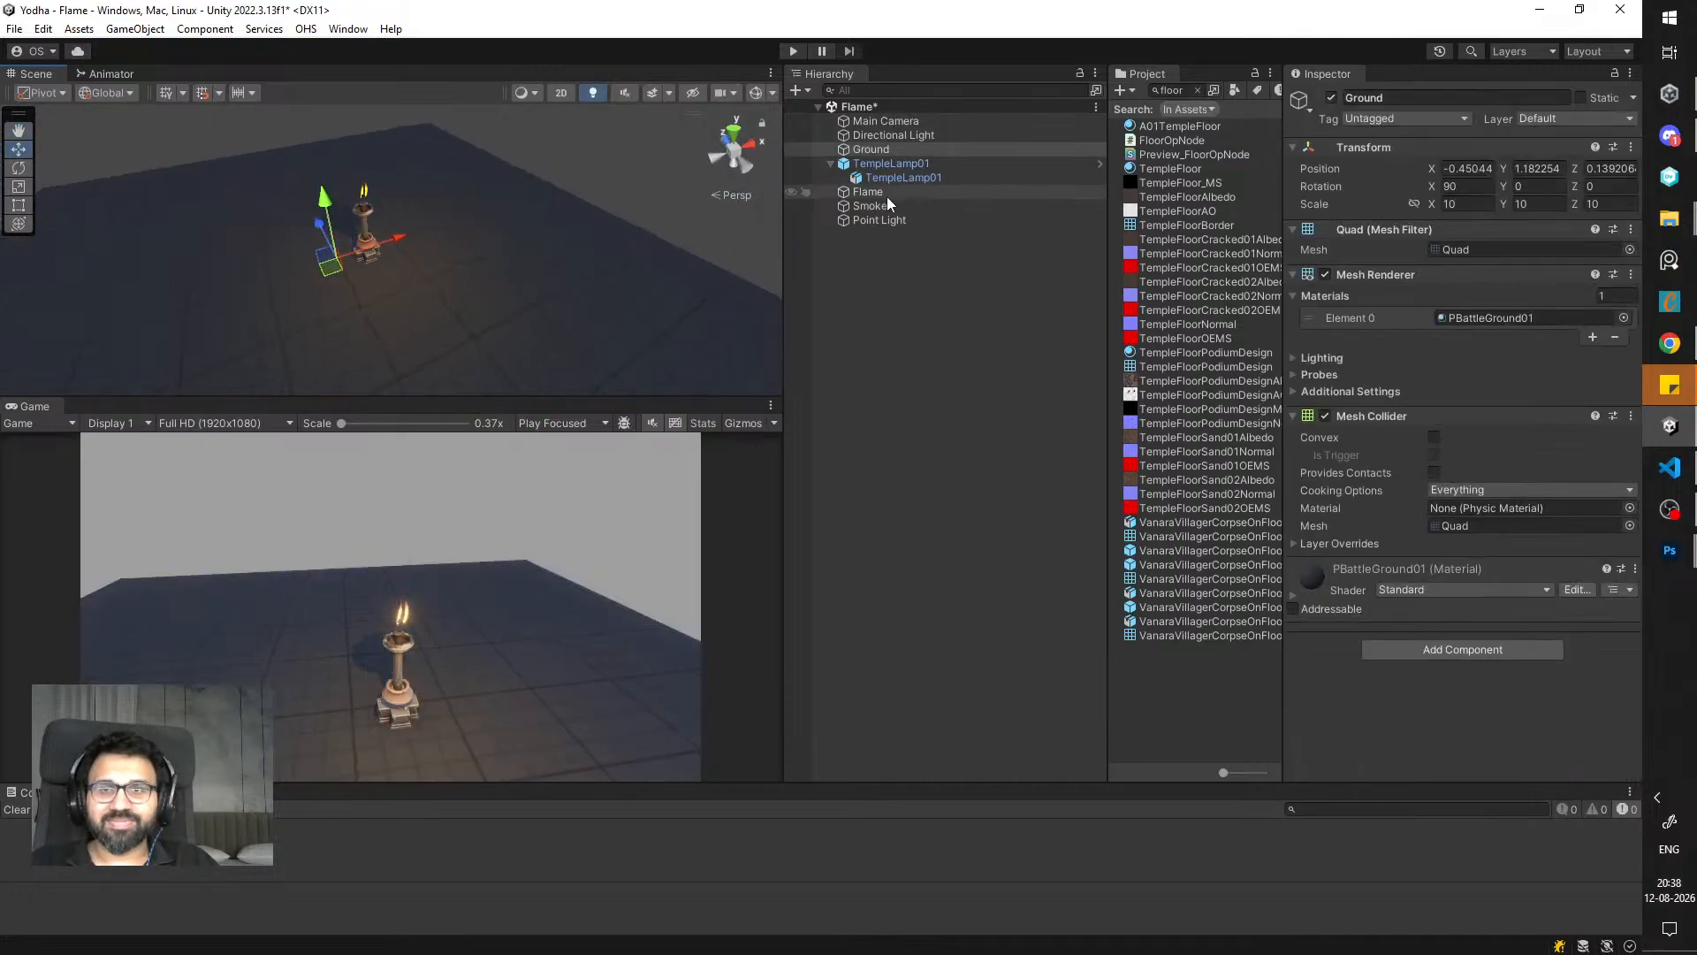
double_click(894, 205)
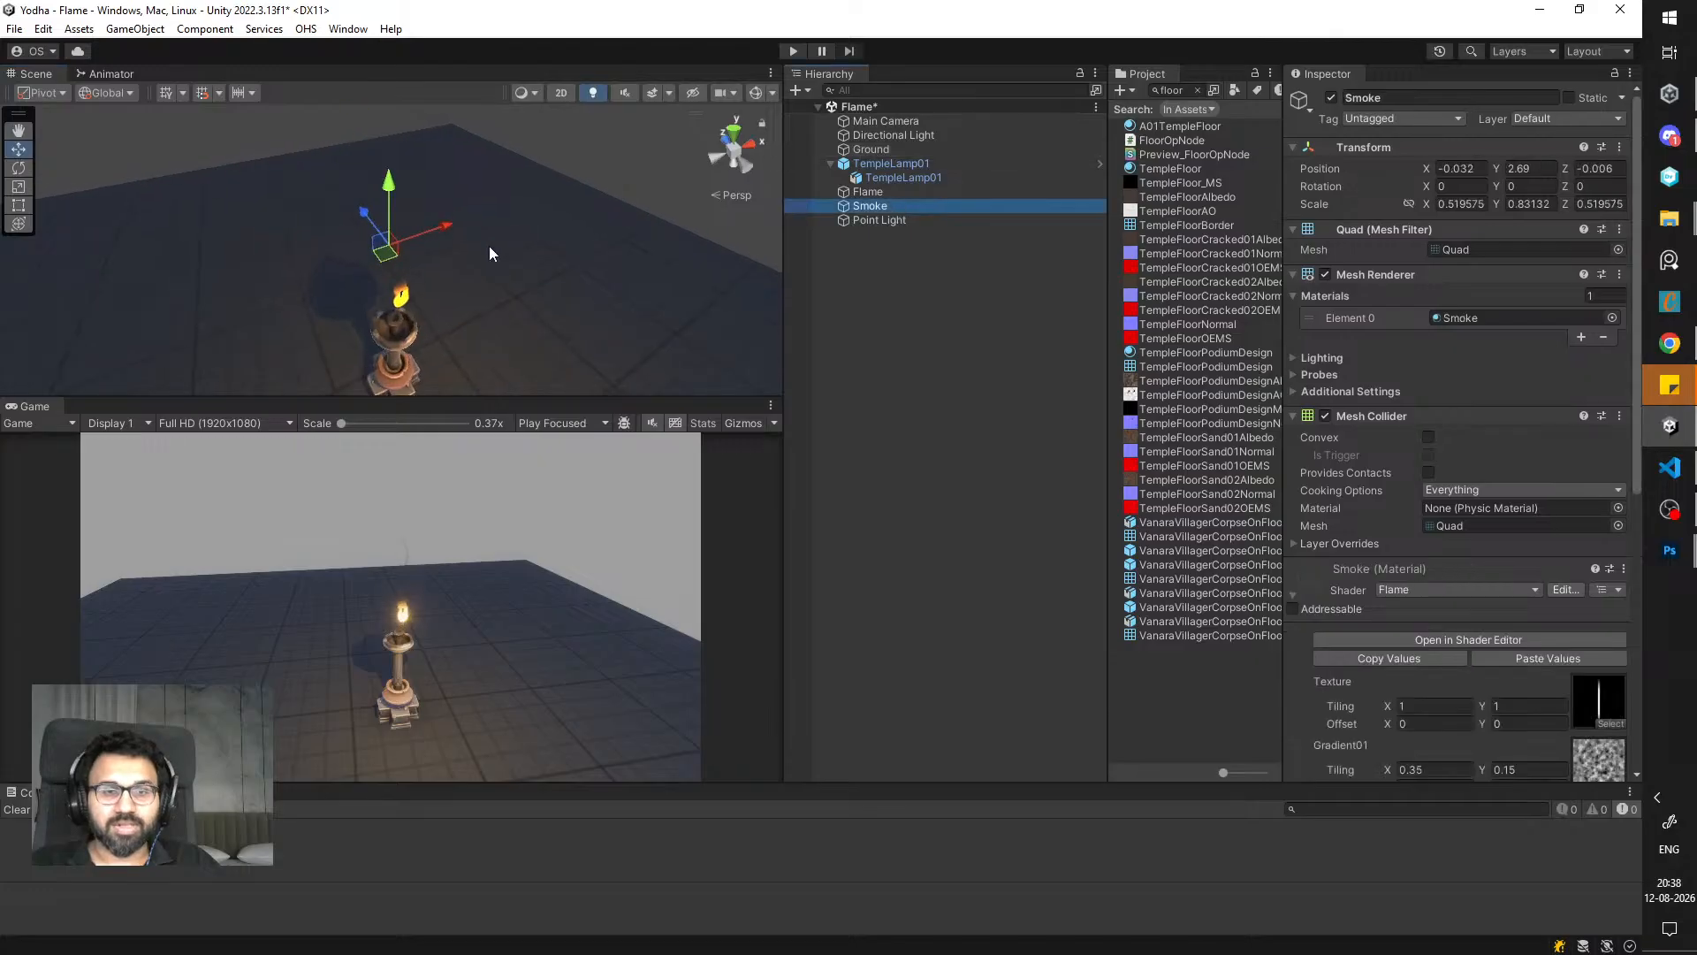
- Nudge the Smoke quad above the lamp flame to about X -0.024 and Y 2.765, then review its material properties
alt+drag(368, 110, 391, 179)
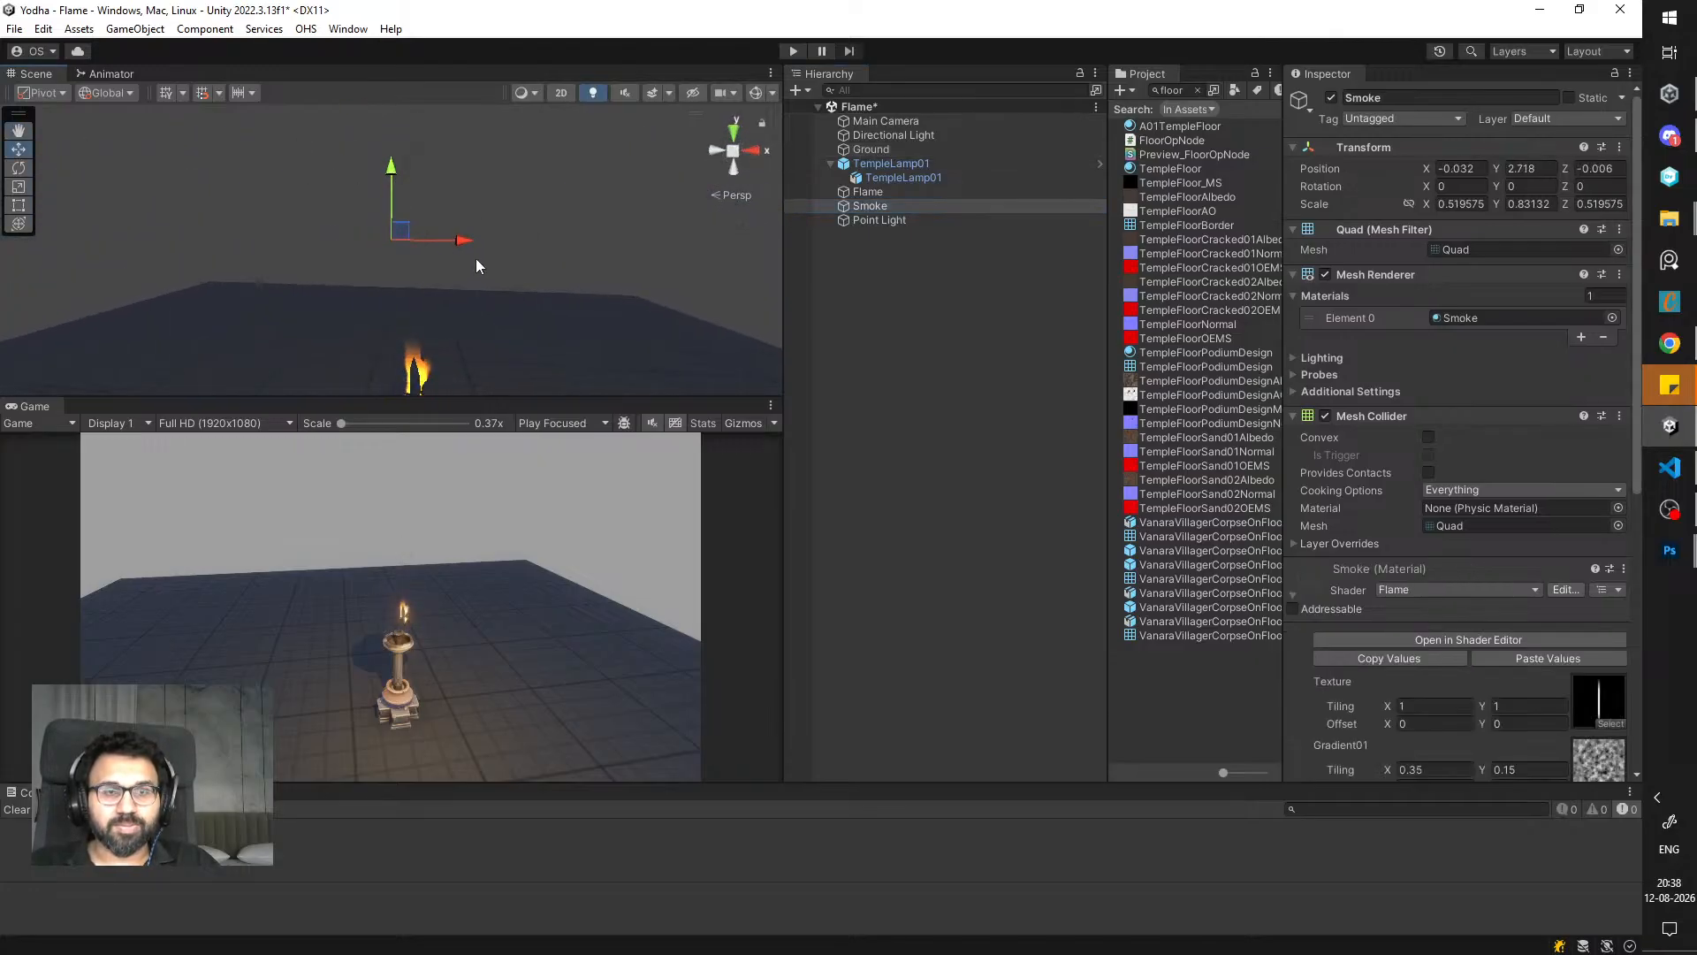
scroll(467, 277, down, 4)
mouse_move(465, 279)
alt+mouse_down()
mouse_move(480, 254)
mouse_move(465, 248)
alt+mouse_up()
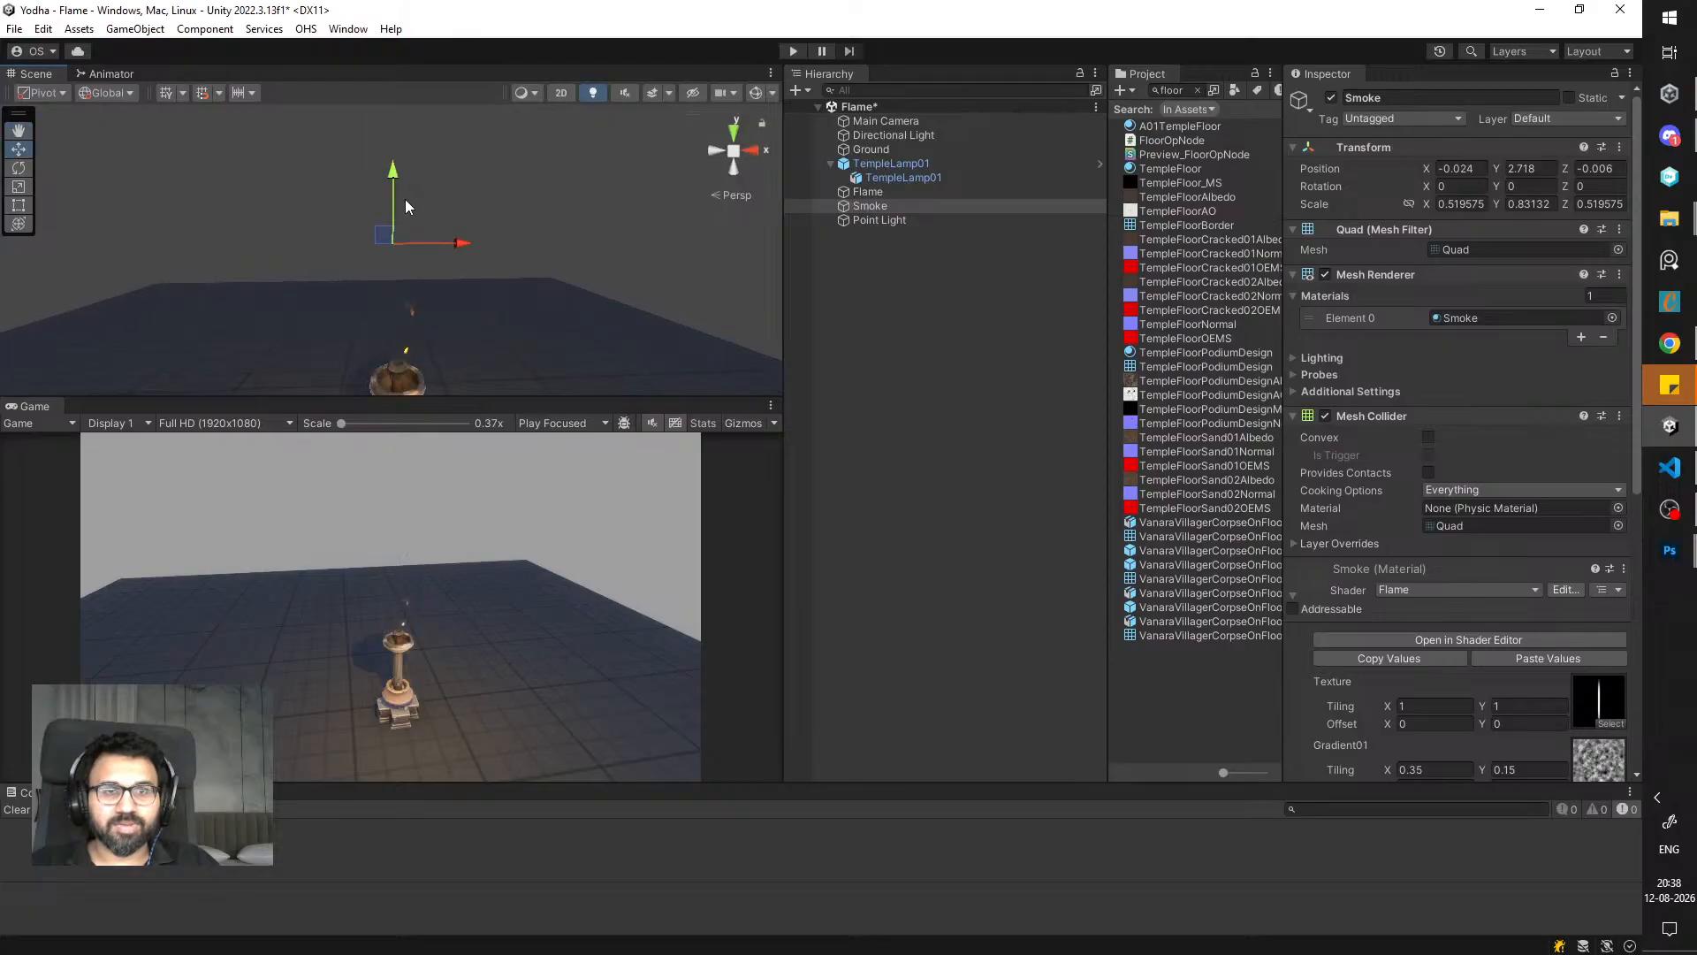
drag(393, 188, 392, 177)
scroll(1395, 565, down, 8)
scroll(1395, 565, down, 2)
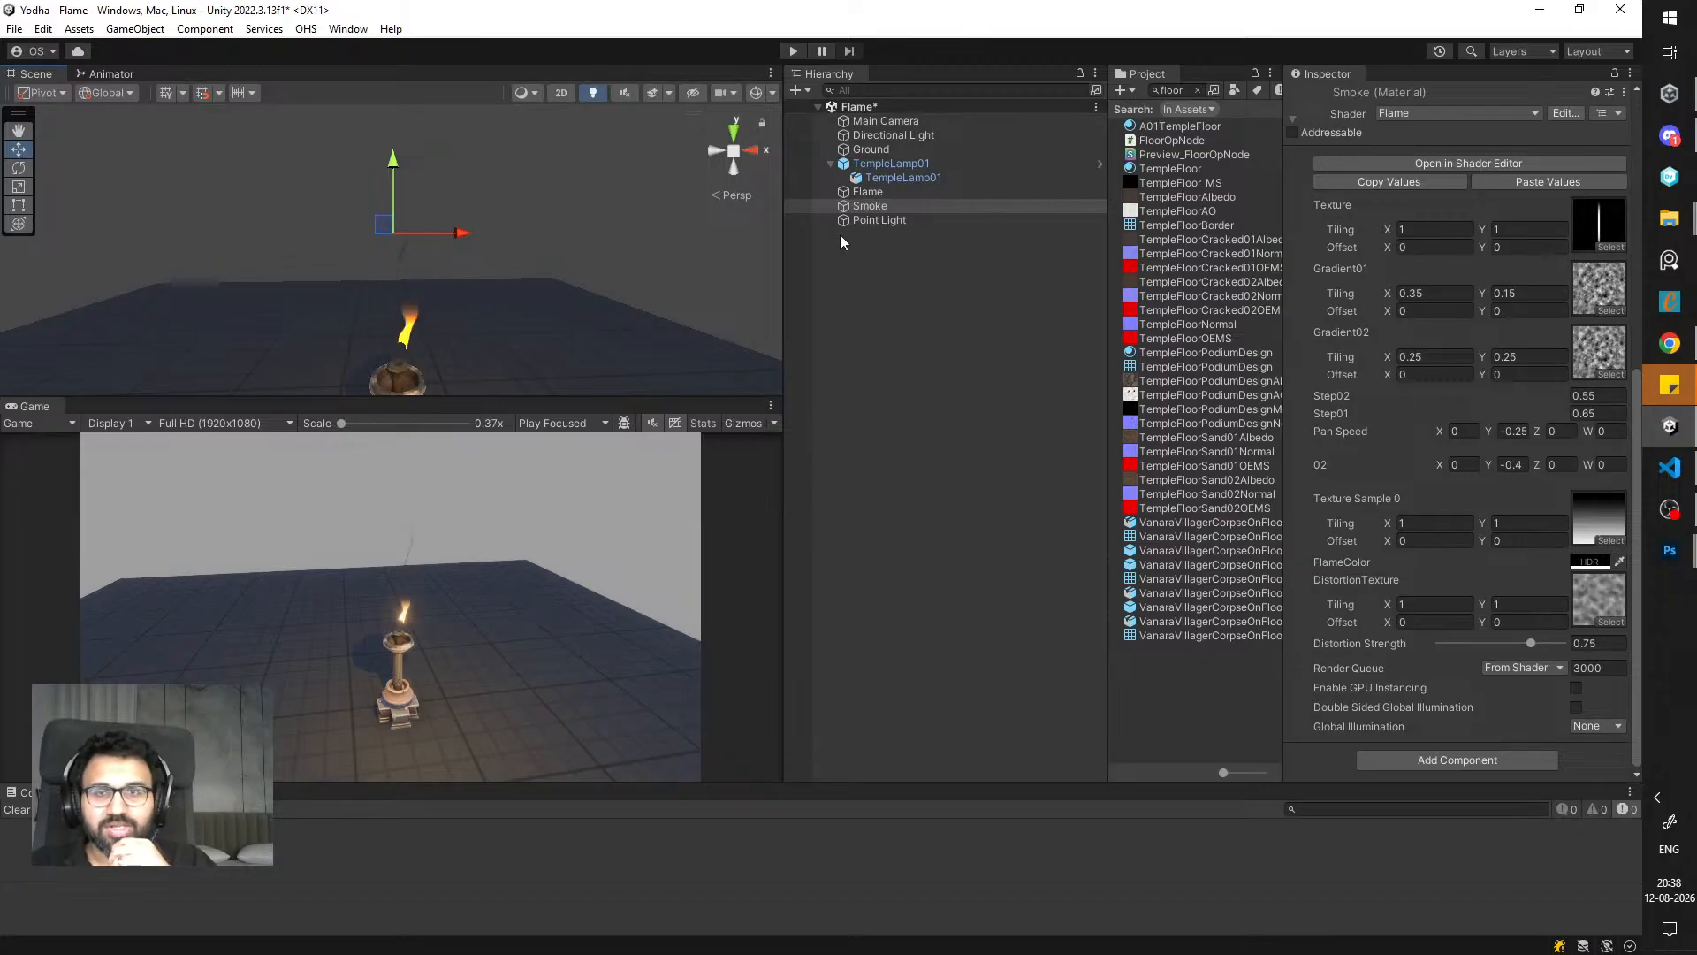
- Start play mode and set both Step02 and Step01 of the Smoke material to 1
click(793, 52)
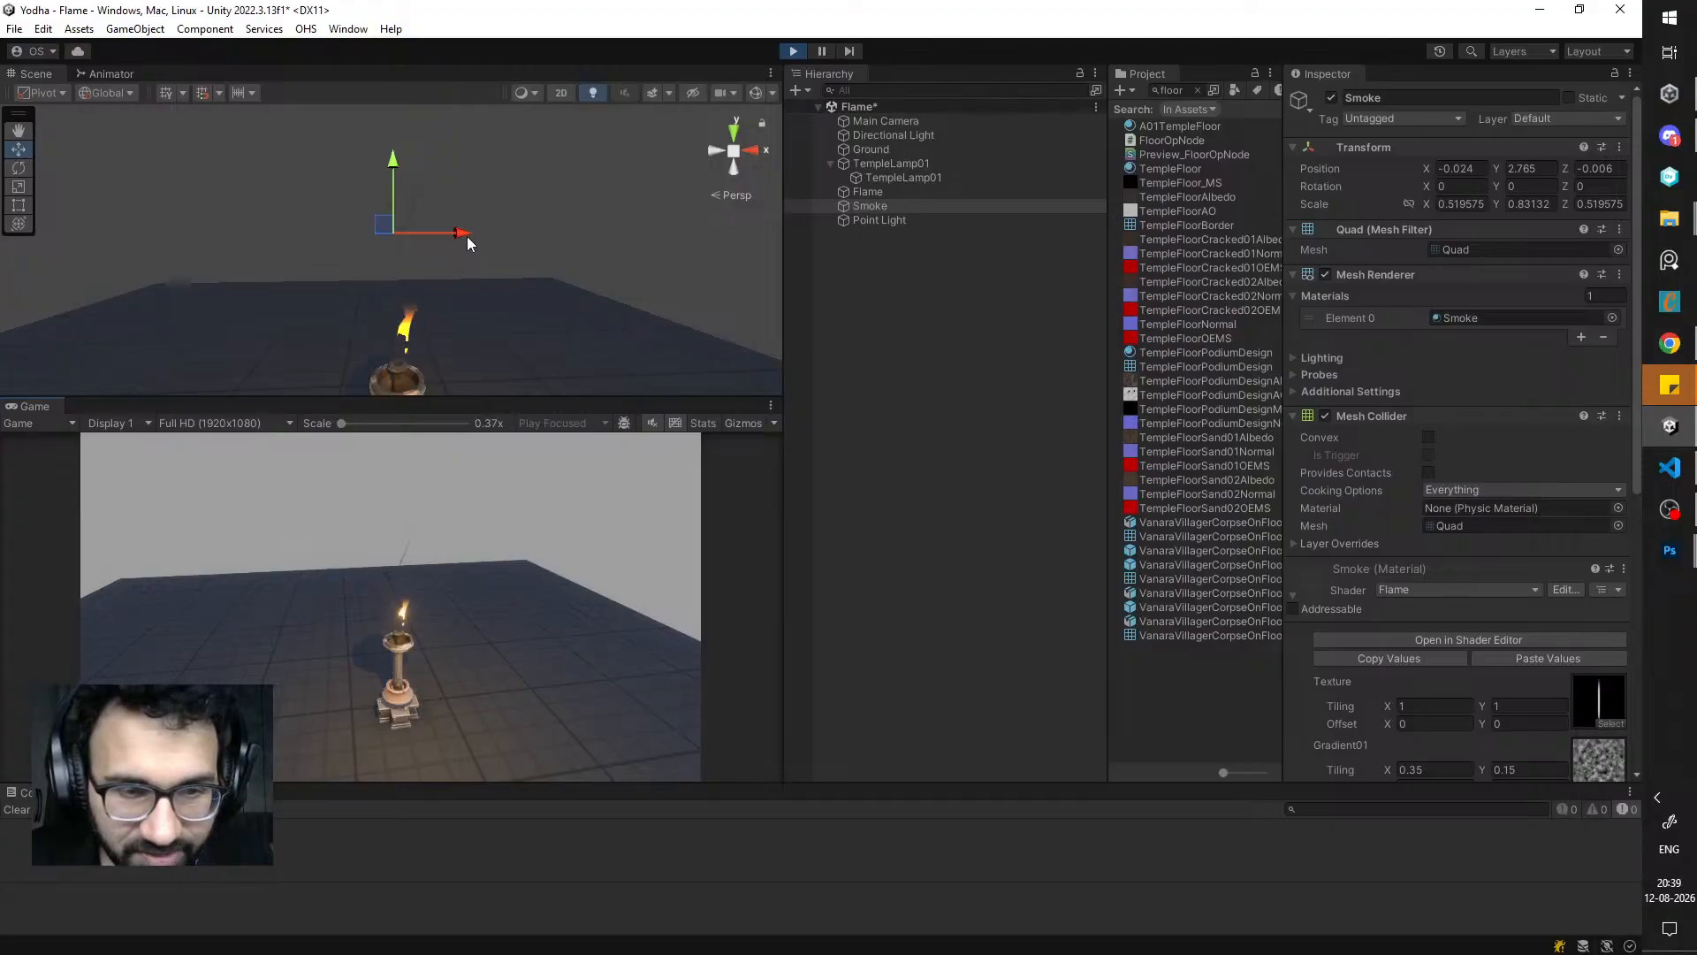
drag(393, 171, 396, 134)
scroll(1556, 507, down, 5)
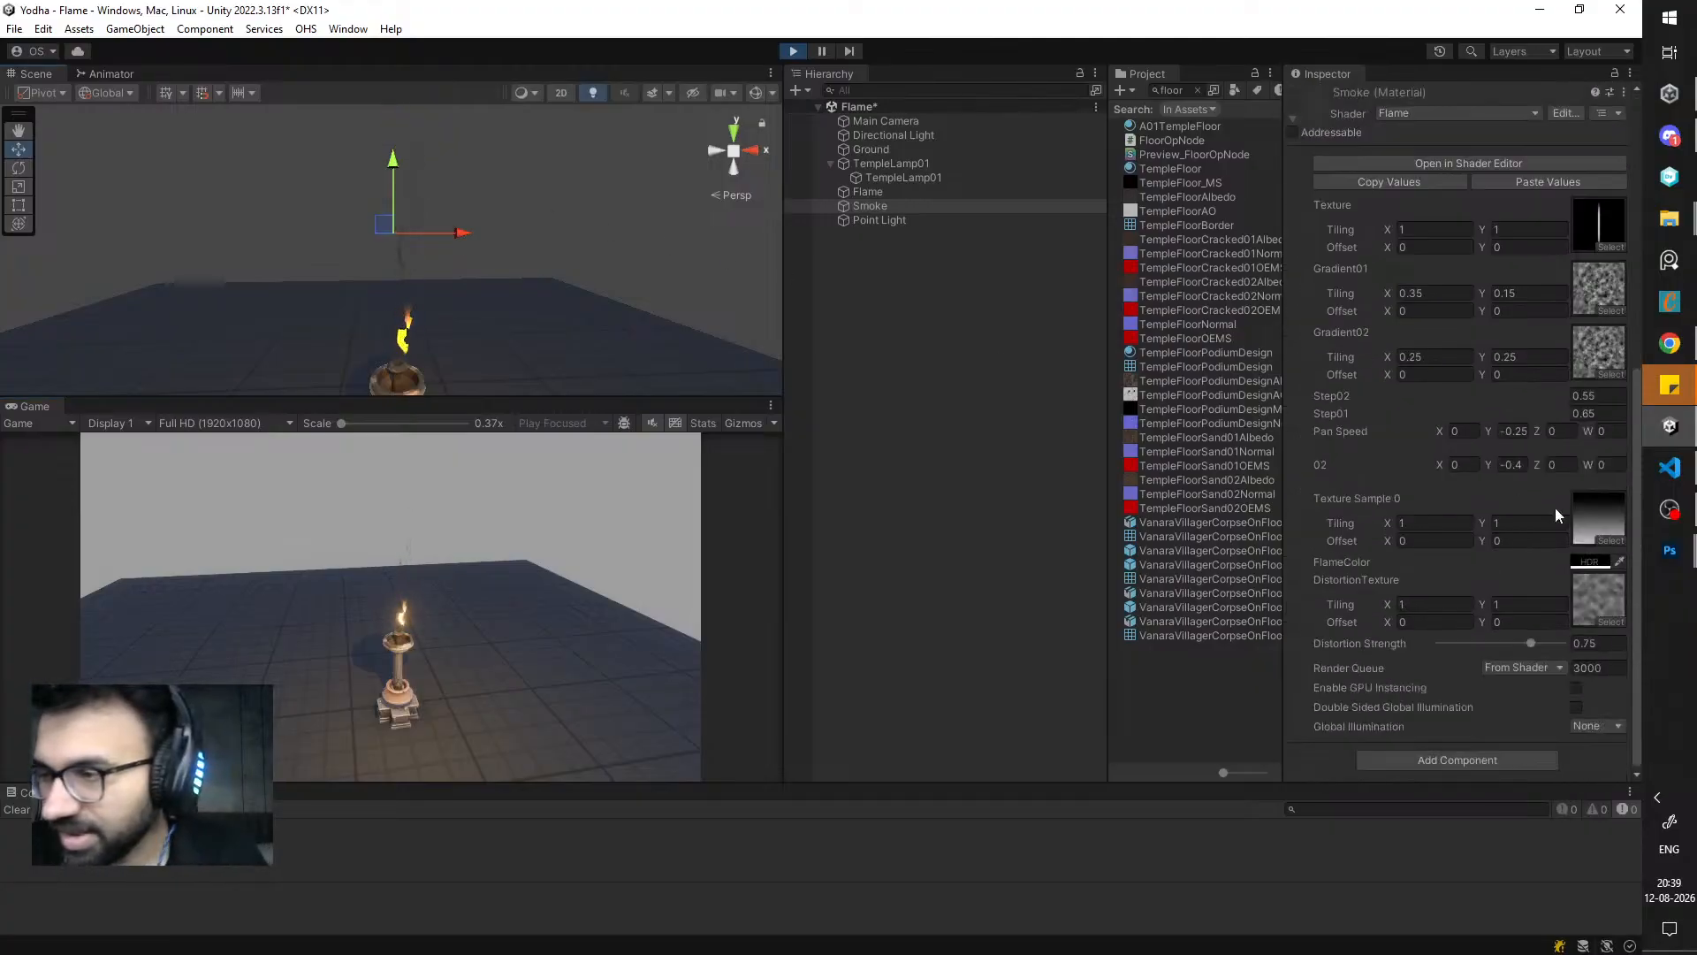
click(1591, 397)
text(1)
click(1599, 415)
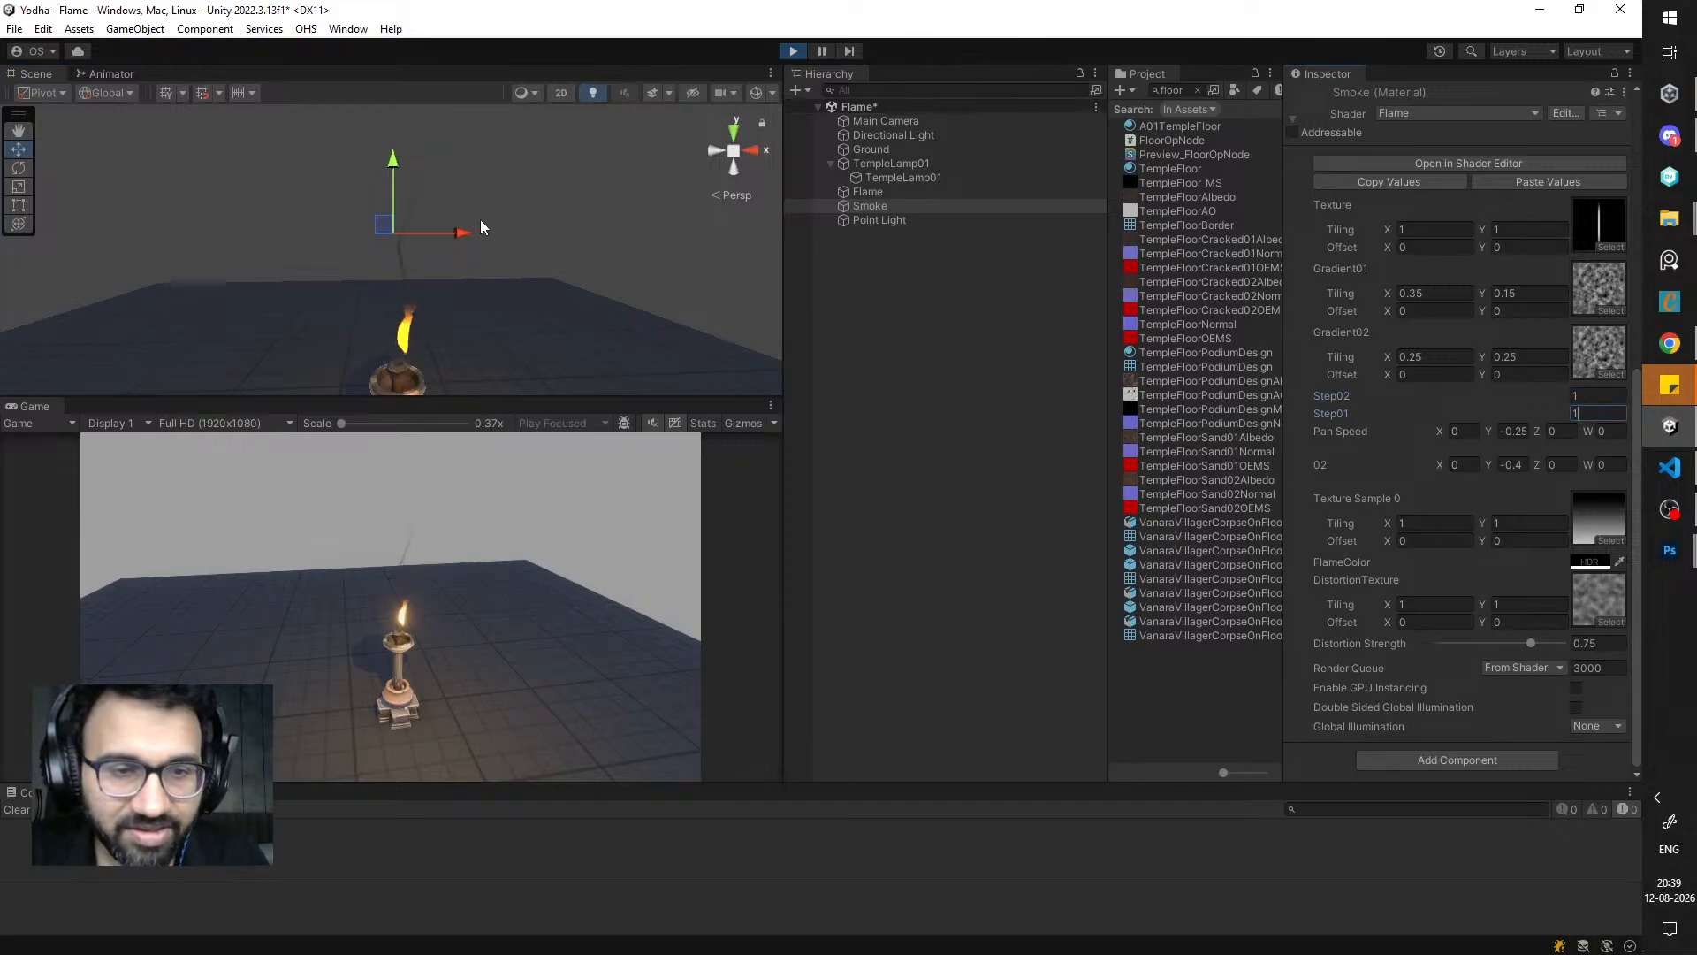
text(1)
- Raise the Smoke quad slightly above the flame in play mode and try stretching its width
drag(399, 175, 398, 152)
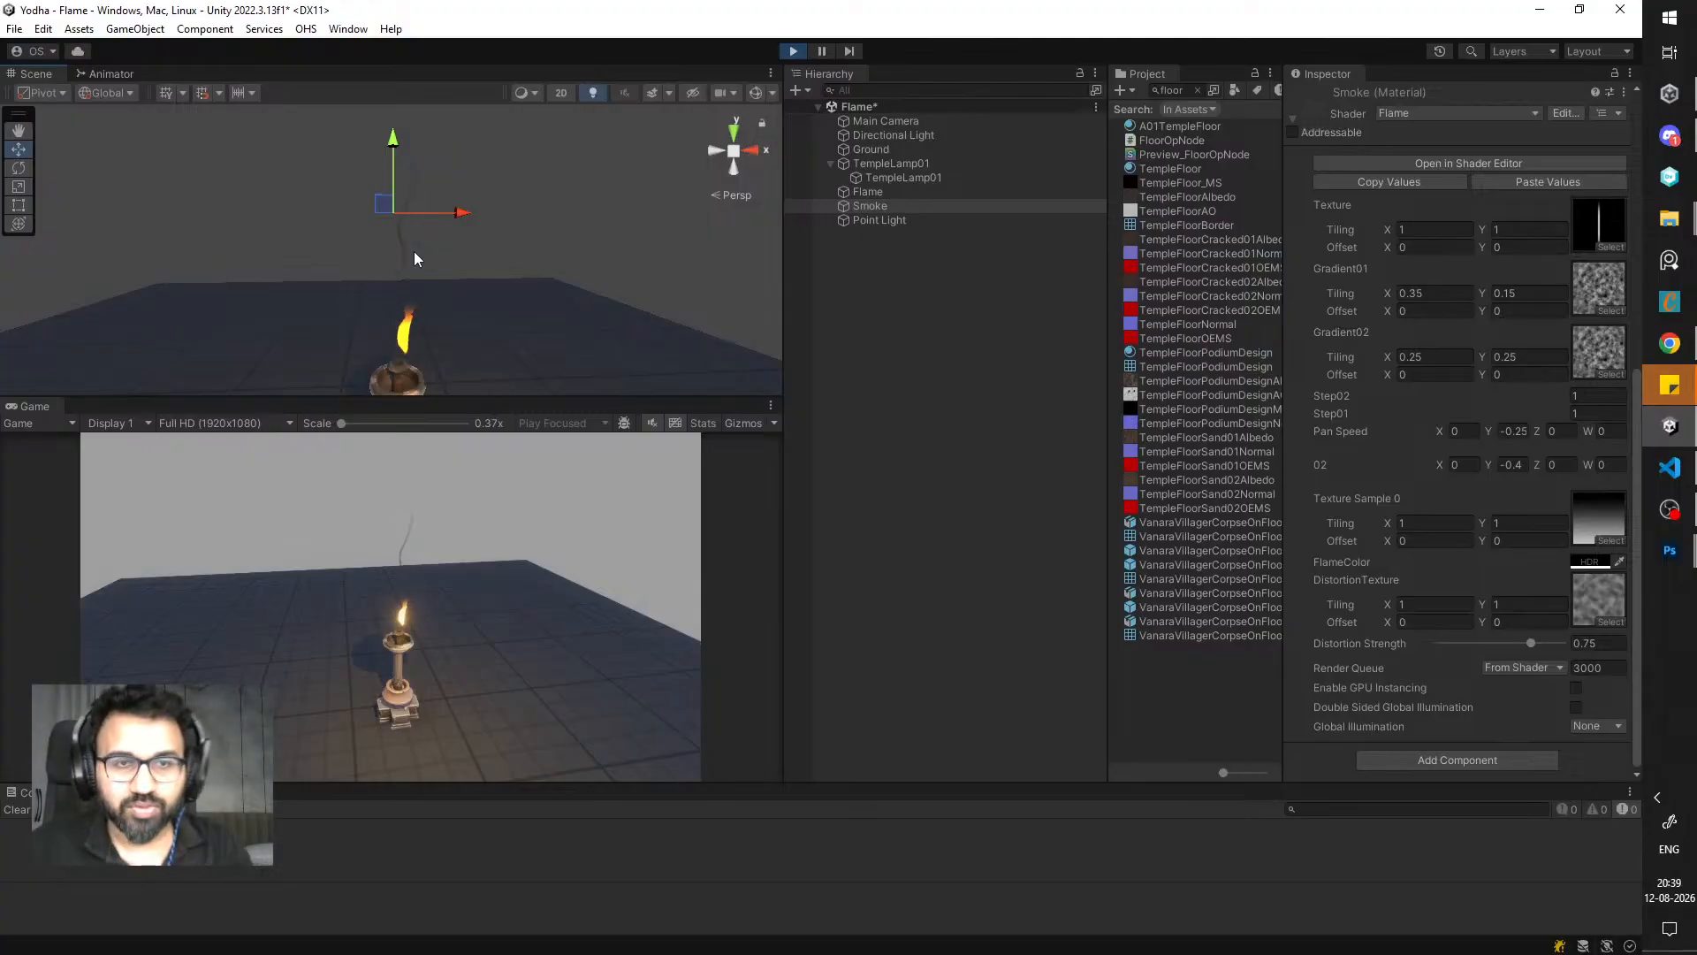
key(r)
drag(465, 215, 525, 227)
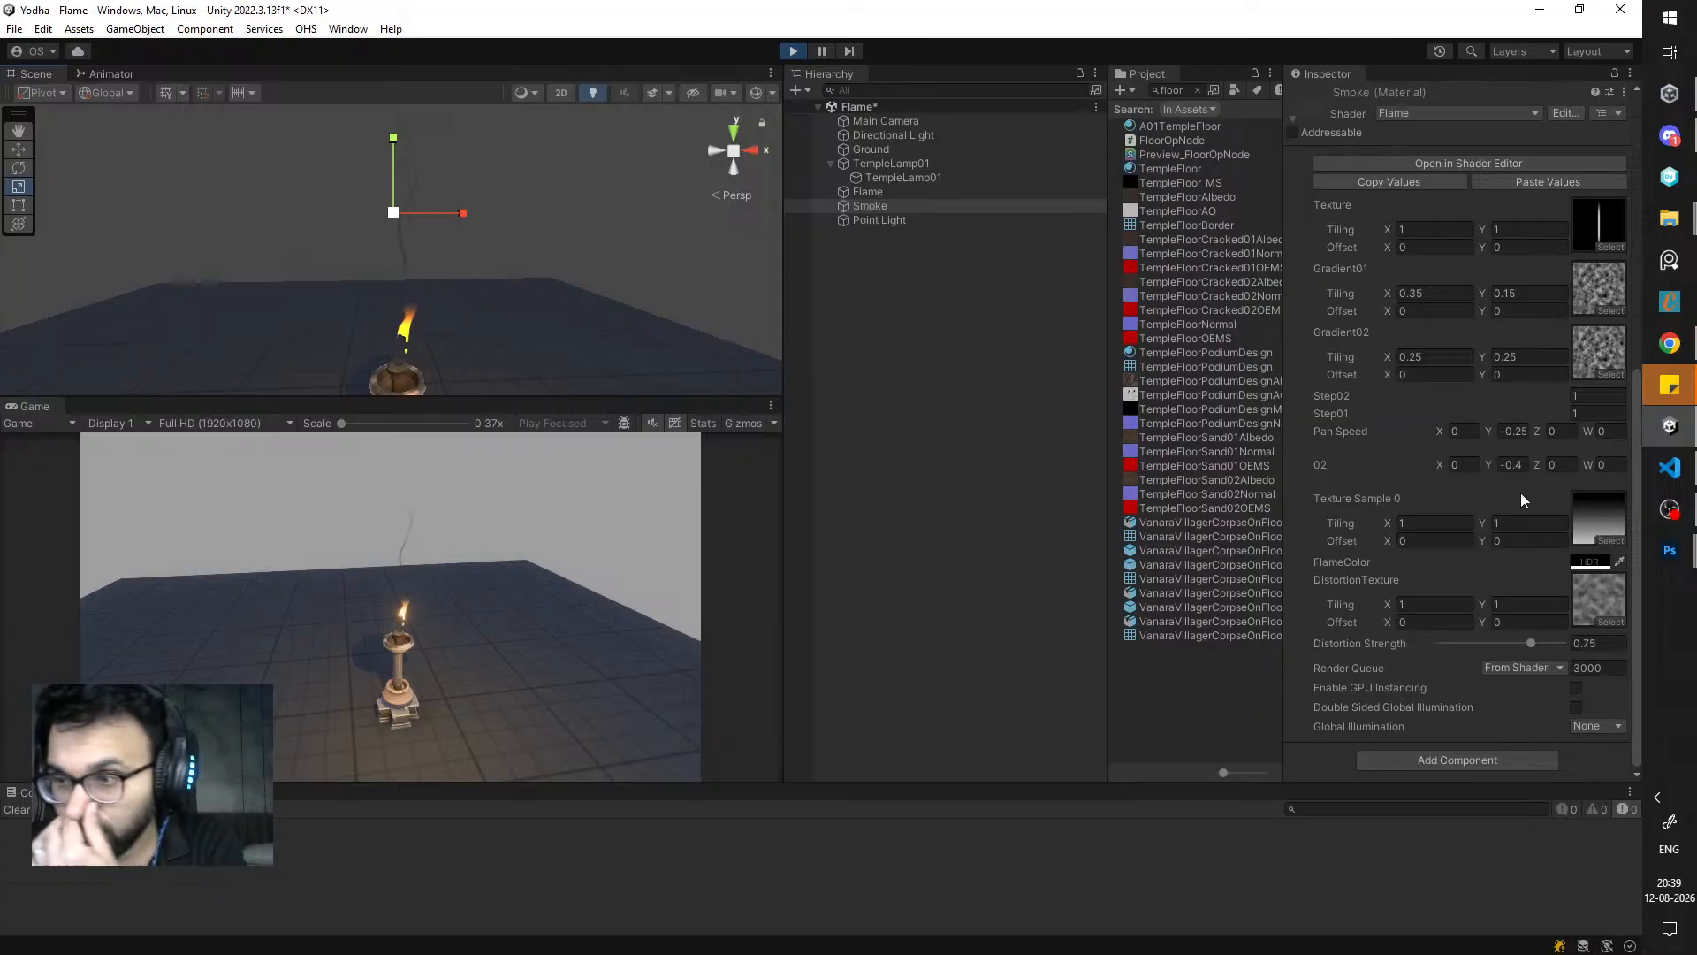
- Widen the Inspector and open the Smoke material's Flame shader for editing
click(1513, 433)
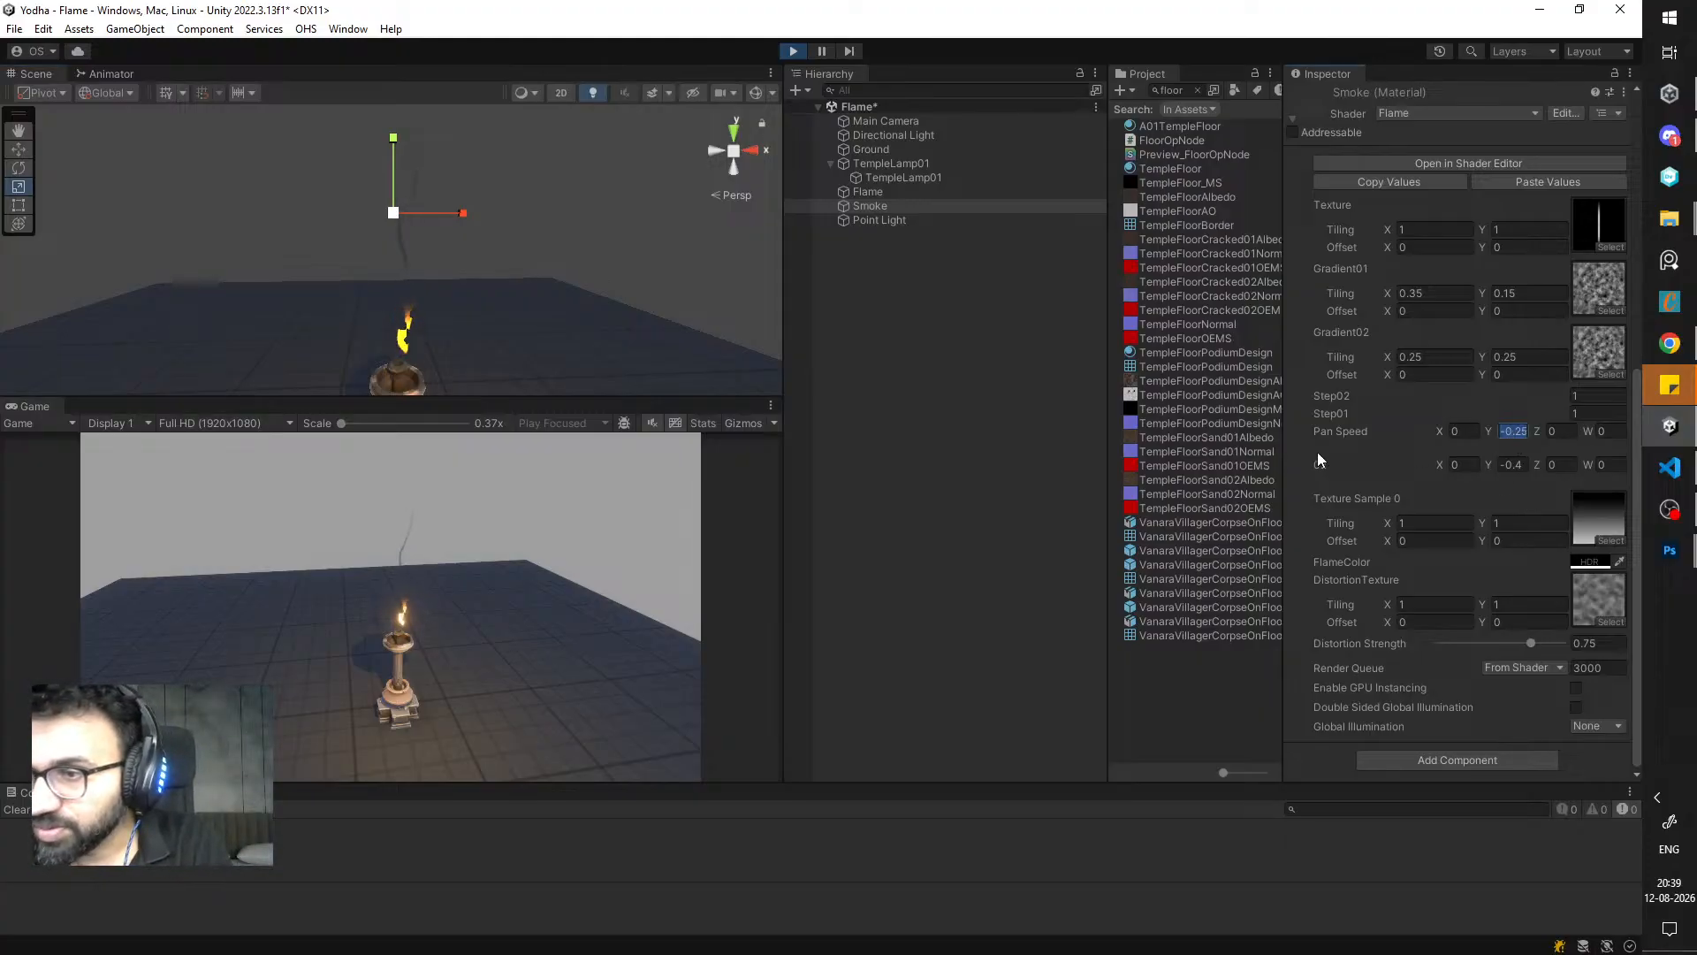
drag(1283, 449, 1144, 450)
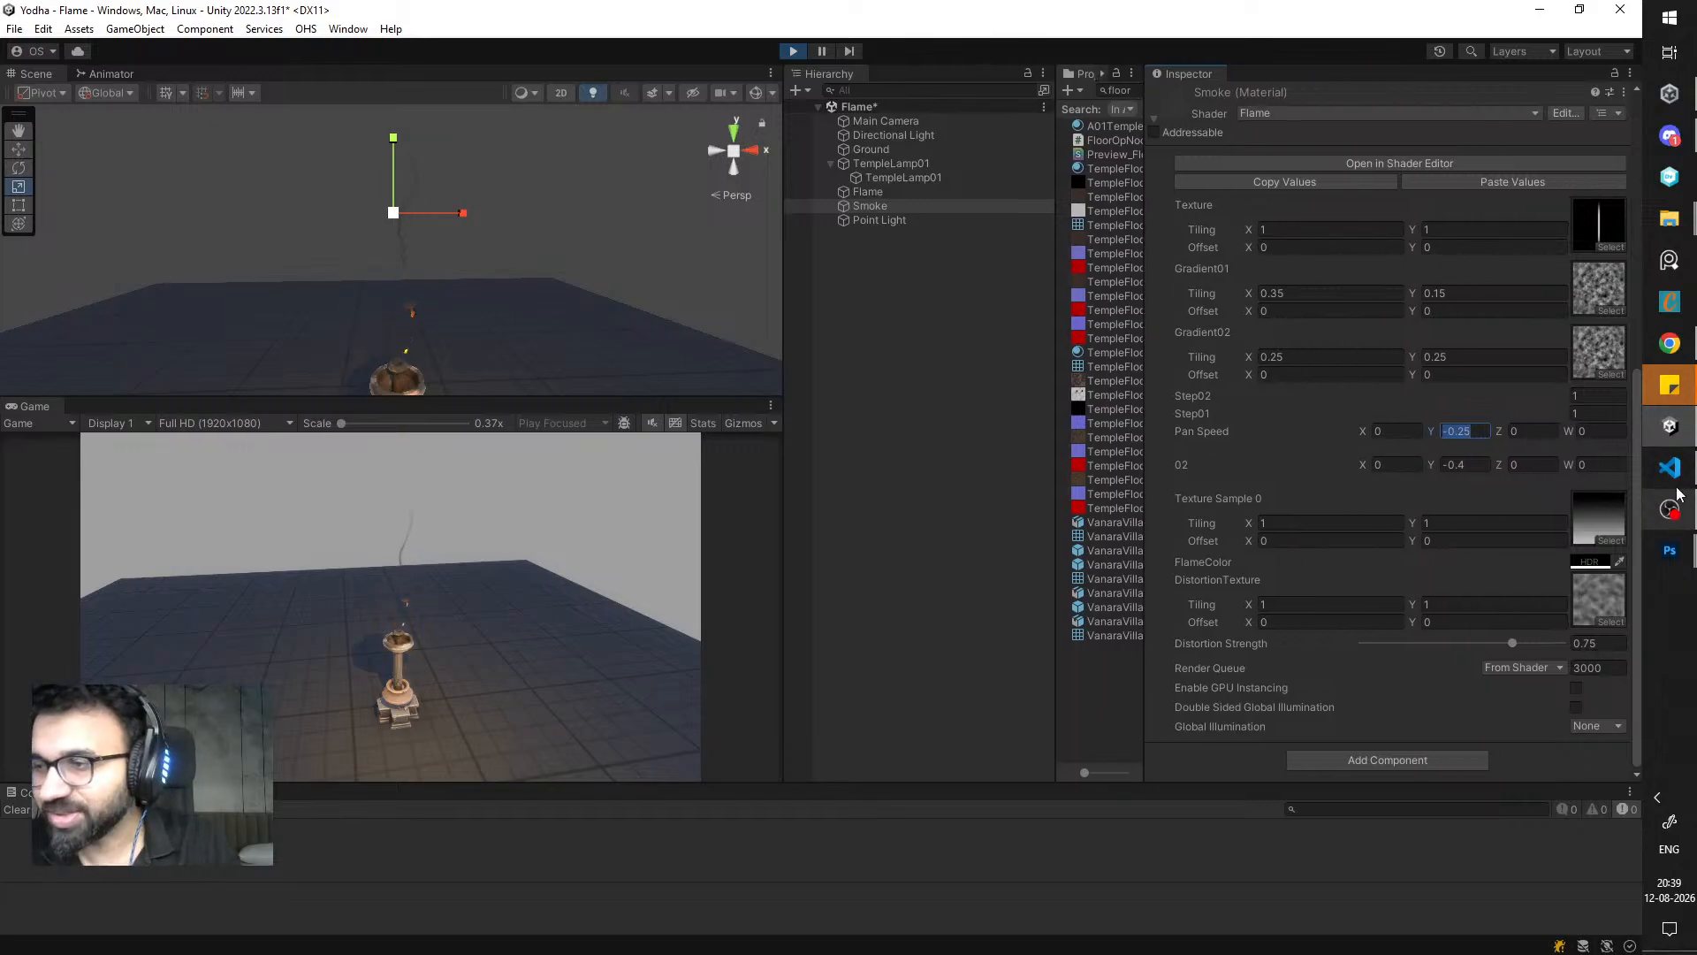
click(1452, 165)
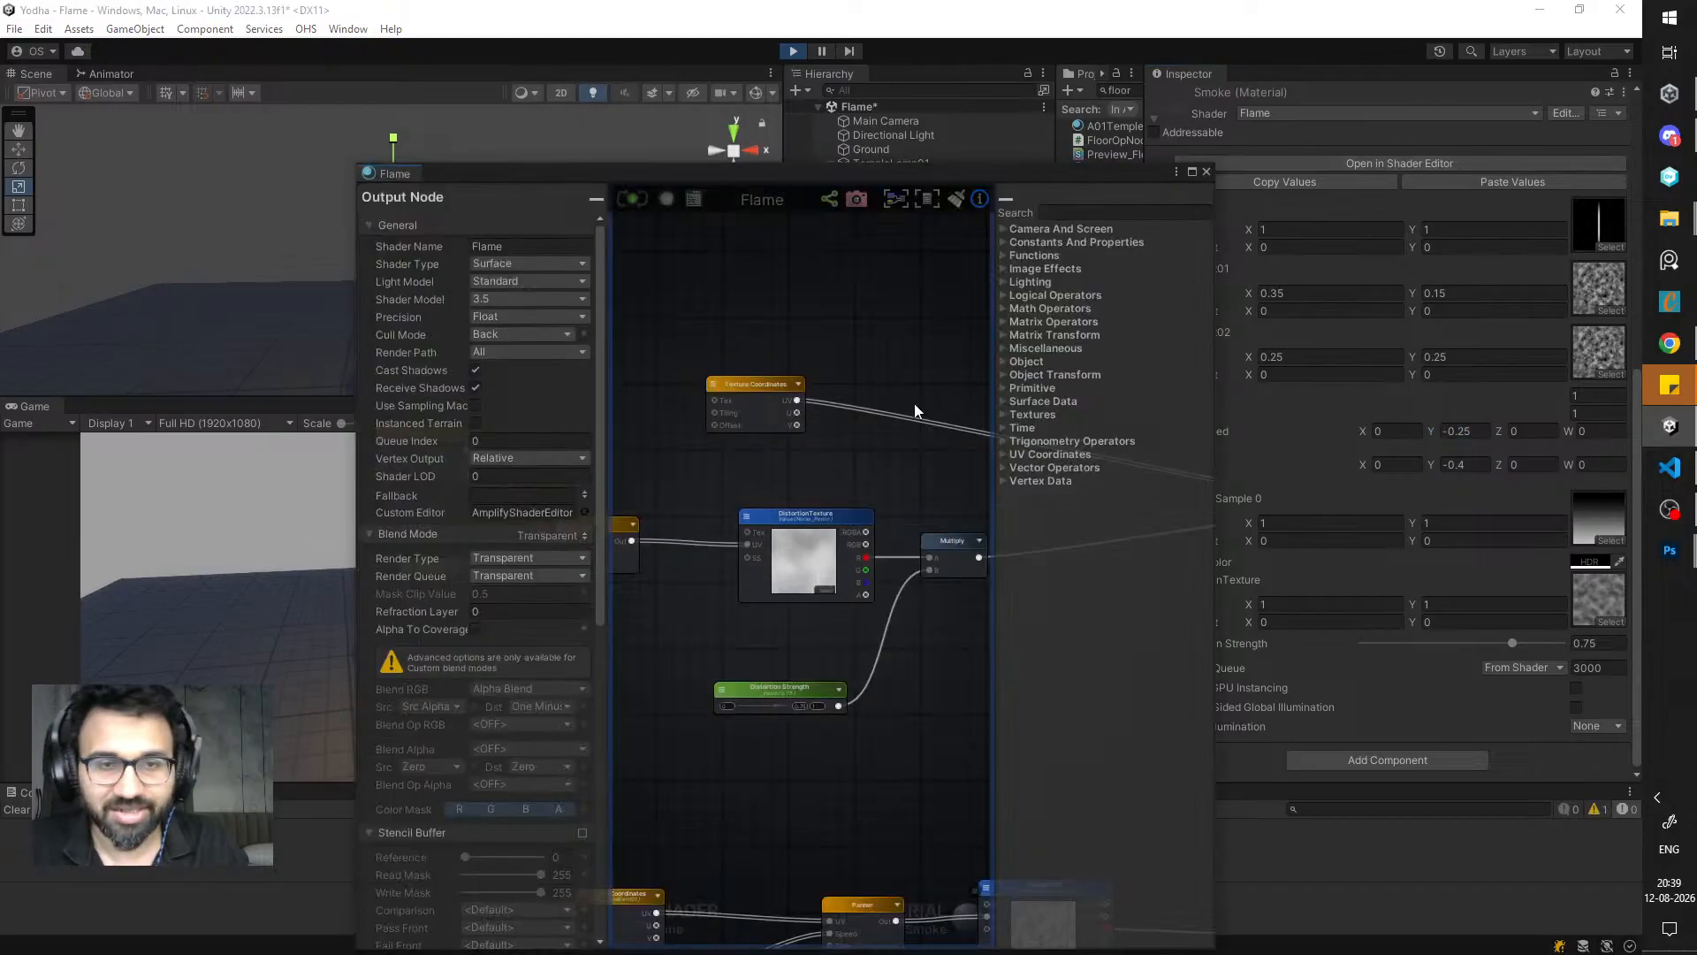
- Rename the Pan Speed property node to Pan Speed 01 and save the Flame shader
scroll(746, 461, down, 3)
middle_drag(691, 535, 913, 428)
middle_drag(795, 550, 725, 448)
scroll(725, 447, up, 6)
middle_drag(848, 548, 704, 443)
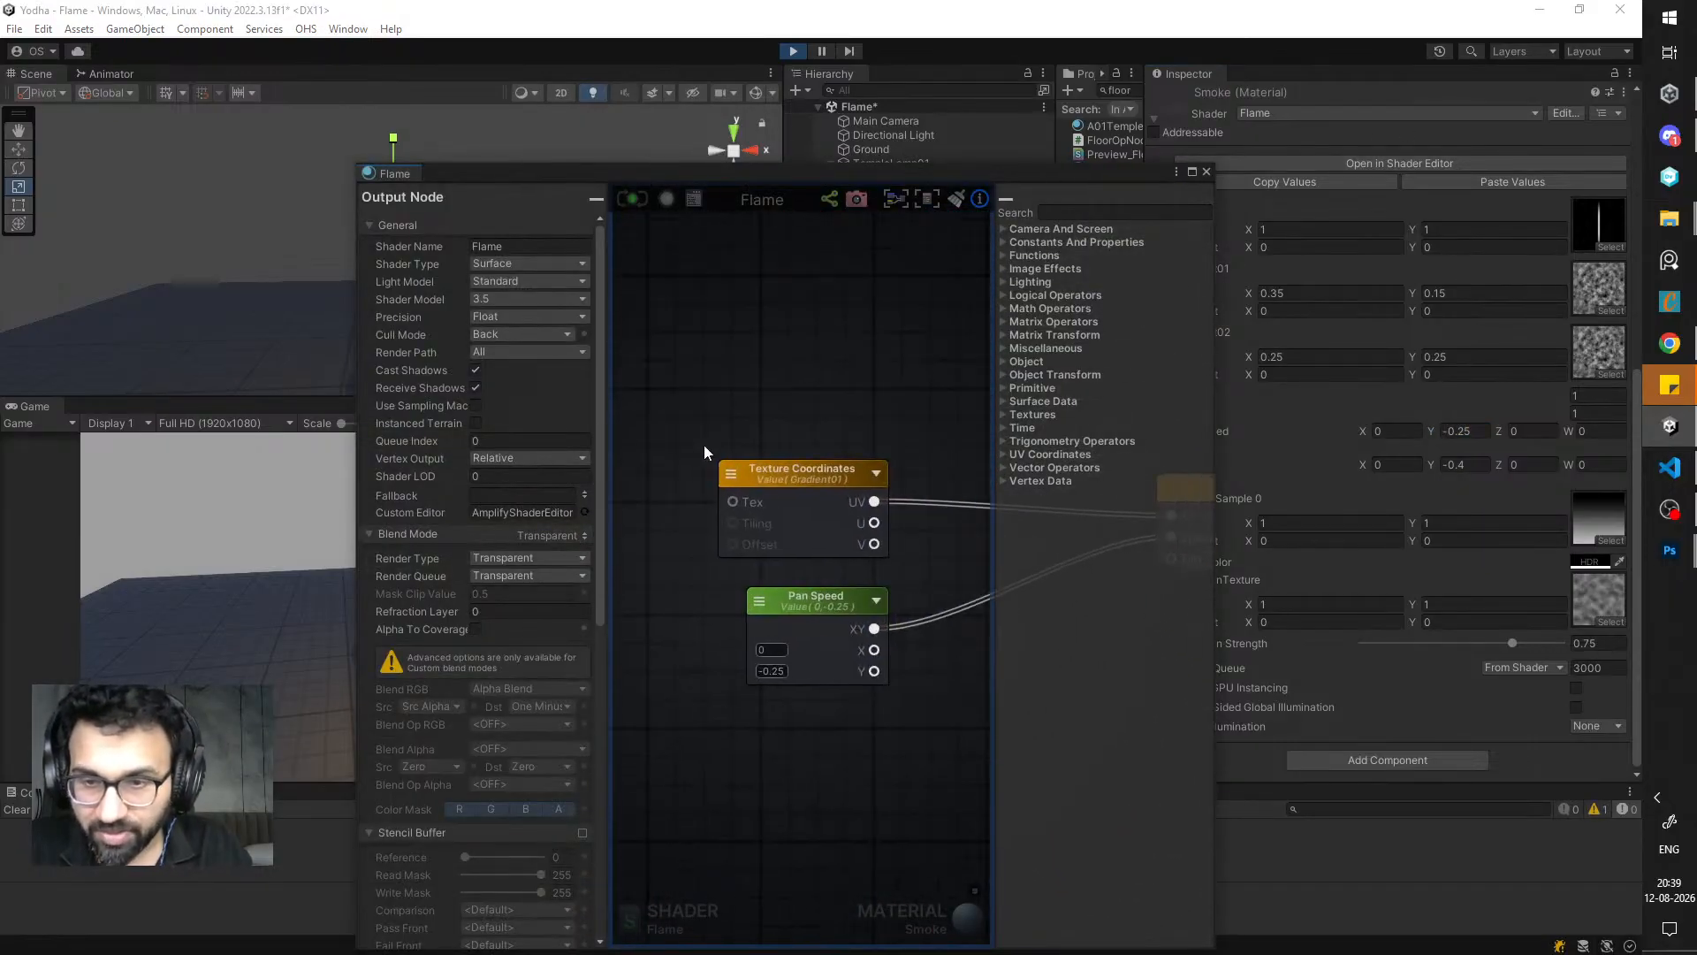
click(836, 617)
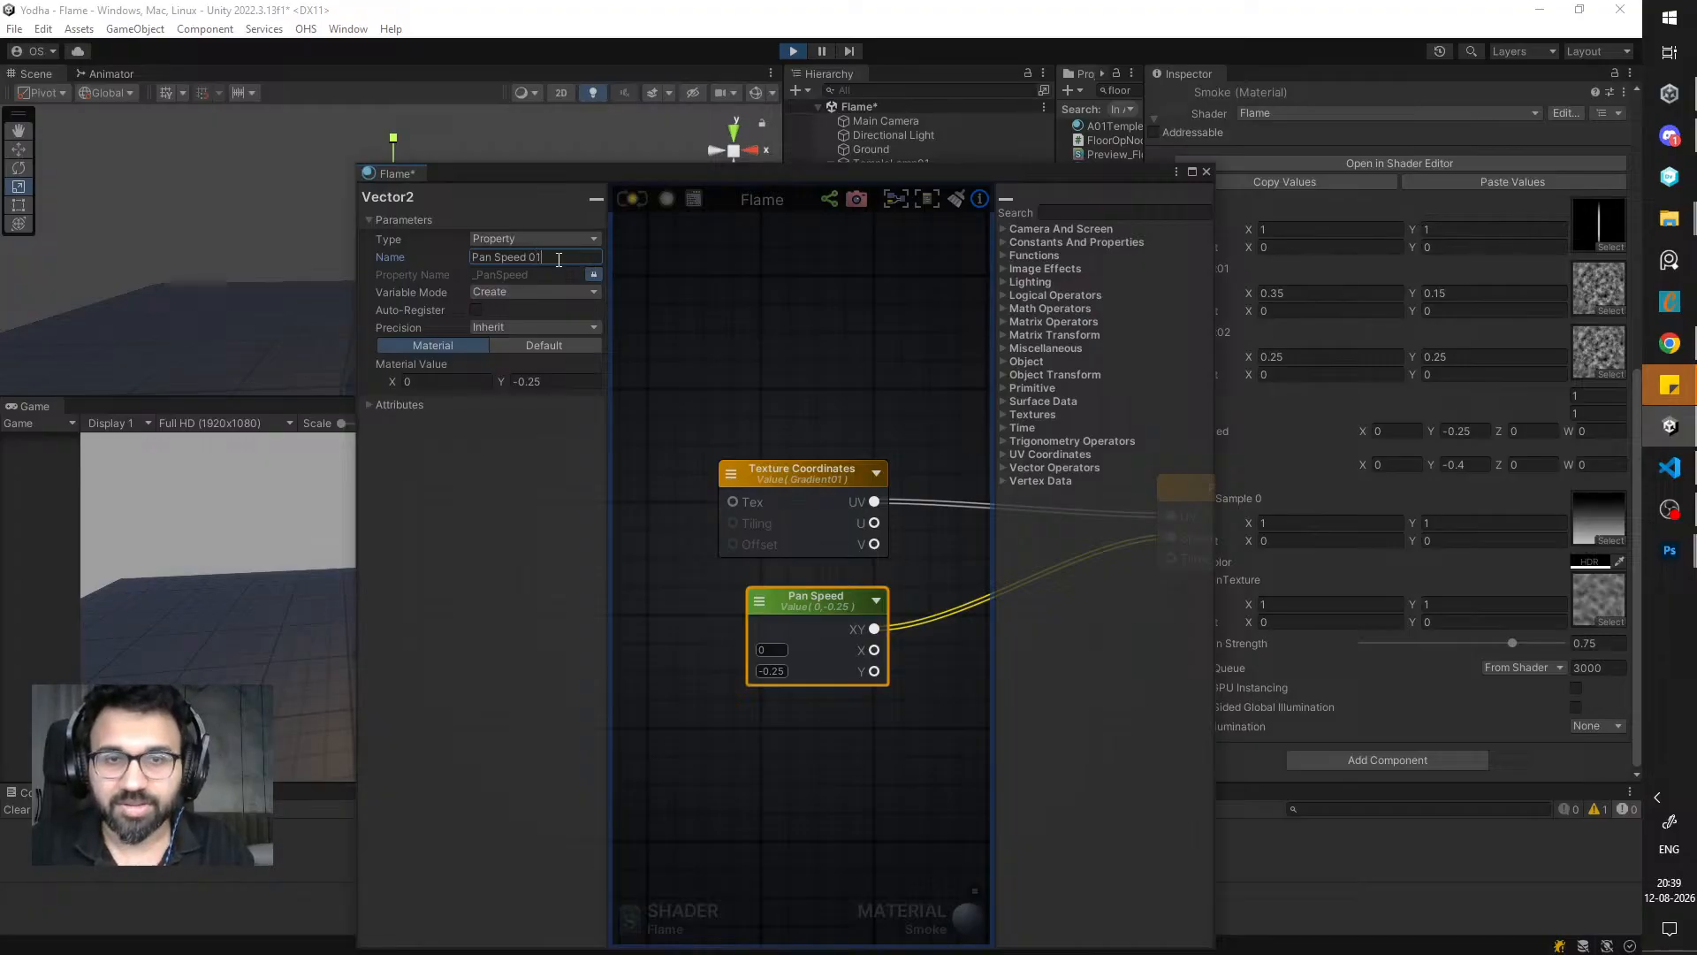
click(632, 200)
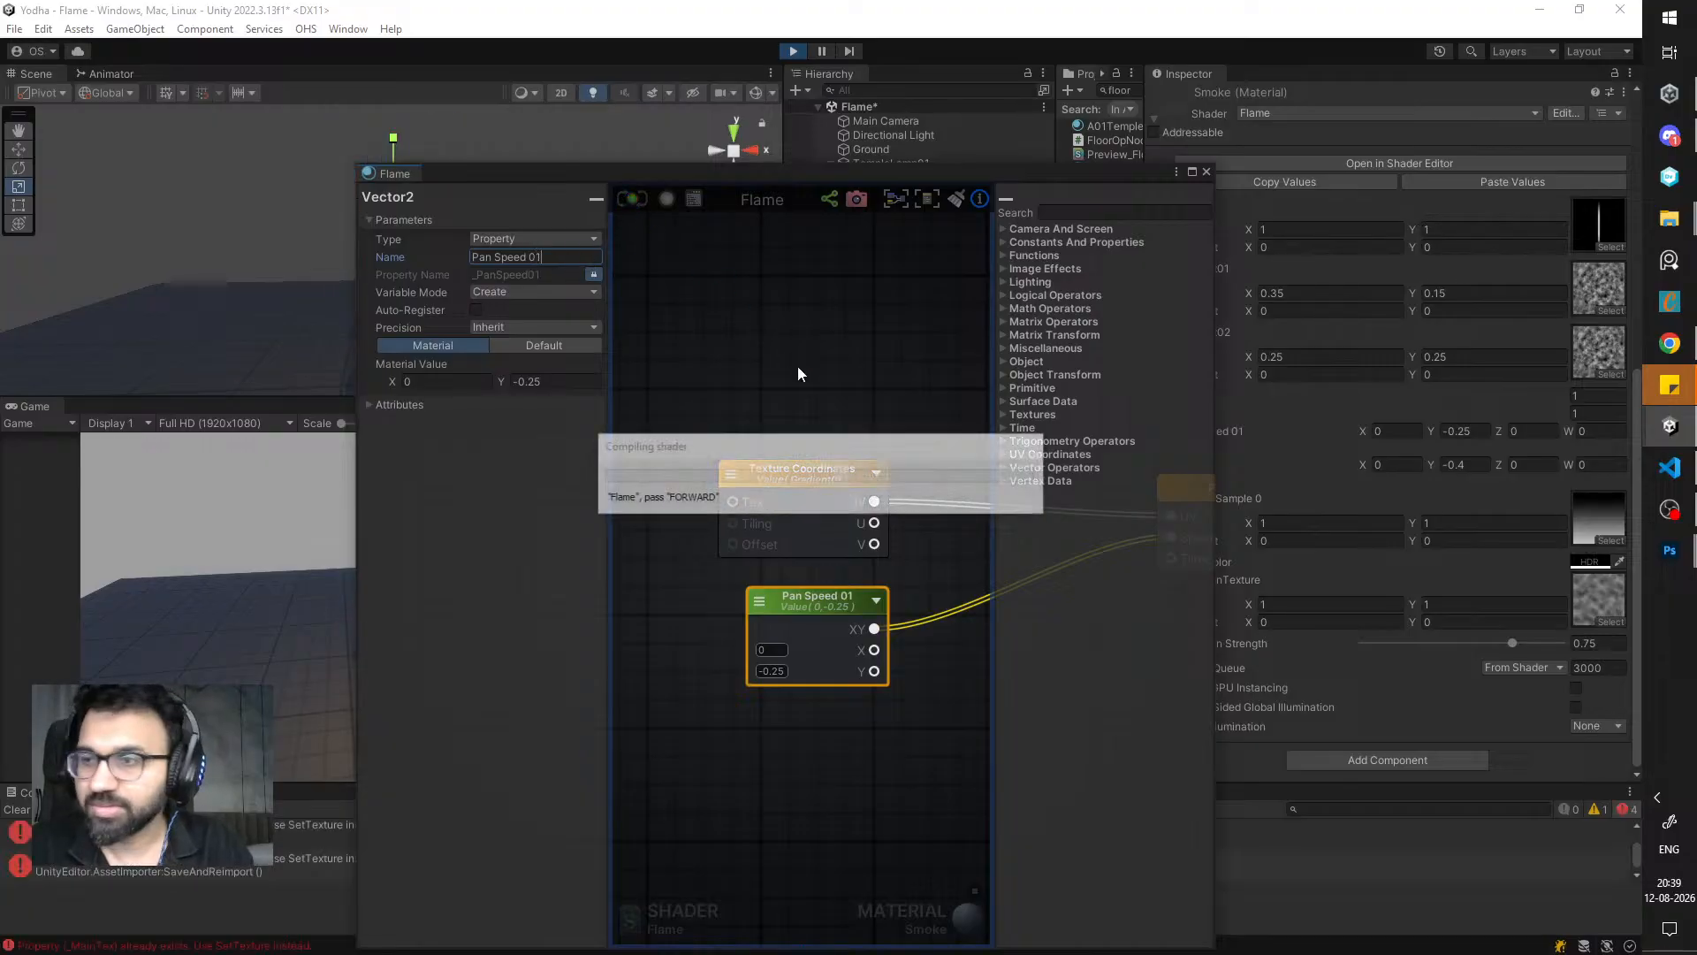
- Rename the 02 vector property node to Pan Speed 02 and save the Flame shader
scroll(796, 371, down, 4)
middle_drag(890, 509, 771, 475)
scroll(771, 475, up, 5)
click(709, 508)
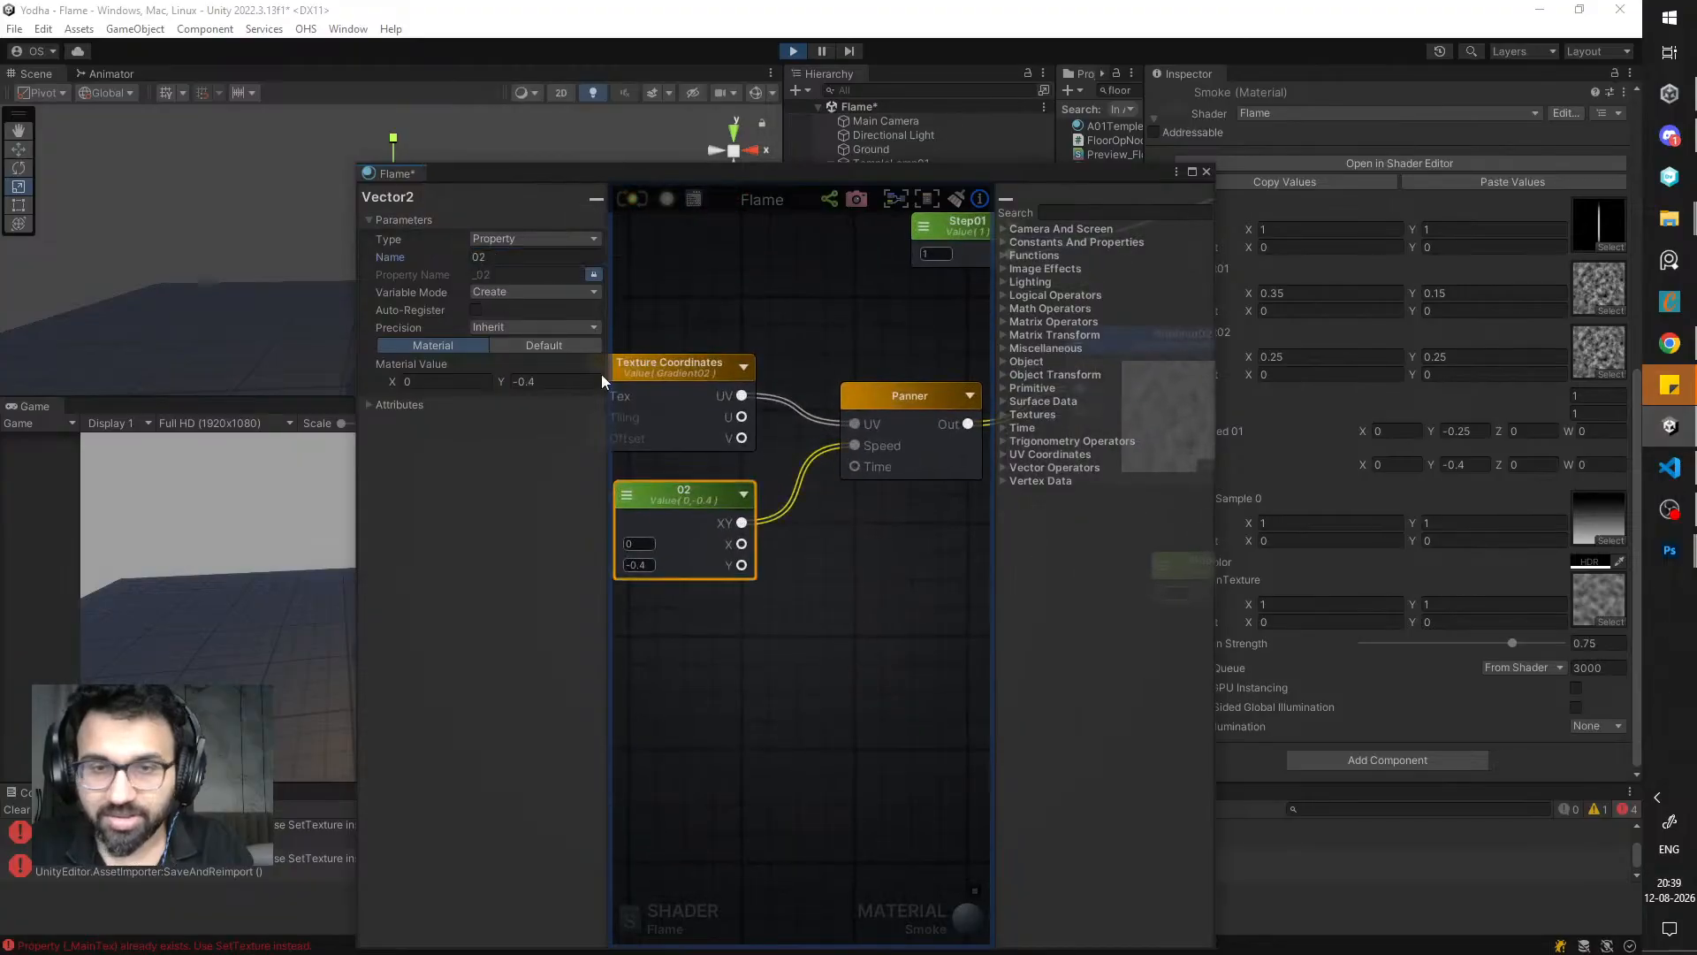
text(Pan Speed)
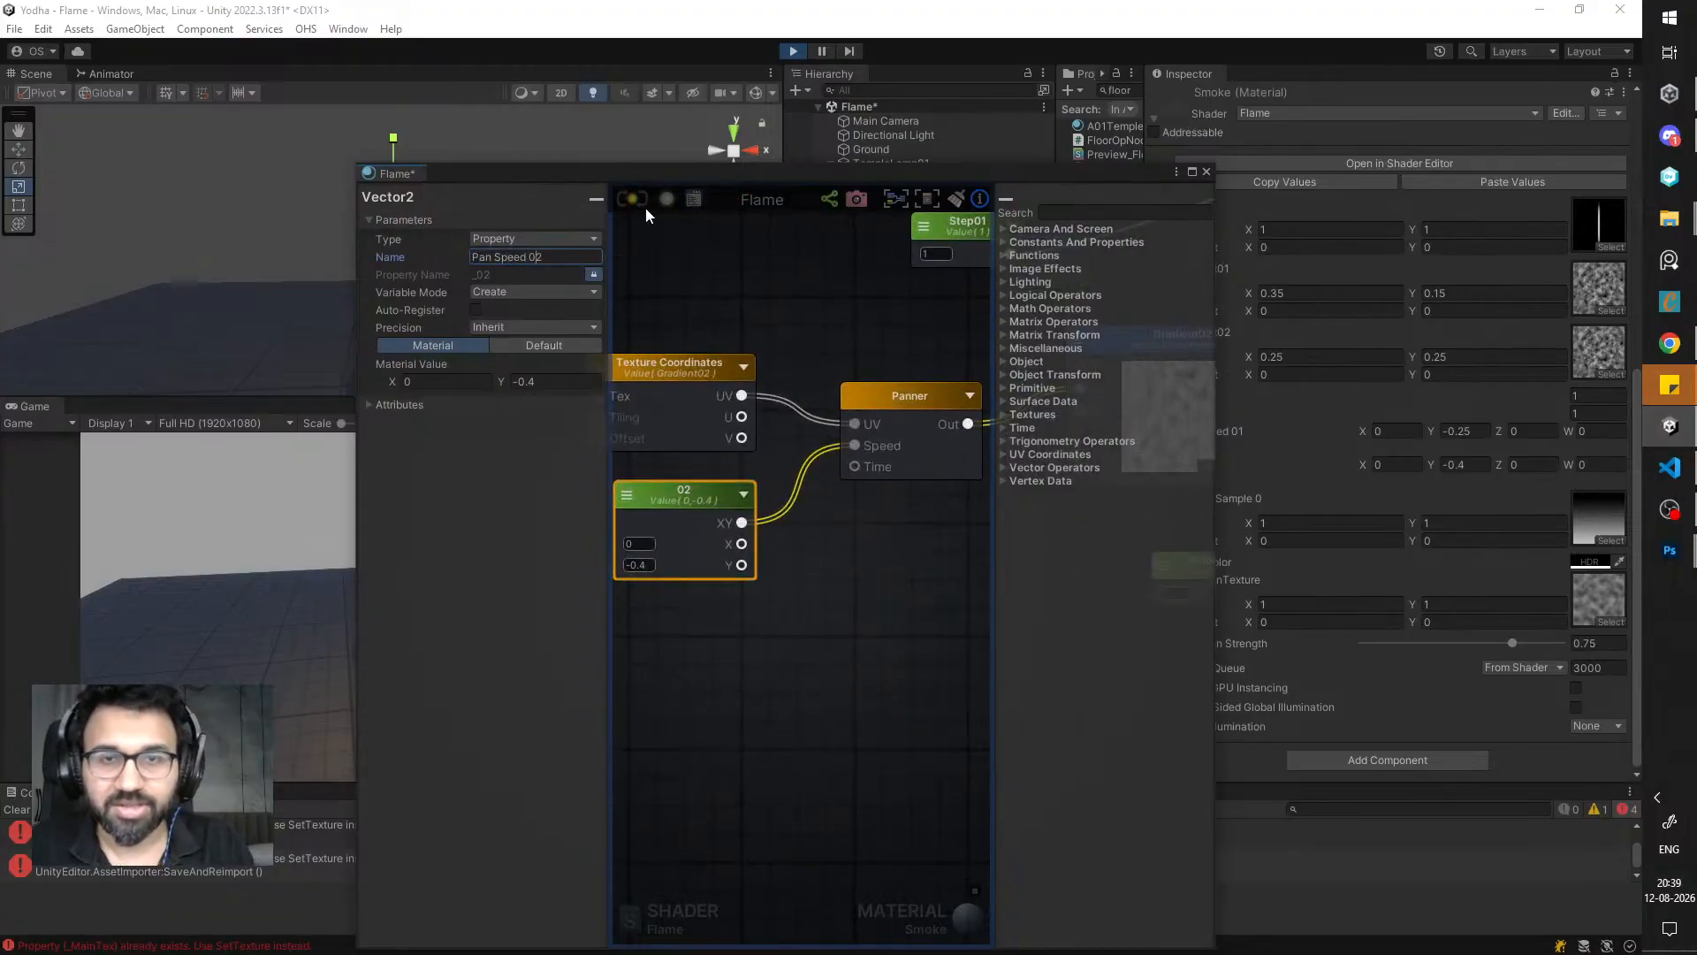
key(ctrl+s)
- Check the renamed pan speed properties on the Smoke material and show the Flame shader's output node settings
scroll(778, 336, down, 4)
scroll(798, 338, down, 4)
drag(887, 175, 769, 351)
middle_drag(758, 442, 723, 483)
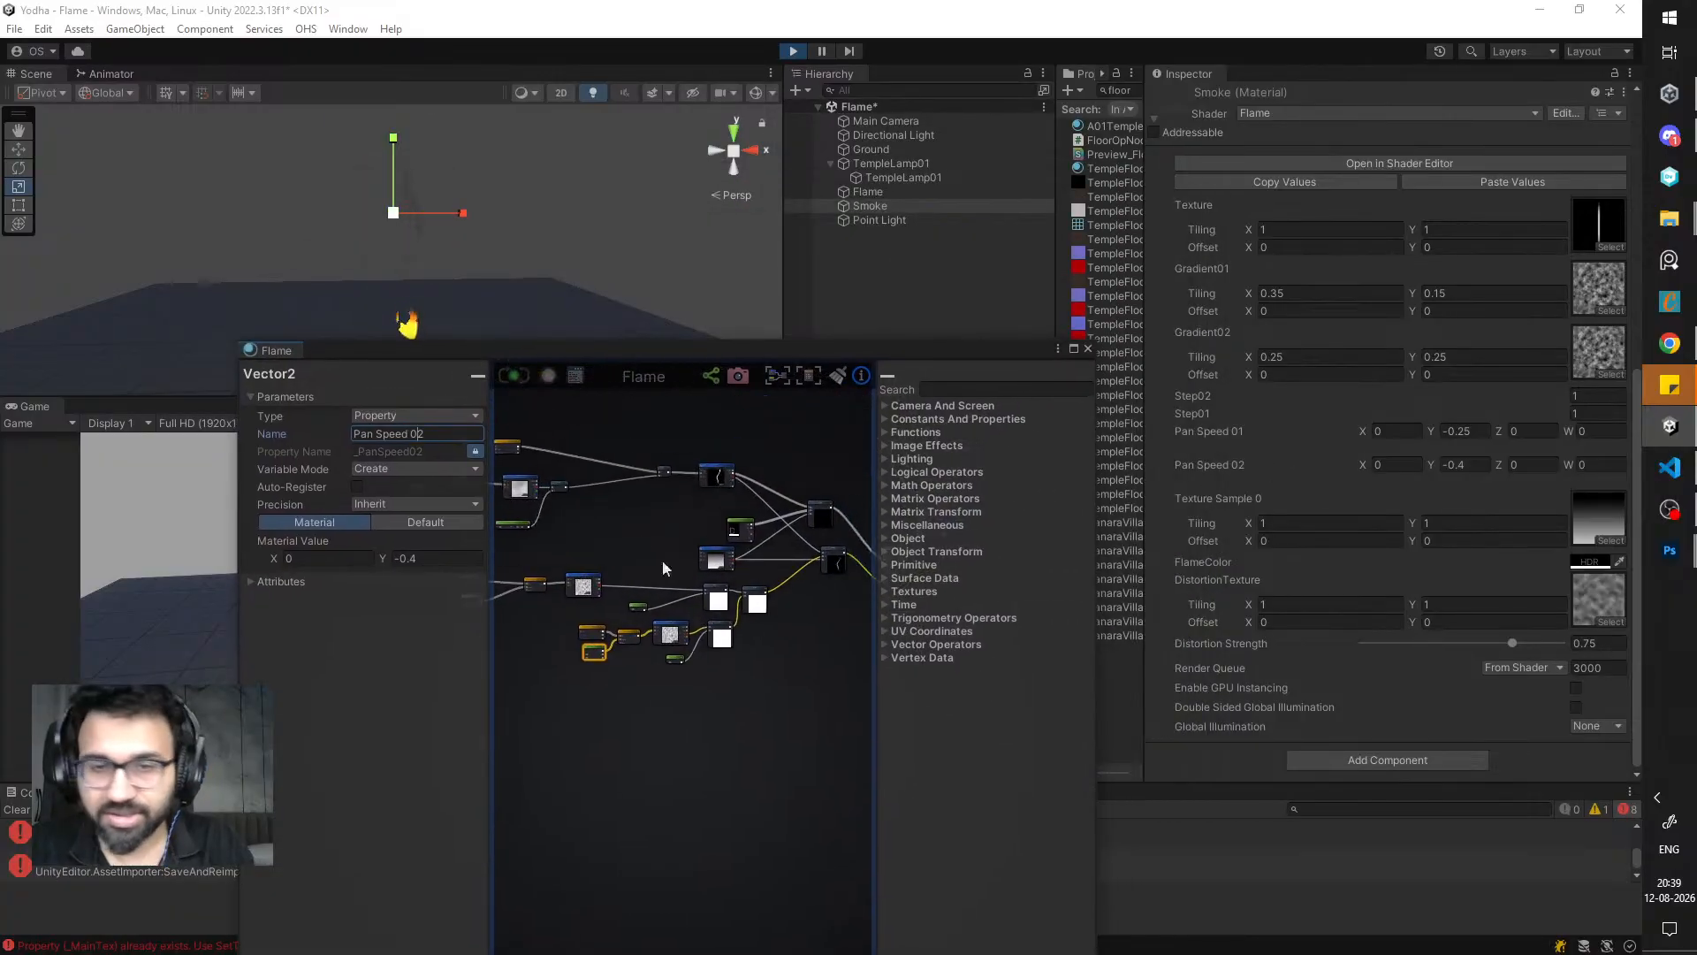
click(661, 559)
drag(632, 352, 610, 173)
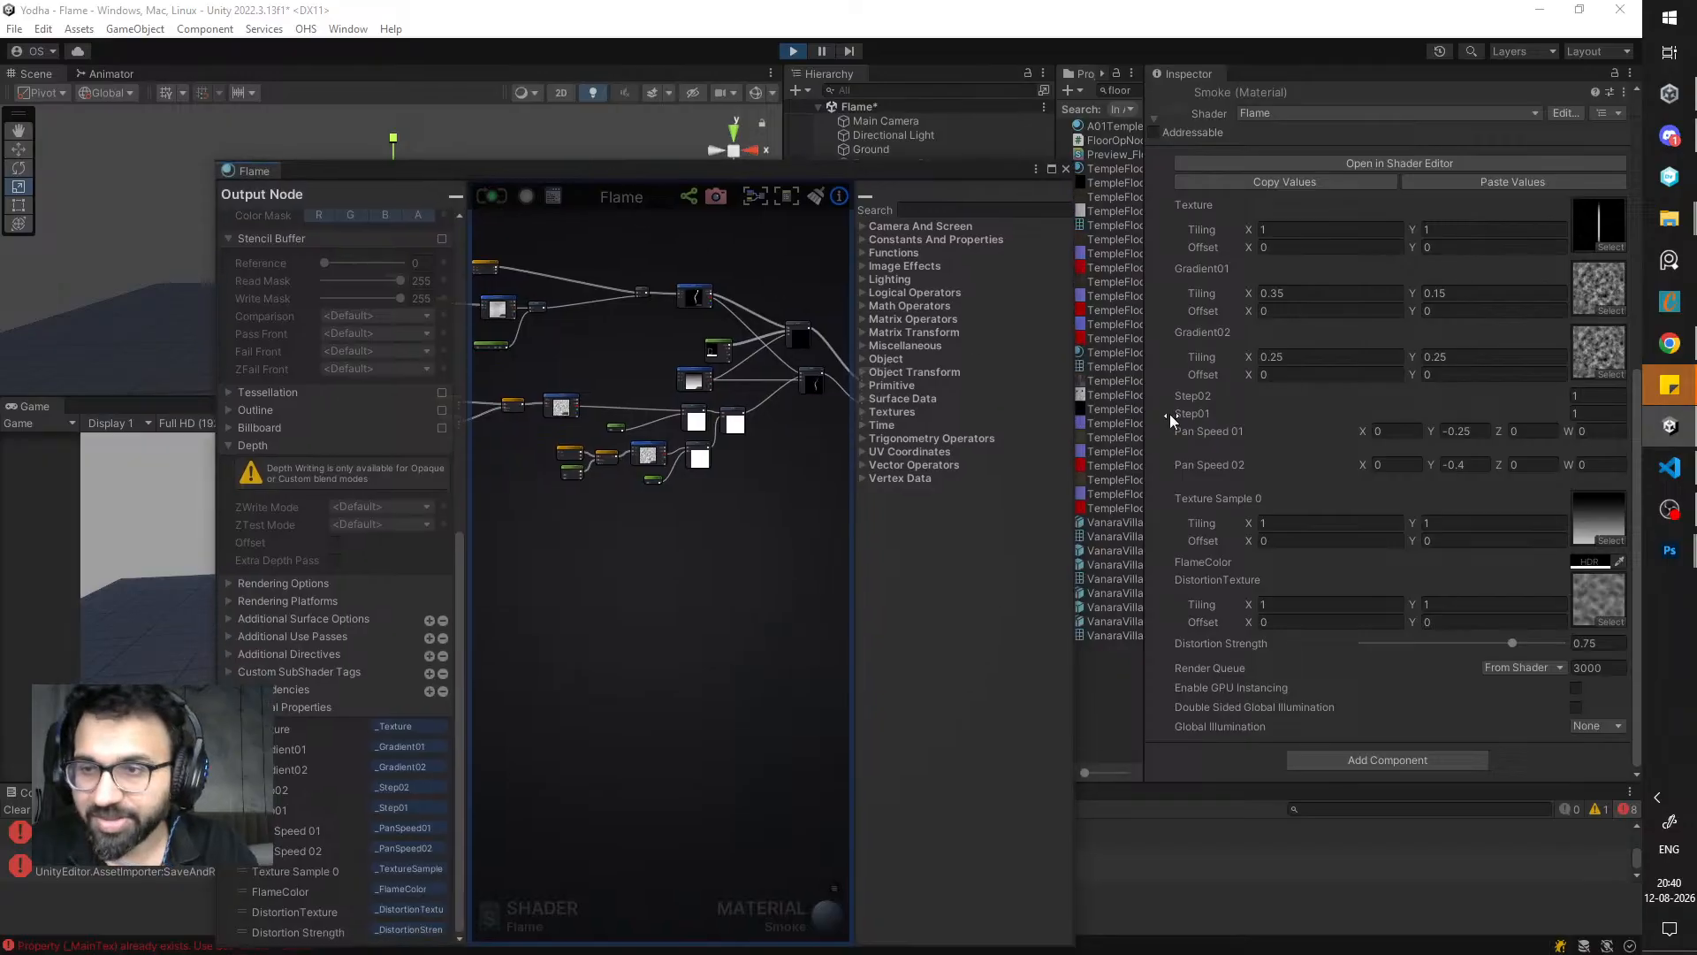
- Place Step01 above Step02 in the Flame shader's material property order and save the shader
click(274, 710)
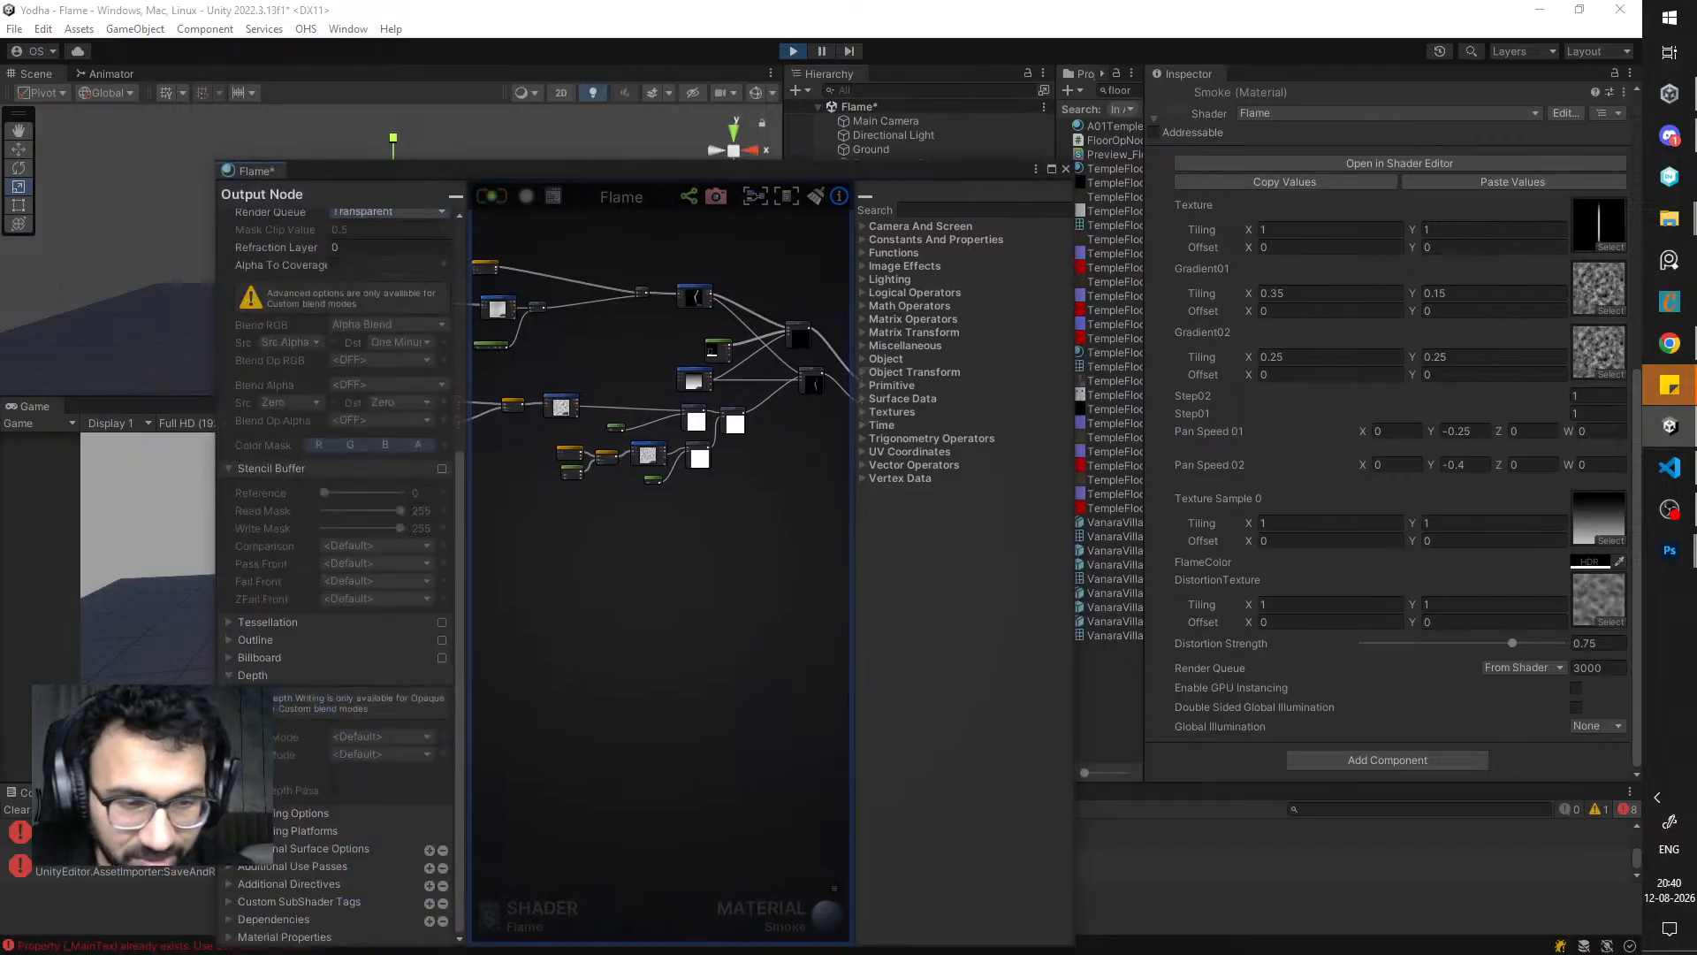
click(258, 933)
scroll(327, 834, down, 5)
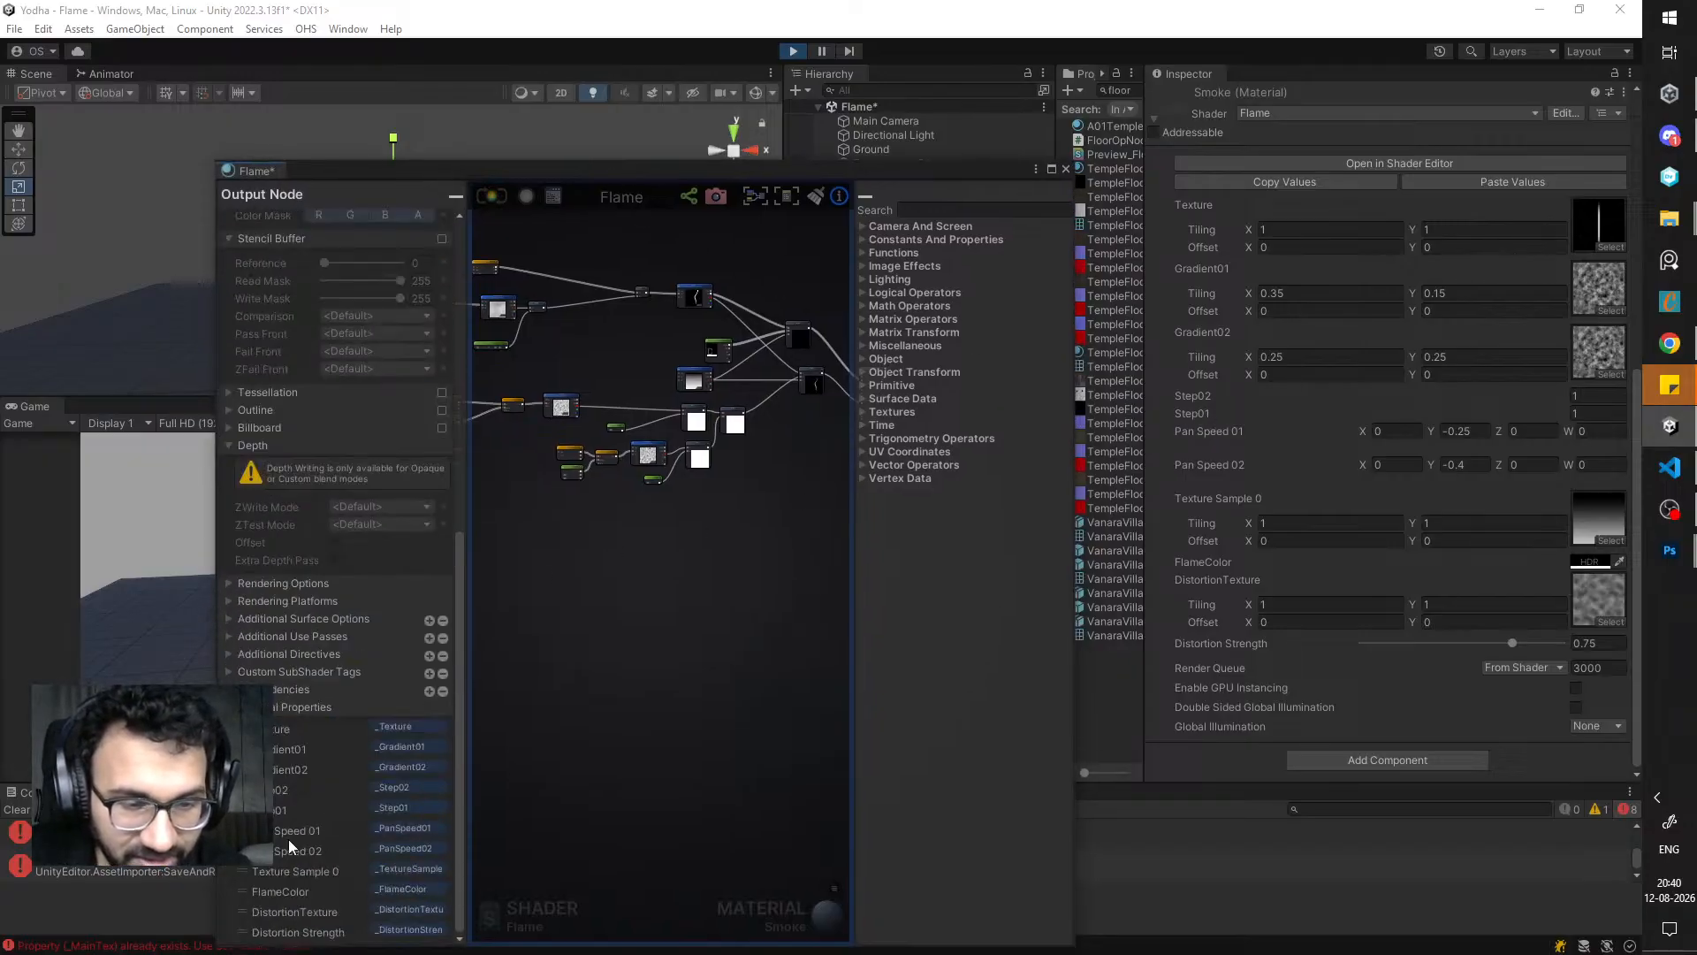
drag(243, 809, 243, 790)
click(625, 724)
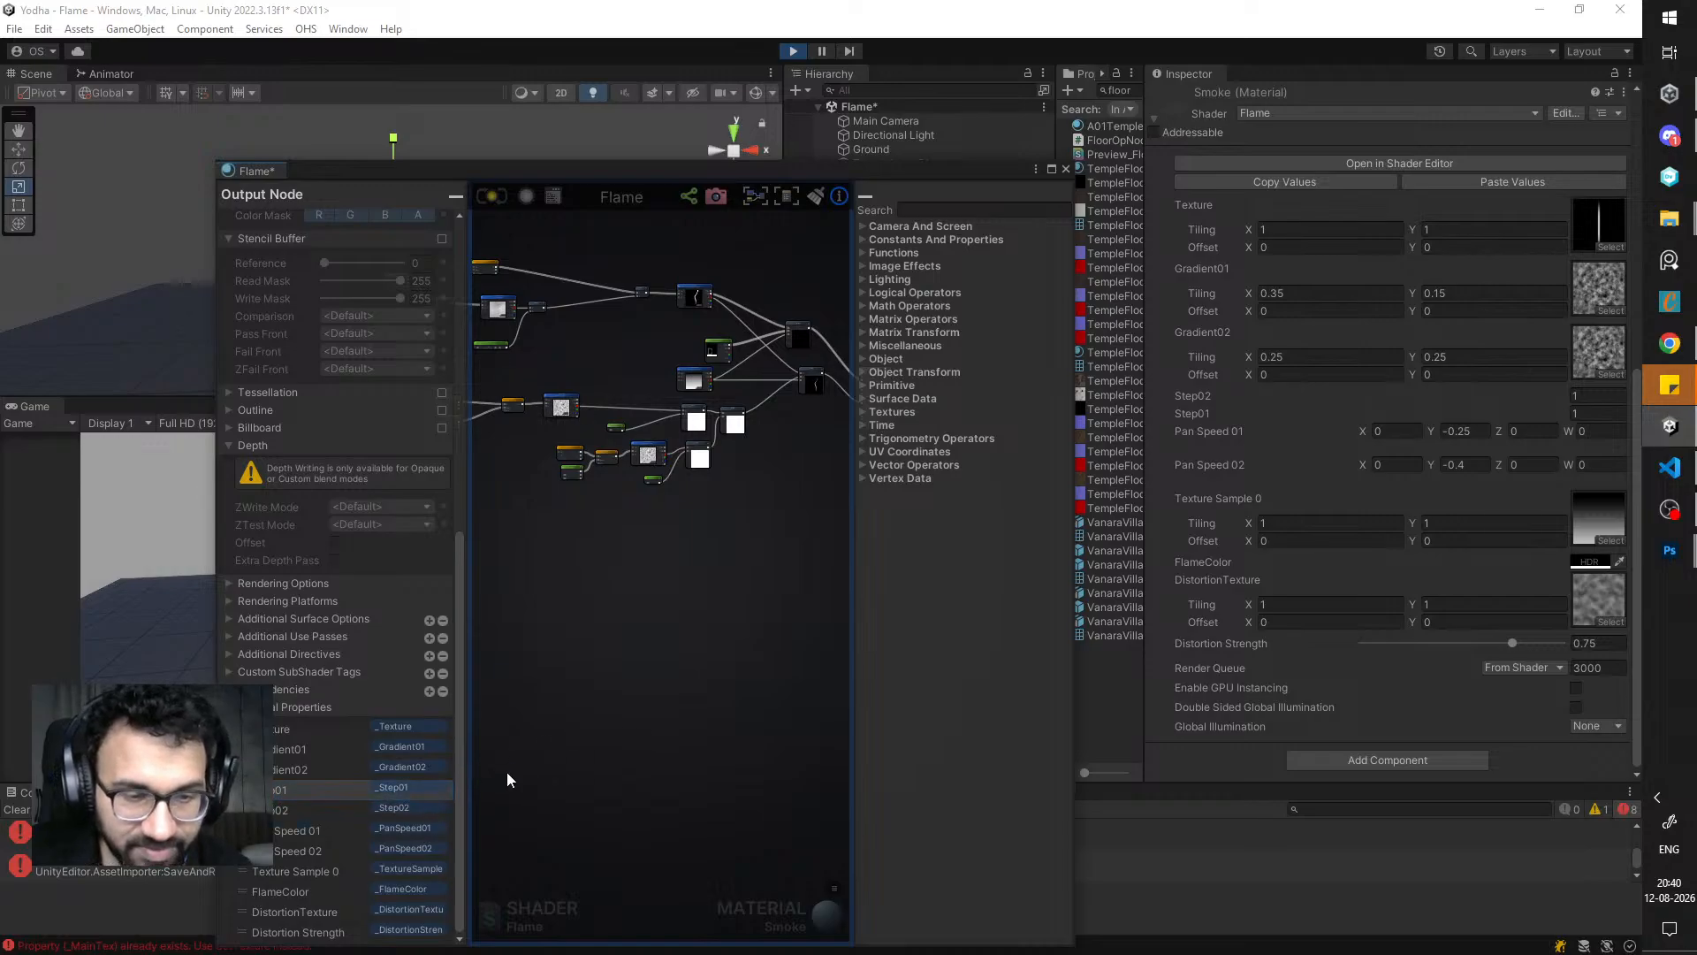
drag(624, 175, 682, 46)
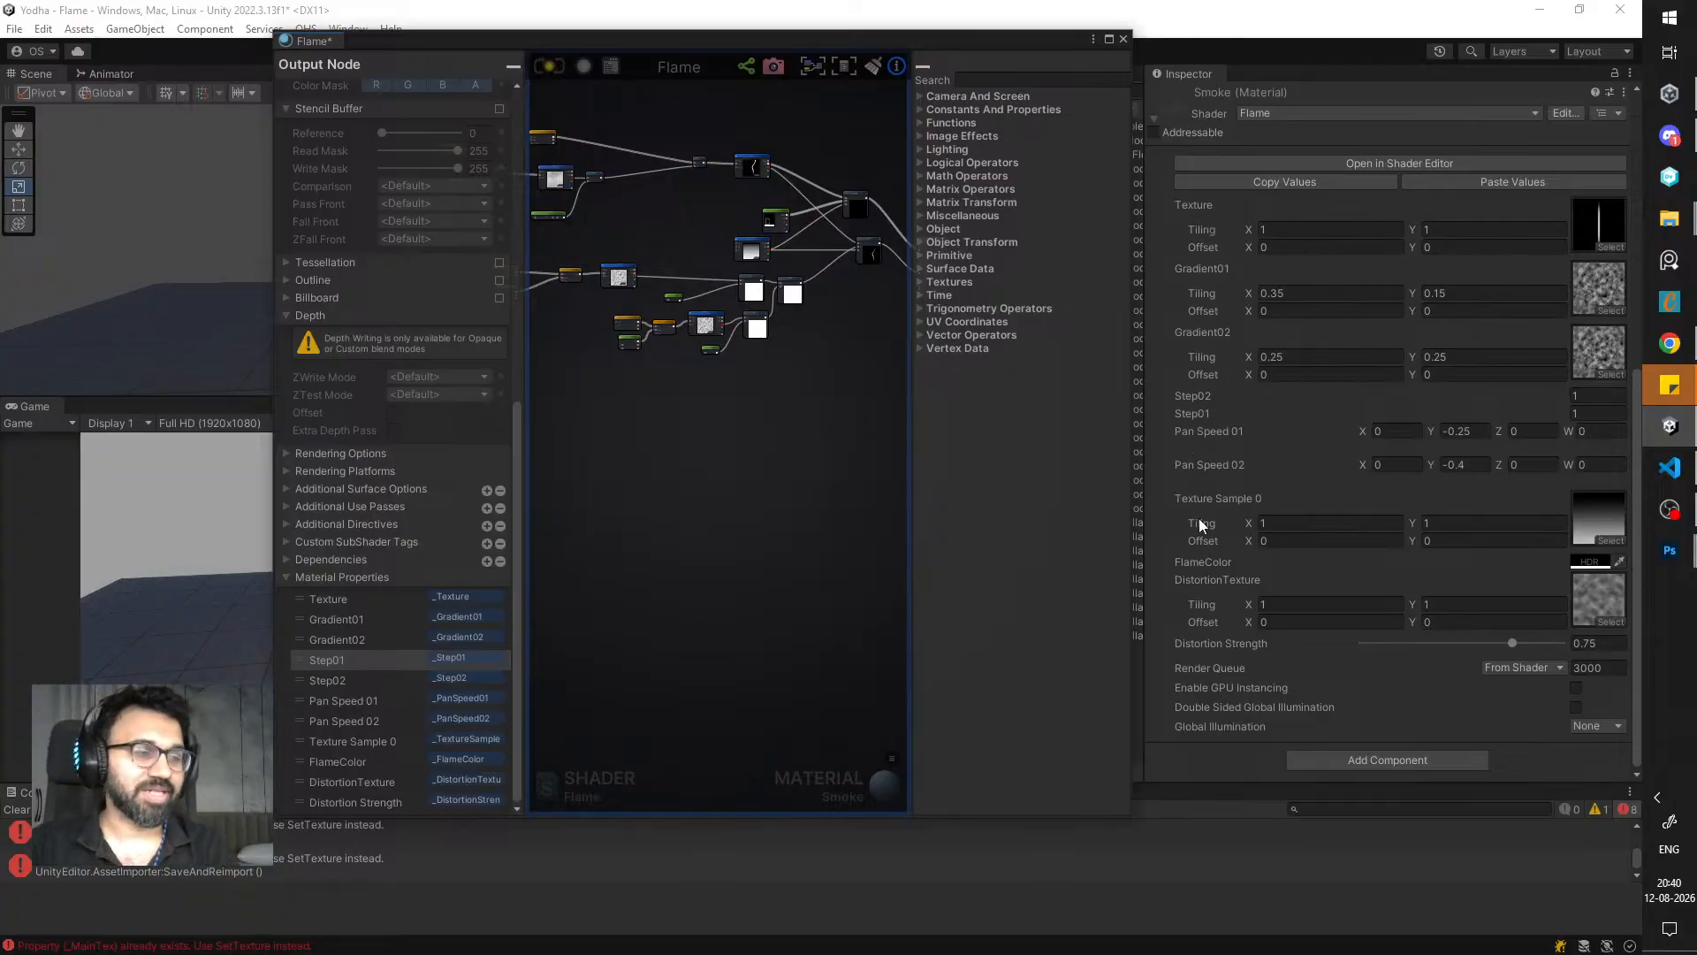
mouse_move(298, 661)
mouse_down()
mouse_move(292, 691)
mouse_move(303, 659)
mouse_up()
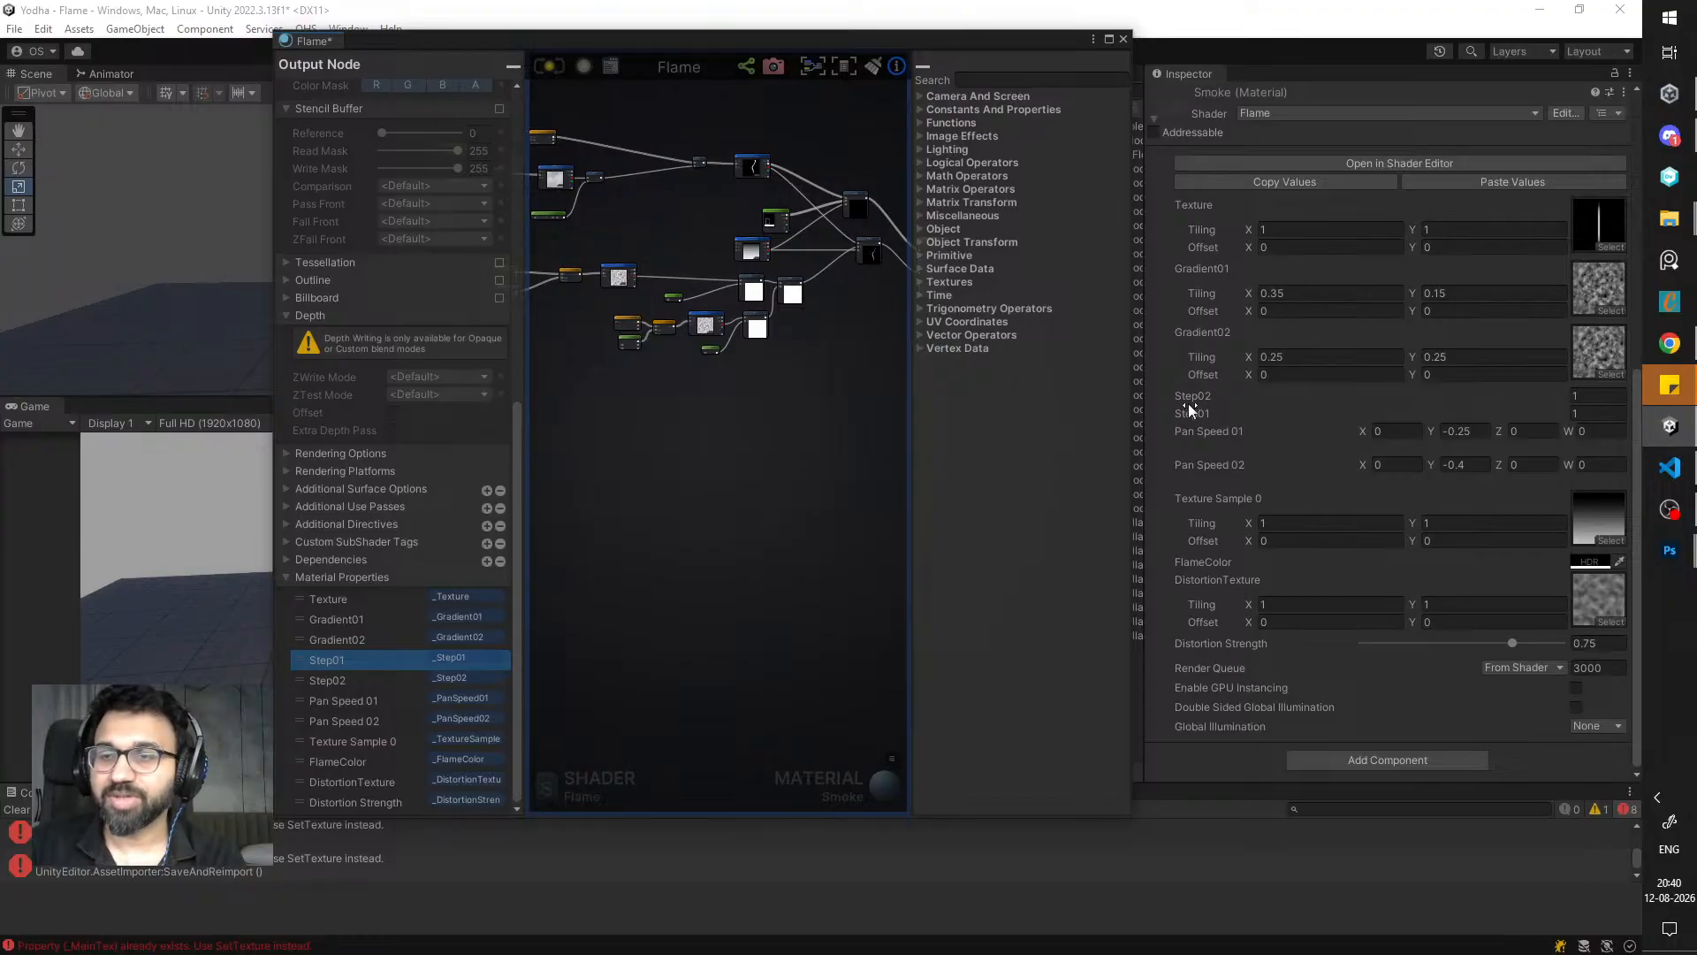
key(ctrl+s)
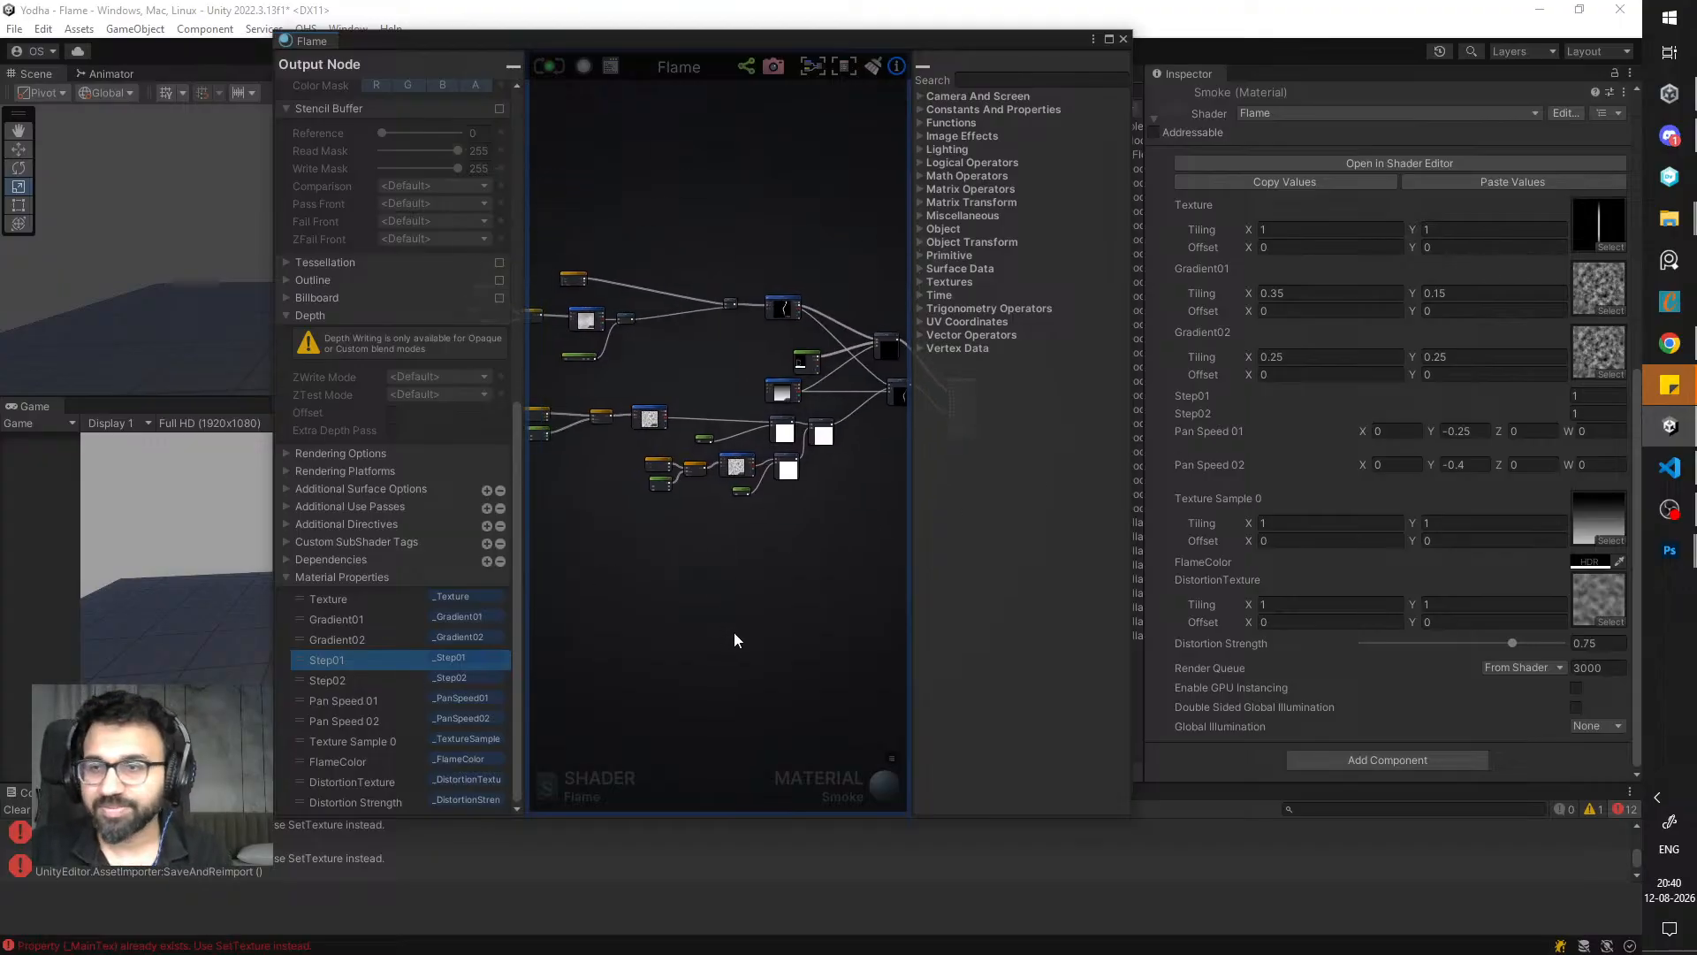
- Rename the Step01 property node to Dissolve 01 and save the Flame shader
scroll(666, 502, up, 6)
middle_drag(757, 497, 634, 523)
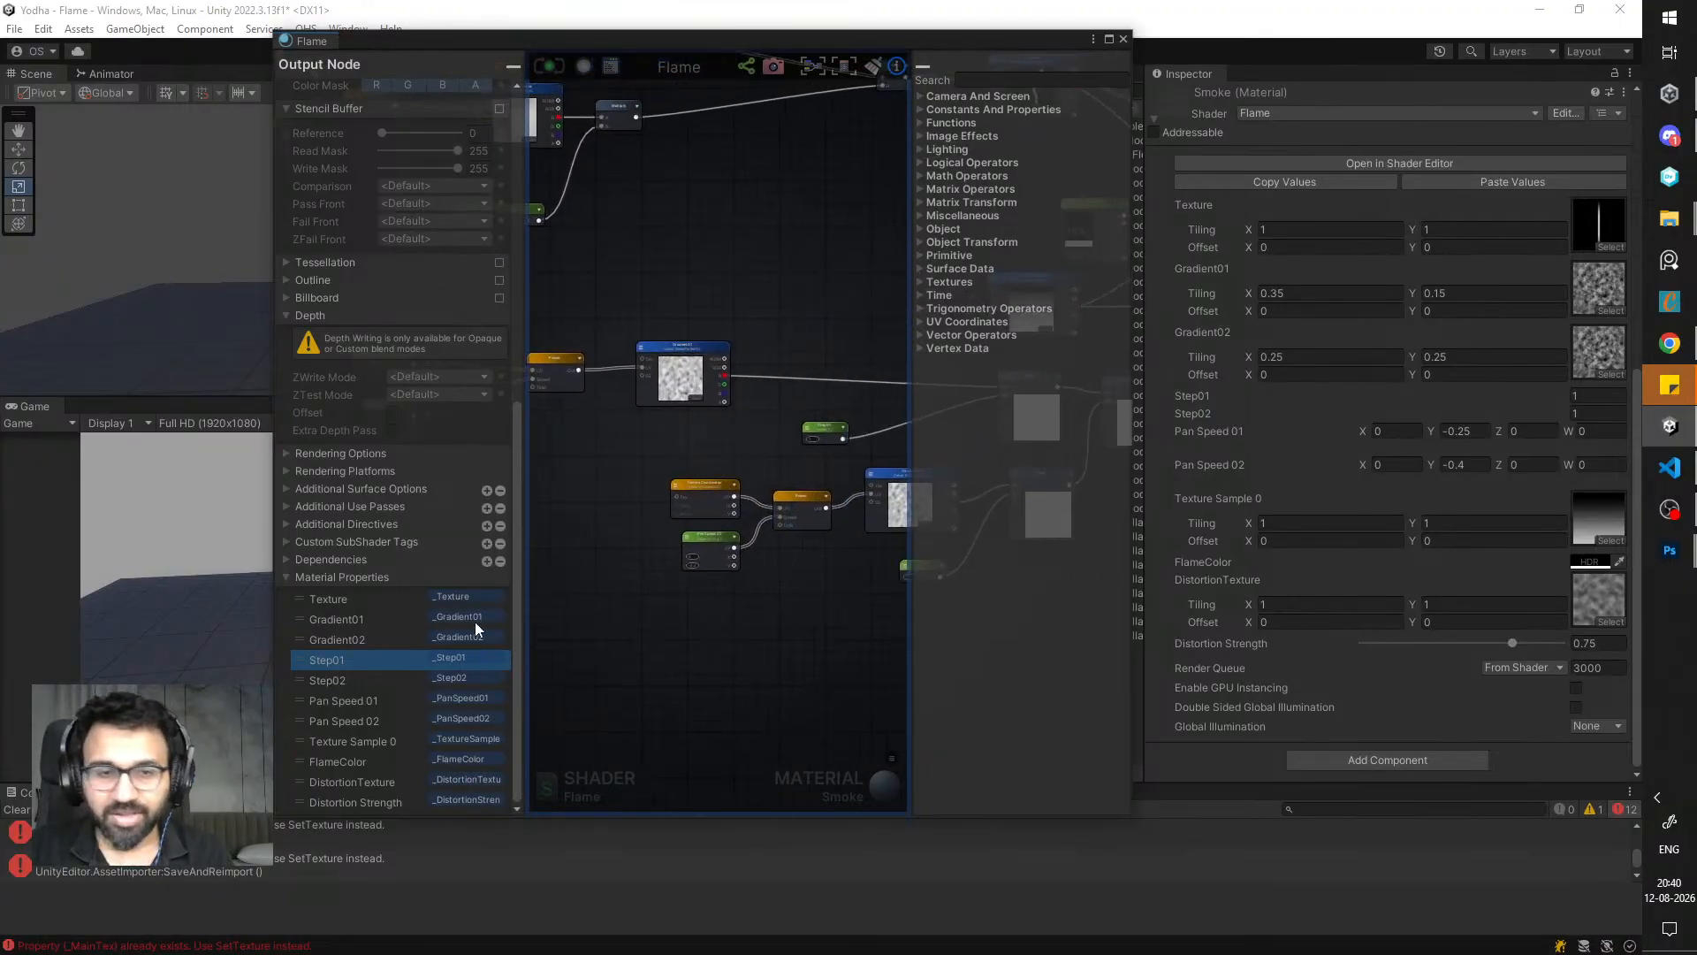
middle_drag(766, 491, 560, 522)
scroll(708, 490, up, 5)
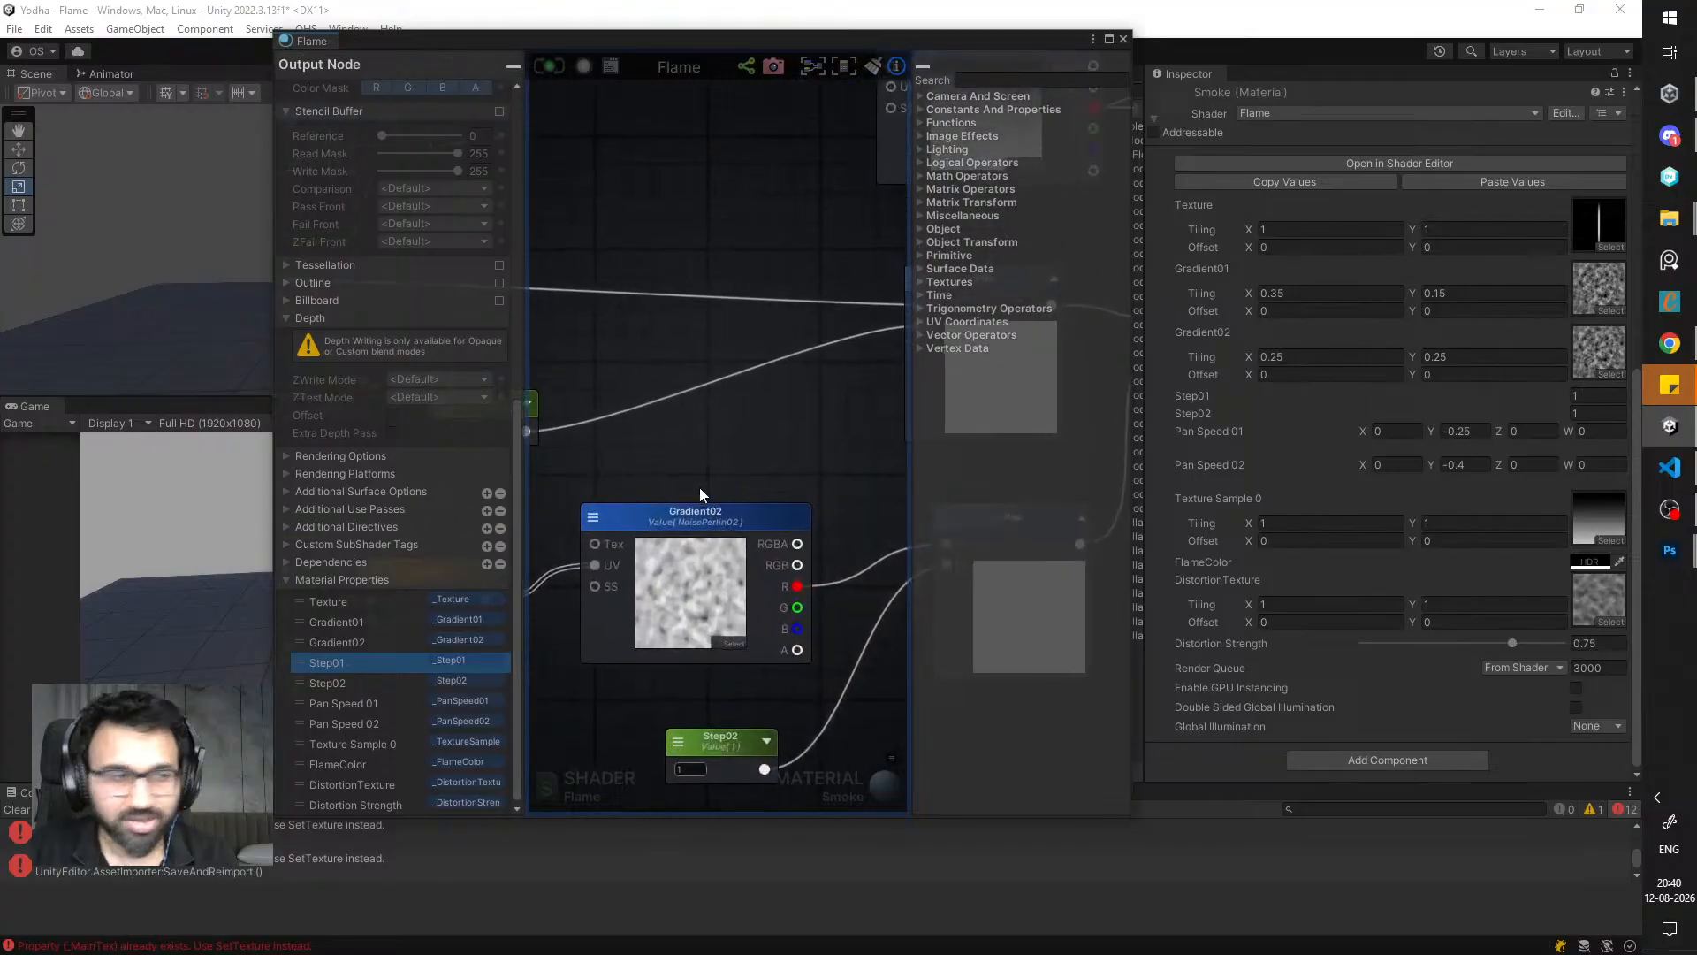
middle_drag(800, 435, 897, 529)
scroll(667, 523, down, 3)
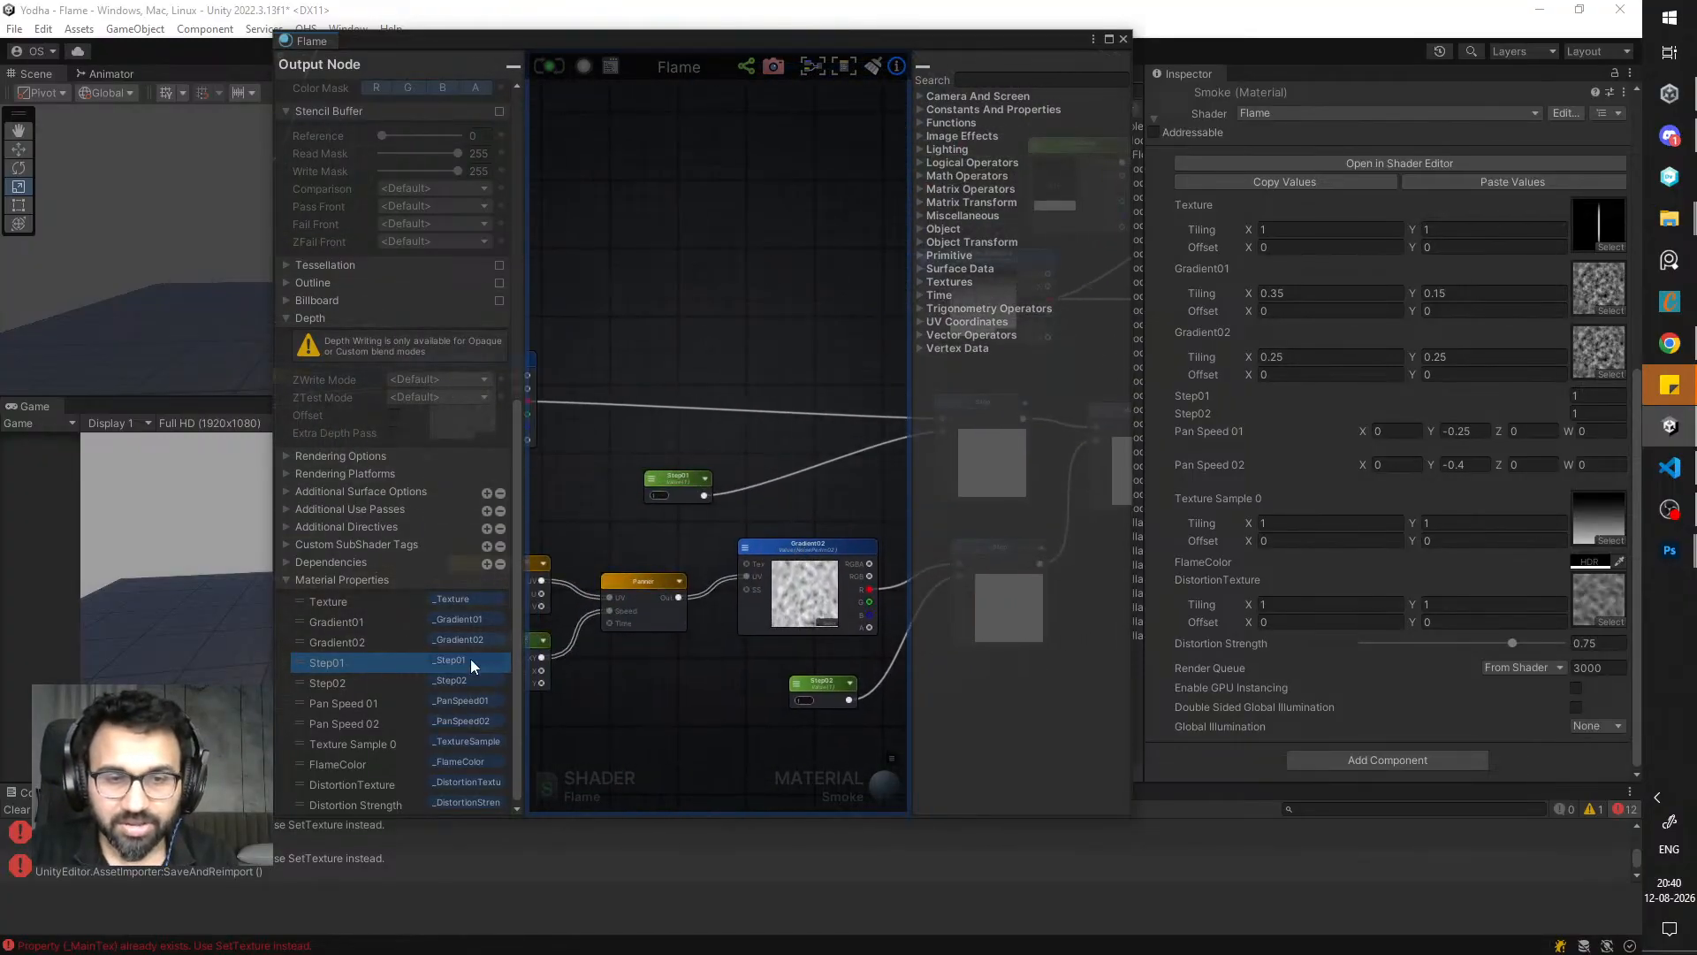
scroll(539, 557, up, 3)
middle_drag(541, 555, 714, 538)
middle_drag(663, 659, 668, 536)
middle_drag(803, 462, 530, 616)
click(670, 449)
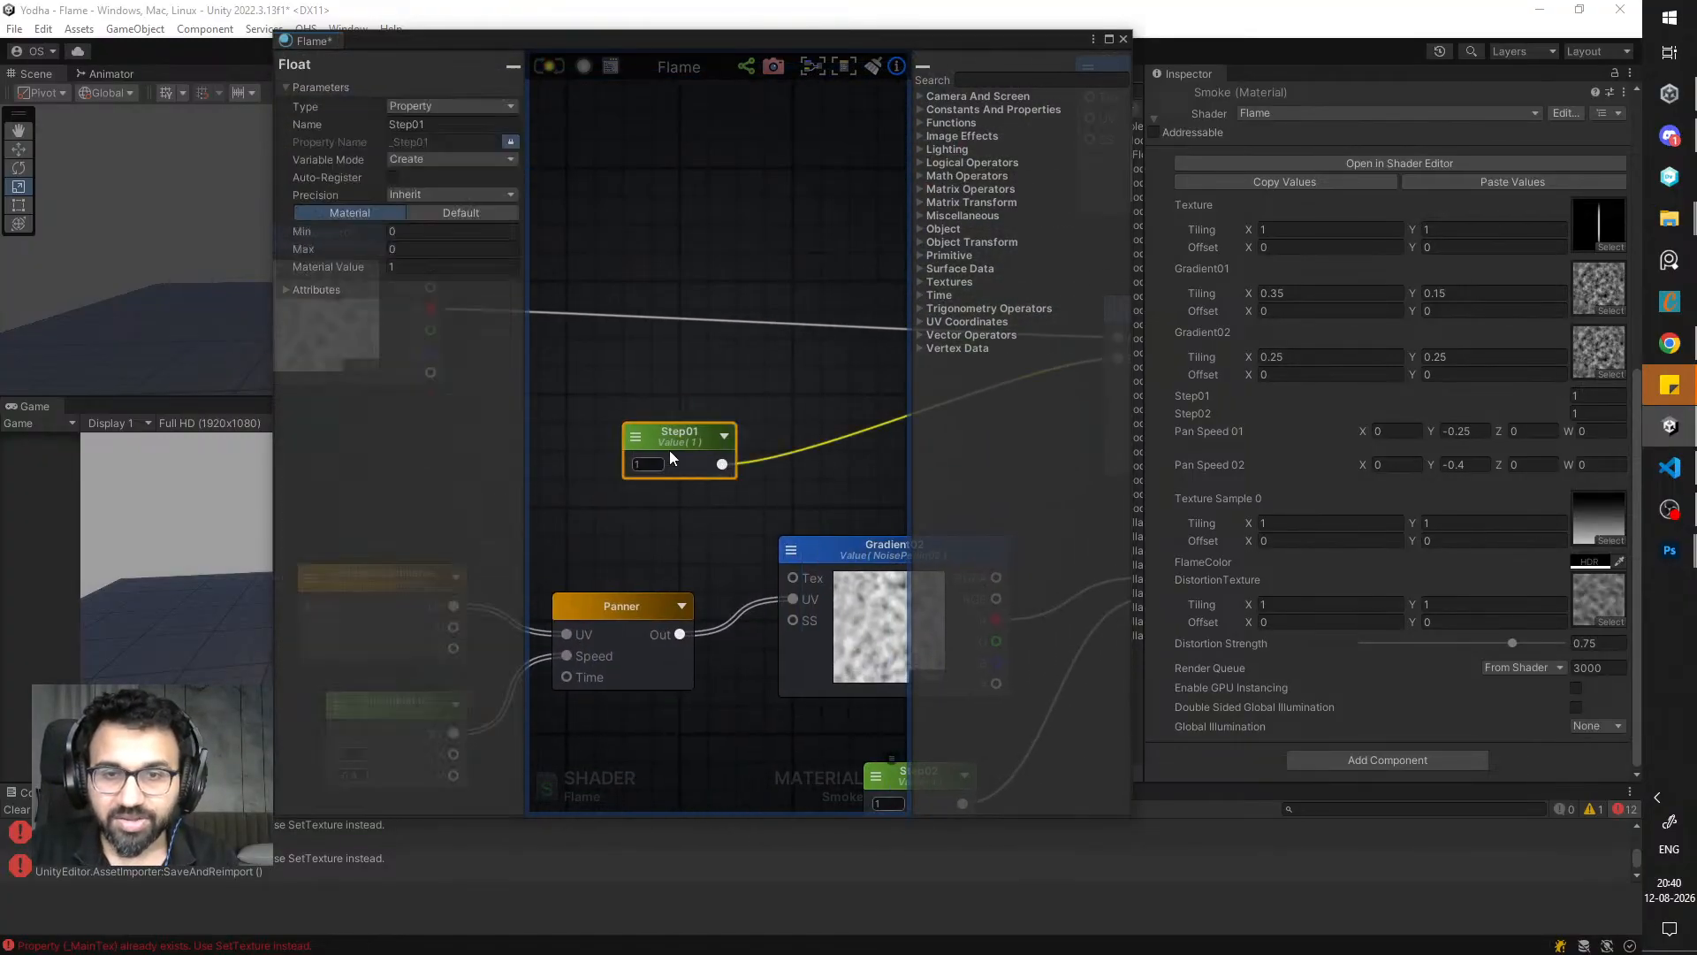
click(406, 127)
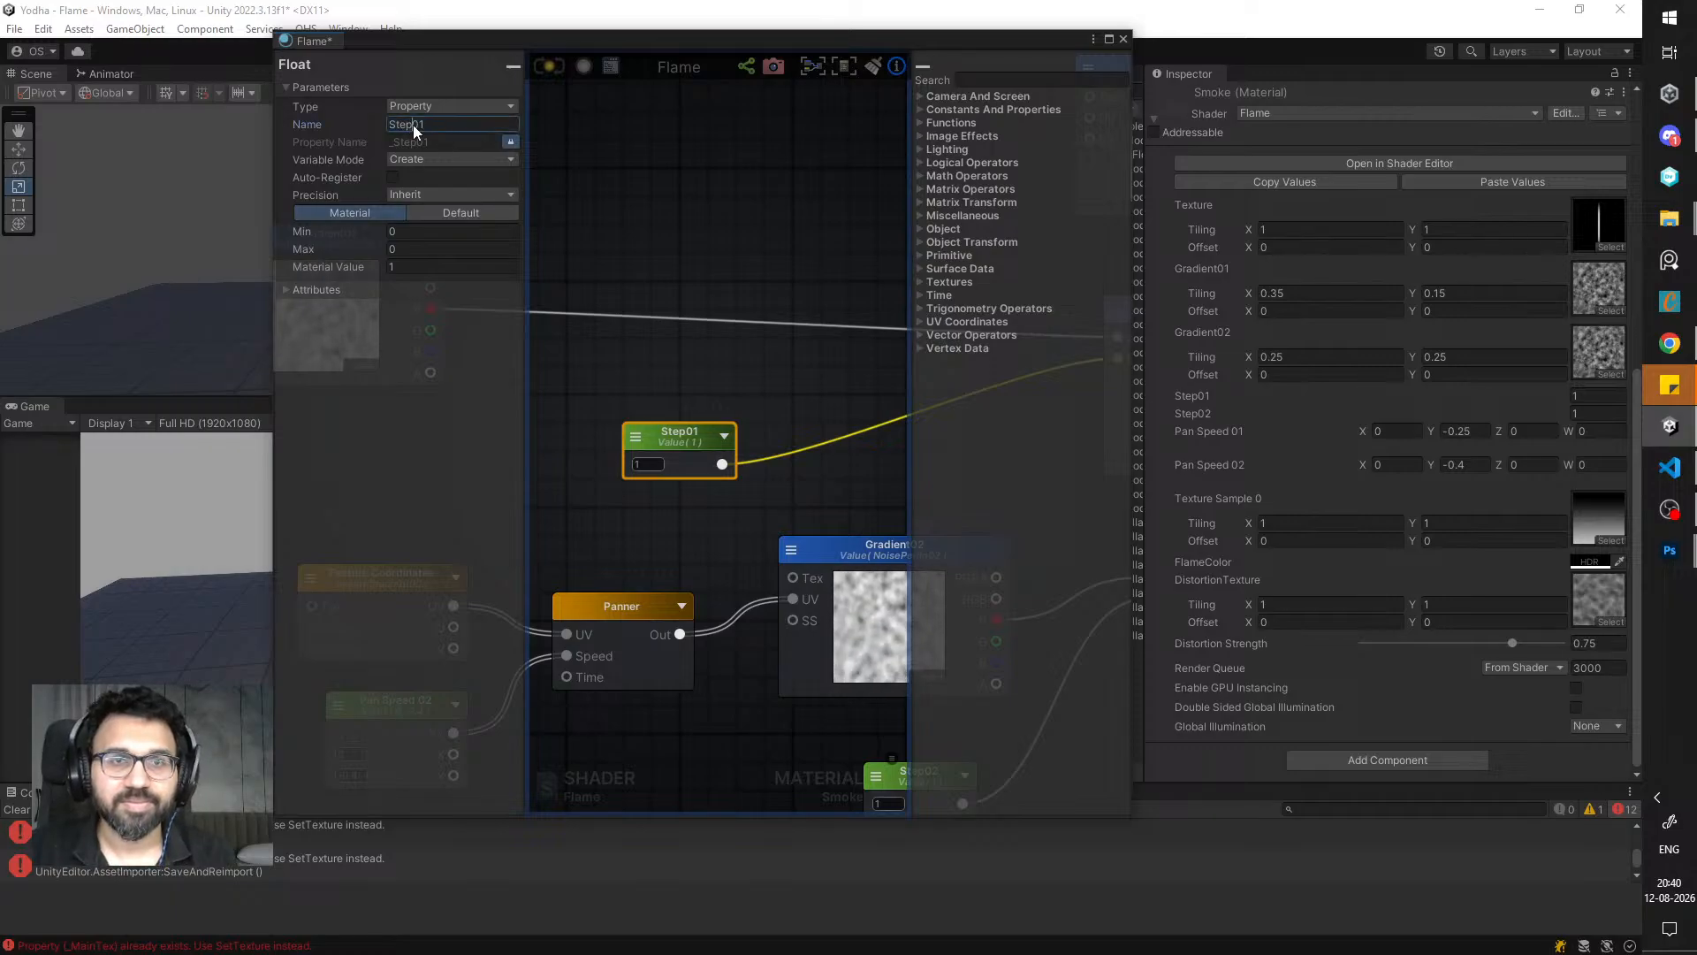
drag(412, 129, 331, 124)
text(Dissolve)
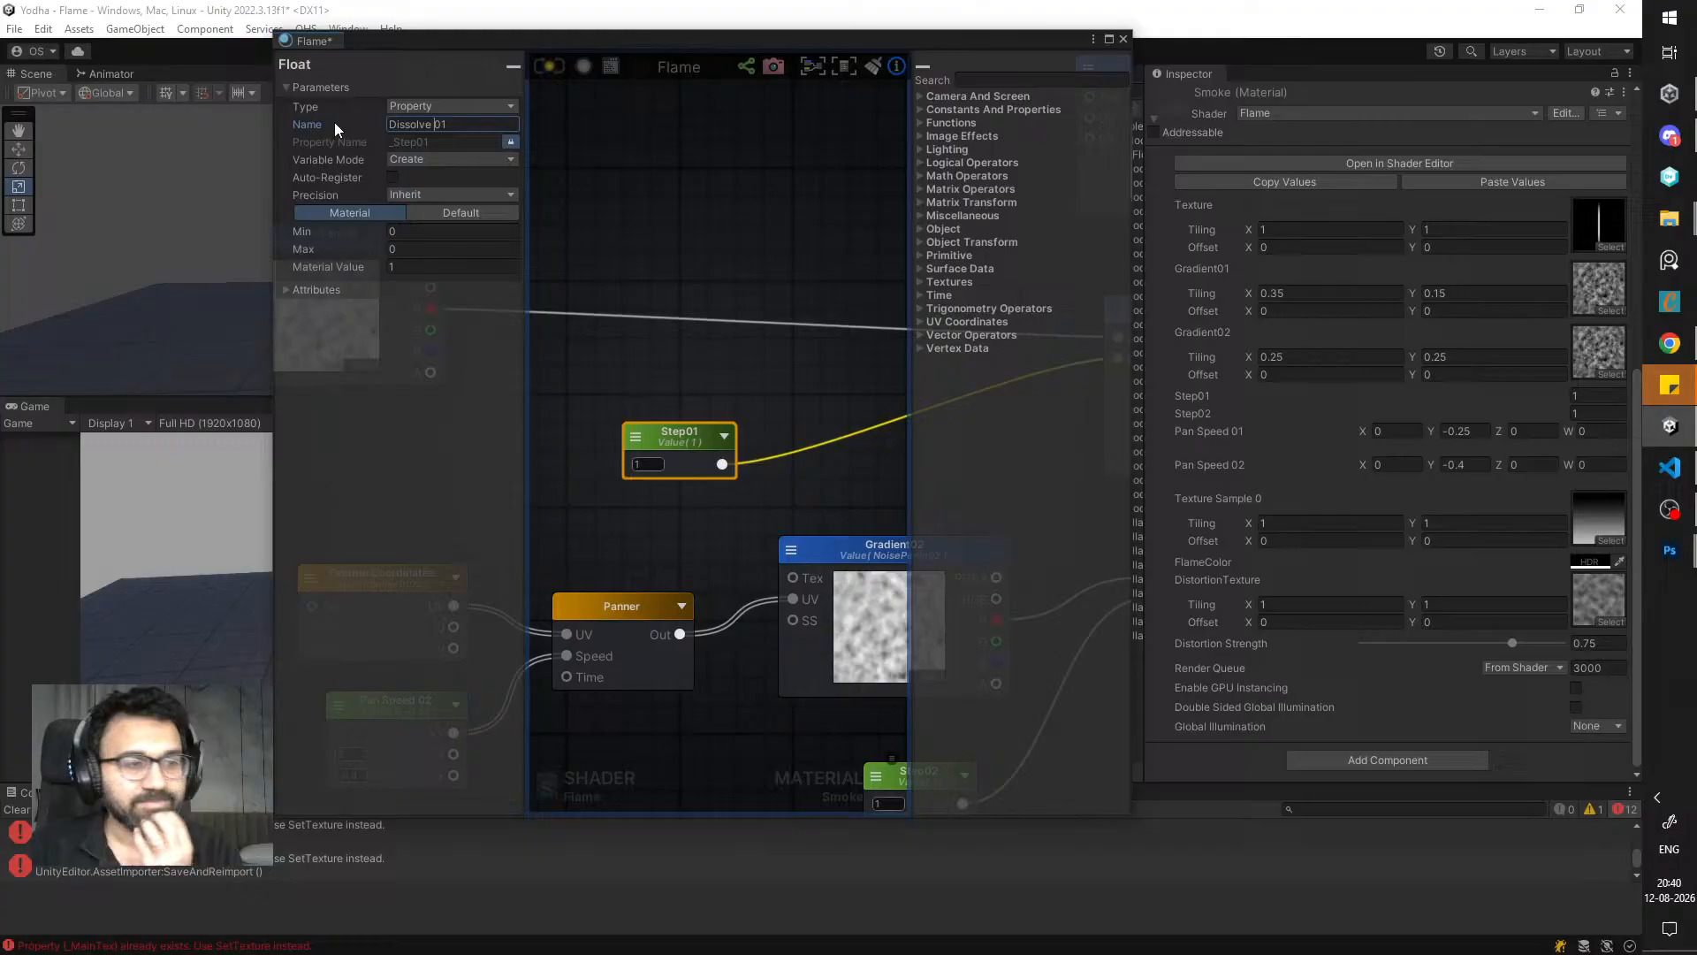
key(Return)
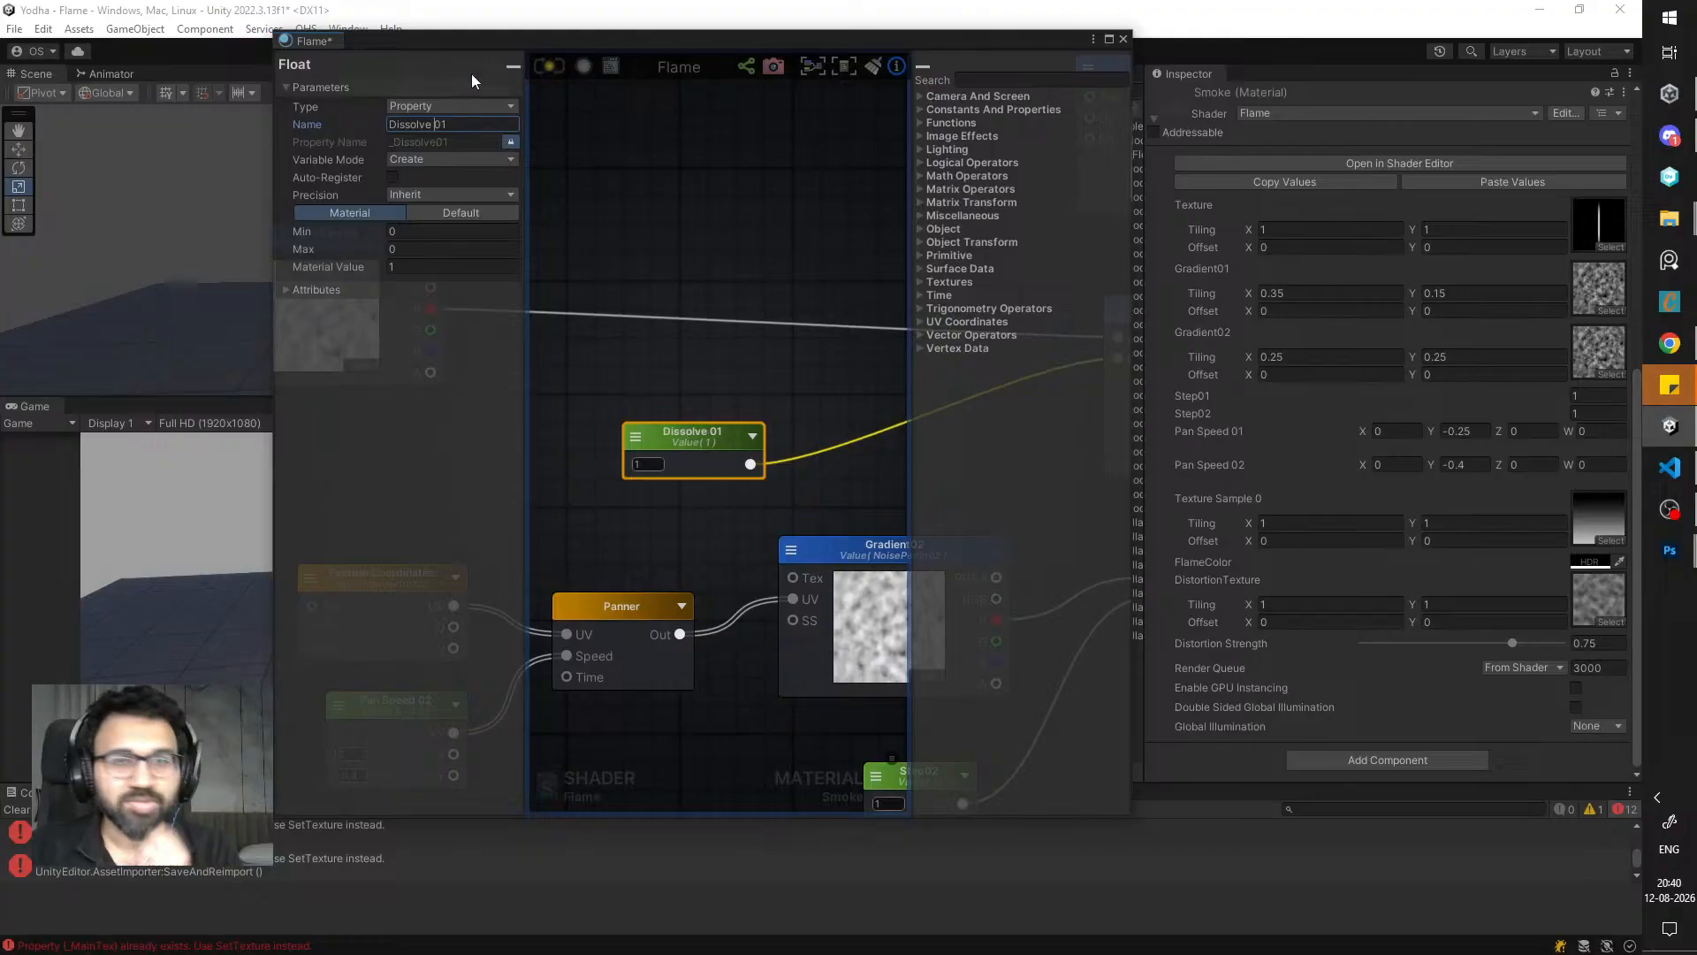
click(633, 373)
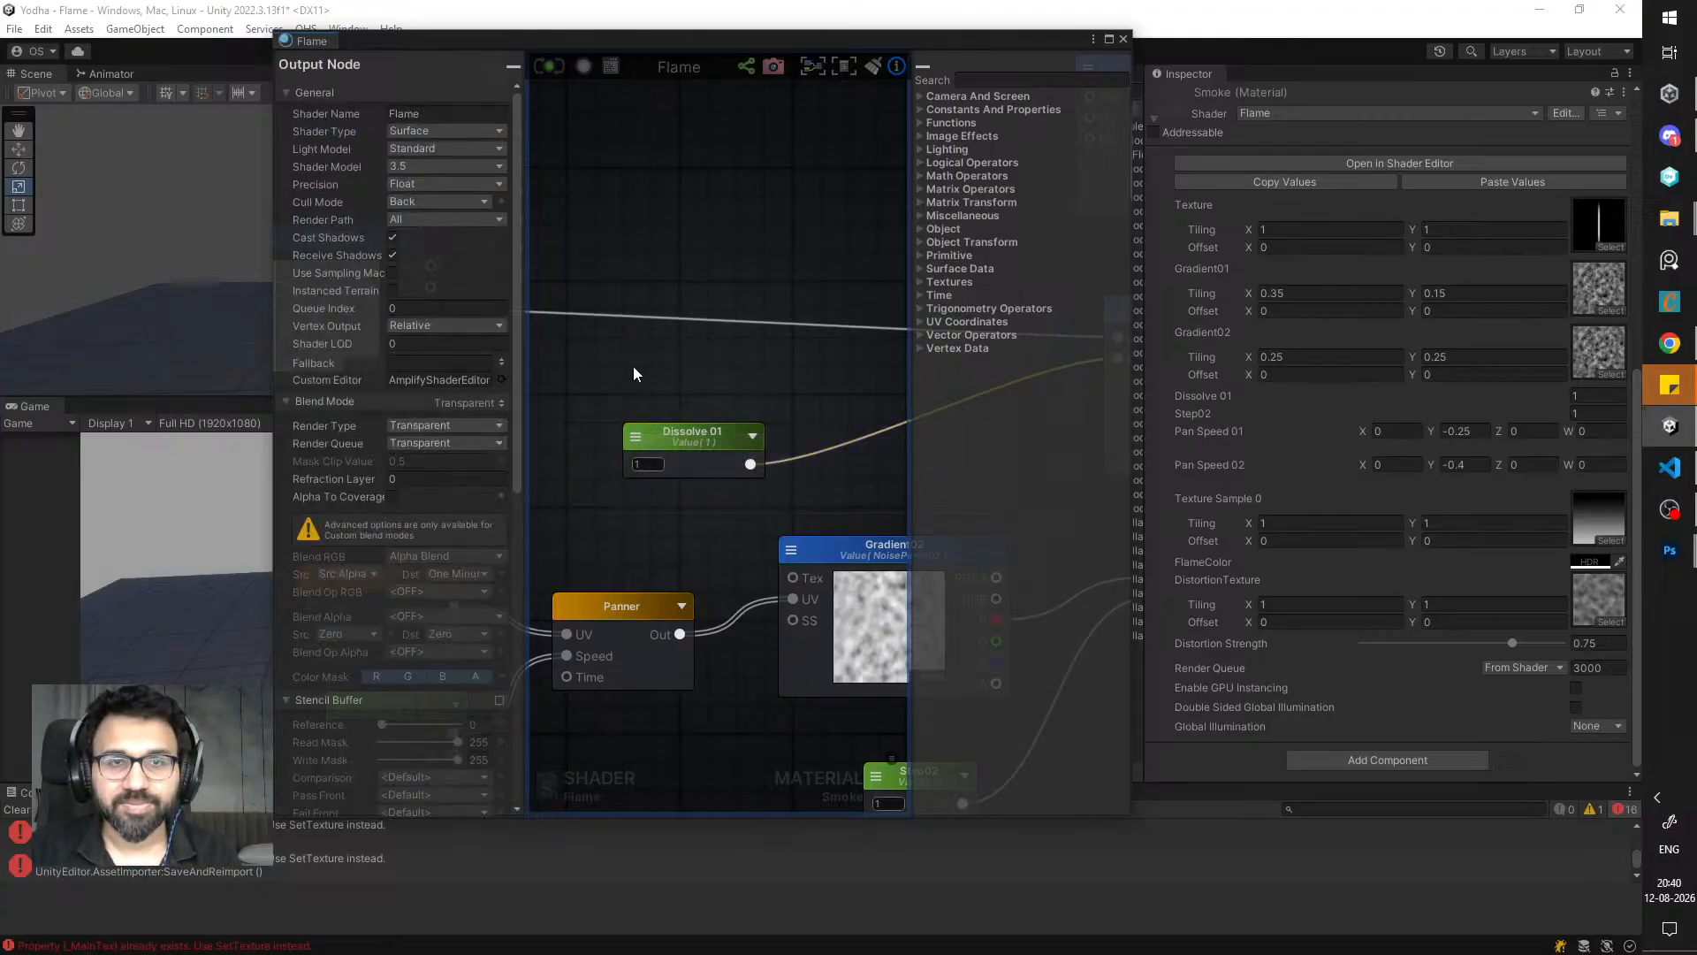
- Rename the Step02 property node to Dissolve 02 and save the Flame shader
middle_drag(670, 518, 612, 472)
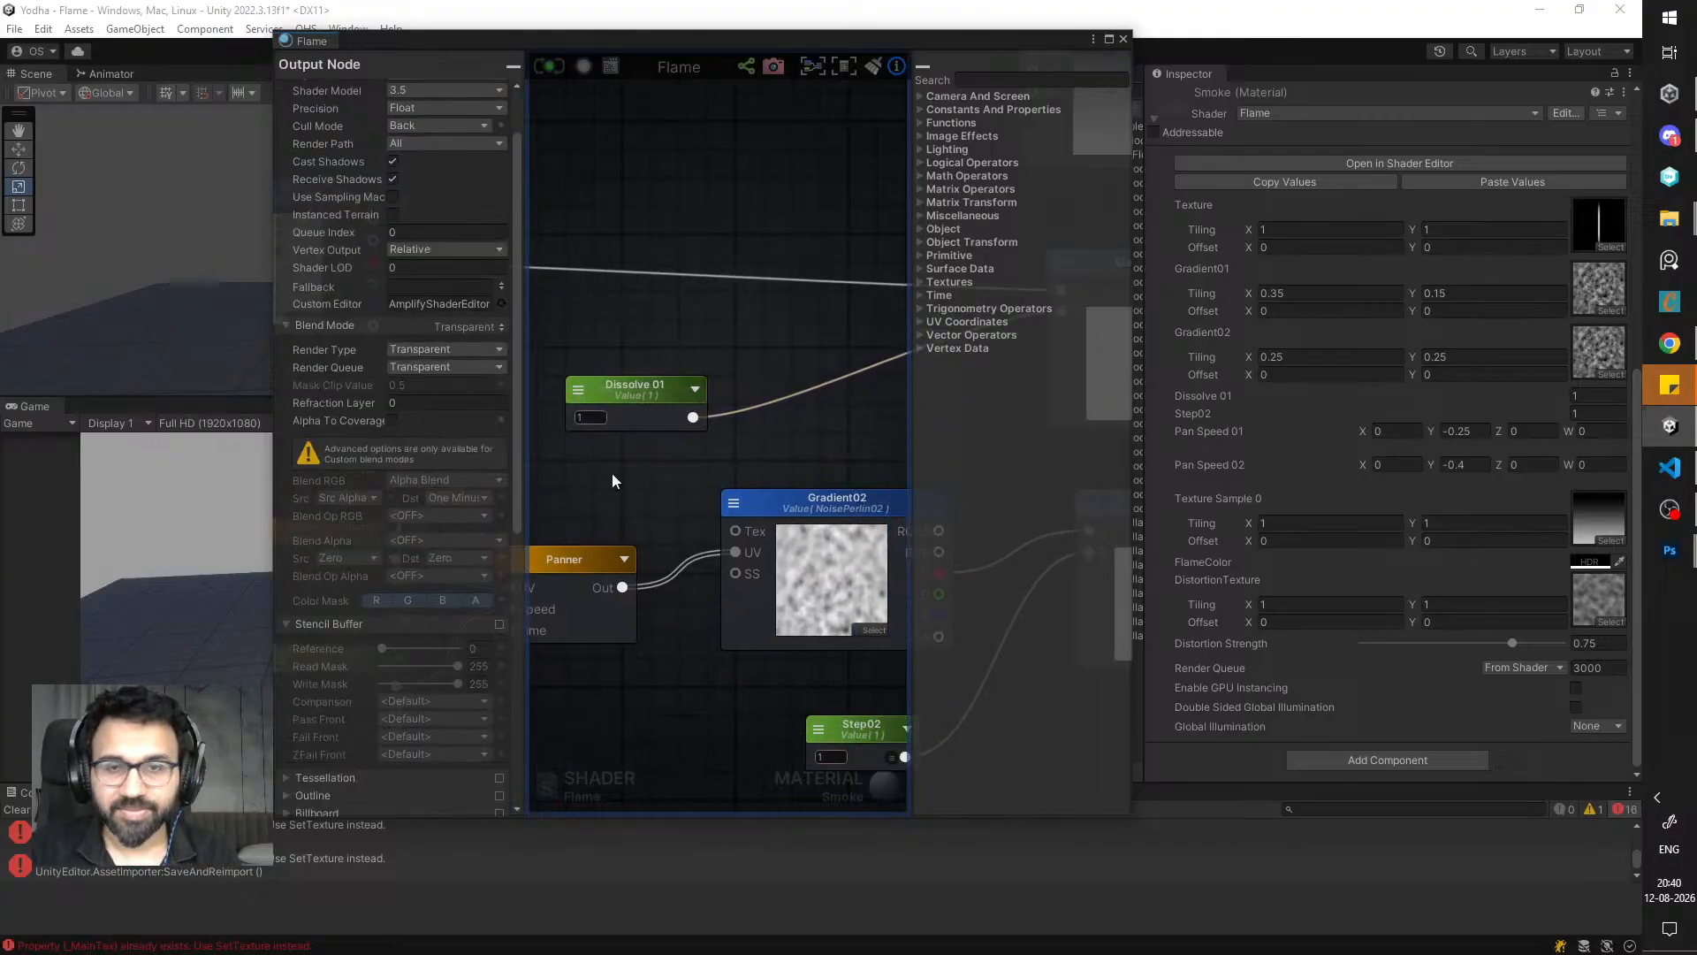
scroll(698, 449, down, 4)
middle_drag(707, 447, 545, 415)
scroll(686, 506, up, 4)
middle_drag(573, 558, 645, 534)
click(644, 534)
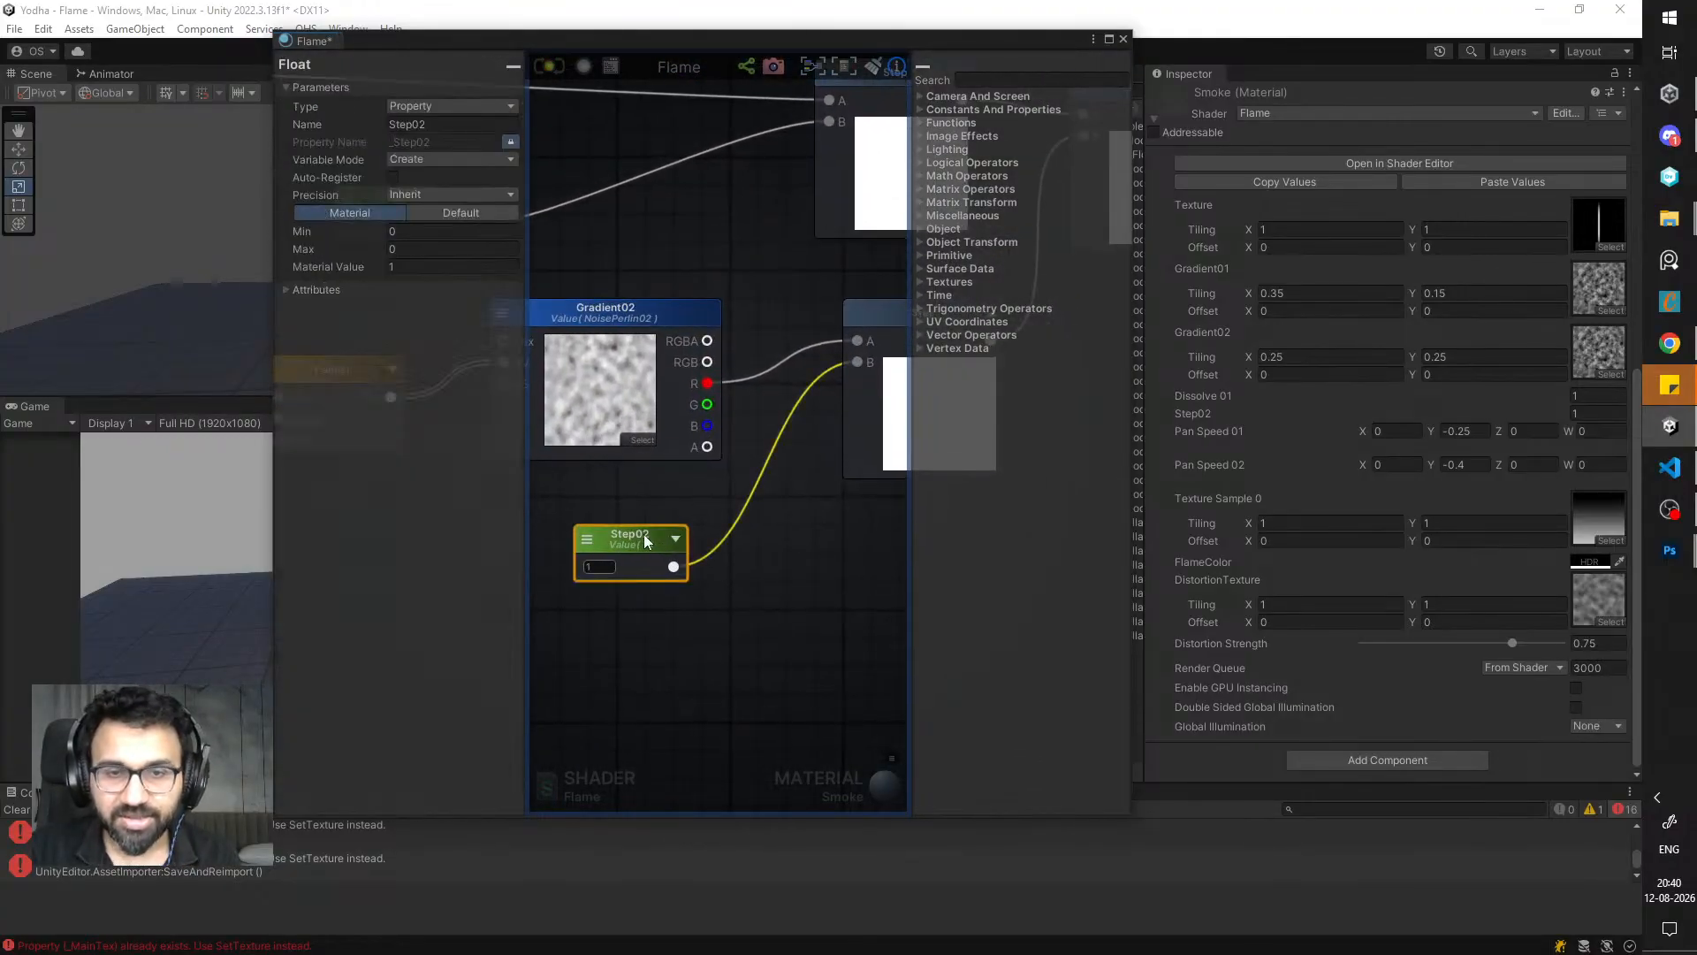
click(410, 124)
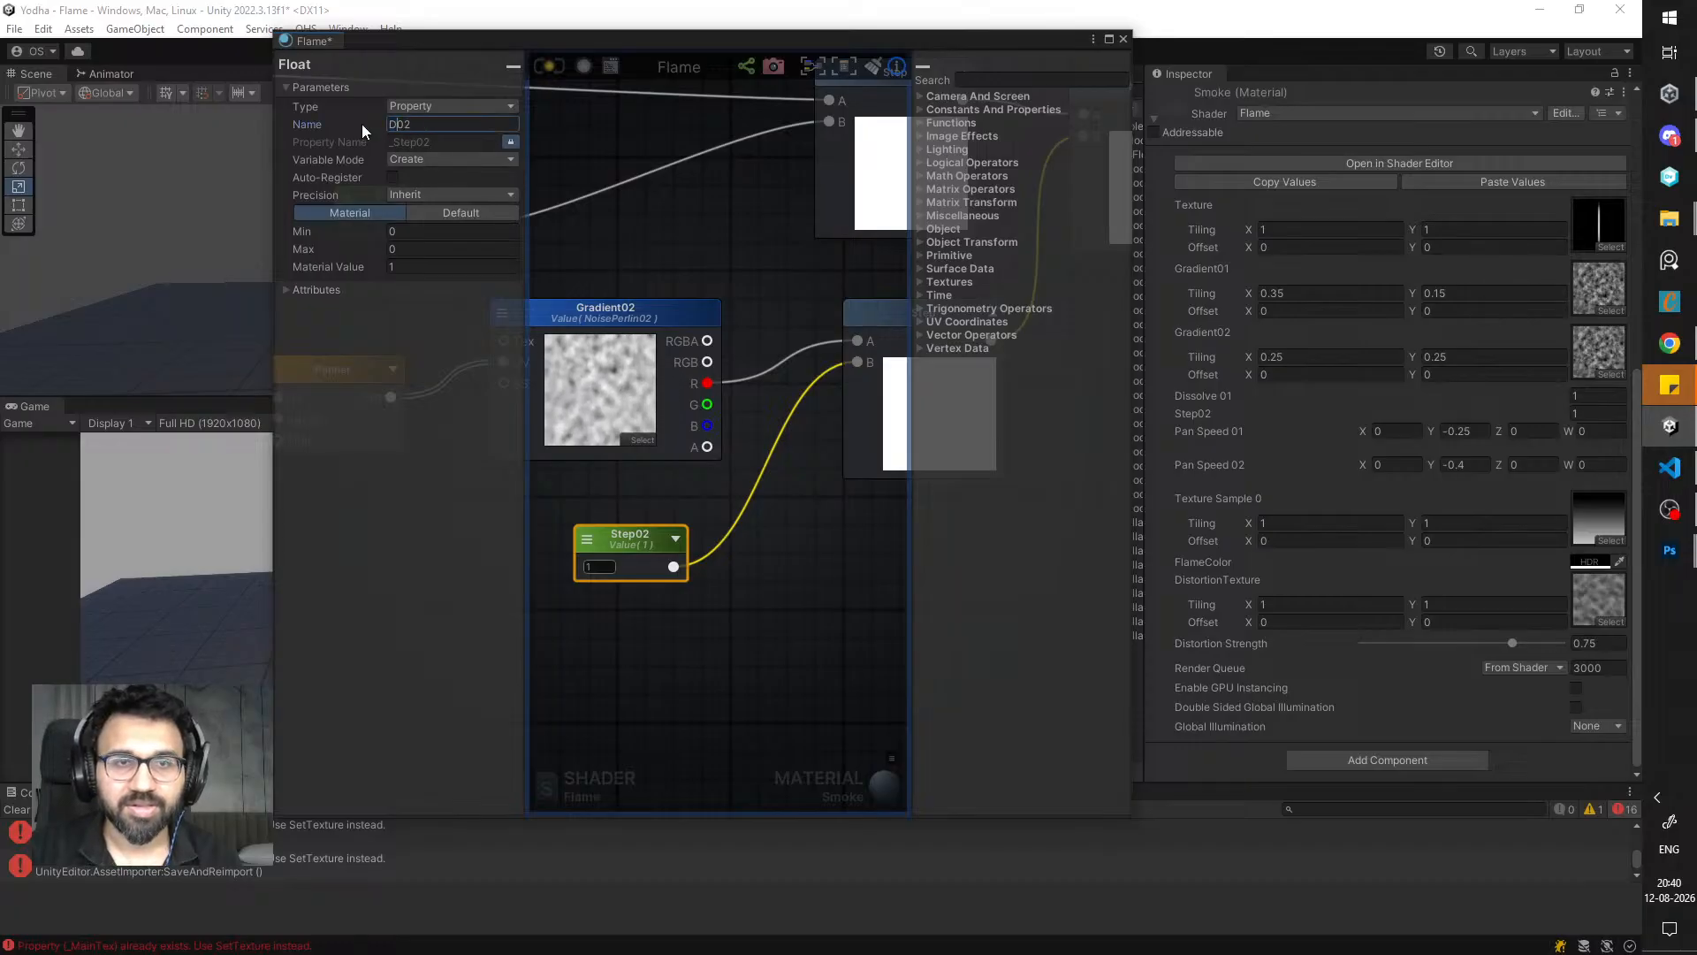
key(BackSpace)
key(BackSpace)
key(BackSpace)
key(BackSpace)
text(Dissolve)
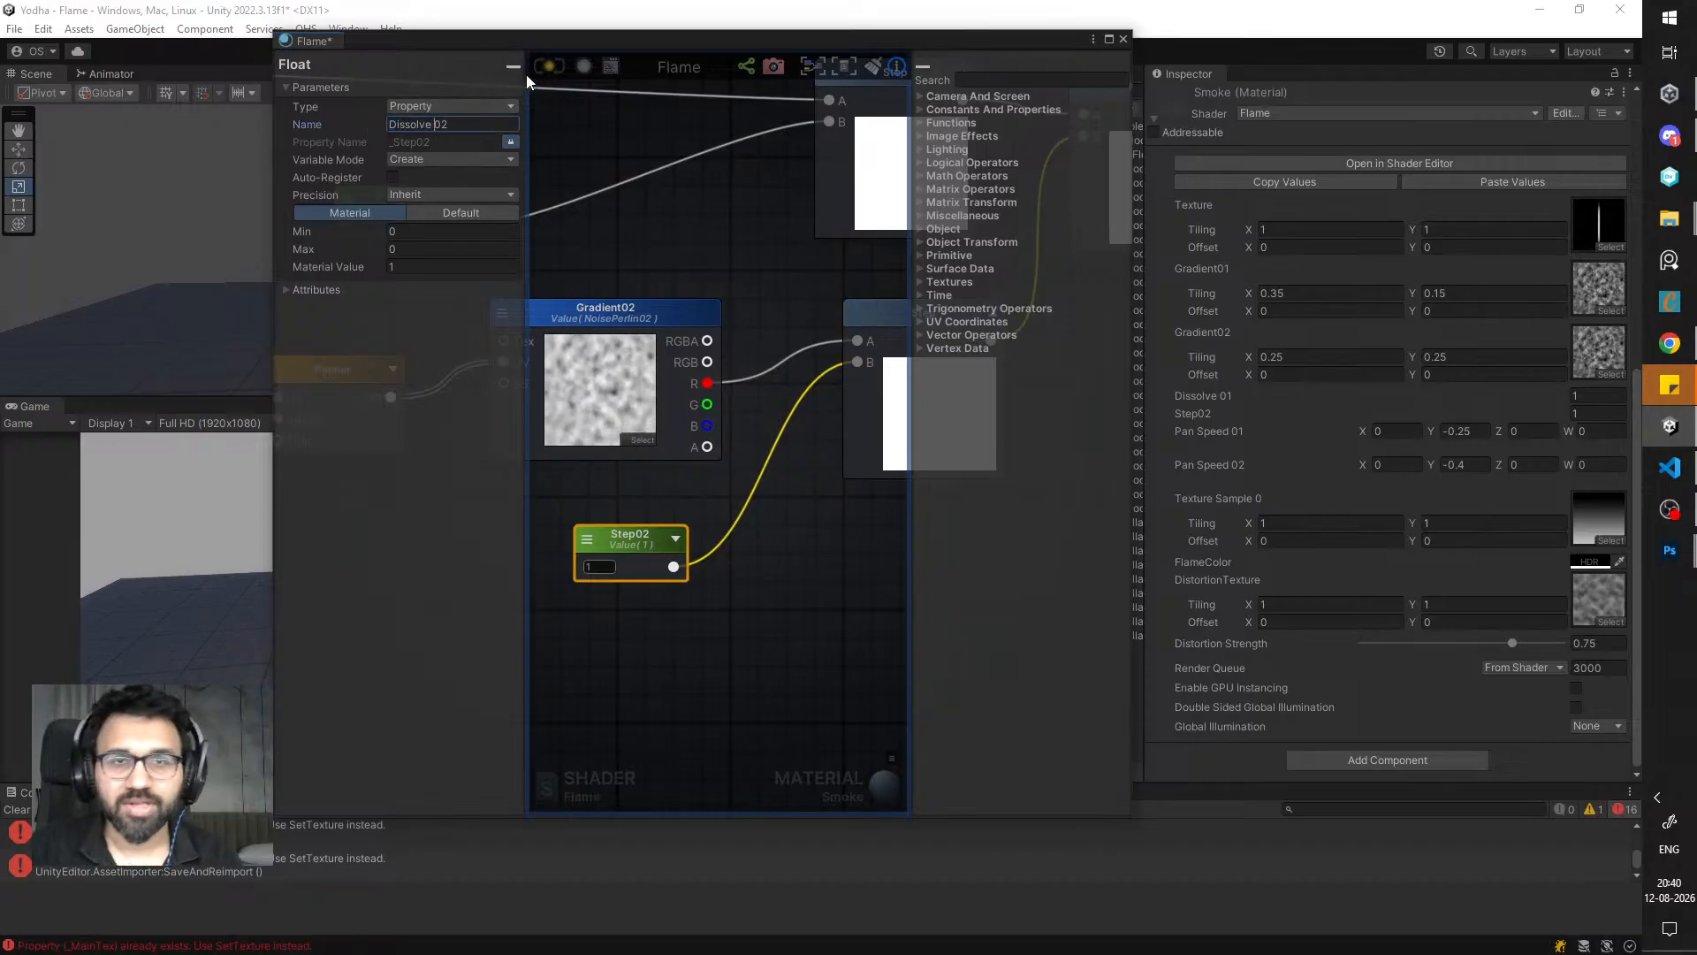
click(549, 66)
scroll(695, 277, down, 2)
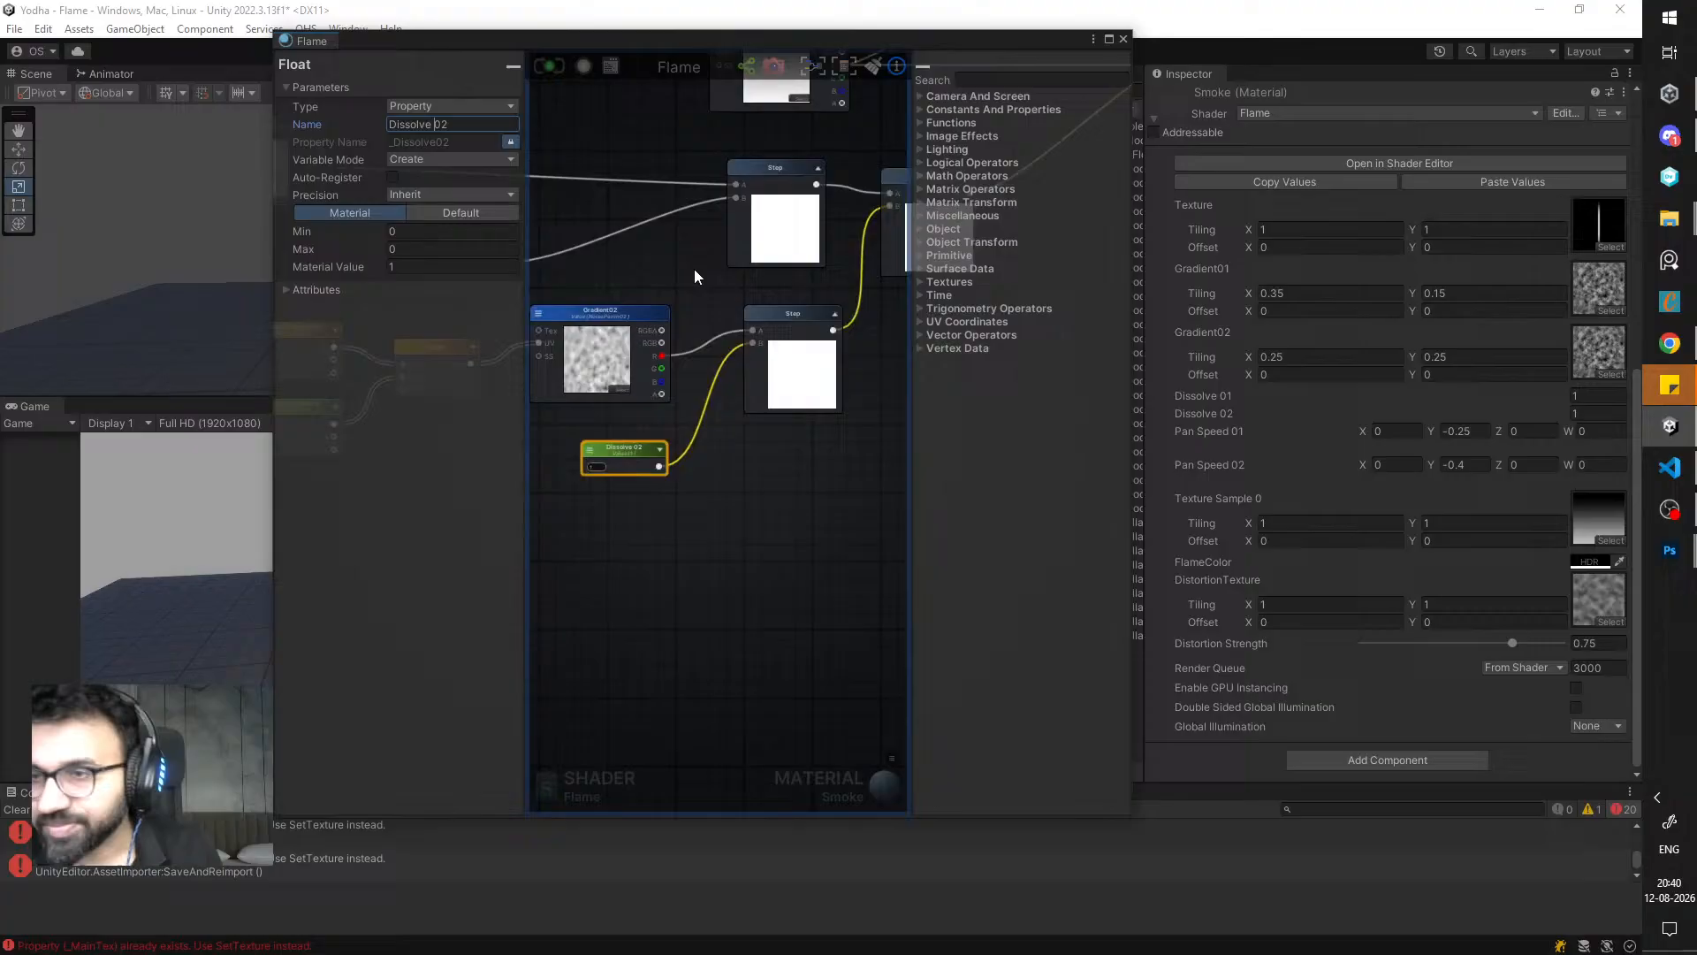
scroll(695, 276, down, 4)
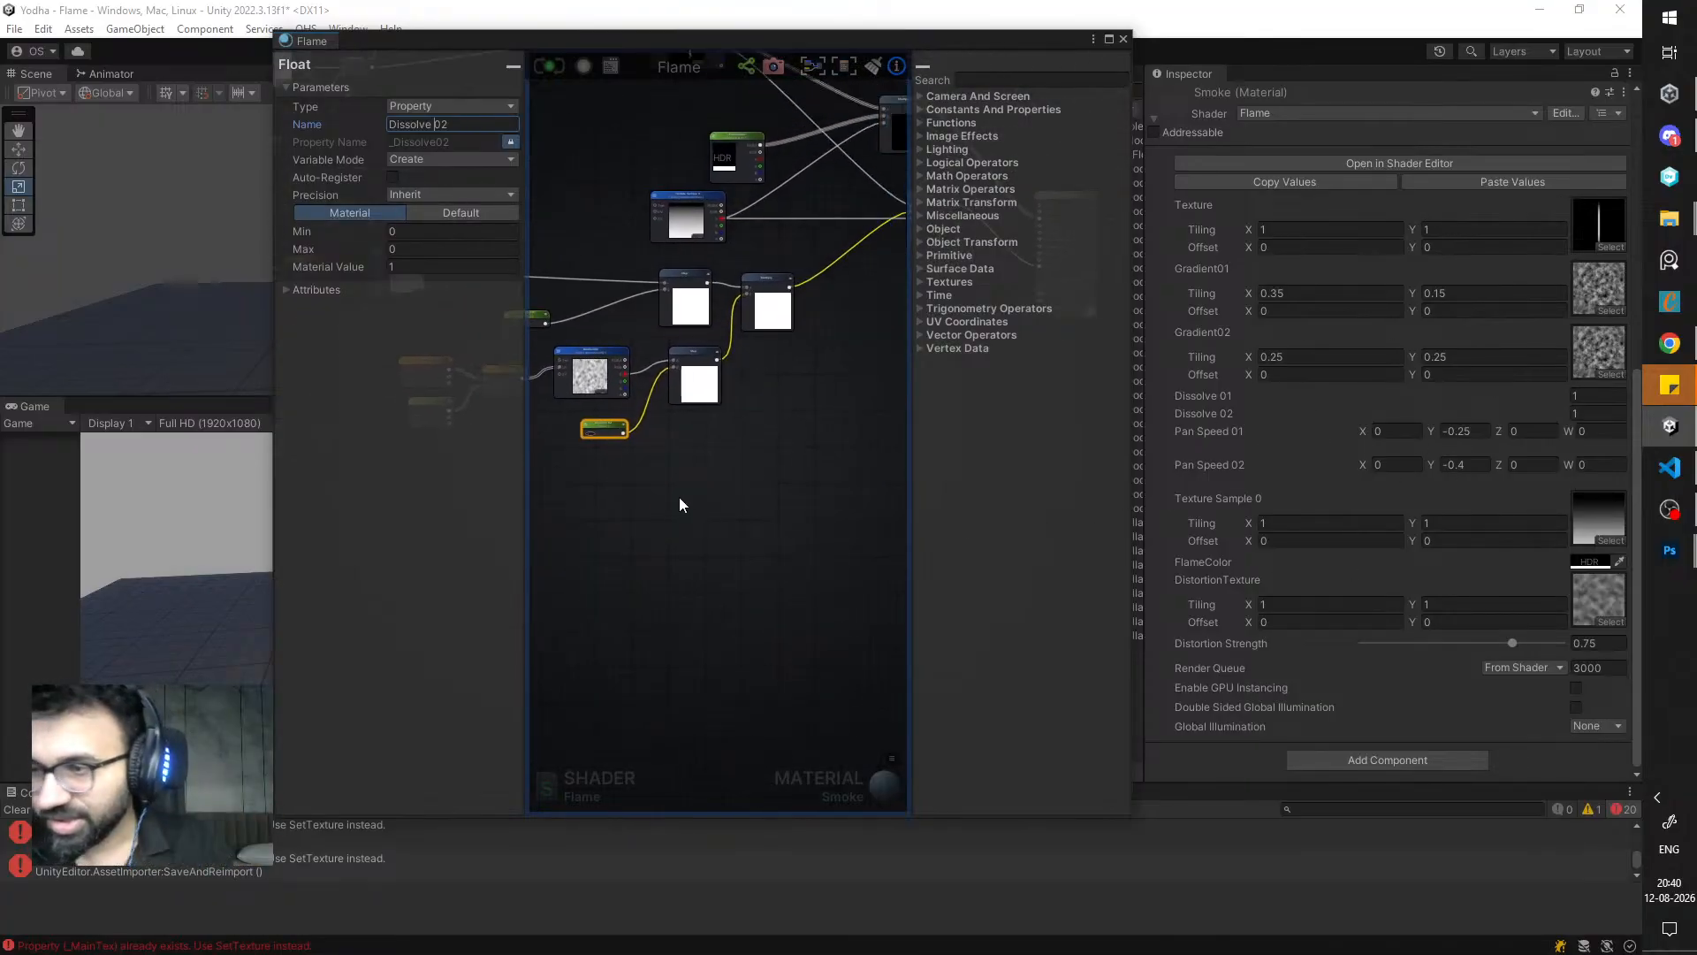
- Set the Y value of Pan Speed 01 on the Flame object's material to -0.5
drag(911, 41, 495, 670)
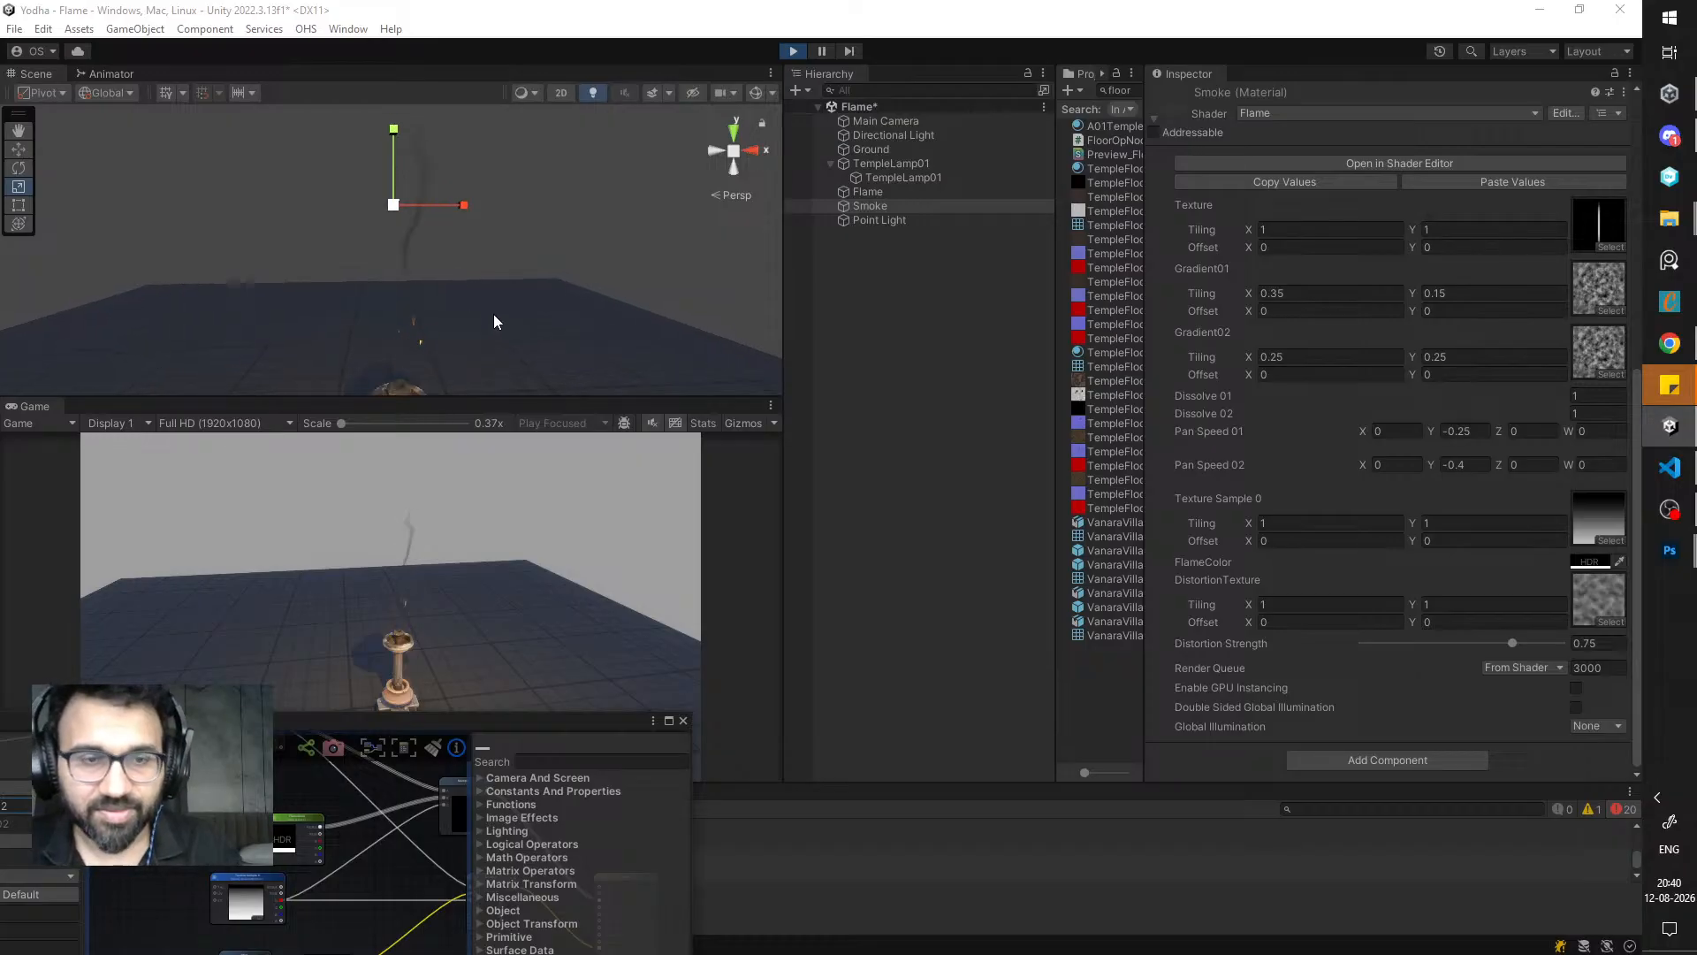
middle_drag(454, 374, 492, 309)
scroll(492, 310, down, 4)
alt+drag(491, 306, 541, 327)
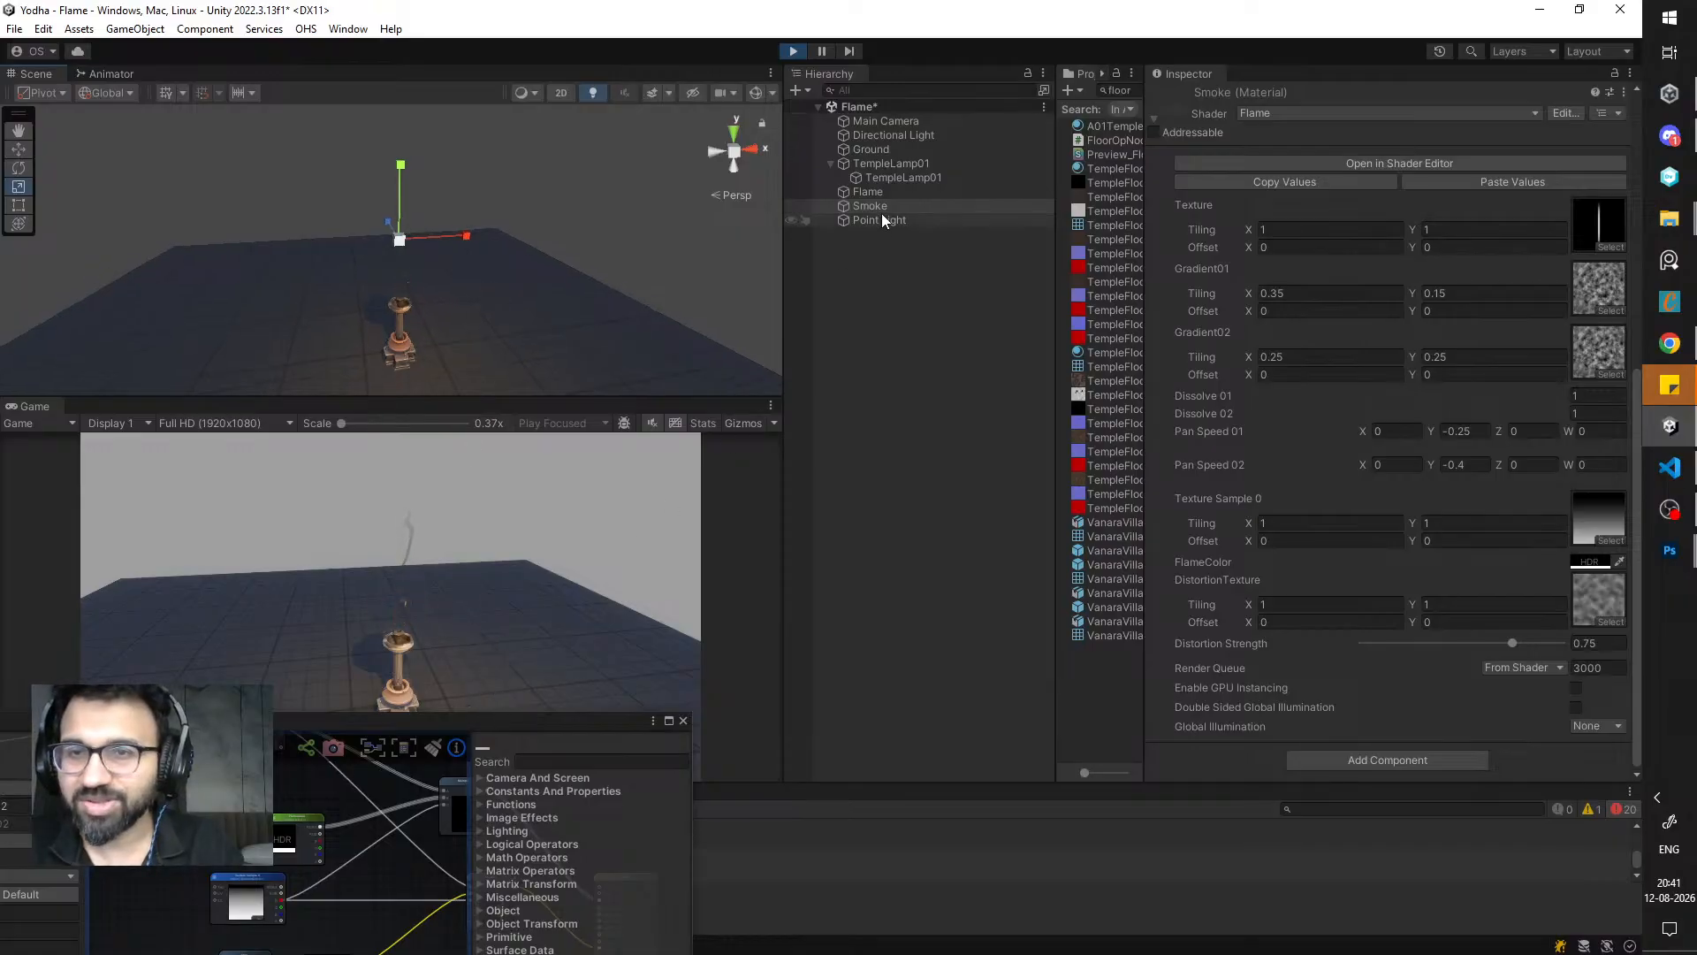
click(868, 192)
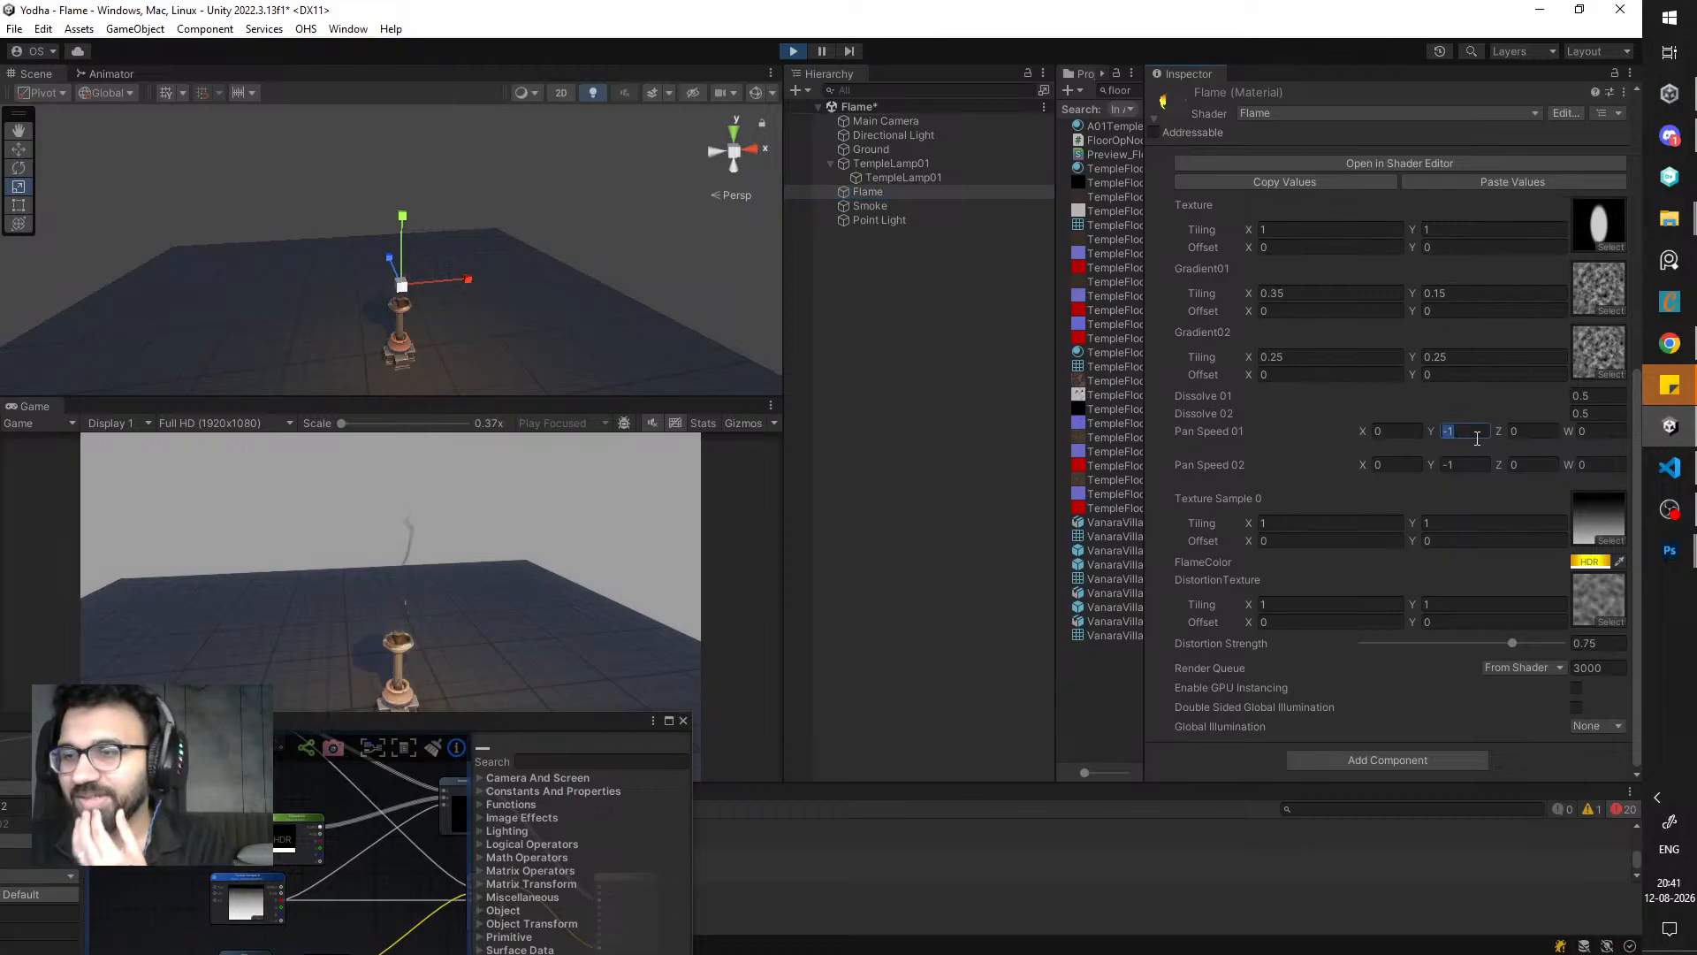
text(-0.)
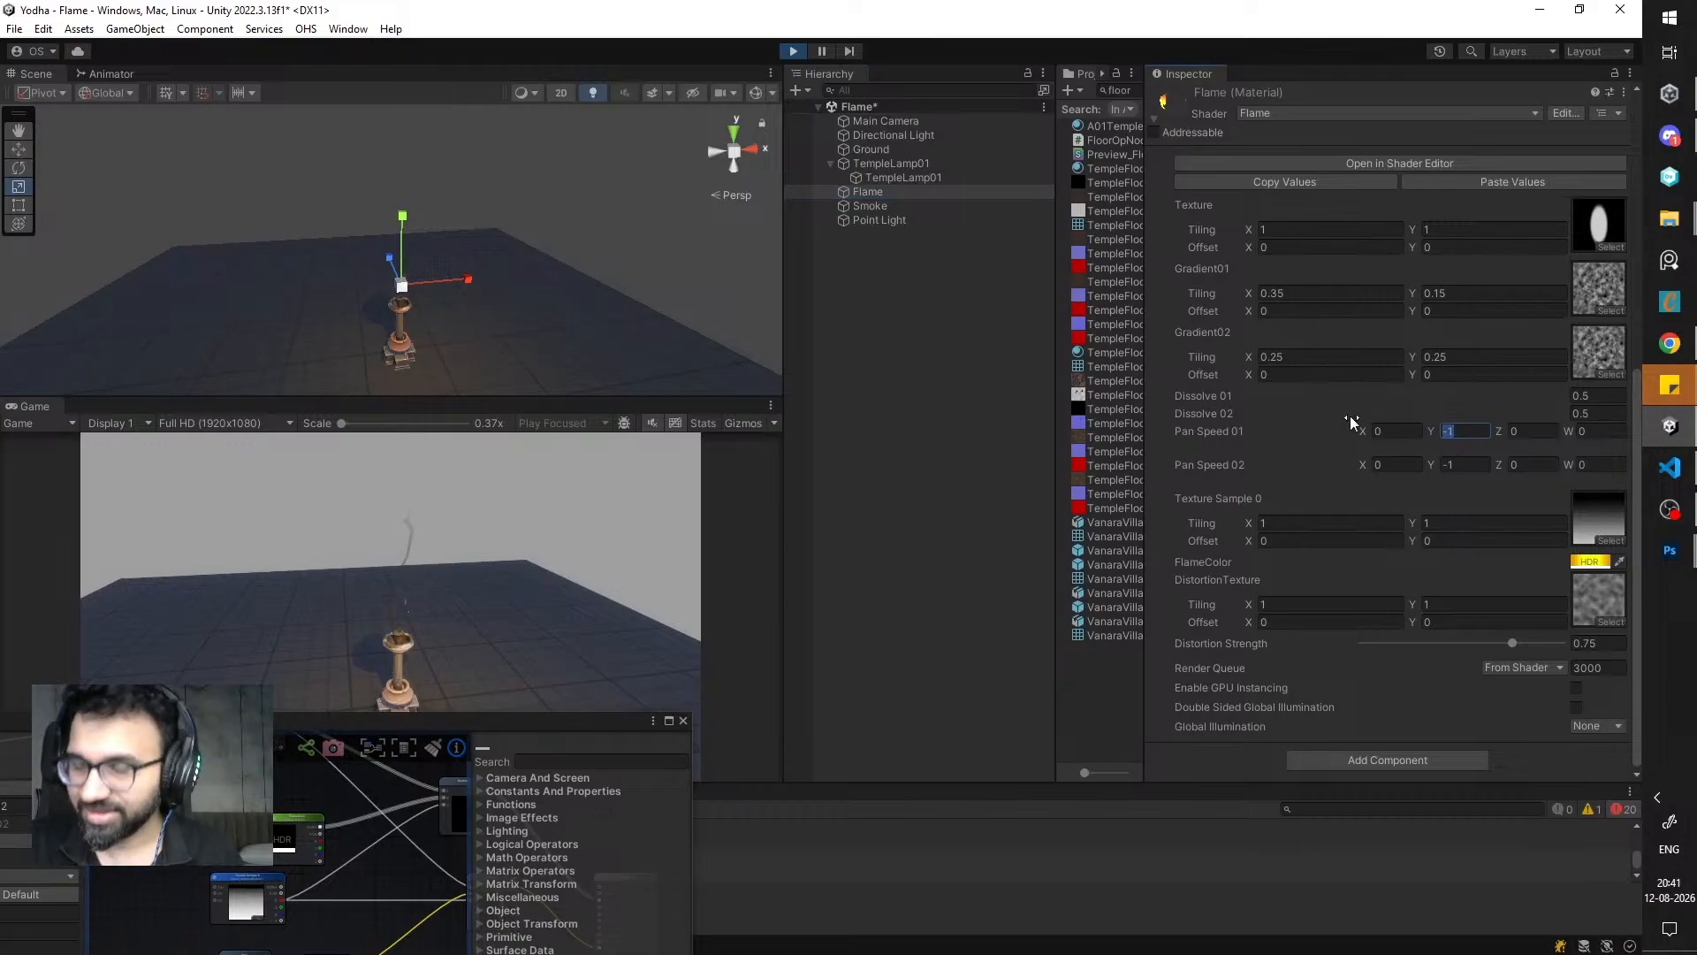
text(25)
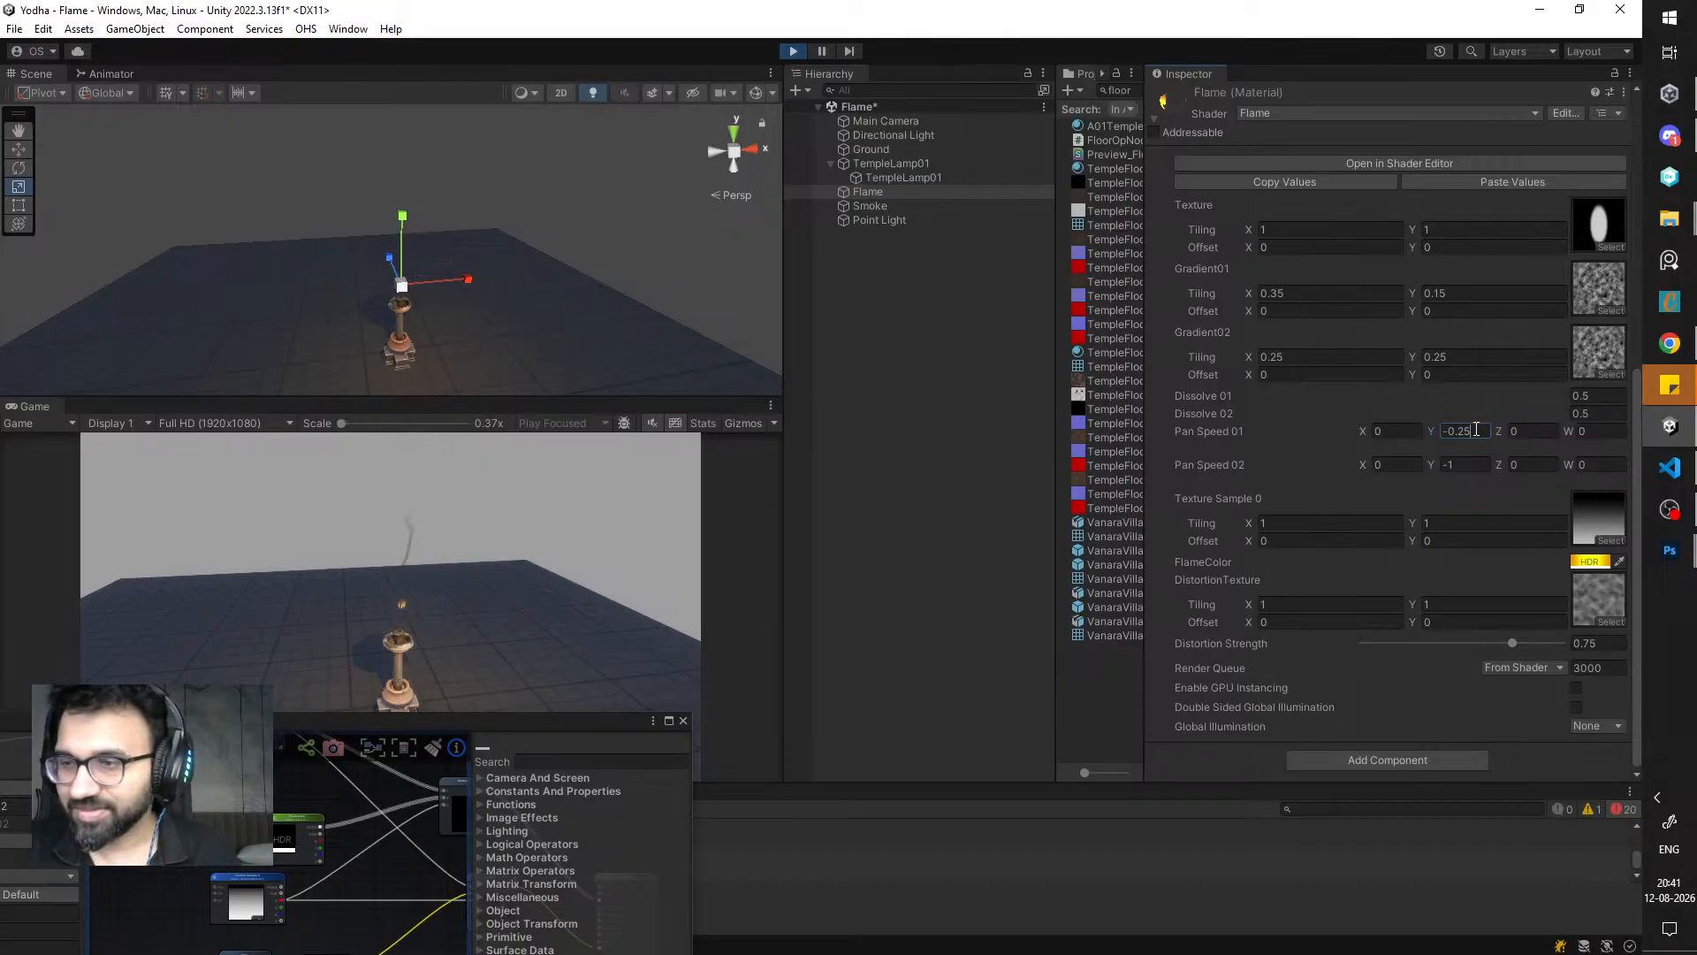
key(Return)
text(-0.5)
- Set the Y value of Pan Speed 02 on the Flame material to -0.25
key(Tab)
key(Tab)
key(Tab)
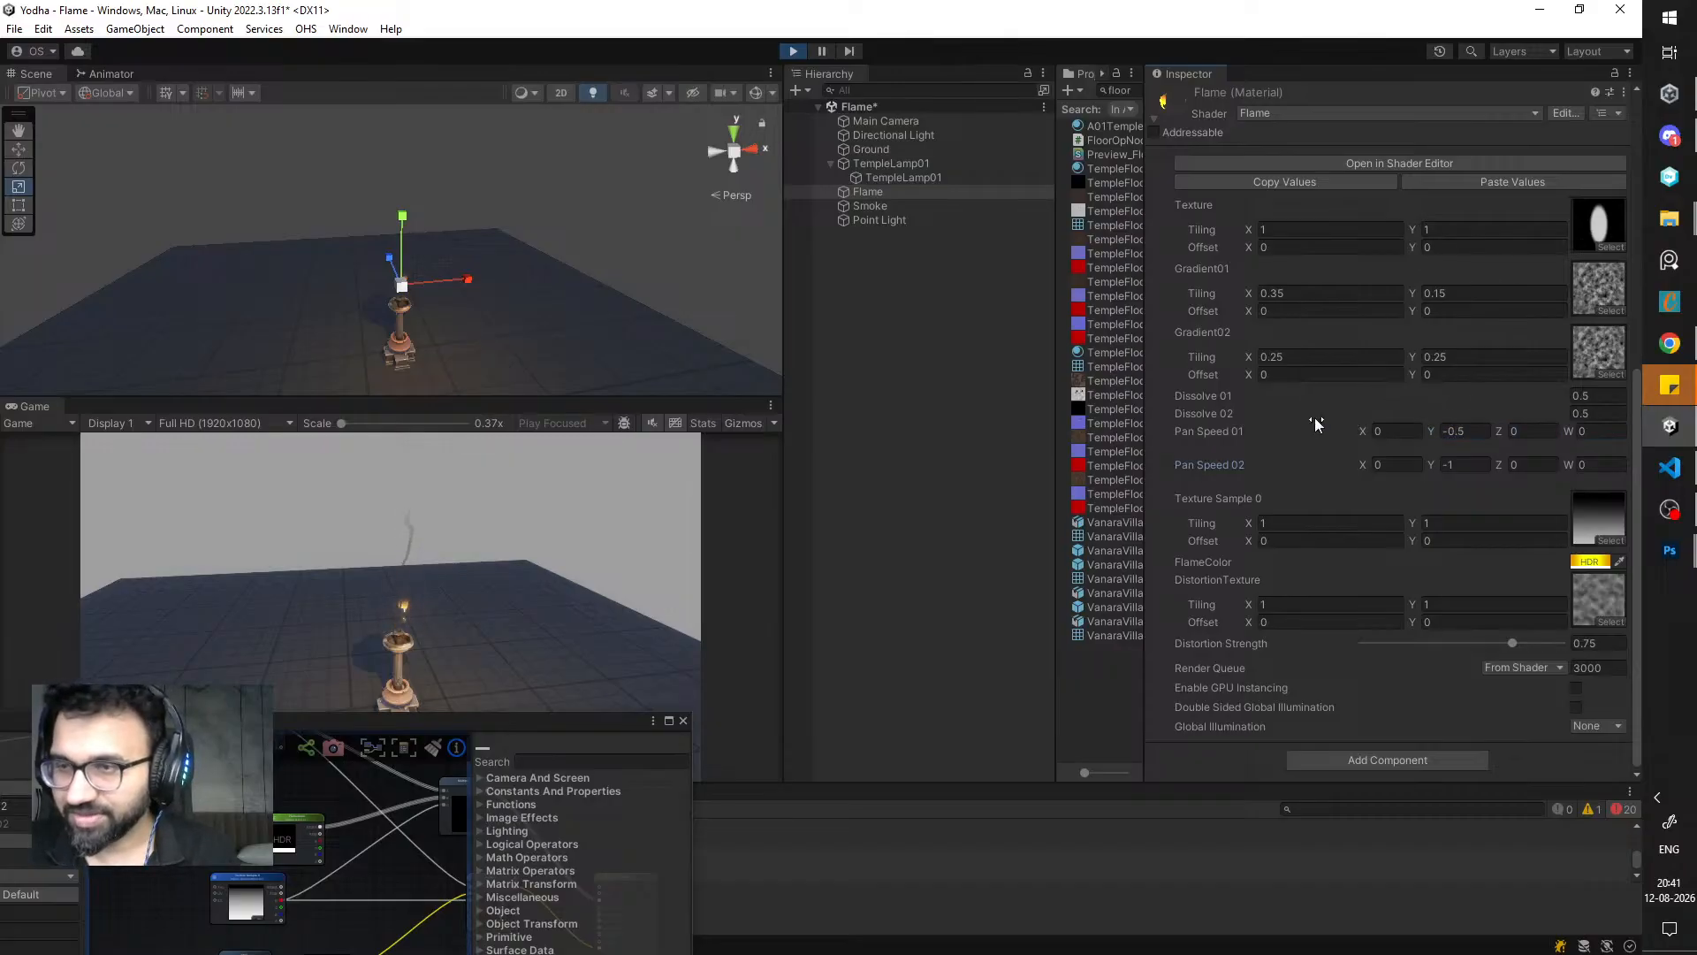
key(Tab)
text(-0)
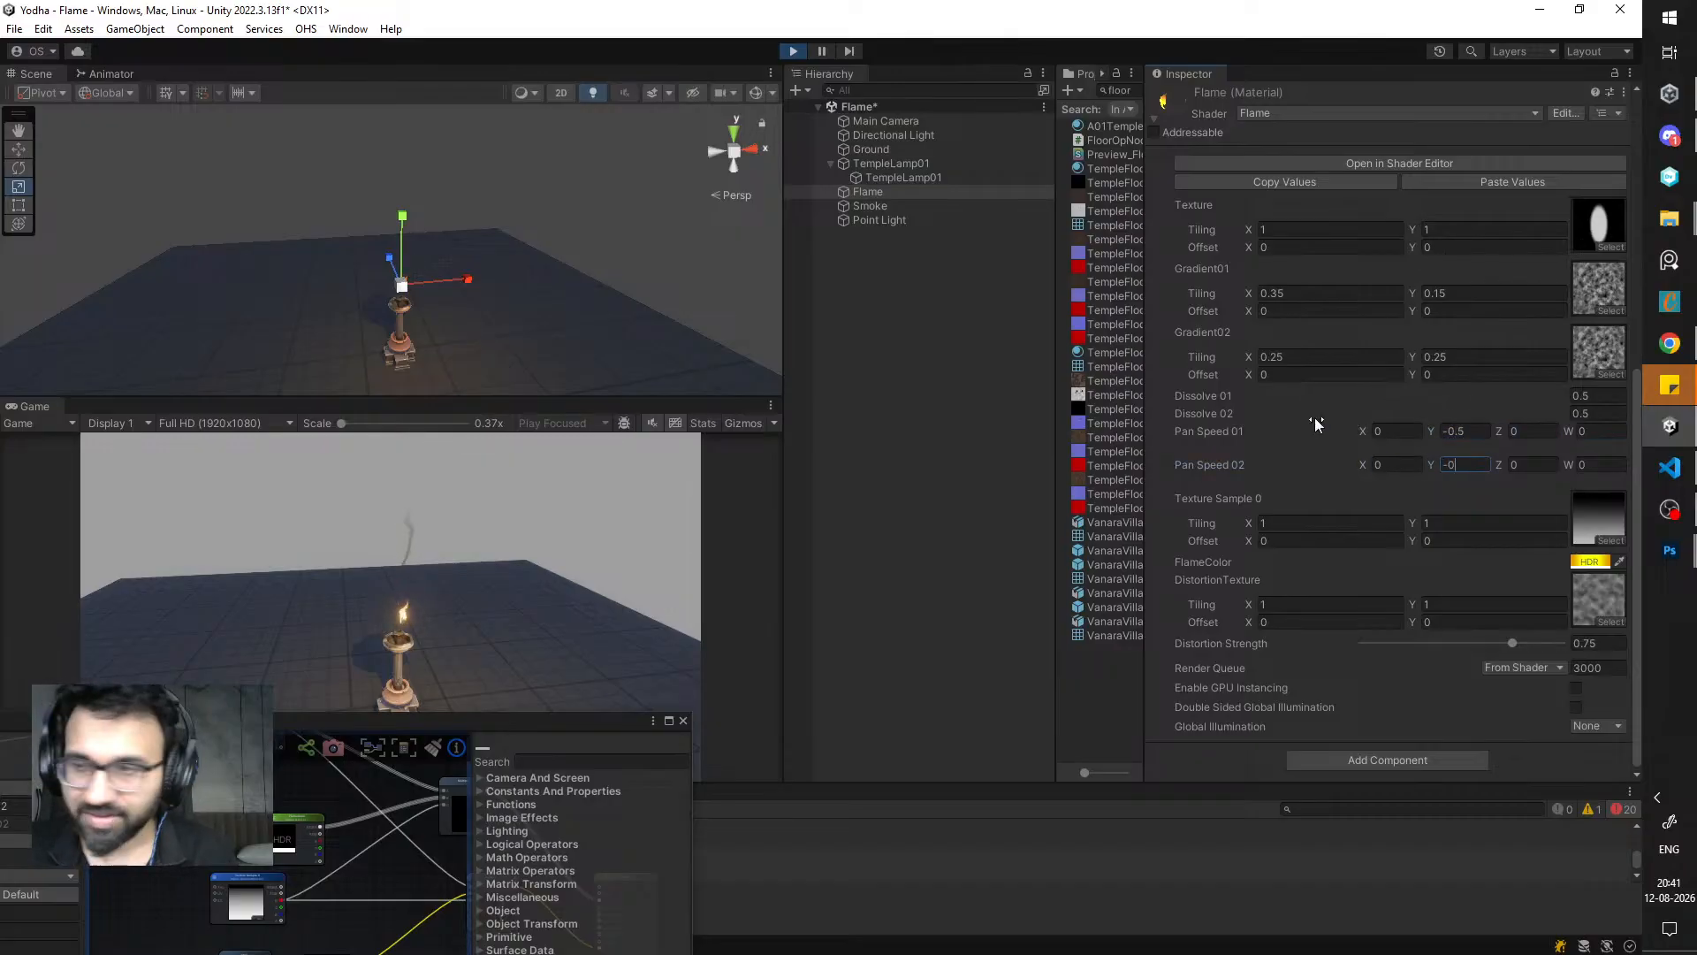
text(.25)
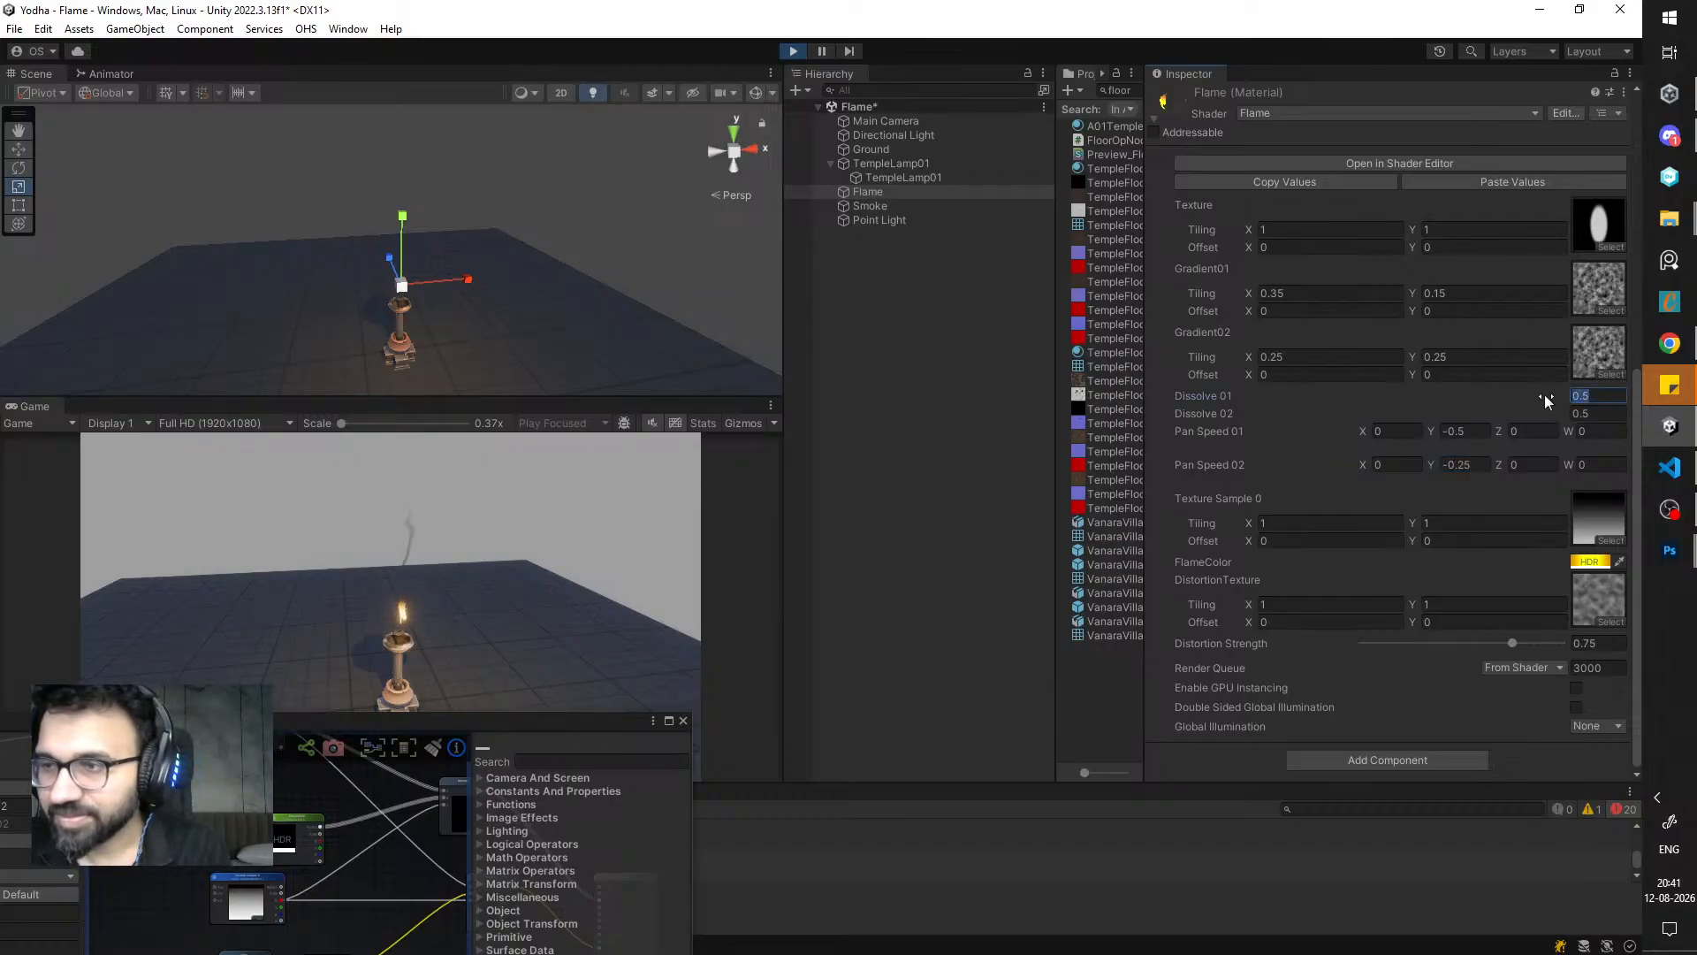
- Turn the Dissolve 01 property in the Flame shader graph into a slider with a maximum of 1
drag(548, 721, 1046, 449)
middle_drag(636, 677, 704, 586)
scroll(781, 609, up, 6)
scroll(703, 586, down, 4)
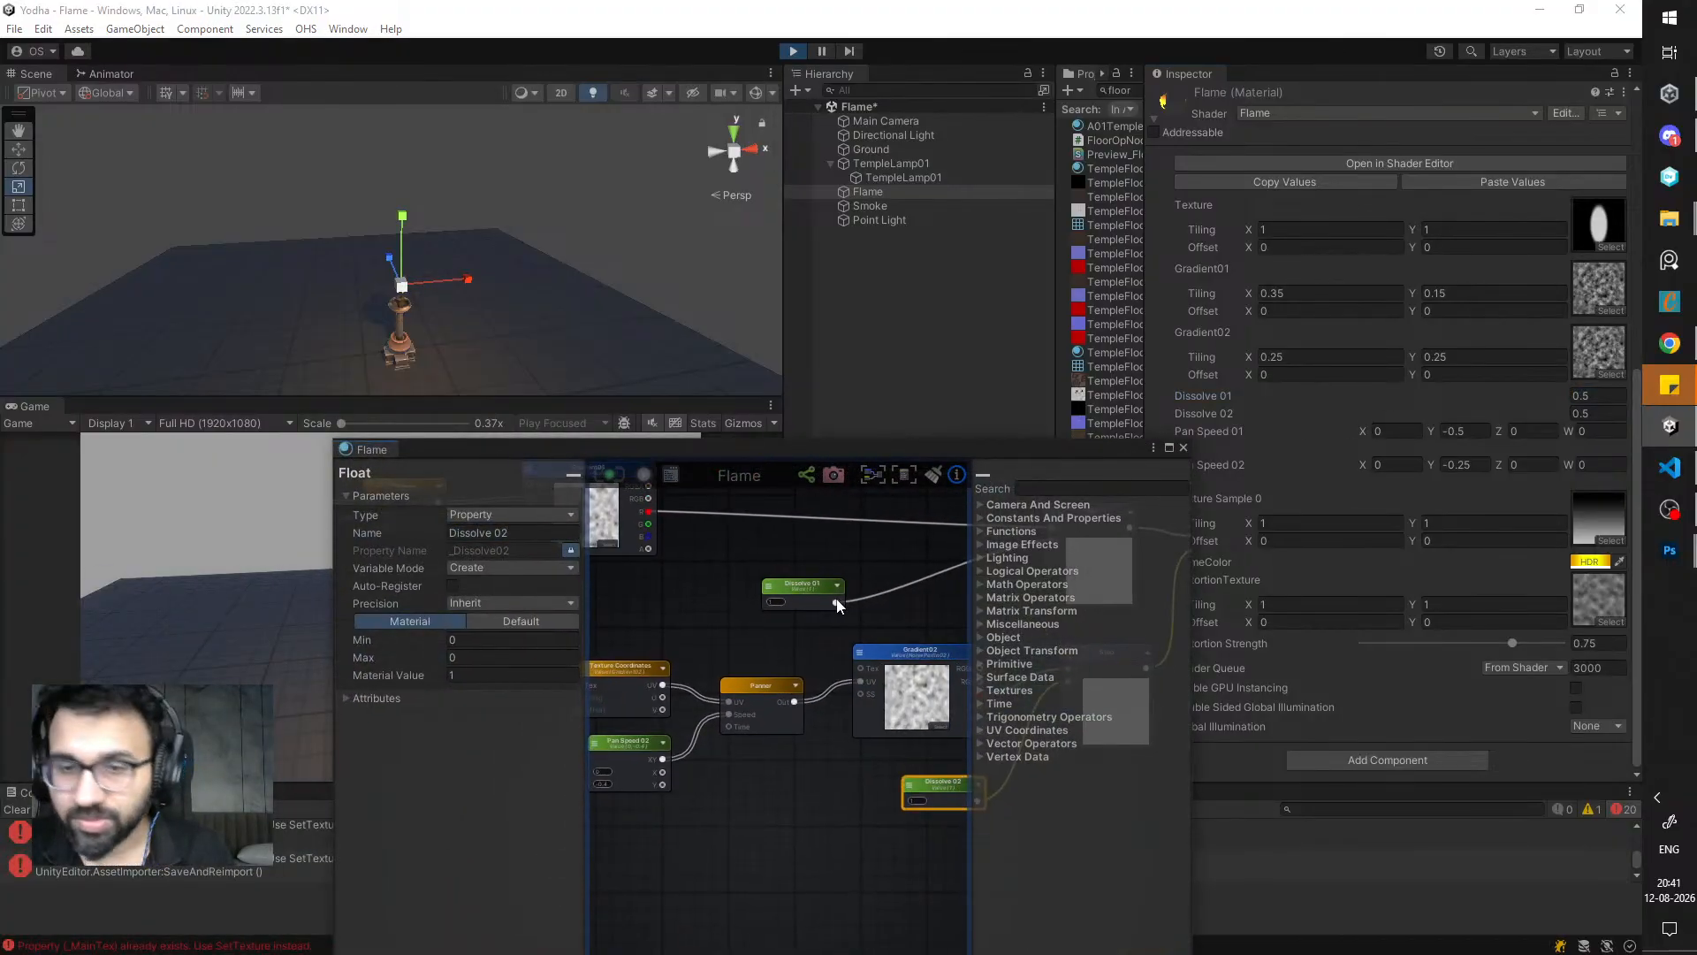
middle_drag(836, 600, 829, 637)
click(808, 620)
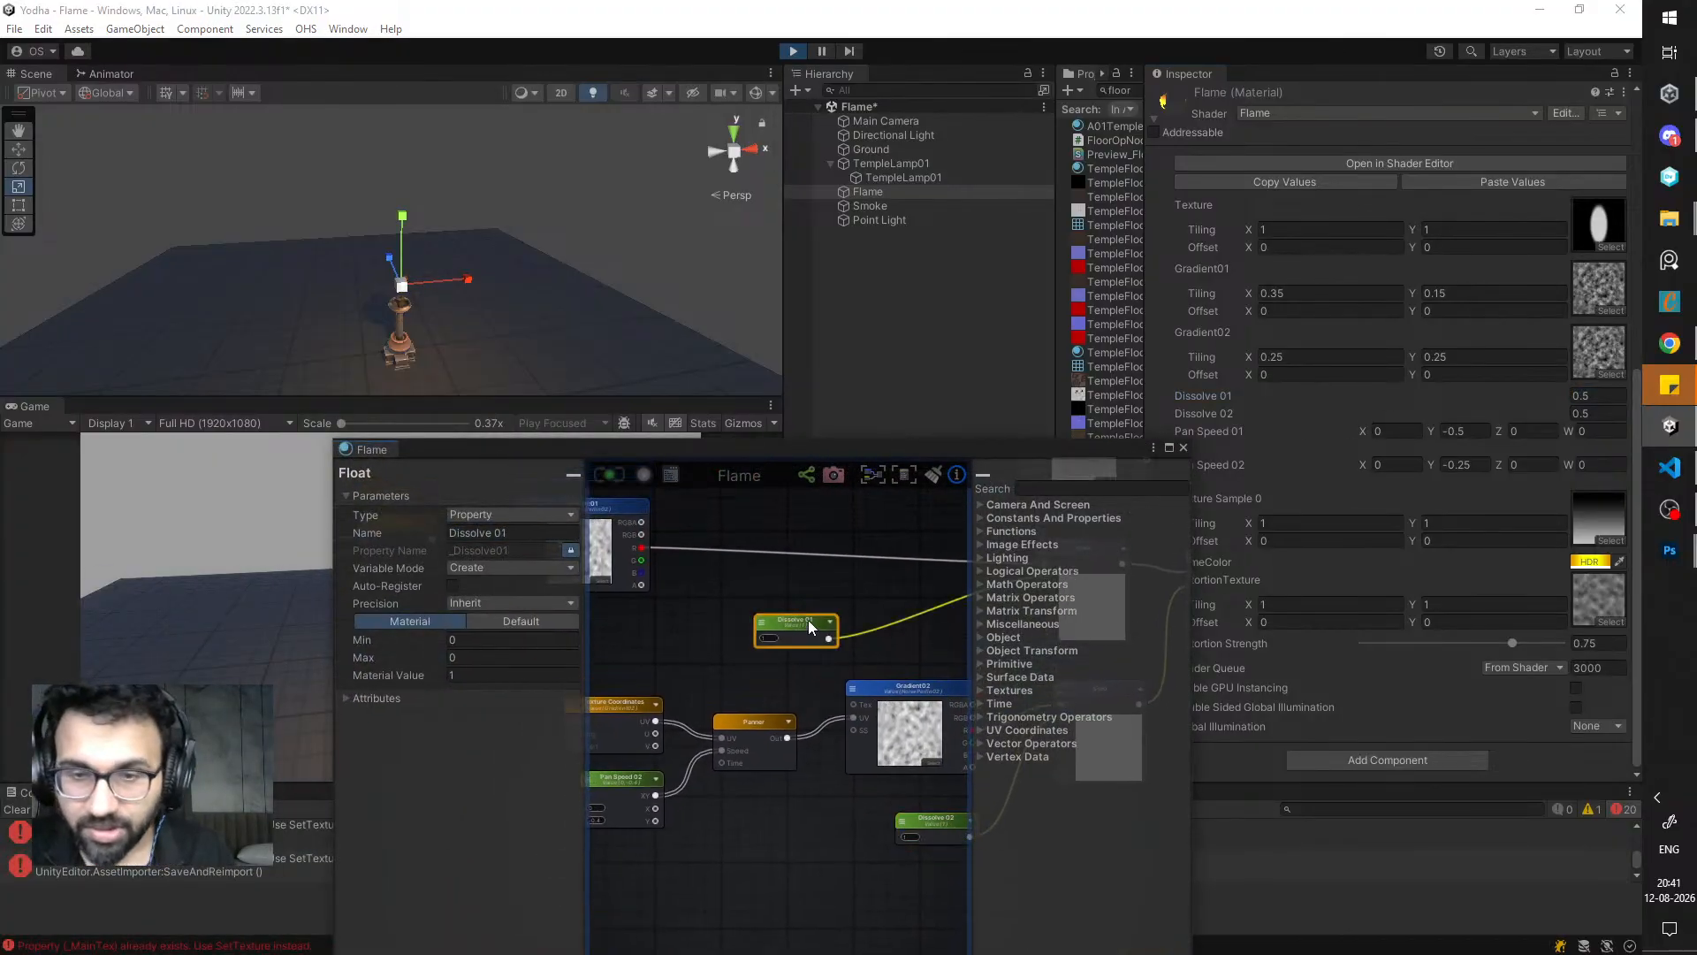
click(534, 516)
click(677, 614)
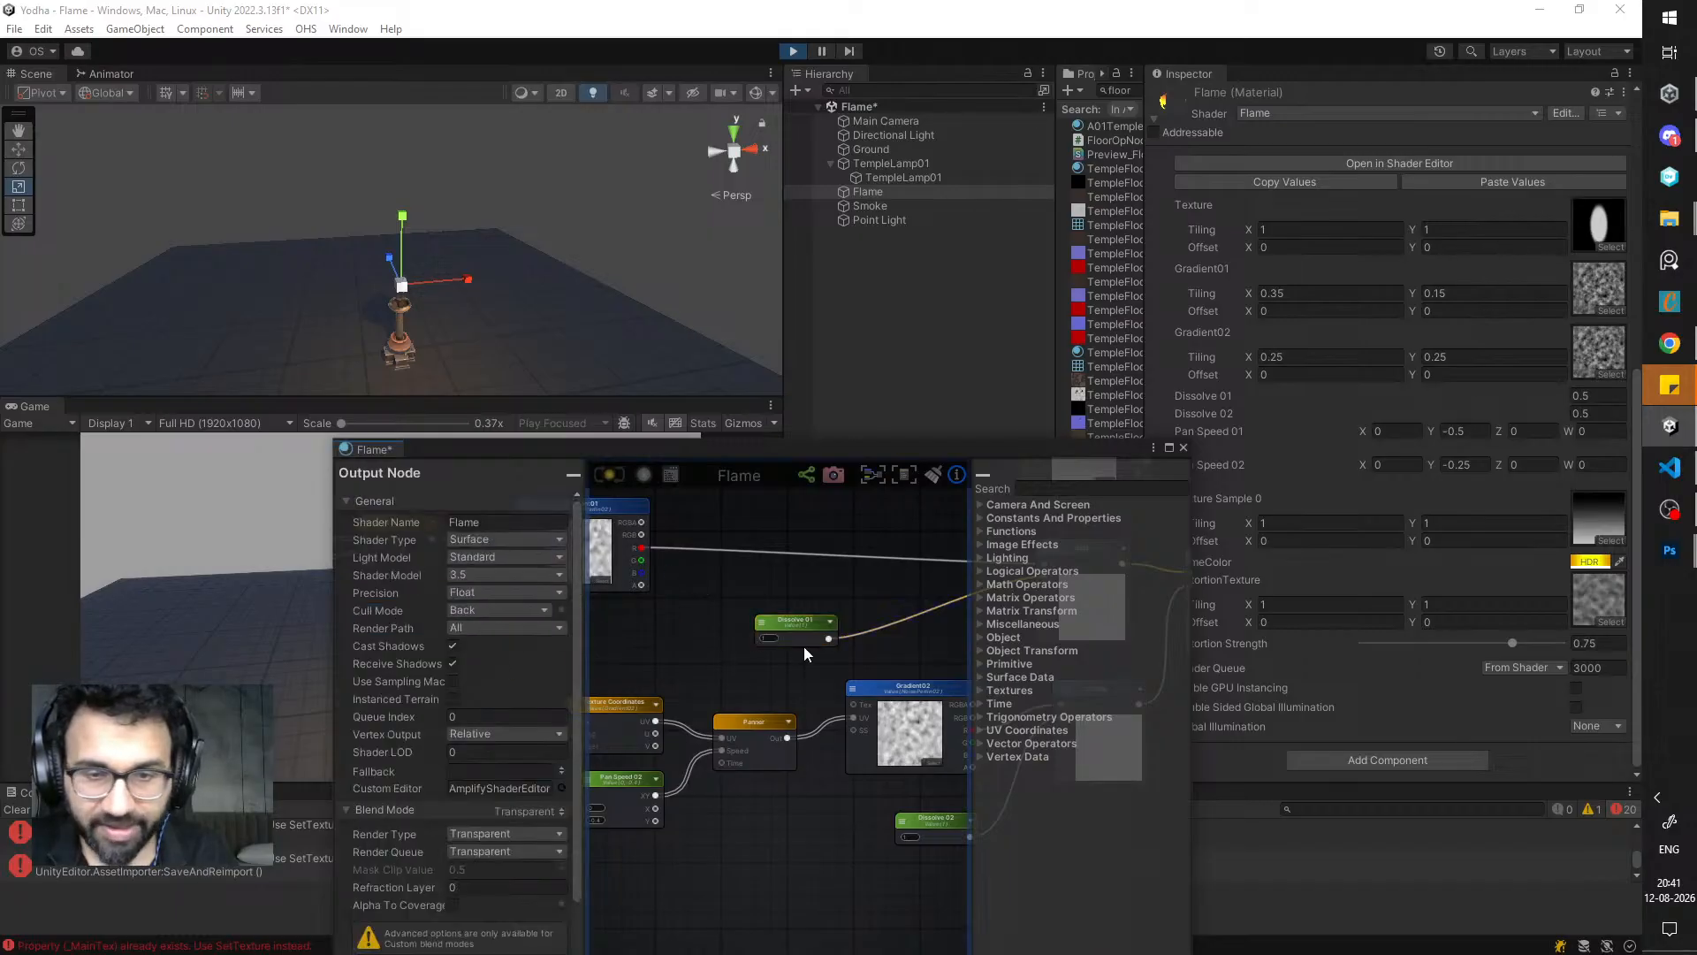
click(800, 629)
middle_drag(692, 681, 559, 624)
- Set the Dissolve 02 property node's maximum to 1 and save the Flame shader
click(787, 761)
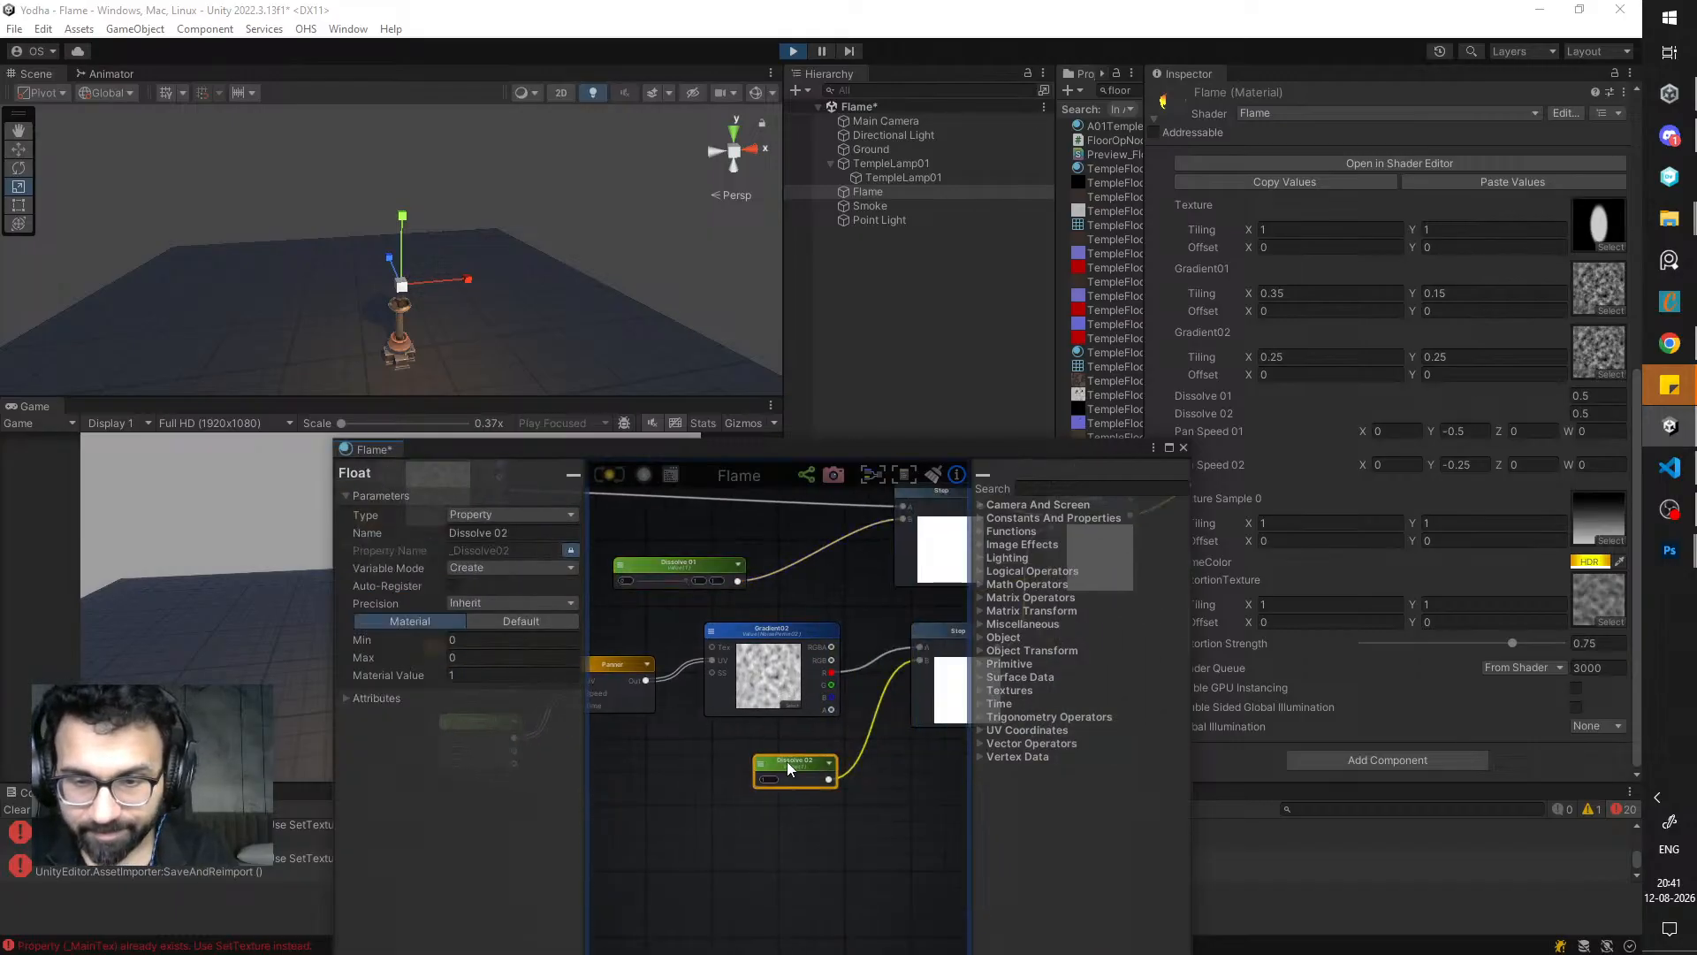
middle_drag(686, 748, 789, 724)
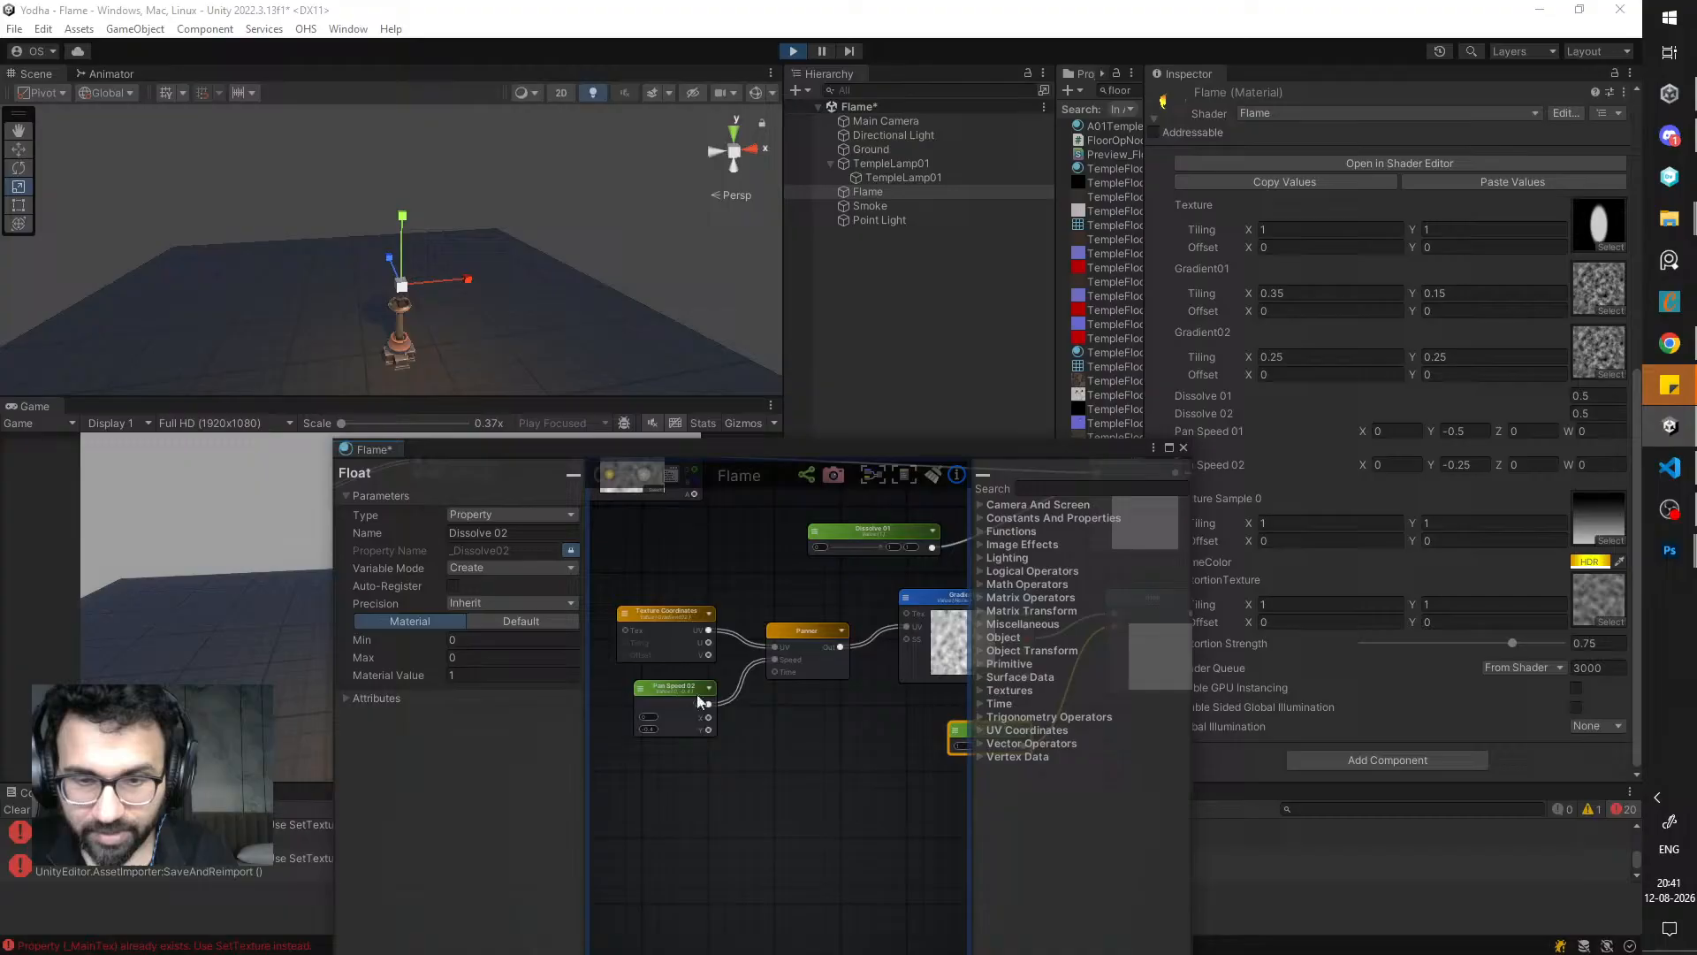
middle_drag(697, 698, 503, 723)
click(473, 656)
text(1)
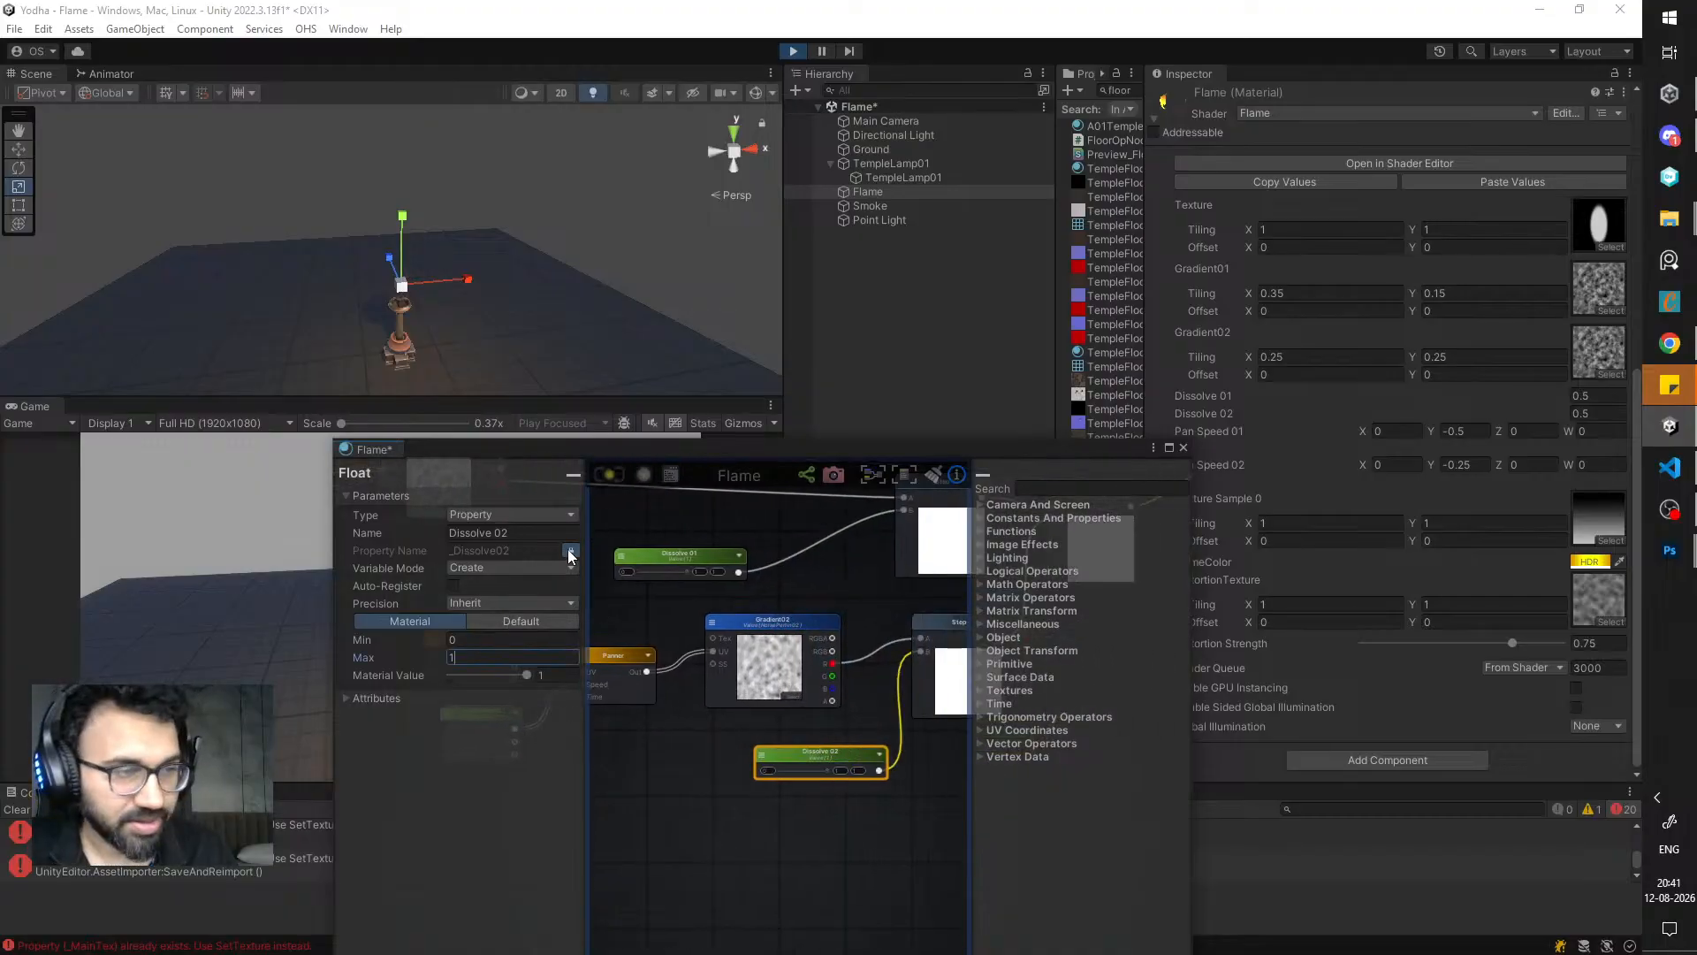
click(606, 473)
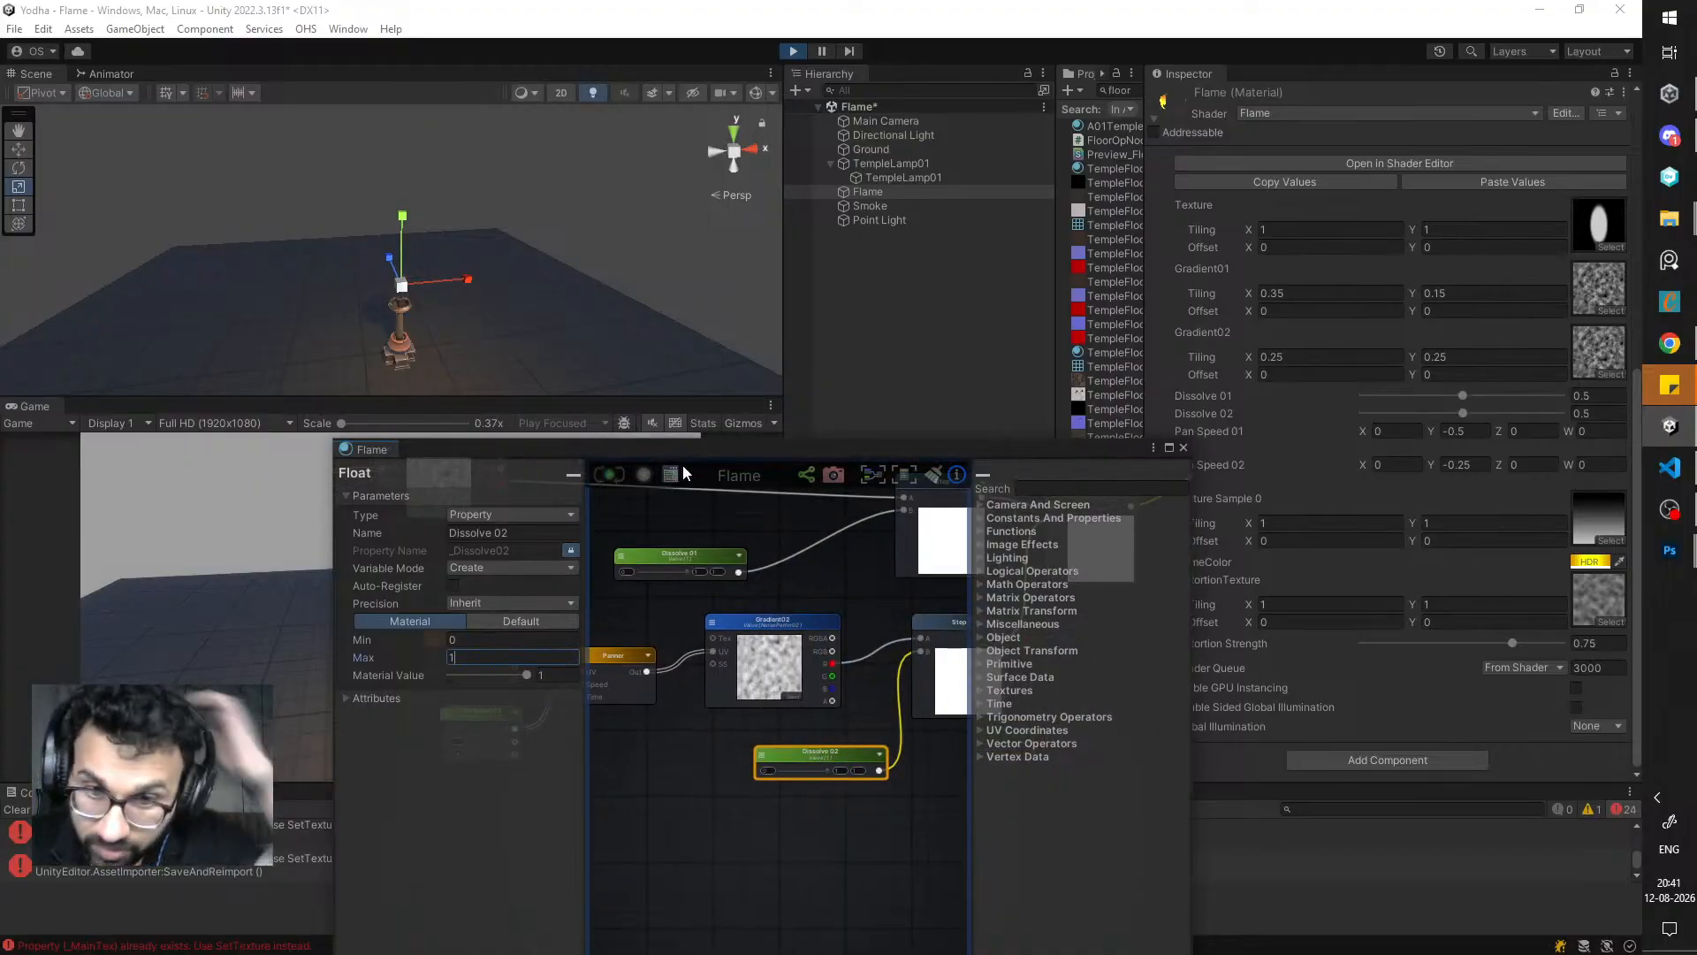
- Adjust the Flame material's Dissolve 01 to about 0.638 and Dissolve 02 to about 0.589
drag(682, 464, 609, 748)
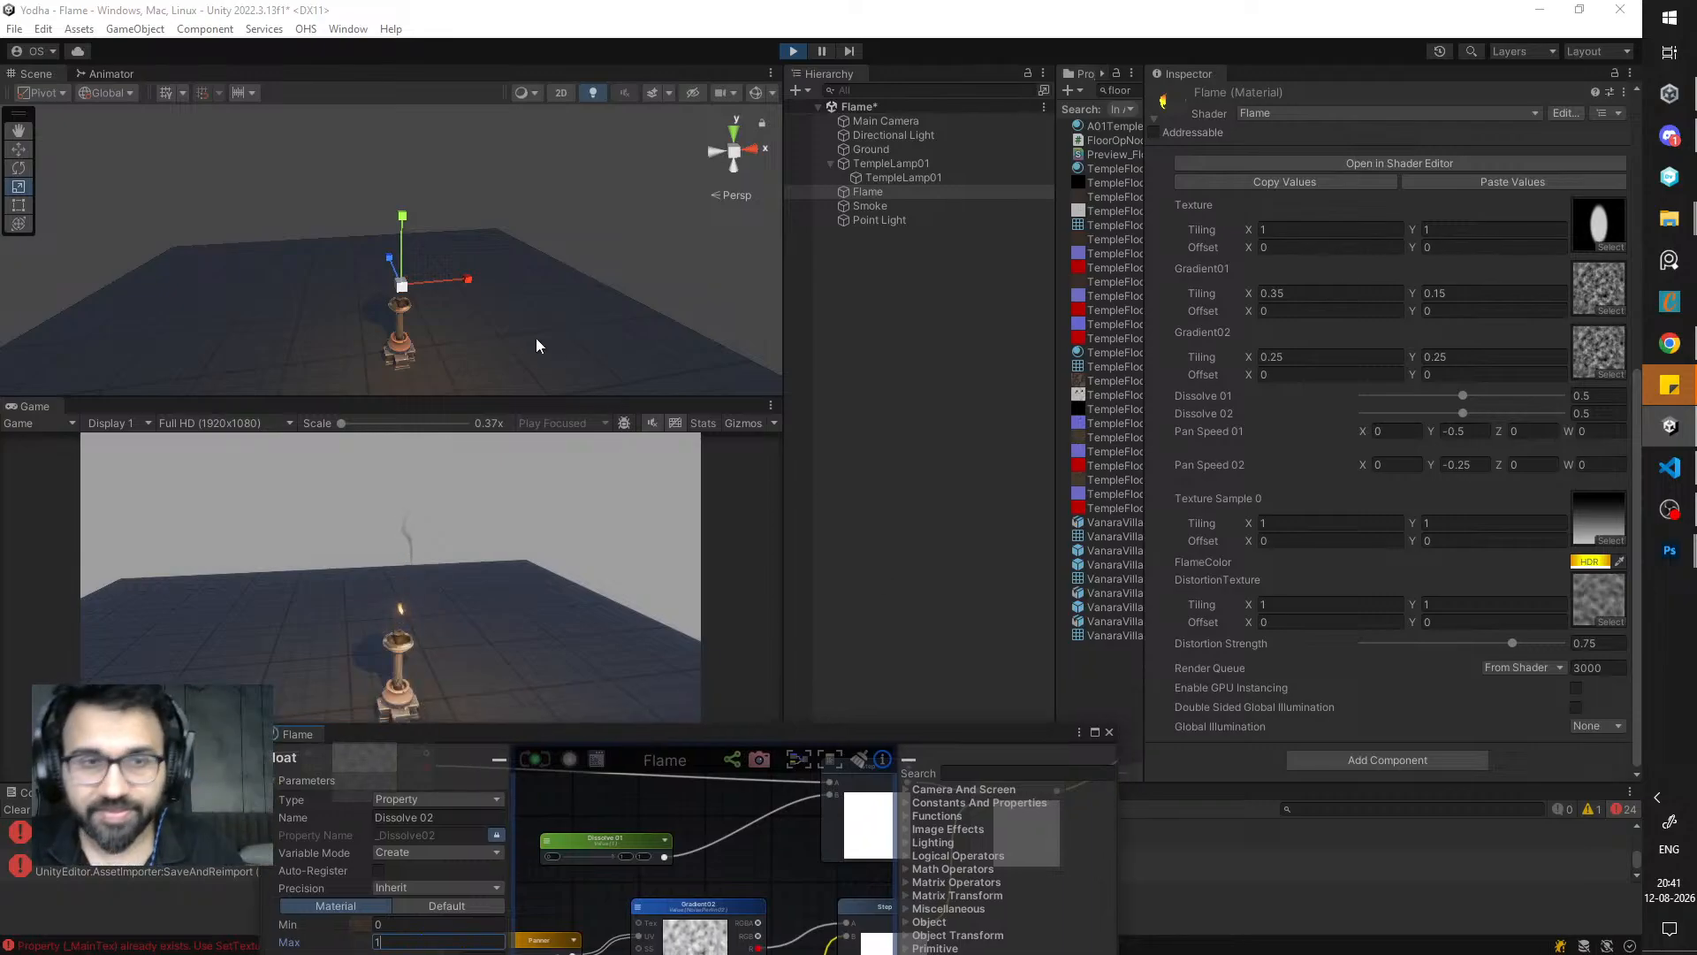
scroll(535, 340, up, 2)
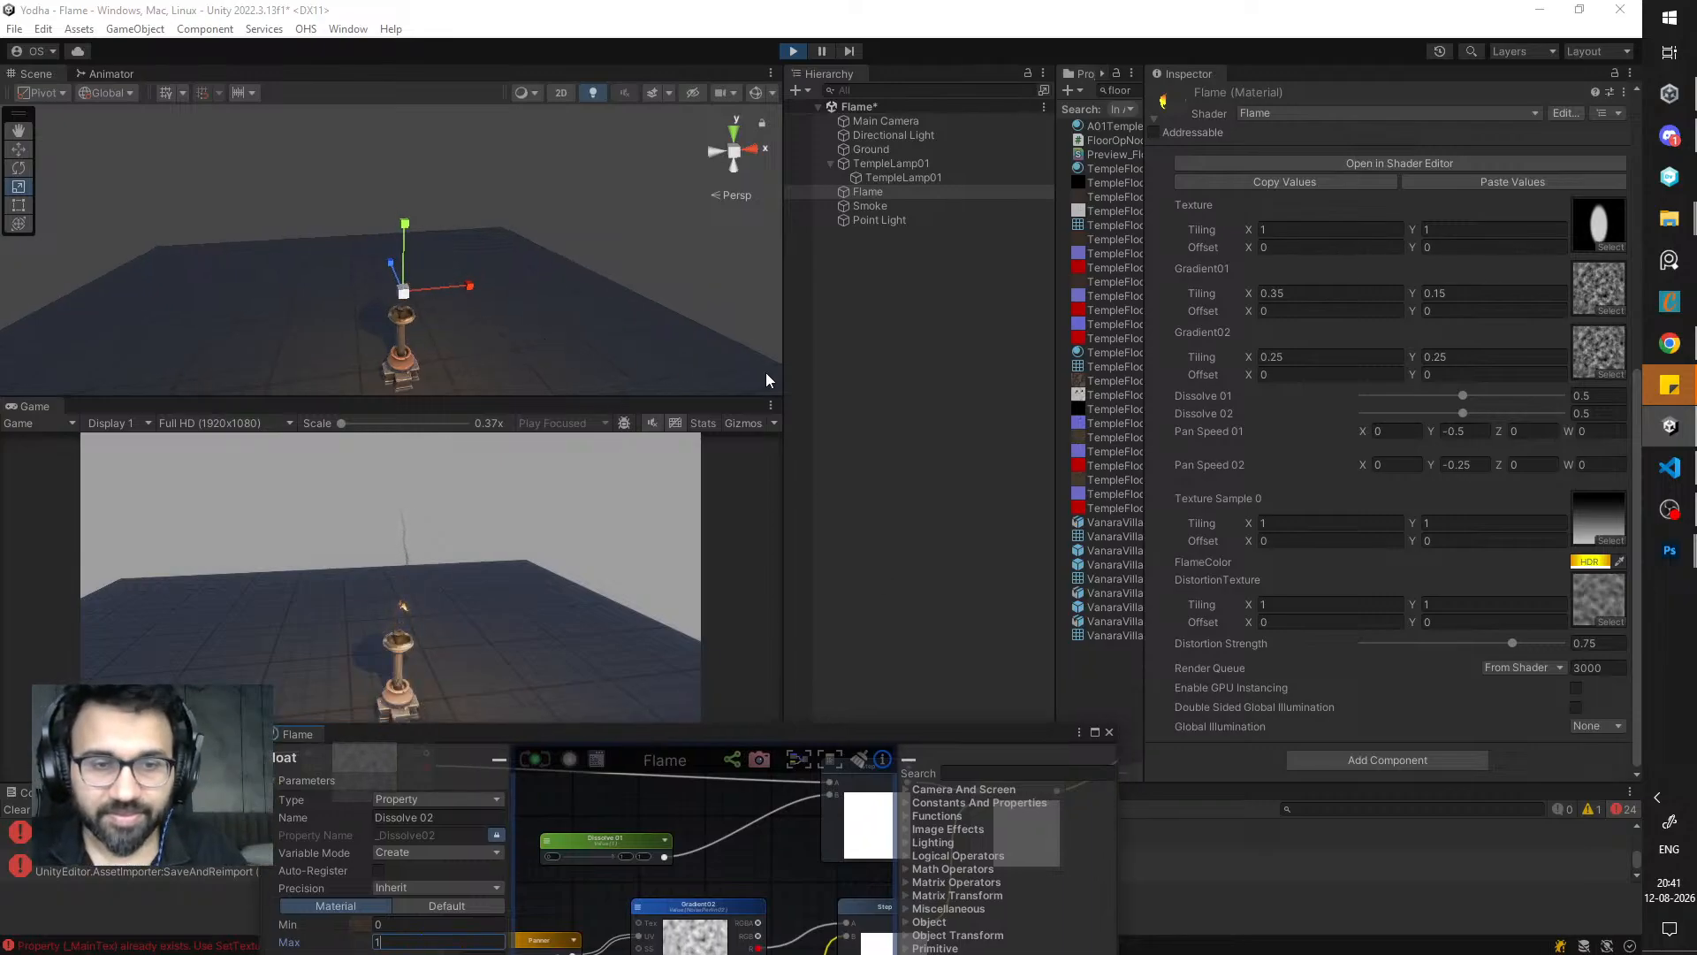
mouse_move(1465, 395)
mouse_down()
mouse_move(1428, 395)
mouse_move(1546, 405)
mouse_move(1459, 410)
mouse_up()
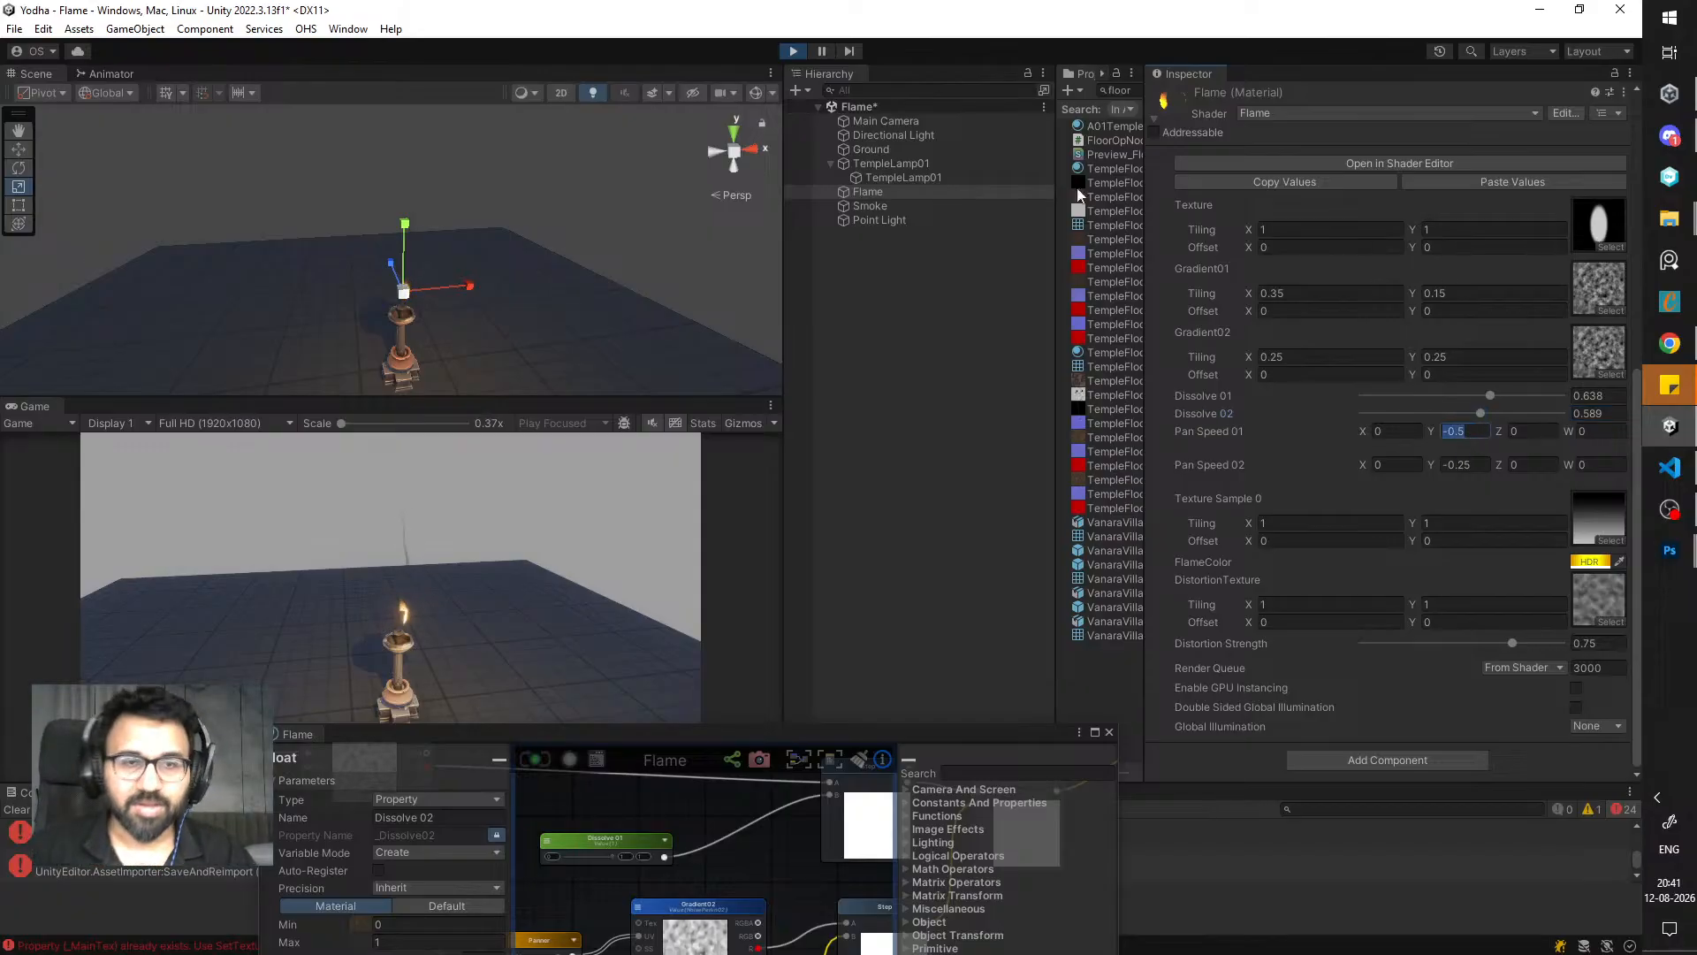
- Set the Smoke quad's scale to 0.5 in X, 1 in Y and 0.5 in Z
scroll(358, 200, up, 4)
middle_drag(447, 243, 469, 220)
scroll(470, 220, up, 3)
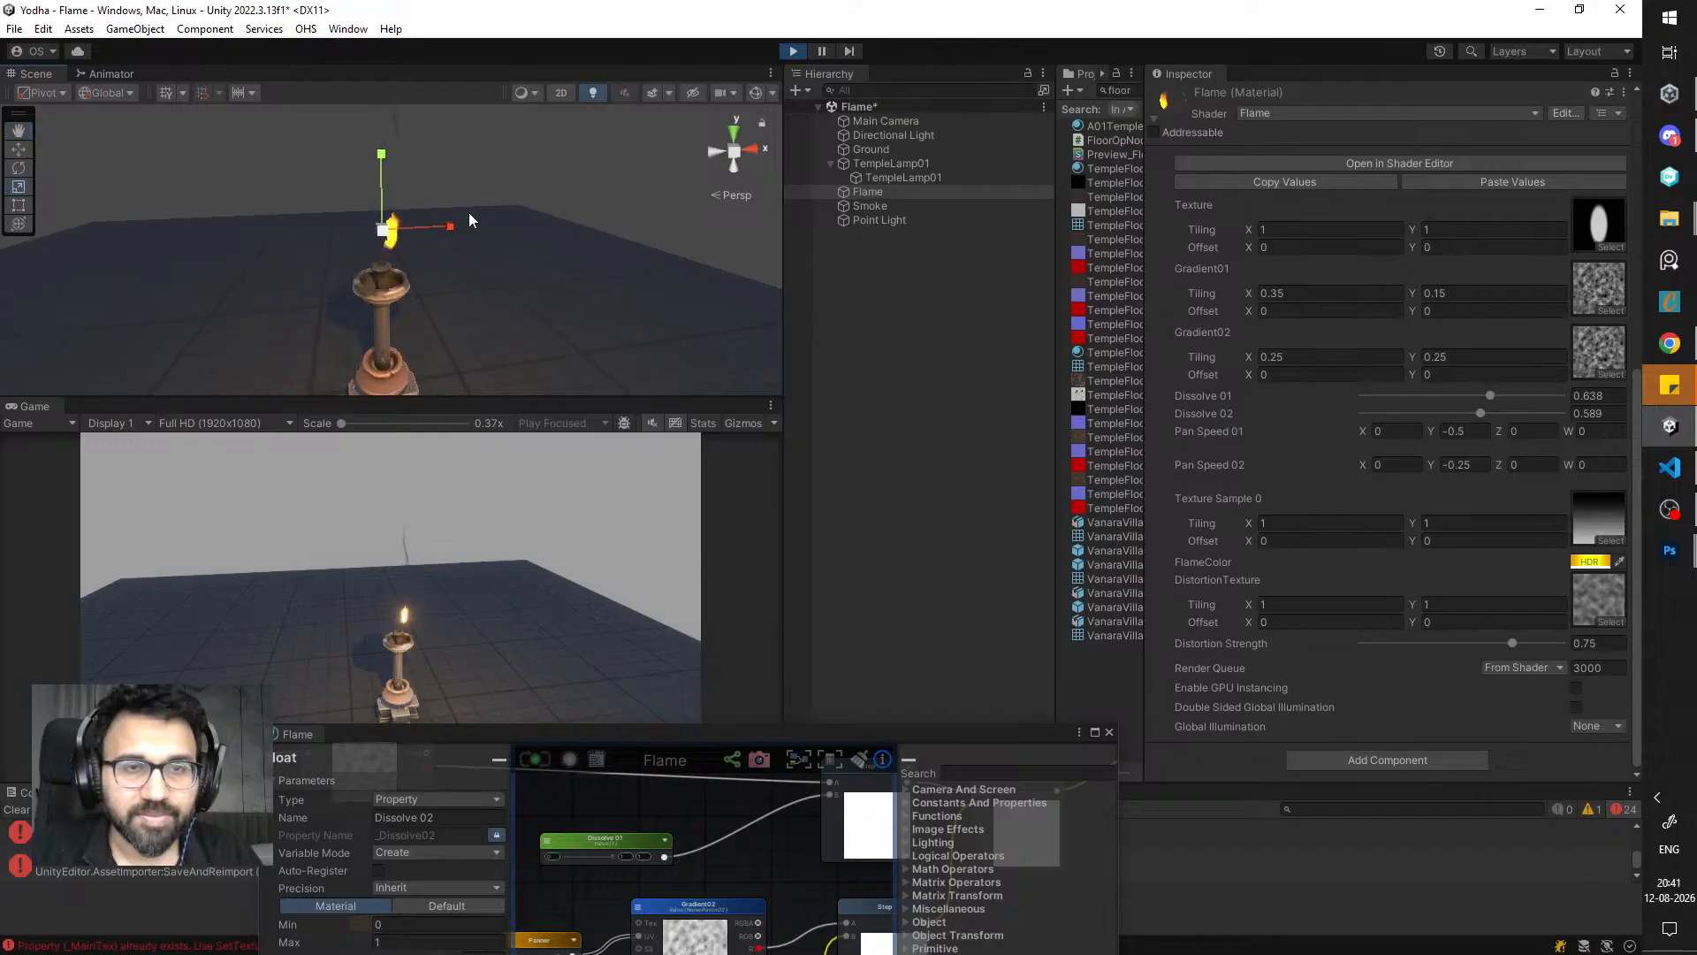
alt+drag(469, 221, 466, 147)
click(870, 205)
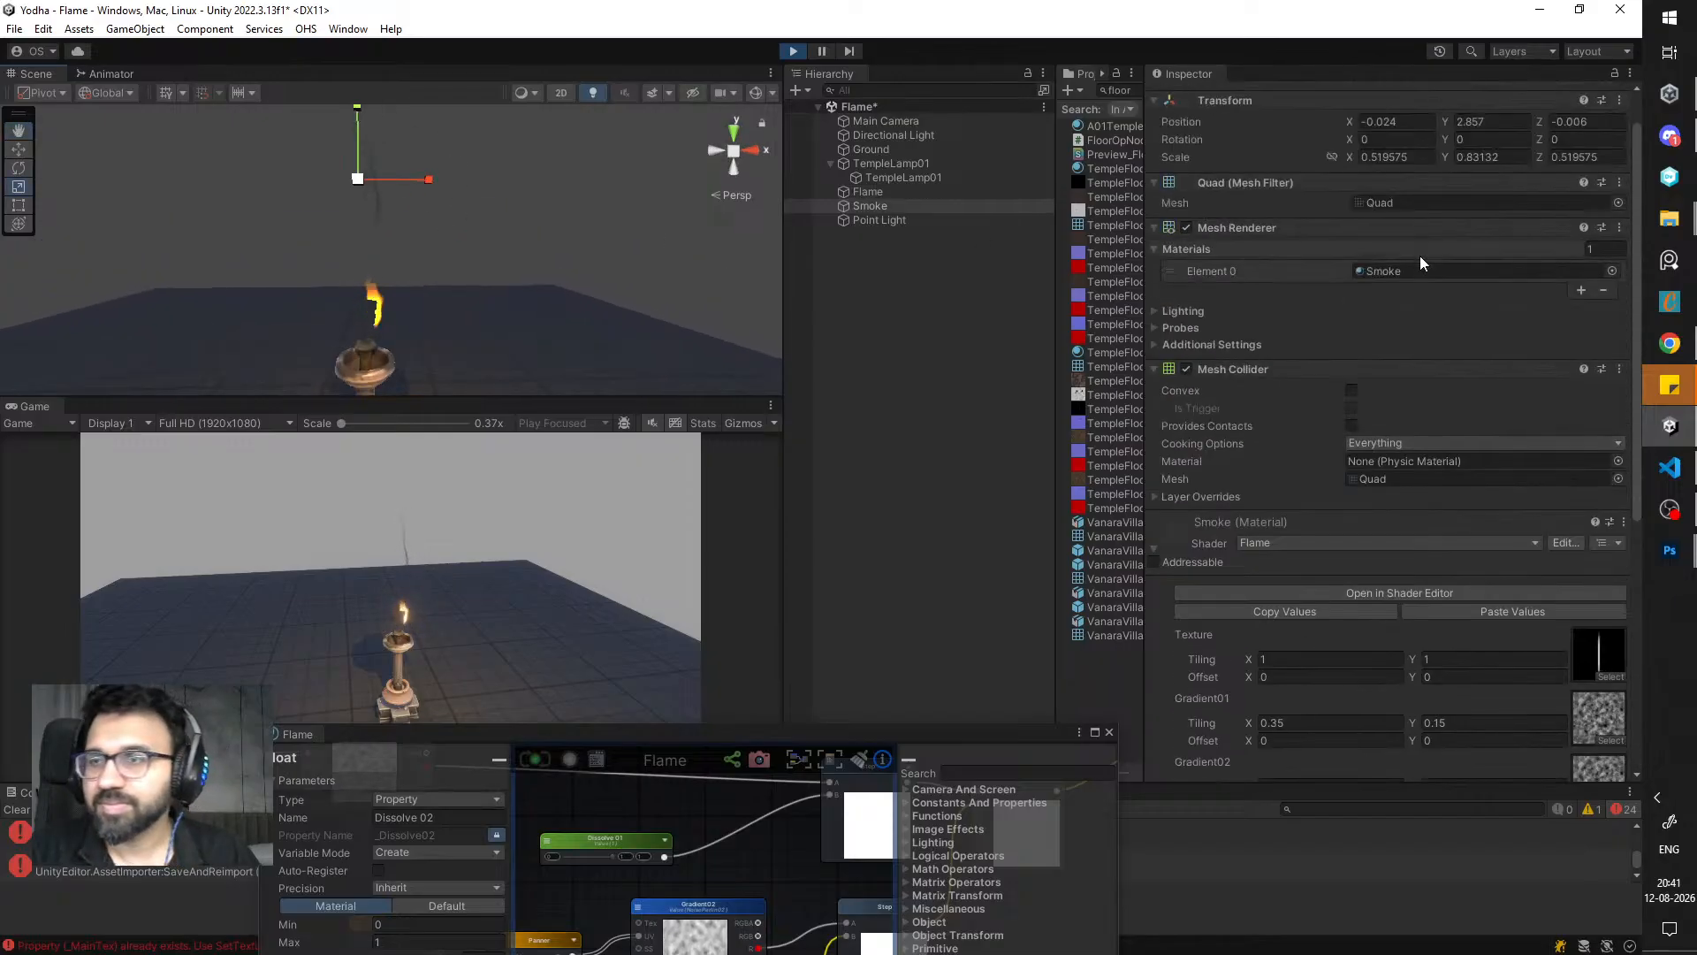
click(1437, 204)
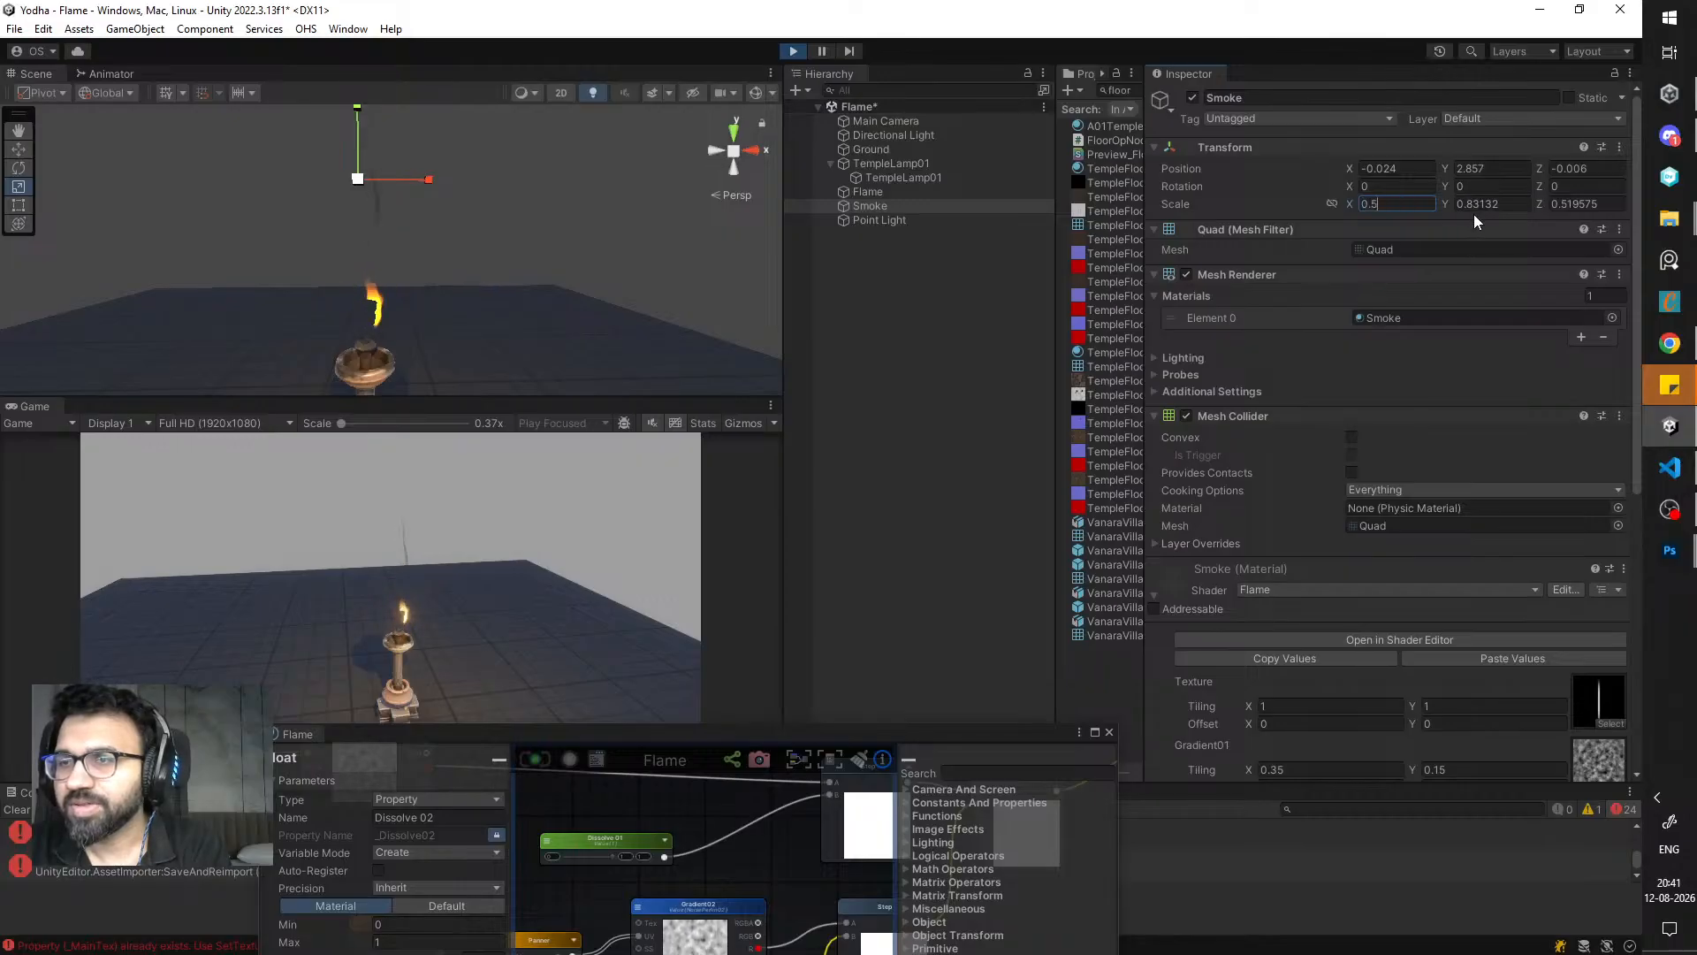
click(1583, 206)
text(0.5)
click(1499, 204)
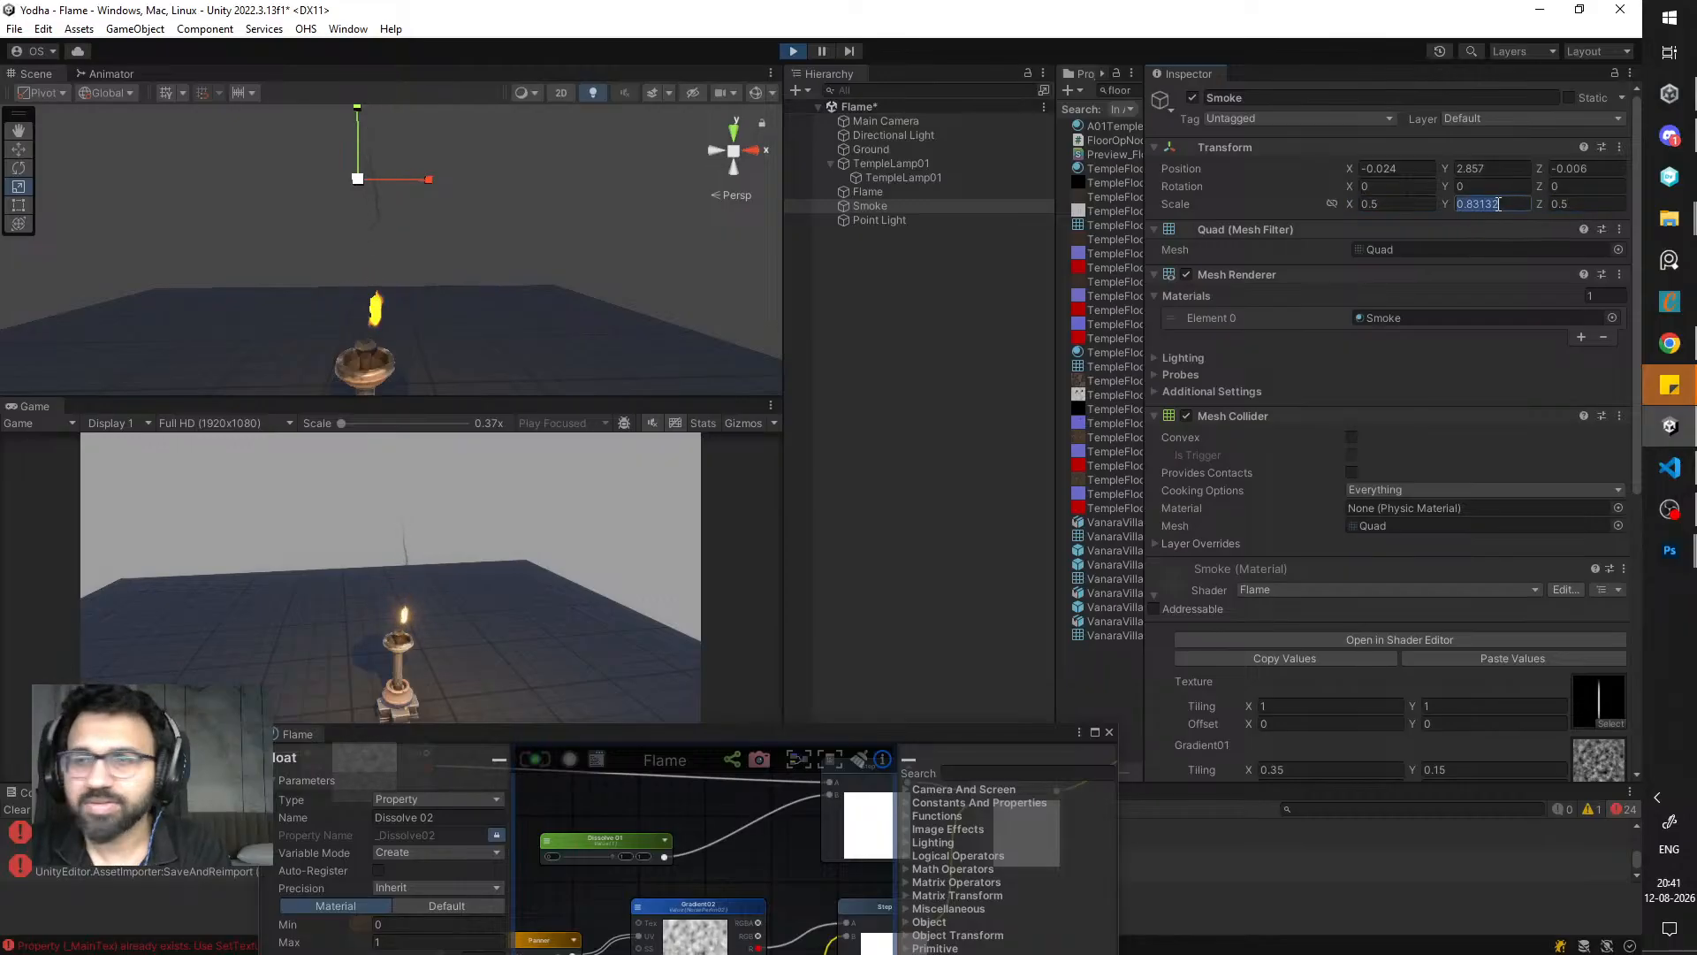
key(Return)
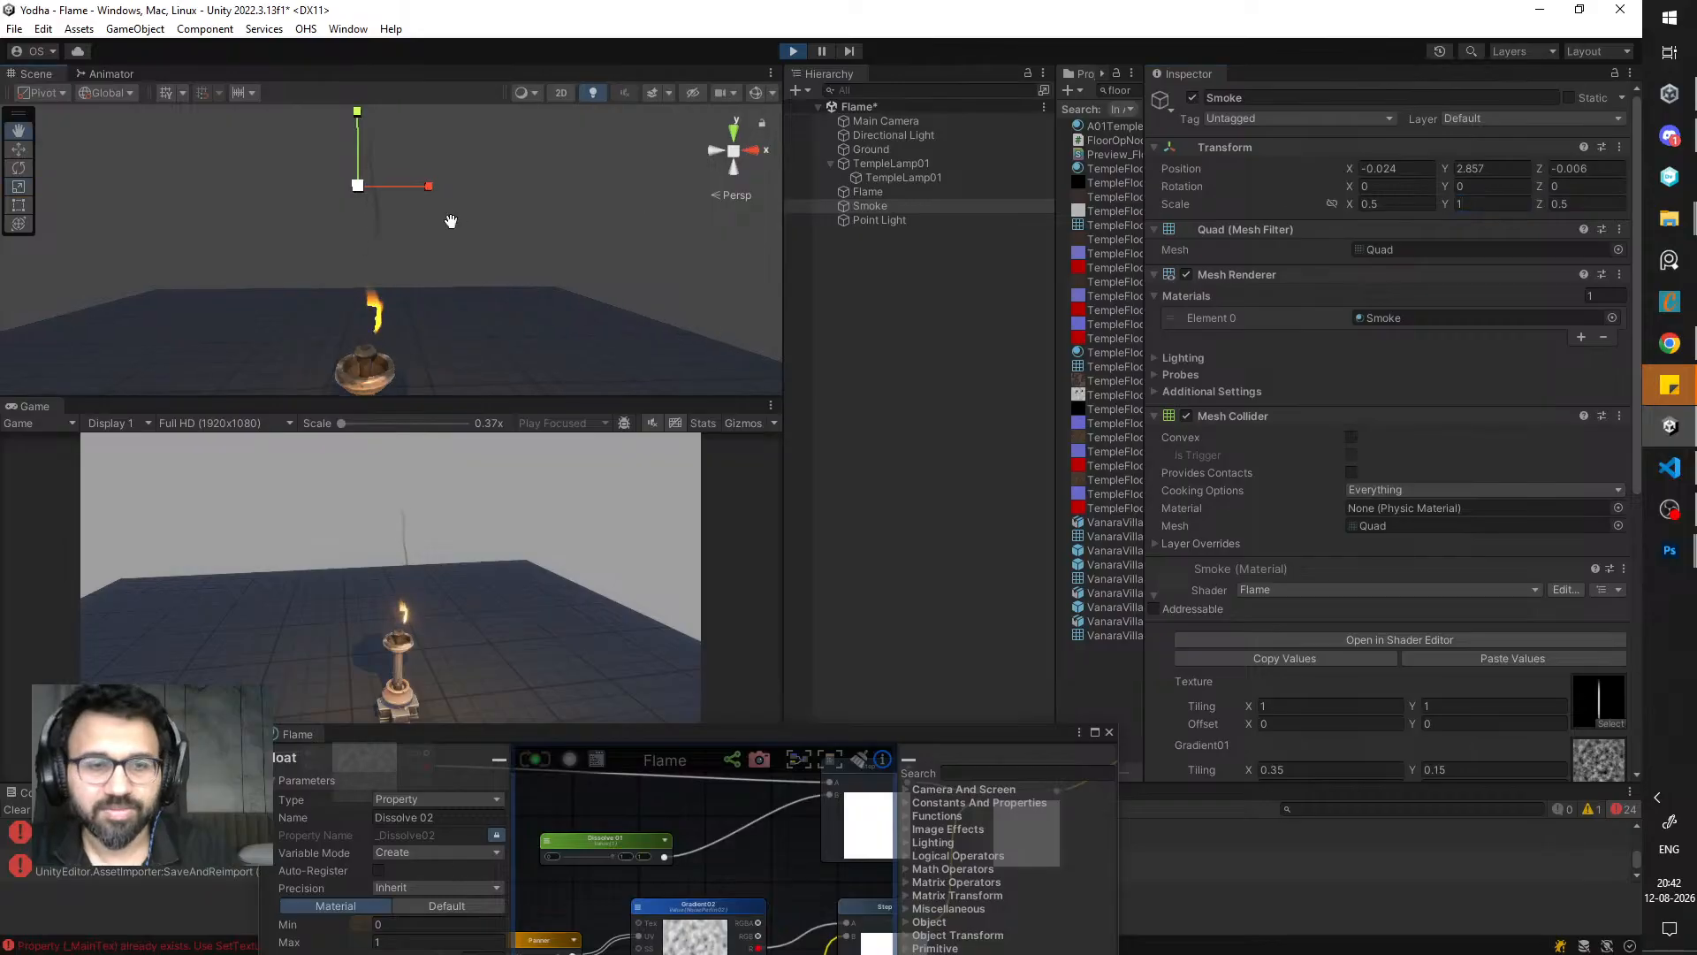
- Lower the Smoke quad towards the lamp flame, to a Y position of about 2.777
scroll(469, 269, down, 3)
key(w)
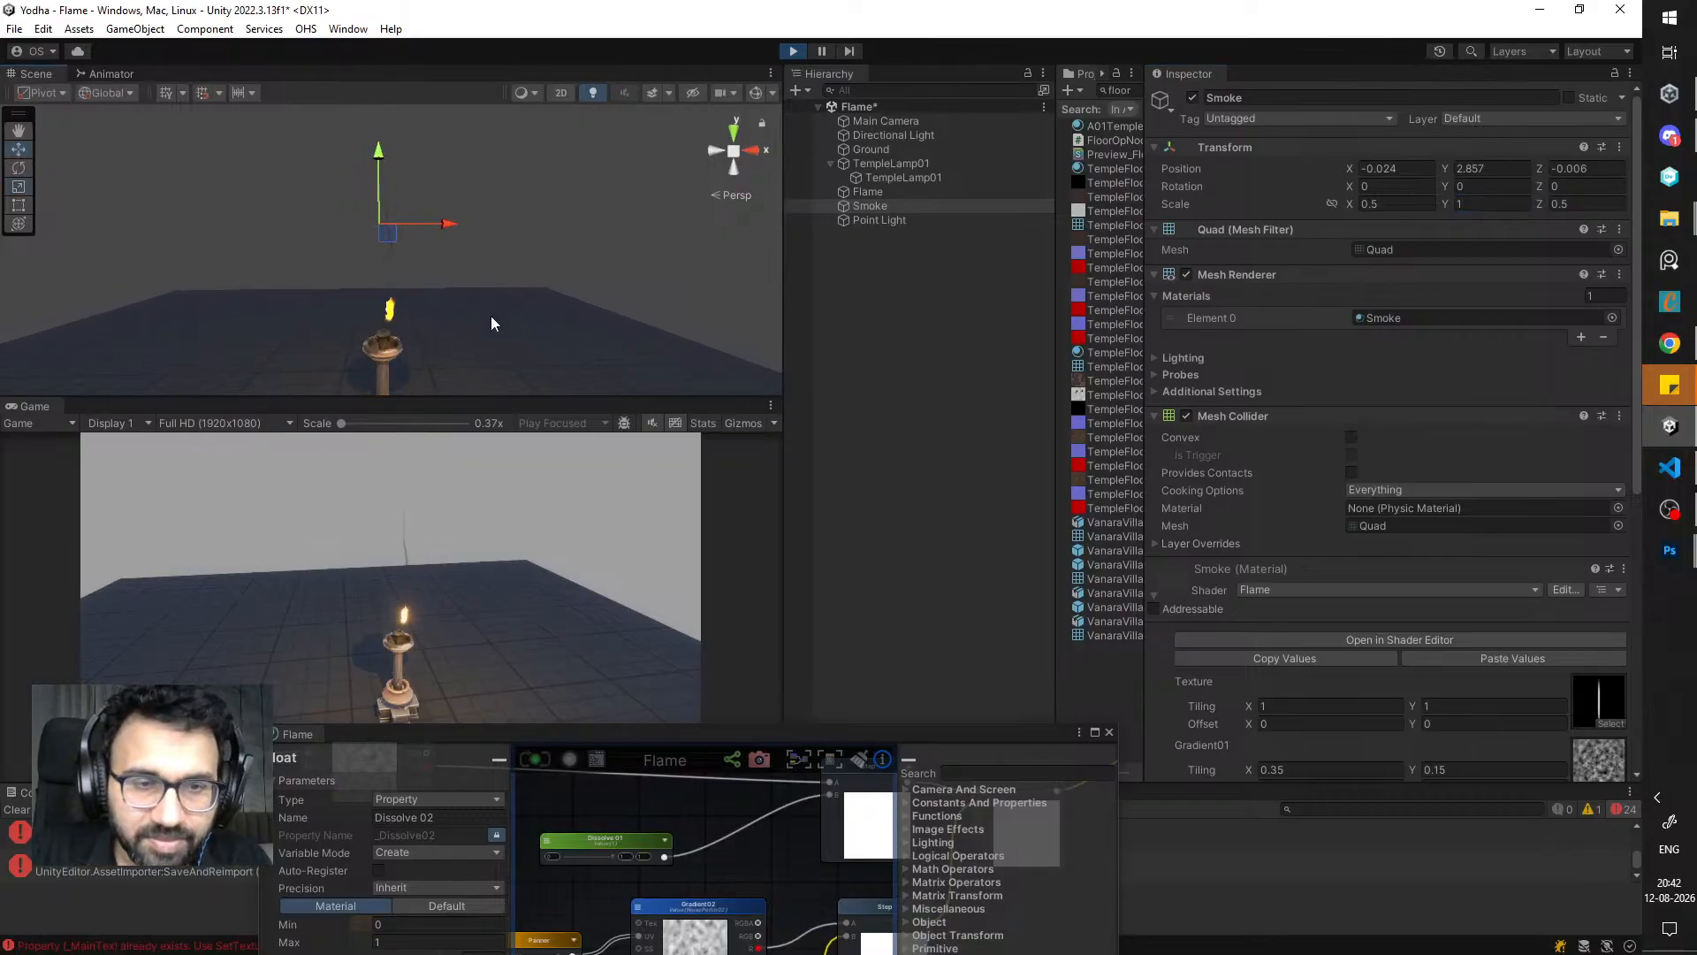
drag(598, 727, 644, 660)
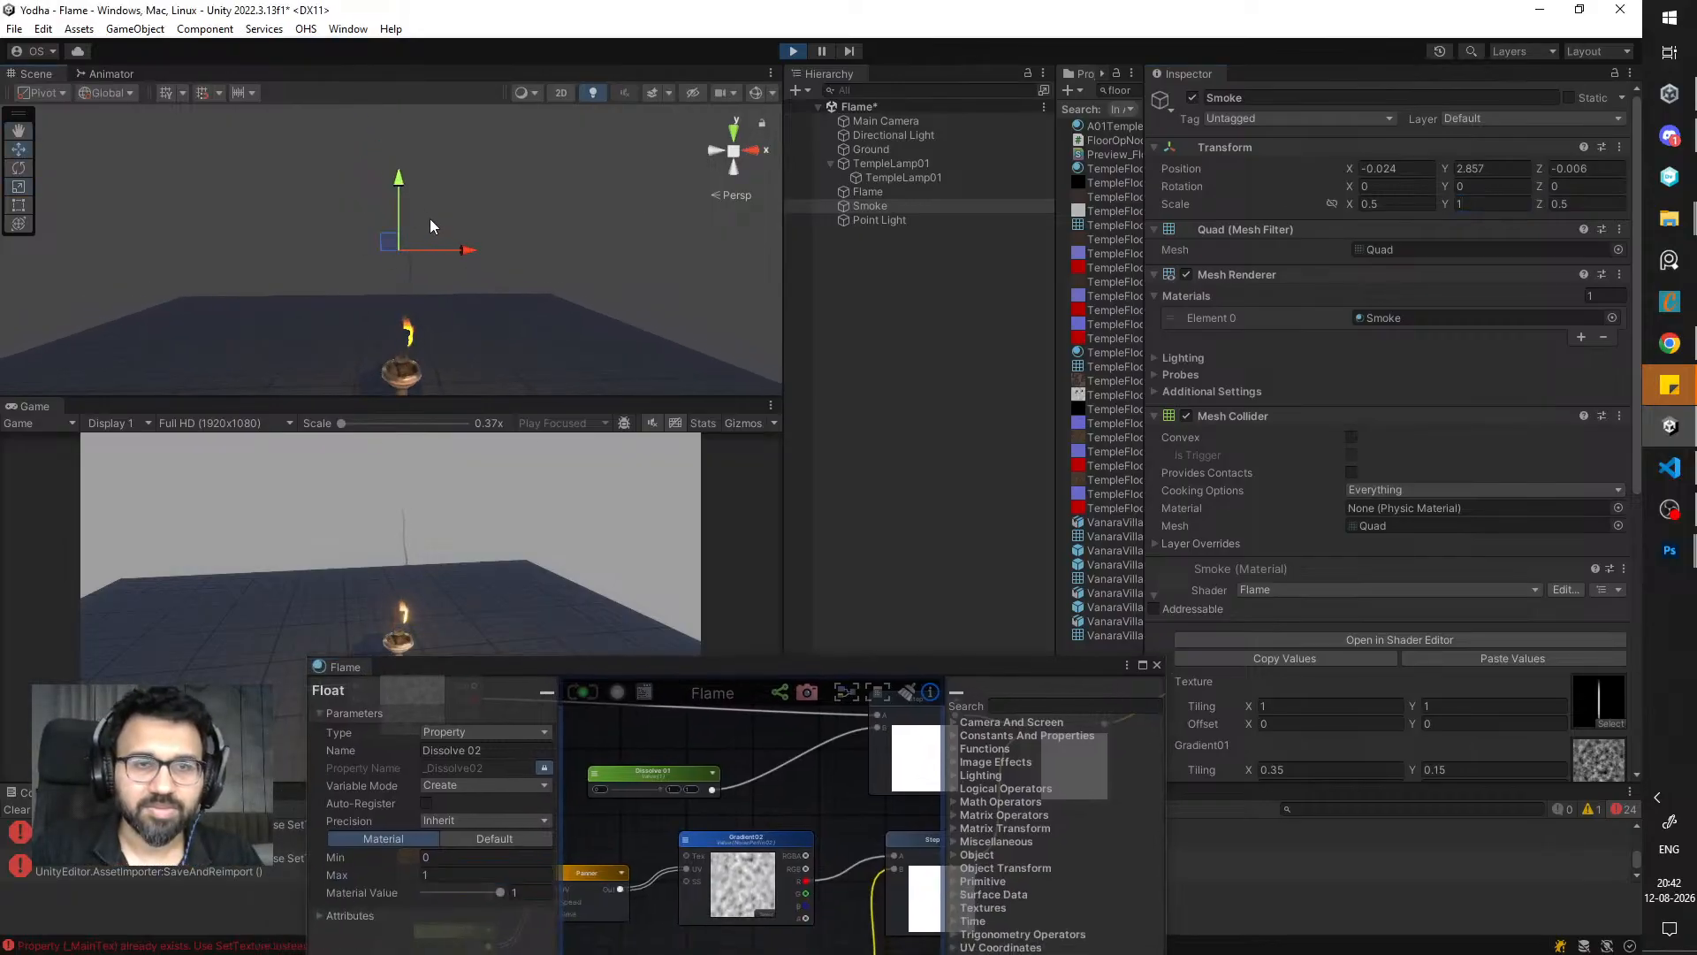
drag(401, 199, 396, 208)
drag(624, 675, 858, 651)
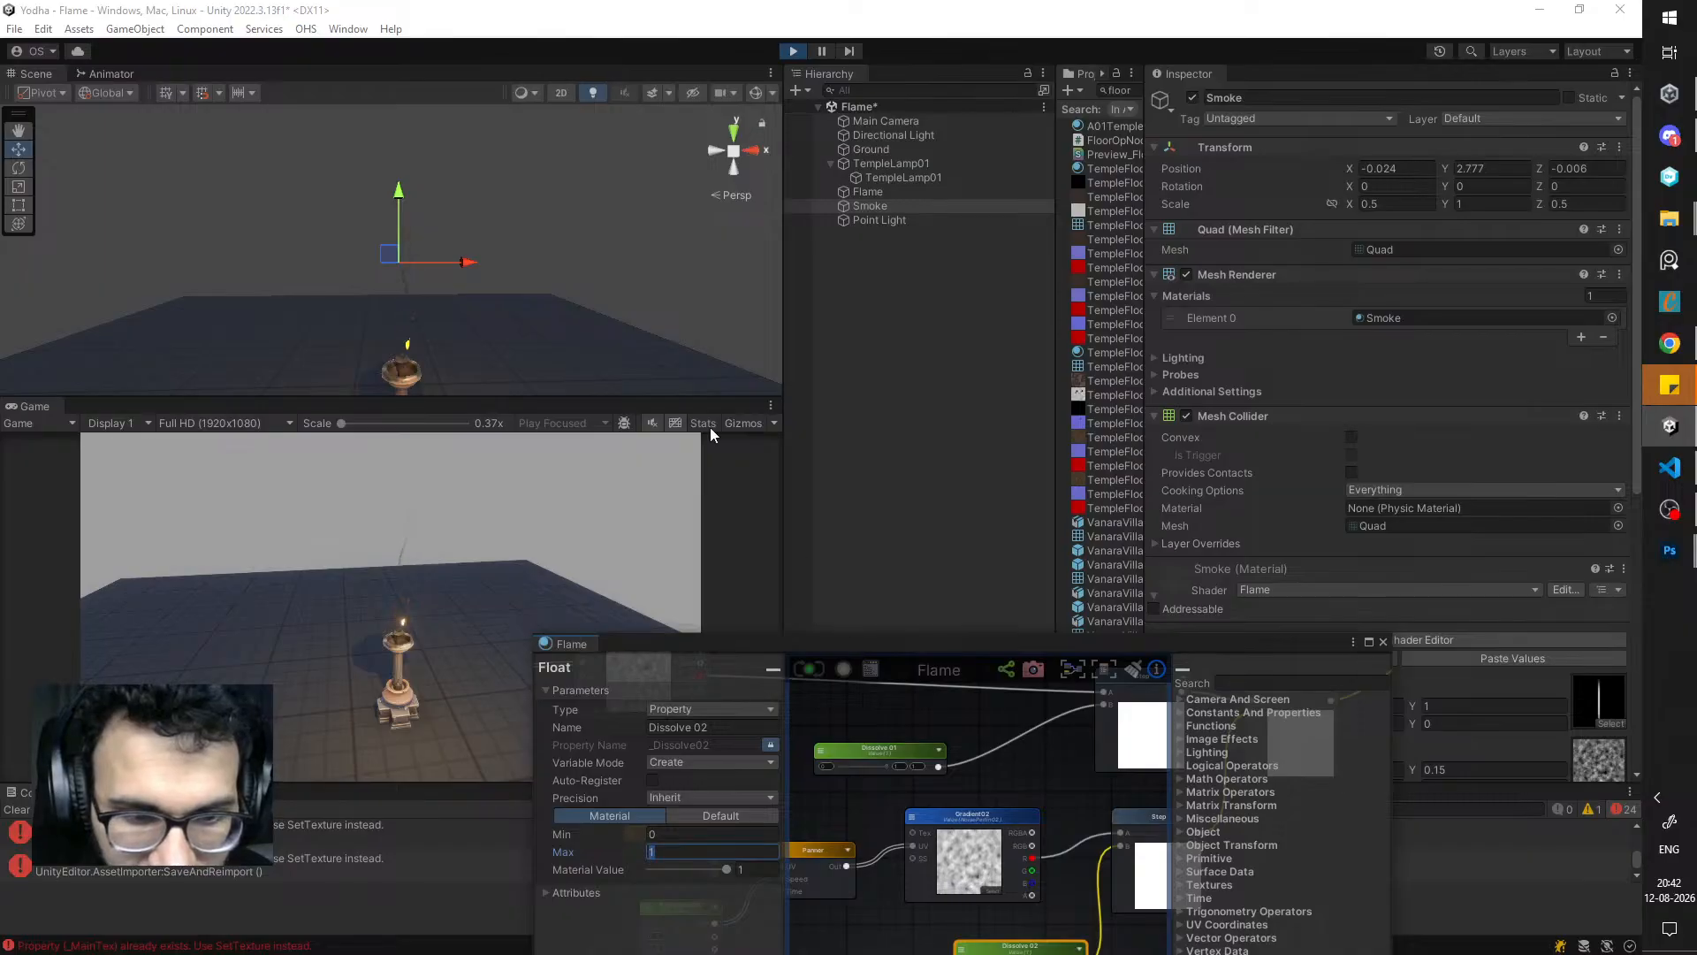
middle_drag(587, 324, 519, 269)
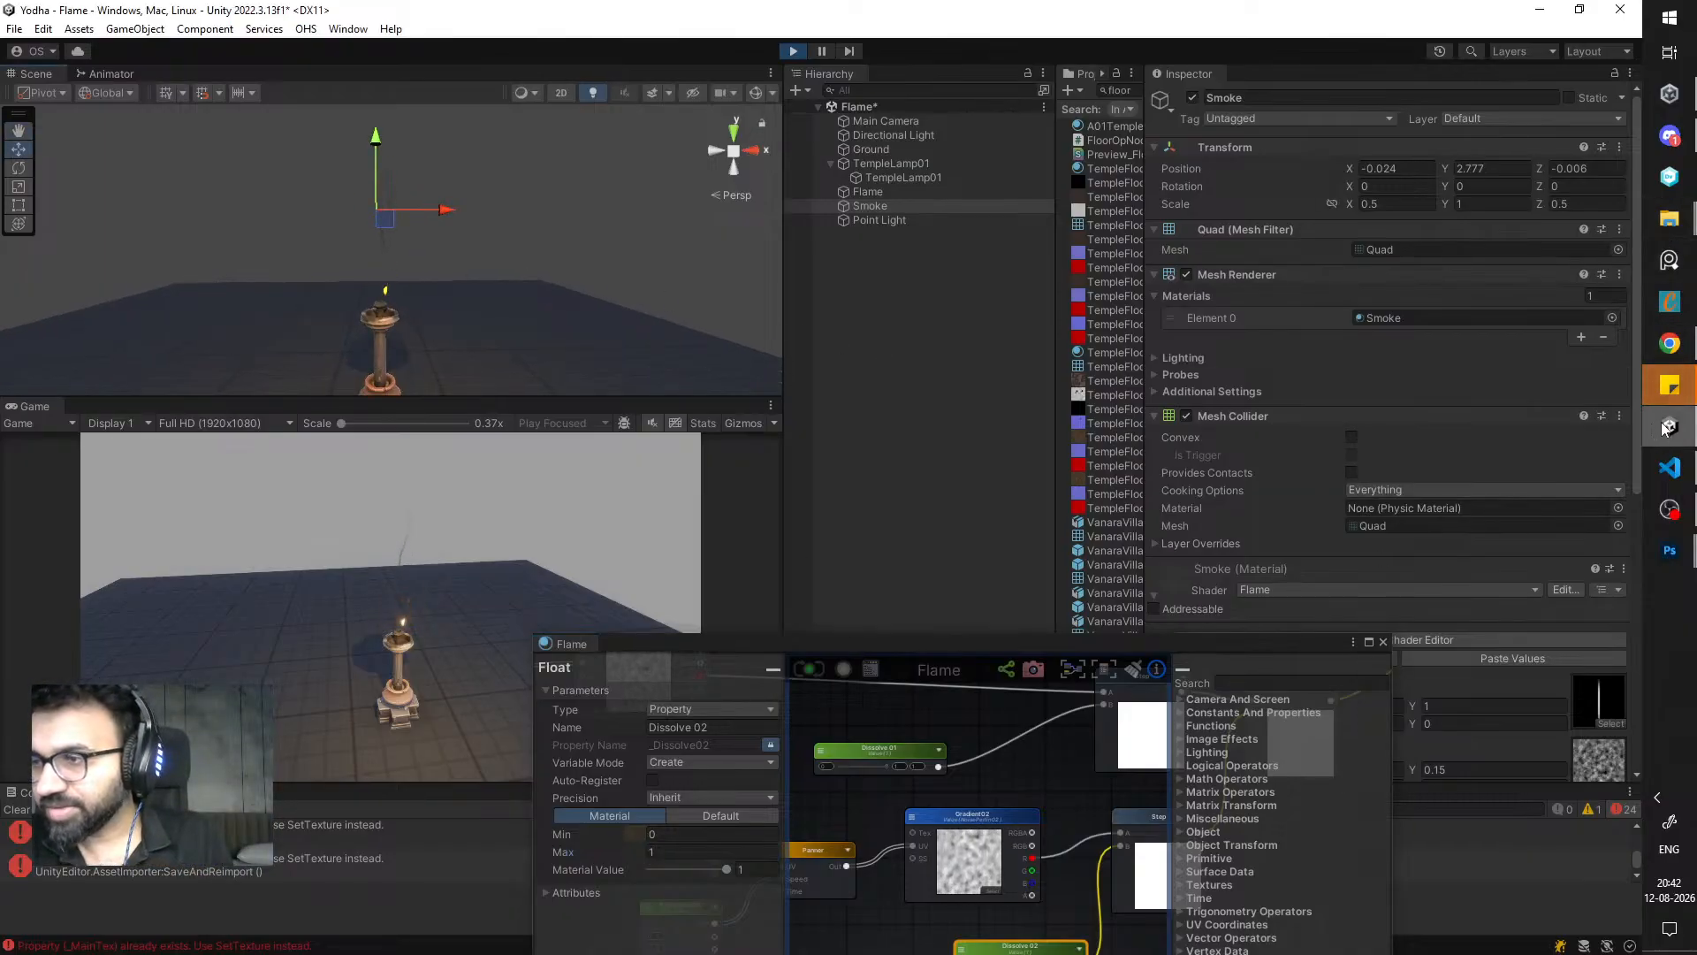
- Switch to Photoshop and widen the white vertical stripe on Layer 1 symmetrically about its centre
mouse_move(1670, 550)
click(1588, 611)
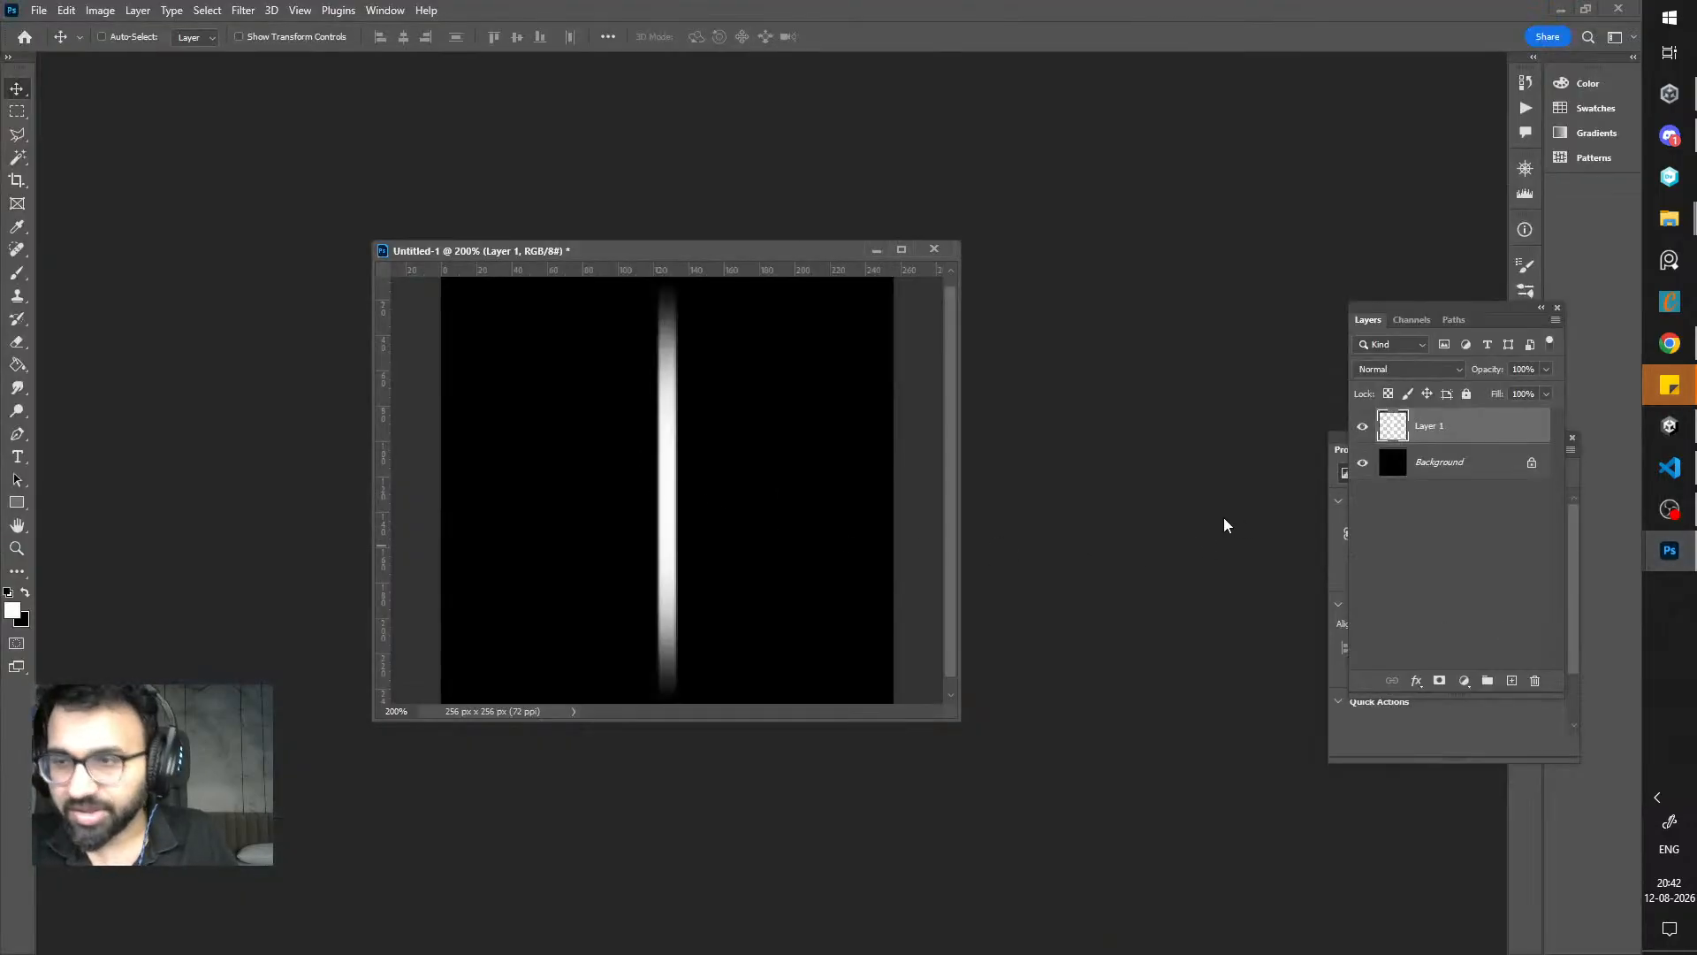
key(ctrl+t)
alt+drag(680, 492, 713, 505)
key(Return)
- Save a PNG copy of the widened stripe image over FlameSmokeMask.png in Downloads, replacing the existing file
key(ctrl+minus)
key(ctrl+minus)
key(ctrl+alt+s)
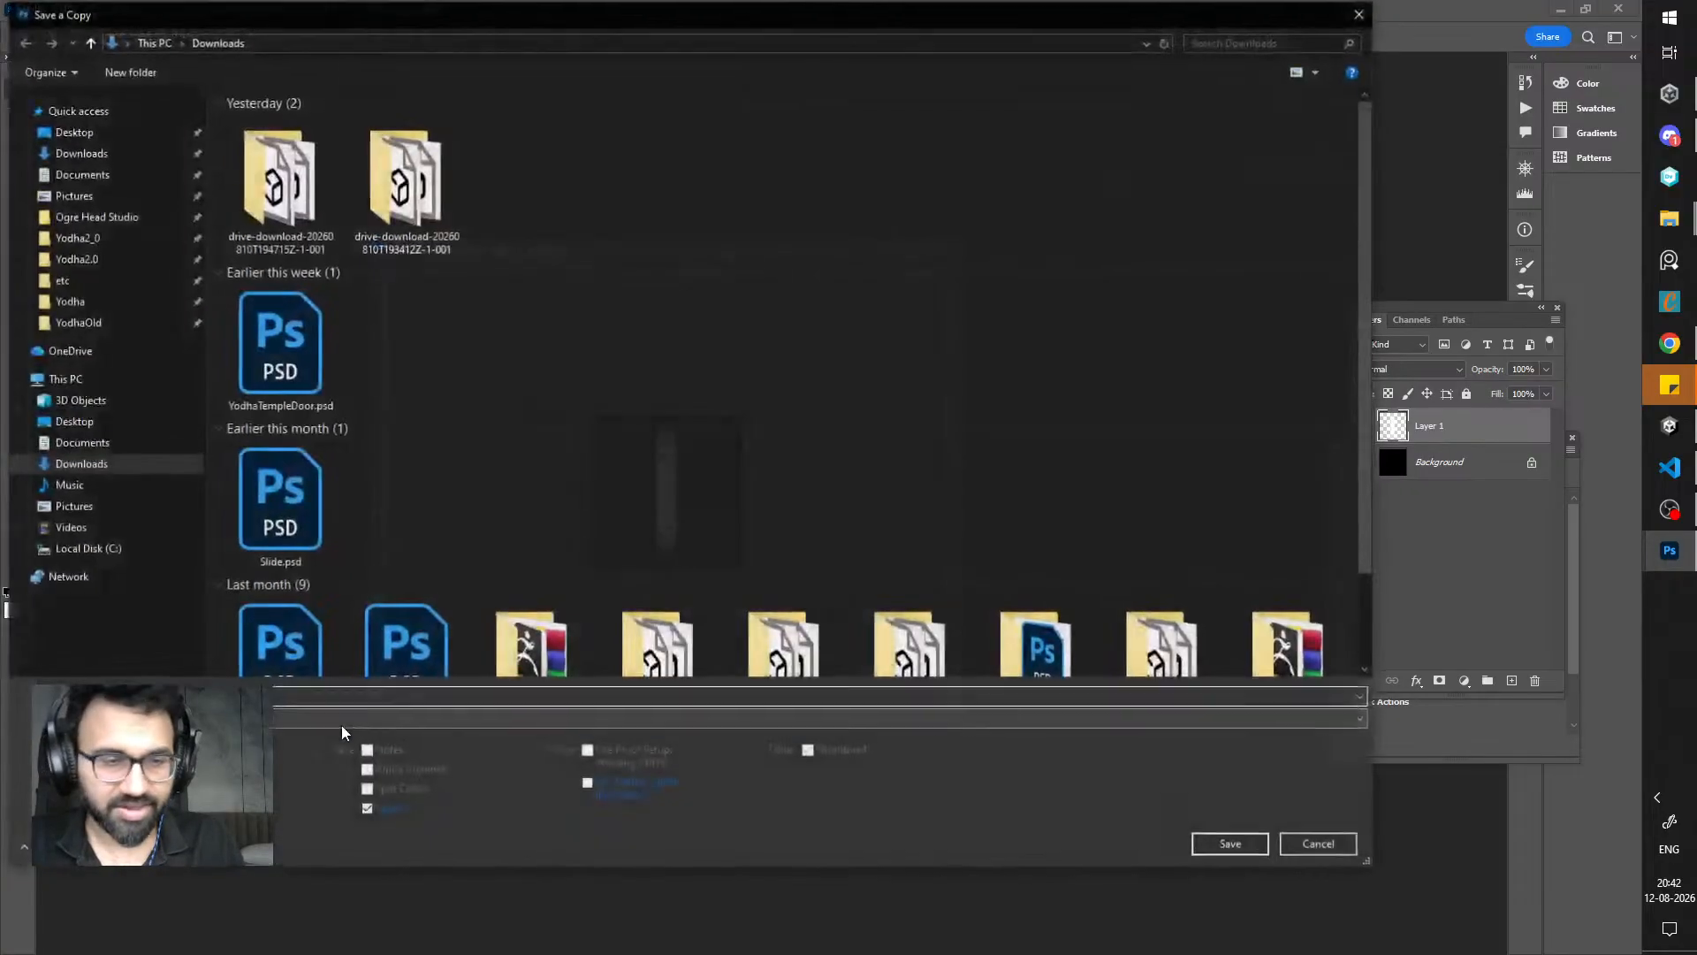
click(343, 718)
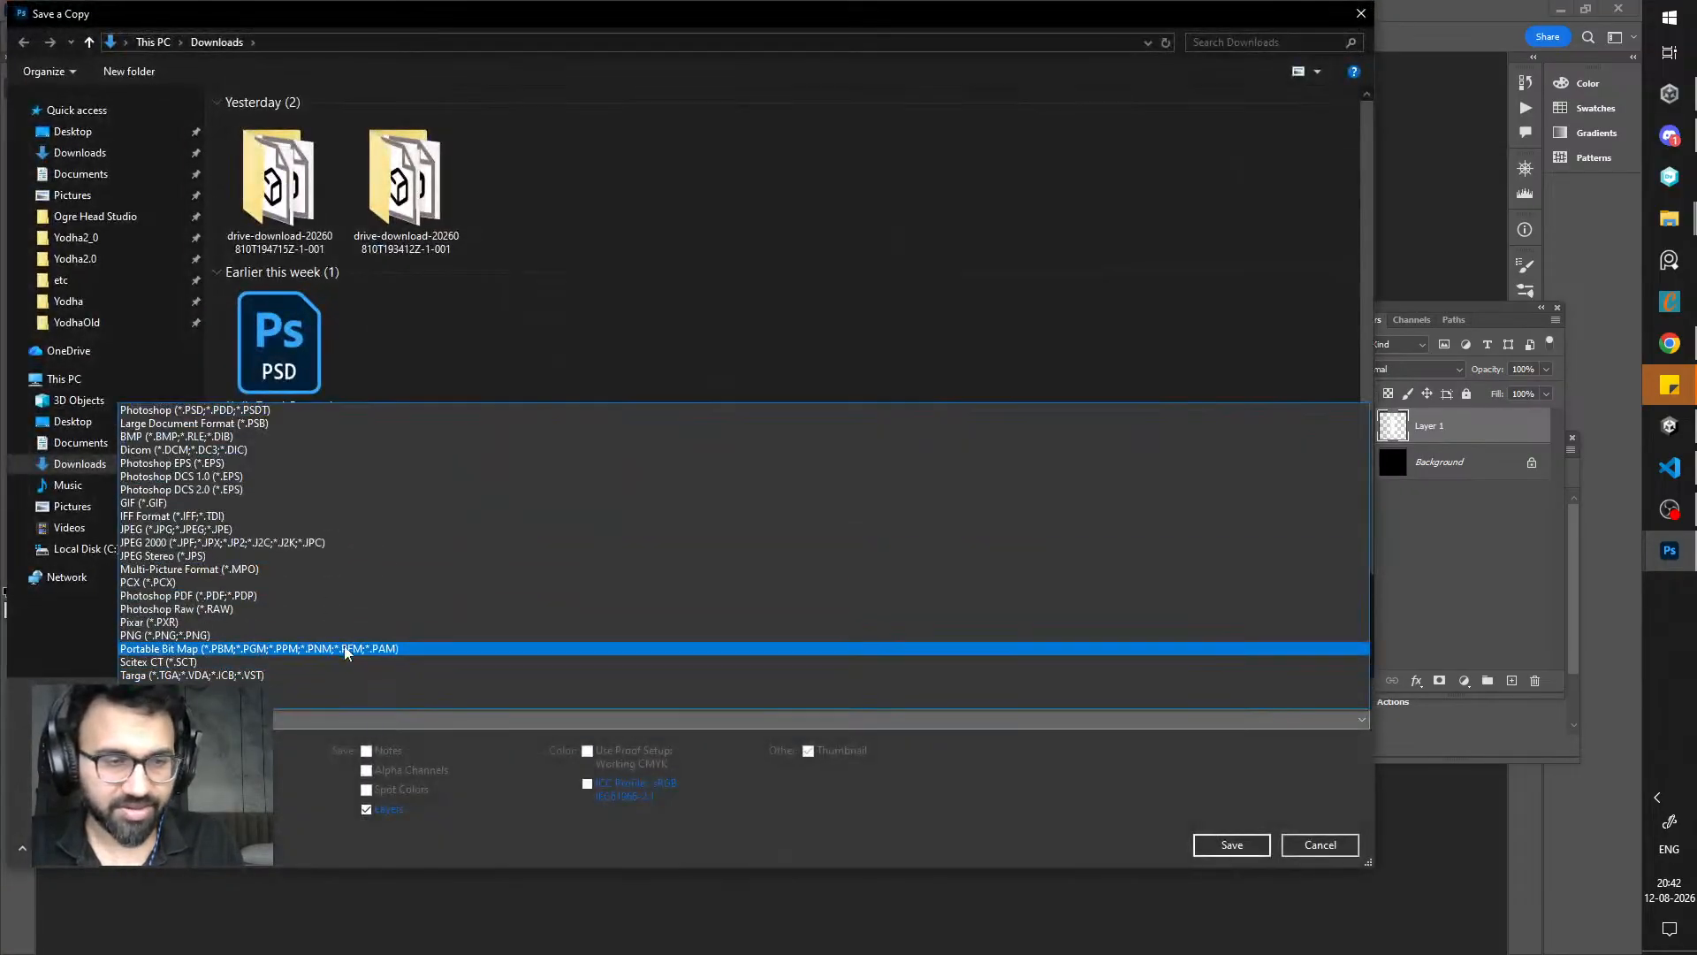
click(353, 653)
click(1230, 843)
click(864, 486)
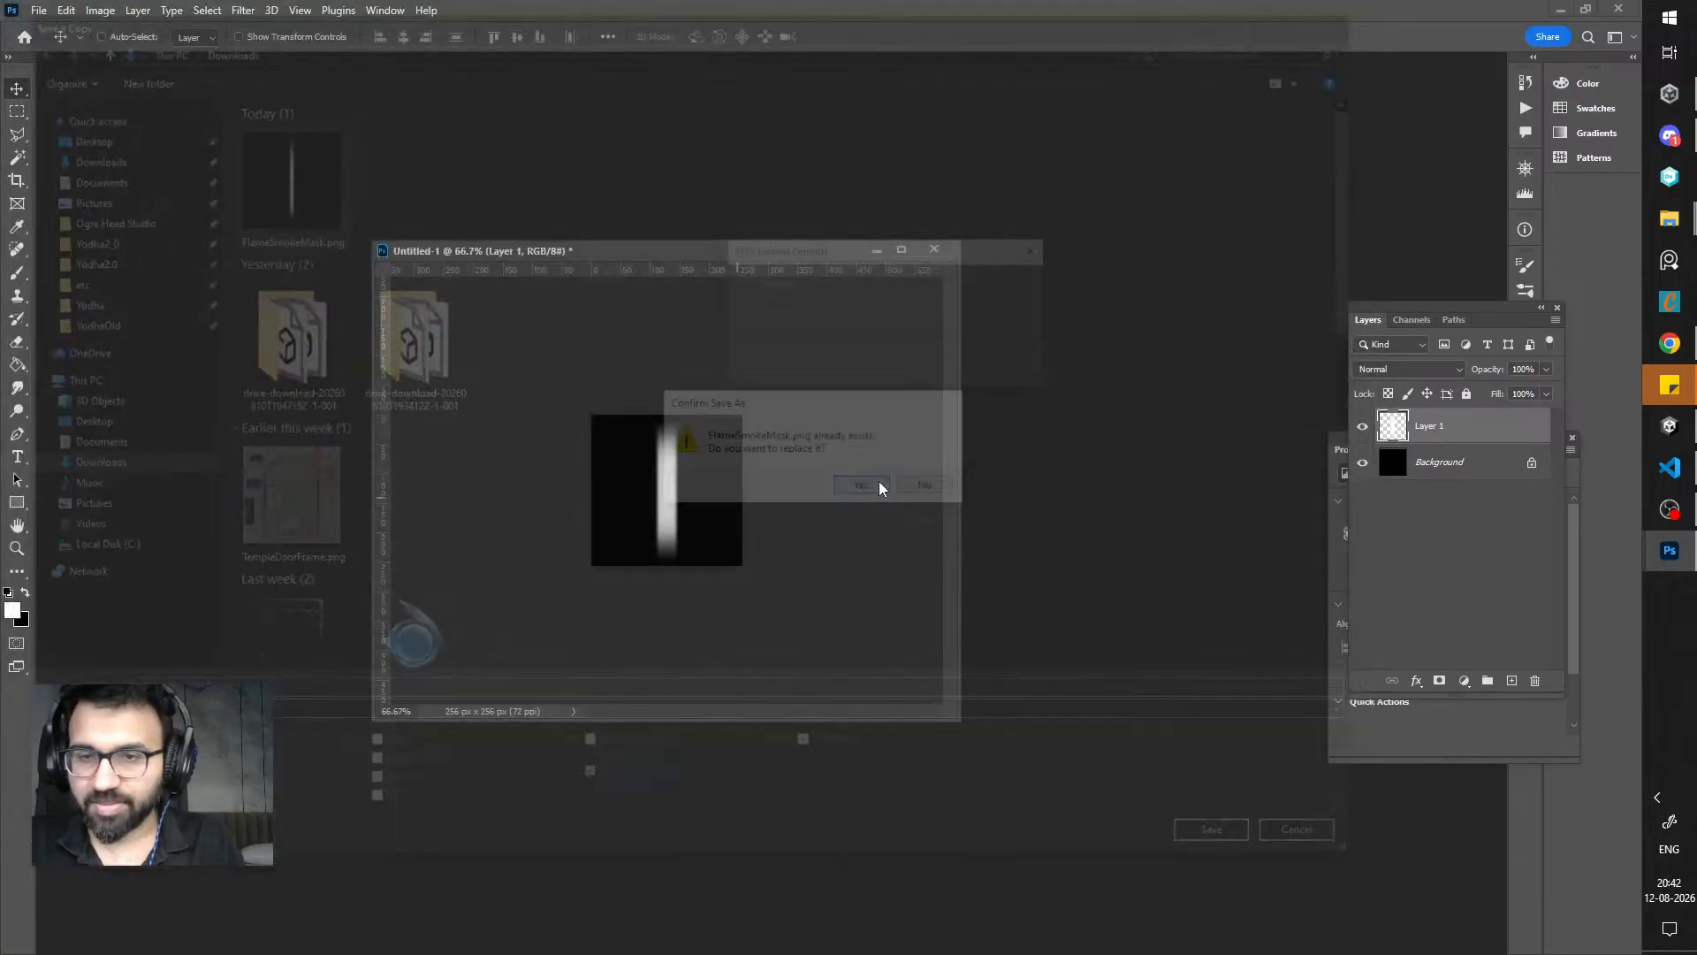
click(993, 289)
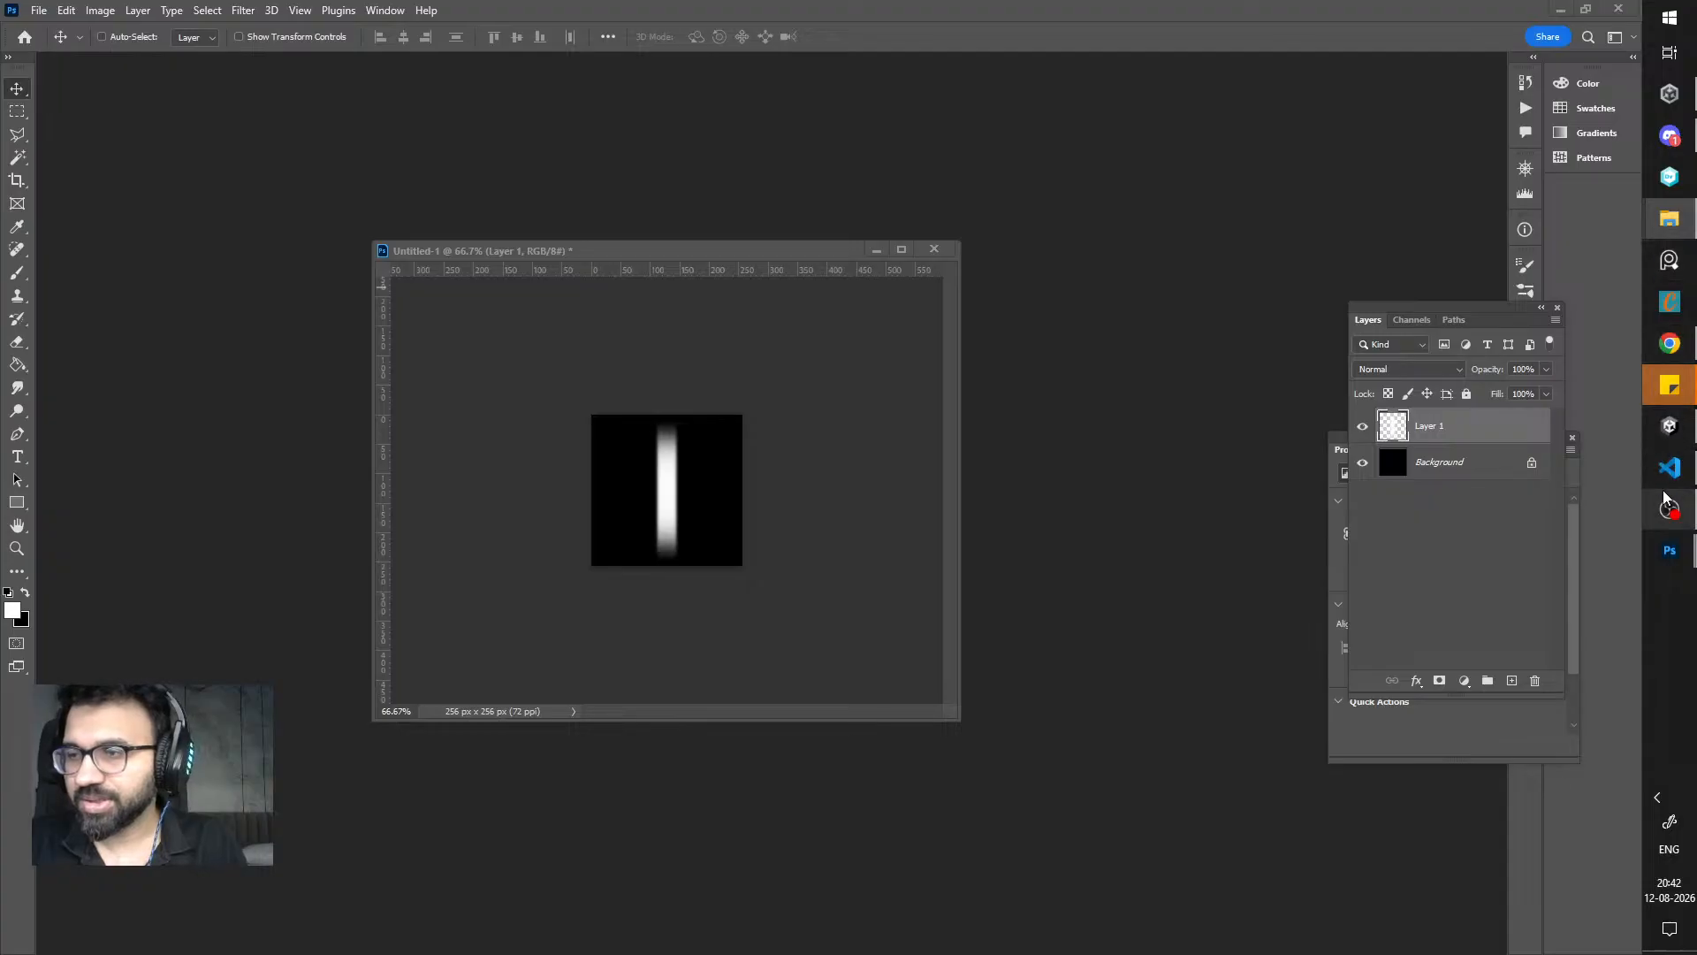
- Switch to Unity, locate the FlameSmokeMask texture in the Shaders > Stream folder and update it with the newly saved PNG
click(1670, 426)
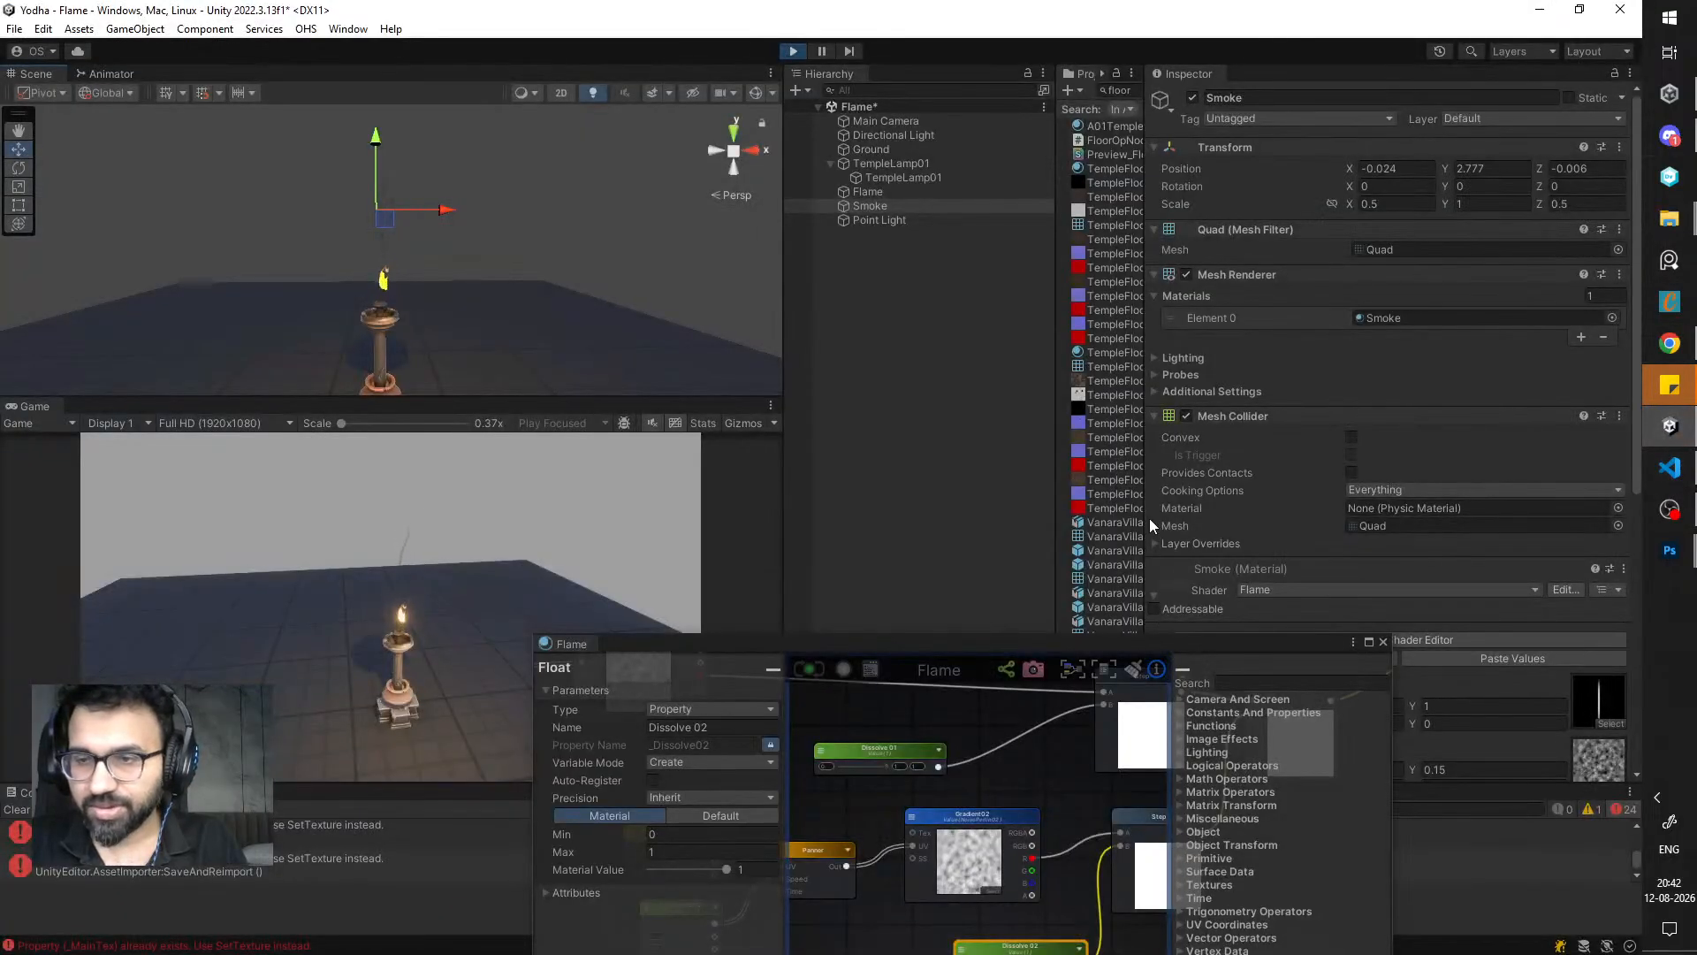
drag(1148, 518, 1380, 506)
click(1253, 89)
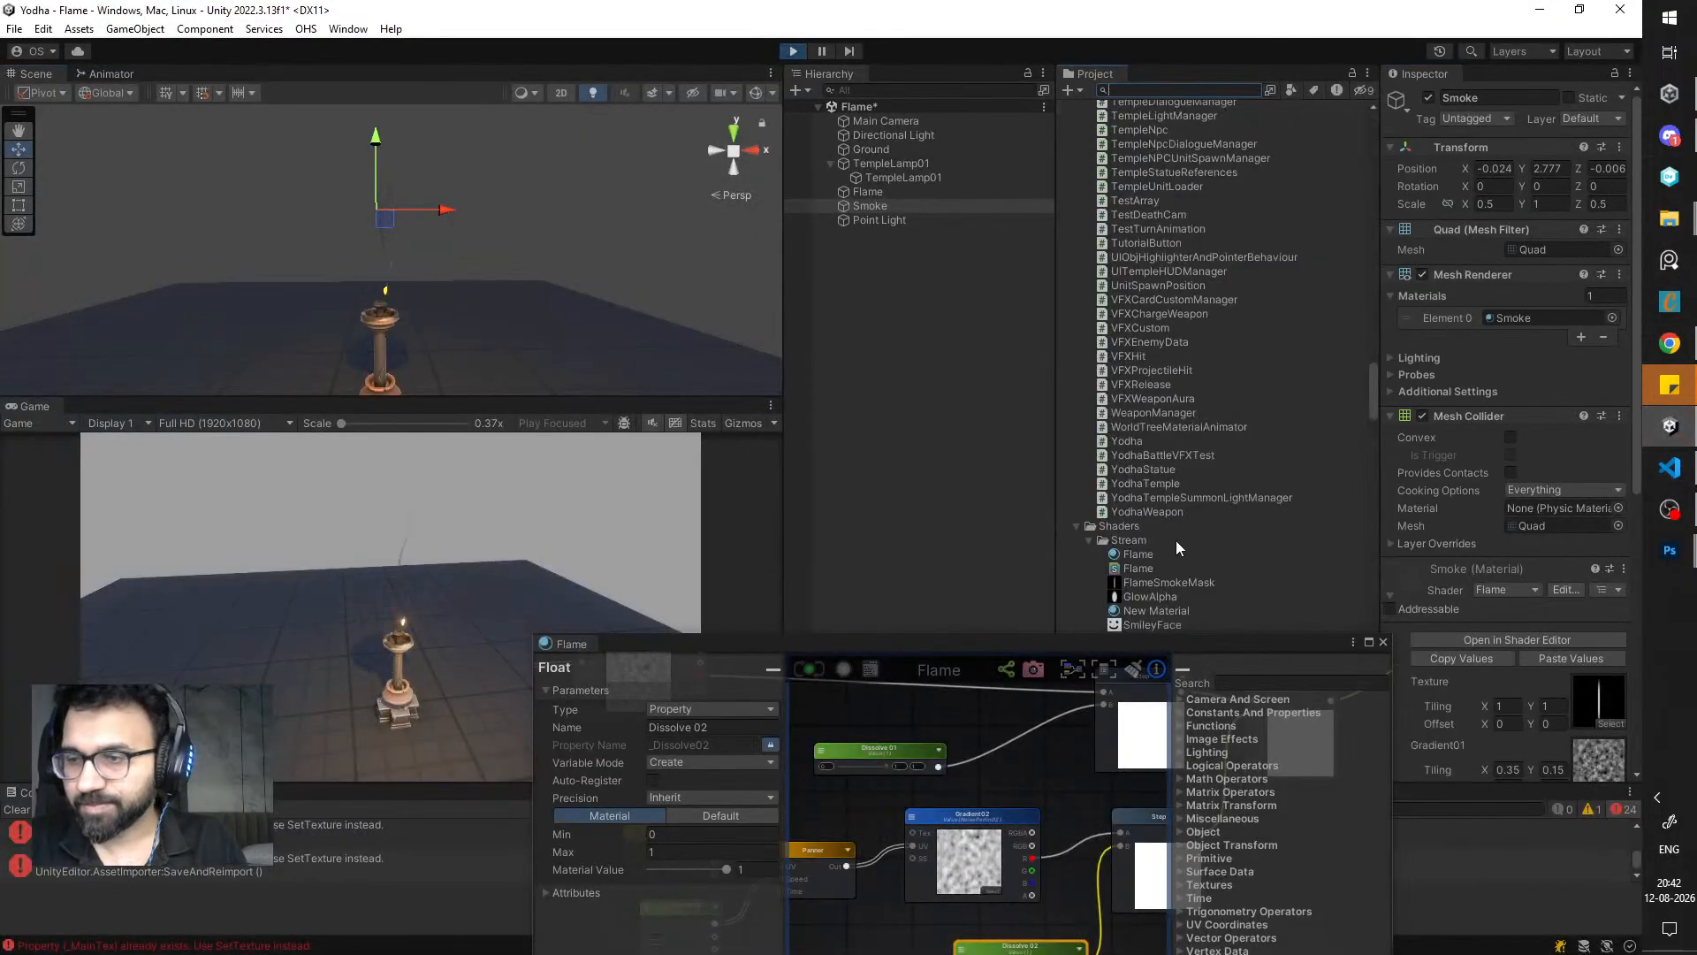
right_click(1161, 584)
click(1228, 126)
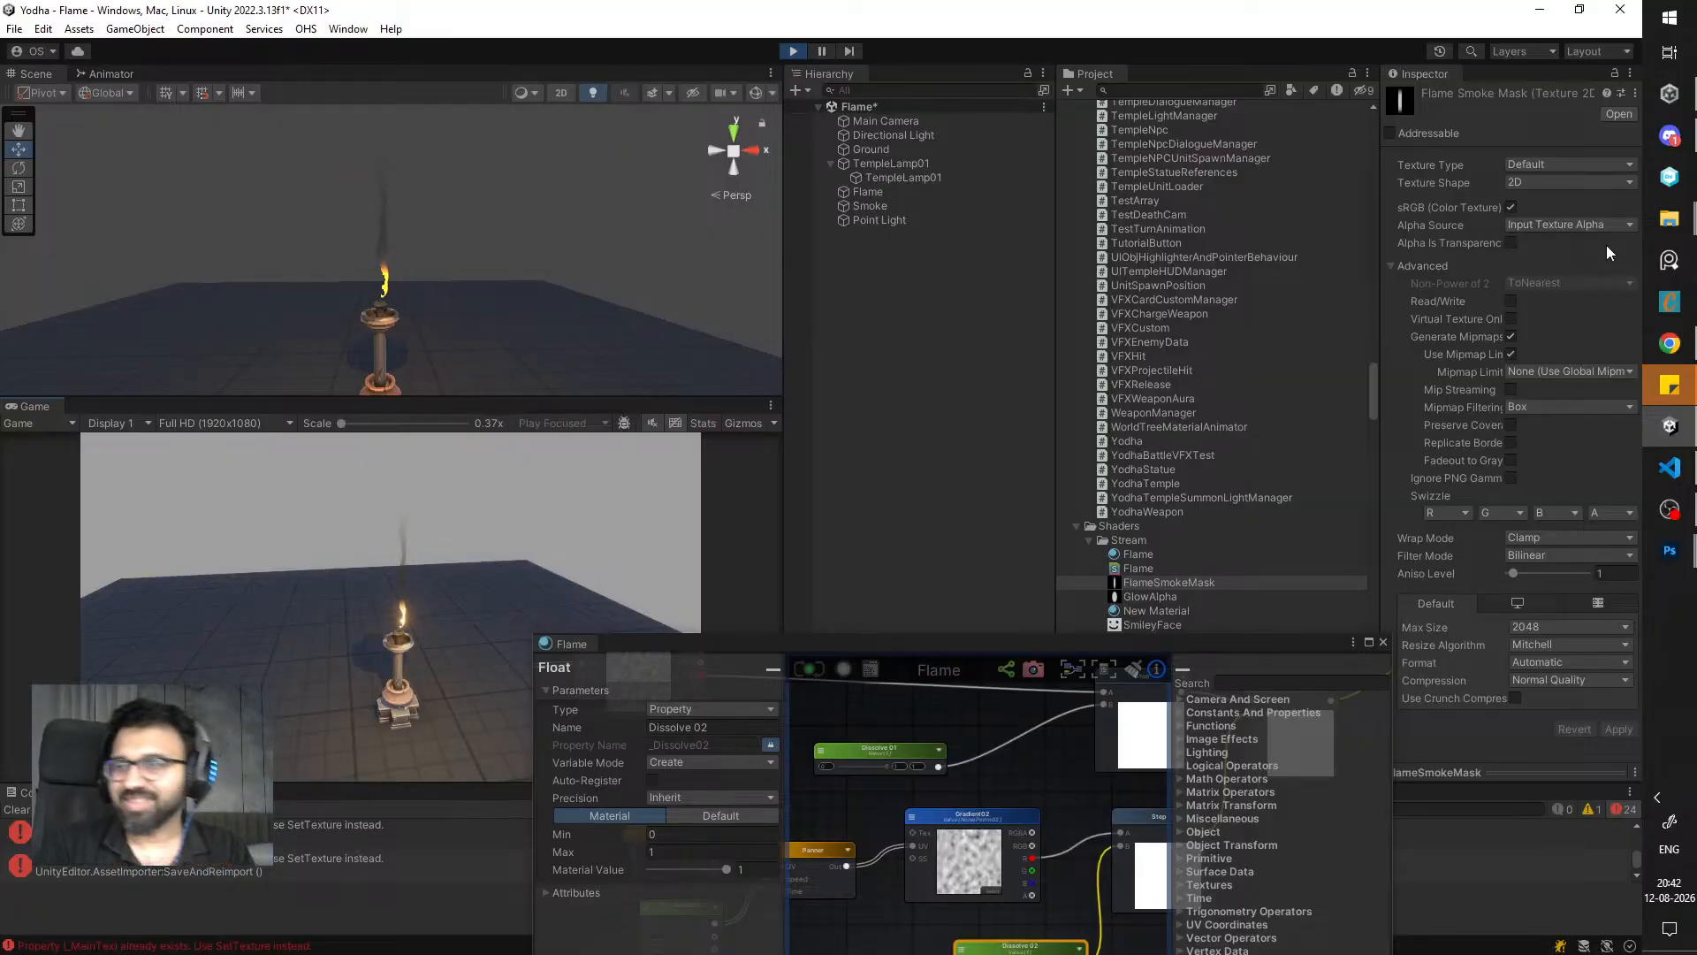
- Switch to Photoshop and narrow the white vertical stripe on Layer 1 symmetrically about its centre in two passes
click(1669, 550)
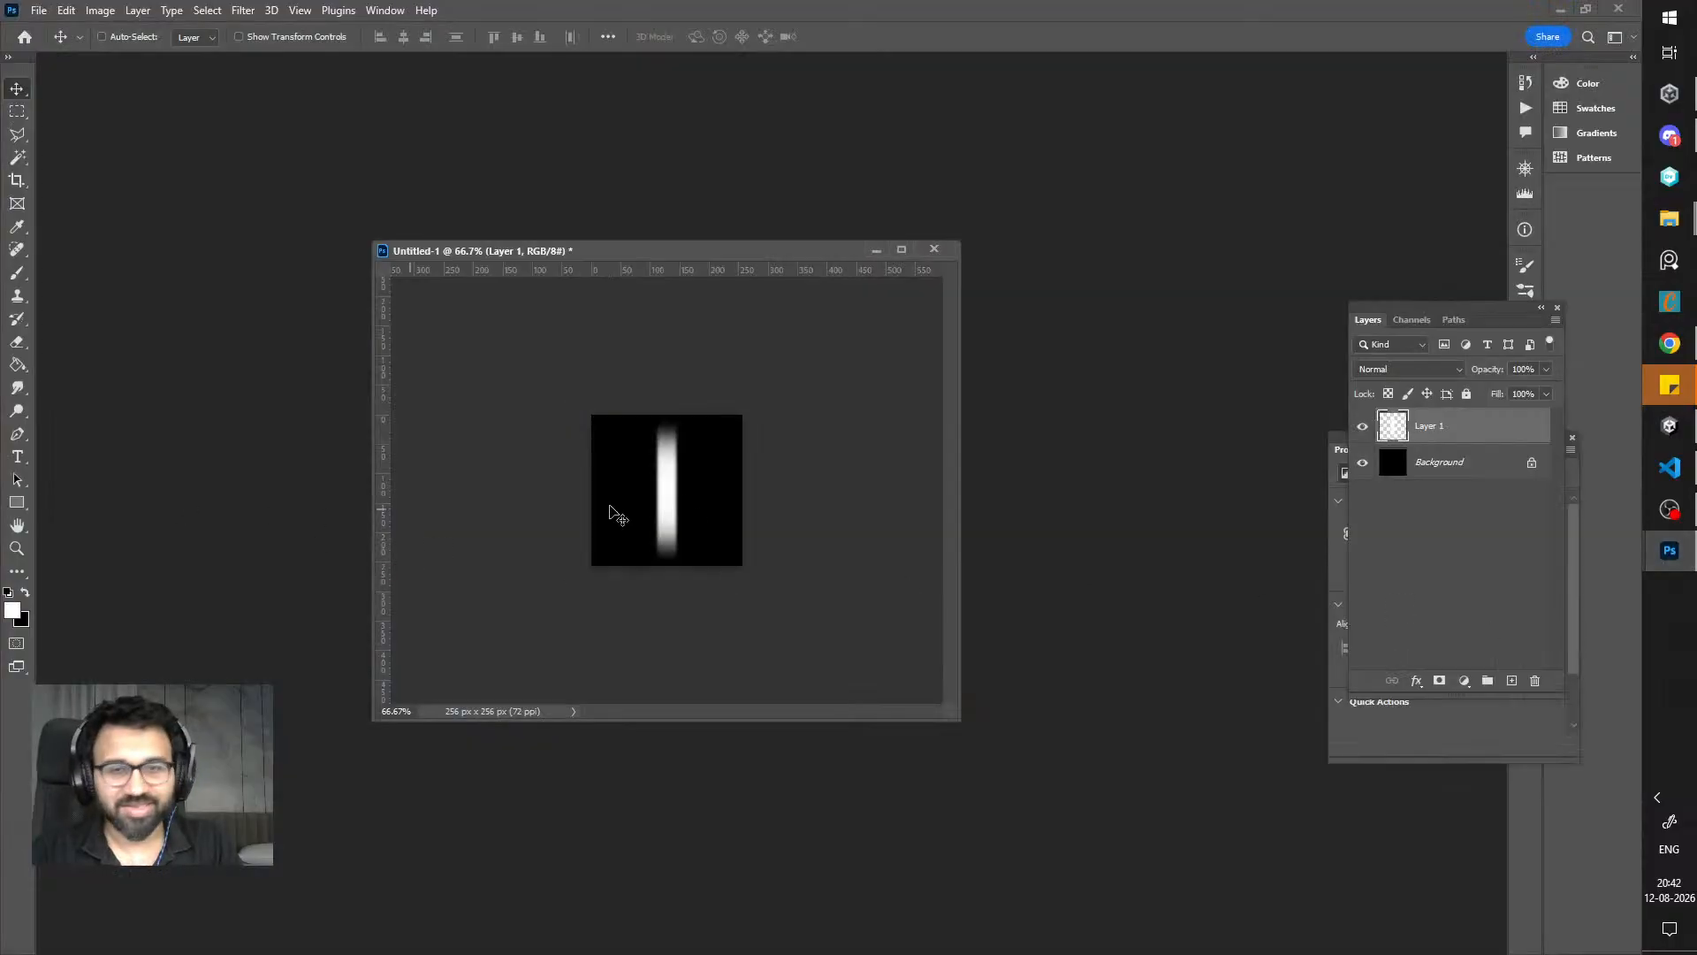
alt+scroll(750, 495, up, 2)
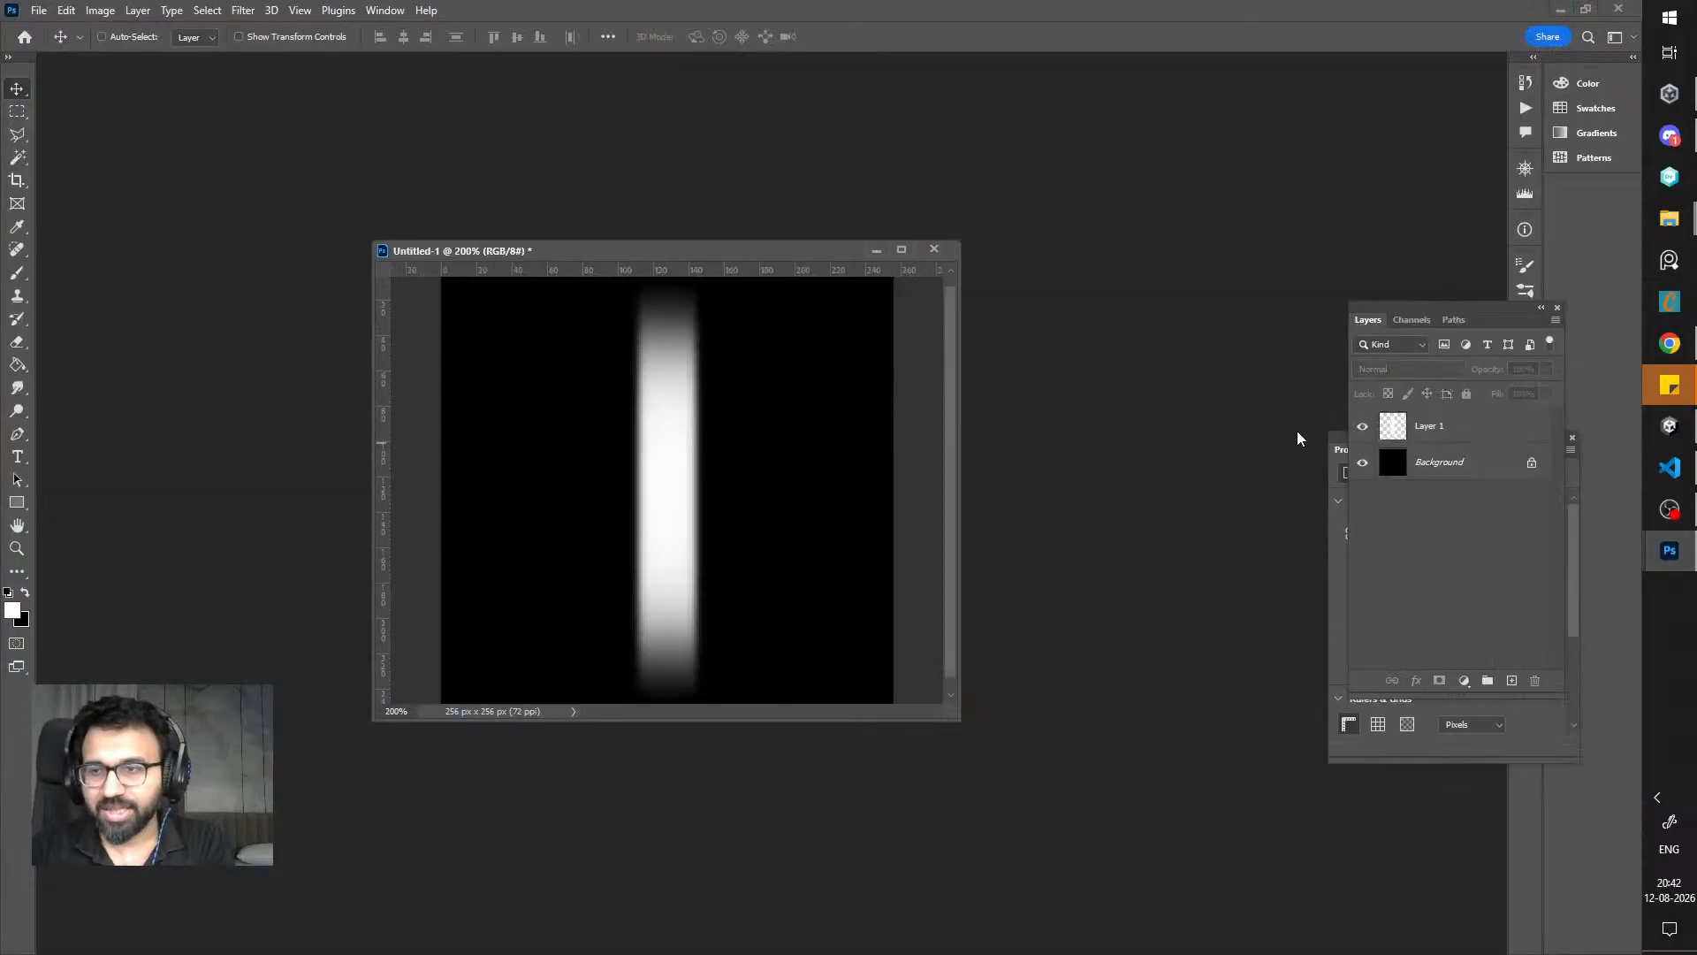
click(1432, 436)
alt+scroll(752, 491, down, 1)
key(ctrl+t)
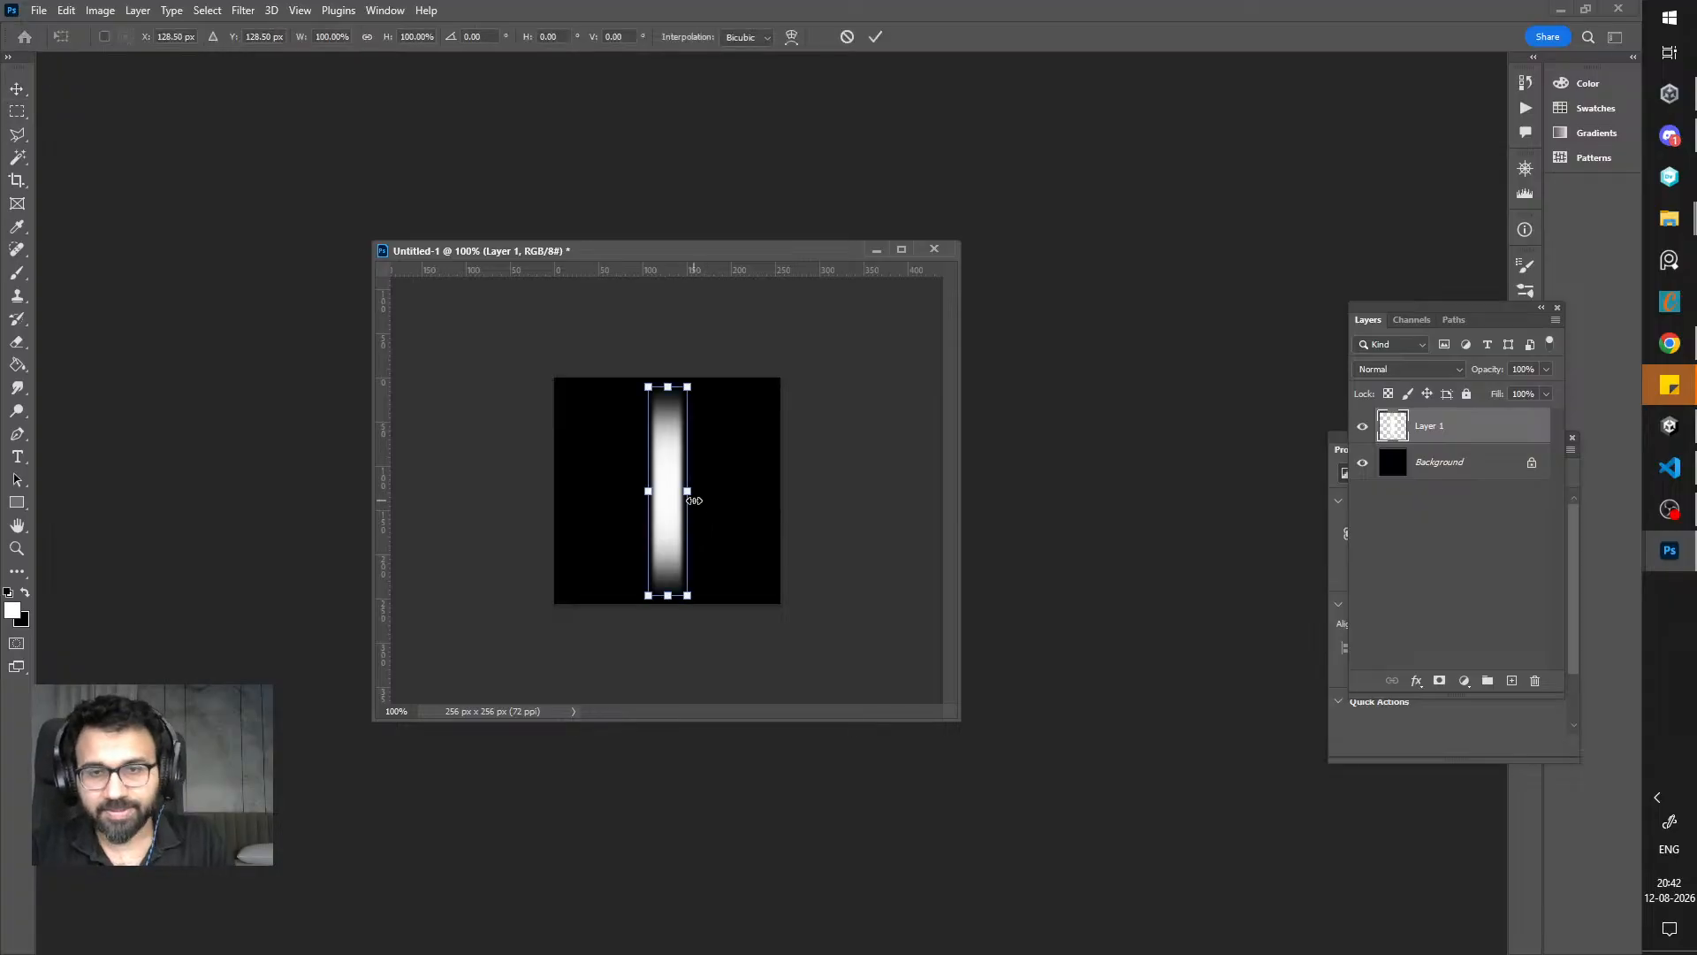
alt+drag(685, 494, 679, 492)
key(Return)
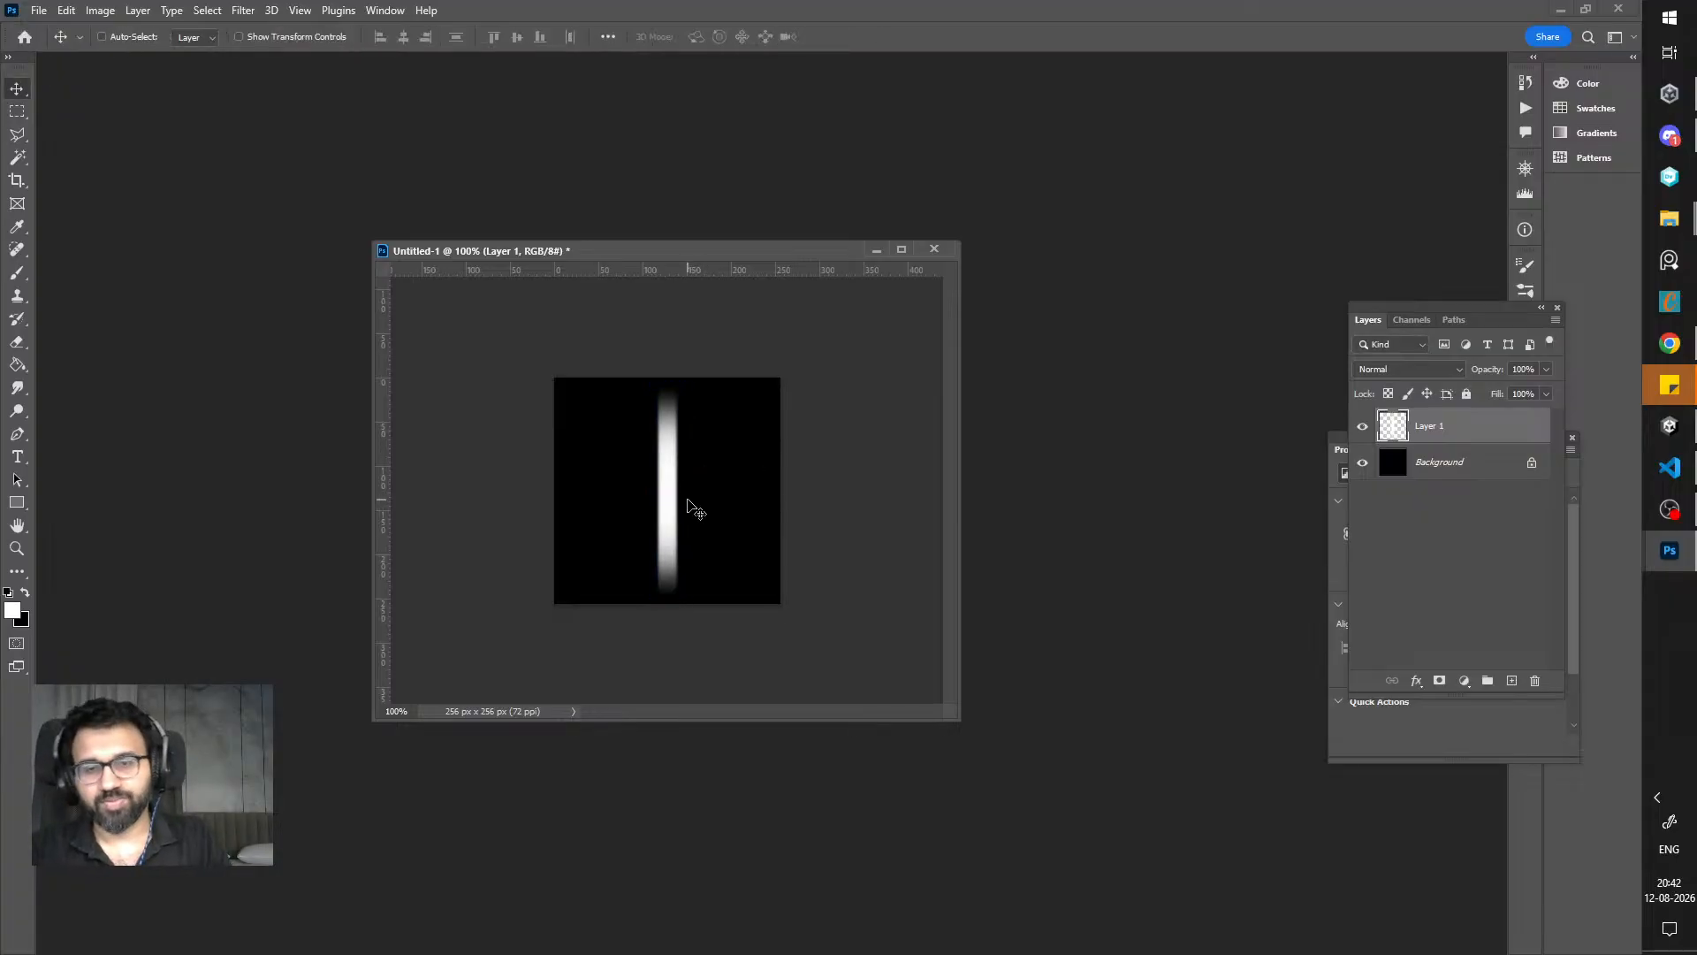
key(ctrl+t)
alt+drag(677, 492, 674, 490)
key(Return)
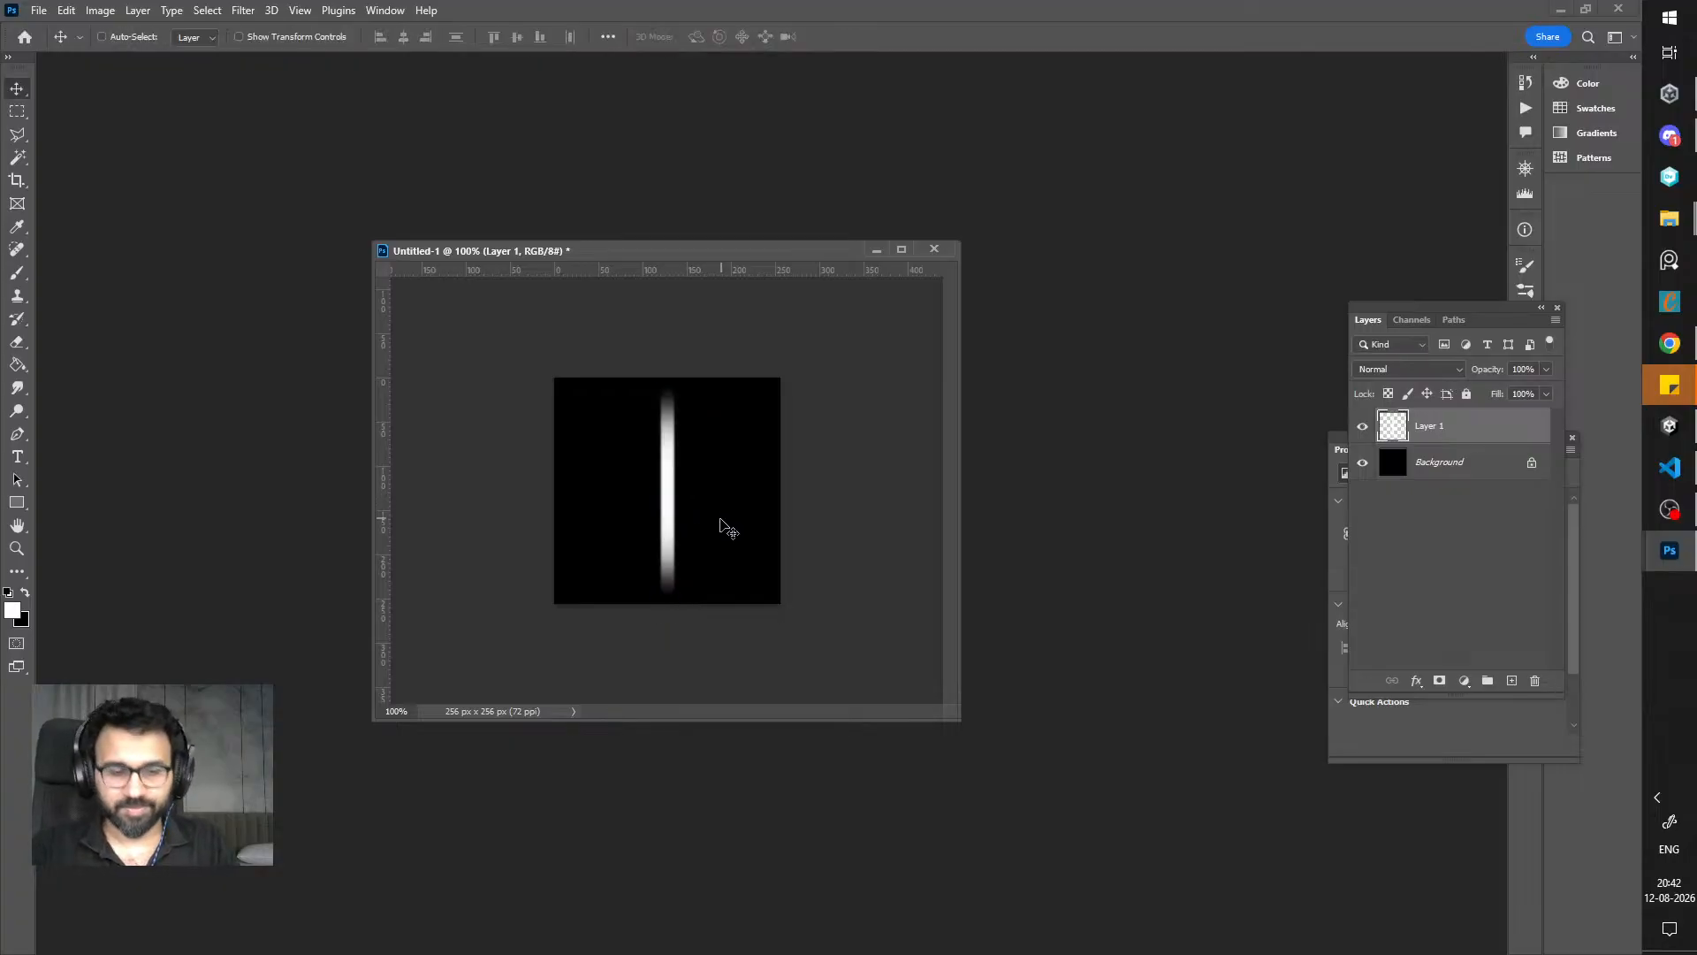
- Save a PNG copy of the narrowed stripe image over FlameSmokeMask.png in Downloads, replacing the existing file
key(ctrl+s)
click(833, 751)
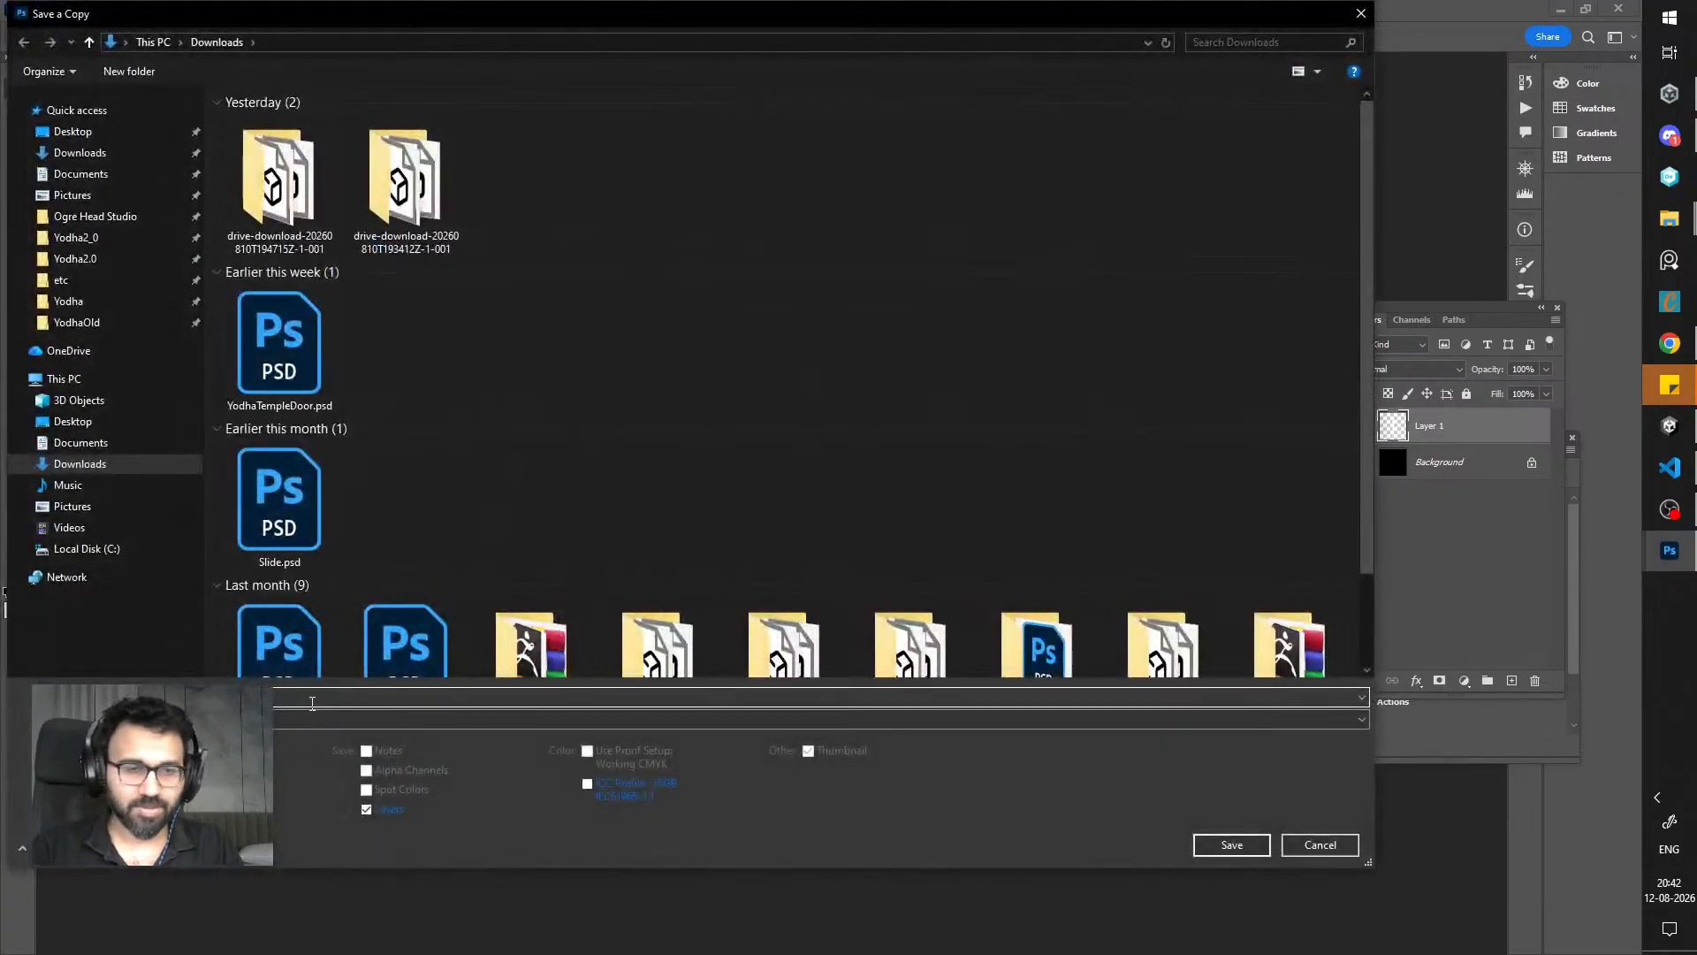
click(322, 719)
click(357, 635)
double_click(278, 202)
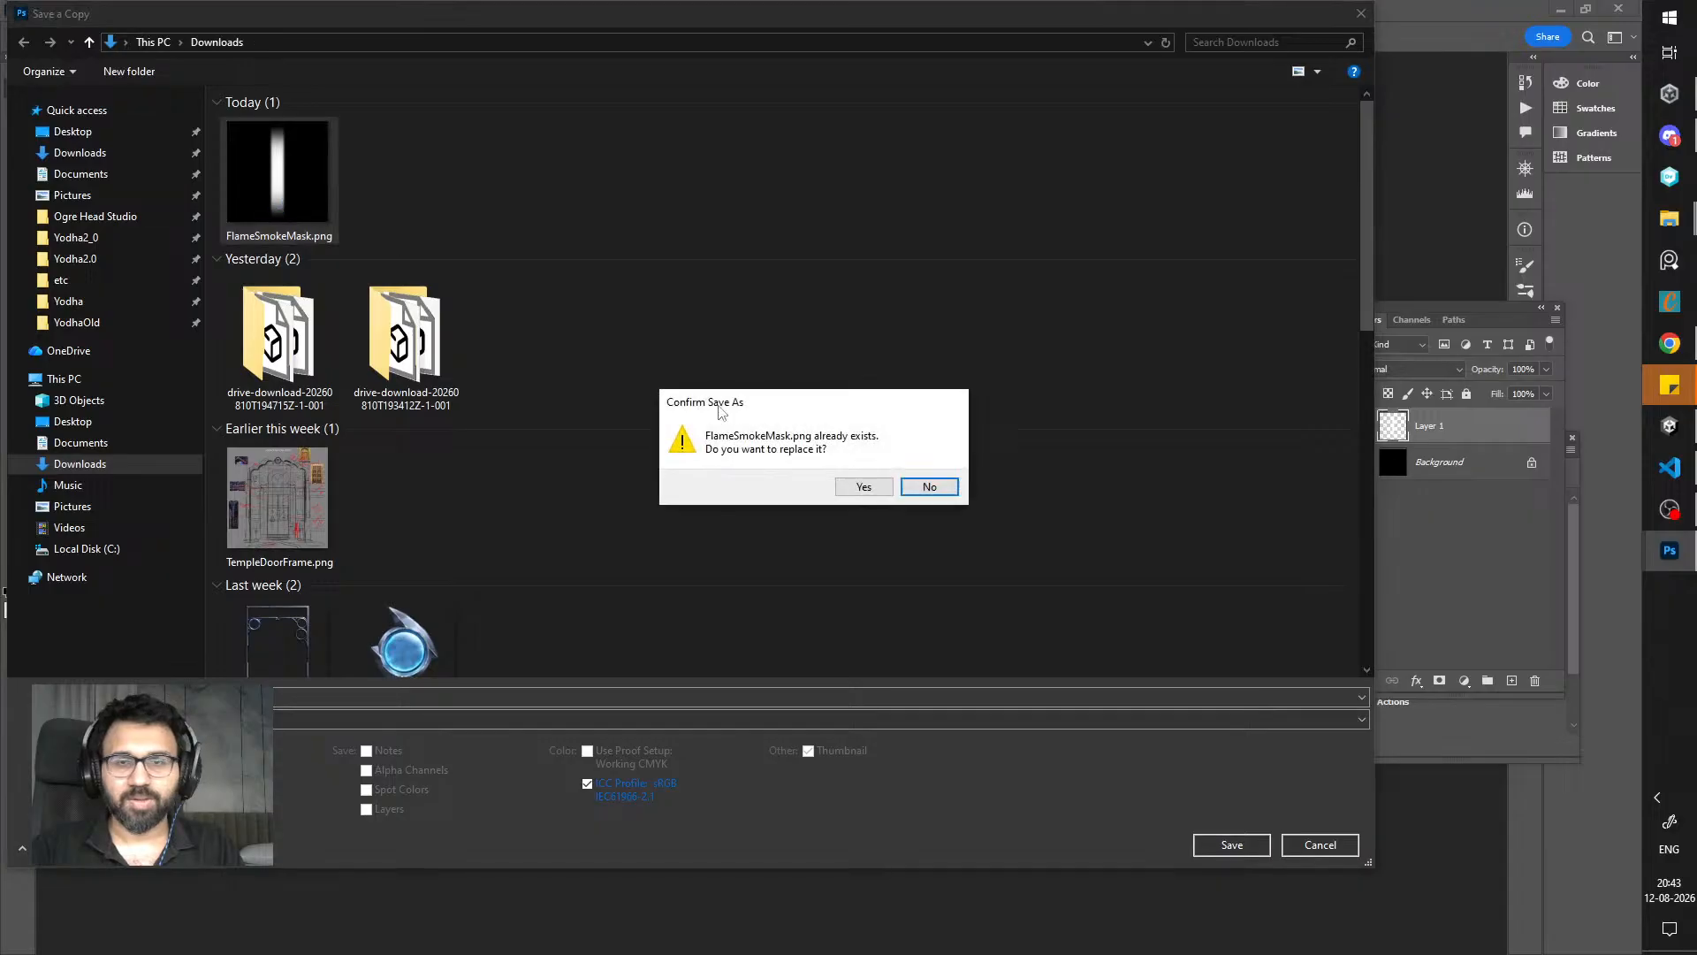
click(862, 485)
click(1000, 288)
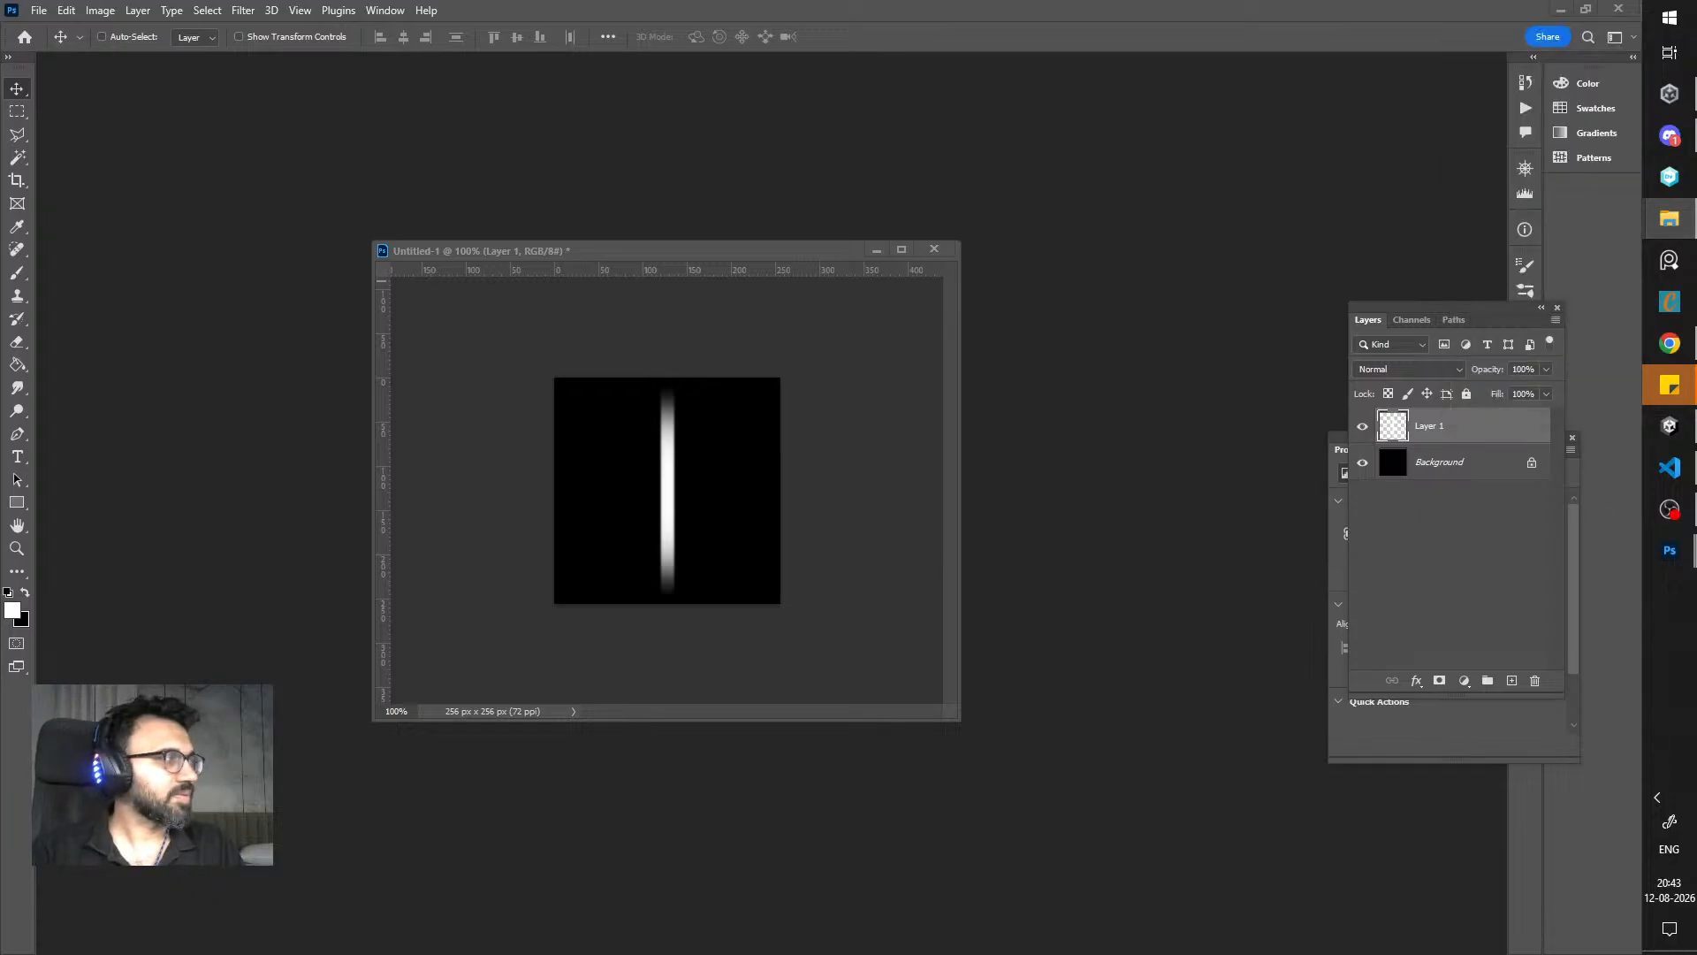
- Switch to Unity, select the Flame object and adjust its material's Dissolve 01 to about 0.679
click(1669, 428)
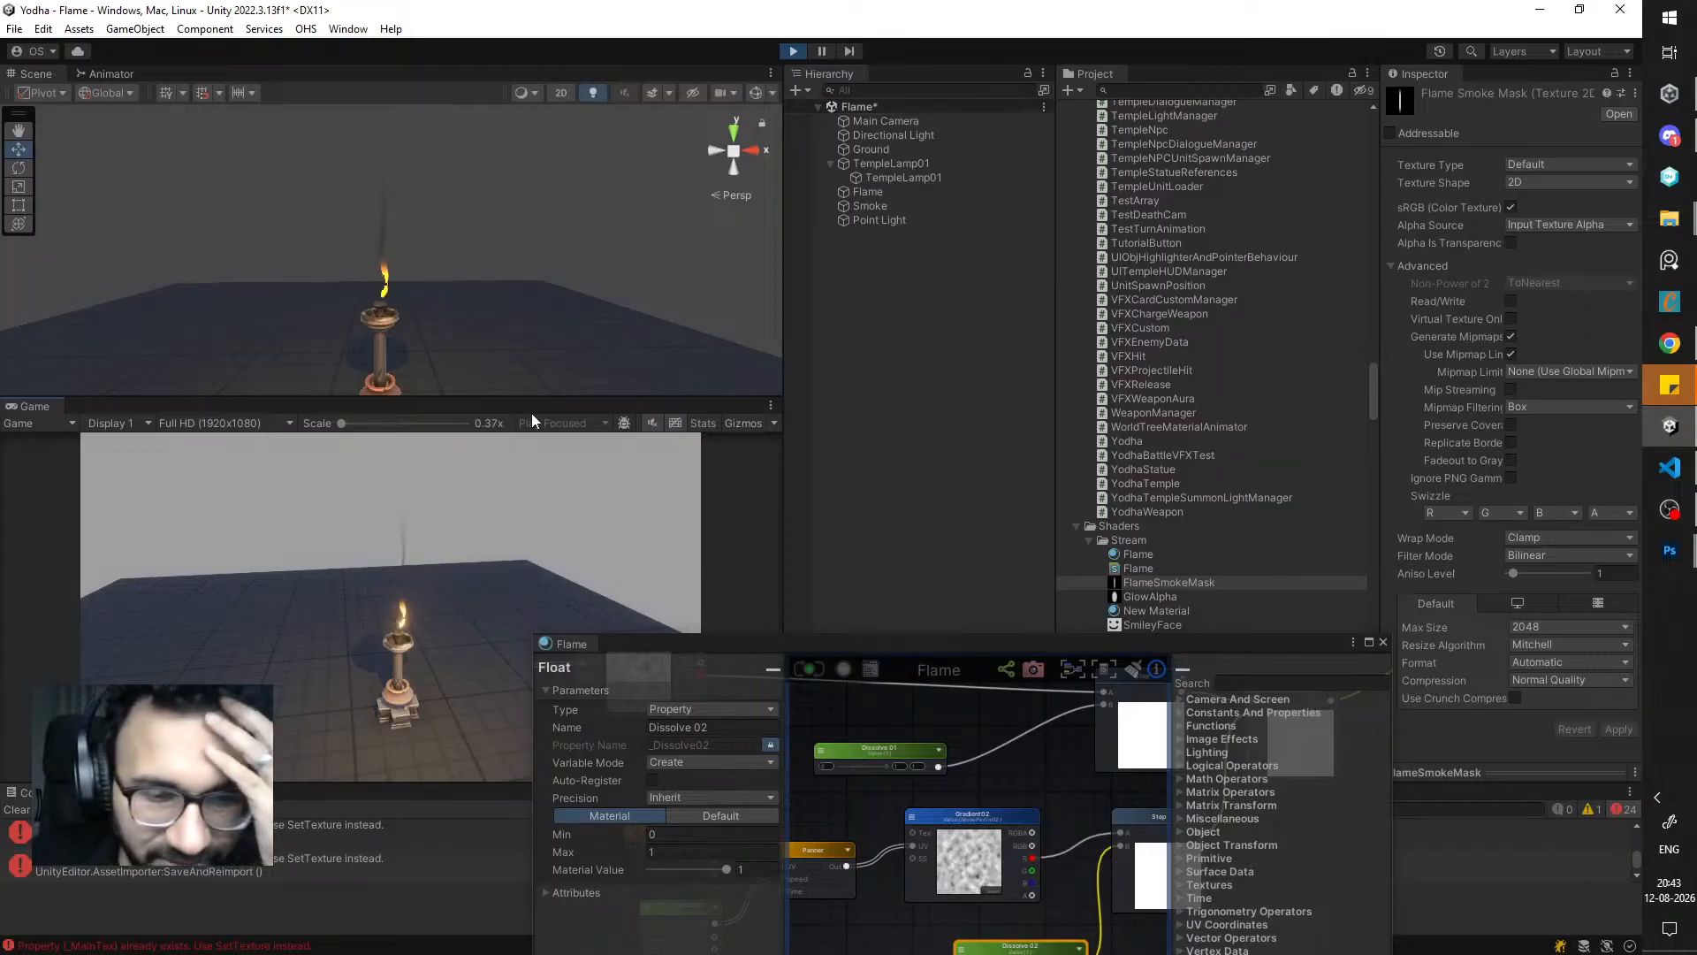
scroll(543, 253, down, 4)
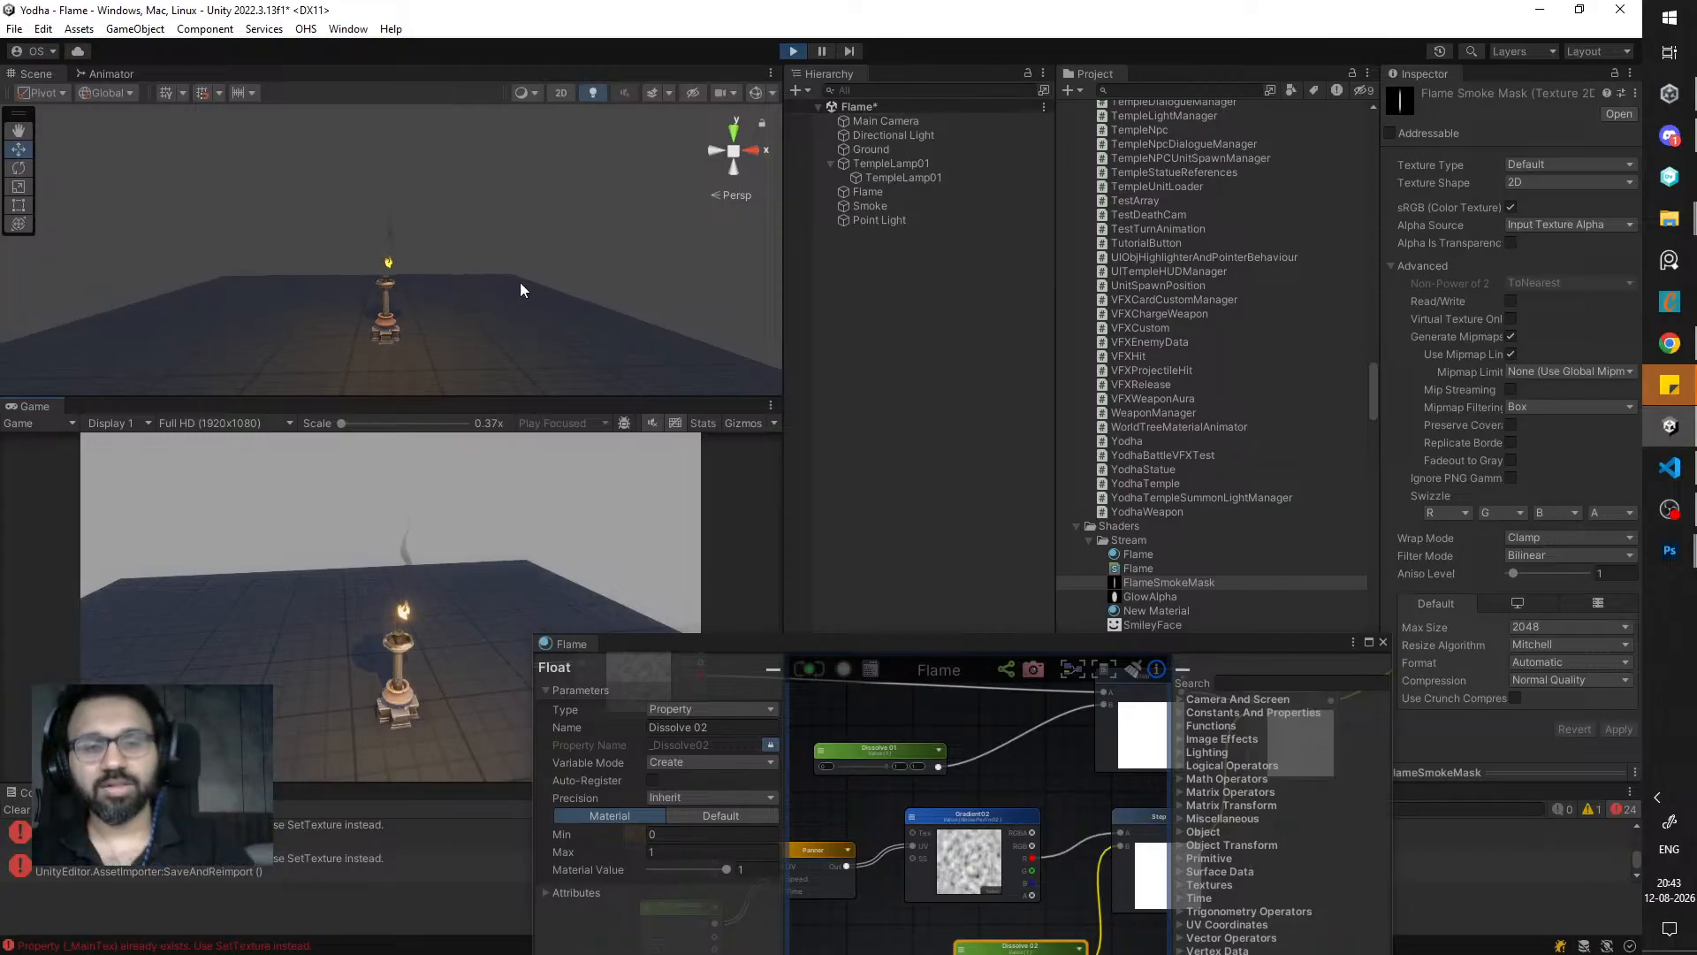
scroll(516, 290, up, 4)
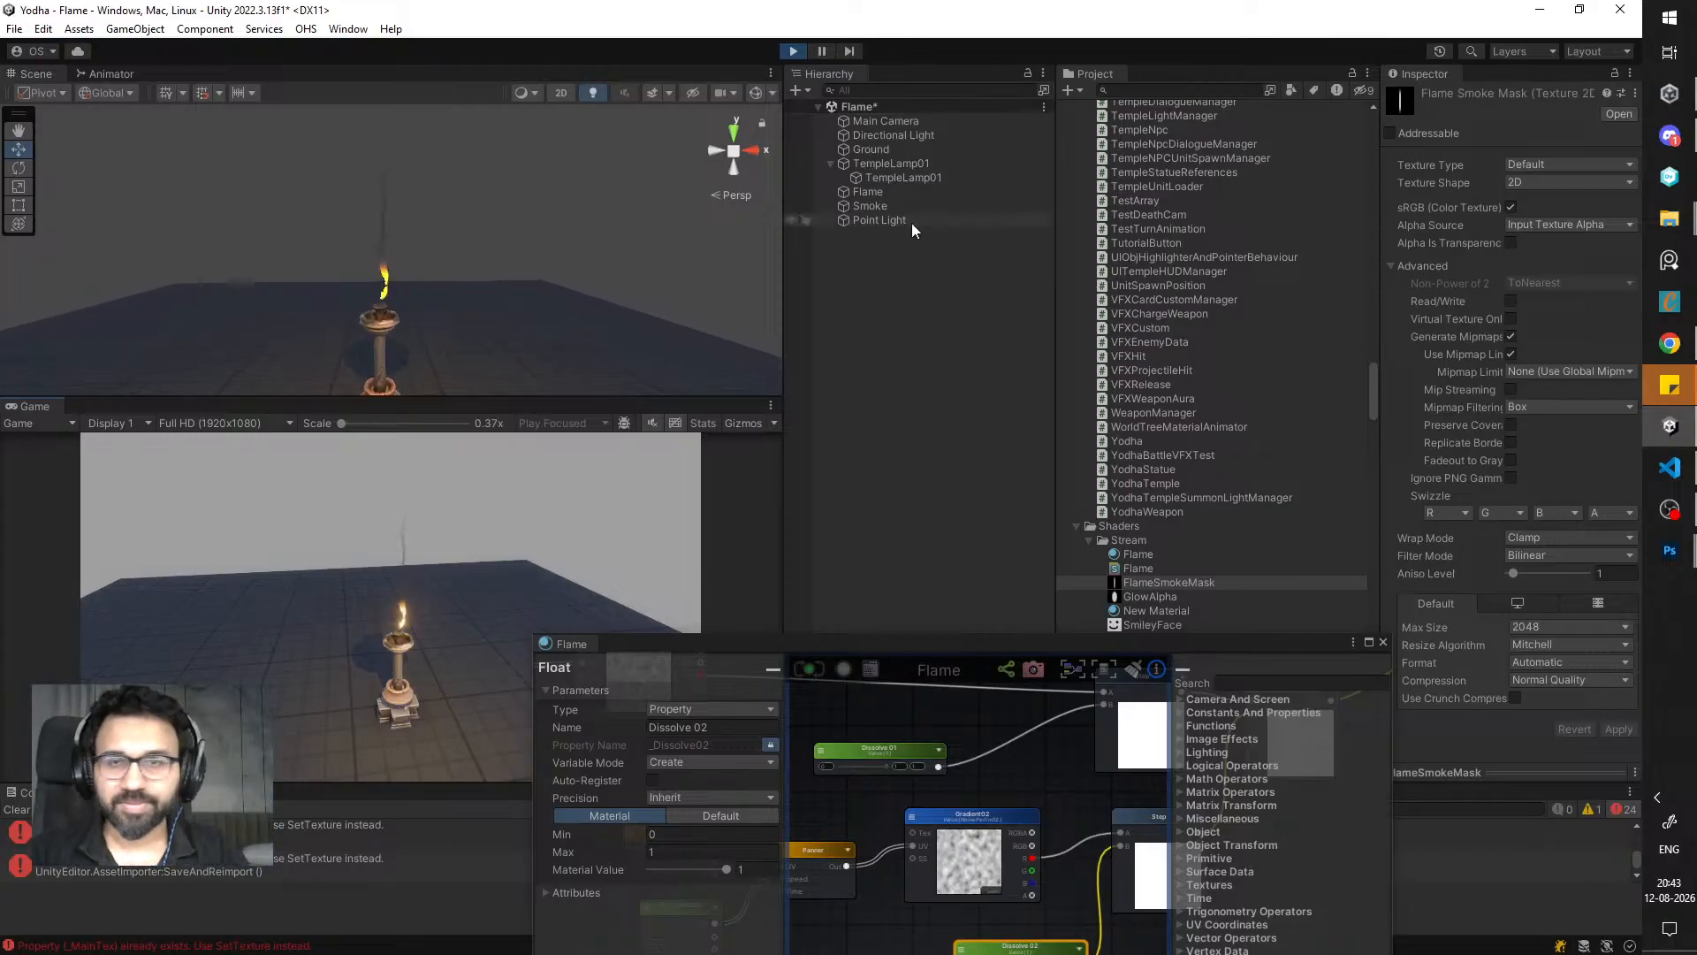
click(920, 179)
scroll(1492, 522, down, 10)
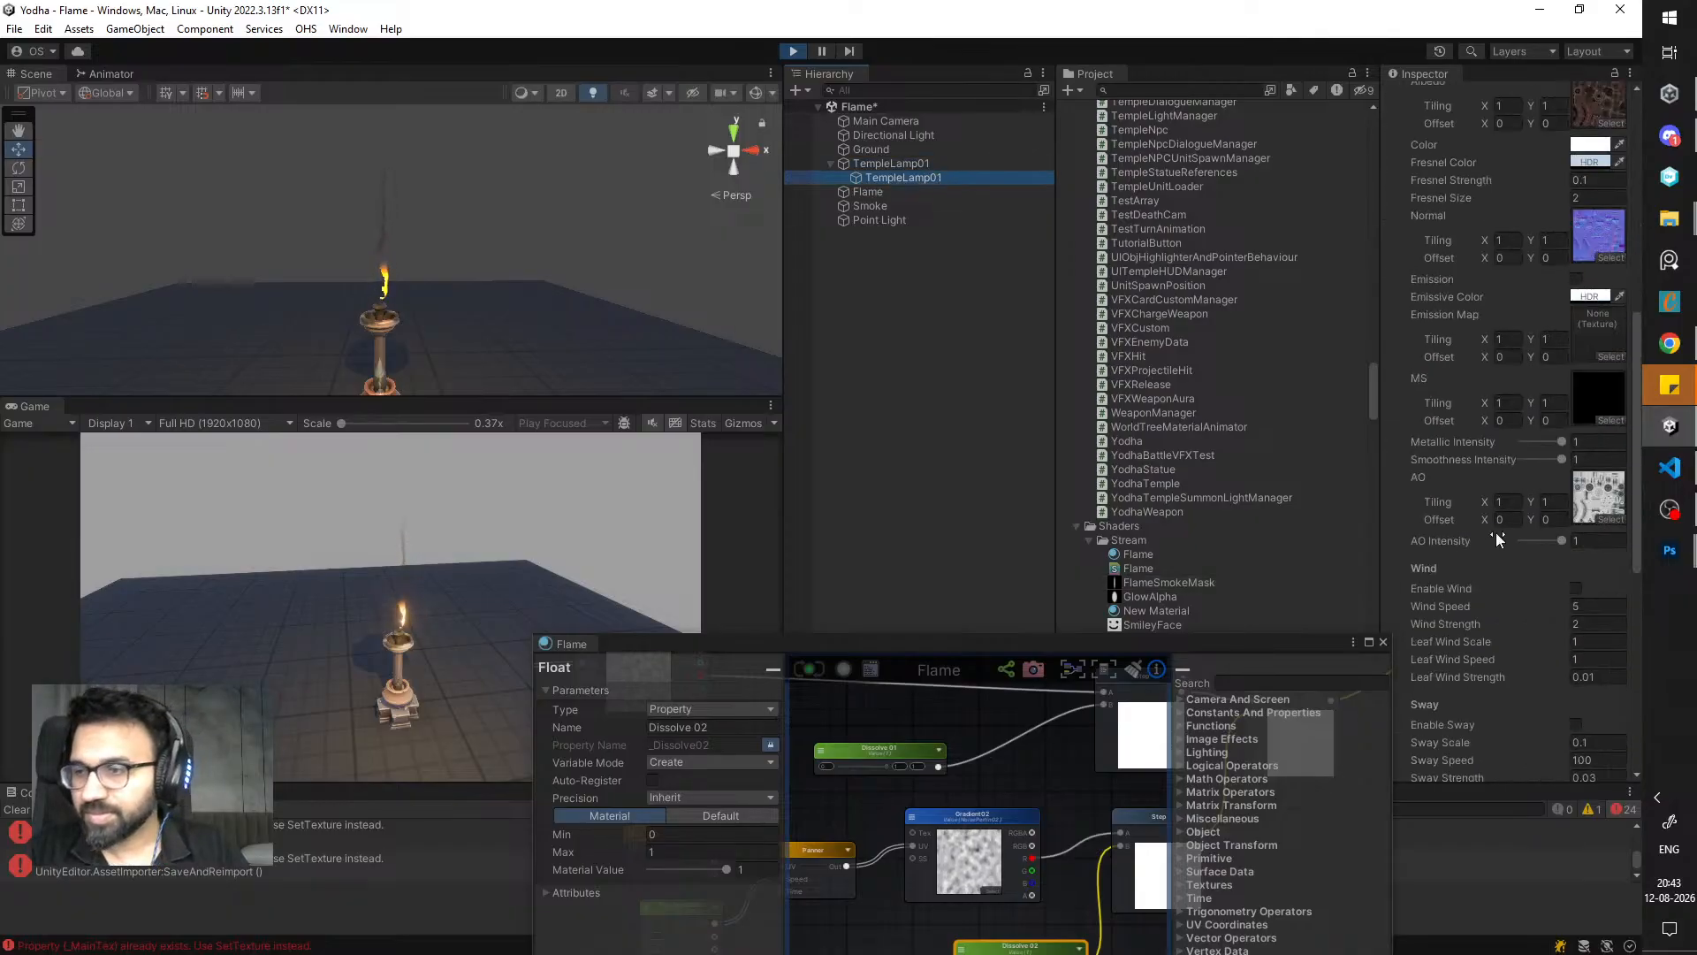
click(893, 192)
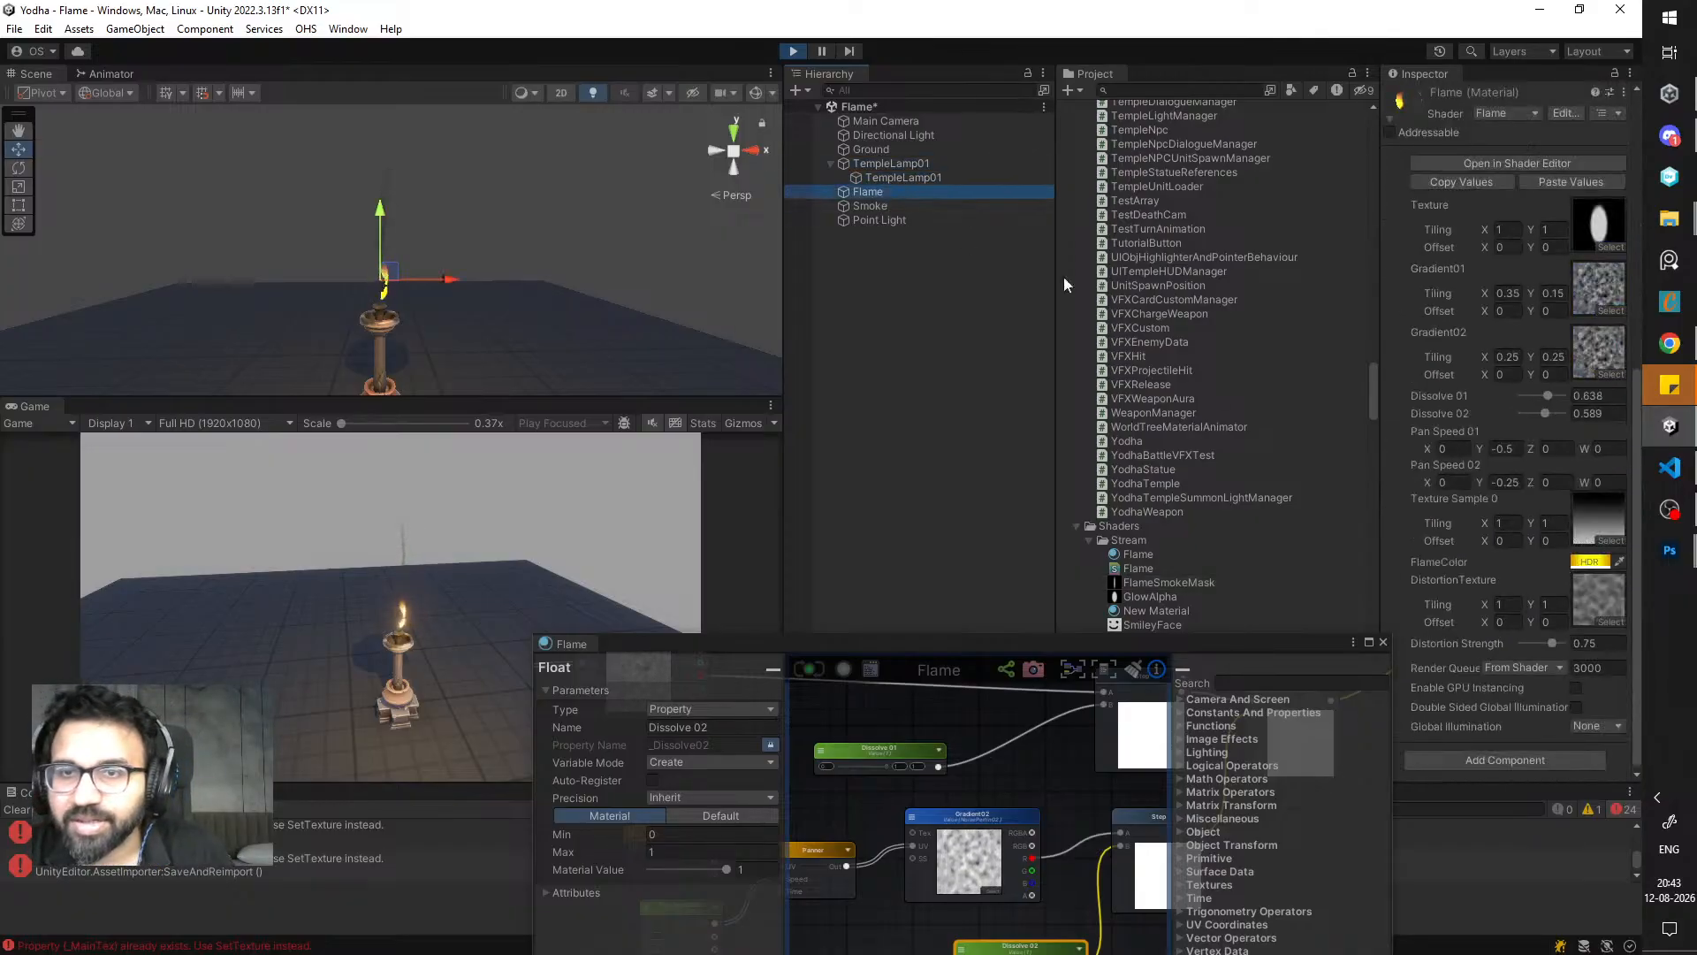
drag(1378, 511, 1151, 500)
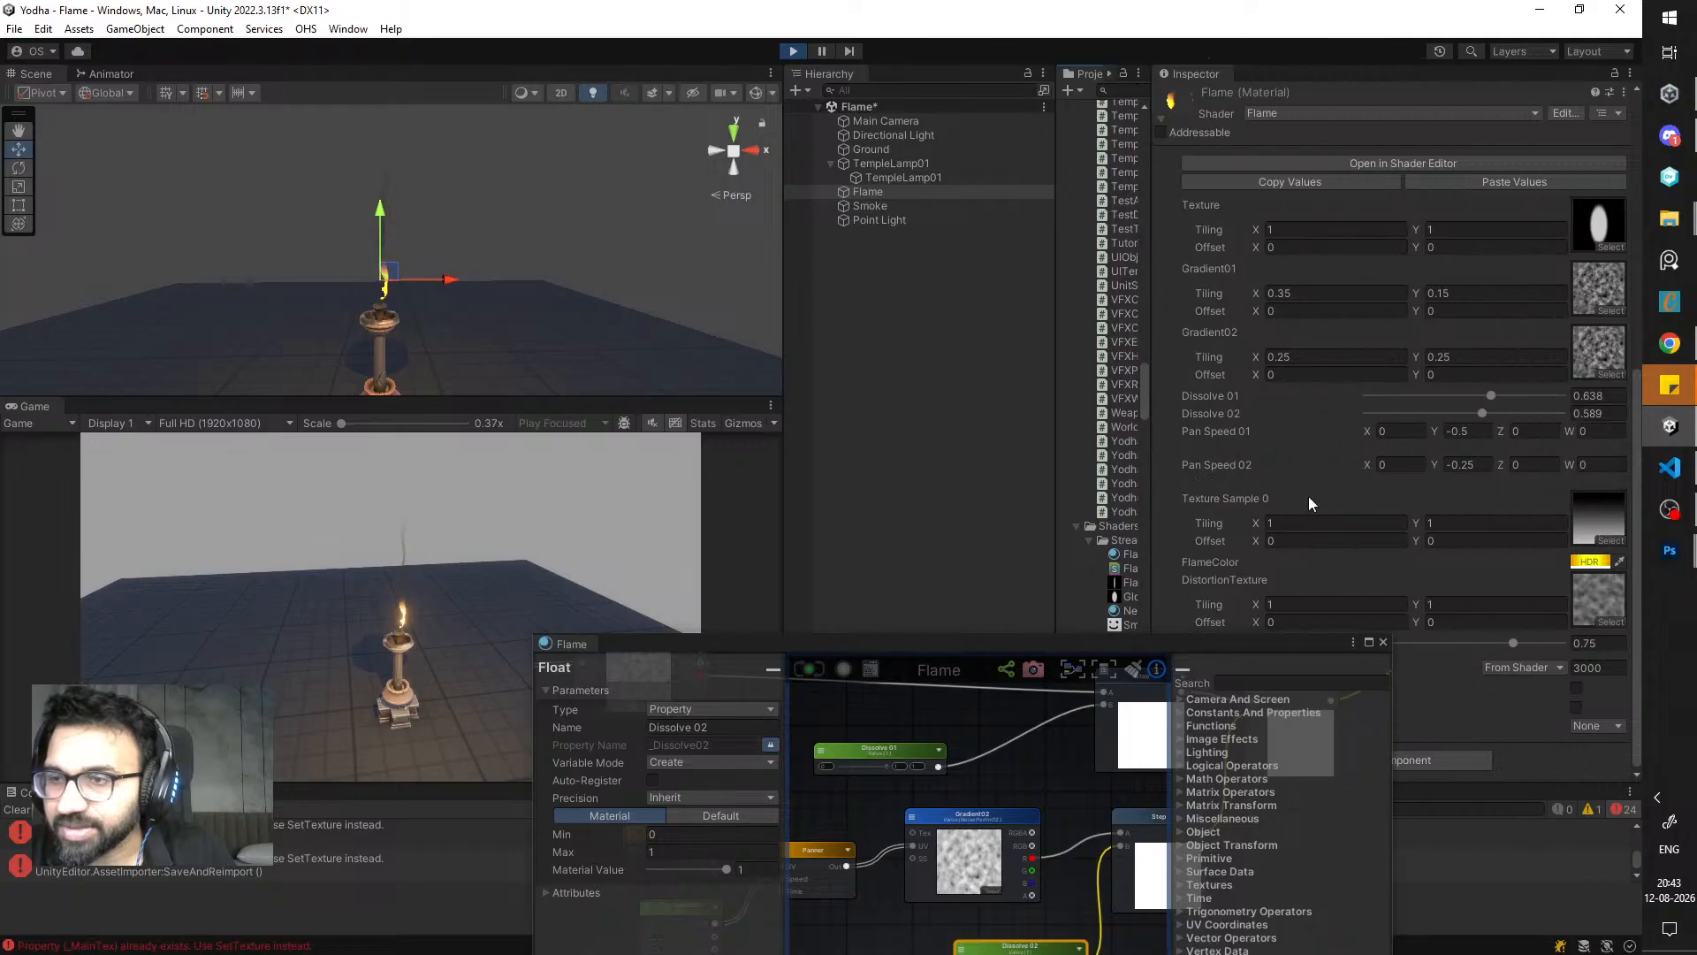
drag(1485, 396, 1498, 403)
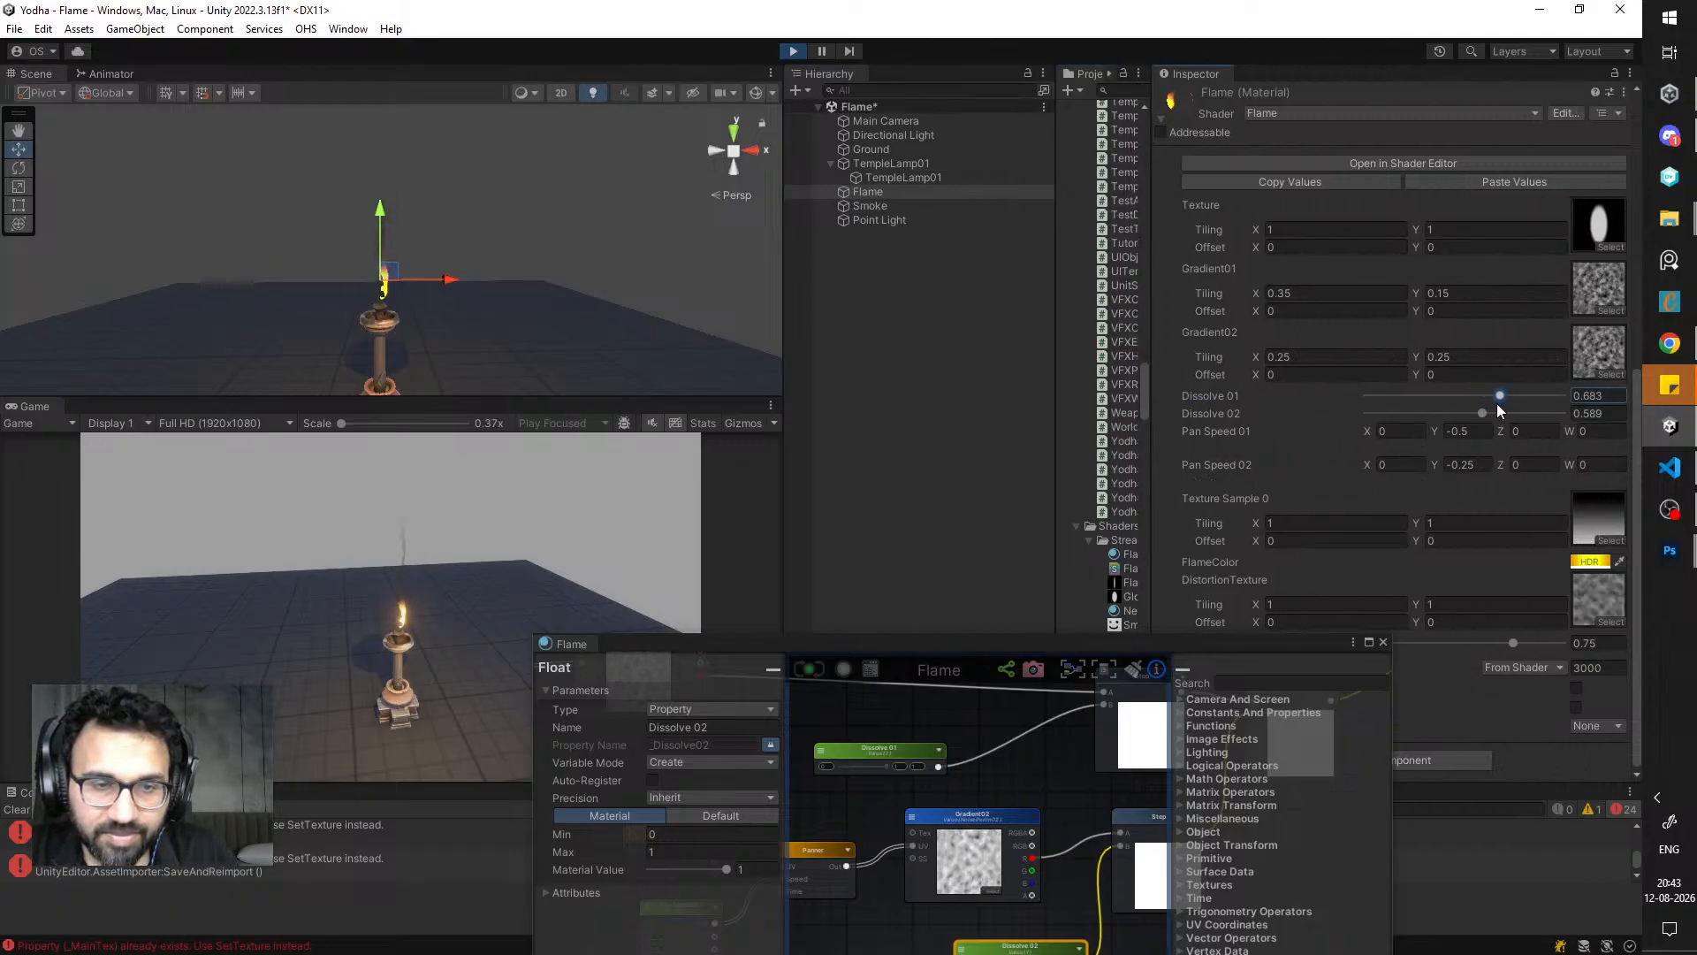
- Raise the Flame material's Distortion Strength to about 0.886 and check the lamp flame from several angles
scroll(531, 305, up, 3)
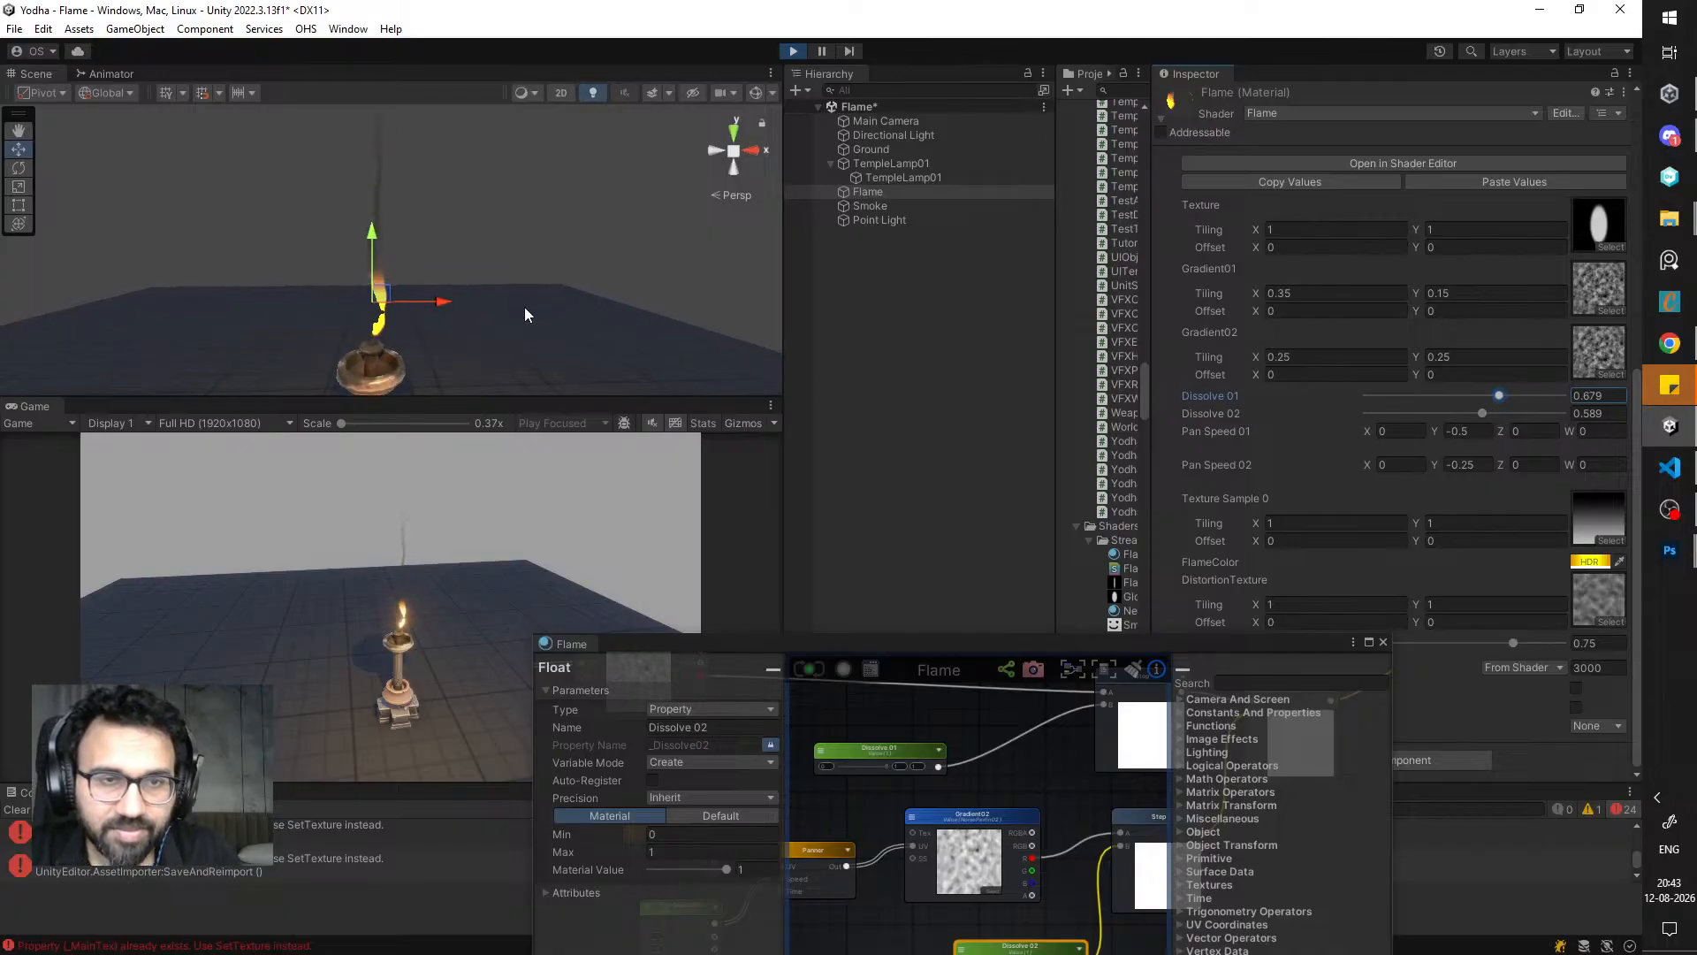
drag(1500, 645, 1537, 660)
scroll(553, 310, down, 1)
middle_drag(553, 309, 556, 313)
scroll(531, 296, down, 2)
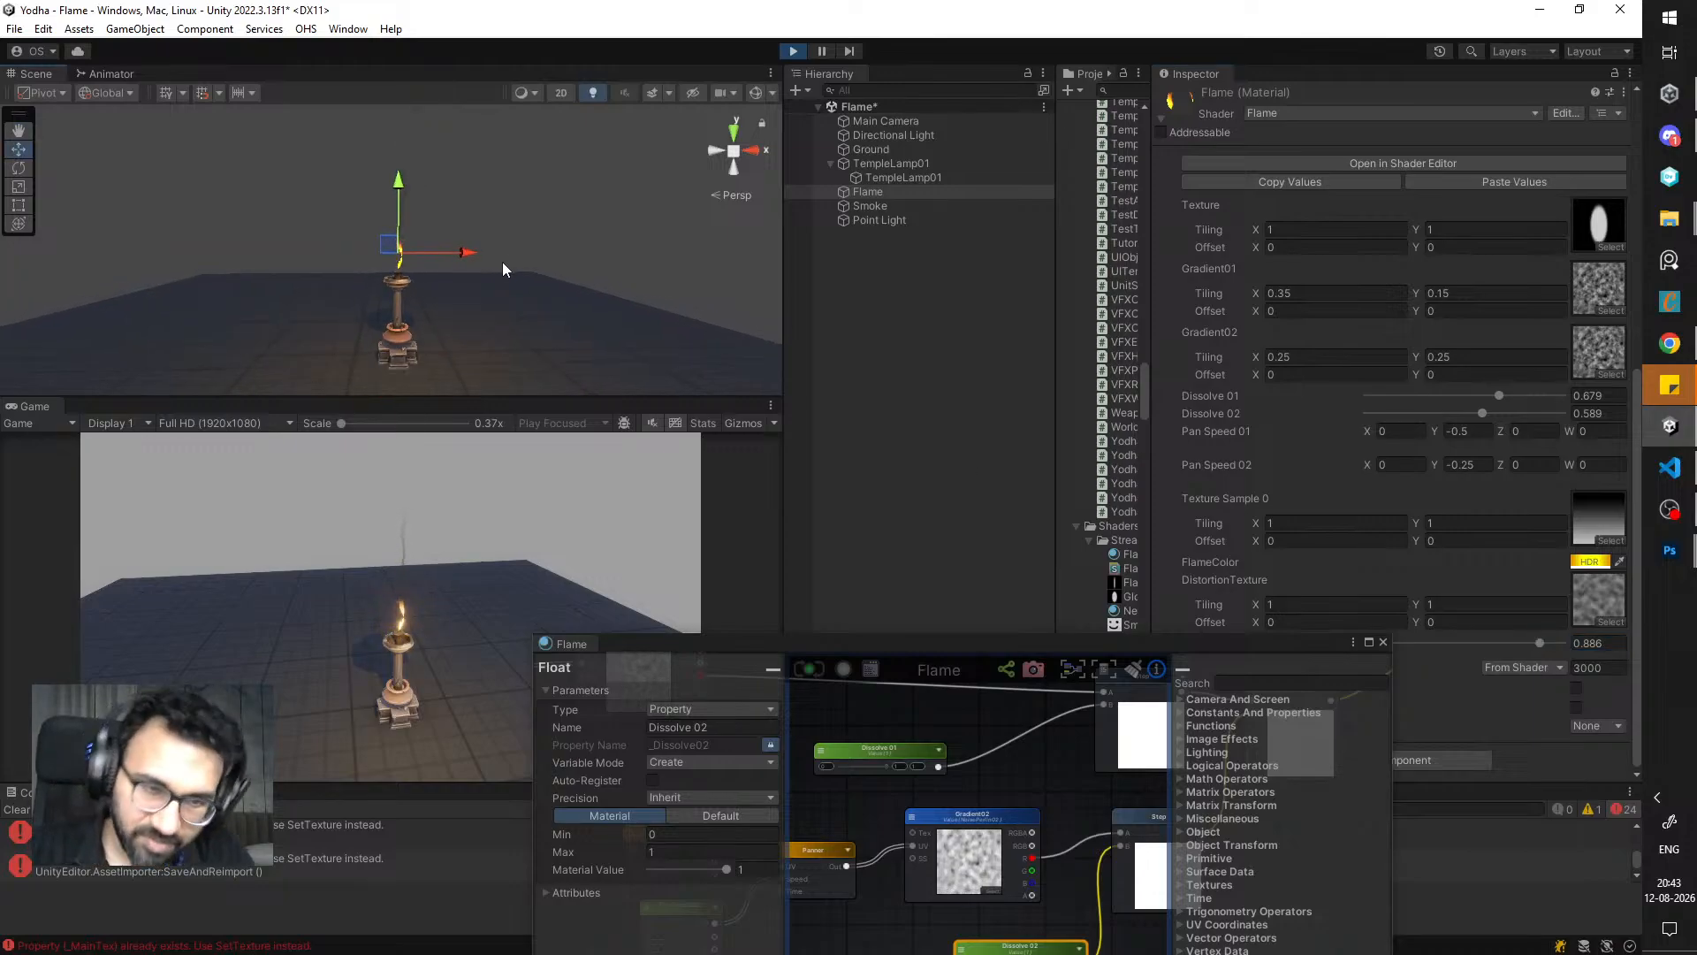
alt+drag(503, 262, 571, 299)
scroll(570, 299, up, 2)
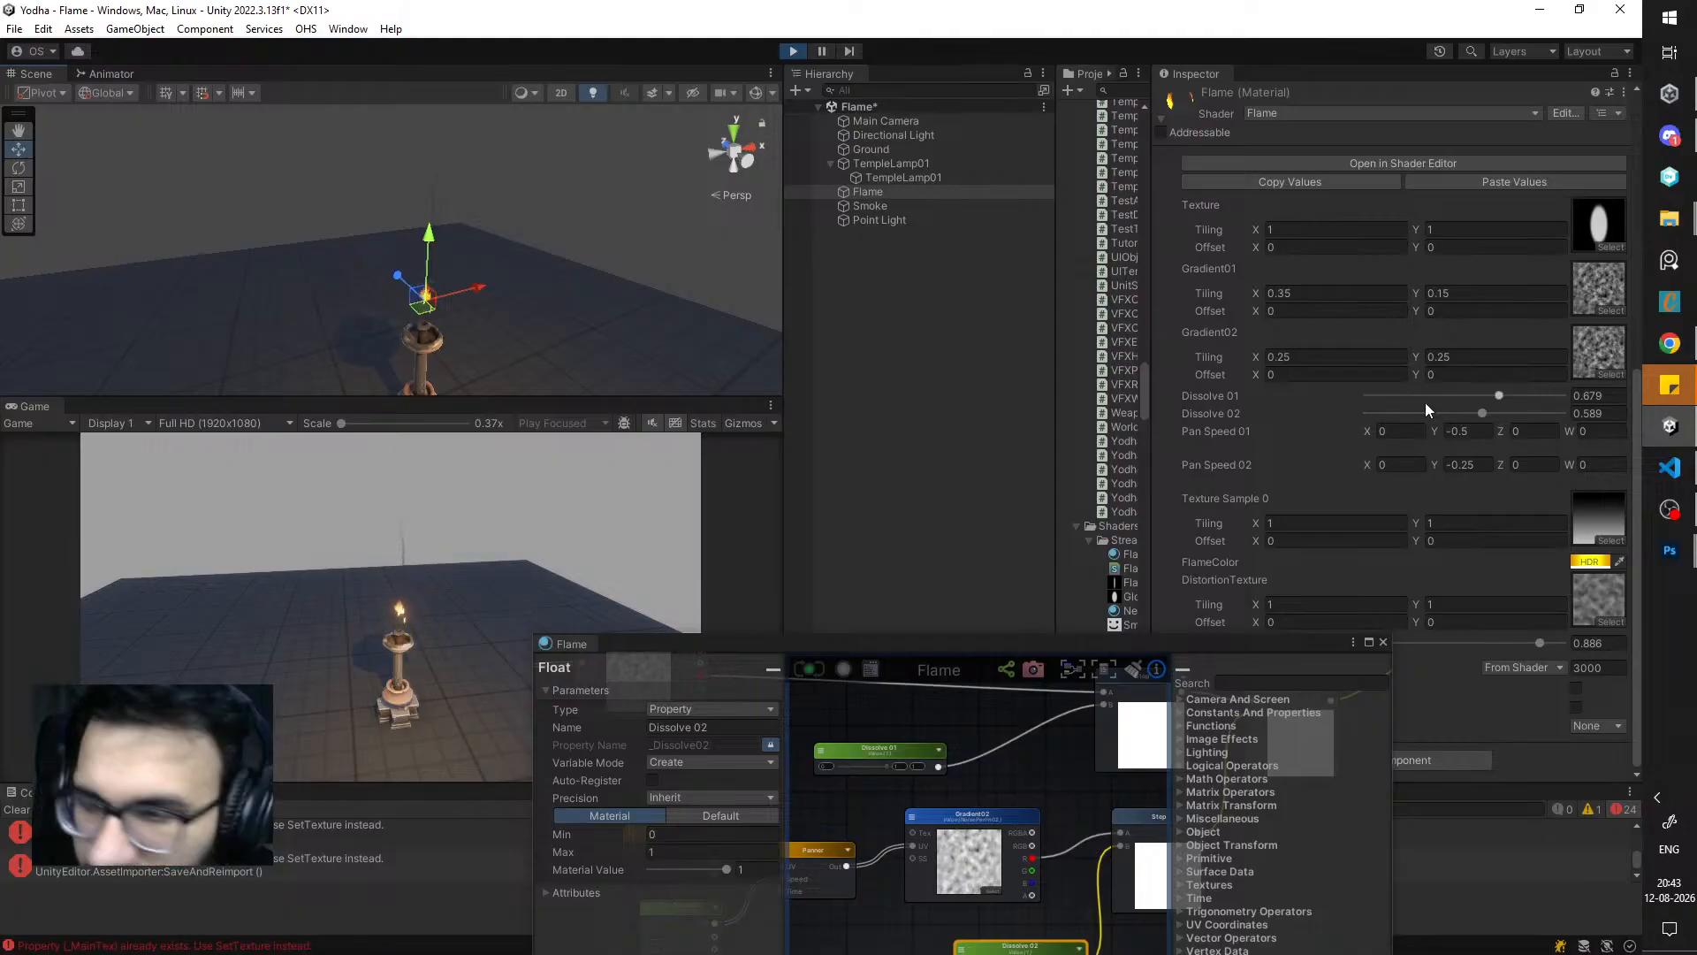
- Set the Flame material's Pan Speed 01 Y to -0.75 and lower Dissolve 02 to about 0.539
mouse_move(1499, 396)
mouse_down()
mouse_move(1536, 400)
mouse_move(1492, 400)
mouse_up()
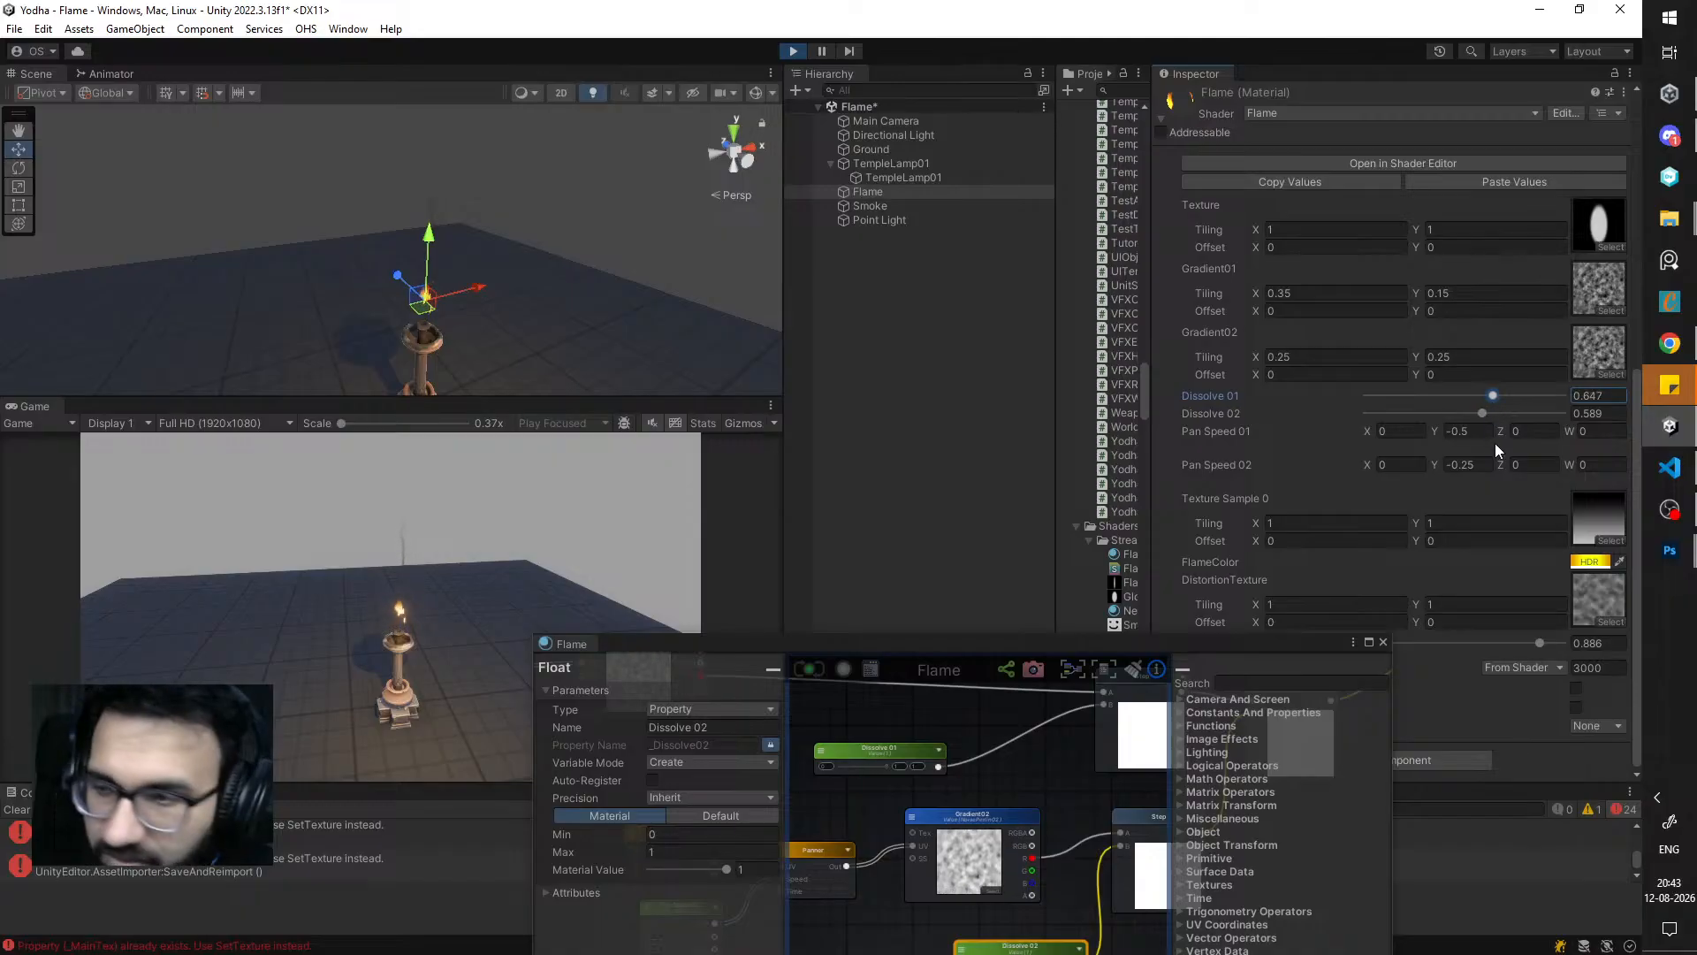
click(1479, 434)
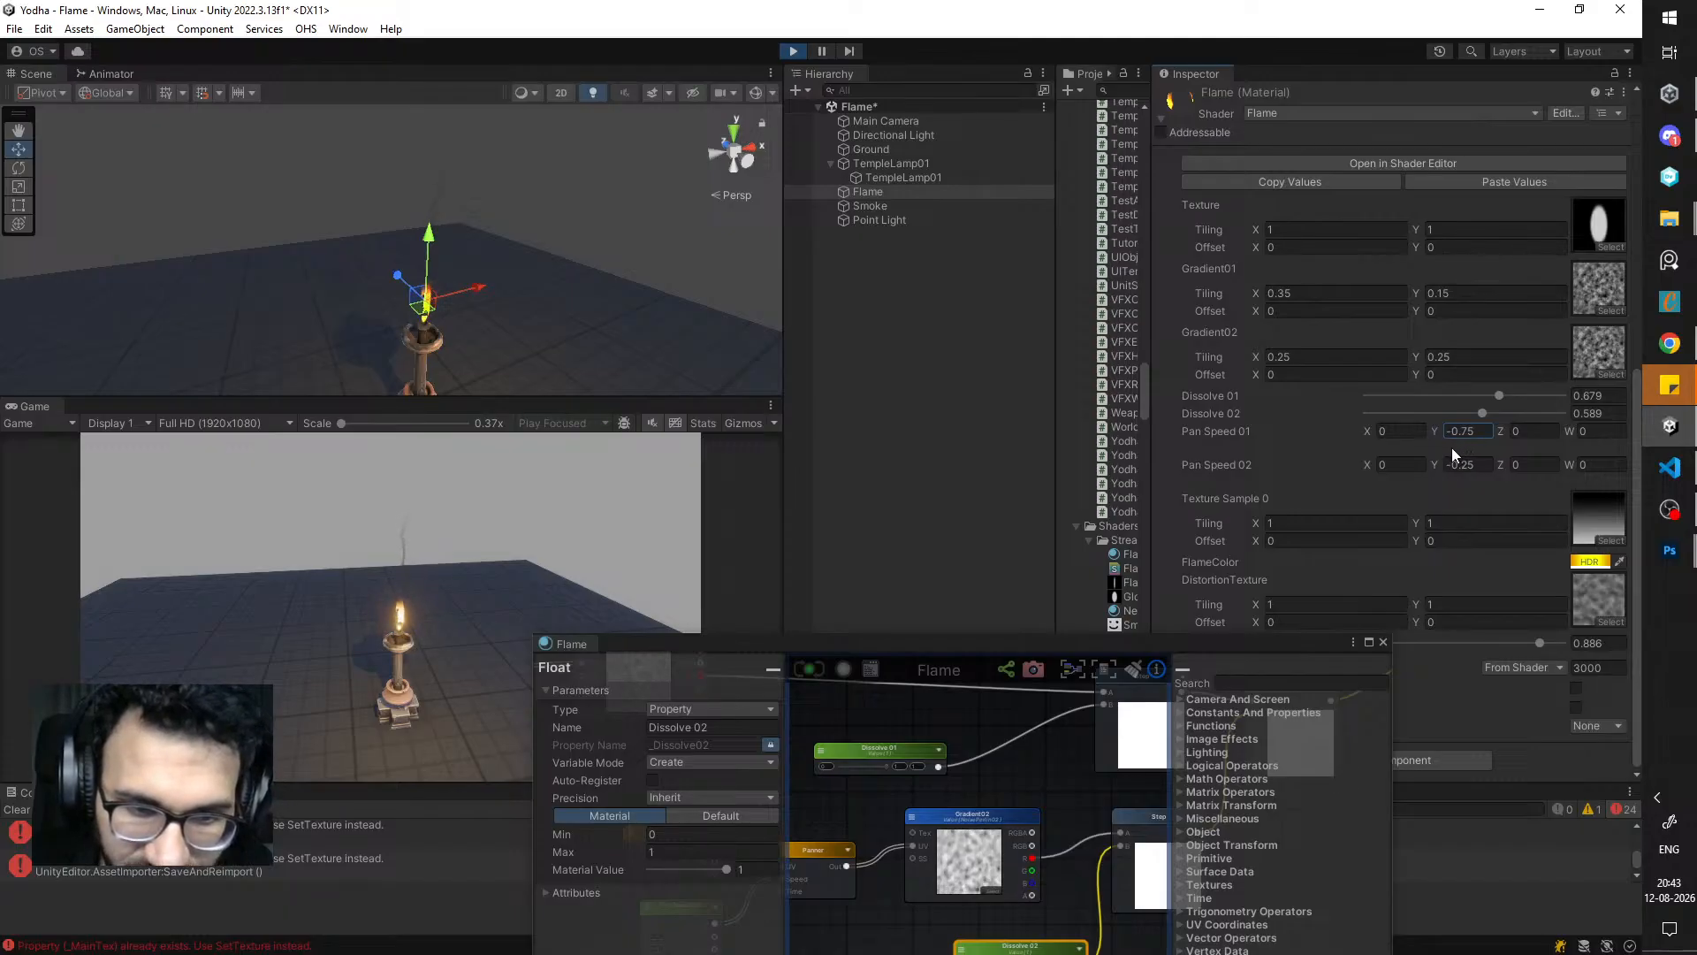
mouse_move(1482, 413)
mouse_down()
mouse_move(1458, 413)
mouse_move(1528, 417)
mouse_move(1474, 416)
mouse_up()
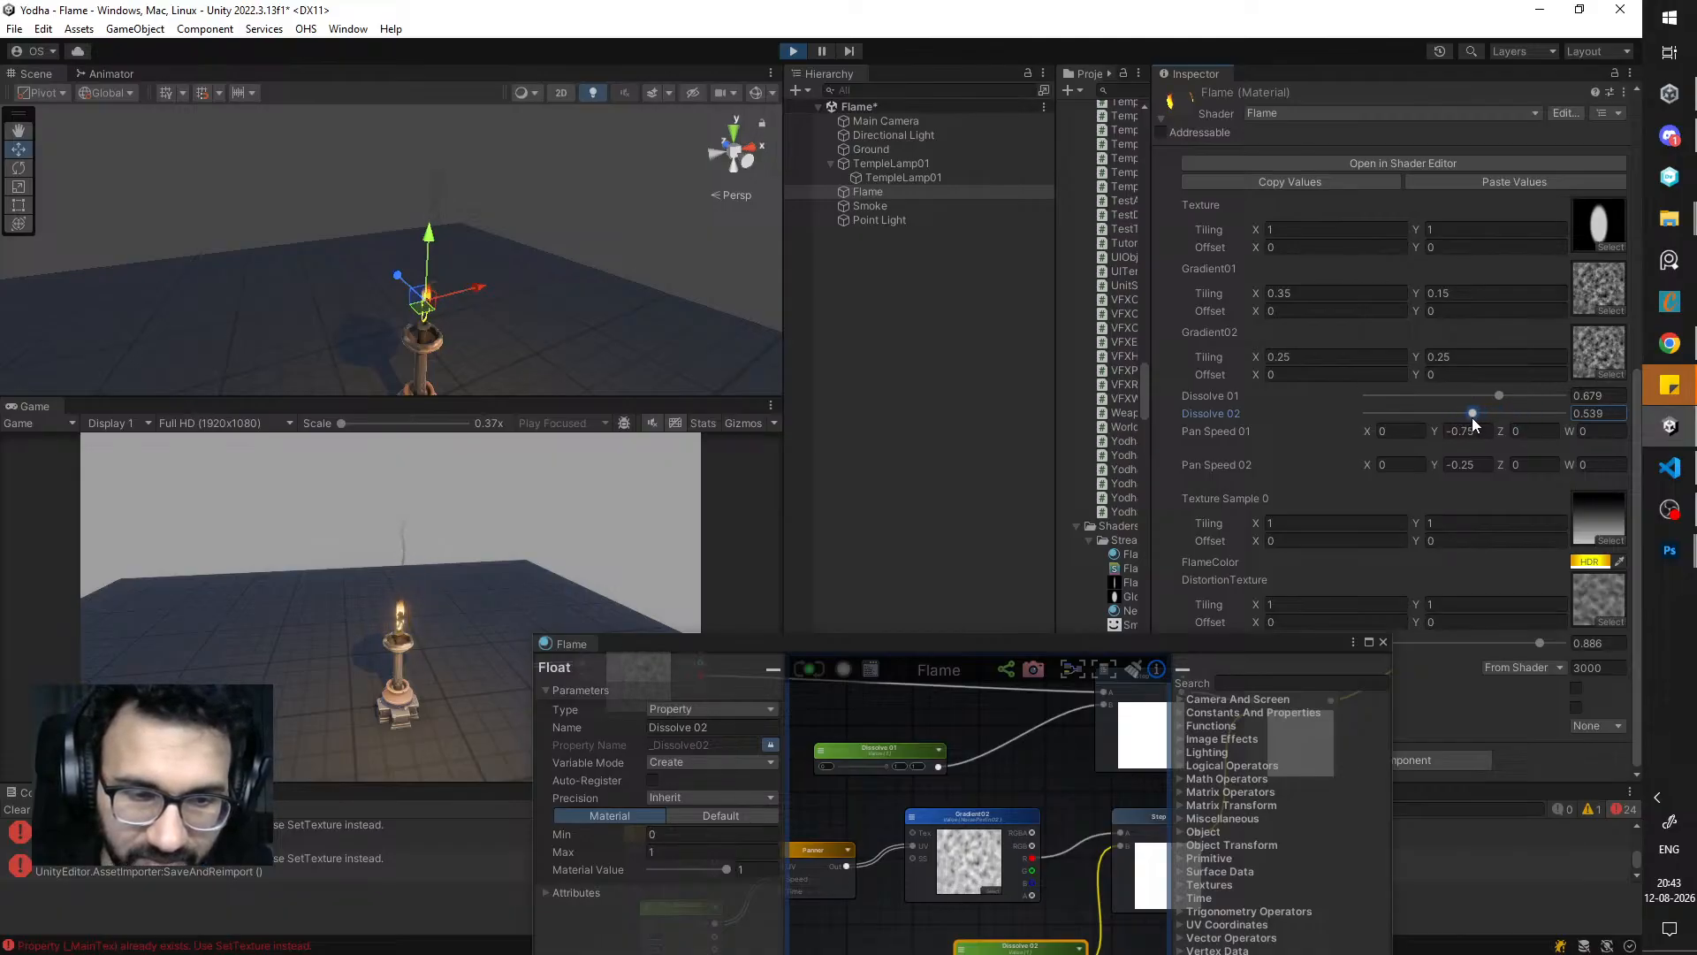
- Set the Flame material's Pan Speed 02 Y to -0.5
click(1465, 466)
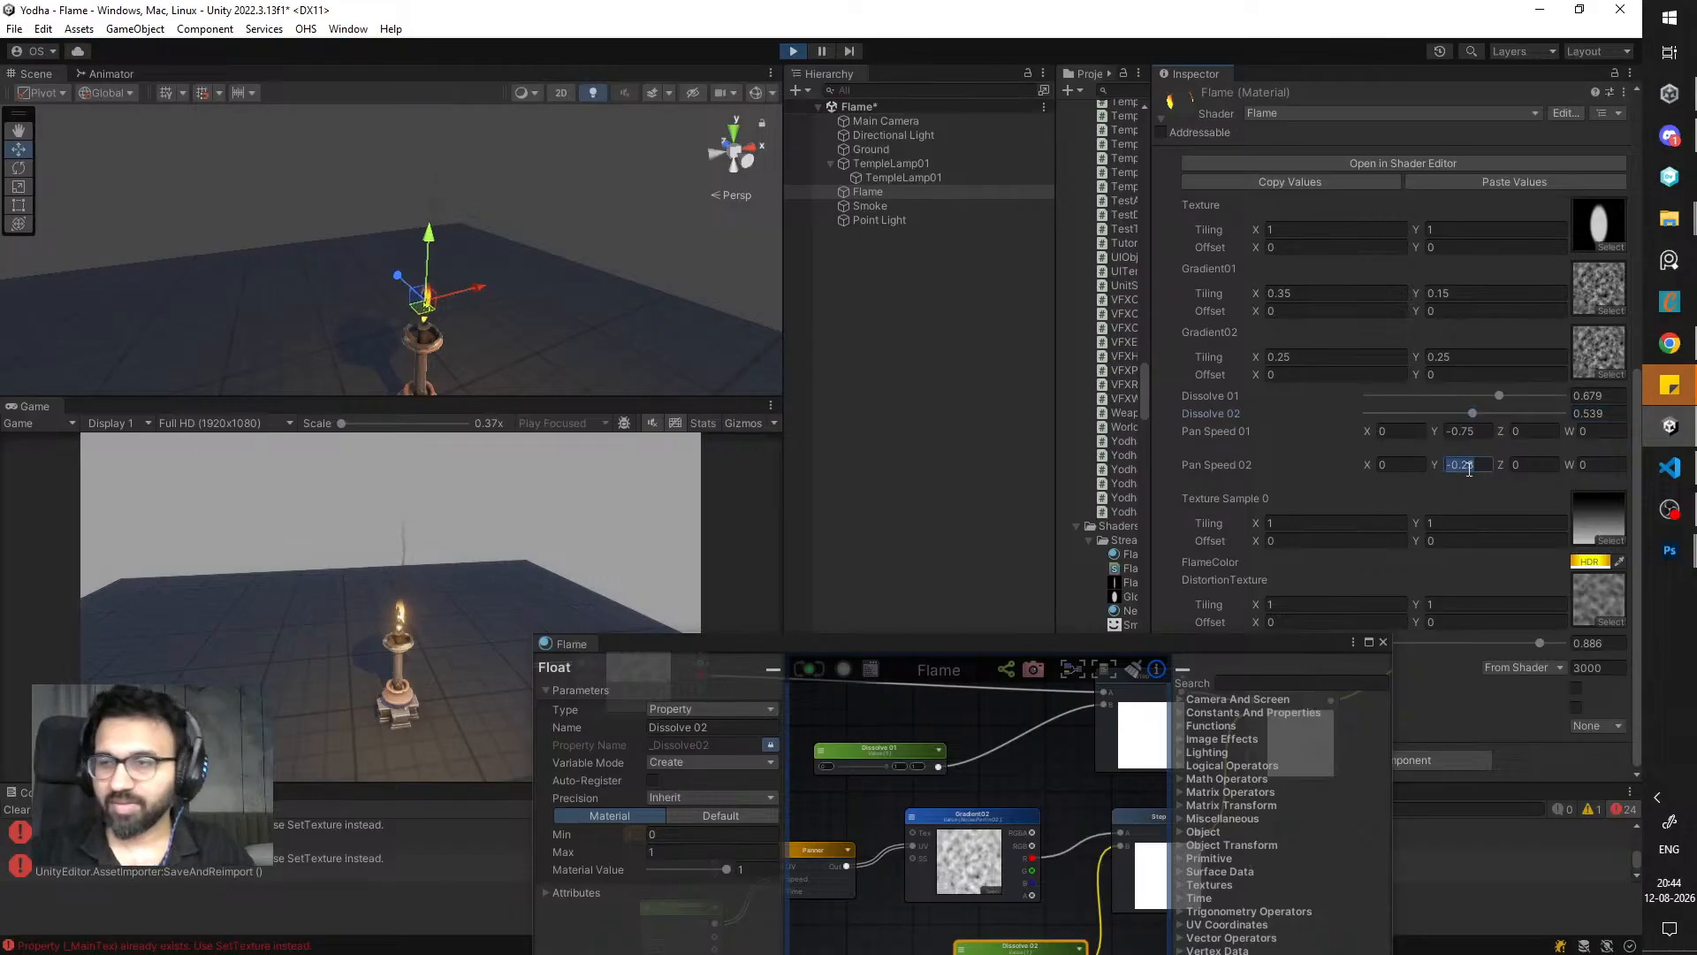
text(-)
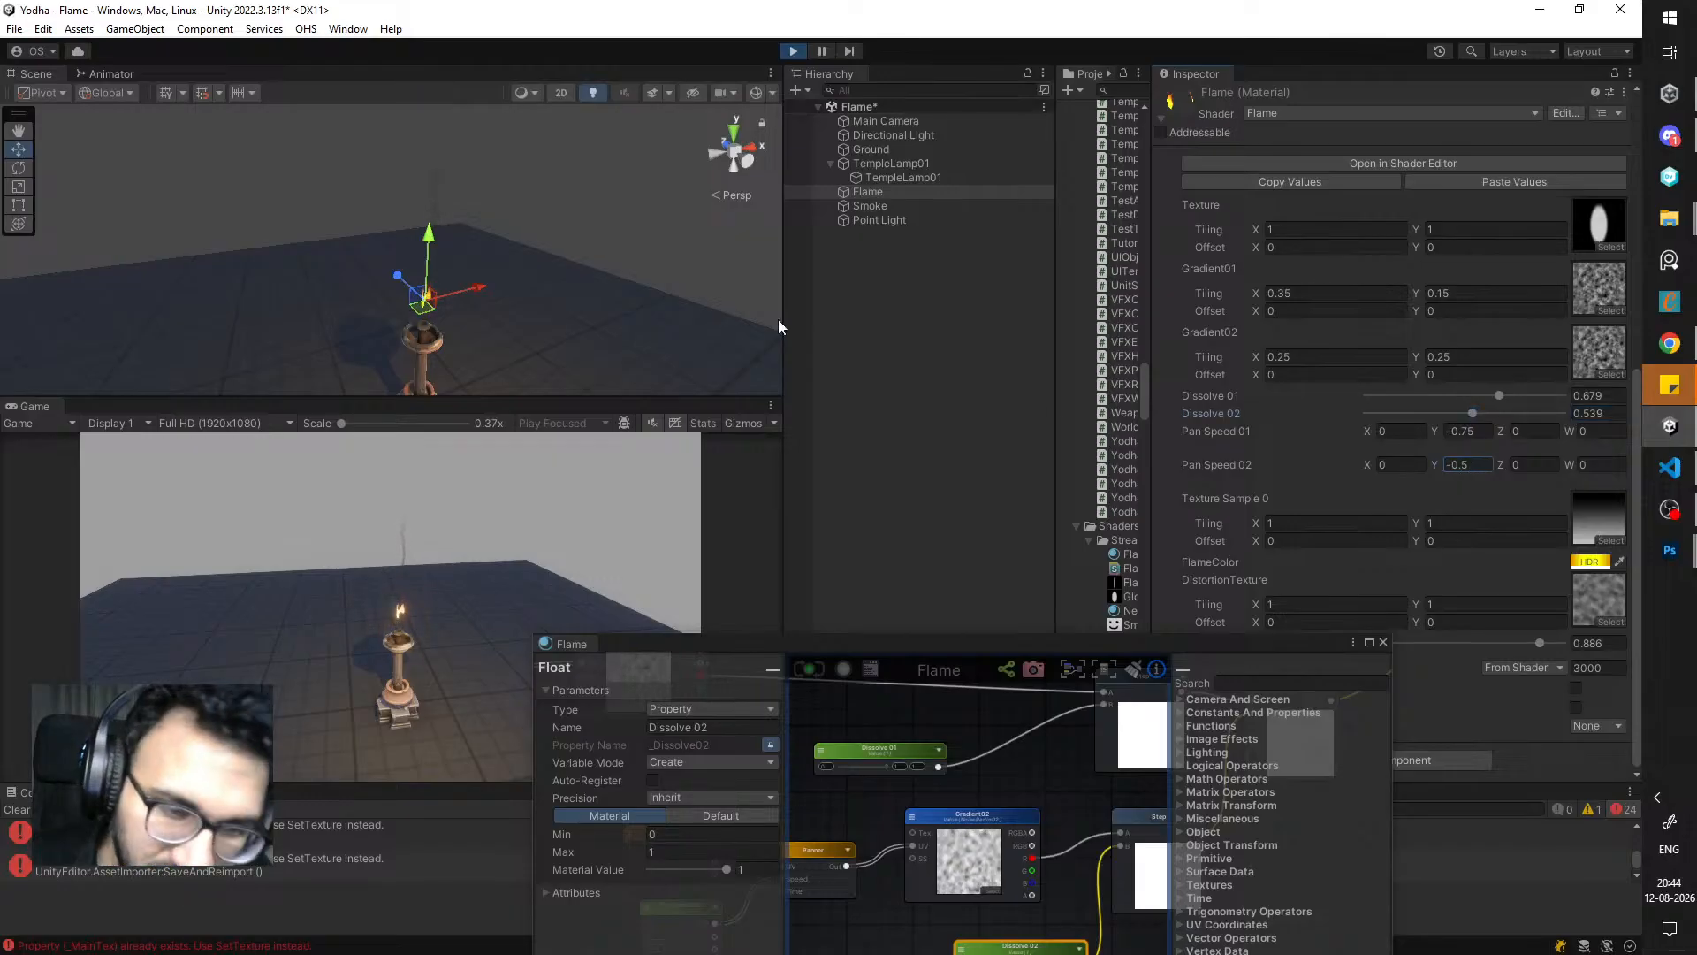
scroll(565, 295, down, 5)
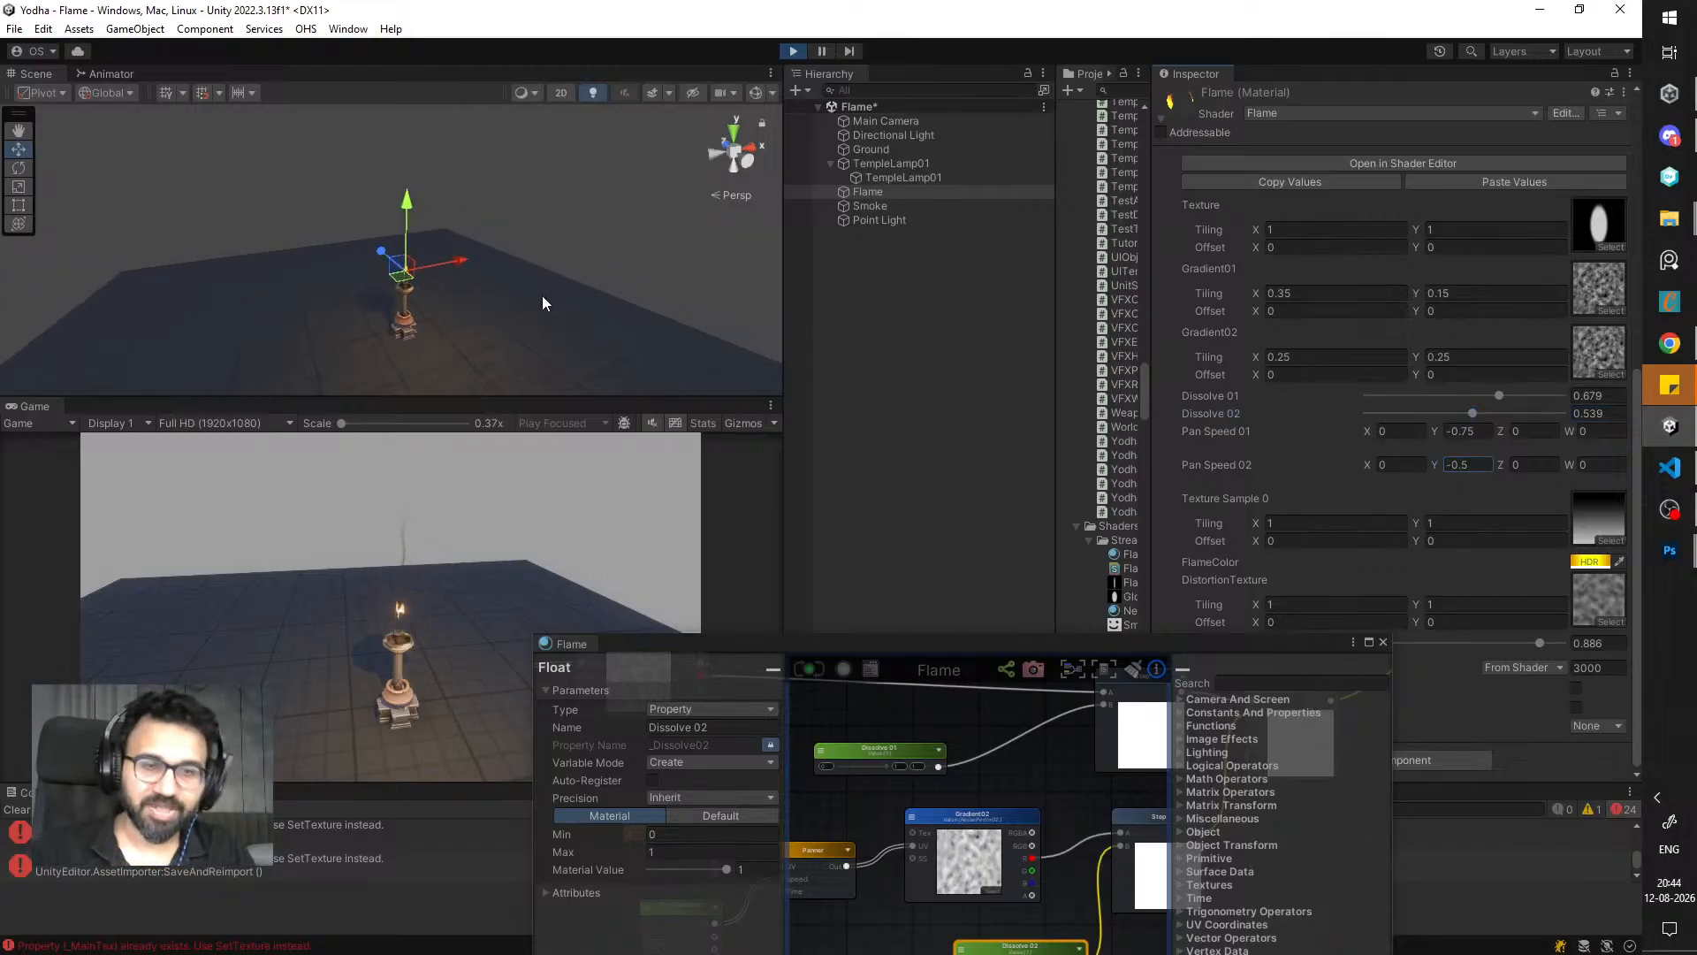
- Select the ground plane and shift the floating Flame shader editor window away from the scene and inspector areas
click(543, 324)
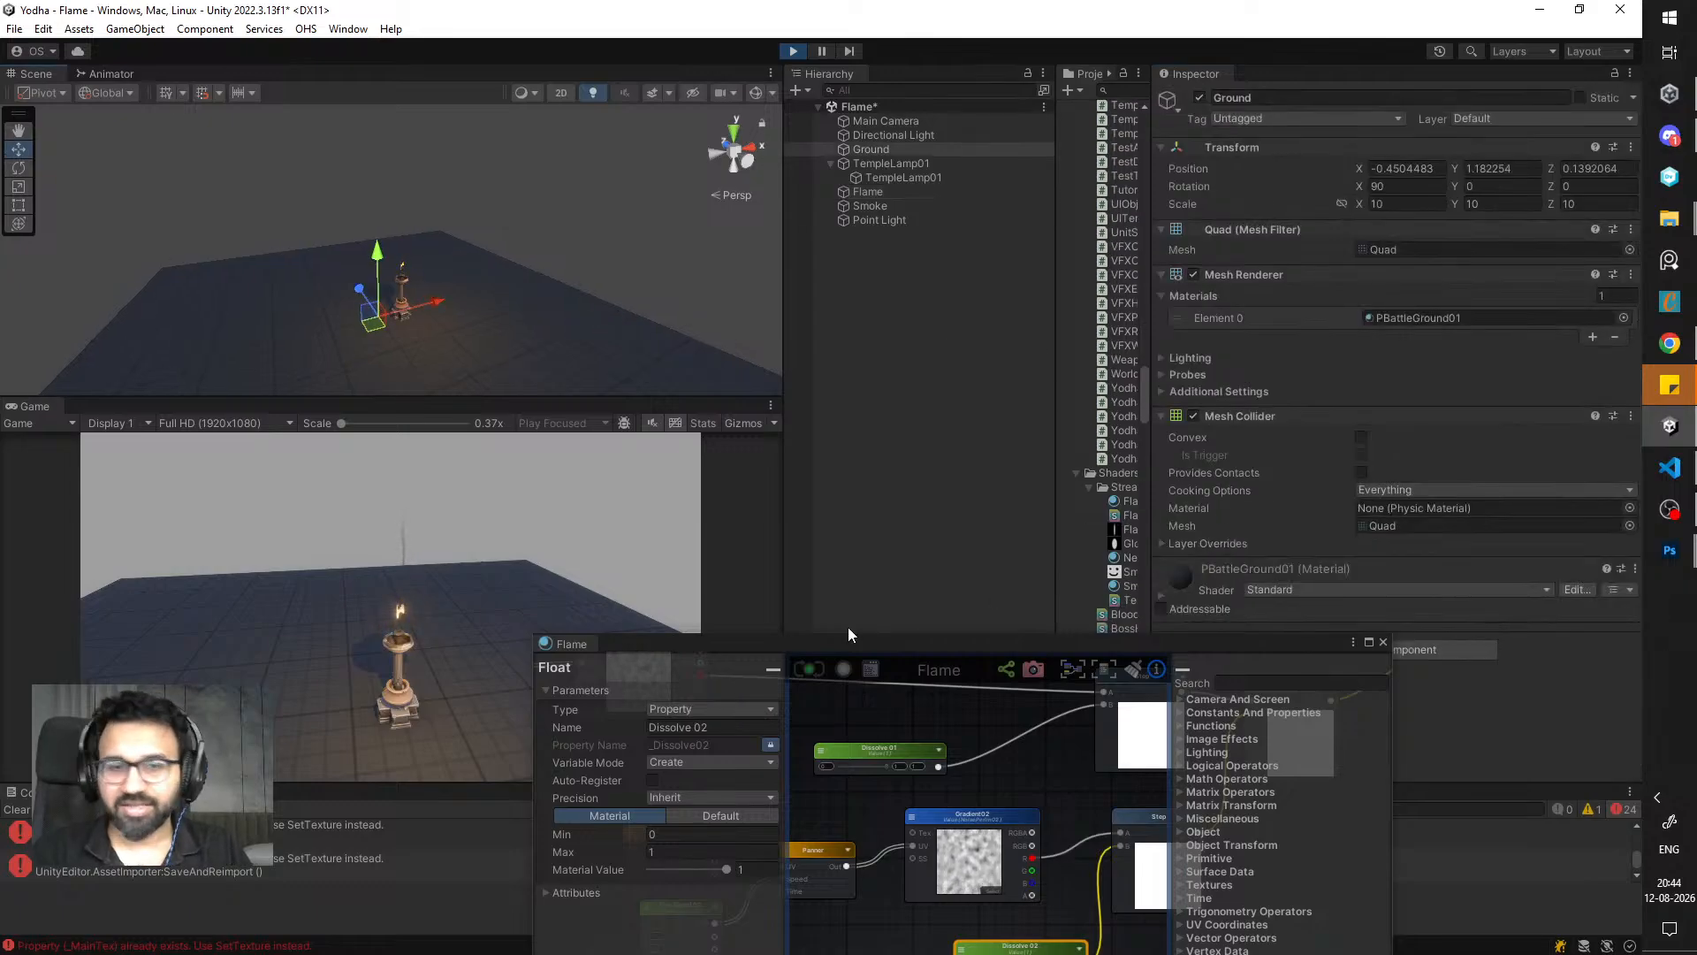
drag(802, 659, 598, 780)
alt+drag(633, 286, 589, 319)
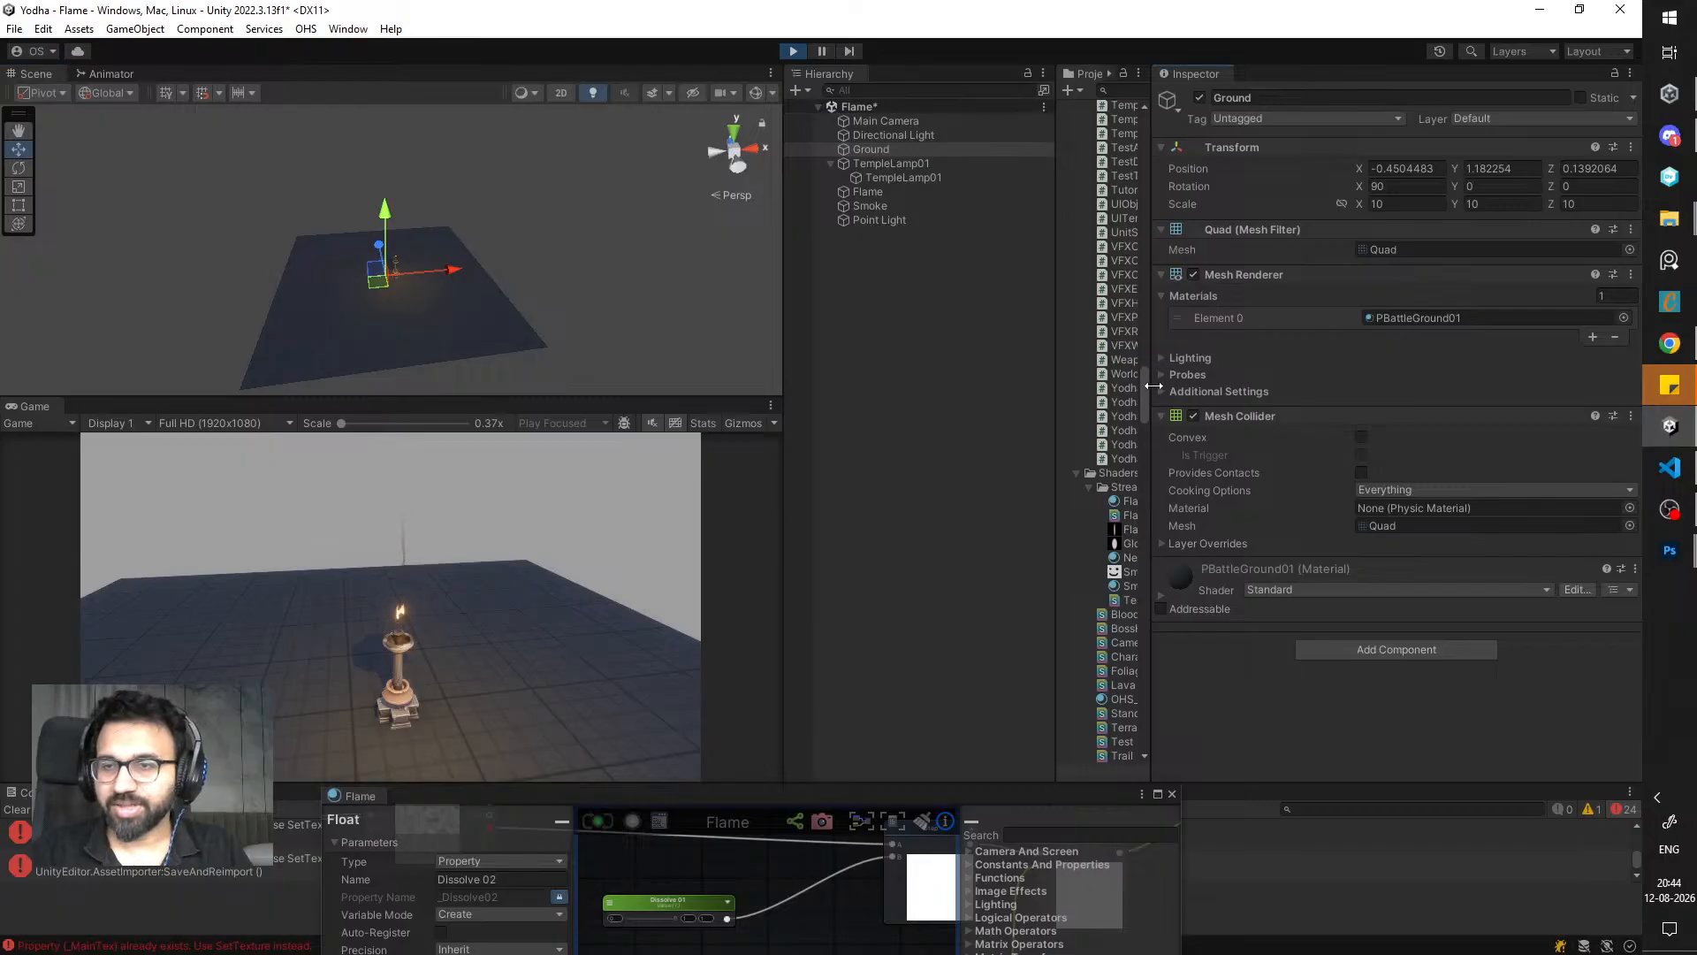
- Widen the project asset browser and search it for "floor"
drag(1154, 386, 1271, 387)
click(1129, 91)
text(fl)
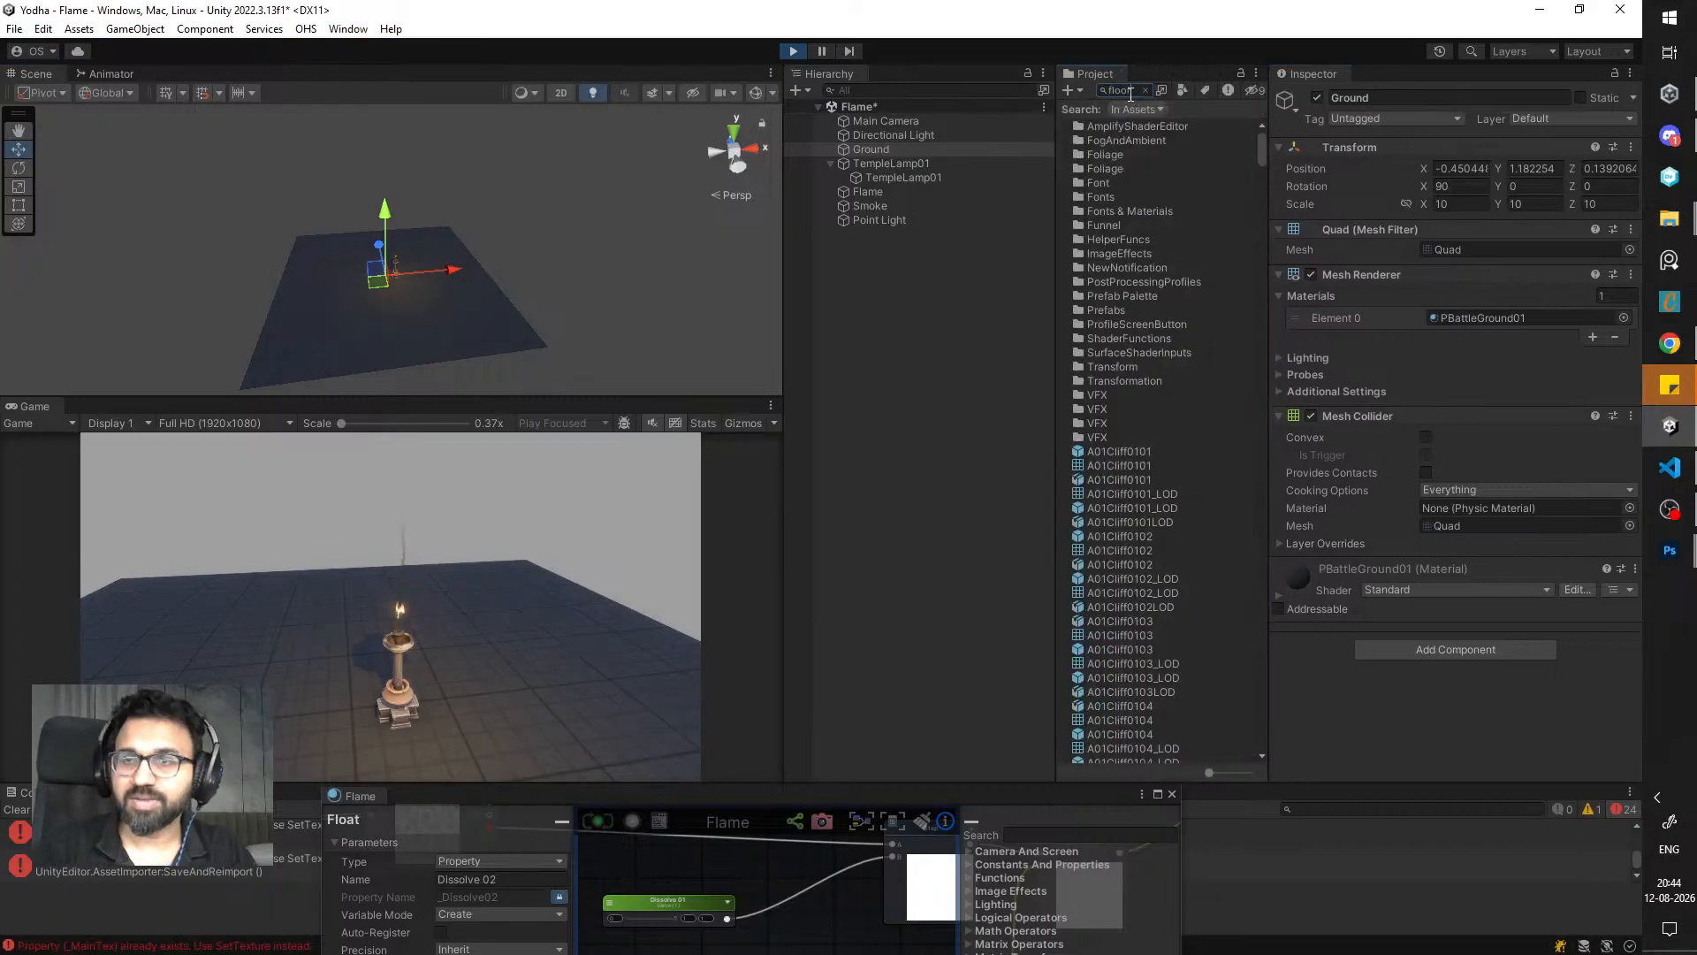
text(oor)
- Try the A01TempleFloor and TempleFloor materials on the ground plane, undoing each assignment
drag(1128, 125, 448, 336)
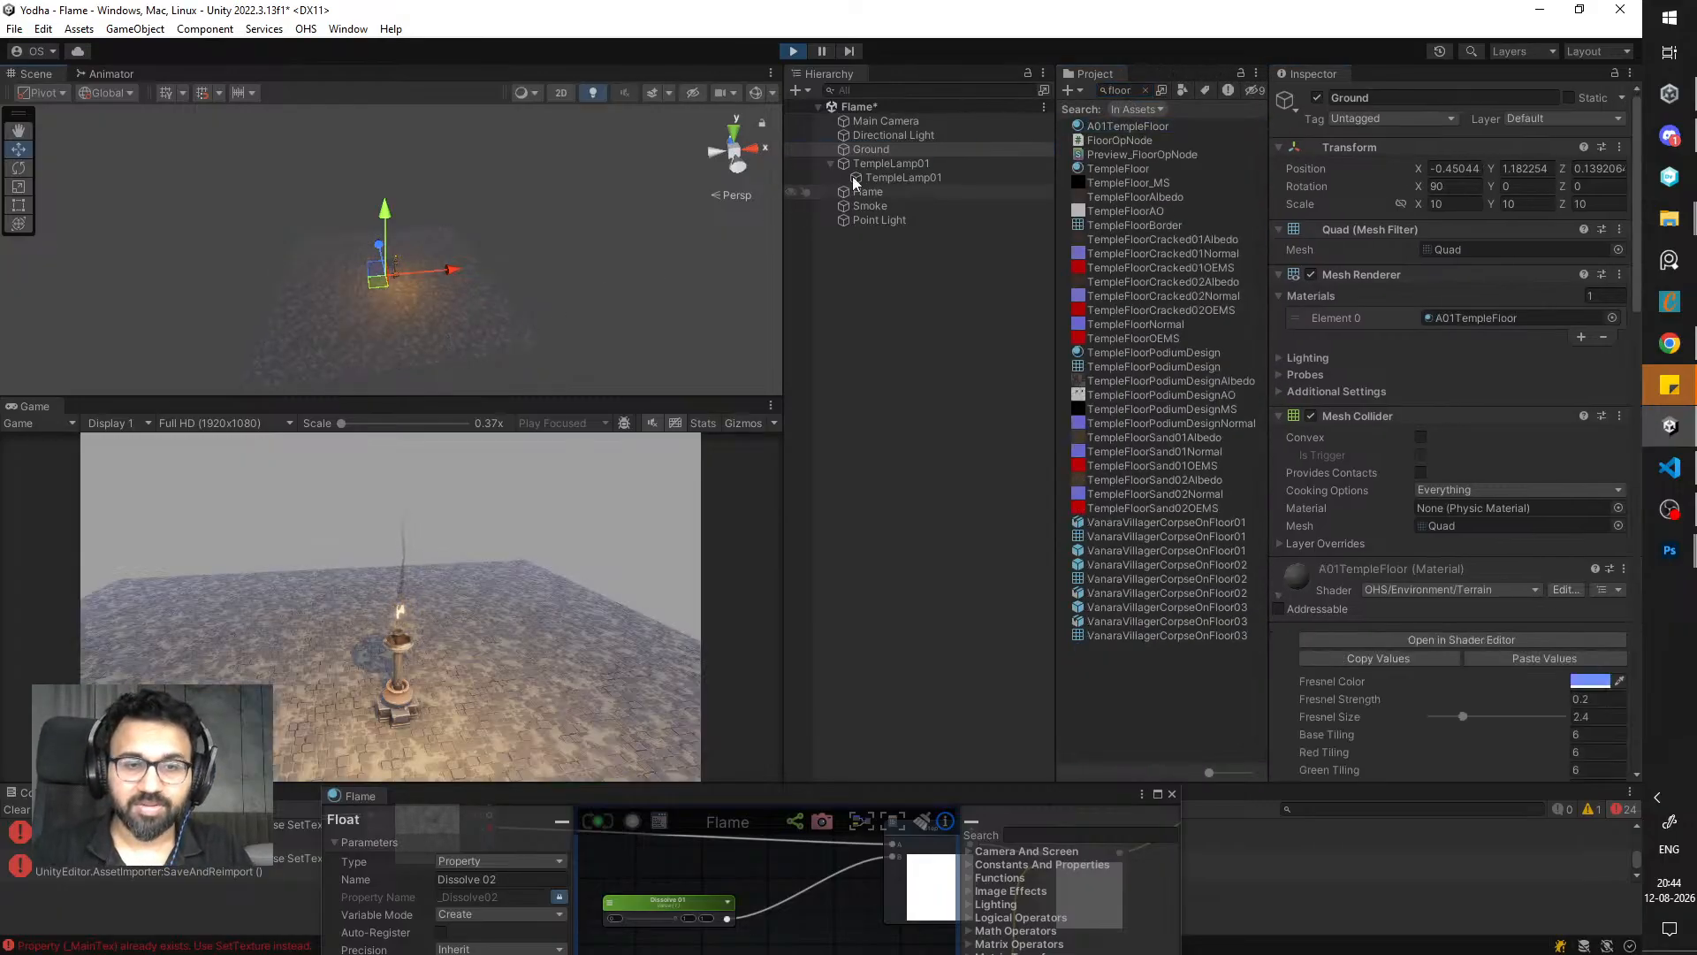
key(ctrl+z)
drag(1117, 169, 427, 351)
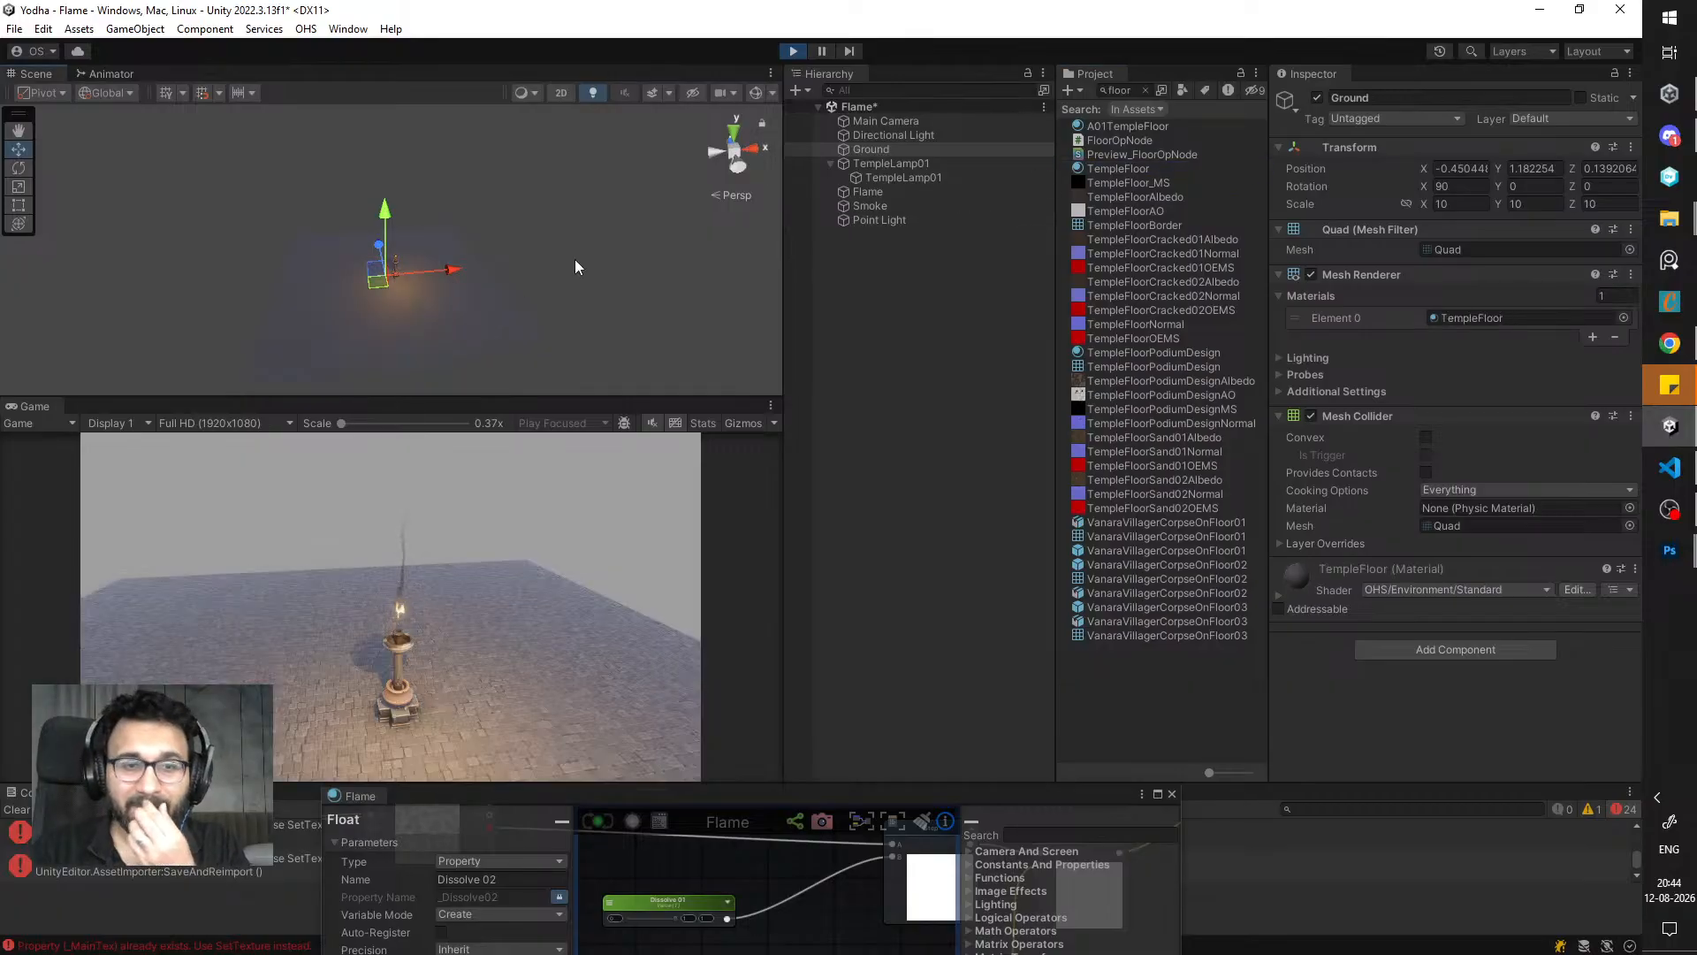
key(ctrl+z)
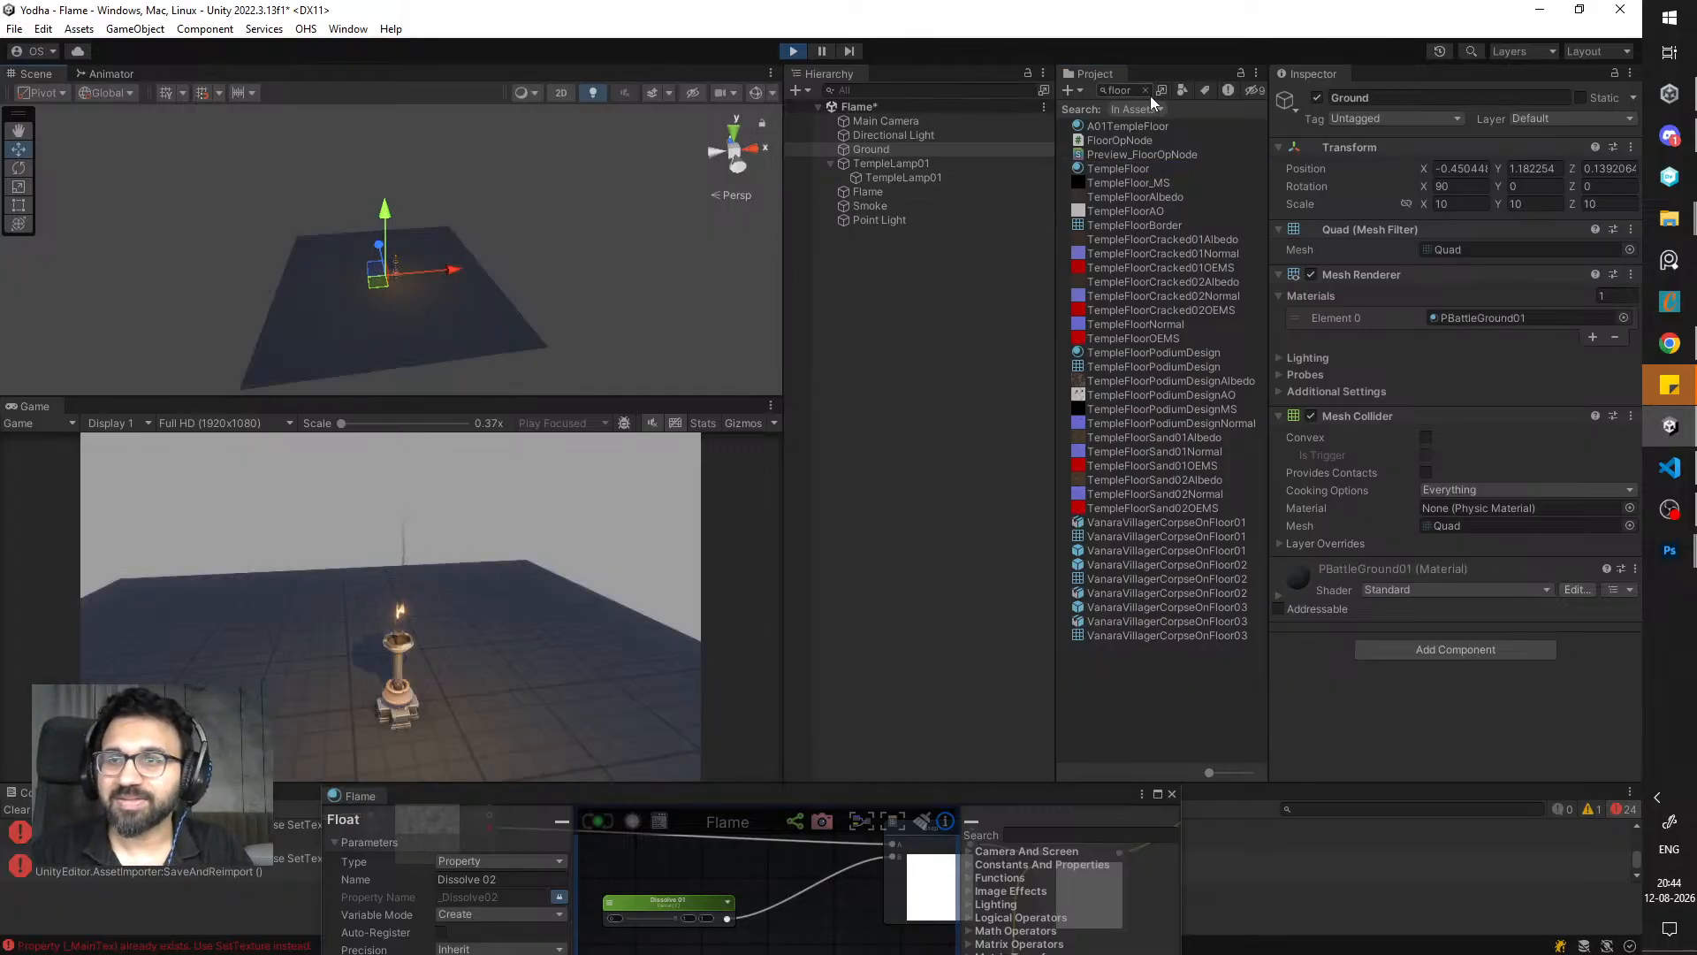
- Search the project assets for other ground materials using "templef", "floor", "ground" and "prototype"
click(1146, 91)
text(fl)
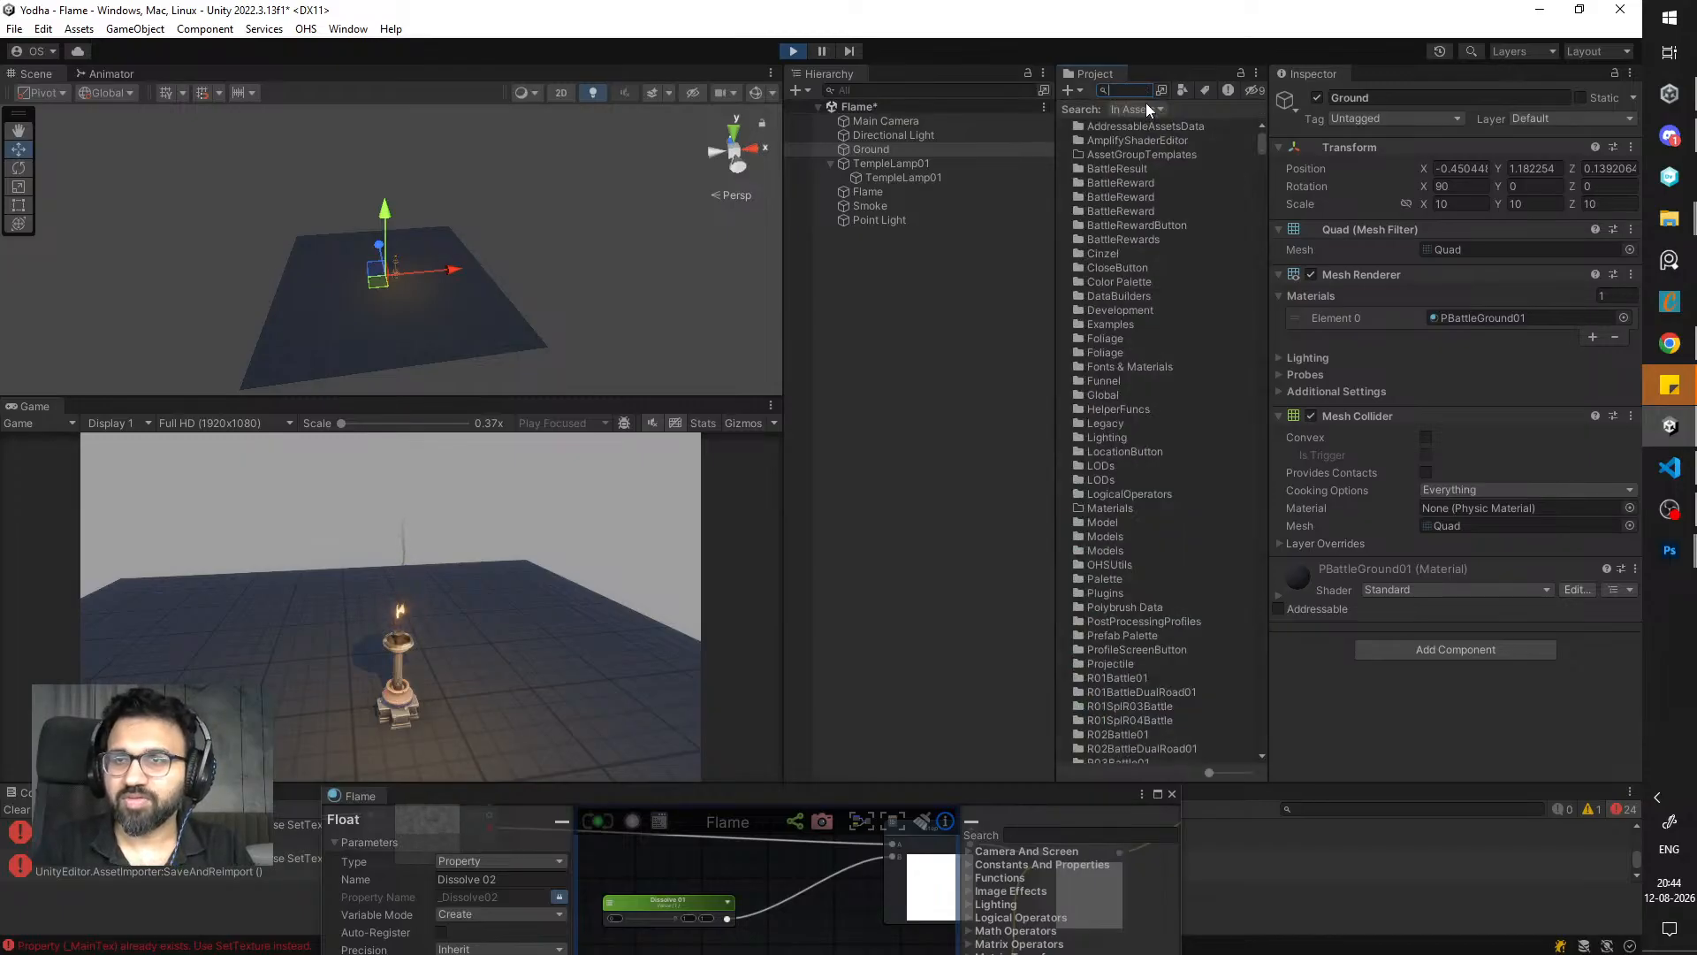
text(floo)
text(templef)
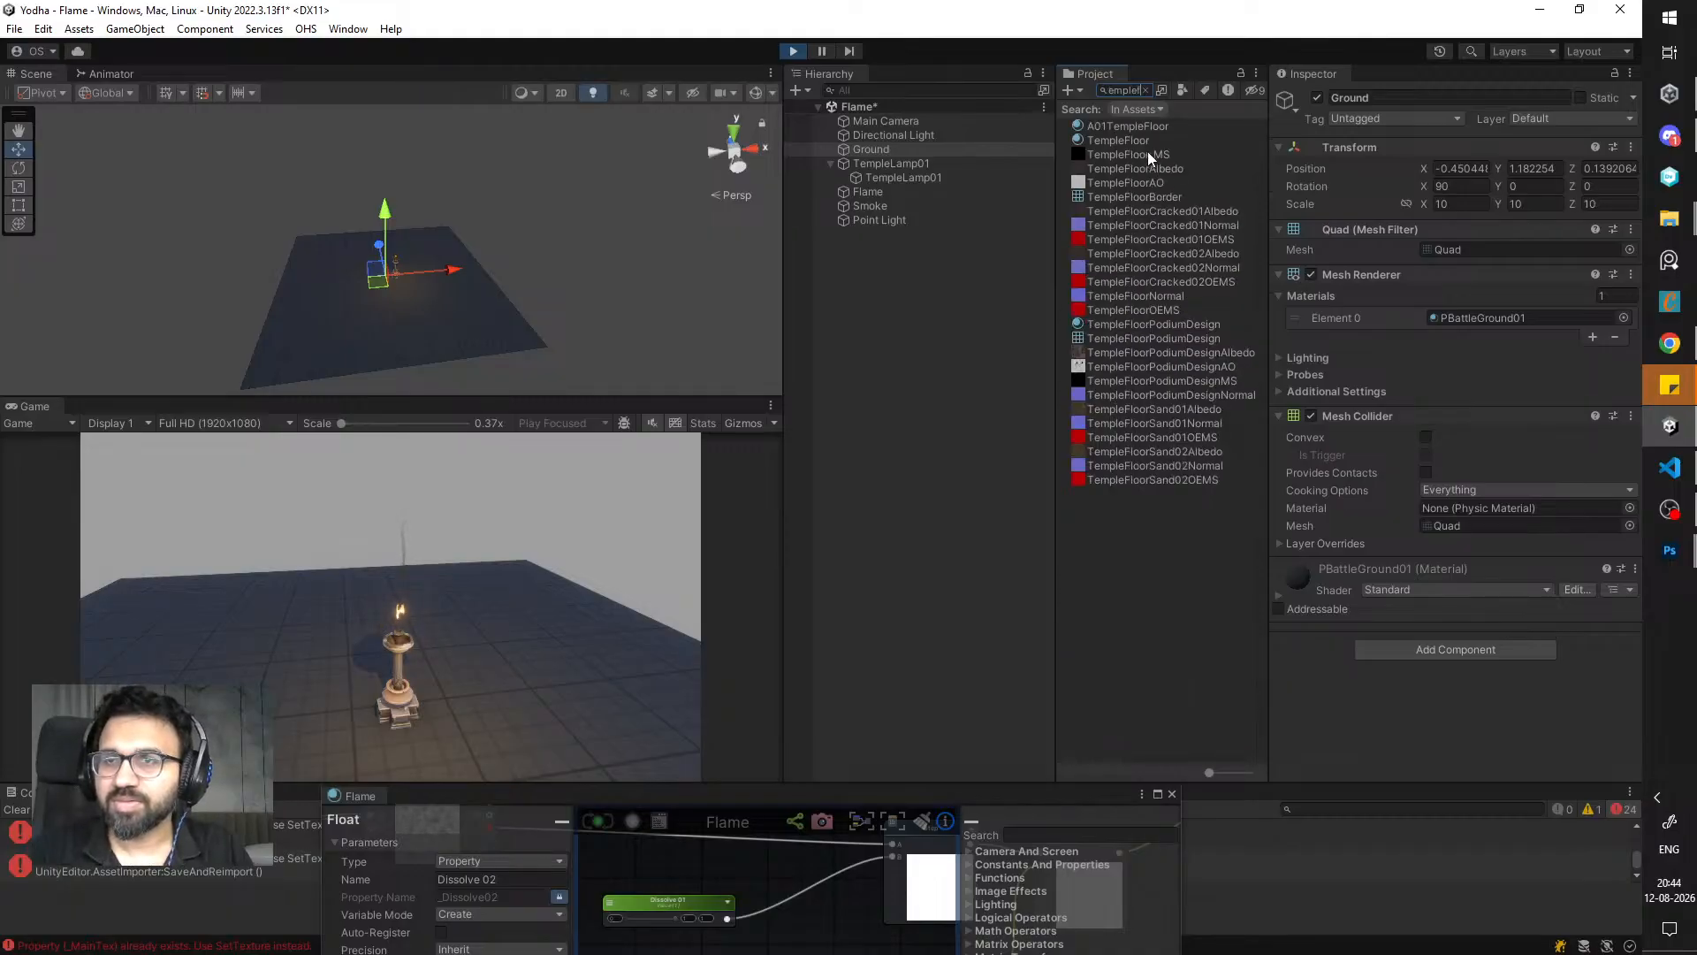
drag(1147, 147, 1031, 245)
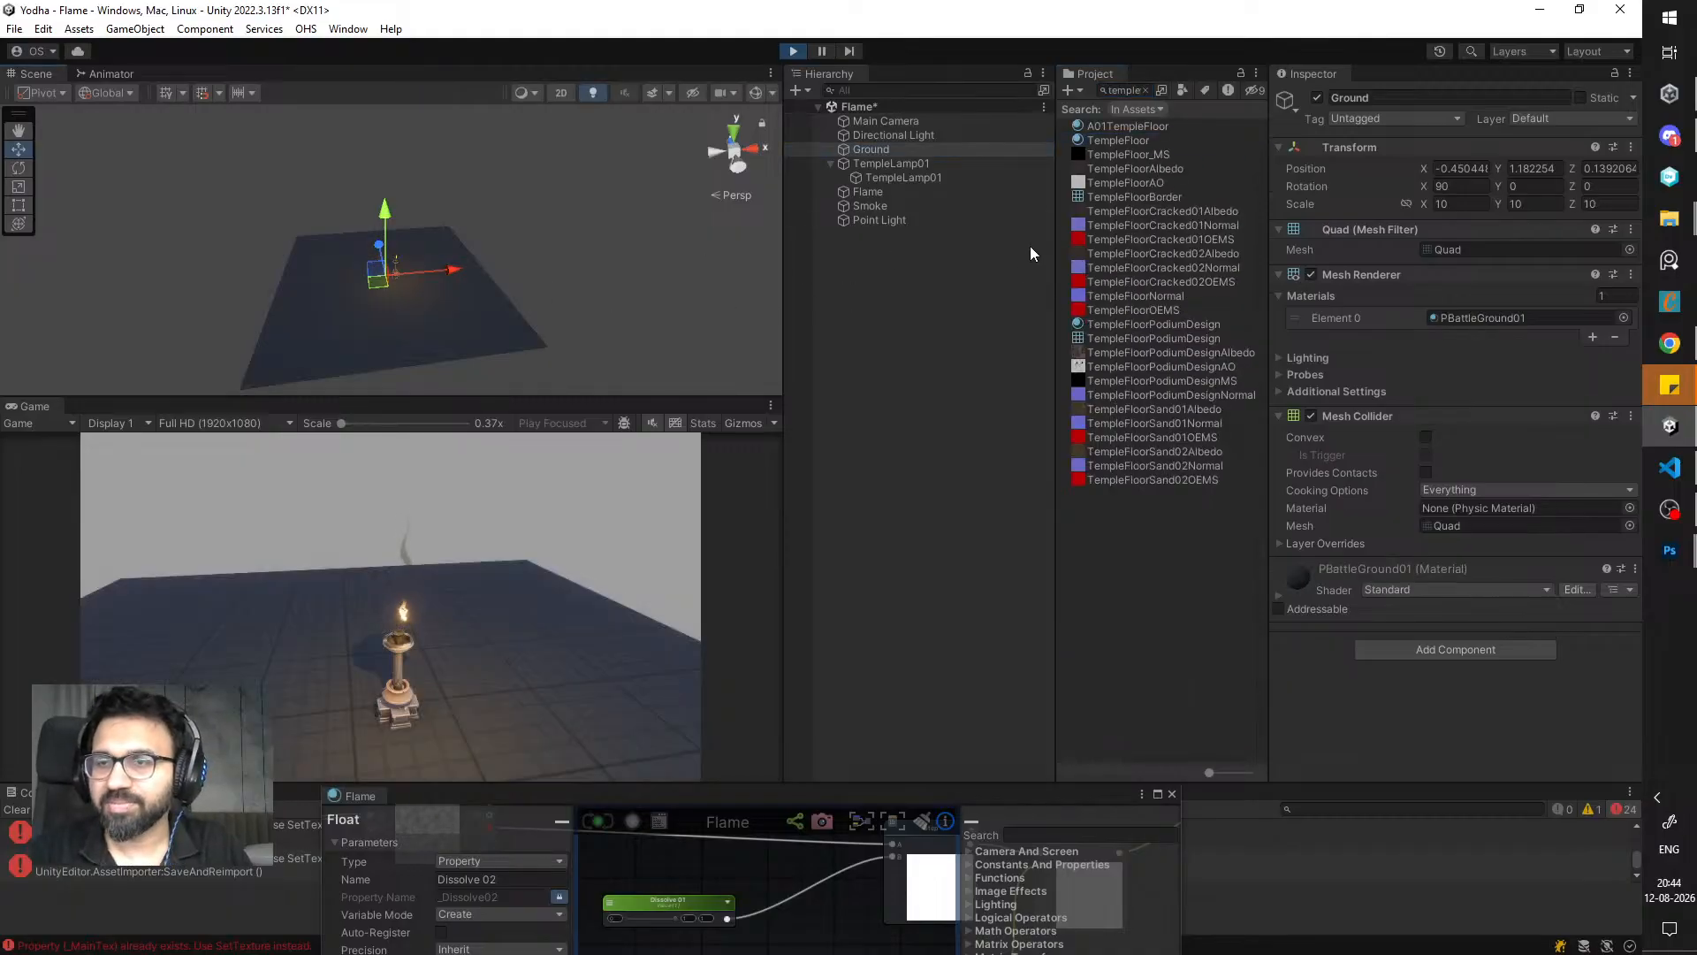
click(1143, 94)
text(floor)
drag(1135, 91, 843, 74)
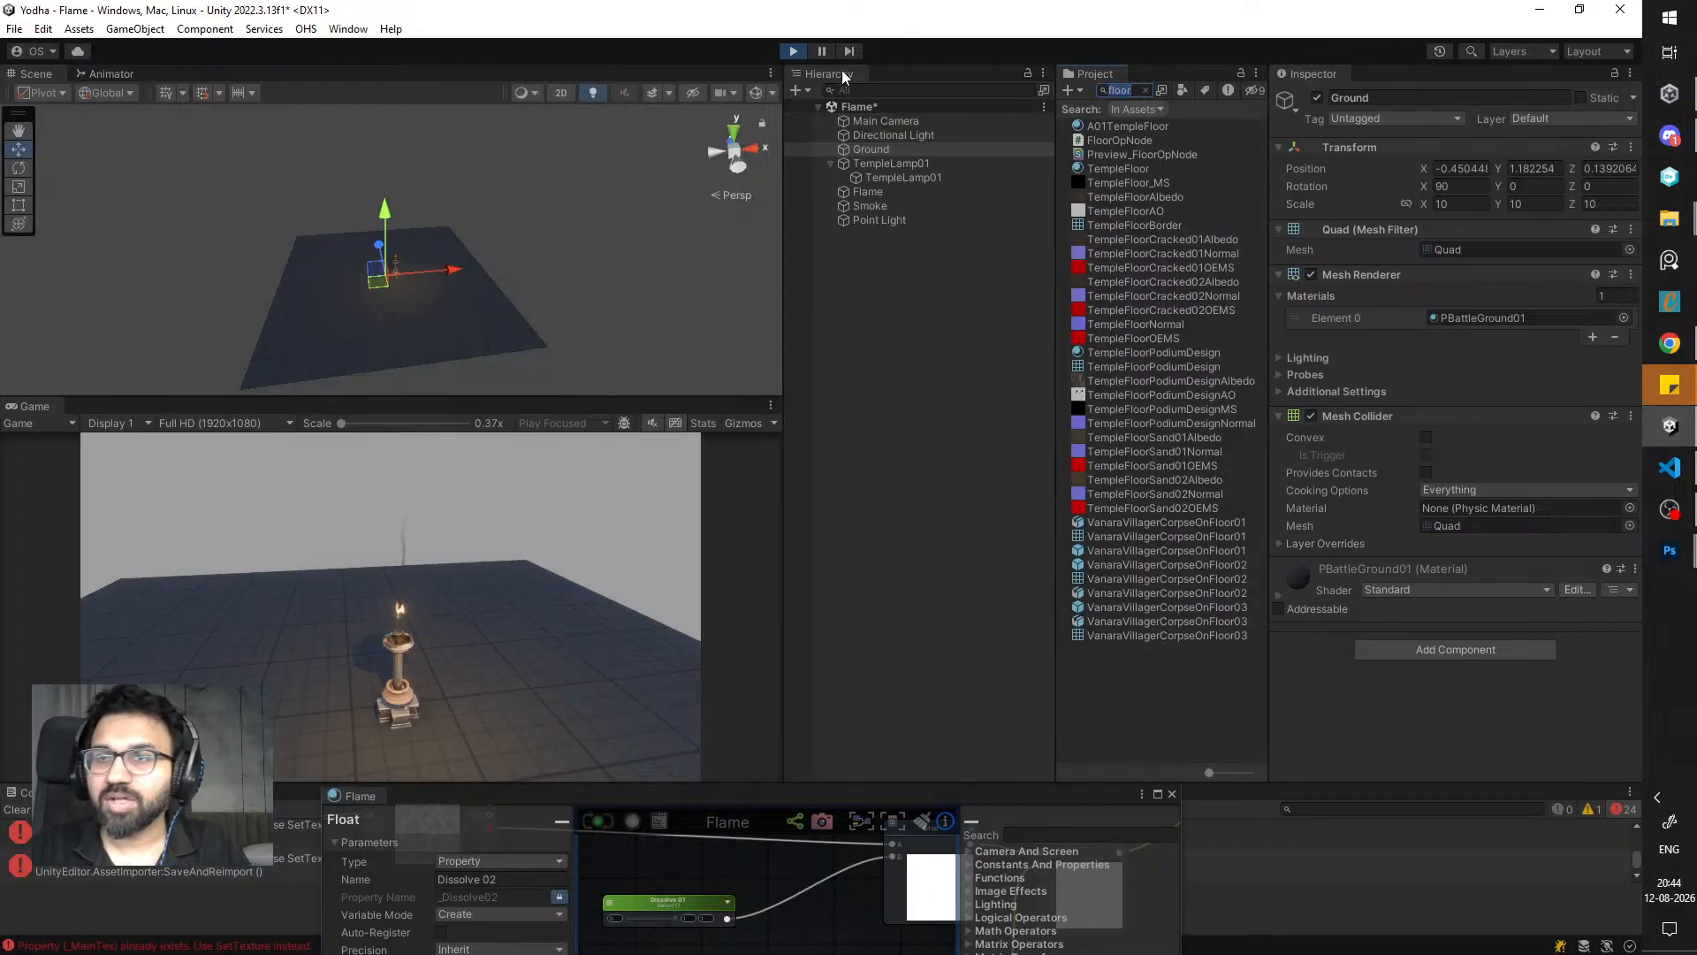
text(ground)
click(836, 76)
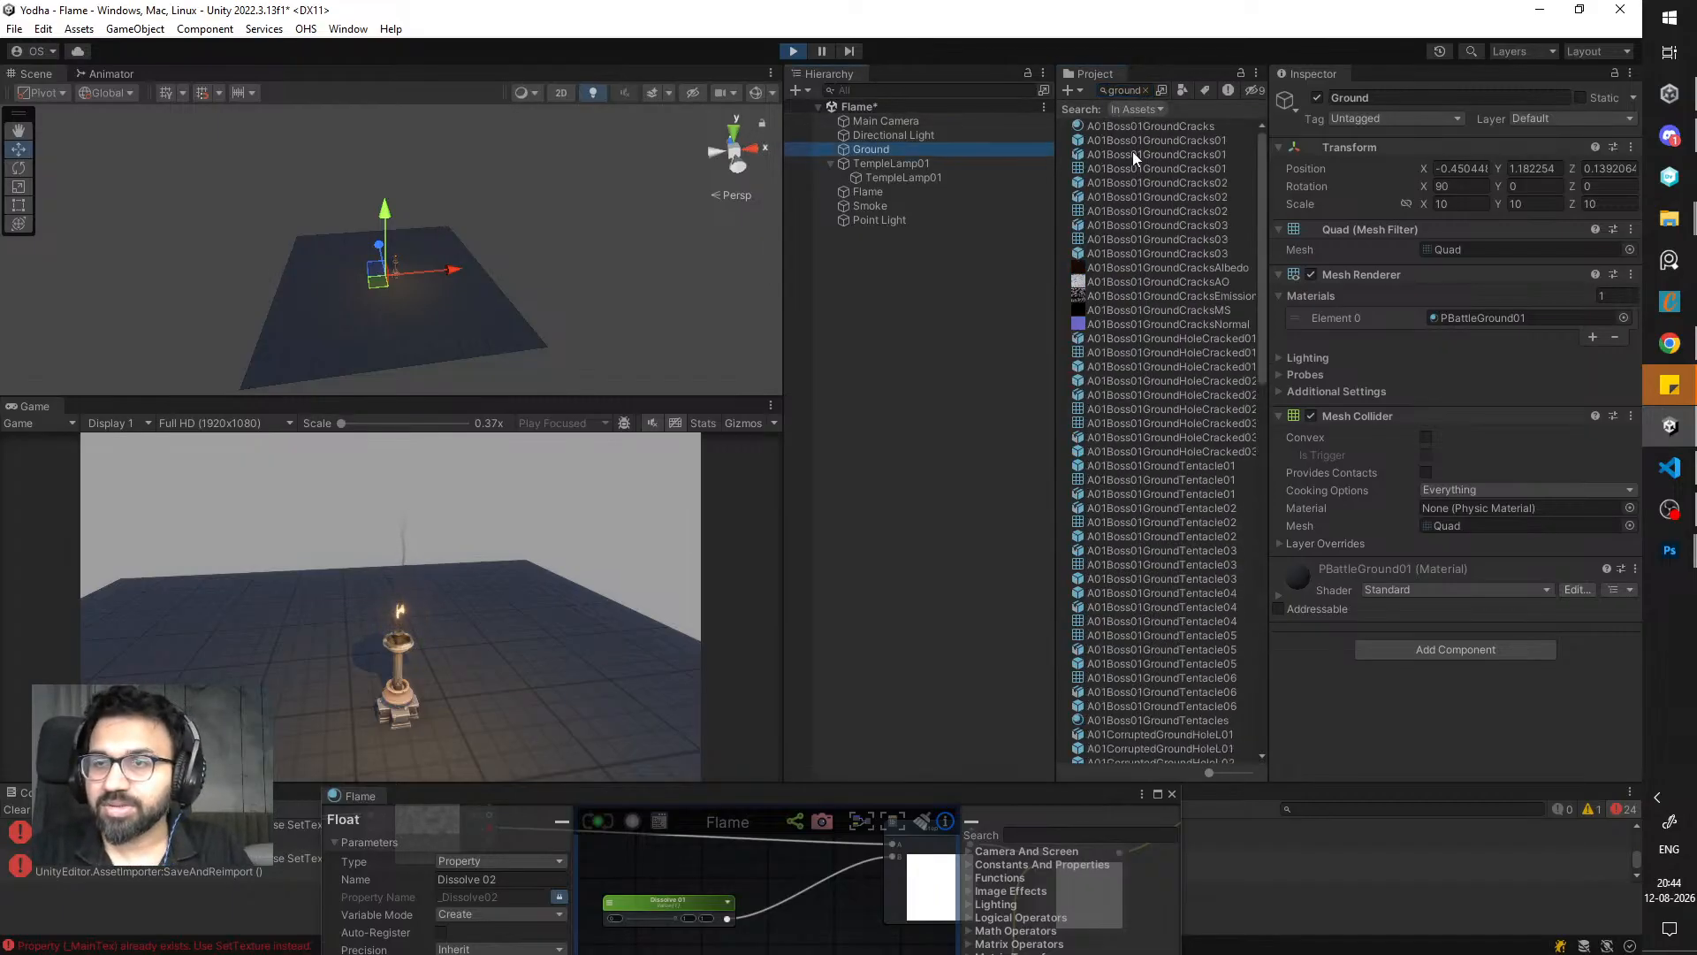
click(1147, 91)
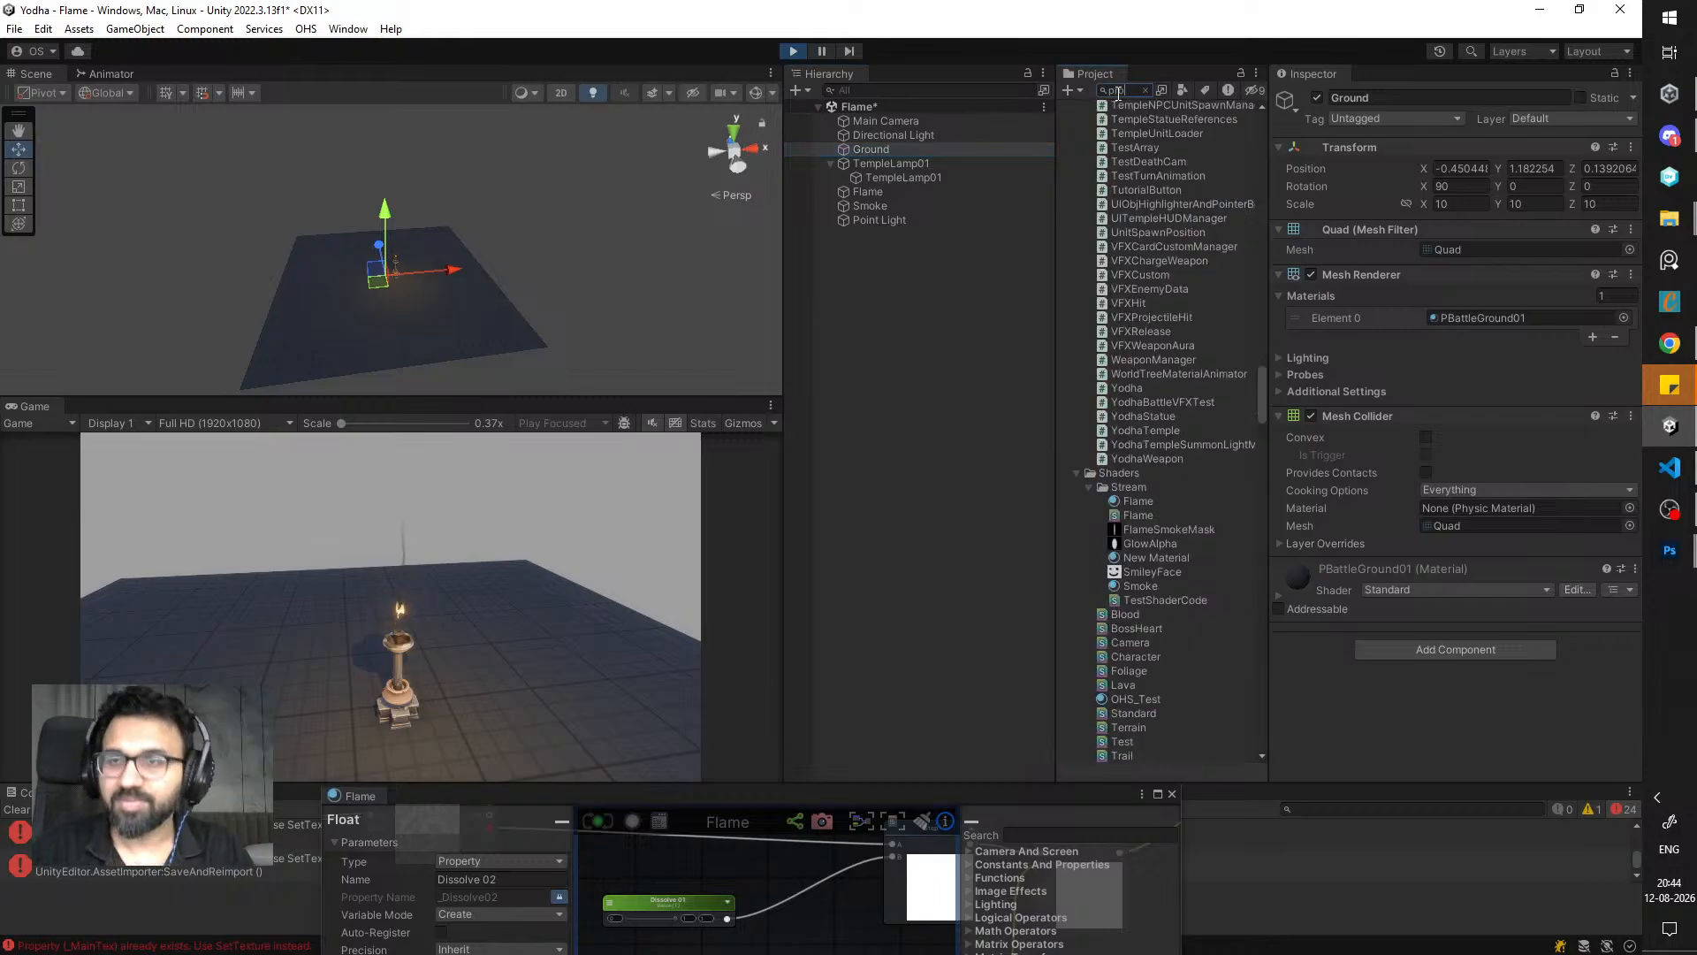
text(prototype)
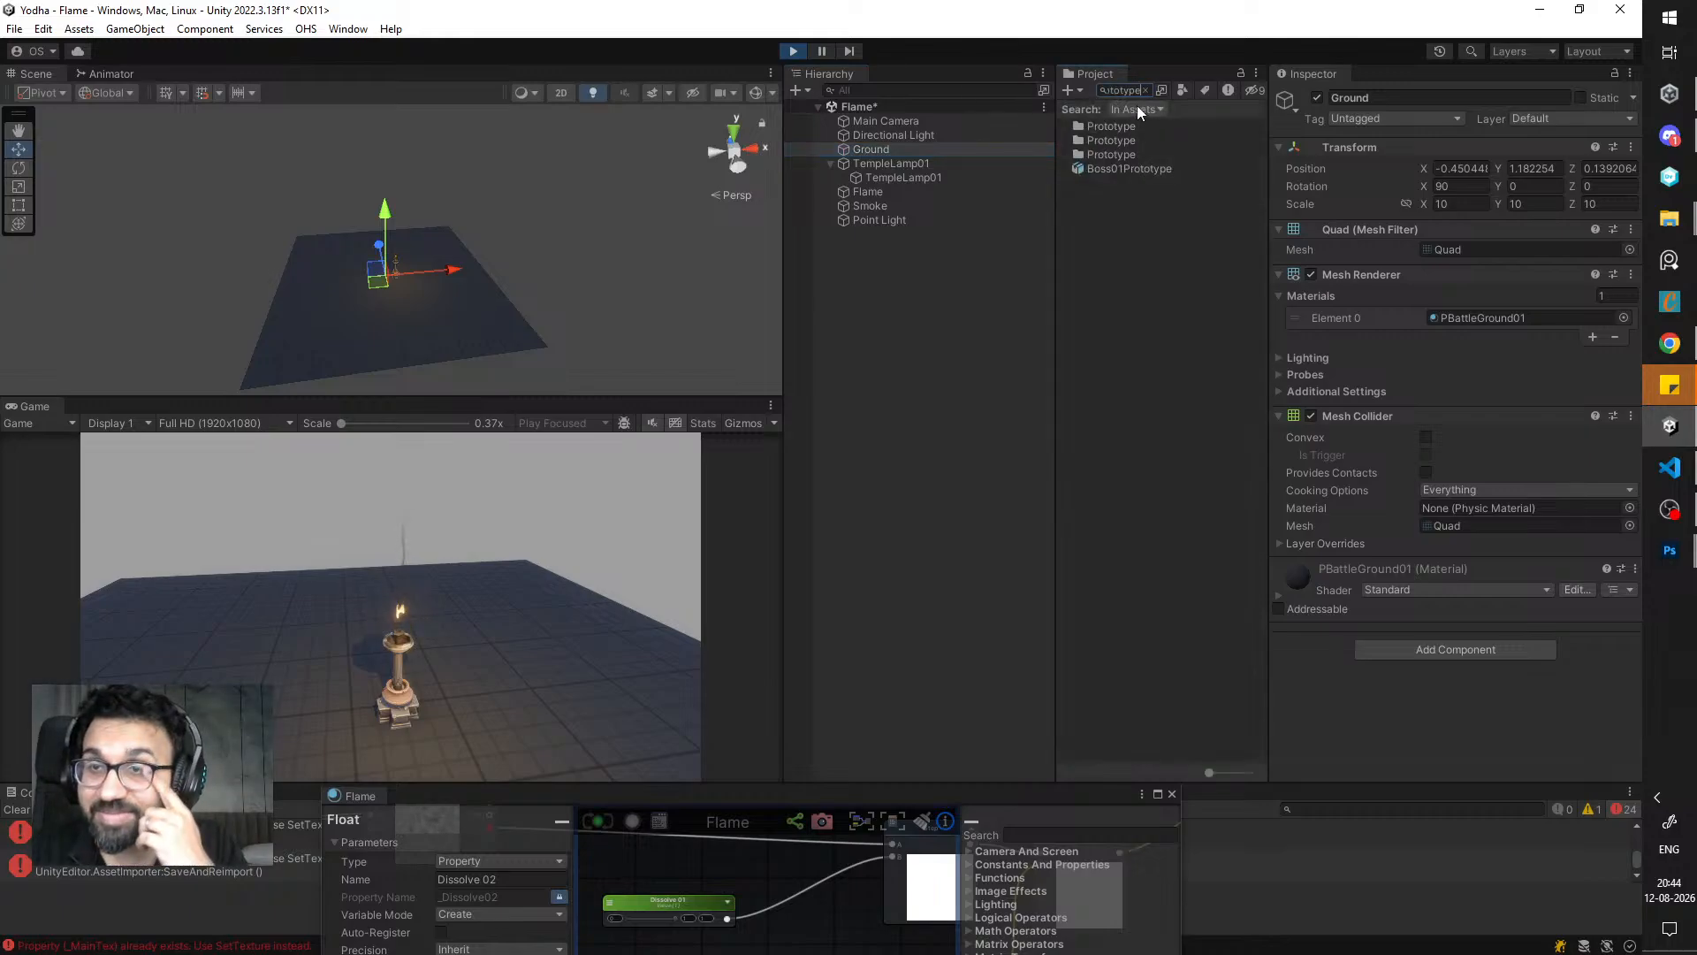
- Collapse the Prefabs, Scripts and Misc folders to reach the Prototype Environment materials under Textures&Materials
click(1079, 487)
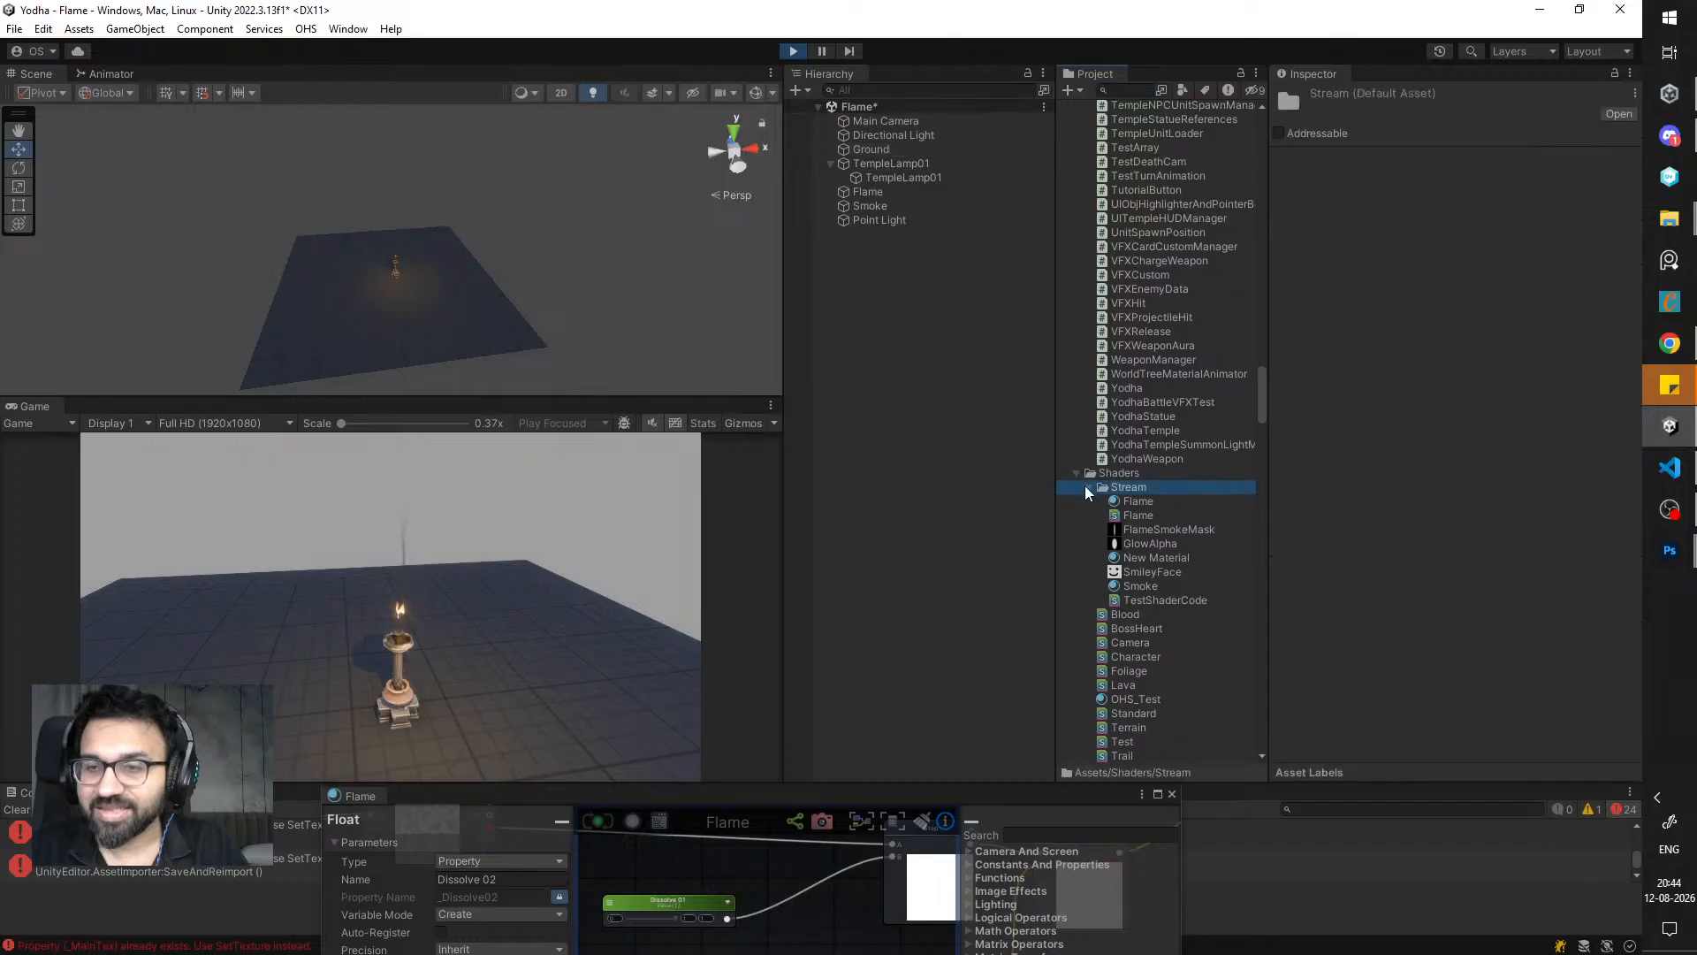
scroll(1136, 316, up, 20)
scroll(1136, 316, up, 15)
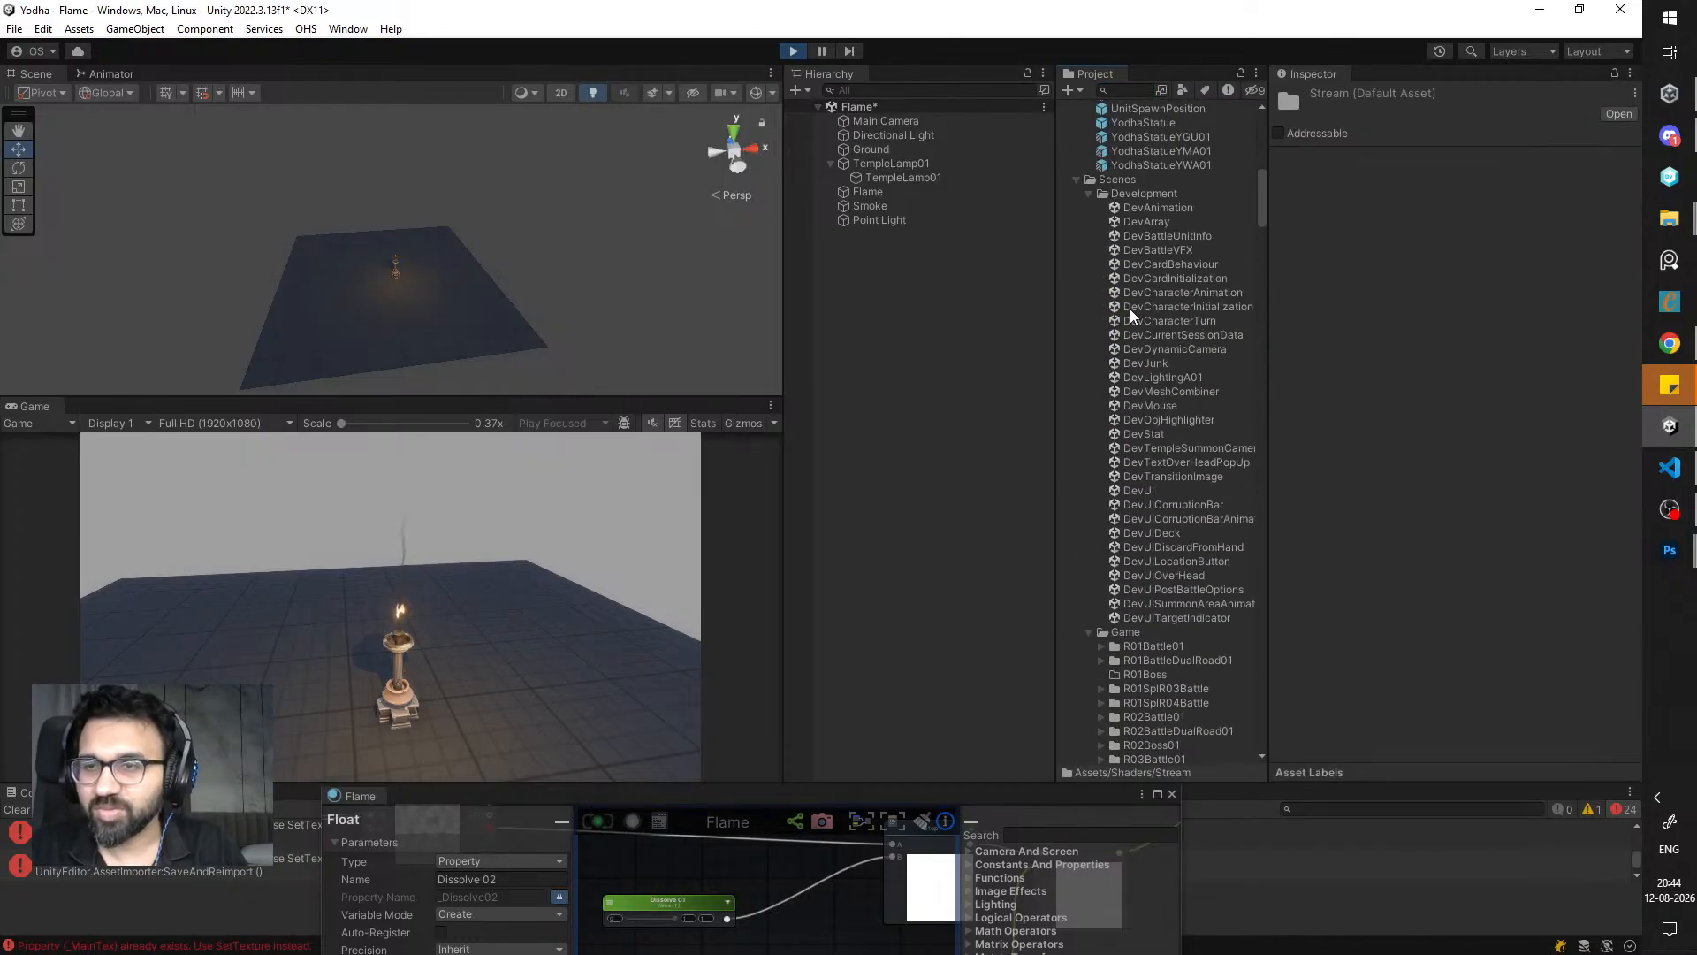
scroll(1121, 406, up, 10)
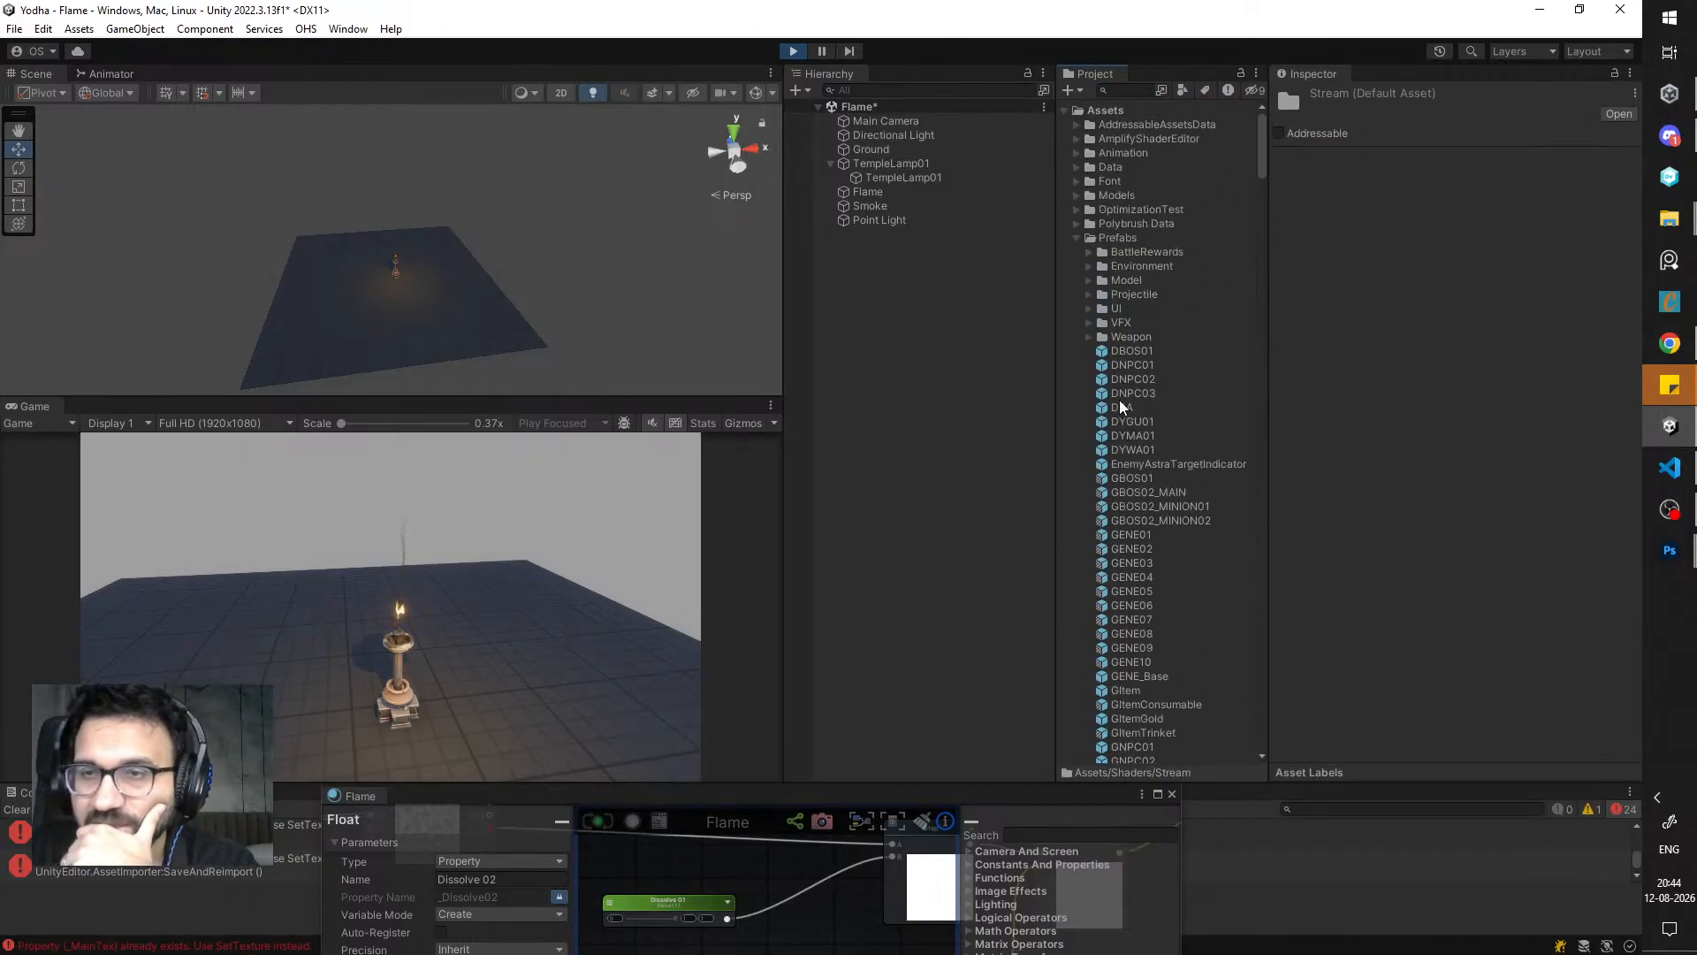
click(1077, 239)
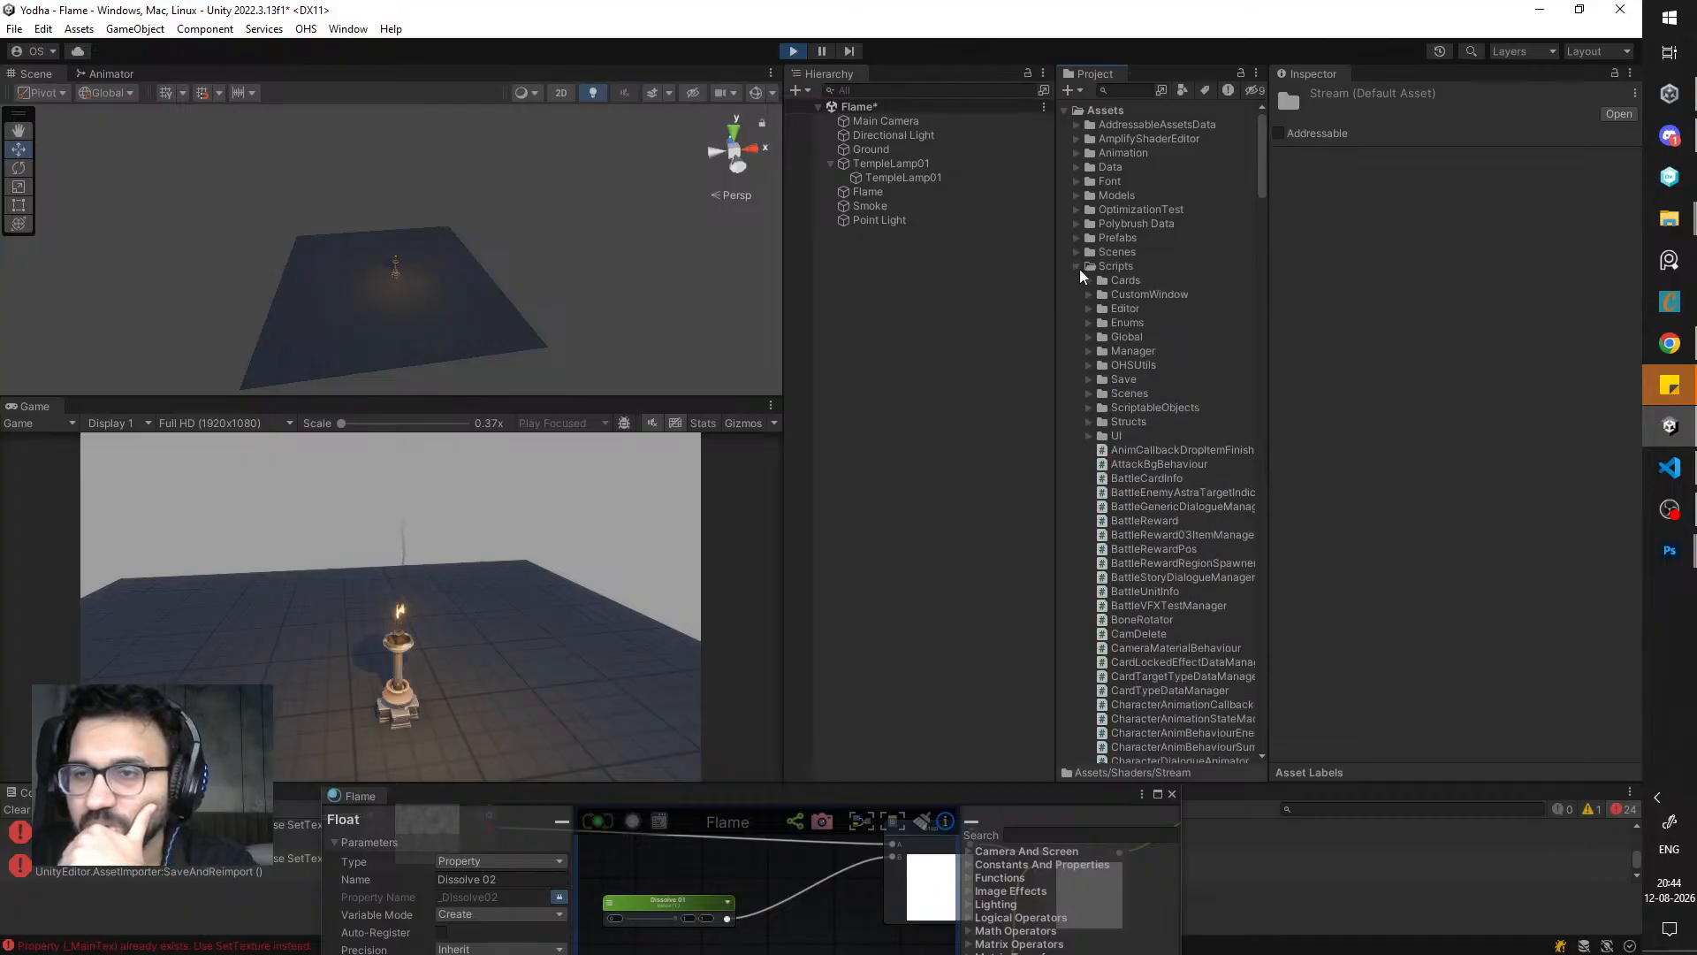
click(1078, 266)
click(1078, 309)
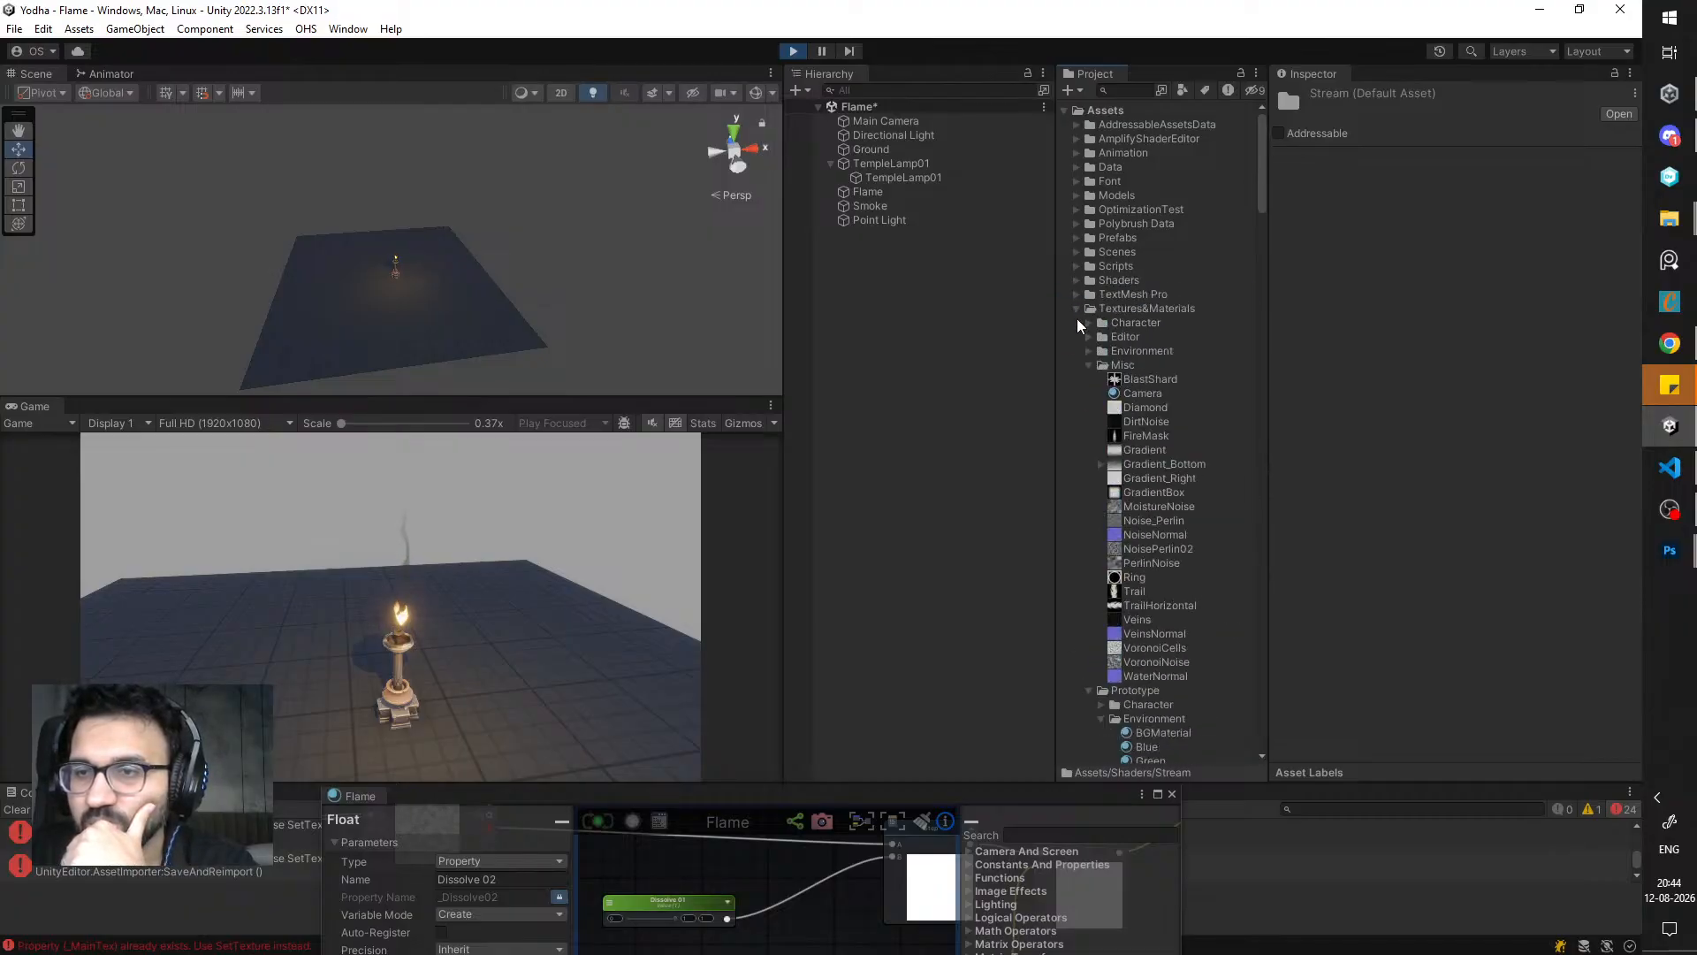
click(1090, 366)
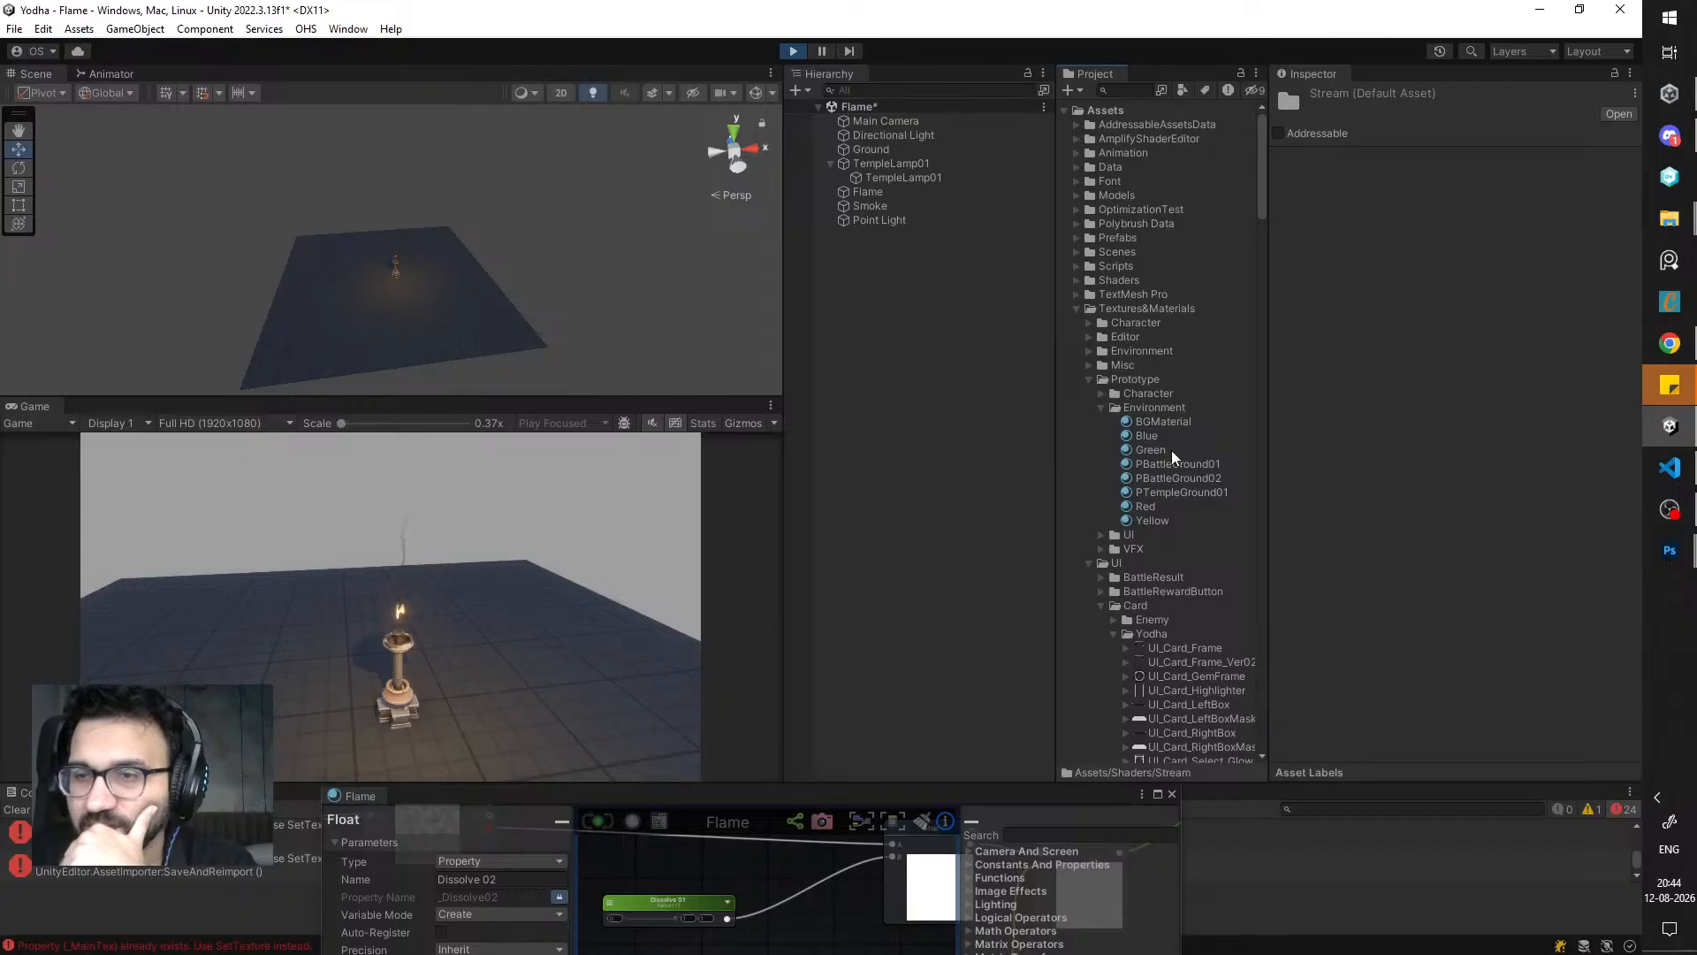
- Apply the PTempleGround01 material to the ground plane in the scene
drag(1187, 500, 468, 342)
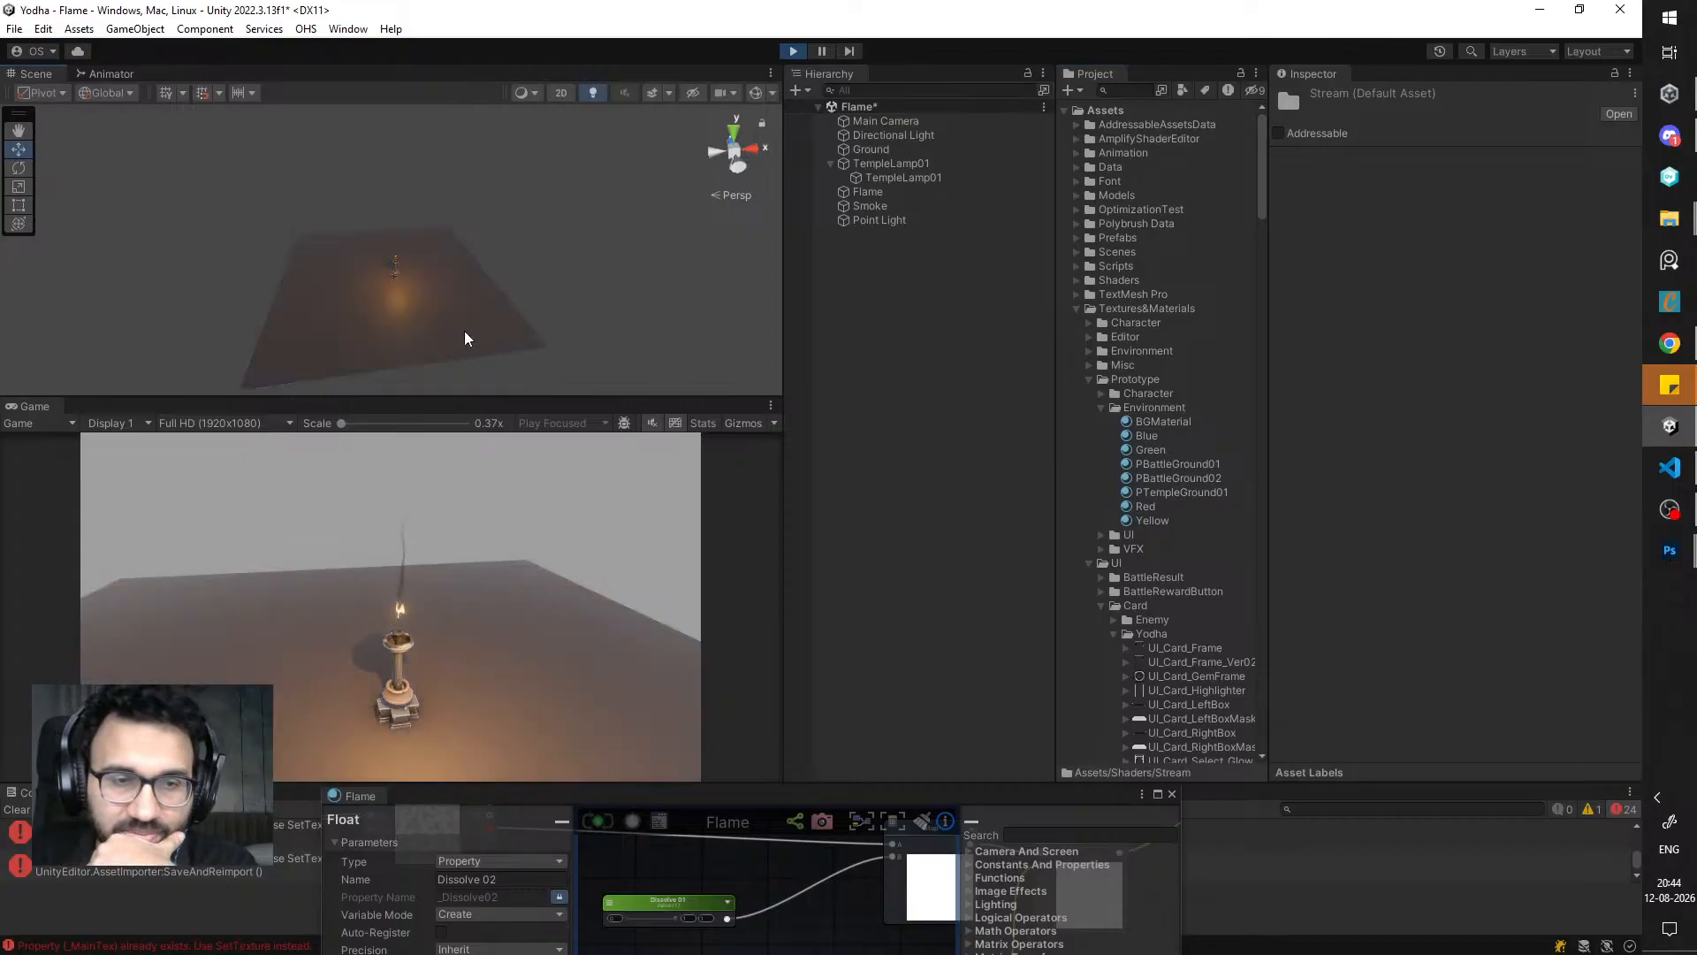
click(603, 276)
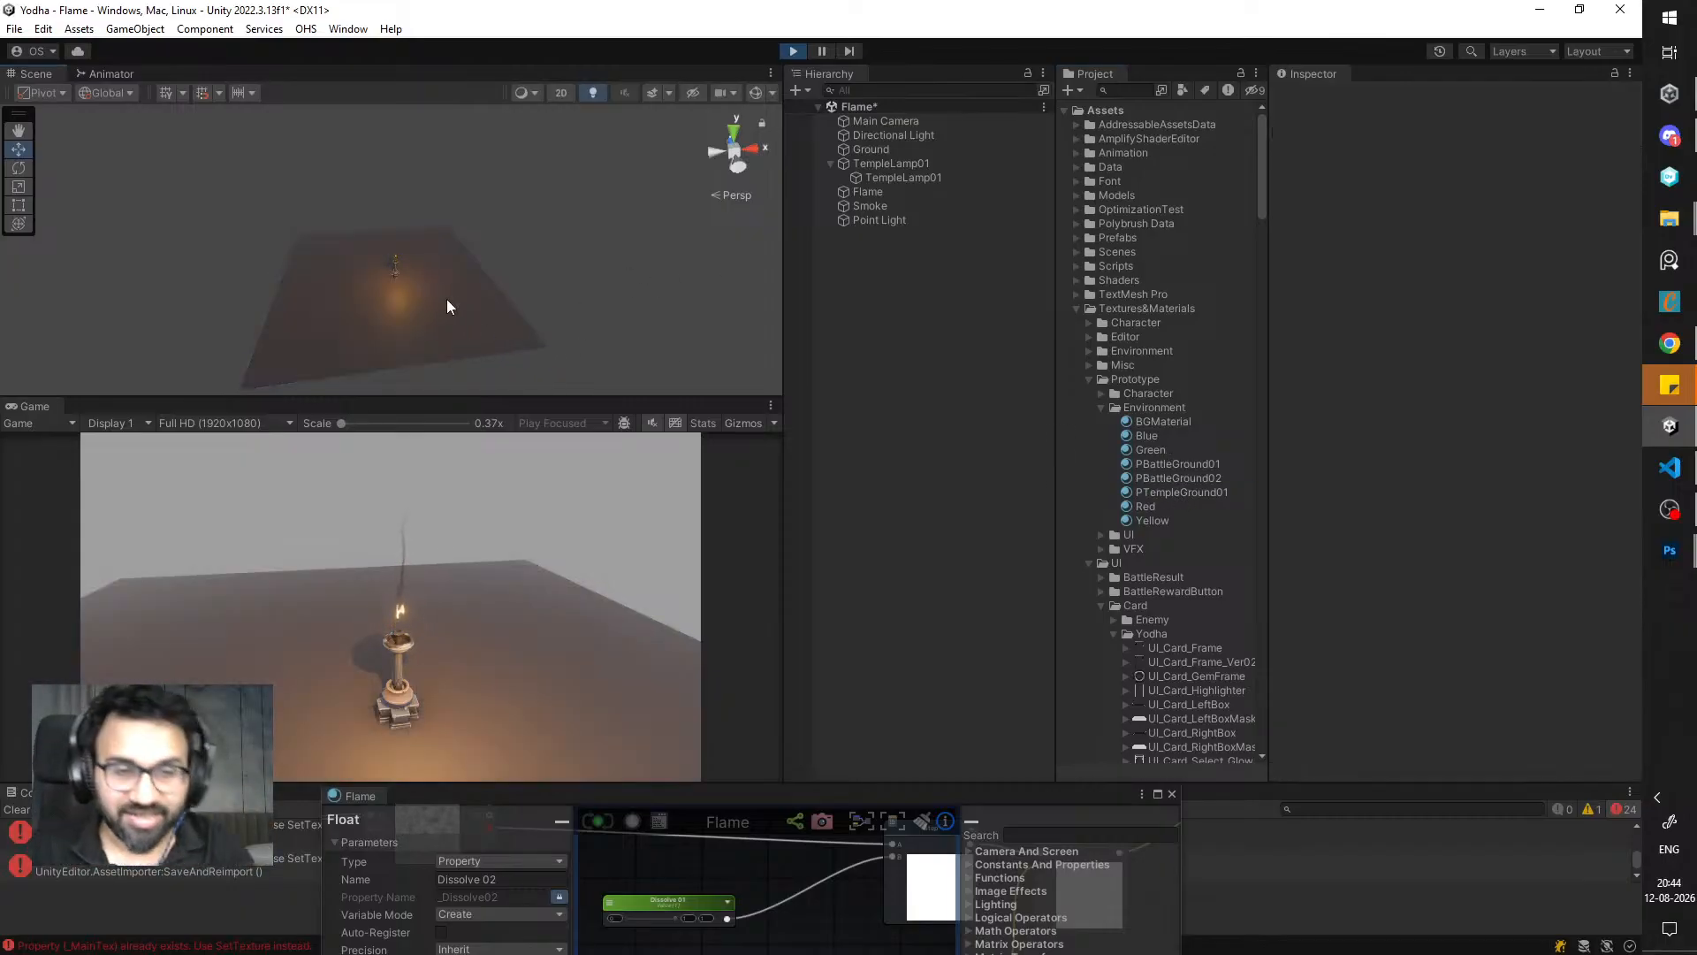
scroll(445, 283, up, 6)
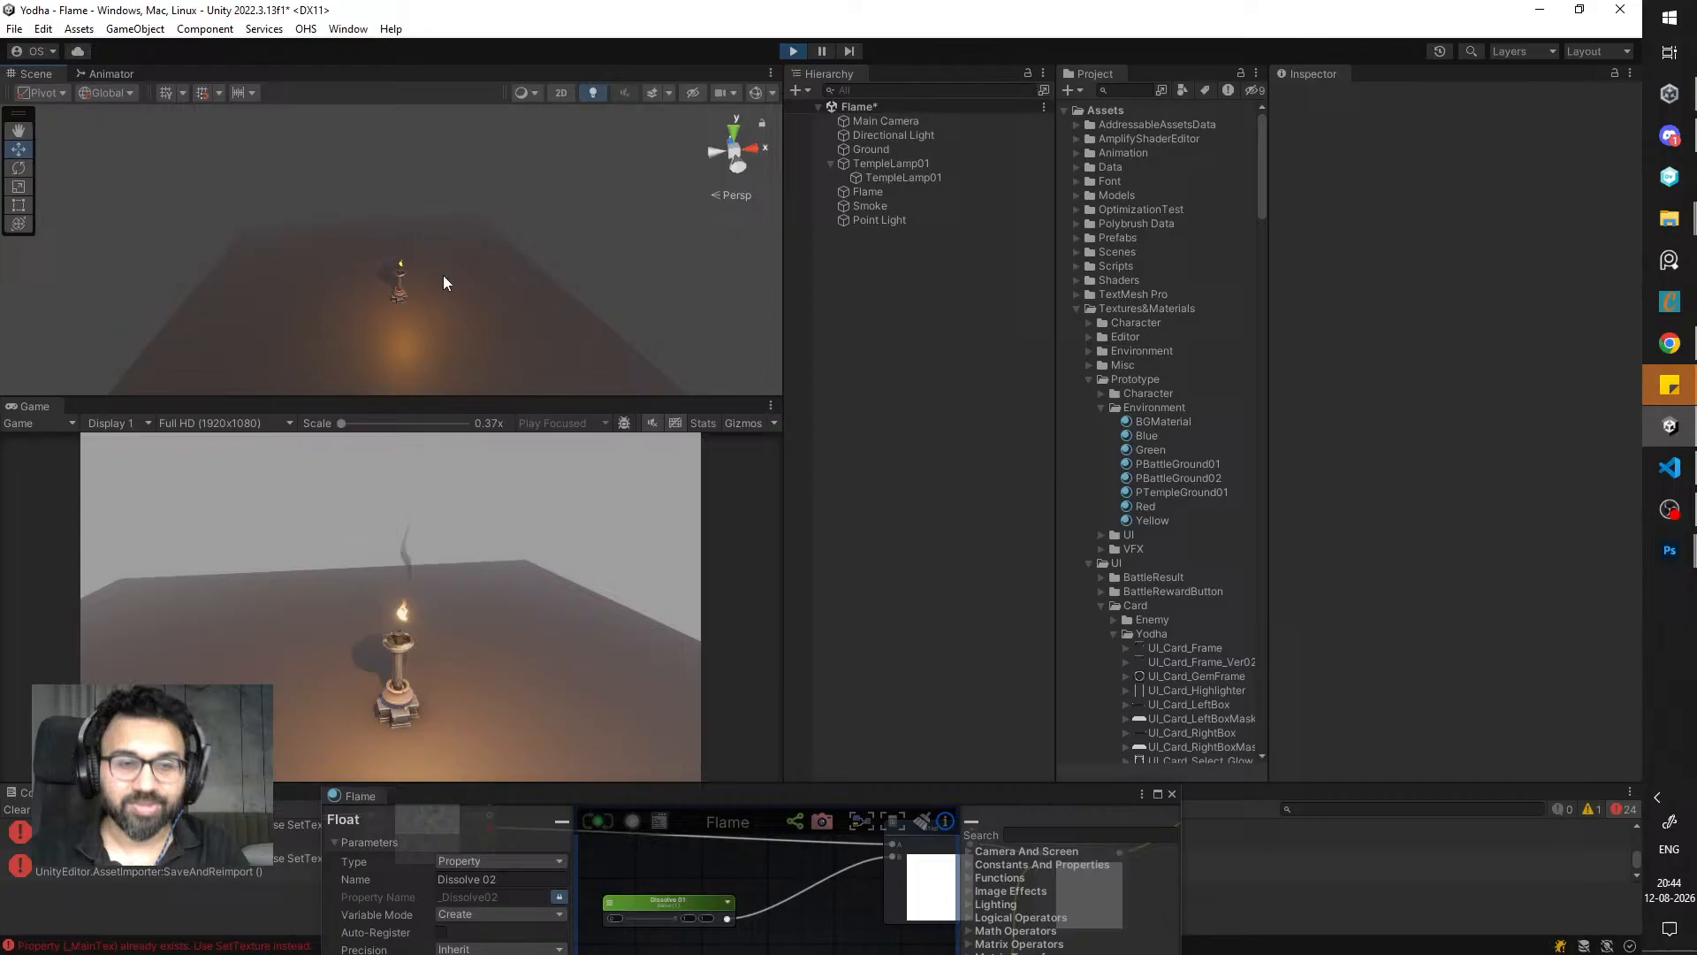
- Set the Smoke material's Pan Speed 01 and Pan Speed 02 Y values to -0.5 and its Distortion Strength to about 0.98
click(886, 207)
scroll(1498, 528, down, 10)
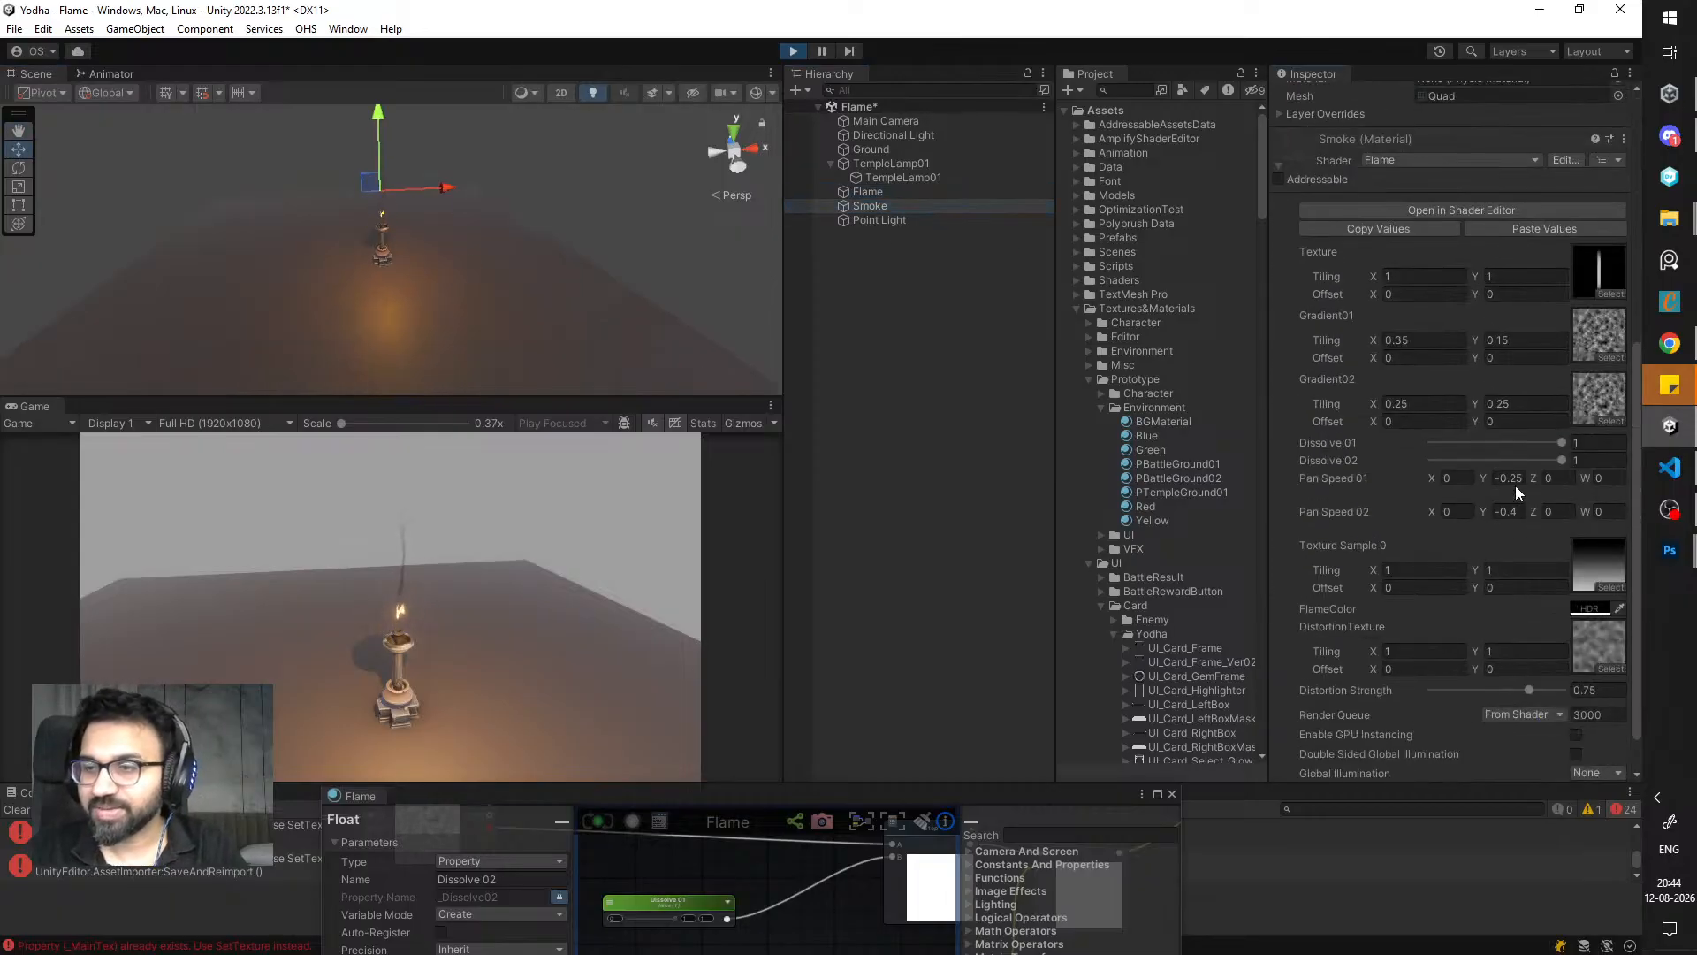
click(1518, 480)
text(-)
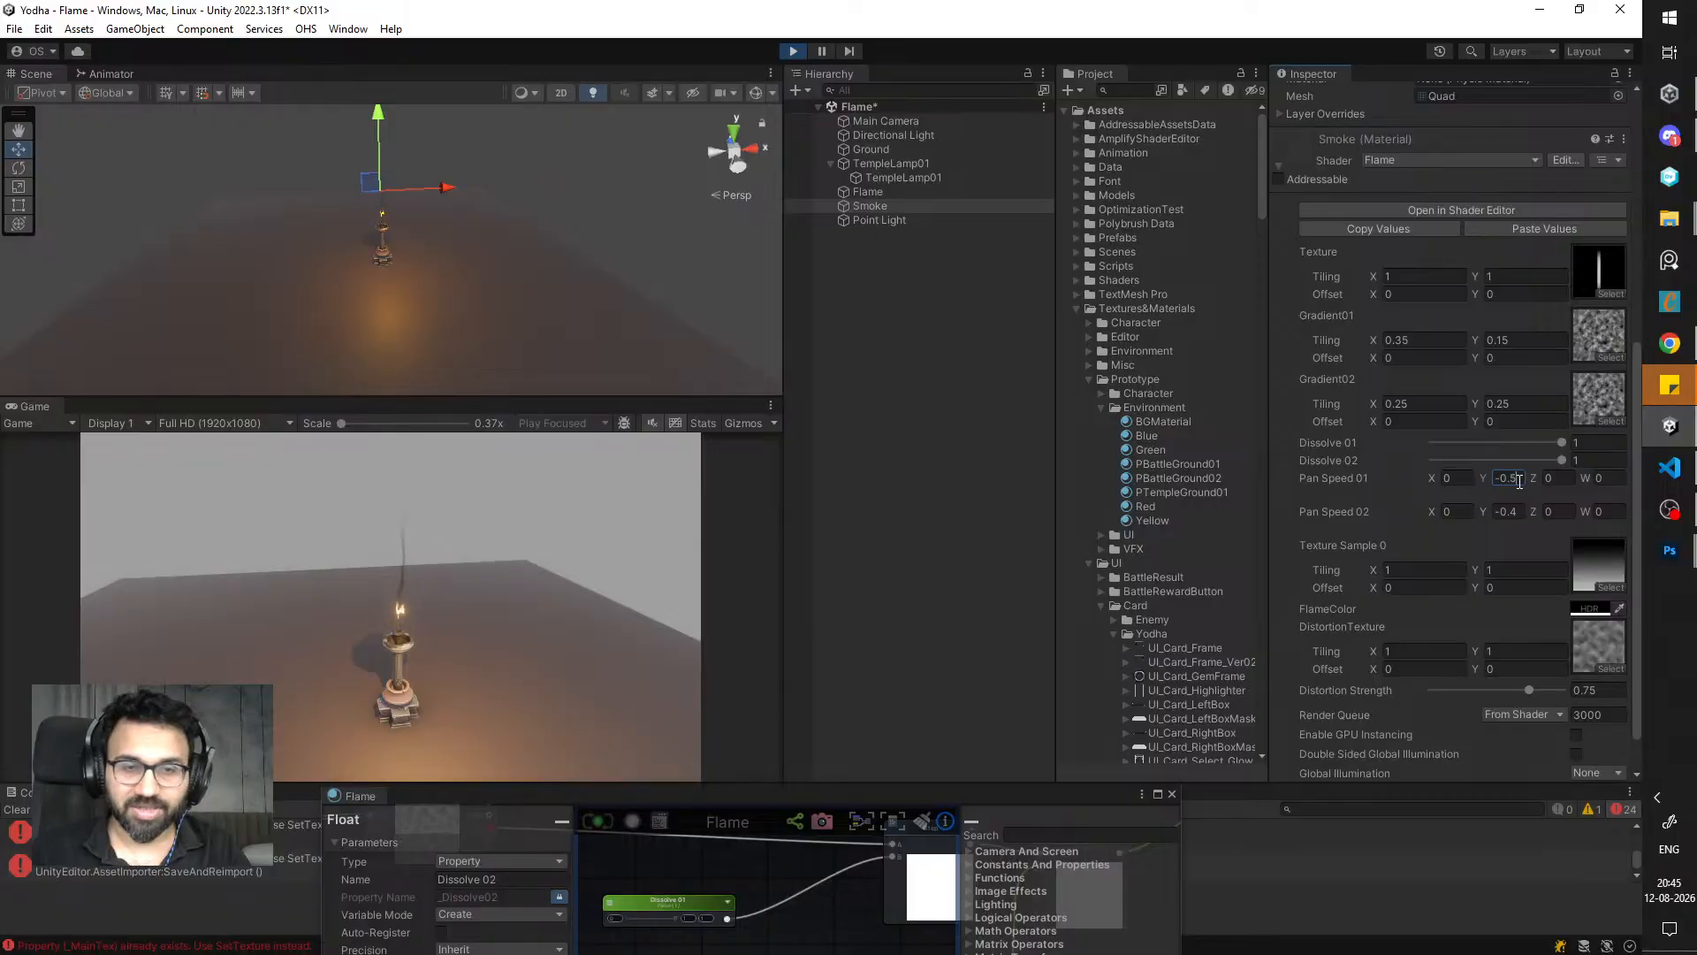
click(1518, 513)
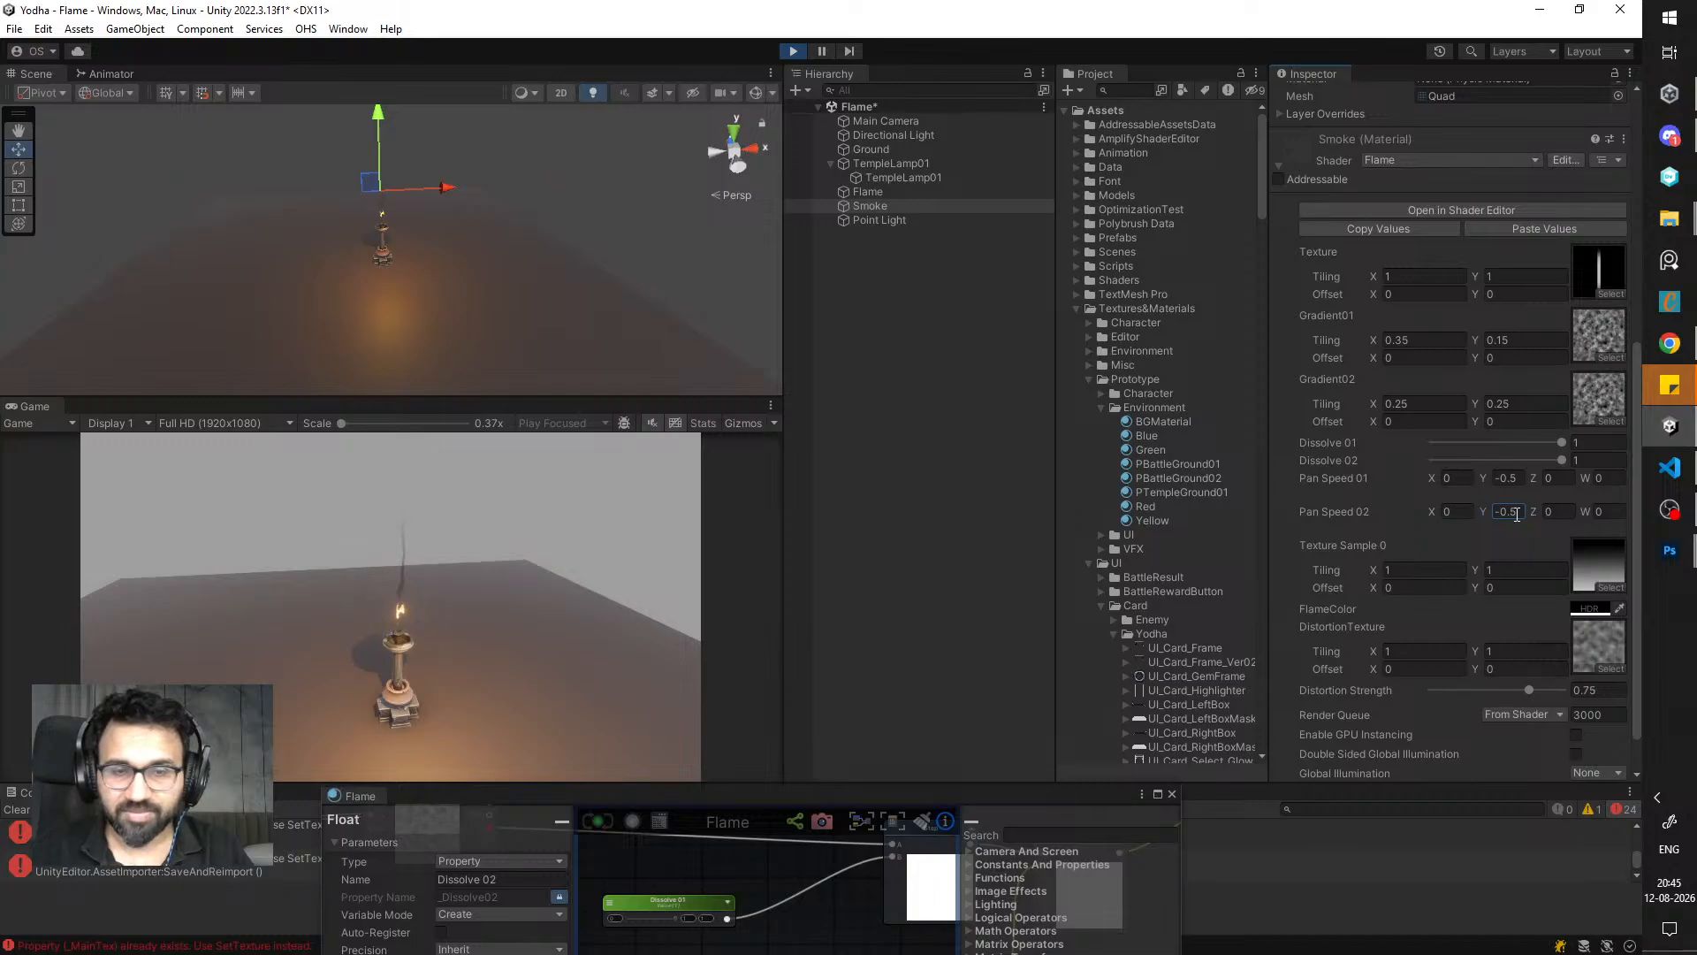
text(-0.5)
drag(1530, 691, 1482, 692)
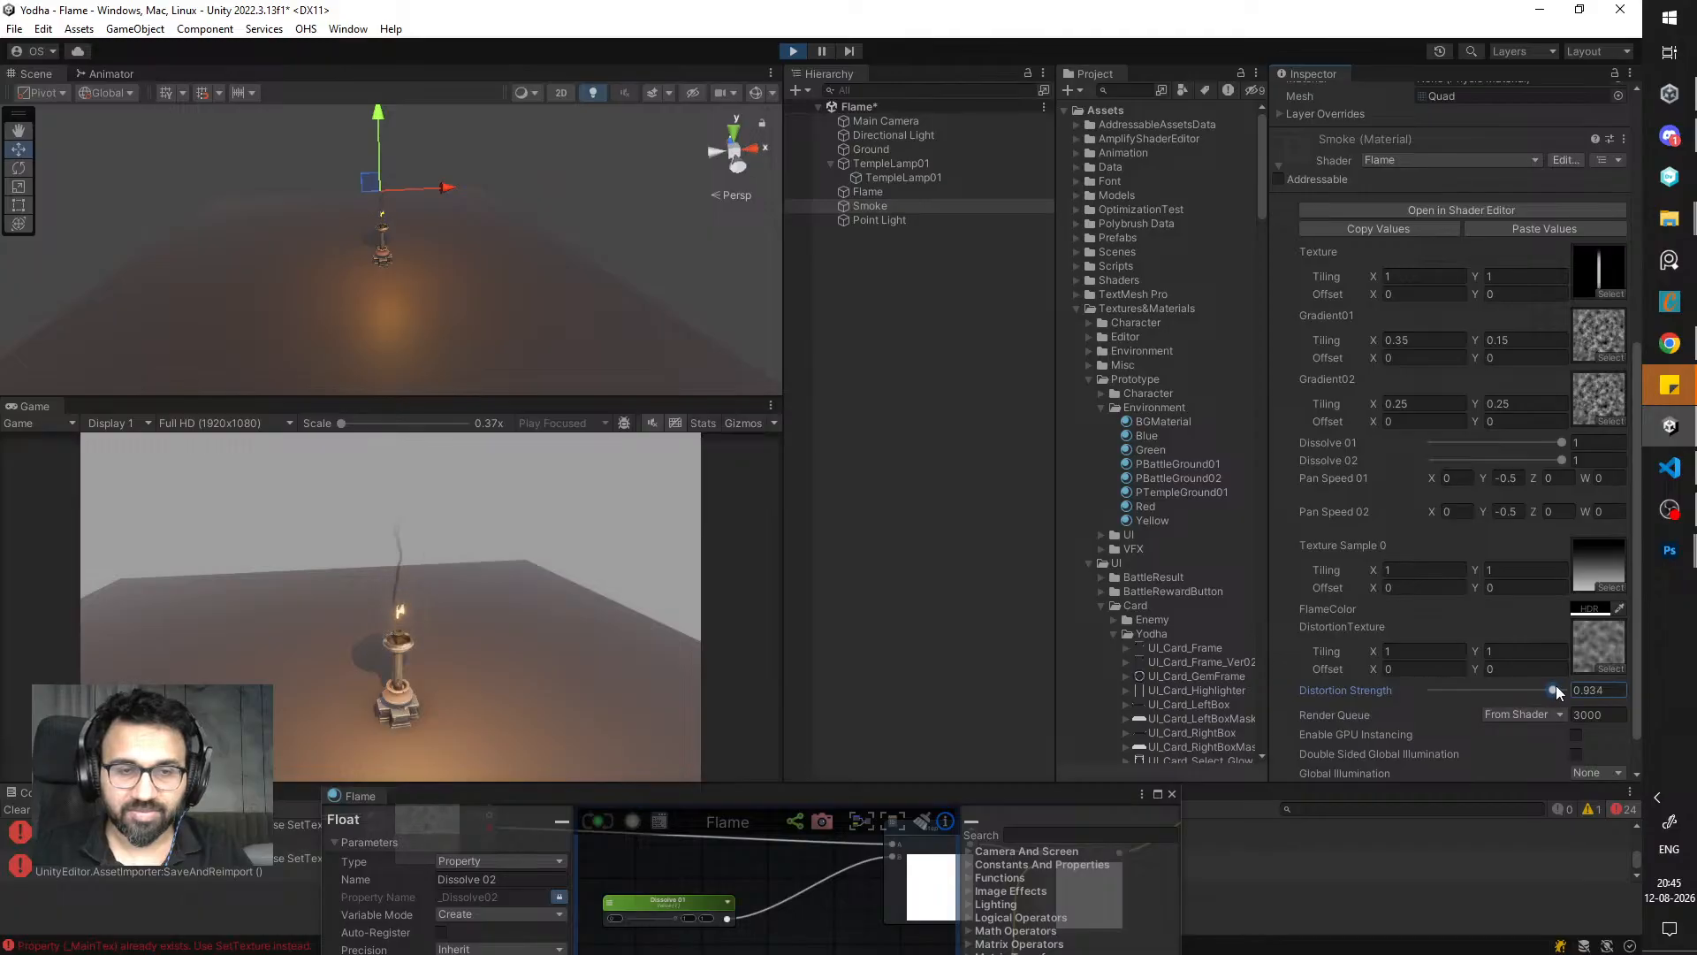
- Fine-tune the Smoke object's height and sideways position above the lamp's flame
middle_drag(460, 235, 463, 268)
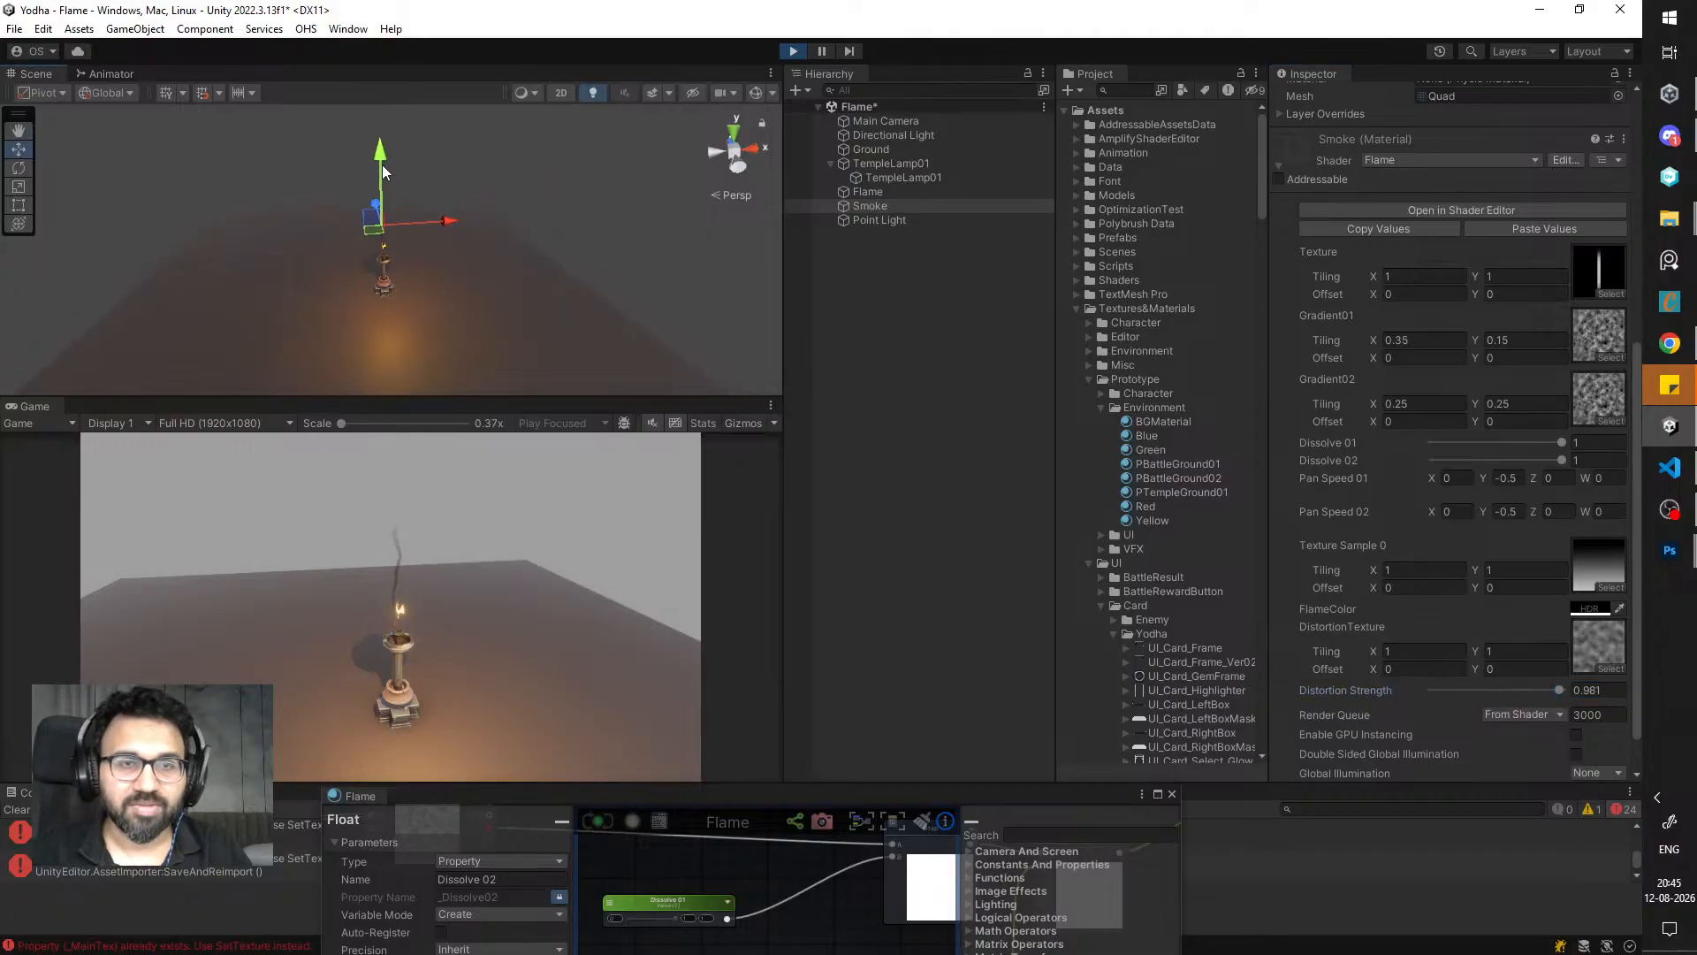
mouse_move(383, 166)
mouse_down()
mouse_move(397, 132)
mouse_move(408, 156)
mouse_up()
drag(445, 215, 445, 219)
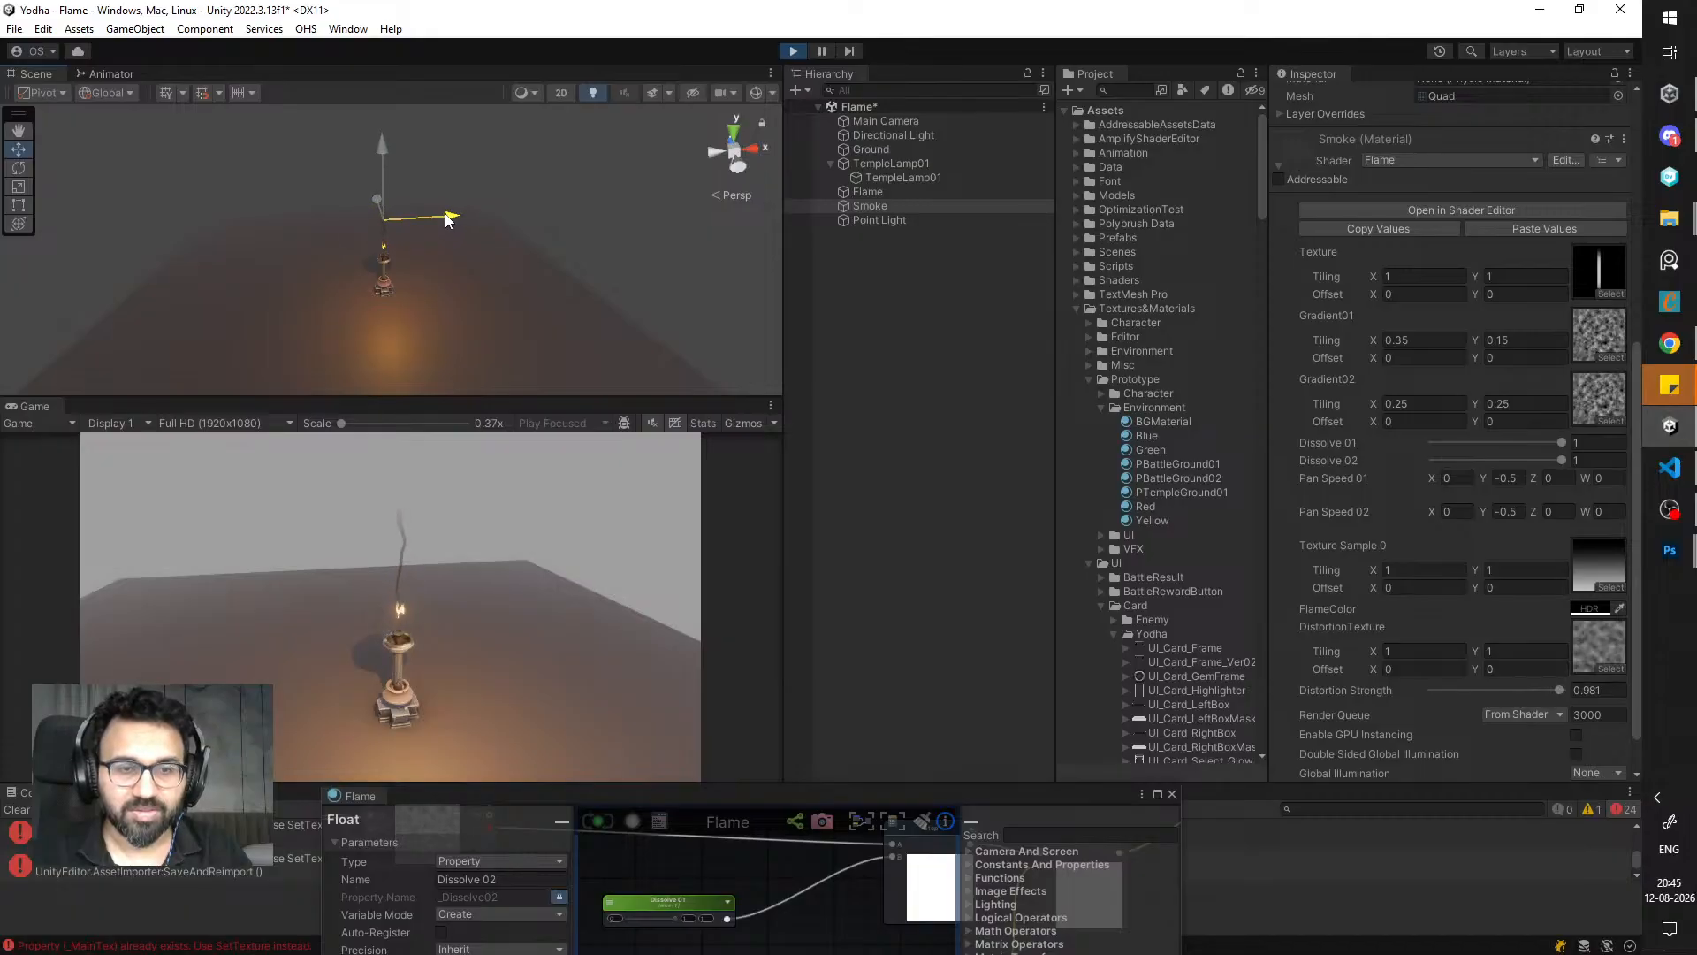
key(r)
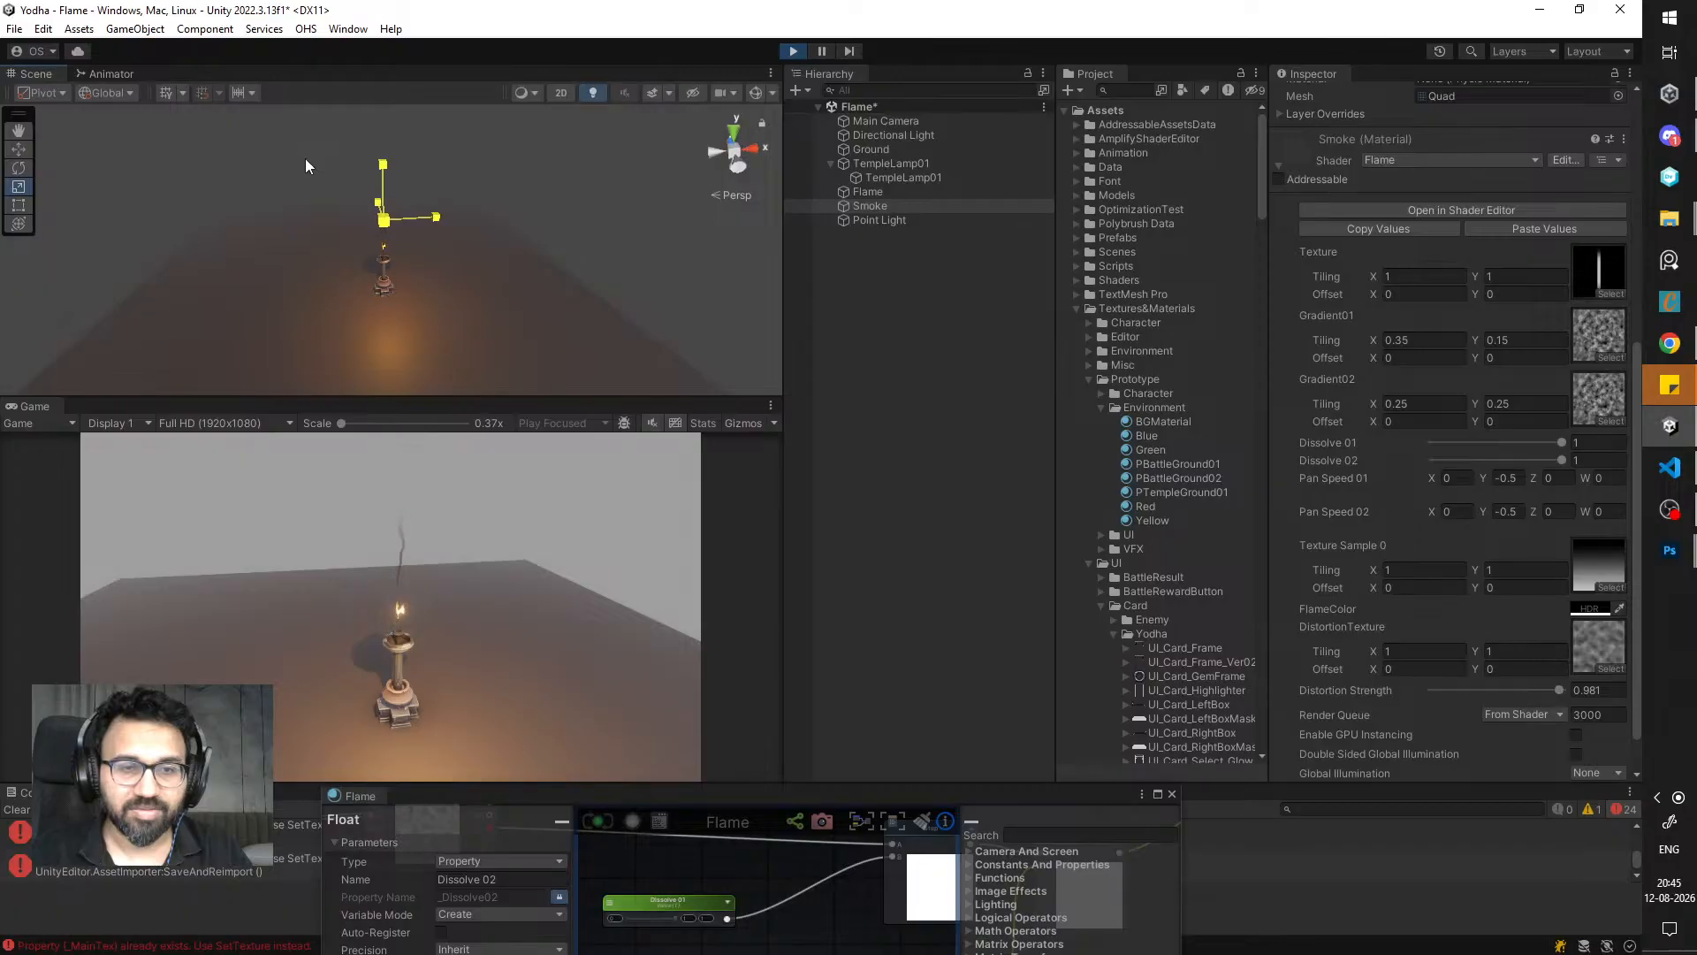
key(w)
drag(383, 154, 381, 157)
scroll(466, 239, up, 5)
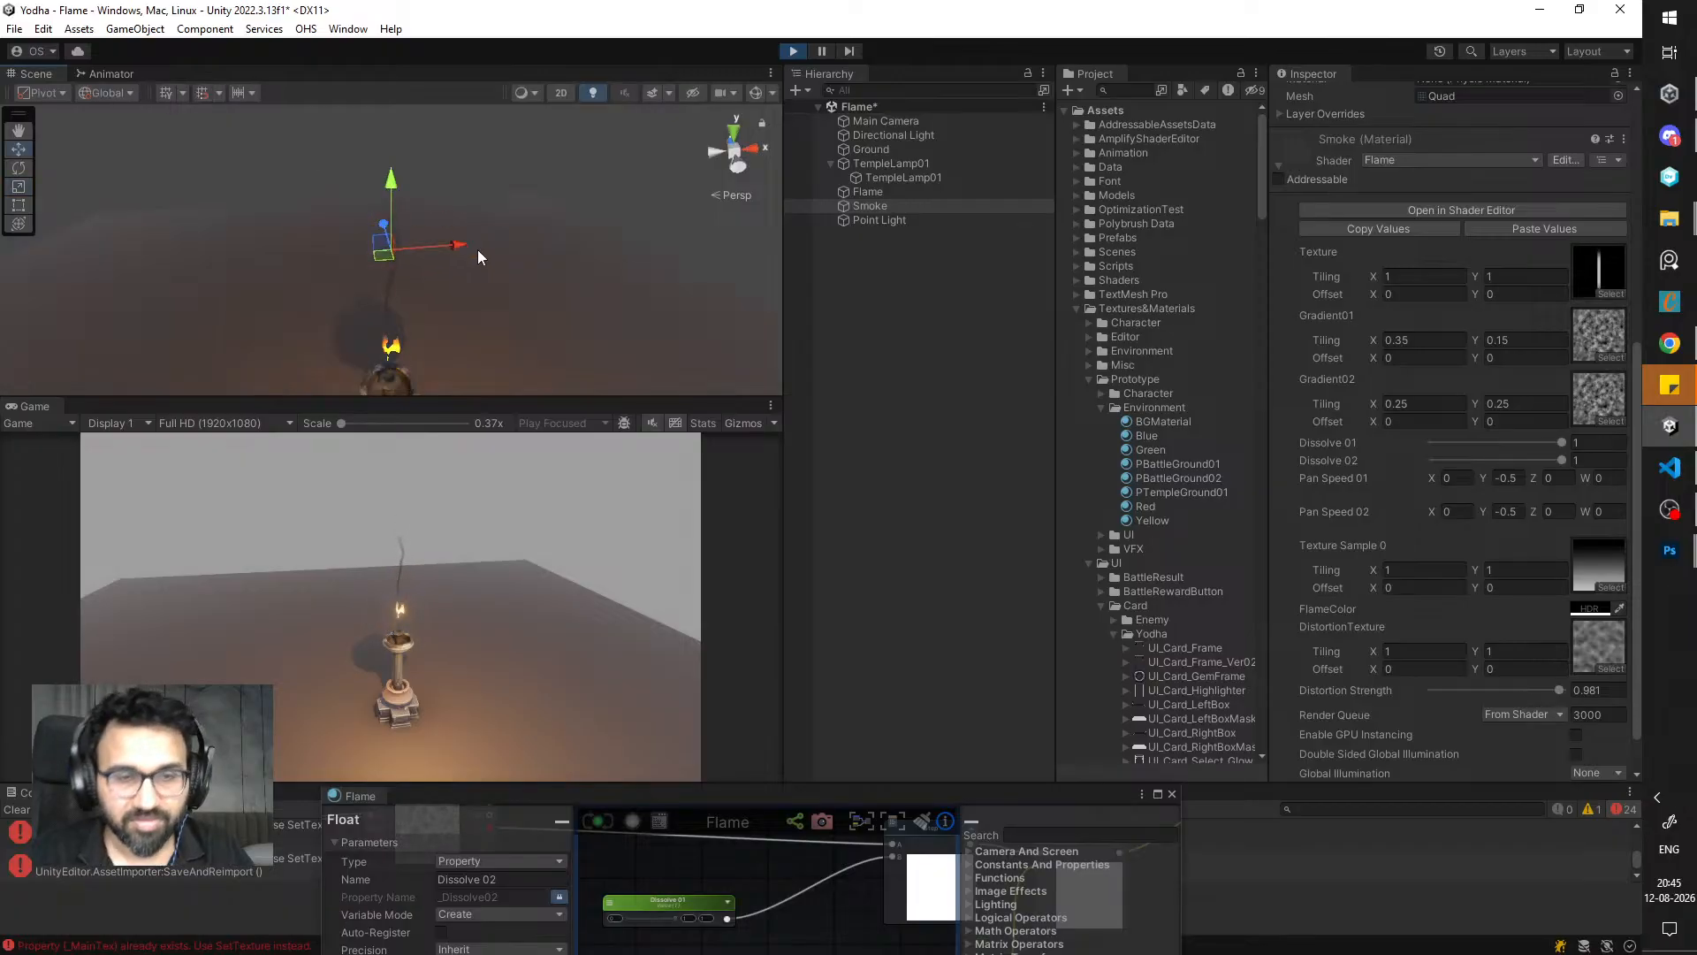
scroll(502, 279, down, 6)
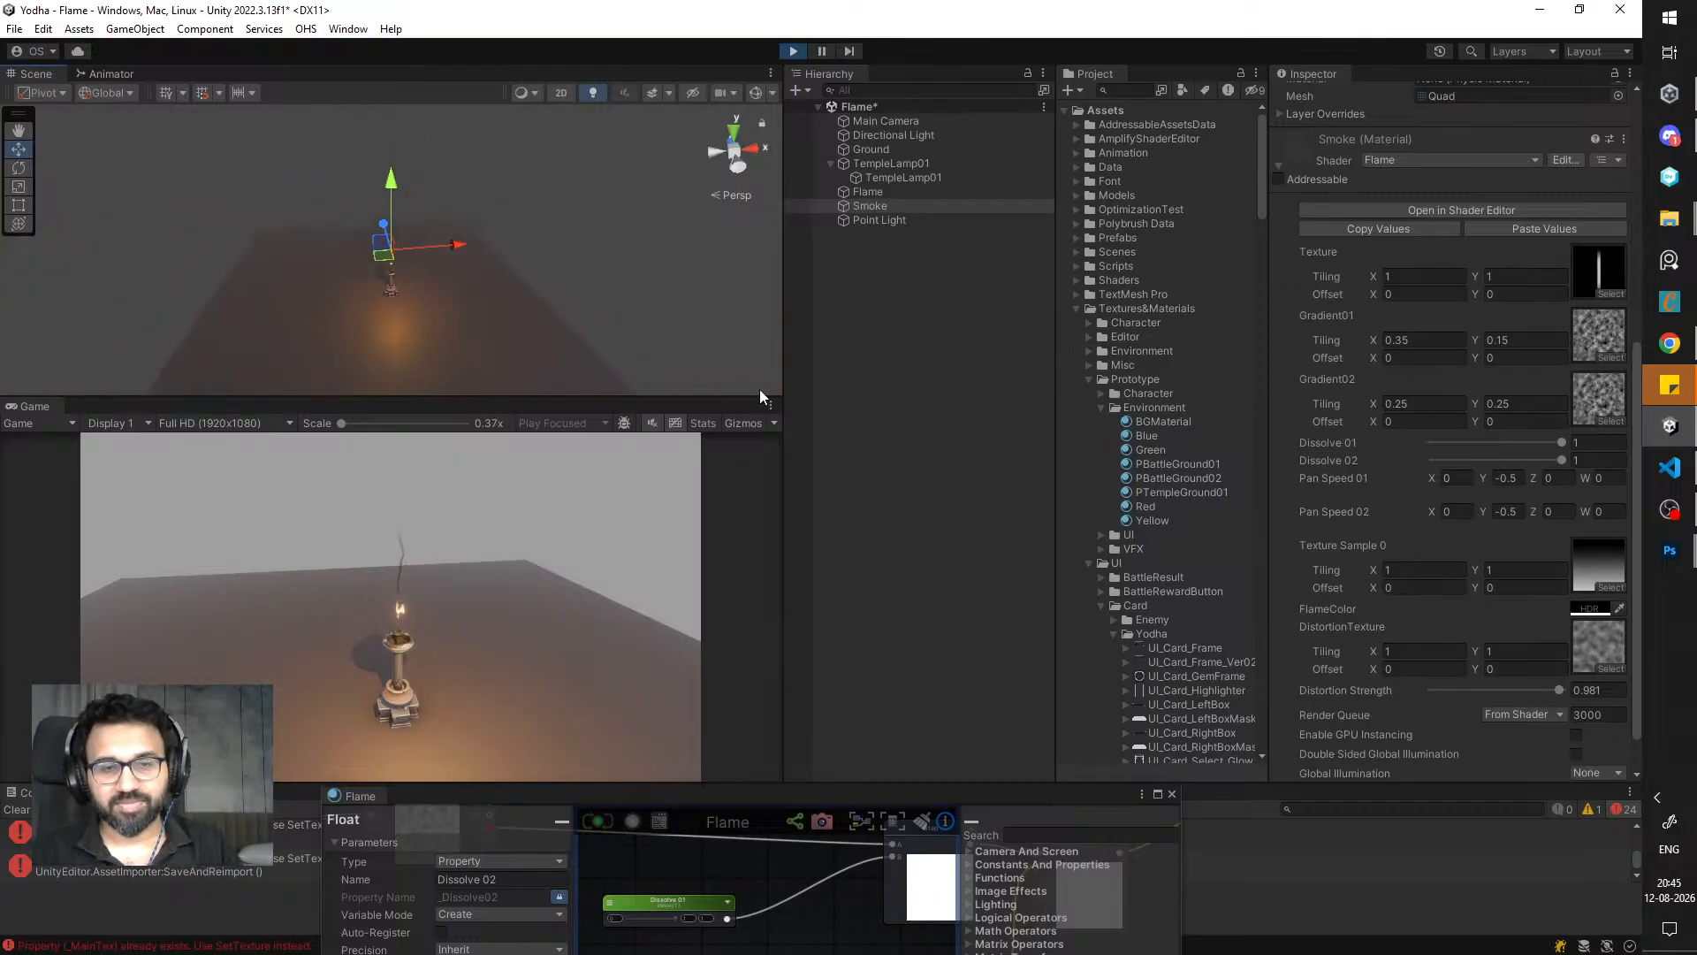
right_click(1669, 343)
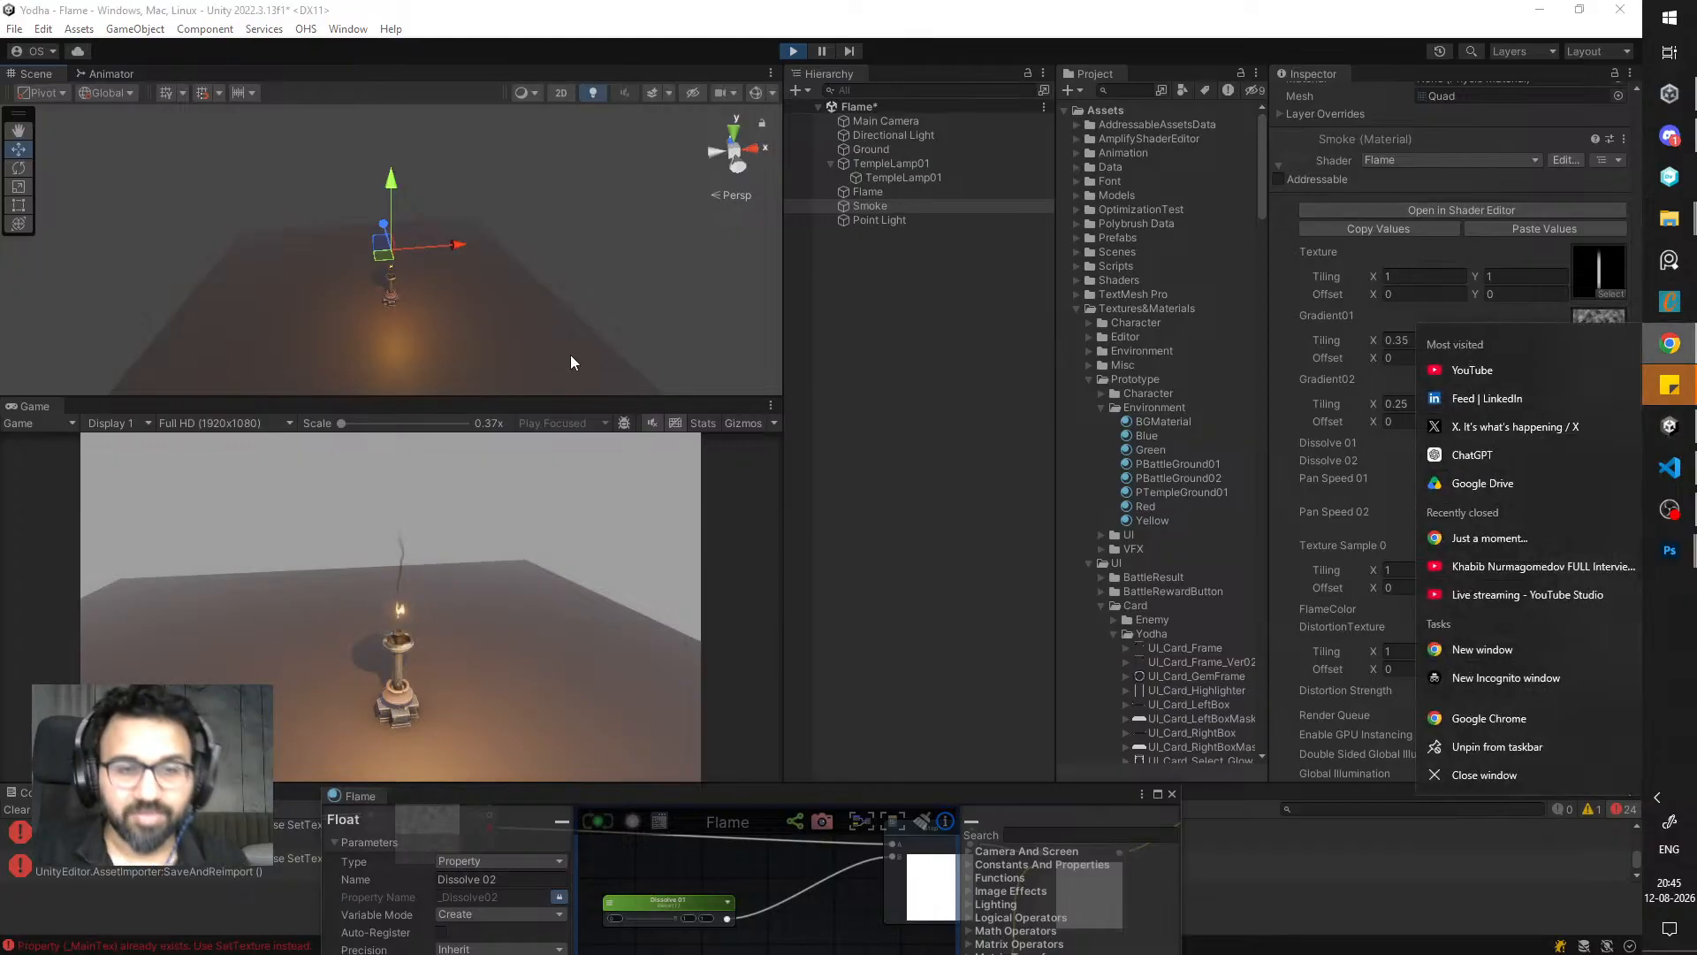
- Lower the Smoke object slightly toward the lamp's flame
middle_drag(534, 316, 544, 310)
scroll(534, 290, up, 10)
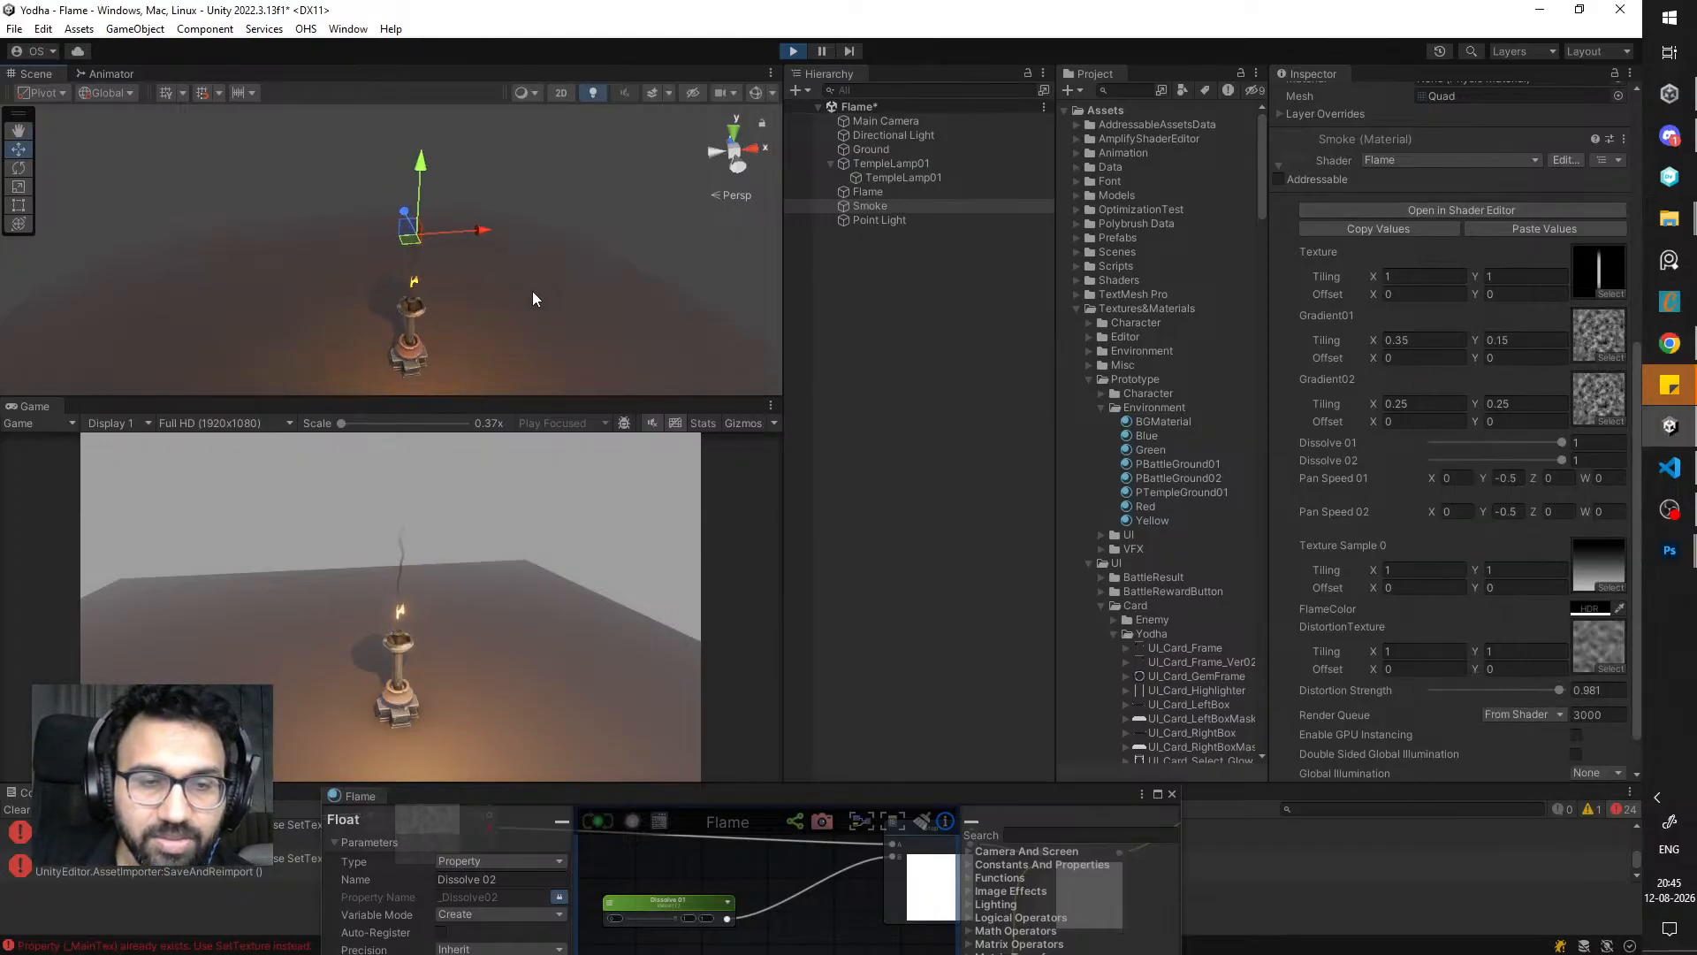
scroll(454, 267, up, 3)
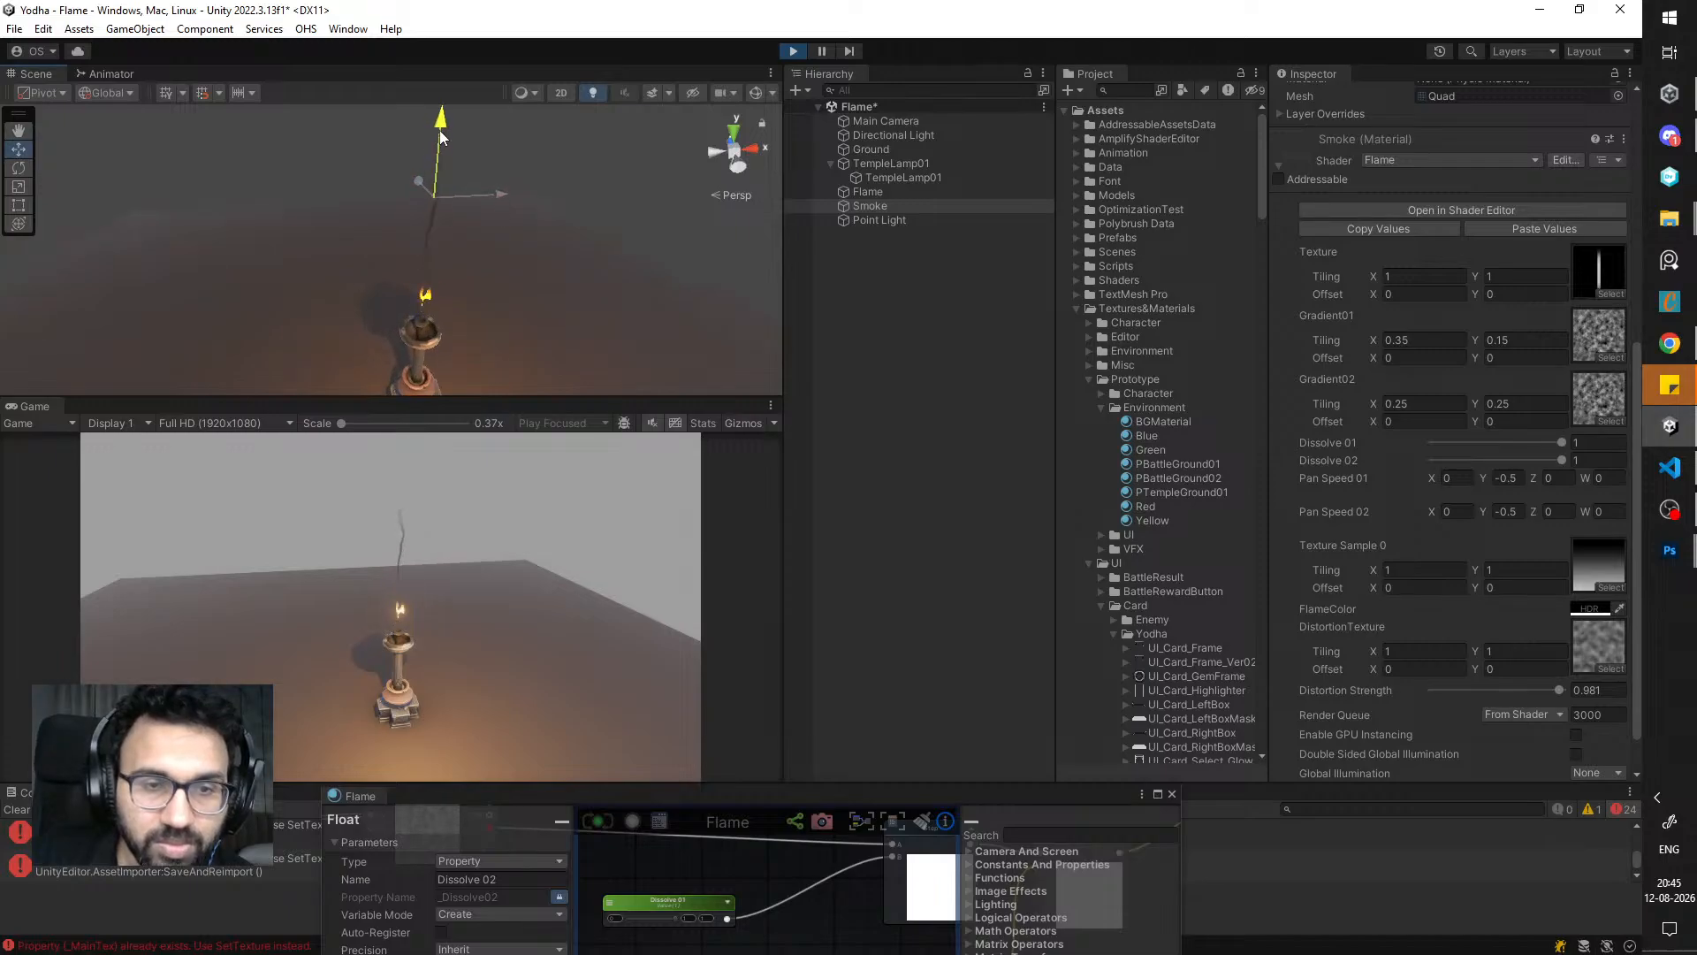
drag(439, 130, 444, 144)
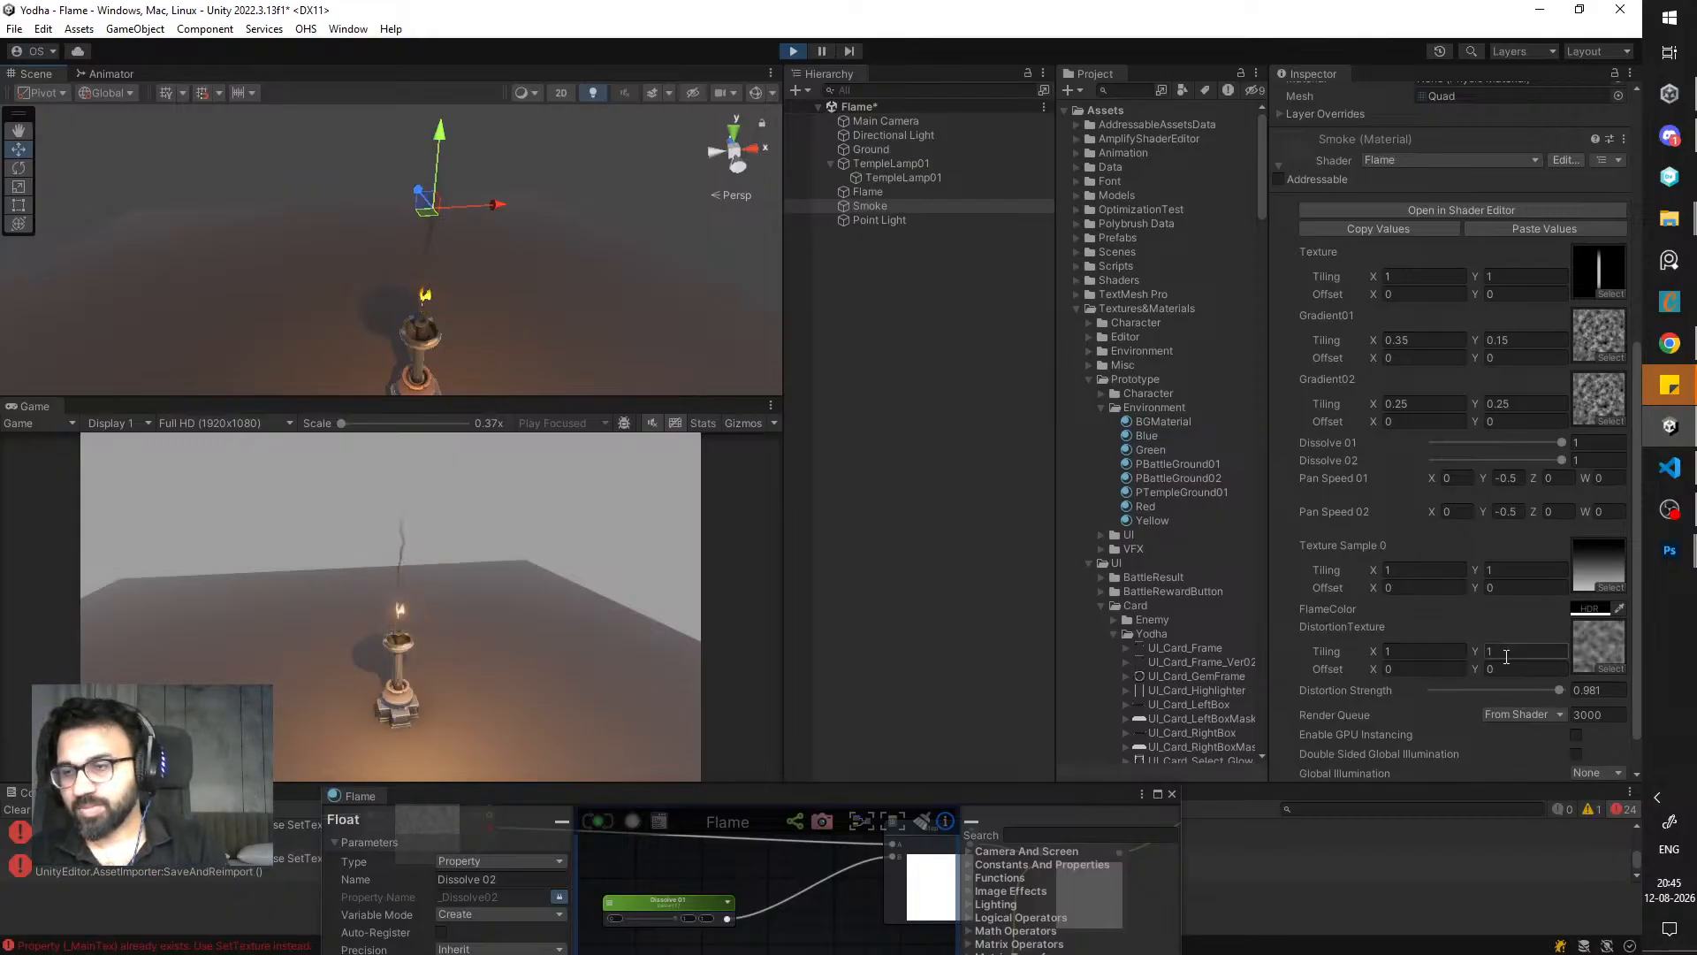
- Lower the Smoke material's Dissolve 01 to about 0.64 and Dissolve 02 to about 0.59, and stretch the Smoke object vertically
drag(1562, 442, 1508, 470)
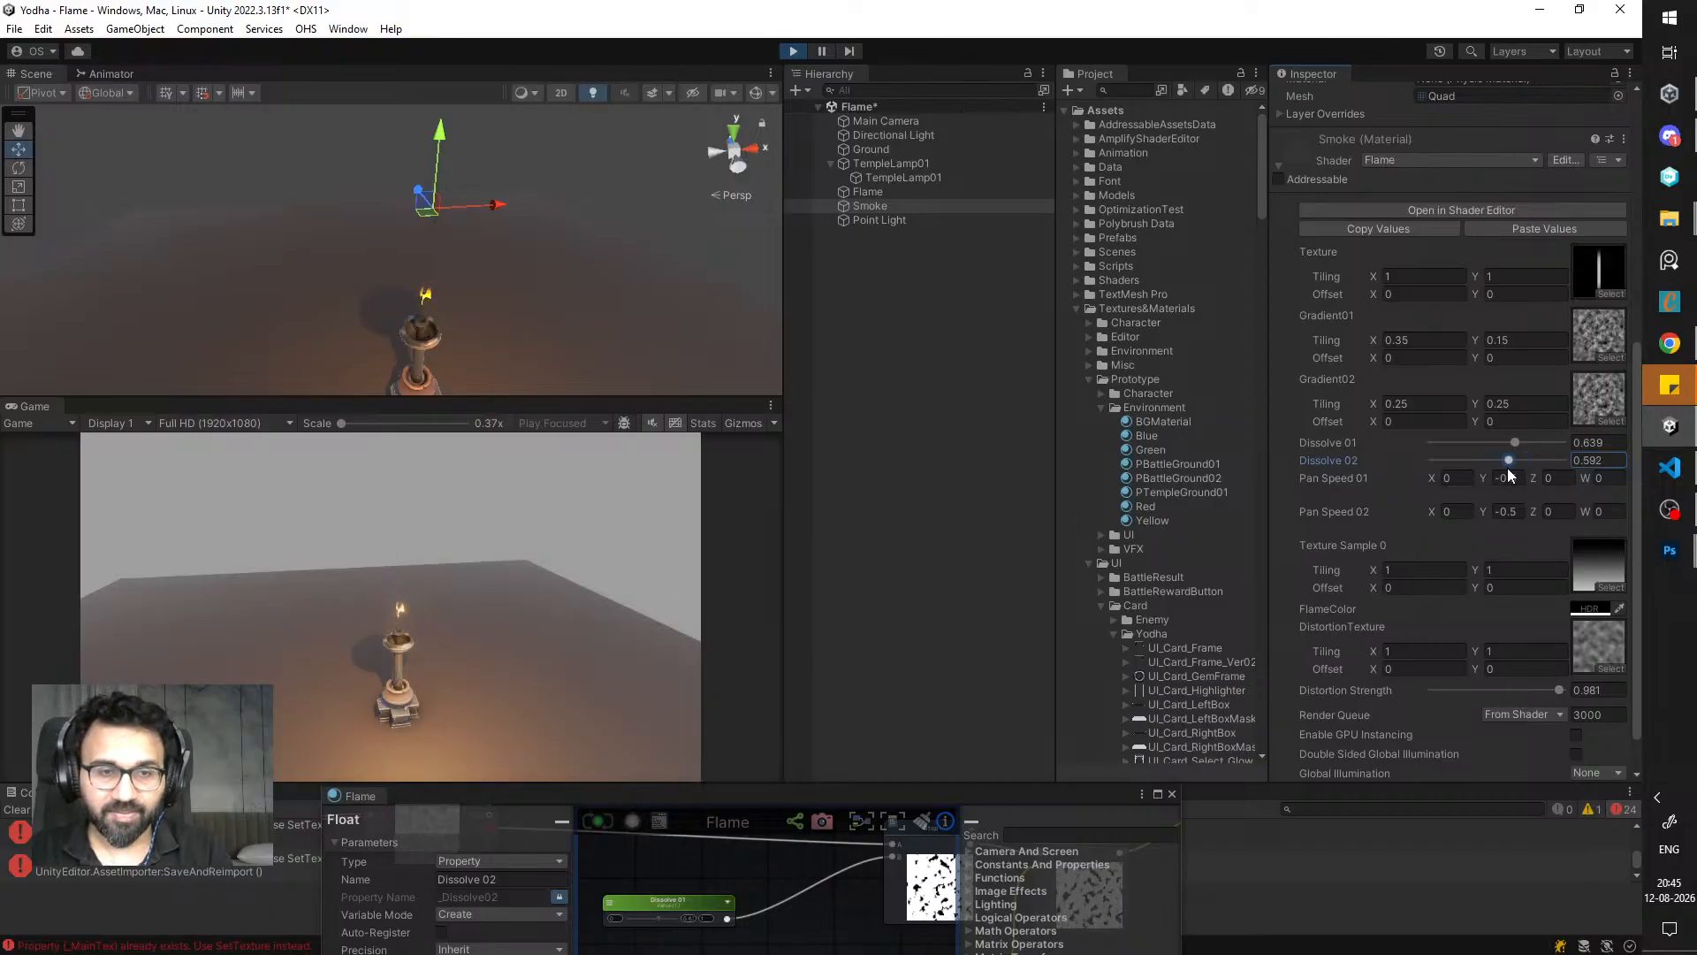
middle_drag(516, 240, 502, 284)
scroll(502, 284, down, 1)
key(r)
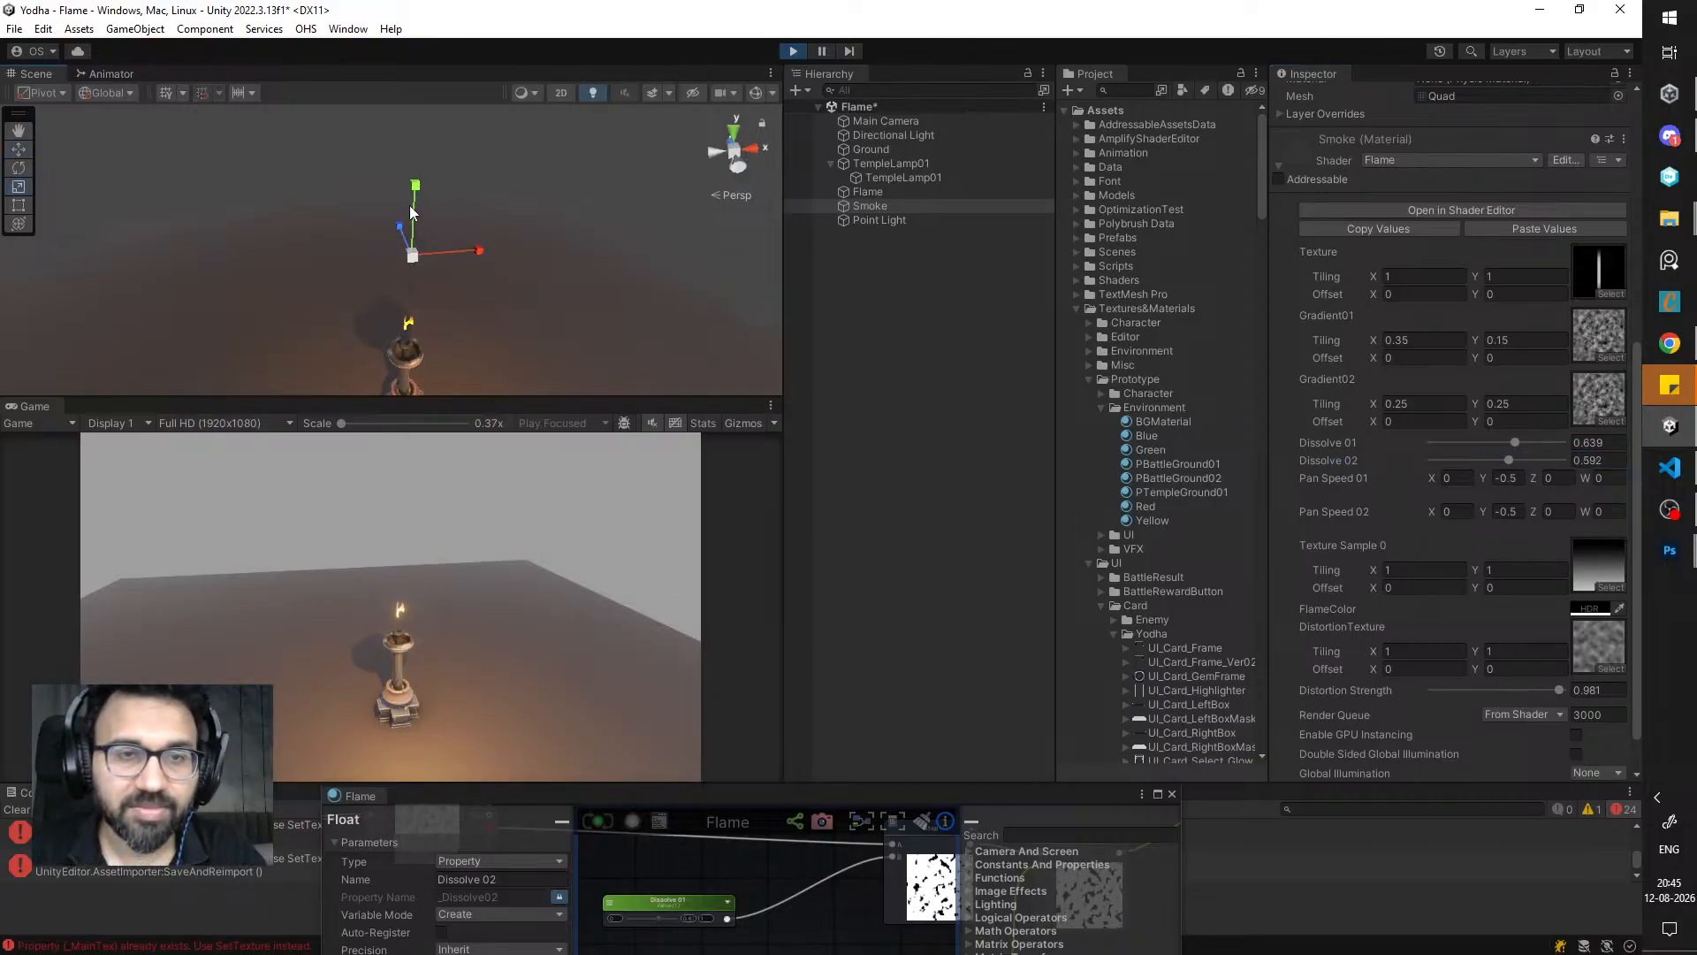
mouse_move(416, 206)
mouse_down()
mouse_move(421, 145)
mouse_move(419, 183)
mouse_up()
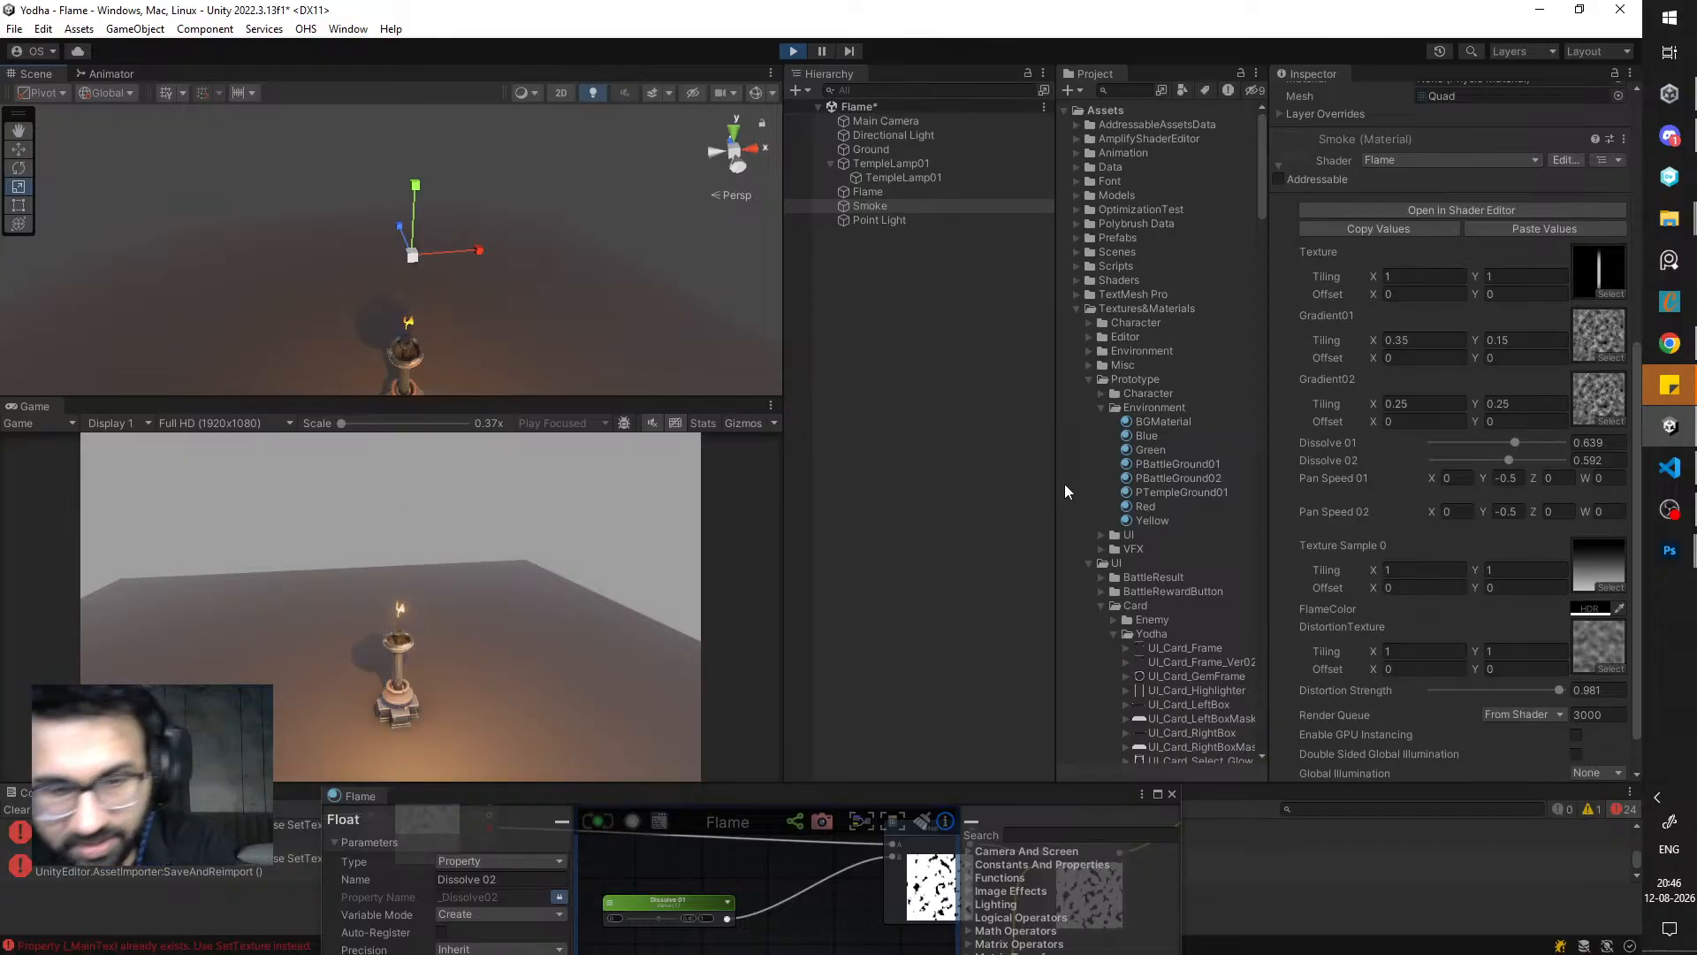
- Set the Smoke material's Pan Speed 01 Y to -0.35 and Pan Speed 02 Y to -0.25
click(1514, 478)
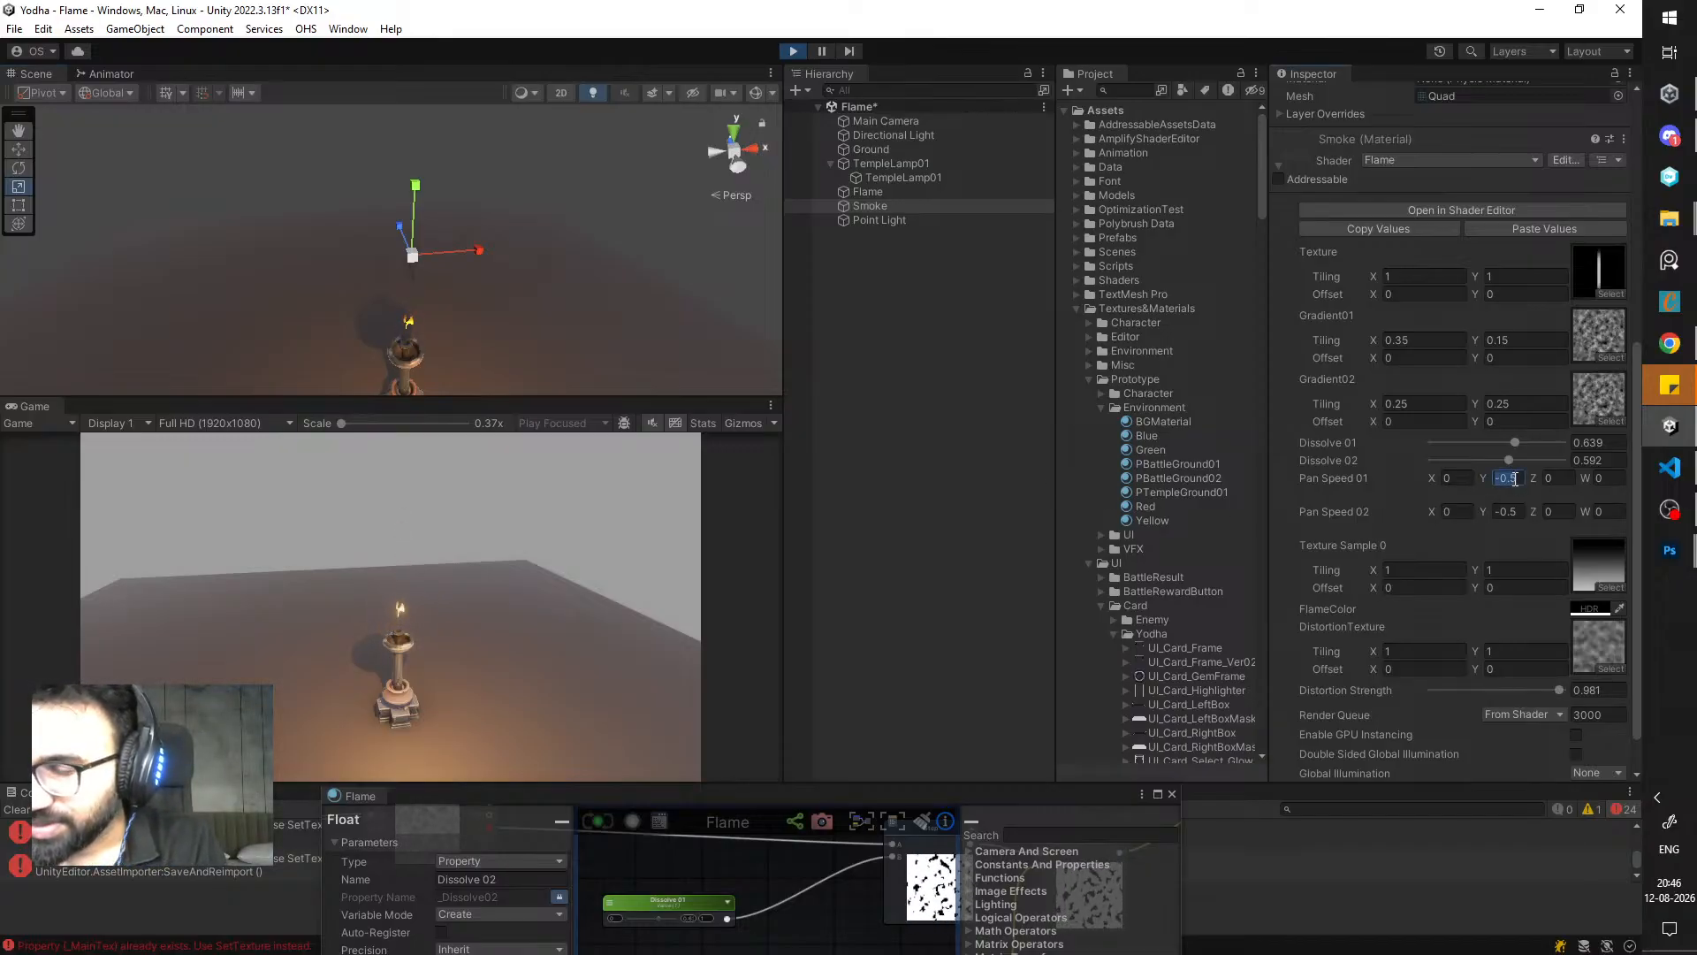
text(-0.)
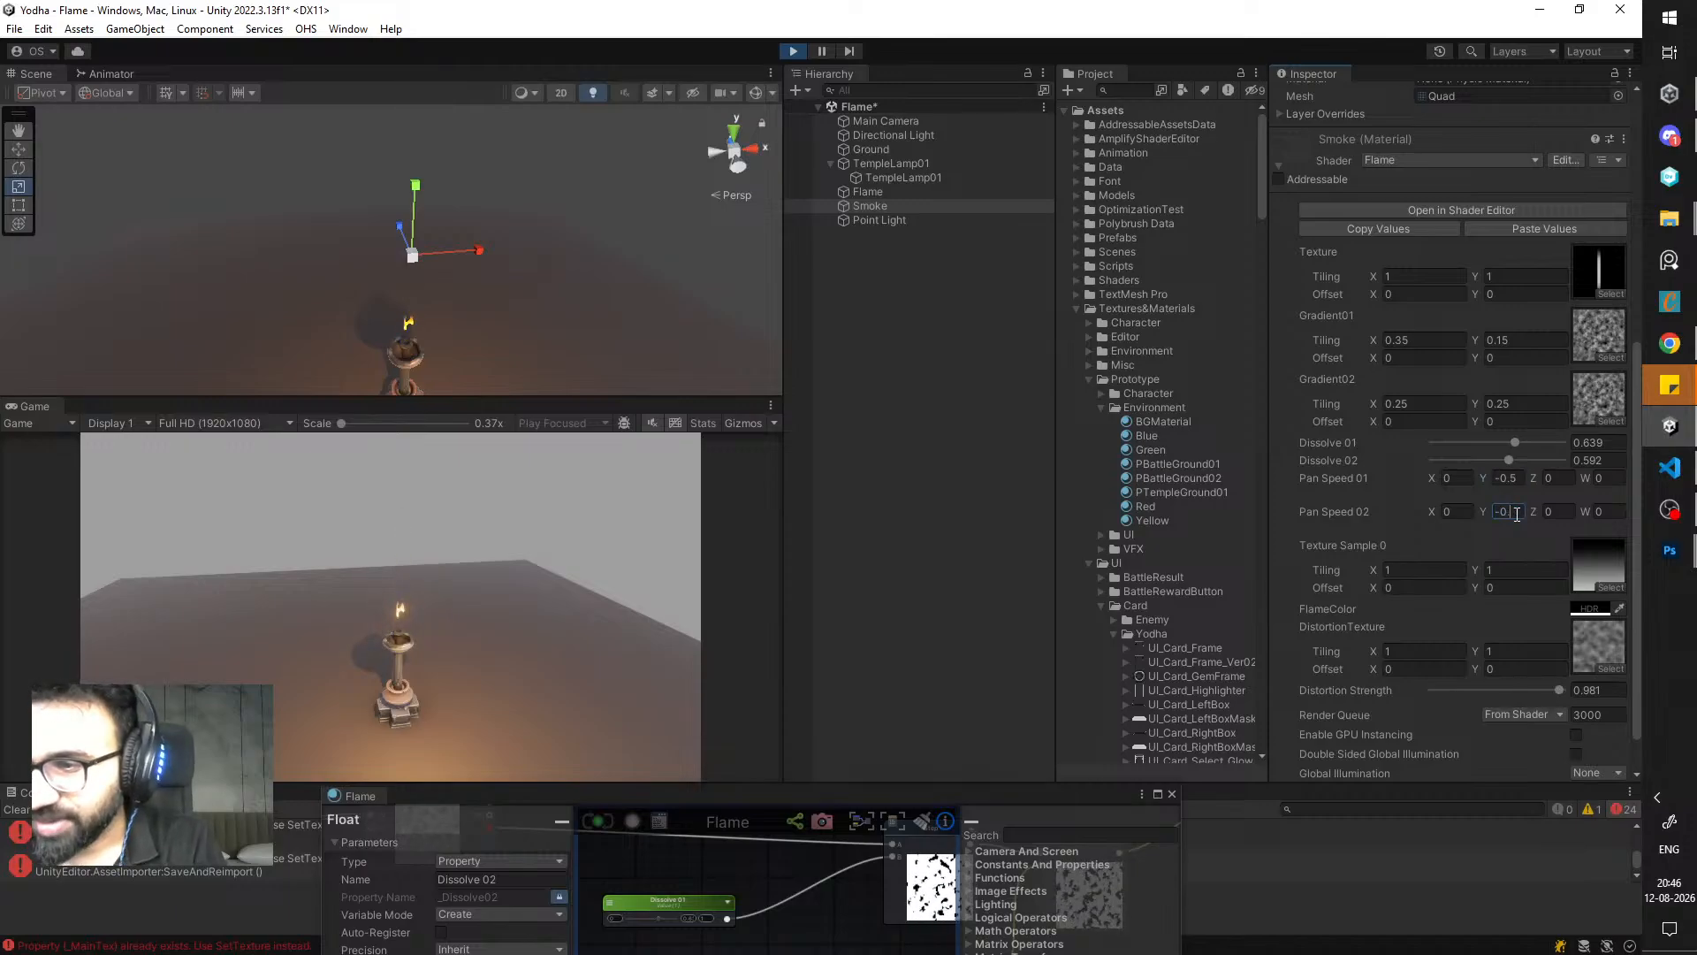
click(1514, 478)
text(-)
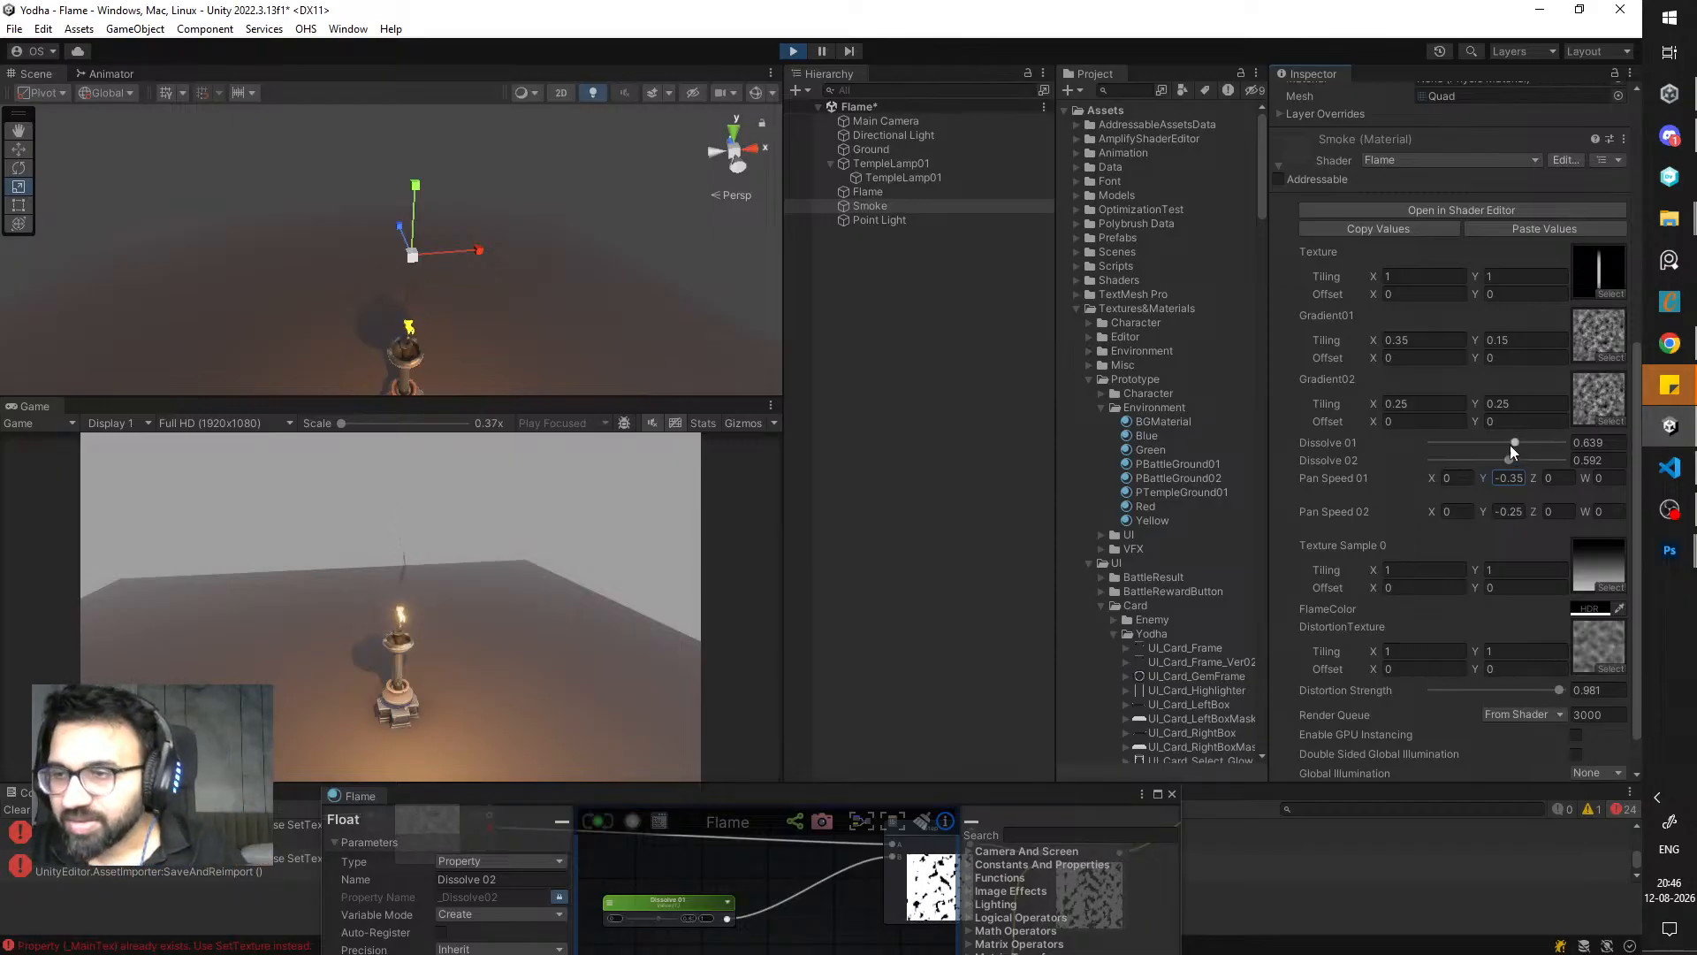
- Adjust the Smoke material's Dissolve 01 to about 0.84 and Dissolve 02 to 1
click(1510, 444)
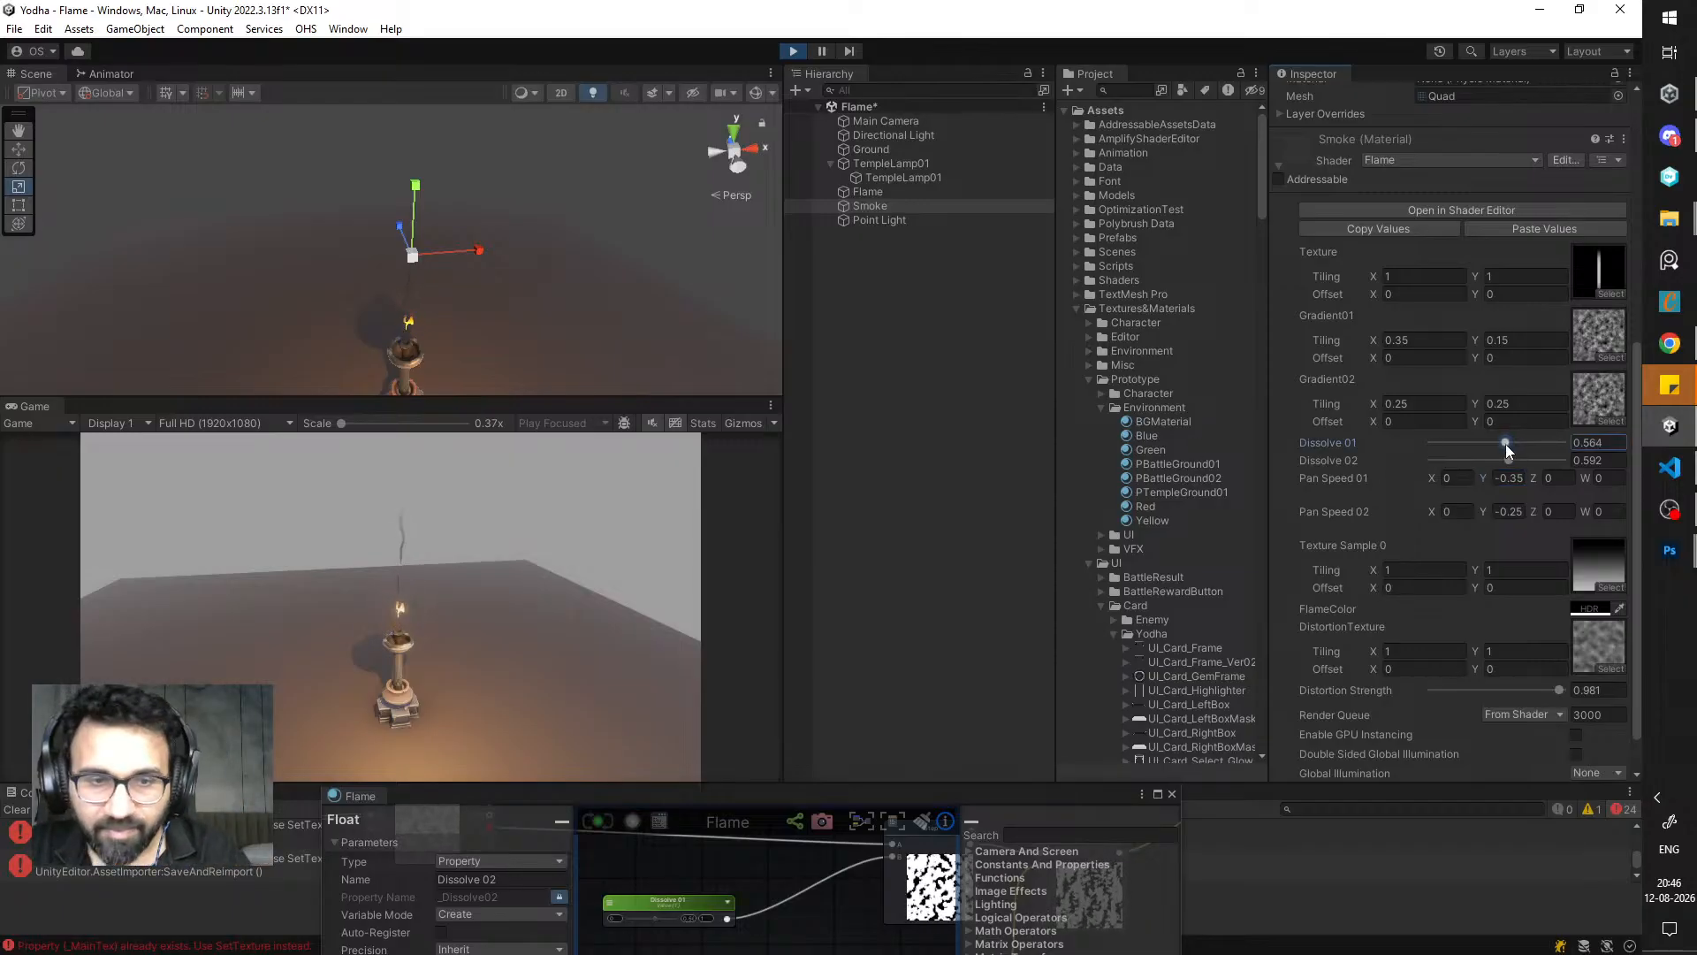
drag(1507, 463, 1508, 461)
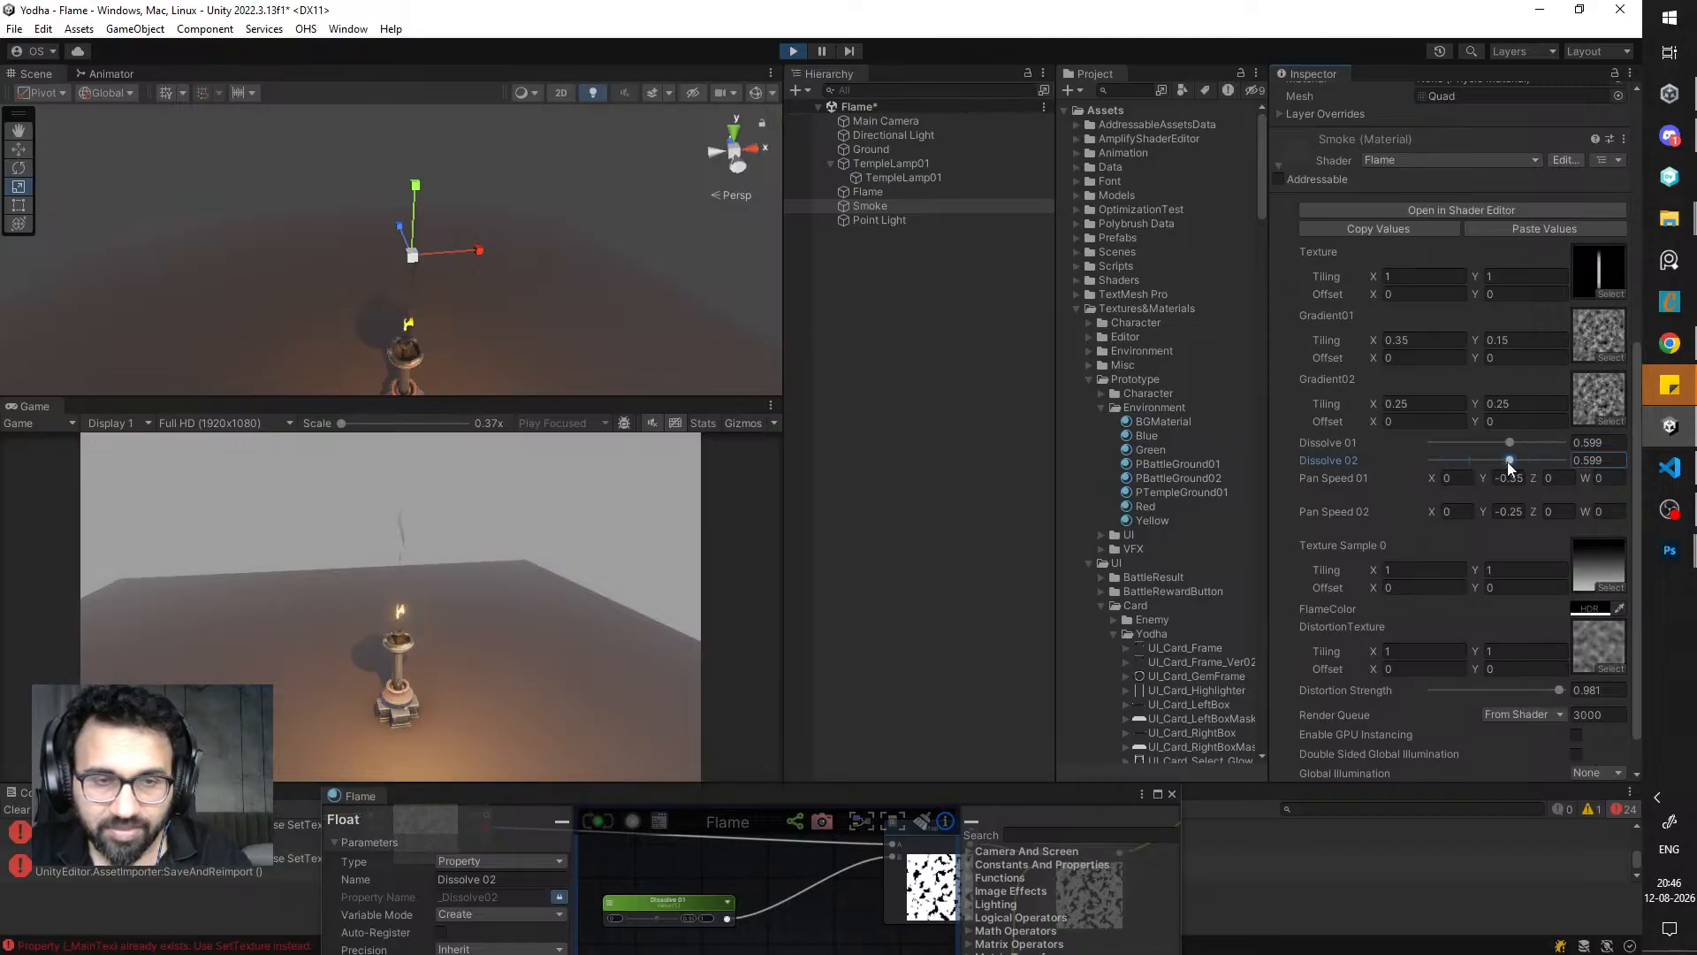
click(1521, 443)
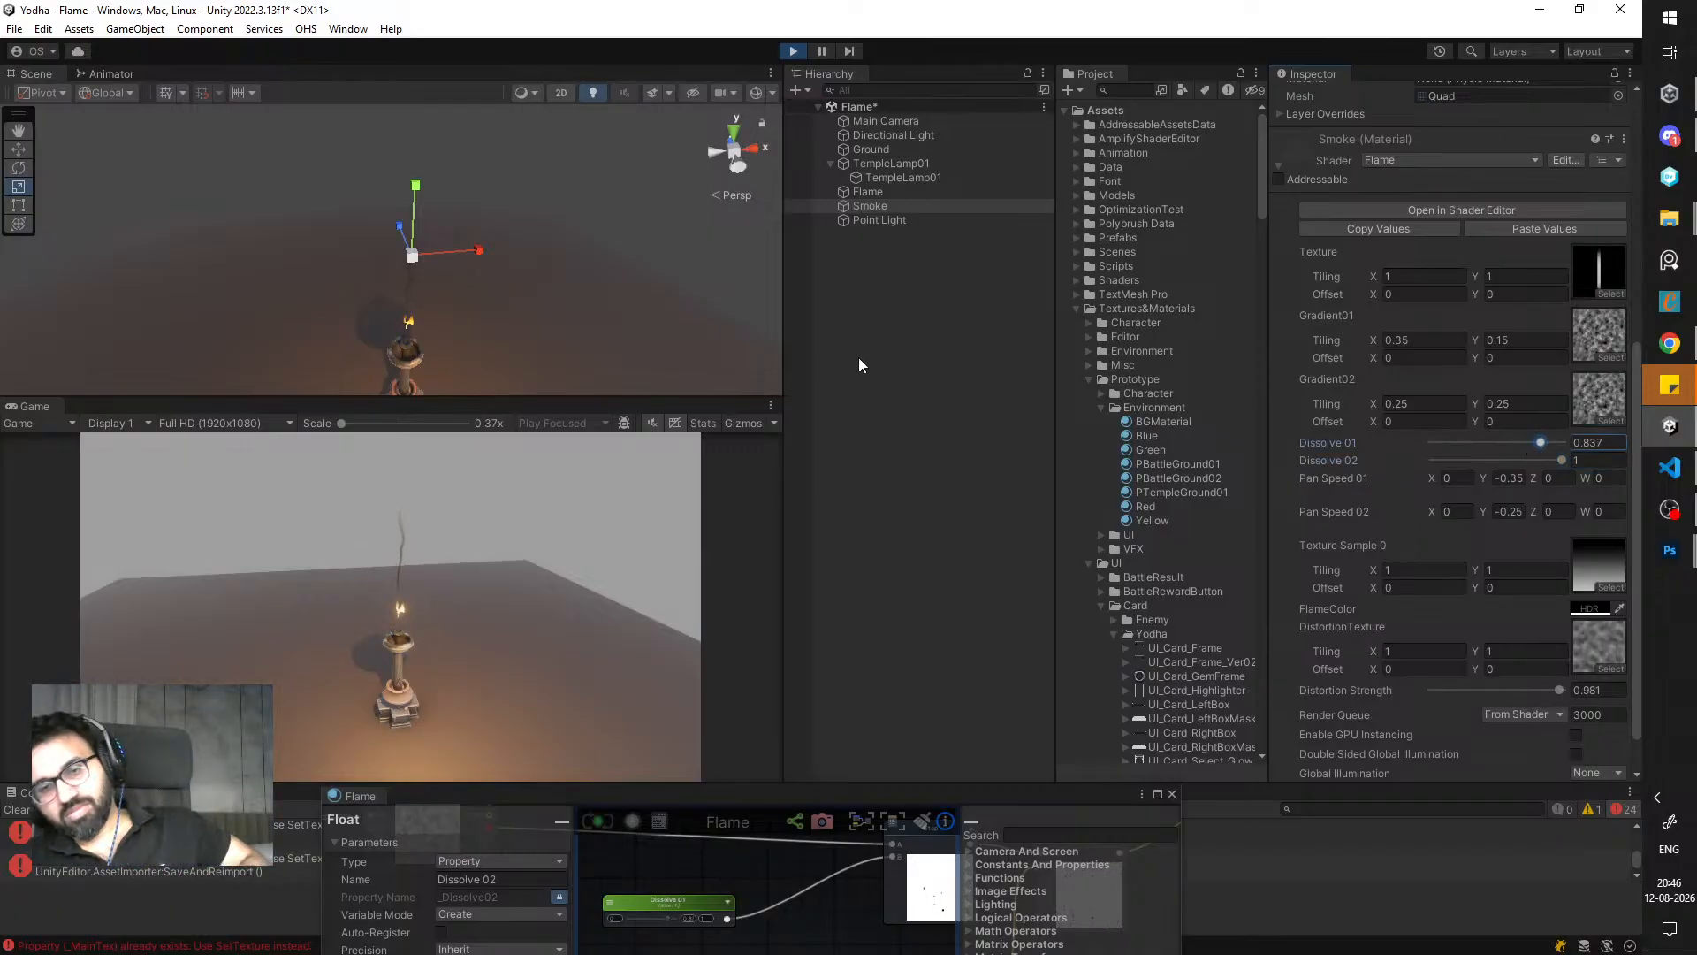
- Move the Point Light onto the lamp's flame, at about Y 2.29 and Z 0.02
scroll(539, 257, down, 3)
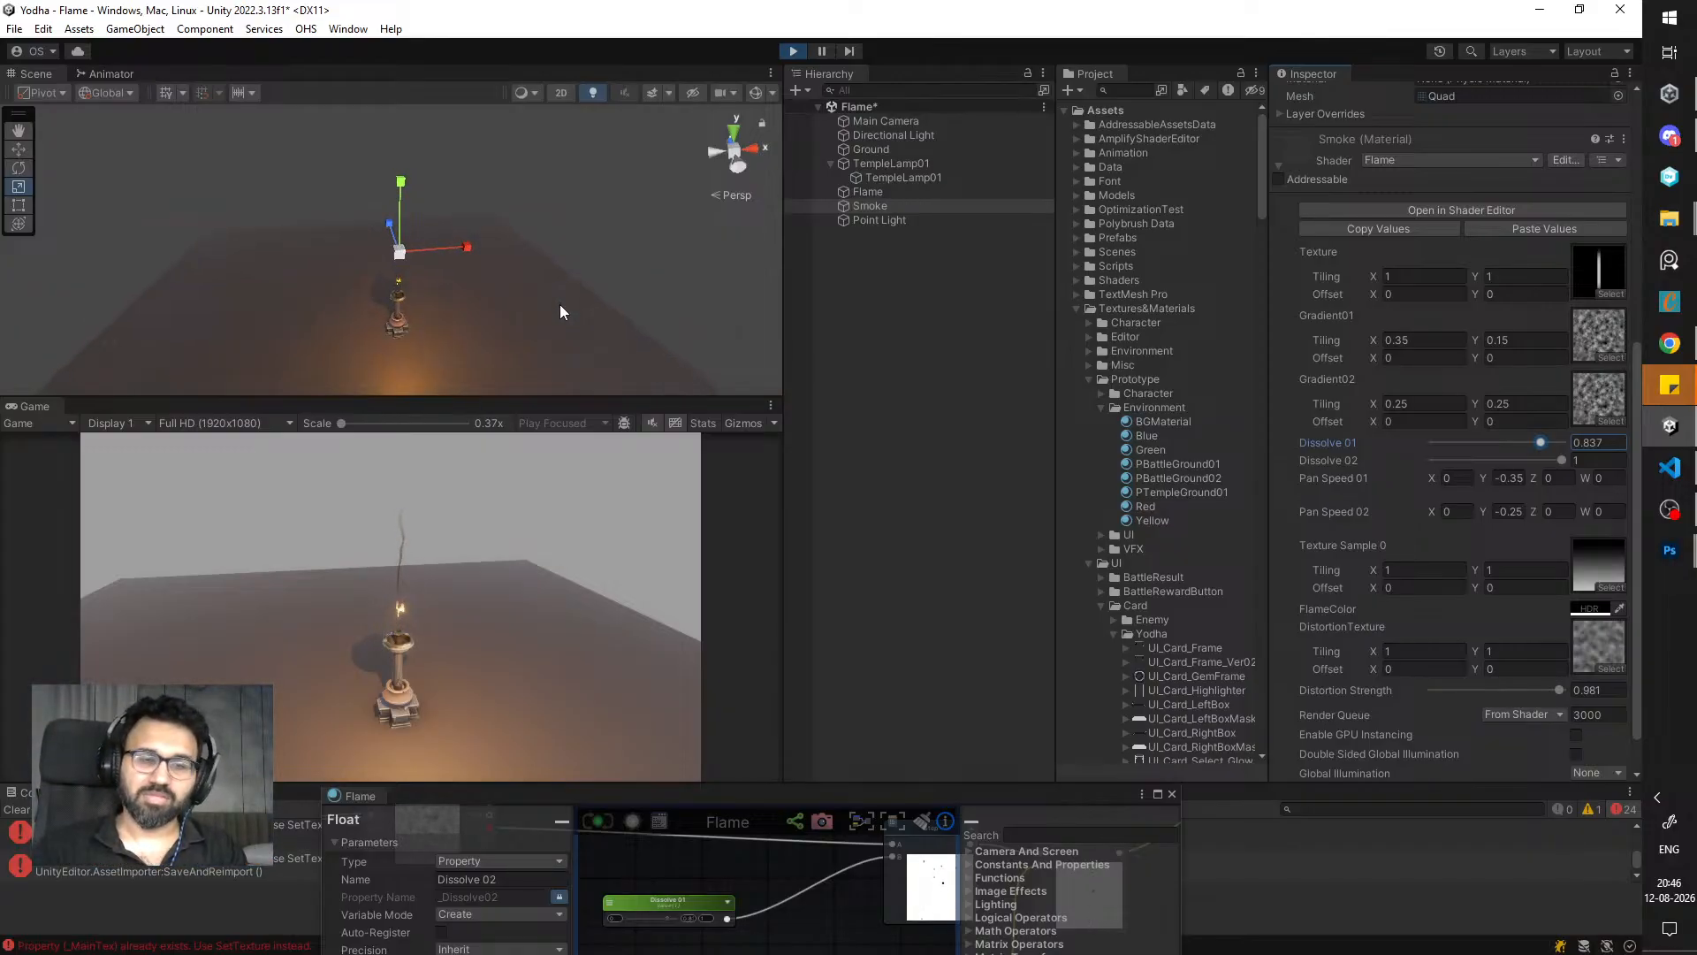
click(876, 221)
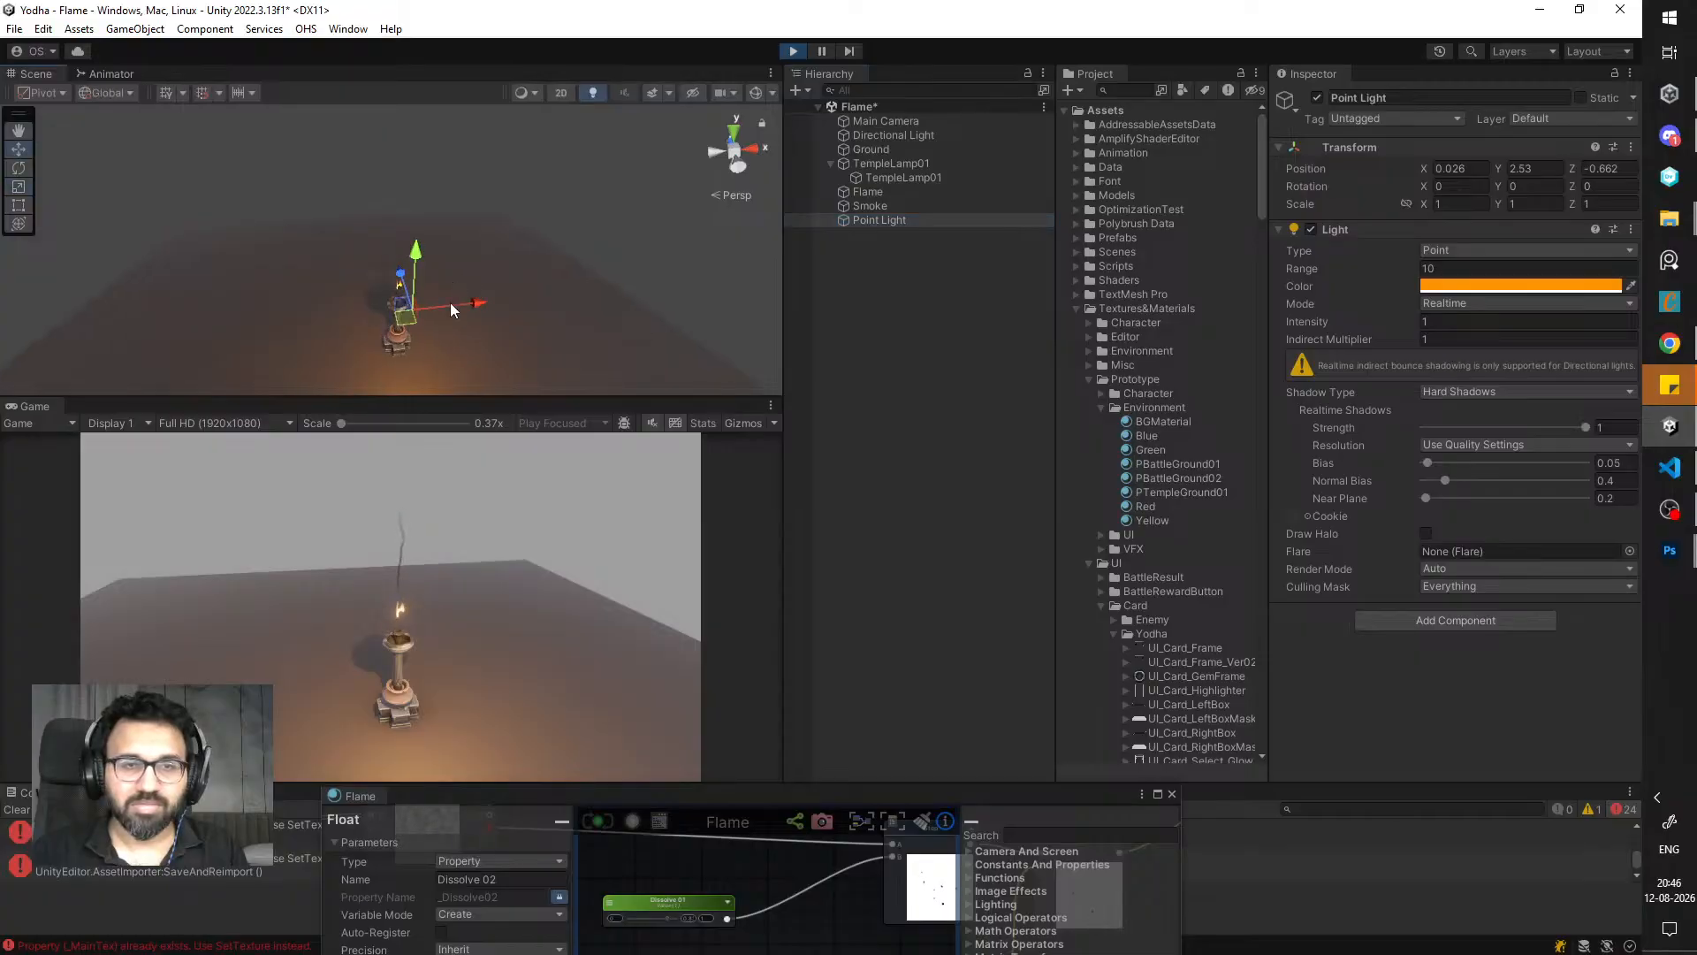
alt+drag(449, 302, 666, 316)
drag(407, 265, 354, 269)
scroll(542, 315, up, 3)
alt+drag(549, 319, 406, 235)
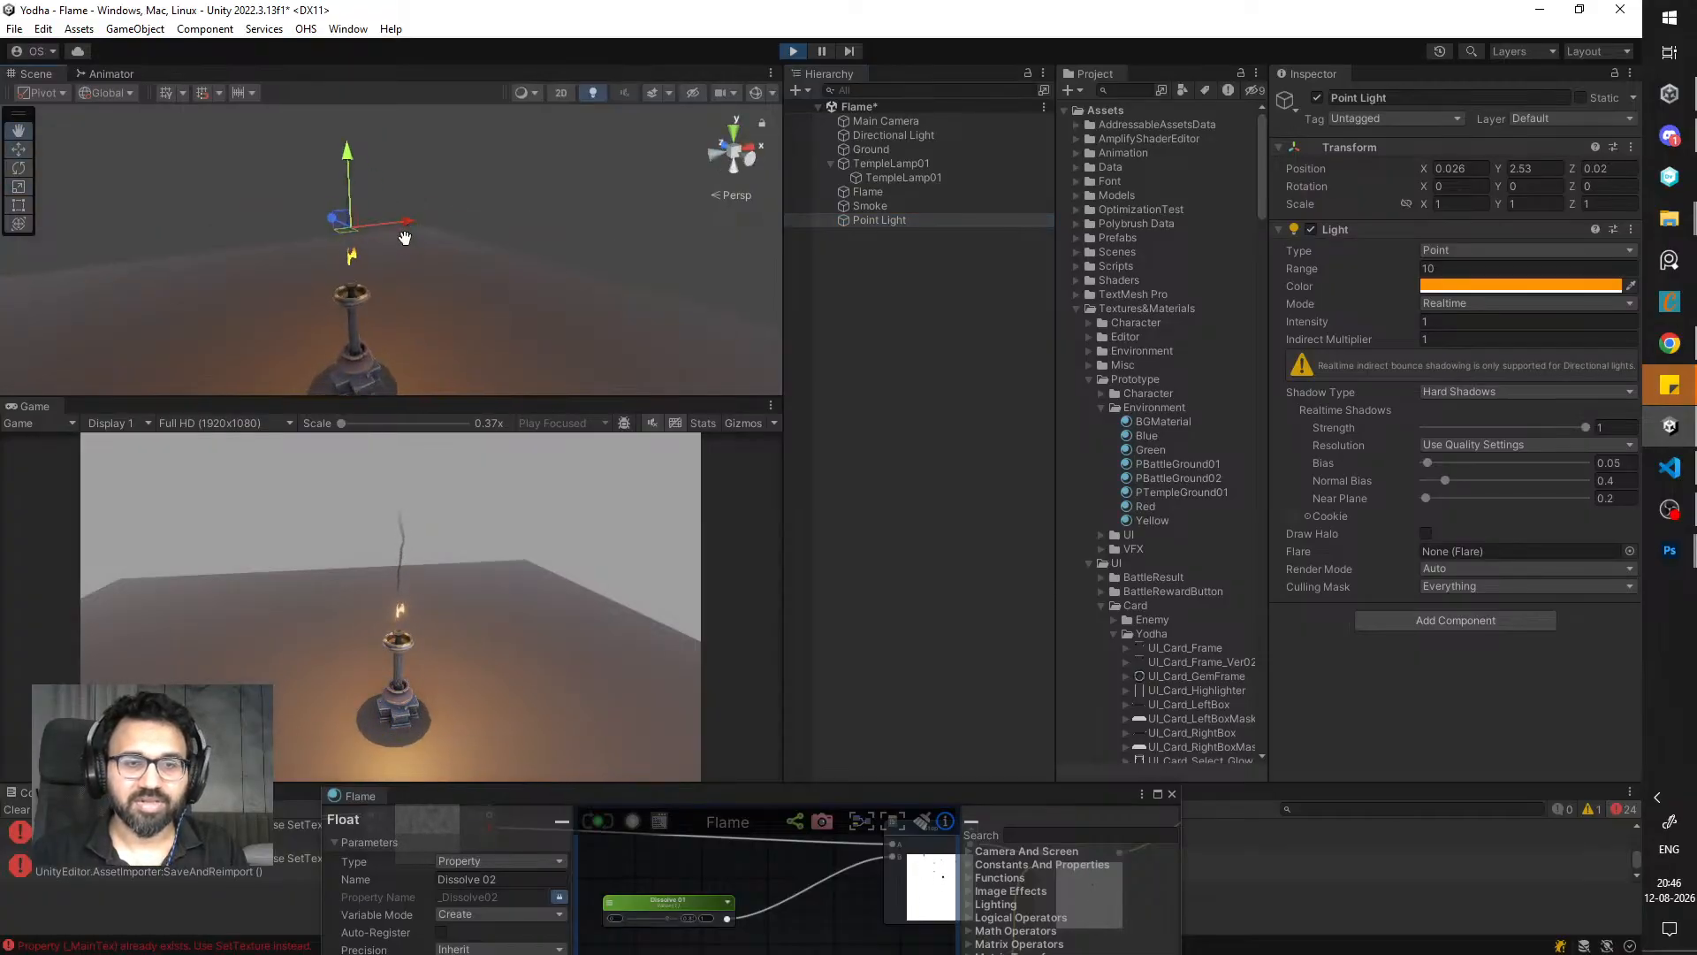
drag(338, 163, 347, 205)
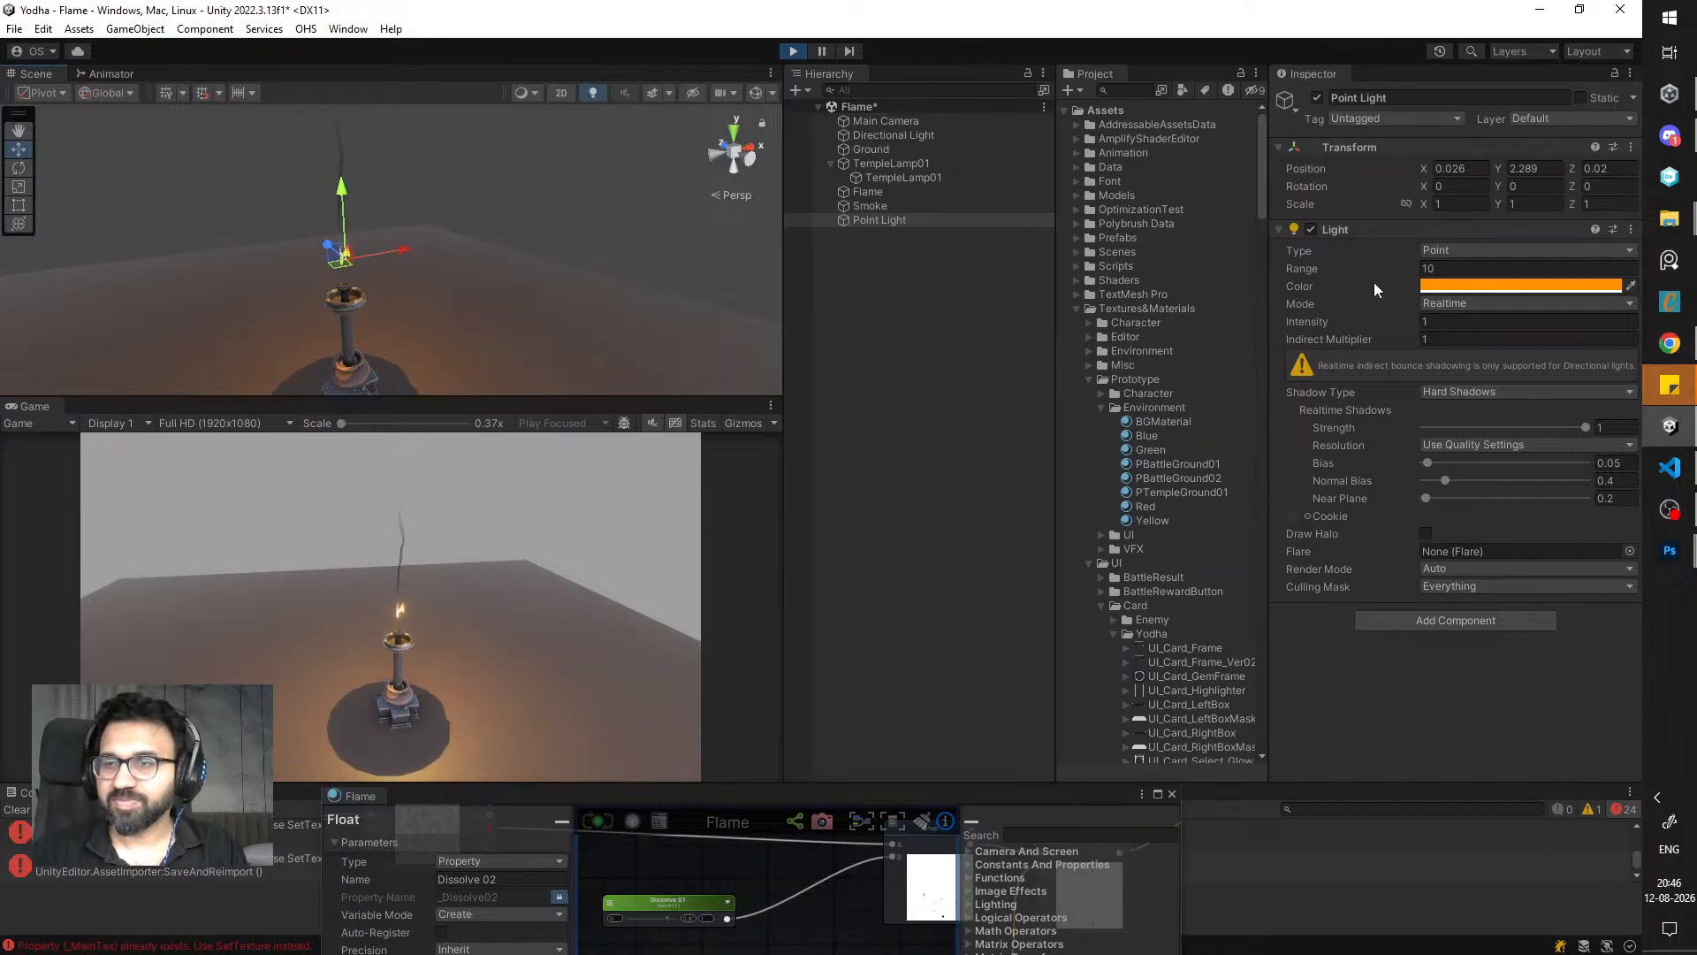
- Set the Point Light's Shadow Type to No Shadows
click(1472, 392)
click(1473, 413)
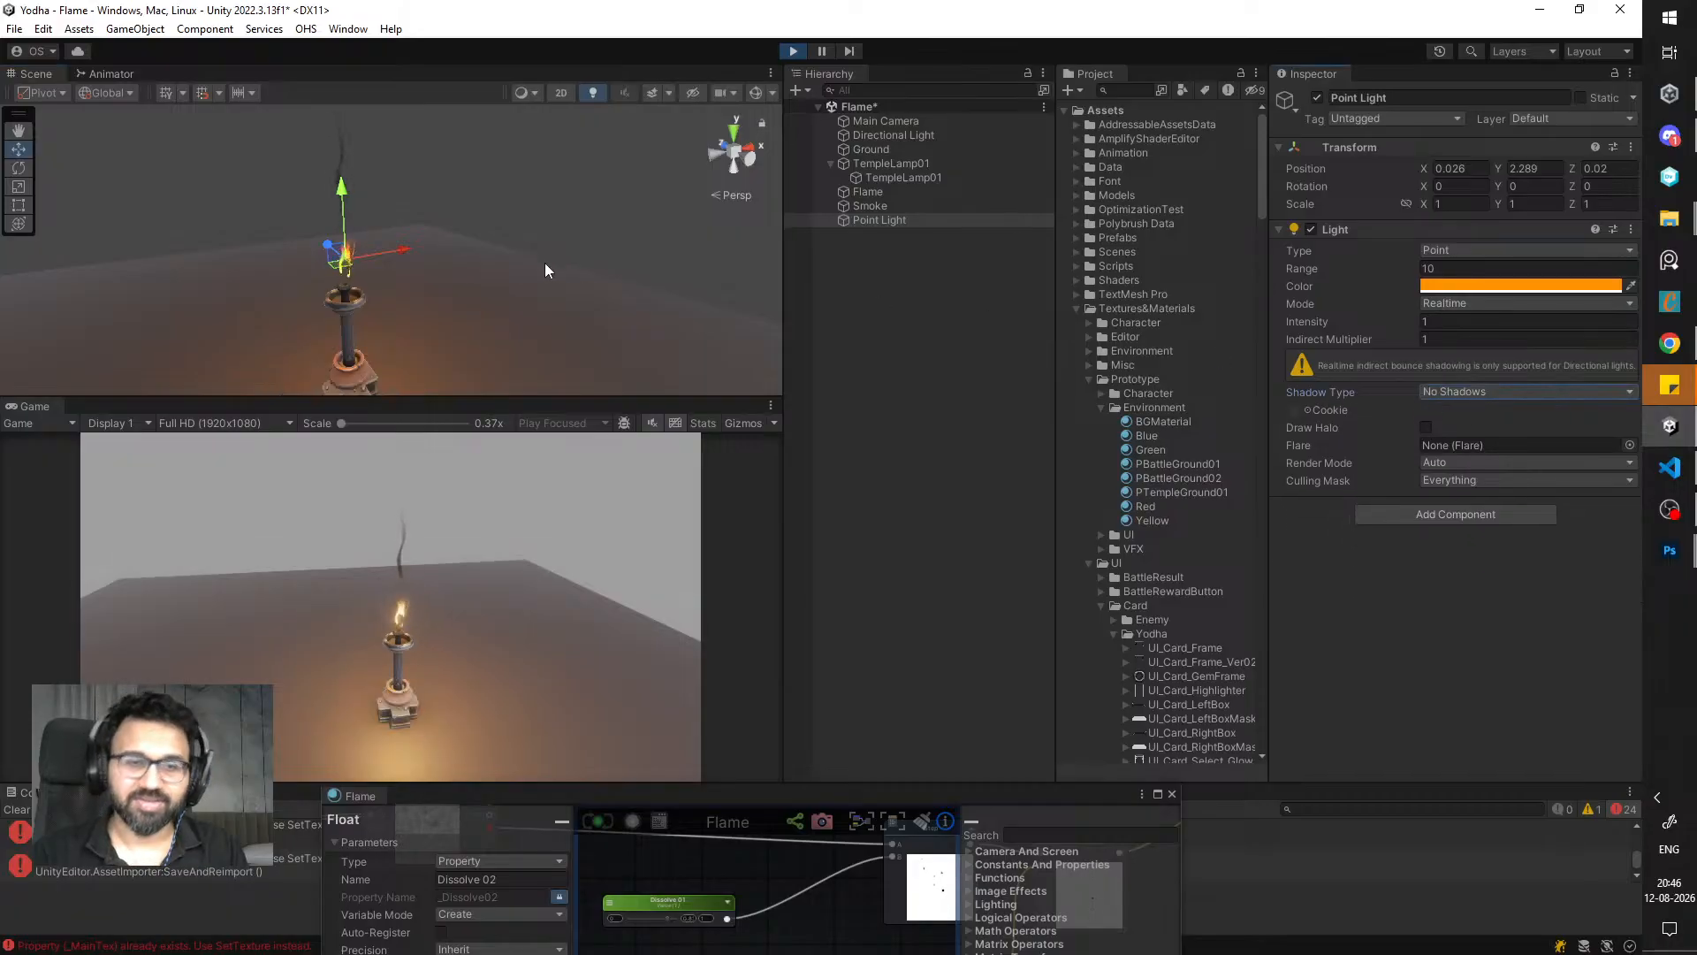
scroll(456, 310, down, 3)
mouse_move(458, 292)
alt+mouse_down()
mouse_move(602, 345)
mouse_move(437, 317)
alt+mouse_up()
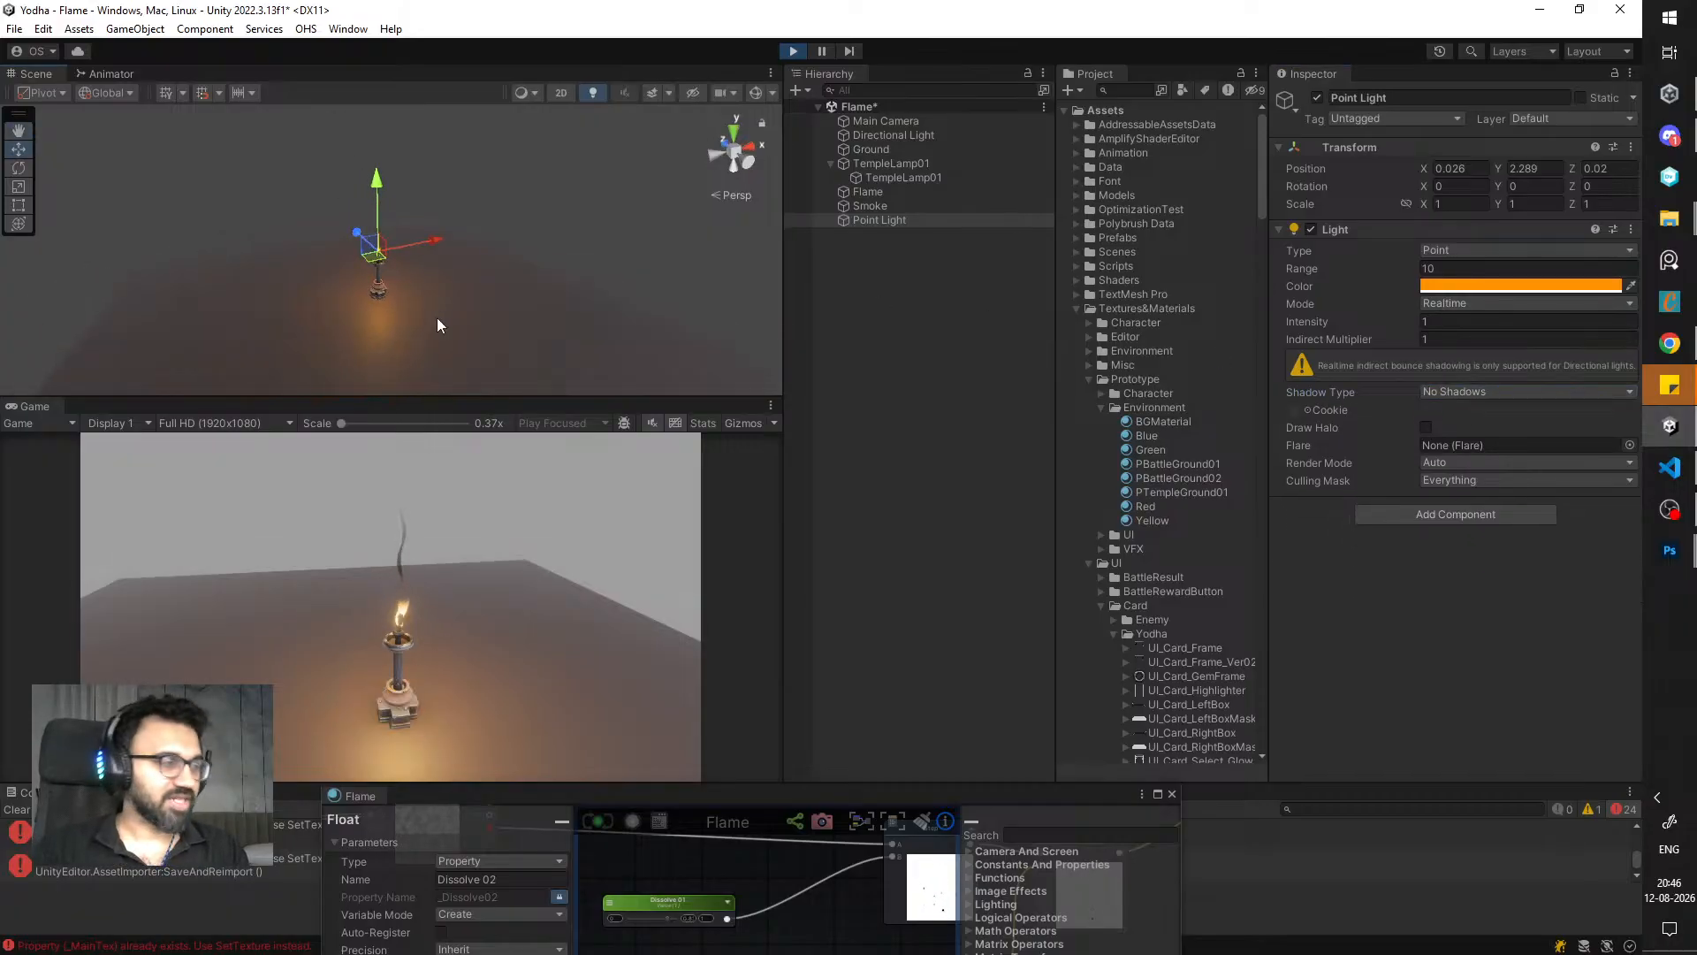
scroll(448, 237, up, 3)
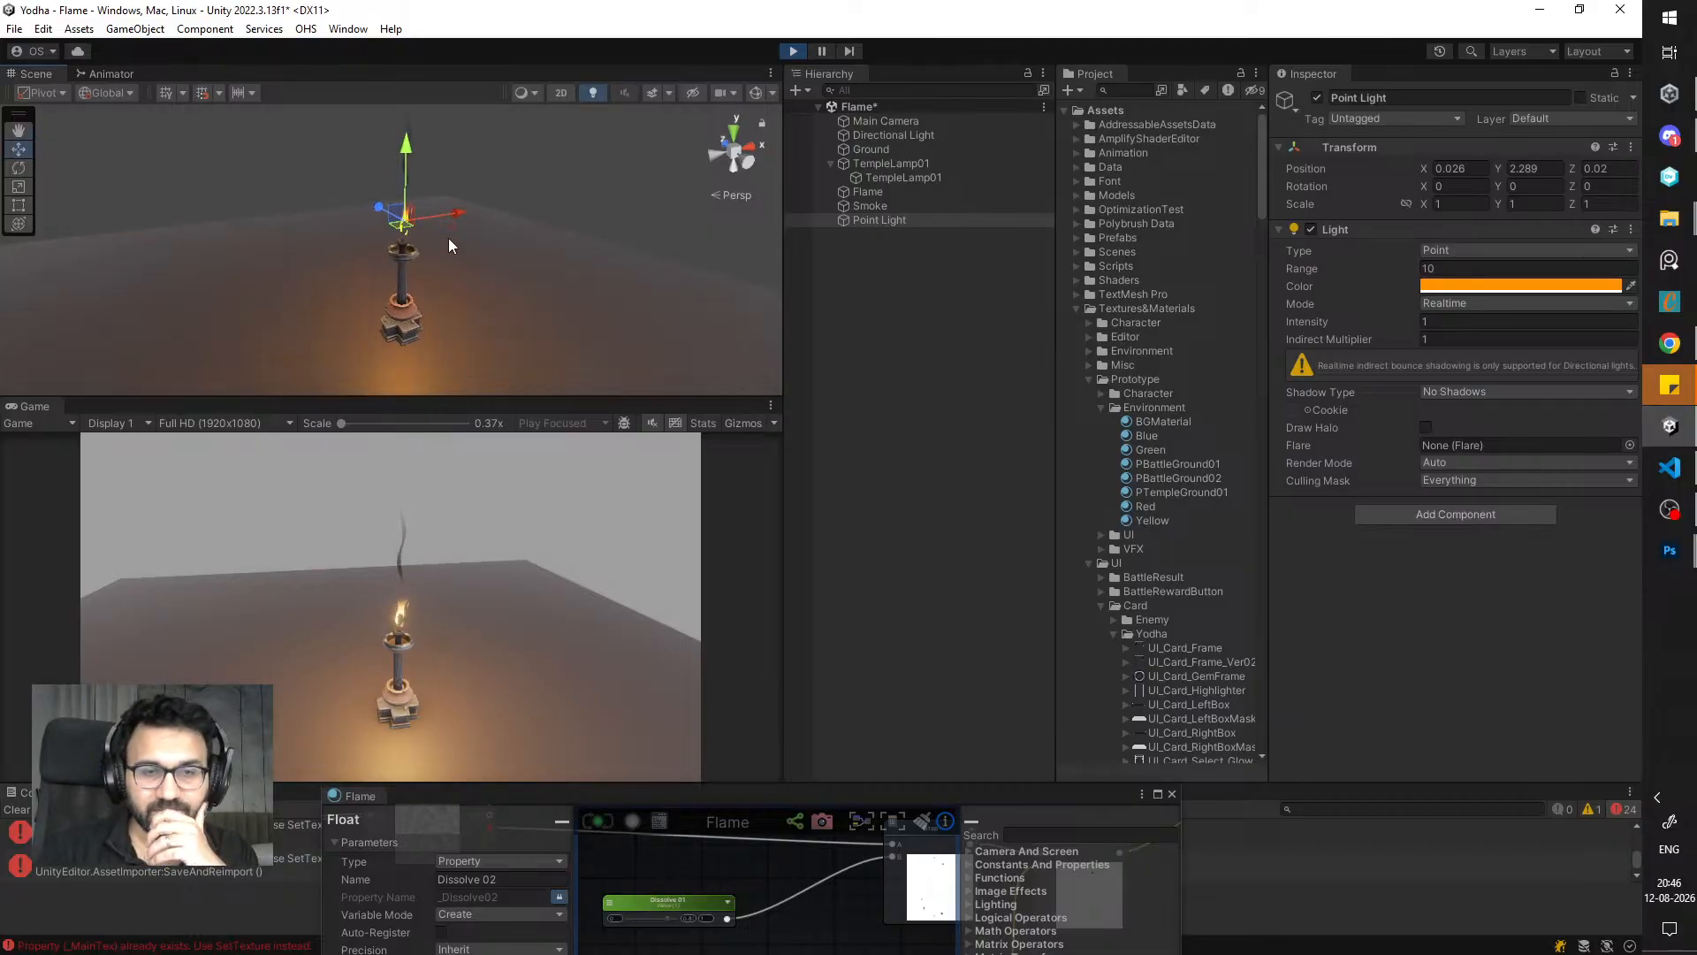
- Try to adjust the alpha of the Smoke material's FlameColor
click(887, 191)
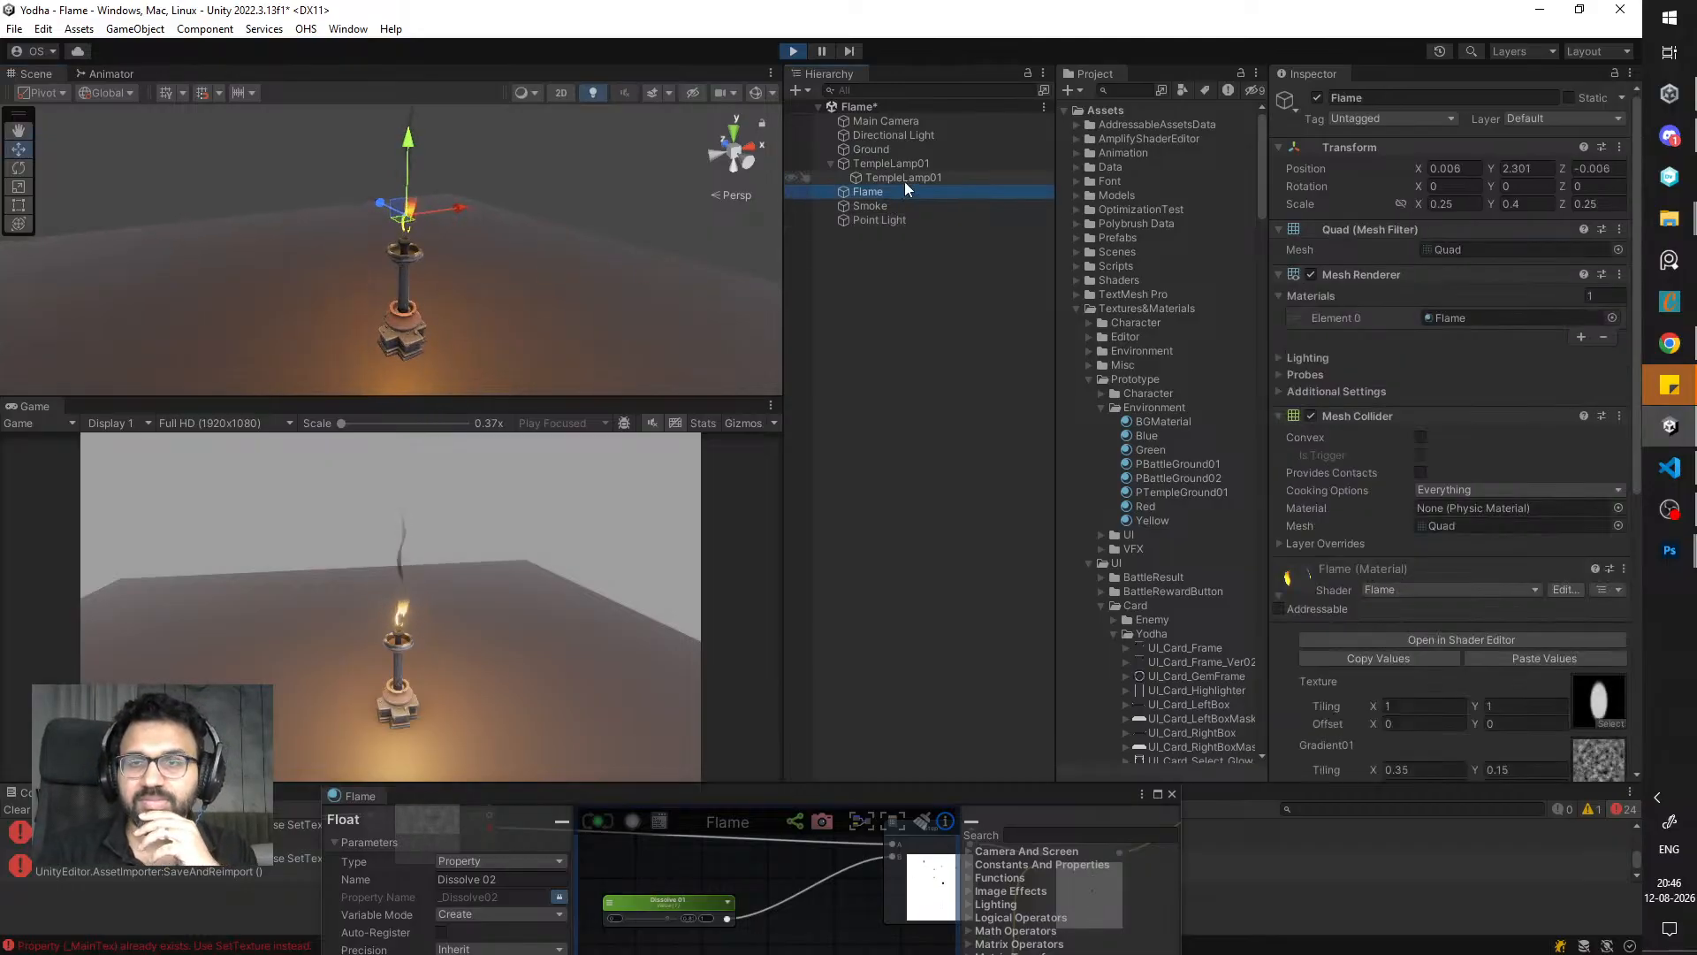
click(894, 206)
scroll(1388, 494, down, 6)
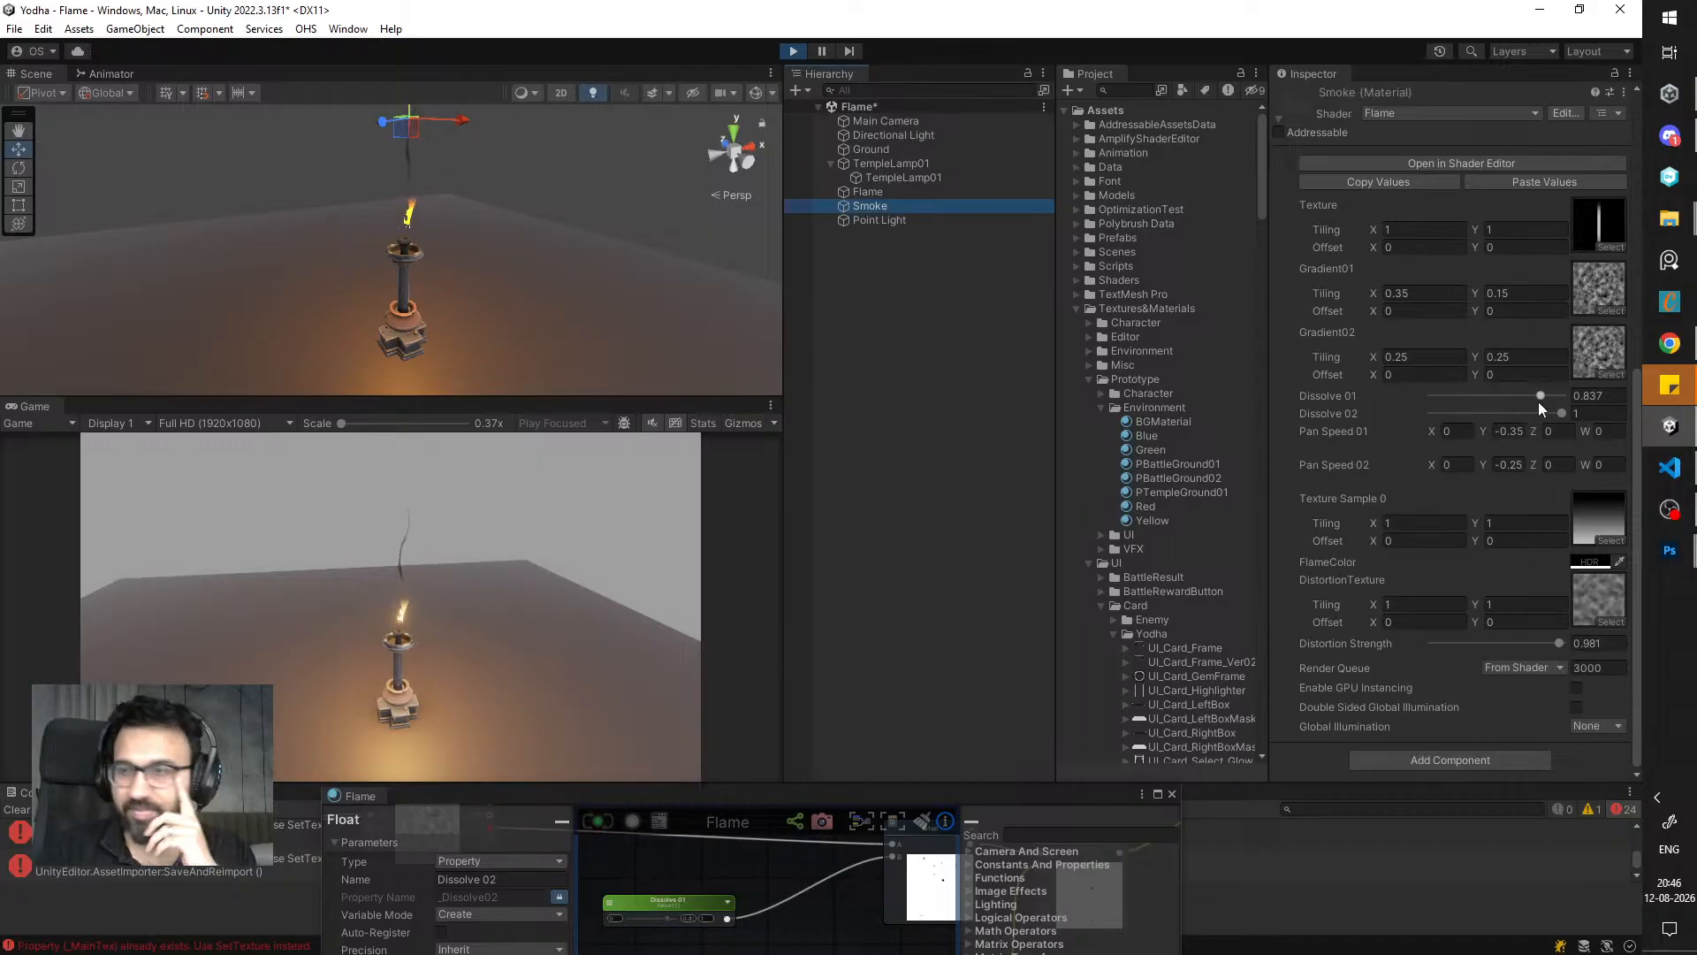
click(1587, 562)
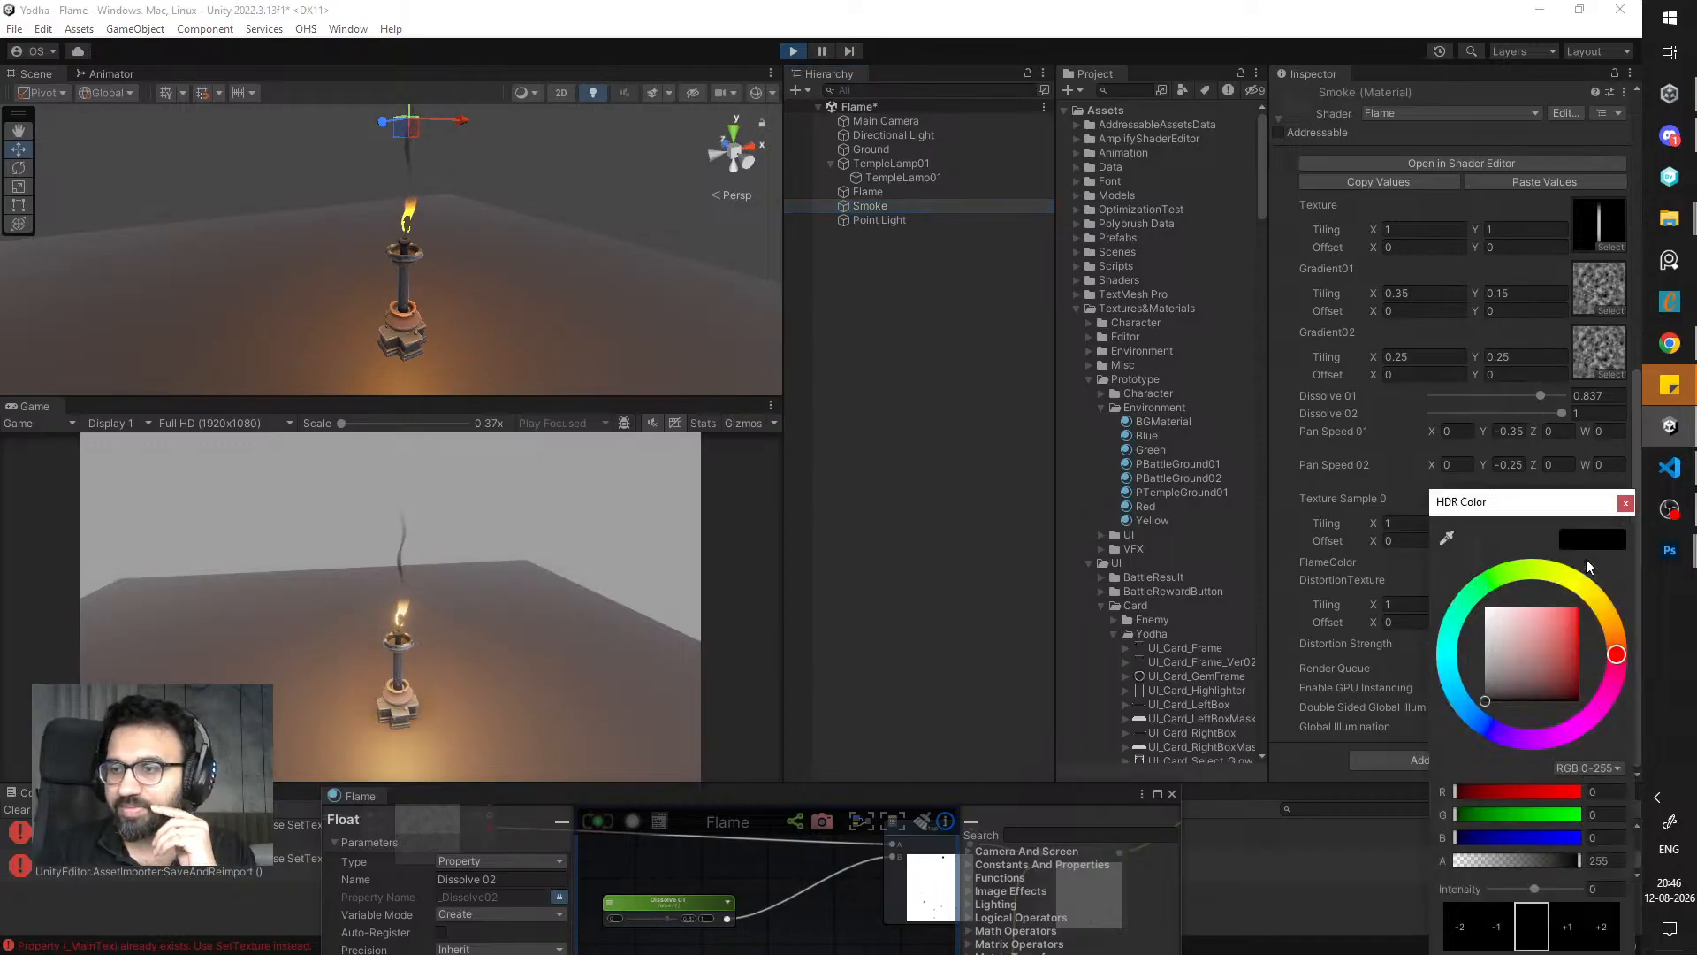
drag(1560, 861, 1666, 864)
click(1625, 503)
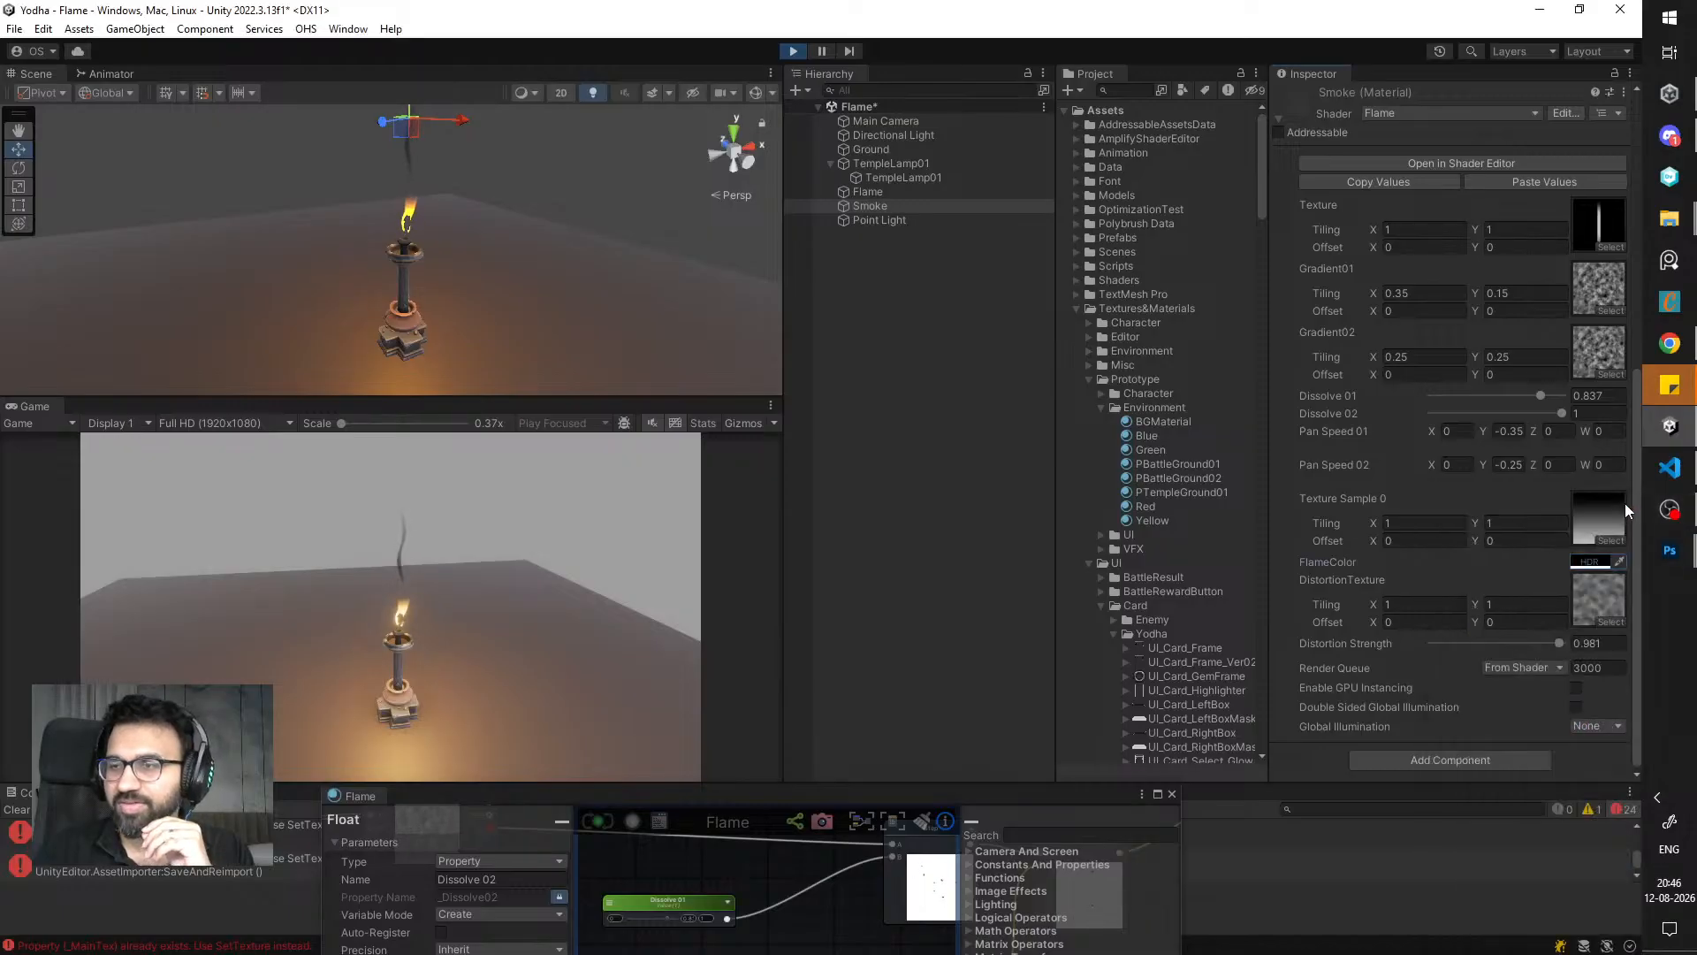
click(1590, 562)
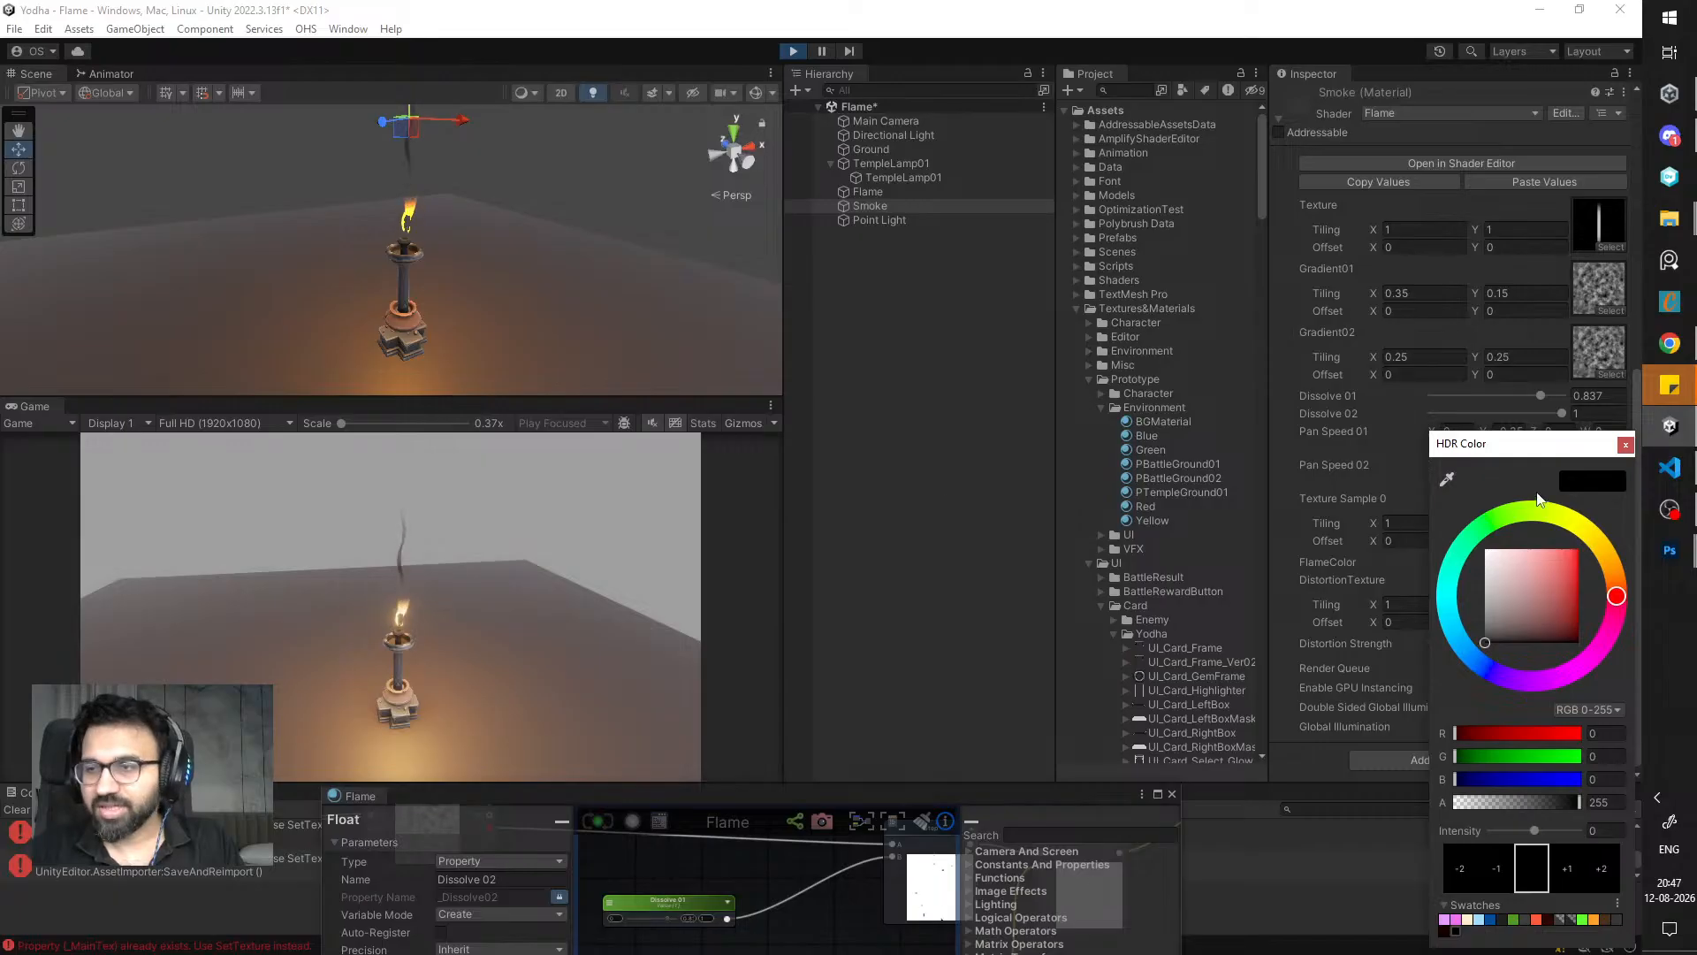
click(1626, 446)
- Rescale the Smoke object uniformly and lower it closer to the lamp's flame
right_drag(485, 199, 428, 175)
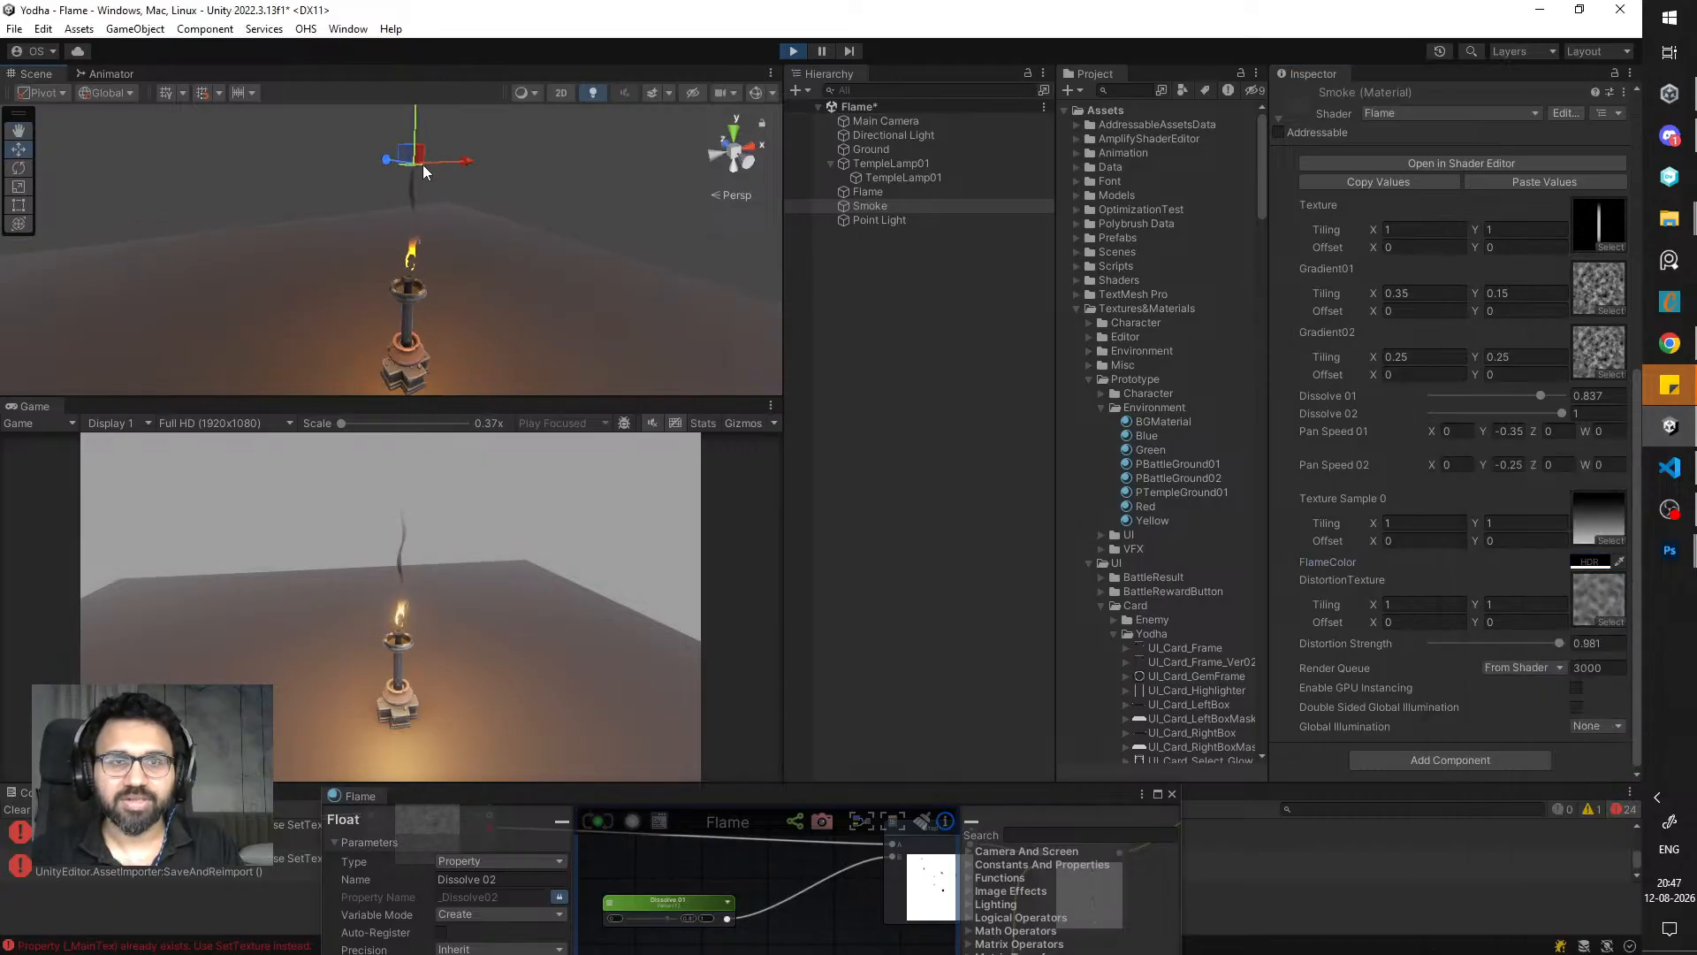
key(r)
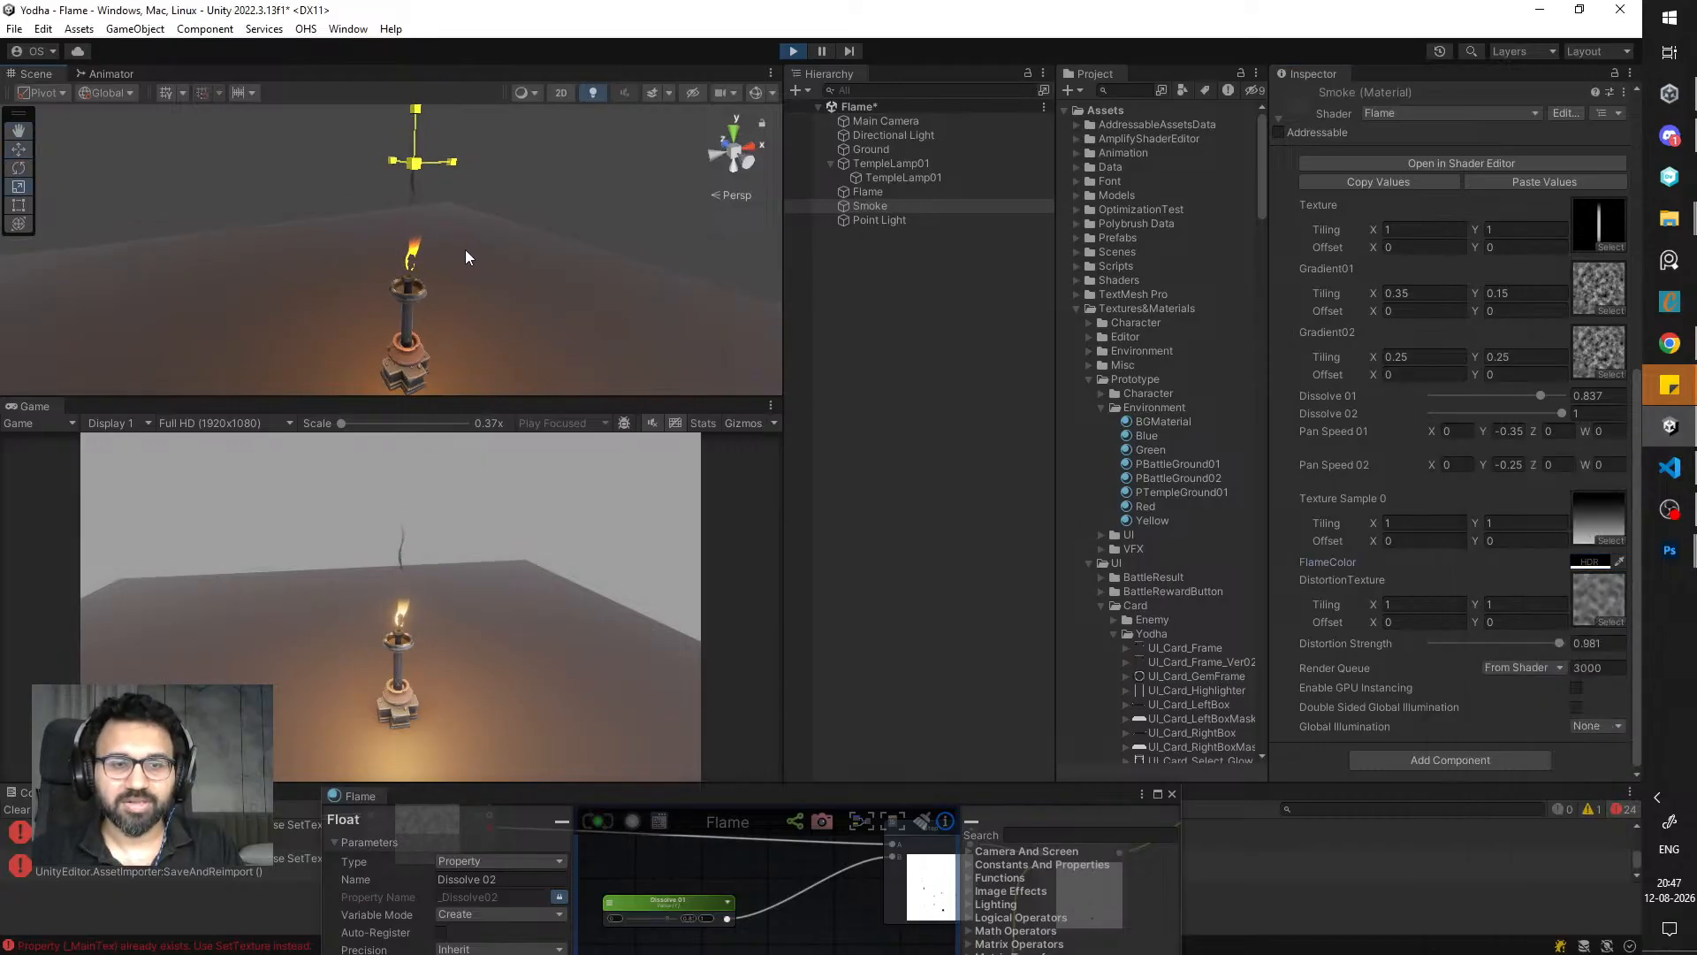
key(w)
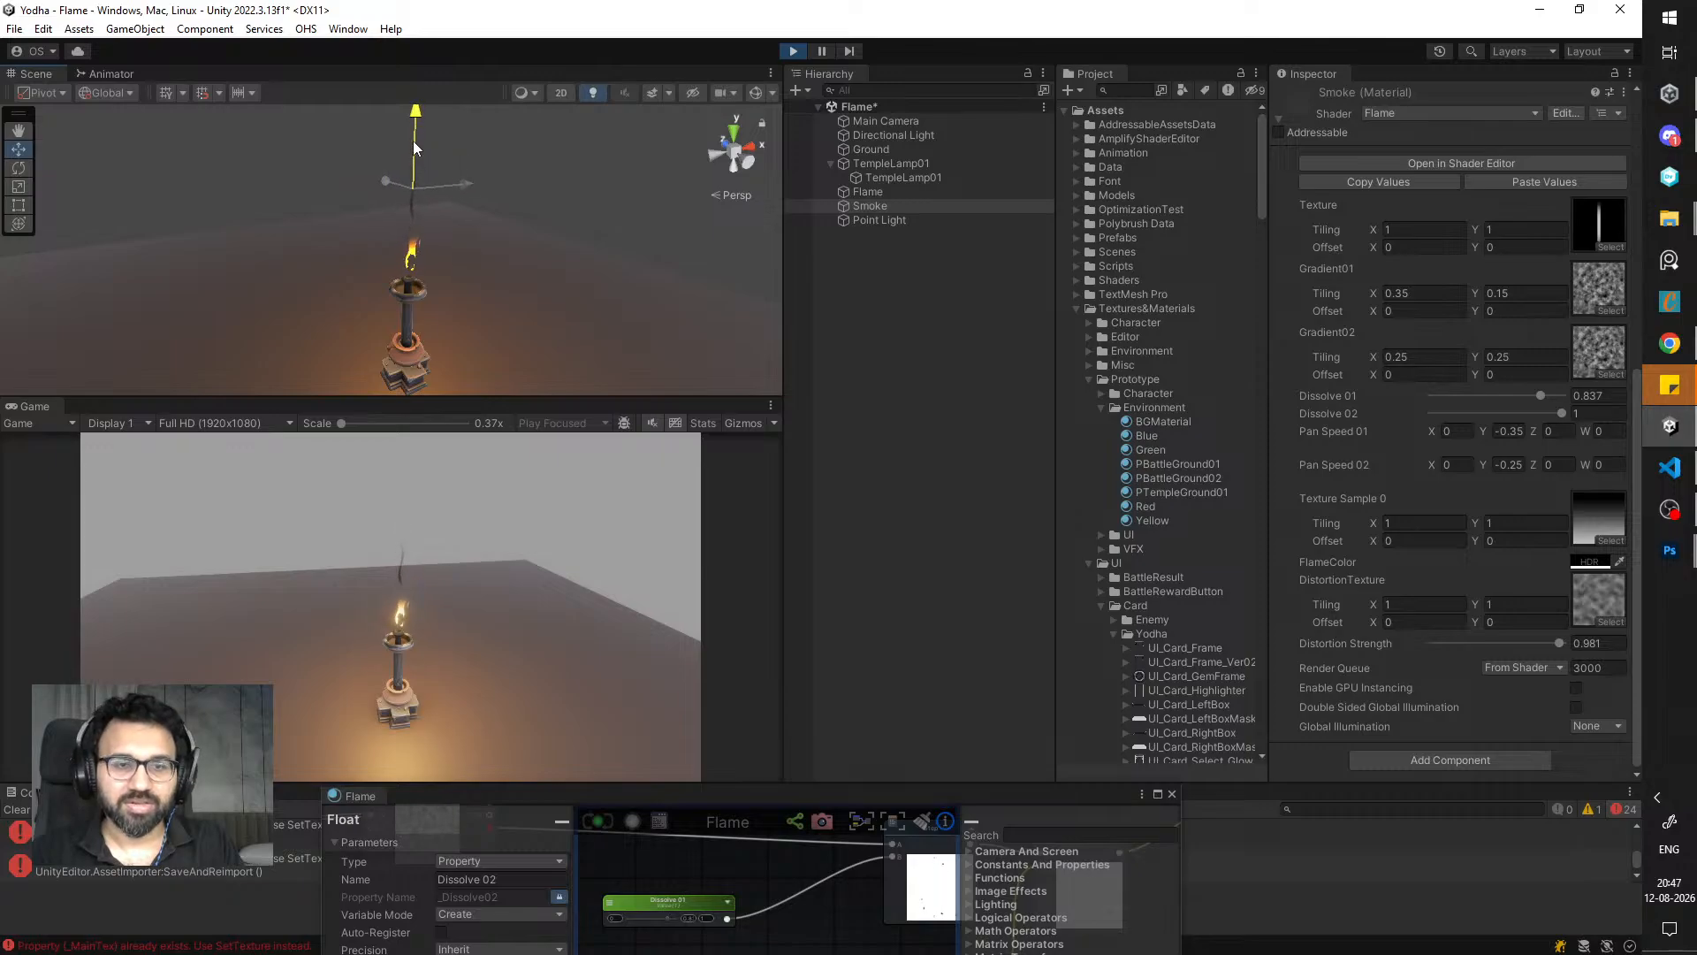
key(r)
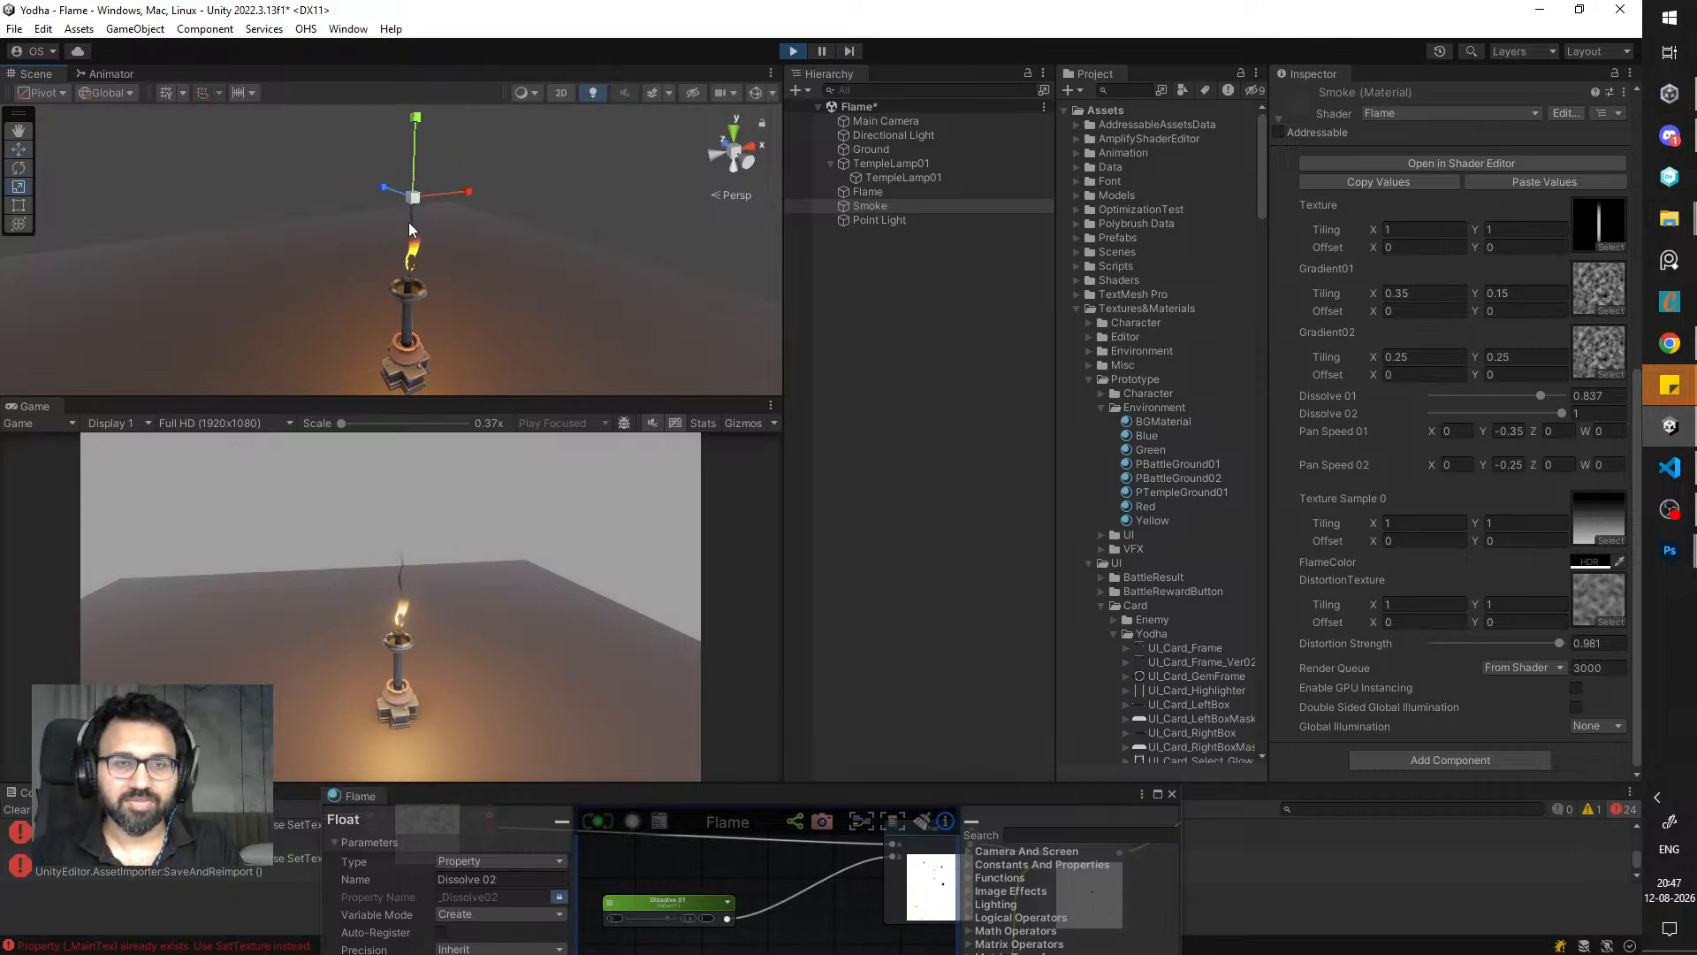
drag(413, 198, 459, 218)
key(w)
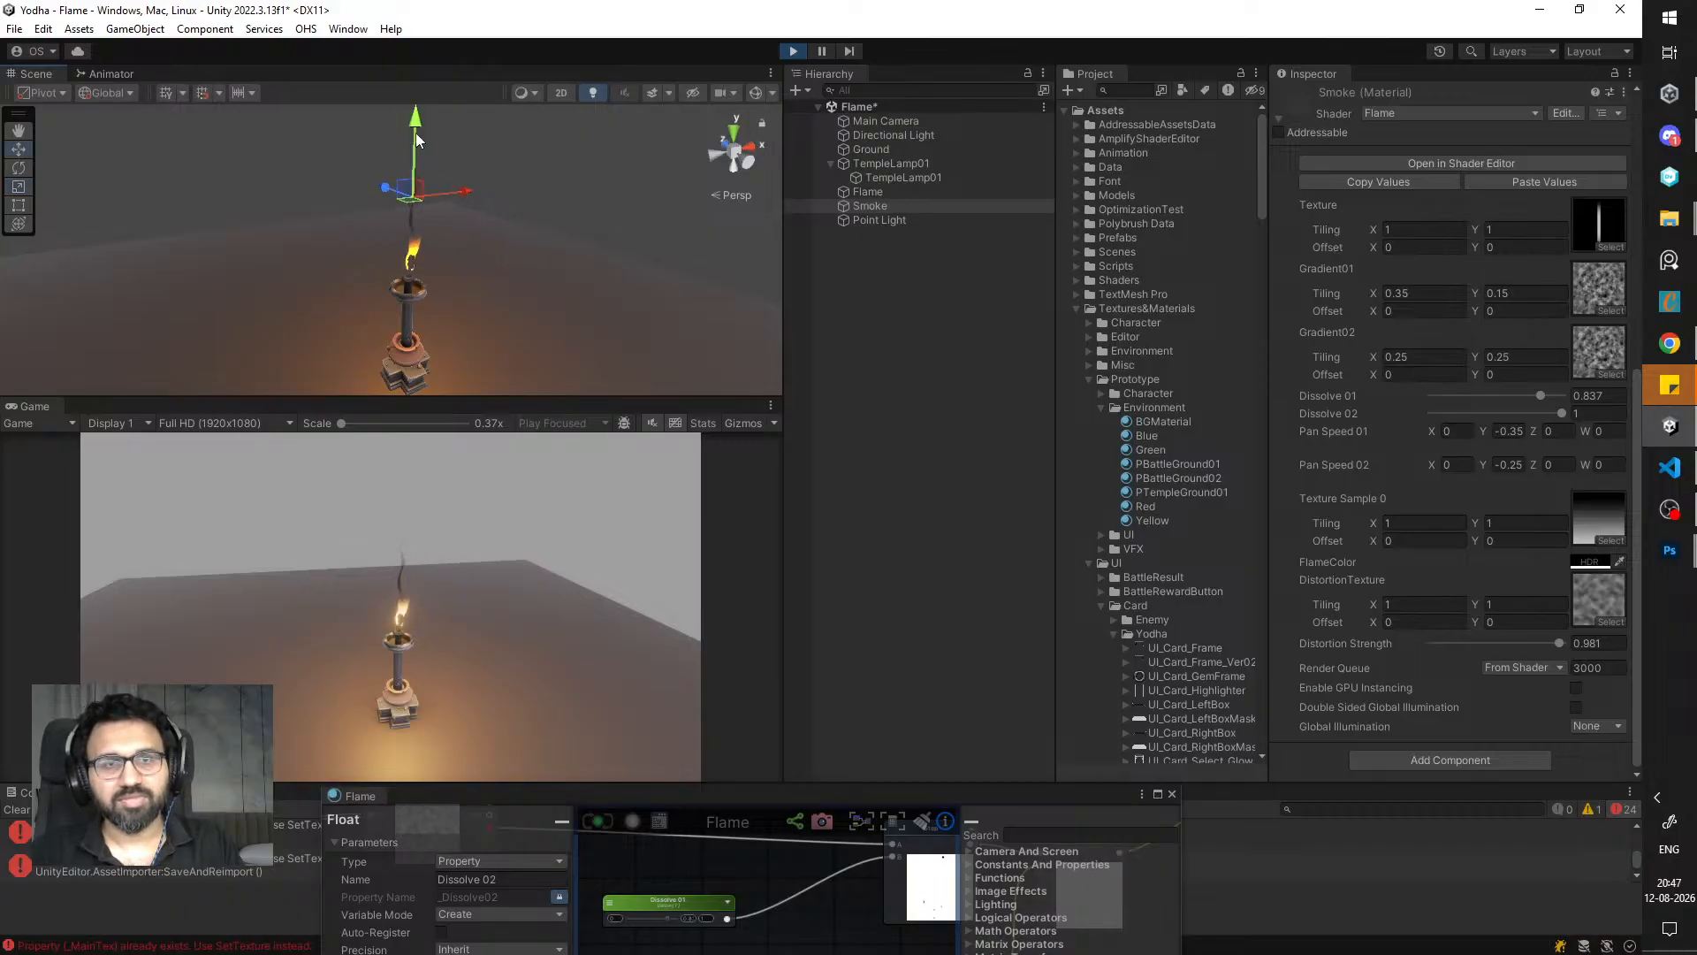
scroll(556, 366, down, 2)
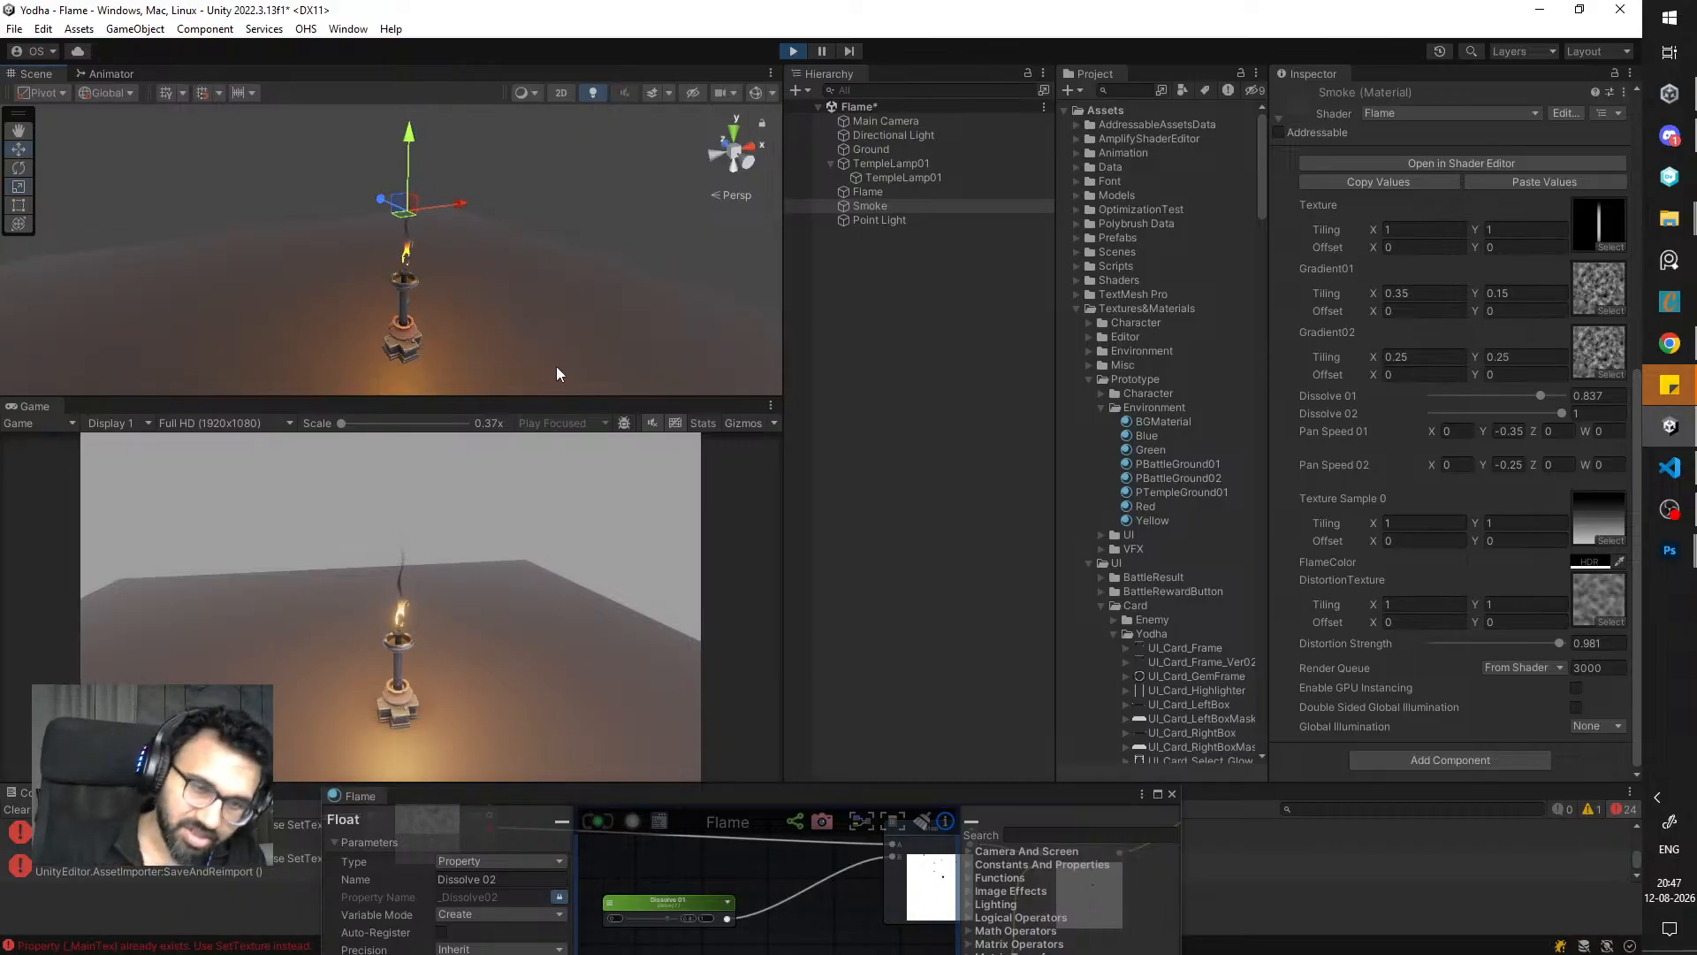
scroll(555, 366, down, 2)
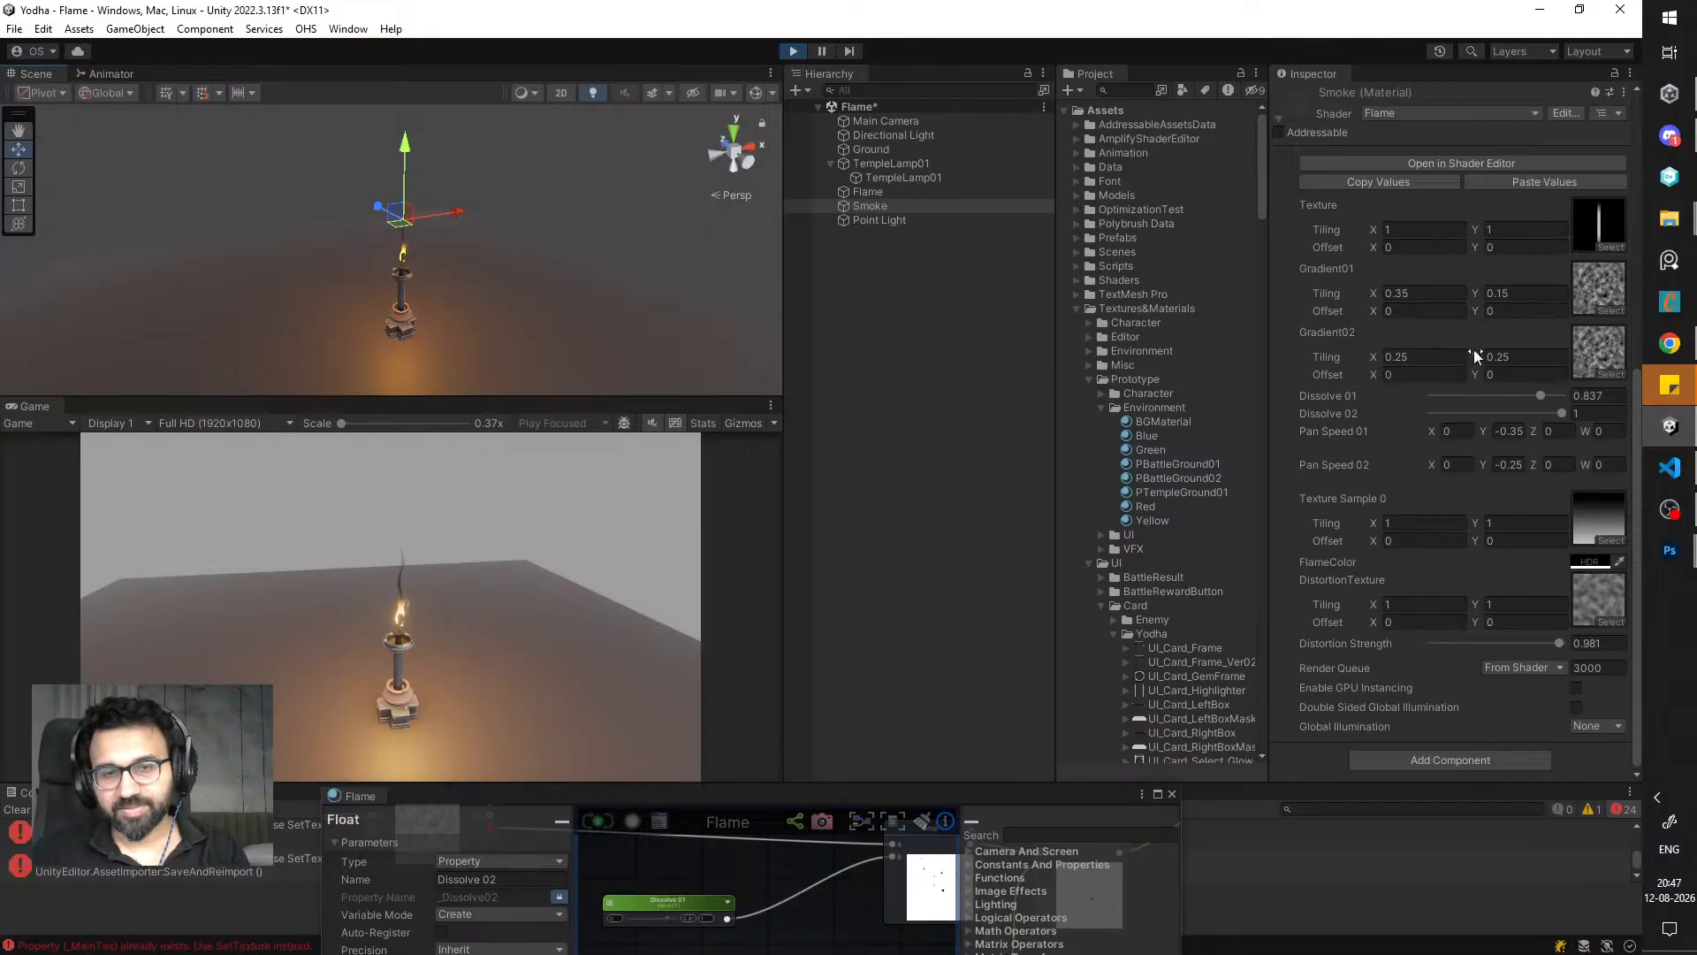
- Bring the Flame shader graph into full view and reposition the Multiply node that feeds the output's opacity
drag(824, 785, 935, 221)
middle_drag(946, 398, 796, 581)
scroll(856, 530, down, 4)
middle_drag(972, 451, 806, 554)
scroll(806, 553, up, 3)
middle_drag(699, 603, 721, 508)
middle_drag(801, 584, 914, 603)
drag(914, 603, 943, 617)
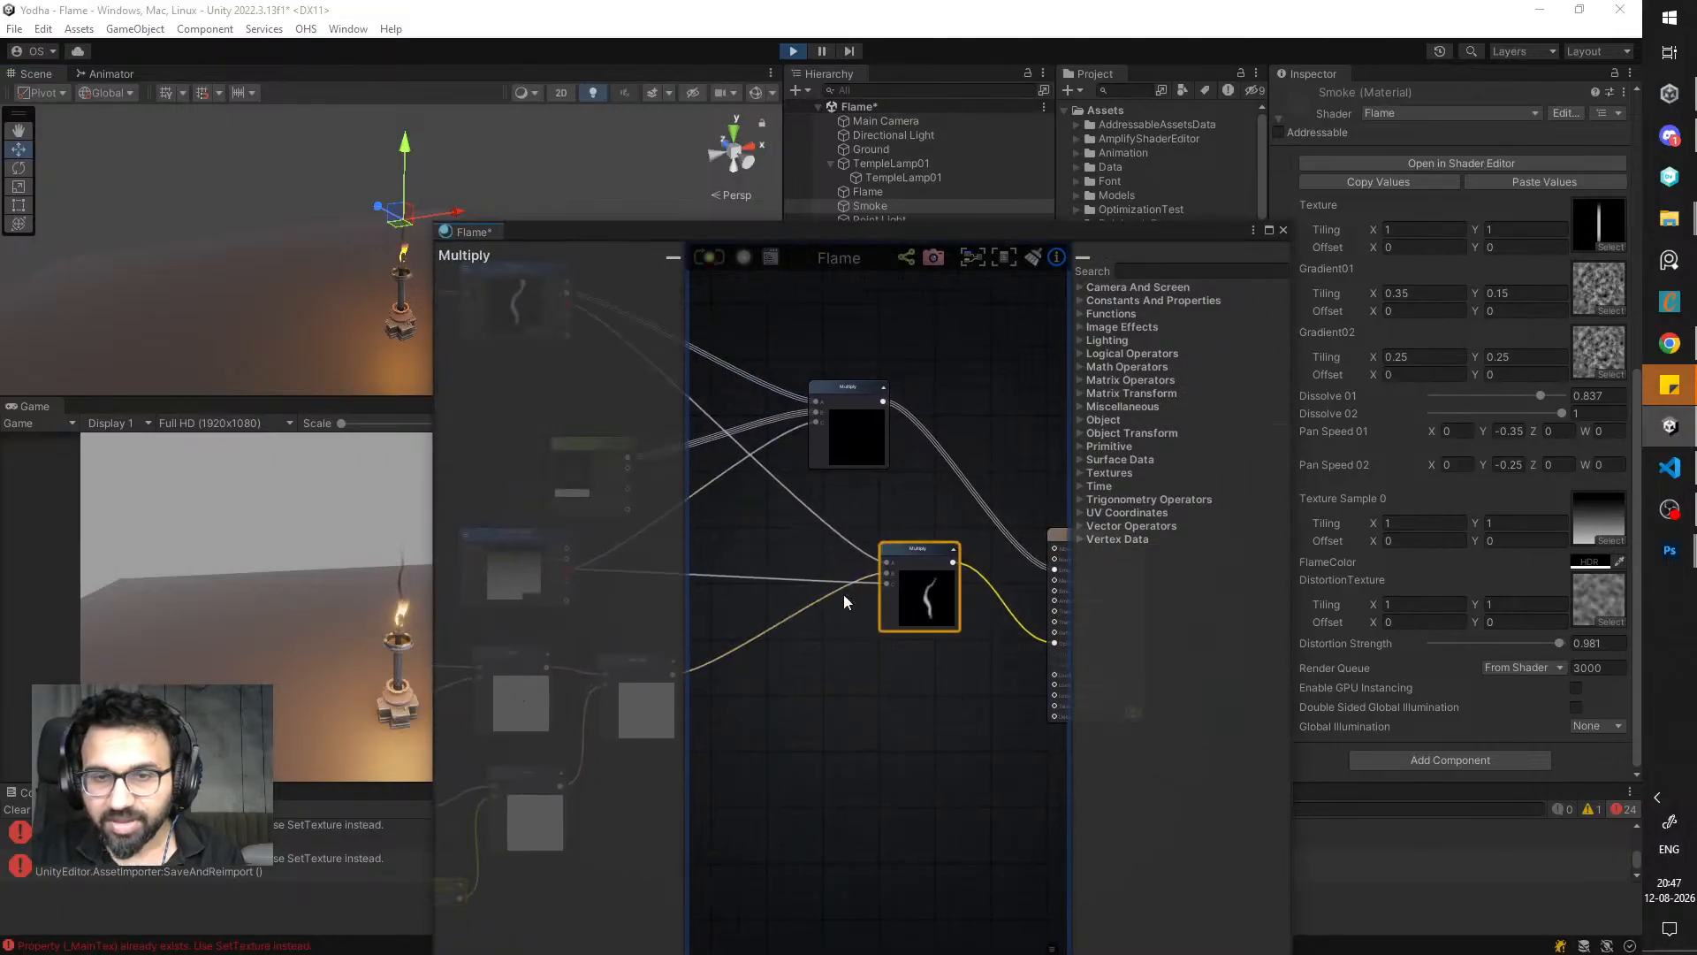
- Connect the color property node's alpha output to the opacity Multiply node, save the Flame shader and close its editor
middle_drag(769, 591, 907, 591)
middle_drag(819, 550, 742, 539)
drag(692, 497, 689, 496)
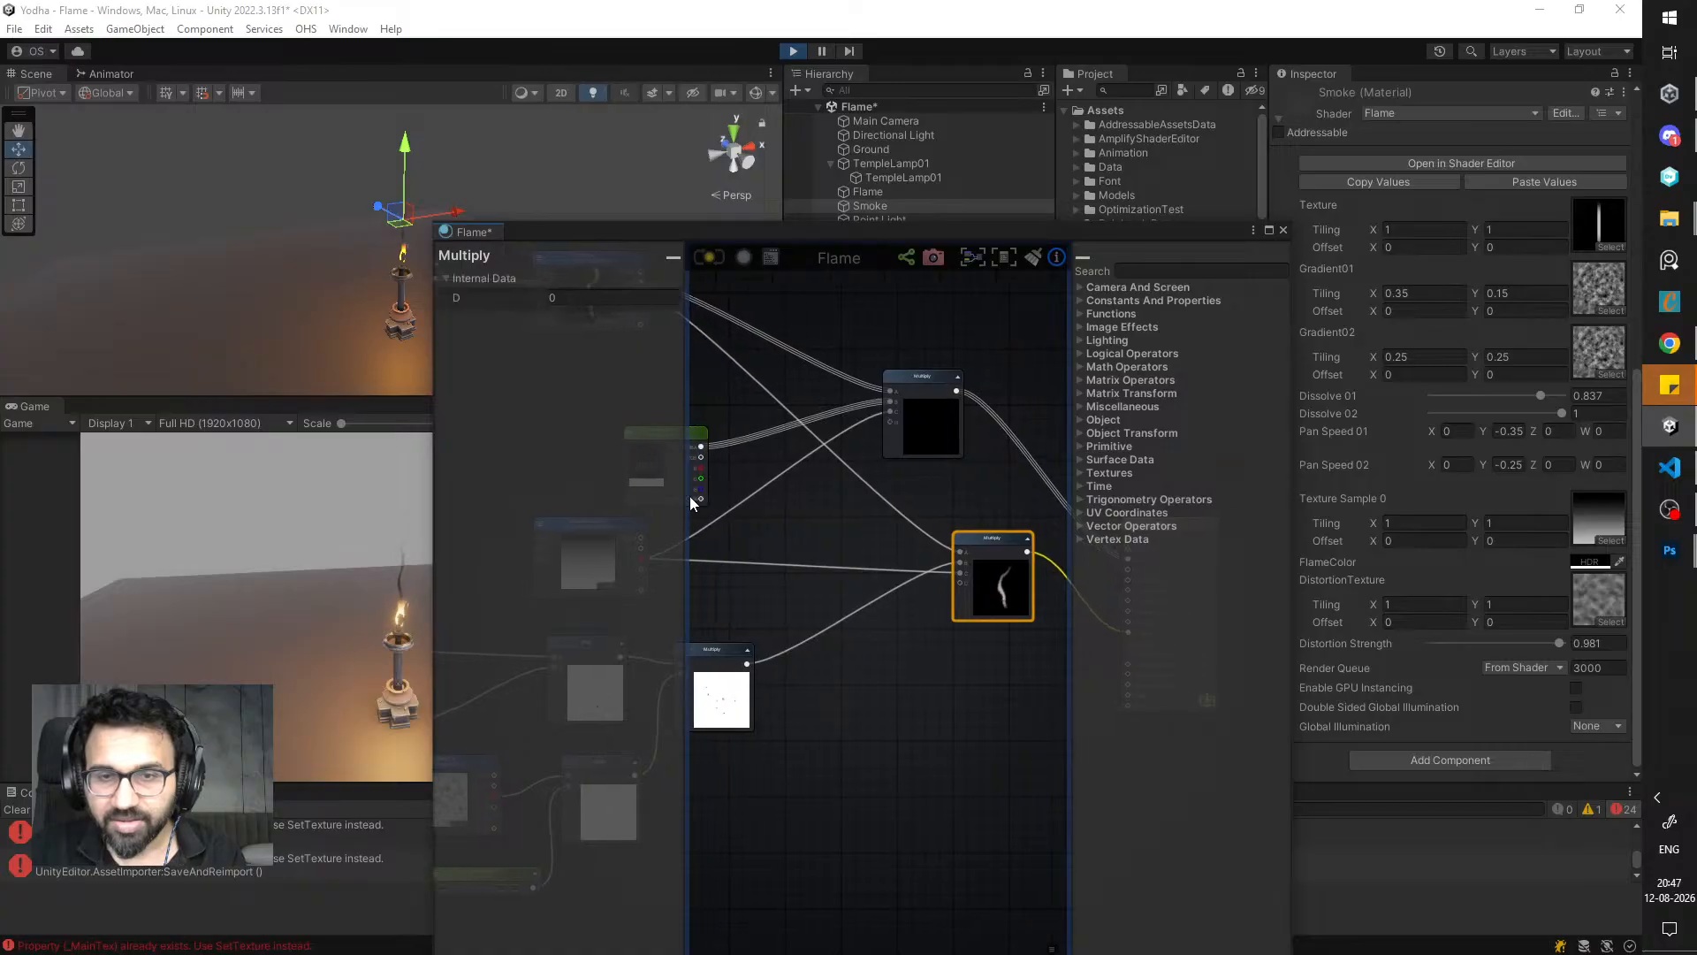
middle_drag(731, 520, 759, 492)
click(852, 464)
drag(726, 491, 984, 573)
click(711, 259)
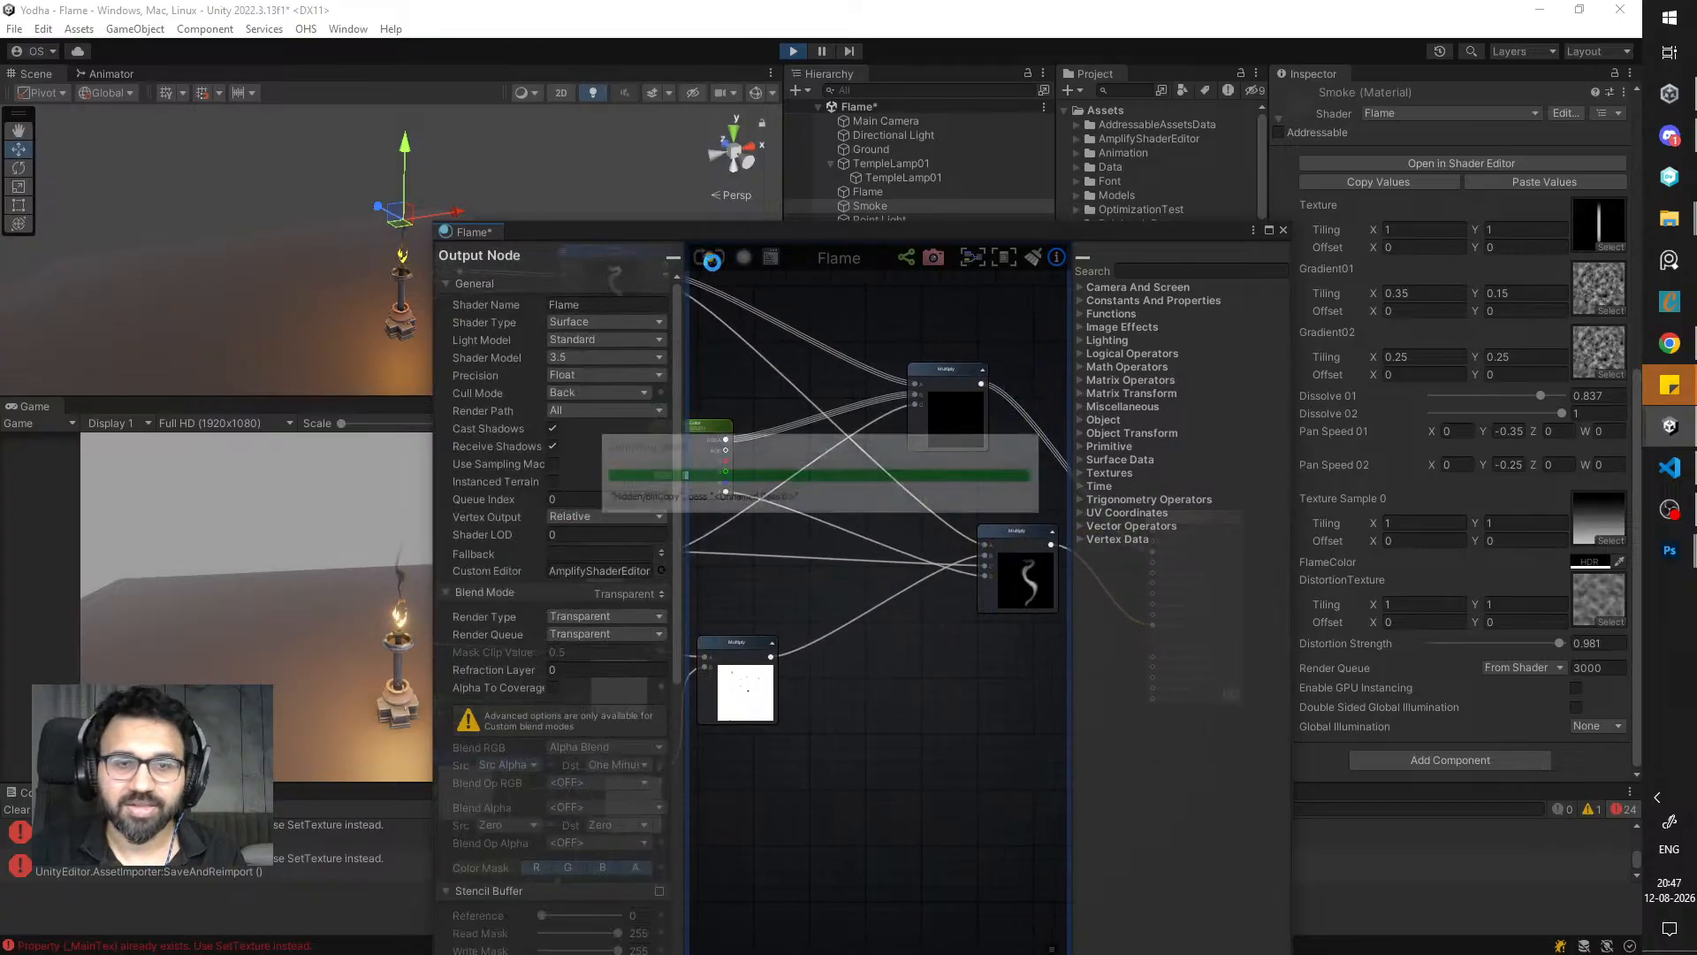
drag(1268, 225, 1031, 616)
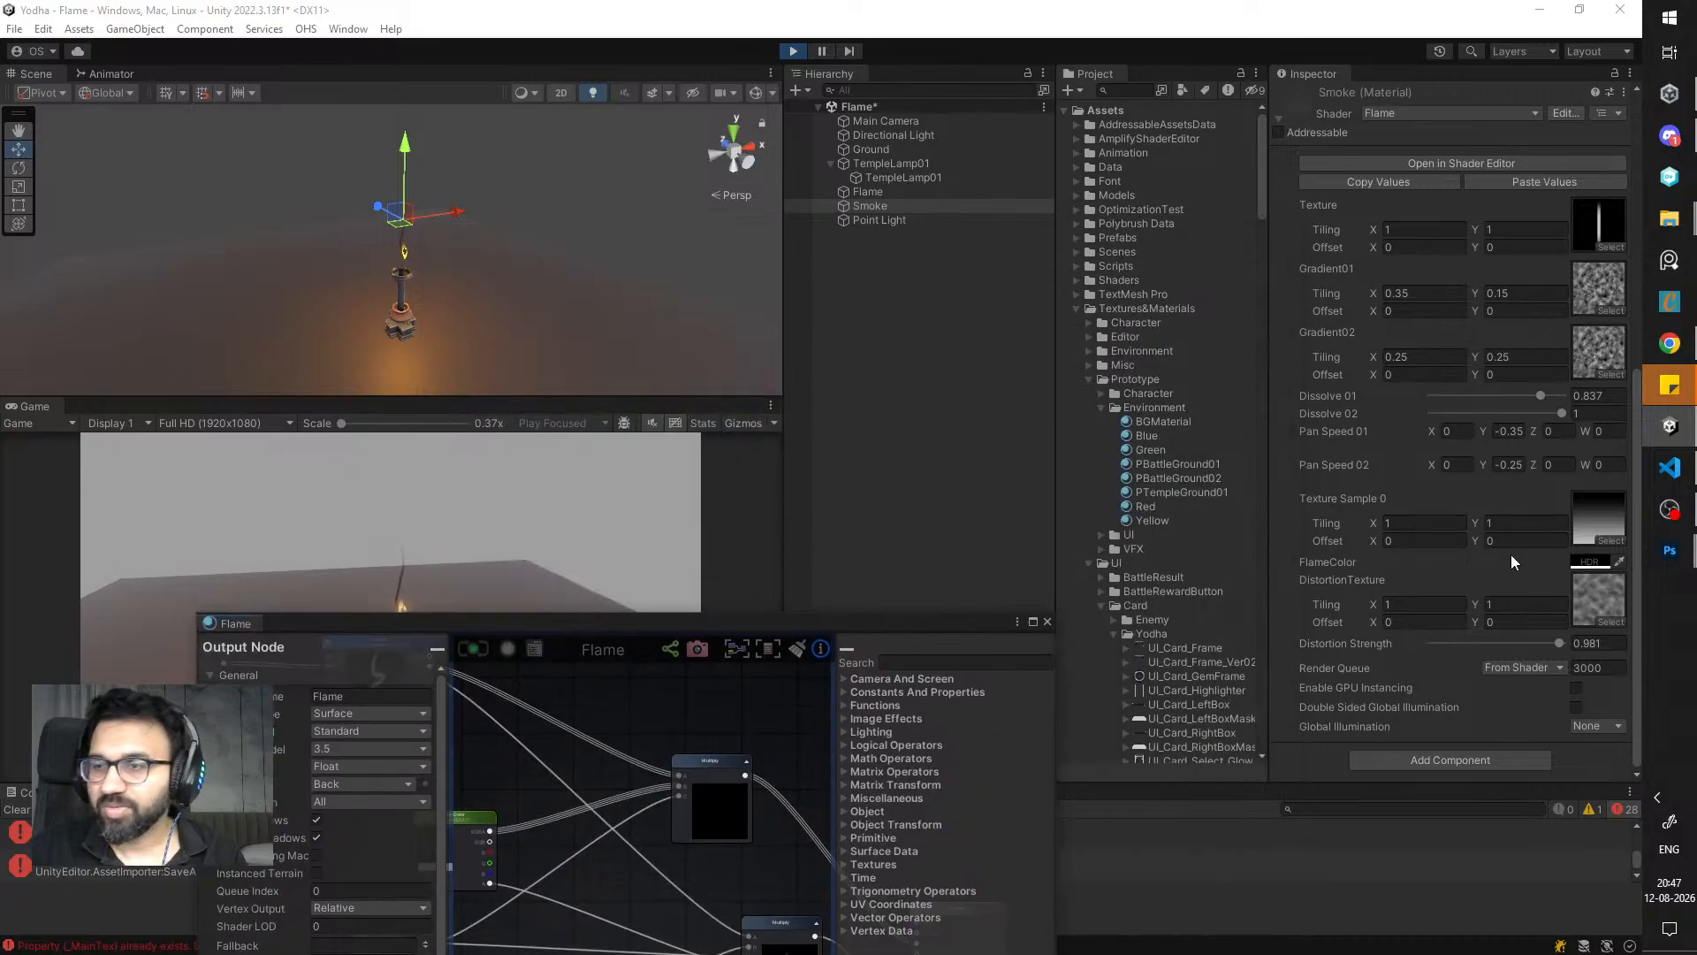
click(1047, 620)
- Set the alpha of the Smoke material's FlameColor to 154
click(1583, 561)
mouse_move(1535, 797)
mouse_down()
mouse_move(1439, 803)
mouse_move(1588, 820)
mouse_move(1531, 824)
mouse_up()
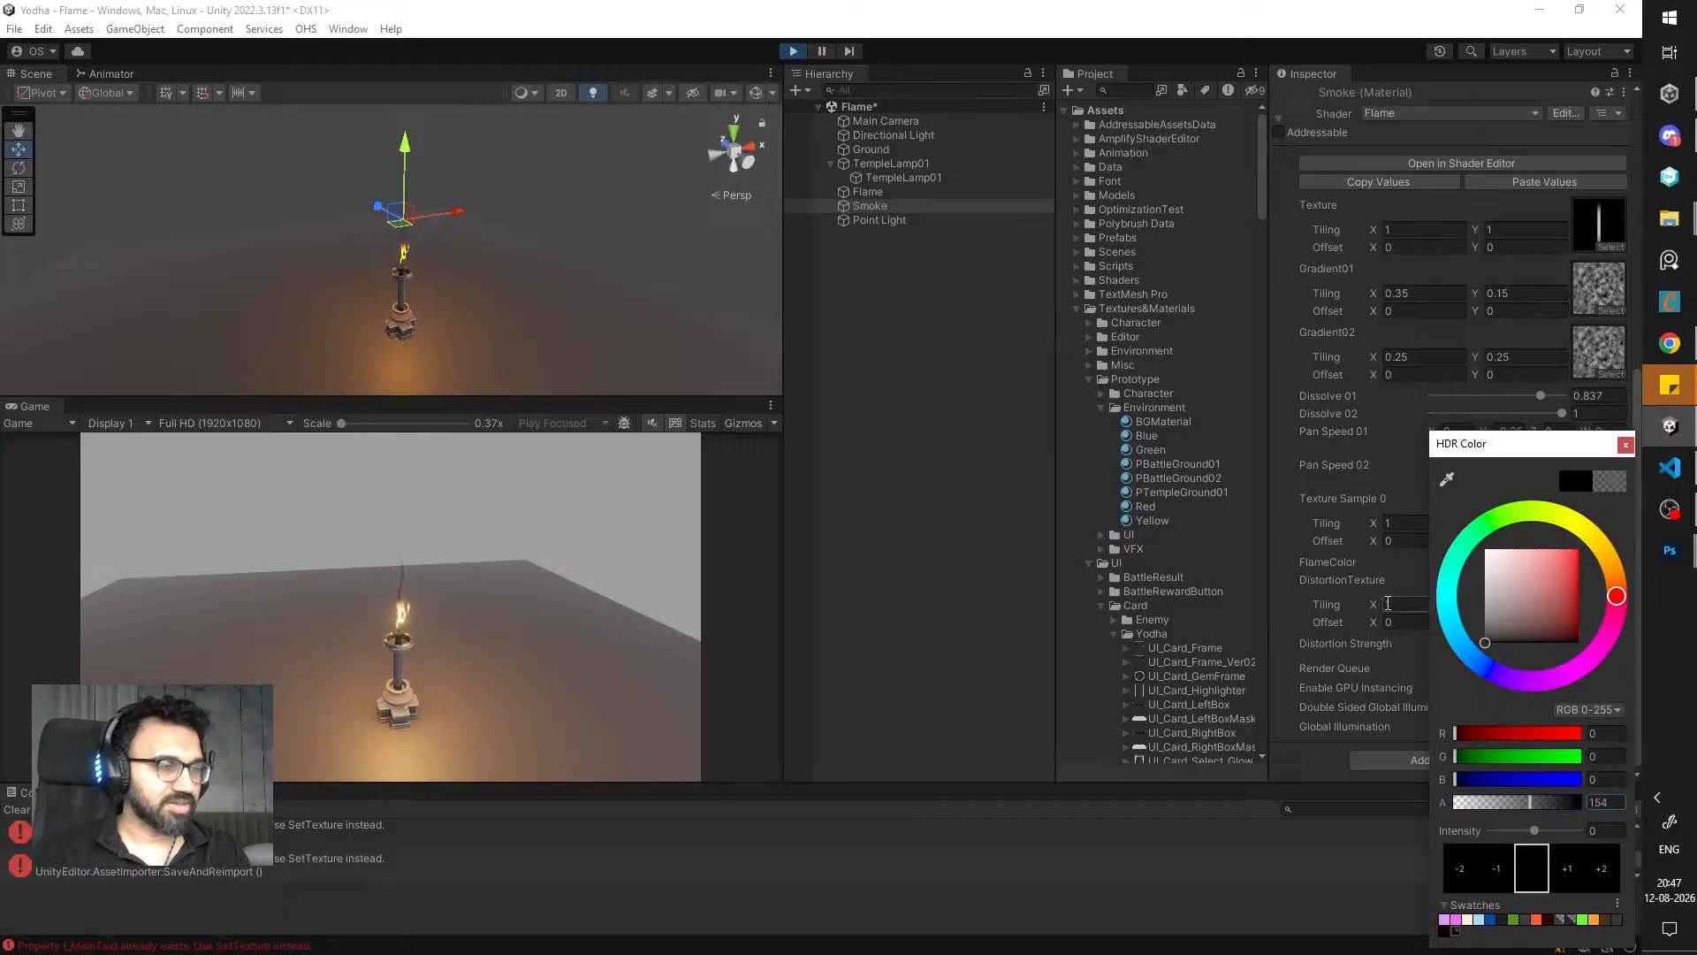
click(1627, 443)
- Raise the Smoke object slightly above the lamp's flame
scroll(451, 281, down, 1)
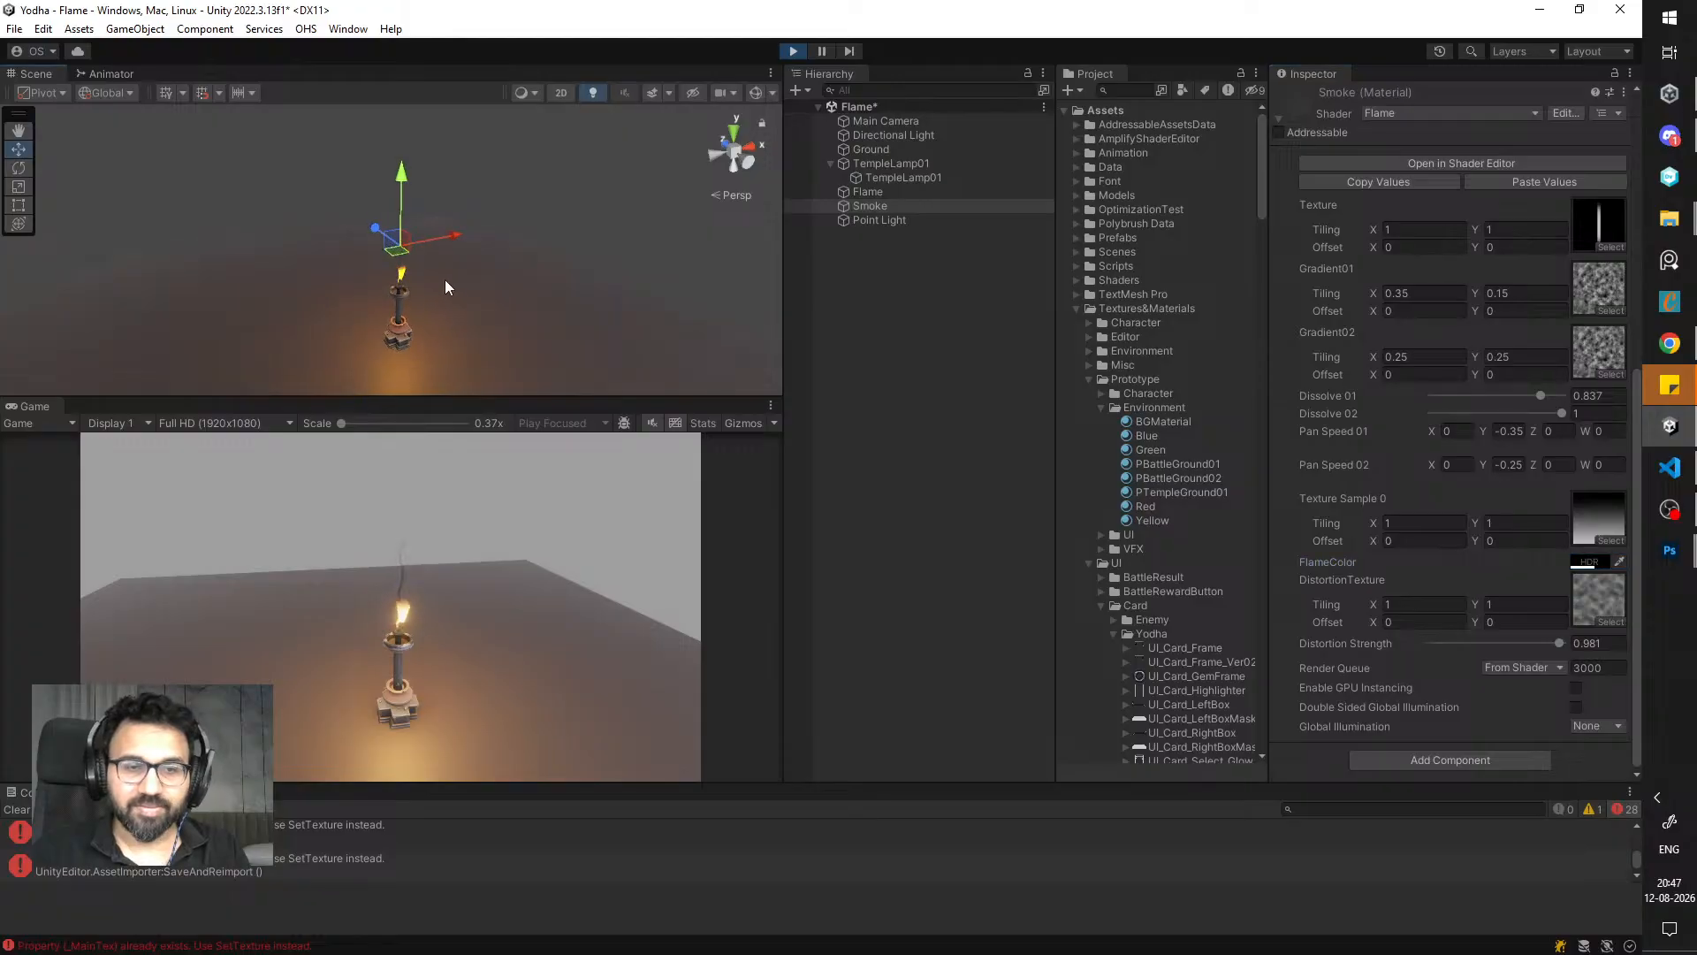
drag(405, 189, 407, 183)
scroll(536, 331, down, 3)
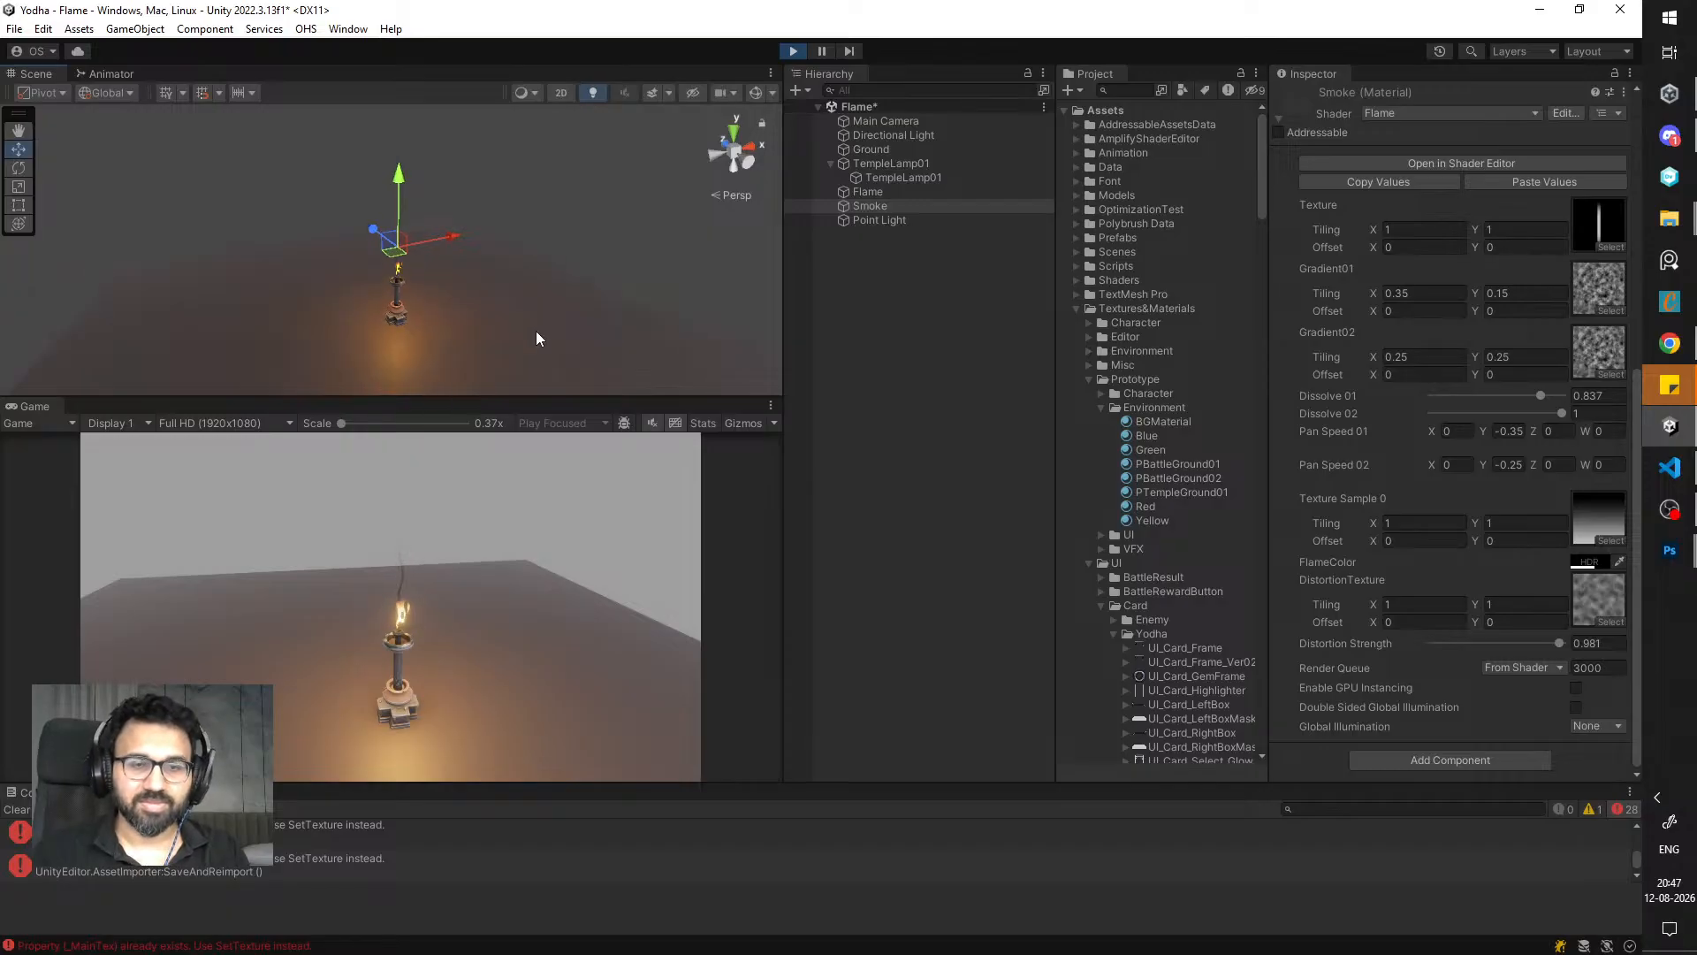
- Examine the lamp's flame and smoke in the scene from different angles and distances
scroll(580, 326, down, 3)
alt+drag(580, 325, 572, 366)
scroll(564, 288, up, 2)
scroll(562, 289, up, 3)
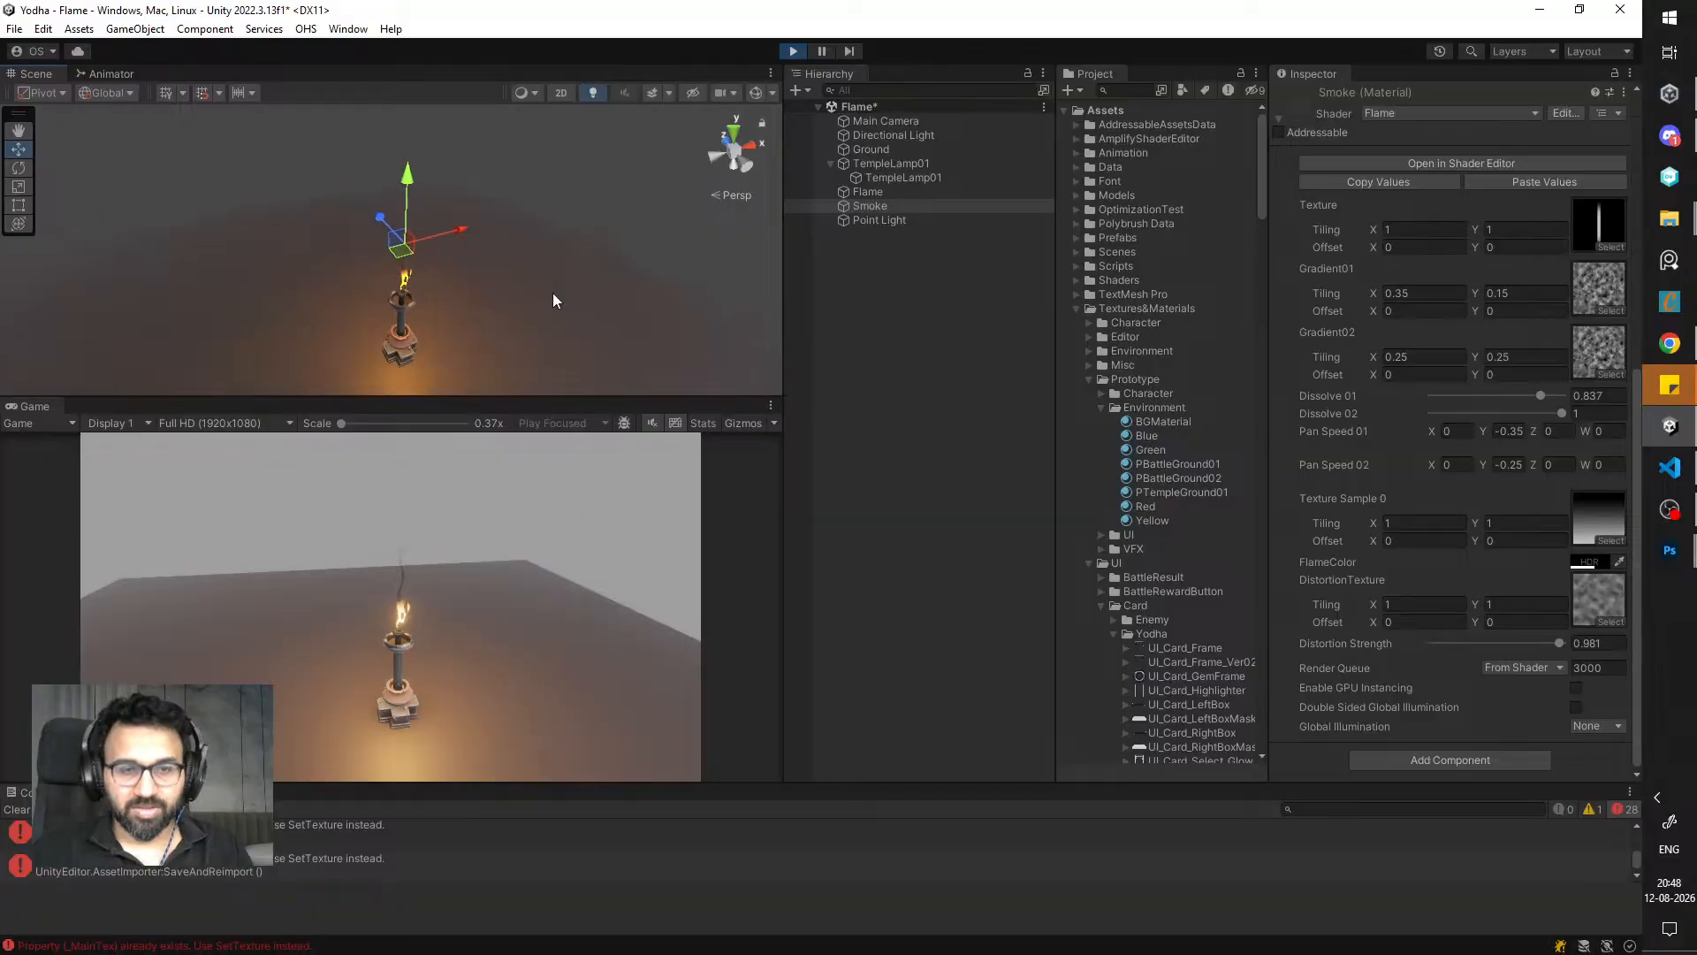
scroll(553, 295, up, 2)
scroll(534, 241, up, 4)
mouse_move(552, 300)
middle_down()
mouse_move(533, 241)
mouse_move(530, 289)
middle_up()
scroll(534, 310, down, 4)
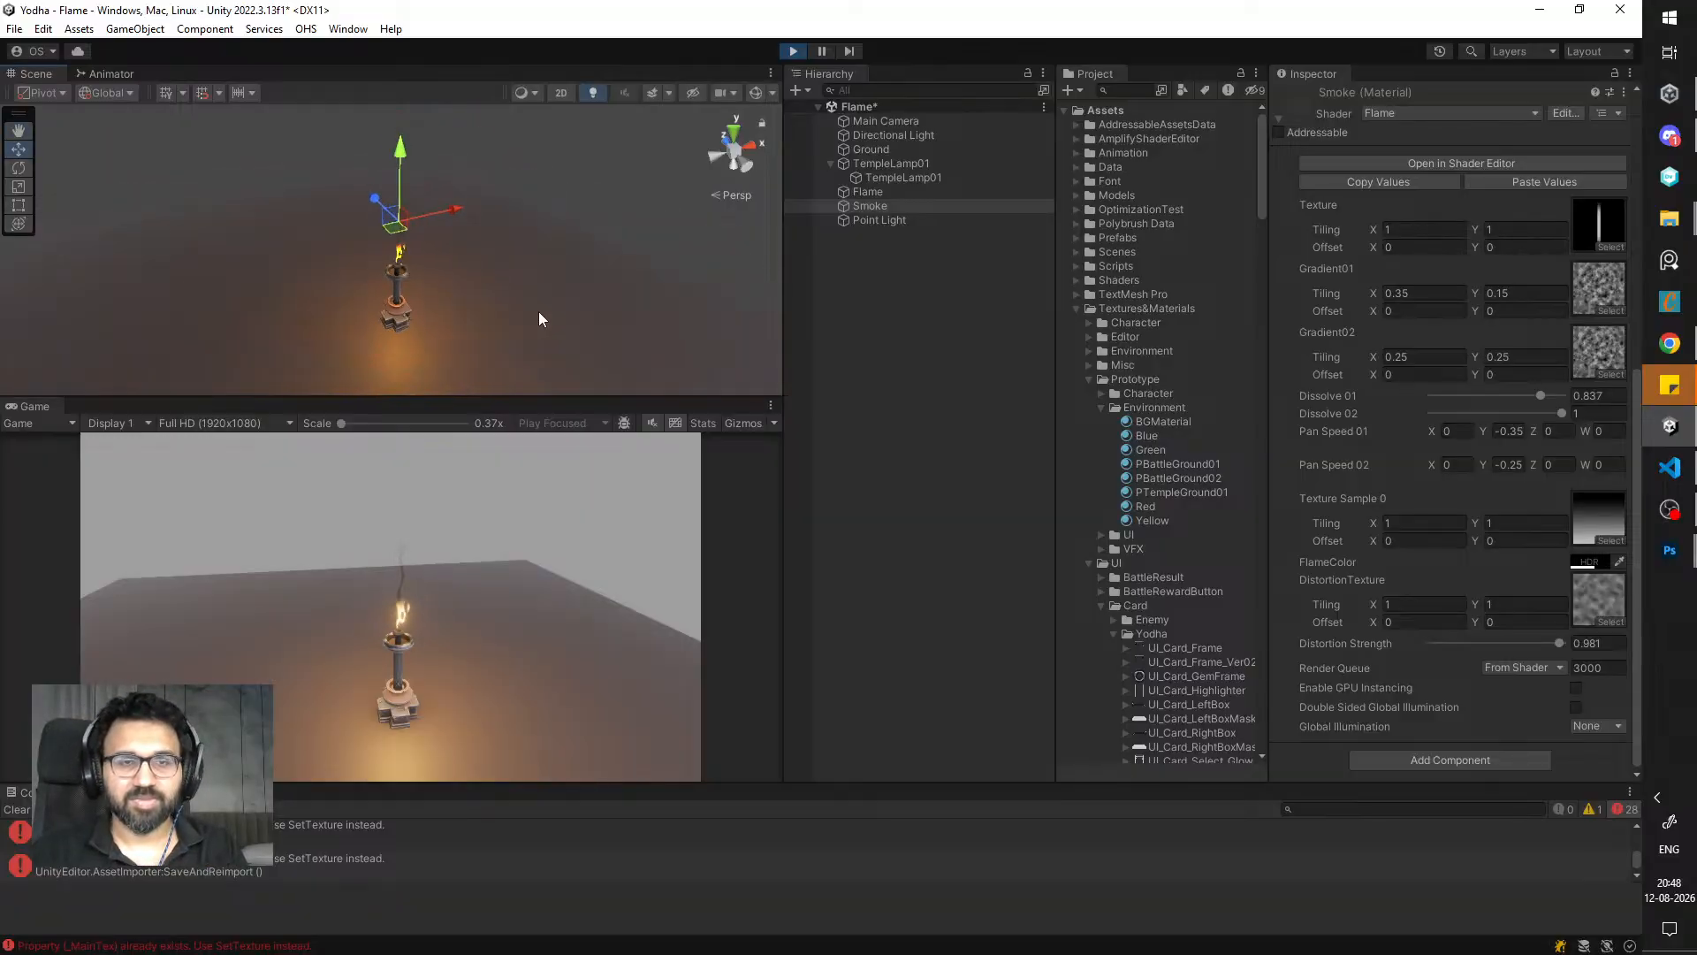
alt+drag(542, 318, 376, 151)
scroll(524, 227, up, 3)
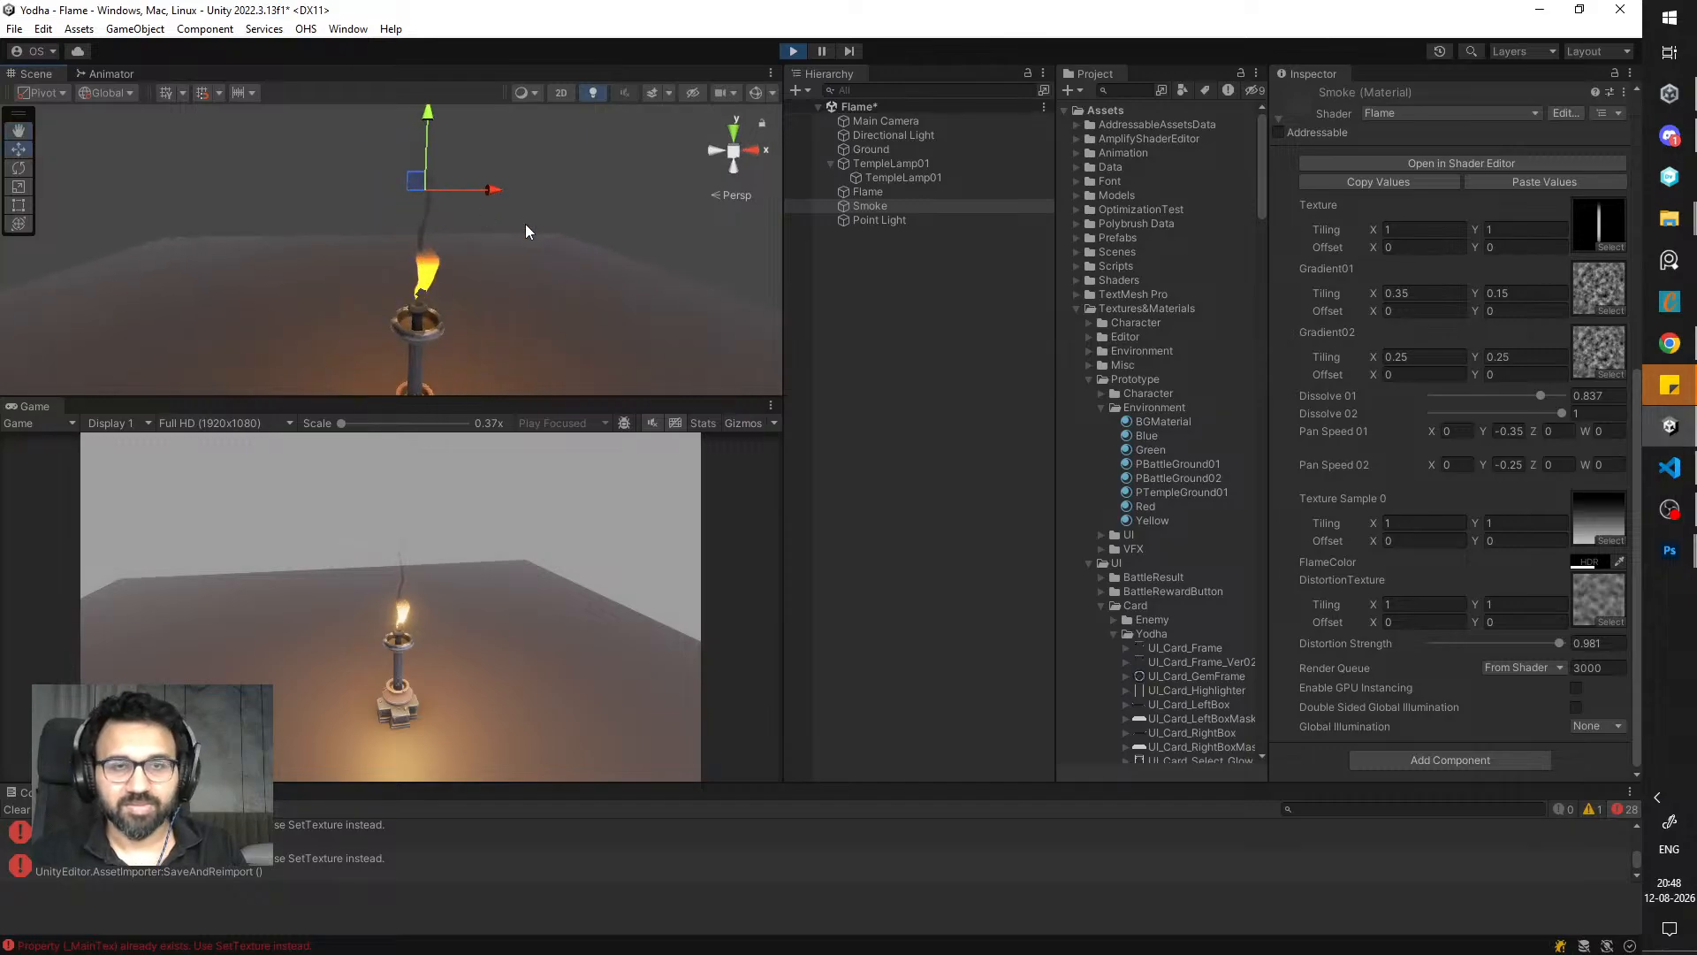
- Set the Flame material's Pan Speed 01 Y to -0.5 and its Pan Speed 02 Y to -0.25
click(893, 191)
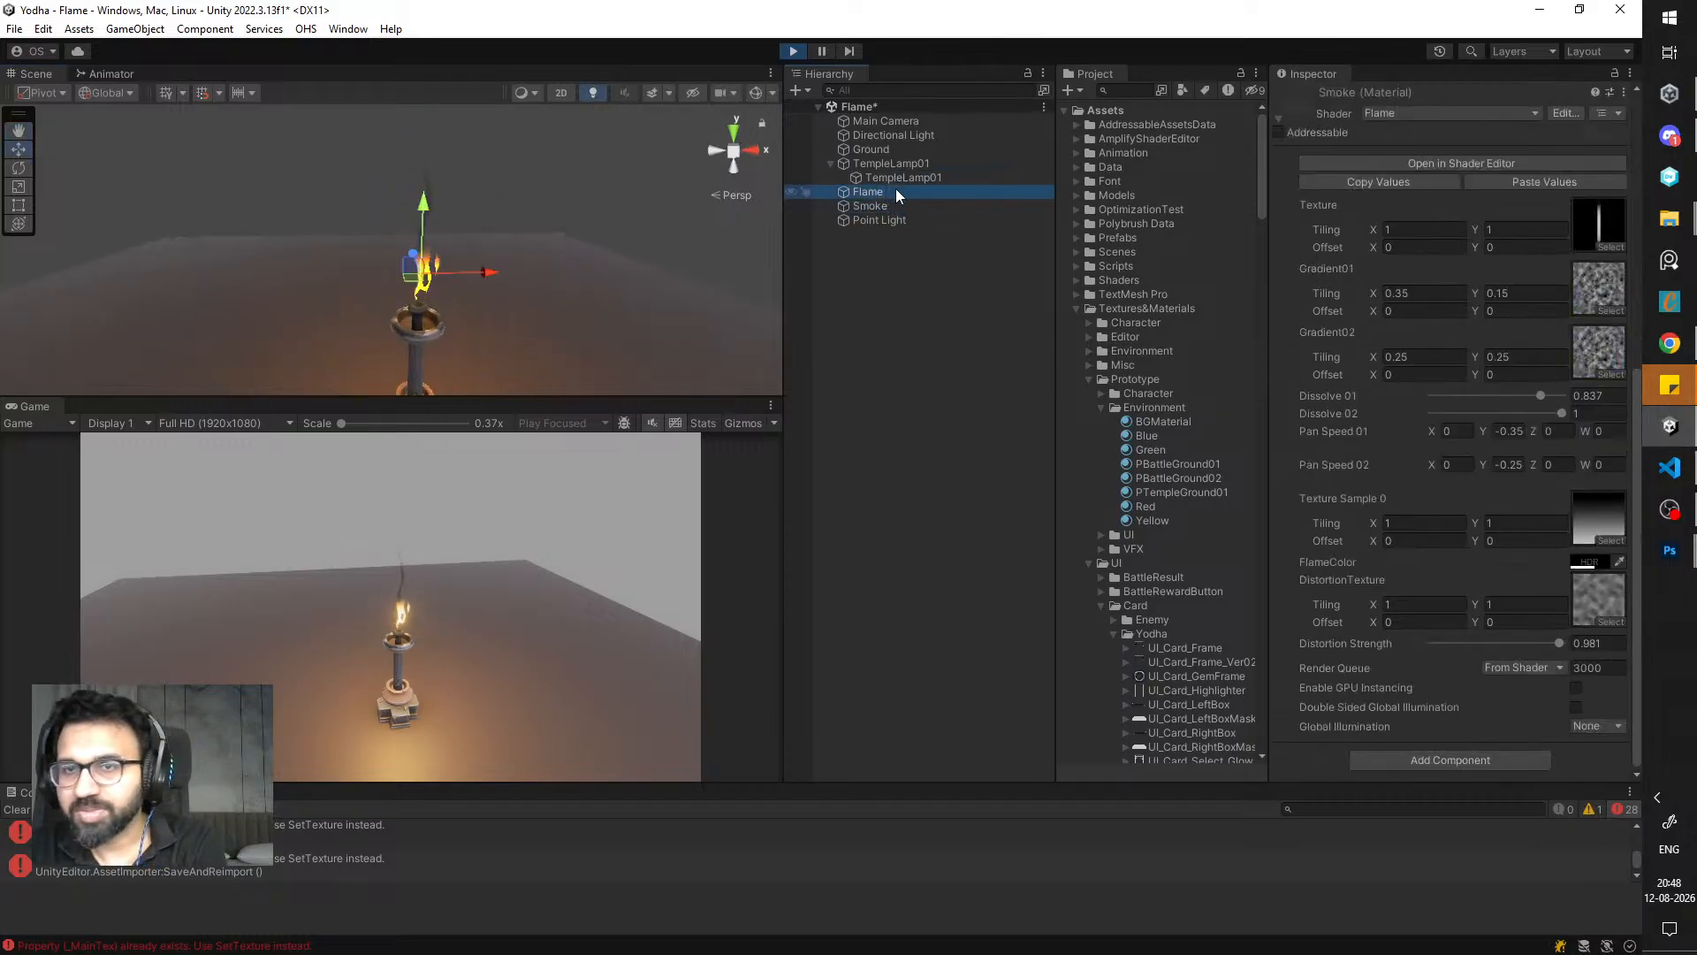
click(1505, 430)
text(-0.5)
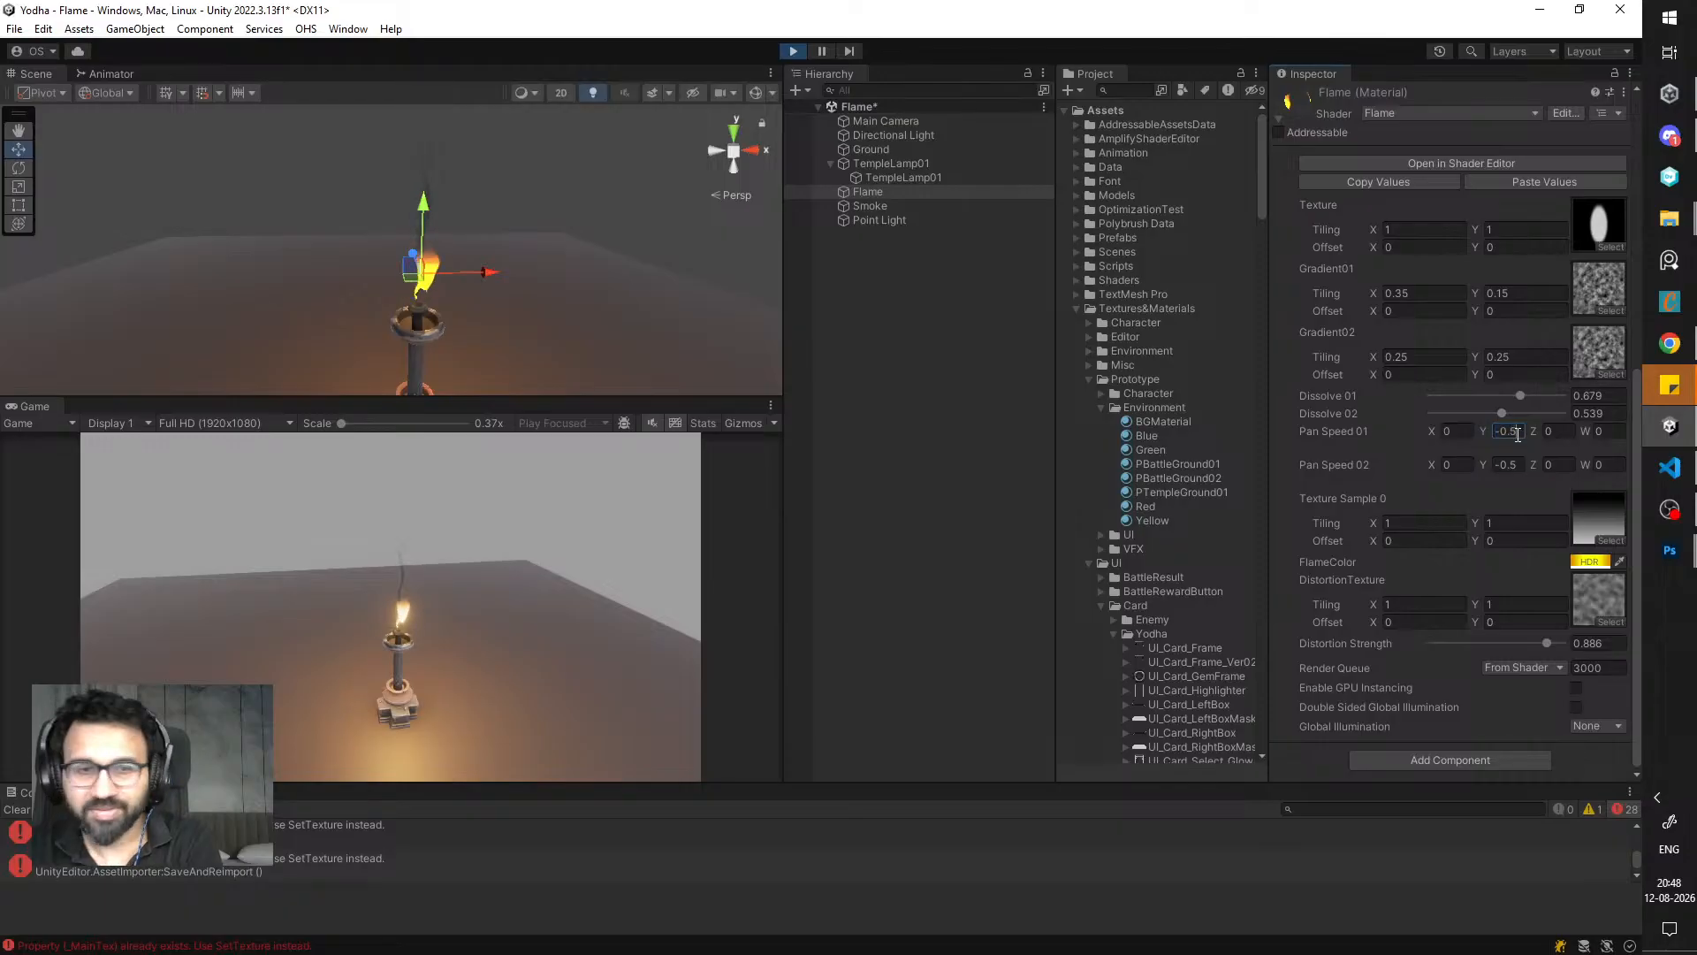
click(1512, 464)
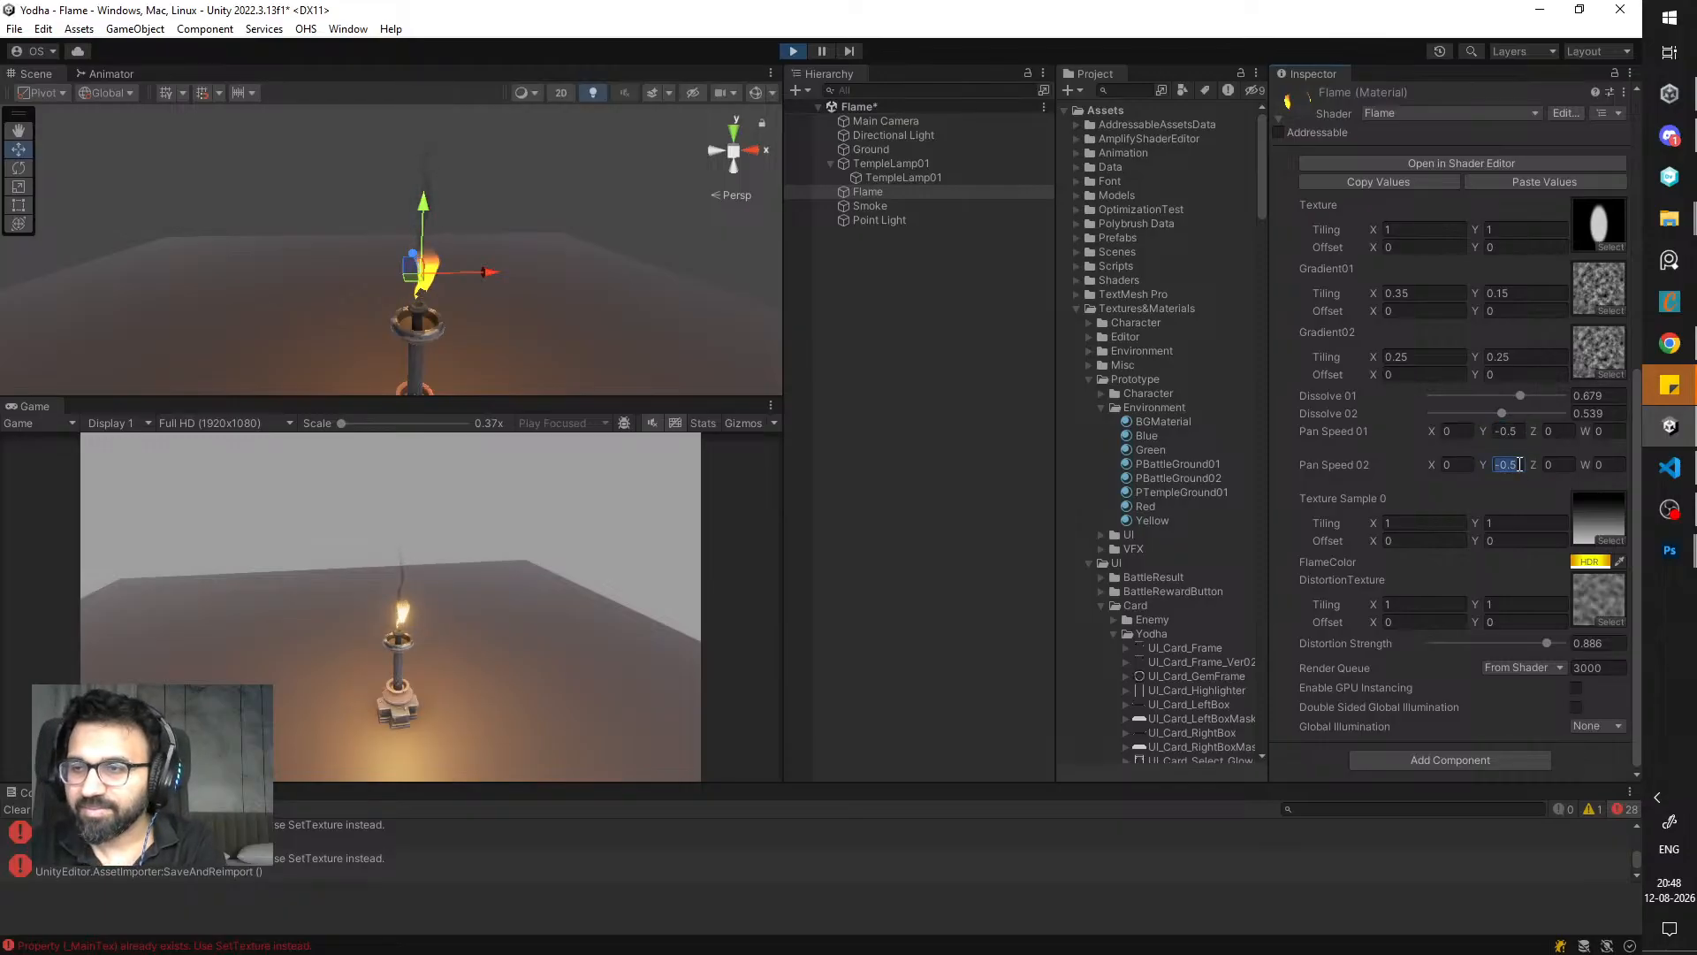
text(-0.25)
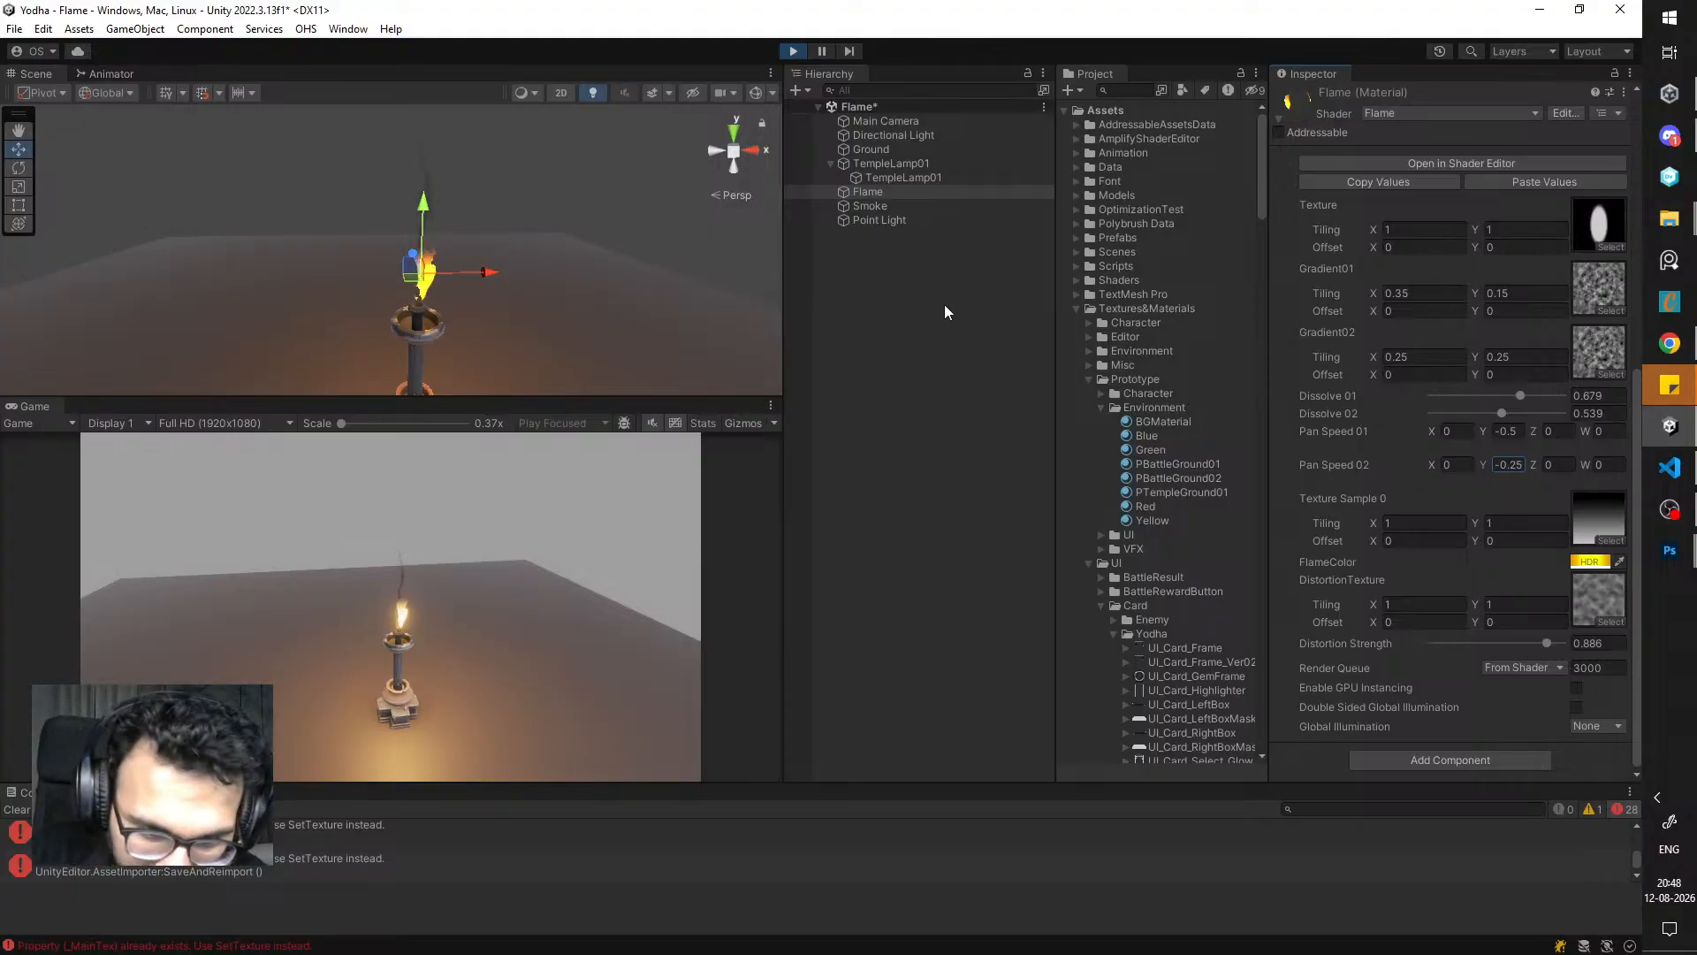
click(897, 192)
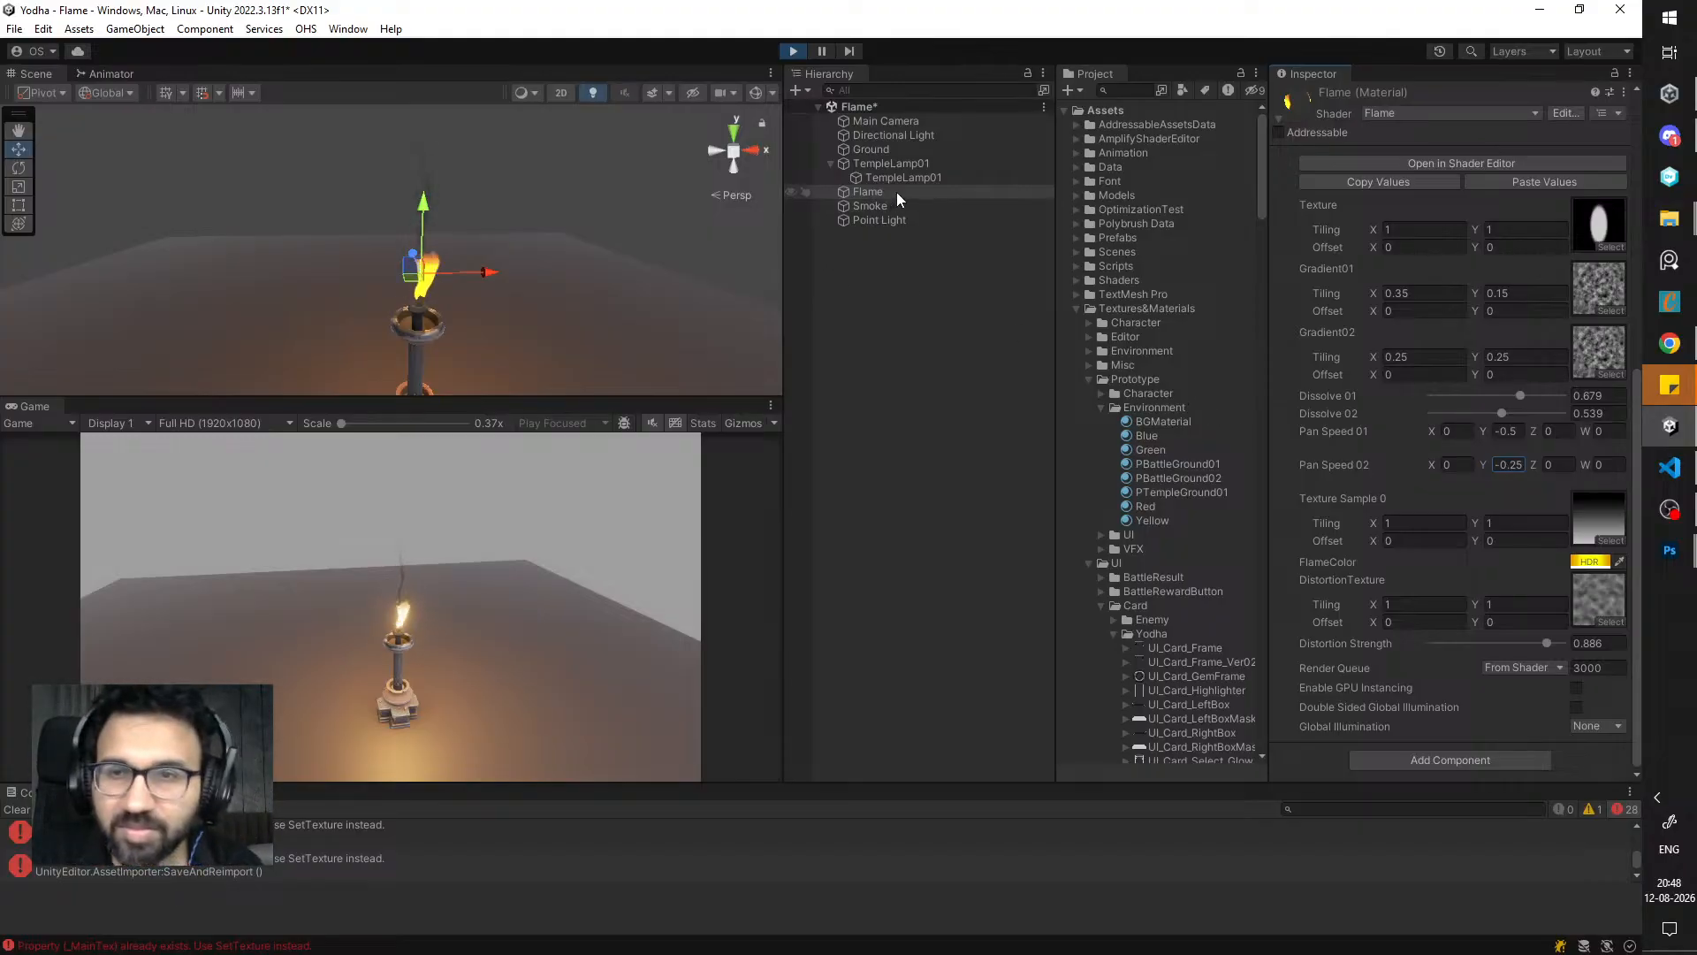
- Set the Smoke material's Pan Speed 01 Y to -0.25
click(893, 205)
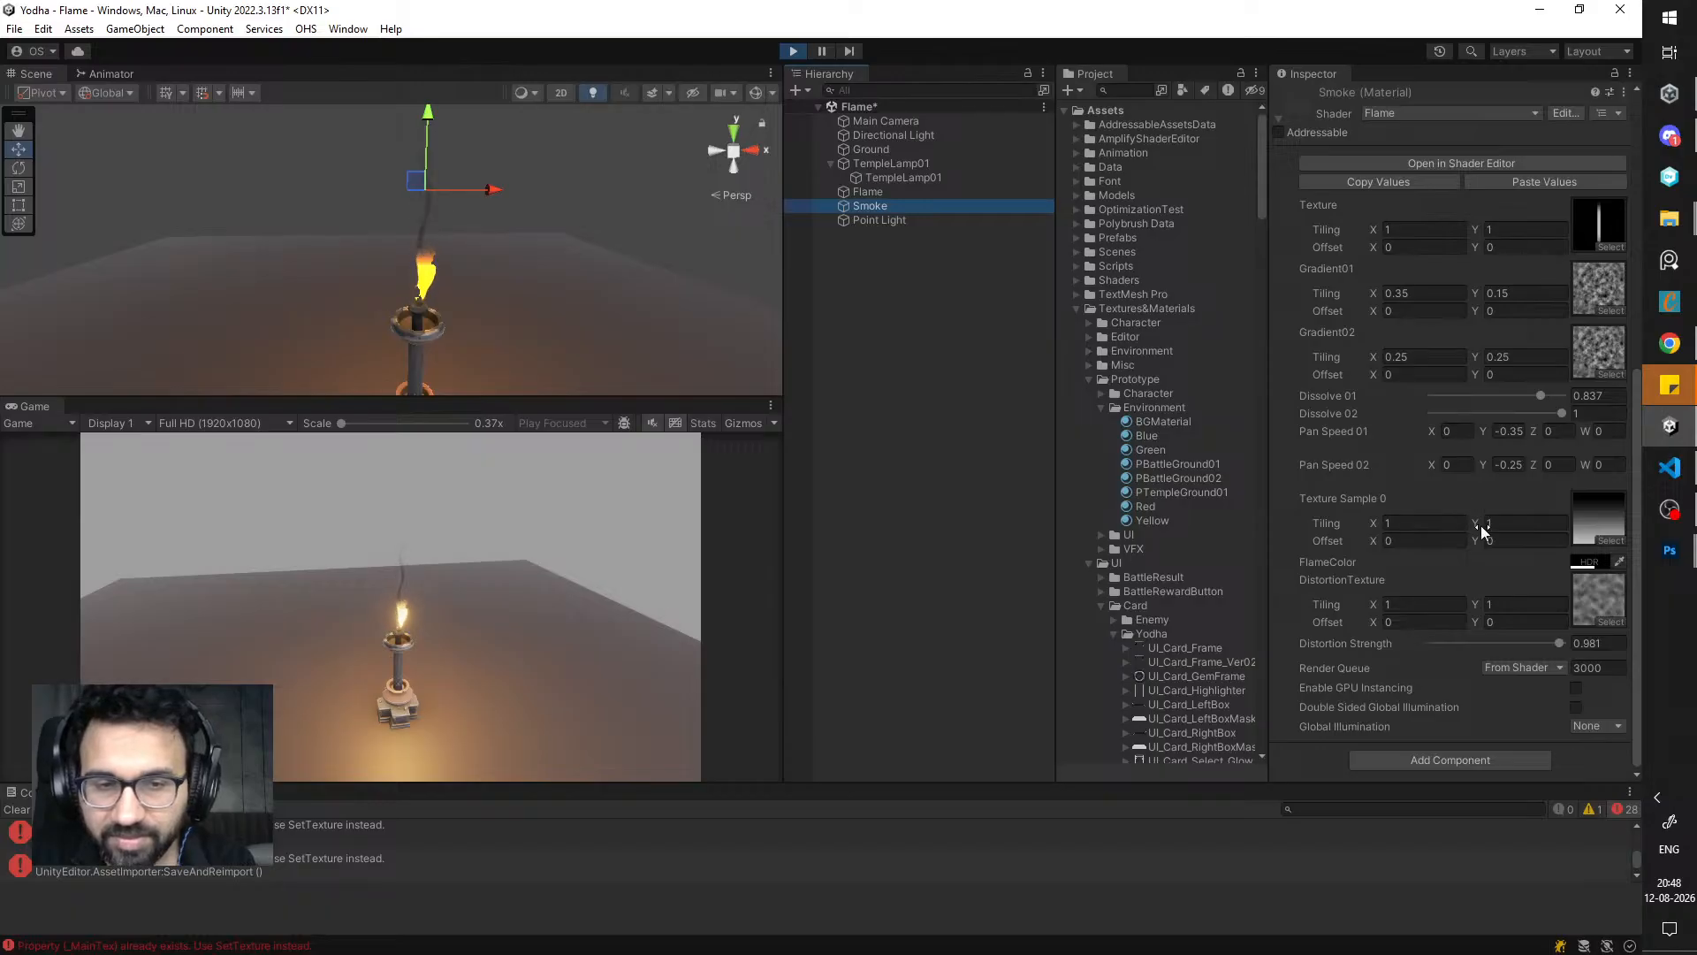
click(1521, 432)
text(-0.)
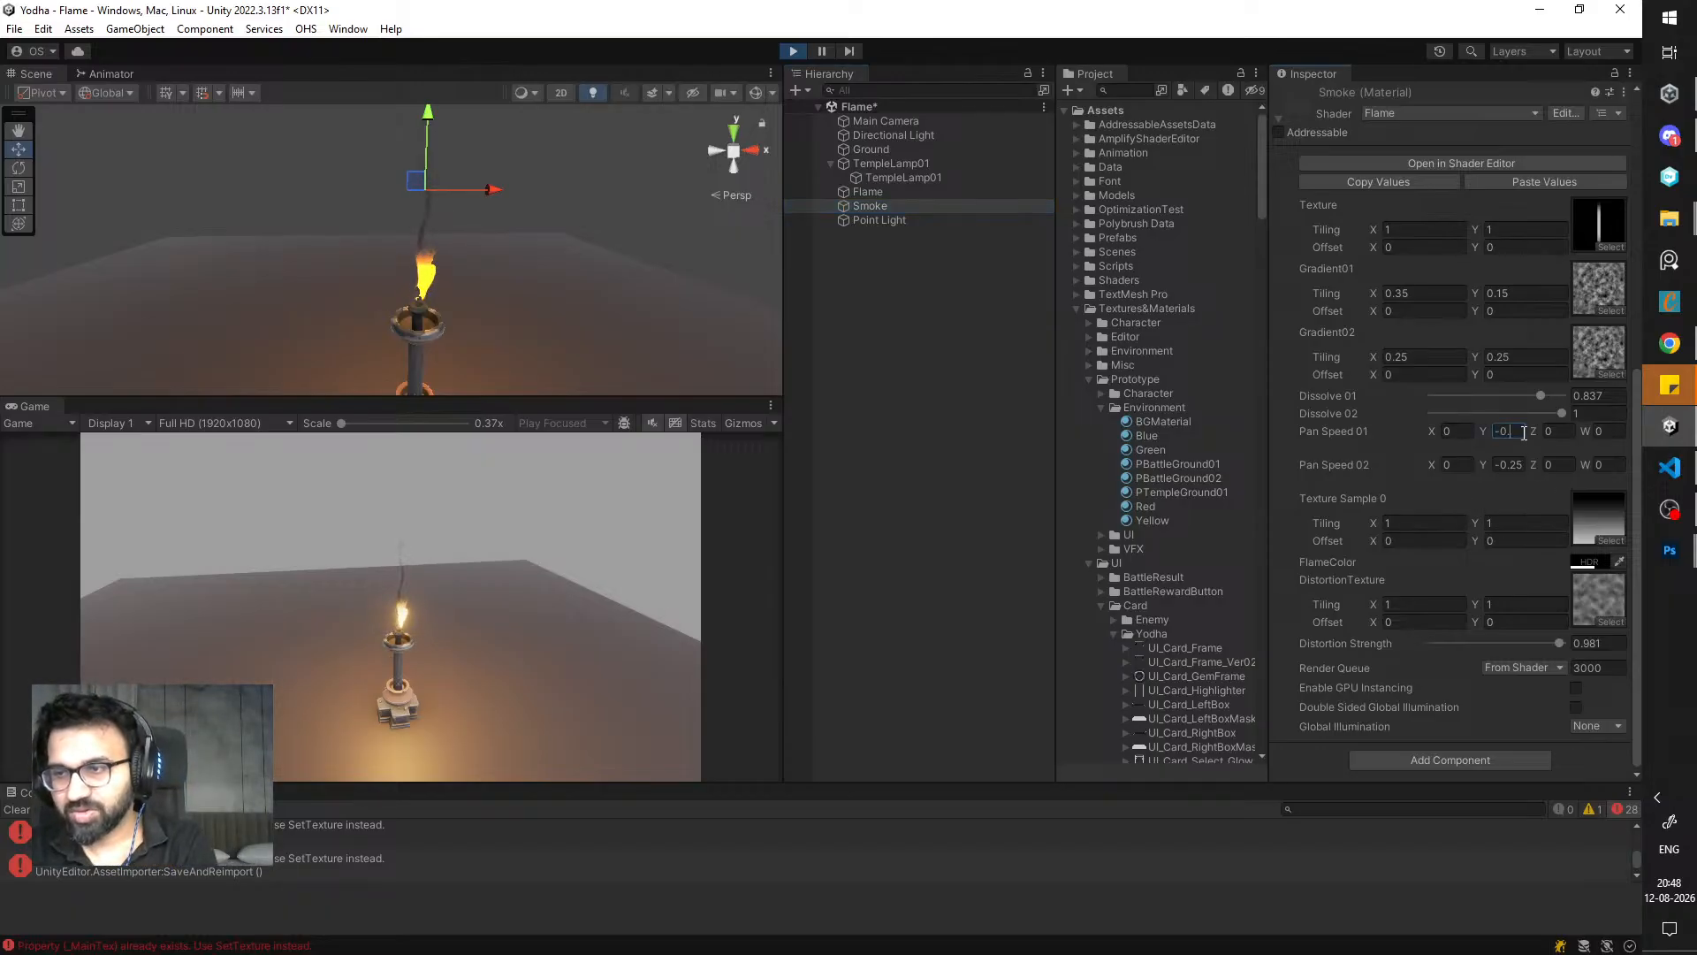
text(25)
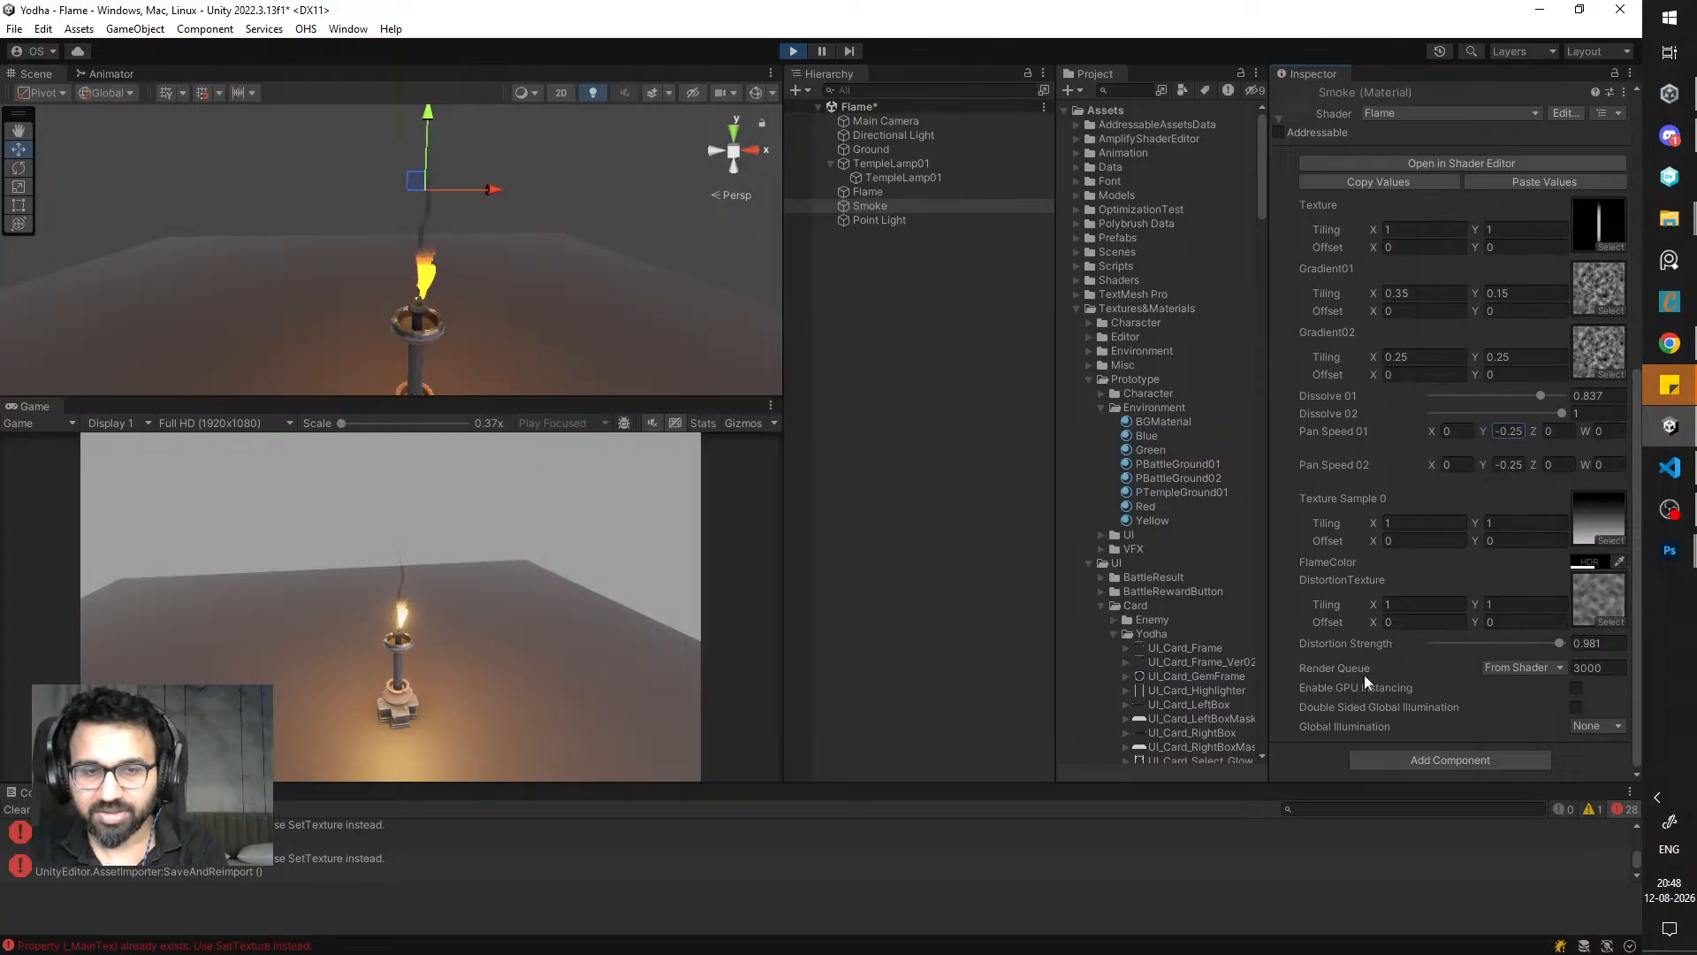
click(732, 787)
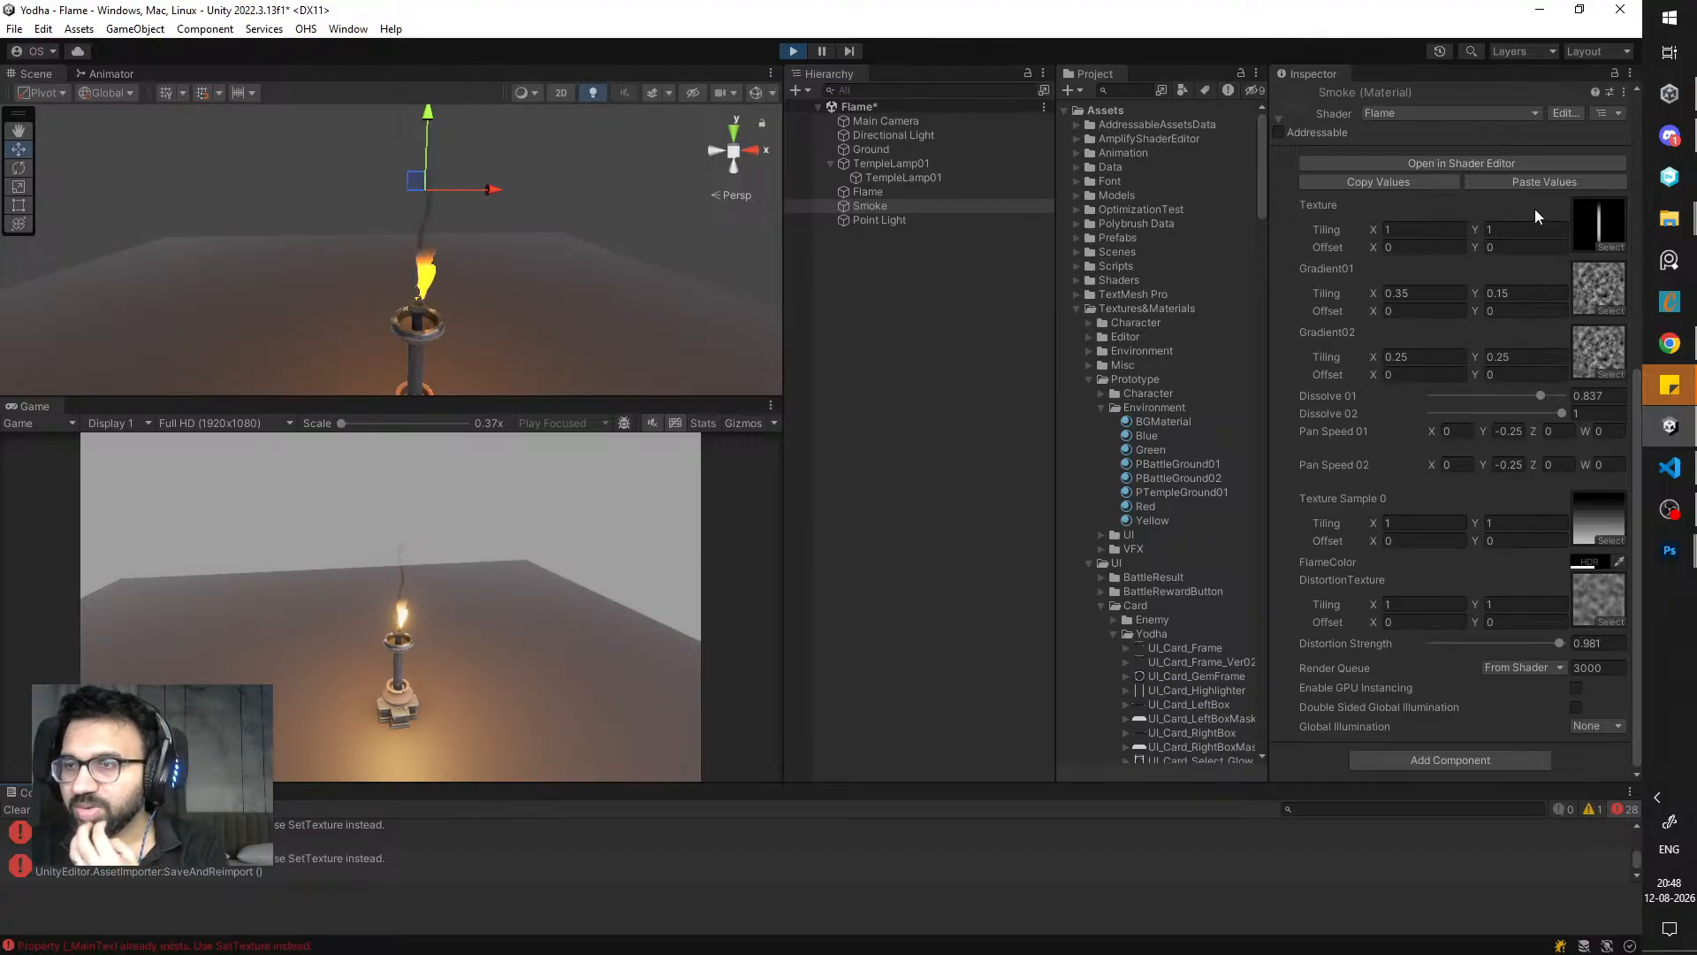
- Open the Flame shader graph and select the Vector2 node that feeds the speed of the distortion texture's Panner
click(1513, 164)
middle_drag(513, 477, 746, 575)
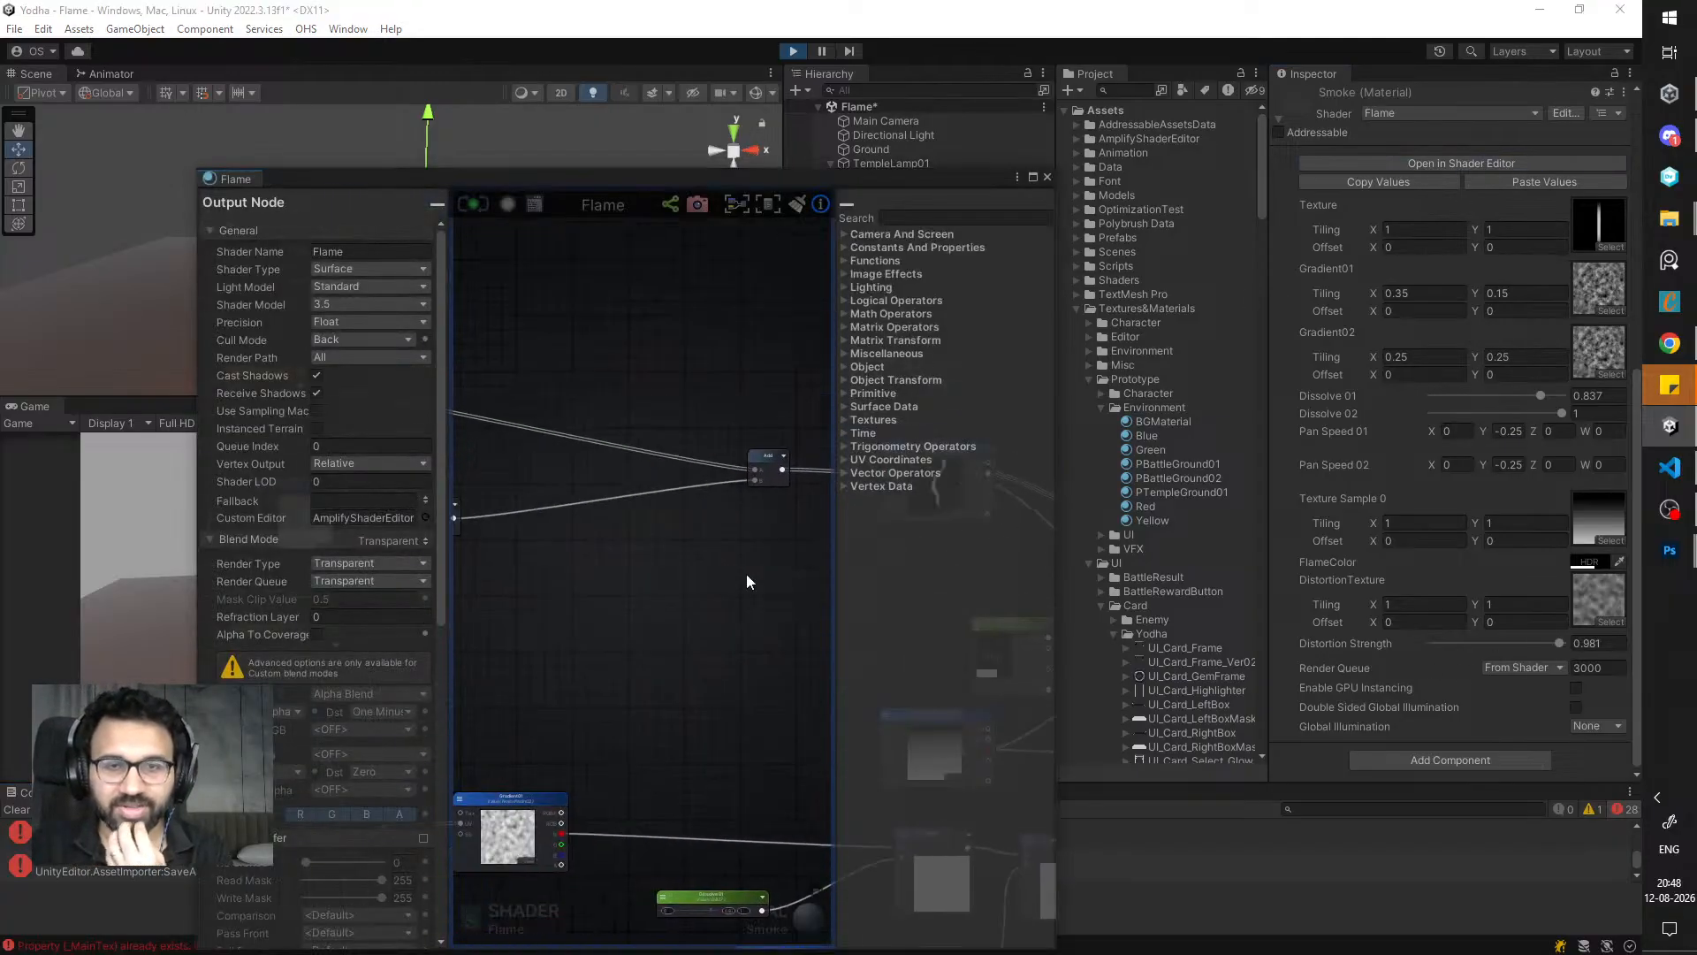
scroll(747, 574, up, 1)
middle_drag(504, 522, 728, 560)
middle_drag(495, 577, 687, 557)
middle_drag(580, 572, 696, 564)
scroll(697, 564, up, 4)
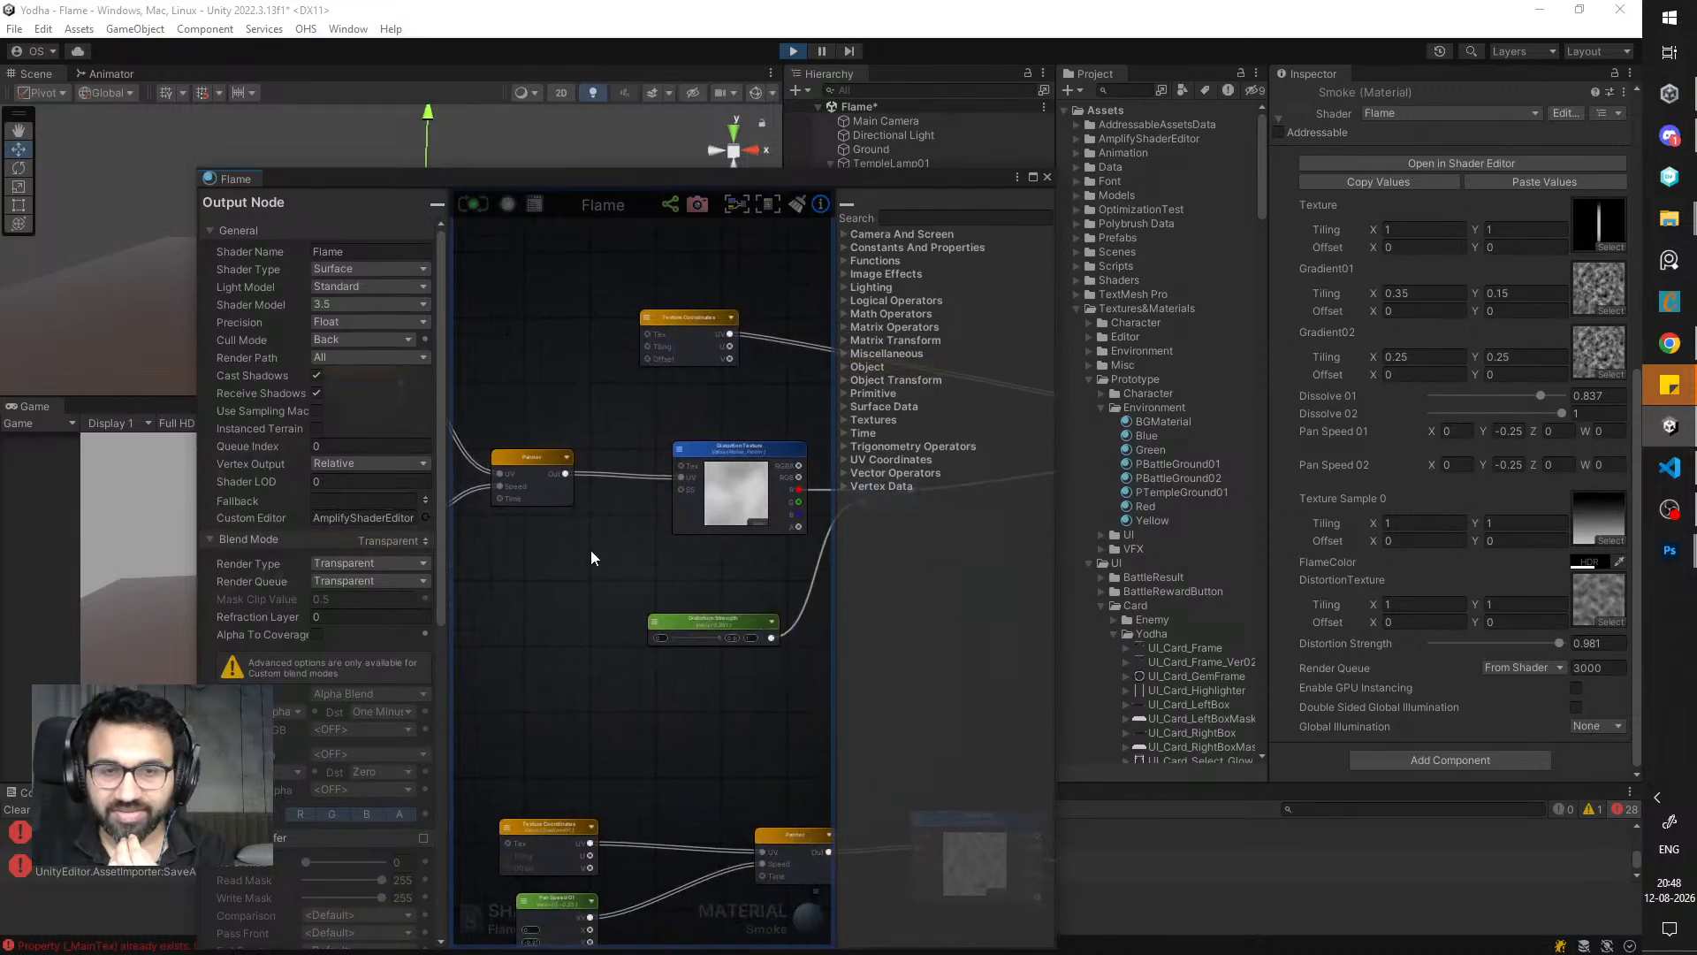
click(601, 528)
- Rename the distortion Panner's Vector2 speed node to "Distortion Pan Speed"
click(340, 261)
text(D)
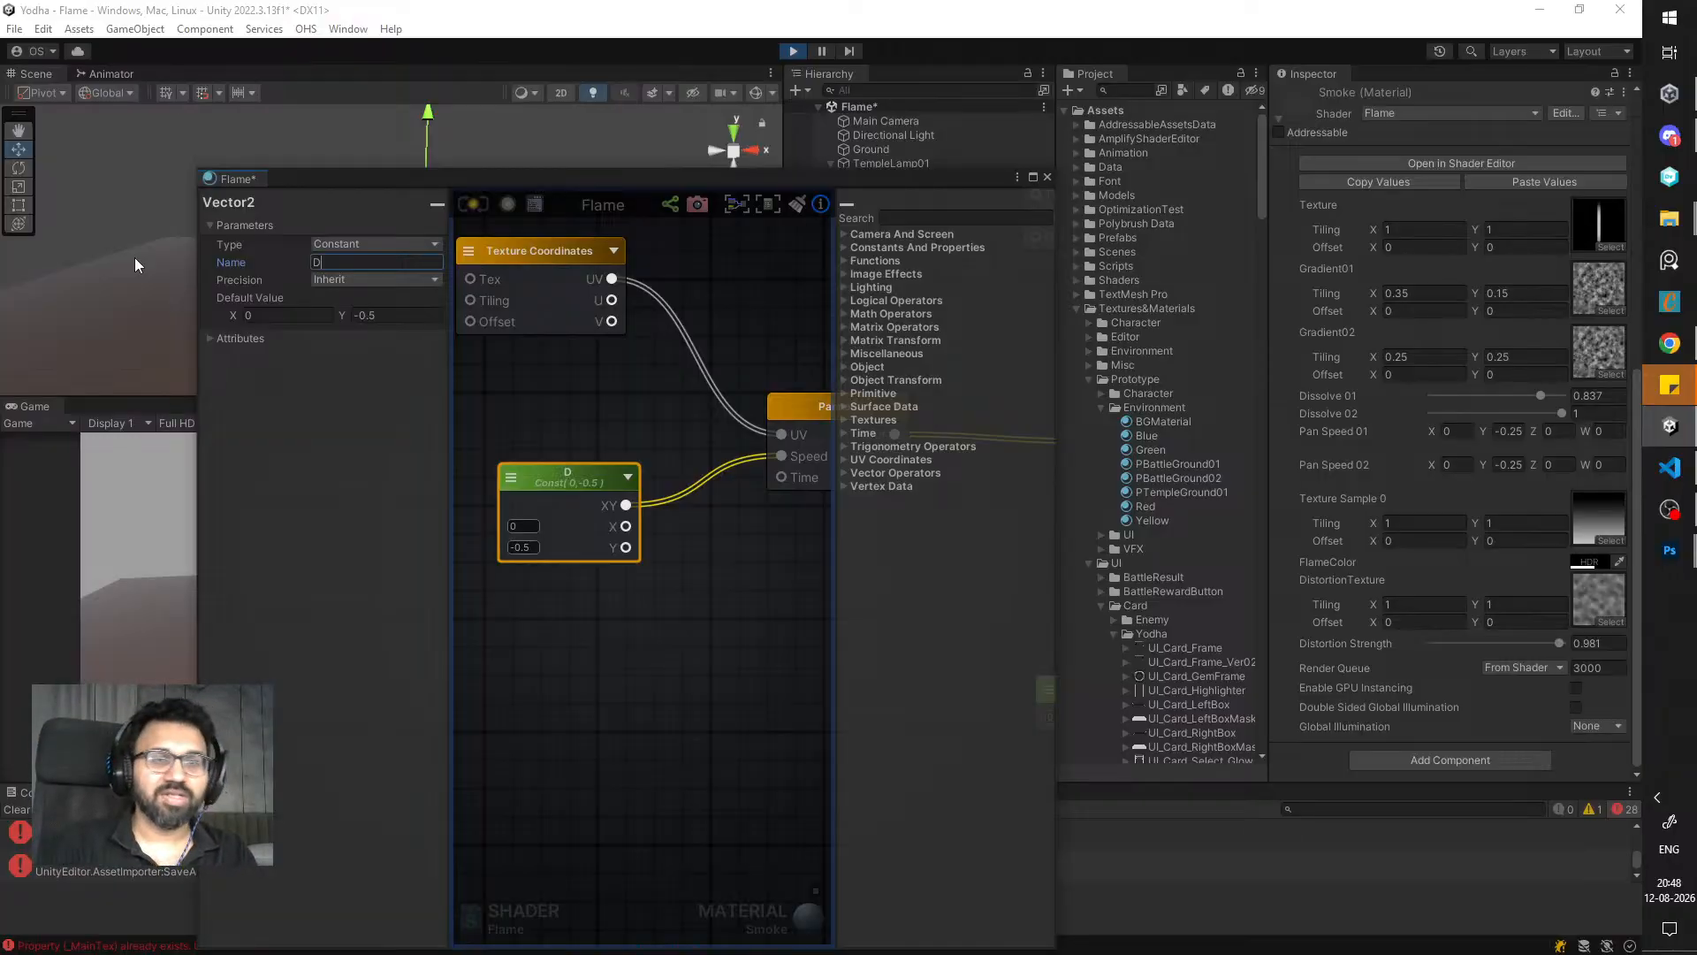
text(issto)
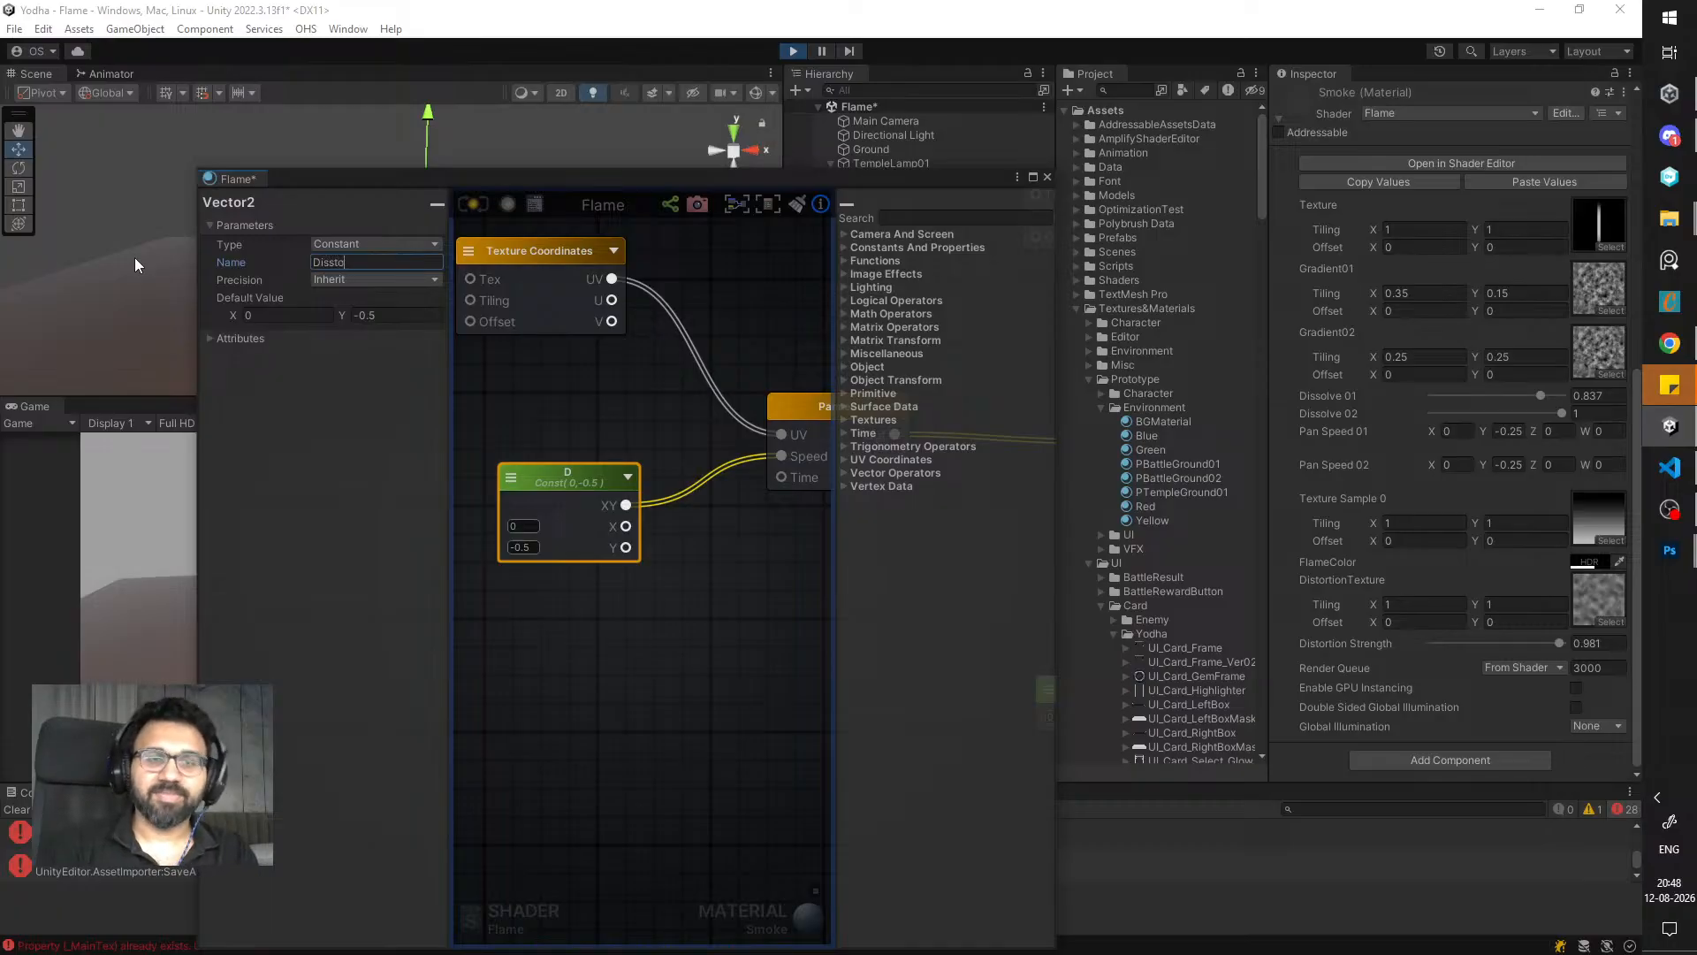
key(BackSpace)
text(tort)
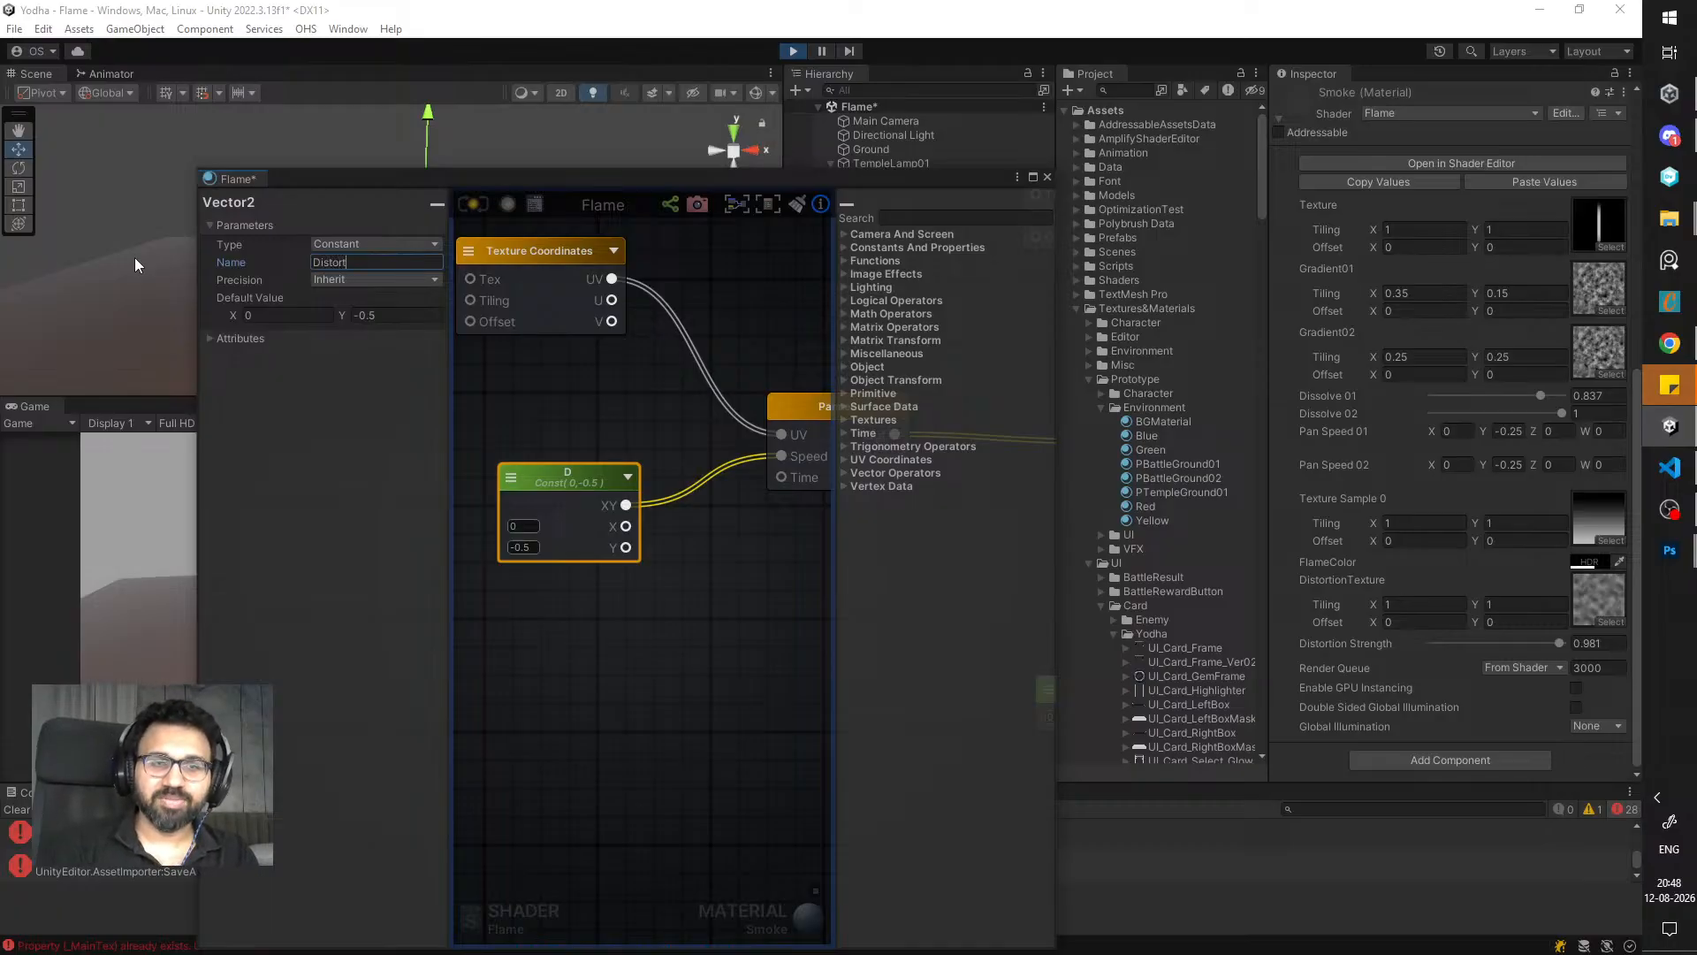
text(ion)
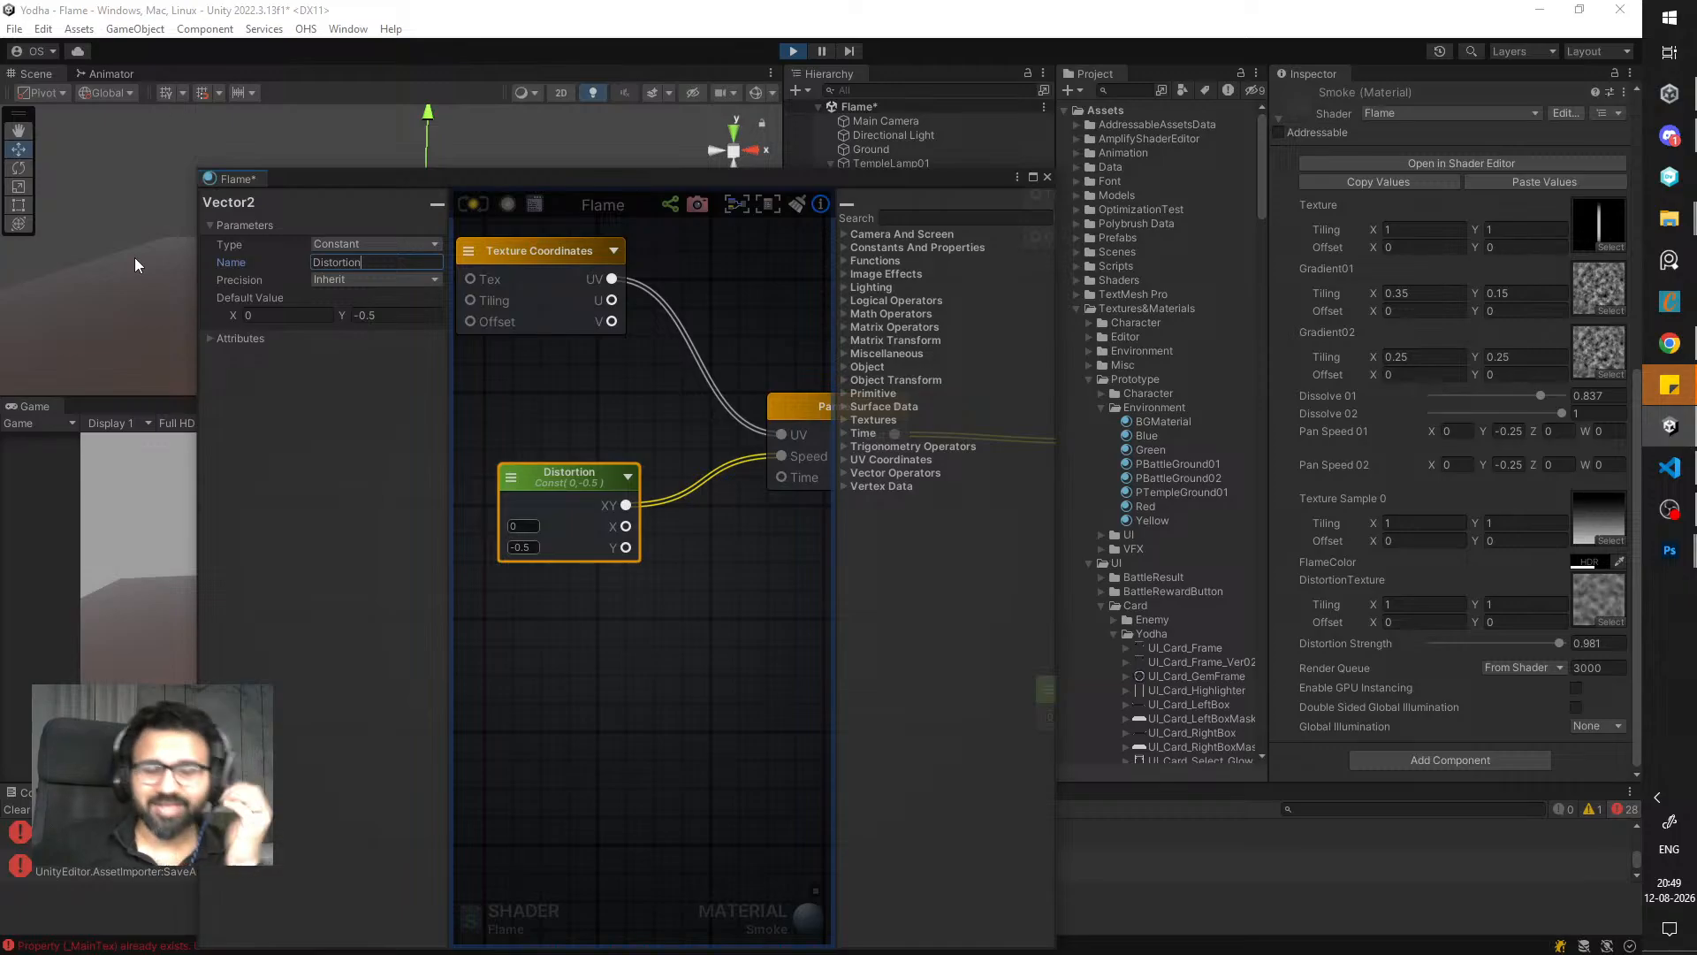
key(BackSpace)
key(BackSpace)
key(BackSpace)
key(BackSpace)
key(BackSpace)
key(BackSpace)
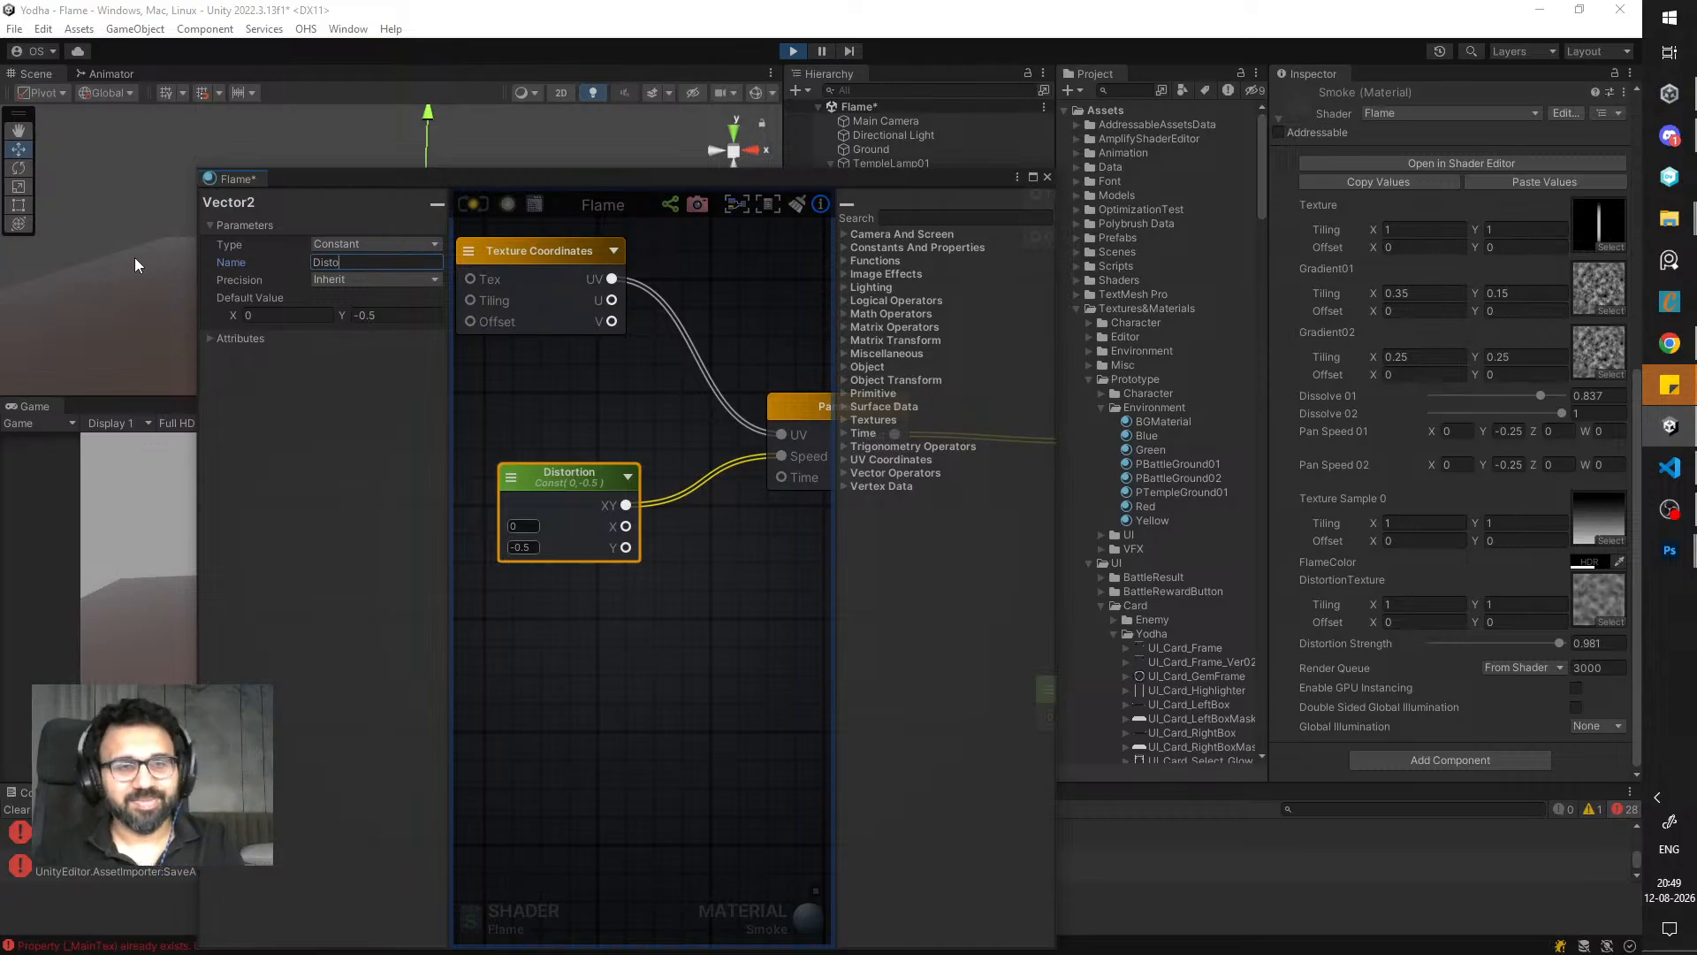
text(ortion)
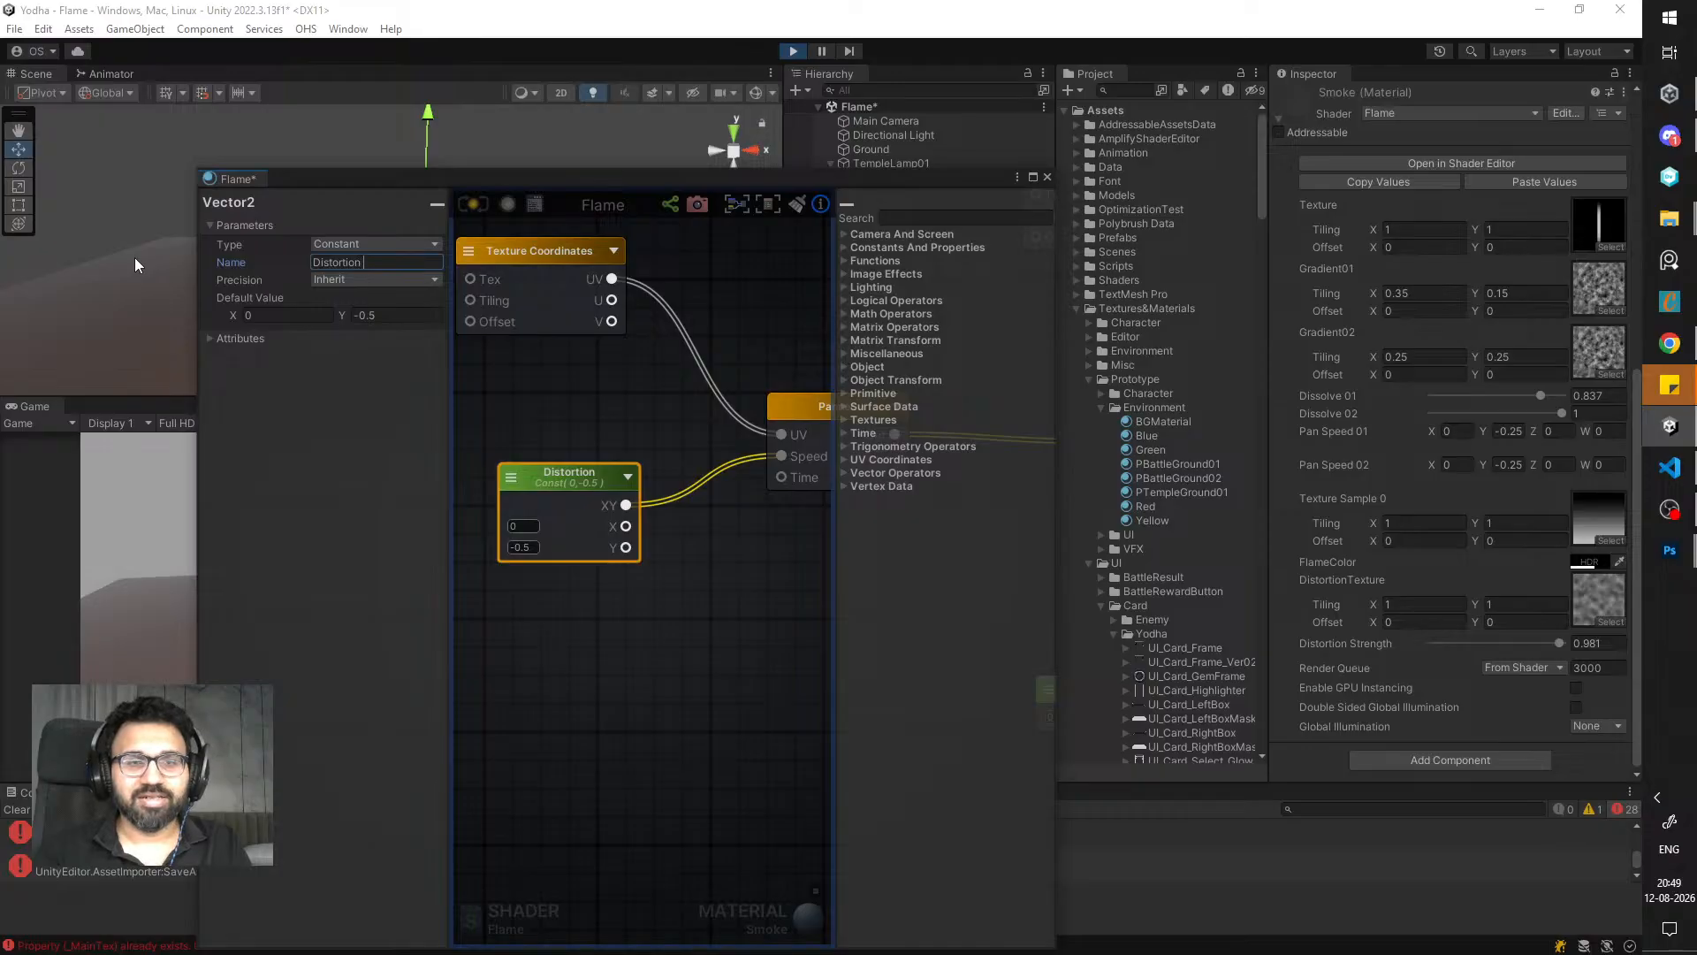
key(BackSpace)
key(BackSpace)
key(BackSpace)
key(BackSpace)
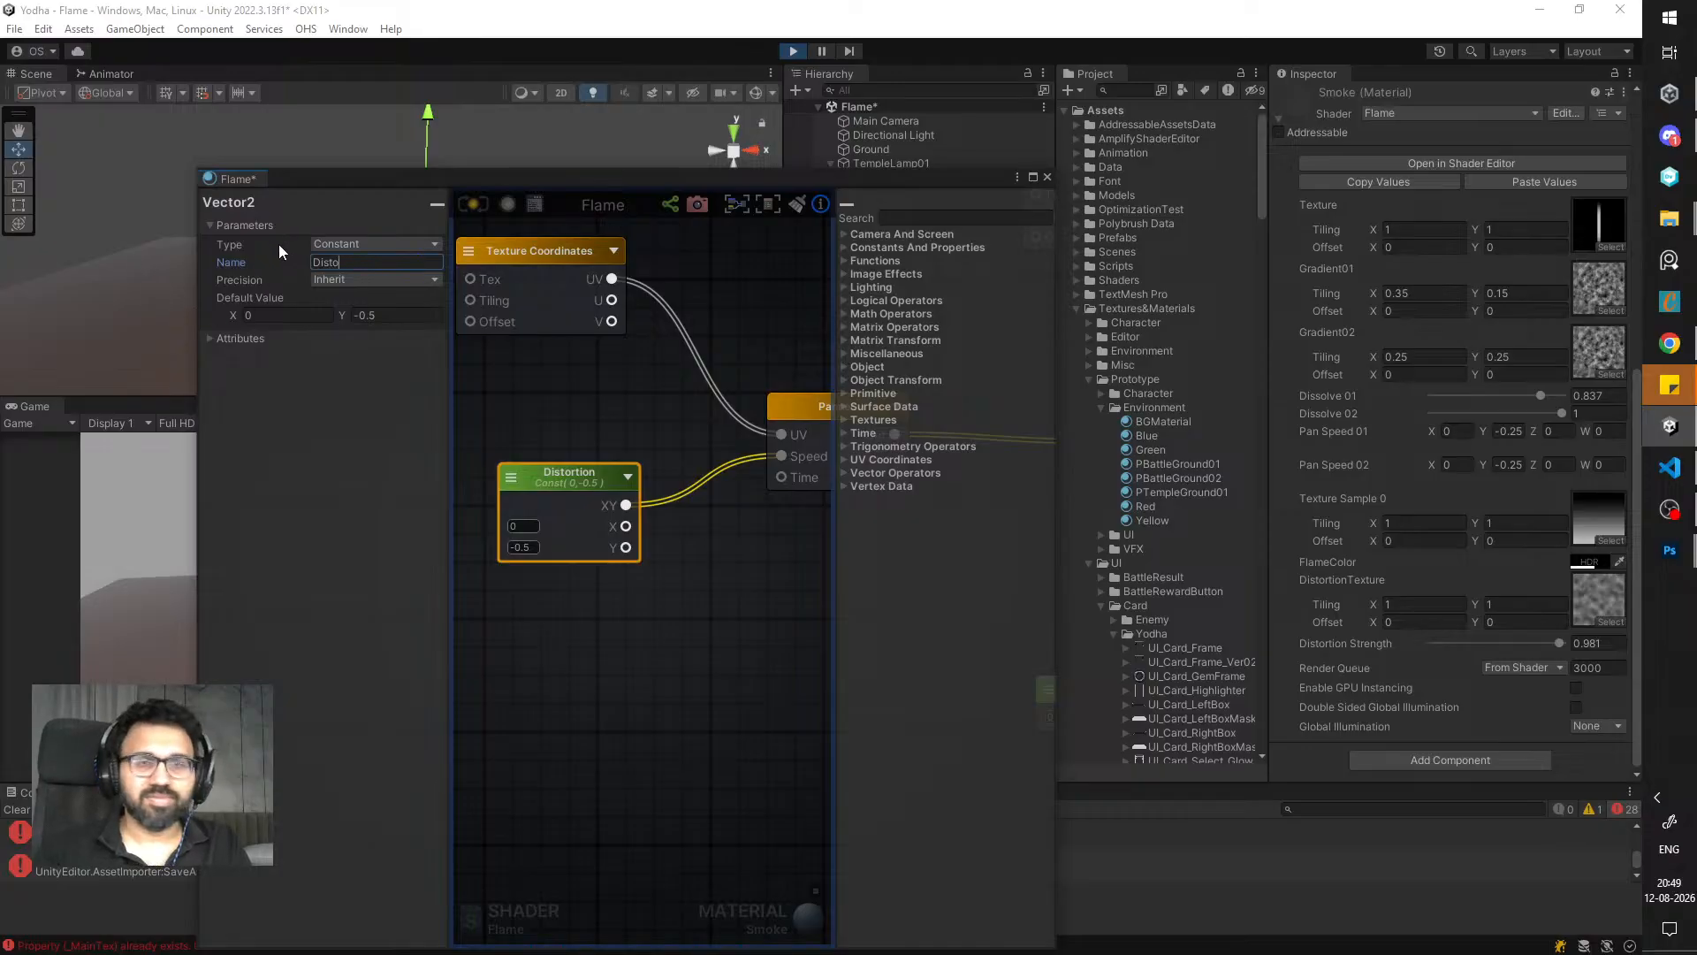
drag(447, 177, 781, 277)
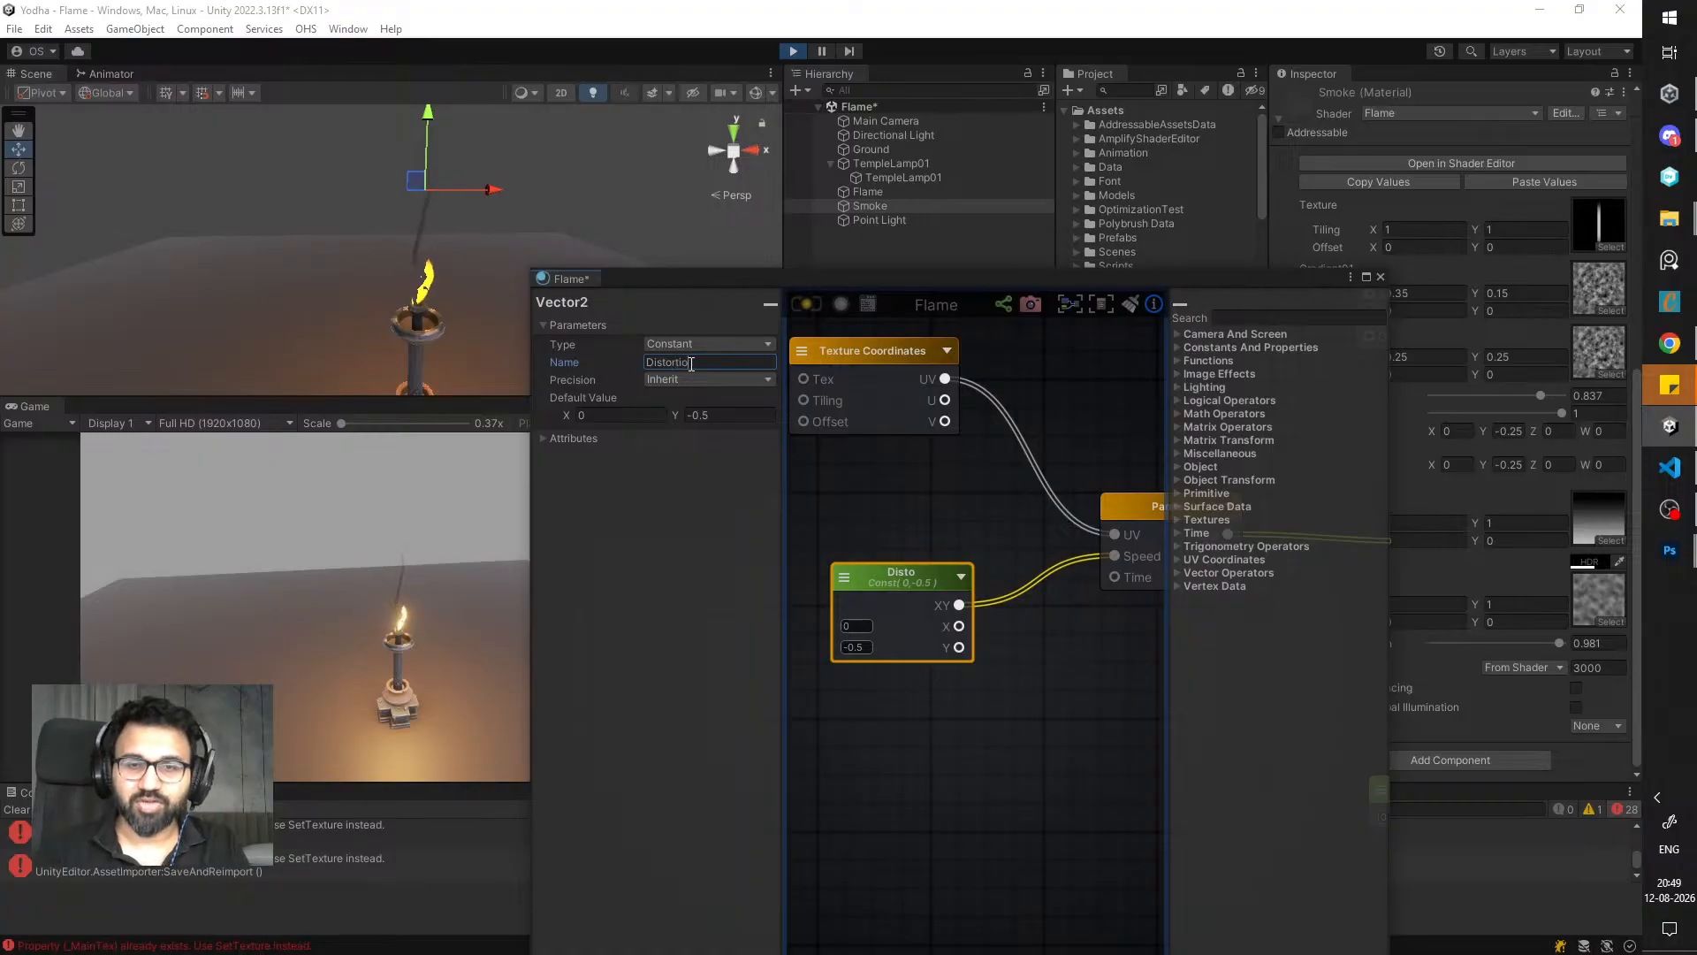
key(BackSpace)
text(ortion)
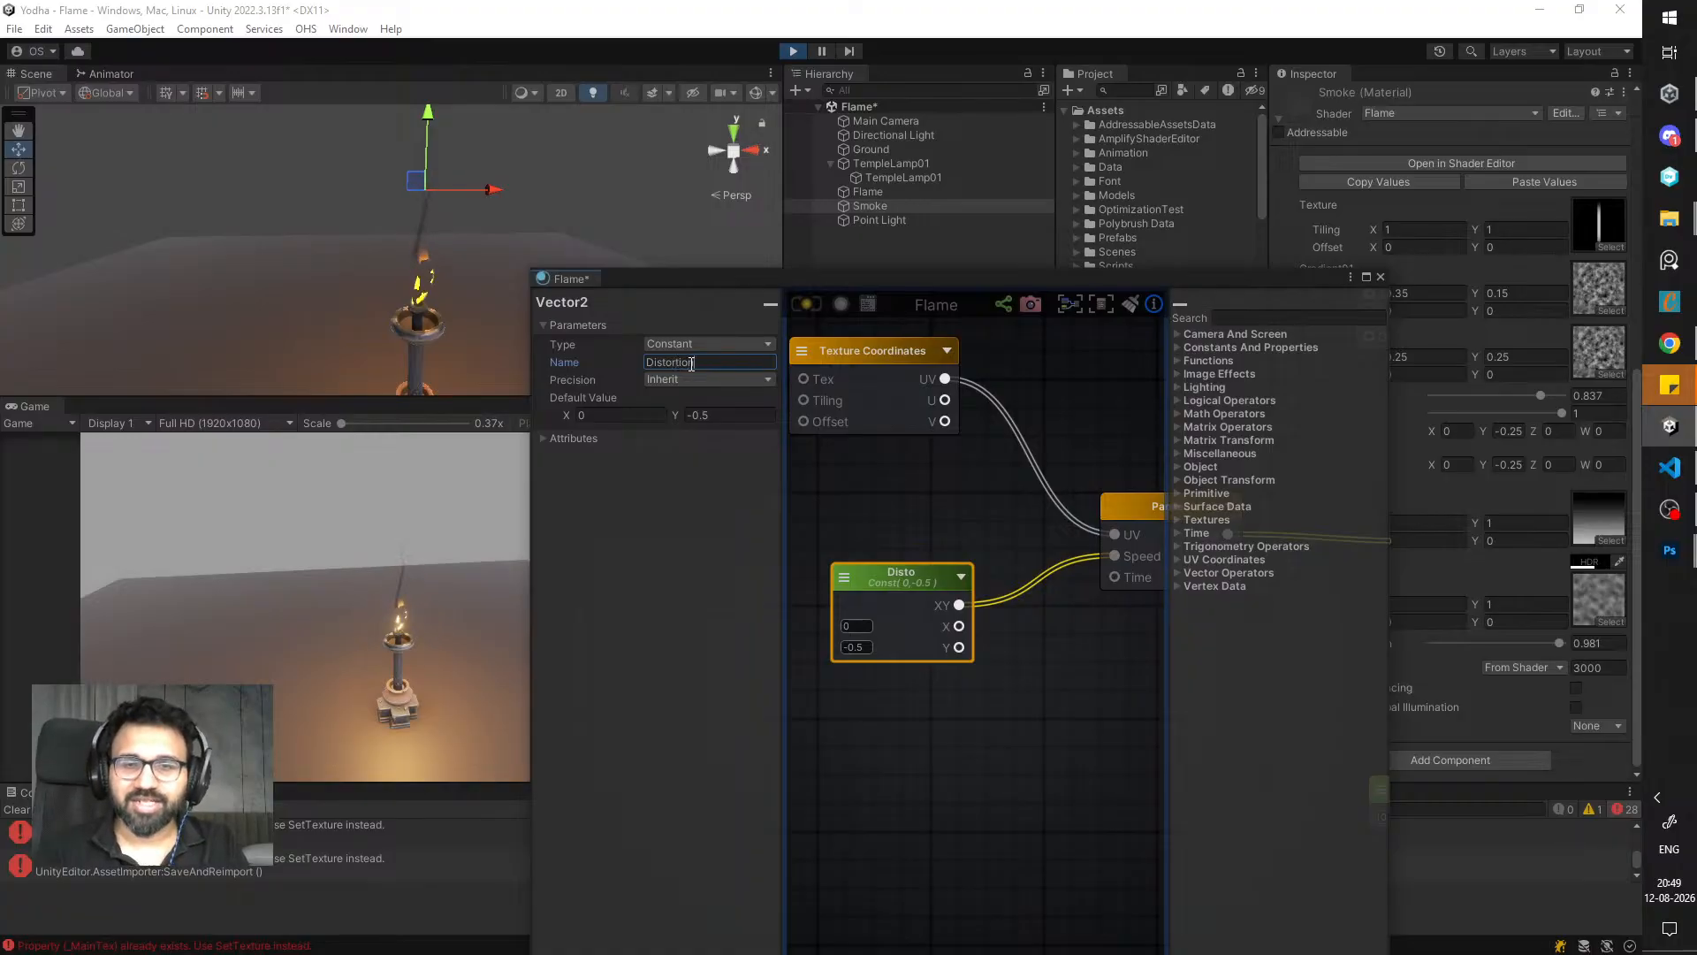
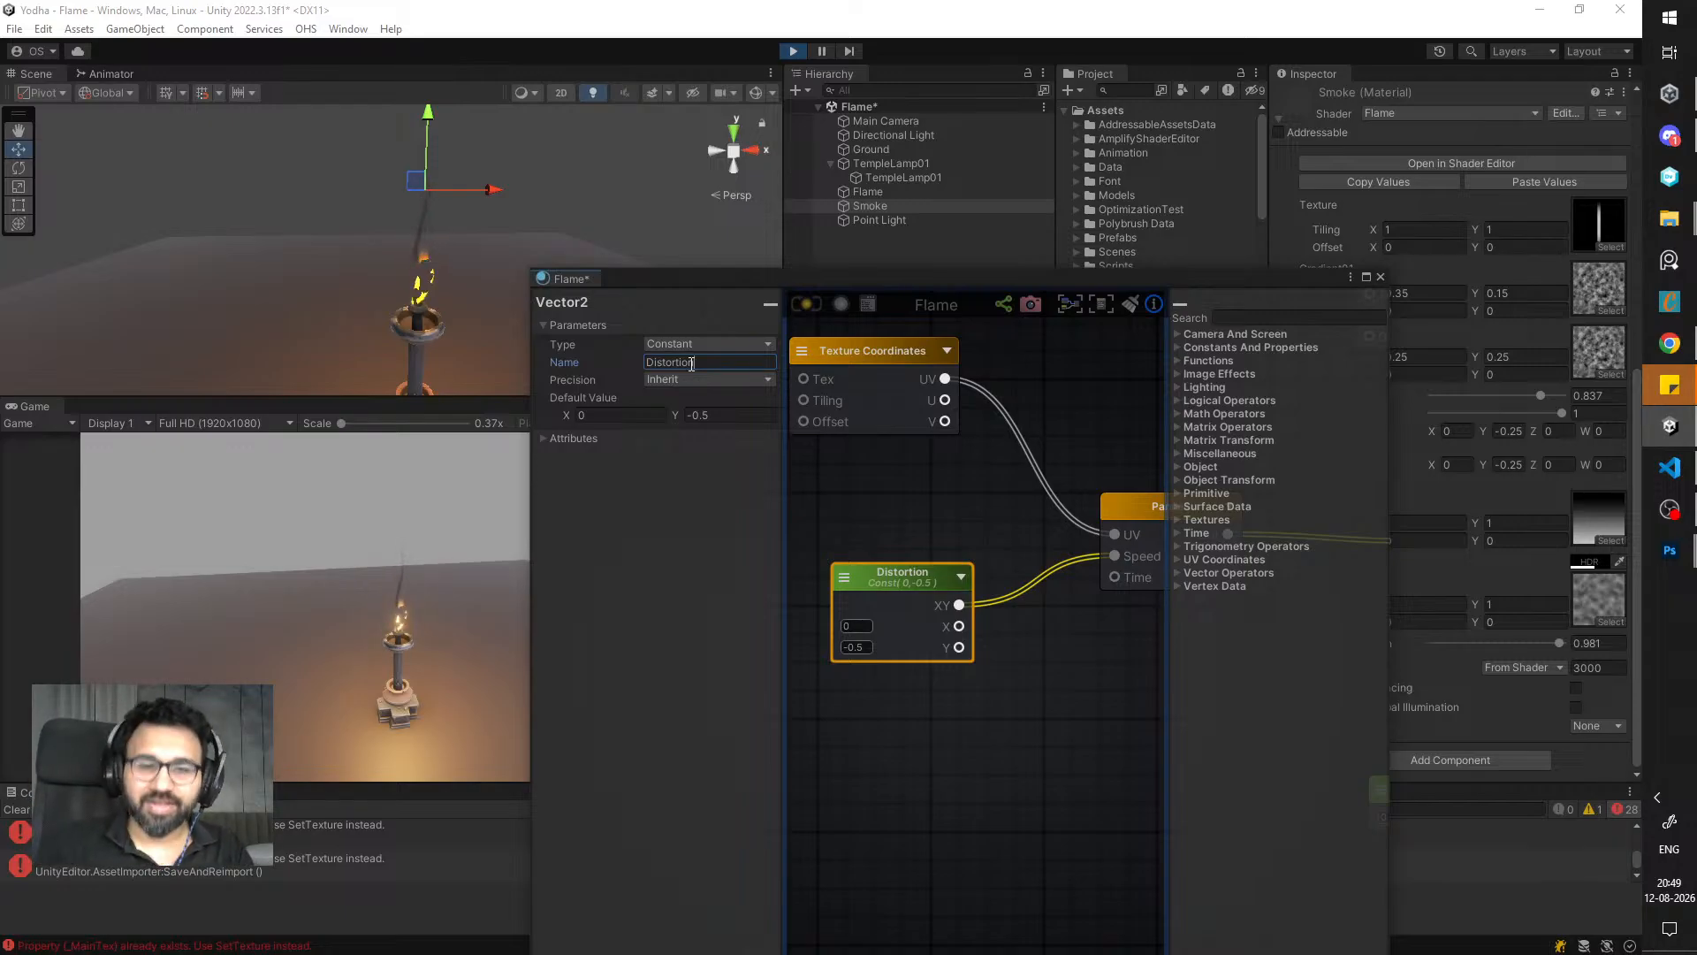
double_click(694, 363)
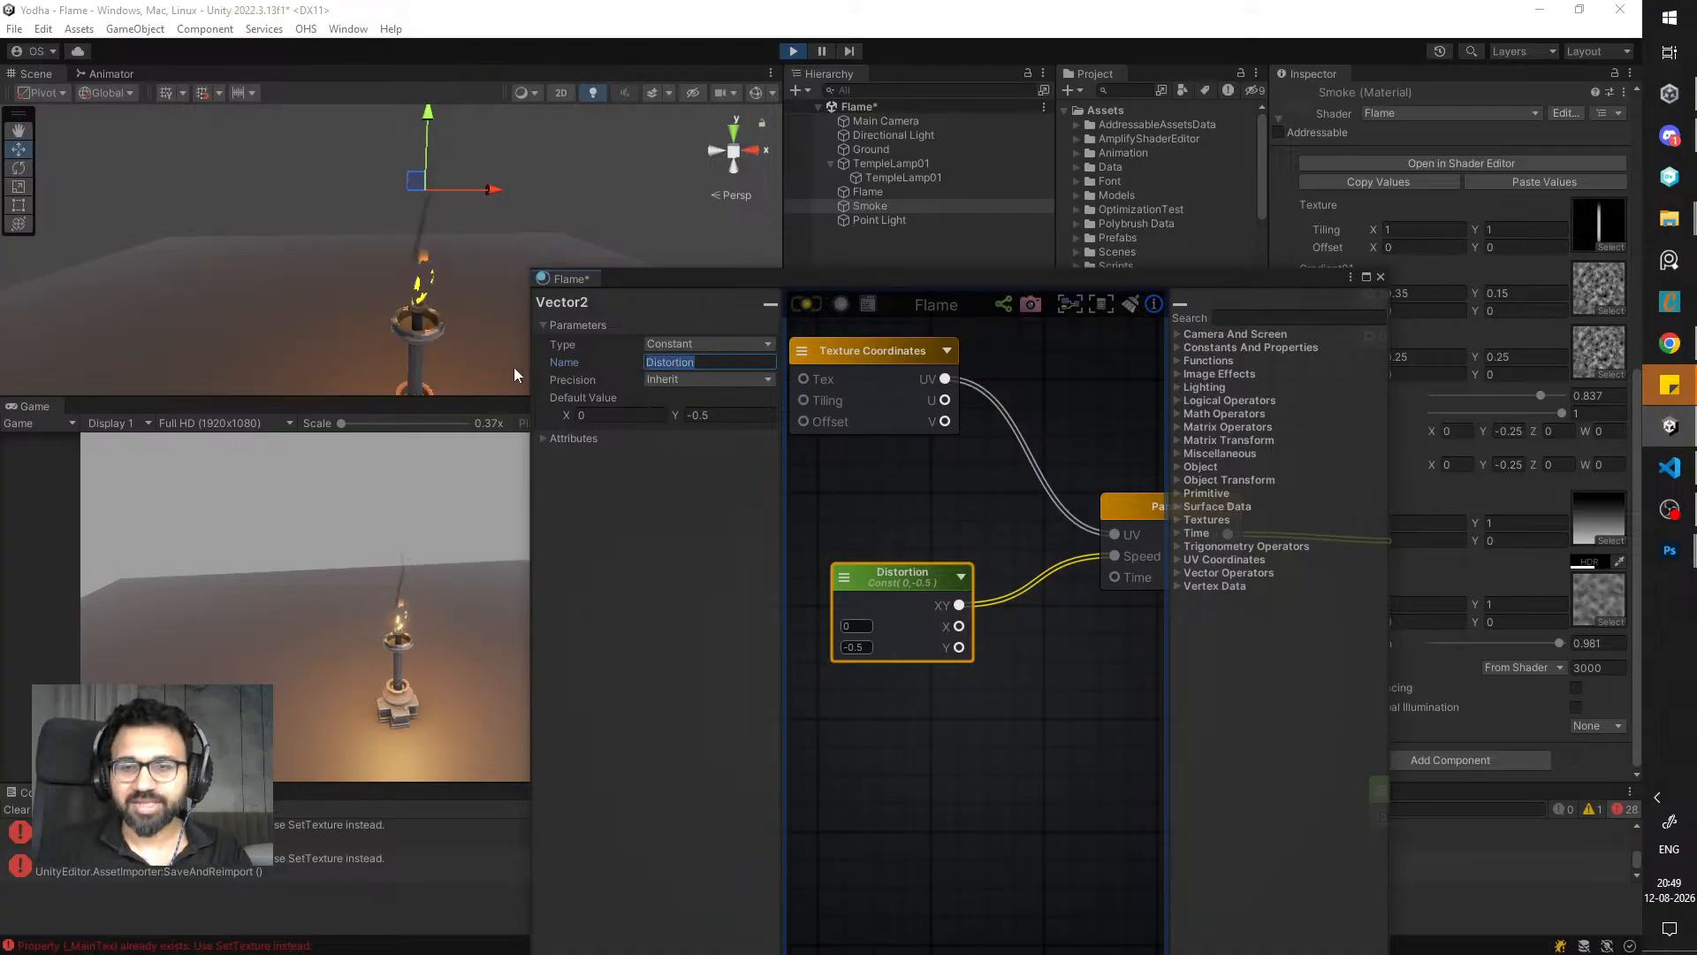
key(Right)
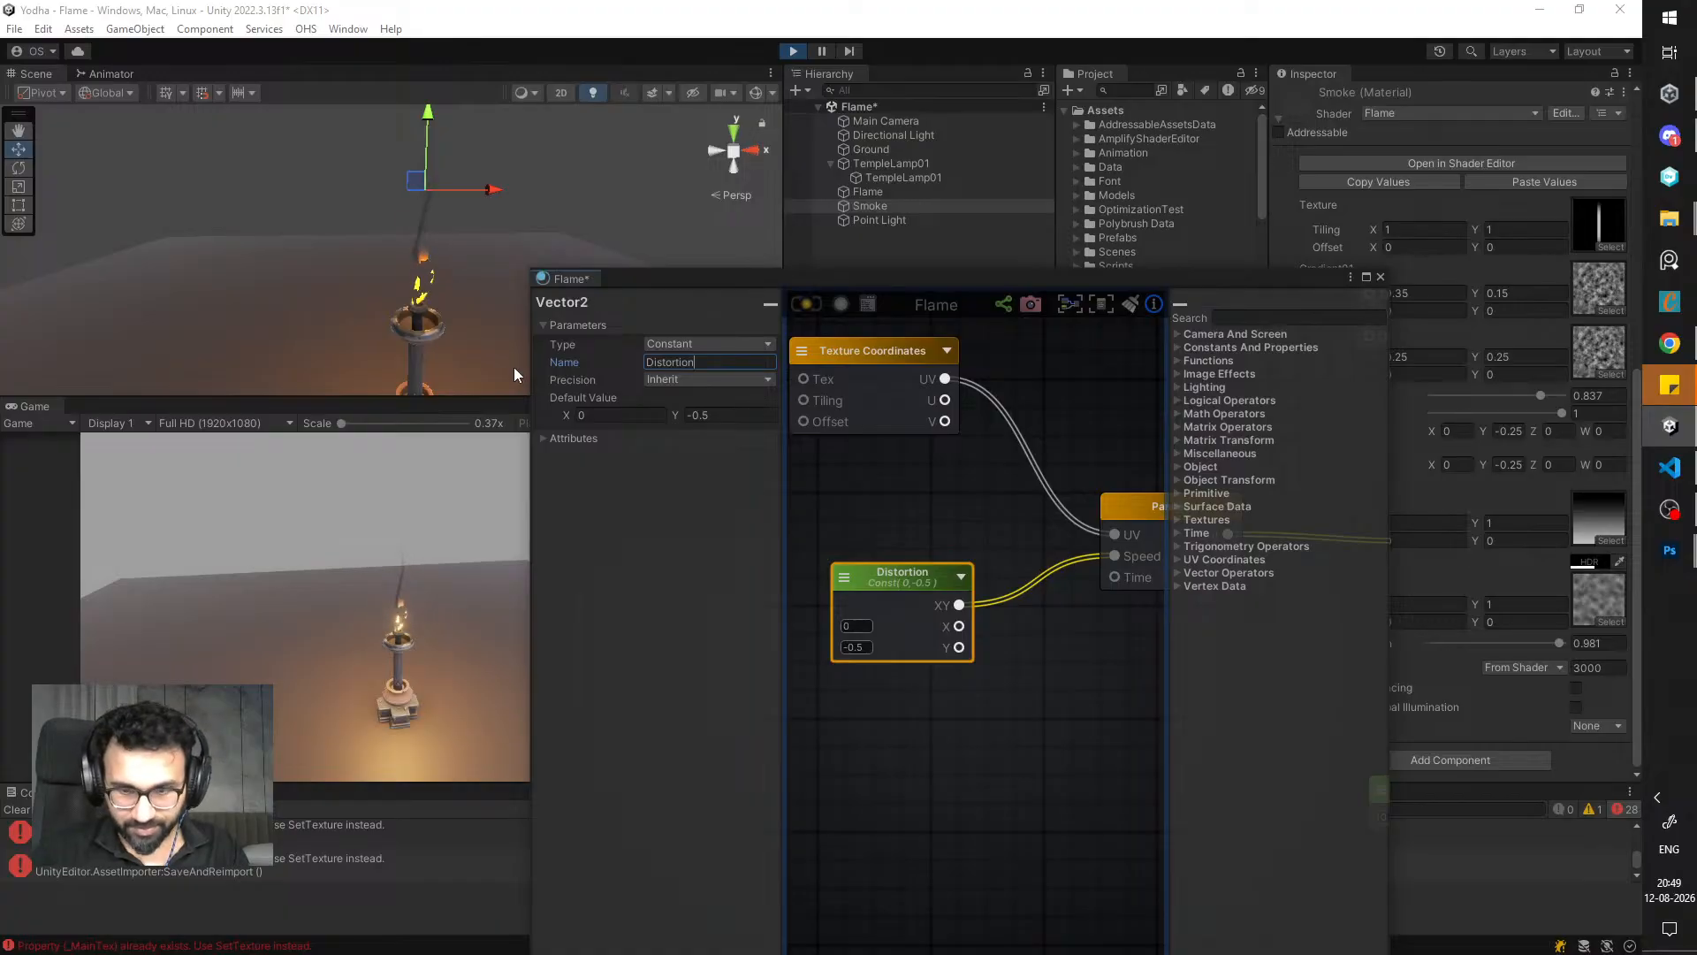
text(PanS)
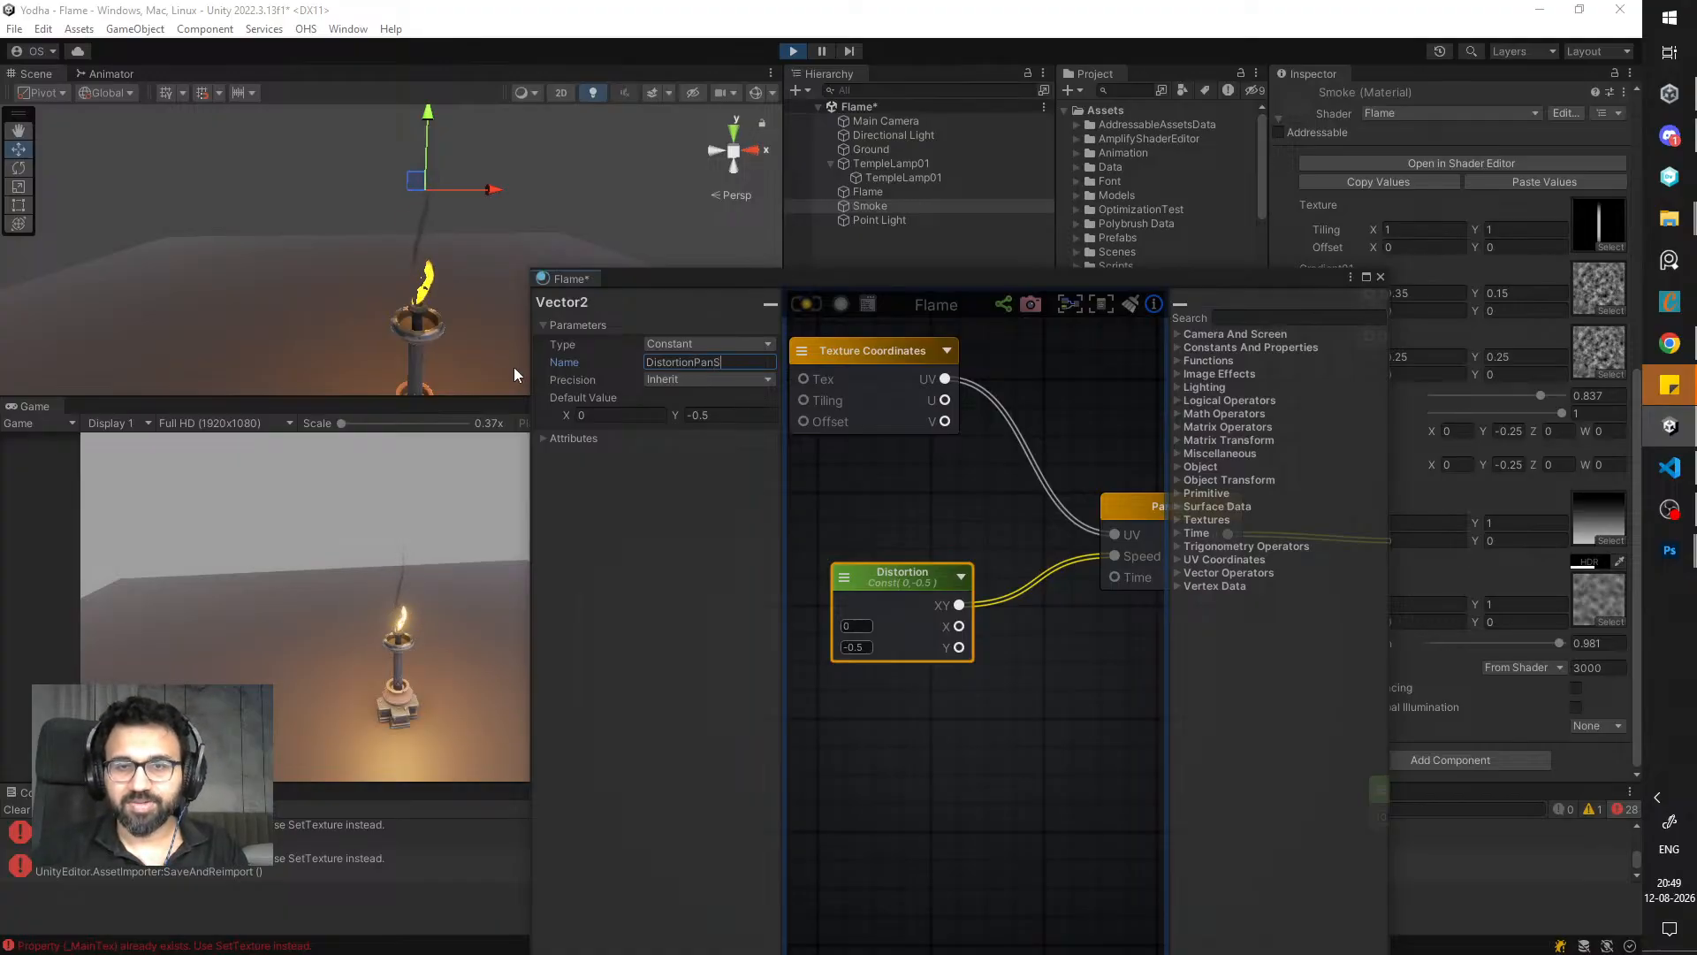
text(peed)
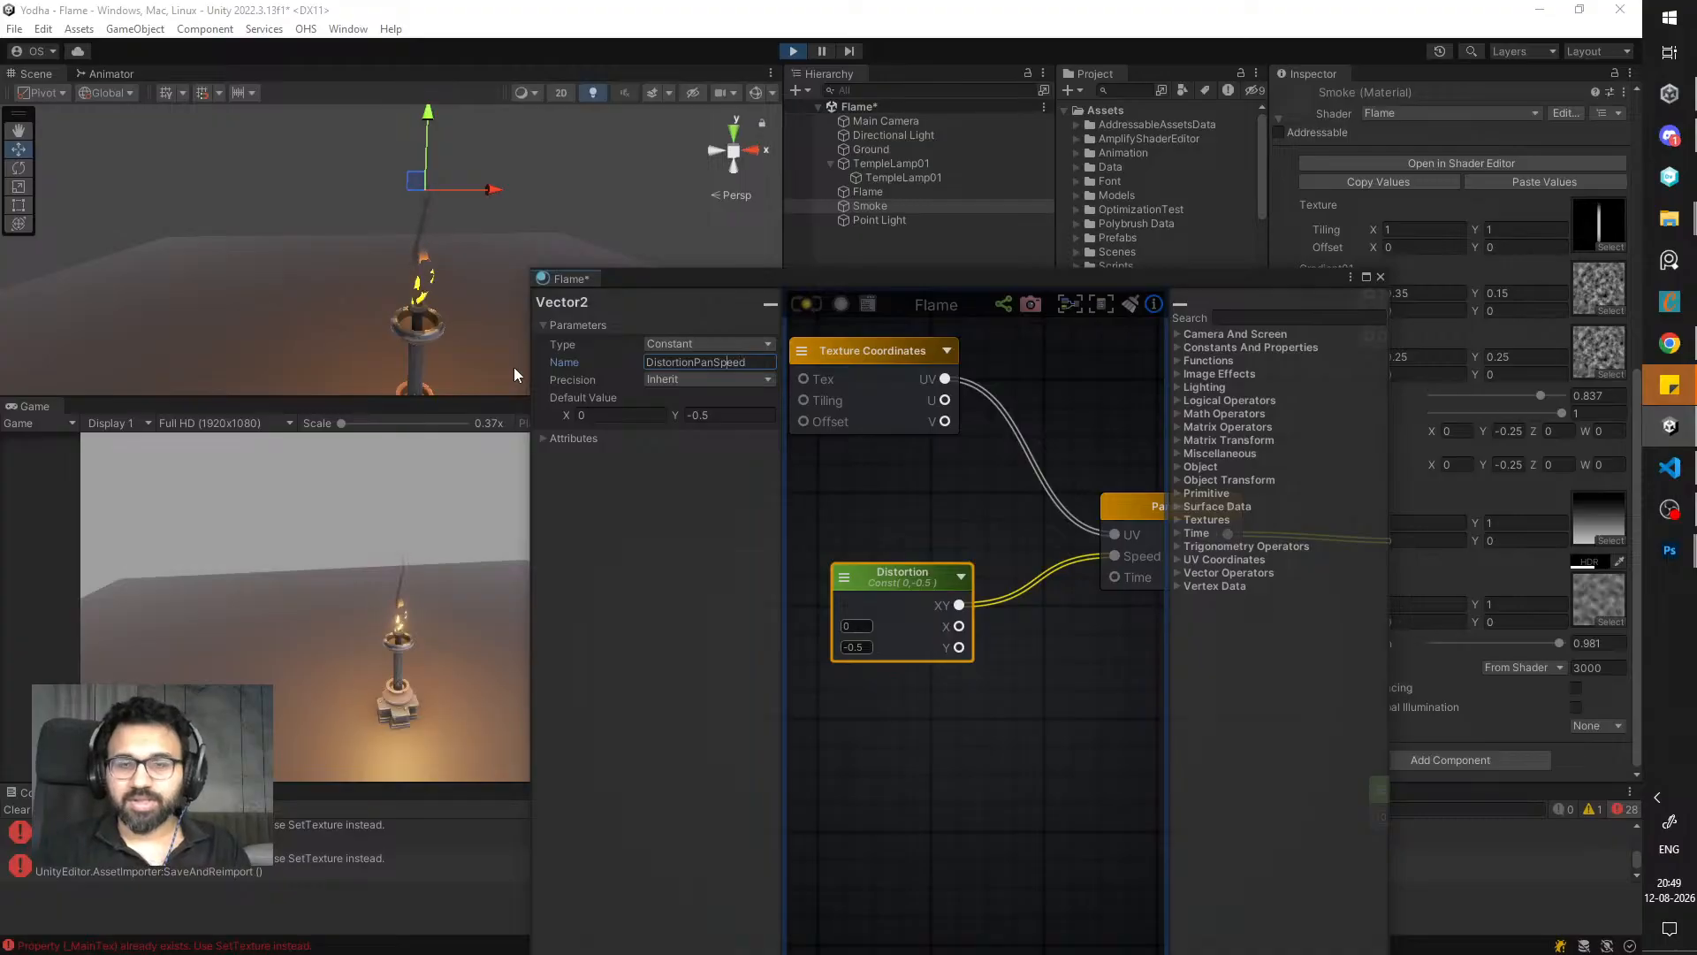
key(Right)
key(Right)
key(Right)
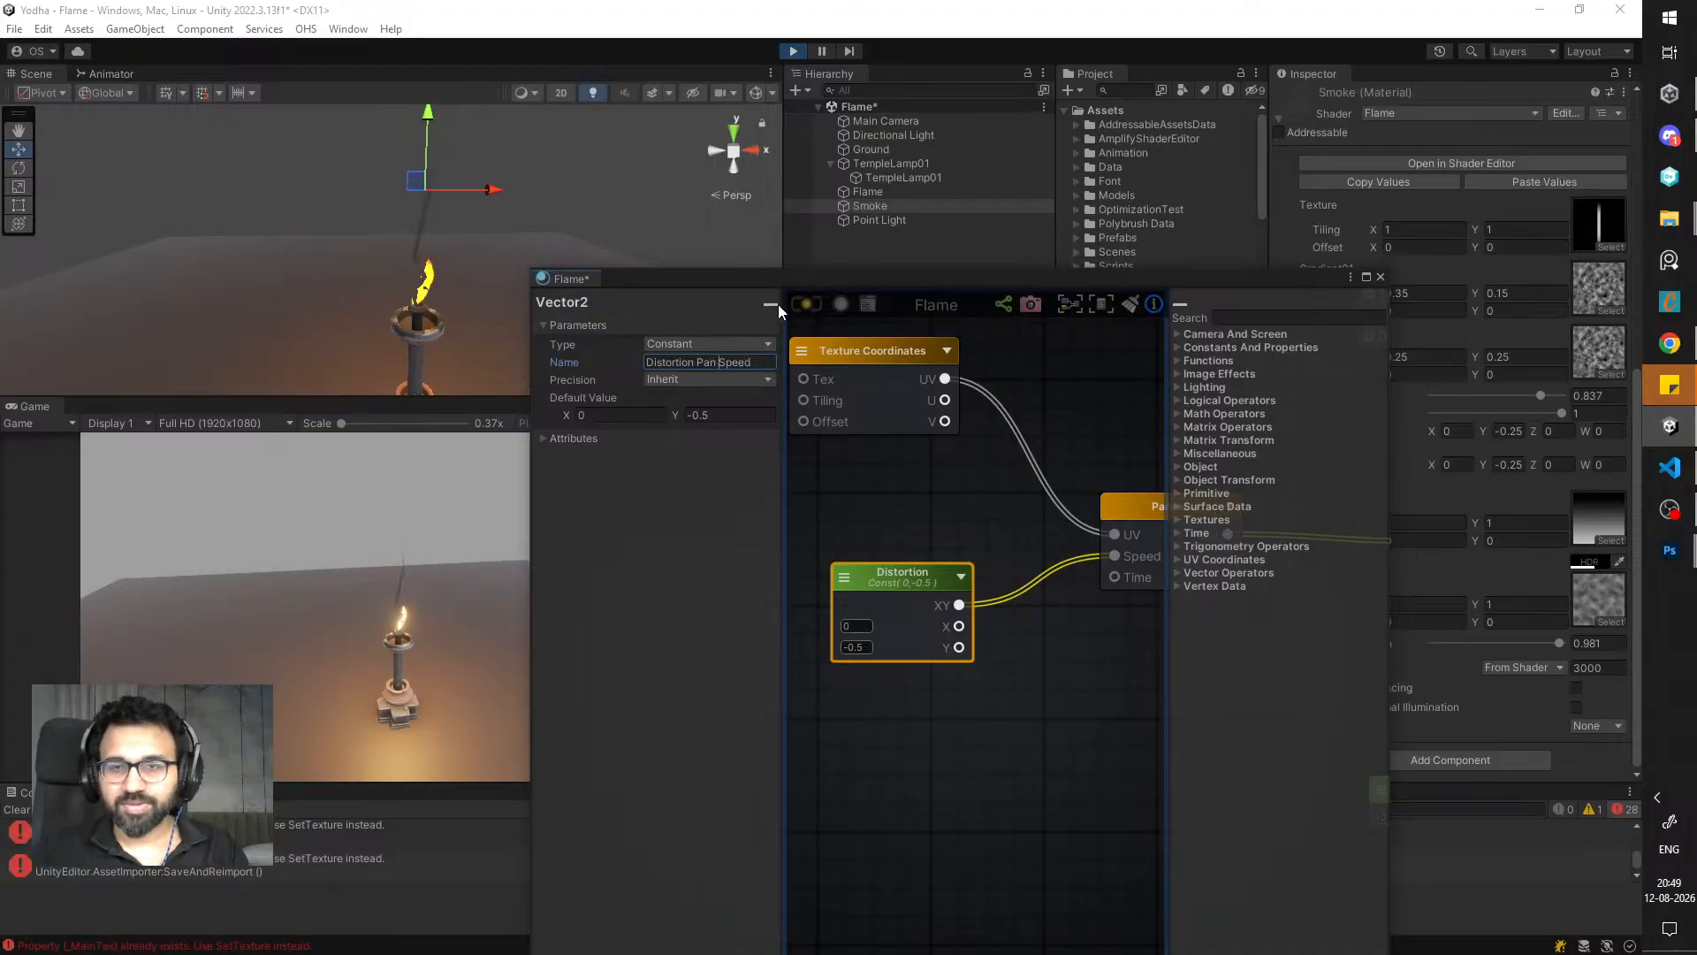
- Change the Distortion Pan Speed node's type to Property, save the Flame shader and uncover the material's settings
click(728, 341)
click(714, 380)
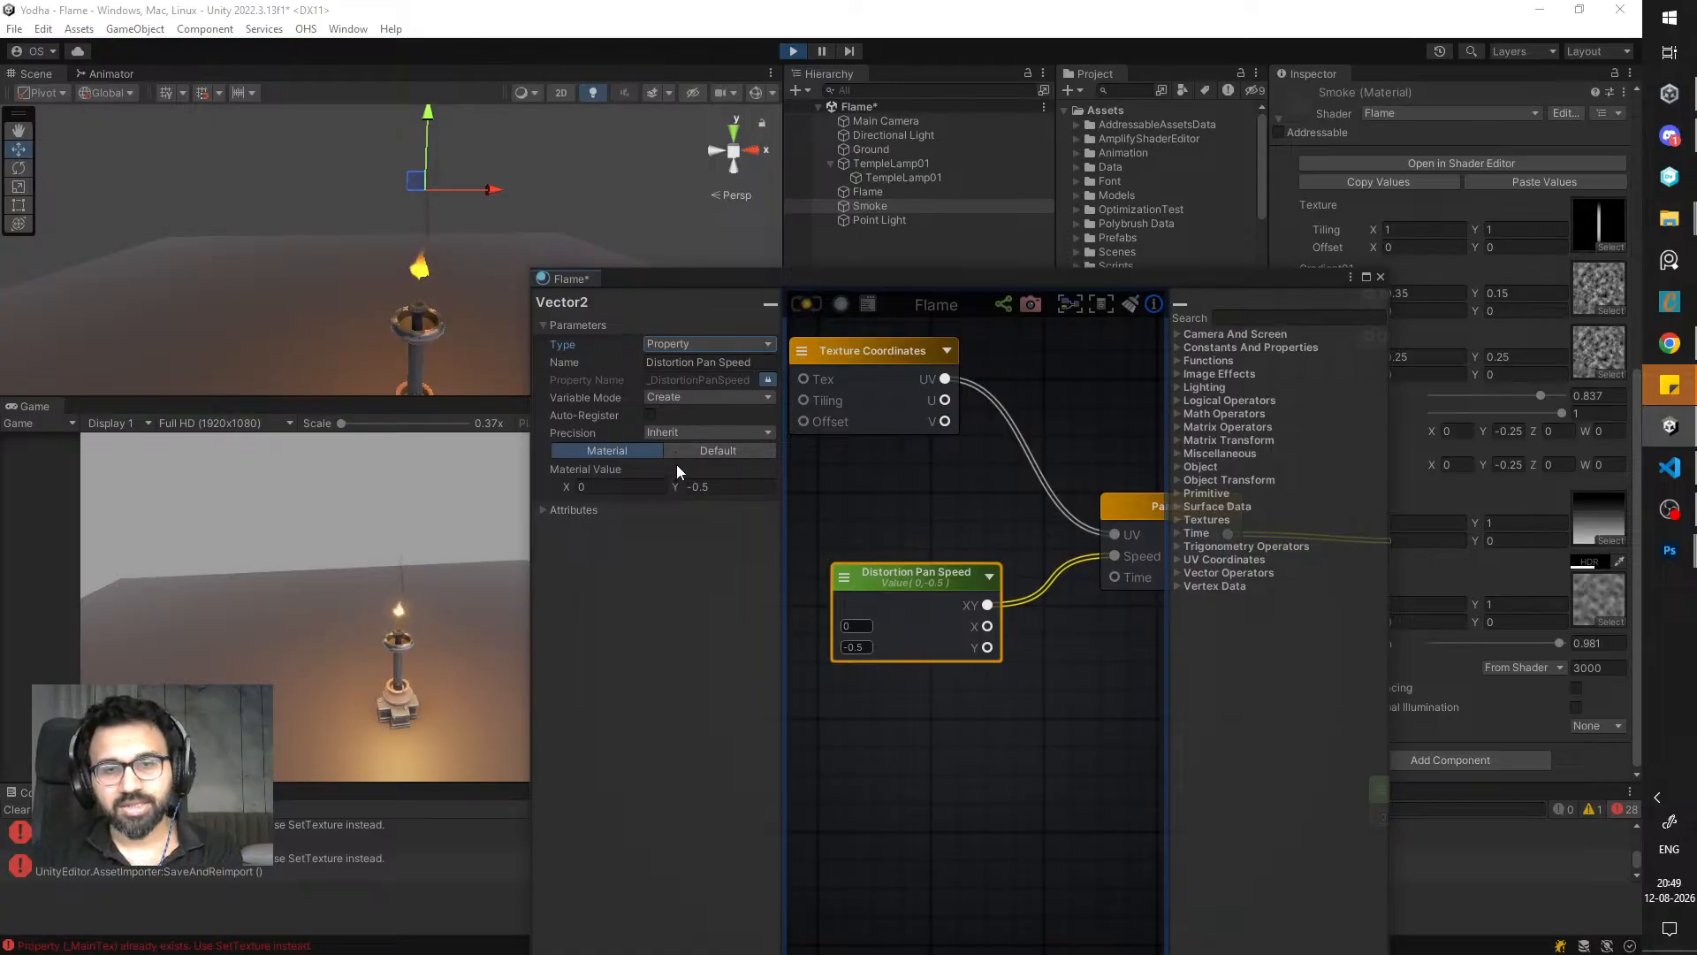
click(600, 511)
click(599, 511)
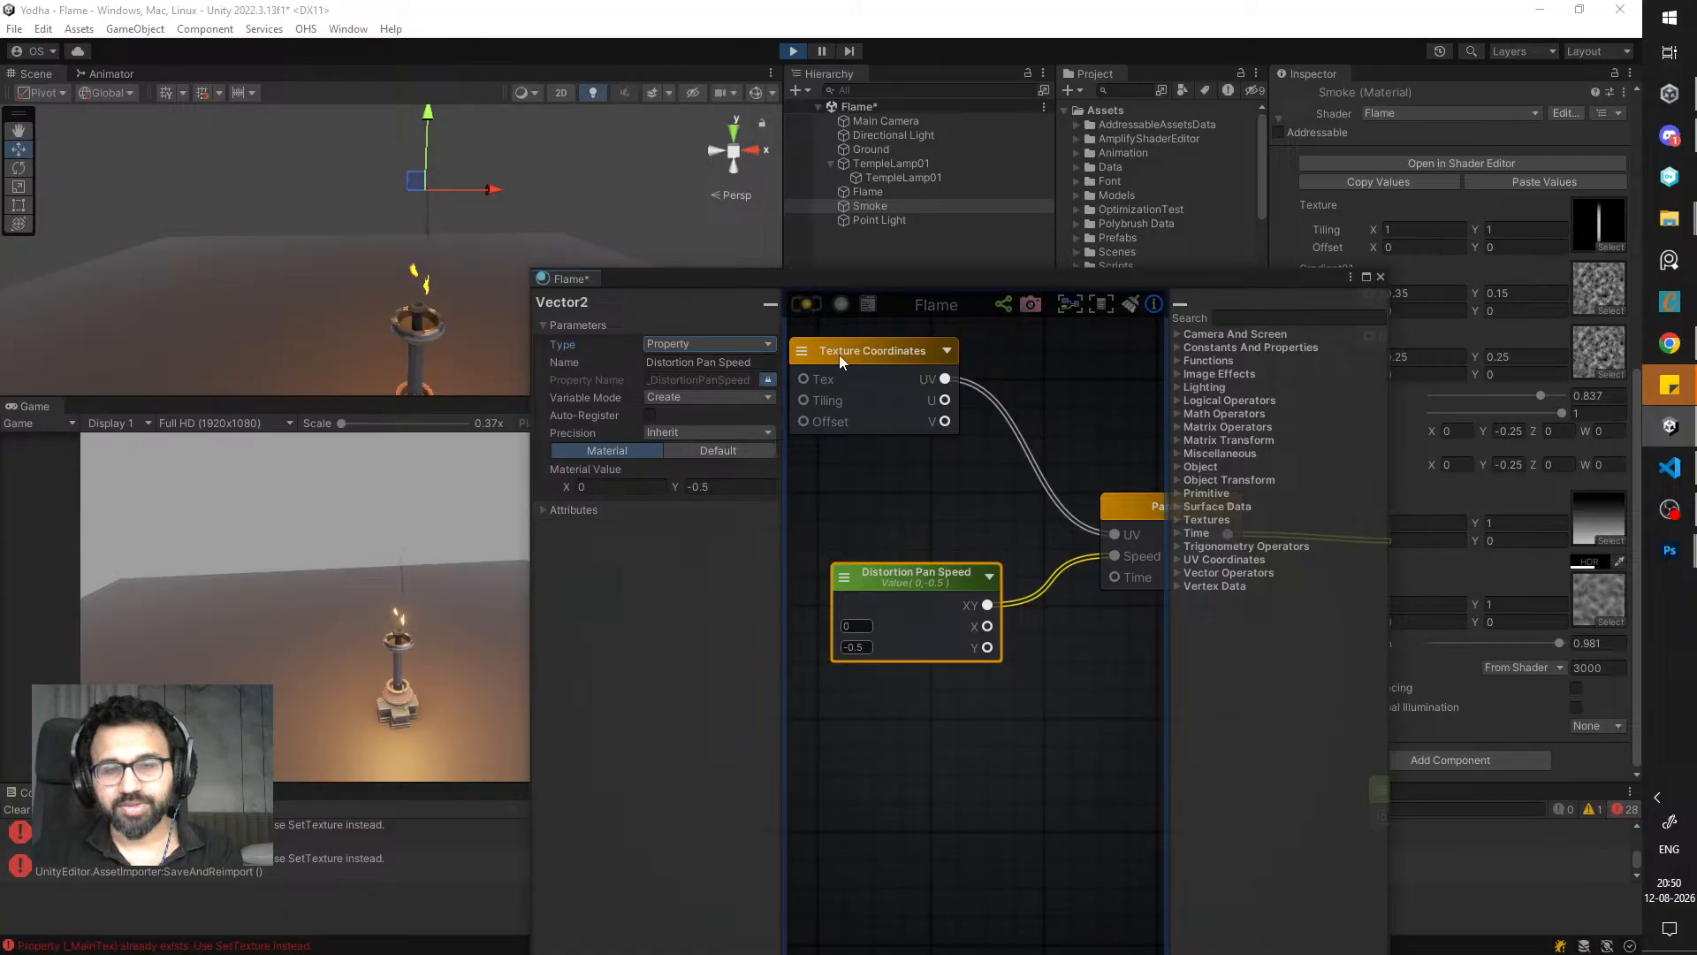
drag(918, 280, 658, 546)
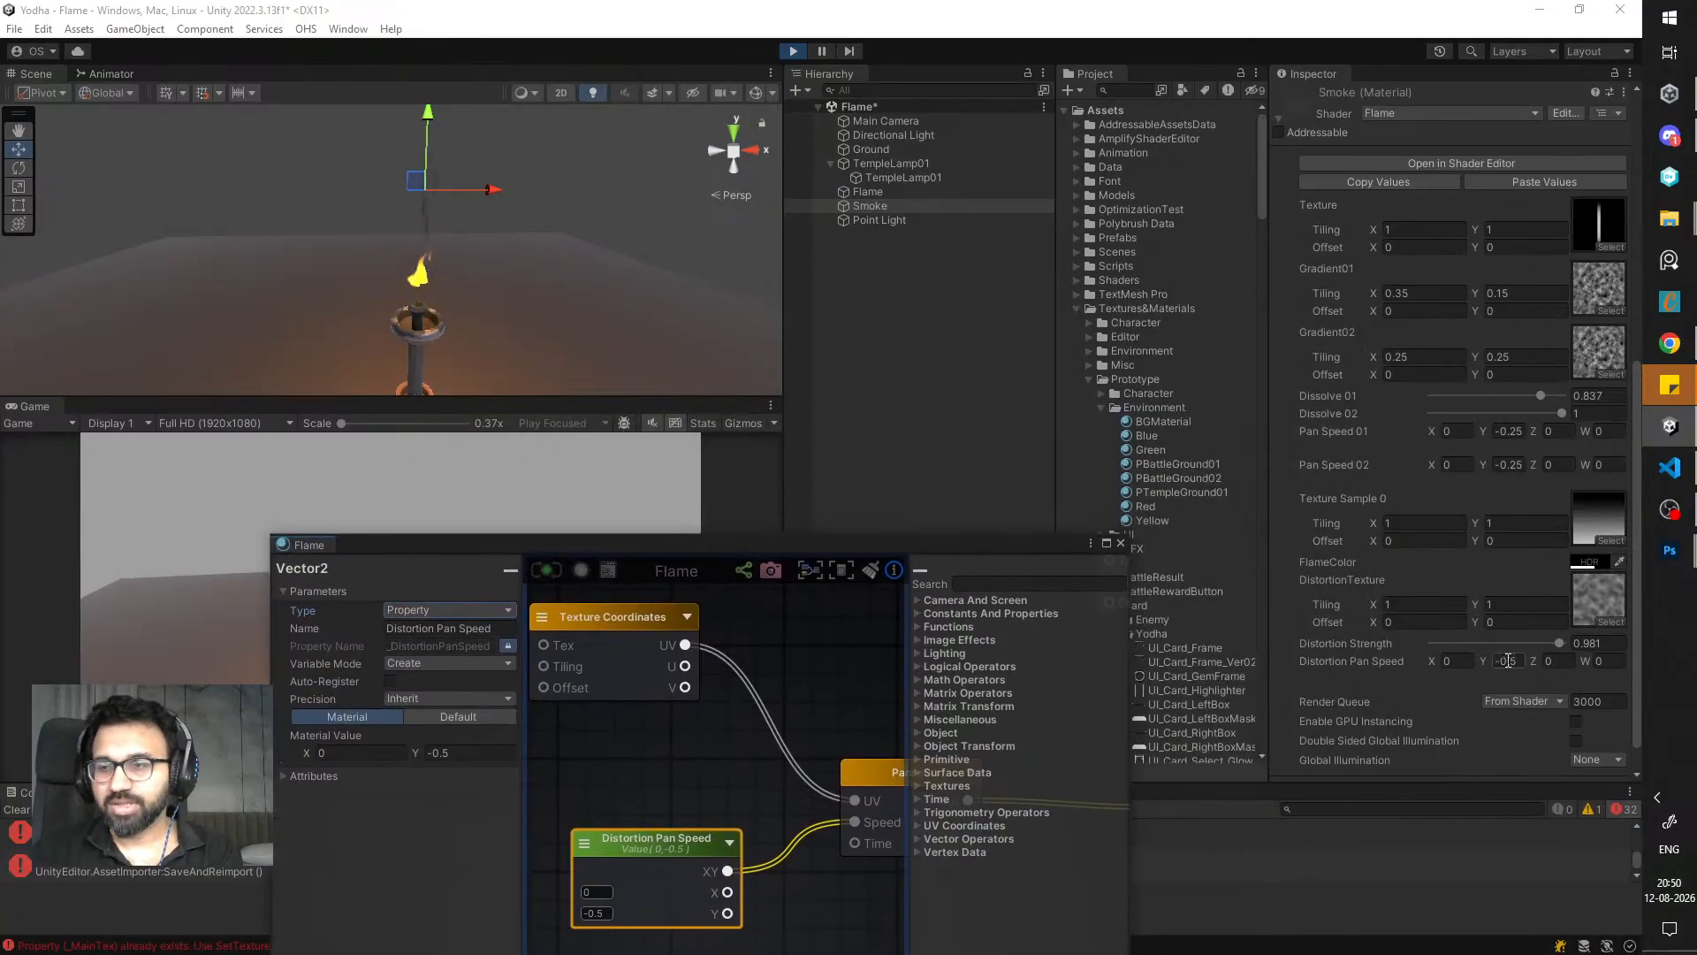
- Set the Smoke material's Distortion Pan Speed Y to -0.25 and raise the Smoke object slightly higher above the flame
click(1509, 661)
text(-0.25)
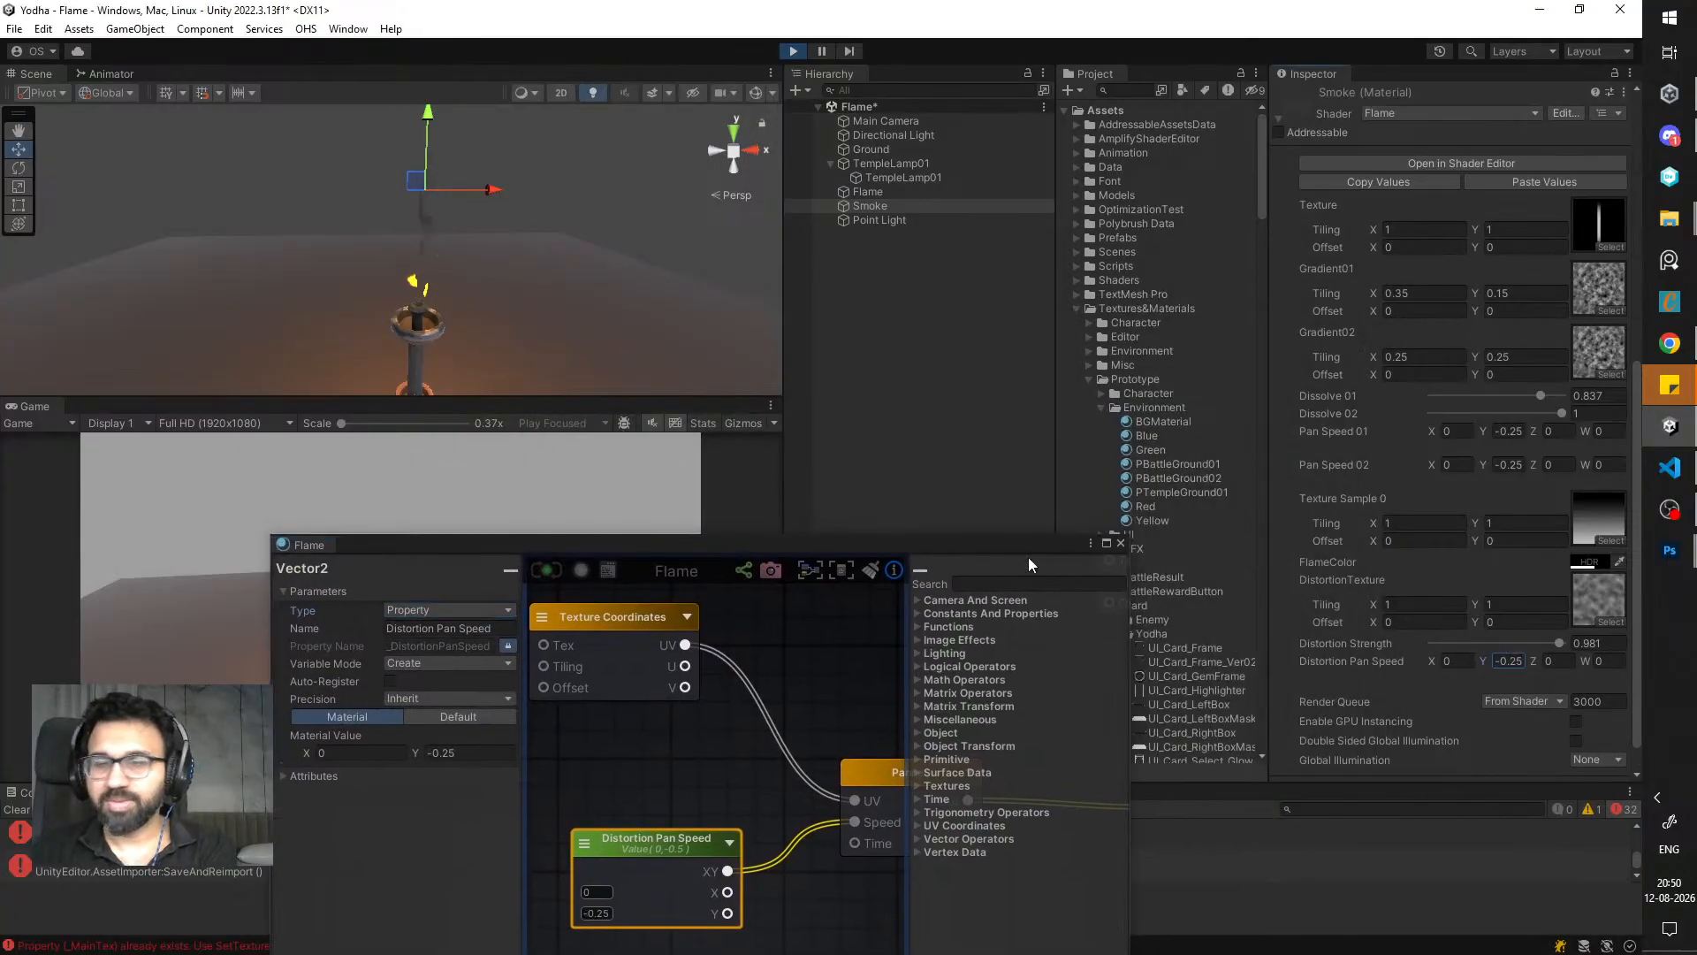
drag(705, 549, 725, 868)
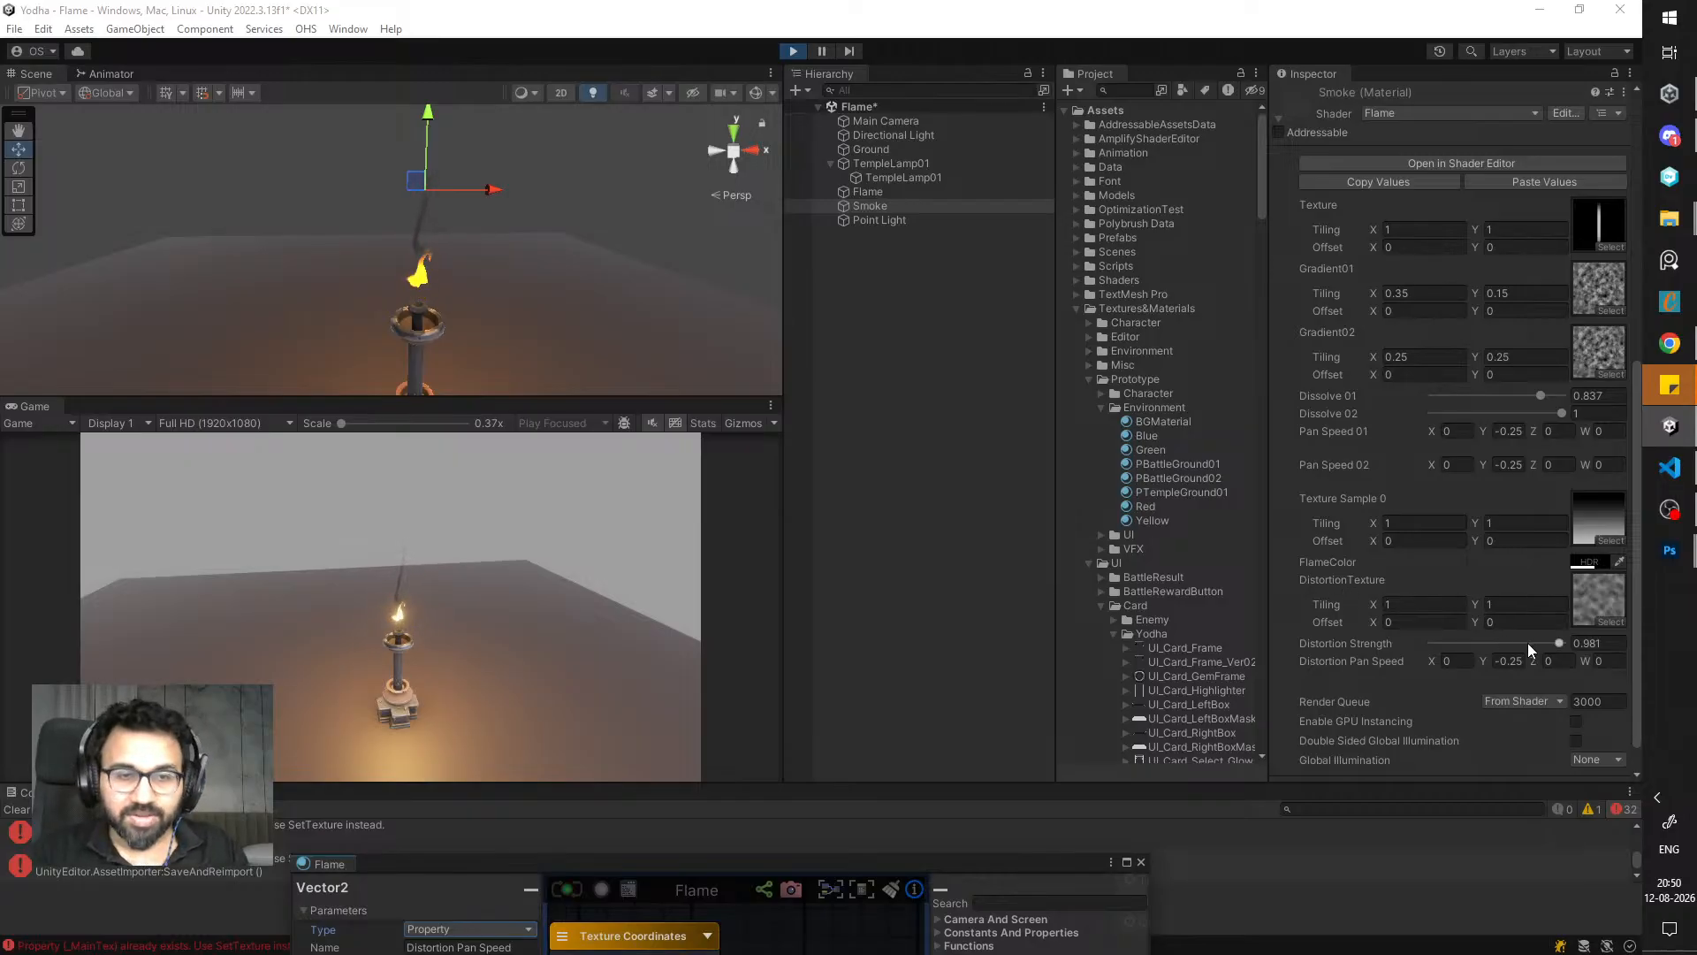
drag(439, 193, 429, 102)
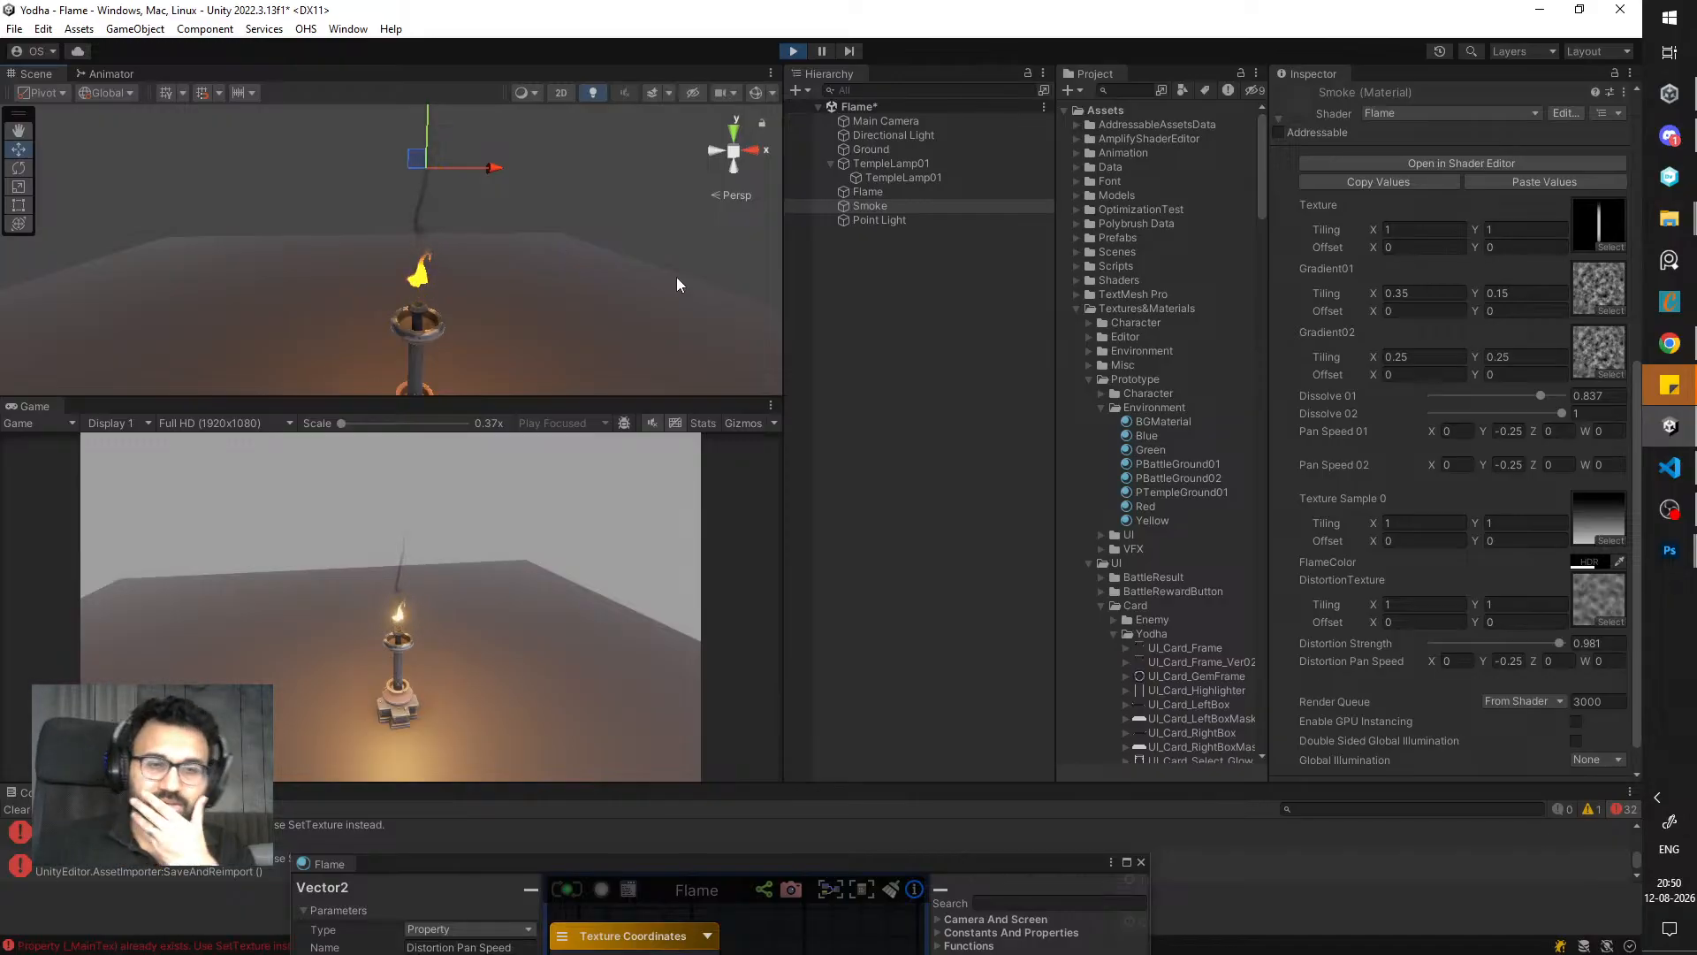
- Set the Smoke material's Gradient02 tiling to 0.5 in both X and Y
click(1438, 357)
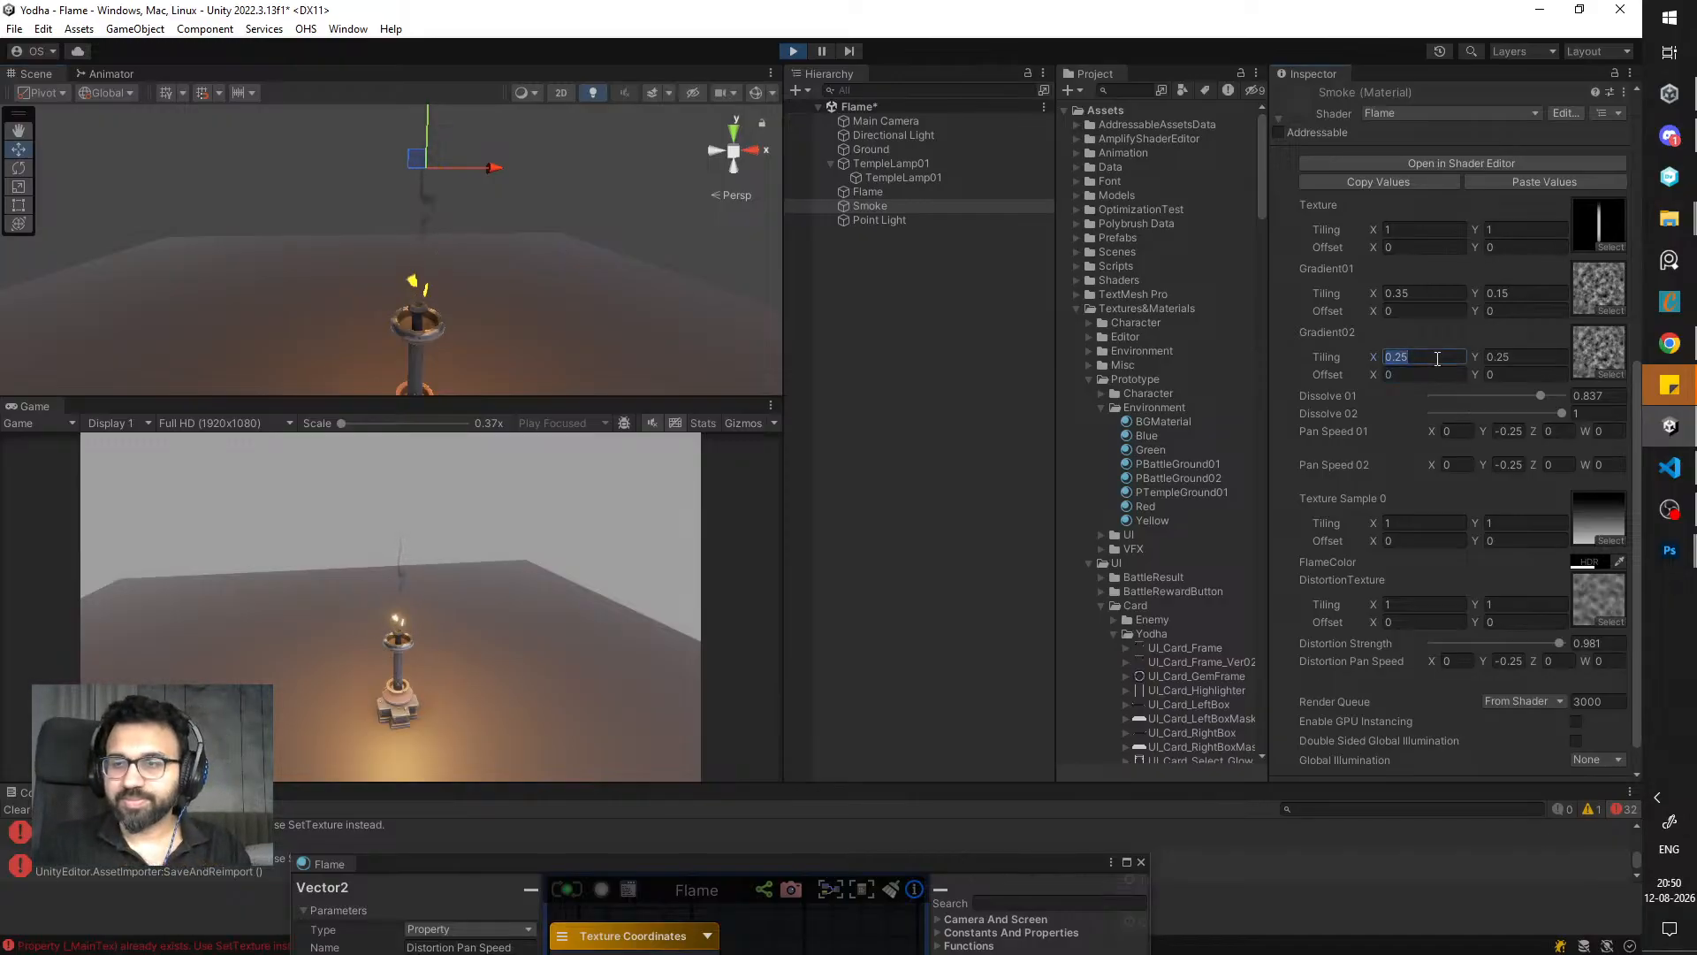
text(0.5)
key(Tab)
text(0.5)
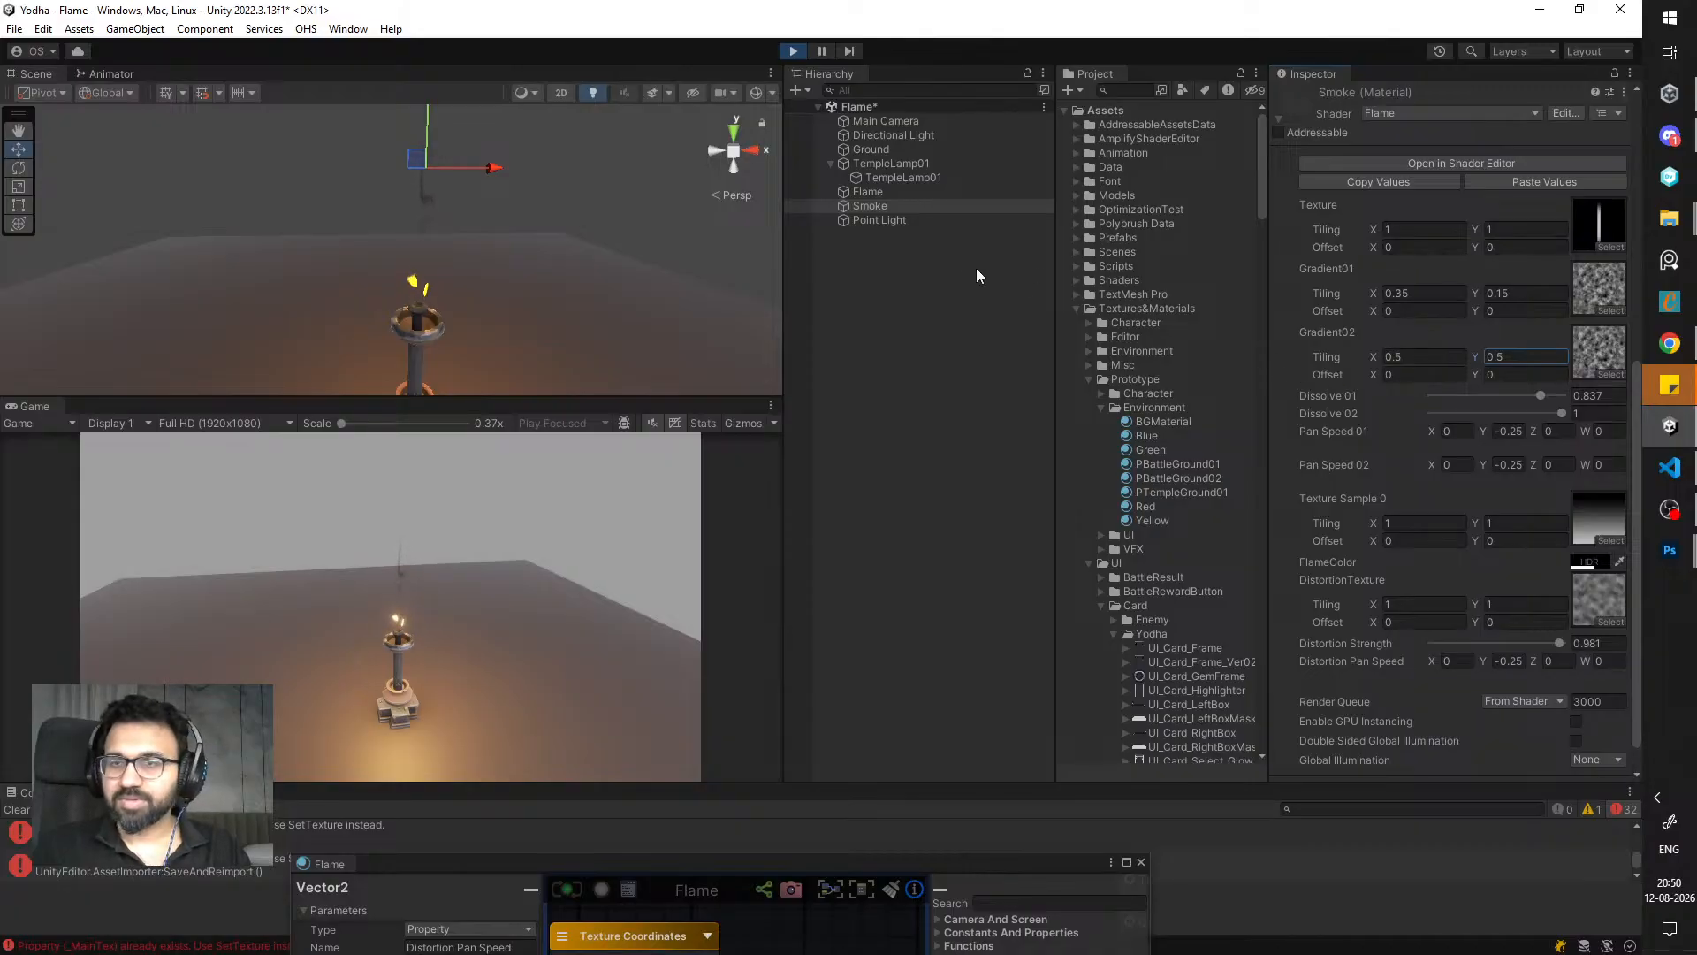
- Select the Flame object and set its material's Gradient02 tiling to 0.25 in both X and Y
click(926, 192)
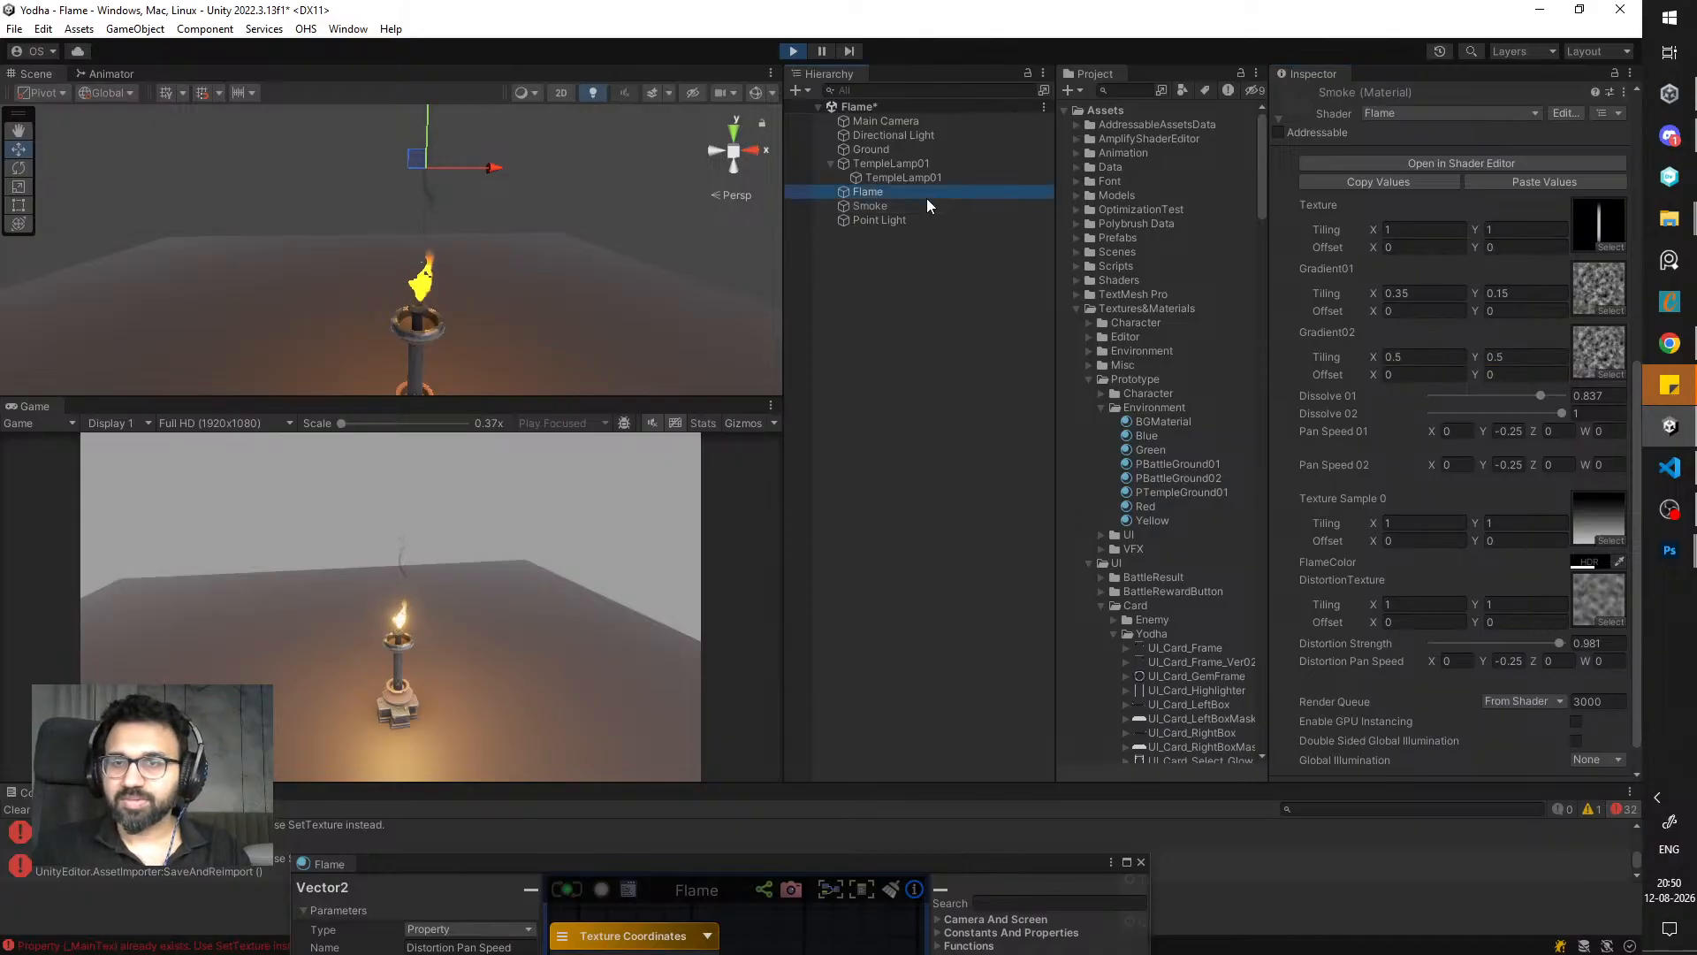
click(1432, 356)
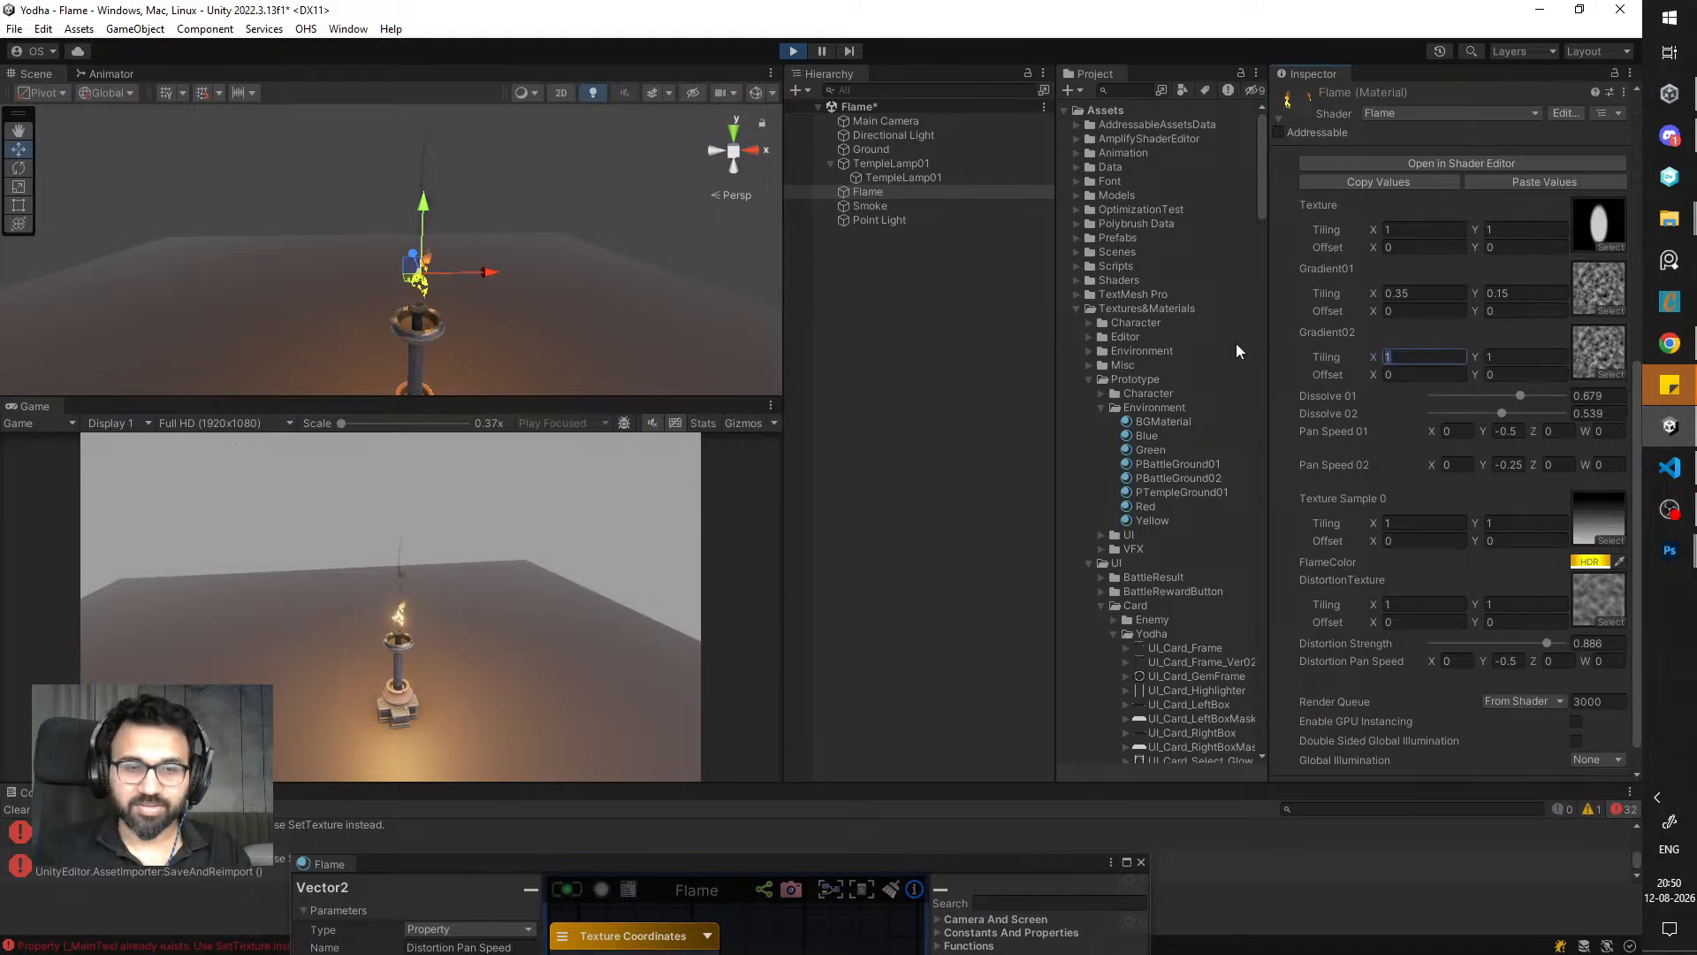
text(0.25)
key(Tab)
text(0.25)
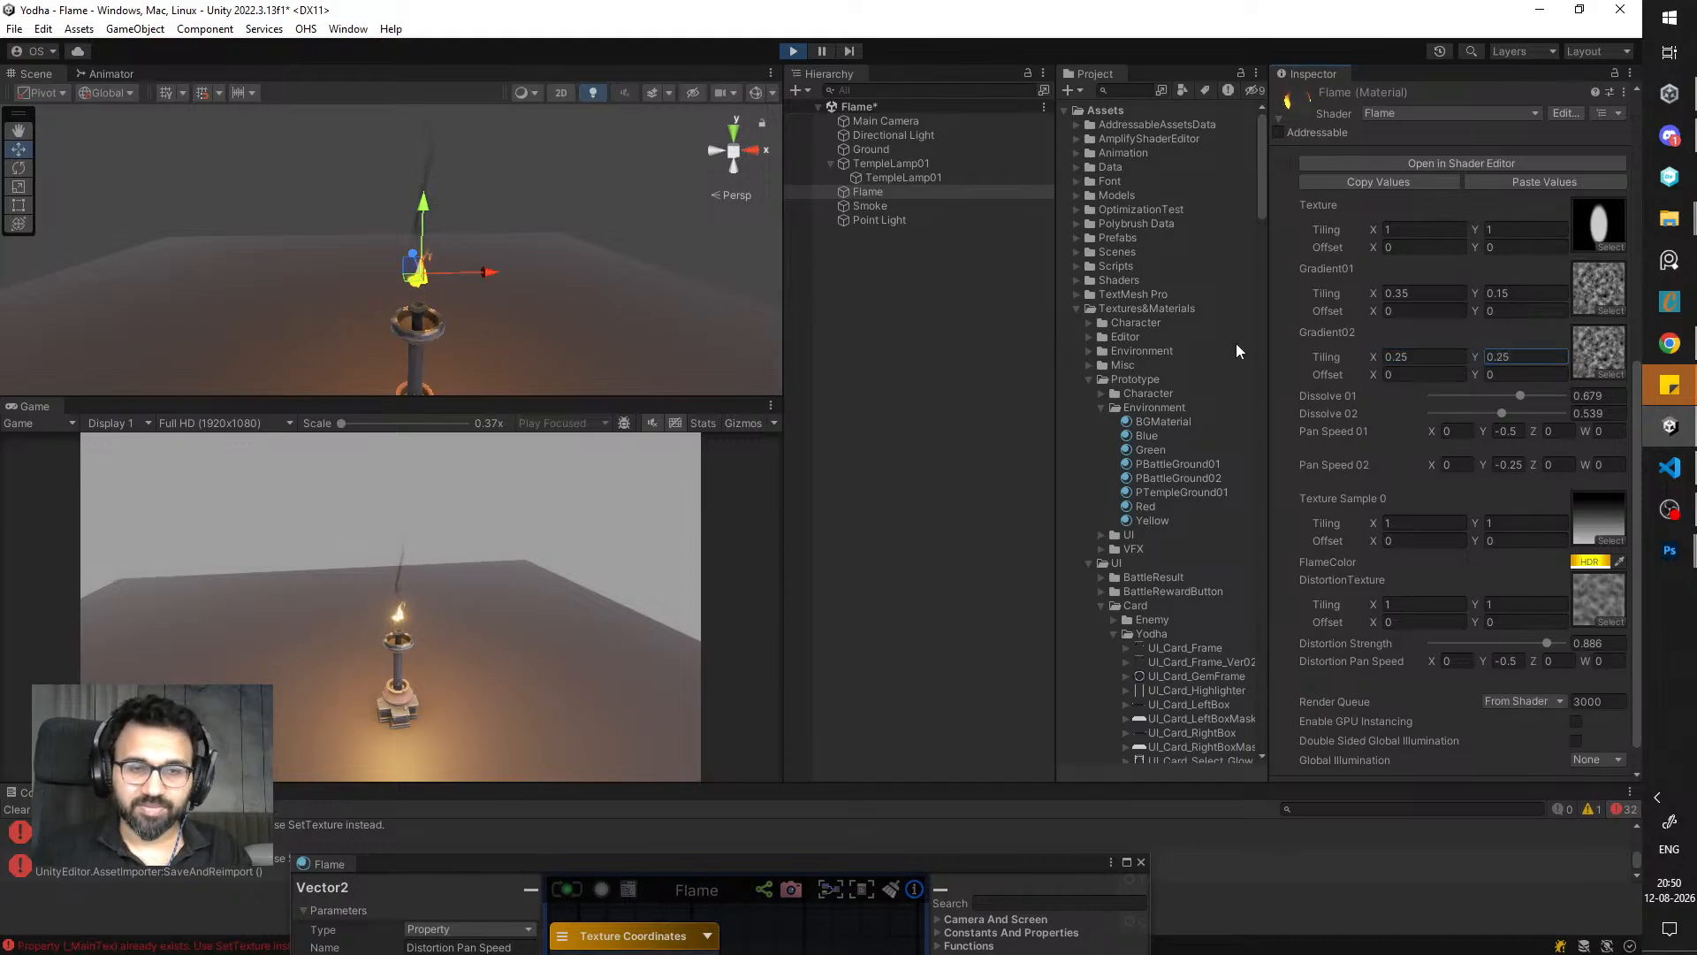
click(1408, 355)
- Try Gradient01 Y tiling values of 0.1, 0.5, 1 and 2 on the Flame material, then settle on 0.7
click(1497, 293)
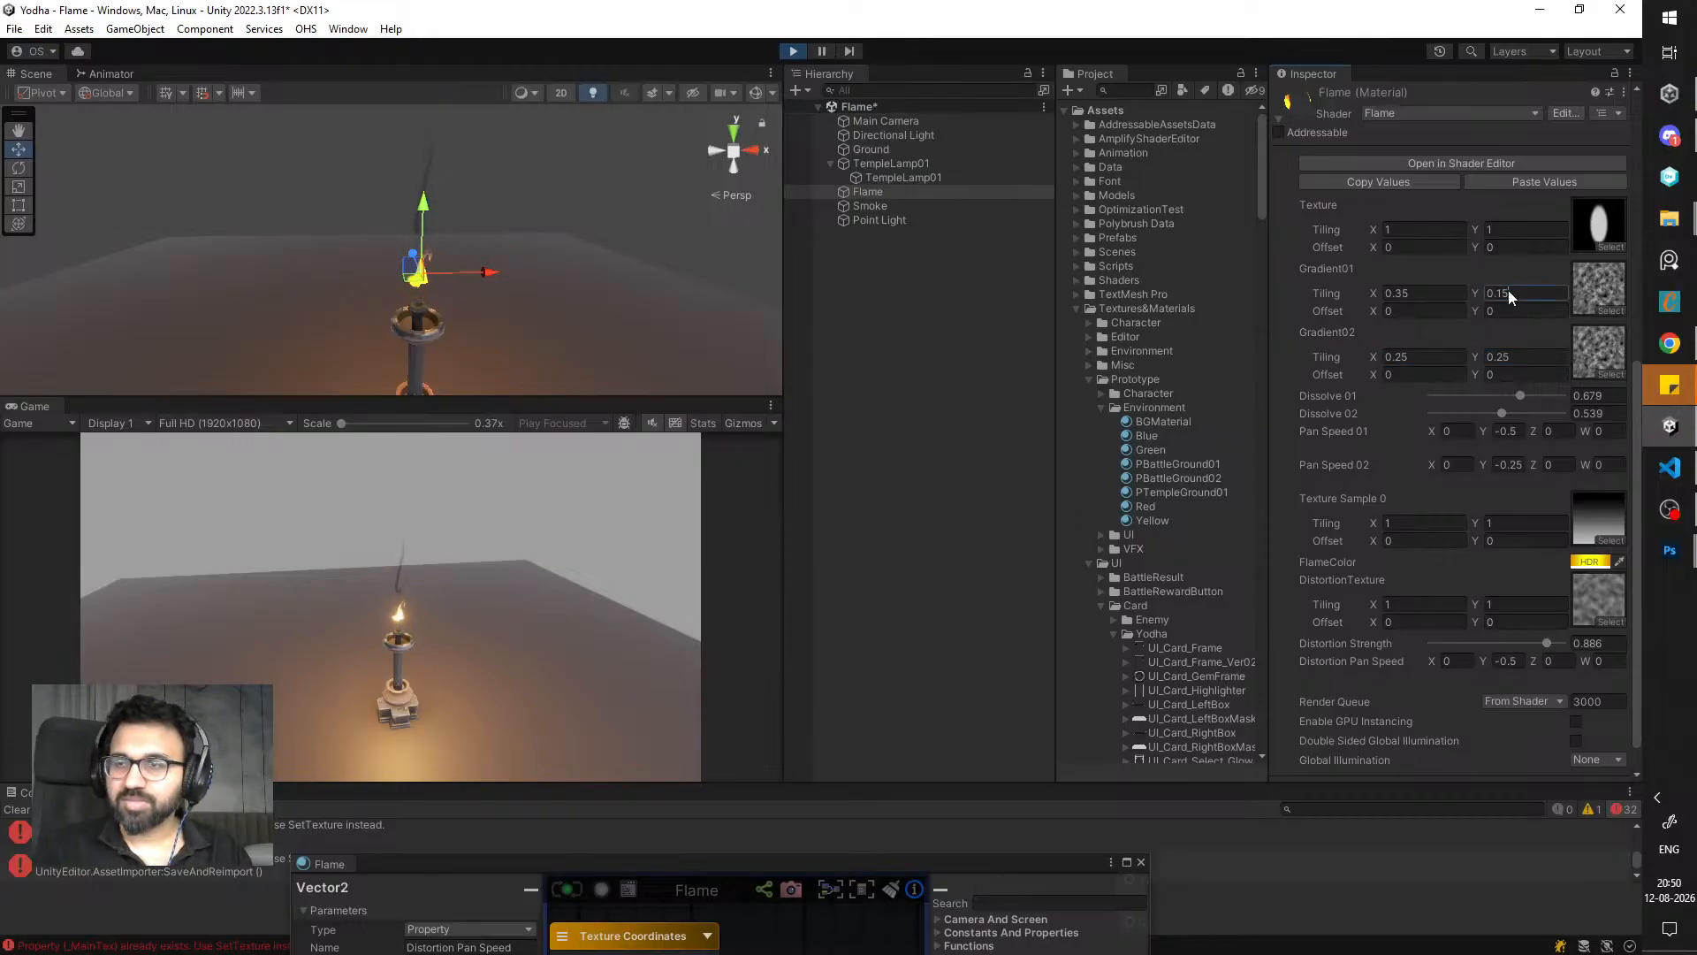
text(0.1)
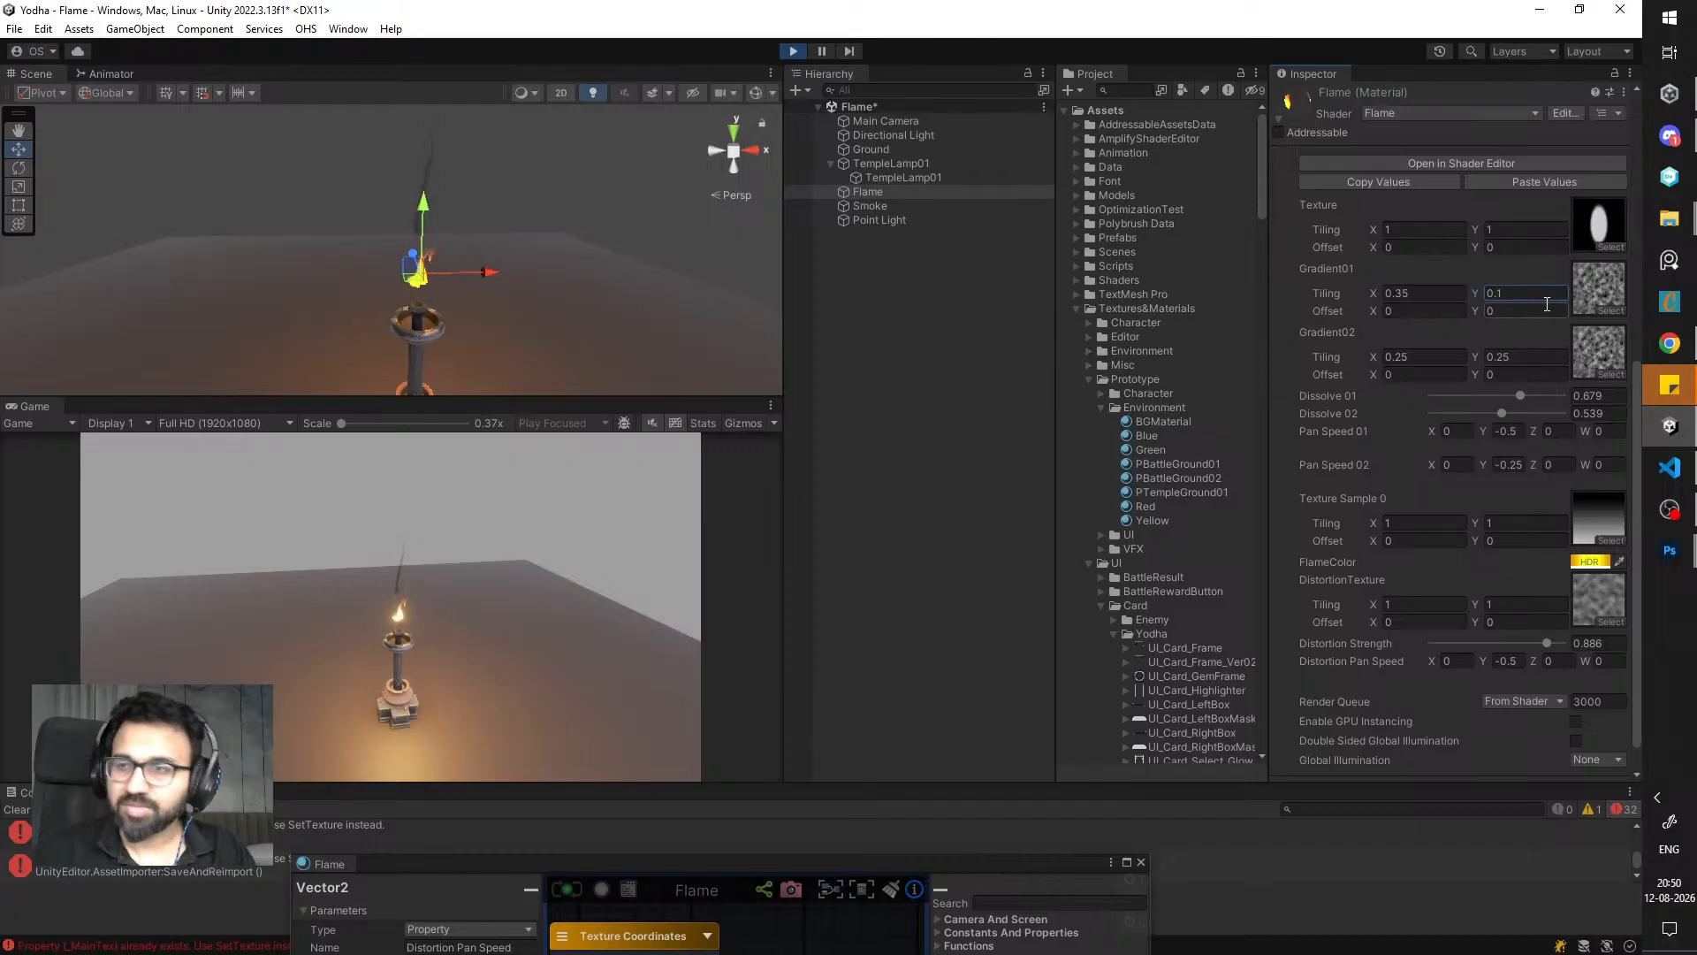
key(Return)
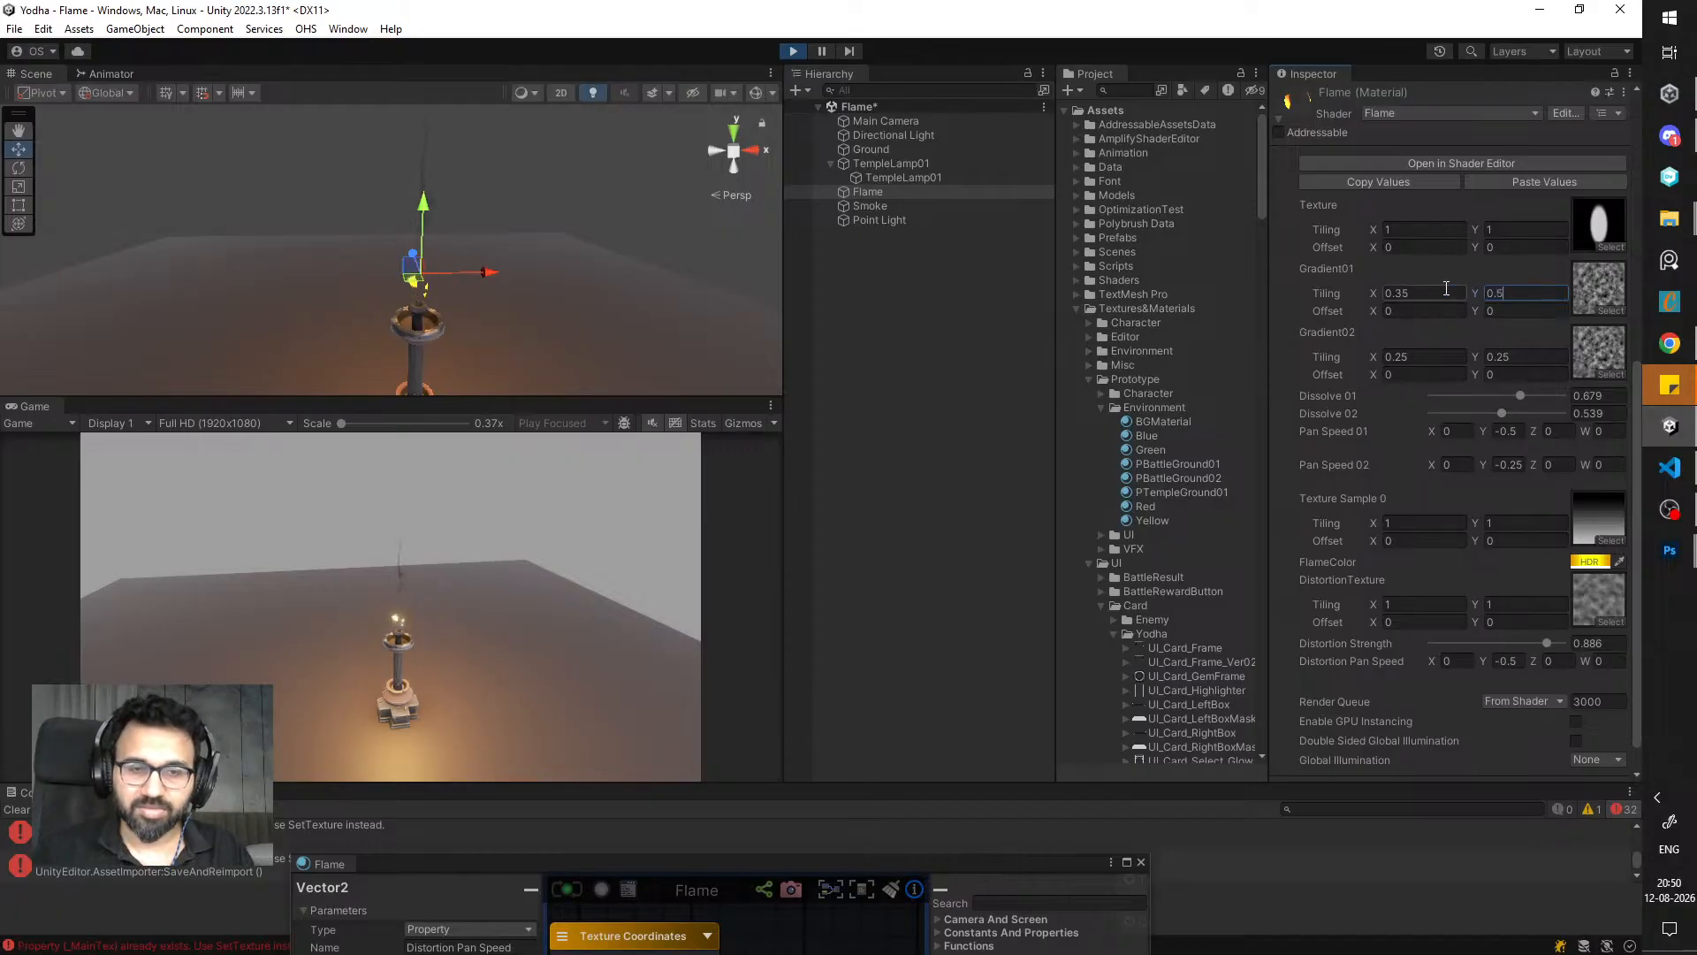
drag(1514, 293, 1351, 277)
text(1)
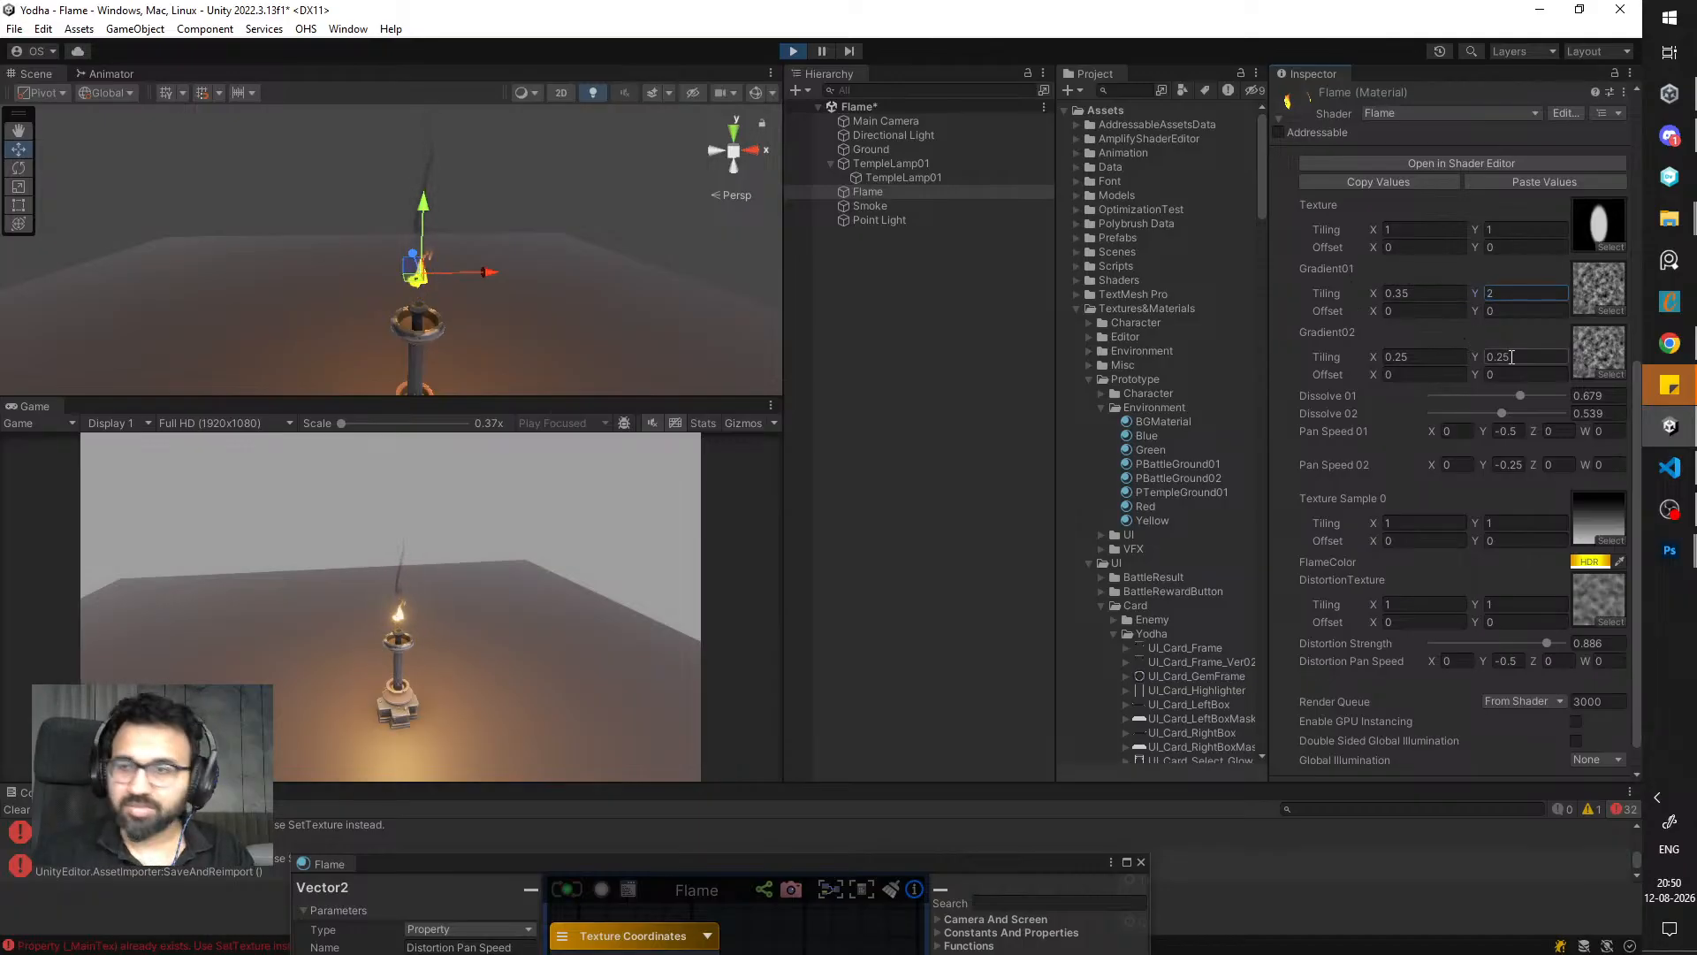
drag(1512, 356, 1447, 351)
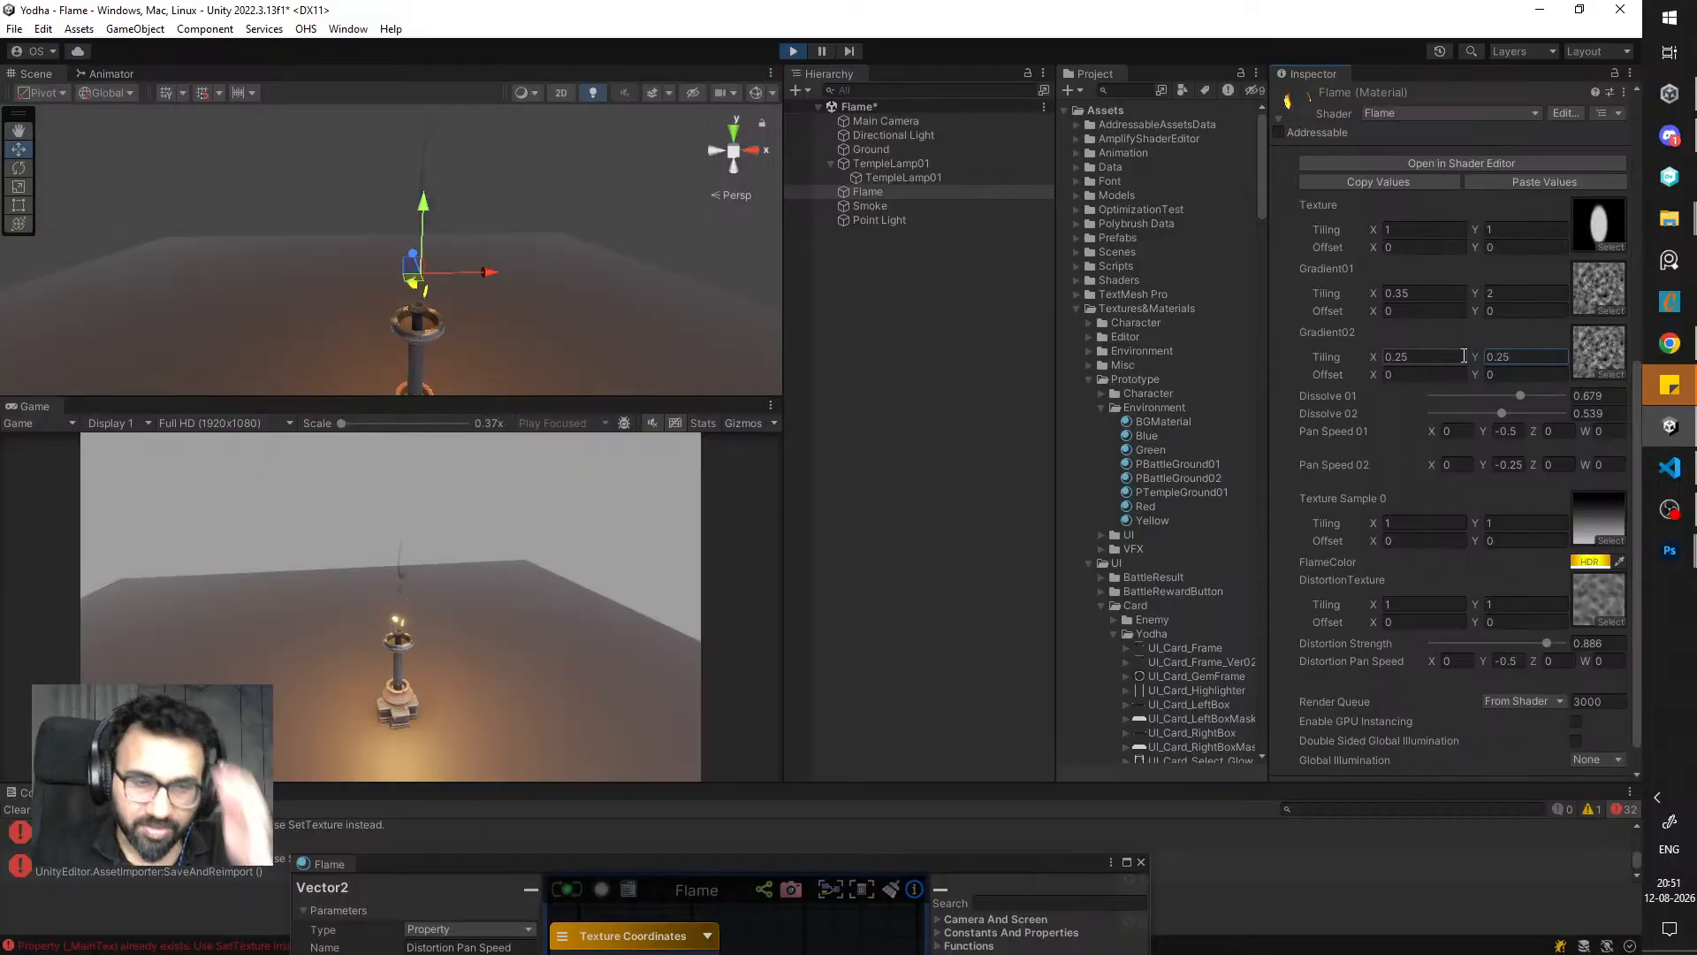
drag(1476, 297, 1439, 296)
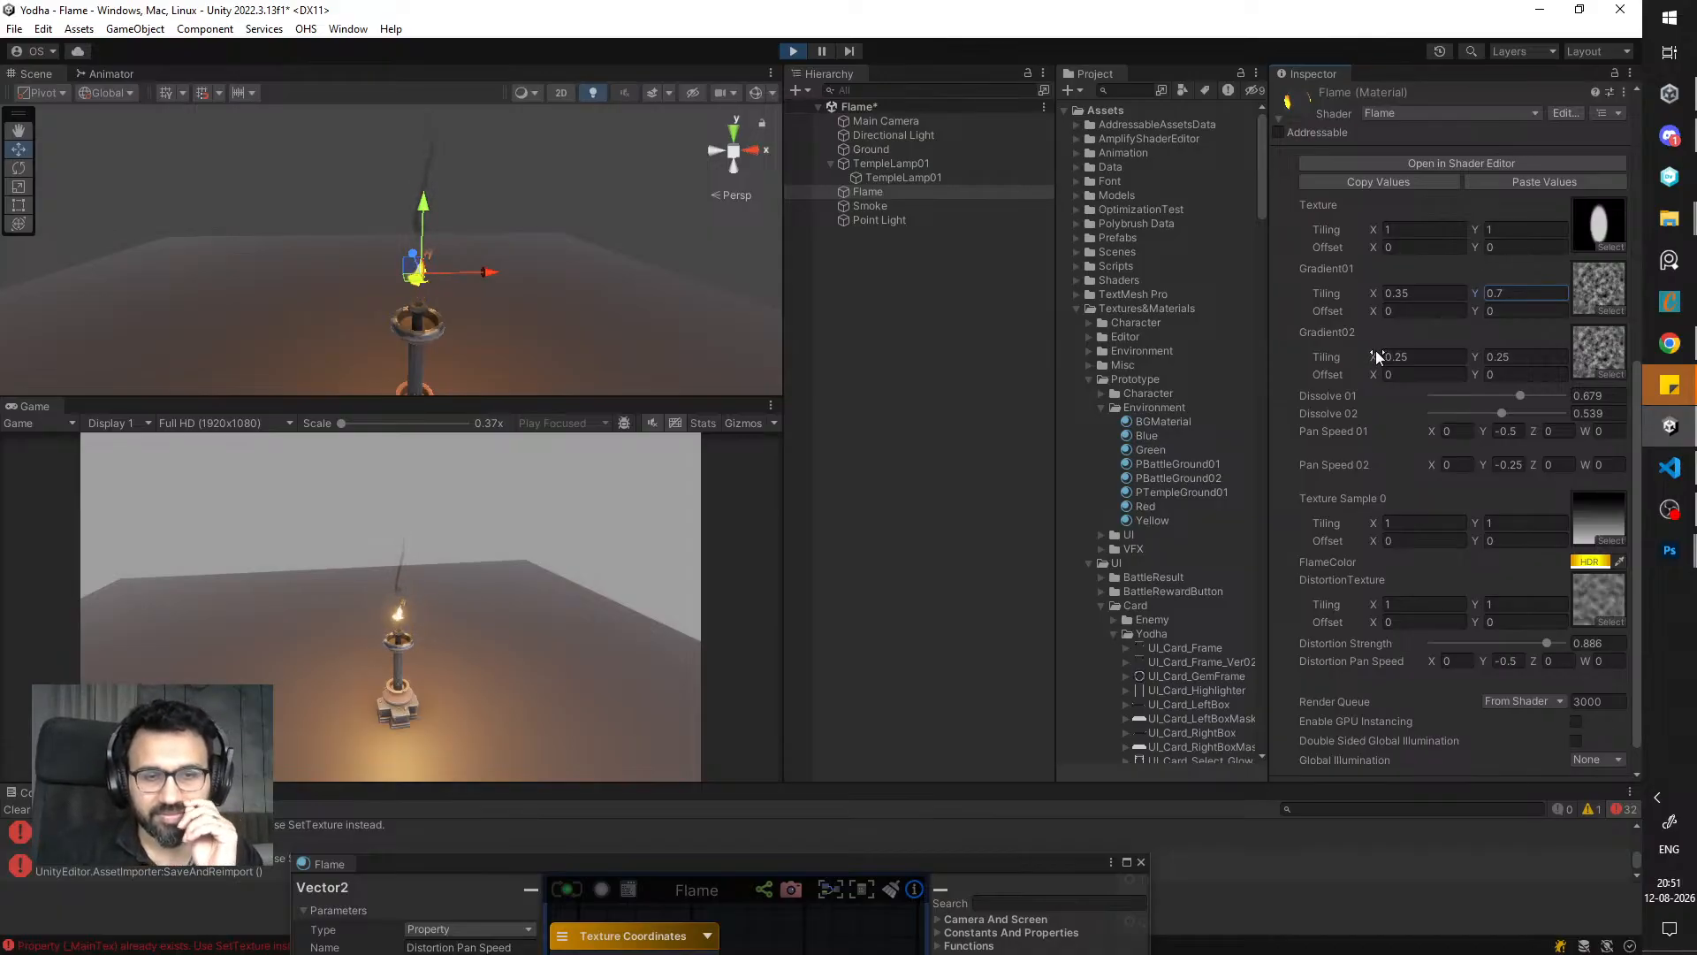
- Set the Flame material's Pan Speed 01 Y to -0.75 and Pan Speed 02 Y to -0.5
click(1508, 432)
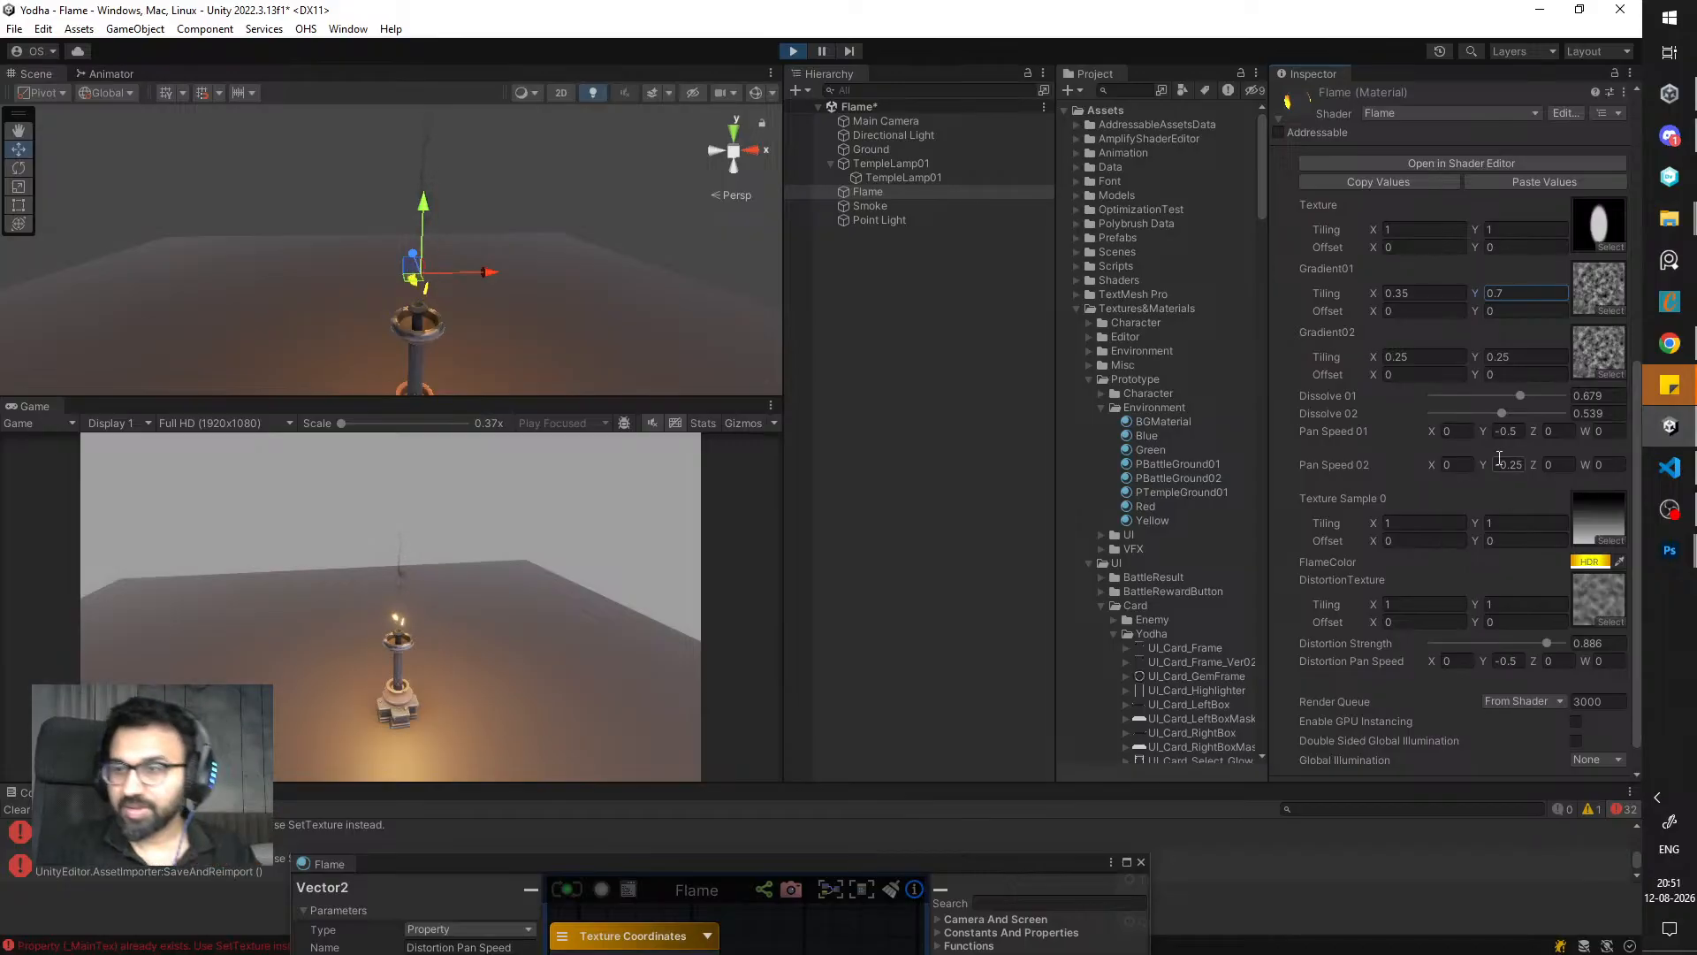
text(-0.75)
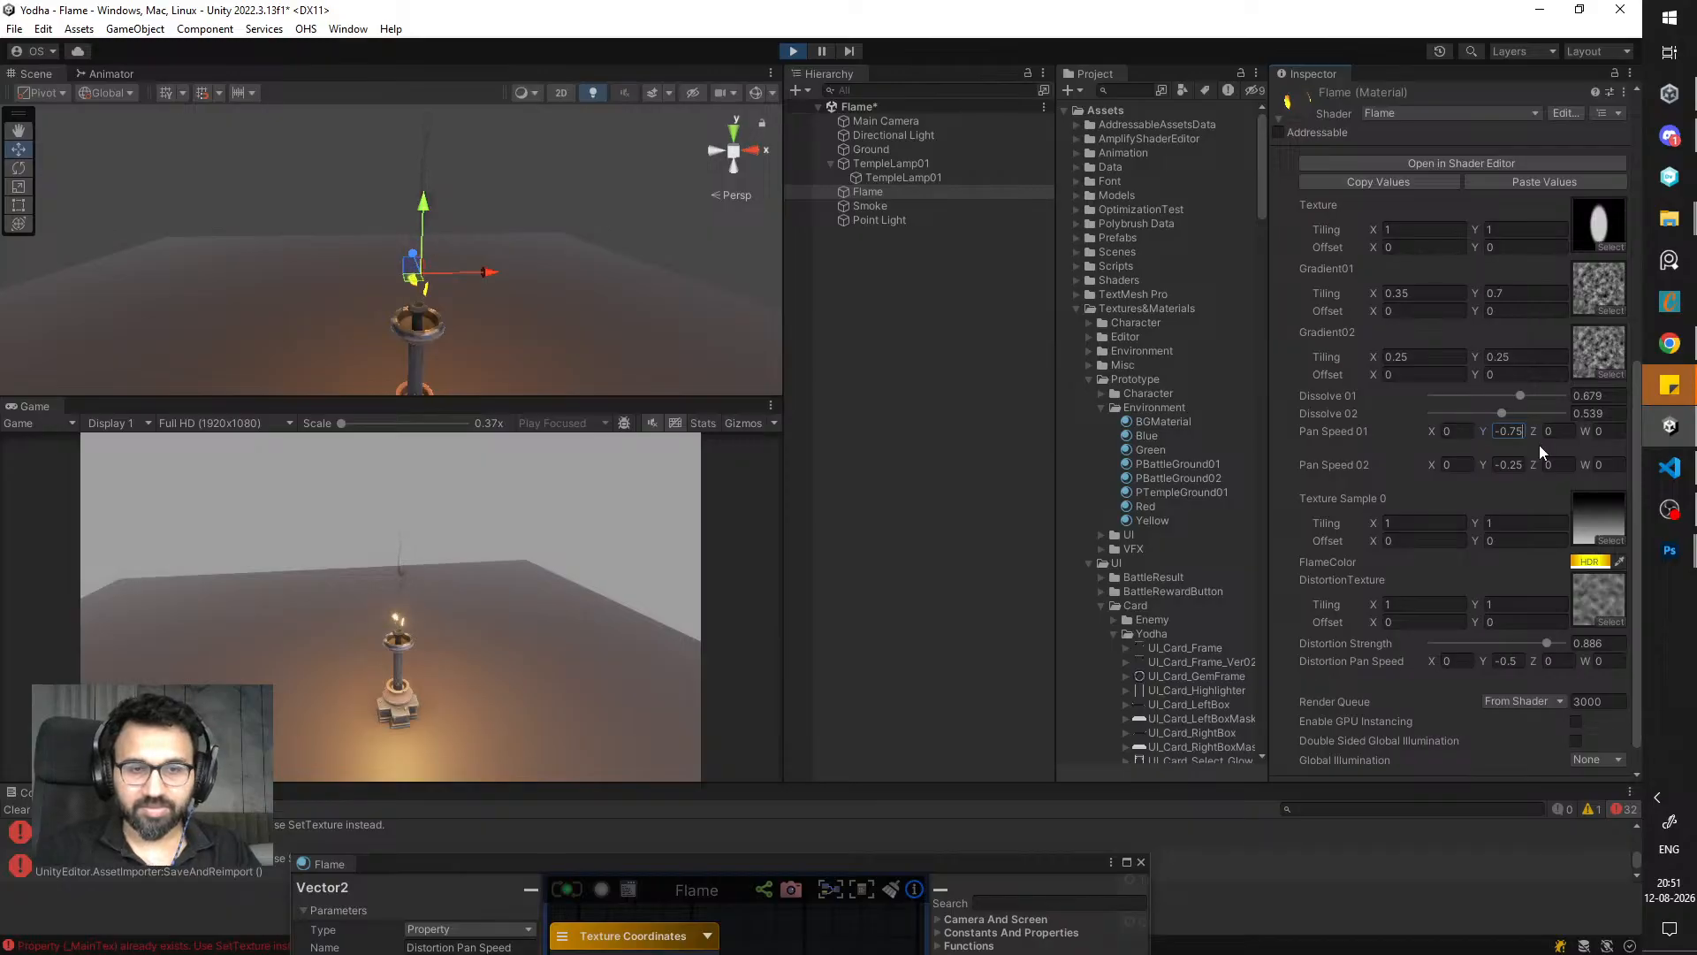
click(1519, 465)
text(-)
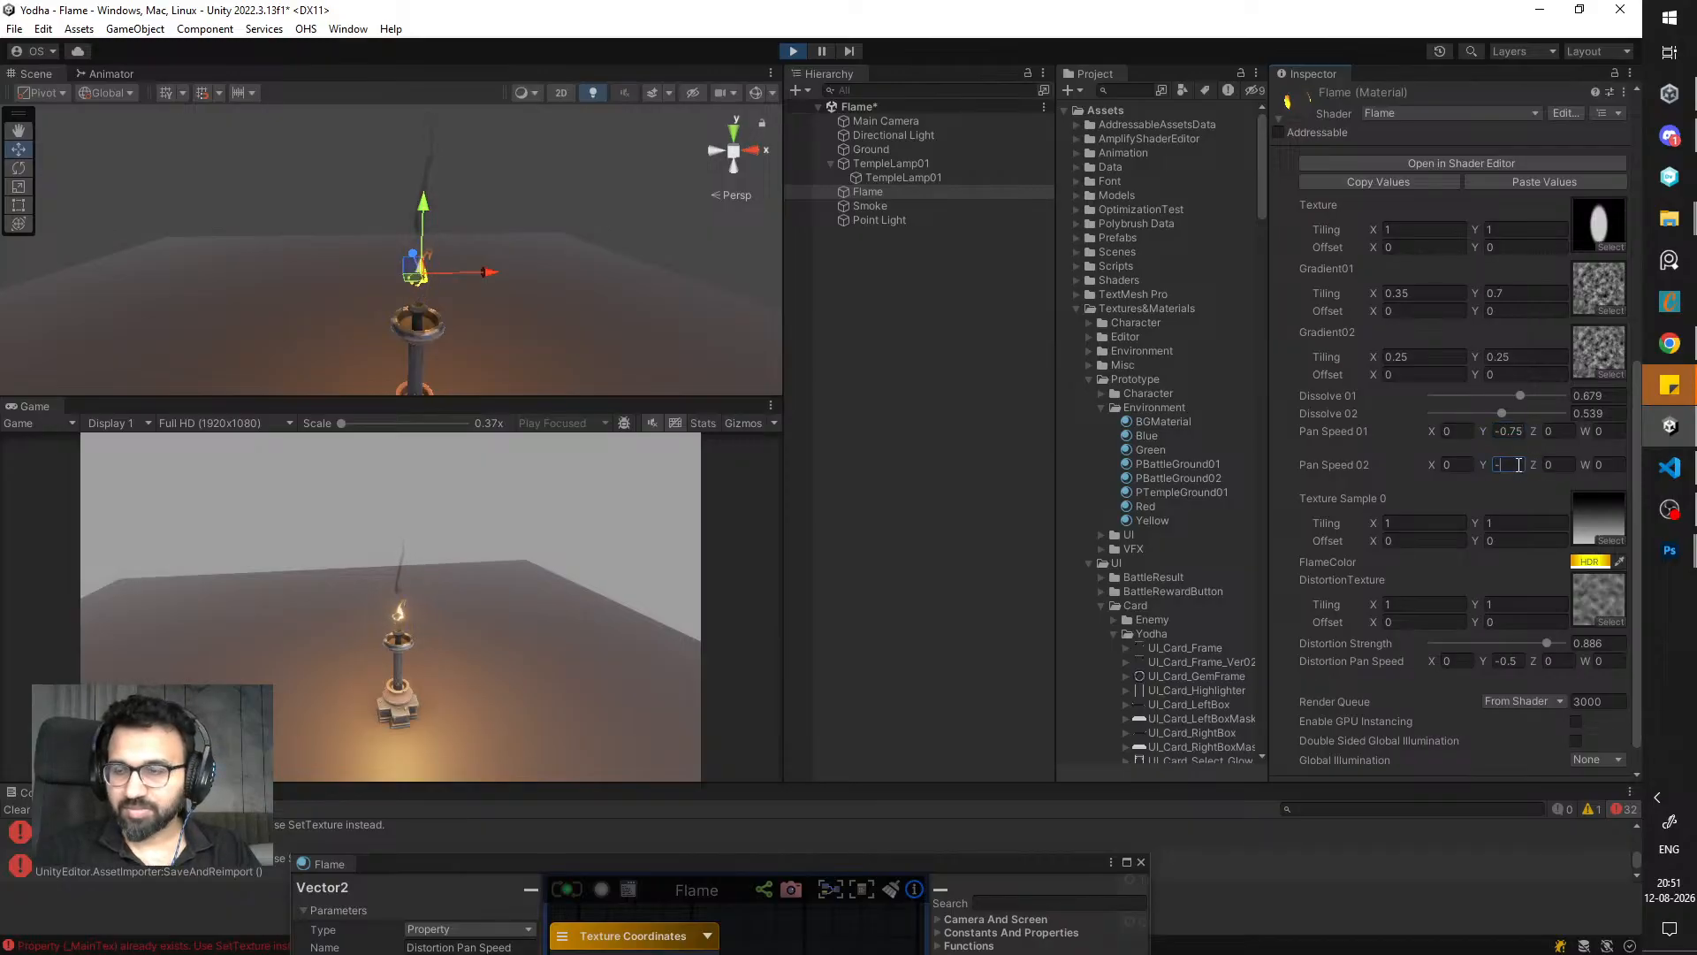
text(0.5)
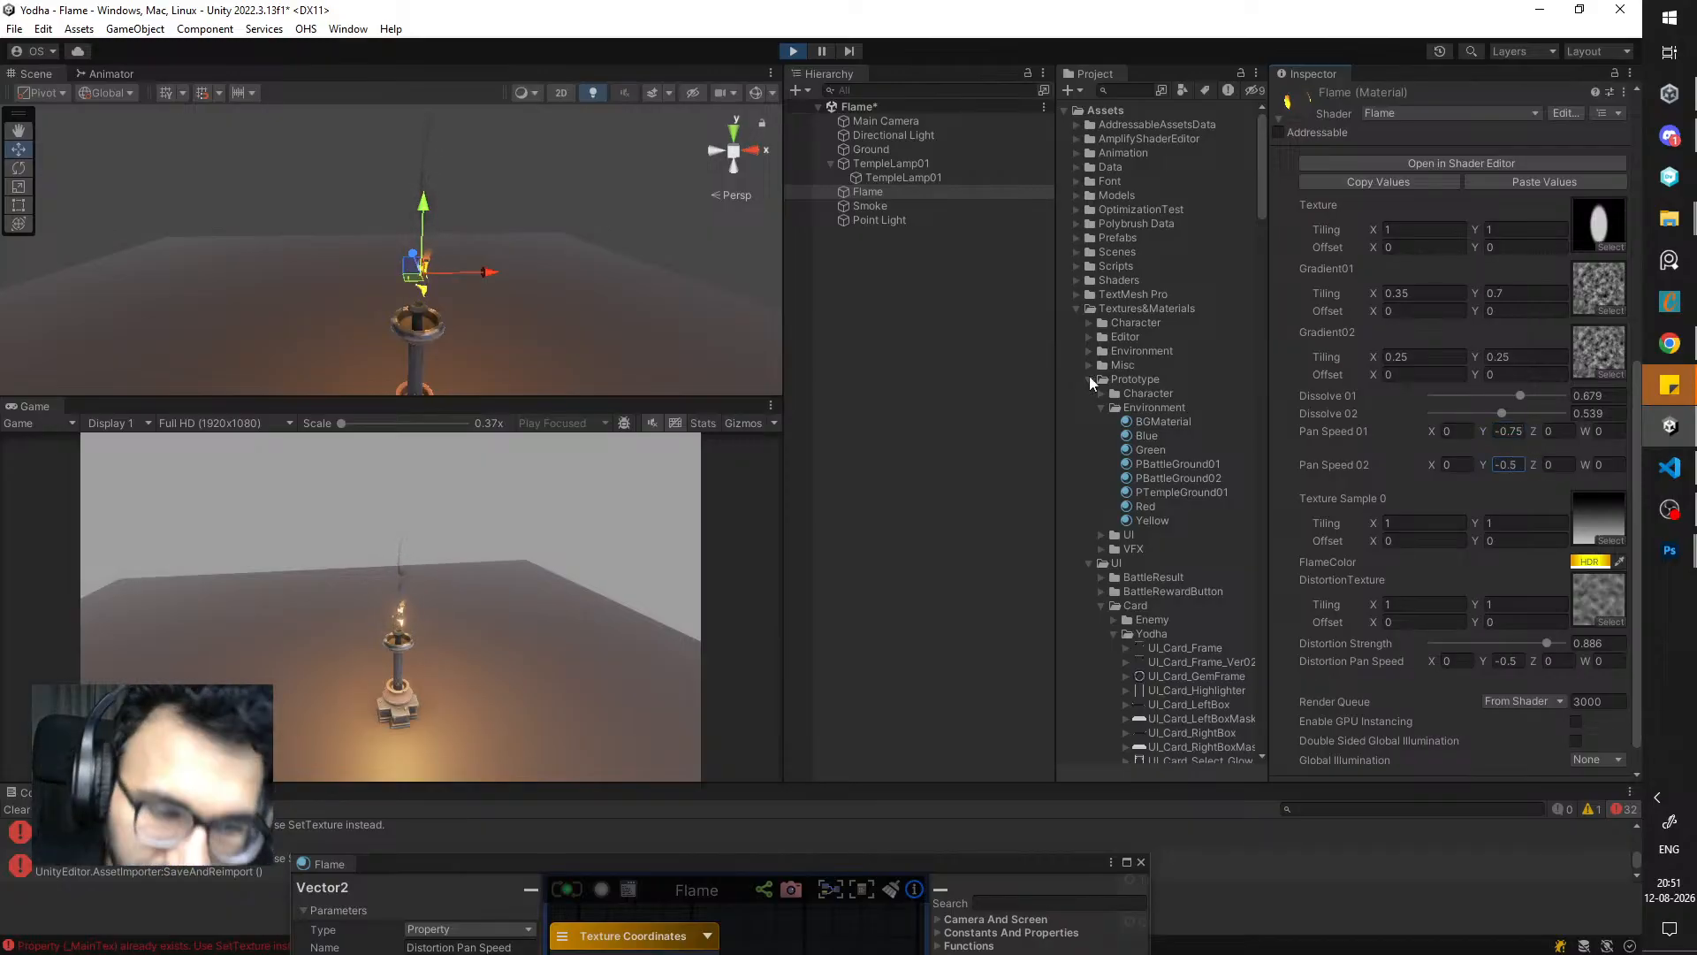
- Examine the flame and smoke animation above the lamp from several distances and angles in the scene
scroll(566, 301, down, 5)
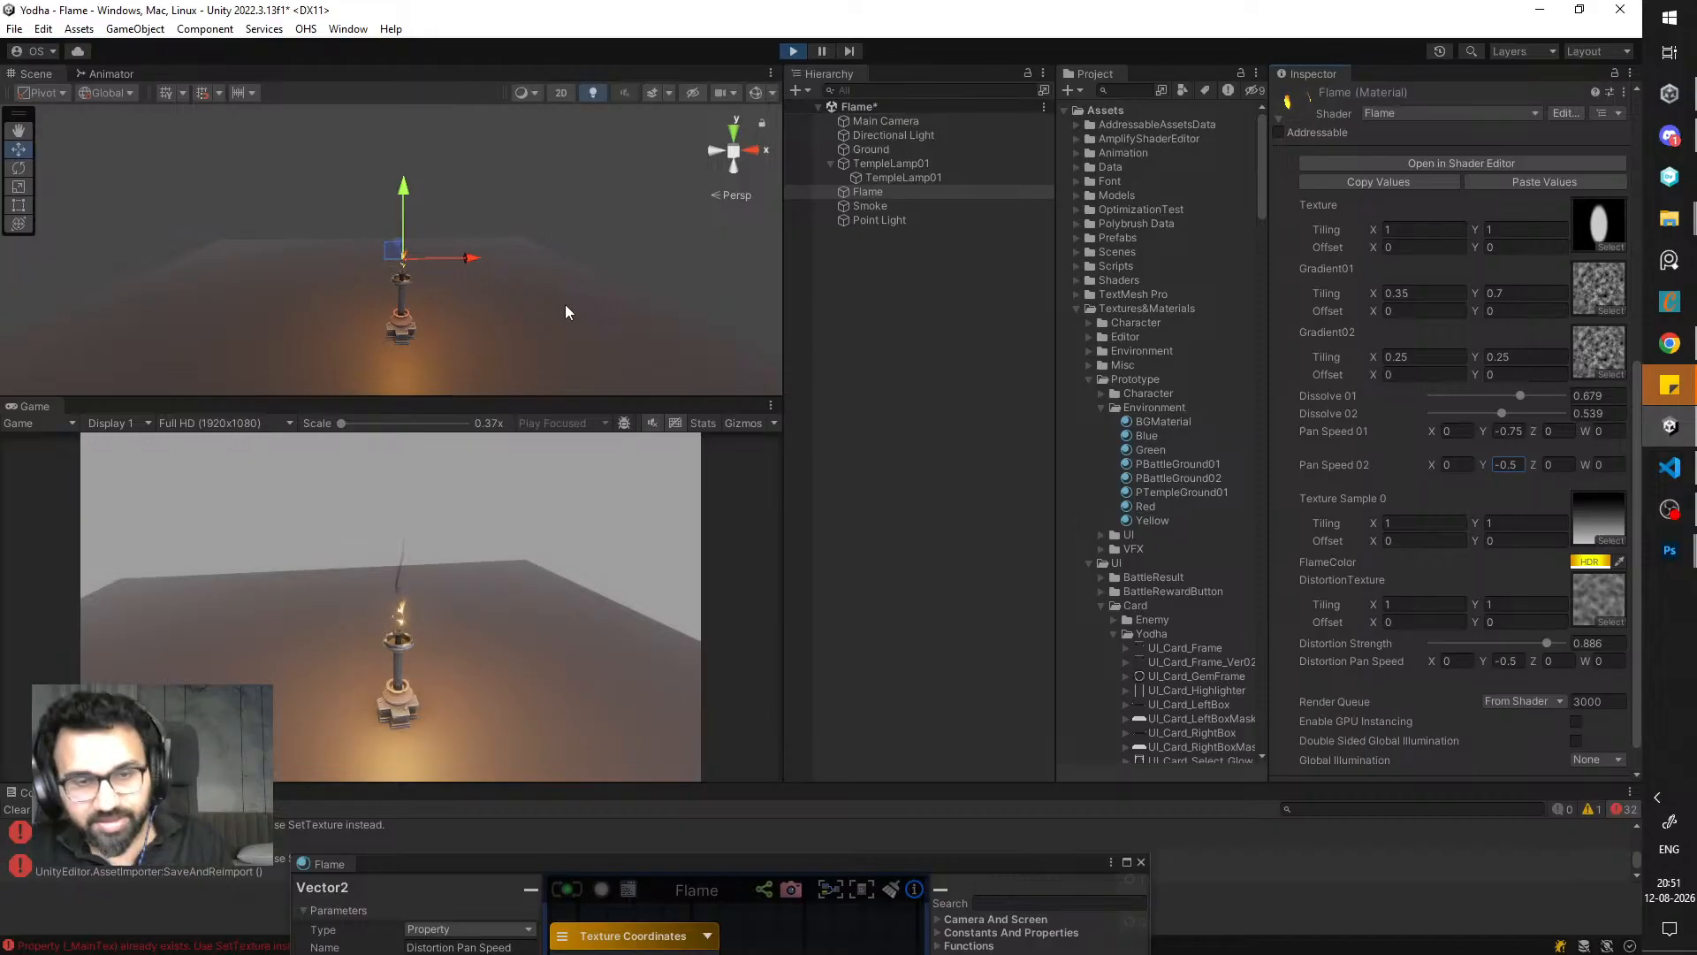
mouse_move(532, 288)
alt+mouse_down()
mouse_move(504, 265)
mouse_move(497, 279)
mouse_move(524, 300)
mouse_move(555, 290)
mouse_move(546, 309)
alt+mouse_up()
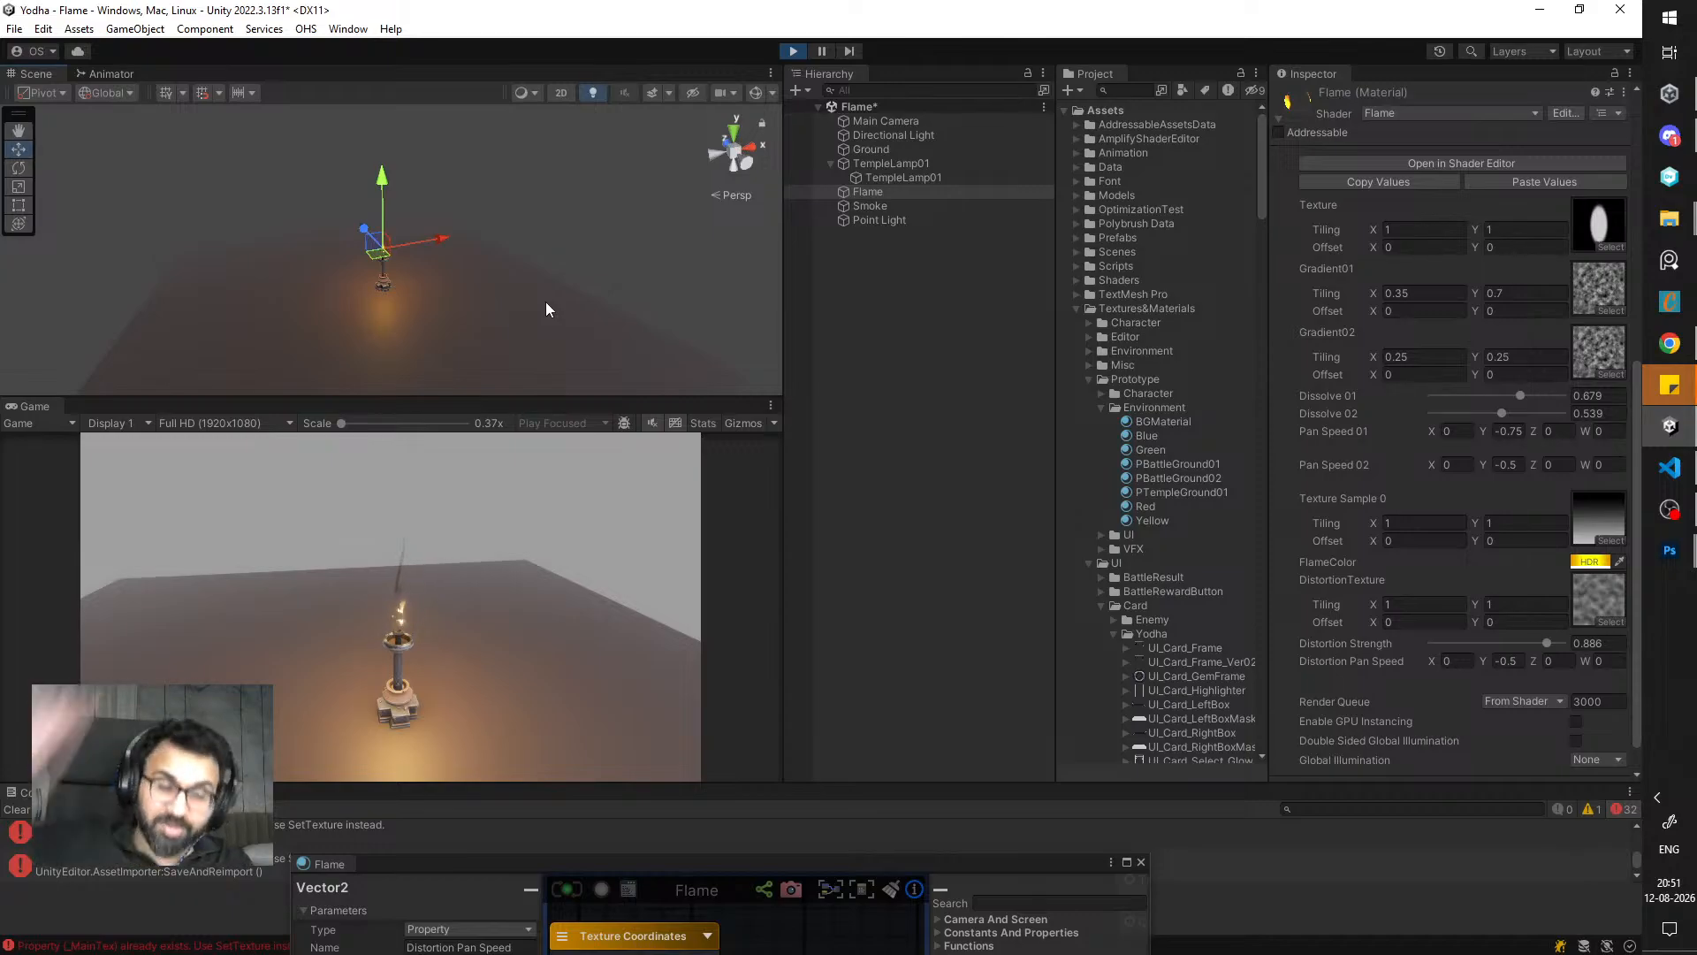
scroll(490, 267, up, 5)
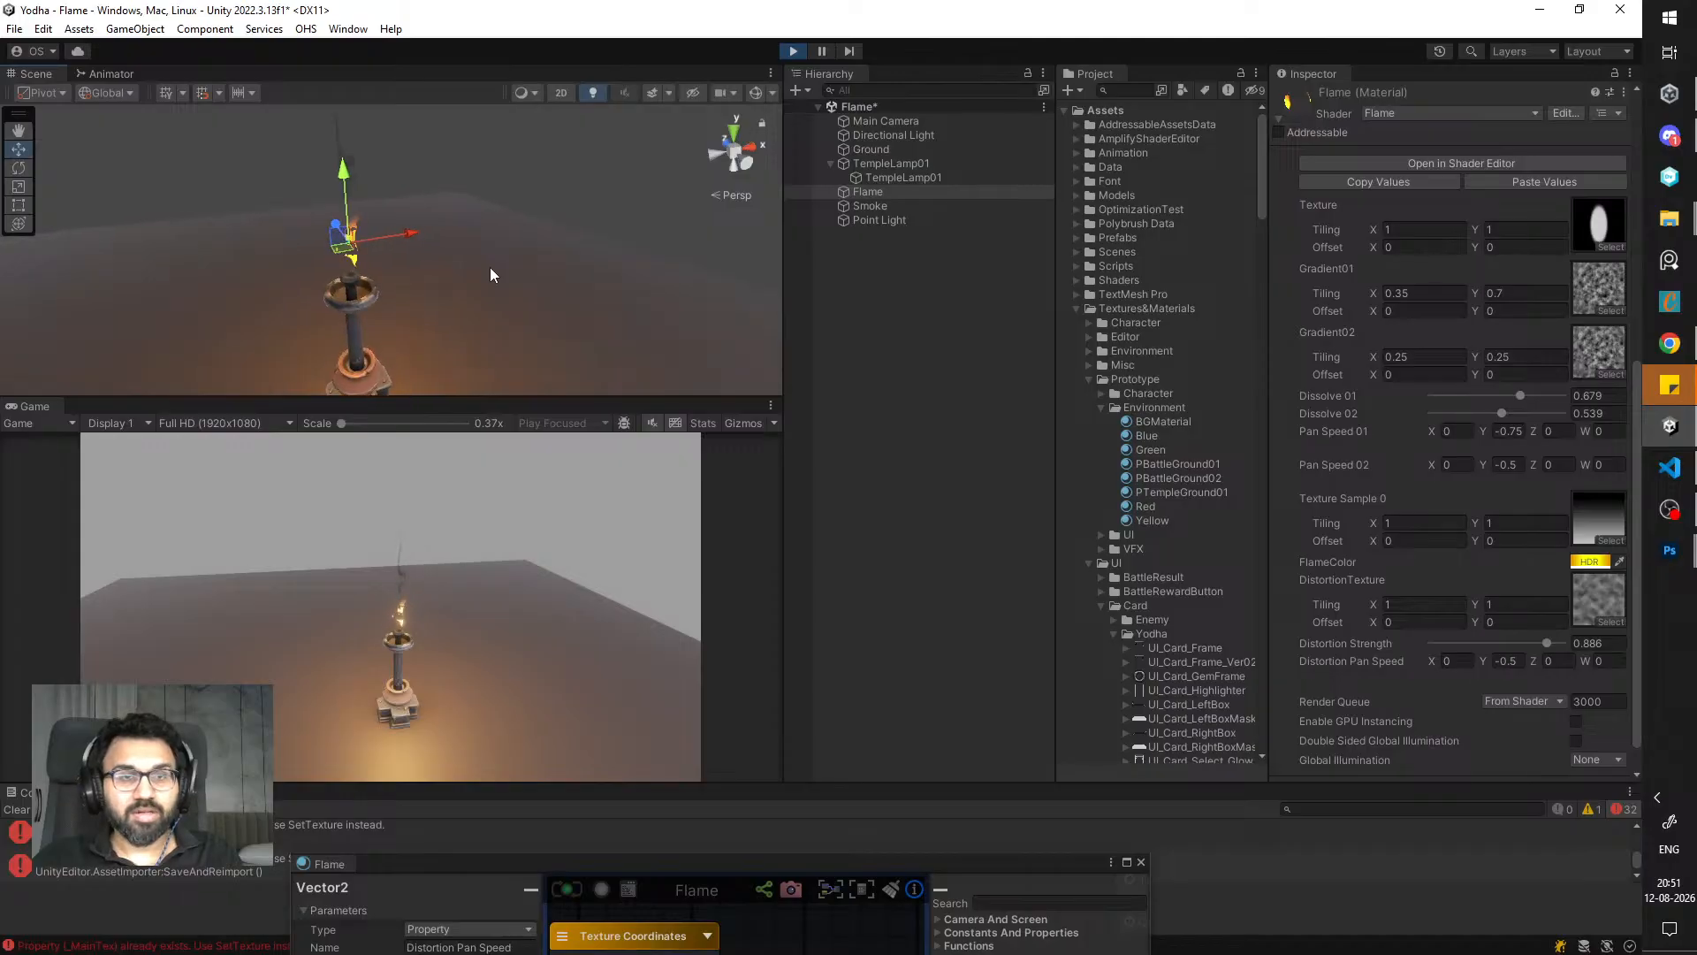
scroll(490, 266, up, 4)
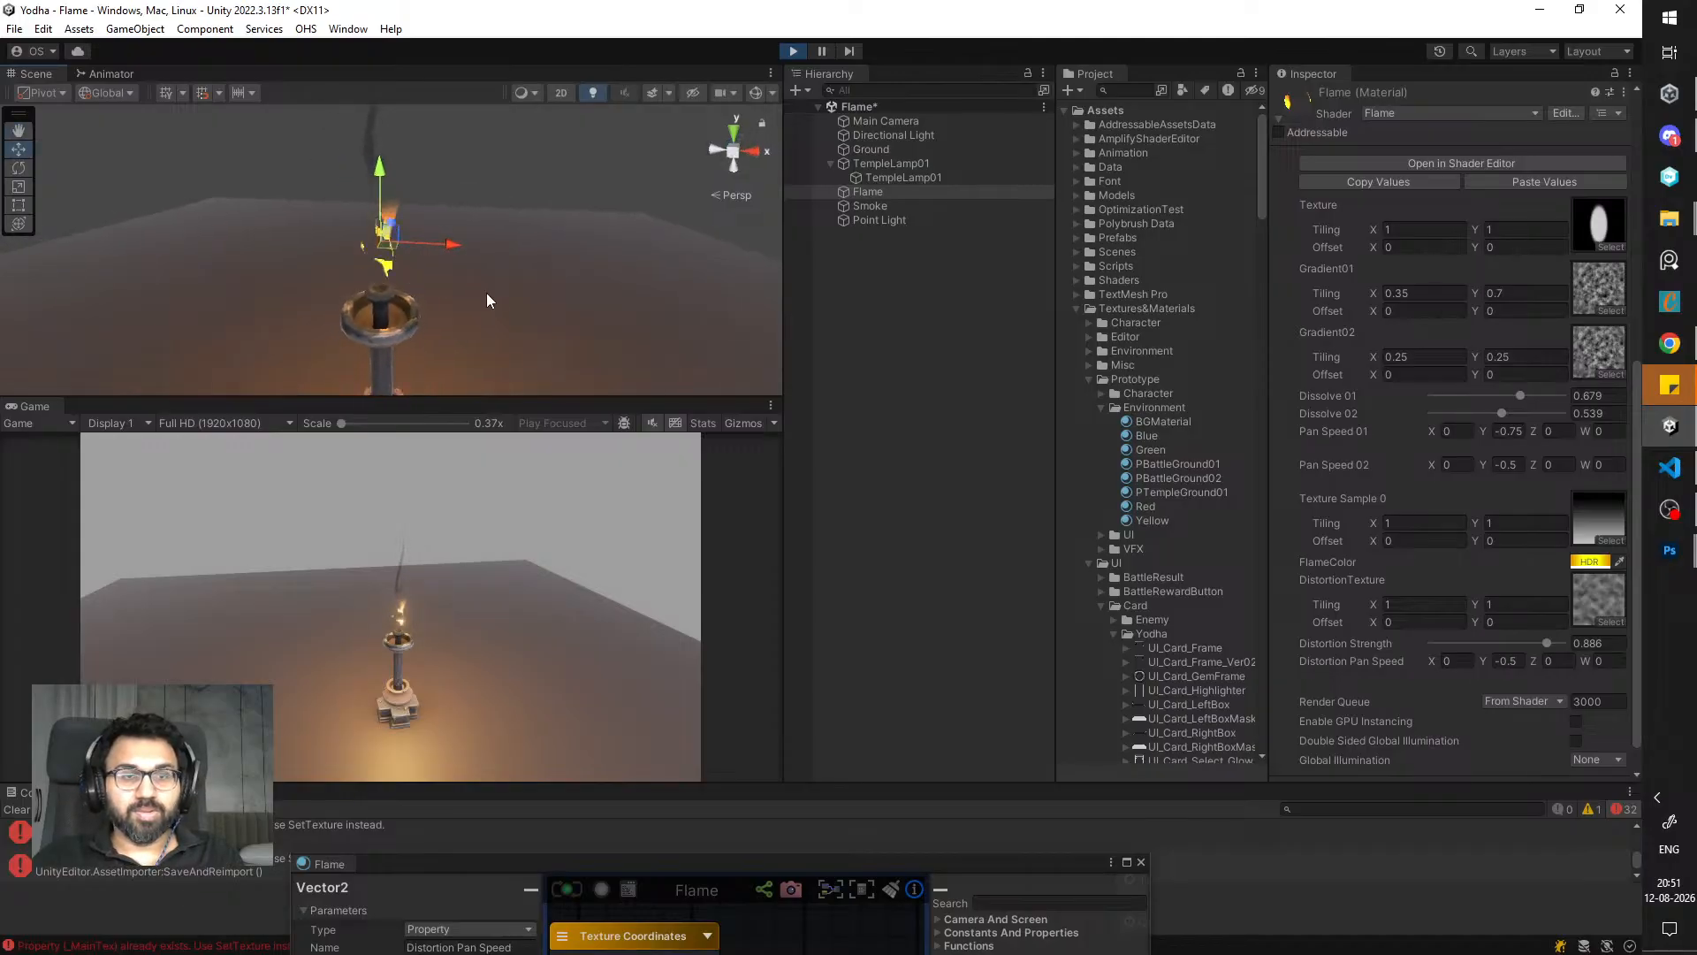
scroll(487, 295, down, 6)
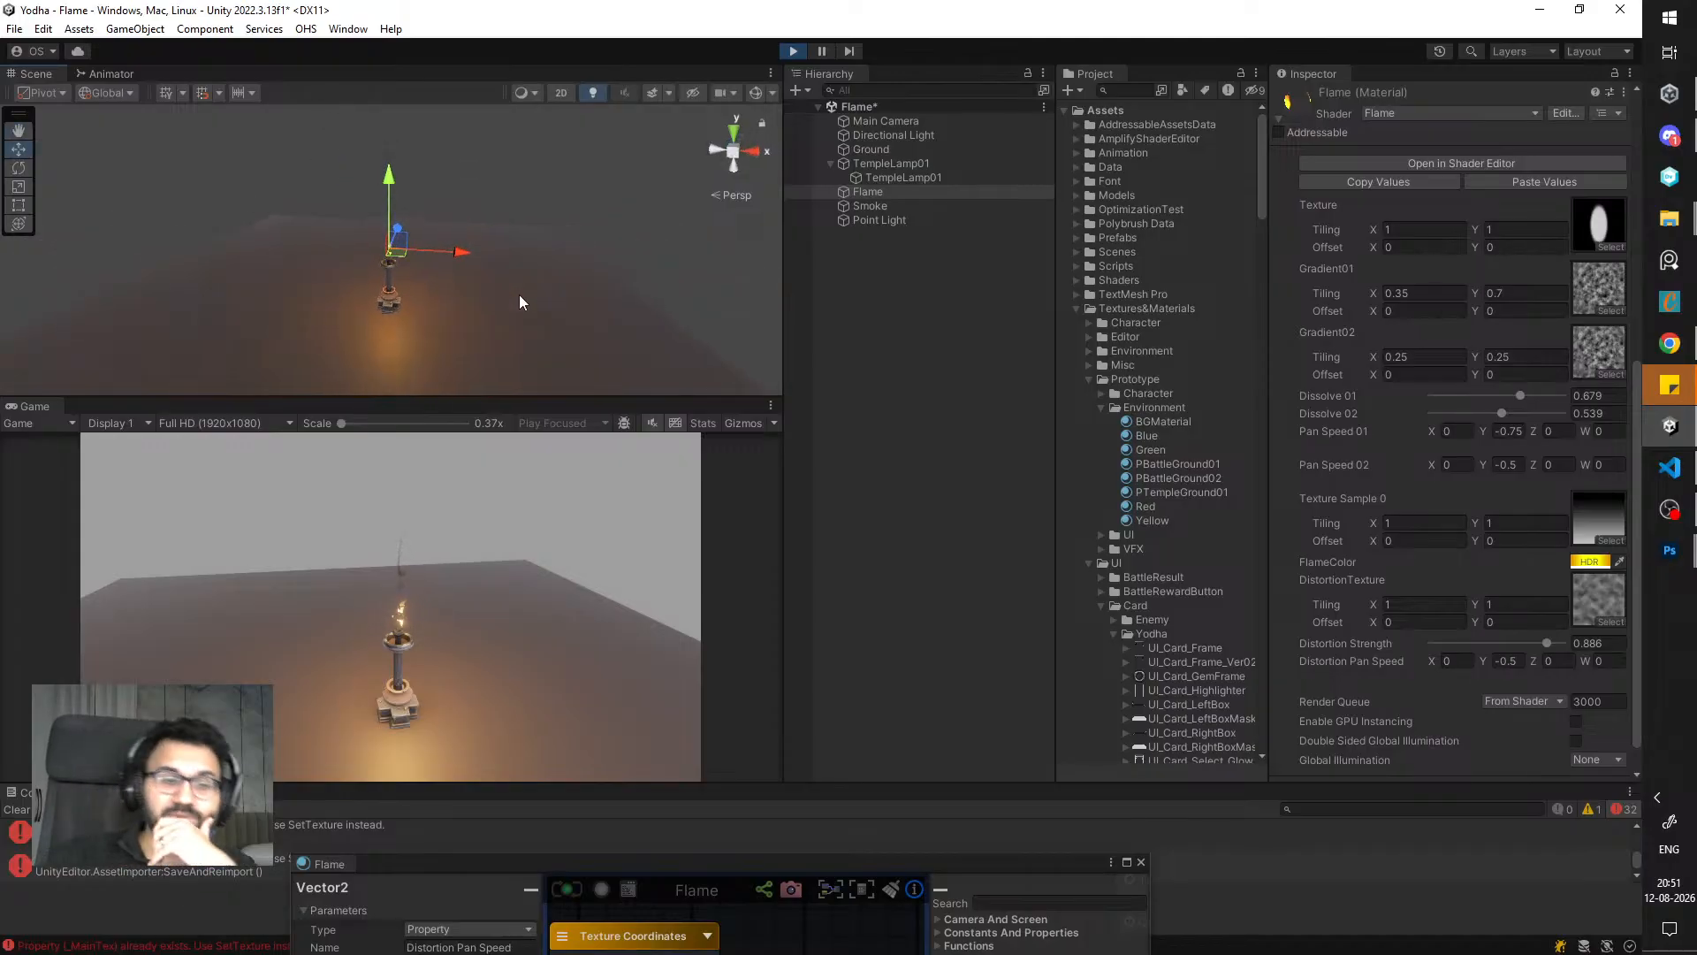
scroll(519, 295, up, 3)
middle_drag(340, 271, 392, 279)
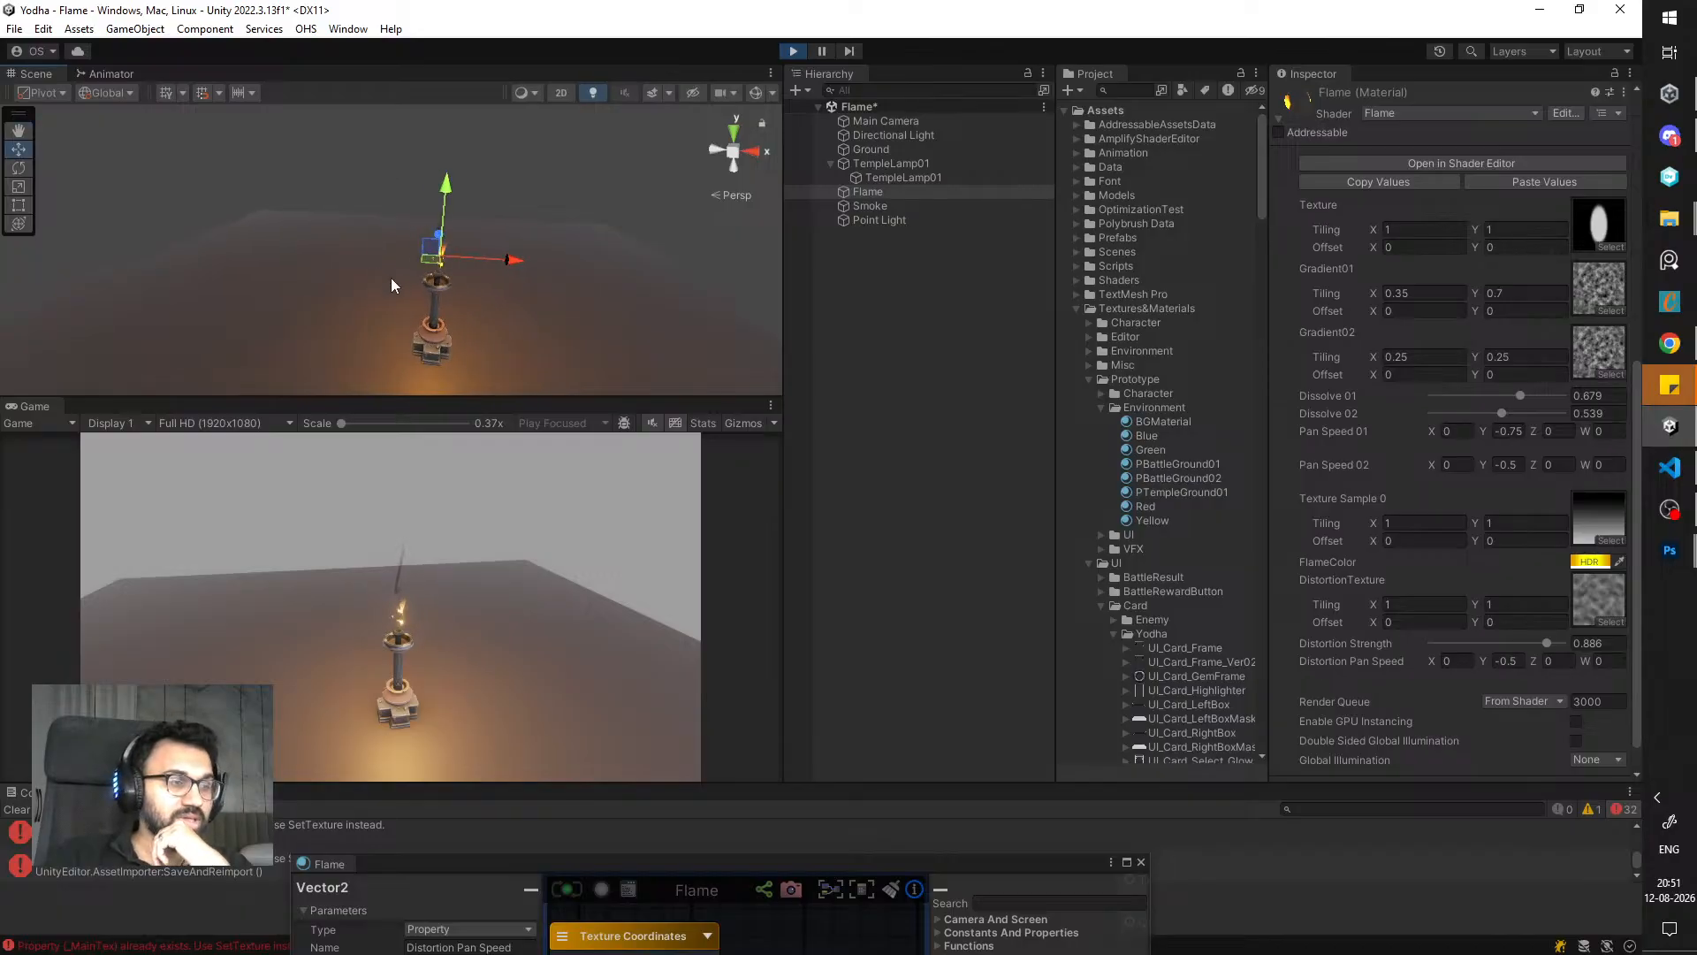
scroll(509, 228, up, 1)
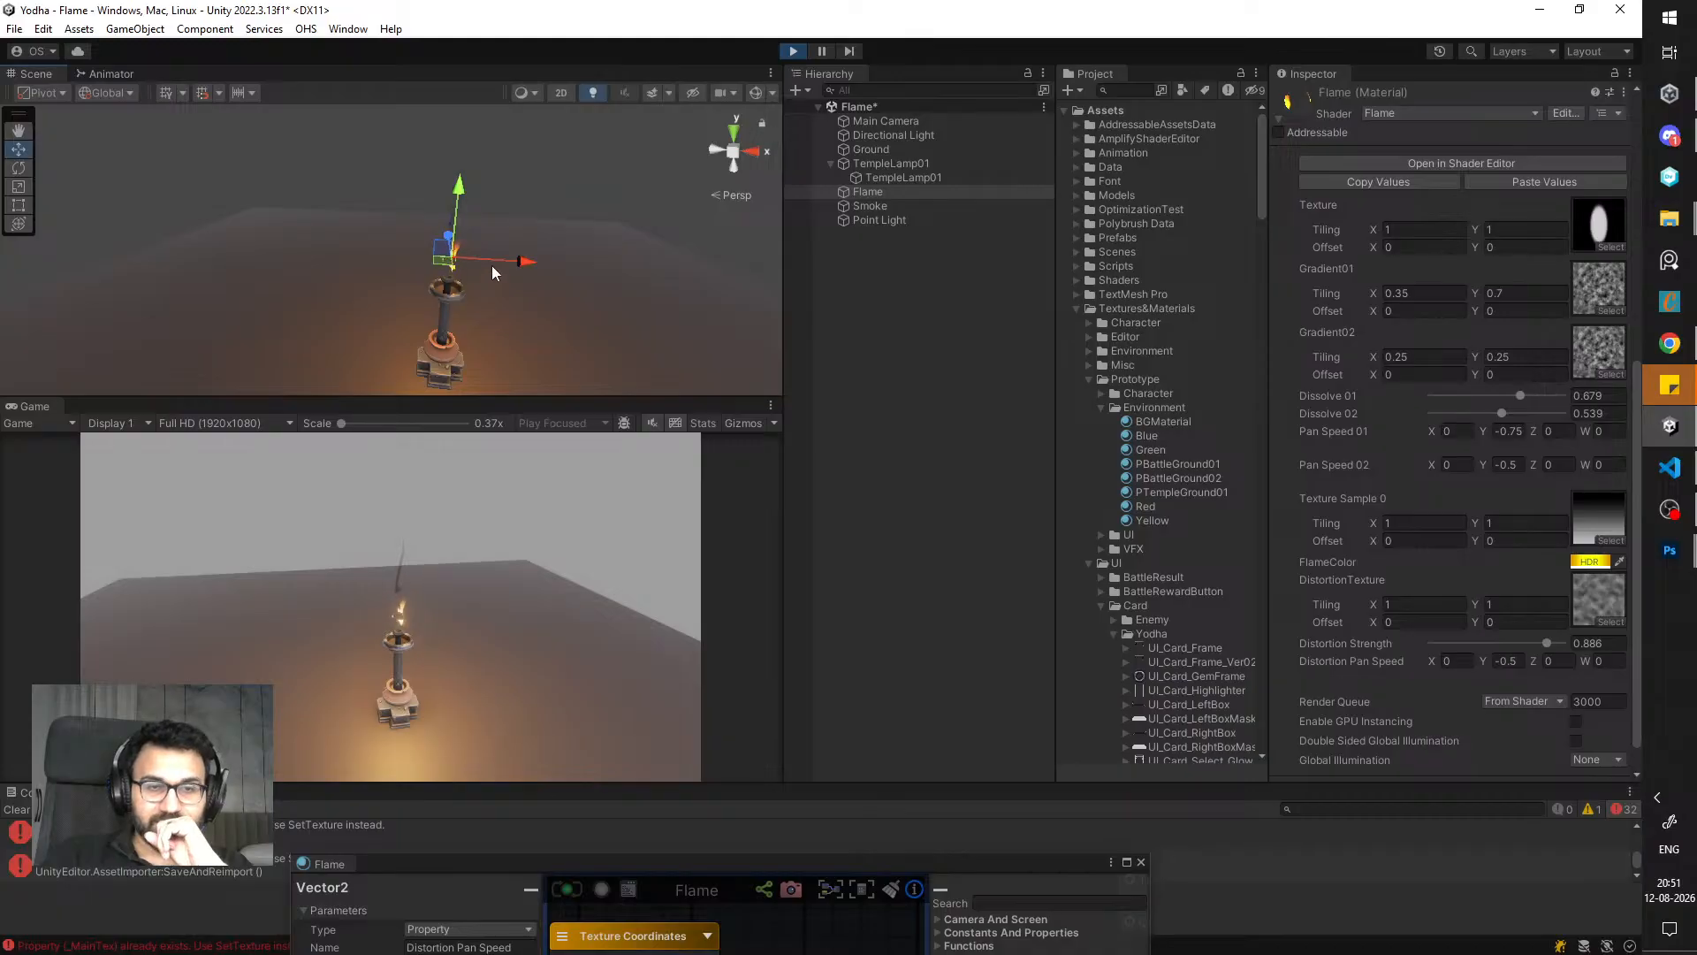
middle_drag(511, 254, 407, 252)
scroll(407, 252, up, 5)
alt+drag(407, 252, 472, 278)
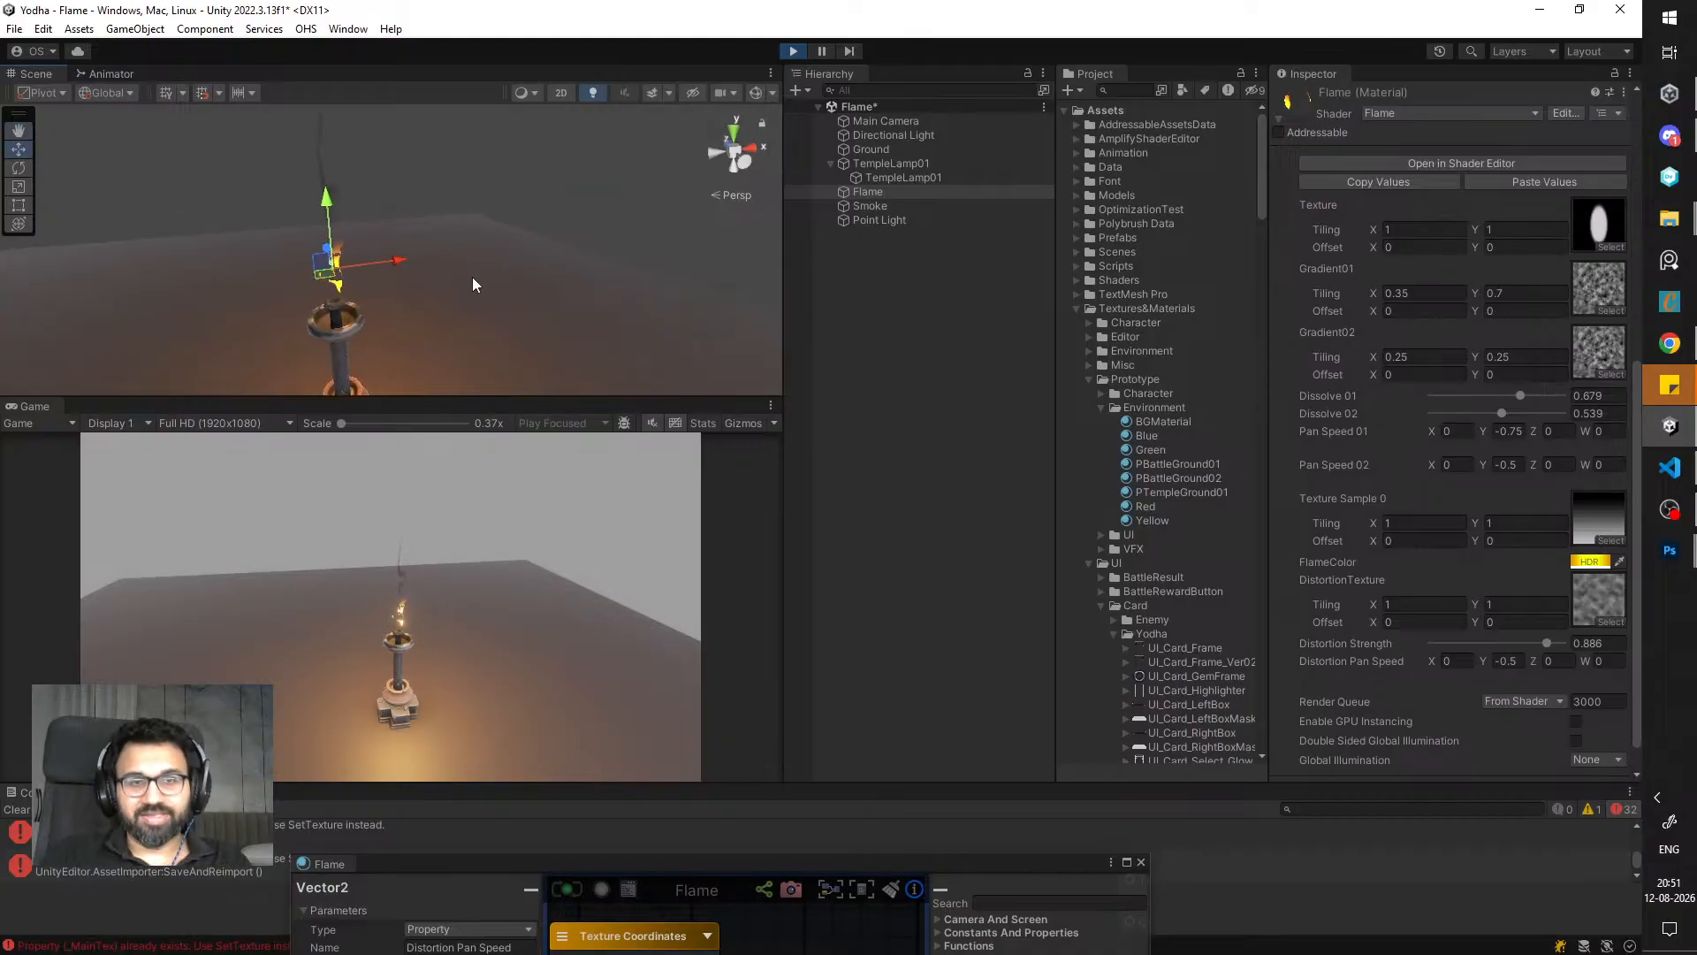
middle_drag(472, 278, 513, 289)
- Add a 3D Quad object to the scene and select it
click(928, 268)
right_click(886, 271)
click(874, 281)
right_click(871, 280)
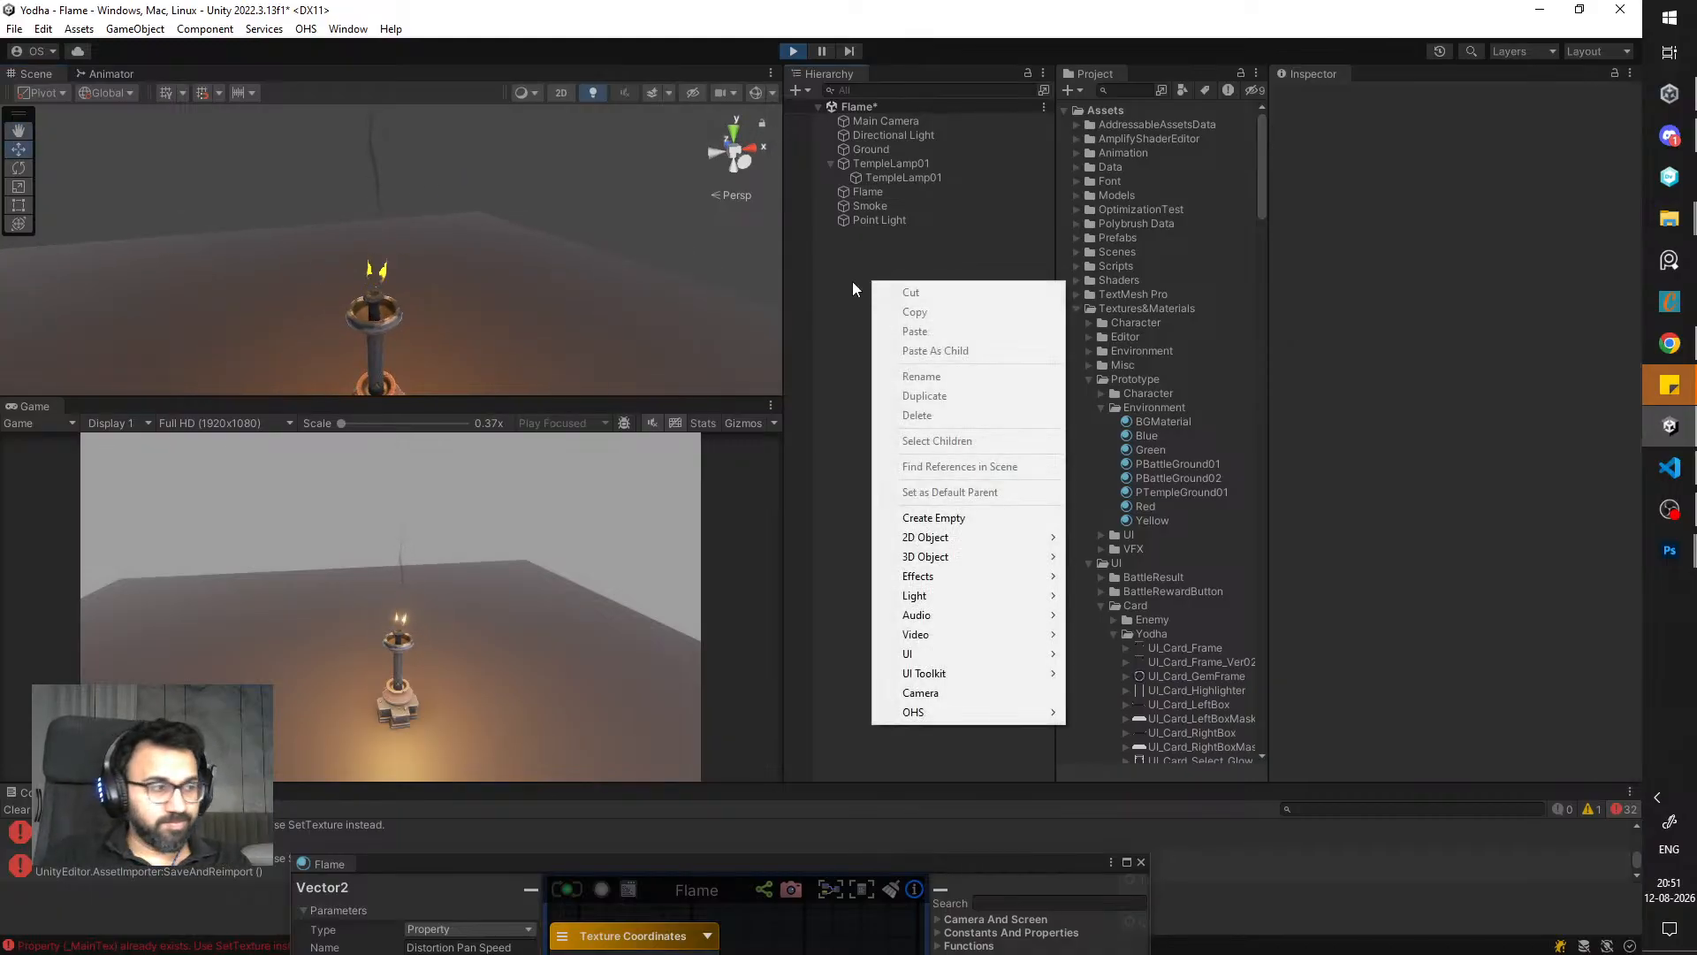
mouse_move(974, 557)
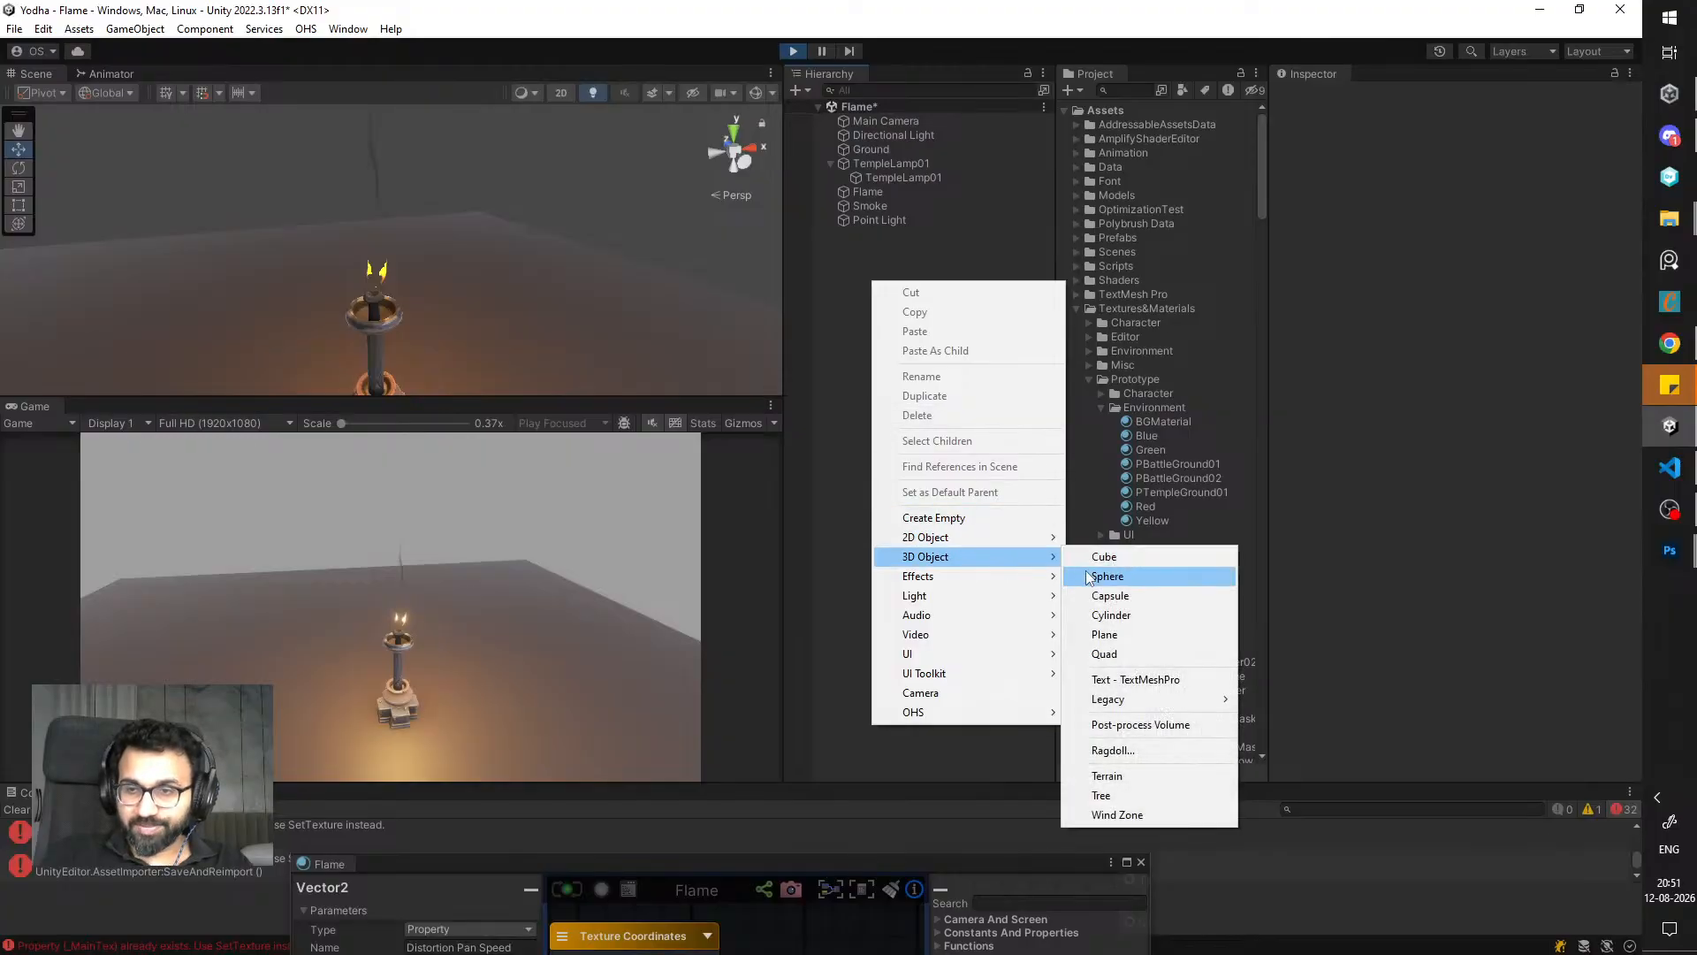
click(1107, 655)
click(877, 236)
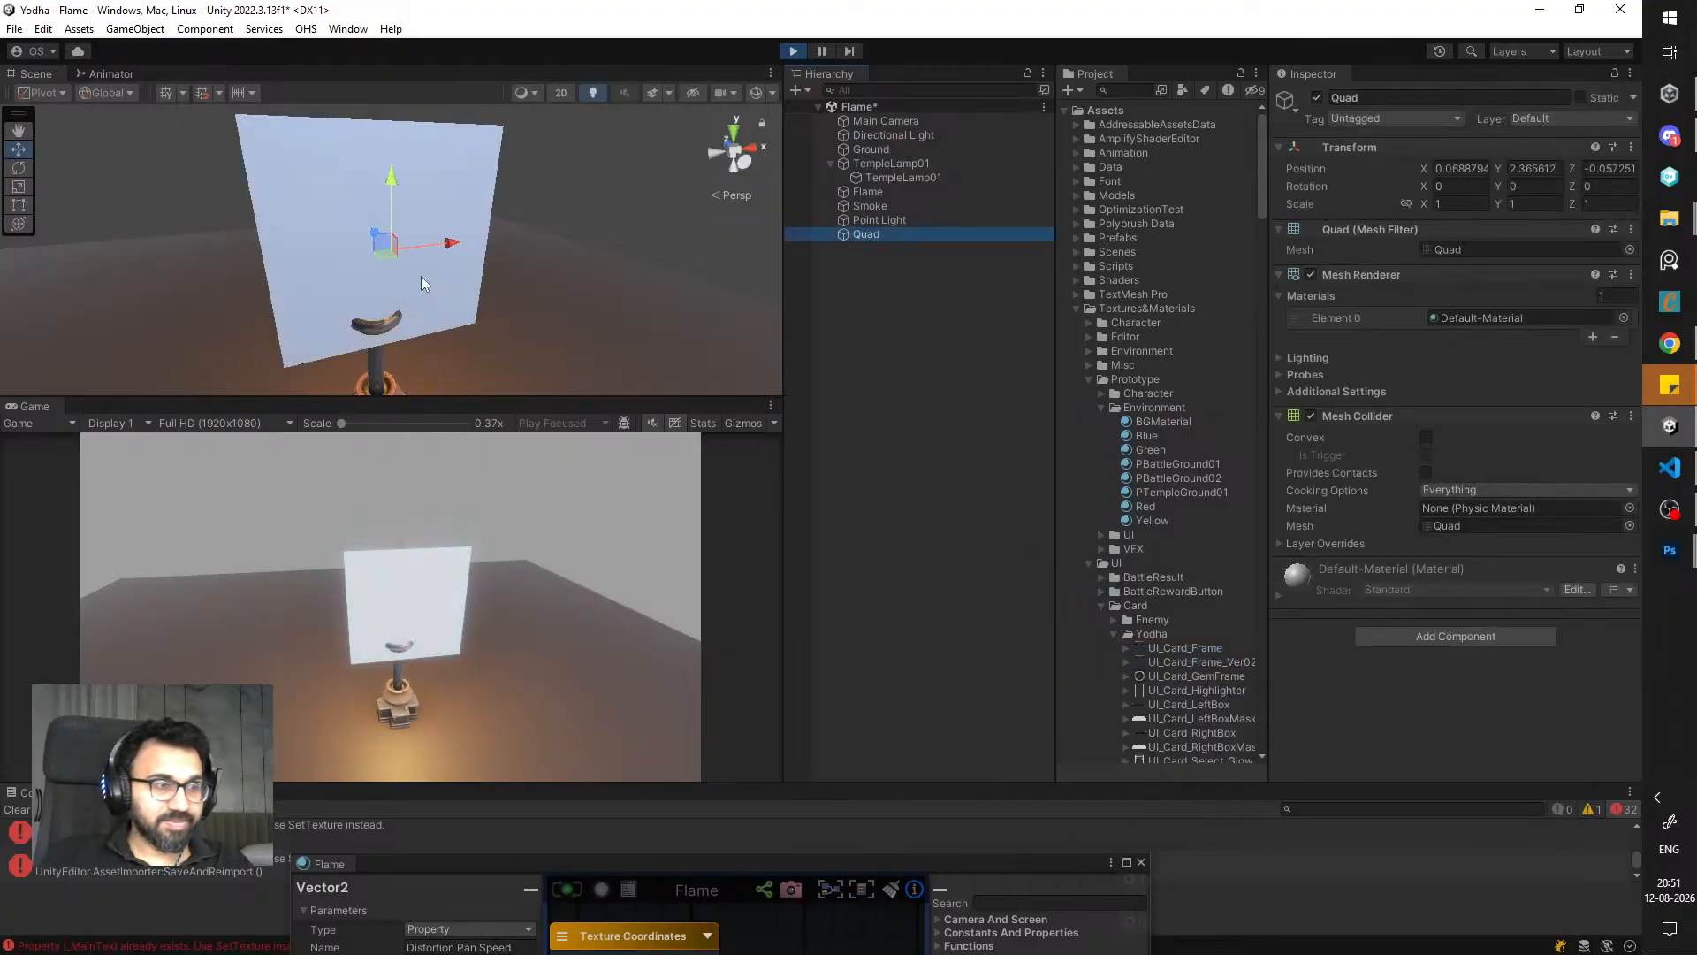
- Scale the Quad uniformly to about 0.45 and move it in front of the flame, to about X 0.004 and Z -0.172
alt+drag(421, 276, 449, 307)
key(r)
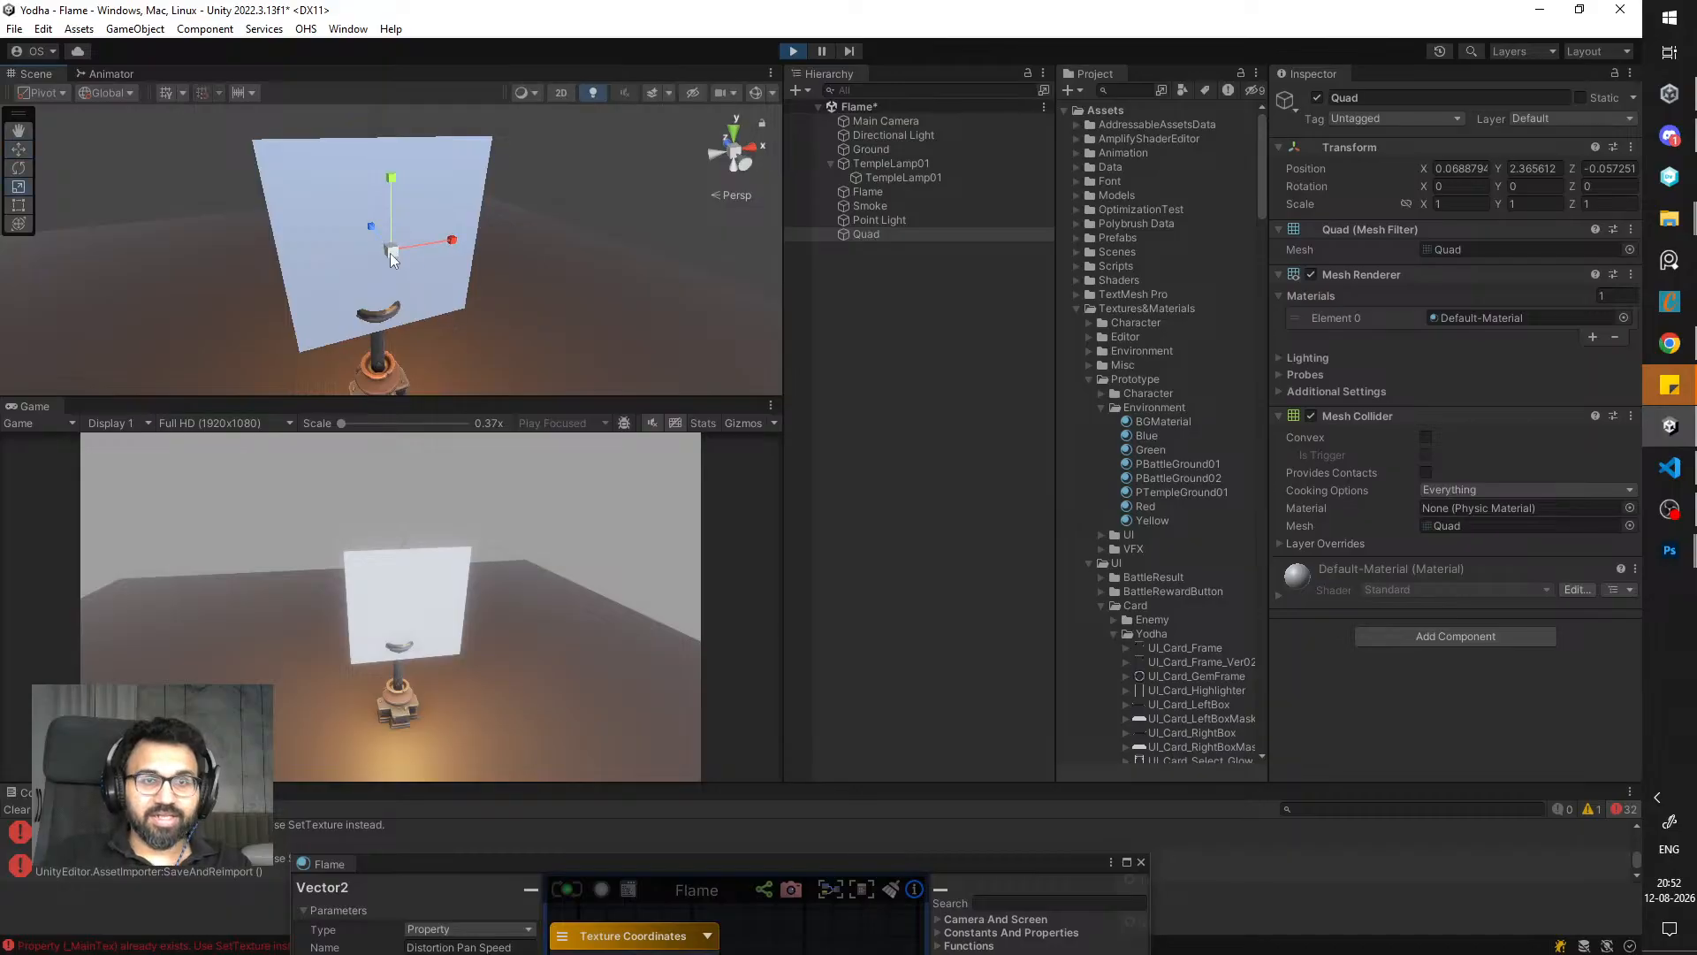
drag(389, 248, 562, 490)
alt+drag(356, 283, 455, 278)
scroll(454, 278, up, 3)
key(w)
drag(355, 239, 579, 325)
alt+drag(495, 290, 446, 266)
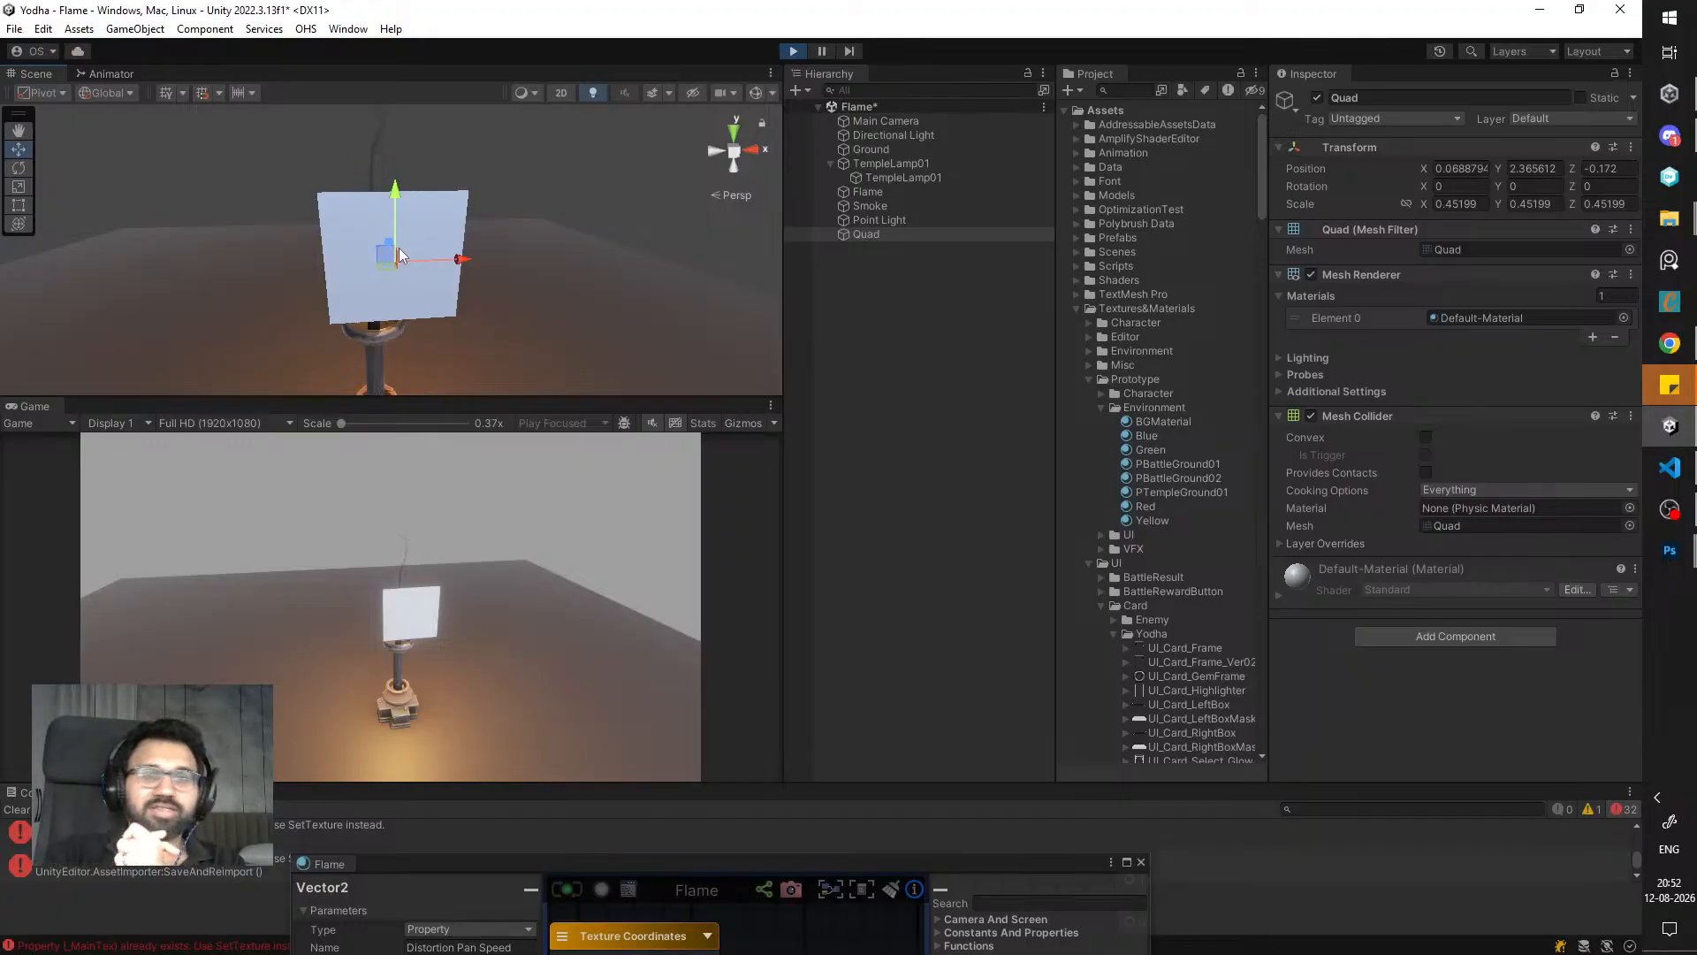
drag(458, 259, 435, 260)
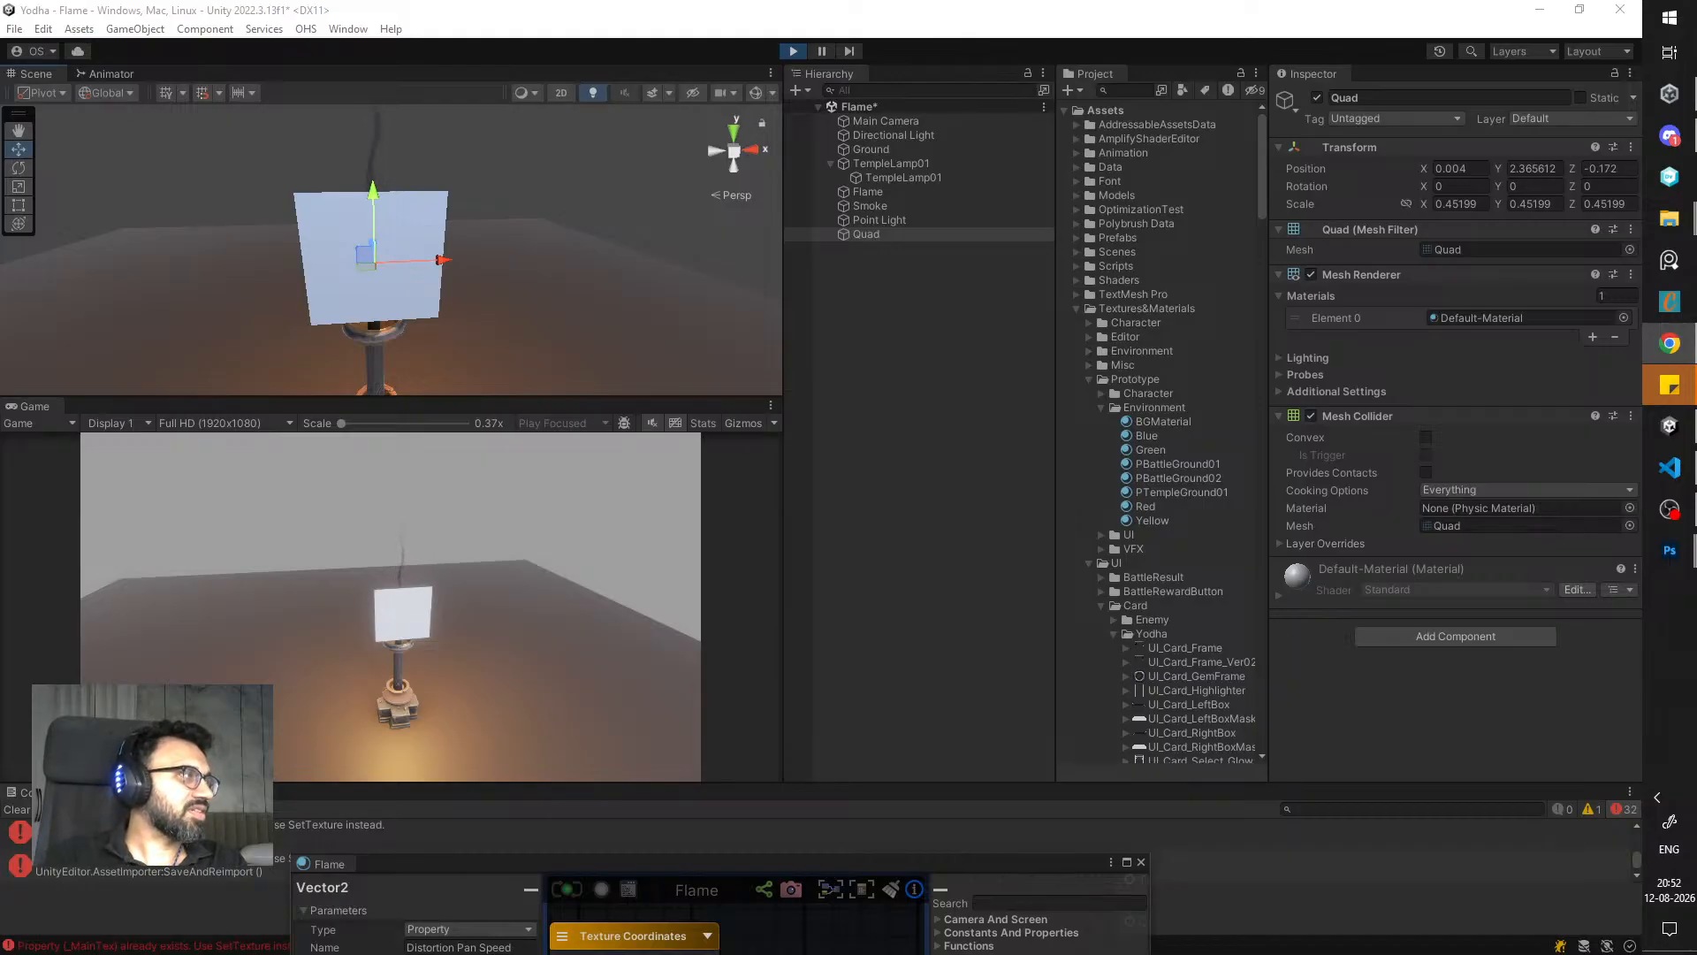
- Switch to Chrome, search Google Images for "distortion effect vfx", view the "Spatial Distortion Effects in UE5" result and return to Unity
drag(0, 193, 401, 193)
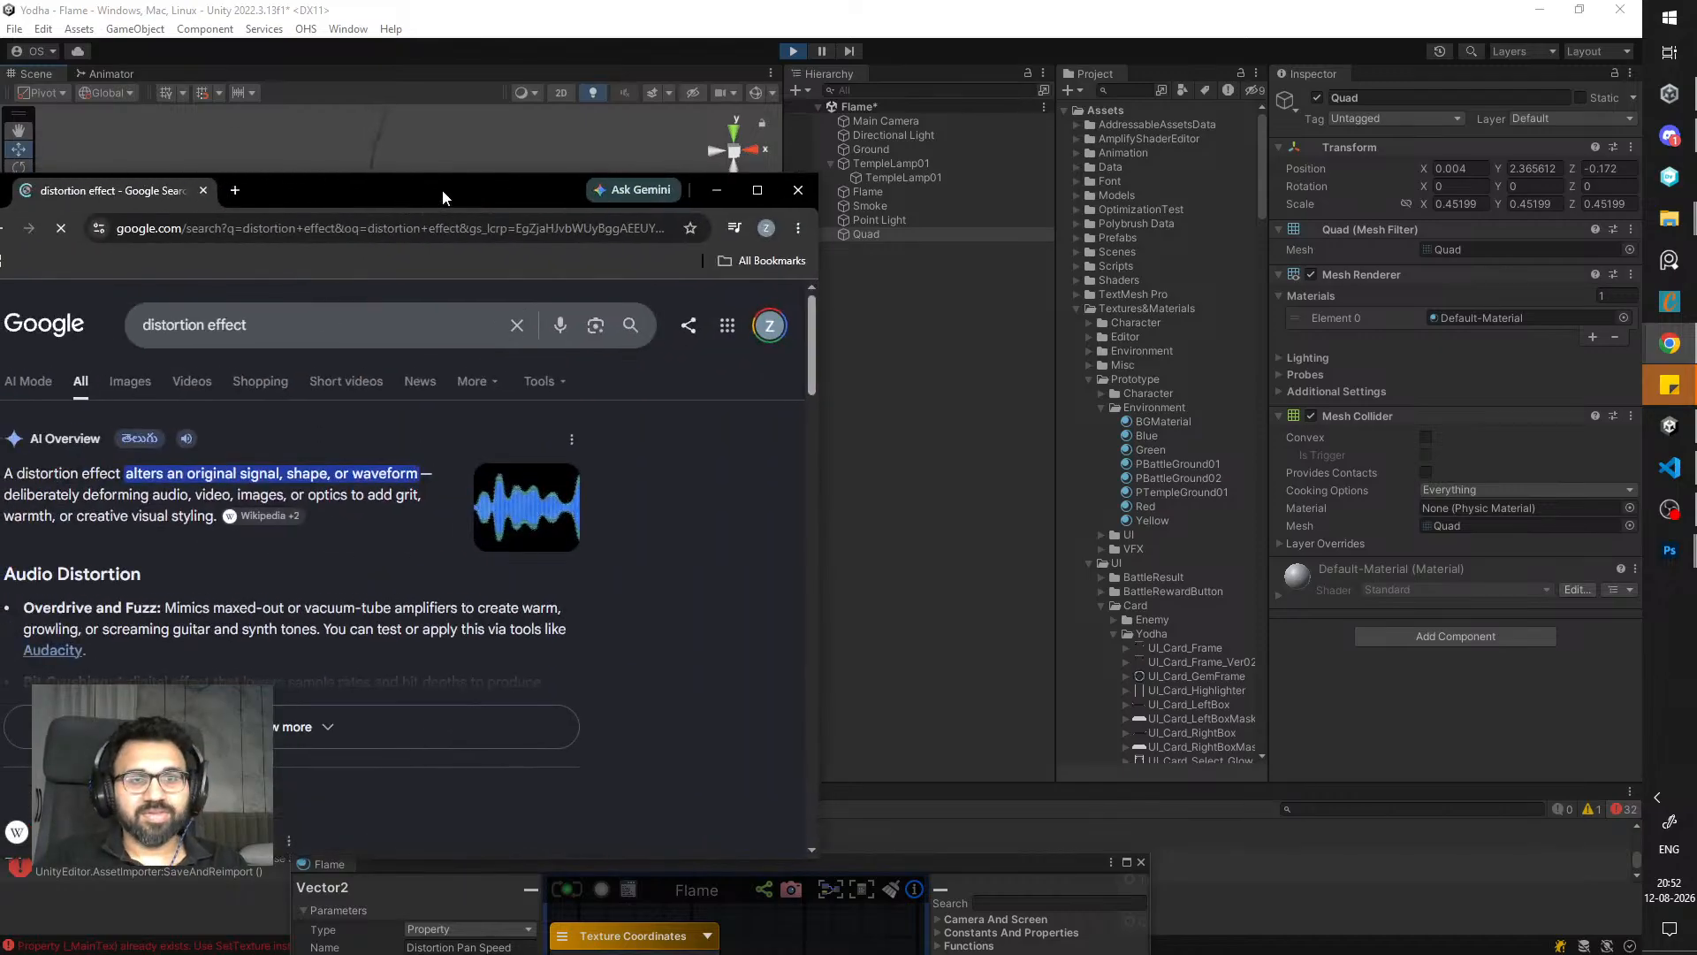
double_click(443, 191)
click(335, 212)
click(371, 156)
text(vfx)
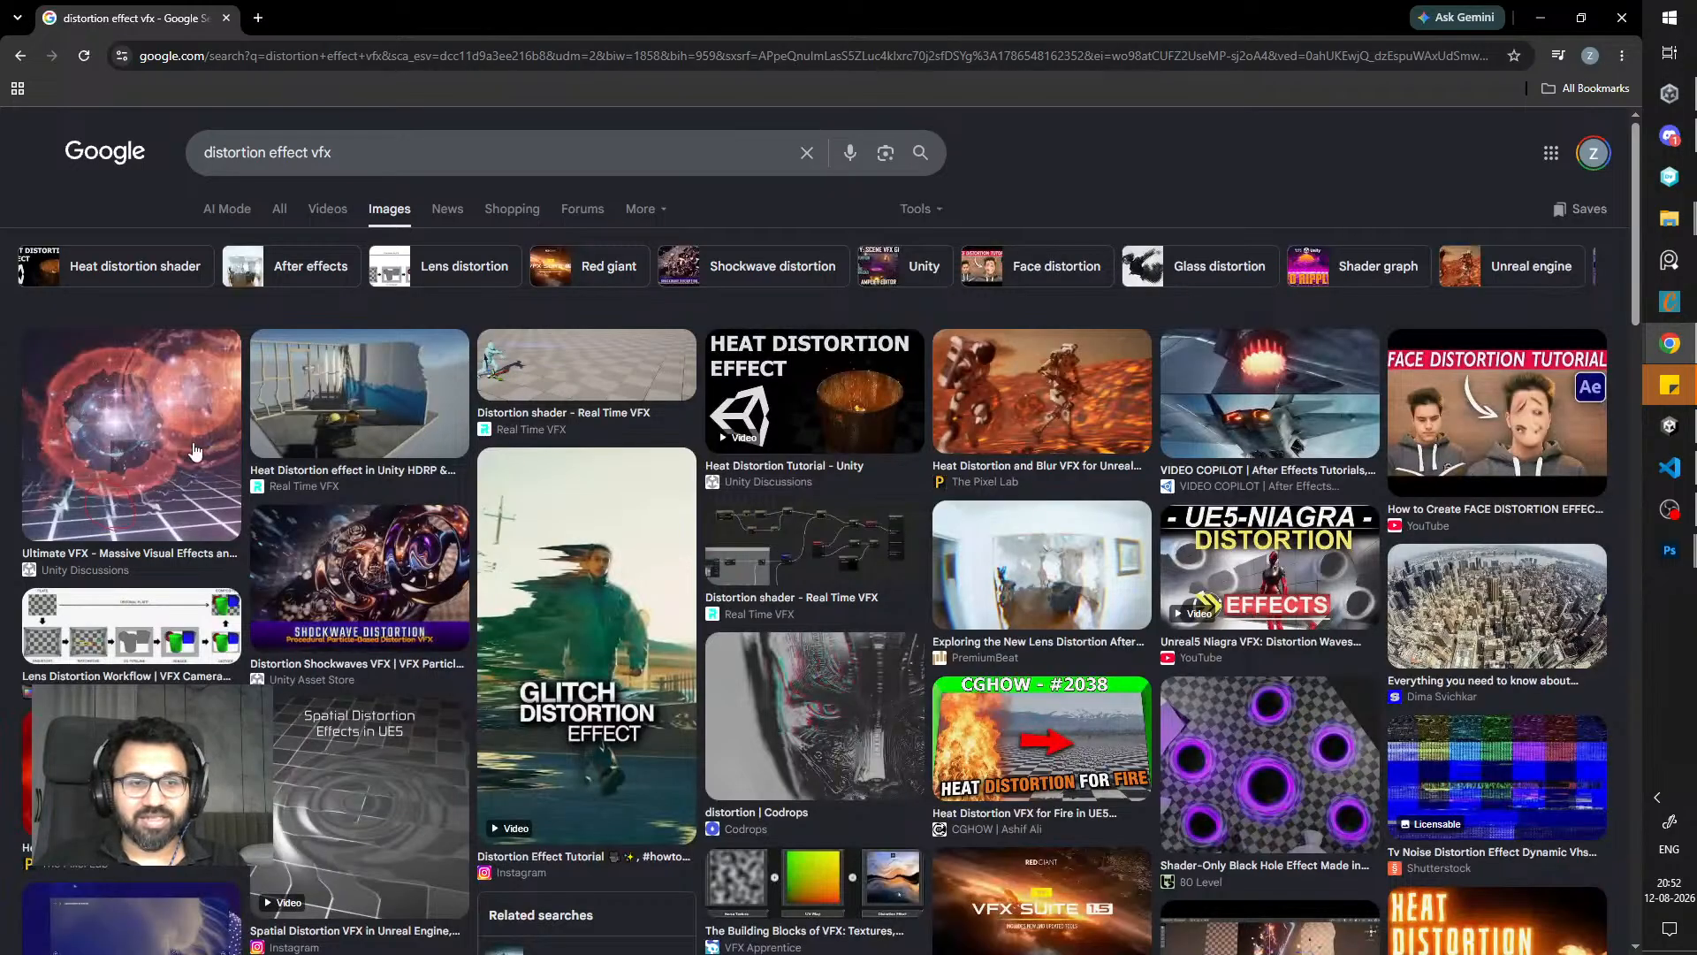
click(356, 830)
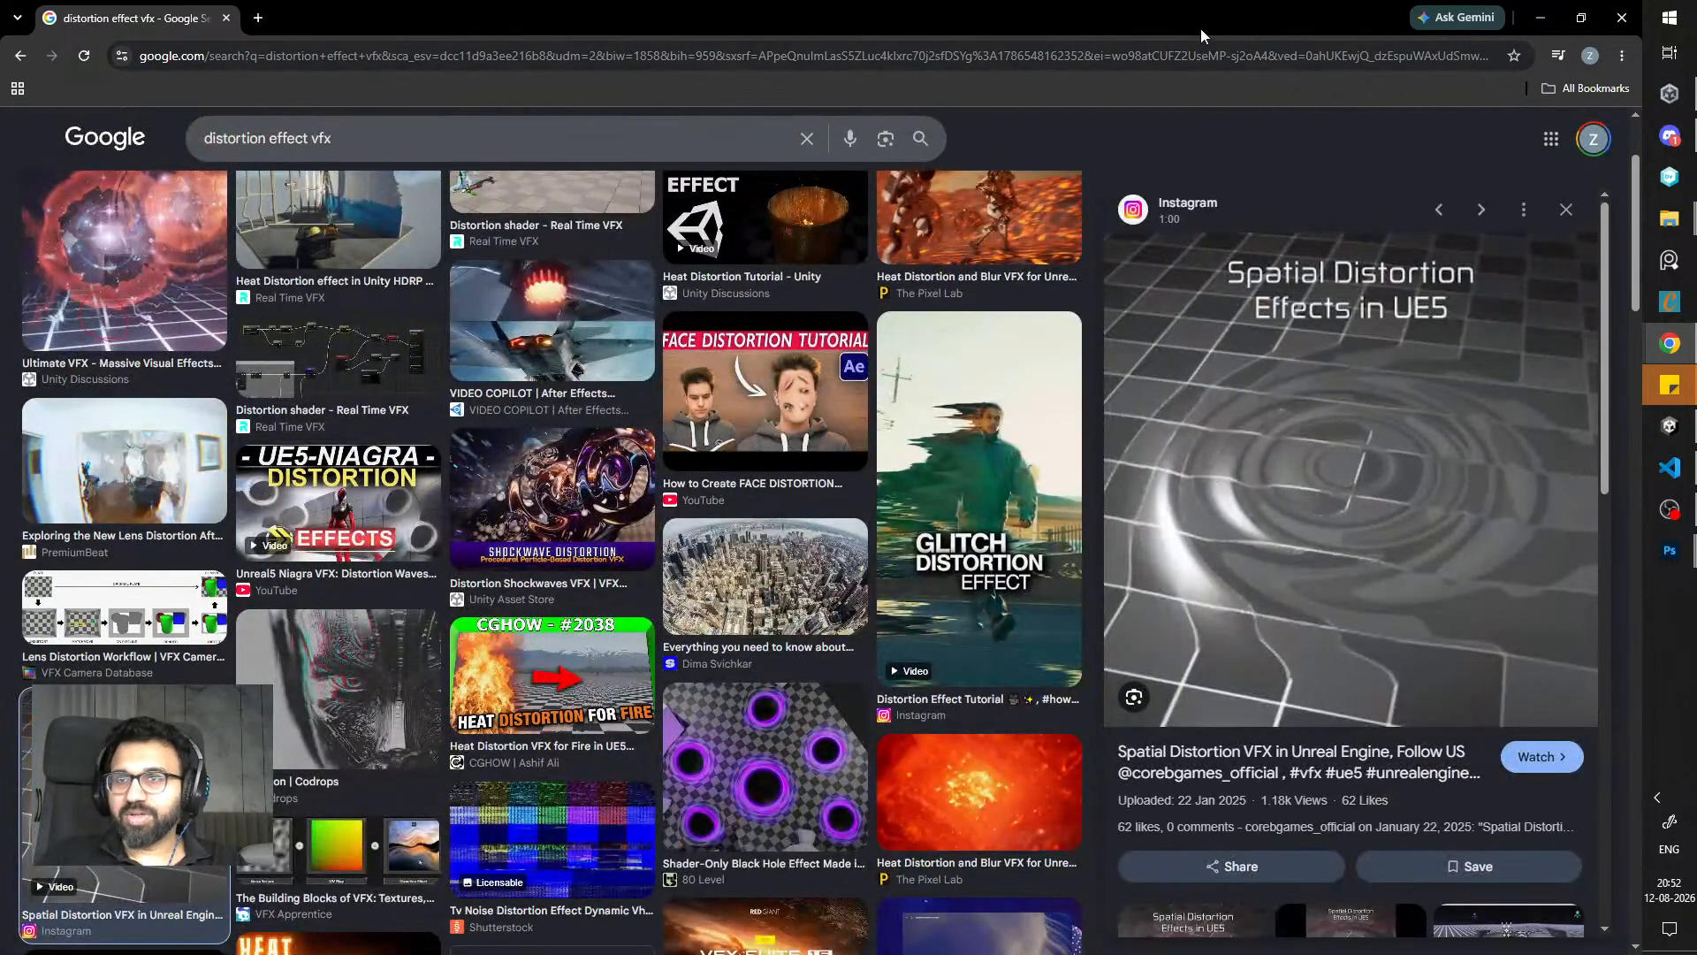
drag(1200, 26, 1200, 0)
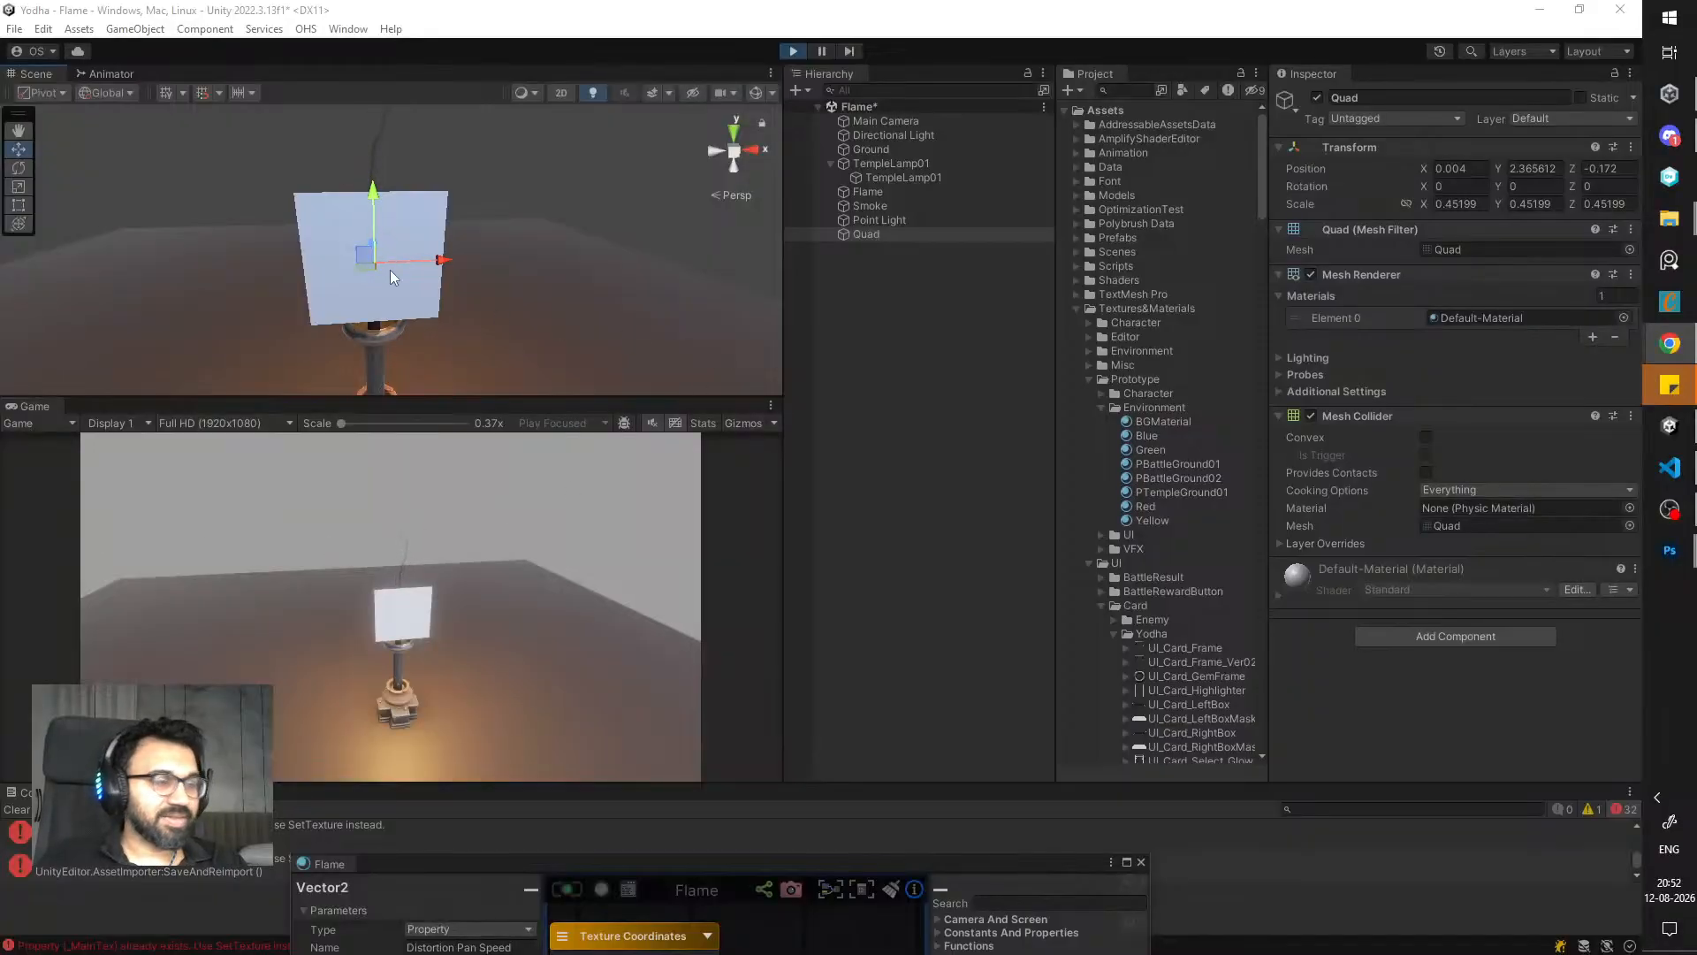
- Select the TempleLamp01 mesh and collapse the expanded UI folder in the project assets
click(762, 858)
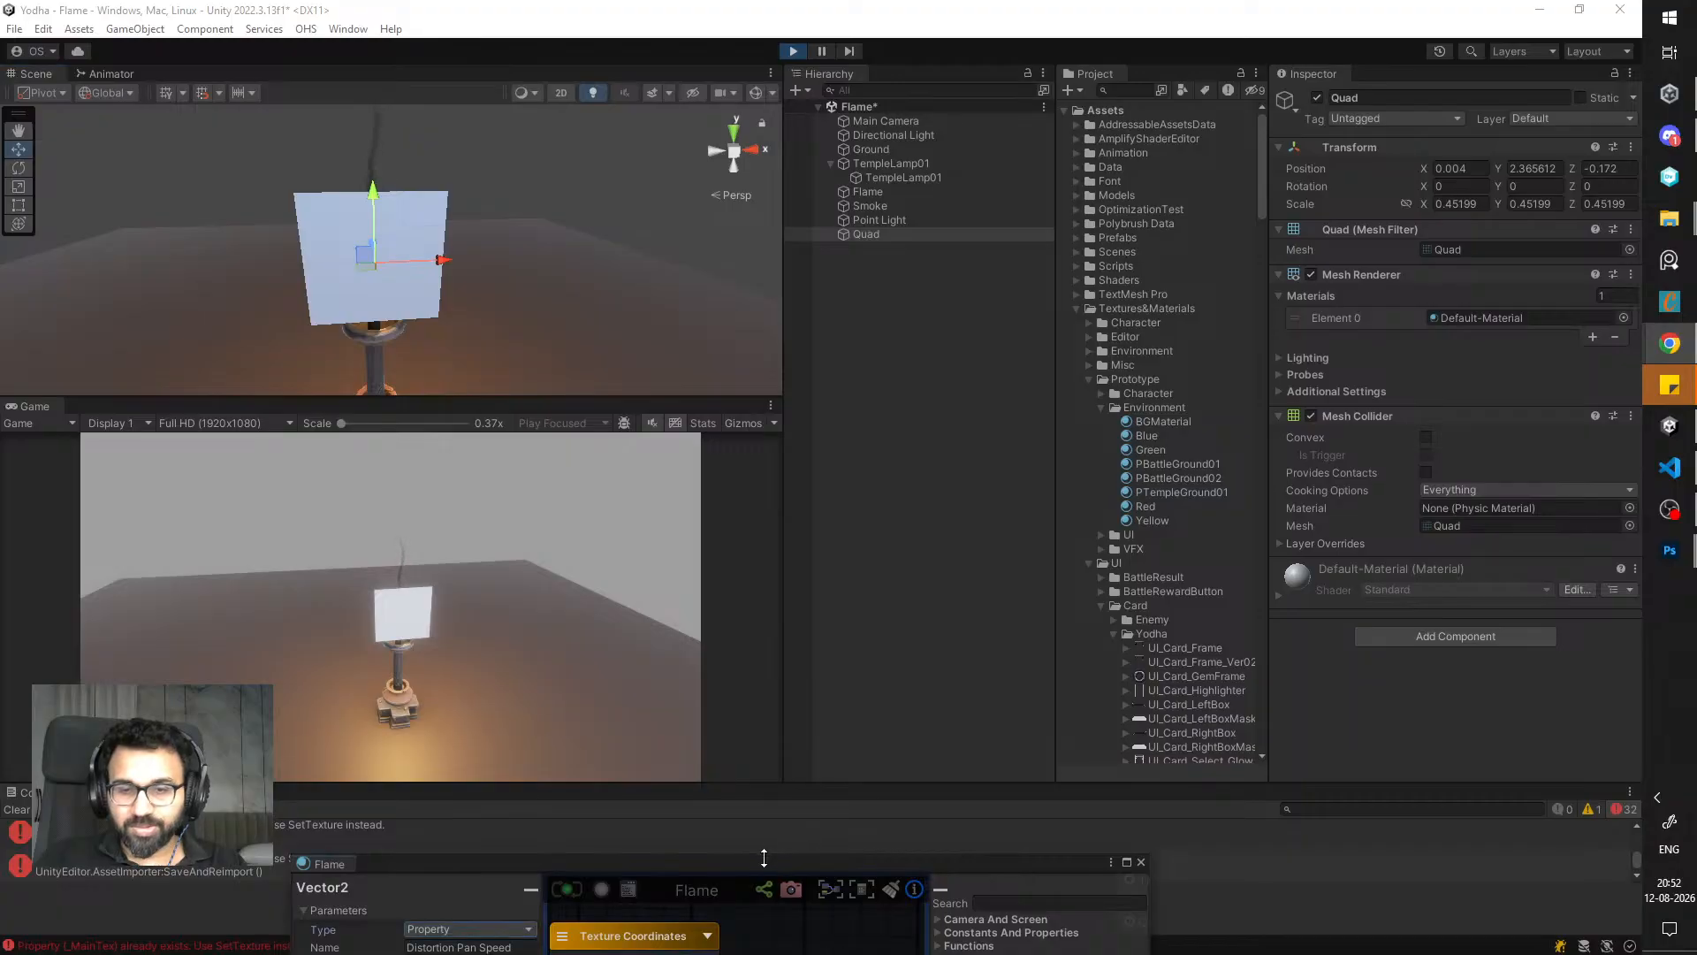
click(902, 178)
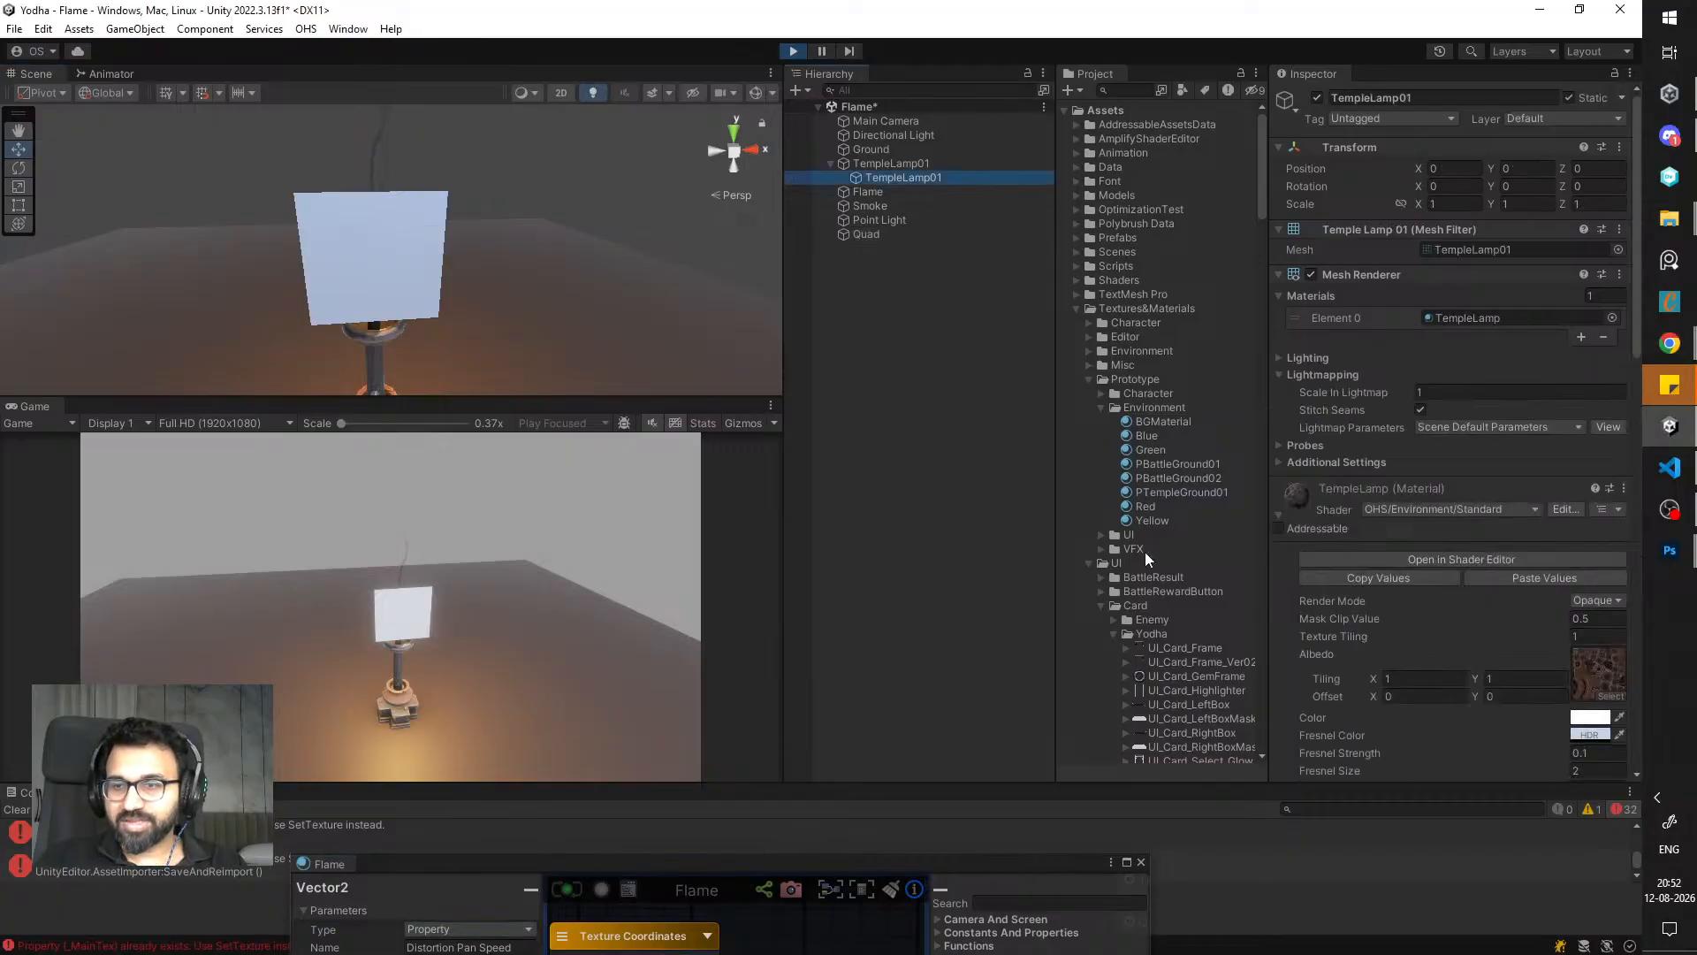
scroll(1145, 553, down, 5)
click(1102, 342)
click(1089, 298)
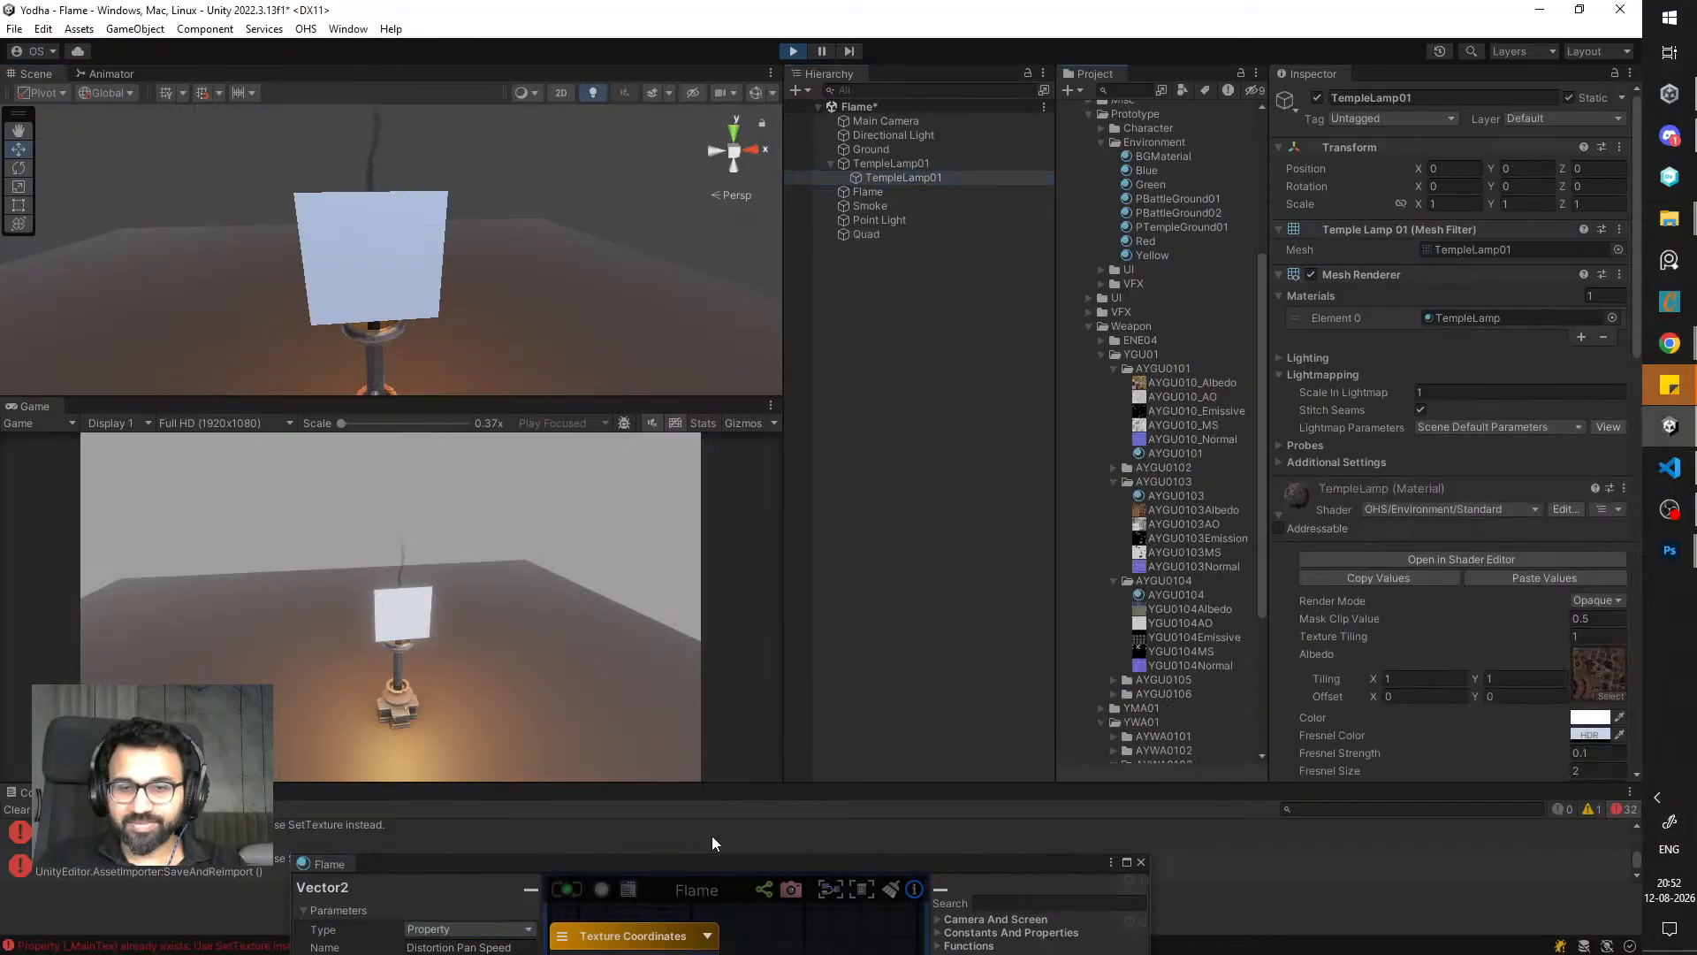
- Close the Flame shader editor window and exit play mode
drag(694, 862, 887, 389)
click(873, 566)
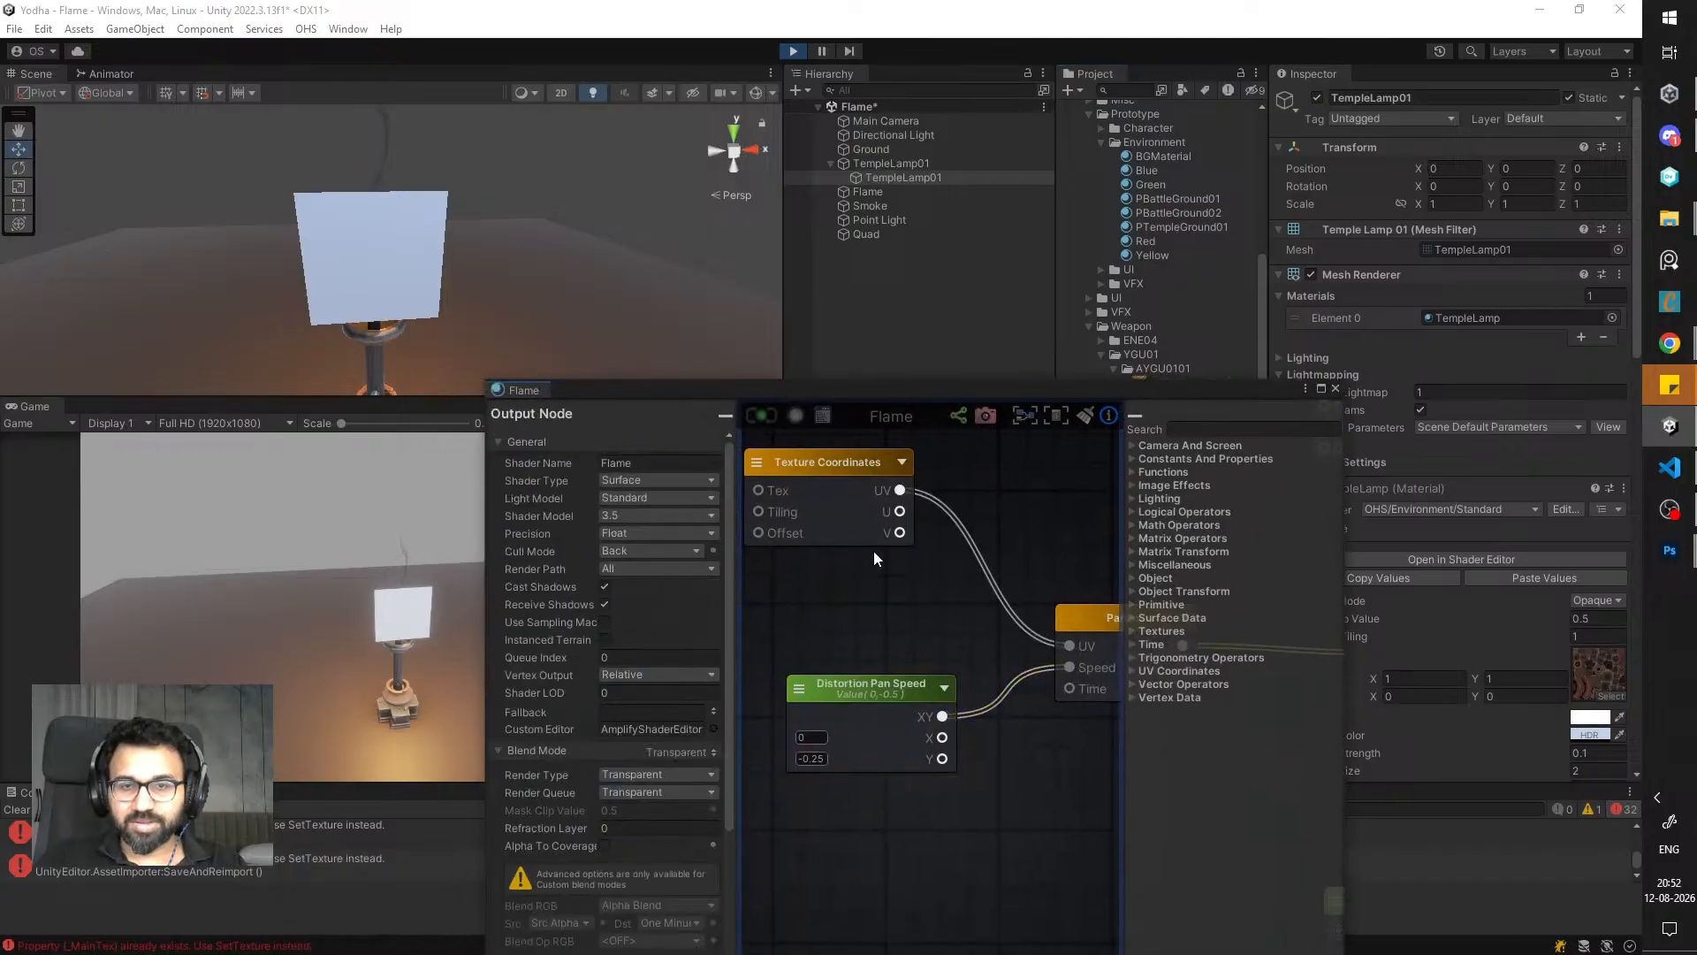
key(ctrl+s)
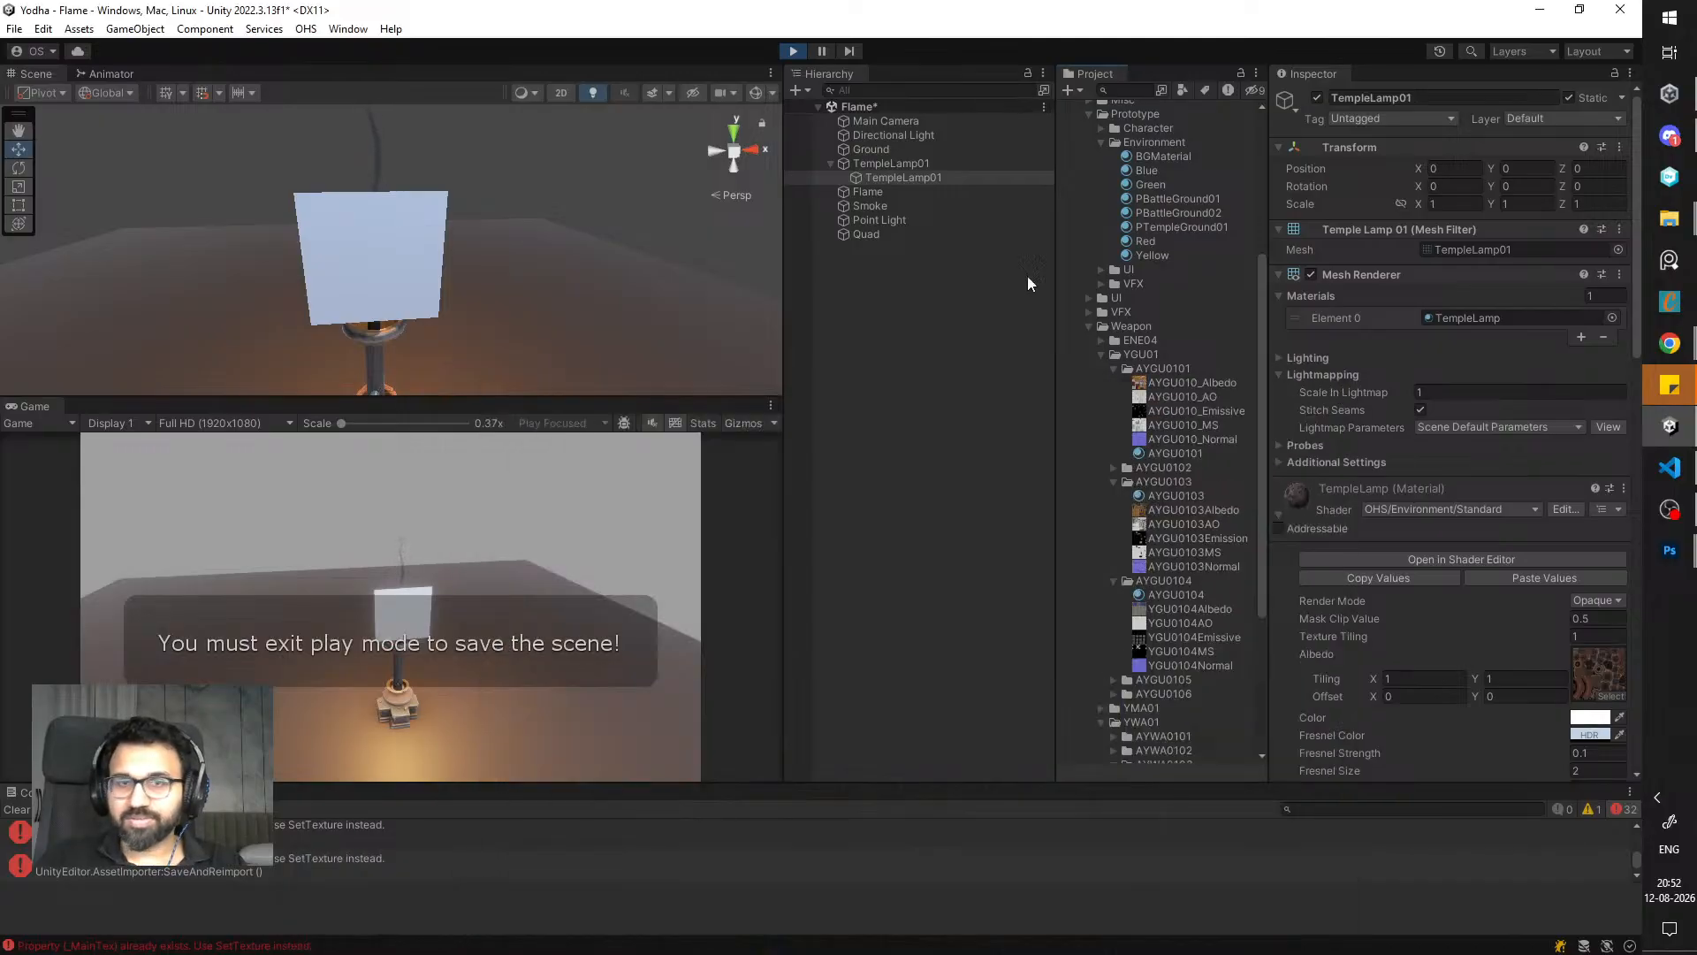
click(1335, 389)
click(793, 51)
- Widen the hierarchy area by narrowing the Scene and Game views, and save the Flame scene
click(393, 260)
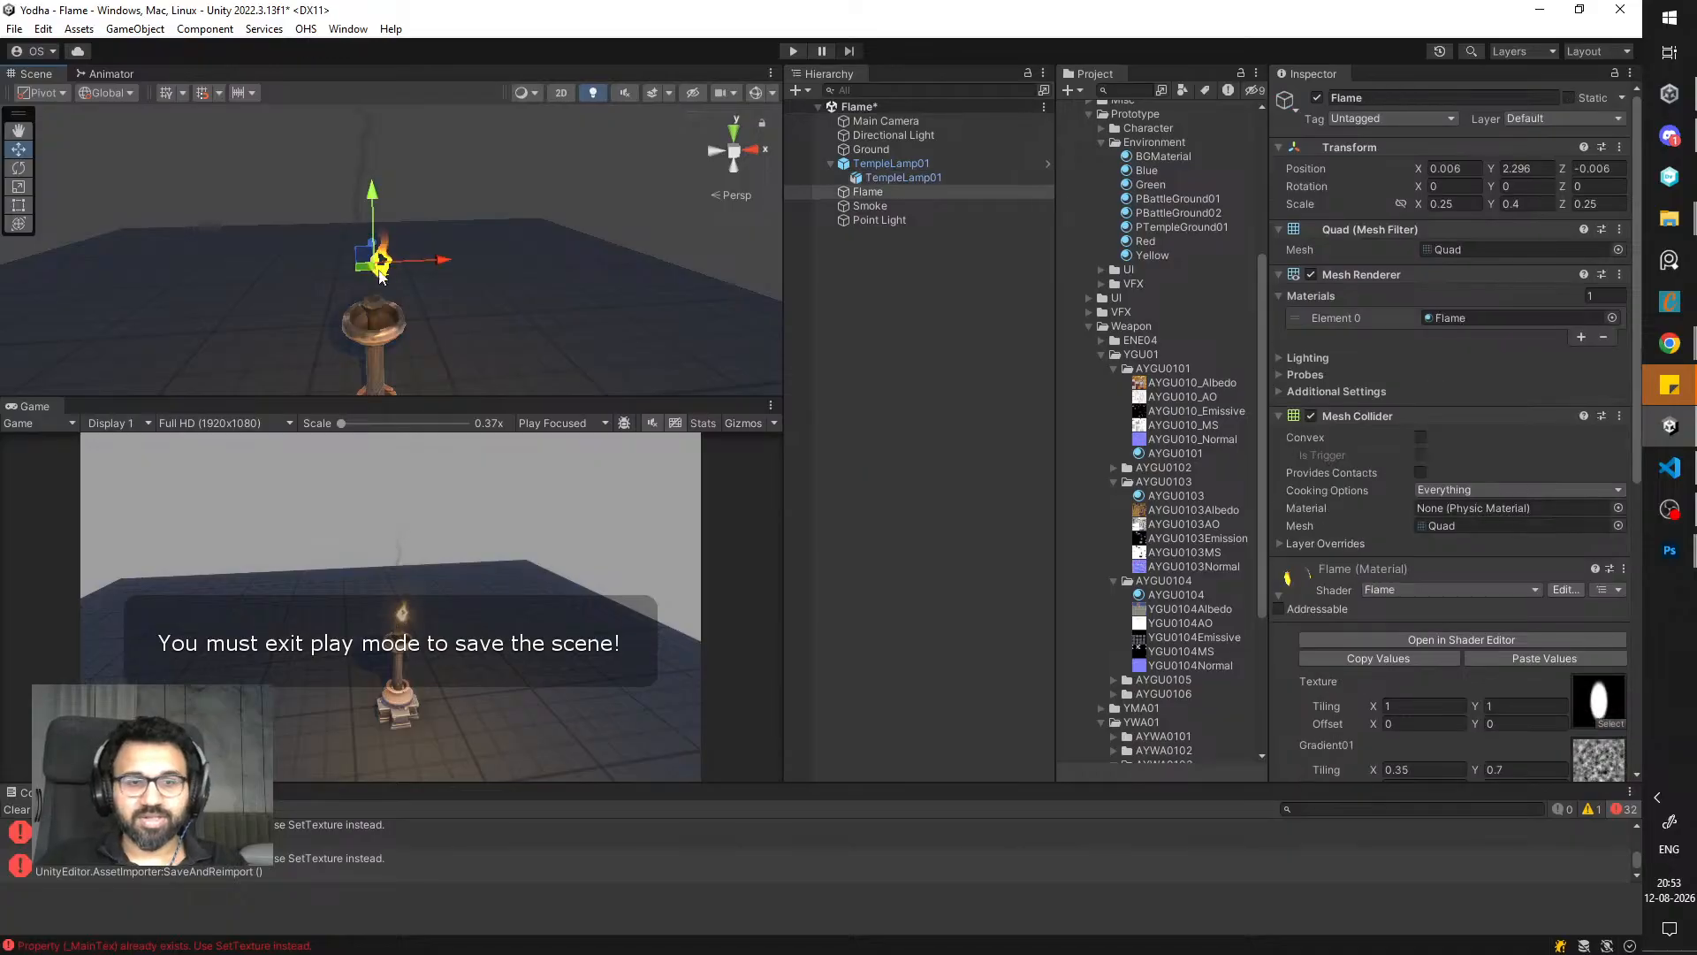
scroll(501, 289, down, 3)
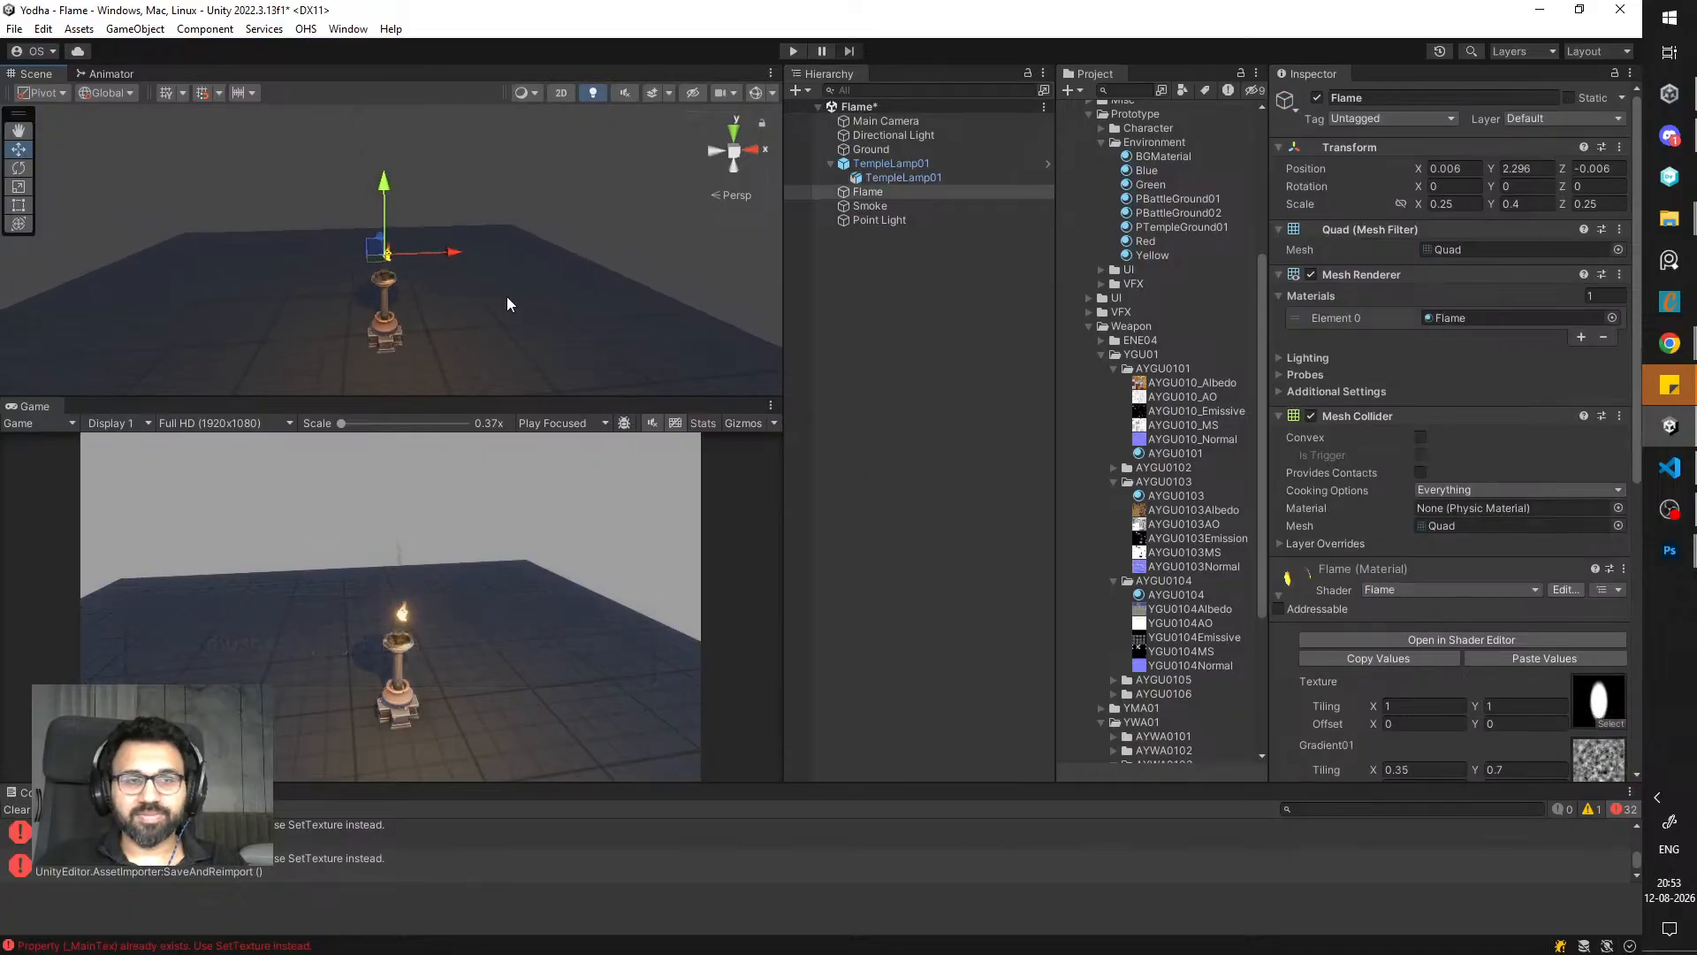
scroll(527, 306, up, 3)
click(829, 277)
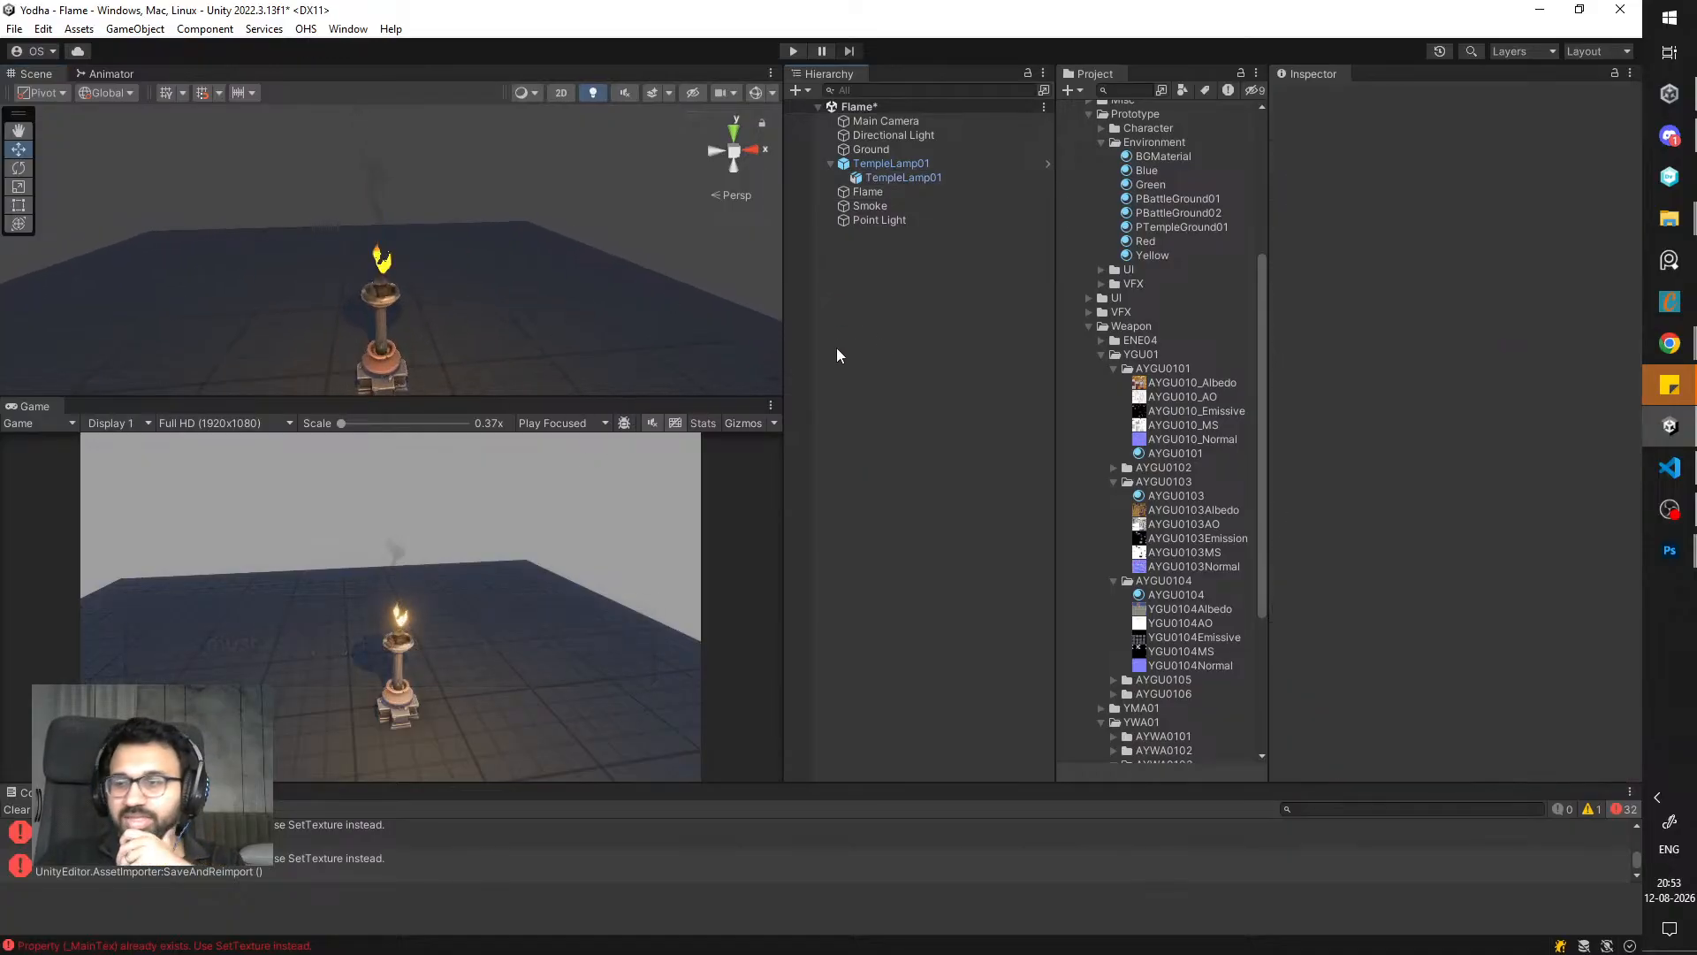
drag(785, 306, 671, 322)
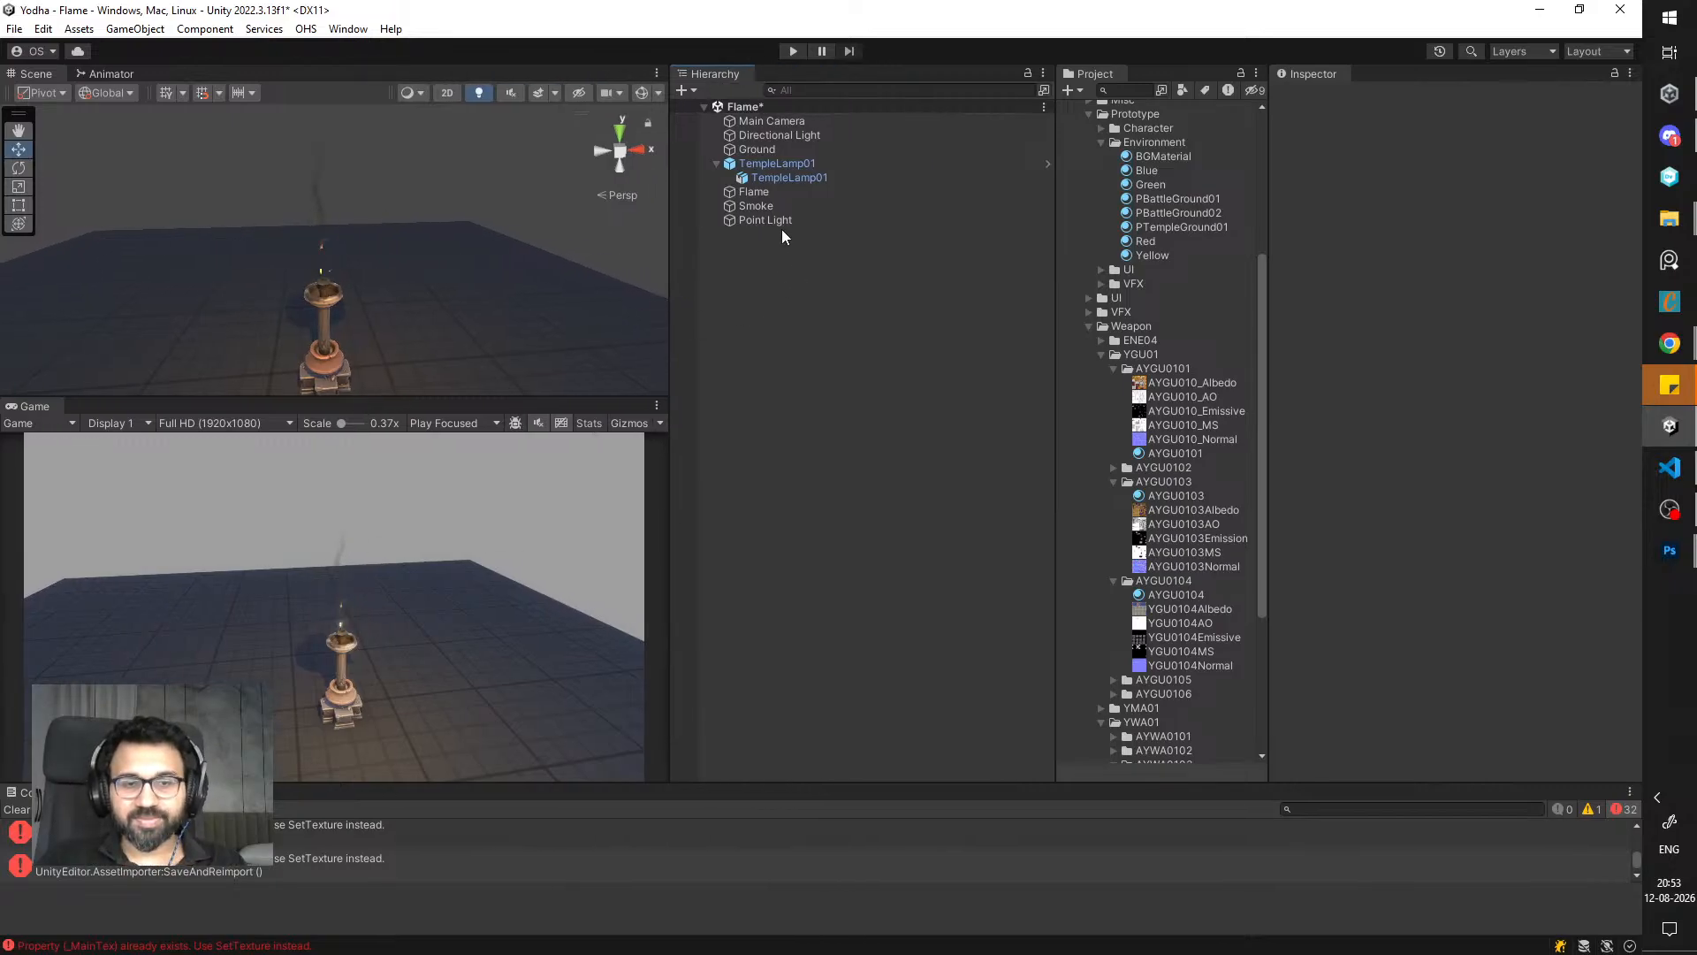
key(ctrl+s)
click(721, 163)
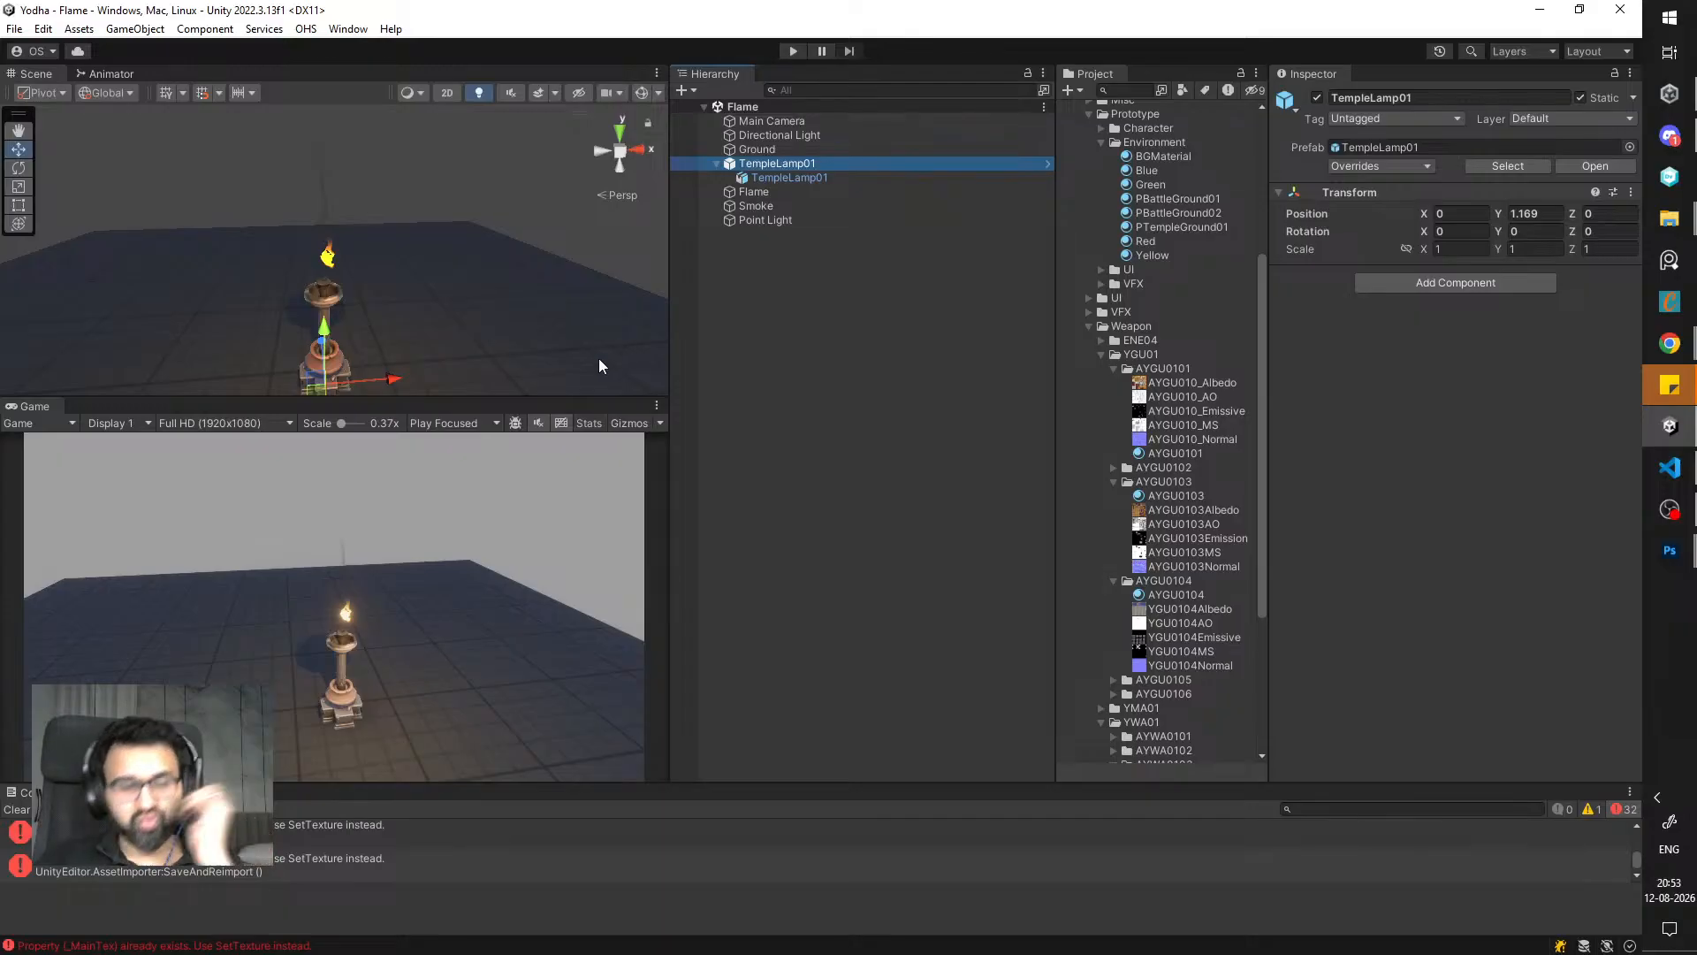
click(205, 28)
mouse_move(306, 28)
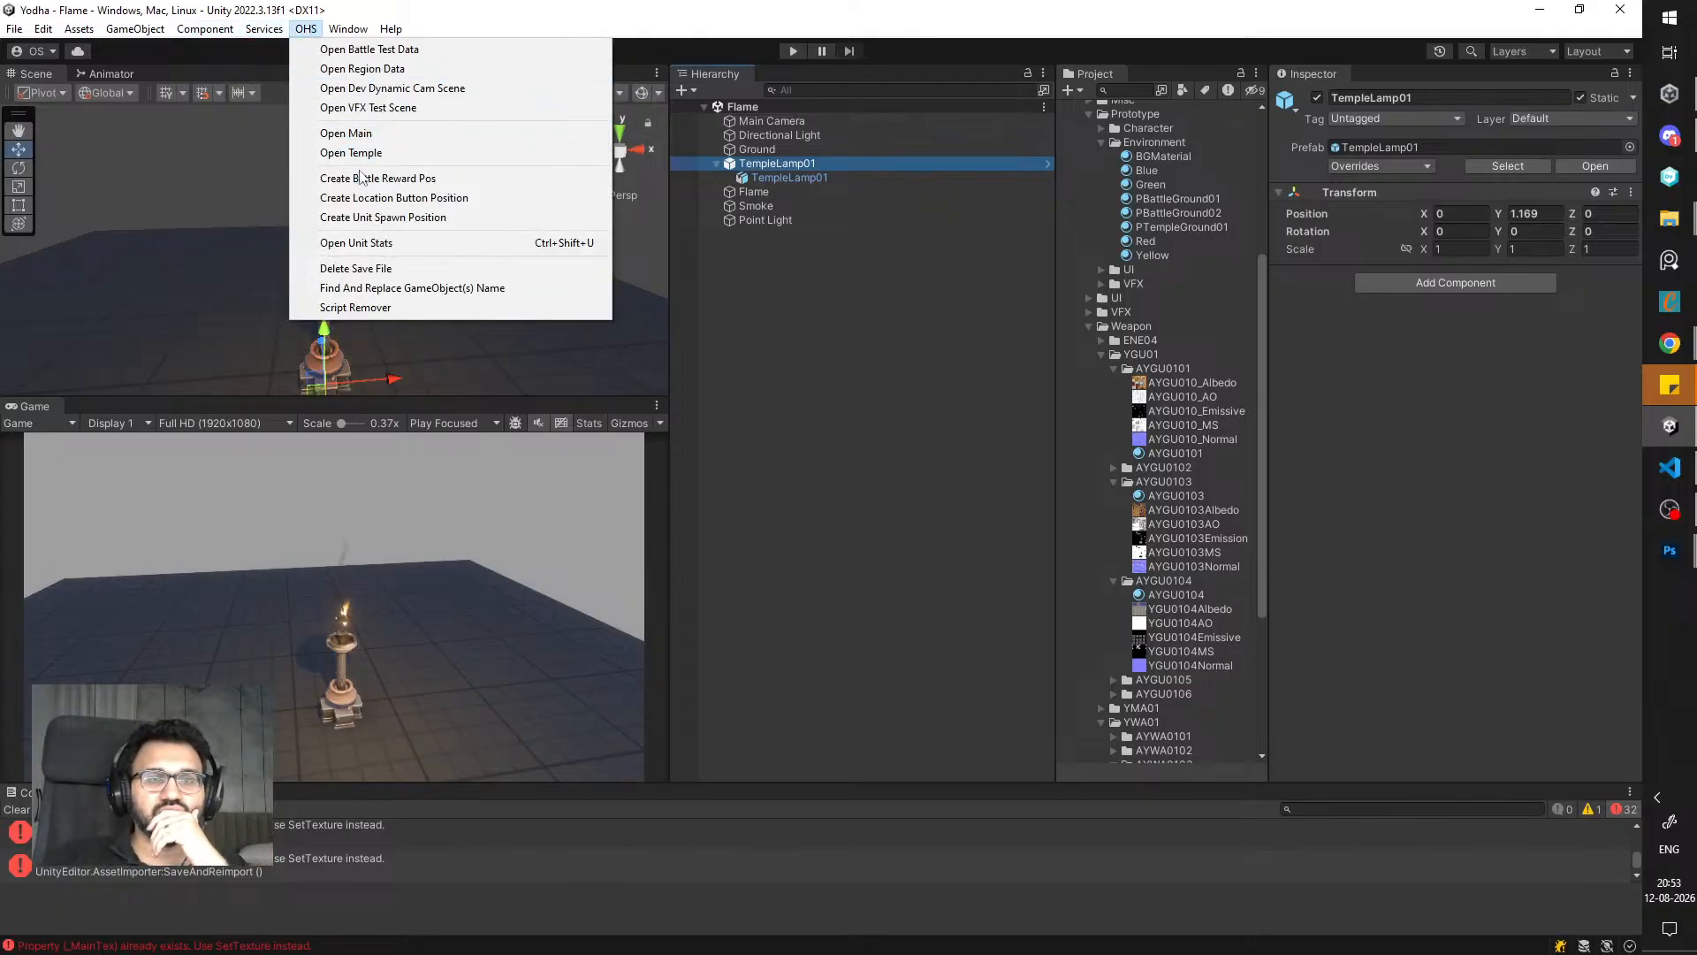
click(347, 68)
click(349, 28)
mouse_move(492, 145)
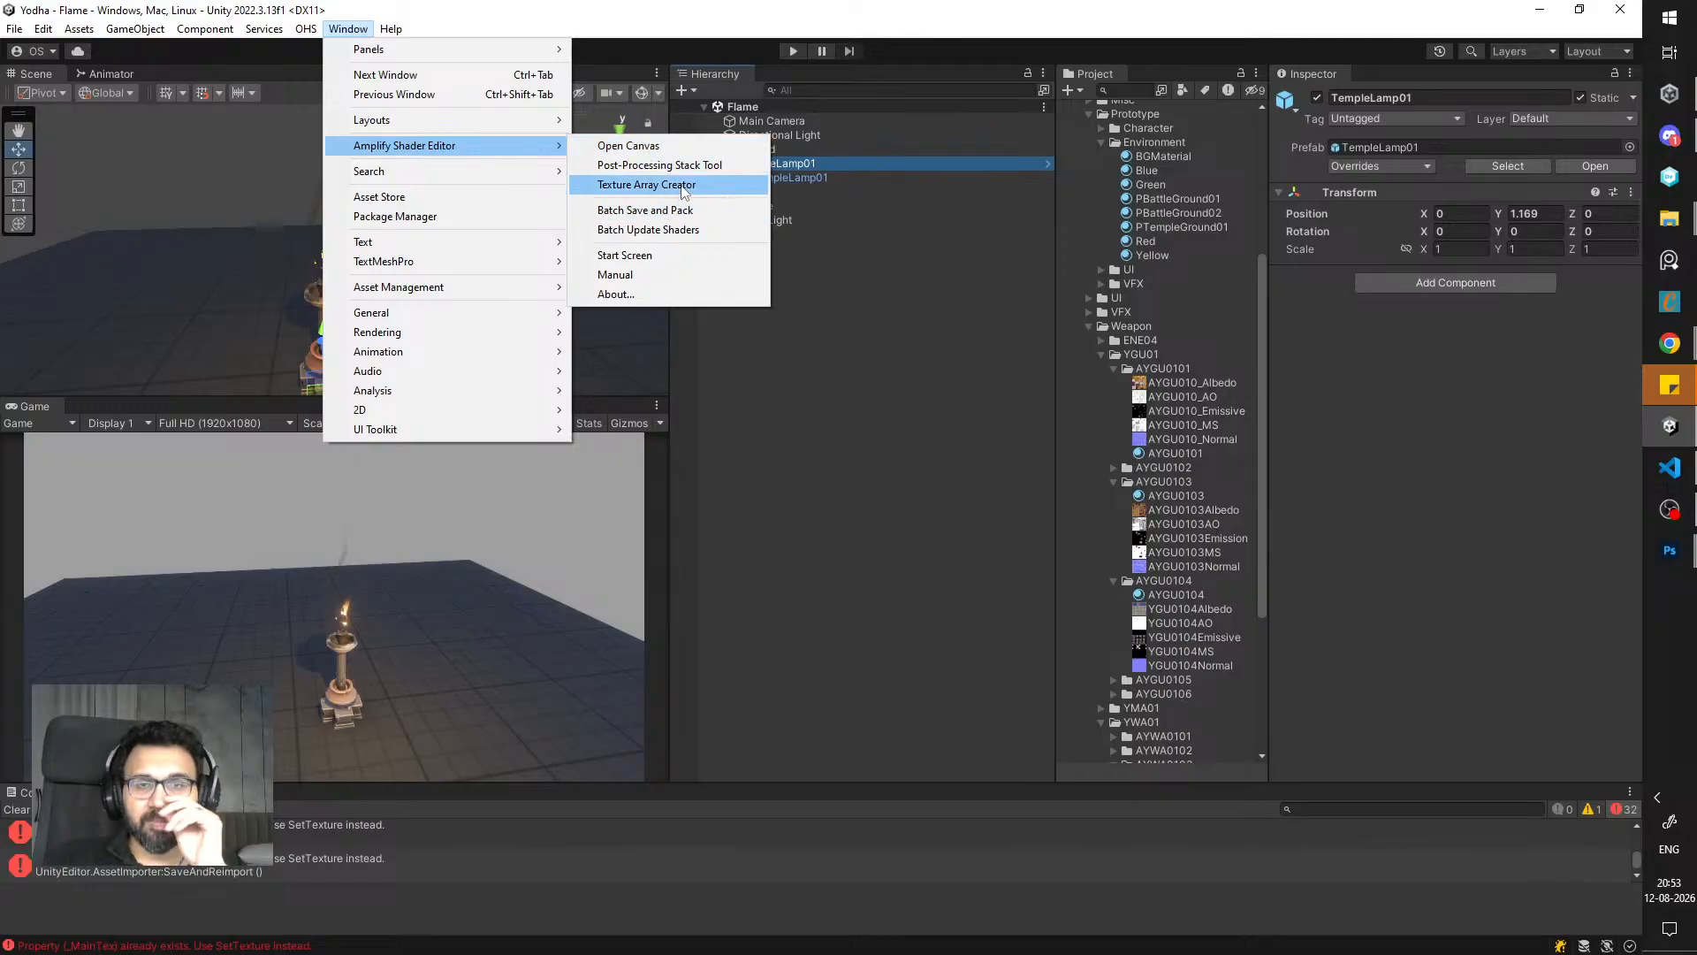
- Collapse the expanded Weapon, Prototype and Textures&Materials folders in the project assets
click(1103, 355)
click(1086, 320)
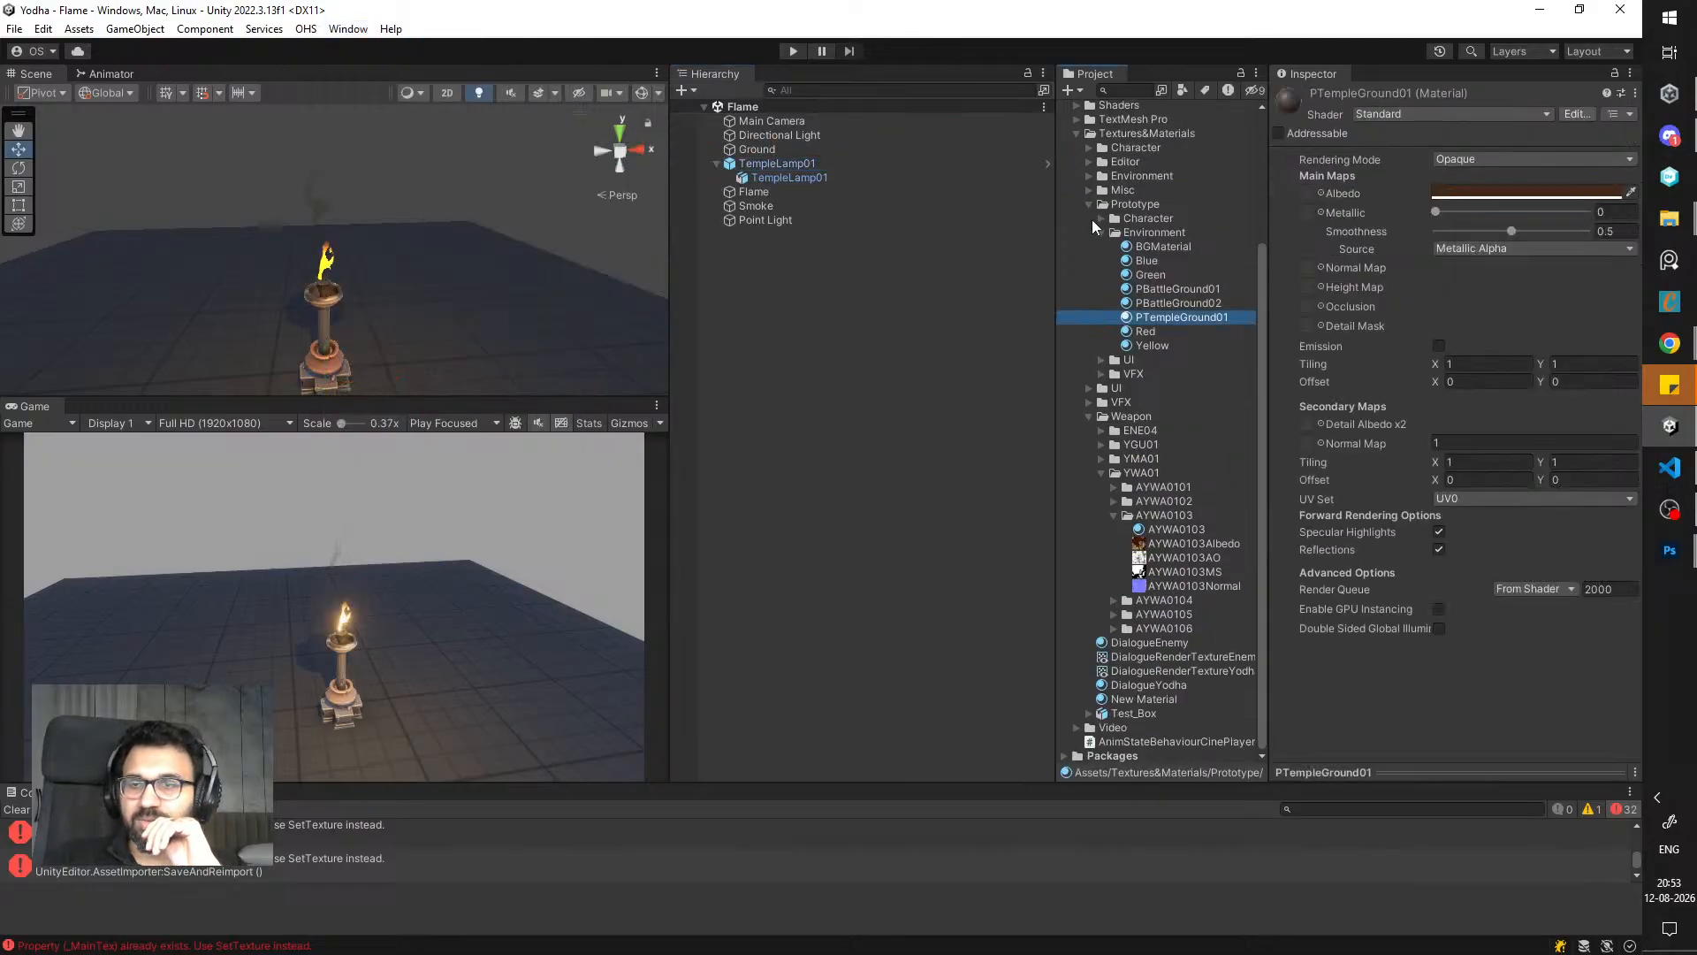
click(1092, 204)
scroll(1094, 203, up, 1)
click(1077, 308)
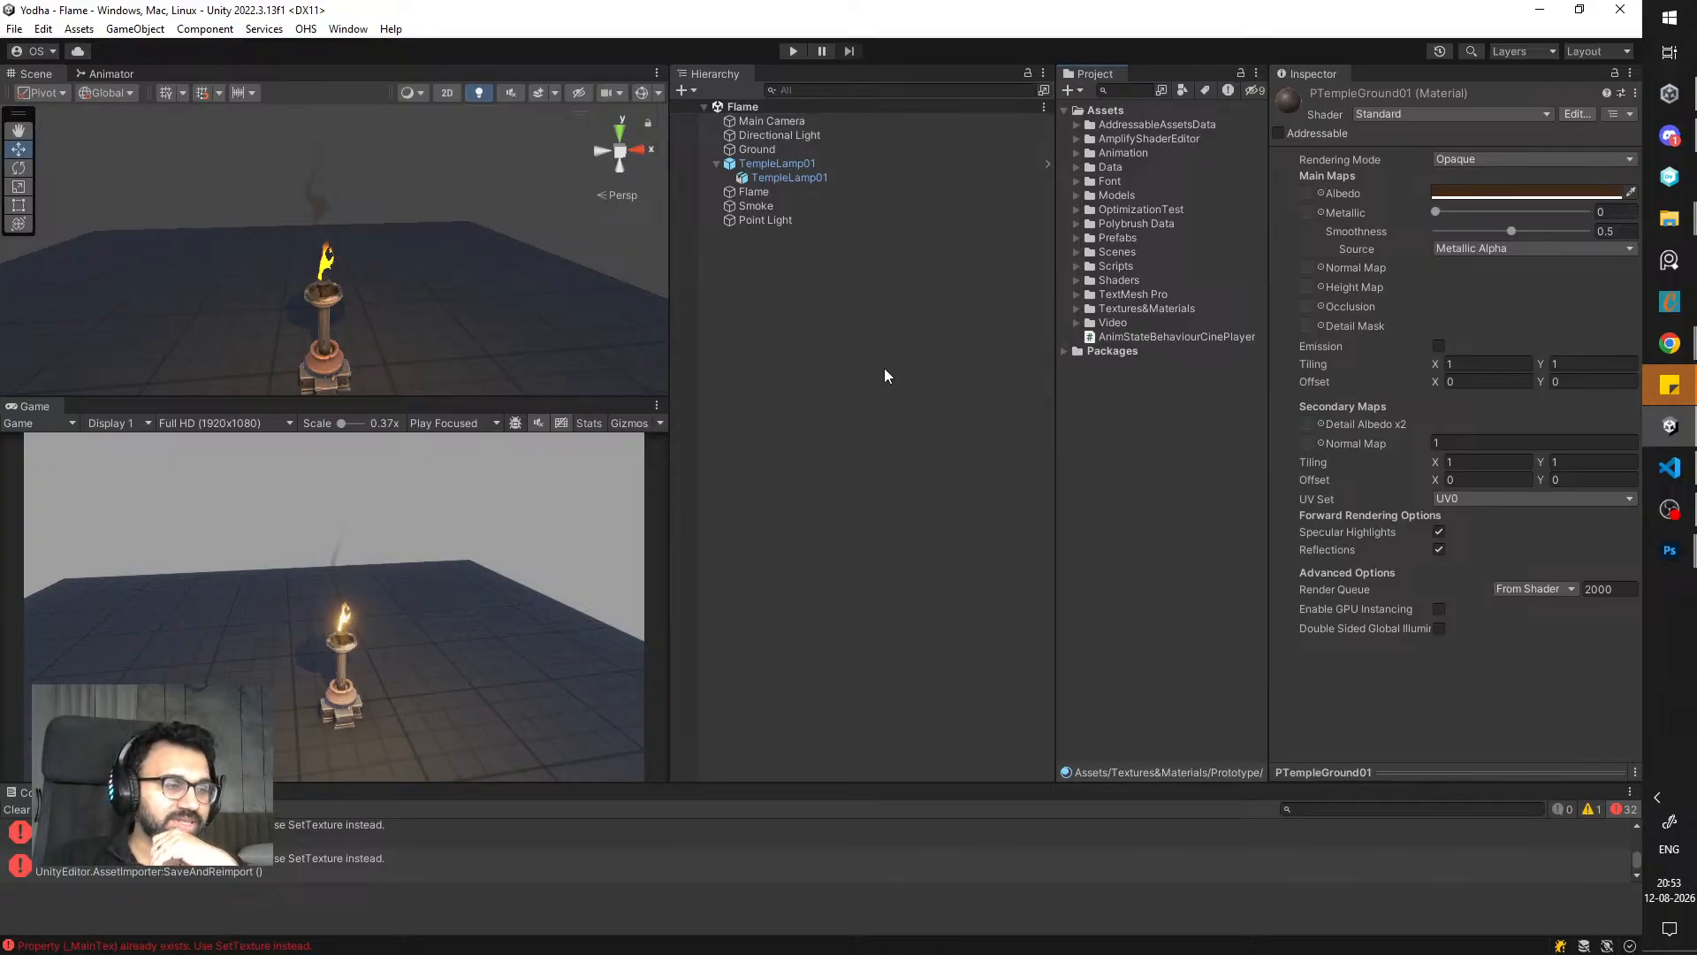
- Look through the Scenes, Scripts and Textures&Materials folders in the project assets
click(1071, 253)
click(1071, 254)
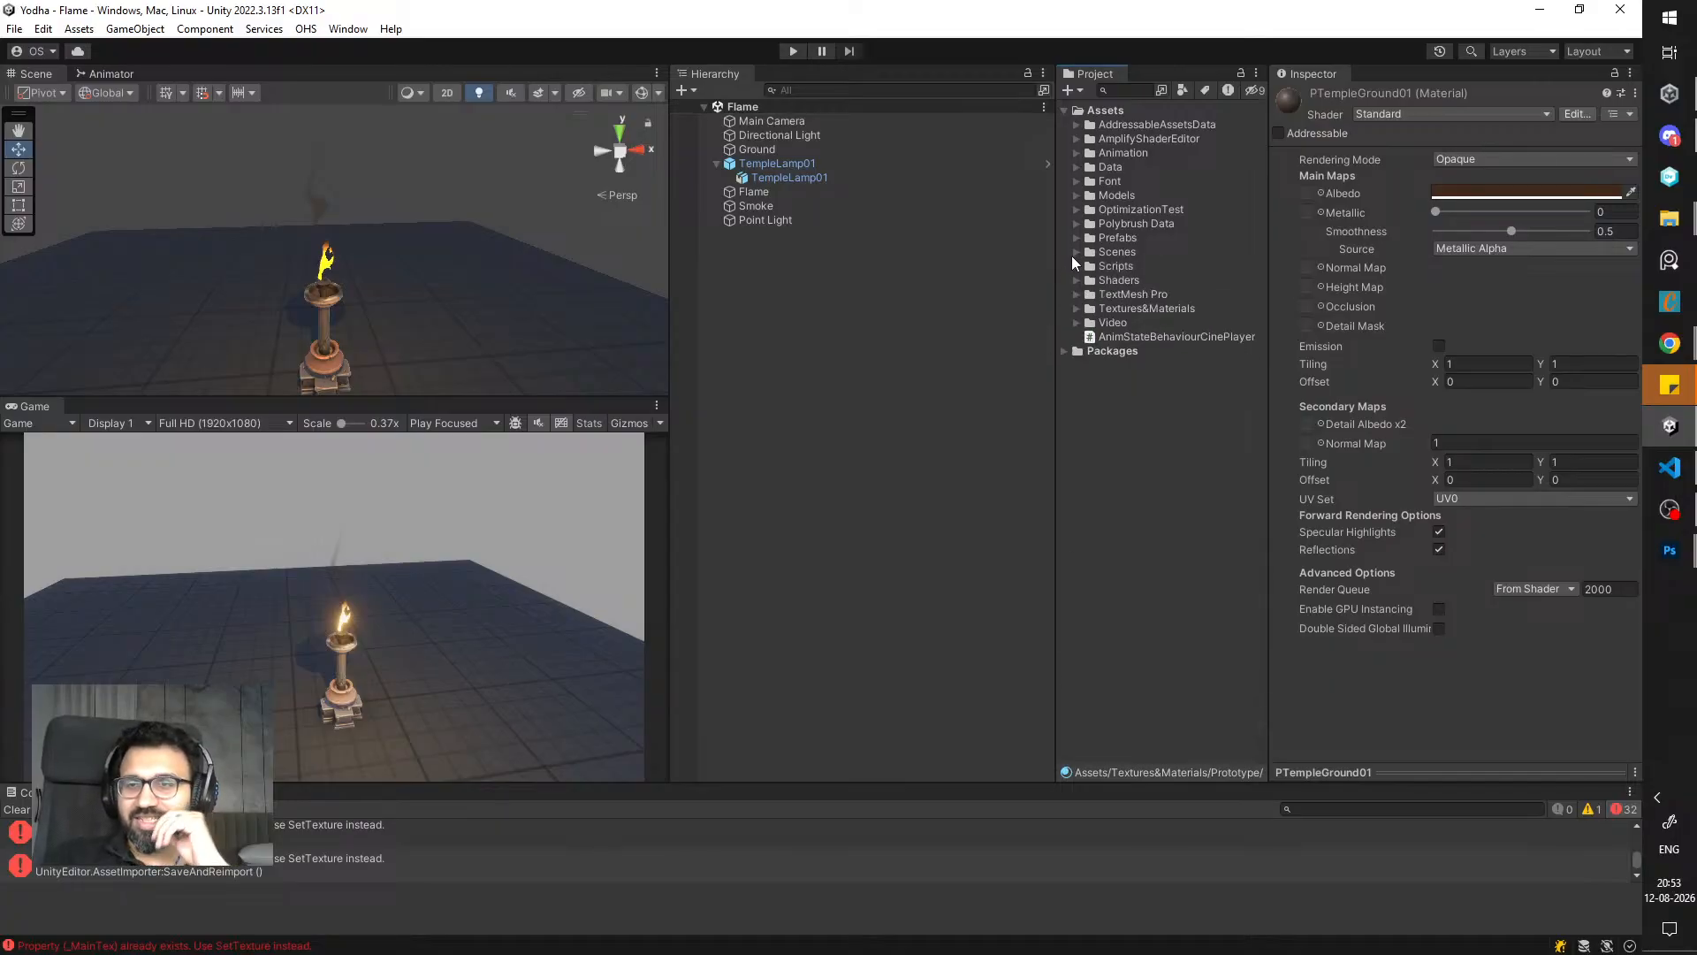
click(1071, 256)
click(1089, 280)
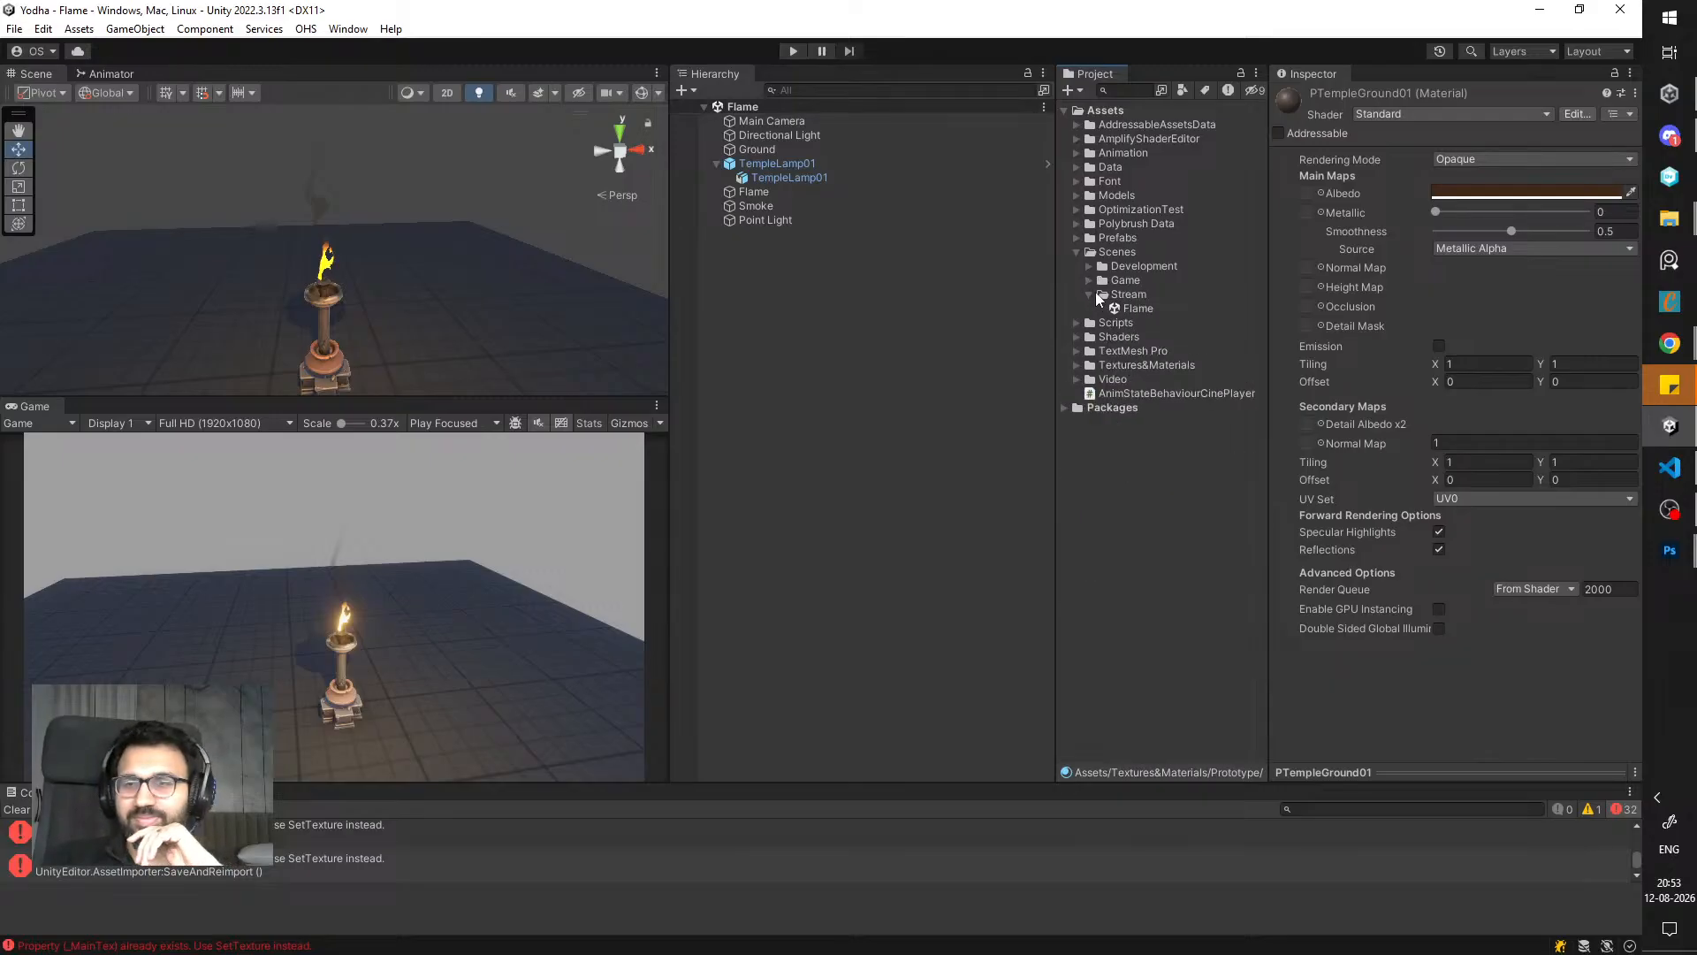
click(1100, 296)
click(1077, 254)
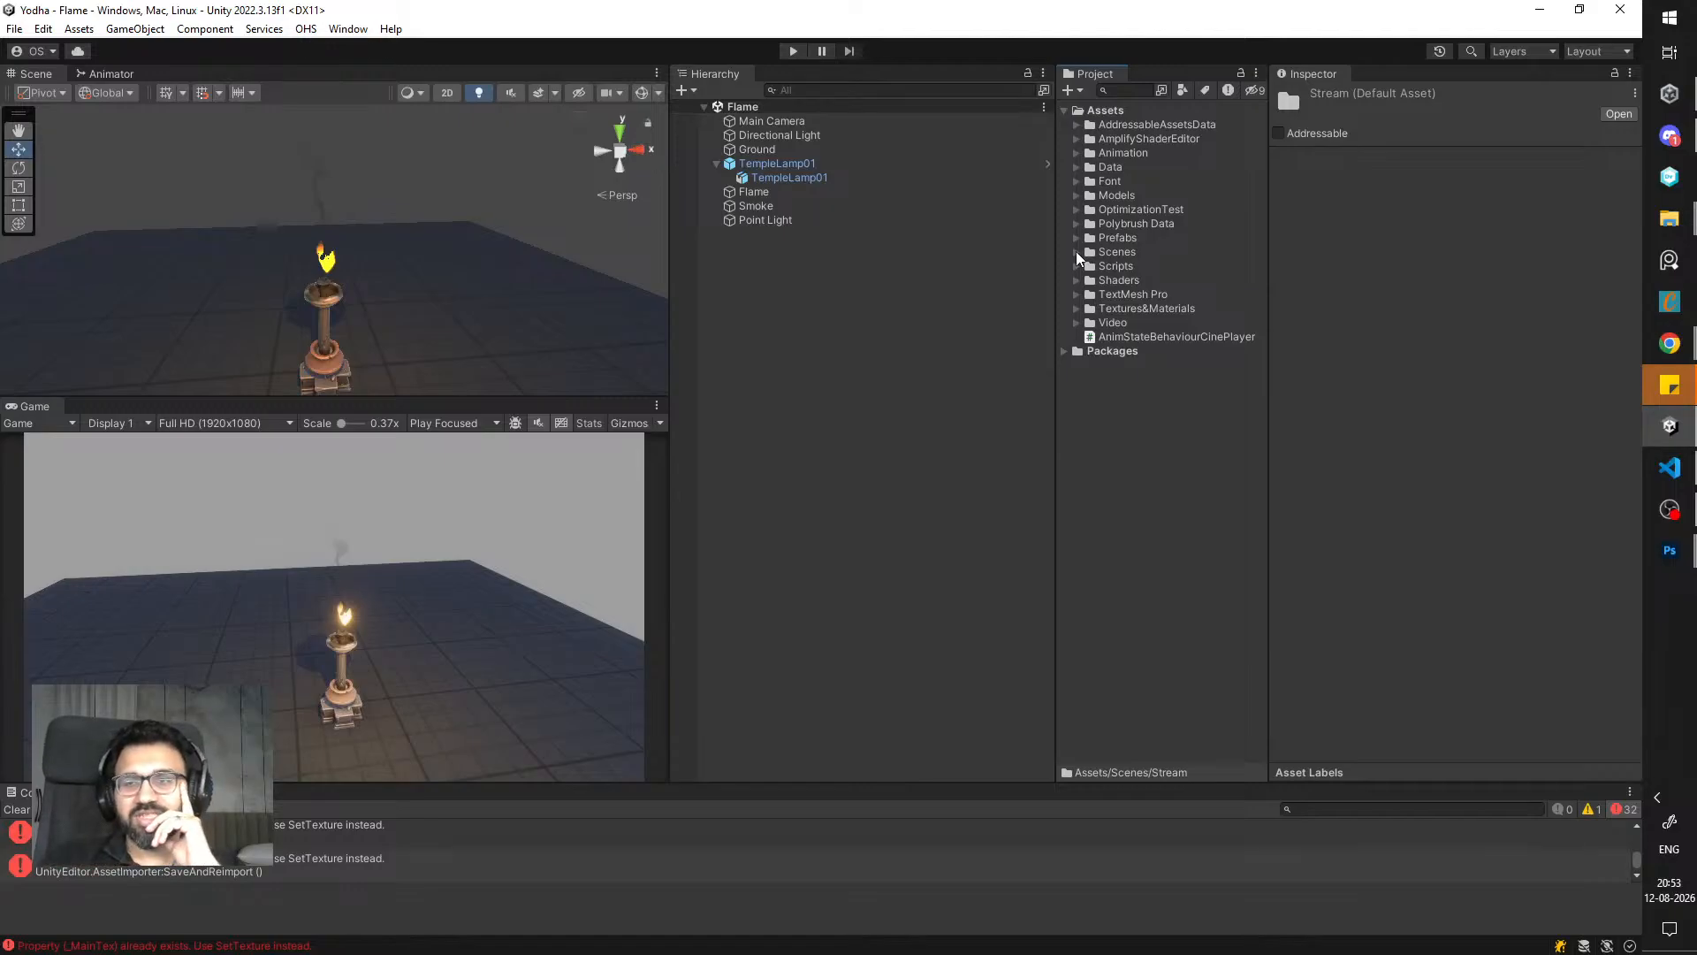
click(1076, 254)
click(1077, 253)
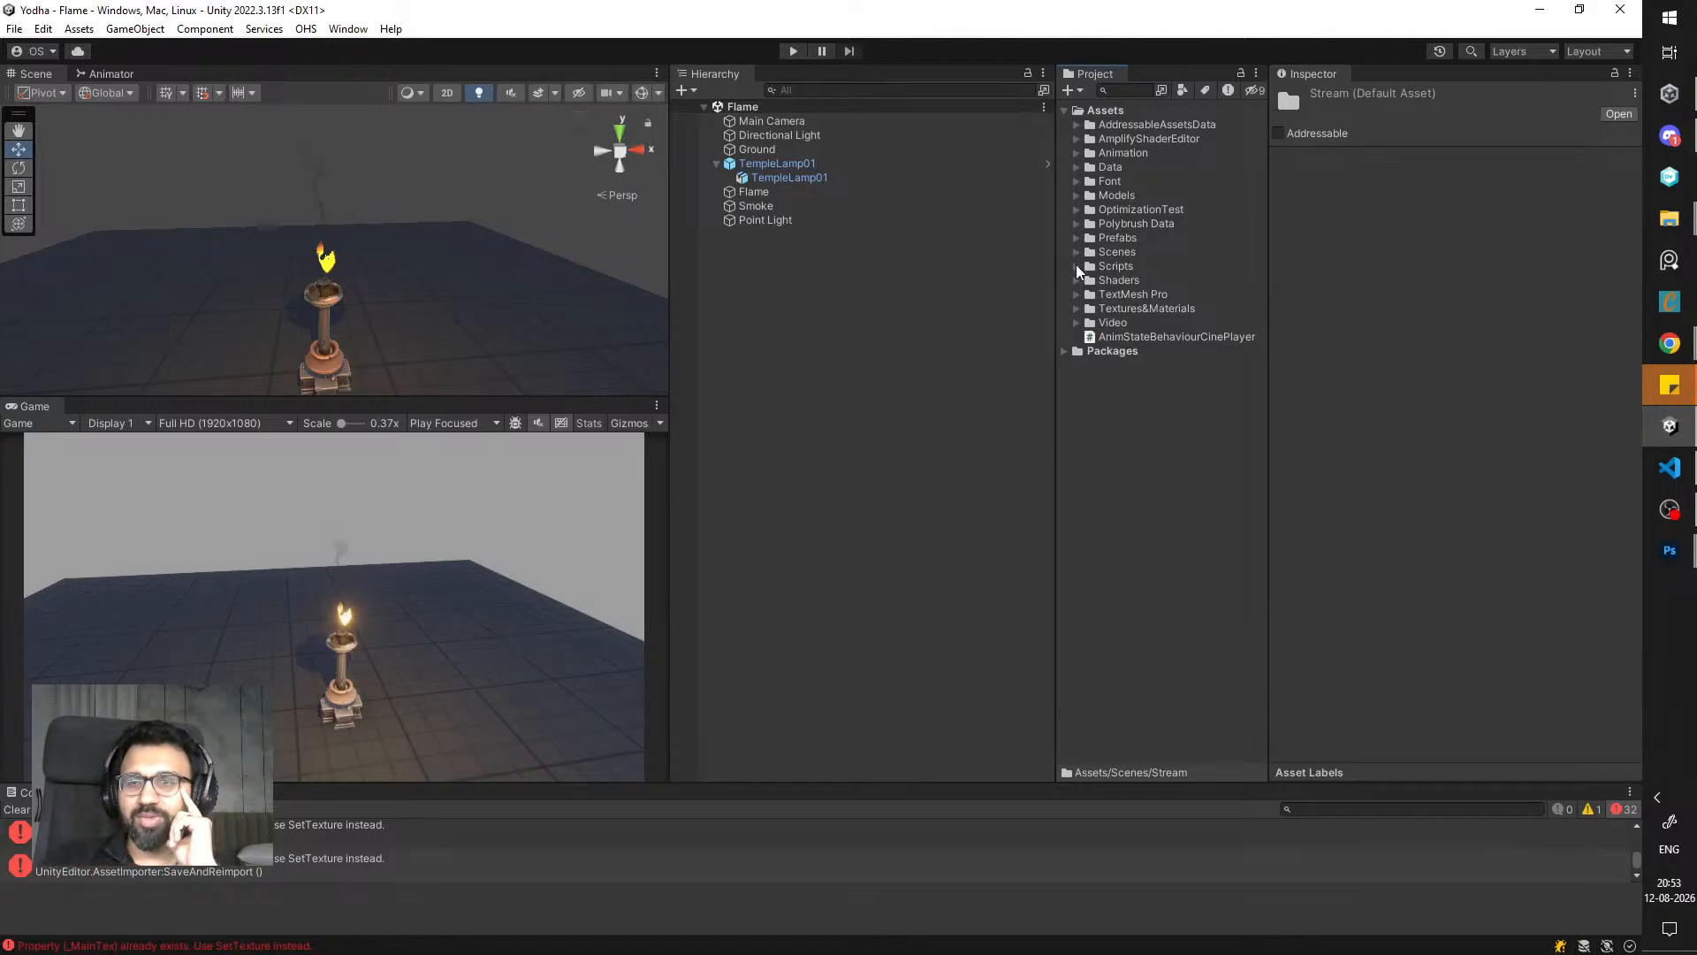
click(1076, 266)
click(1076, 255)
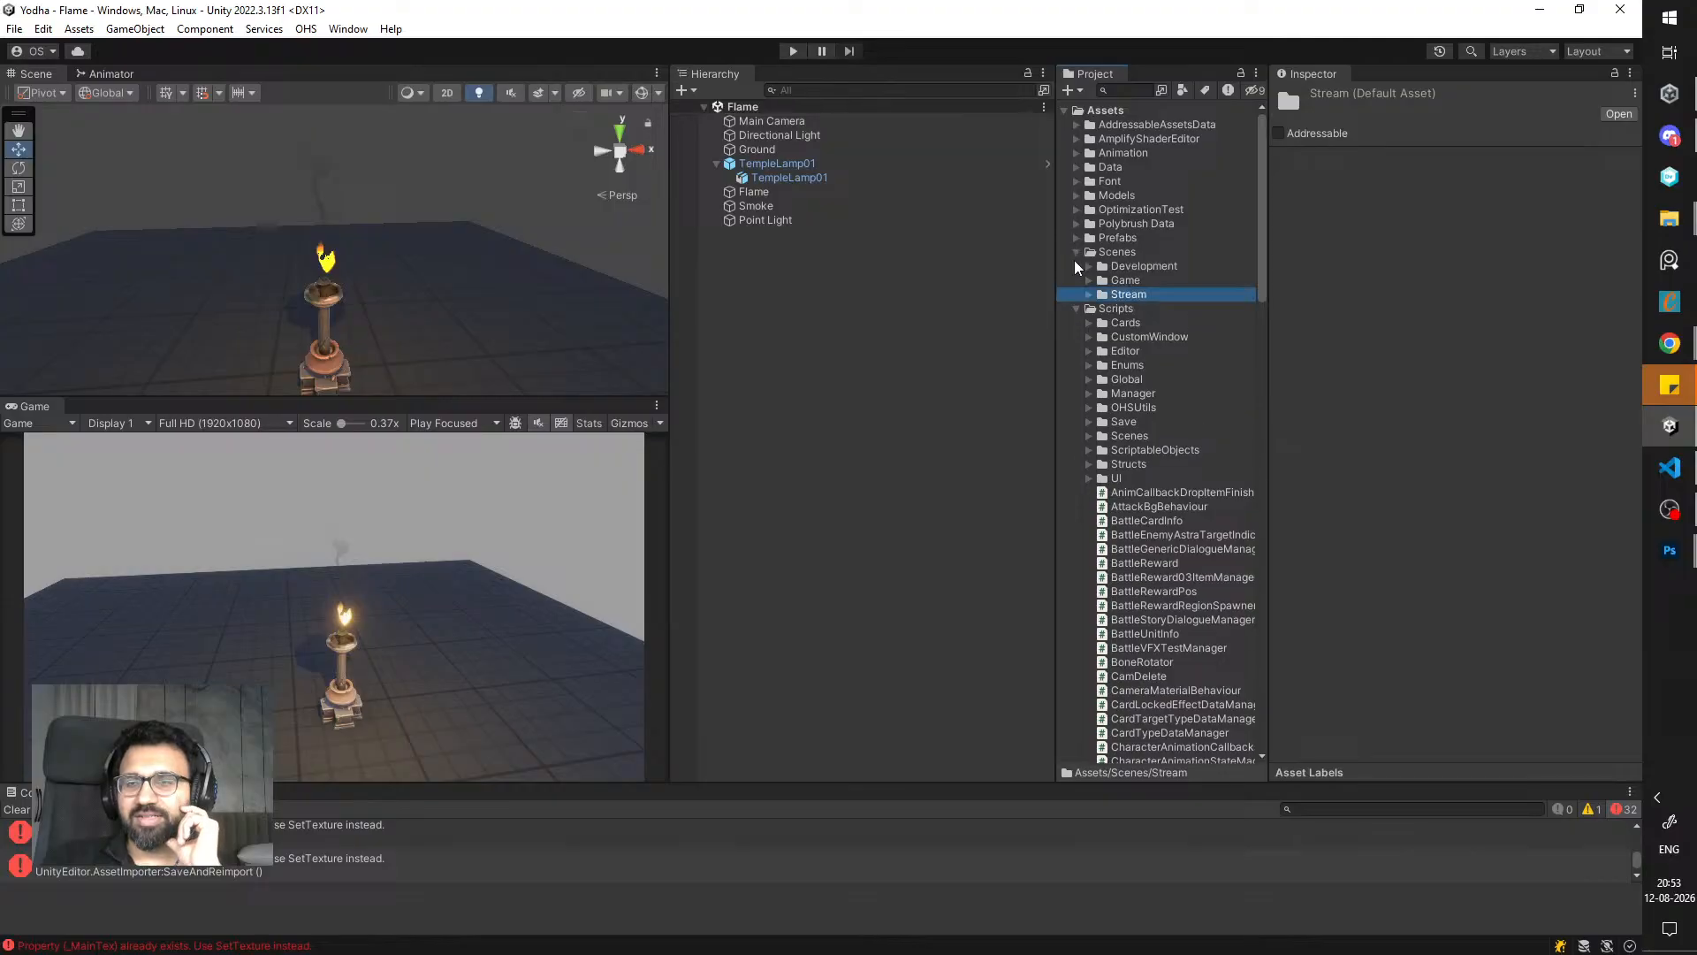
click(1076, 254)
click(1076, 268)
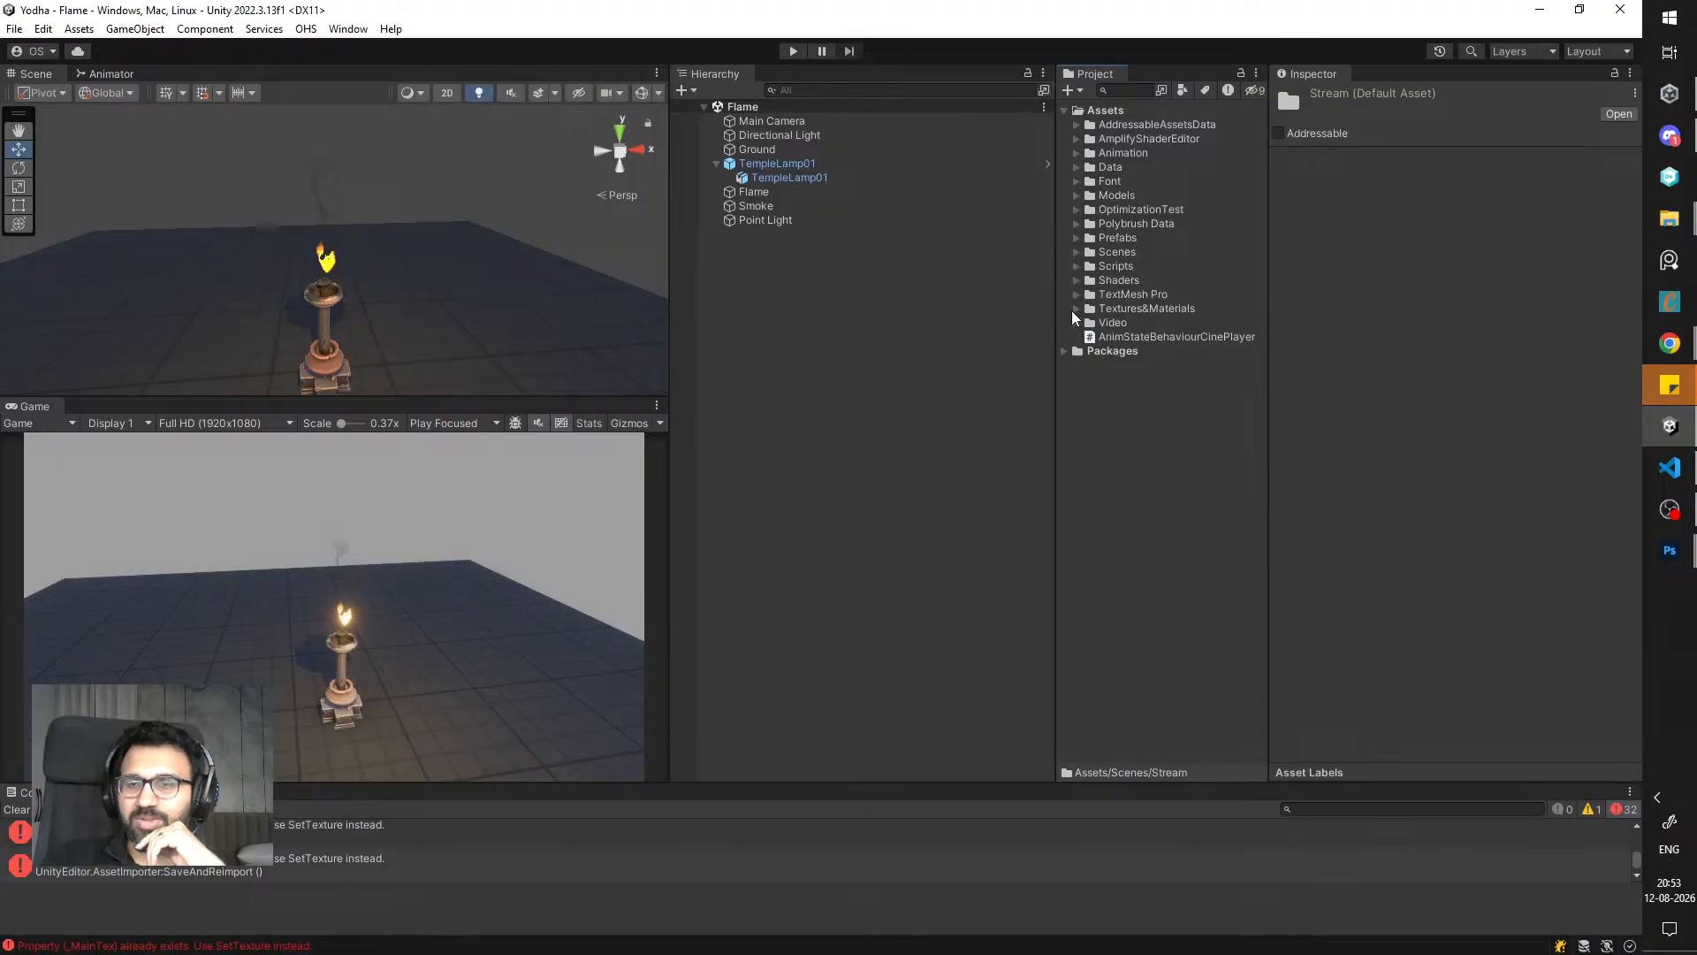
click(1077, 309)
click(1083, 419)
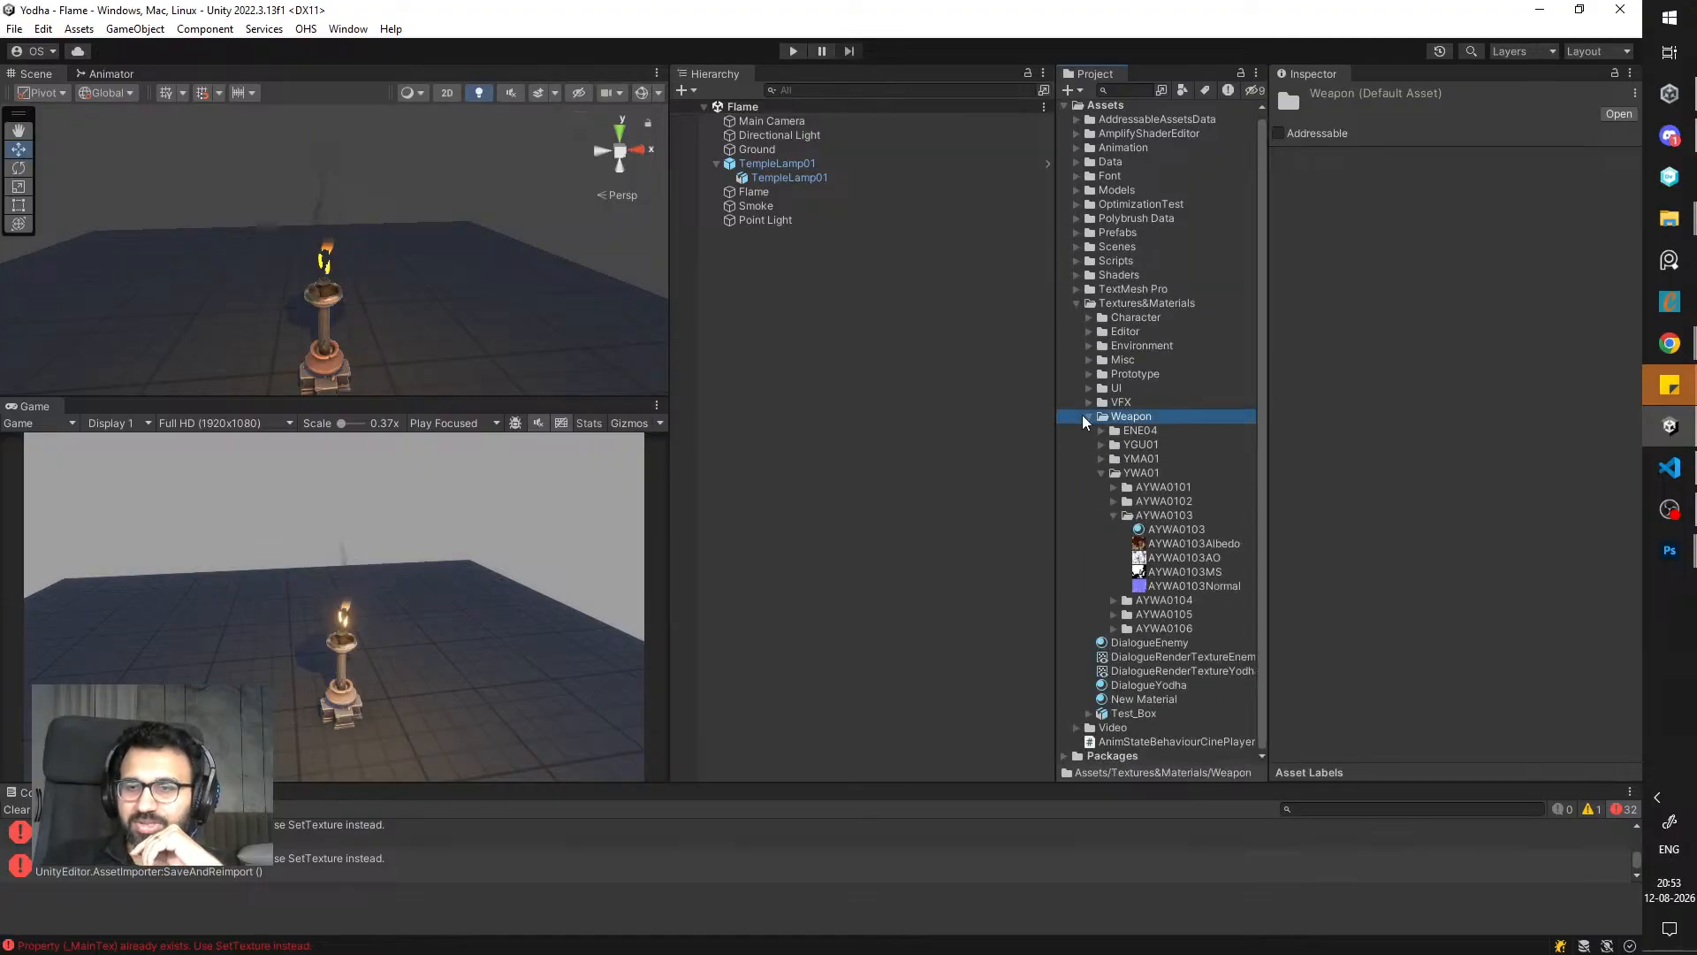
click(1088, 417)
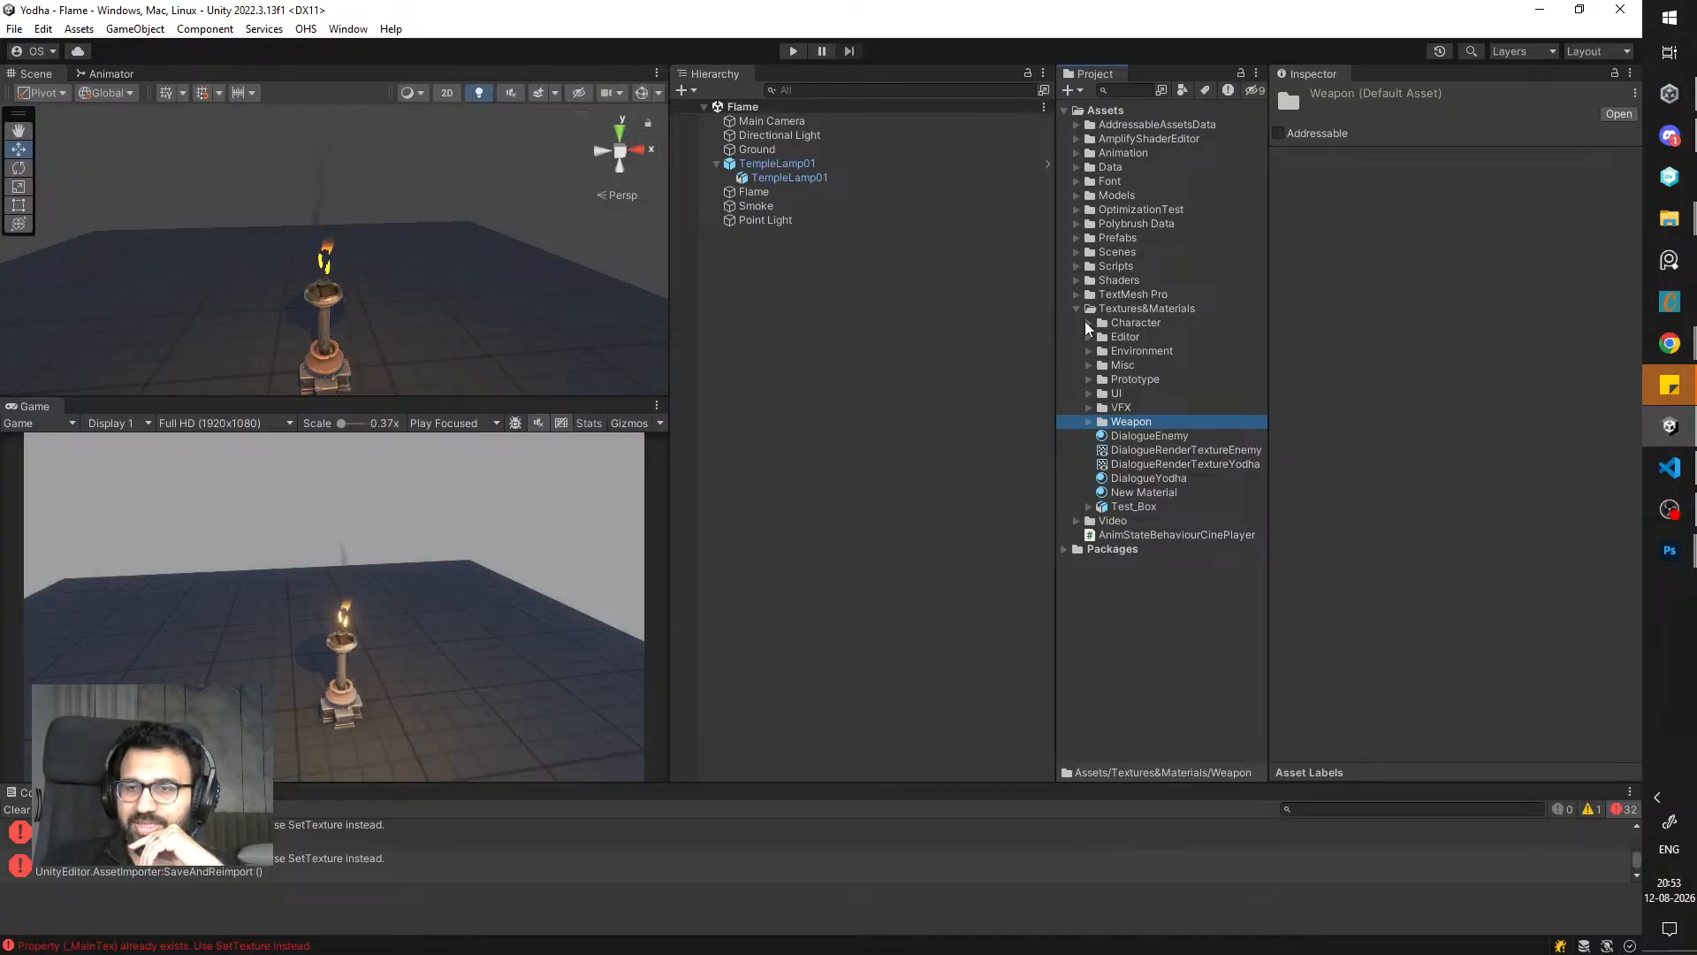
click(1077, 308)
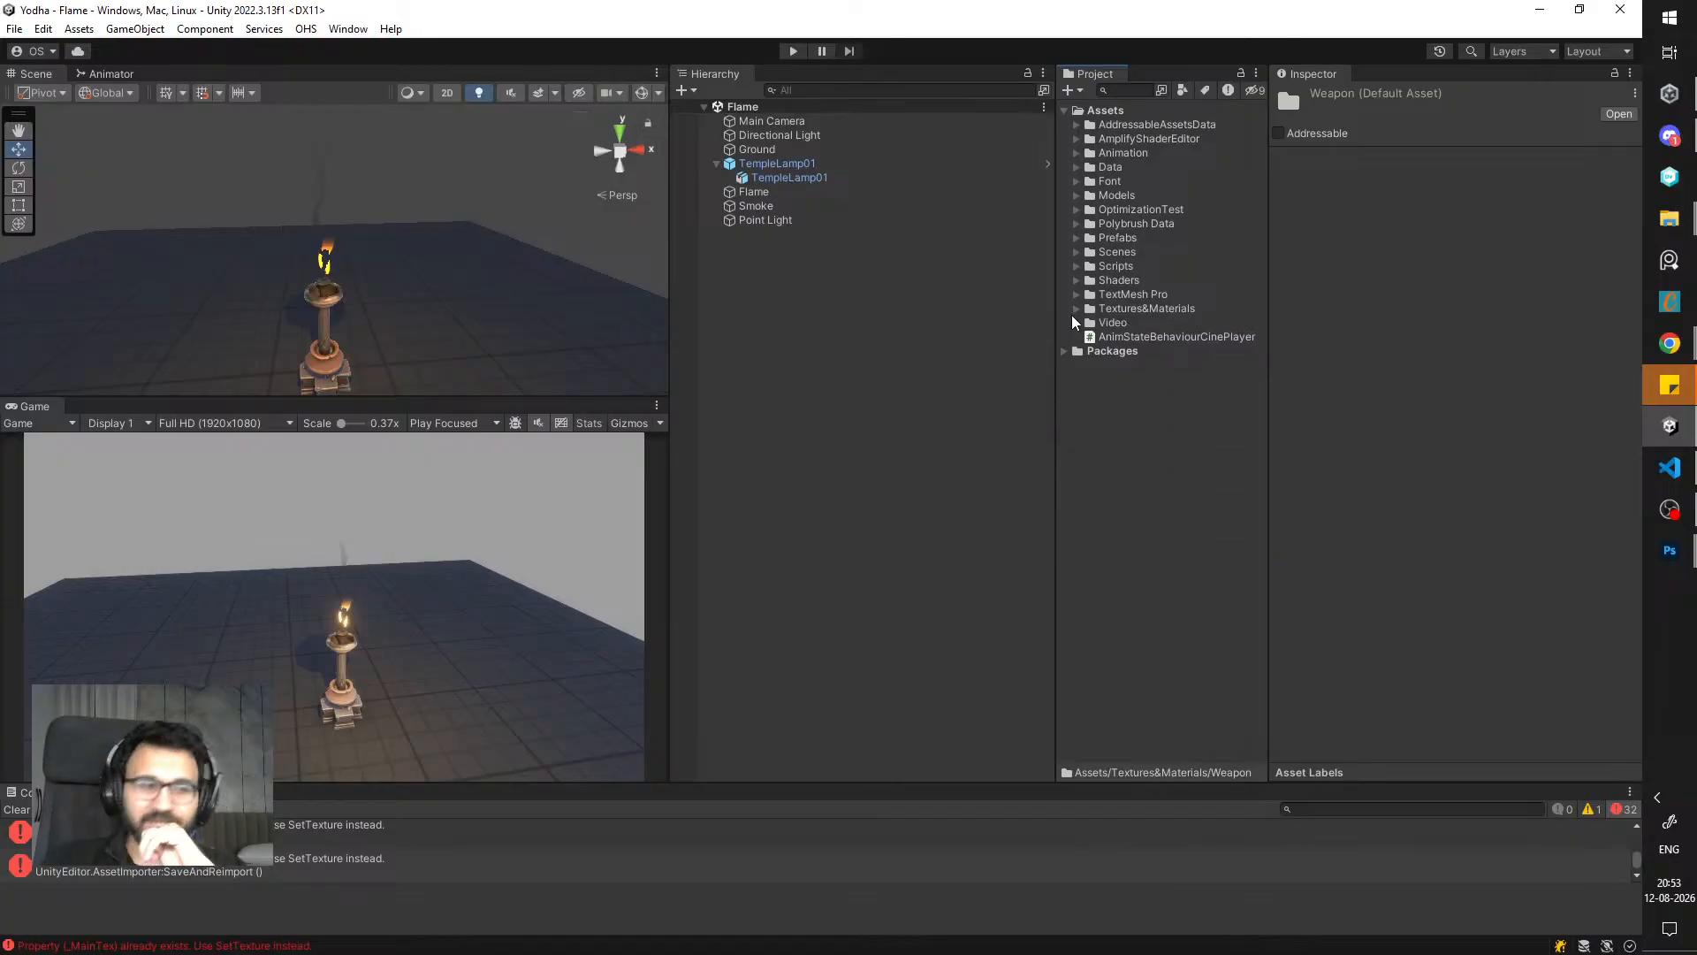
click(1077, 309)
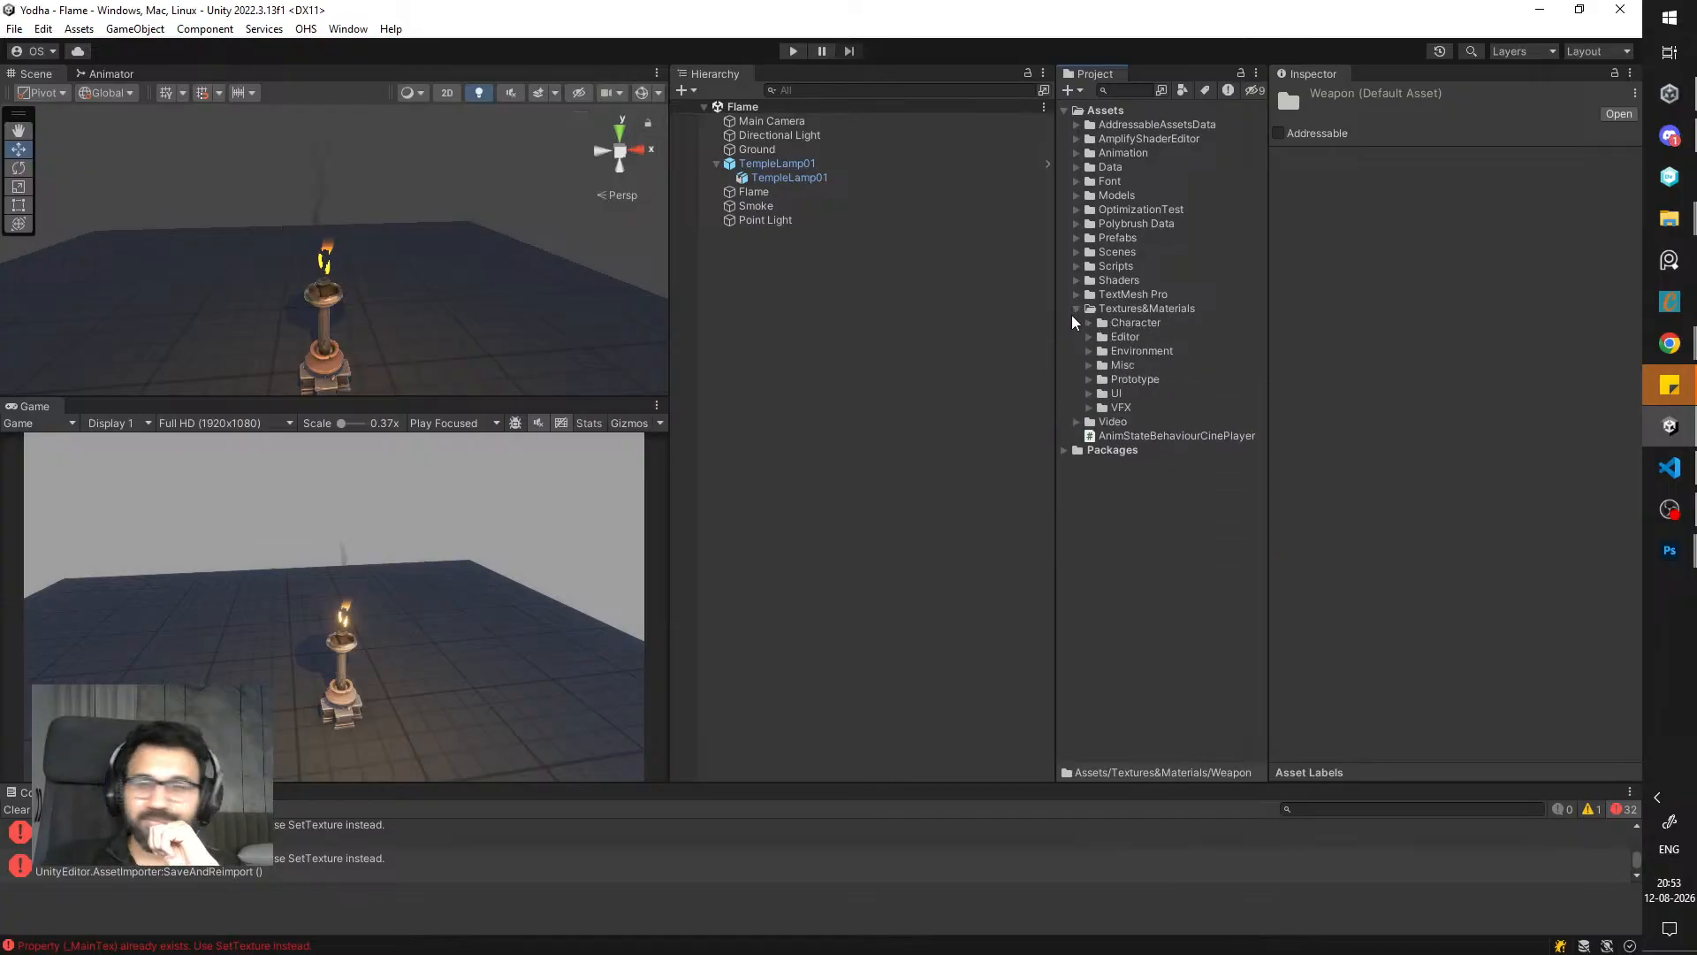
click(1088, 379)
click(1089, 379)
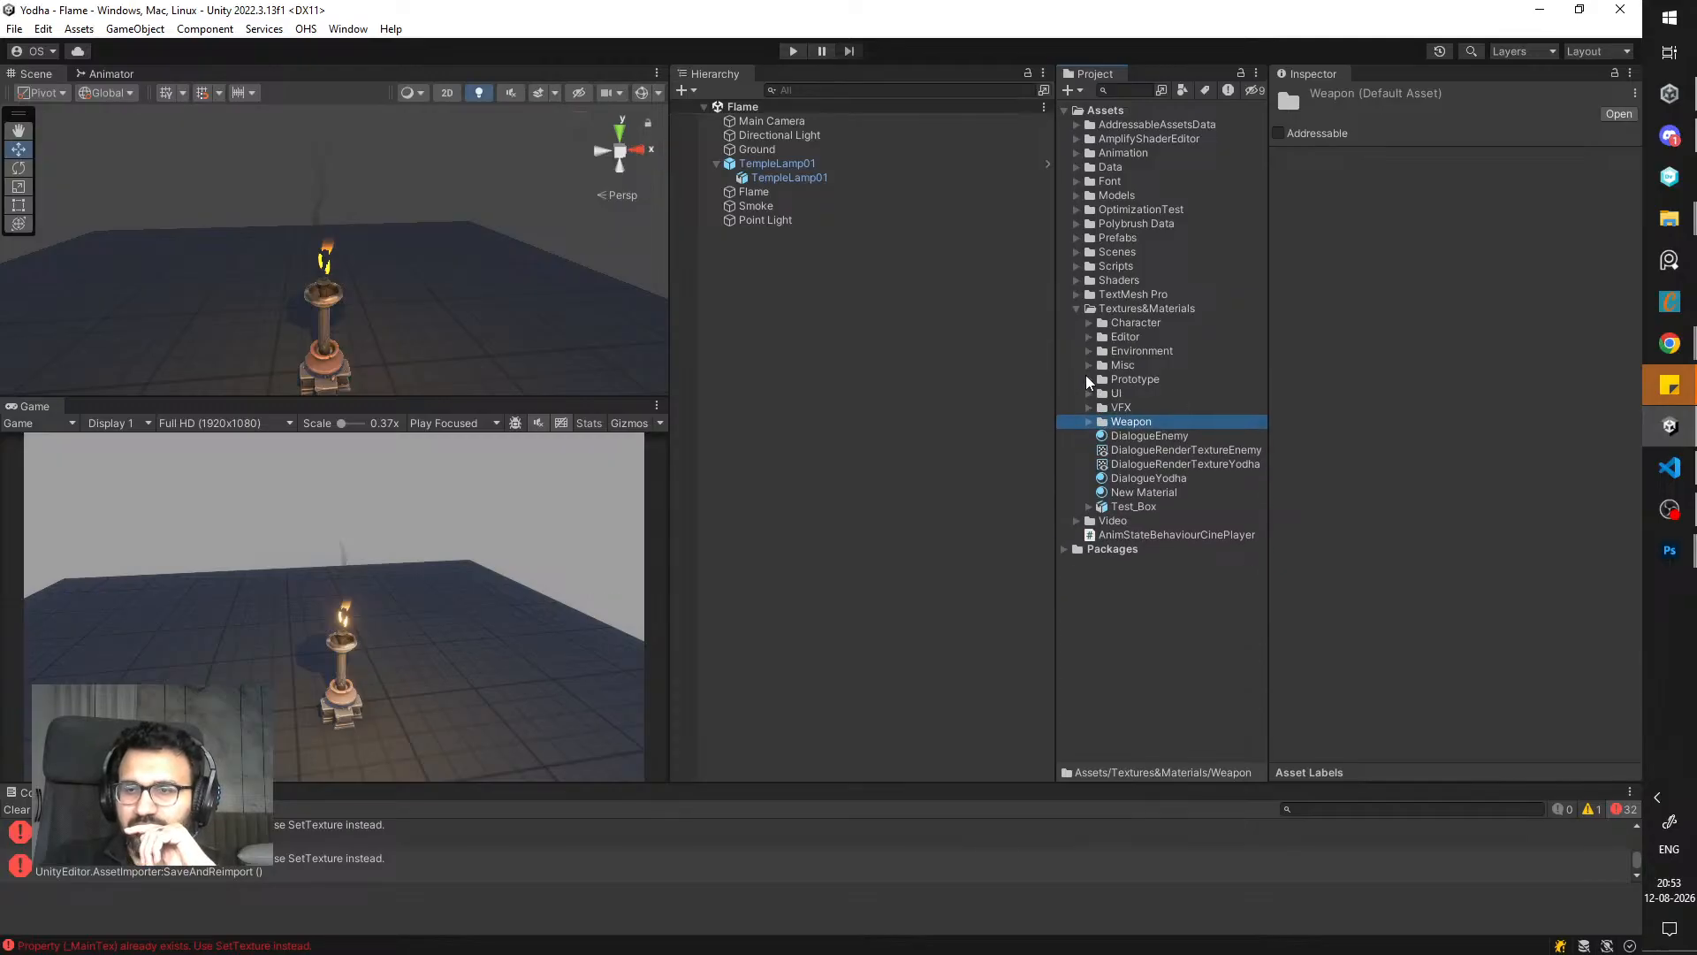
click(1088, 379)
click(1089, 380)
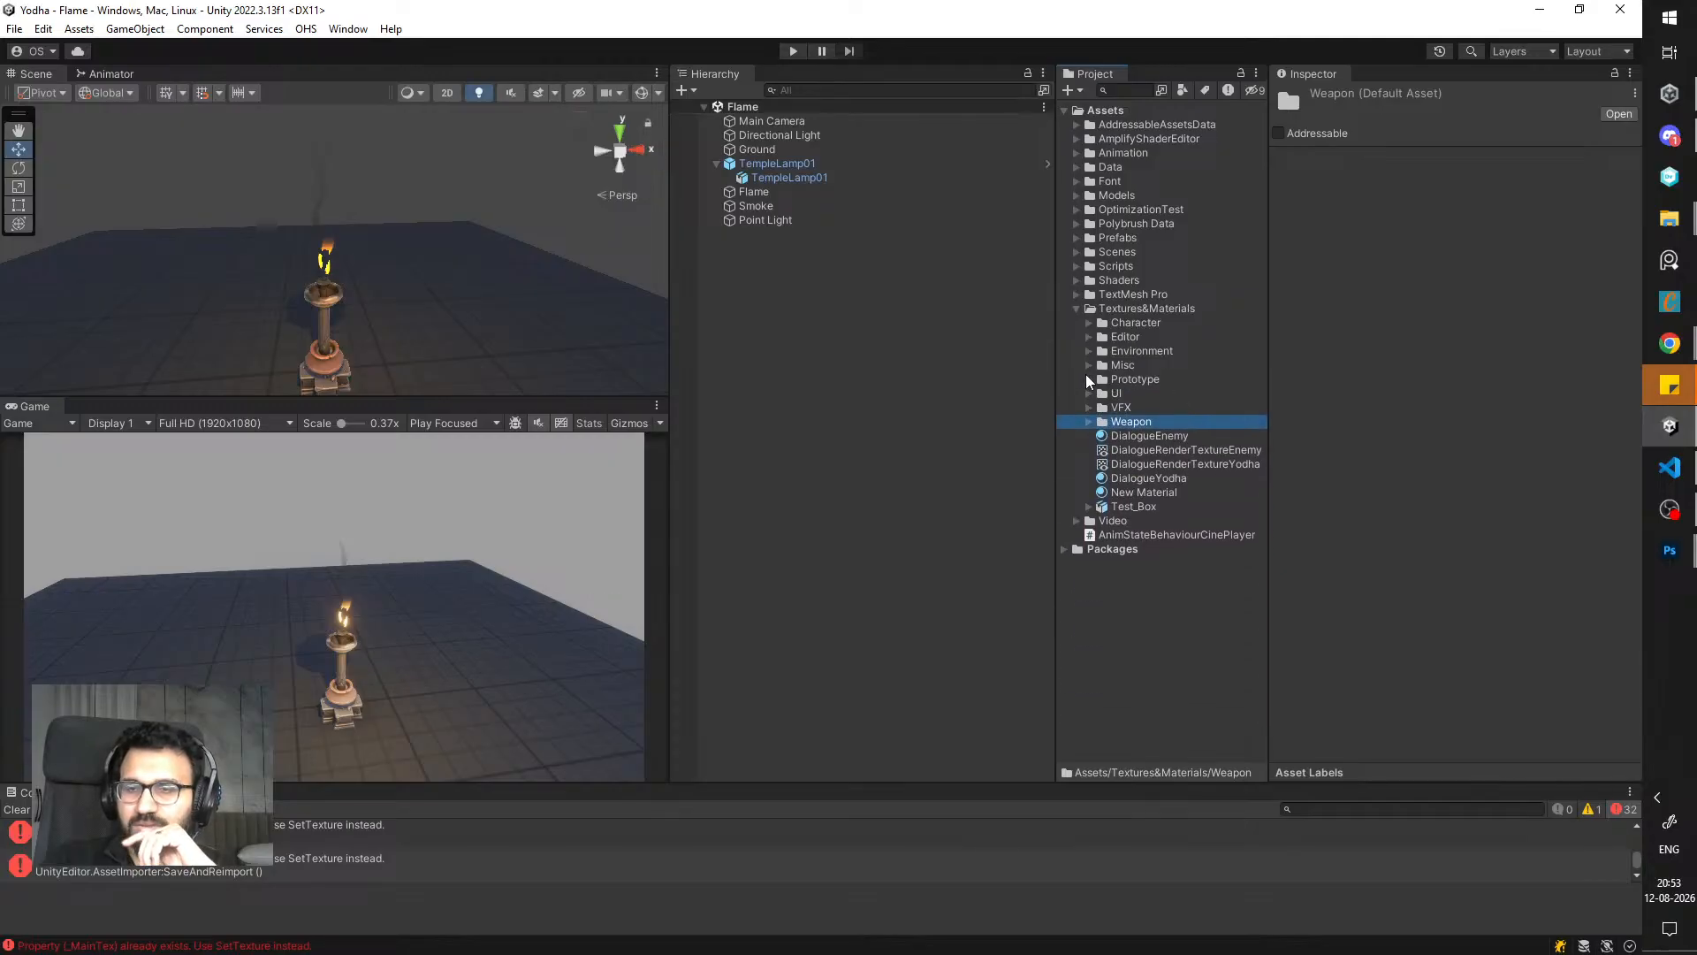
click(1079, 308)
- Create an Amplify surface shader named Haze in the Shaders/Stream folder and reposition its shader editor window
click(1077, 282)
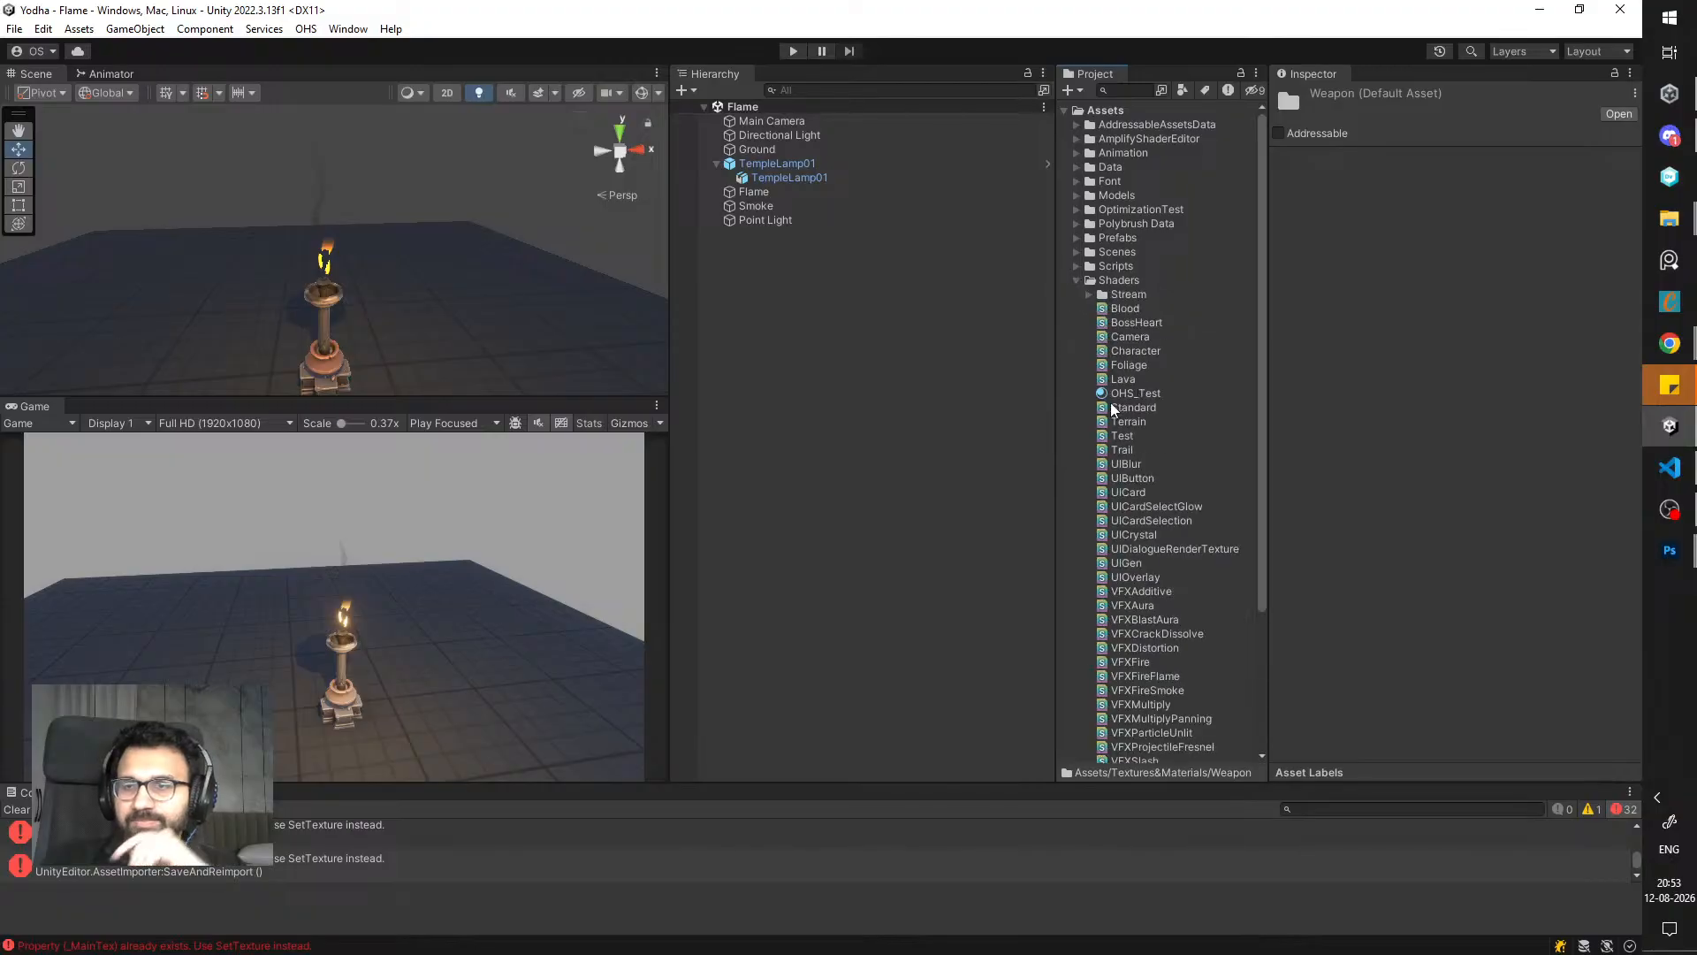
click(1090, 294)
click(1147, 297)
right_click(1149, 298)
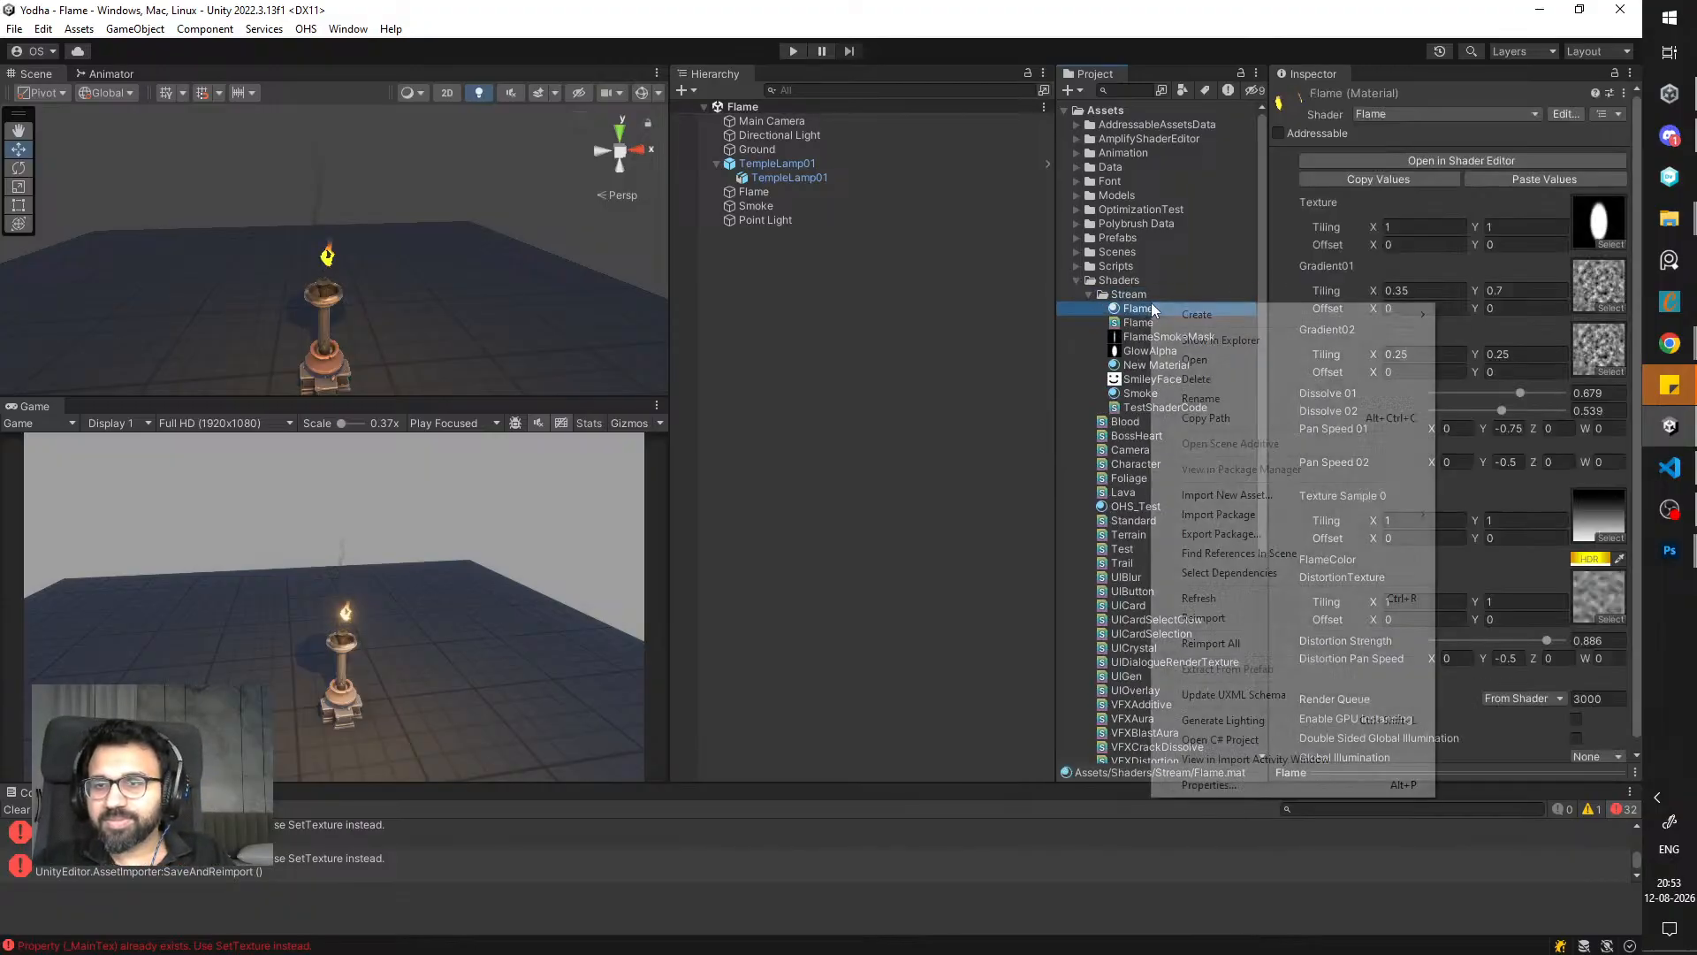
mouse_move(1282, 307)
mouse_move(1457, 945)
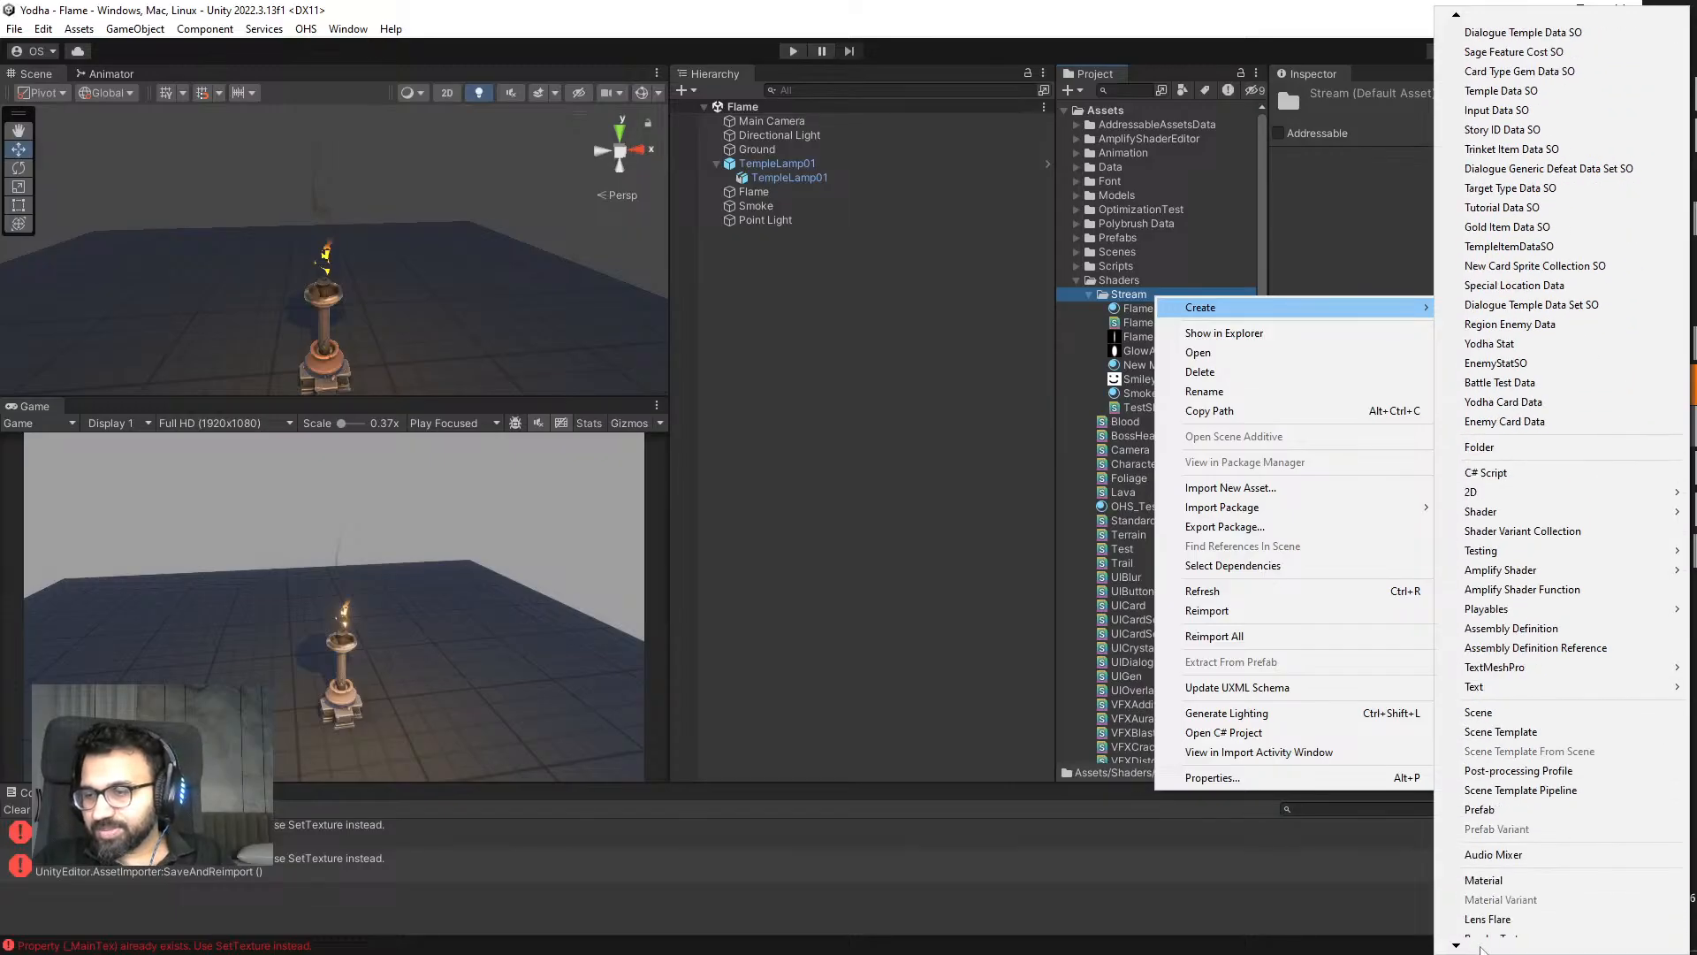
mouse_move(1502, 495)
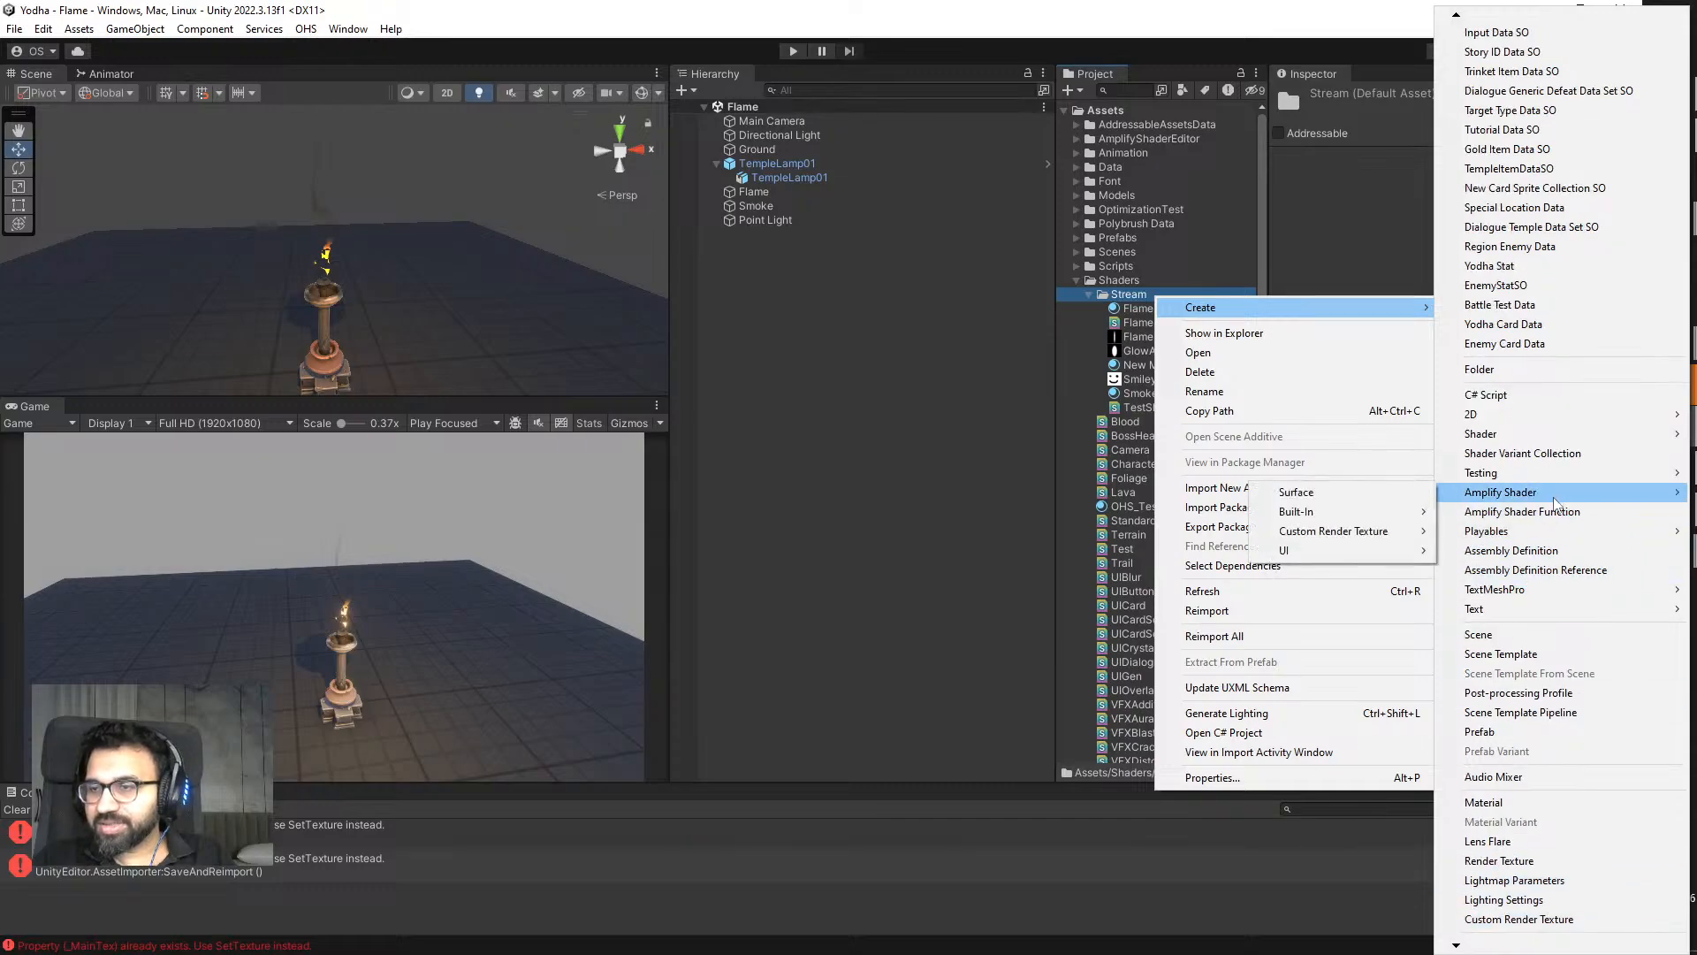
click(1345, 494)
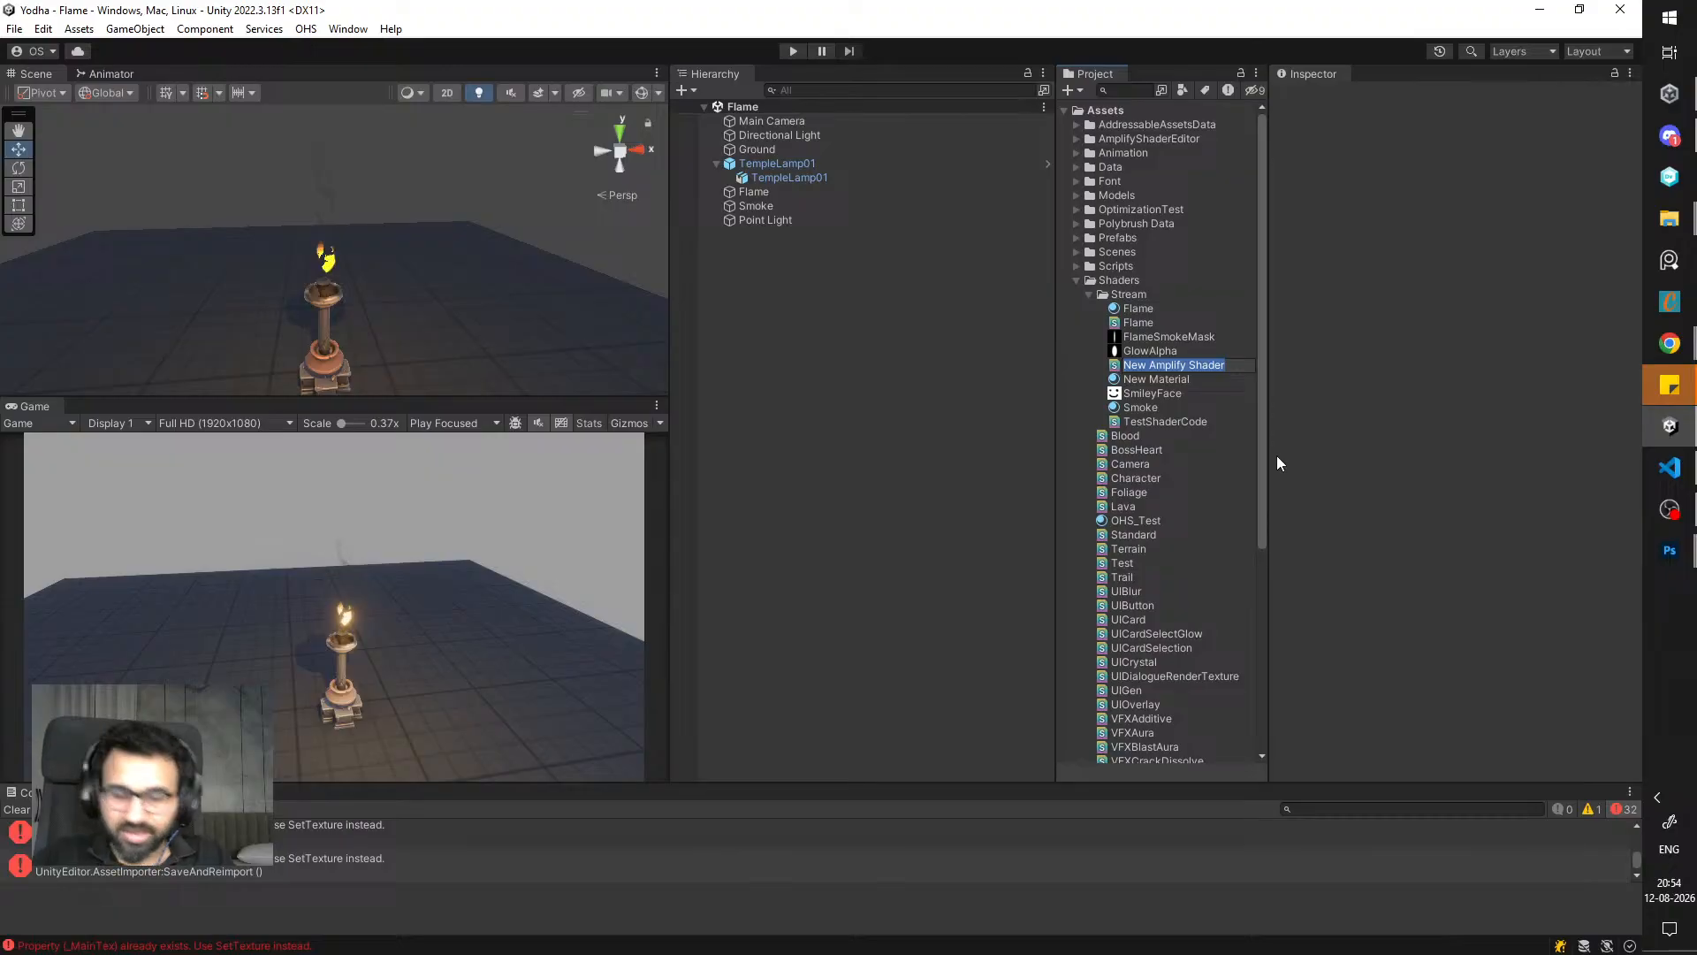
text(Fl)
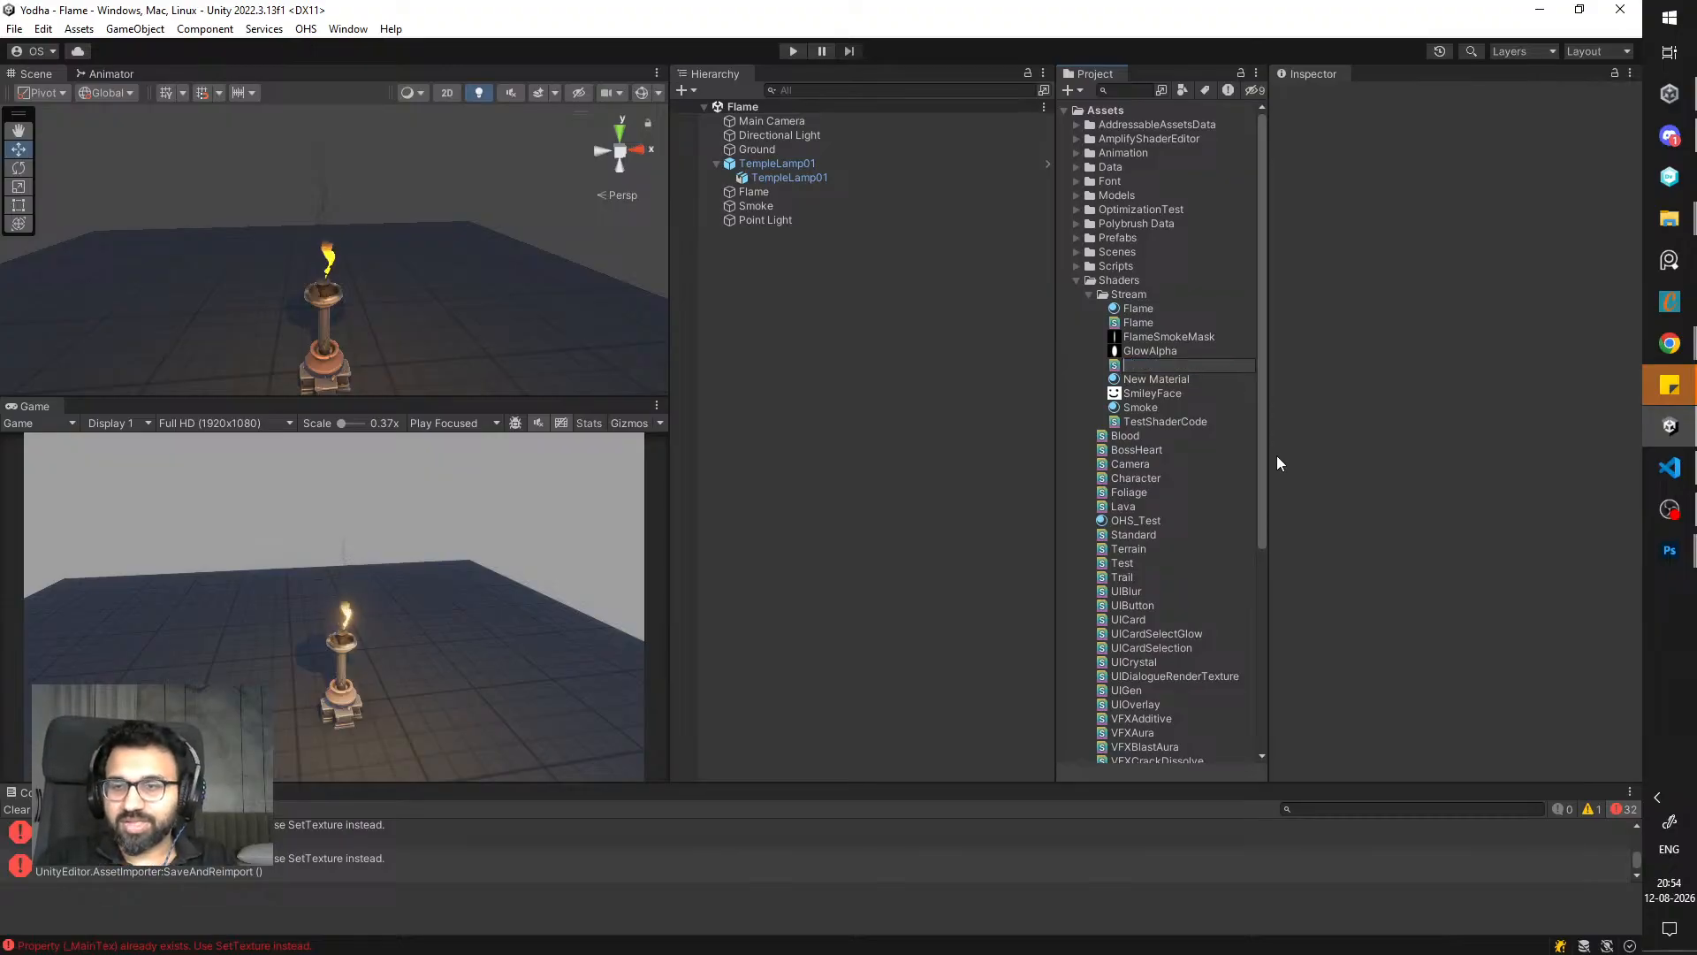
key(BackSpace)
key(BackSpace)
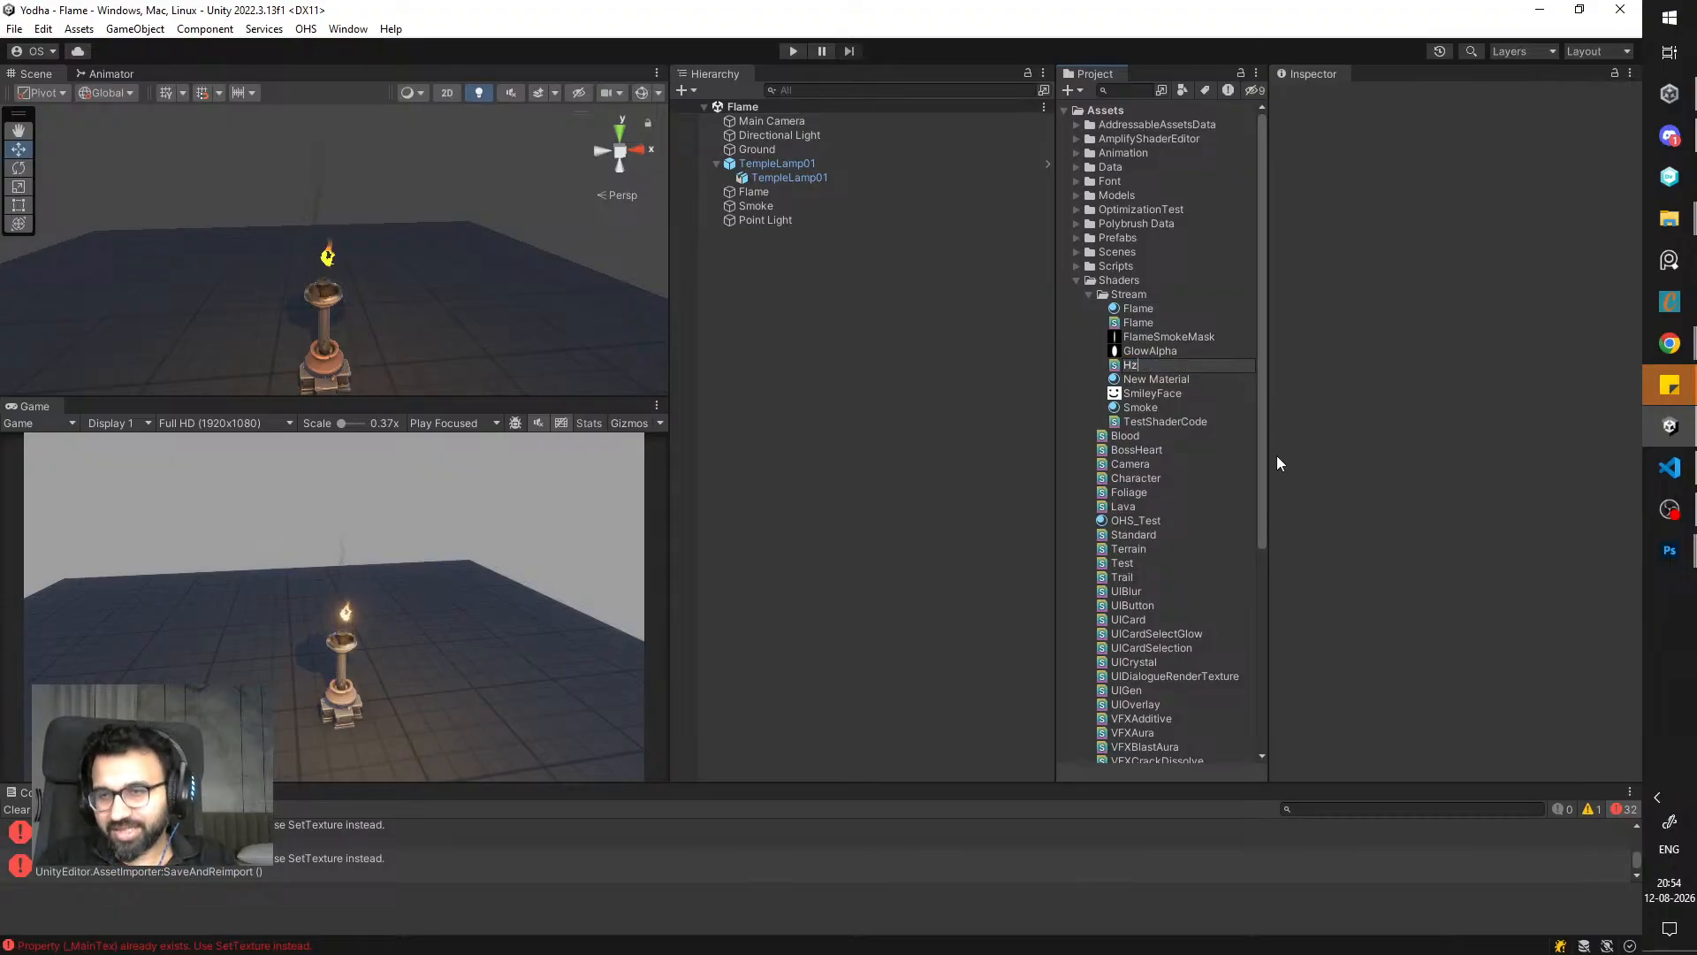
text(Haze)
key(Return)
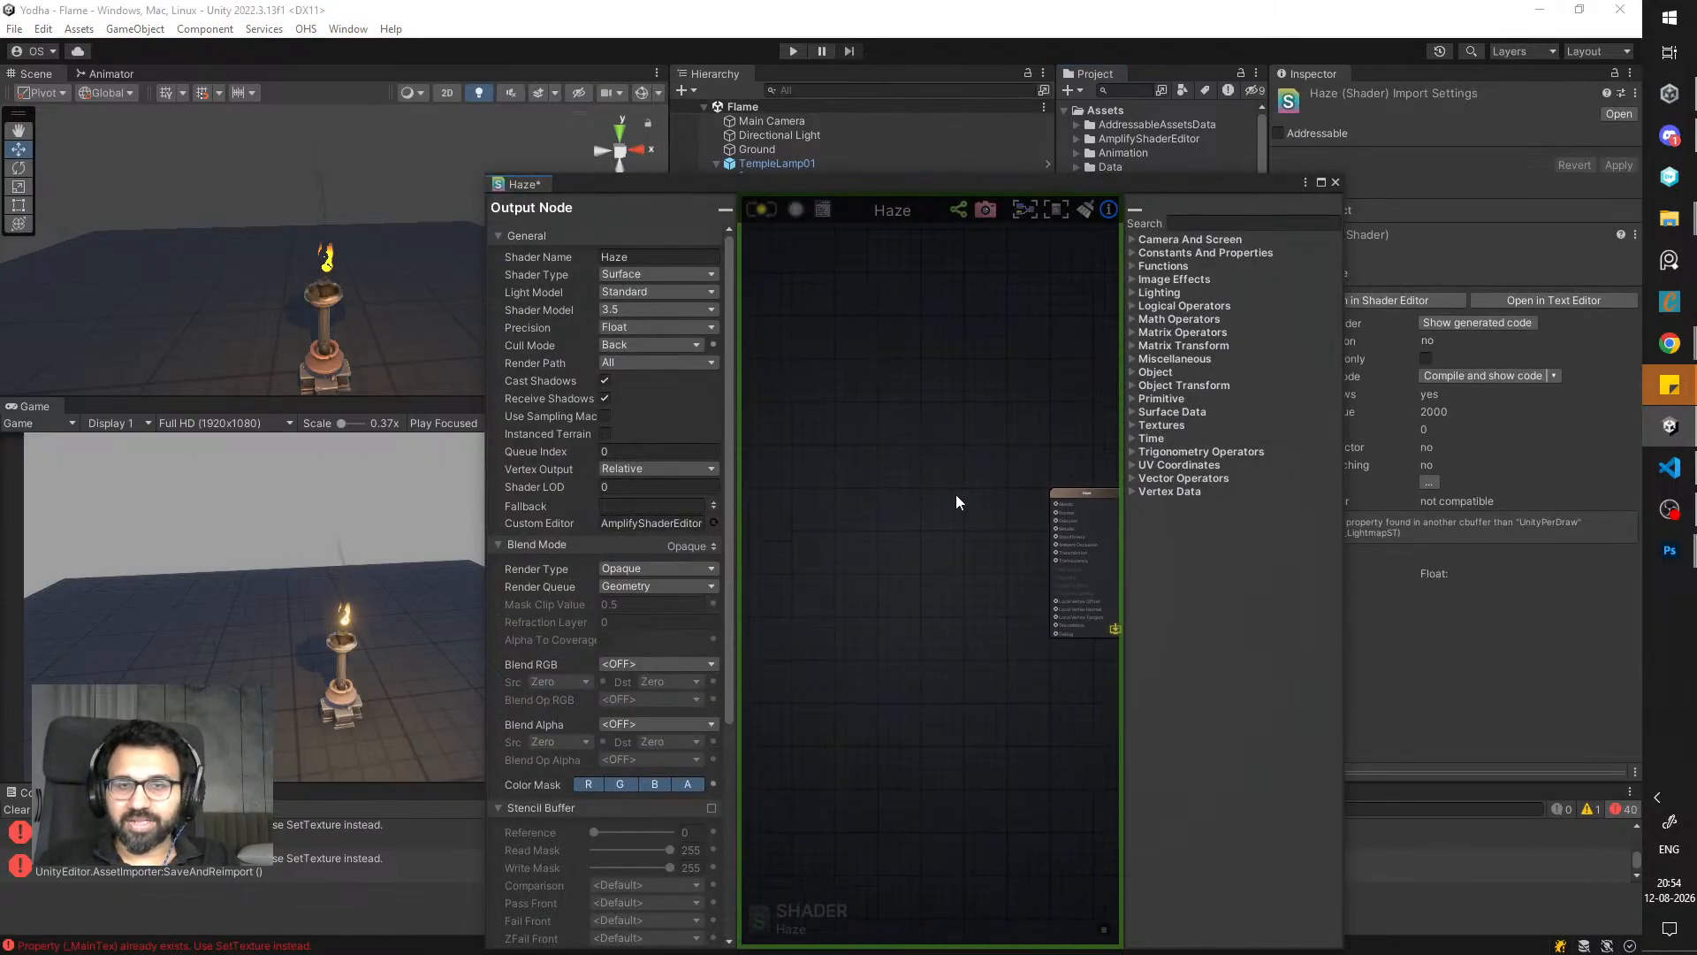
drag(995, 186, 1167, 123)
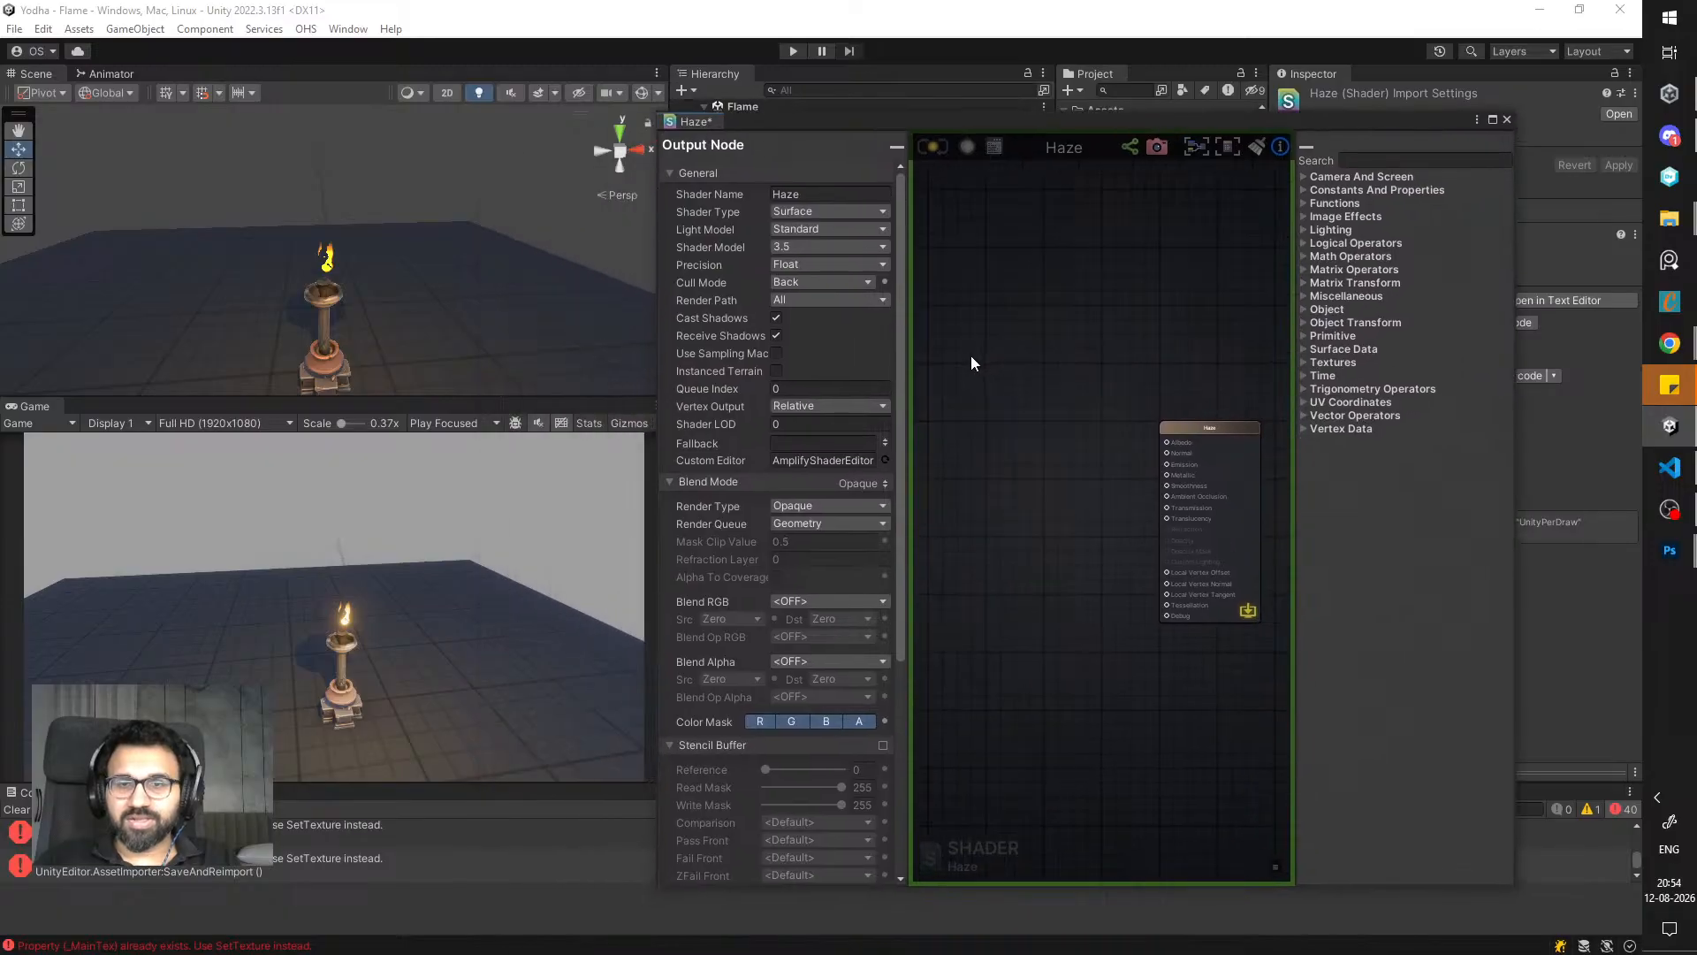
- Widen the Haze shader editor window
drag(656, 320, 404, 323)
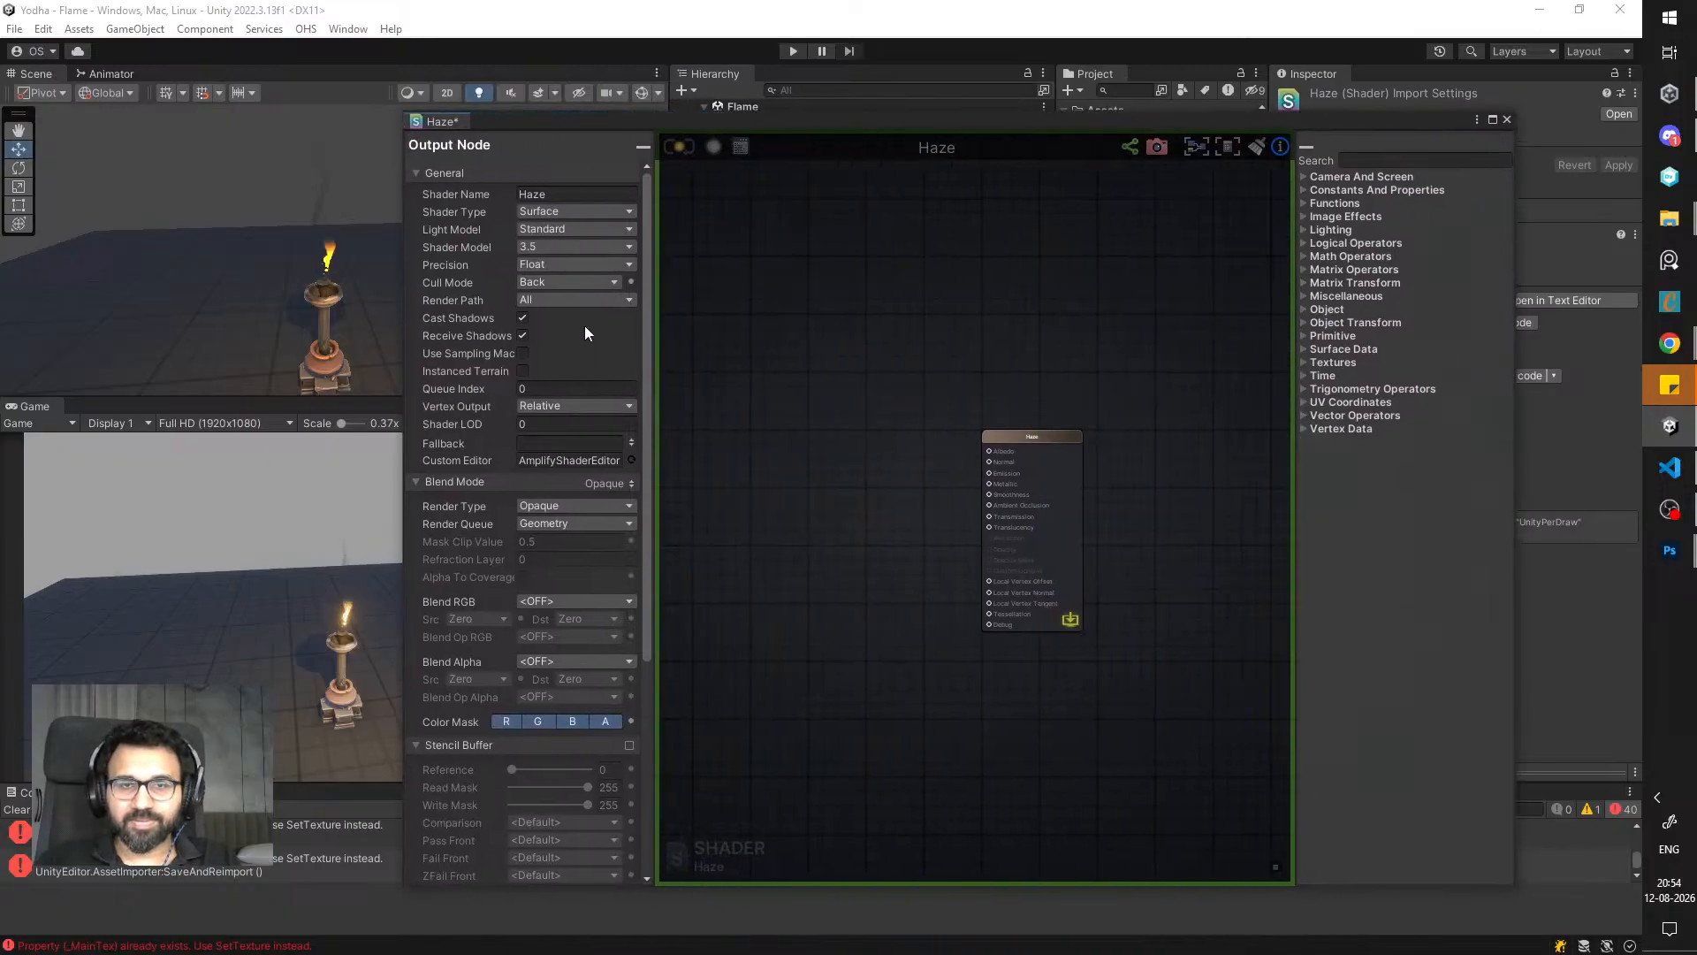
click(575, 212)
click(608, 268)
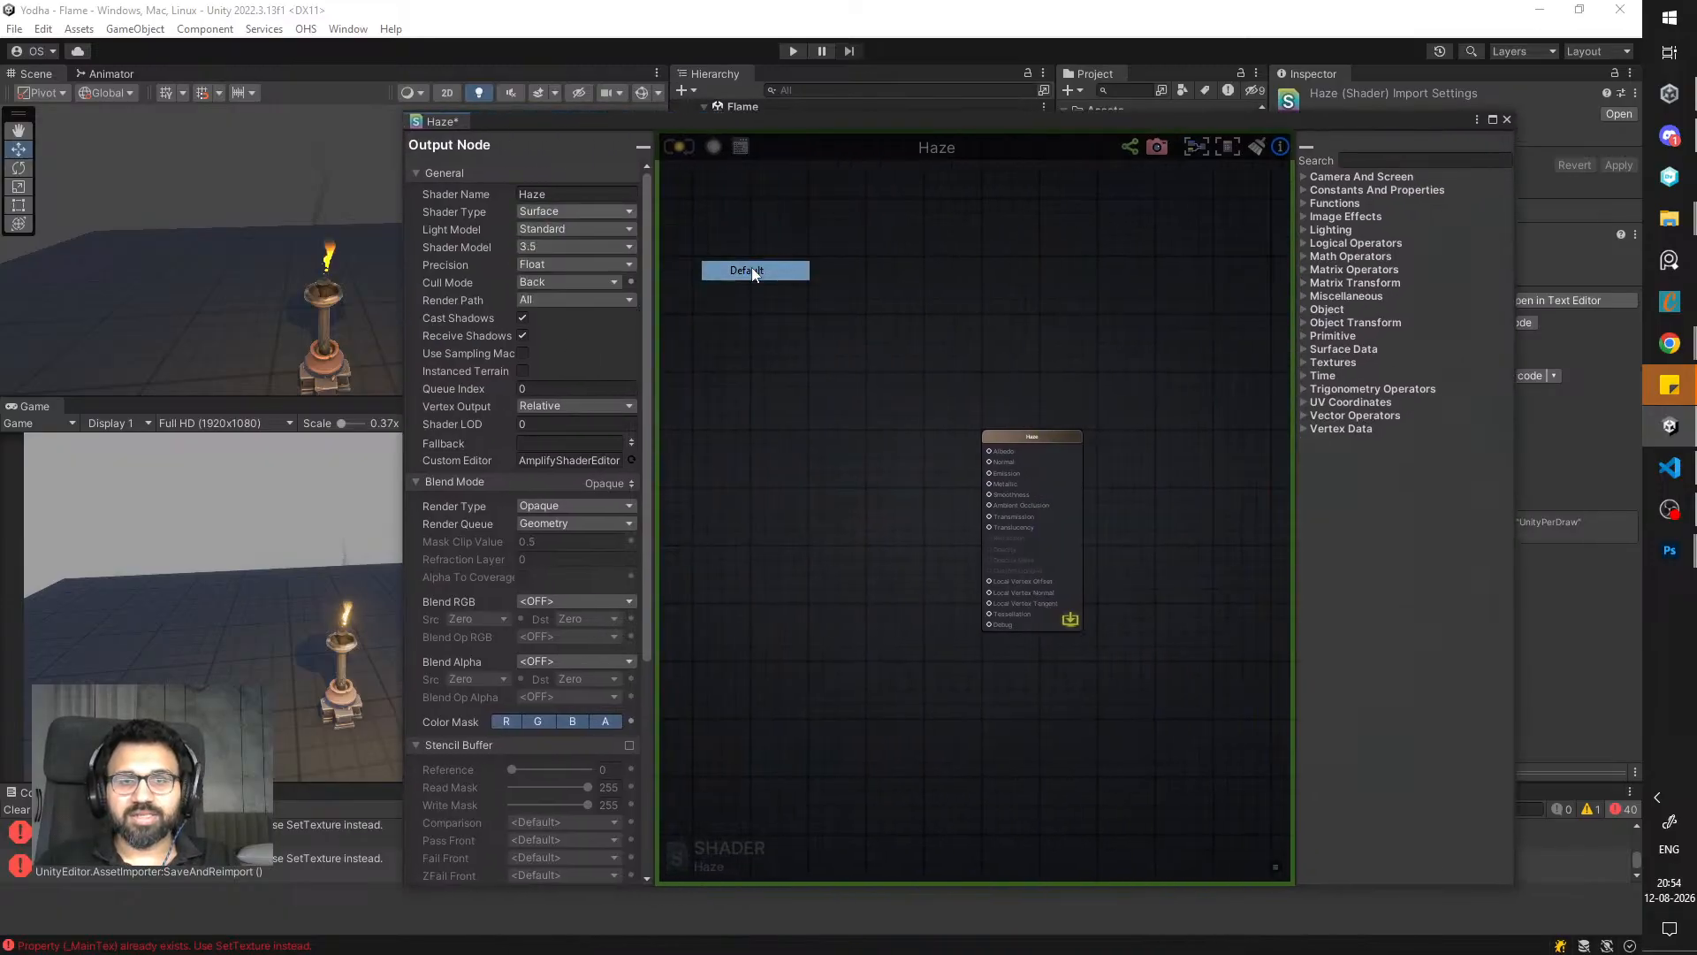
click(579, 206)
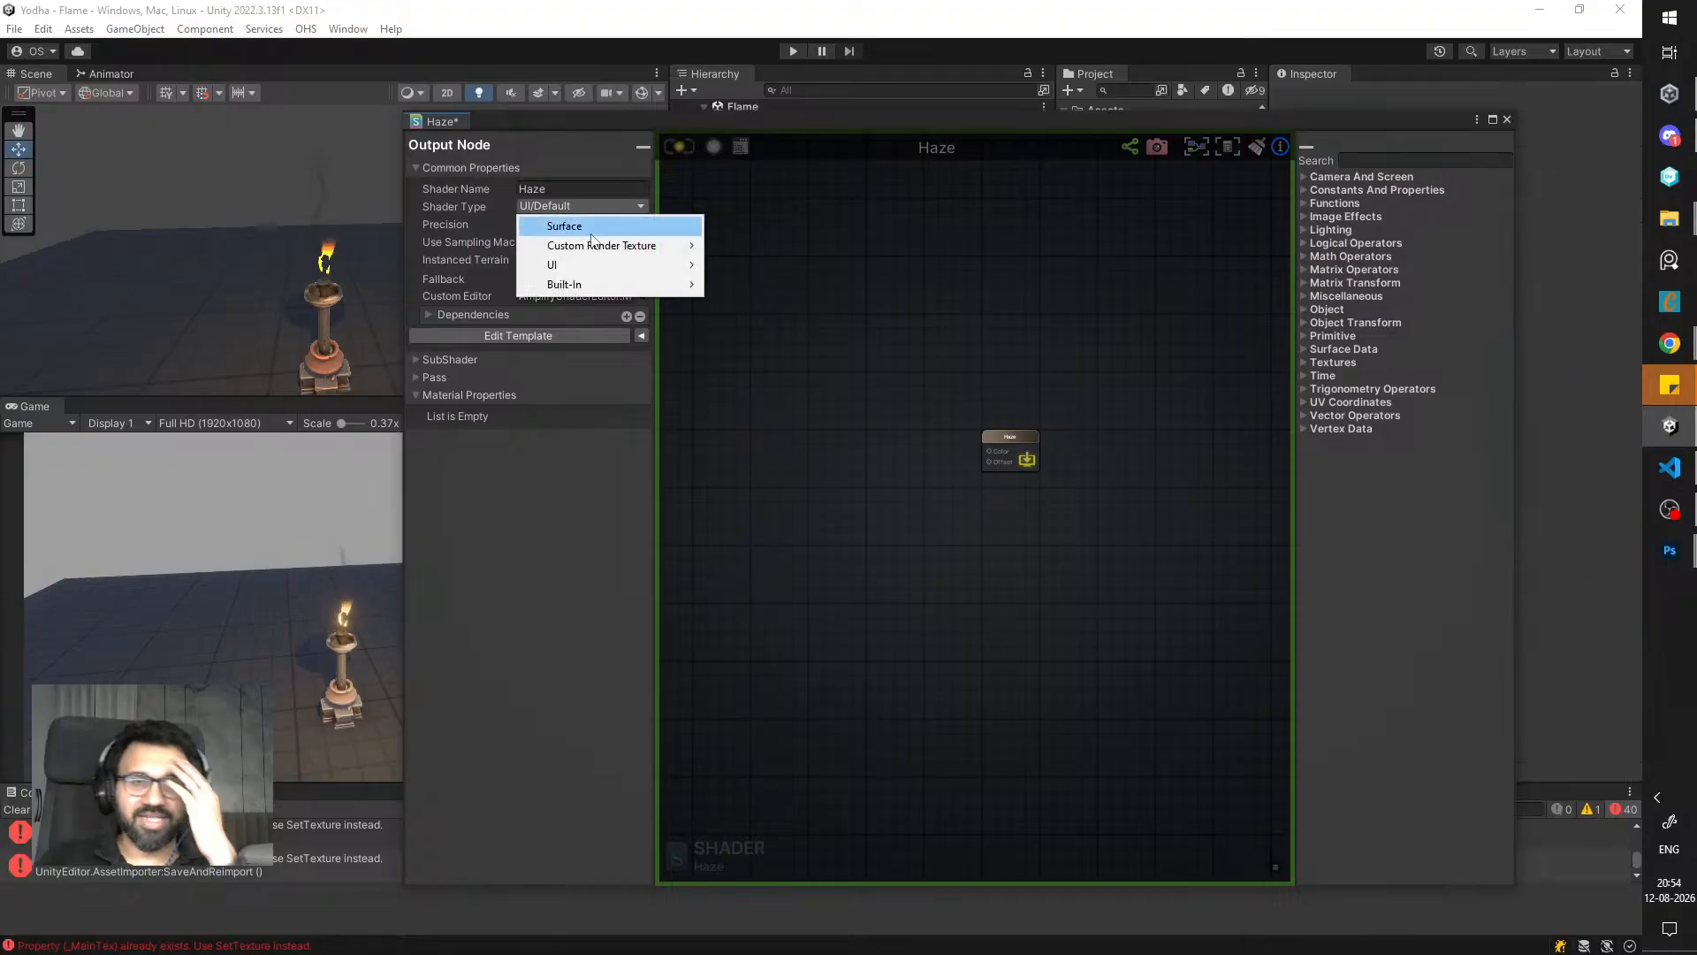
click(574, 225)
- Set the Haze shader's light model to Unlit and its render type and queue to Transparent, and save the shader
click(584, 229)
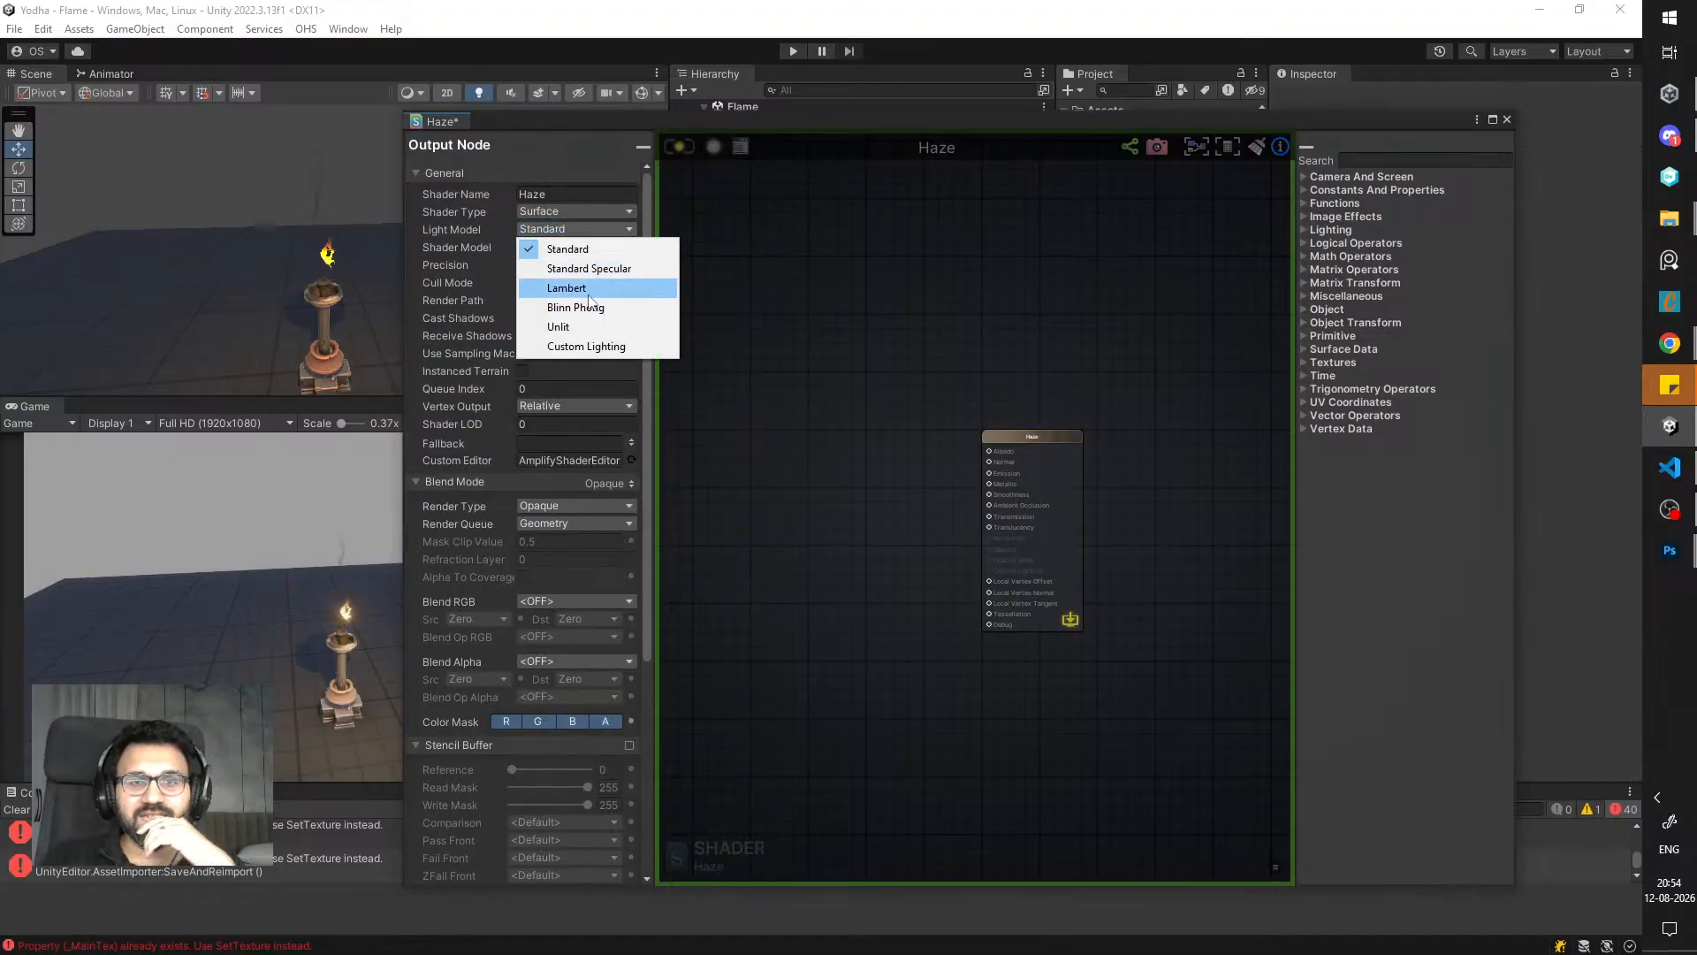
click(580, 326)
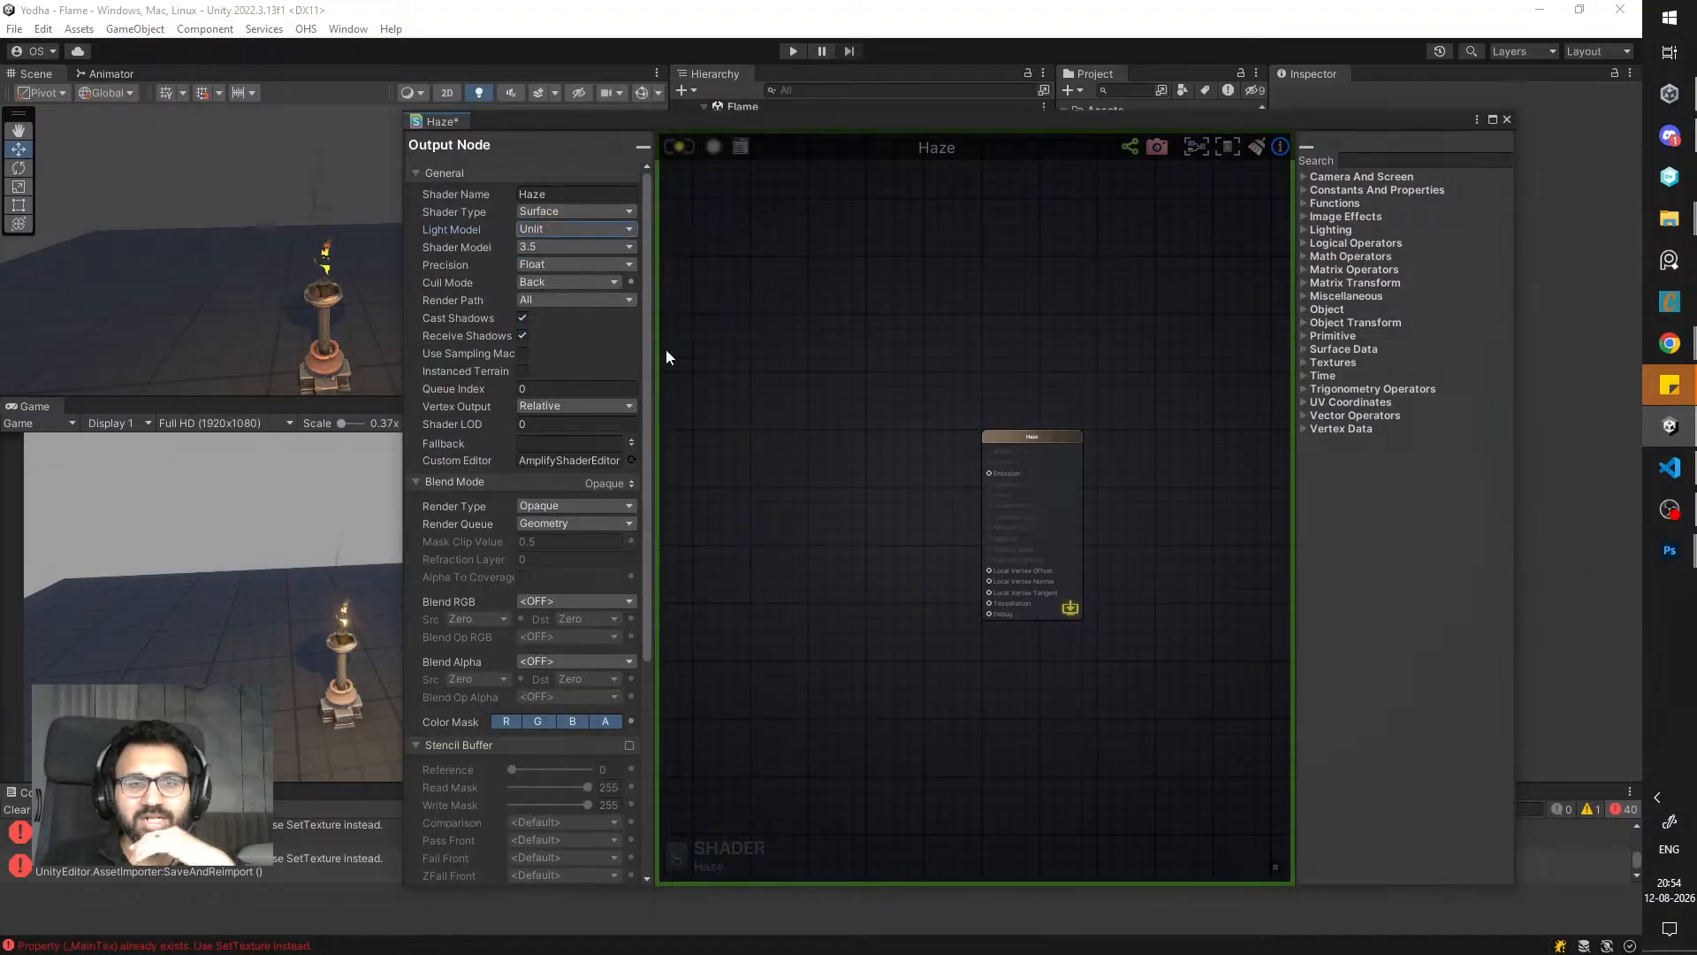
click(594, 505)
click(573, 543)
click(590, 522)
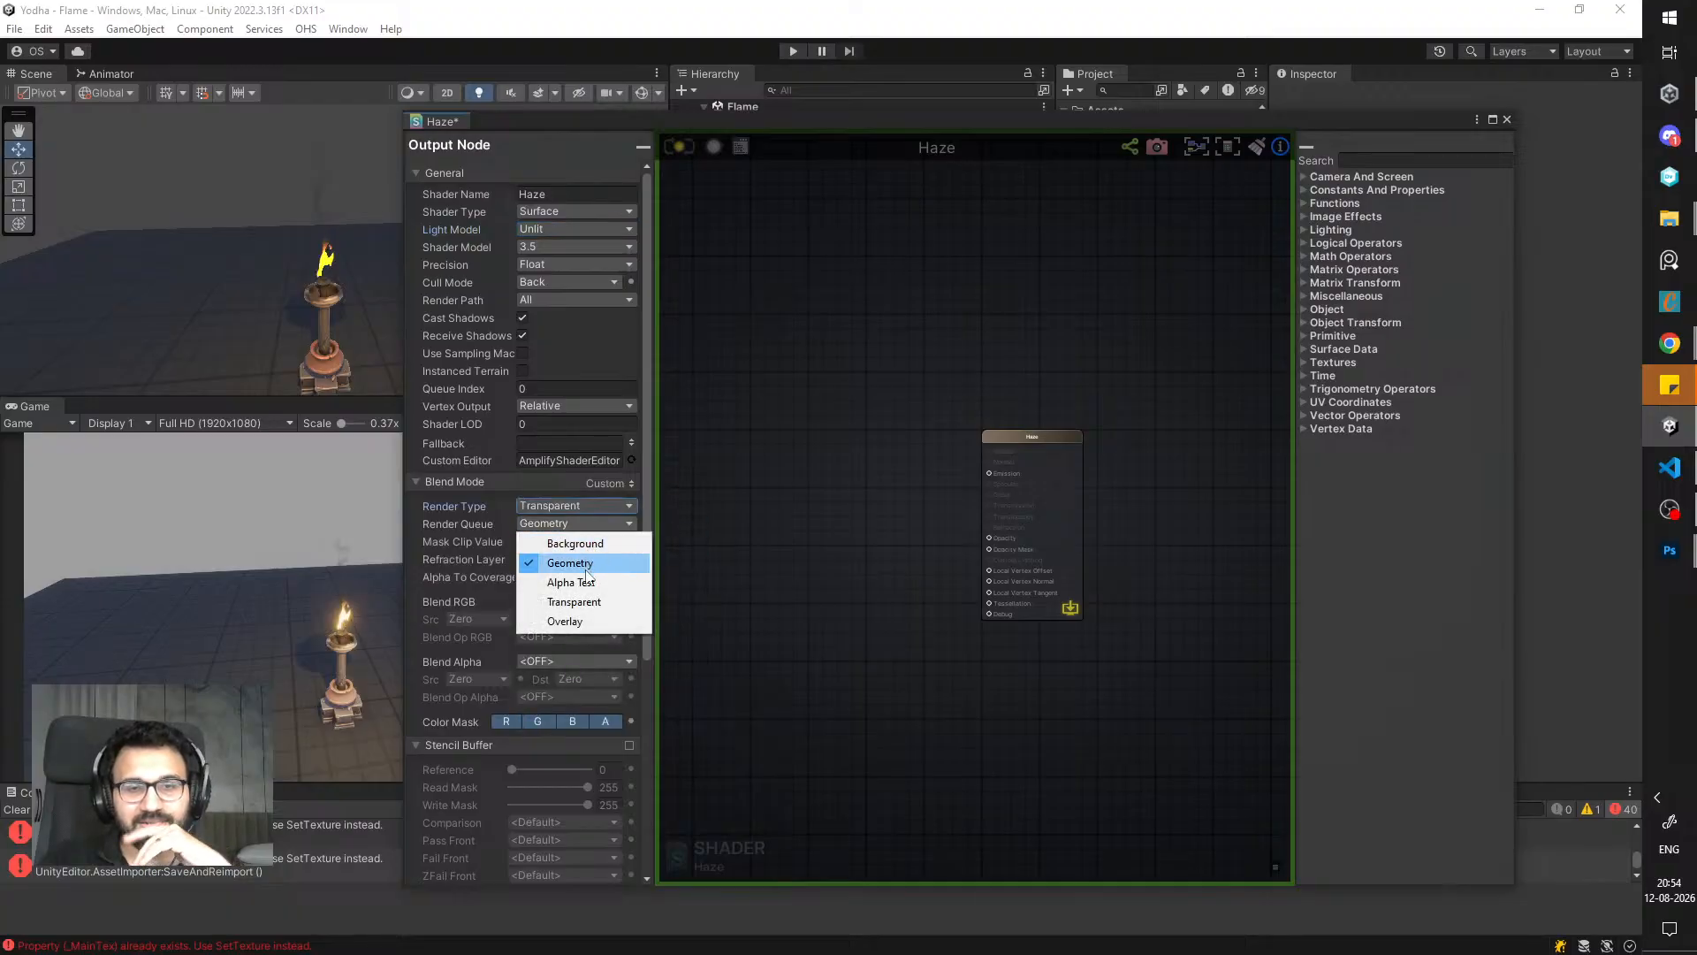
click(590, 603)
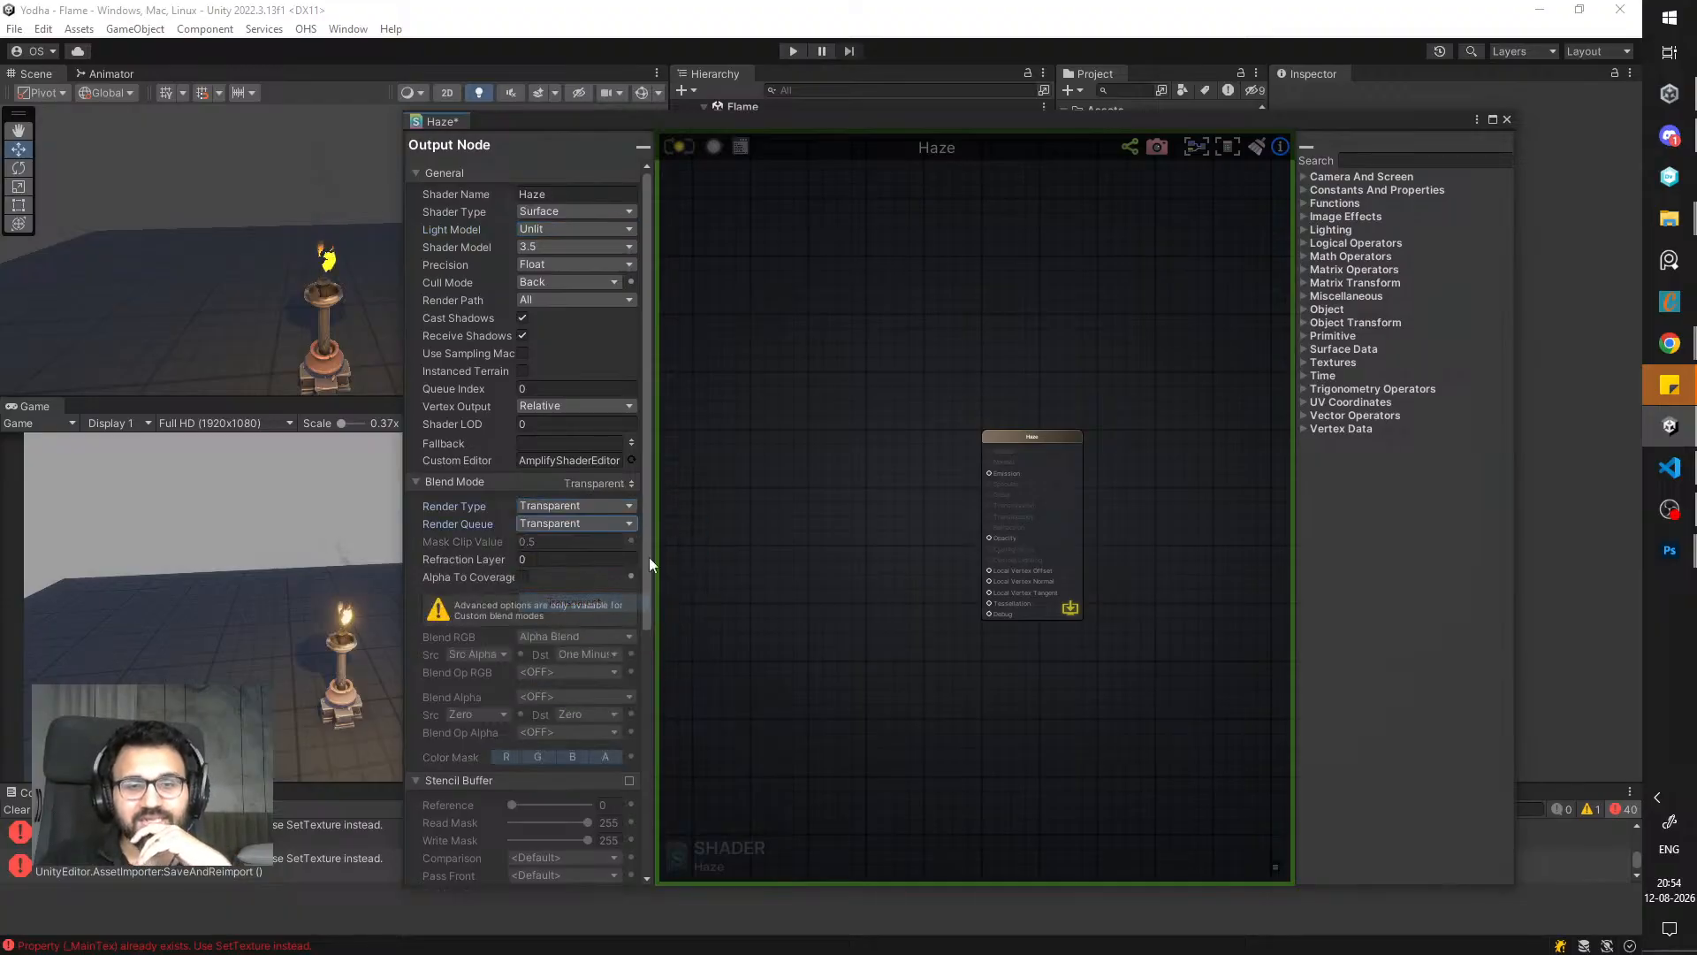
click(681, 154)
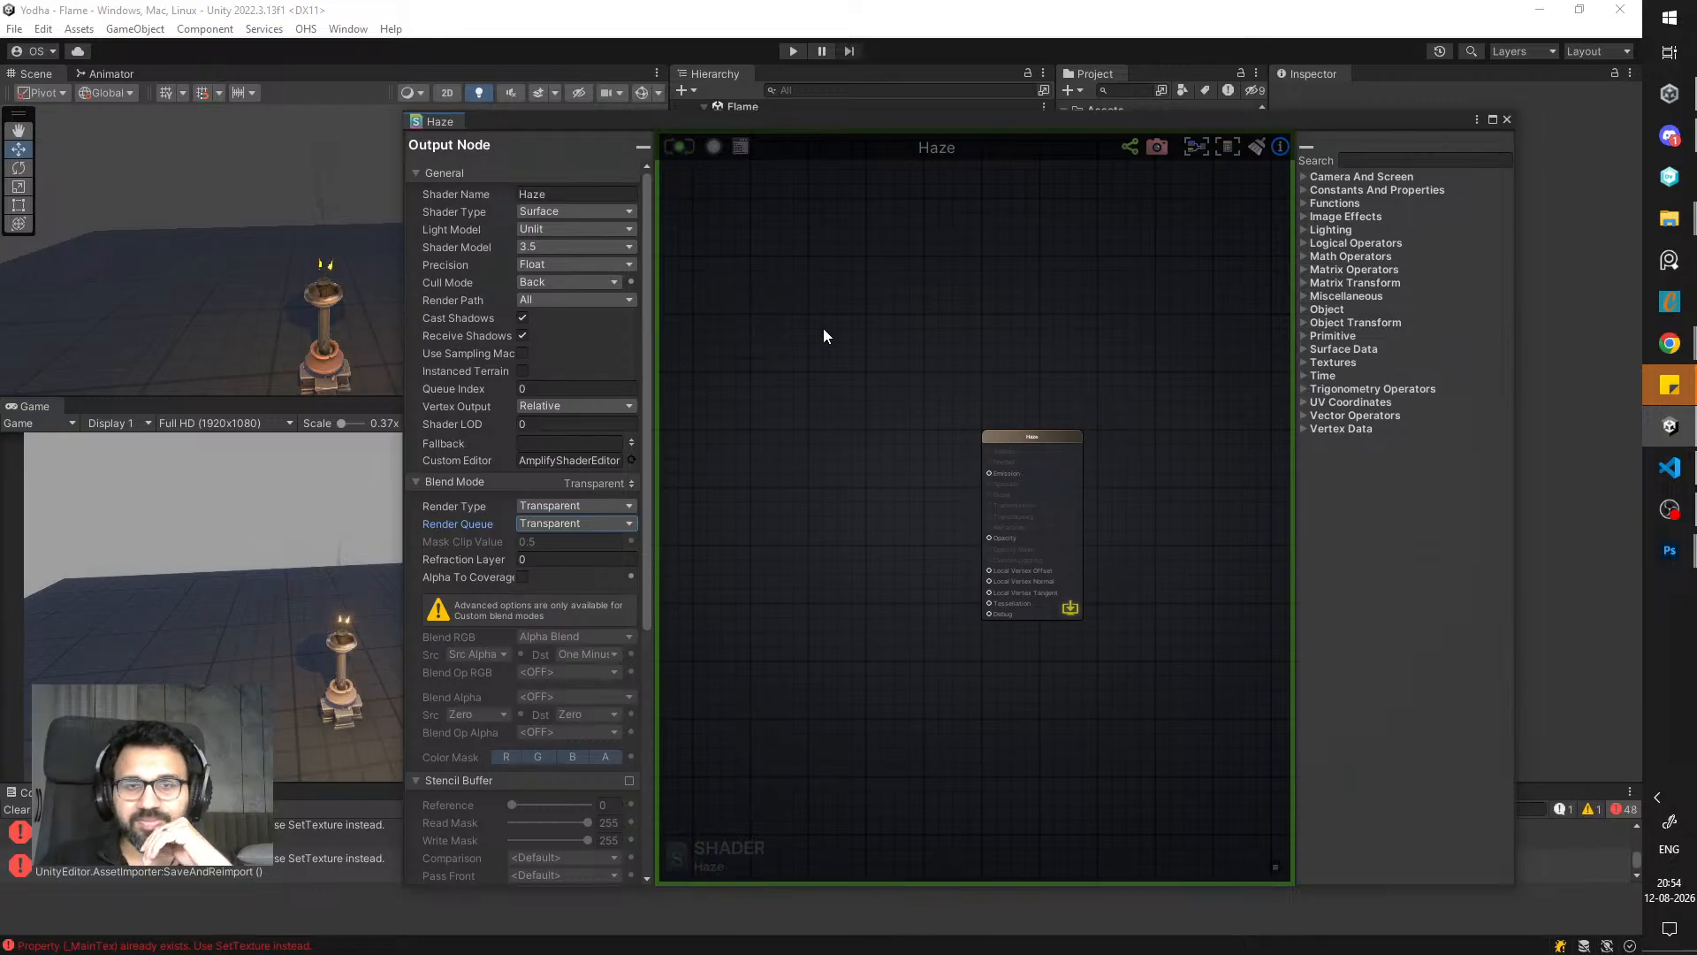
- Add a Grab Screen Color node to the Haze graph beside the output node
scroll(859, 375, up, 4)
right_click(819, 382)
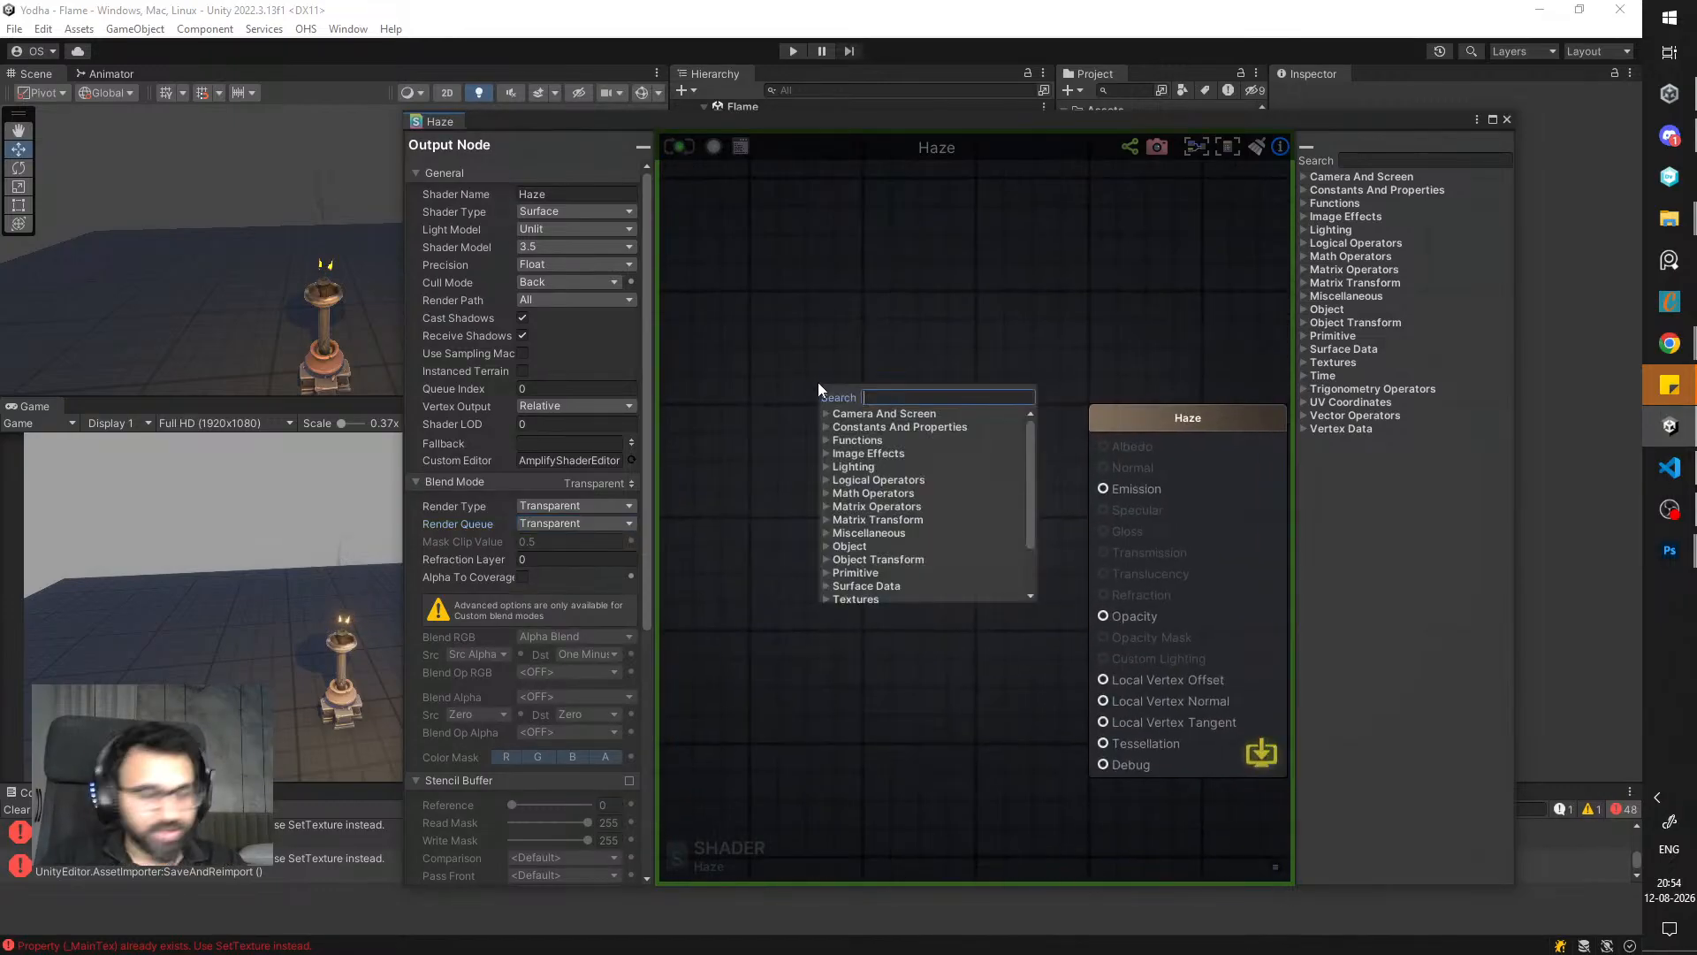
text(grab)
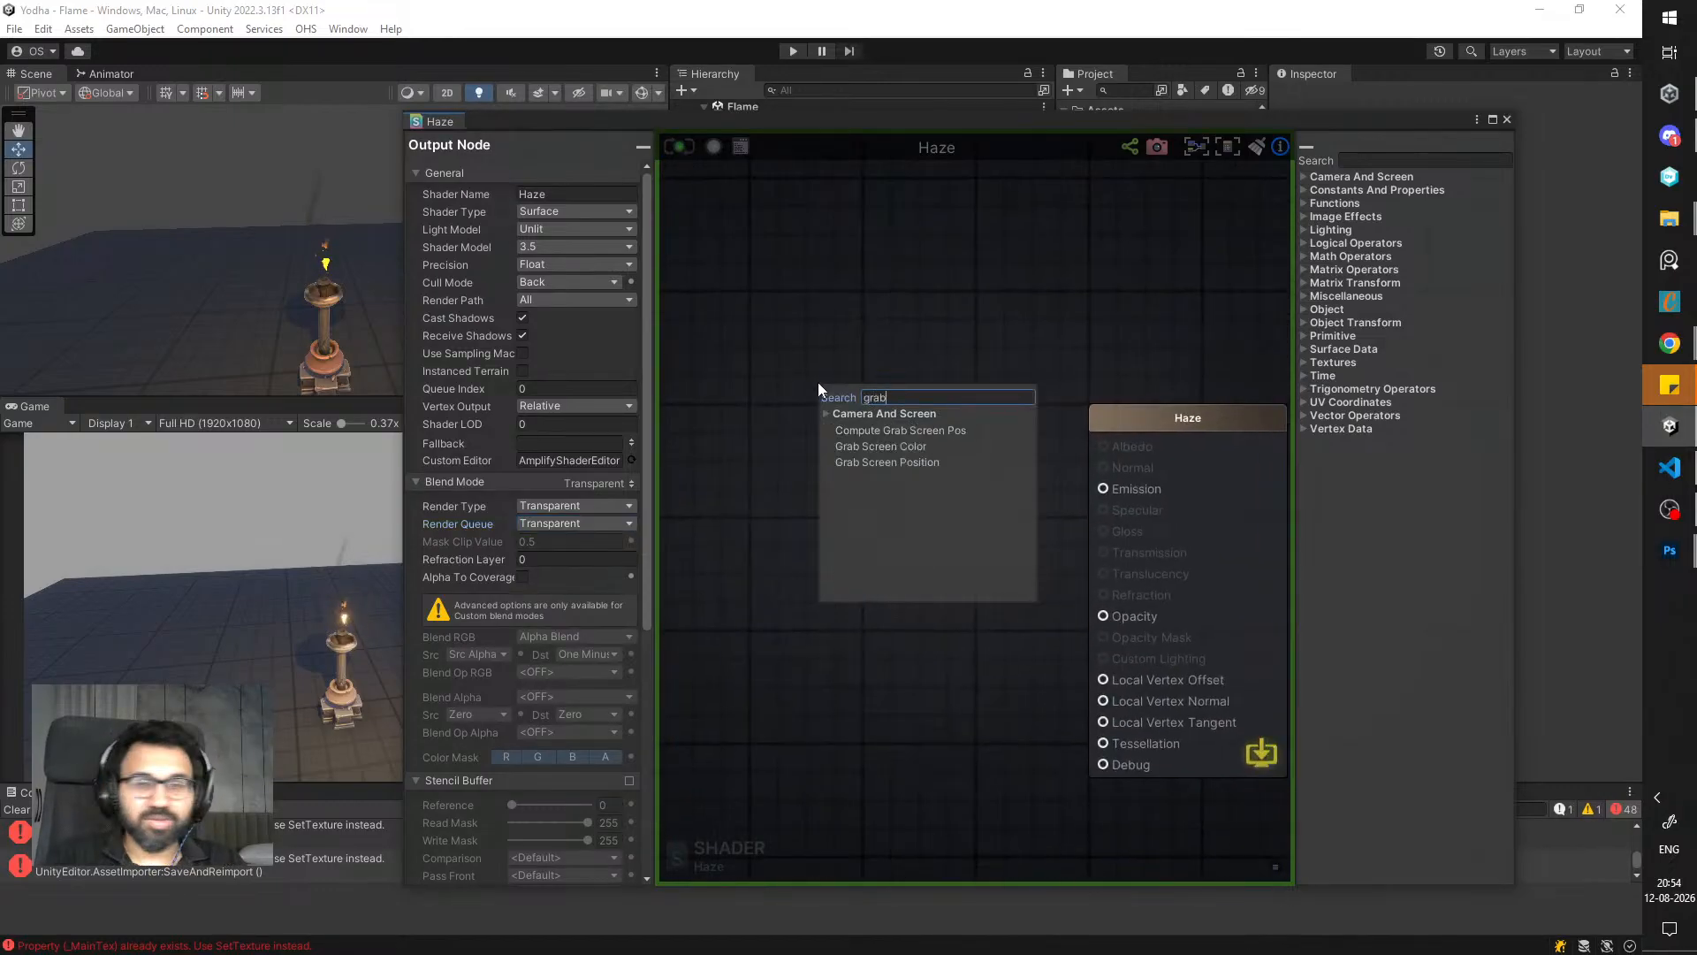
click(916, 448)
right_drag(957, 502, 841, 458)
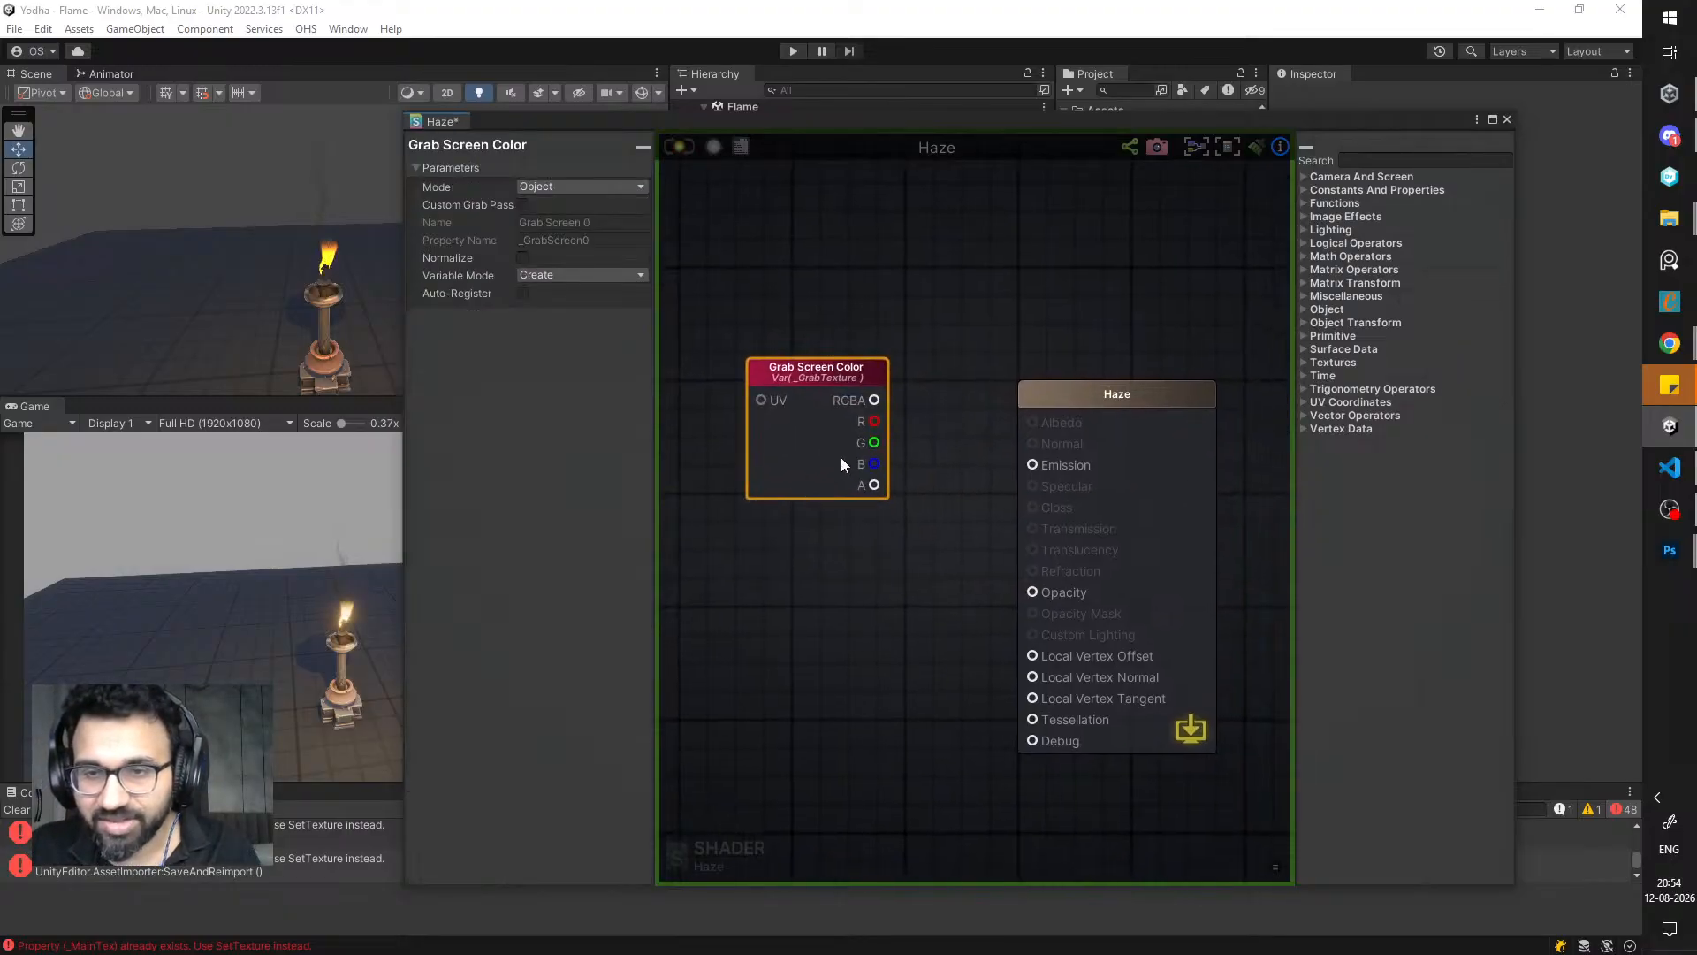
- Connect the Grab Screen Color node's RGBA output to the output node's Debug input
right_click(861, 554)
right_click(863, 471)
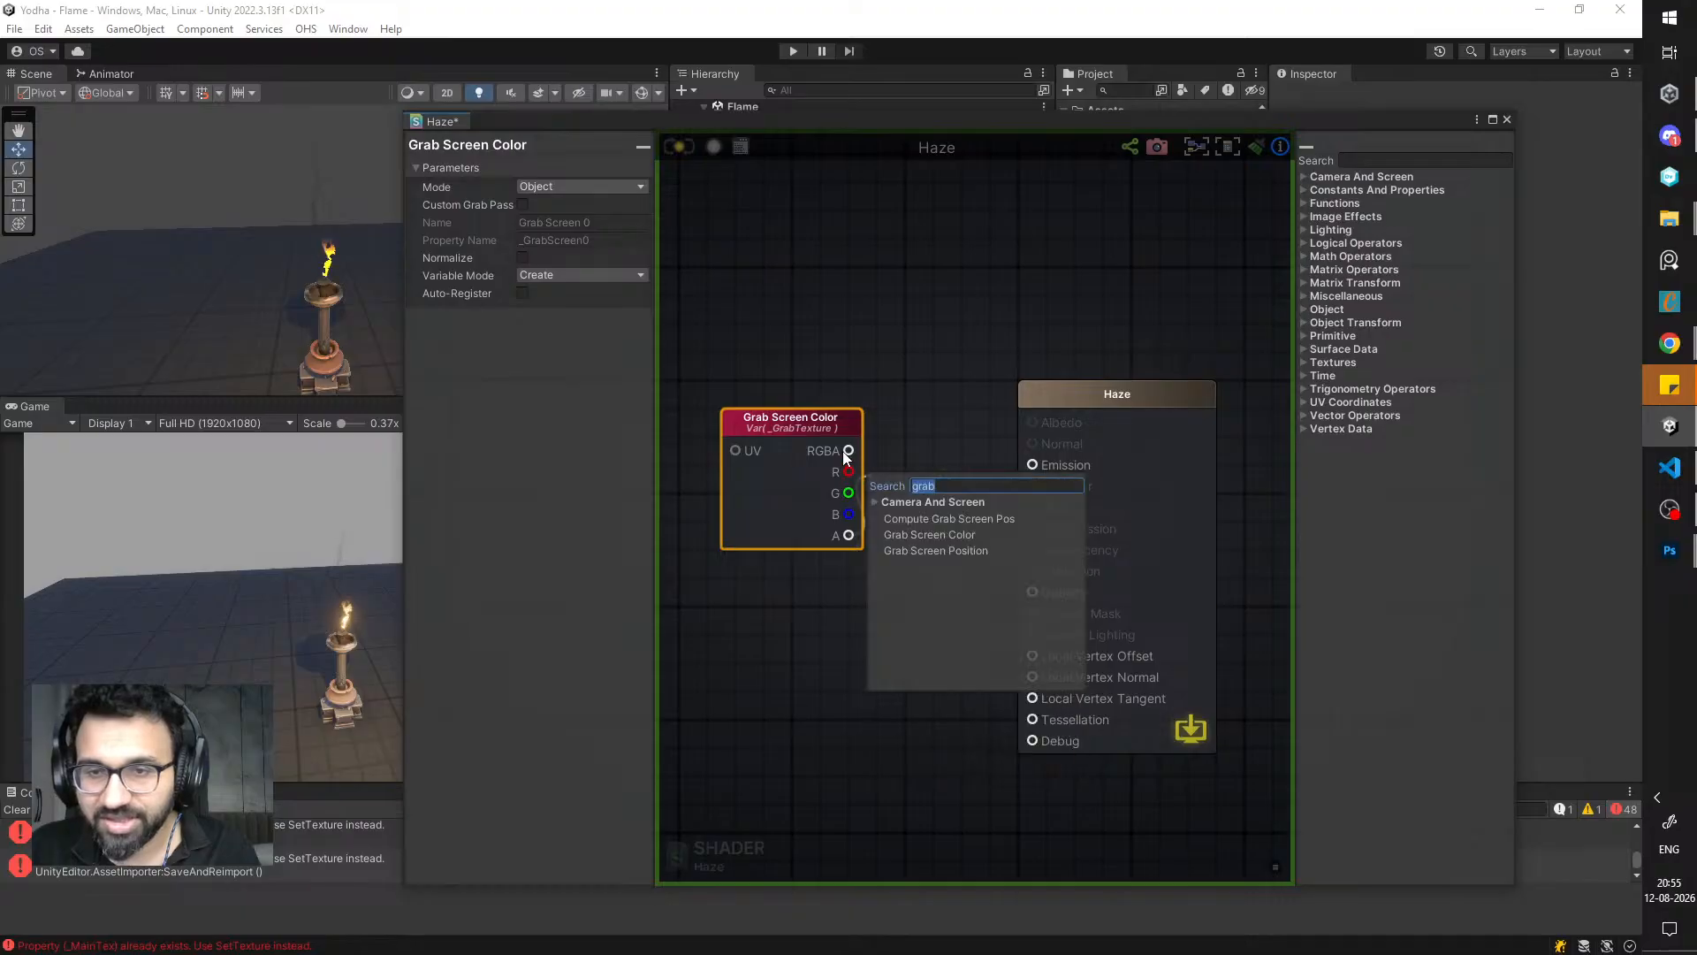
click(847, 454)
drag(851, 452, 1032, 743)
drag(819, 488, 787, 582)
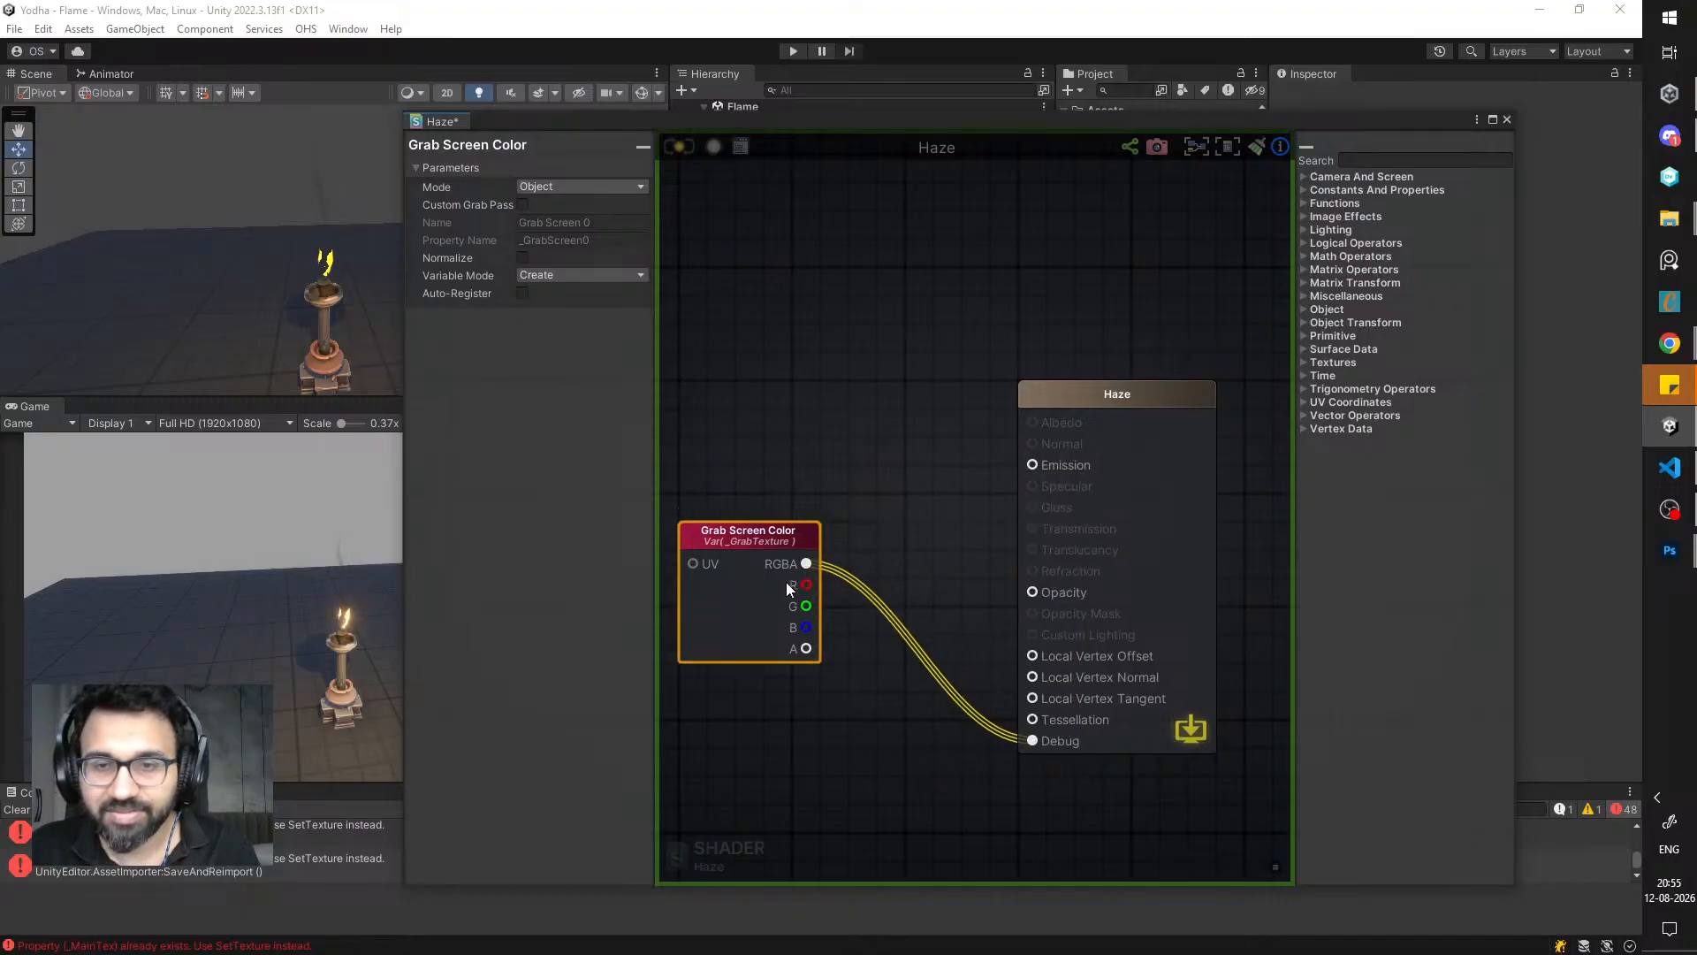
- Check the Grab Screen Color mode options and place the node level with the Debug input
click(571, 187)
click(846, 477)
click(845, 514)
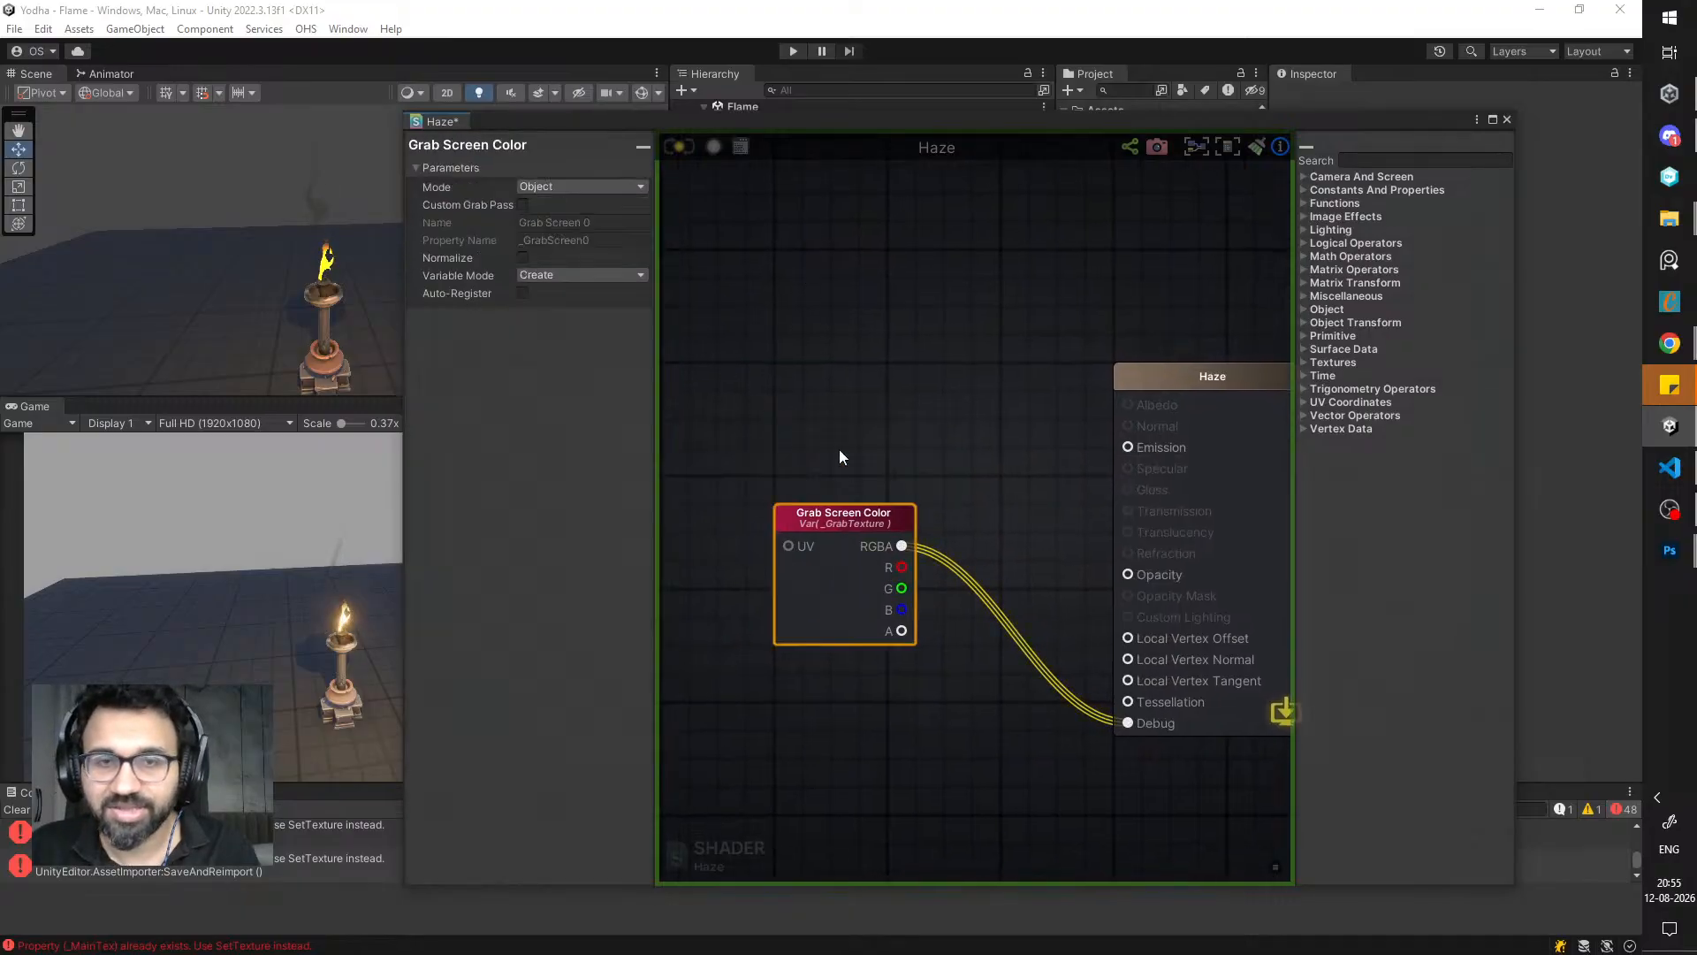
click(842, 451)
click(882, 513)
middle_drag(910, 480, 962, 456)
drag(909, 492, 867, 665)
- Change the shader name to Stream/Haze and save the shader
click(773, 356)
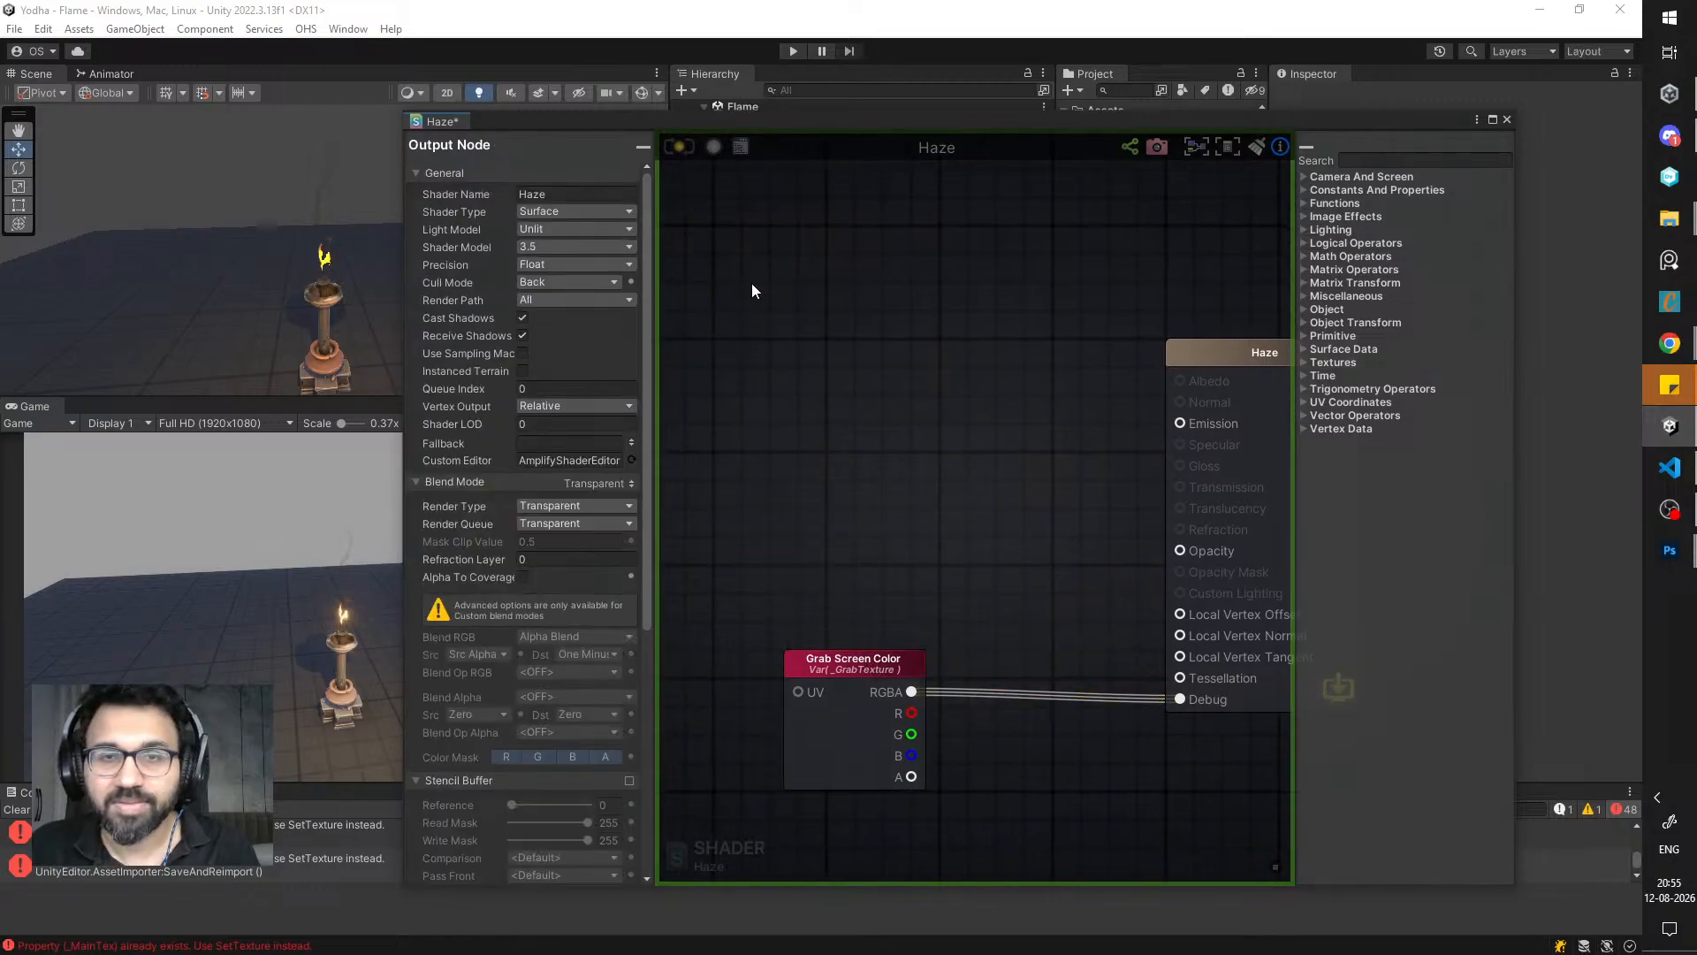
click(577, 194)
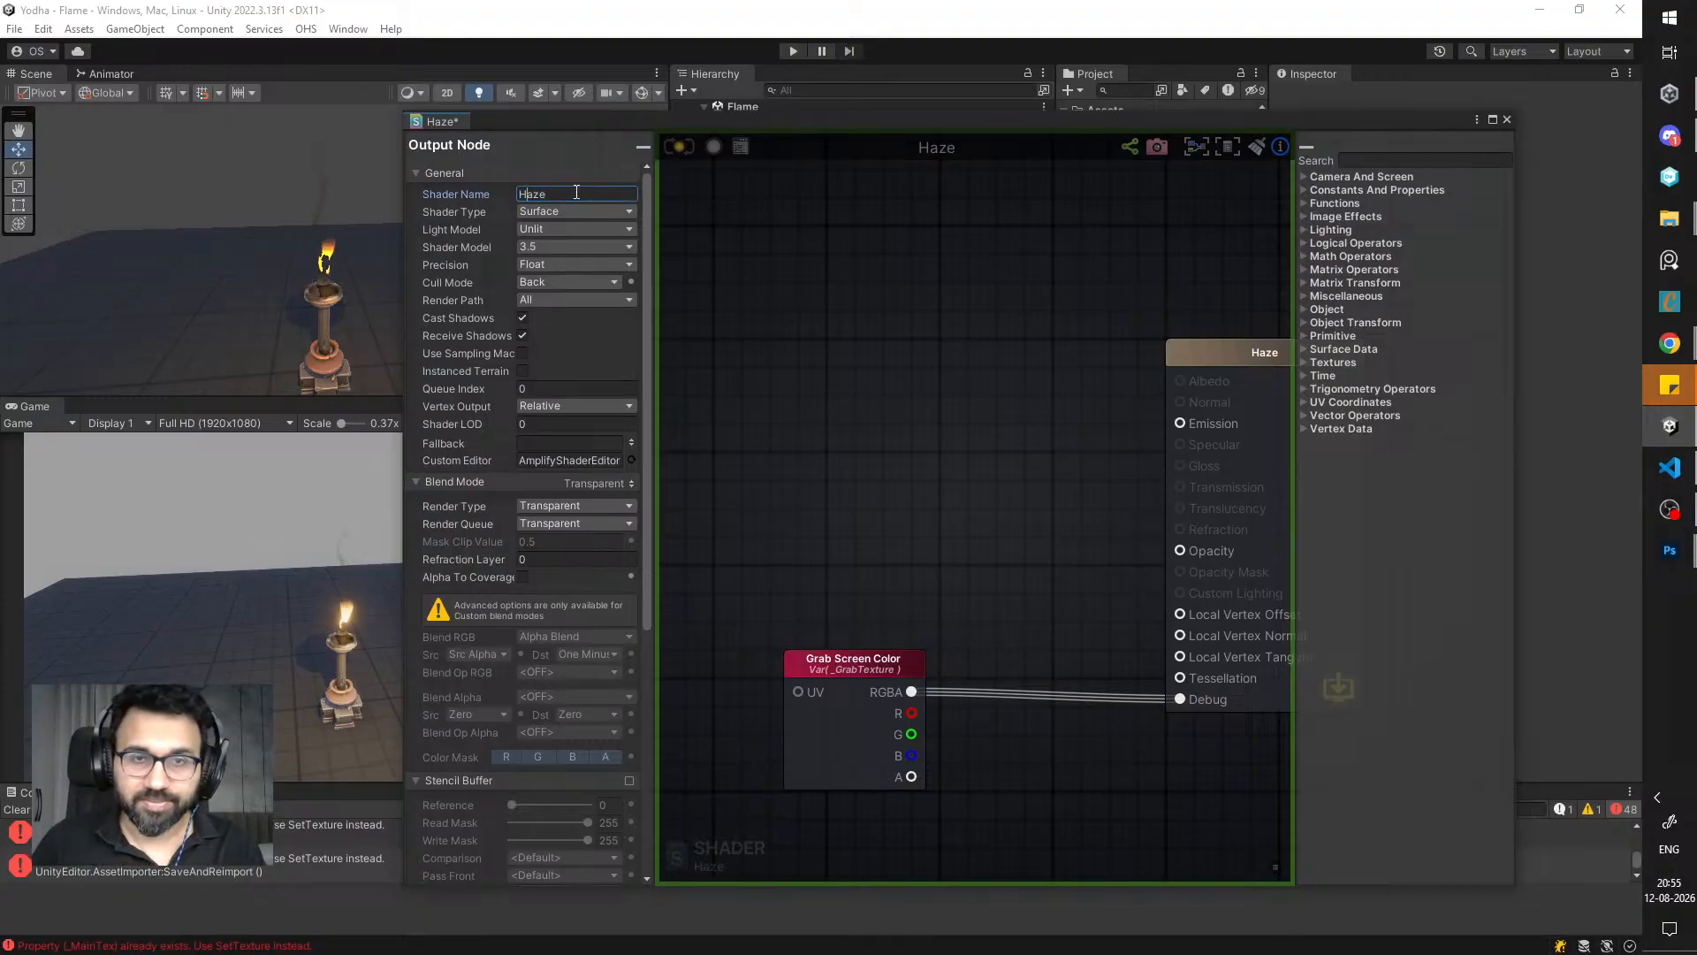
text(Strea)
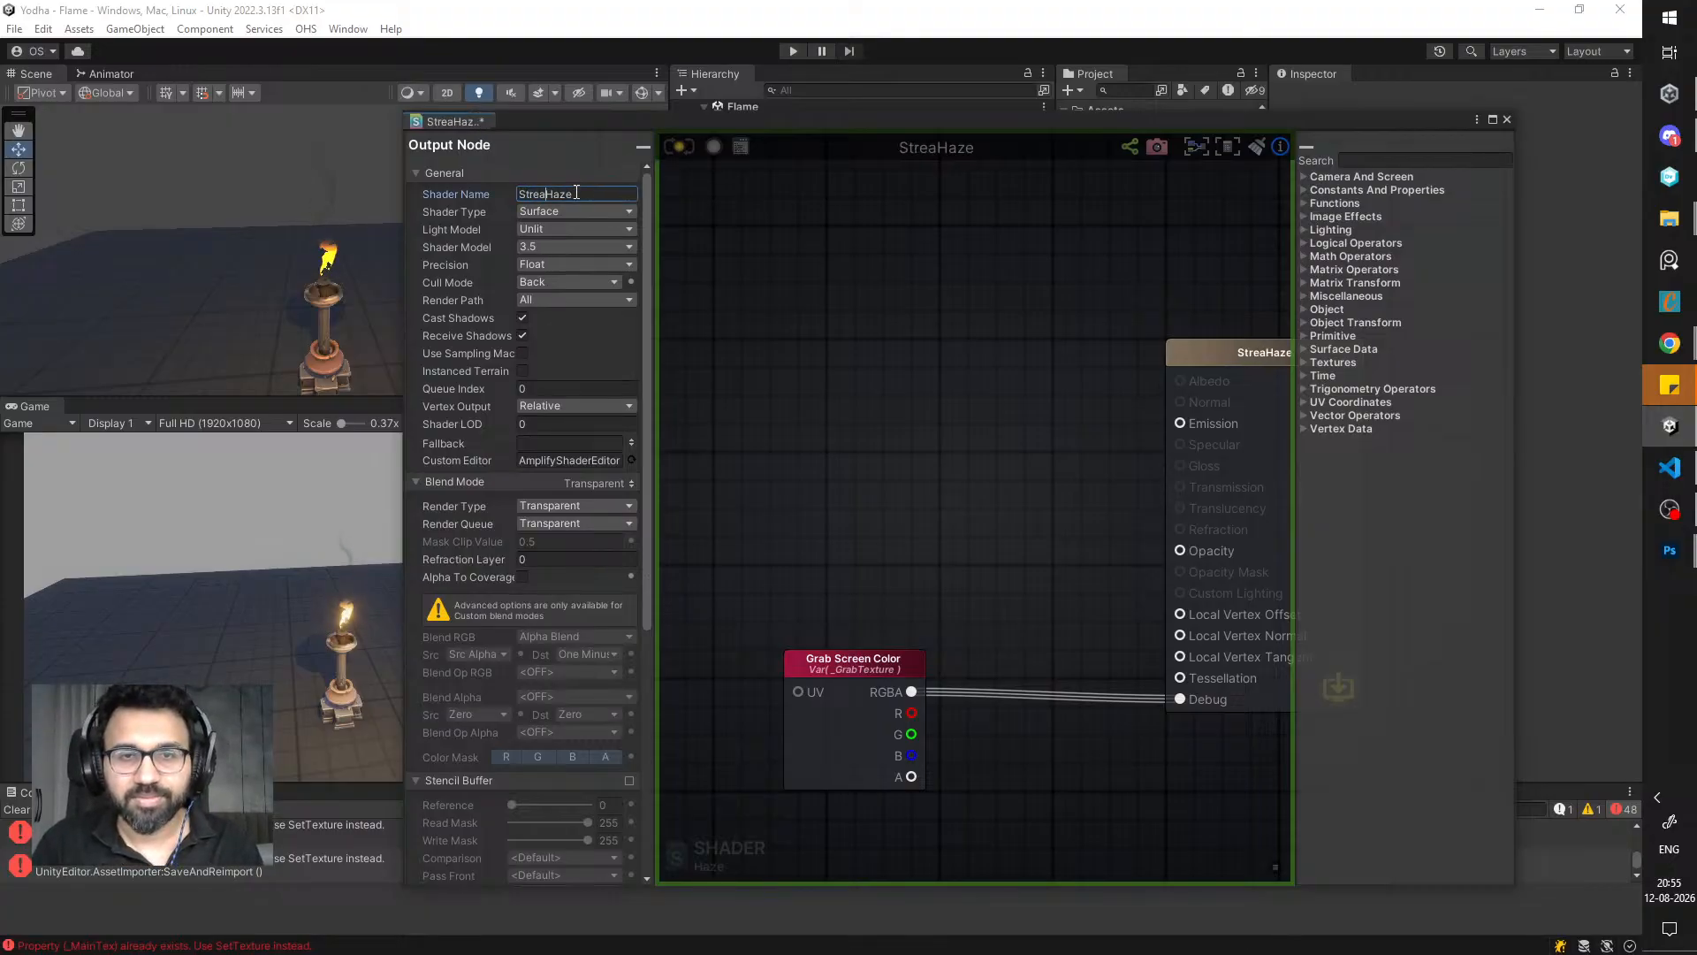
text(m/)
click(679, 150)
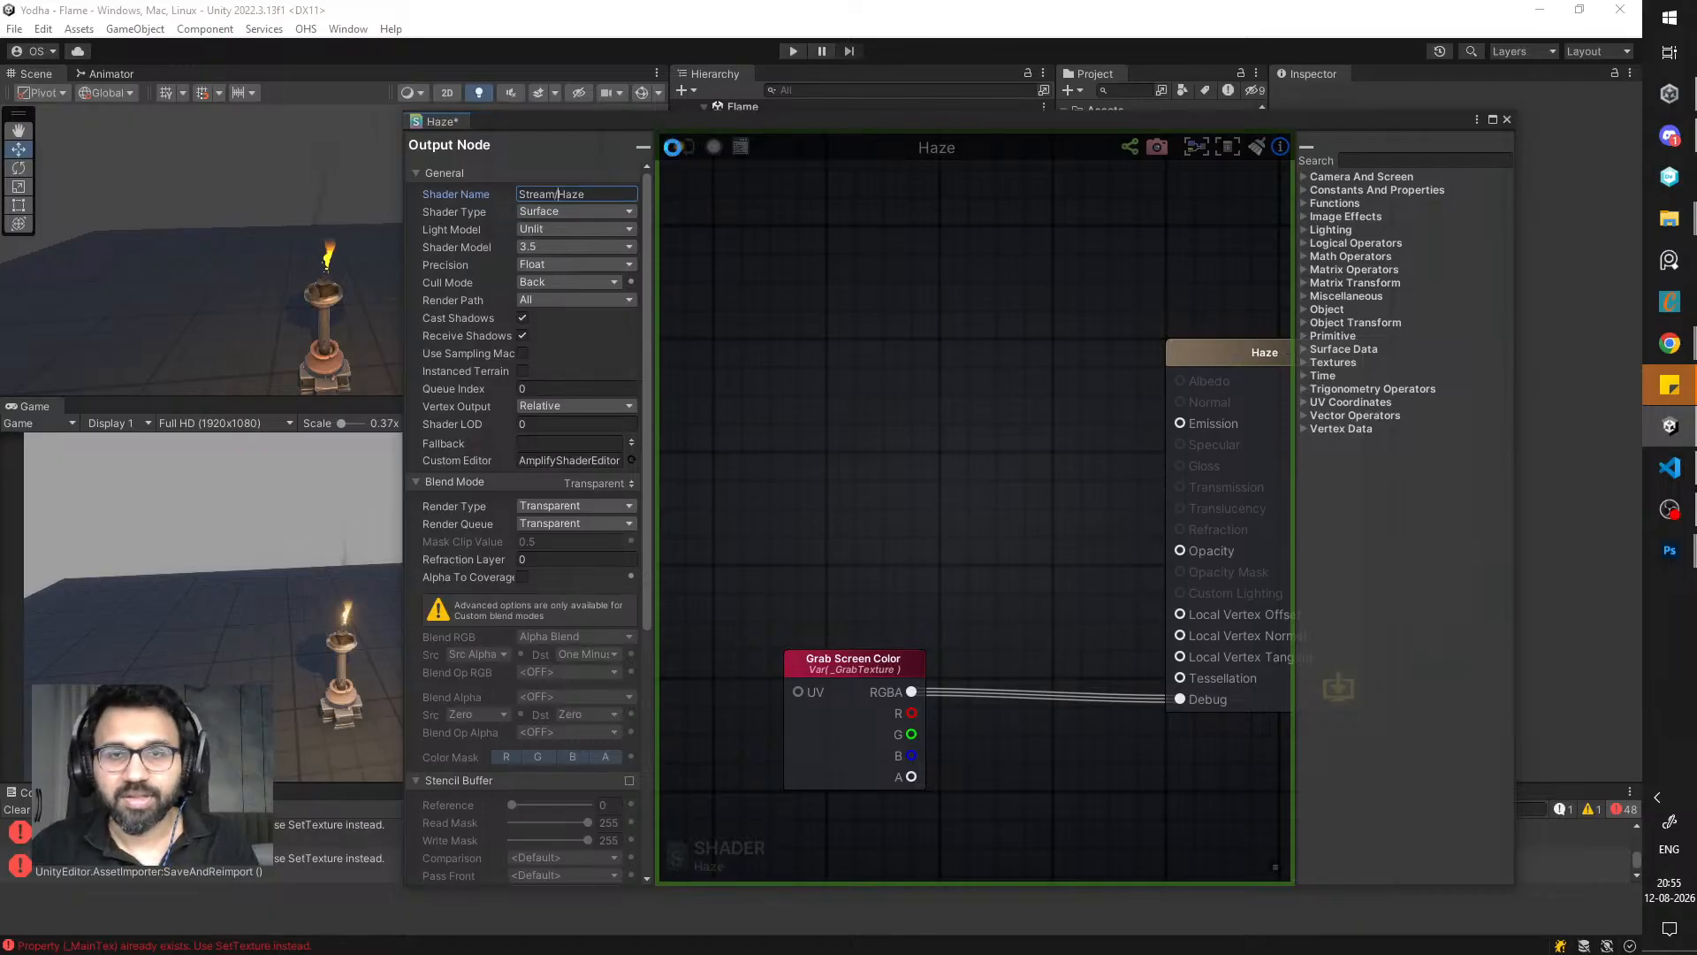
- Create a material from the Haze shader in the Shaders/Stream folder and select it
drag(895, 126, 663, 560)
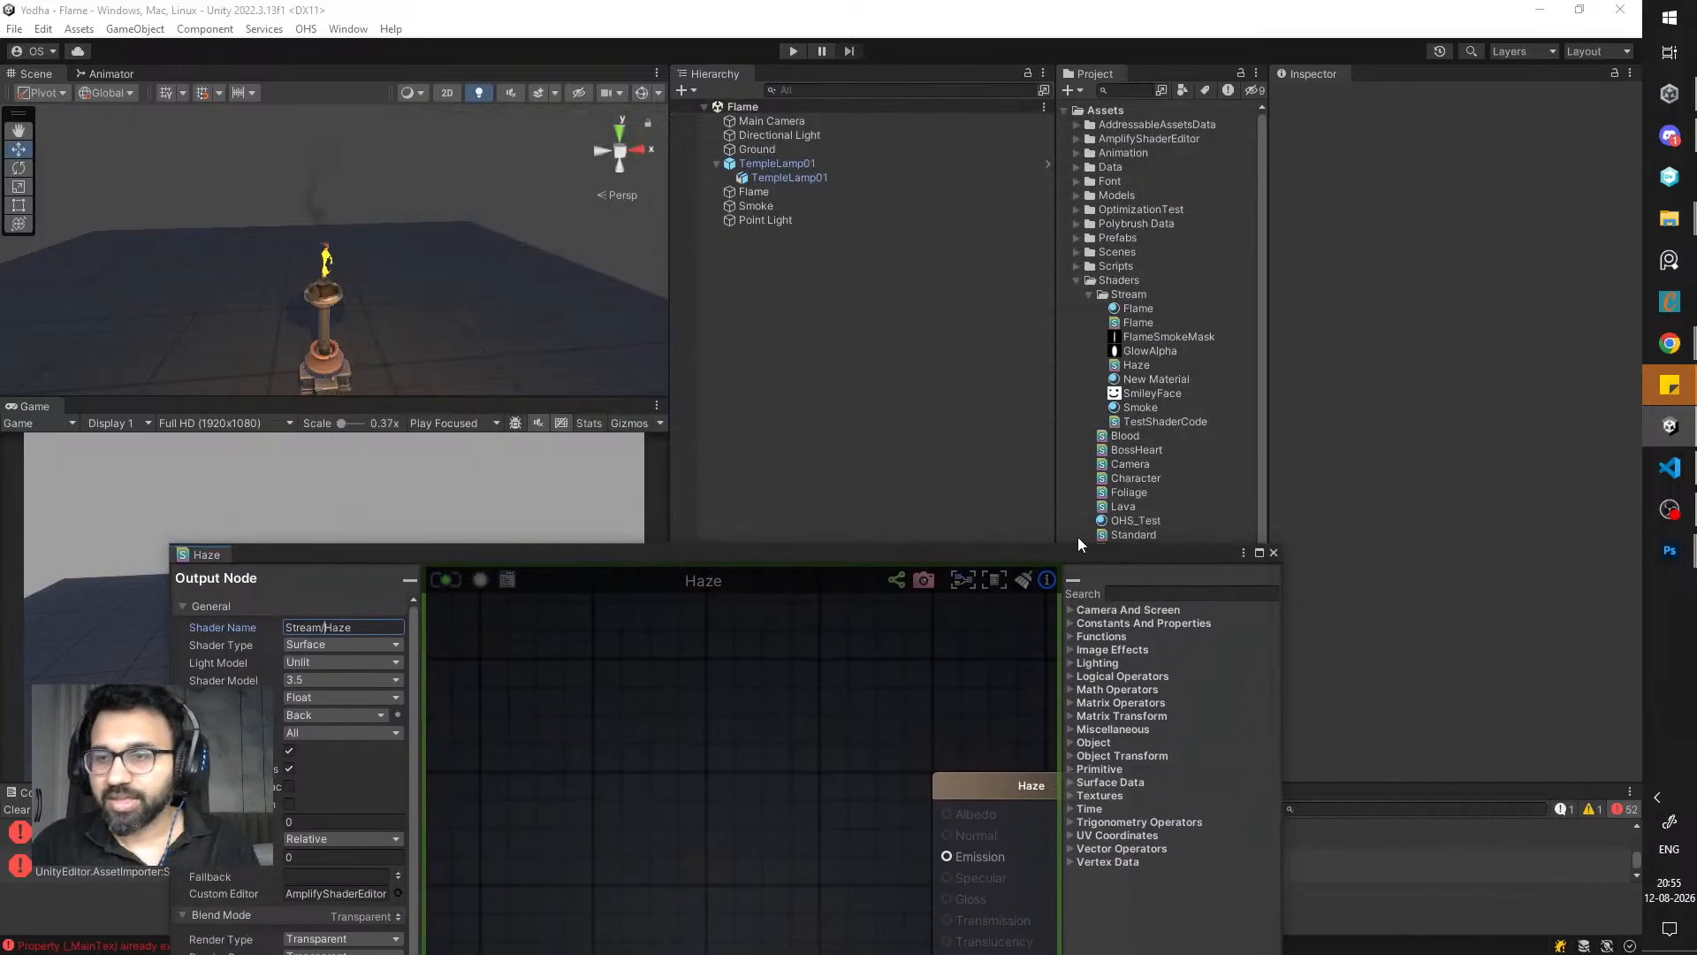
right_click(1137, 365)
mouse_move(1185, 379)
mouse_move(1441, 946)
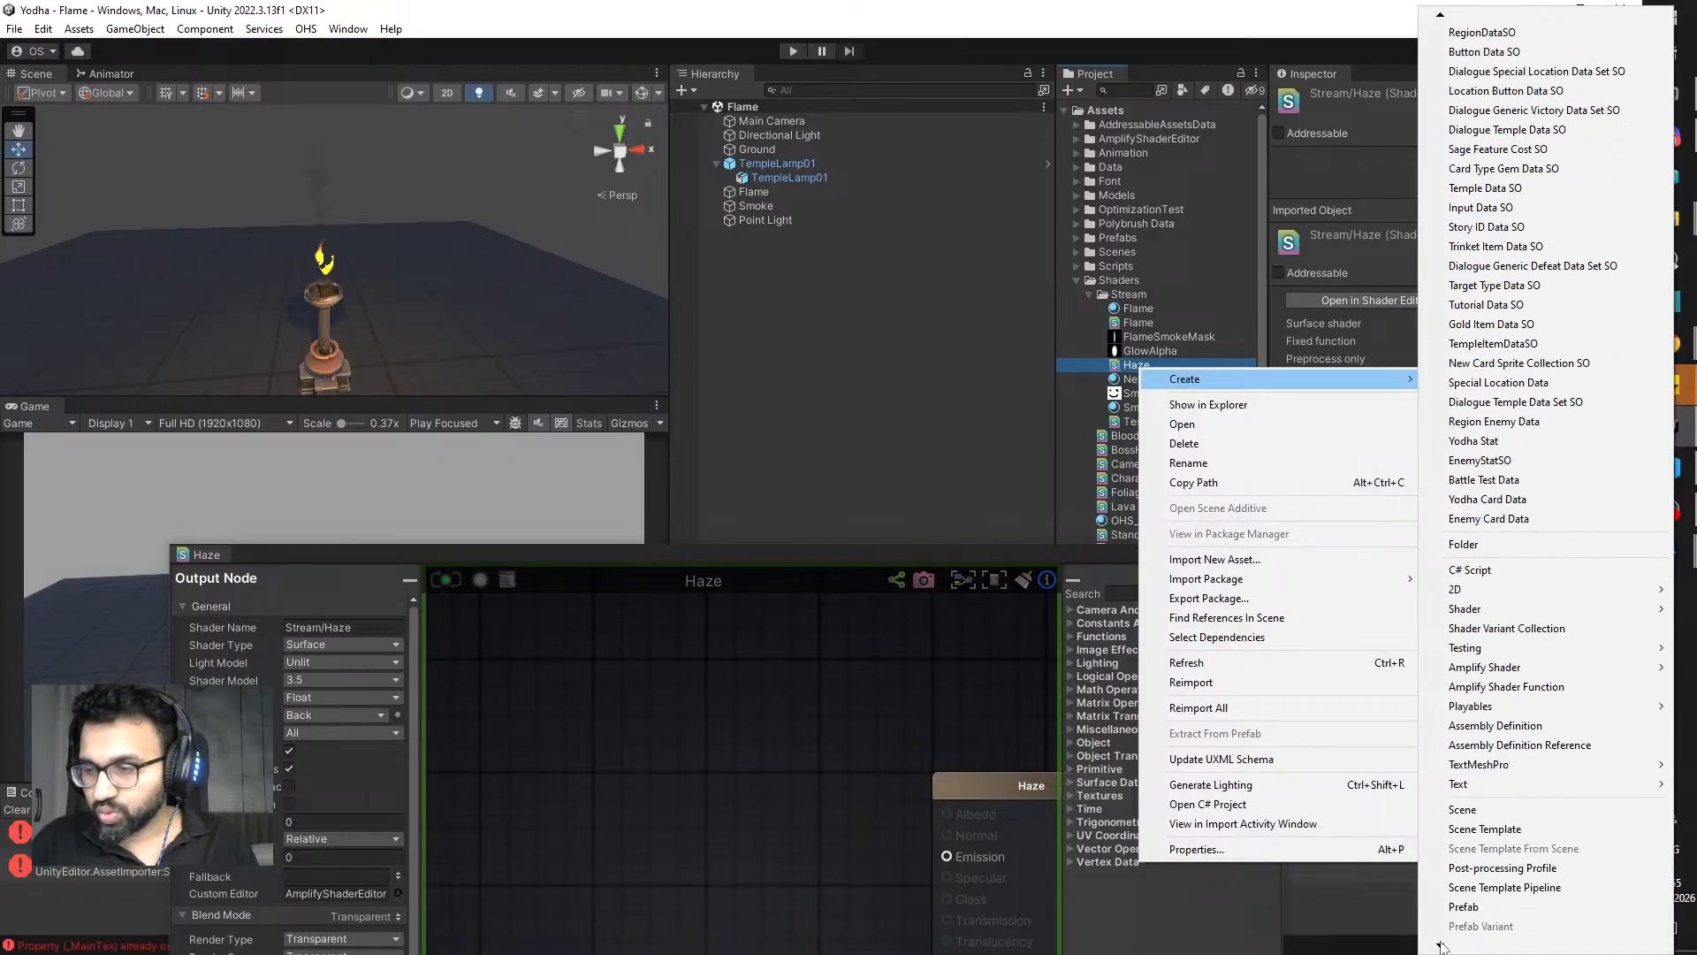
click(1515, 795)
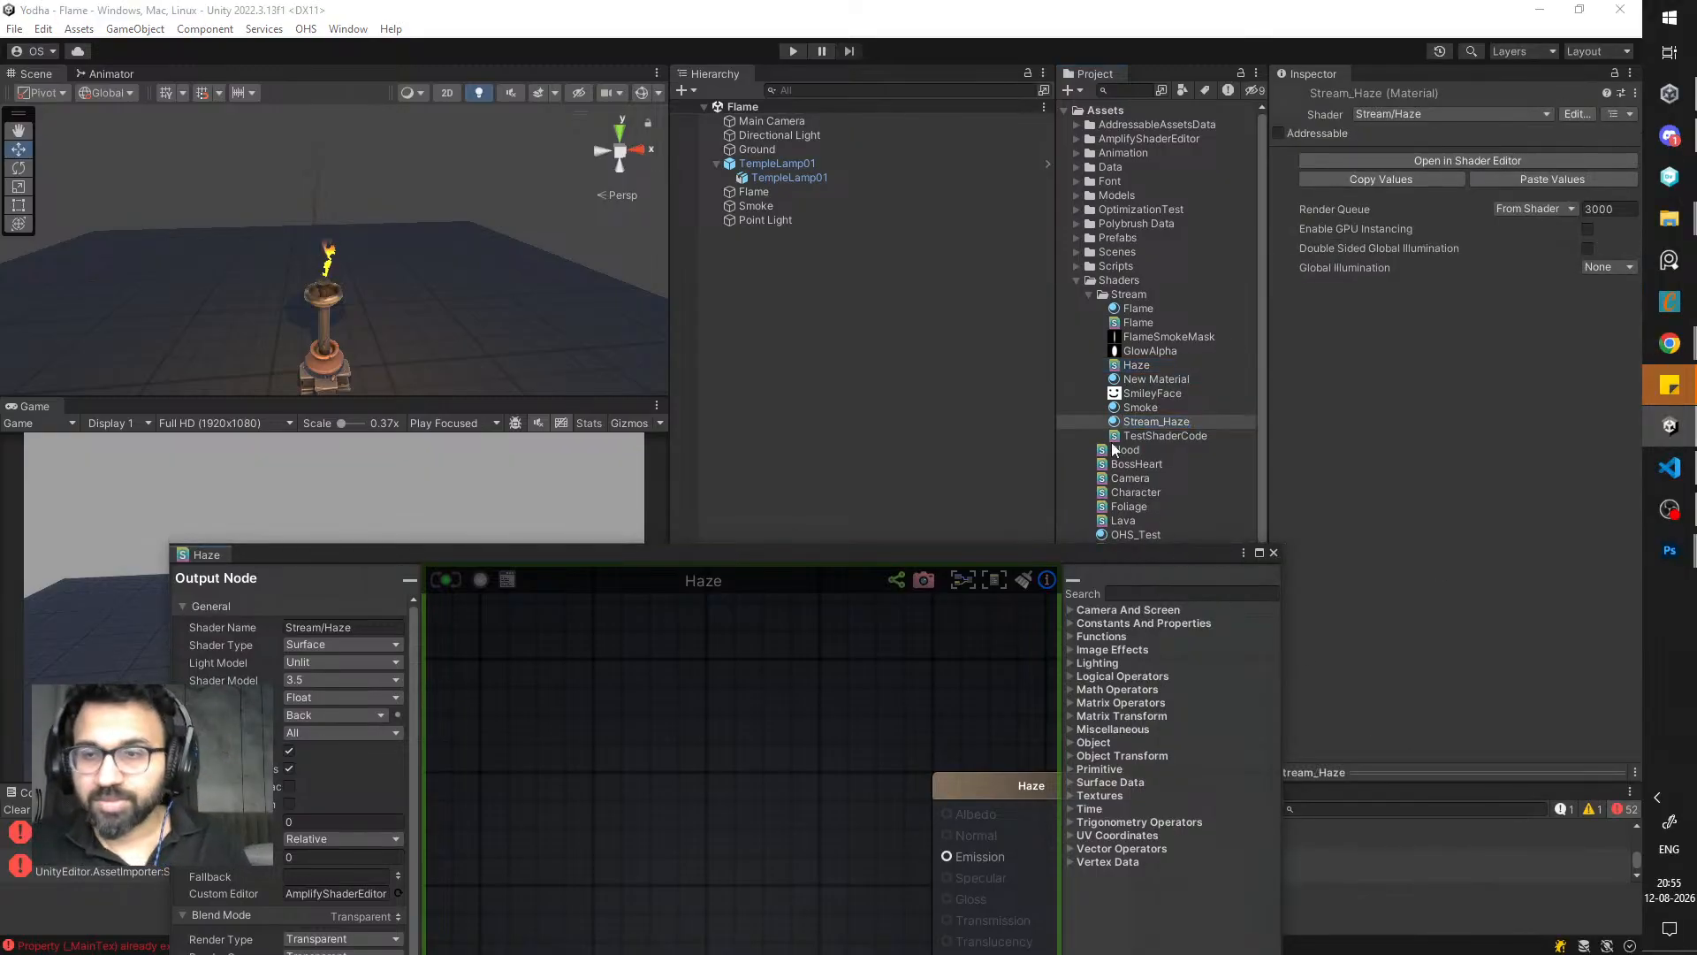
click(1148, 425)
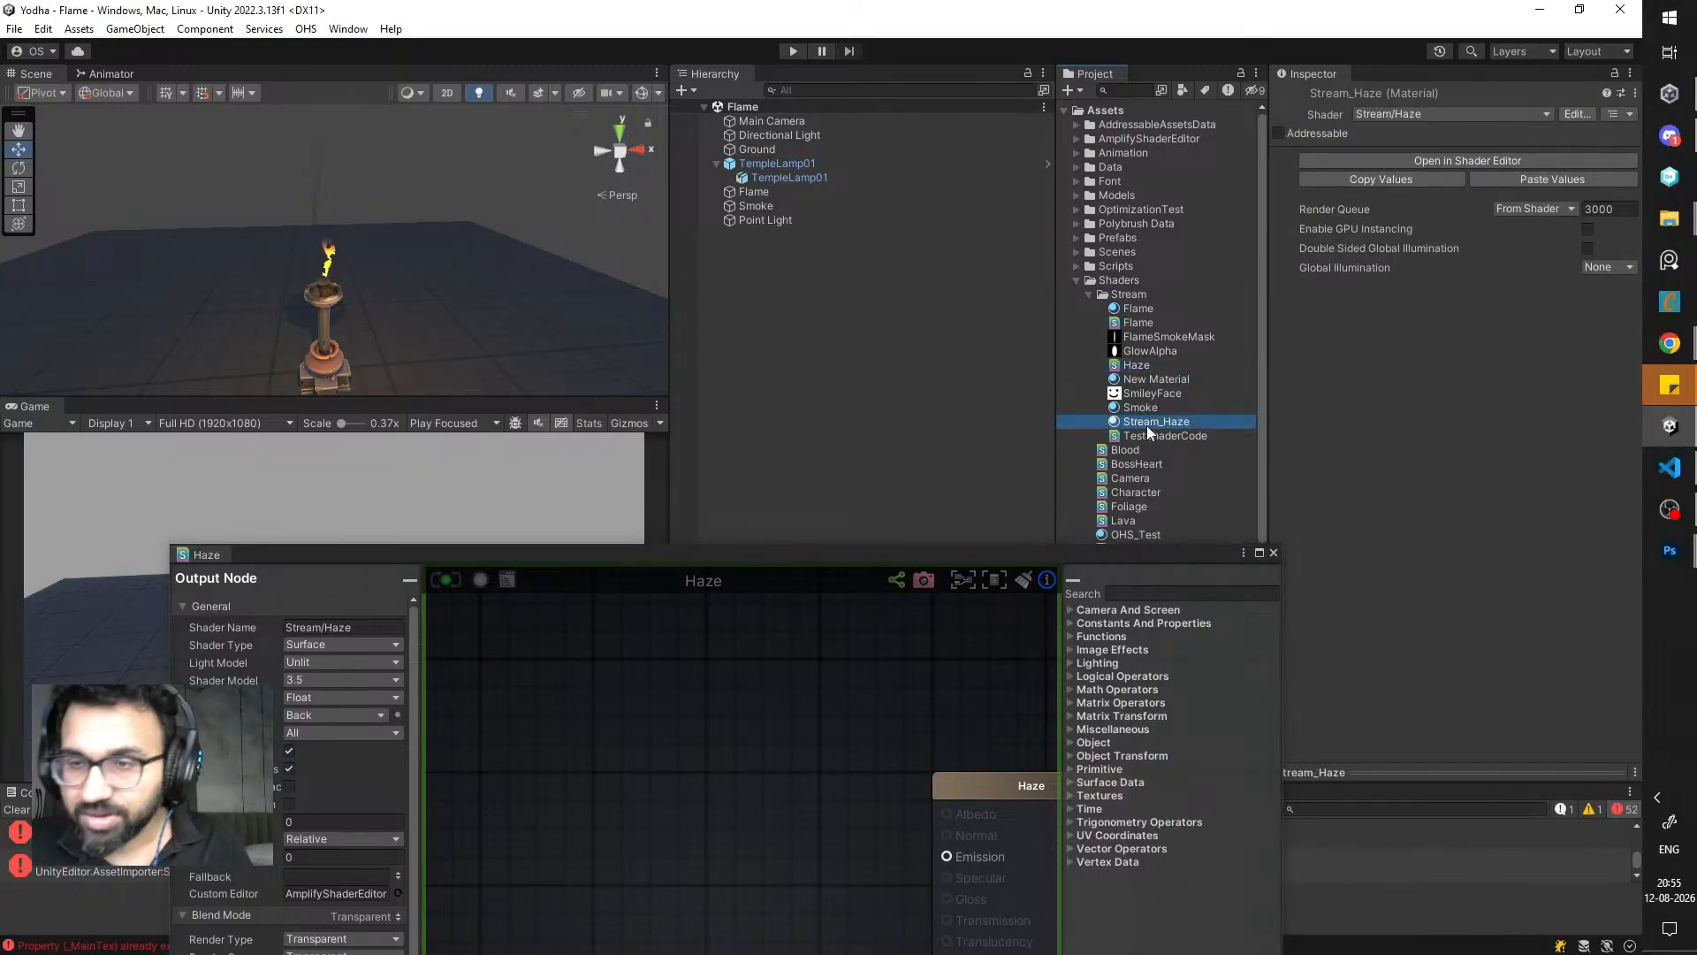
- Duplicate the Smoke object and move the copy sideways from the lamp to about X 1.04
click(766, 204)
key(ctrl+d)
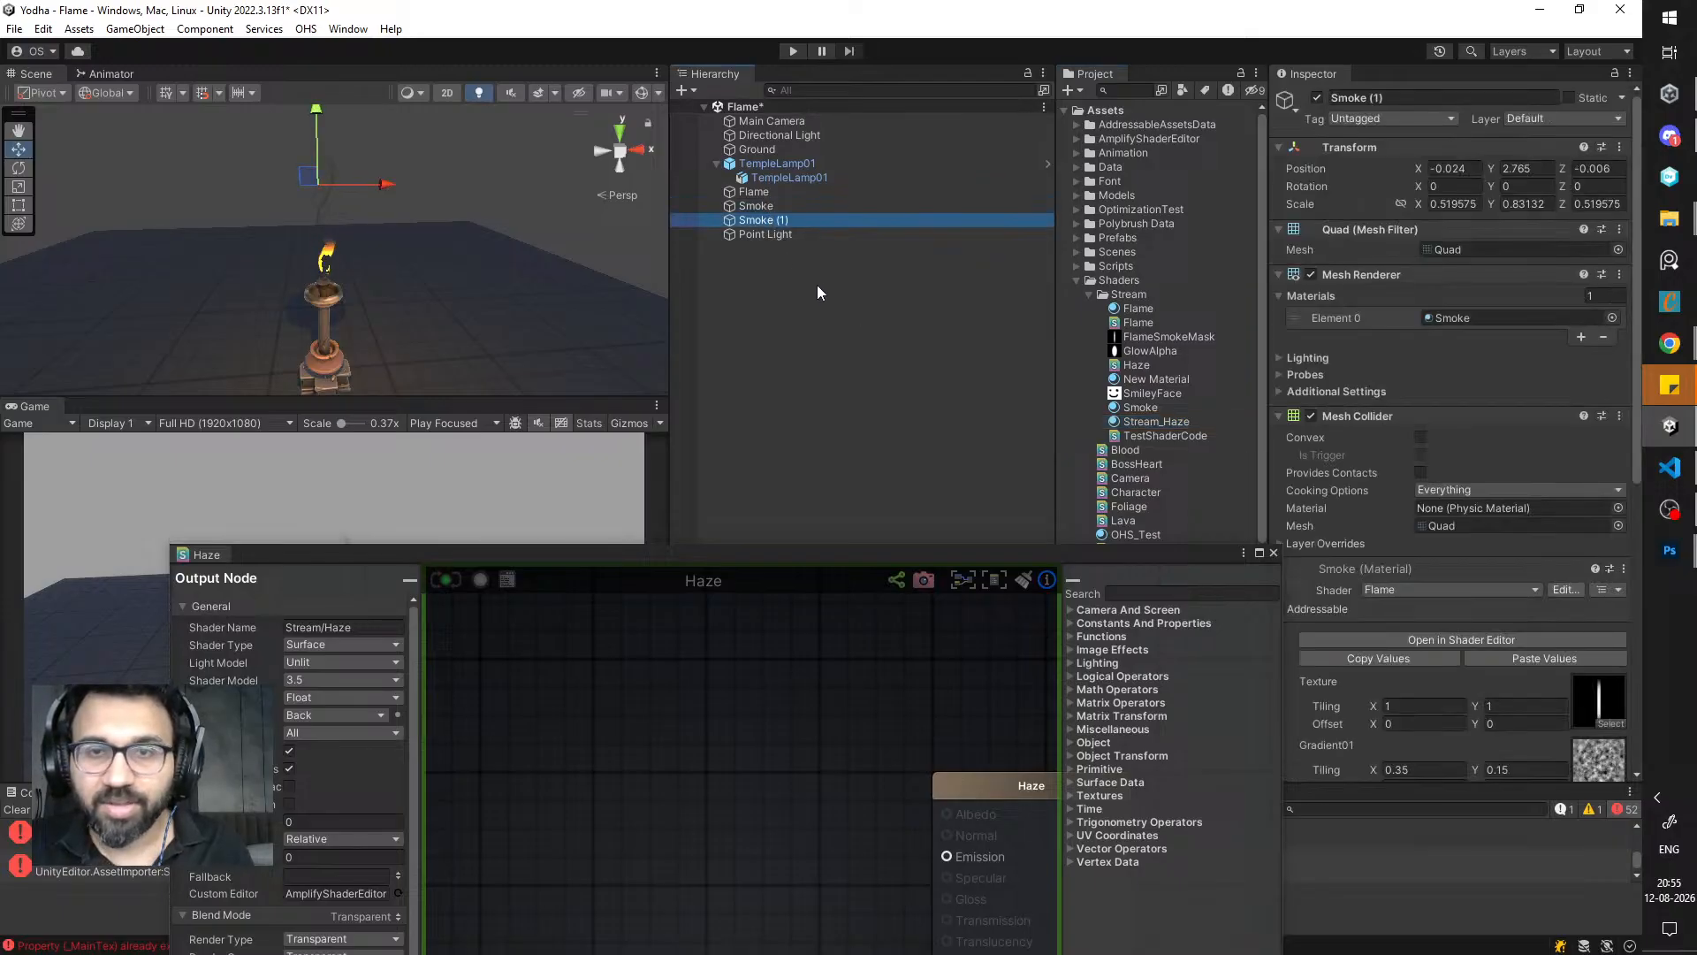
click(526, 217)
click(316, 203)
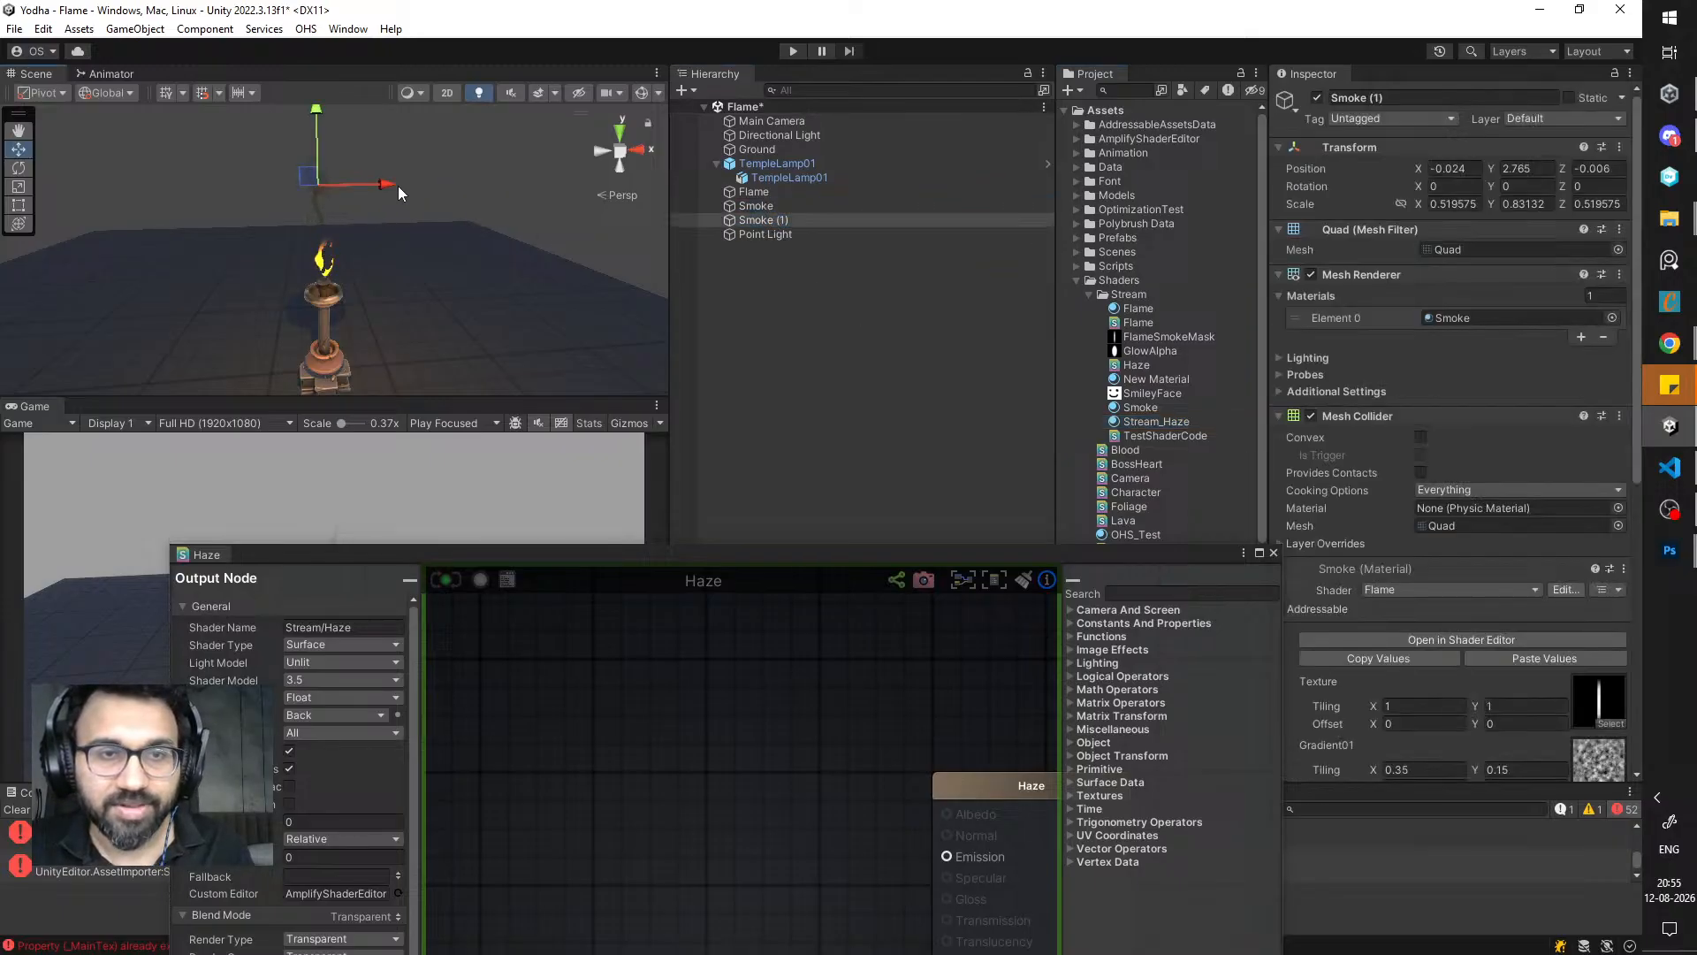
drag(395, 186, 557, 190)
middle_drag(540, 241, 463, 265)
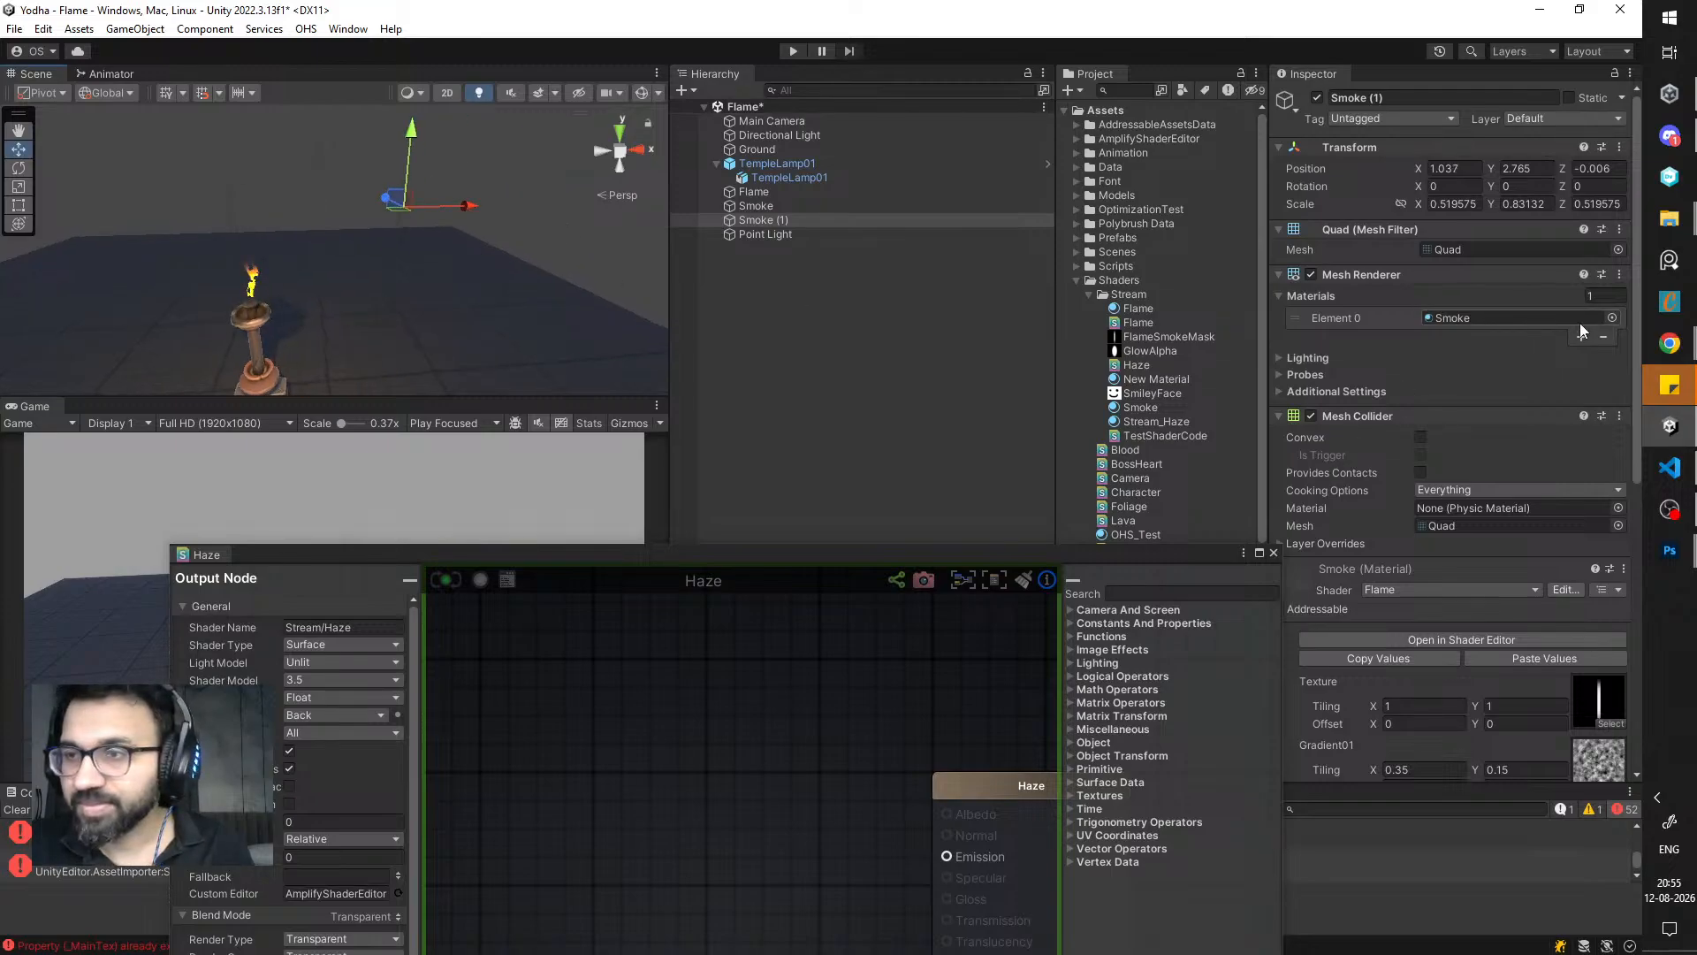
- Set the duplicated smoke quad's material to None and view the quad beside the lamp
click(1611, 318)
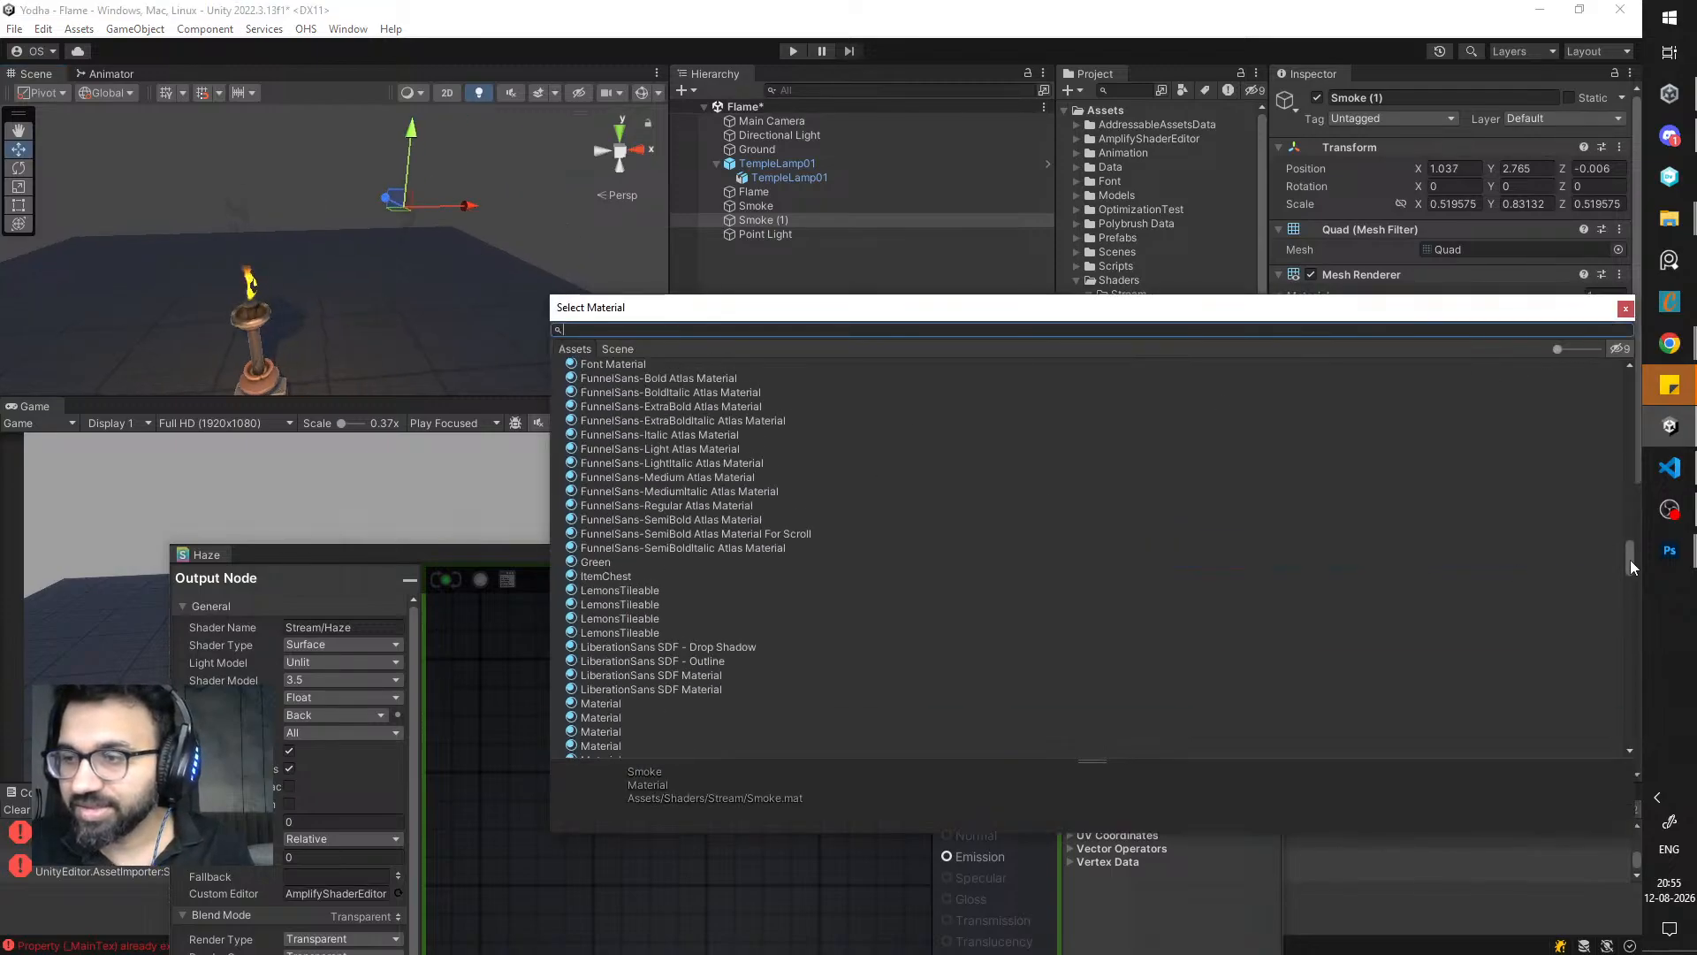
drag(1630, 560, 1609, 384)
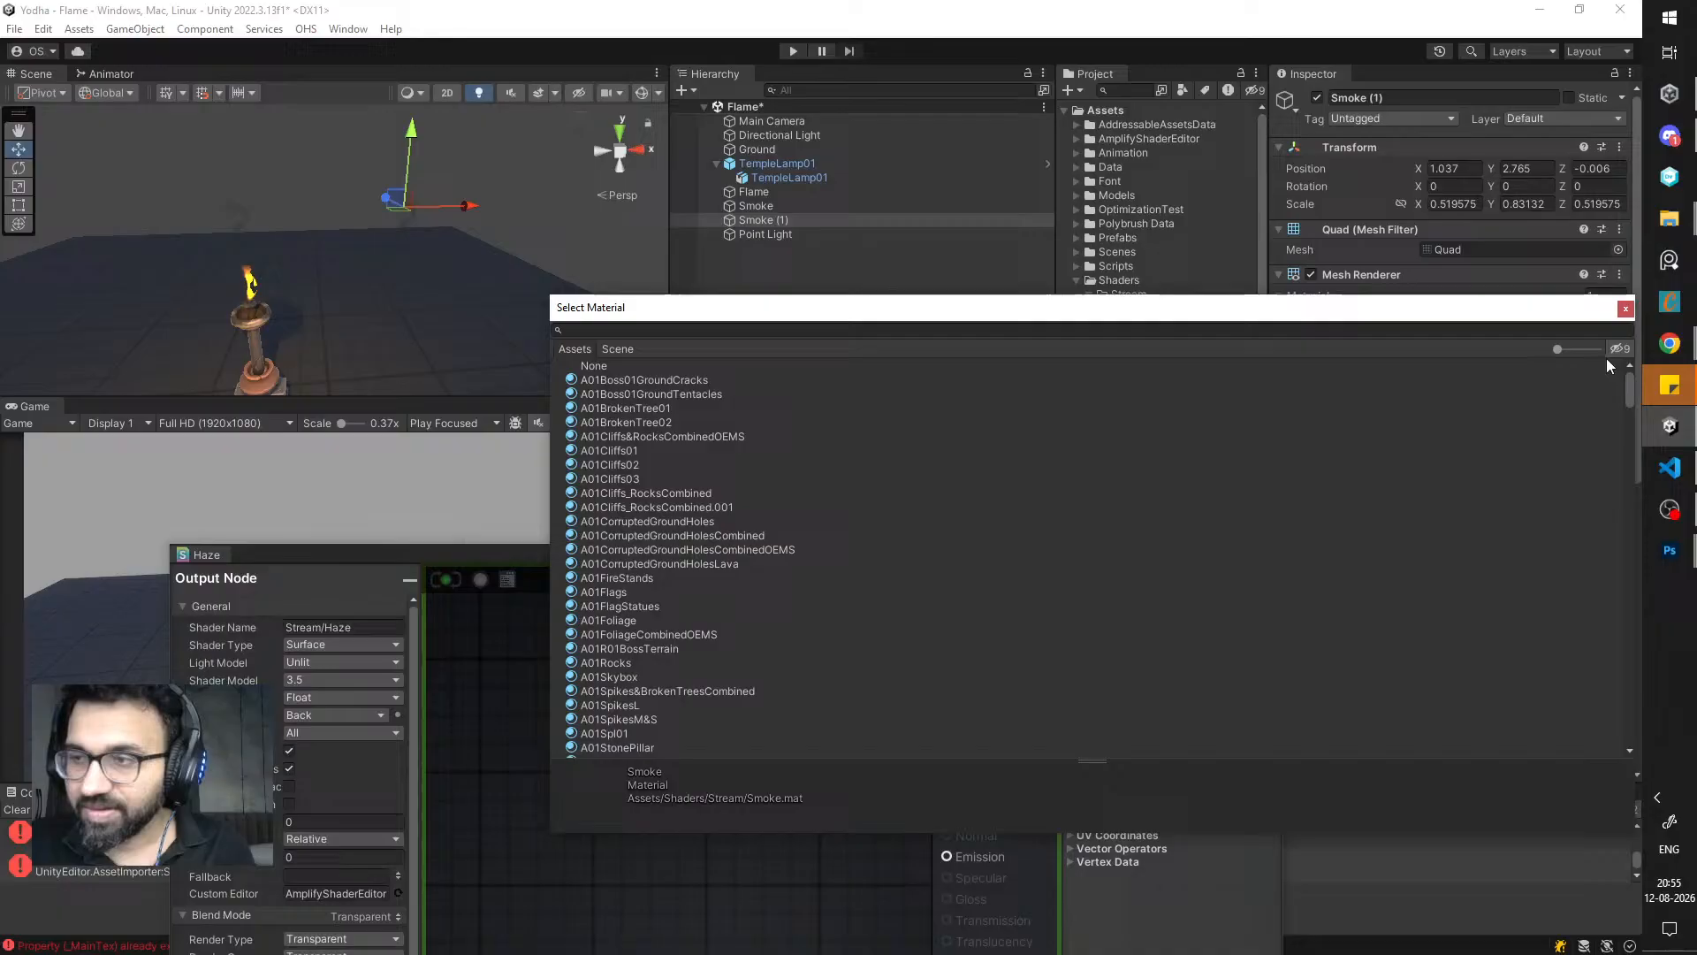
double_click(660, 366)
alt+drag(506, 255, 444, 231)
middle_drag(444, 232, 350, 280)
alt+drag(309, 272, 427, 242)
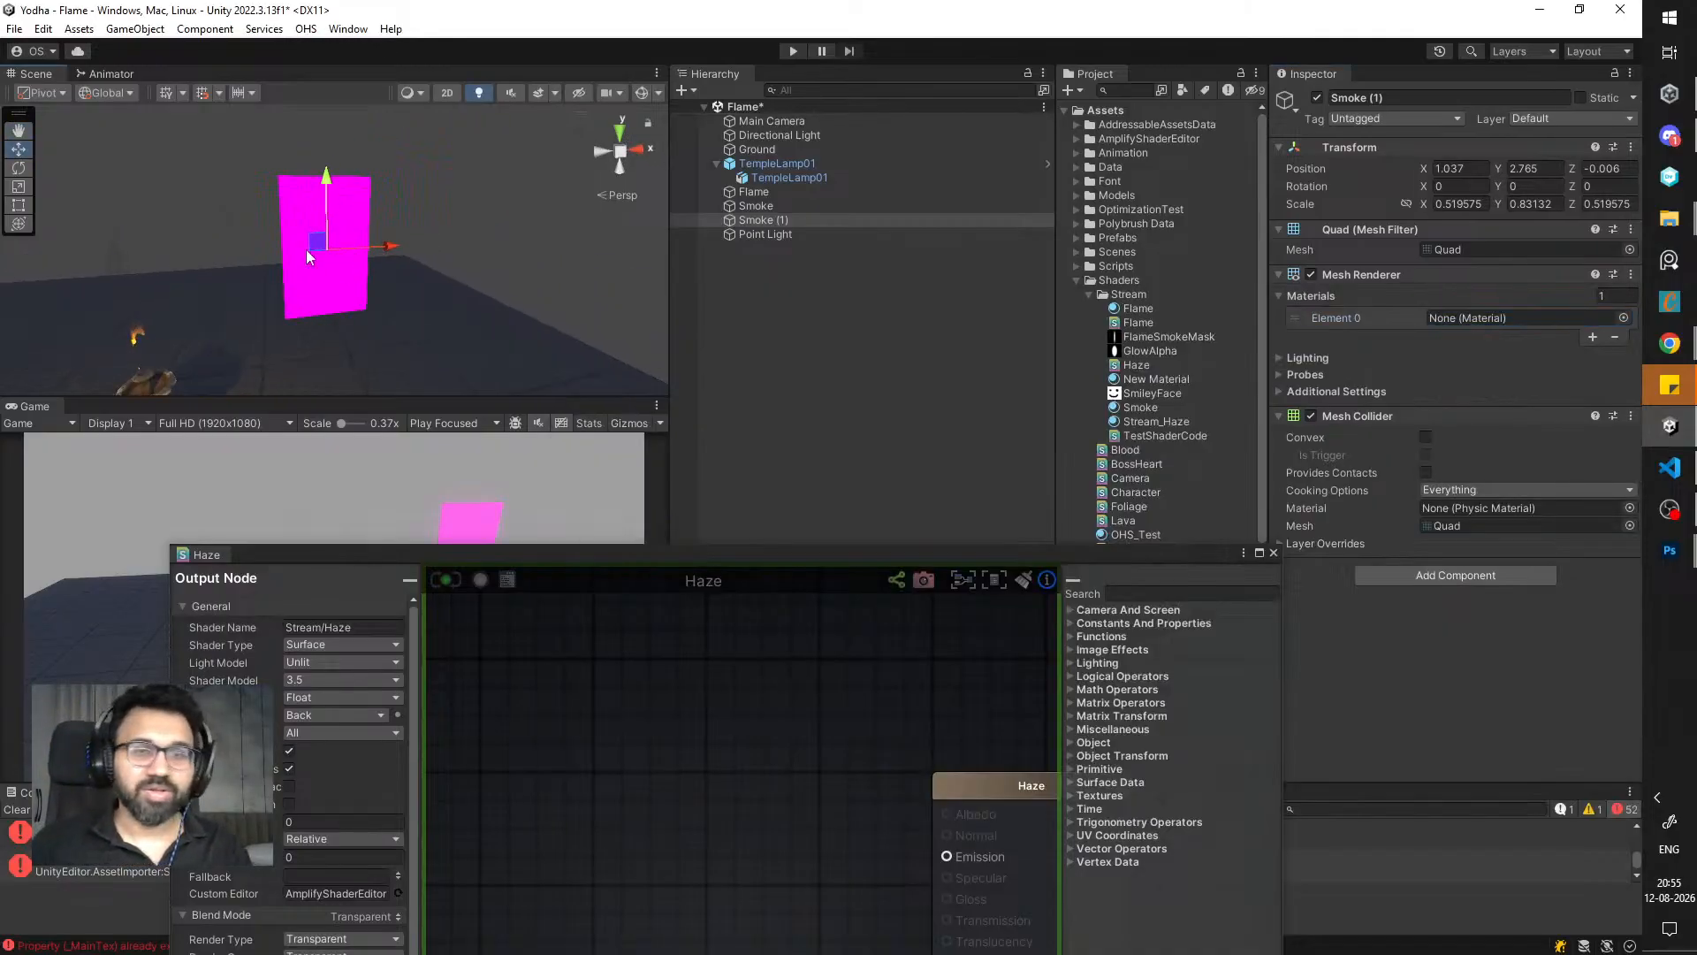
- Assign the Stream_Haze material to the duplicated smoke quad and view it from several angles
drag(764, 556, 611, 781)
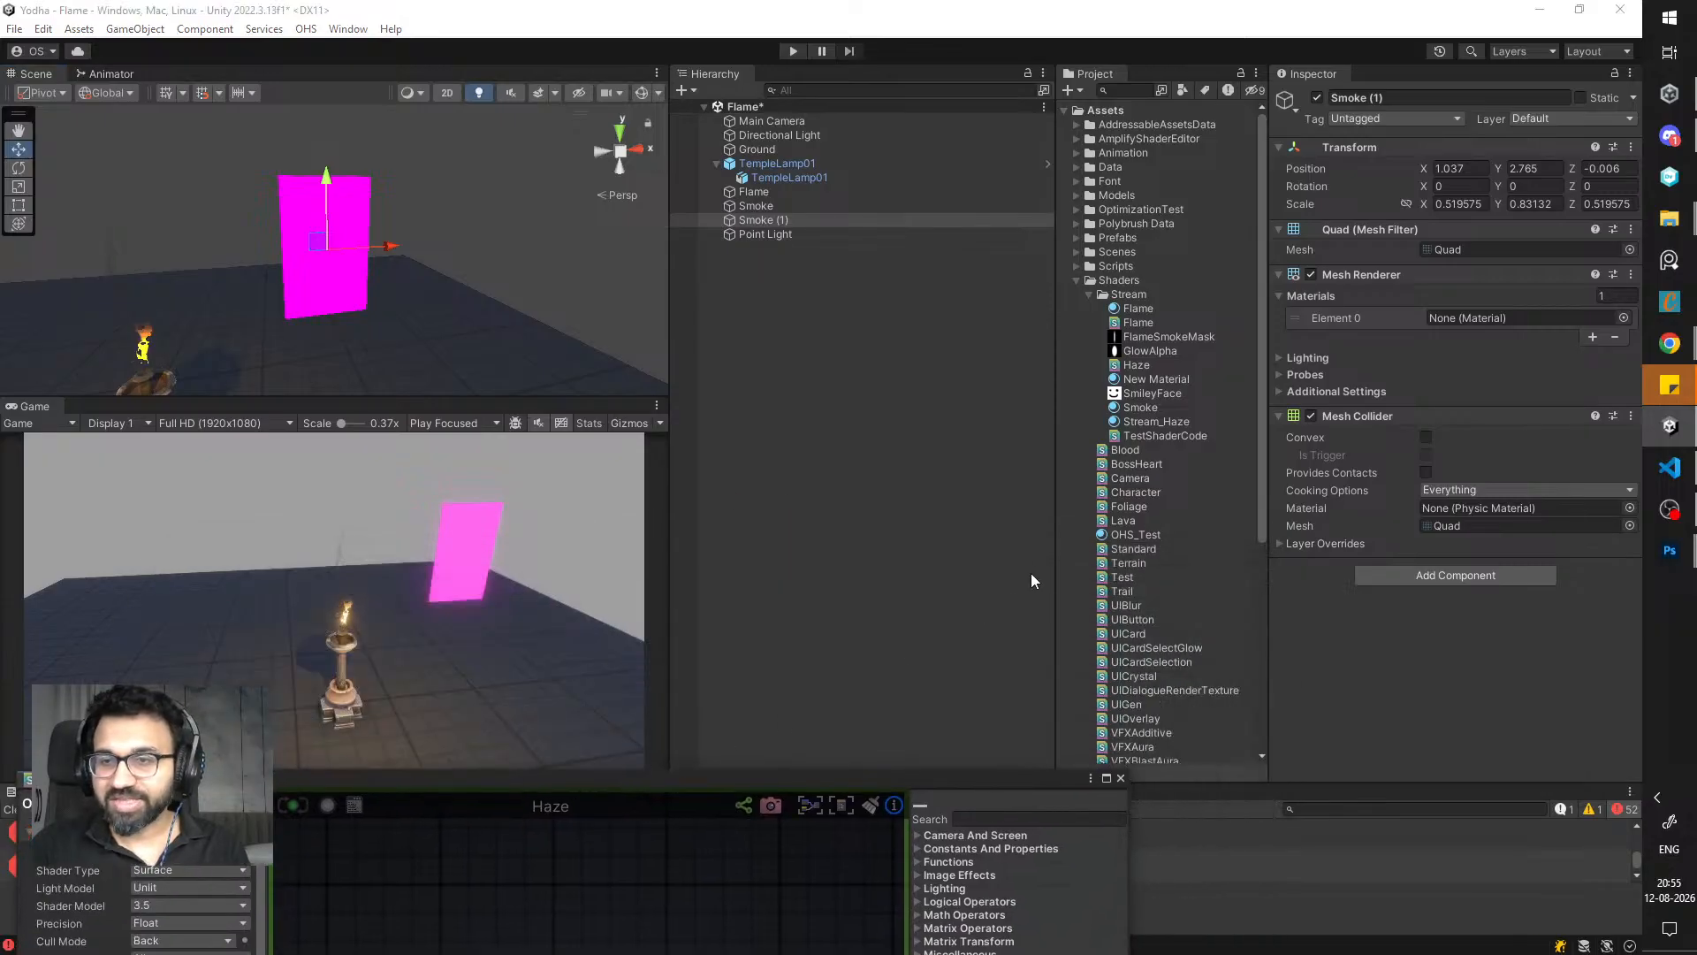
drag(1157, 423, 475, 387)
key(e)
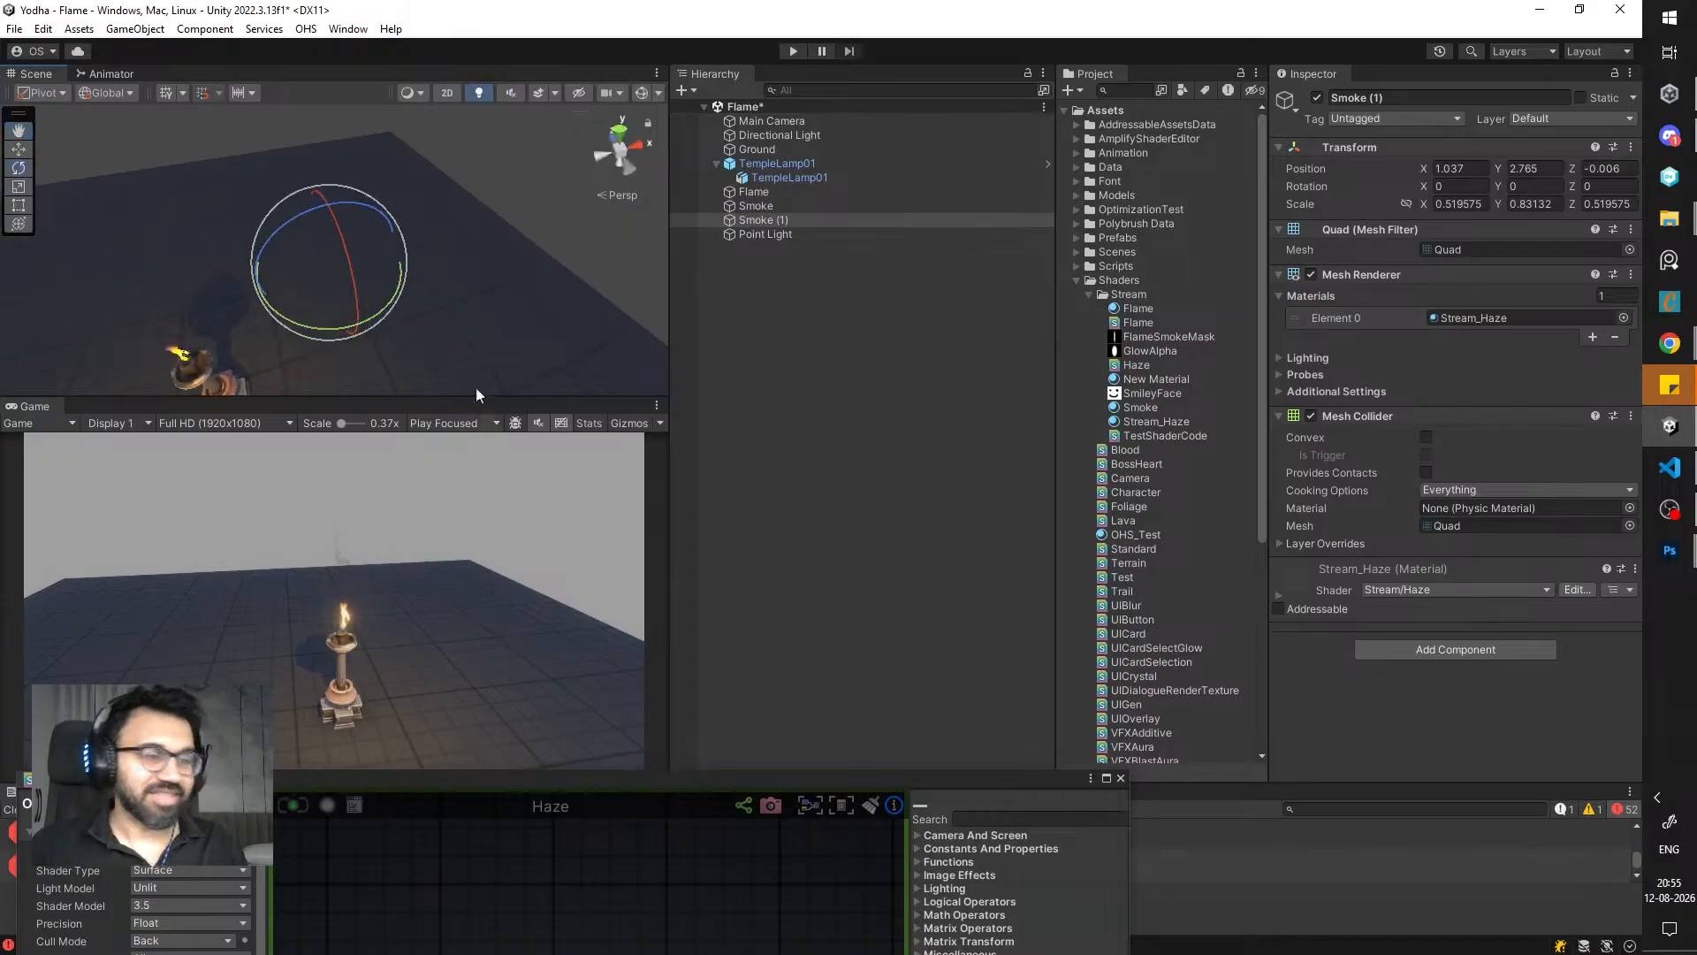
alt+drag(257, 209, 415, 209)
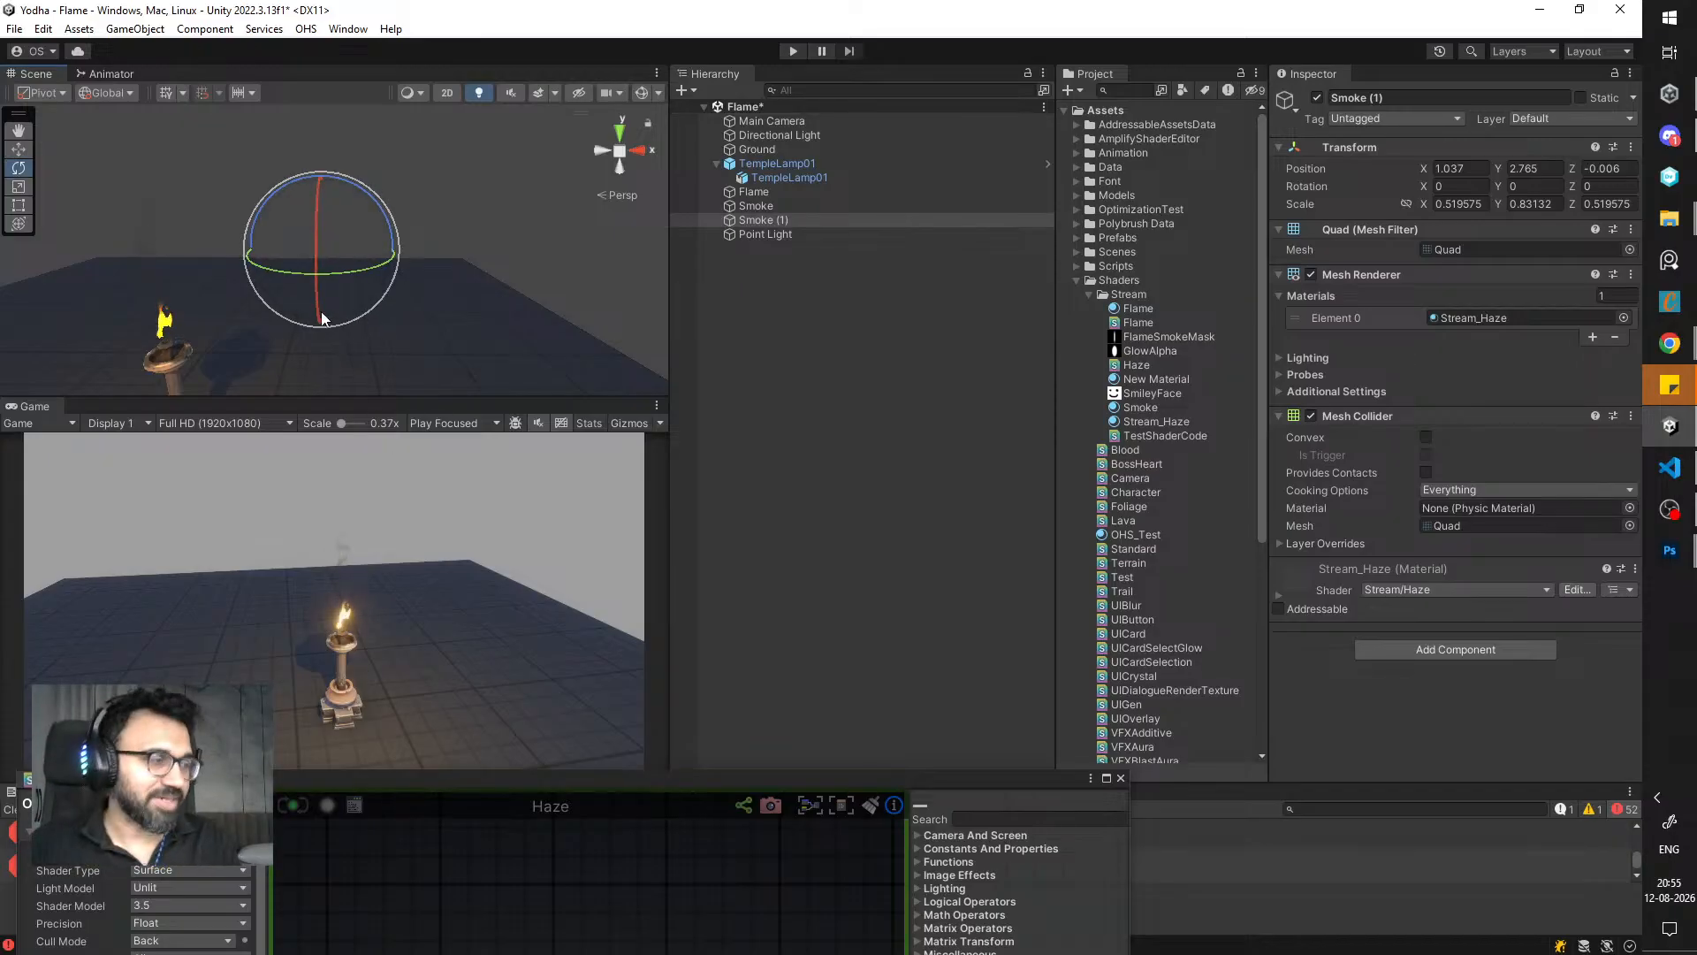
alt+drag(321, 311, 430, 305)
key(w)
mouse_move(303, 237)
mouse_down()
mouse_move(463, 299)
mouse_move(287, 253)
mouse_up()
key(ctrl+z)
- Connect Grab Screen Color's R output to the Debug input instead of RGBA, save the shader and view the quad in the scene
drag(586, 778, 773, 600)
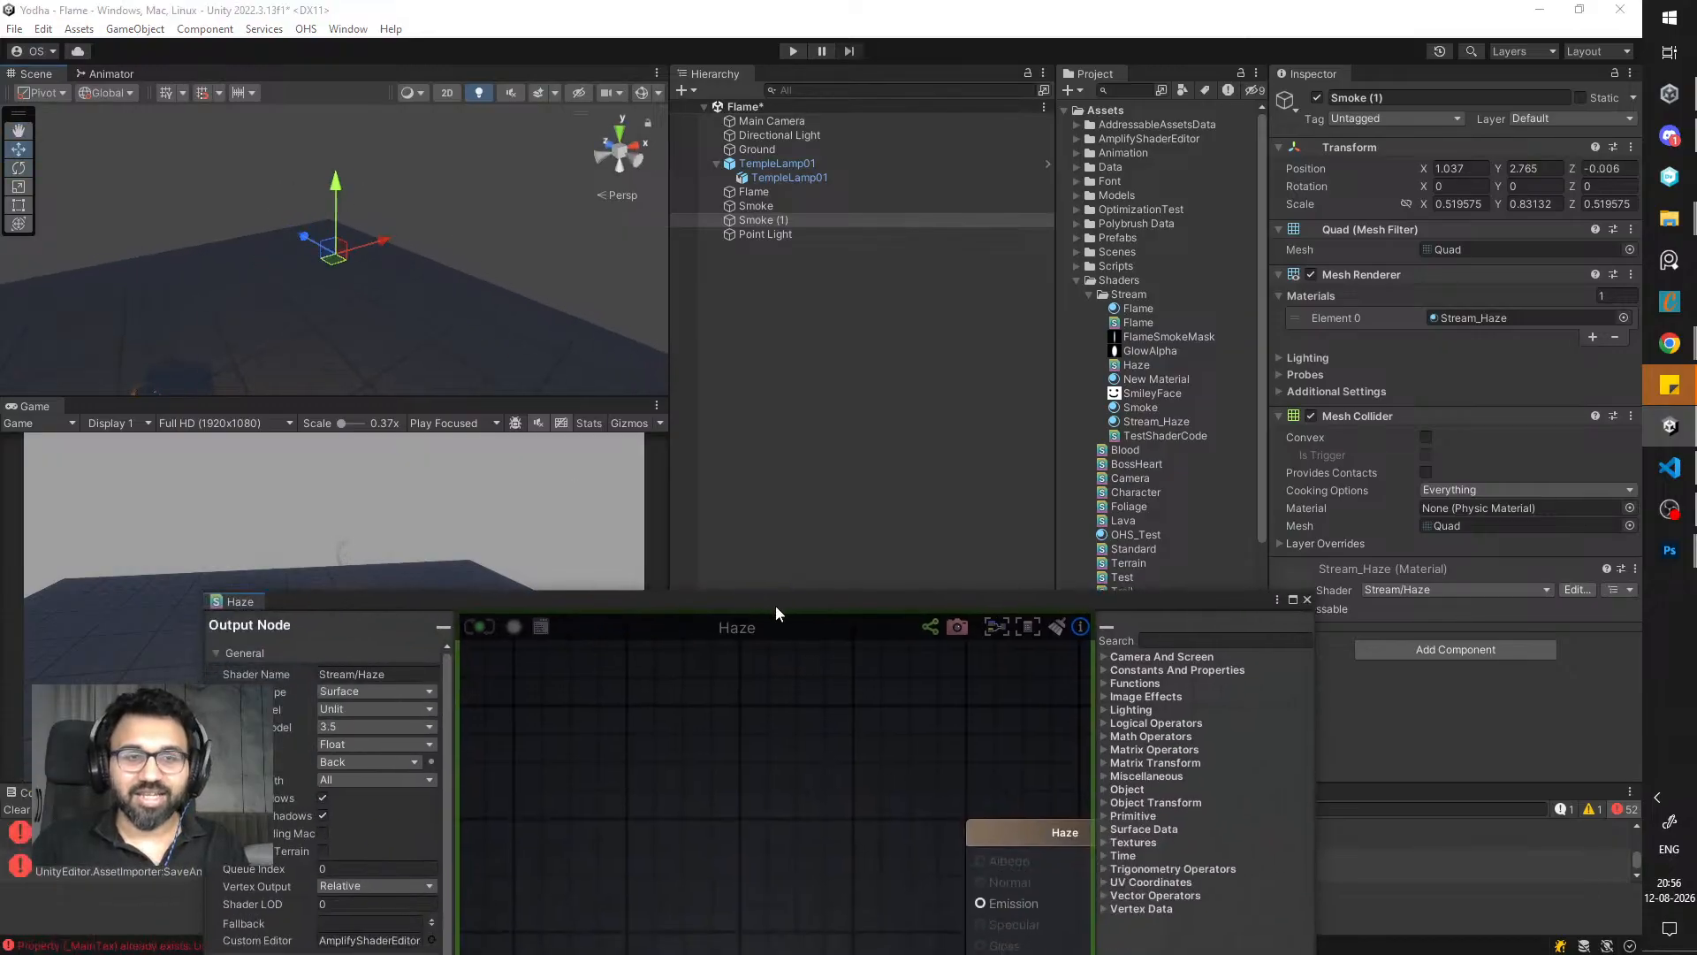
alt+drag(402, 300, 295, 299)
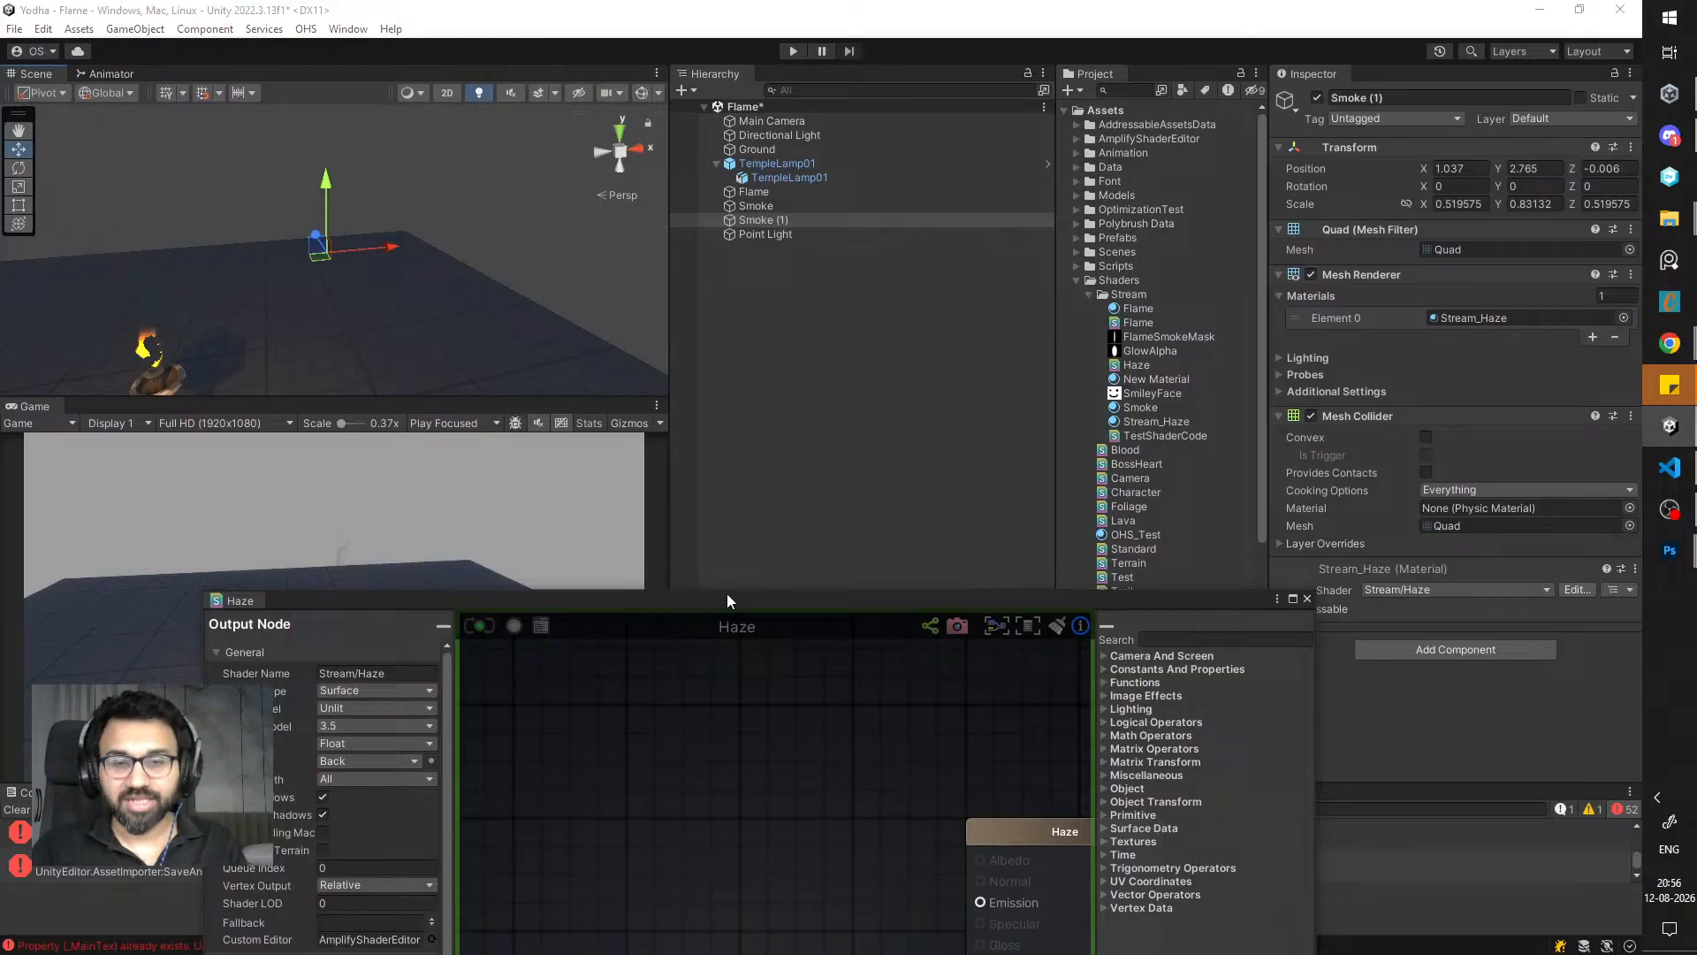
drag(727, 594, 712, 275)
middle_drag(696, 539, 755, 381)
scroll(755, 381, down, 1)
drag(704, 638, 959, 629)
drag(651, 515, 695, 568)
click(461, 308)
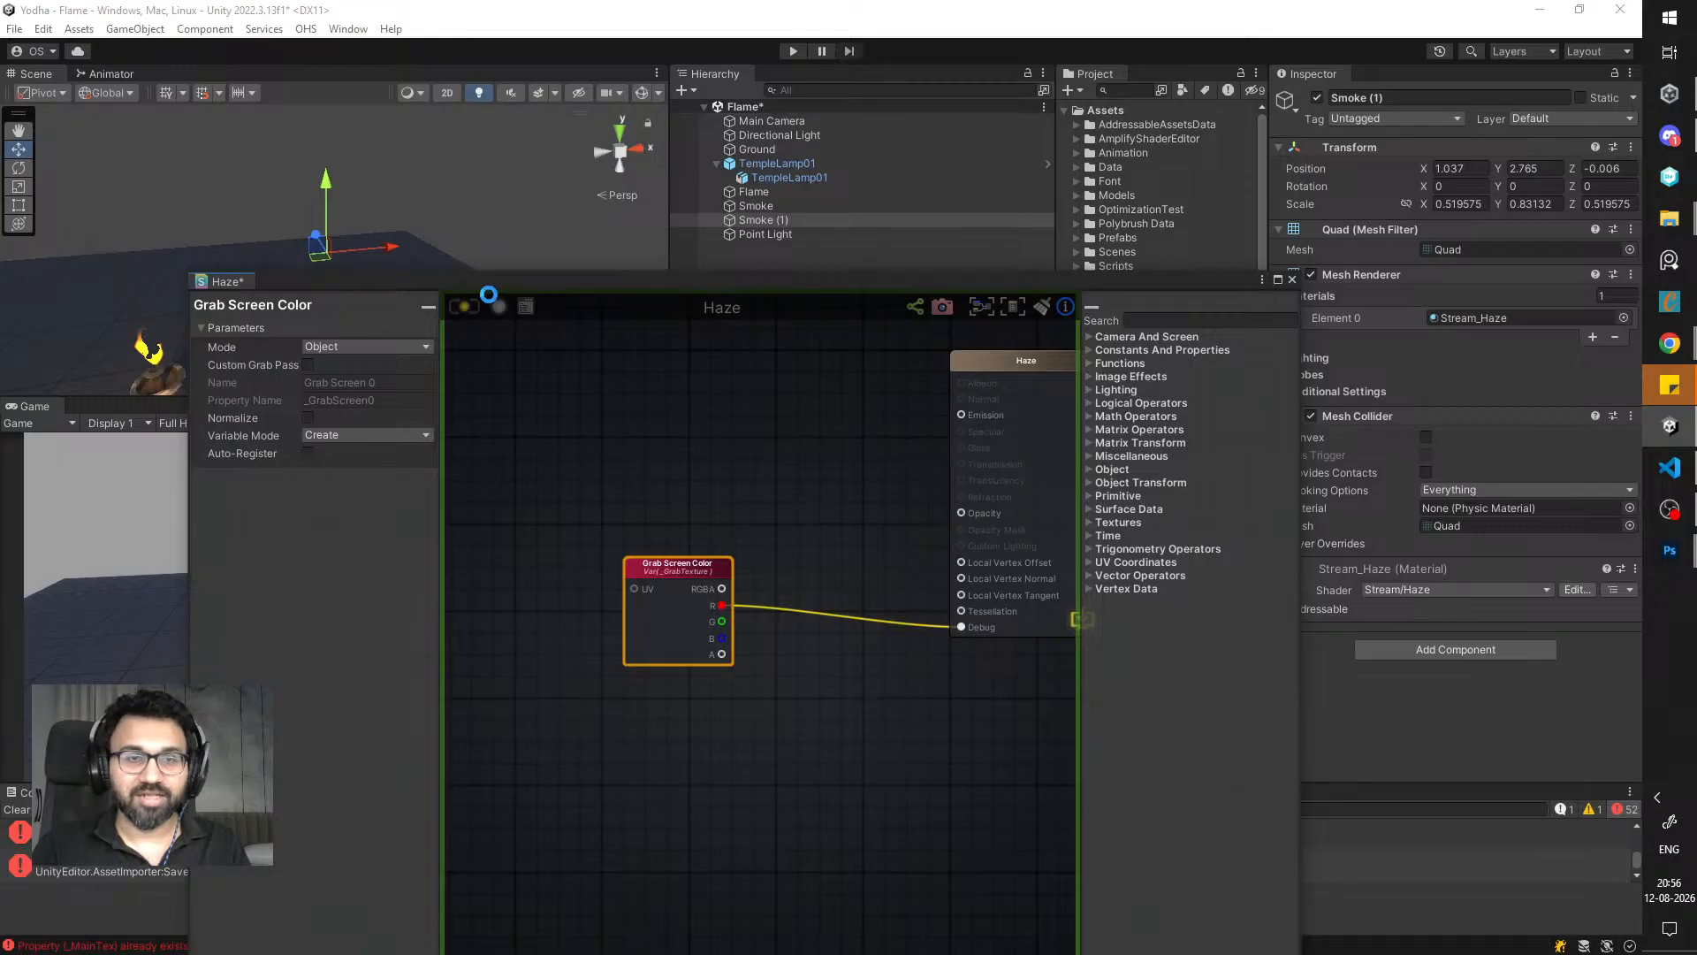
drag(489, 285, 623, 539)
alt+drag(433, 321, 416, 270)
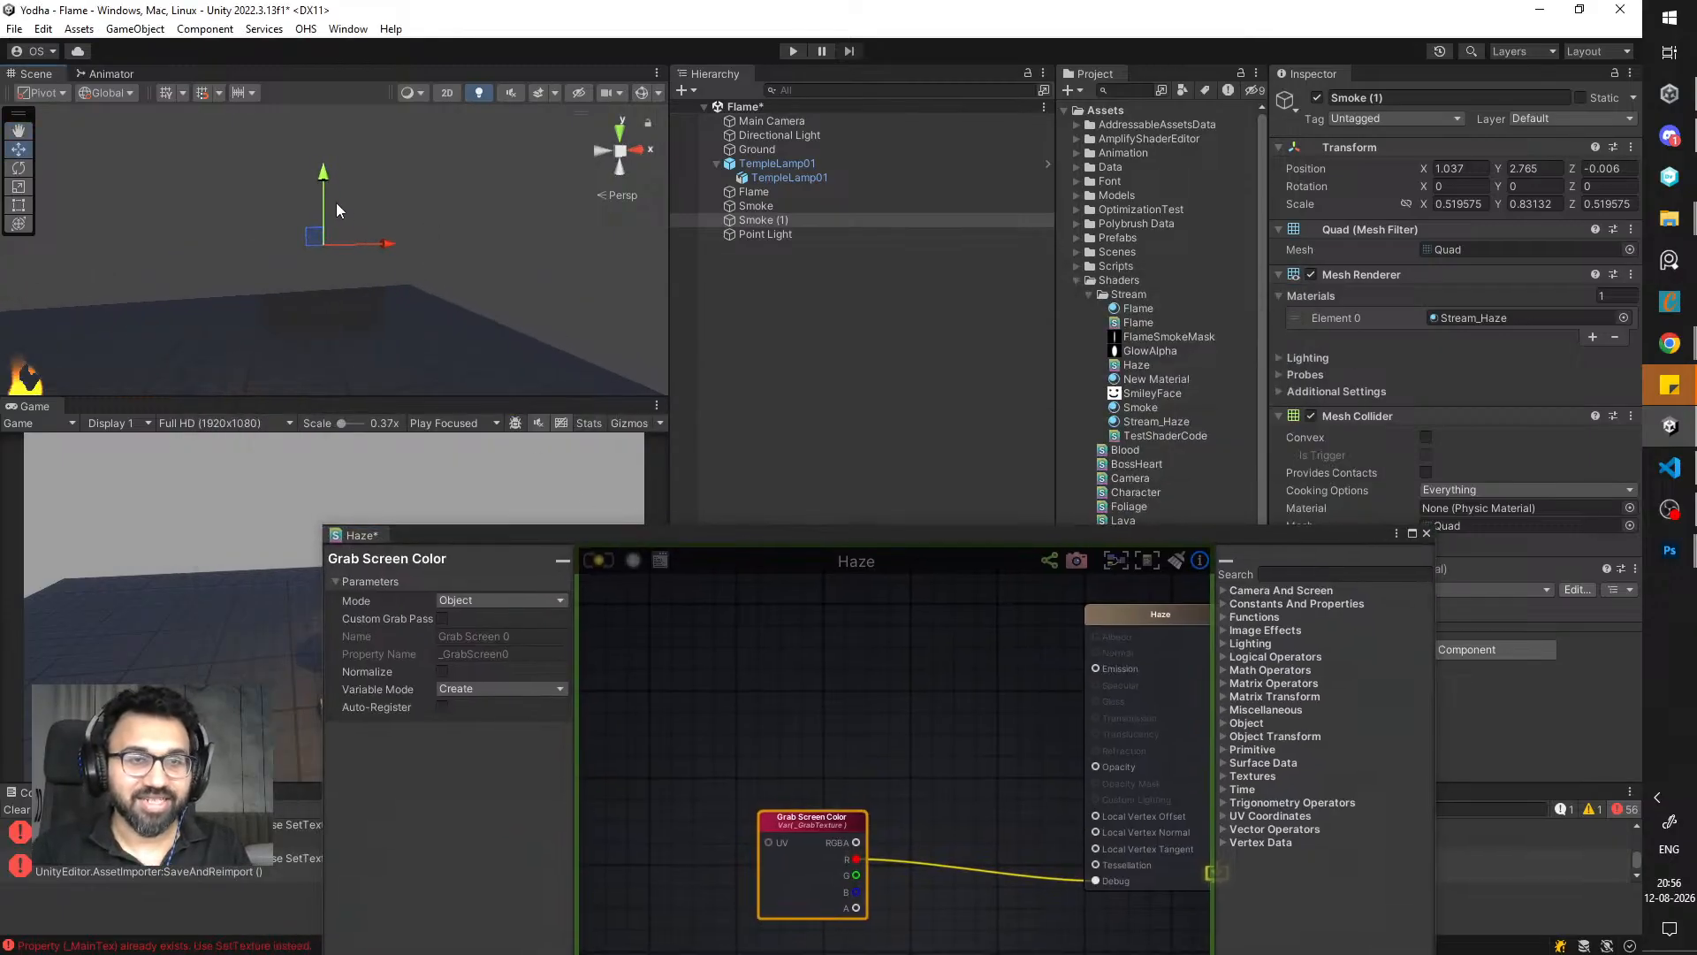
- Move the duplicated smoke quad lower and in front of the lamp's plane, to about X 0.774, Y 2.329, Z -0.441
drag(325, 184, 168, 335)
key(ctrl+z)
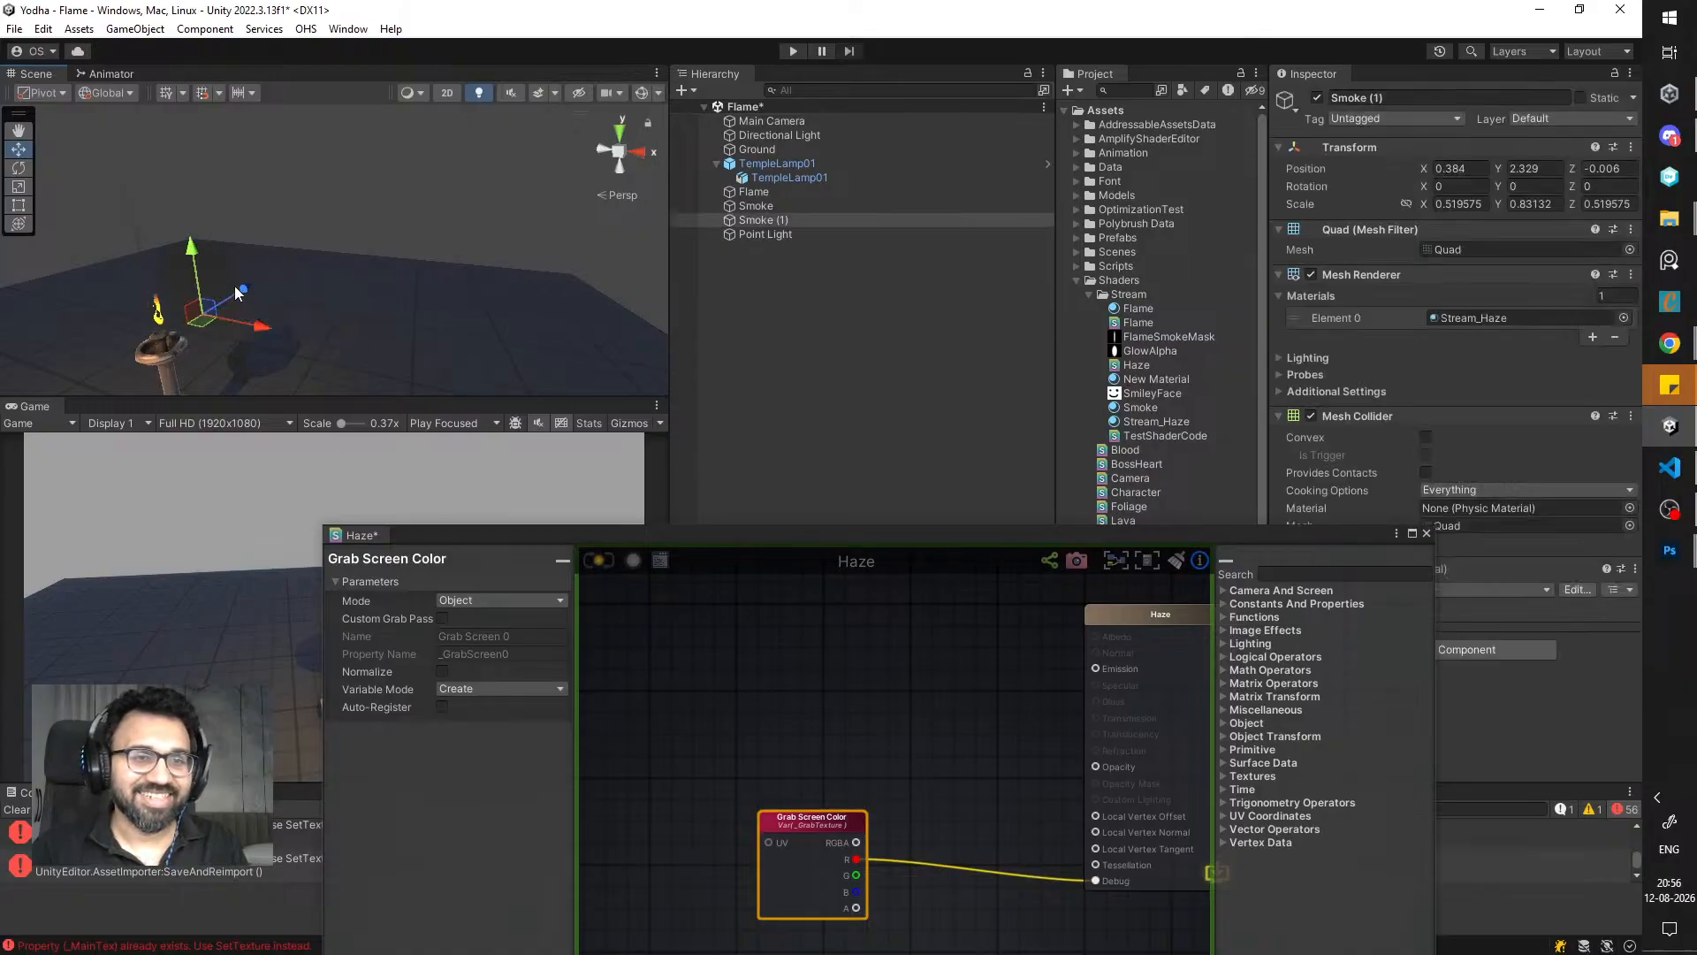
drag(237, 288, 165, 348)
middle_drag(231, 322, 261, 295)
alt+drag(262, 296, 347, 262)
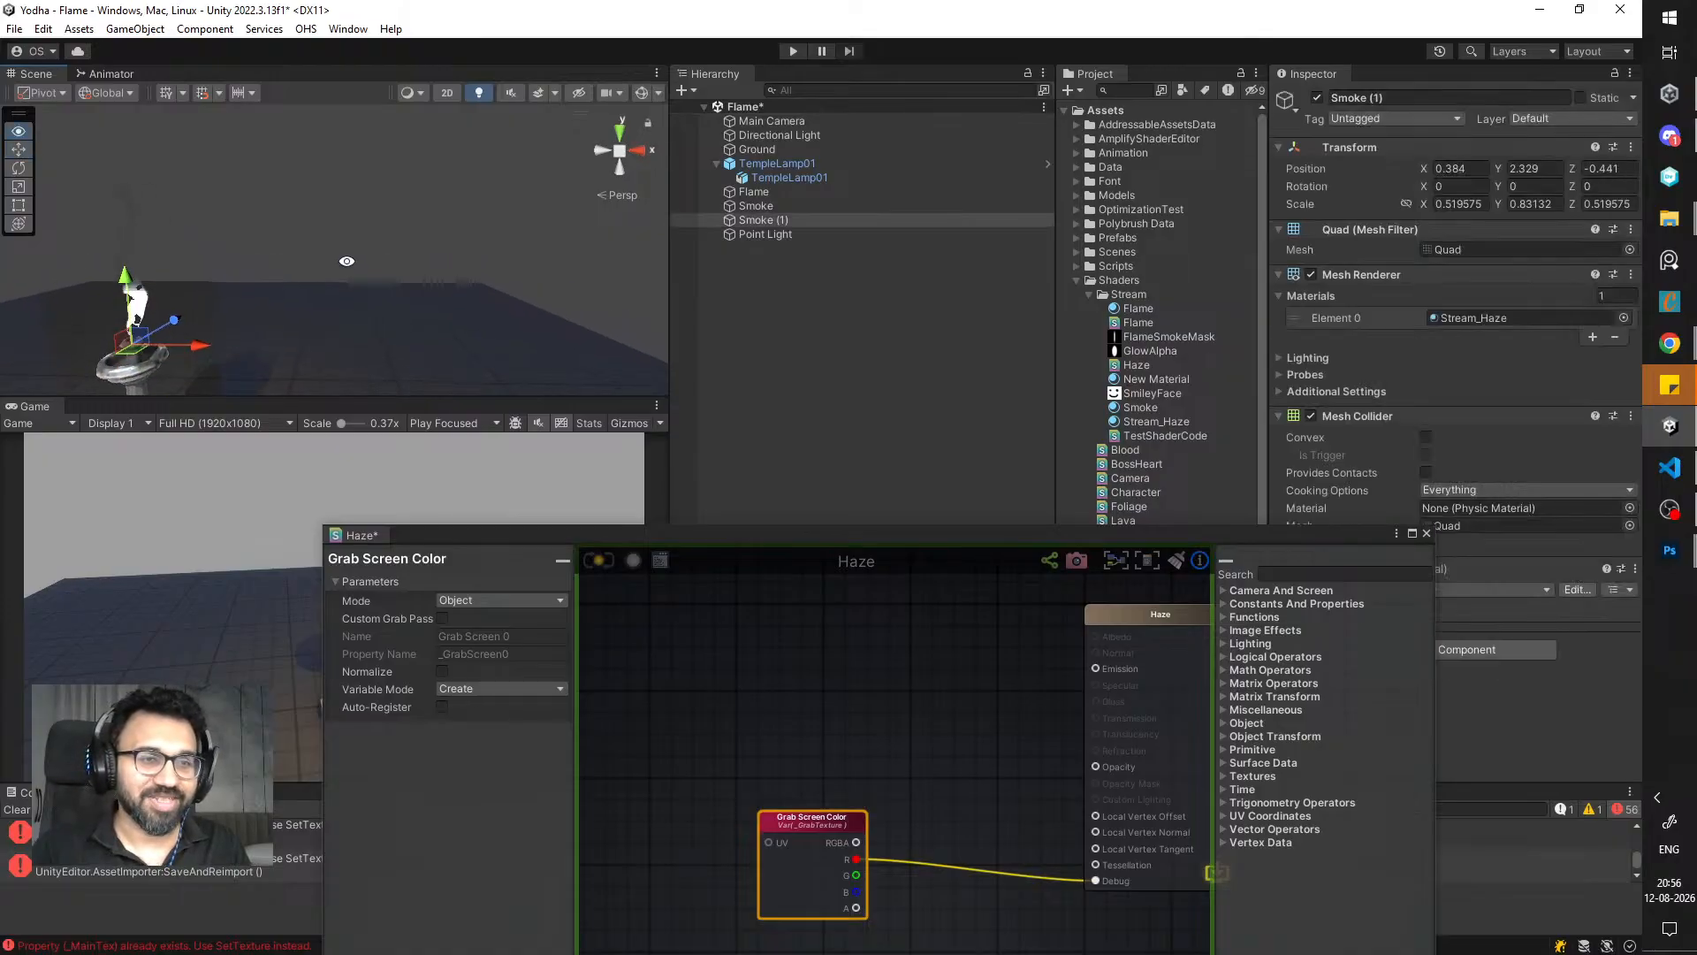
middle_drag(347, 262, 387, 244)
drag(276, 309, 364, 230)
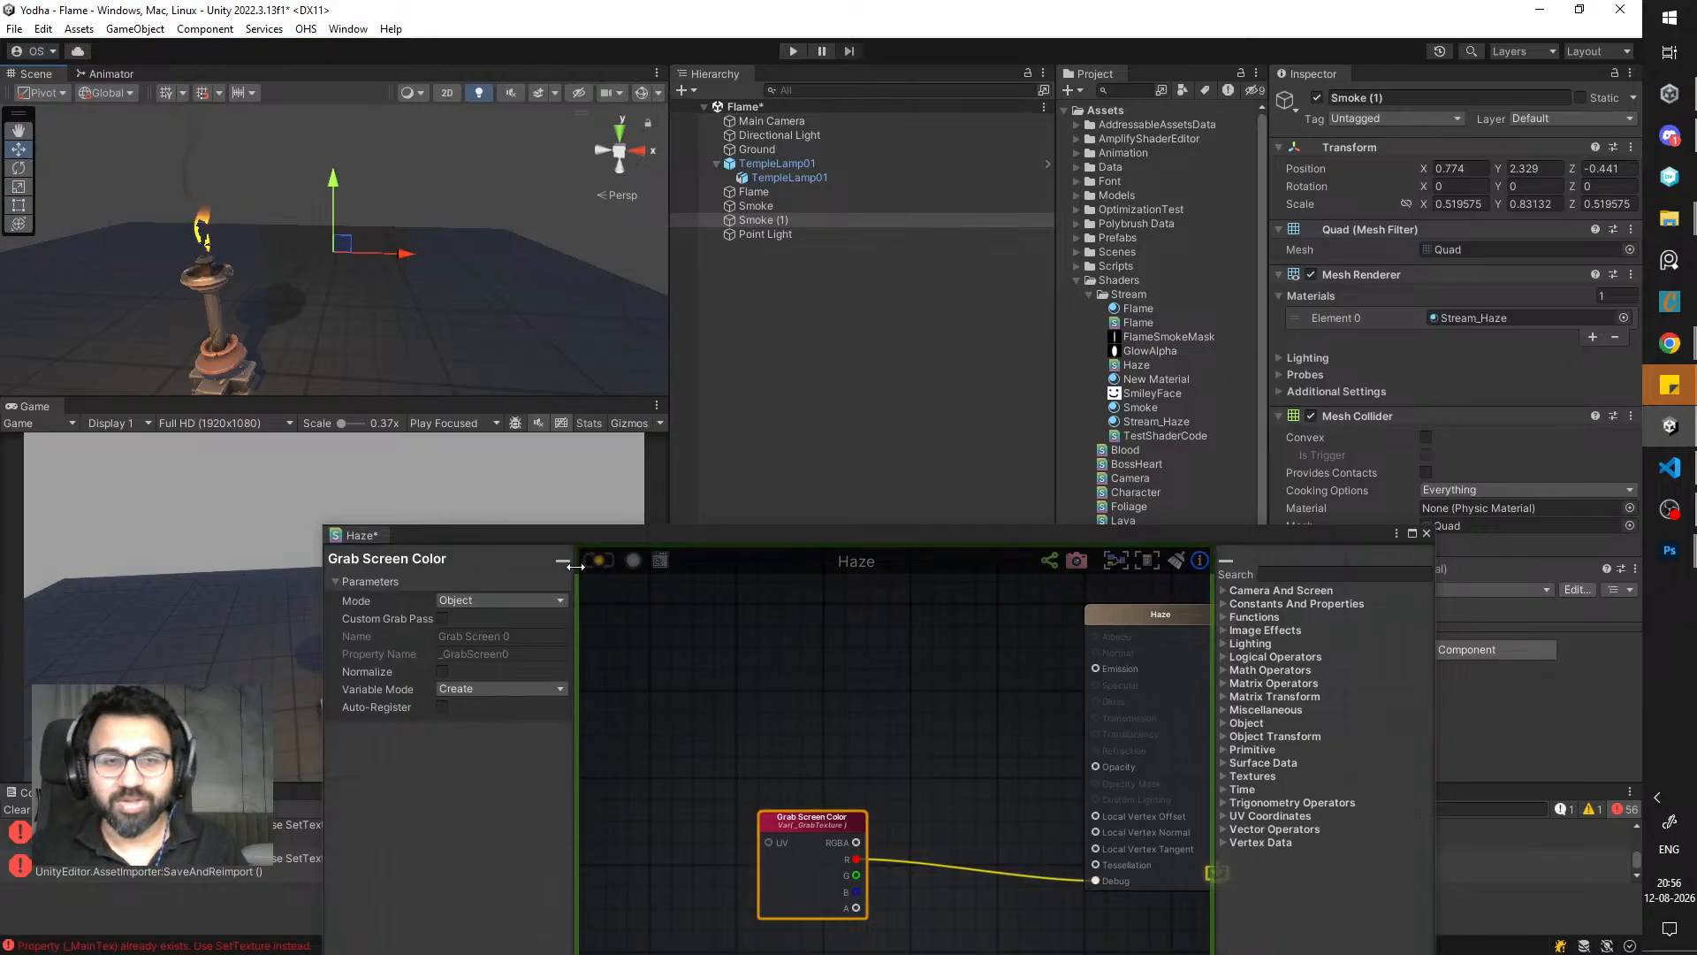
- Disconnect Grab Screen Color from the Debug input and move the node farther away from the Haze output node
scroll(724, 623, down, 2)
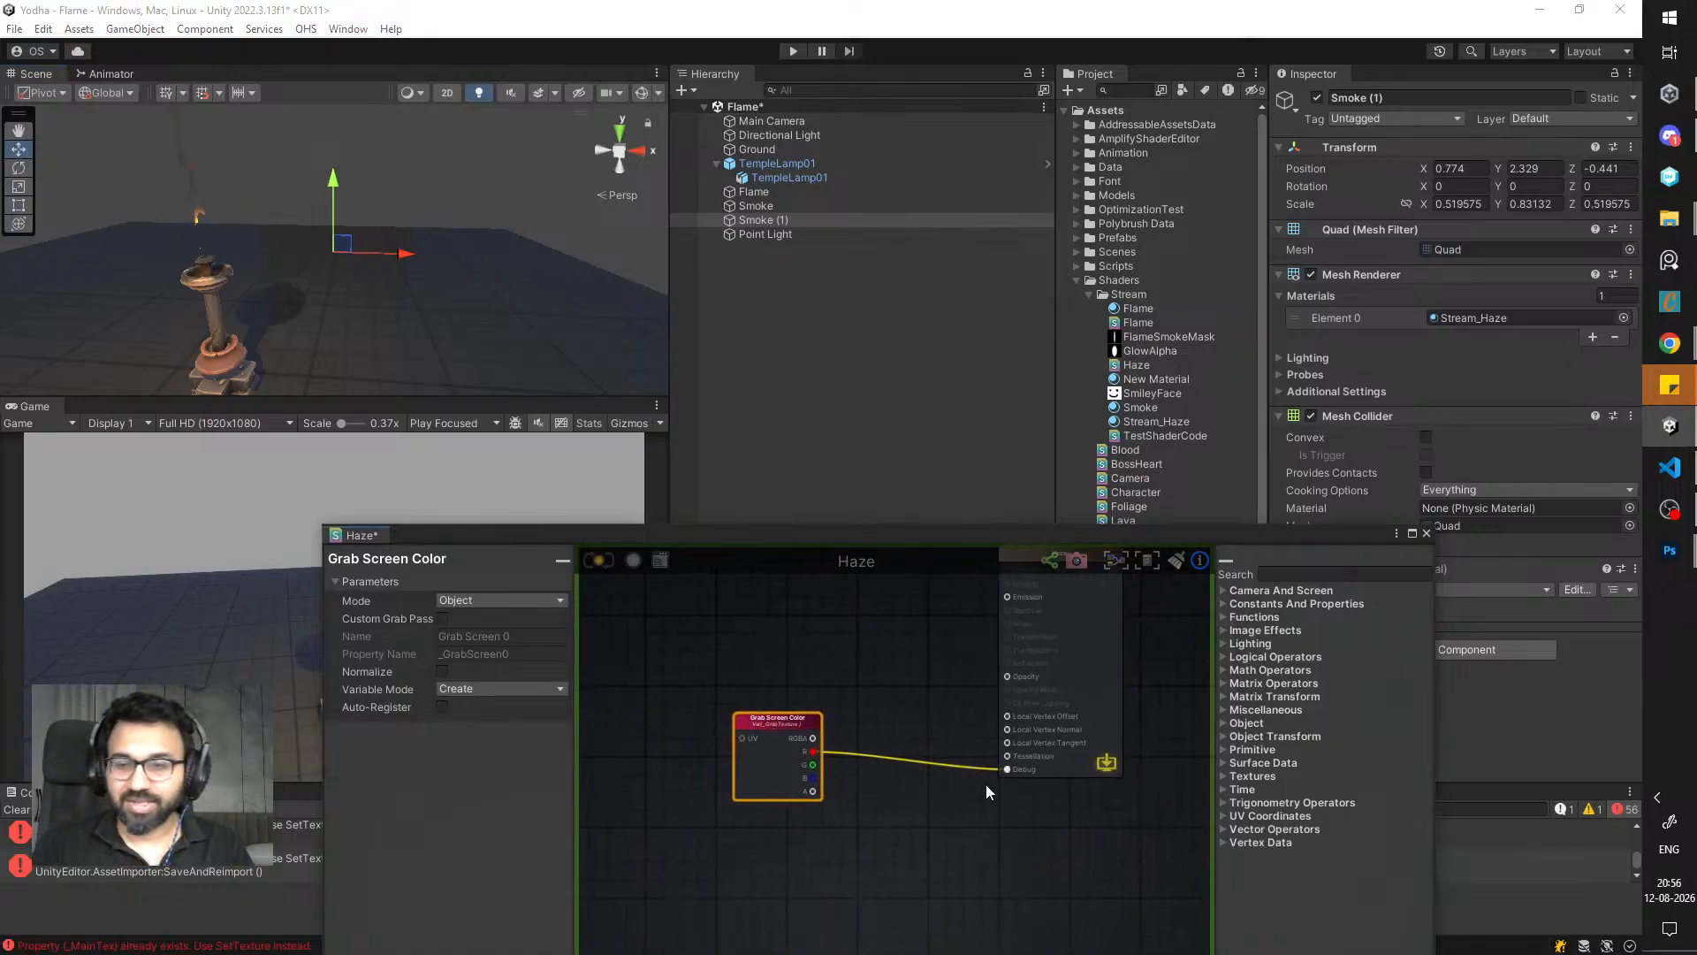
drag(813, 739, 1006, 771)
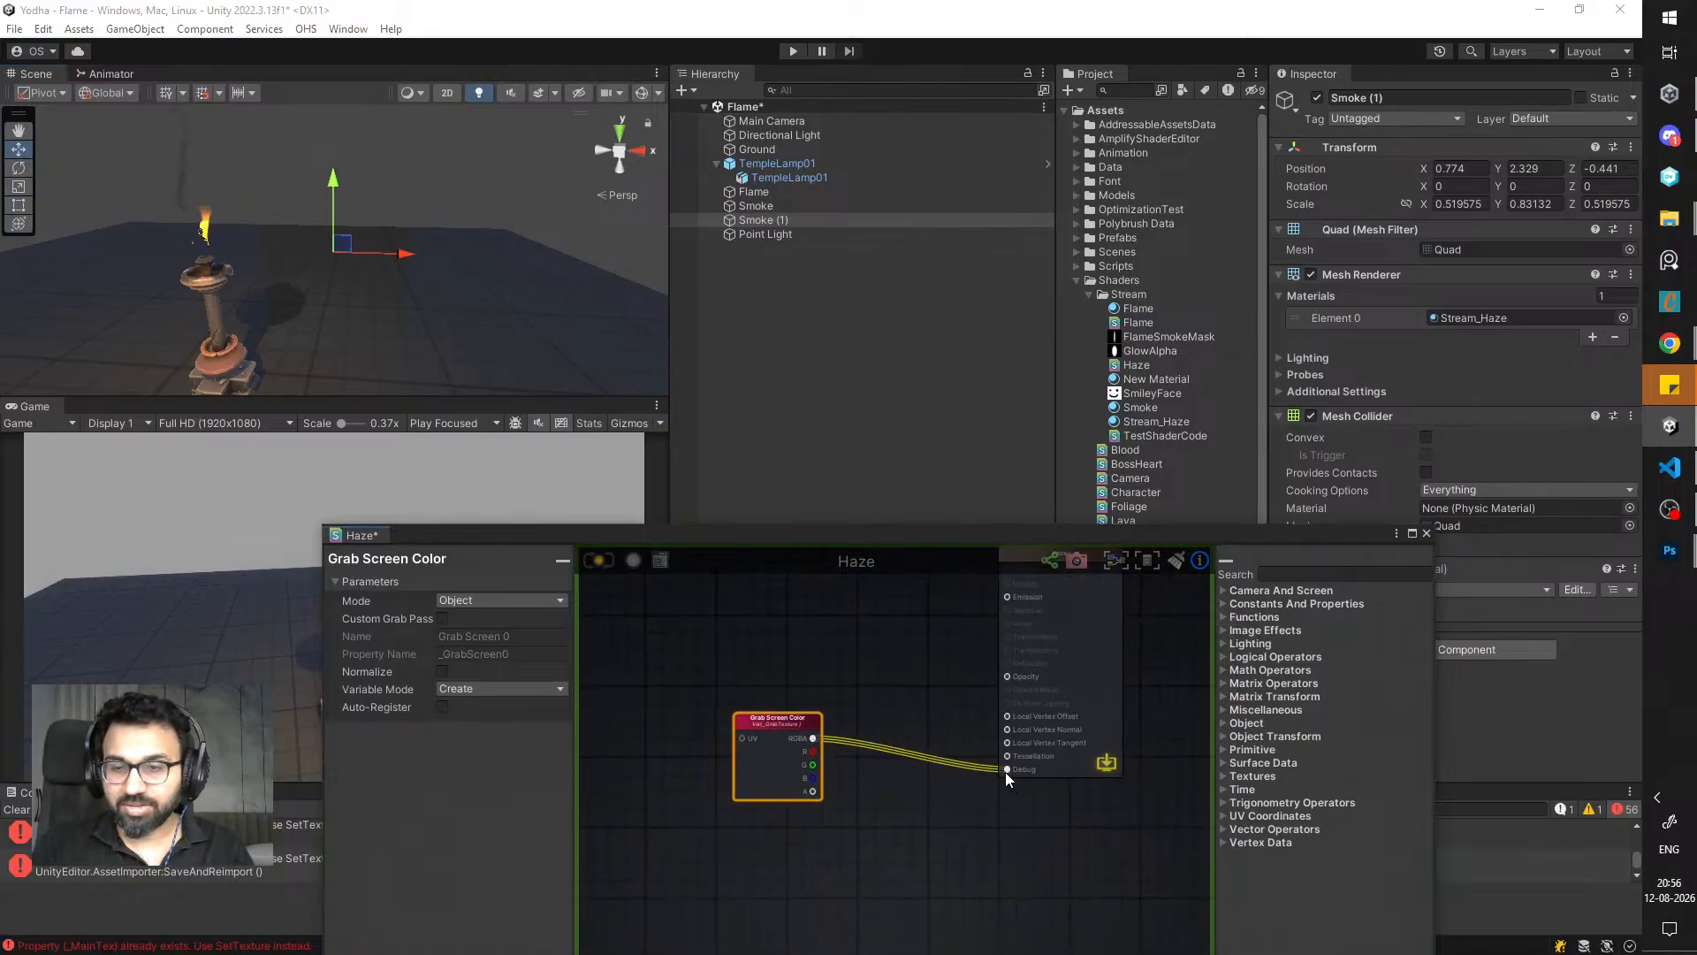
alt+click(1006, 771)
drag(787, 736, 645, 682)
middle_drag(703, 713, 821, 769)
drag(762, 741, 745, 713)
middle_drag(744, 714, 713, 661)
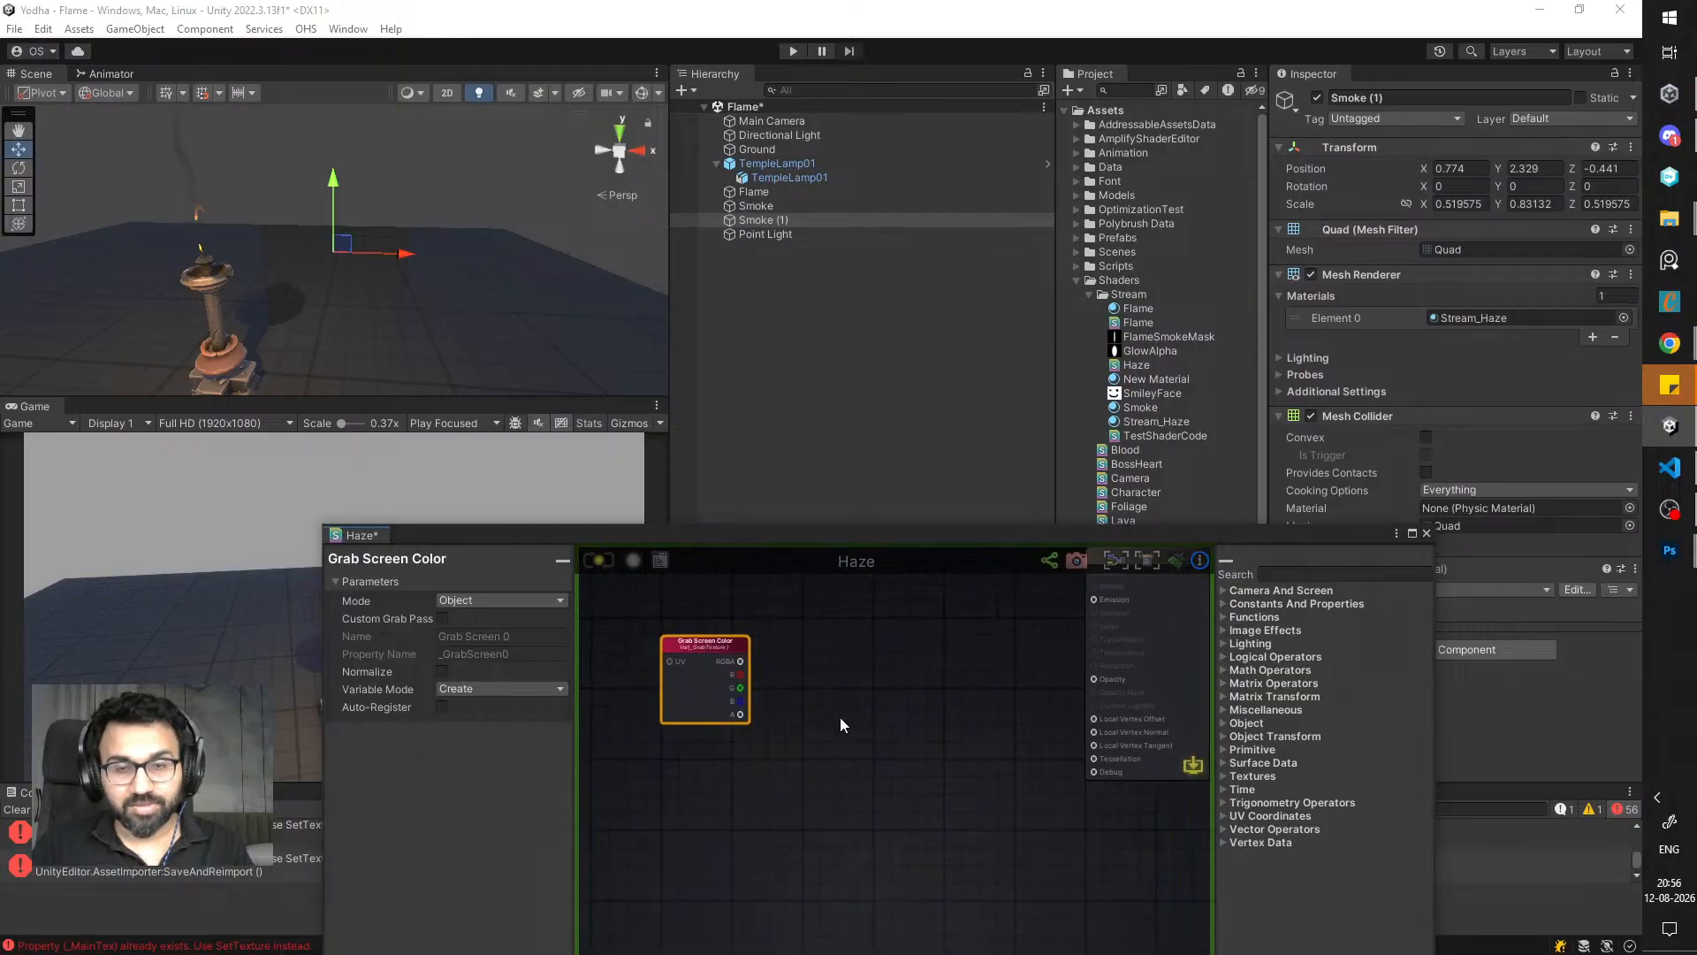
right_click(841, 719)
key(alt+Tab)
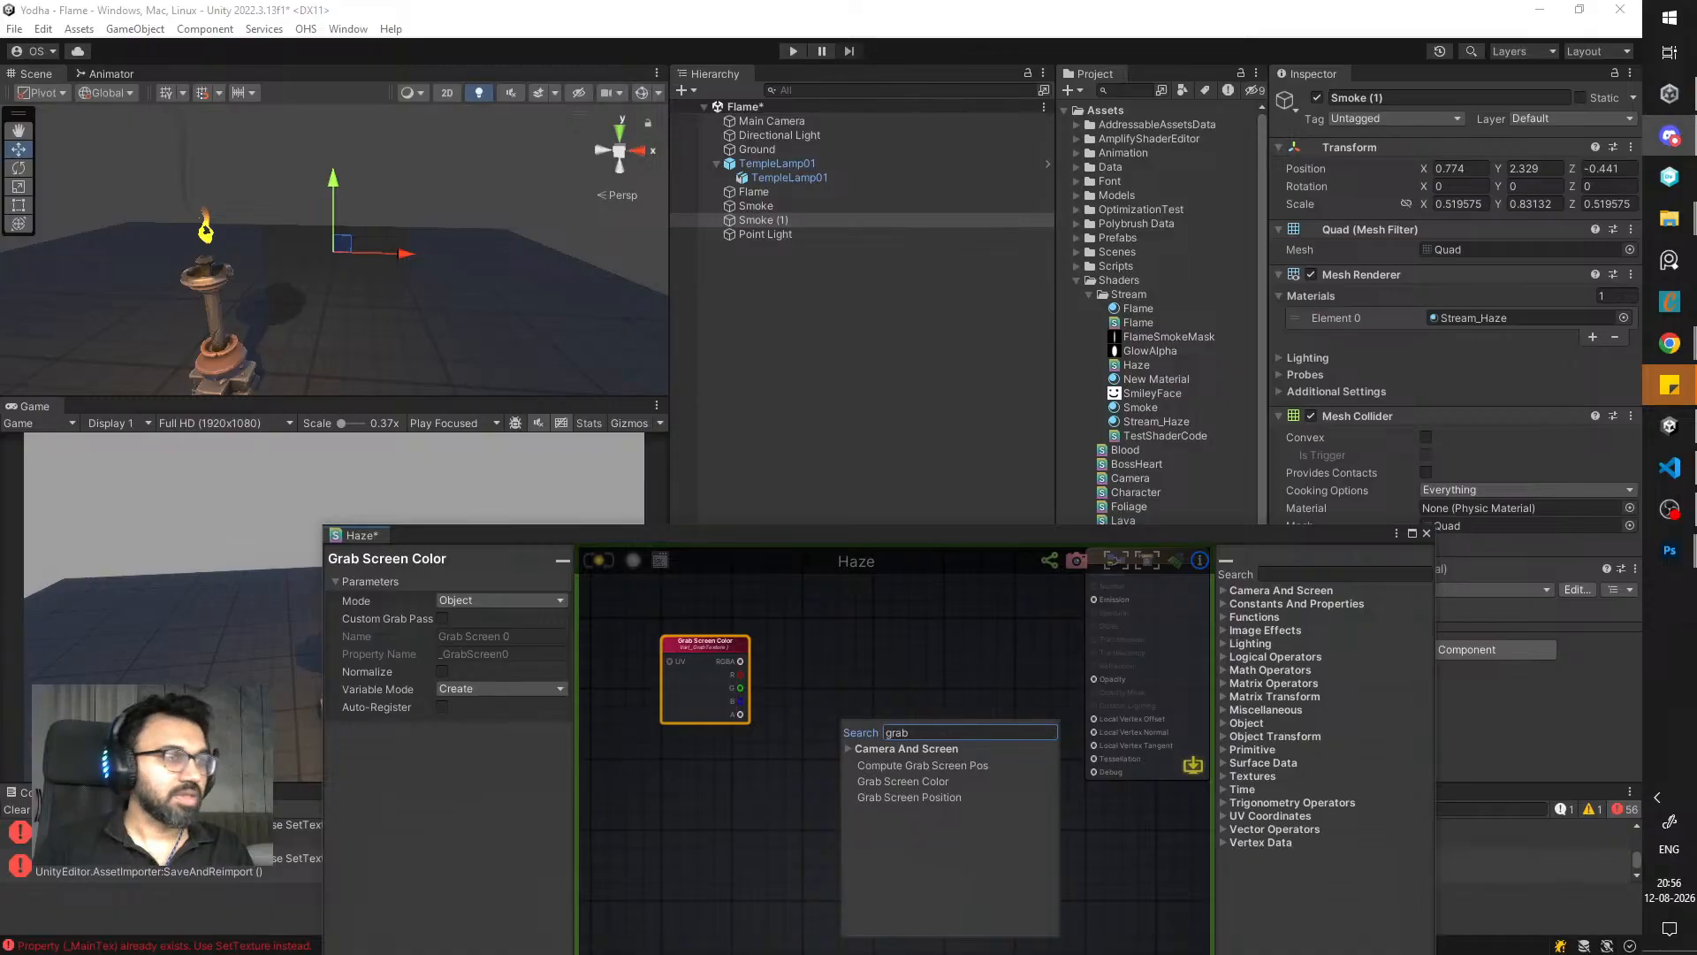
key(alt+Tab)
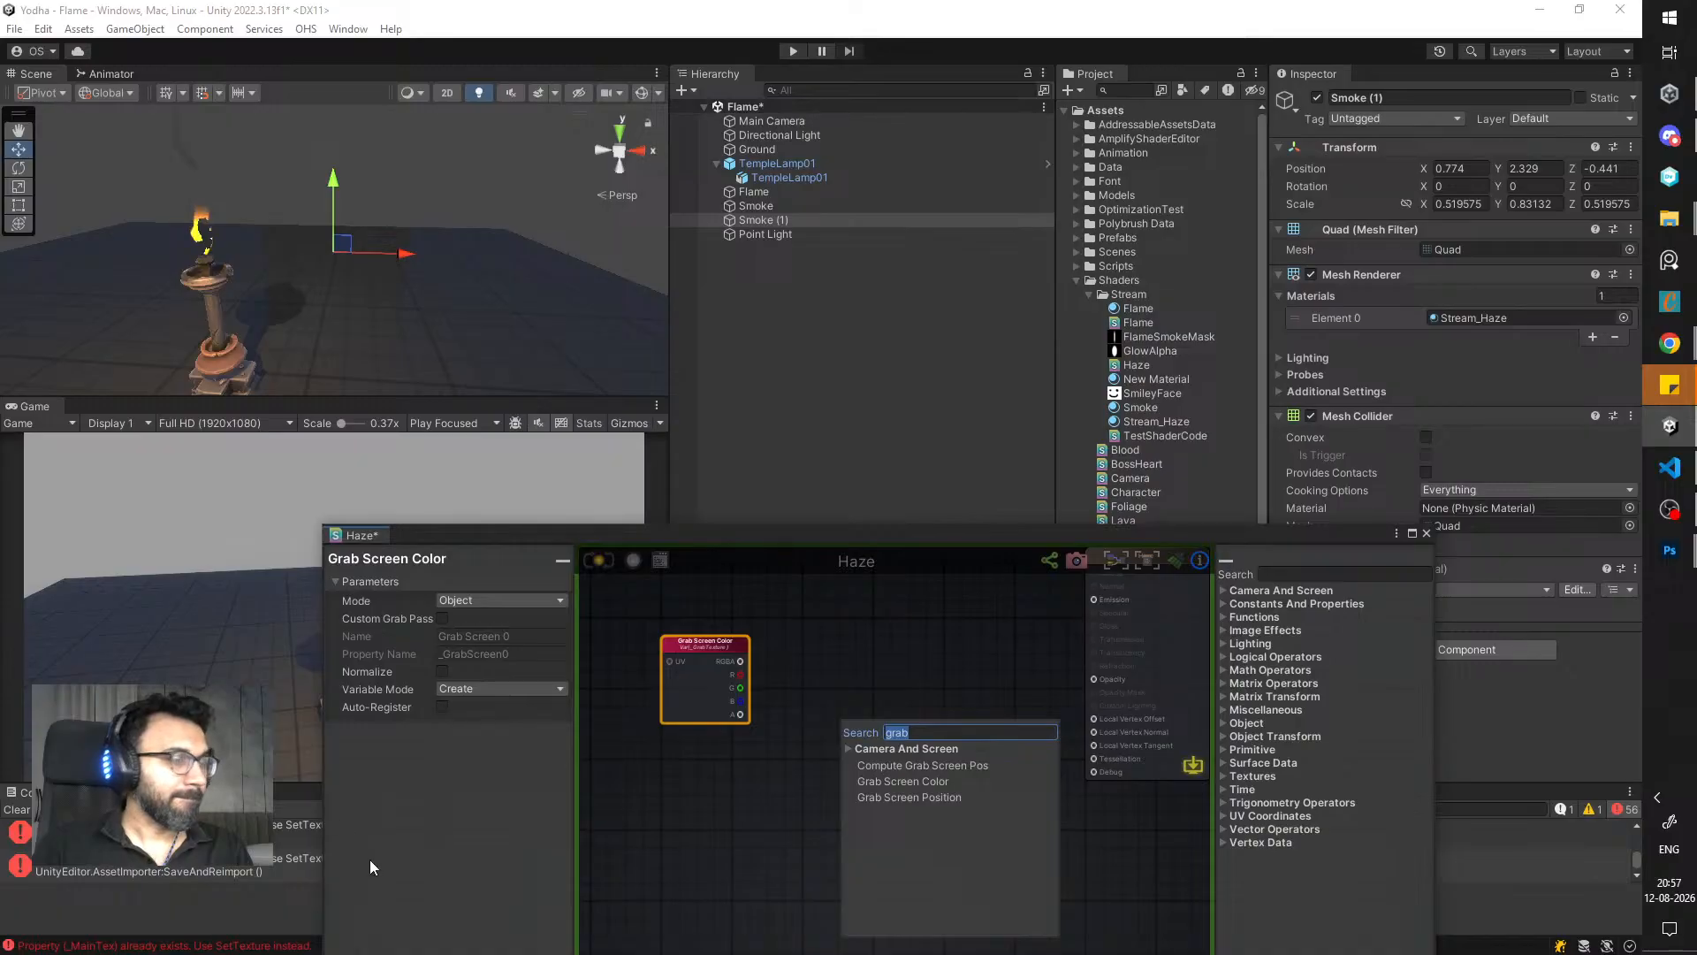
click(737, 734)
- Reposition the Grab Screen Color node in the open area before the Haze output node
middle_drag(752, 746, 672, 766)
drag(659, 706, 713, 715)
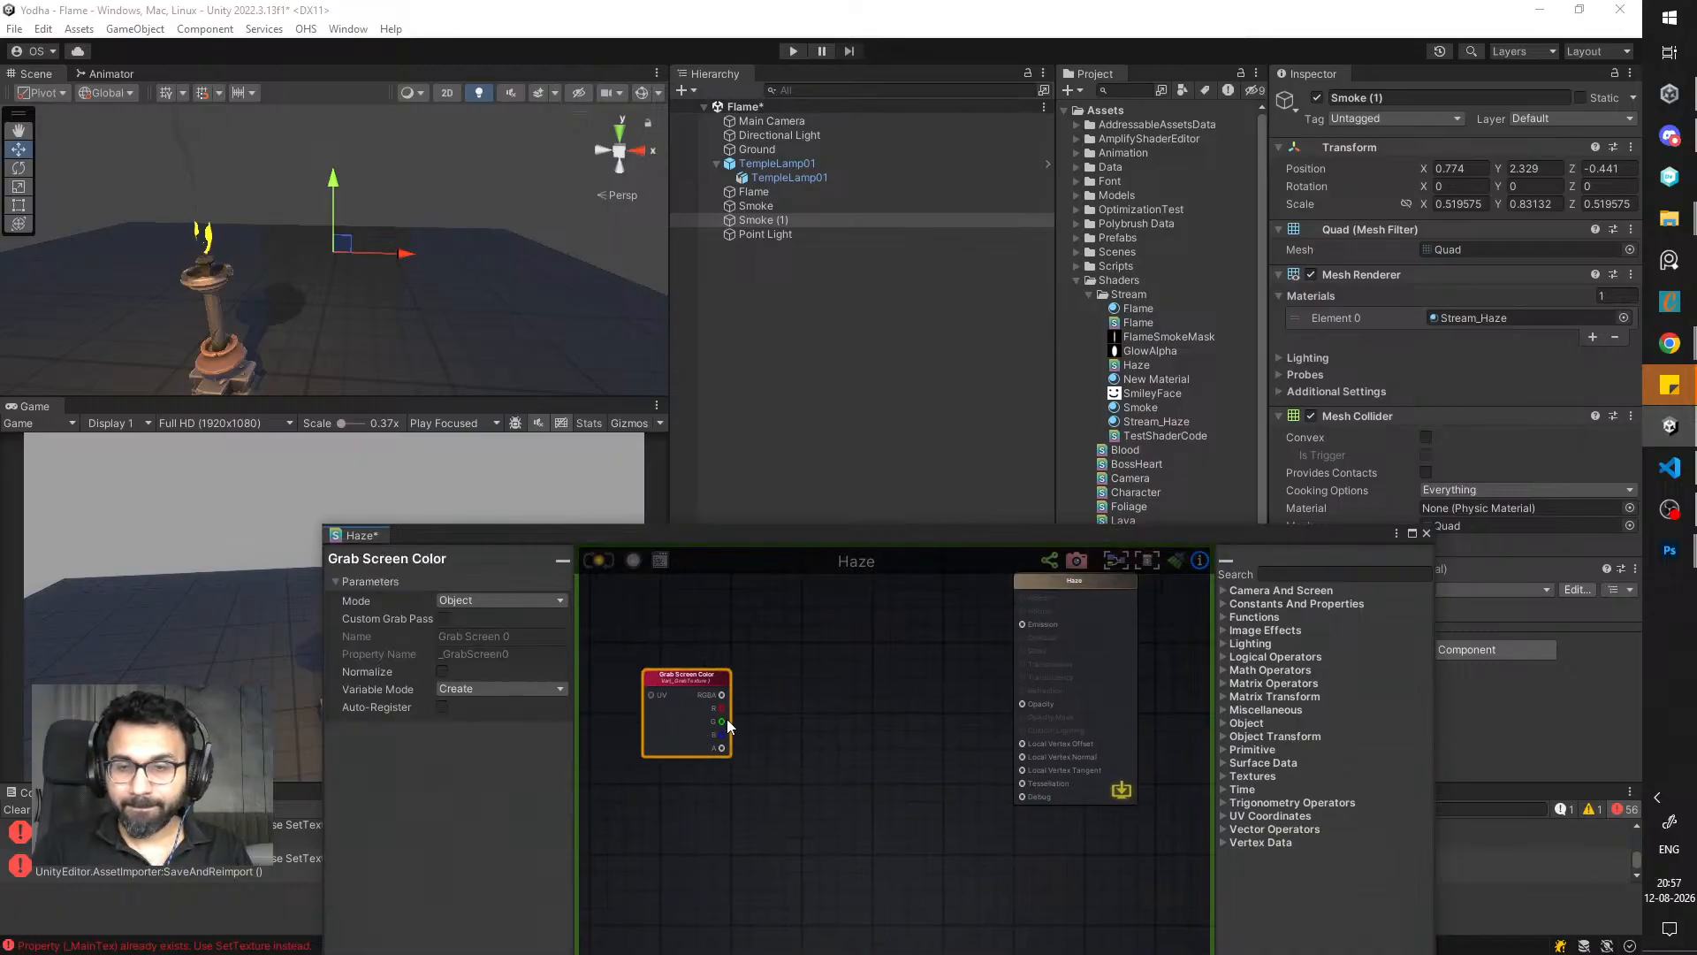
middle_drag(710, 709, 624, 733)
drag(621, 732, 676, 654)
middle_drag(731, 686, 792, 703)
drag(723, 712, 703, 729)
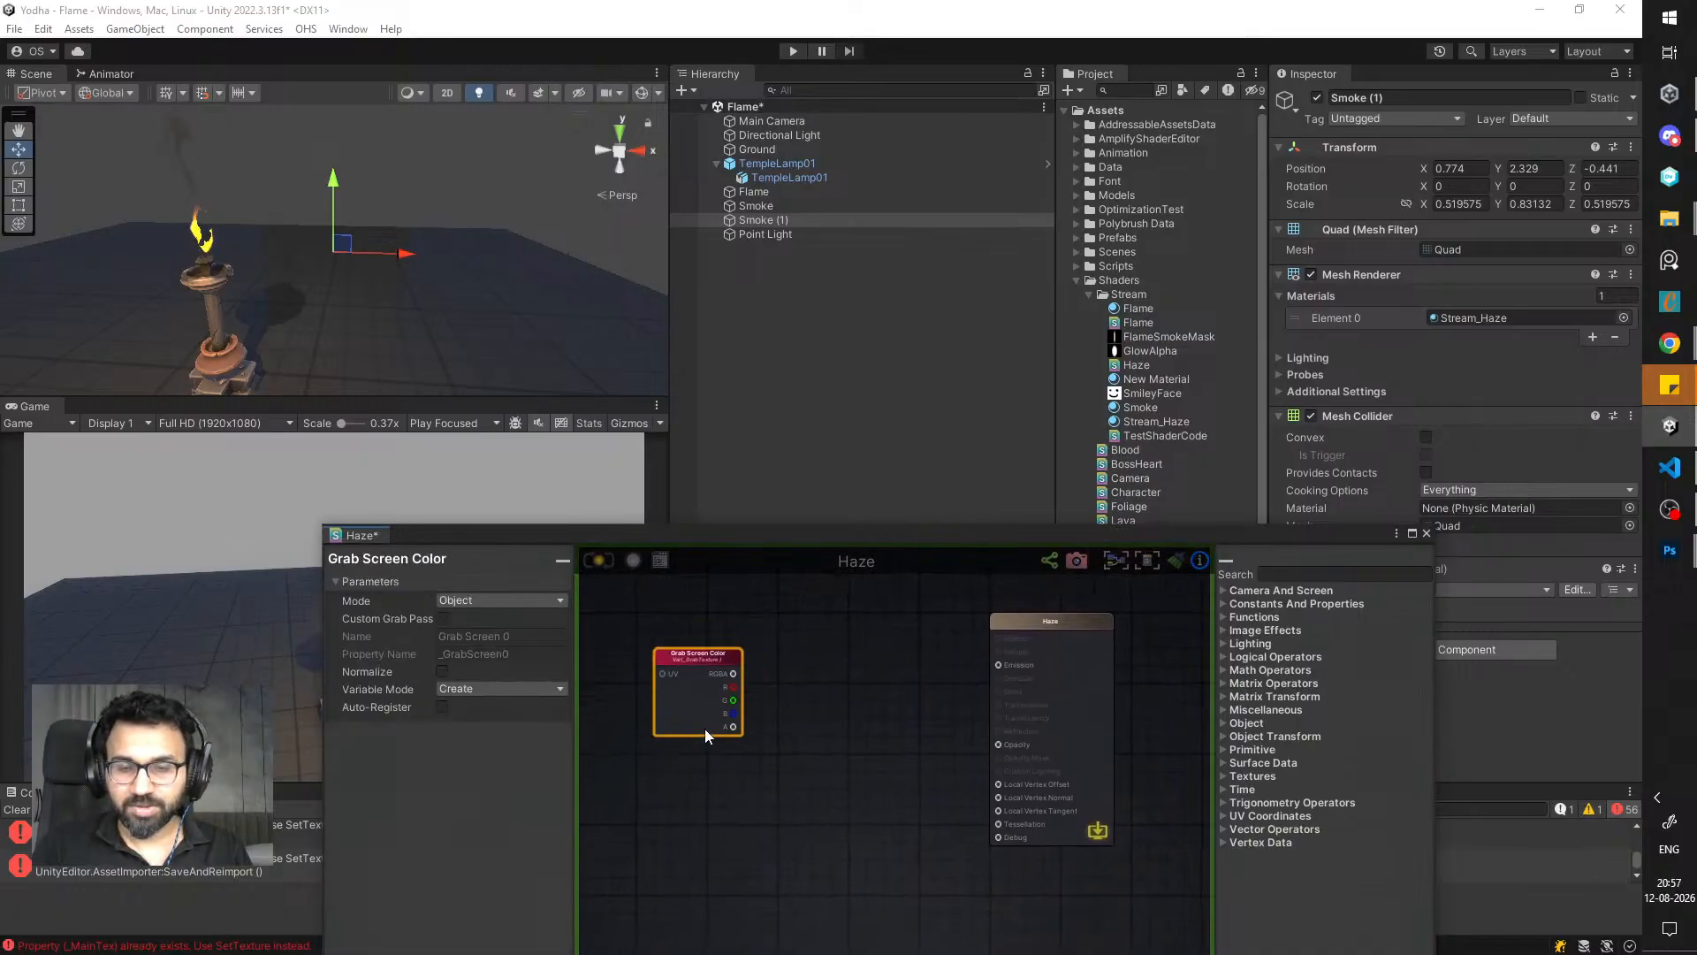
mouse_move(735, 769)
middle_down()
mouse_move(775, 716)
mouse_move(753, 758)
middle_up()
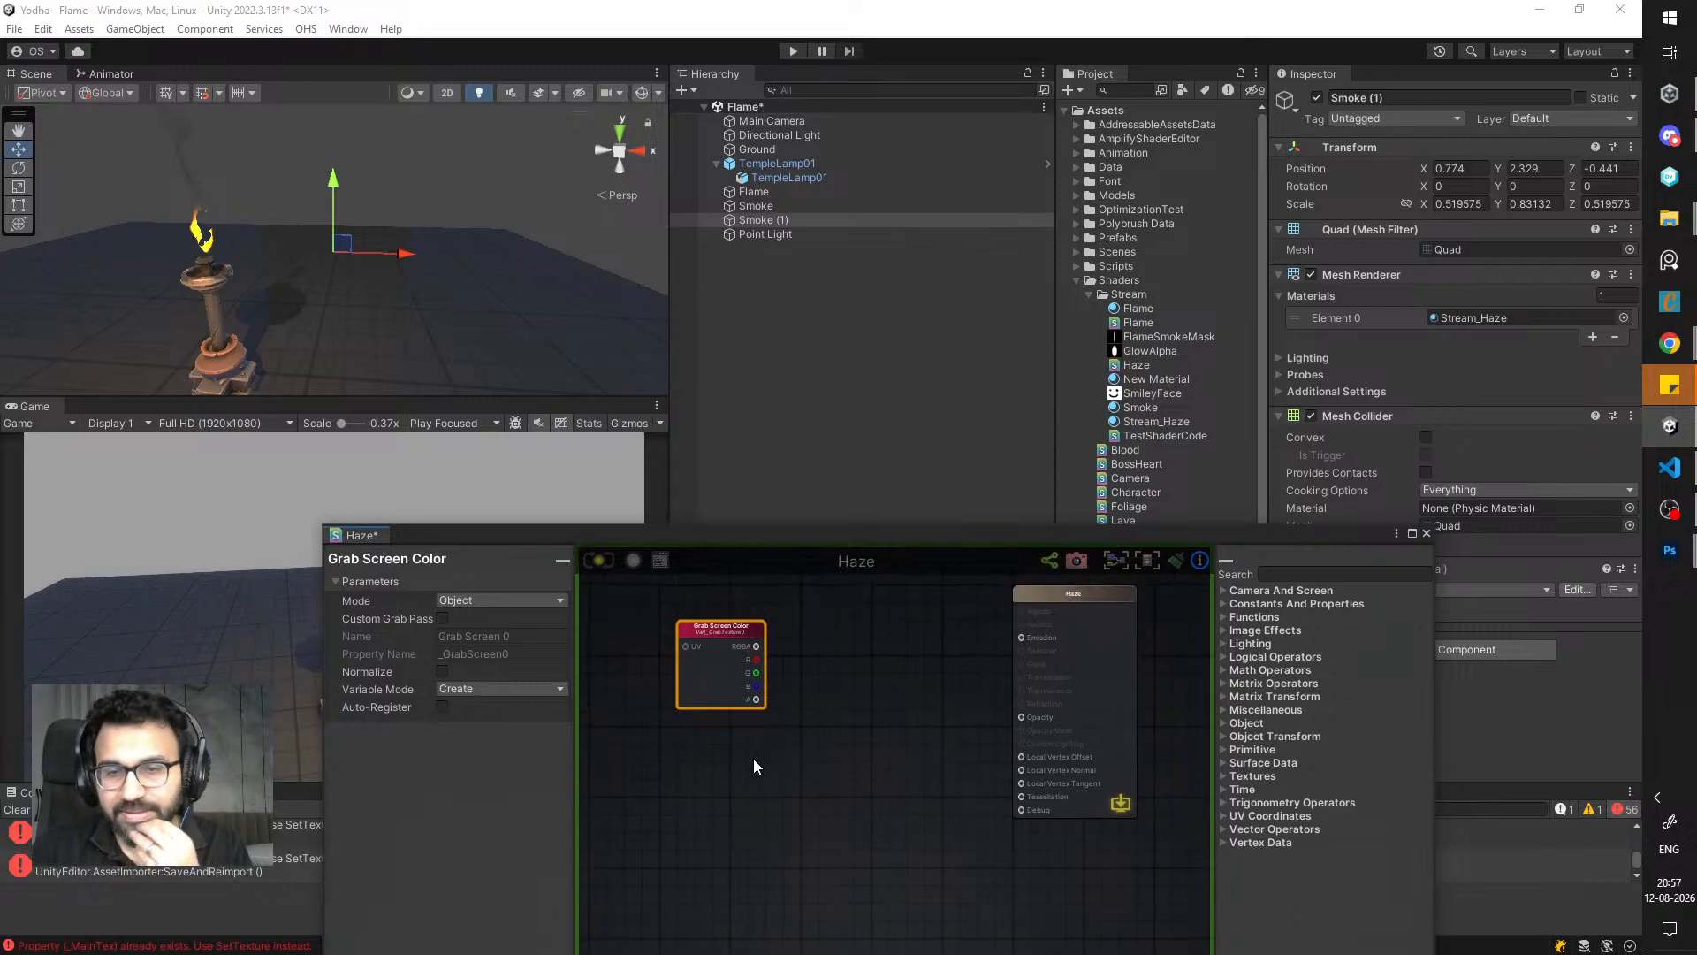
- Add a Grab Screen Position node and place it before and below the Grab Screen Color node
right_click(753, 758)
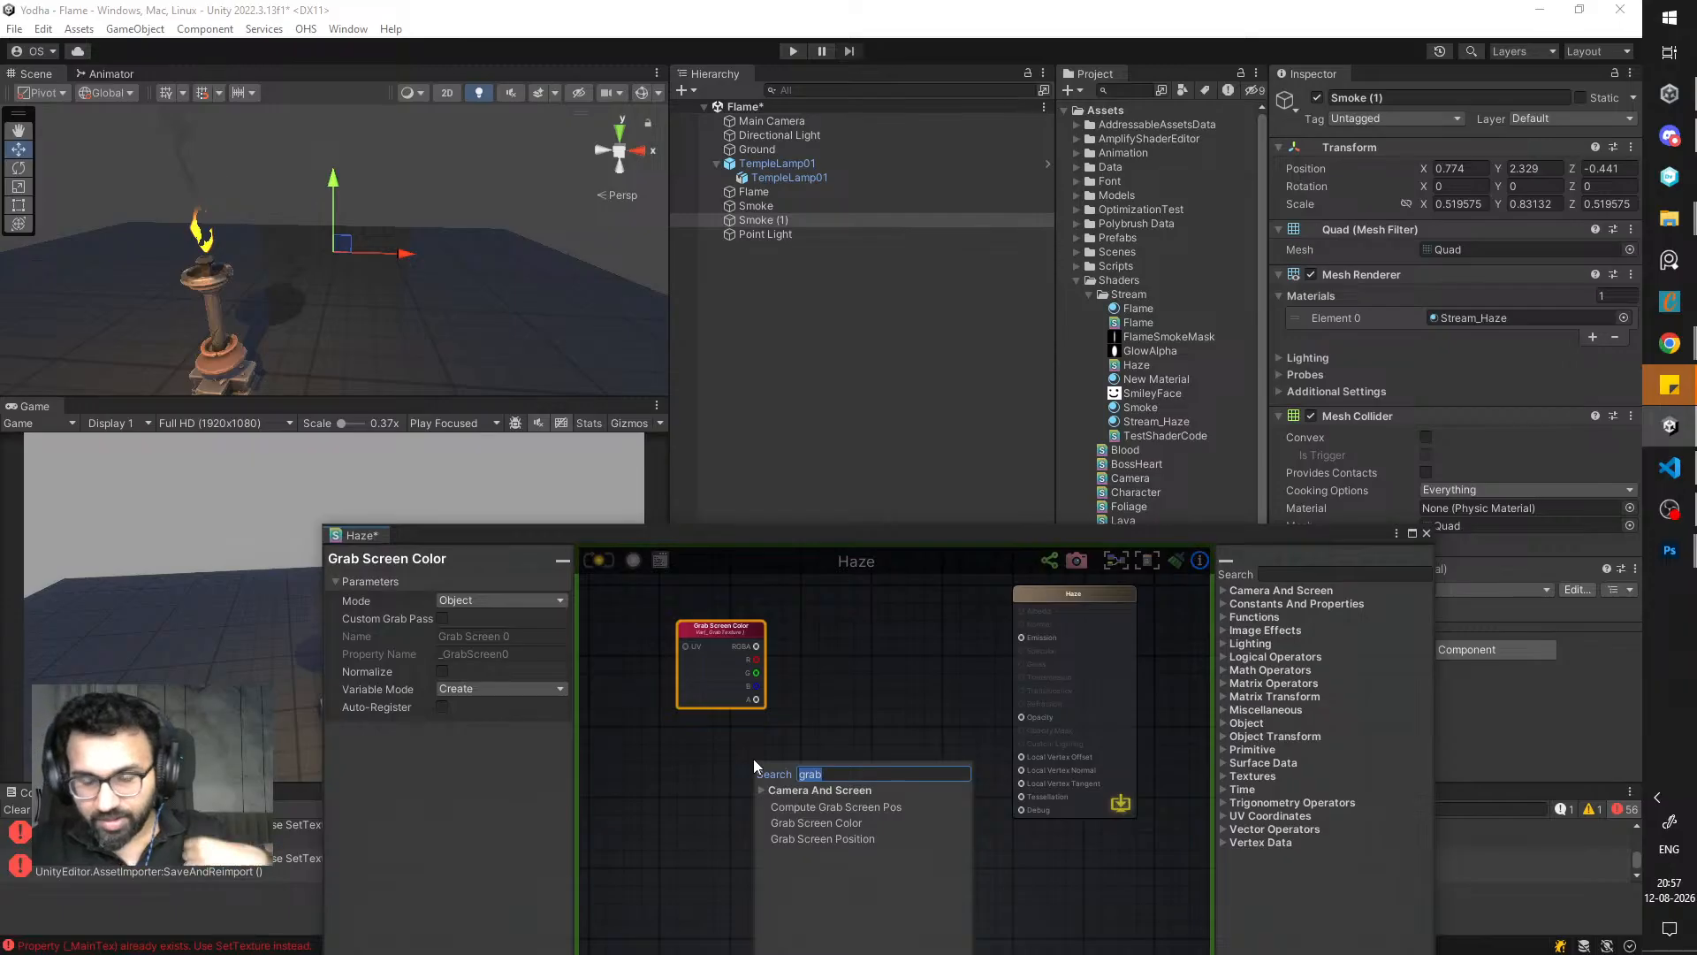
click(813, 842)
drag(810, 778, 655, 790)
middle_drag(748, 771, 877, 752)
drag(840, 666, 831, 639)
drag(778, 771, 646, 709)
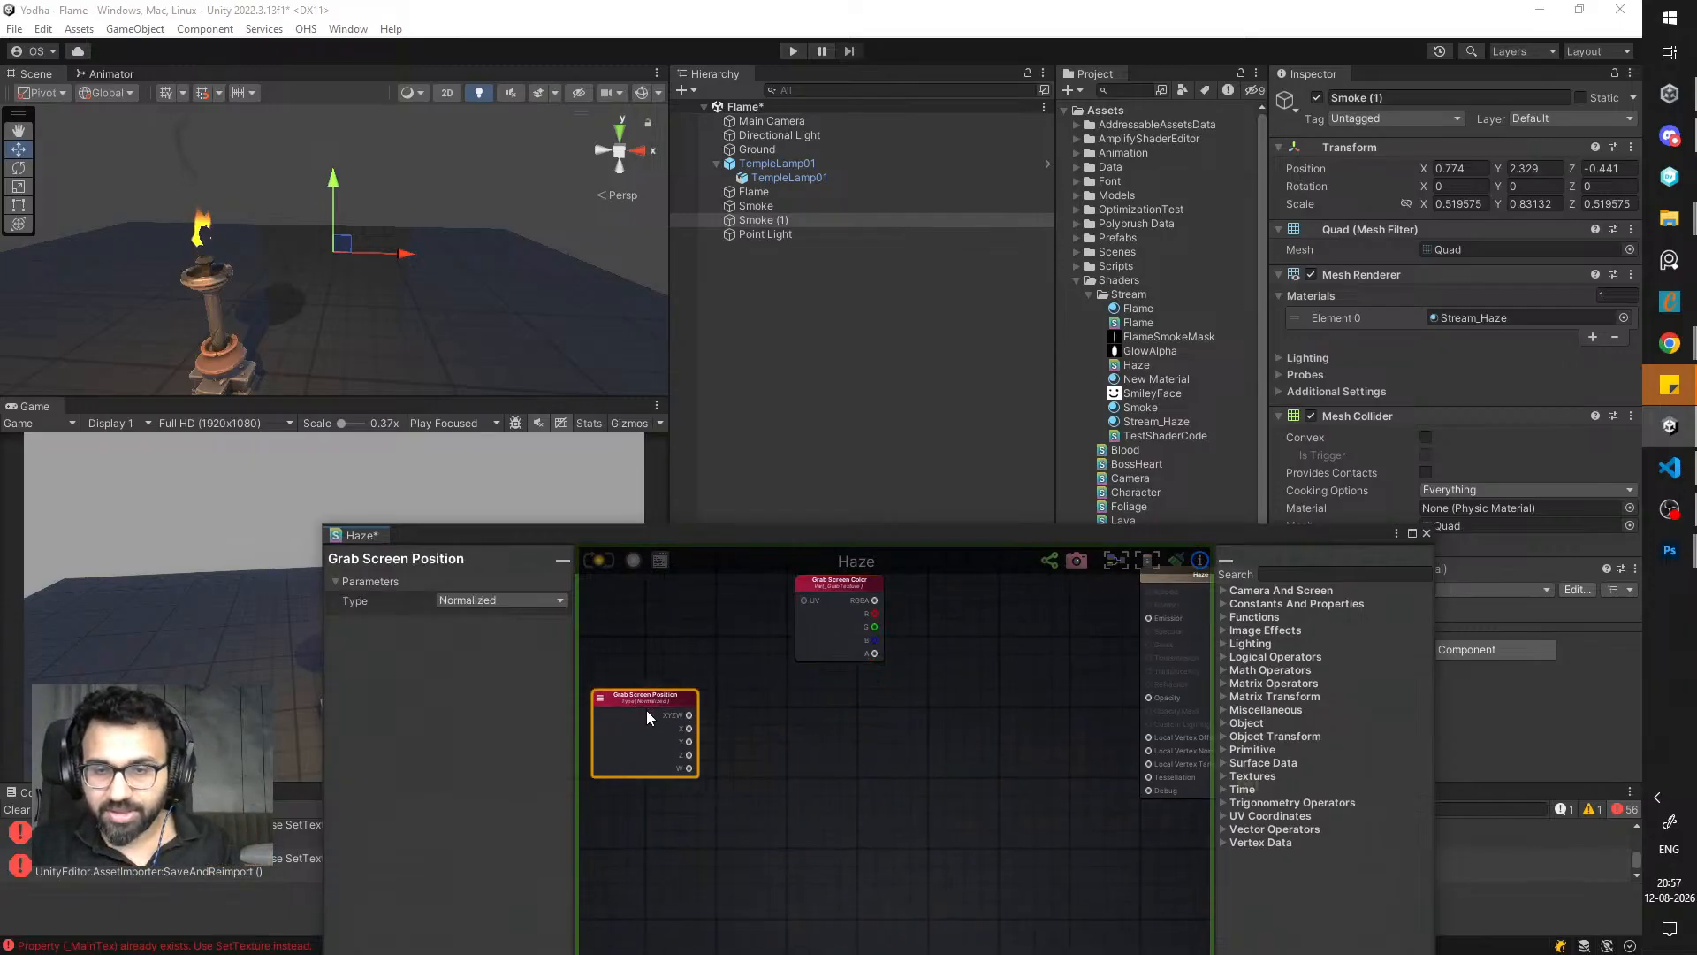
- Add a Texture Sample node below Grab Screen Position and shift Grab Screen Color closer to the two nodes
right_click(785, 761)
key(BackSpace)
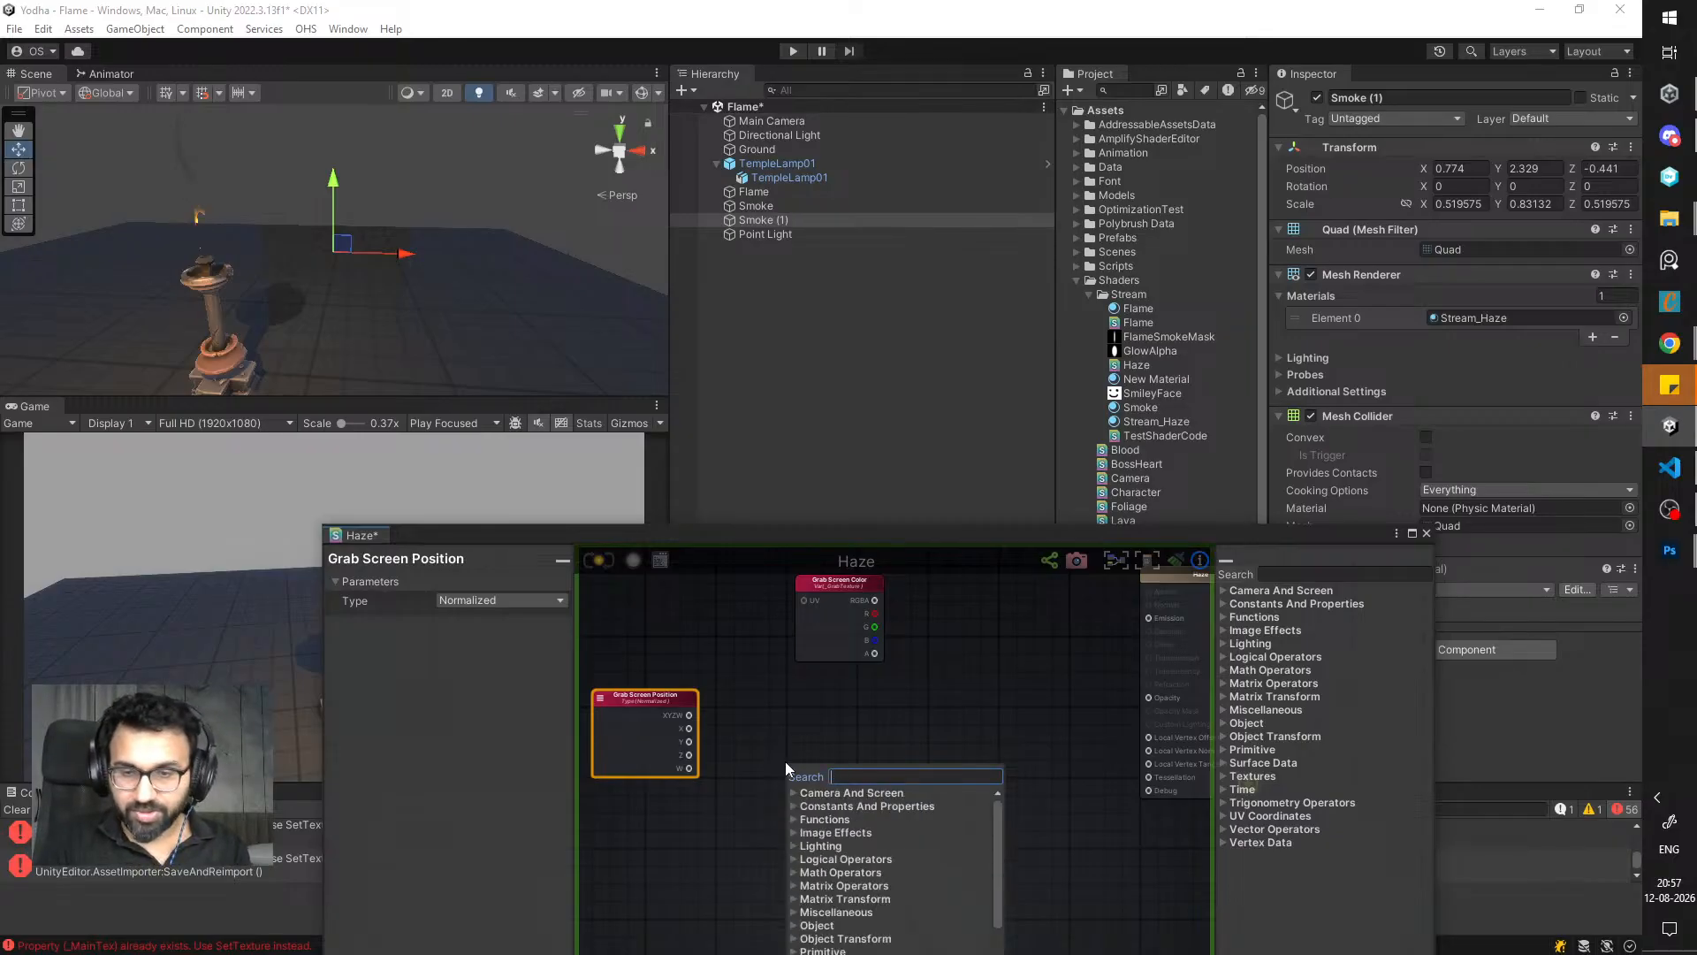
text(text)
click(882, 871)
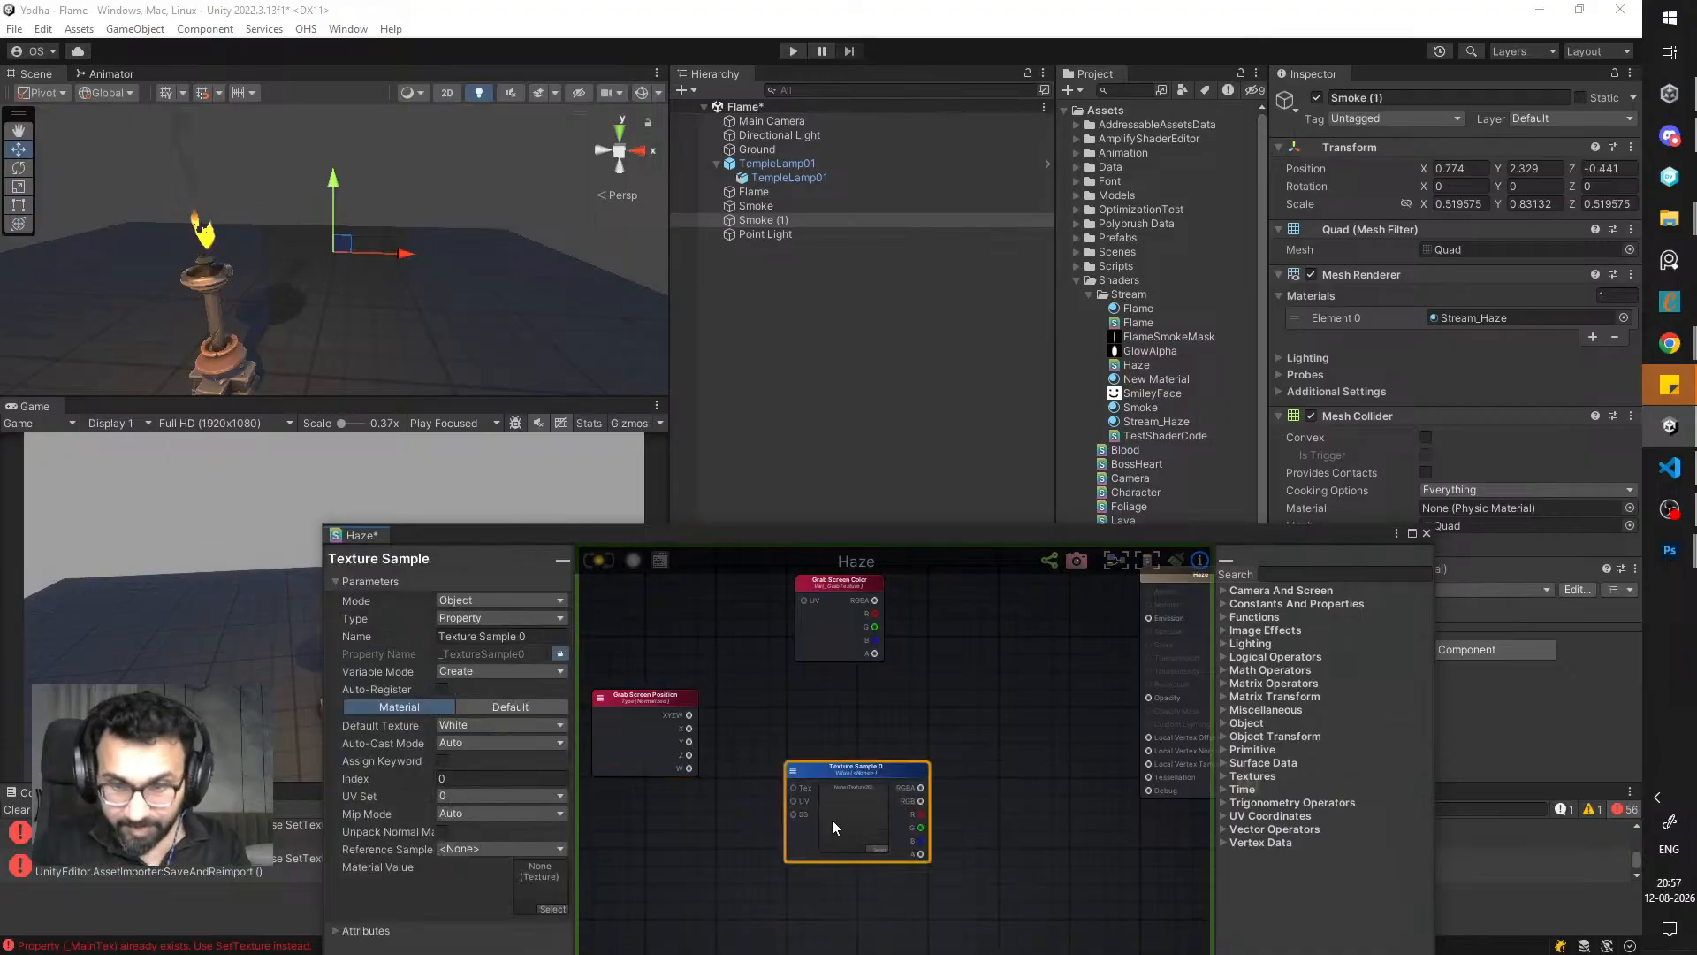
drag(849, 768, 731, 802)
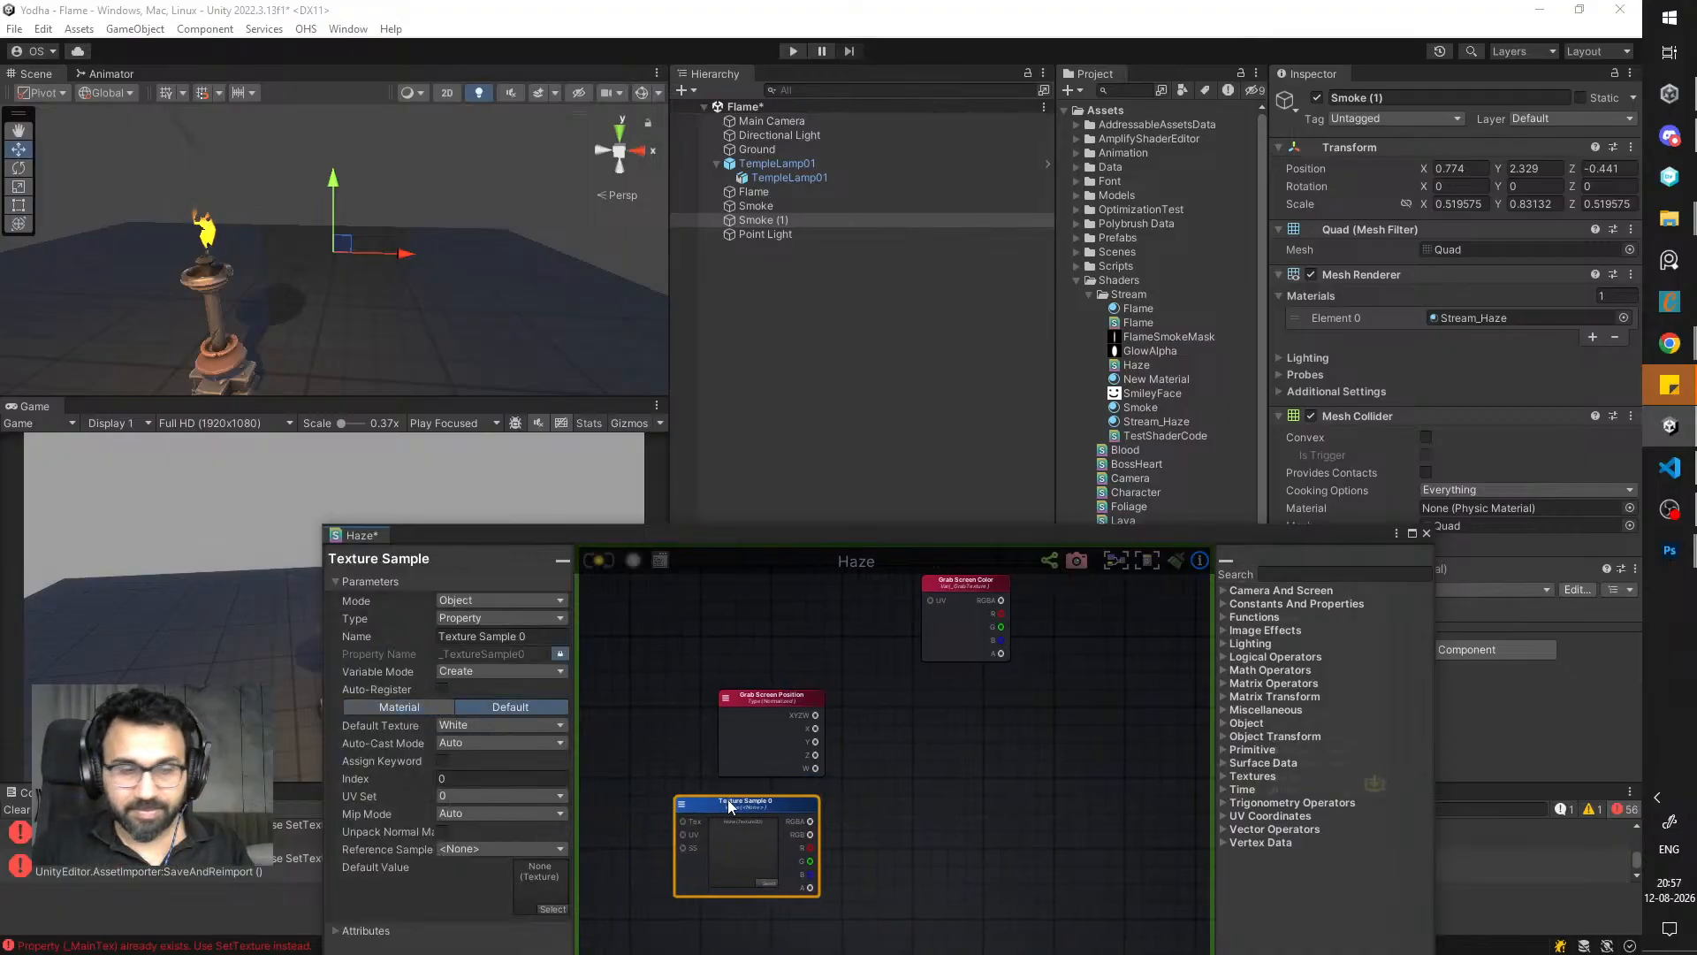
click(941, 751)
middle_drag(867, 751, 803, 746)
click(704, 798)
drag(703, 799, 713, 799)
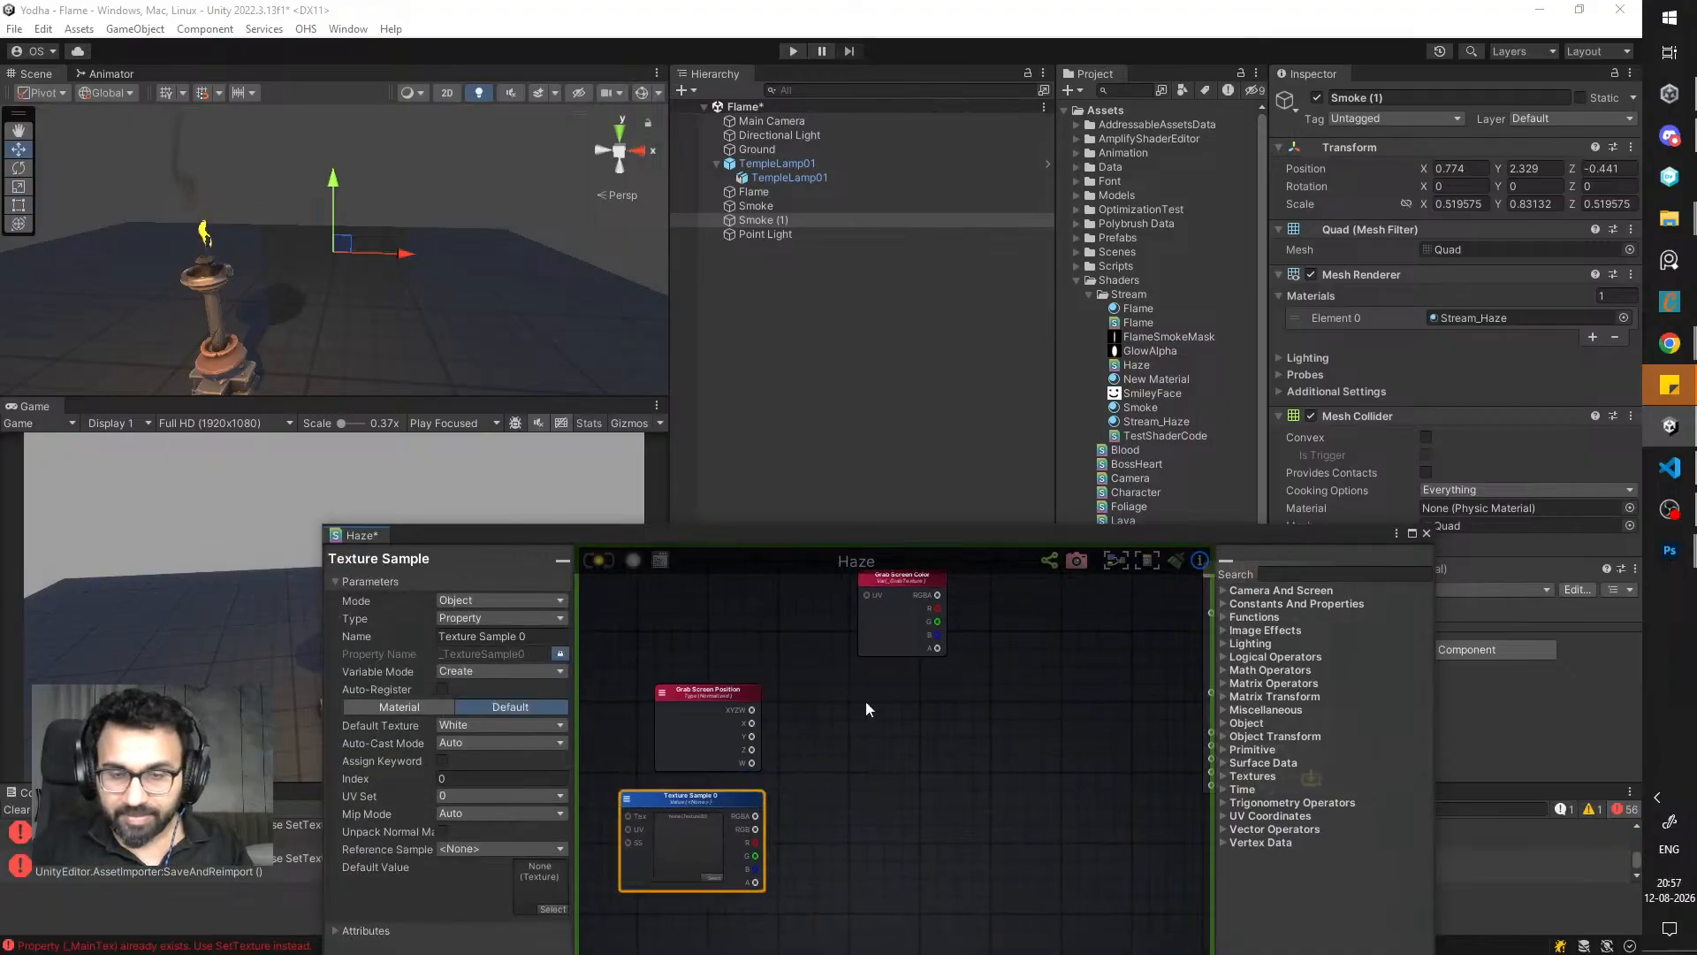
drag(912, 651, 843, 652)
middle_drag(848, 706, 835, 754)
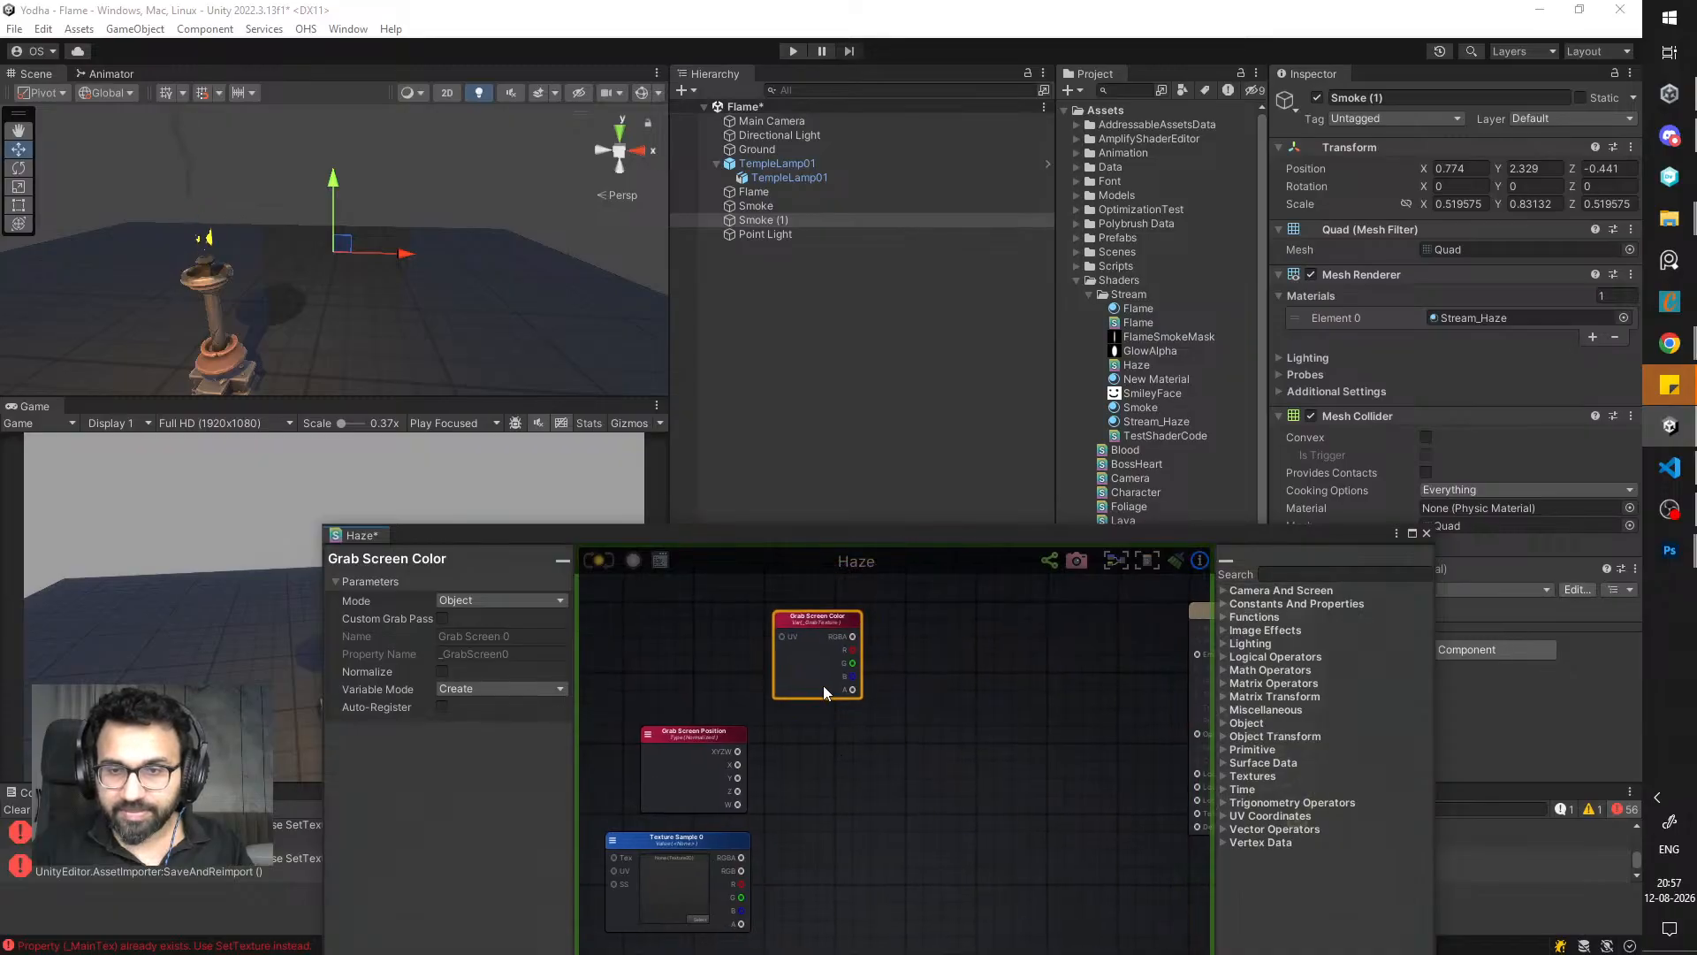
right_click(958, 709)
text(grab)
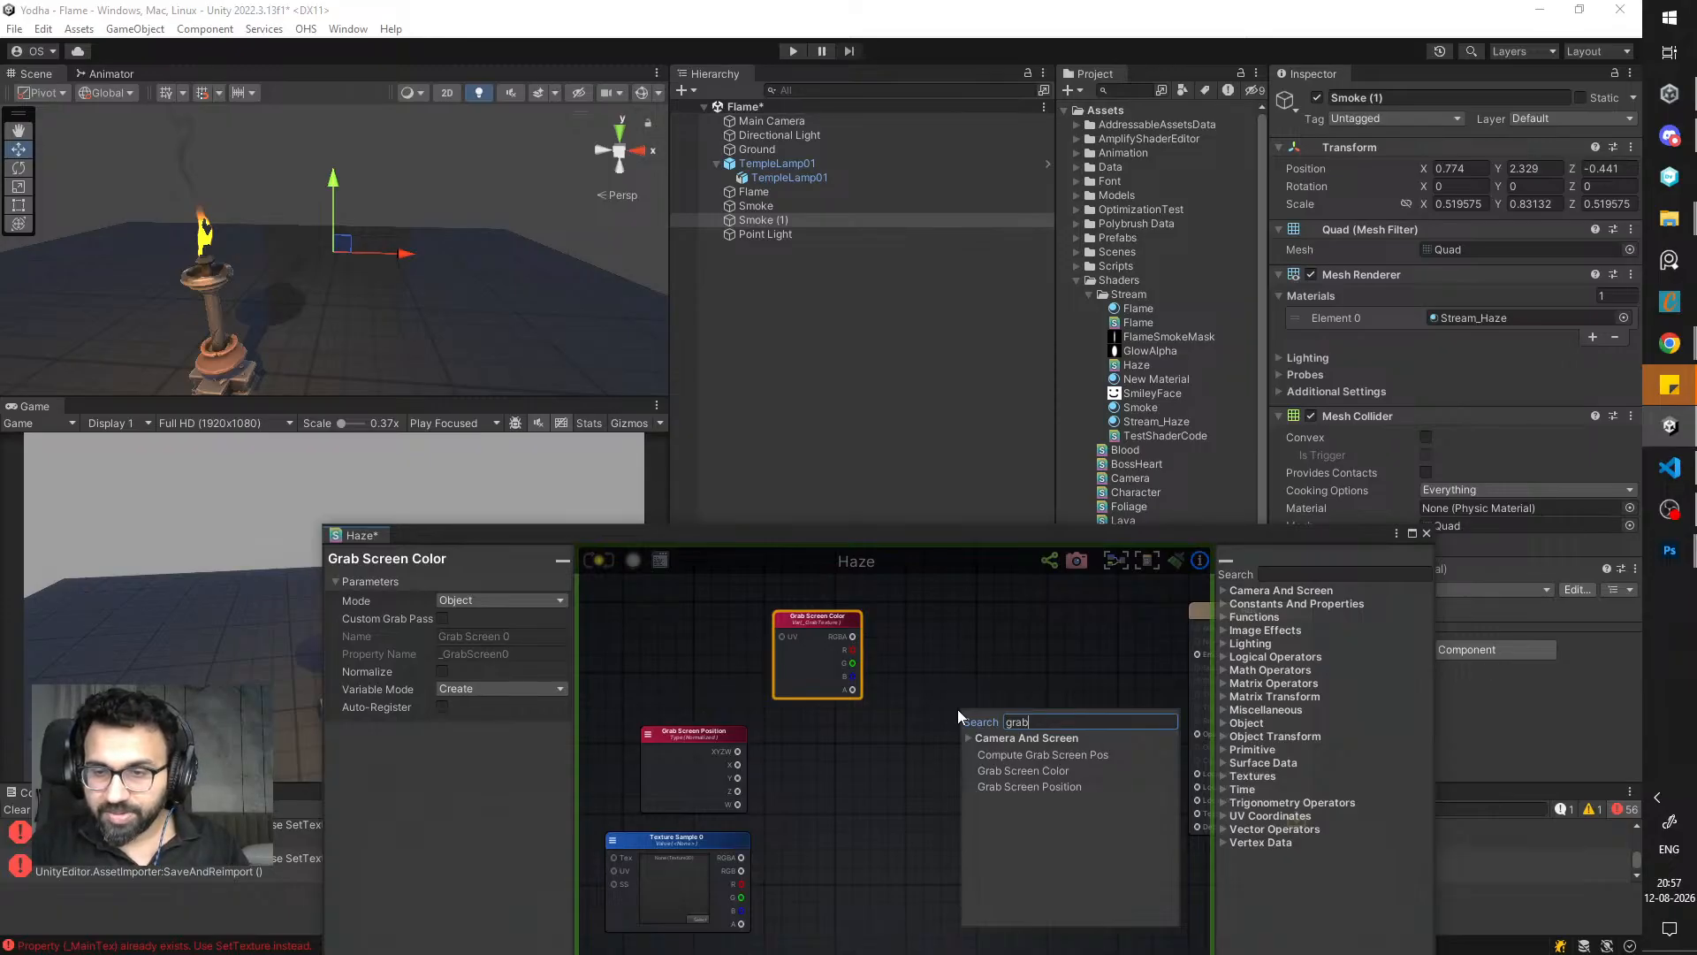
click(924, 745)
- Open the Grab Screen Position node's online reference in the browser and examine its example graph
click(817, 654)
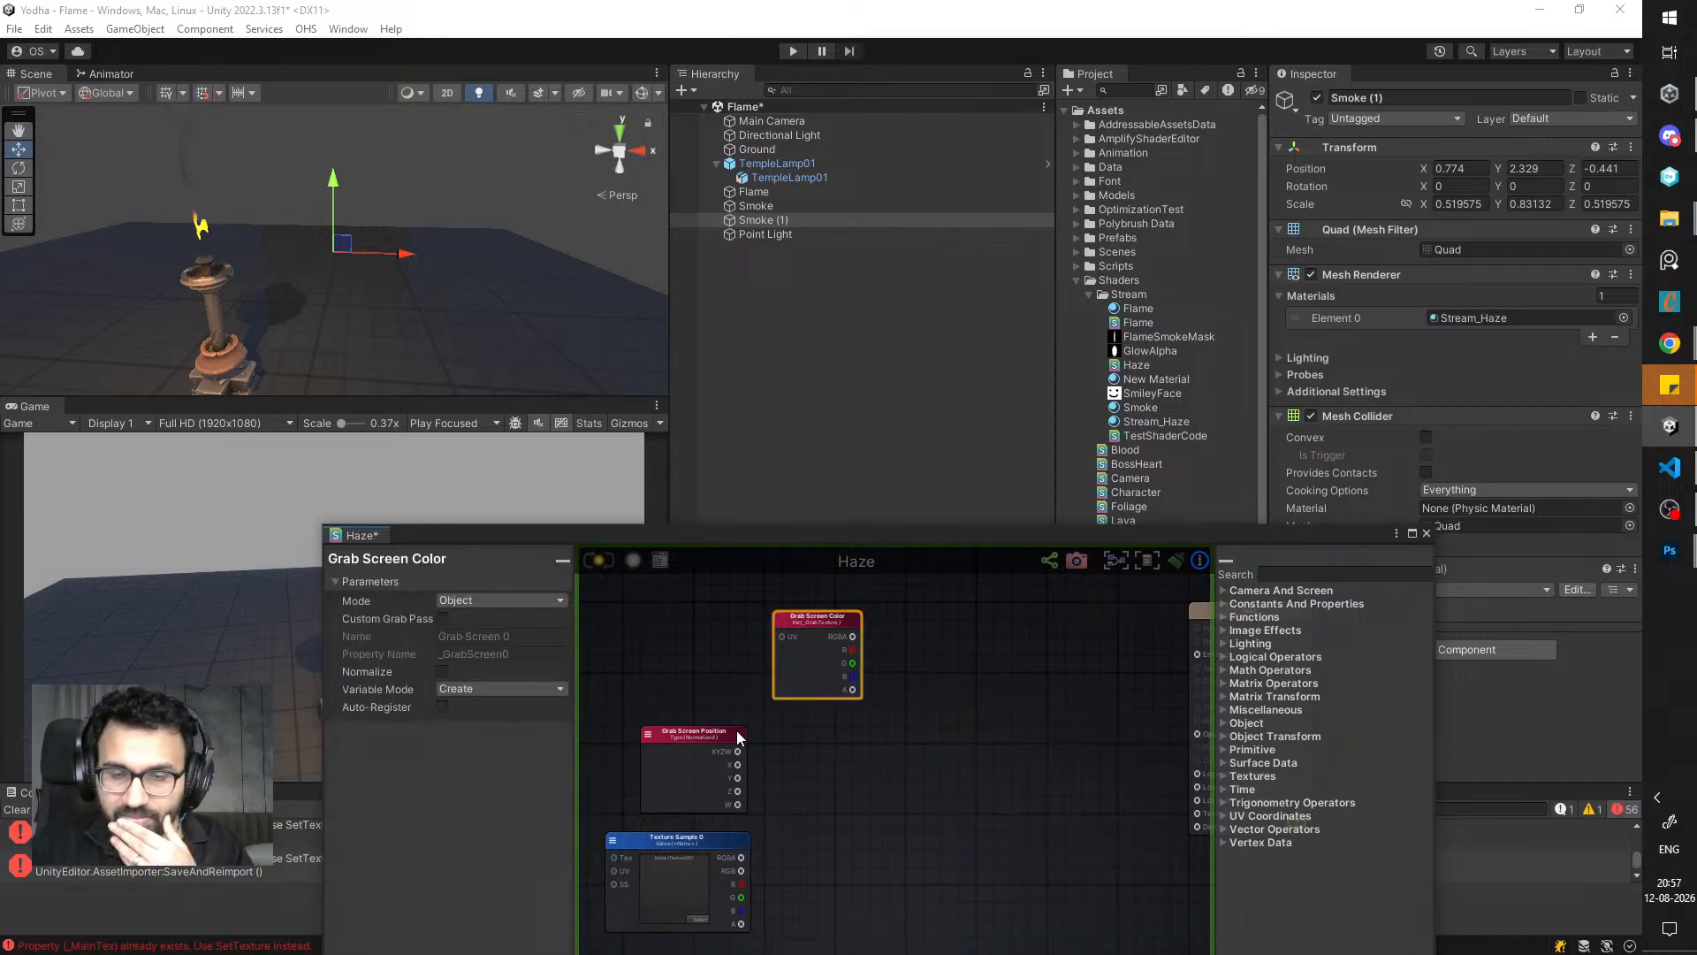
click(735, 730)
click(698, 707)
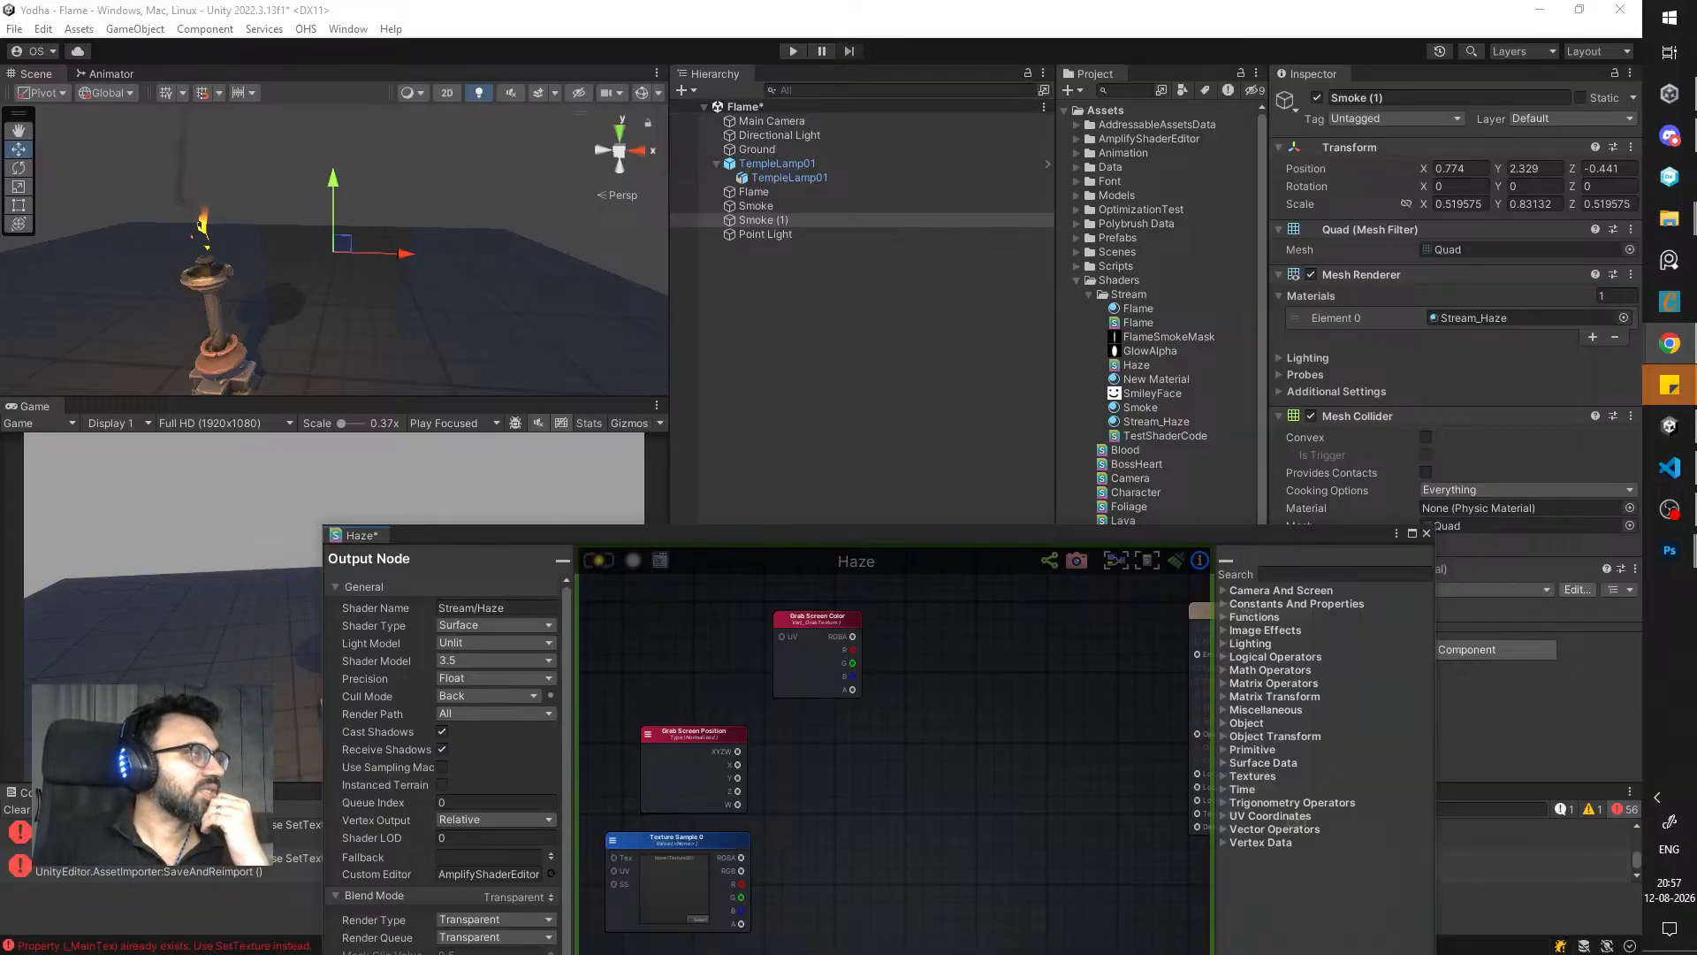
drag(0, 181, 296, 180)
drag(471, 182, 665, 2)
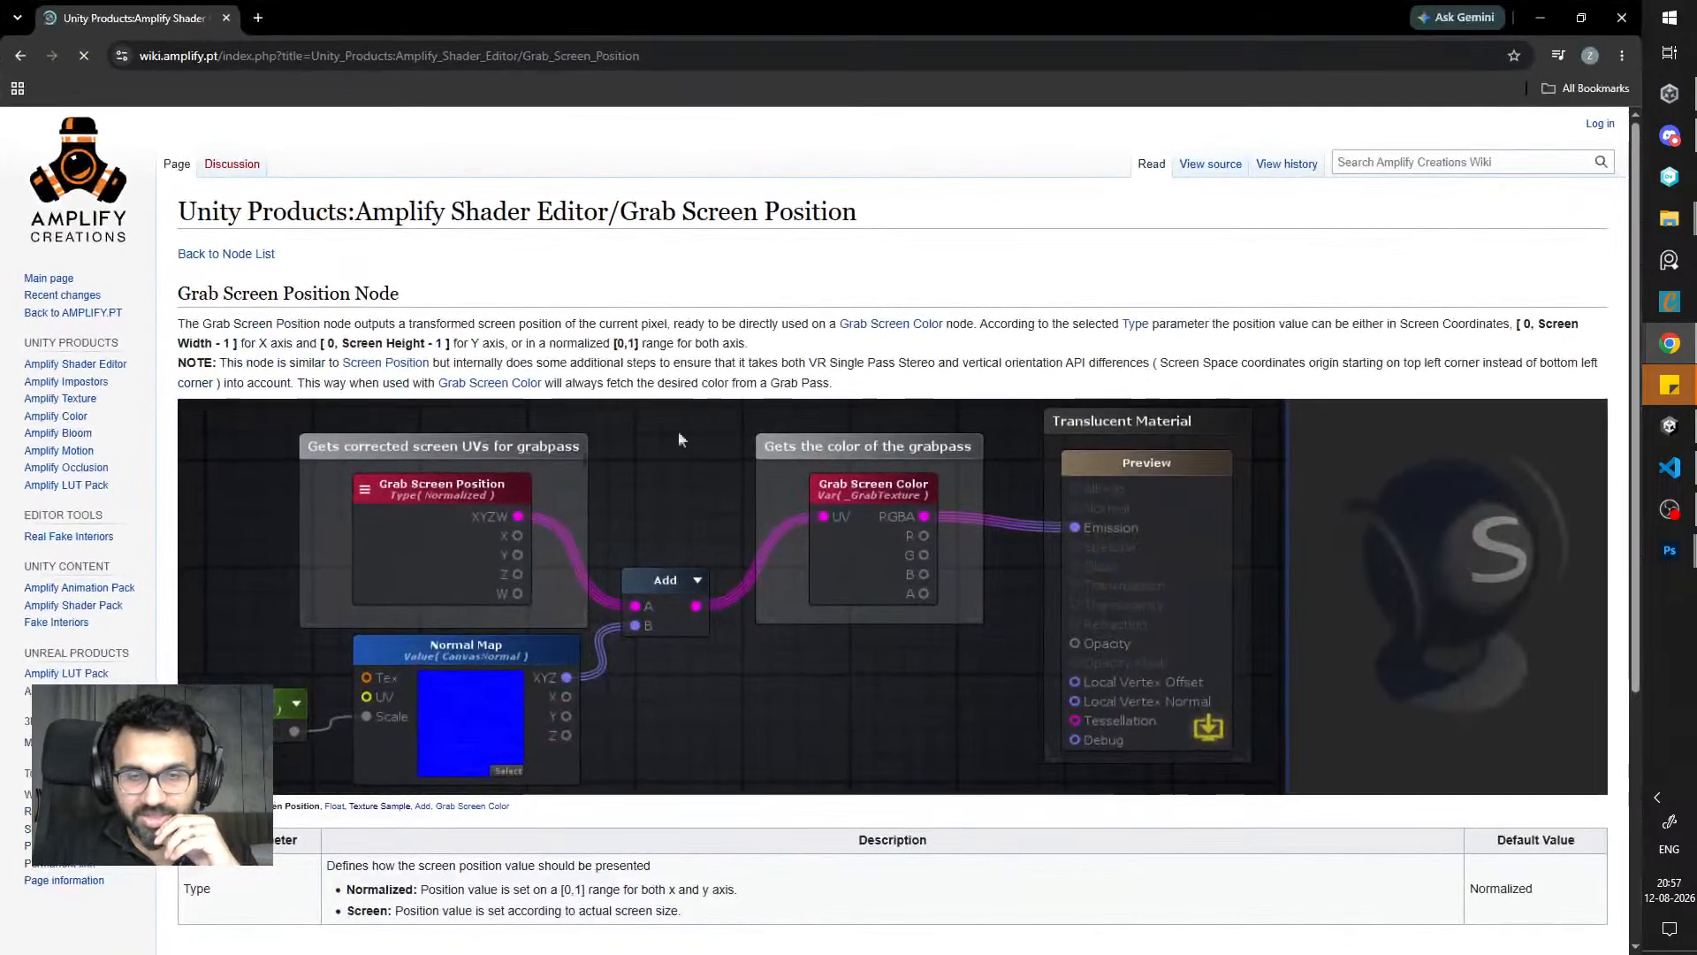
drag(1005, 16, 0, 168)
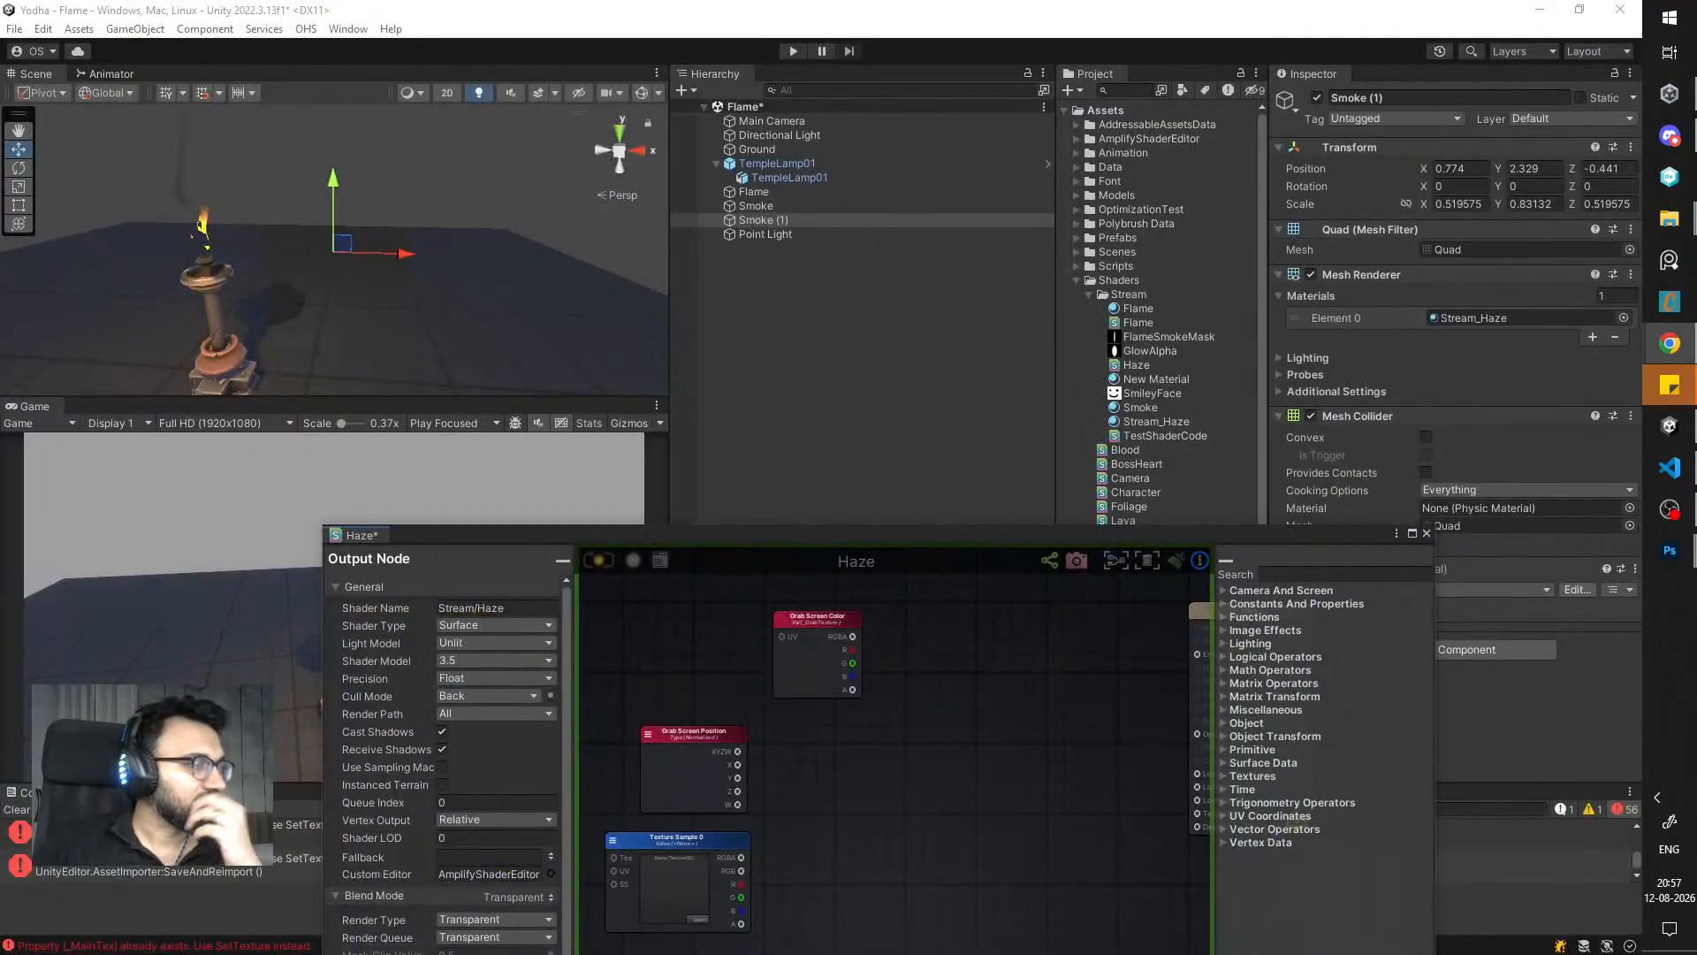
- Add an Add node with Grab Screen Position's XYZW feeding A and the Texture Sample's RGBA feeding B
middle_drag(811, 850, 817, 763)
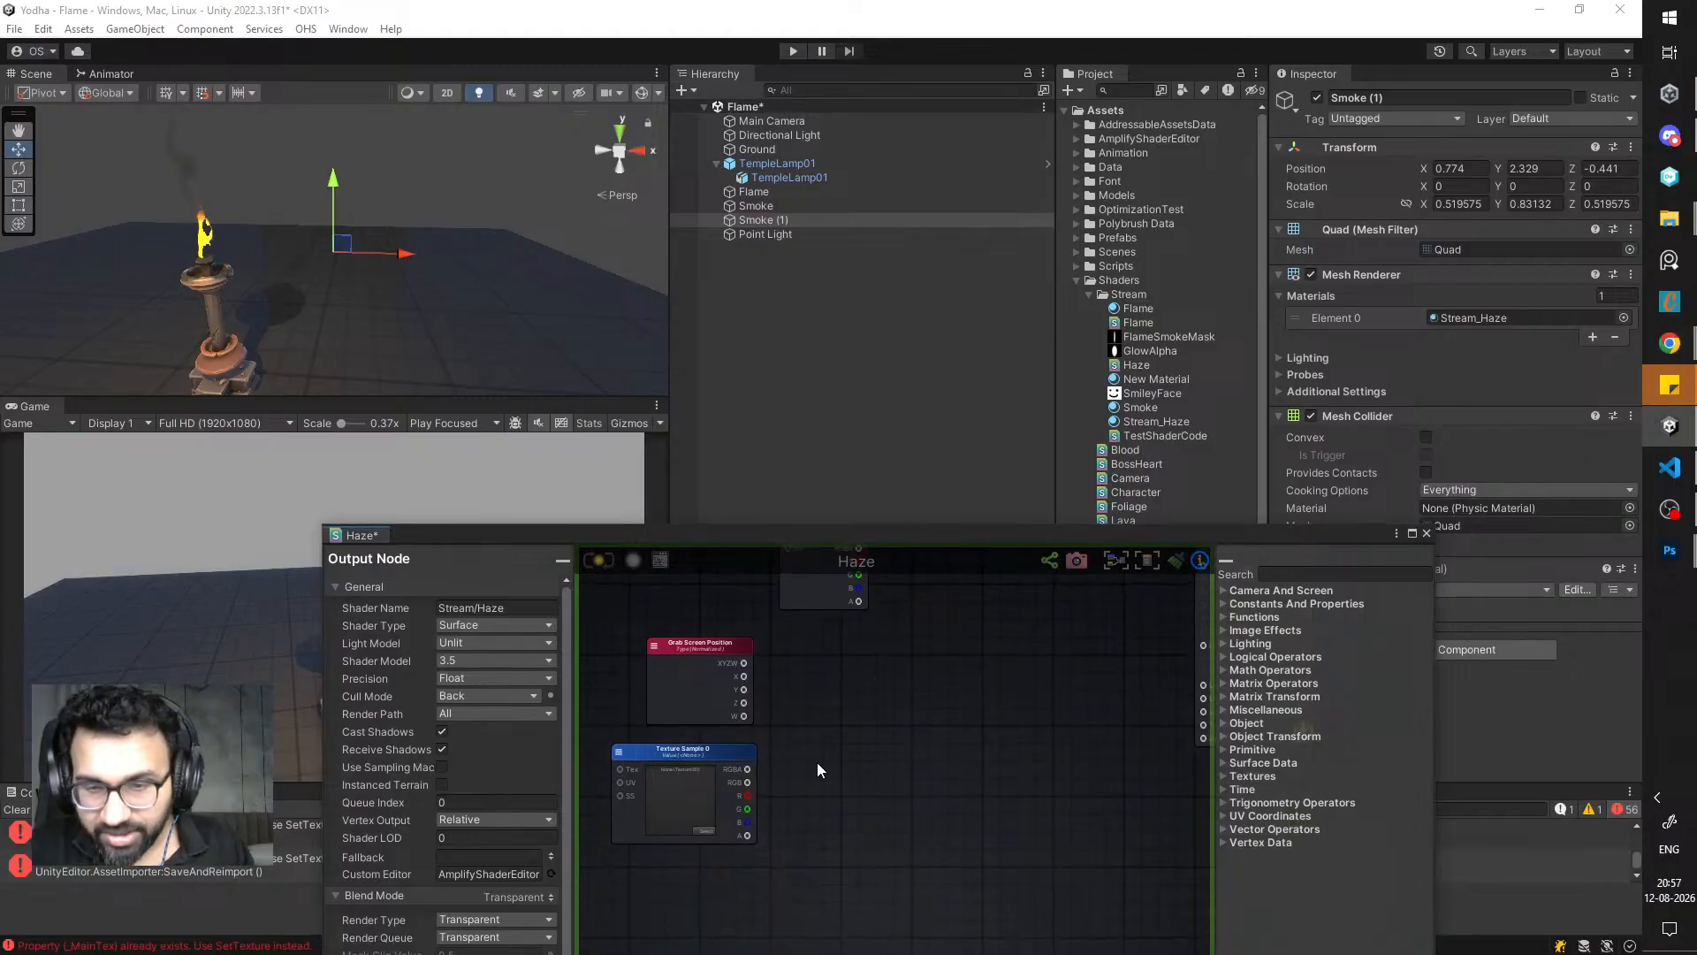
right_click(817, 762)
text(add)
click(859, 840)
drag(838, 770, 855, 710)
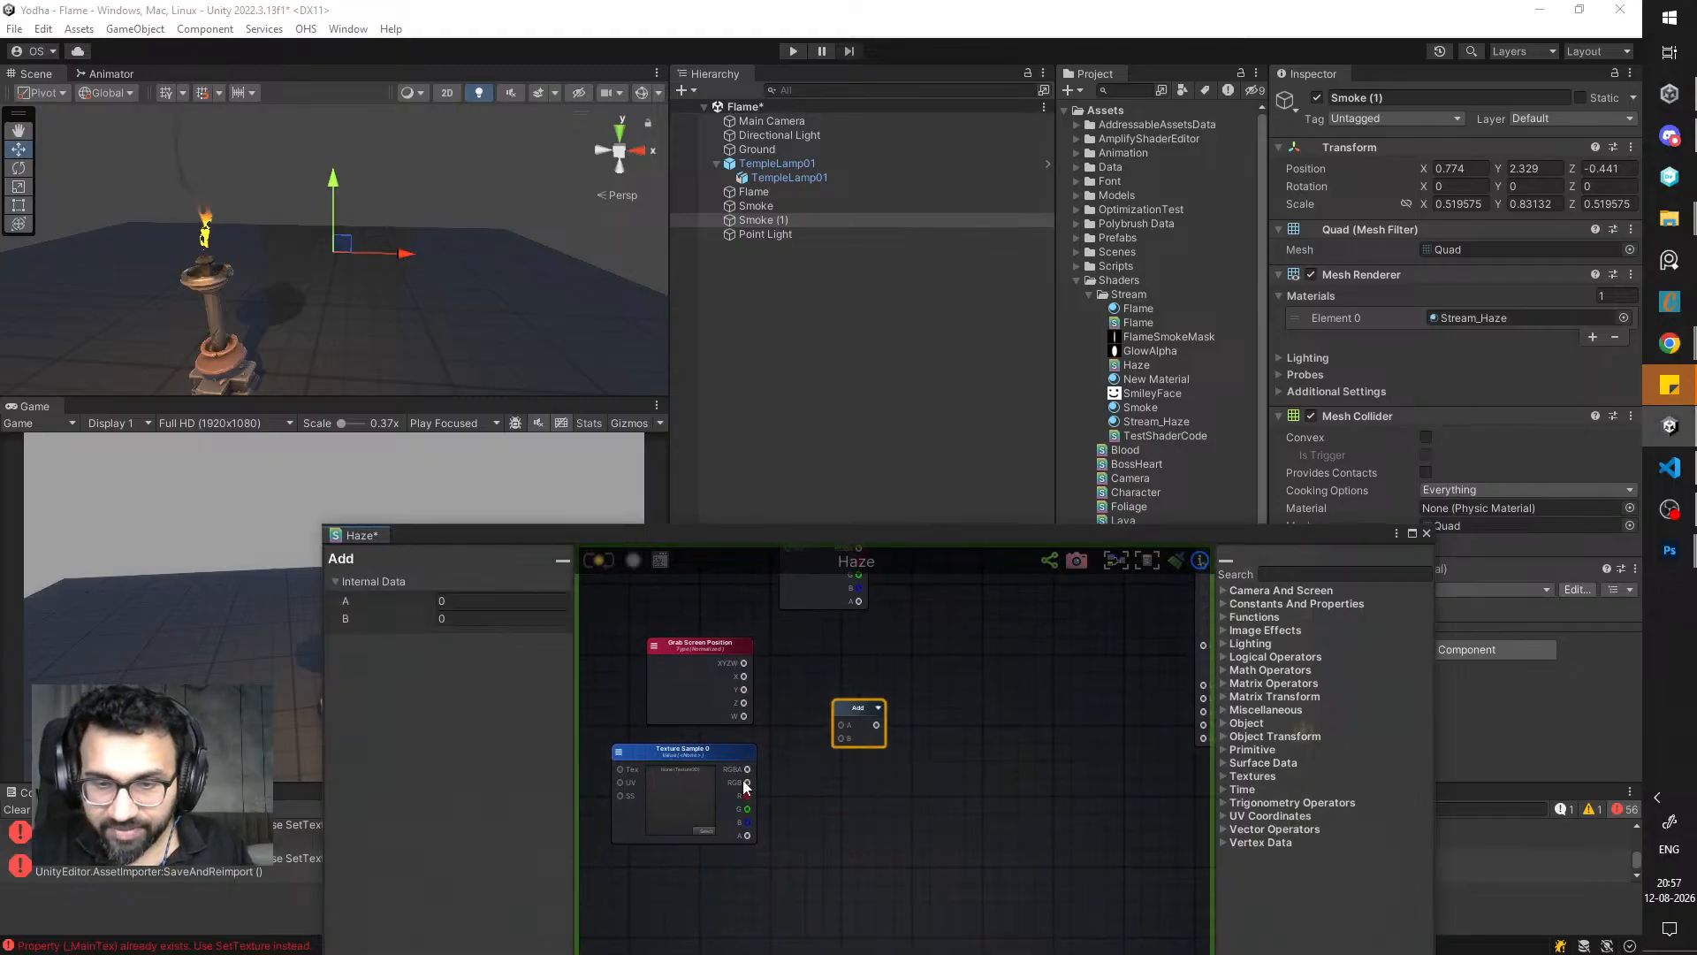
drag(747, 769, 841, 739)
drag(743, 662, 840, 723)
- Try combining Grab Screen Color's RGBA and the Add node's output in a new Multiply node
middle_drag(874, 628, 798, 681)
drag(765, 633, 776, 675)
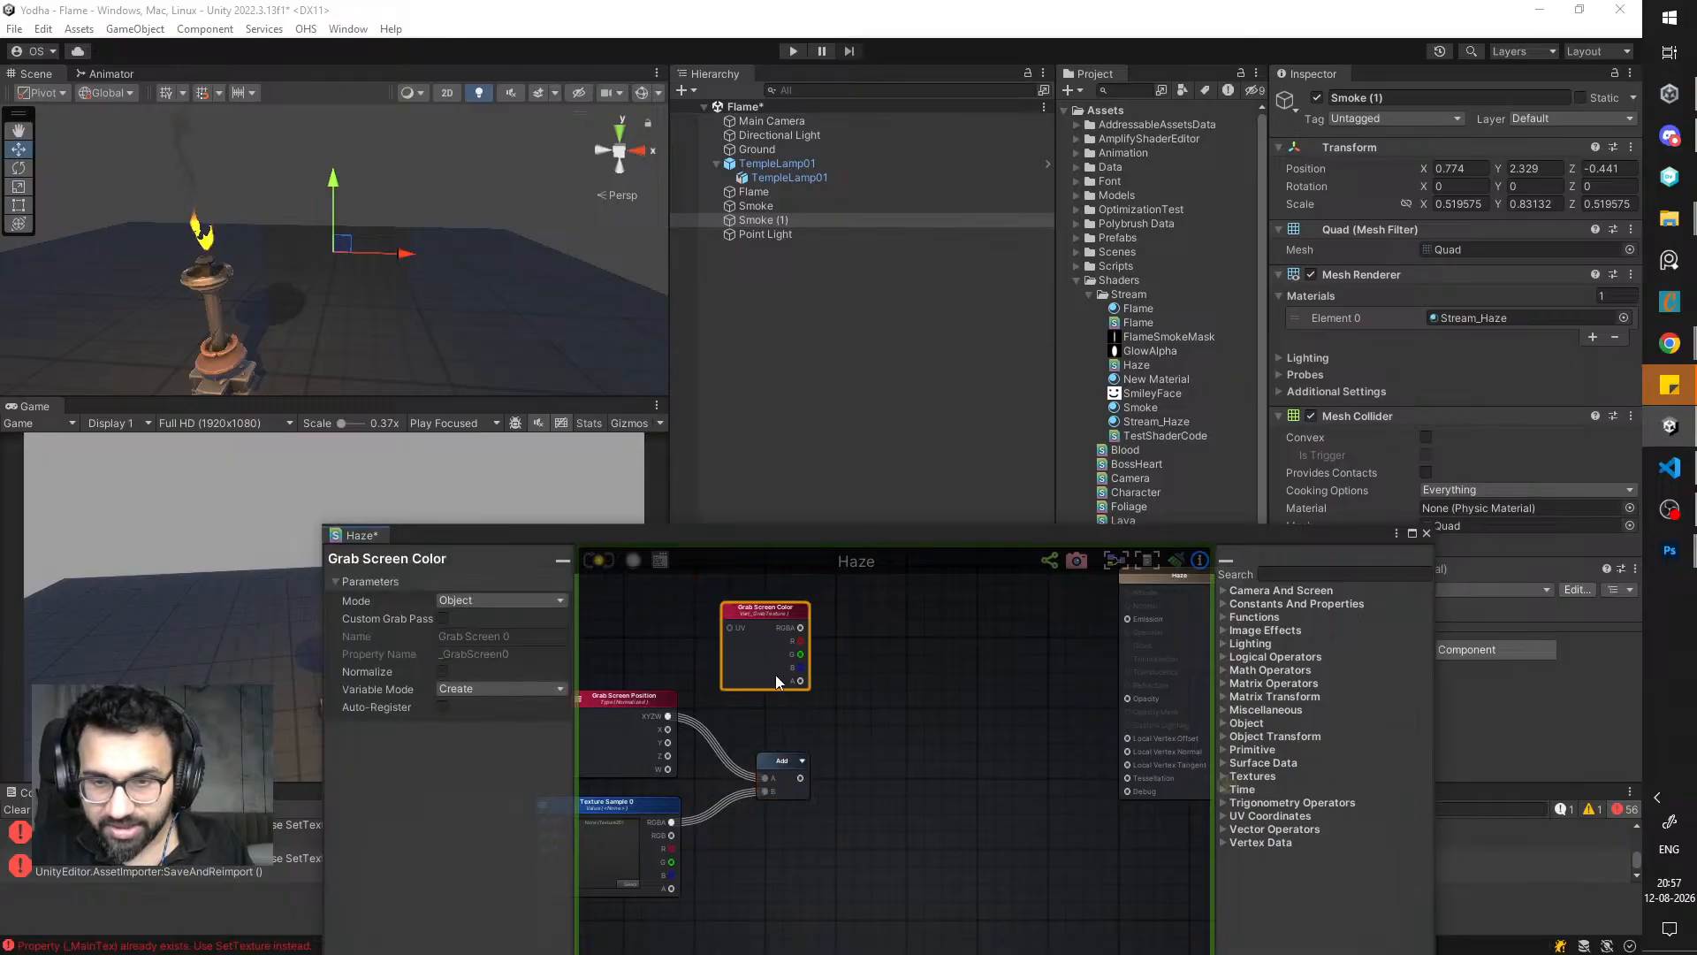
key(m)
click(934, 697)
drag(801, 778, 935, 720)
drag(801, 628, 944, 708)
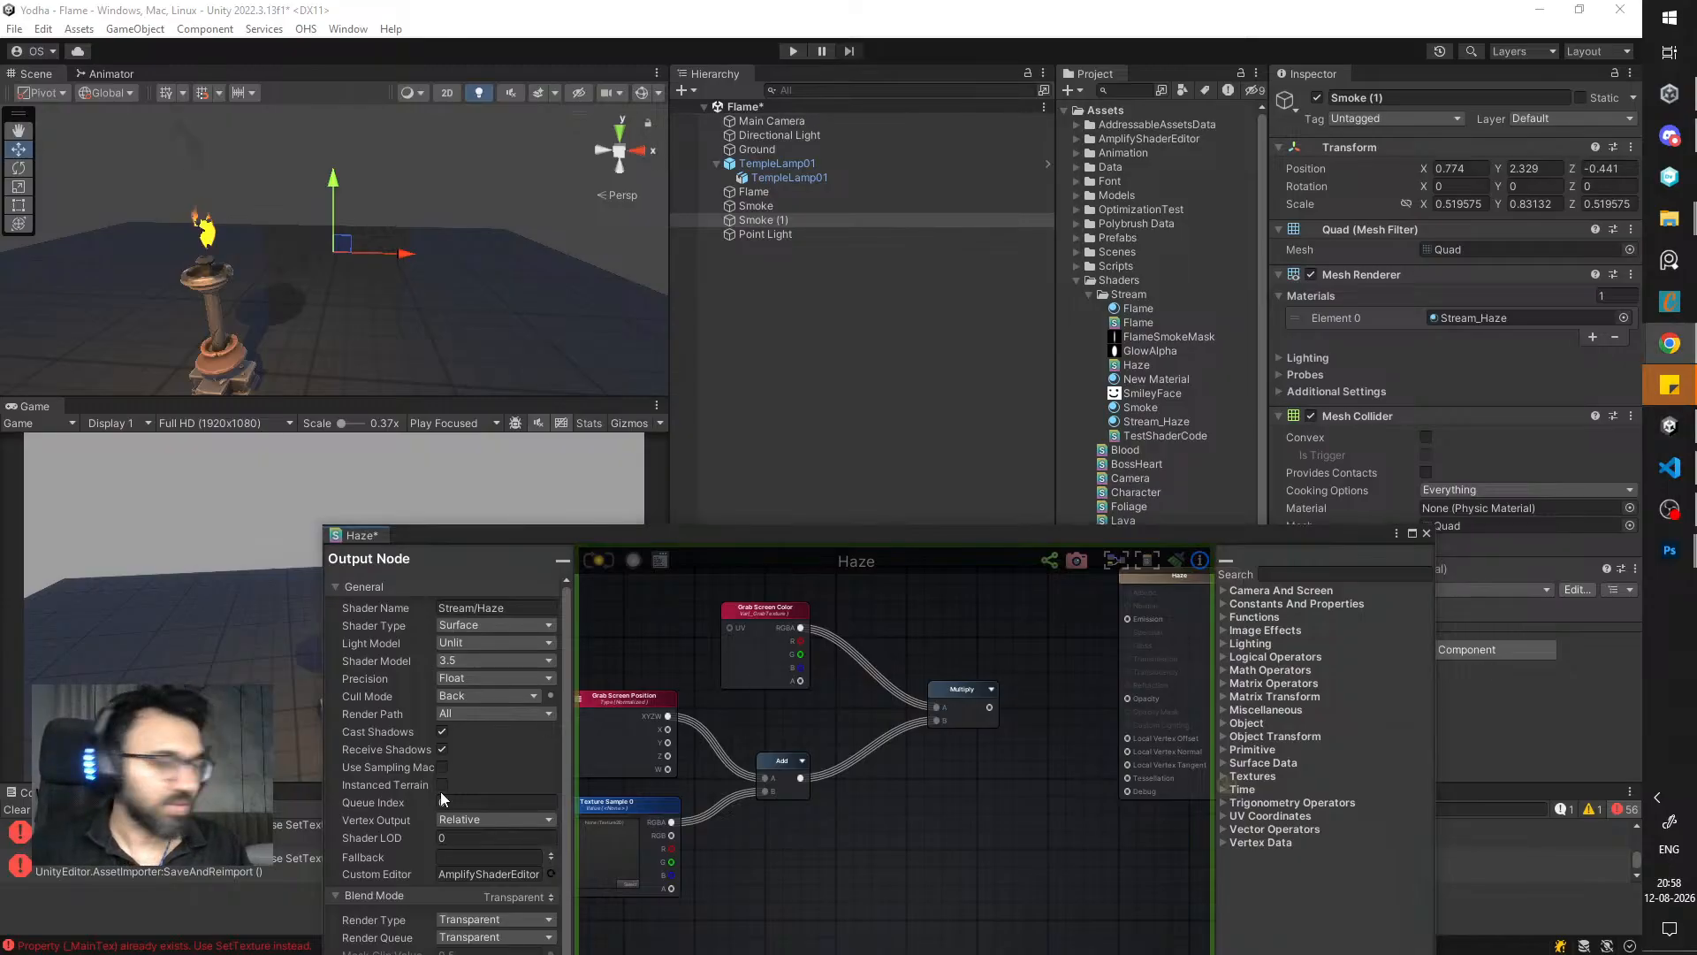
- Check the graph's node wiring against the Grab Screen Position online reference
click(599, 757)
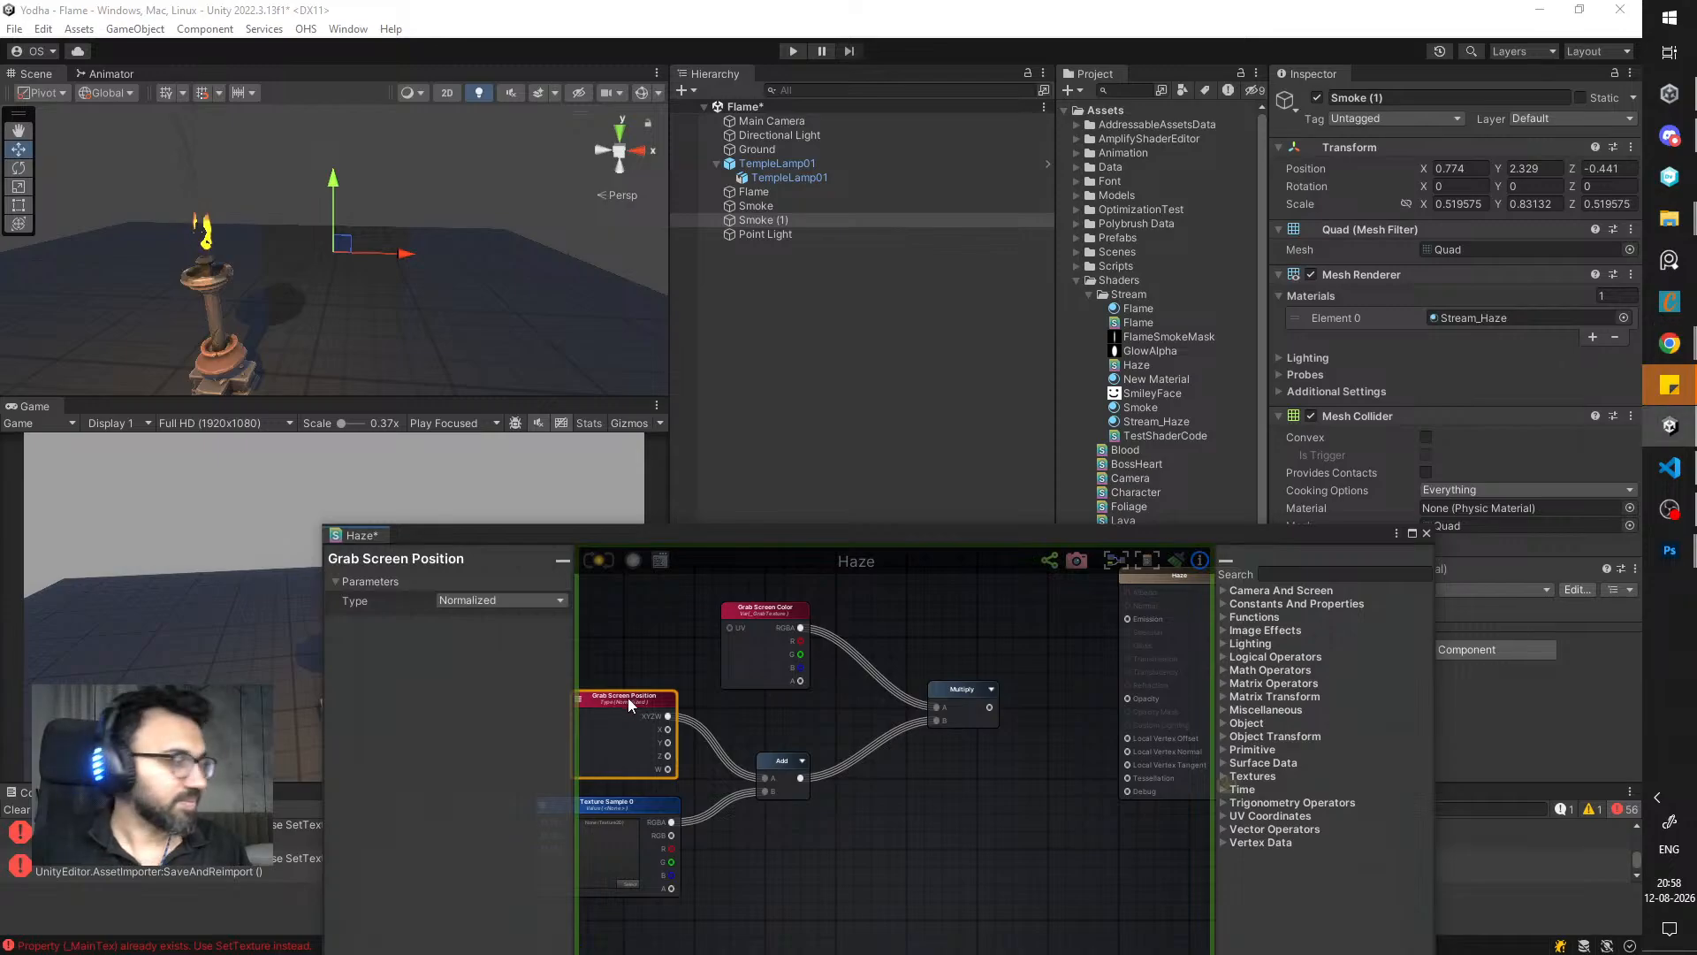
click(649, 671)
click(607, 728)
middle_drag(607, 728, 684, 739)
middle_drag(719, 669, 730, 696)
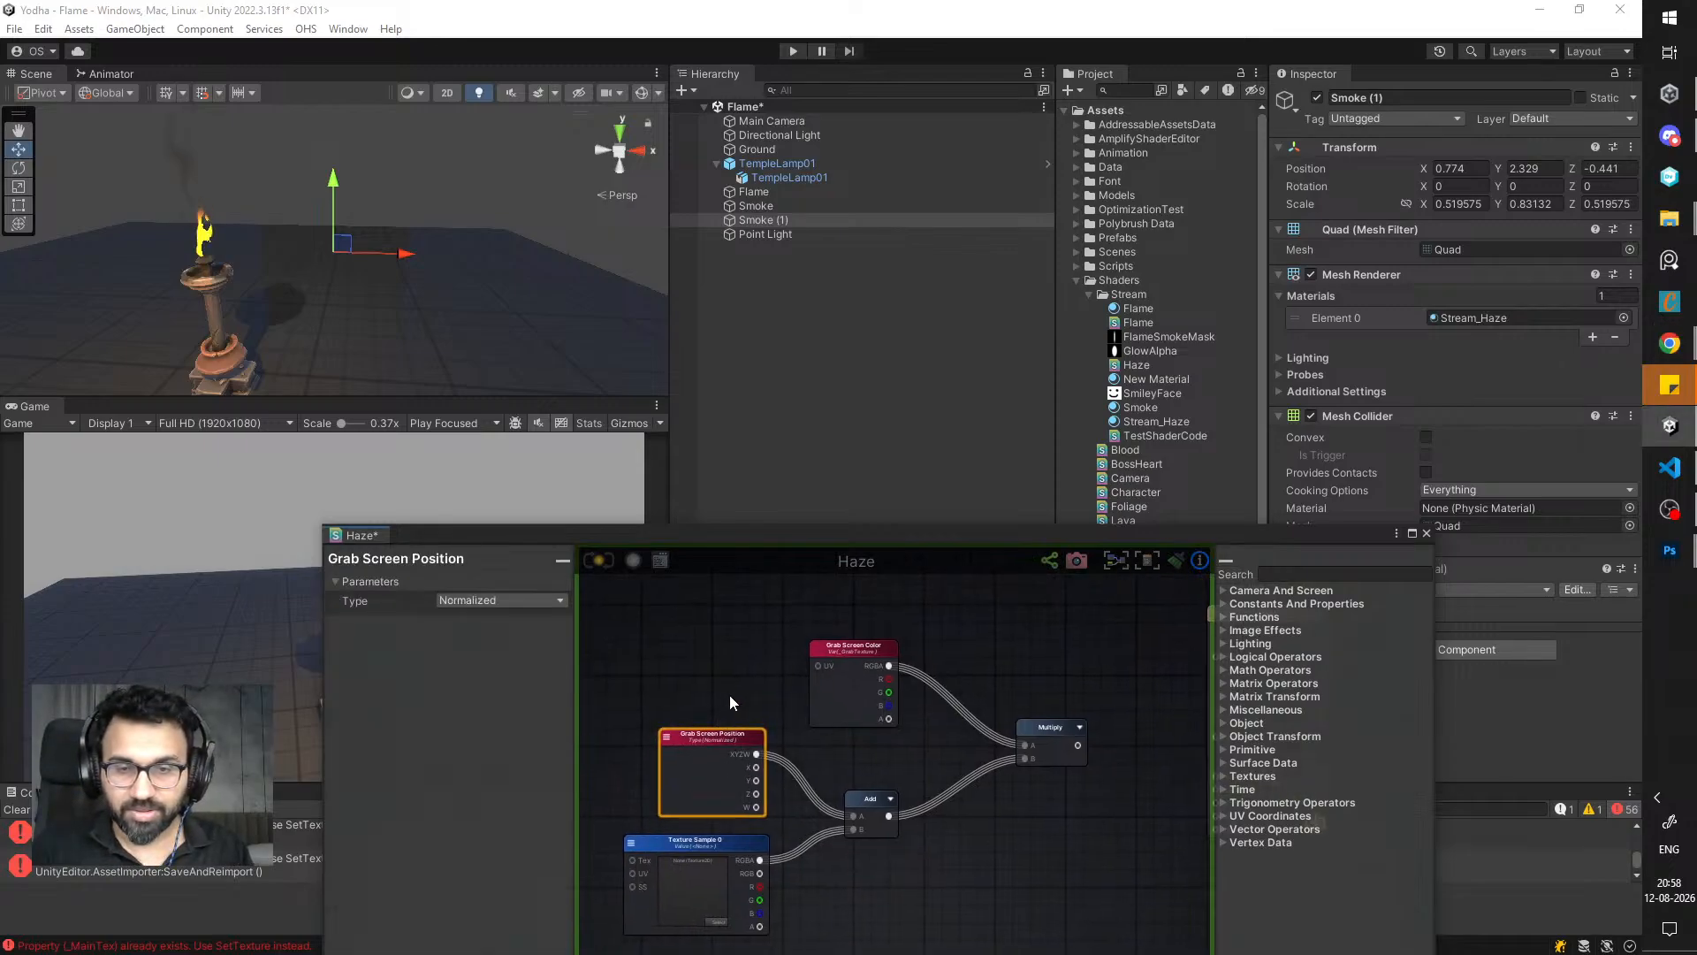
scroll(730, 694, down, 2)
click(730, 681)
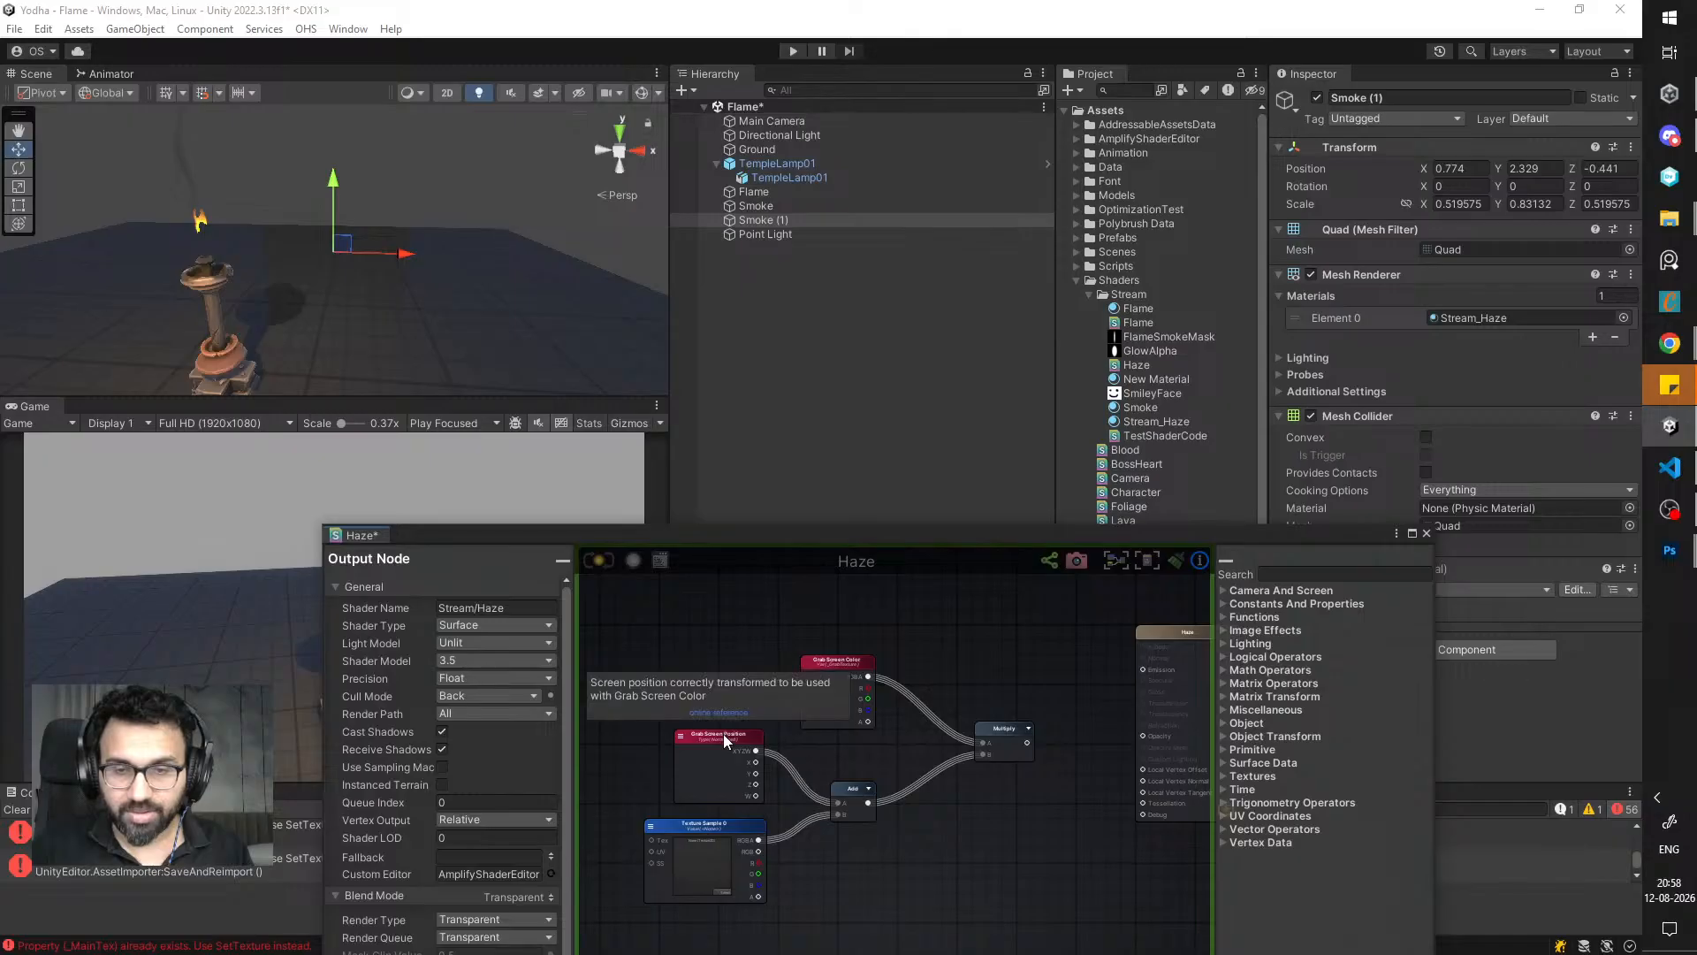
click(724, 734)
click(745, 709)
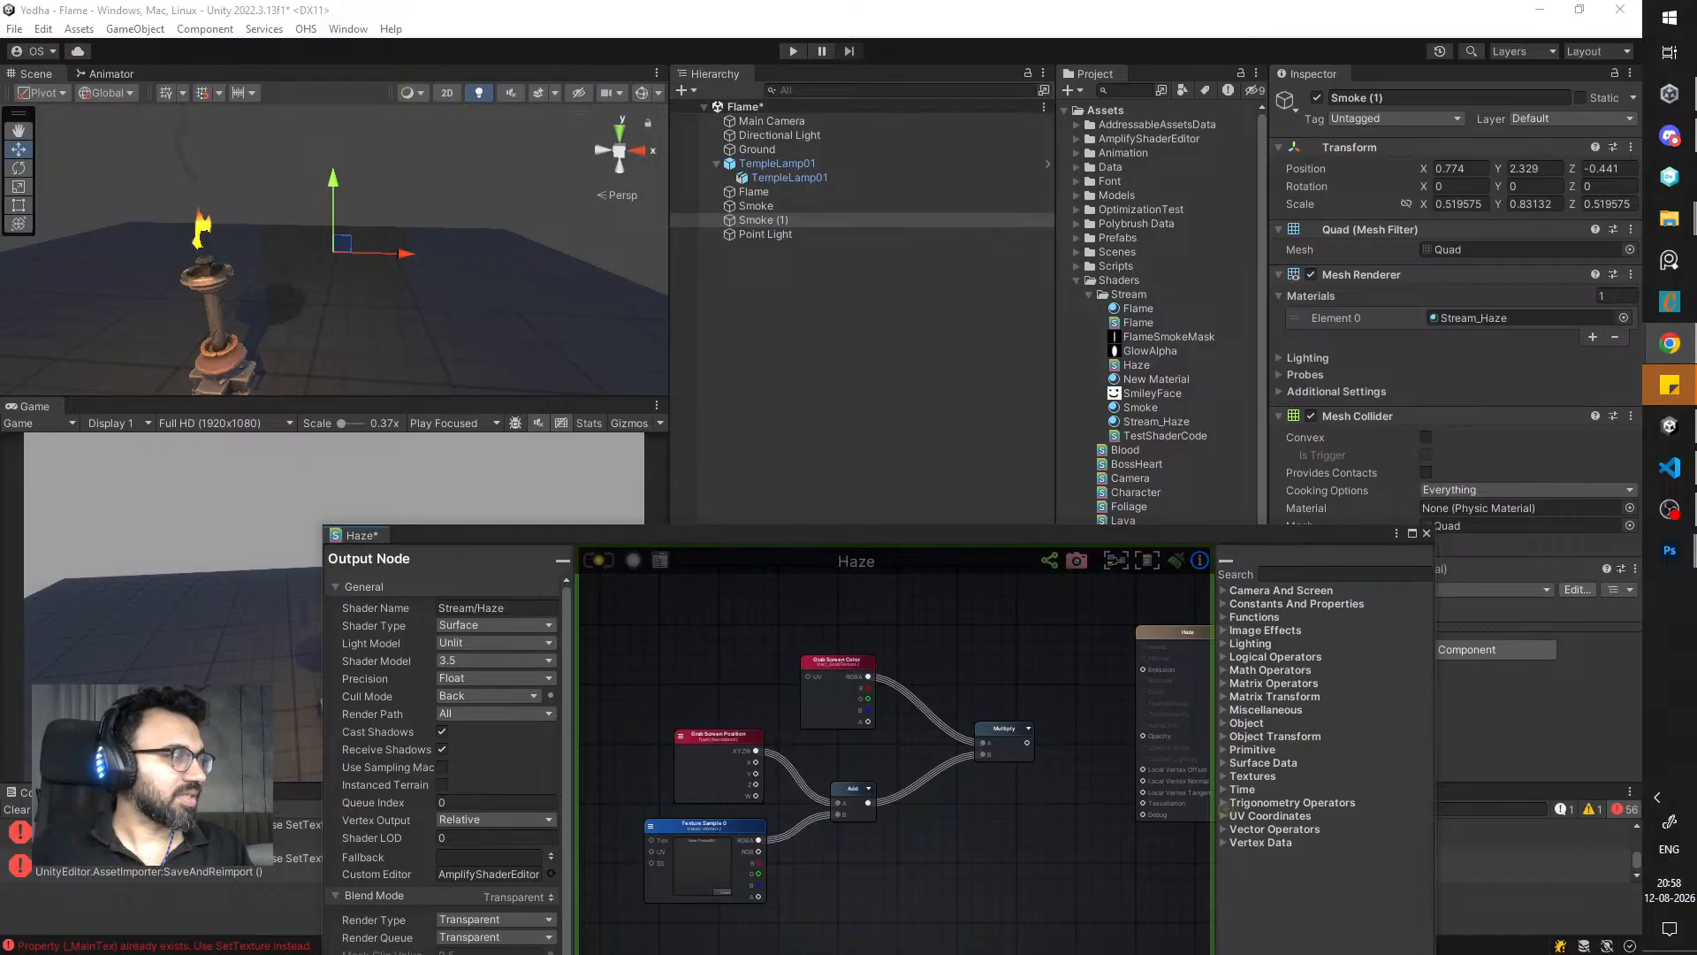
click(838, 708)
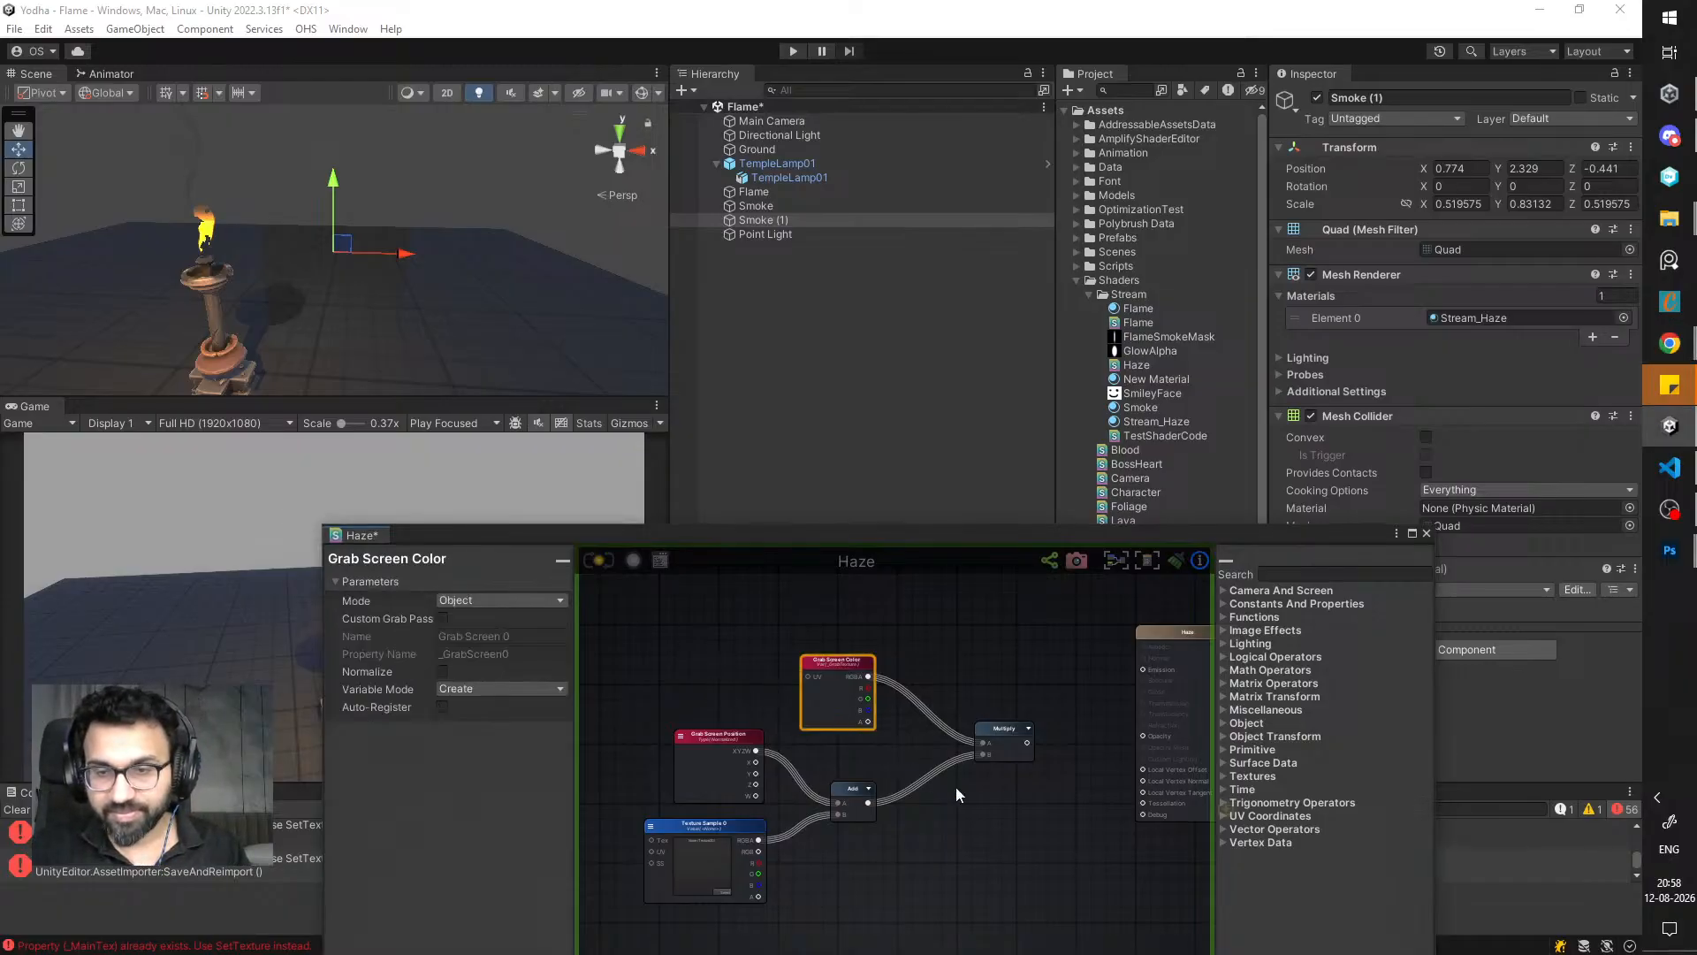
- Delete the Multiply node, move Grab Screen Color after the Add node and connect Add's output to its UV input
click(1012, 743)
key(Delete)
drag(831, 697, 1011, 771)
drag(868, 803, 943, 749)
middle_drag(984, 774, 890, 763)
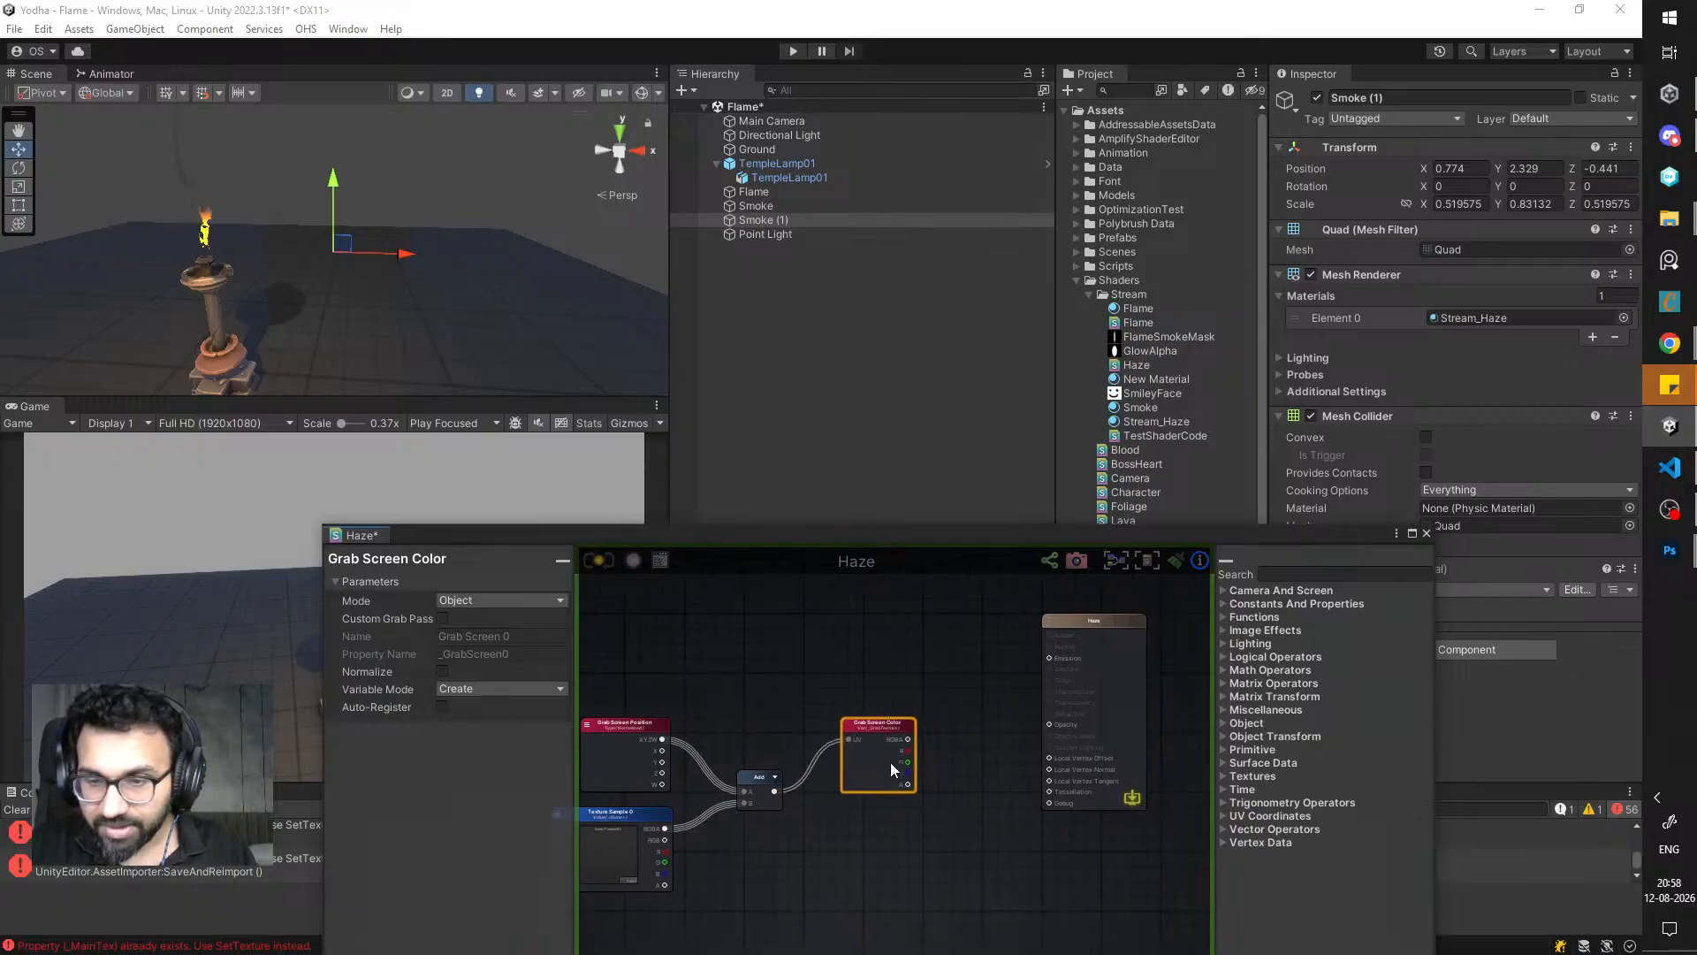
- Connect Grab Screen Color's RGBA output to the Emission input and view the duplicated quad in the scene
mouse_move(909, 740)
mouse_down()
mouse_move(971, 761)
mouse_move(1015, 735)
mouse_move(1046, 658)
mouse_move(911, 710)
mouse_up()
middle_drag(705, 746, 789, 691)
click(695, 674)
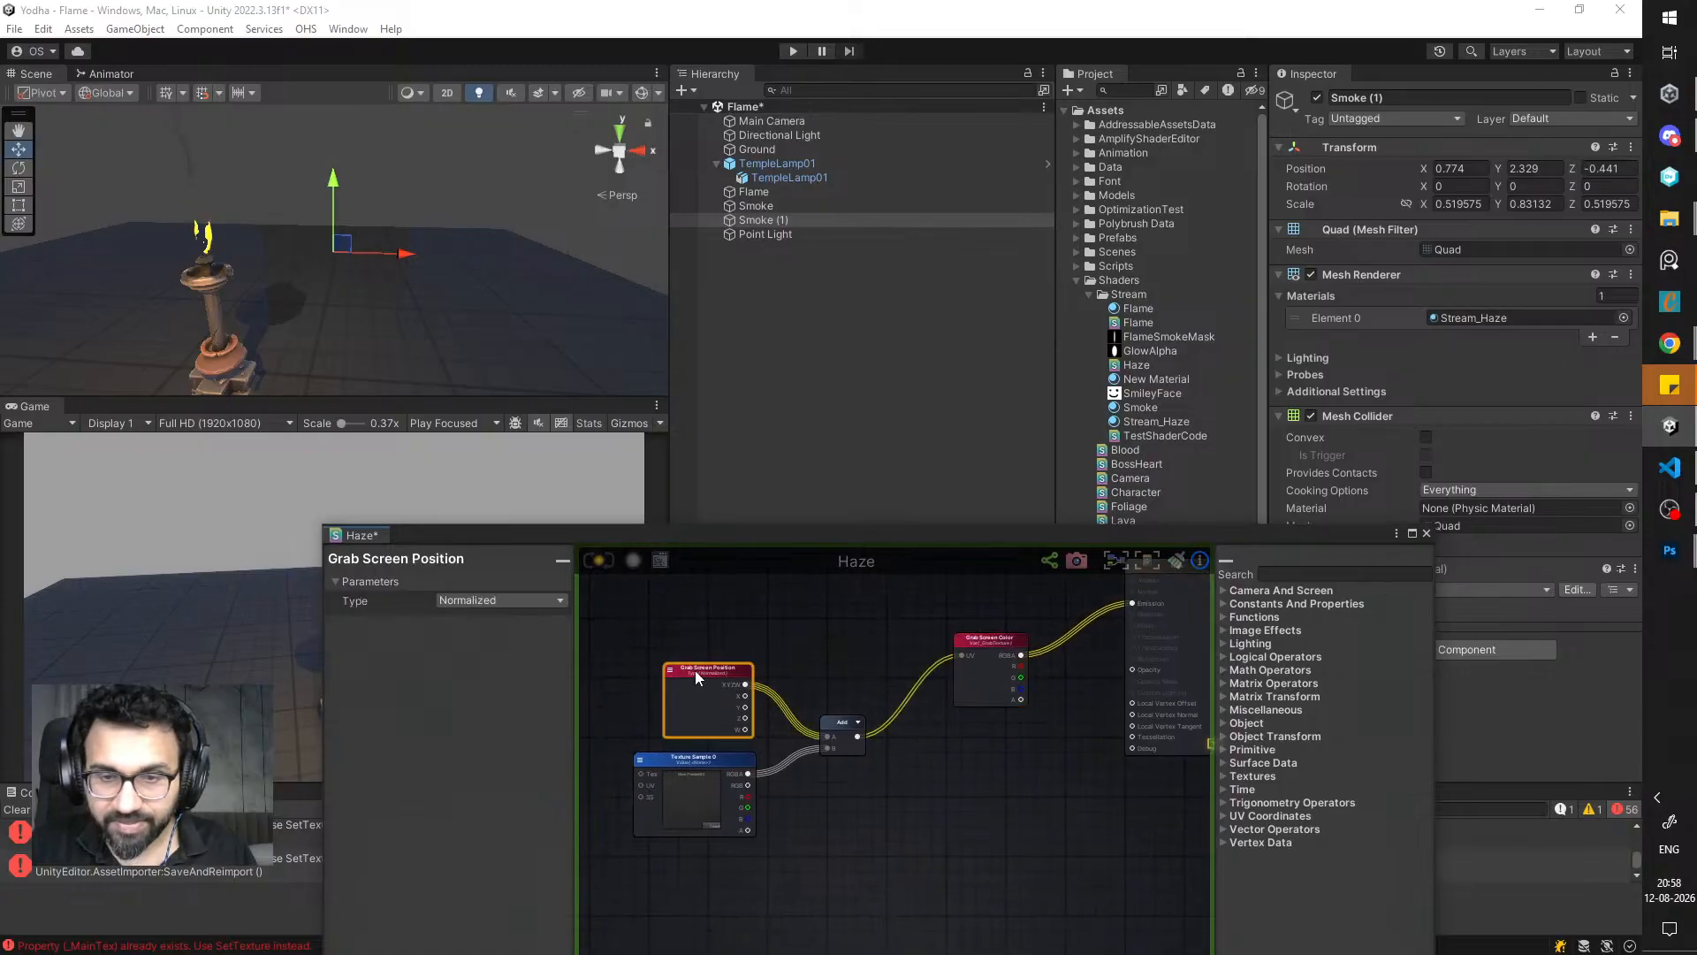
right_drag(447, 288, 539, 237)
- Arrange the Grab Screen Position, Texture Sample and Add nodes neatly, with Add placed between the two source rows
click(671, 624)
drag(702, 684, 673, 656)
drag(847, 744, 846, 730)
drag(725, 762, 707, 763)
drag(693, 684, 681, 698)
drag(849, 729, 841, 706)
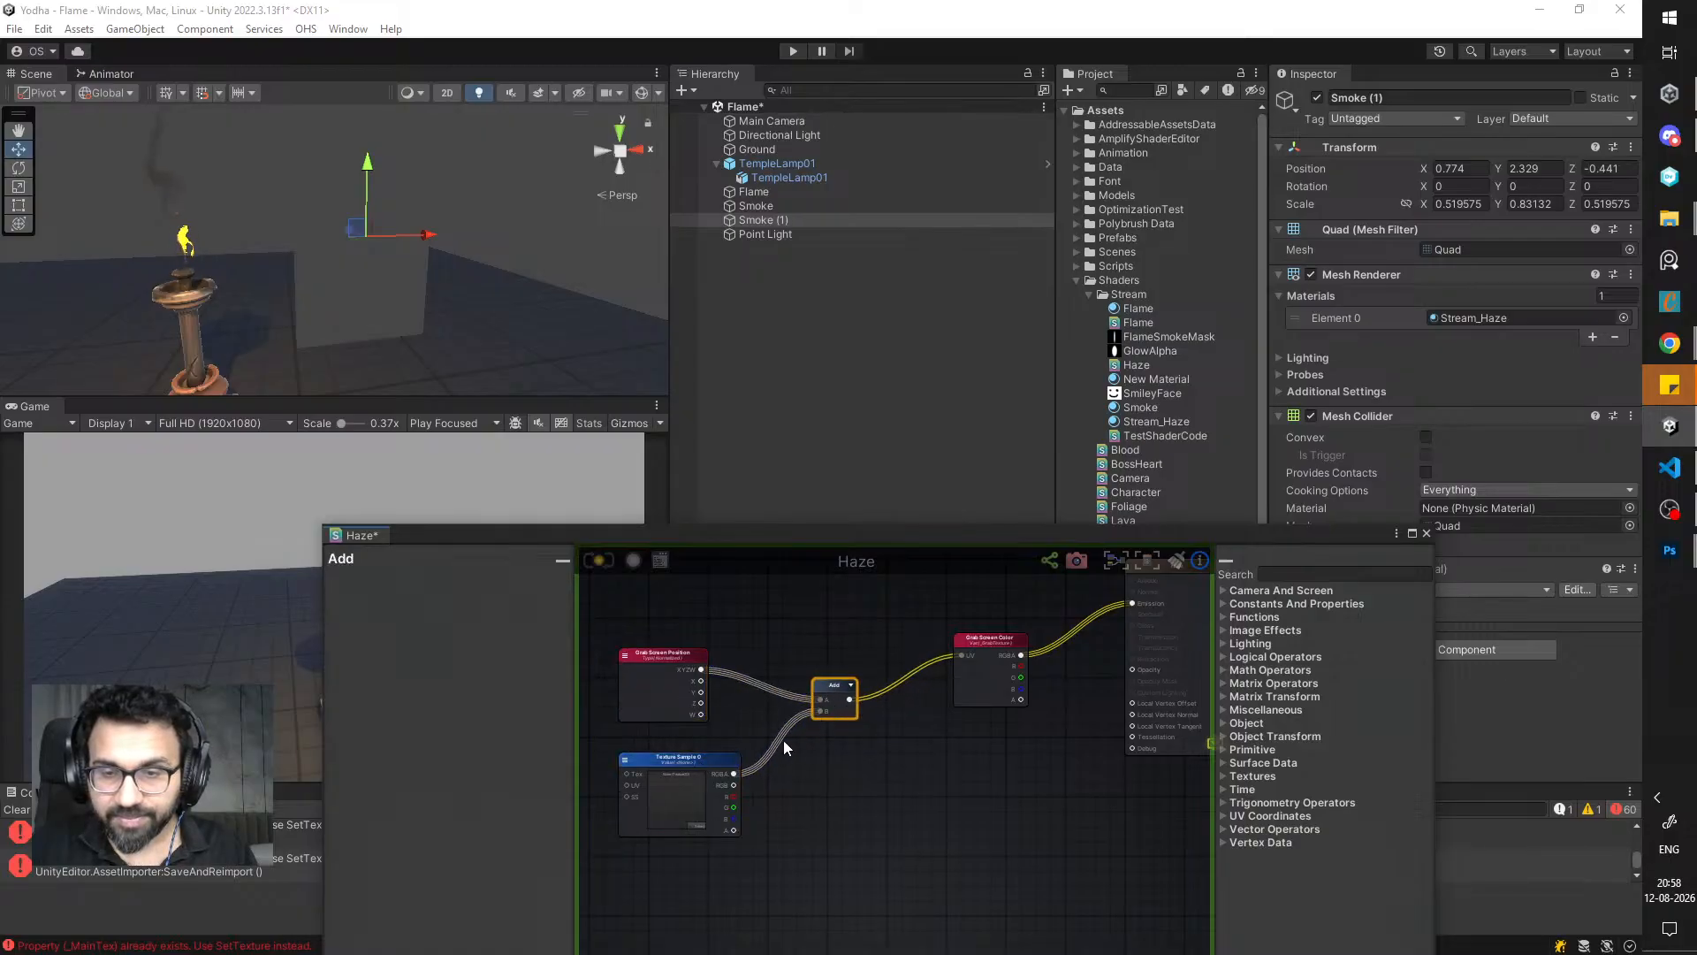
- Examine how the Grab Screen Position, Add, Grab Screen Color and Texture Sample nodes are wired together
drag(624, 677, 631, 676)
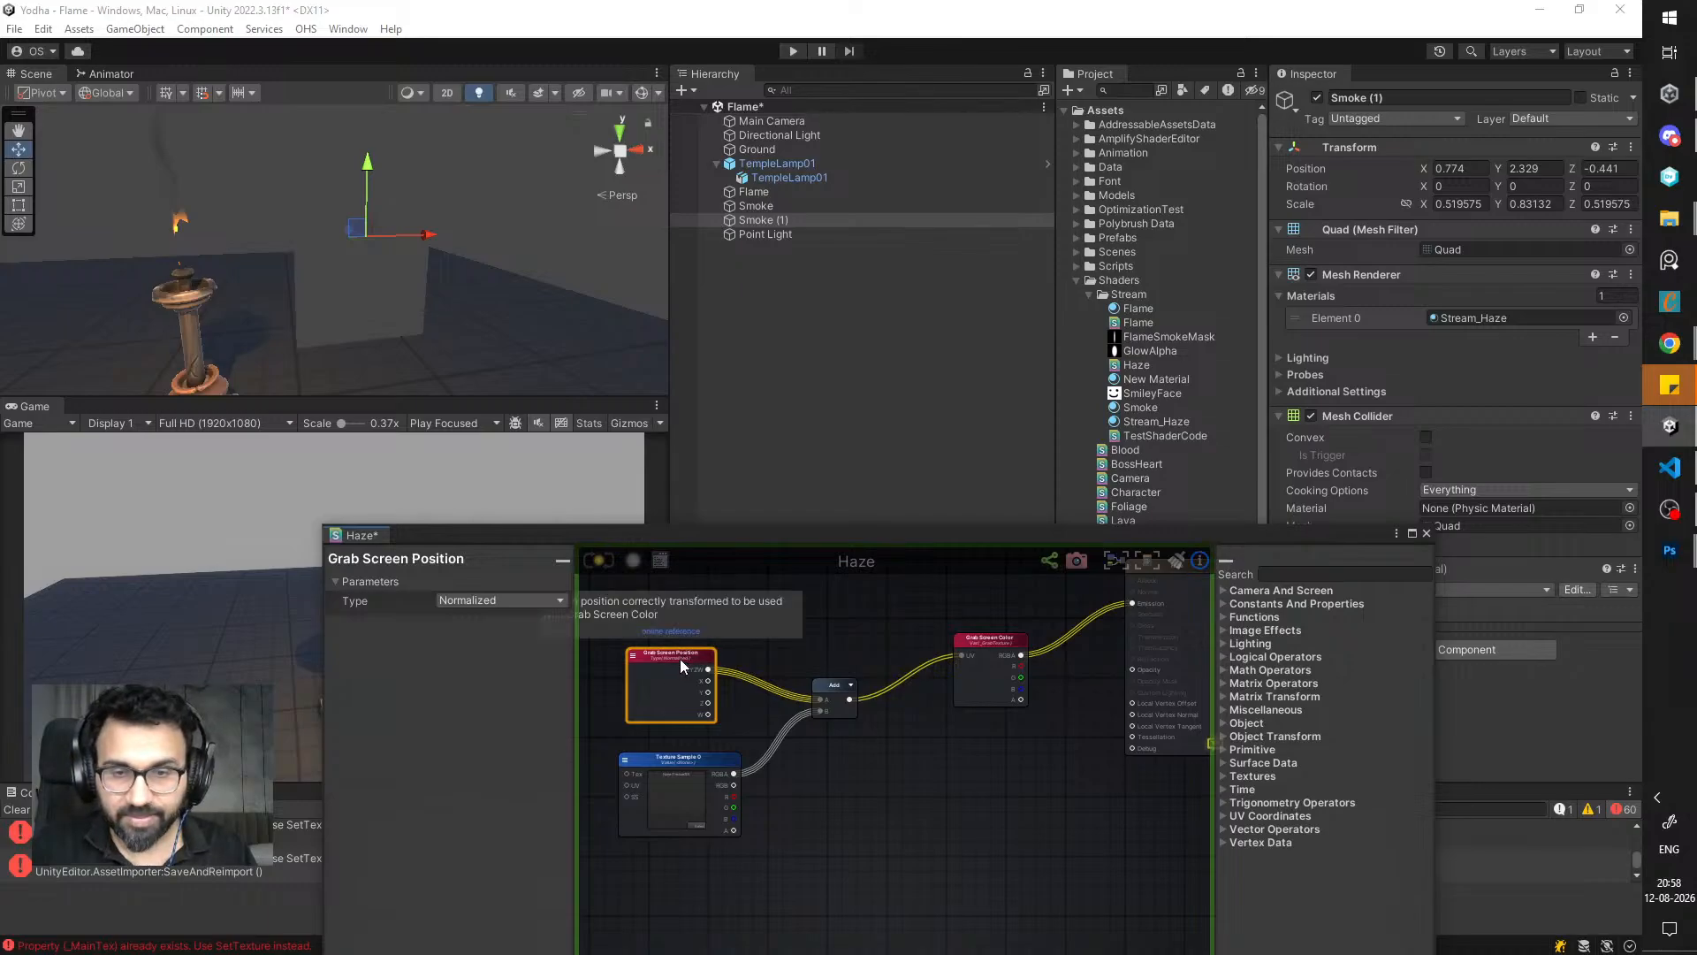
click(679, 637)
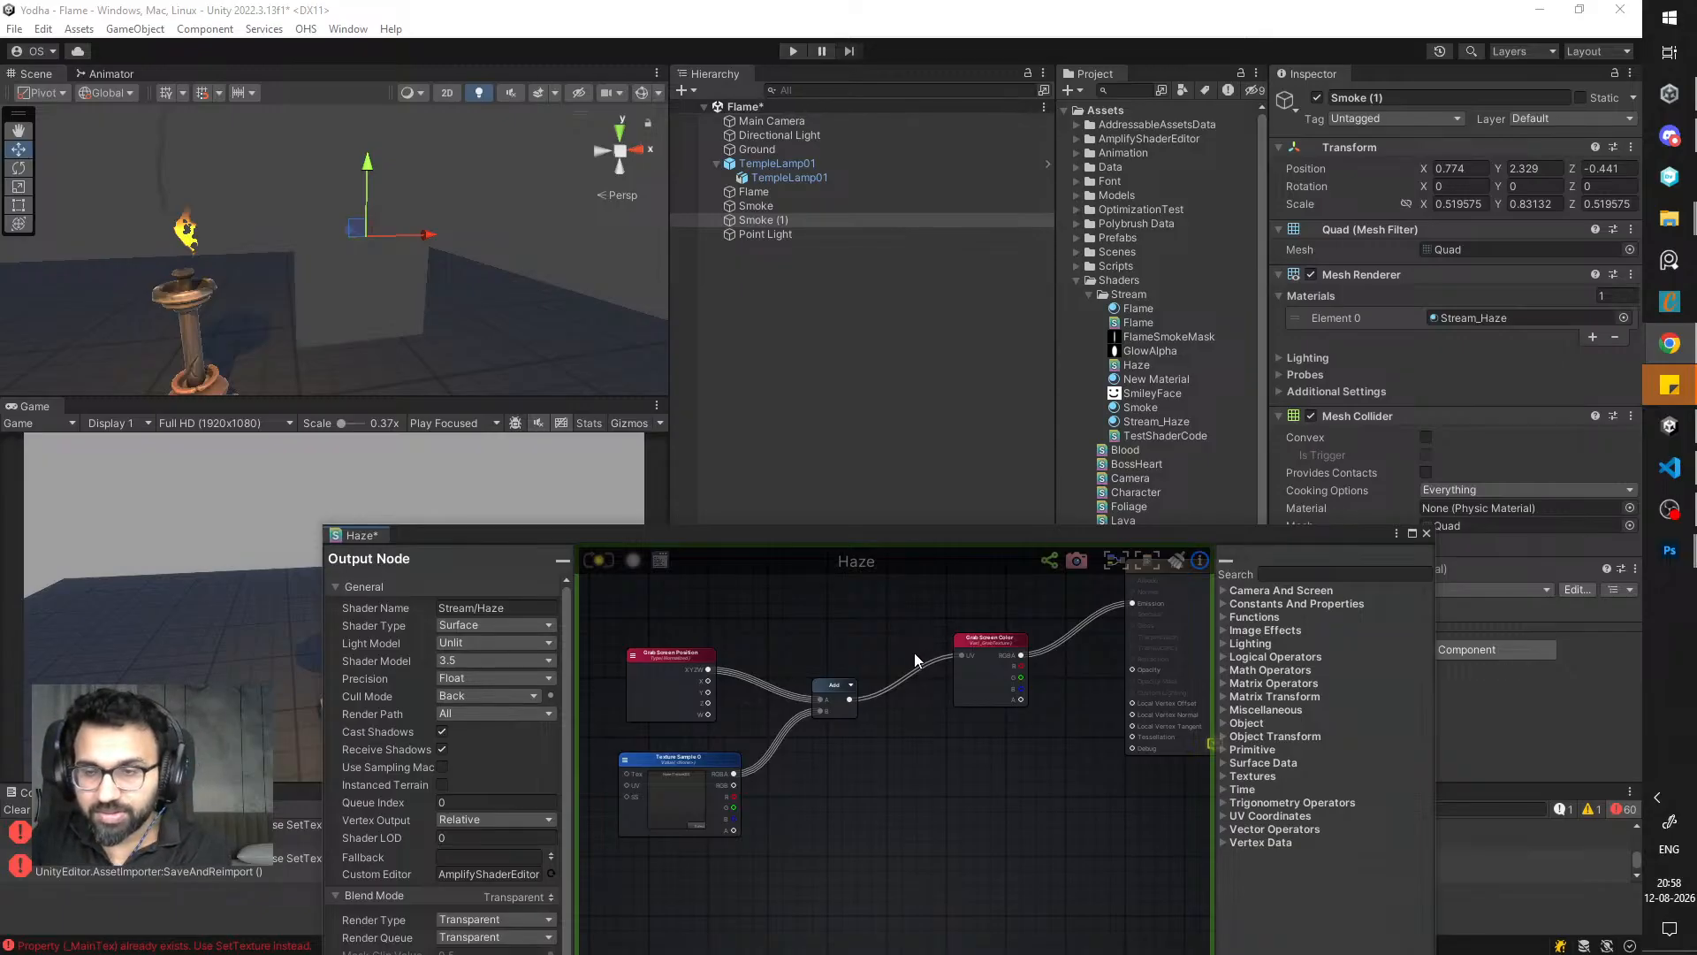
middle_drag(818, 656, 862, 672)
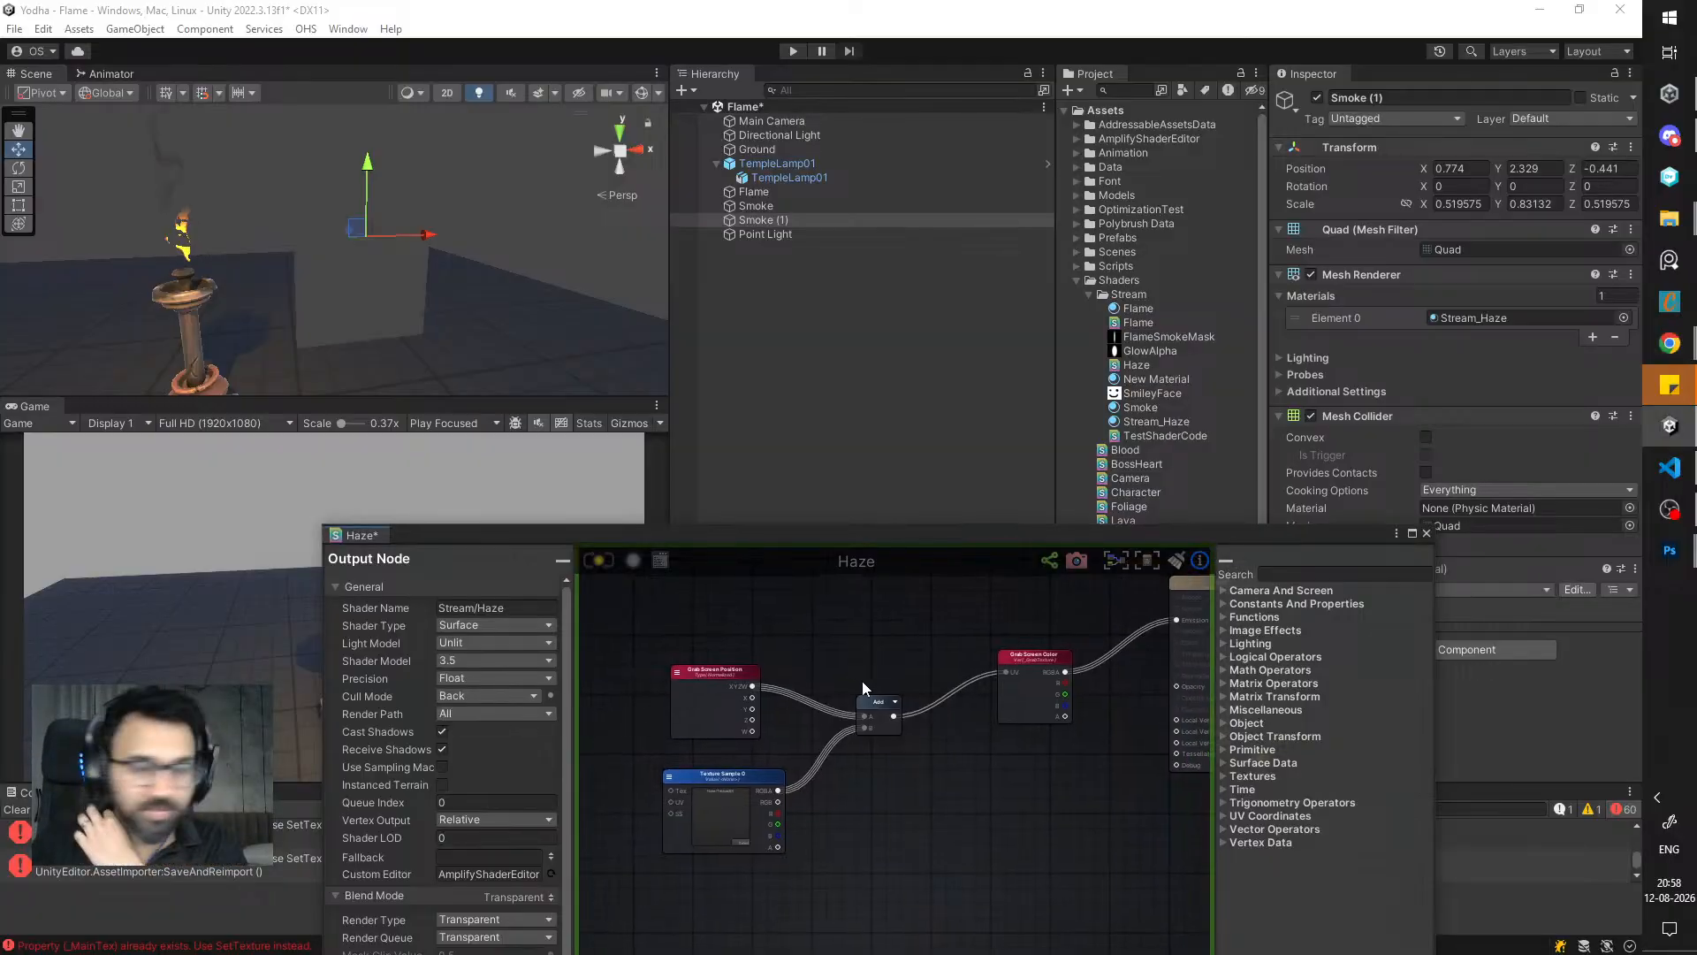
click(734, 687)
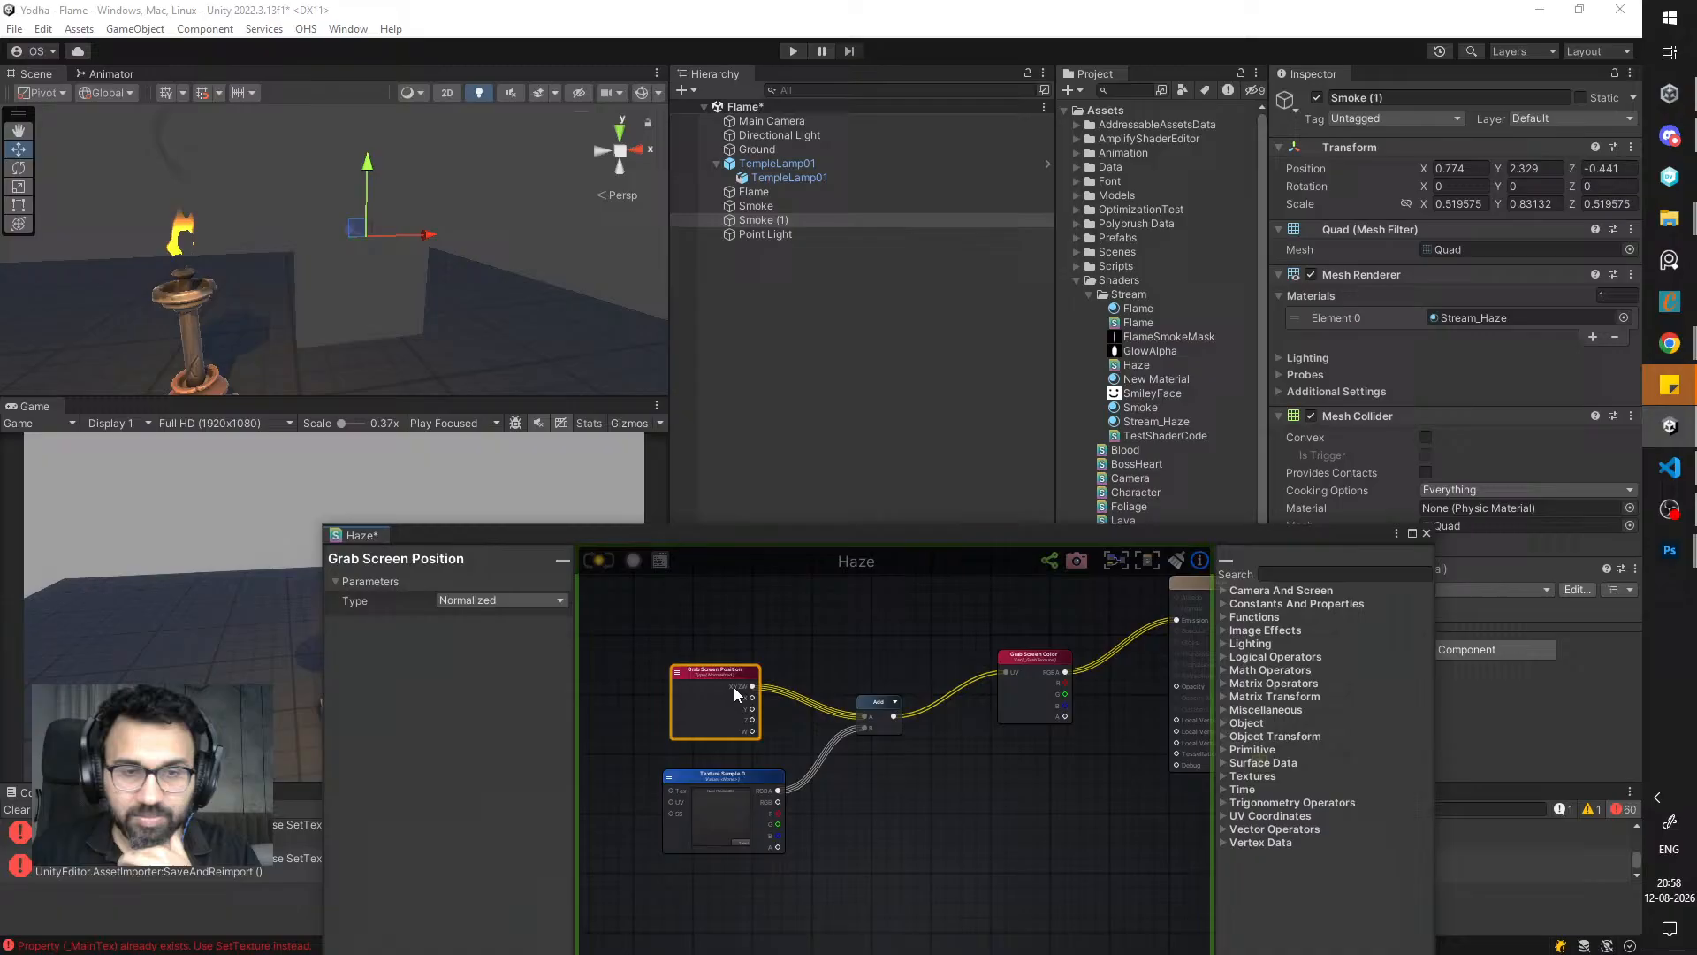
click(1015, 682)
middle_drag(876, 693, 821, 687)
click(681, 718)
click(696, 777)
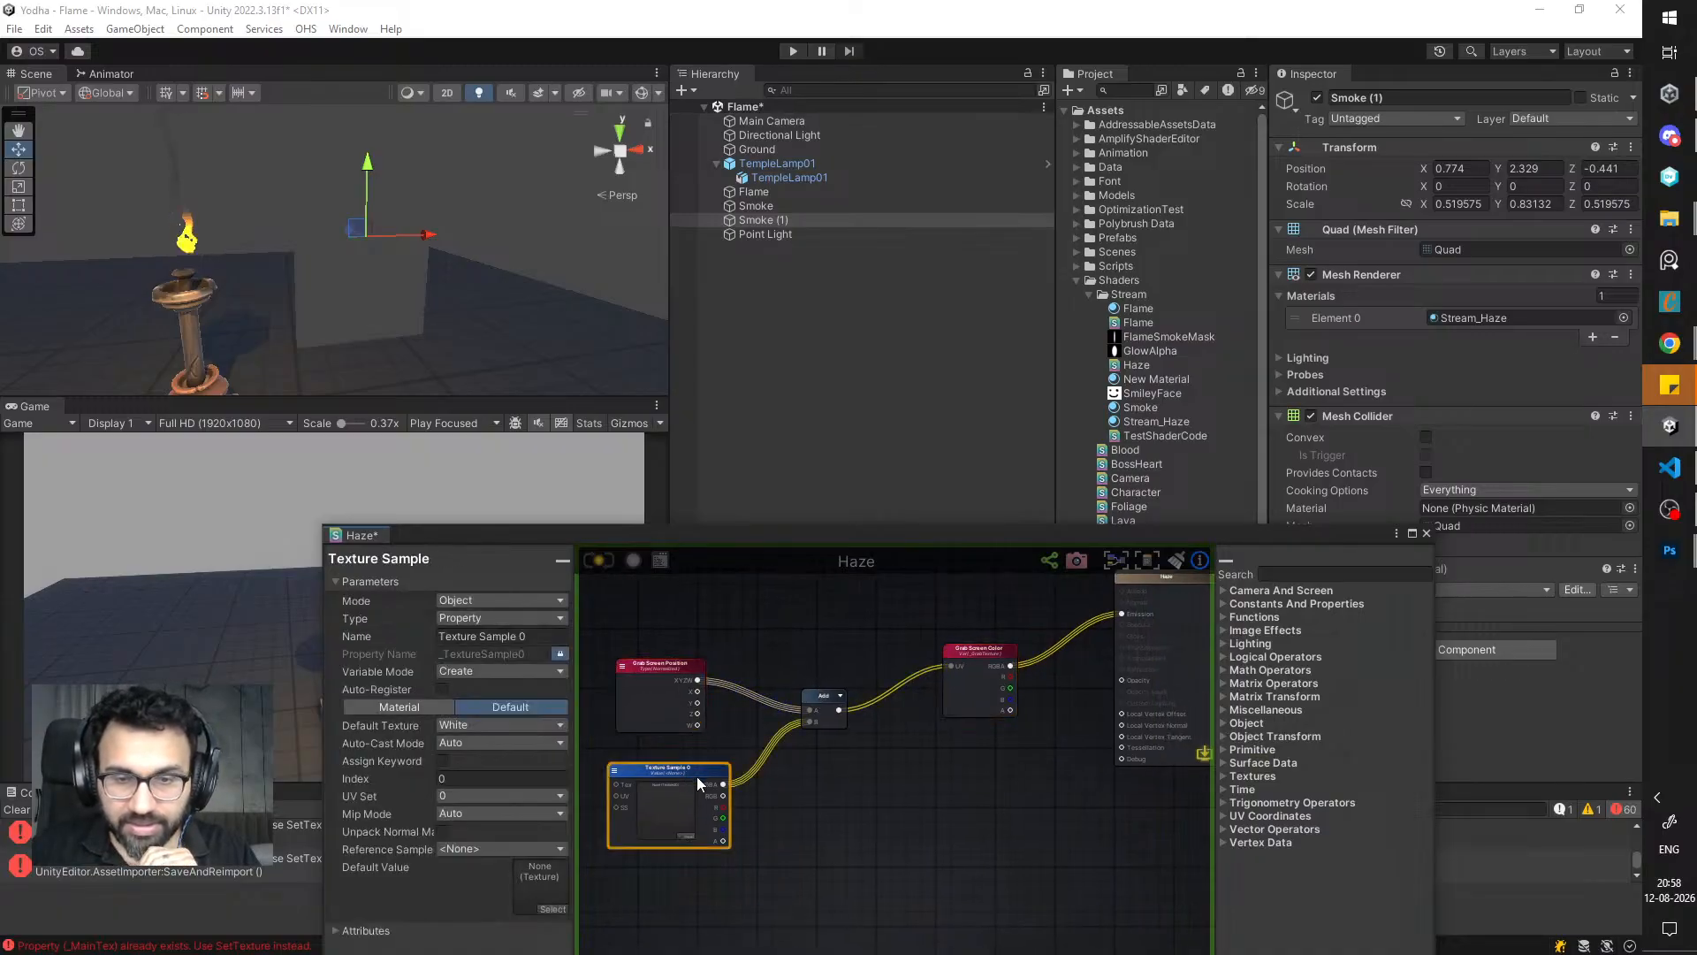
click(680, 836)
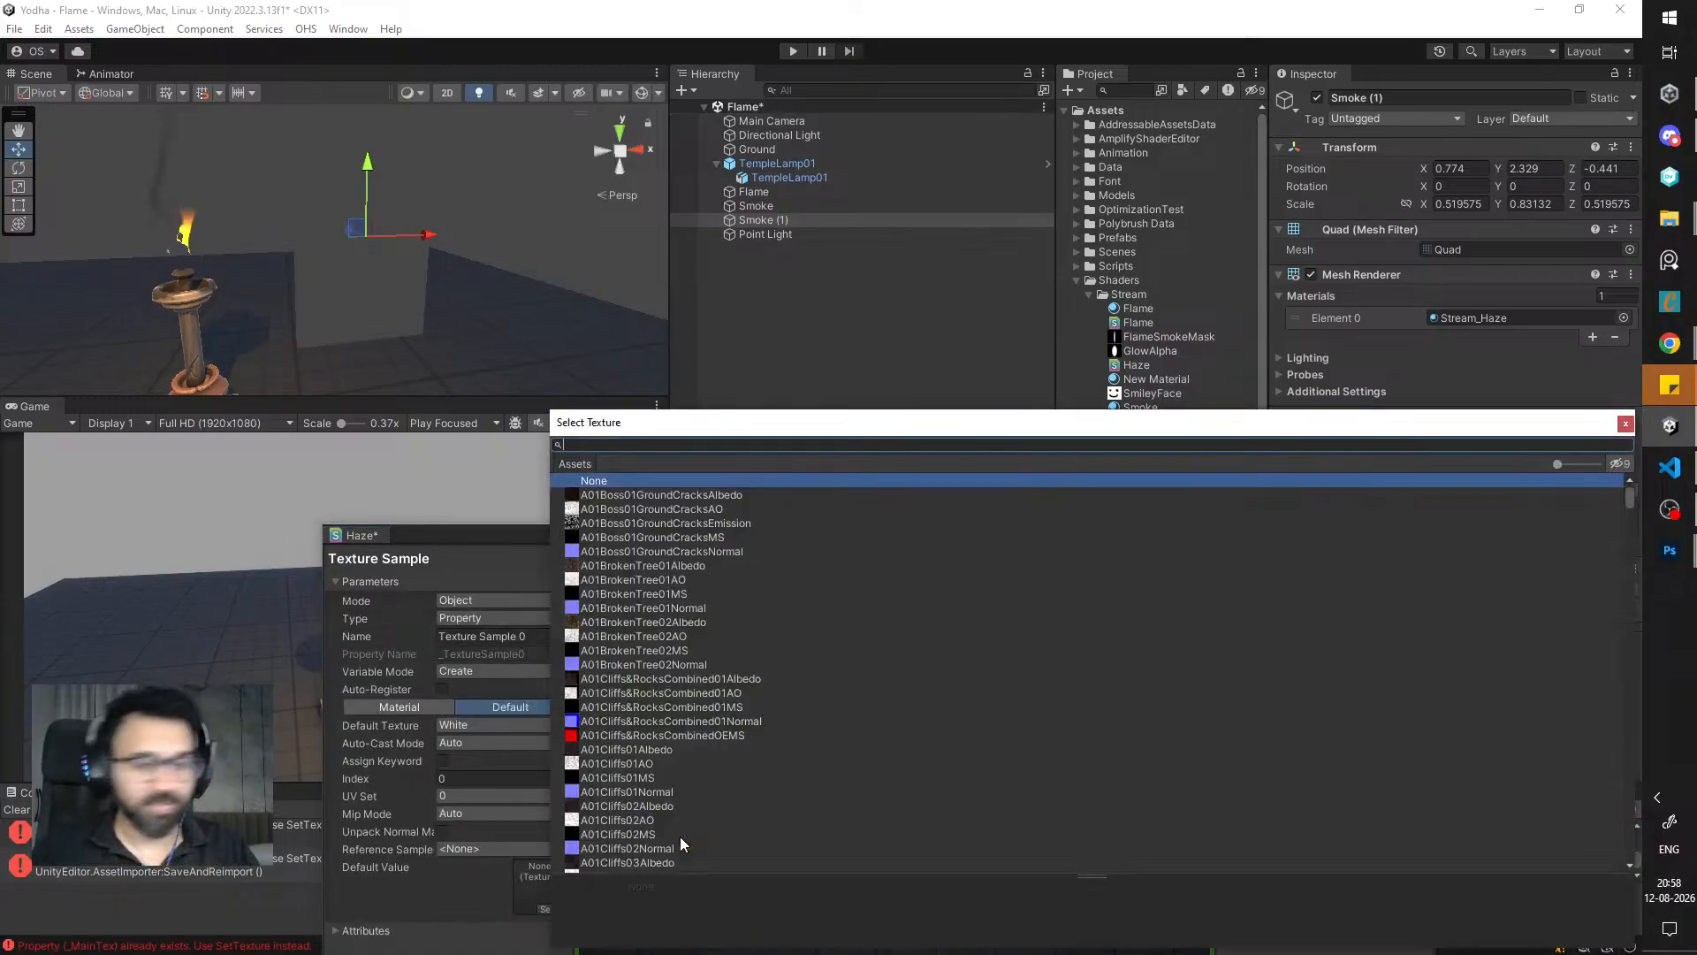
text(distor)
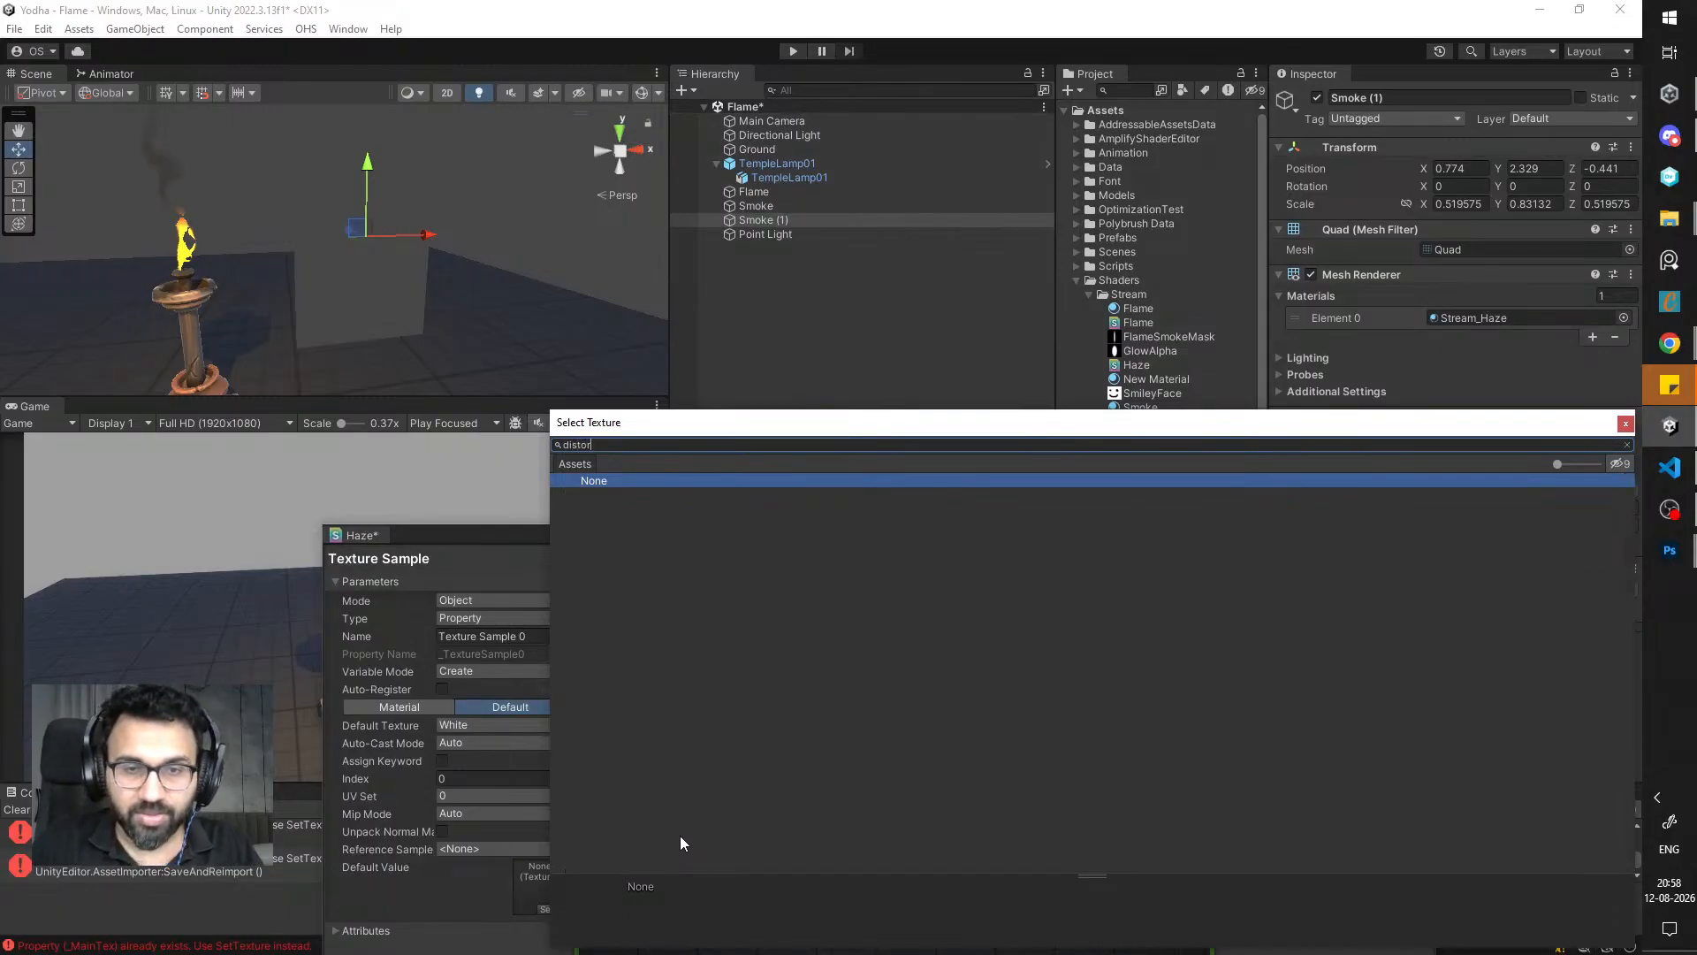
text(normal)
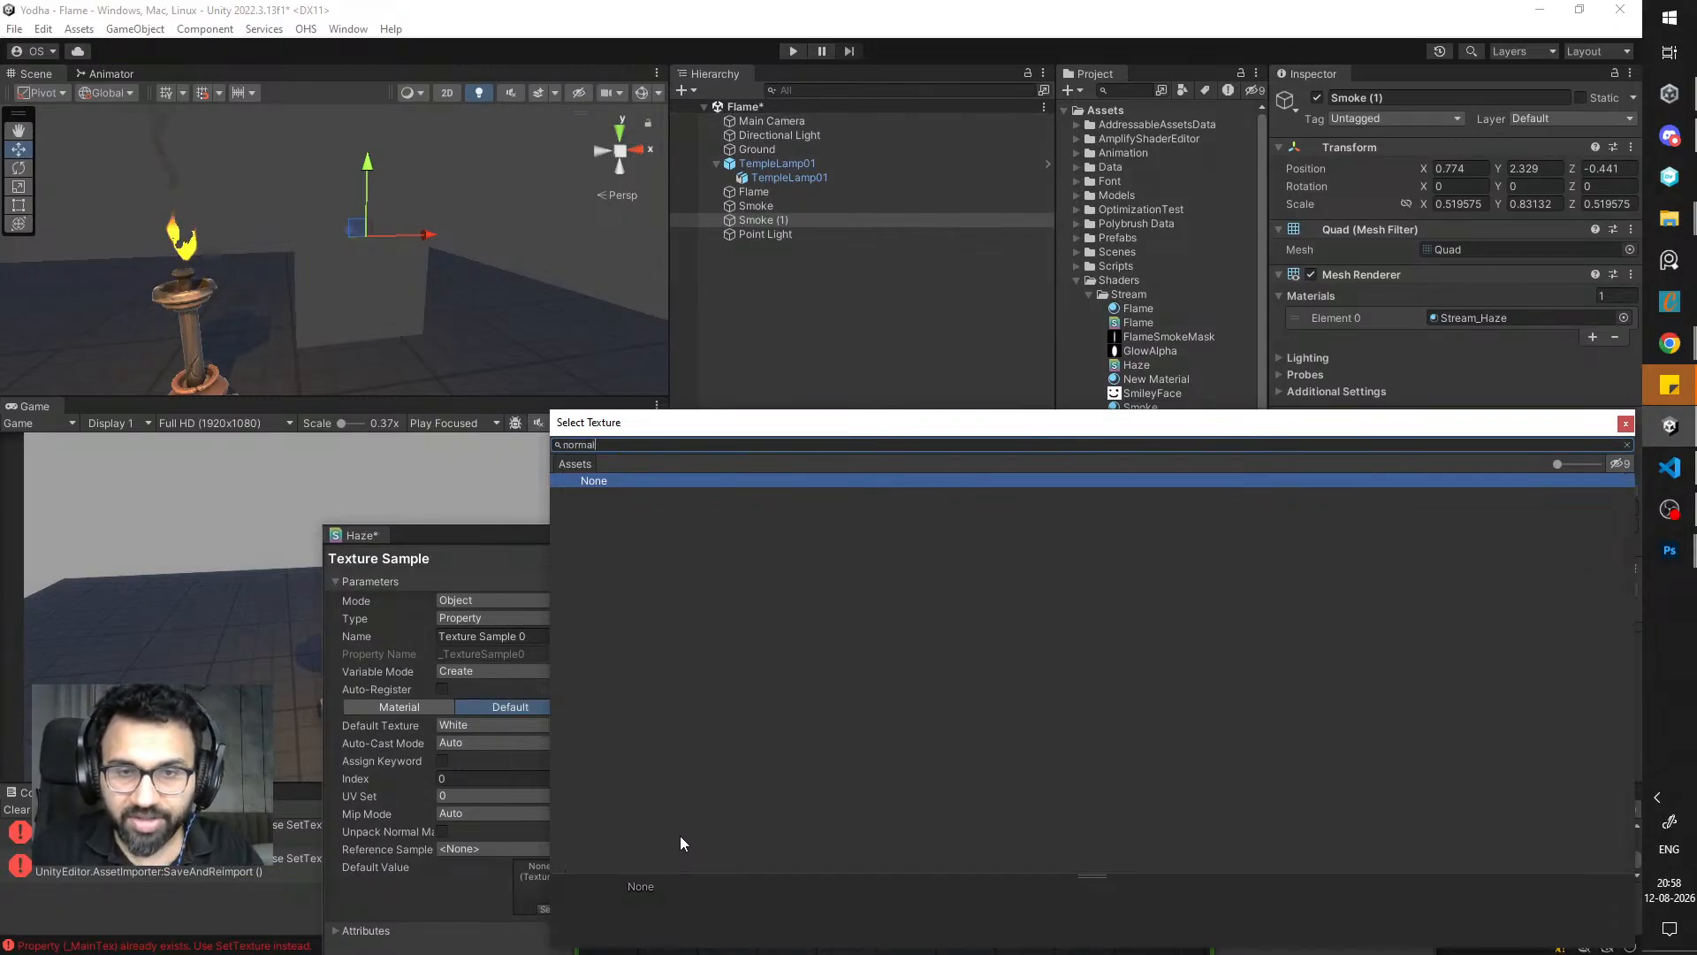
key(Escape)
key(Escape)
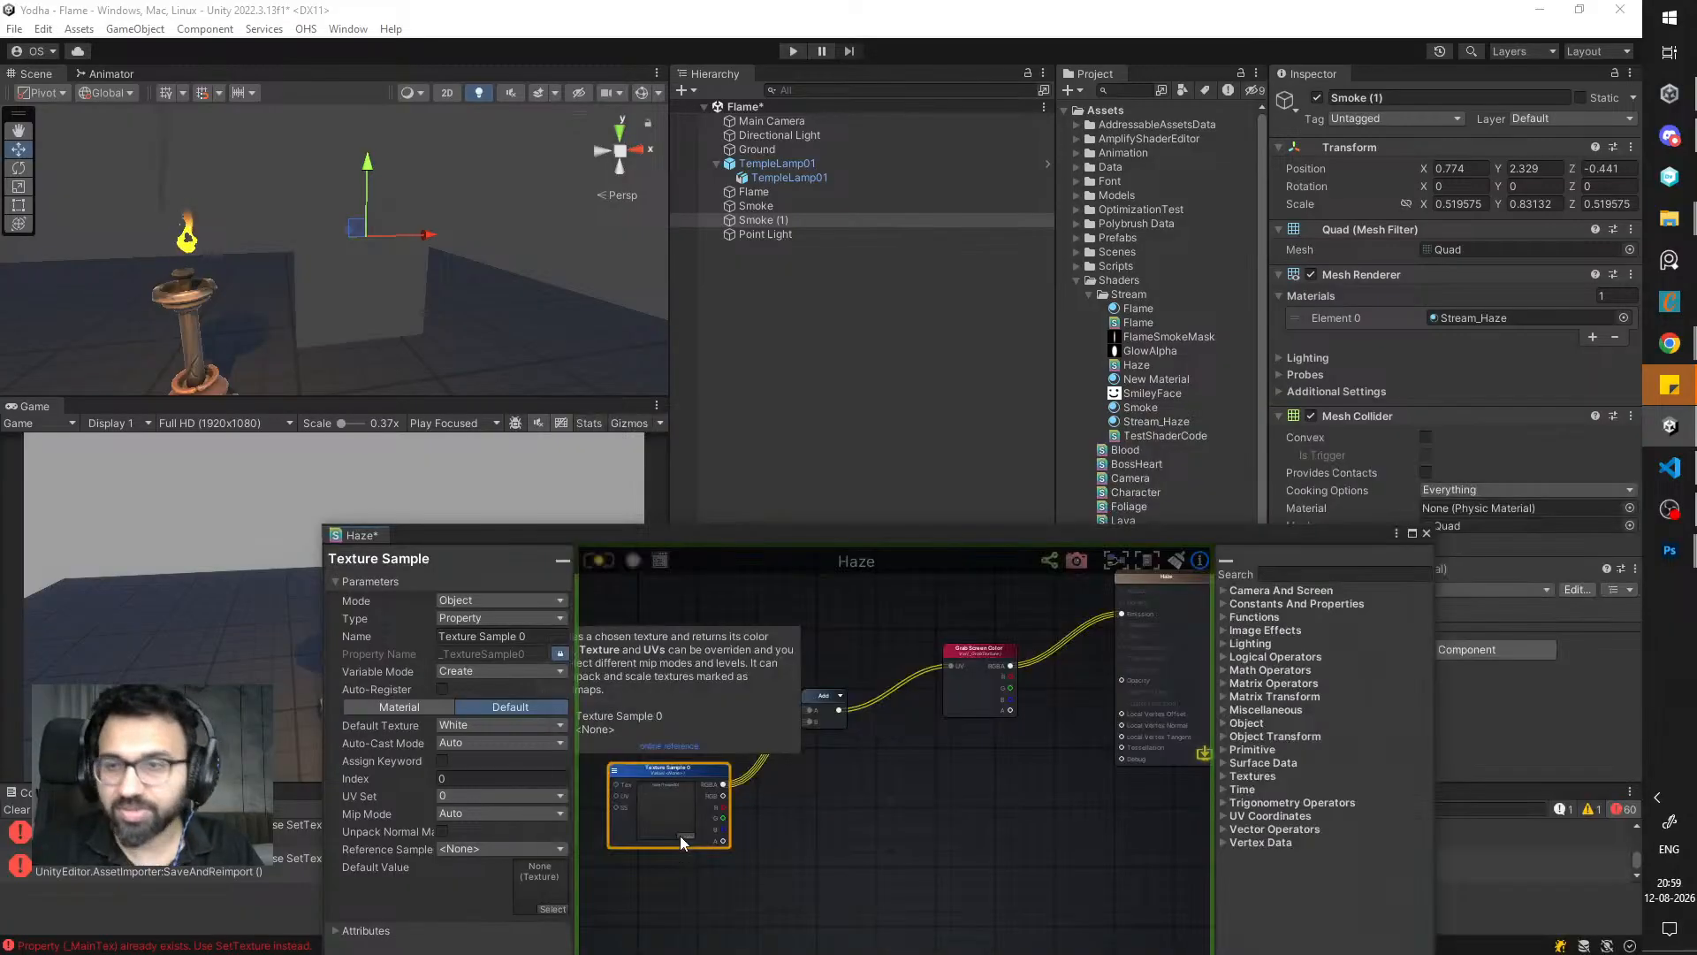
- Assign the NoiseNormal texture from the Textures&Materials/Misc folder to the Texture Sample node
scroll(1178, 442, down, 6)
drag(1144, 533, 745, 570)
scroll(1162, 446, up, 6)
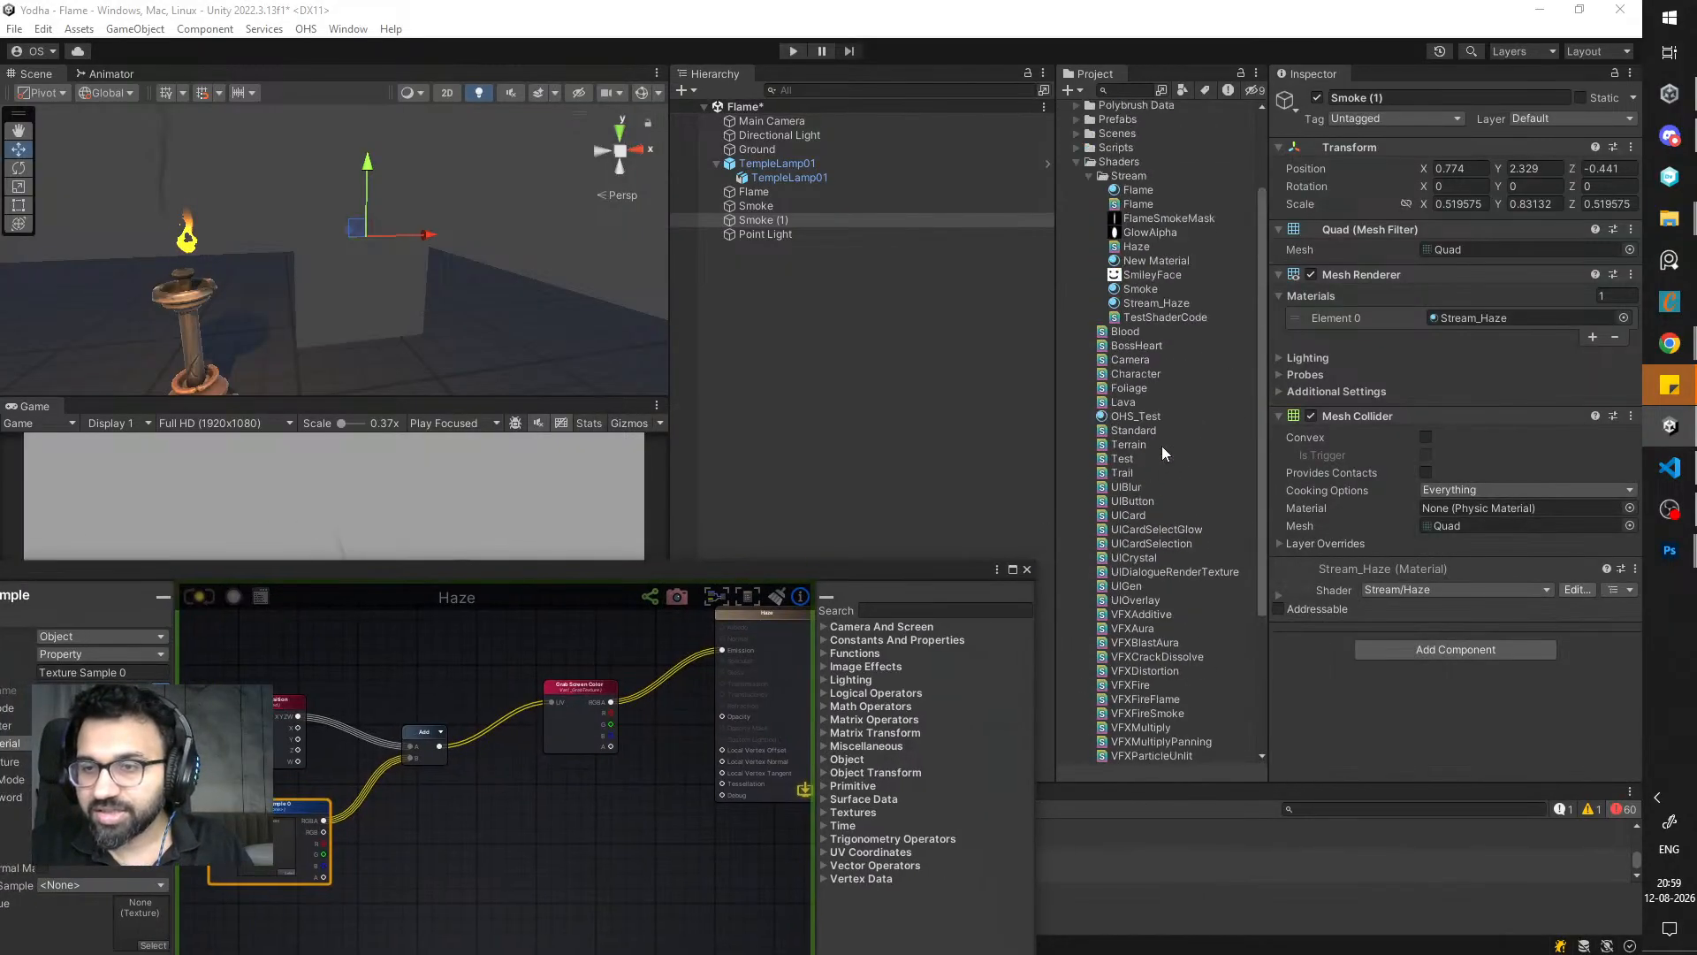
click(1079, 282)
click(1077, 267)
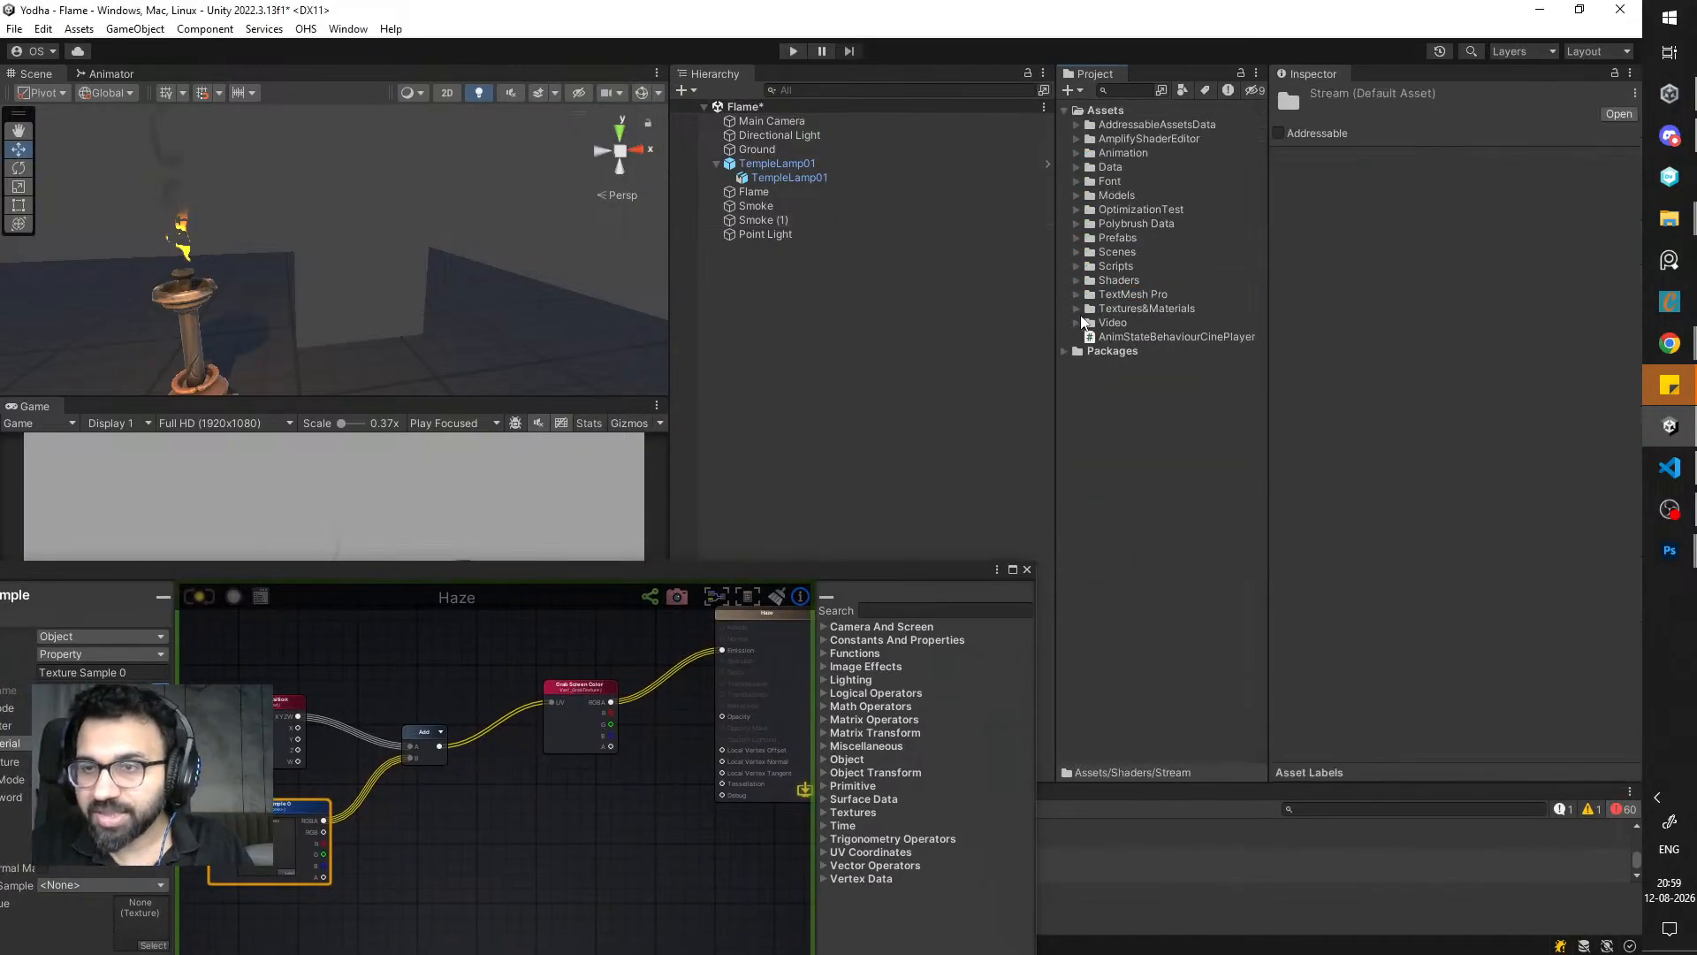
click(1076, 308)
click(1090, 380)
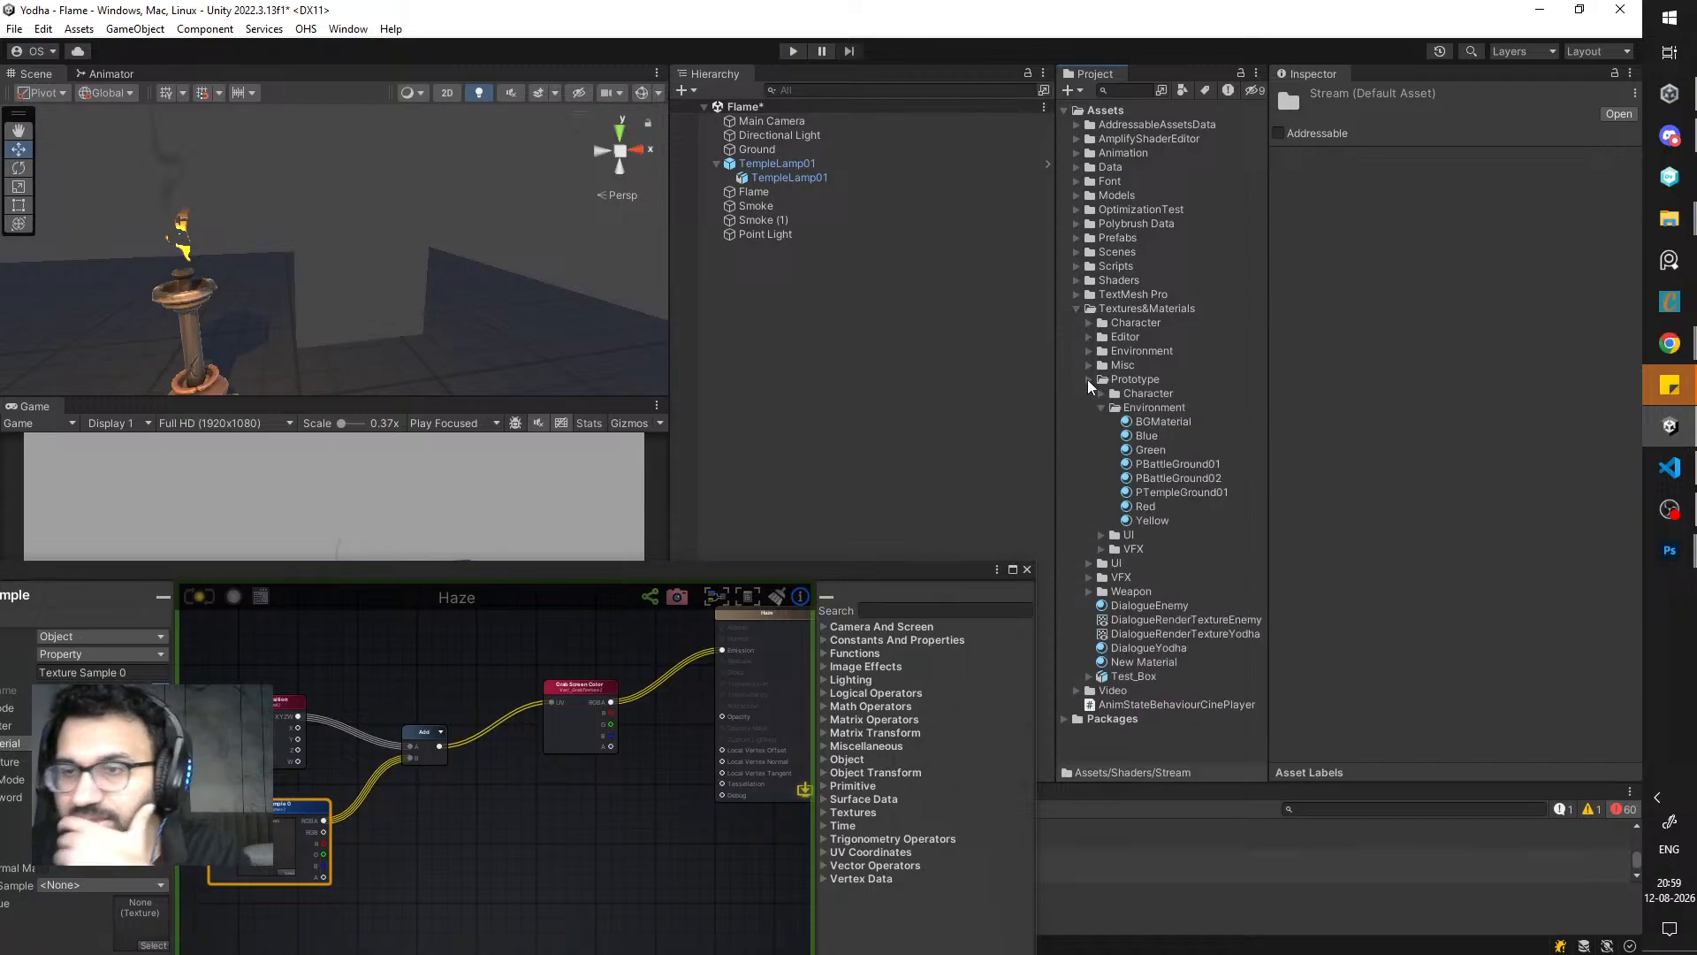
click(1088, 379)
click(1090, 365)
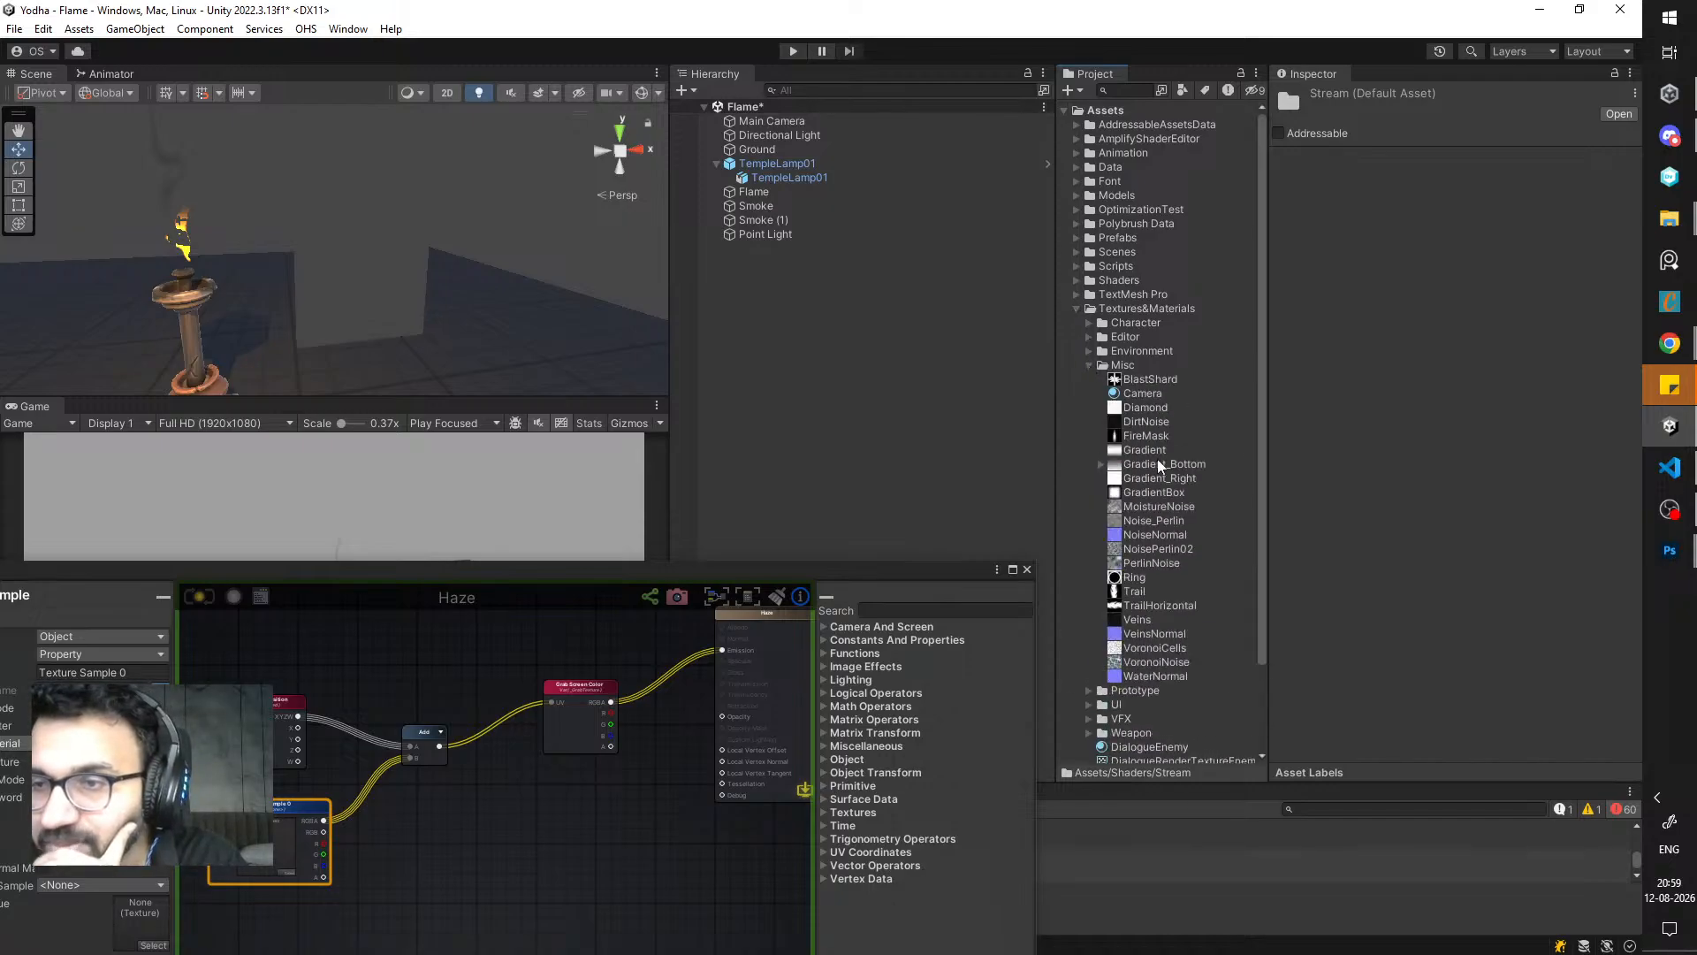
scroll(1160, 466, down, 3)
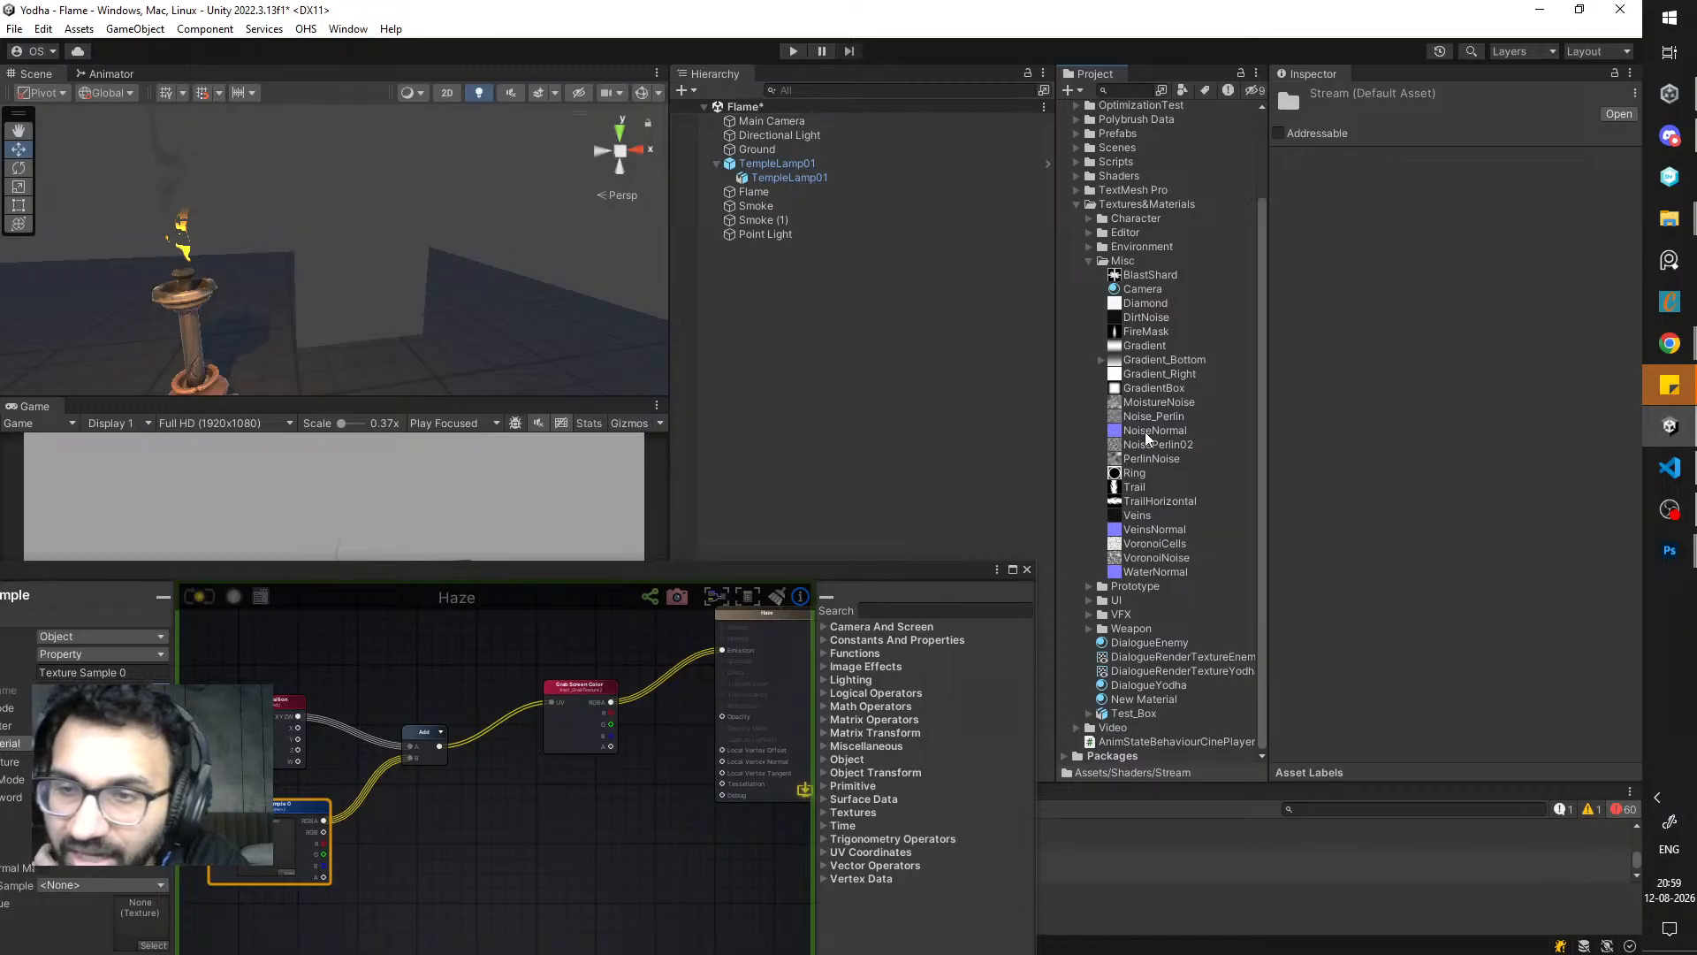
drag(1147, 435, 292, 835)
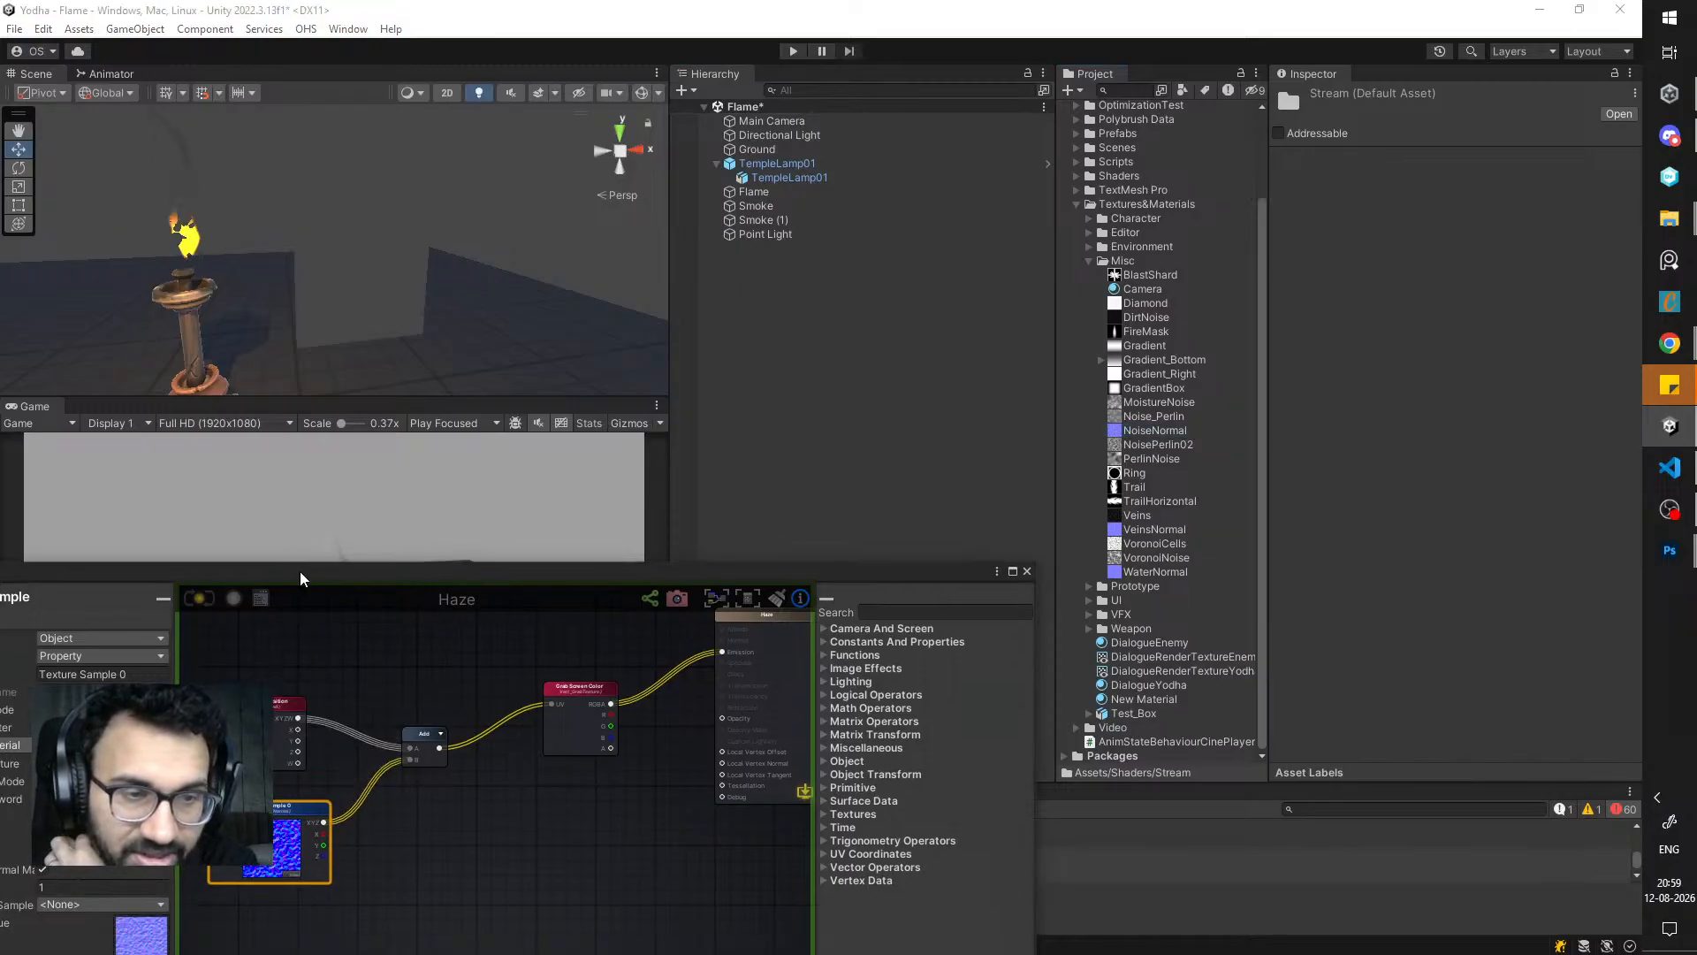
- Save and compile the Haze shader, then inspect its effect up close beside the lamp in the scene
drag(283, 567, 536, 590)
click(450, 621)
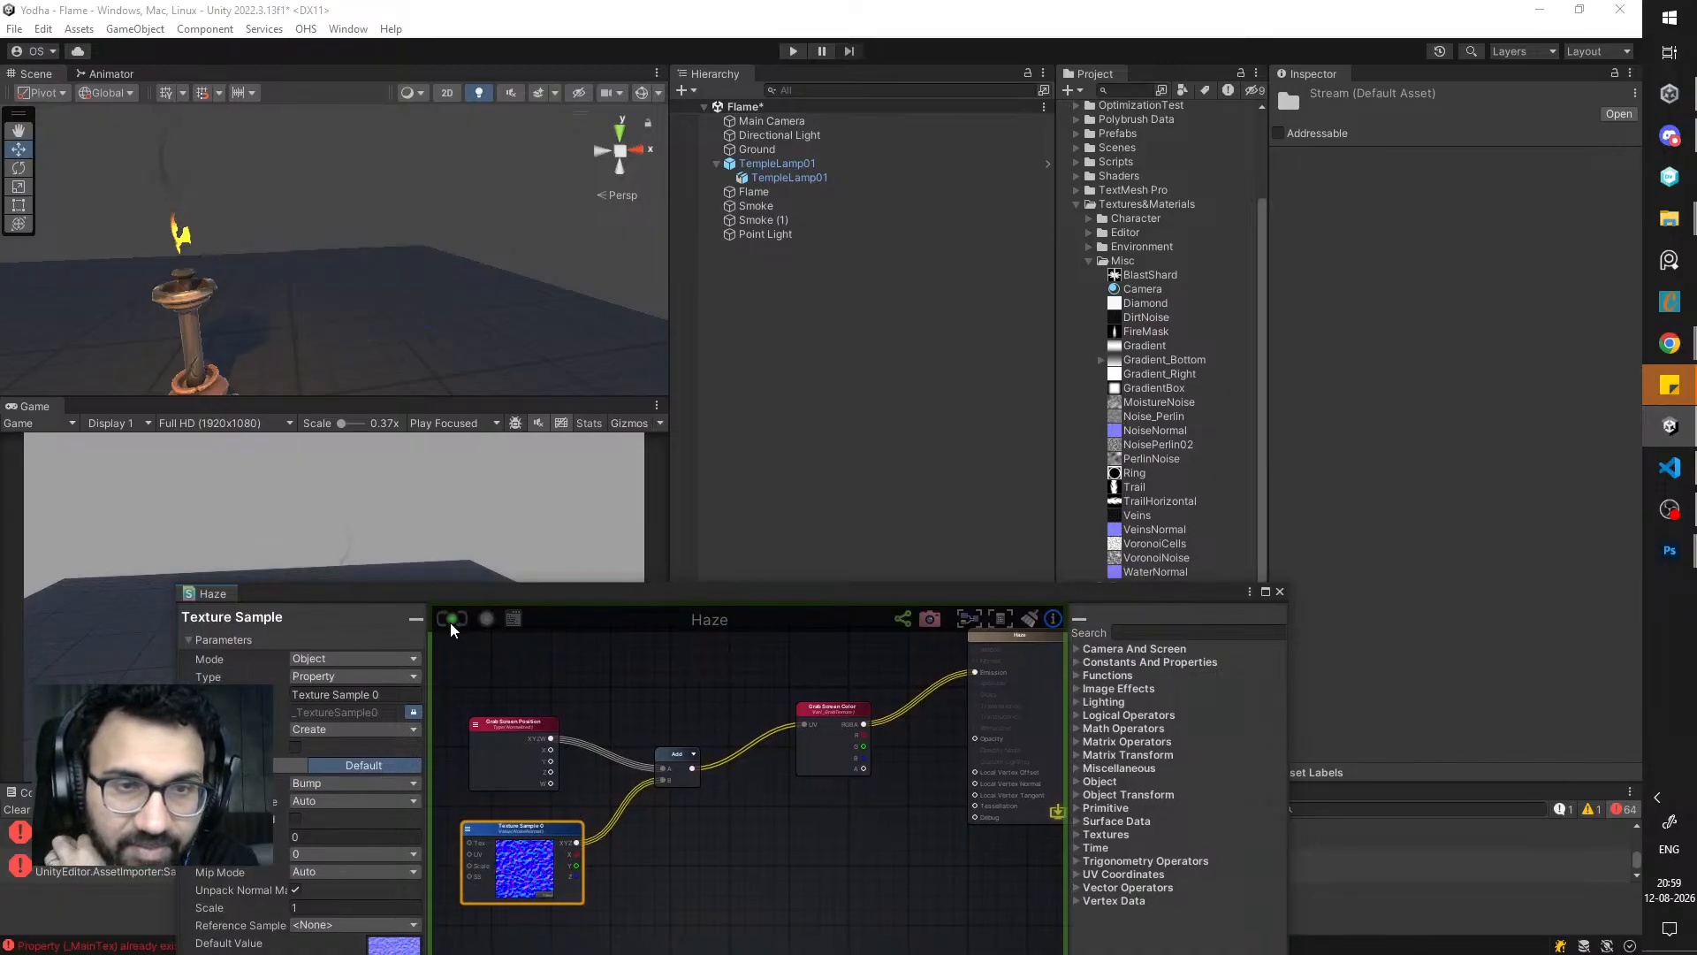
scroll(424, 327, up, 3)
alt+drag(433, 292, 469, 333)
middle_drag(470, 333, 365, 288)
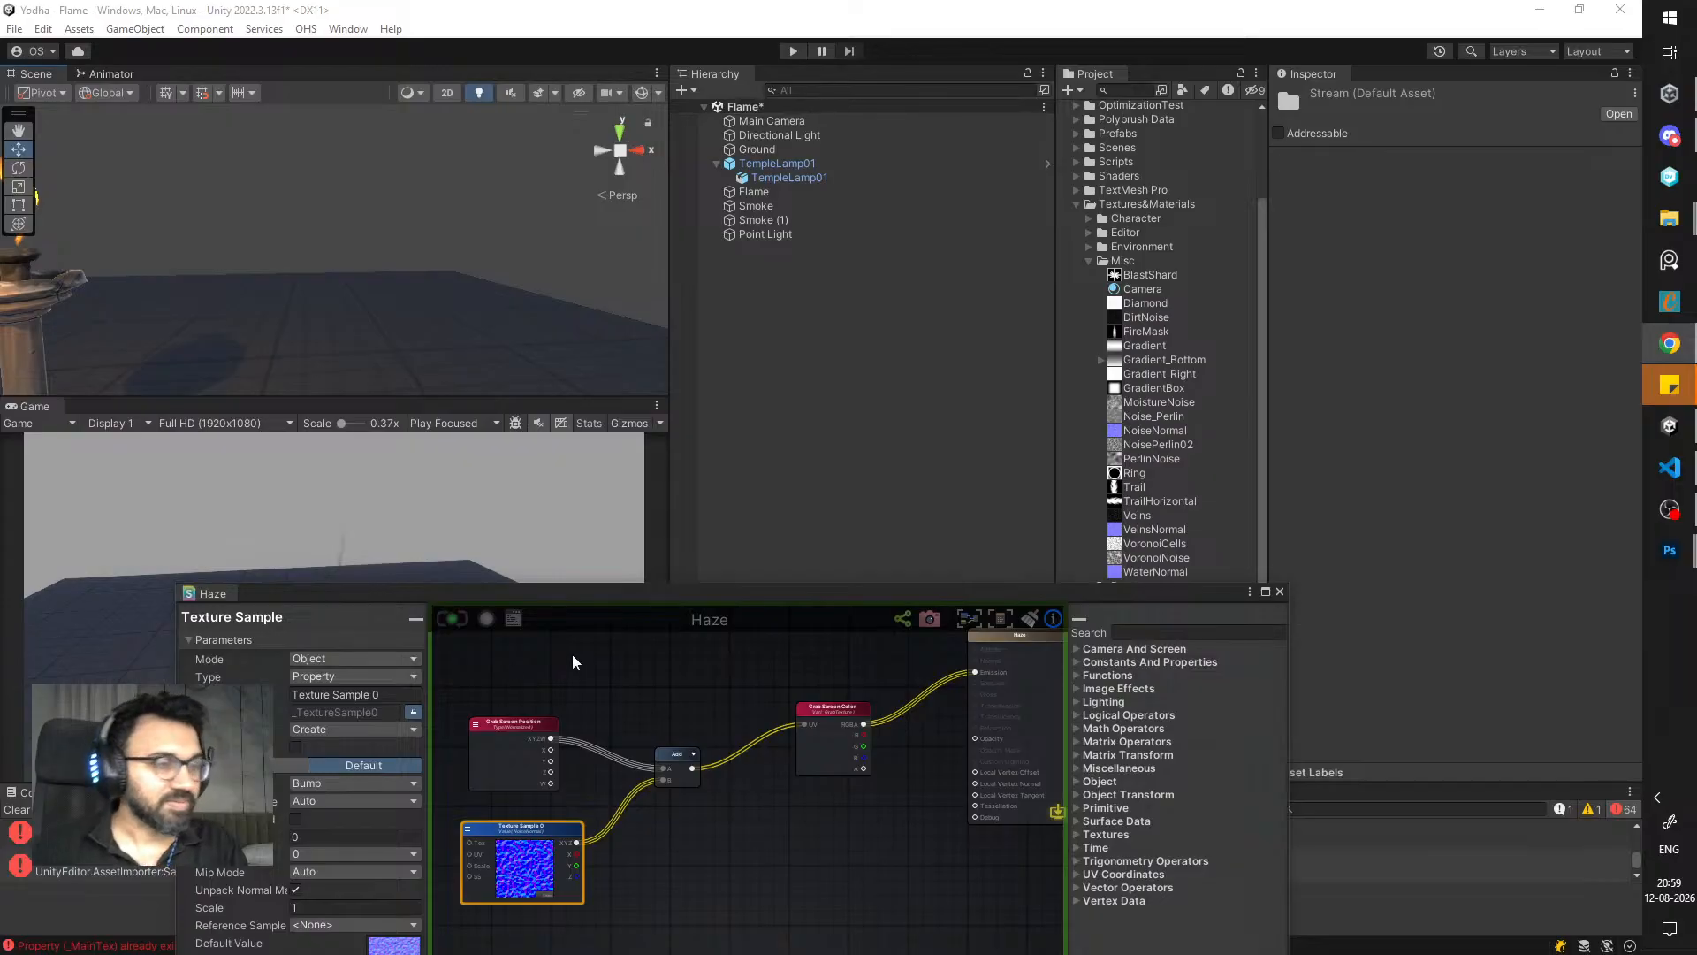
- Add a Float node before the Texture Sample node and connect its output to the Scale input
drag(654, 598, 814, 485)
scroll(782, 654, up, 5)
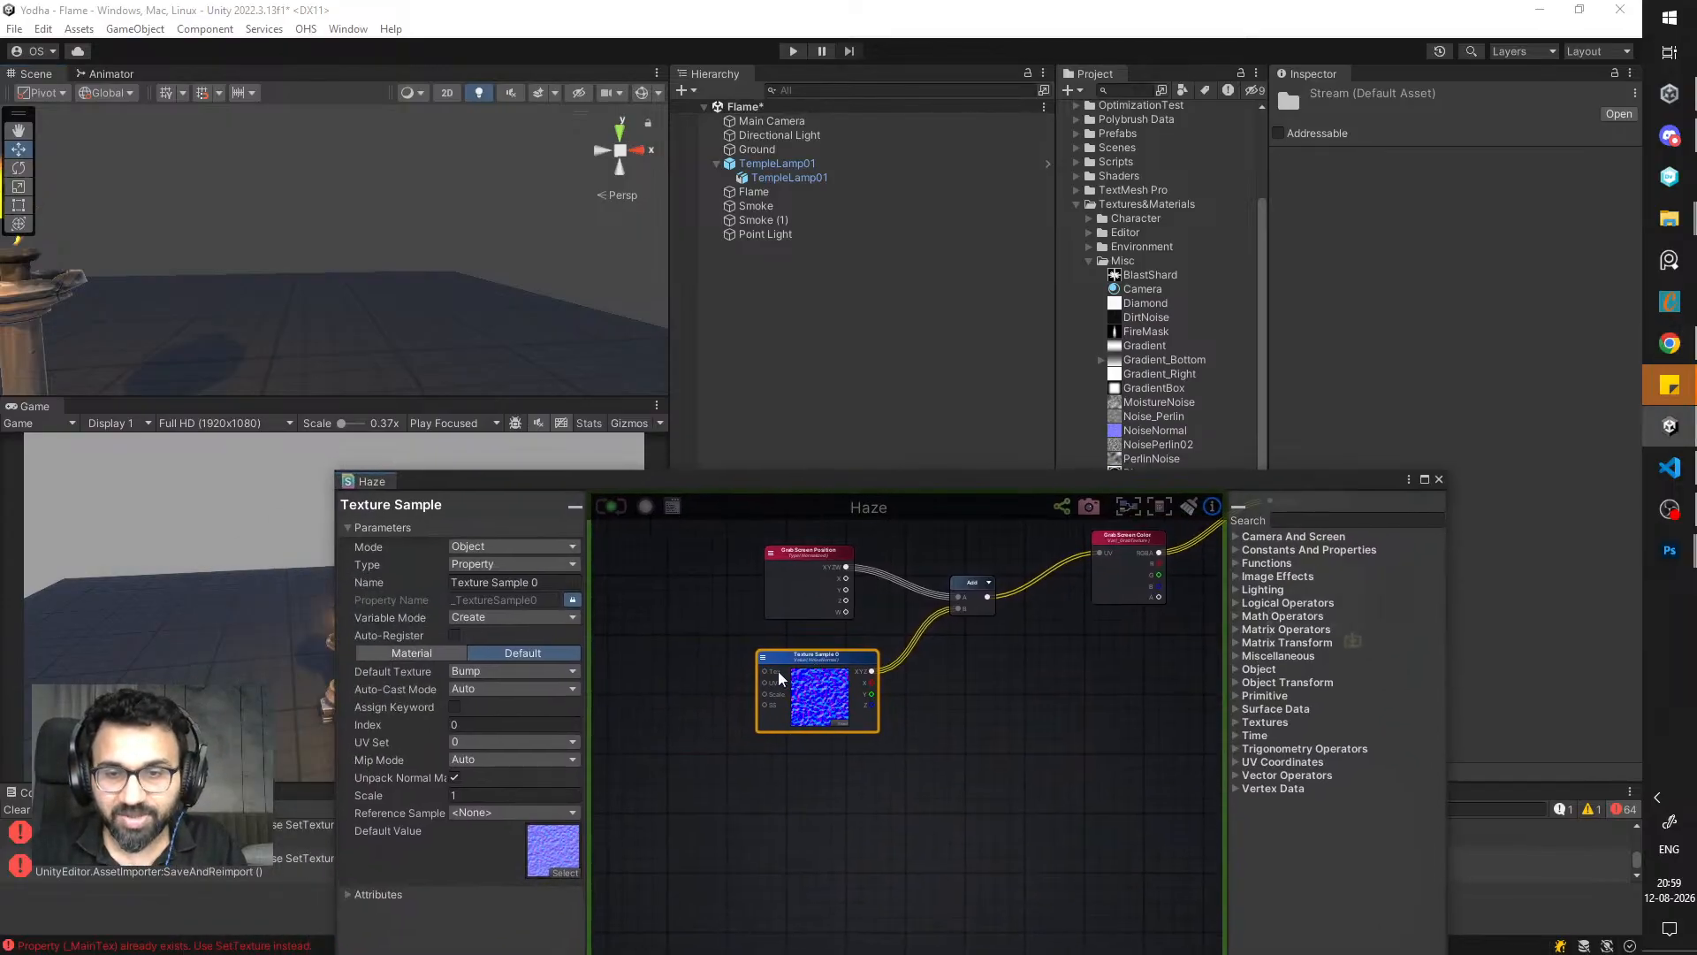
scroll(726, 701, up, 2)
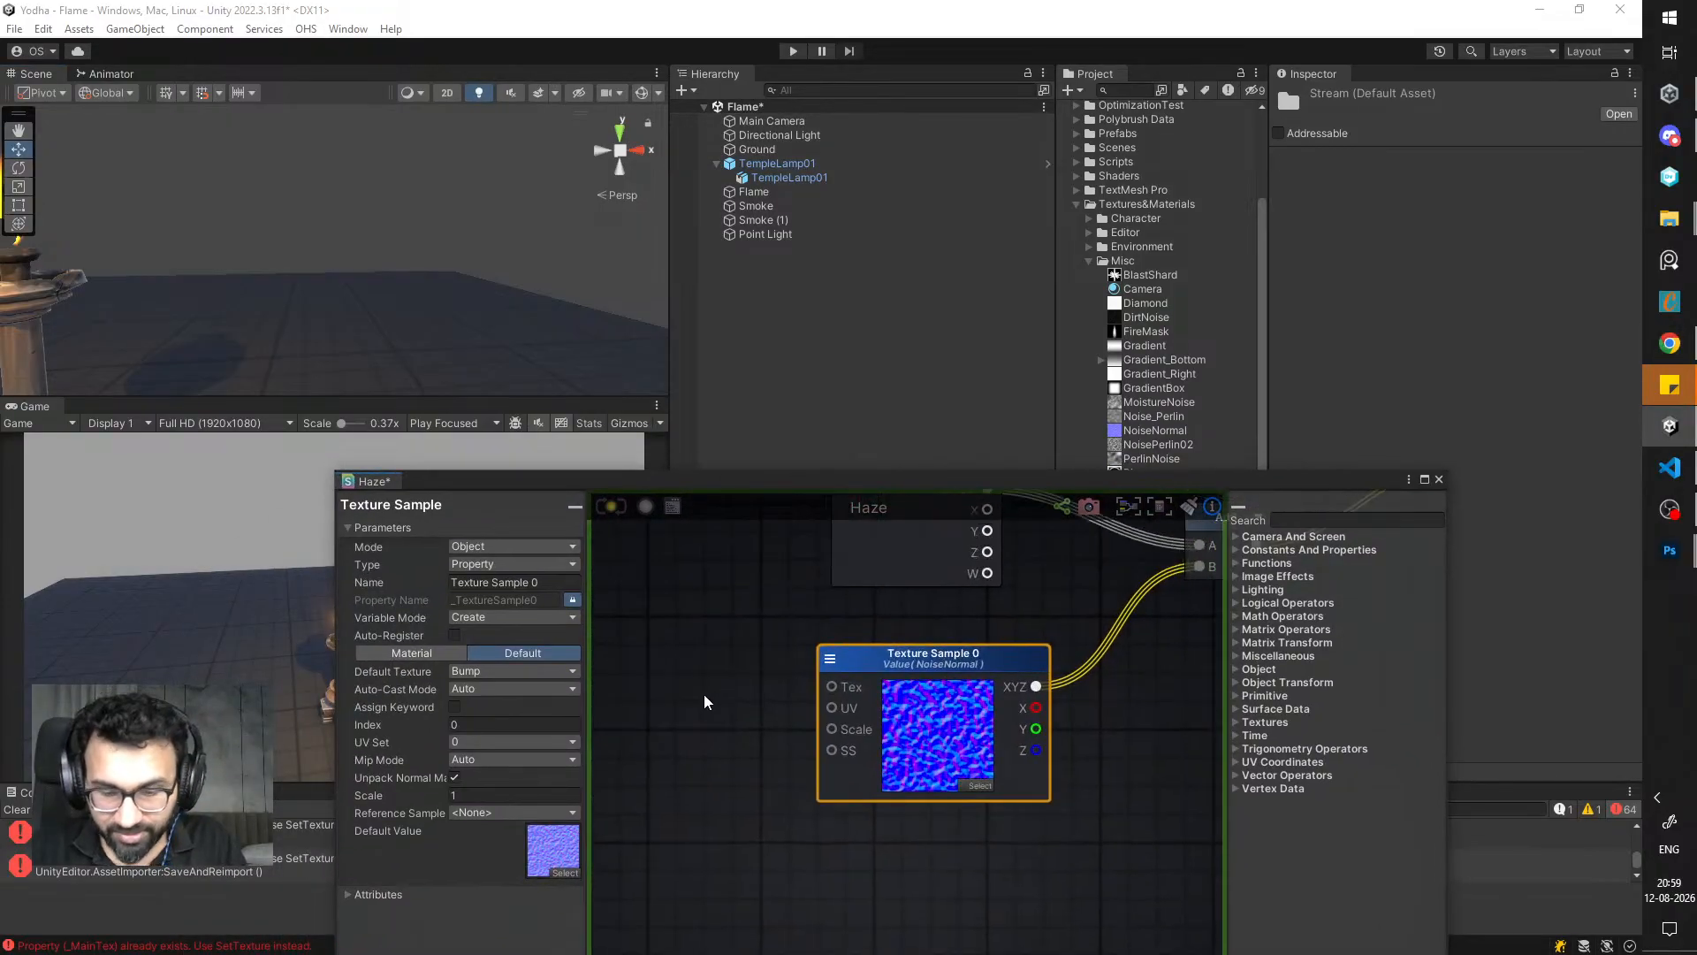
right_click(706, 702)
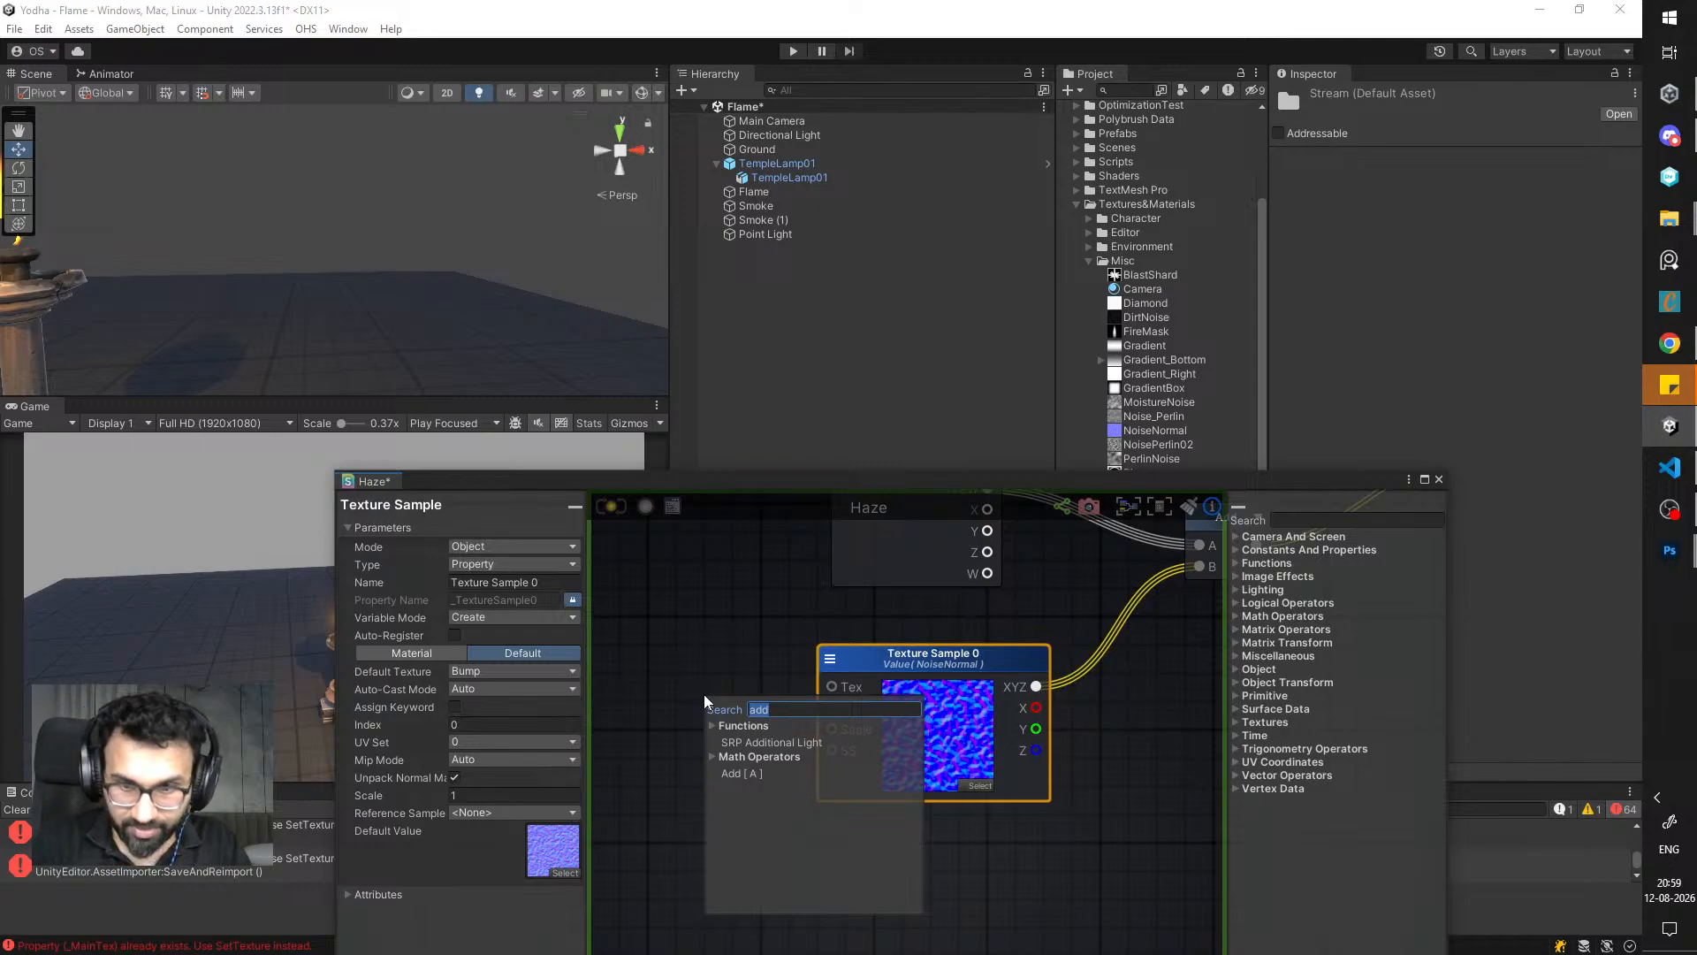
text(float)
click(744, 745)
middle_drag(782, 718, 884, 714)
drag(866, 714, 734, 712)
drag(775, 737, 931, 723)
- Name the Float node Haze Strength and change its type to Property
click(497, 564)
text(D)
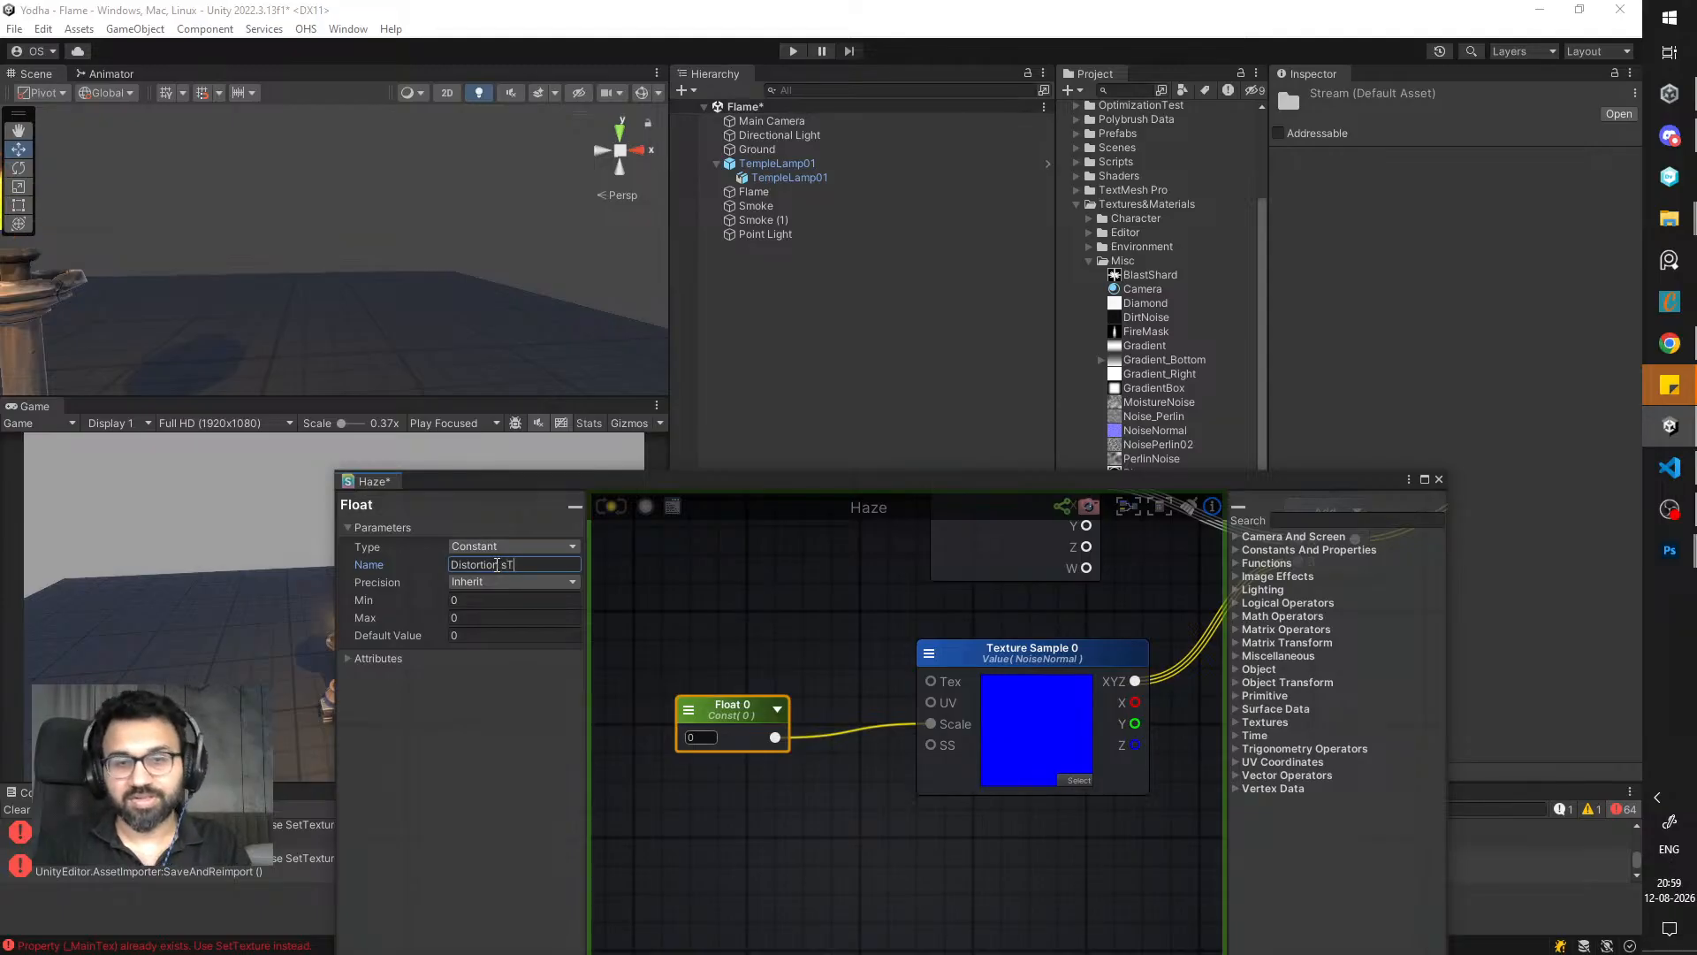
text(istortion sT)
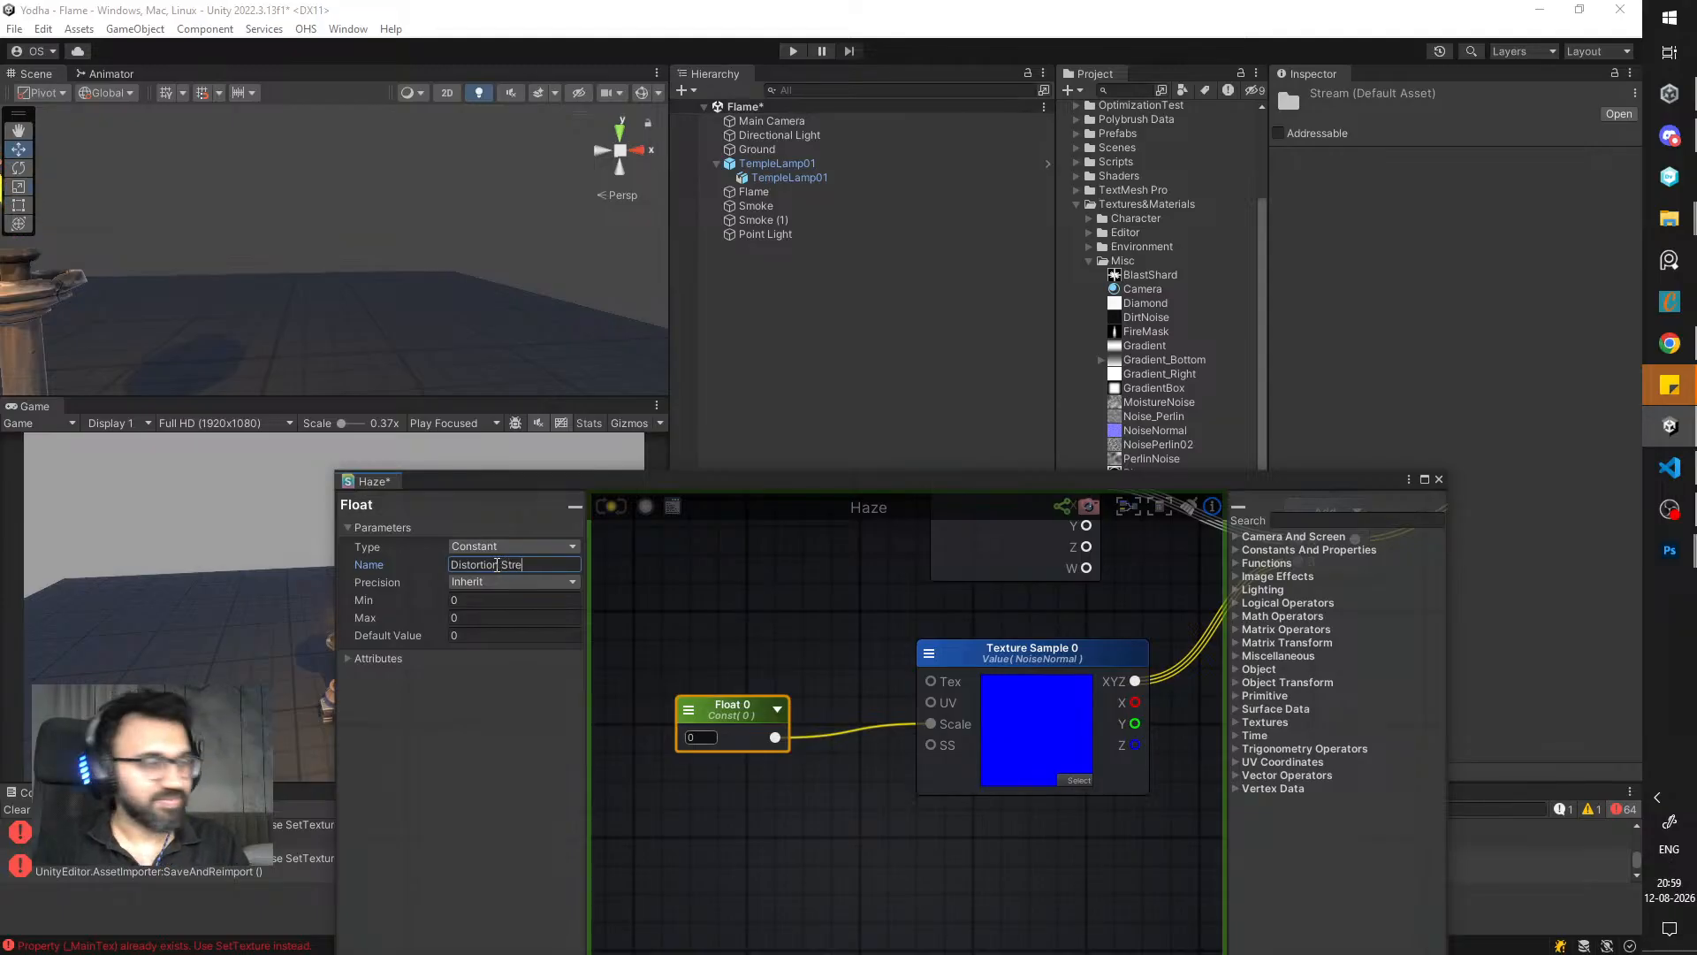
double_click(495, 566)
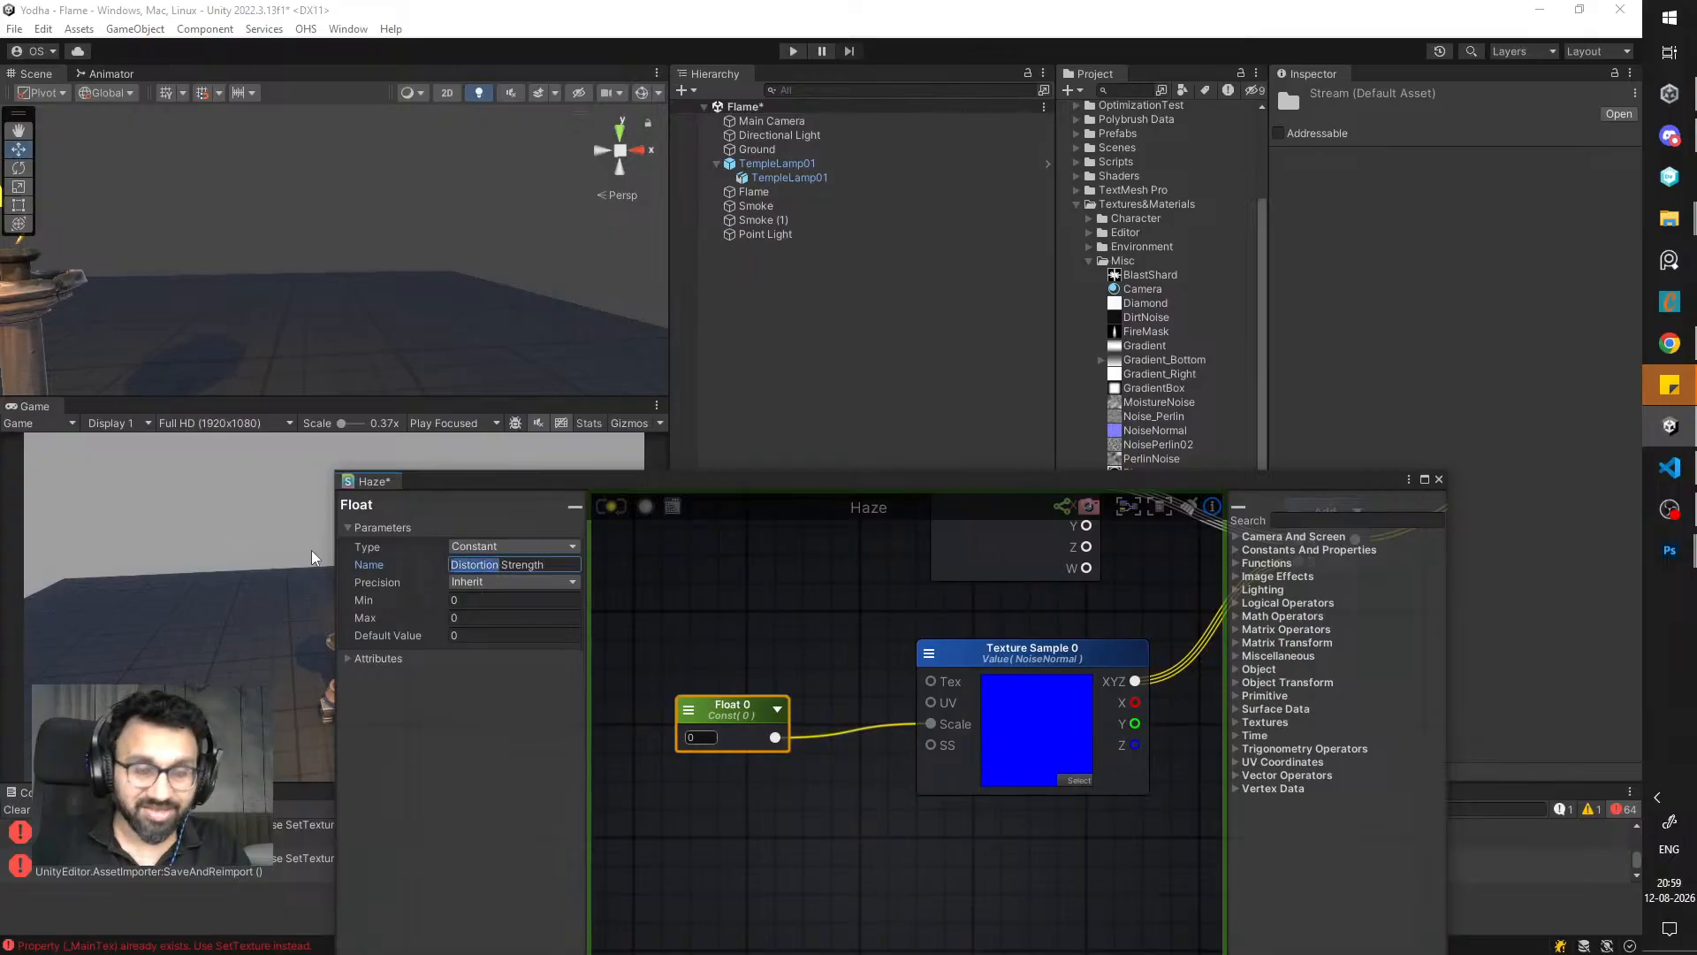
text(Haze)
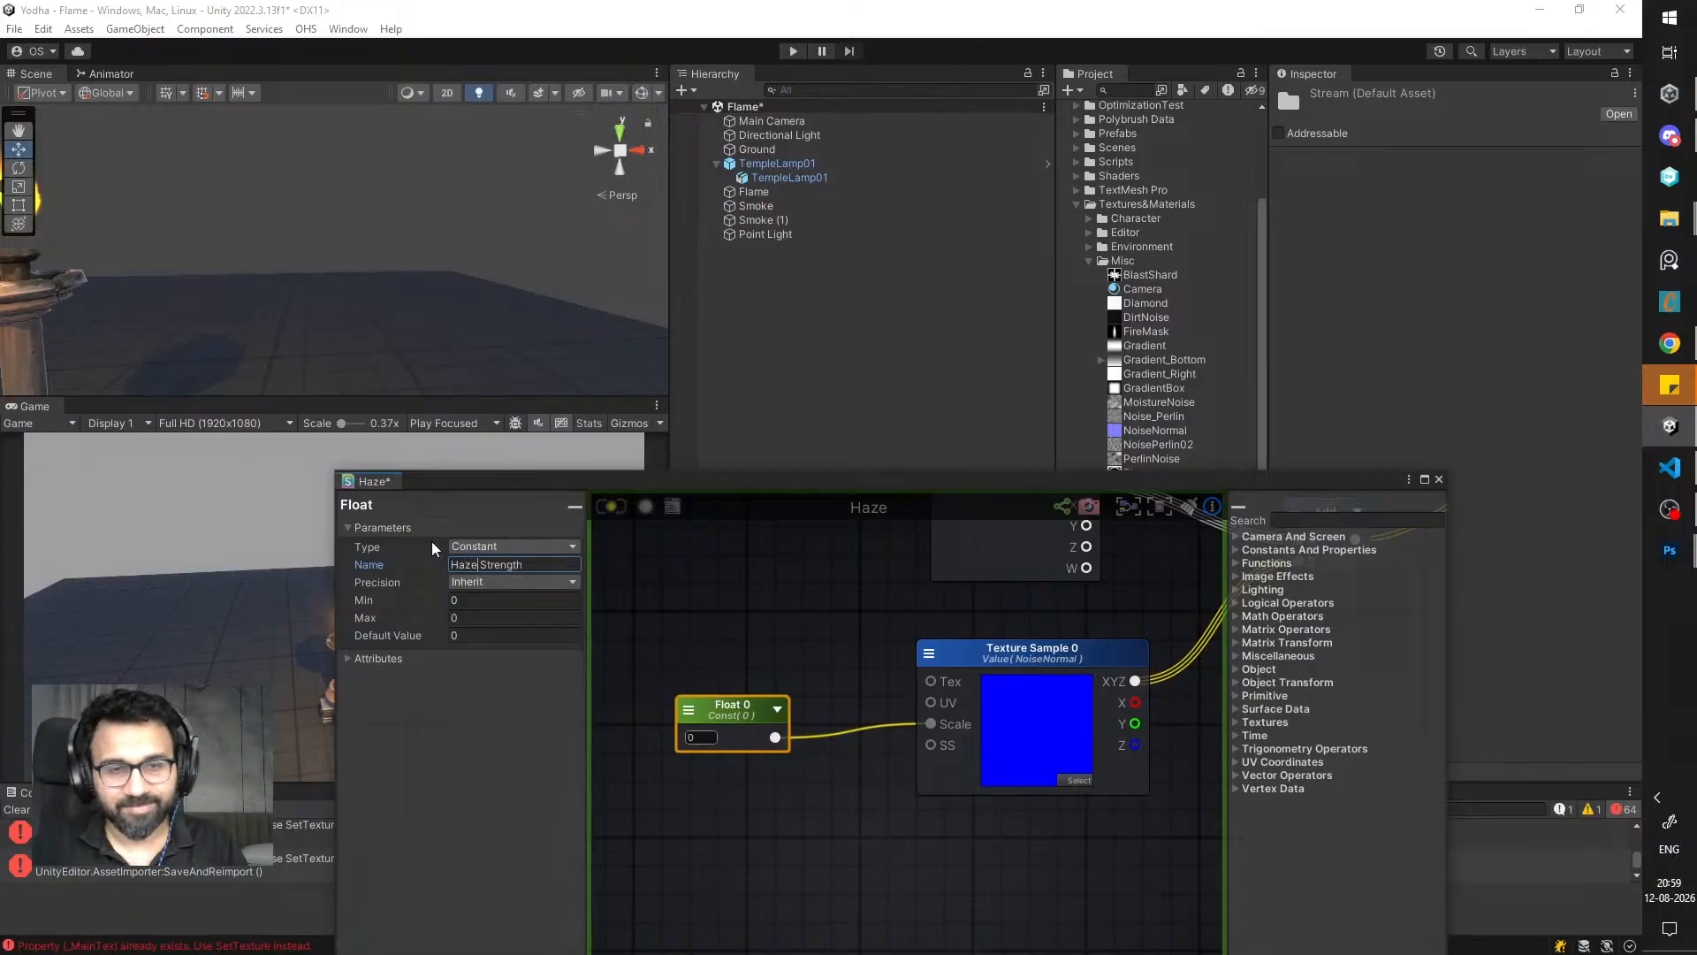
click(513, 546)
click(493, 583)
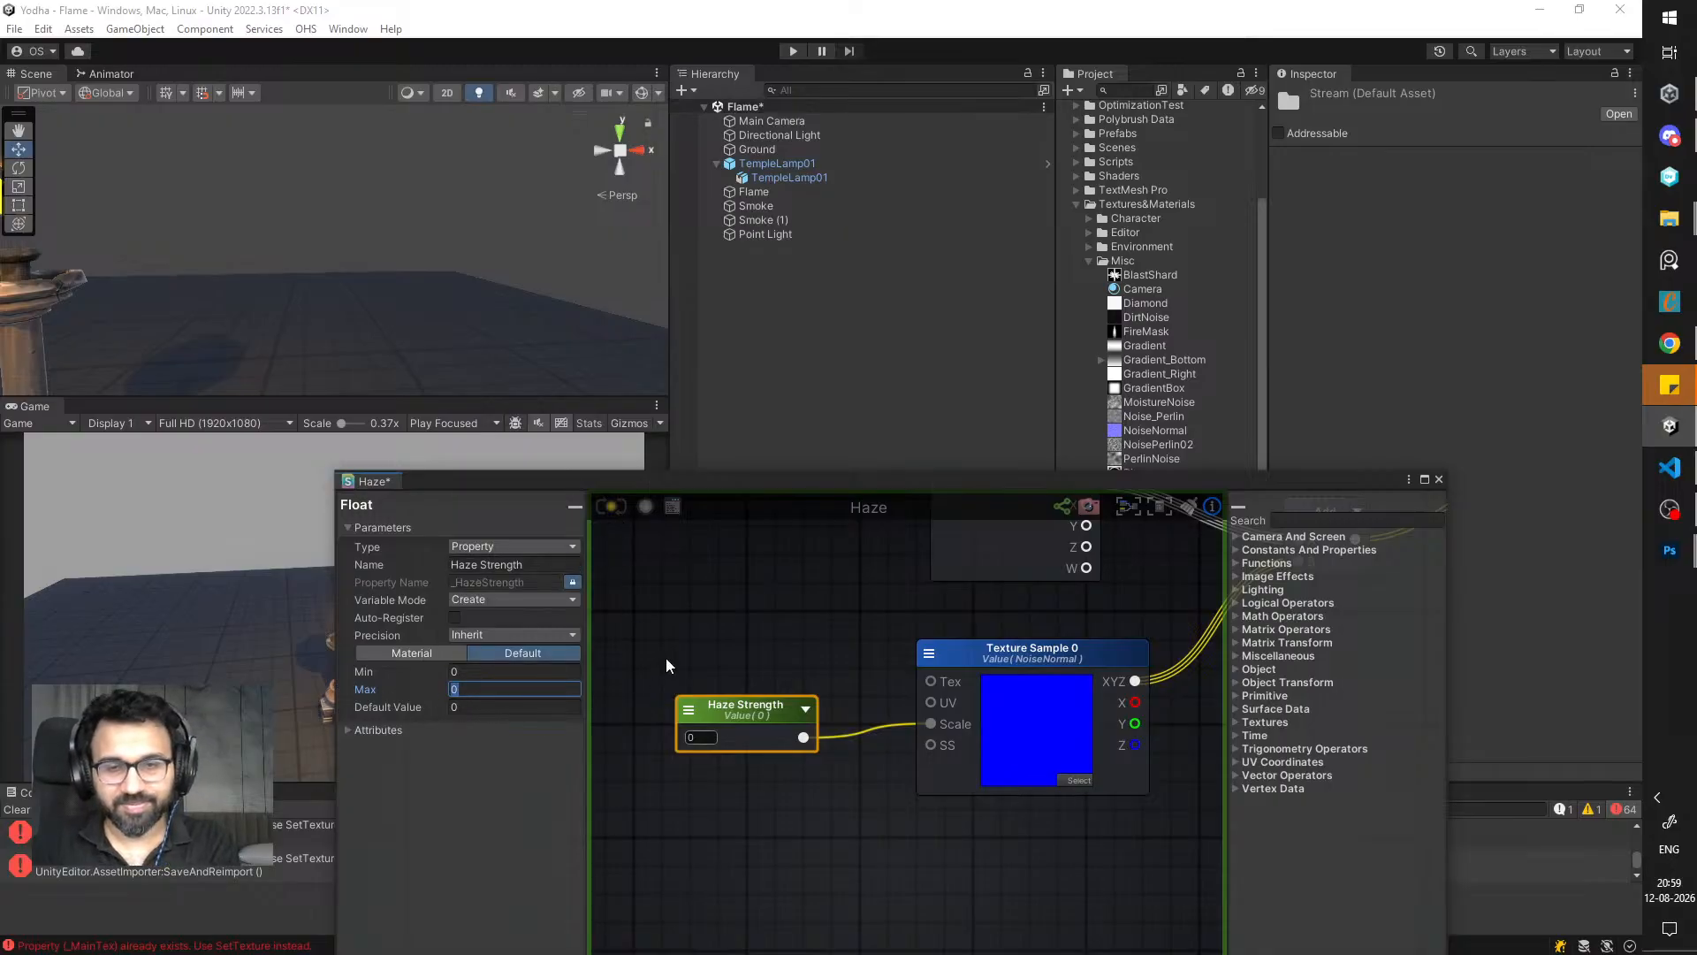
- Set Haze Strength's maximum to 0 and default value to 1, and save the shader
text(1)
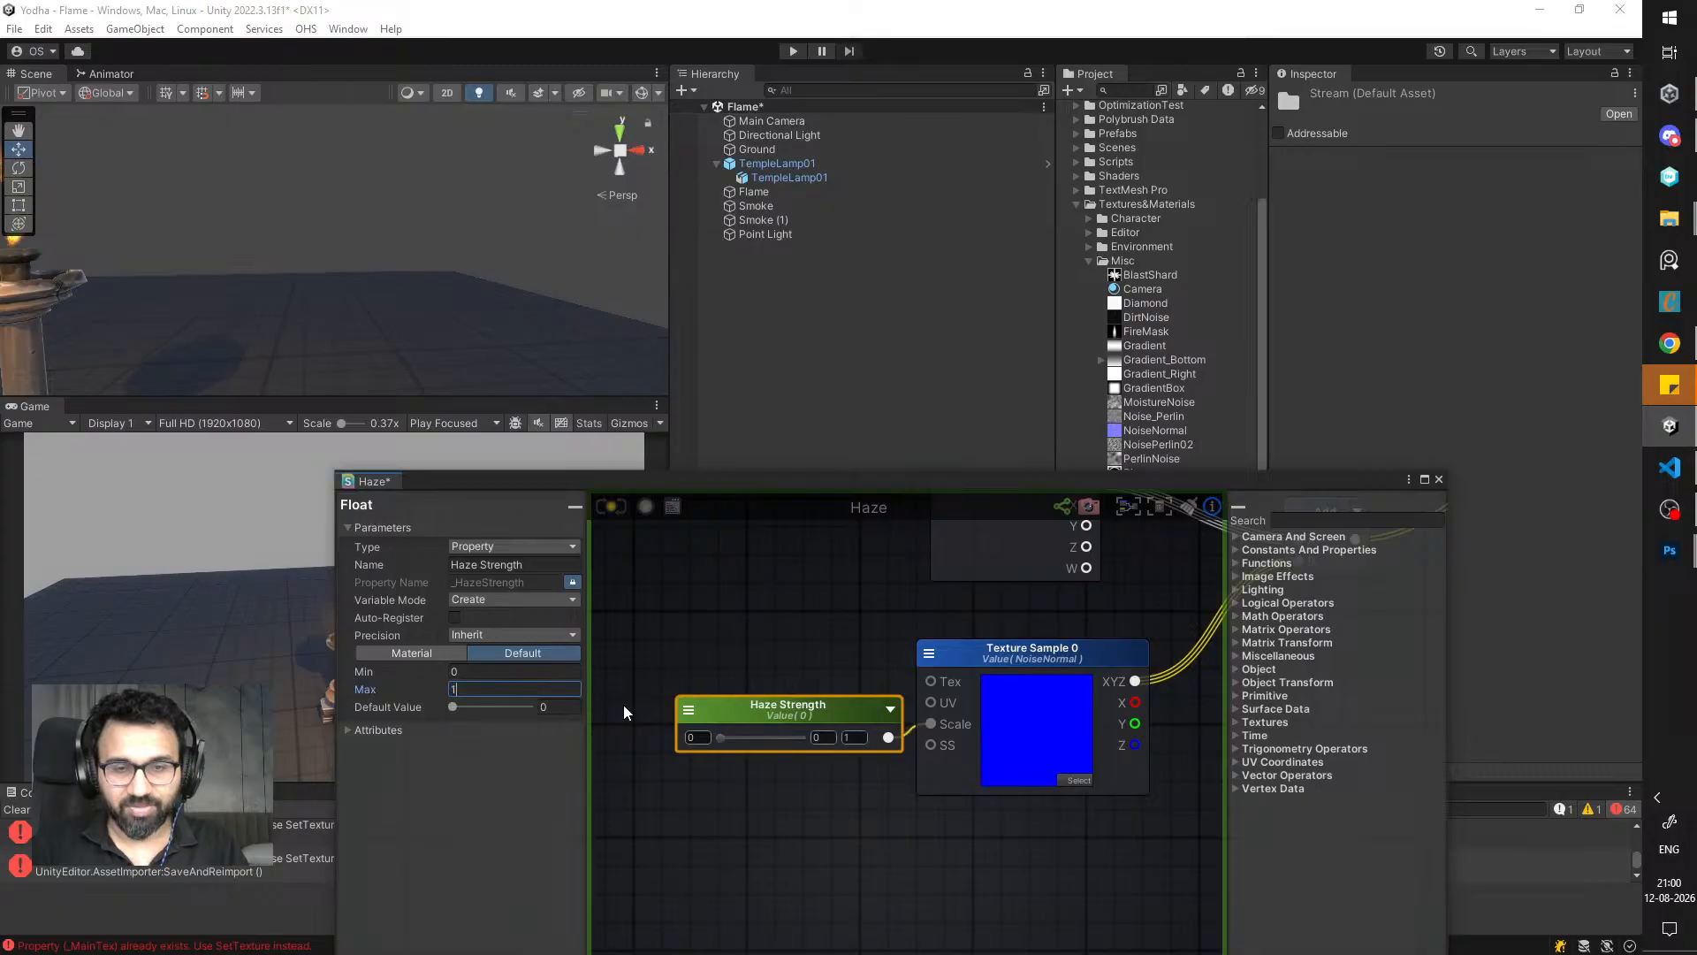
text(0)
click(499, 709)
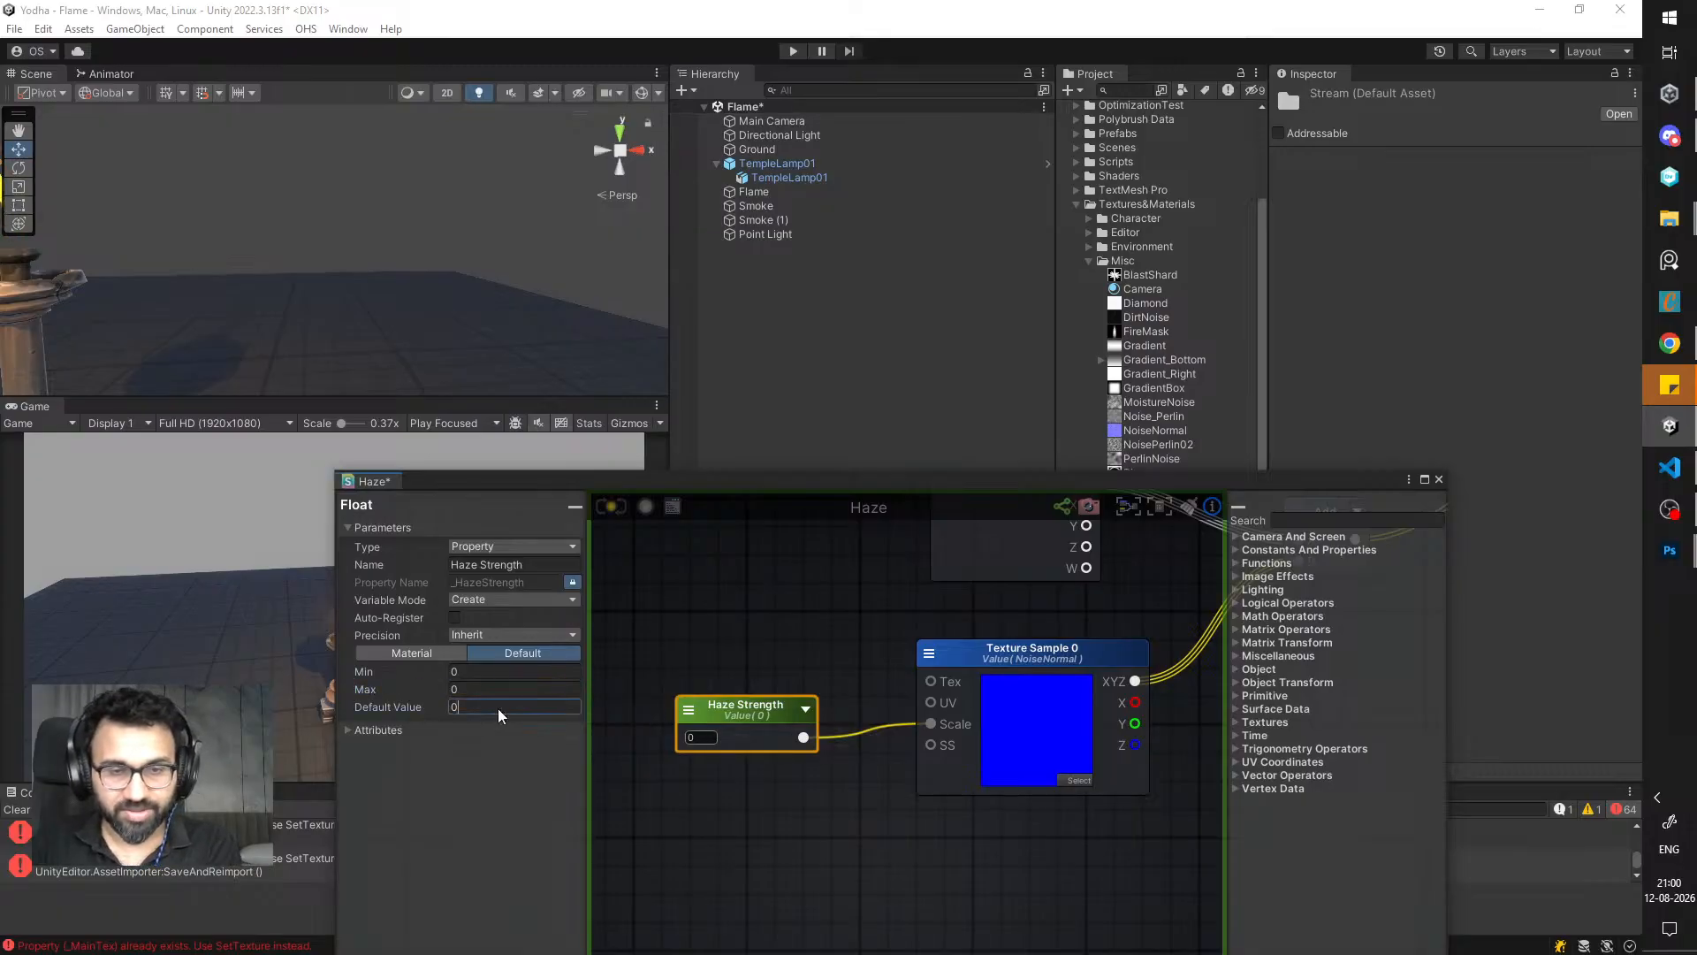
text(1)
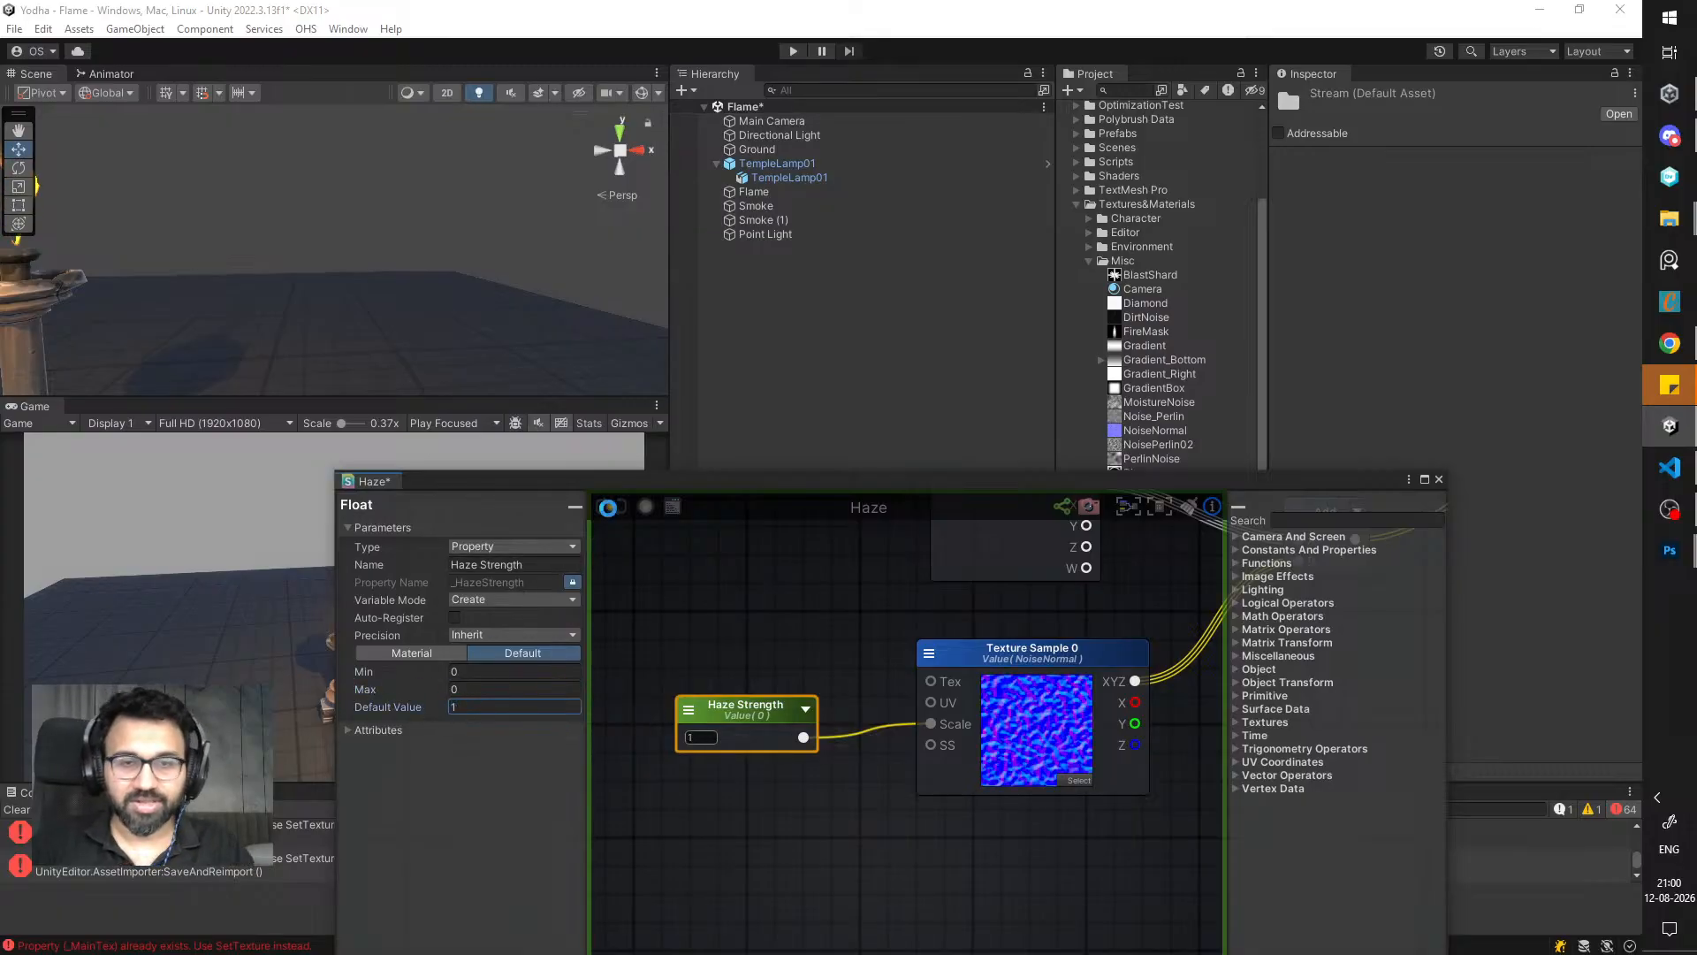
drag(669, 490, 730, 672)
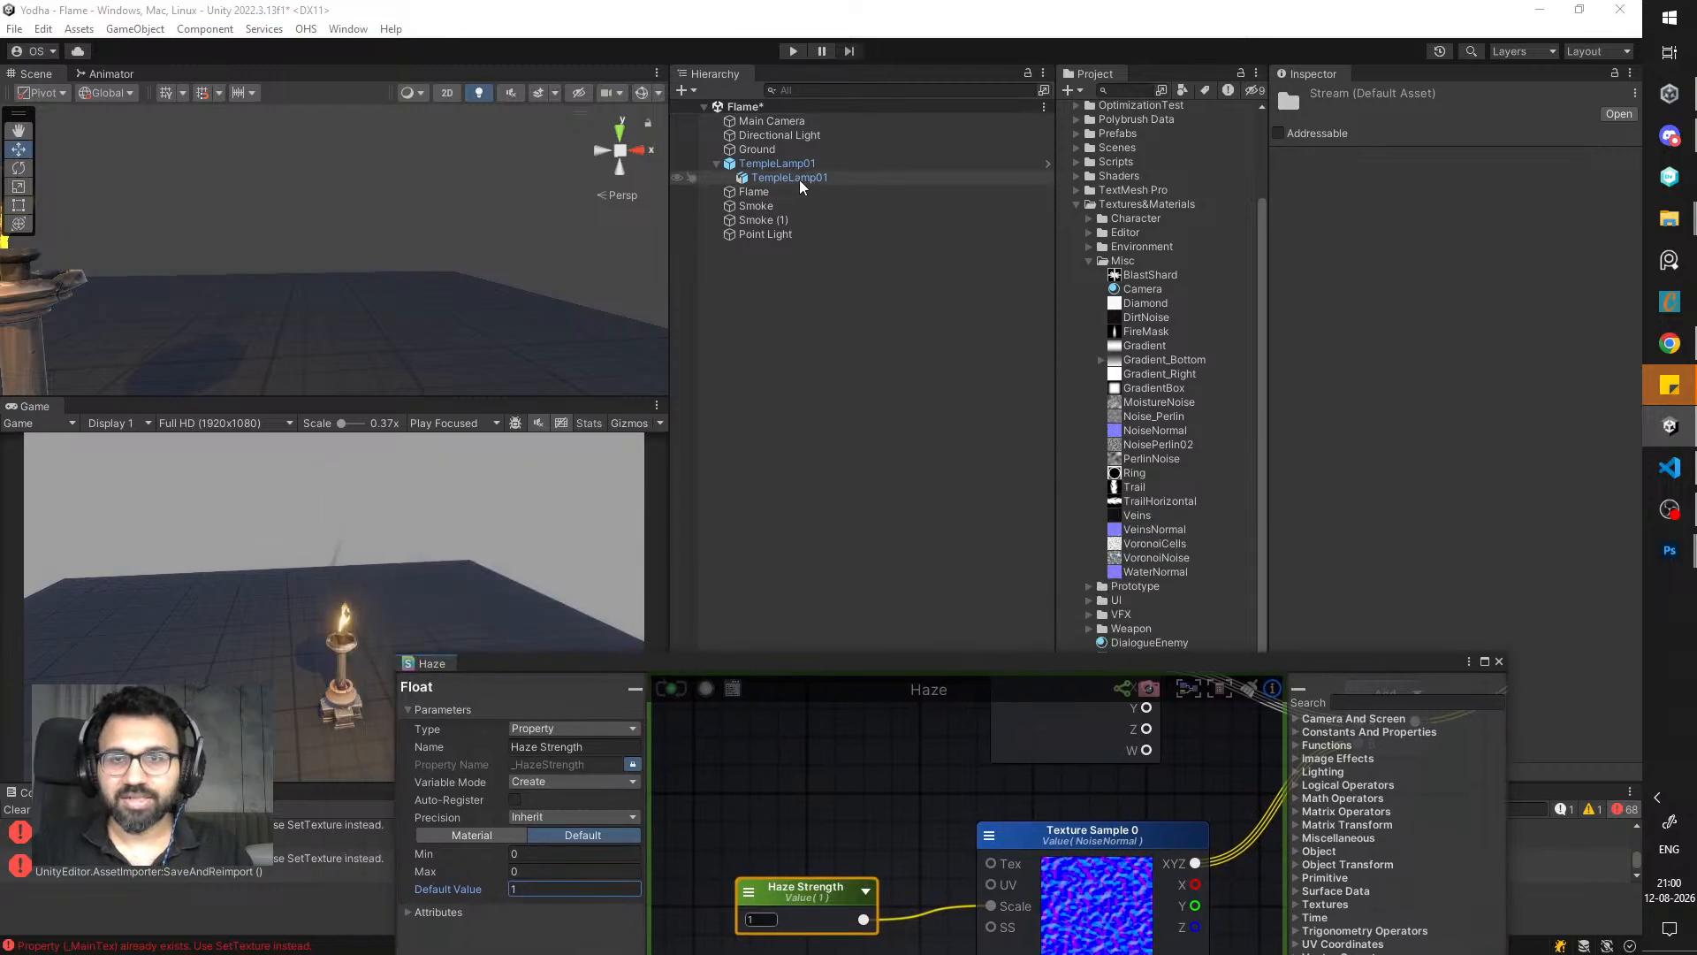
- Assign the WaterNormal texture to the Texture Sample 0 slot of the Stream_Haze material on Smoke (1)
click(768, 881)
click(762, 219)
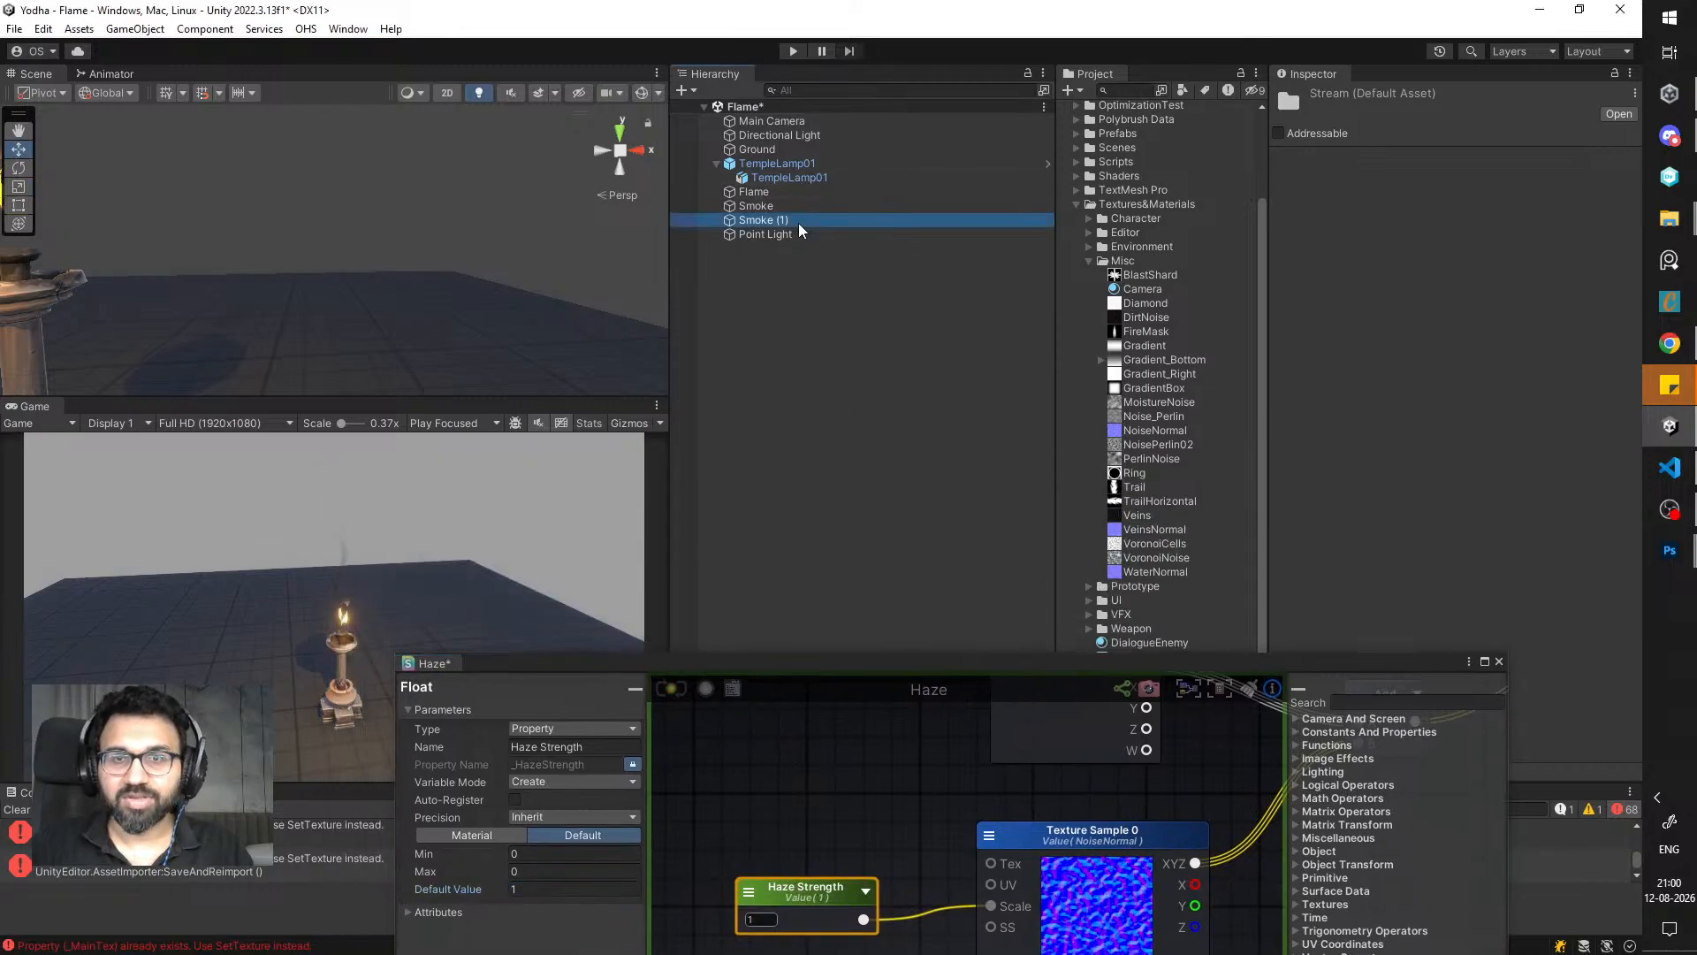
drag(1297, 652, 1034, 762)
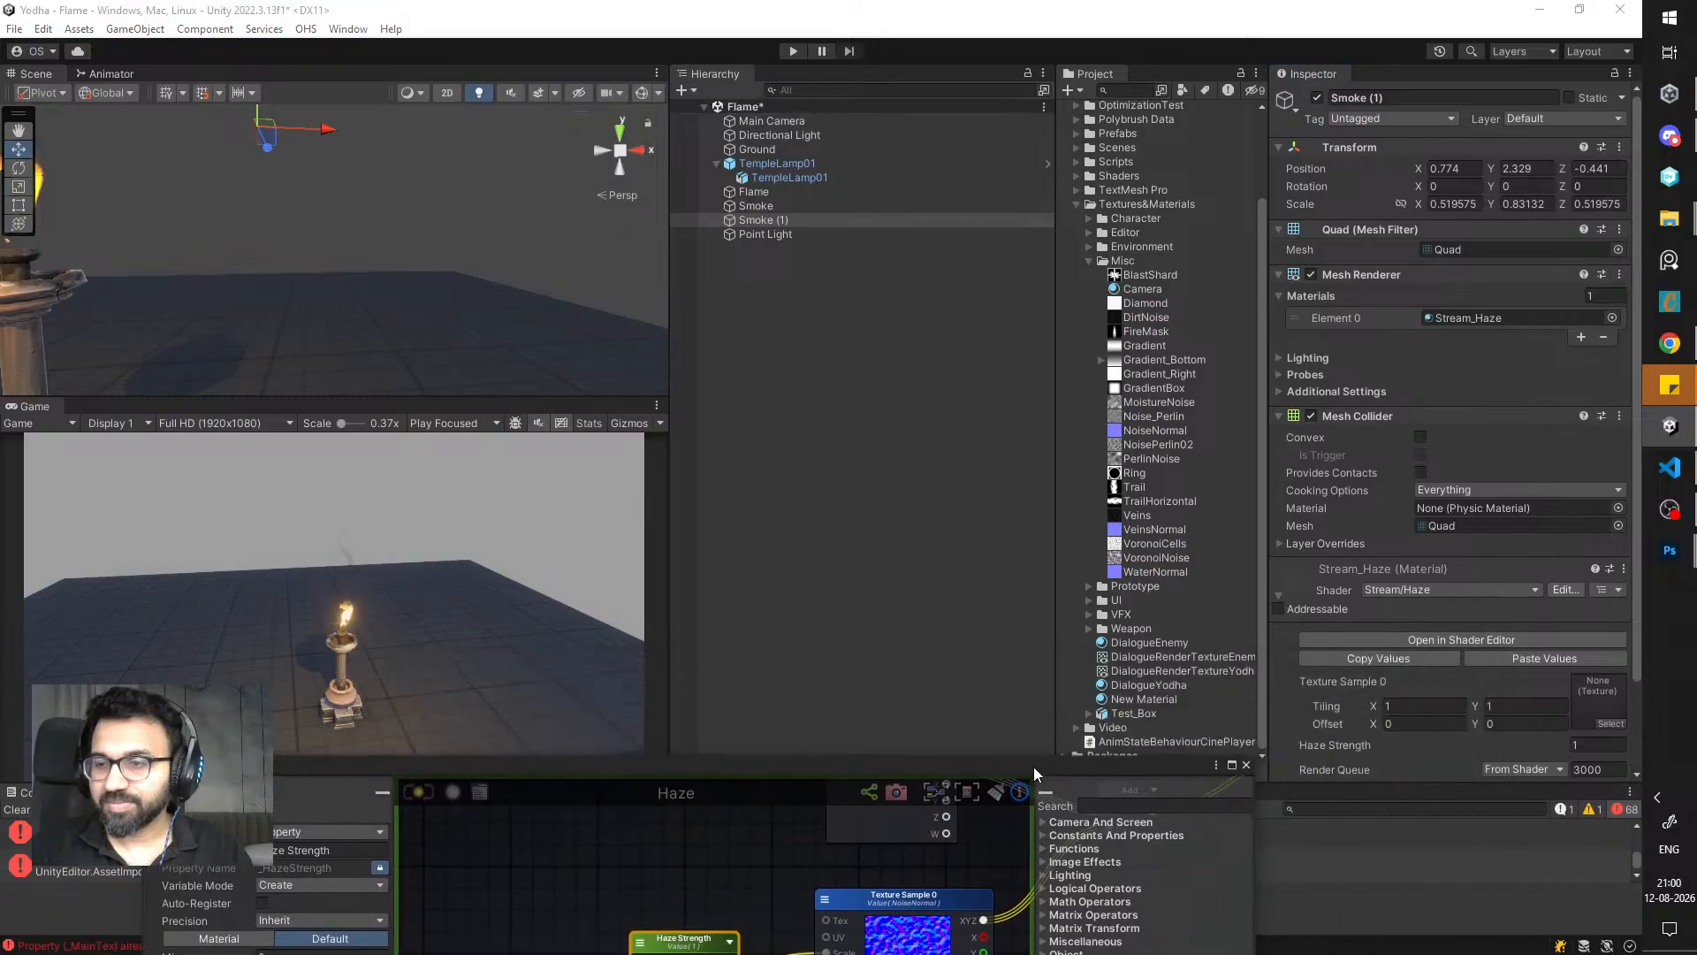
scroll(1526, 660, down, 2)
click(1609, 622)
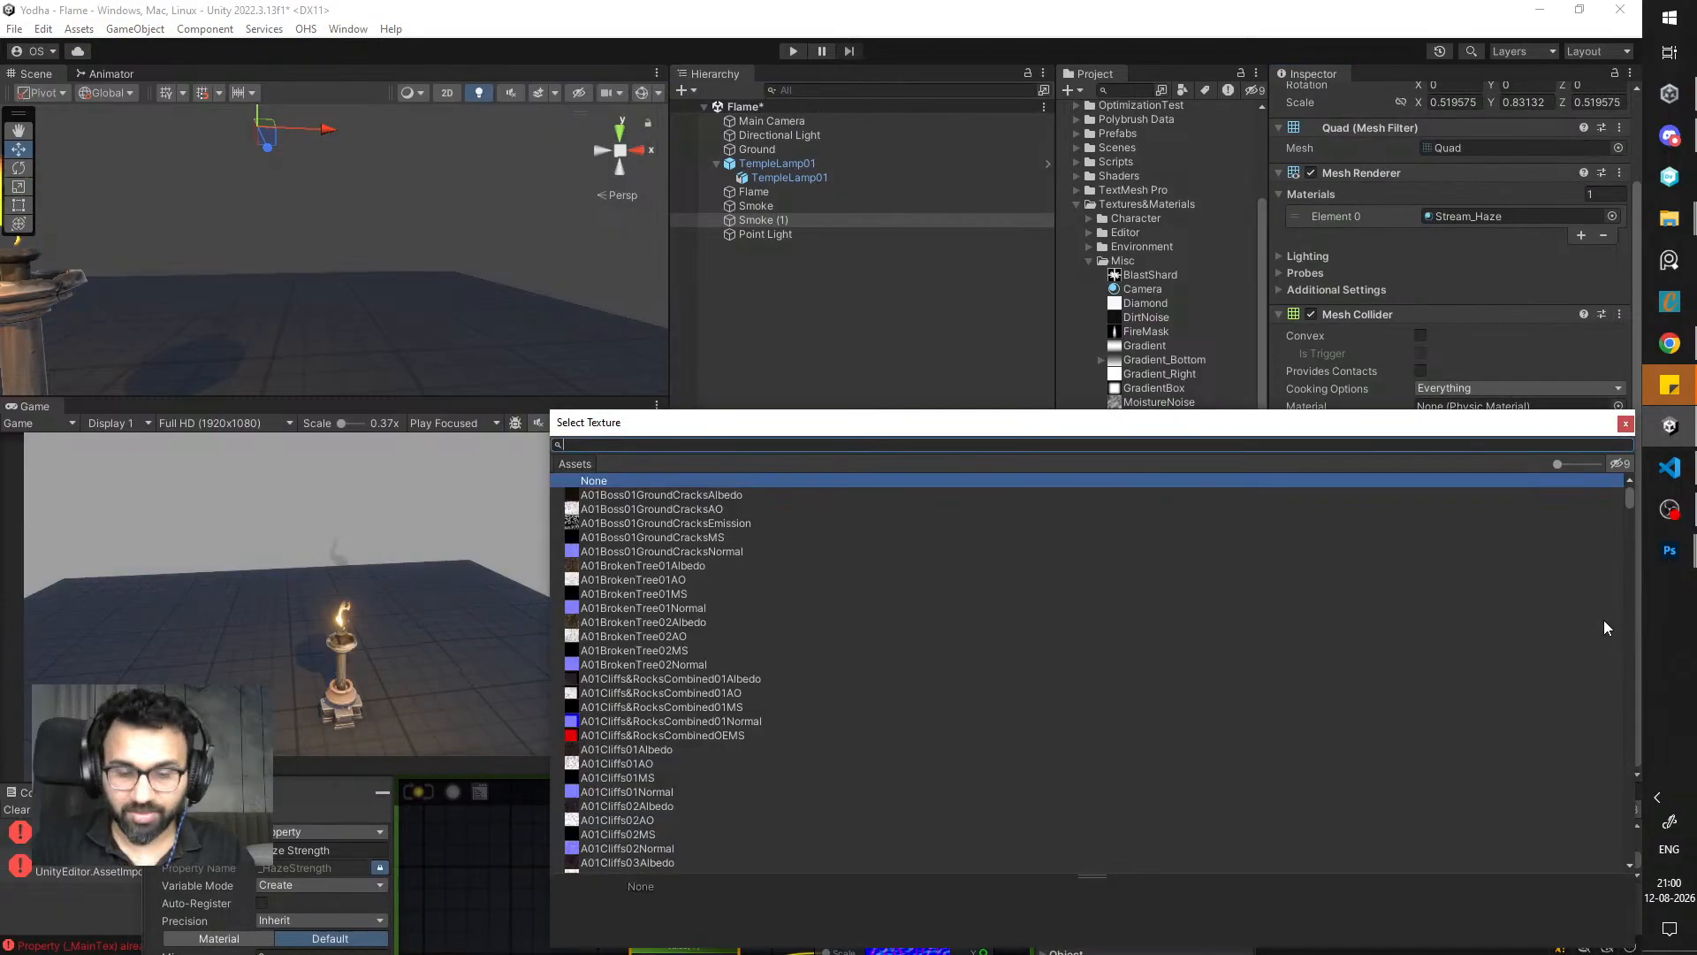
text(normal)
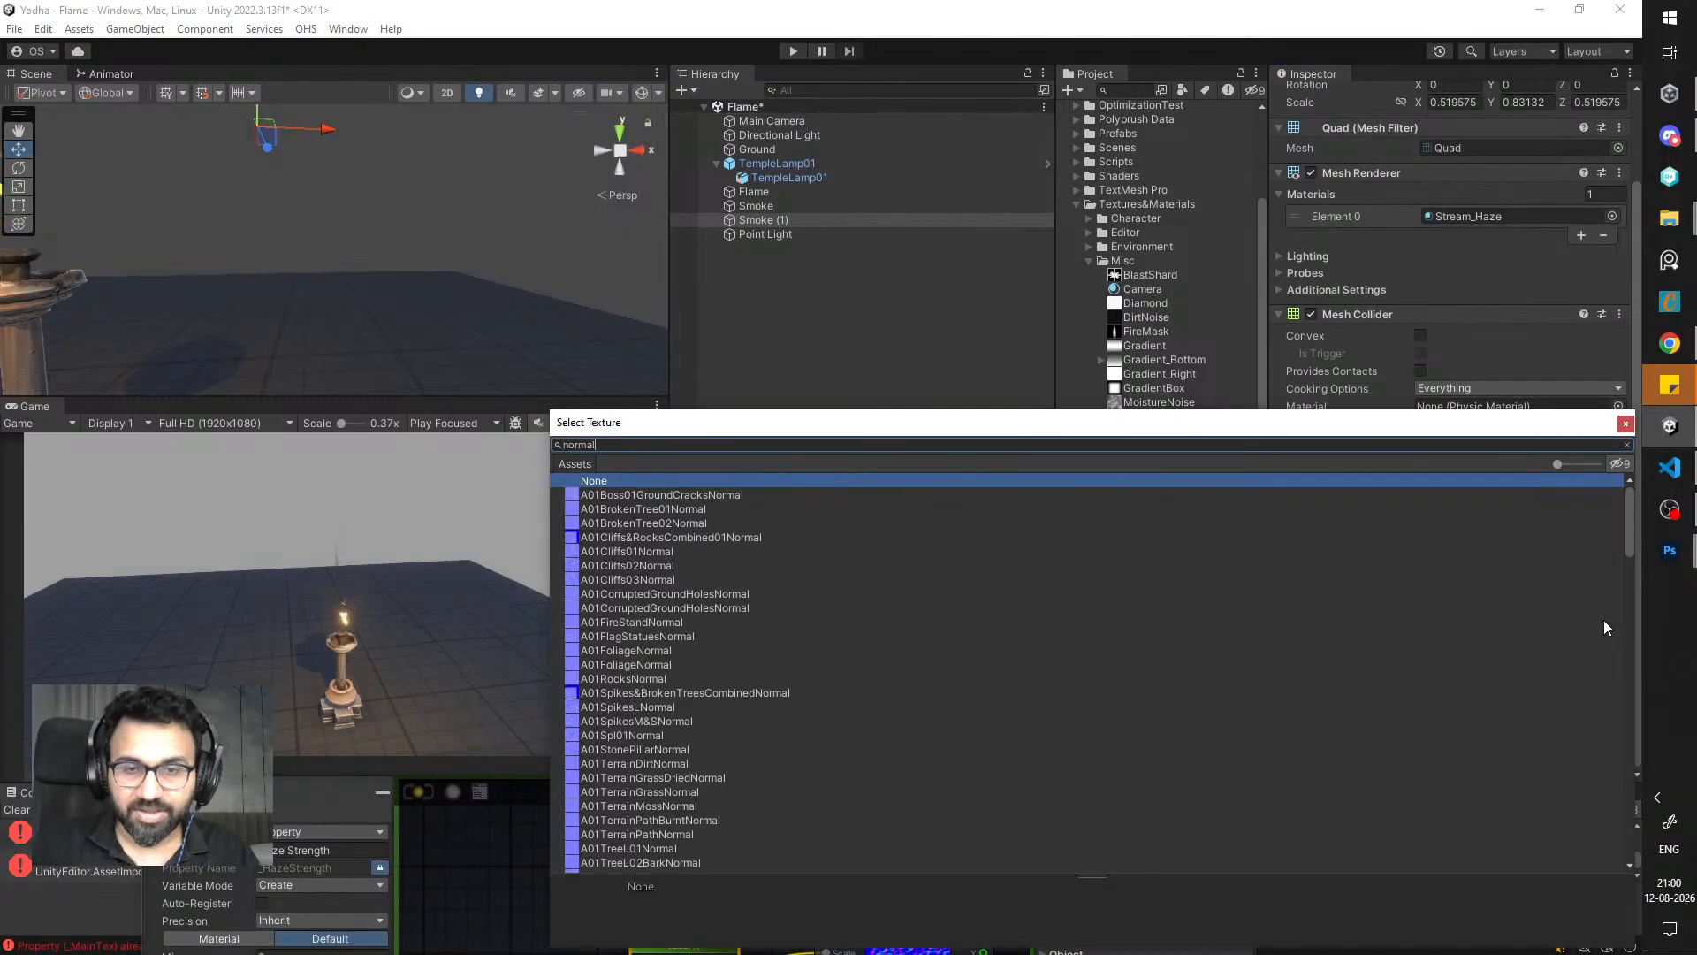
key(BackSpace)
key(BackSpace)
key(BackSpace)
key(BackSpace)
key(BackSpace)
text(w)
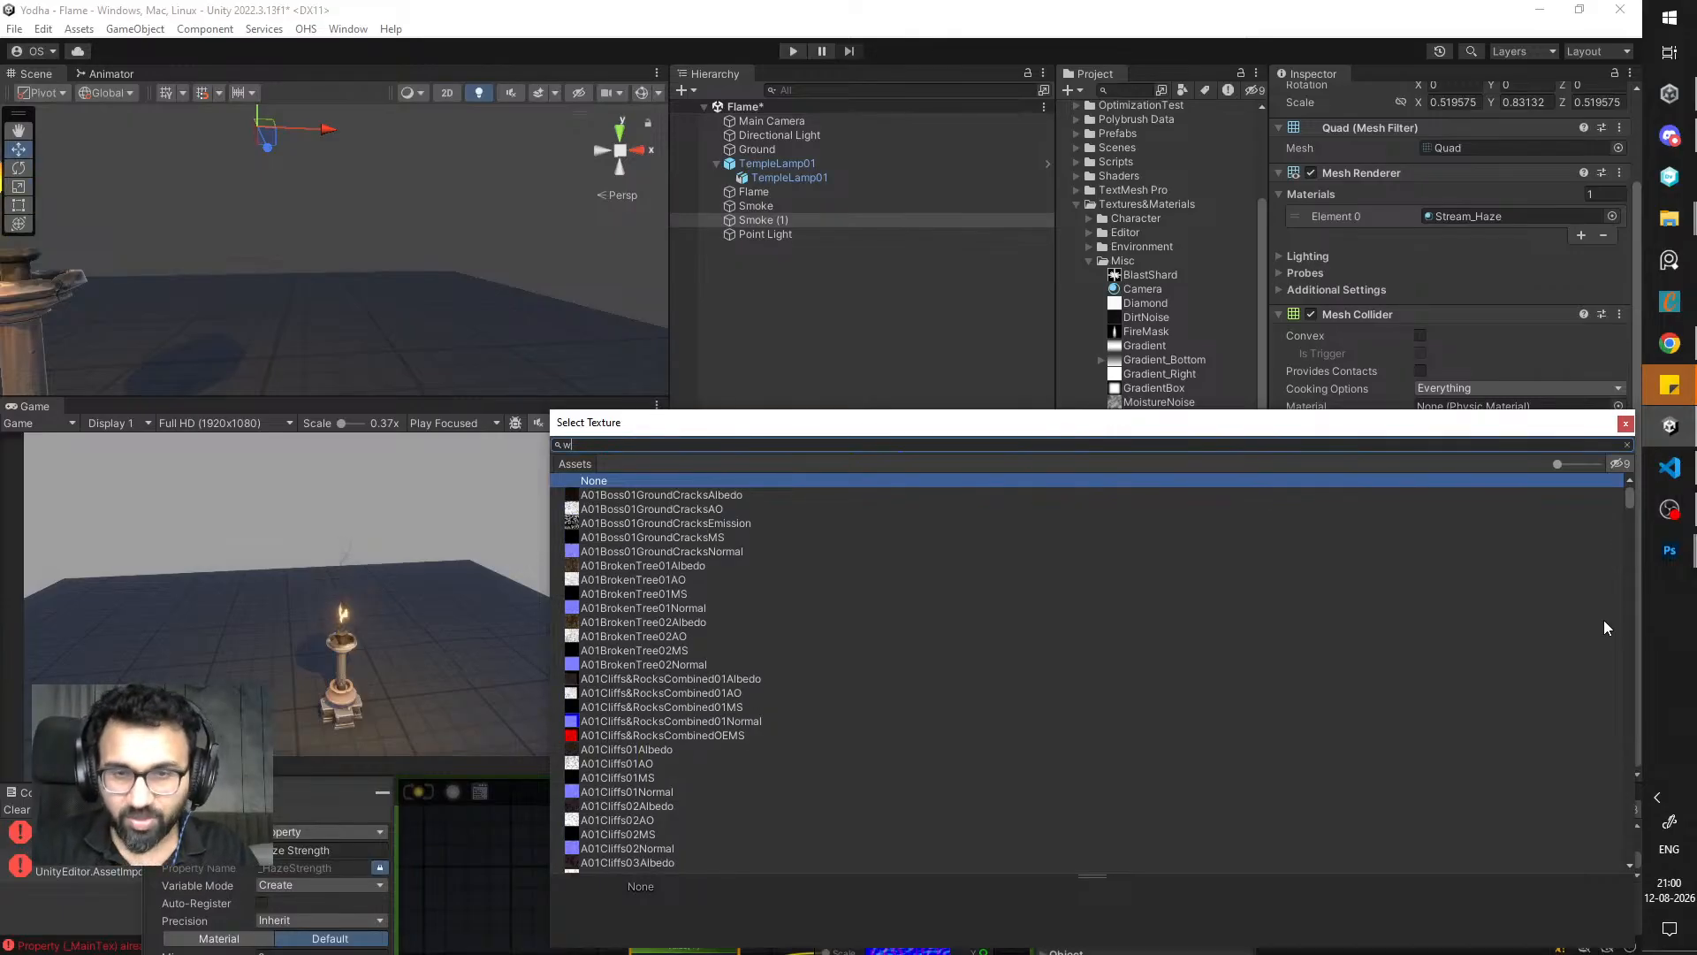
text(atern)
click(628, 495)
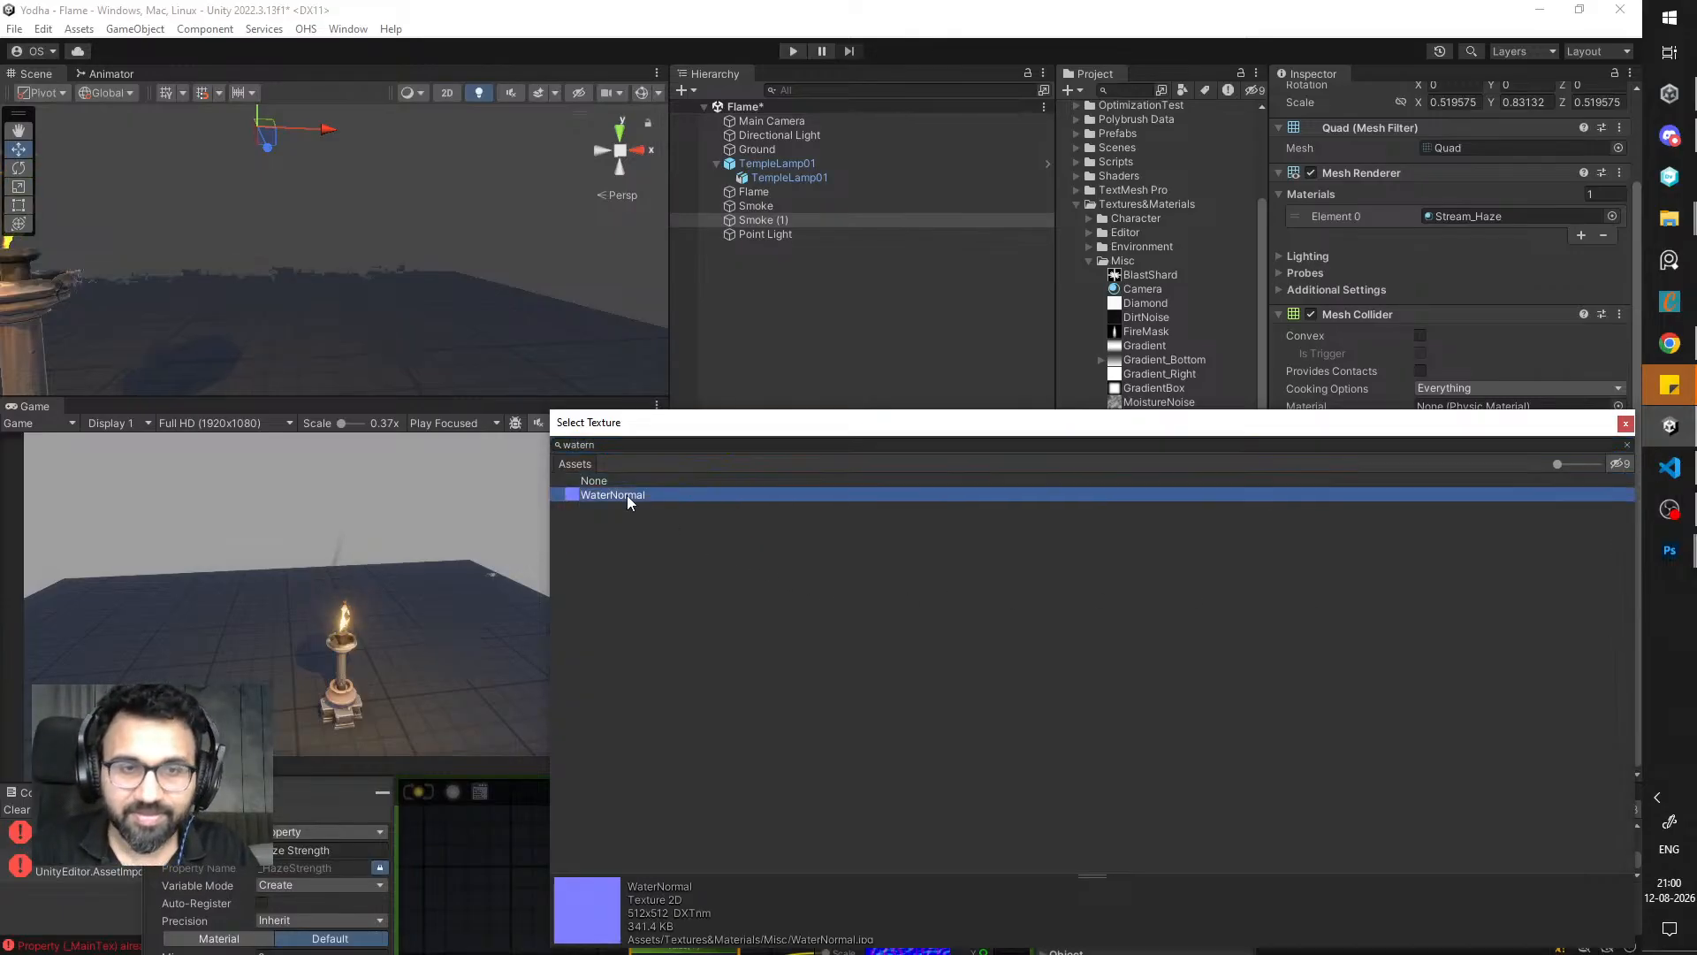
- Confirm the WaterNormal texture for Stream_Haze, then try a Haze Strength of 1.52 and undo that change
double_click(627, 501)
alt+drag(358, 311, 403, 320)
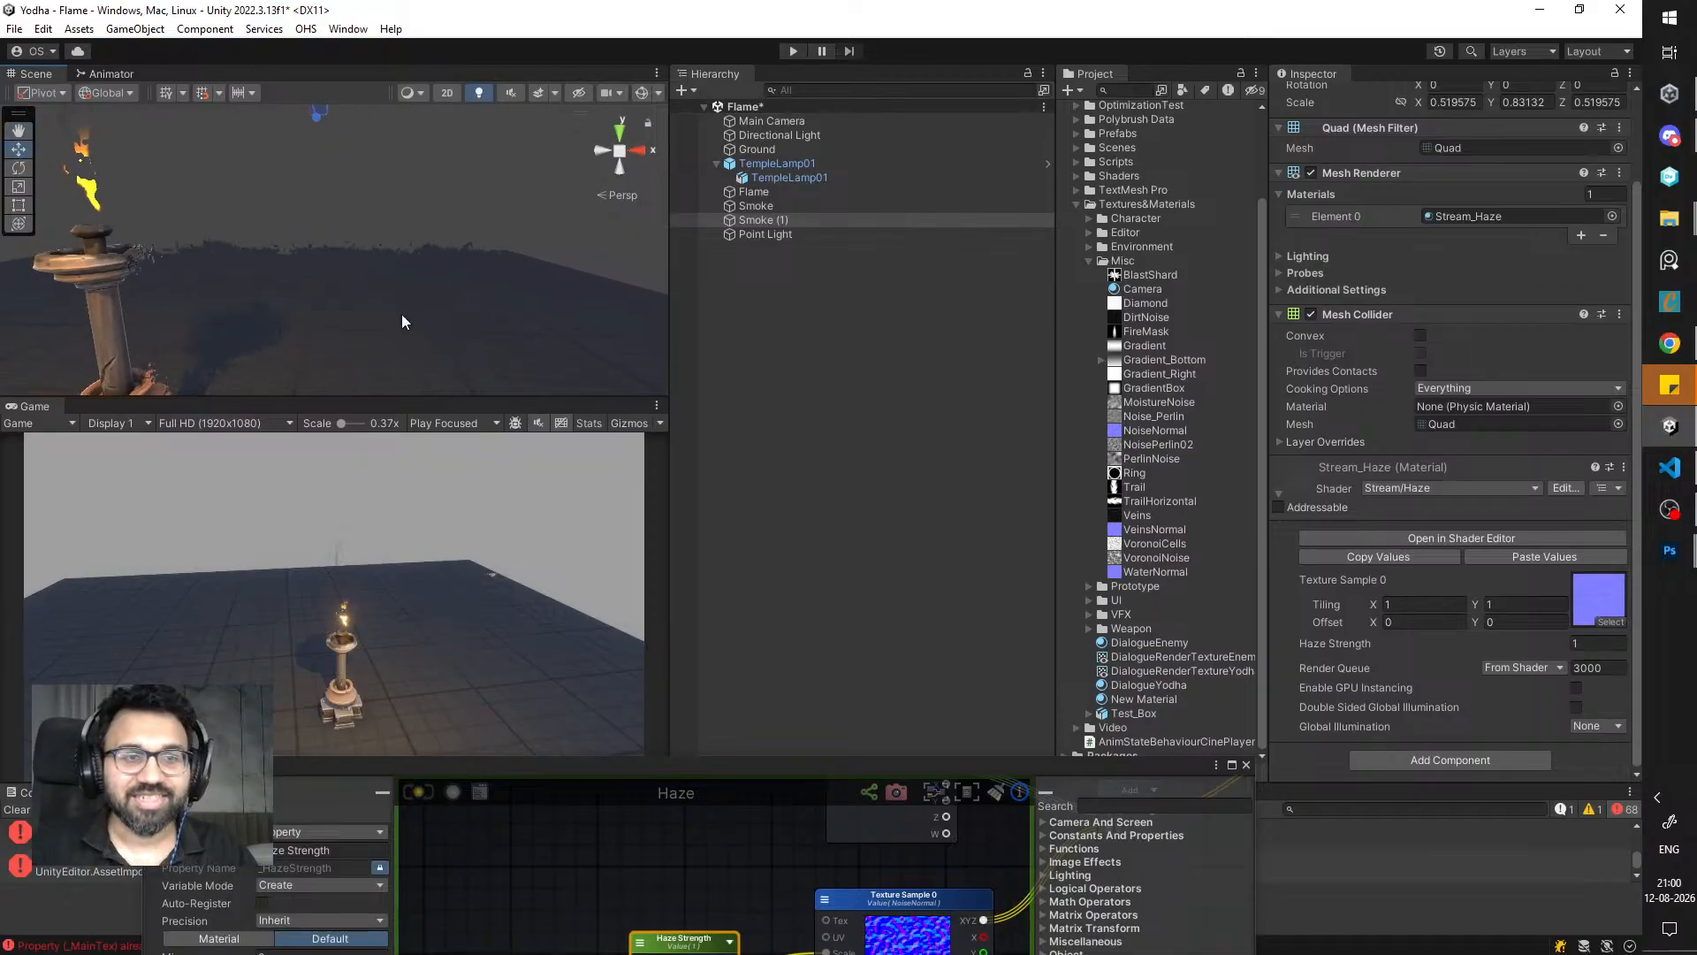
drag(1561, 643, 1511, 634)
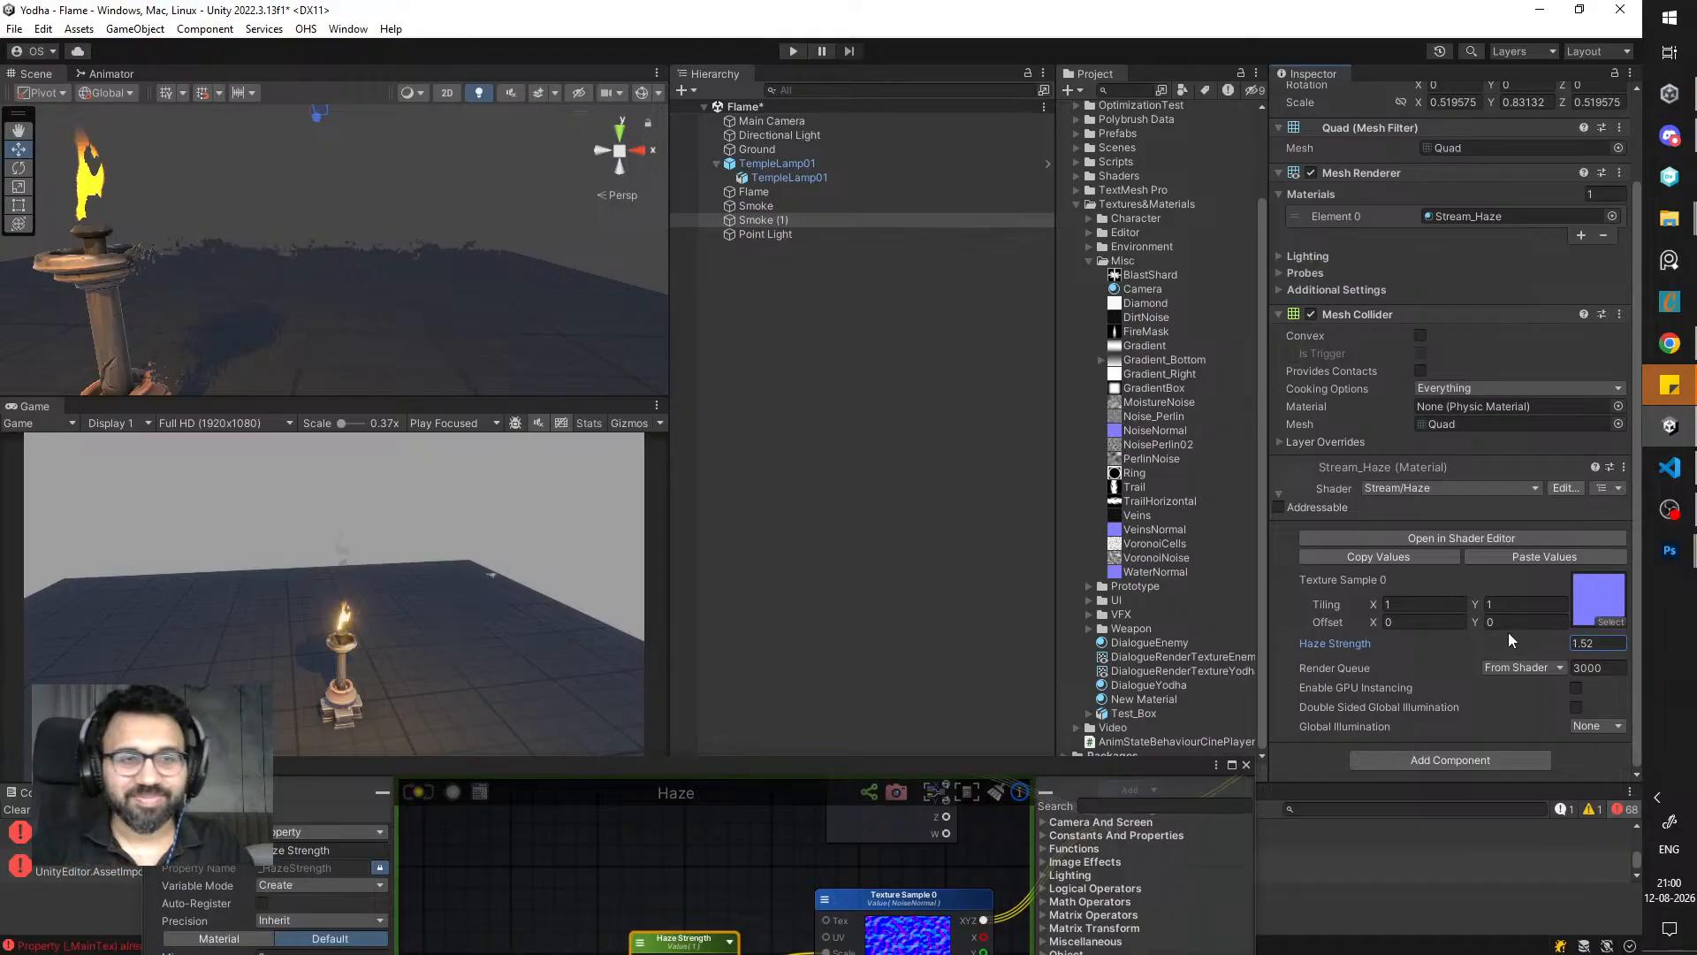
key(ctrl+z)
scroll(495, 272, down, 5)
alt+drag(443, 240, 324, 297)
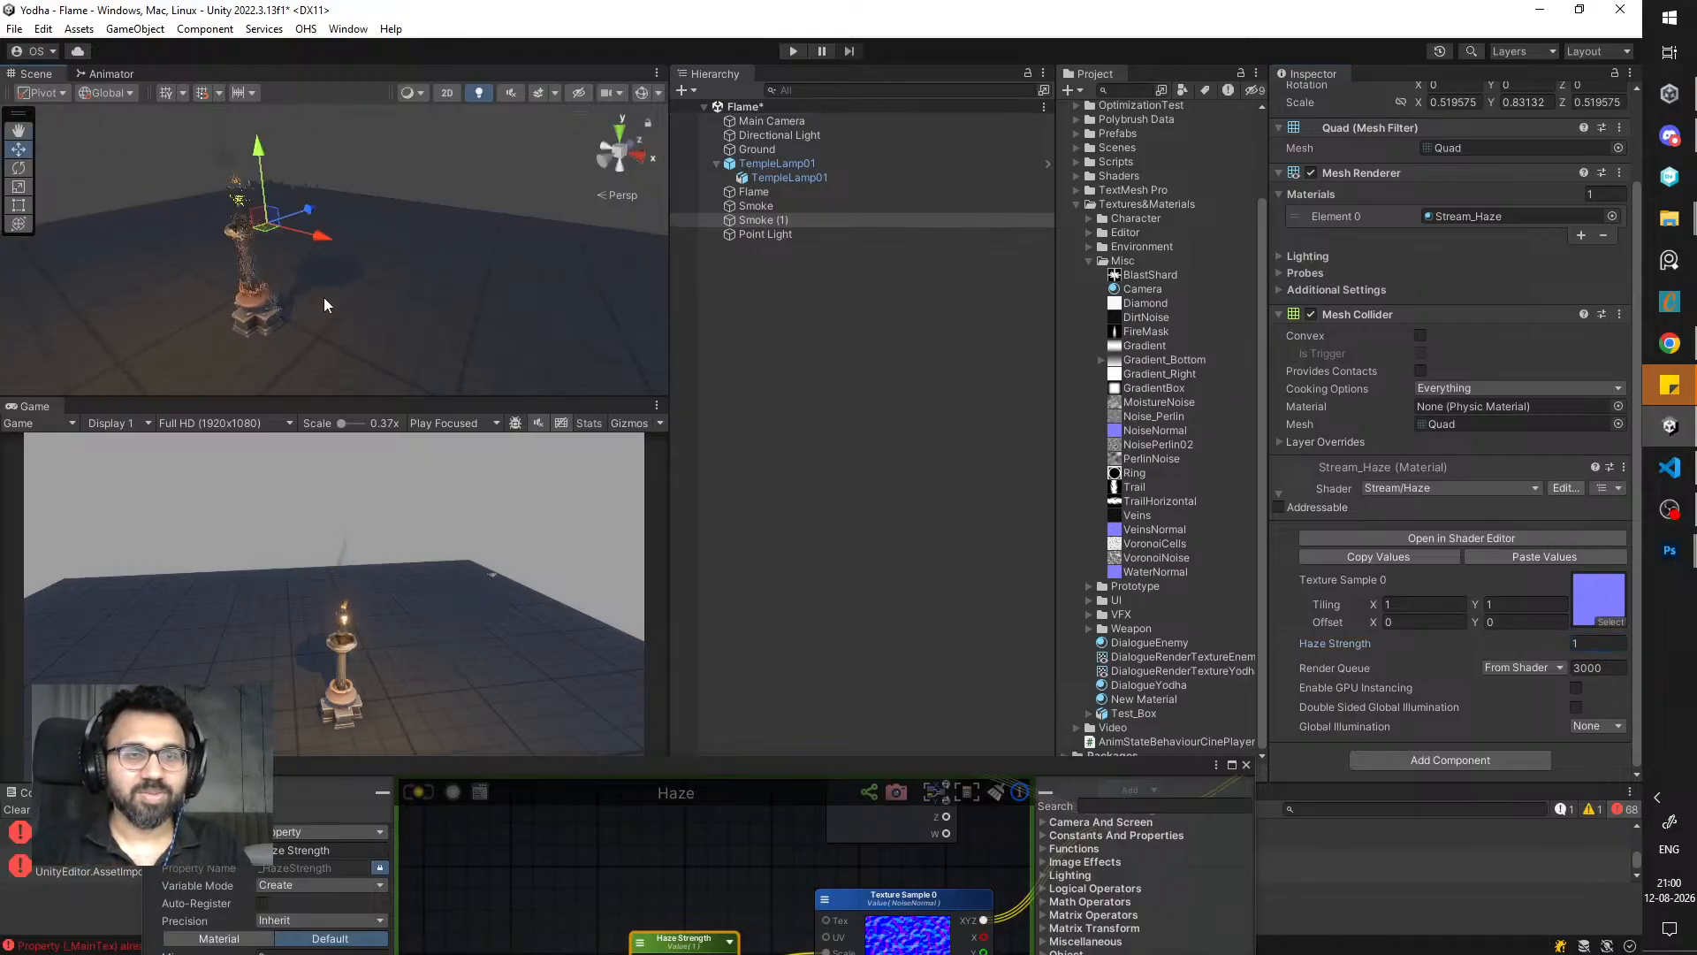
- Reposition the Smoke (1) quad in front of the lamp flame, at about X -0.028, Y 2.376, Z 0.212
click(323, 205)
key(ctrl+z)
mouse_move(310, 209)
mouse_down()
mouse_move(351, 195)
mouse_move(271, 199)
mouse_move(297, 181)
mouse_up()
alt+drag(336, 190, 354, 259)
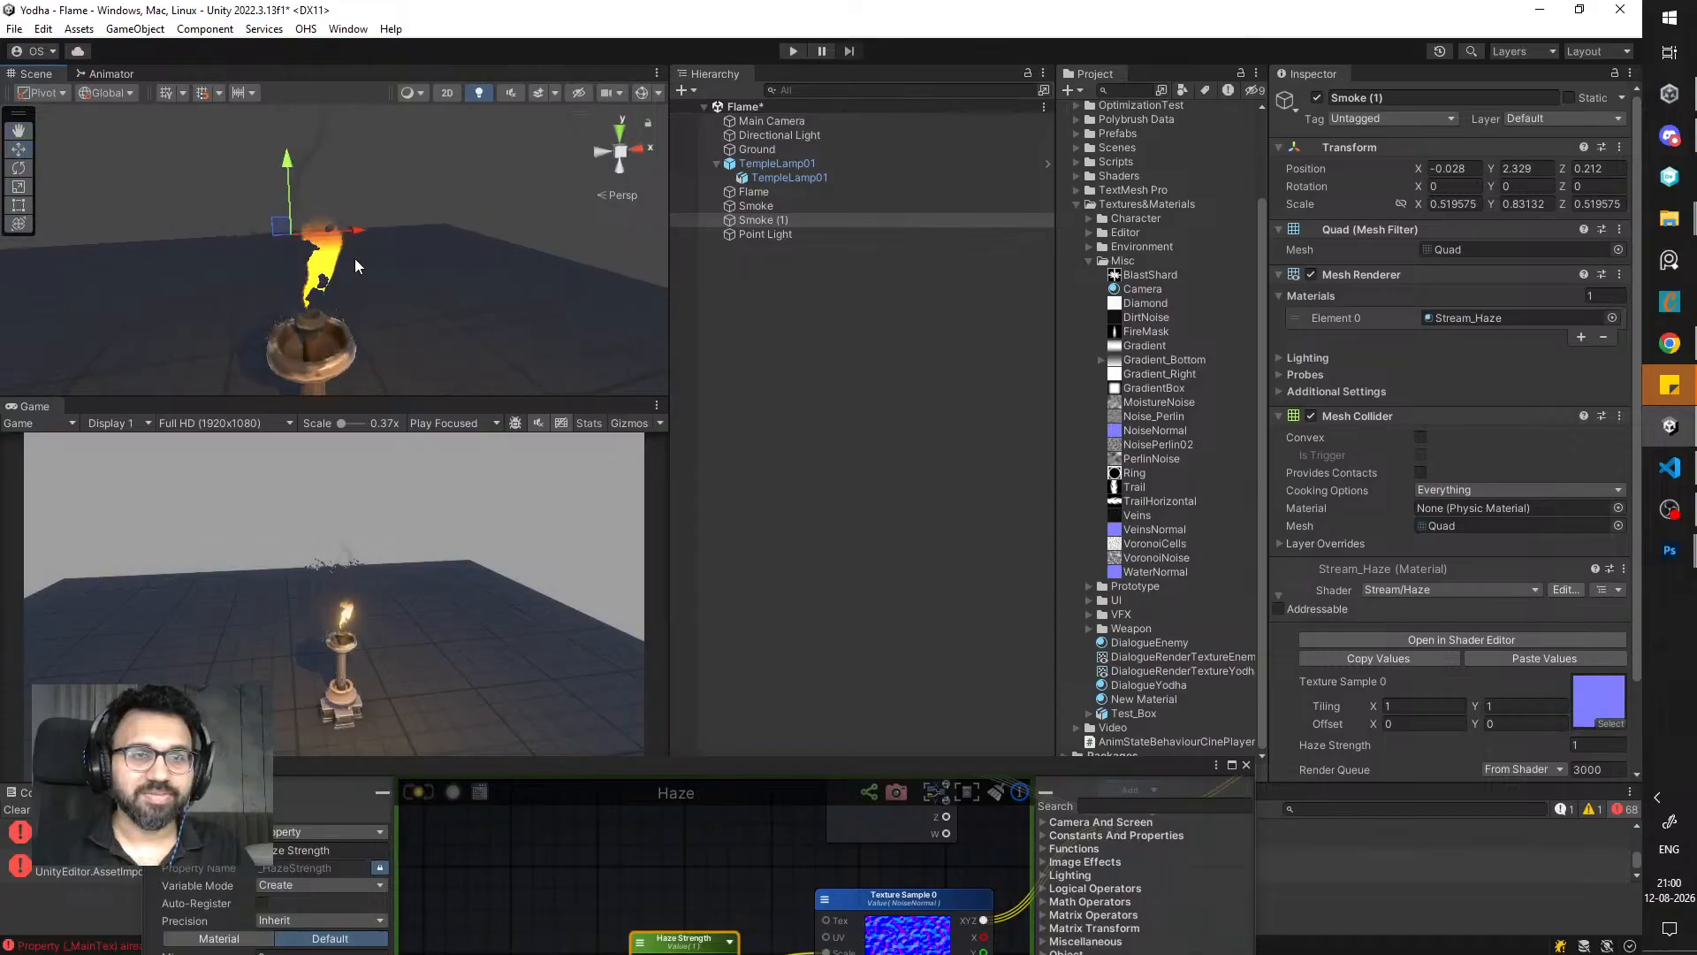
drag(286, 184, 422, 311)
scroll(423, 305, up, 4)
middle_drag(422, 305, 427, 270)
- Bring the Haze shader graph into view and reposition the Haze Strength node ahead of Texture Sample 0
drag(717, 771, 681, 484)
middle_drag(686, 610, 576, 722)
scroll(576, 721, down, 2)
middle_drag(834, 610, 644, 673)
middle_drag(856, 607, 691, 665)
drag(729, 727, 665, 726)
middle_drag(627, 656, 730, 637)
click(628, 732)
click(683, 773)
middle_drag(592, 730, 866, 599)
click(587, 751)
click(736, 760)
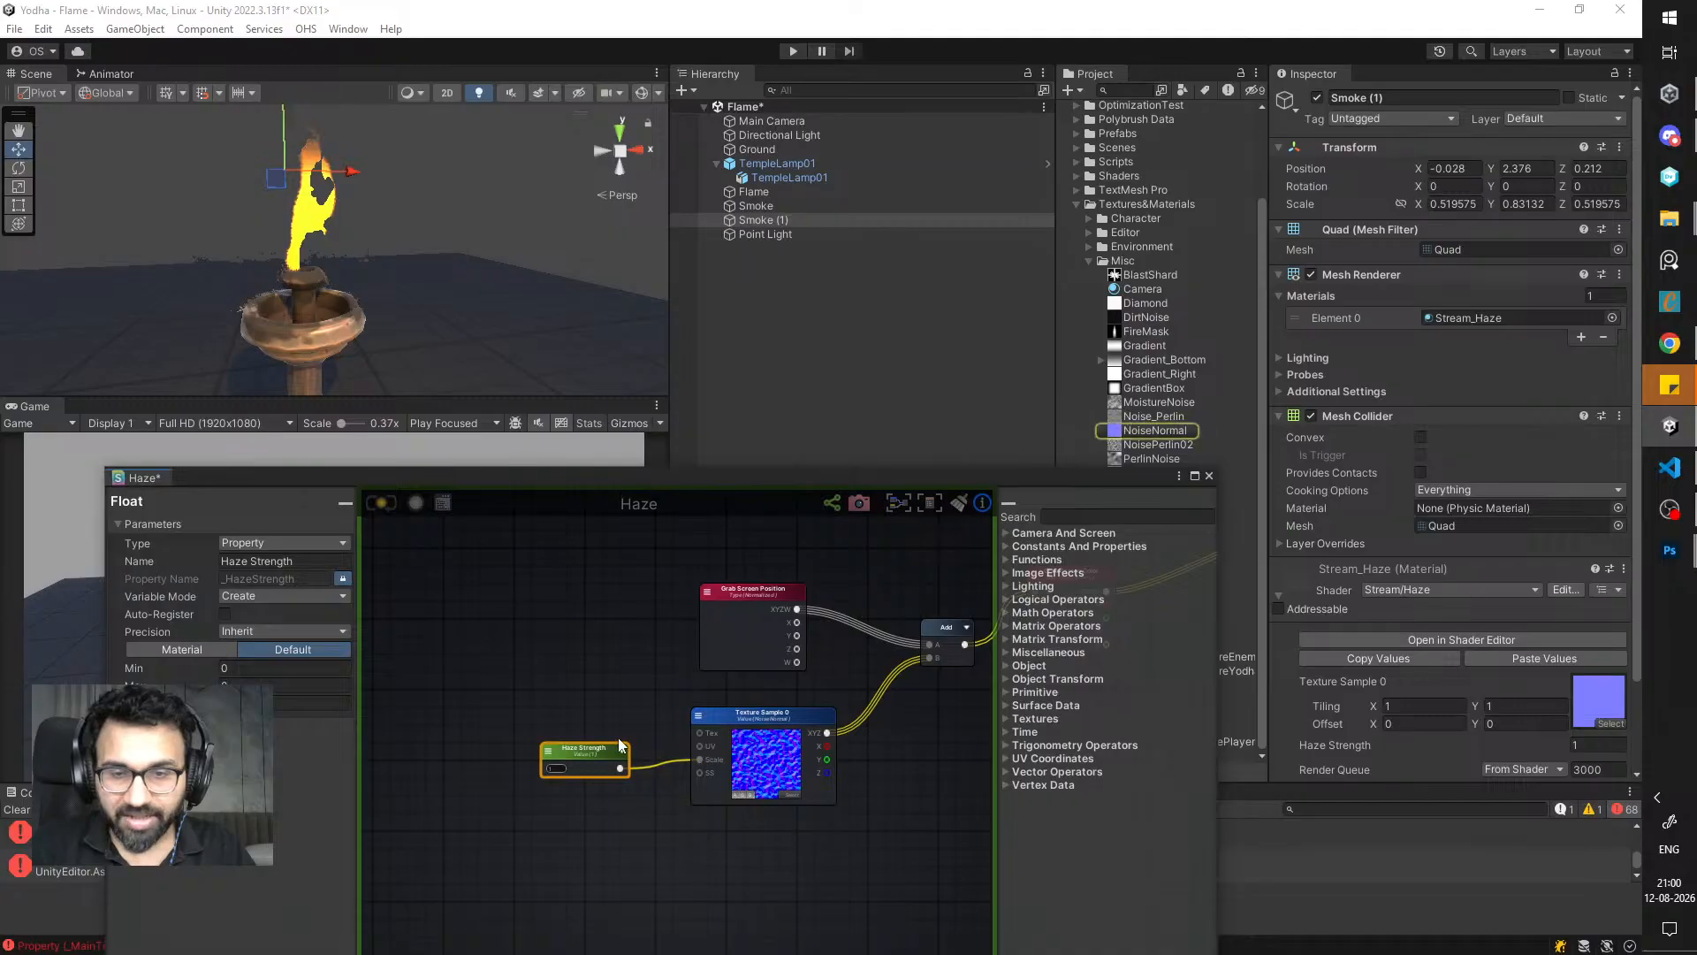
- Add a Panner node and connect its output to the UV input of Texture Sample 0
right_click(563, 658)
text(panner)
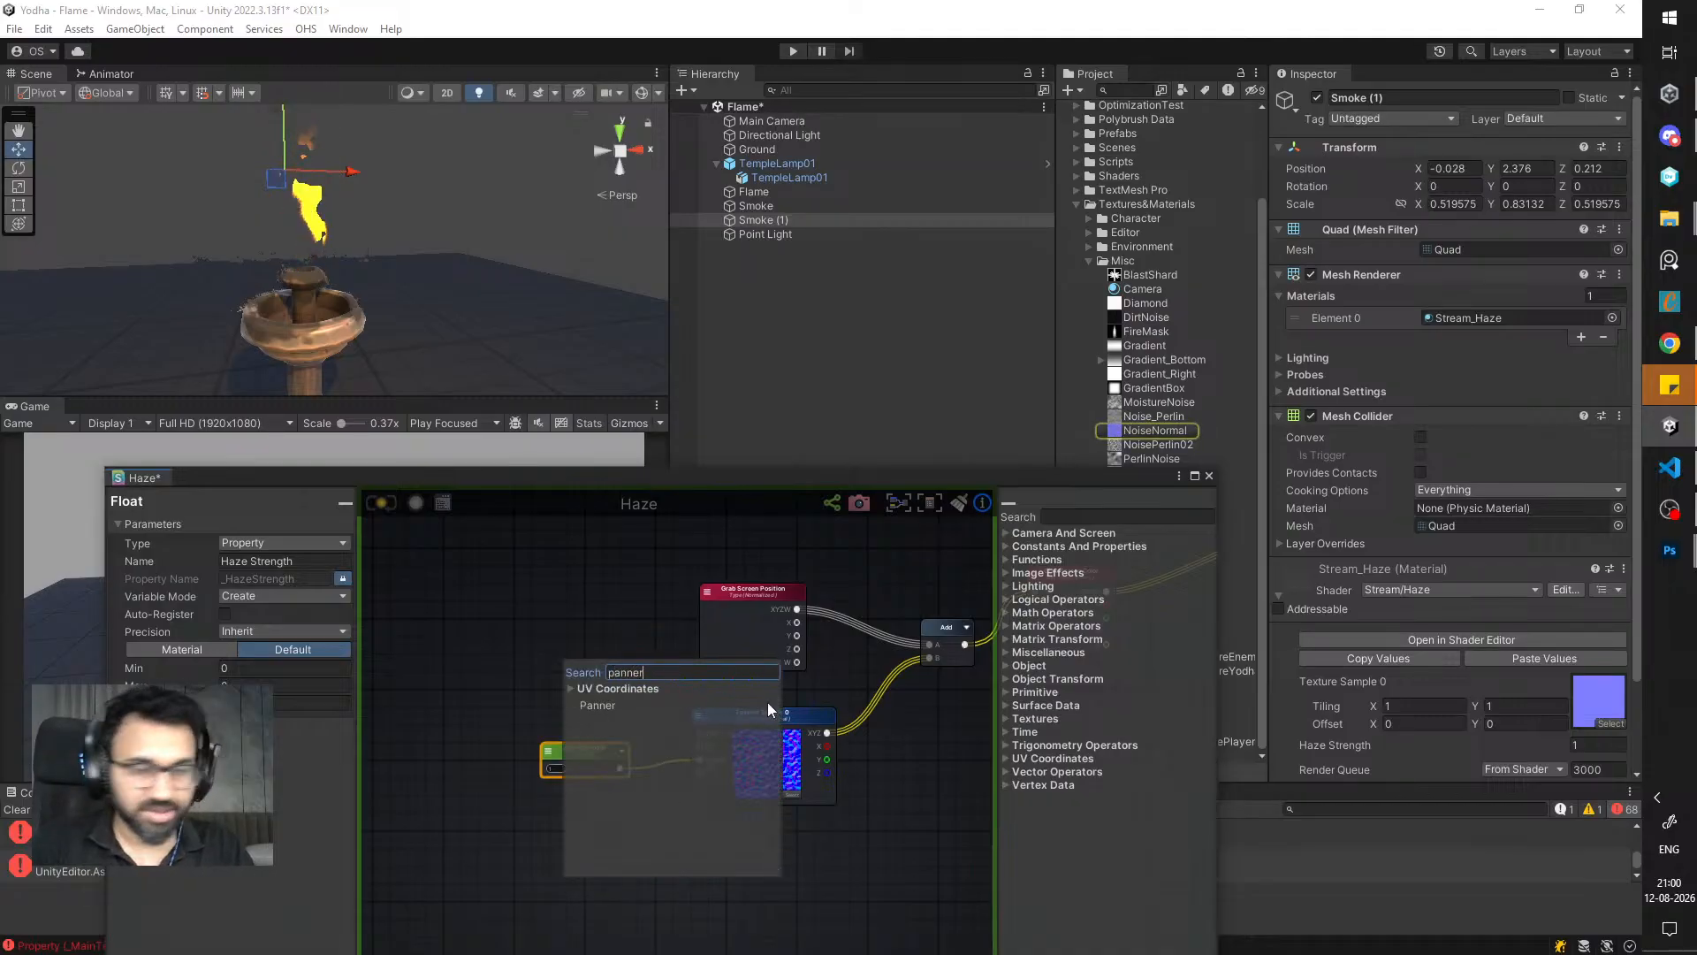
click(623, 706)
drag(623, 670, 699, 747)
- Add a constant Vector2 node before the Panner node, leaving it unconnected
middle_drag(566, 673, 667, 675)
key(2)
click(538, 638)
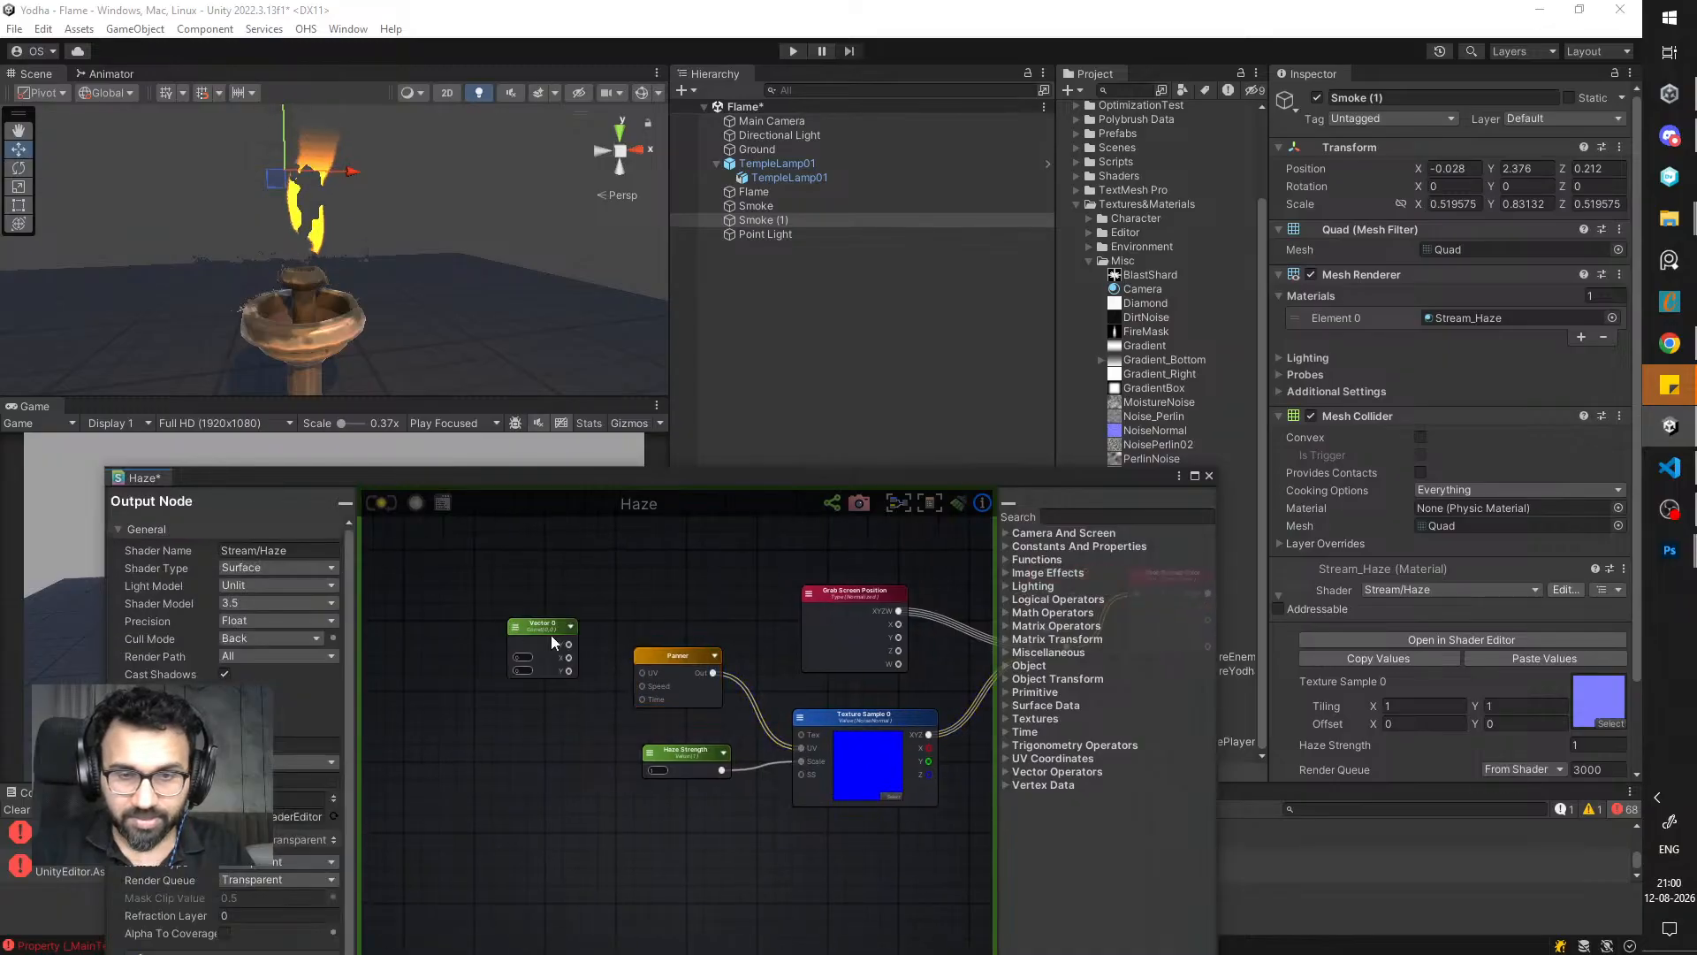
mouse_move(554, 637)
mouse_down()
mouse_move(495, 648)
mouse_move(639, 683)
mouse_move(566, 623)
mouse_up()
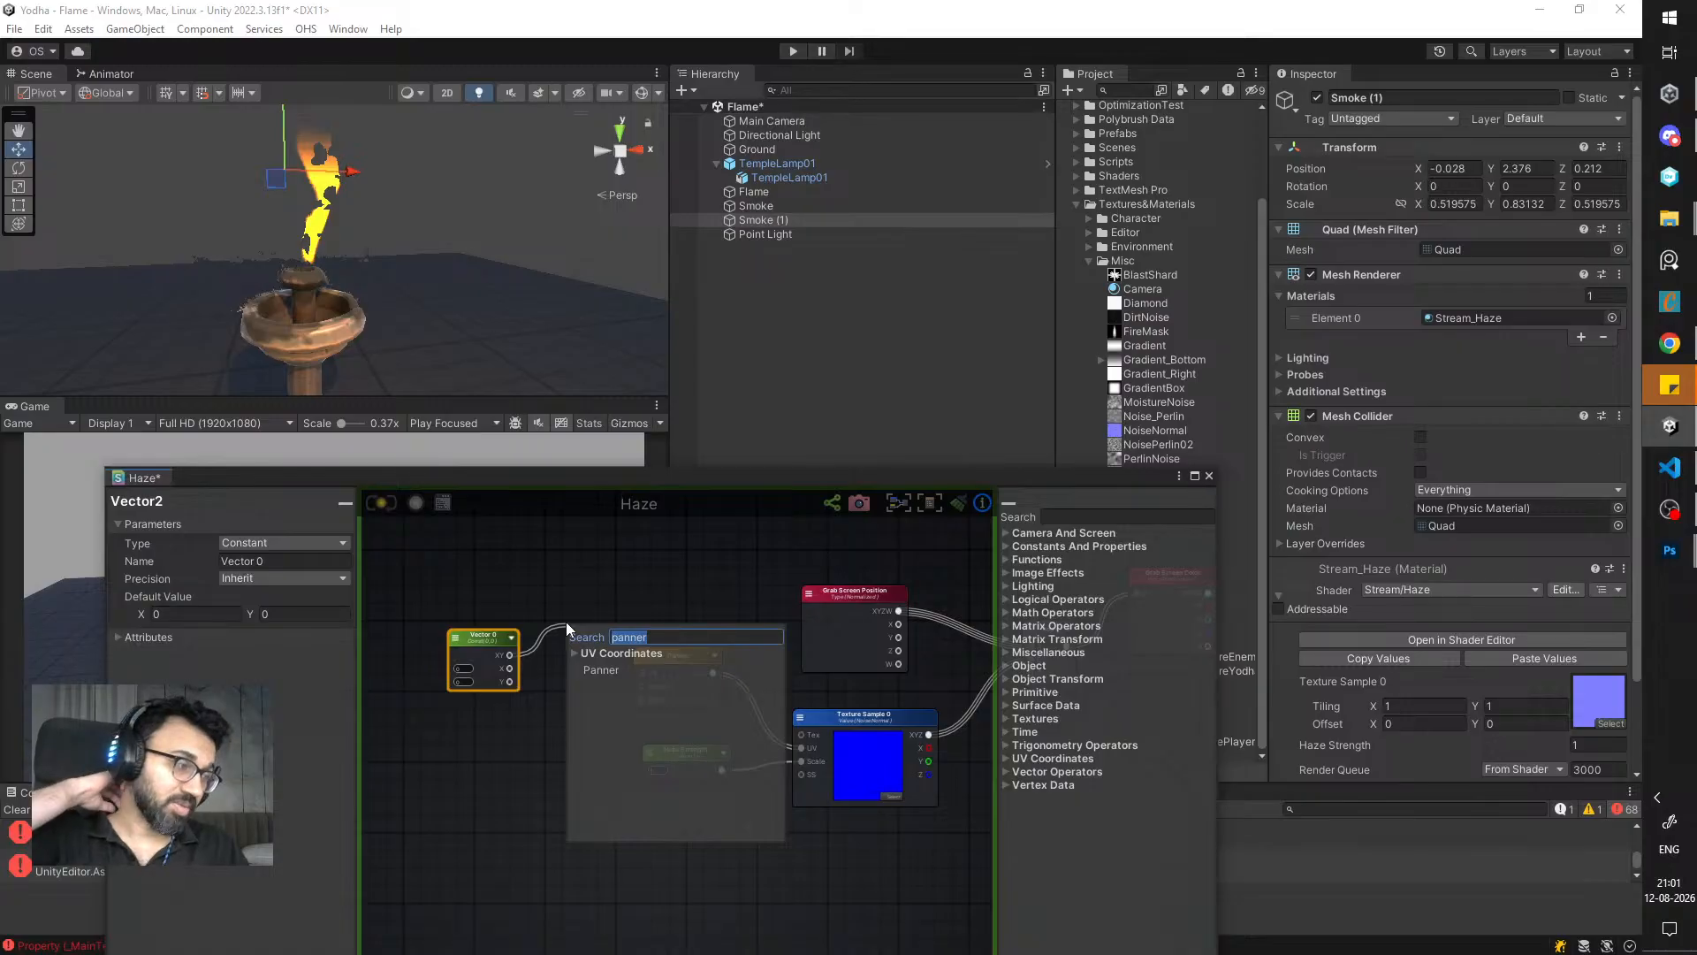
click(564, 585)
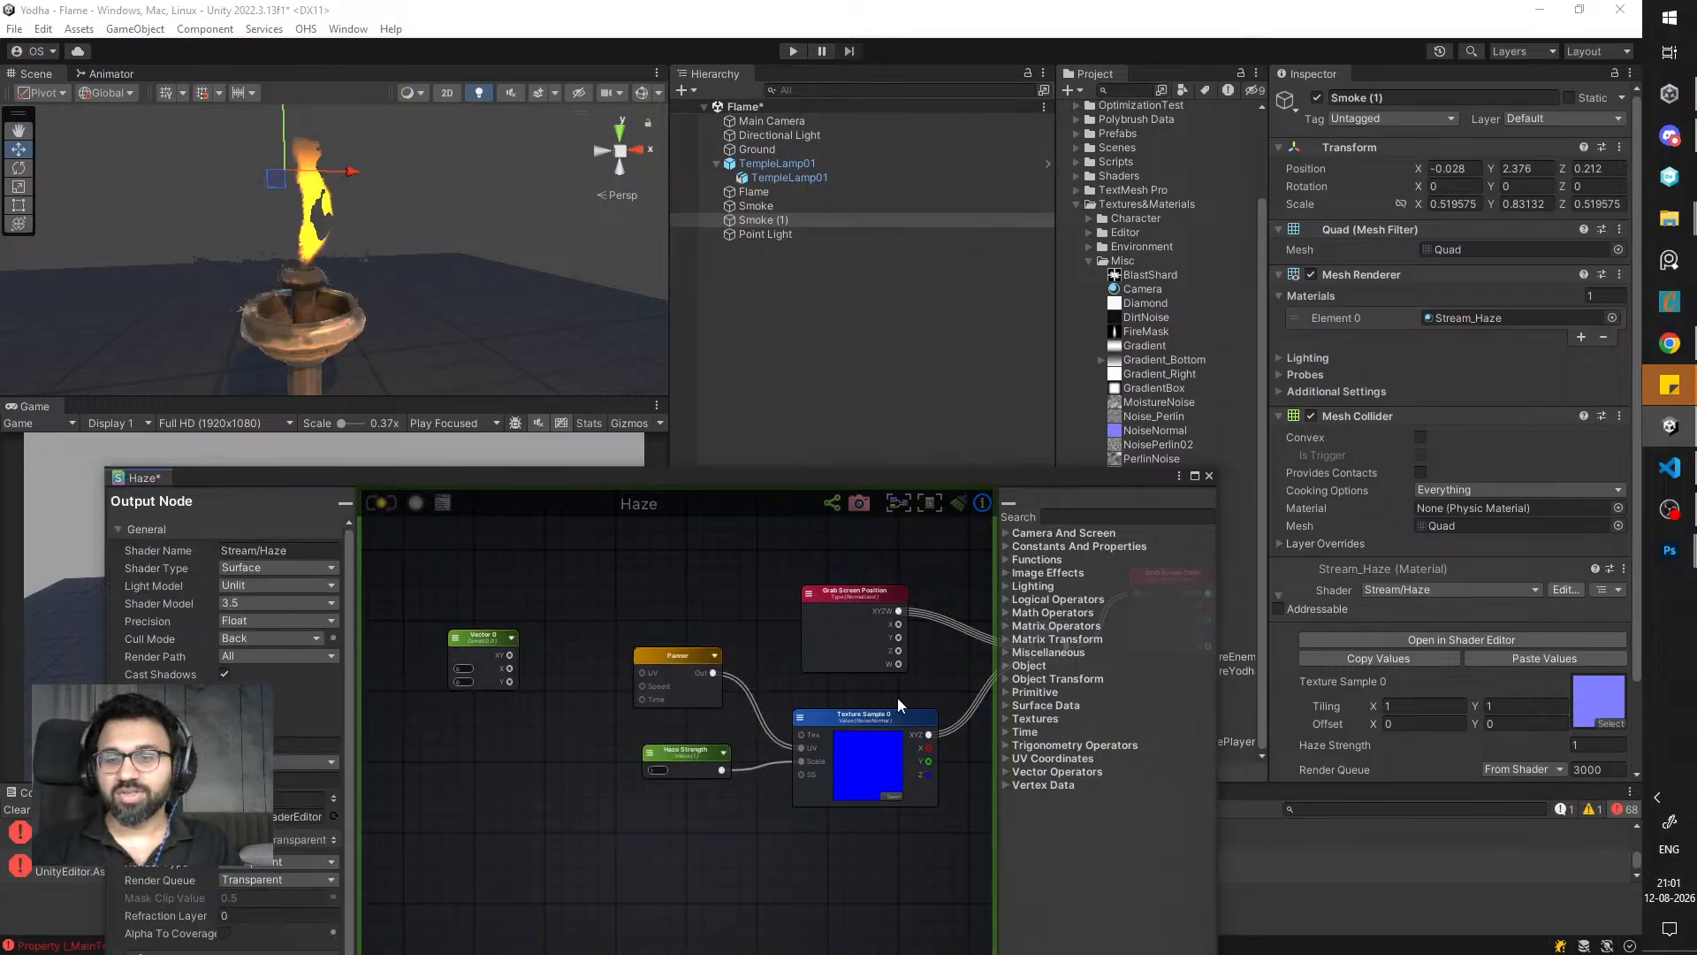
- Locate the WaterNormal texture in the project's Misc folder and enlarge its preview to examine it
click(1590, 698)
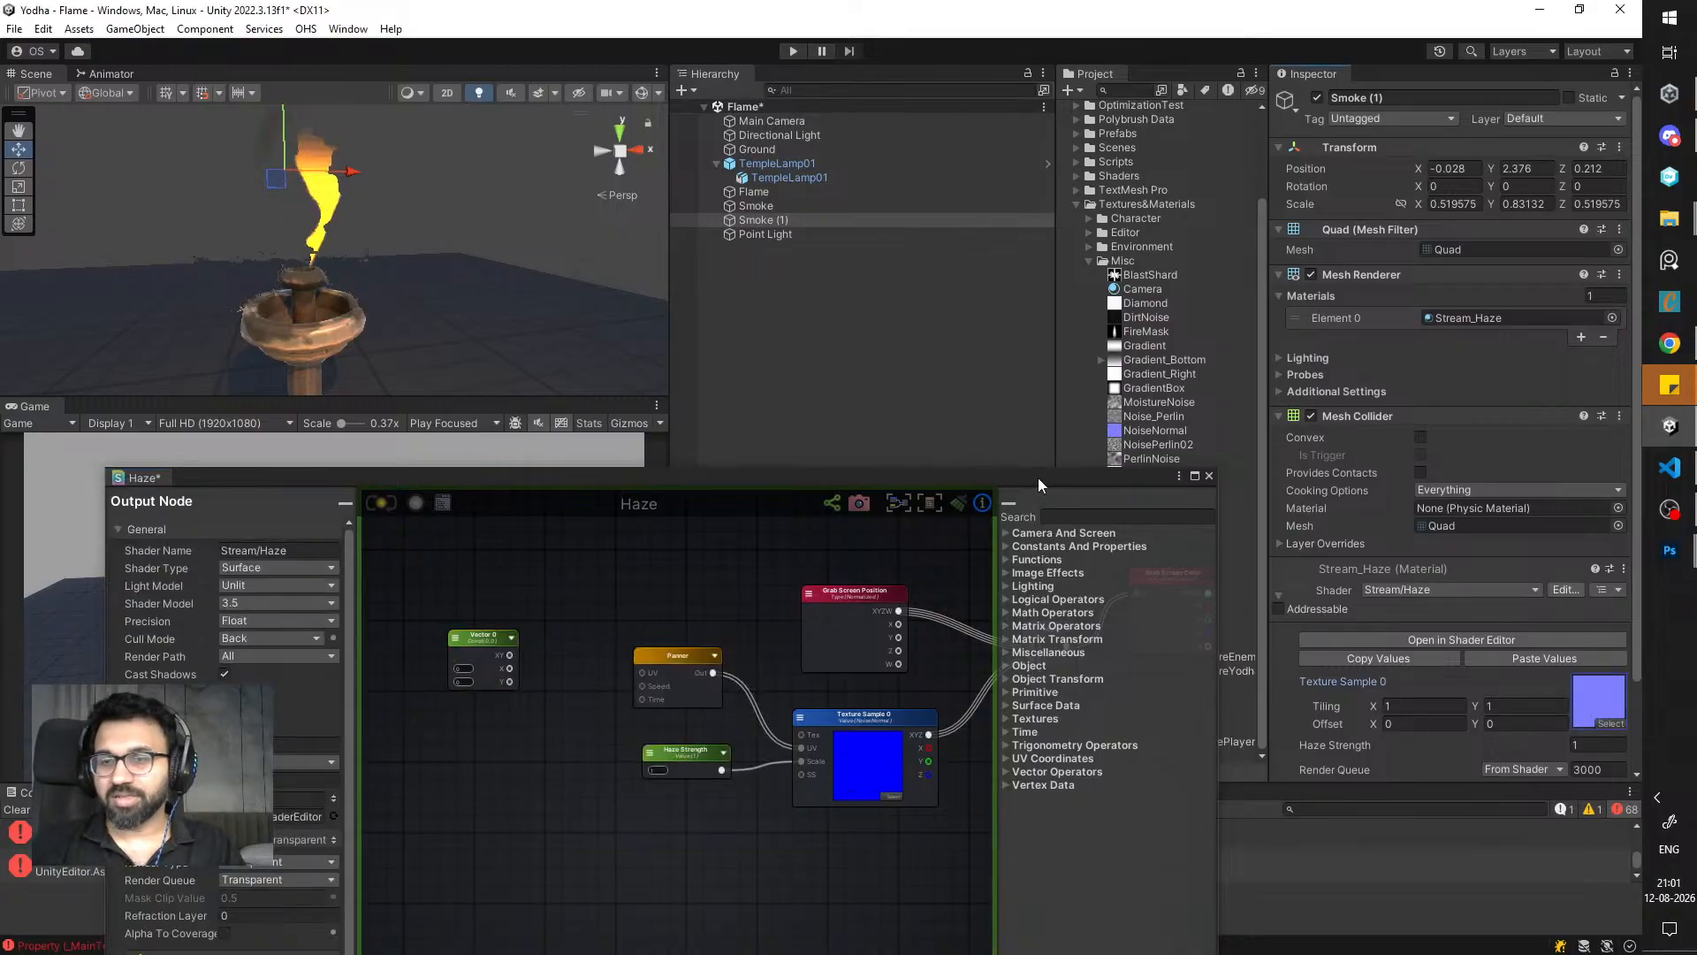
drag(1039, 477, 824, 555)
click(1133, 575)
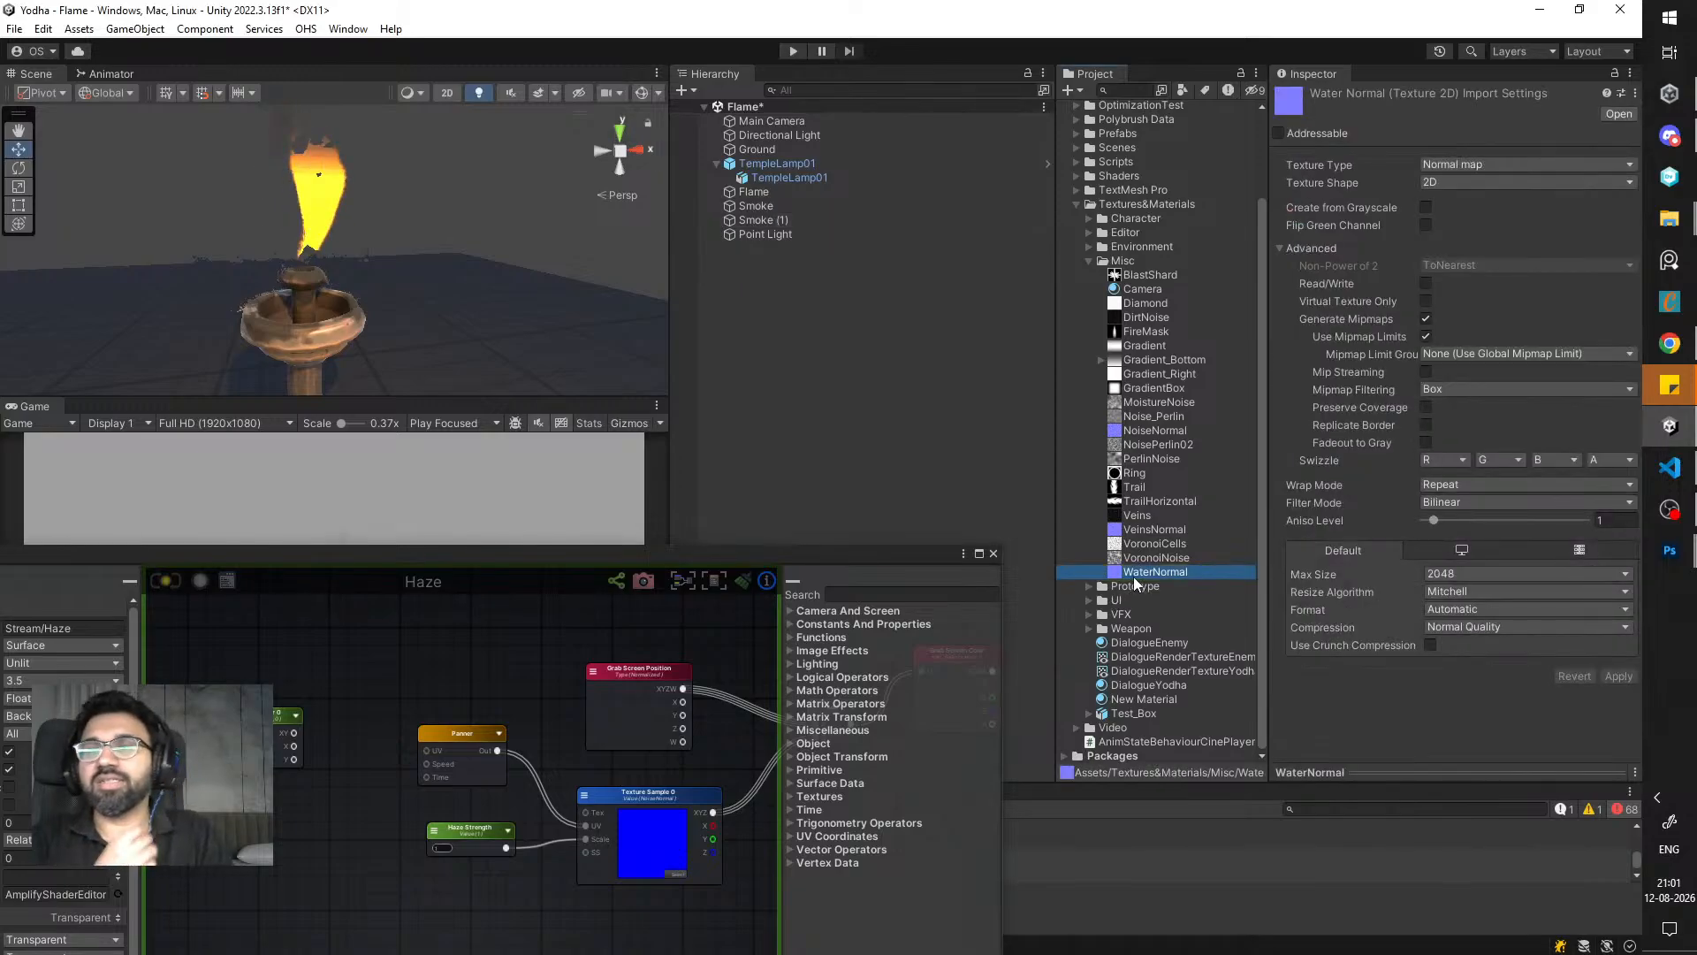
drag(1451, 772, 1450, 407)
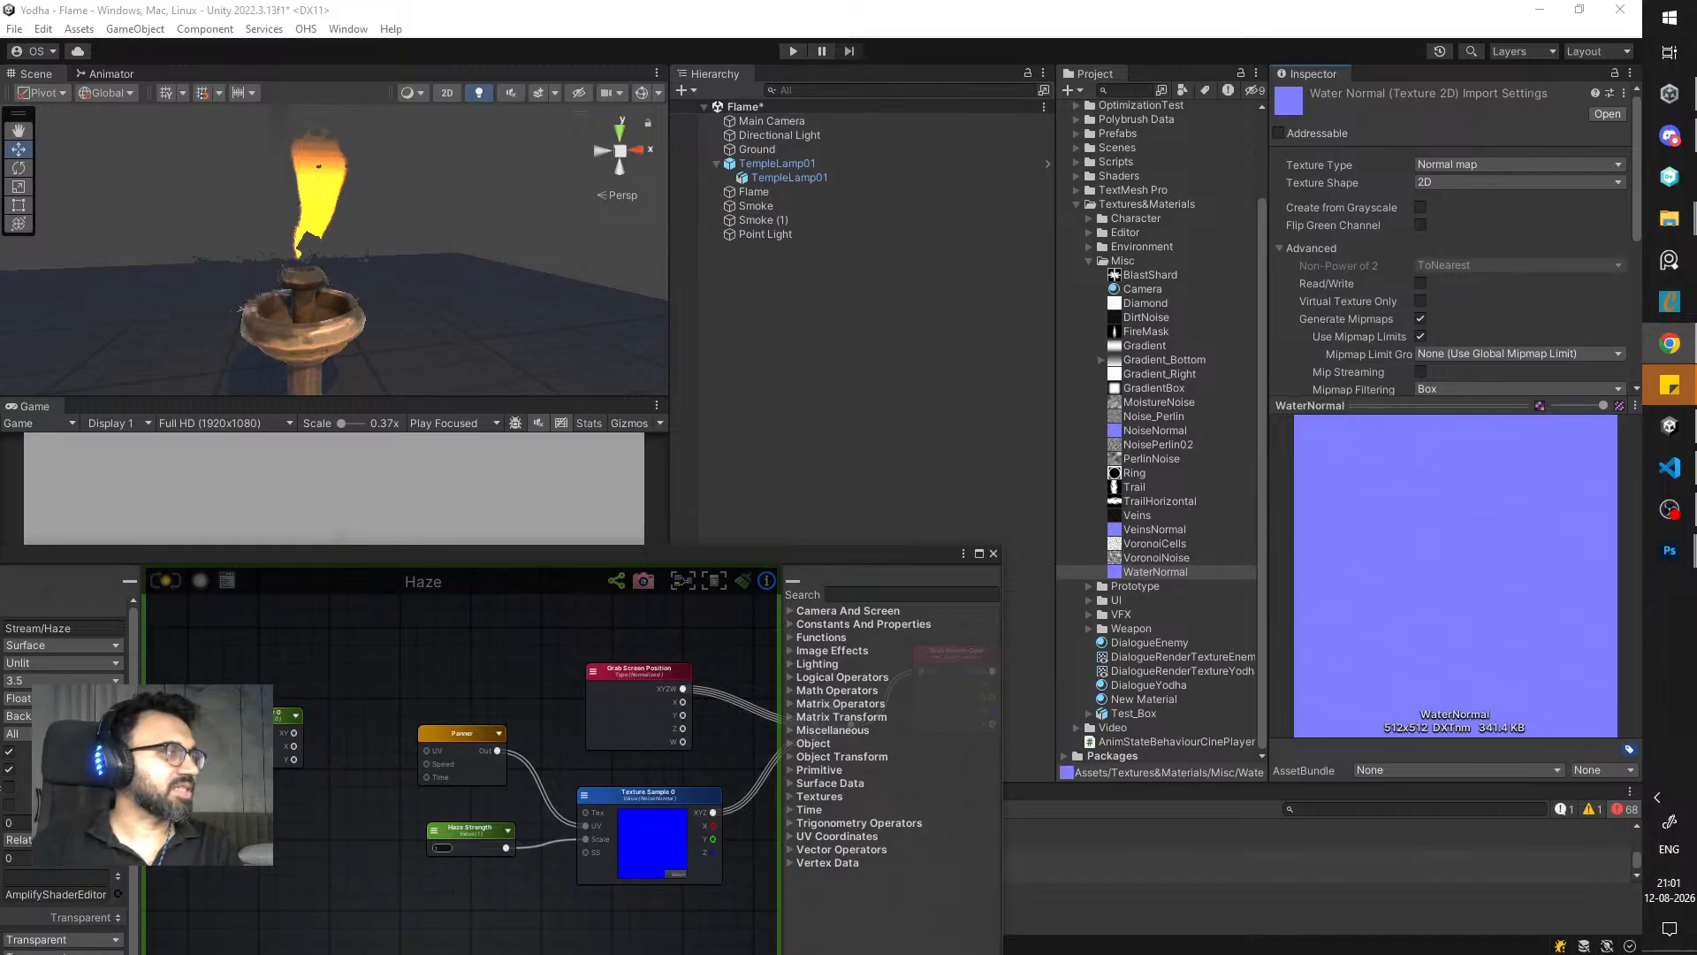
- Switch to the Chrome browser and maximize its window
click(1669, 343)
click(452, 422)
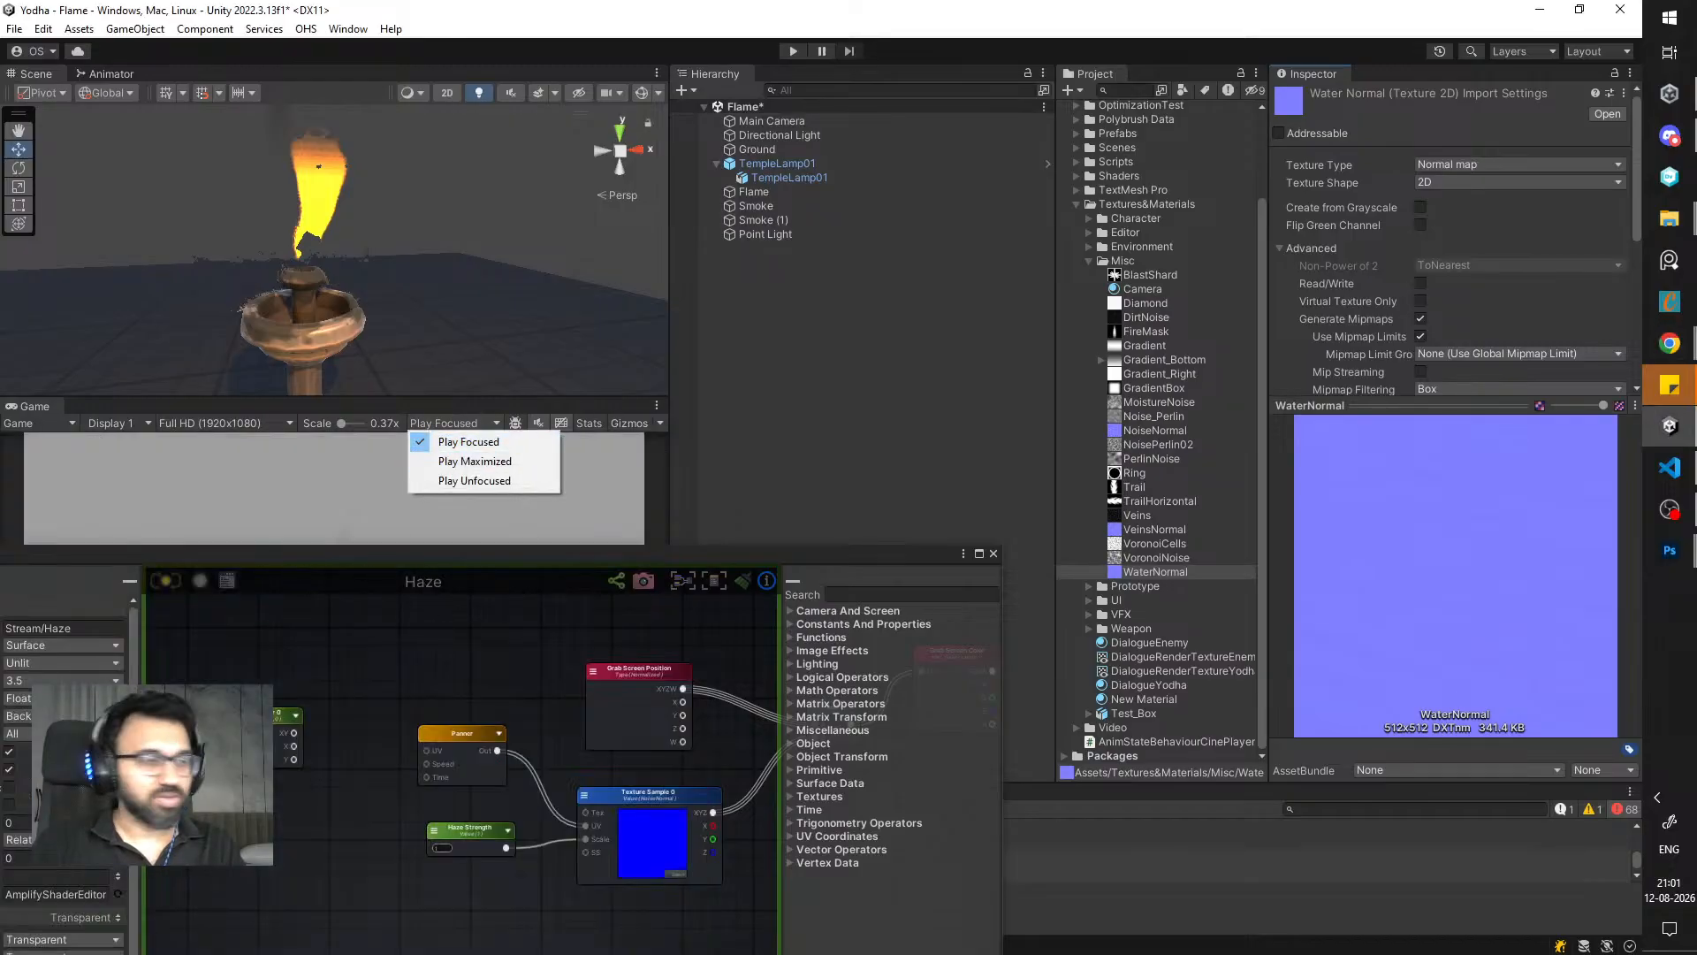
key(alt+Tab)
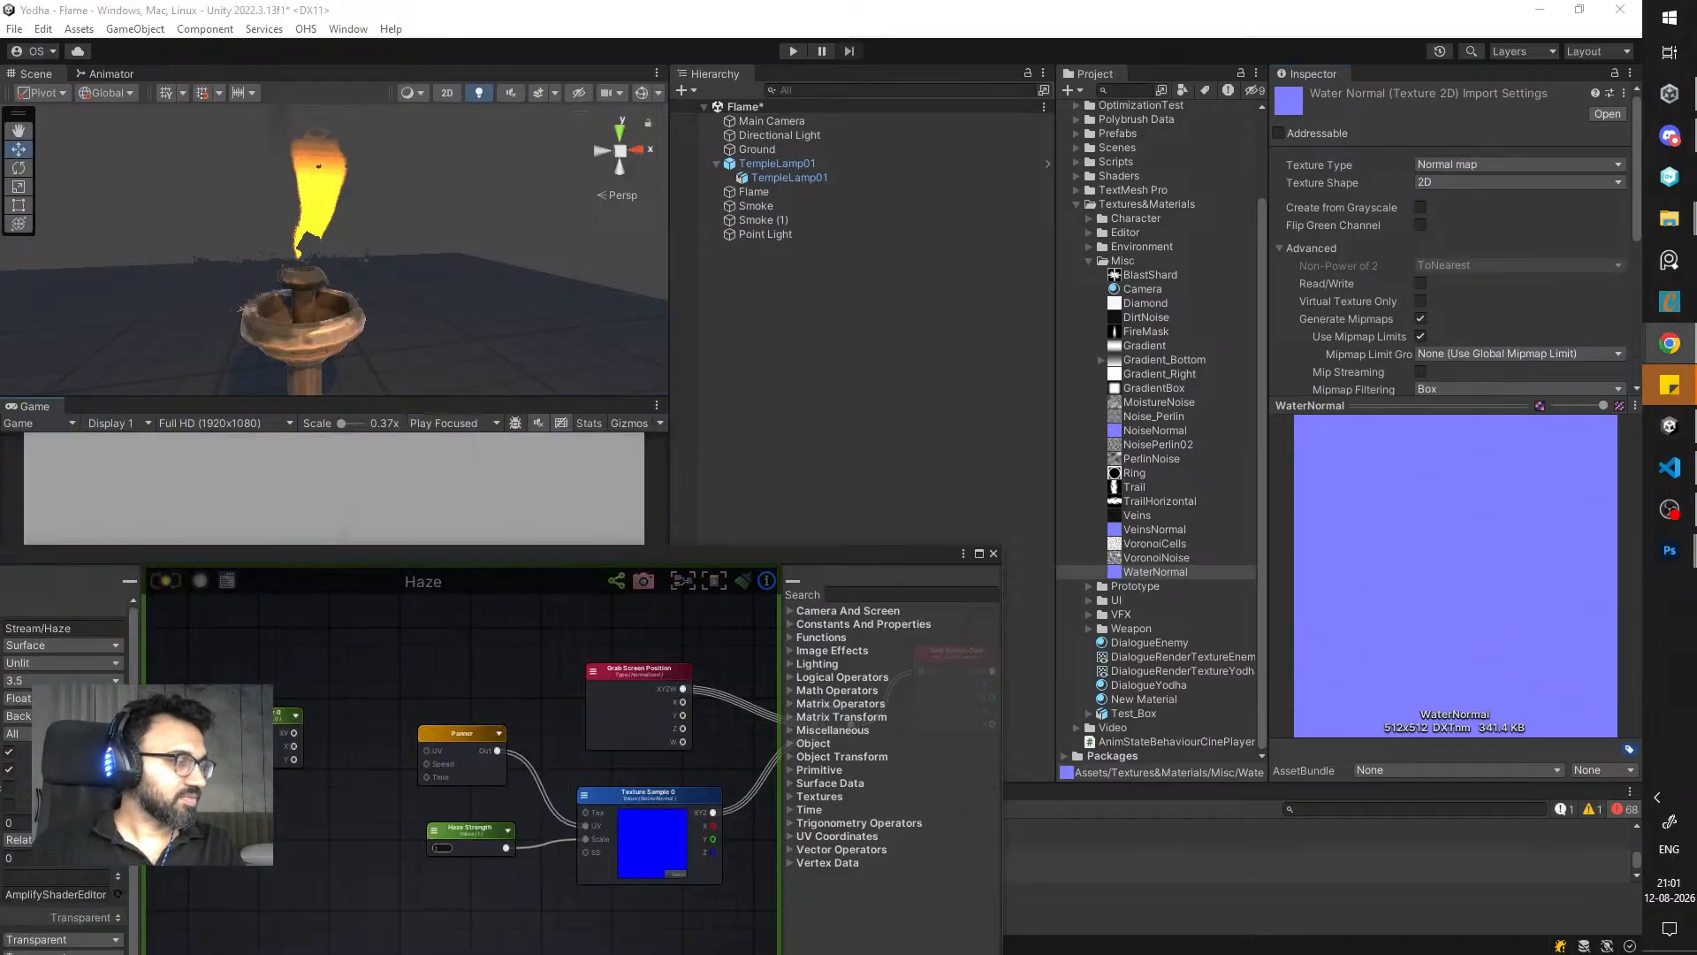
click(1669, 343)
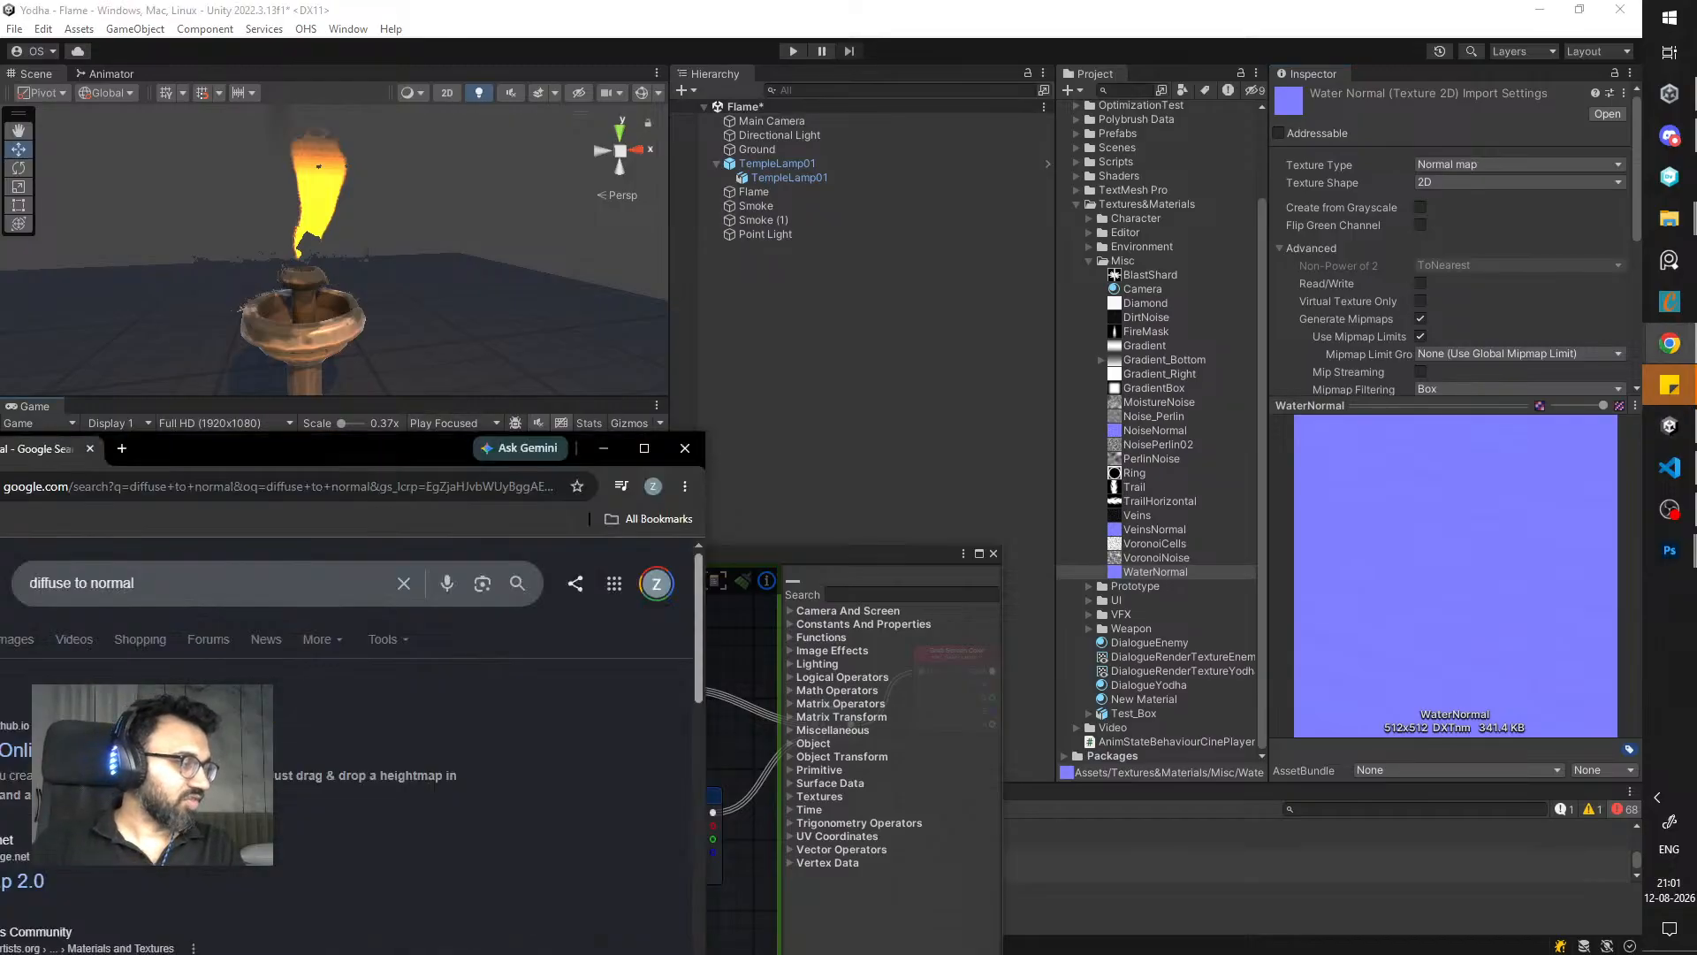
double_click(385, 447)
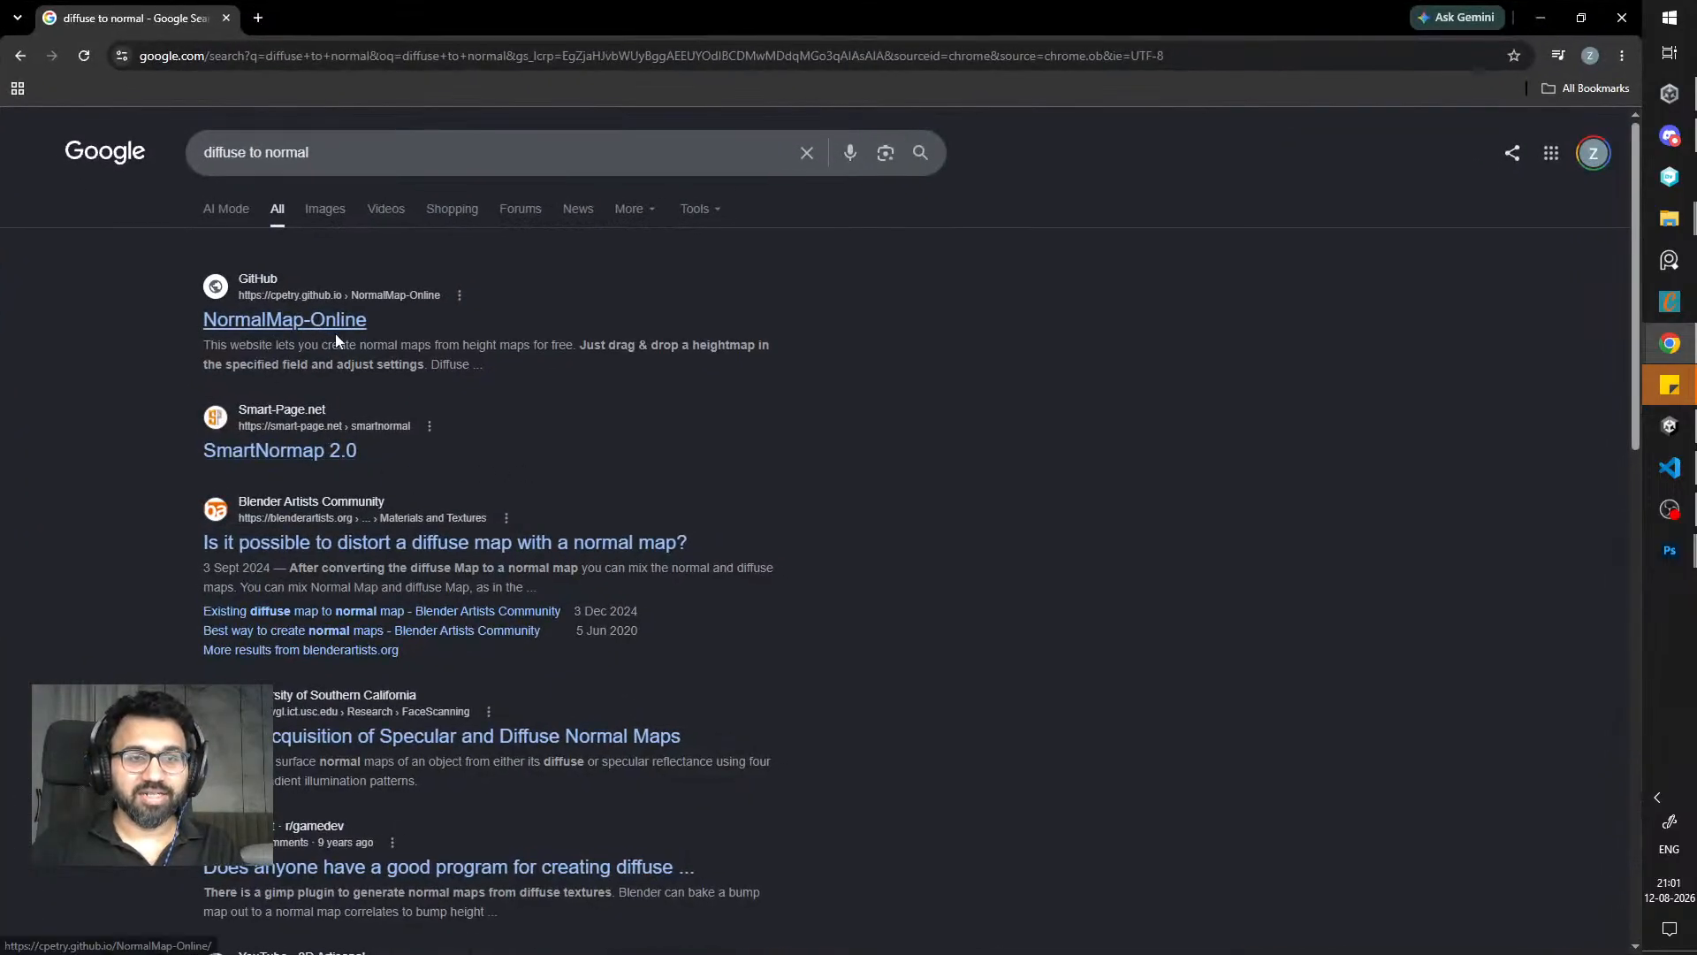
- Search Google for "png to normal map", view the NormalMap-Online site, and close the browser
triple_click(342, 155)
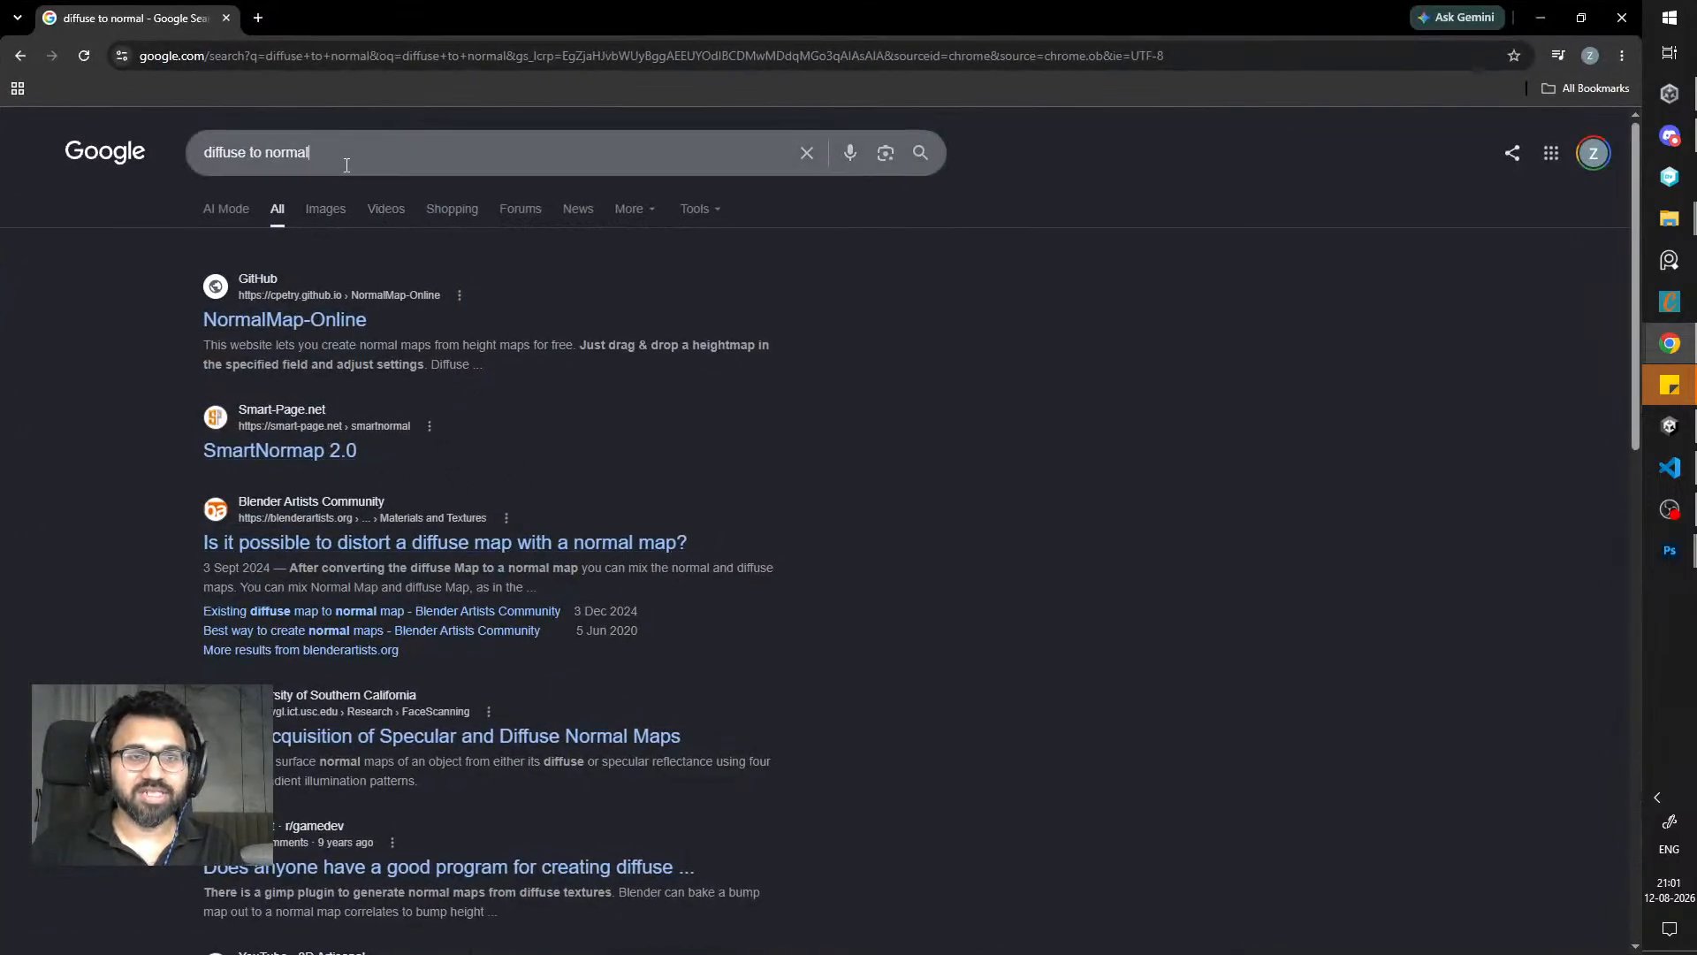
text(png to normal map)
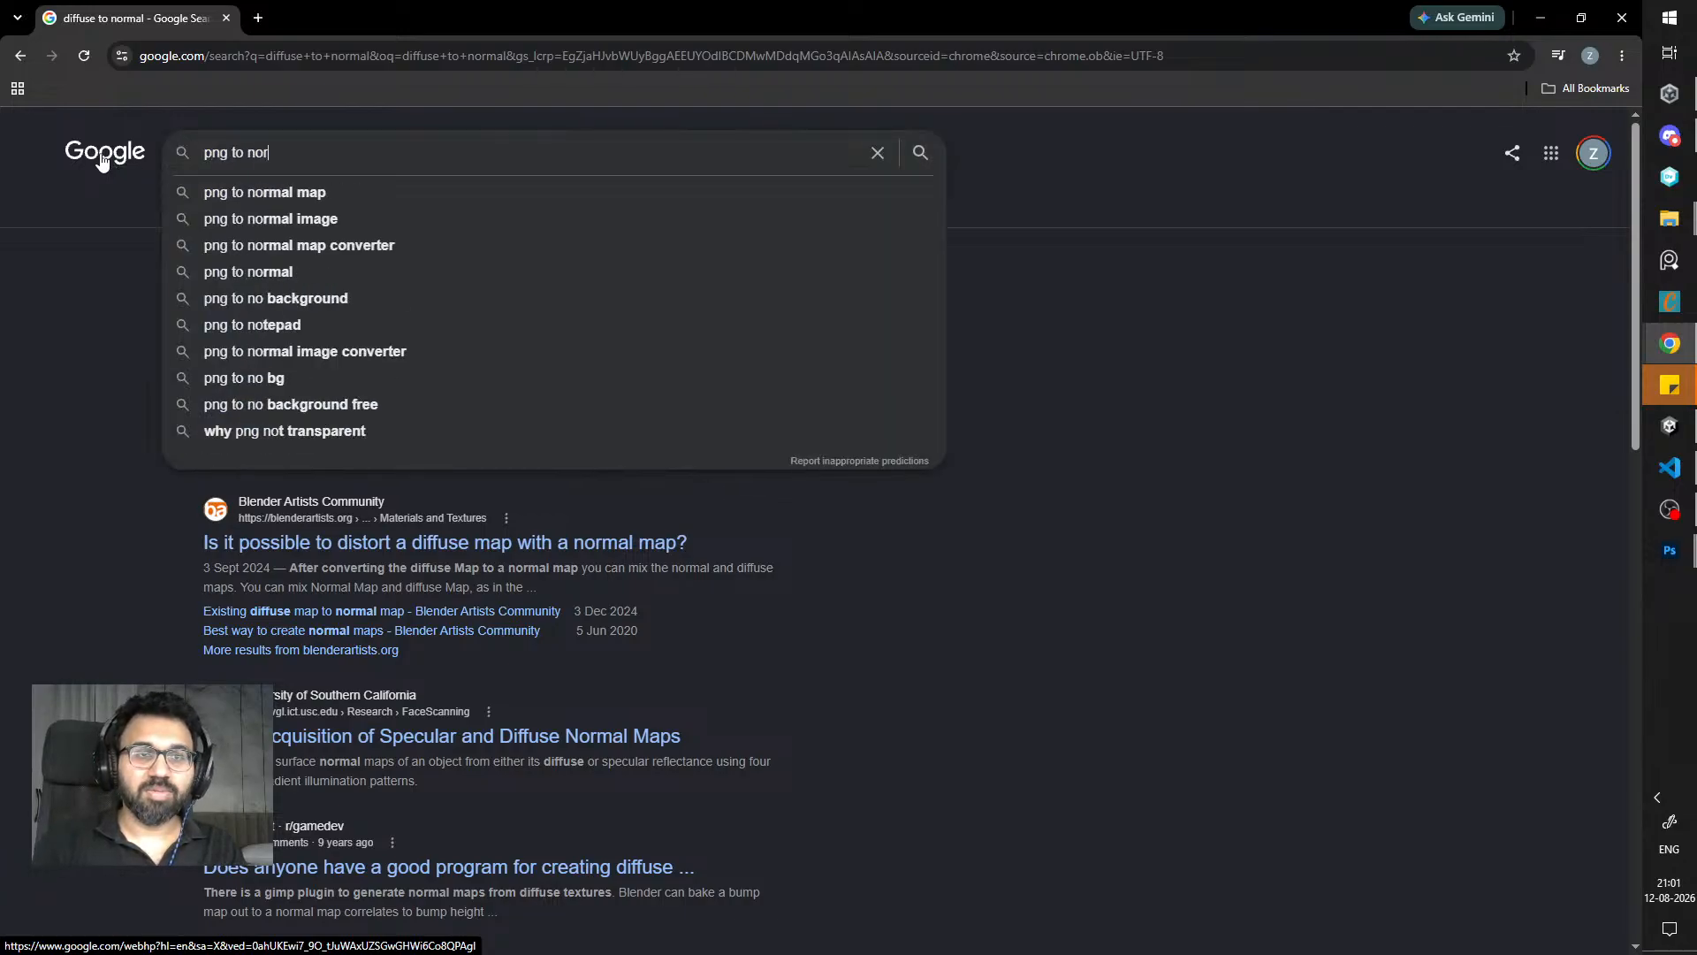
key(Return)
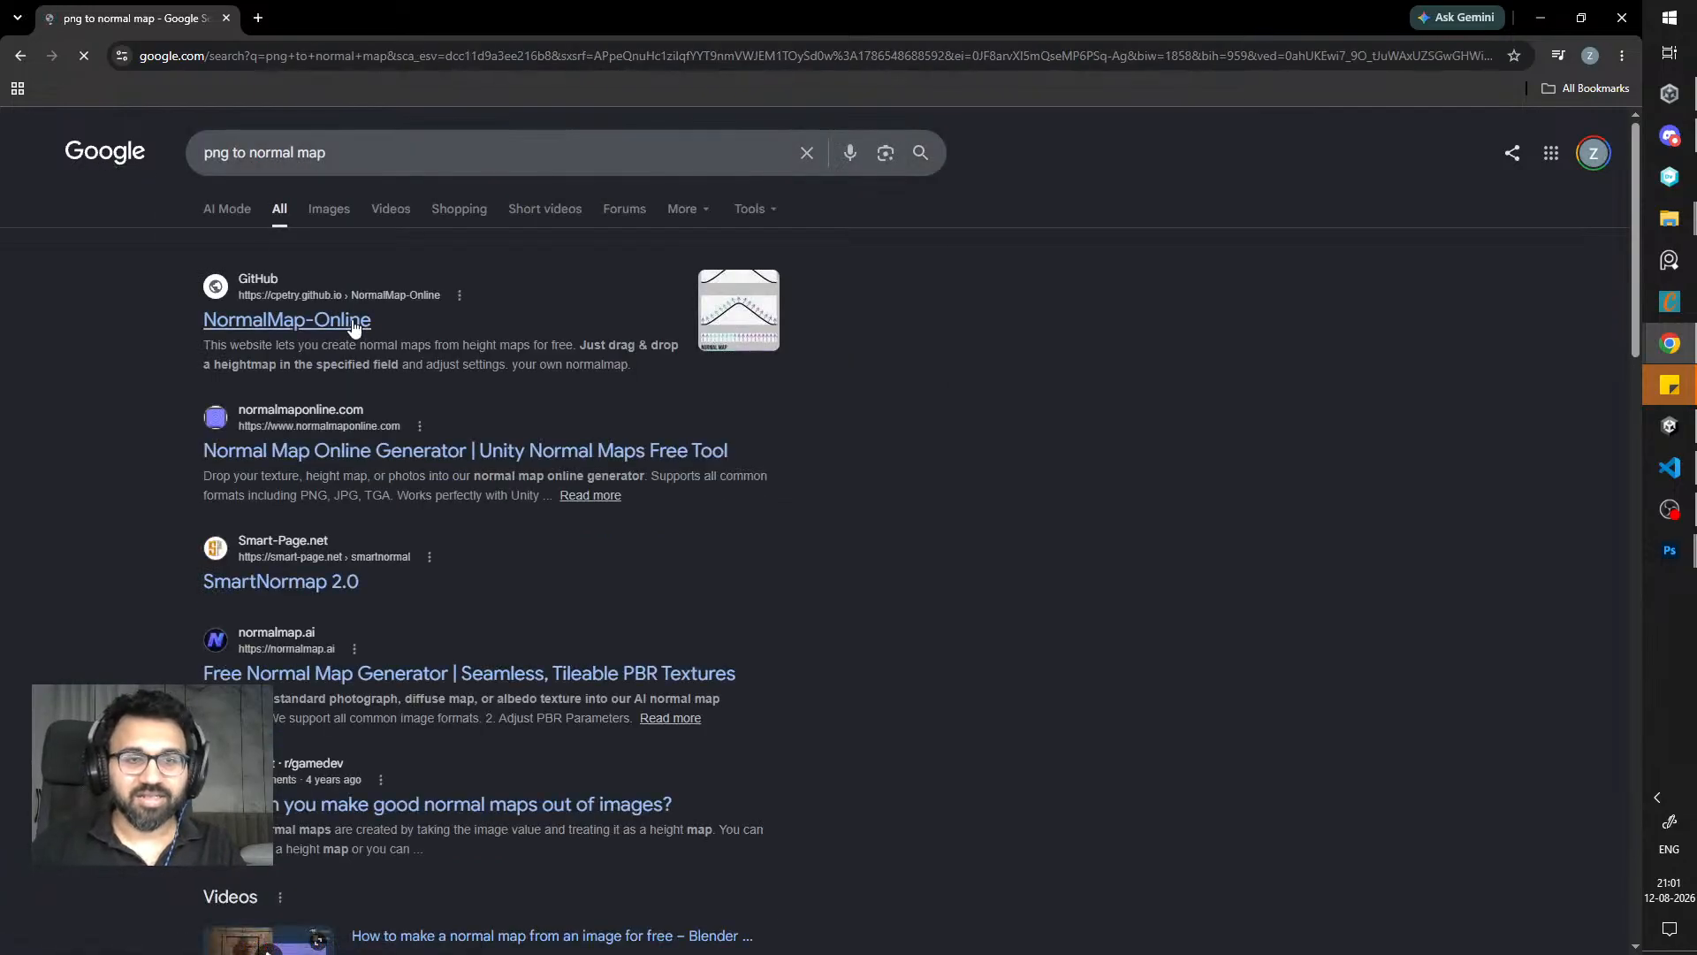
click(367, 319)
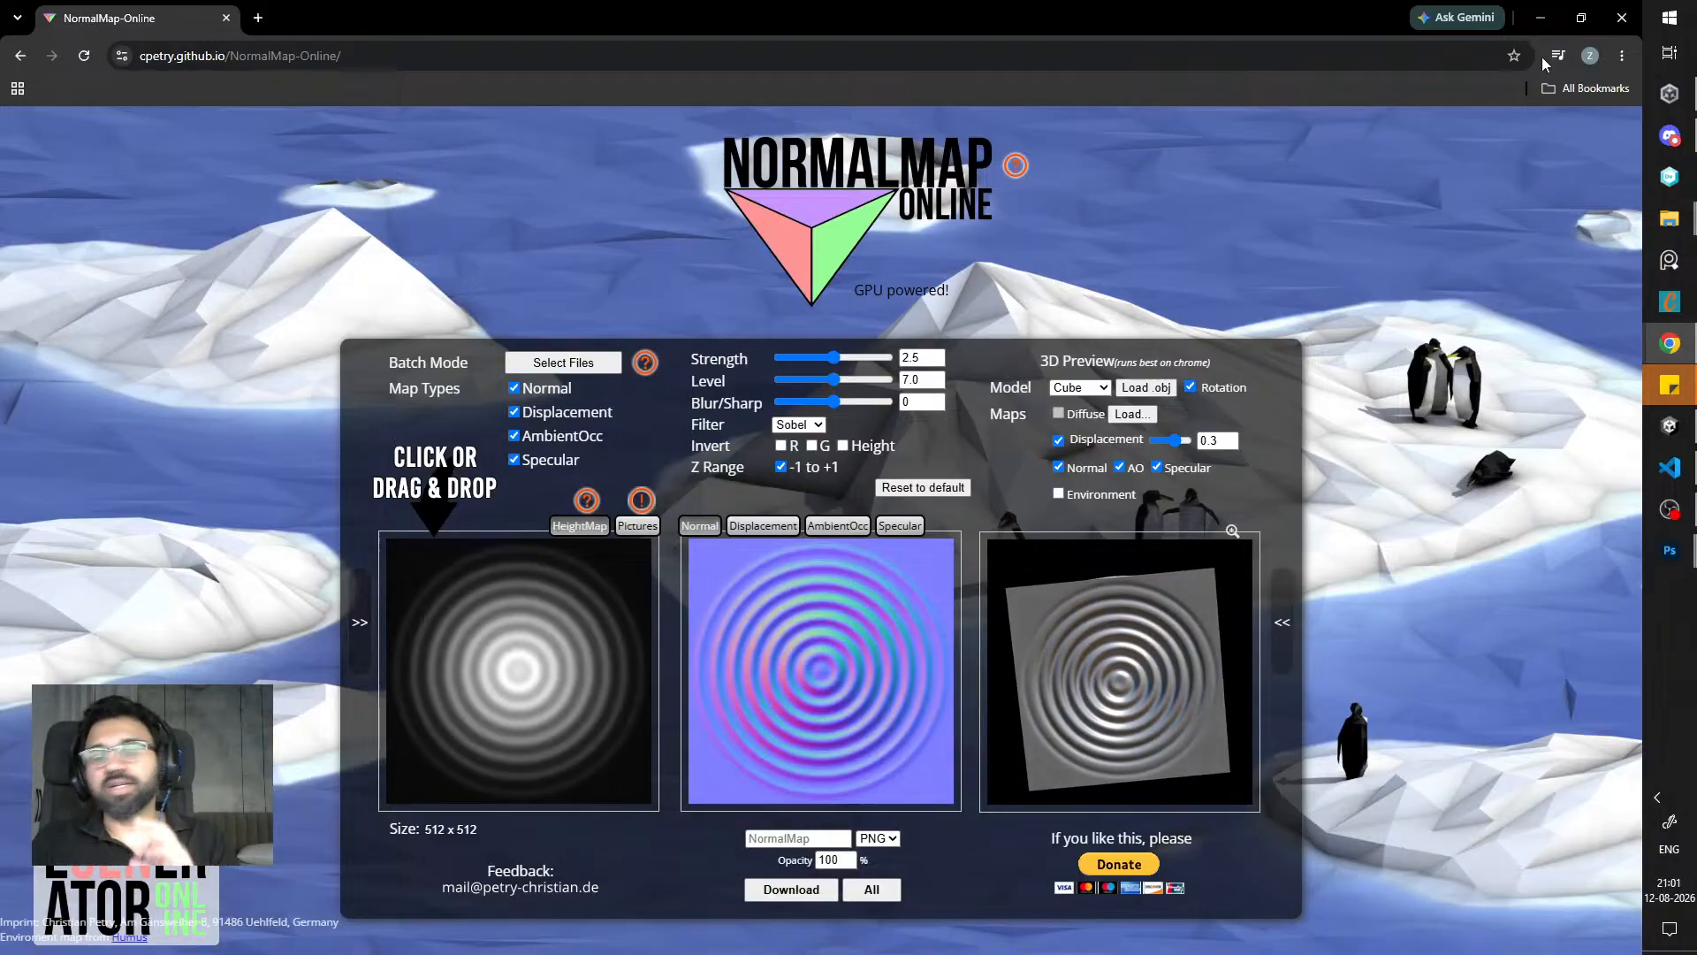
click(1611, 21)
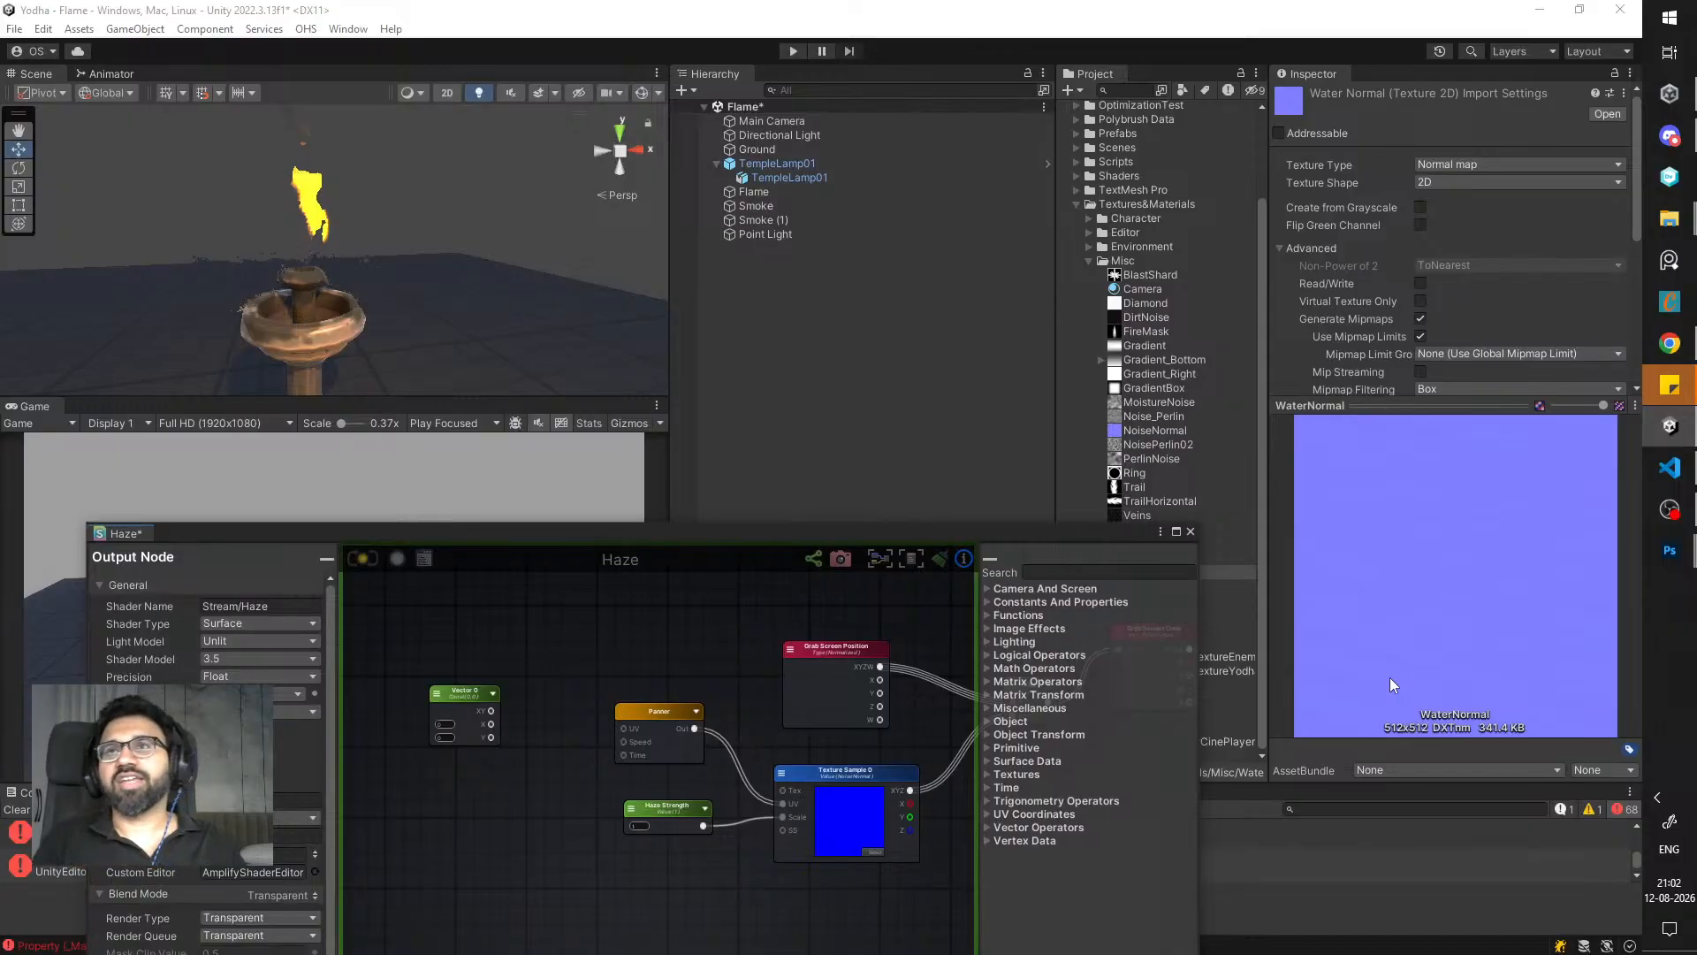
- Search the project for "gywa" and add the GYWA01 character prefab to the Flame scene
scroll(522, 377, down, 5)
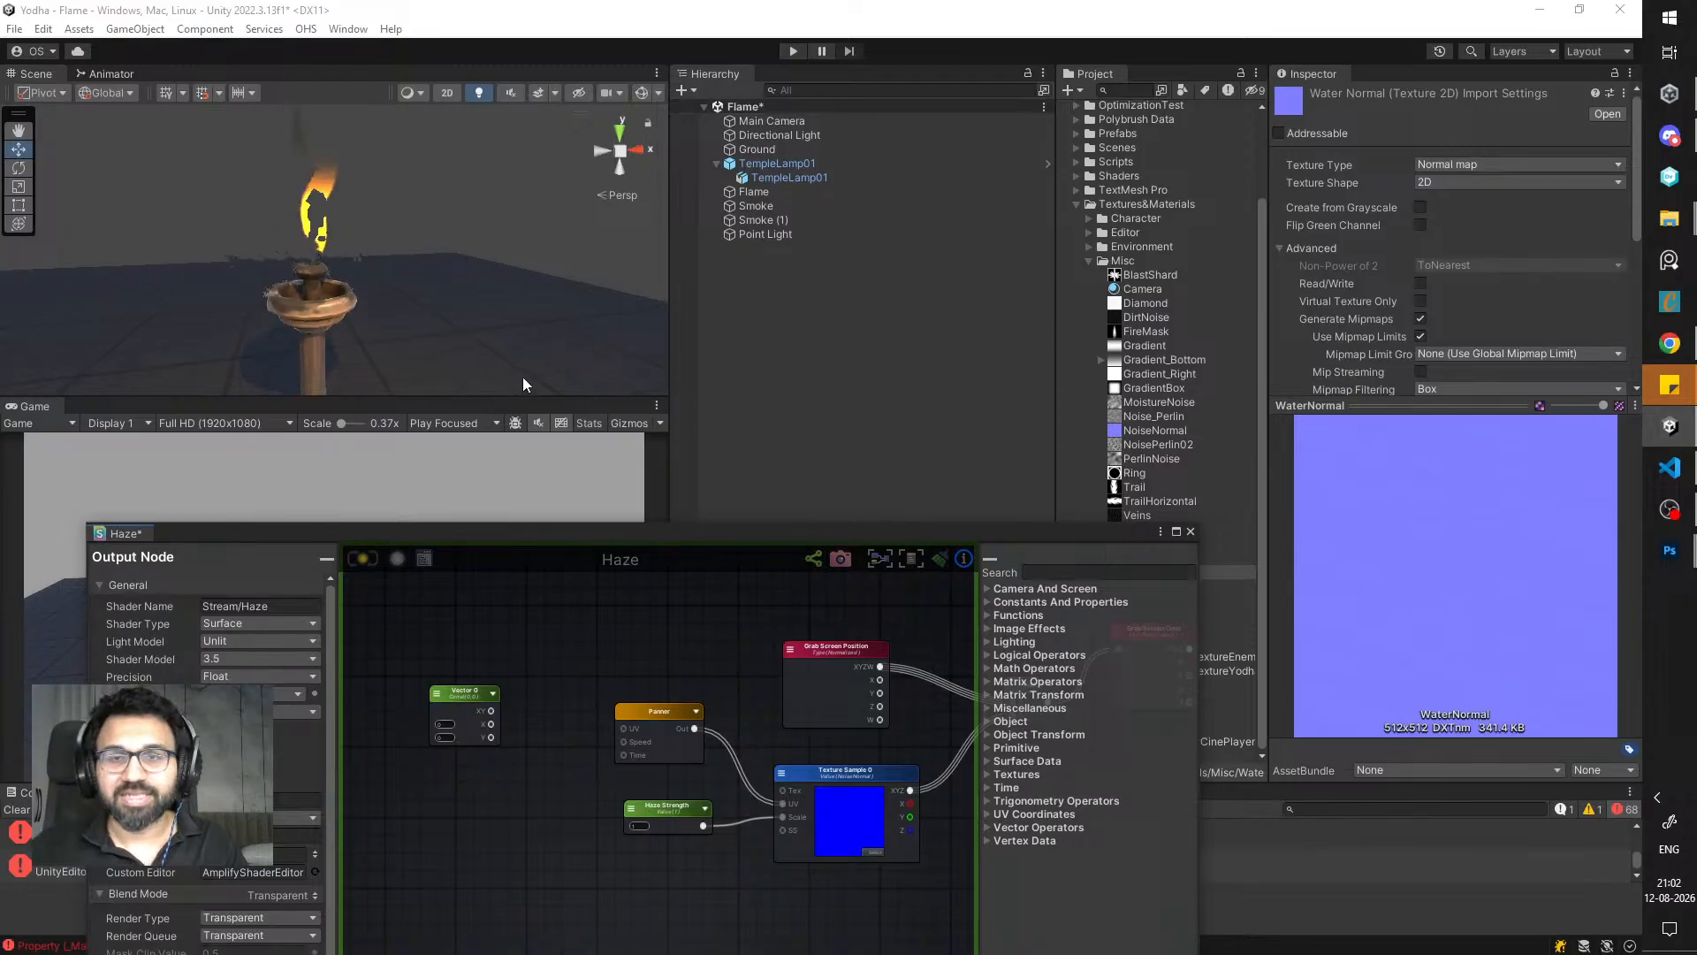
drag(892, 536, 0, 372)
scroll(1169, 178, up, 3)
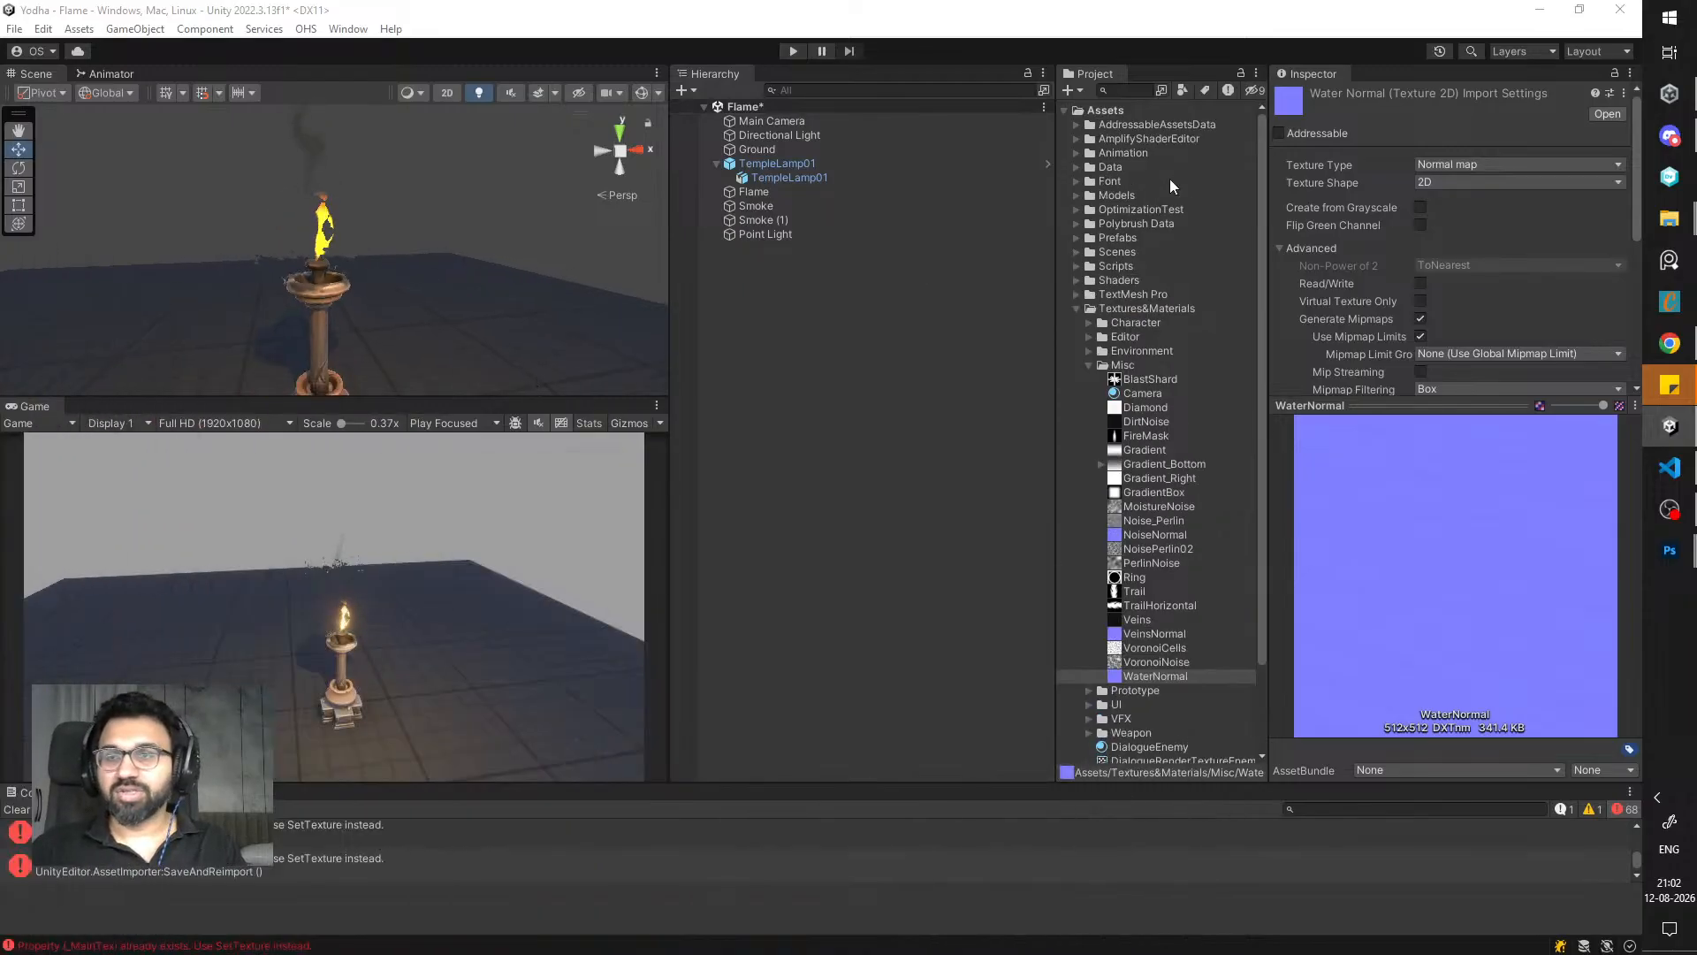
click(1100, 311)
click(1124, 90)
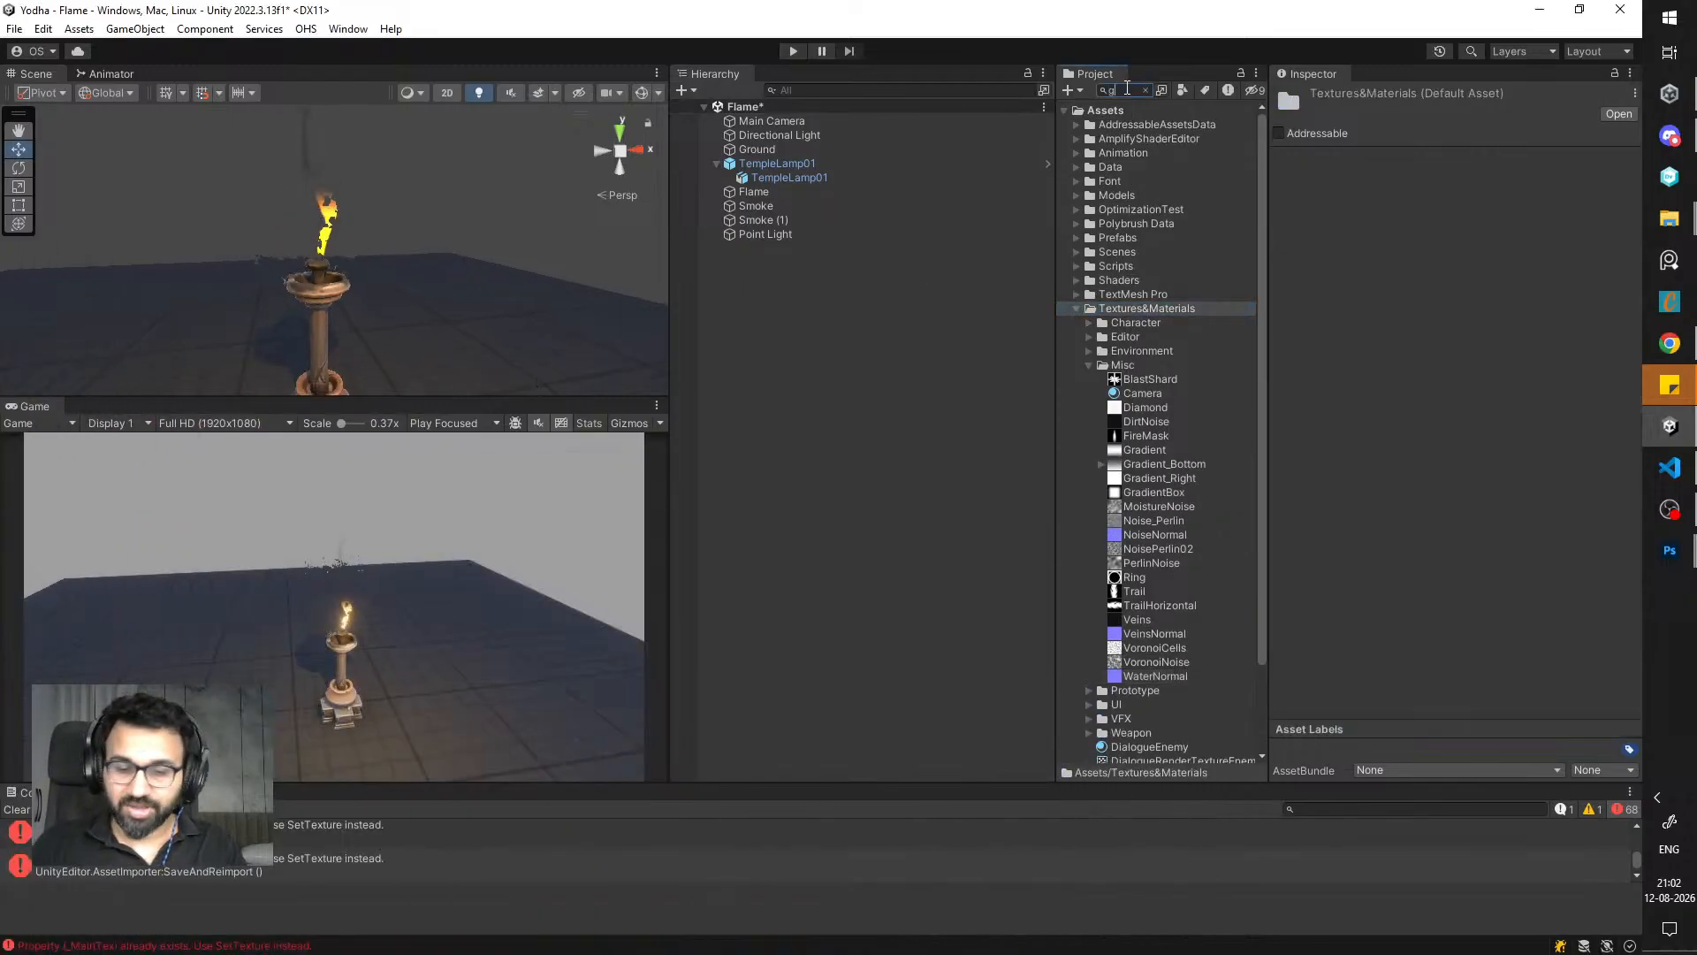
text(gywa)
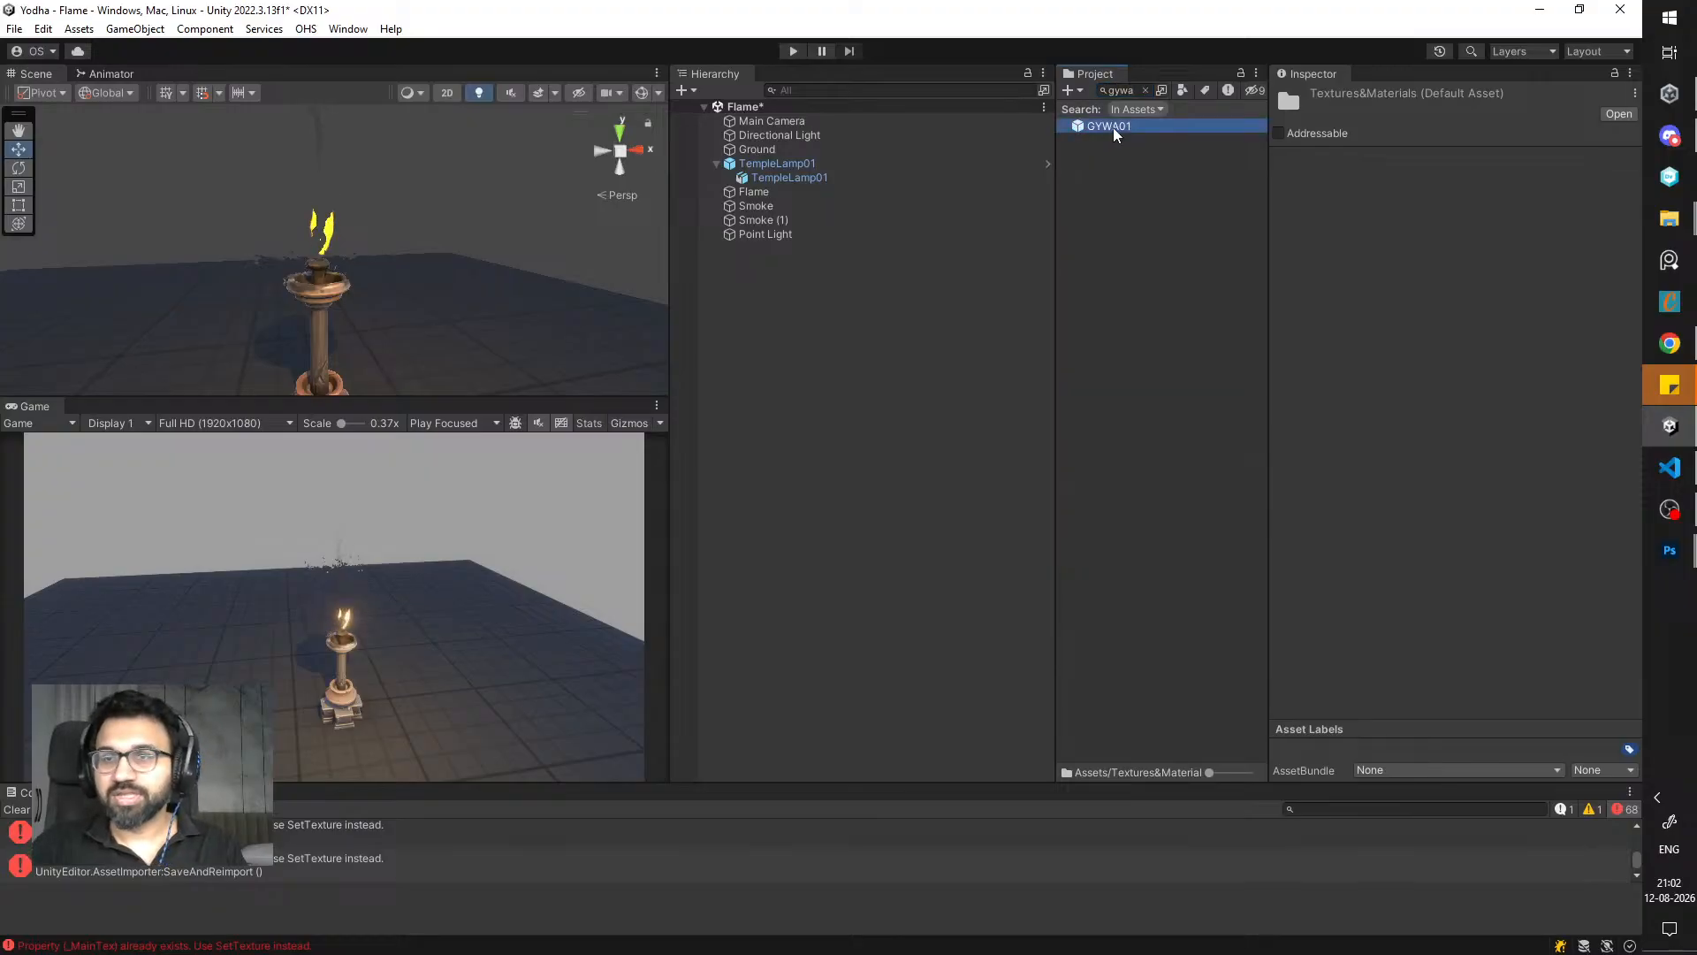
drag(1110, 126, 795, 288)
key(f)
alt+drag(533, 157, 489, 291)
scroll(528, 285, down, 5)
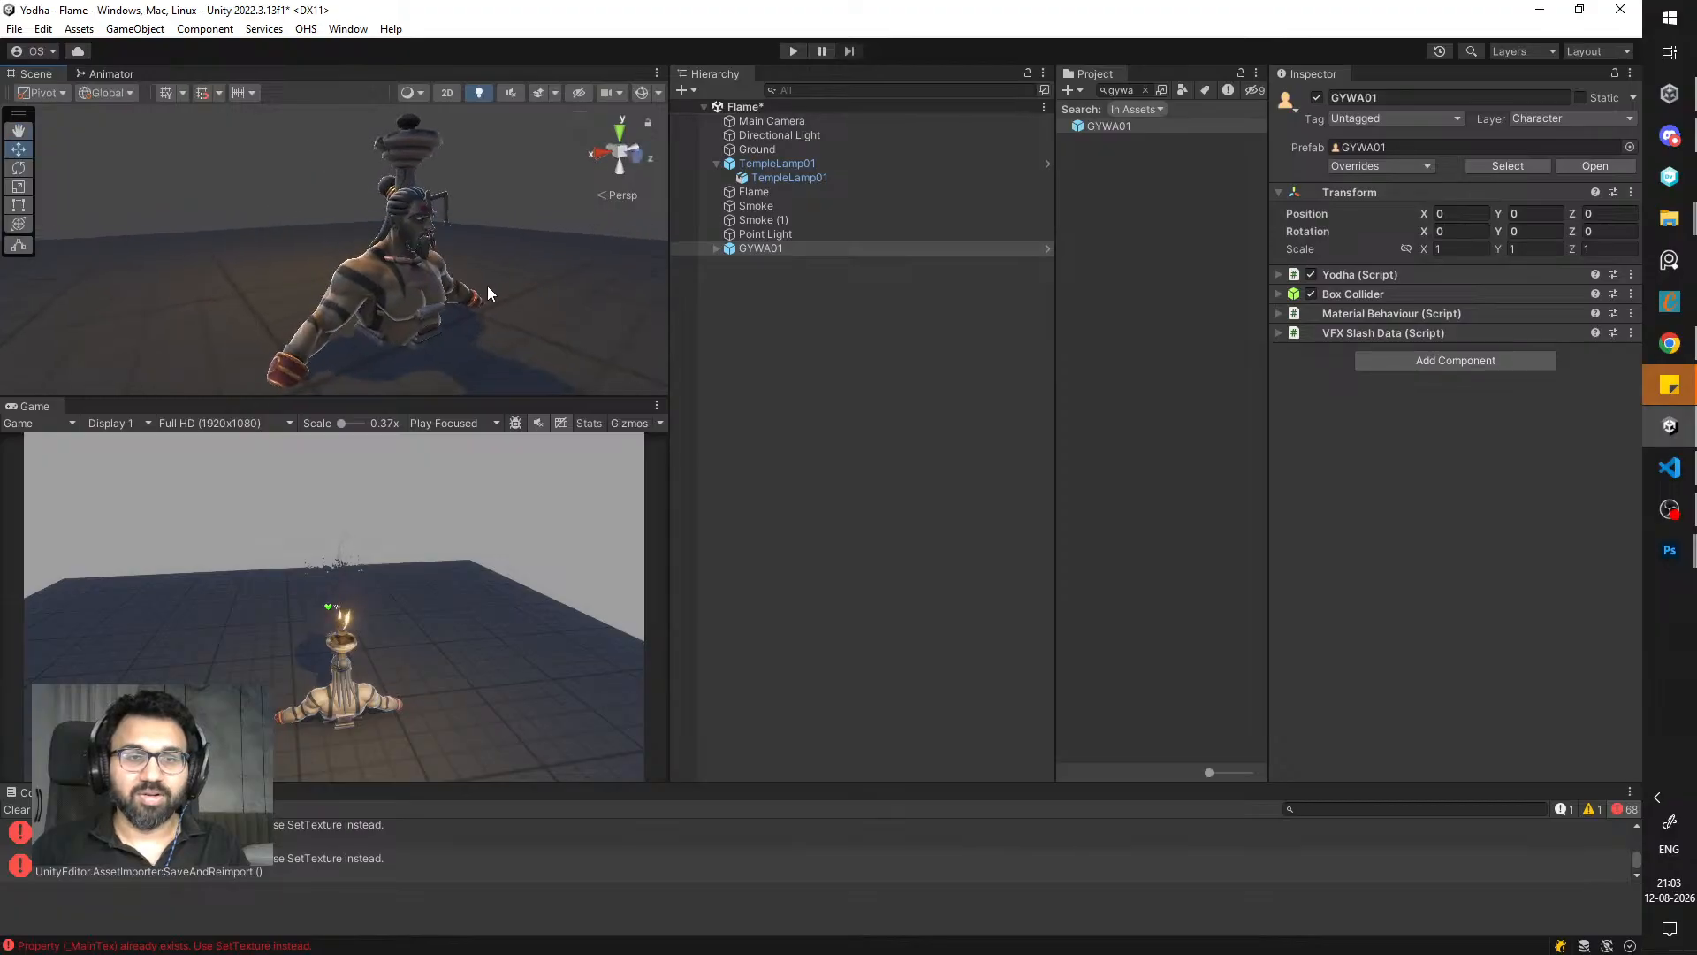
- Select the GYWA01 character and raise it to about Y 1.521 so it stands above the ground
click(417, 277)
scroll(449, 303, down, 2)
drag(389, 253, 389, 254)
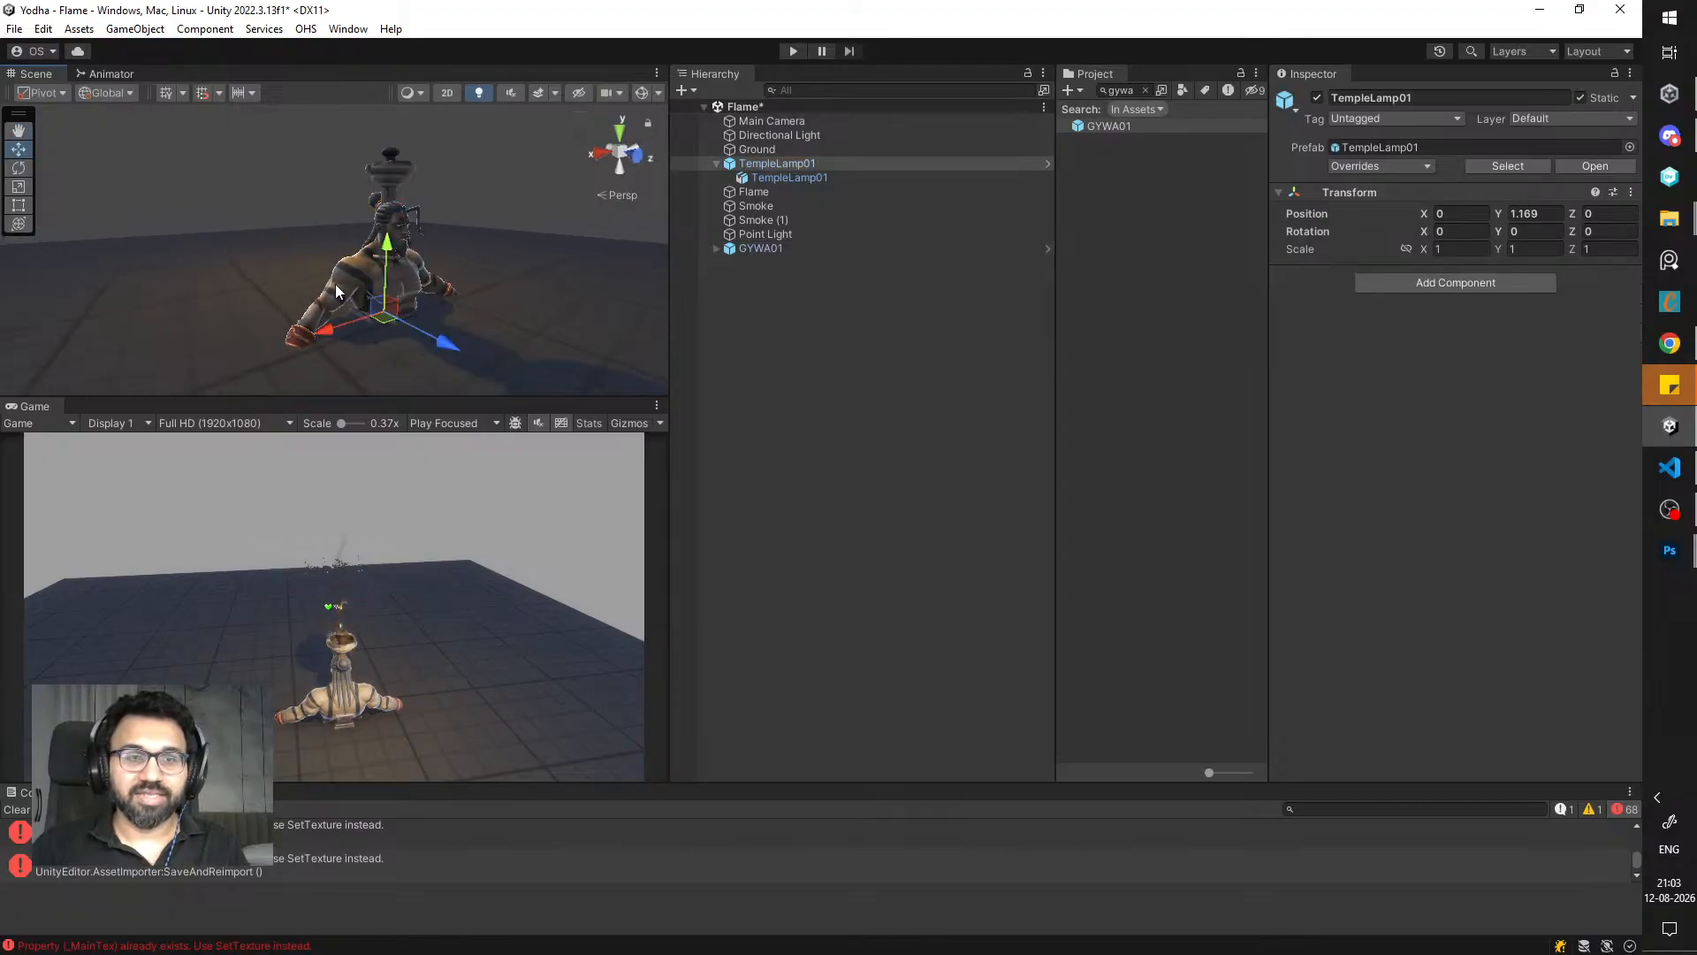
click(382, 297)
drag(369, 350, 371, 189)
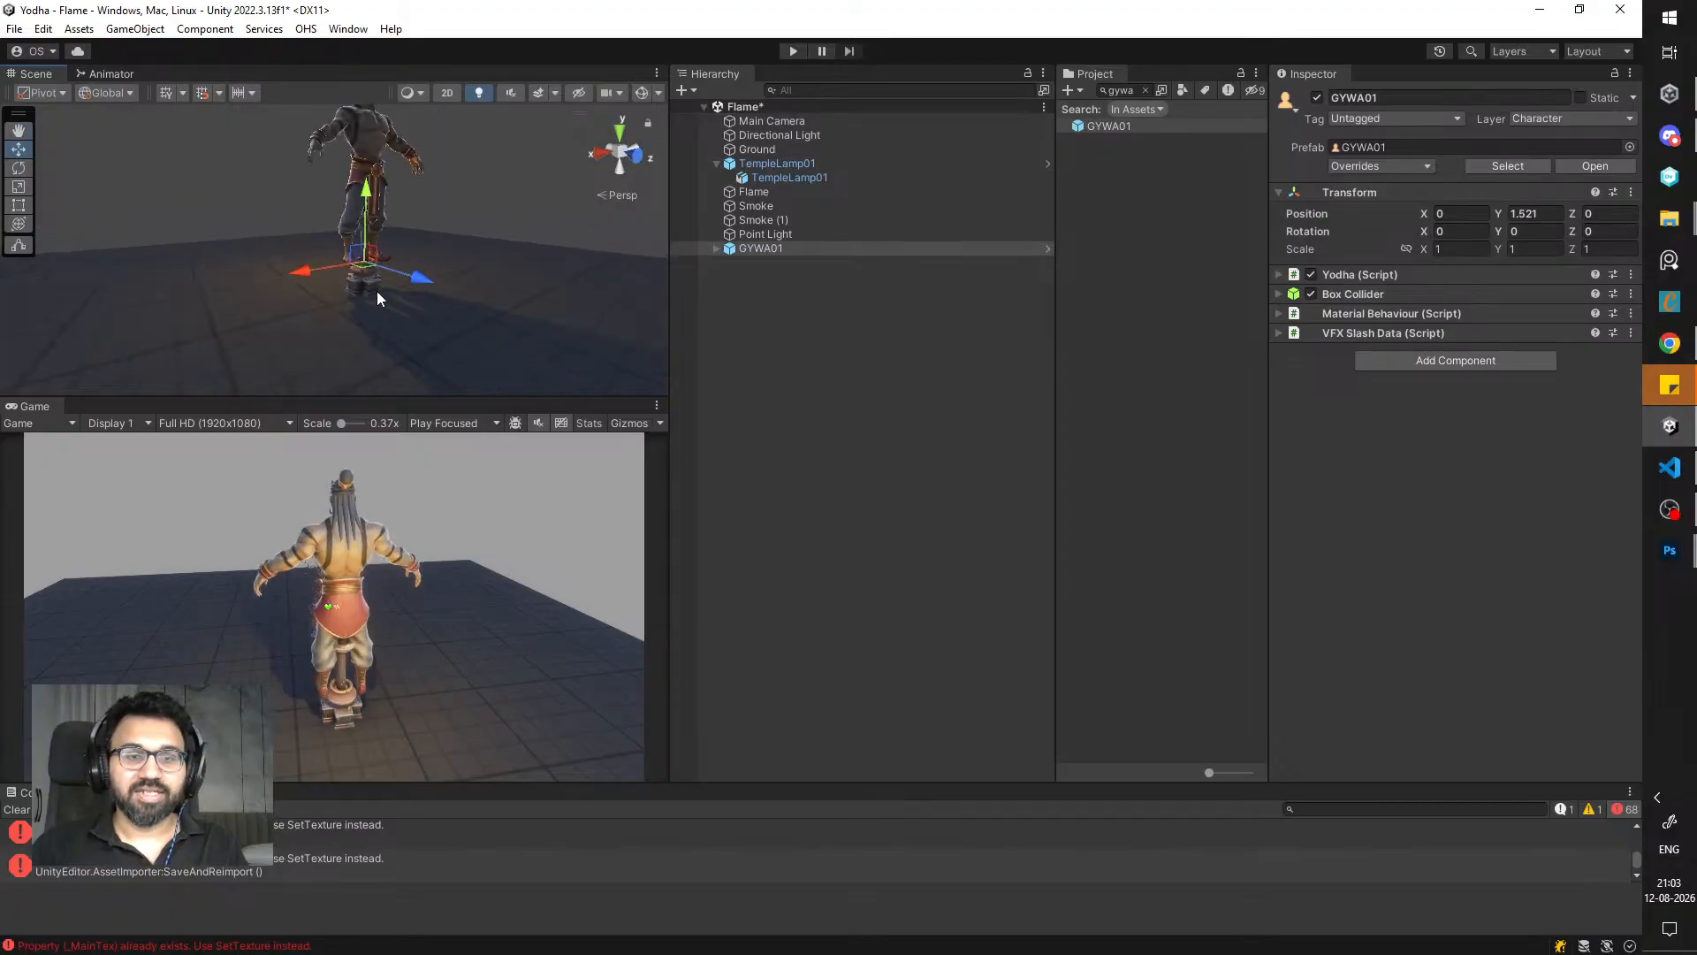
- Rotate GYWA01 to about 184.411 degrees around Y and move it beside the lamp at about X -1.29, Z 1.066
key(e)
alt+drag(375, 292, 914, 274)
key(w)
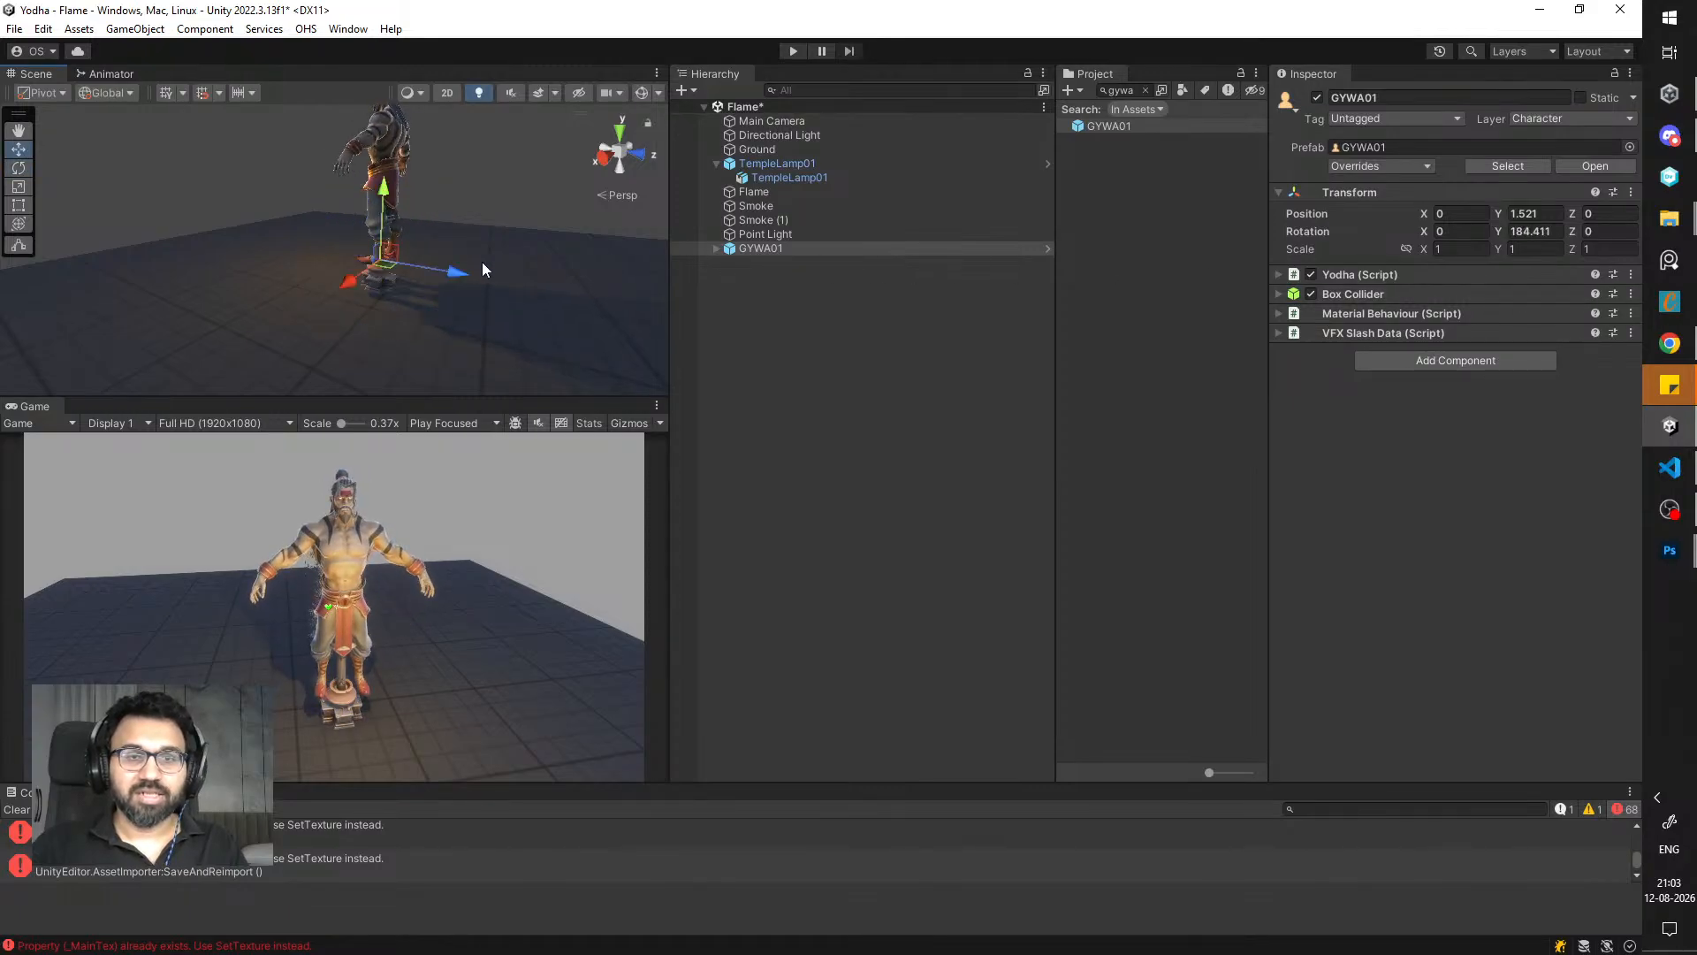
drag(457, 272, 474, 310)
scroll(469, 241, up, 4)
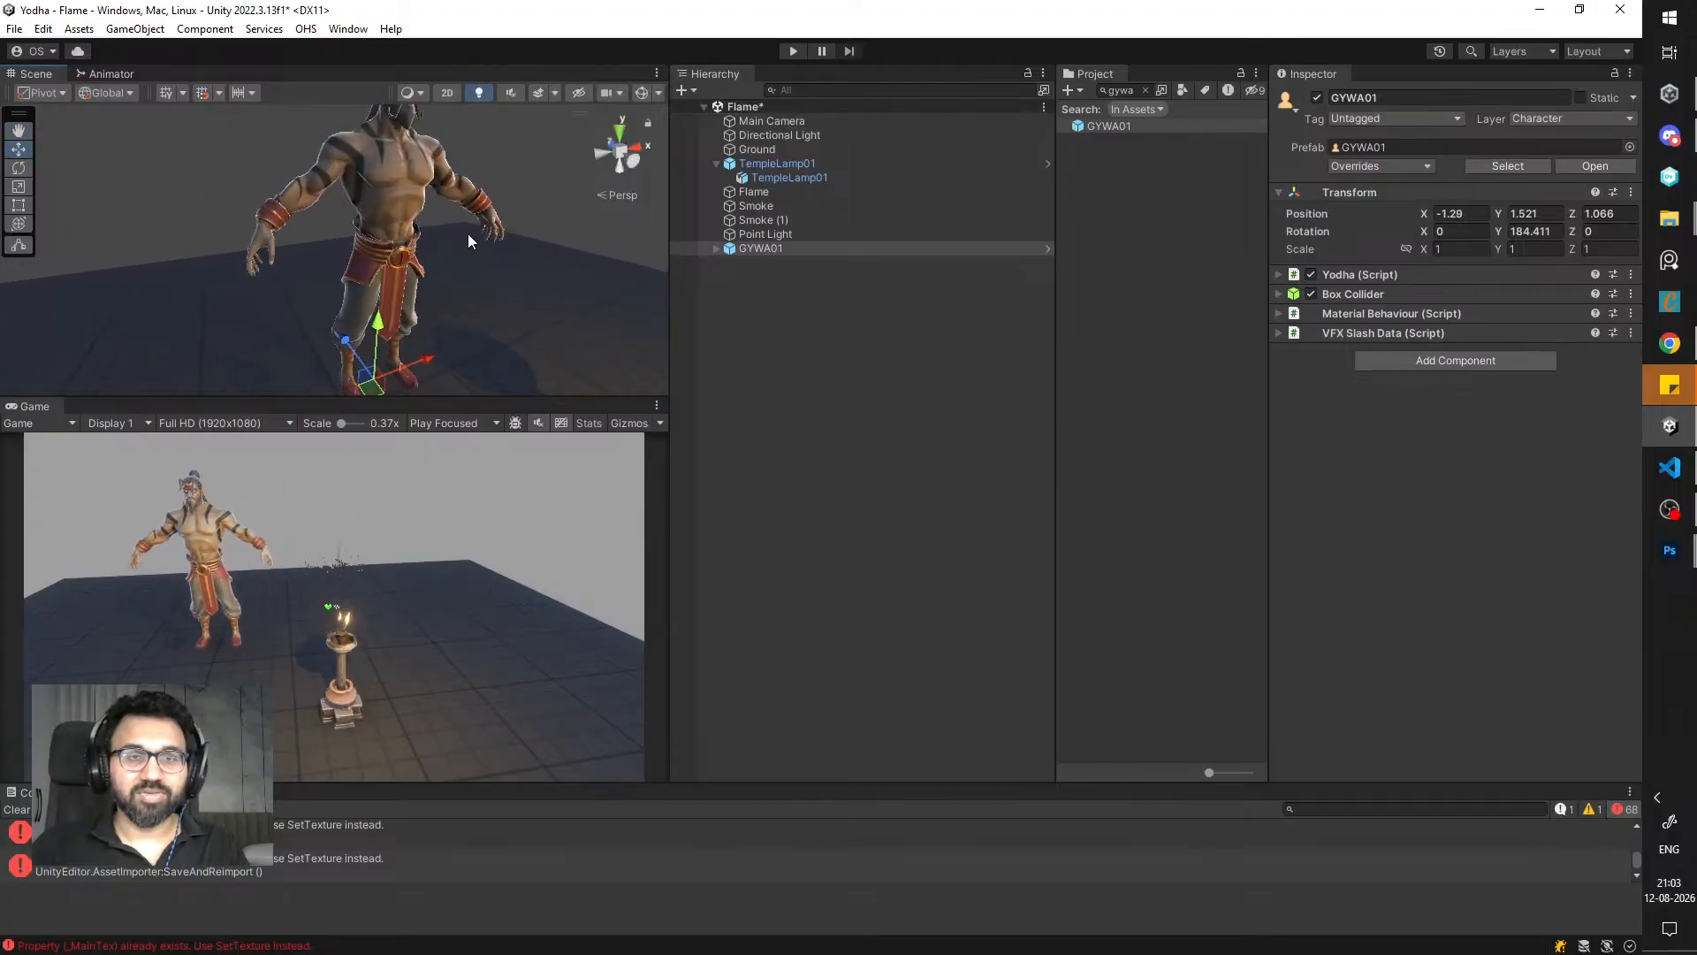
- Select the character's YWA01Body mesh and set the Normal texture of its YWA01 material to None
middle_drag(468, 236, 432, 284)
scroll(460, 269, up, 5)
alt+drag(464, 268, 390, 234)
middle_drag(390, 233, 412, 281)
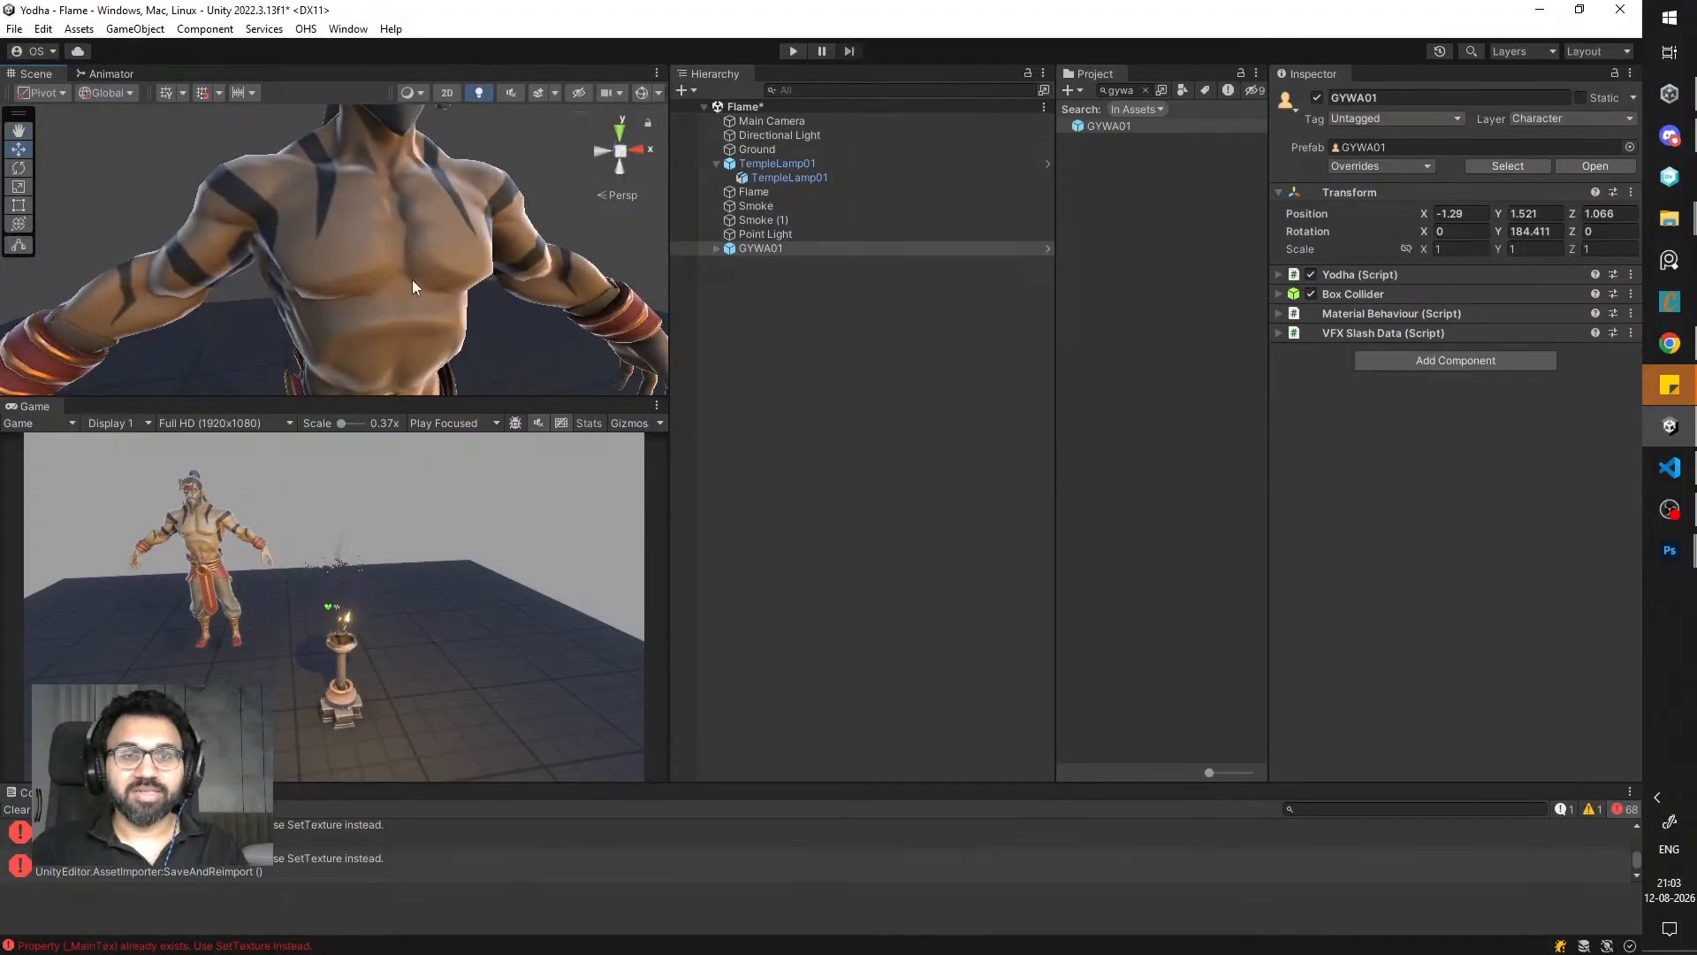
click(412, 280)
click(1360, 650)
scroll(1445, 641, down, 5)
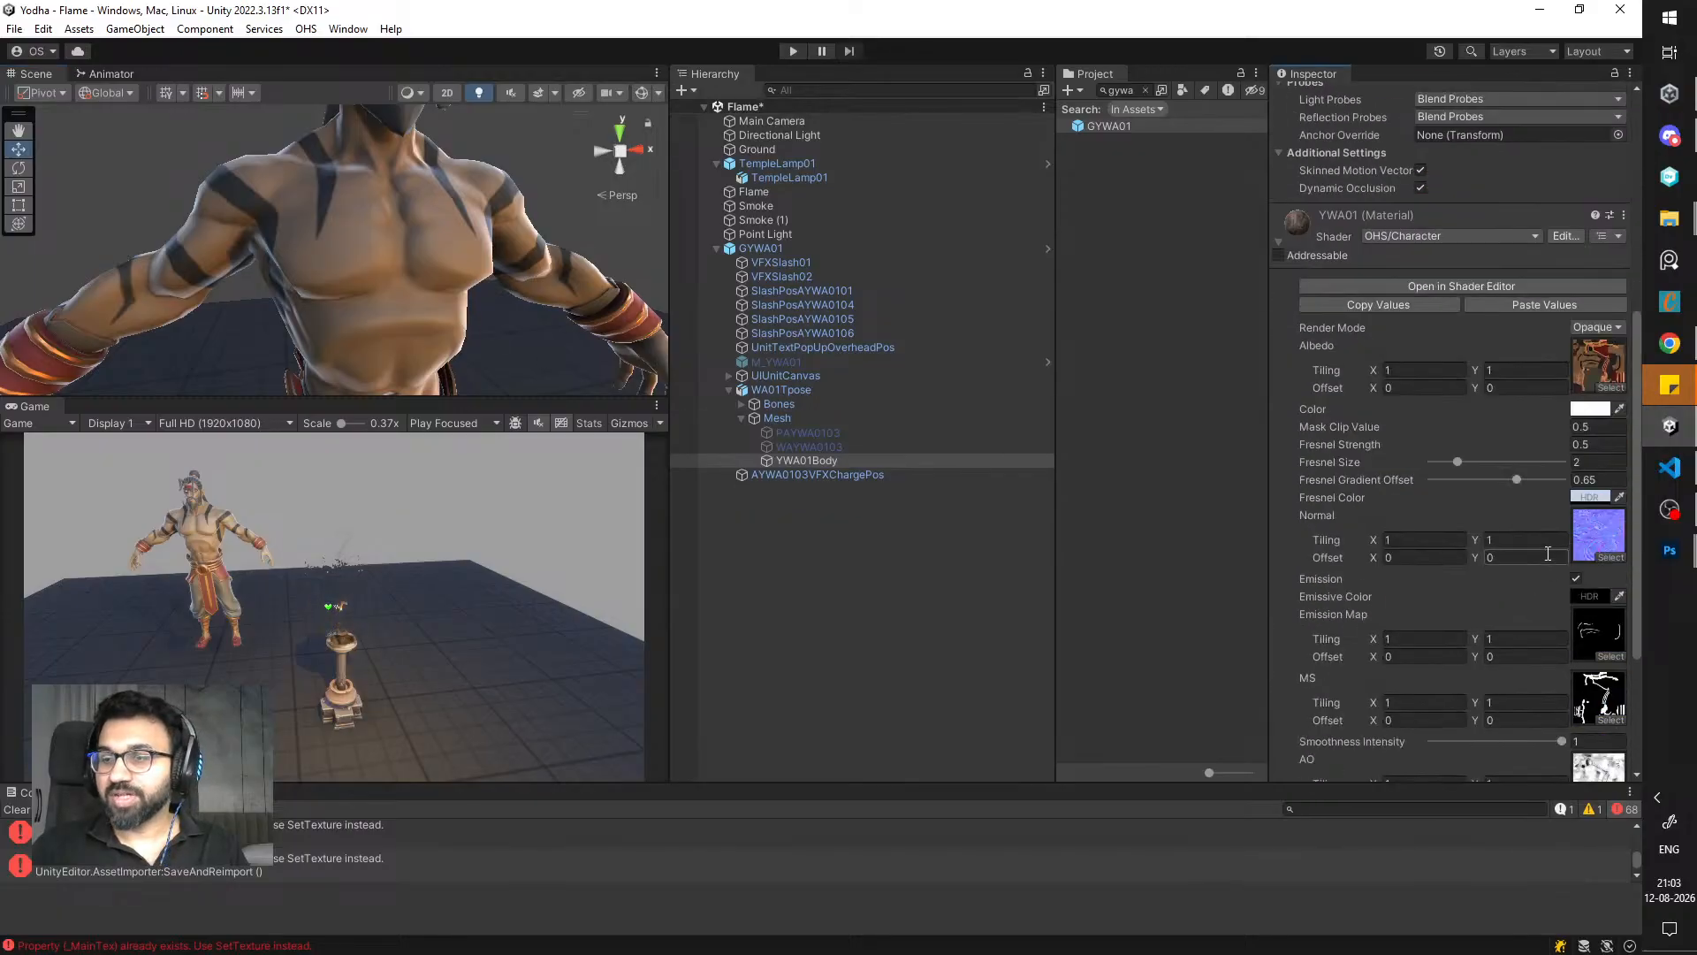
click(1609, 557)
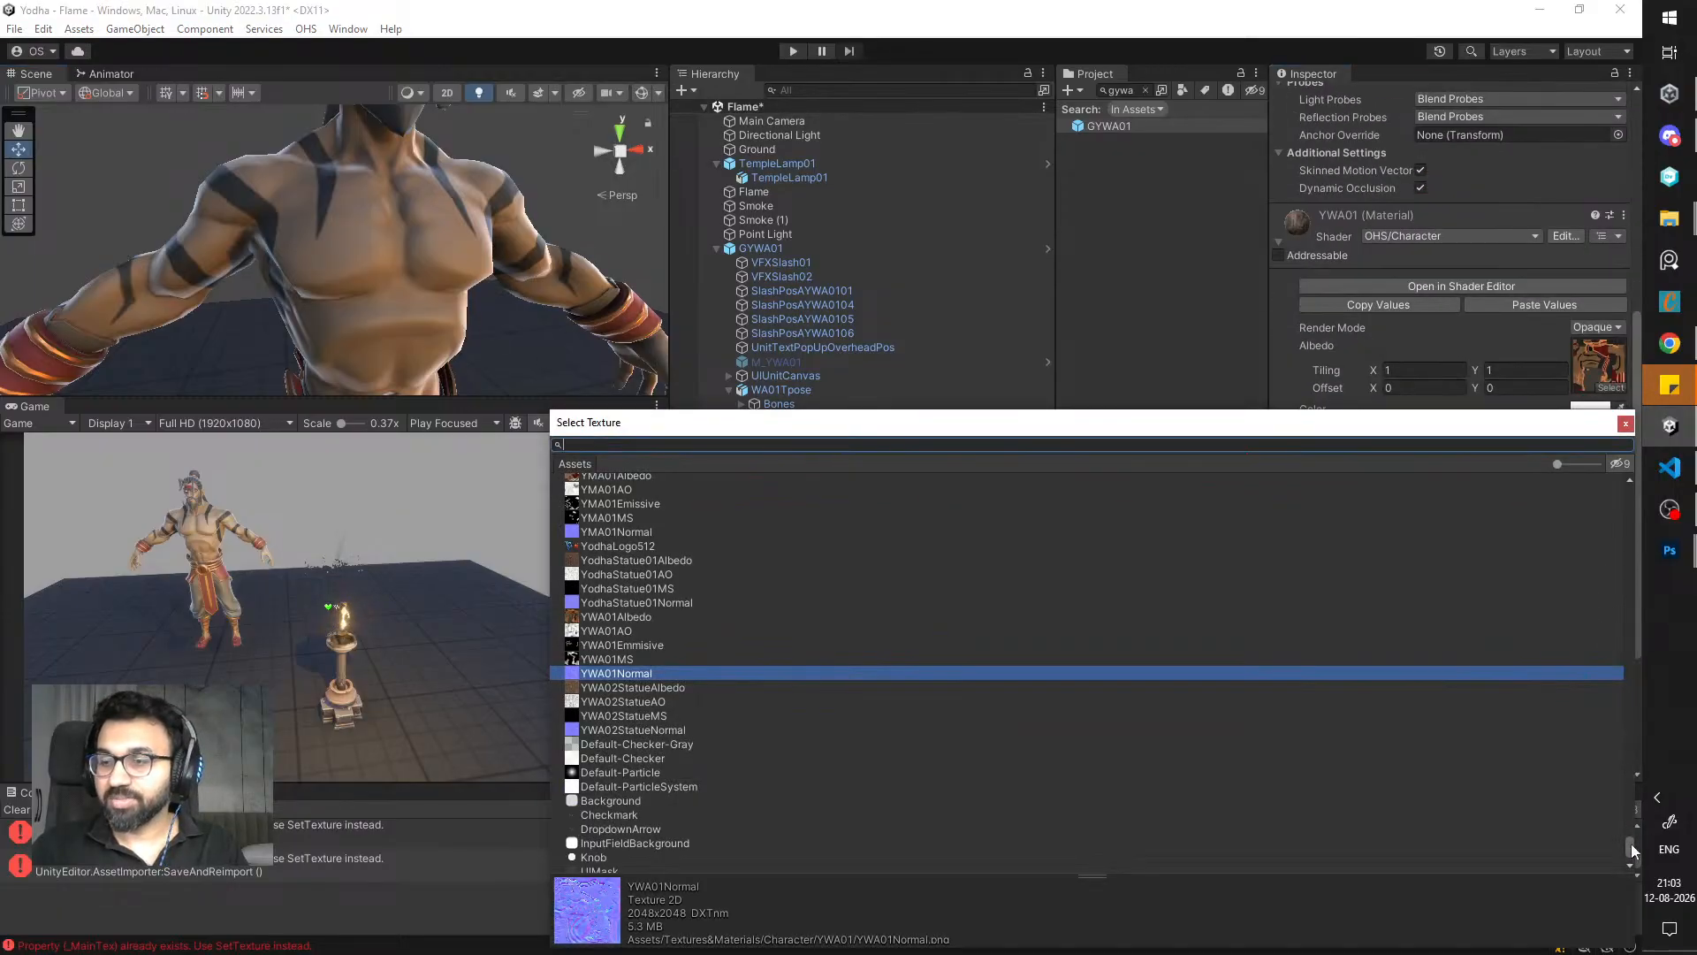
drag(1631, 843, 1627, 497)
click(608, 480)
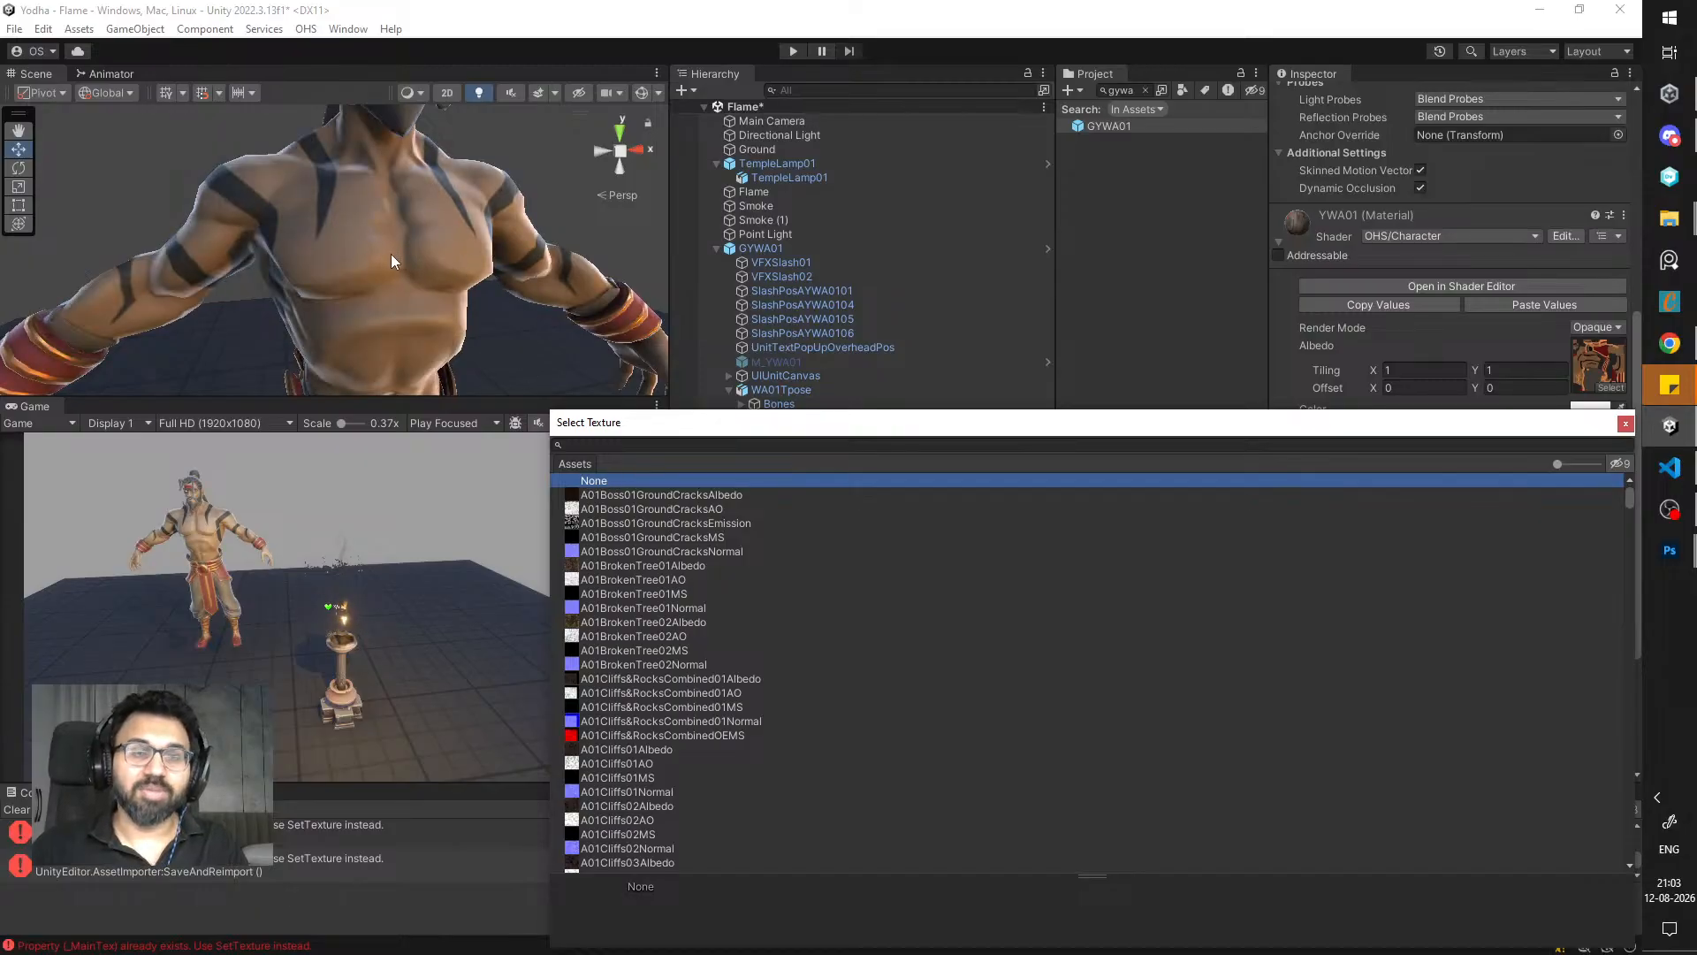
scroll(394, 254, down, 5)
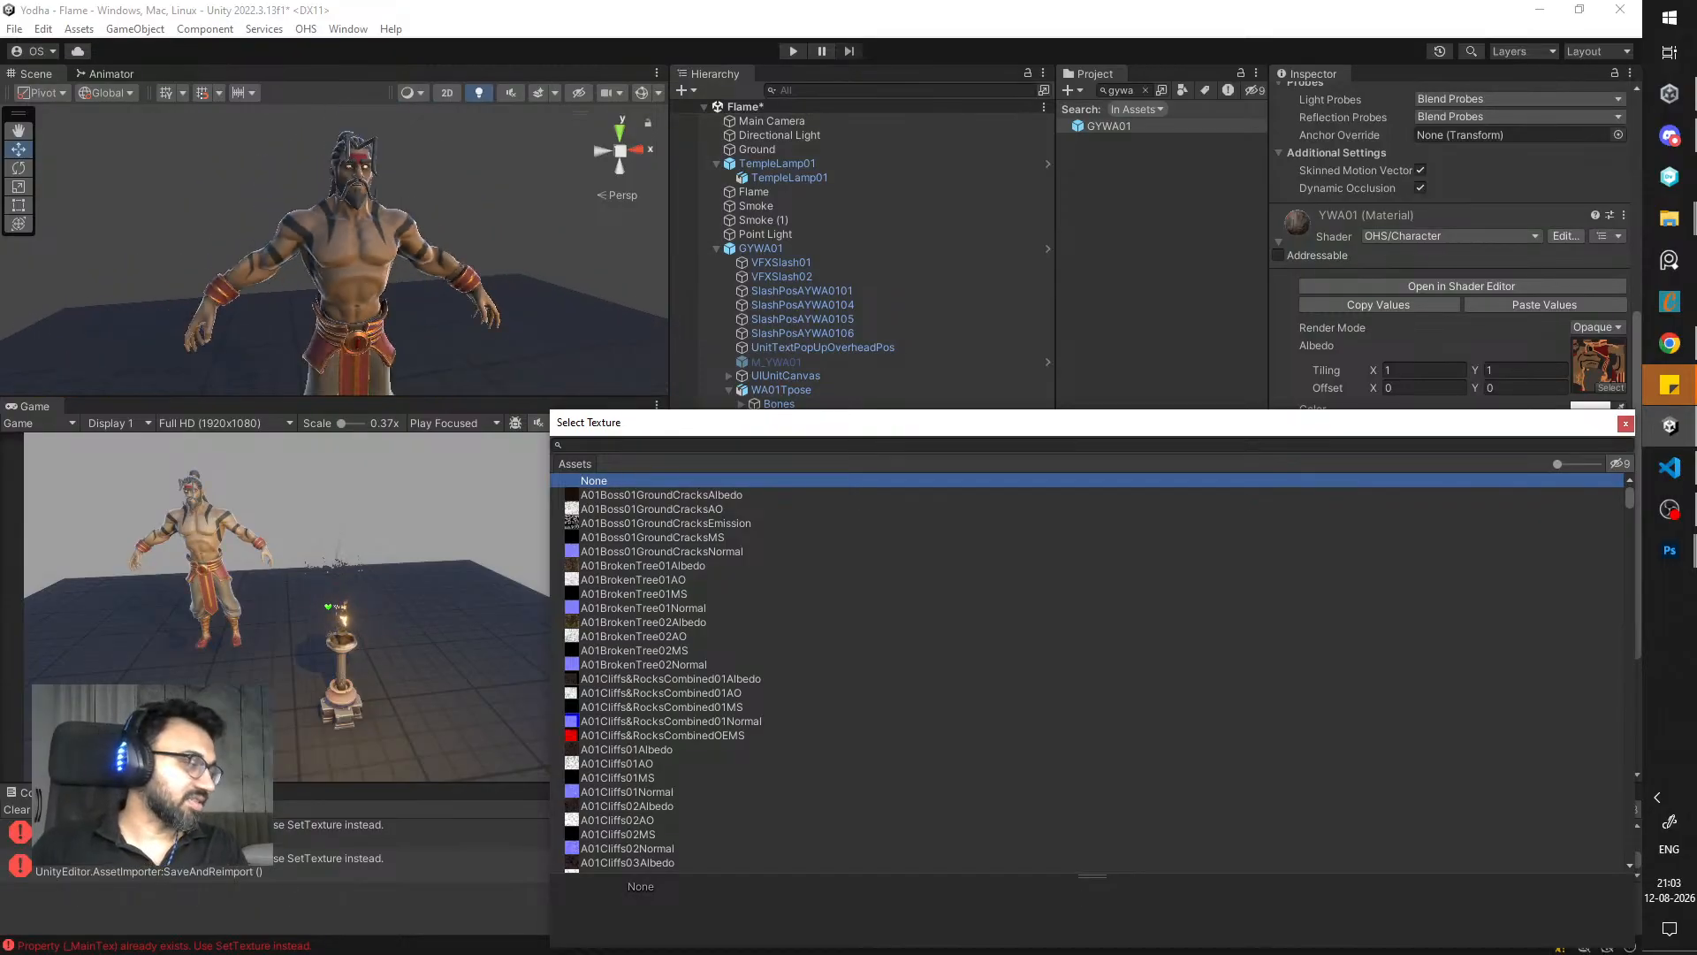
- Close the texture picker, restoring the original Normal texture, and delete the GYWA01 character from the scene
key(Escape)
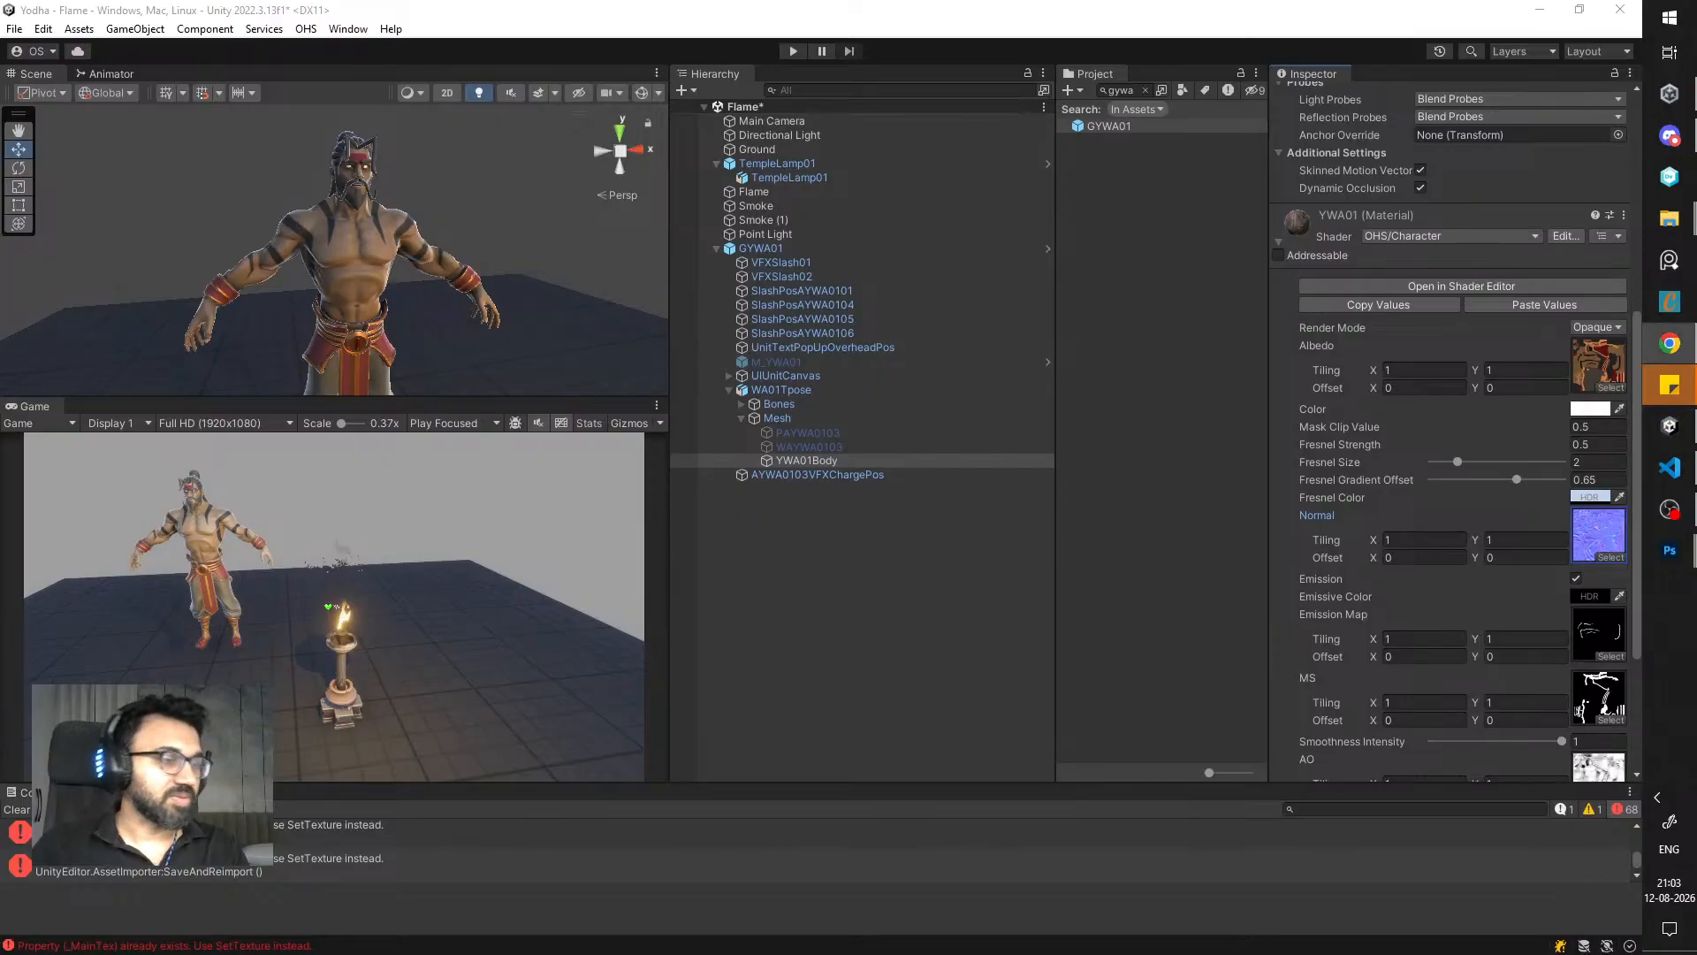
click(525, 352)
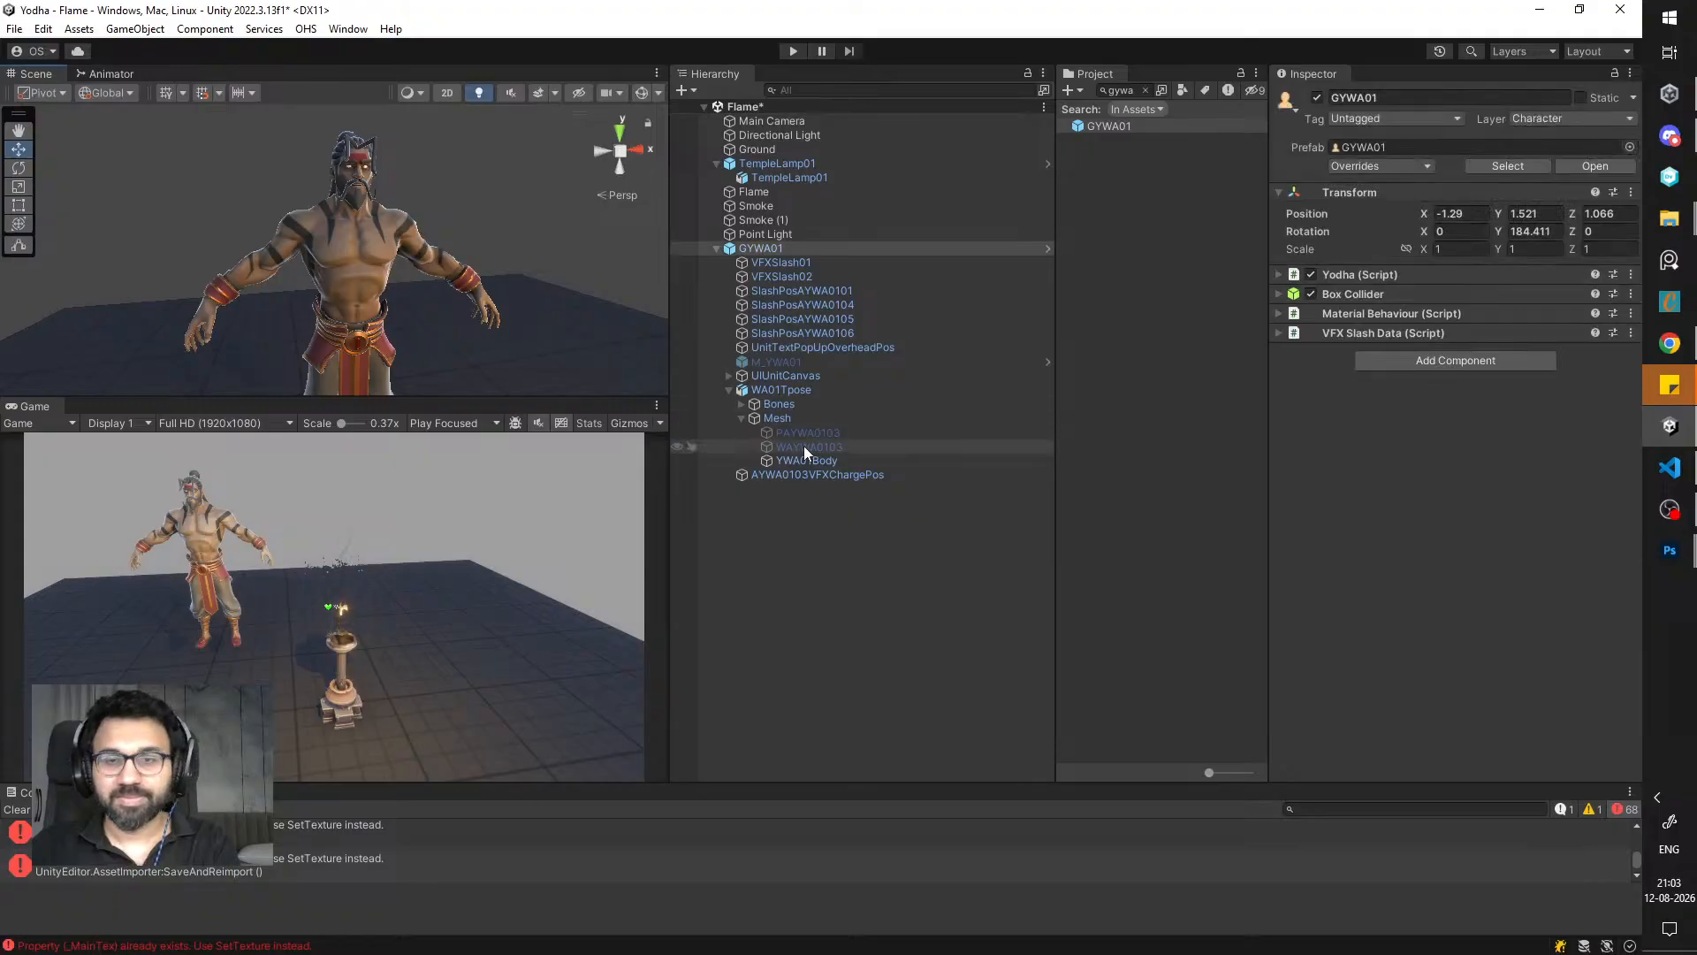
click(794, 259)
click(793, 248)
key(Delete)
middle_drag(543, 317, 607, 258)
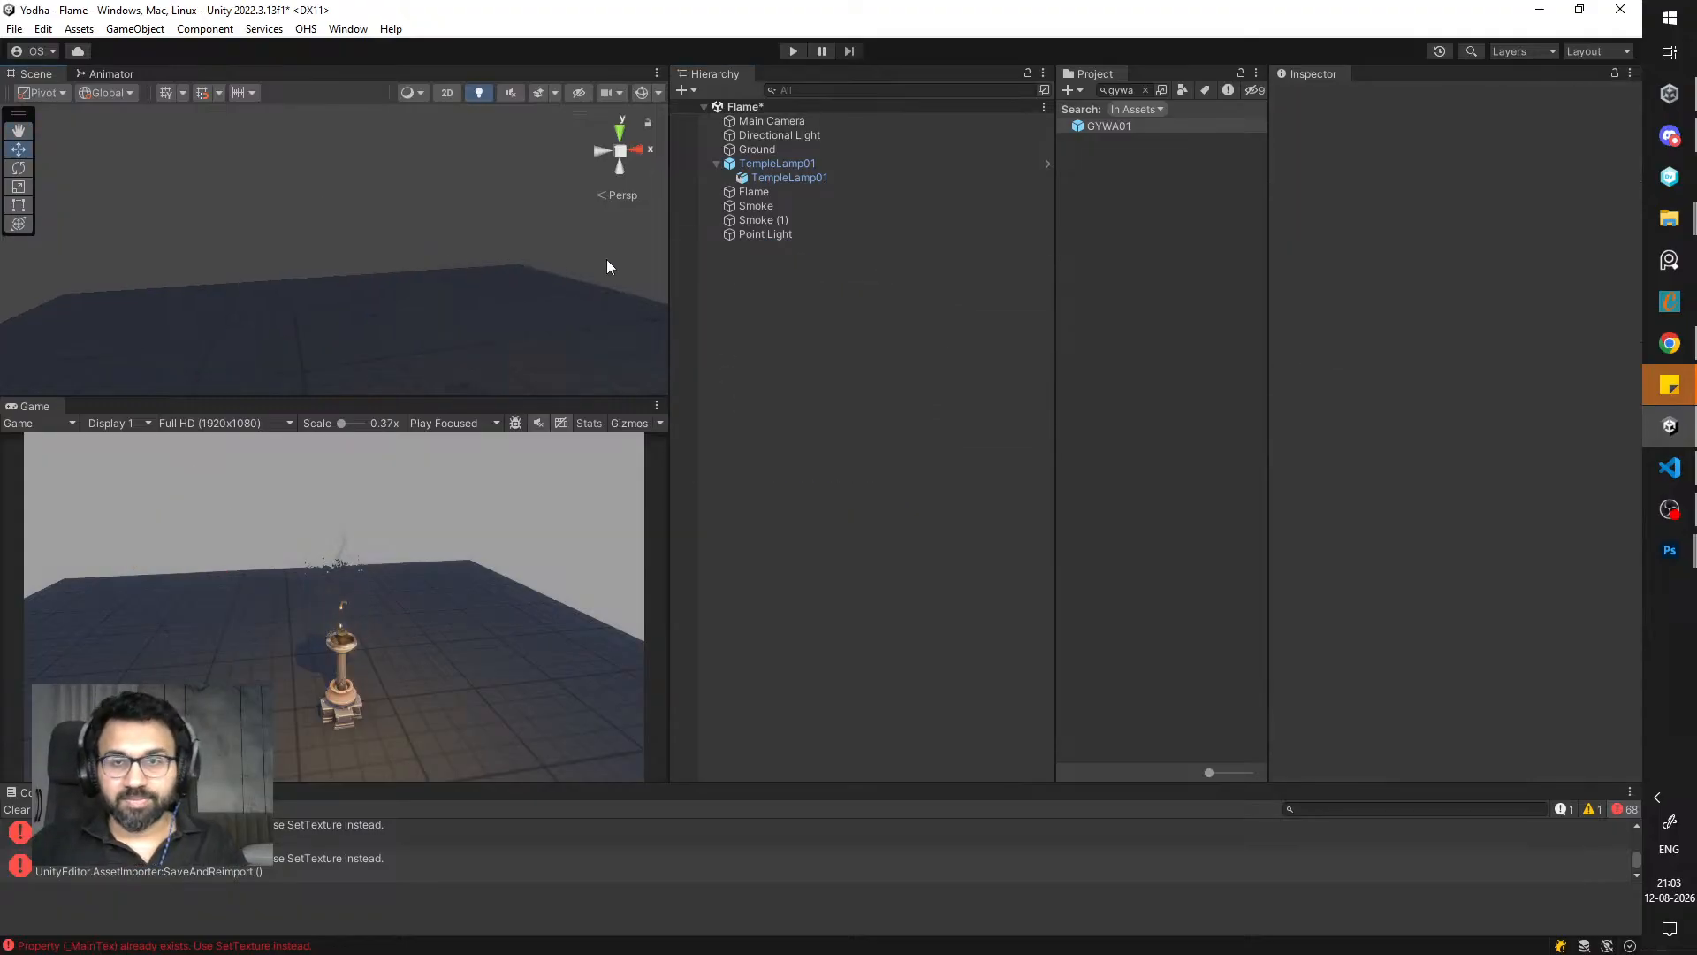
- Select and frame the Smoke (1) quad, and bring the Haze shader graph back beside the scene
click(778, 234)
click(794, 180)
click(773, 223)
double_click(773, 225)
scroll(407, 287, down, 5)
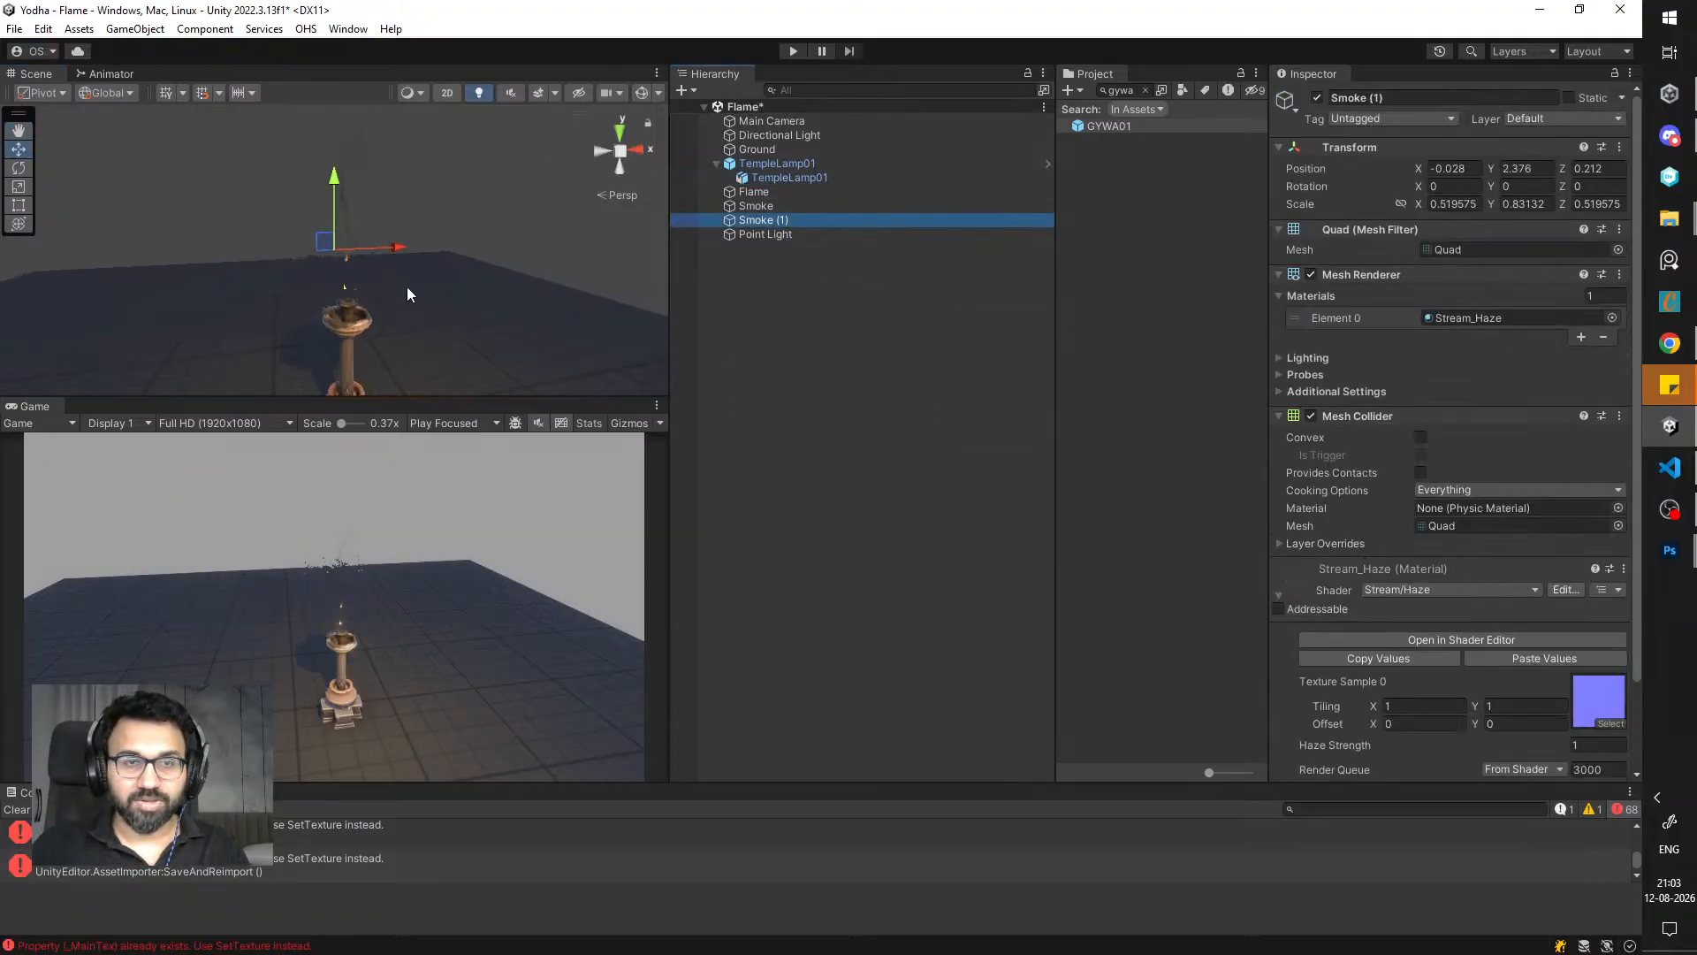
scroll(433, 285, up, 3)
alt+drag(455, 285, 398, 285)
drag(2, 357, 1420, 377)
alt+drag(435, 315, 454, 299)
middle_drag(453, 299, 416, 268)
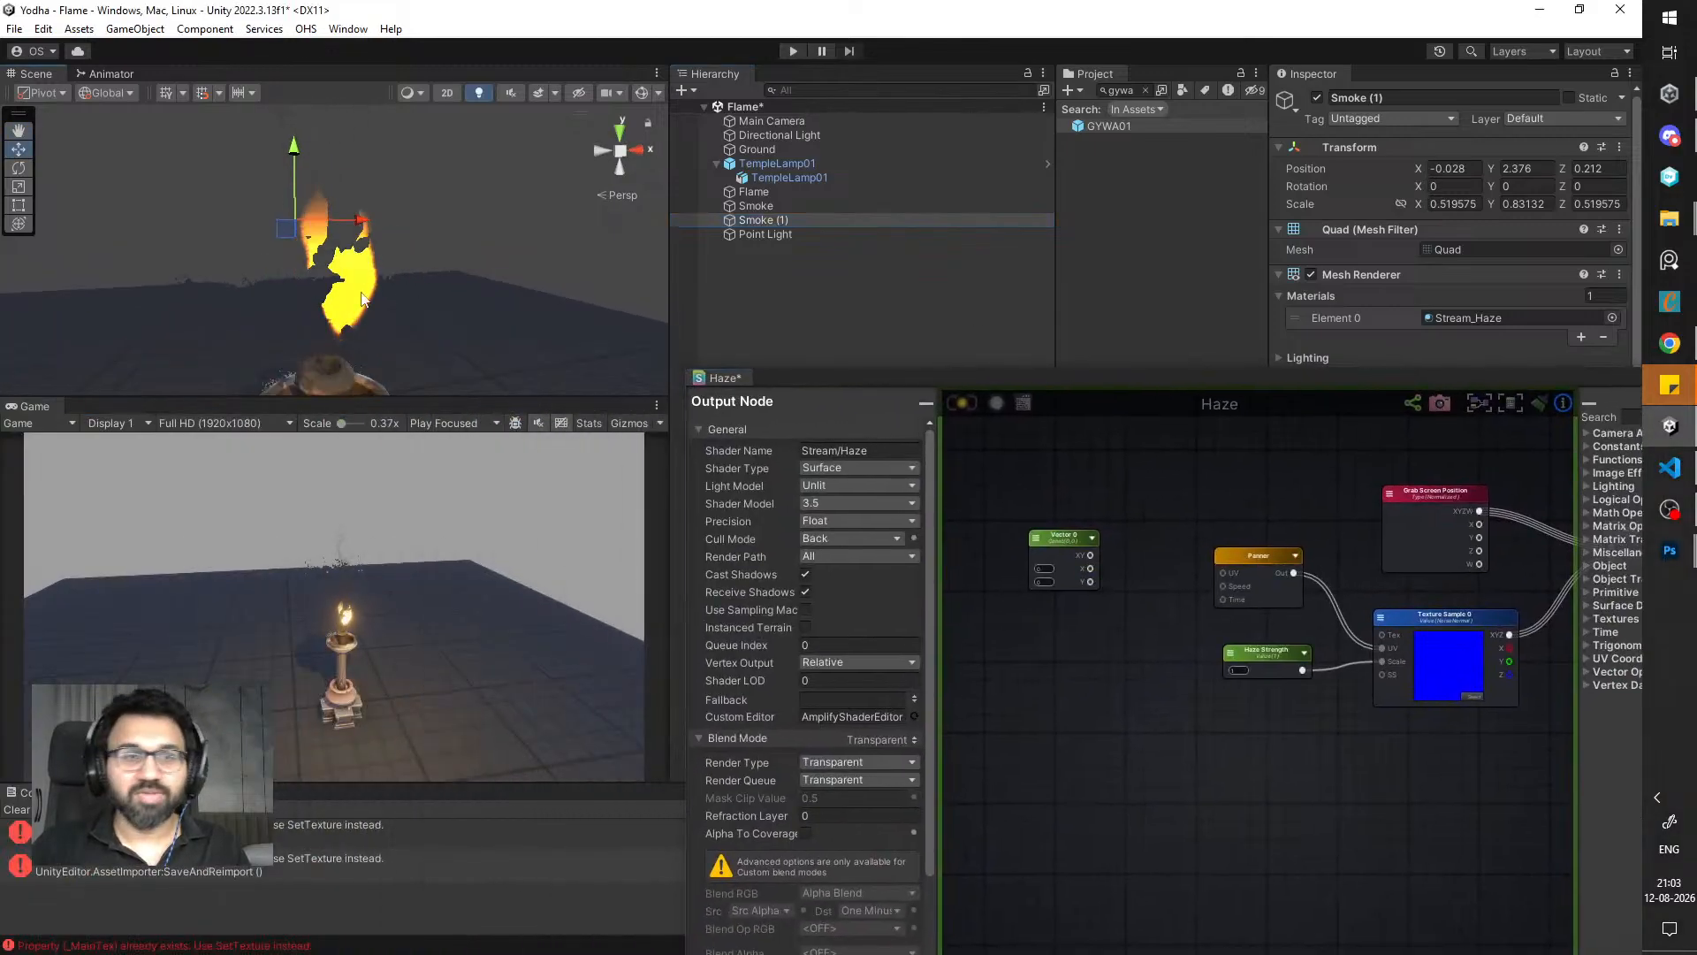
- Set the Vector 0 node to X 0, Y -0.5 and connect it to the Panner's Speed input
click(1050, 578)
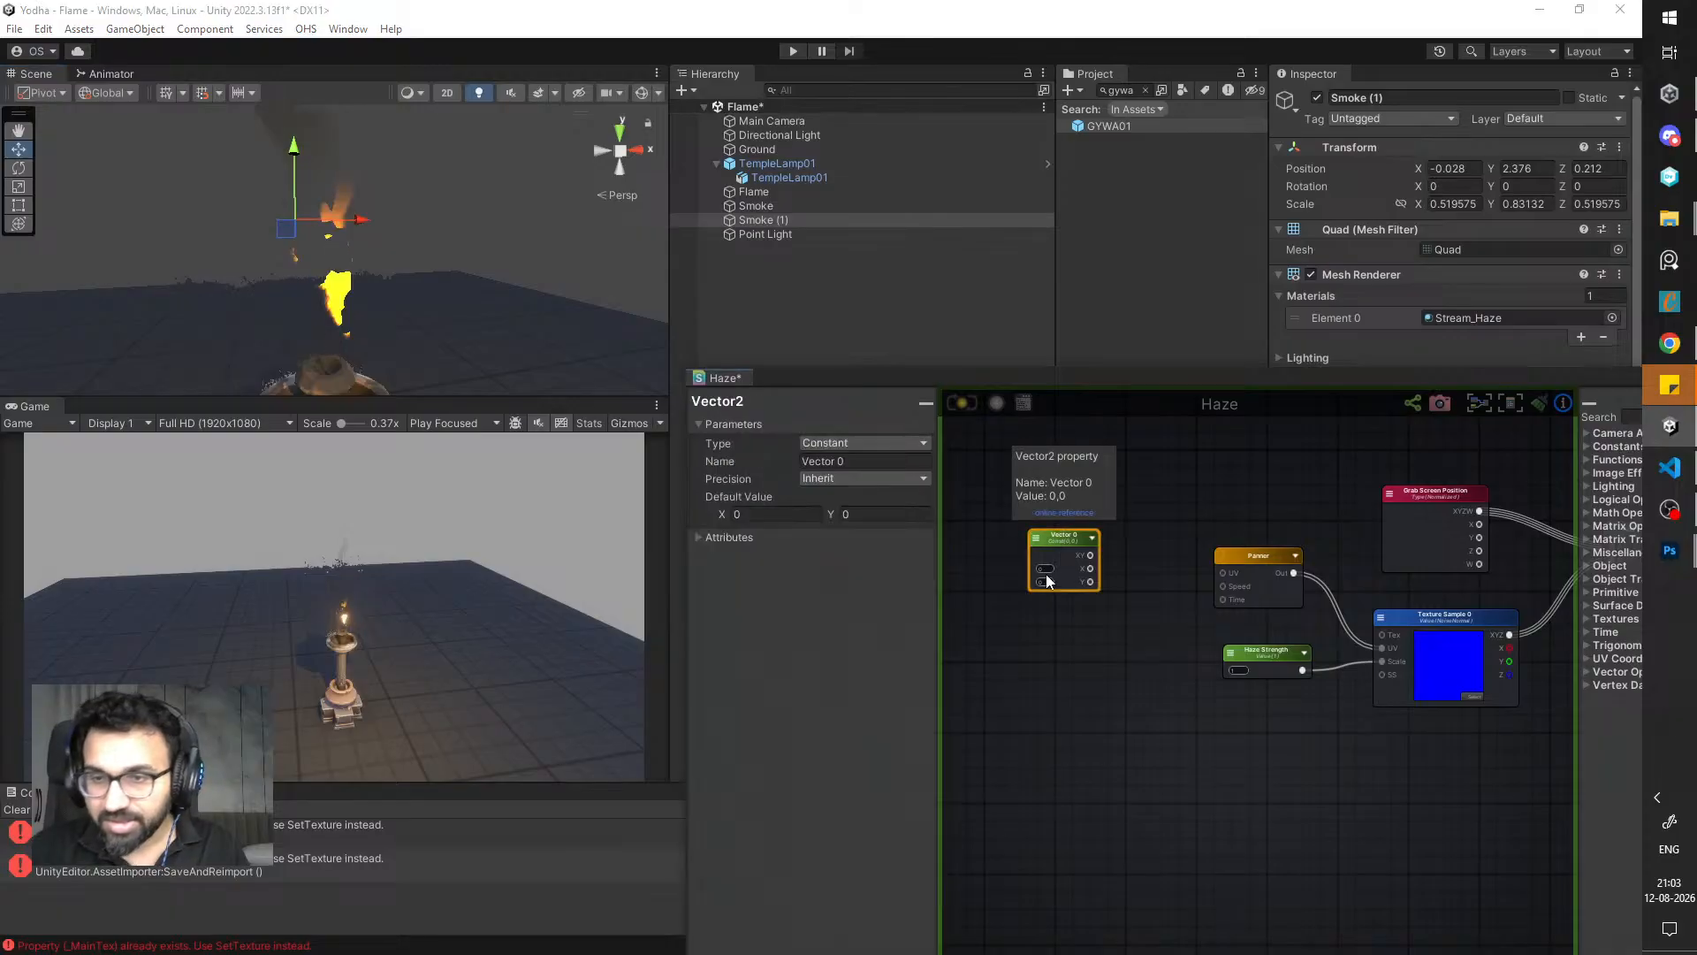
text(-0.5)
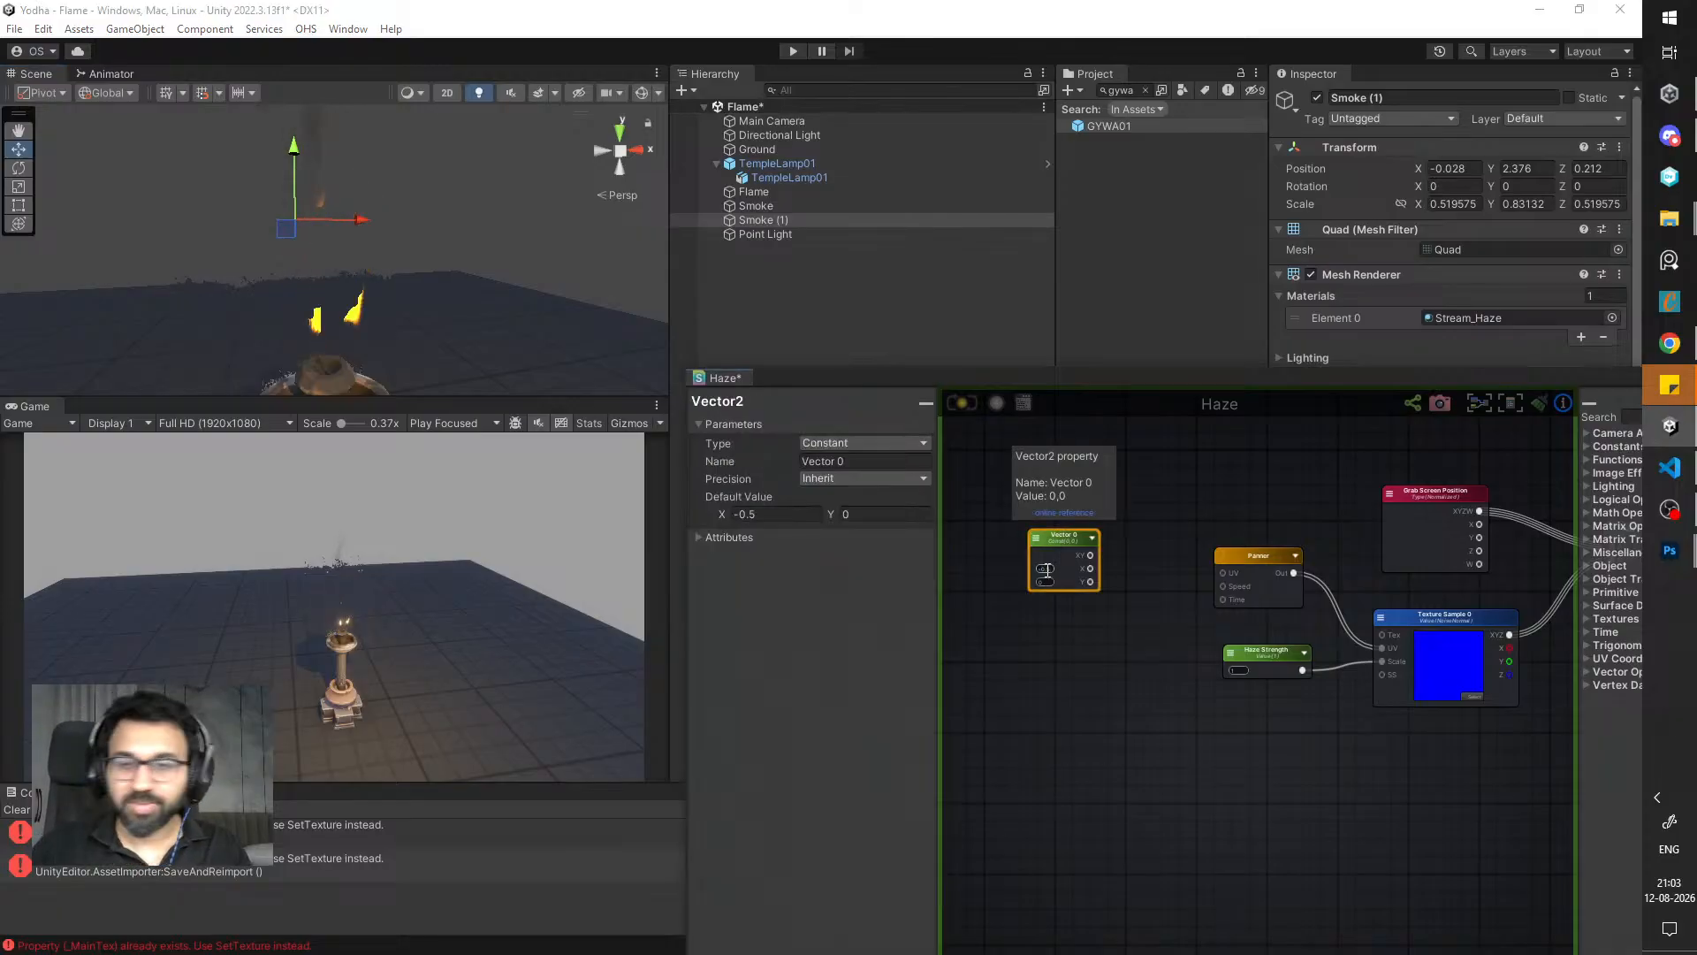
text(0)
drag(1051, 571, 1225, 585)
text(-0.5)
mouse_move(1087, 578)
mouse_down()
mouse_move(1106, 578)
mouse_move(1088, 578)
mouse_up()
- Add a Texture Coordinates node, connect its UV output to the Panner's UV input, and save the Haze shader
right_click(1125, 437)
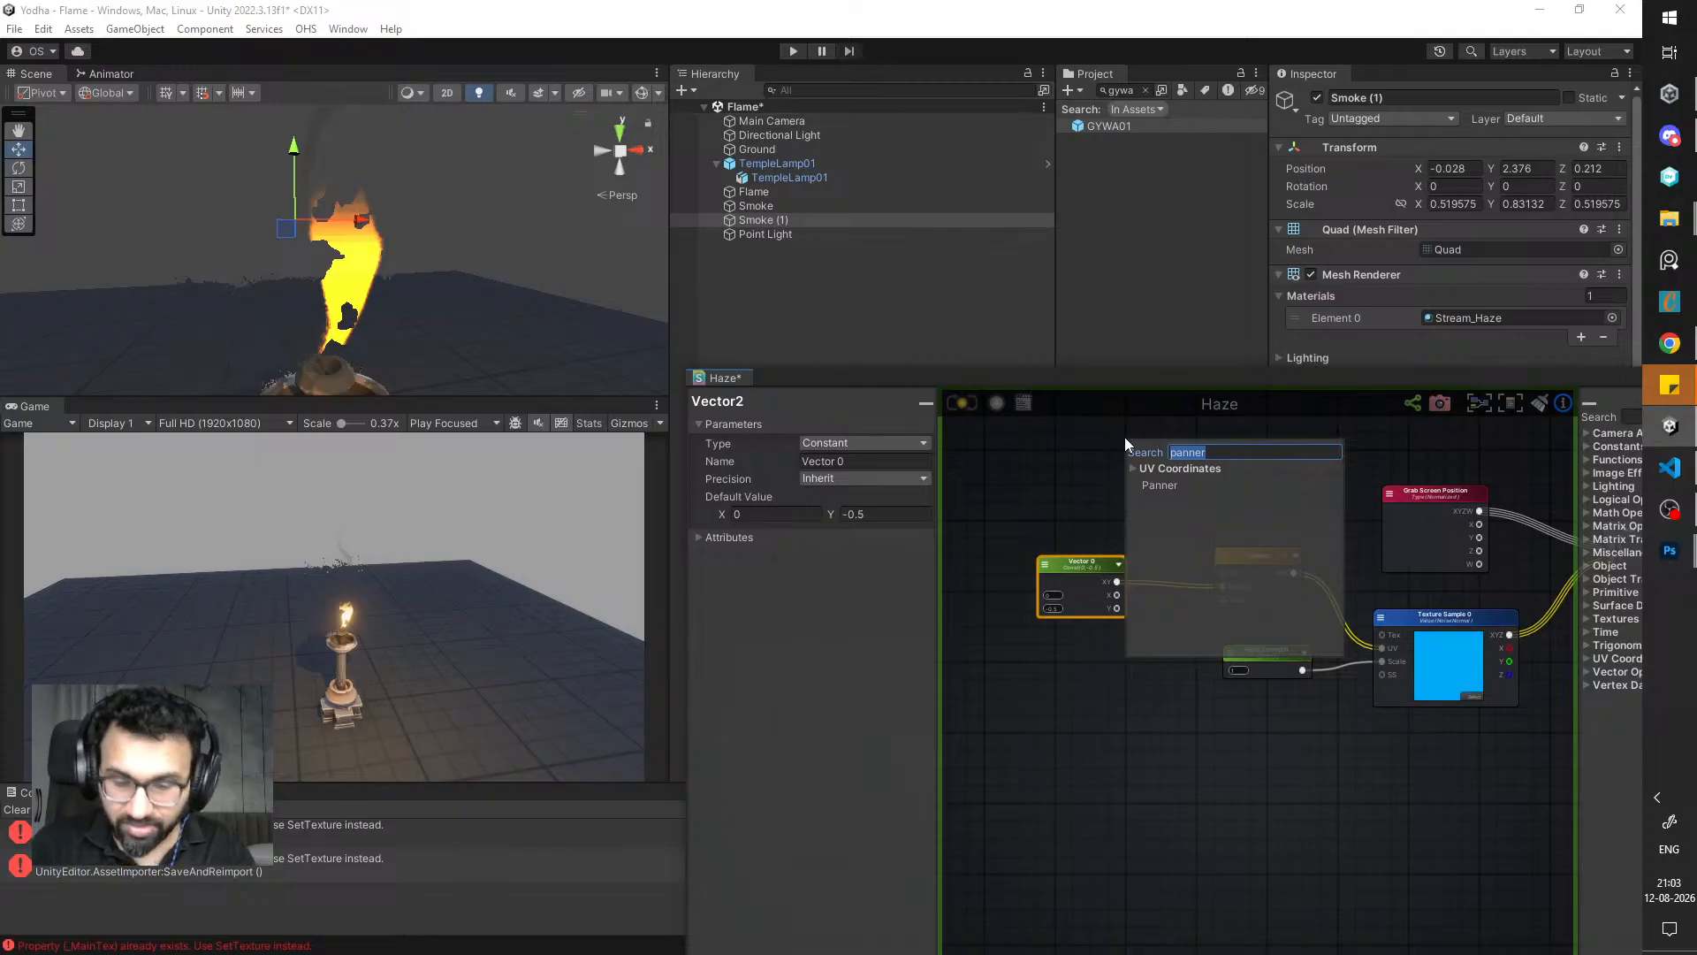
text(uv)
click(1202, 575)
drag(1214, 469, 1222, 573)
drag(1069, 472, 1103, 525)
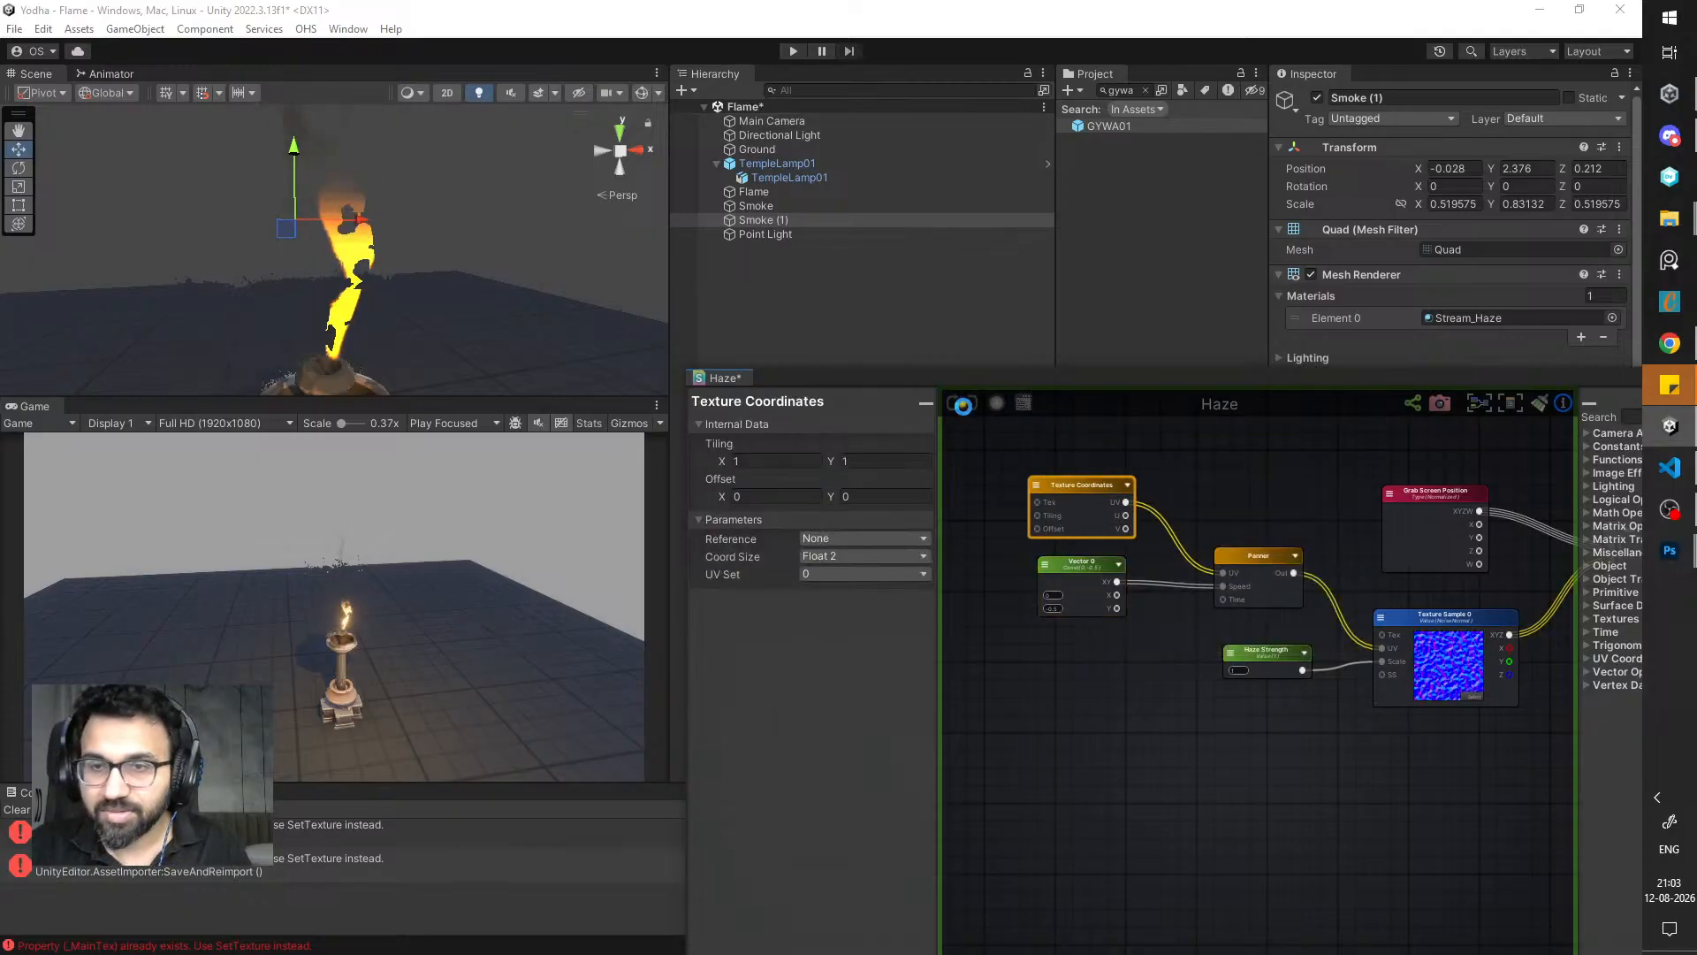
click(962, 403)
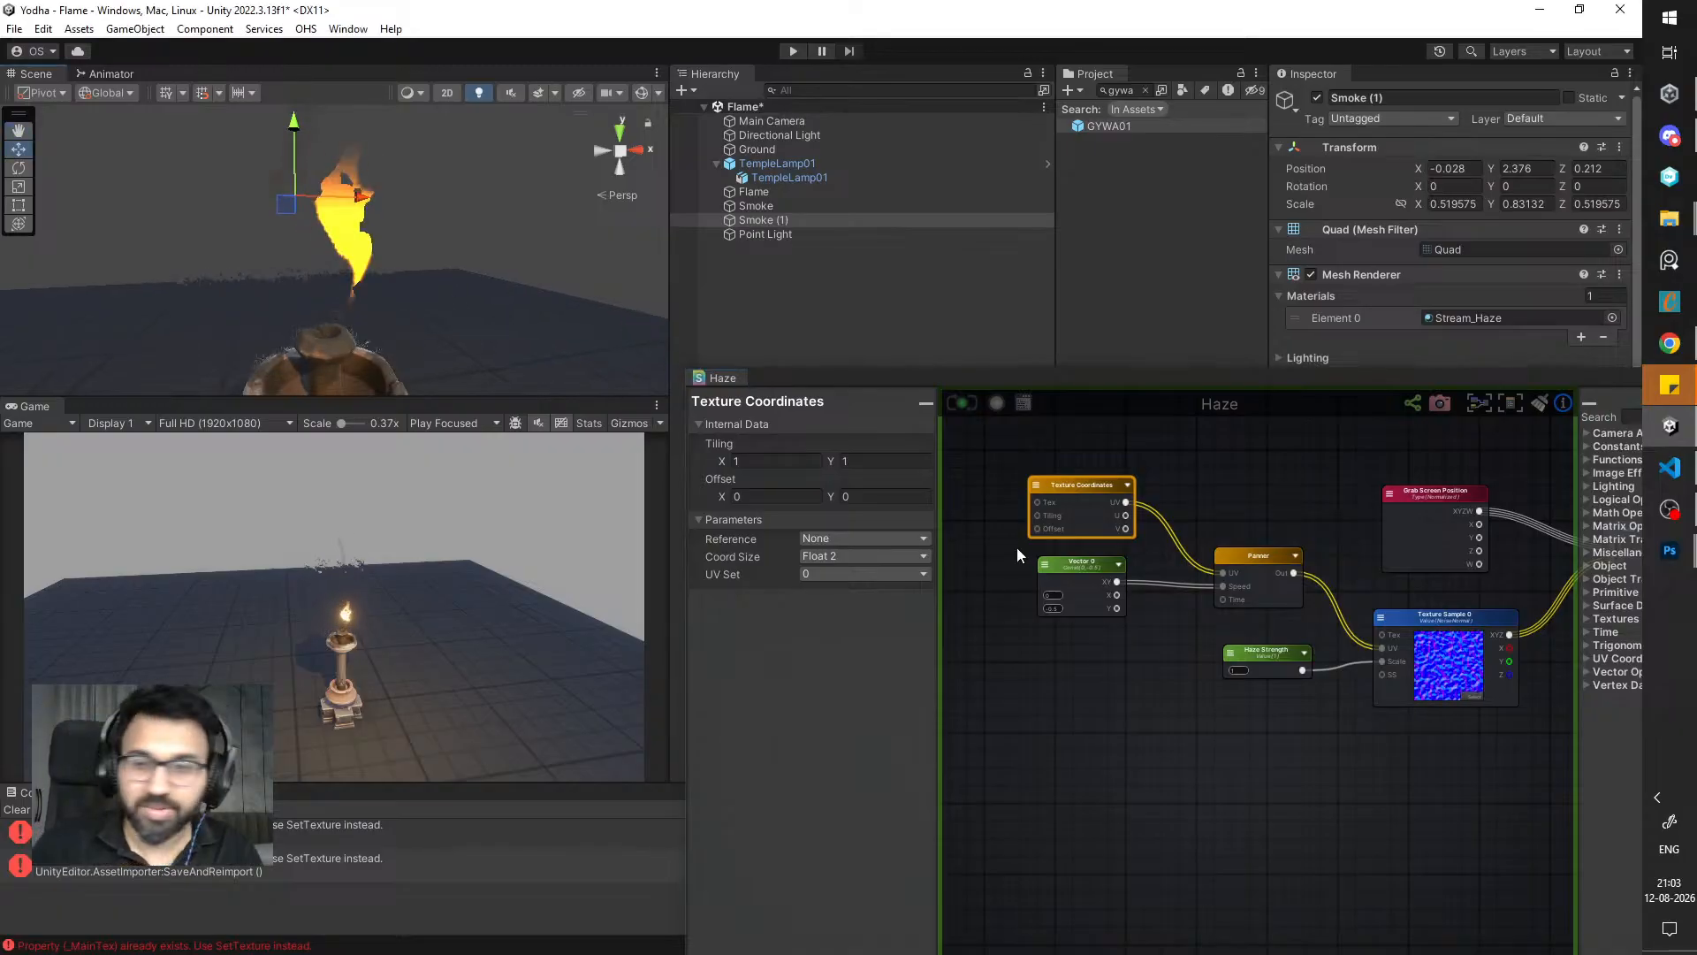
- Set the Vector 0 node's Y value to -0.2 and save the Haze shader
click(1077, 570)
click(1057, 609)
text(-0.2)
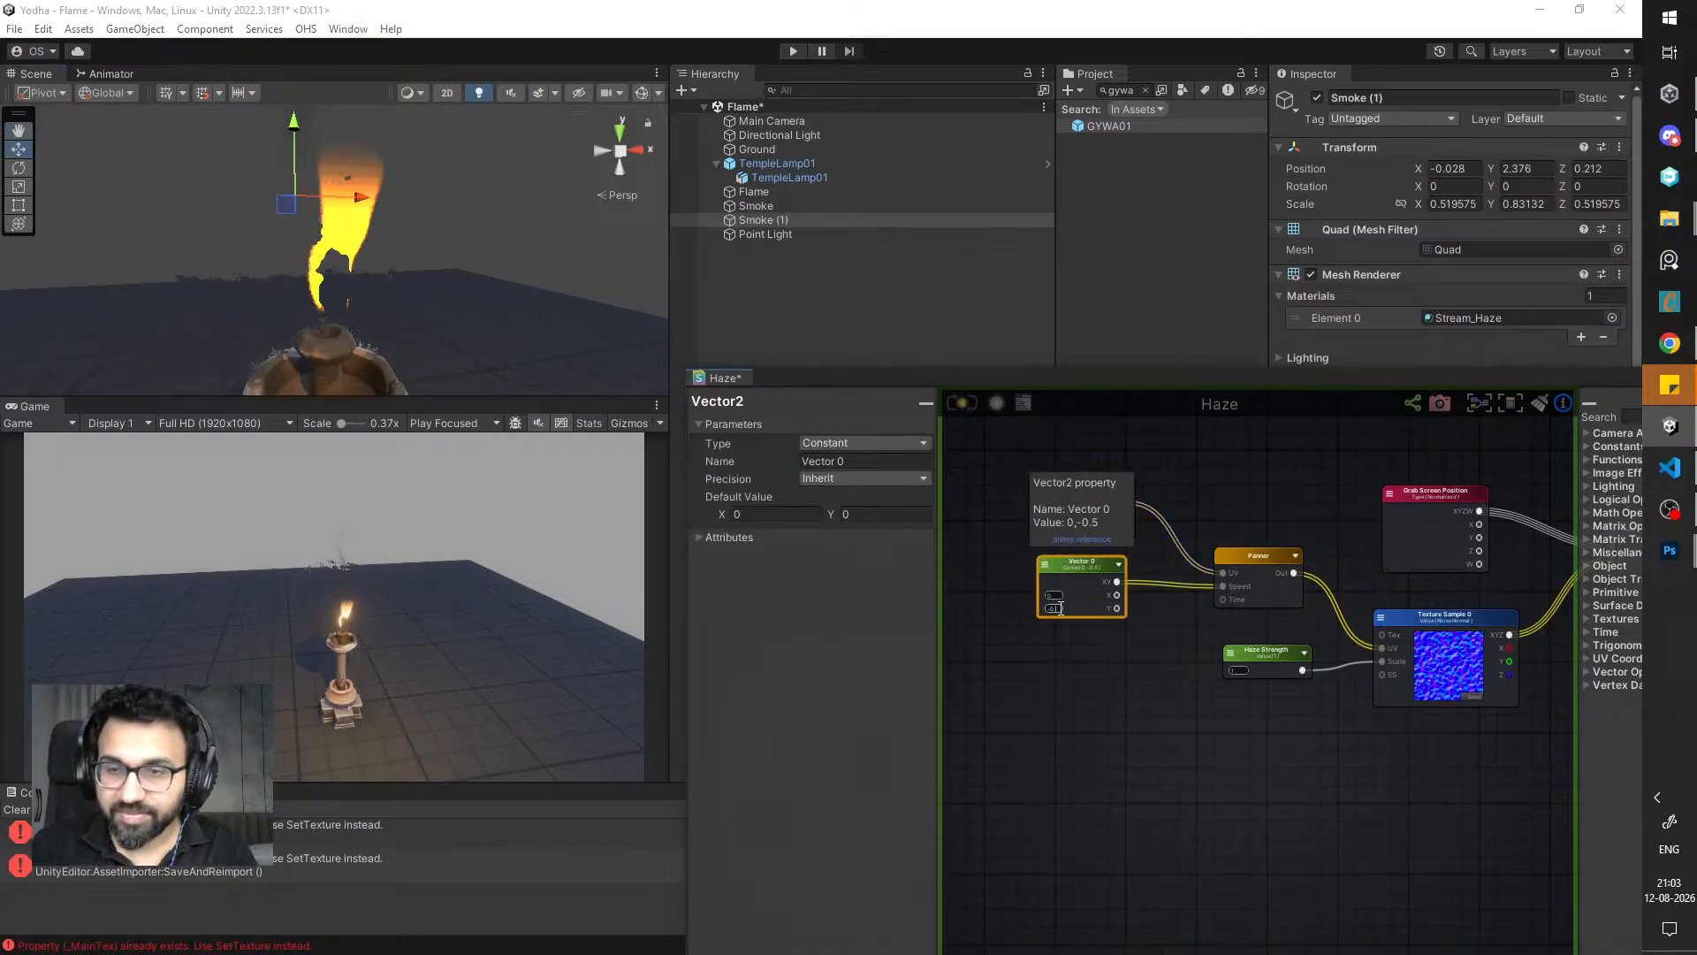
click(962, 404)
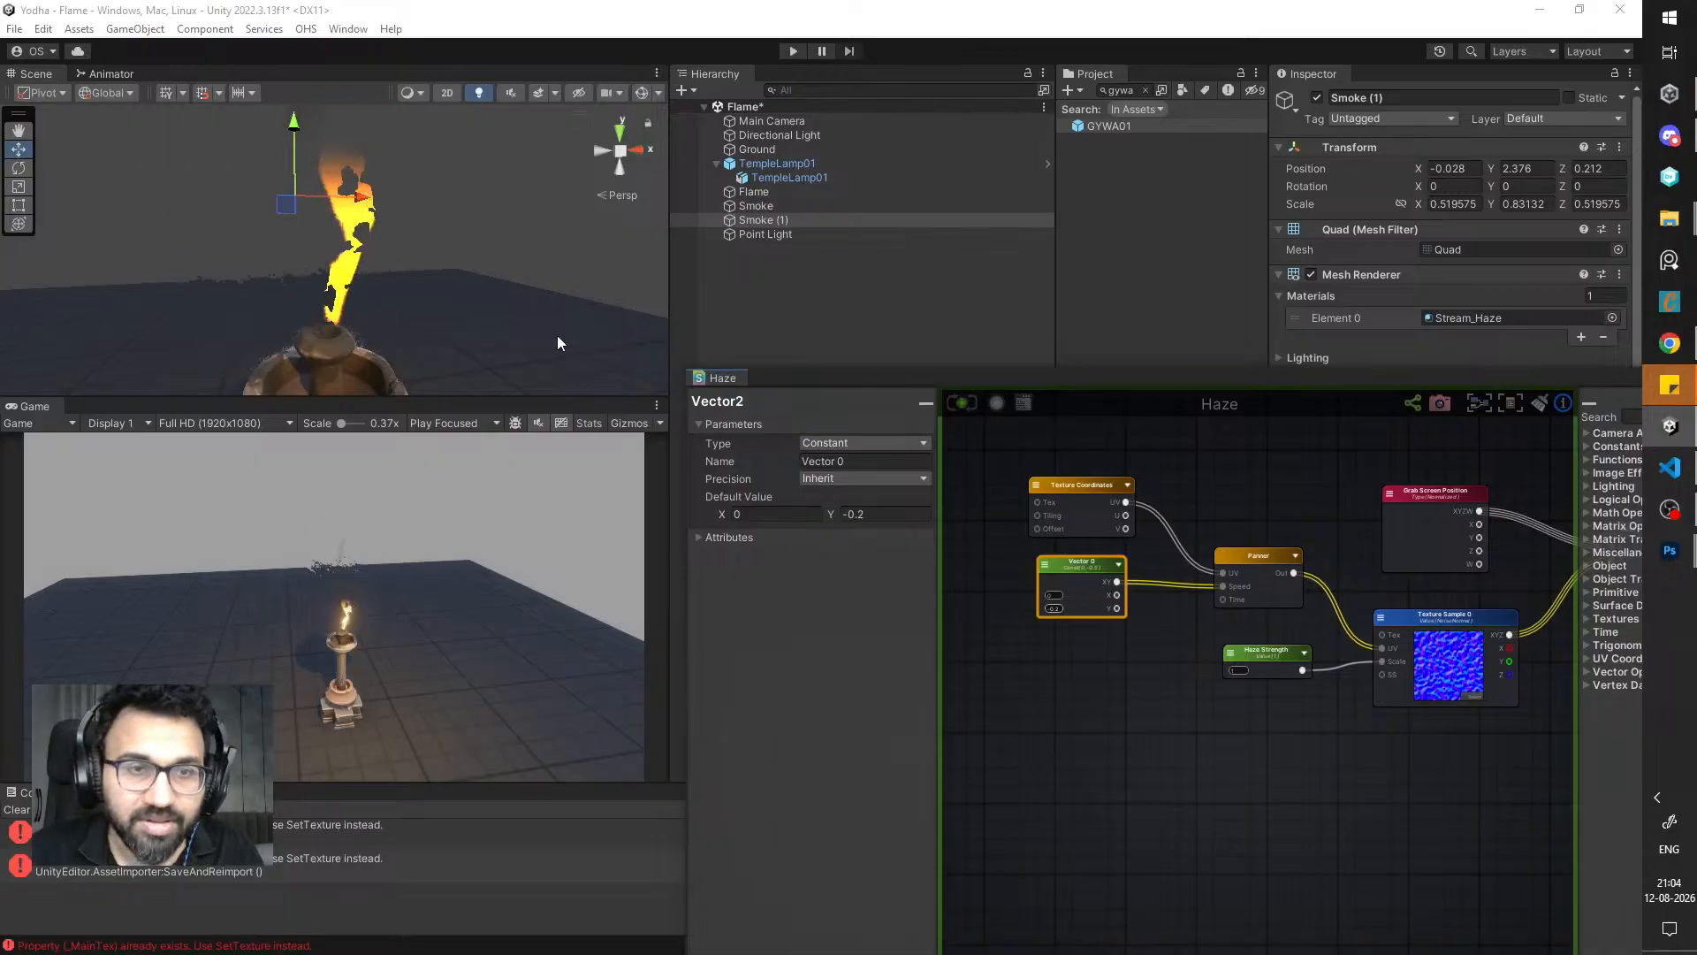
- Run the scene and set the Stream_Haze material's Haze Strength to 0.31
click(793, 51)
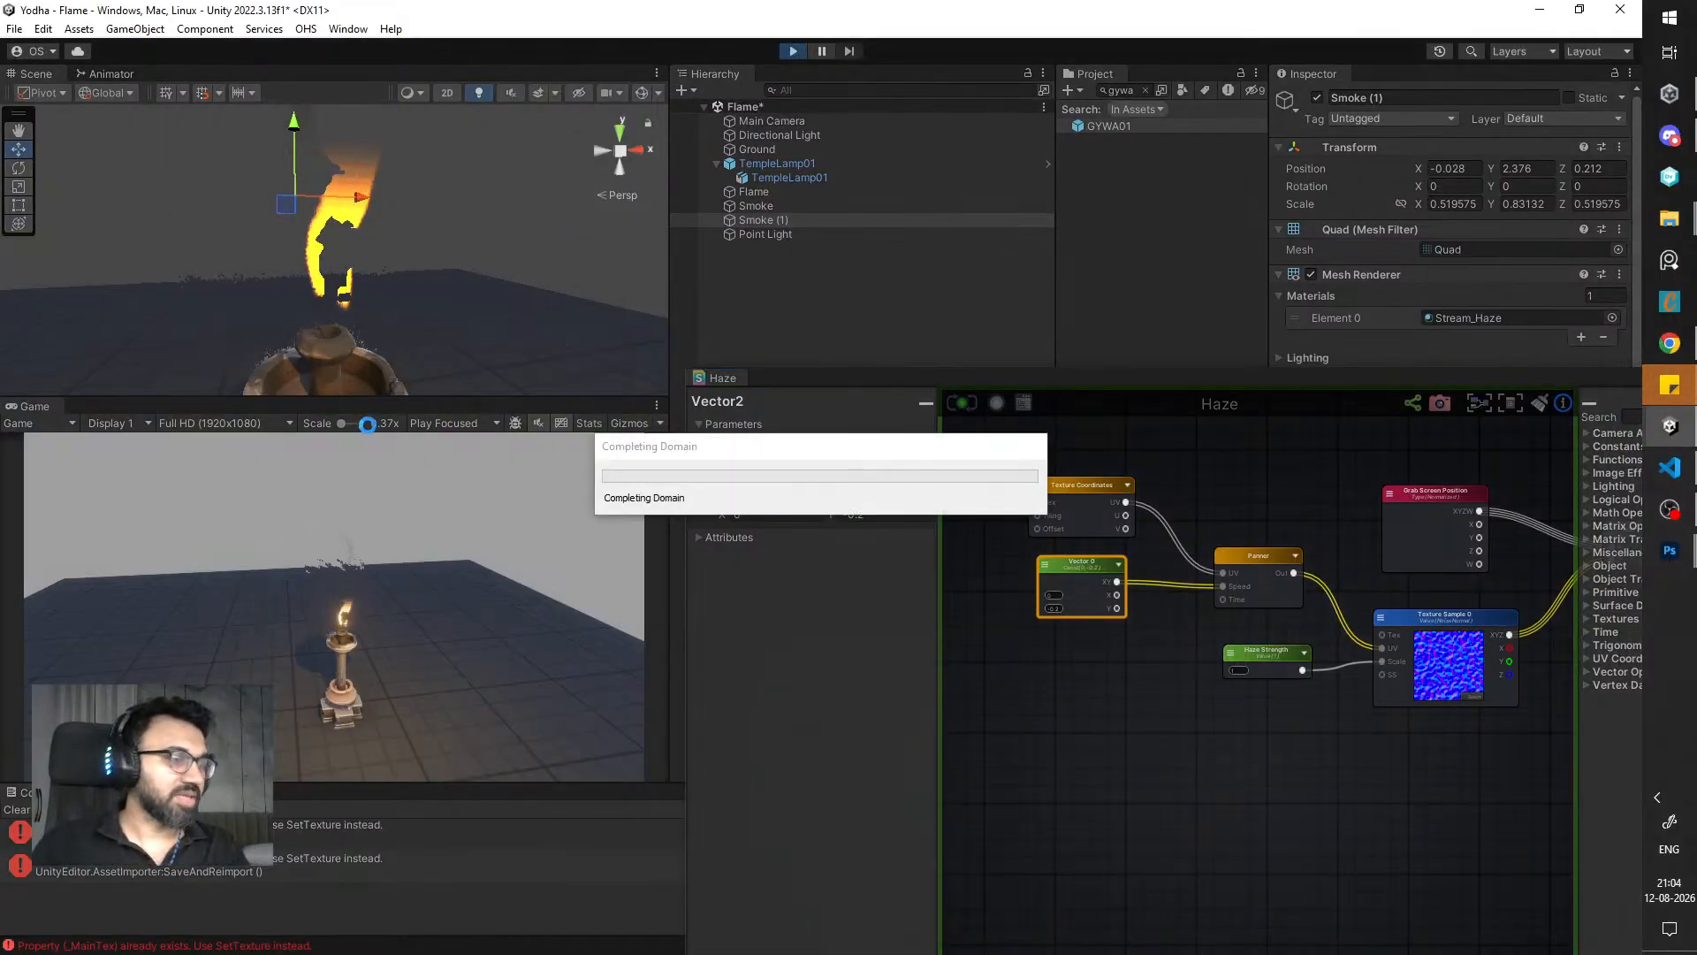
alt+drag(273, 311, 307, 334)
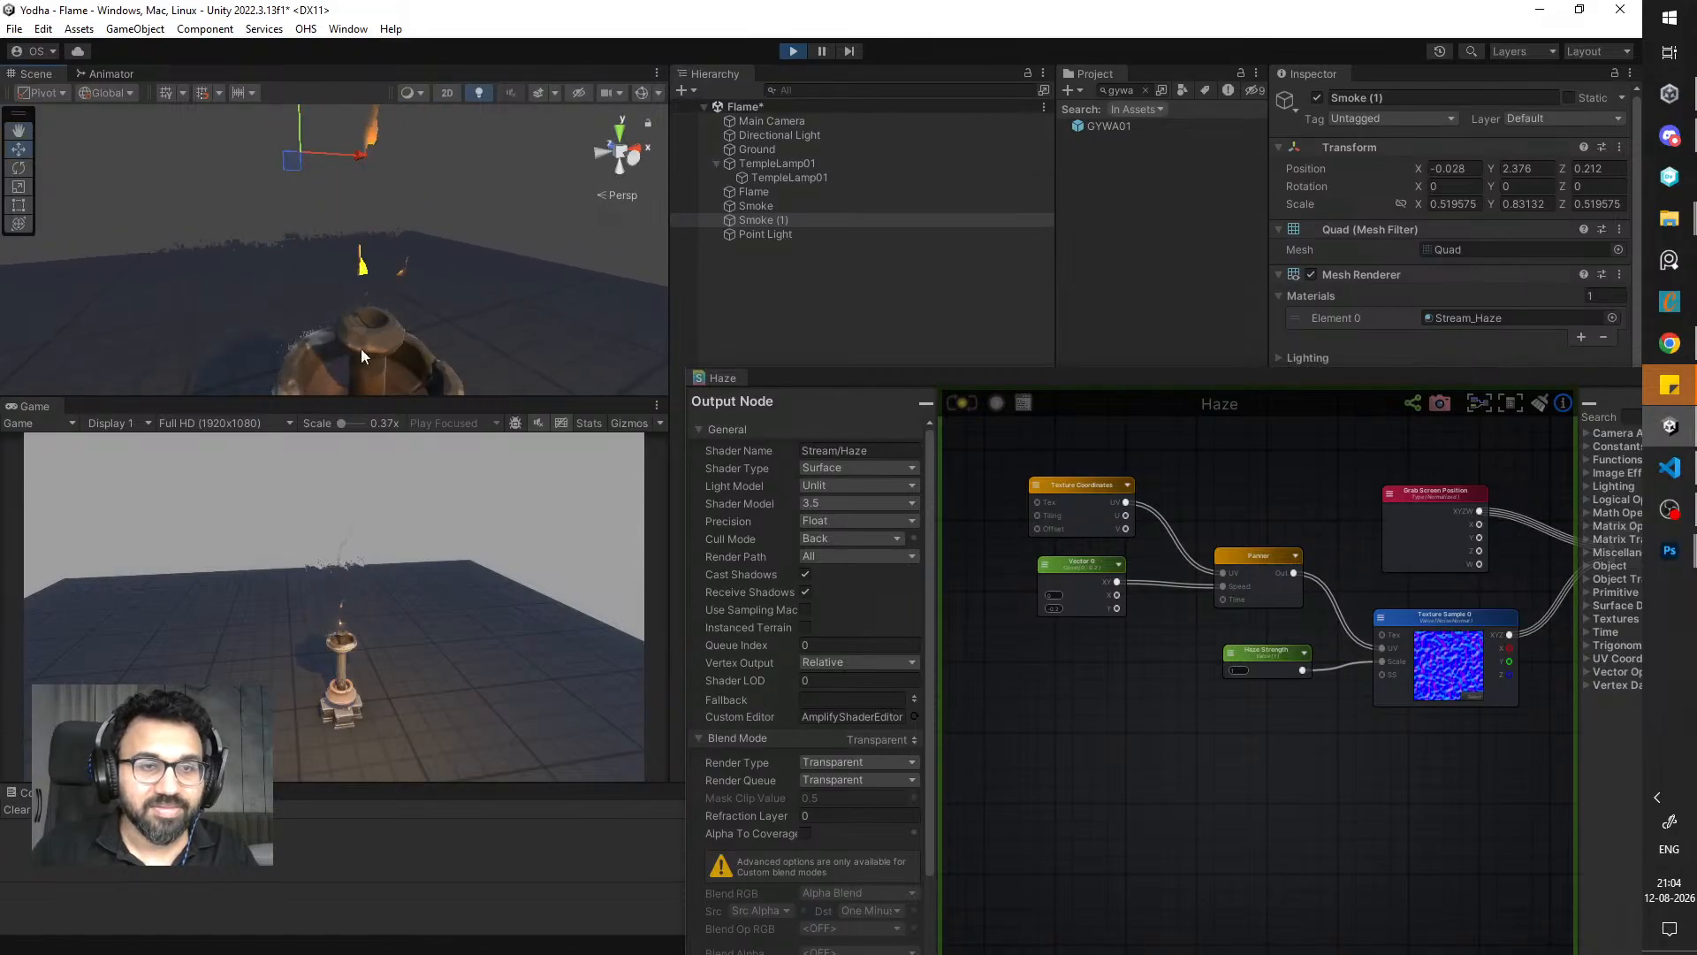
click(1260, 662)
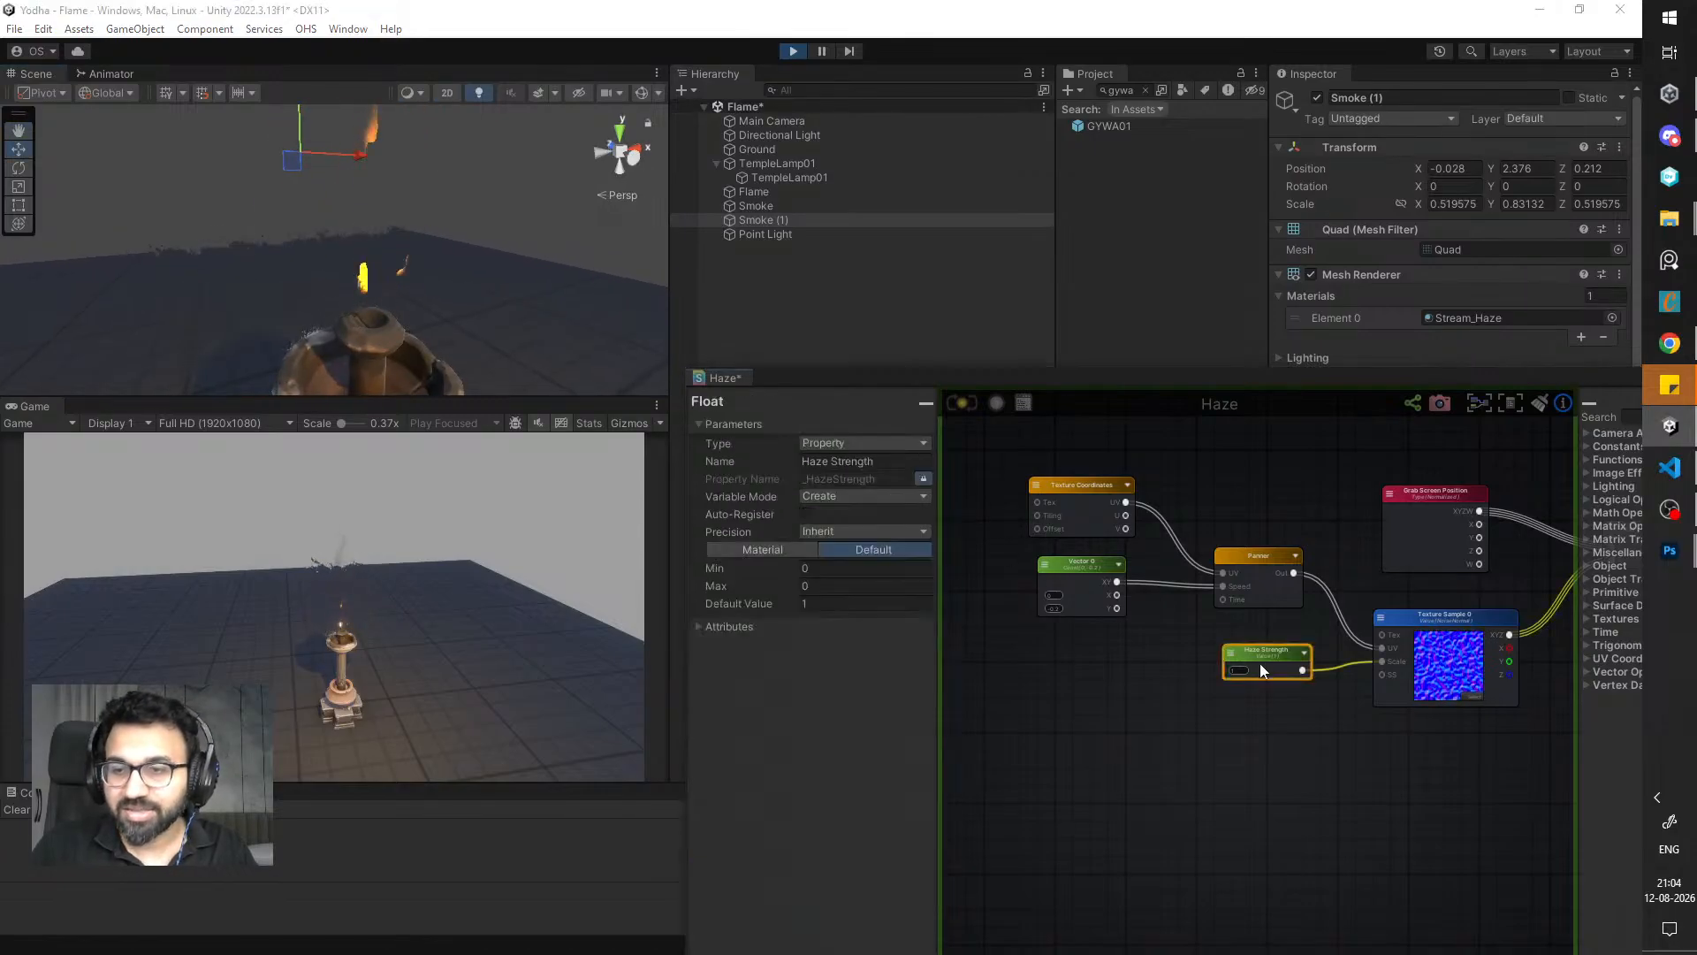
drag(1299, 379, 1134, 845)
scroll(1367, 581, down, 3)
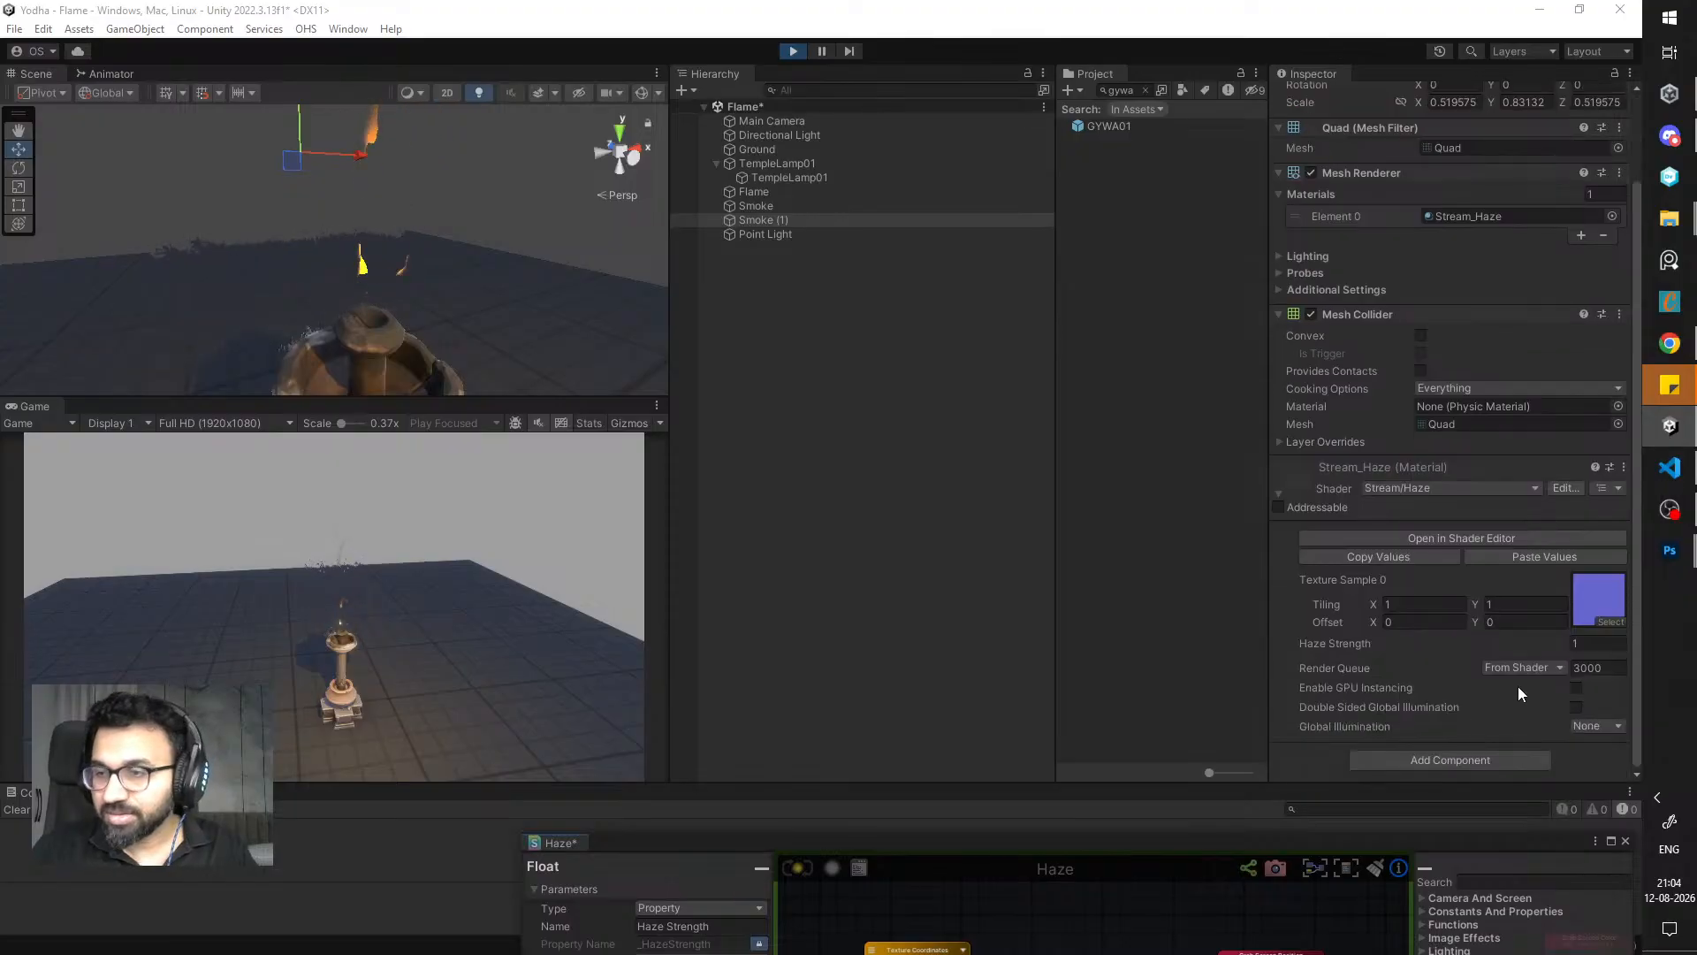
drag(1494, 640, 1489, 640)
scroll(471, 336, up, 4)
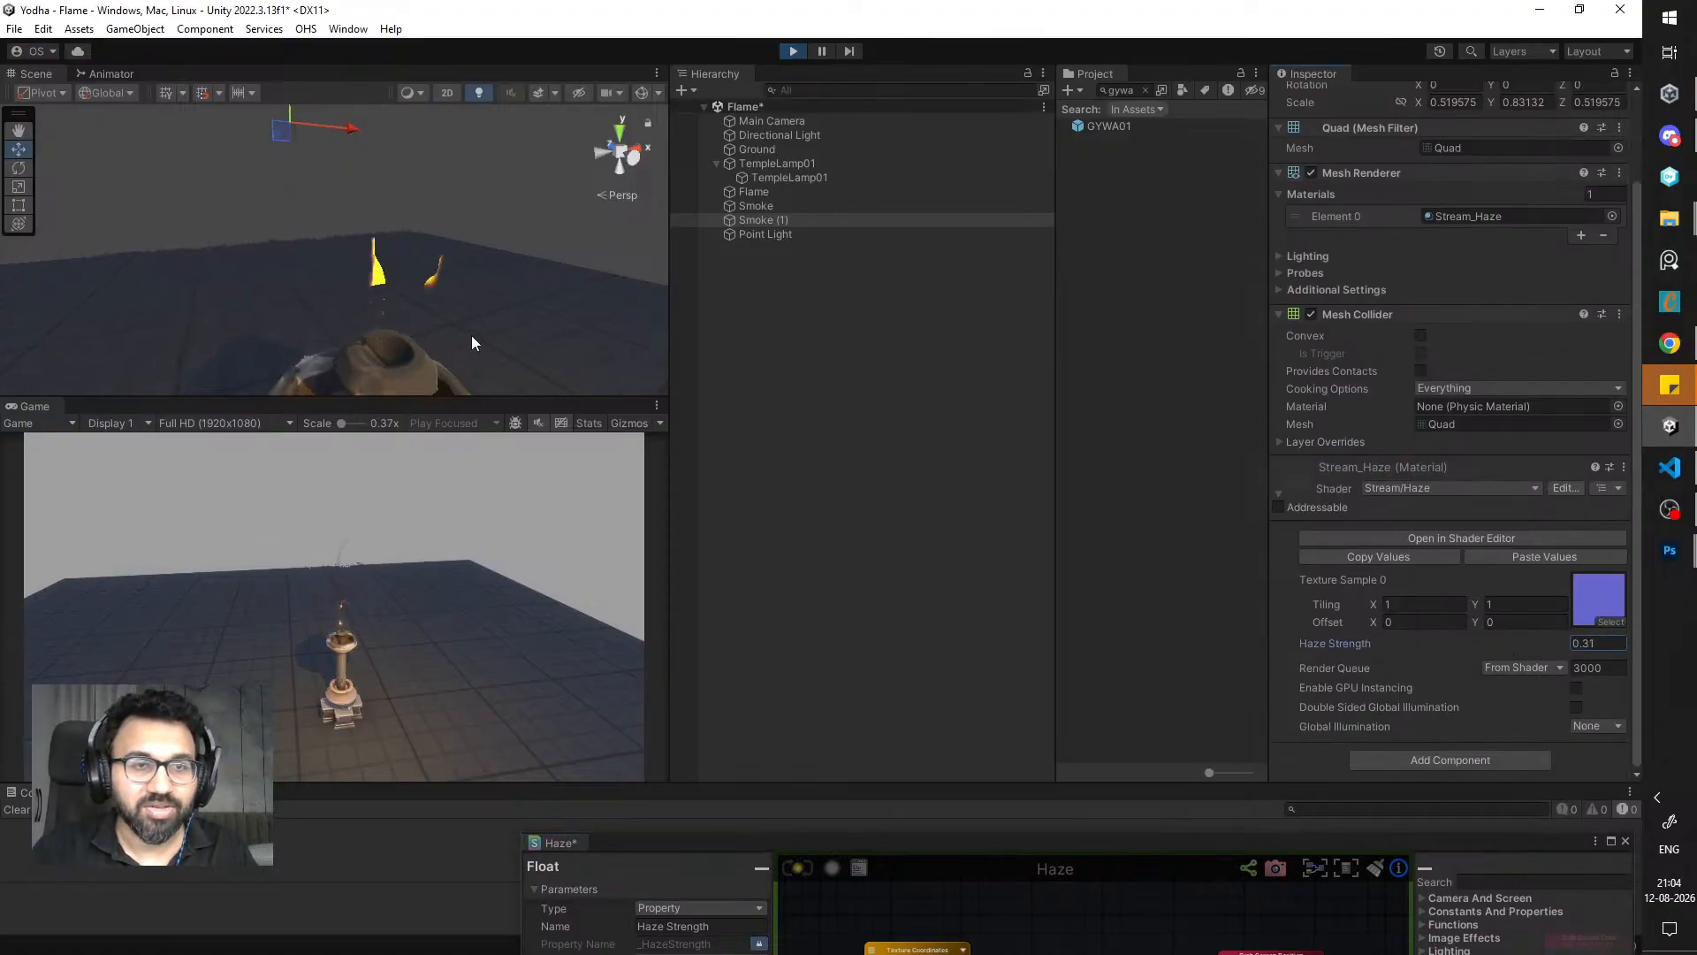
alt+drag(470, 336, 571, 347)
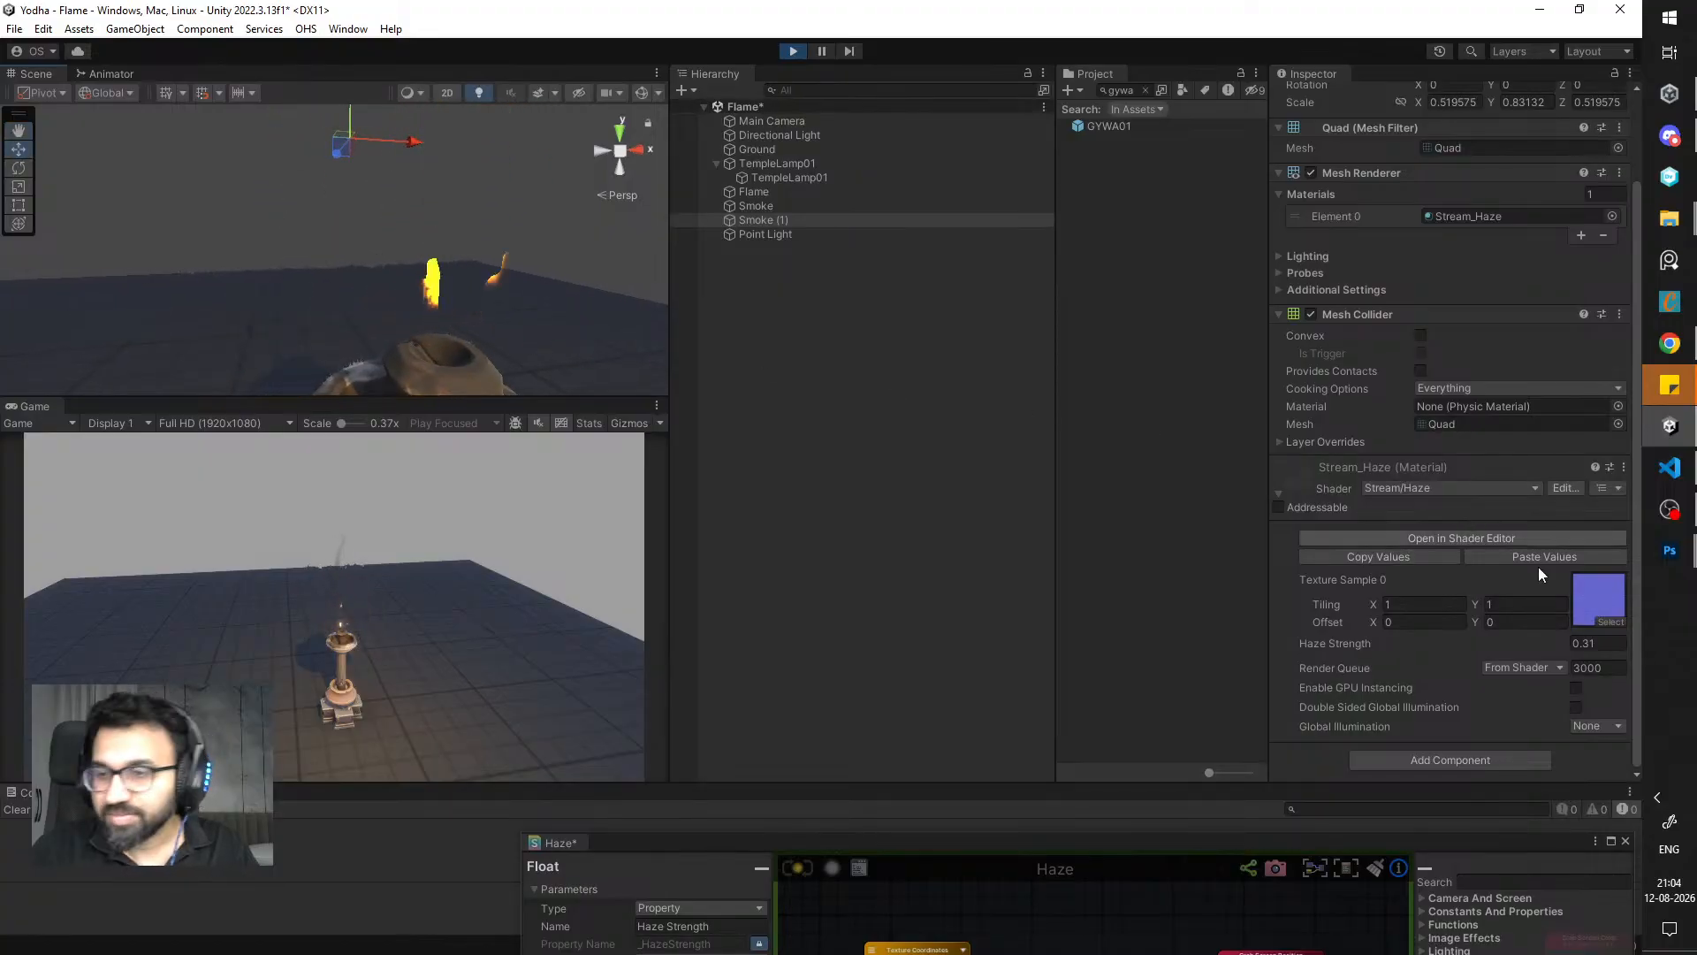
- Set the Texture Coordinates node's Reference to _TextureSample0 in the Haze graph
click(1422, 604)
drag(911, 843, 895, 486)
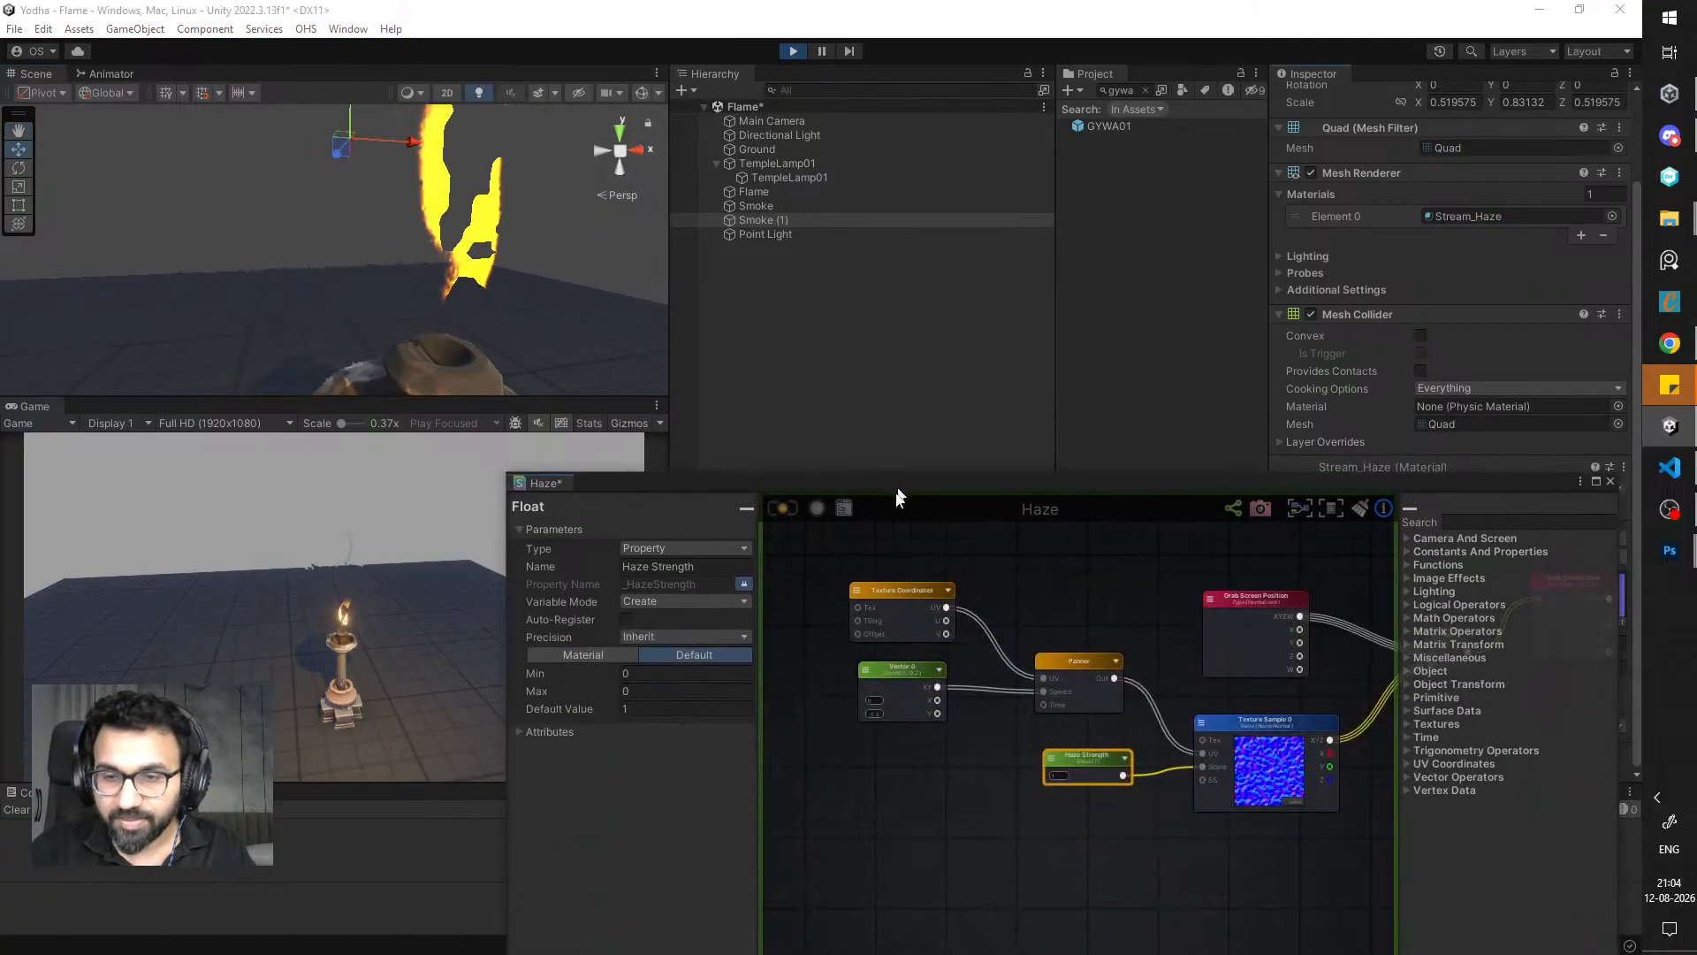
click(904, 607)
click(683, 647)
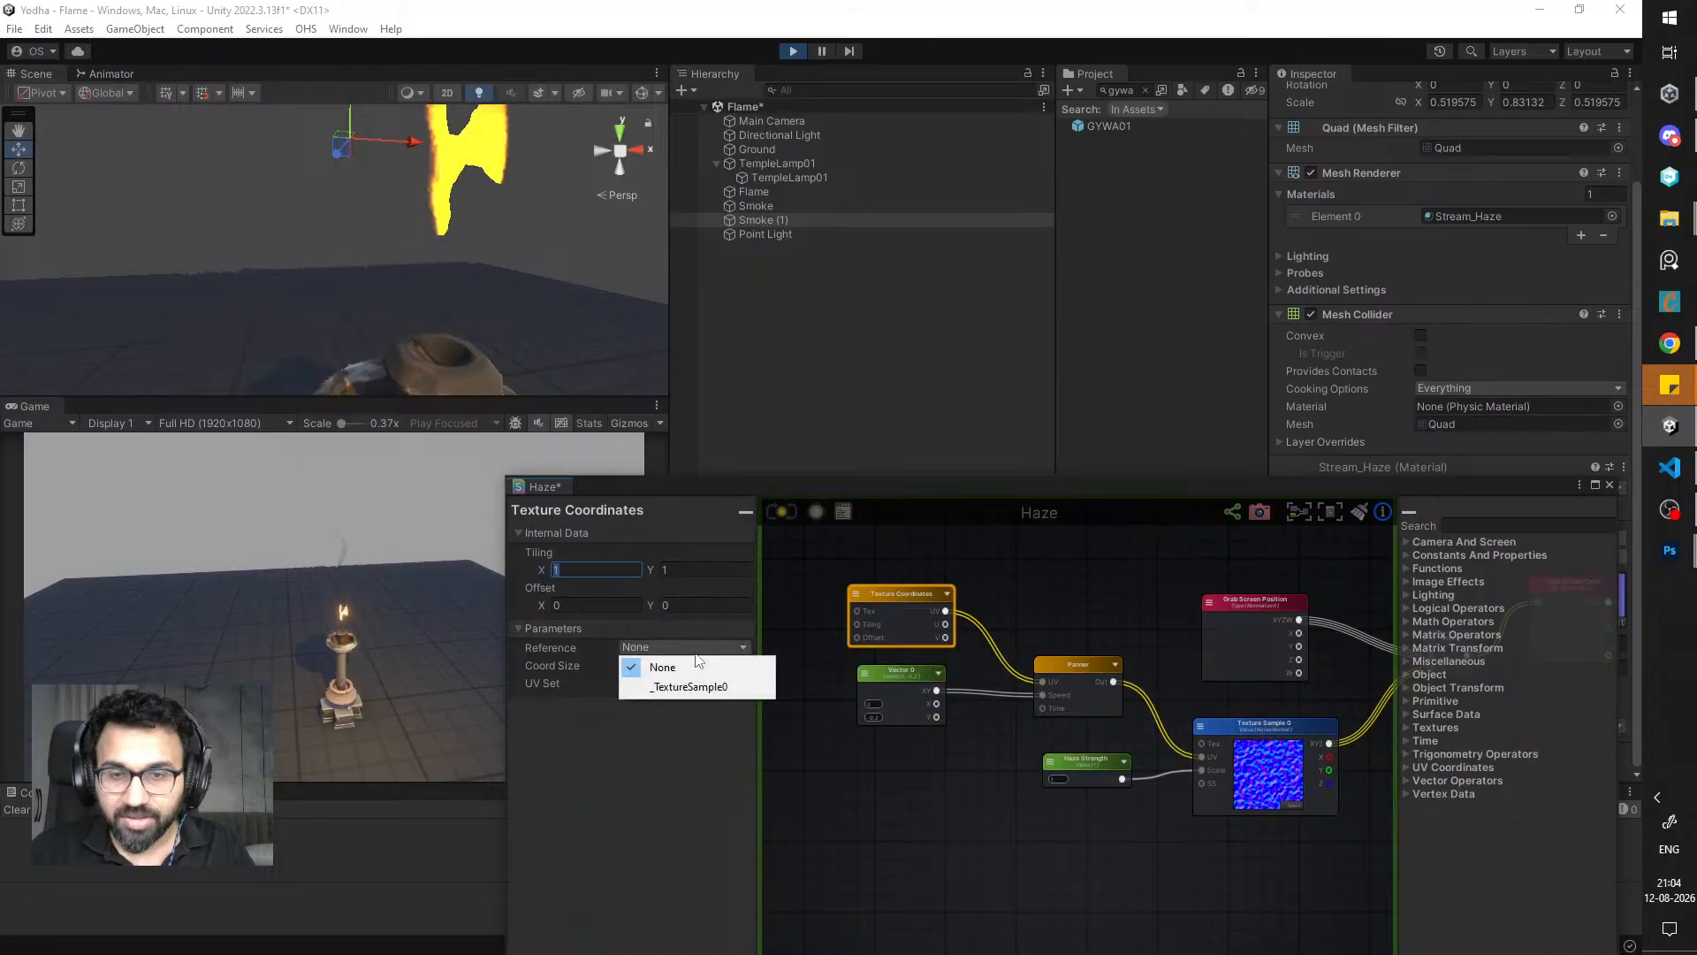
click(698, 688)
- Rename the Texture Sample 0 node as Normal Map and save the Haze shader
click(1256, 611)
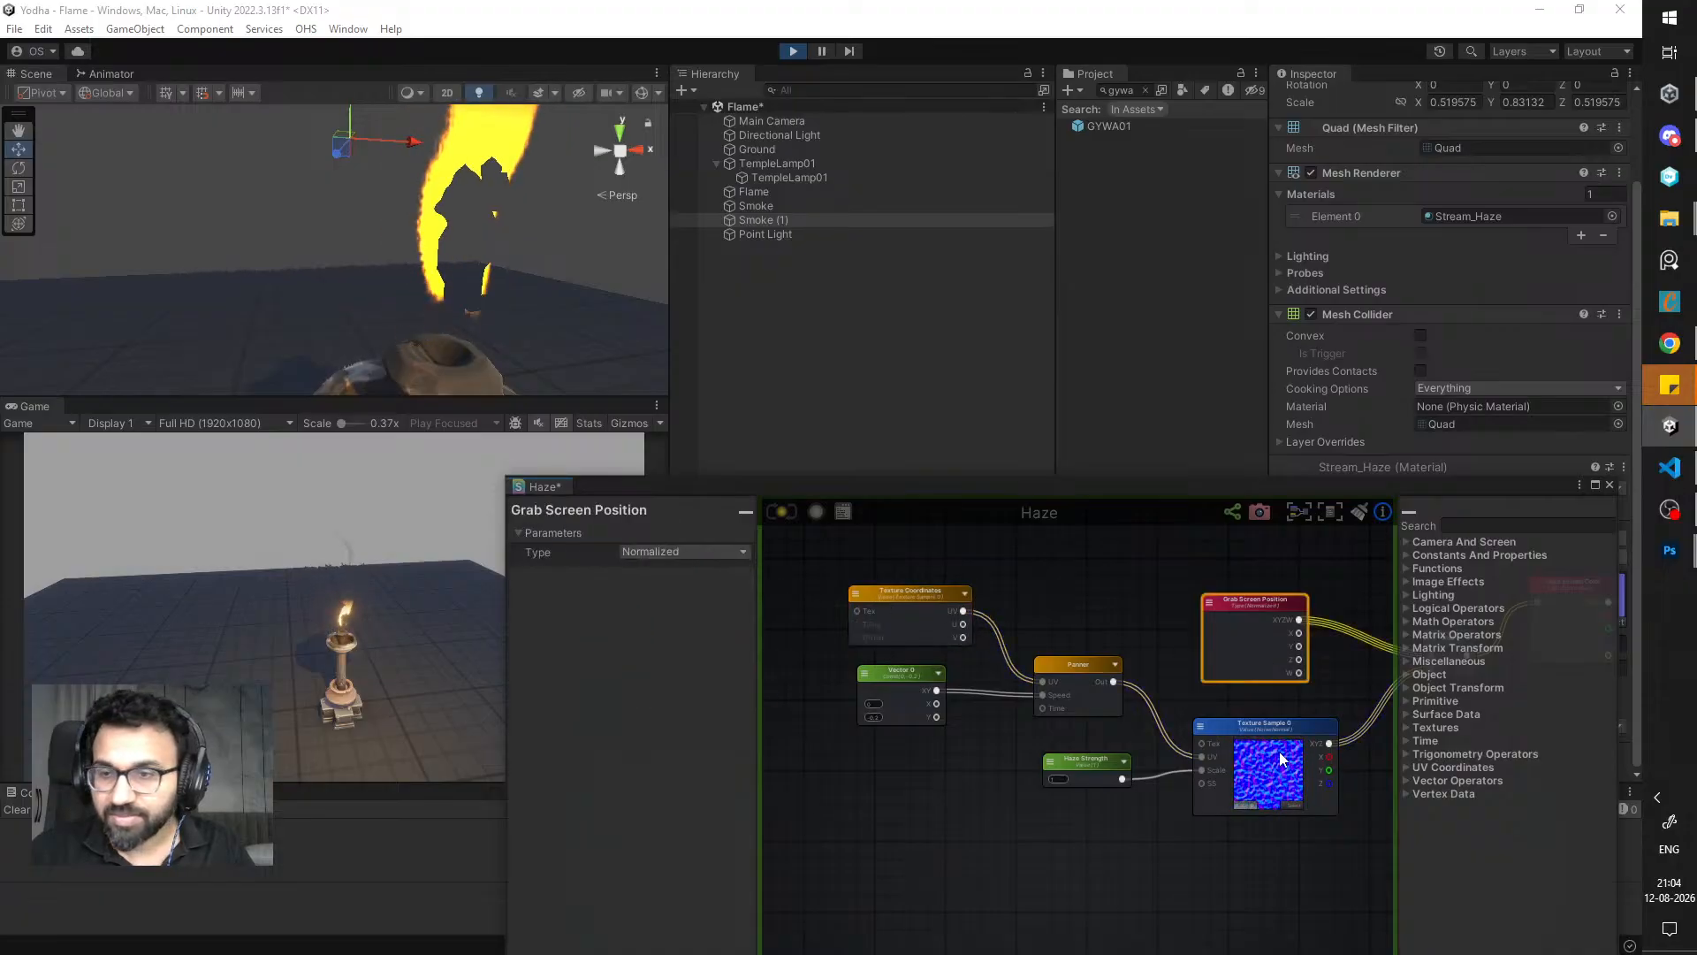
click(1266, 720)
click(685, 587)
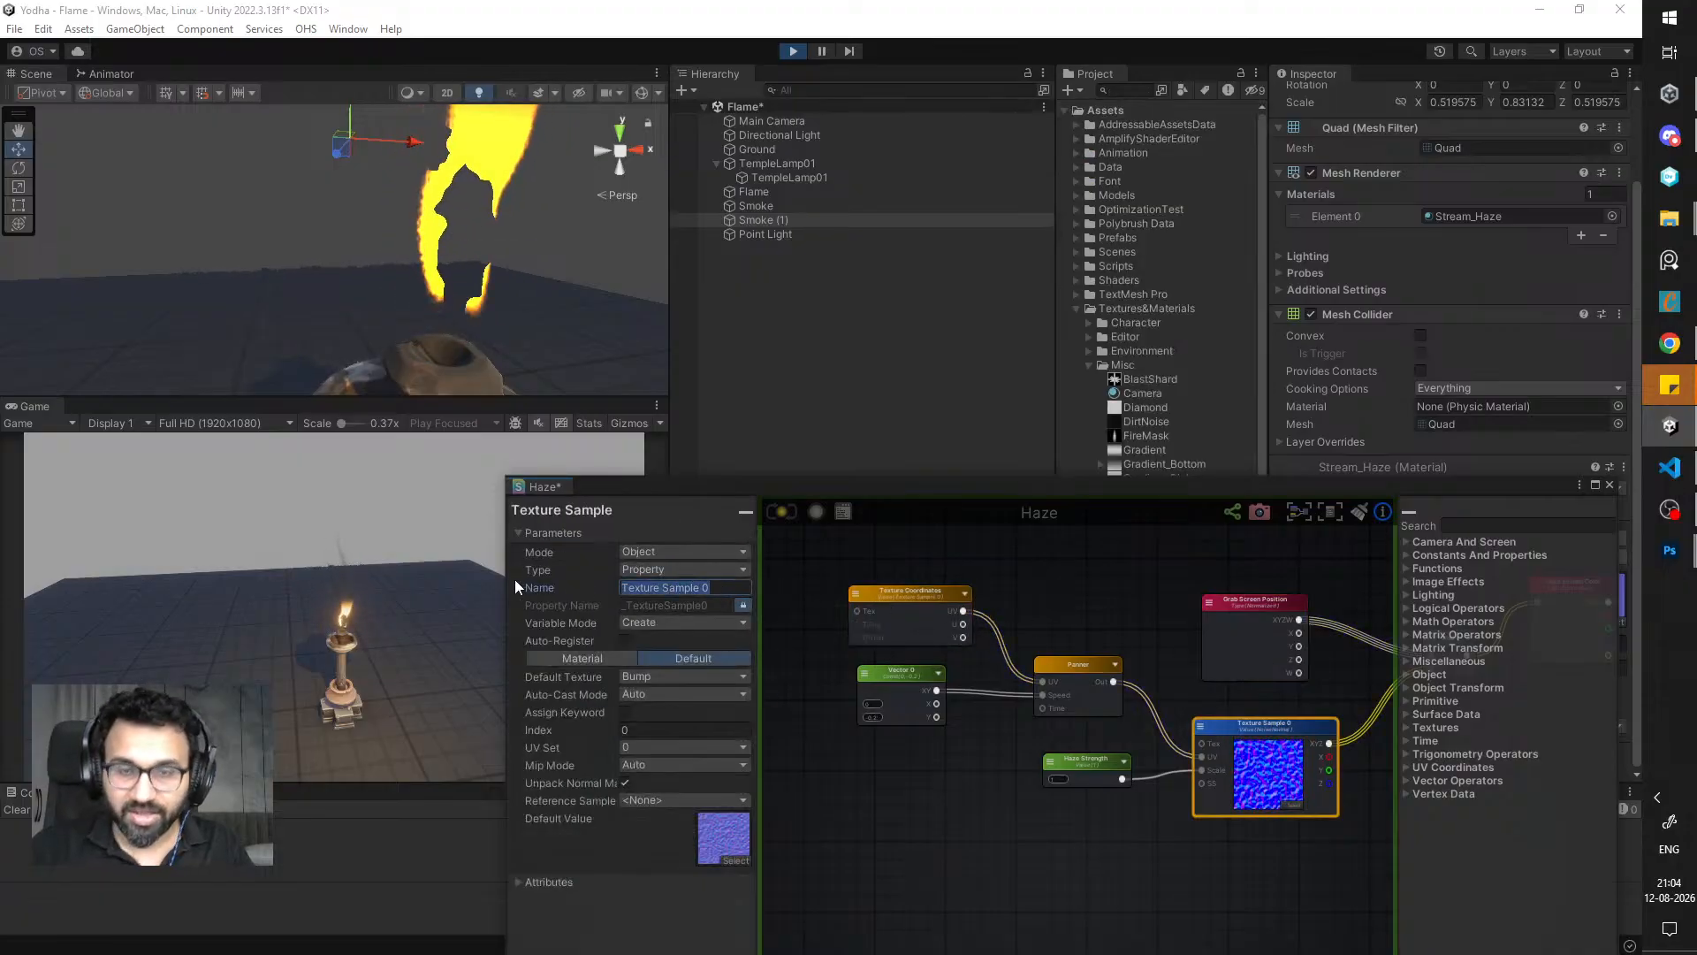
text(H)
key(BackSpace)
text(N)
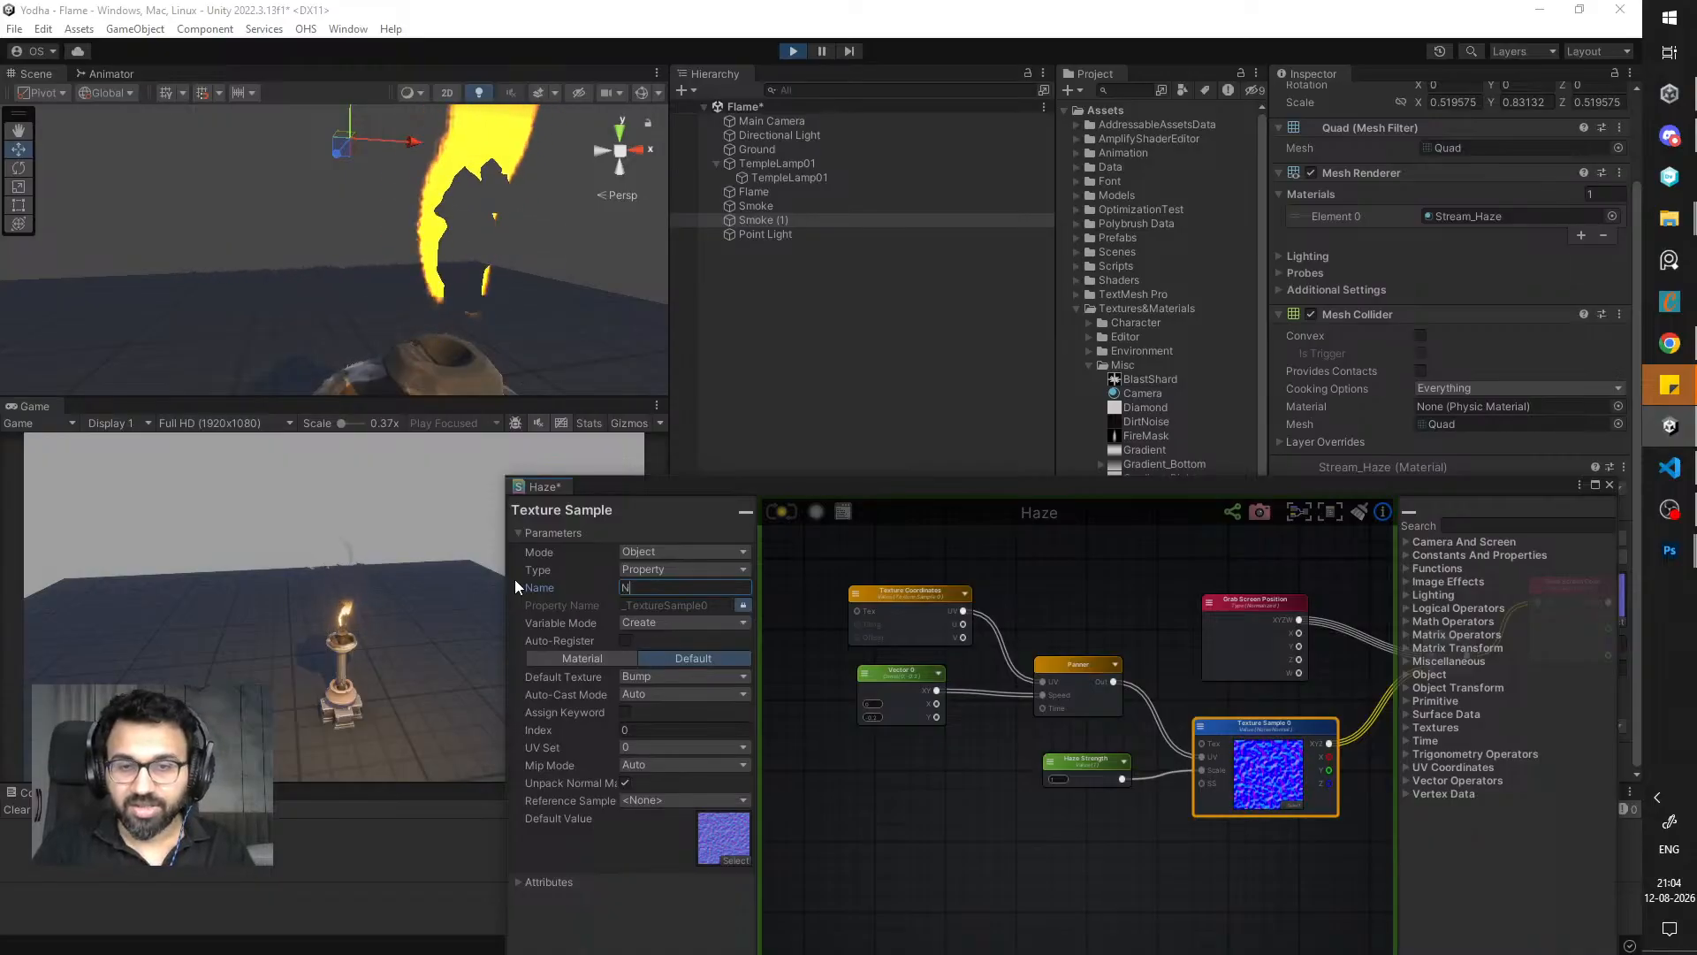
text(ormal Map)
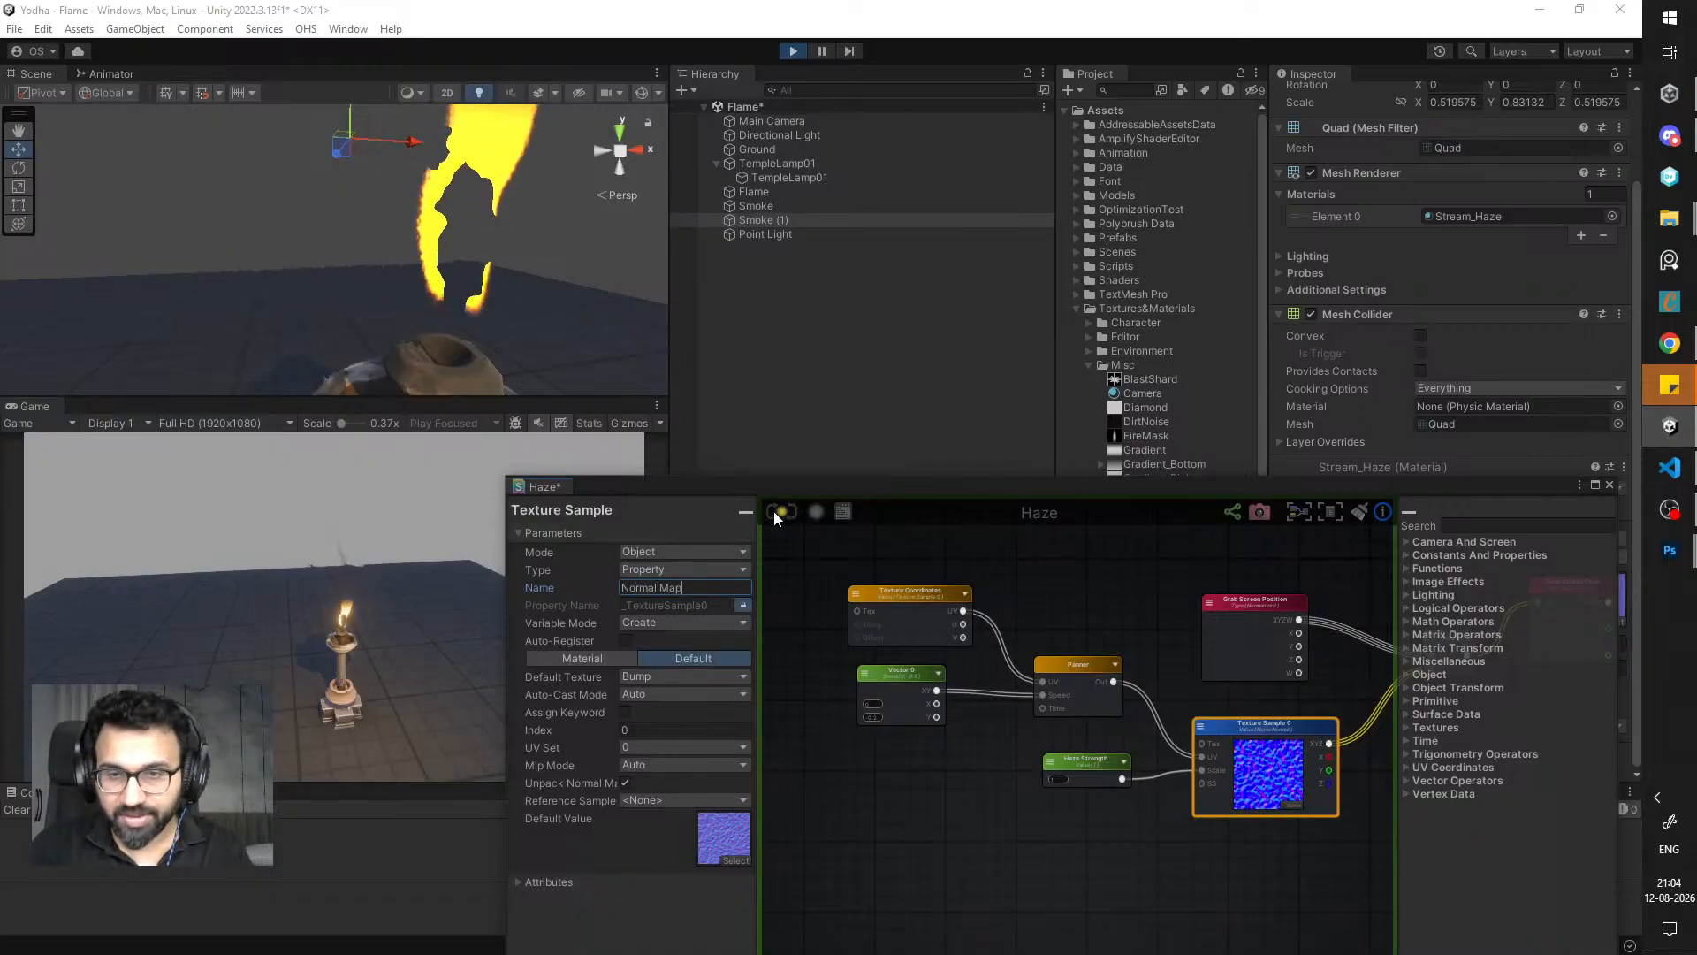
click(909, 610)
- Search the textures for "water normal" to fill the Stream_Haze material's Normal Map slot
drag(1175, 486, 857, 805)
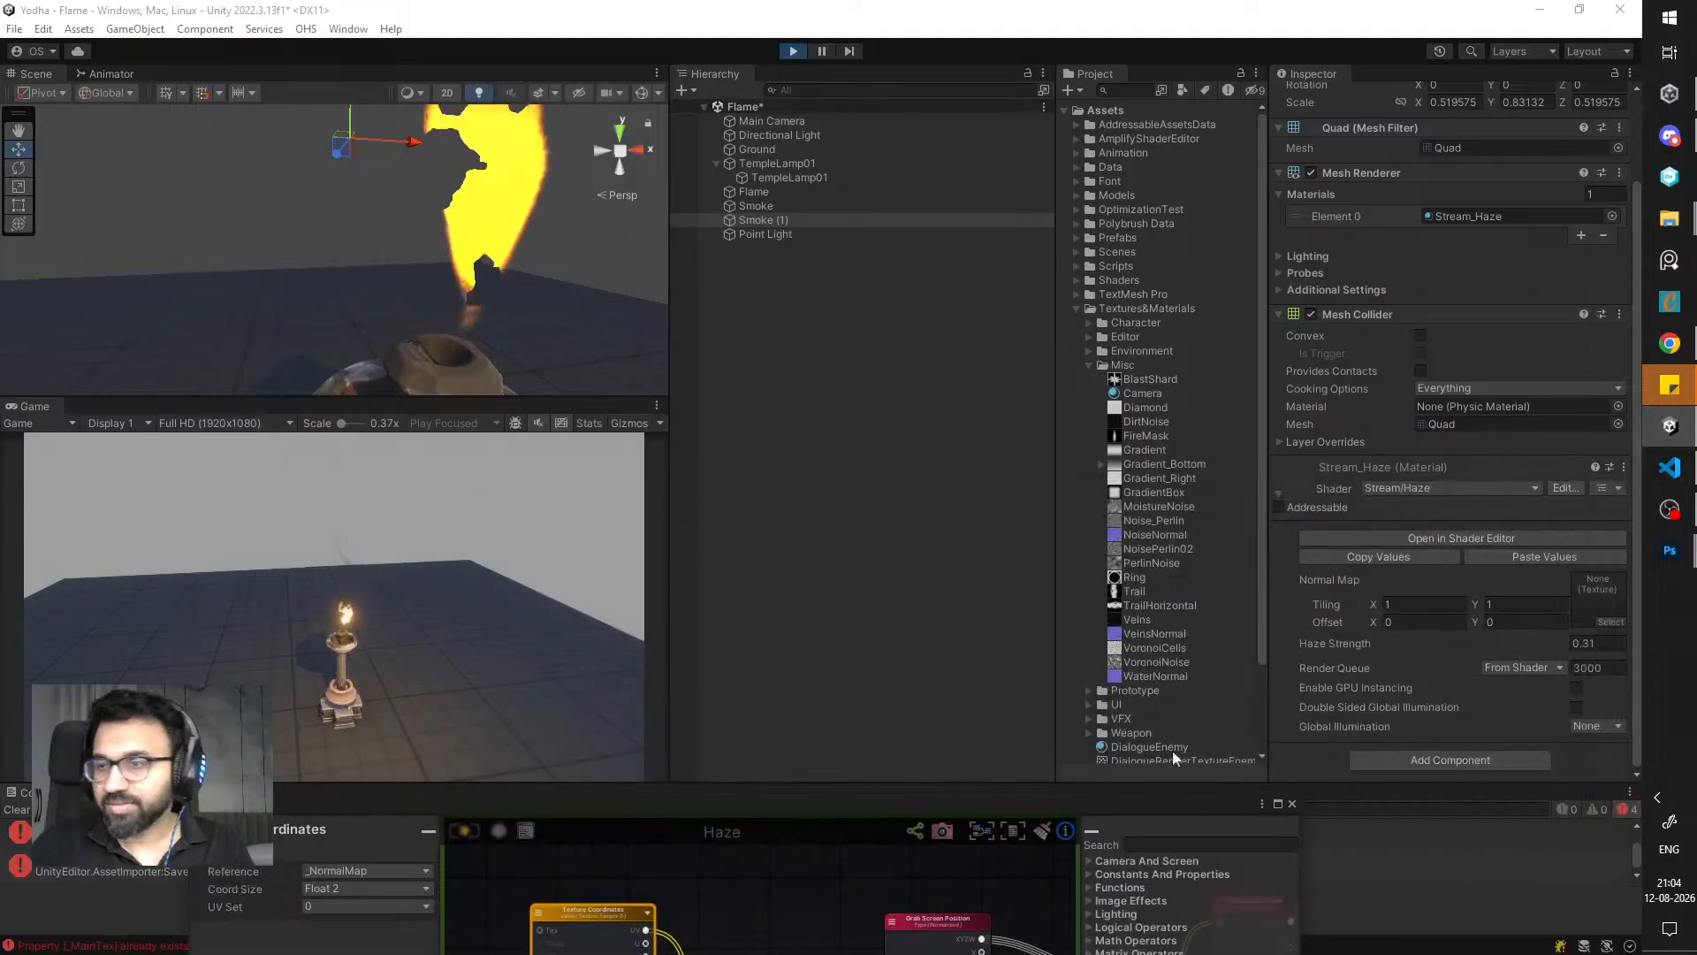
click(1609, 623)
text(watero)
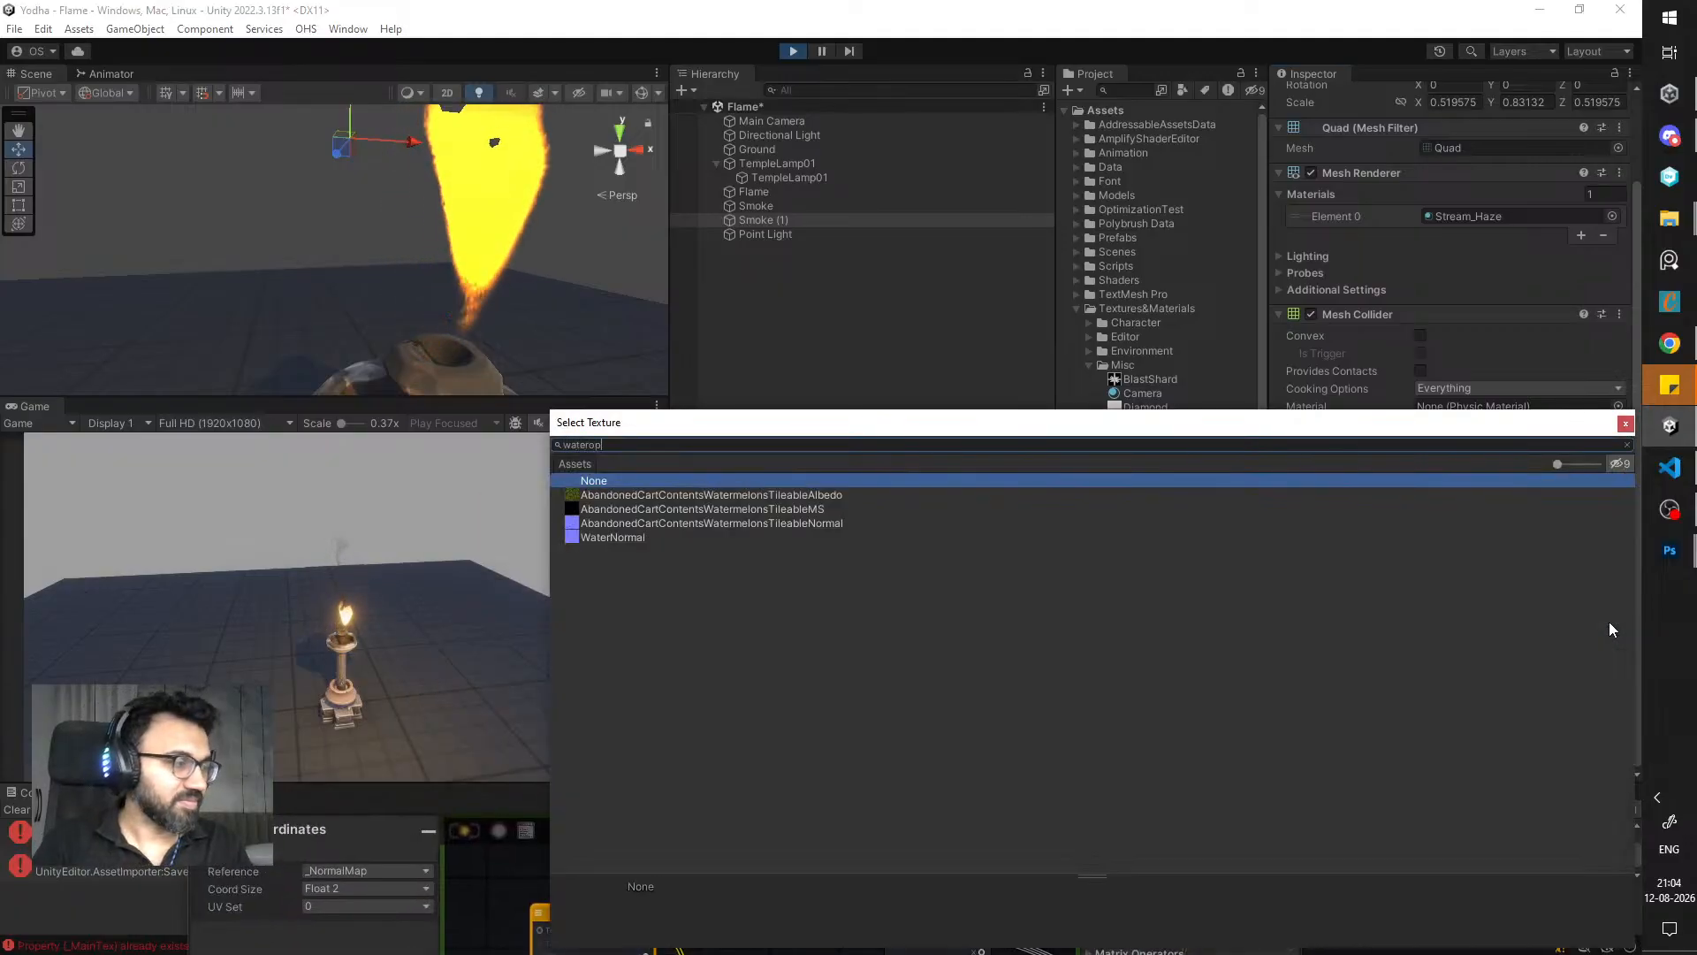
key(BackSpace)
text(normal)
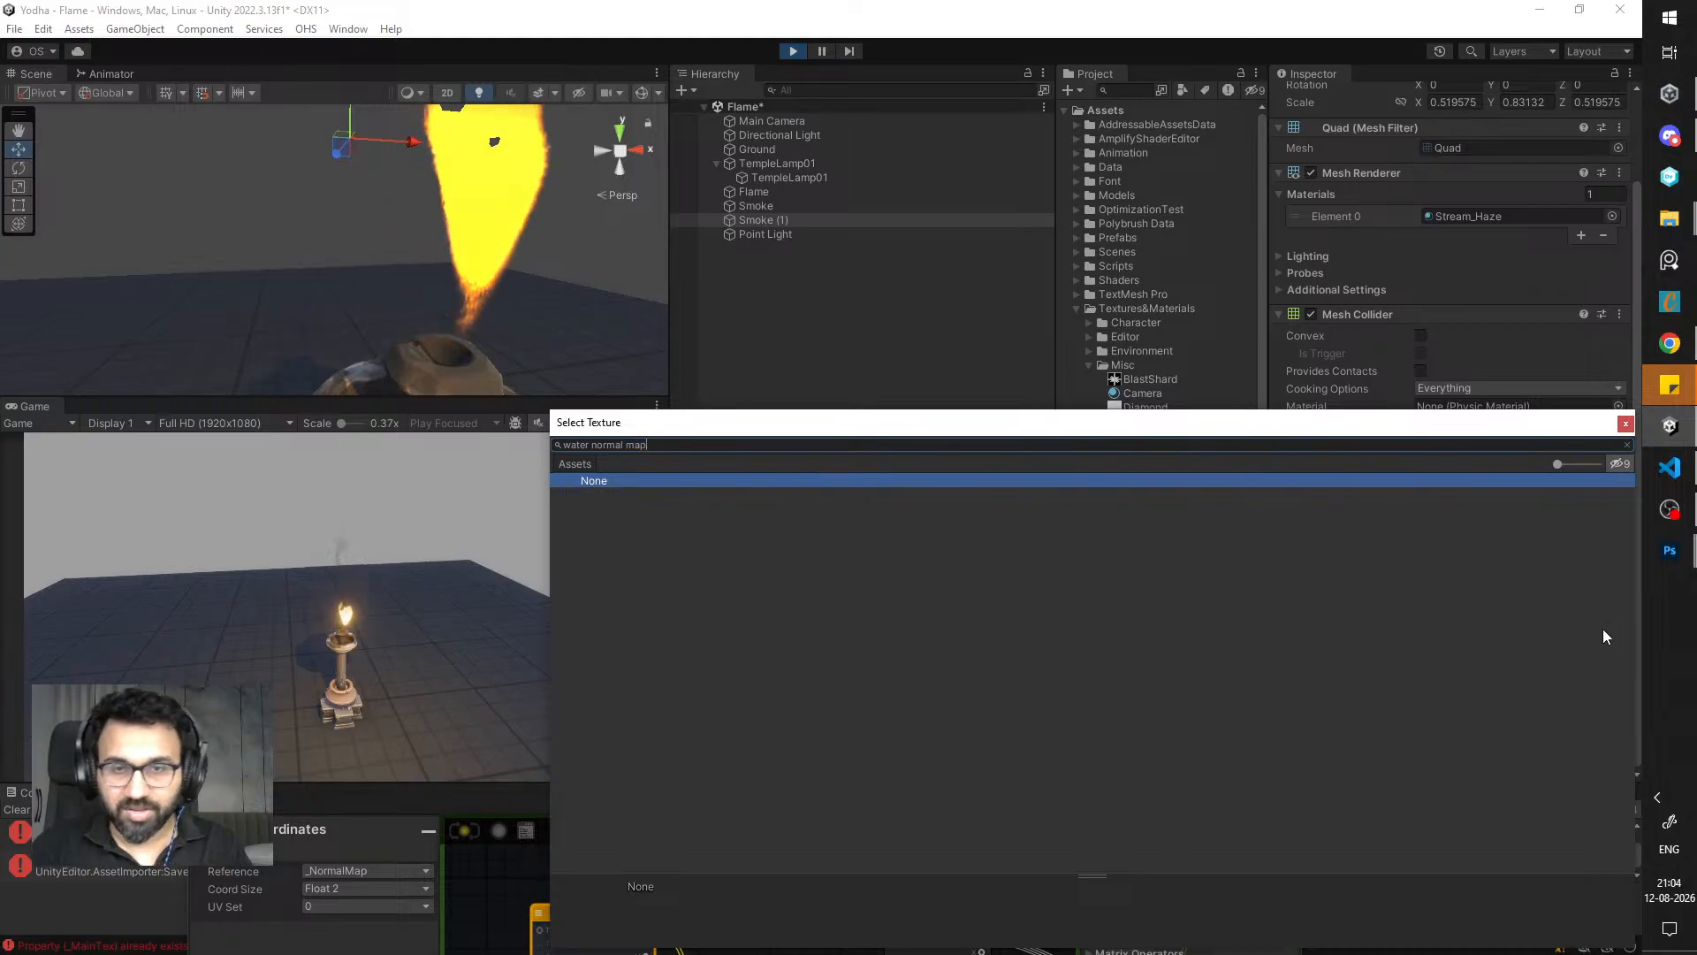
key(BackSpace)
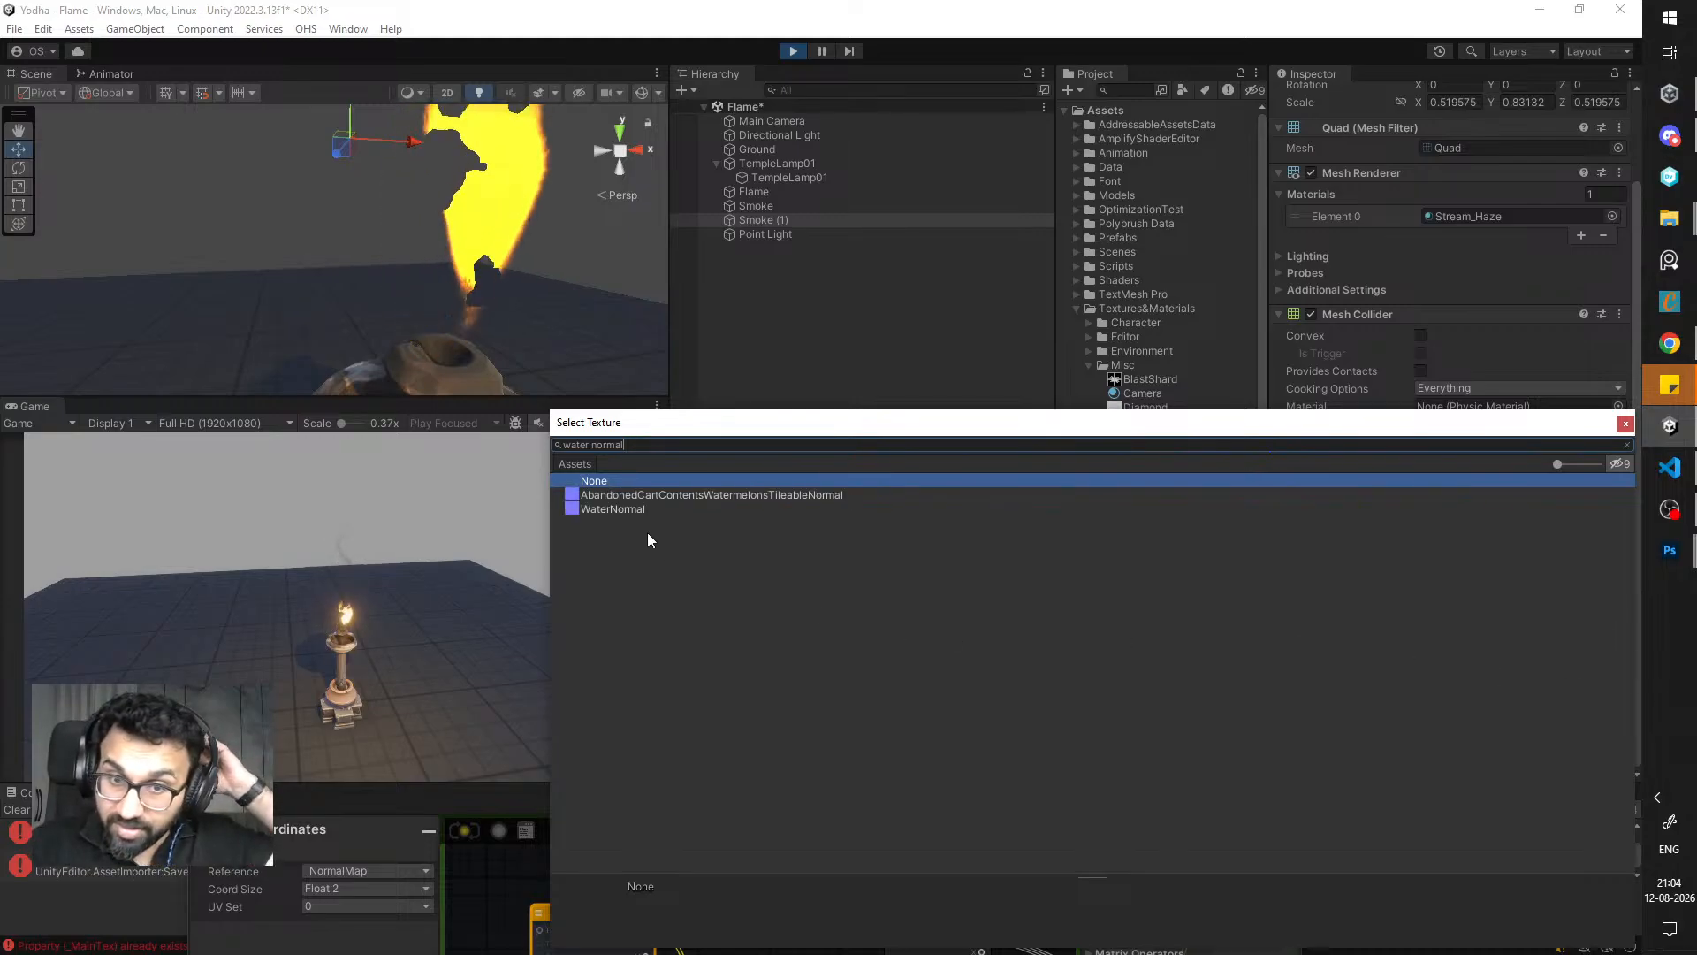
- Assign the WaterNormal texture to the Stream_Haze material's normal map and set its tiling to 0.5 in X and Y
double_click(639, 509)
click(1403, 603)
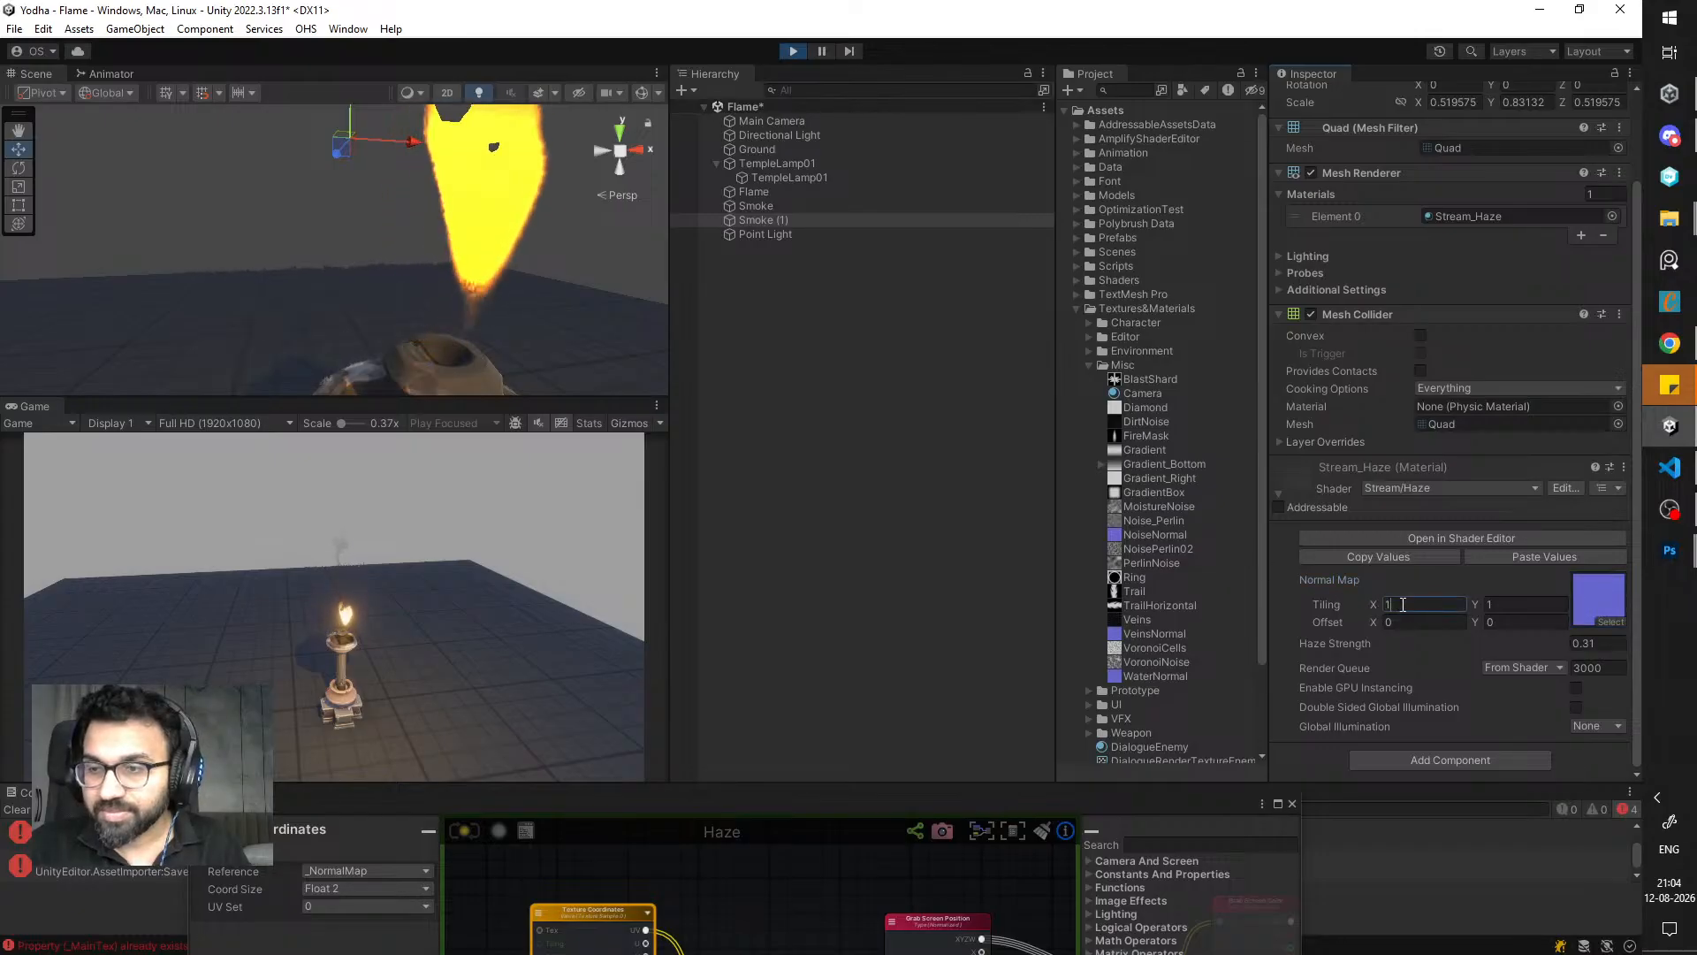
text(0.5)
key(Tab)
text(0.5)
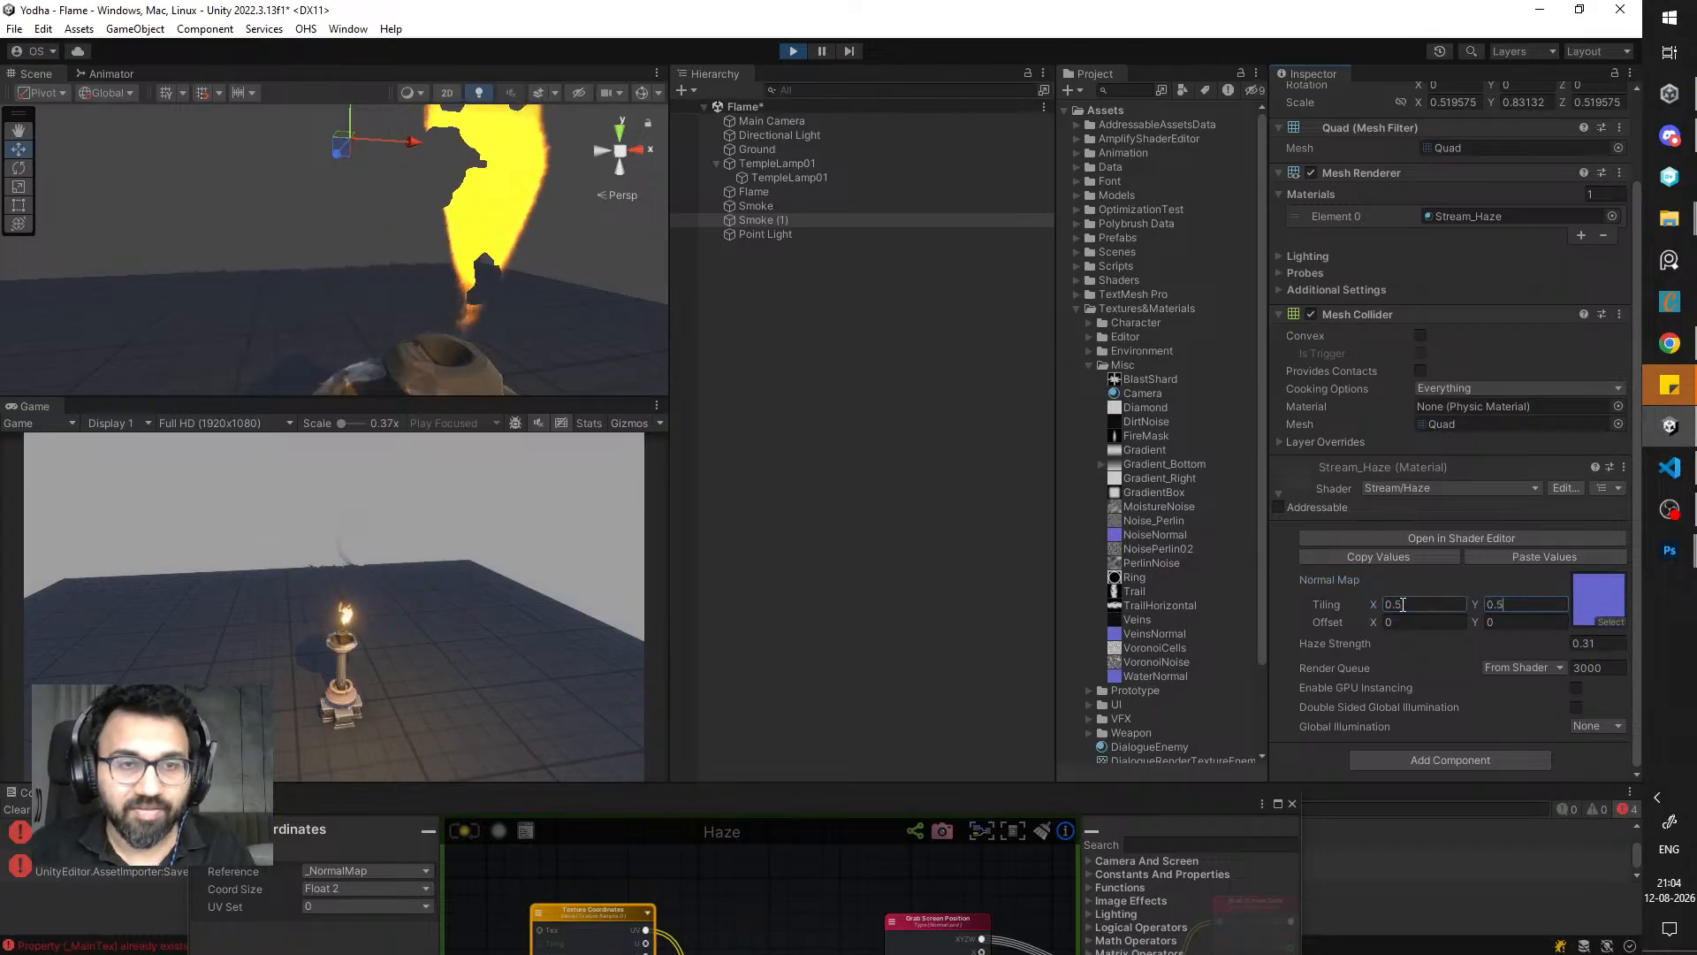
- Set the haze normal map's tiling to 0.25 in X and Y
drag(1415, 608, 1331, 604)
text(0.25)
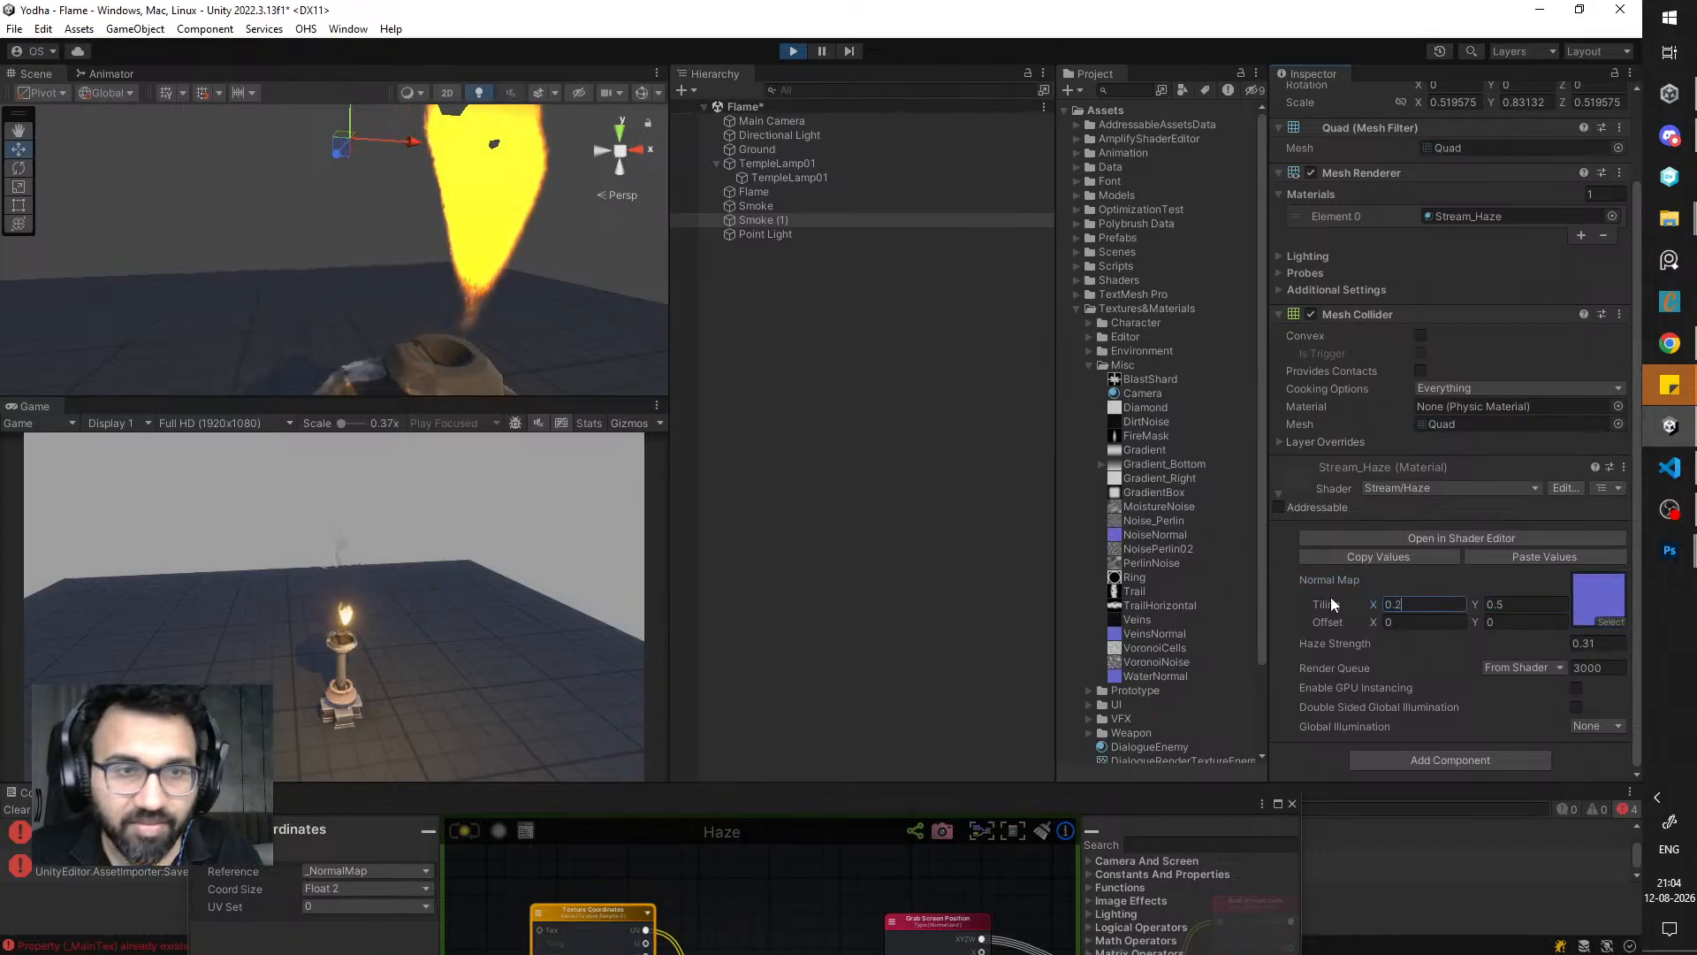
key(Tab)
text(0.25)
scroll(1329, 597, up, 1)
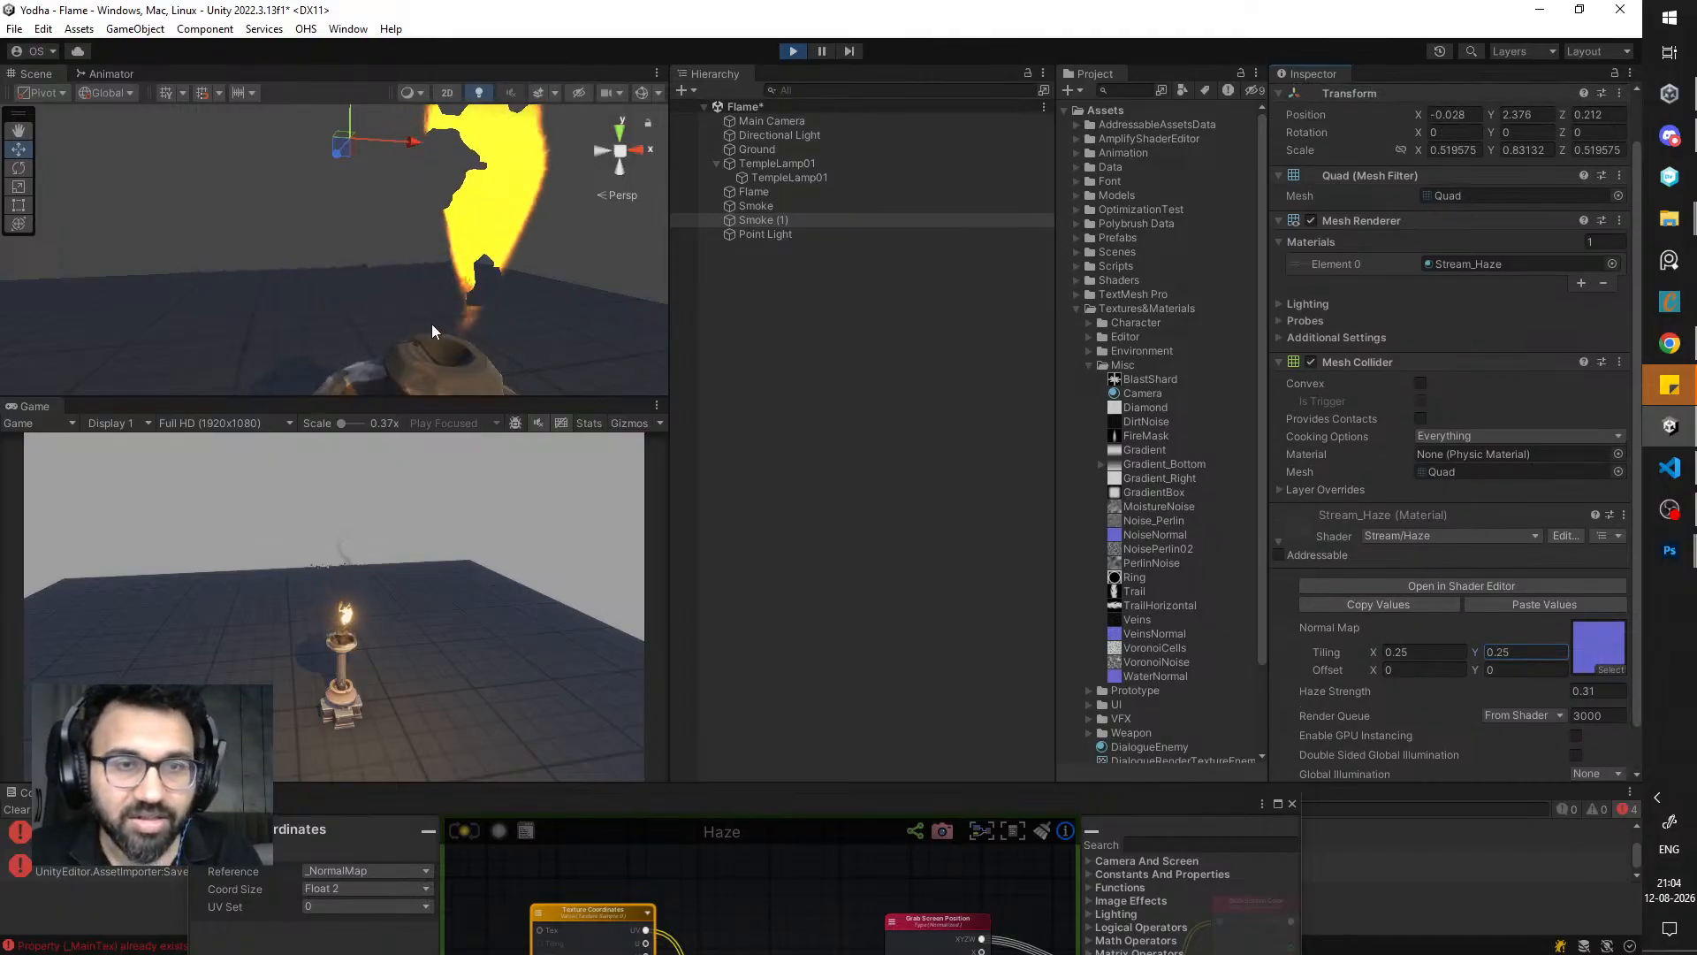
- Move the haze quad sideways above the lamp's flame to X 0.042
scroll(431, 309, down, 7)
alt+drag(427, 279, 403, 272)
scroll(404, 272, up, 3)
drag(414, 191, 444, 193)
- Reduce the haze normal map's tiling to 0.1 in X and Y
drag(1414, 651, 1325, 647)
text(0.1)
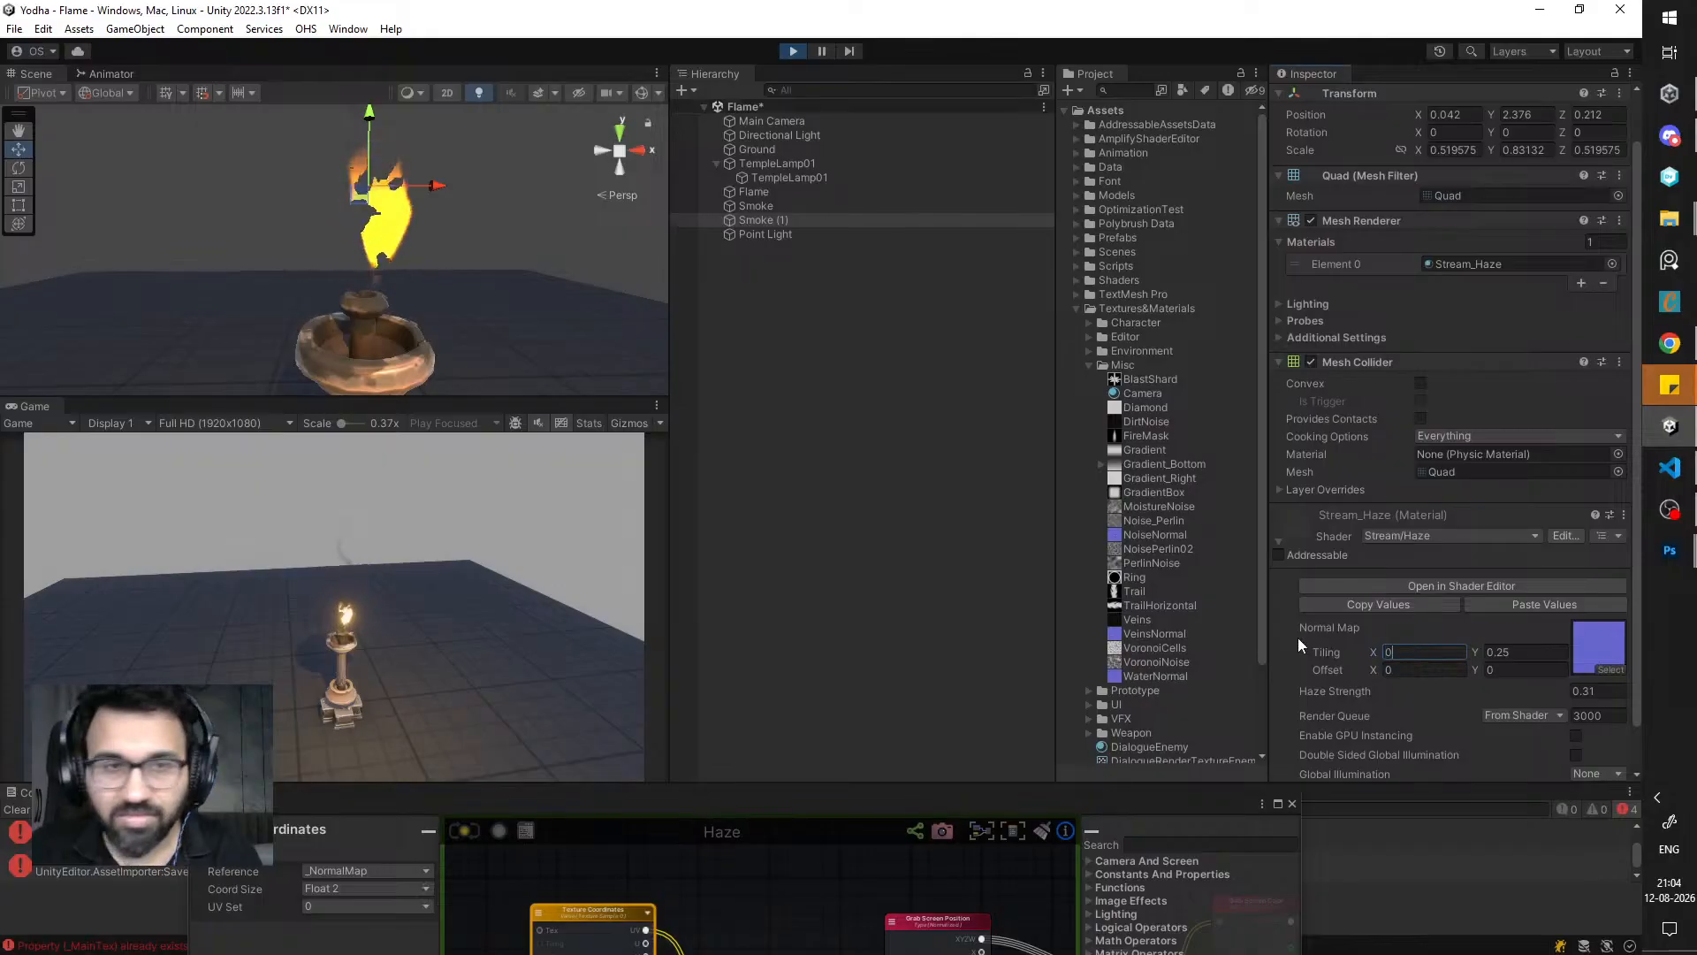
key(Tab)
text(0.1)
- Raise the haze quad to Y 2.443 and shift it in depth to Z 0.171
scroll(423, 234, down, 2)
middle_drag(423, 234, 412, 272)
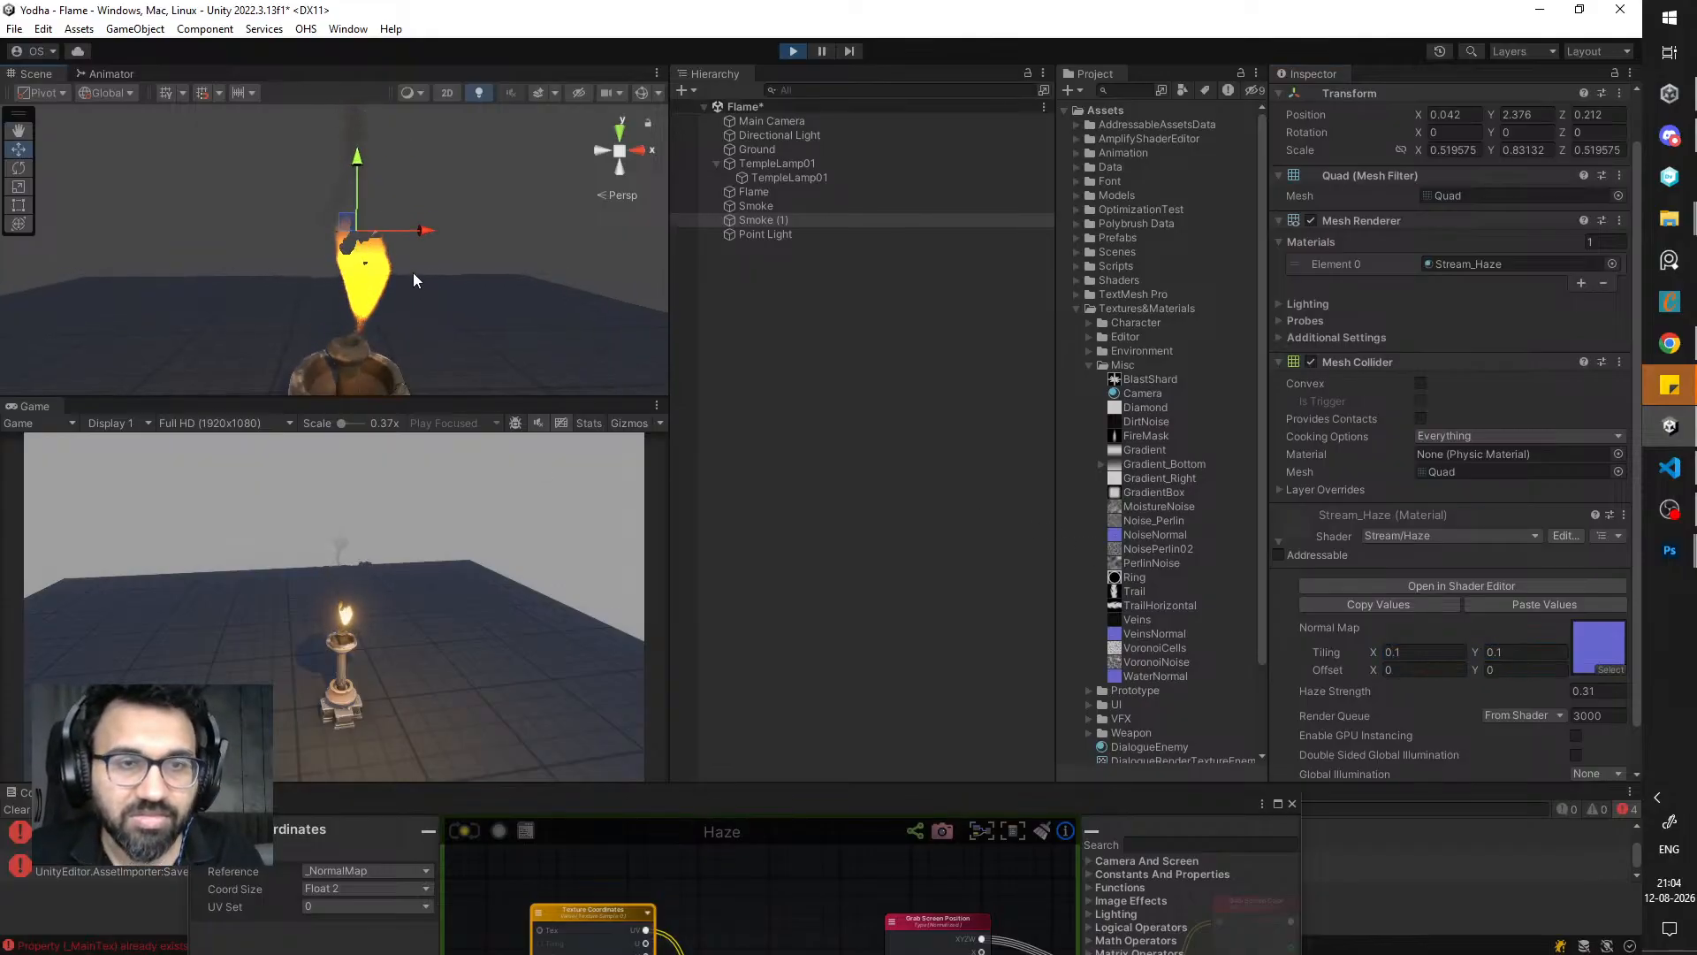
drag(359, 186, 362, 163)
alt+drag(421, 260, 252, 277)
scroll(309, 221, down, 4)
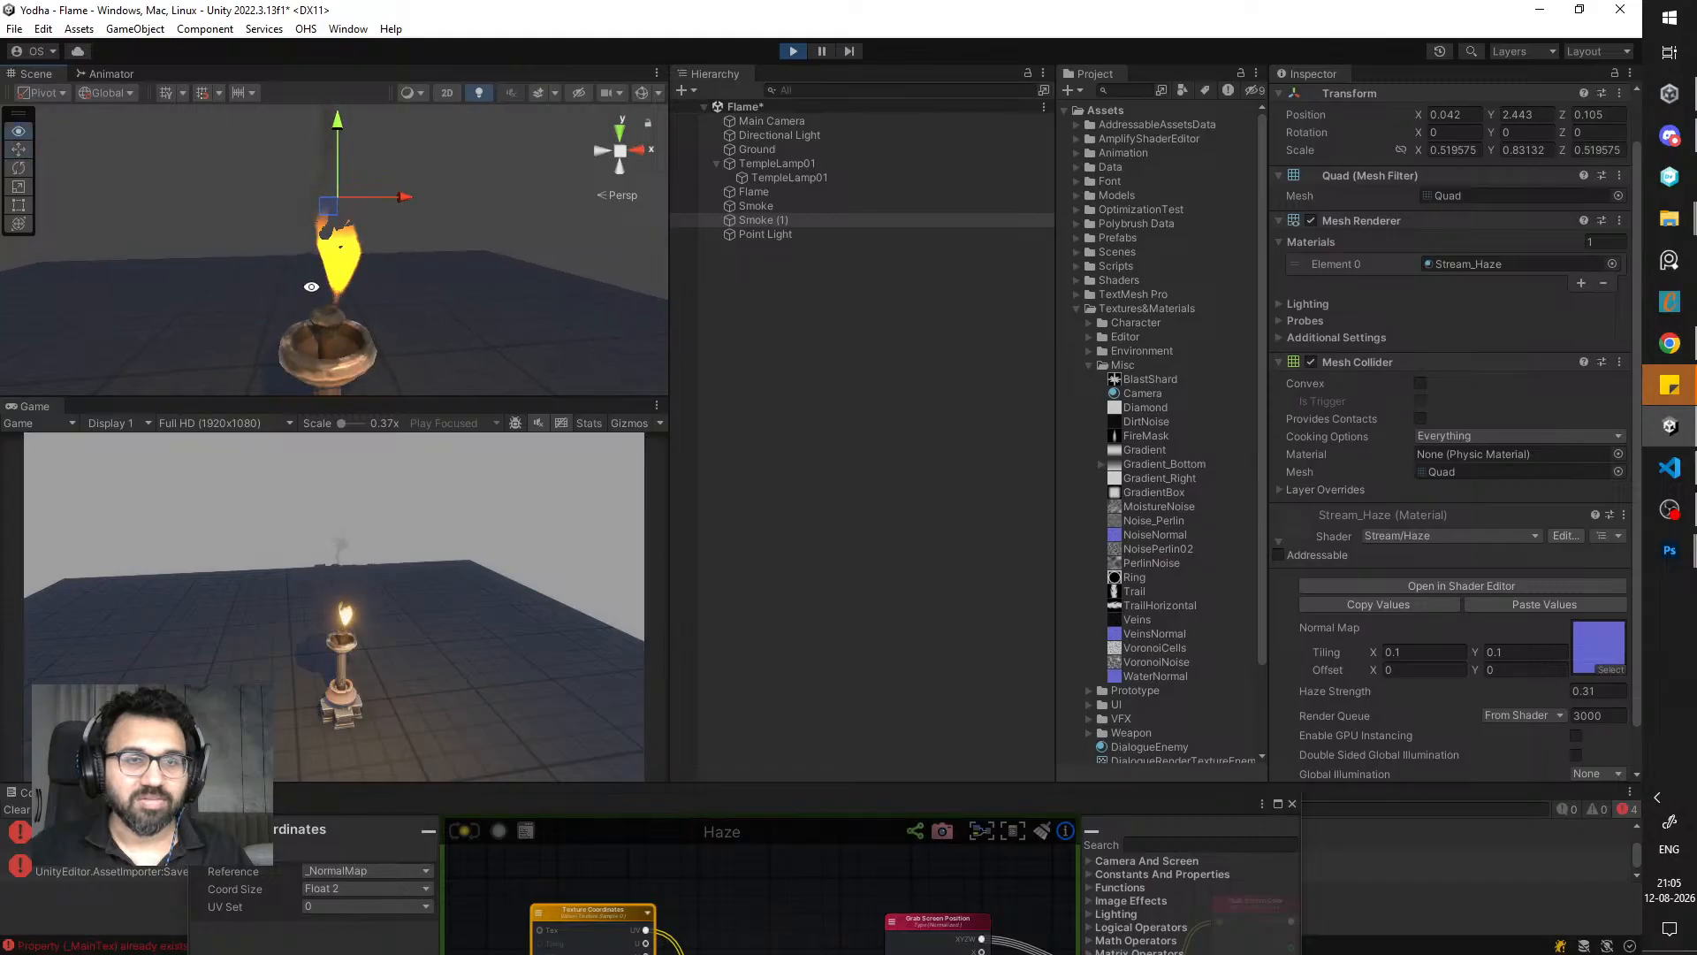
drag(314, 201, 300, 203)
scroll(416, 299, up, 4)
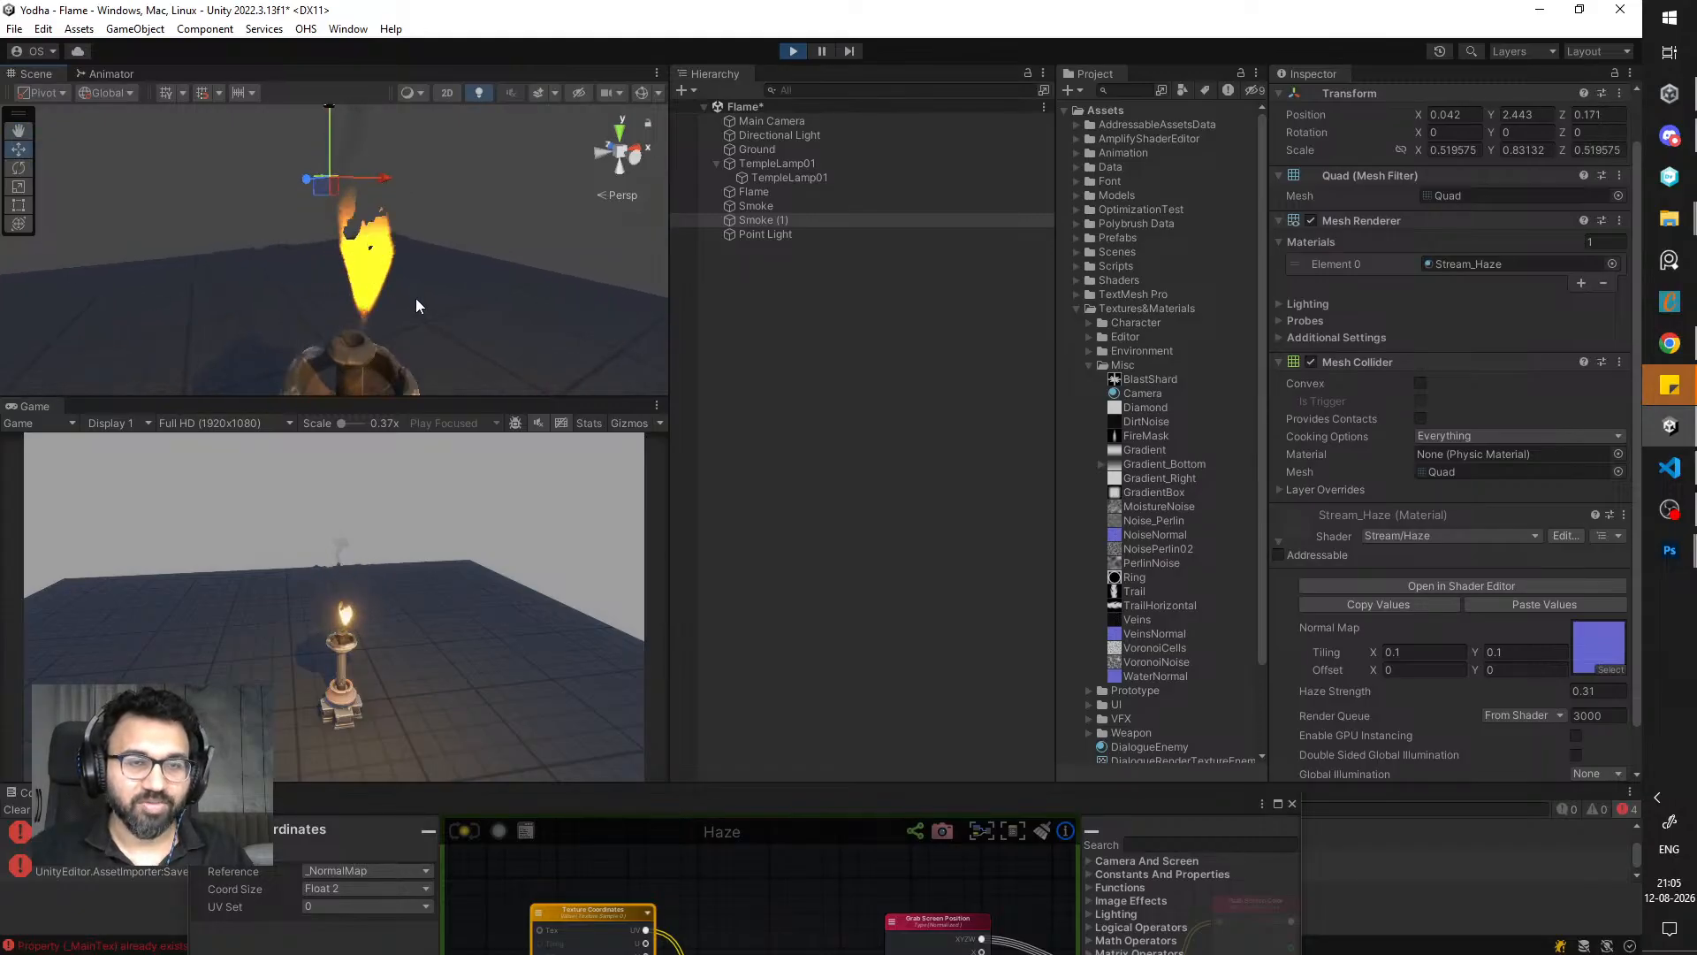
alt+drag(415, 299, 347, 371)
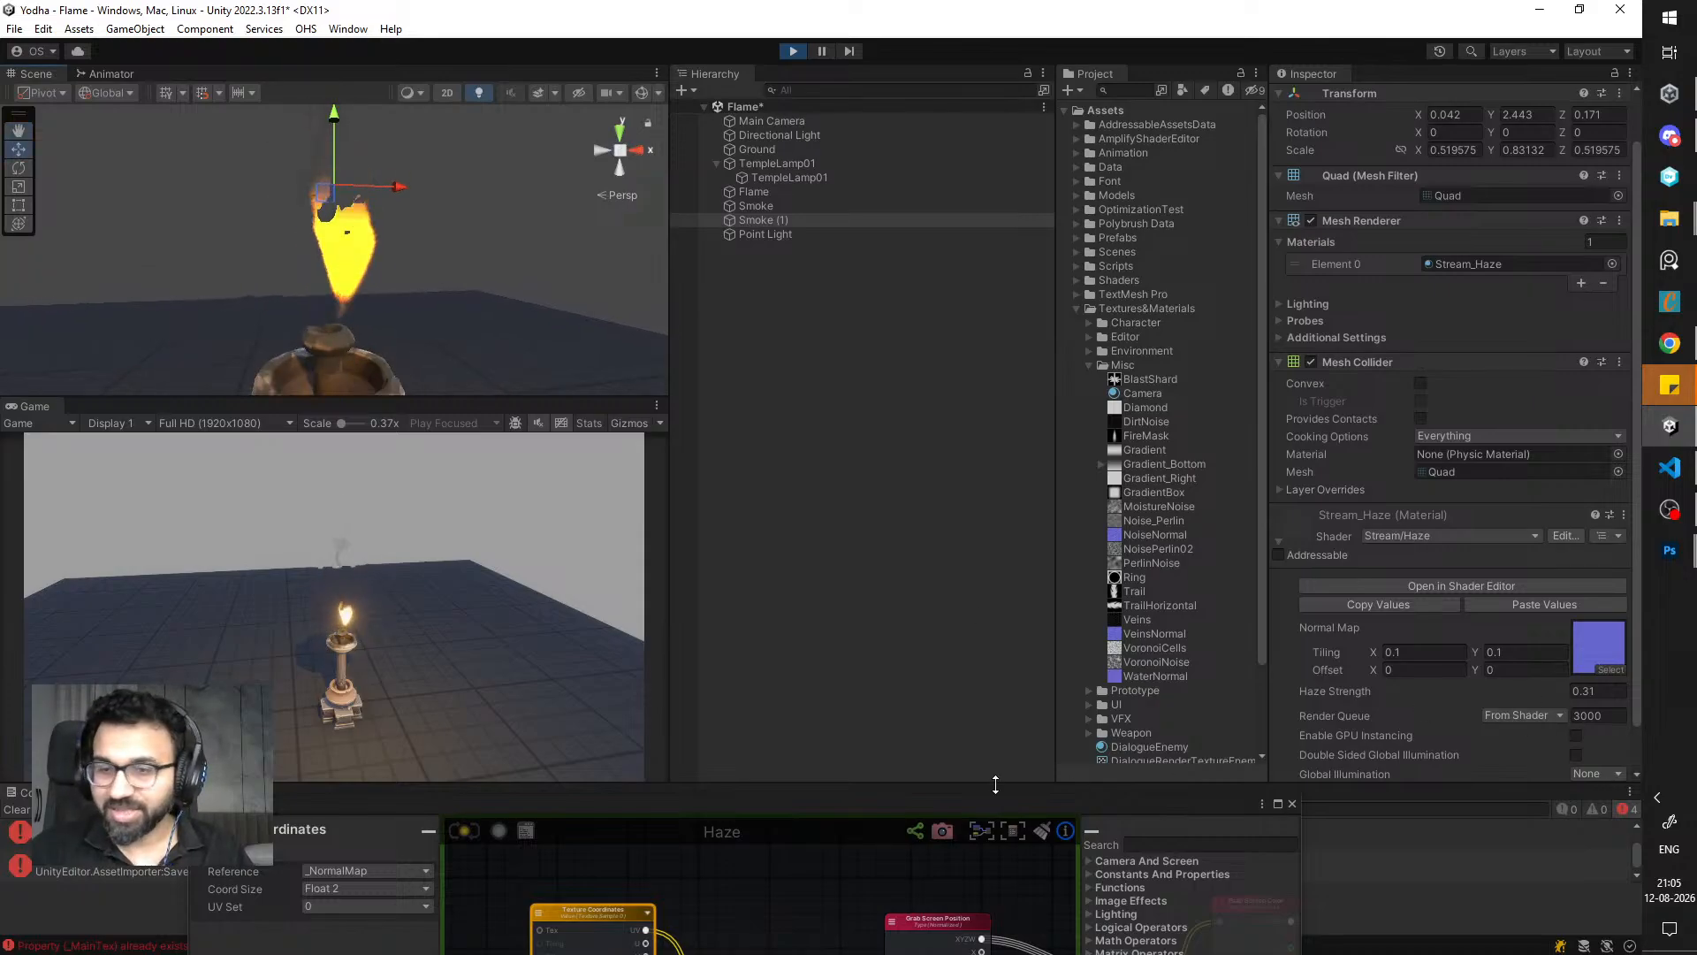
- Change the Vector2 node feeding the panner's speed in the Haze shader from a constant to a material property
drag(954, 801, 1126, 365)
click(749, 595)
click(544, 446)
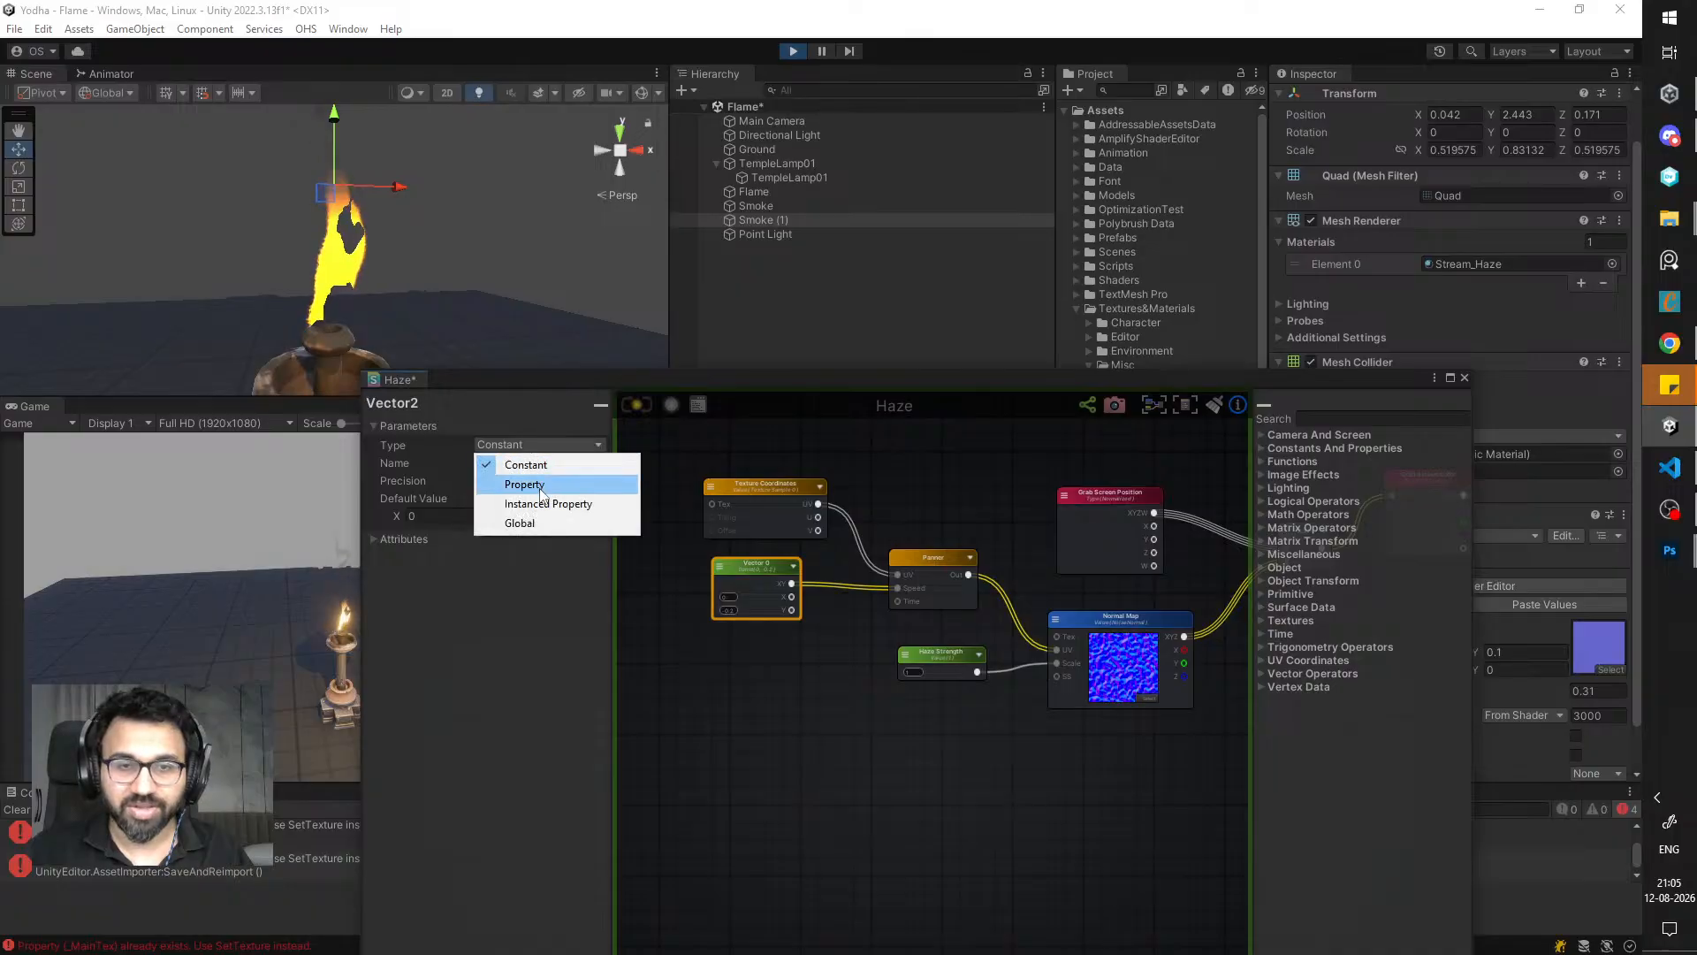
click(524, 485)
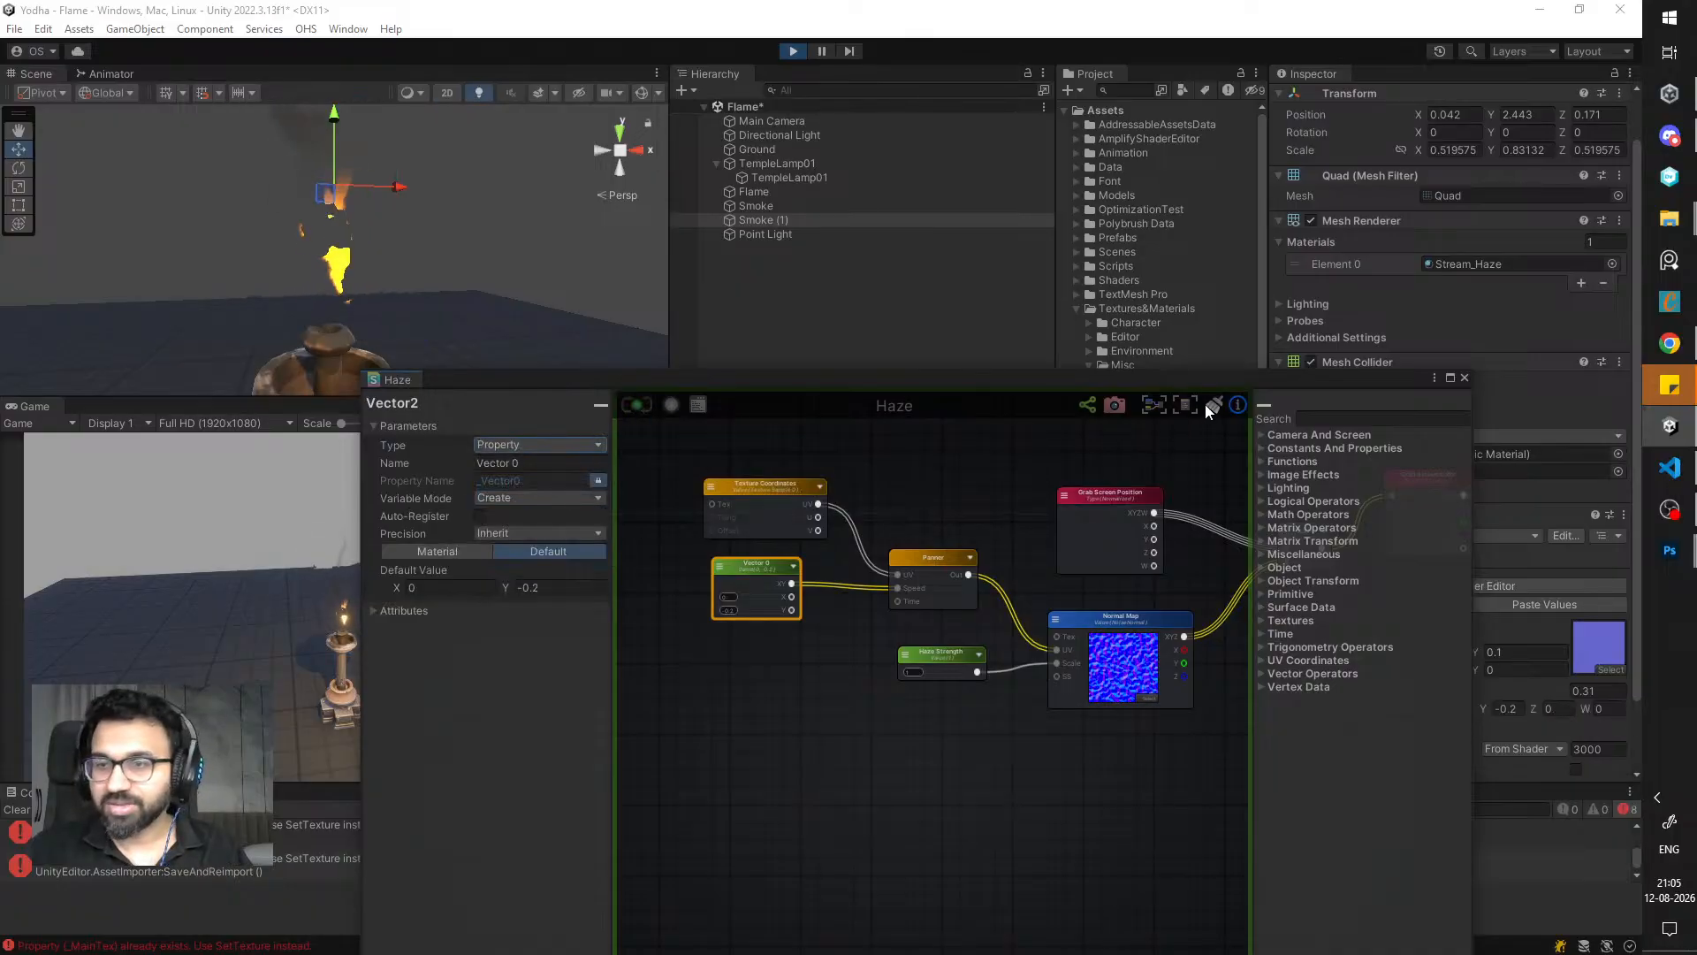
- Set the Vector 0 Y value of the Stream_Haze material to -0.05 and uncover the game preview
drag(1206, 405, 962, 625)
click(1518, 718)
click(1518, 709)
text(-0.05)
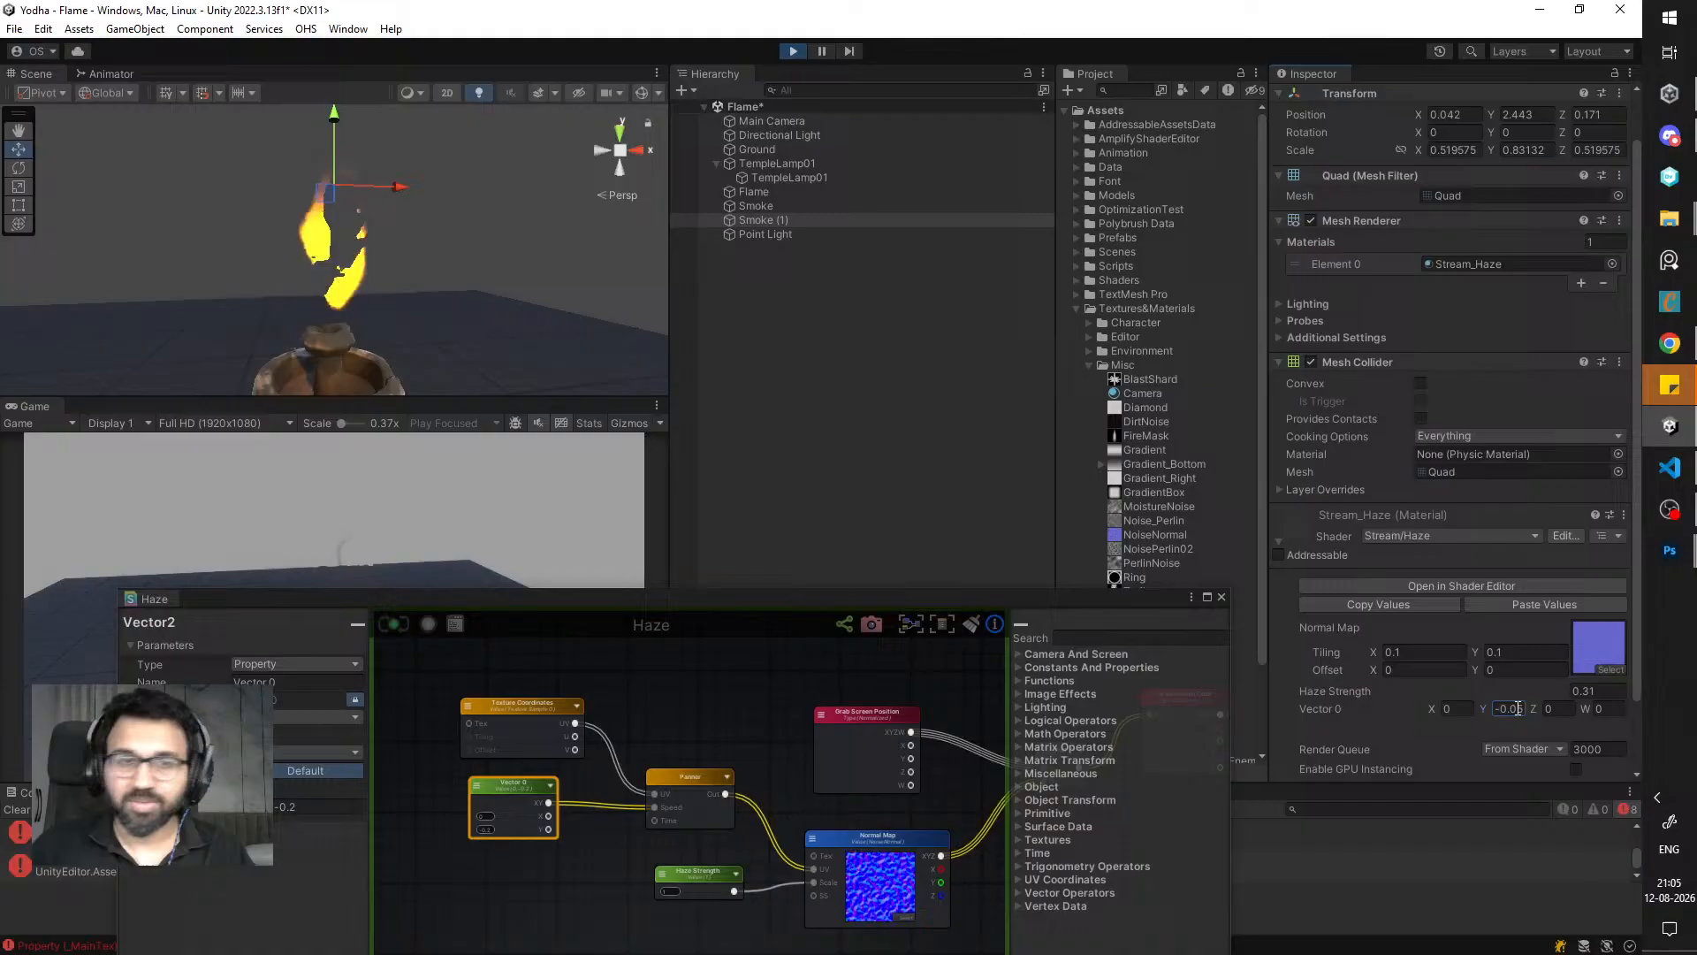
key(Return)
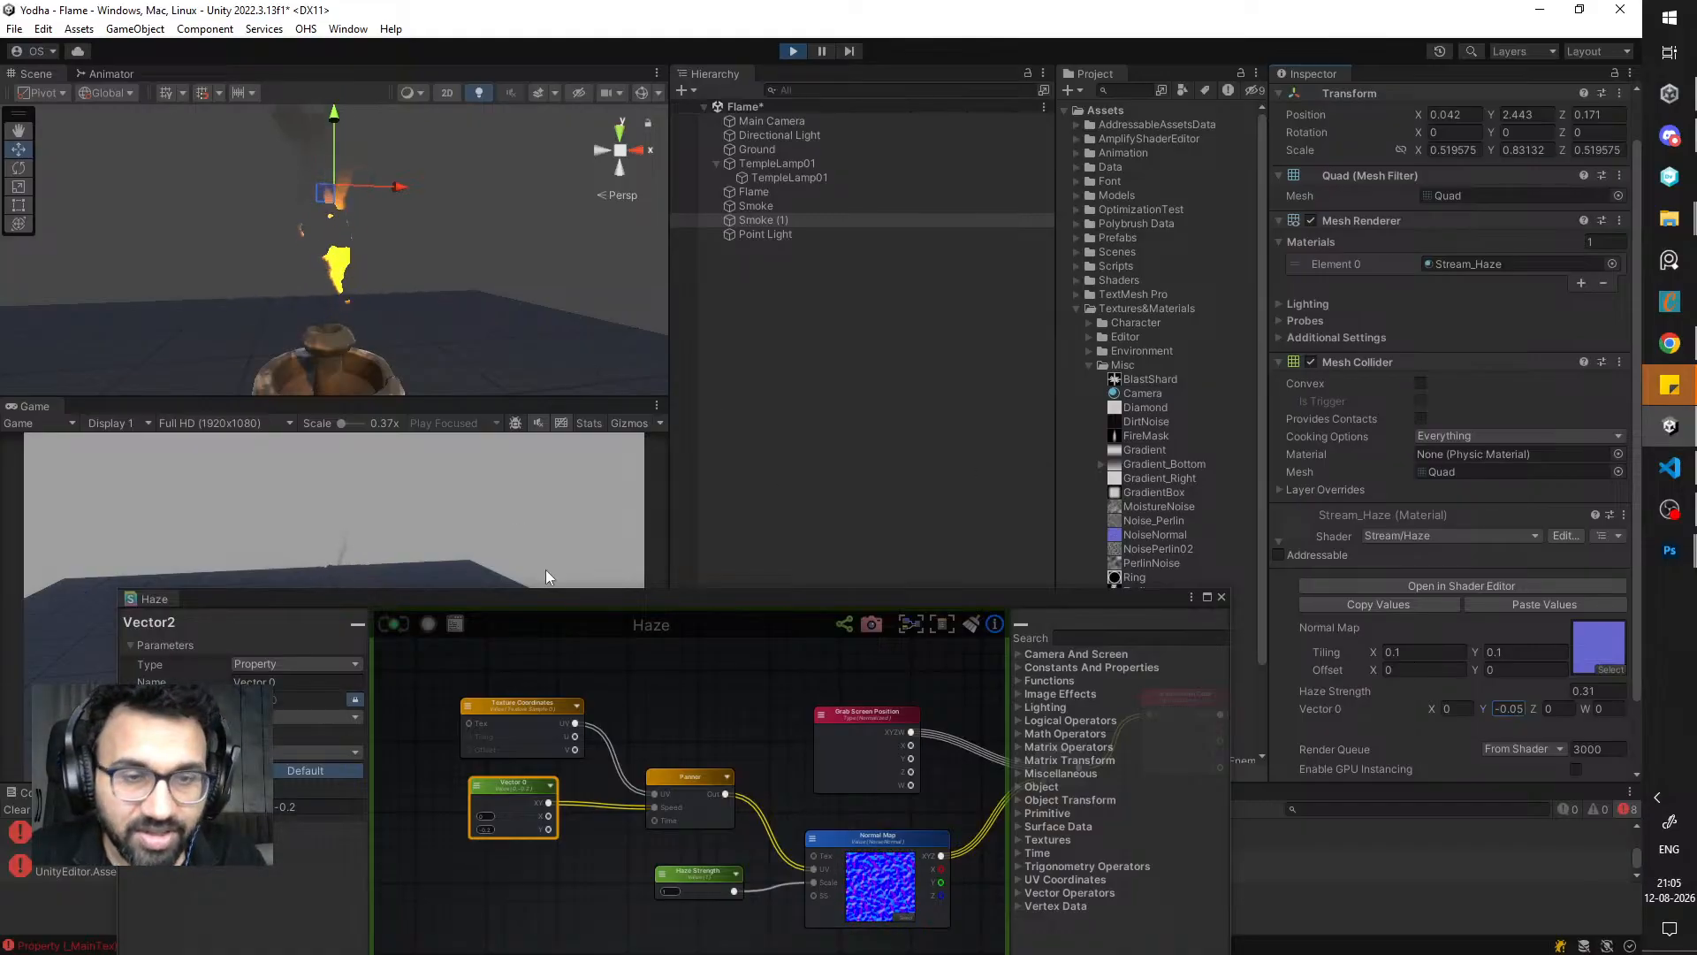
drag(512, 620, 837, 805)
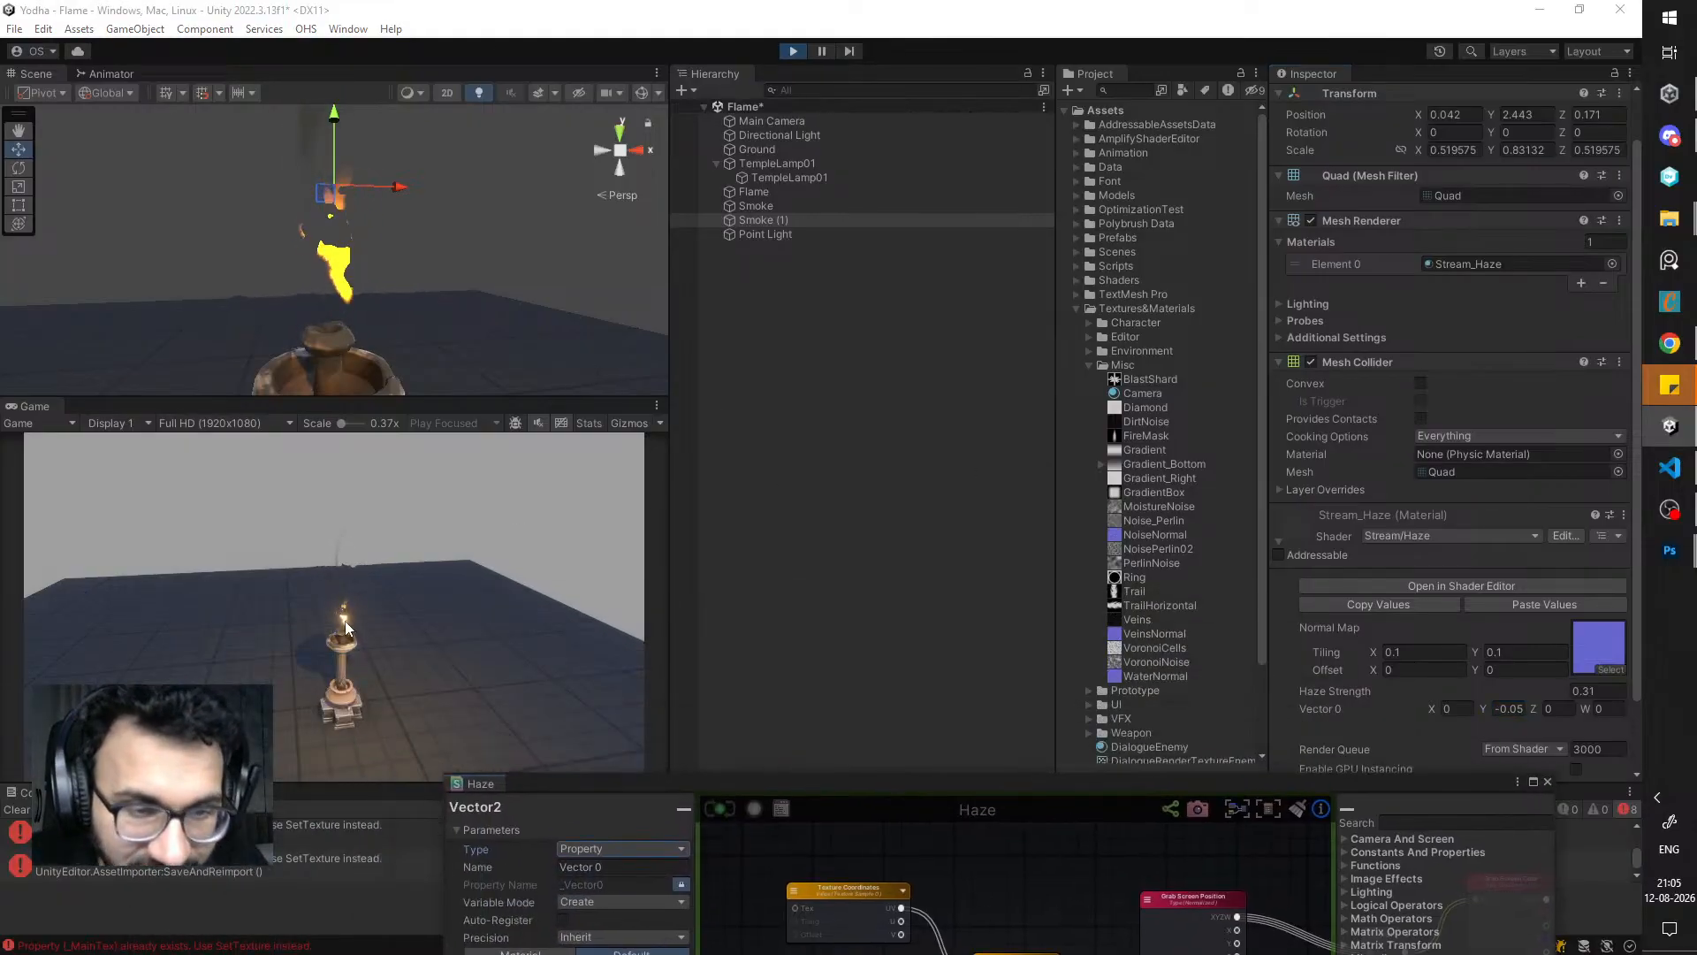
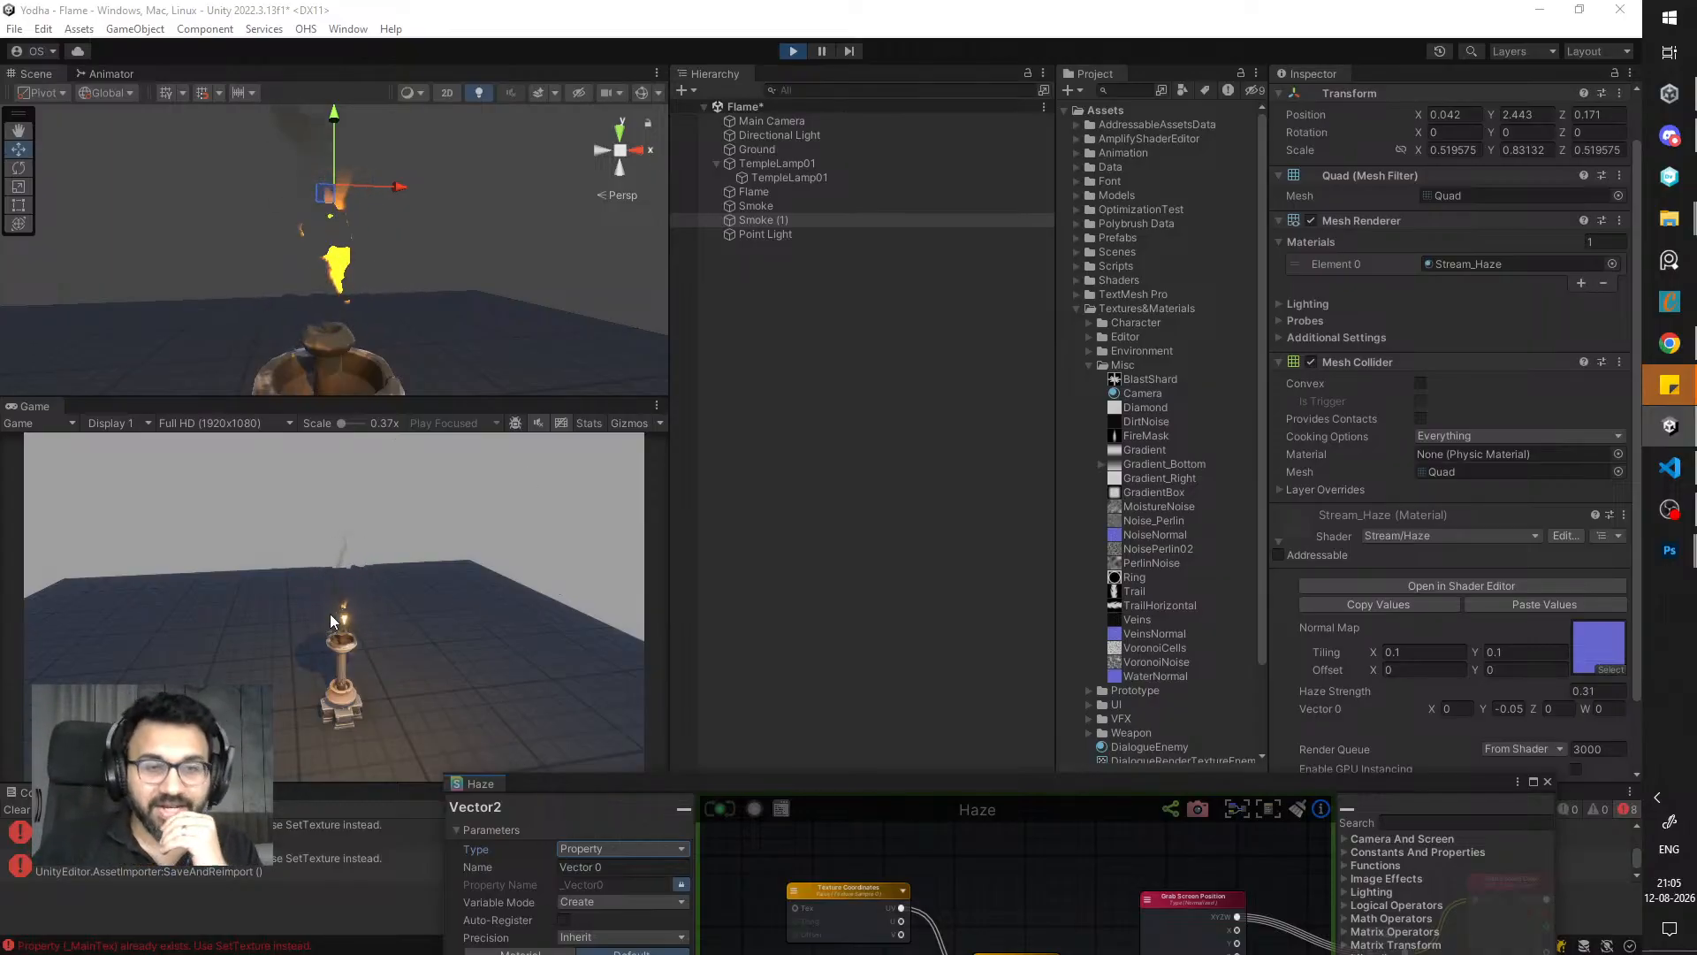
scroll(378, 247, down, 3)
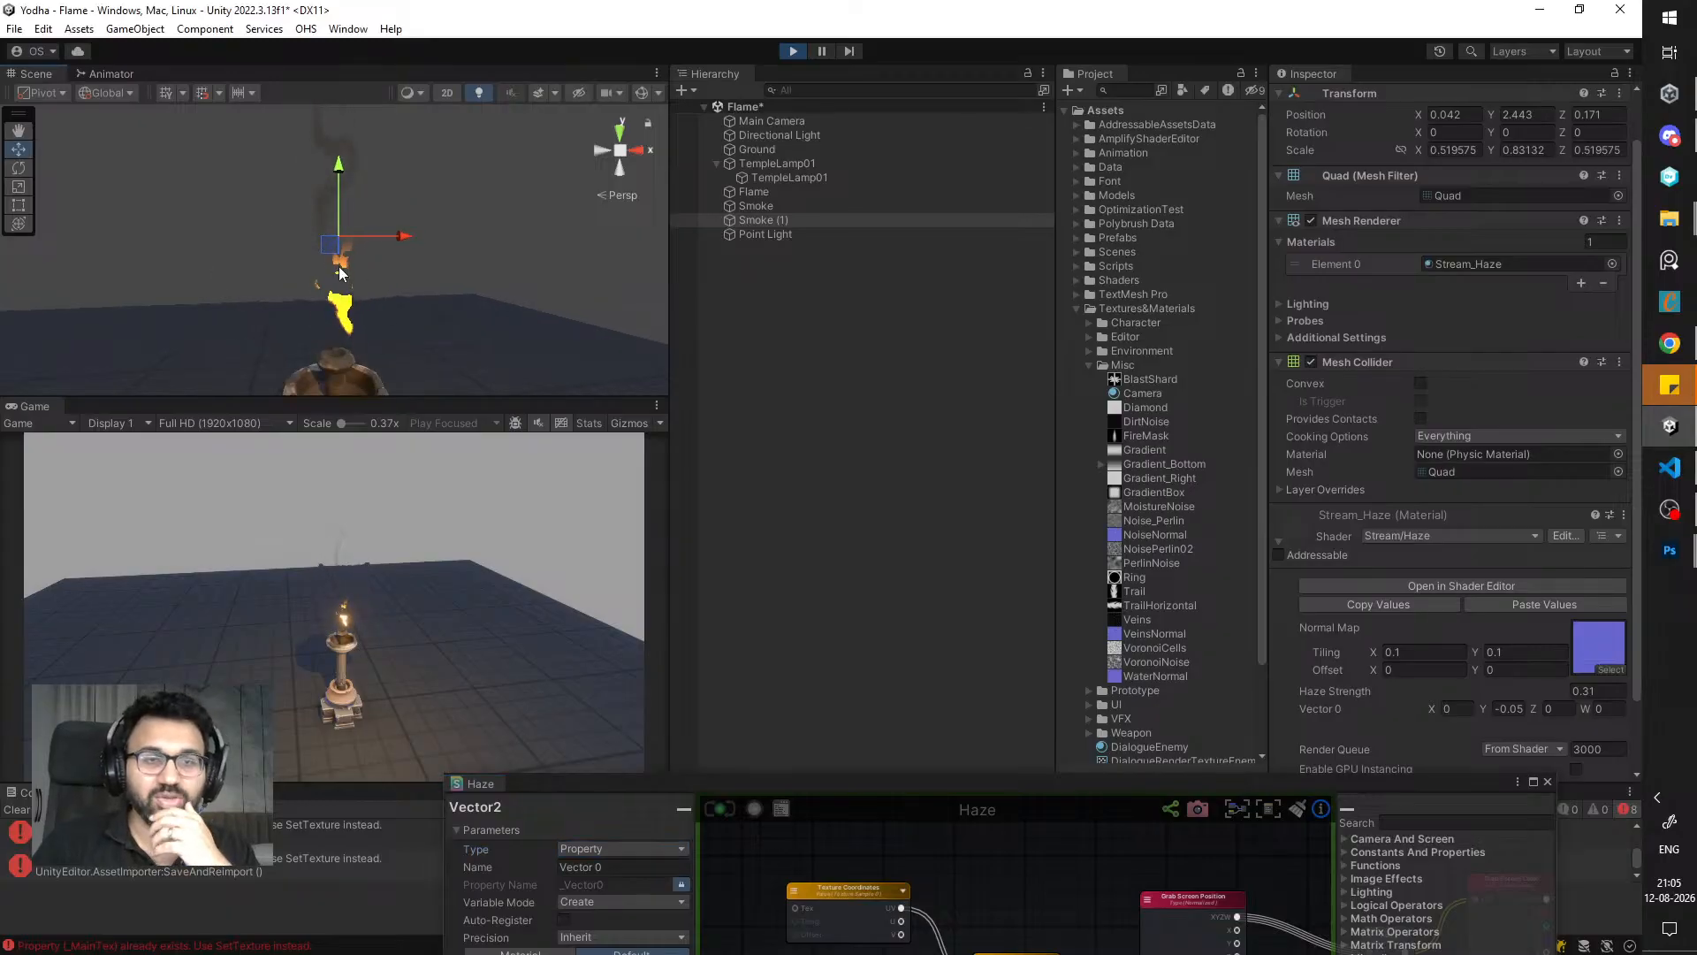
- Add a Texture Sample node to the Haze shader graph above the Grab Screen Color node
drag(816, 779, 657, 380)
middle_drag(844, 541, 729, 655)
middle_drag(966, 526, 686, 624)
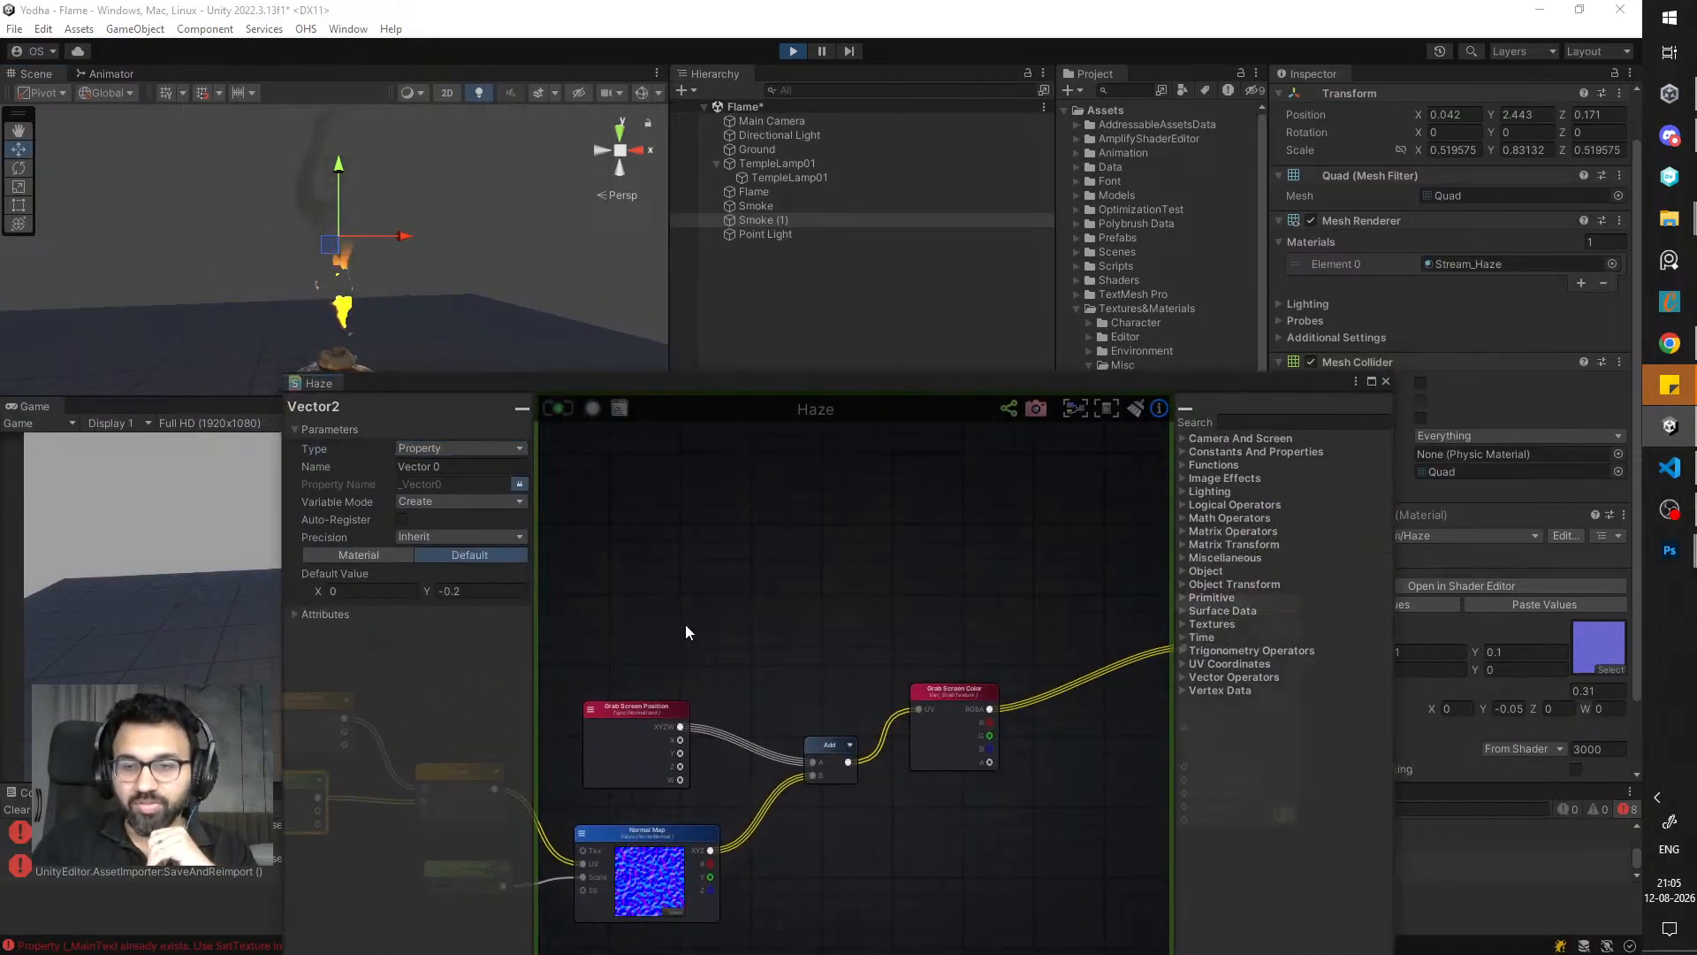
middle_drag(939, 568, 757, 617)
right_click(757, 617)
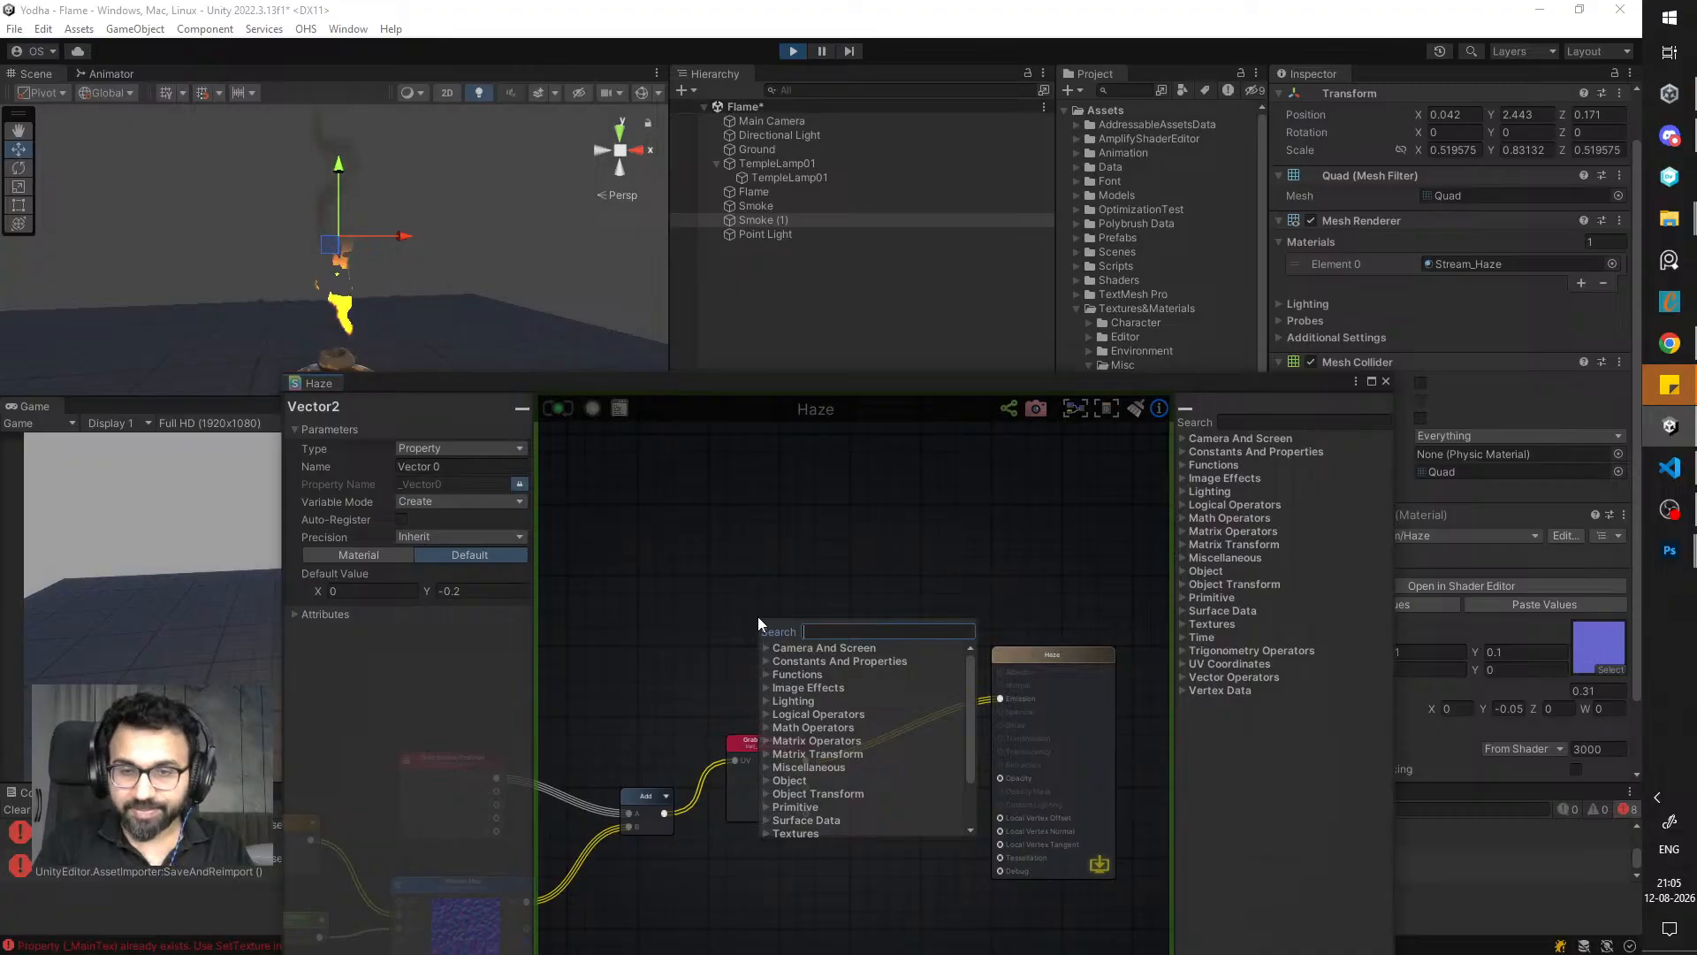
text(texture)
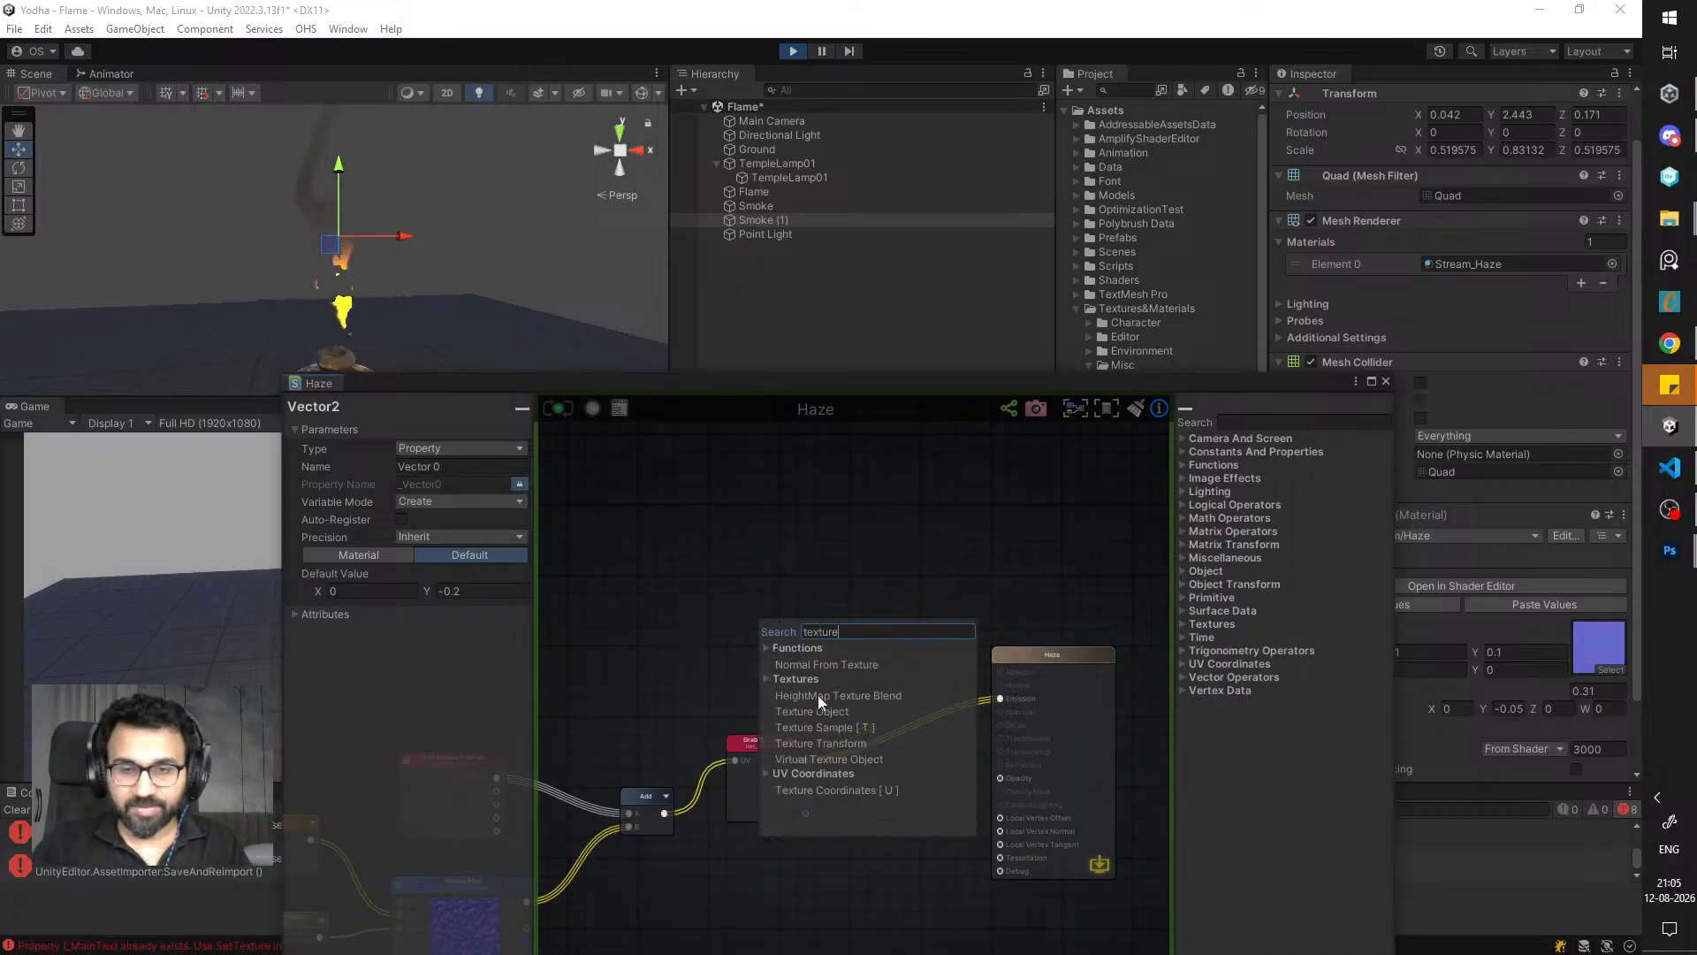
click(822, 725)
drag(827, 648, 743, 634)
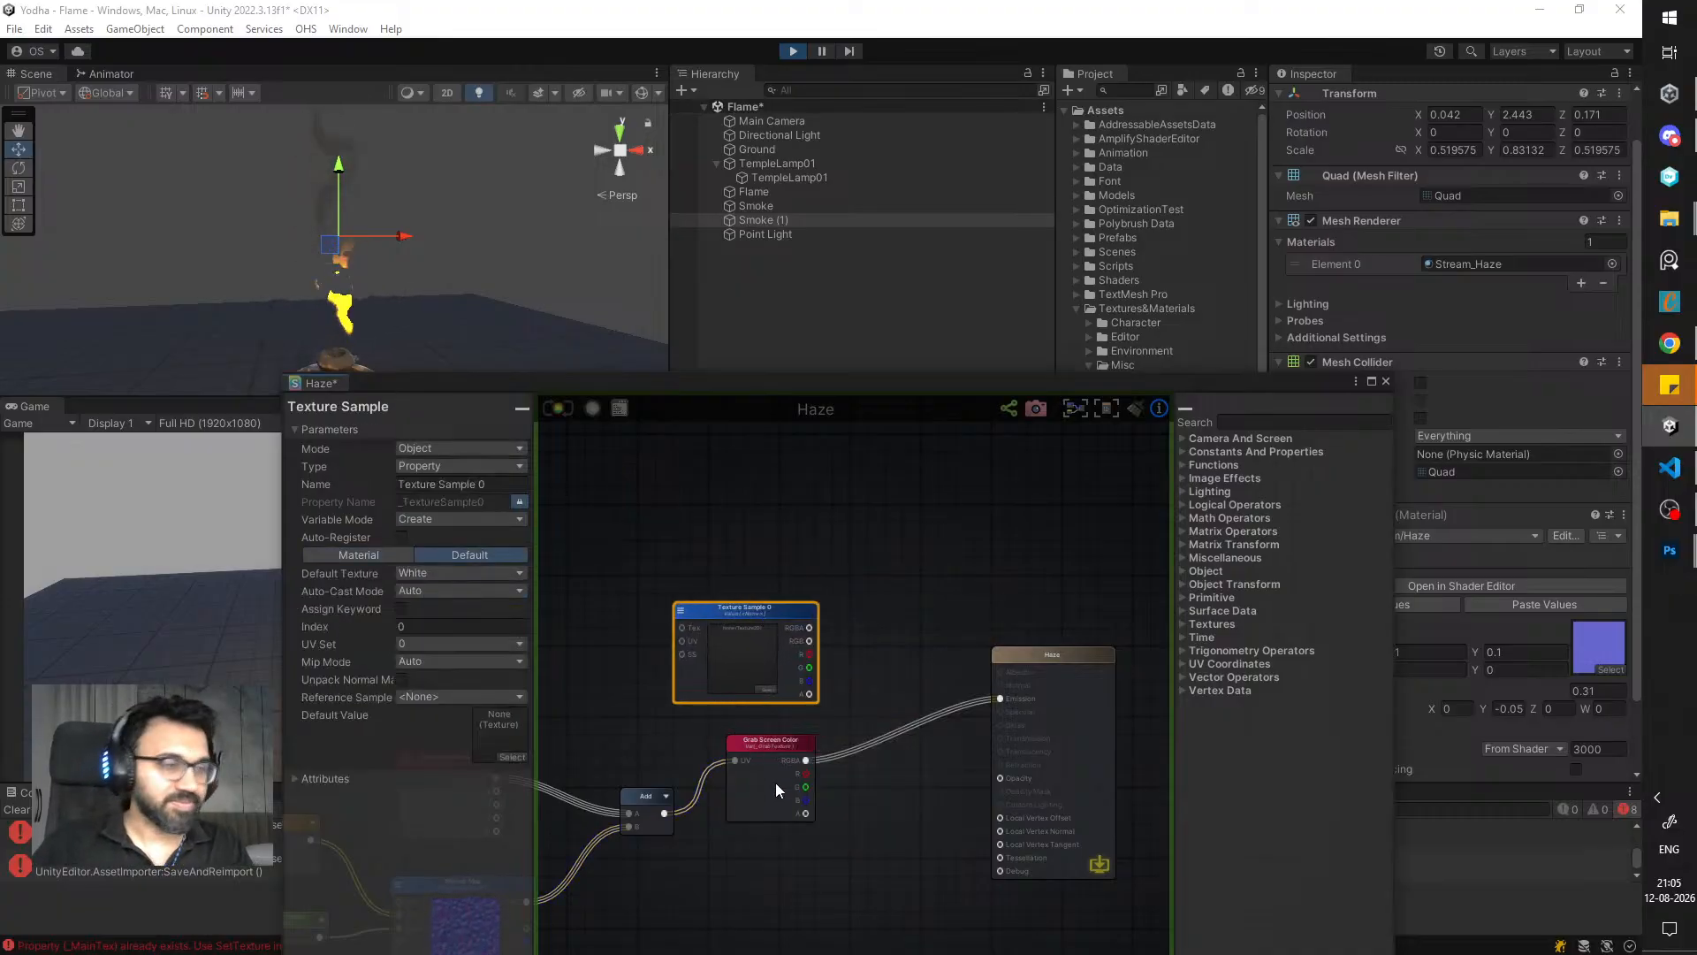
- Search the Texture Sample node's available textures for "flame" and "mask"
click(868, 713)
click(771, 688)
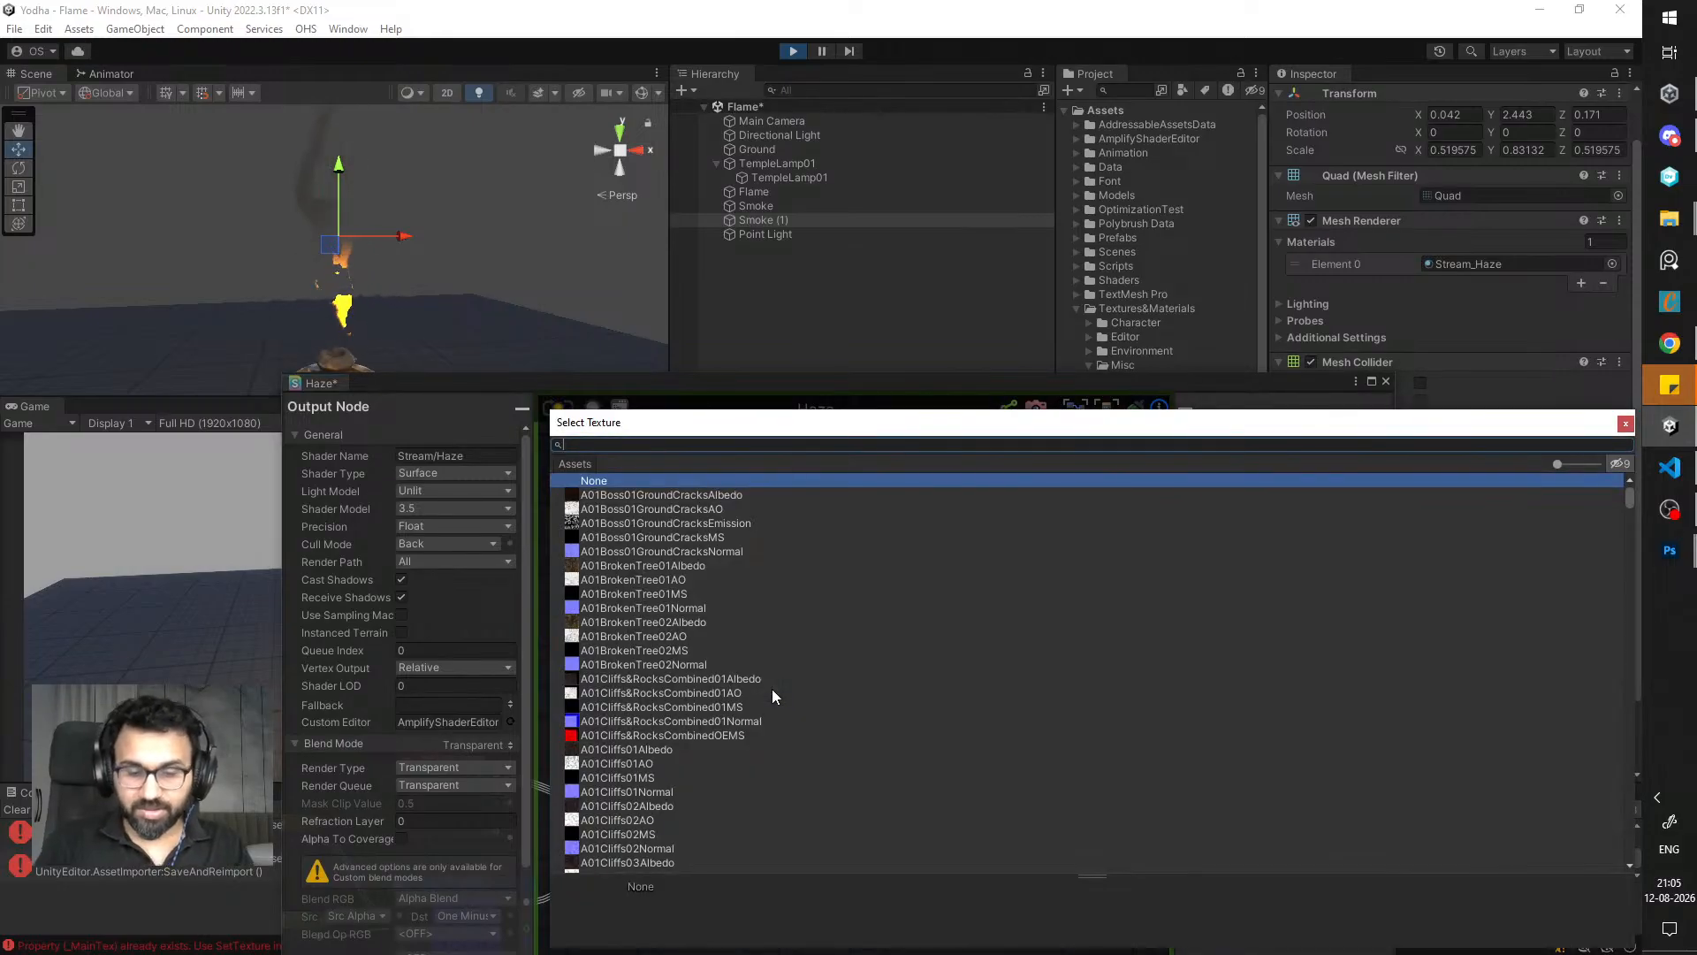
text(flame)
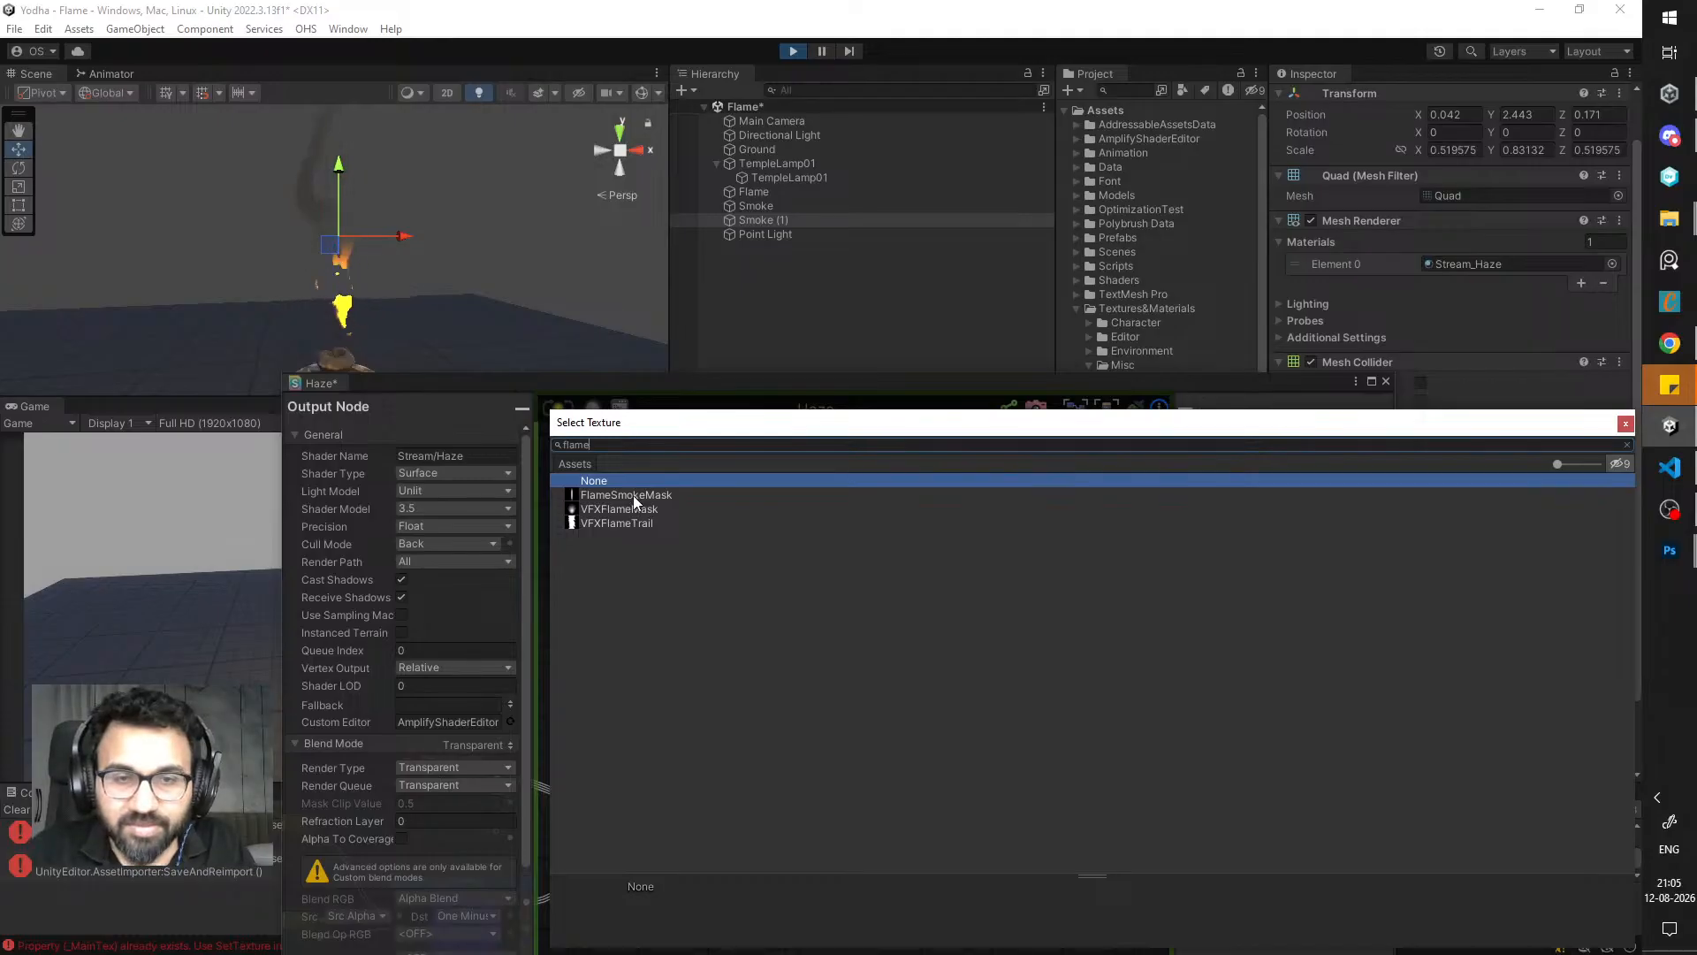
key(BackSpace)
key(BackSpace)
key(BackSpace)
key(BackSpace)
text(mask)
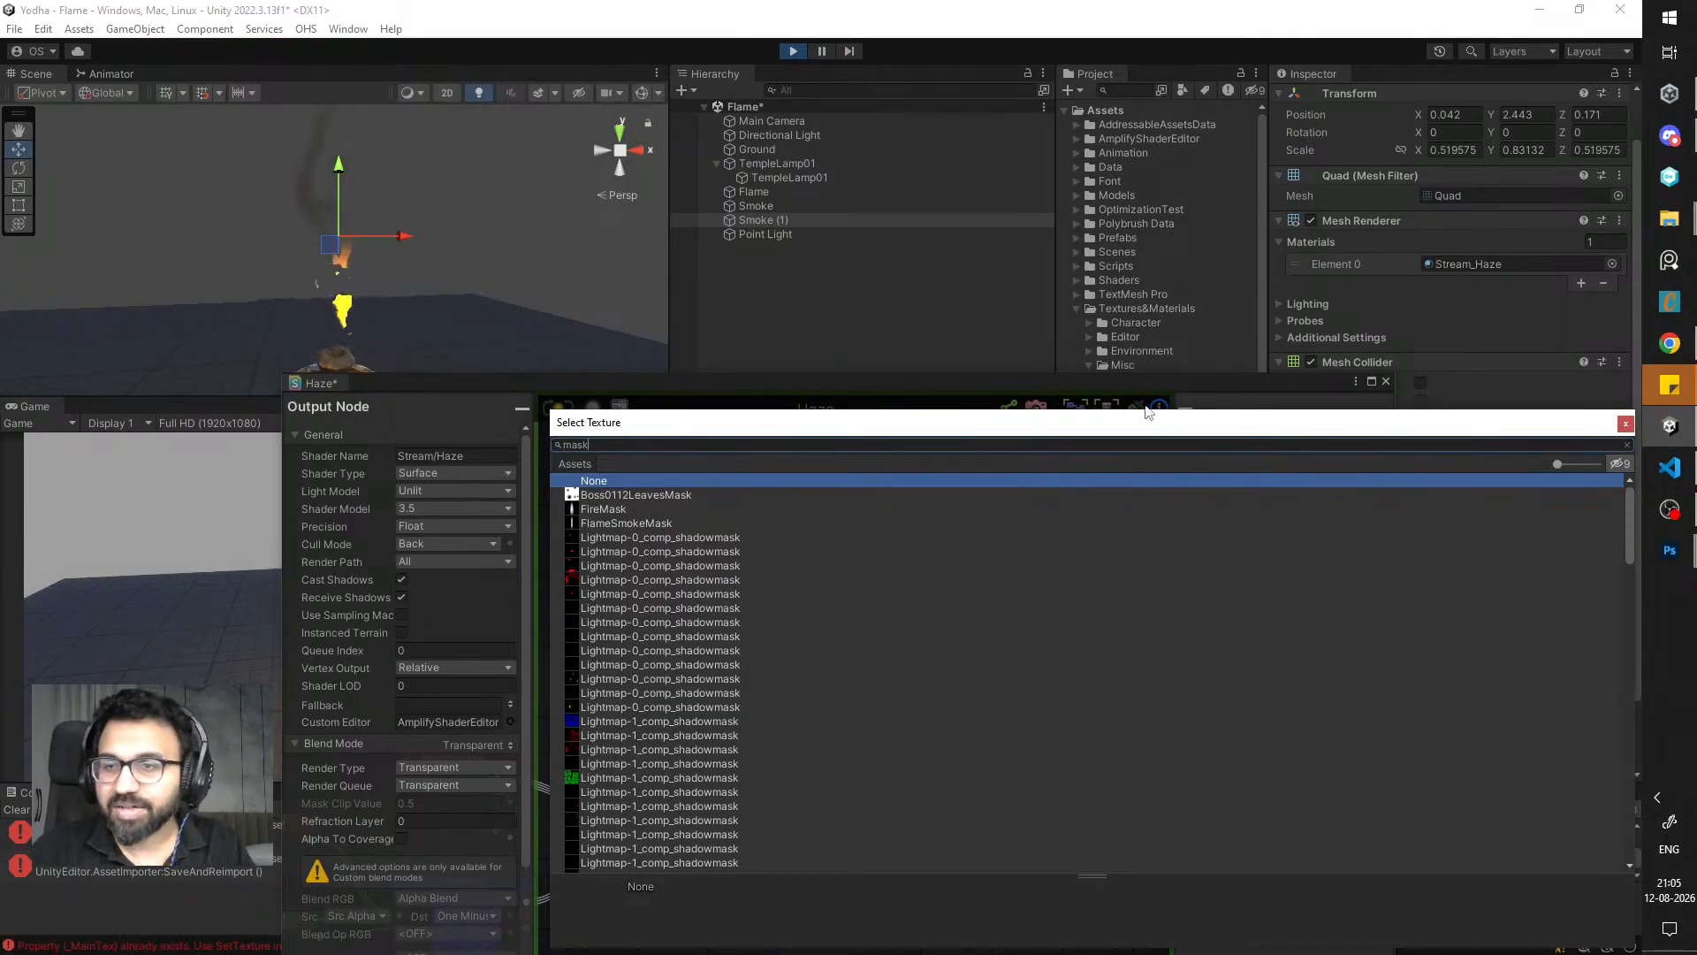
- Move the shader graph window clear of the project assets and collapse the Misc and Textures&Materials folders
drag(1190, 385, 1132, 616)
click(1100, 364)
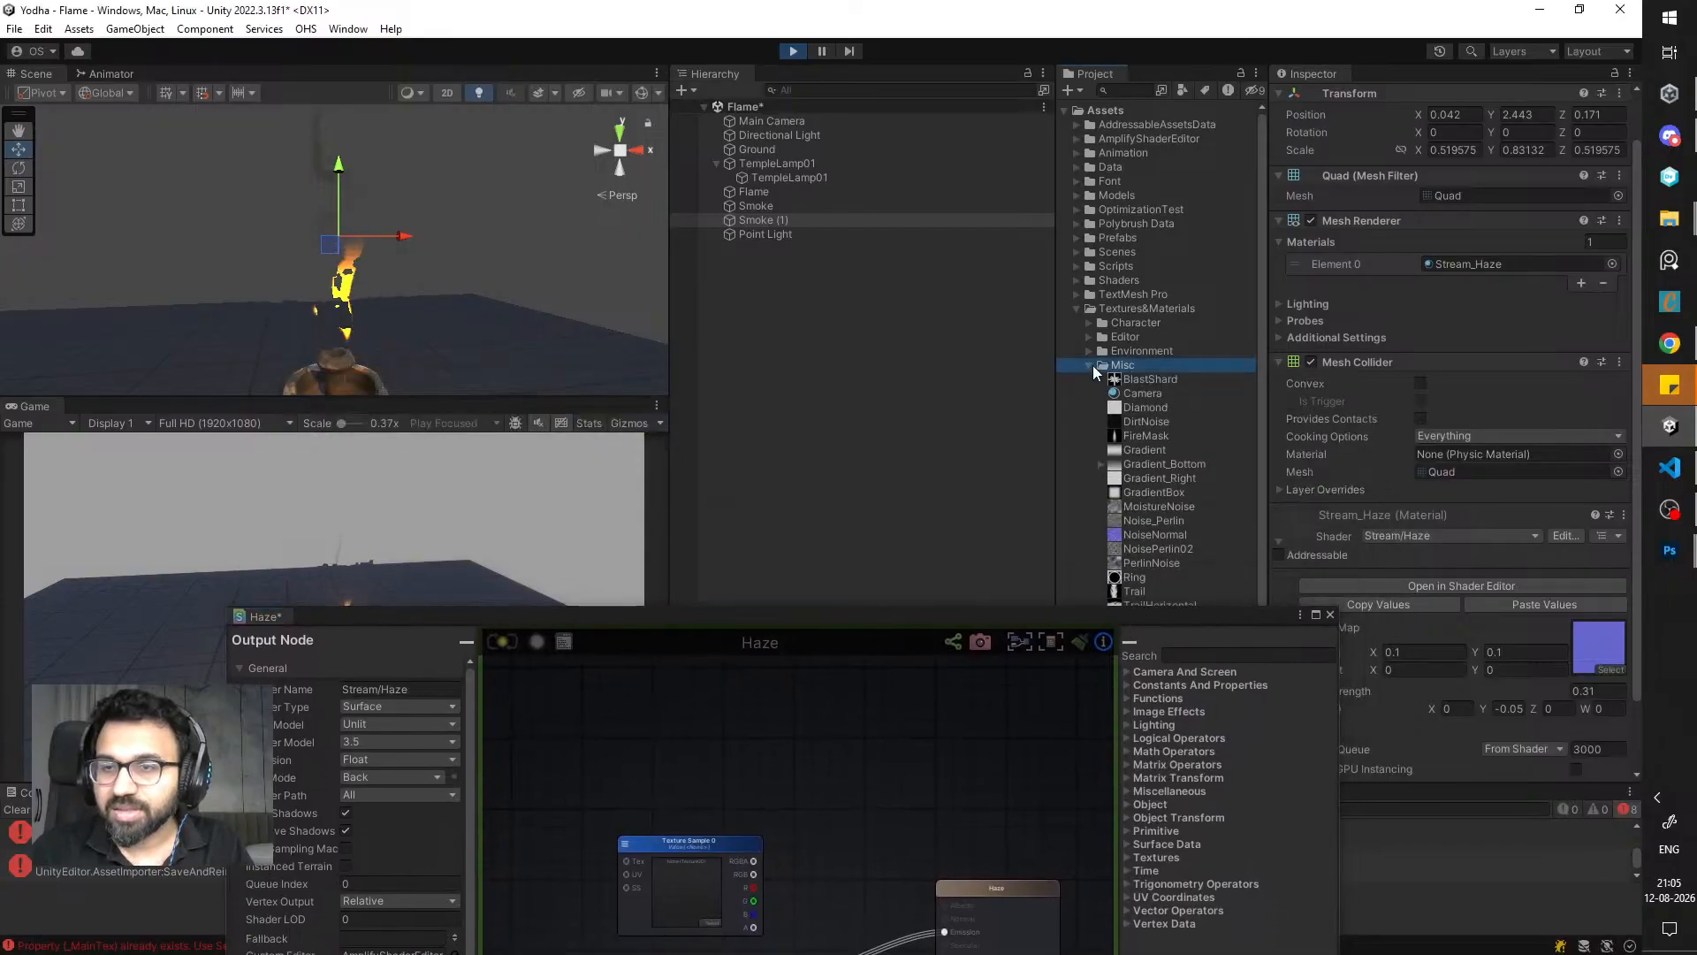
click(1075, 310)
click(1072, 310)
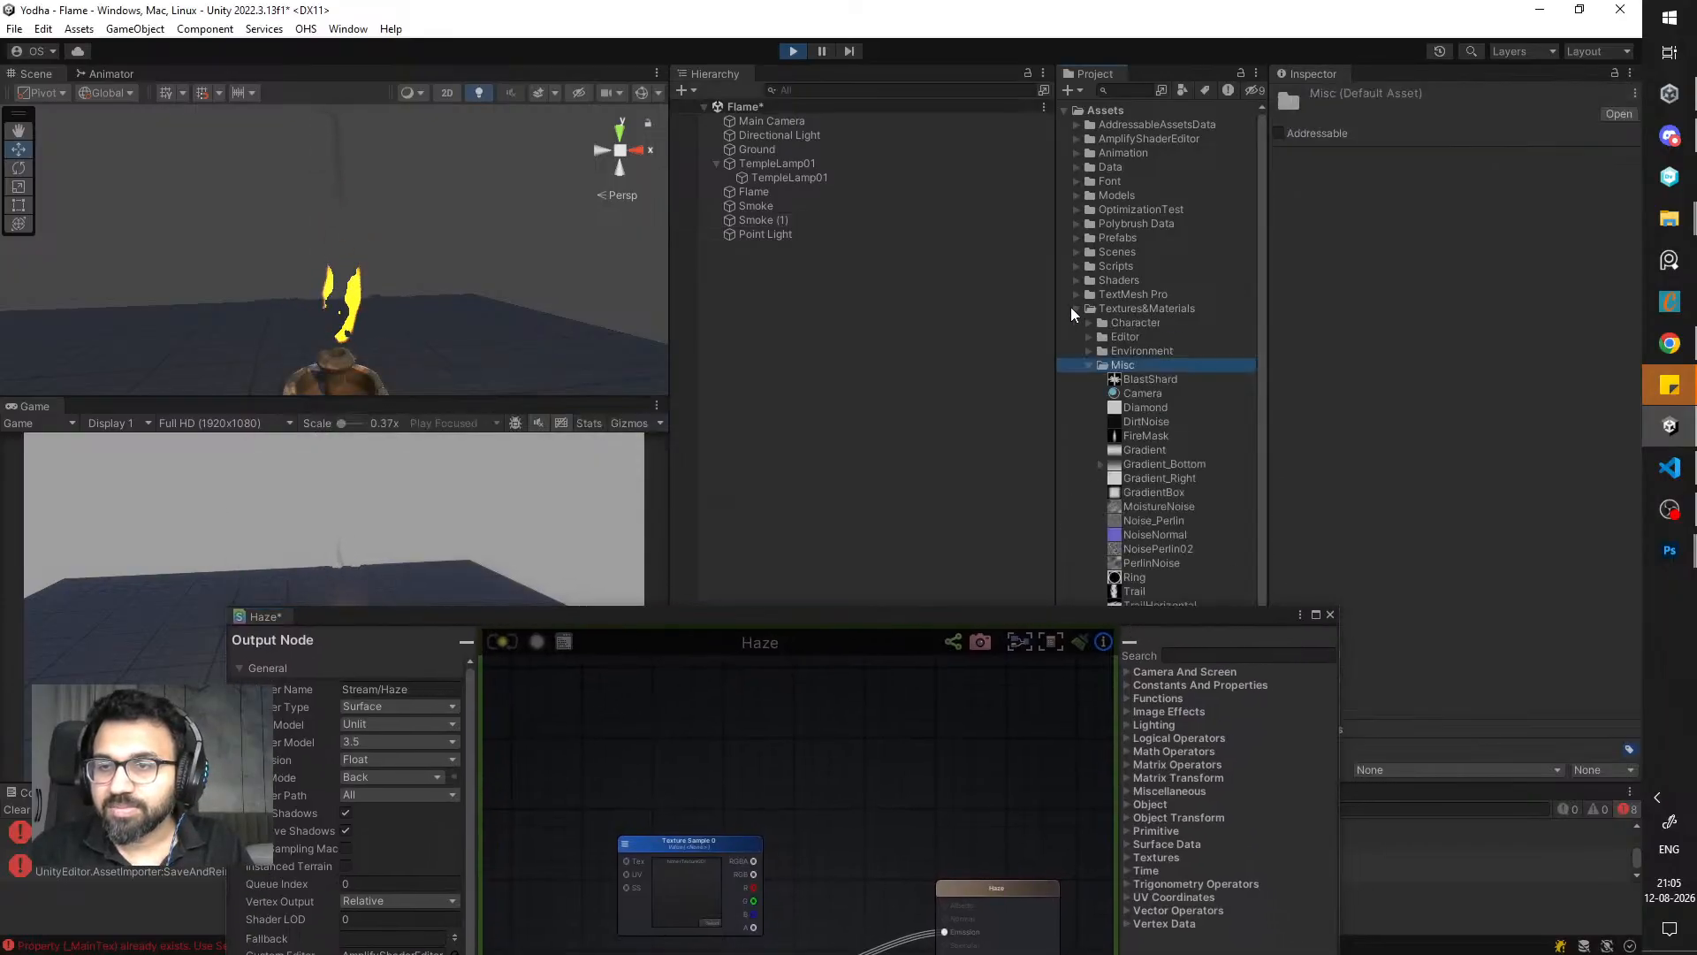
click(1088, 363)
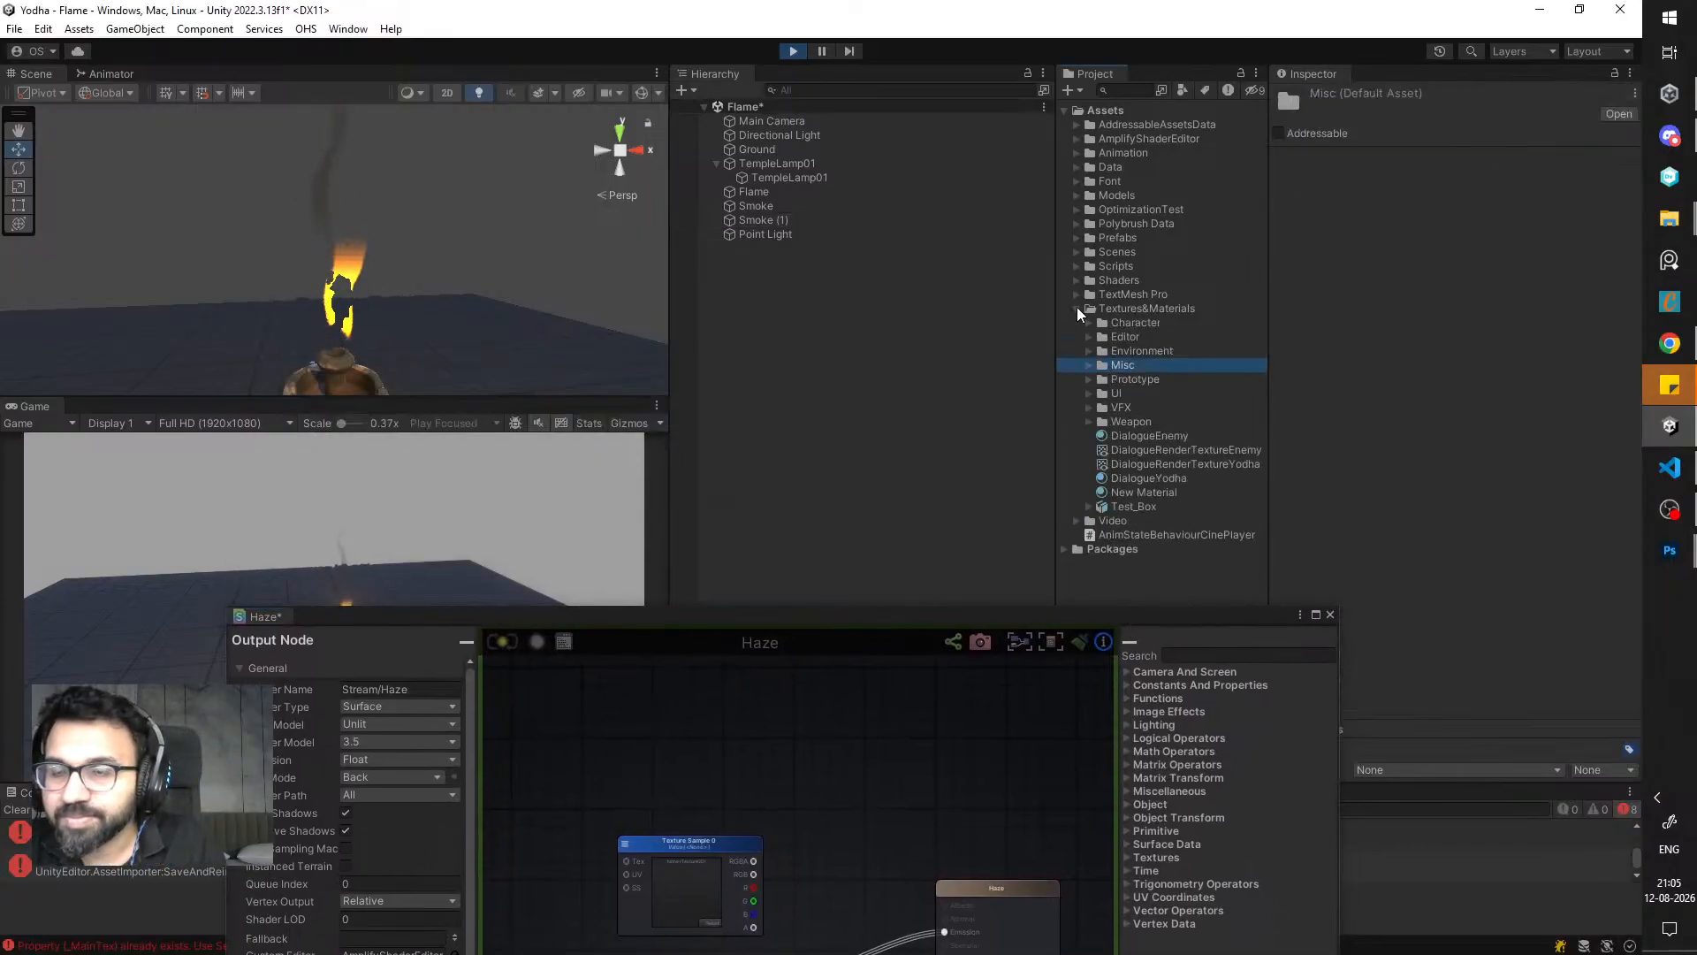
click(1090, 408)
click(1089, 407)
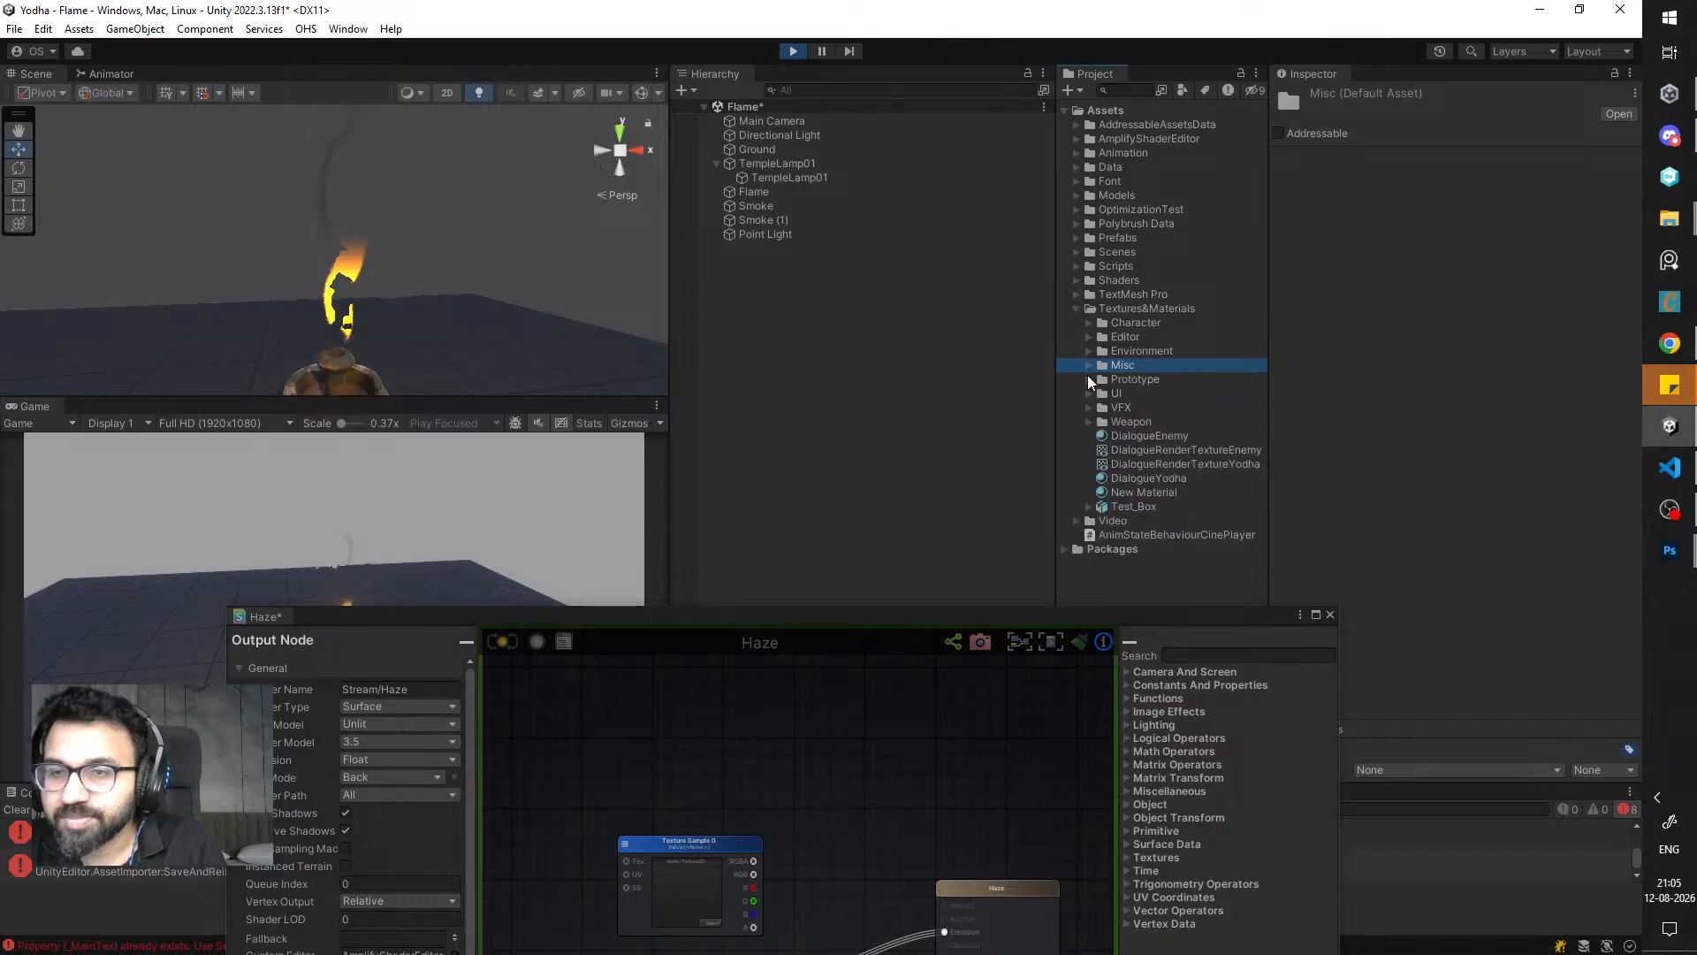
click(1075, 310)
- Locate the mask texture used by the Flame object's material and inspect the GlowAlpha asset
click(800, 179)
scroll(1424, 636, down, 8)
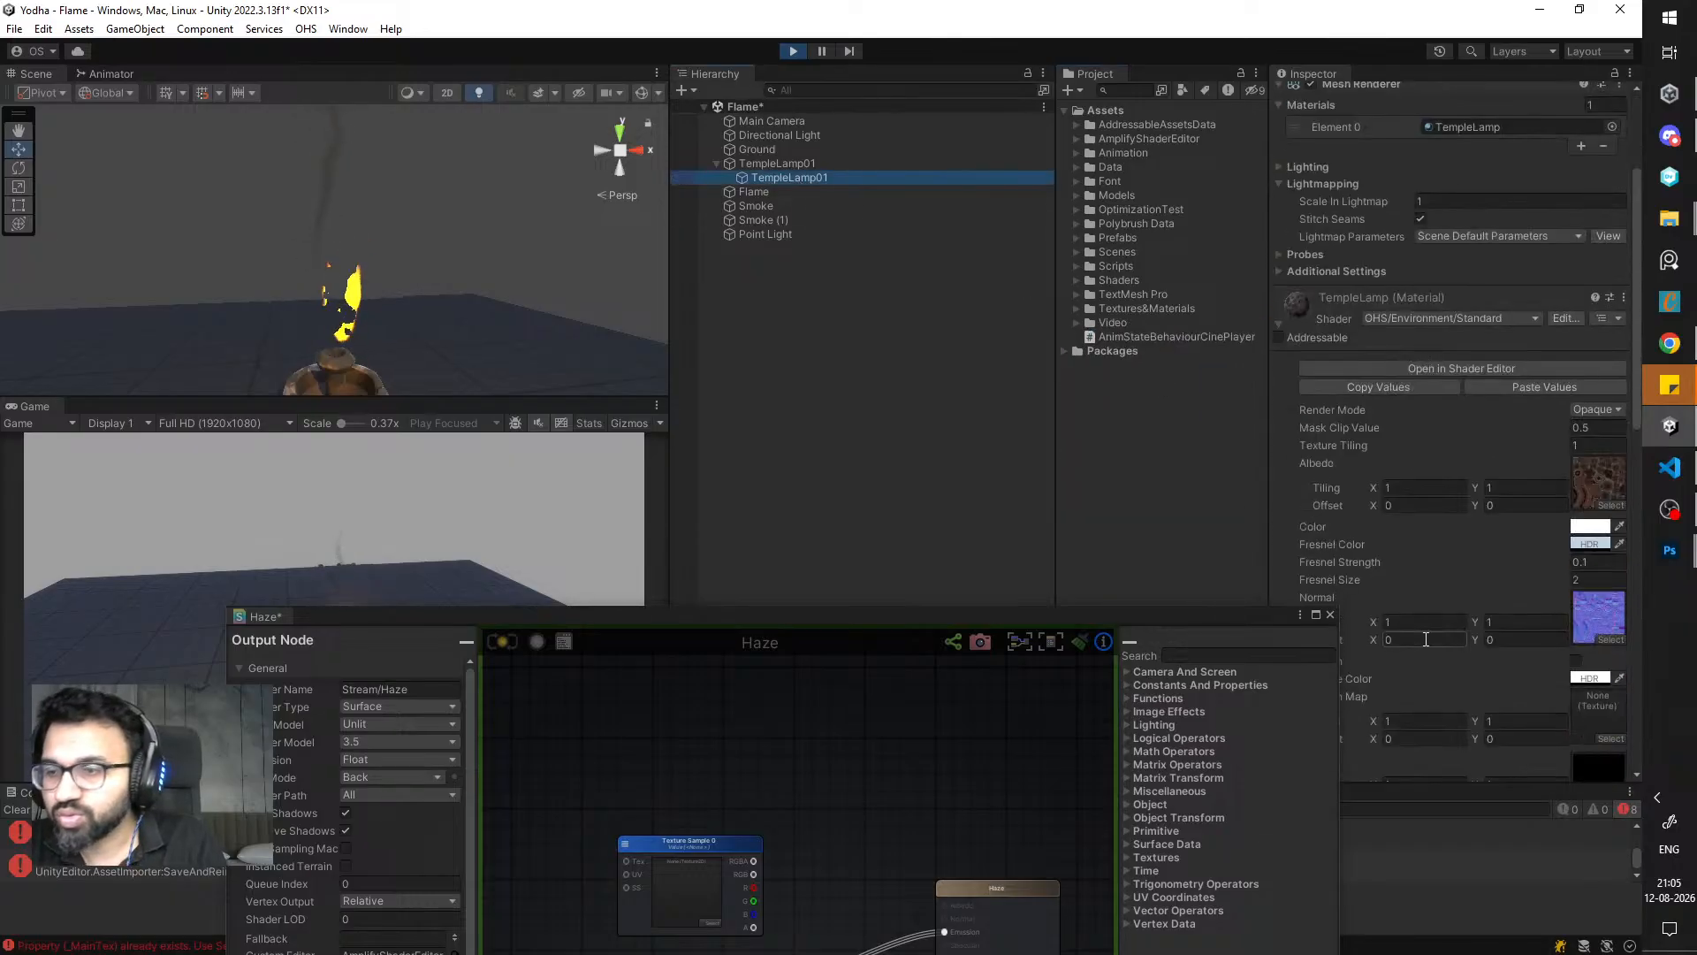
click(756, 192)
click(1579, 281)
click(1149, 351)
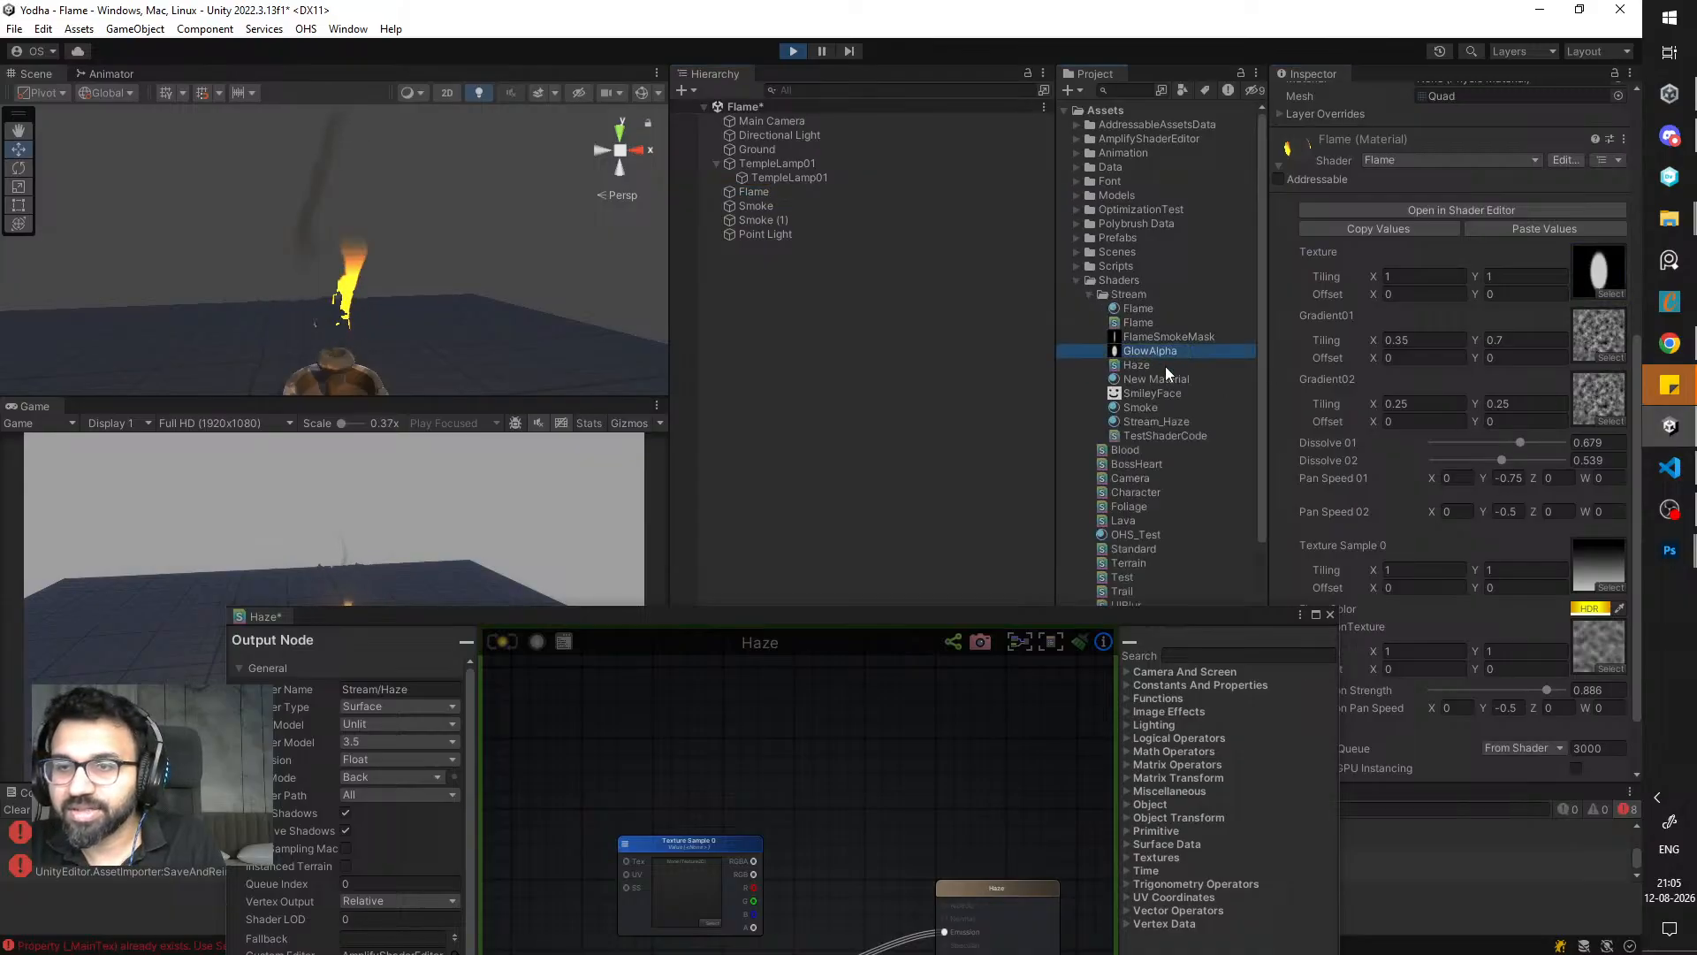
click(796, 235)
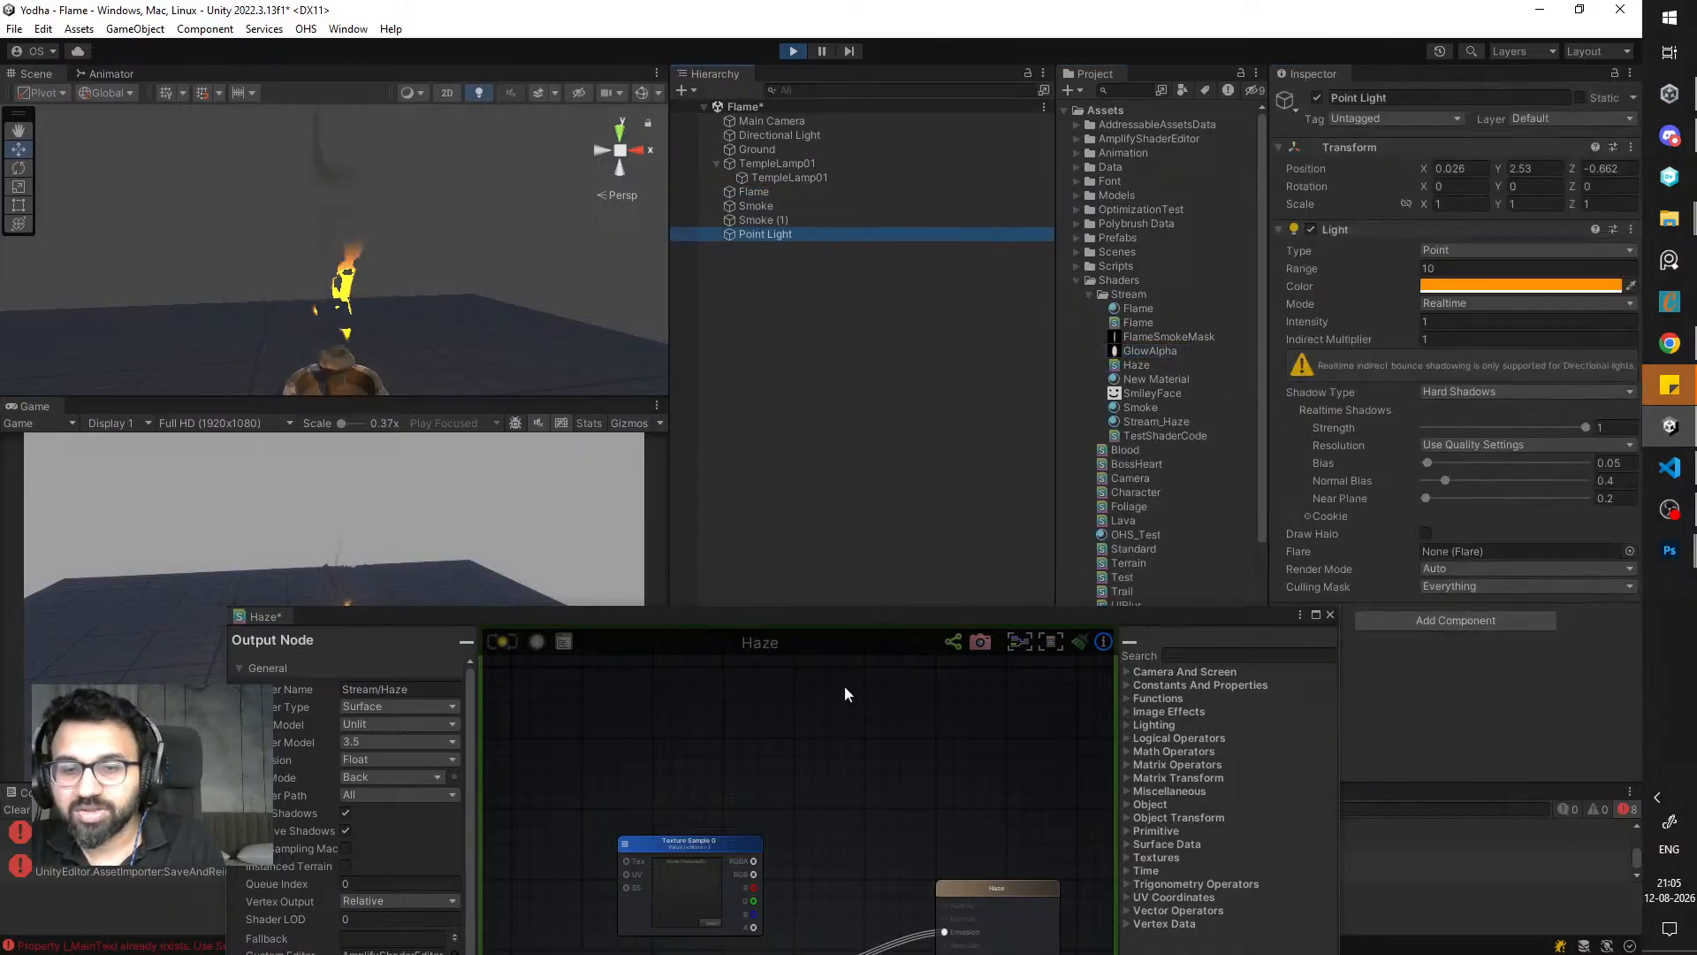
click(1123, 351)
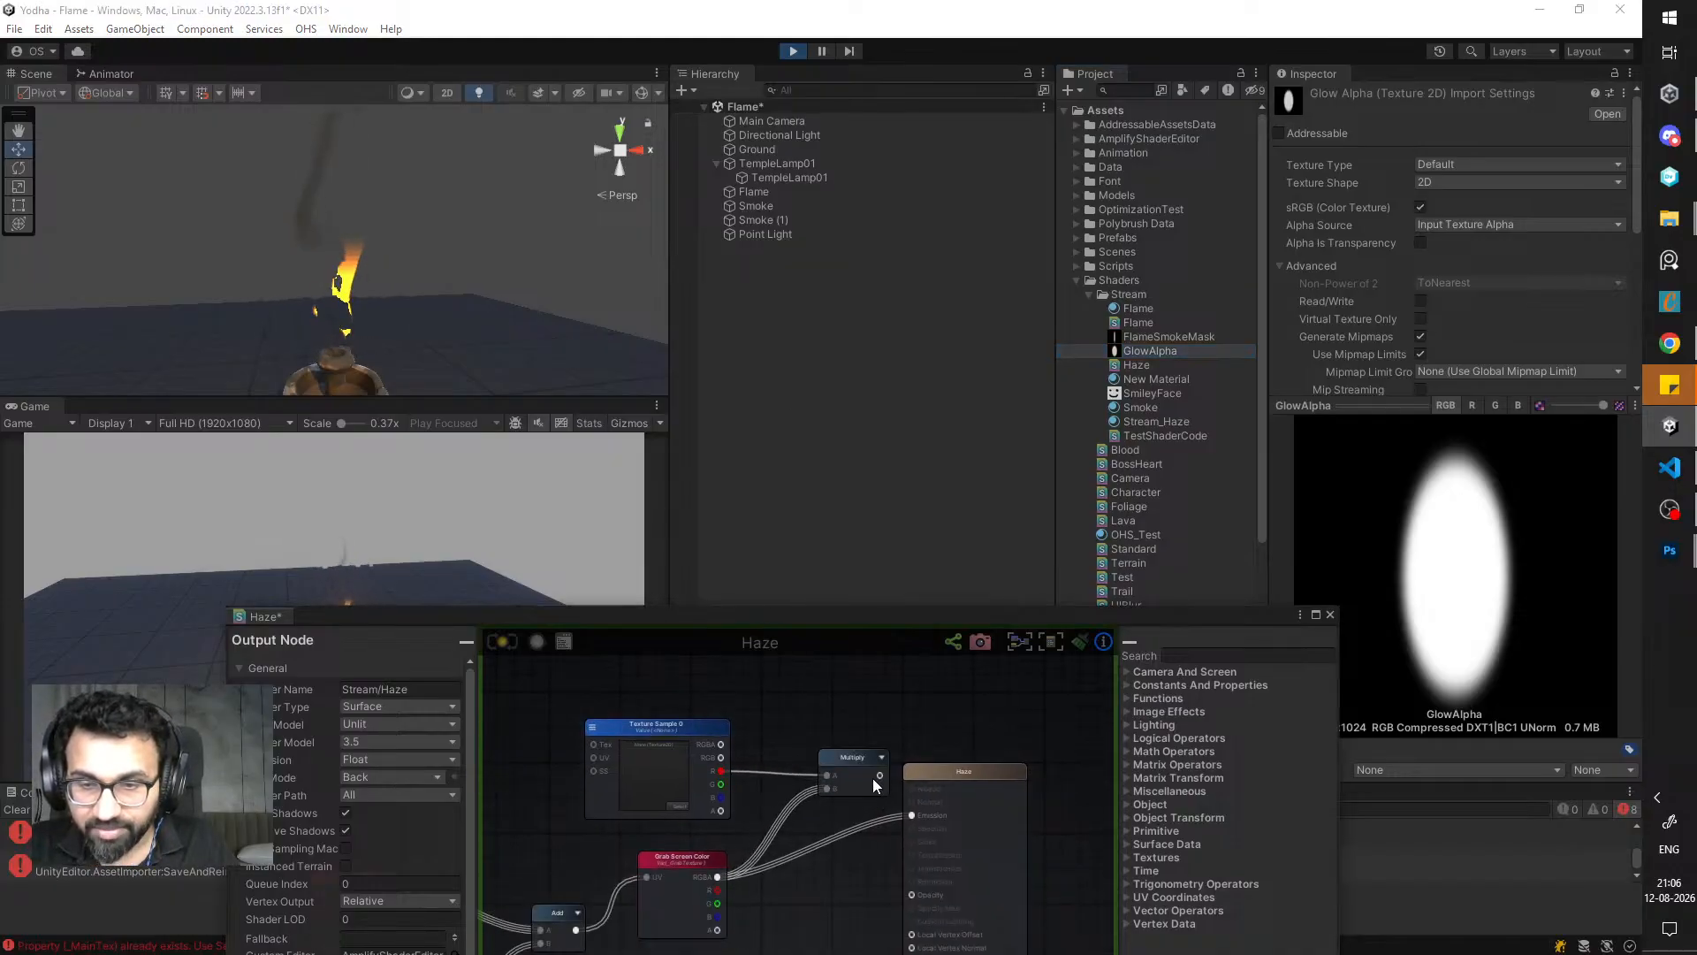
- Connect the Multiply node's output to the Haze output's Emission and compile the shader
drag(880, 775, 919, 819)
click(500, 645)
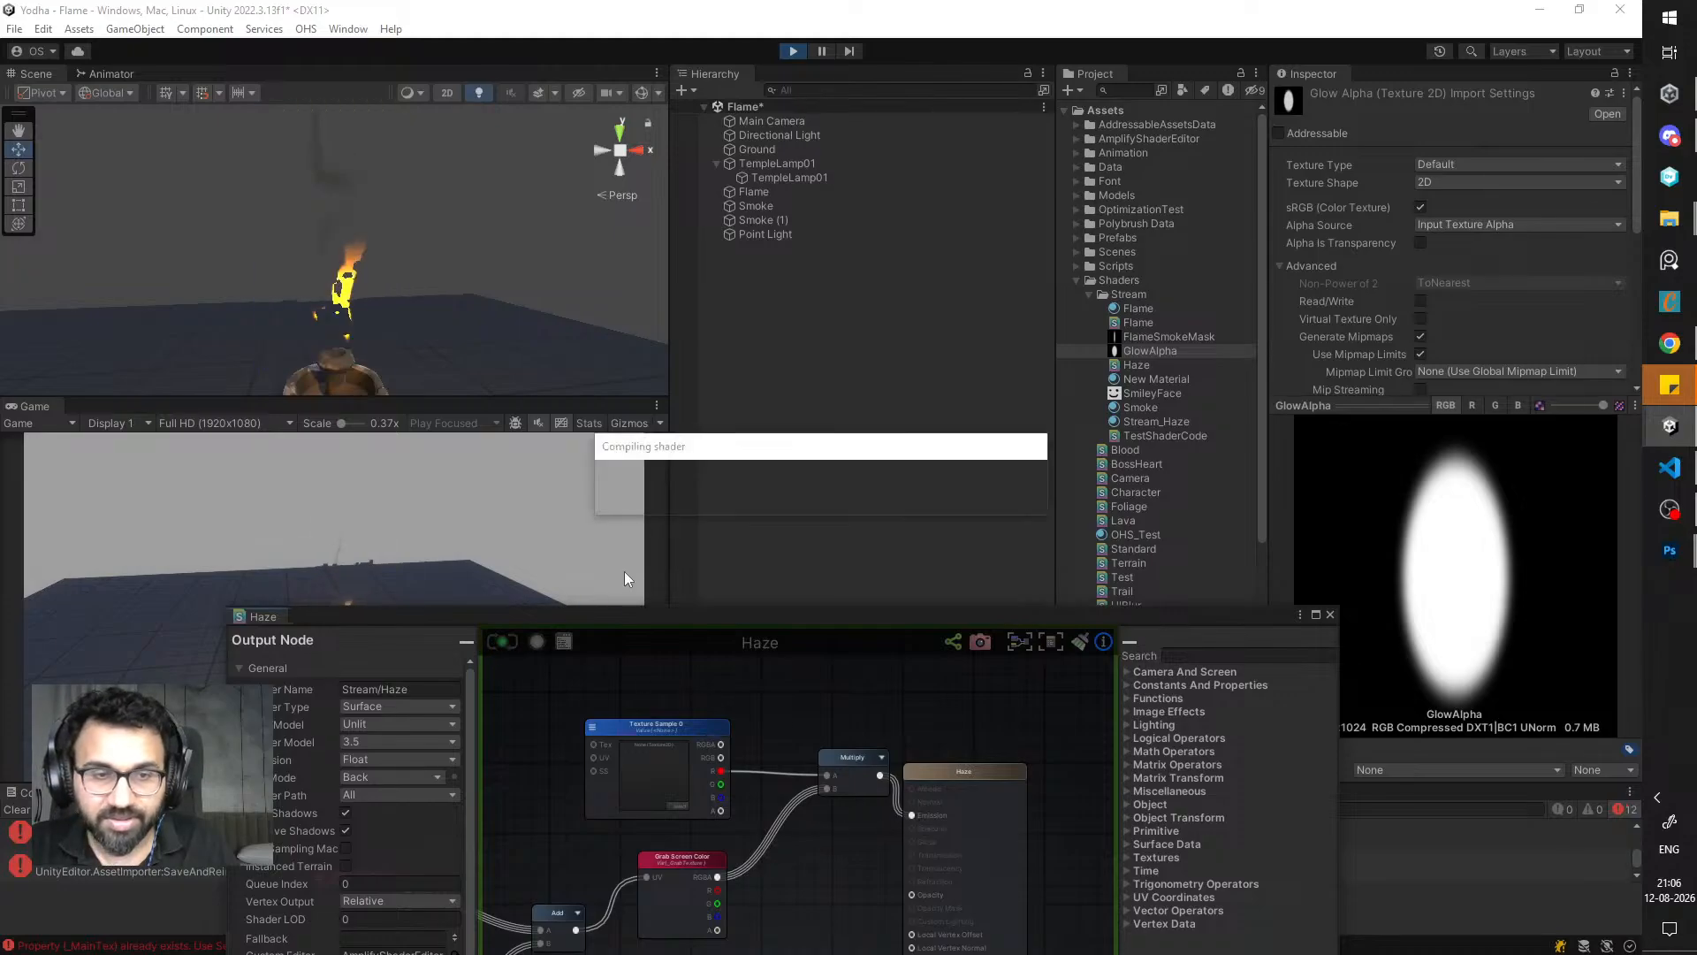
- Assign the GlowAlpha texture to Texture Sample 0 in the Smoke (1) object's Stream_Haze material
click(782, 165)
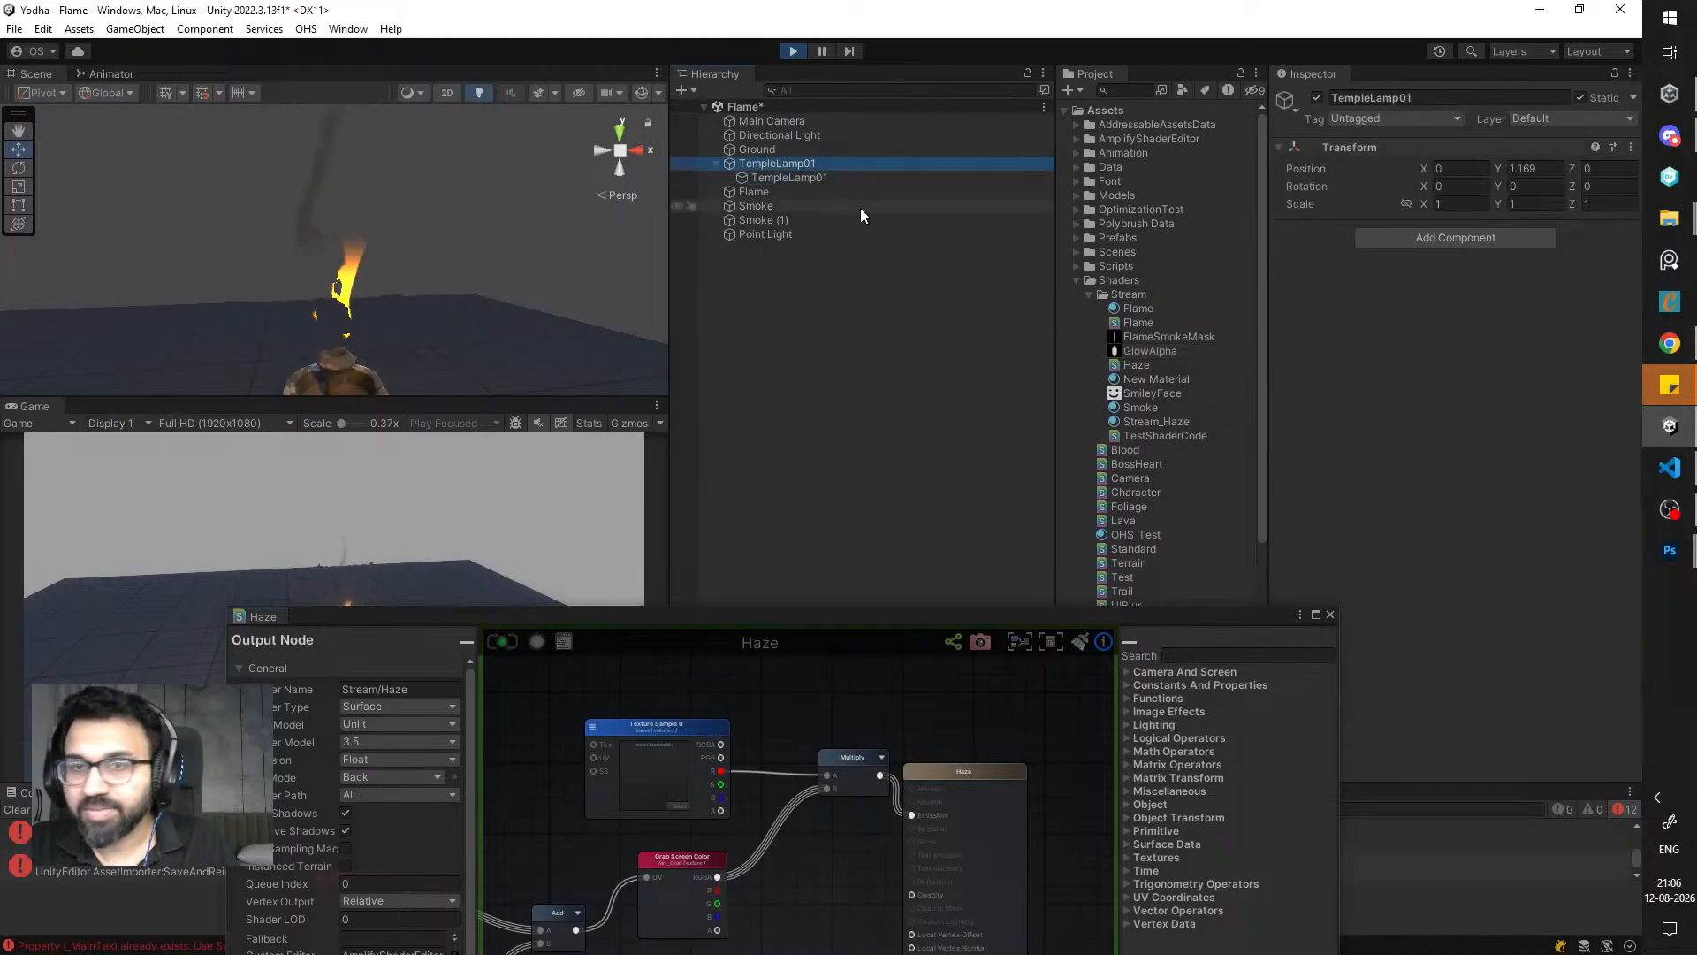
click(798, 193)
scroll(1525, 570, down, 5)
scroll(1167, 389, down, 1)
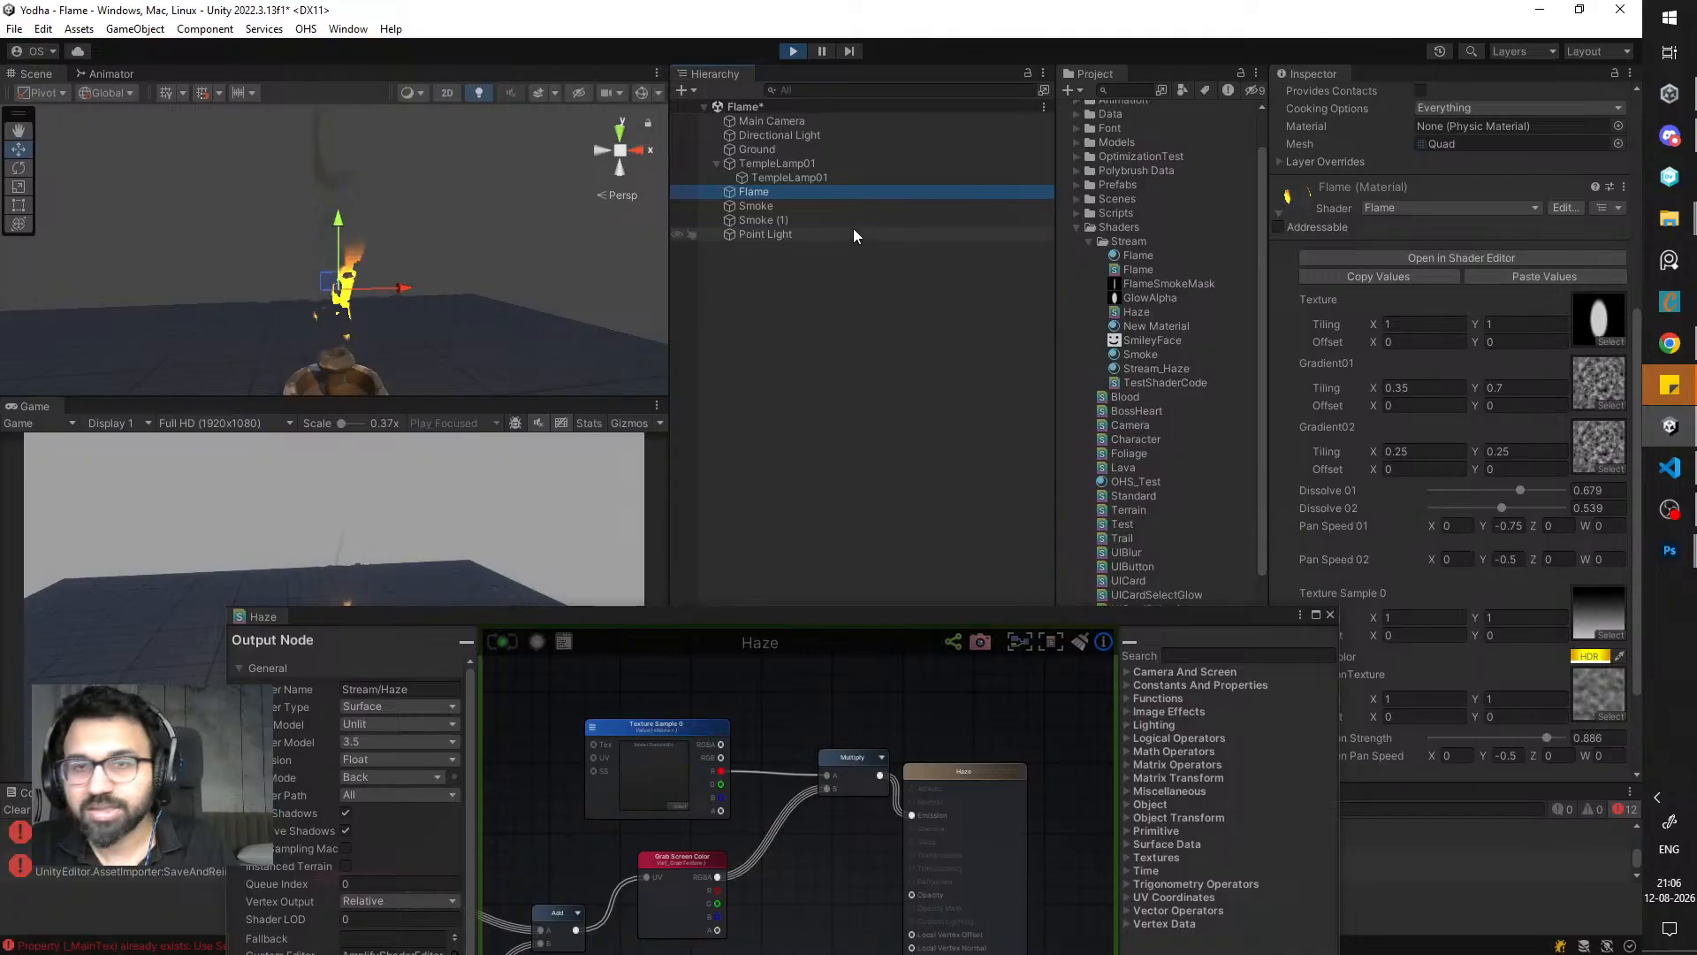
click(800, 219)
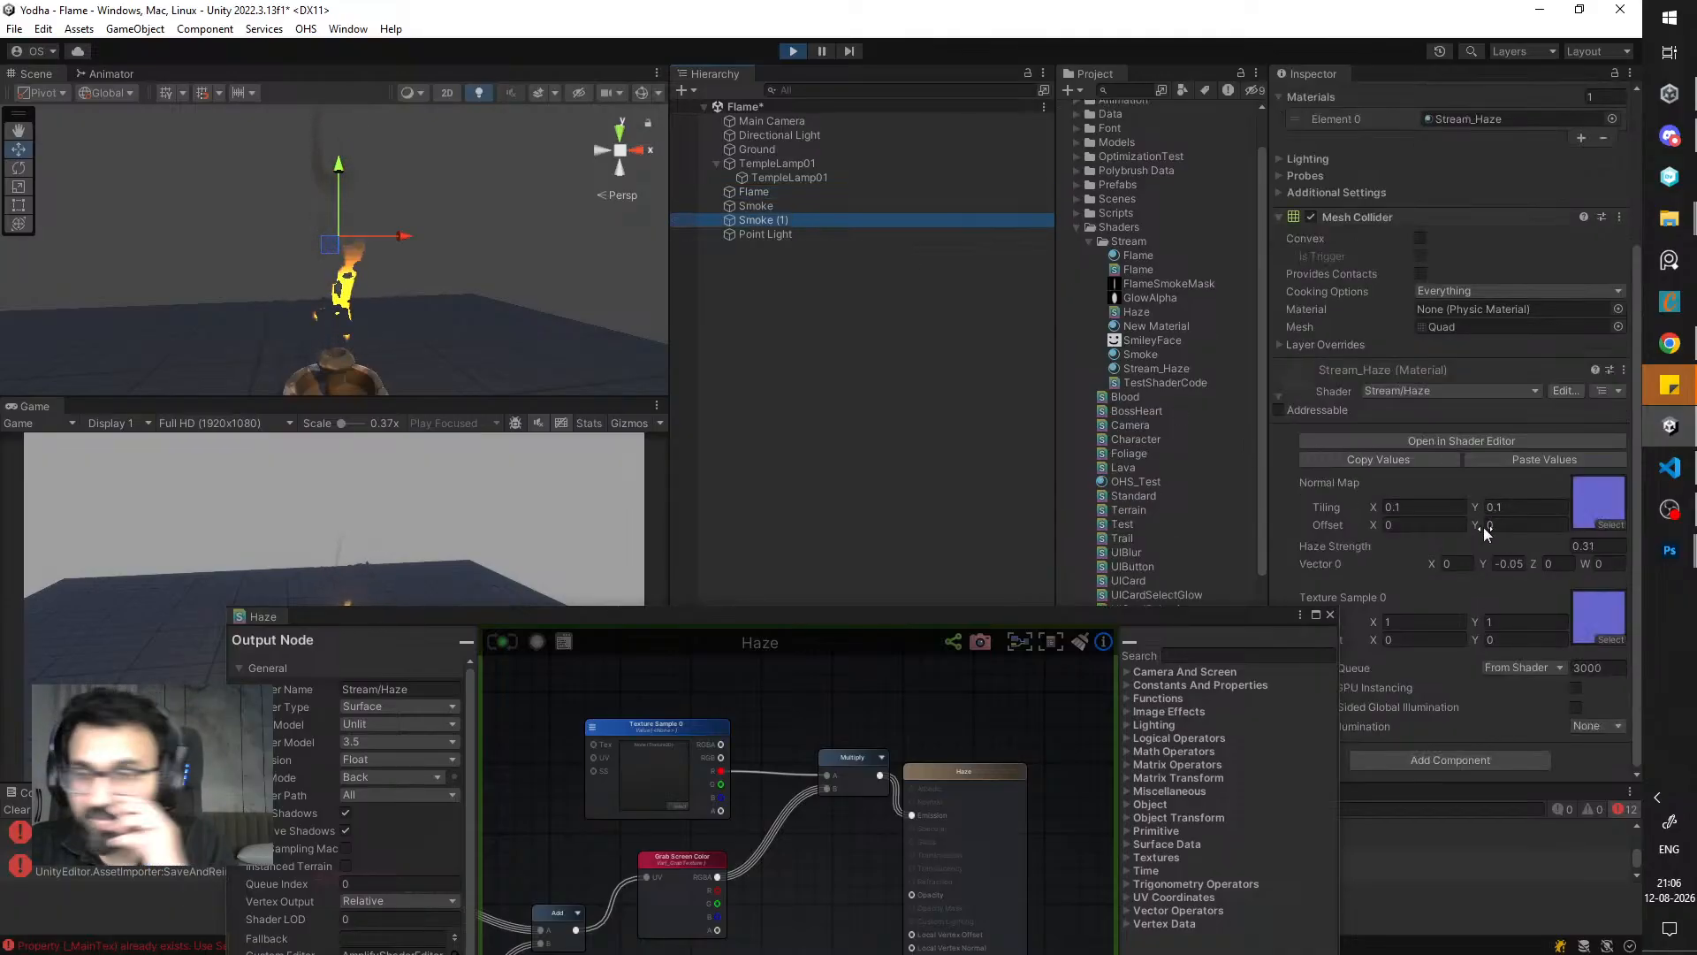
click(1607, 640)
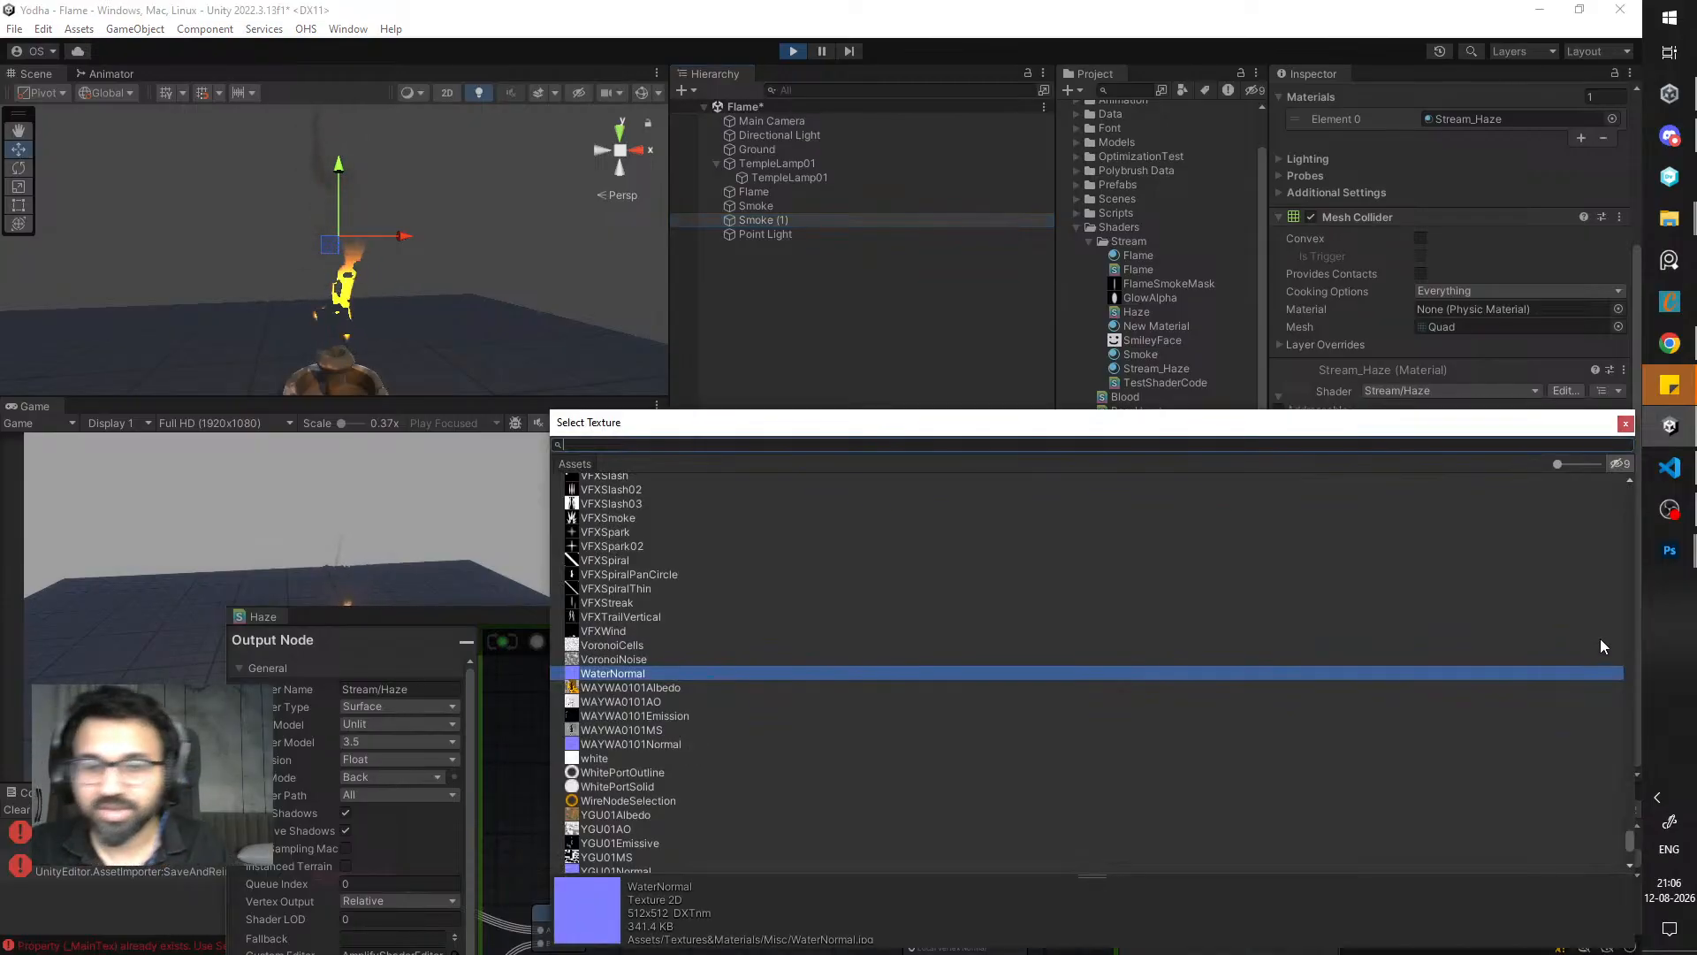
text(gl)
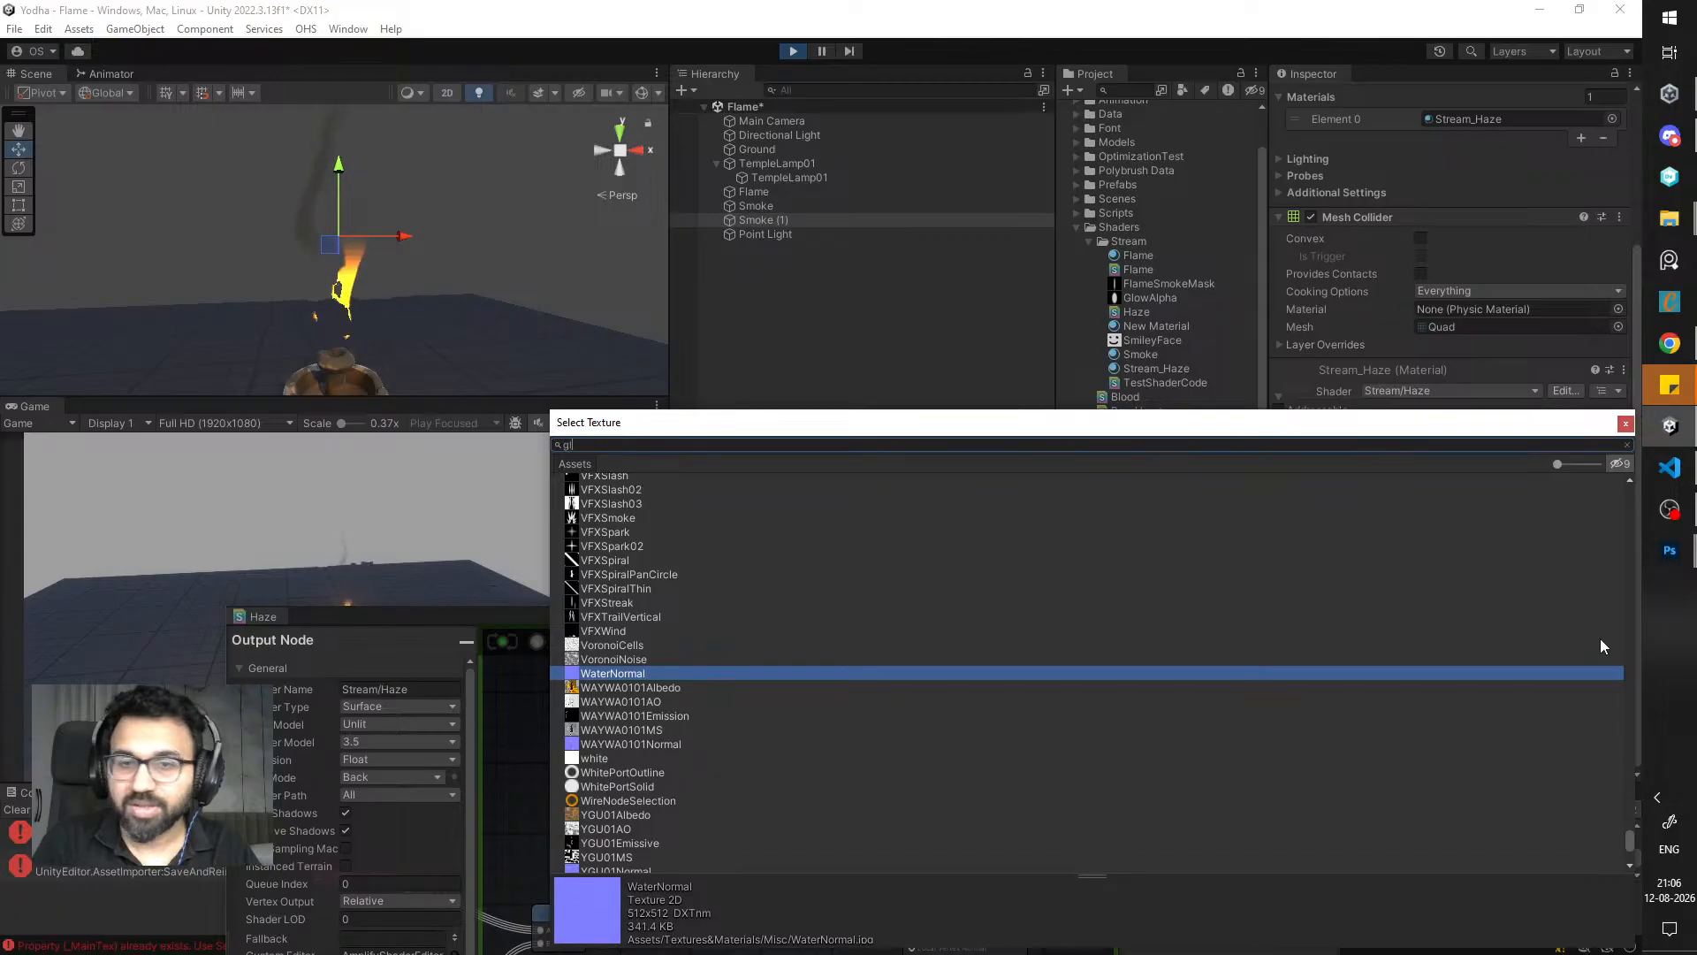
text(ow)
click(614, 496)
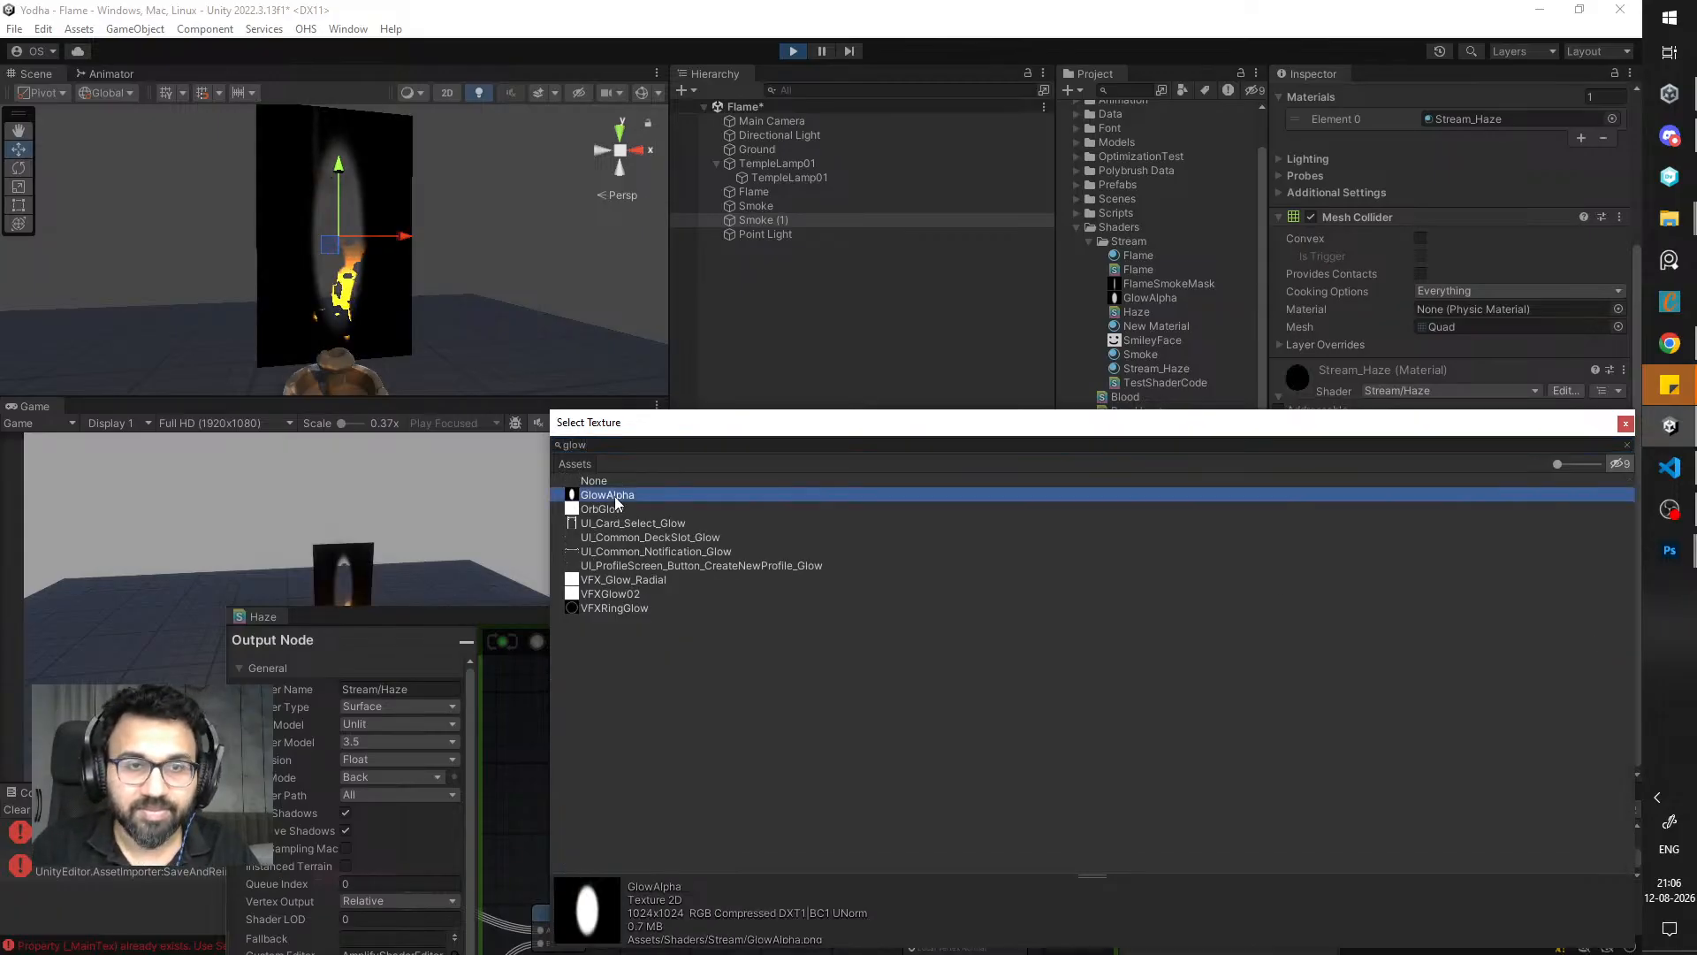
double_click(613, 496)
middle_drag(498, 301, 514, 250)
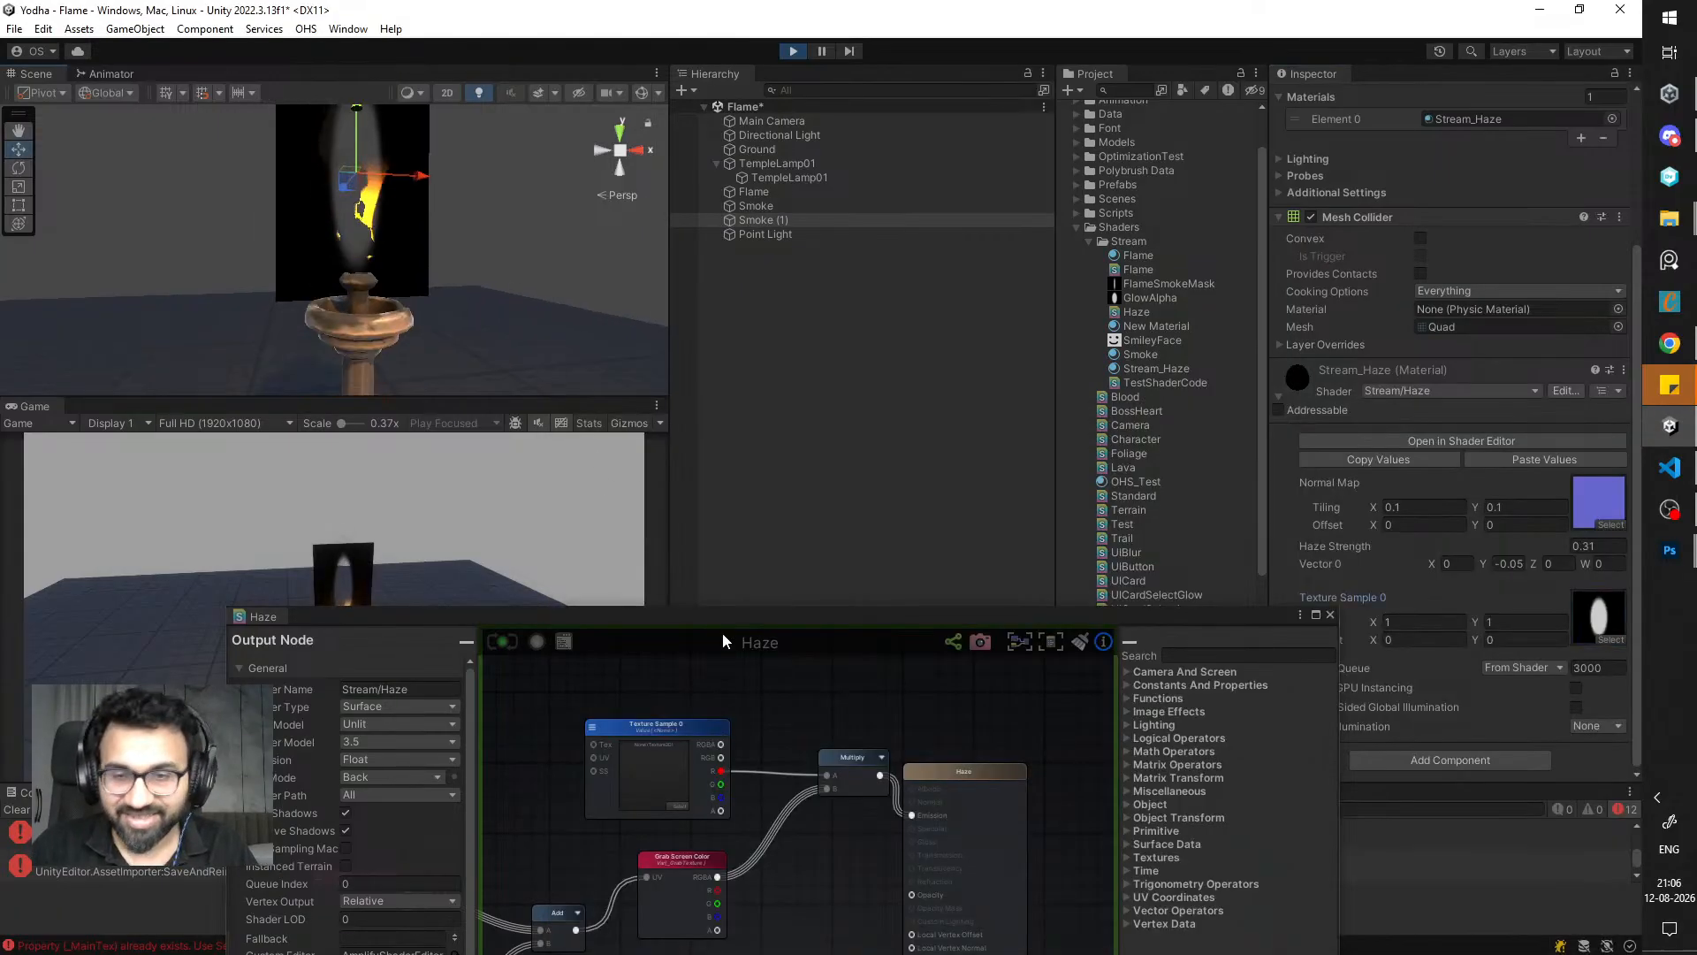
- Delete the Multiply node, connect Grab Screen Color directly to the Haze output's Emission, and compile the shader
middle_drag(786, 760, 779, 712)
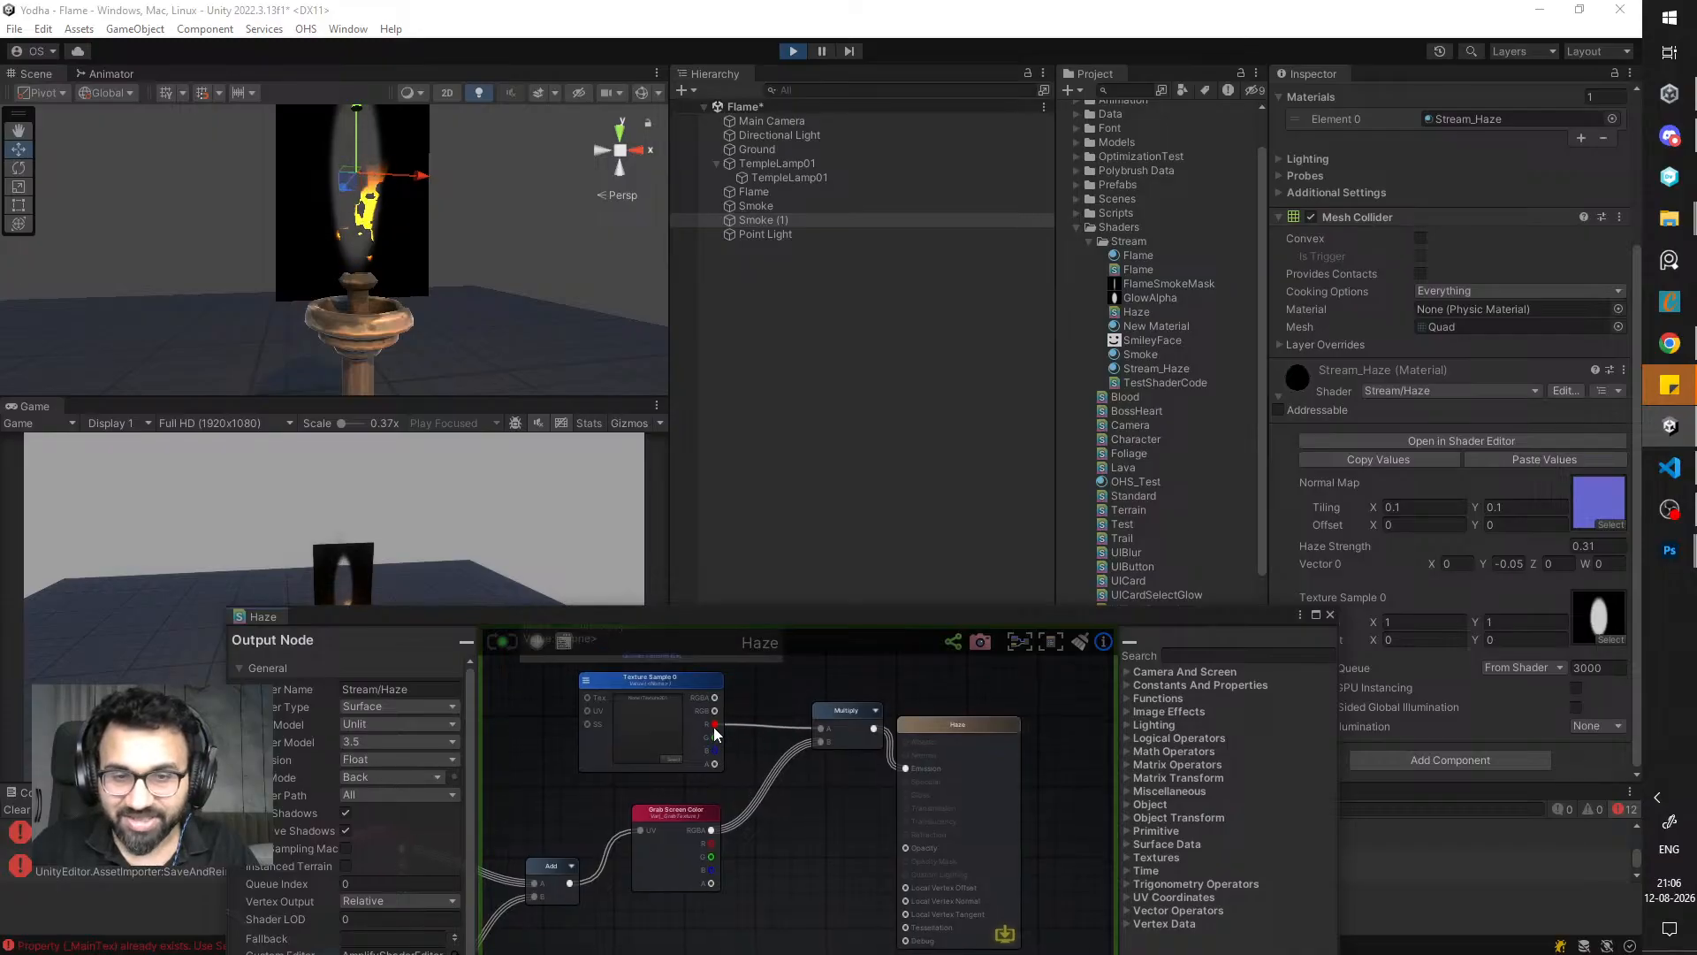
click(842, 730)
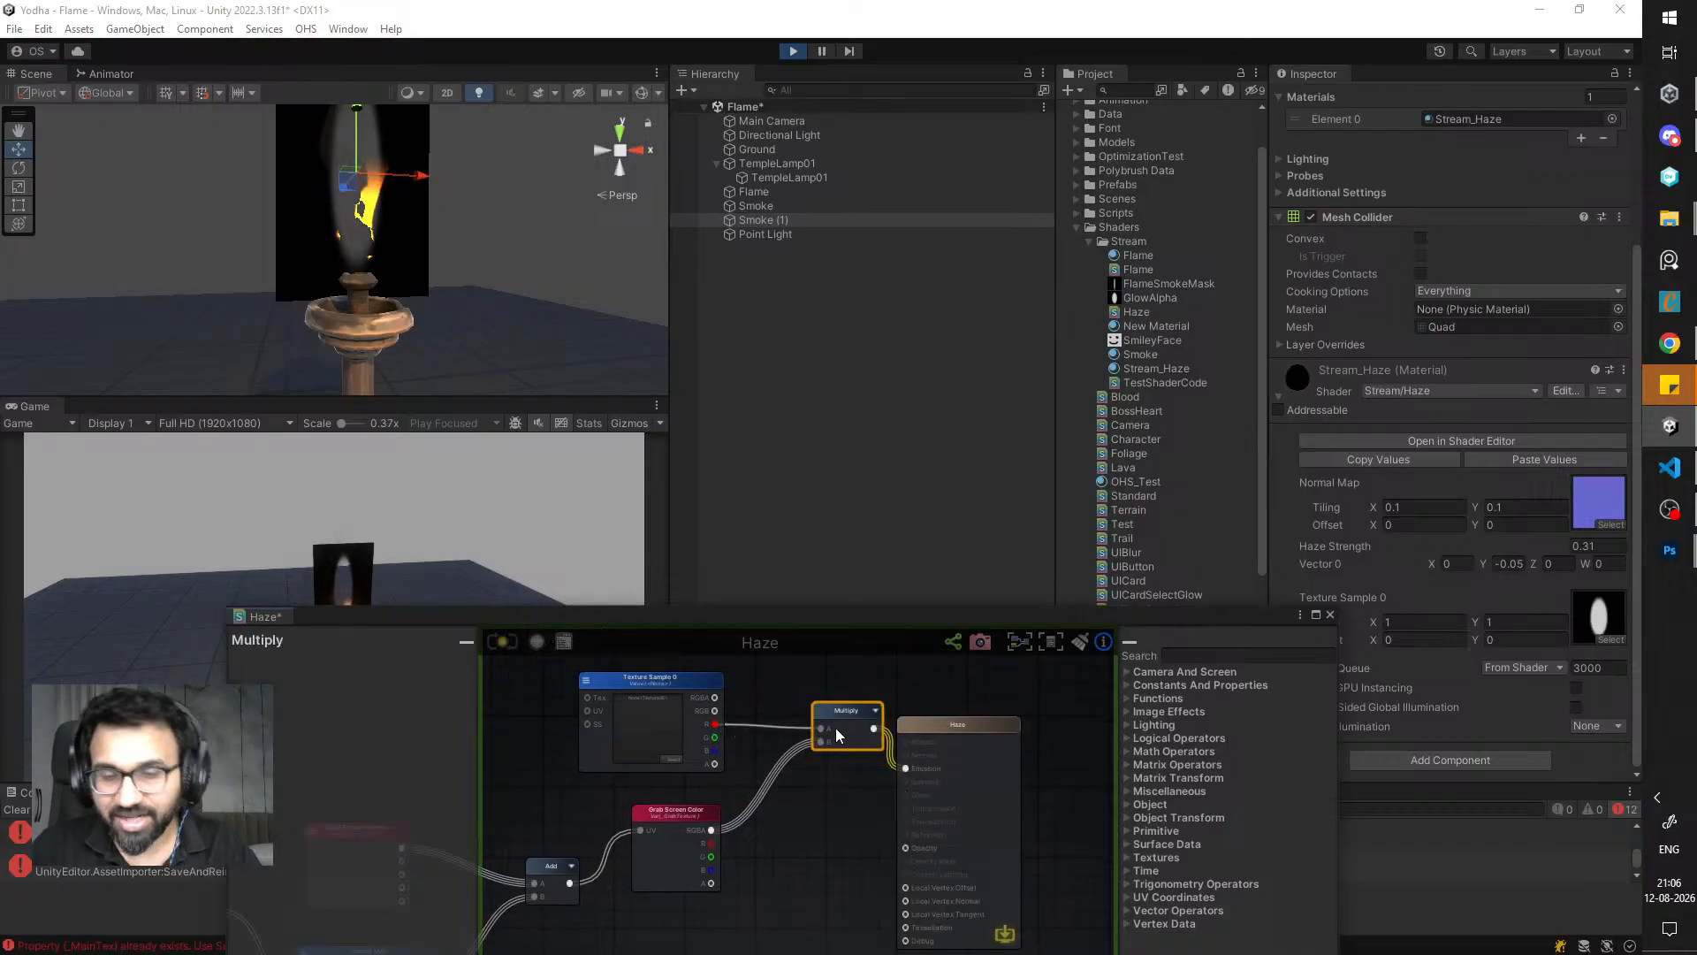
key(Delete)
drag(711, 829, 904, 769)
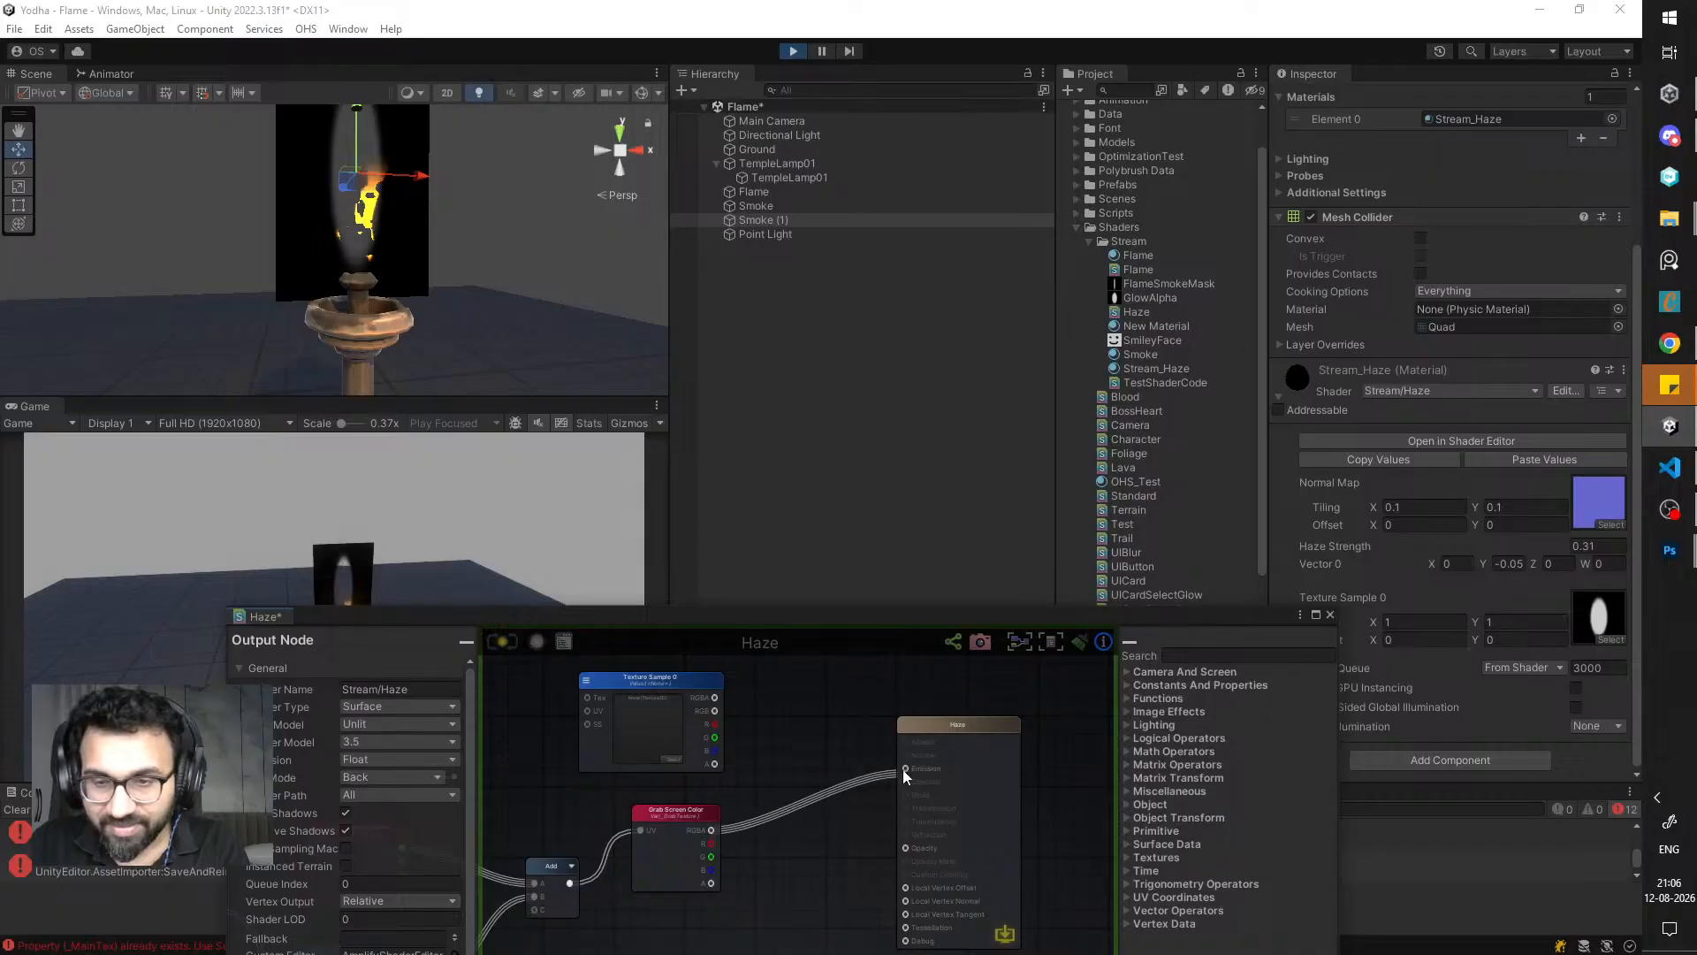
click(502, 642)
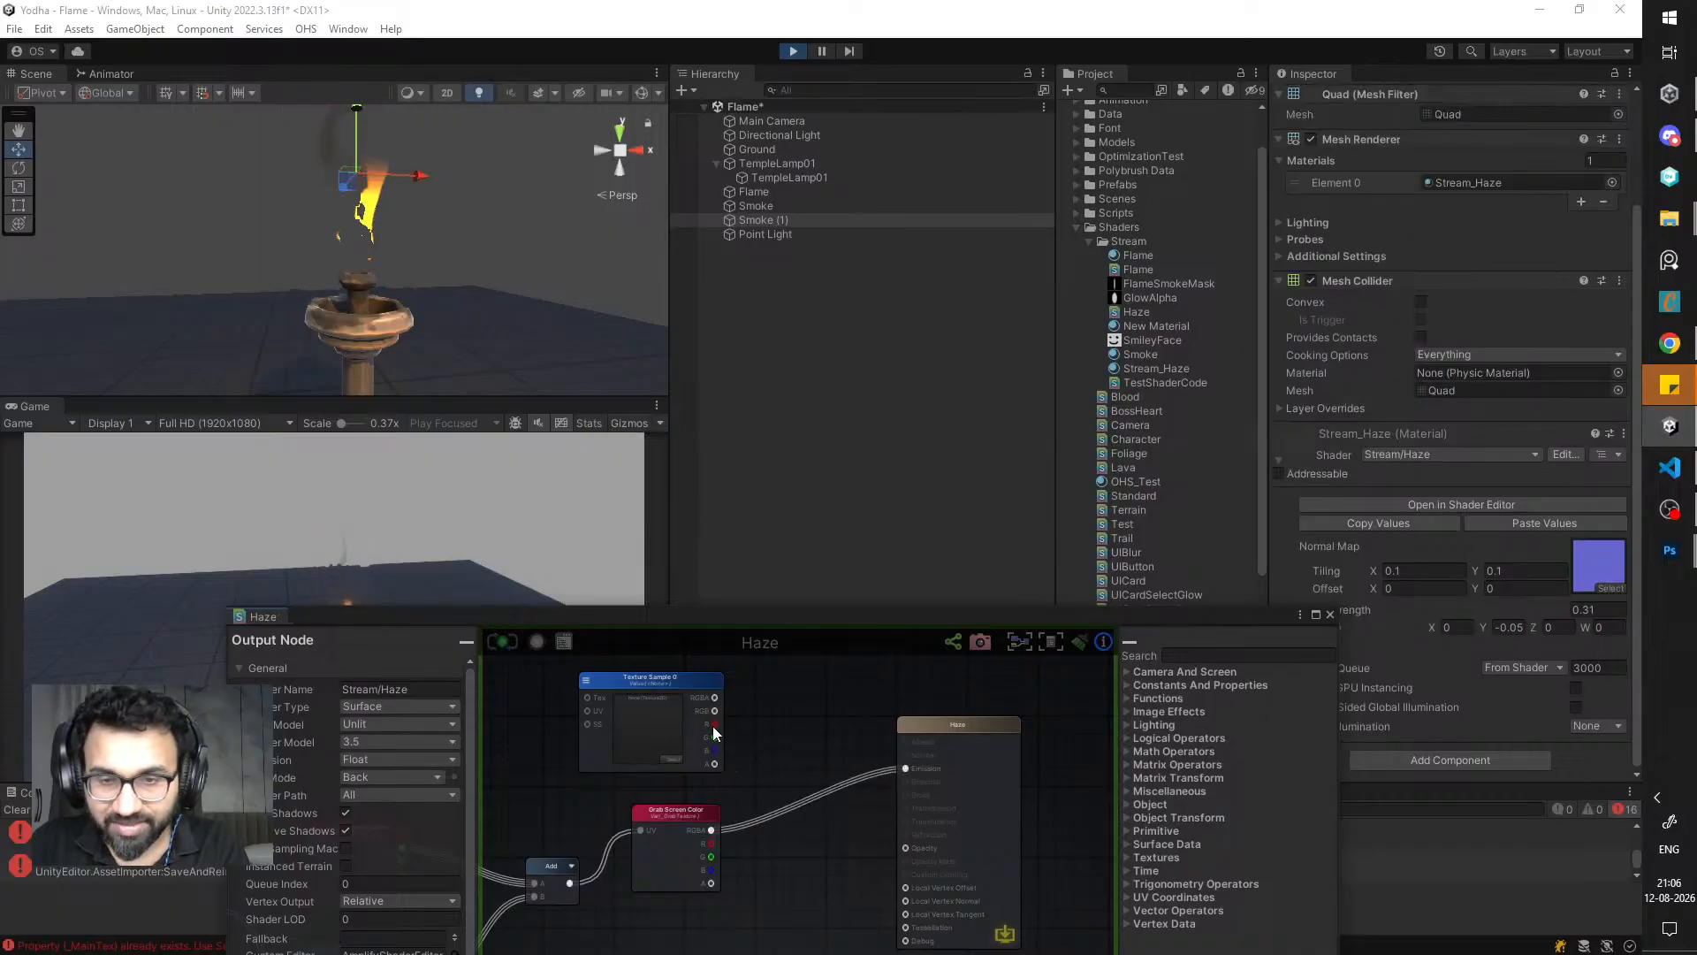
- Connect Texture Sample 0's R output to the Haze output's Opacity, compile, and move the graph window off the preview
drag(714, 724, 906, 848)
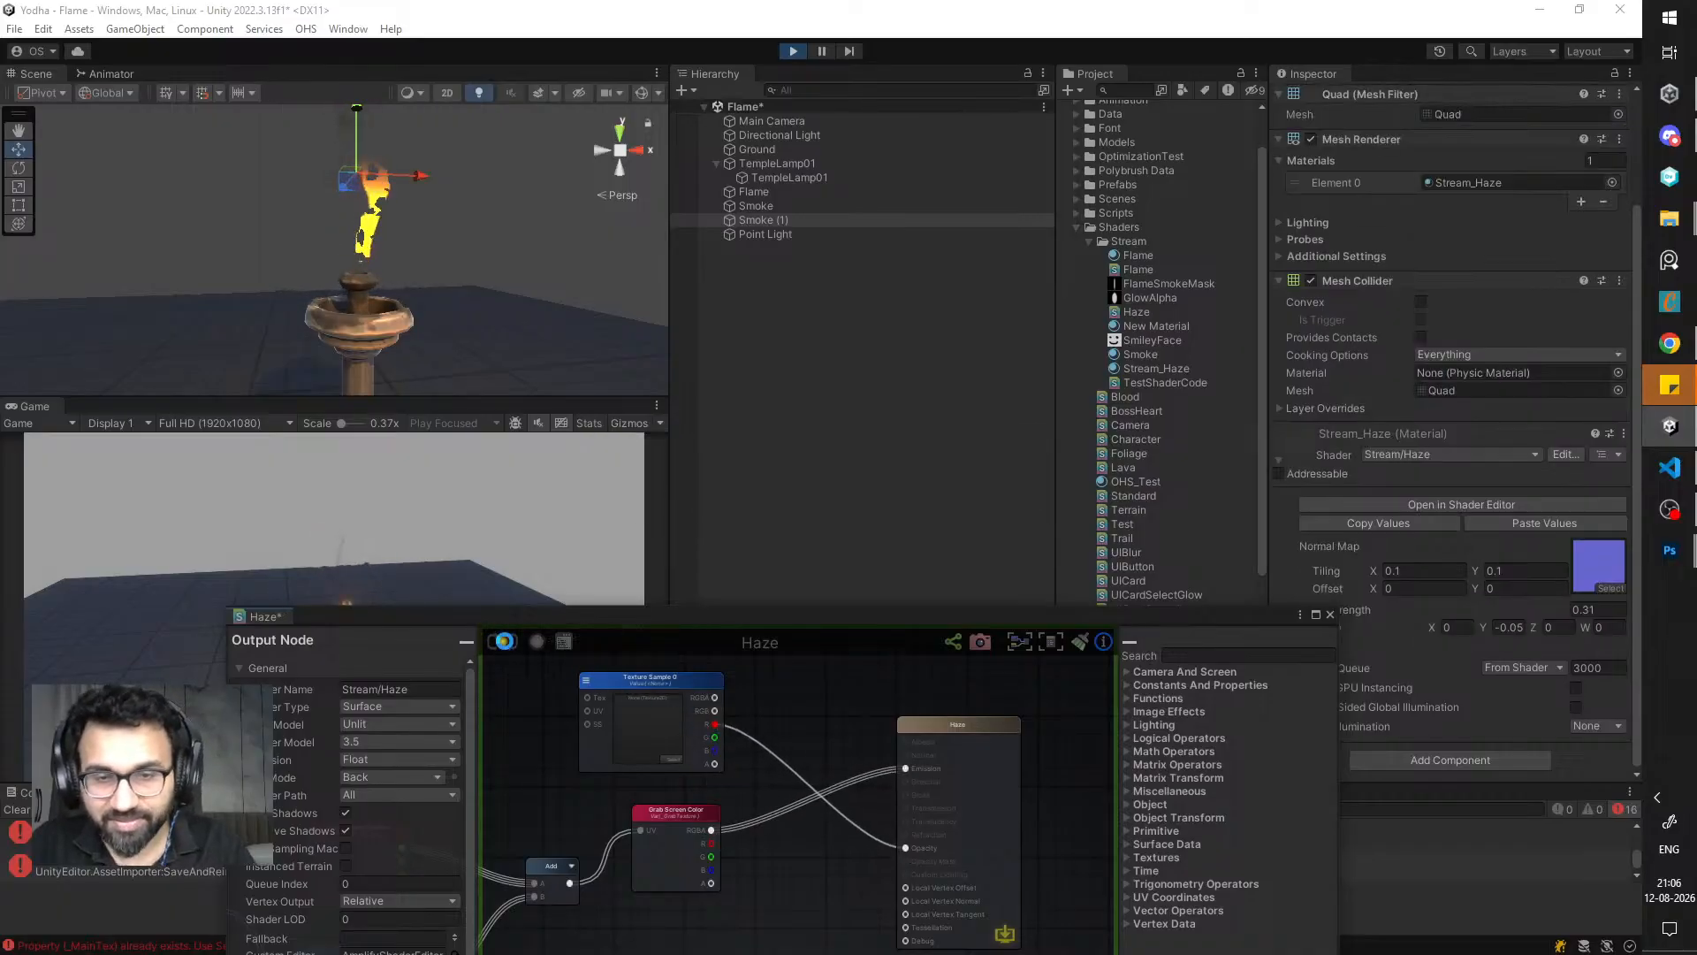
click(505, 641)
drag(624, 617, 716, 866)
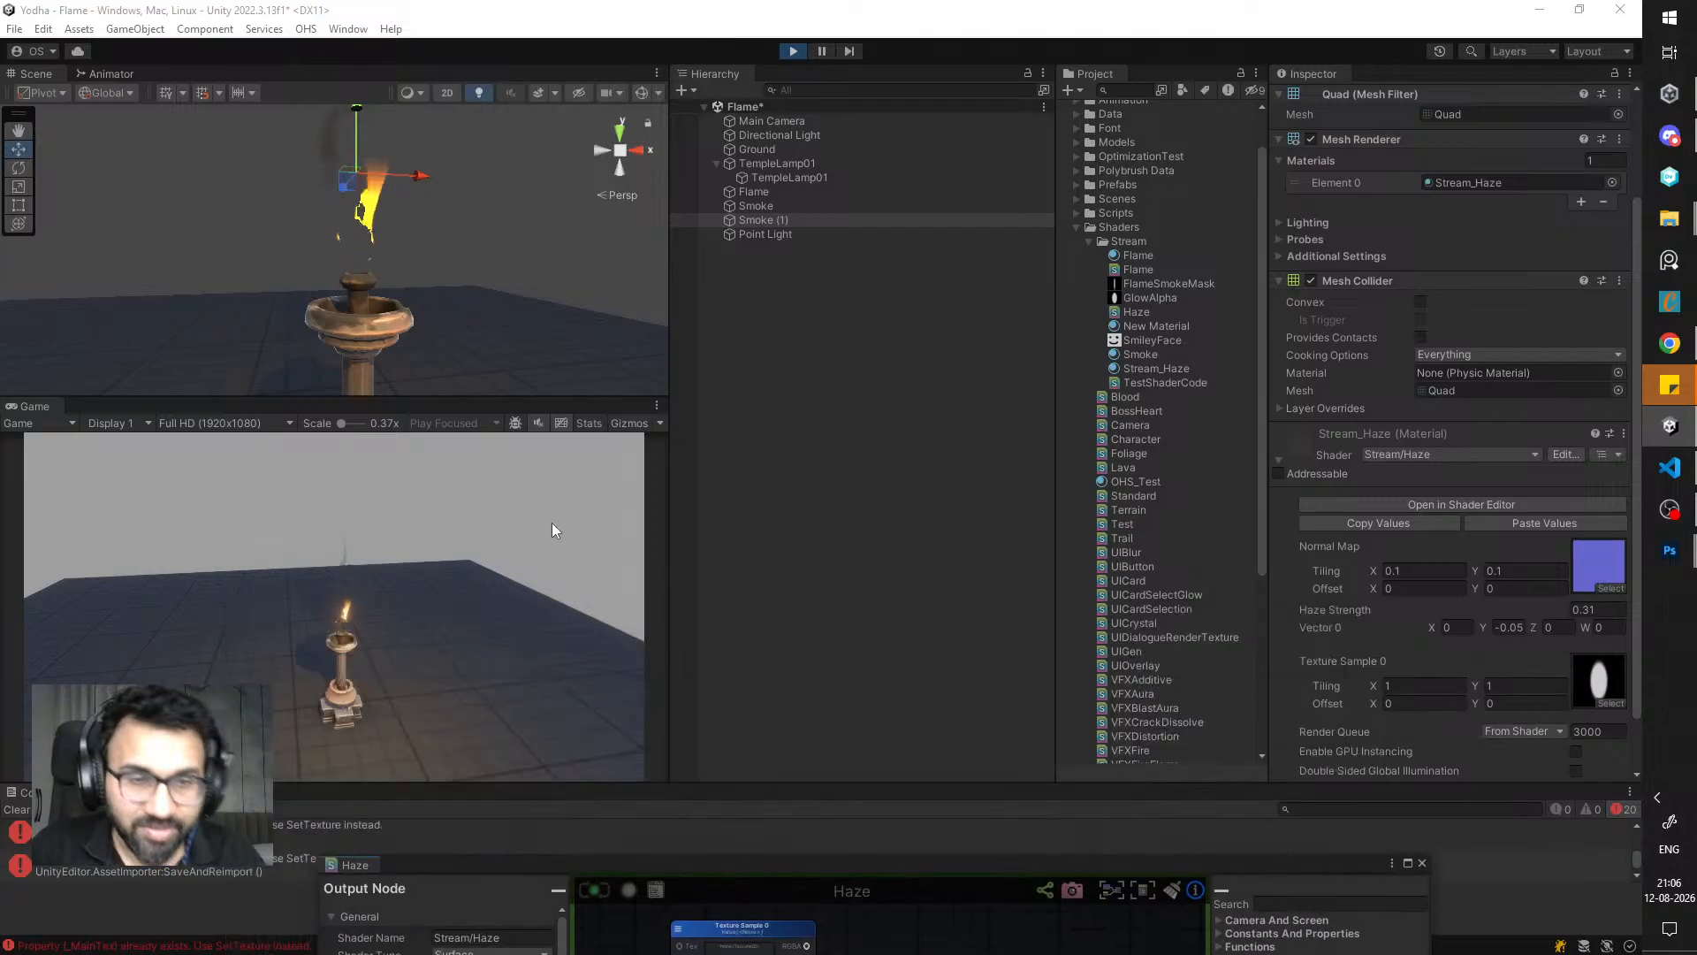
- Enlarge the Smoke (1) haze quad uniformly to a scale of about 0.97 by 1.55 by 0.97
scroll(406, 265, up, 3)
middle_drag(405, 223, 414, 297)
alt+drag(414, 297, 338, 299)
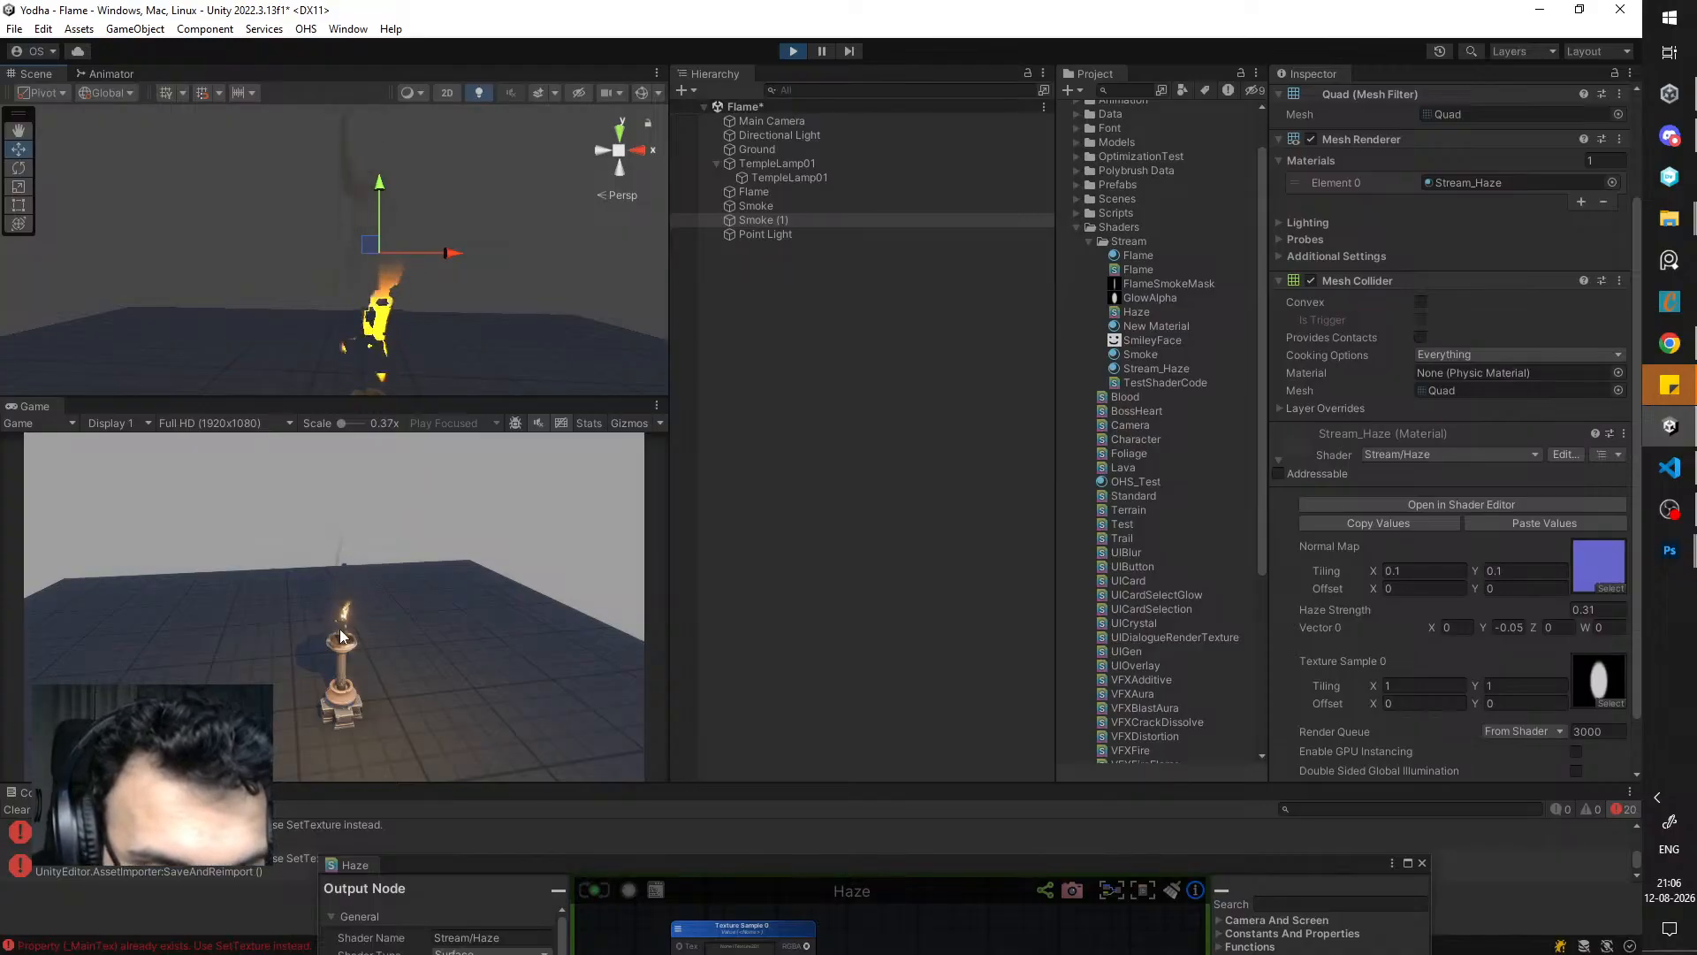
middle_drag(430, 311, 425, 289)
key(r)
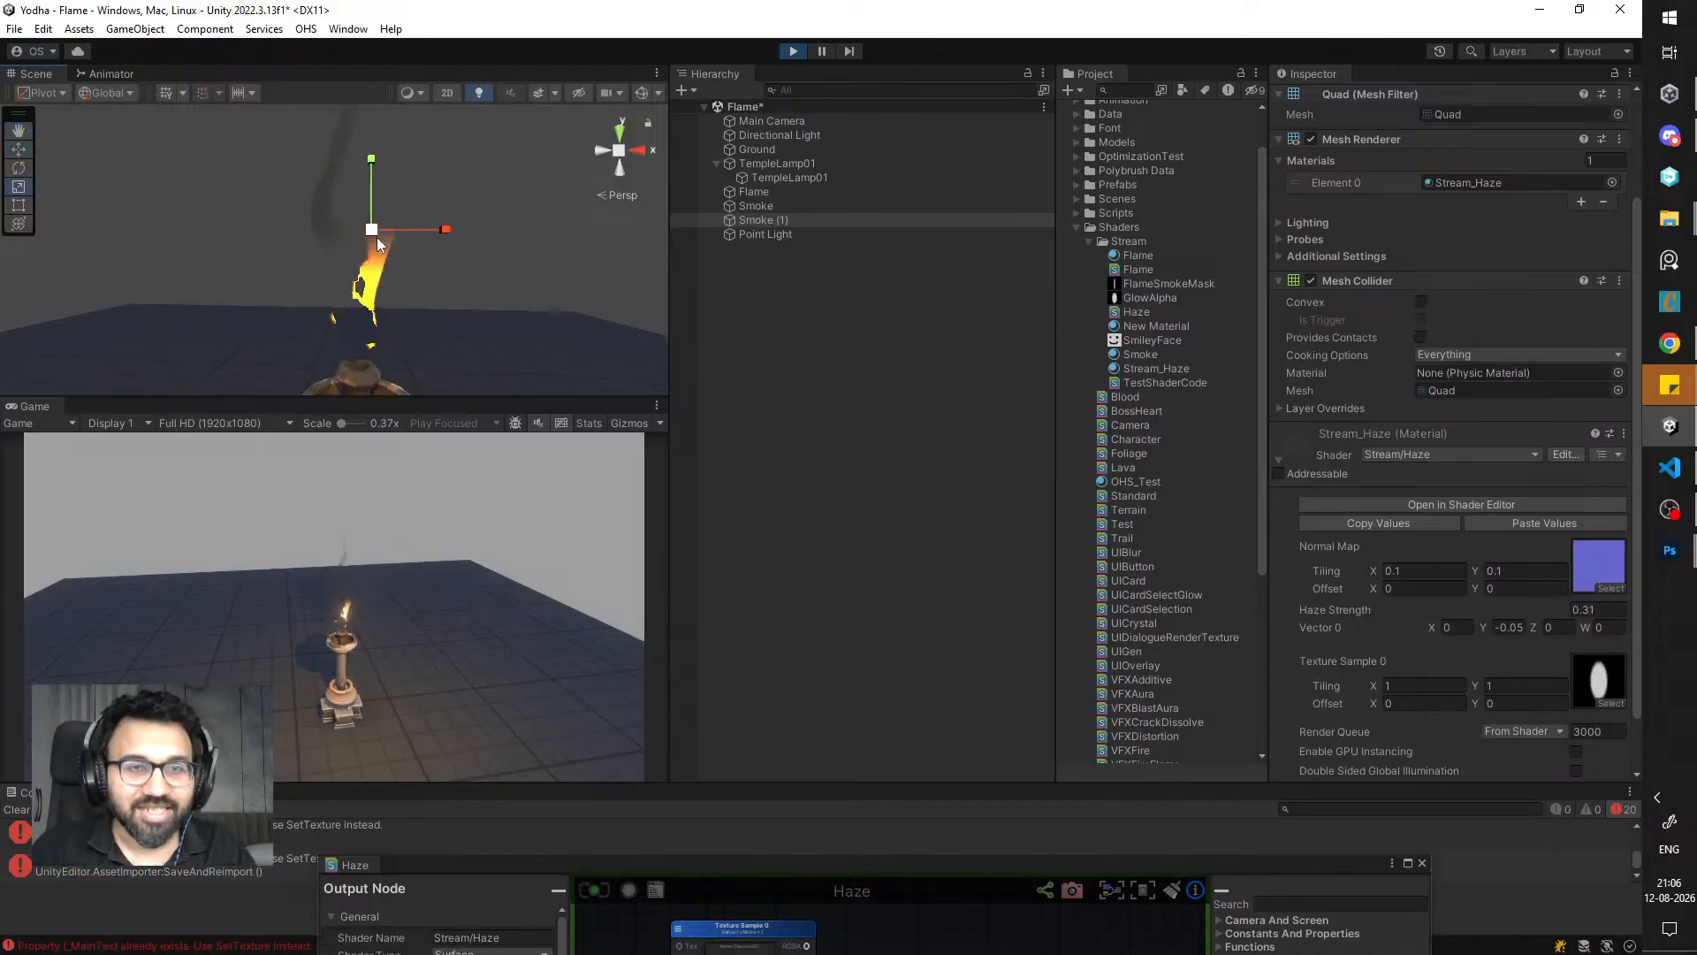
drag(376, 237, 544, 316)
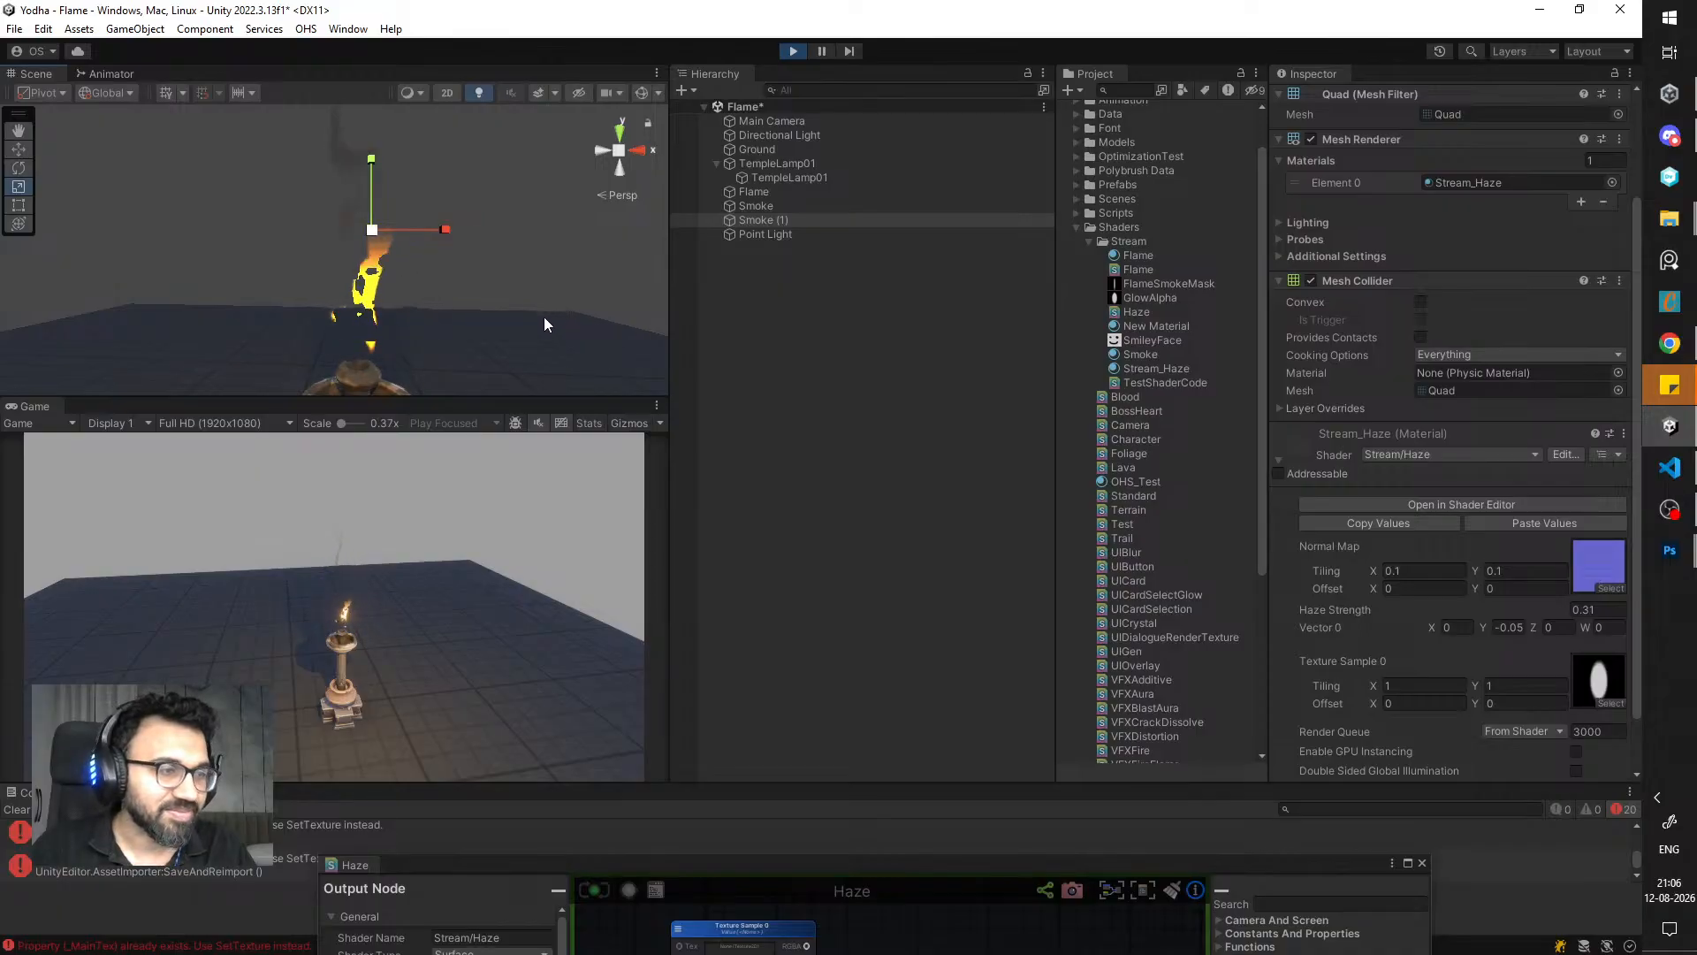
- Reposition the Smoke (1) quad around the flame, to about Y 2.352 and Z 0.101, and adjust it sideways
middle_drag(451, 283, 433, 252)
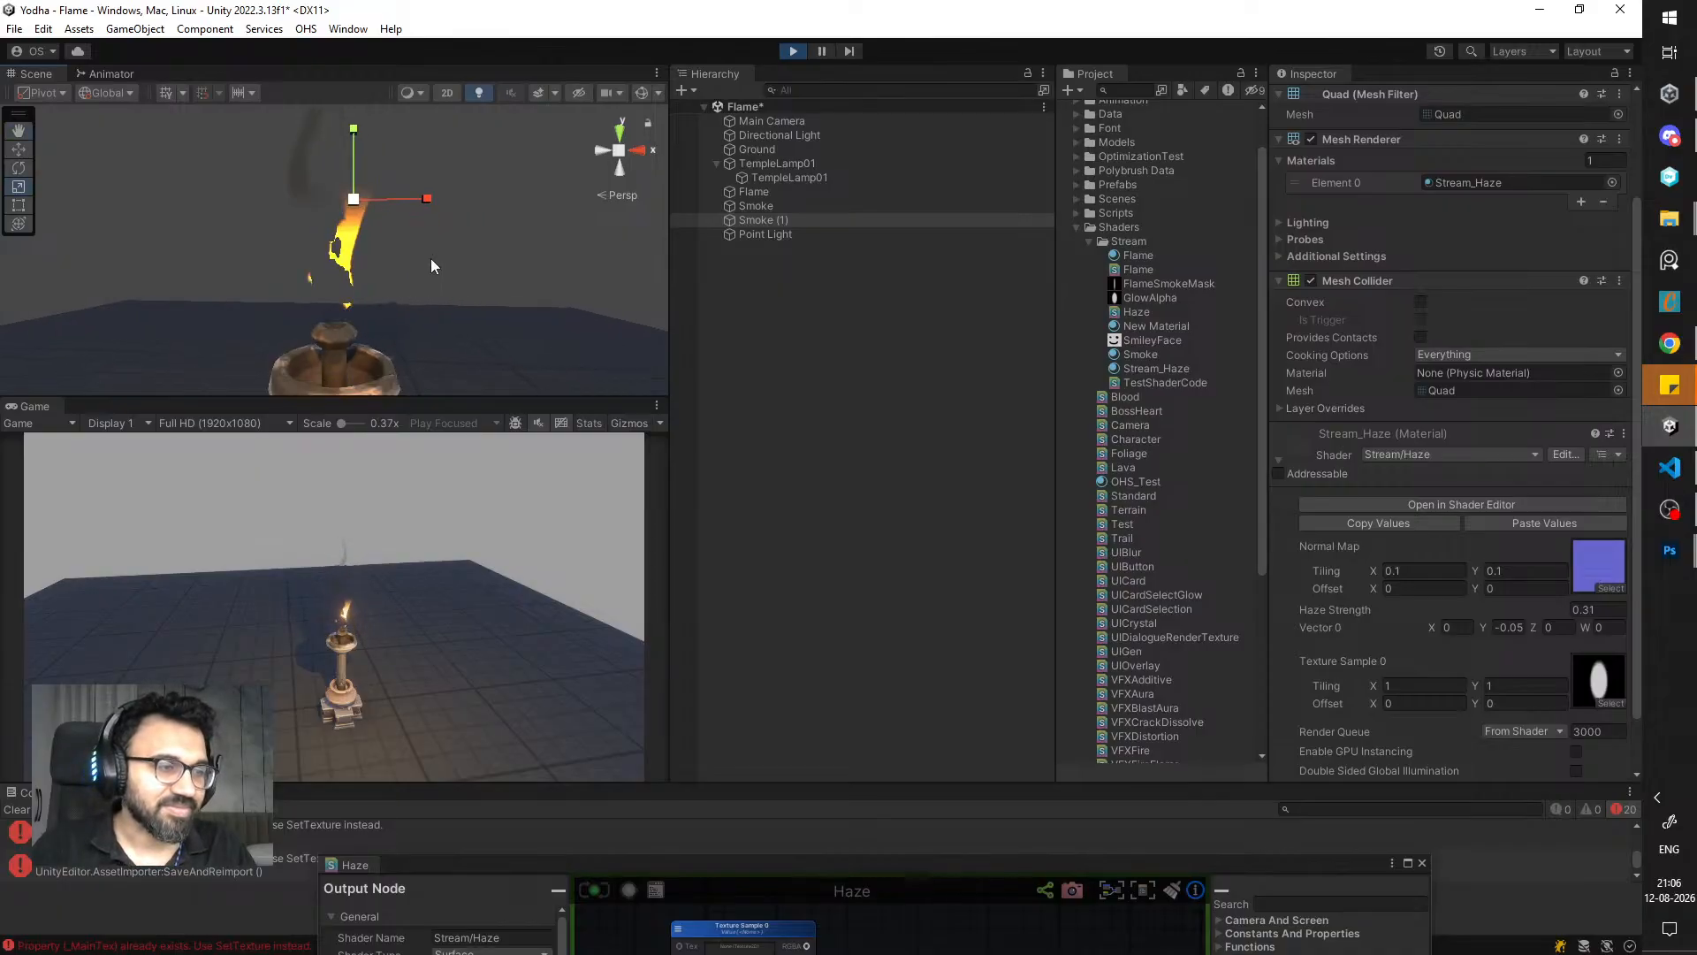
alt+drag(428, 258, 245, 290)
drag(348, 152, 346, 176)
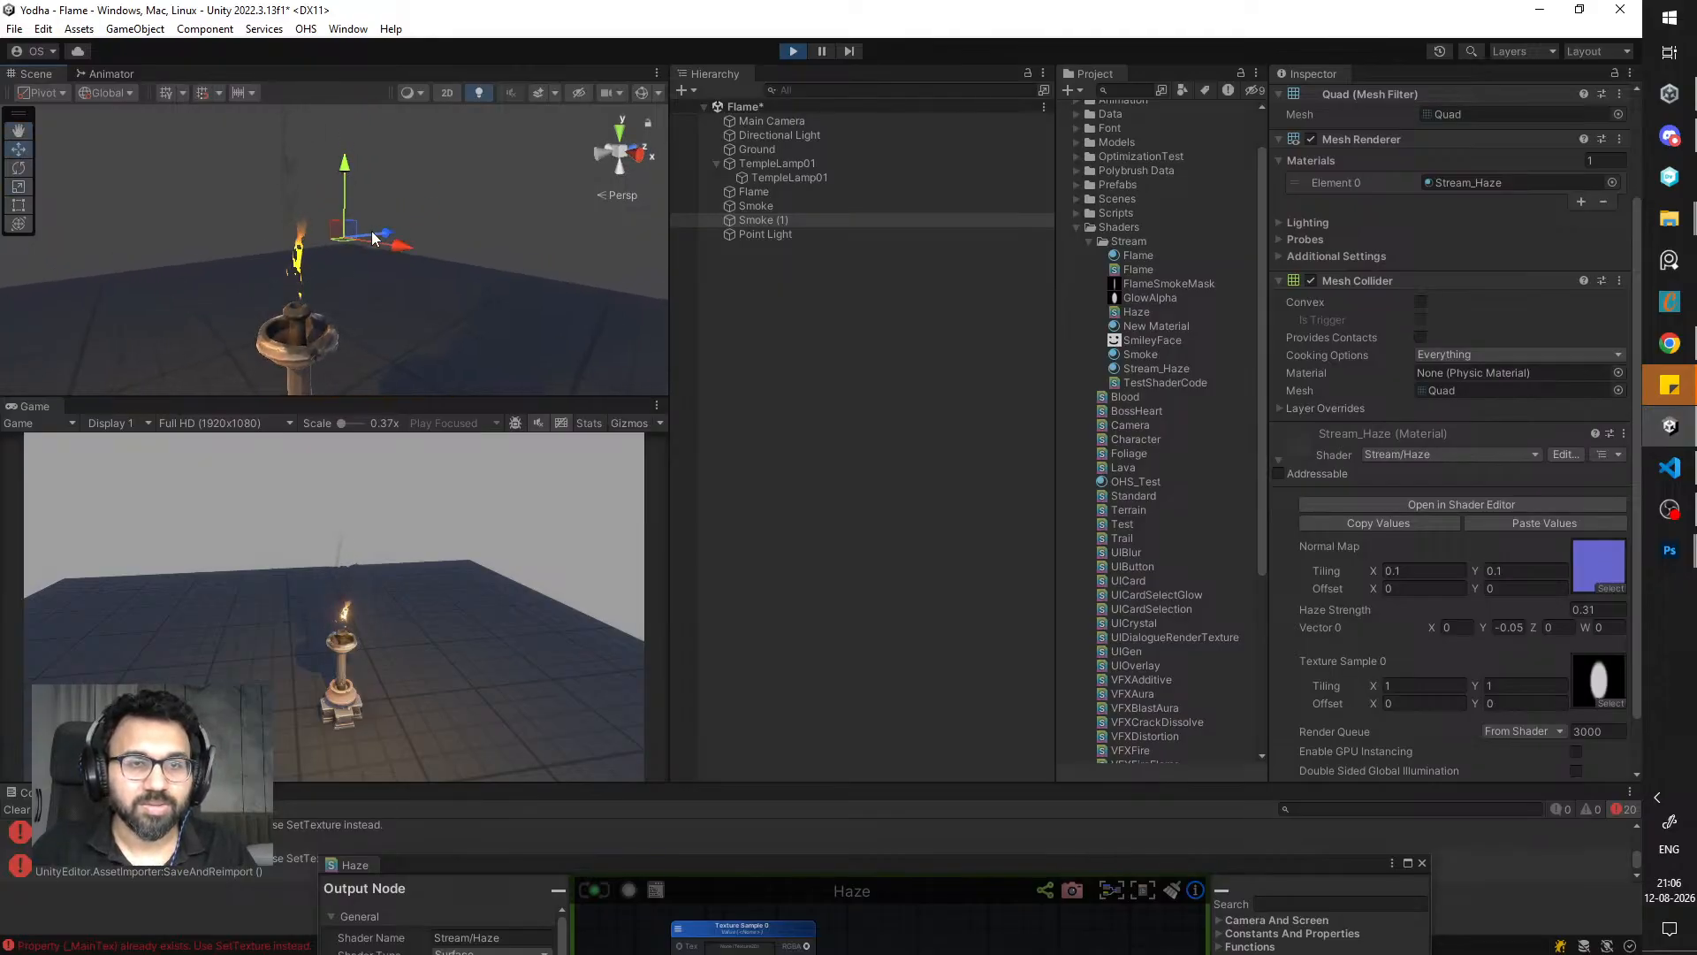
drag(376, 239, 534, 269)
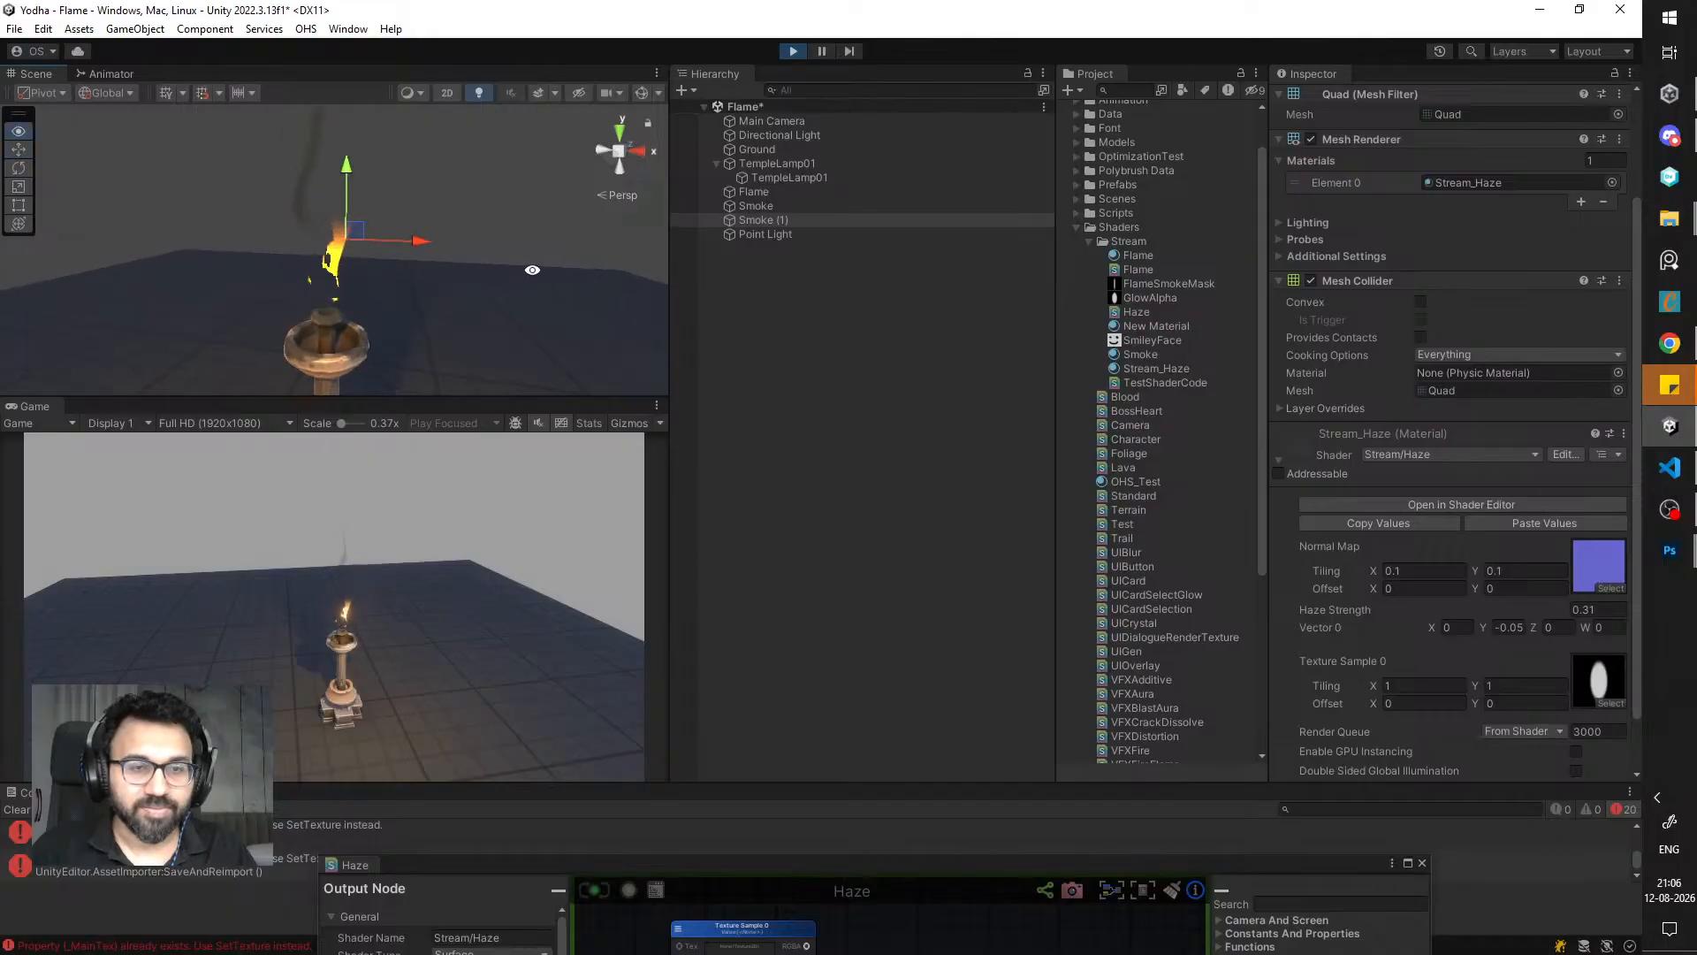
drag(419, 247, 404, 245)
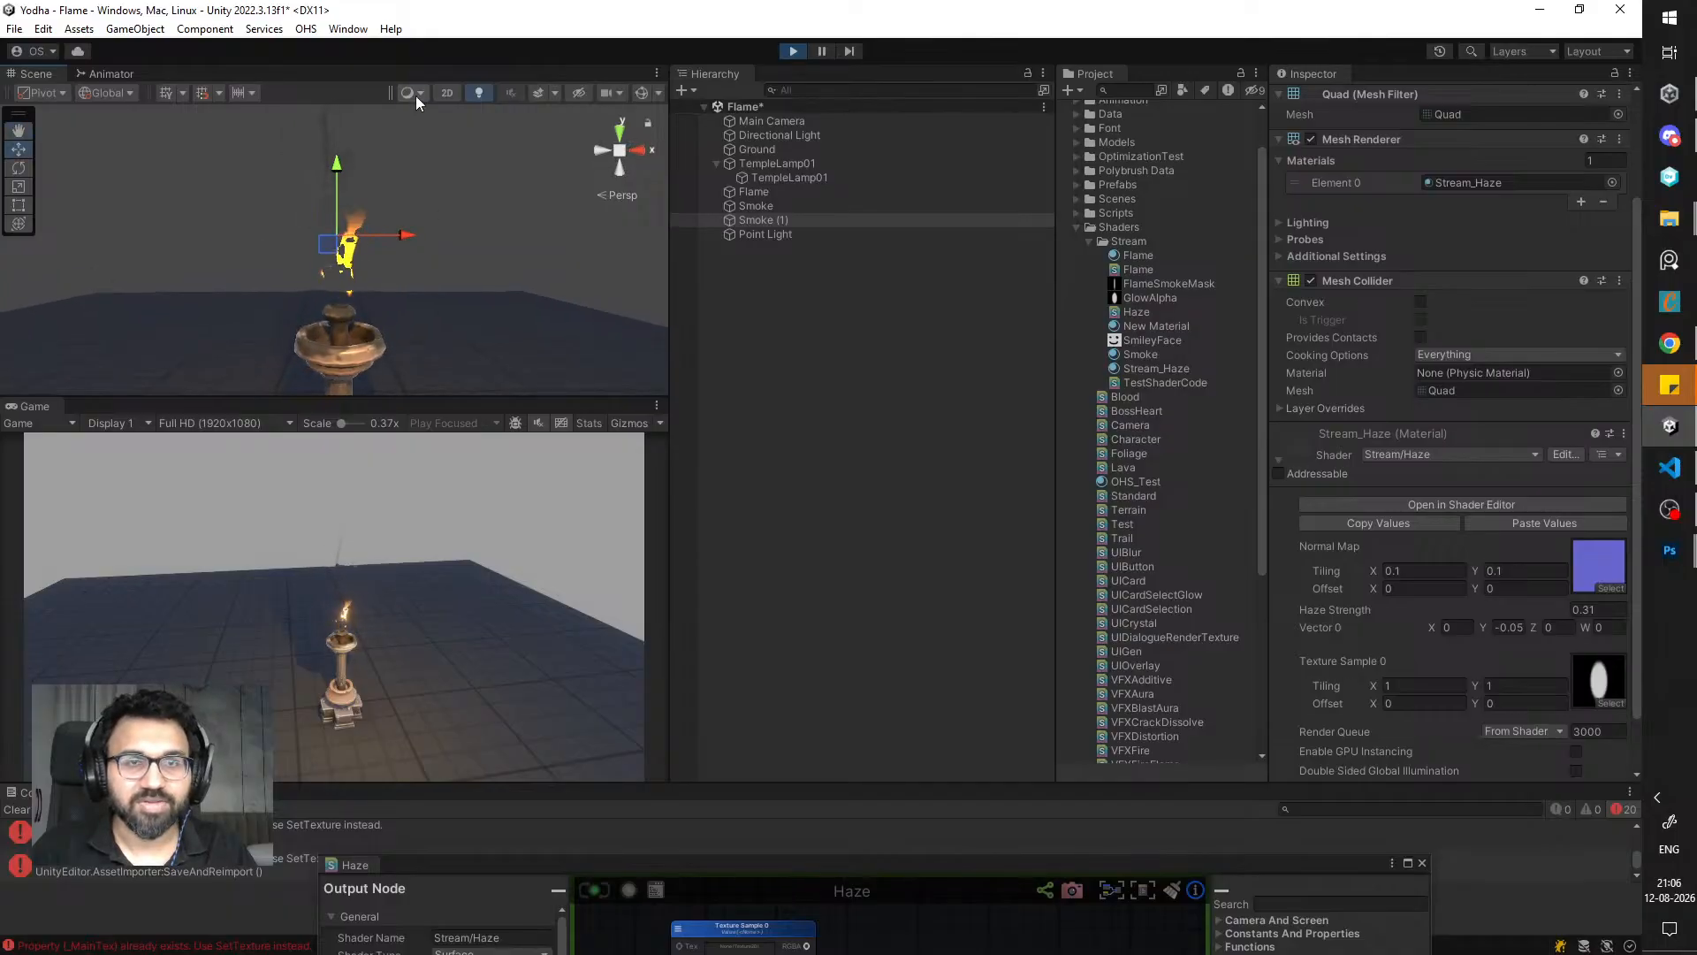
- Check the Smoke (1) quad's outline around the flame in shaded wireframe, and restore the shaded display
click(413, 92)
click(455, 156)
click(380, 235)
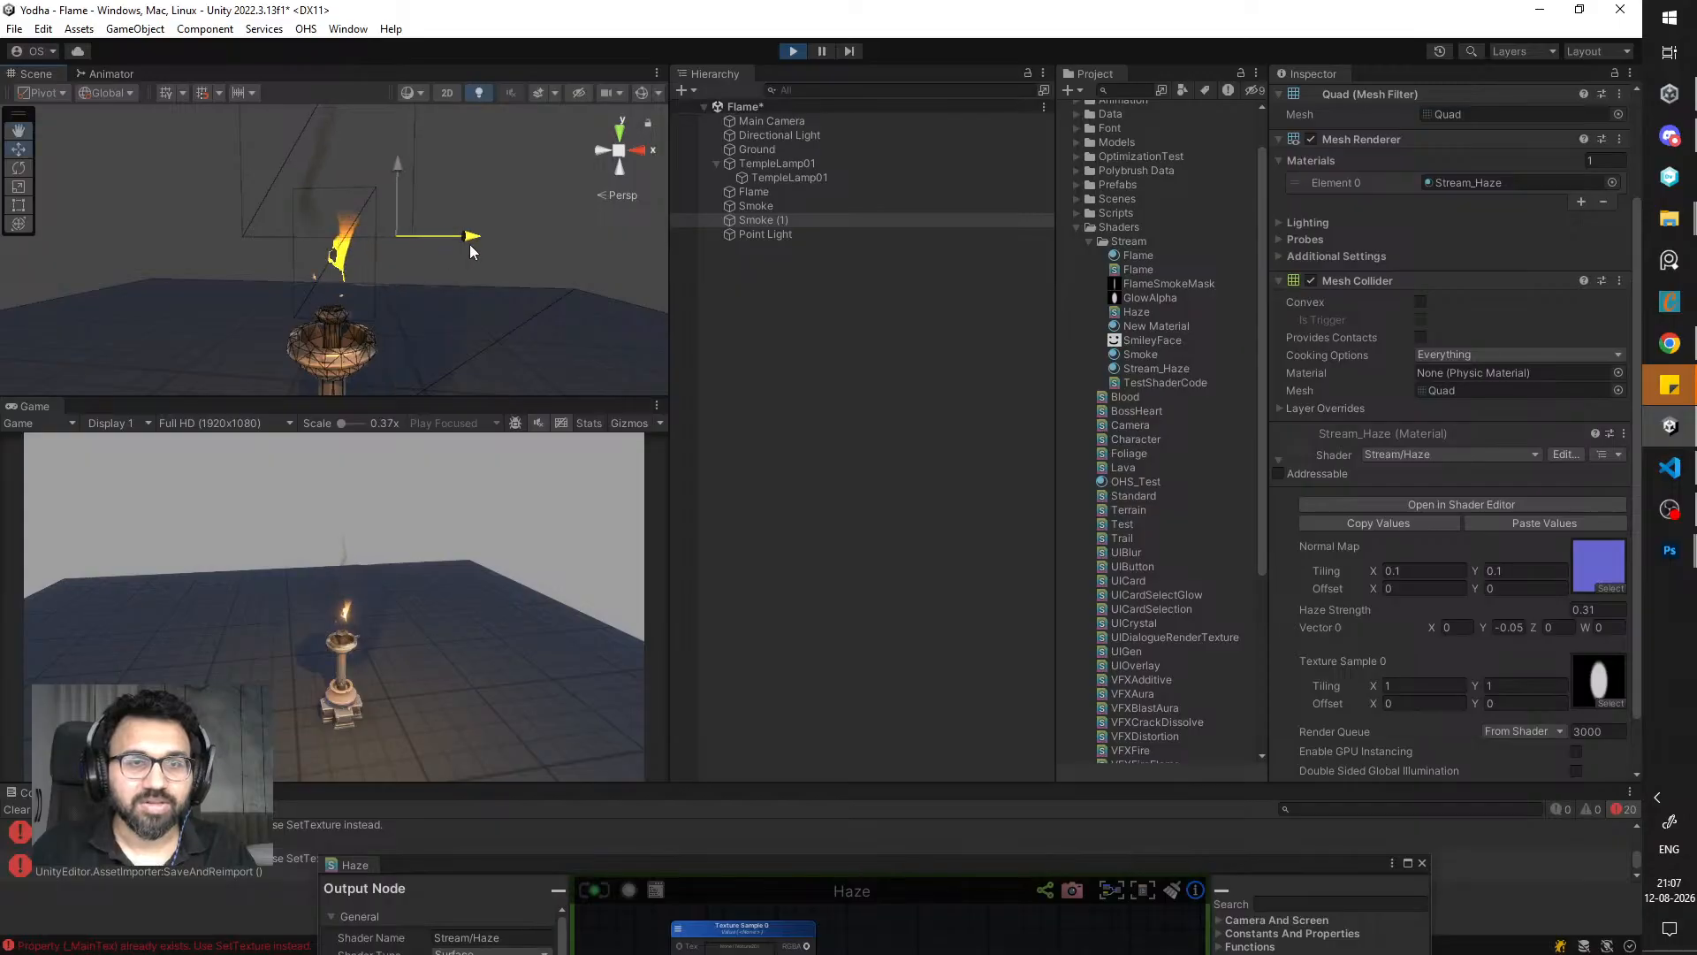
mouse_move(460, 267)
alt+mouse_down()
mouse_move(376, 258)
mouse_move(481, 258)
mouse_move(475, 331)
mouse_move(568, 314)
alt+mouse_up()
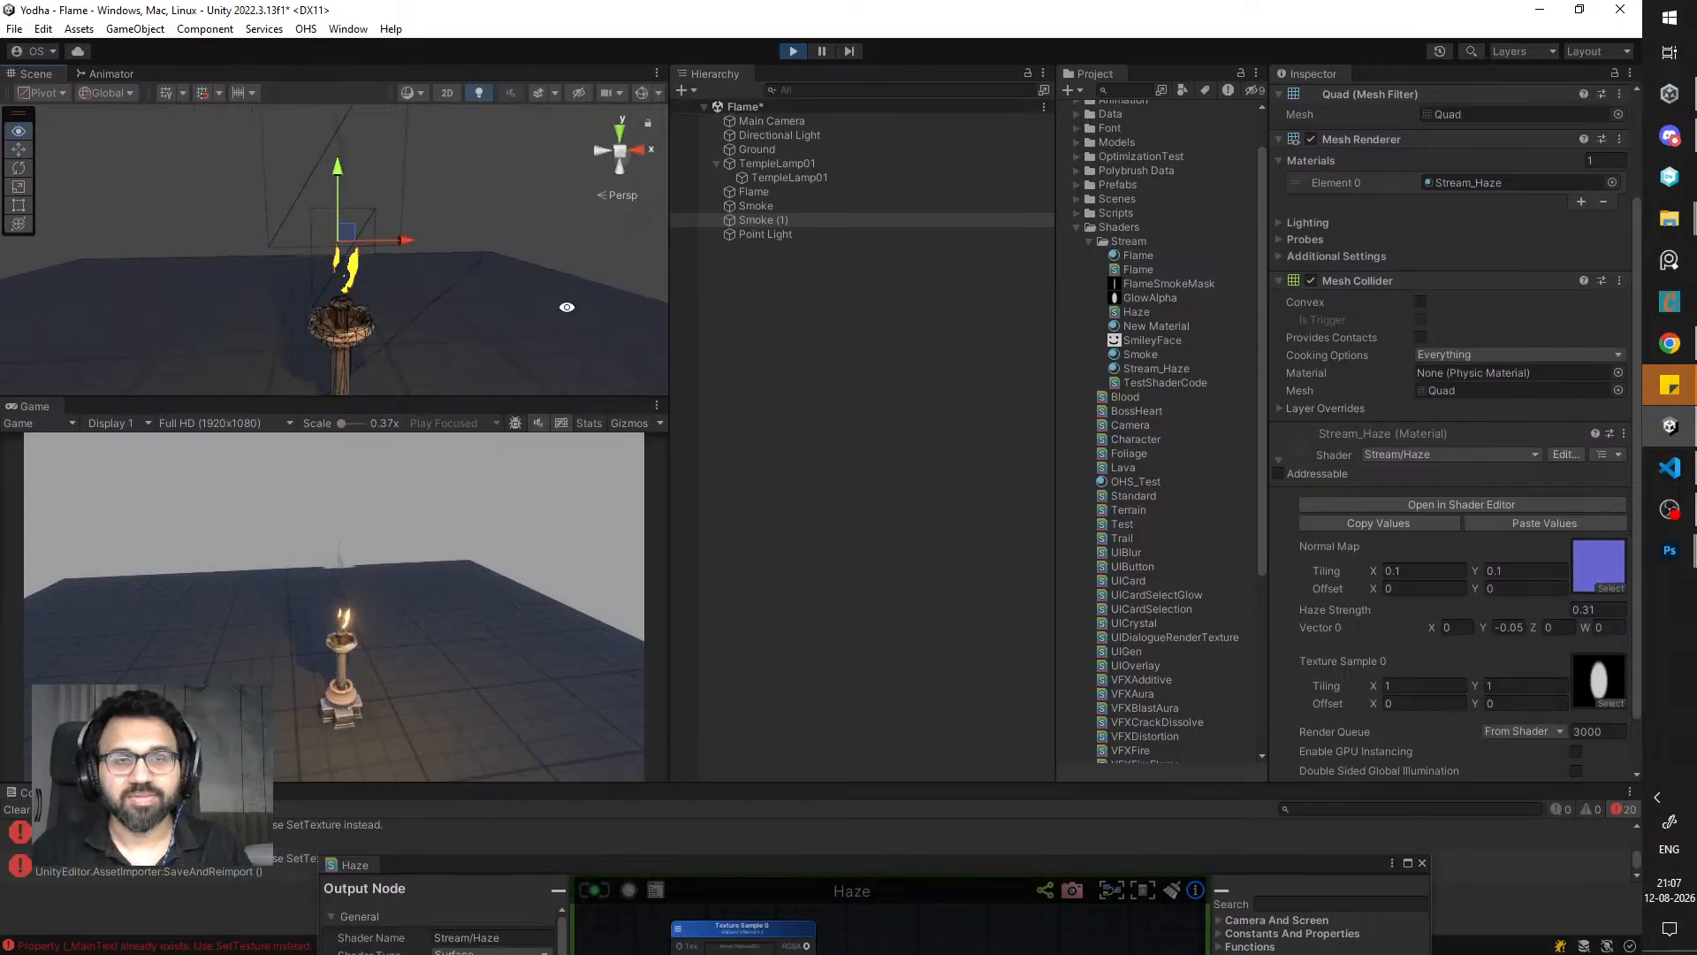
click(411, 90)
click(432, 124)
- Connect Texture Sample 0's R output to the Haze output's Debug port and compile to preview the mask
mouse_move(788, 805)
mouse_down()
mouse_move(809, 717)
mouse_move(907, 555)
mouse_move(799, 458)
mouse_up()
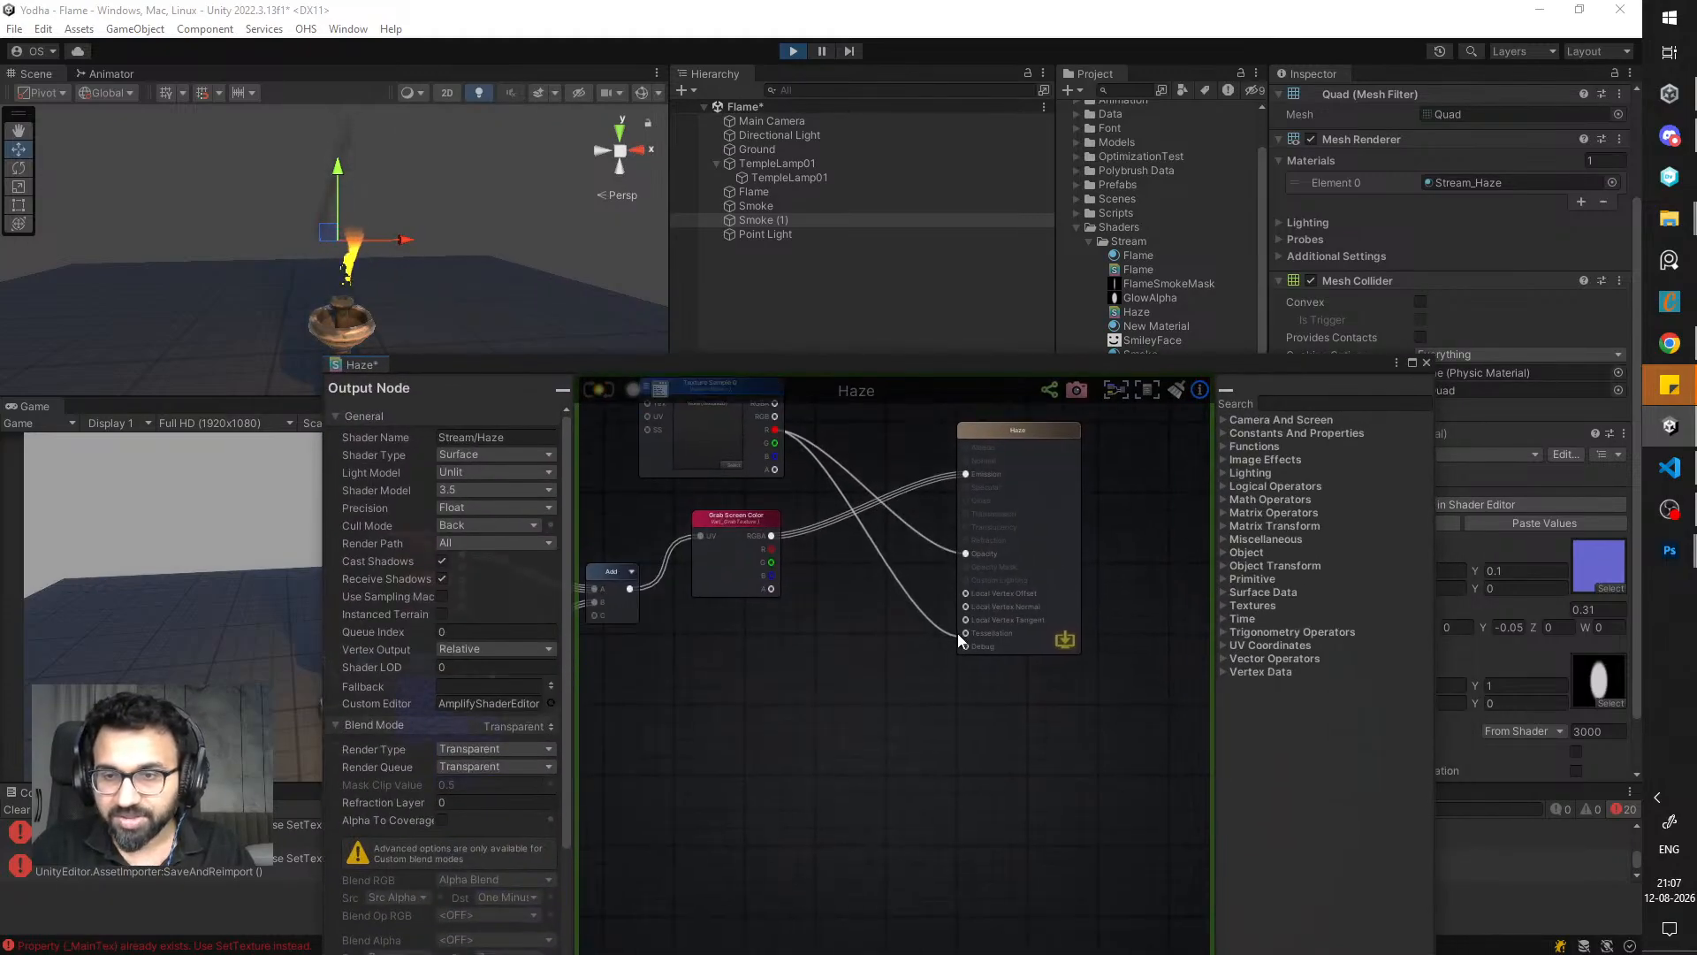
drag(959, 635, 964, 646)
- Scale the Smoke (1) quad down uniformly to about 0.49 by 0.78 by 0.49
alt+drag(437, 221, 513, 201)
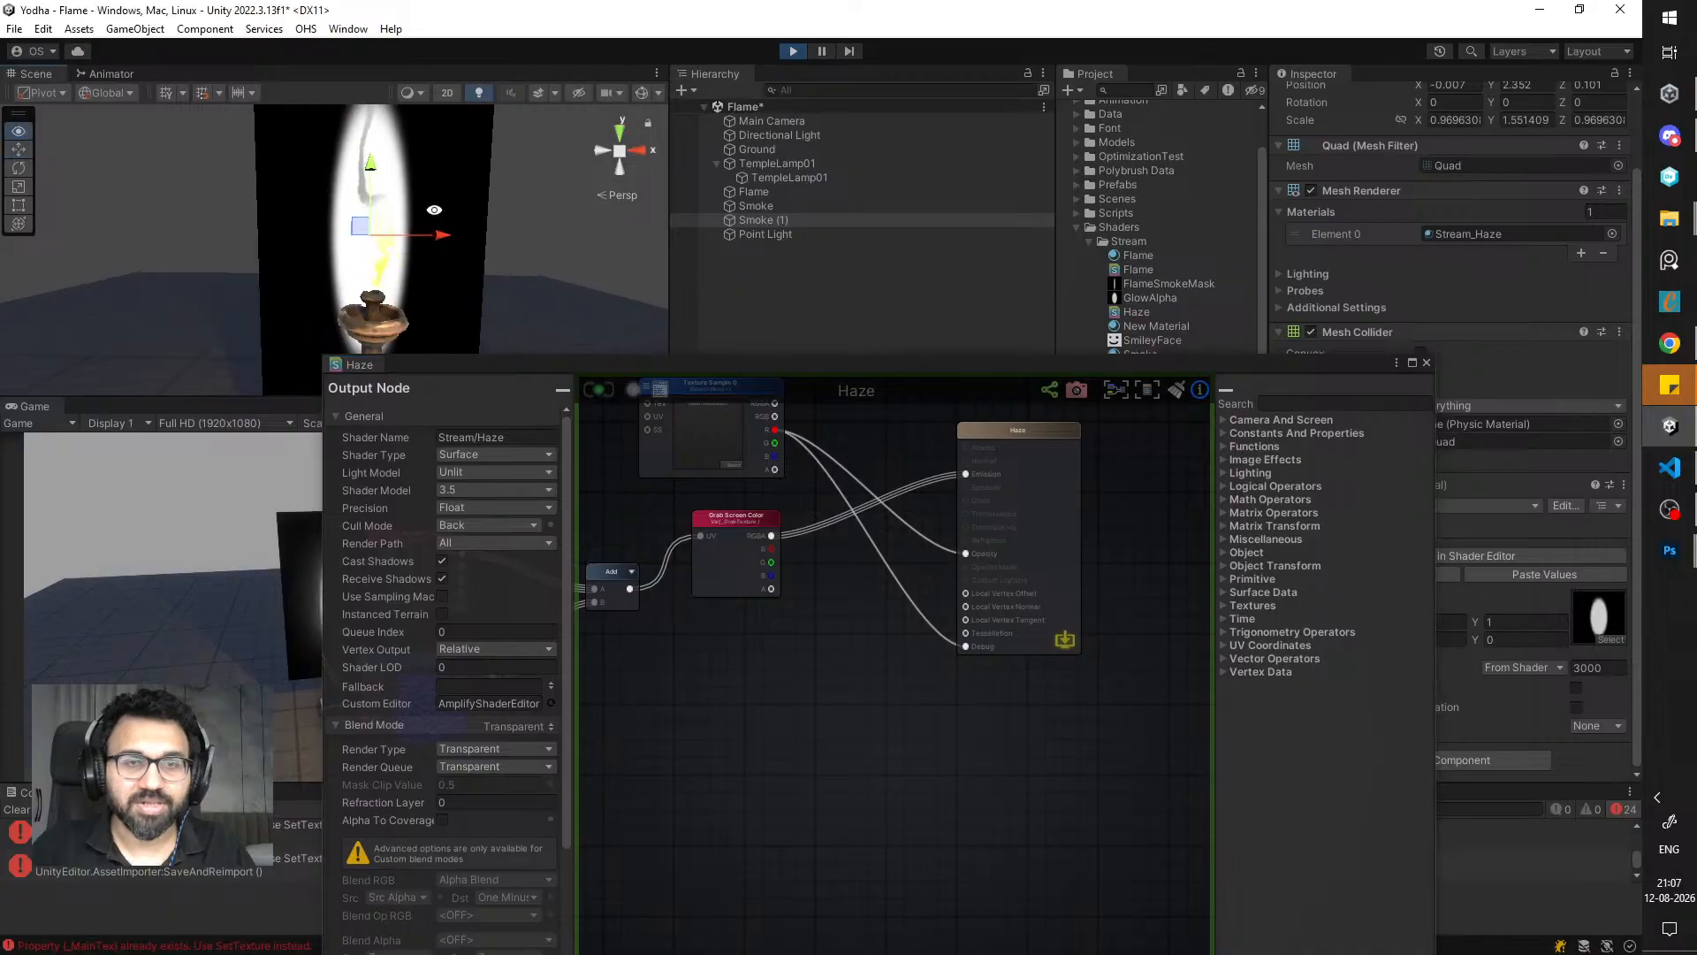
key(r)
drag(369, 234, 464, 247)
- Move the Smoke (1) quad closer to the flame, to about X 0.011, Y 2.388 and Z 0.06
key(w)
scroll(464, 249, up, 4)
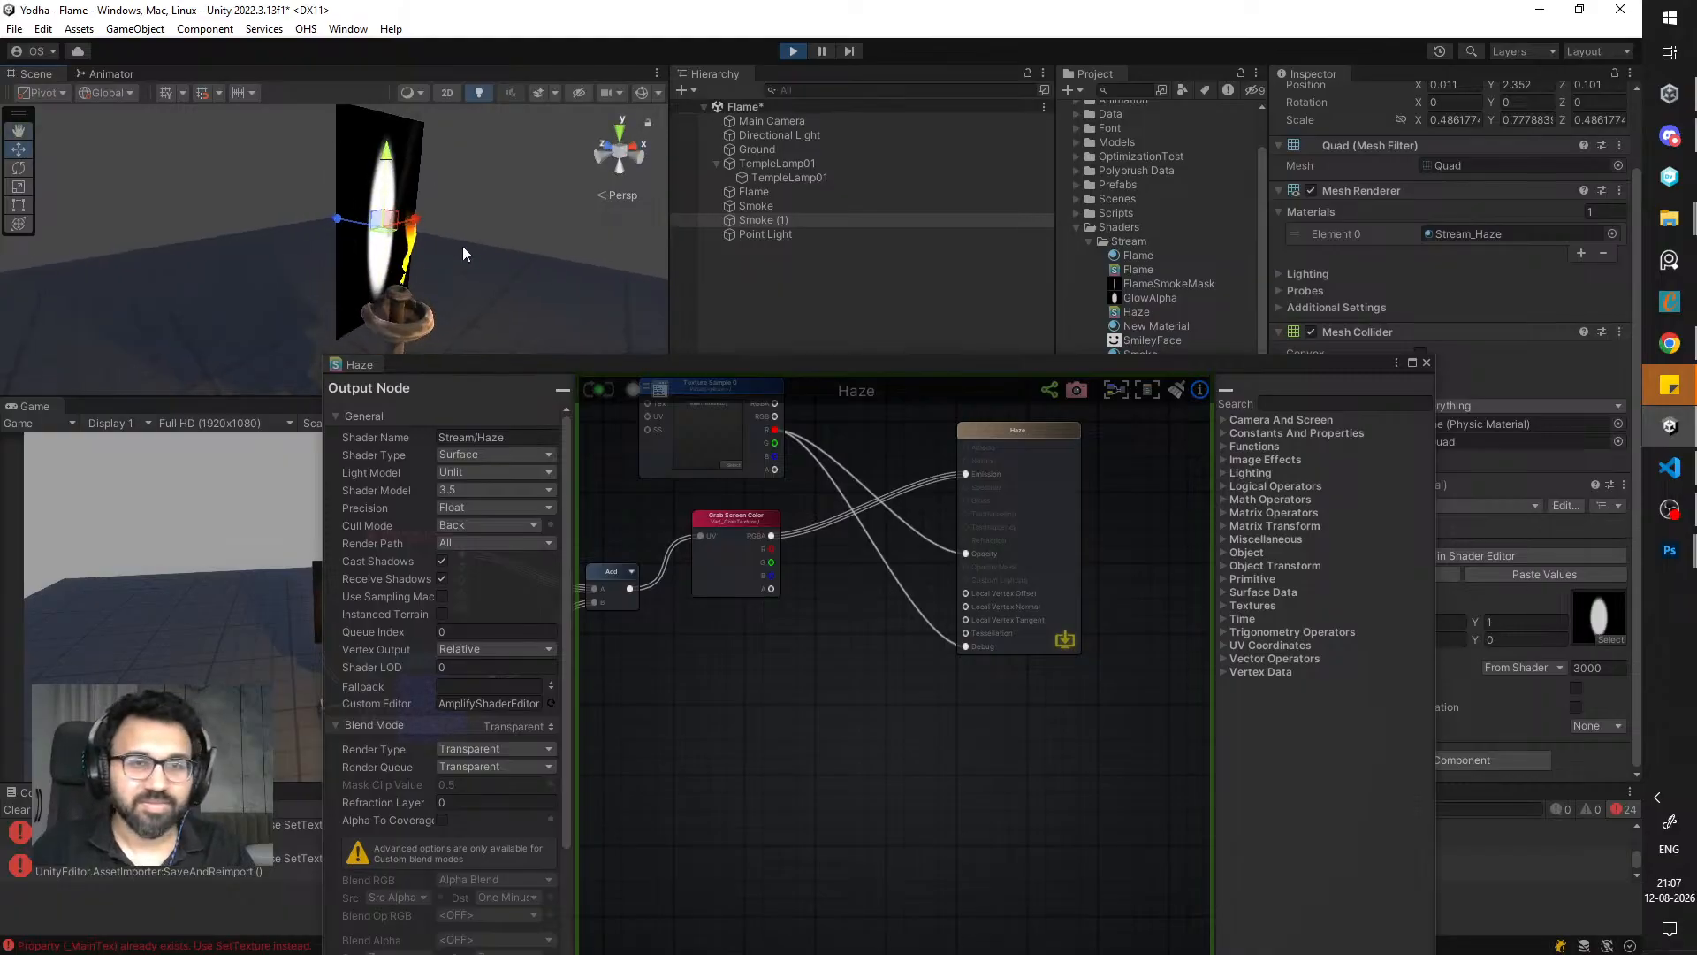
drag(374, 215, 389, 217)
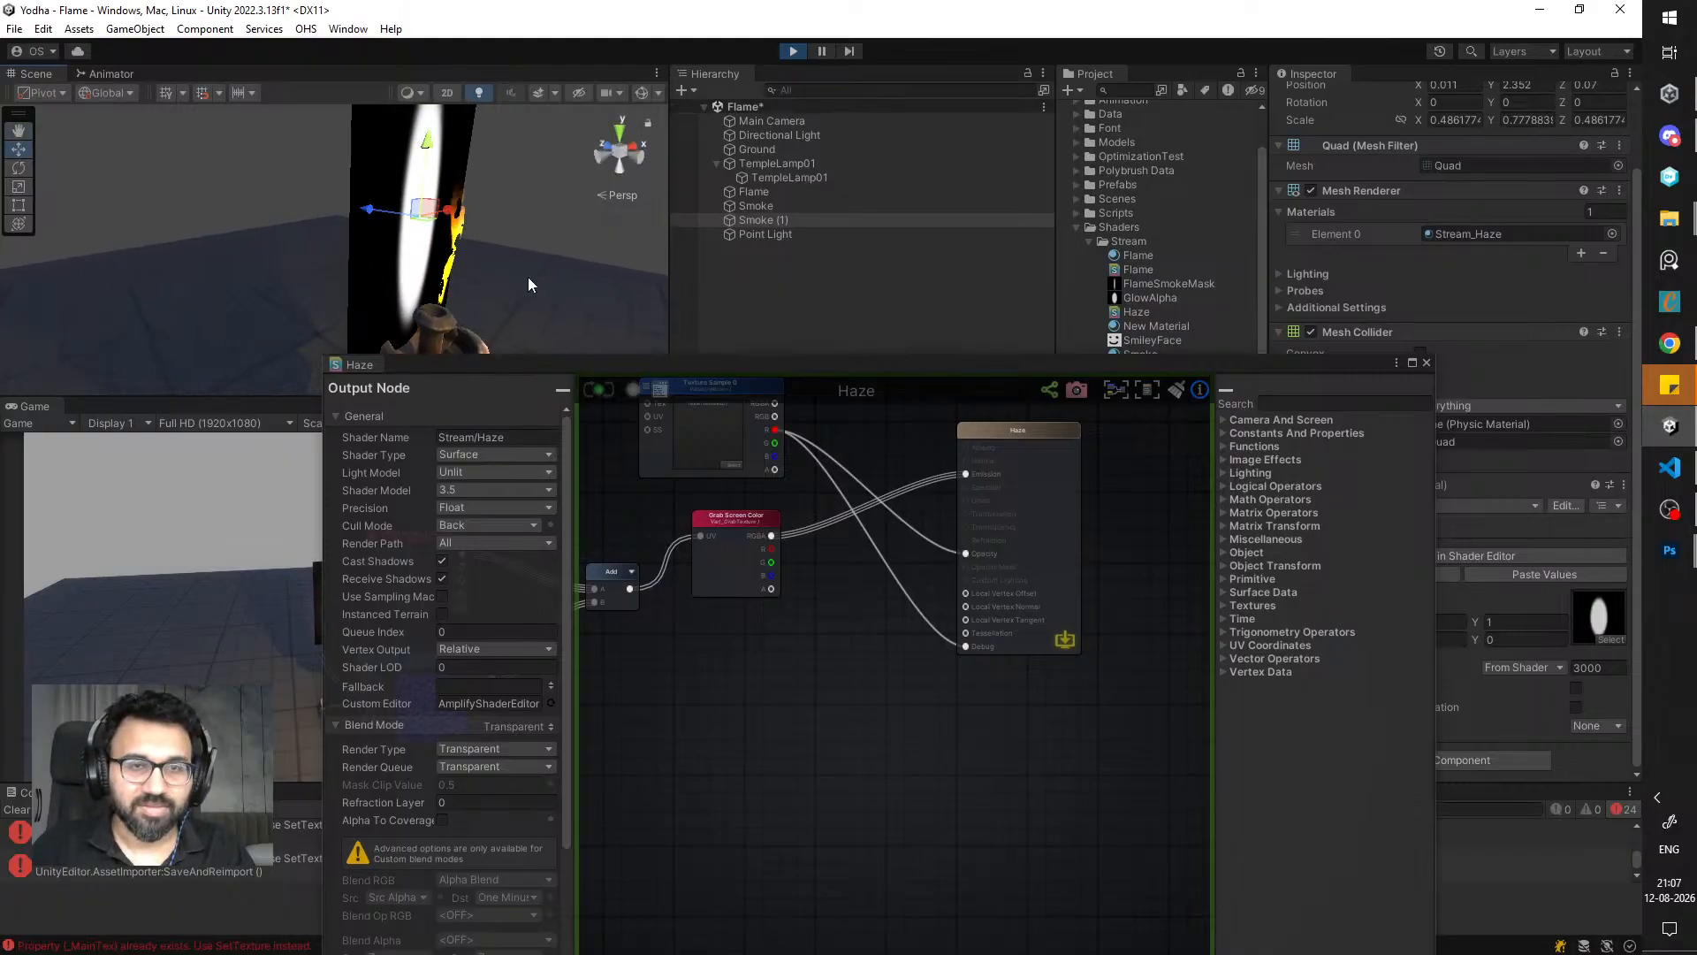
alt+drag(531, 281, 351, 266)
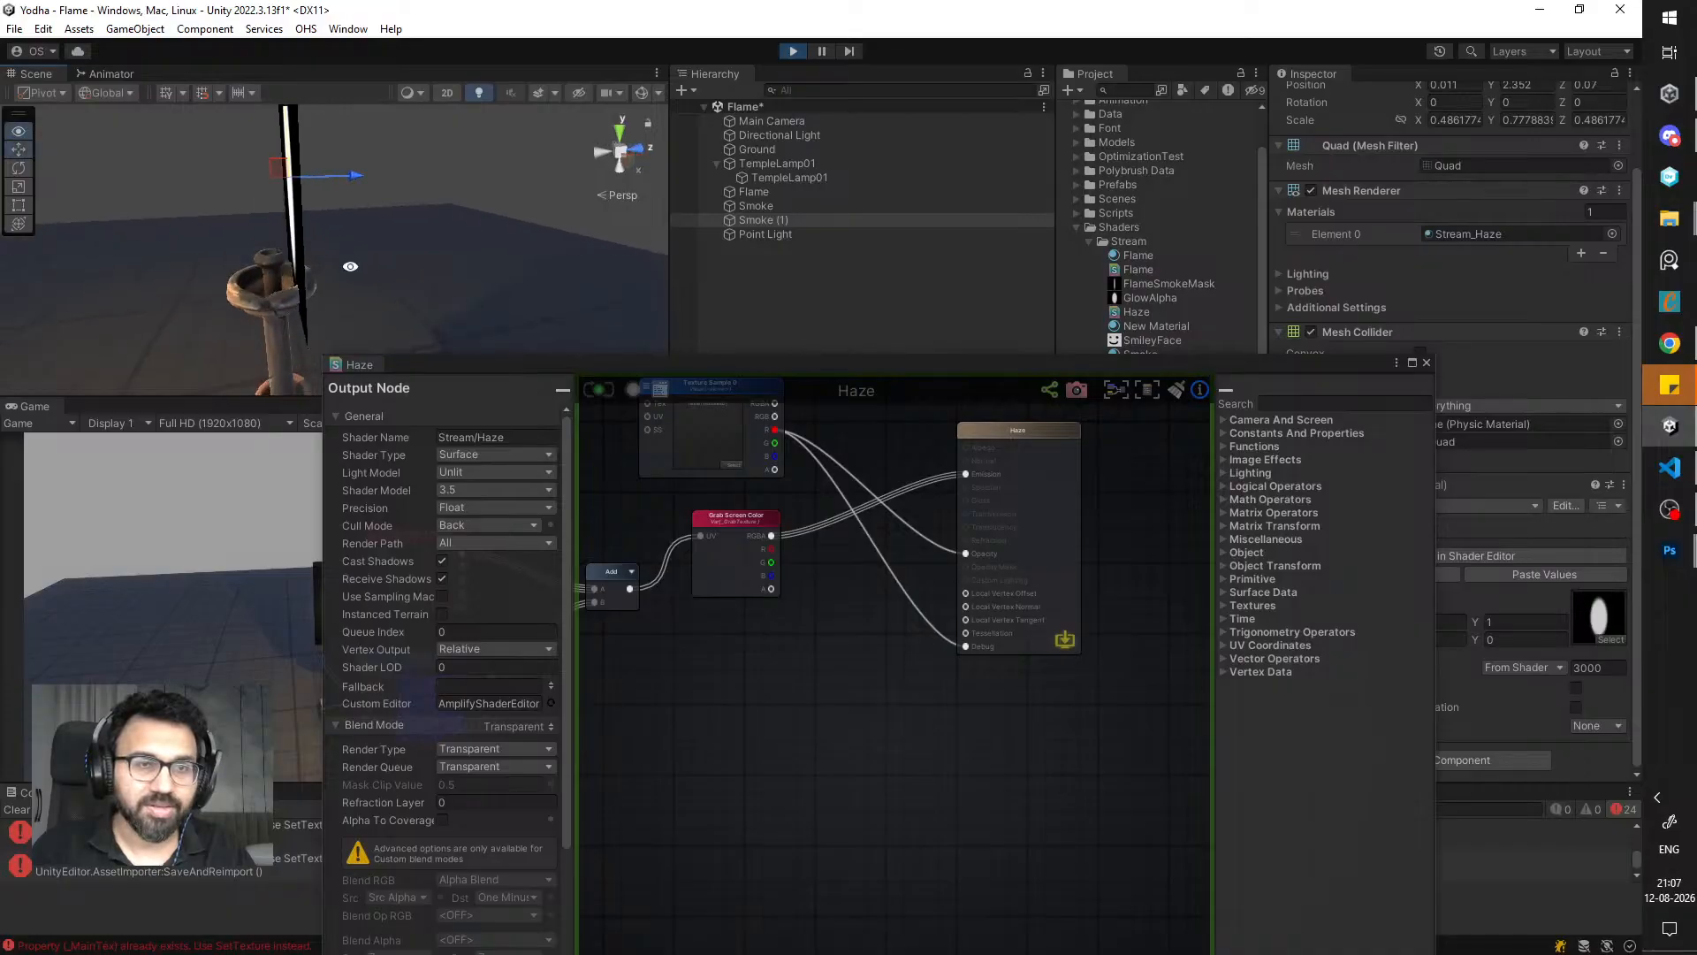
drag(361, 177, 481, 203)
click(310, 164)
click(311, 155)
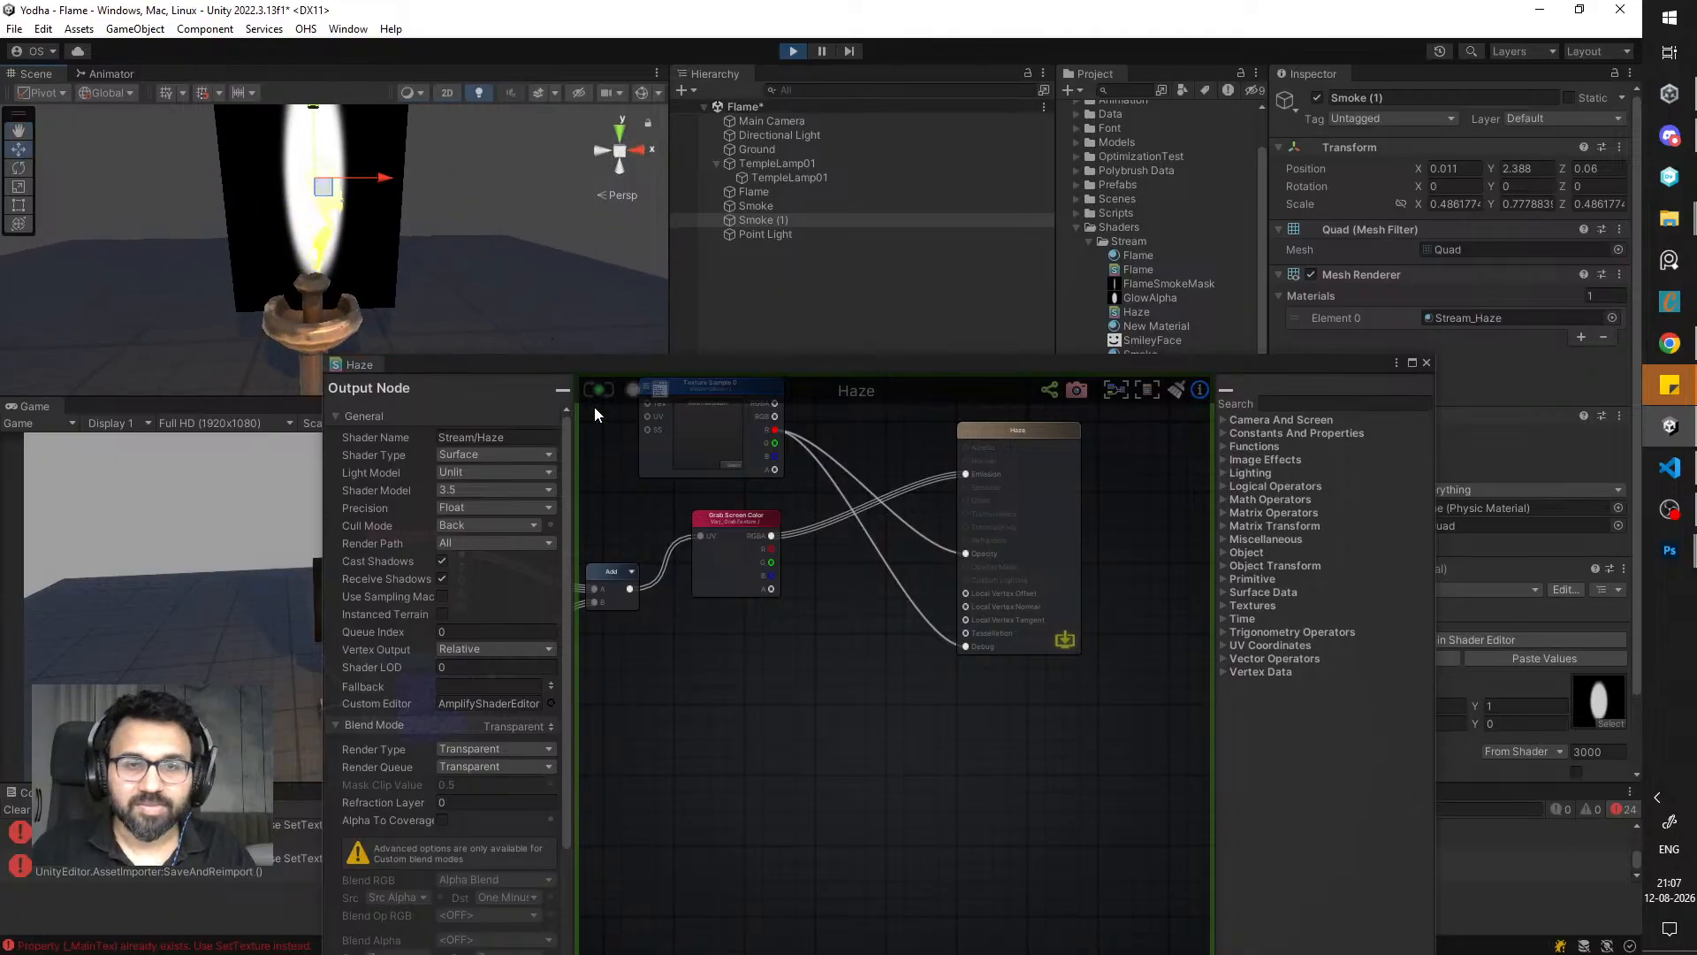
- Remove the connection to the Haze output's Debug port, recompile the shader, and move the graph window off the scene
alt+click(944, 646)
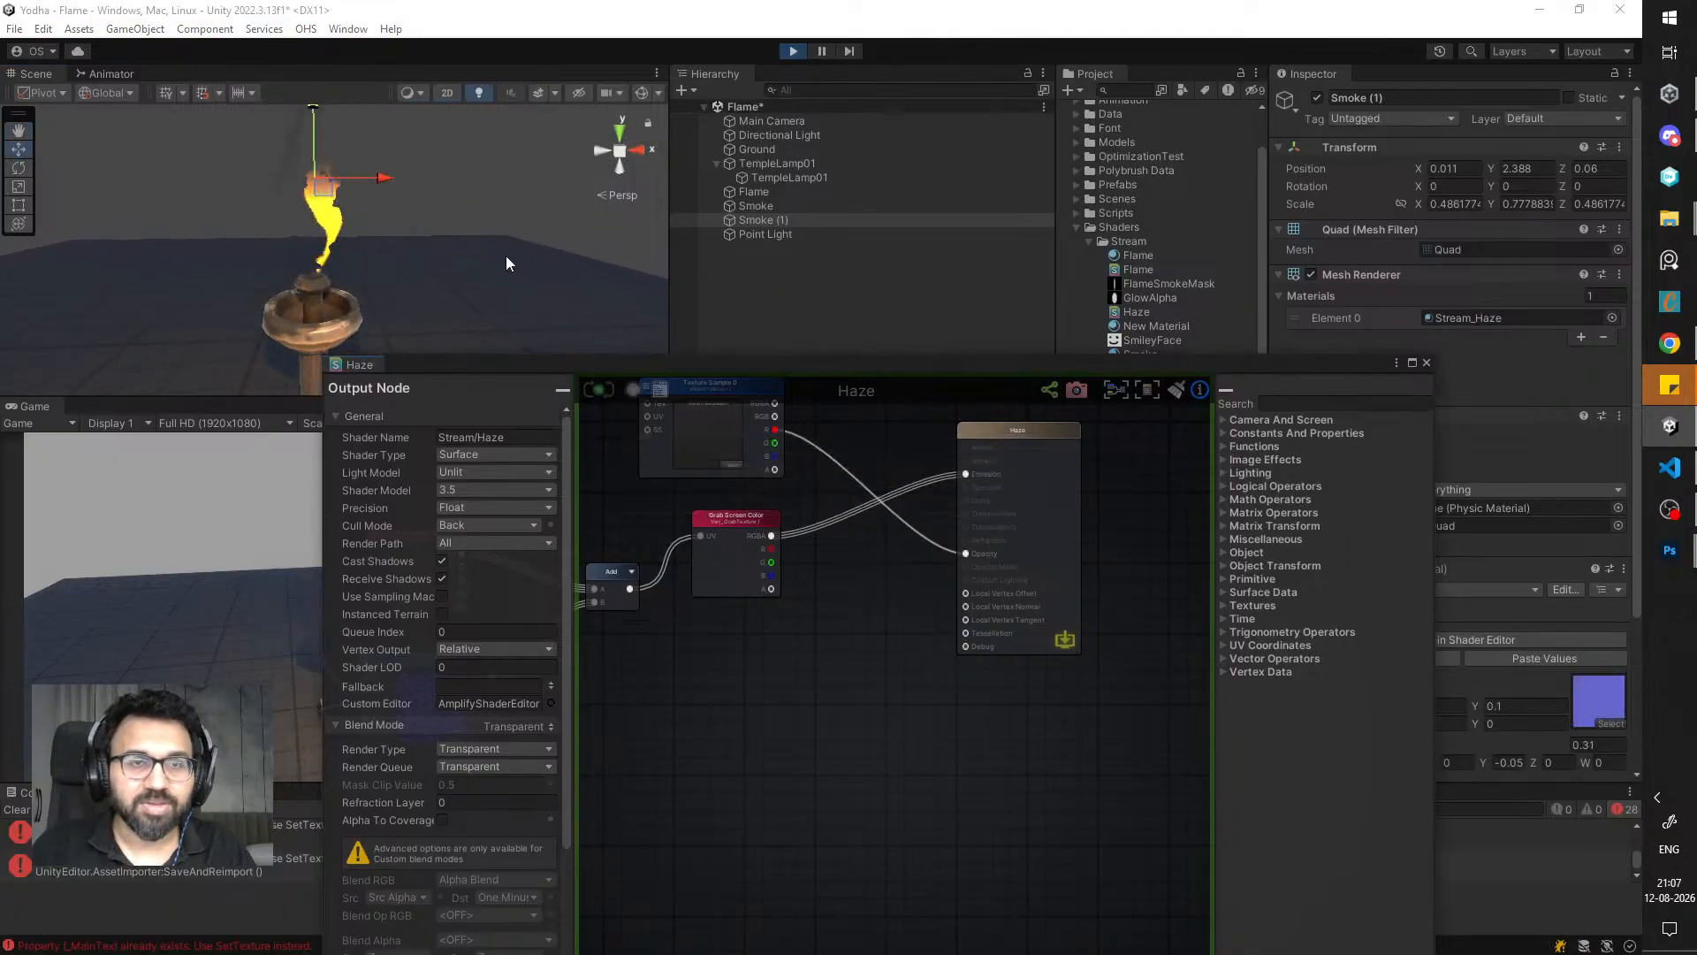
drag(628, 371, 713, 623)
- Widen the Smoke (1) quad to an X scale of about 0.67
middle_drag(462, 295, 476, 333)
key(r)
drag(401, 221, 415, 219)
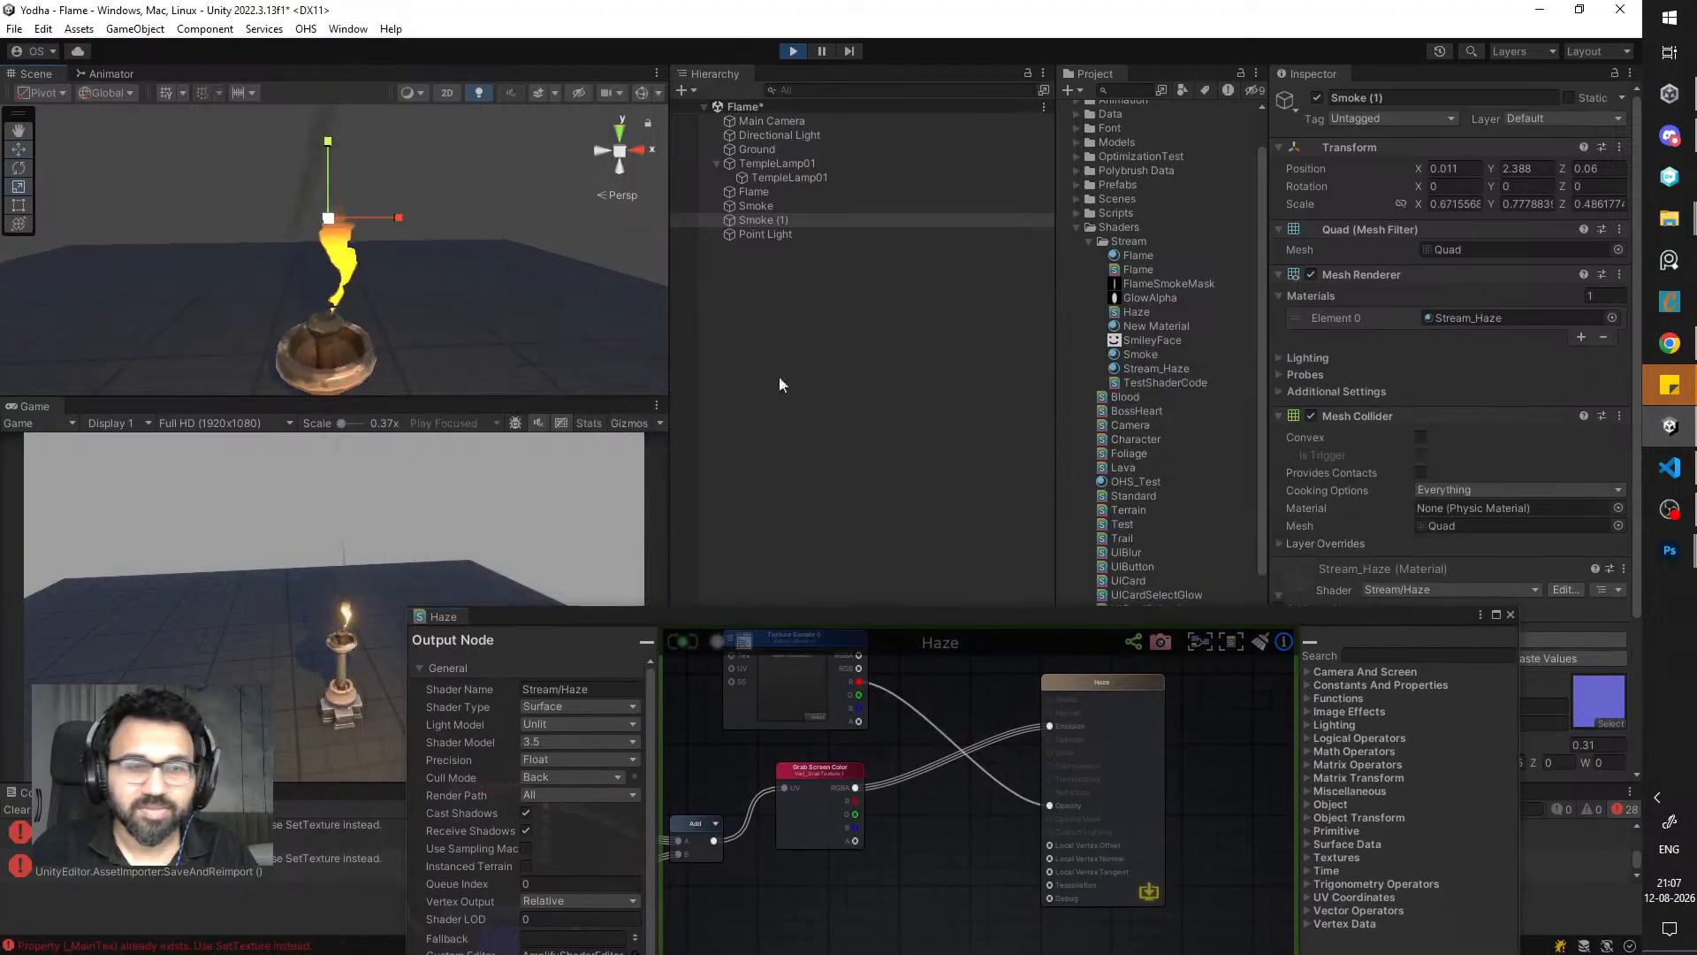
- Move the graph window clear of the material properties and set Stream_Haze's Haze Strength to about 0.42
drag(1382, 619, 1179, 789)
scroll(1554, 705, down, 2)
scroll(1553, 704, down, 3)
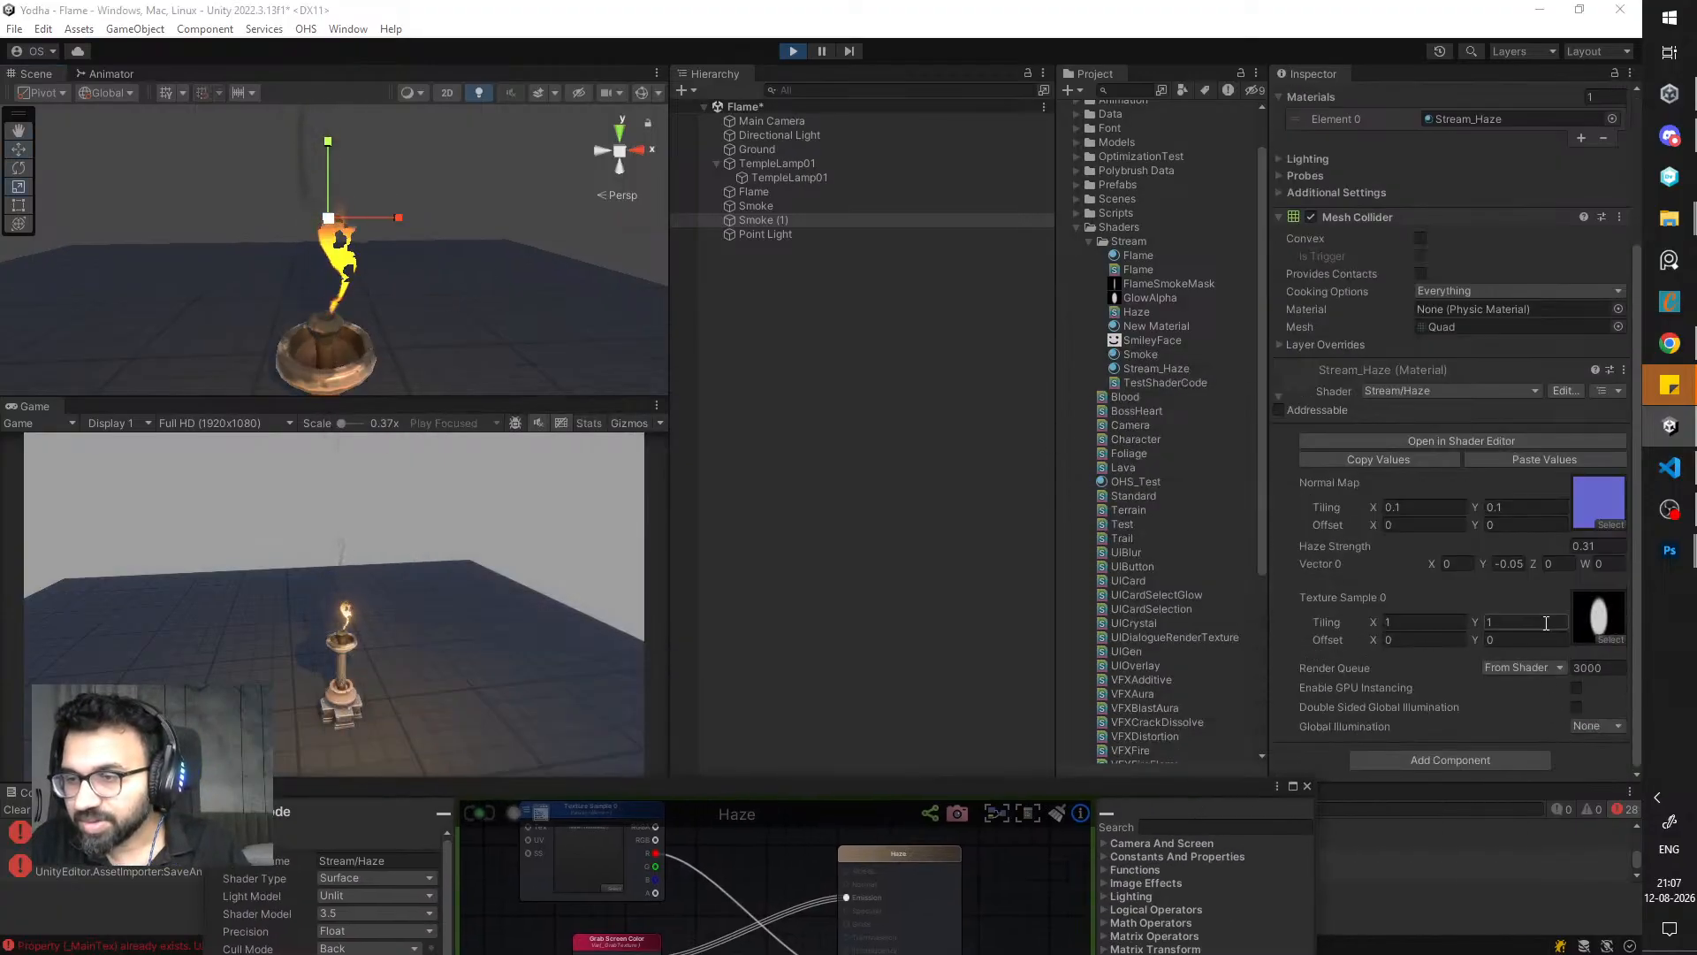
drag(1540, 549, 1549, 548)
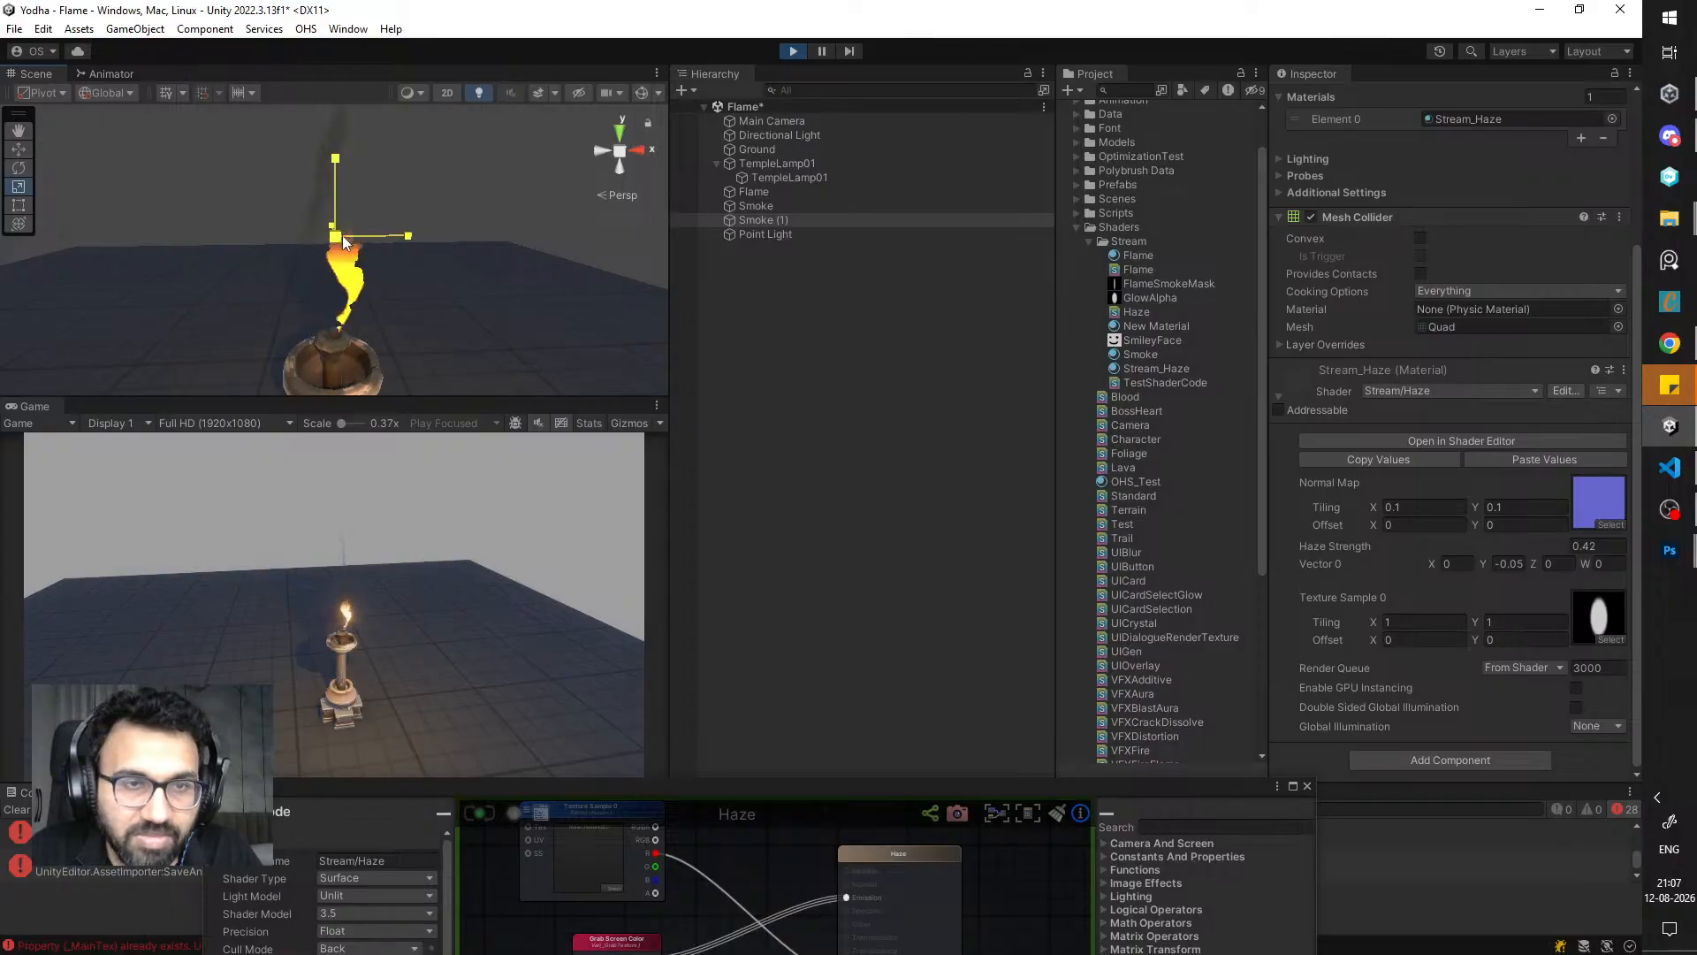
- Rescale the Smoke (1) quad uniformly and raise it slightly above the flame
drag(342, 235, 384, 246)
key(w)
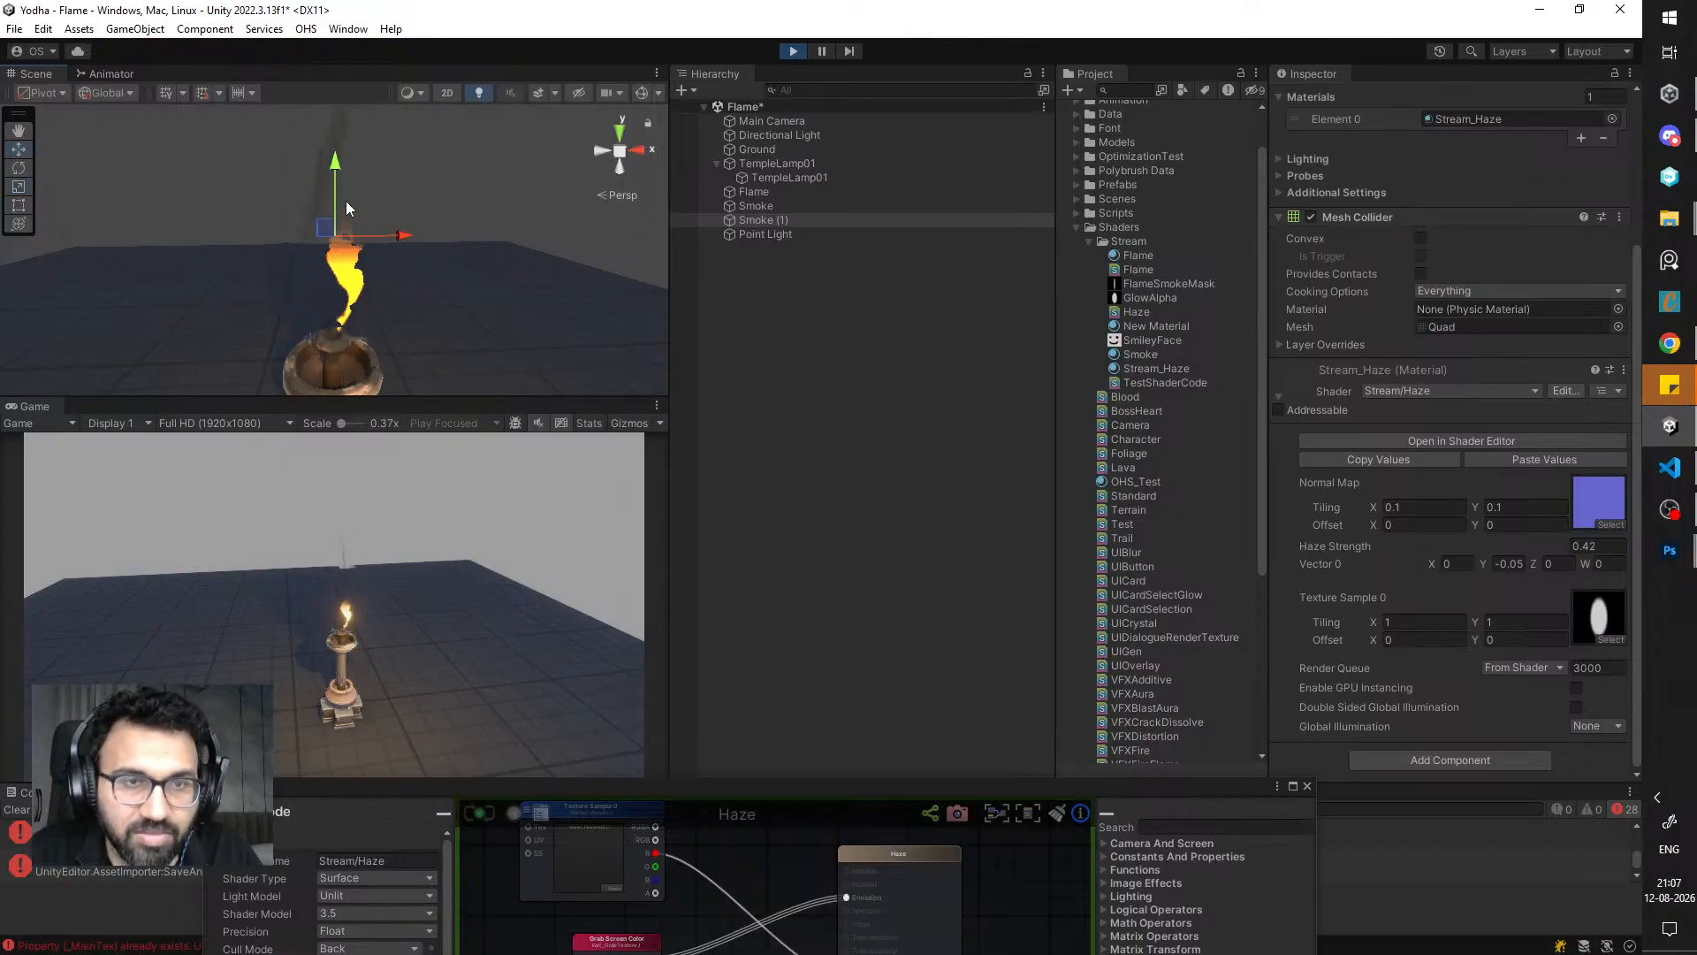
drag(336, 179, 336, 168)
- Search the project textures for "glow", "mask" and "circle", and assign a soft round gradient as Stream_Haze's Texture Sample 0
click(1607, 640)
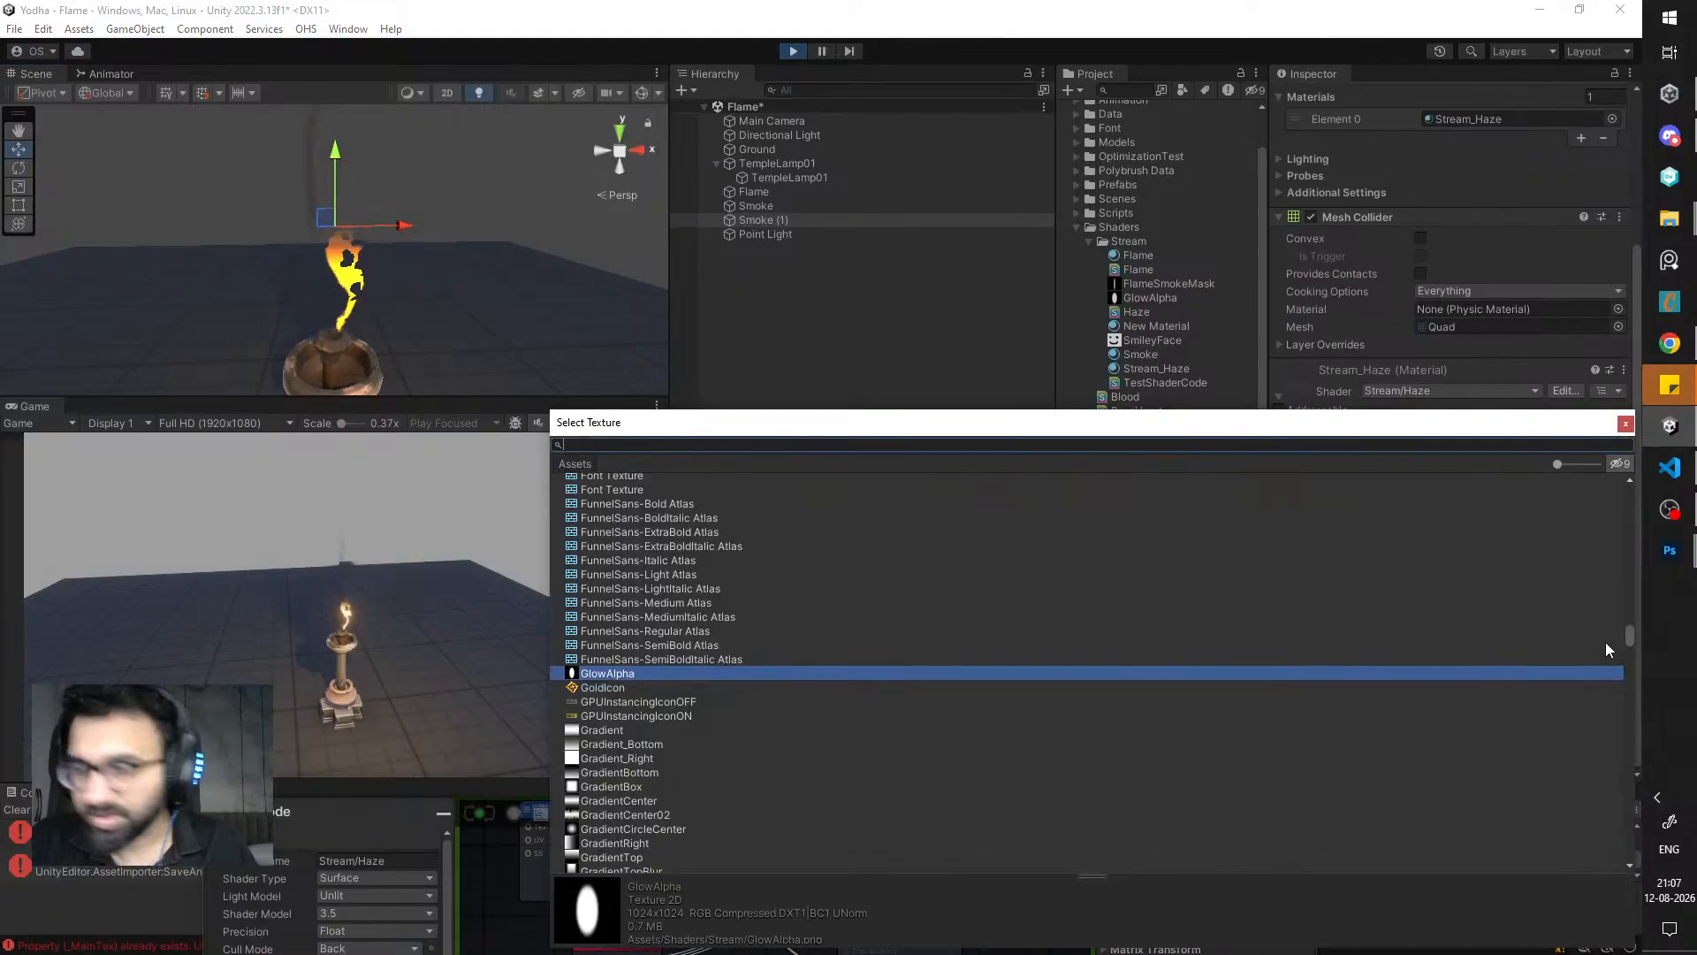
text(glow)
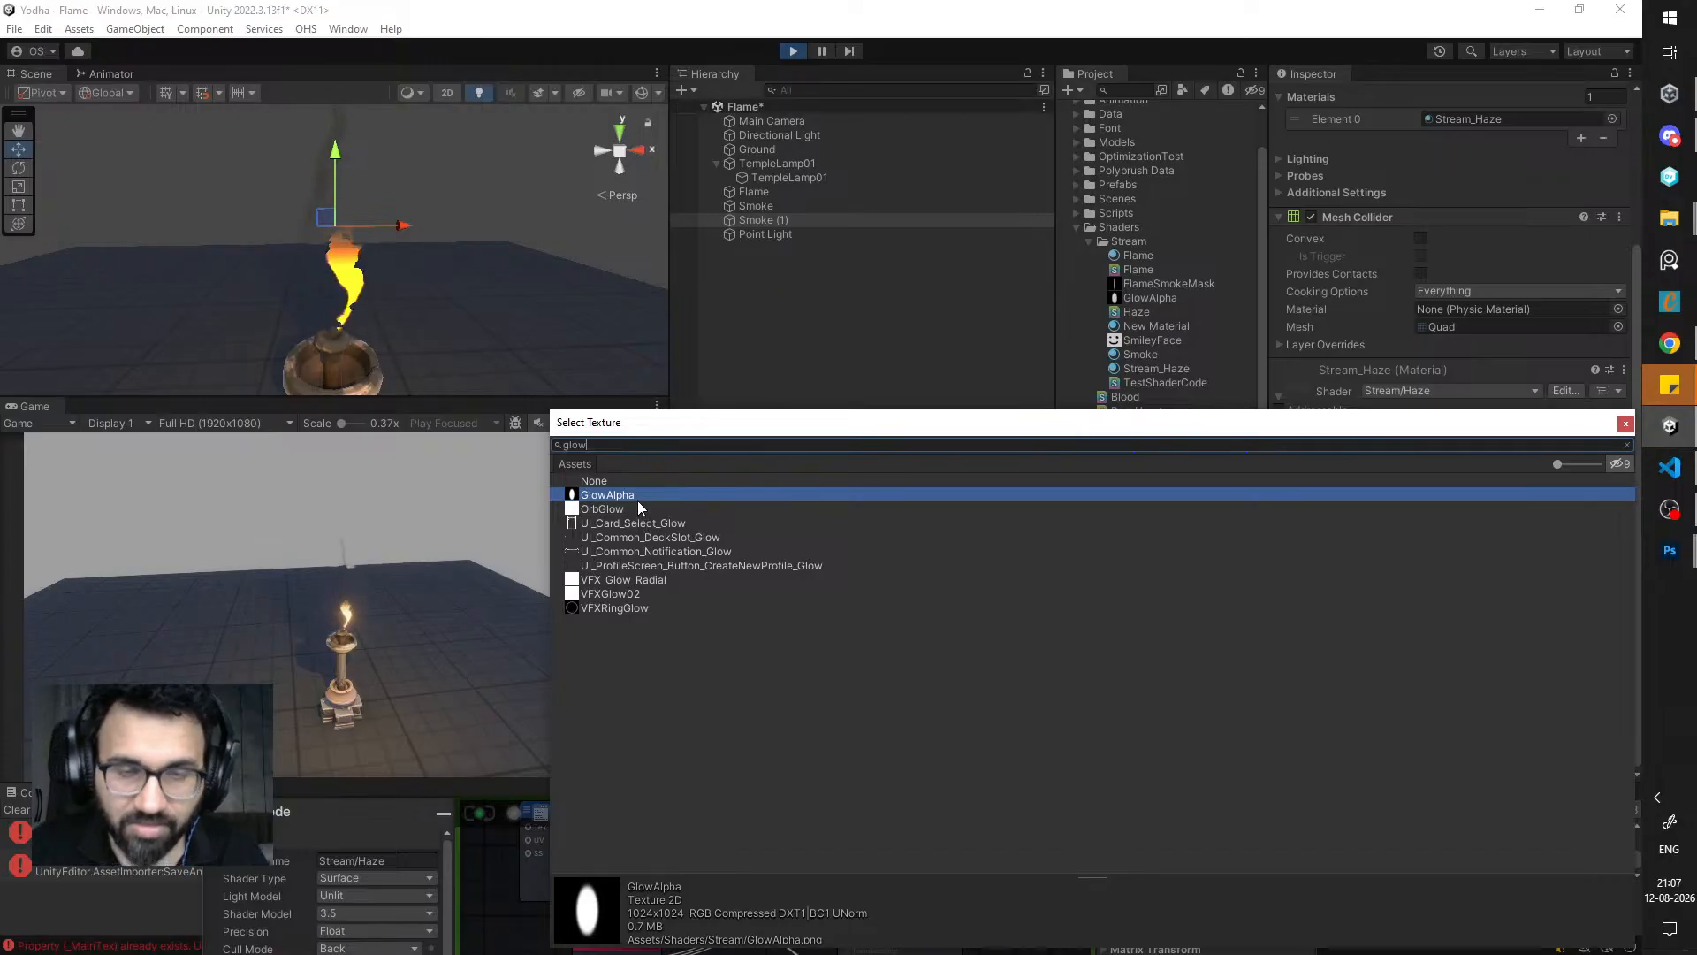
key(ctrl+a)
text(mask)
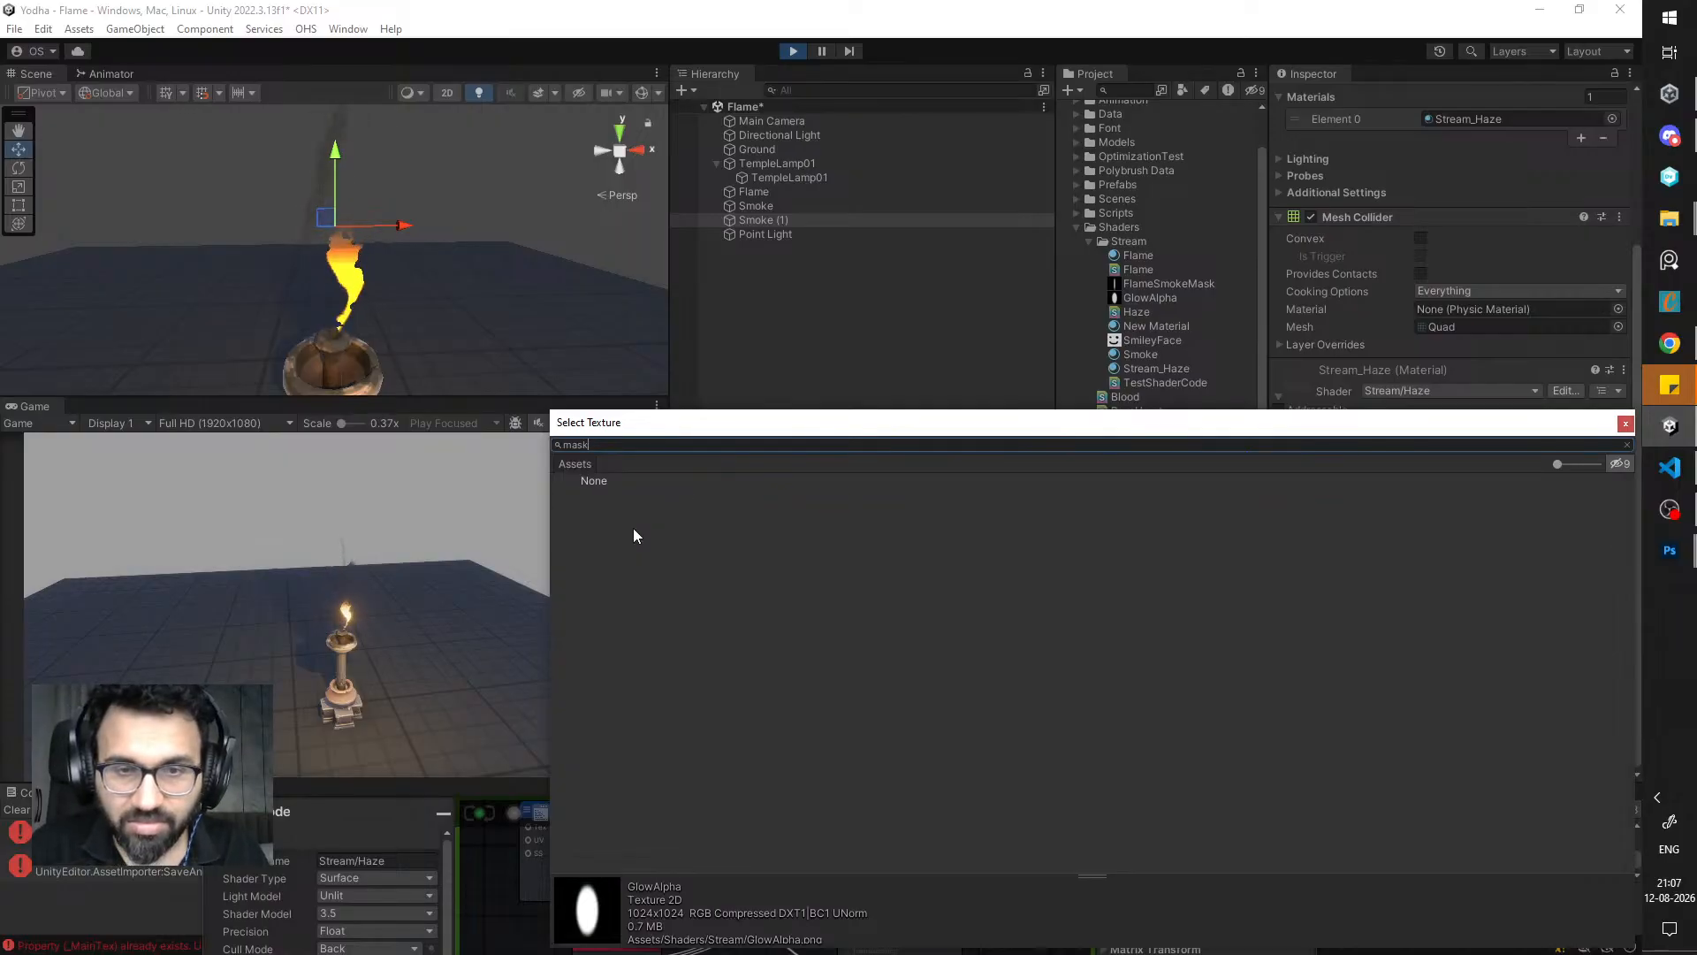
scroll(644, 558, down, 10)
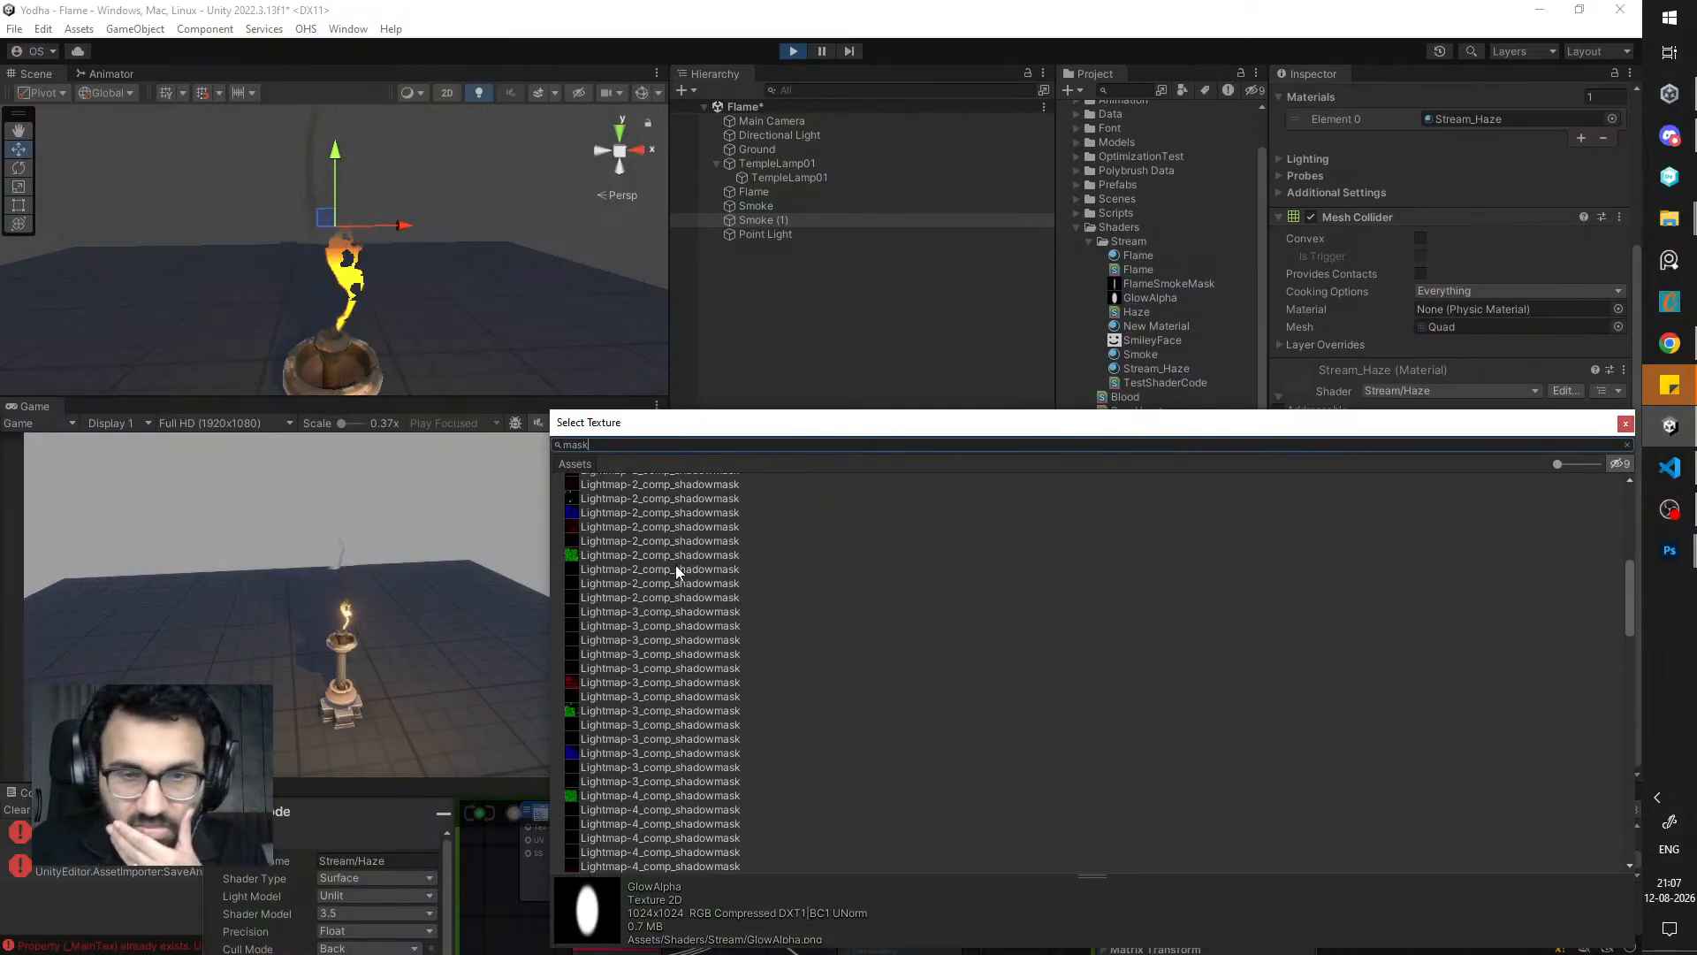
key(BackSpace)
key(BackSpace)
key(BackSpace)
key(BackSpace)
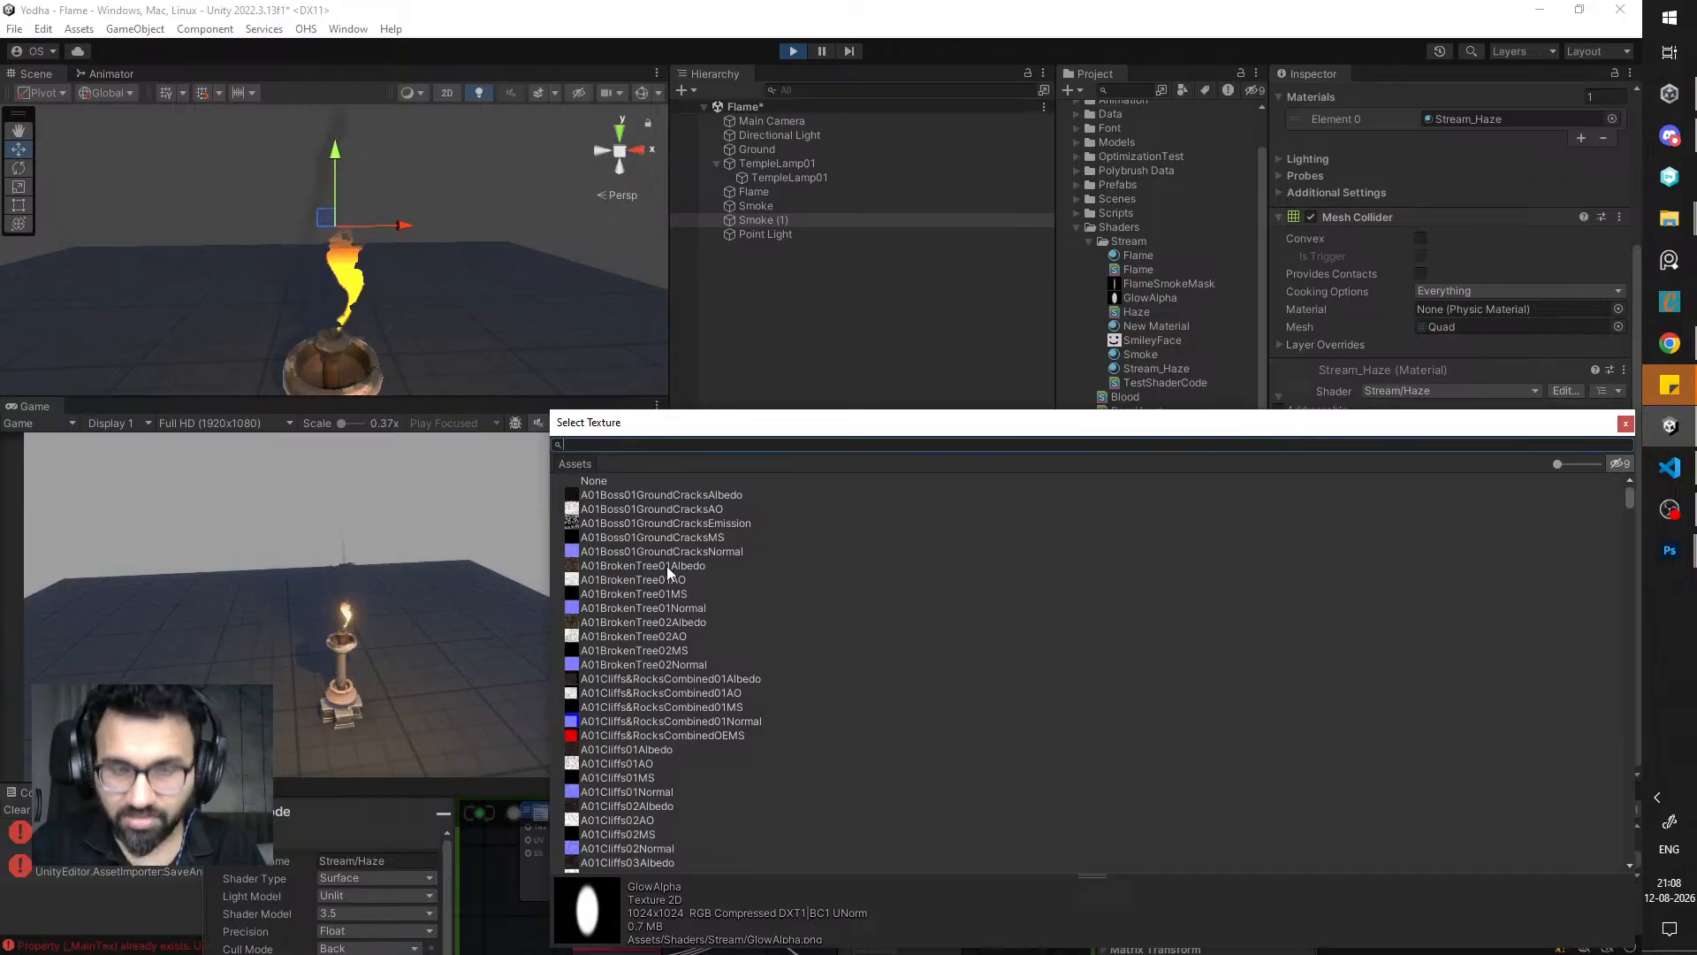
text(circle)
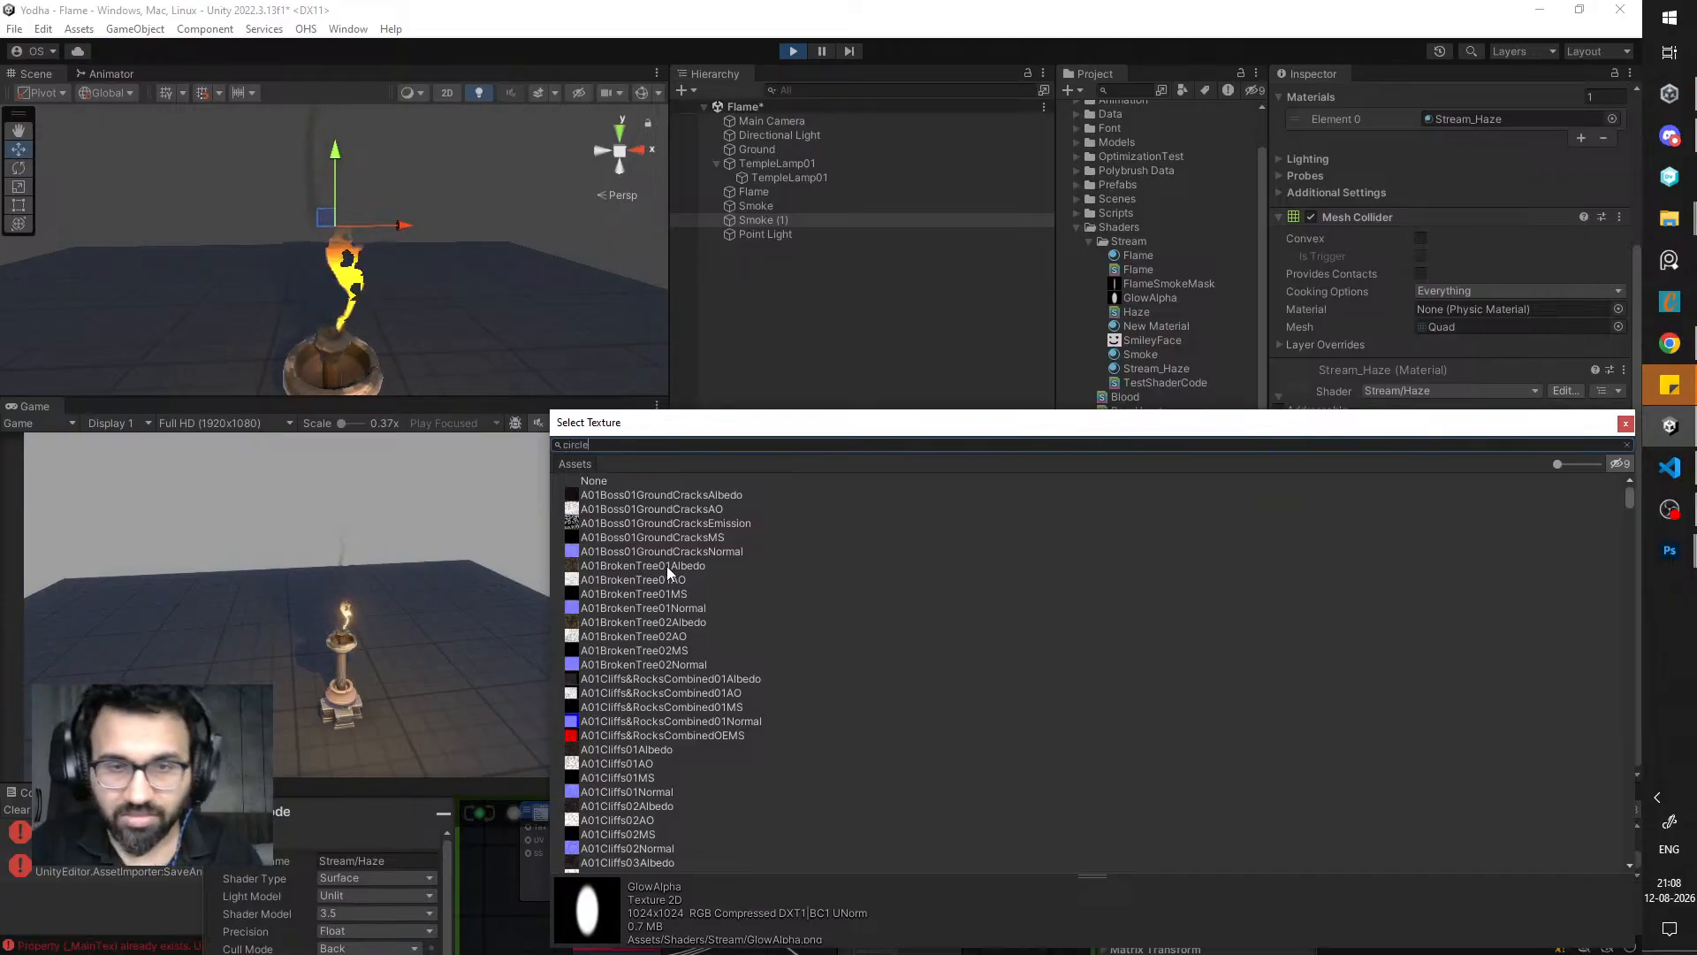
double_click(628, 499)
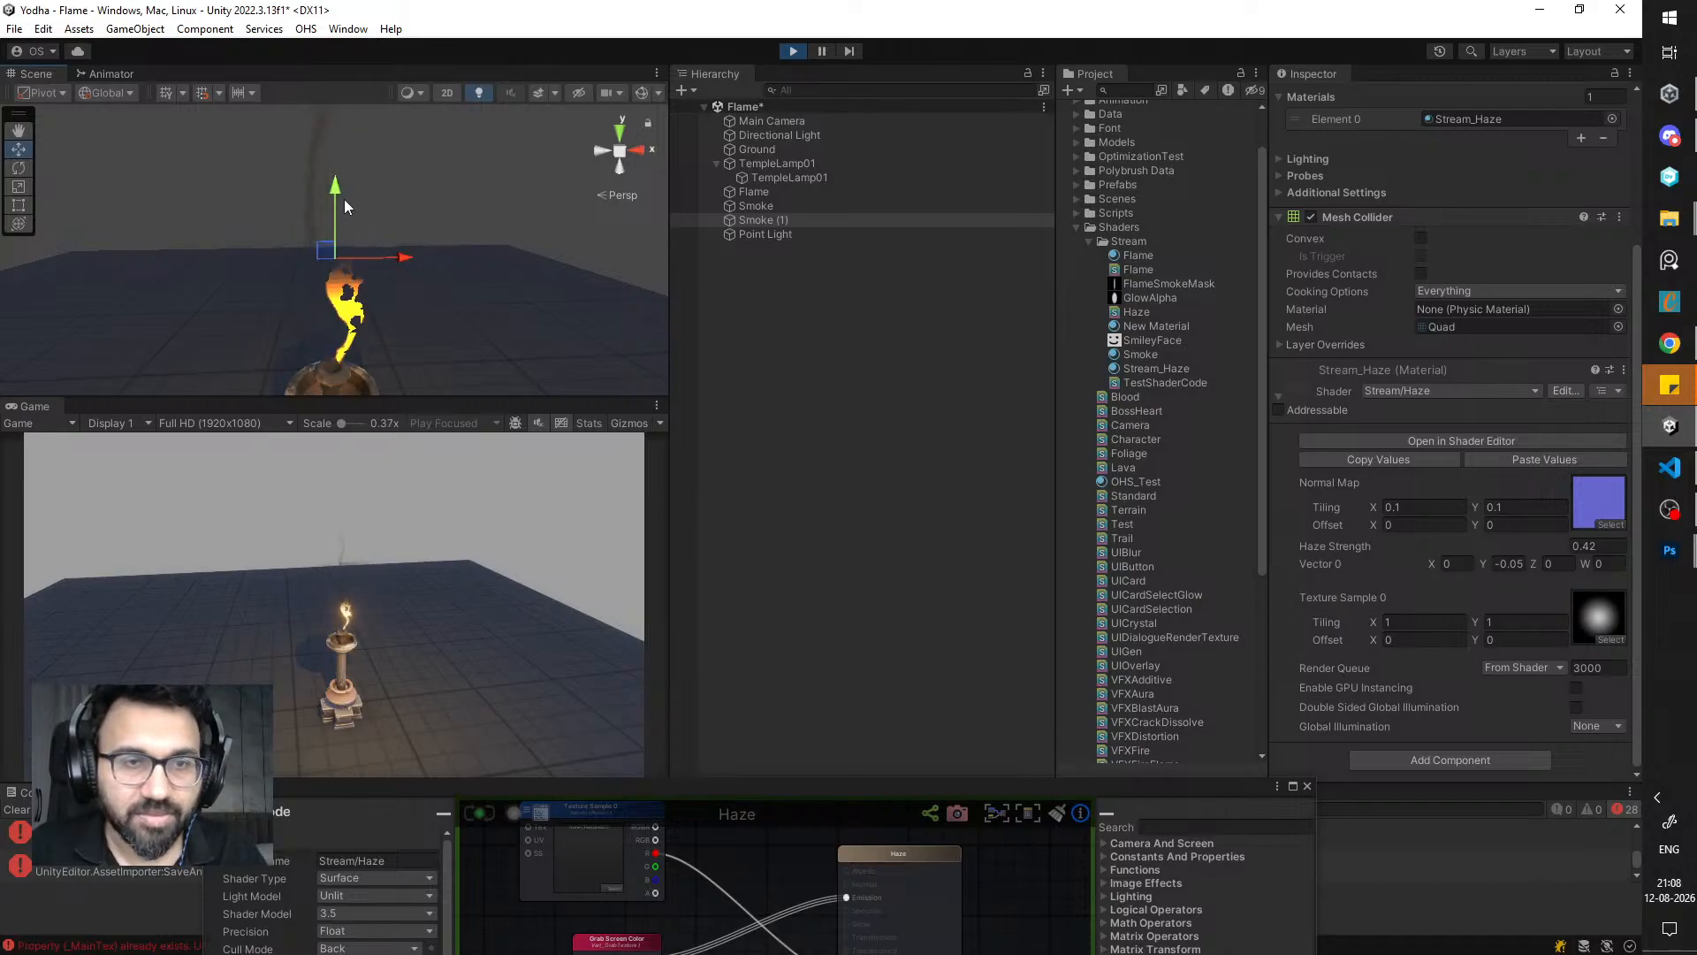
- Lower the Smoke (1) quad to a Y position of about 2.38 and preview the haze in the maximized Game view
drag(344, 201, 339, 228)
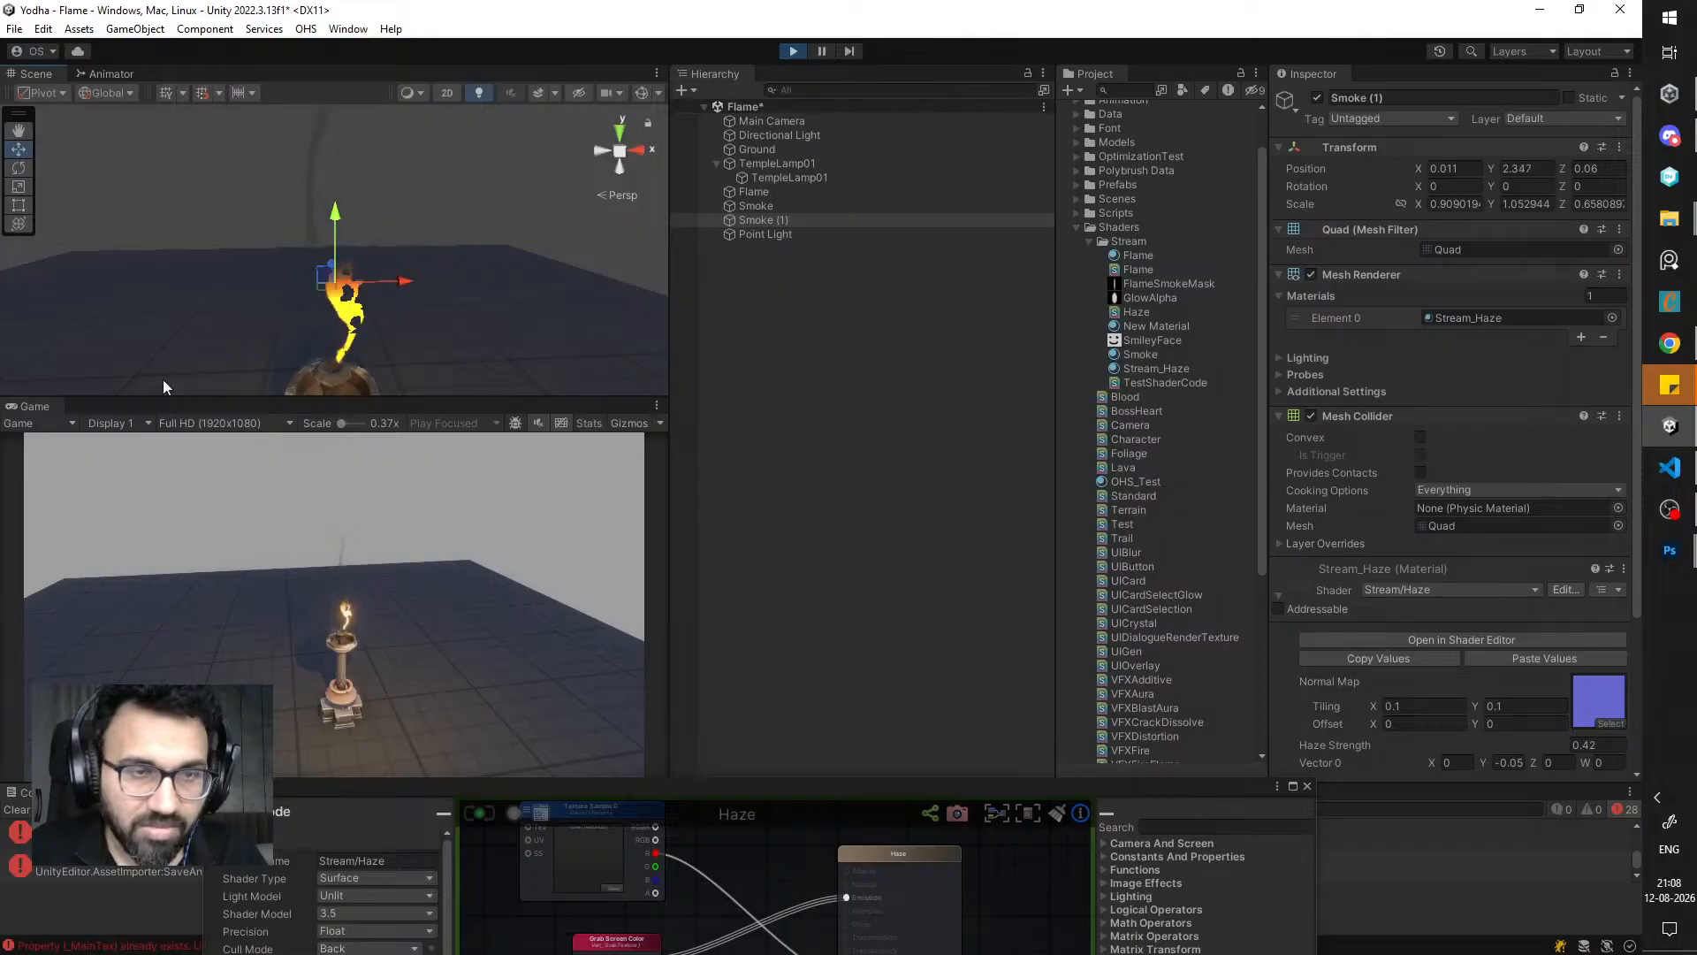
double_click(44, 406)
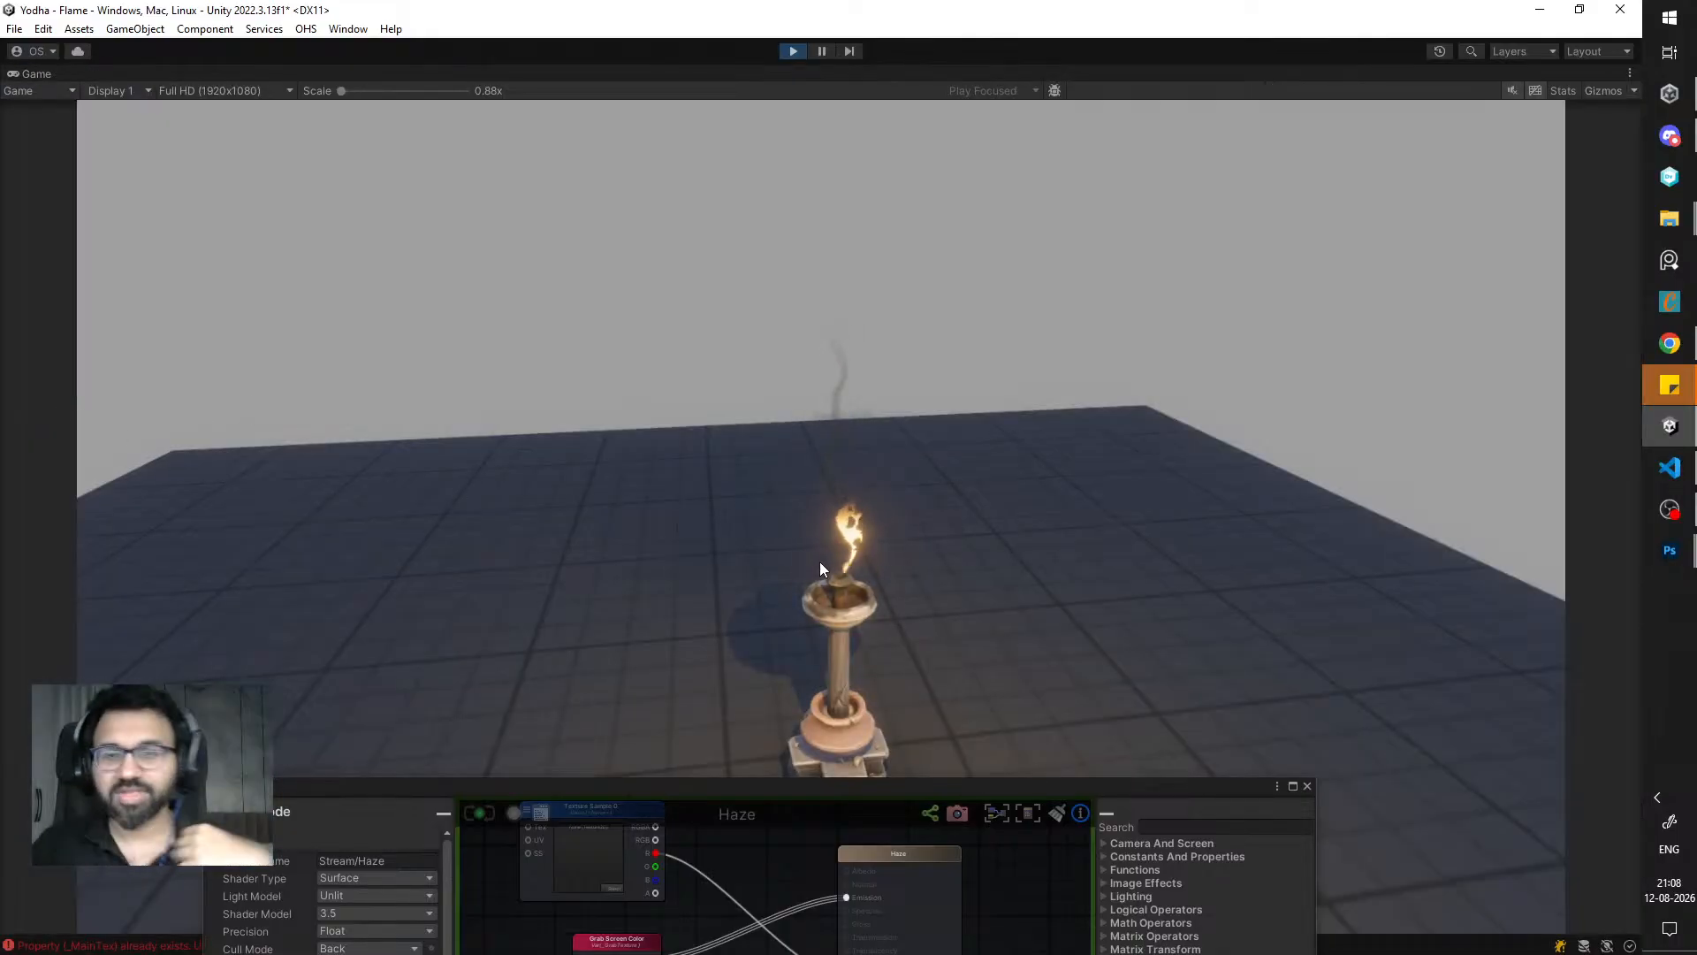
double_click(46, 71)
- Try a Haze Strength of 1 on Stream_Haze and check the effect in the maximized Game view
scroll(1512, 660, down, 3)
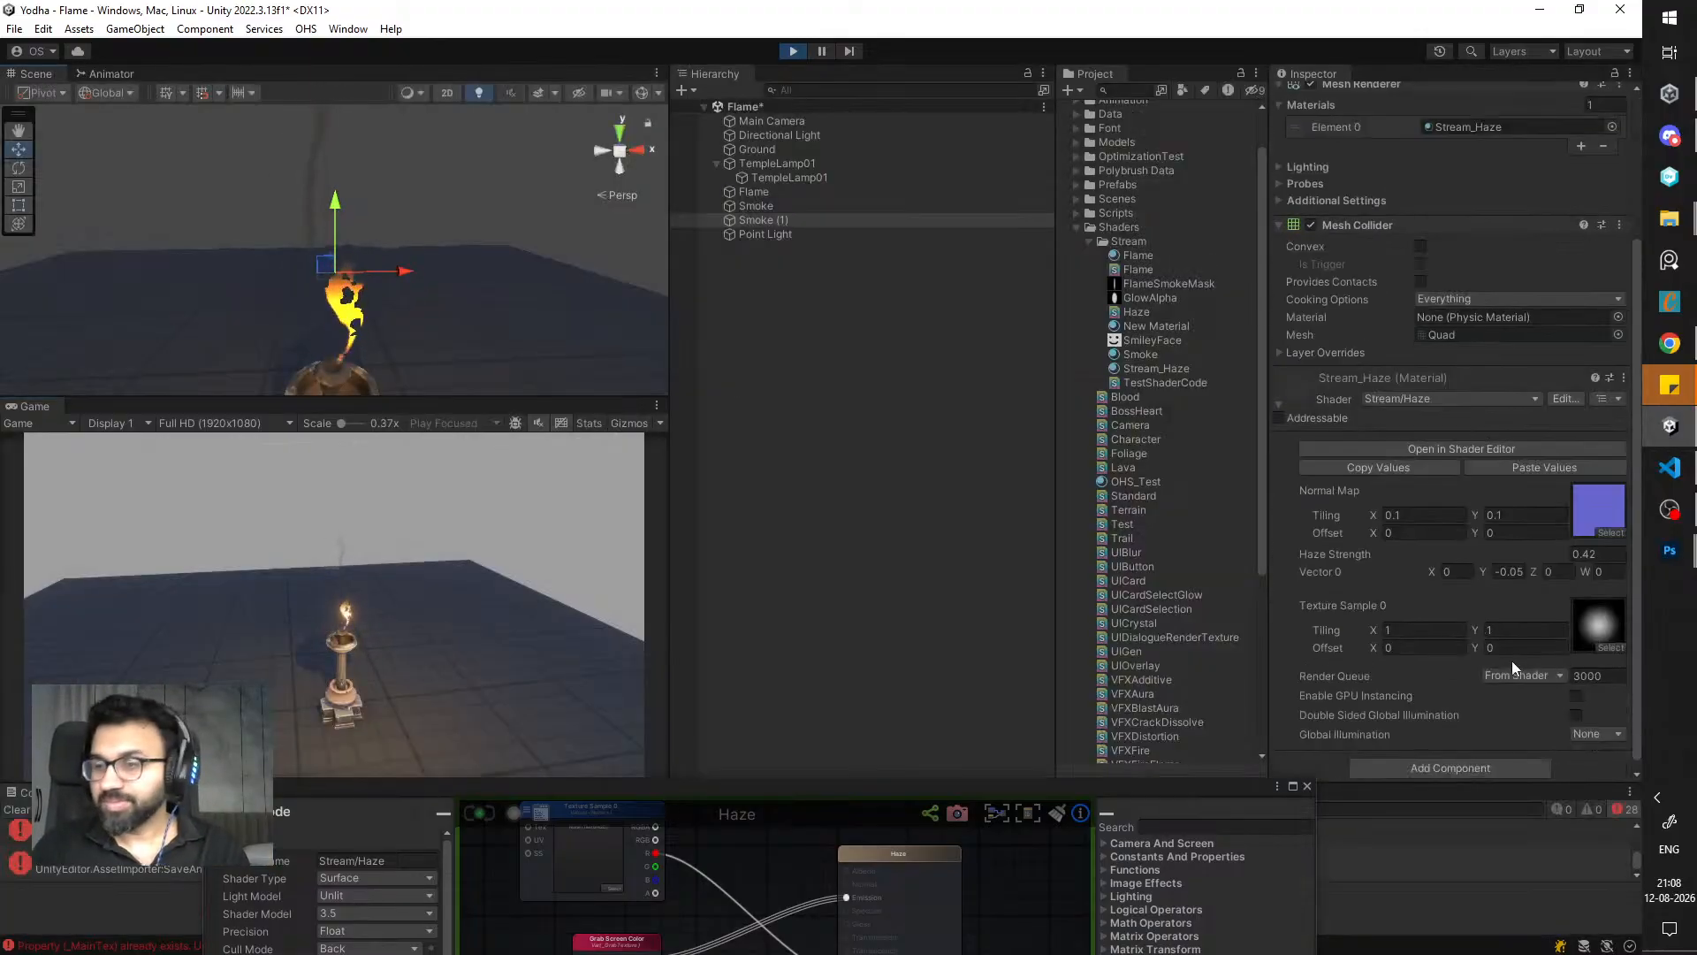
click(1602, 547)
text(1)
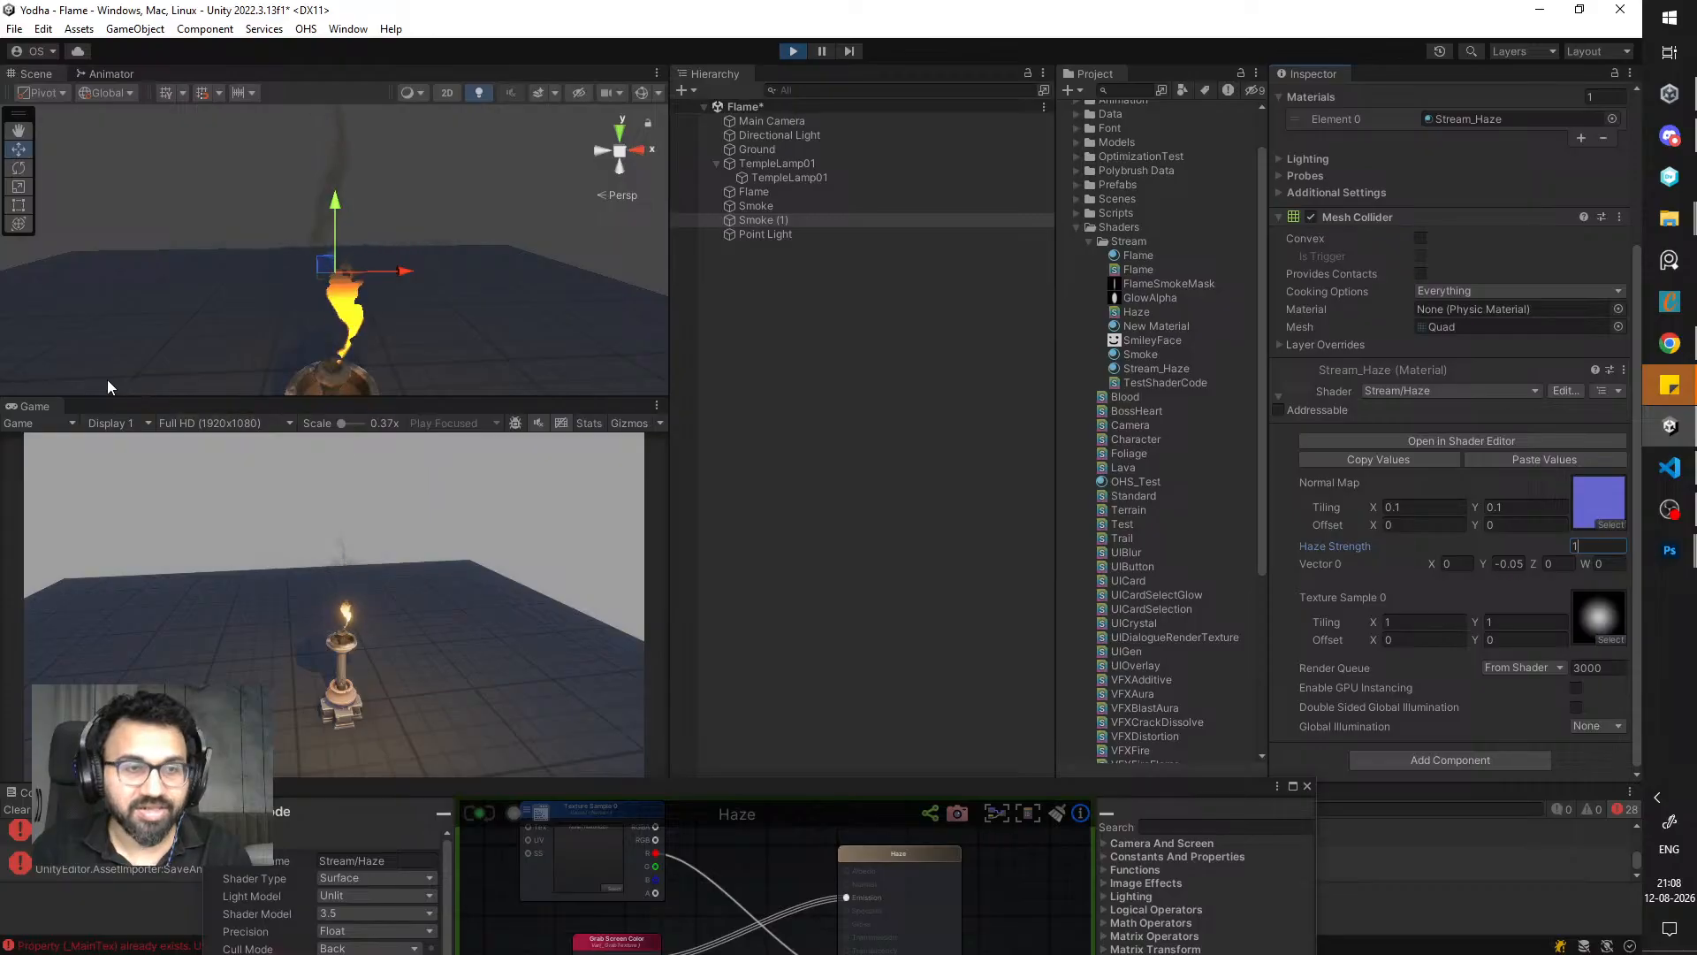
double_click(30, 408)
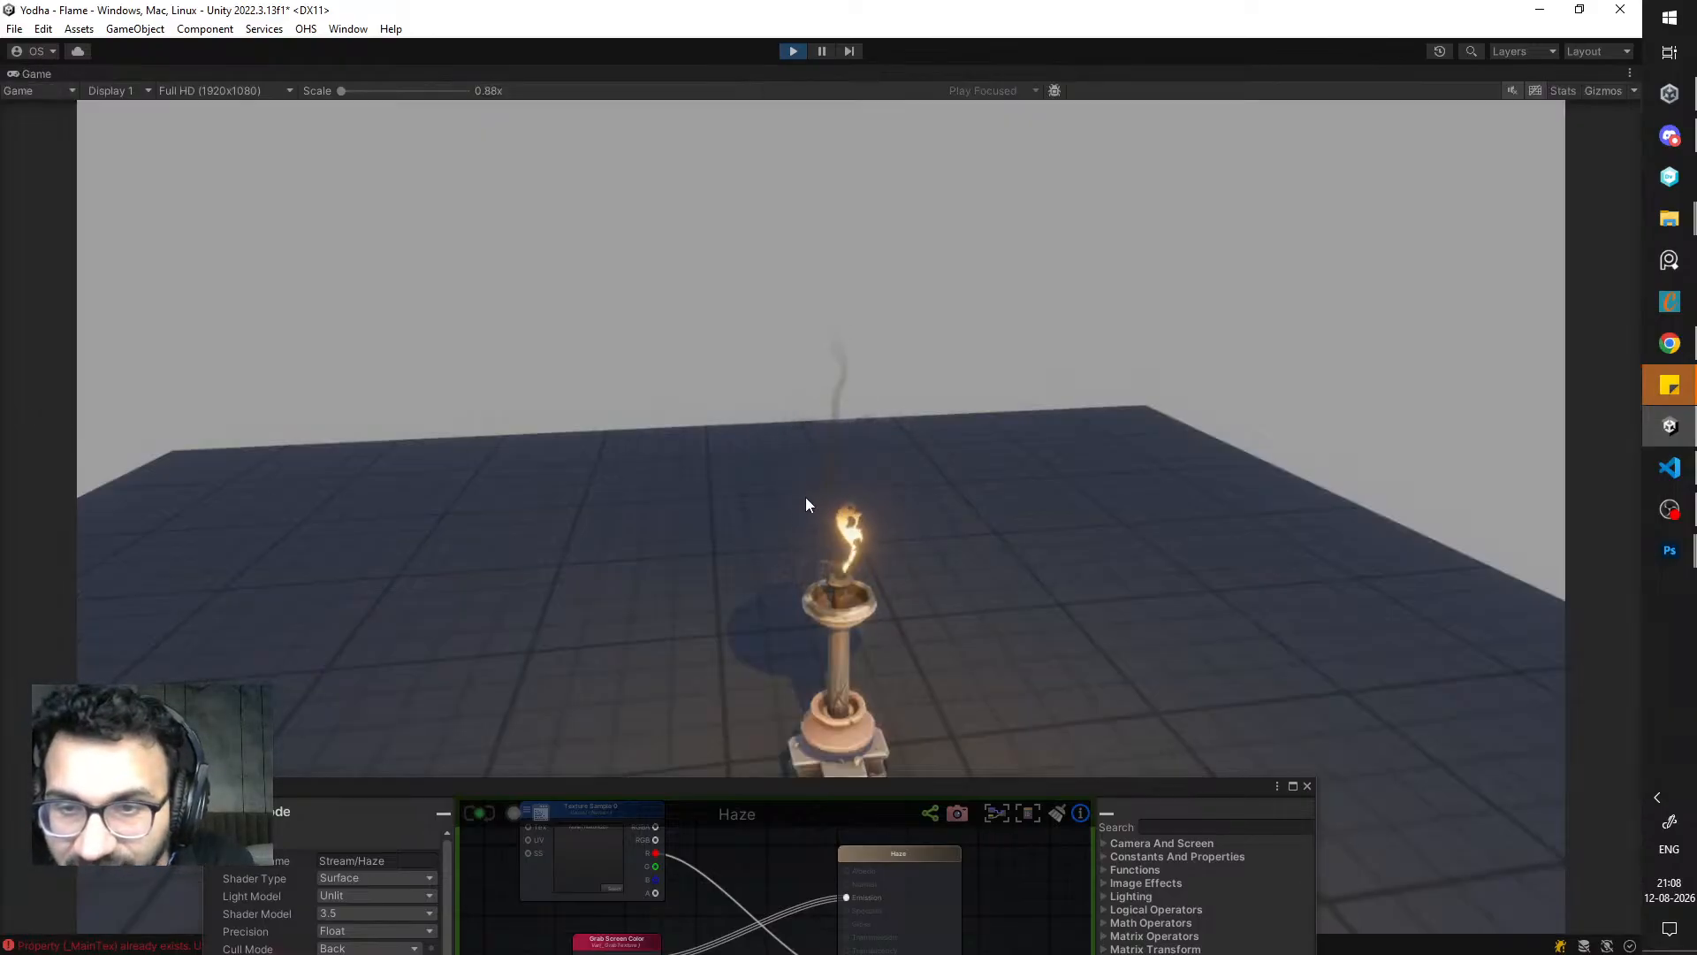
double_click(39, 74)
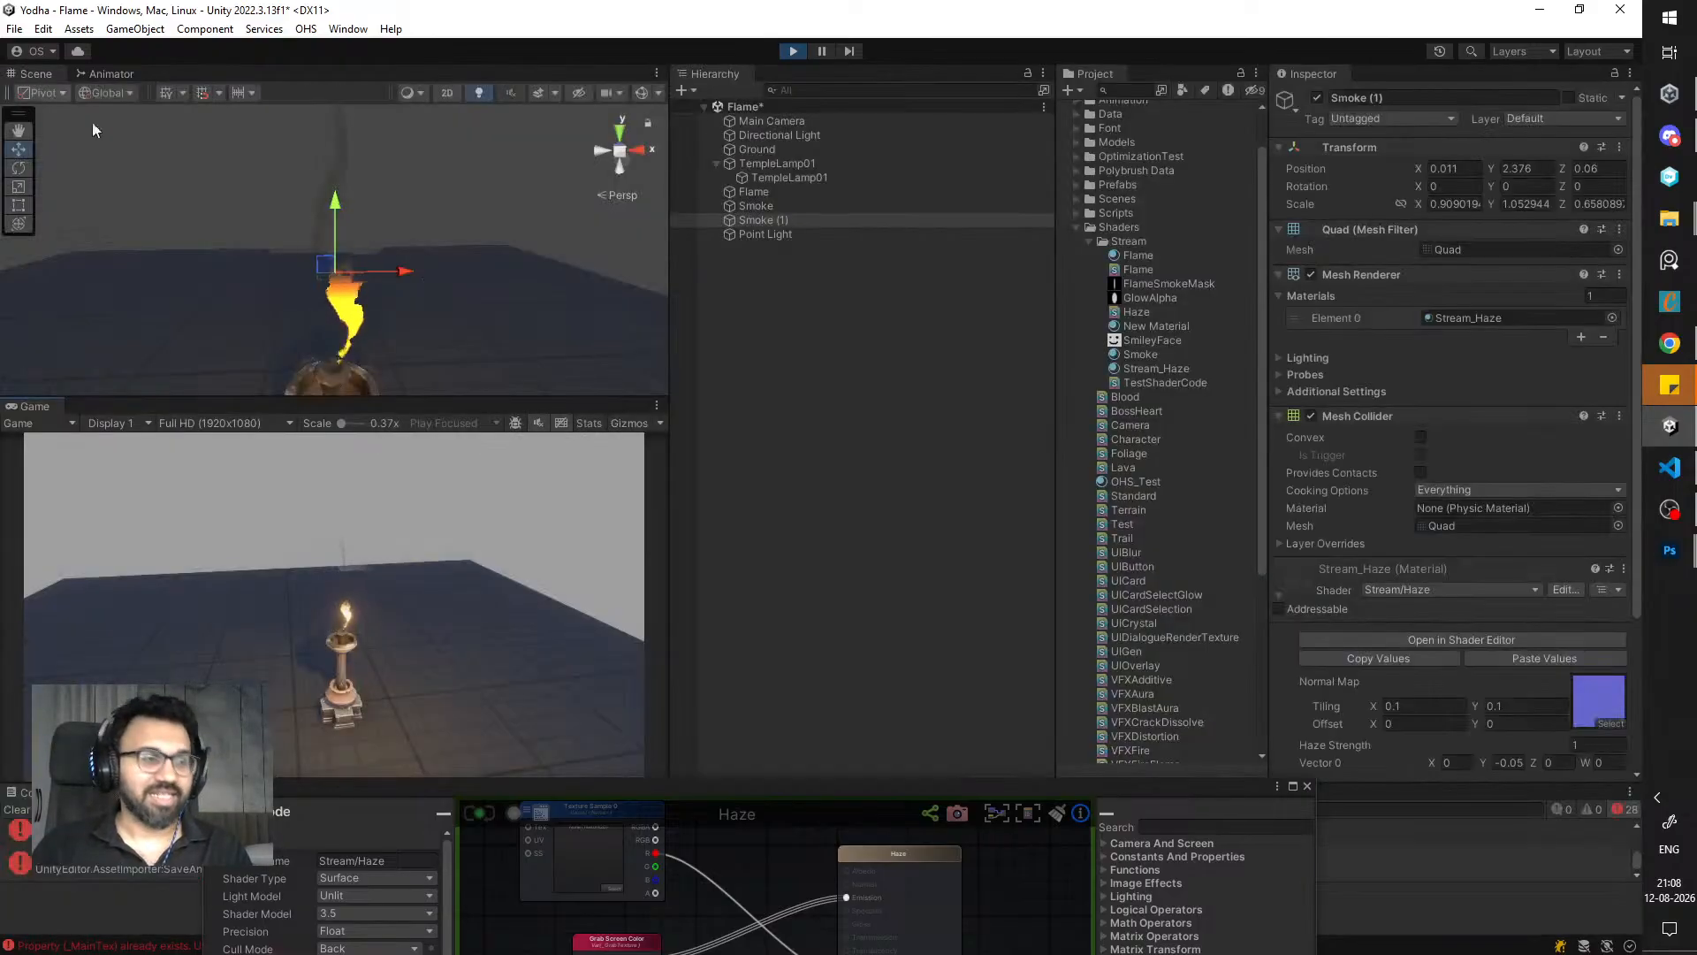
- Try a Haze Strength of 0.5 on the Stream_Haze material
scroll(1609, 679, down, 5)
click(1598, 545)
text(0.)
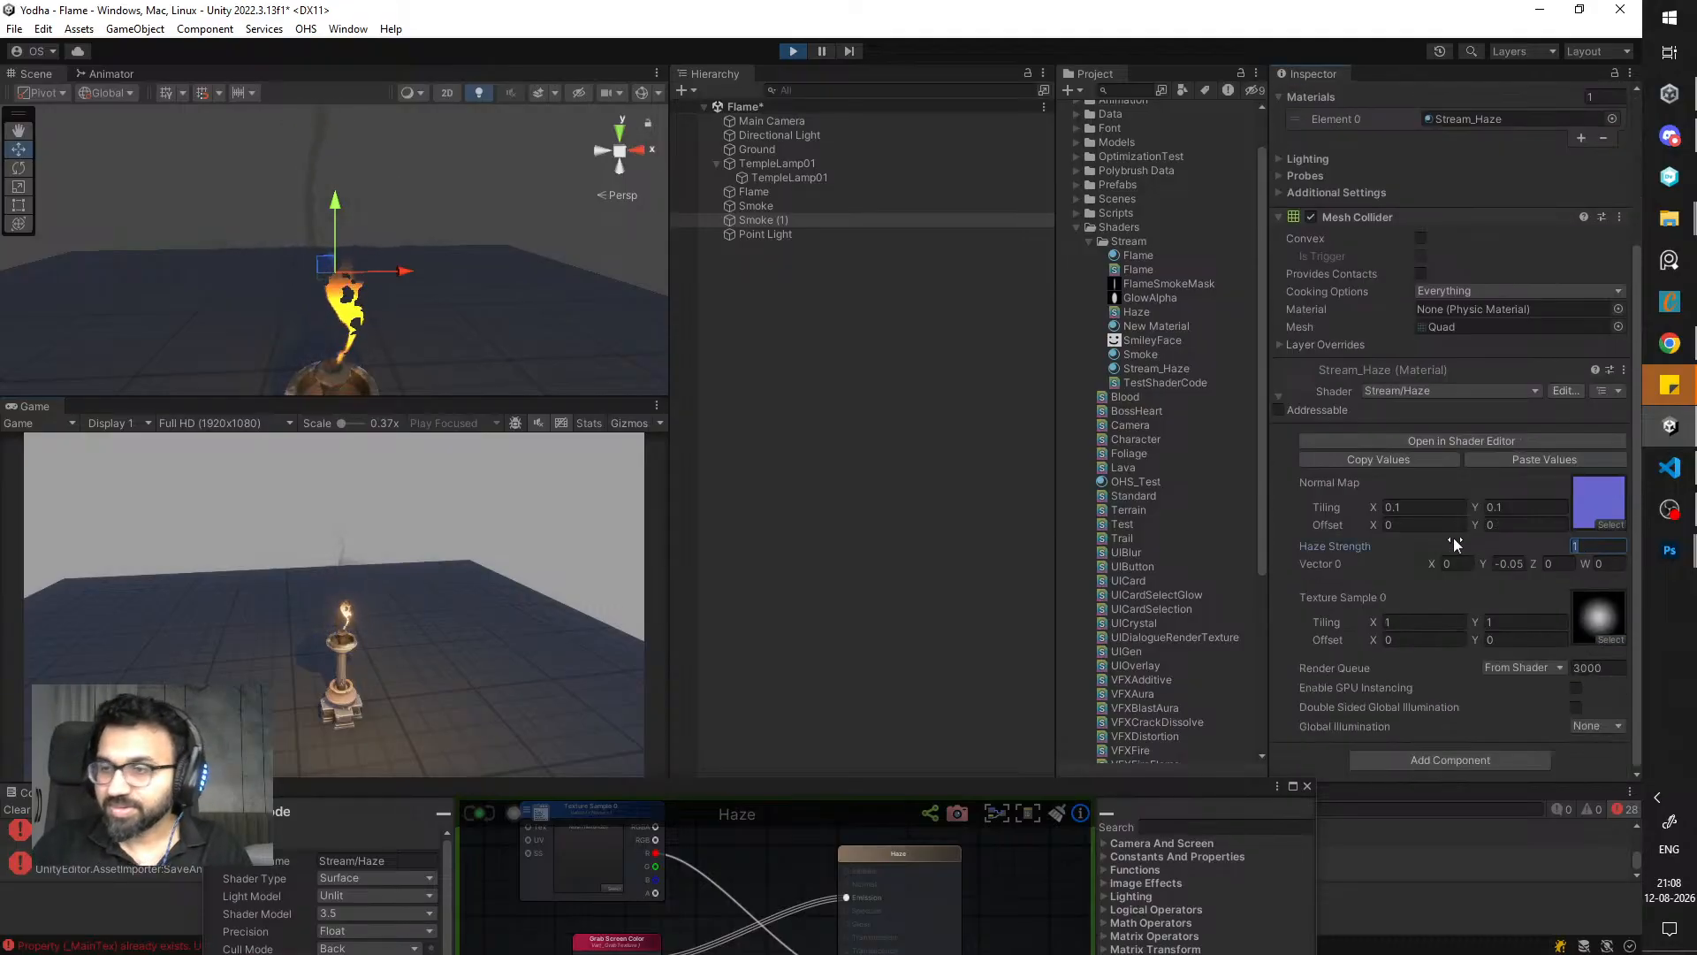
text(5)
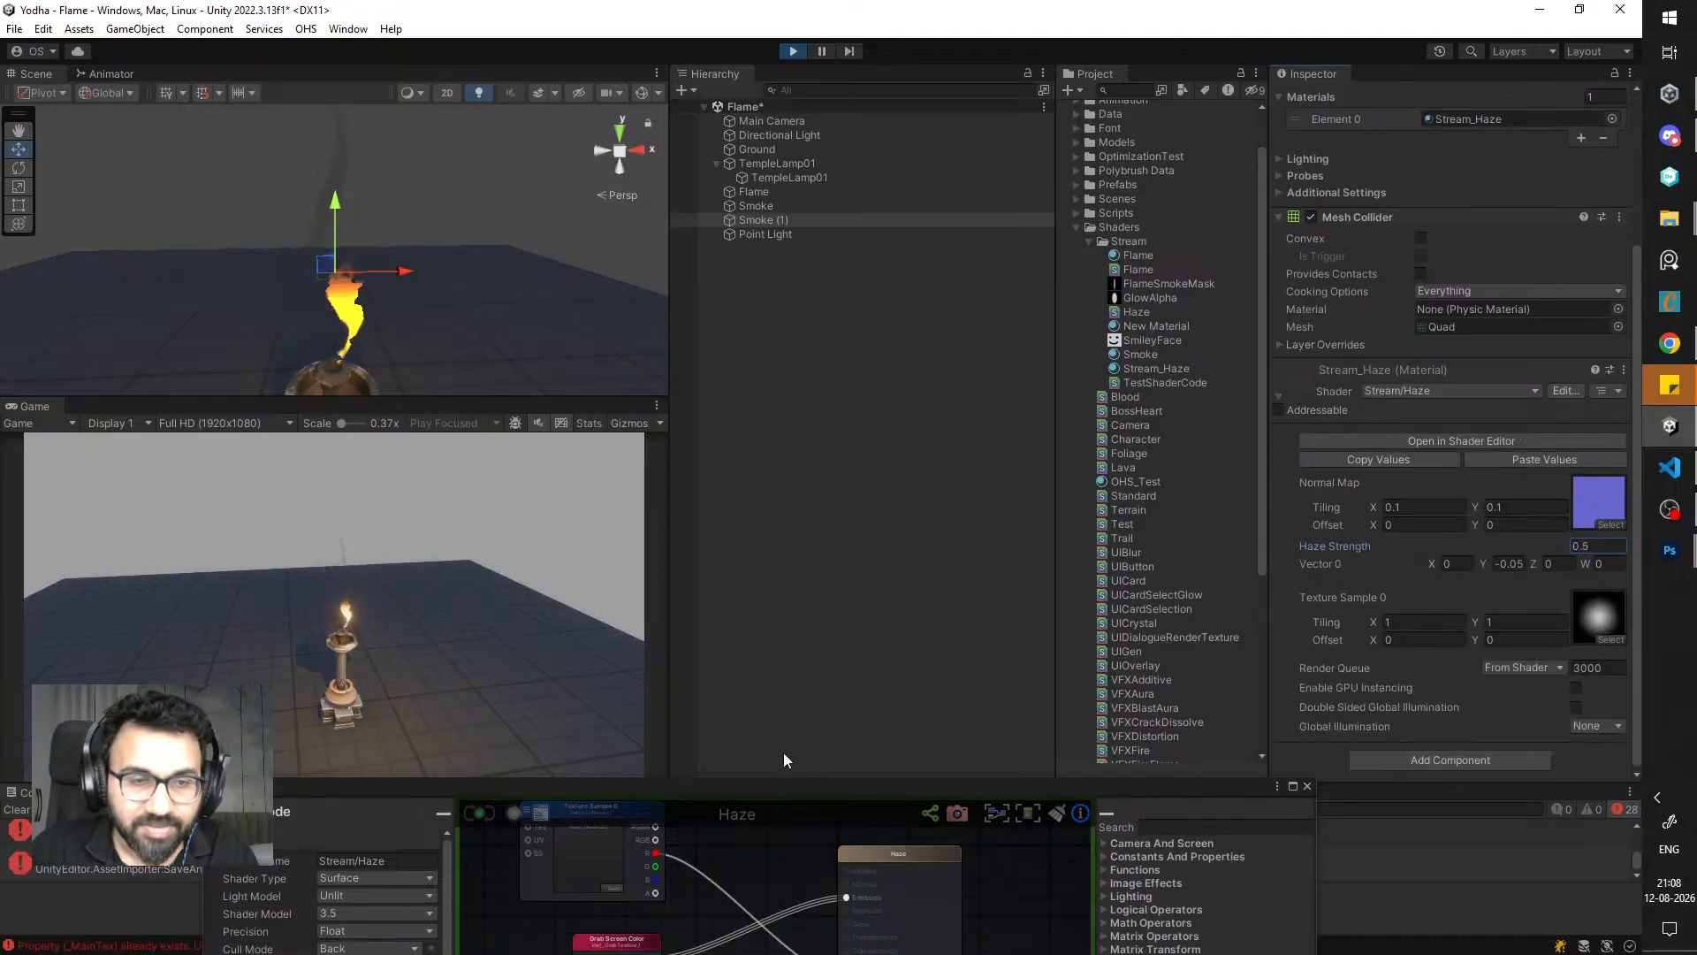
- Bring the Haze graph into view and connect the mask texture's red output to the Haze output's Debug port
middle_drag(385, 345, 393, 309)
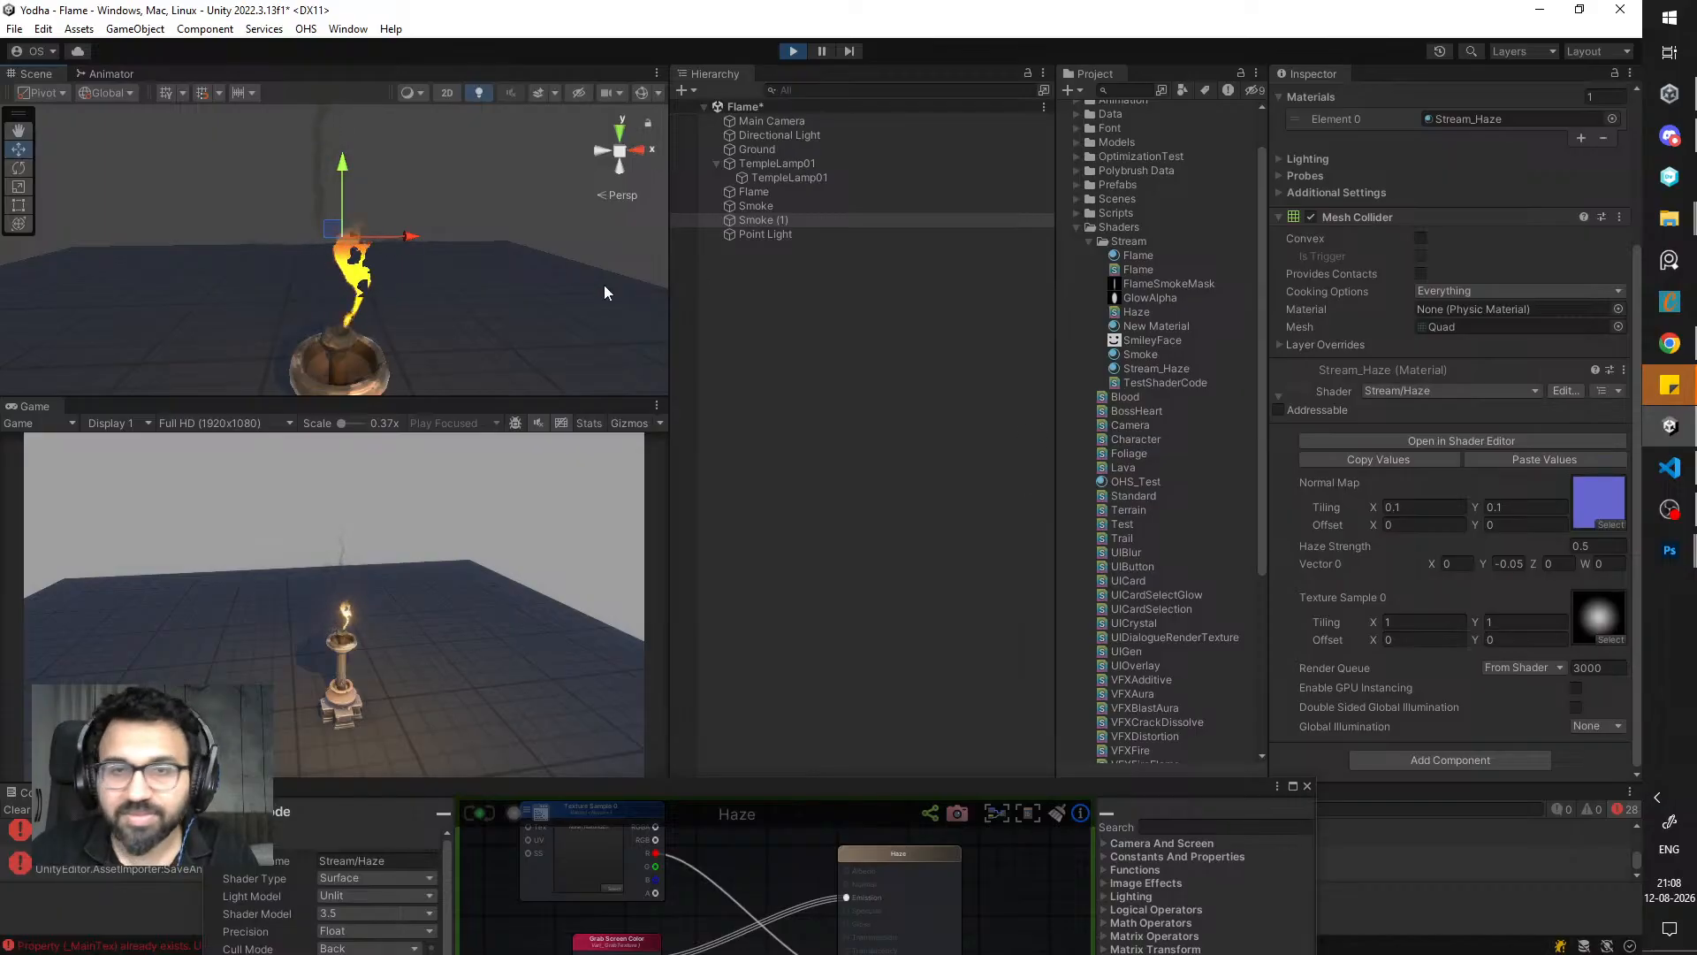
drag(1037, 785, 1081, 318)
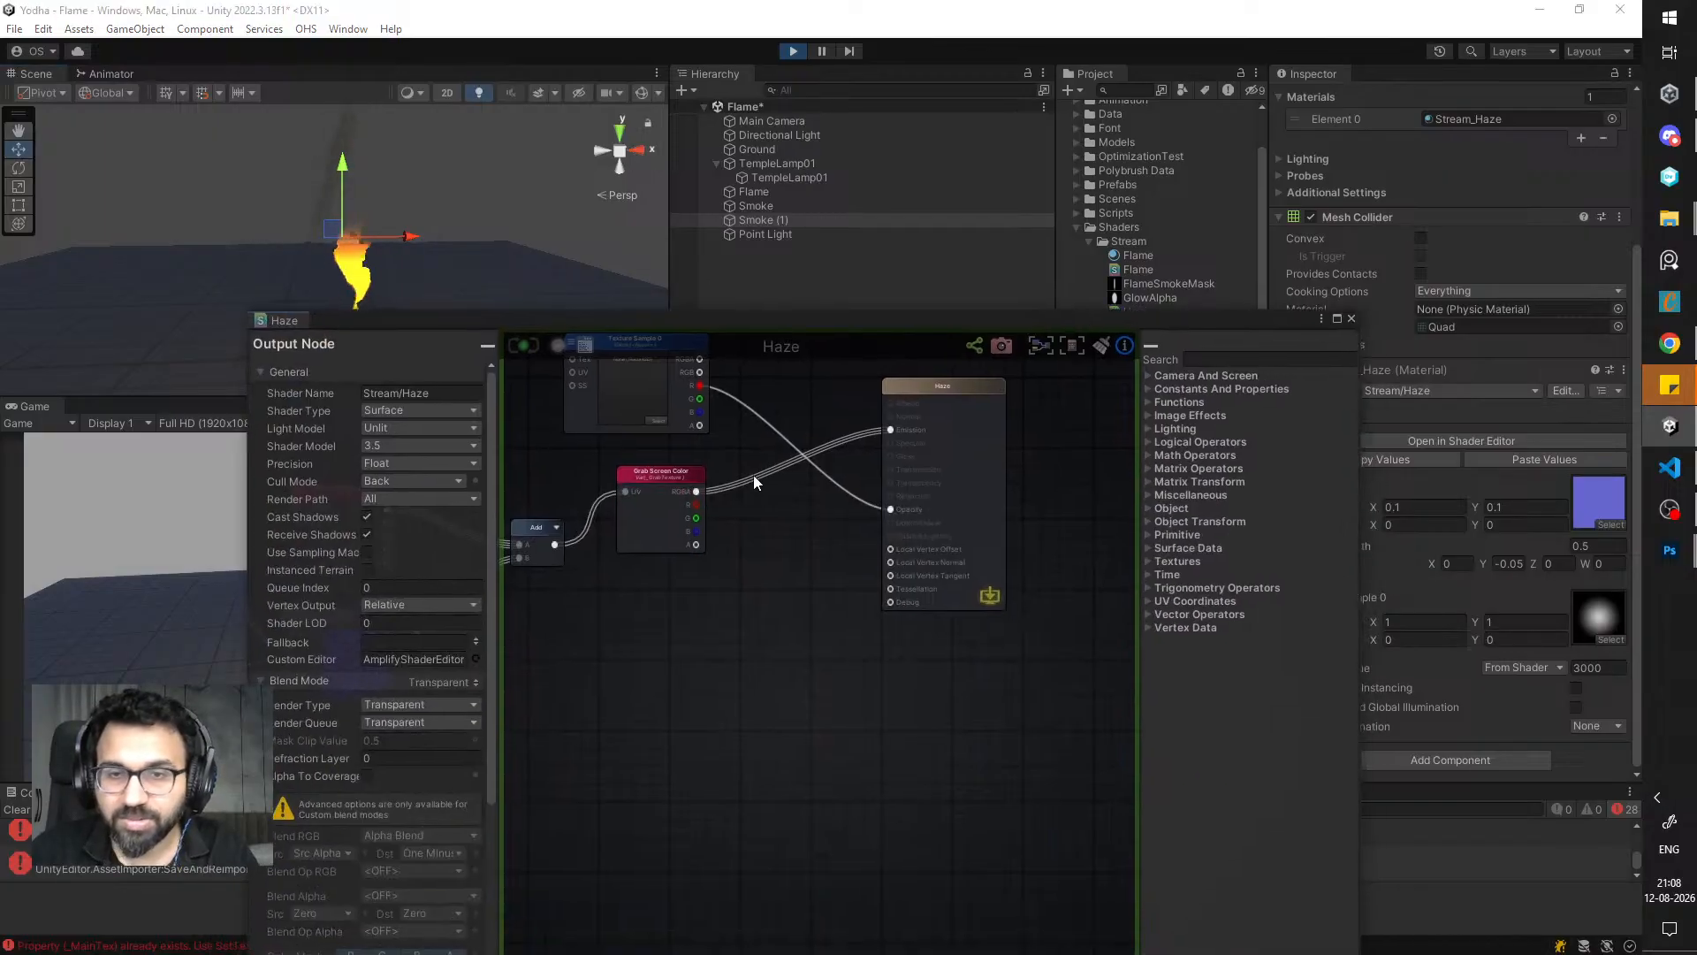
drag(700, 386, 890, 602)
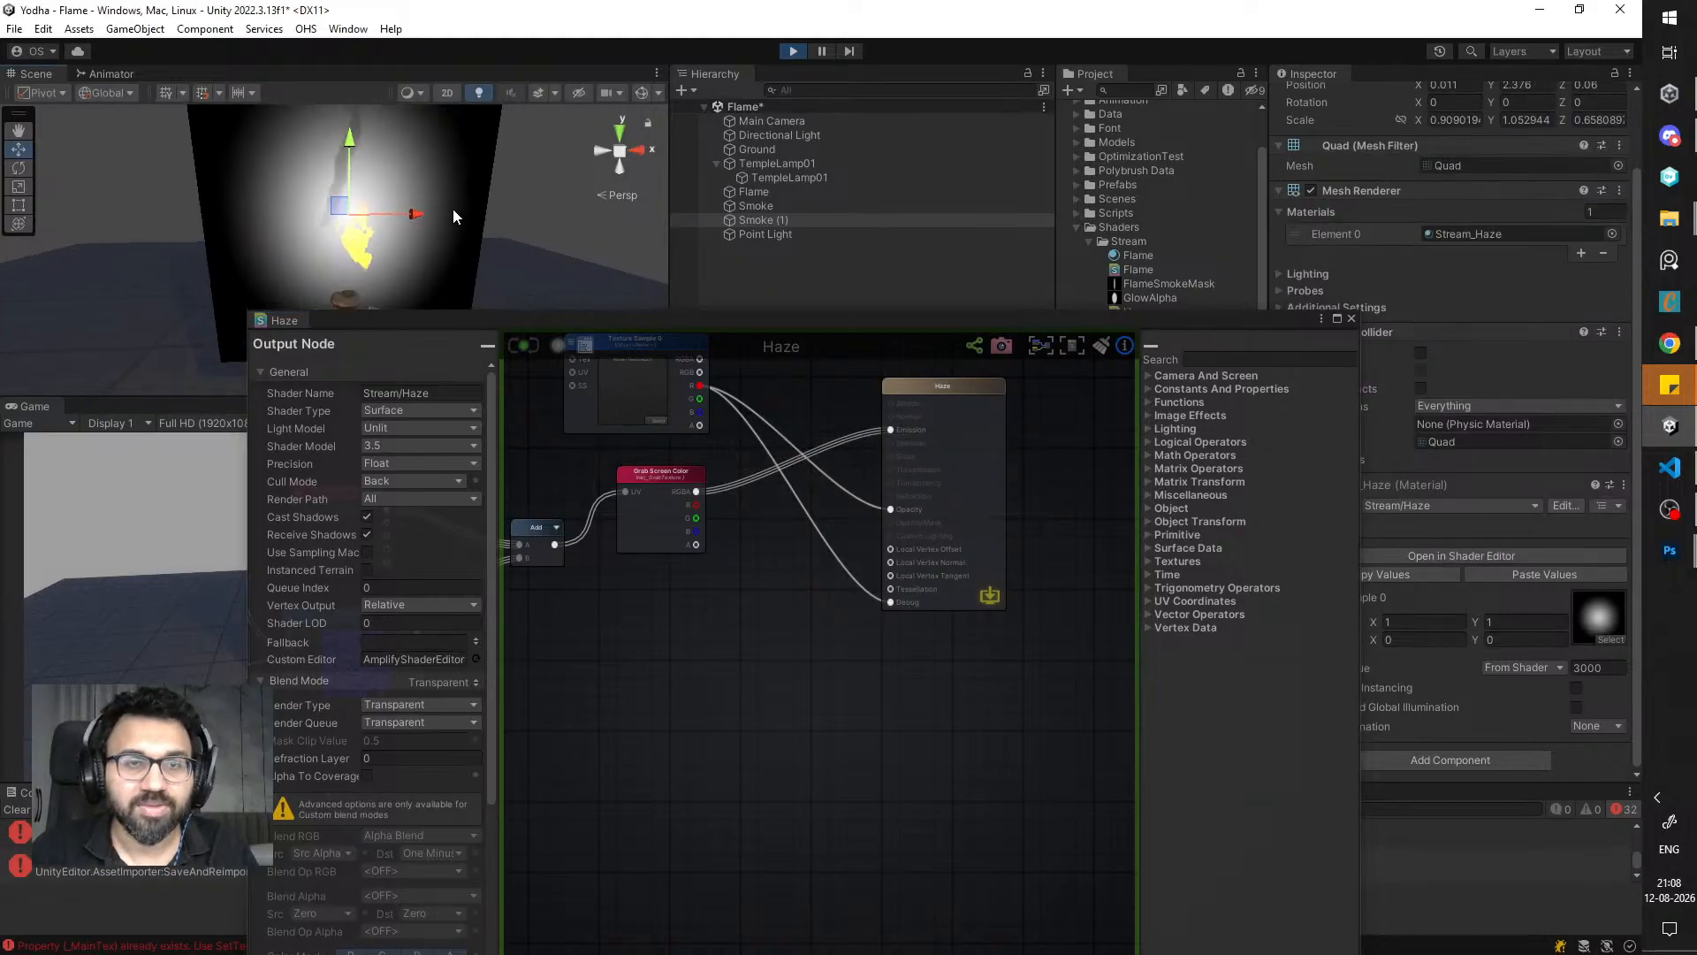
- Shrink the Smoke (1) quad, lower it to about Y 2.29 over the flame, and narrow its X scale to about 0.44
key(x)
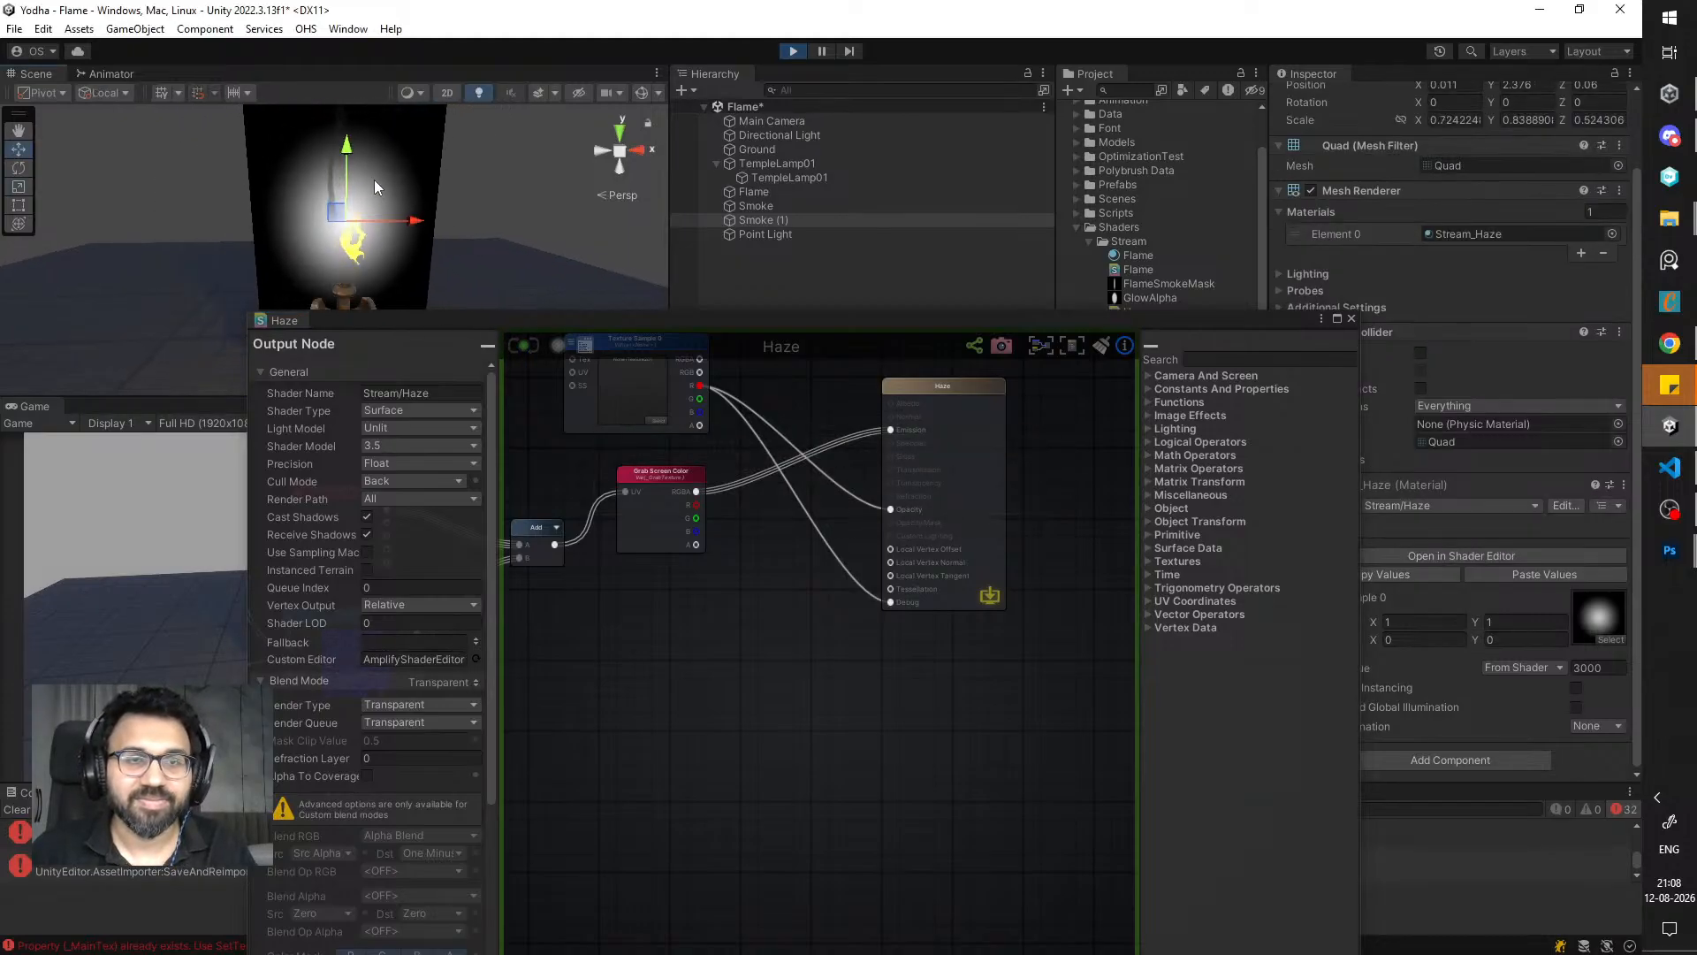
key(x)
drag(347, 153, 346, 175)
key(r)
drag(417, 243, 393, 250)
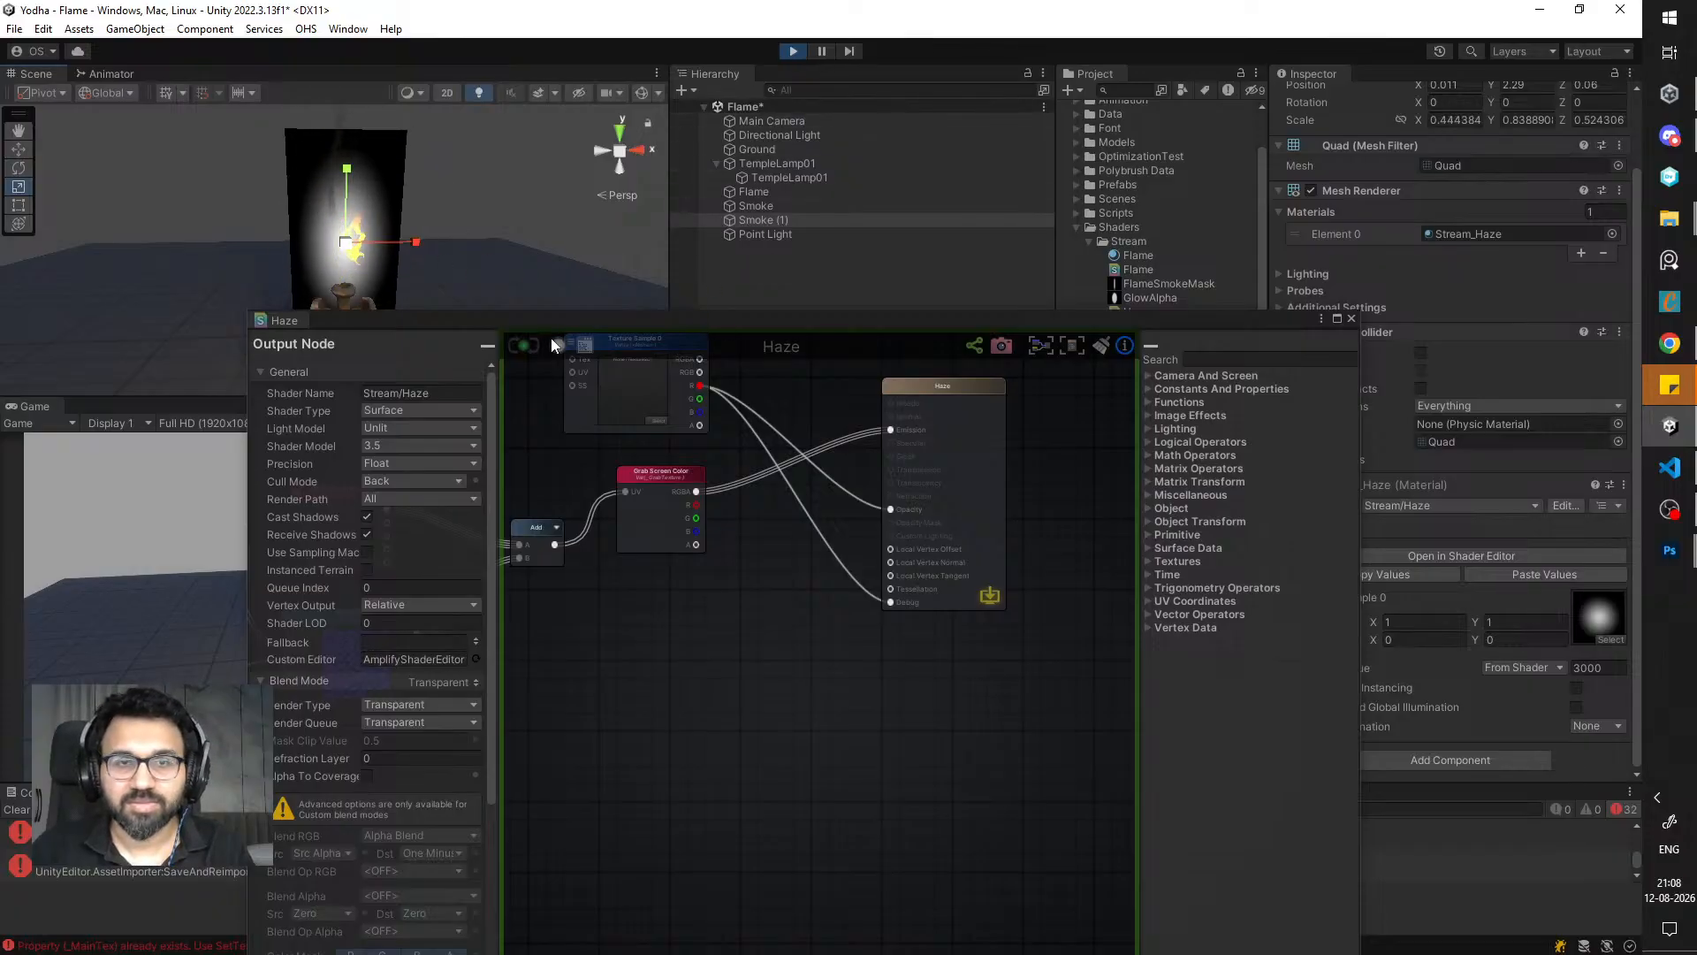
- Move the graph window off the scene and scale the Smoke (1) quad down uniformly to about 0.42 by 0.79
drag(554, 345, 752, 664)
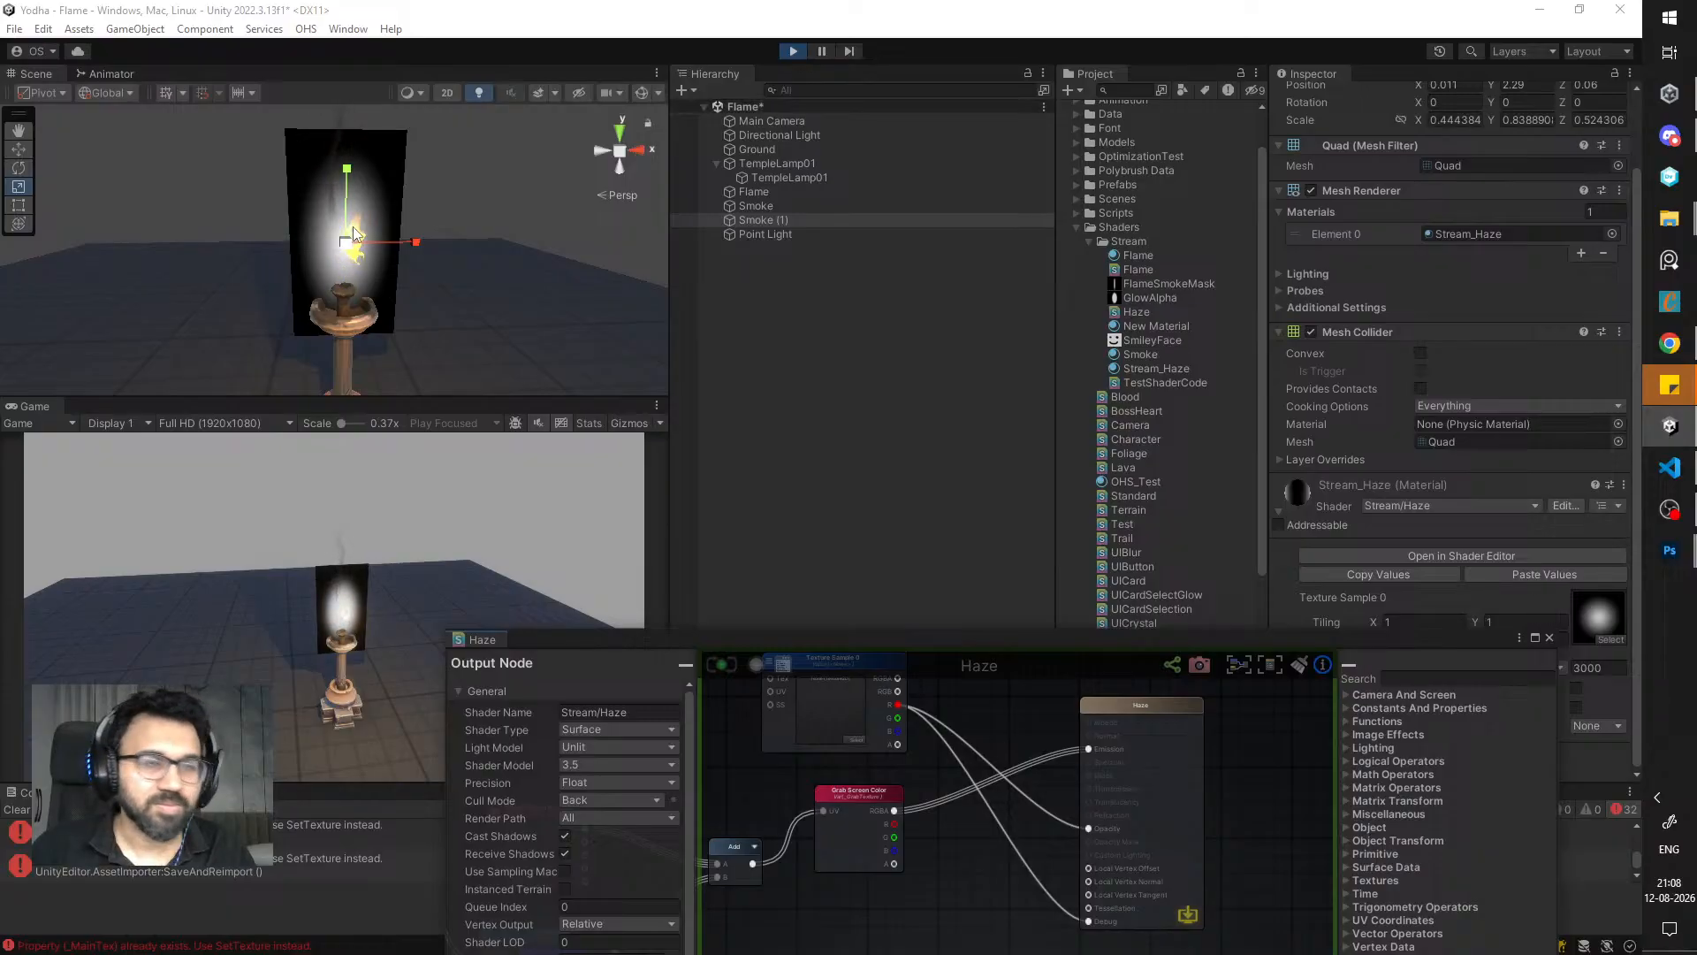
drag(347, 239, 351, 255)
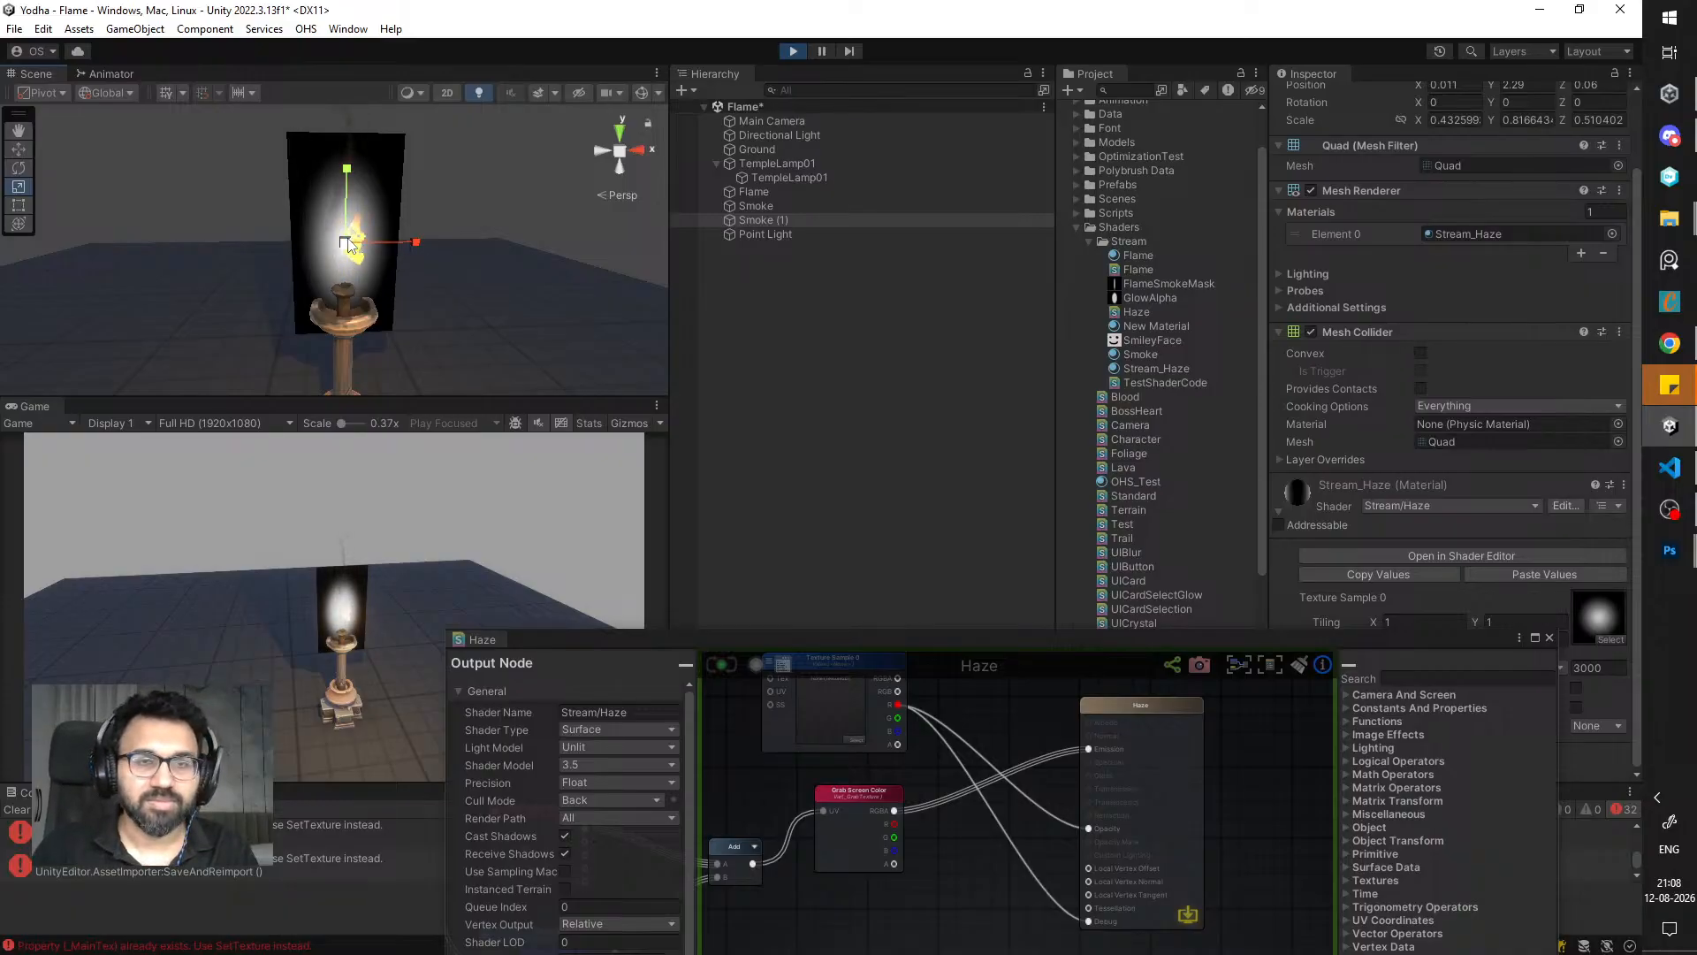
drag(350, 245, 359, 257)
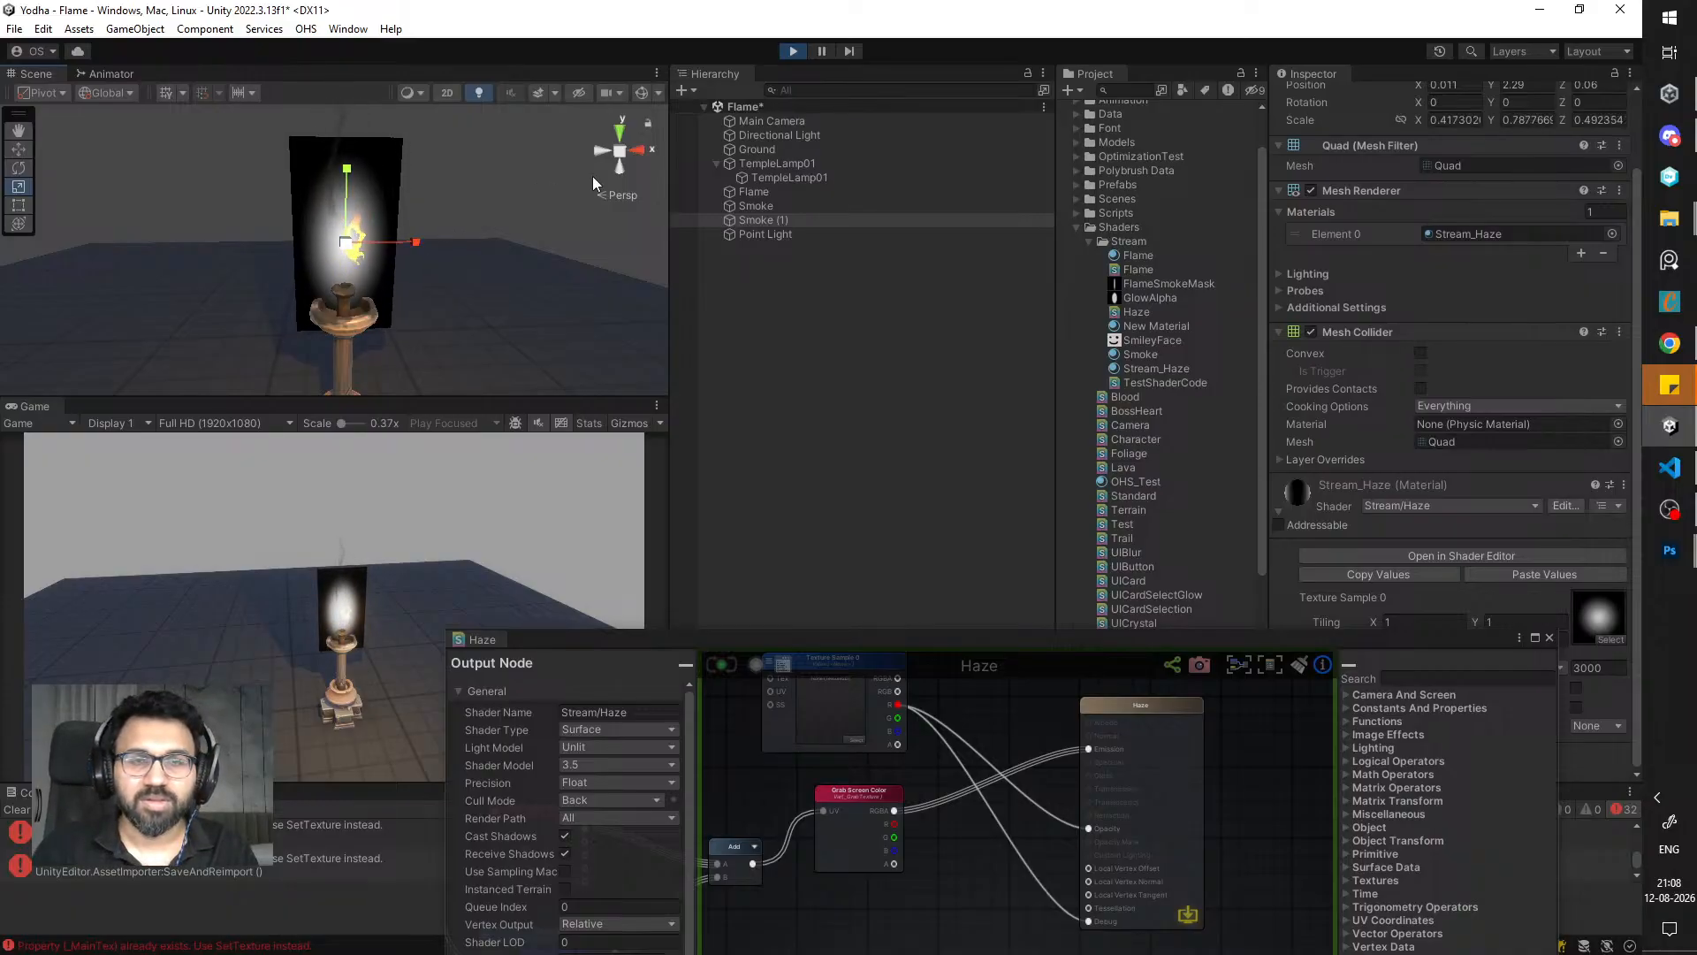
- Bring the Haze graph back into view, disconnect the Haze output's Debug port, and recompile the shader
drag(1298, 642, 994, 723)
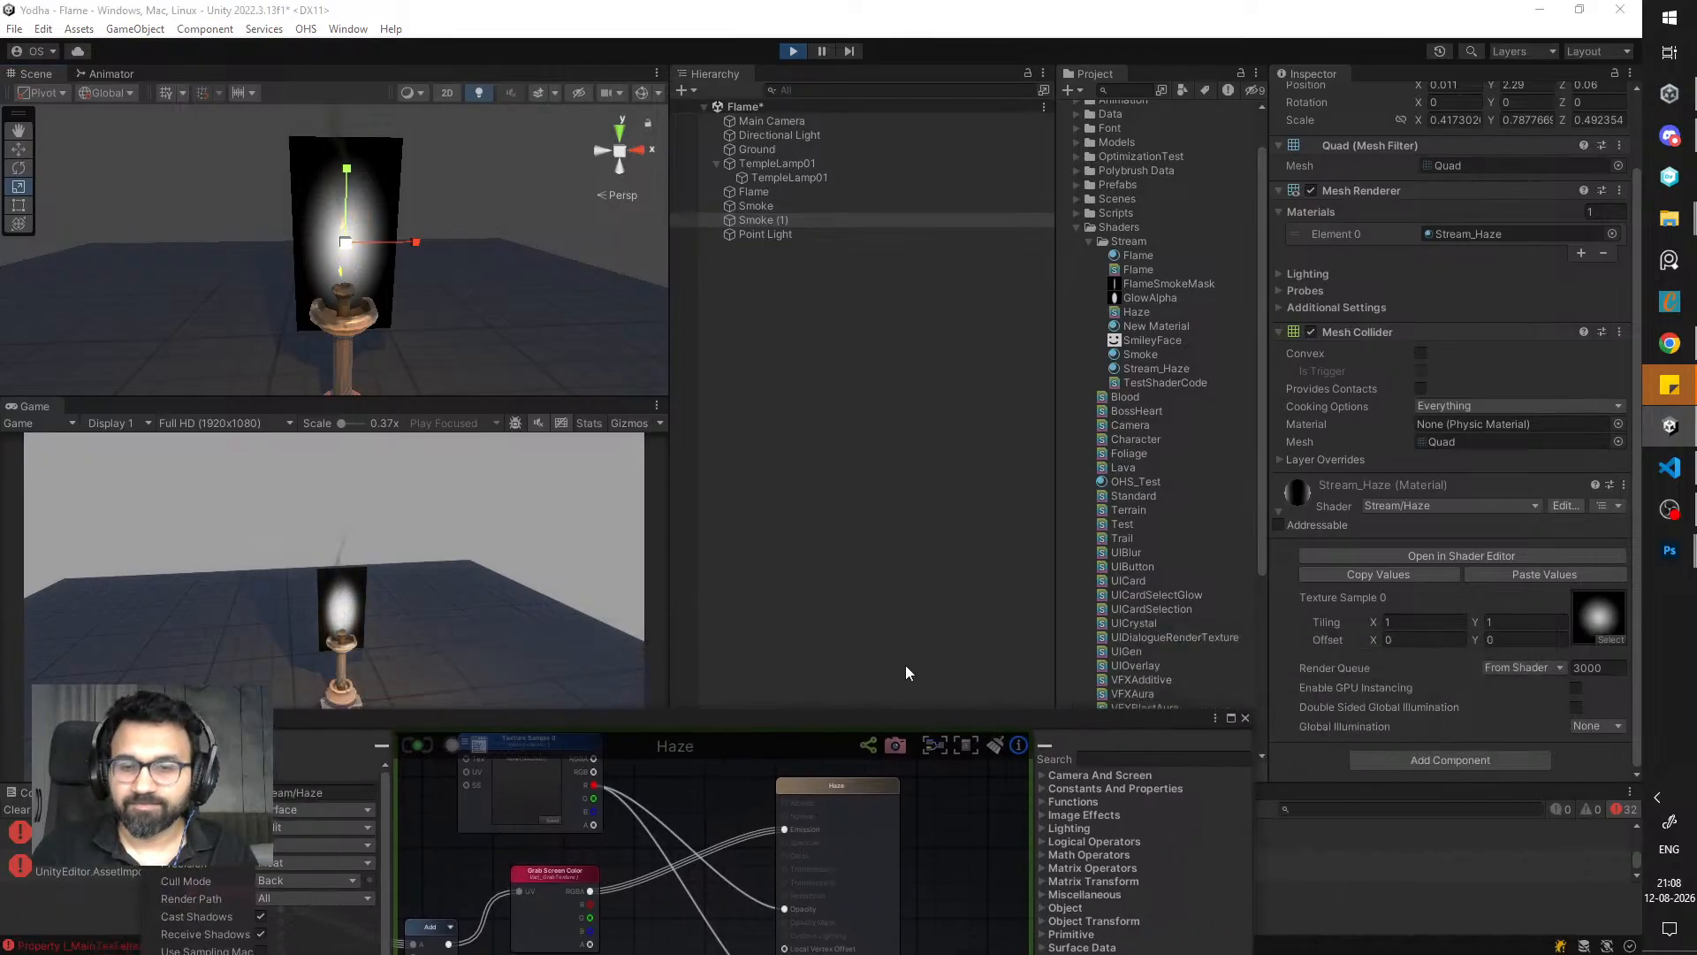
drag(889, 716, 936, 461)
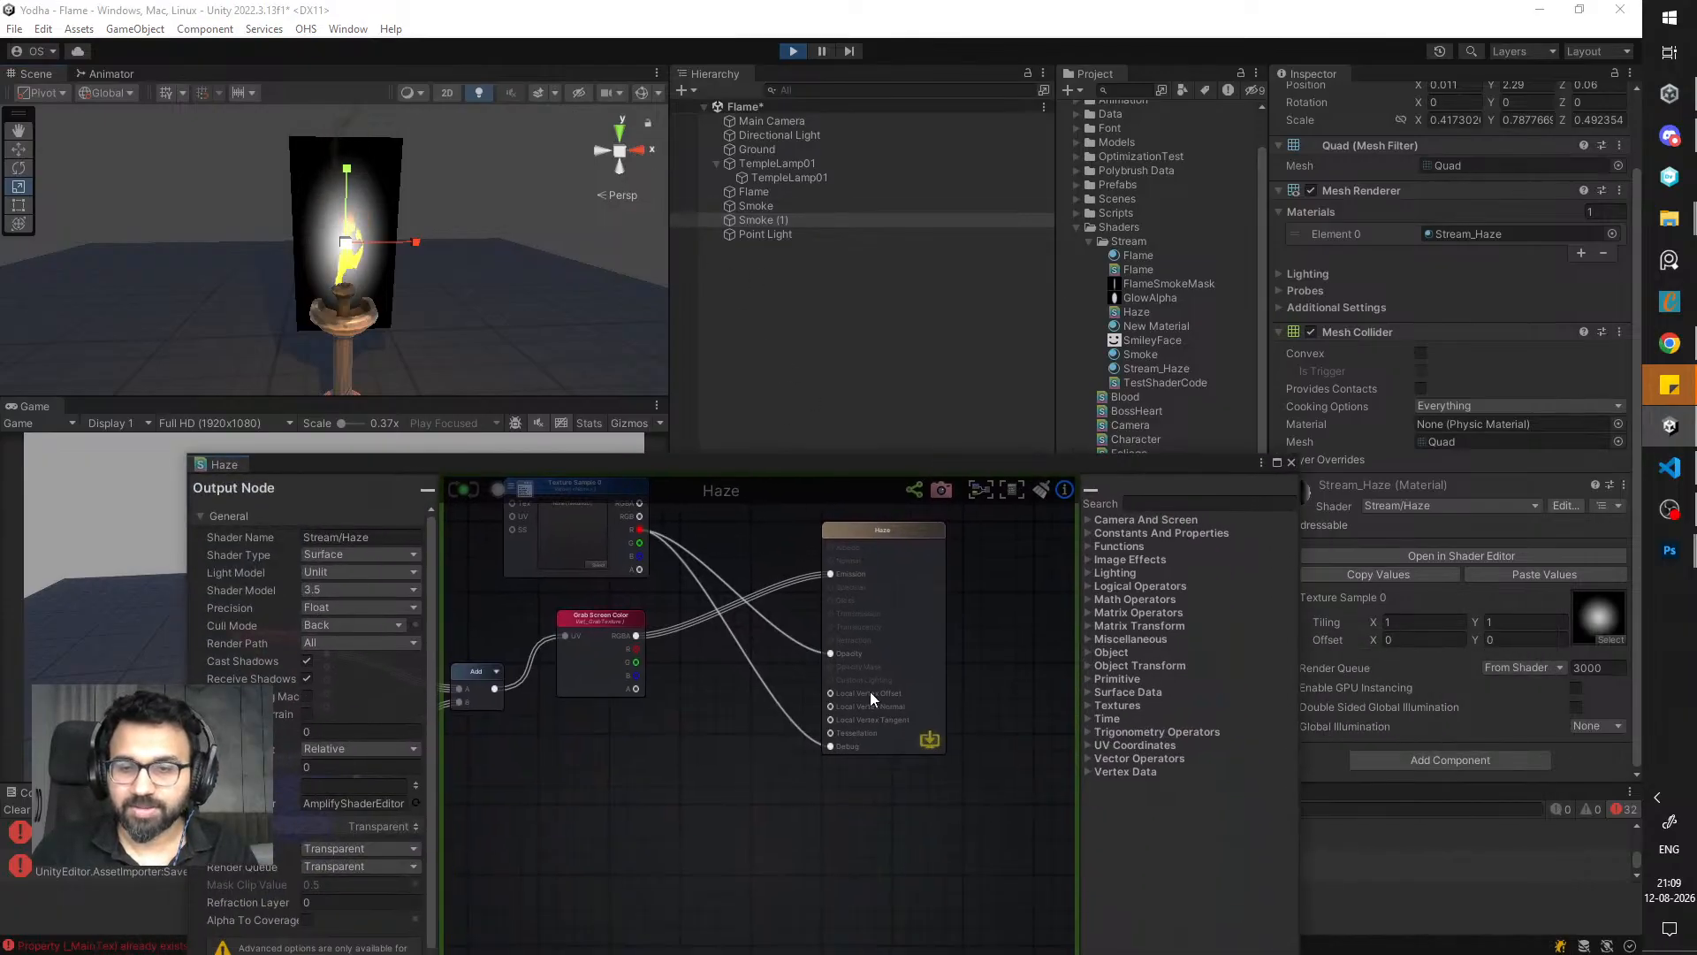
click(464, 490)
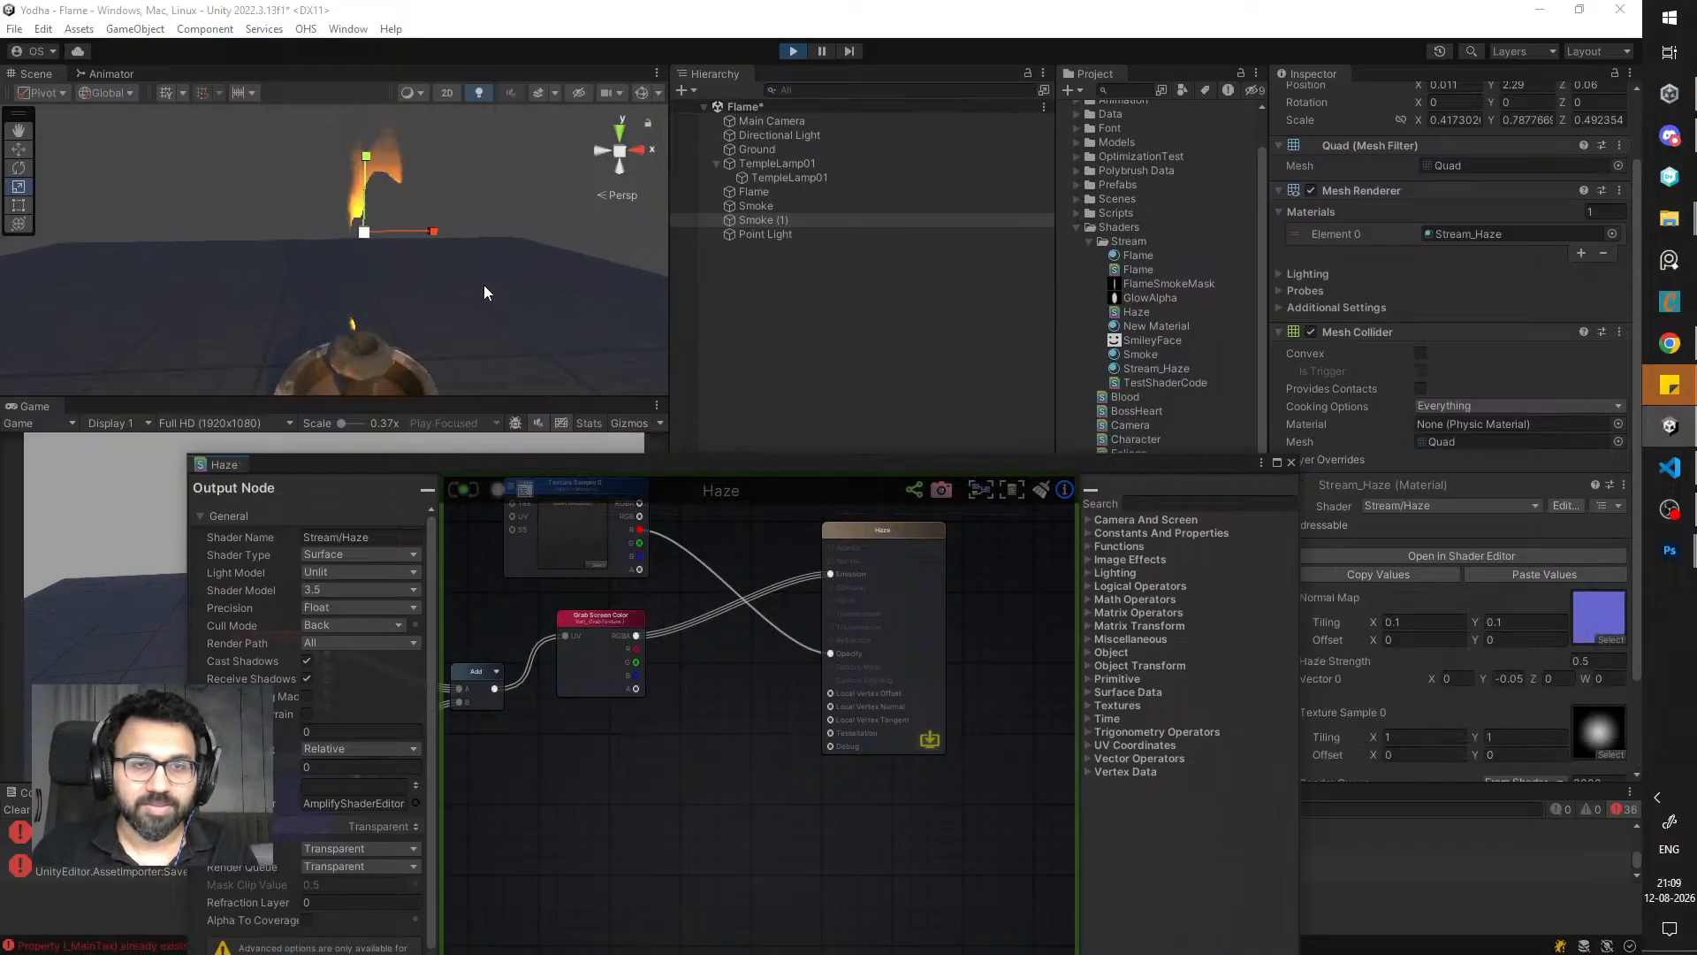
- Move the graph window clear of the views and examine the haze around the flame in the Scene and maximized Game views
alt+drag(485, 285, 491, 354)
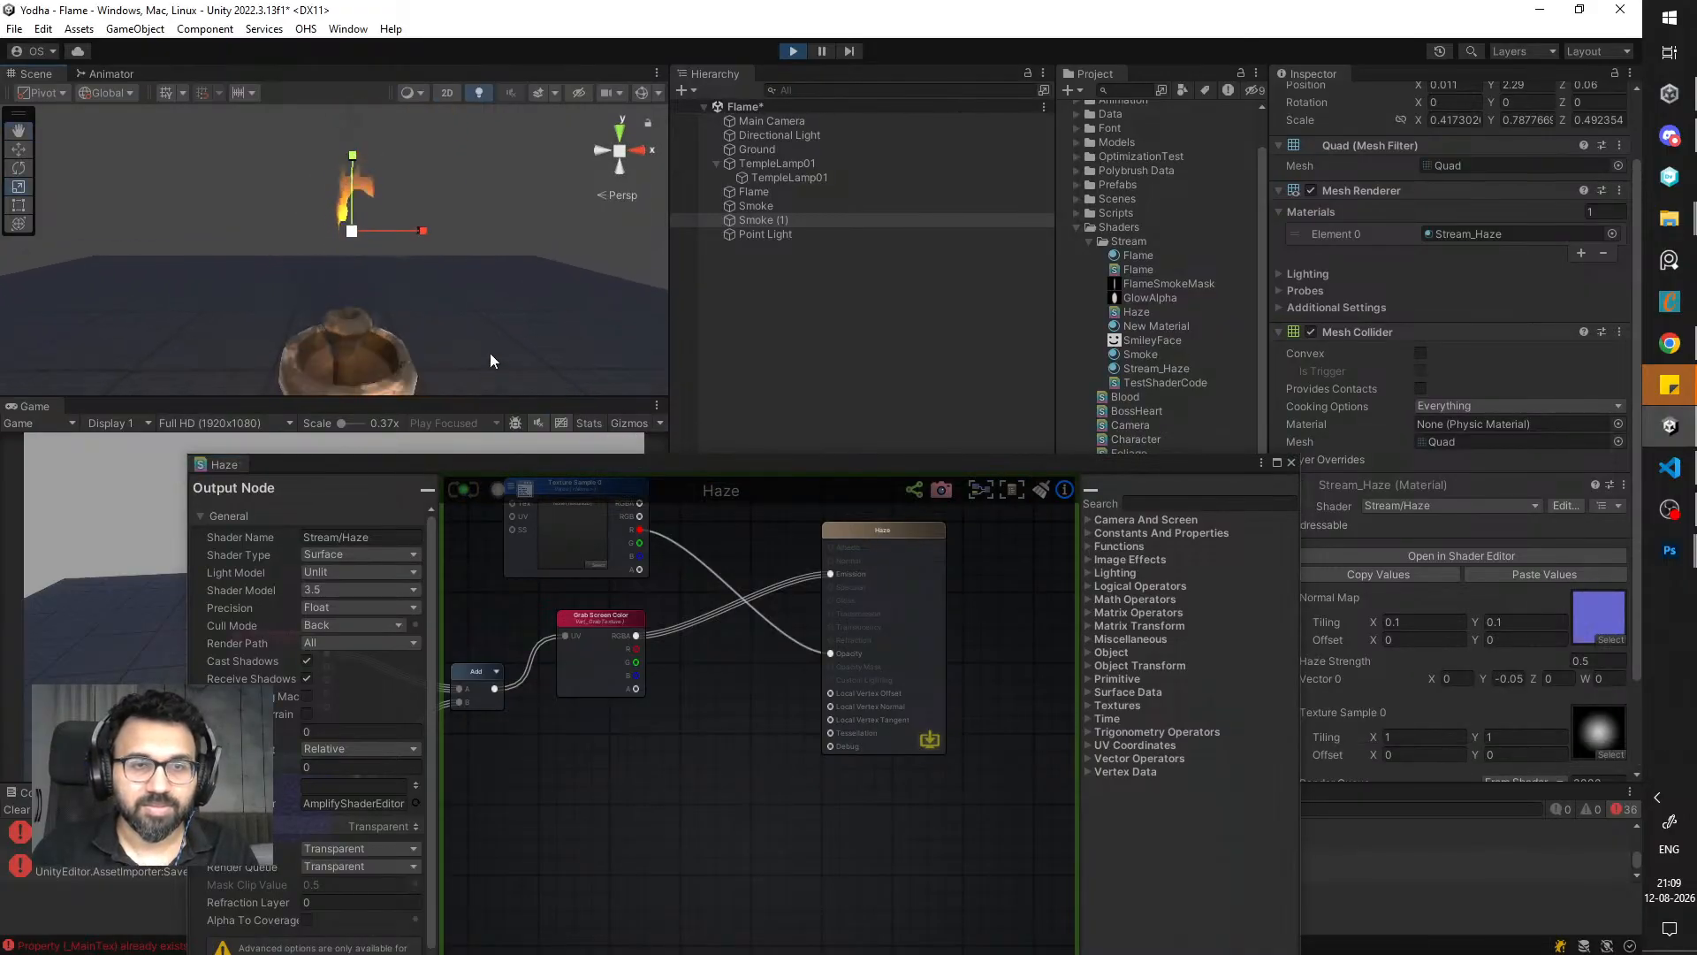
scroll(492, 361, down, 5)
drag(600, 467, 975, 825)
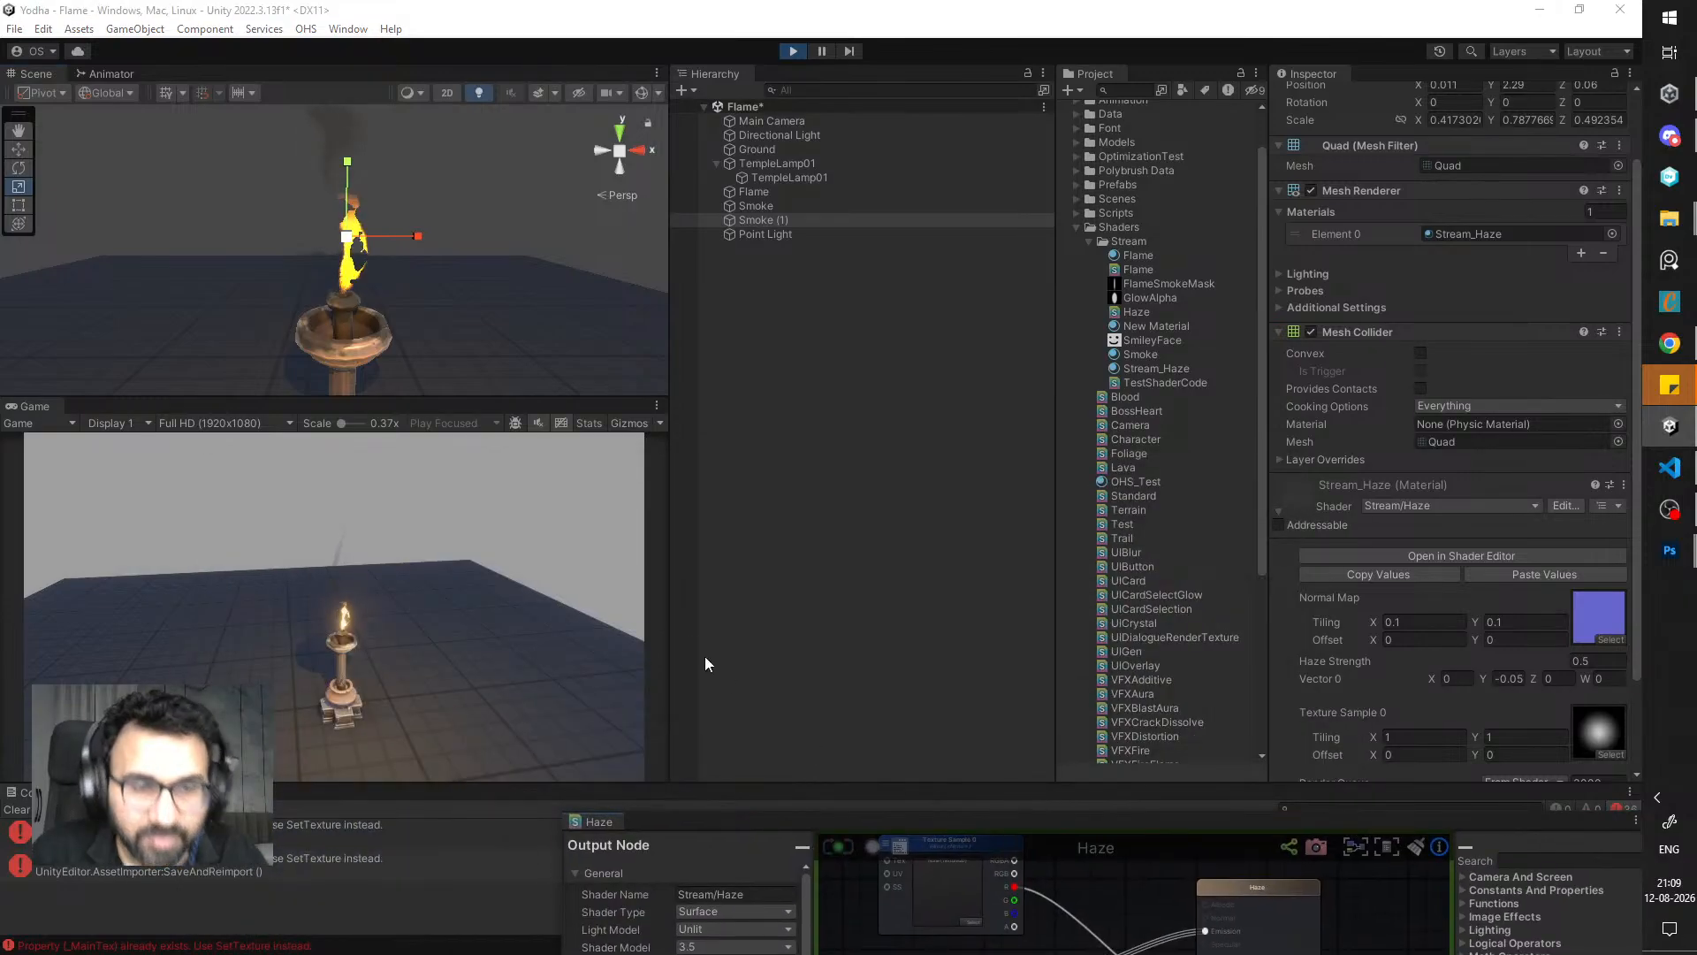
double_click(53, 407)
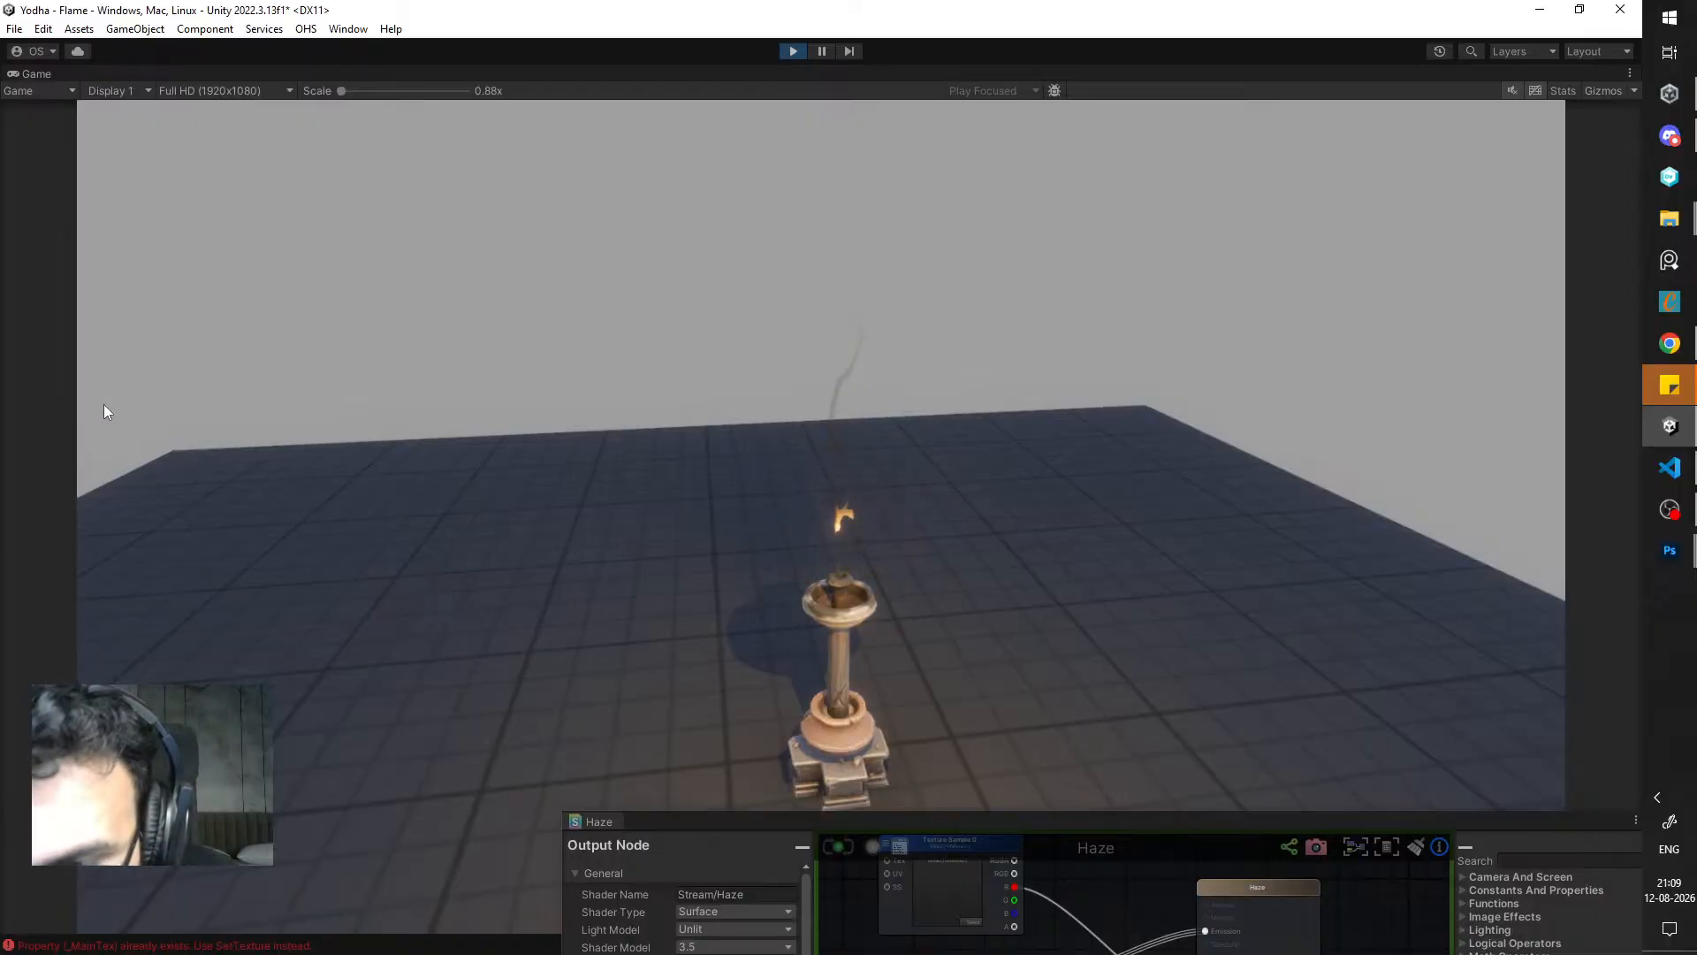
double_click(30, 71)
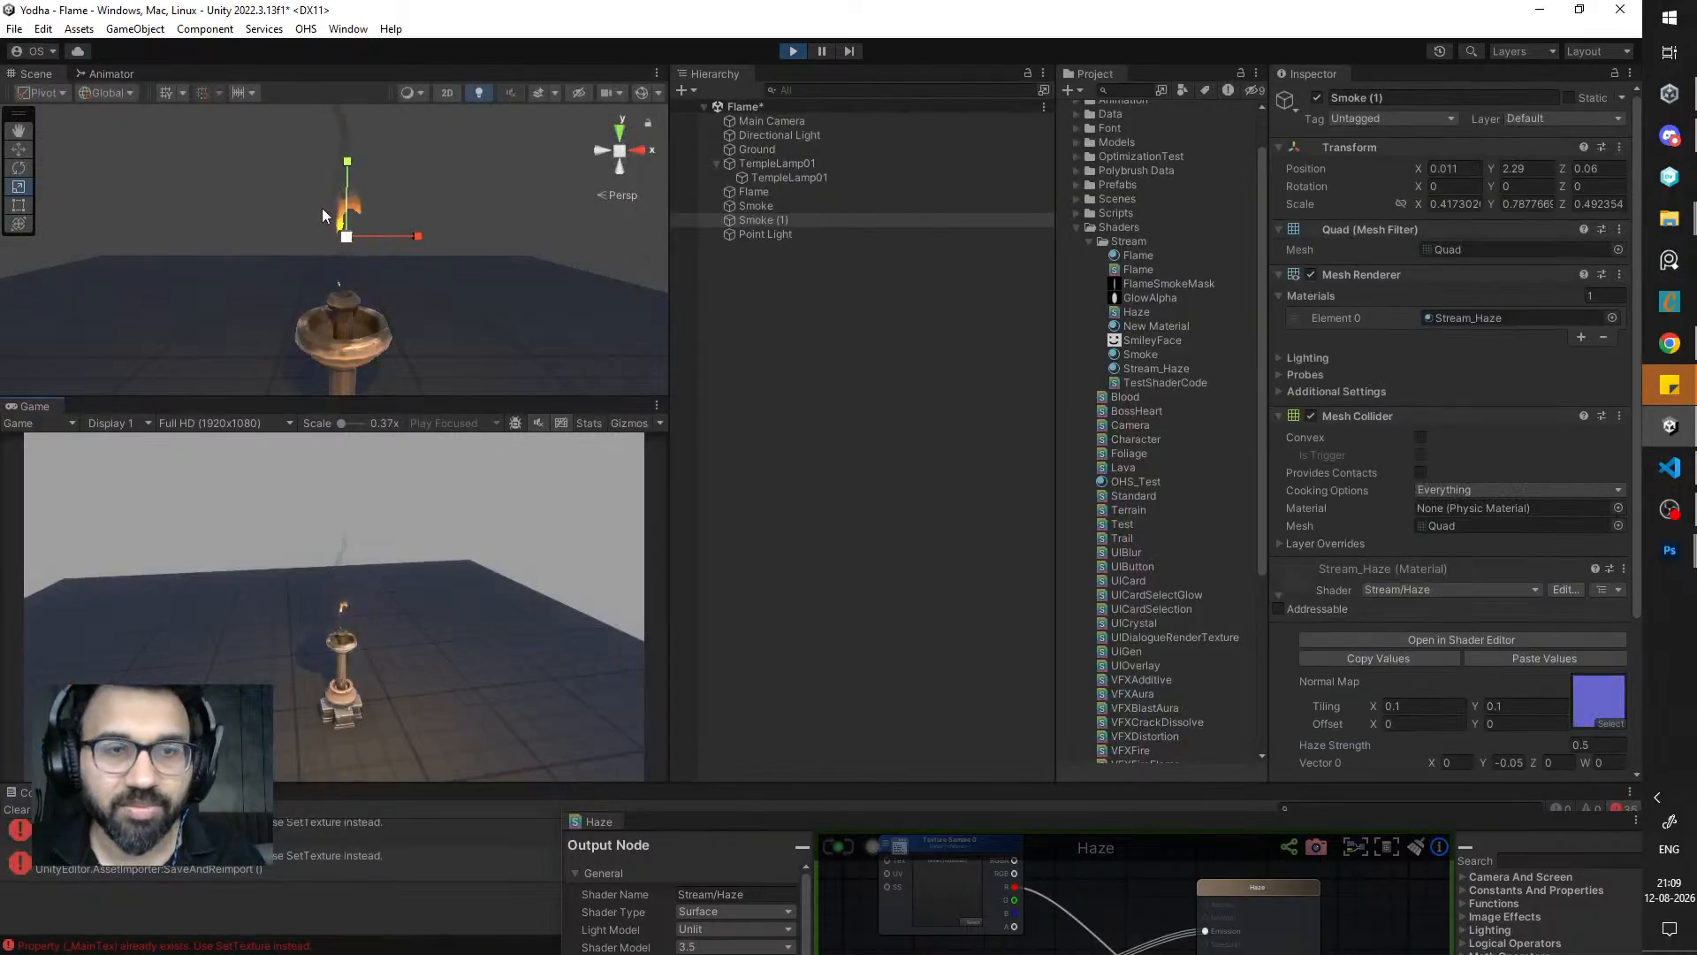
- Look closer at the haze around the flame and set Stream_Haze's Haze Strength to 0.75
drag(340, 237, 371, 222)
scroll(372, 221, up, 5)
scroll(1358, 555, down, 5)
click(1598, 546)
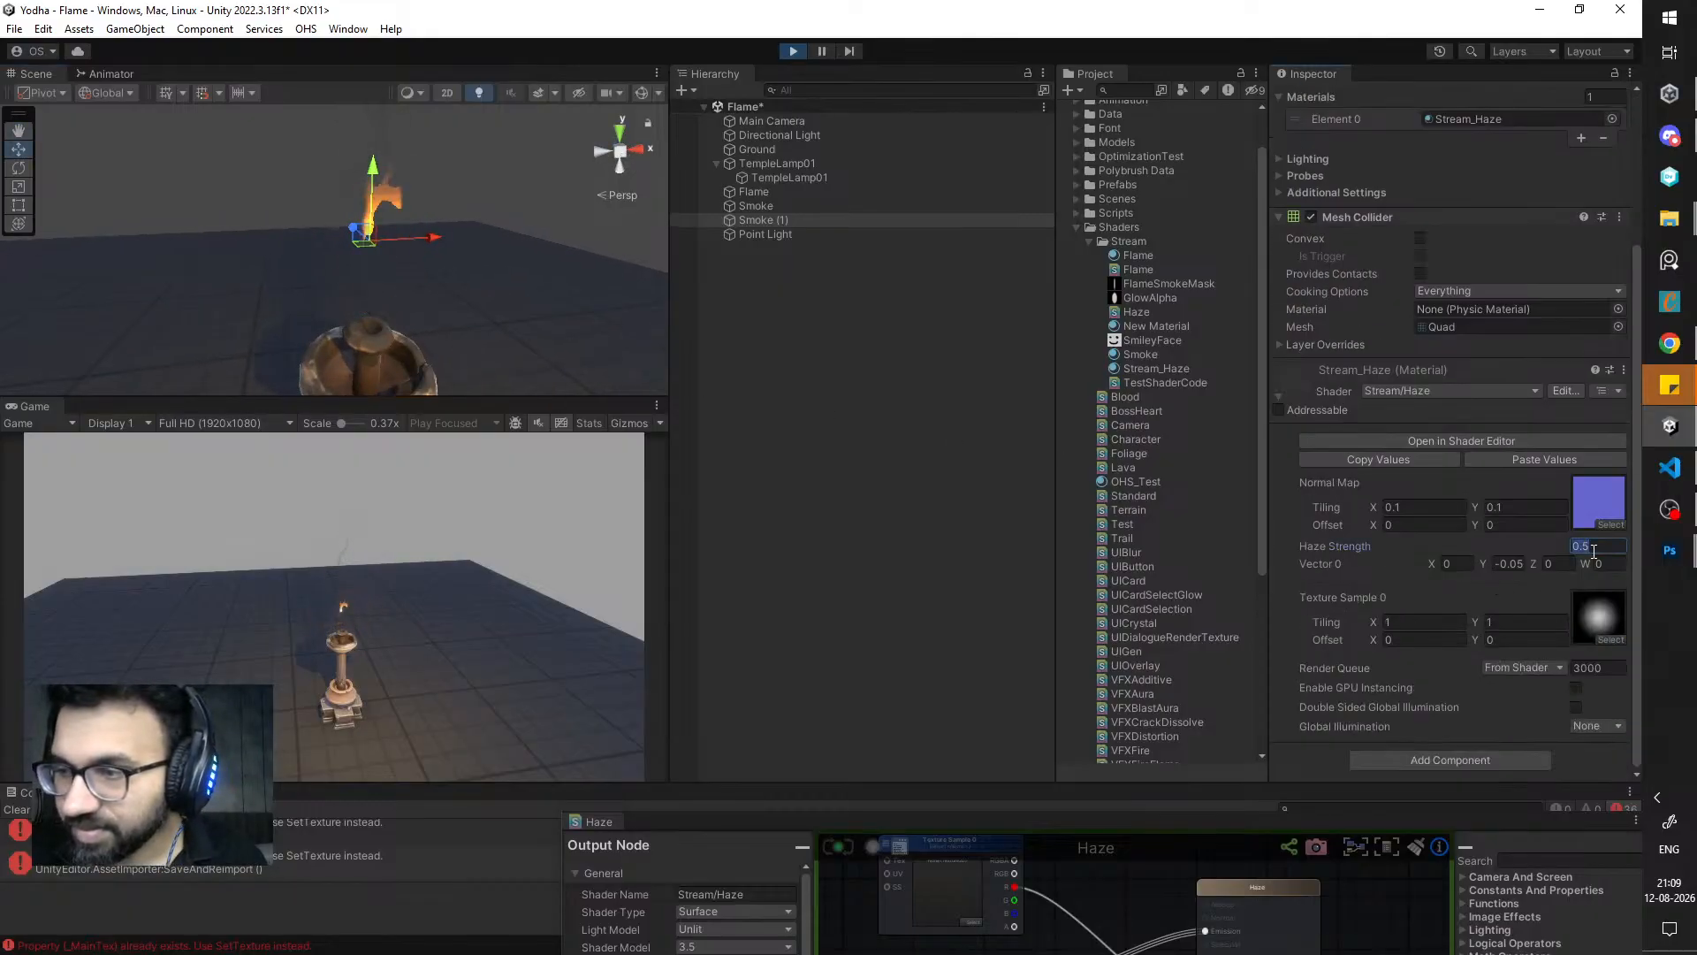
click(1502, 564)
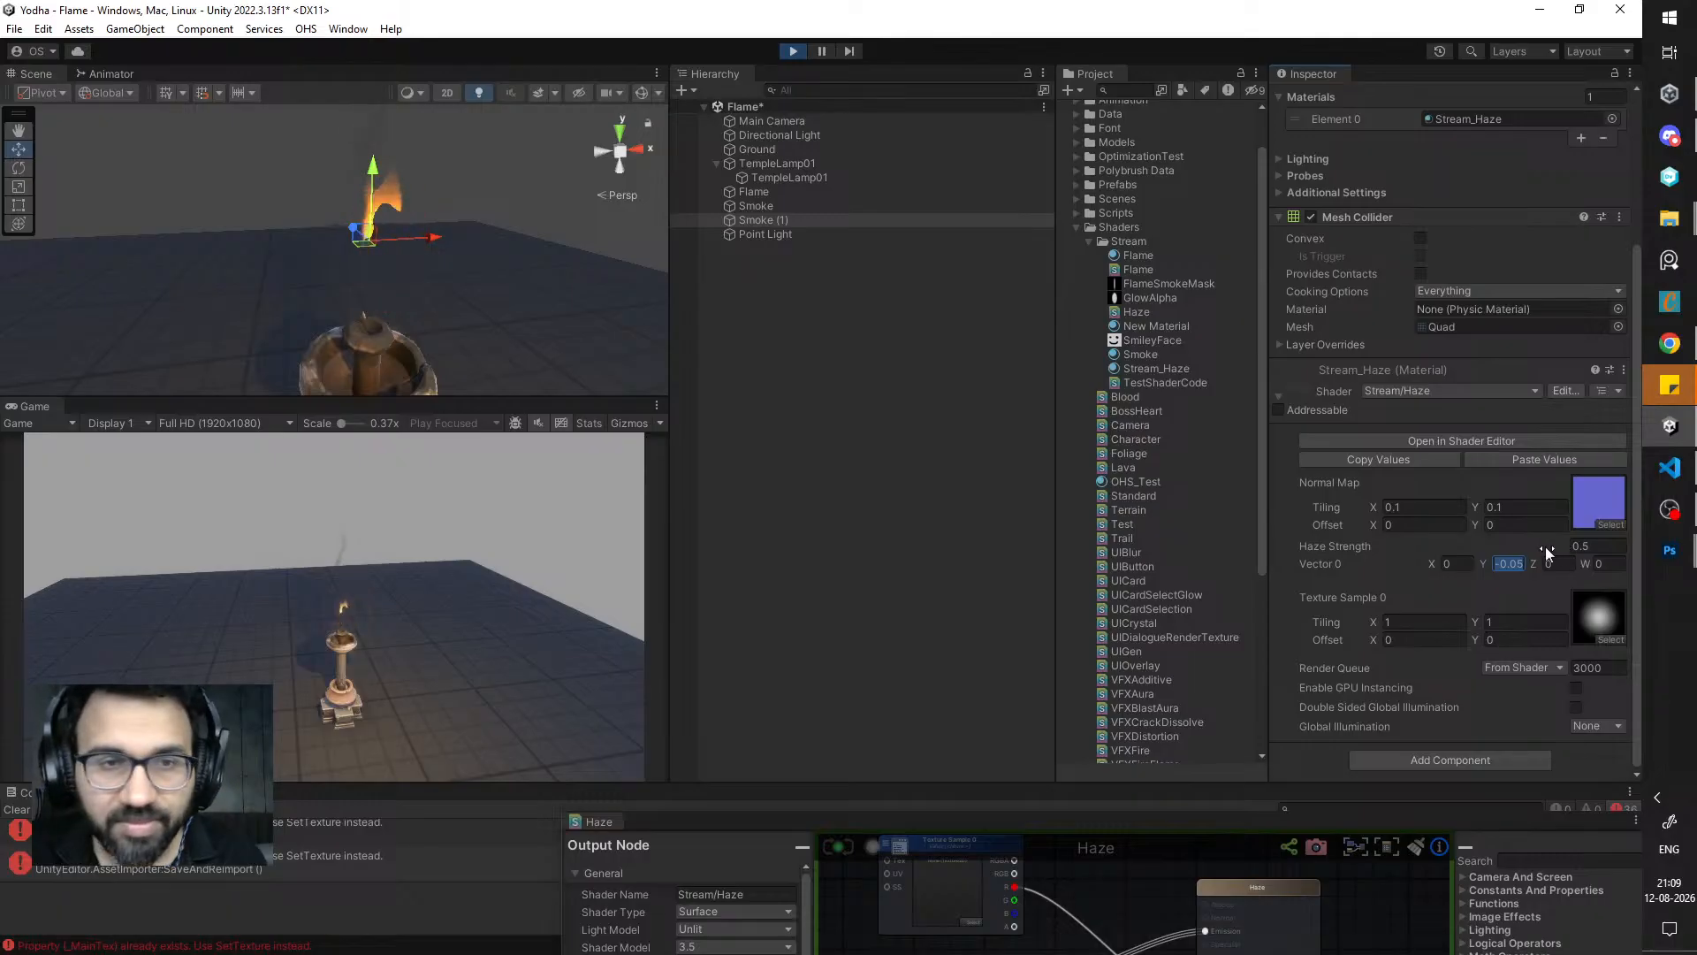
click(1561, 544)
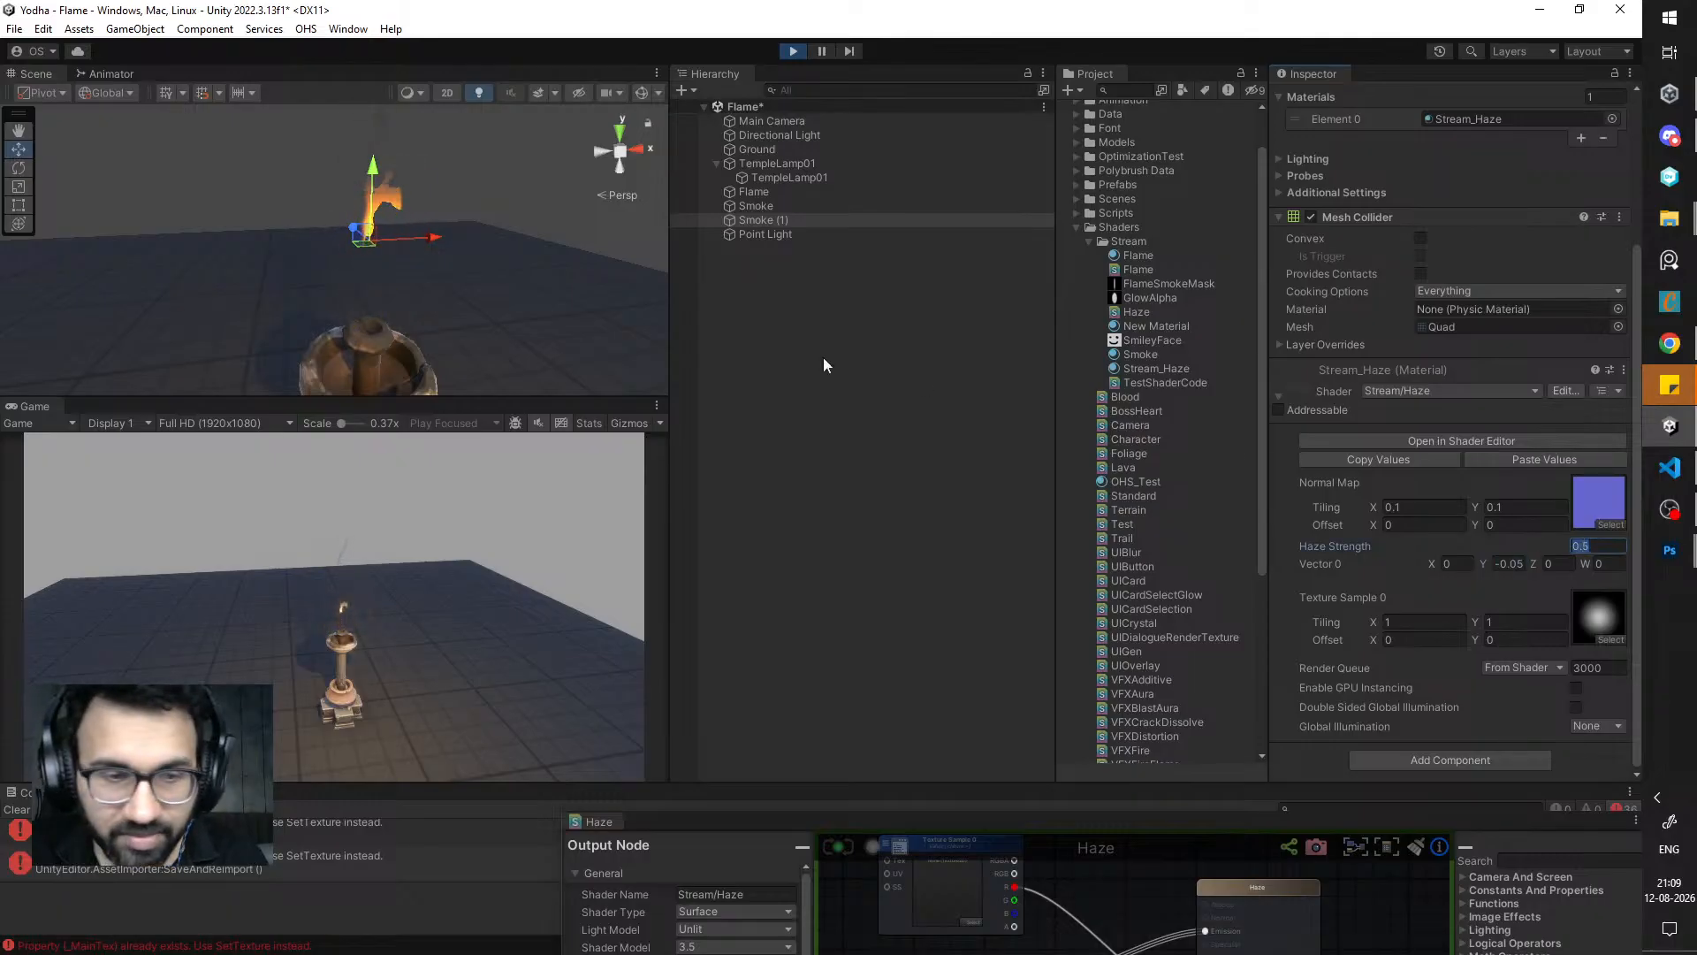
text(0.75)
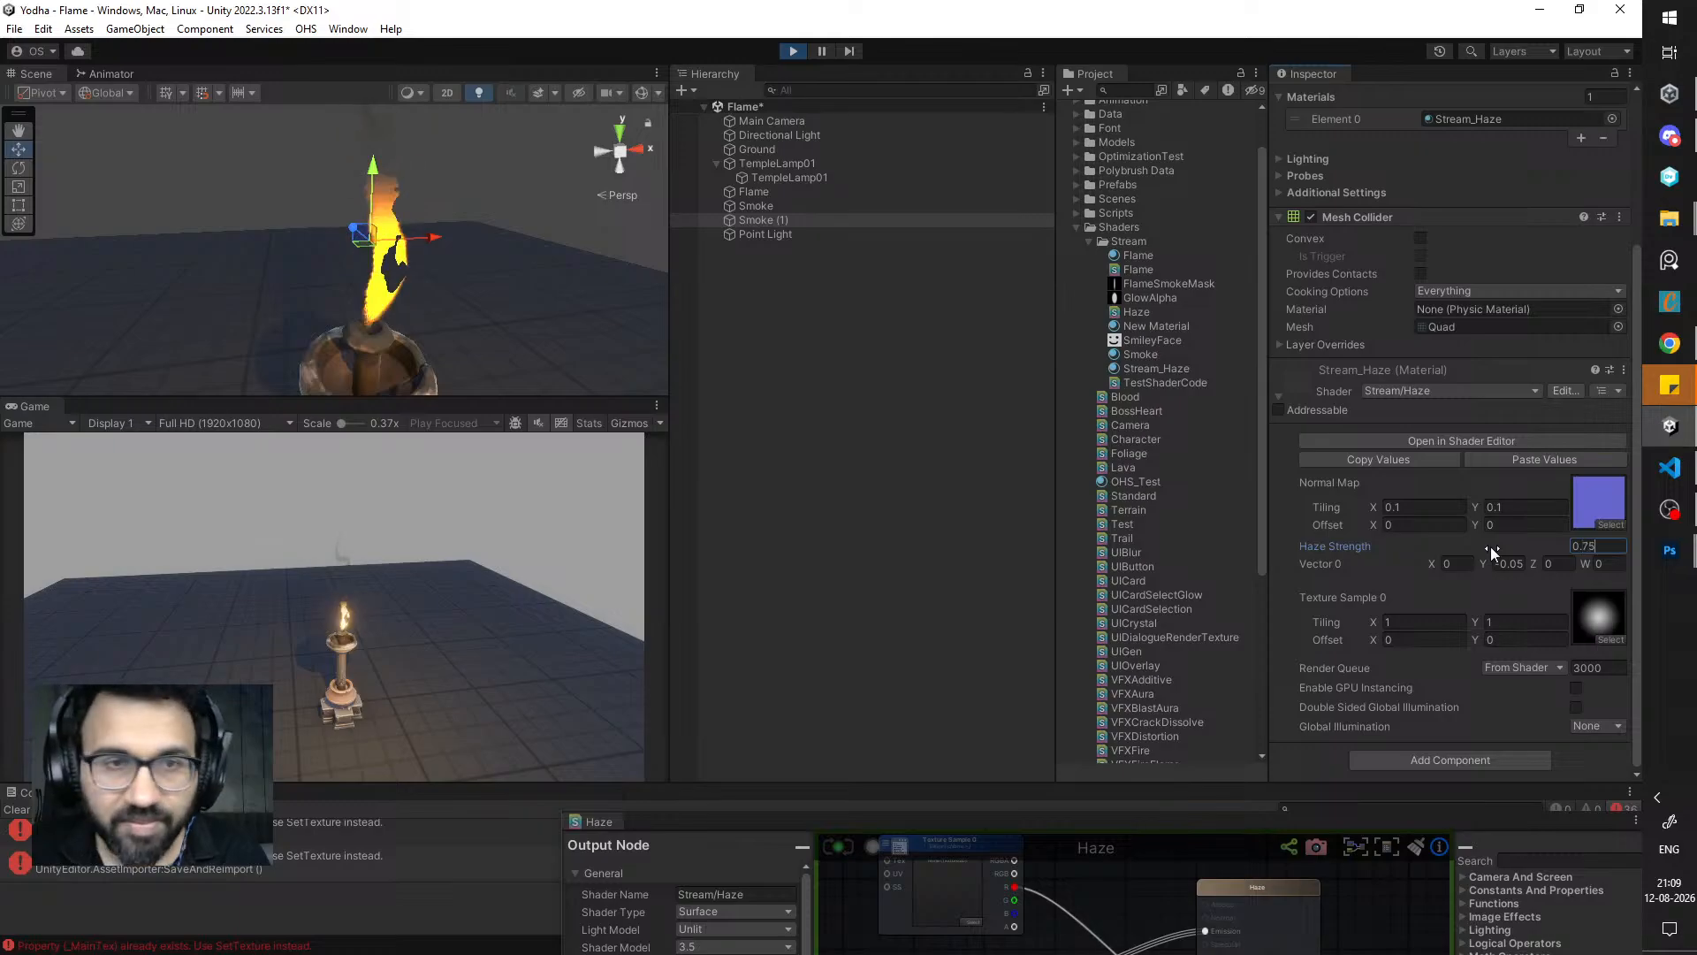
key(Return)
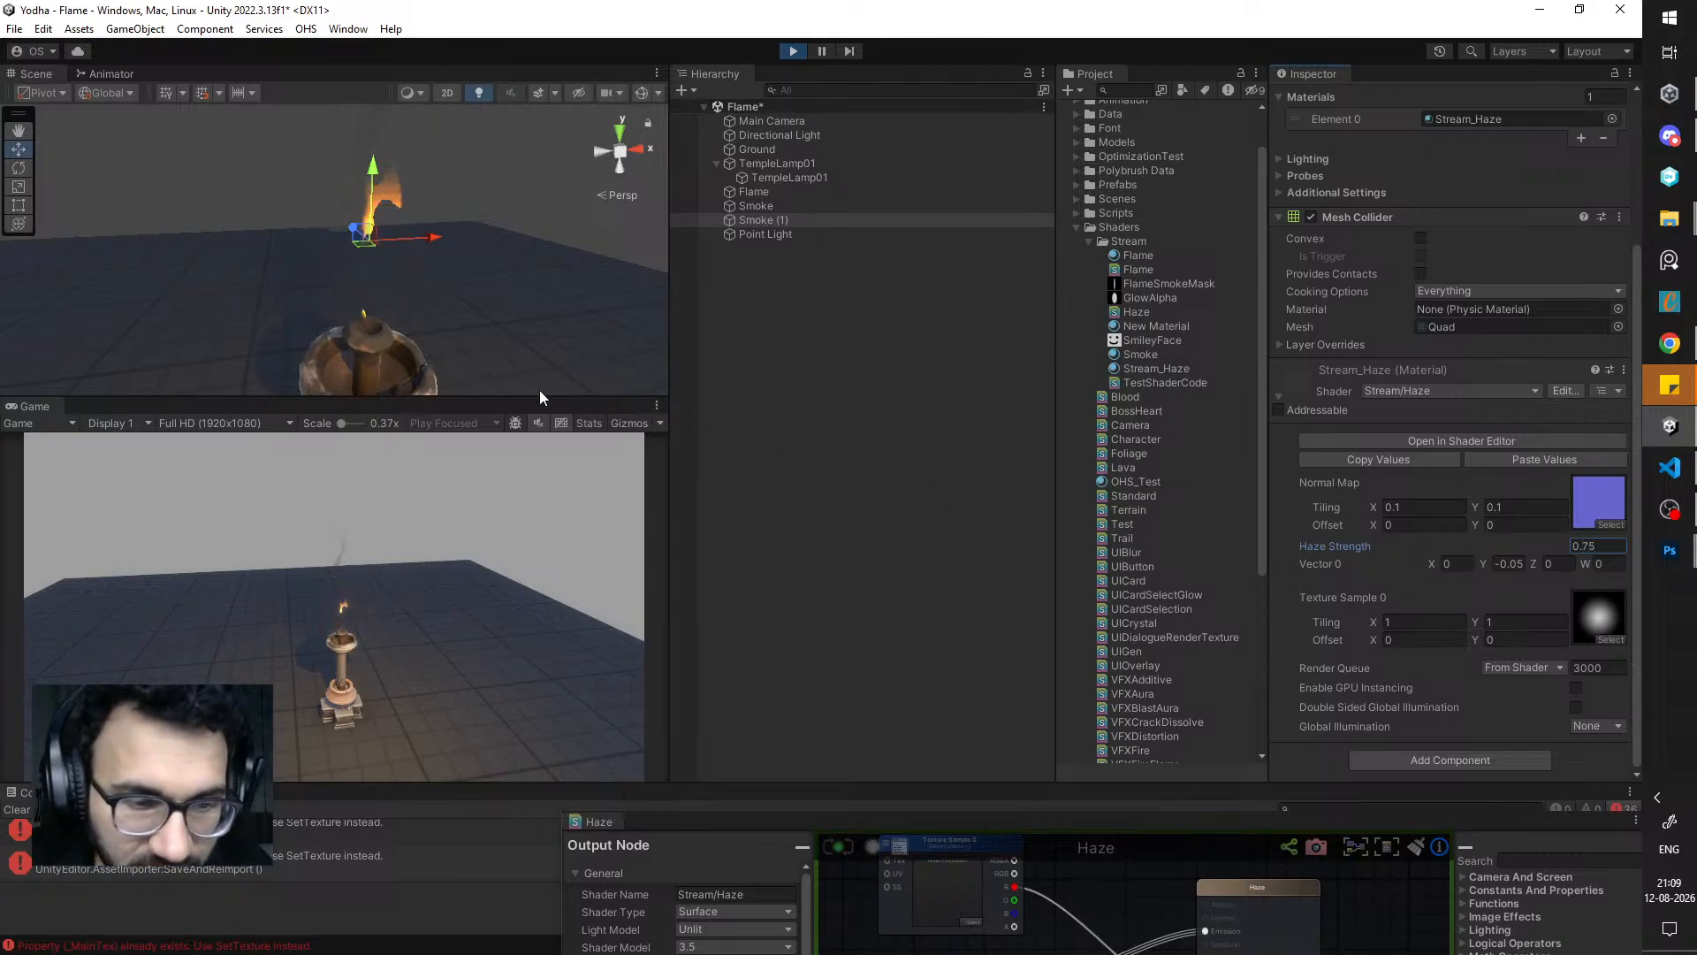
- Examine the haze around the flame in the Scene view and the maximized Game view
alt+drag(389, 357, 332, 287)
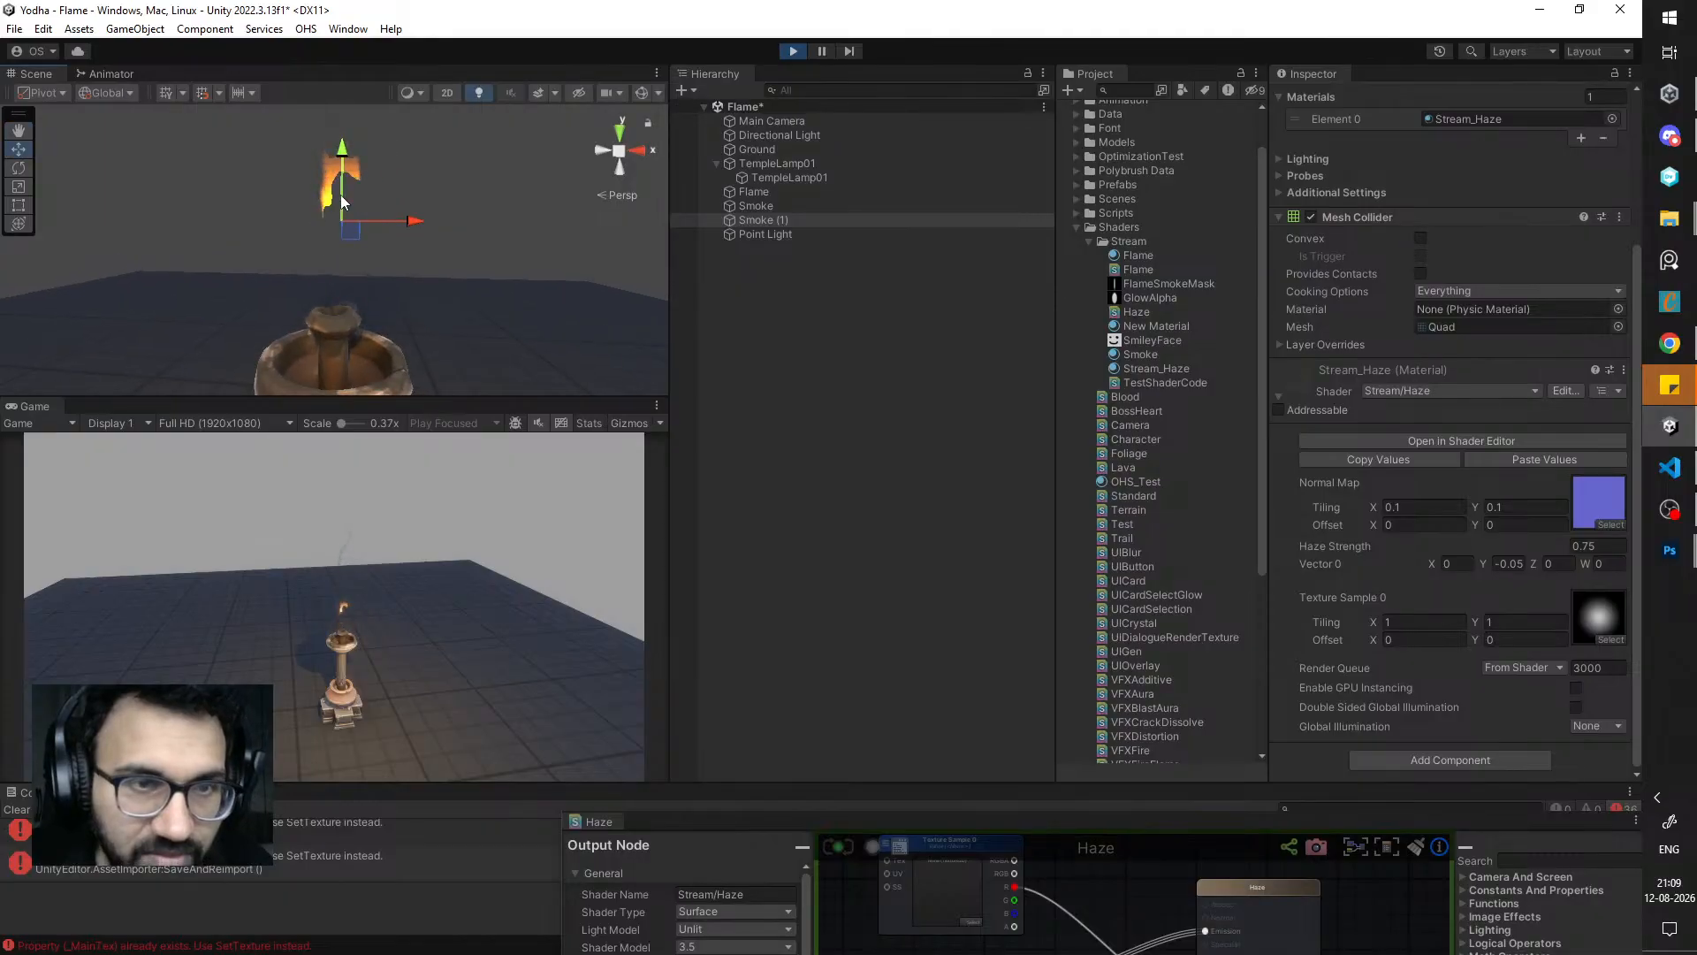
double_click(350, 404)
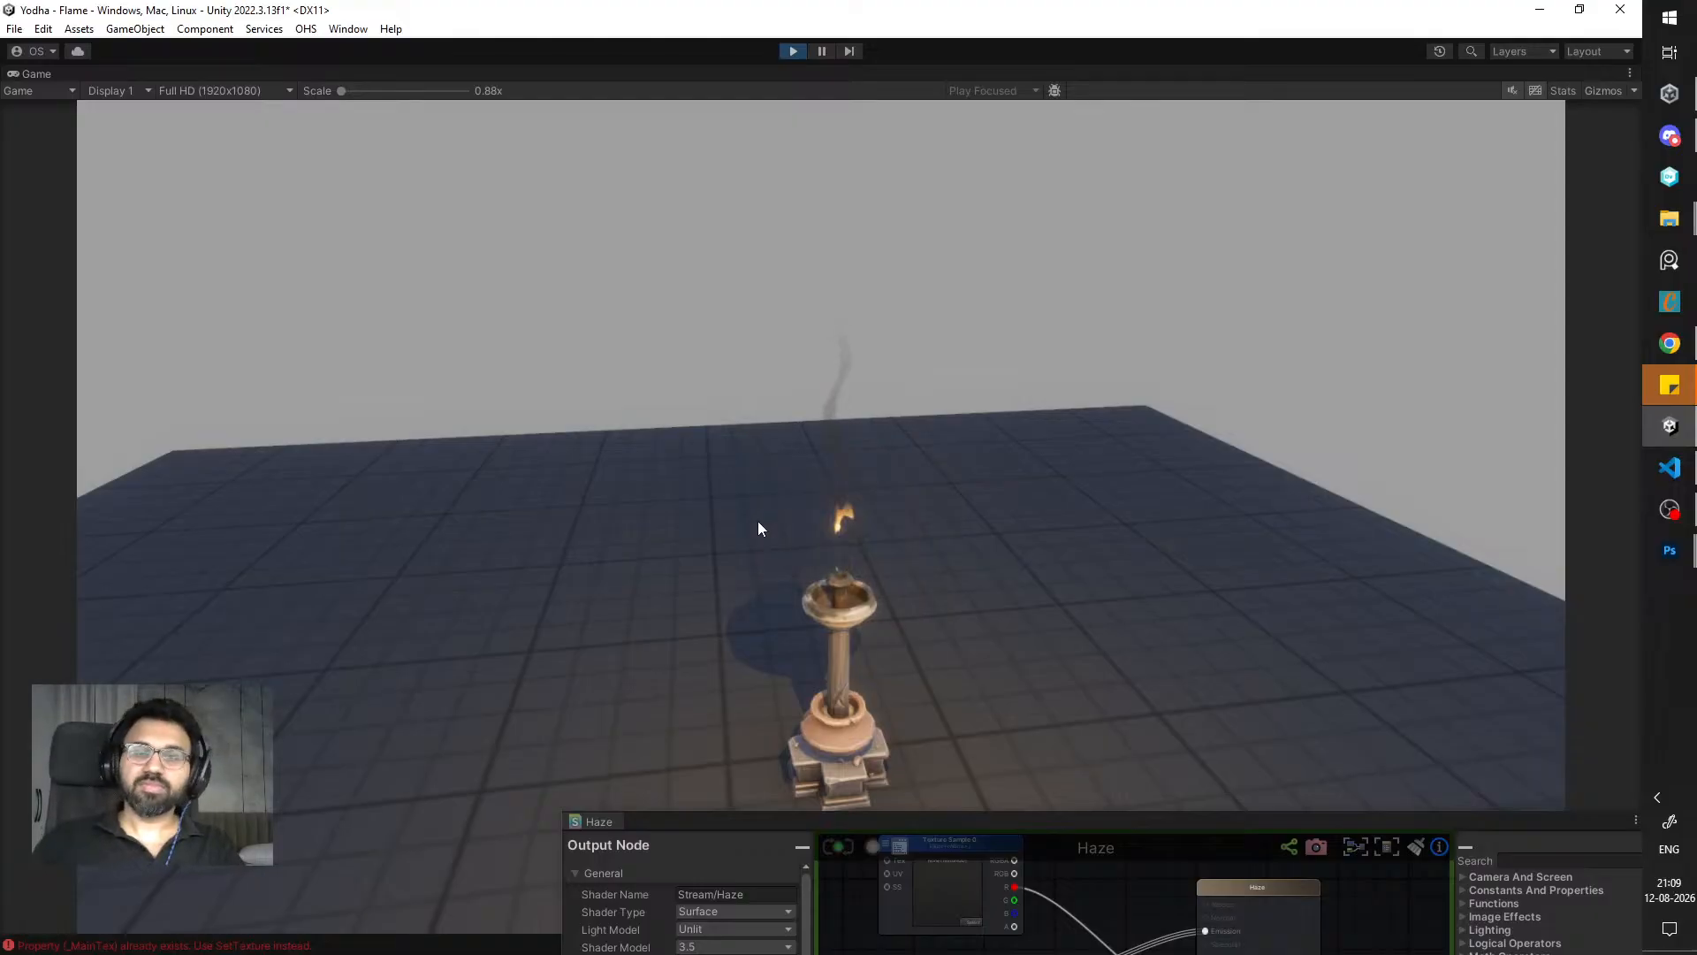
double_click(36, 73)
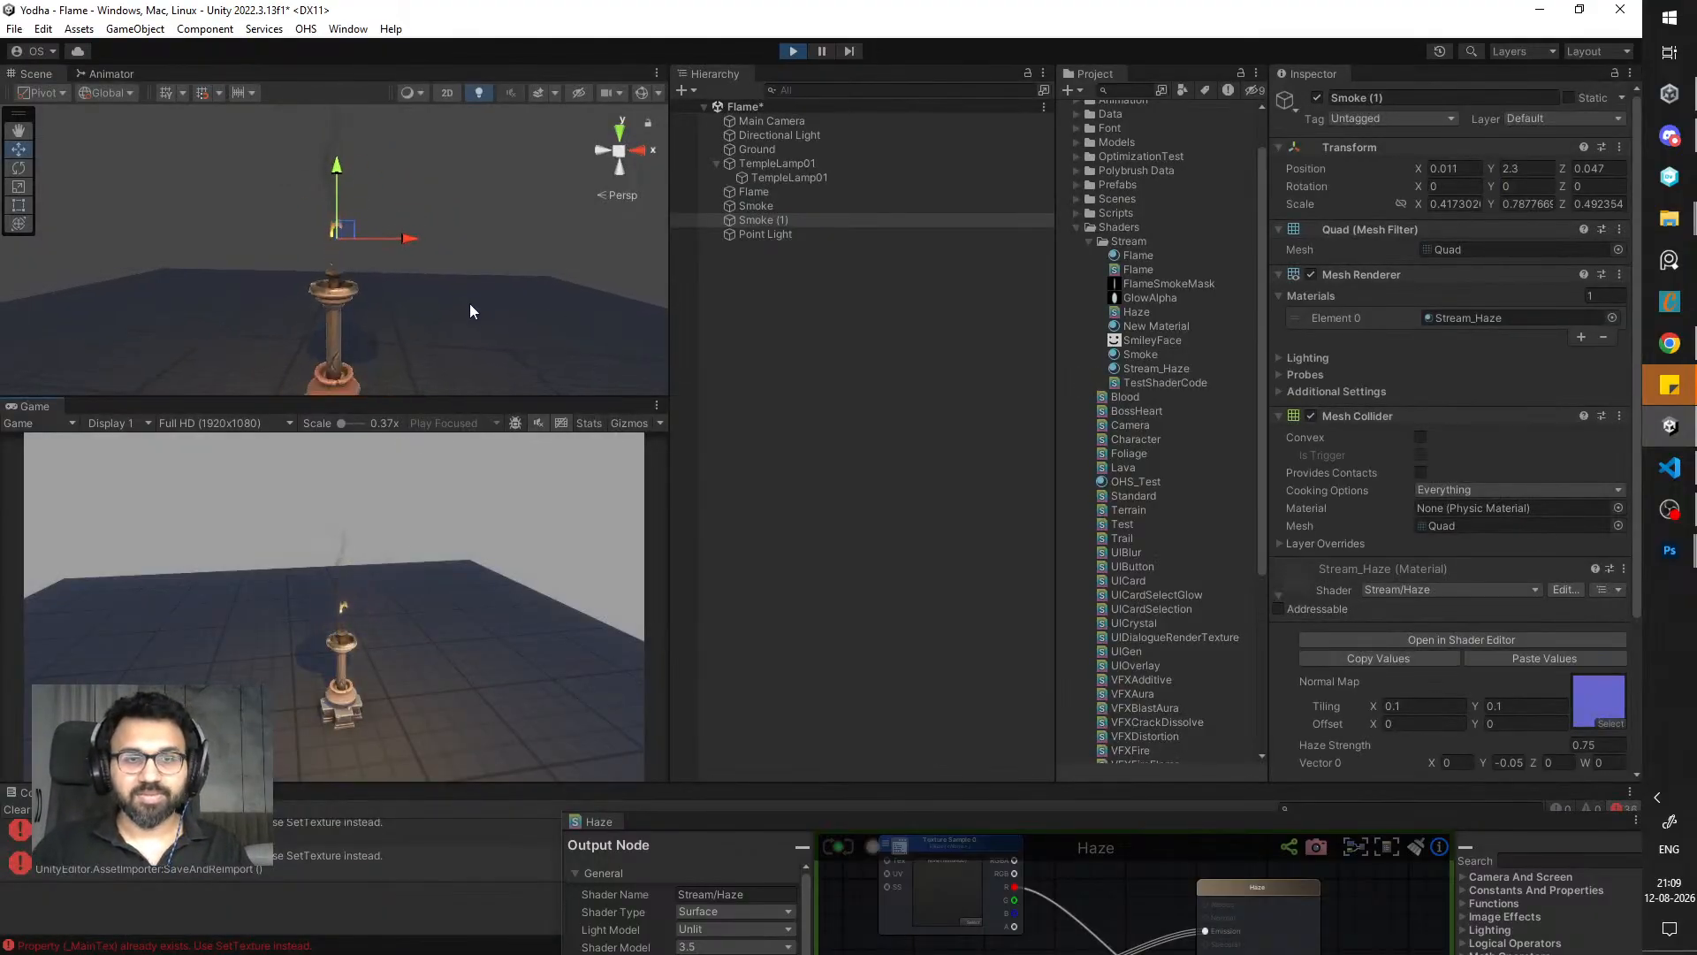
scroll(470, 310, down, 2)
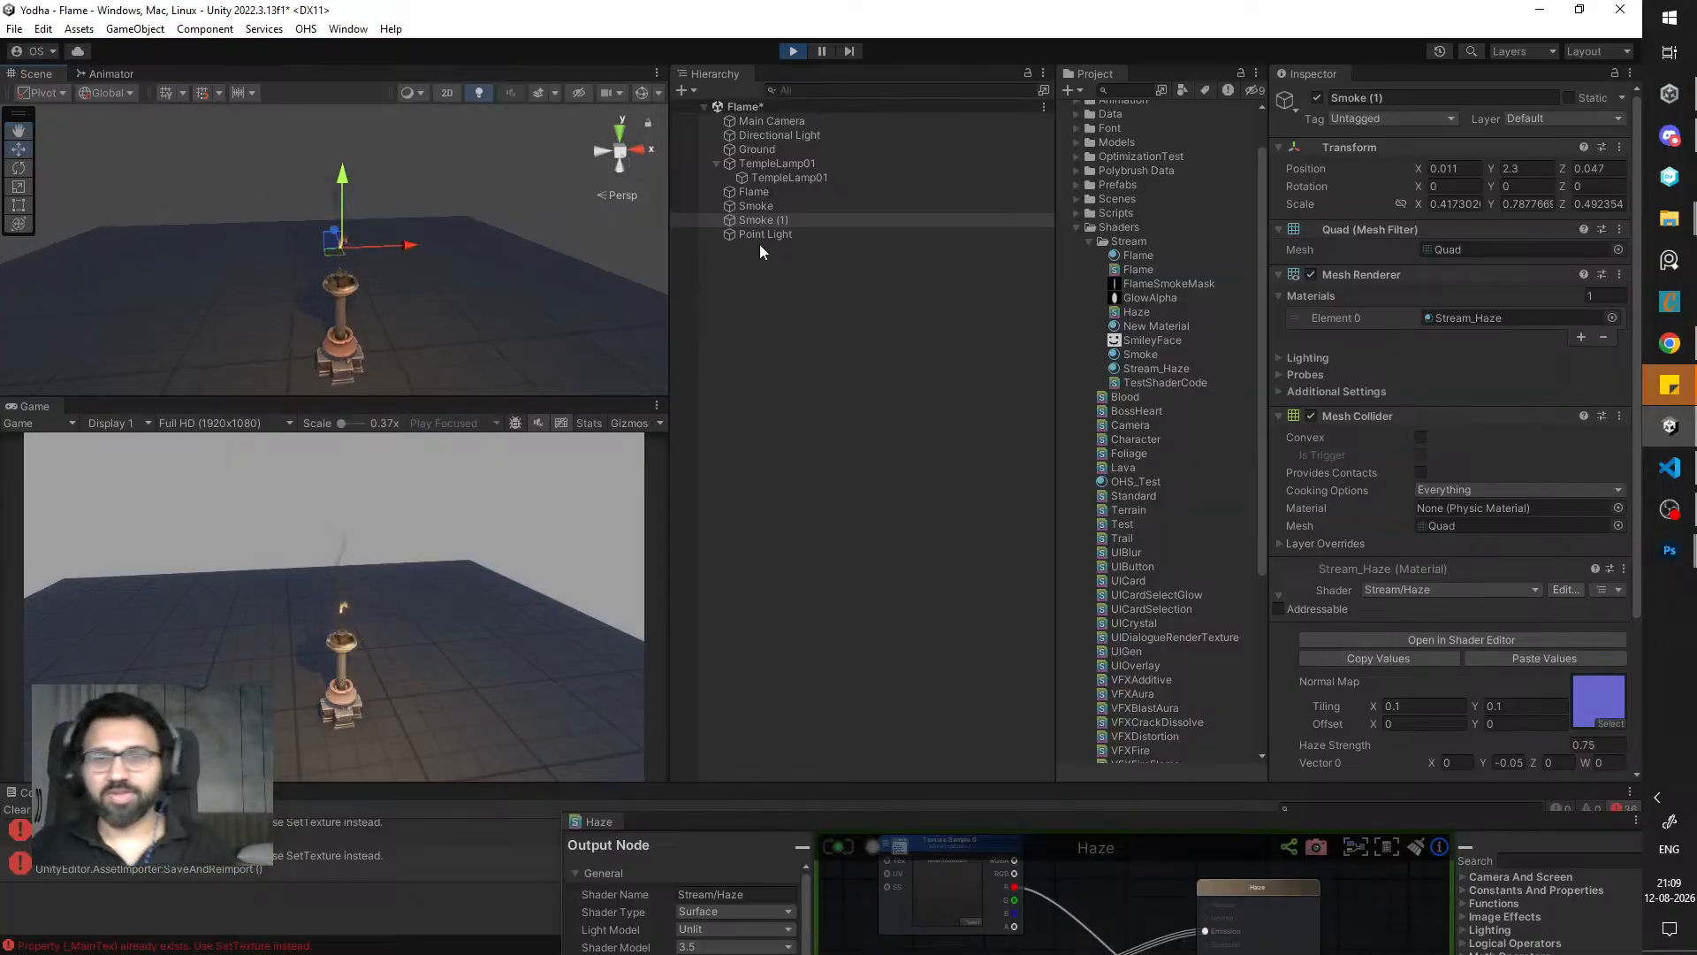
- Rename the Smoke (1) object as Distortion
click(783, 223)
text(Diu)
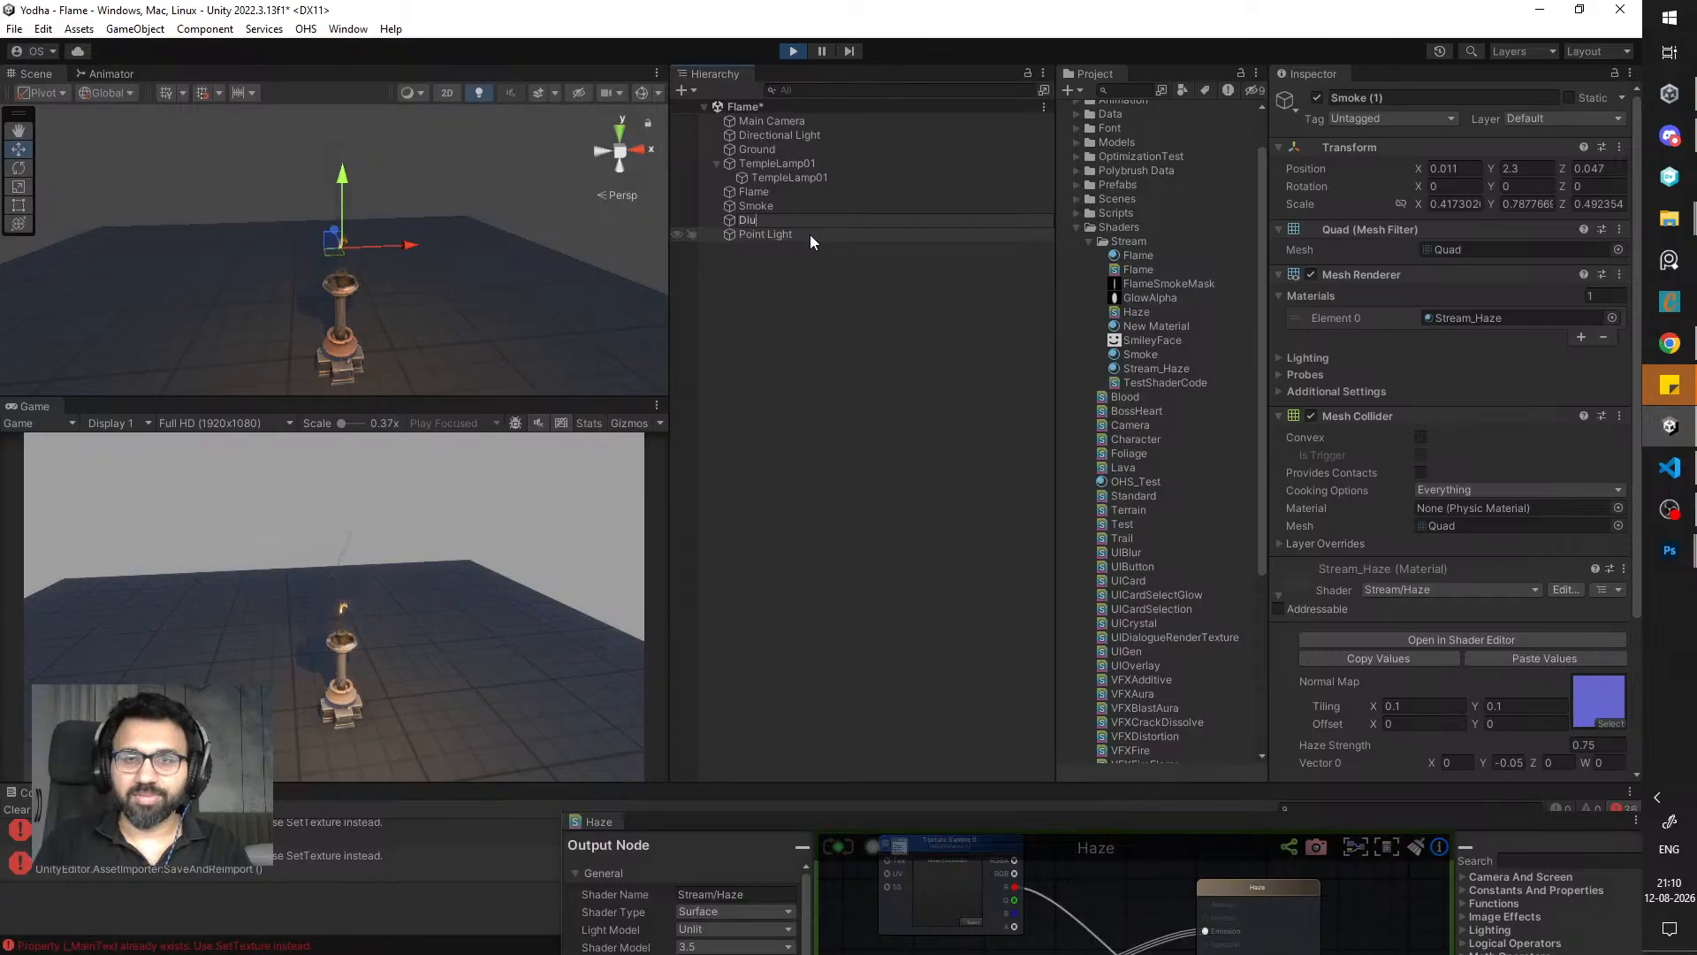
text(sortion)
key(Return)
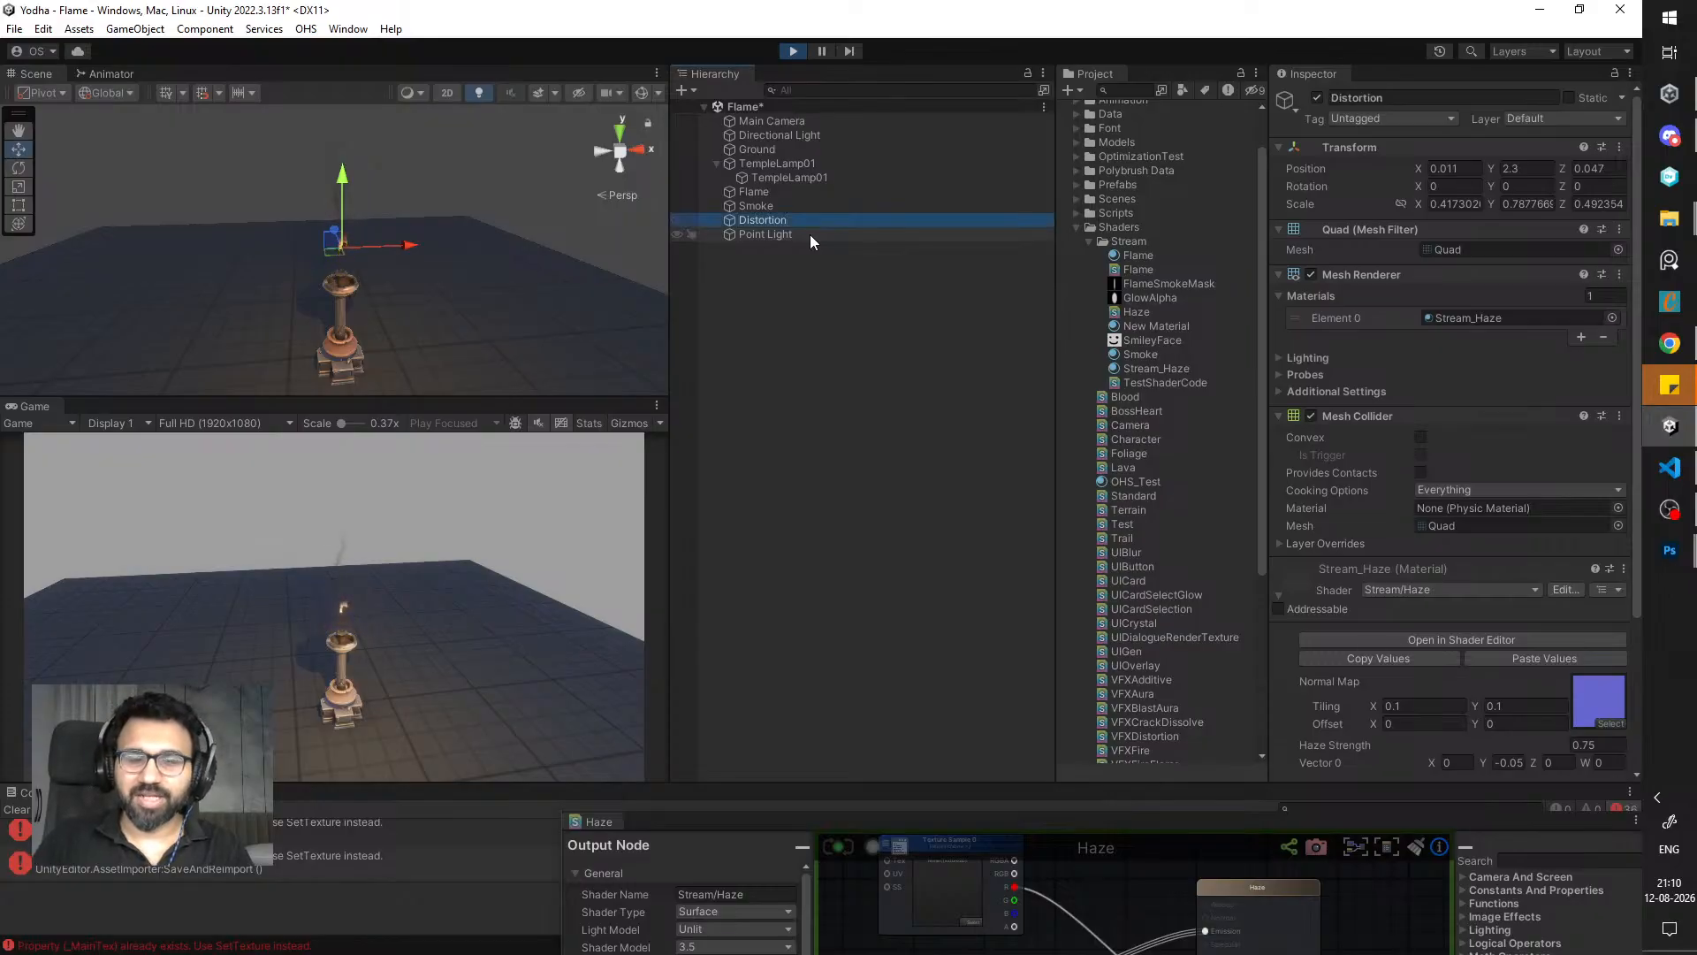
- Exit Play mode, bring the Haze graph back into view, and move the Smoke (1) quad to about X 0.009, Y 2.325, Z 0.034
click(793, 51)
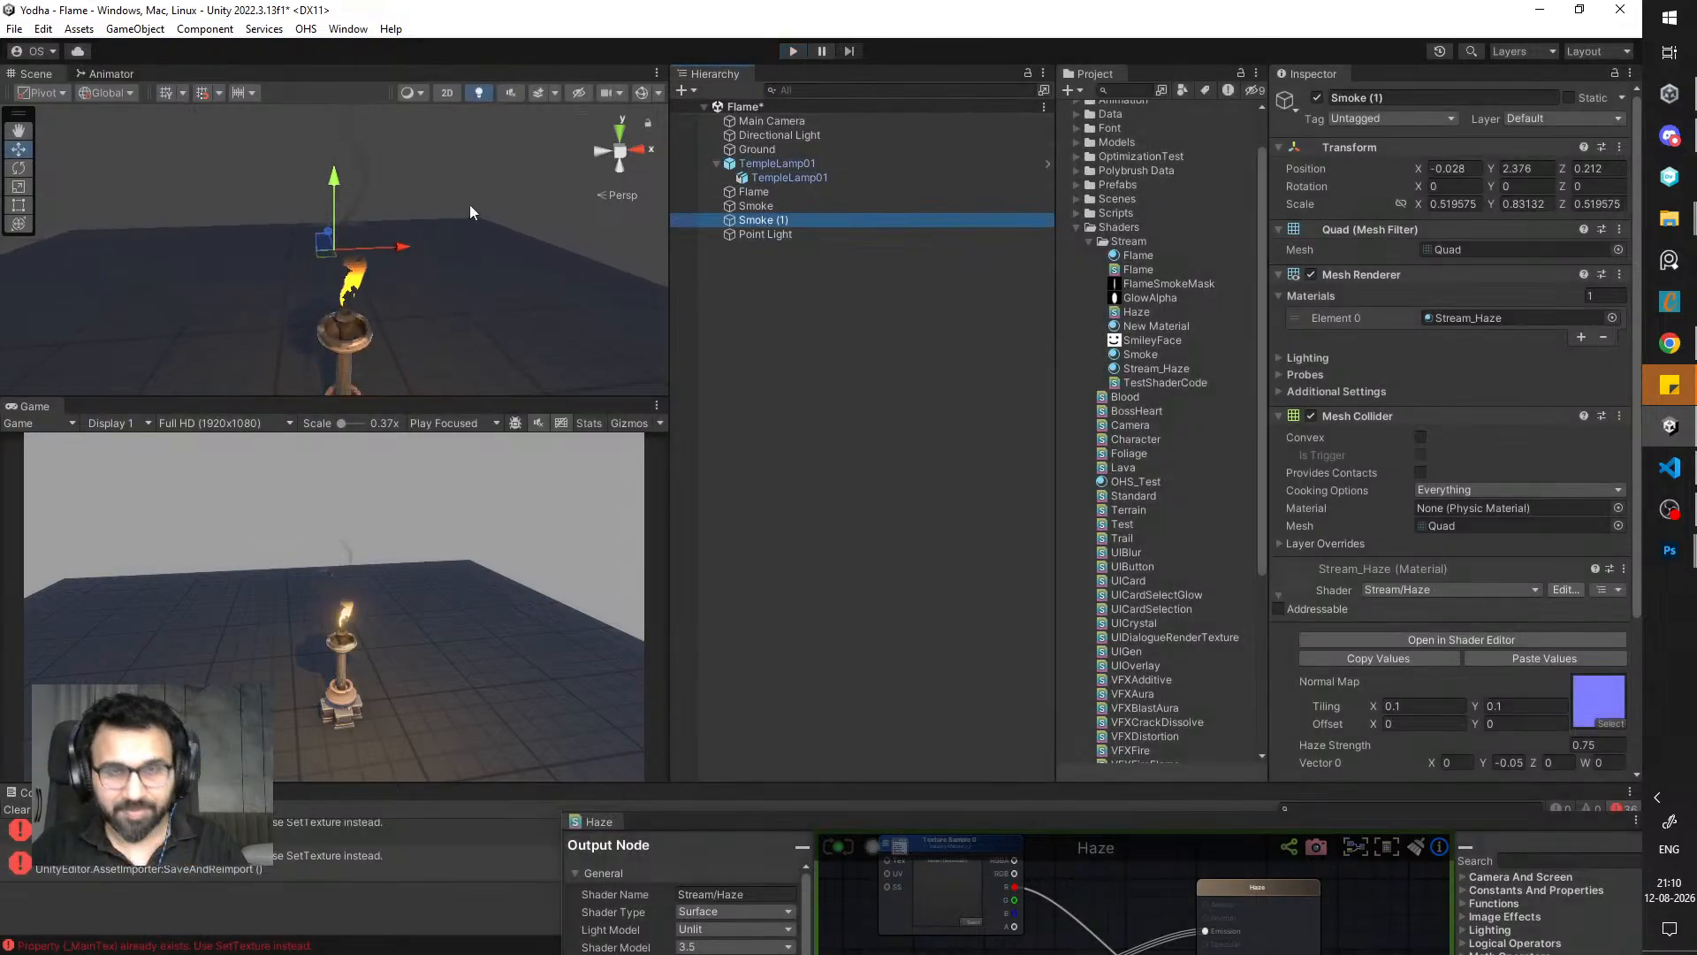
drag(957, 790, 889, 511)
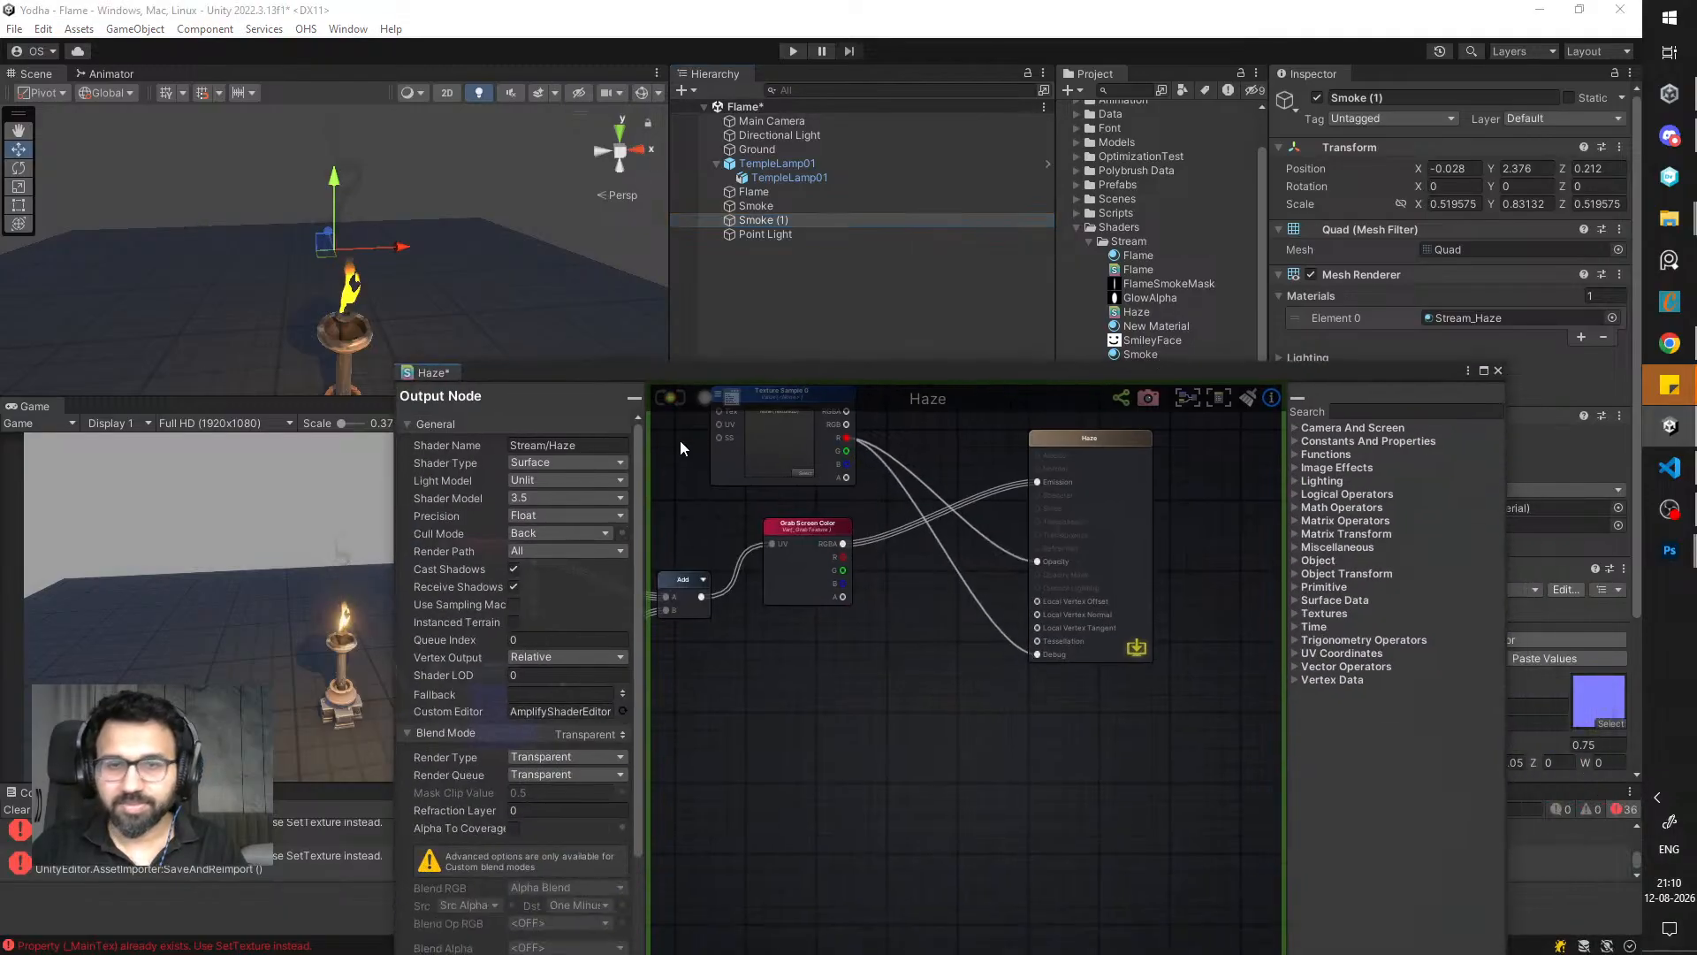
drag(387, 248, 389, 250)
drag(342, 184, 393, 216)
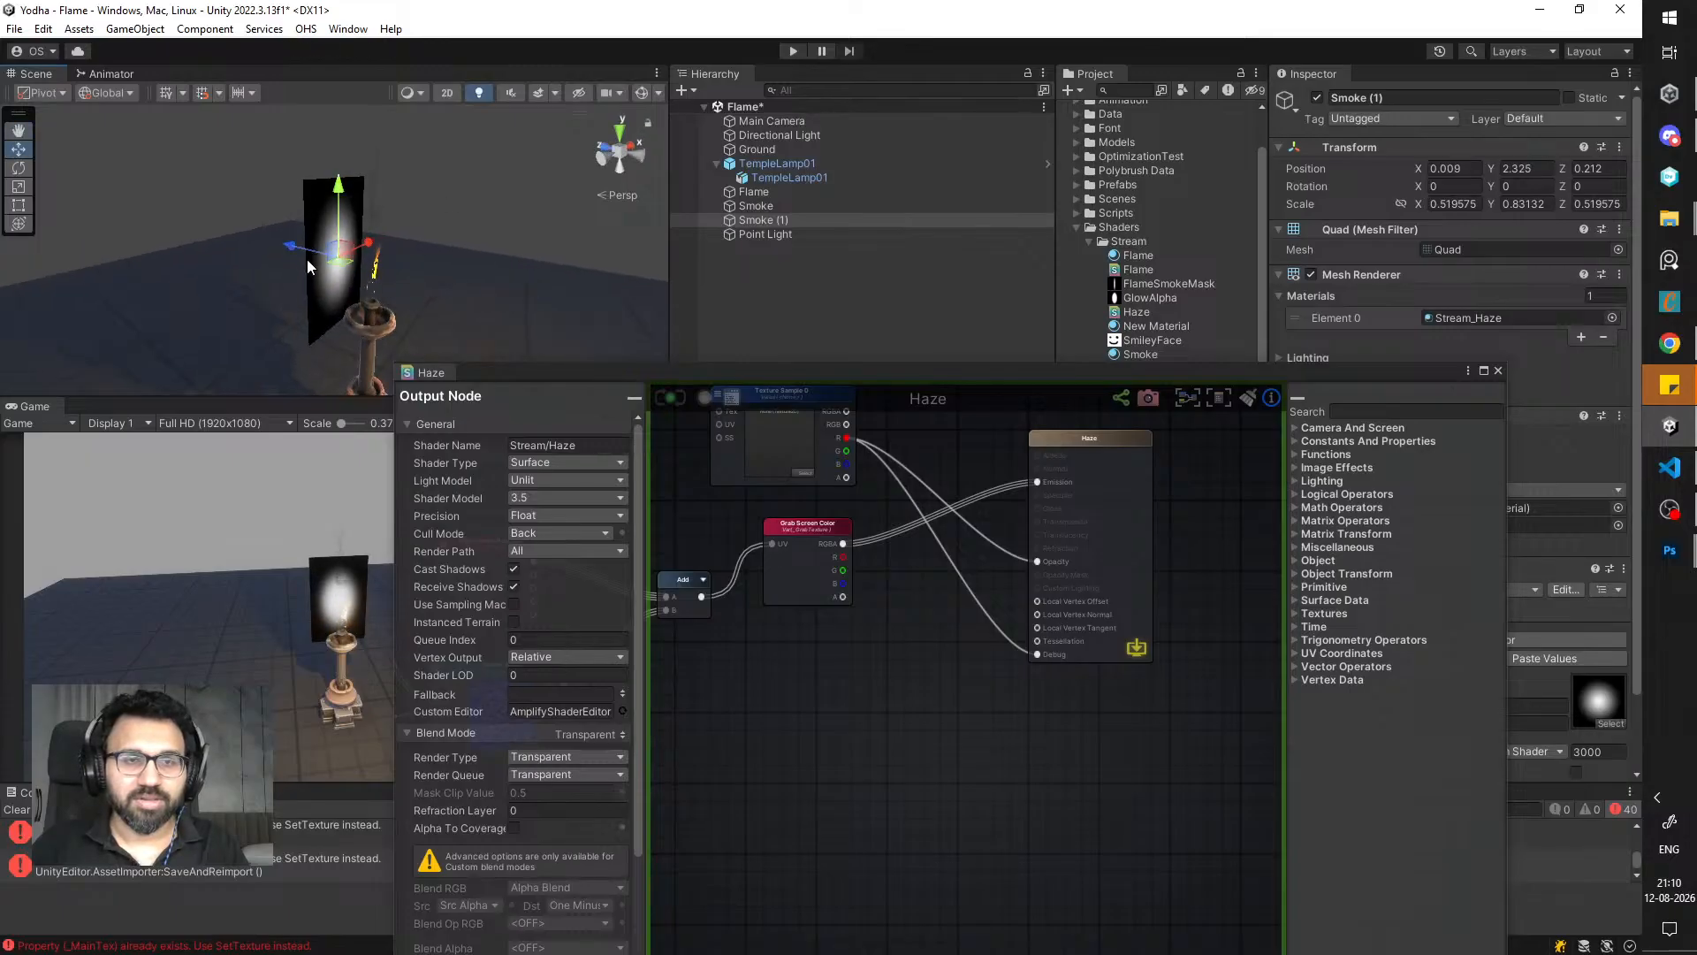
drag(303, 250, 426, 310)
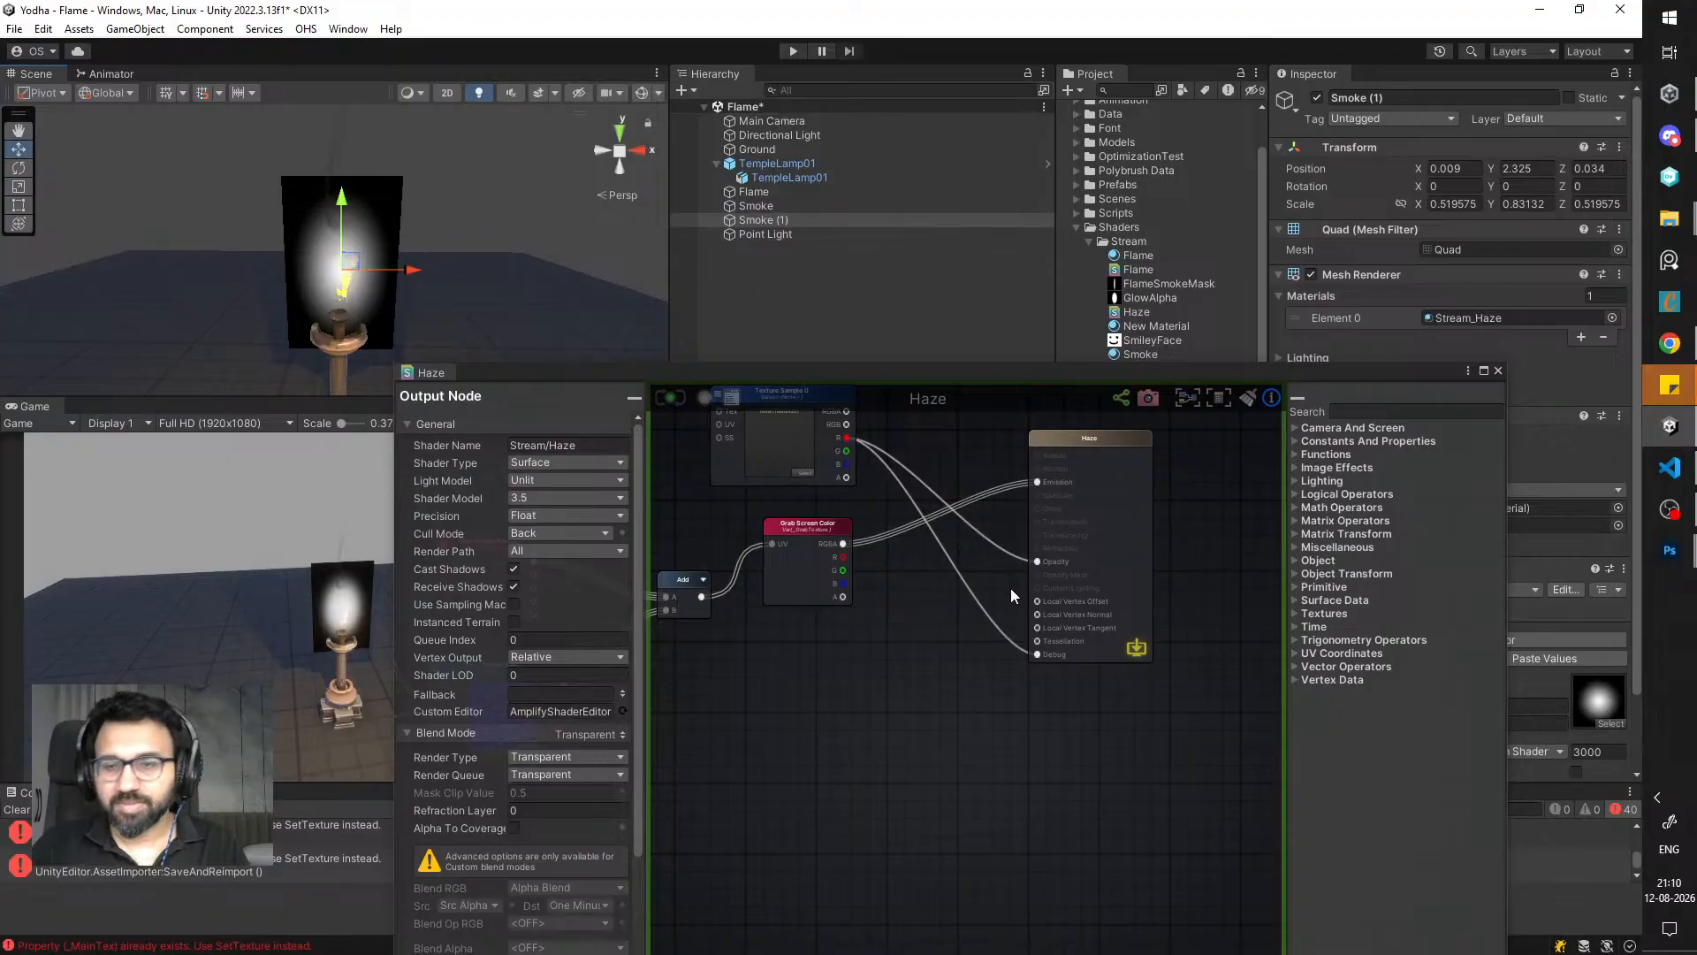
- Disconnect the Haze output's Debug port, recompile the shader, save the scene, and close the graph window
drag(1037, 656, 1034, 658)
click(670, 399)
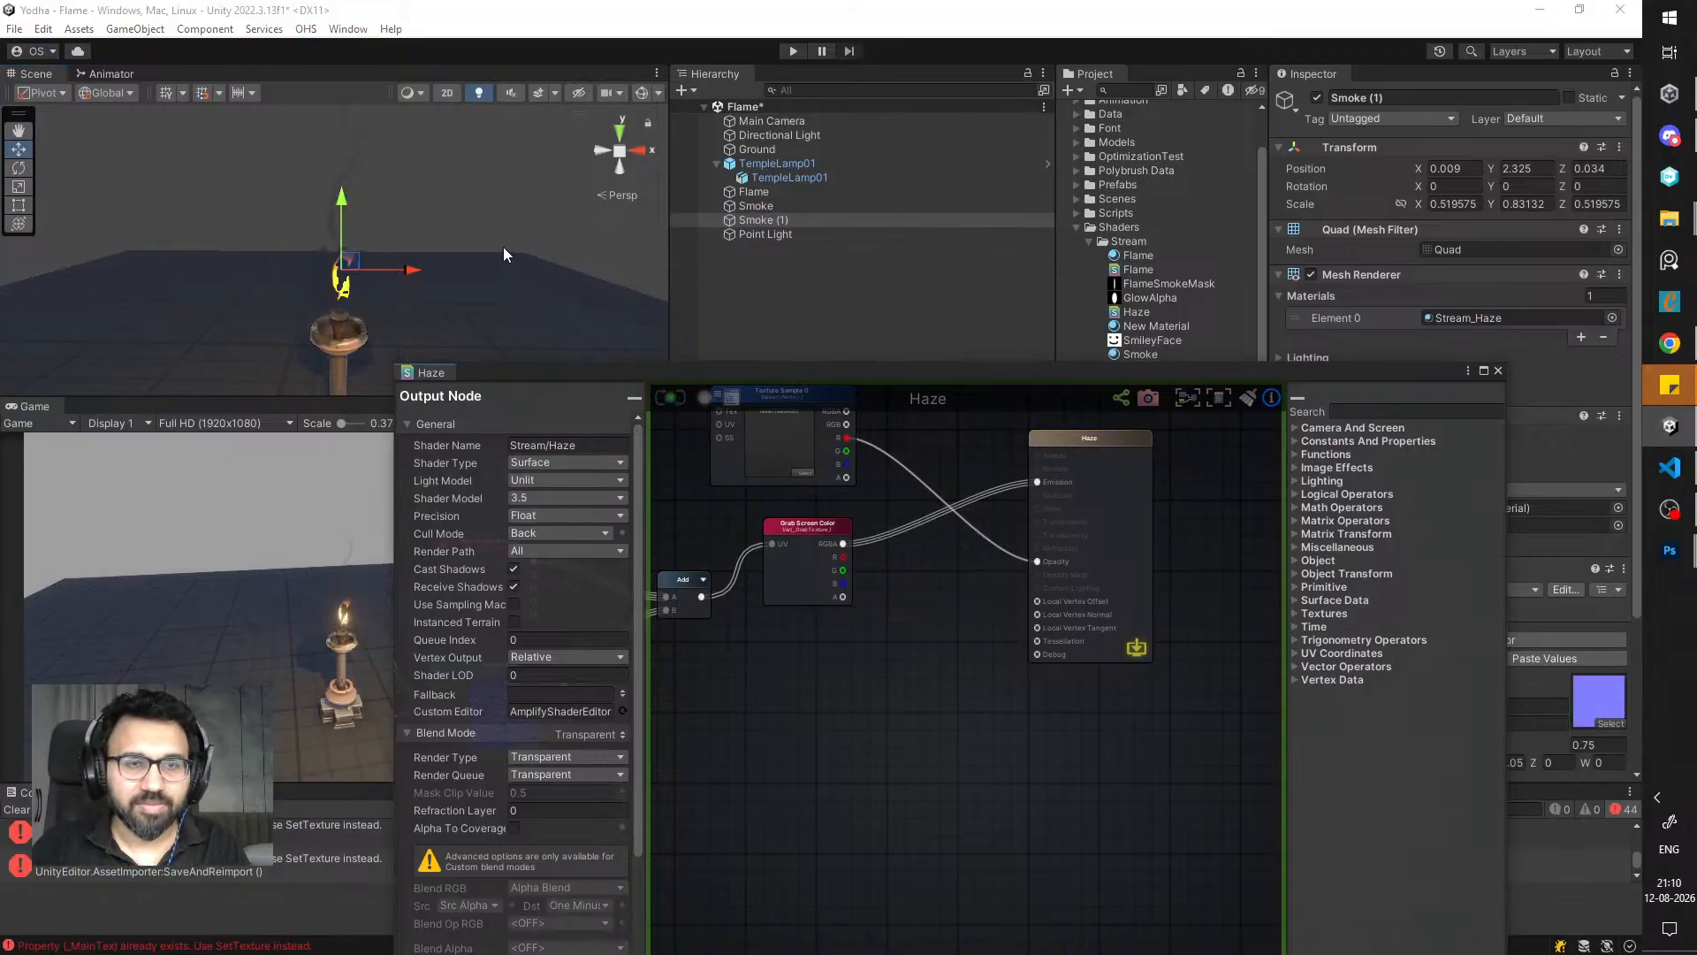
scroll(529, 281, down, 4)
key(ctrl+s)
scroll(517, 286, down, 6)
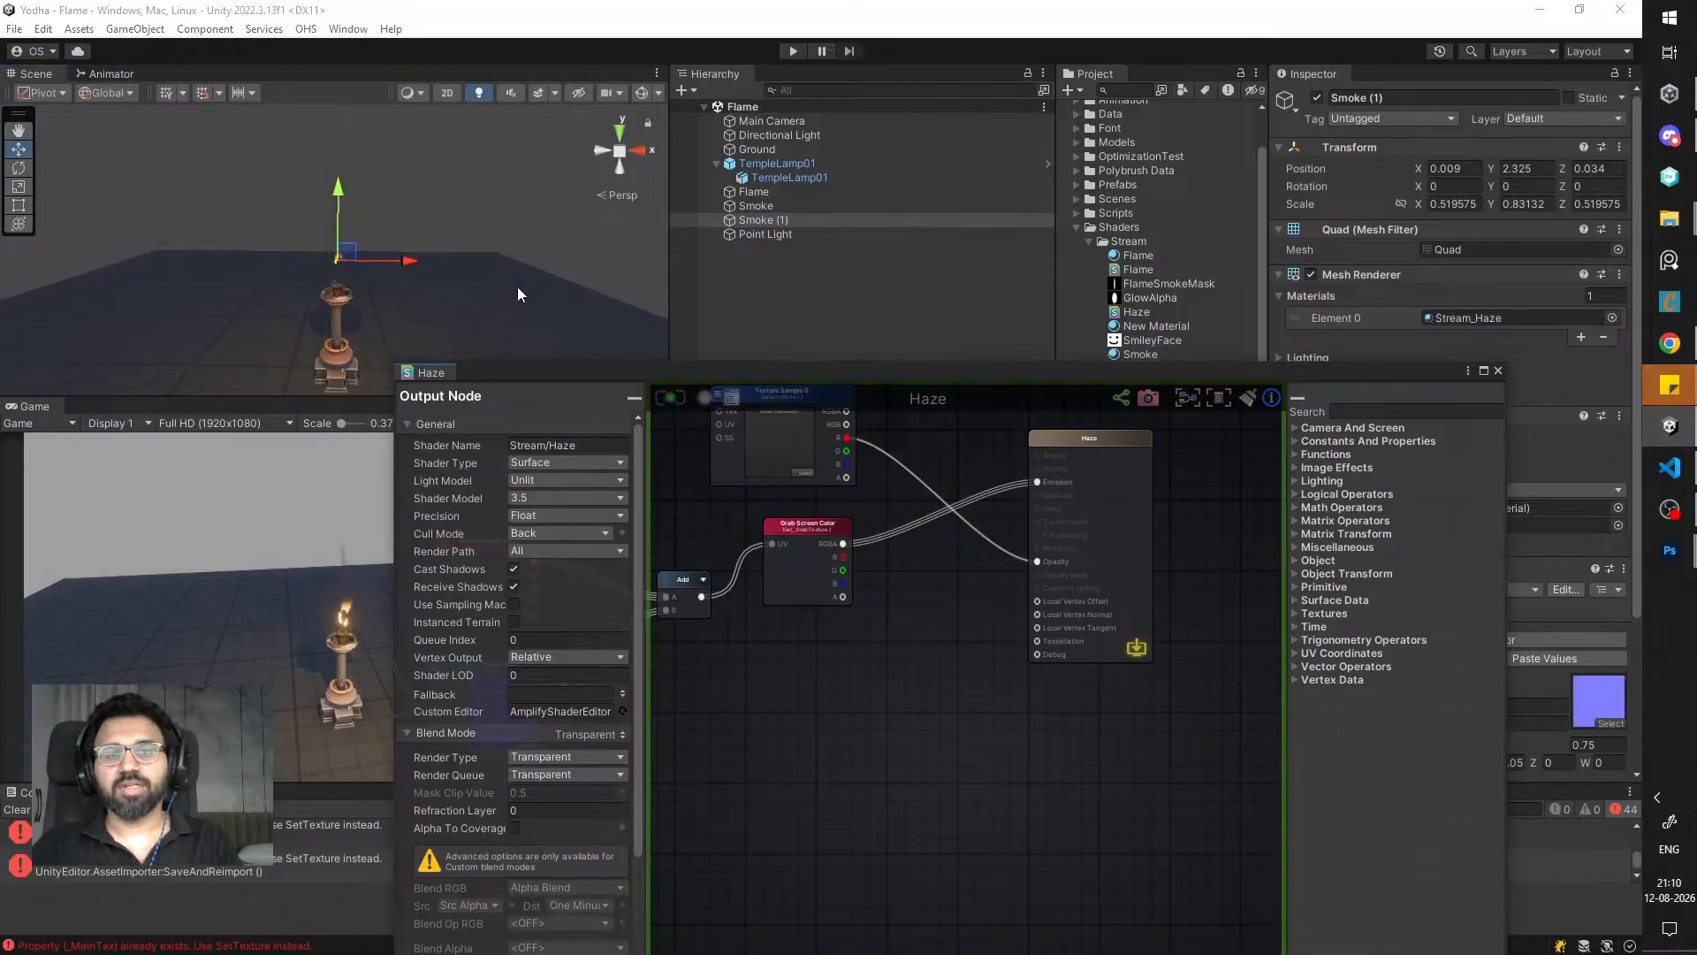
drag(1038, 377, 942, 530)
click(1402, 524)
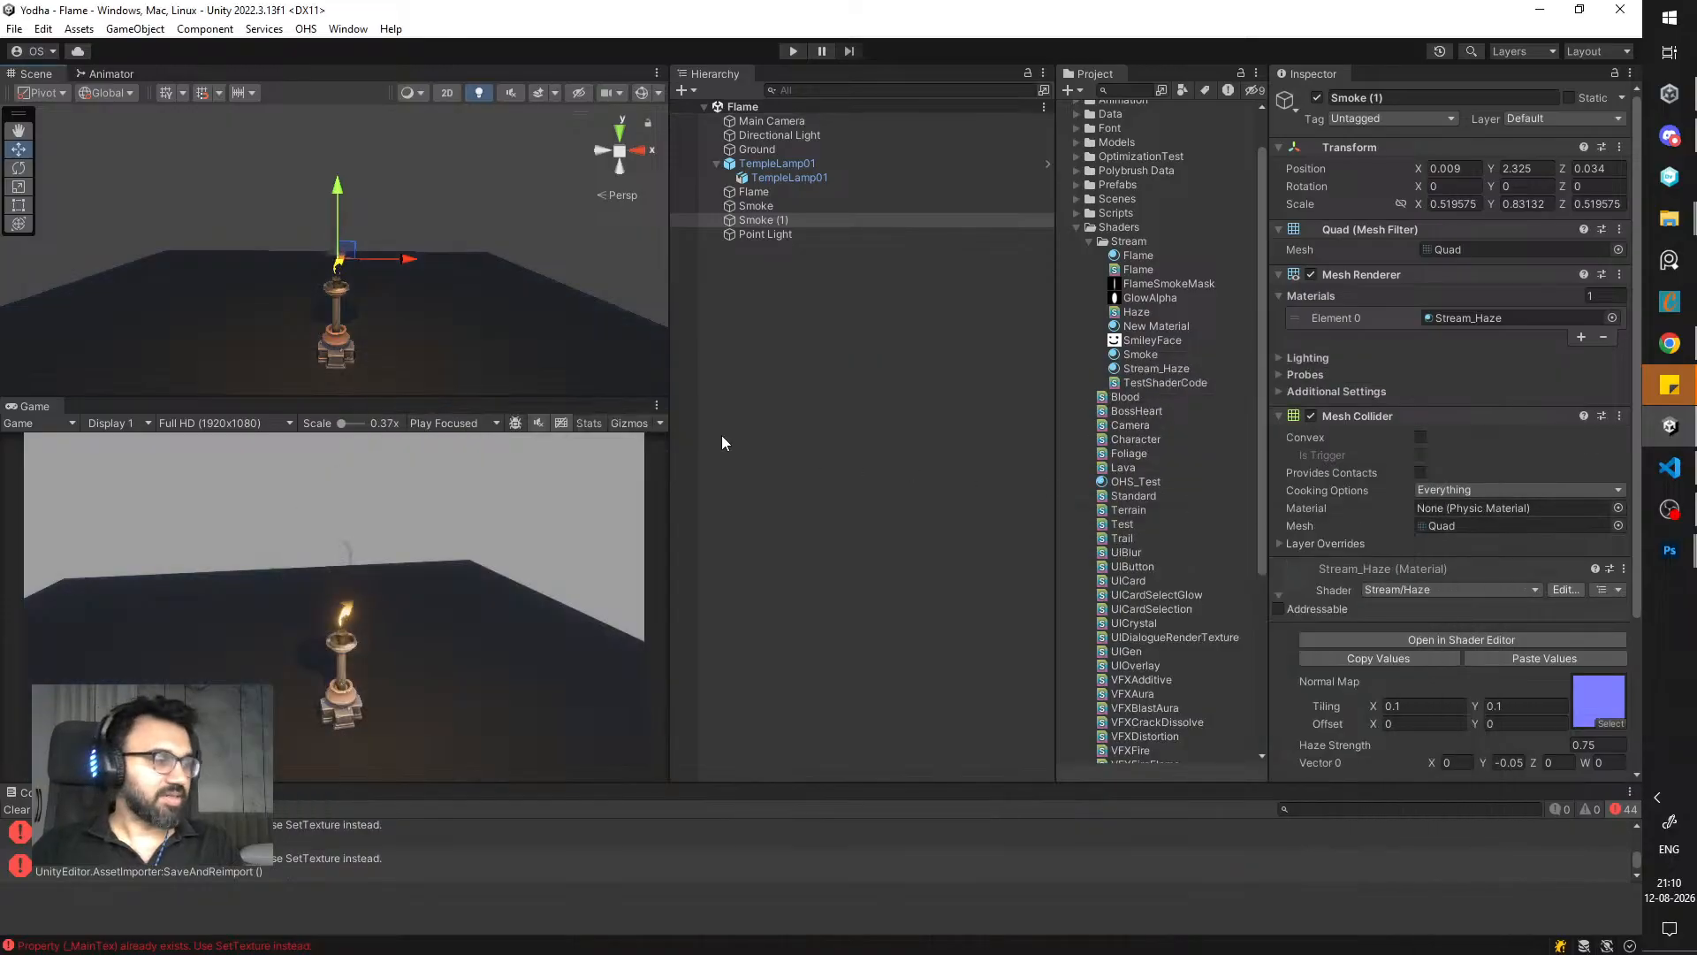
- Rename the Smoke (1) object as Haze and save the scene
click(800, 305)
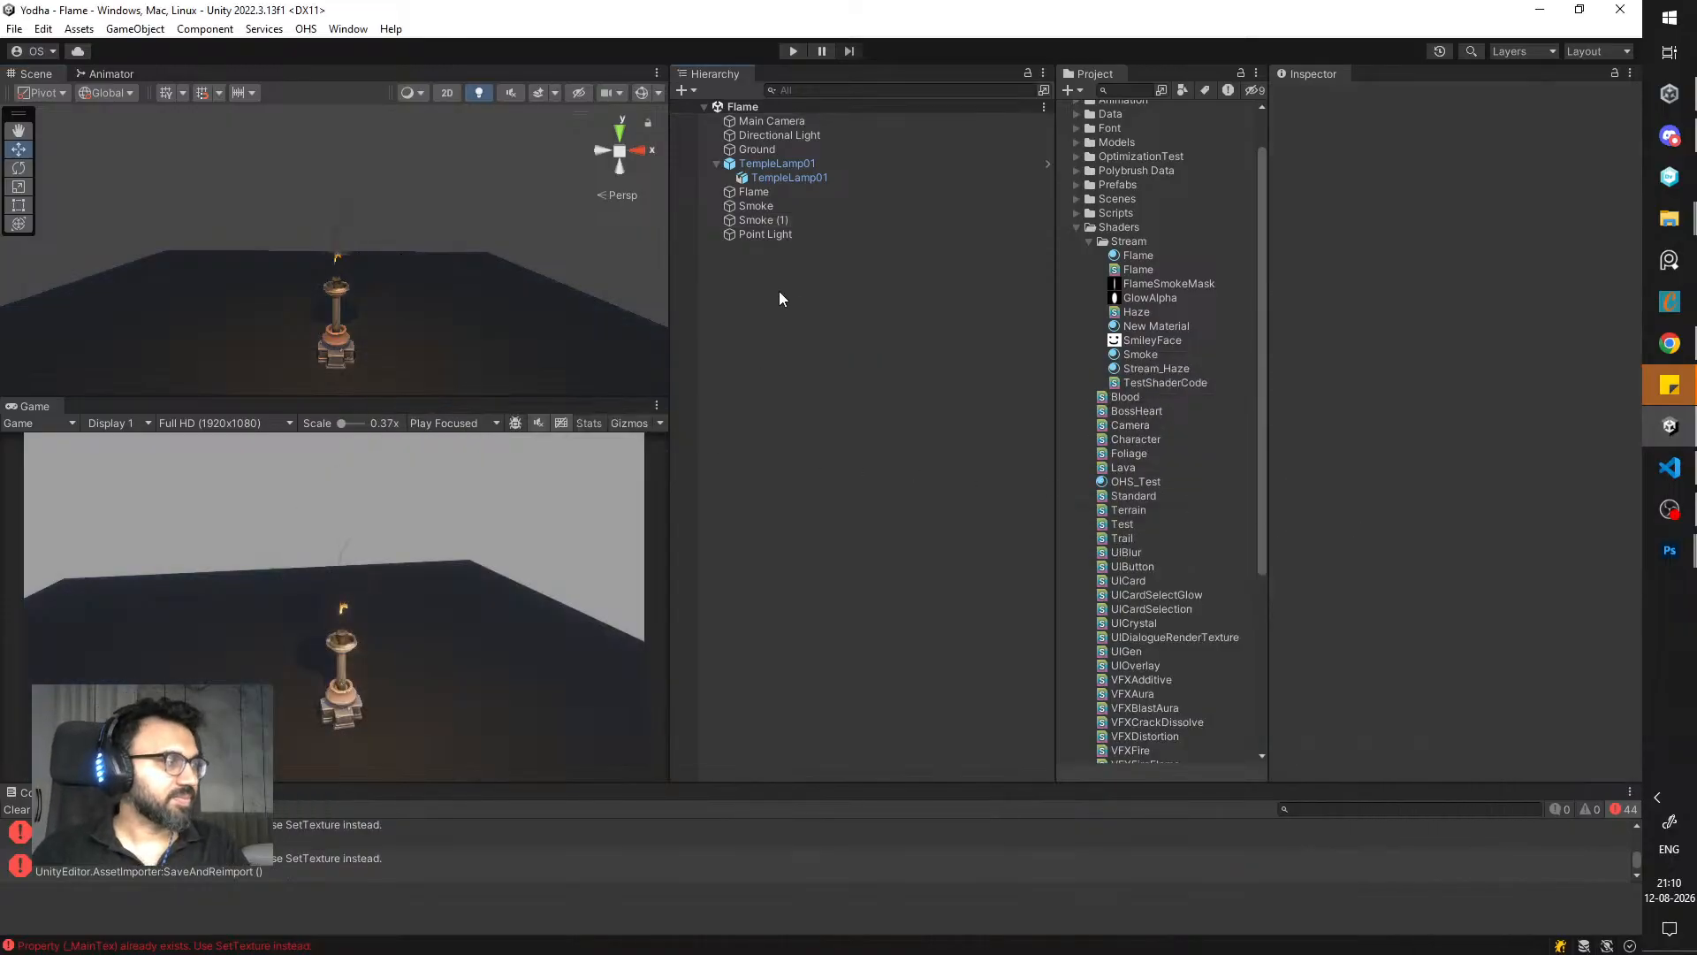
right_click(756, 257)
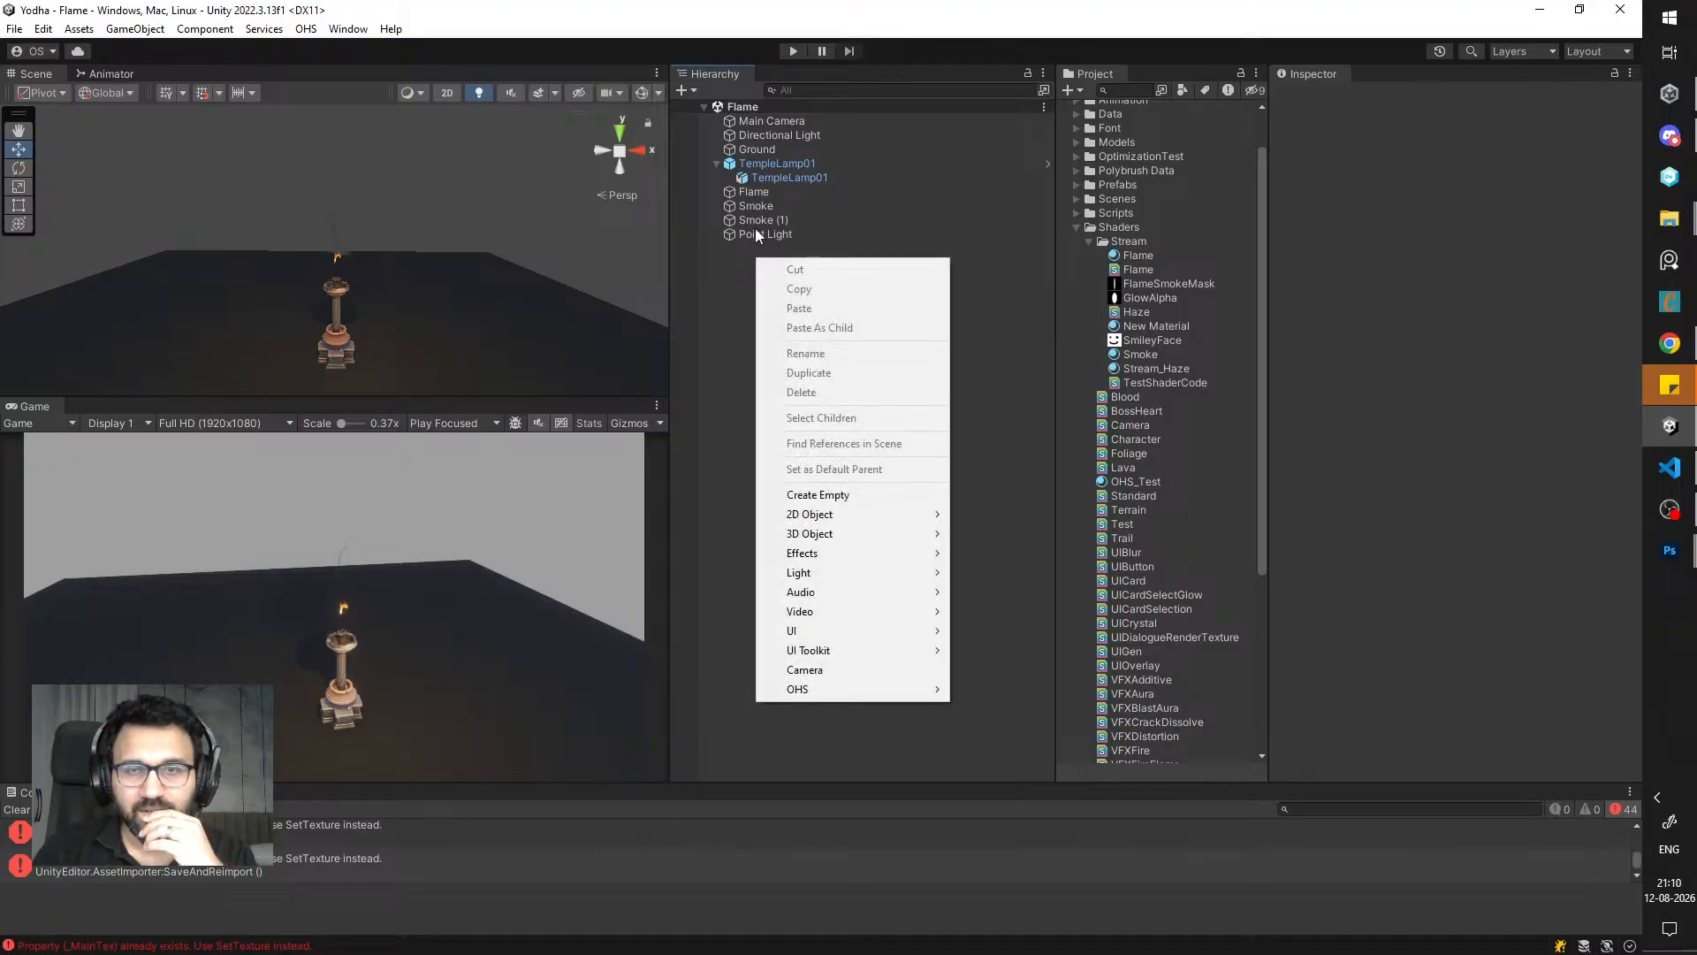
click(758, 222)
key(F2)
text(Hze)
key(Return)
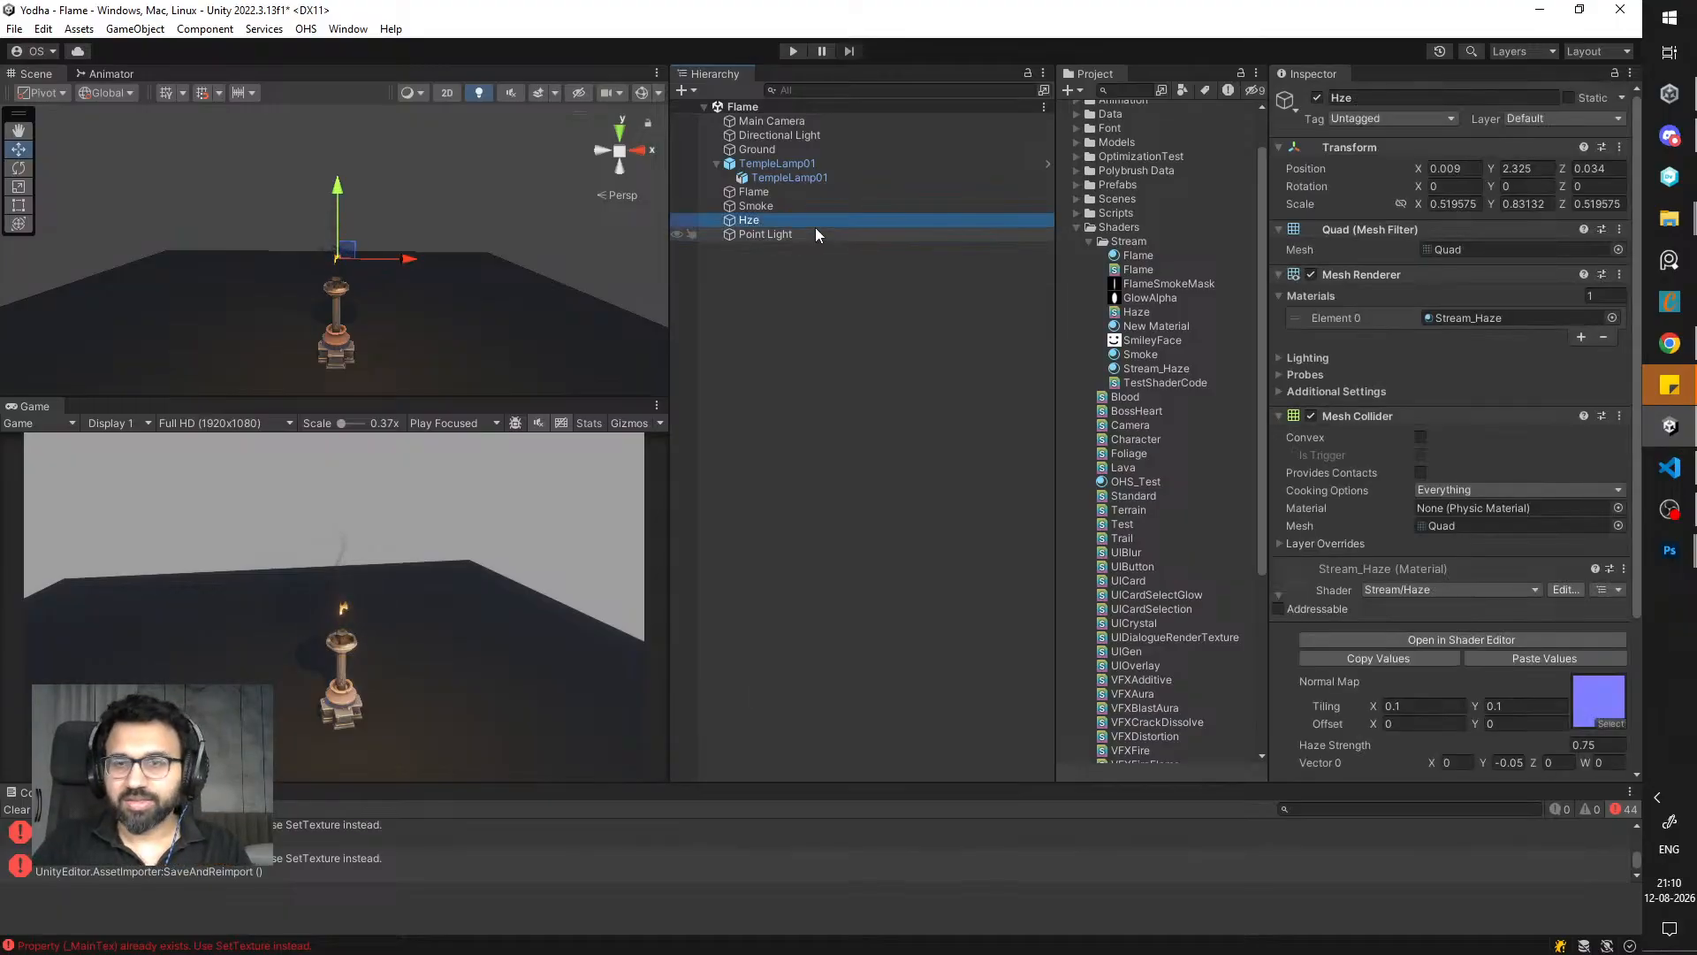
key(F2)
text(Haze)
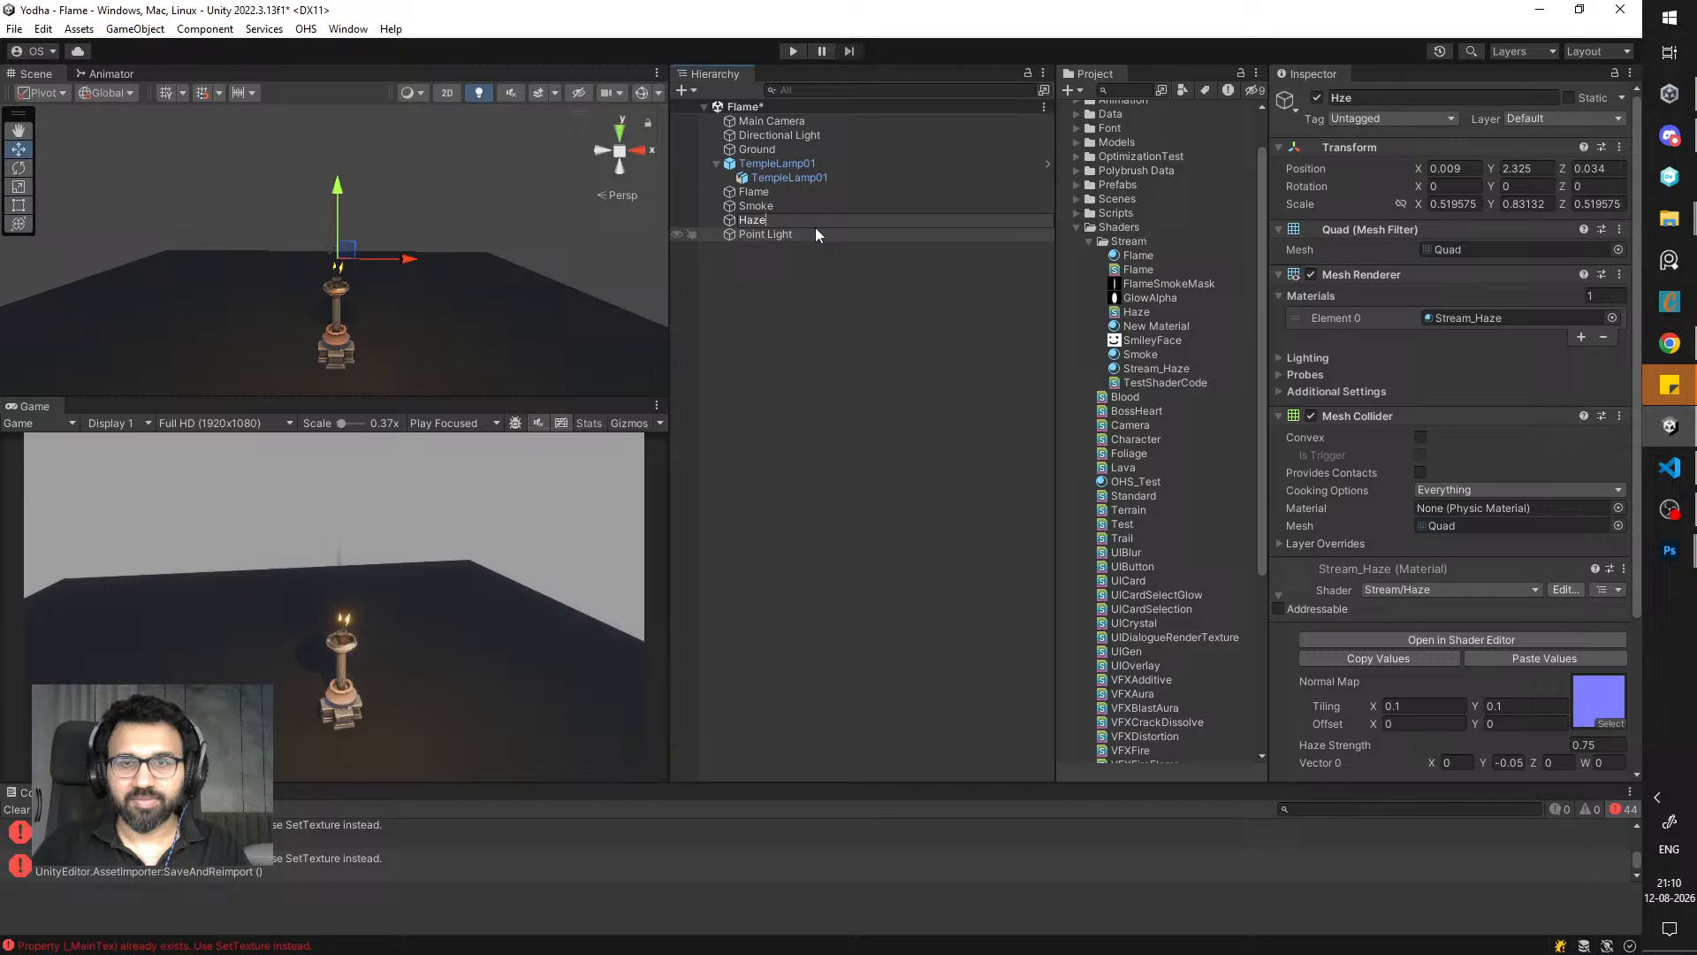
key(Return)
click(506, 235)
alt+drag(506, 235, 537, 302)
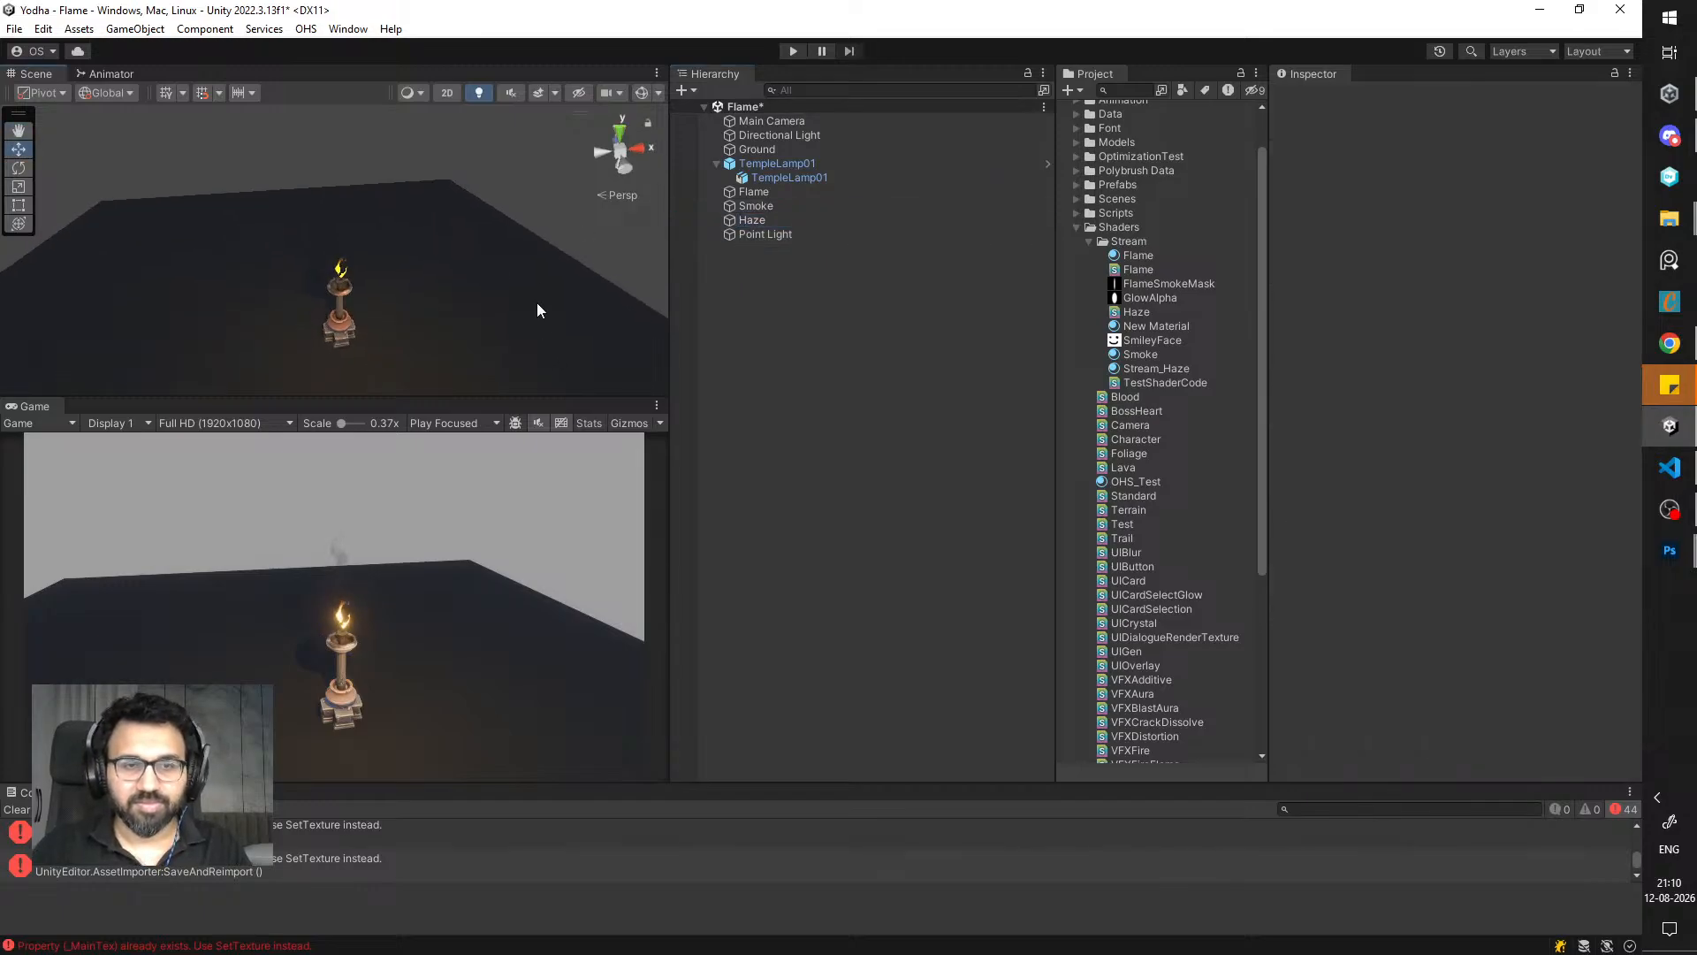
key(ctrl+s)
- Collapse TempleLamp01 in the hierarchy and add a new Particle System effect to the scene
click(758, 222)
shift+click(760, 192)
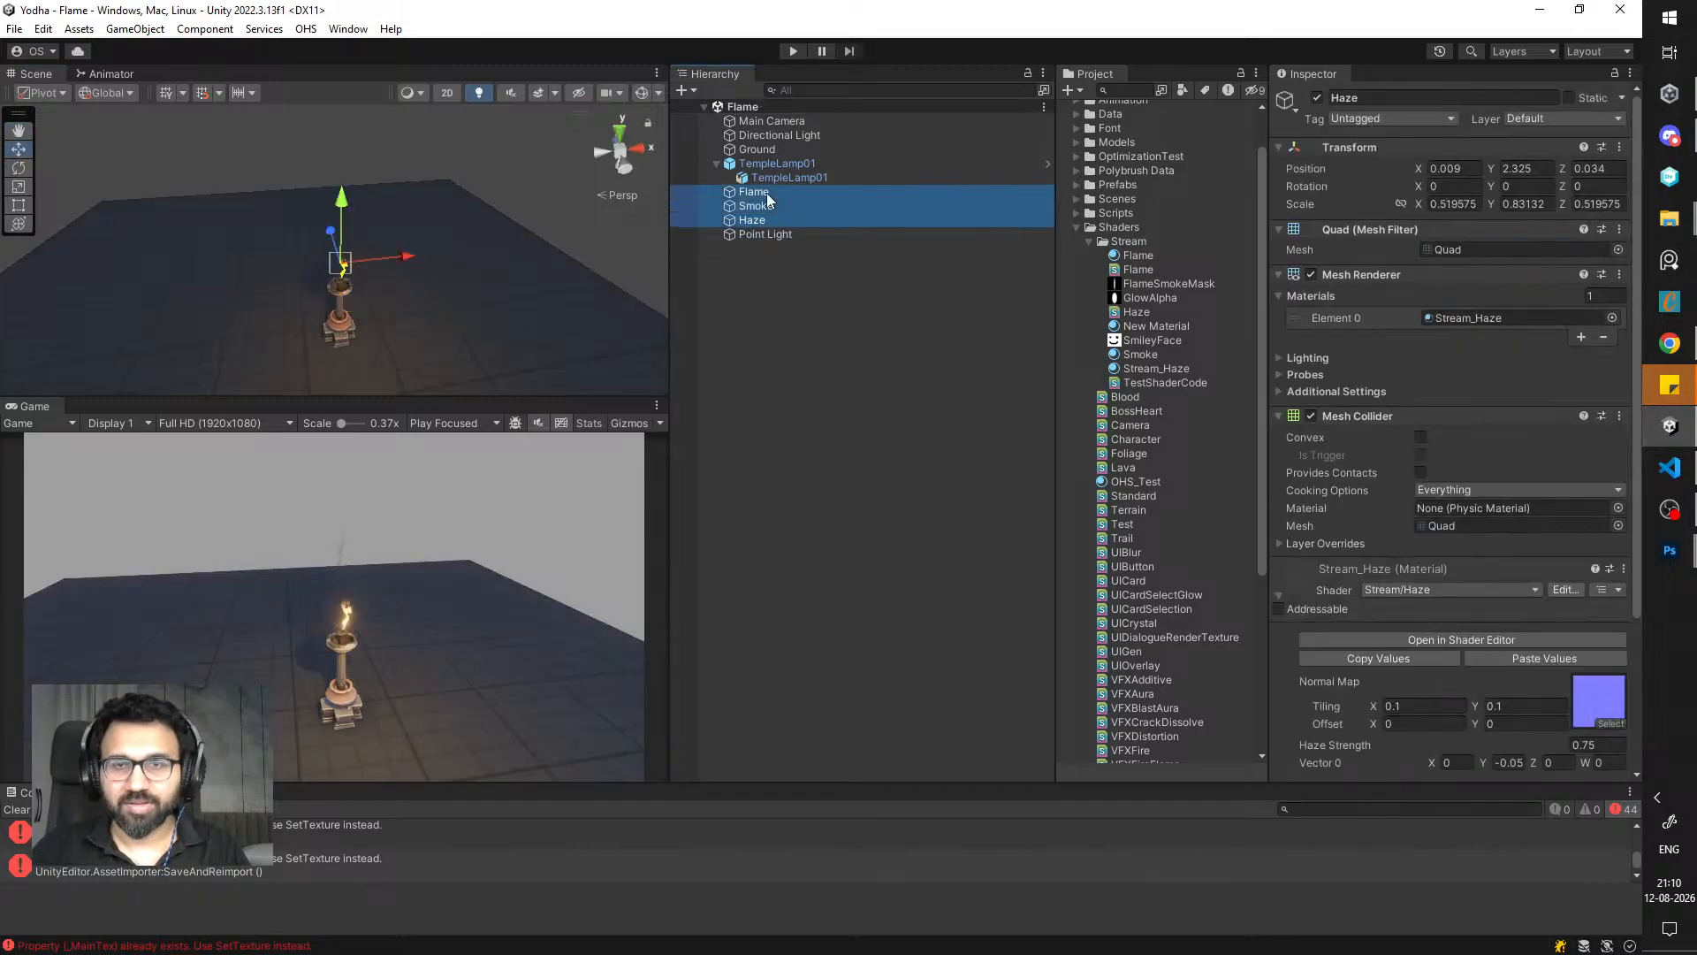
click(715, 166)
double_click(768, 219)
right_click(780, 257)
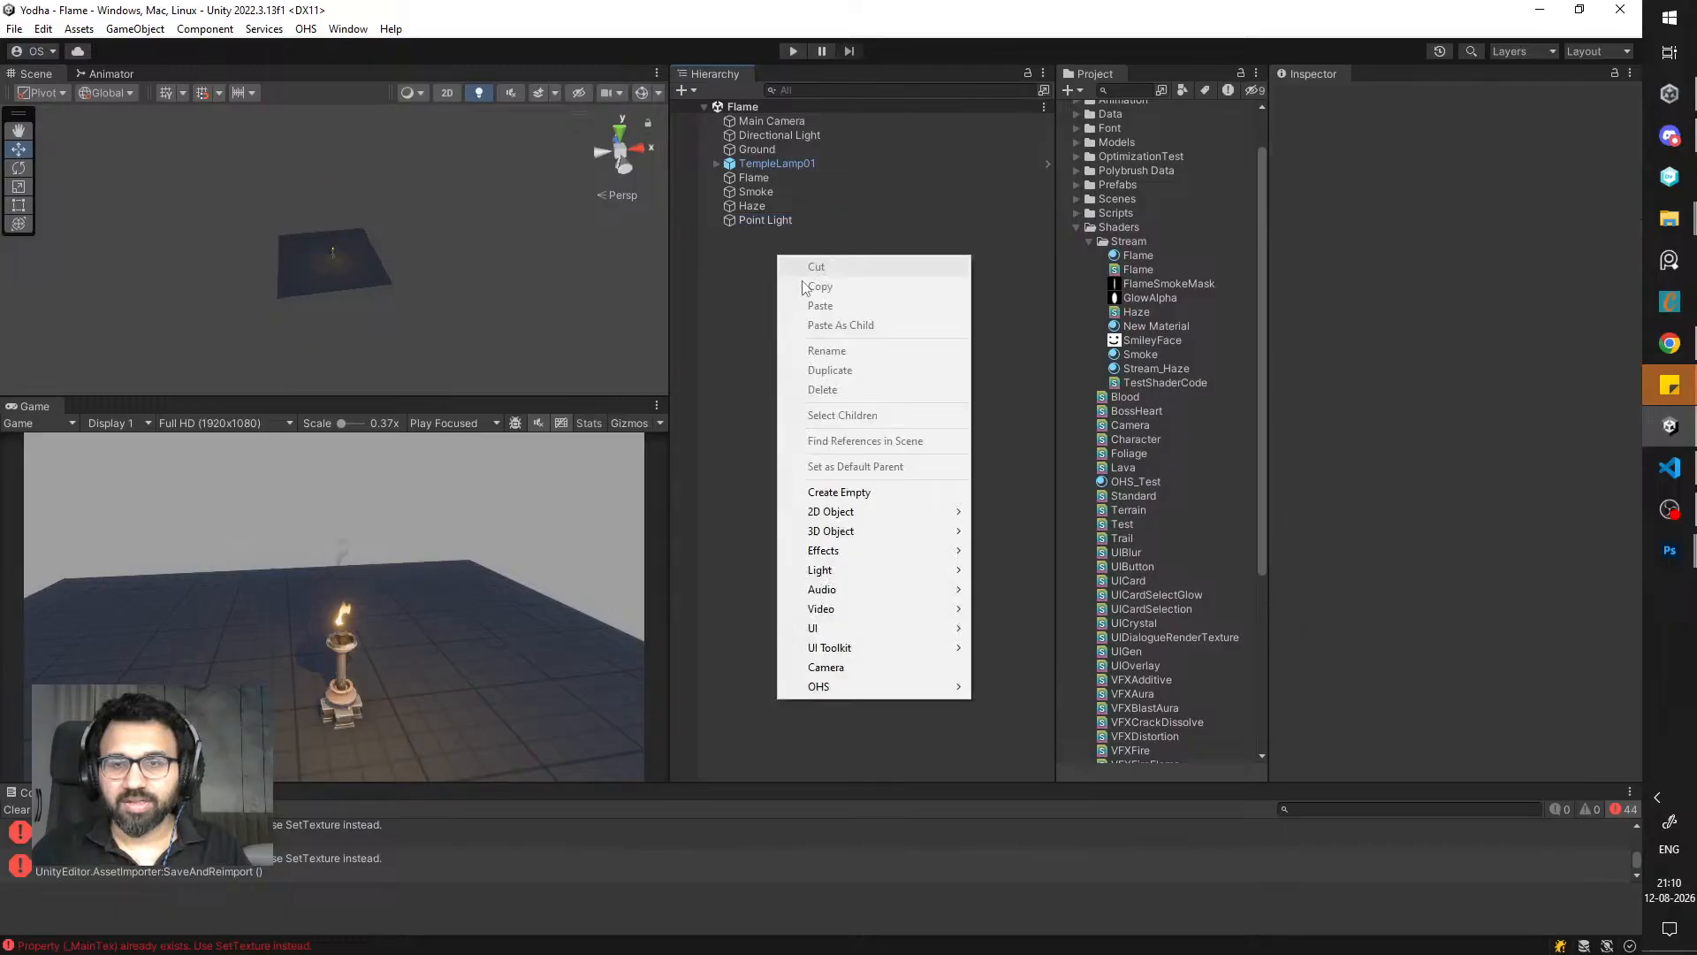
mouse_move(912, 552)
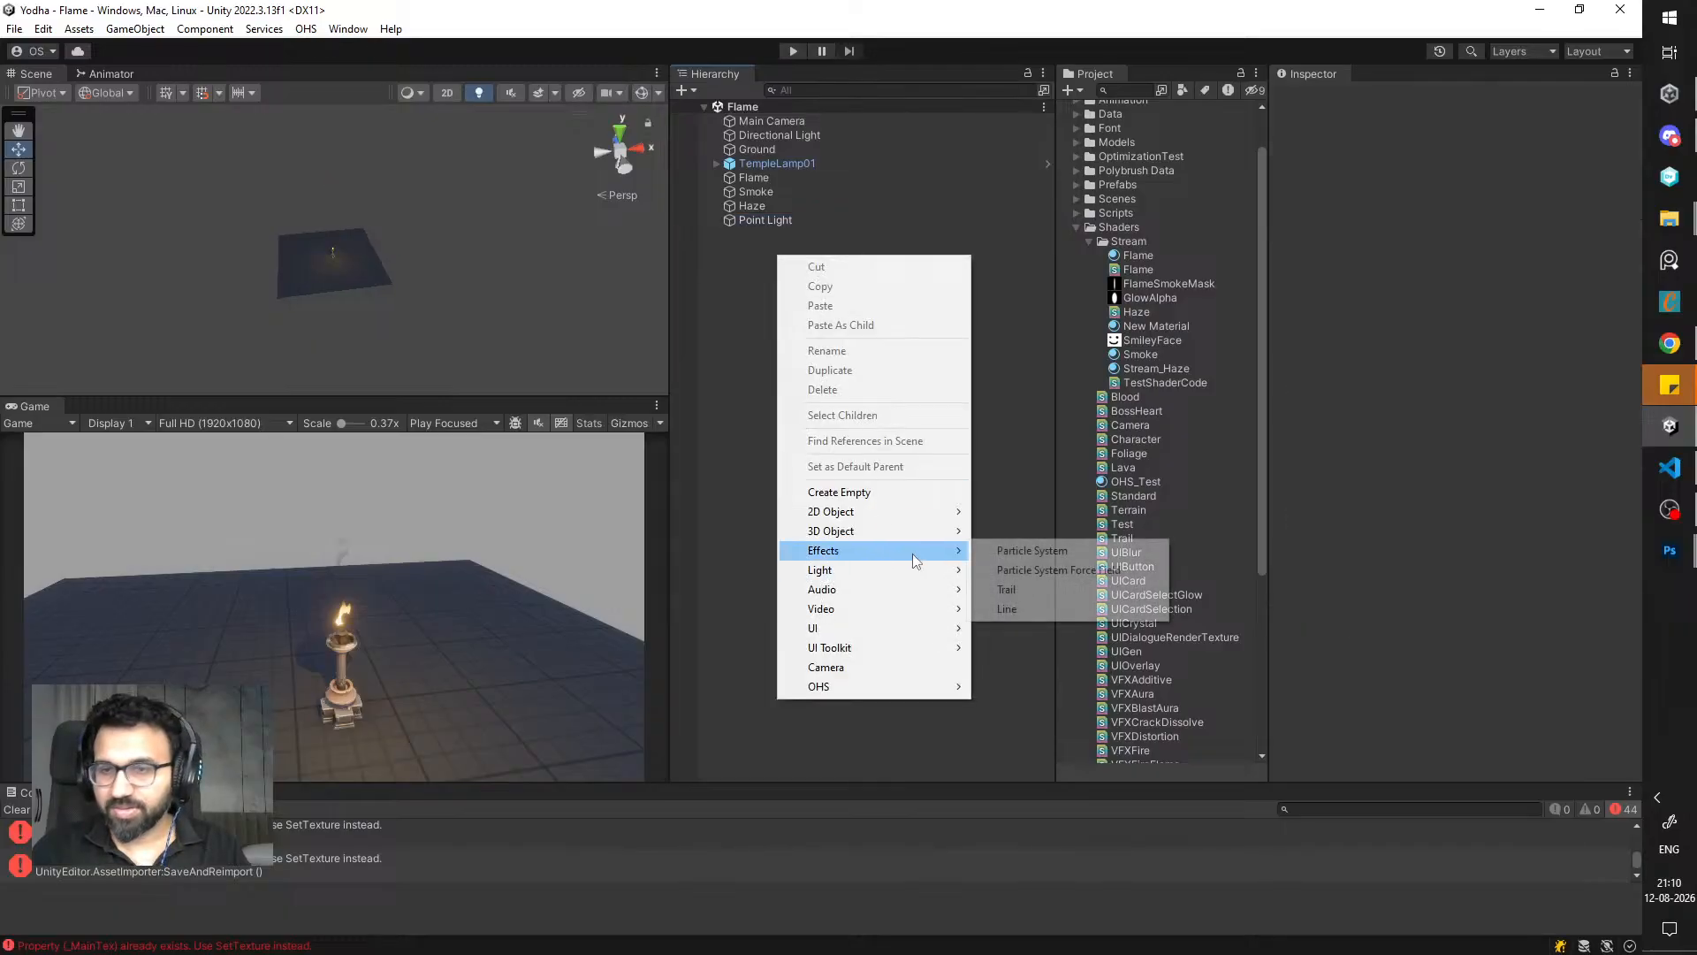
click(1022, 550)
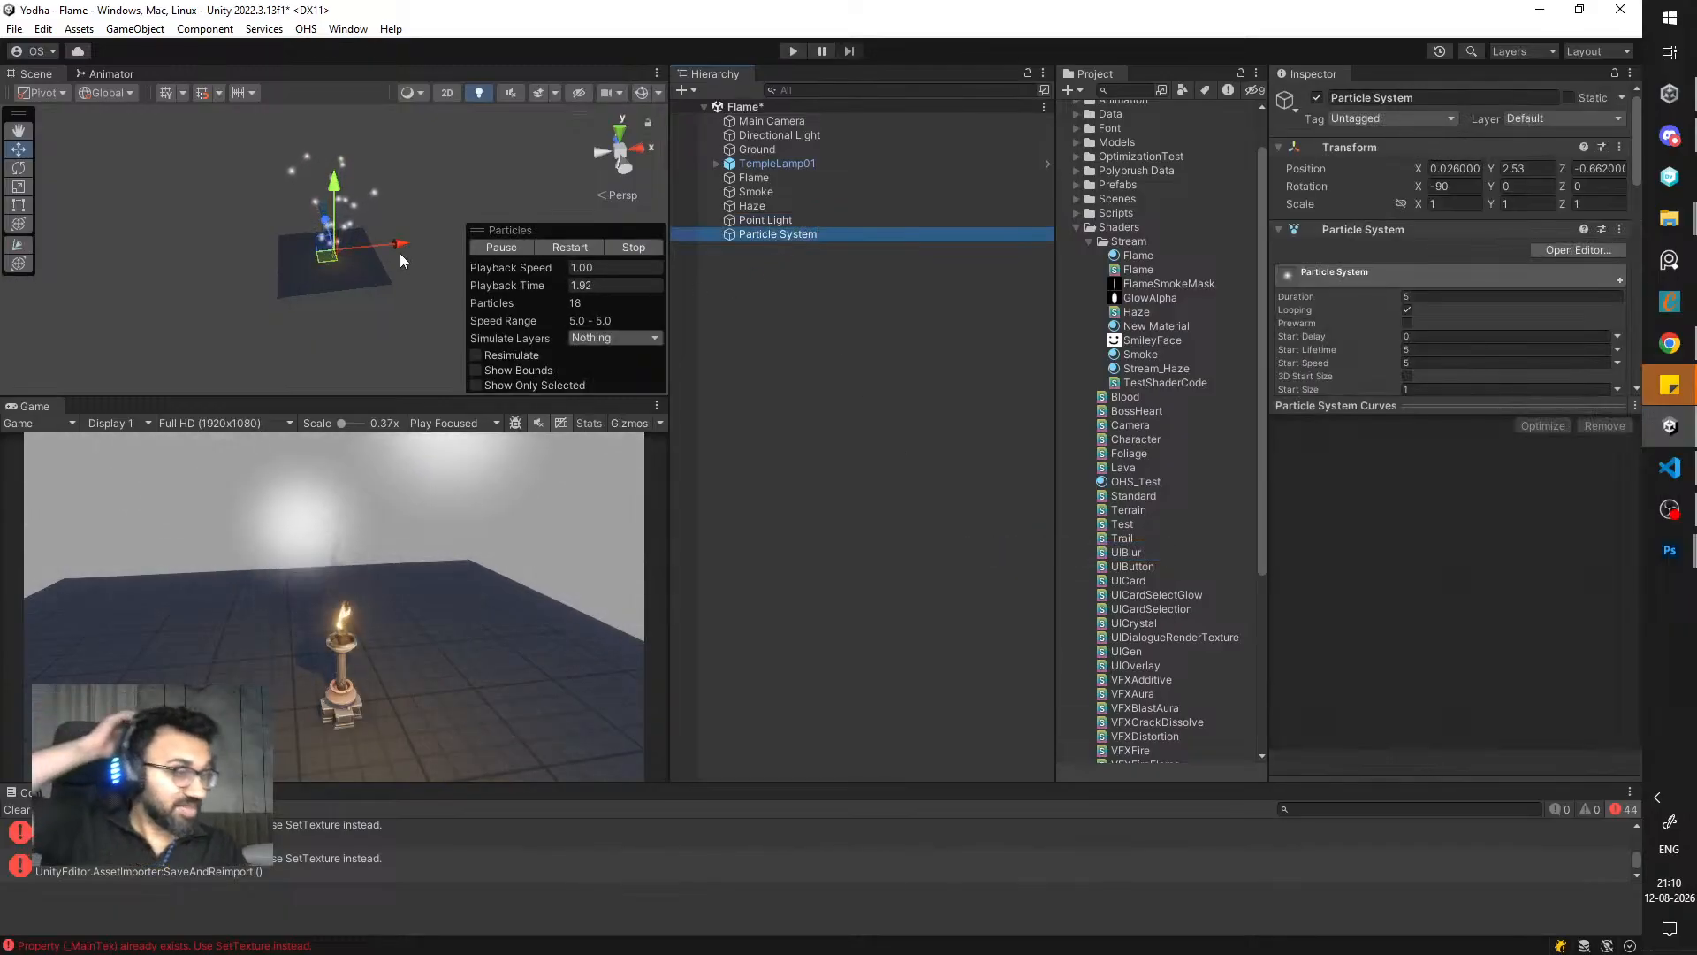
- Enlarge the Particle System's property area and set the particles' Start Size to 0.25
scroll(354, 213, up, 5)
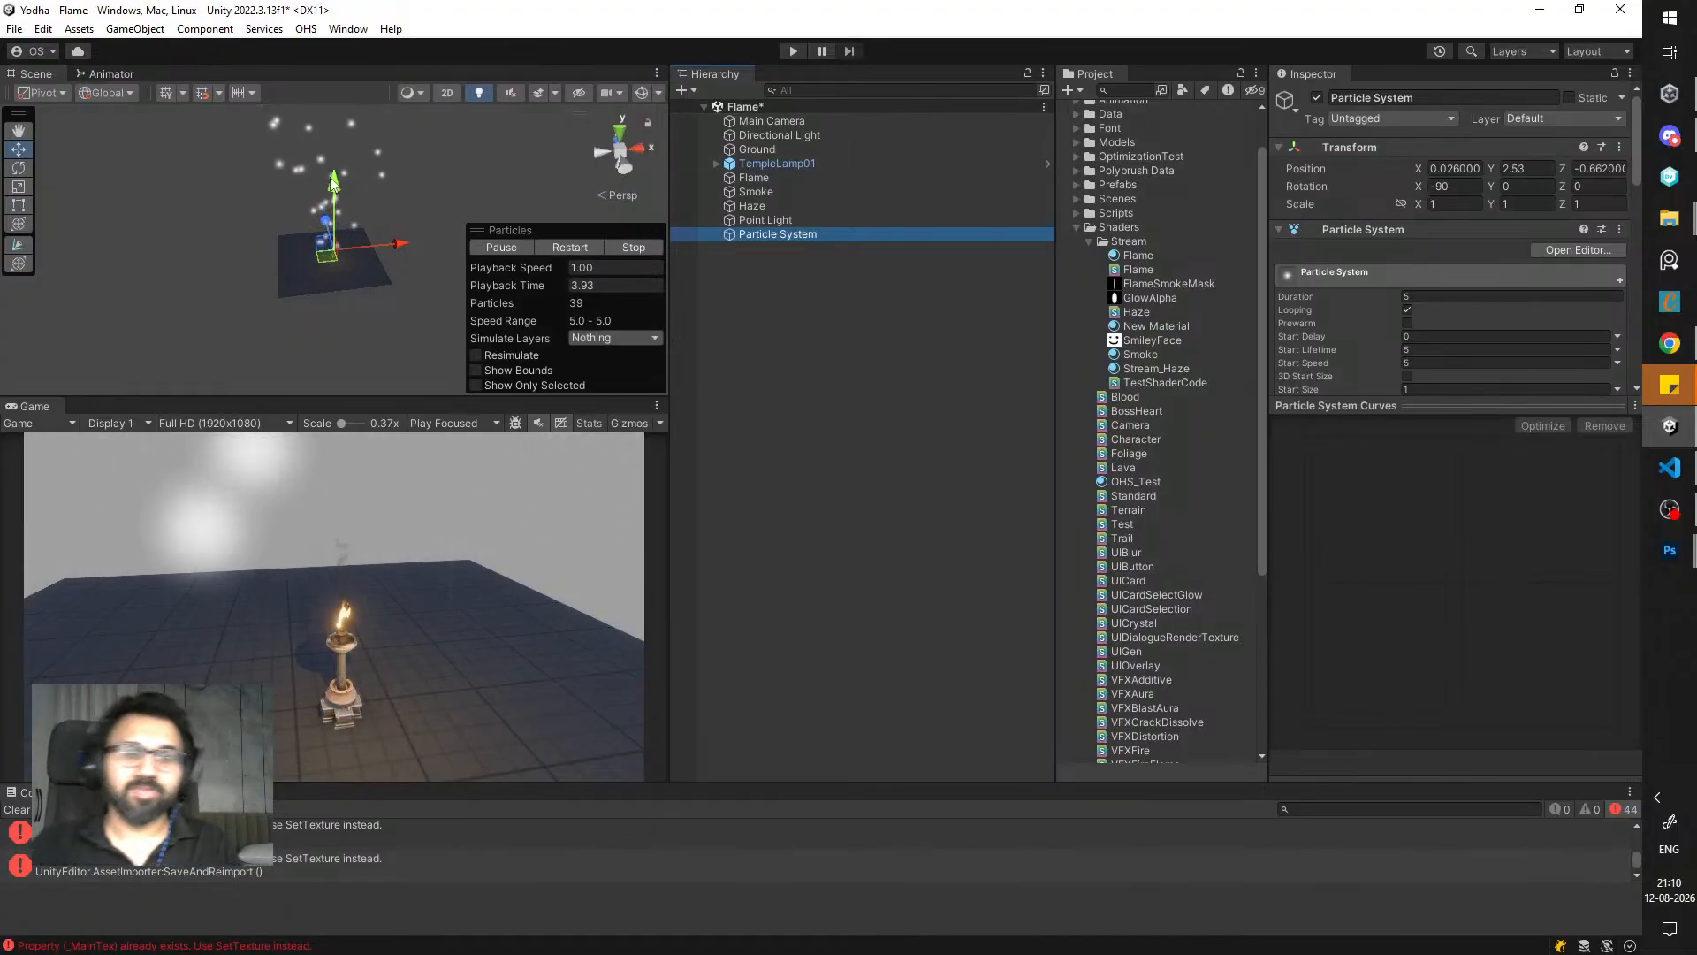
scroll(319, 258, up, 5)
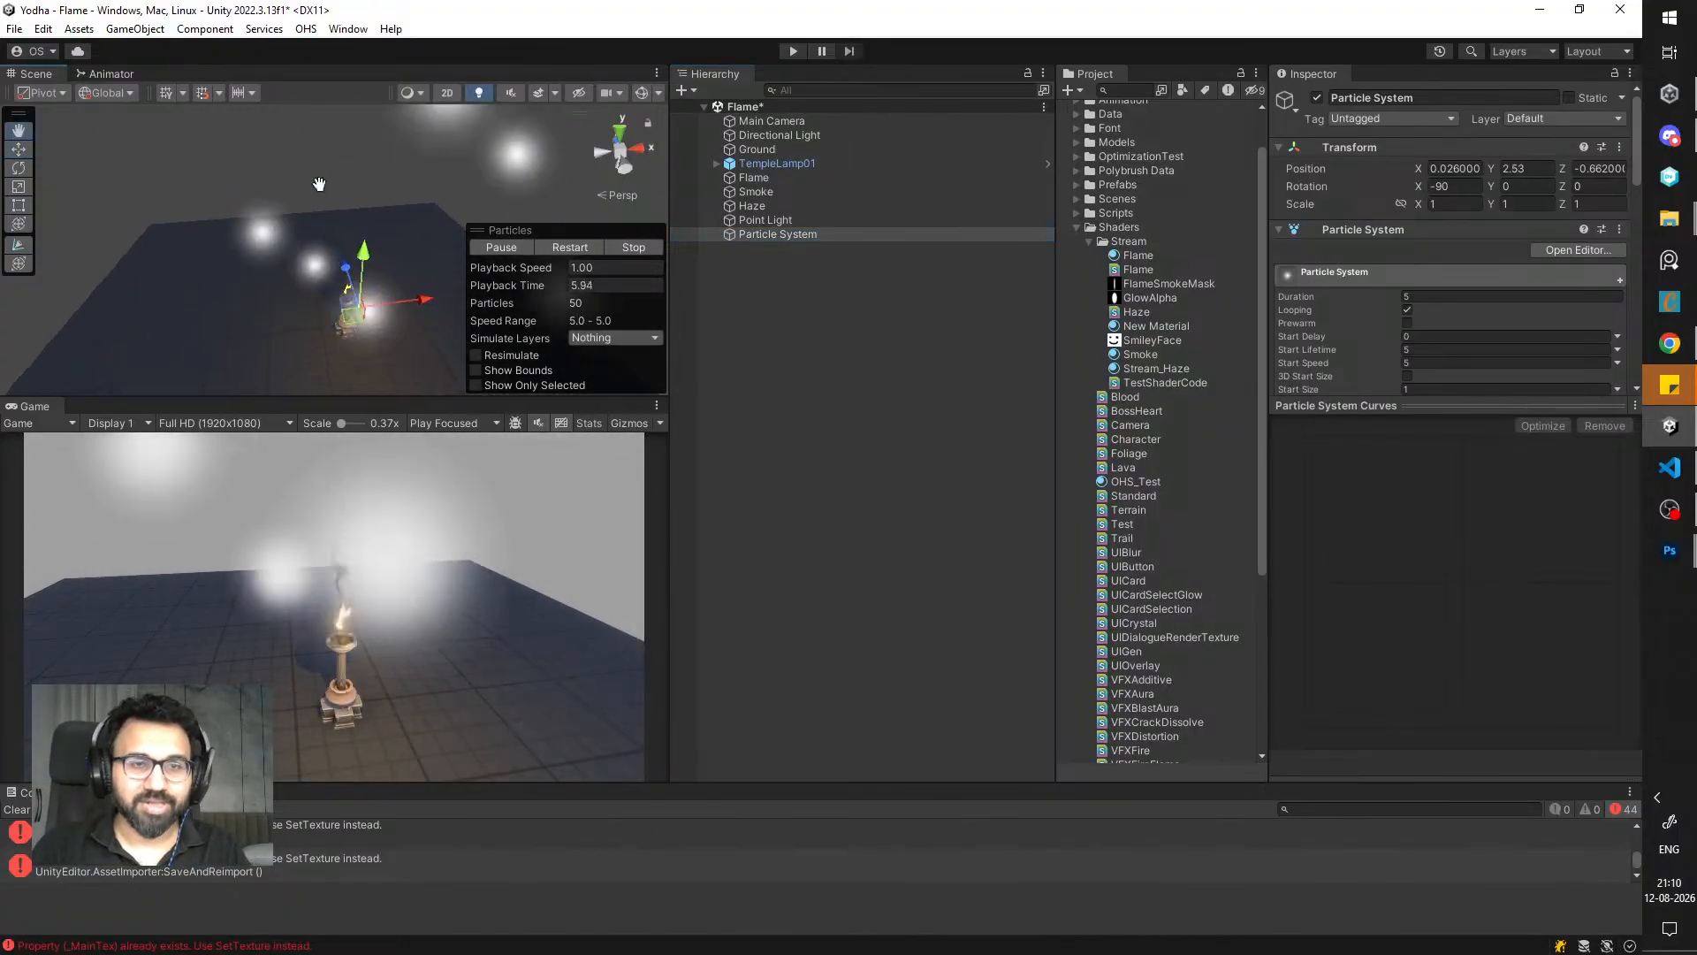
alt+drag(319, 257, 370, 239)
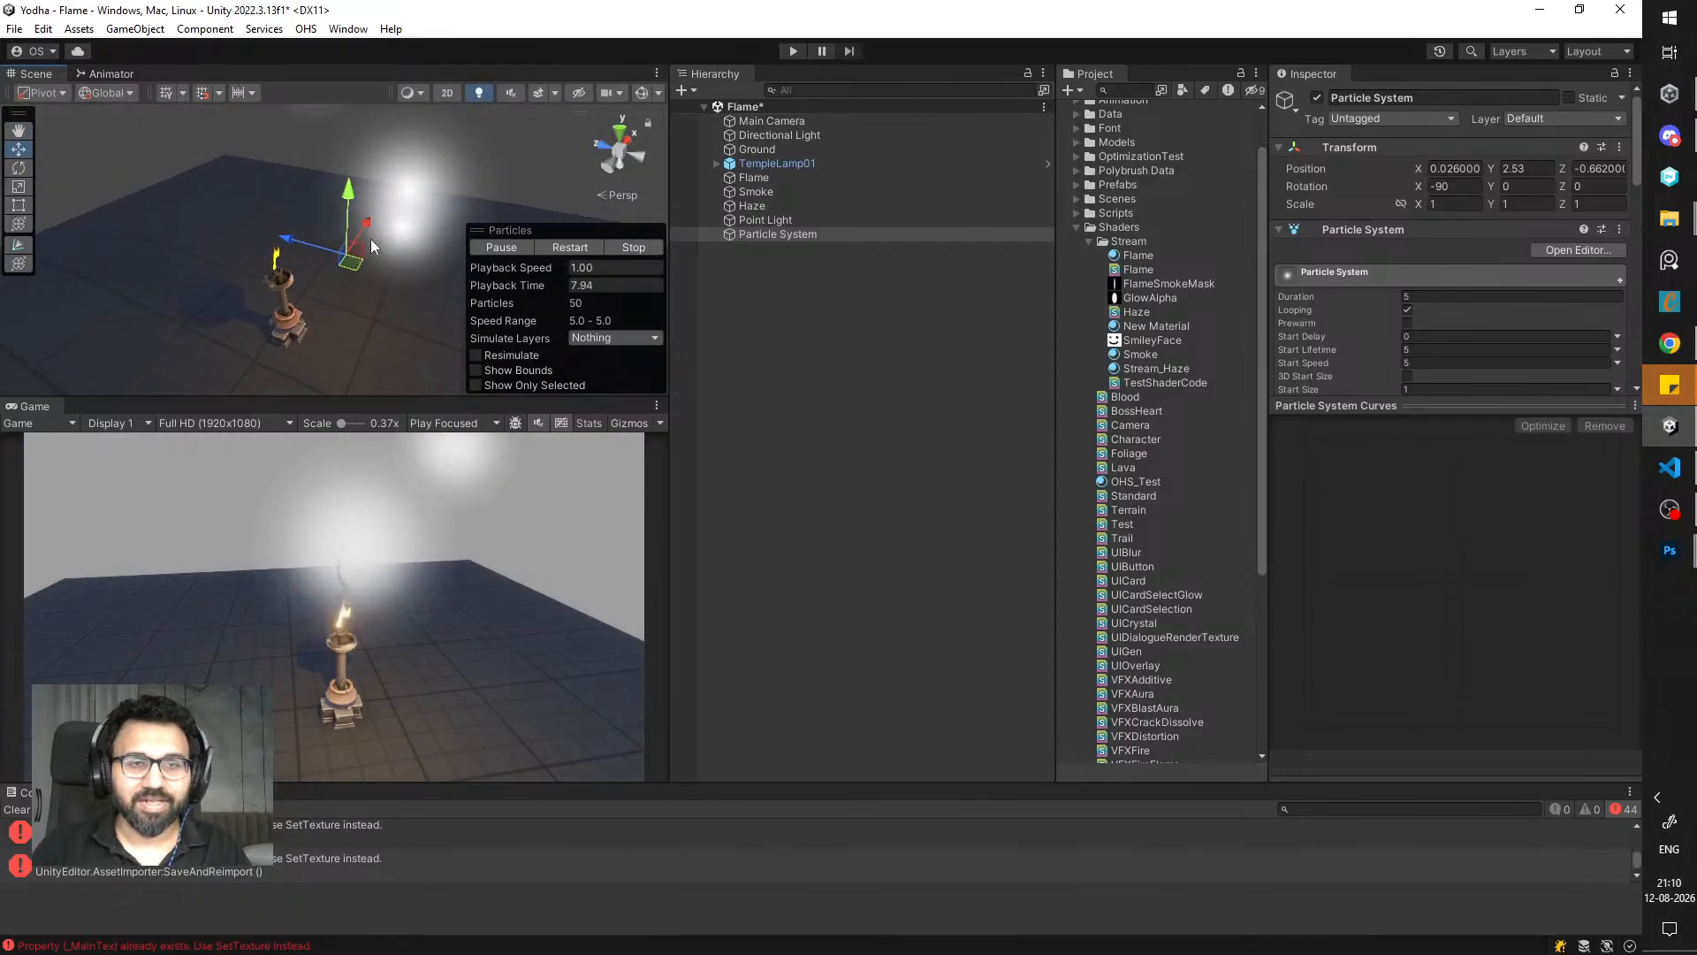
drag(1399, 426, 1388, 661)
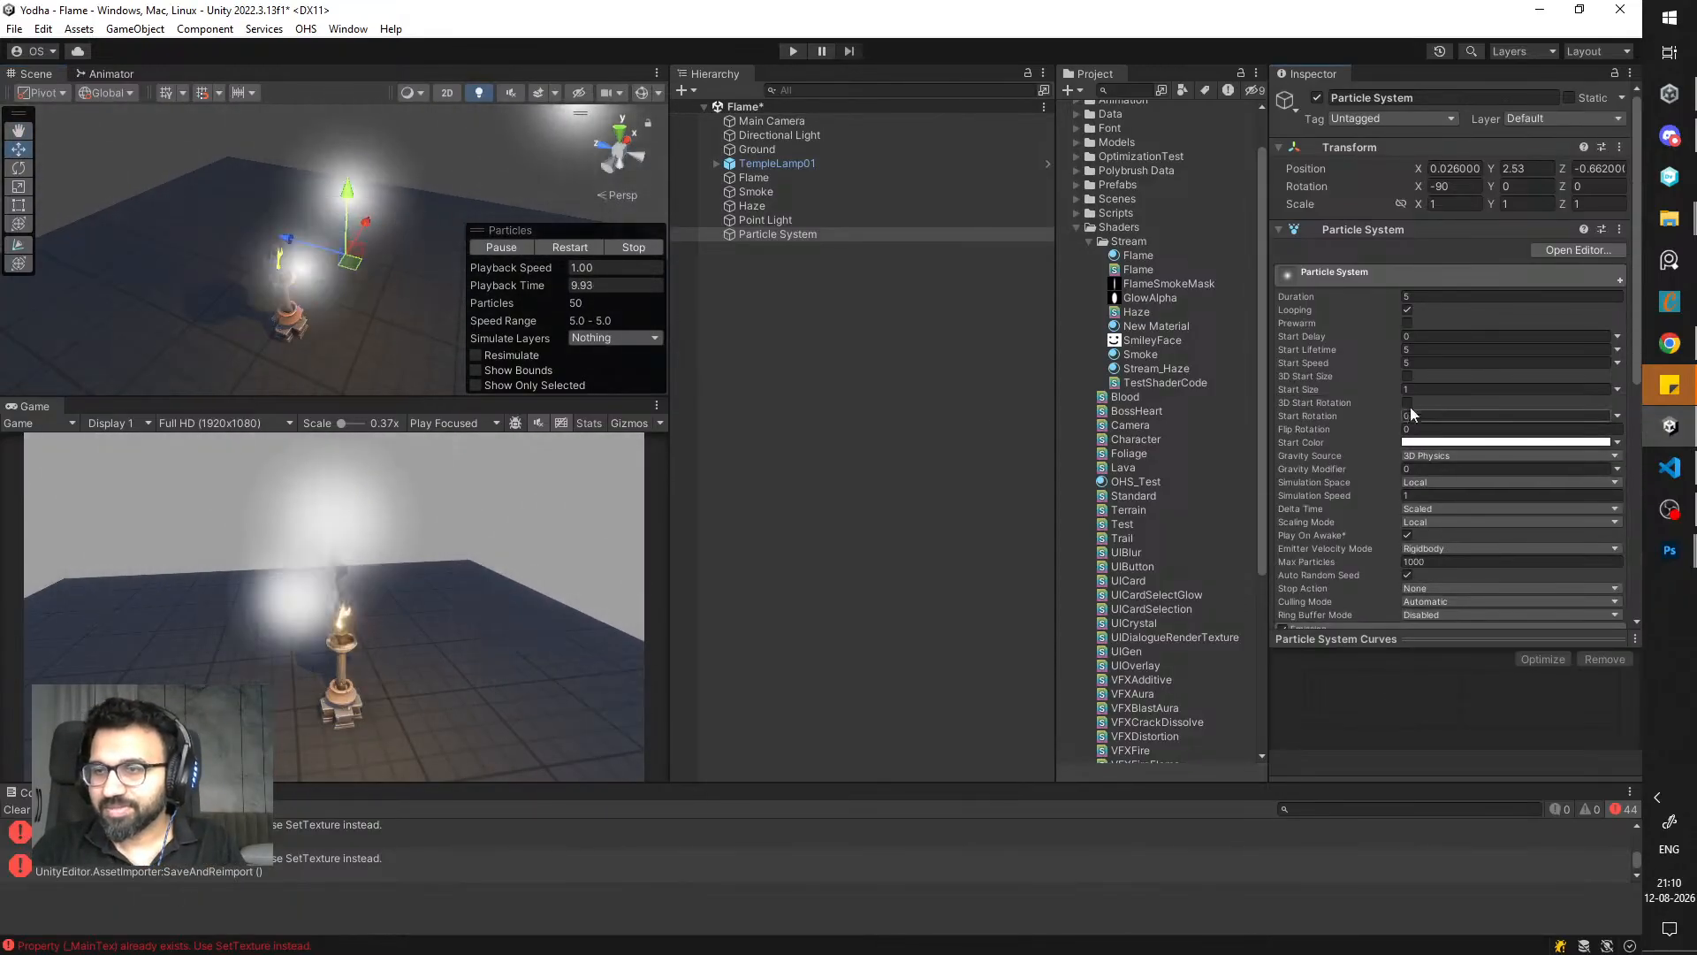
click(1413, 390)
text(0.25)
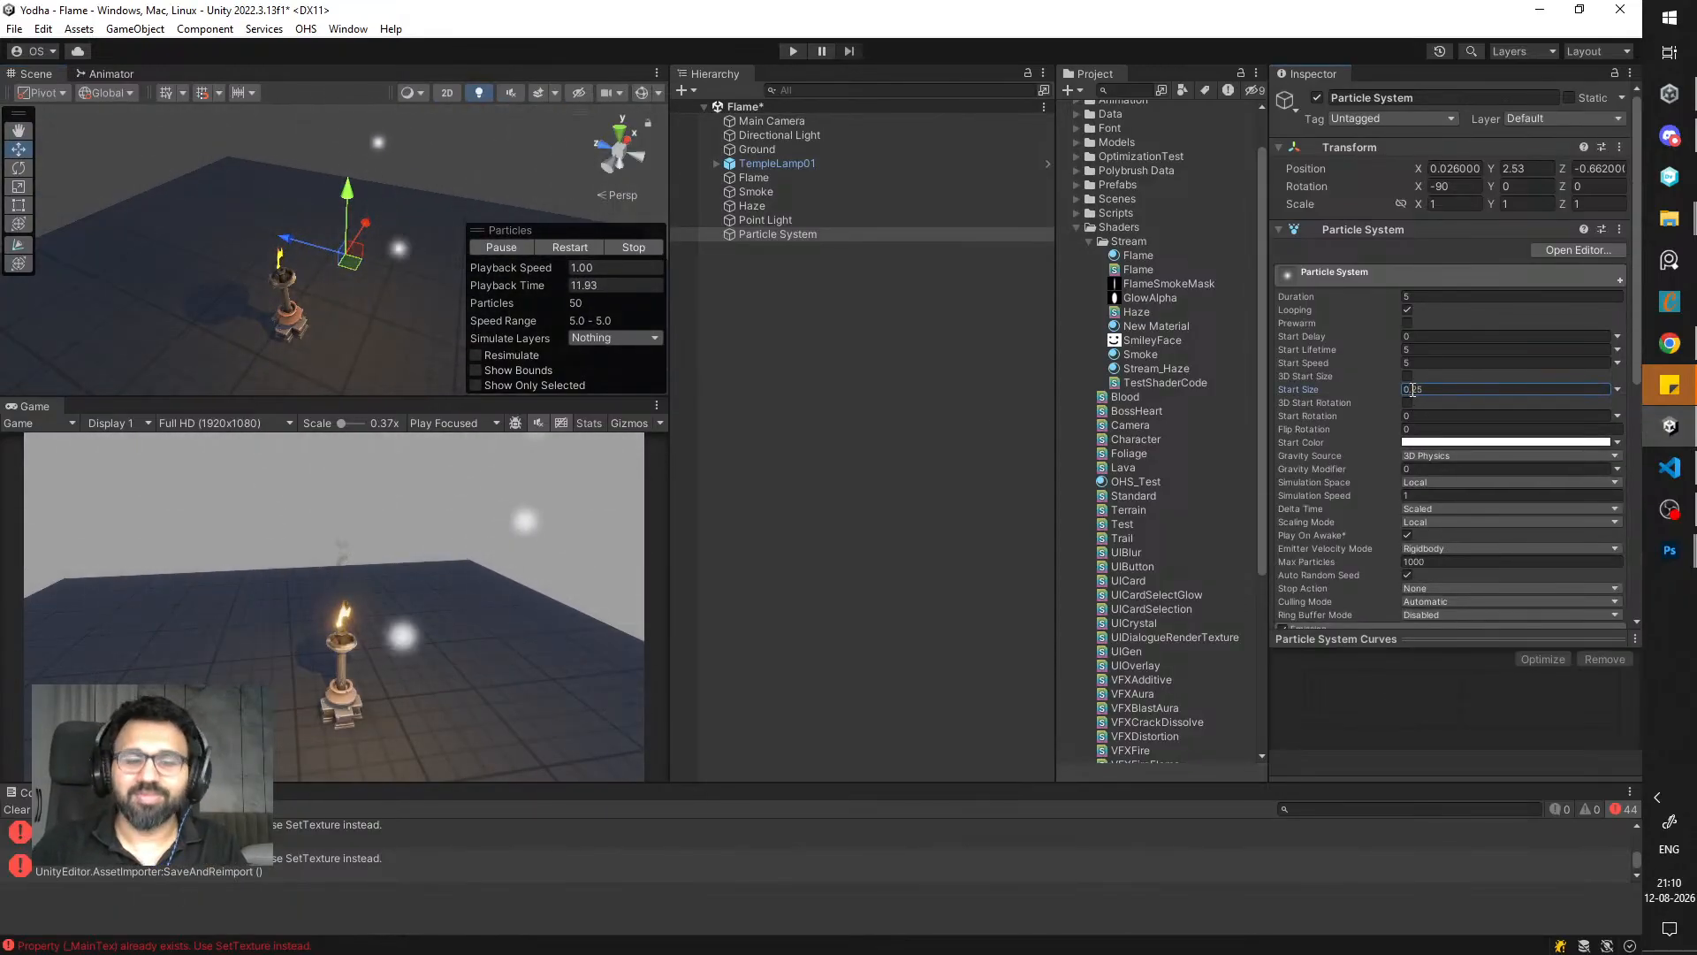
- Expand the Particle System's Shape module and reduce the cone's Radius to 0.0001 and its Angle to 22.84
scroll(1358, 507, down, 5)
scroll(1358, 511, down, 2)
click(1376, 309)
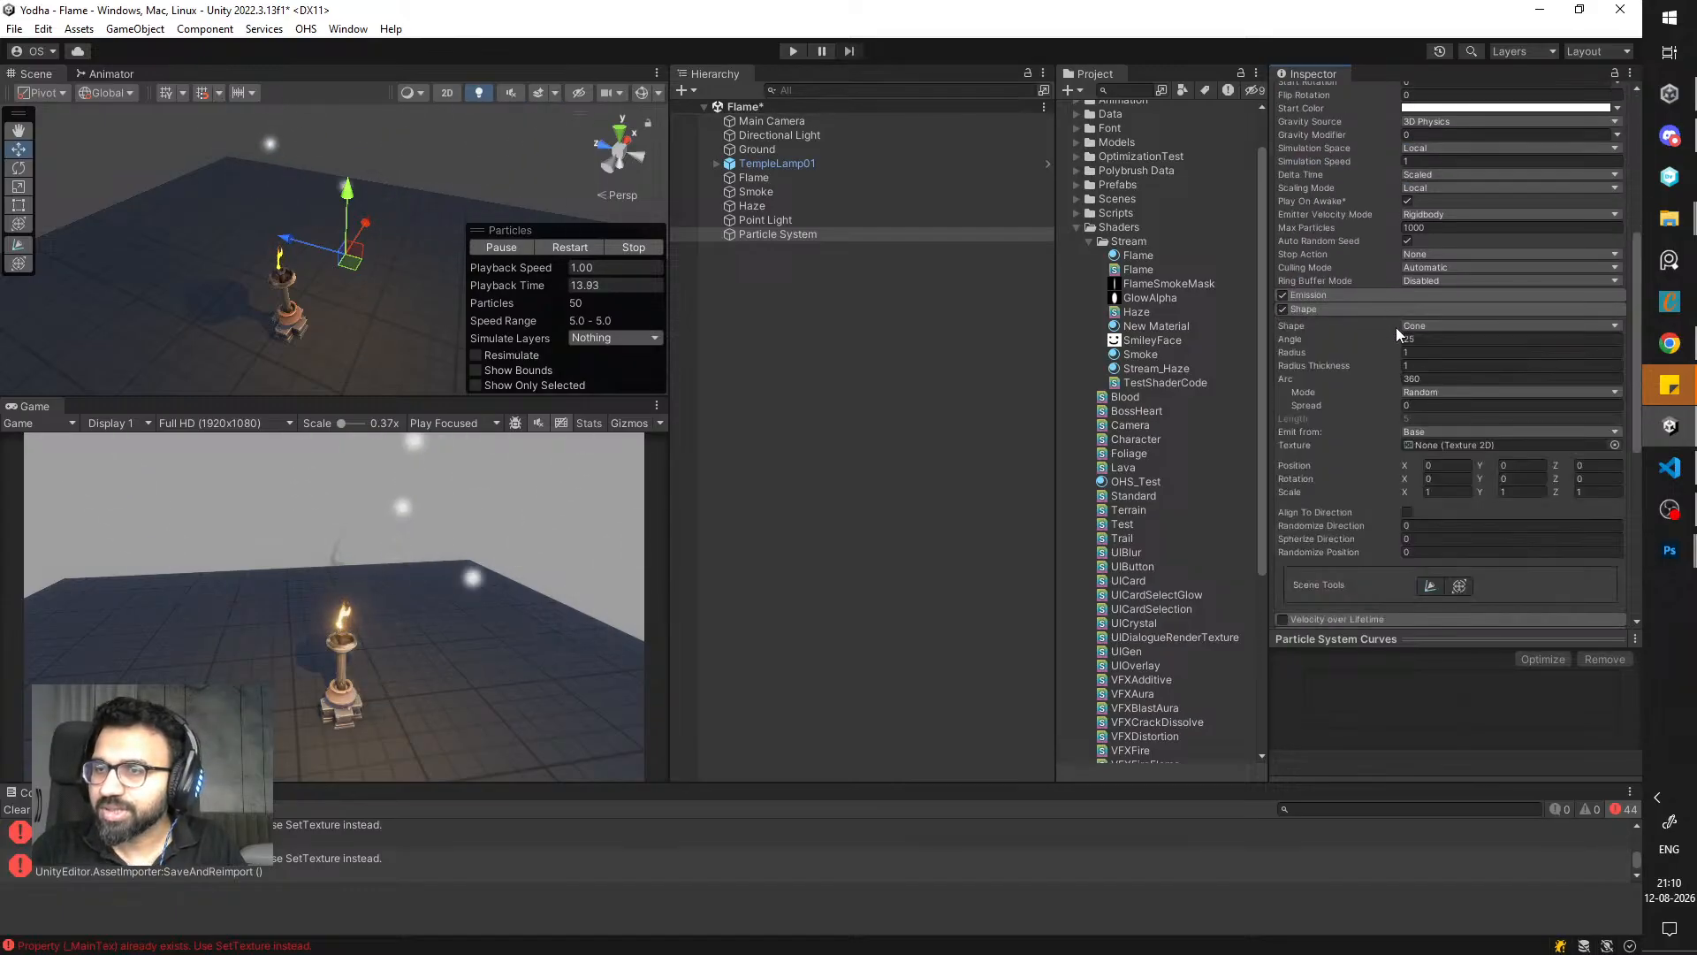
drag(1383, 350, 1318, 355)
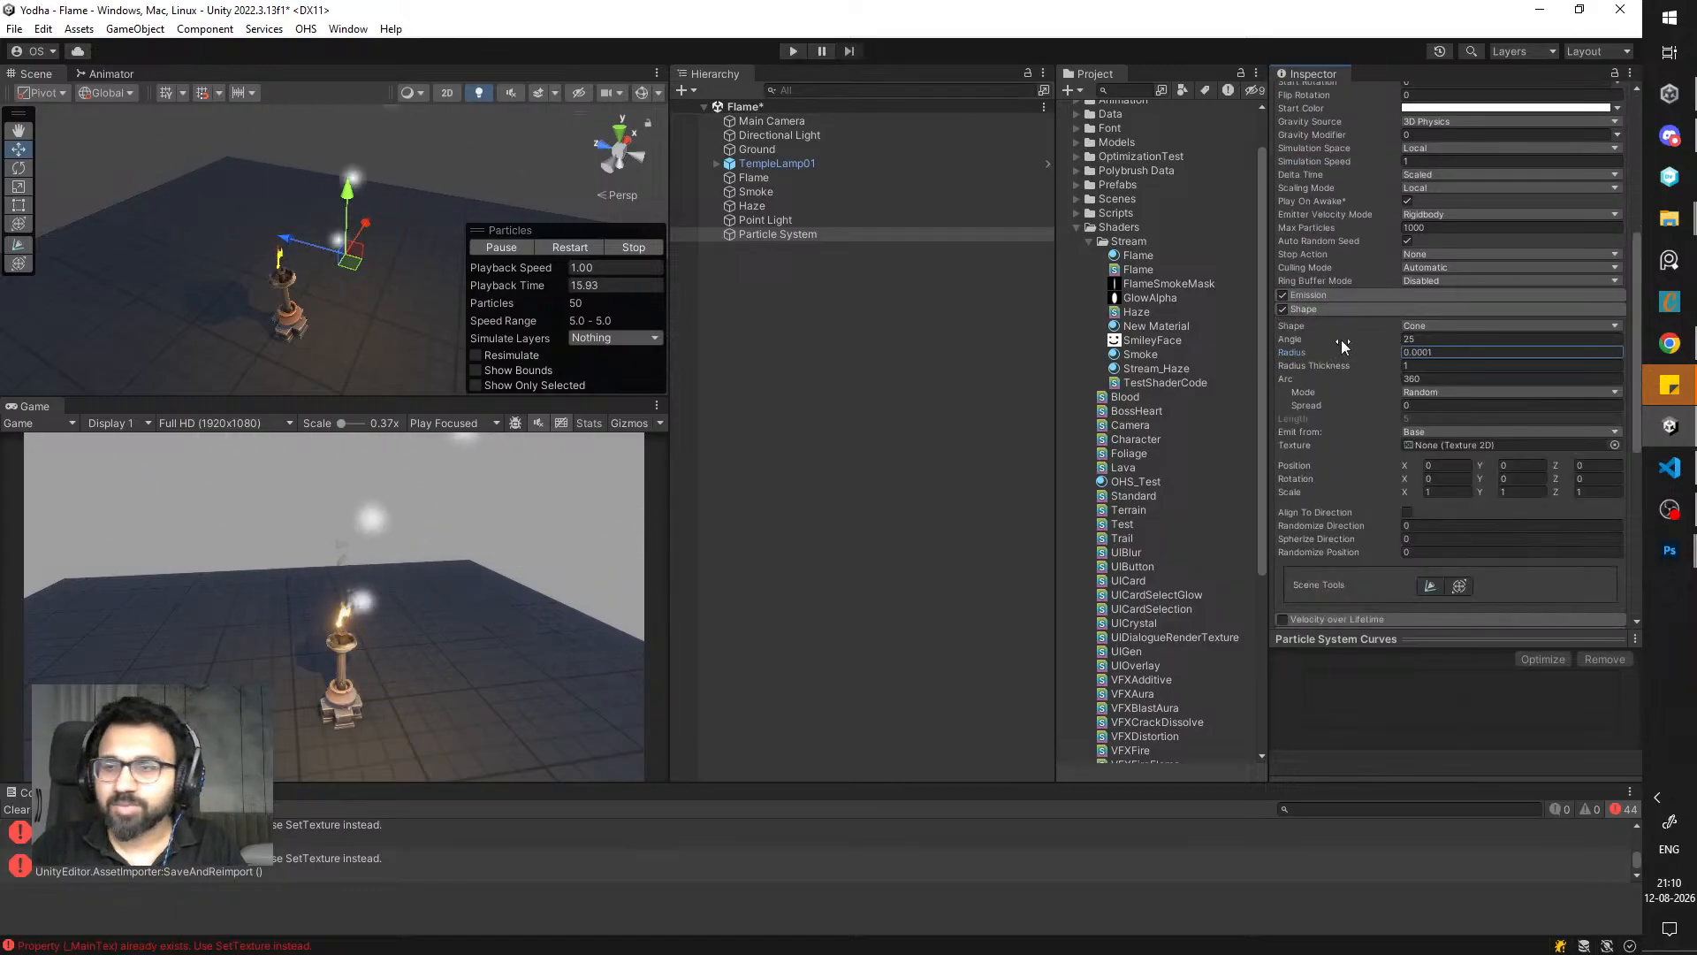
click(1342, 340)
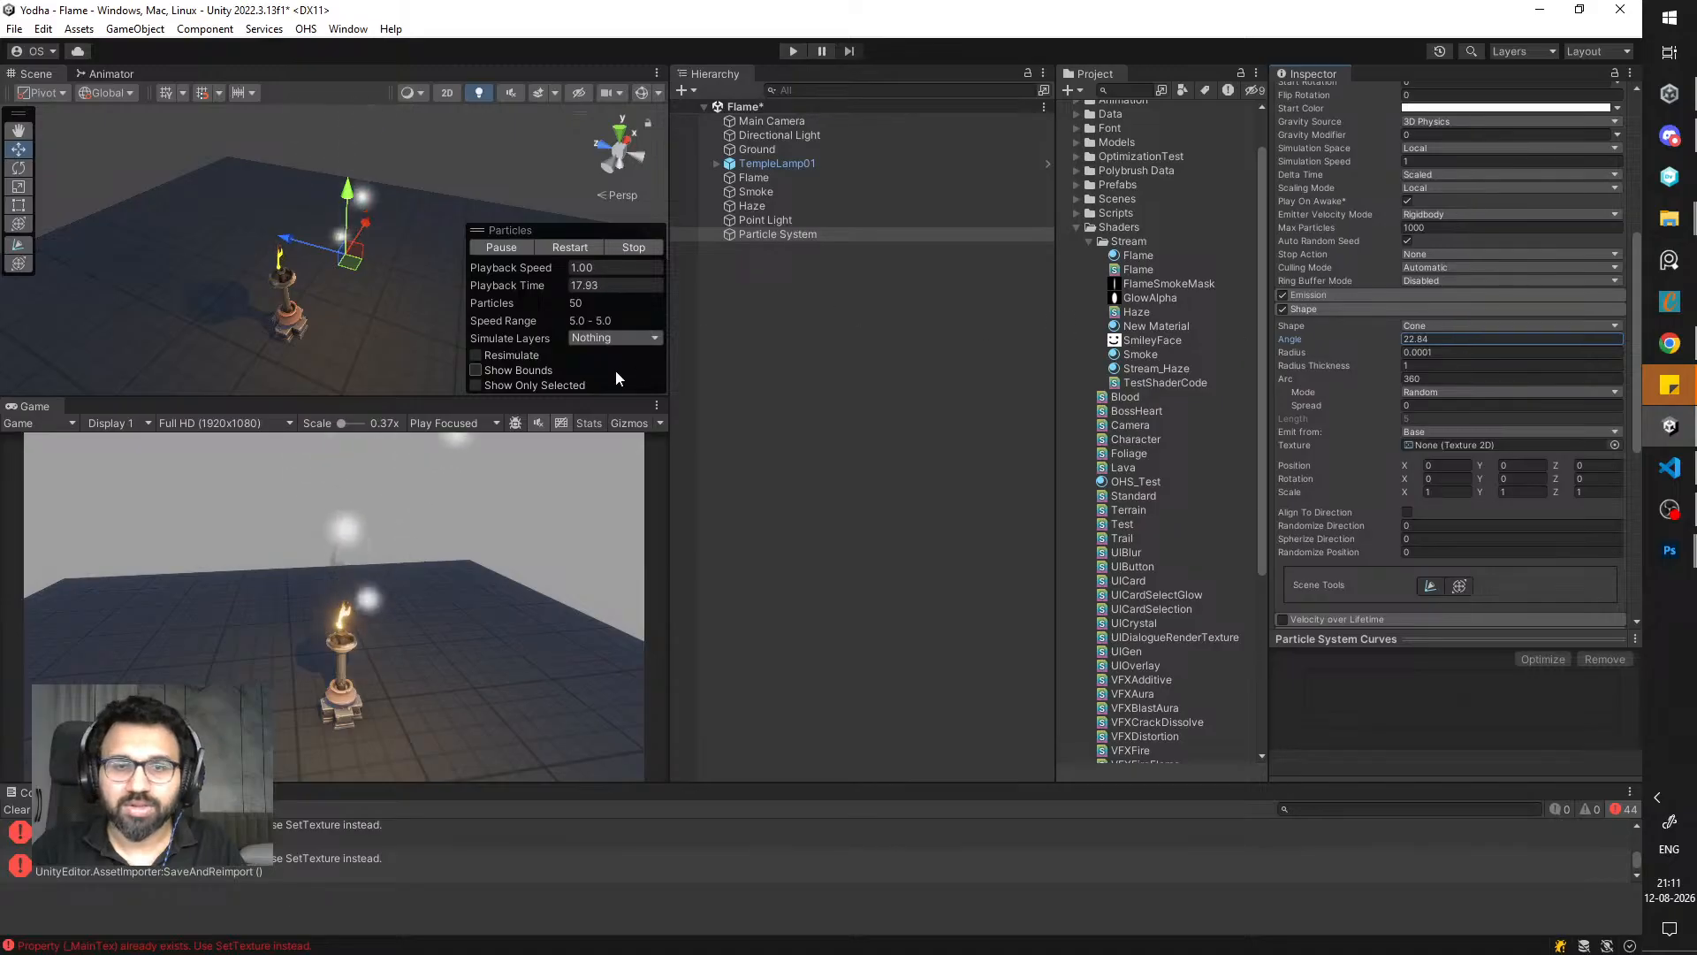
- Turn on the Scene view gizmos and look closer at the particle emitter's cone near the flame
alt+drag(410, 315, 166, 244)
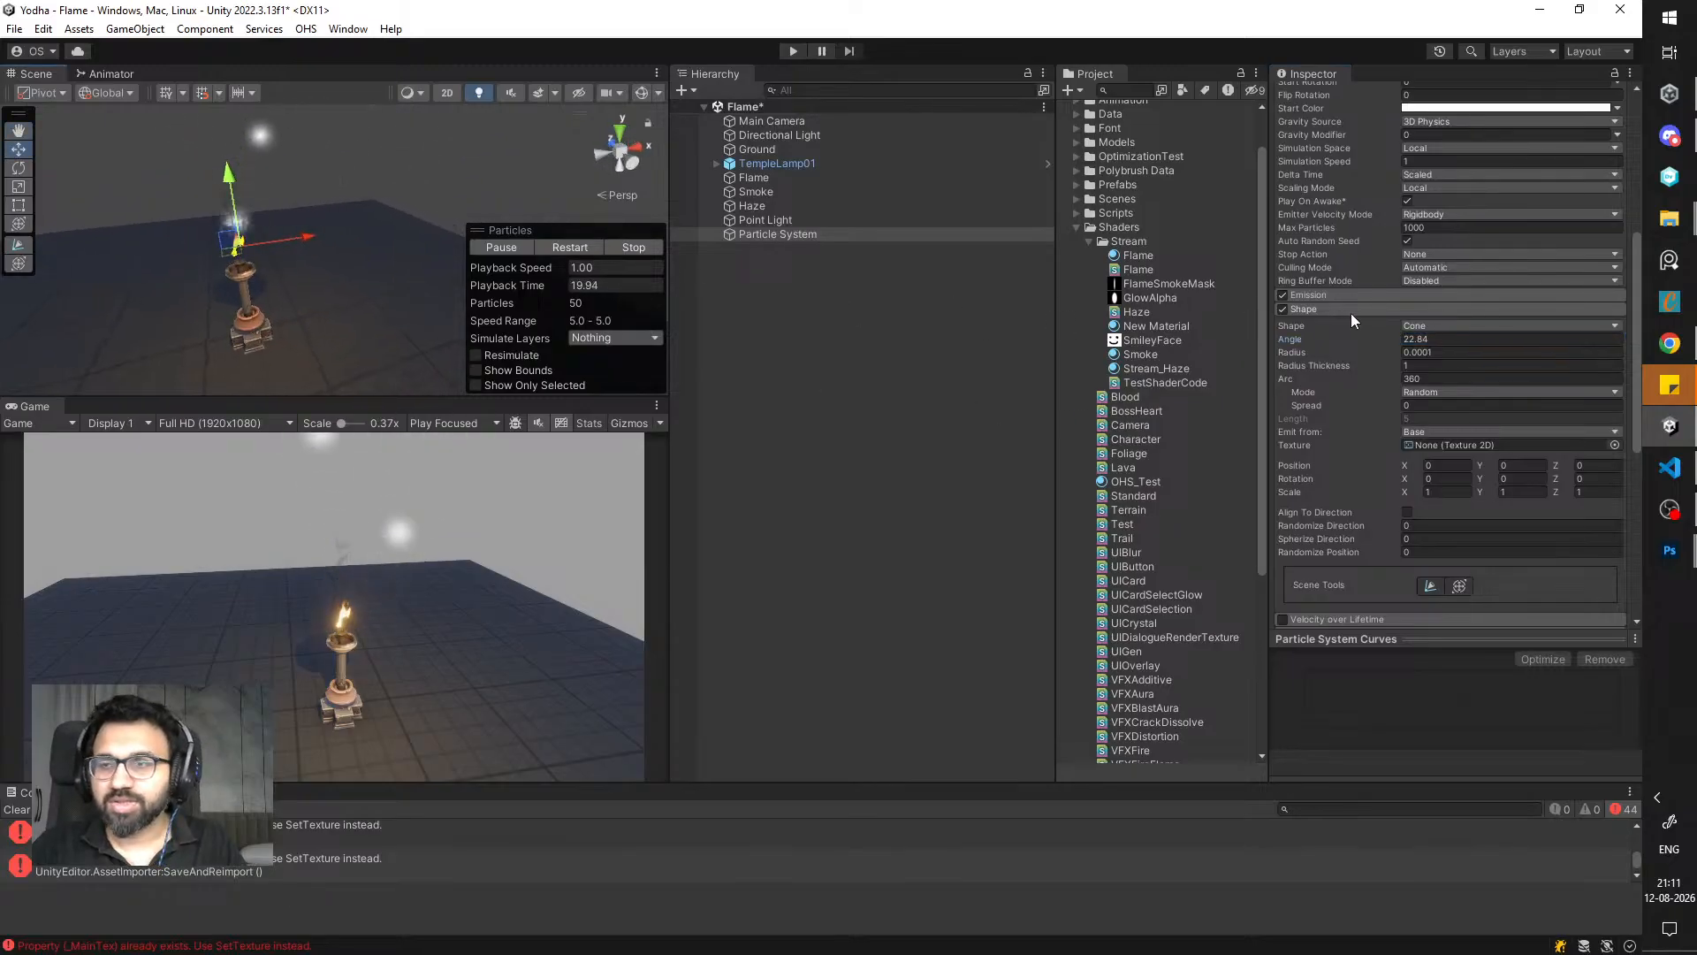
click(1355, 311)
click(1354, 312)
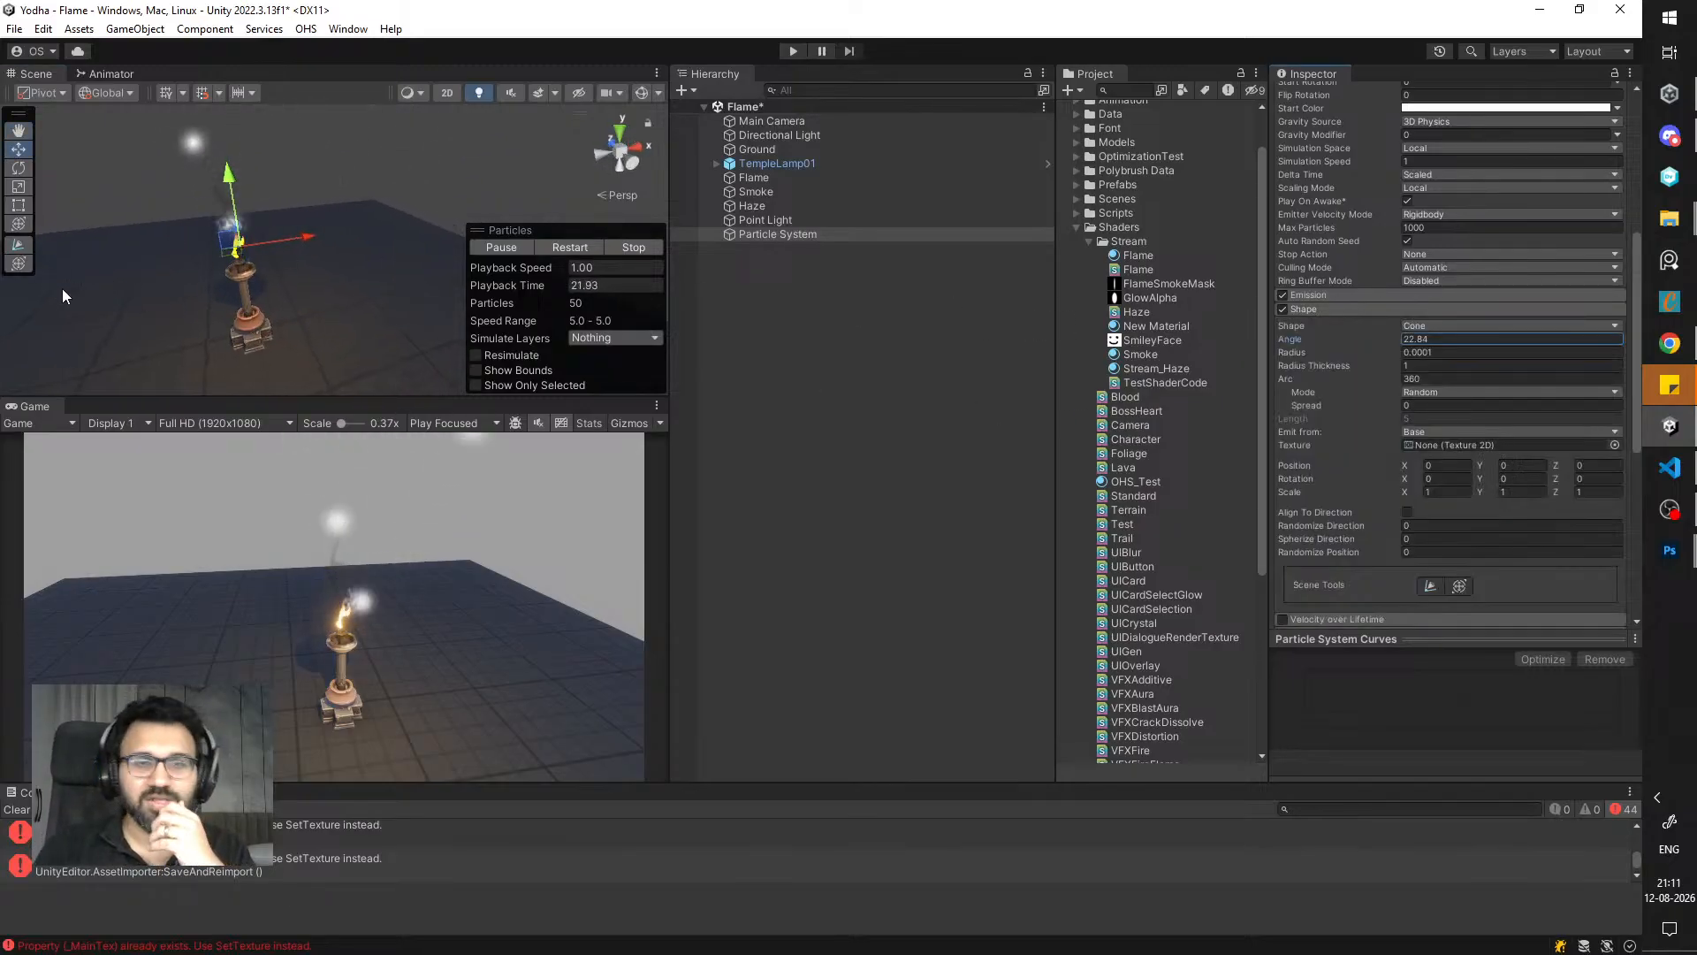
alt+drag(62, 288, 237, 259)
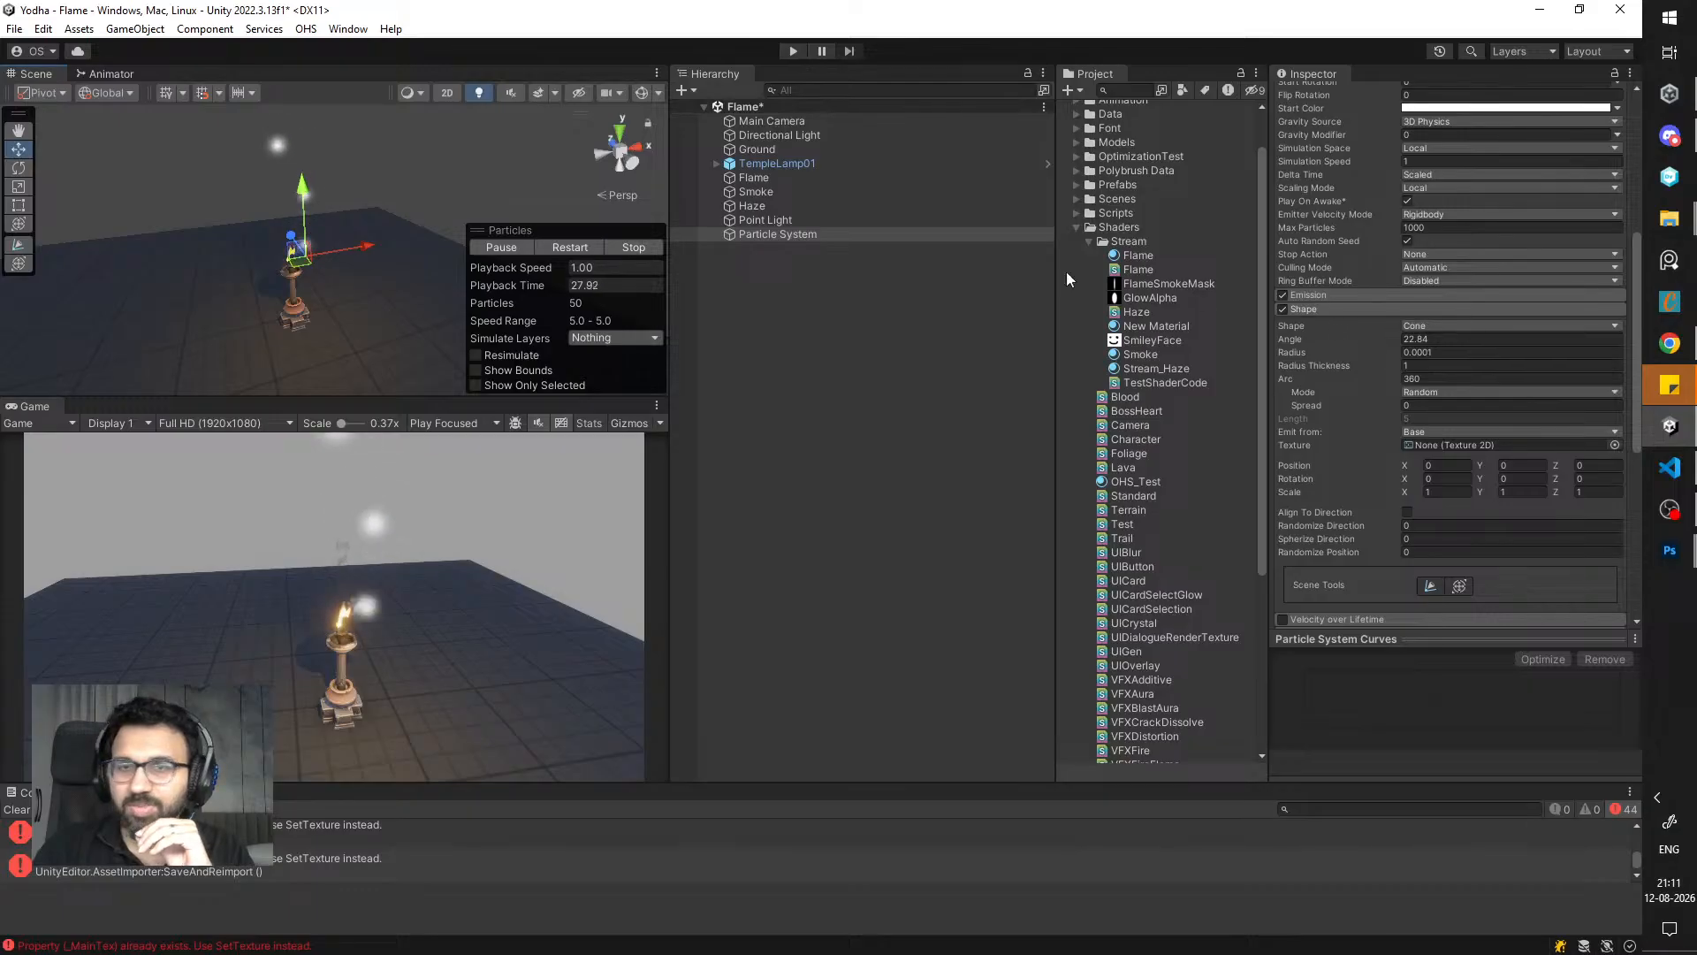
click(642, 92)
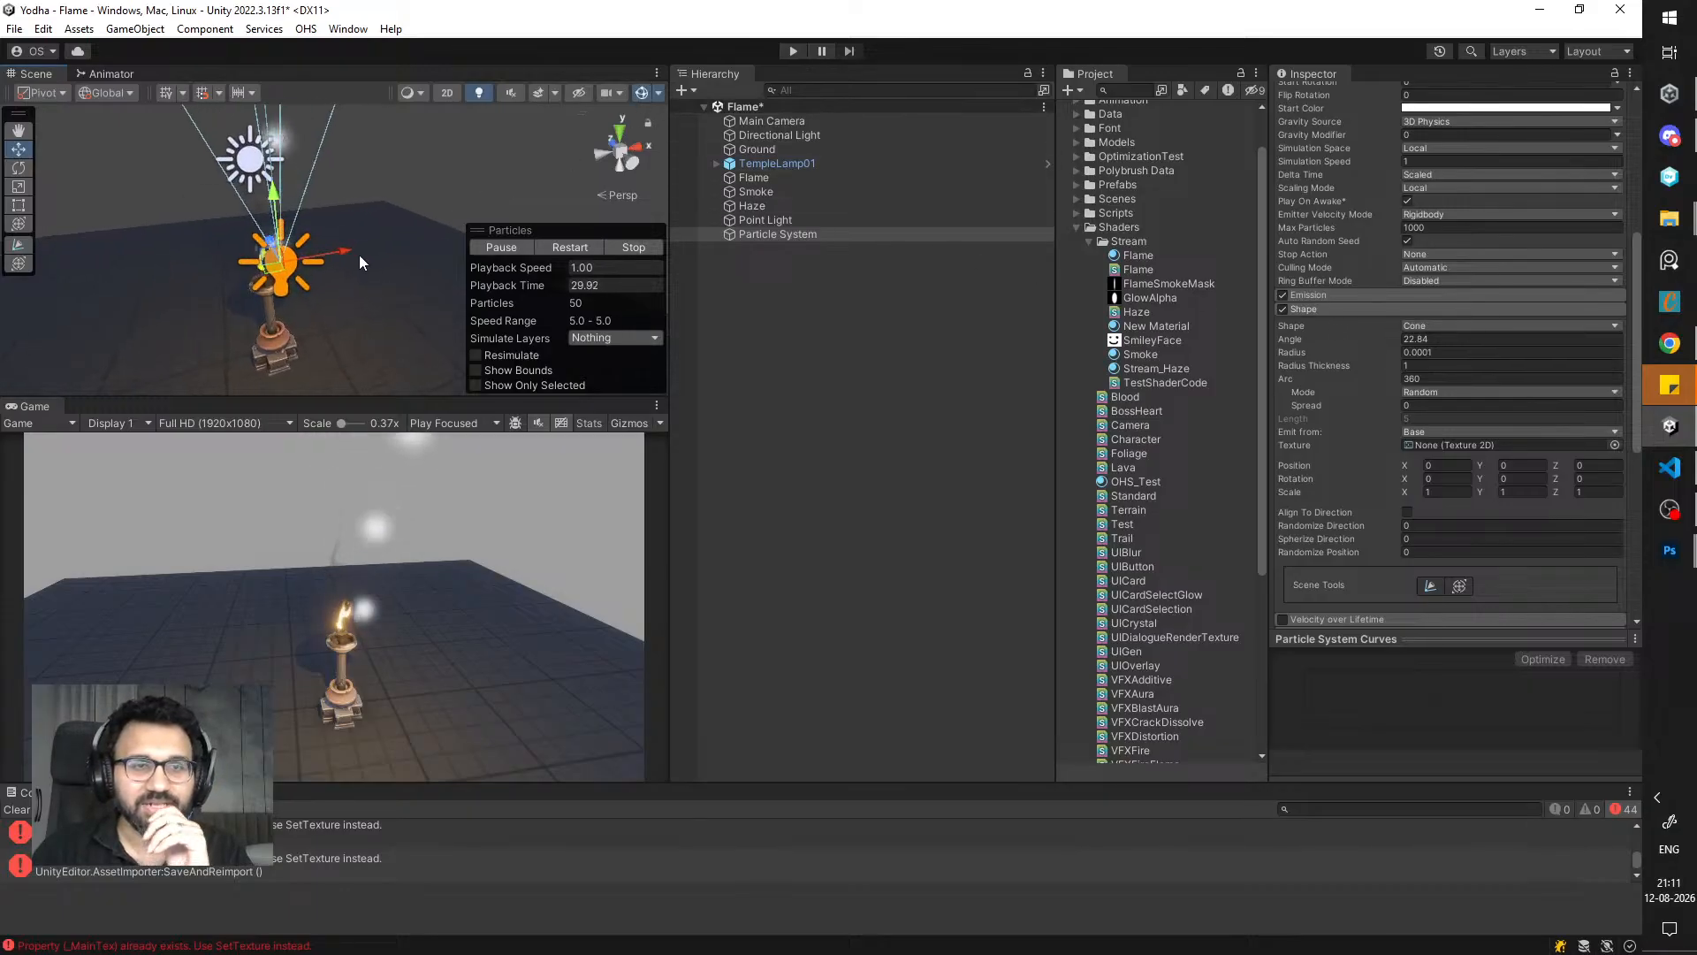
scroll(359, 254, up, 4)
middle_drag(343, 265, 375, 263)
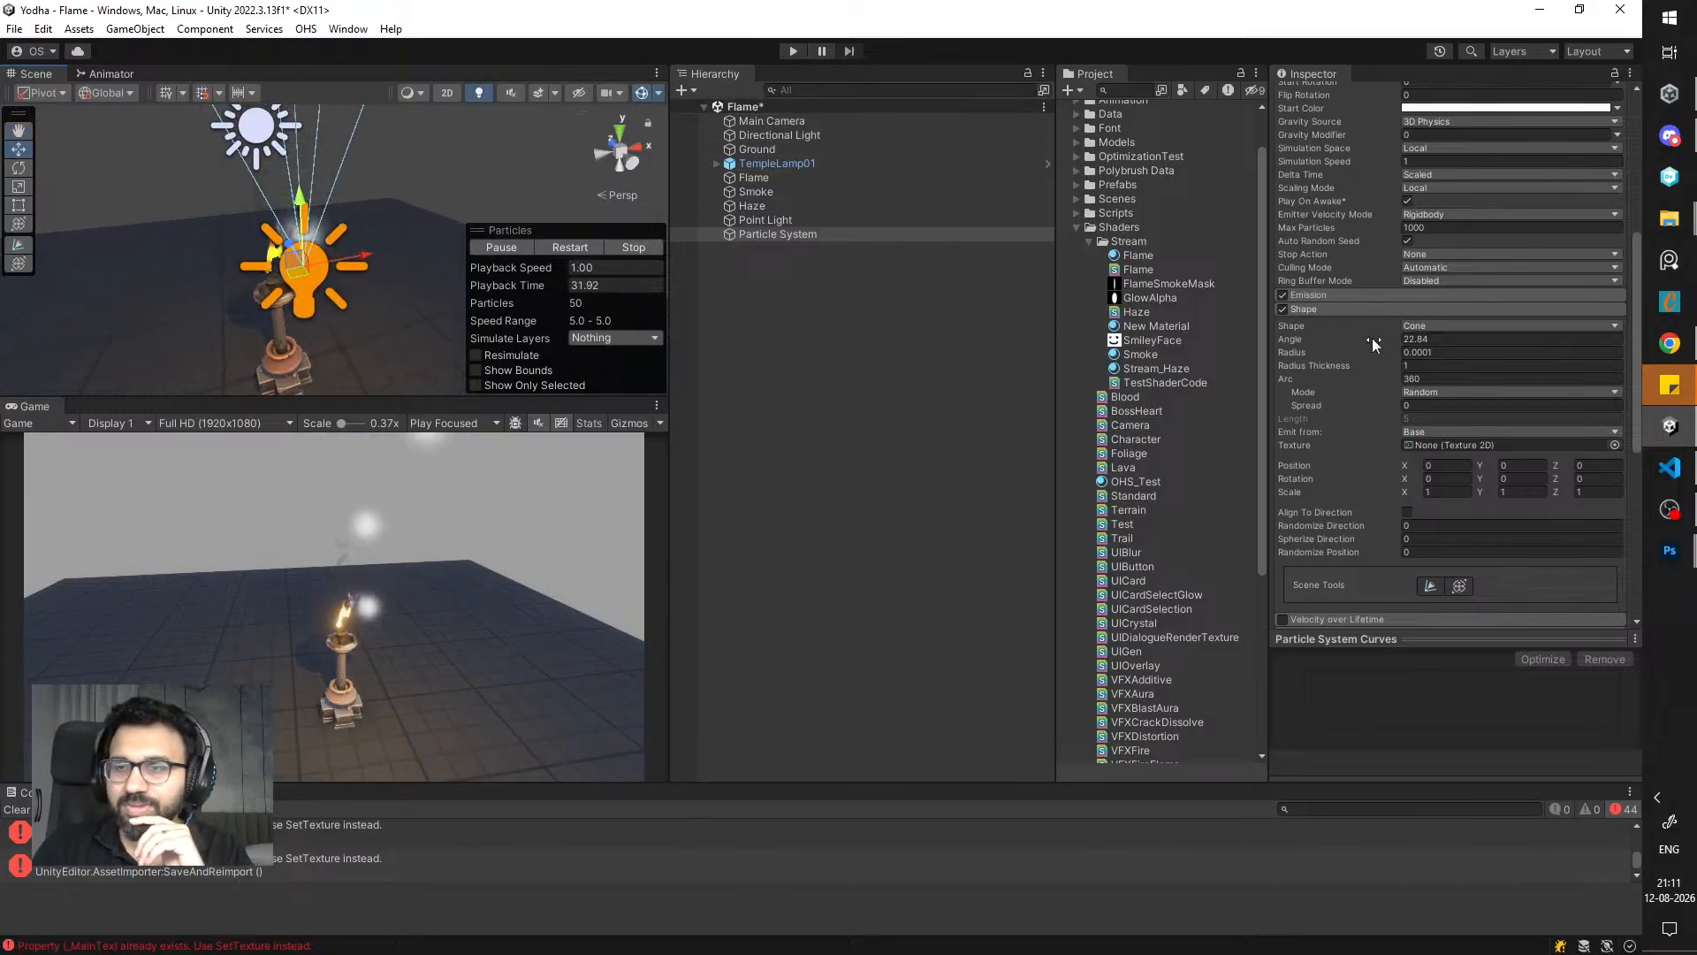
- Try widening the emitter cone to an Angle of 23.9 and a Radius of 0.2
drag(1372, 338, 1378, 338)
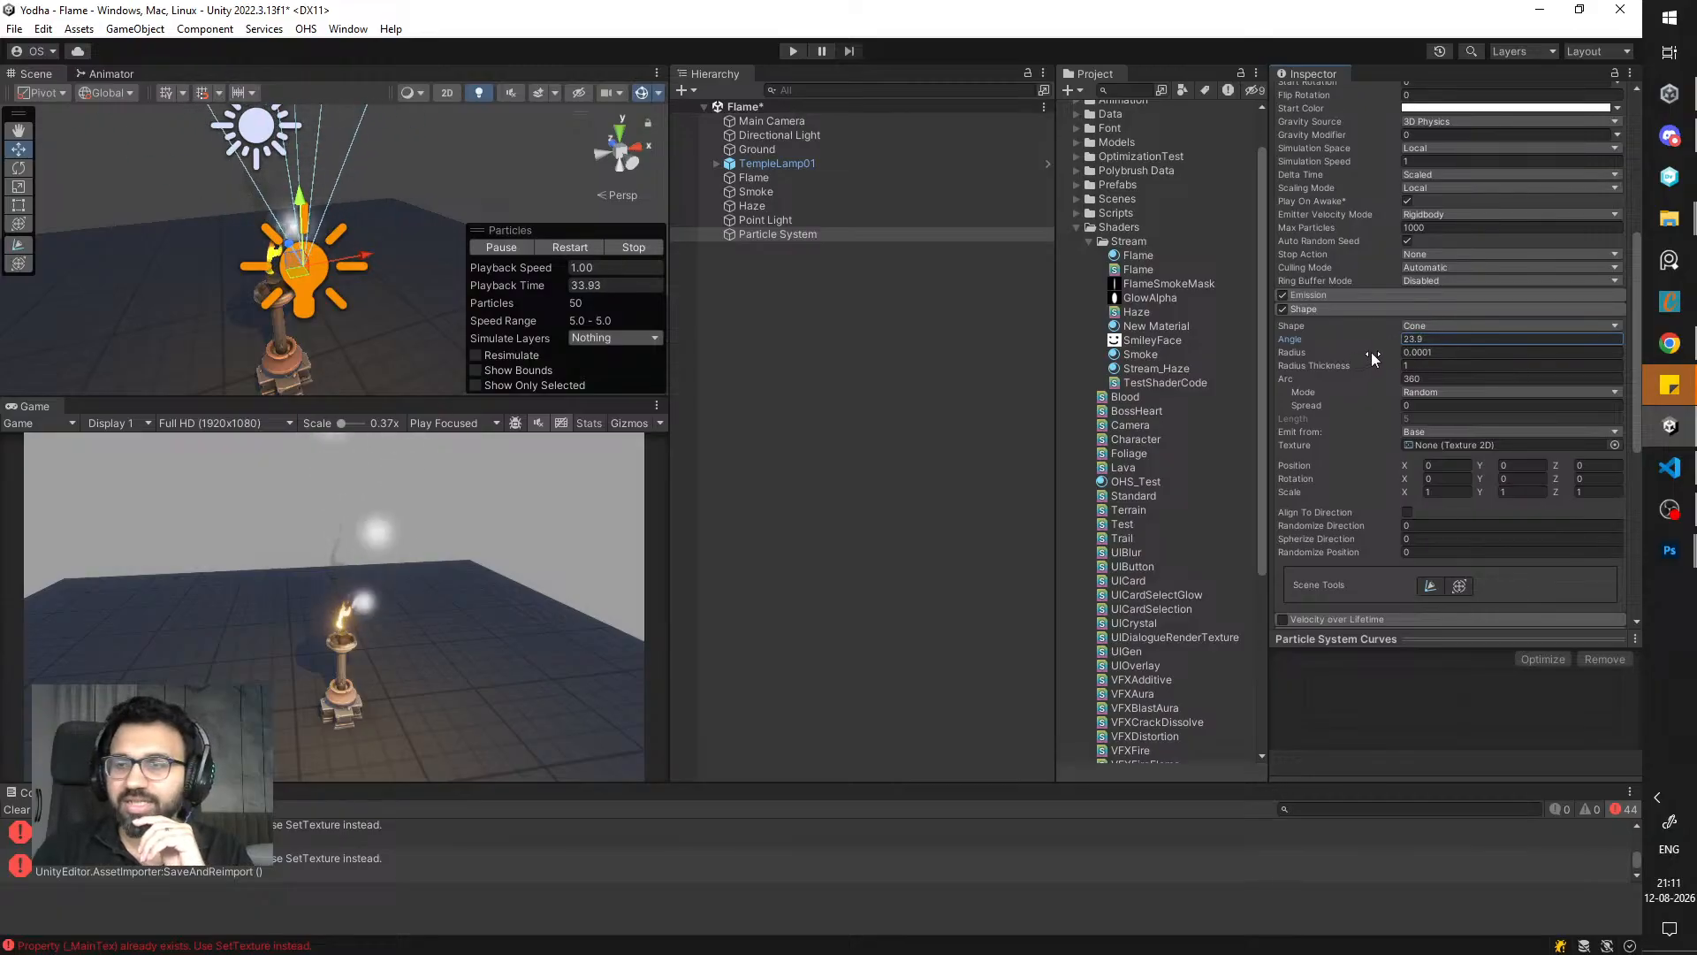
click(1371, 351)
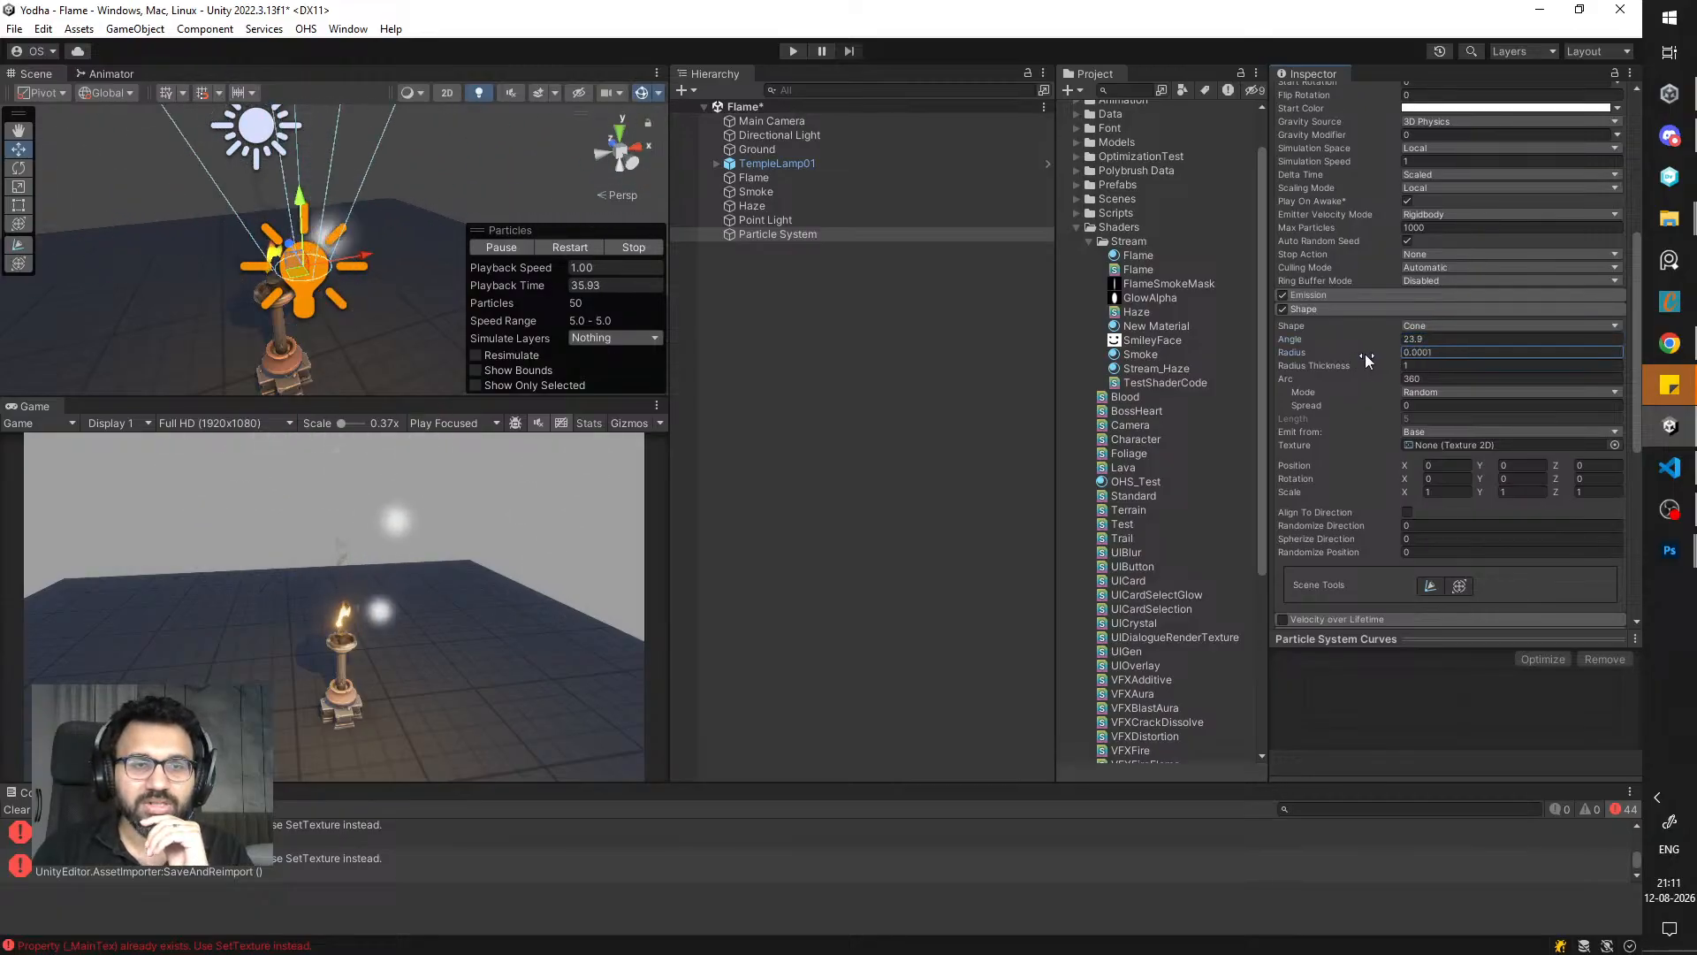
drag(1366, 356, 1372, 356)
alt+drag(327, 327, 252, 256)
key(f)
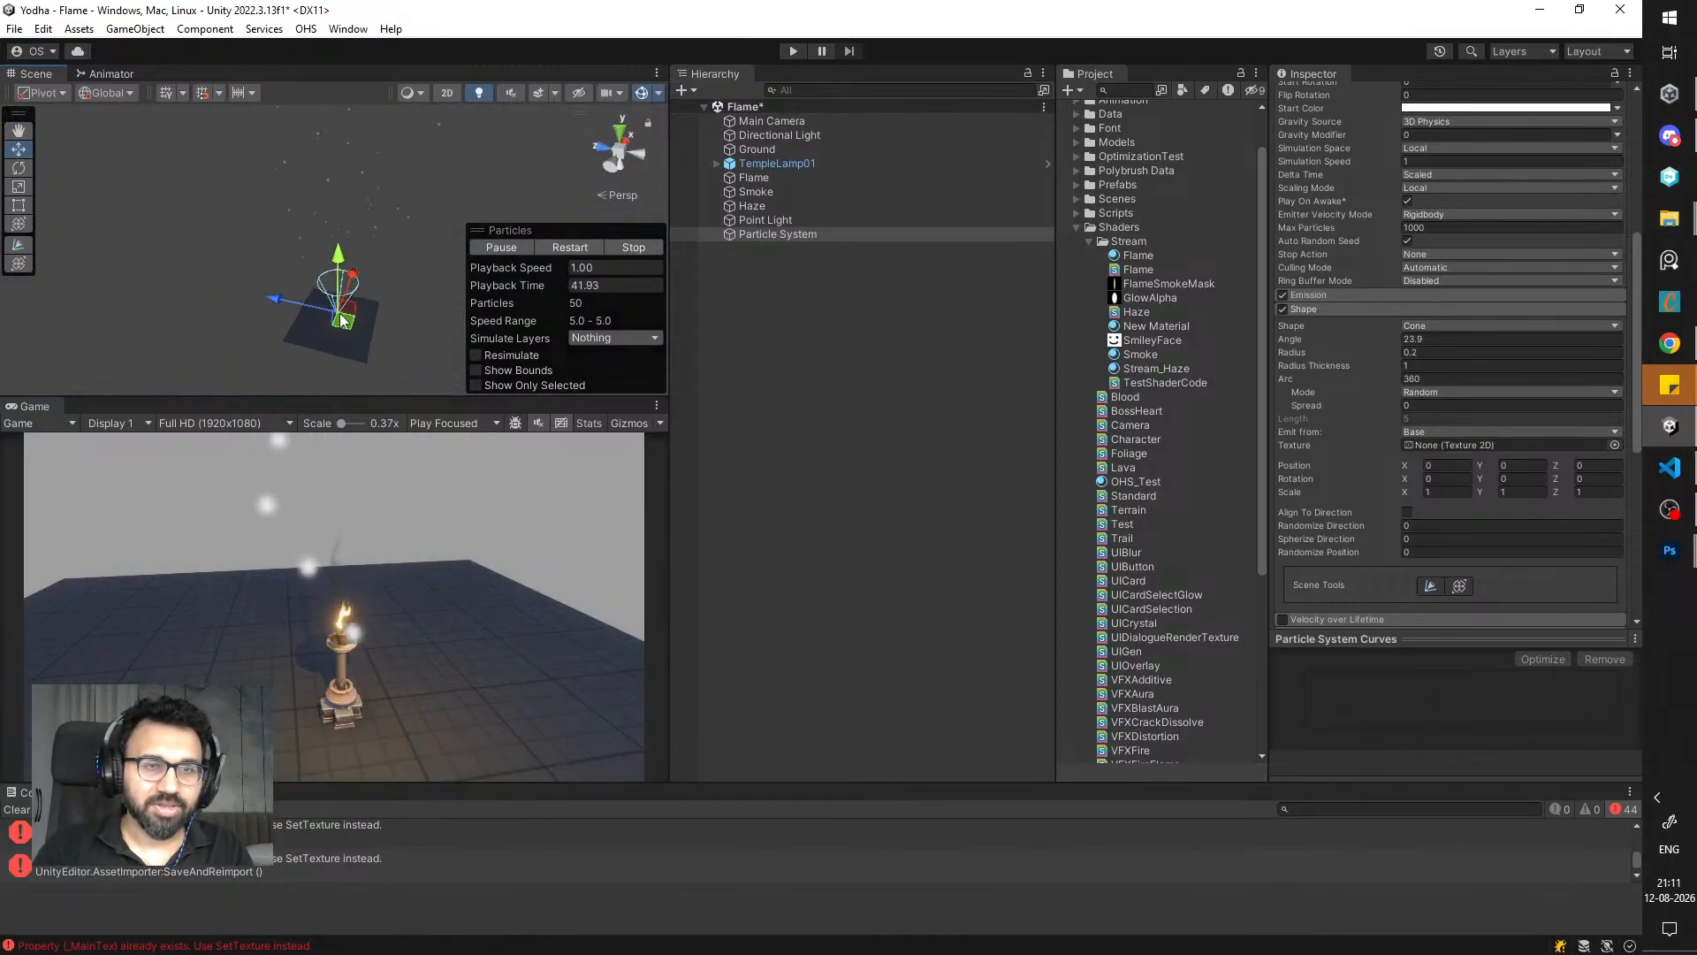
key(f)
alt+drag(347, 311, 433, 302)
drag(284, 257, 623, 218)
key(ctrl+z)
- Reselect the Particle System and nudge it to about X 0.001, Y 2.127 so the emitter sits at the base of the flame
click(283, 267)
key(f)
scroll(341, 288, up, 5)
scroll(624, 218, up, 5)
middle_drag(623, 217, 752, 296)
click(788, 235)
alt+drag(460, 216, 307, 190)
click(620, 142)
click(620, 149)
scroll(368, 242, up, 3)
click(621, 167)
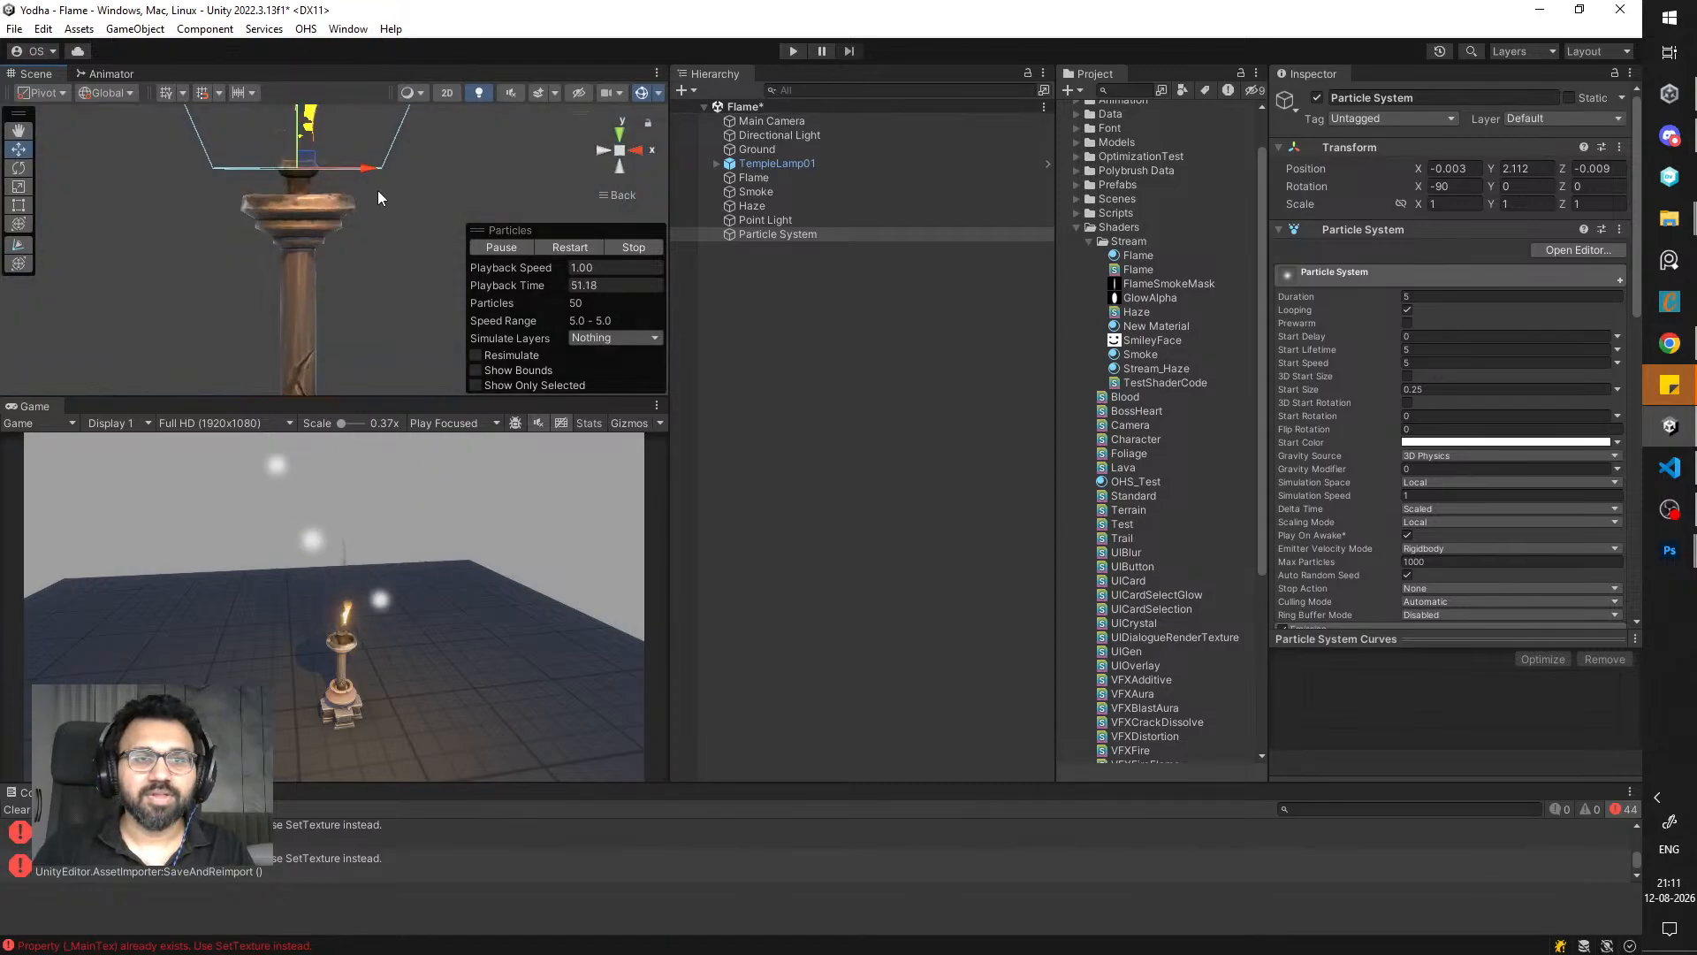
middle_drag(379, 191, 387, 257)
drag(325, 225, 327, 218)
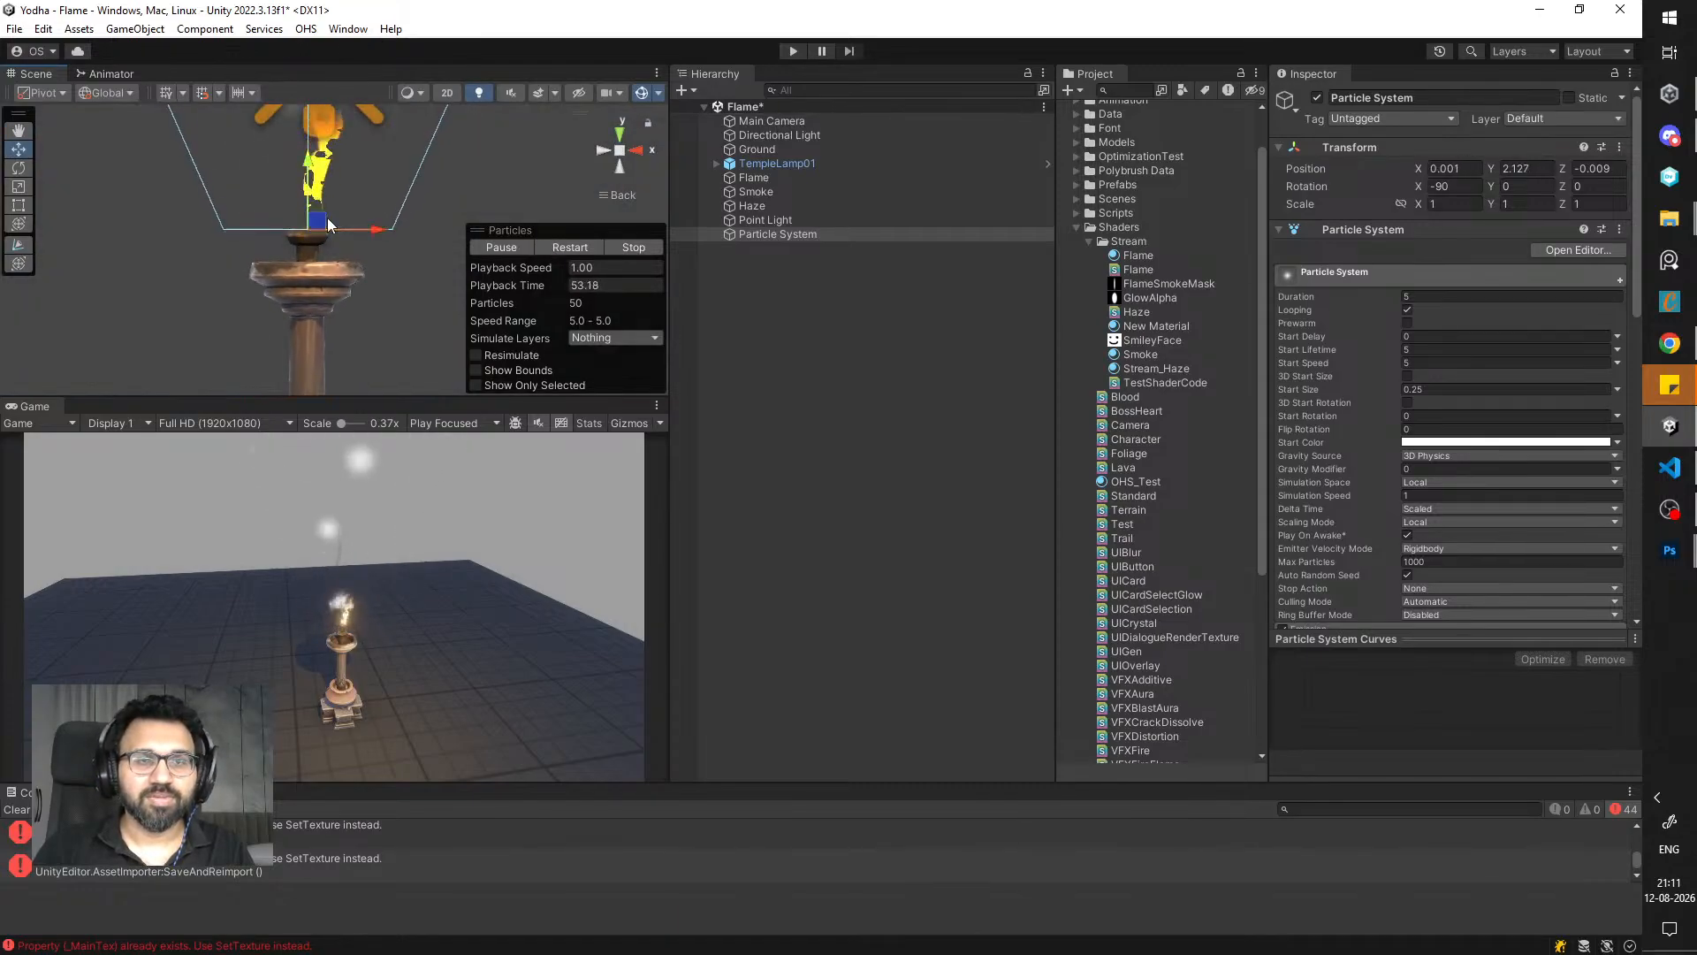
- Narrow the Shape module's cone to a Radius of 0.06 and an Angle of 15.62
scroll(1353, 385, down, 10)
scroll(1353, 294, up, 1)
click(1366, 258)
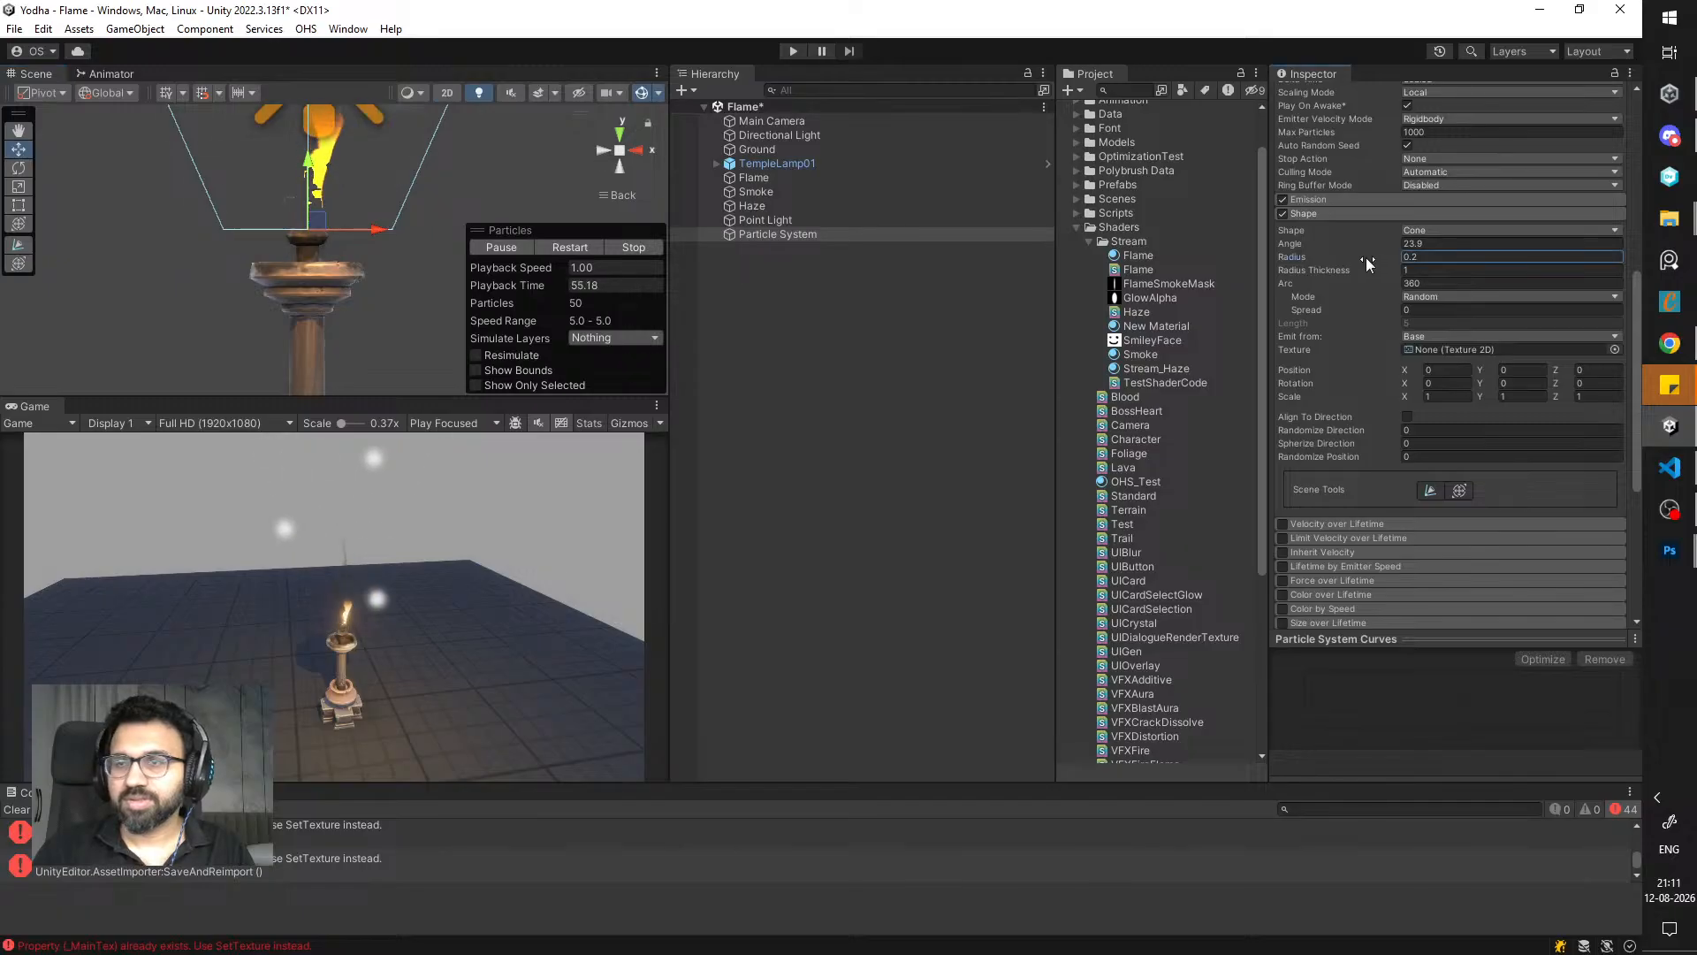
drag(1366, 257, 931, 294)
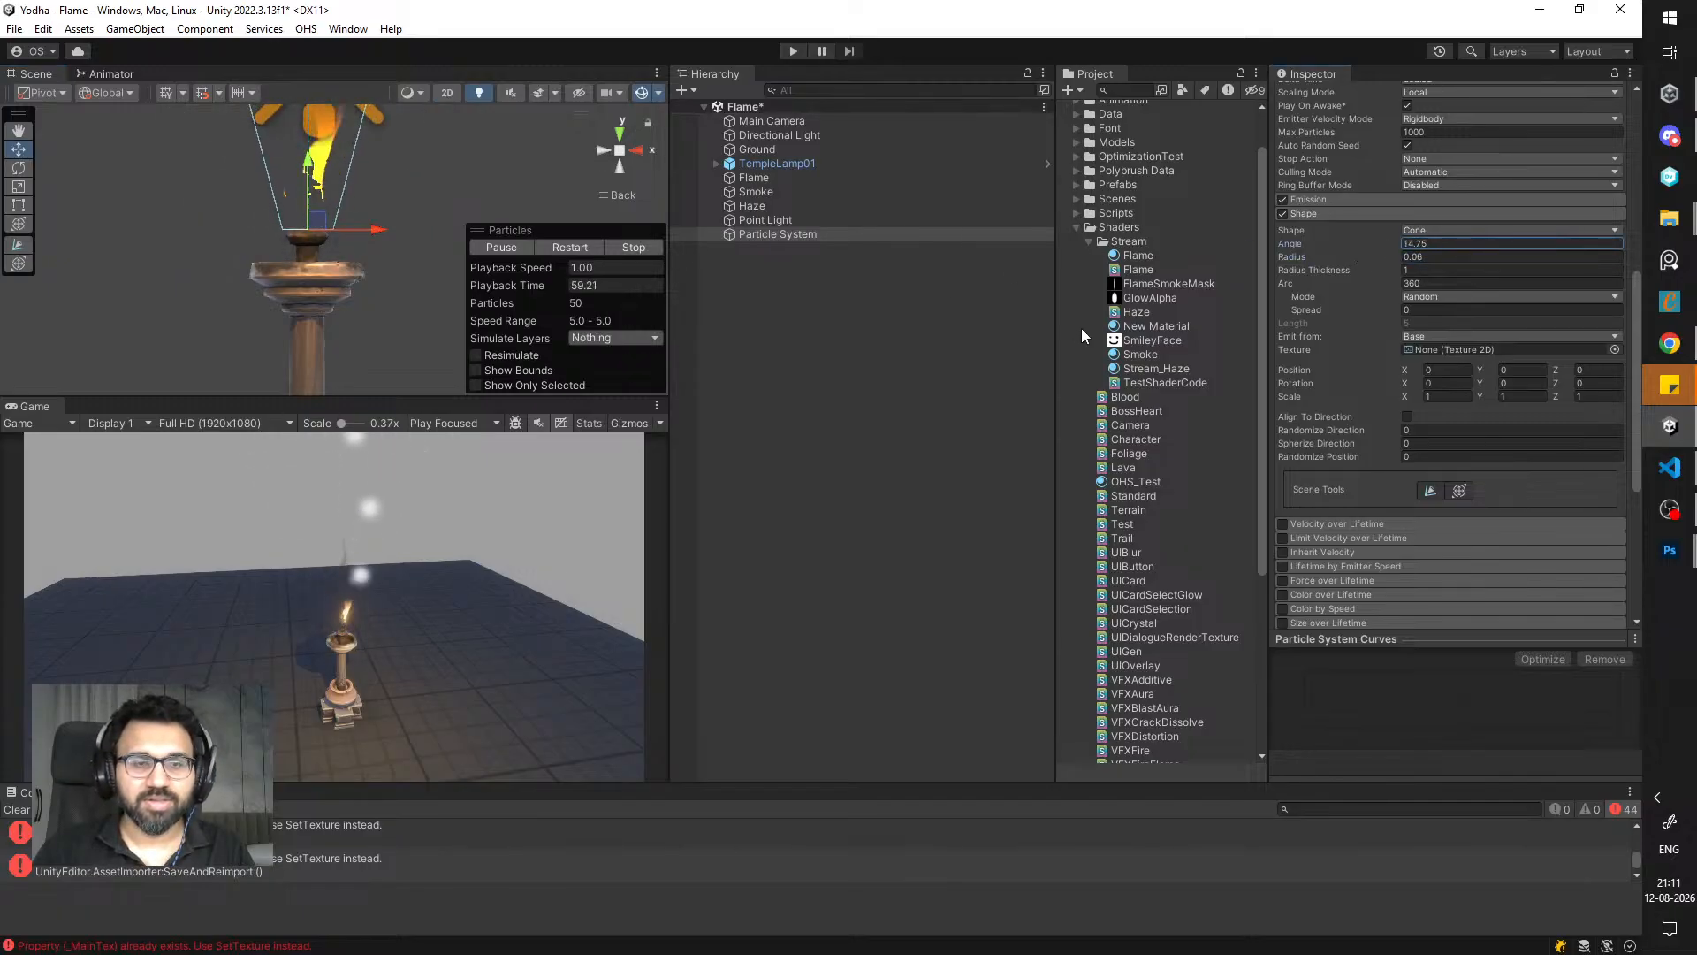
drag(1082, 330, 1248, 293)
- Try smaller, slower particles with Start Size 0.1, Start Speed 1 and Start Lifetime 0.25
scroll(1352, 320, up, 5)
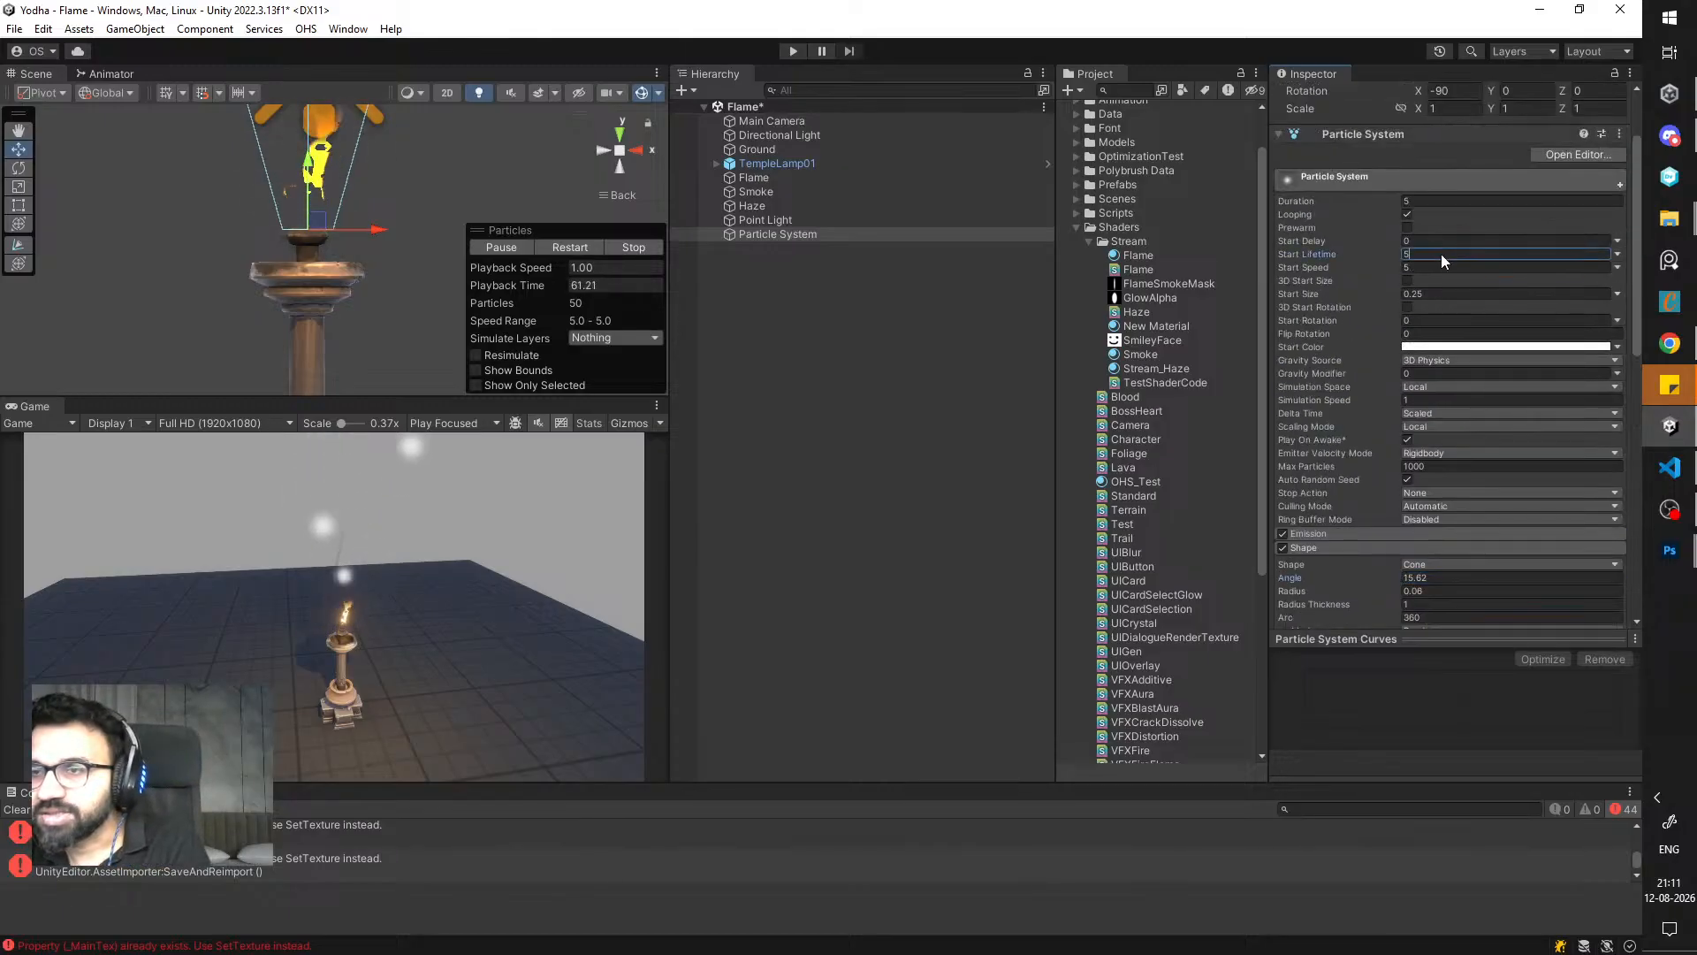
click(1440, 292)
text(0.)
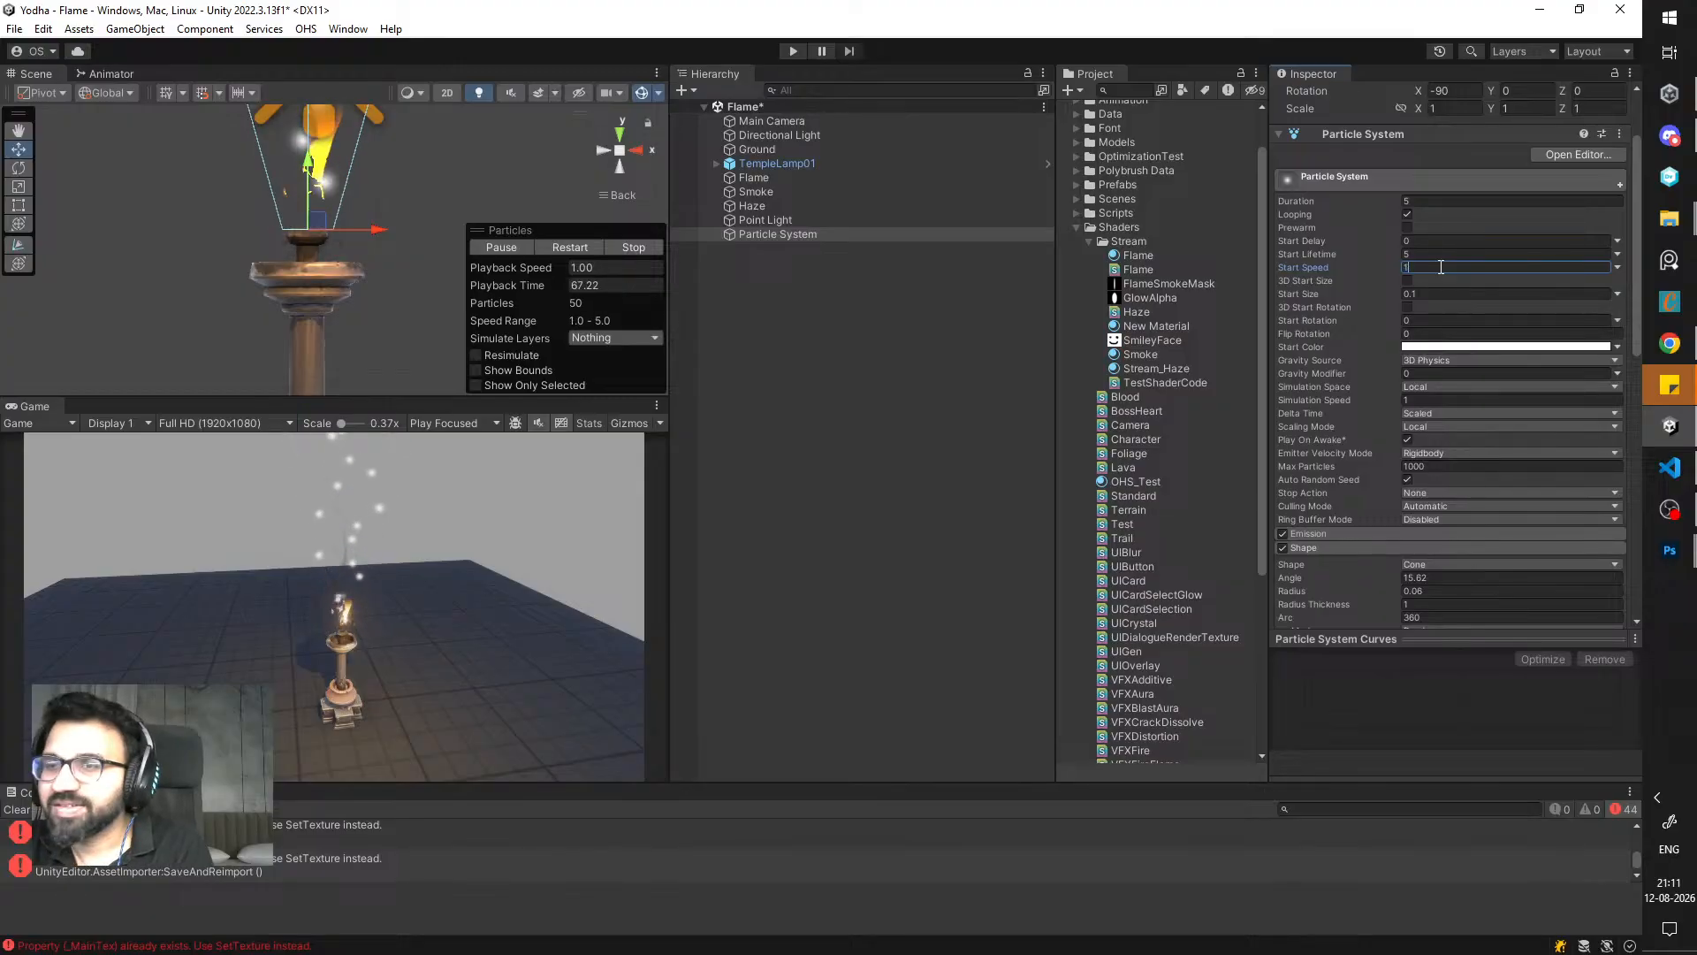
click(1432, 254)
text(0.25)
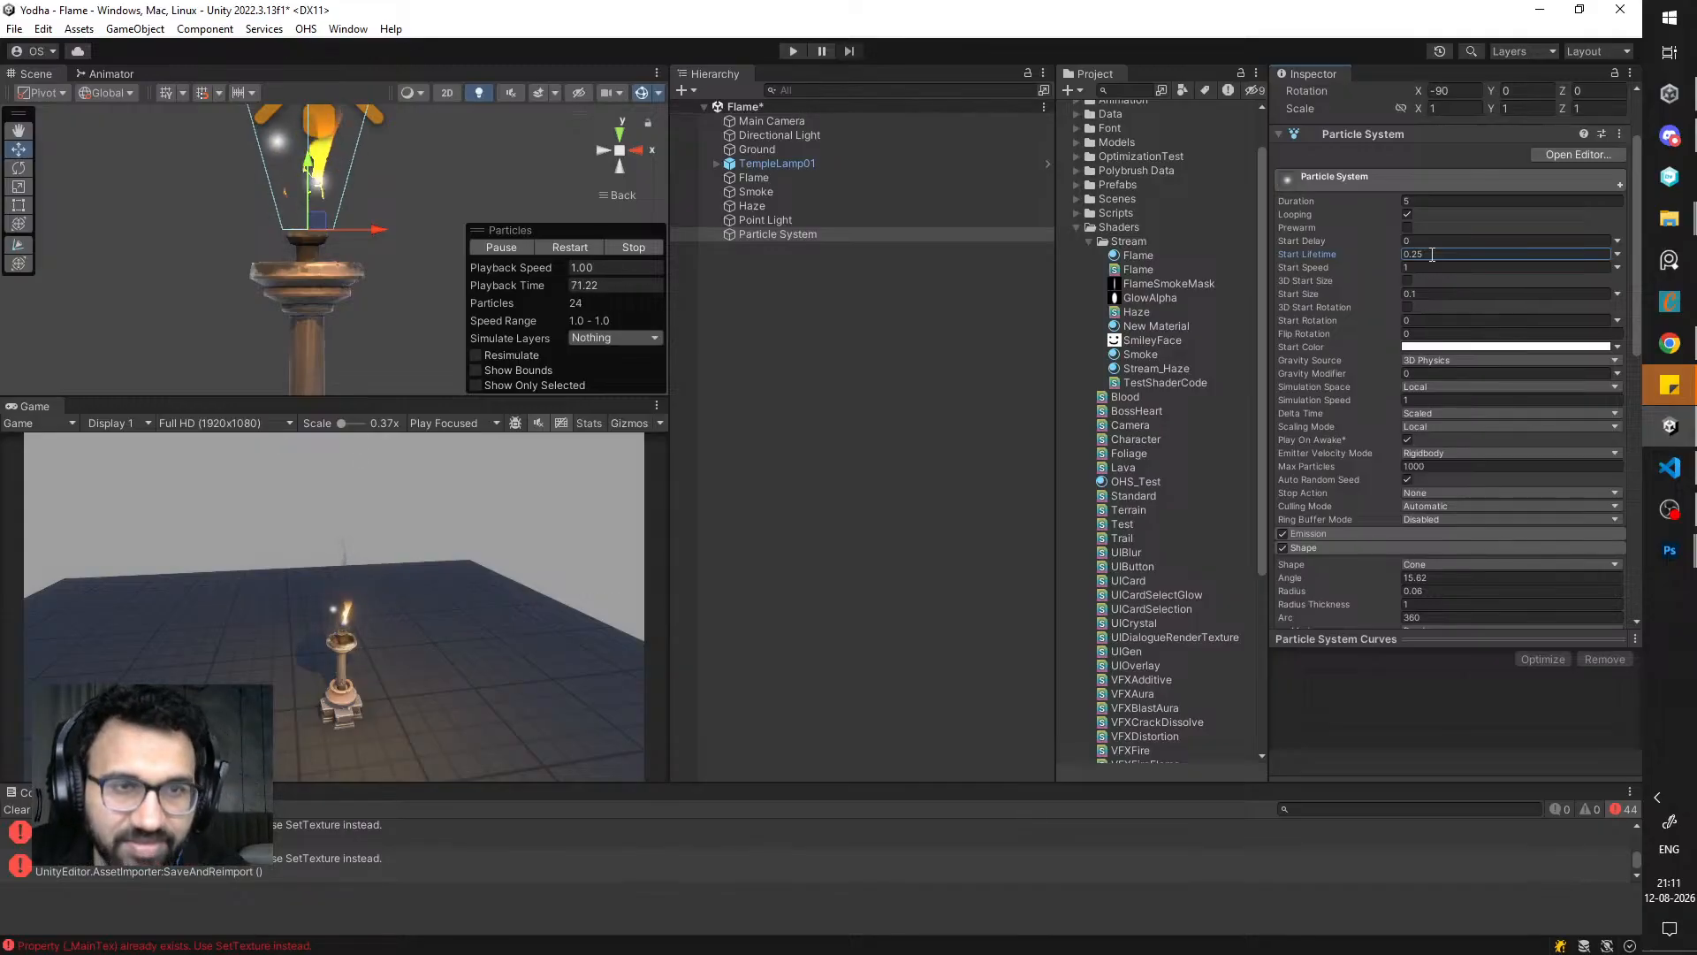
- Raise the emitter into the upper part of the flame, to about Y 2.328, and set the Start Size to 0.025
middle_drag(352, 231, 351, 314)
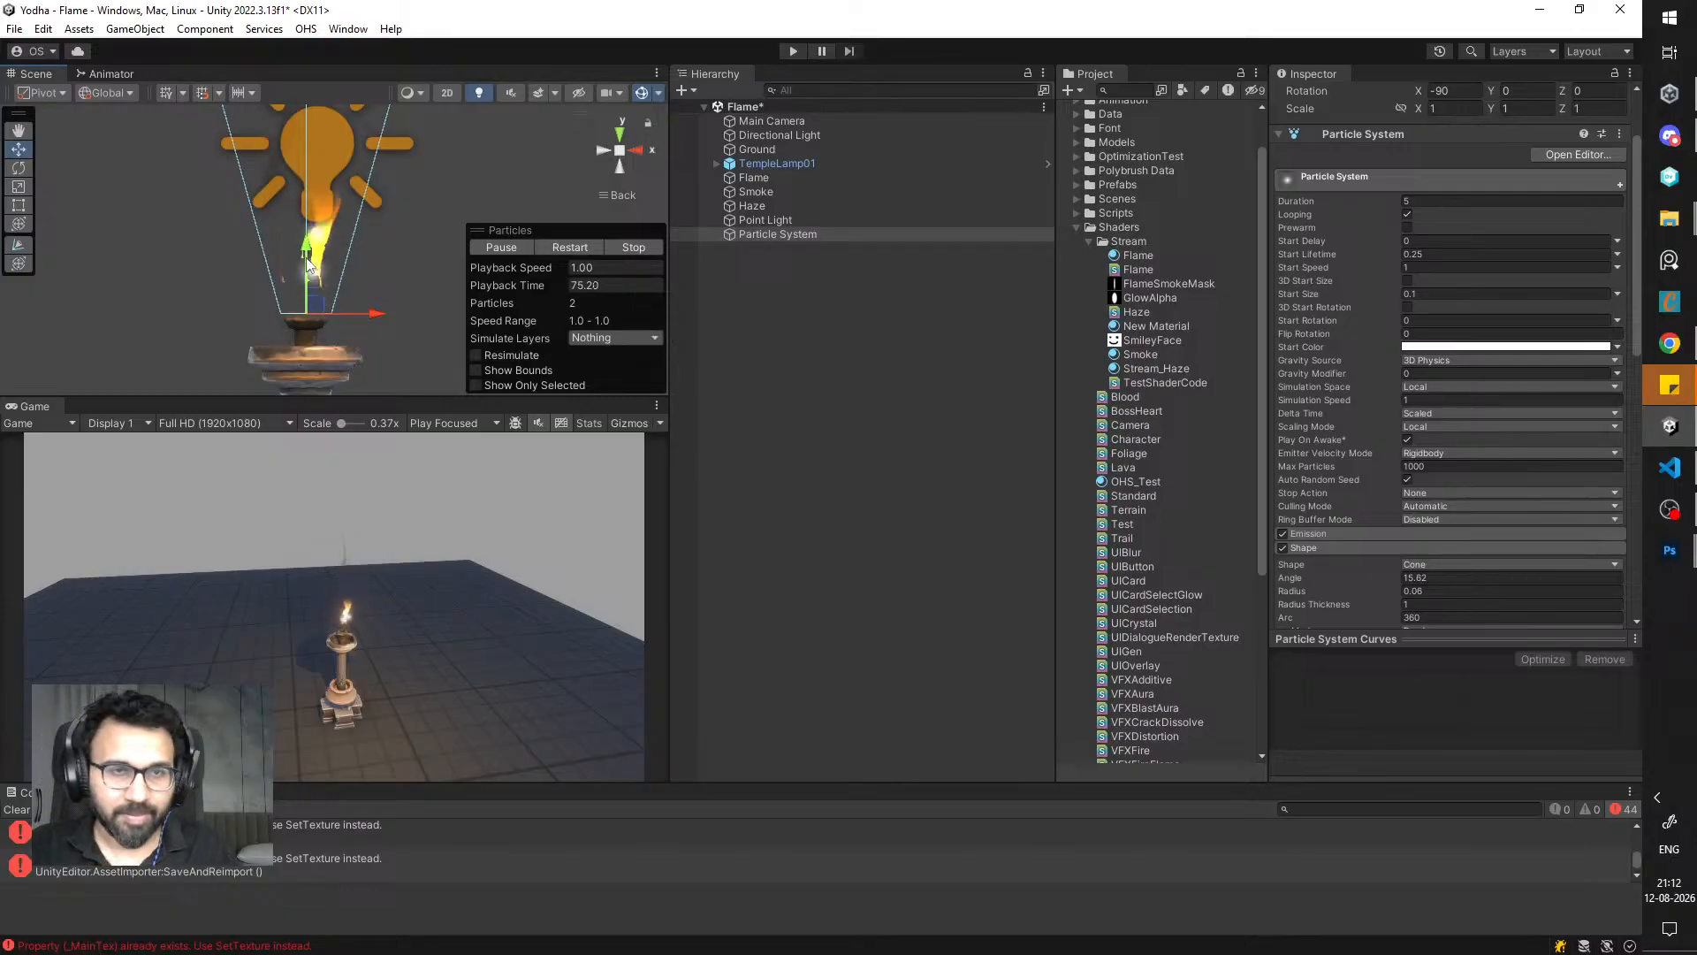
drag(315, 262, 316, 168)
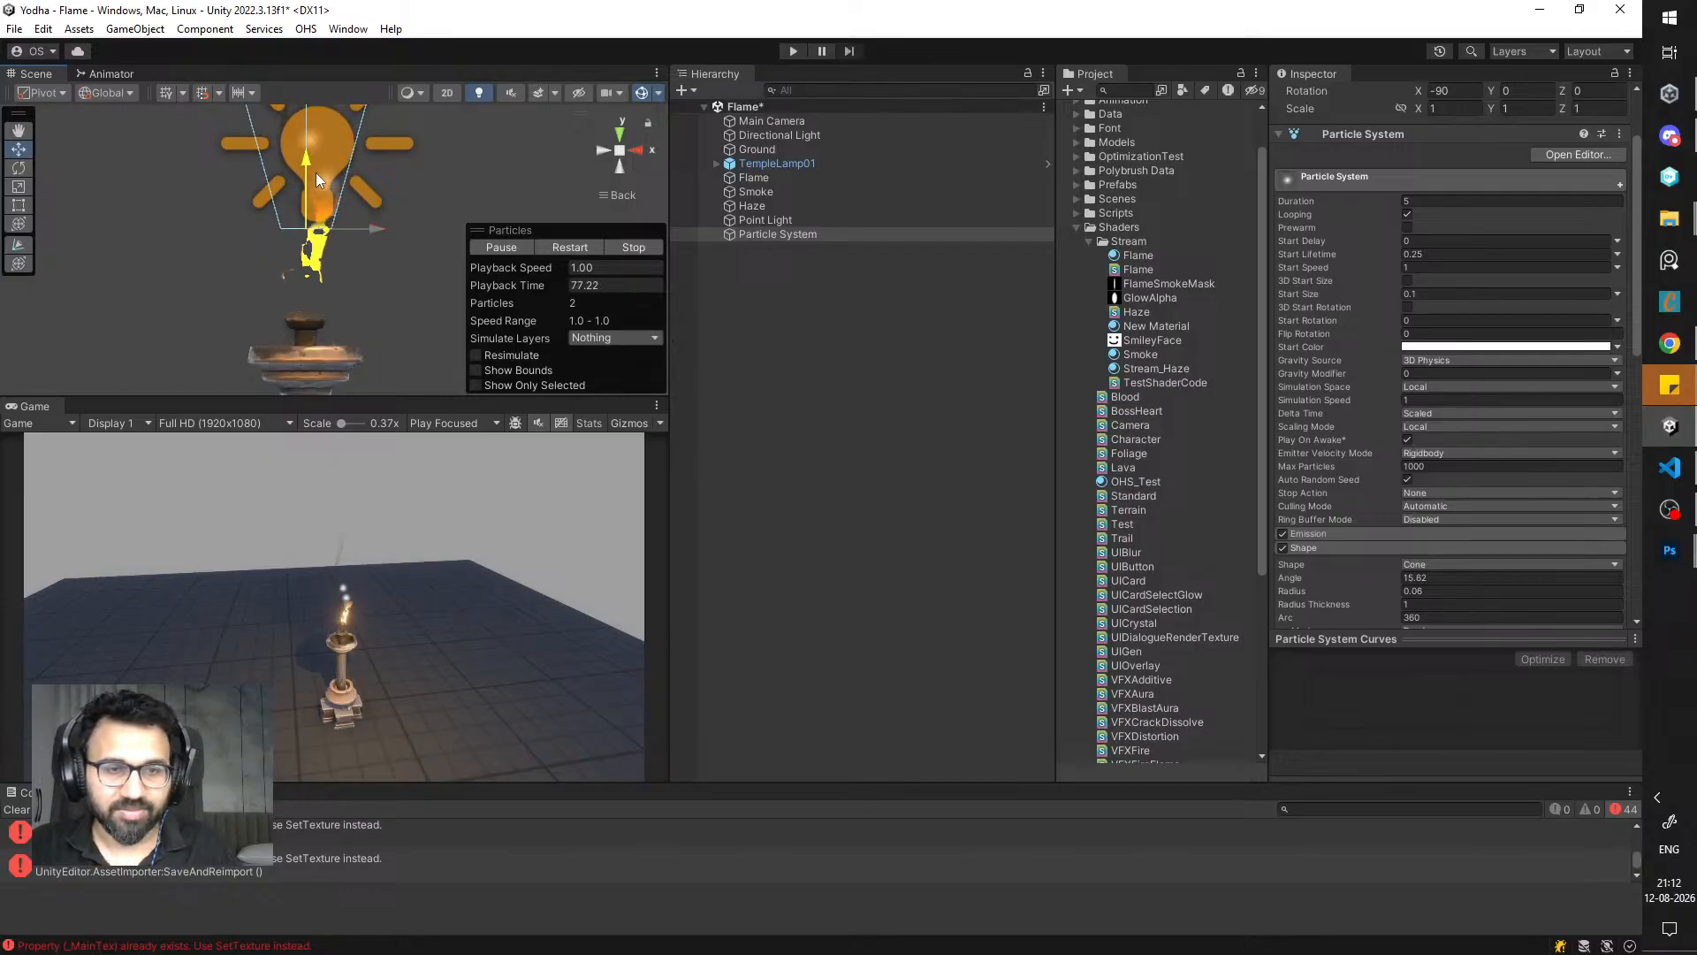
click(1432, 297)
text(0.)
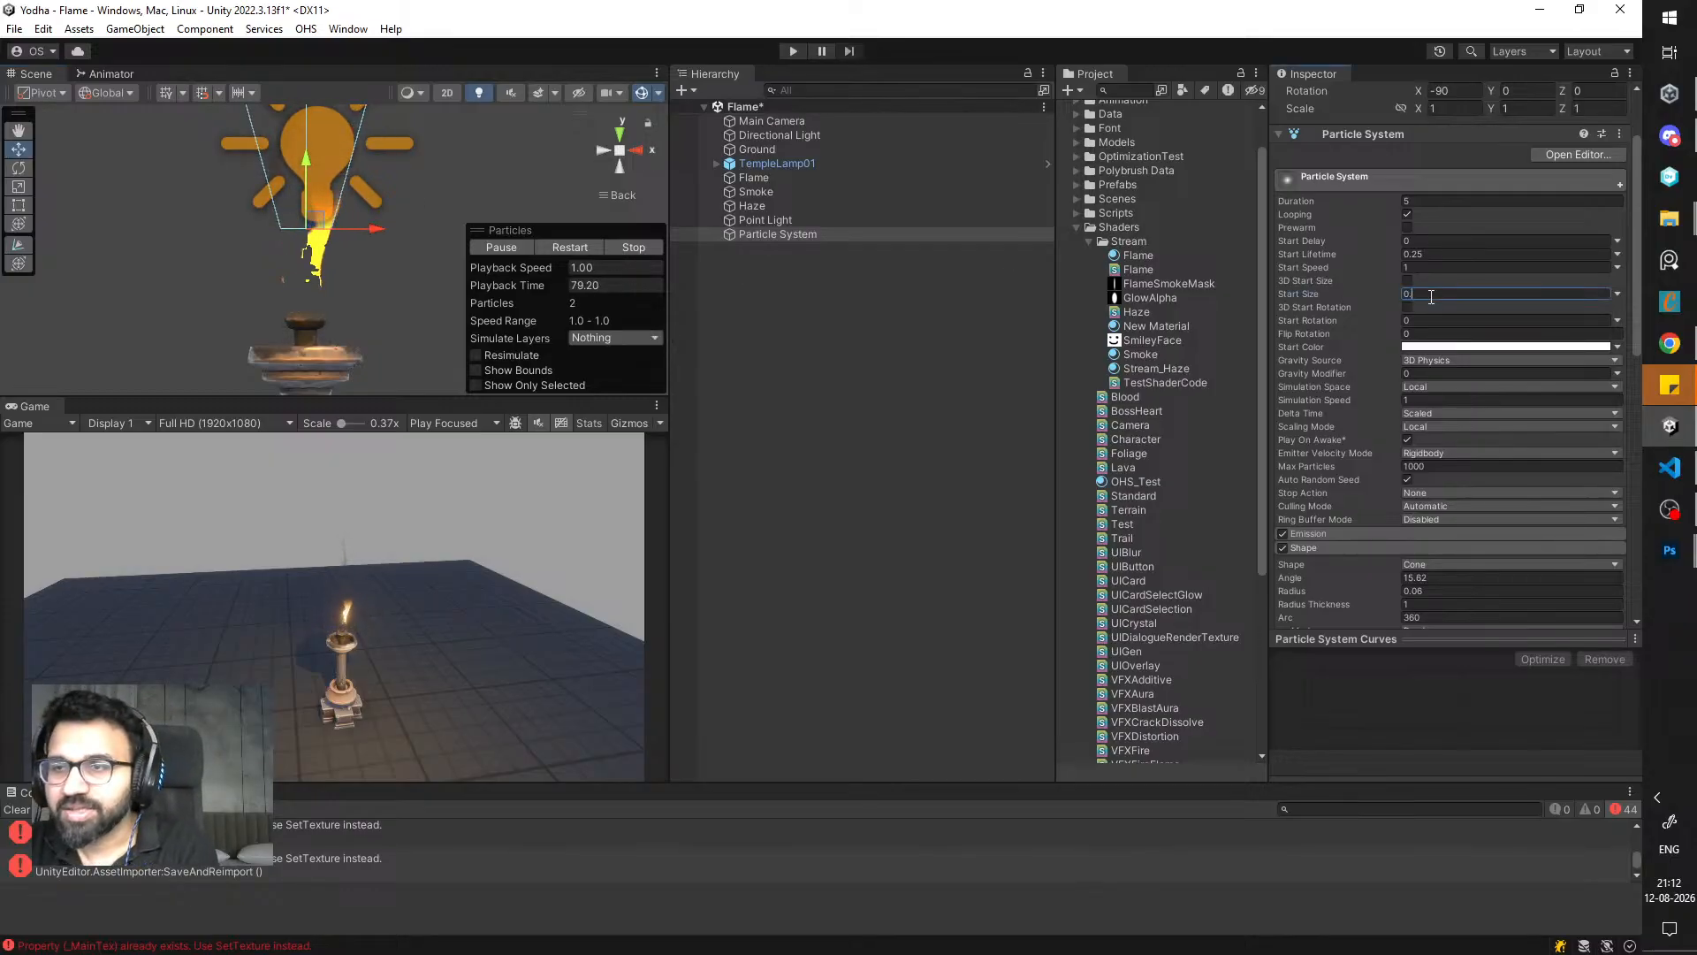
text(025)
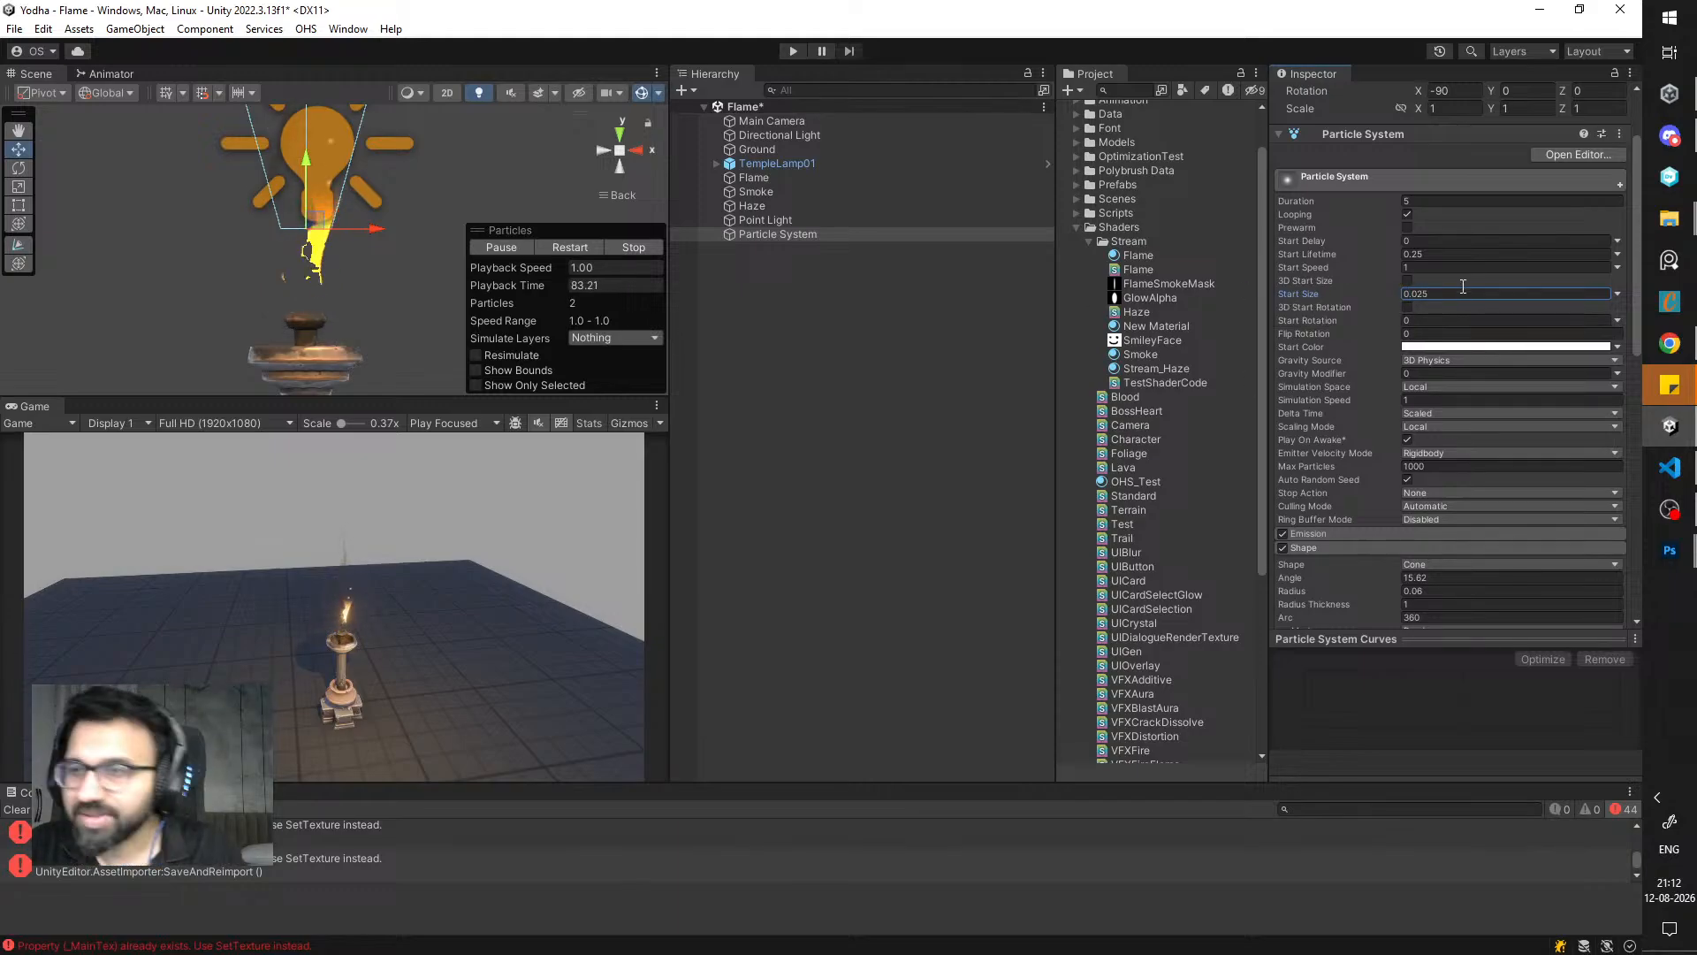
- Try a Start Speed of 0.25 with a Start Lifetime of 0.5
click(1437, 266)
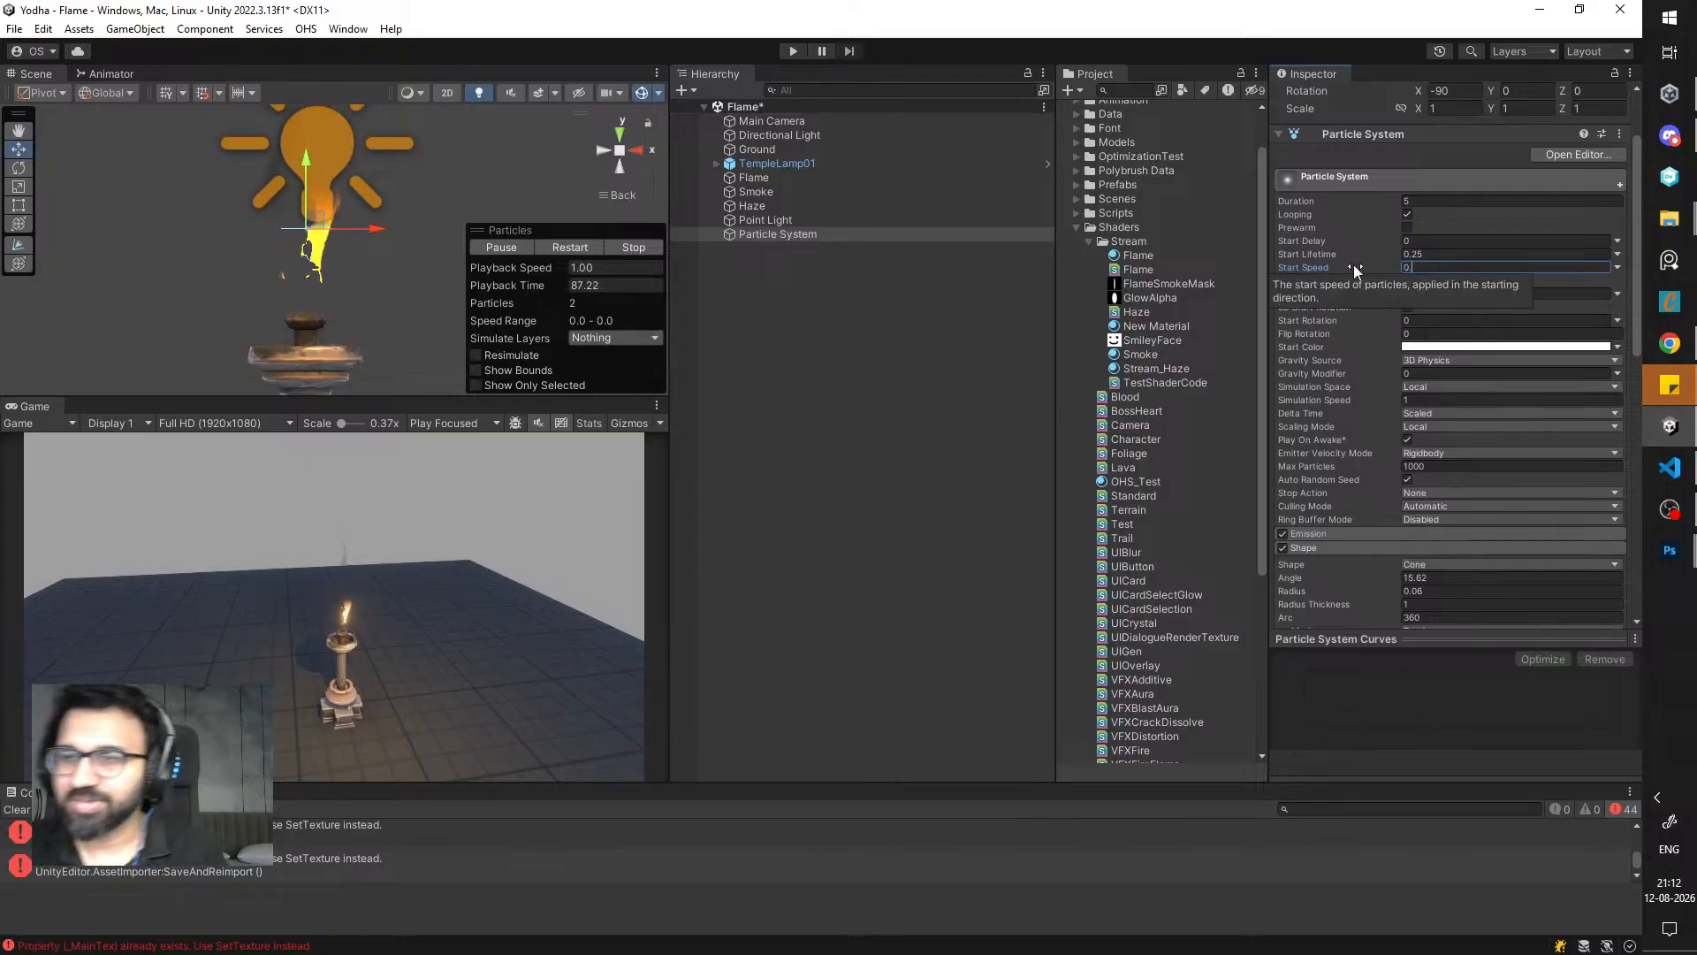
text(0.25)
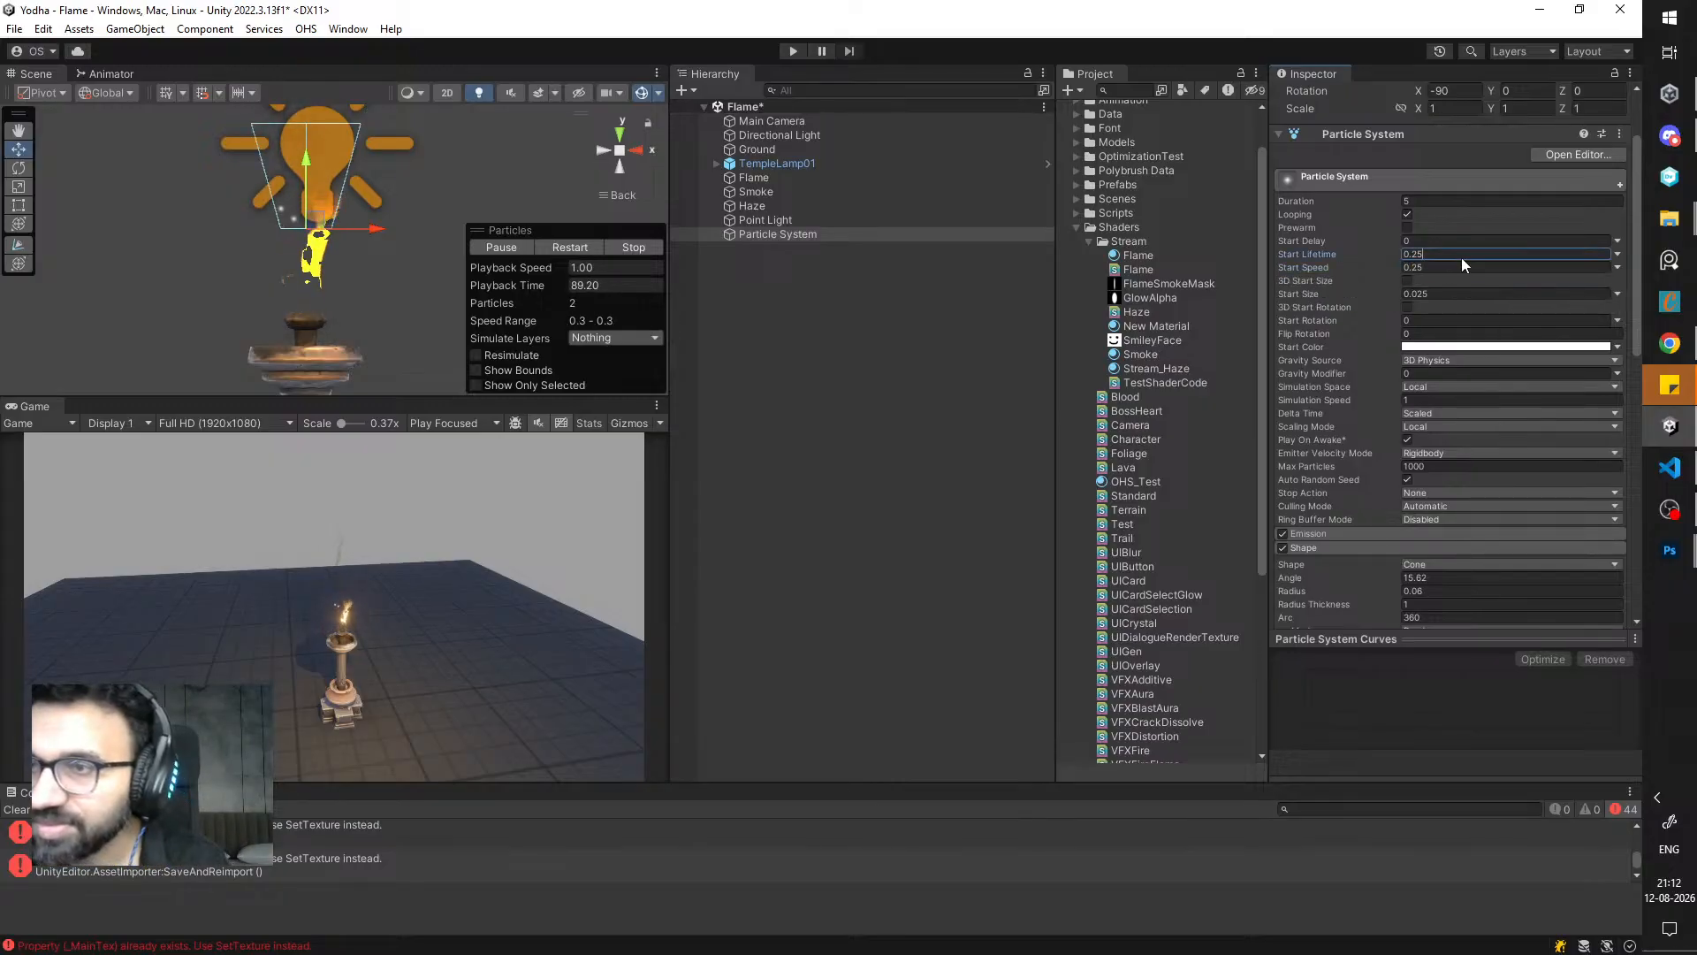
text(0.)
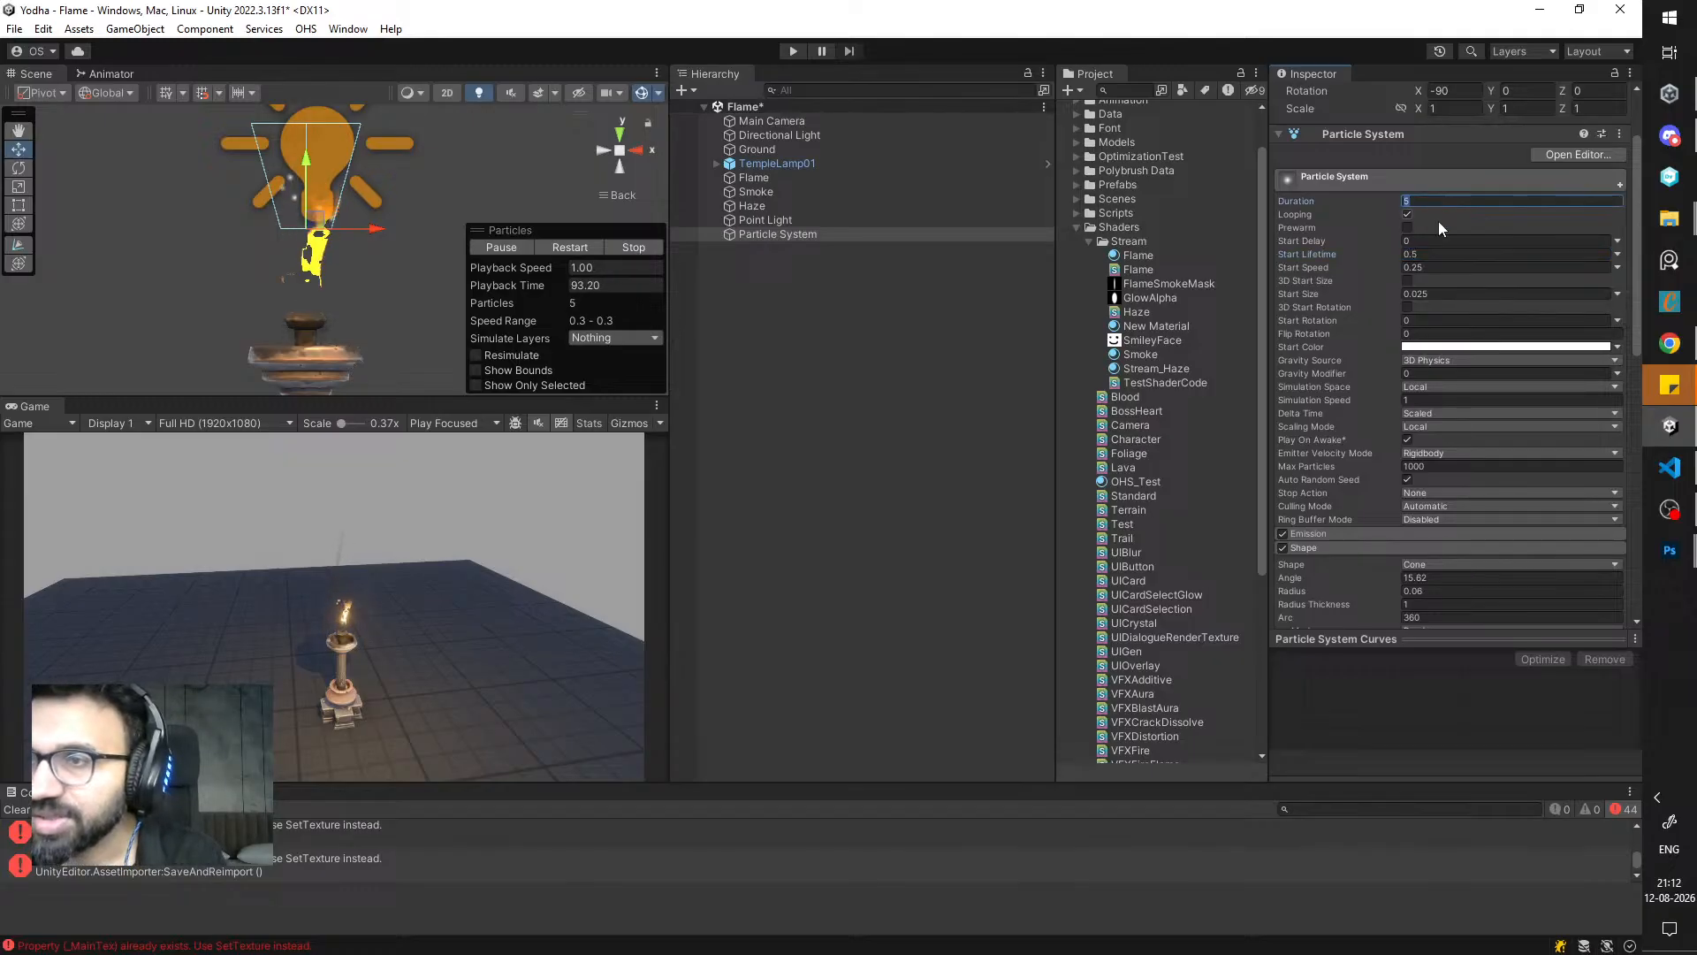
- Make the Start Lifetime random between two constants, 1 and 2, and restart the particle playback
text(5)
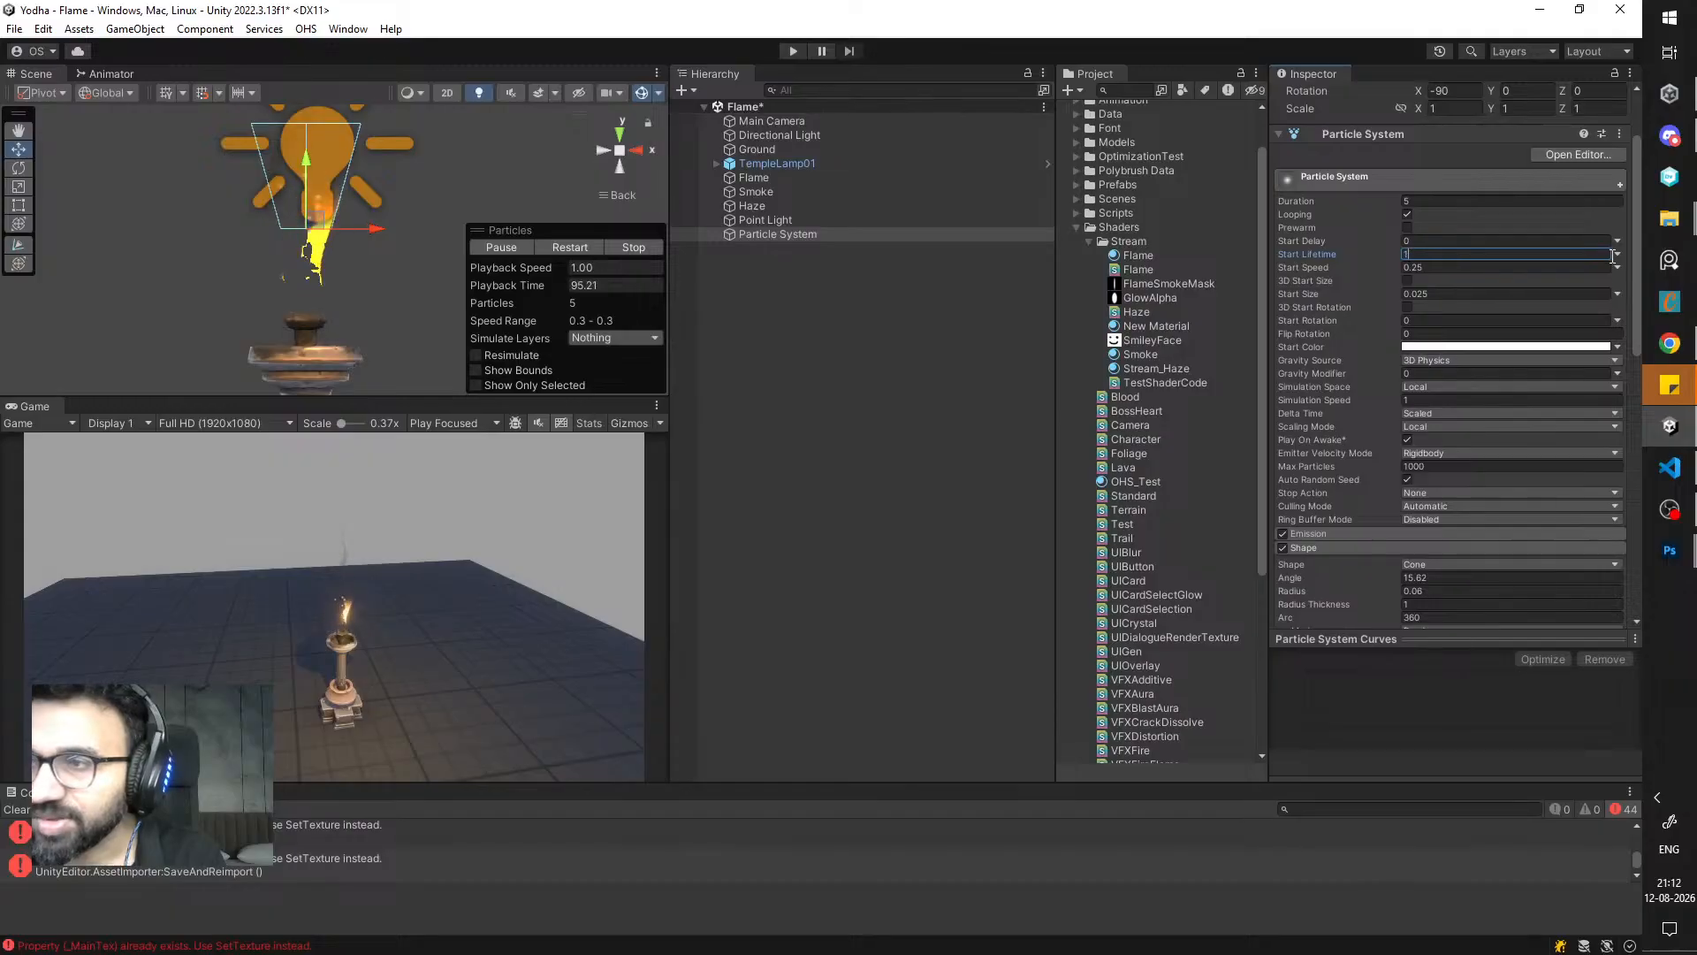
click(1617, 253)
click(1515, 307)
click(1540, 253)
text(2)
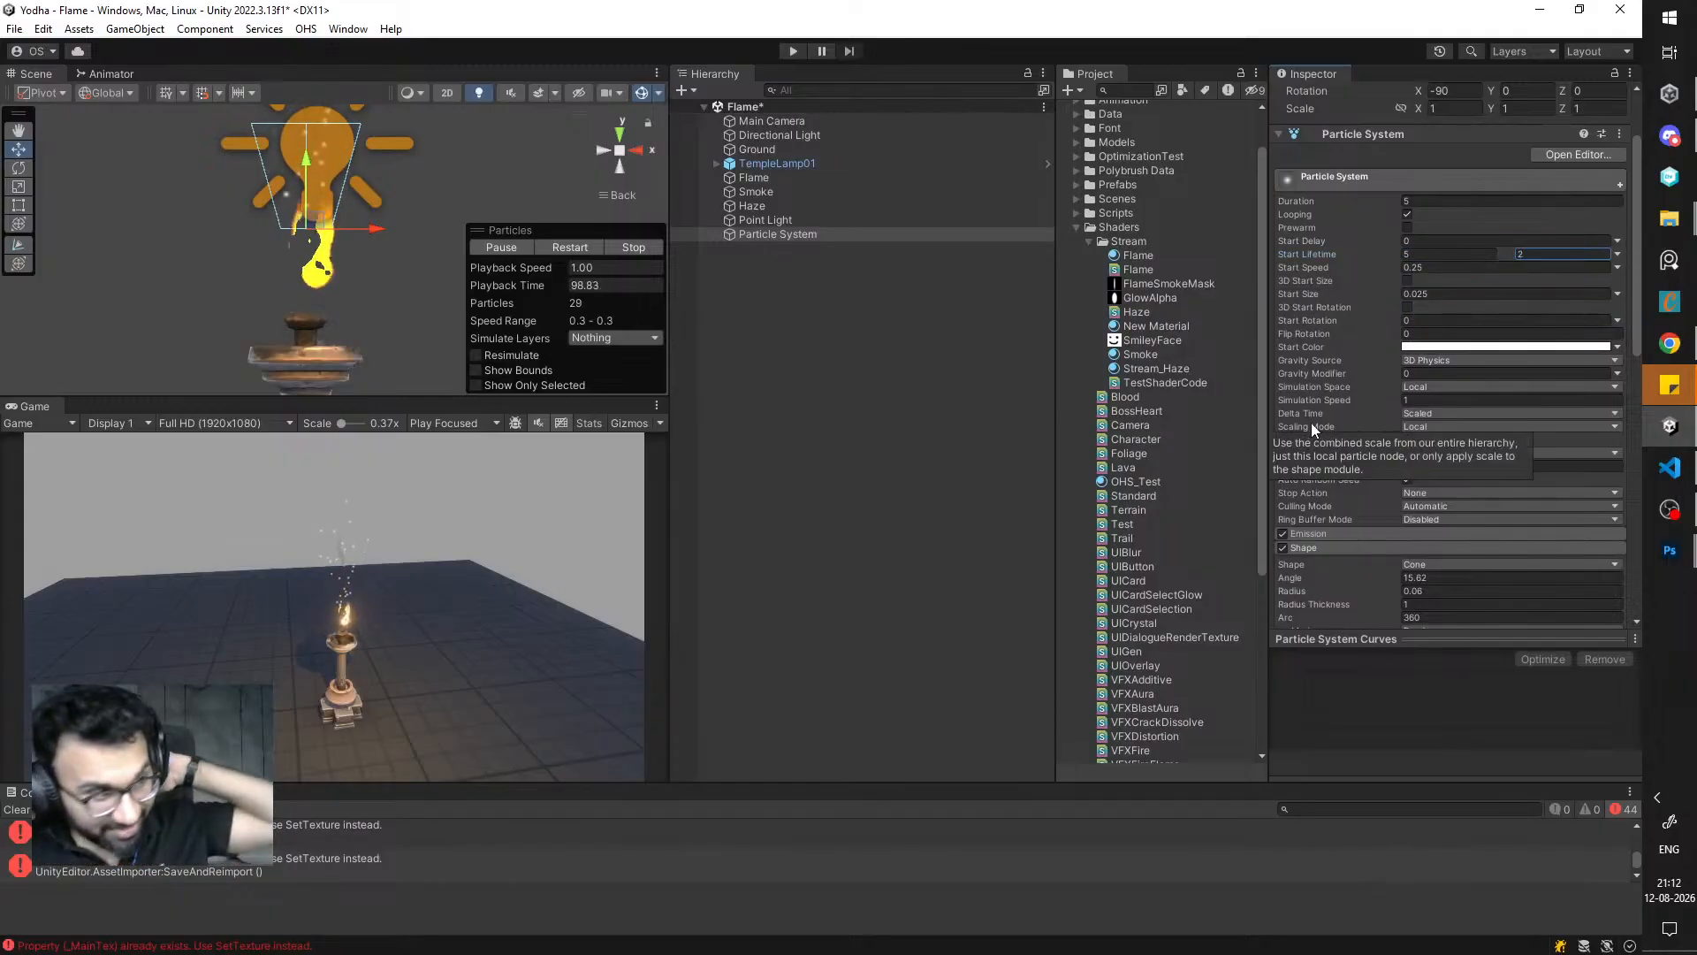
scroll(1312, 423, up, 2)
scroll(1430, 329, up, 2)
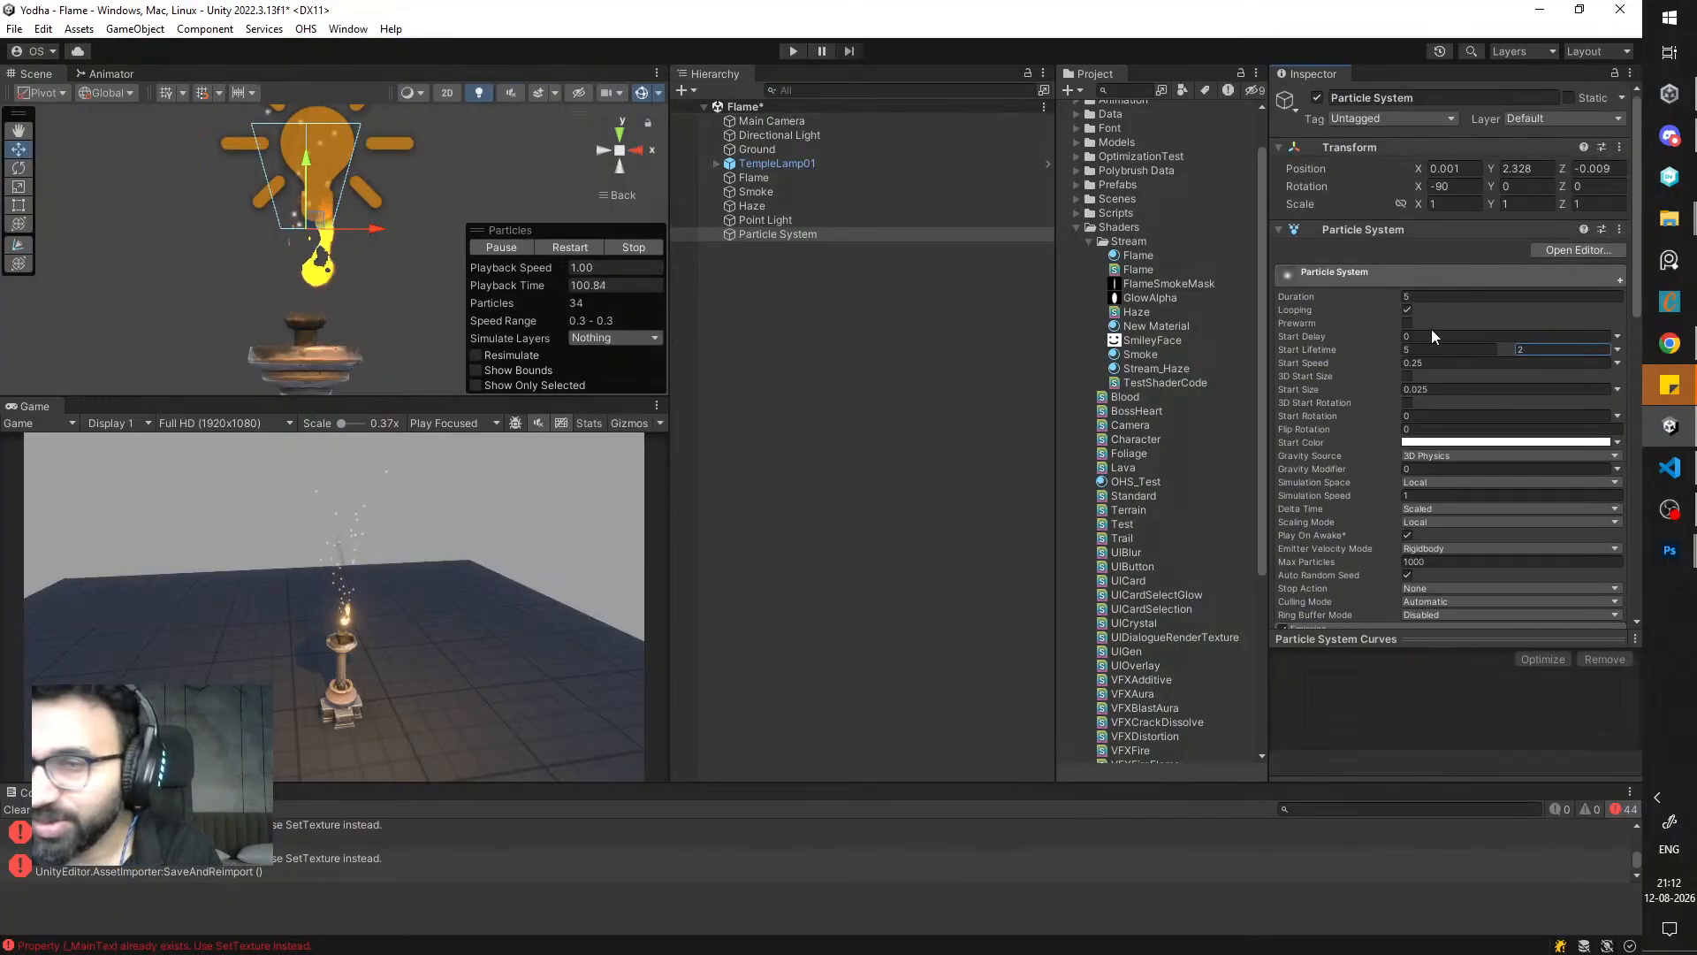
scroll(1430, 329, down, 2)
scroll(1424, 363, up, 2)
click(1434, 349)
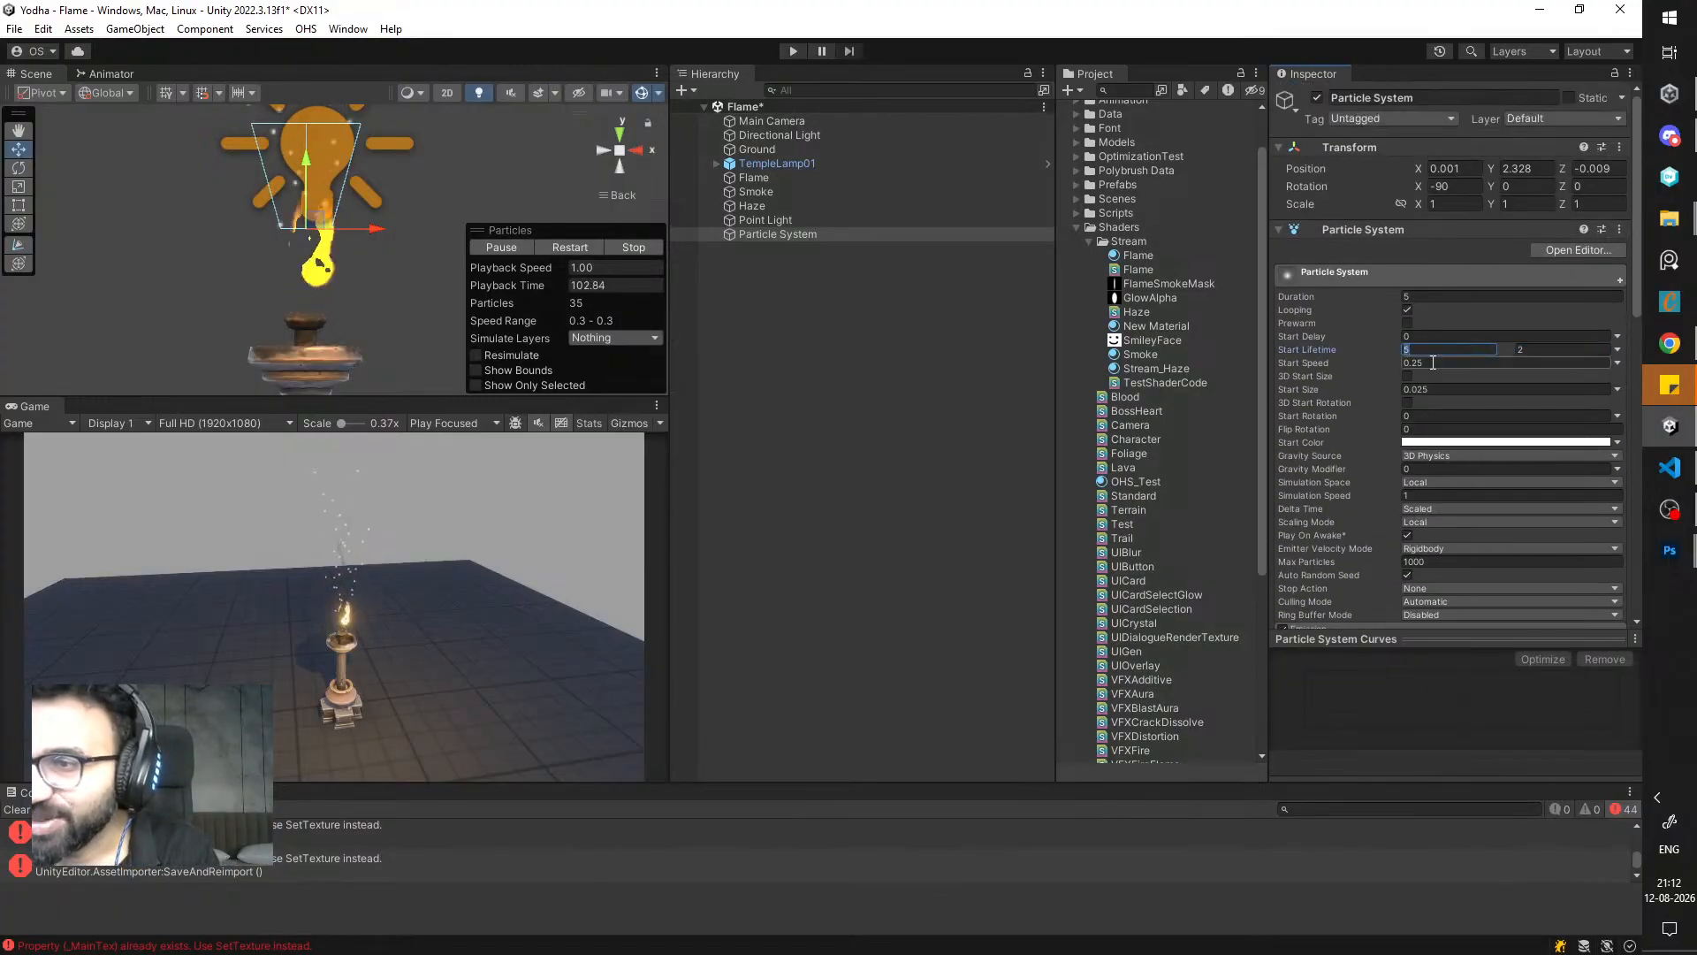
text(1)
click(570, 247)
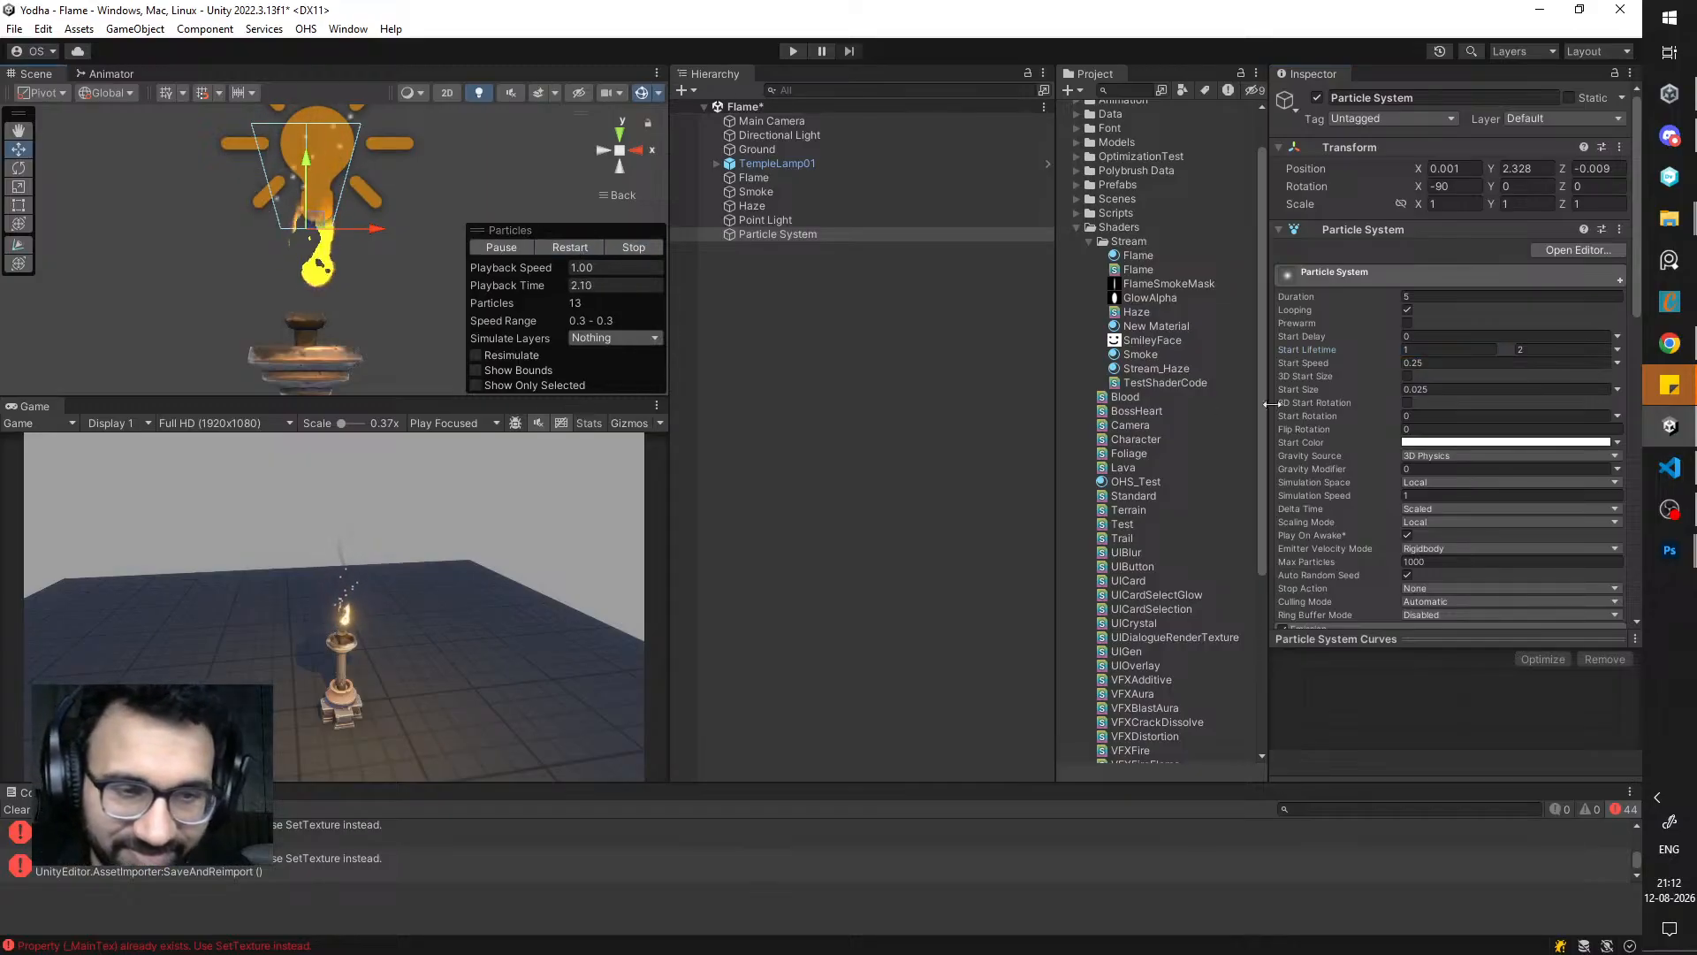
- Set the Start Speed to 0.5 and the Start Lifetime range to 0.5 and 0.75
click(1517, 350)
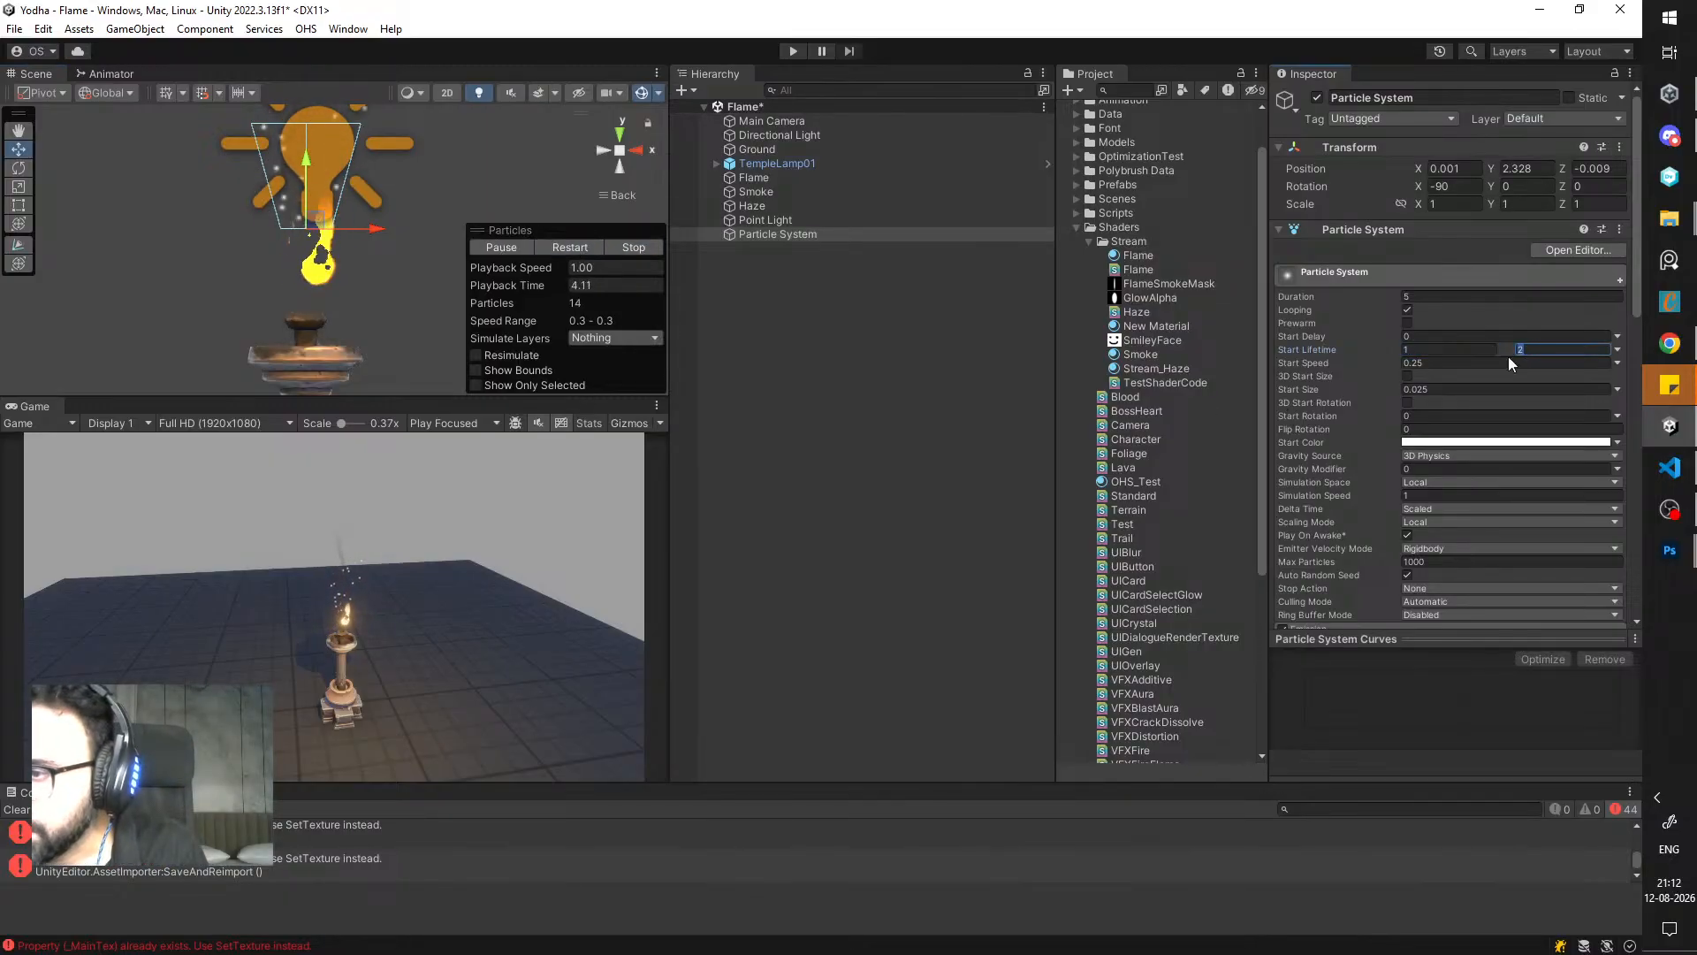
click(1505, 362)
text(0.5)
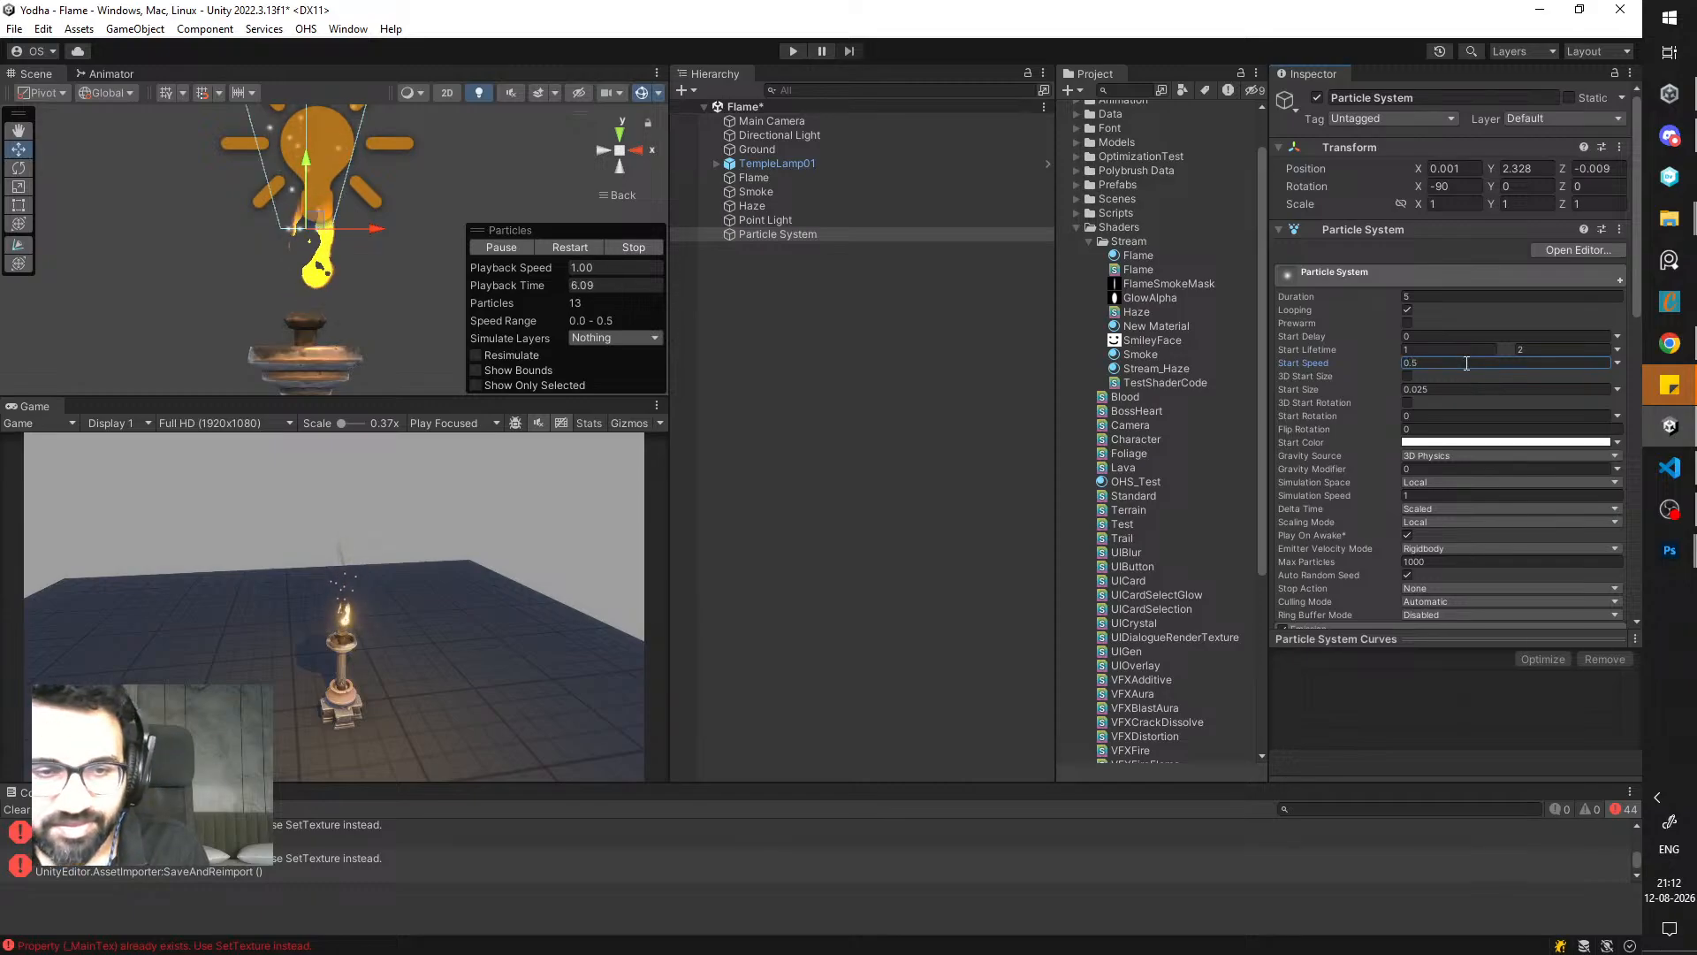
click(1424, 349)
text(0.)
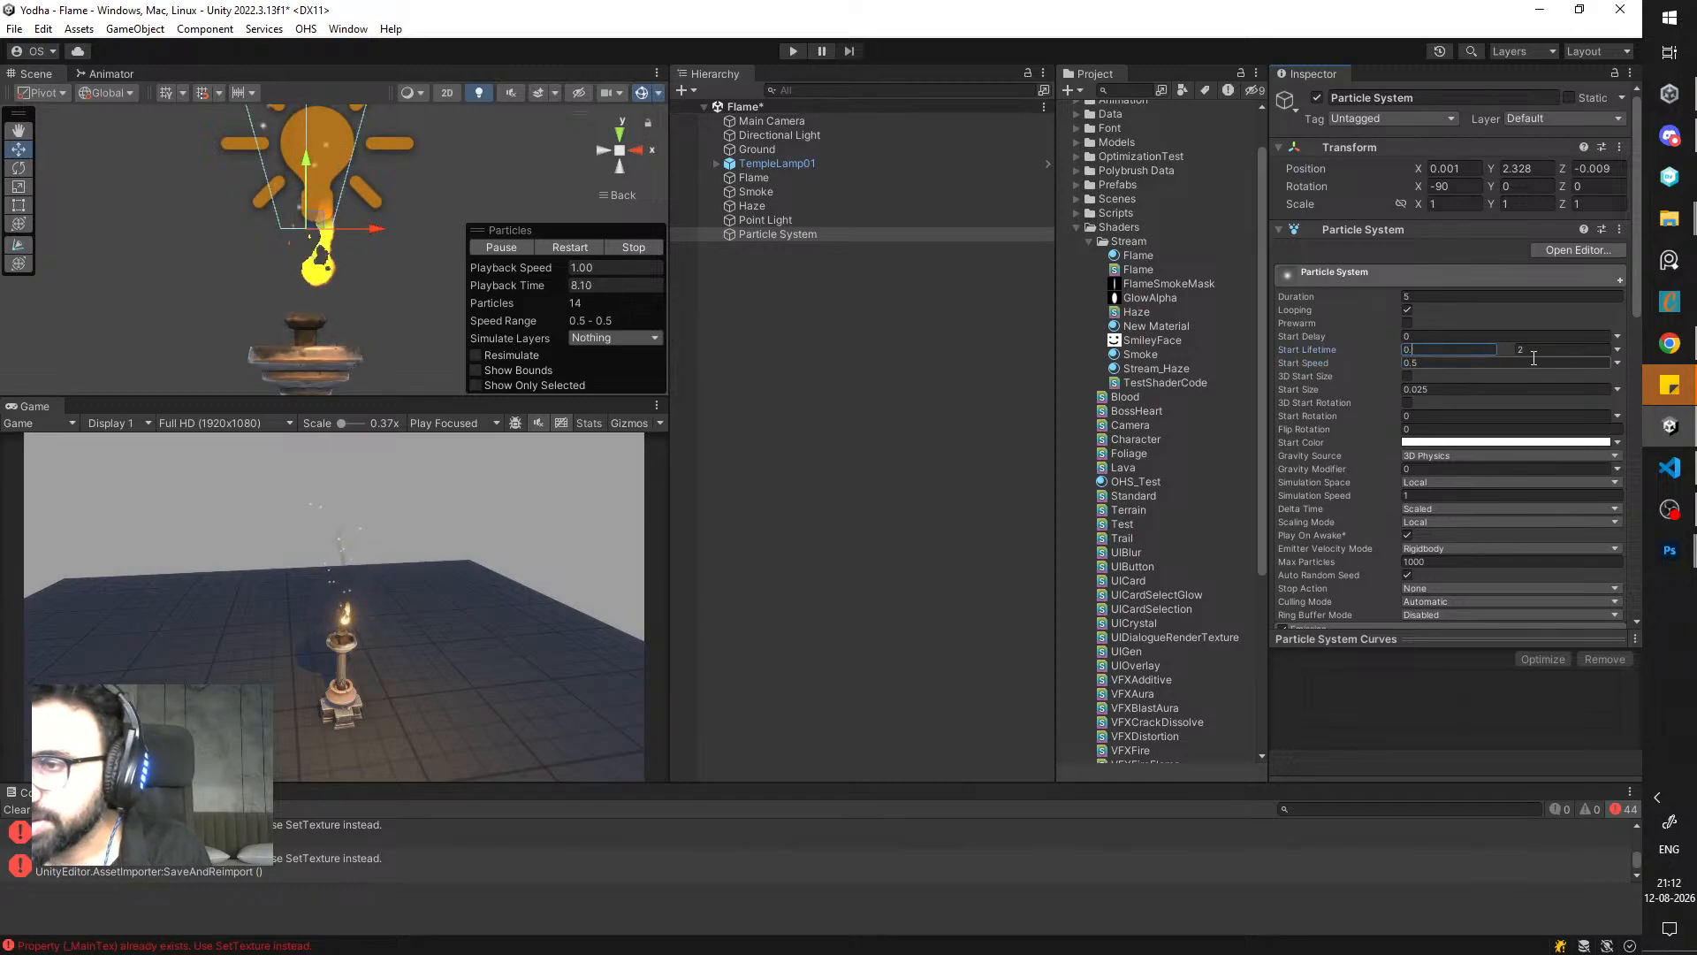
text(75)
click(1533, 350)
text(0.75)
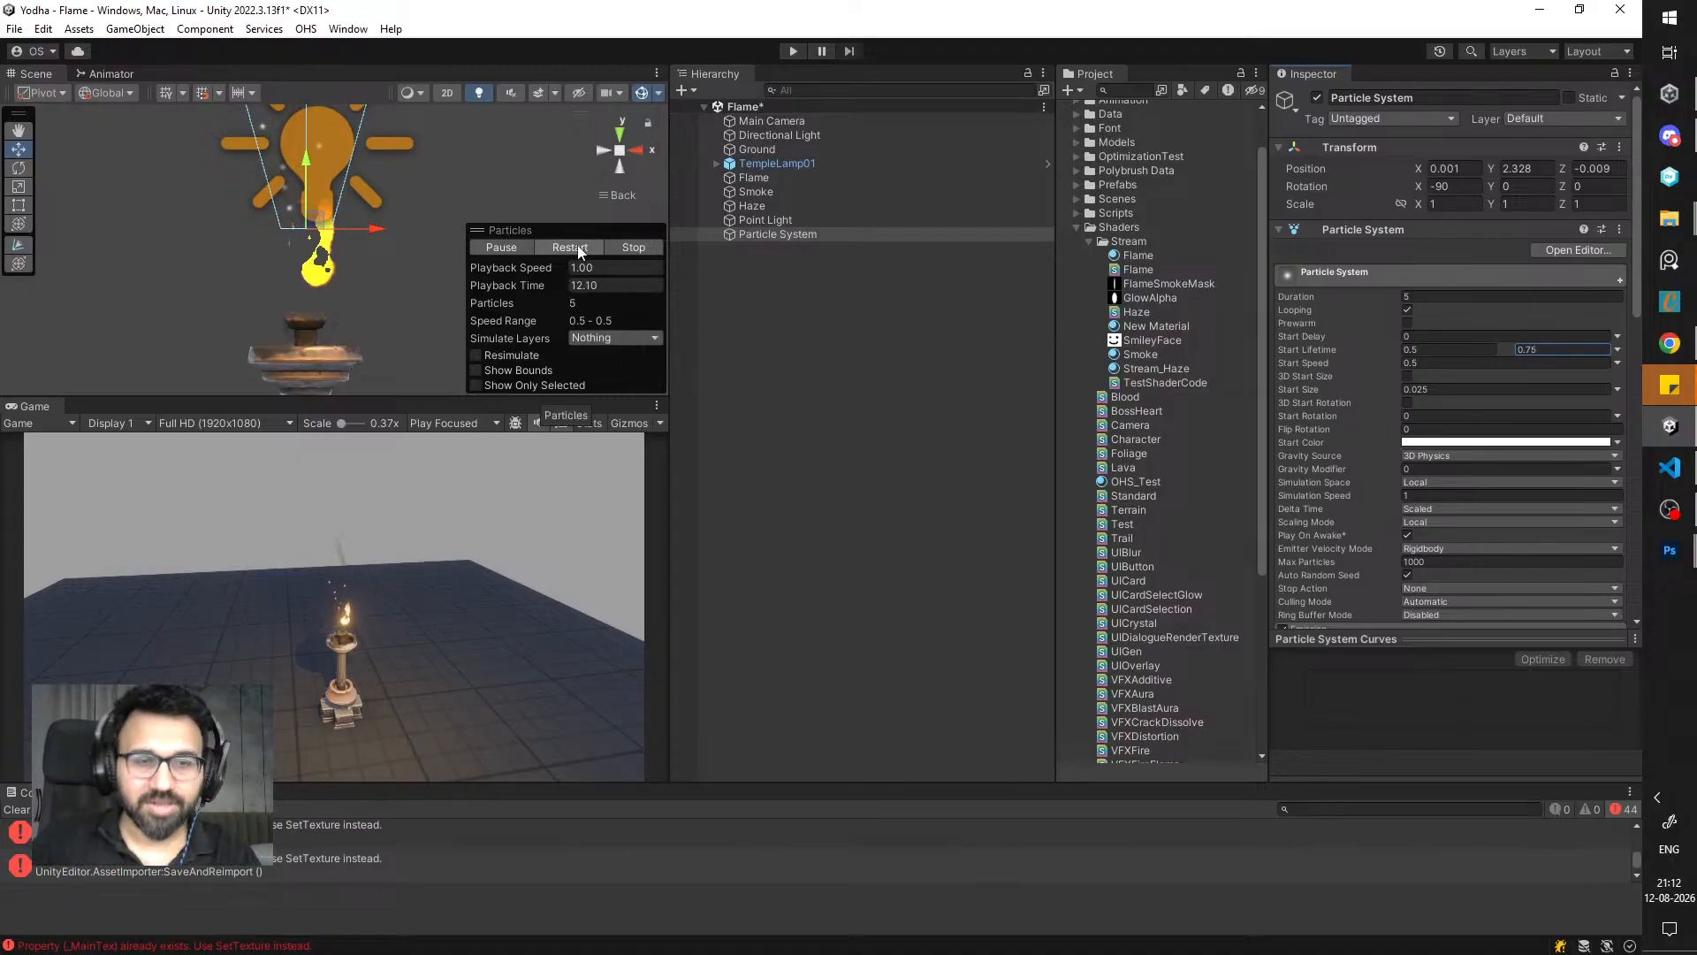
- Collapse the Shape module and enable Velocity over Lifetime with an Orbital Z velocity of 1
scroll(1345, 439, down, 8)
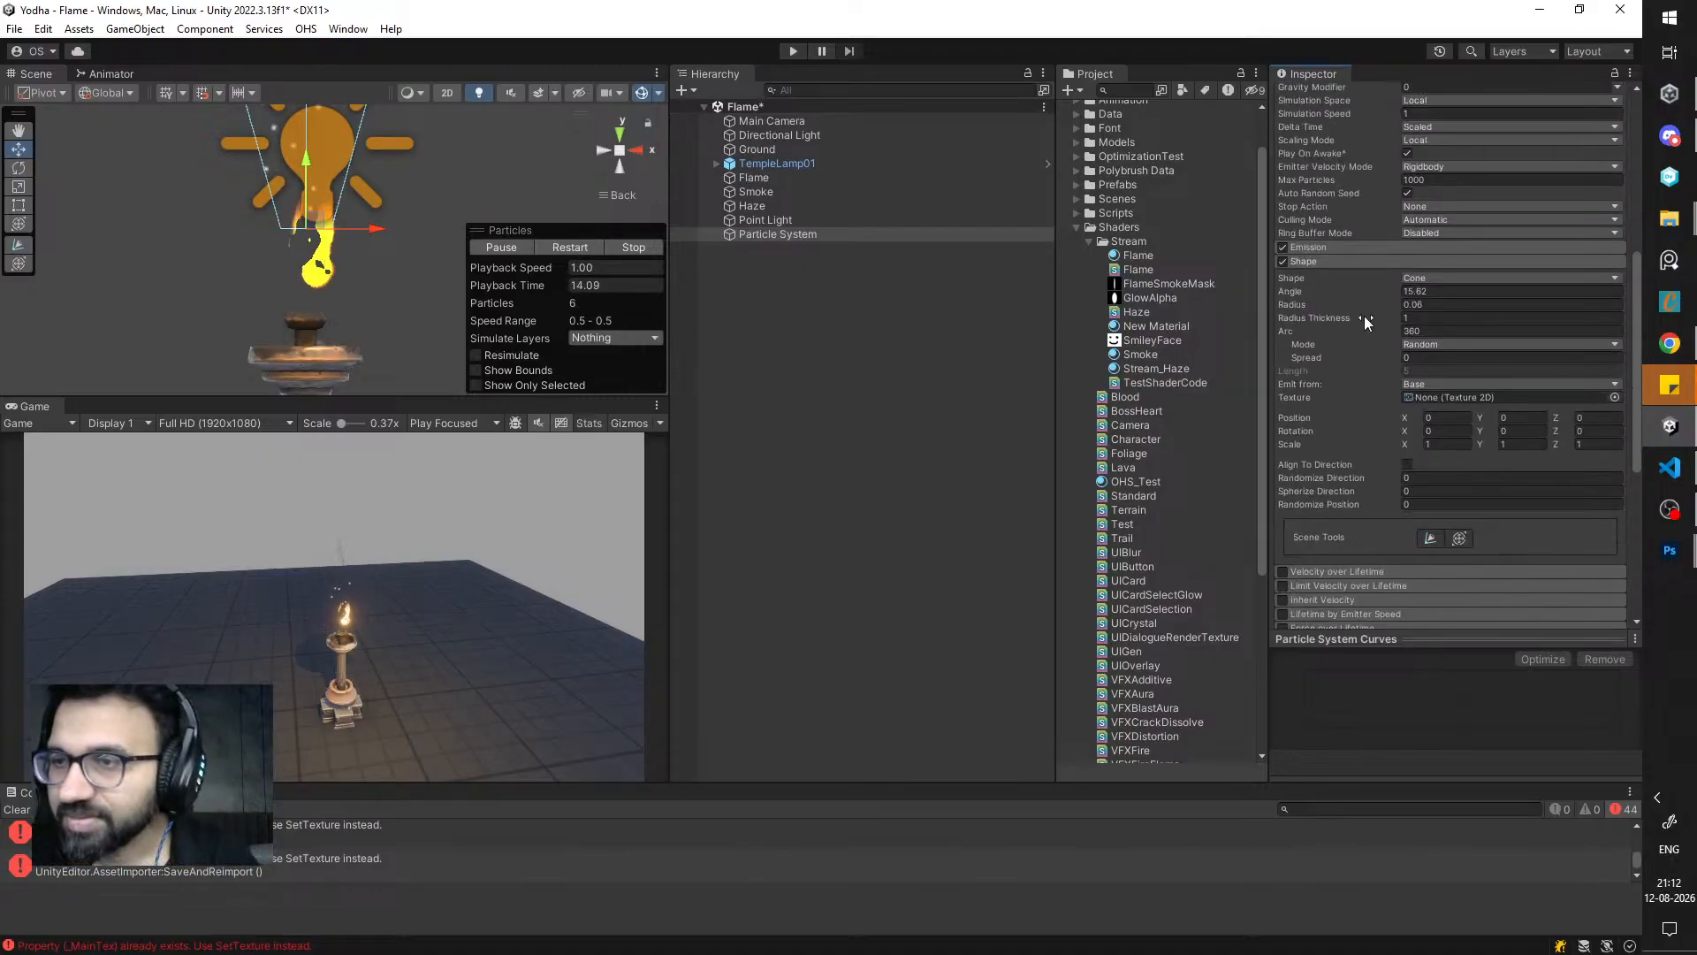
click(1355, 261)
click(1324, 274)
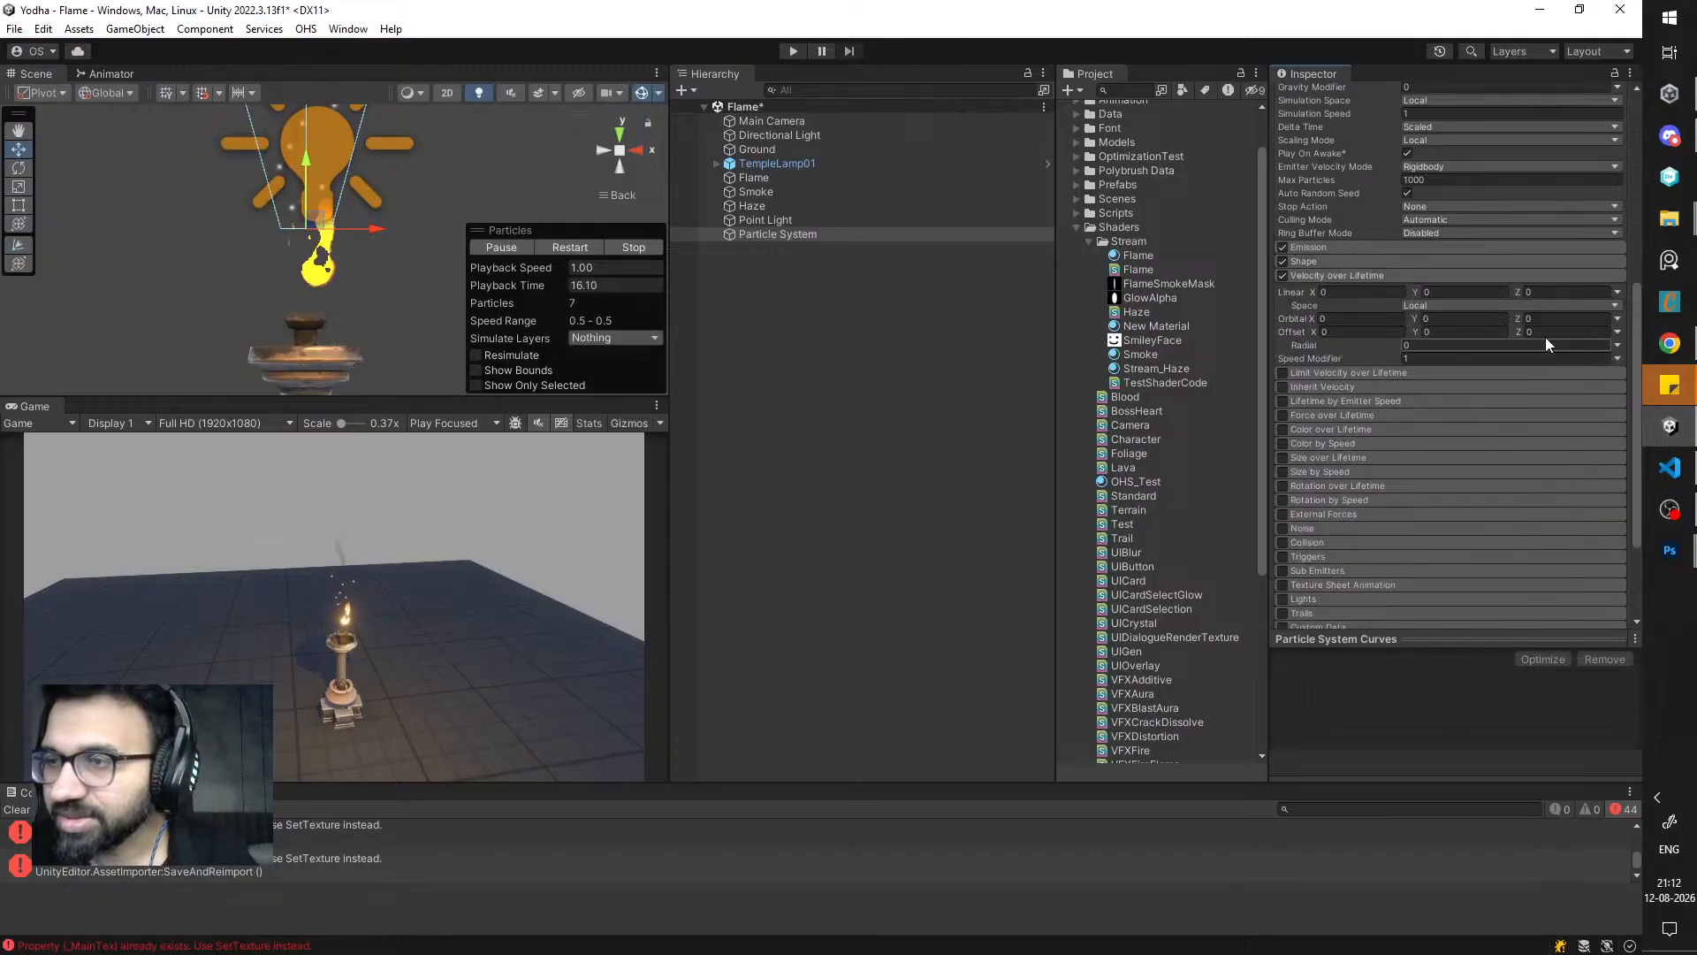
click(1530, 319)
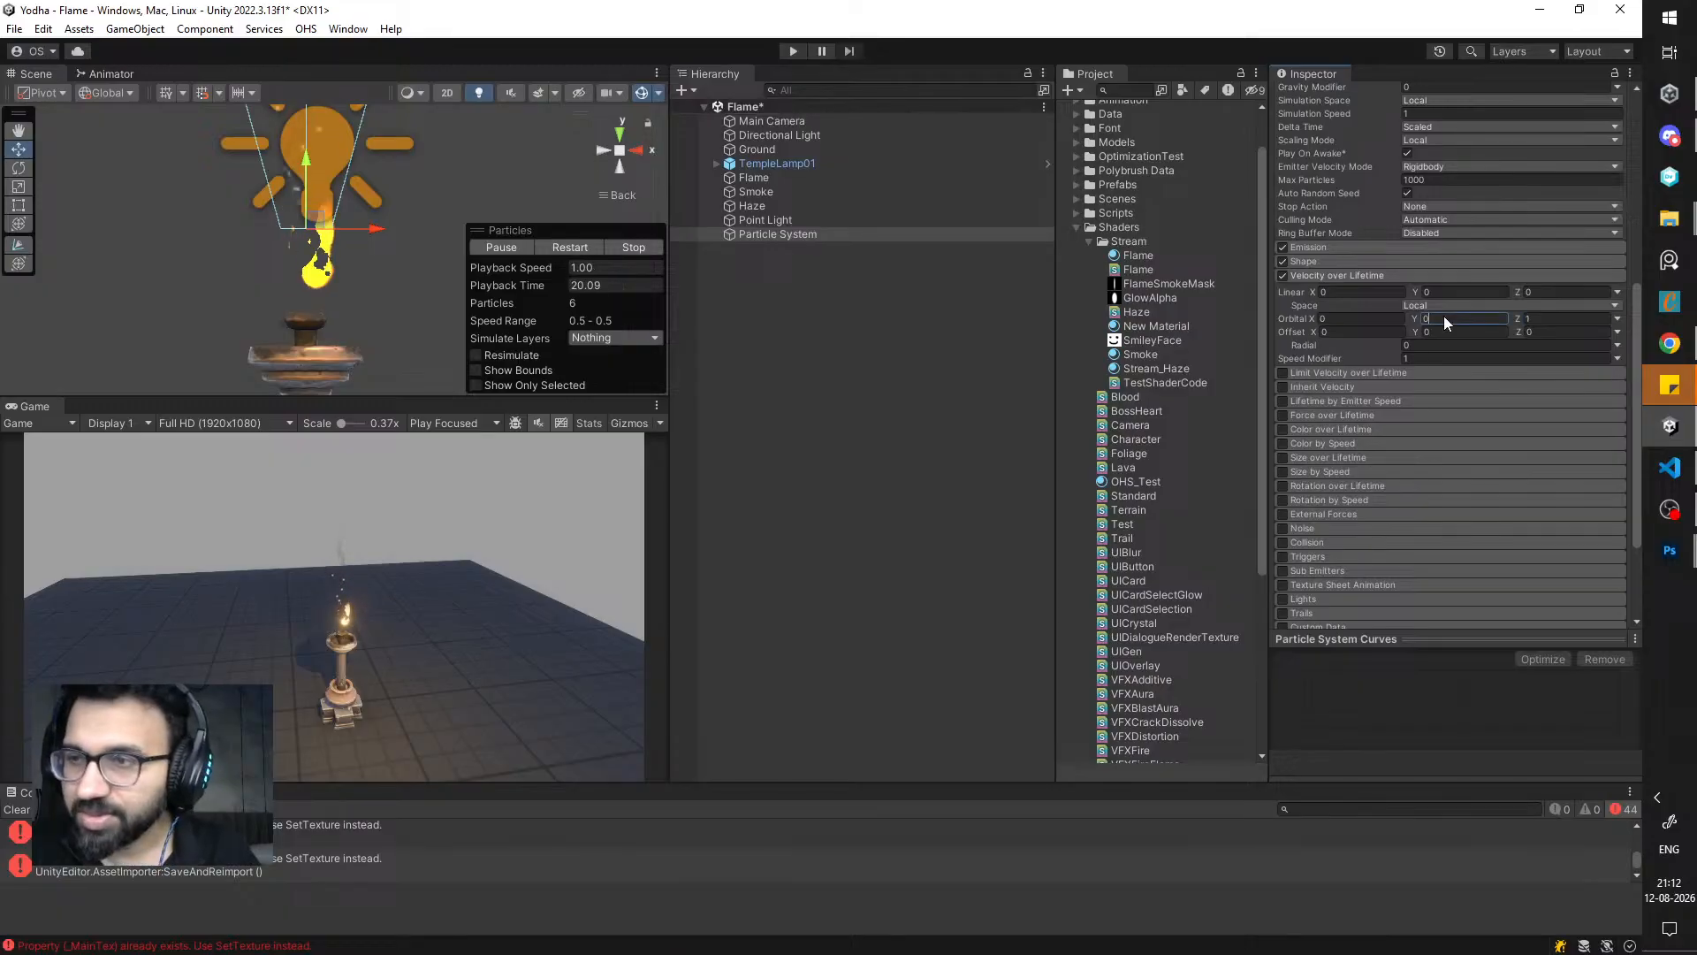
- Make the Orbital velocity random between two constants: X 1 and -1, Y 2 and -1, Z 1 and -1
click(1618, 320)
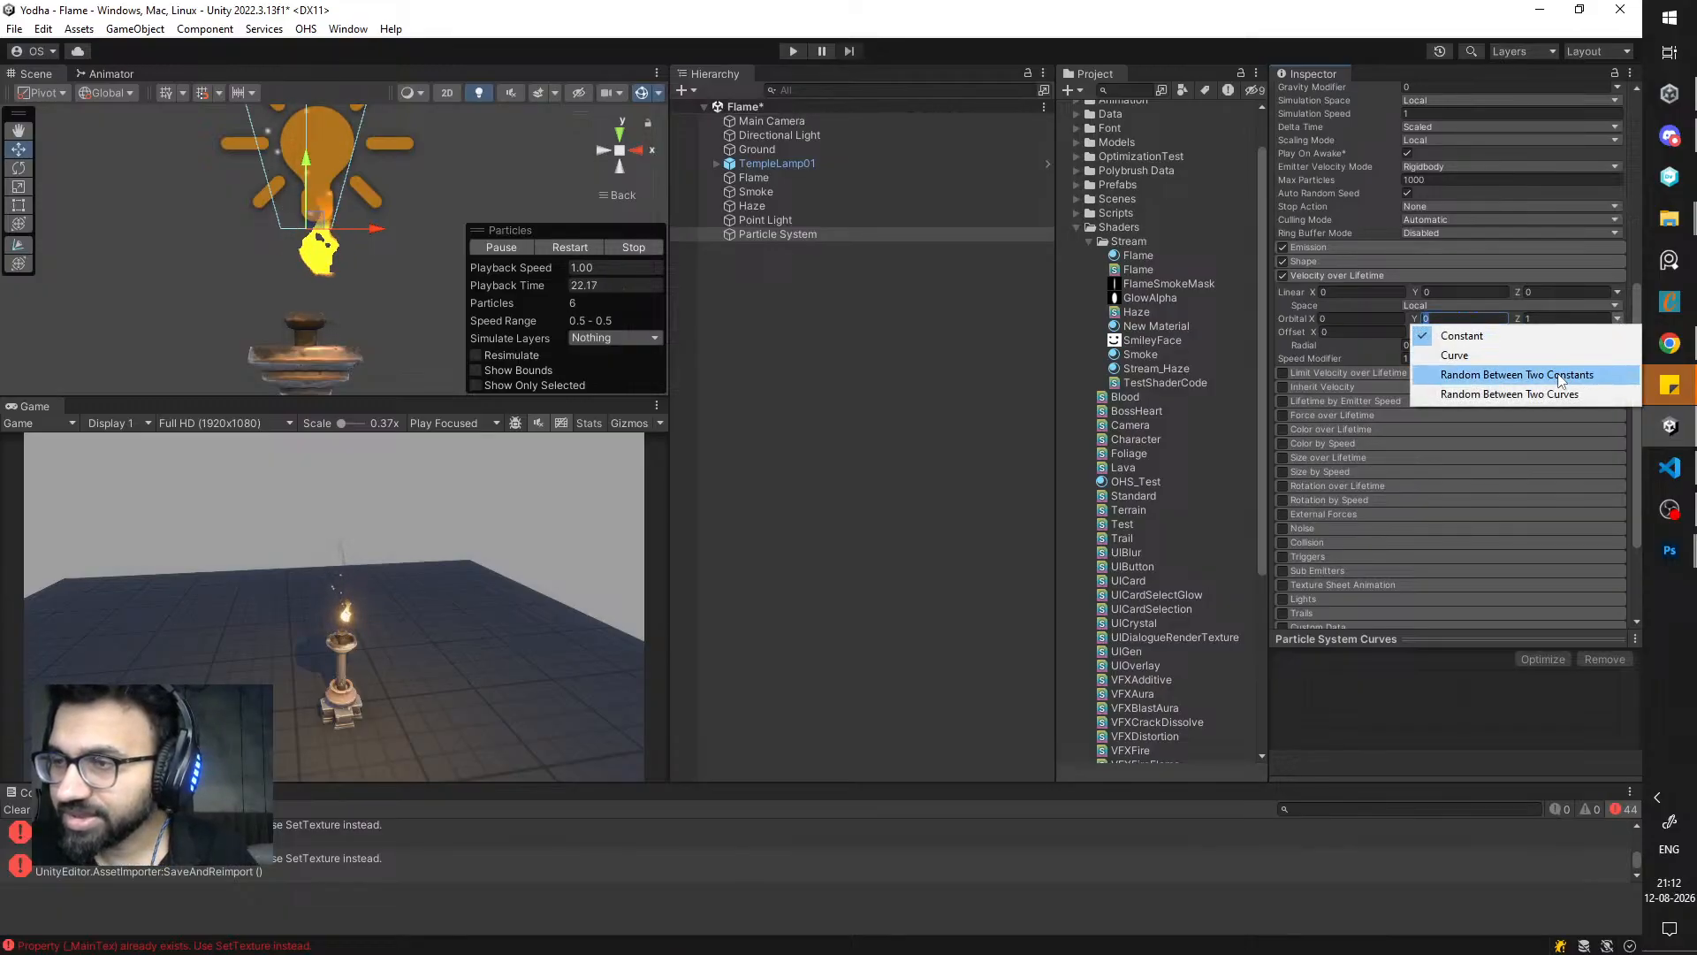
click(1561, 375)
click(1545, 329)
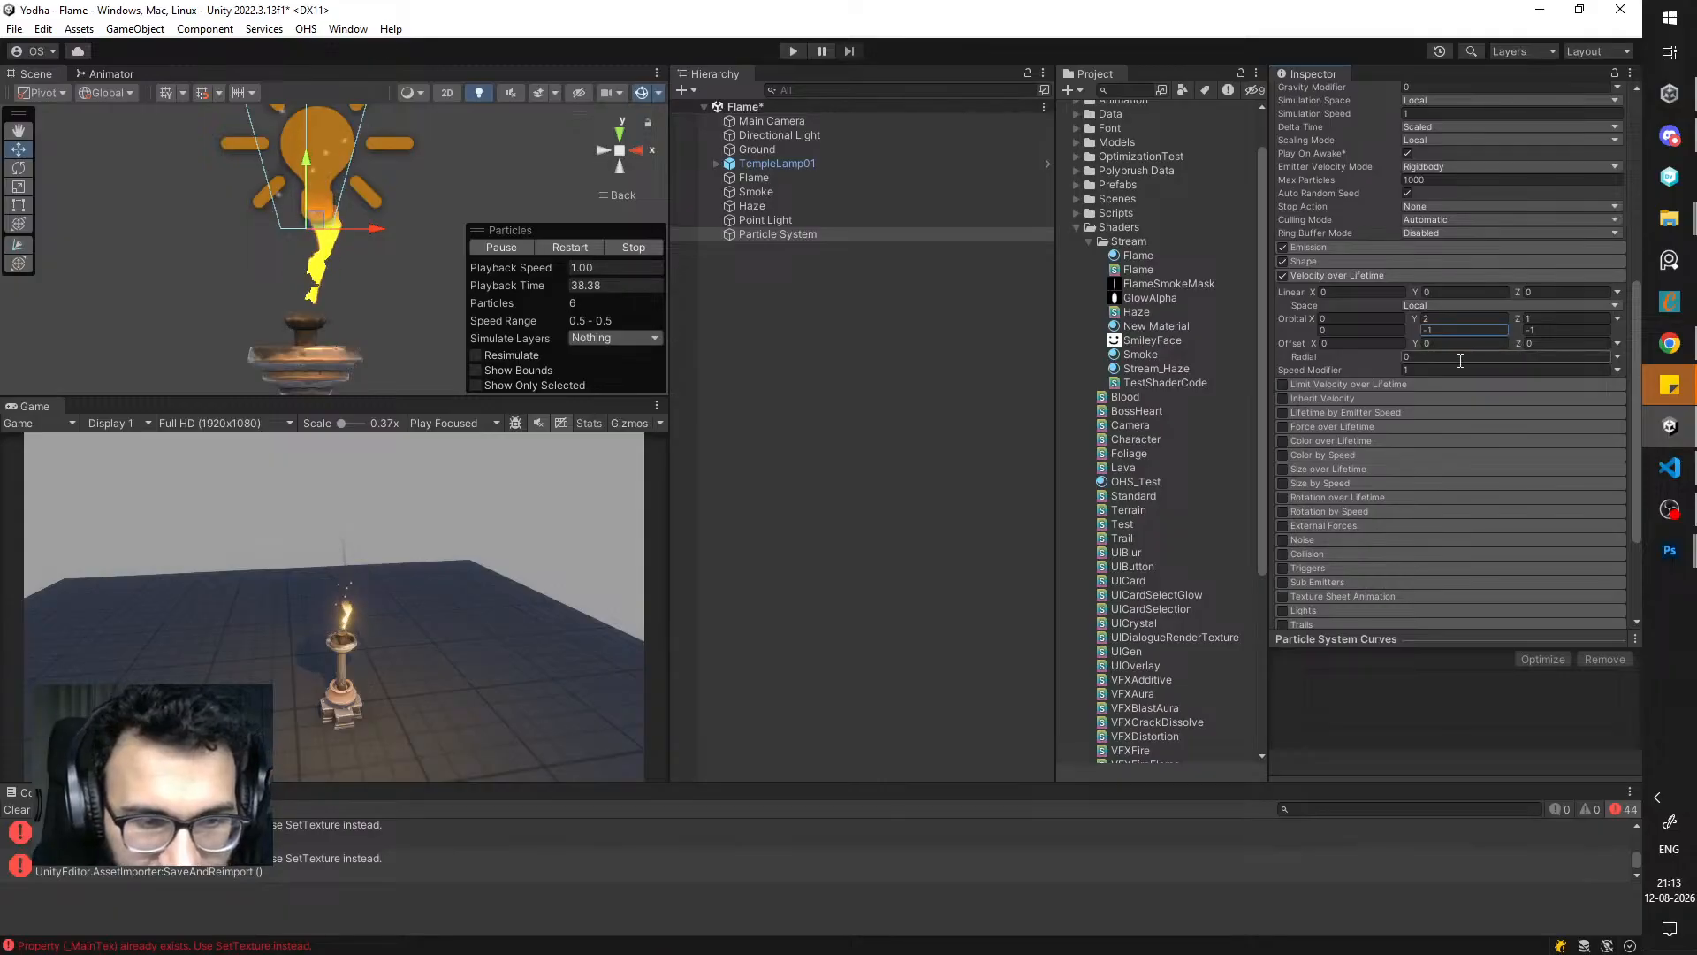
click(1361, 321)
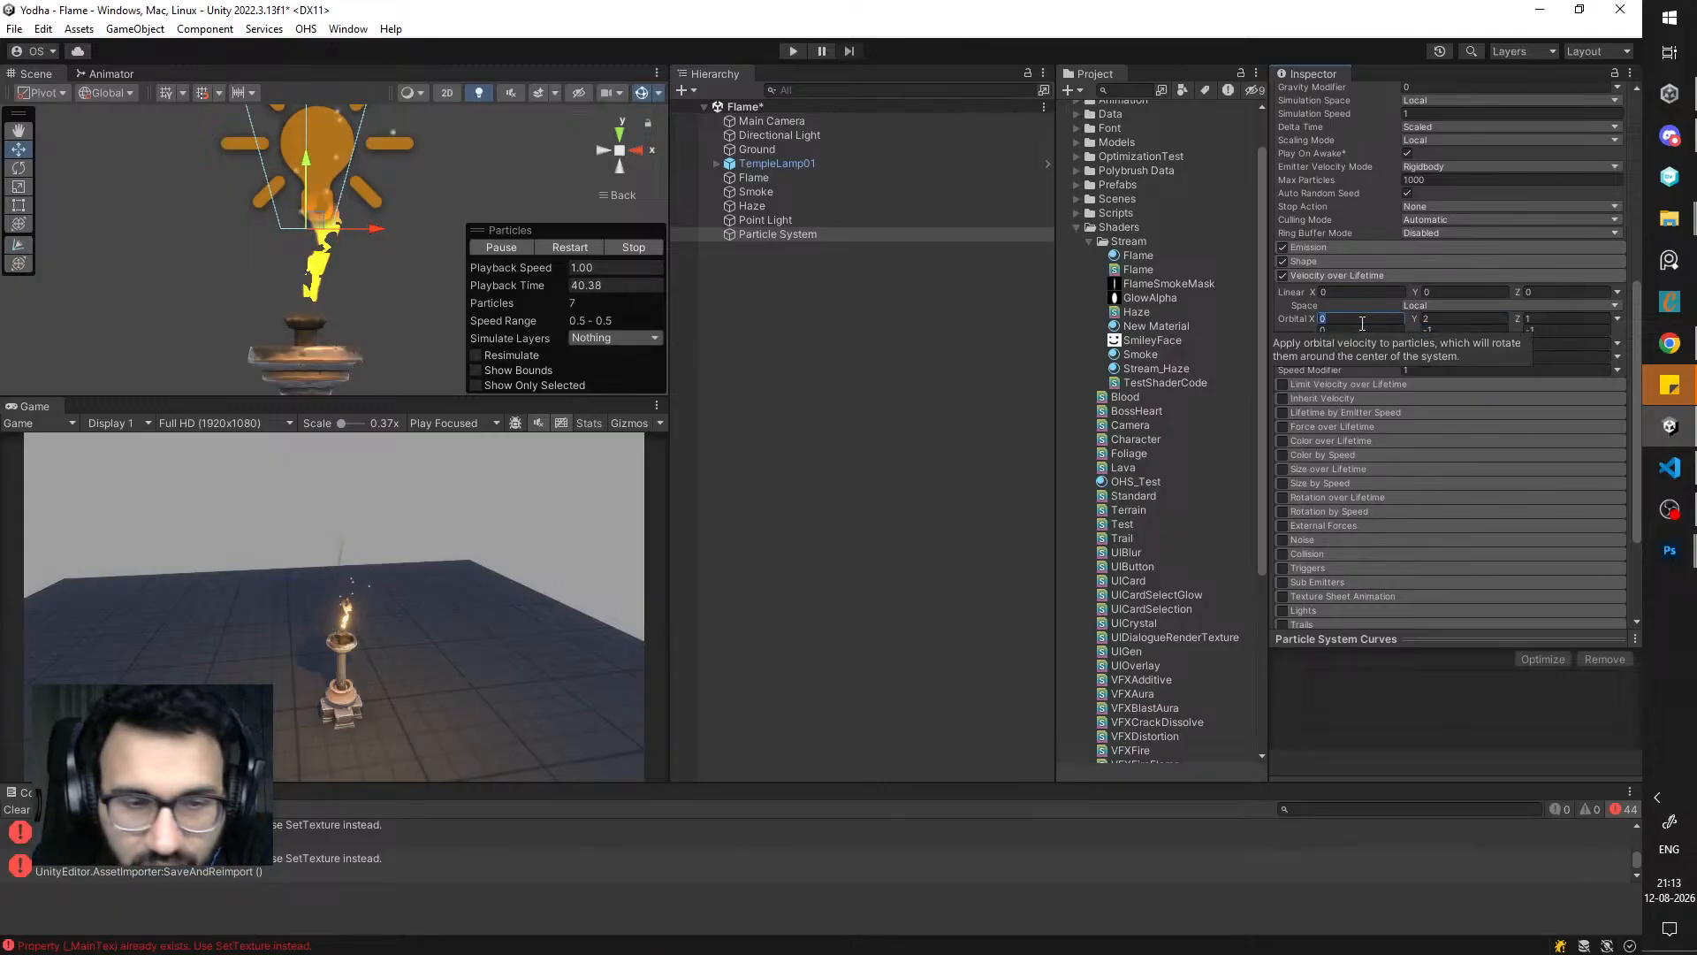
text(1)
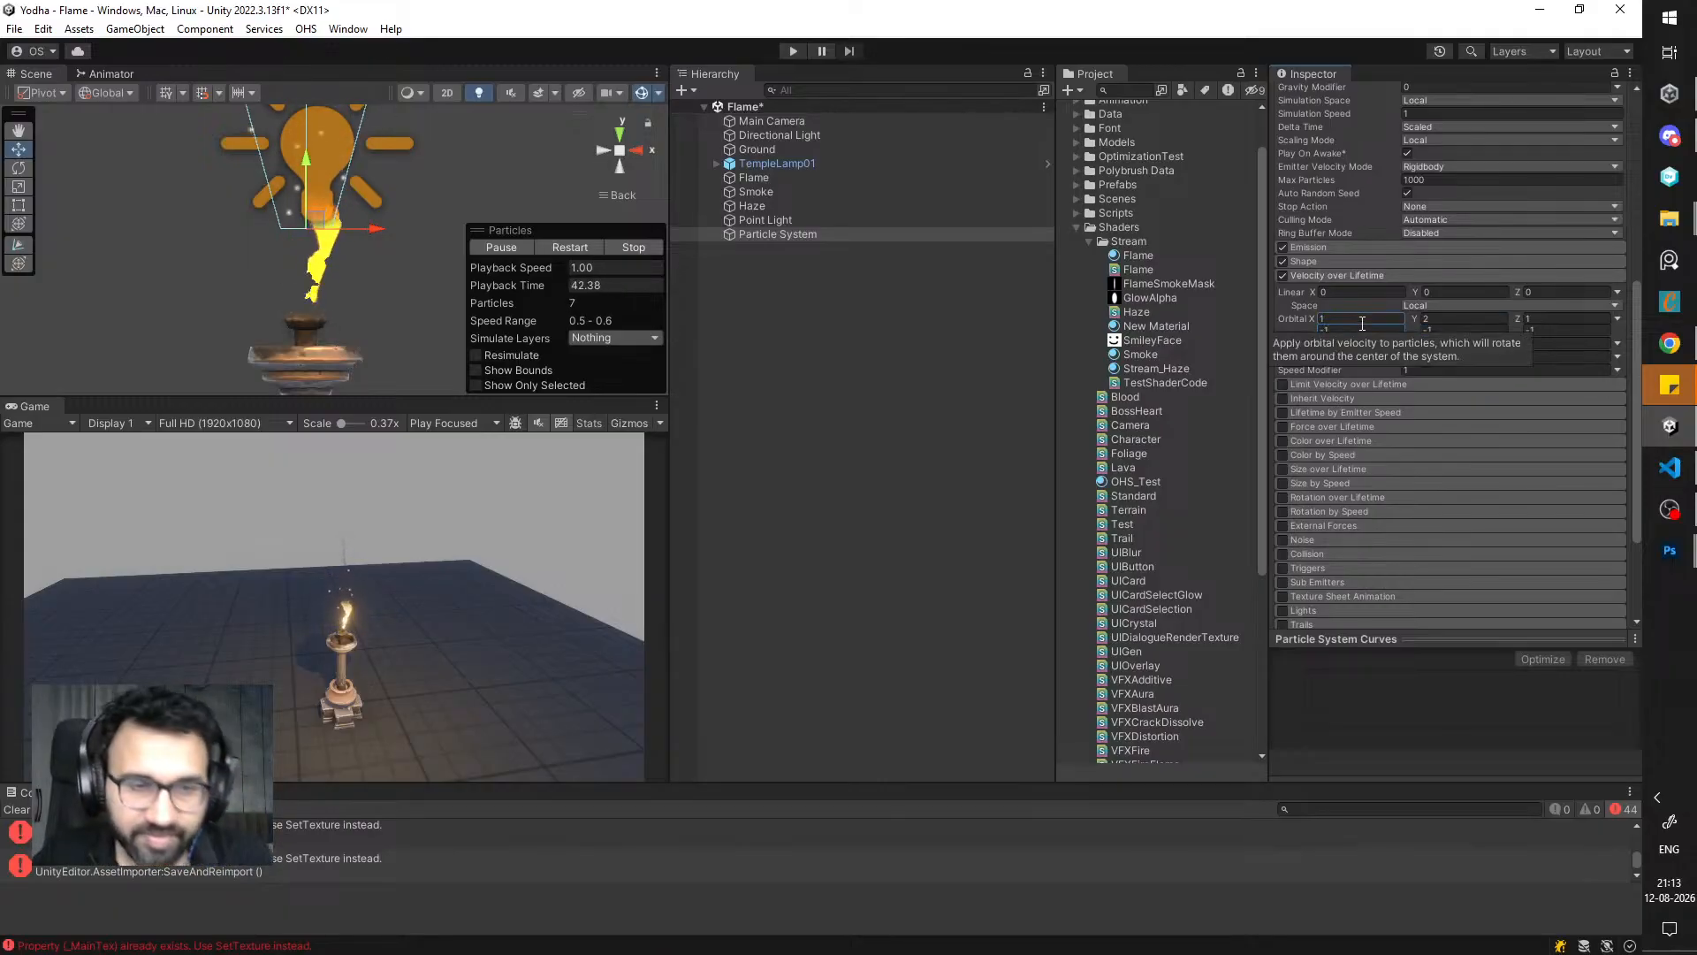
key(Tab)
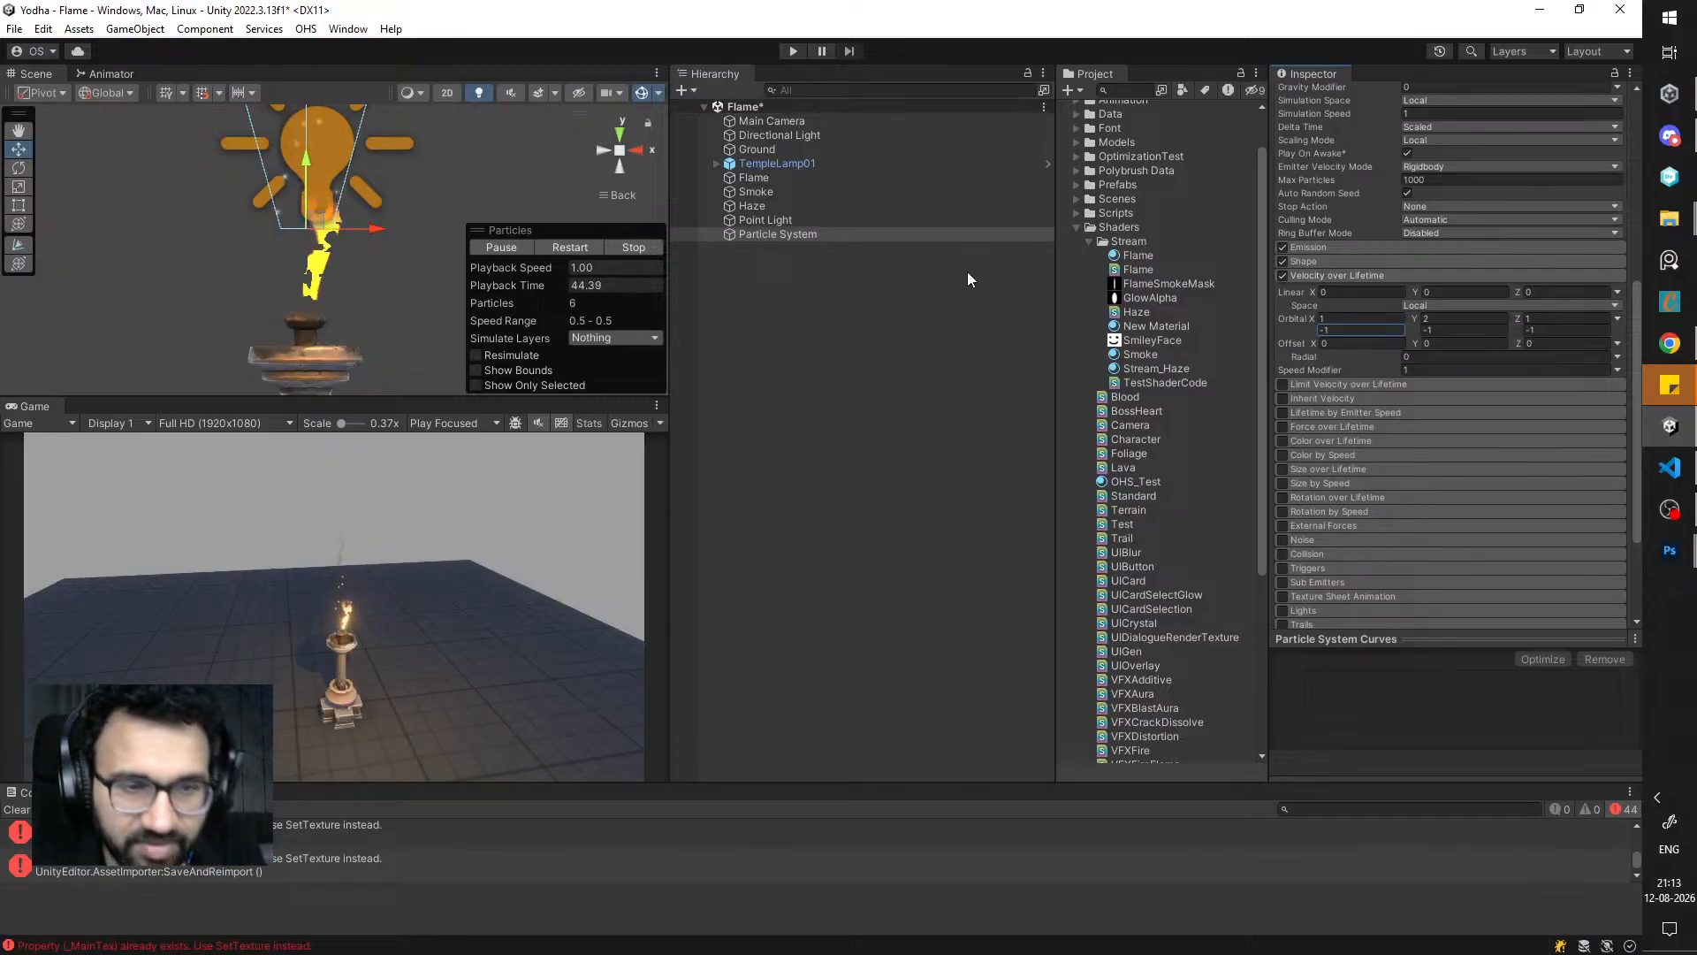
- Set the minimum Start Lifetime of the Particle System to 0.25
scroll(1255, 275, up, 2)
scroll(1390, 272, up, 8)
click(1439, 348)
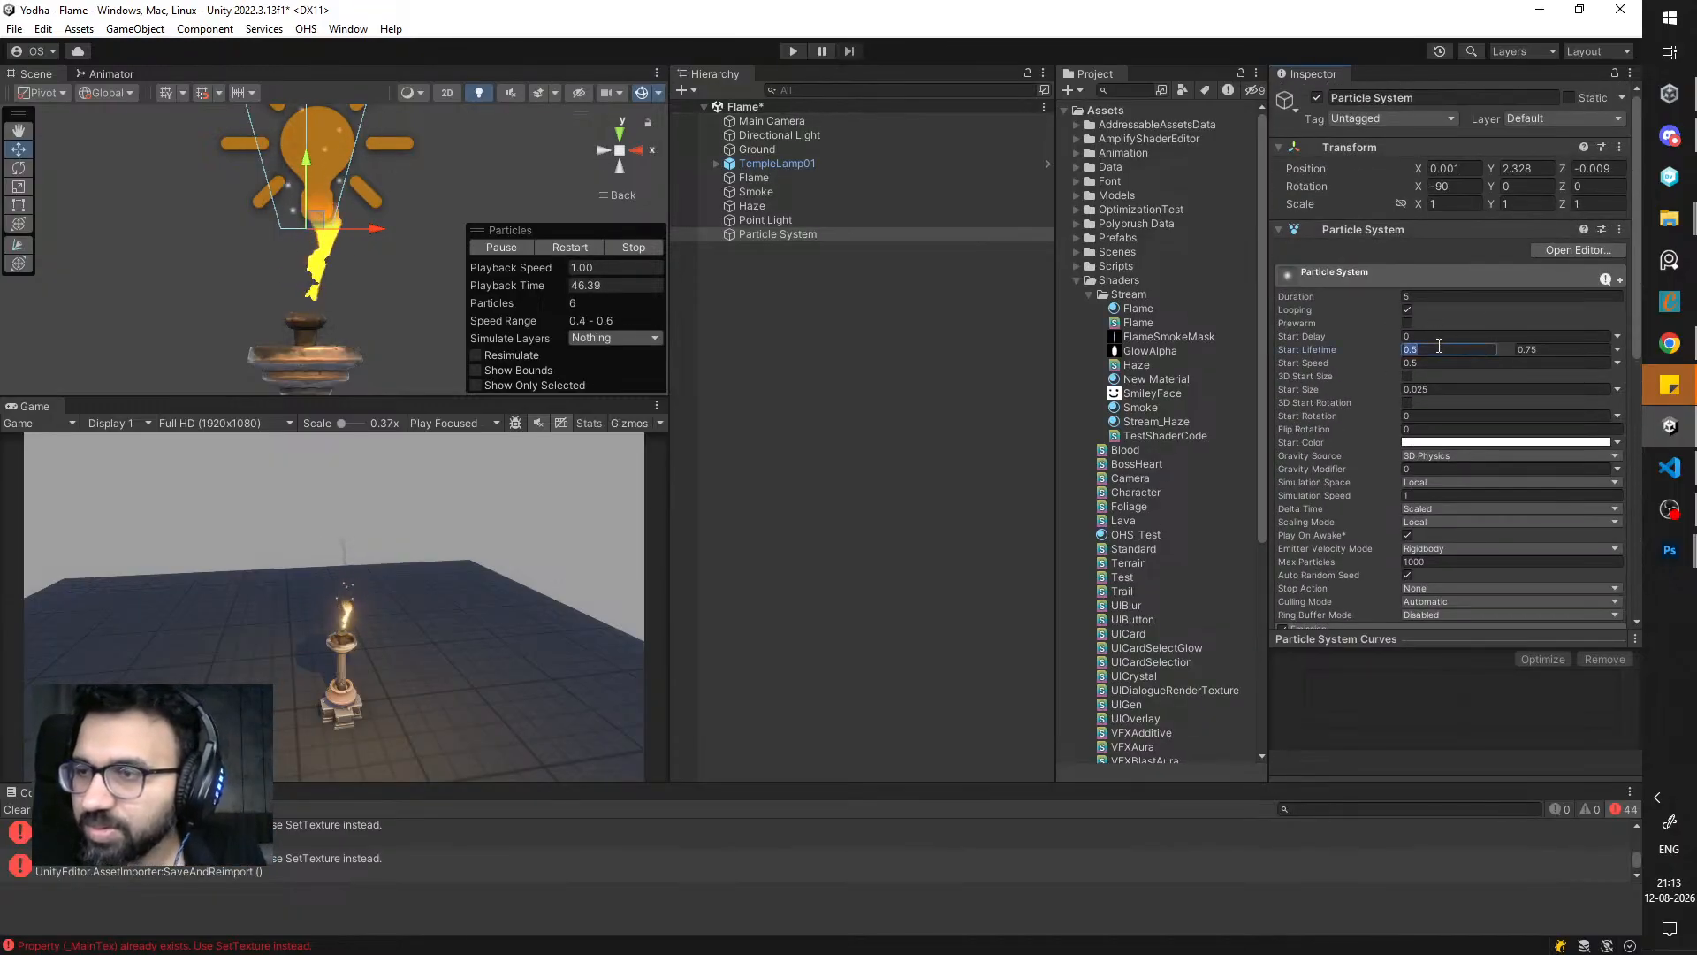
text(0.25)
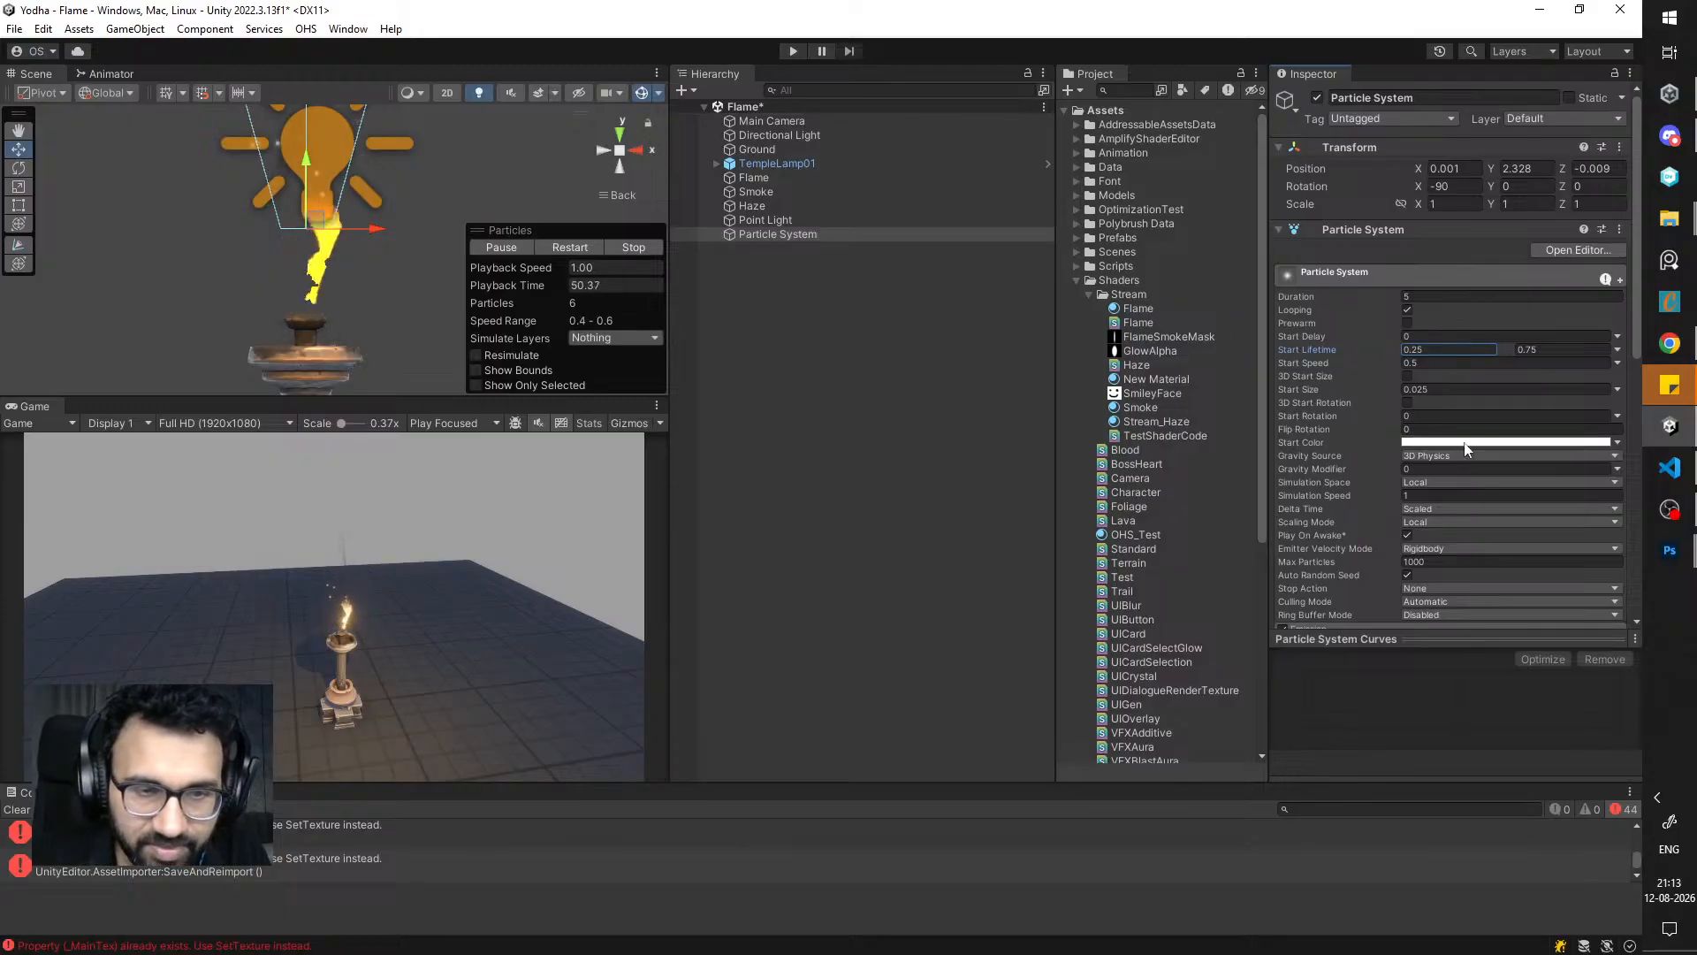
scroll(1459, 451, down, 10)
scroll(1459, 452, down, 2)
scroll(1452, 434, up, 5)
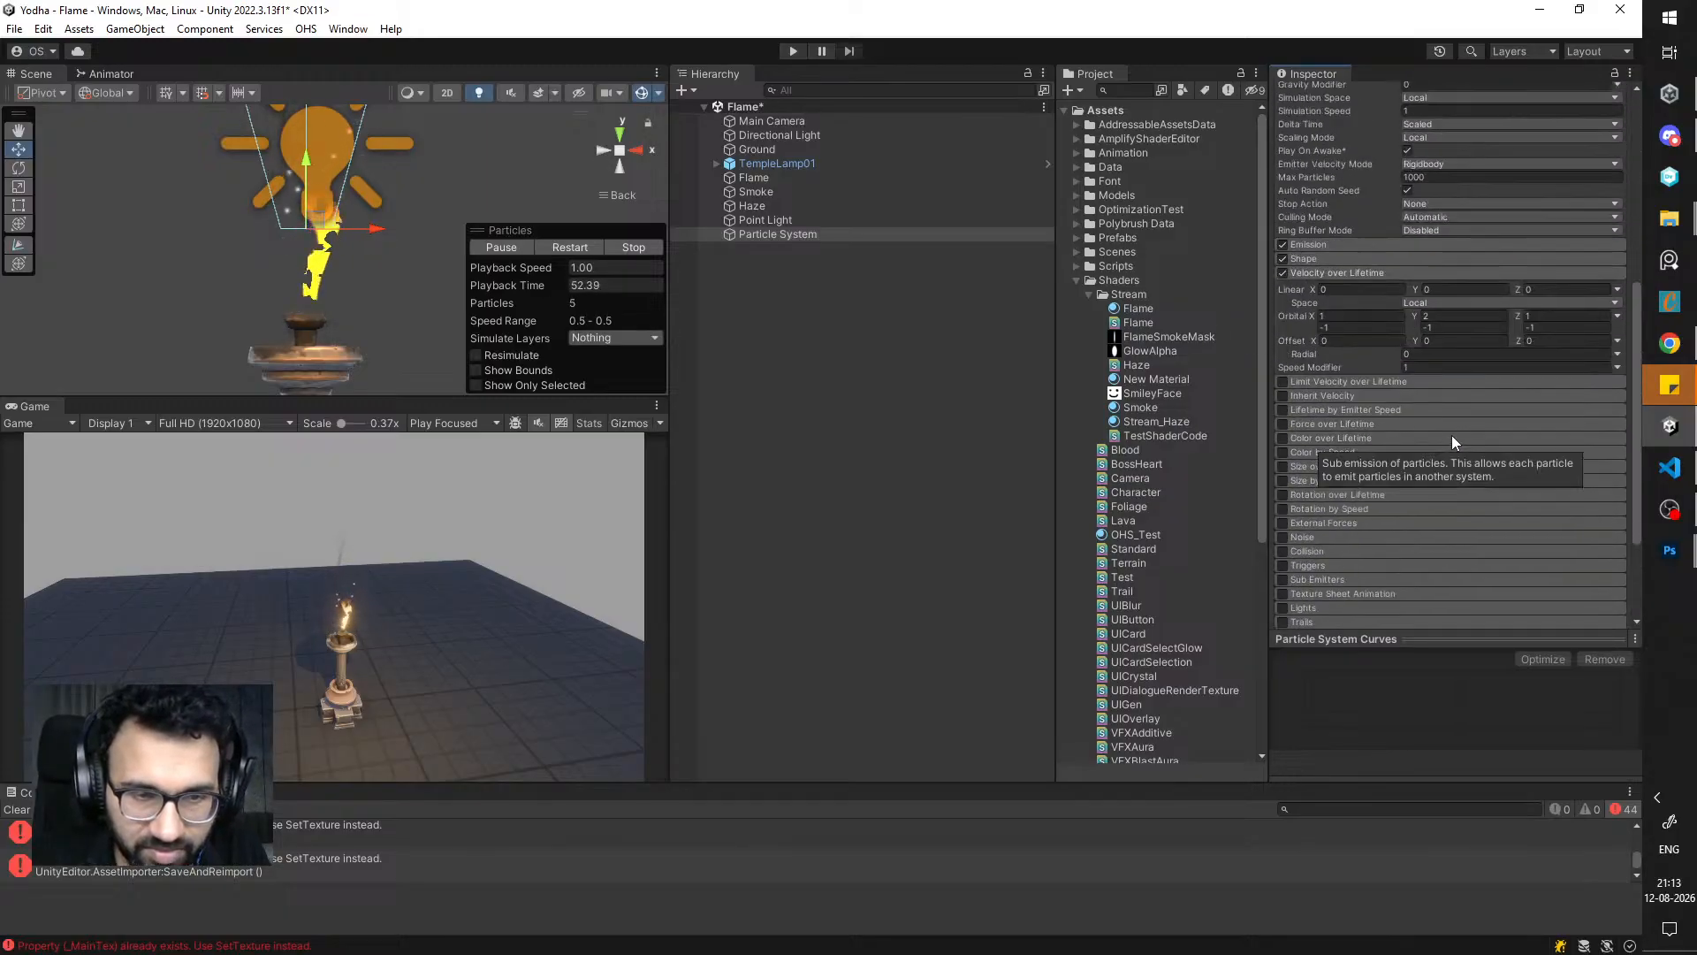
scroll(1448, 415, down, 5)
scroll(1389, 393, up, 1)
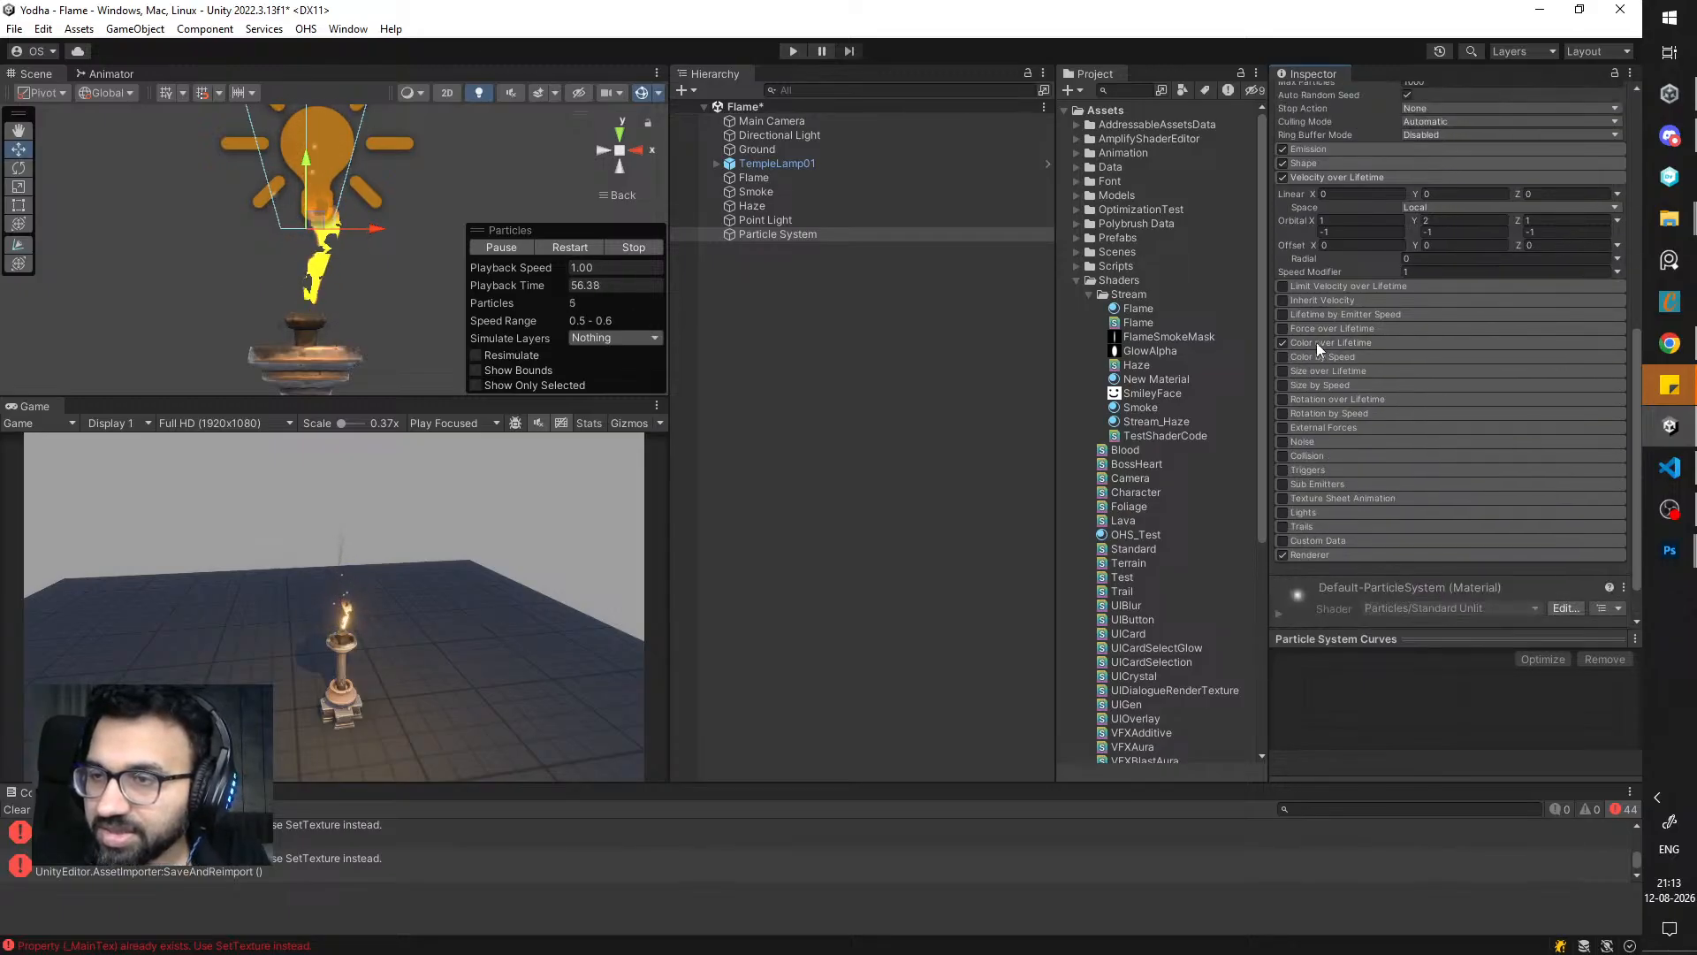
click(1280, 342)
click(1401, 357)
click(1415, 344)
scroll(1450, 416, down, 3)
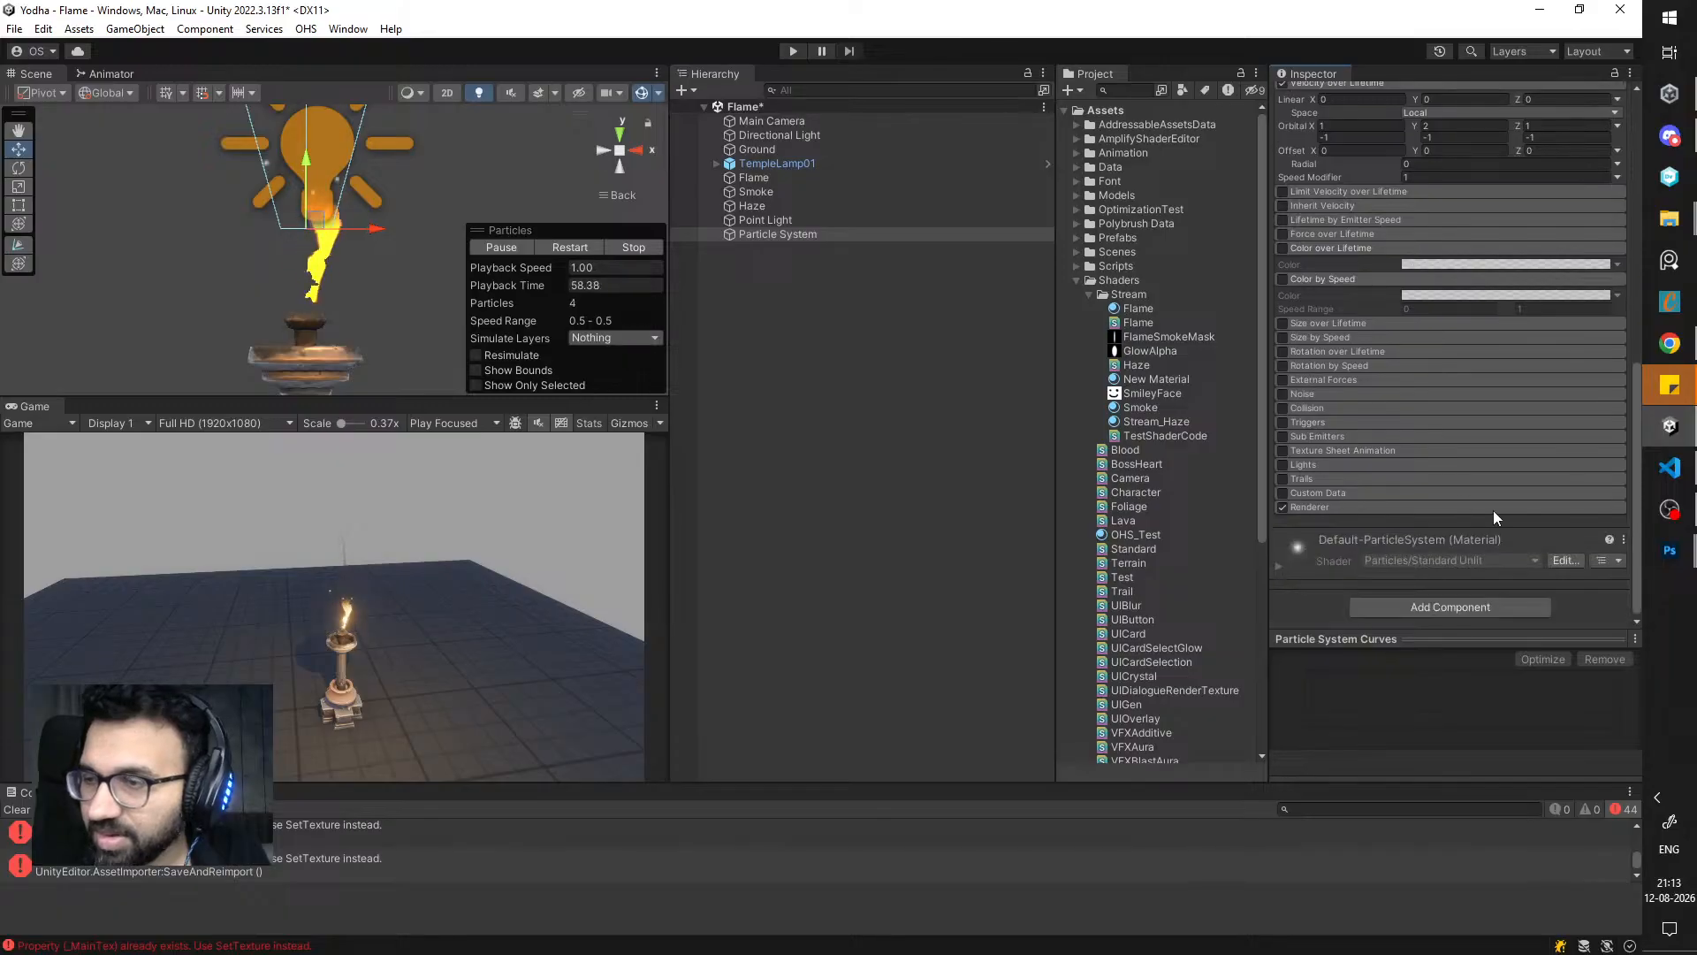
- Find the glow materials for the particle Renderer and assign VFXOrbGlow as its material
click(1487, 507)
click(1625, 286)
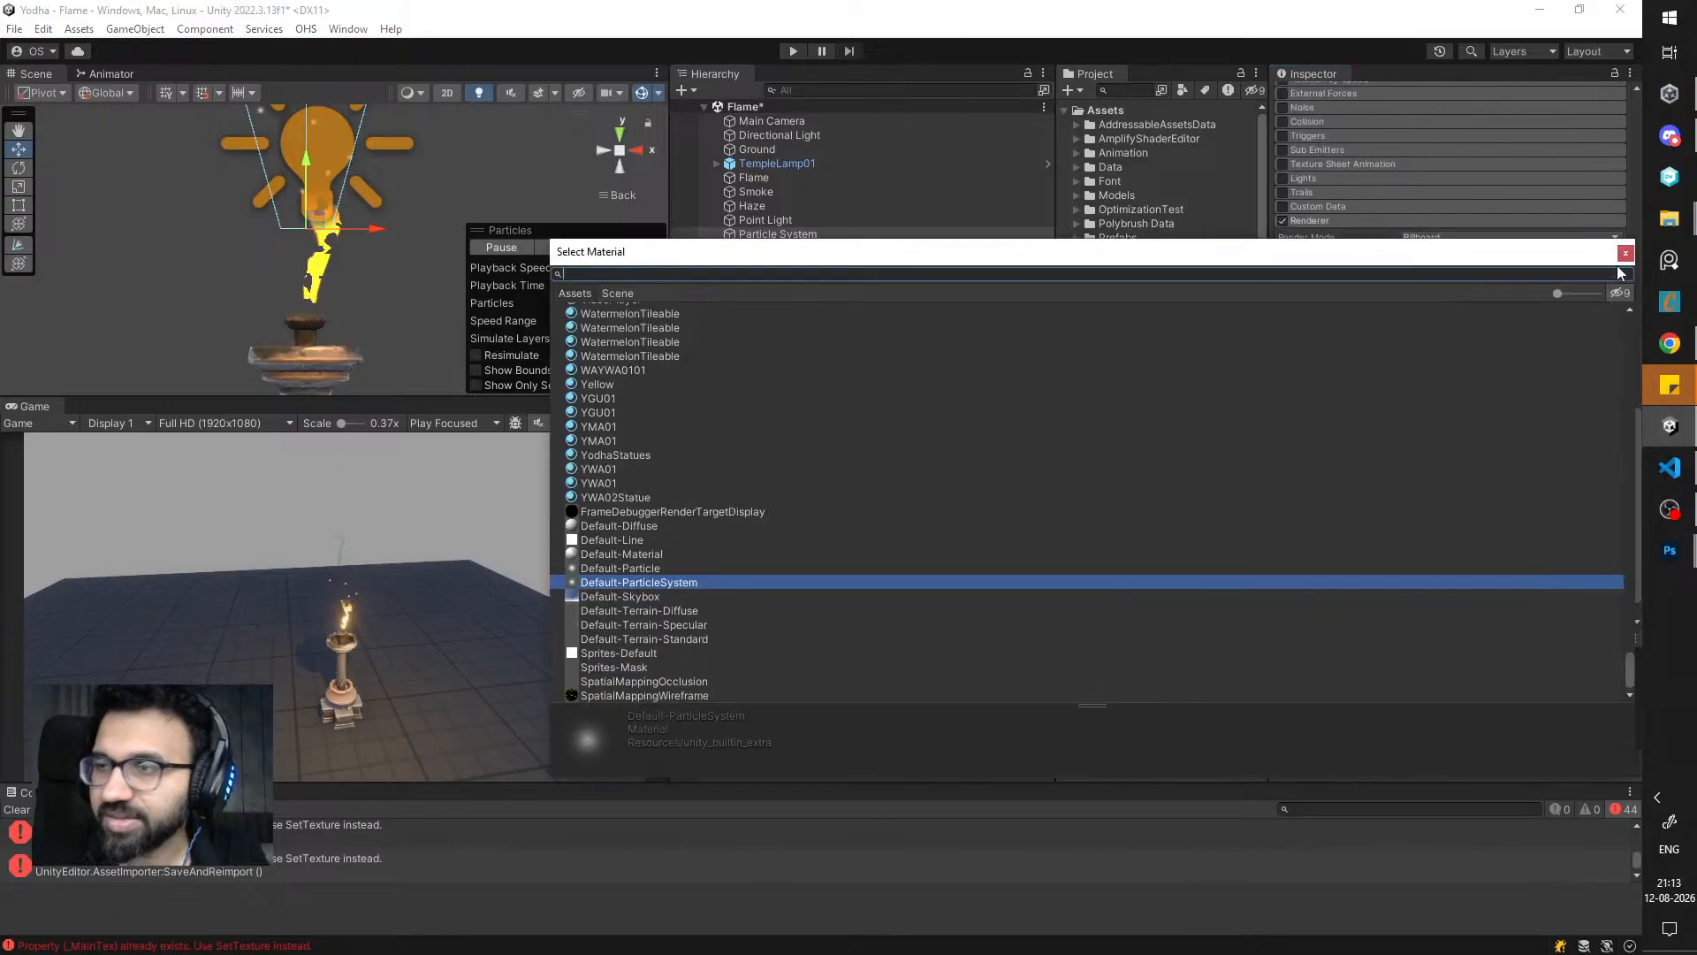
text(glow)
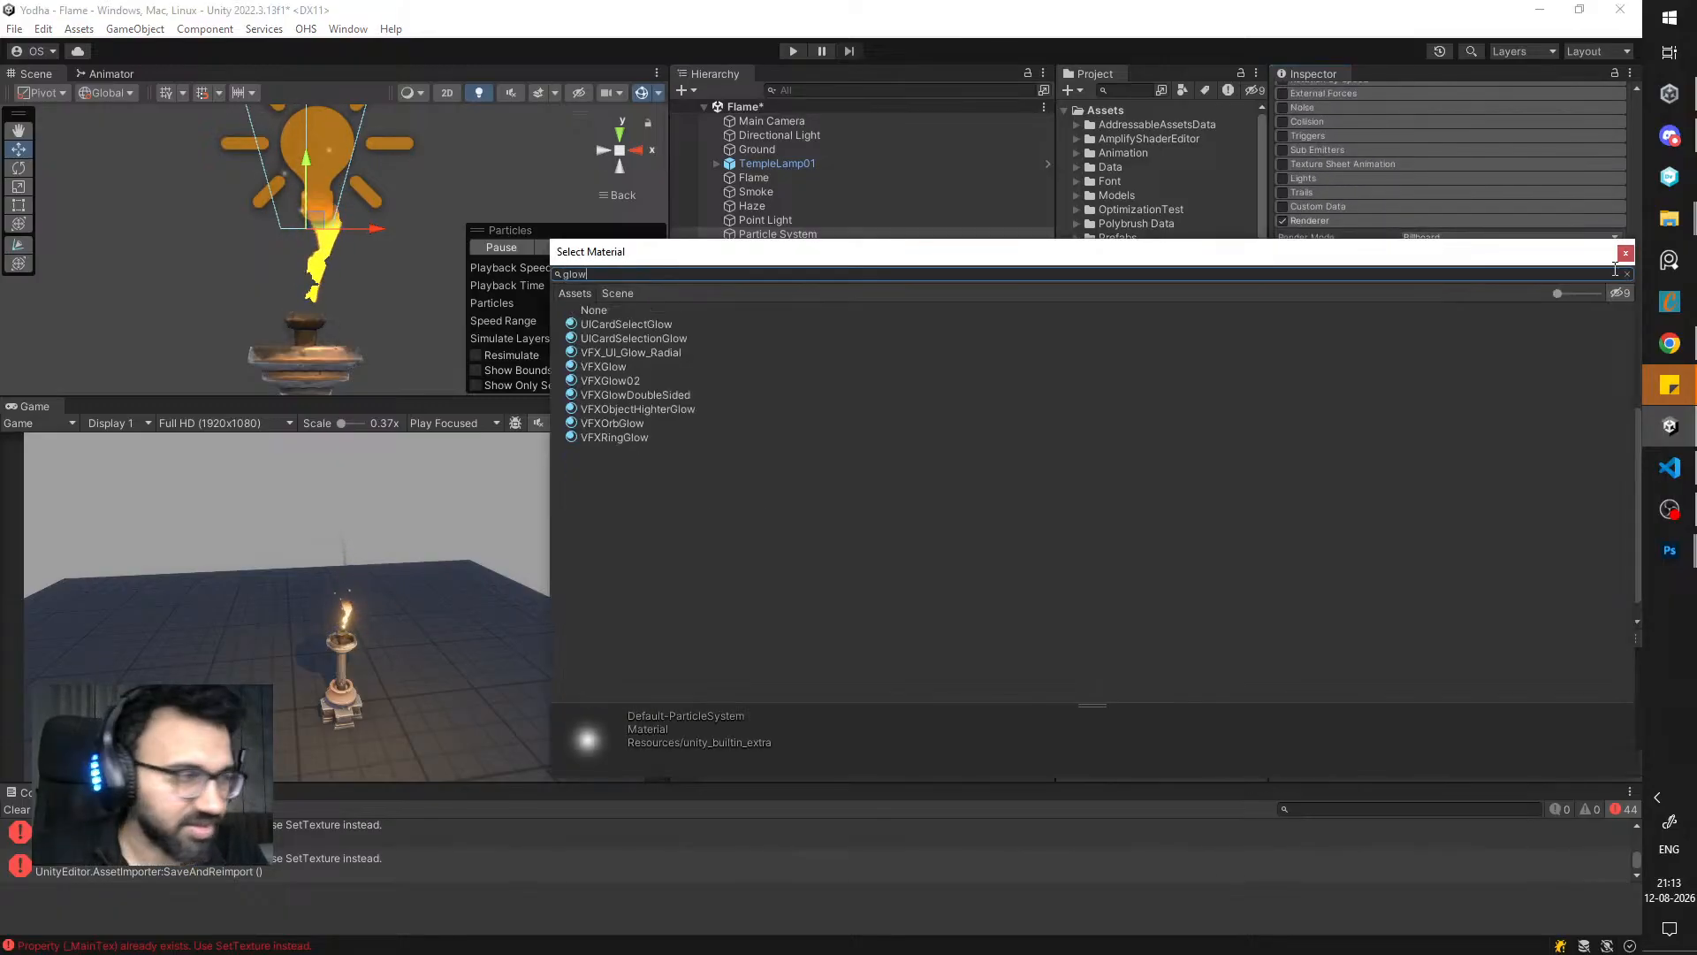
click(618, 368)
click(622, 382)
click(633, 369)
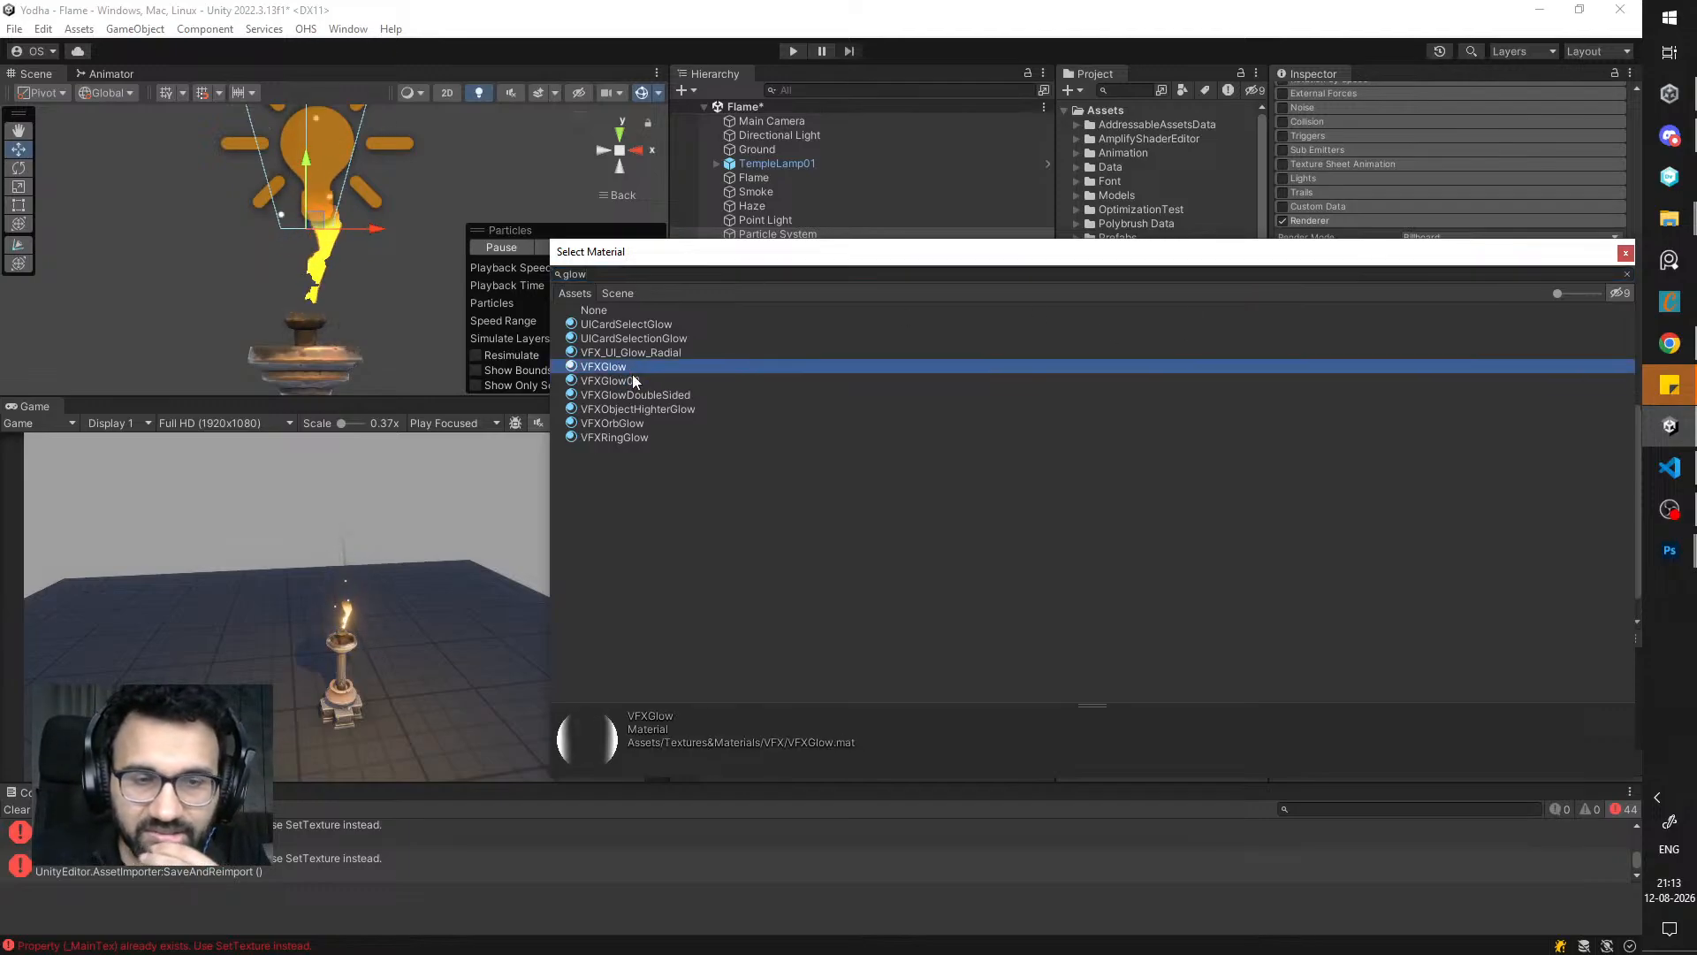
click(633, 376)
click(635, 369)
click(645, 385)
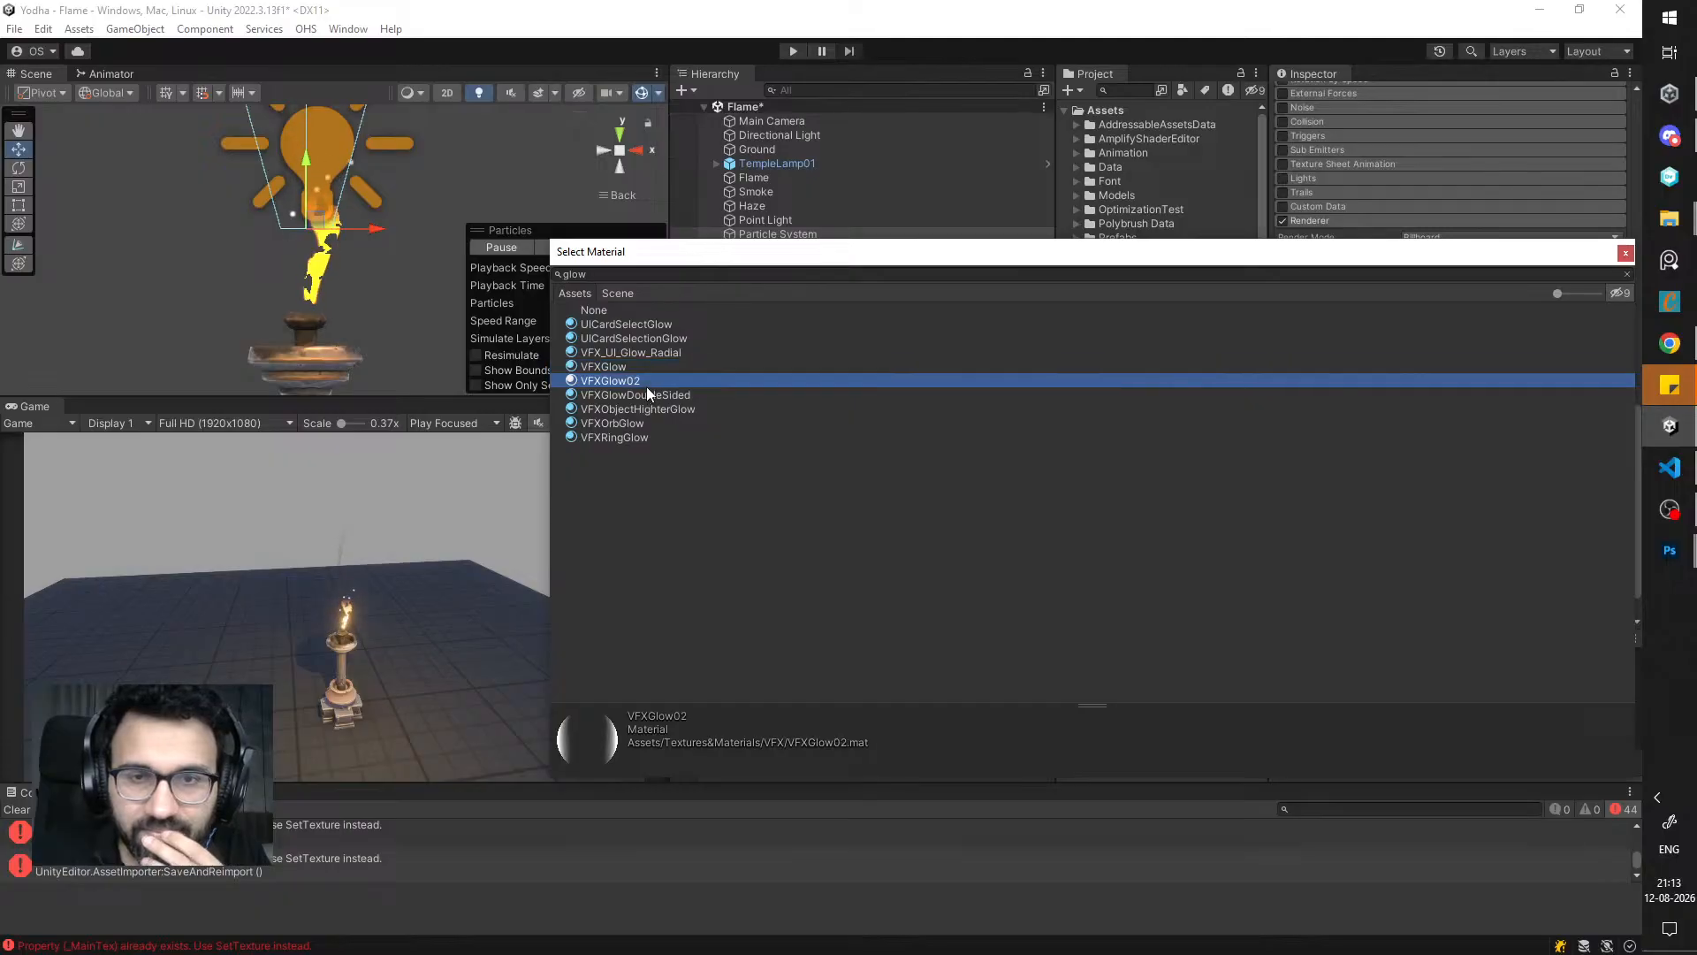
click(640, 423)
double_click(639, 424)
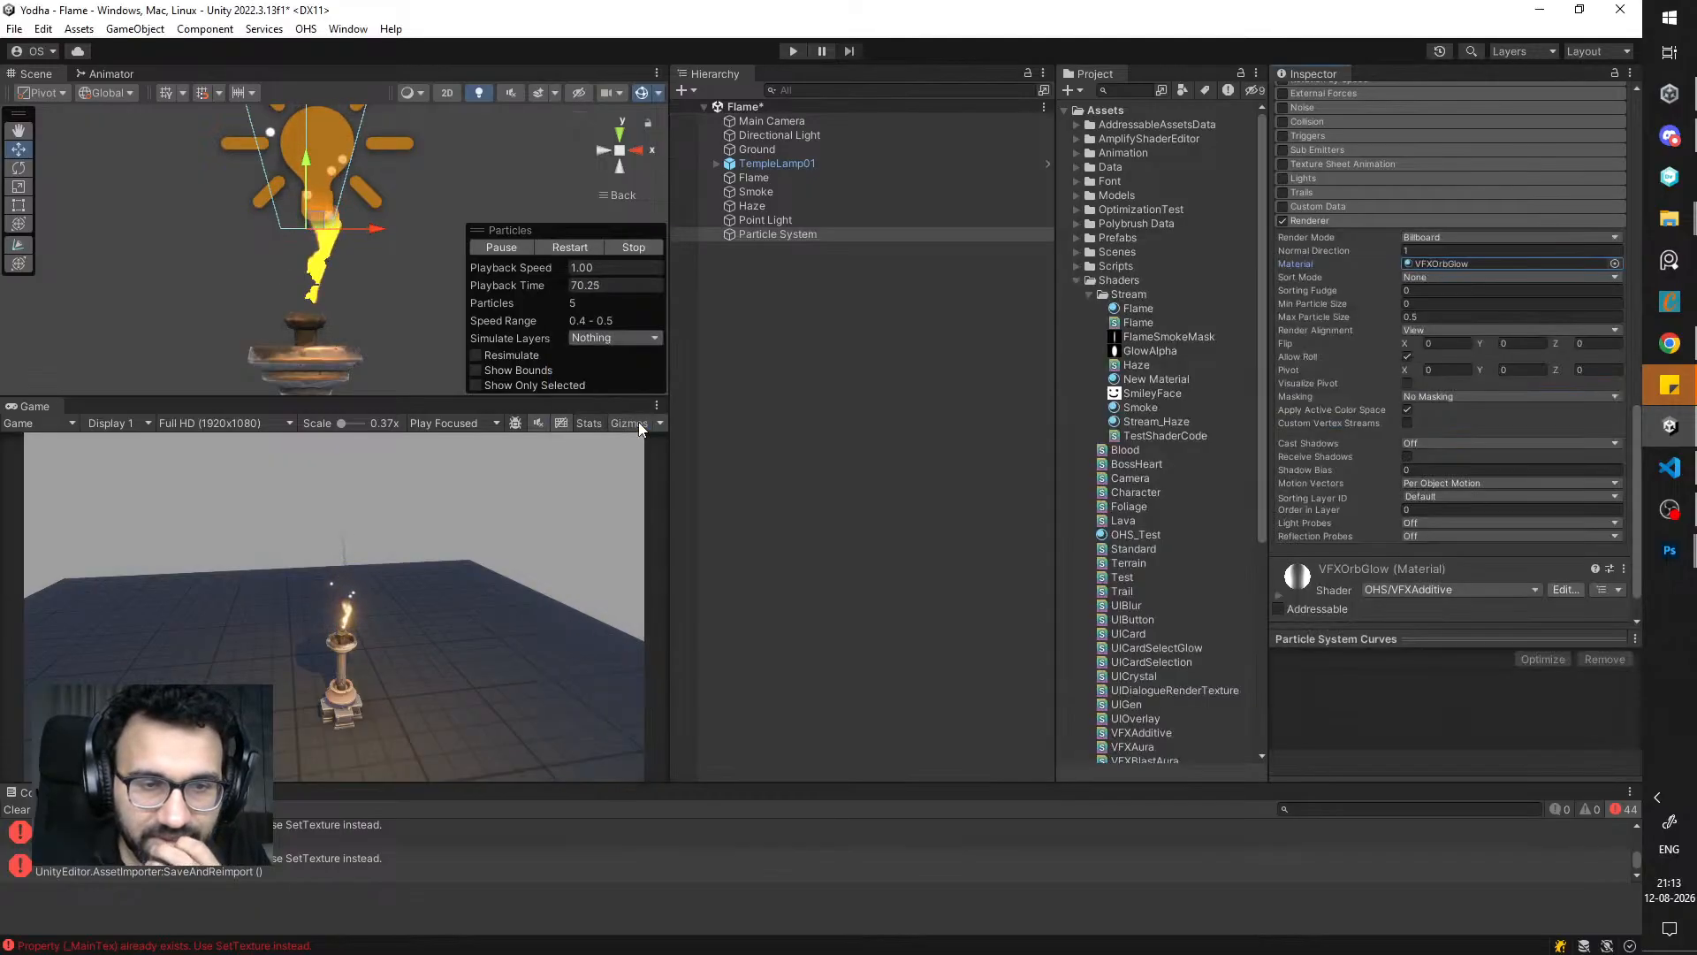
- Set the Start Speed to 0 and the Linear Z velocity to 1, and switch the Linear velocity over lifetime to Curve mode
scroll(1405, 292, up, 15)
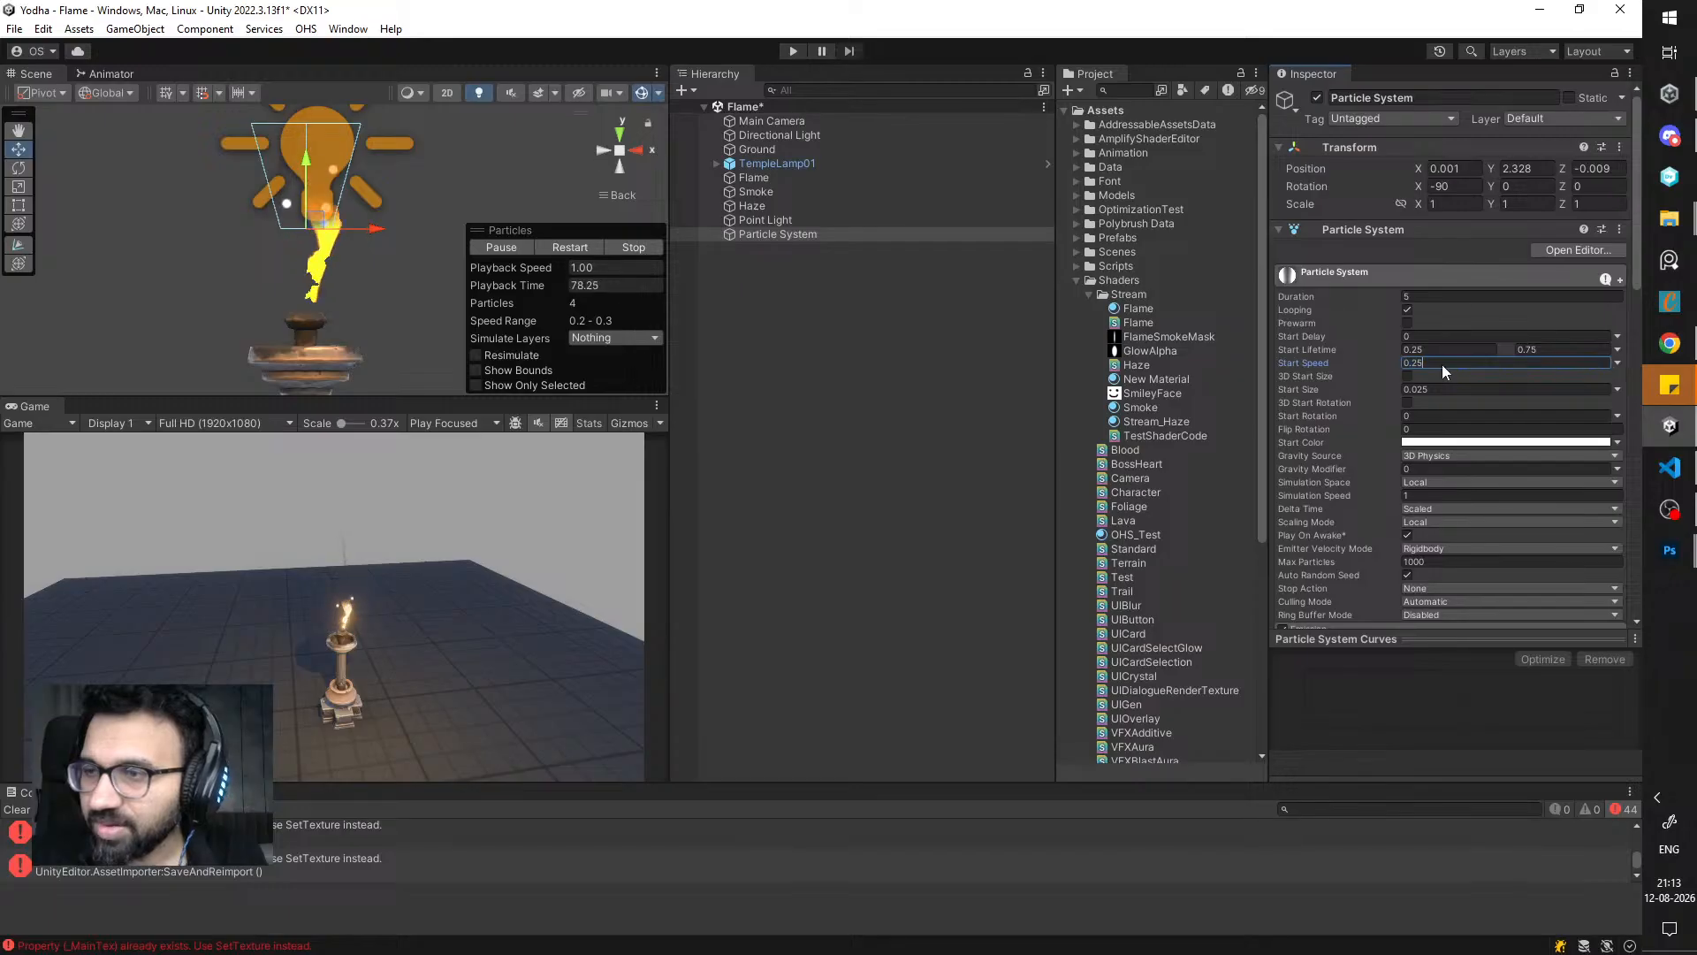
scroll(1406, 442, down, 6)
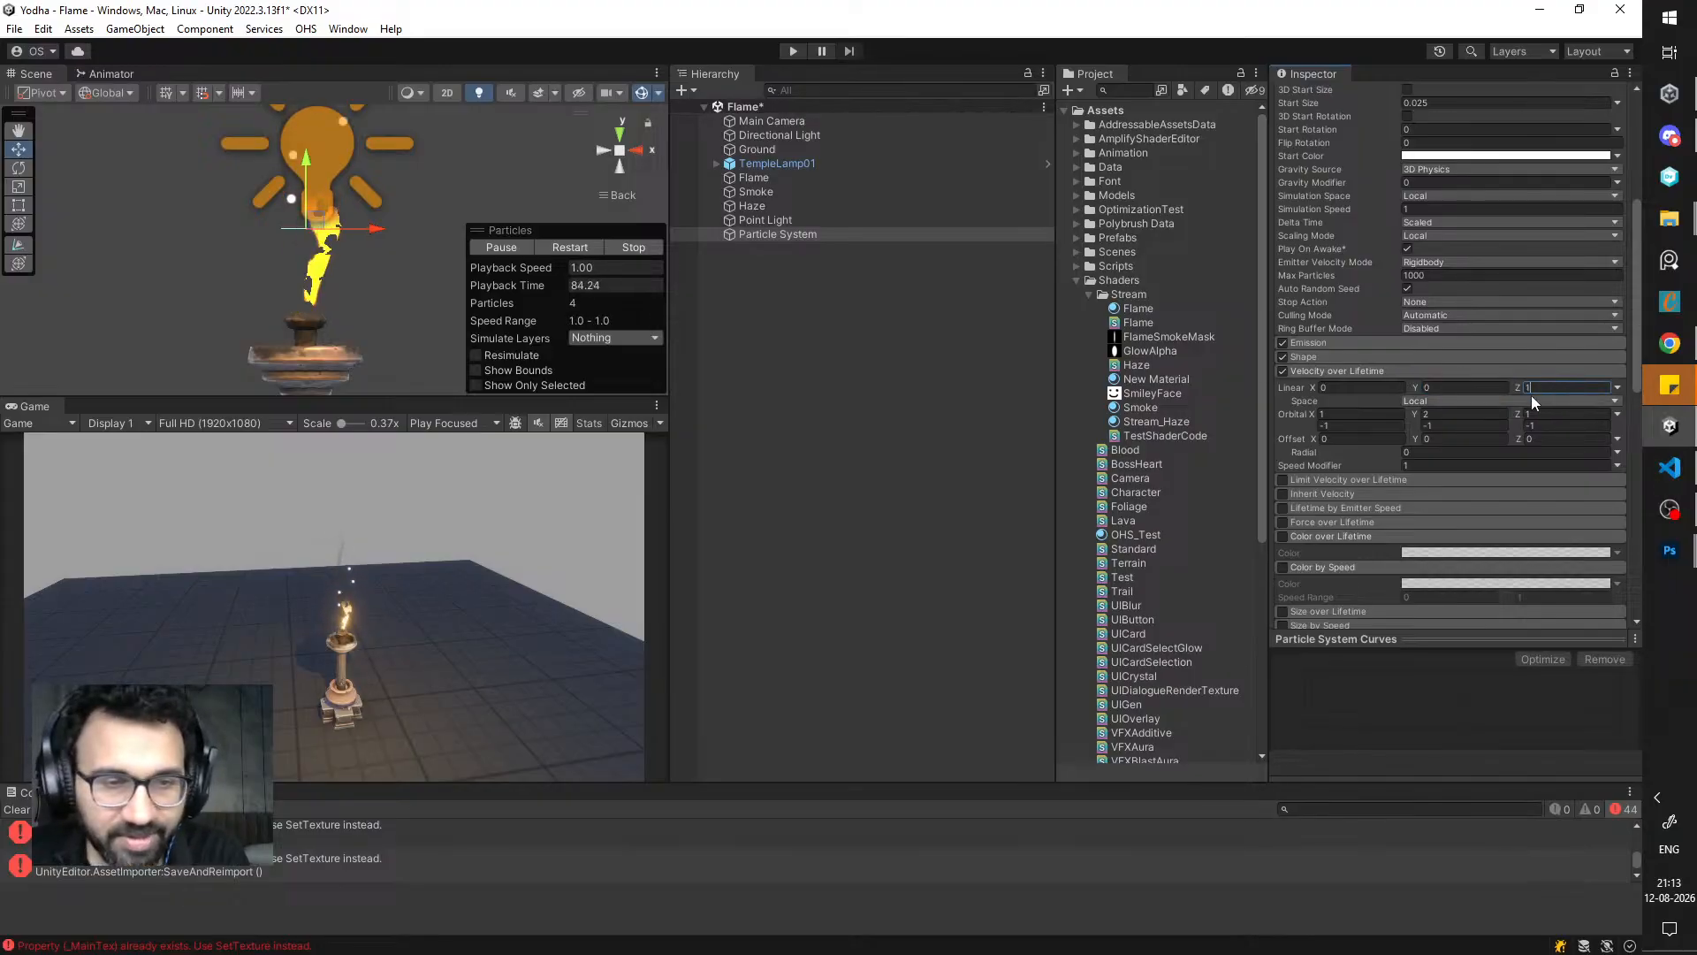
click(1620, 390)
click(1567, 422)
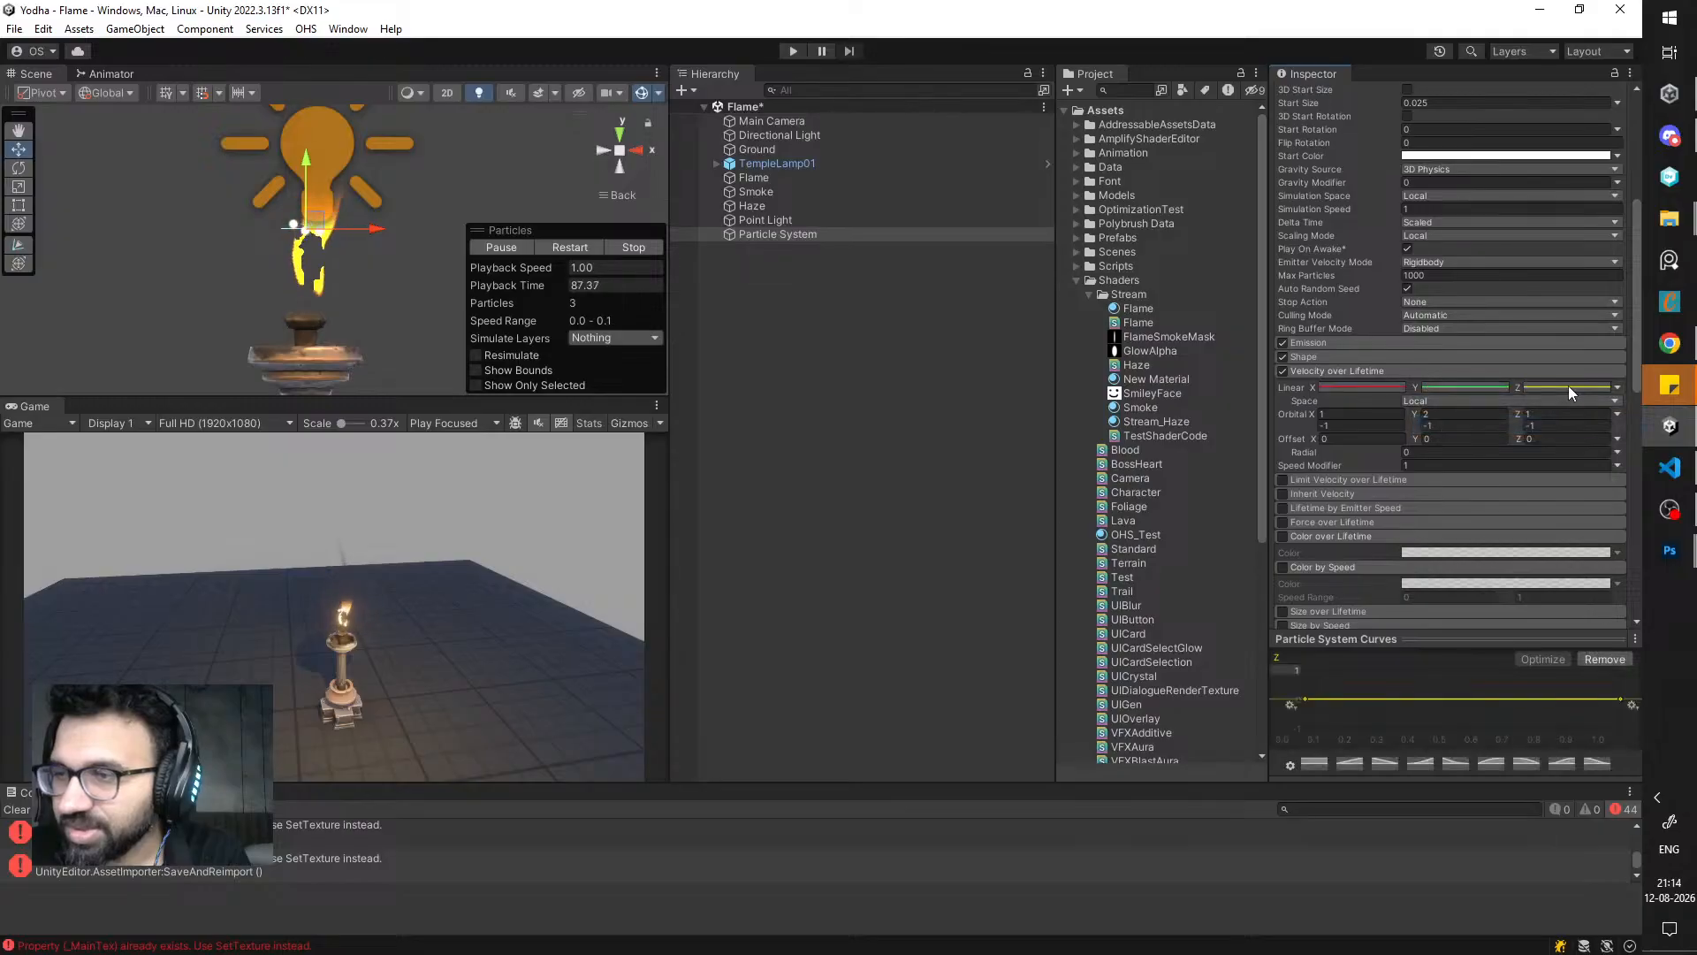
- Enlarge the curve editor and shape the Linear Z velocity curve to fall from about 0.9 at the start to about 0.5 at the end
click(1568, 386)
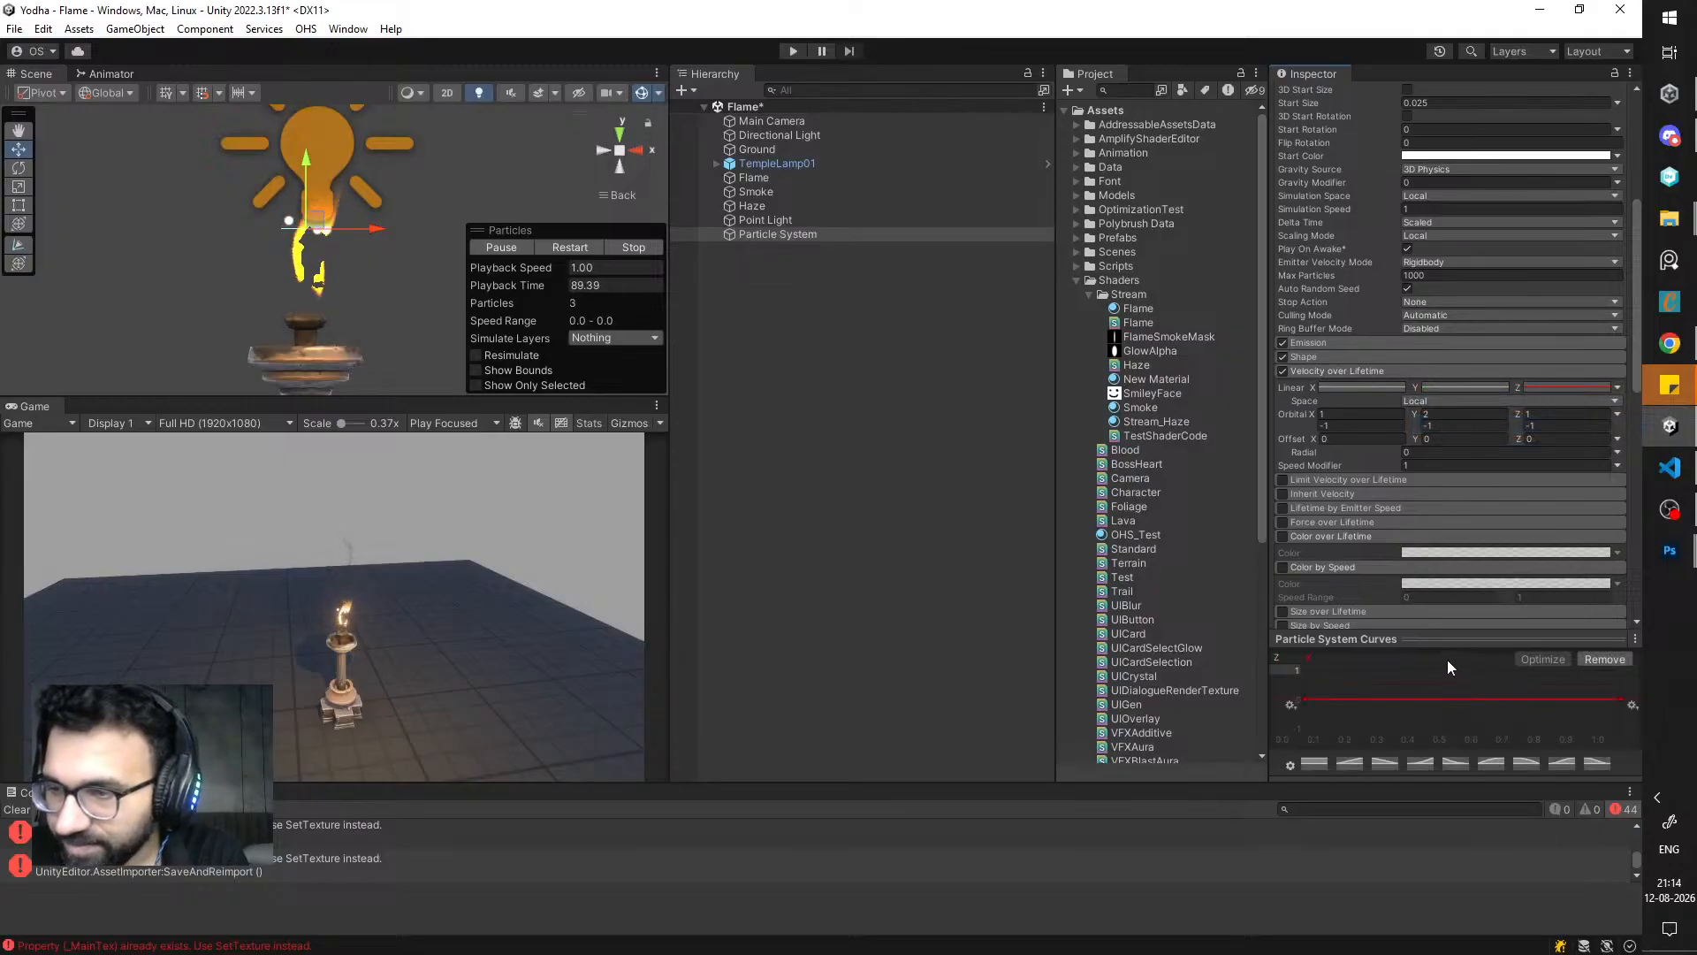
drag(1448, 640, 1434, 348)
drag(1302, 554, 1303, 430)
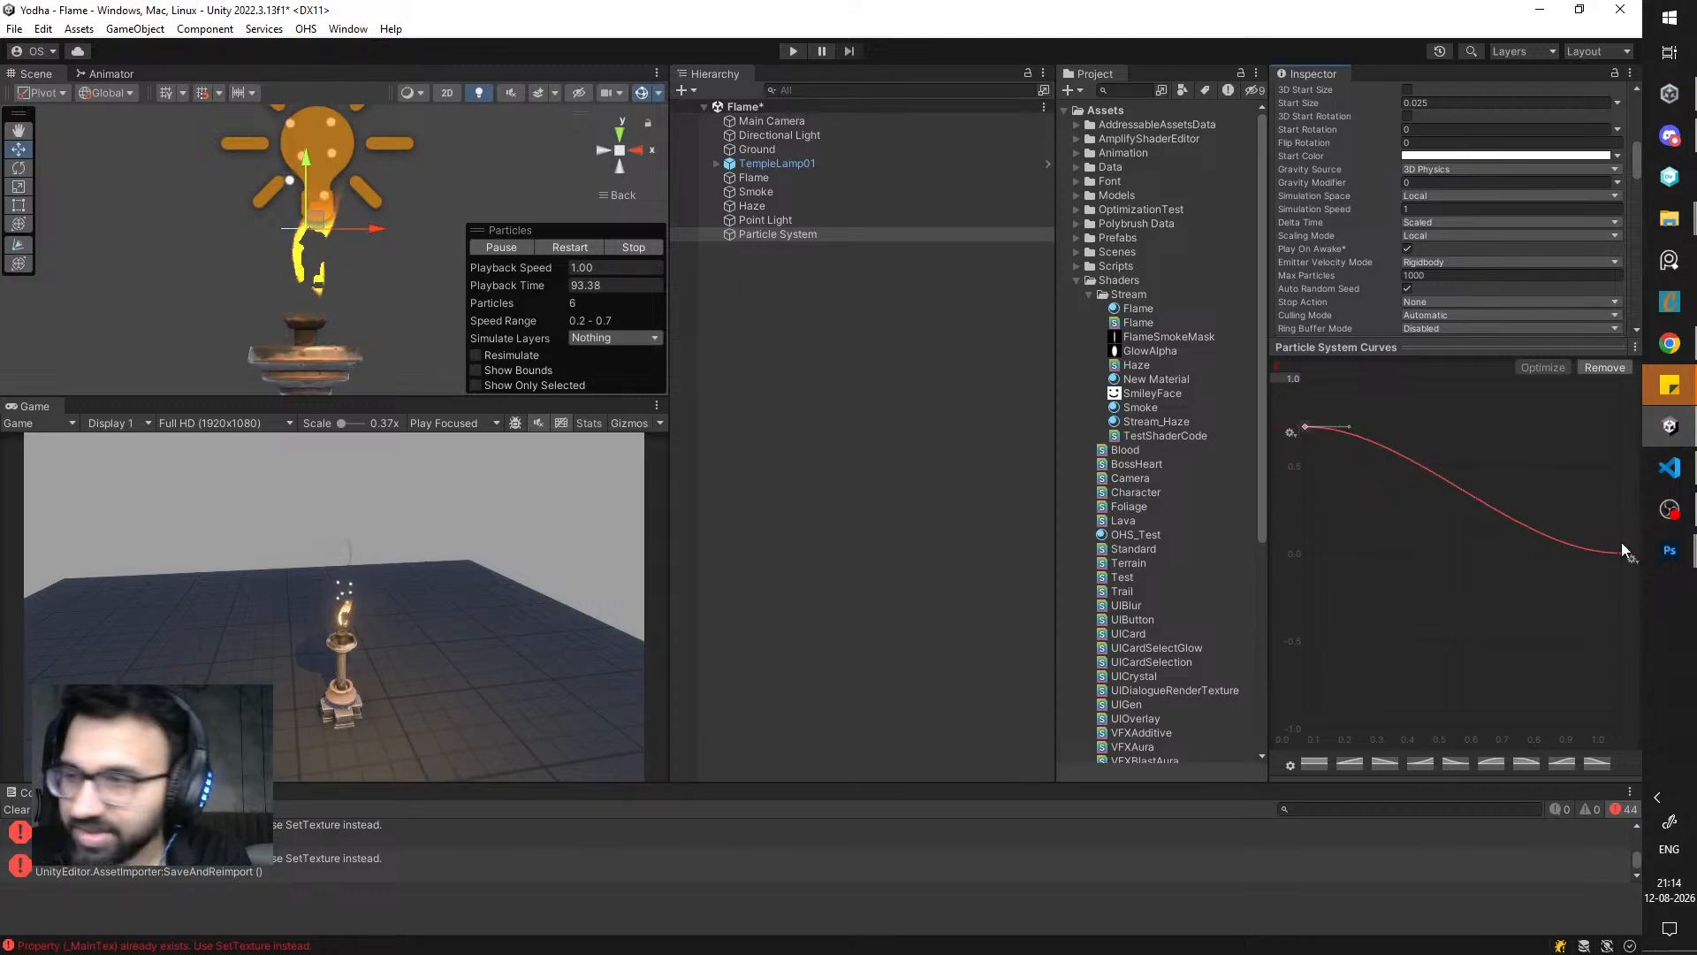
drag(1617, 557, 1620, 504)
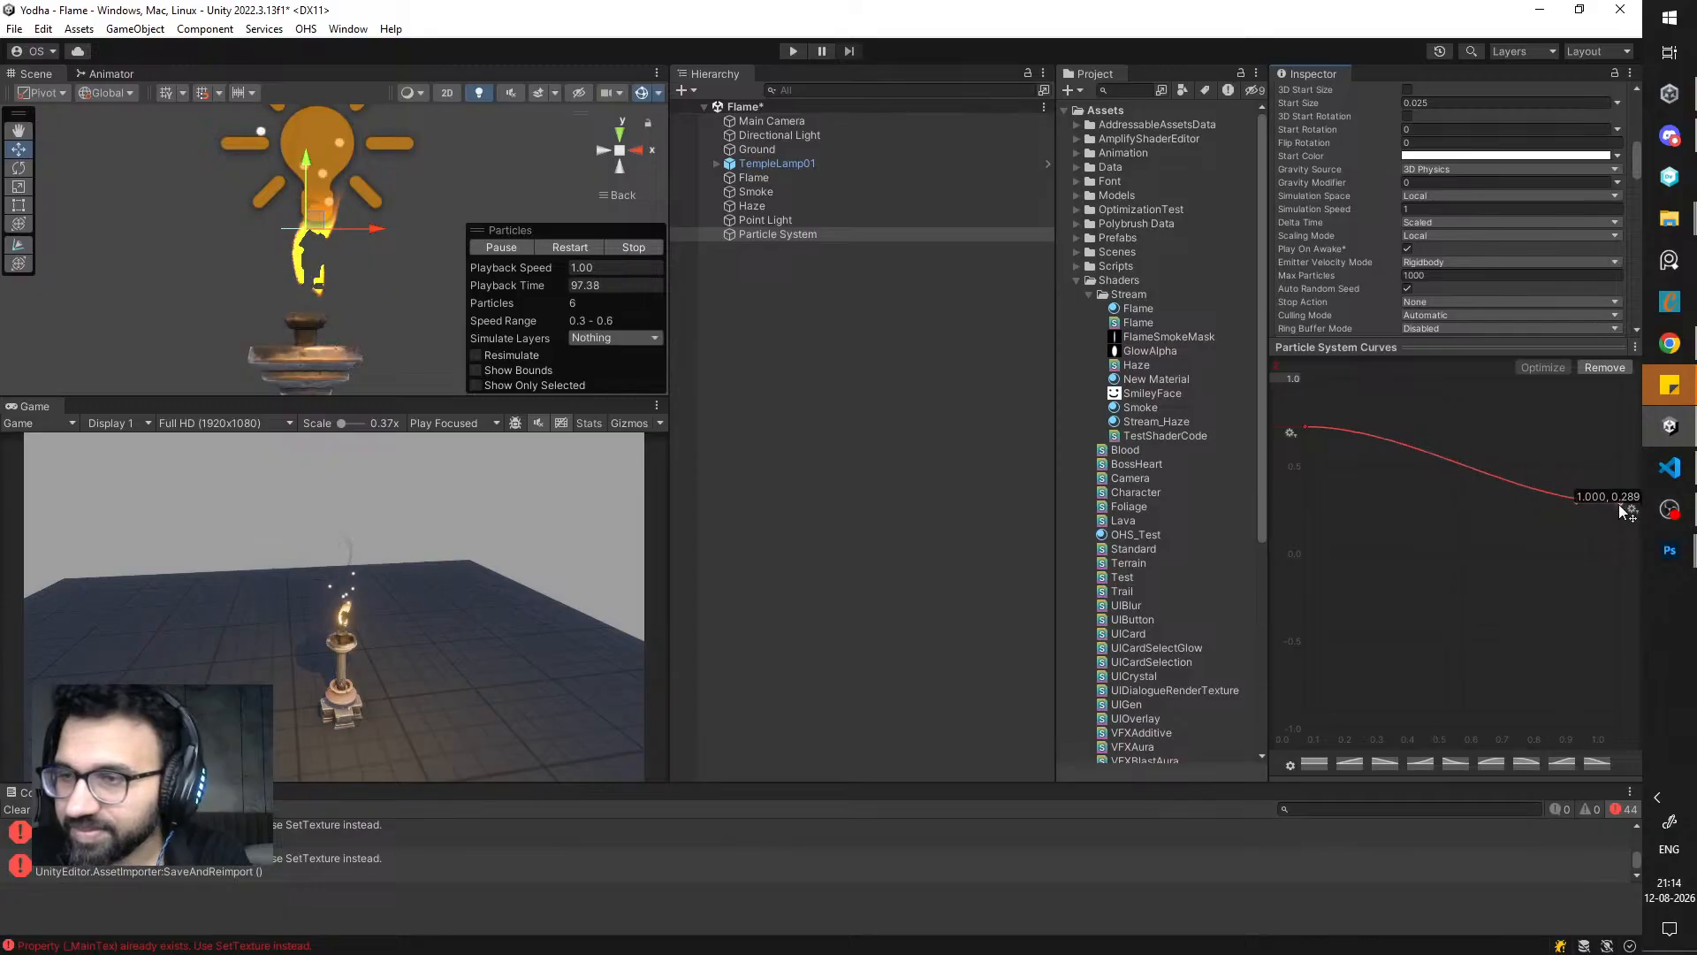
drag(1306, 429, 1303, 399)
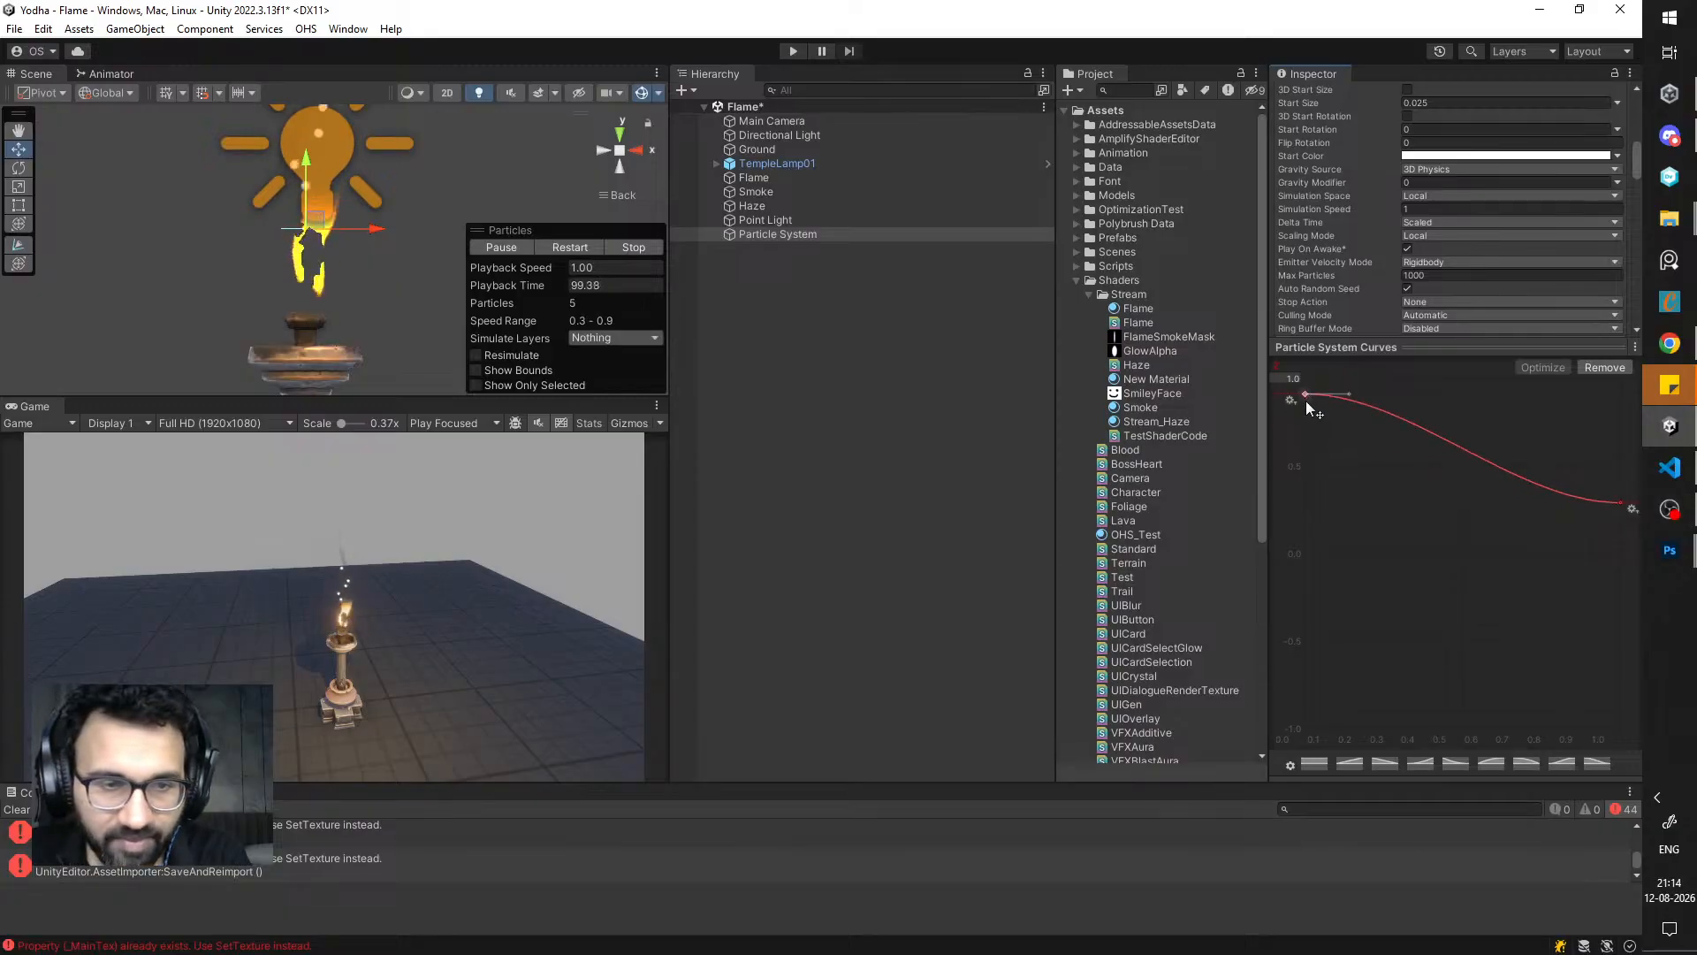
drag(1625, 510, 1626, 478)
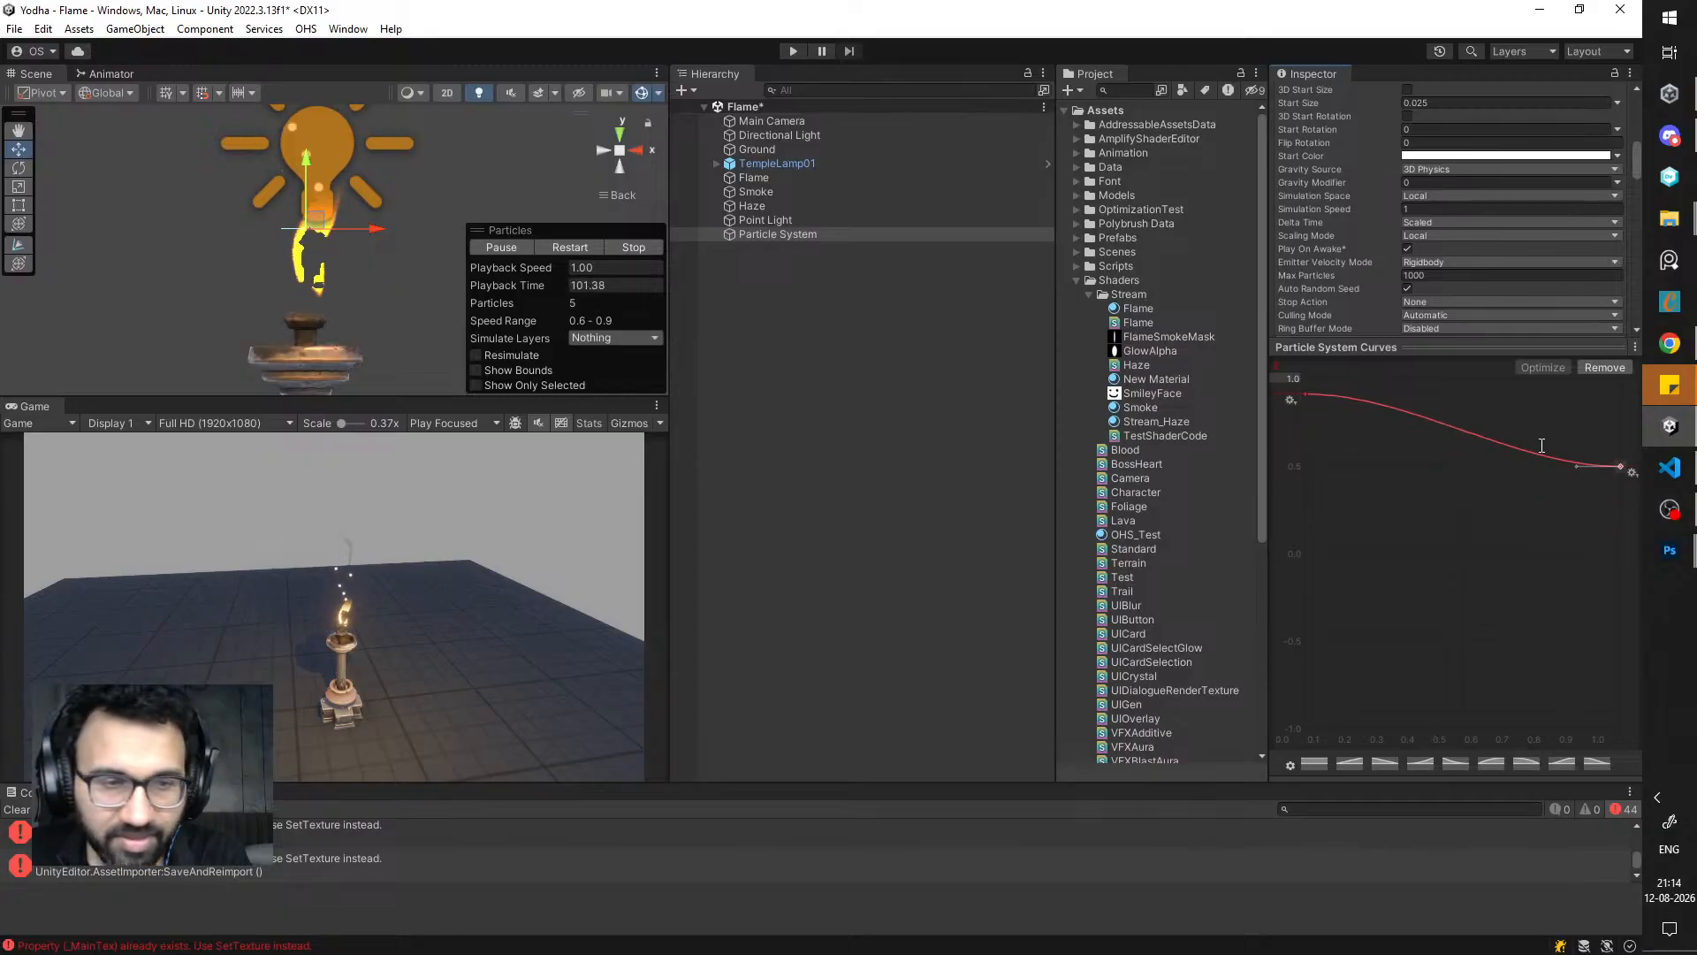
- Enable Size over Lifetime with a preset curve easing from 1 down to 0, and shrink the curve editor
scroll(1386, 273, down, 2)
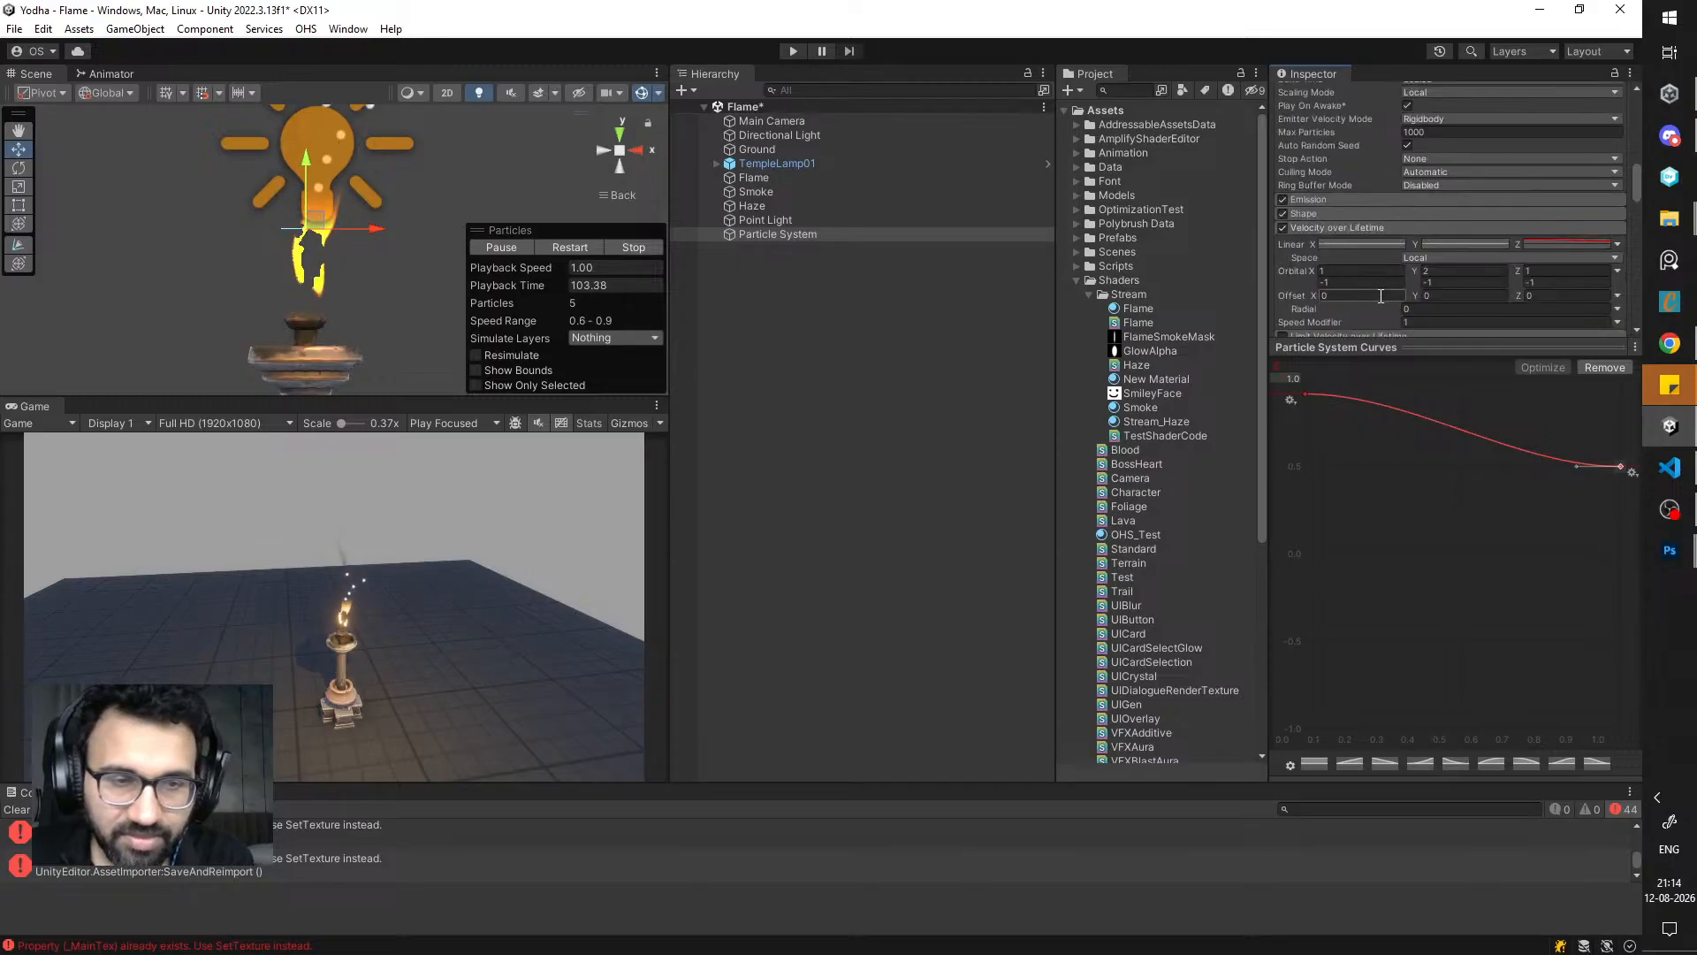
scroll(1439, 258, down, 6)
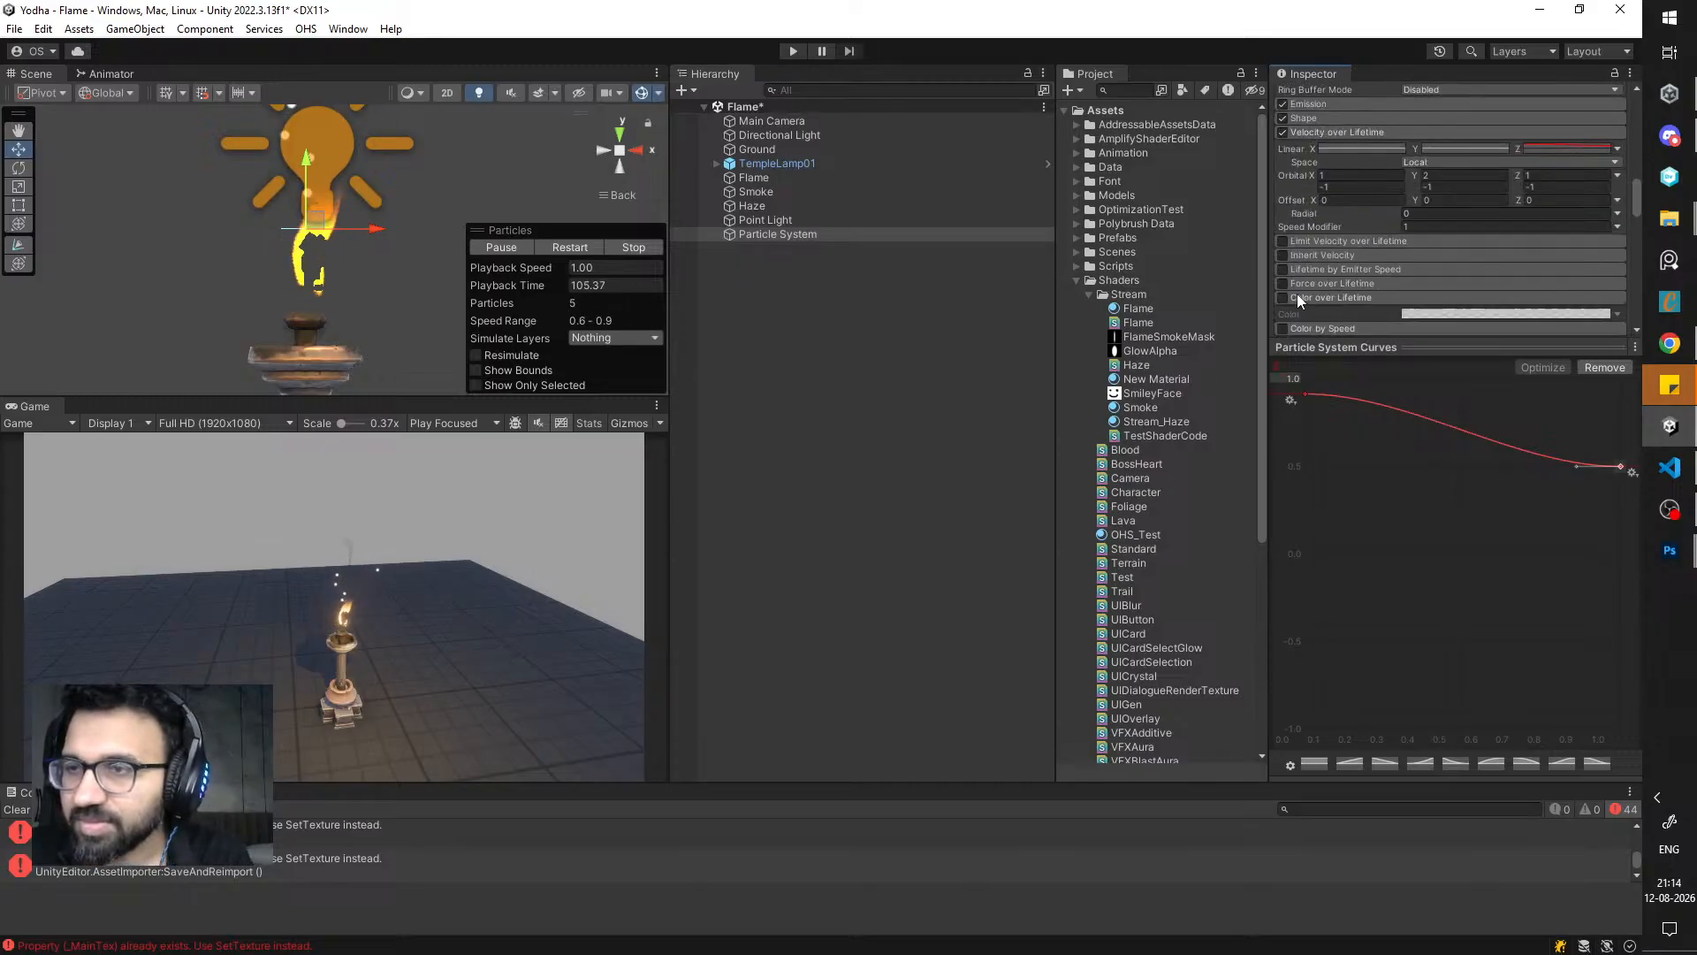
click(1284, 279)
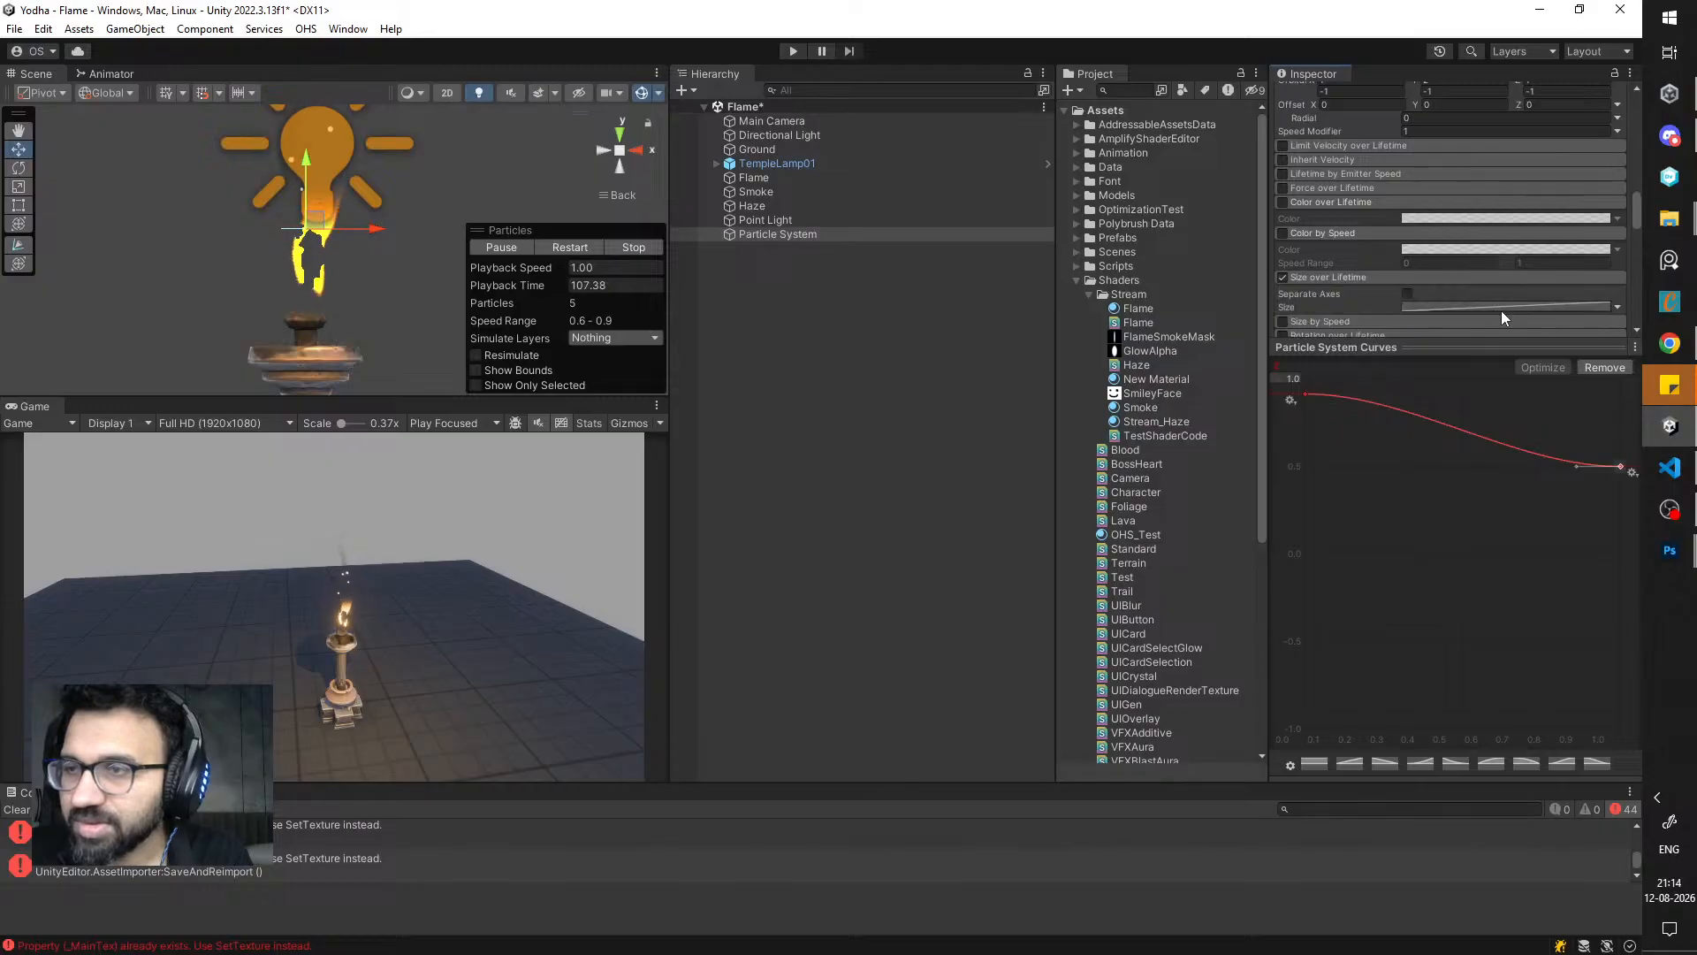
click(1525, 763)
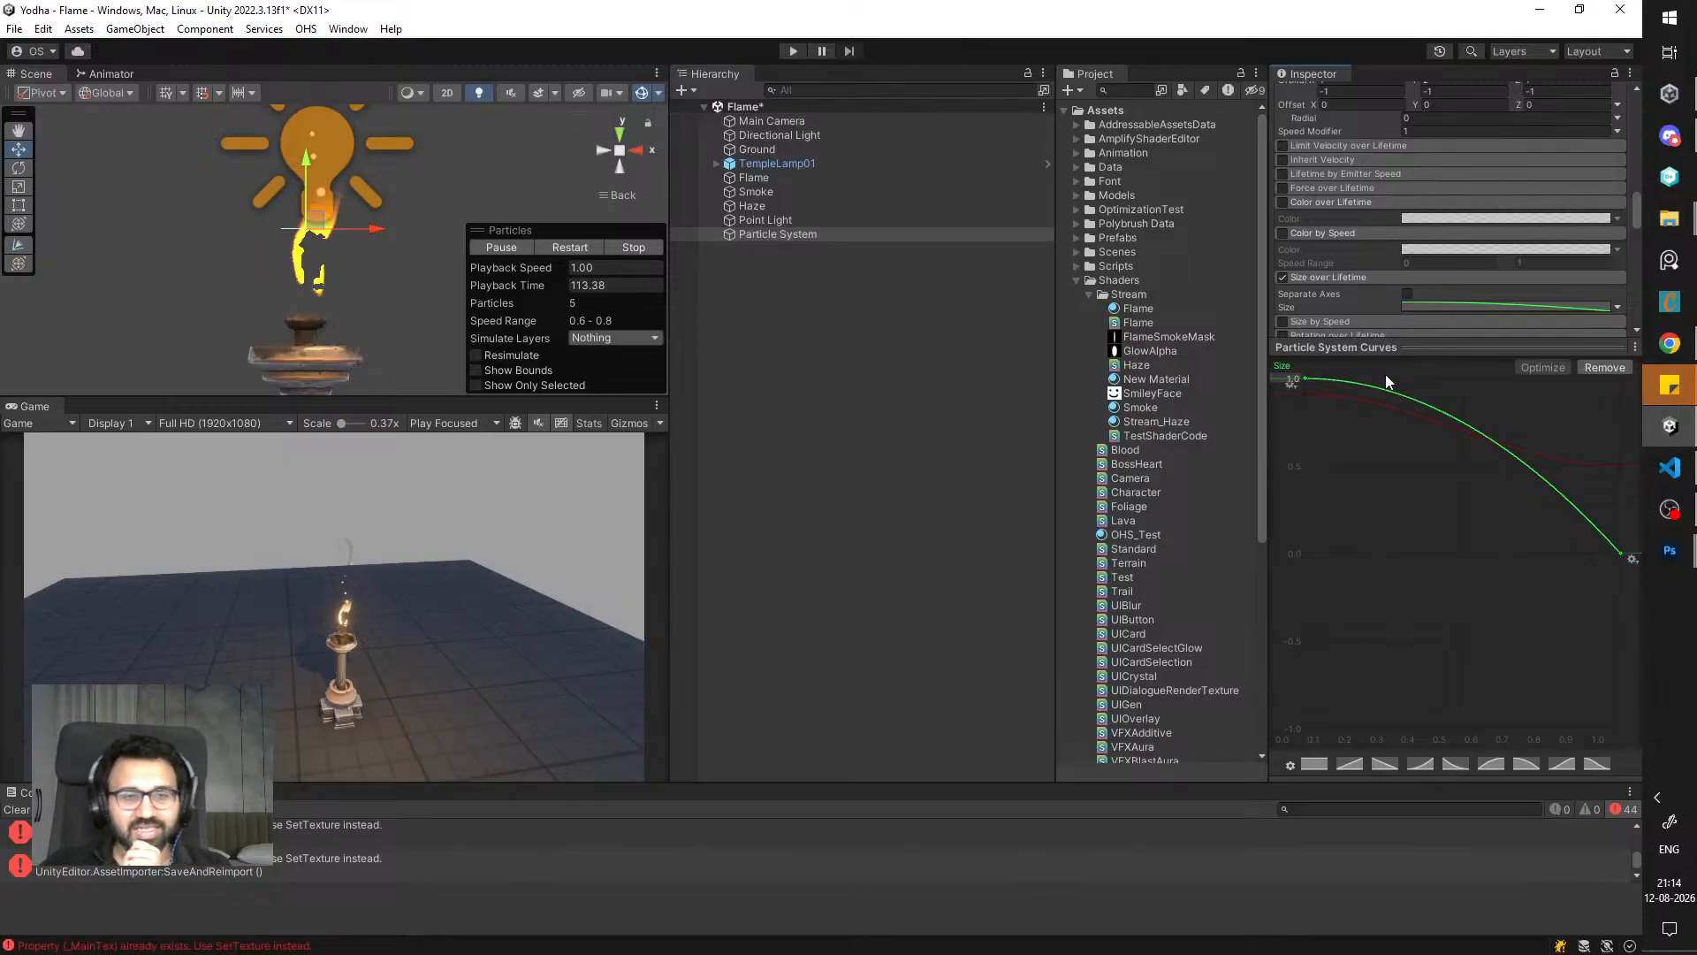
drag(1422, 350, 1425, 540)
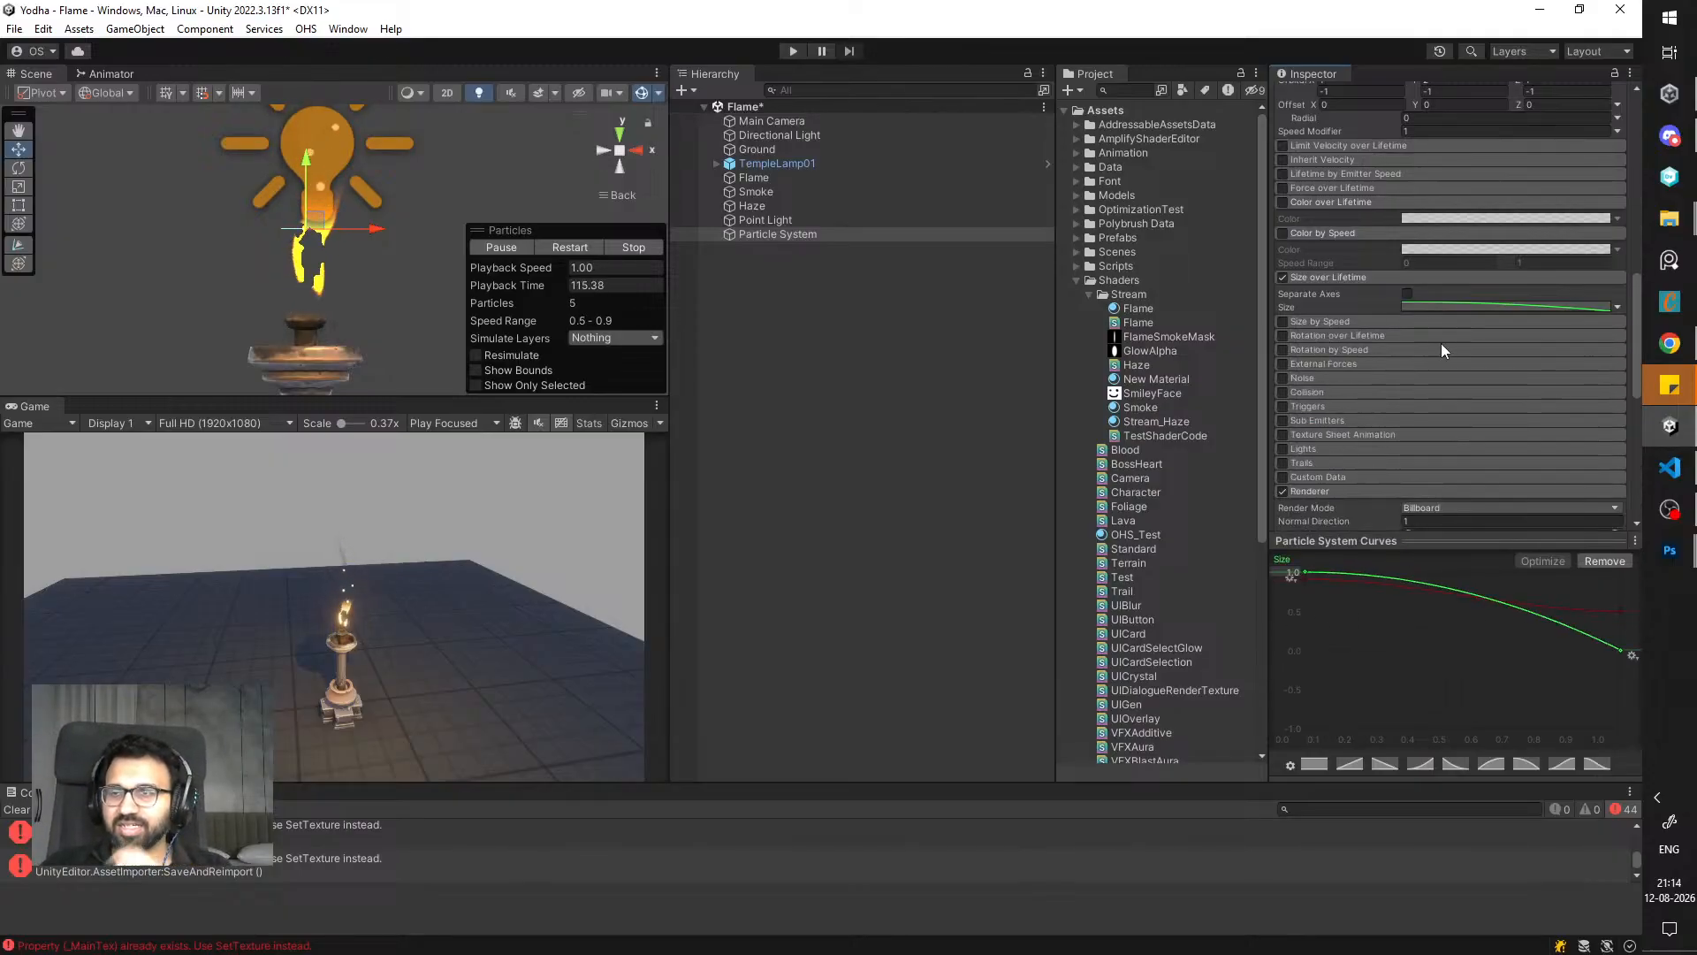
- Collapse the Color over Lifetime, Color by Speed, Size over Lifetime and Velocity over Lifetime modules
scroll(1427, 358, up, 3)
click(1383, 443)
click(1382, 456)
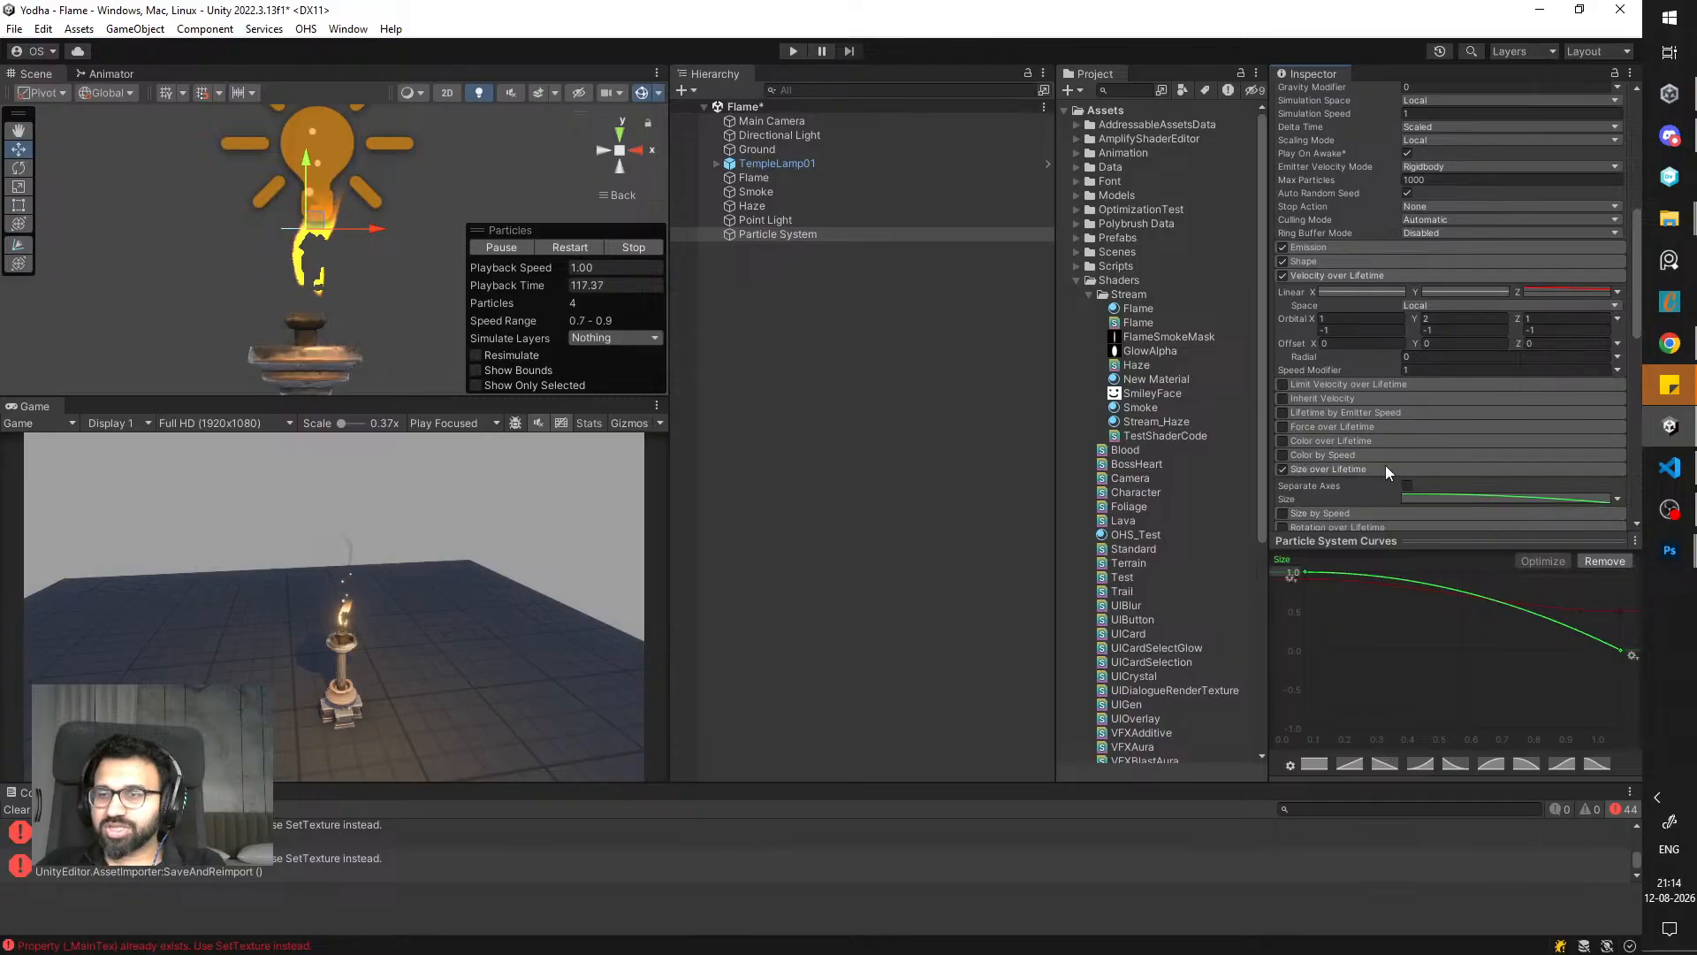
click(1387, 467)
click(1392, 275)
- Make the Emission Rate over Time random between two constants, 5 and 10, and collapse the Emission module
click(1401, 249)
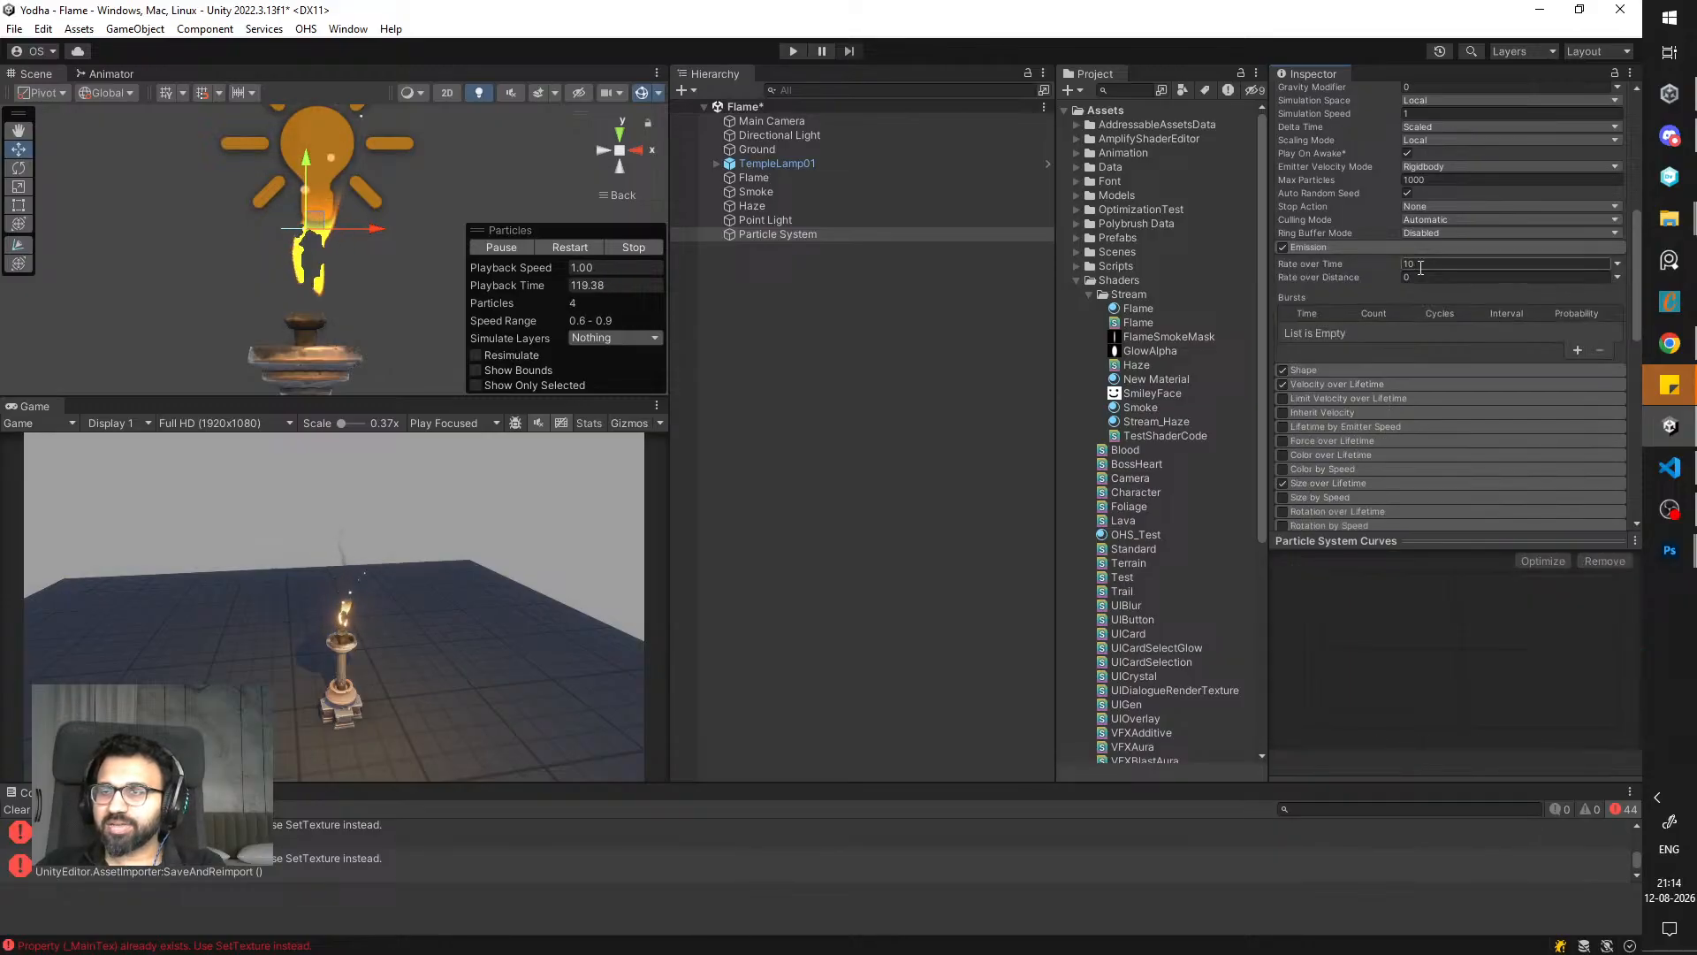
click(1503, 263)
click(1618, 265)
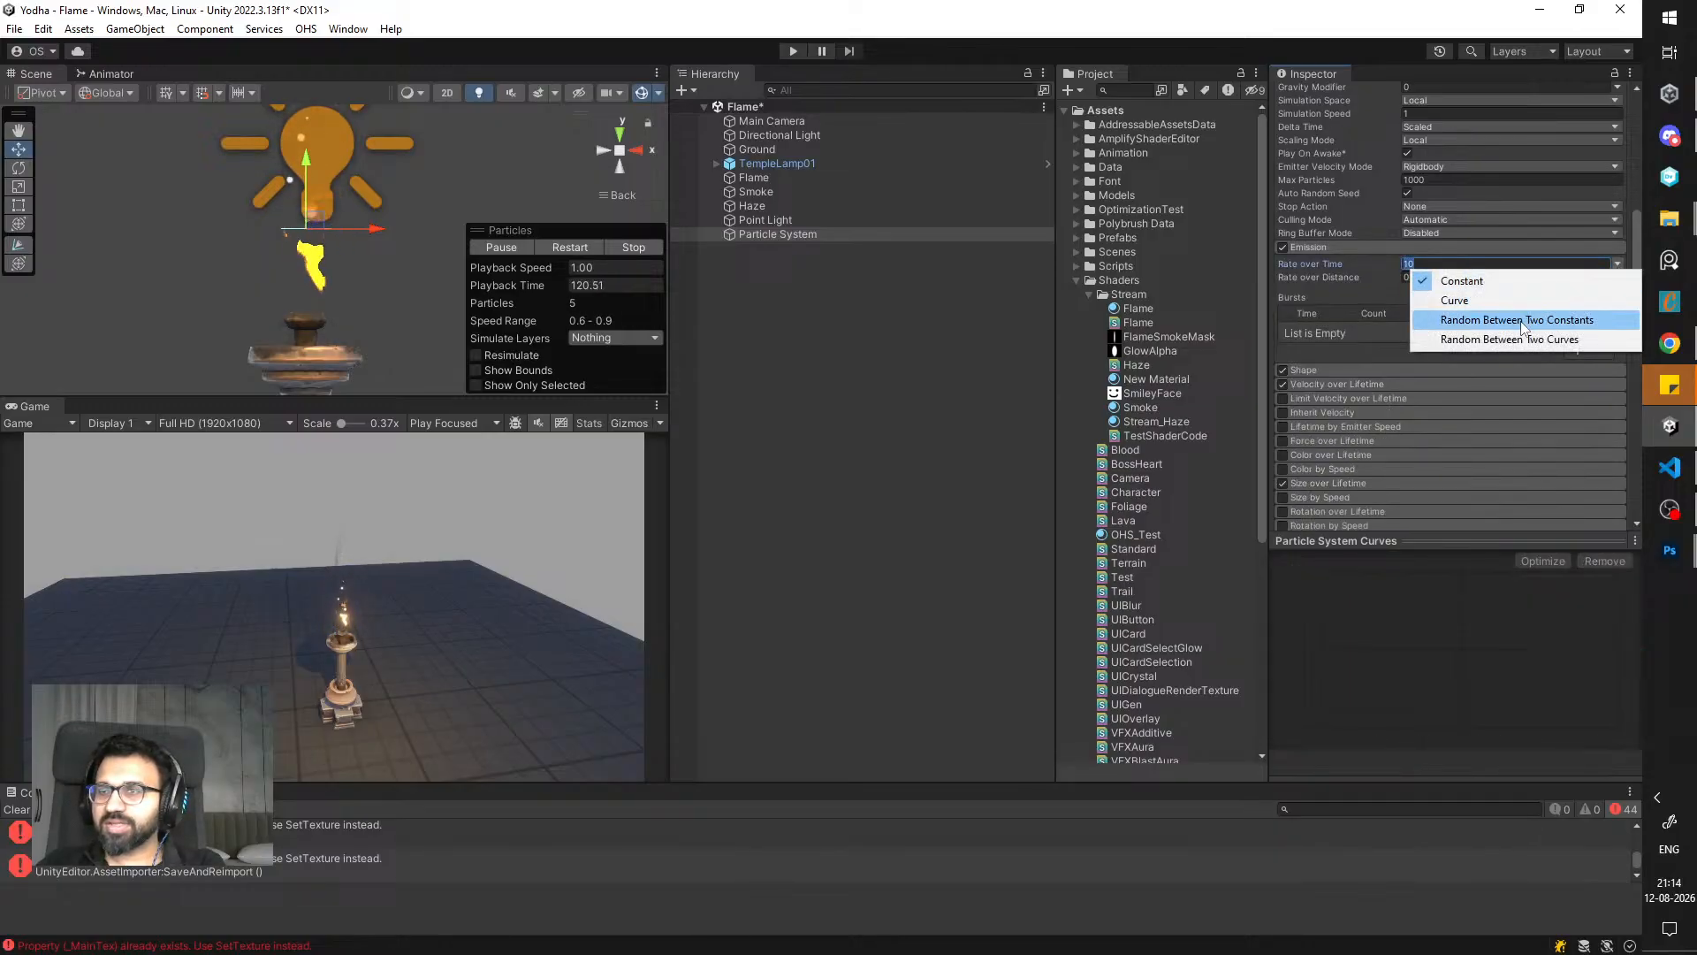
click(1525, 322)
click(1423, 264)
text(5)
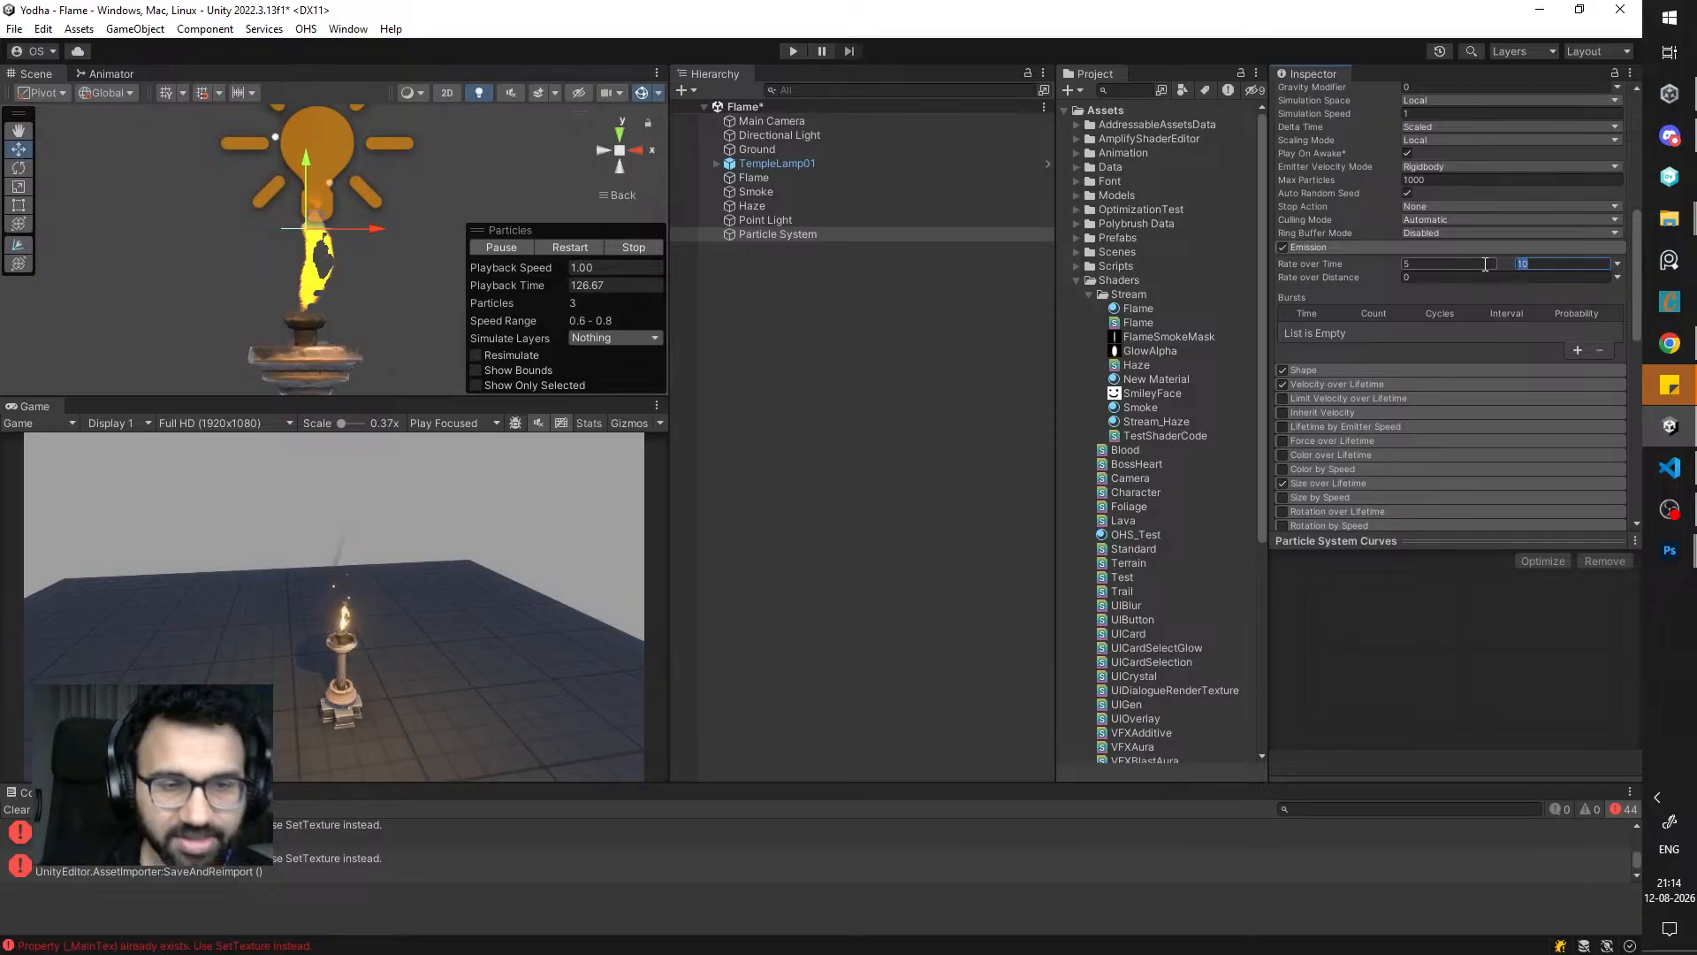
scroll(1472, 292, down, 3)
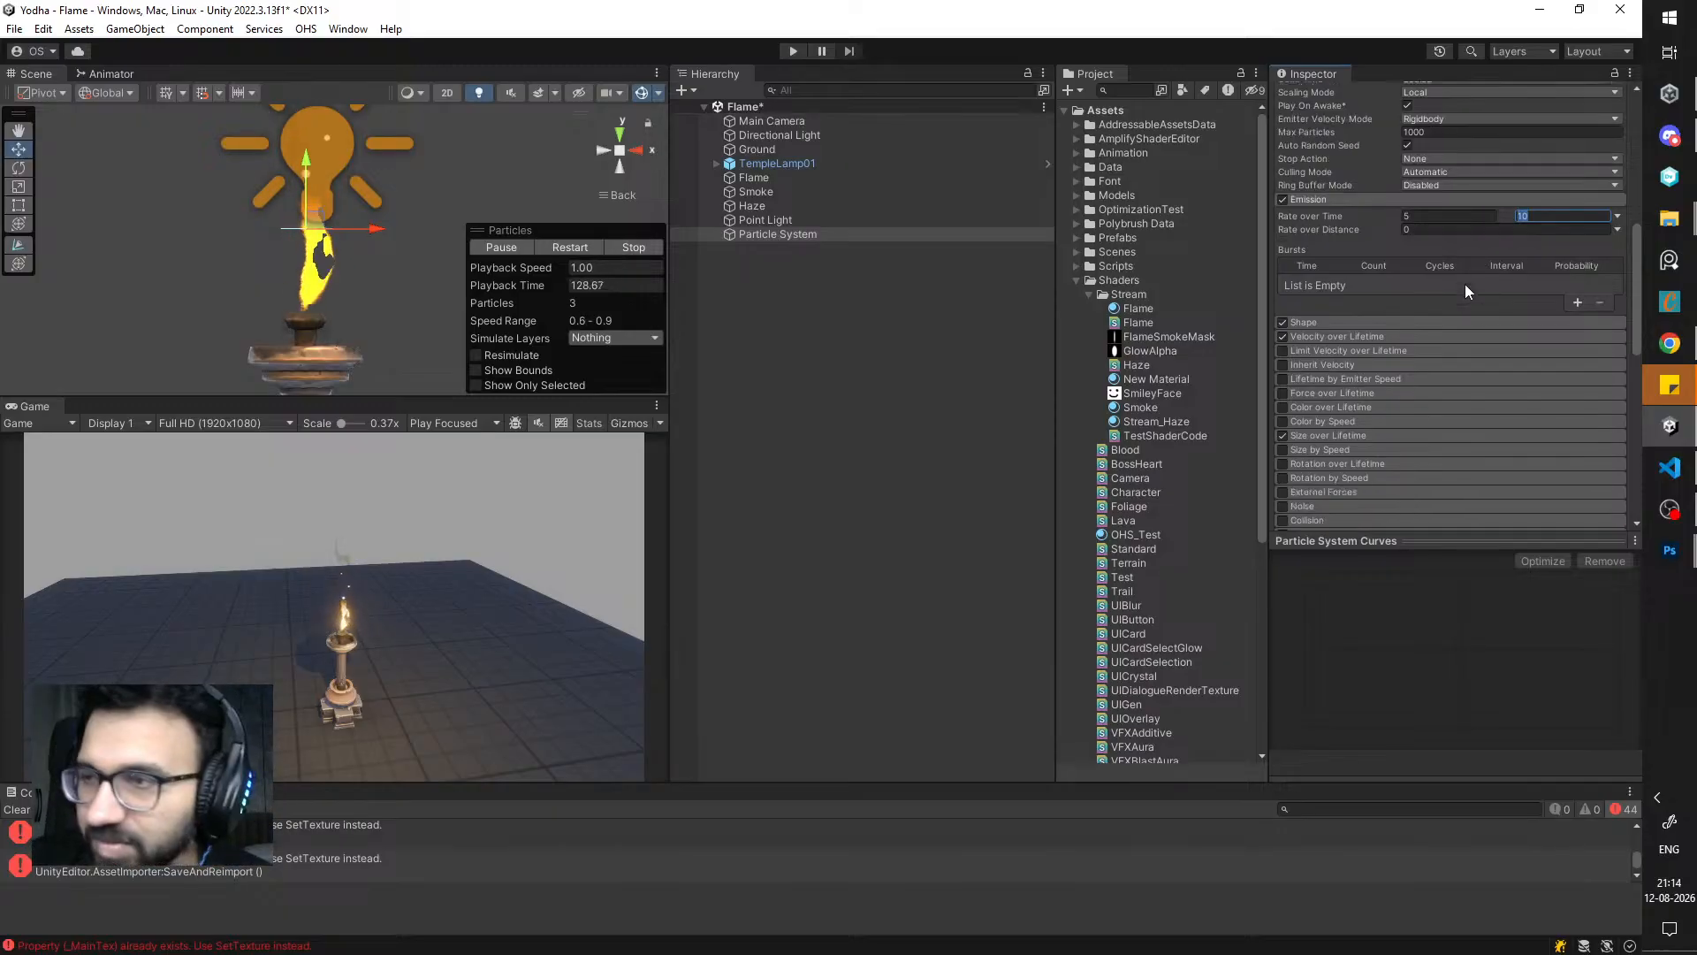
click(1382, 156)
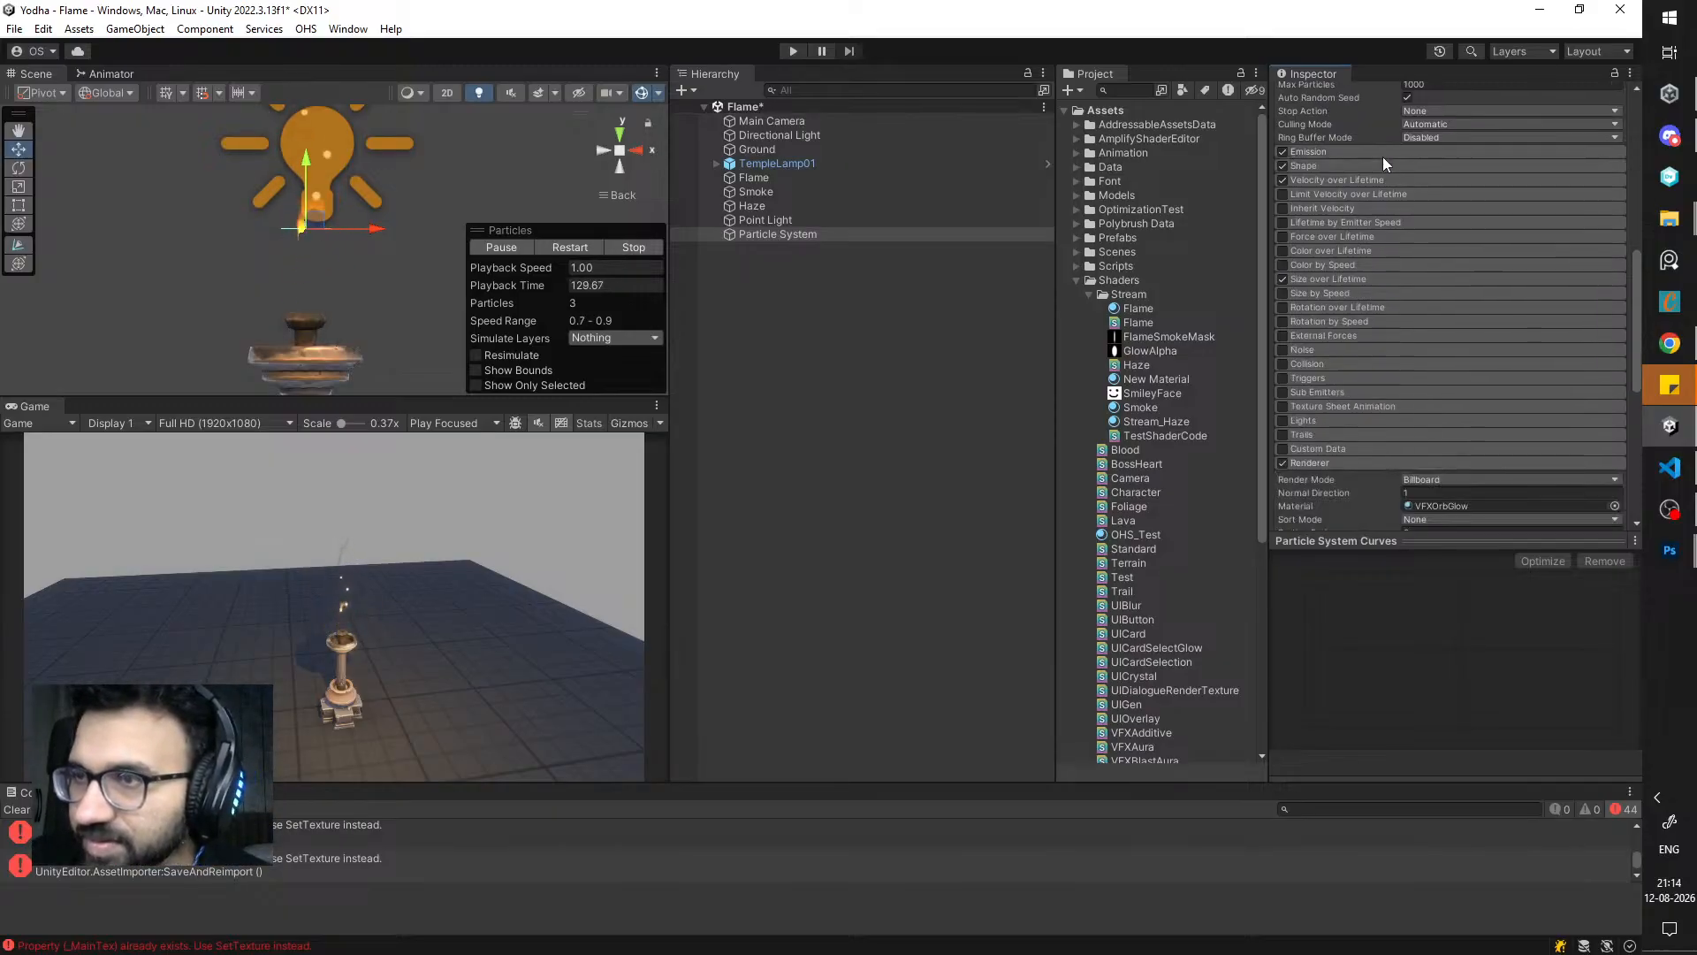
- Enable Color over Lifetime and set the gradient's starting color key to a saturated orange
click(1282, 251)
click(1324, 253)
click(1476, 267)
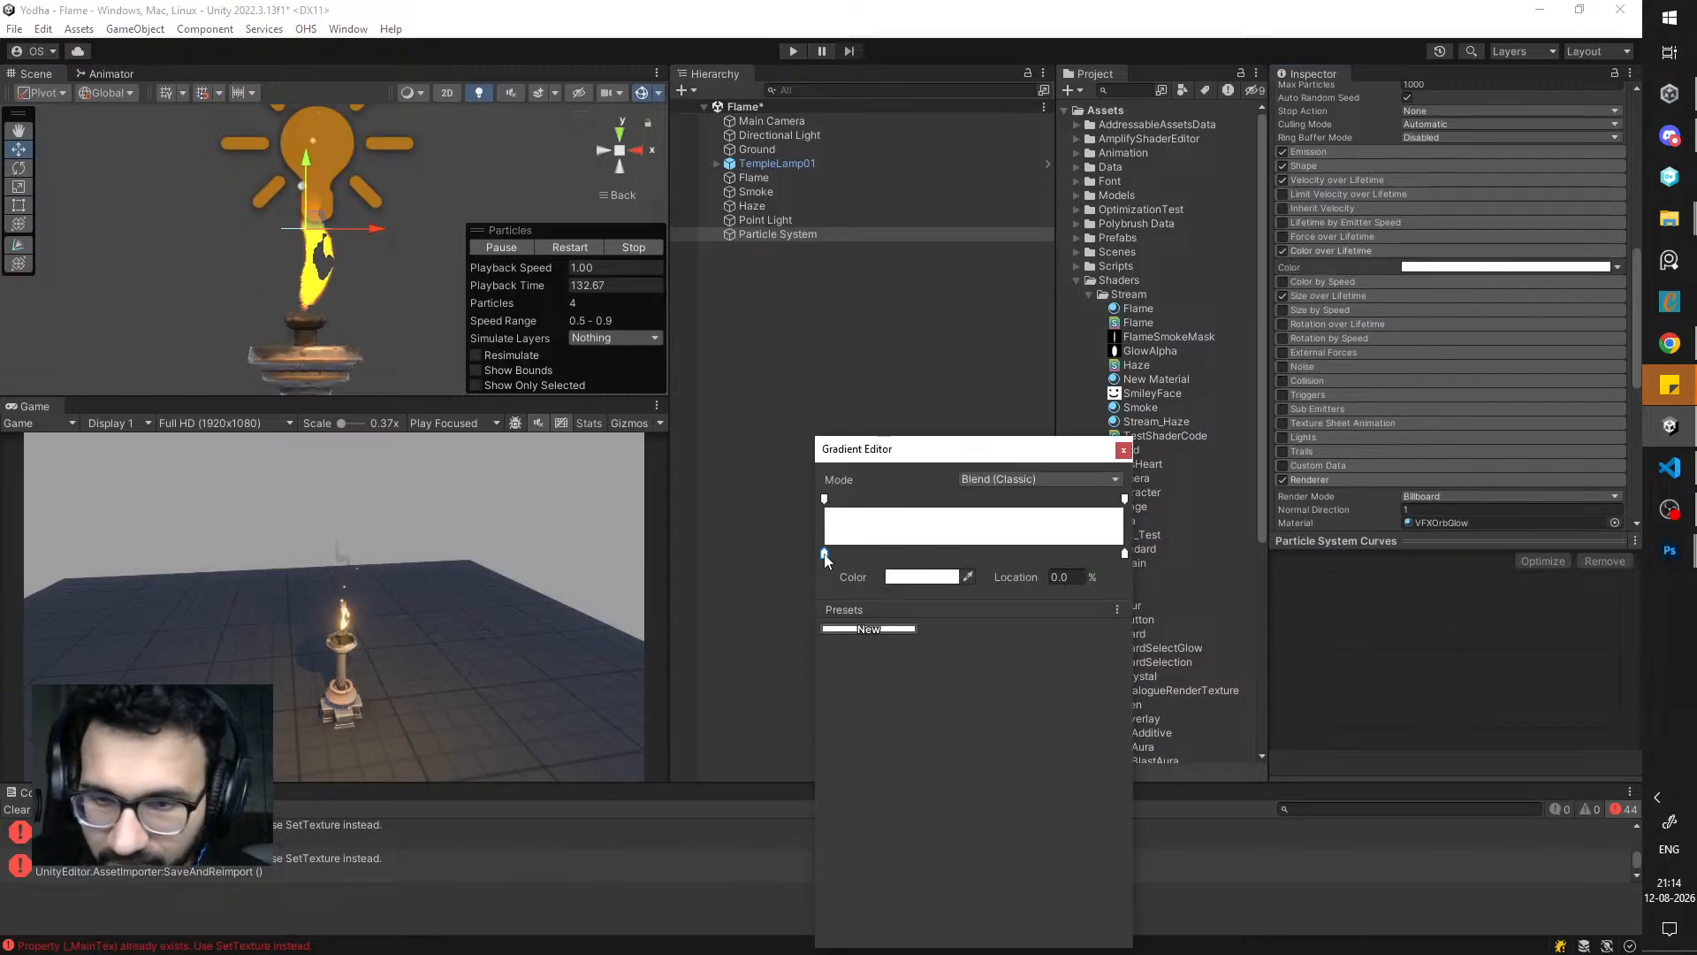
click(922, 577)
drag(1074, 583, 1080, 552)
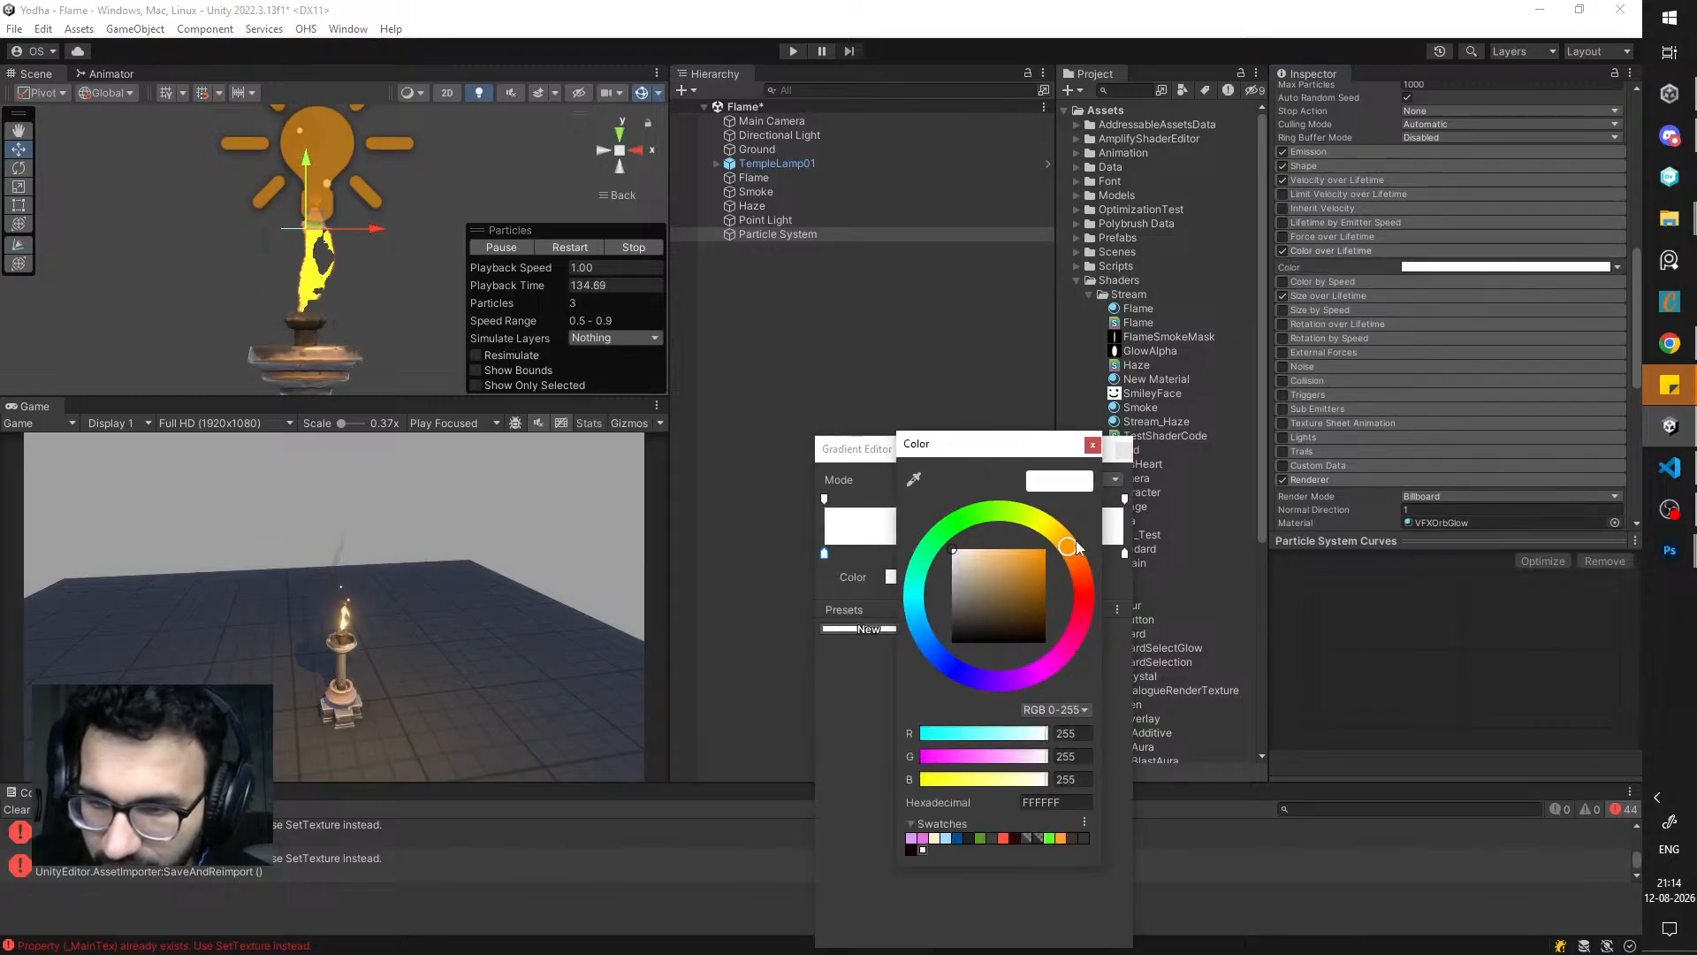
click(1044, 551)
click(1093, 443)
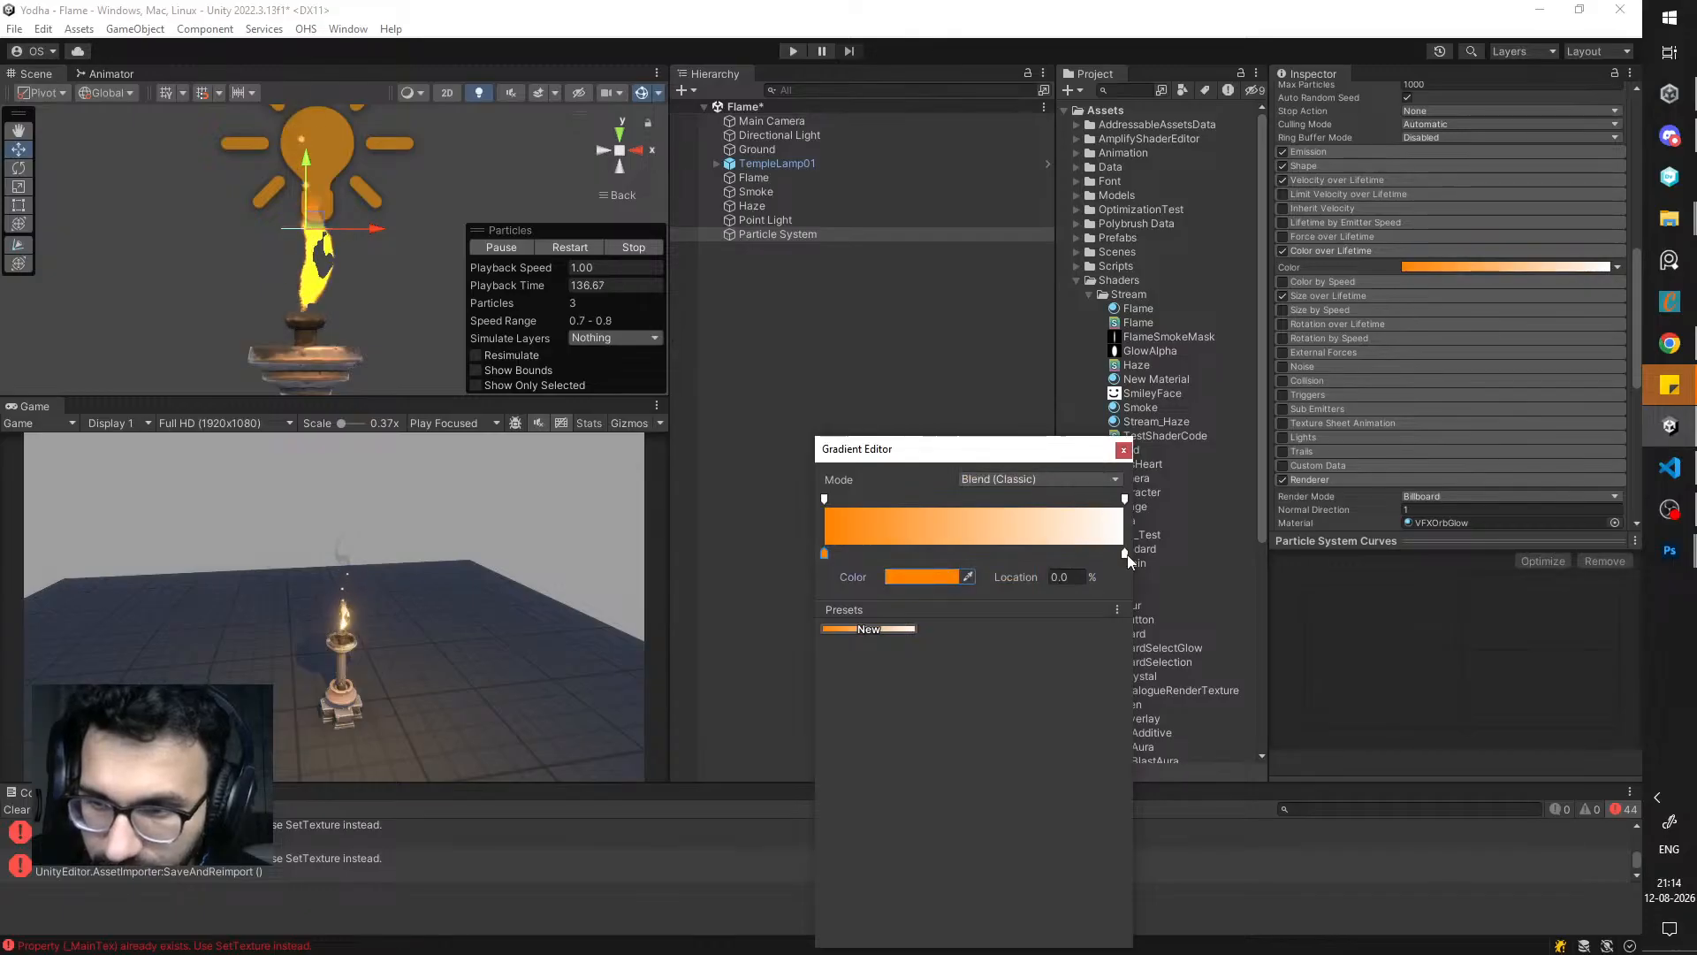
- Set the gradient's end color key to yellow FFCC00 and close the color and gradient editors
click(1126, 554)
click(938, 576)
click(1097, 615)
drag(1070, 643, 1128, 582)
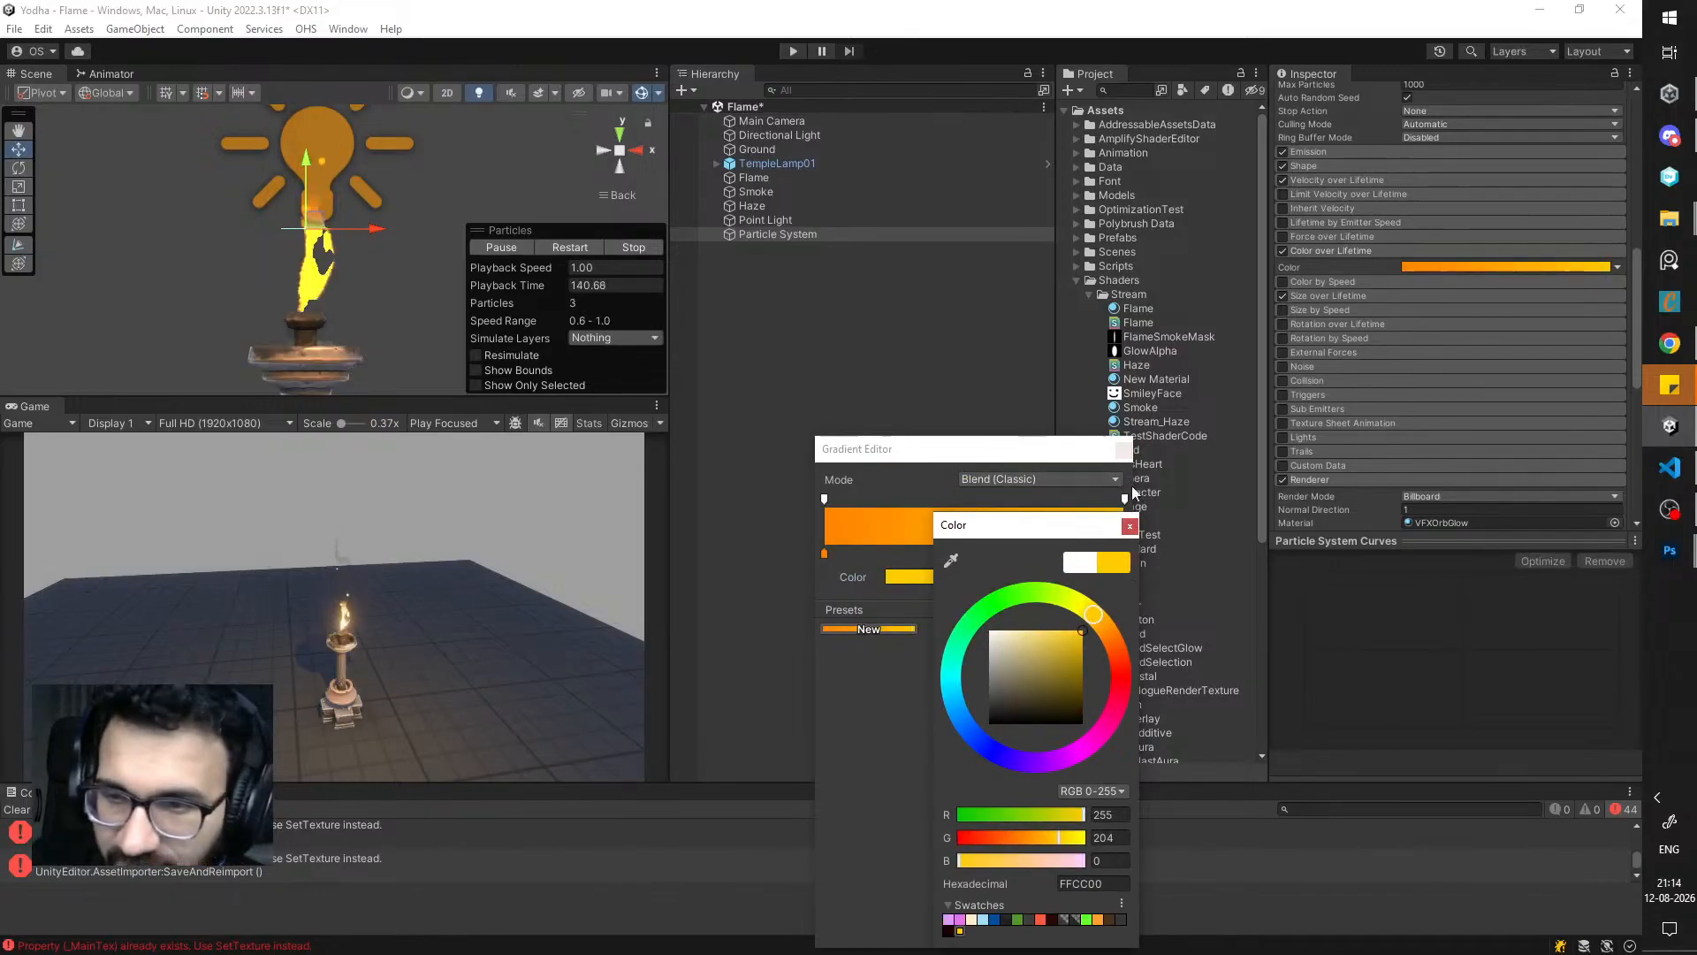
click(1121, 456)
click(1121, 454)
- Make the Particle System's Start Size random between two constants, 0.025 and 0.075
scroll(1351, 416, up, 9)
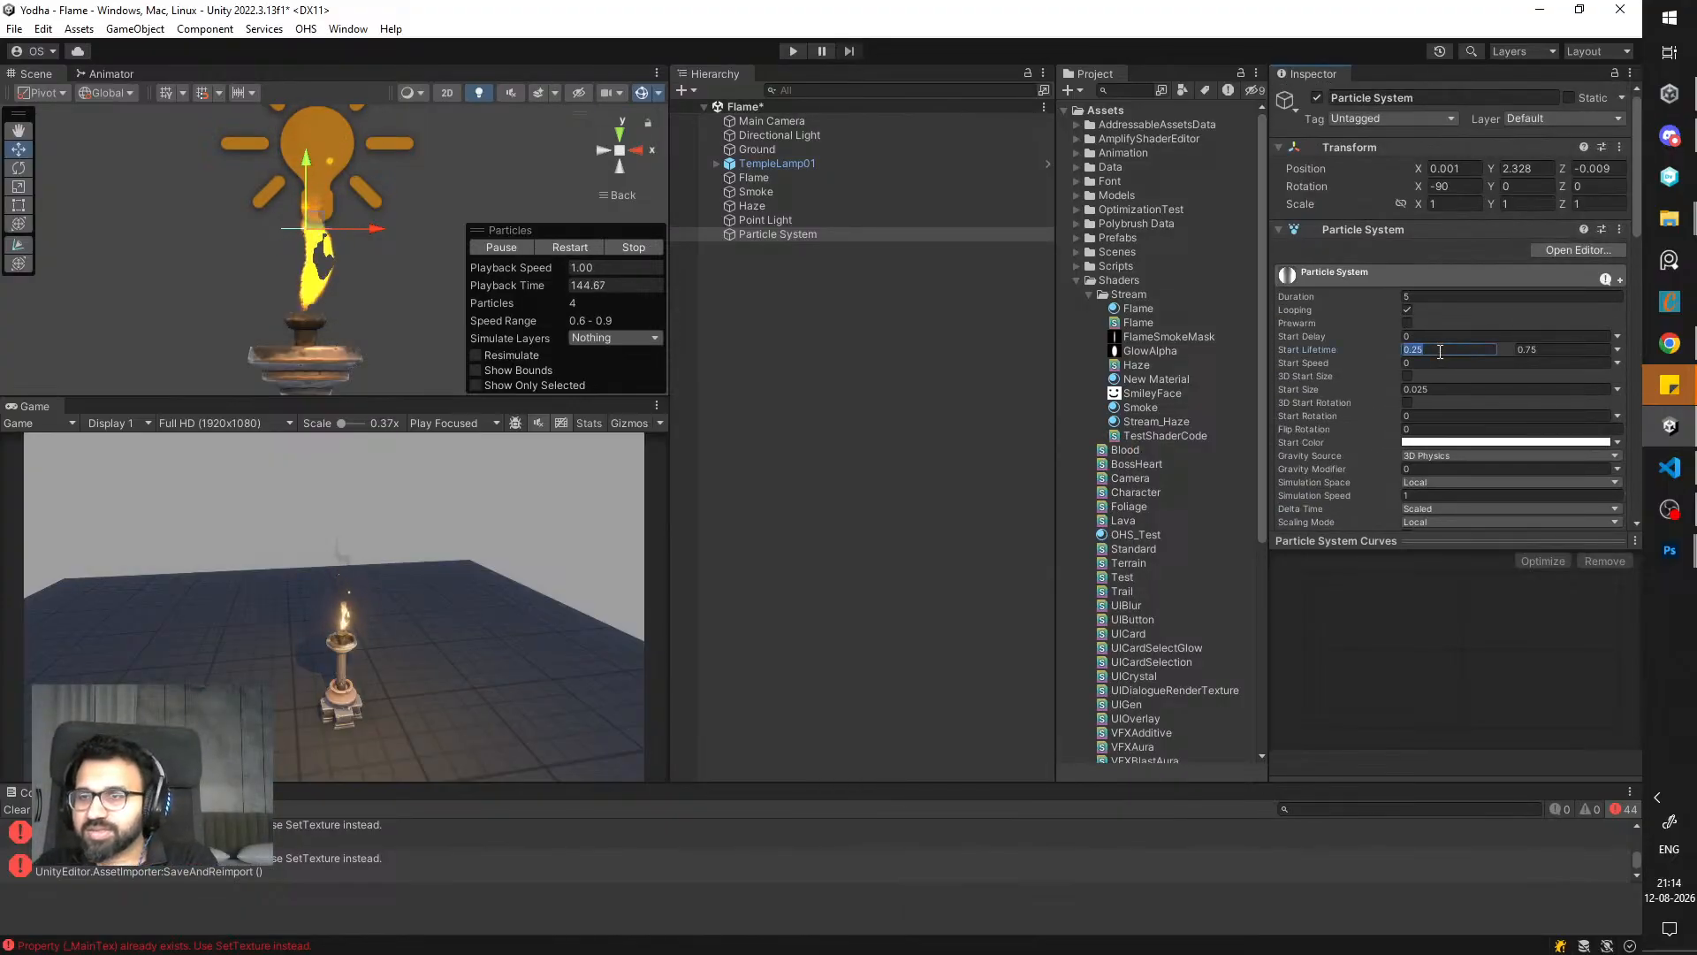
click(1617, 389)
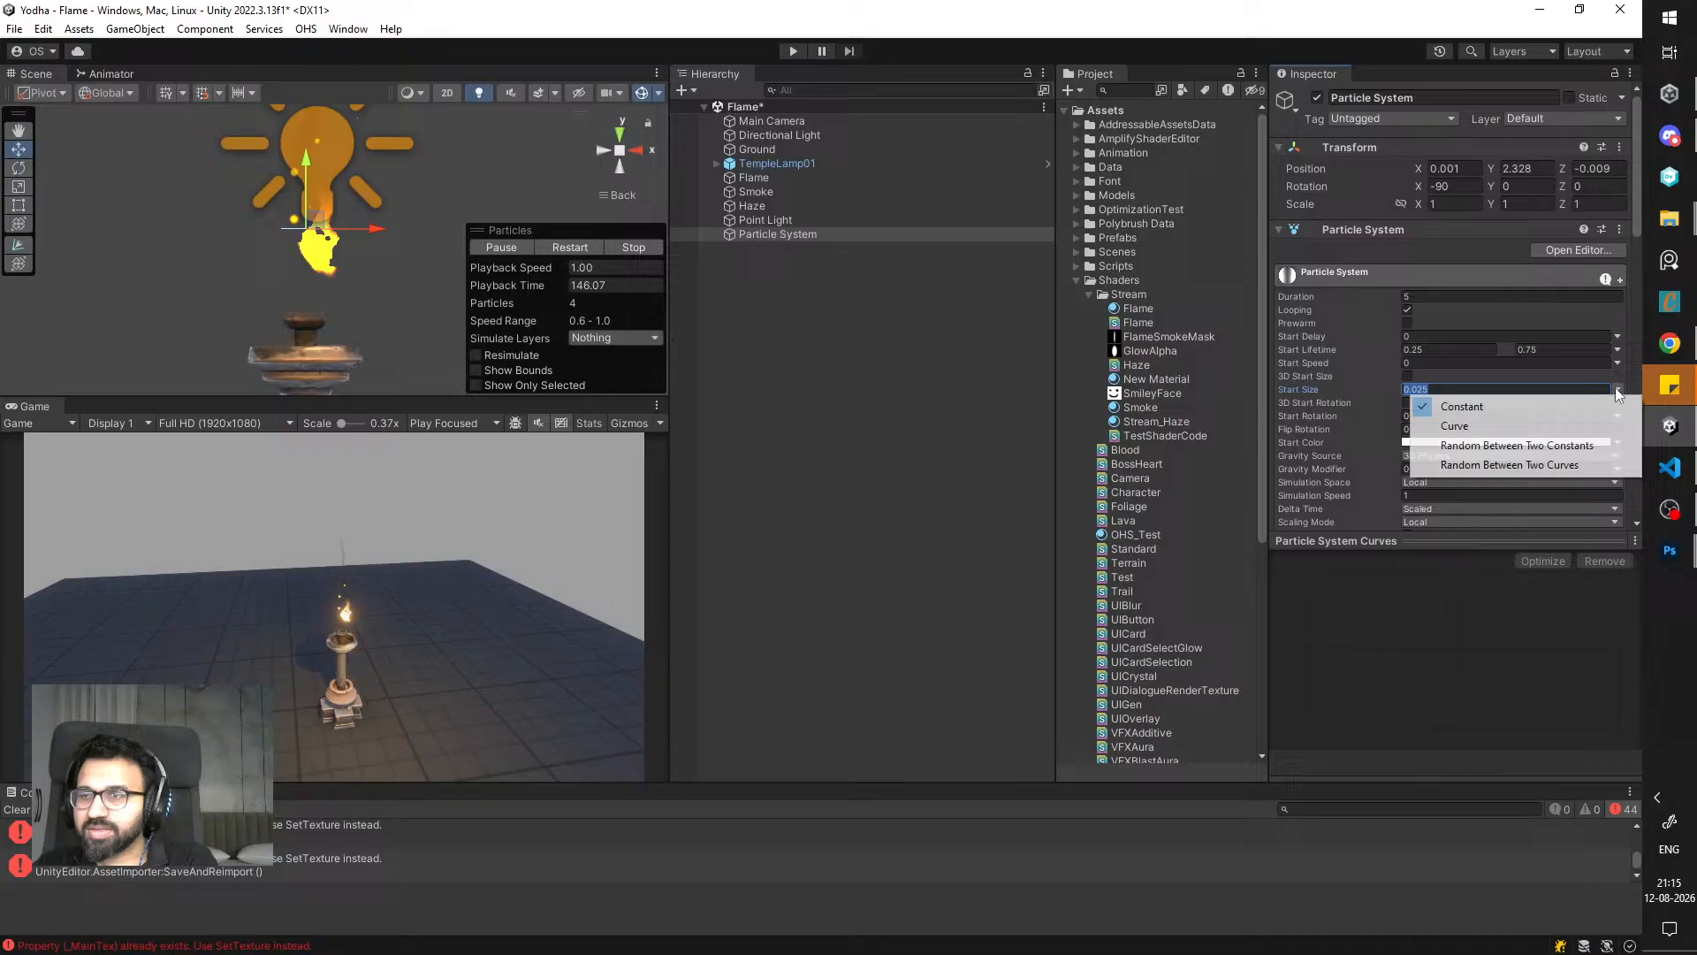
click(1513, 443)
click(1433, 389)
text(0.)
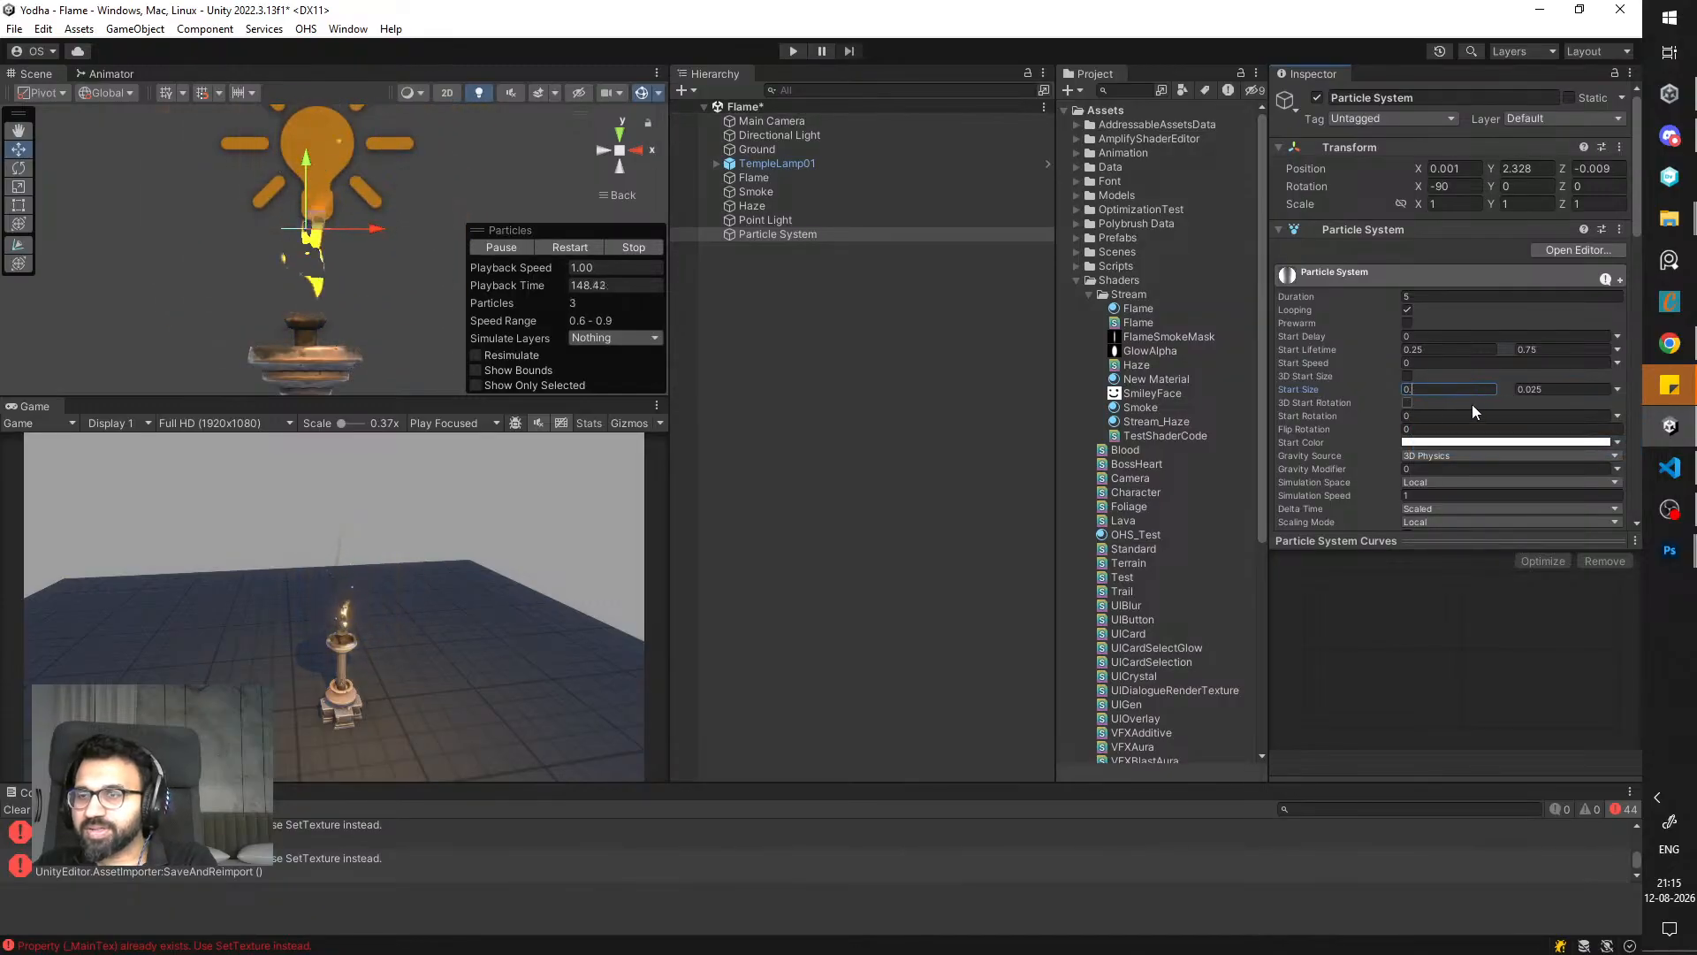
text(025)
click(1545, 394)
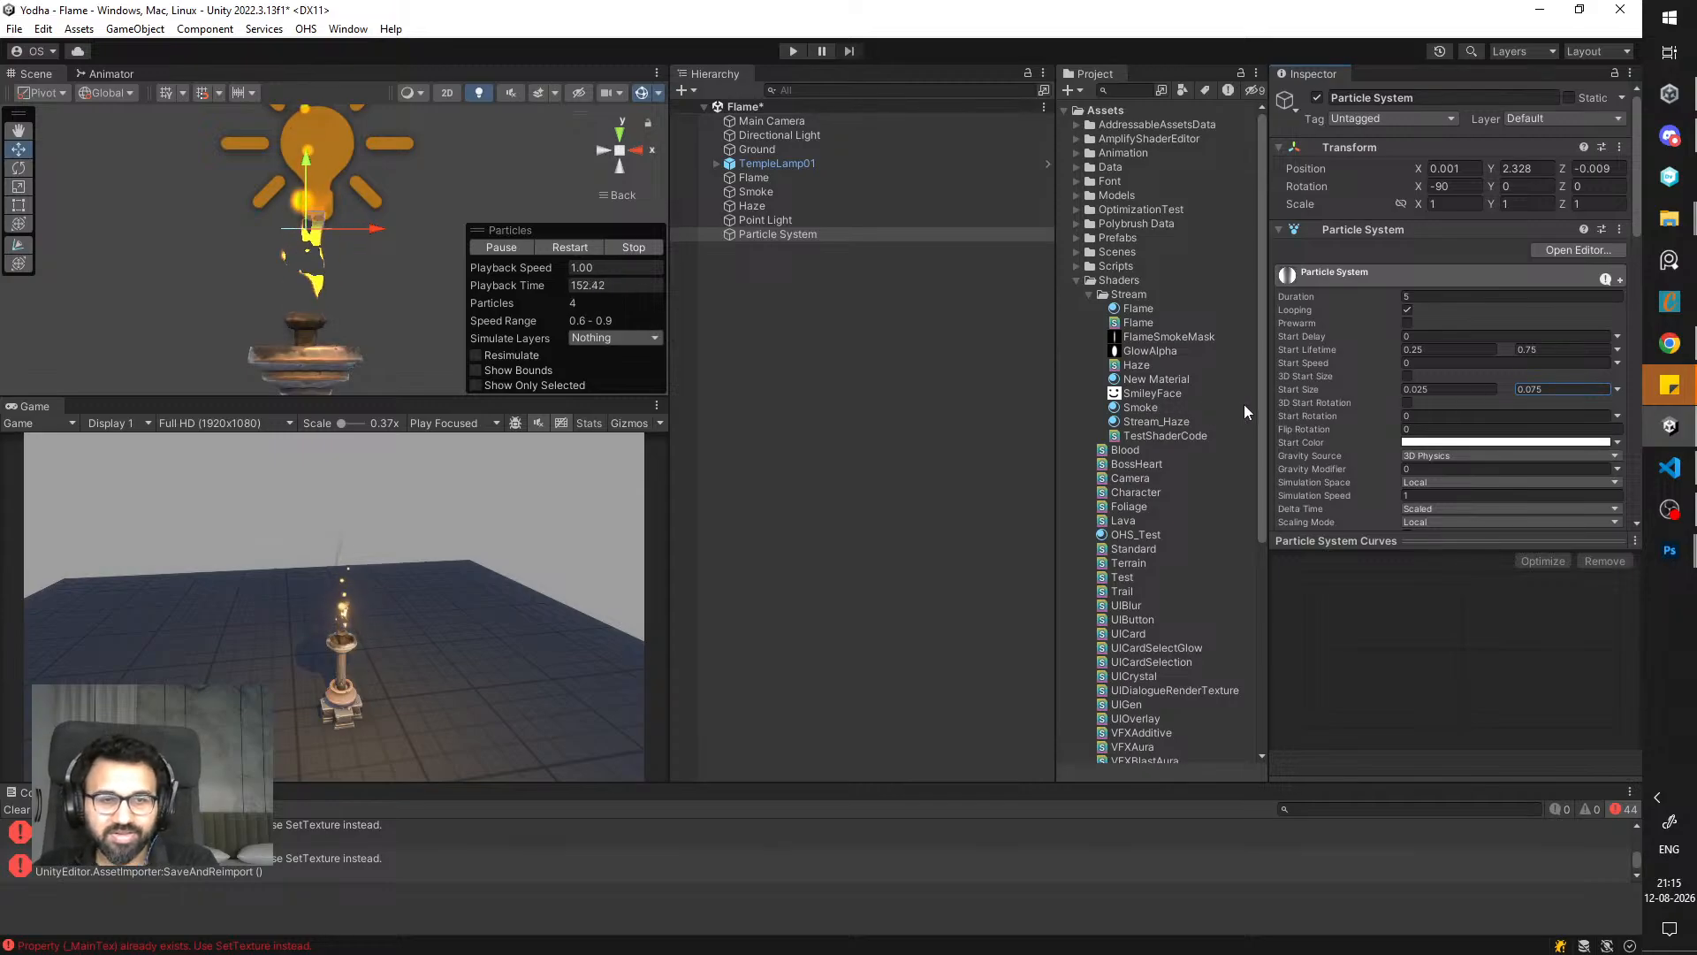
- Narrow the random Start Size range to a minimum of 0.01 and a maximum of 0.025
click(1432, 393)
text(0.01)
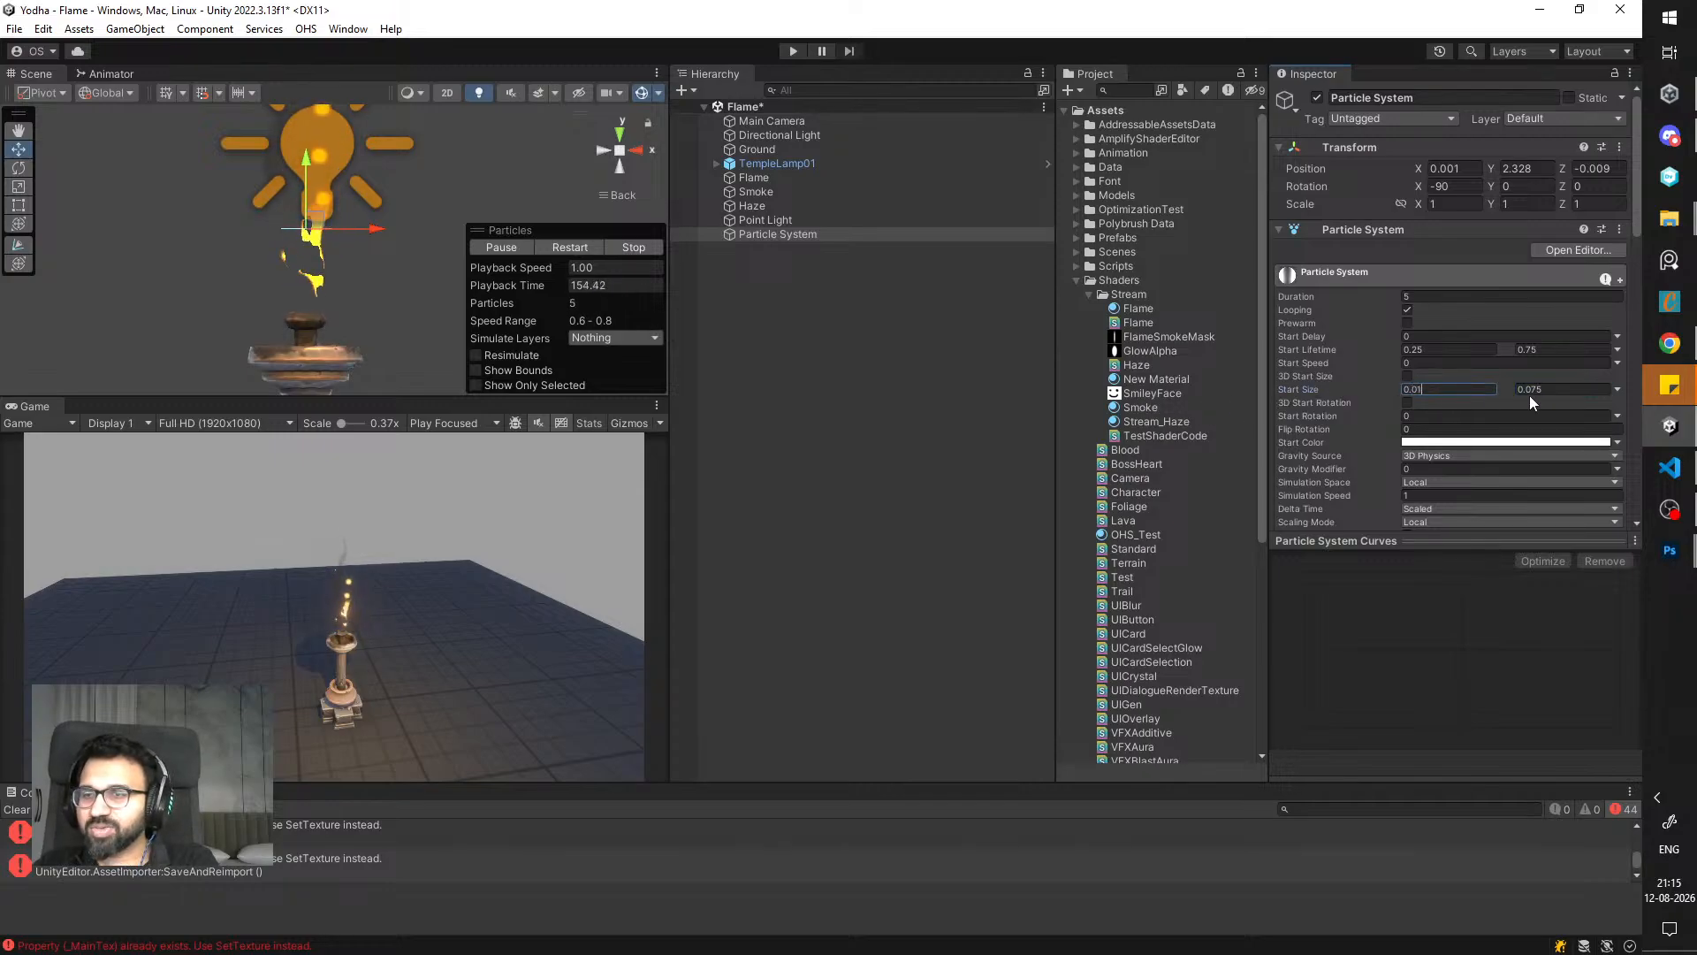
click(1546, 390)
text(0.0)
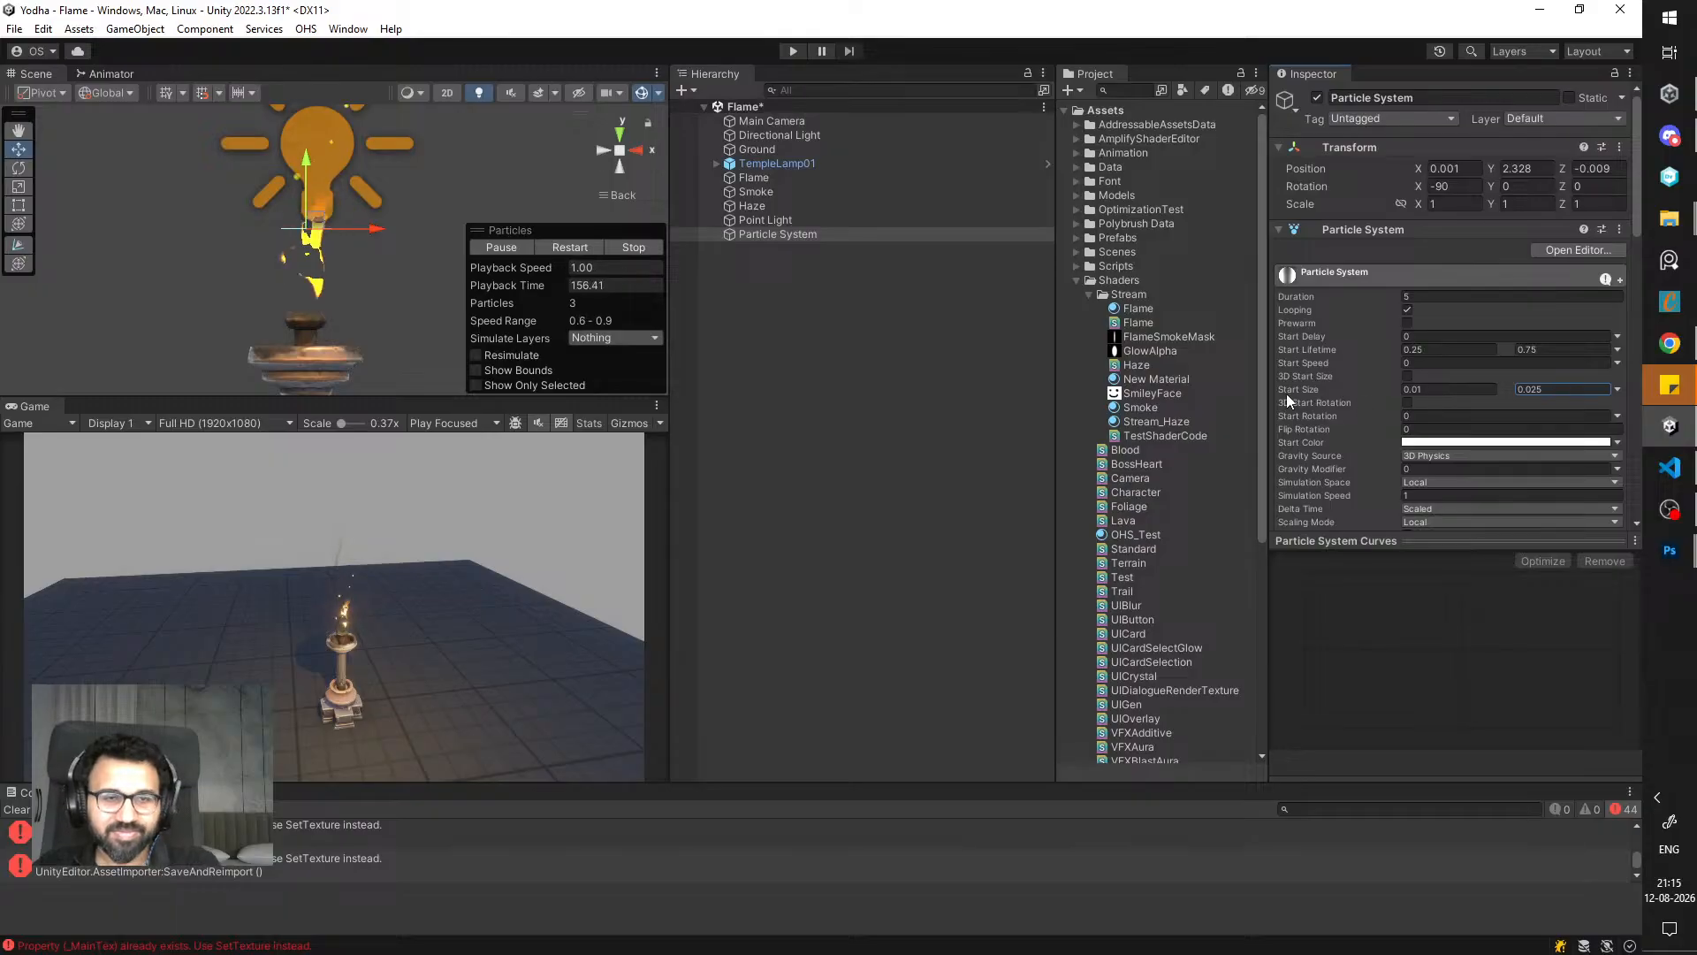
- Set the maximum Start Lifetime to 0.5 and check the particles in a maximized Game view
click(1427, 350)
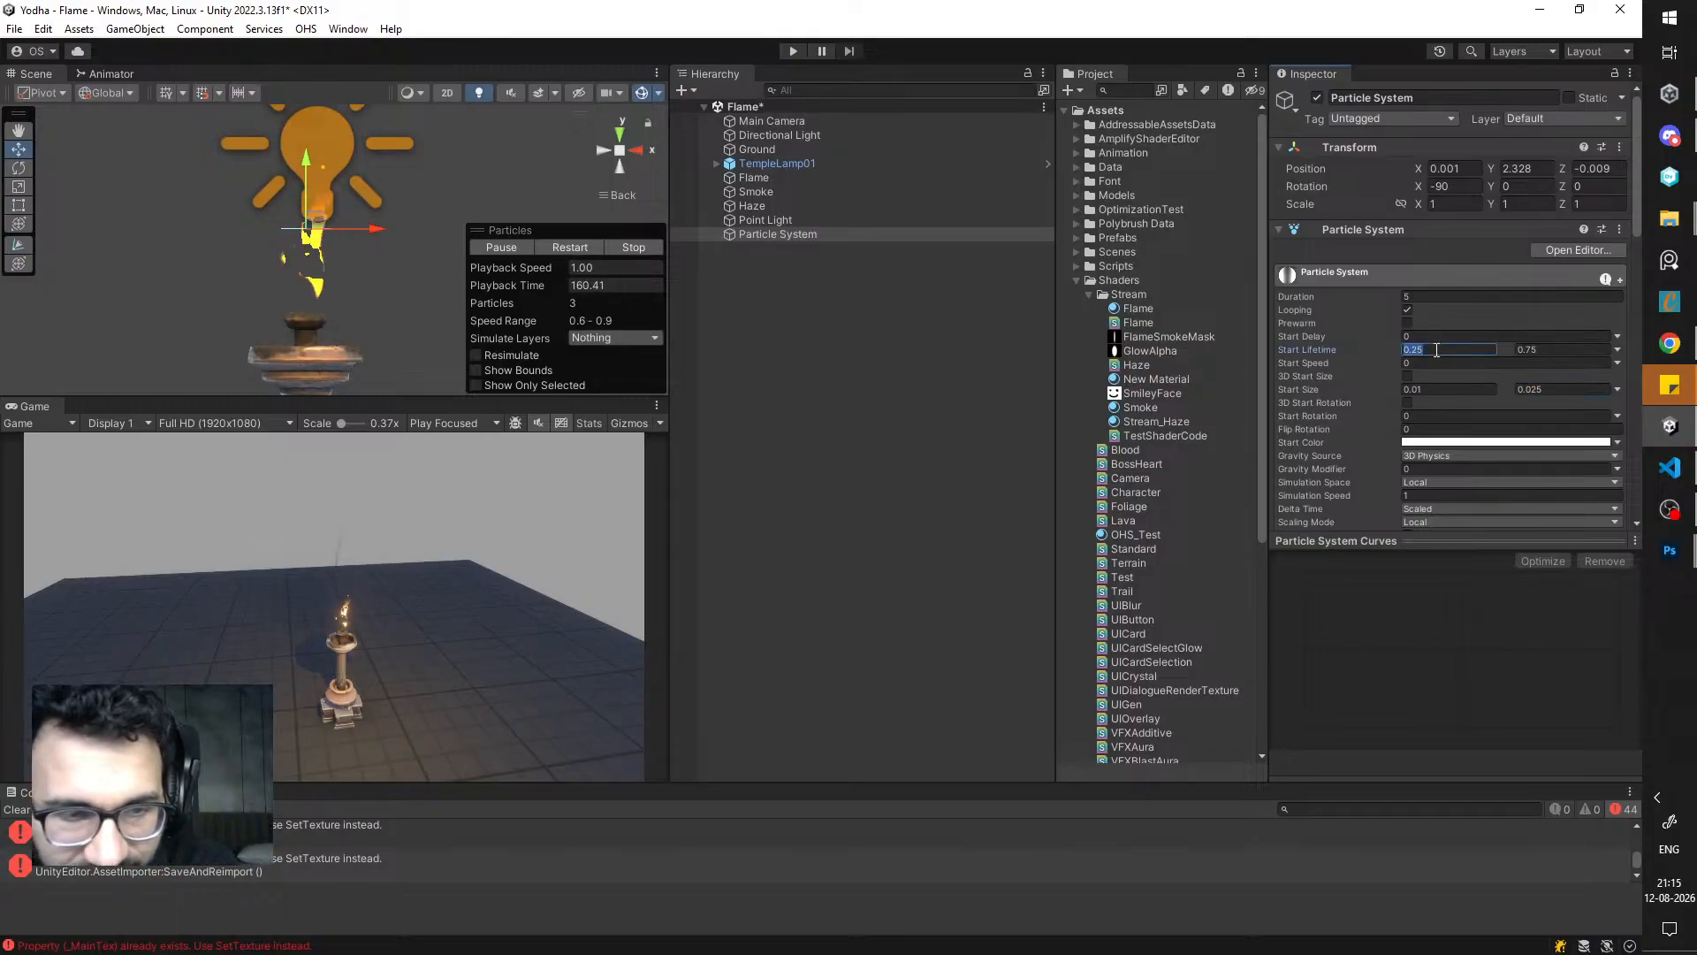
click(1517, 351)
text(0.5)
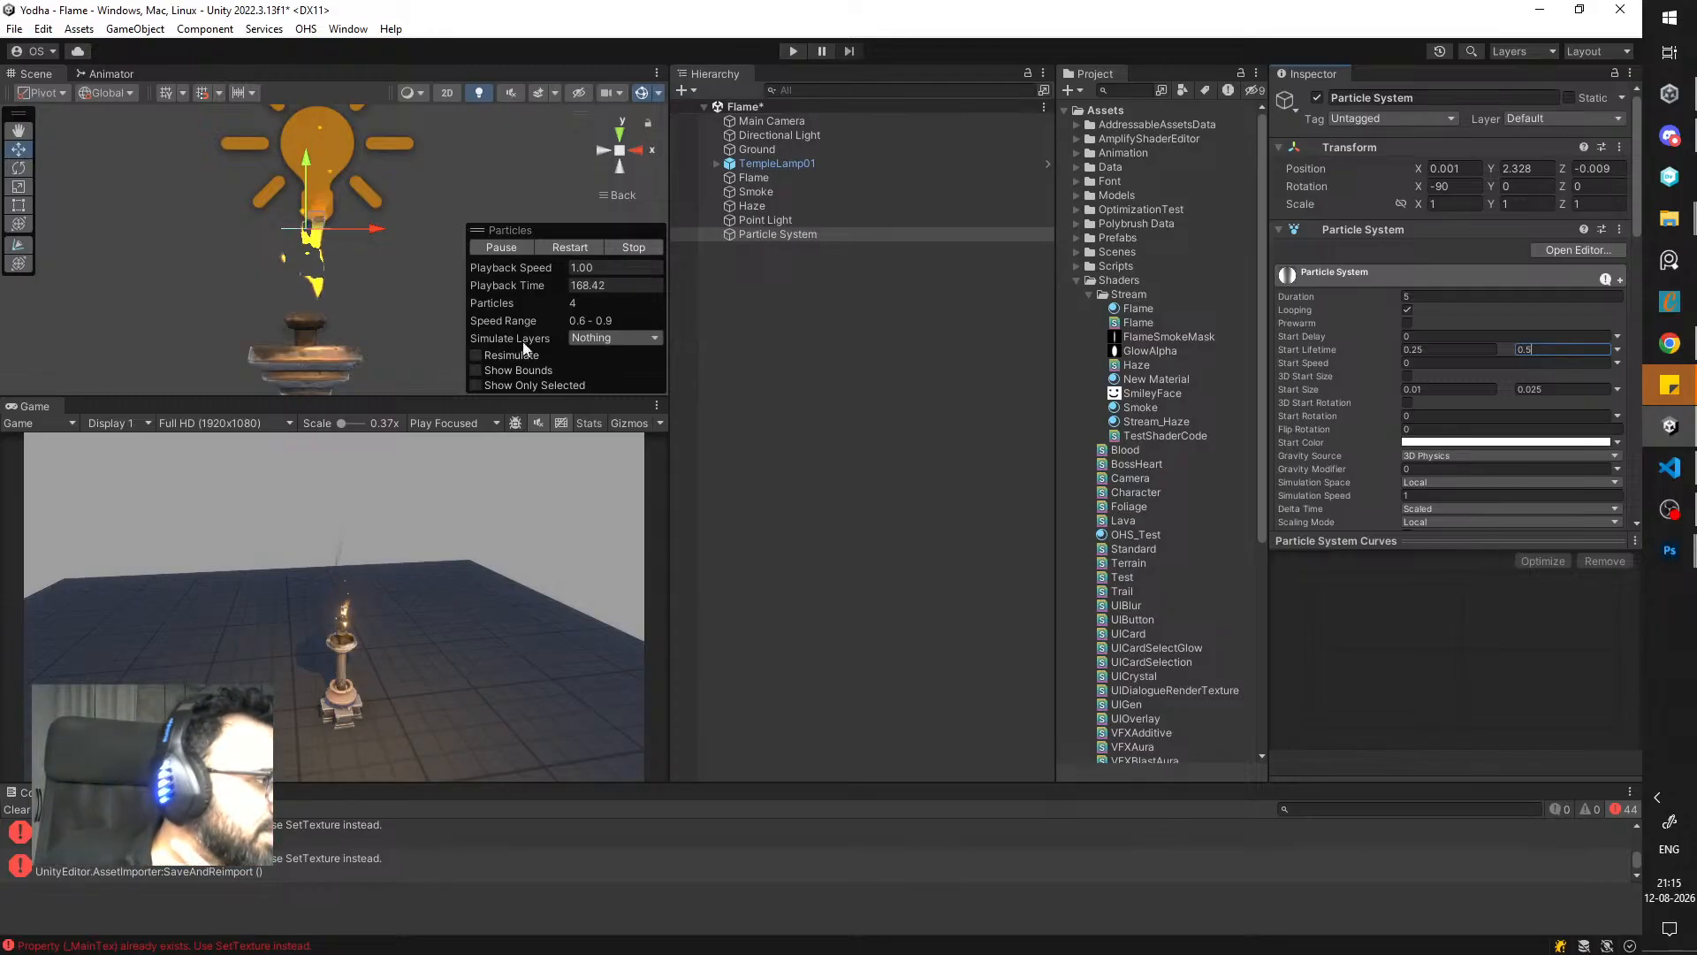
double_click(37, 406)
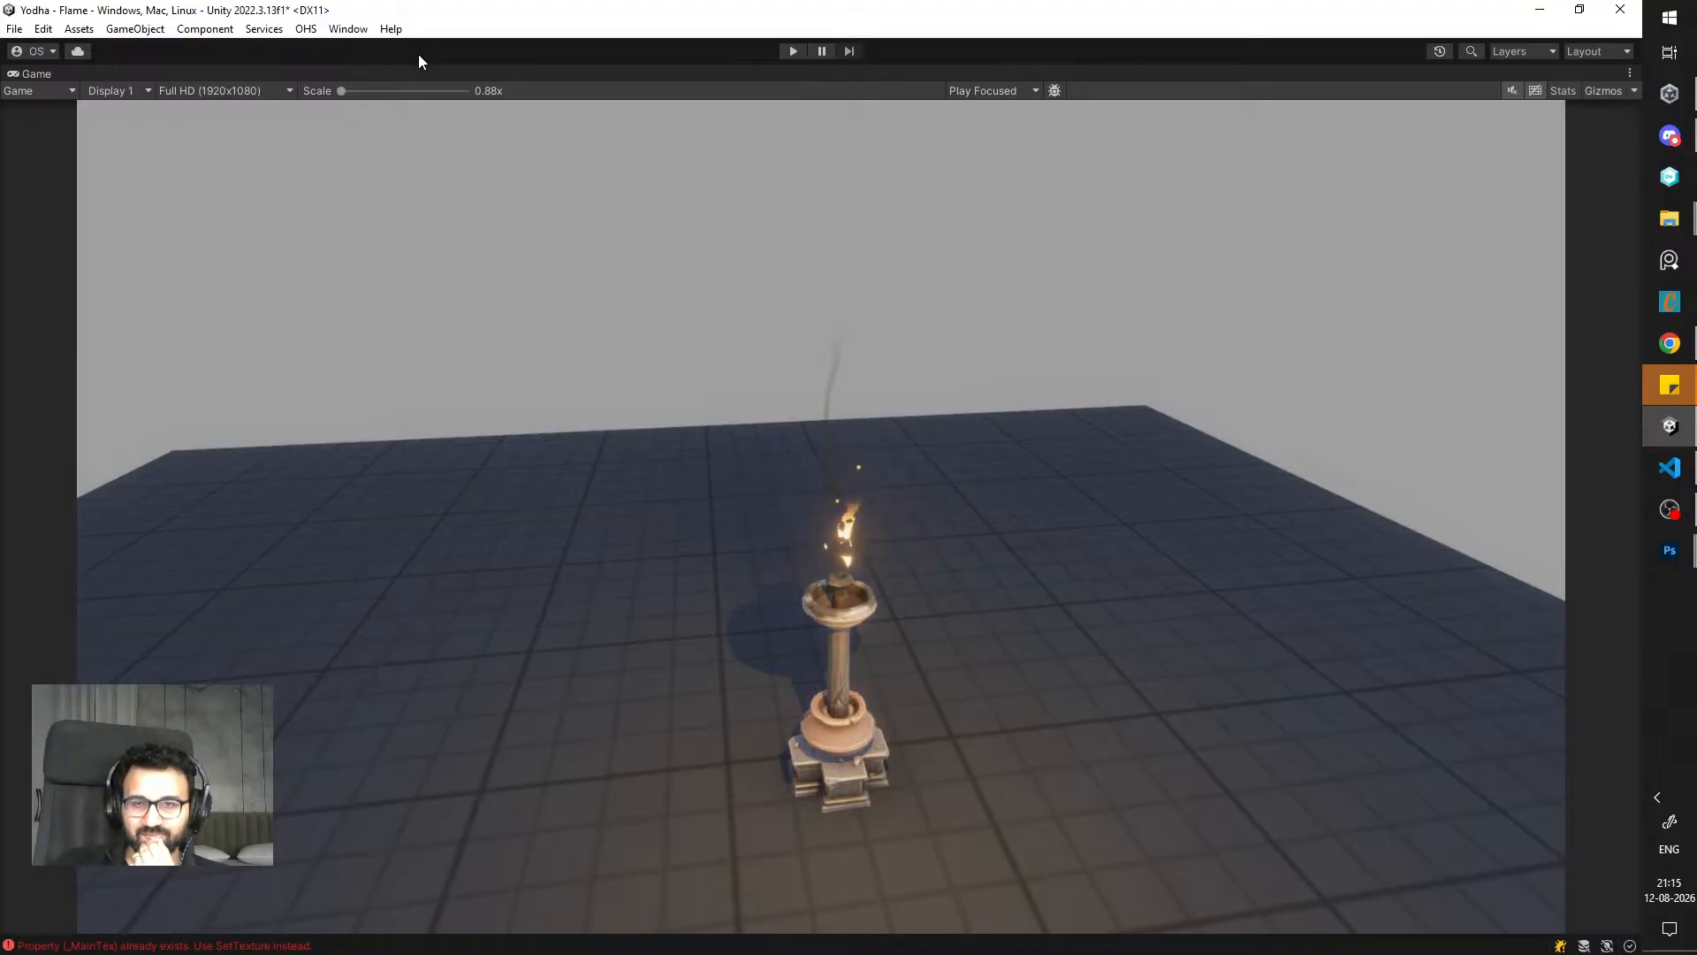
double_click(35, 74)
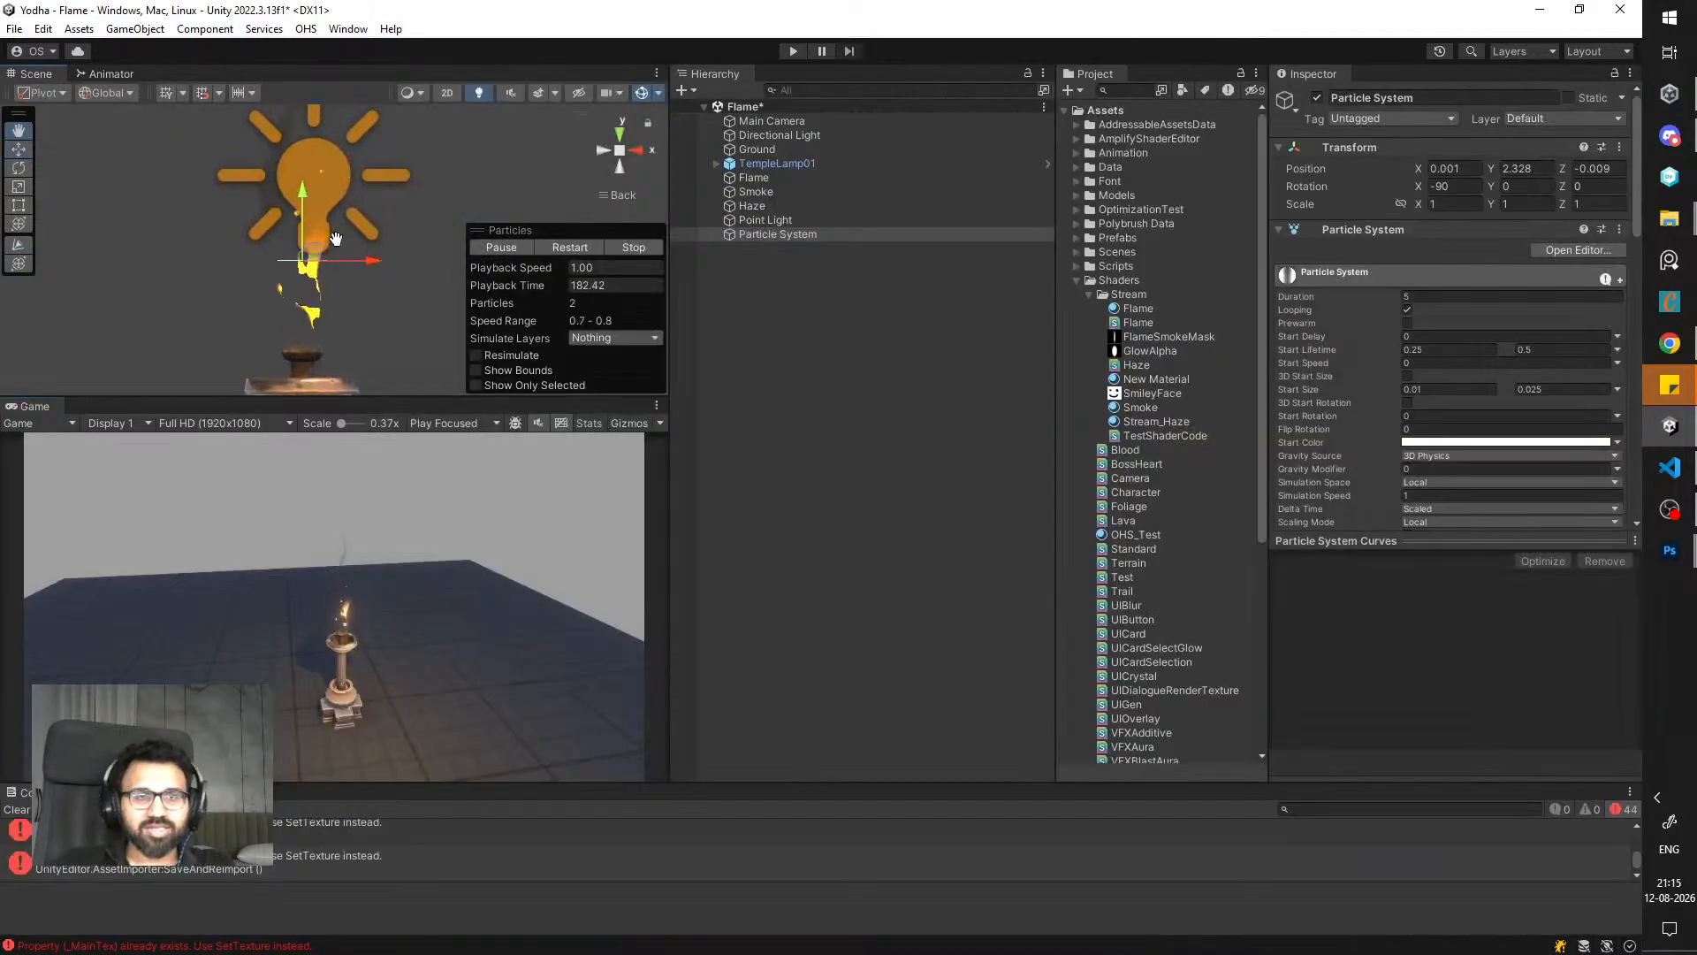
- Raise the Particle System to about 2.403 on Y and set its Render Mode to Stretched Billboard
key(w)
drag(295, 200, 304, 163)
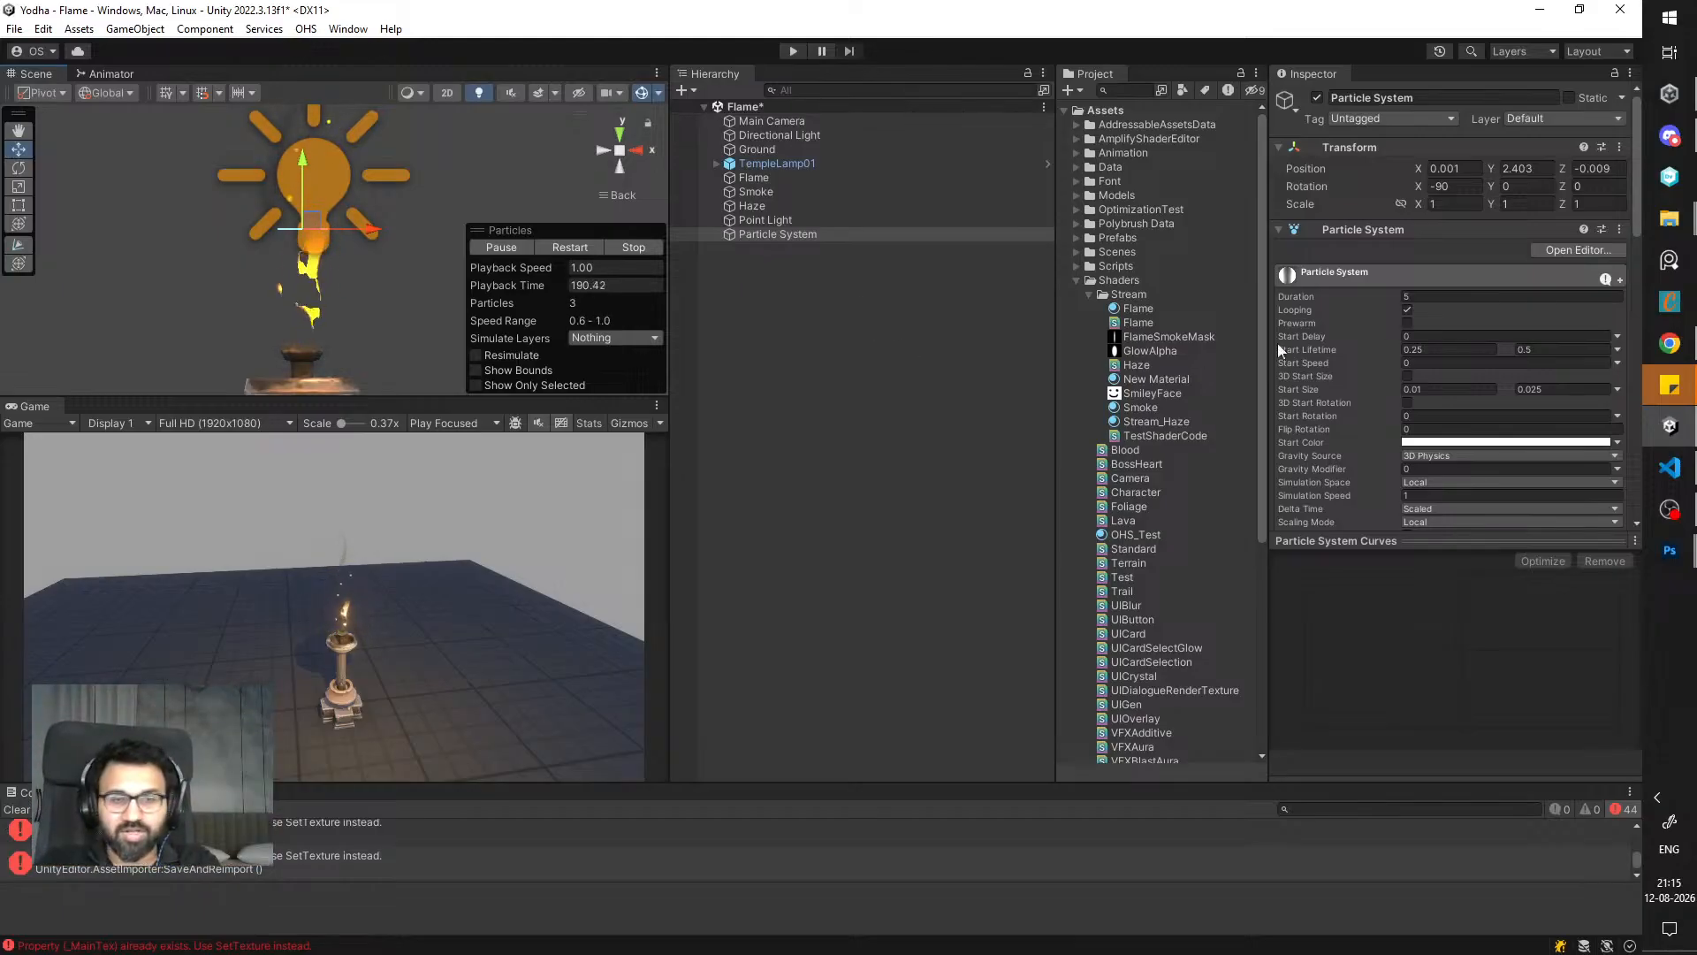
scroll(1395, 341, down, 10)
click(1475, 162)
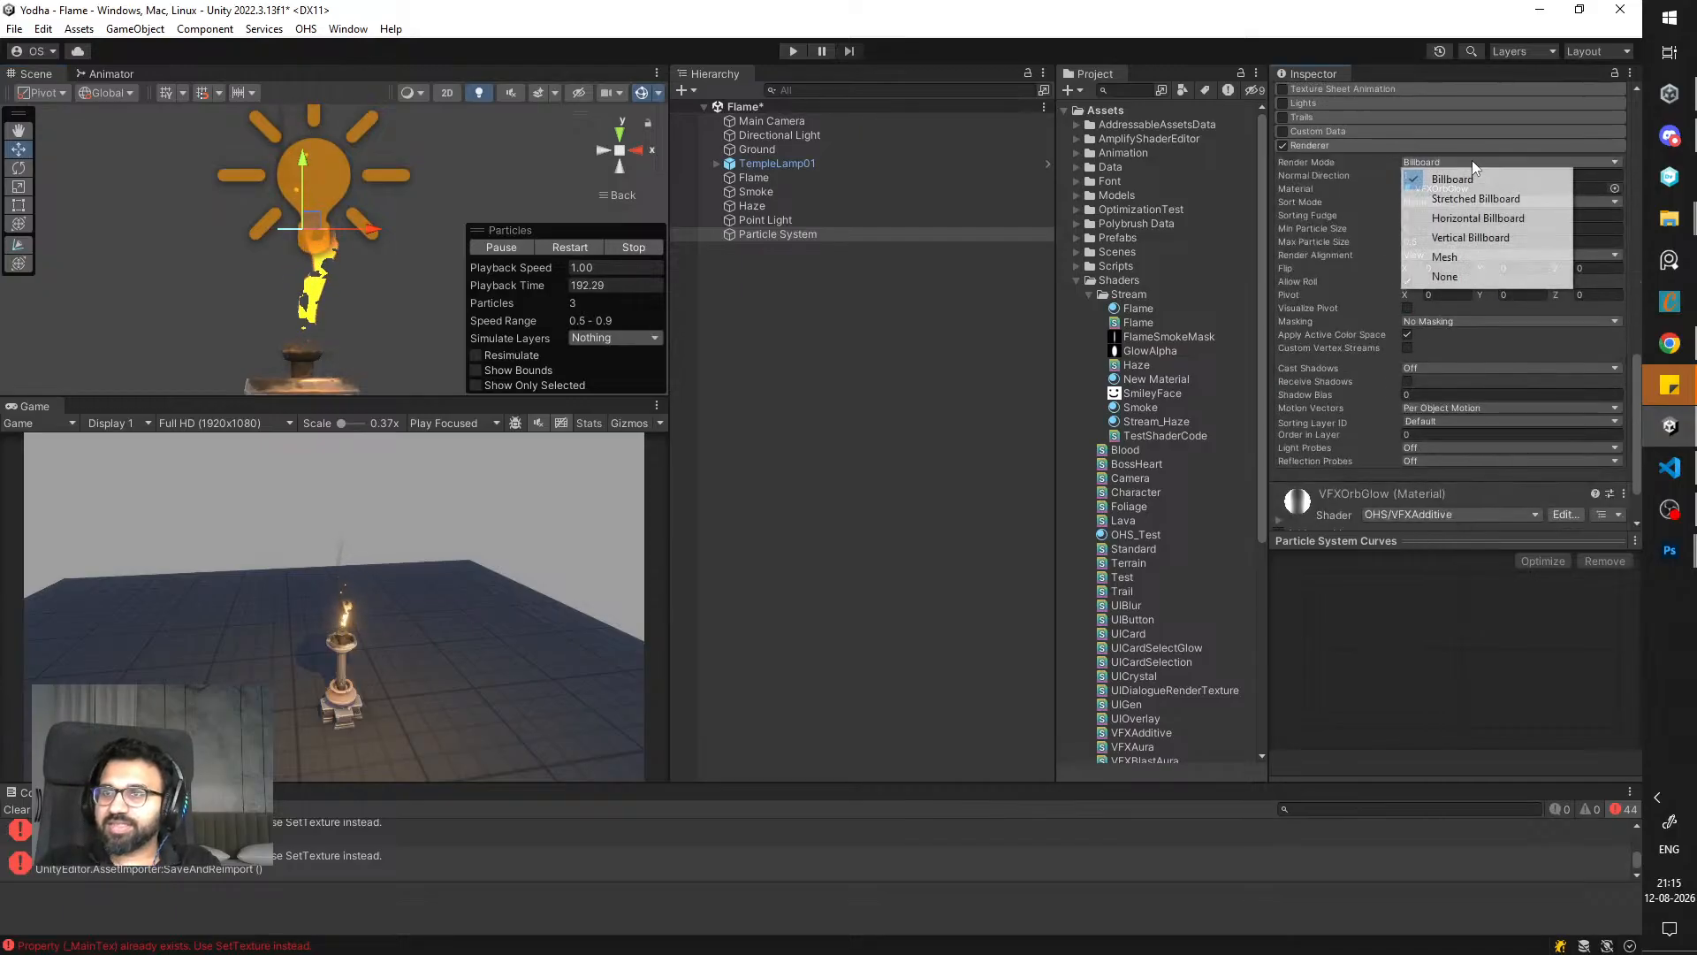
click(1467, 202)
- Raise the Particle System slightly further, to about 2.428 on Y, and save the scene
scroll(381, 247, up, 3)
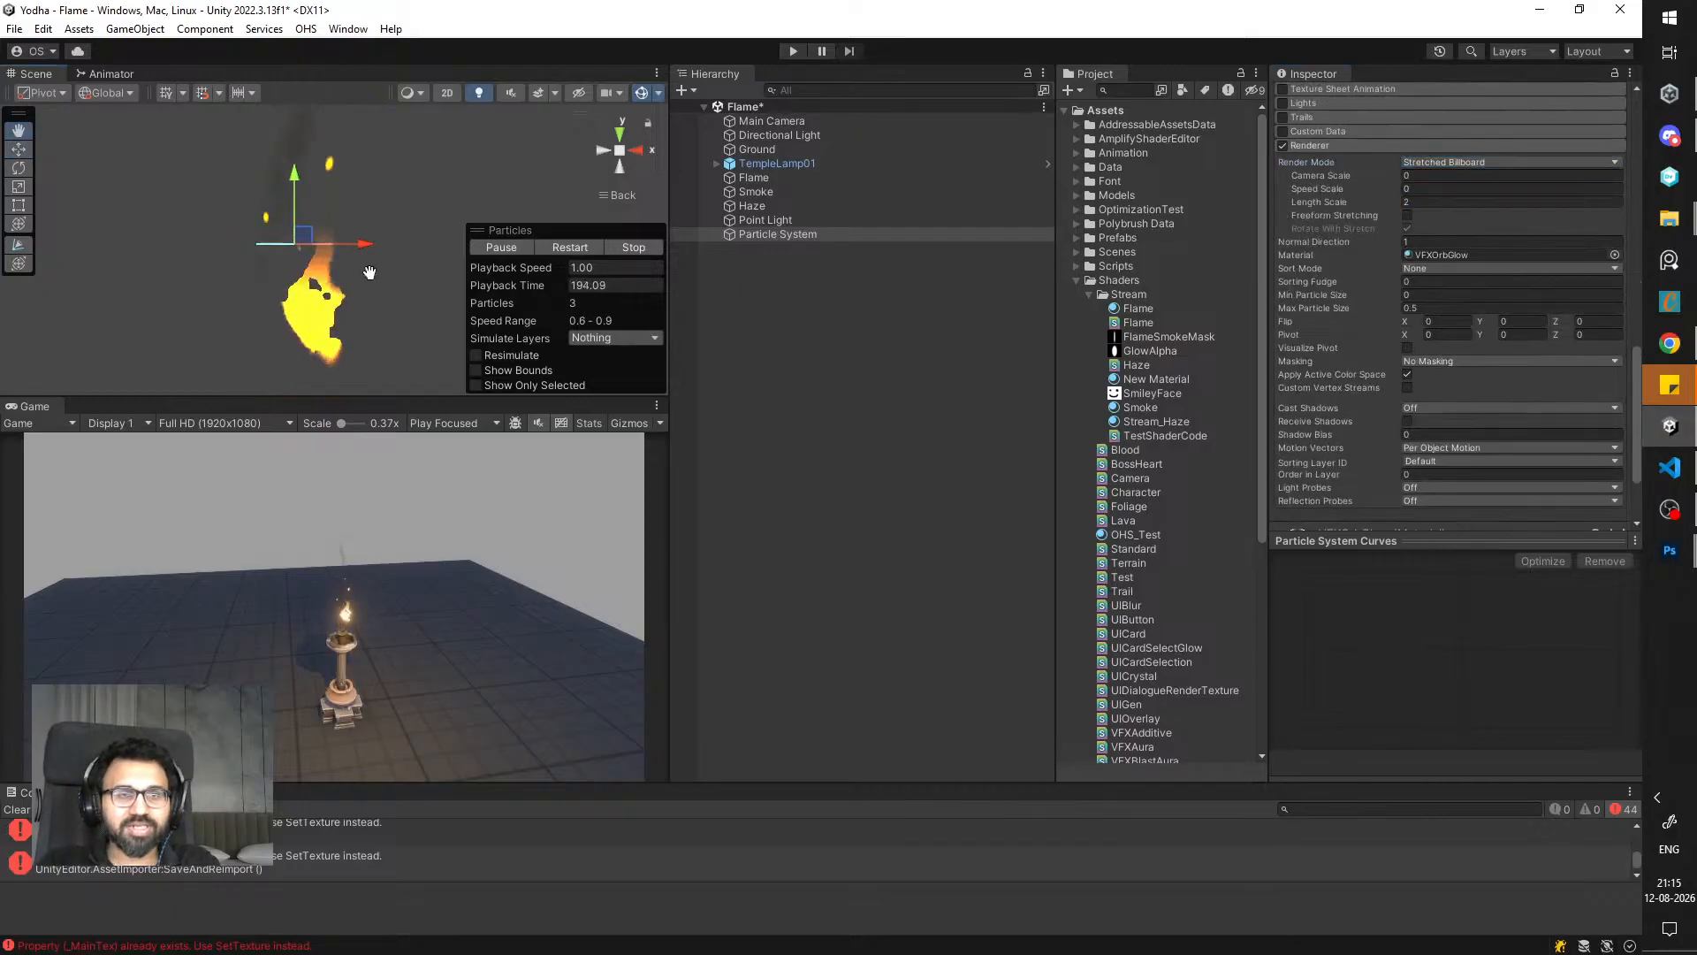
scroll(380, 263, down, 5)
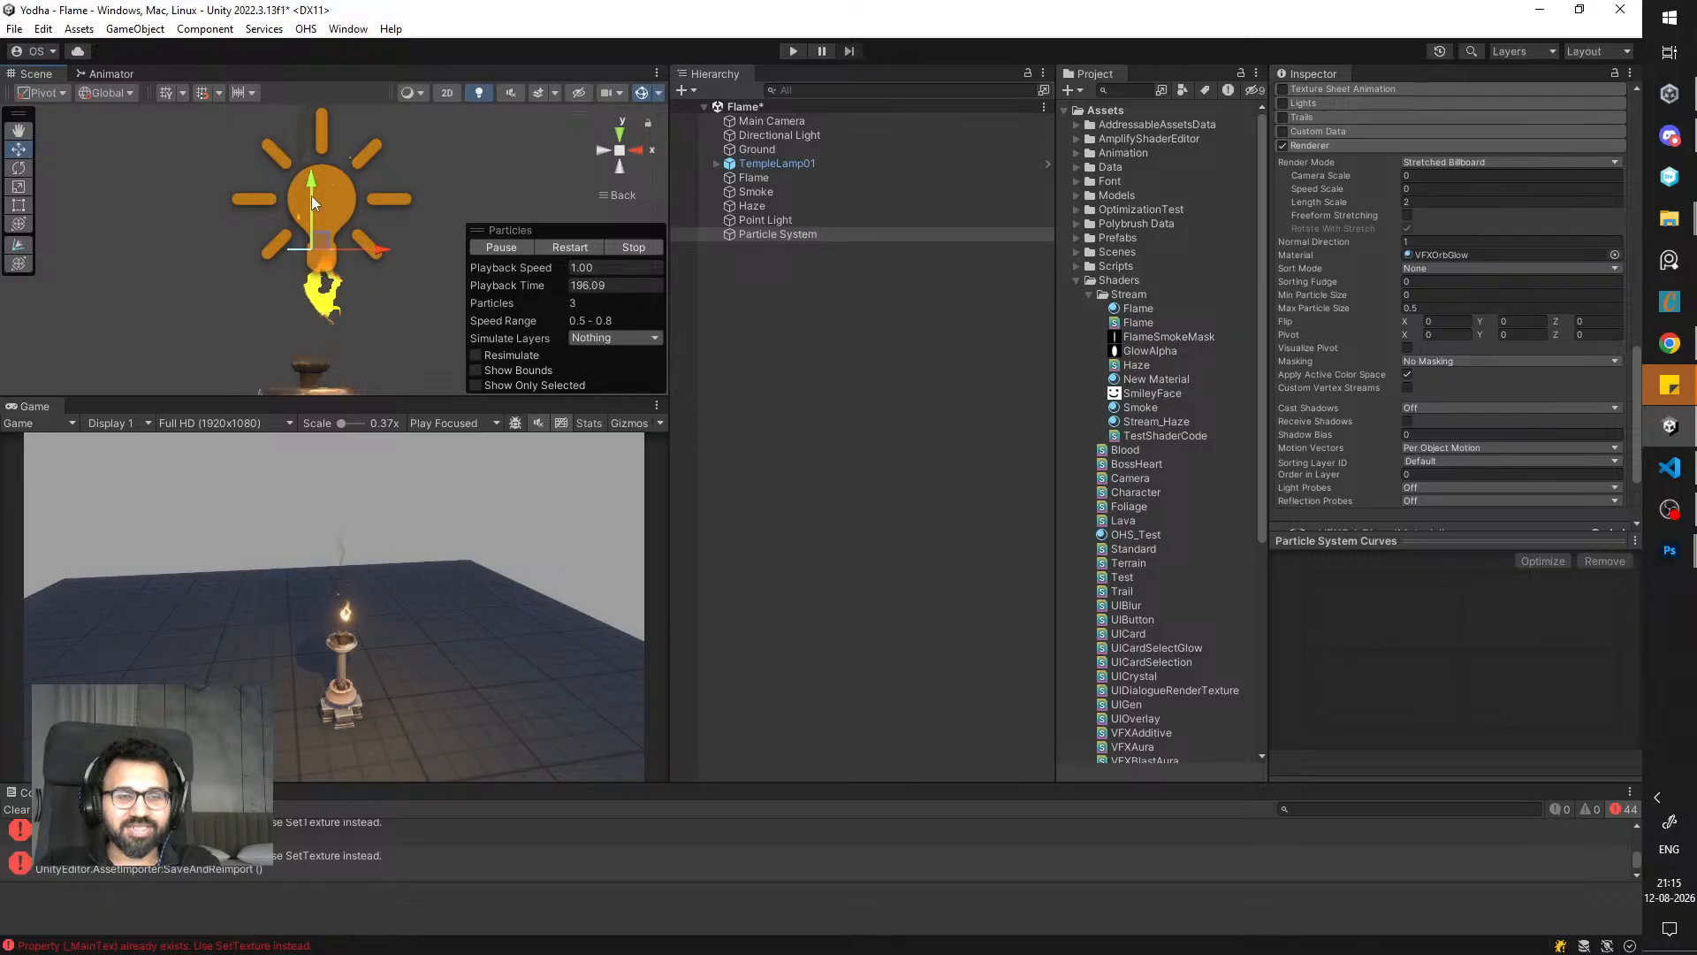
scroll(354, 237, down, 2)
scroll(355, 238, down, 2)
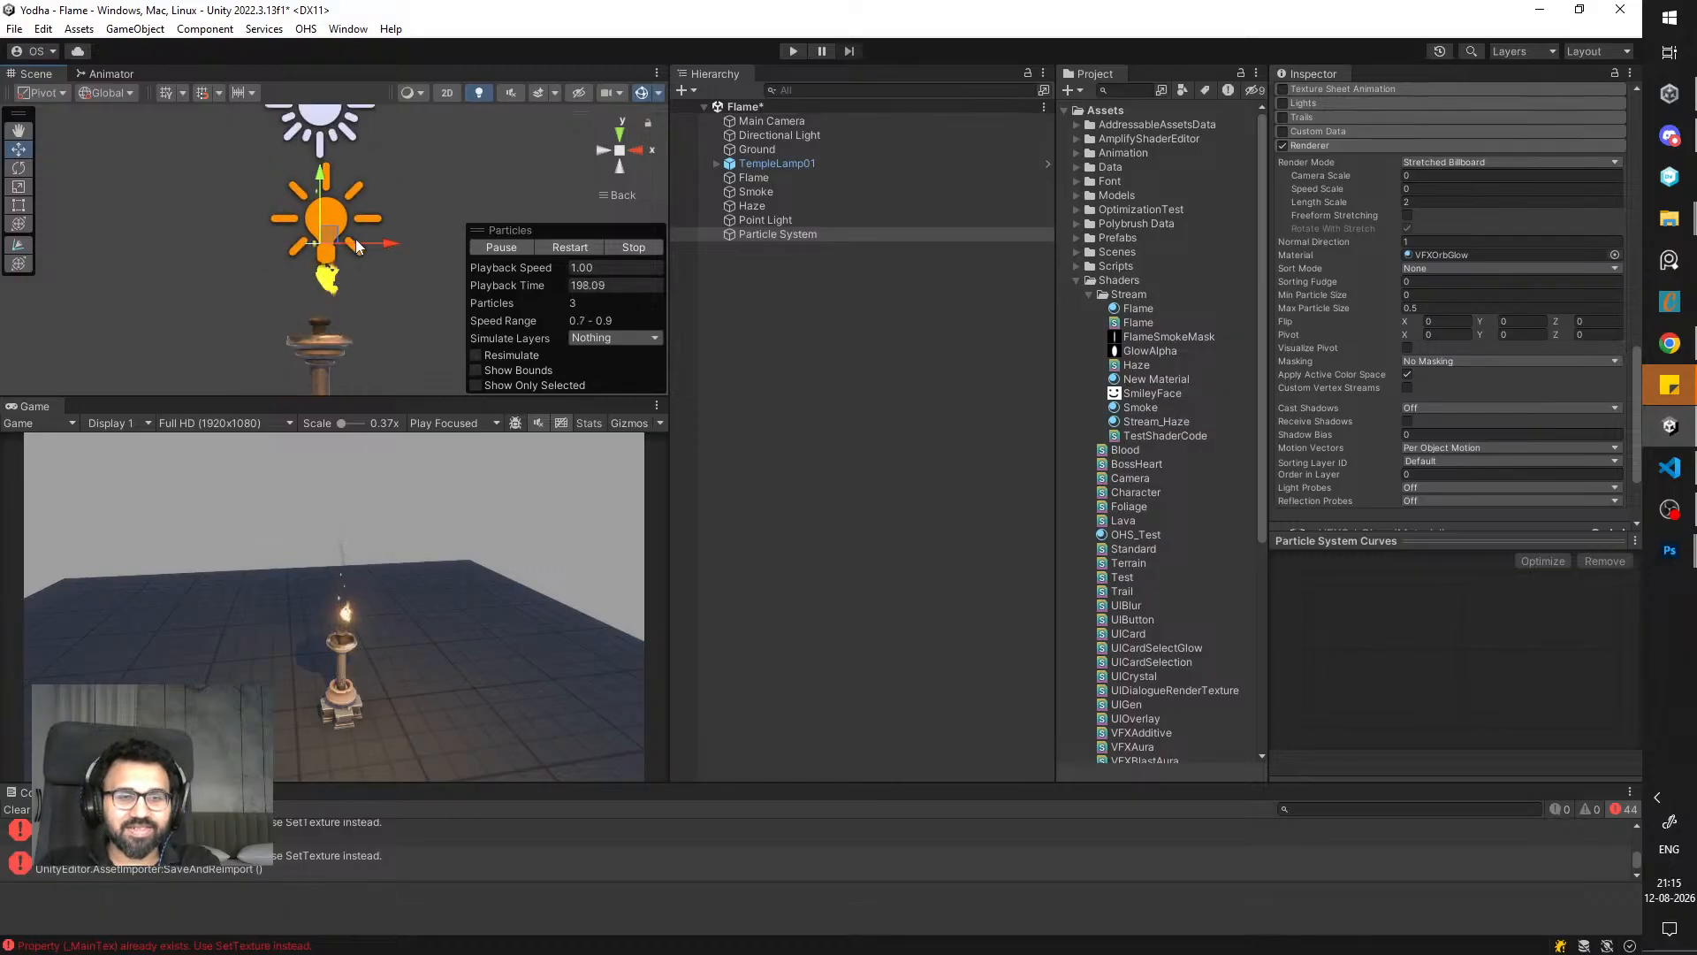
key(ctrl+s)
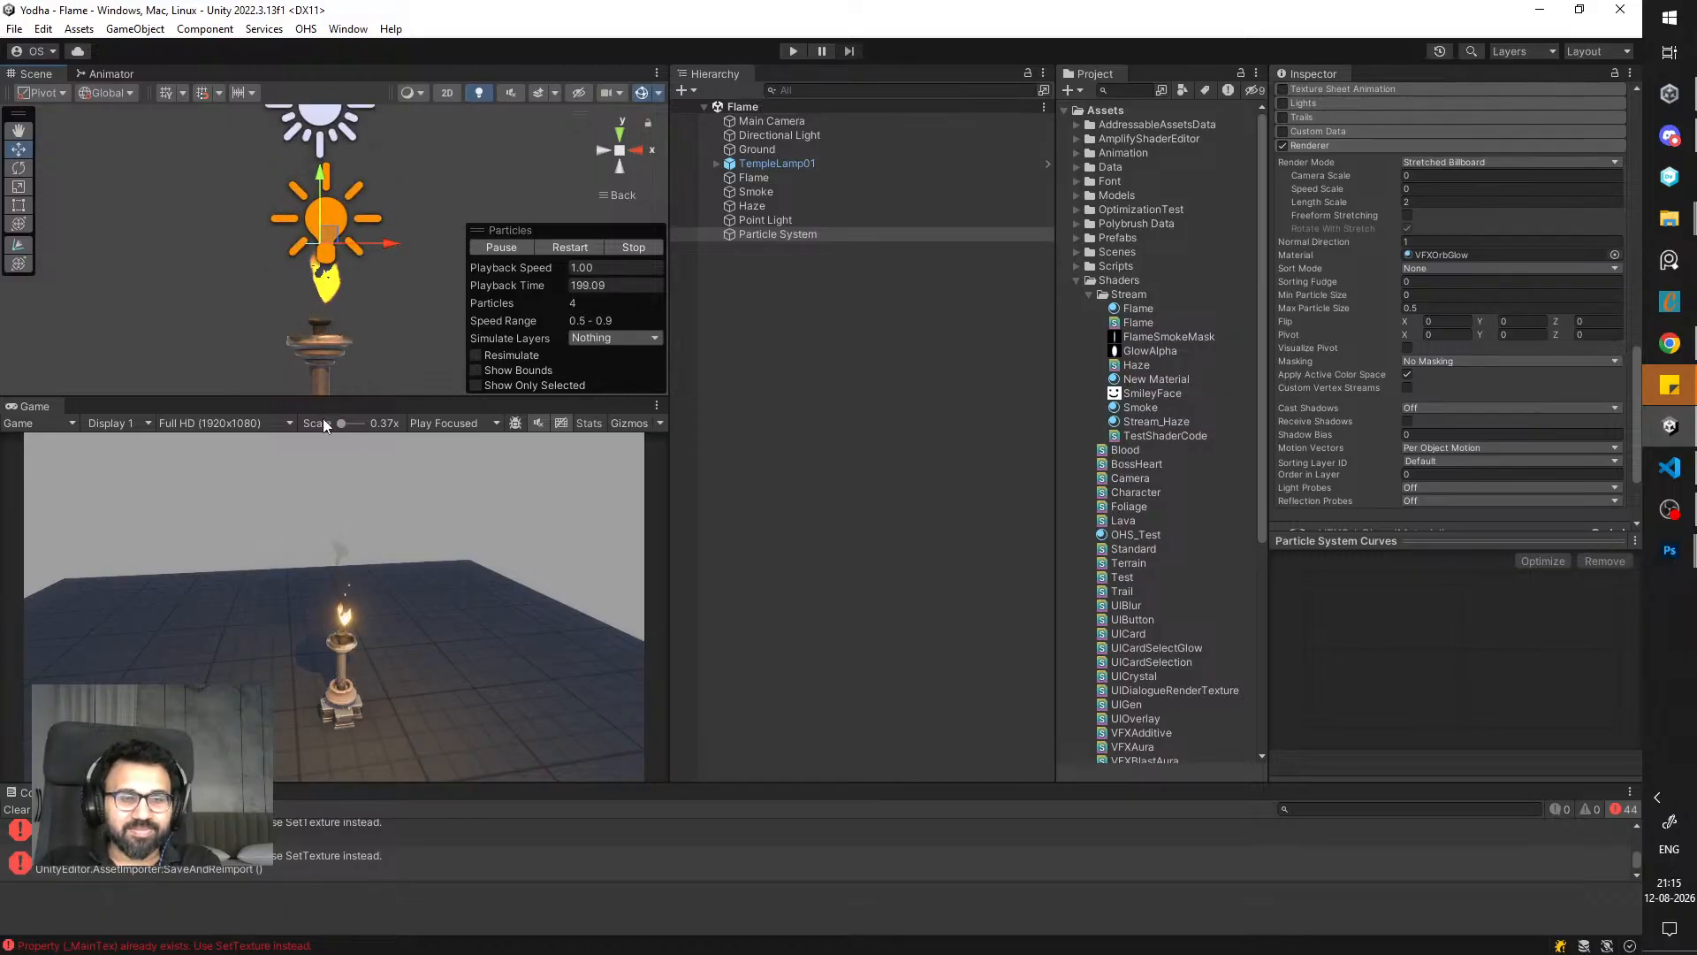
- Select and frame the Haze object, and check the complete flame effect in a maximized Game view
click(776, 205)
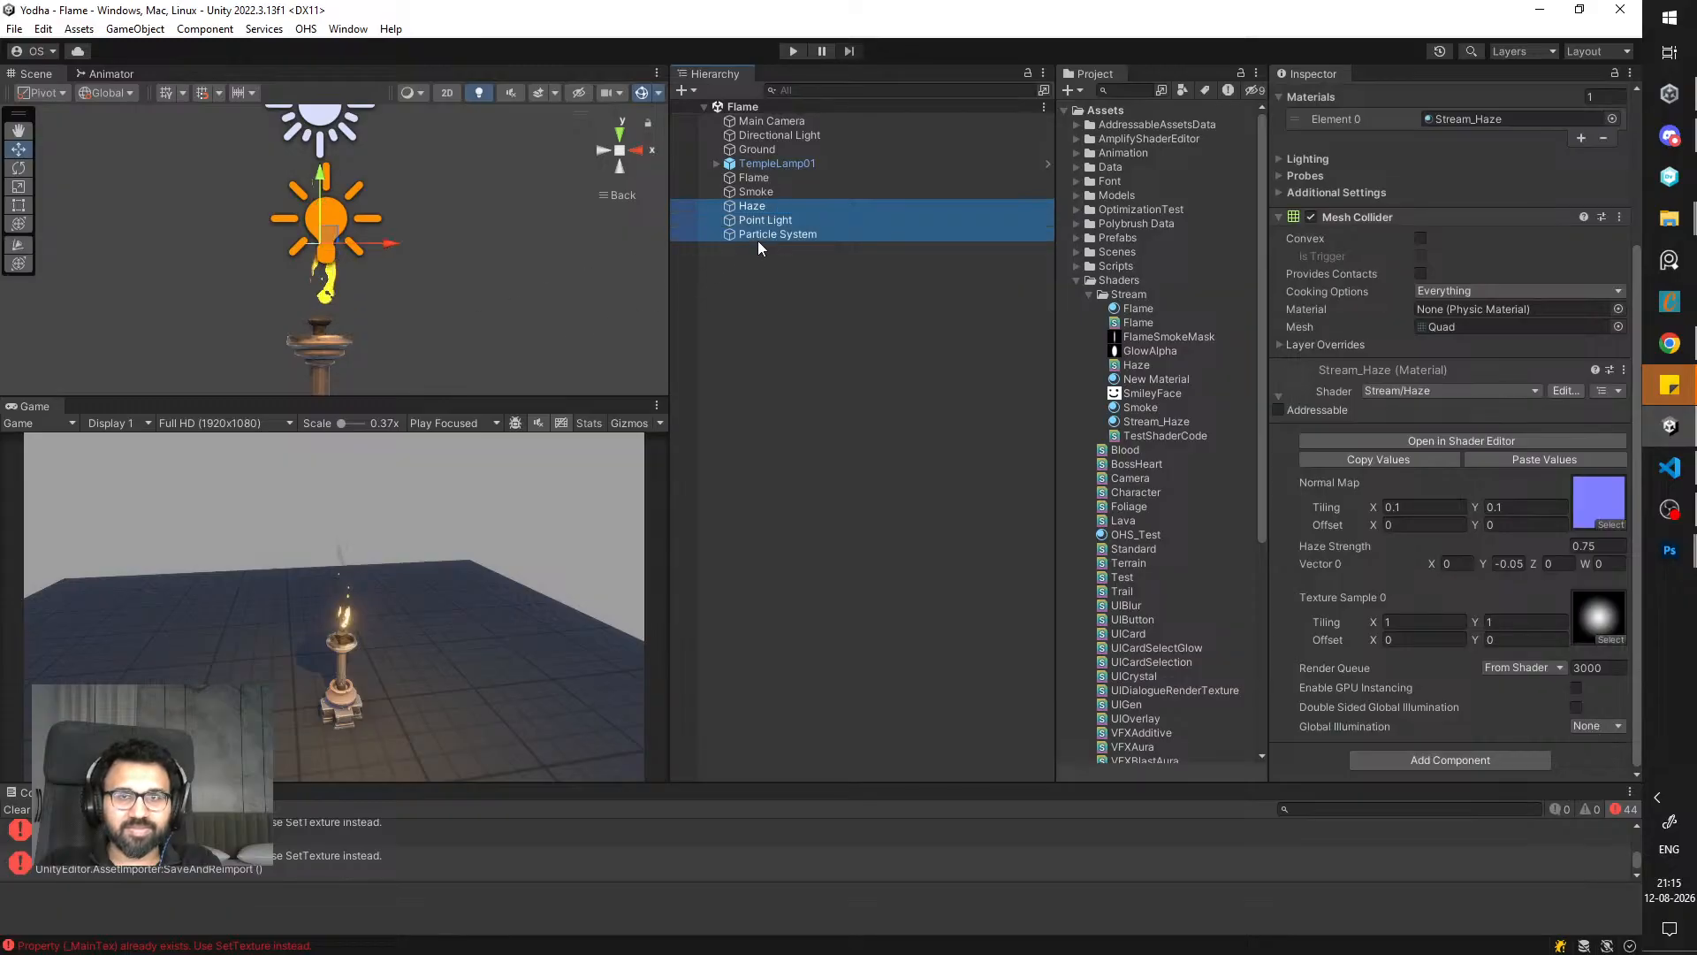
click(763, 220)
click(772, 208)
key(f)
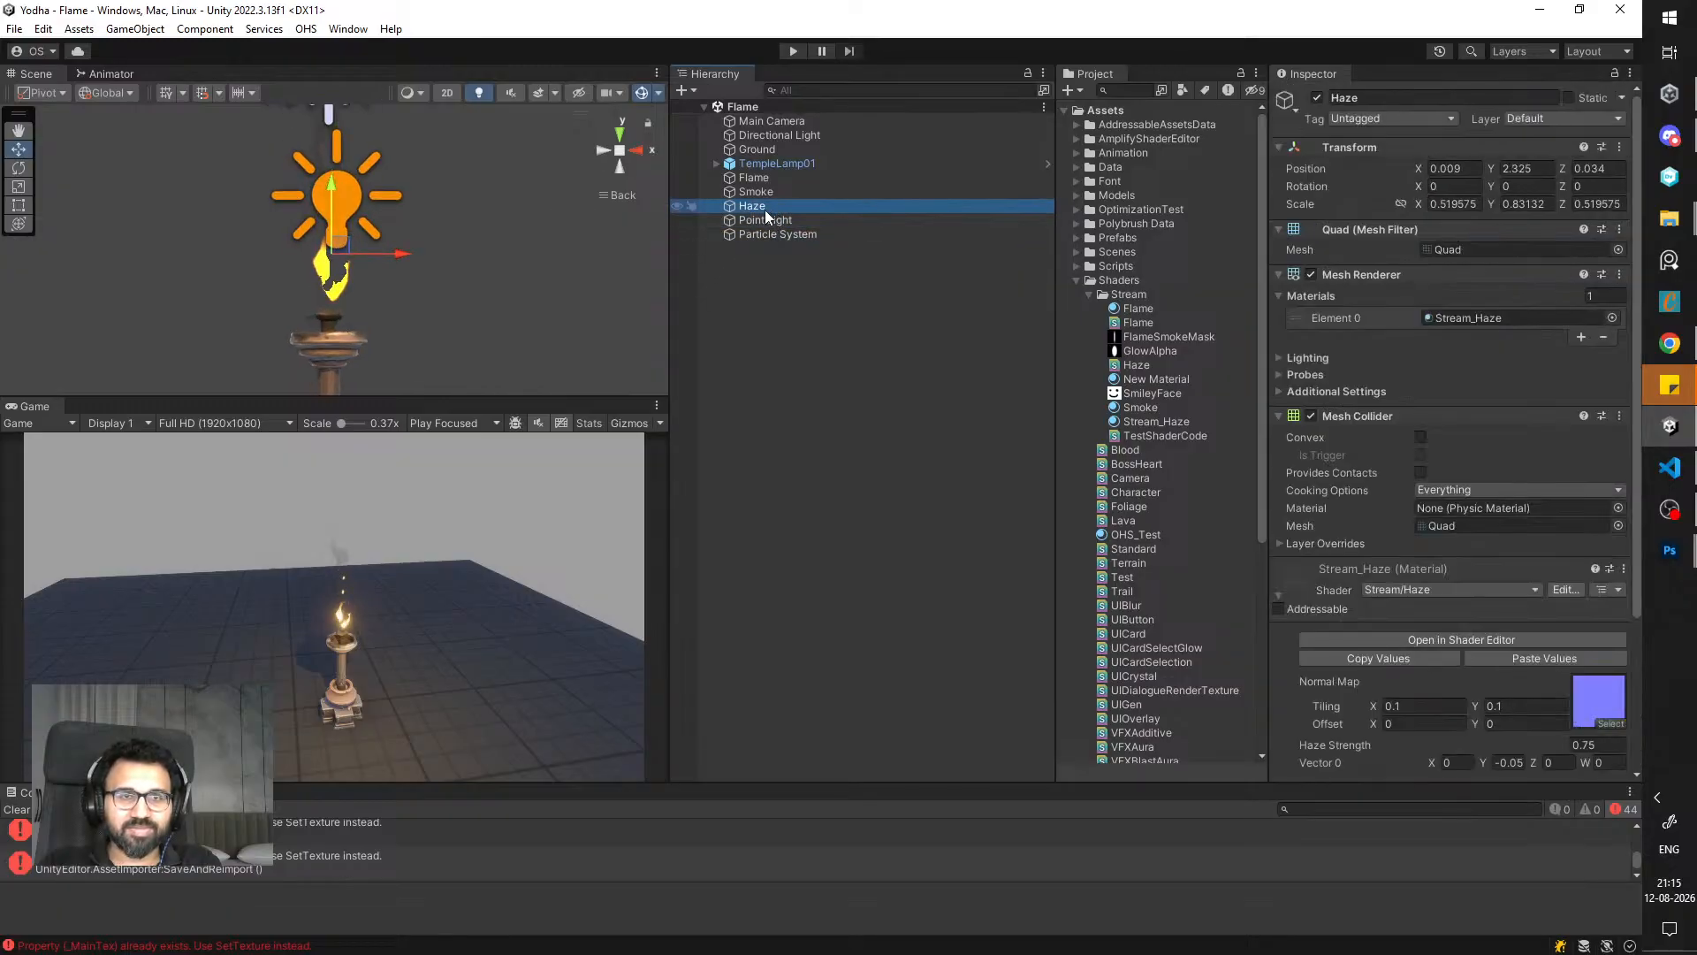
double_click(34, 407)
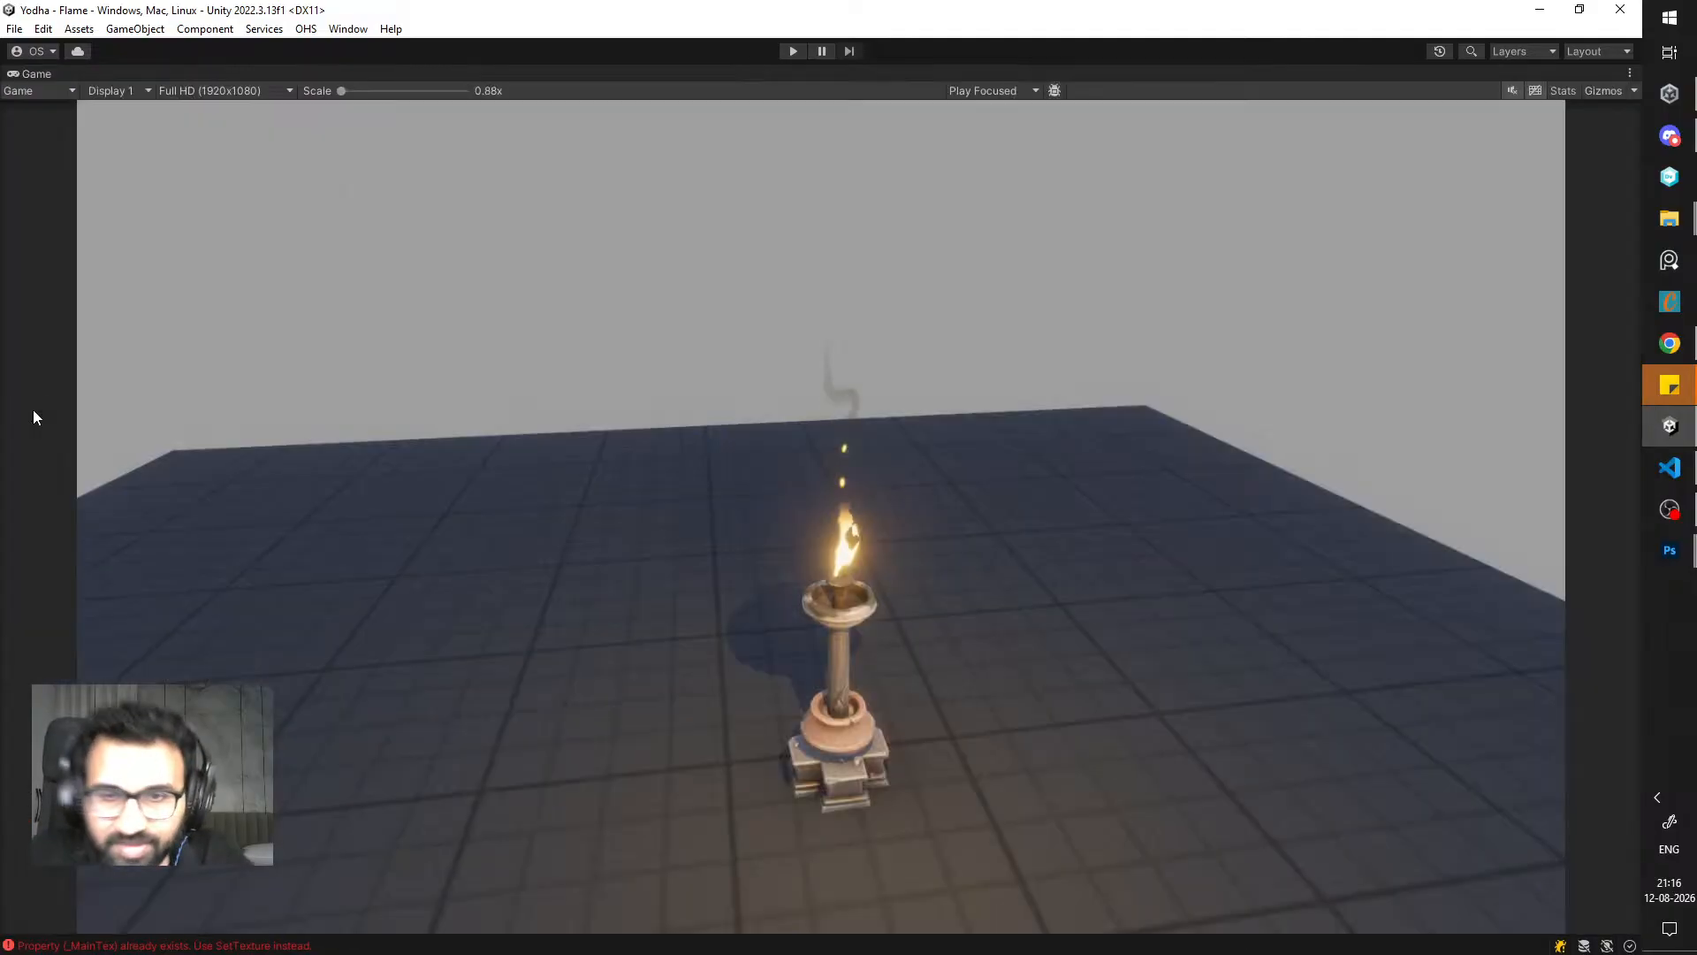
double_click(32, 74)
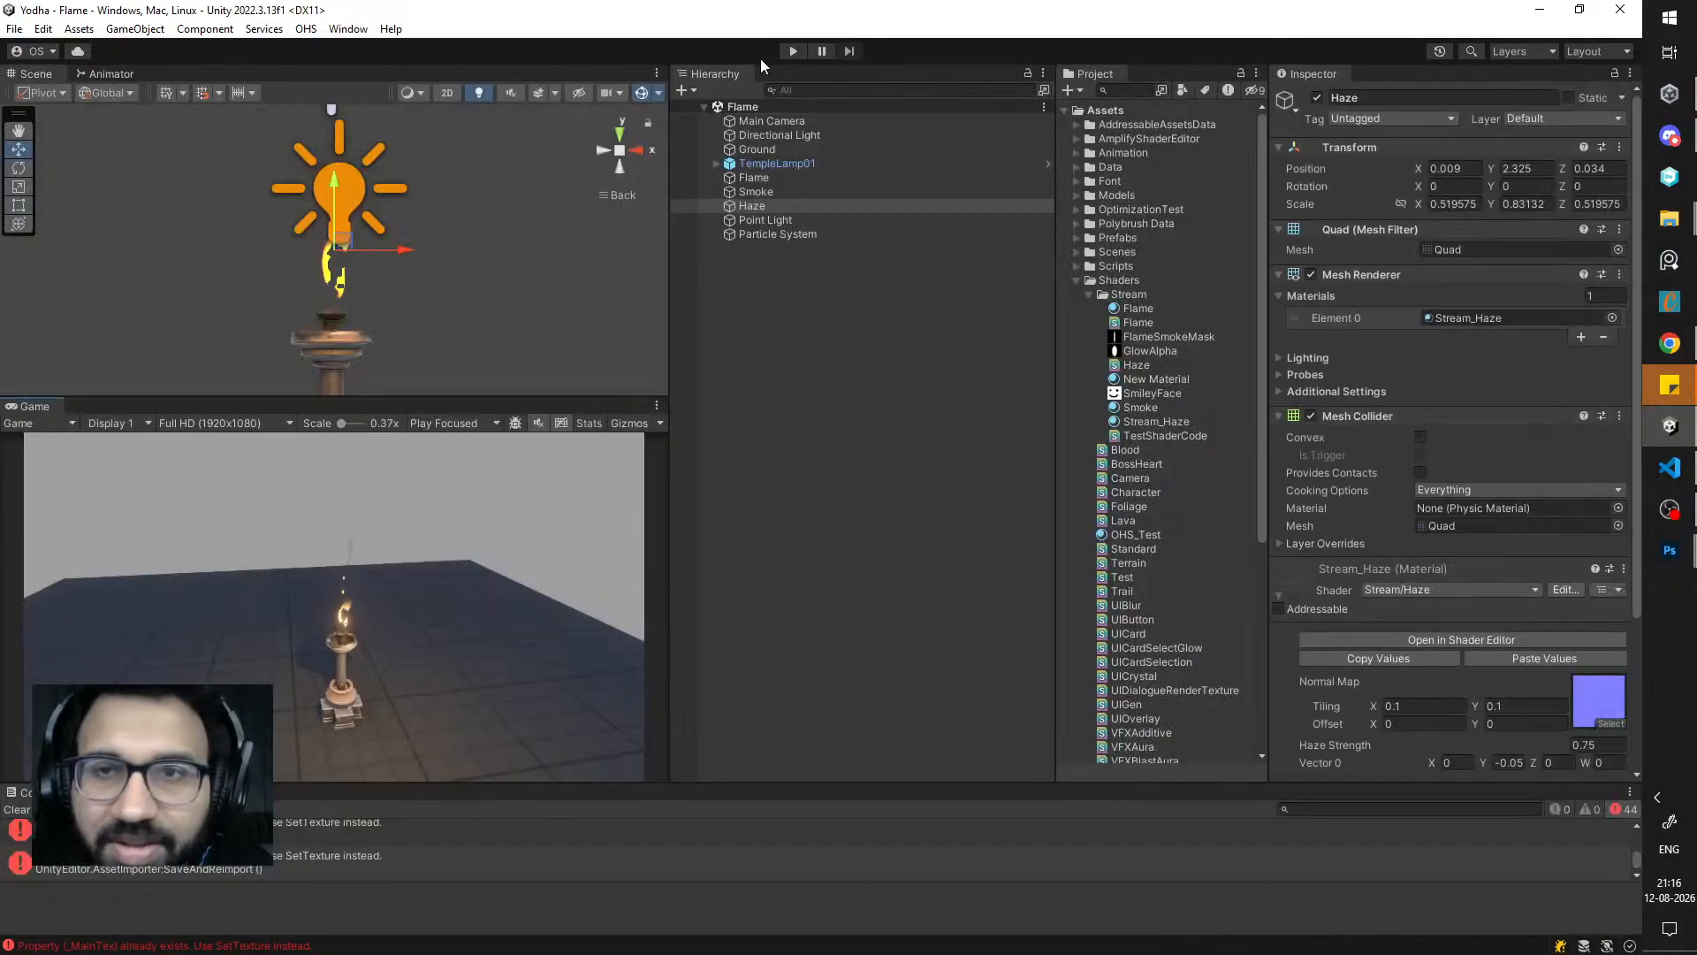
- Run the scene in Play mode, watch the lamp's flame in a maximized Game view, and stop playback
key(ctrl+p)
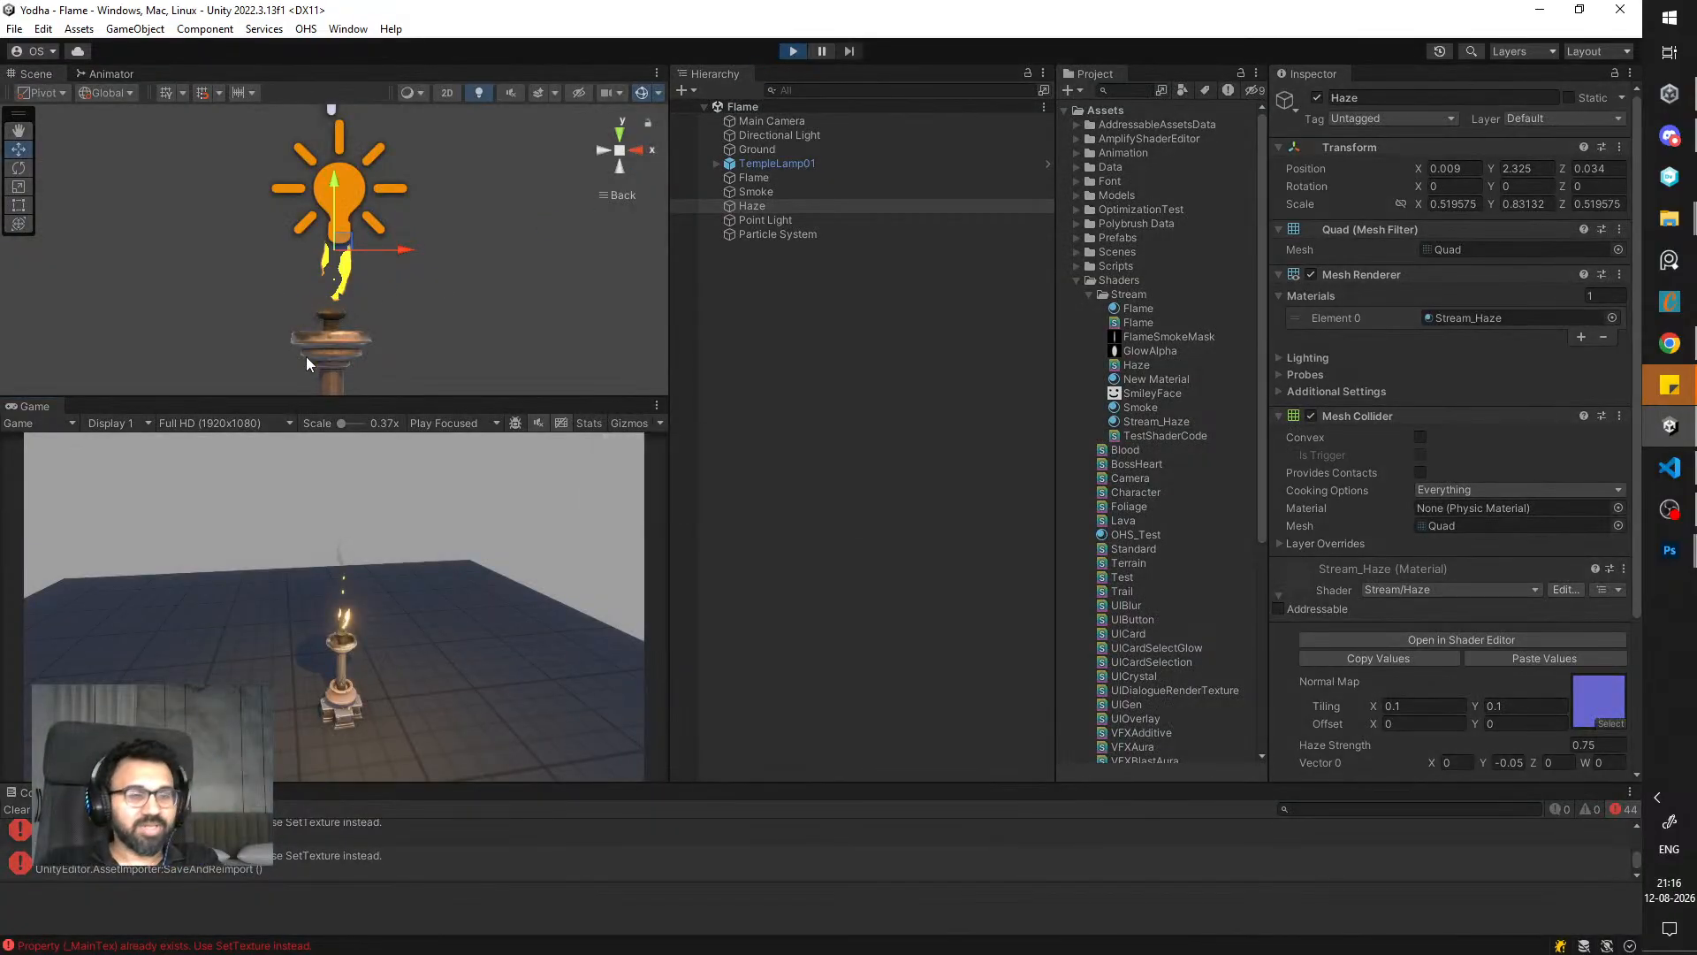
double_click(37, 411)
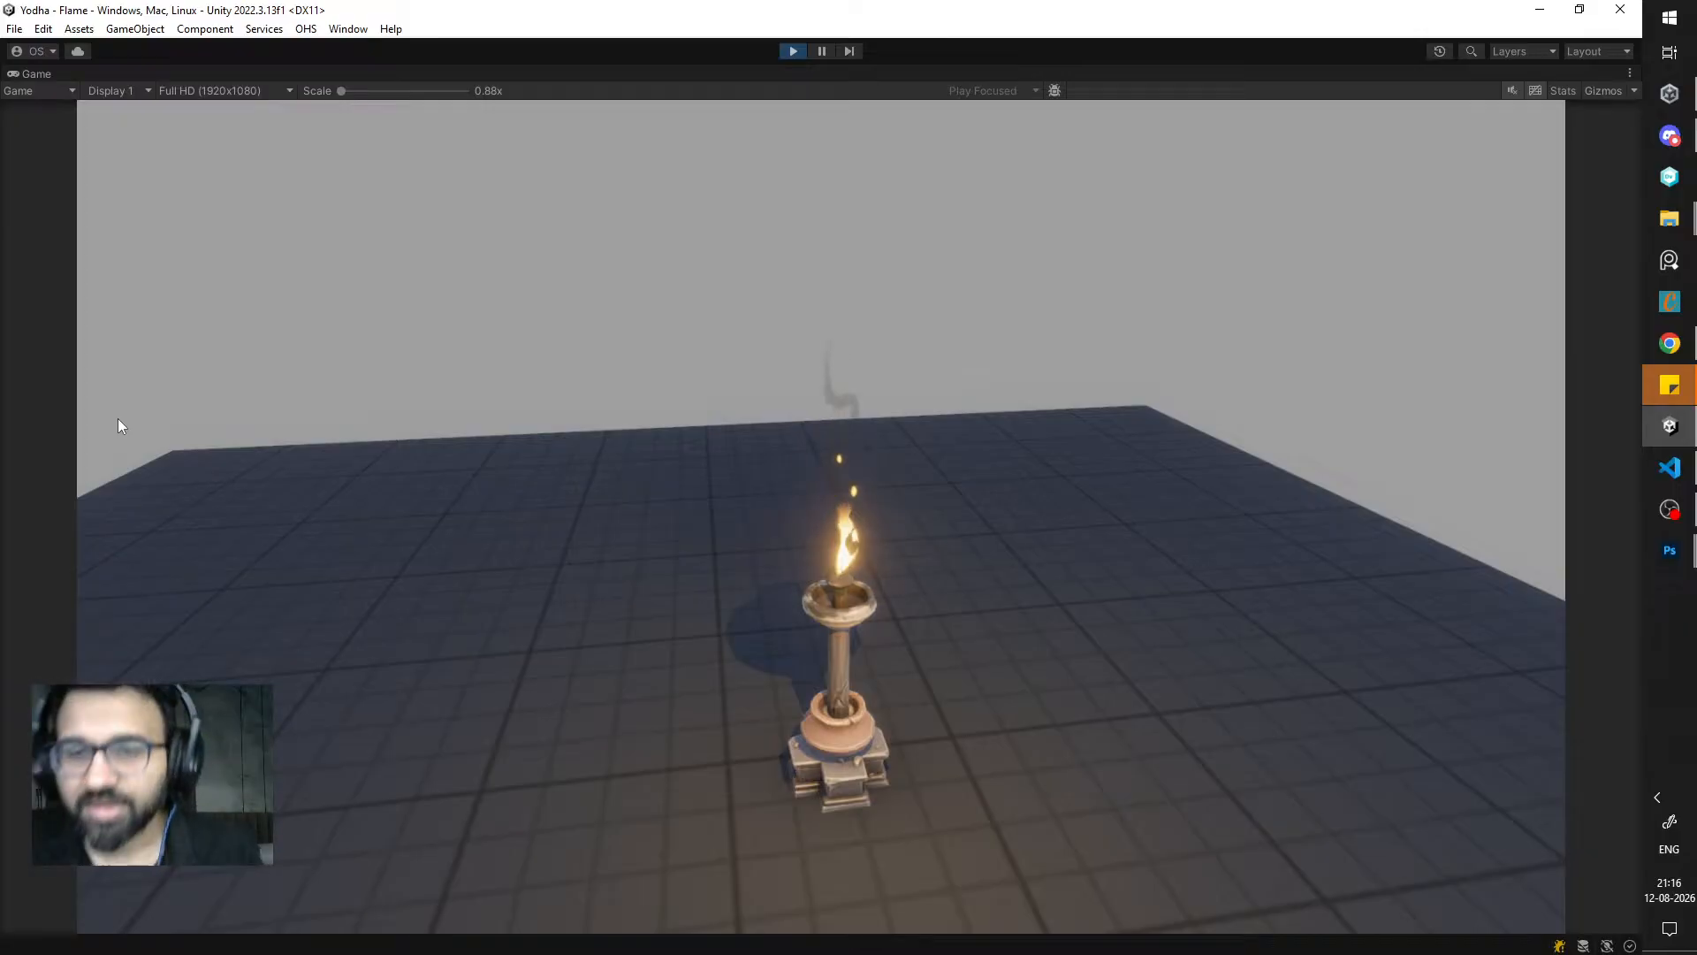
double_click(35, 72)
click(793, 52)
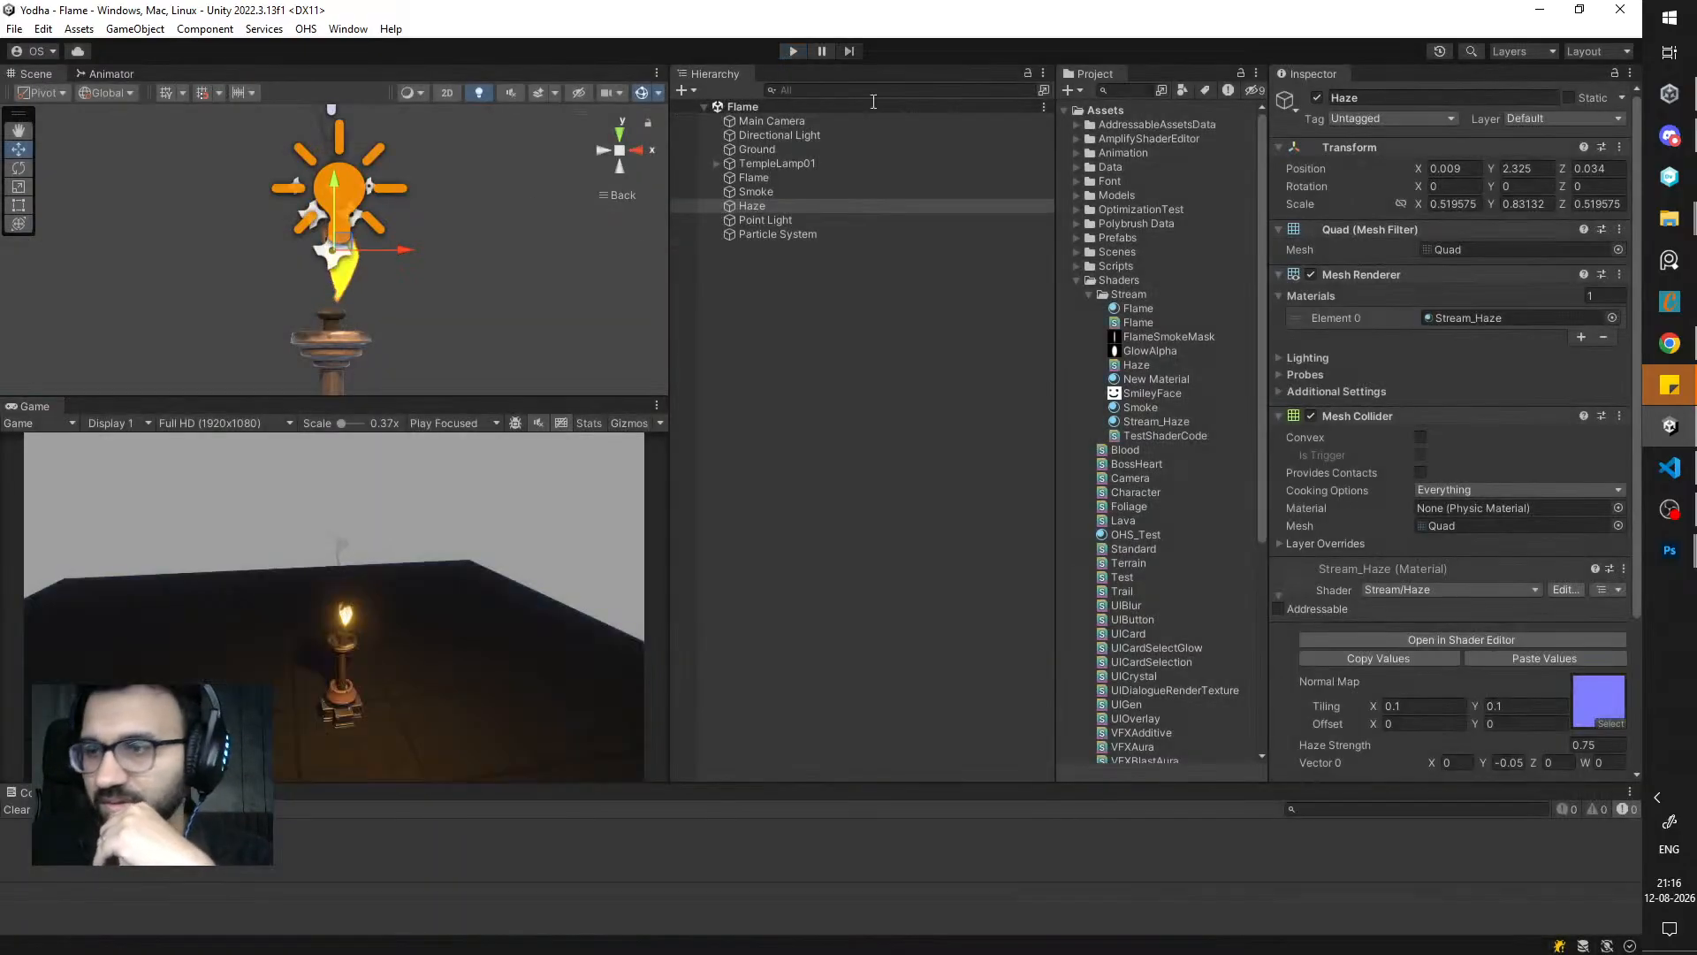
- Select the Particle System and locate its Renderer material among the project assets
scroll(1426, 525, down, 5)
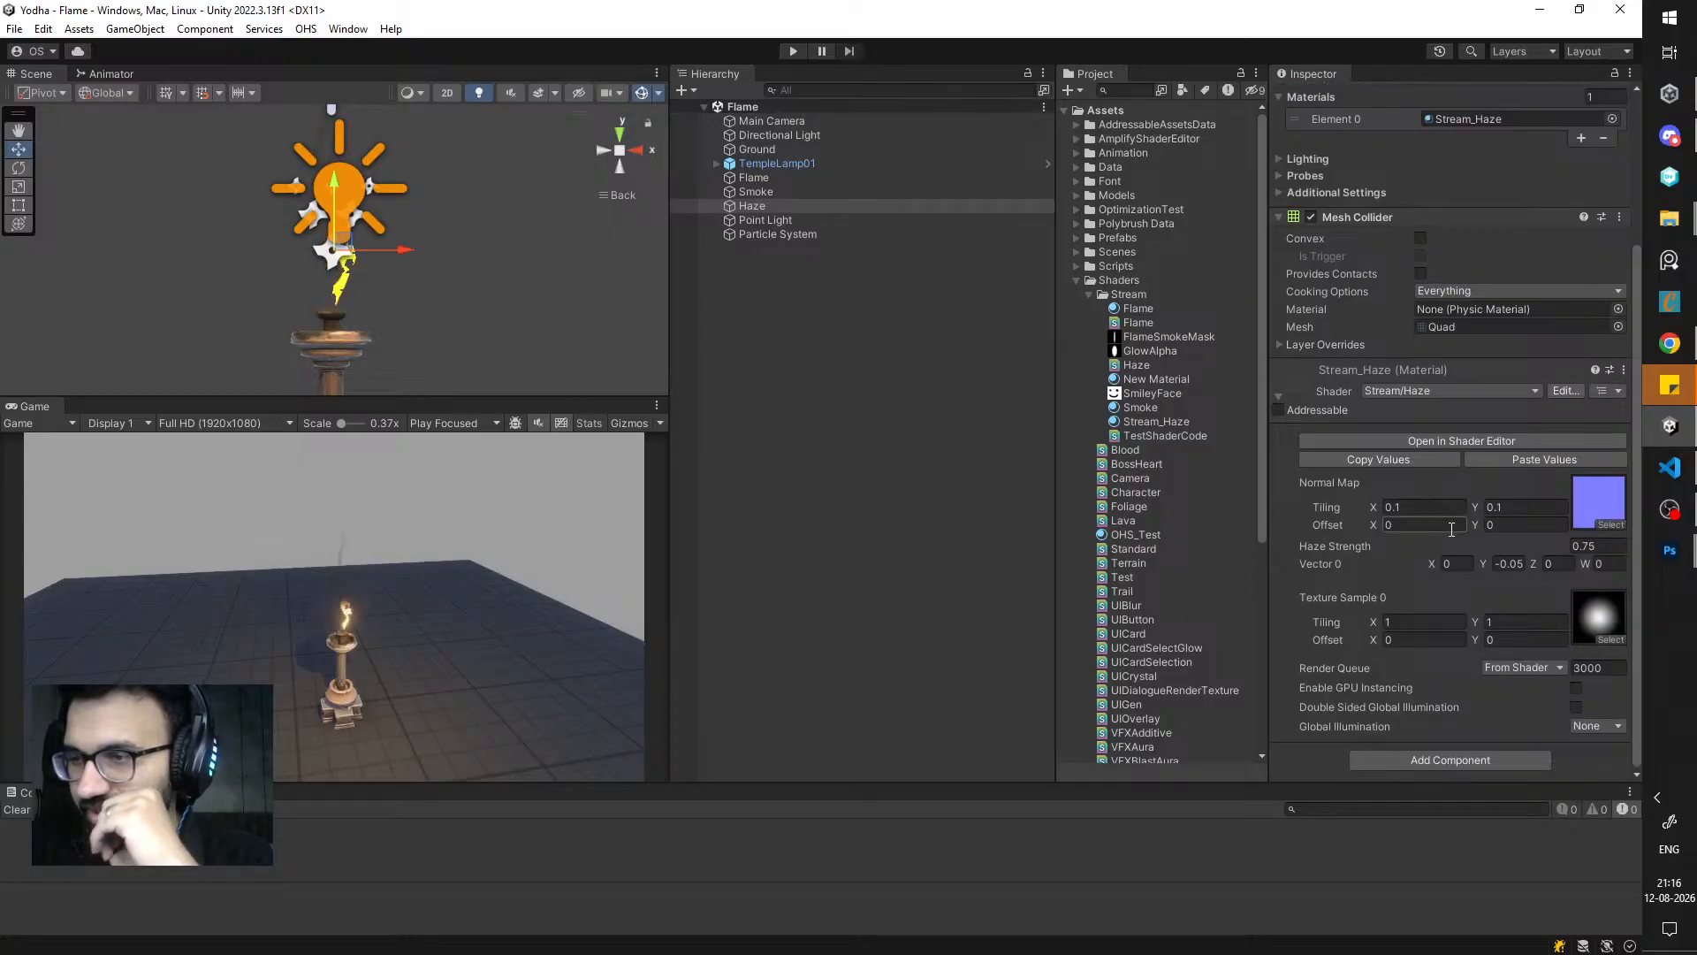
click(778, 234)
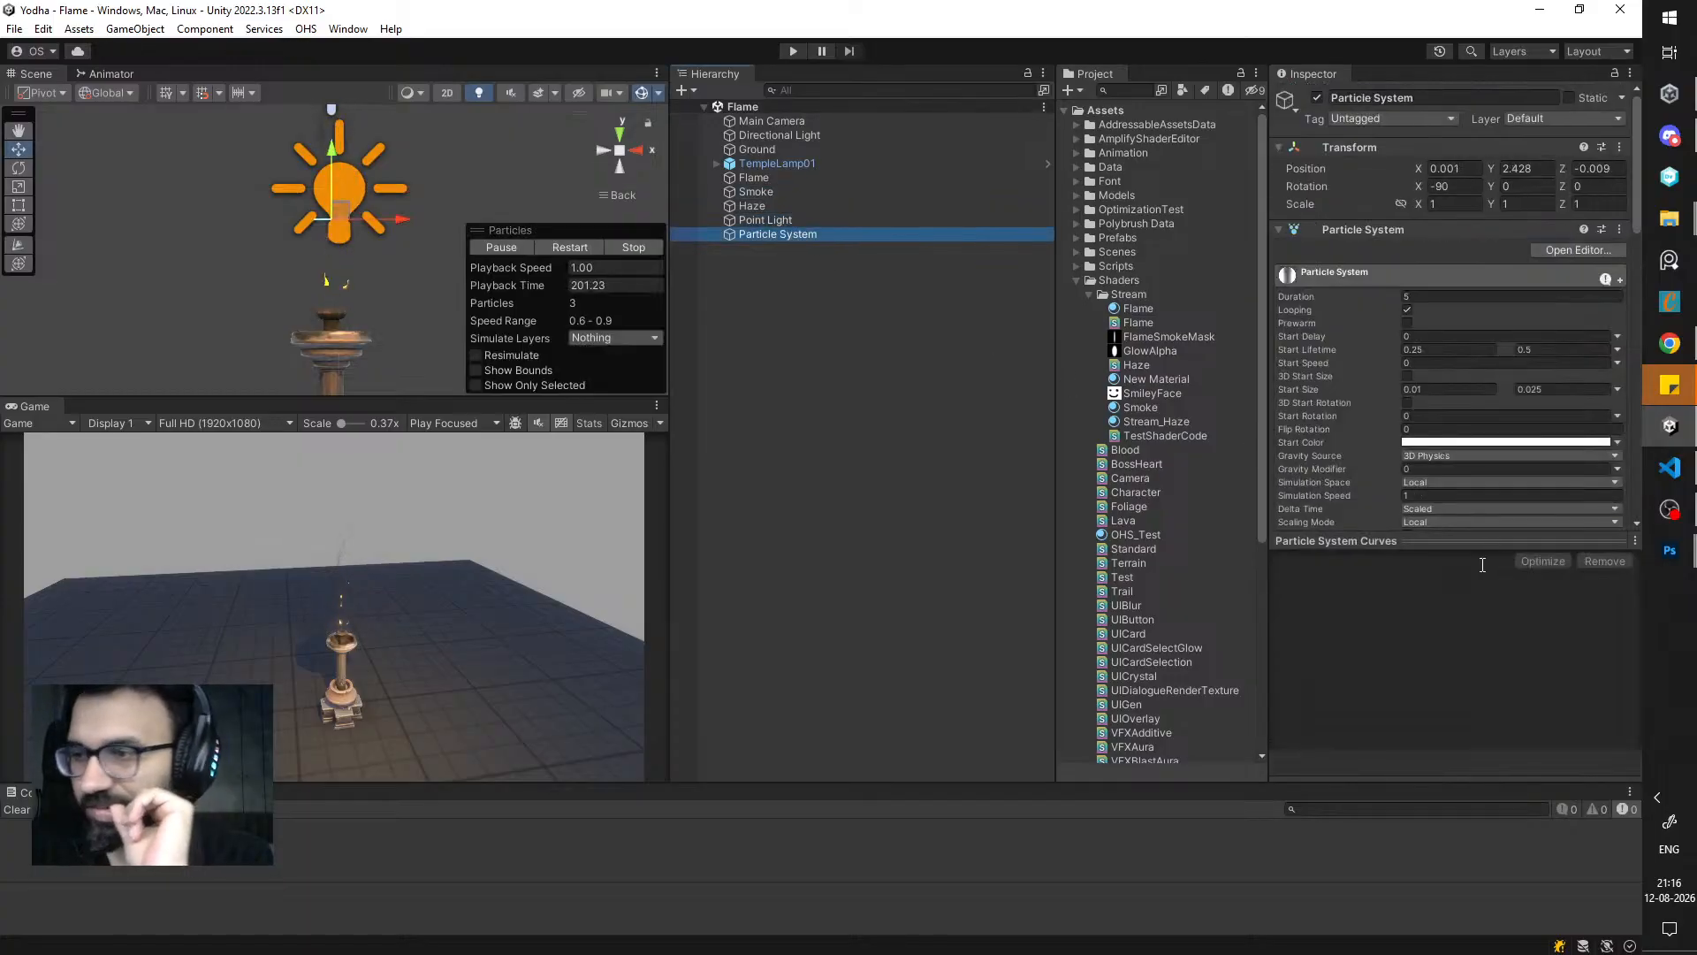
scroll(1382, 479, down, 10)
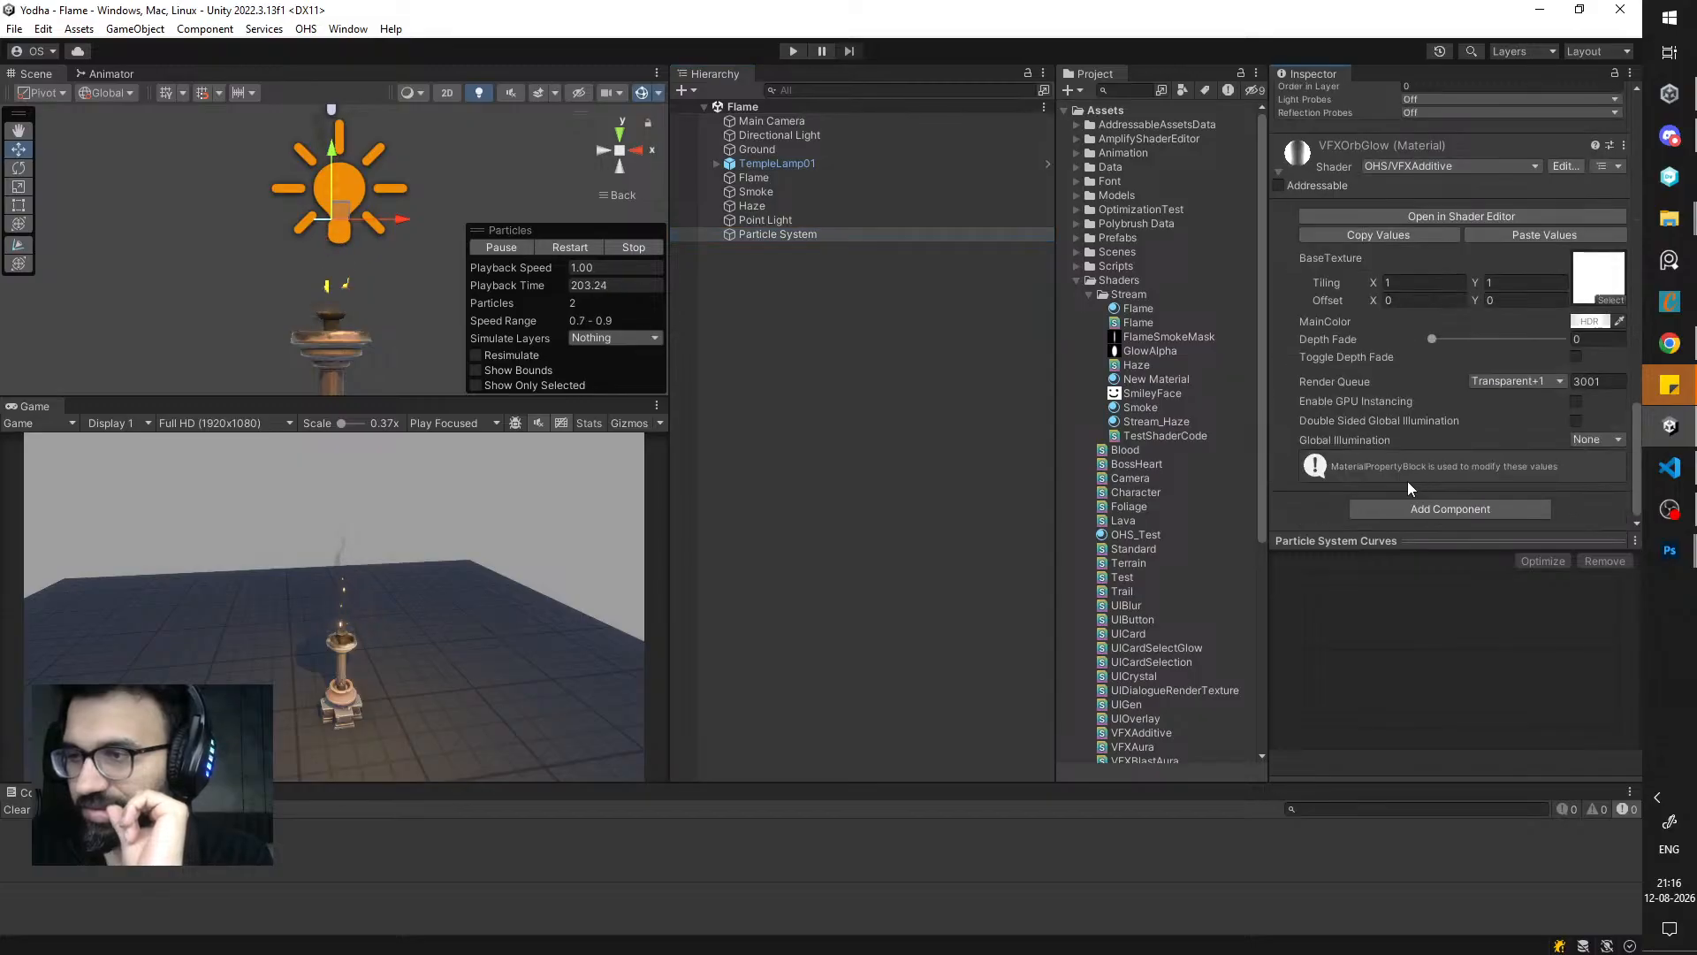
scroll(1483, 345, up, 10)
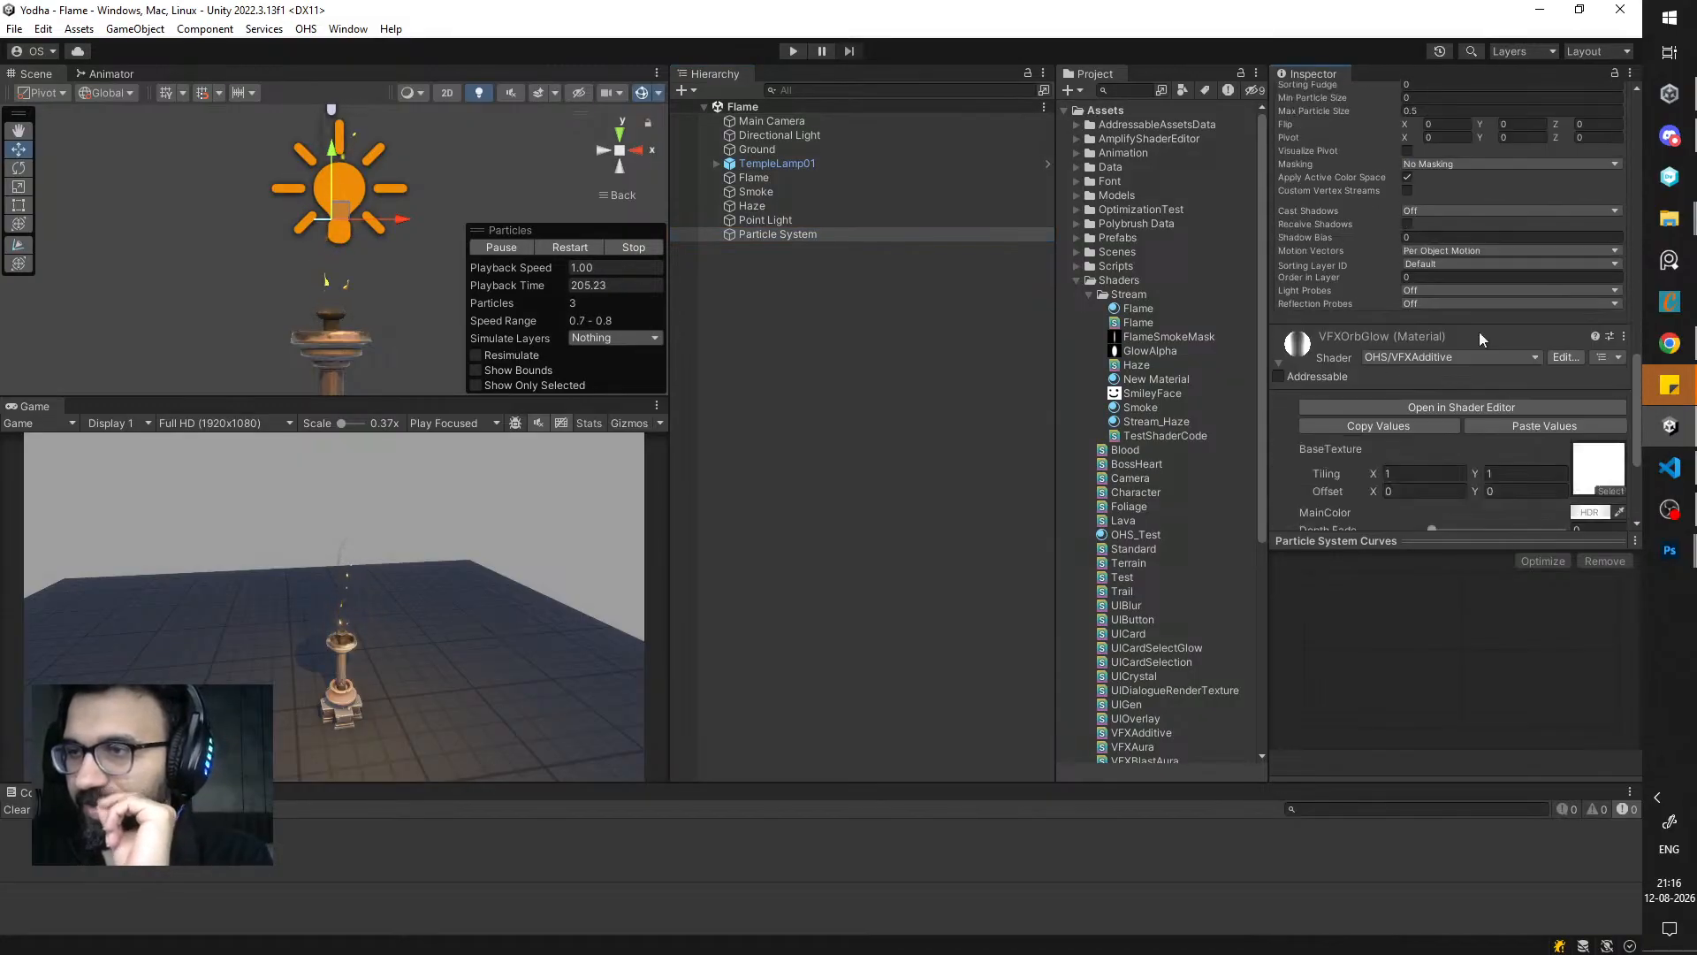
scroll(1472, 299, down, 8)
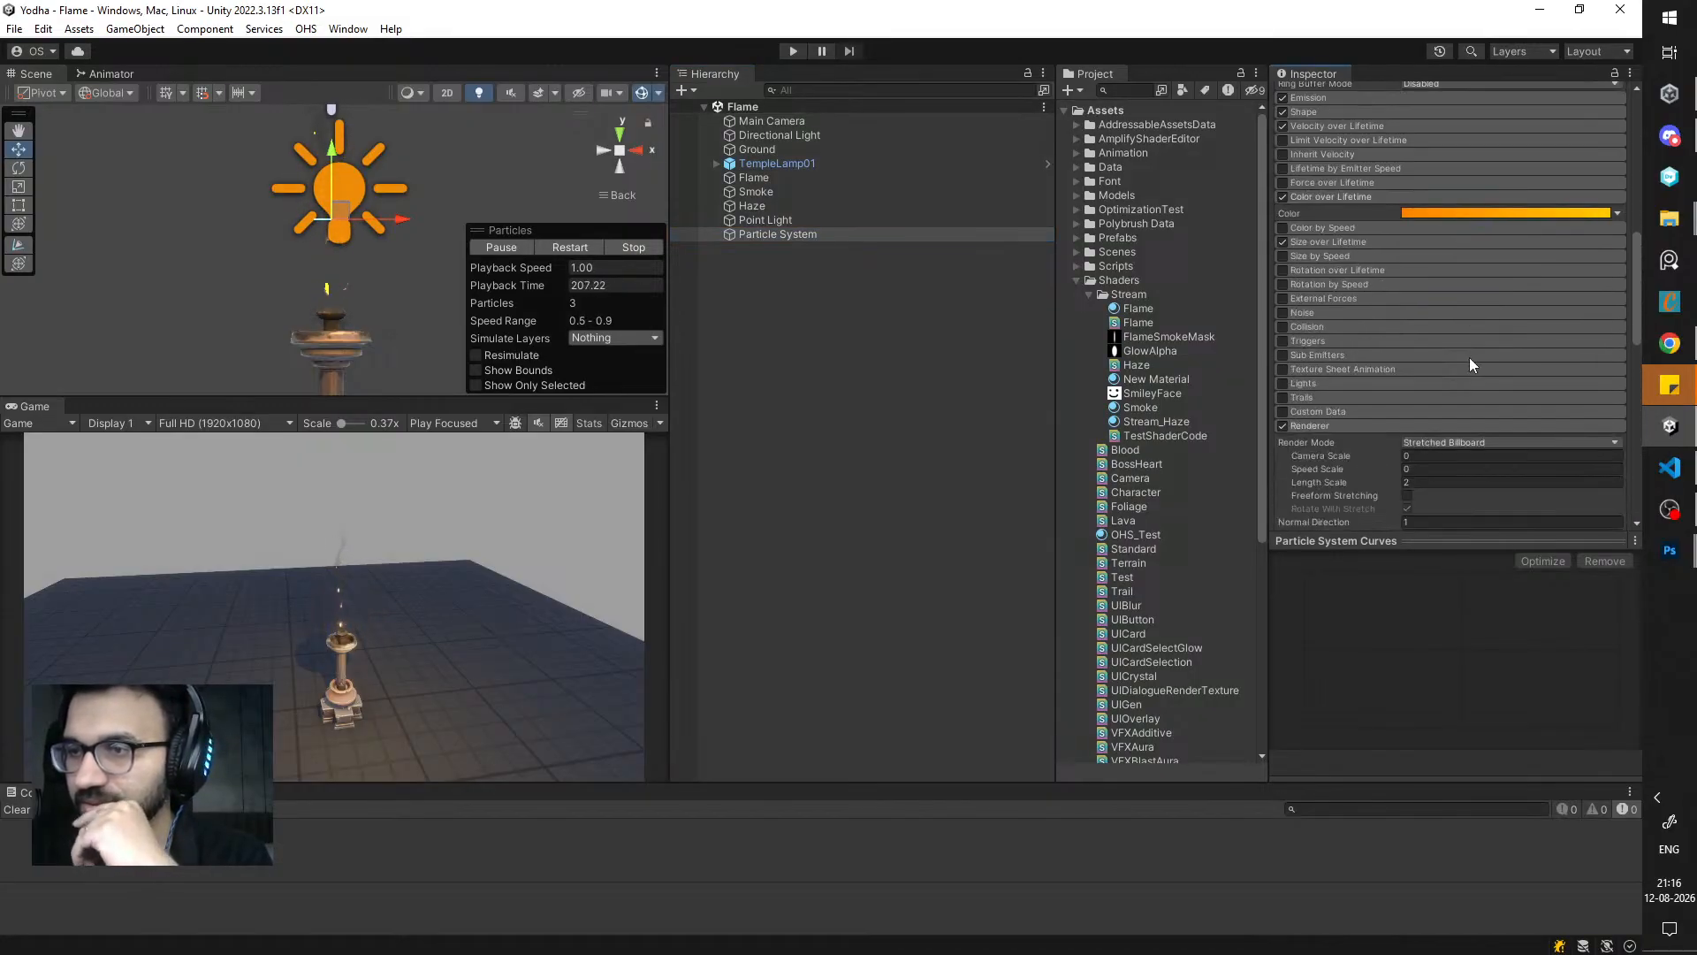
click(1441, 200)
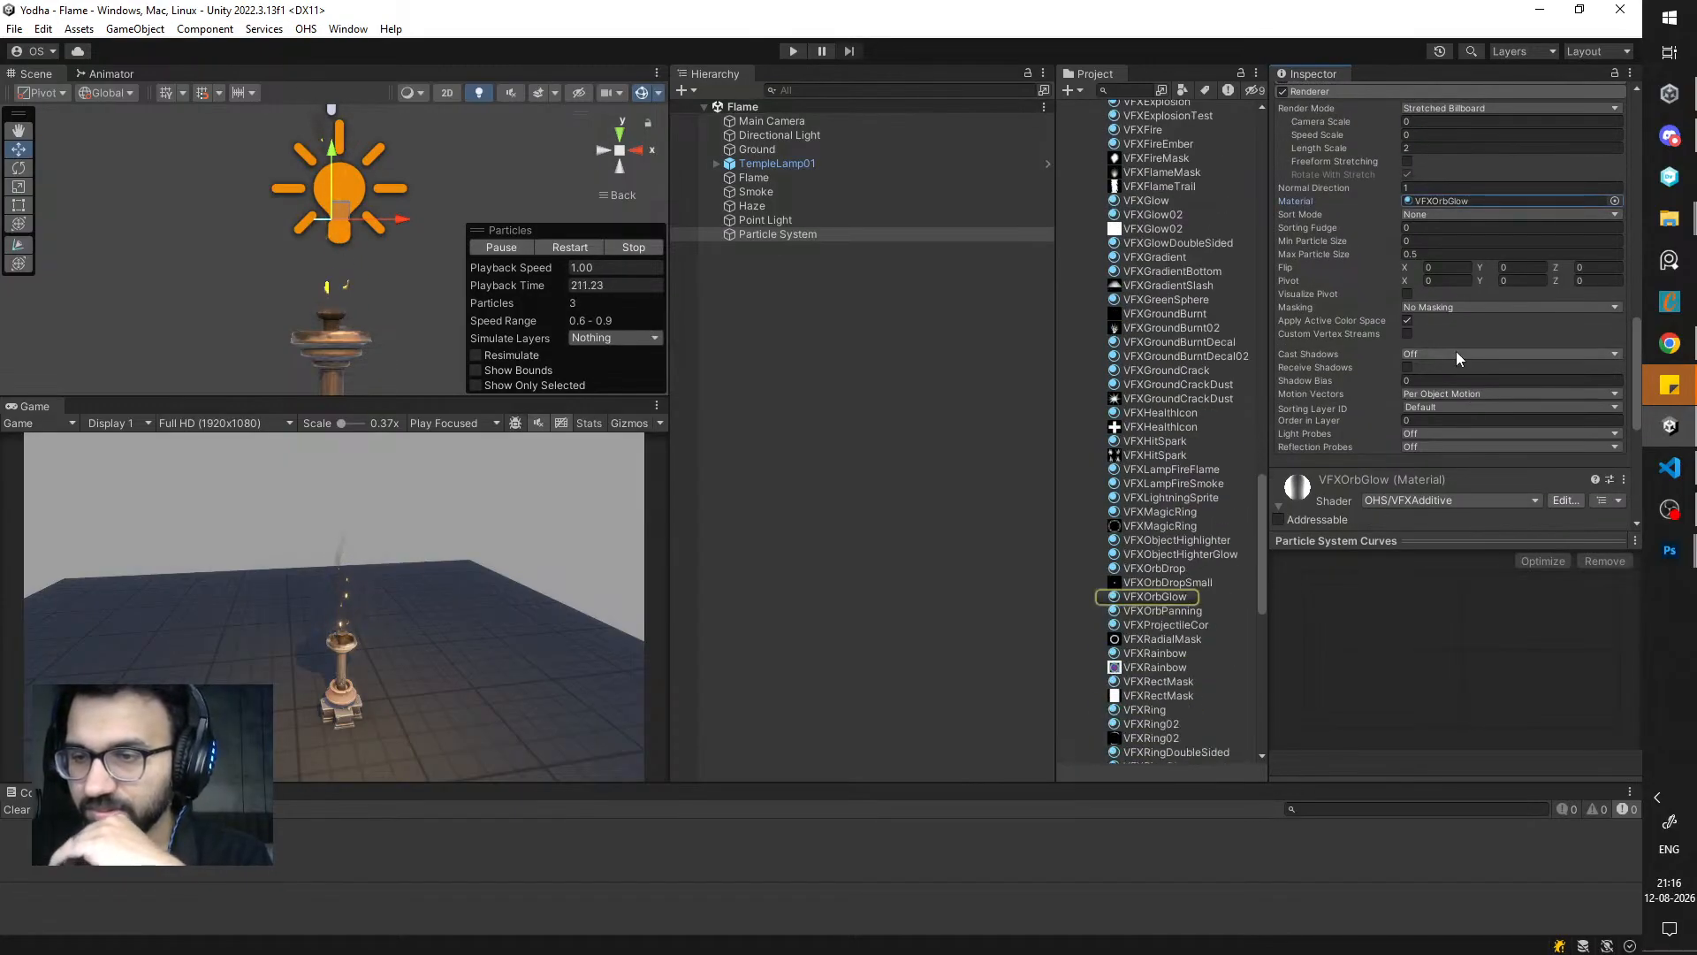
- Duplicate the VFXOrbGlow material as VFXOrbGlowTest and check the copy's HDR MainColor
click(1165, 597)
key(ctrl+d)
text(T)
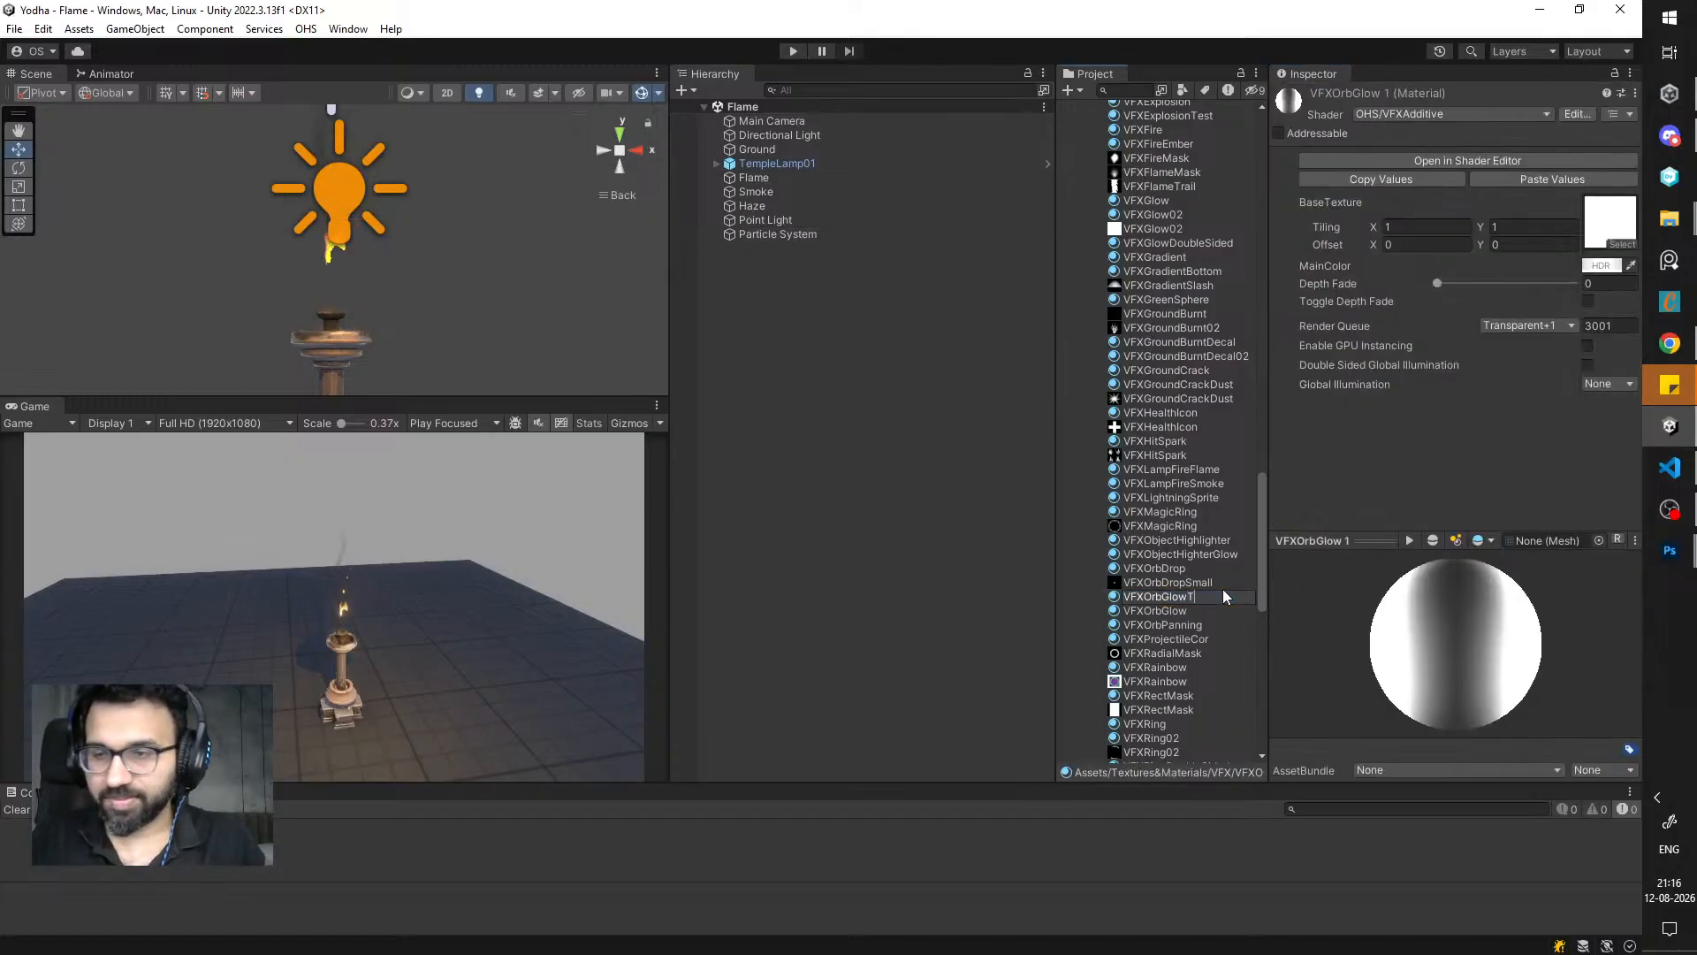
text(est)
key(Return)
click(1601, 265)
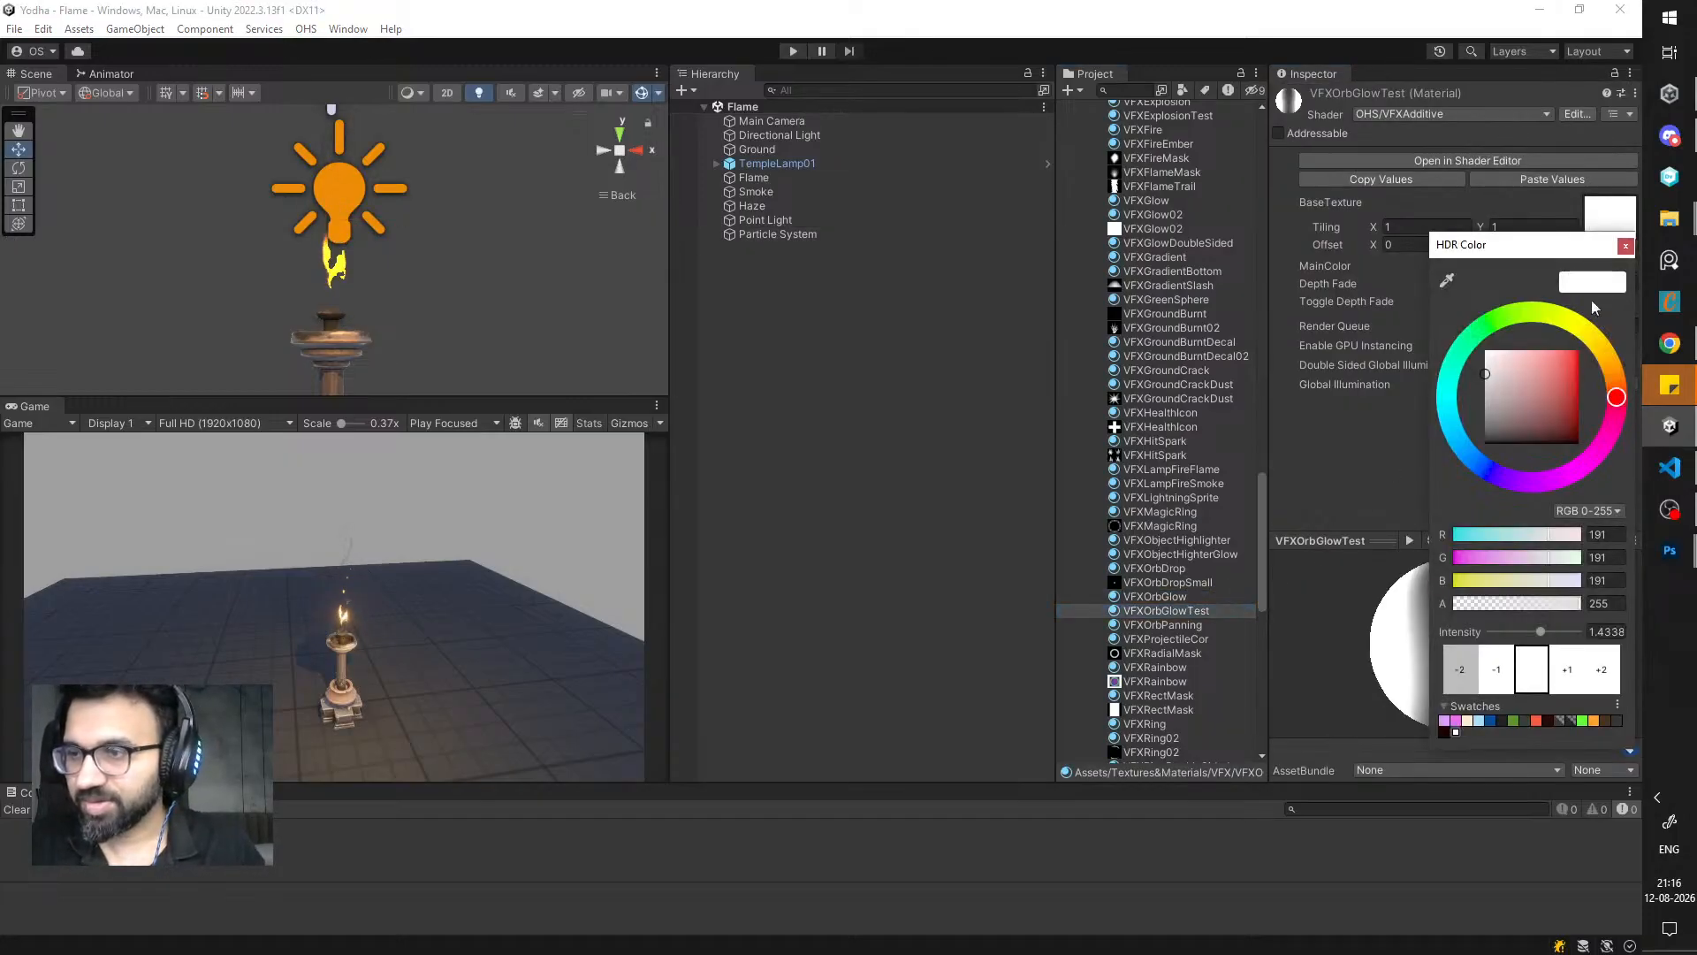
click(1625, 245)
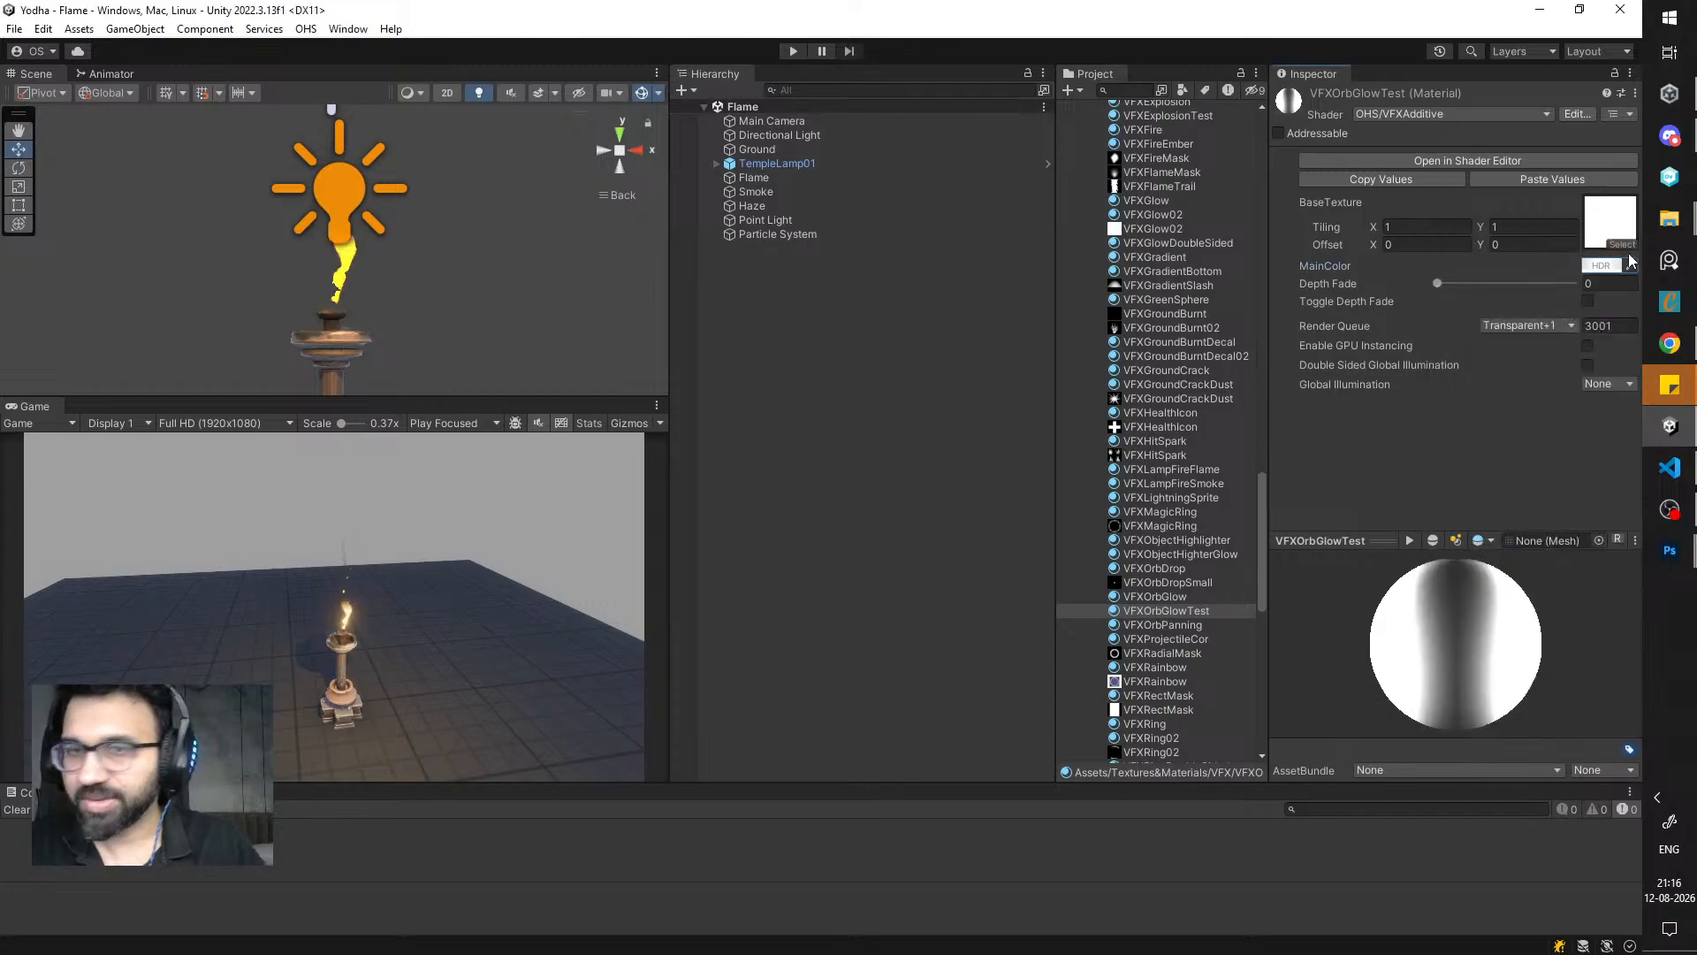
- Assign the VFXOrbGlowTest material to the Particle System's Renderer in place of VFXOrbGlow
click(774, 208)
click(786, 192)
click(790, 220)
click(798, 236)
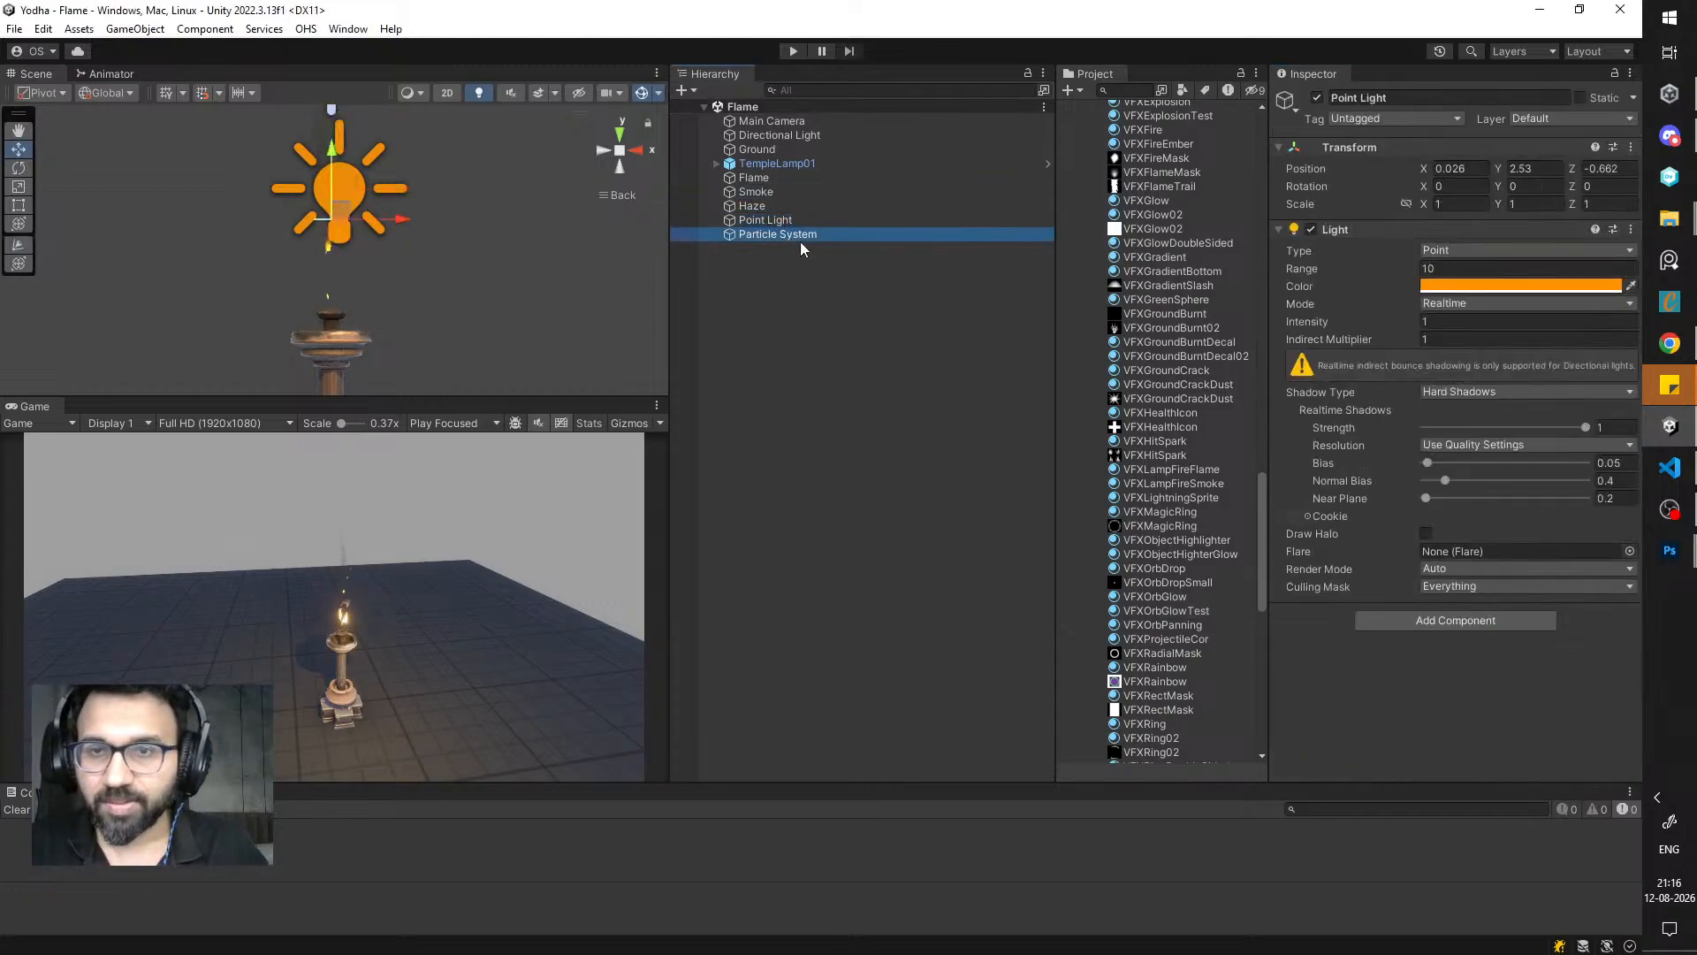
scroll(1304, 480, down, 12)
scroll(1308, 473, down, 8)
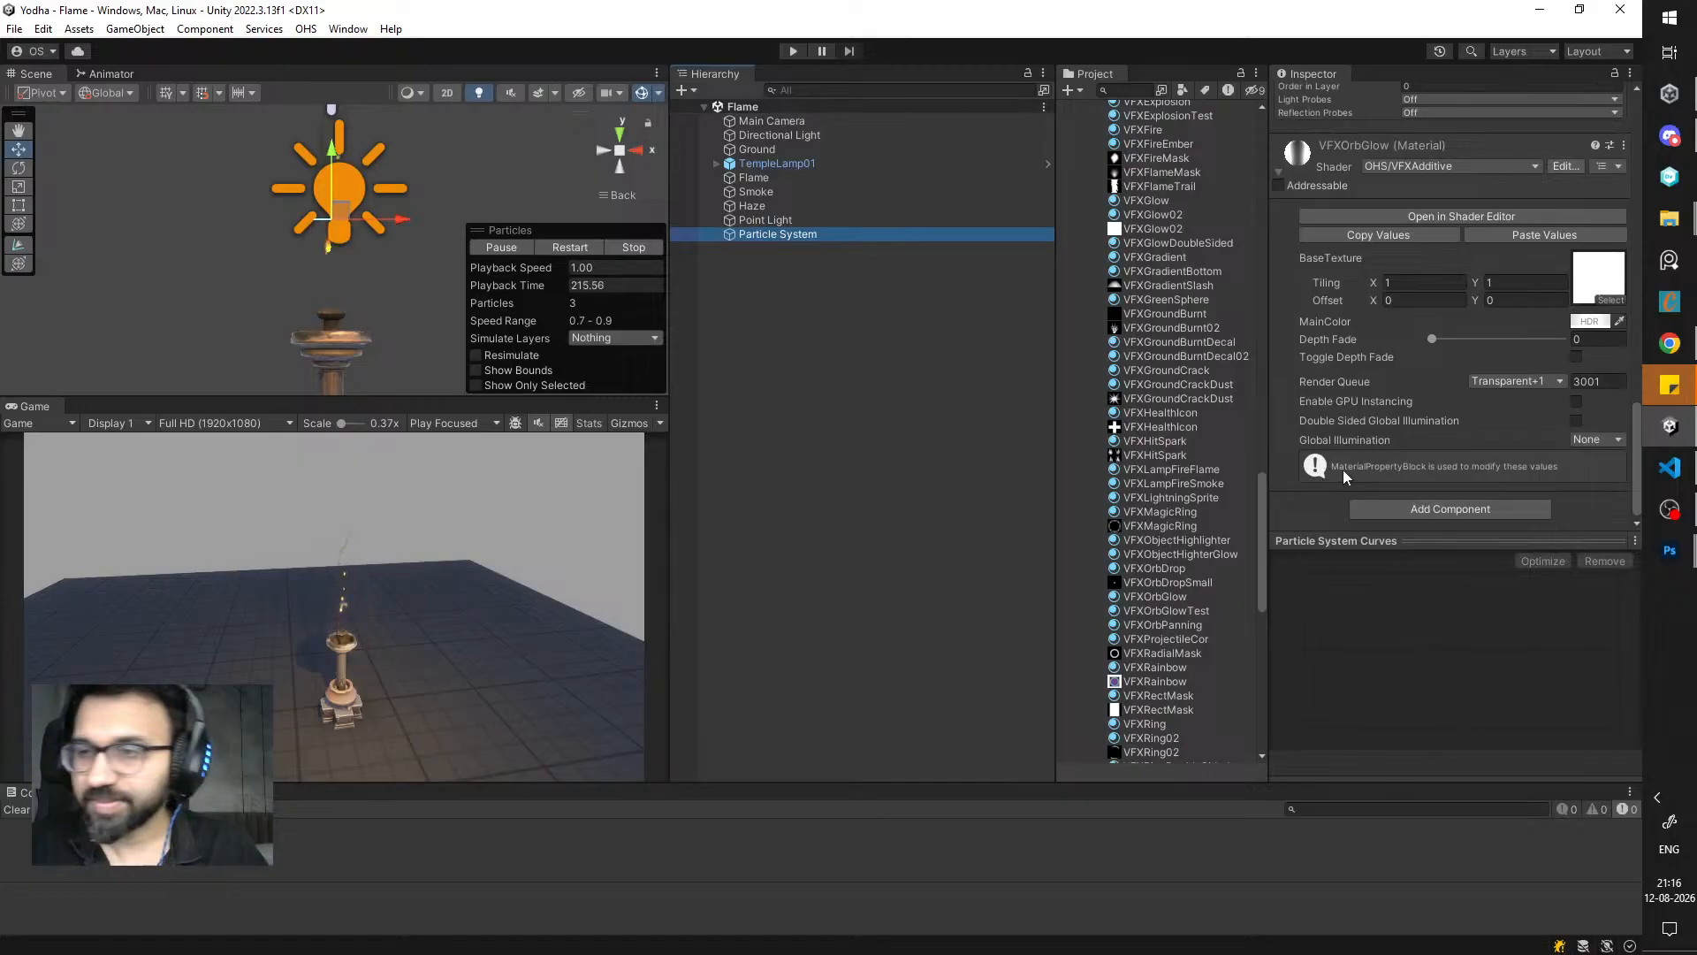
scroll(1321, 449, up, 4)
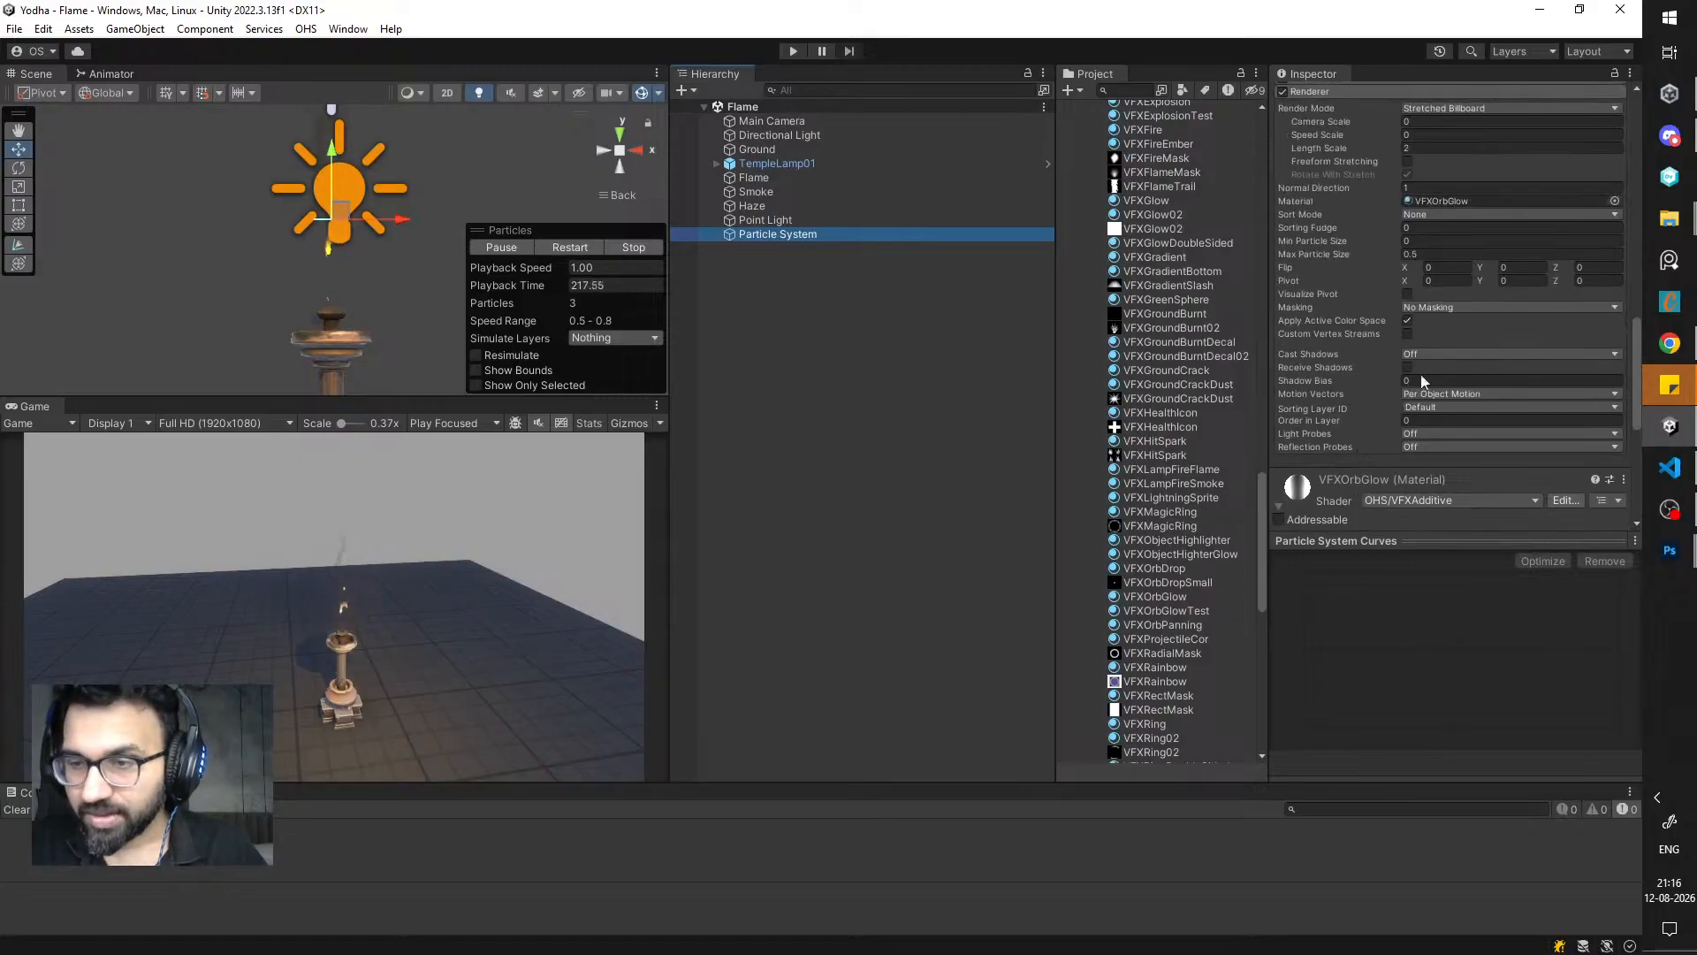
drag(1167, 610, 1445, 204)
- Raise the HDR intensity of the VFXOrbGlowTest material's MainColor to 3.4
scroll(1403, 274, down, 2)
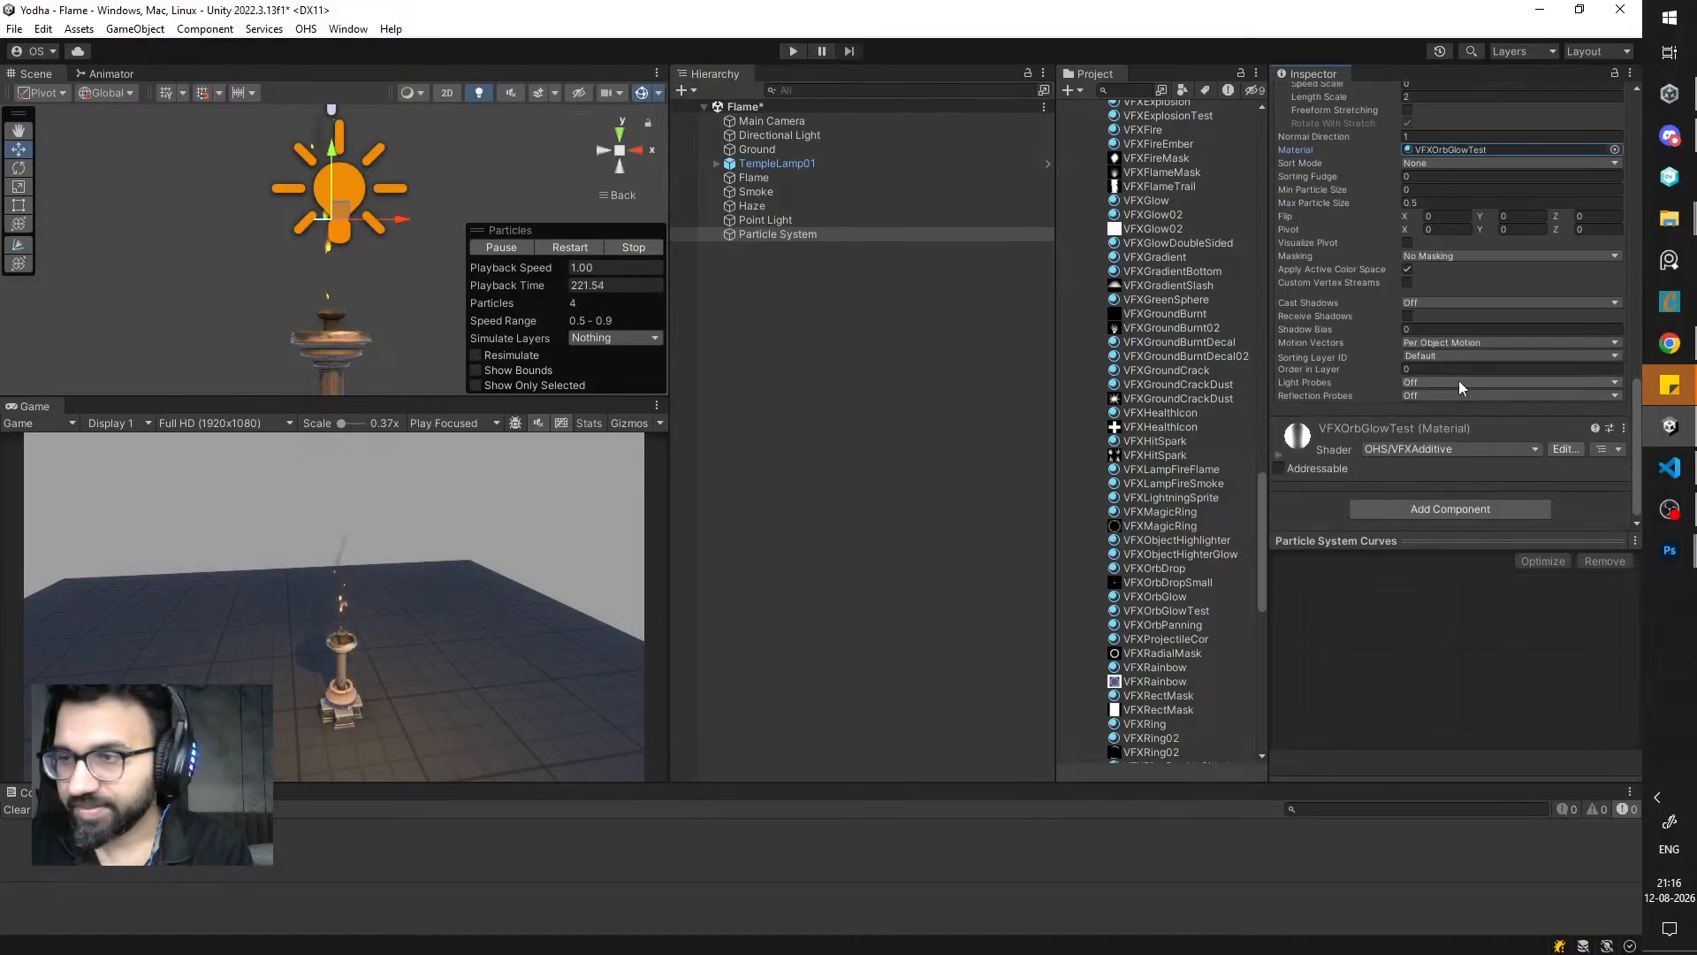
click(1479, 428)
scroll(1478, 424, down, 5)
click(1591, 321)
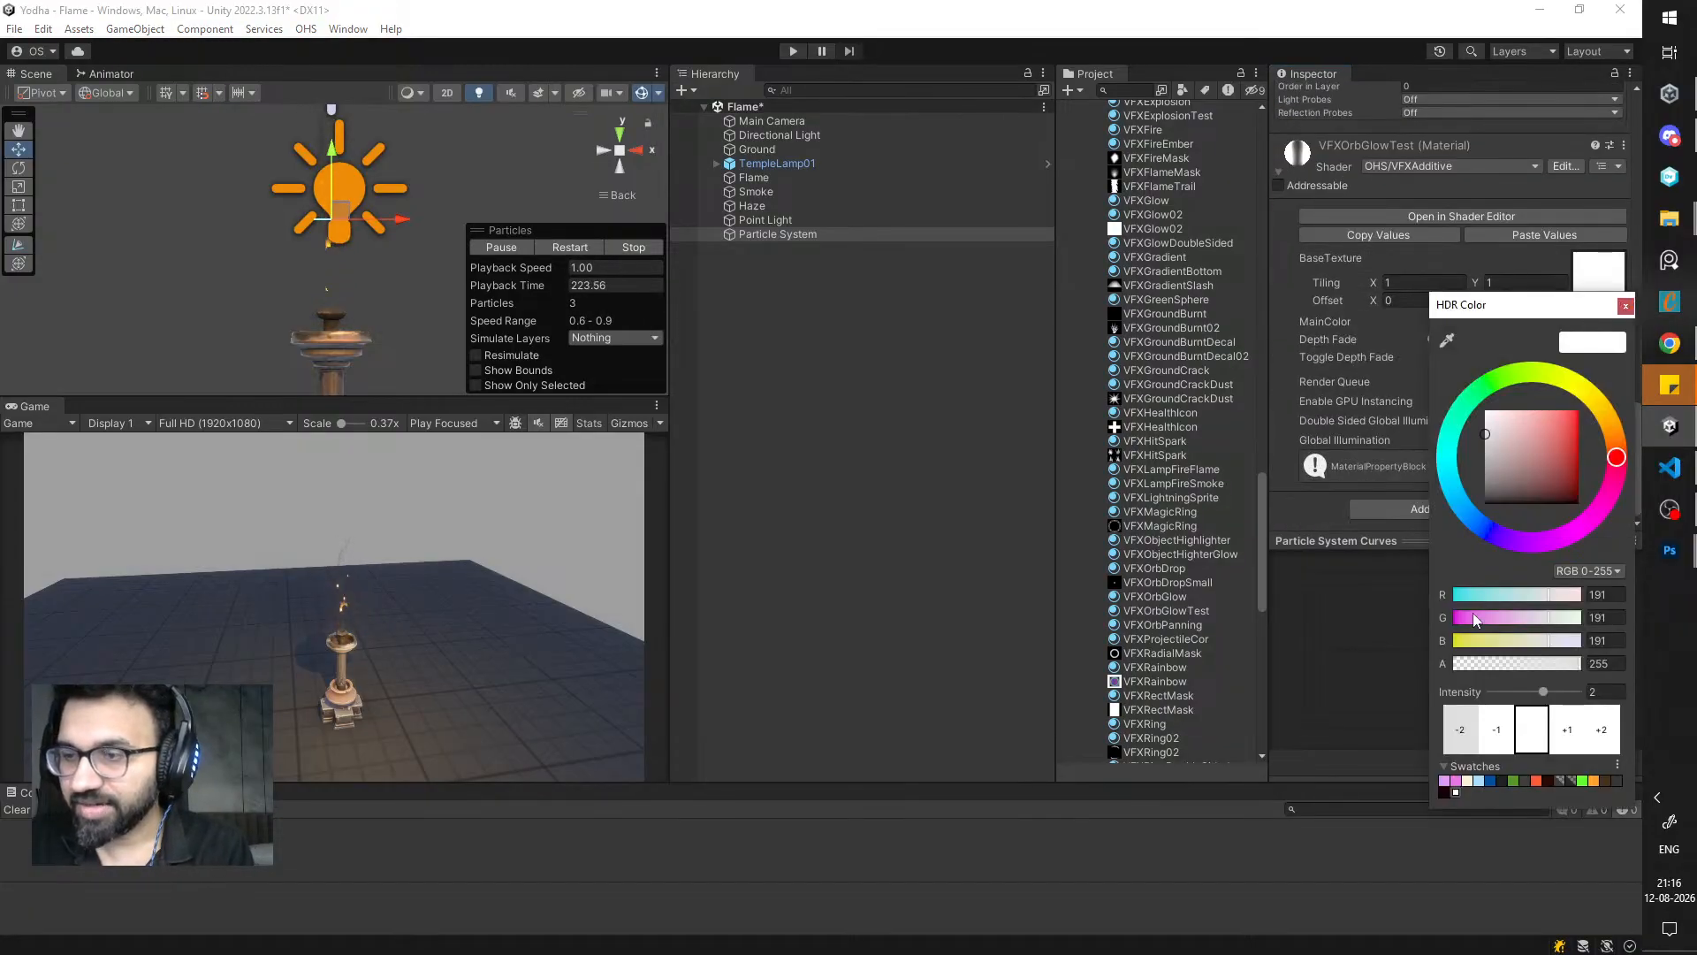
drag(1548, 686, 1580, 693)
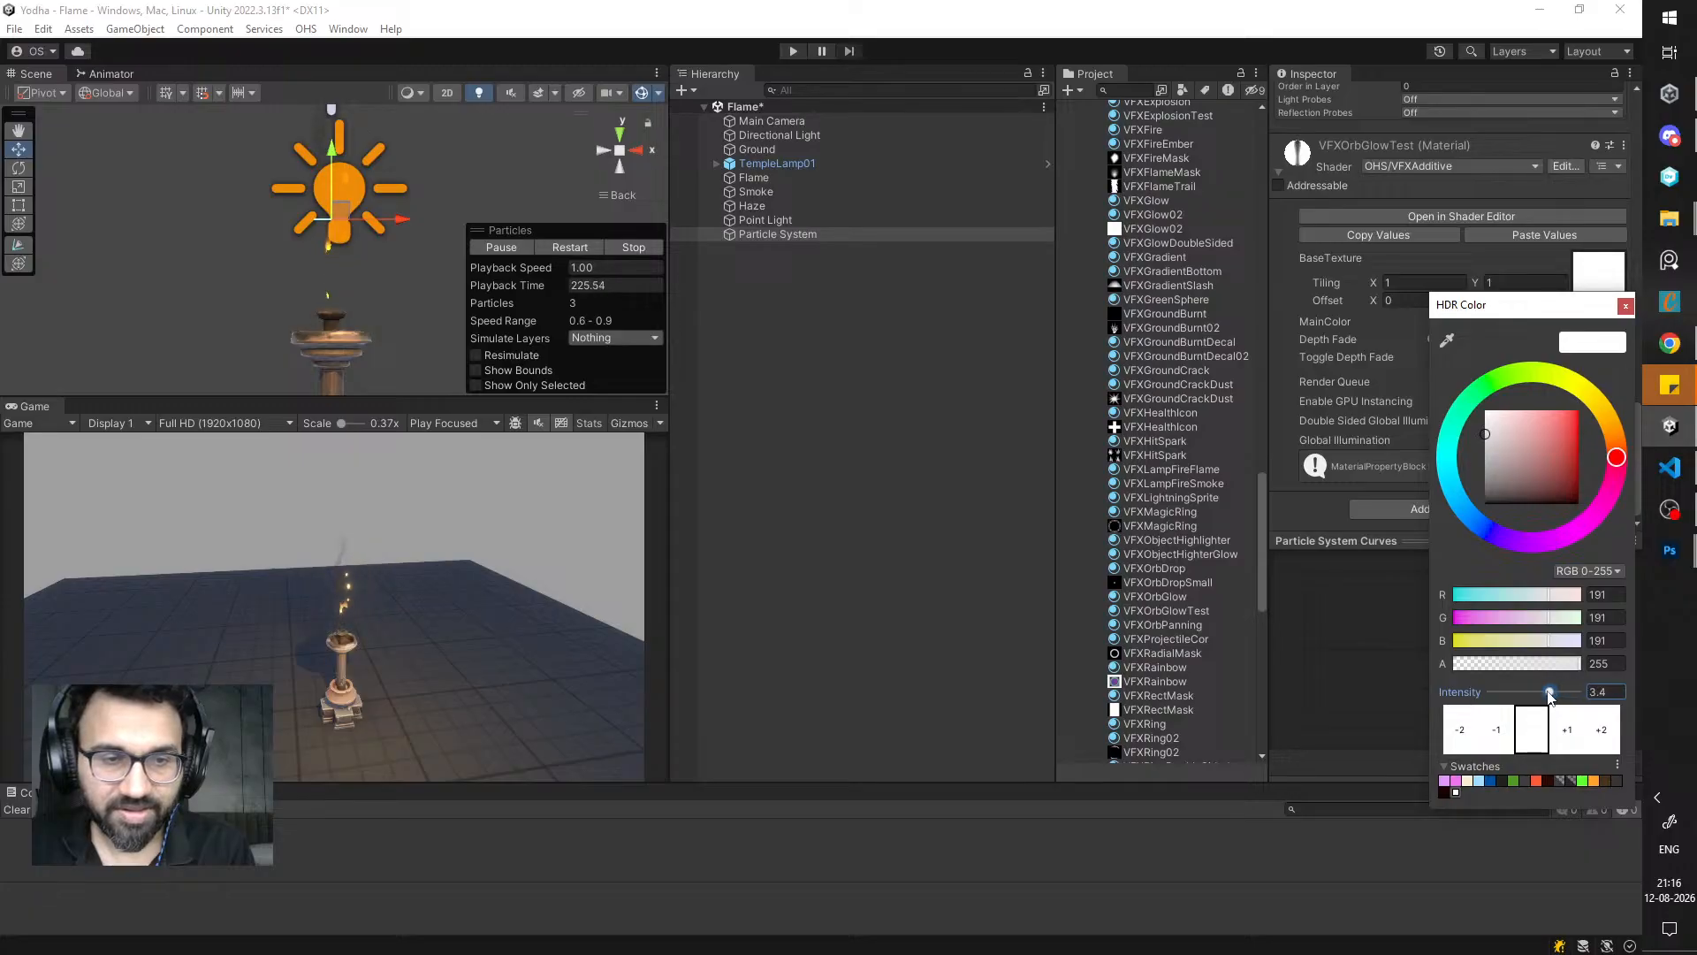
click(1625, 306)
- Set the Particle System's Start Size range to 0.005 and 0.01
scroll(1523, 362, up, 15)
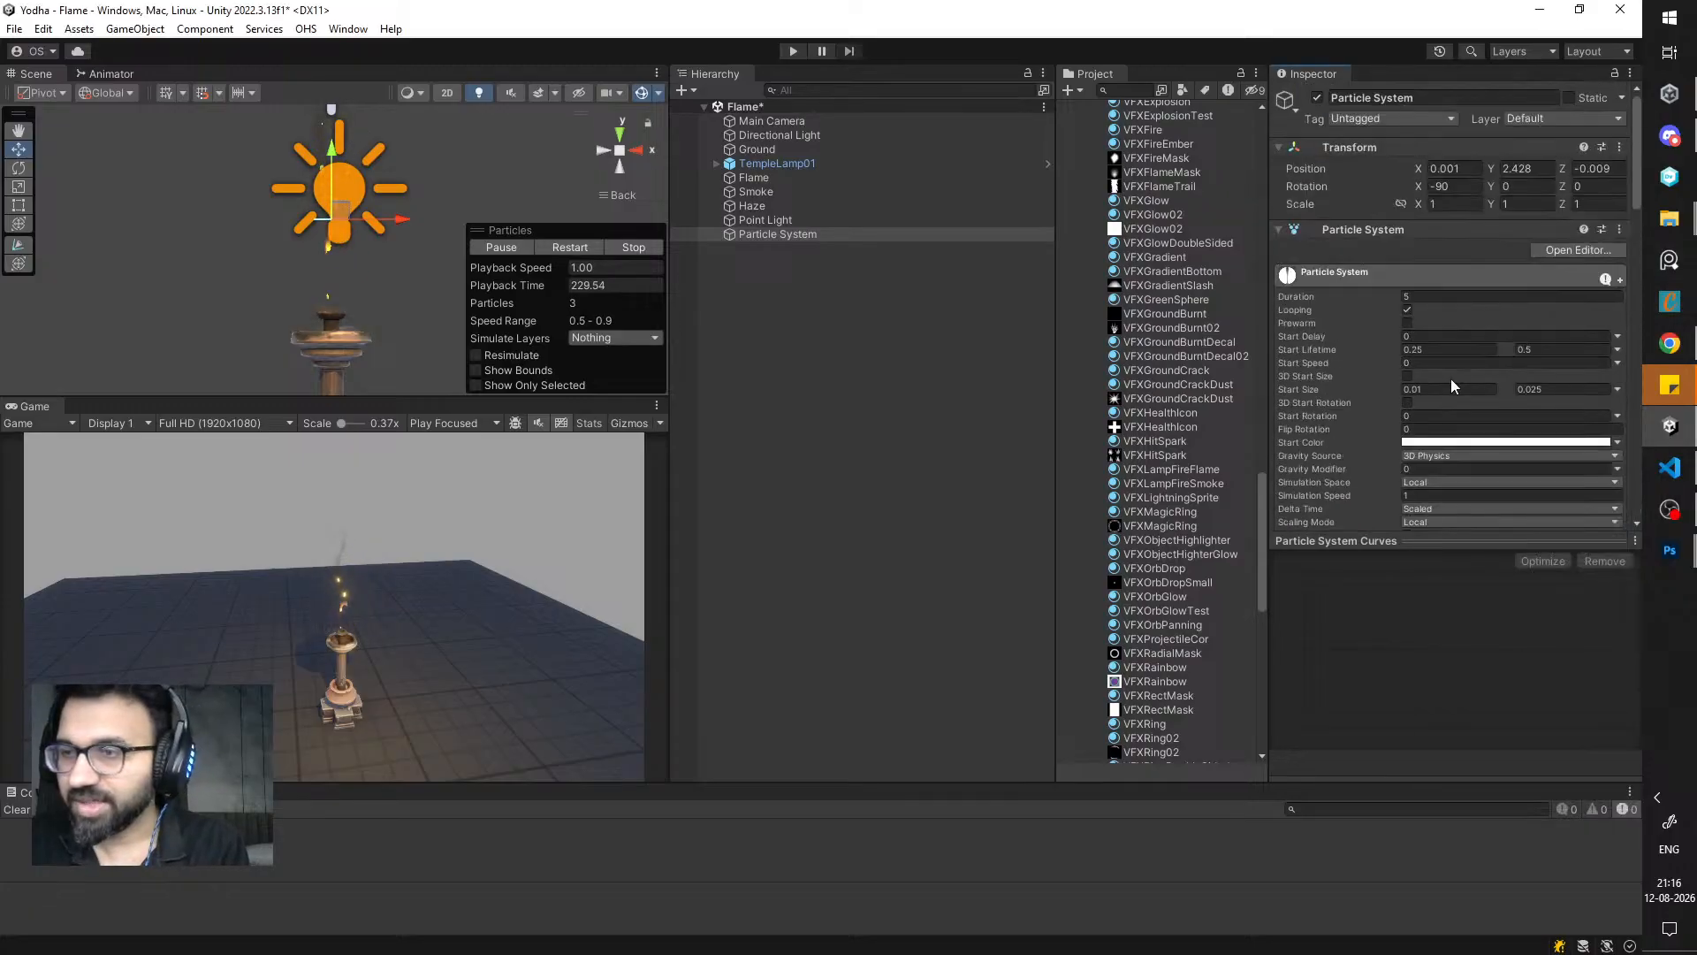
click(1448, 389)
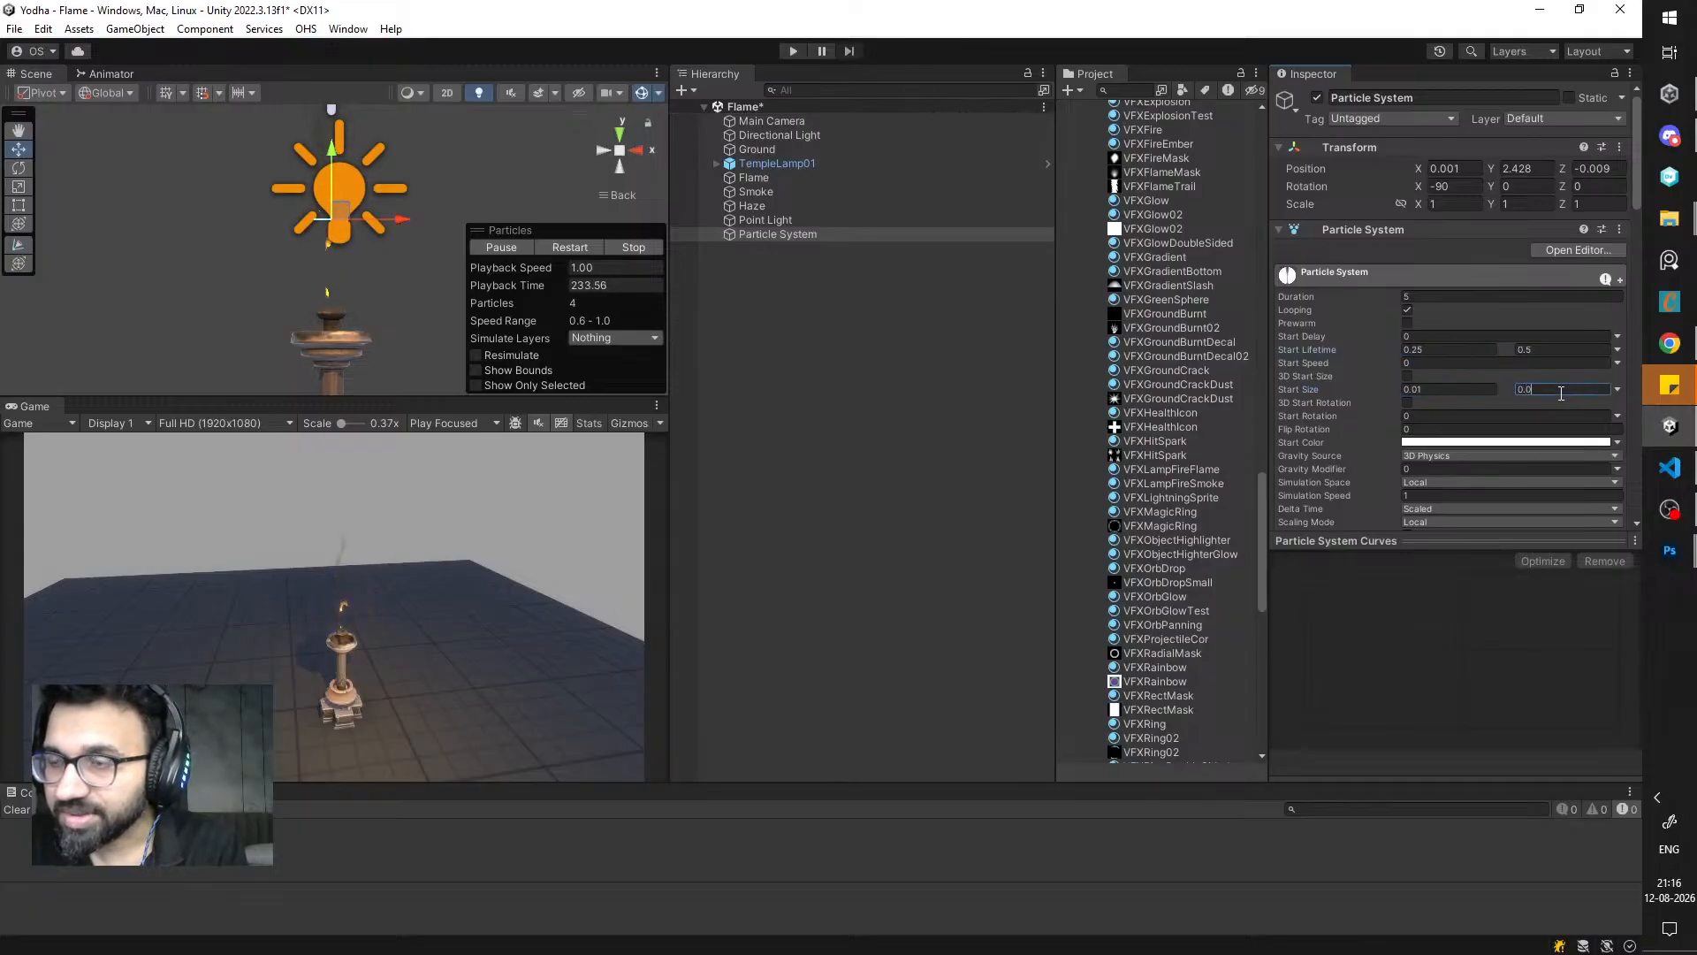
click(1473, 390)
text(0.)
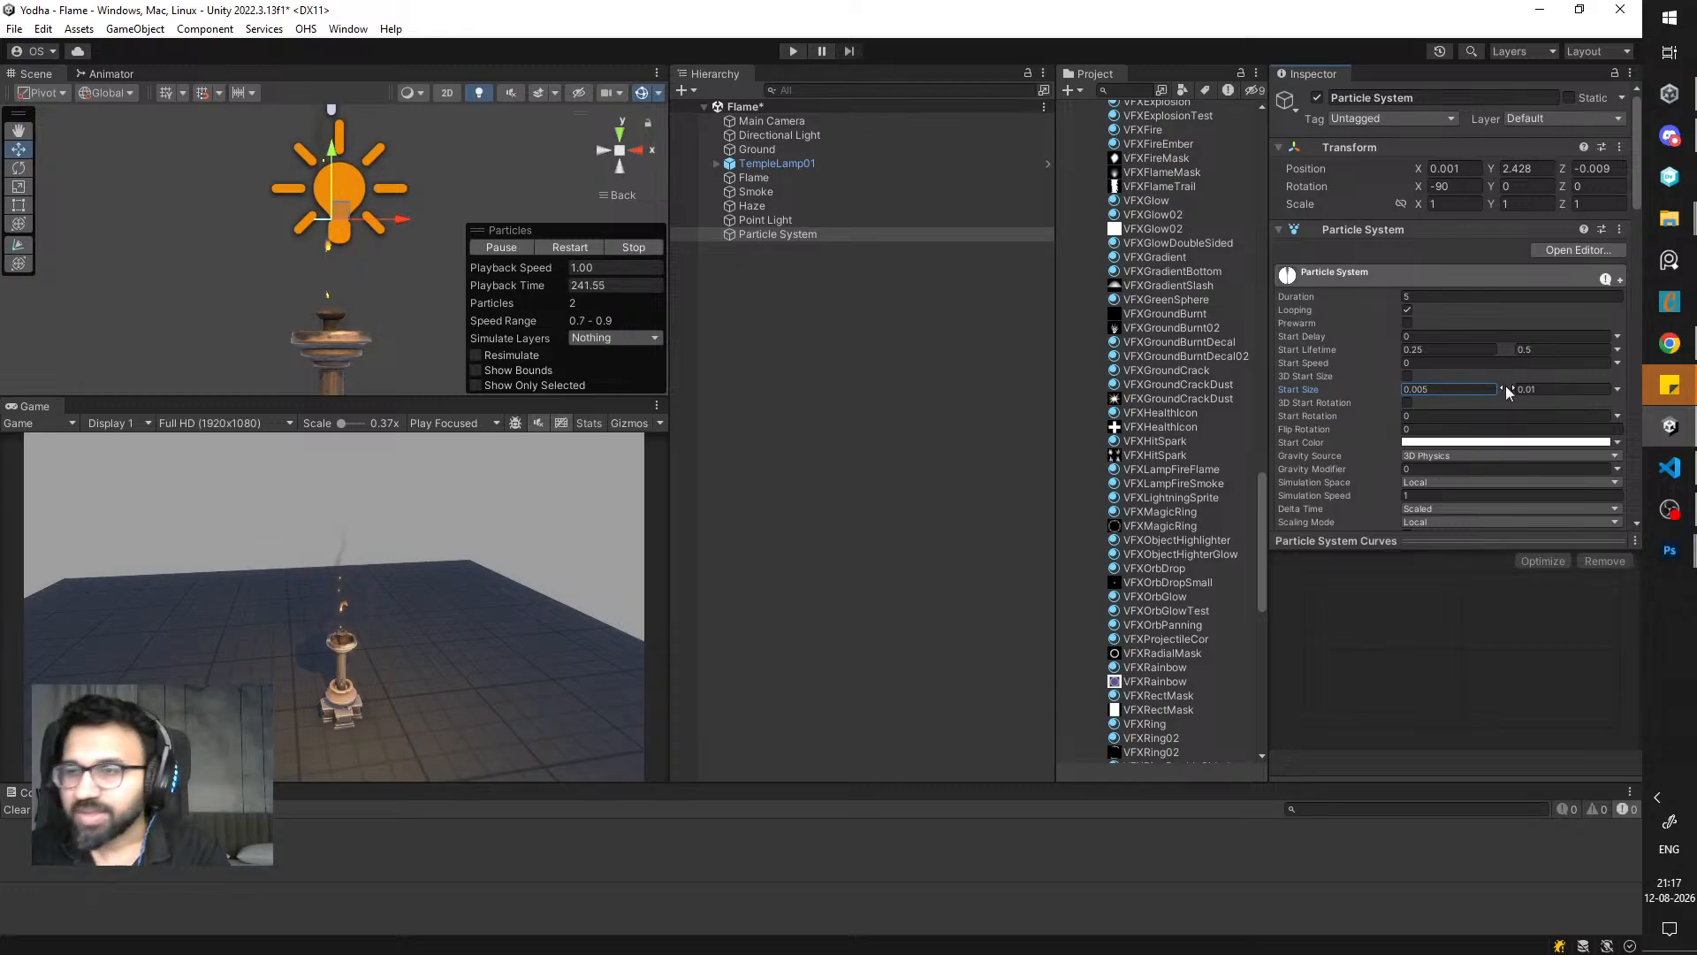
click(1543, 390)
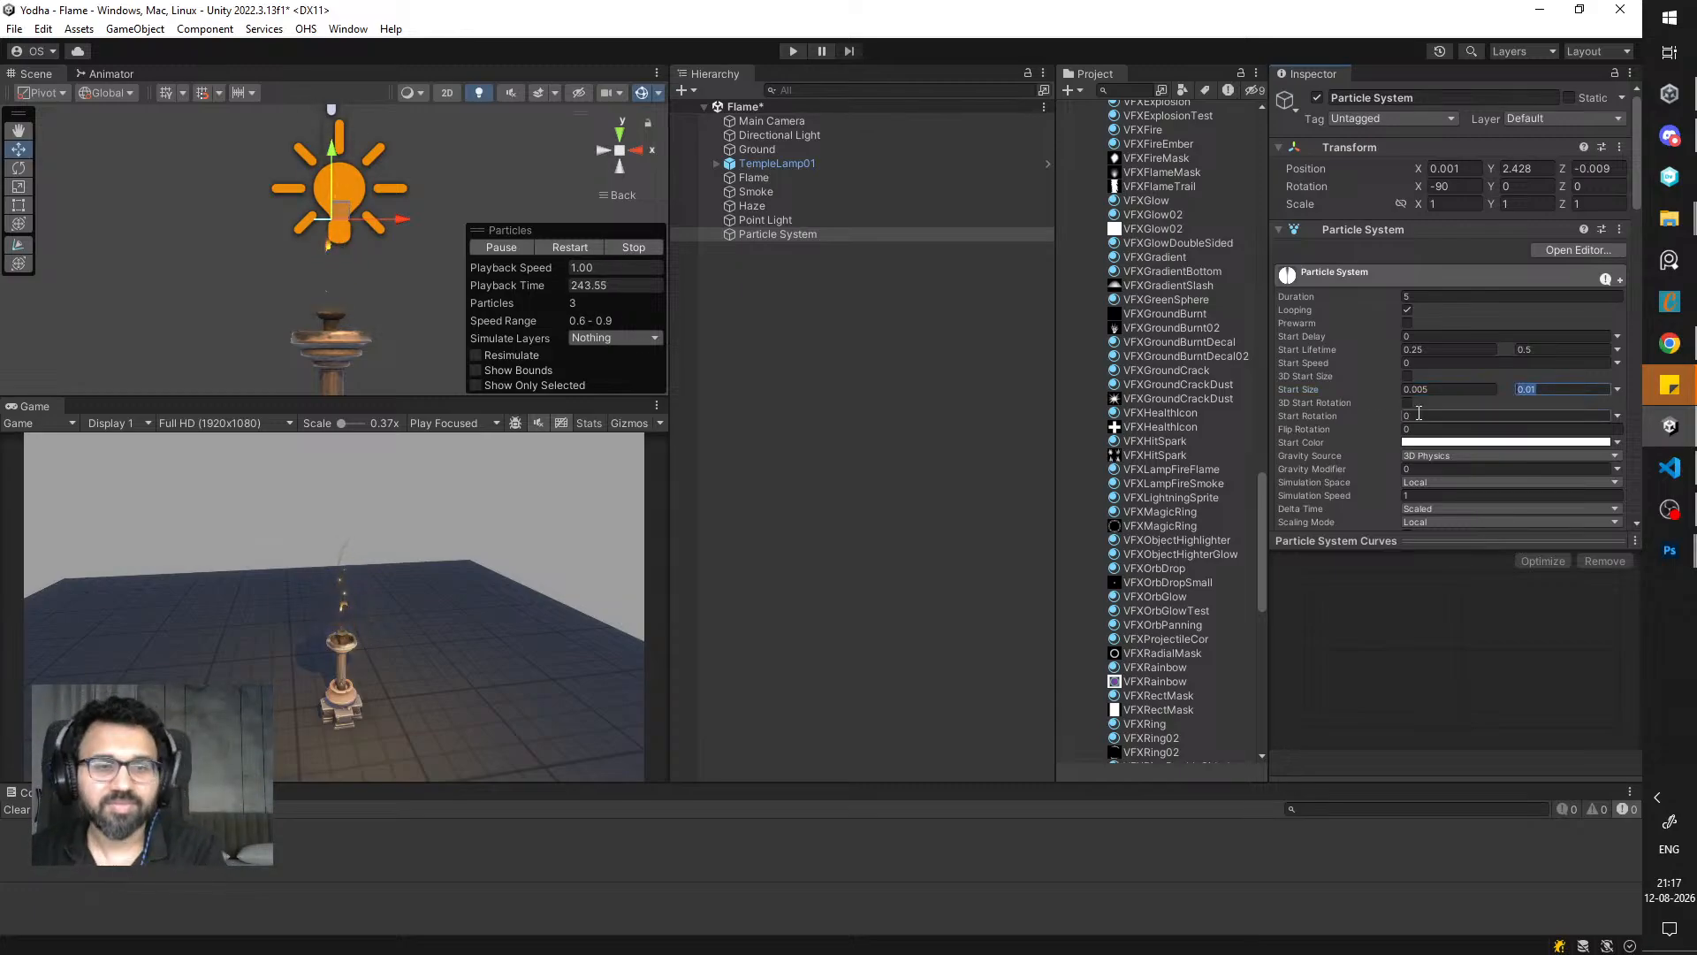
- Set the maximum Rate over Time of the Particle System's Emission to 5
scroll(1450, 370, down, 5)
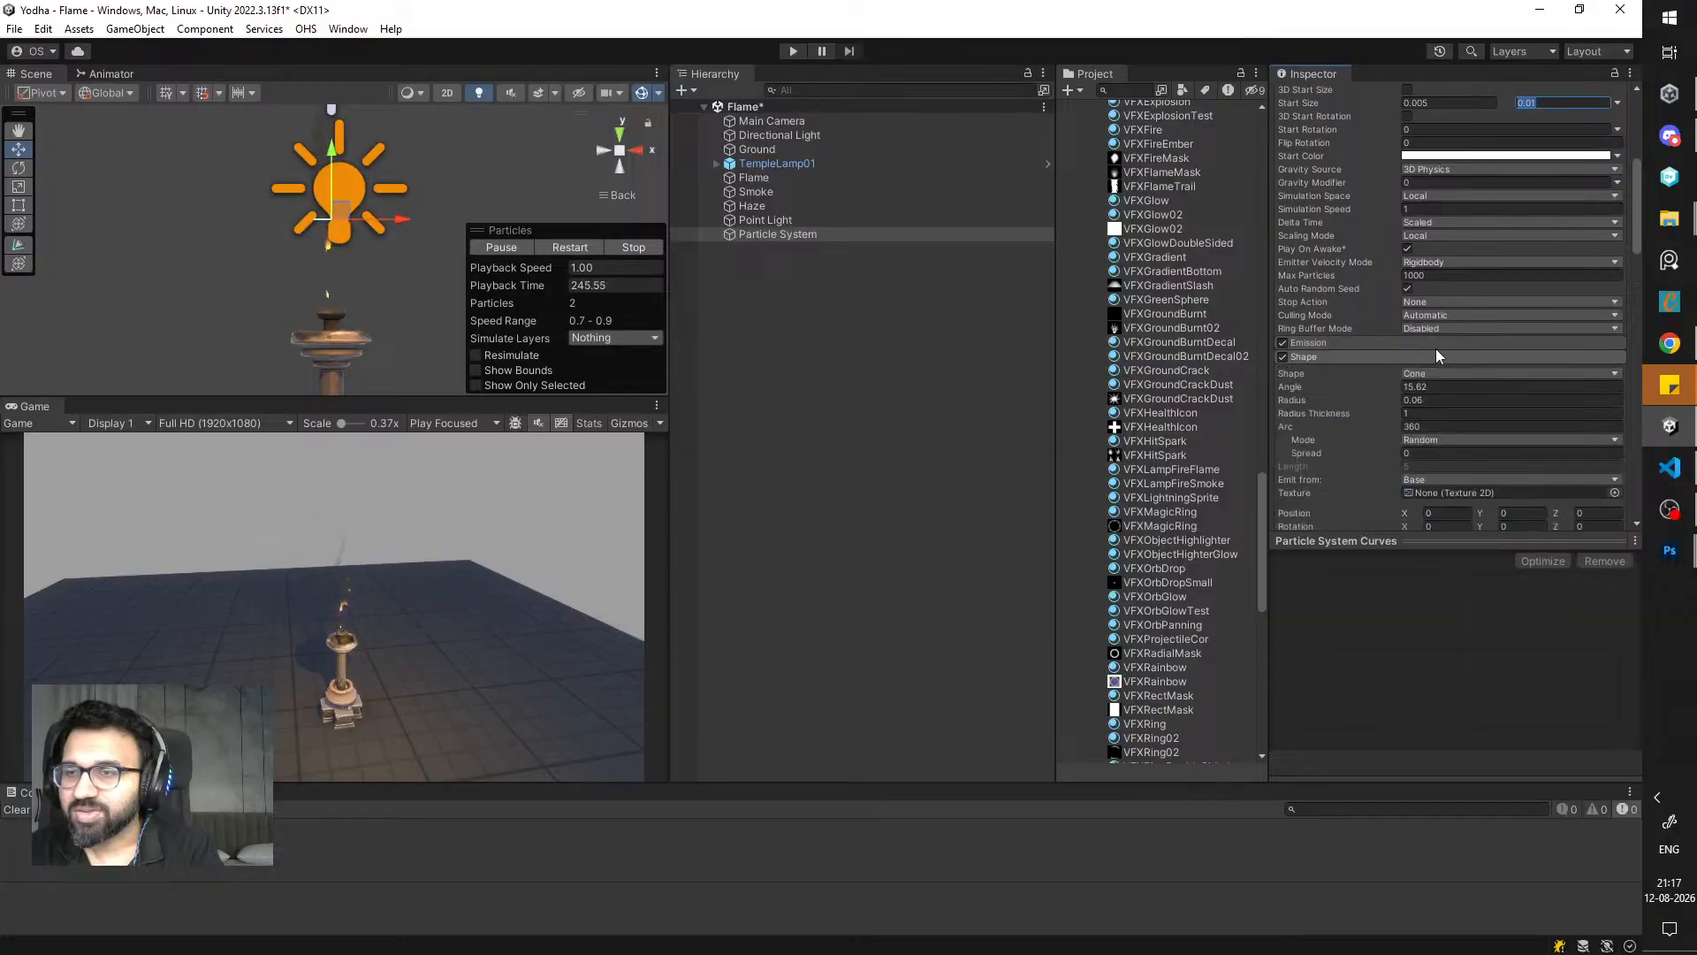
click(1435, 346)
click(1553, 360)
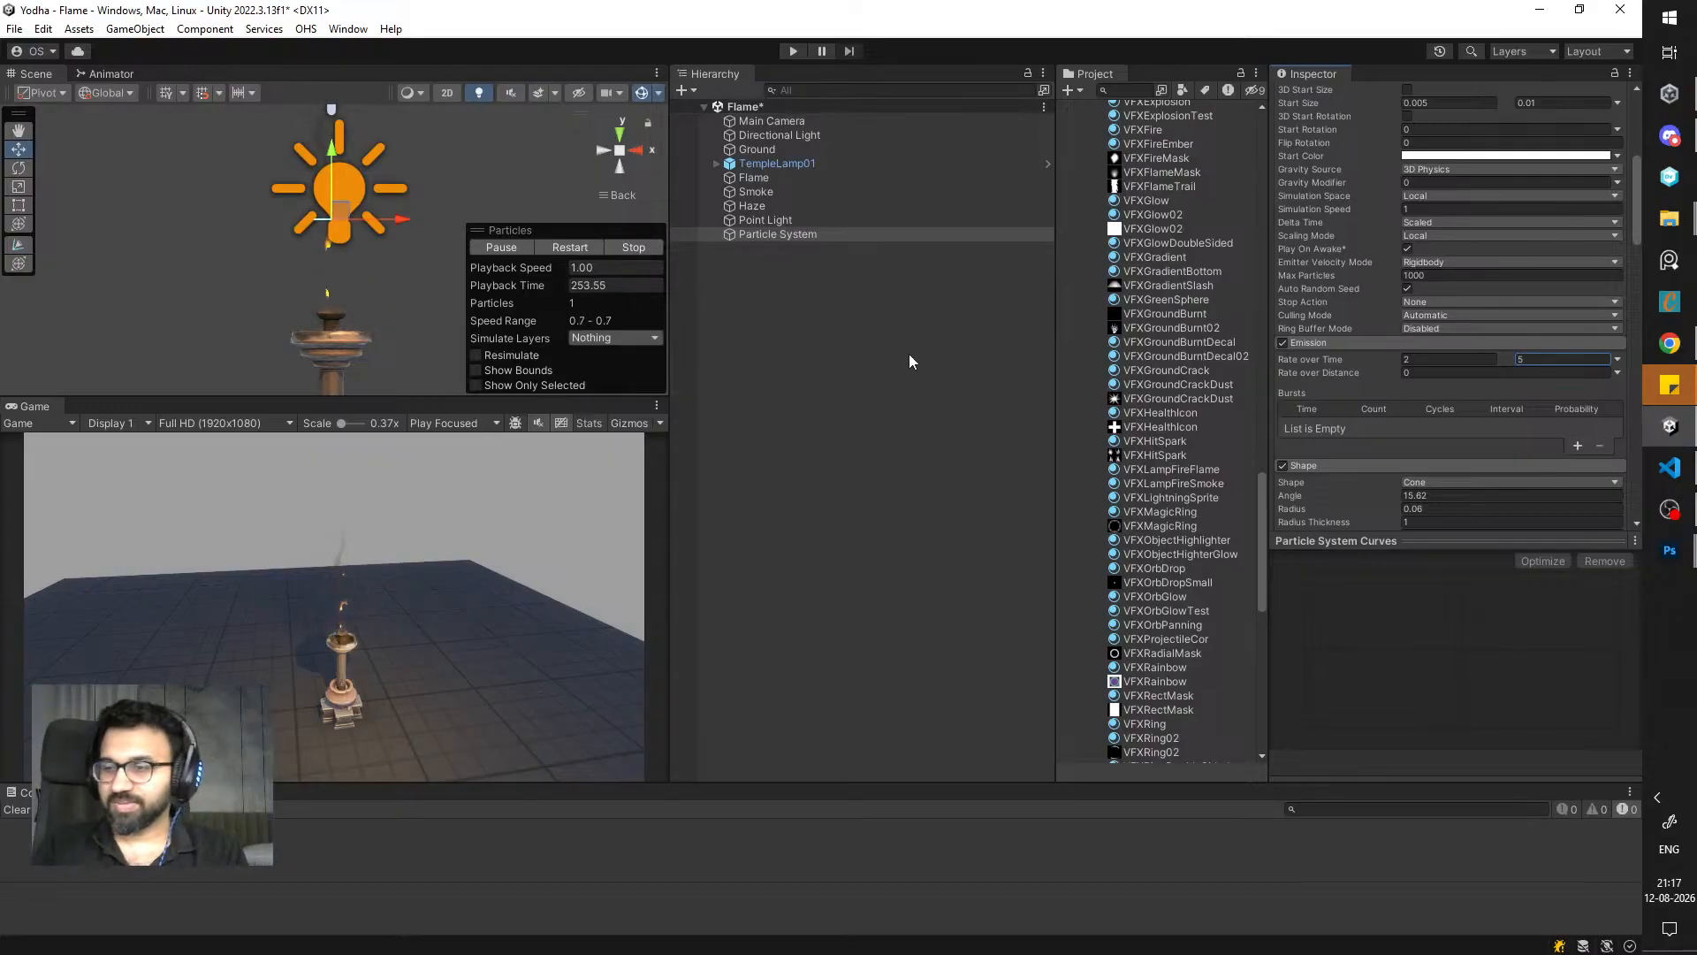
- Run the scene in Play mode, check the smaller embers in a maximized Game view, and stop playback
click(738, 256)
click(748, 237)
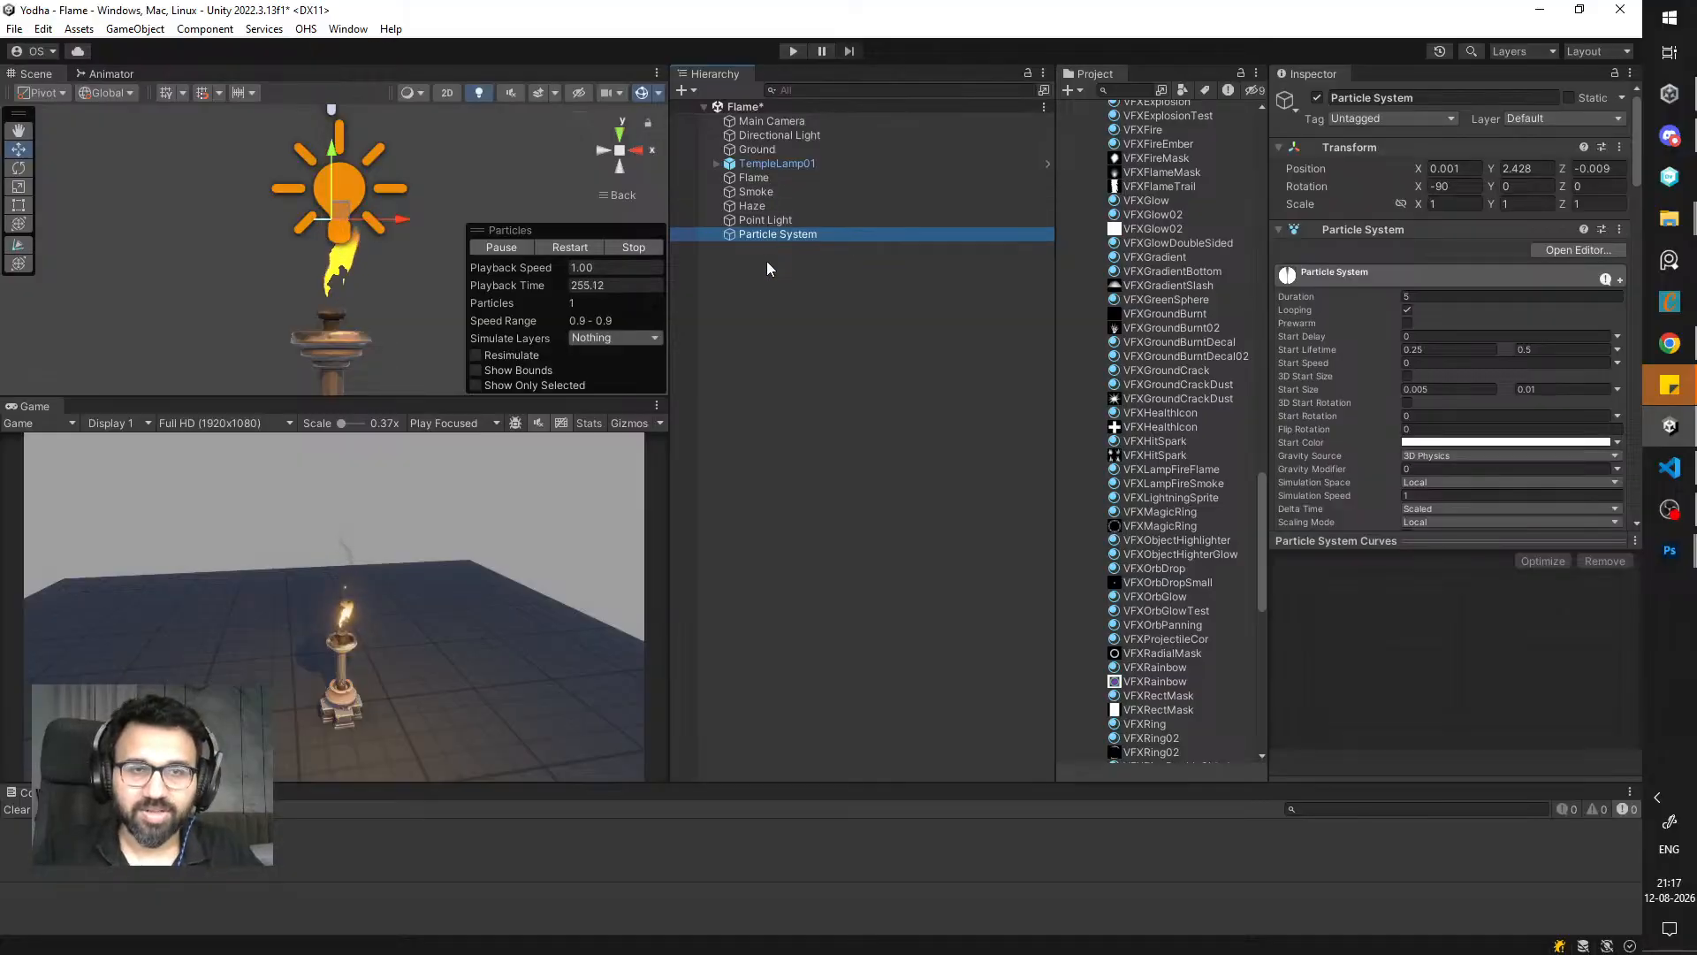
click(767, 262)
click(790, 51)
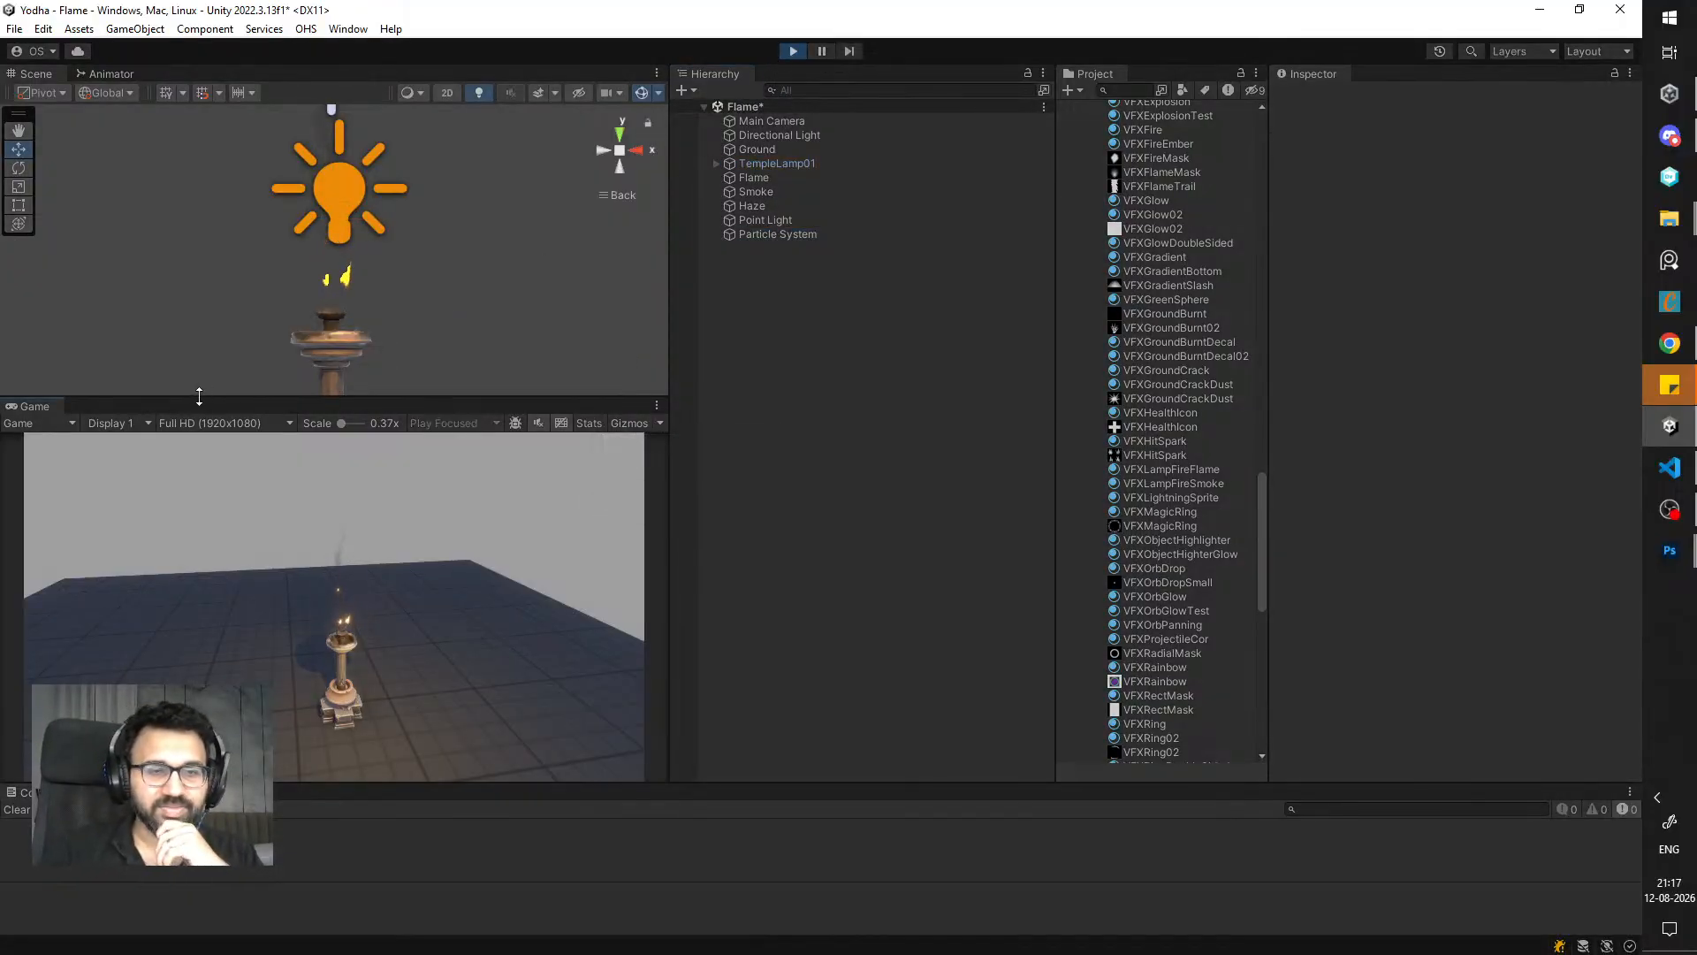
double_click(44, 406)
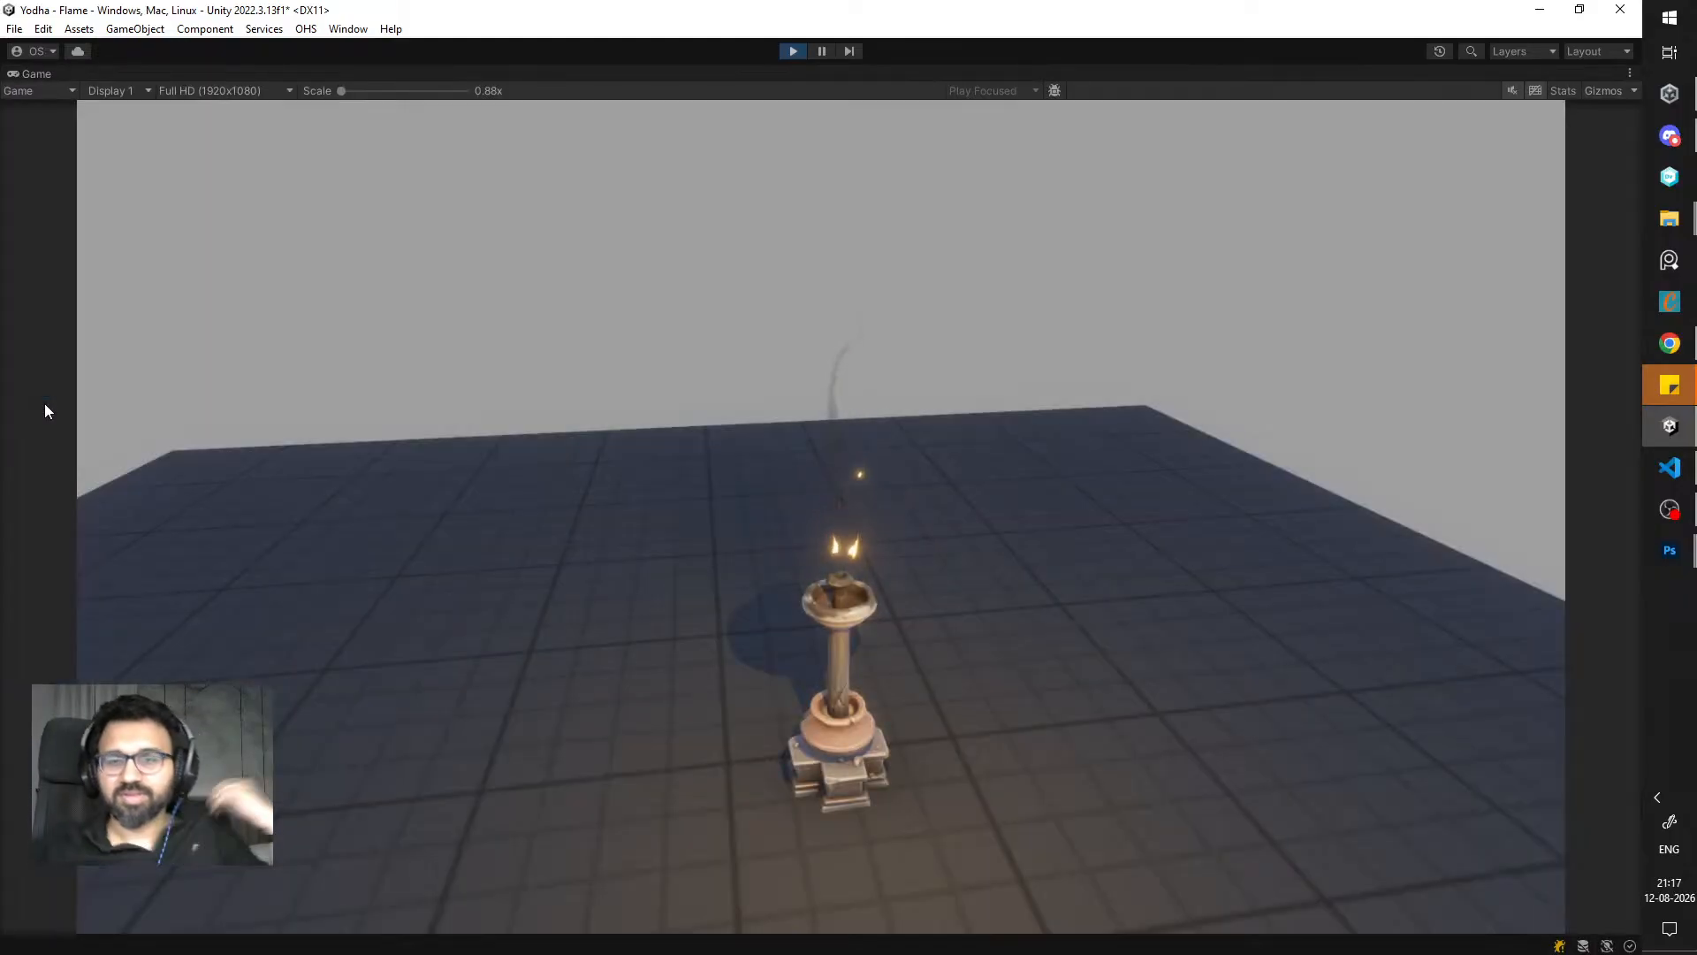
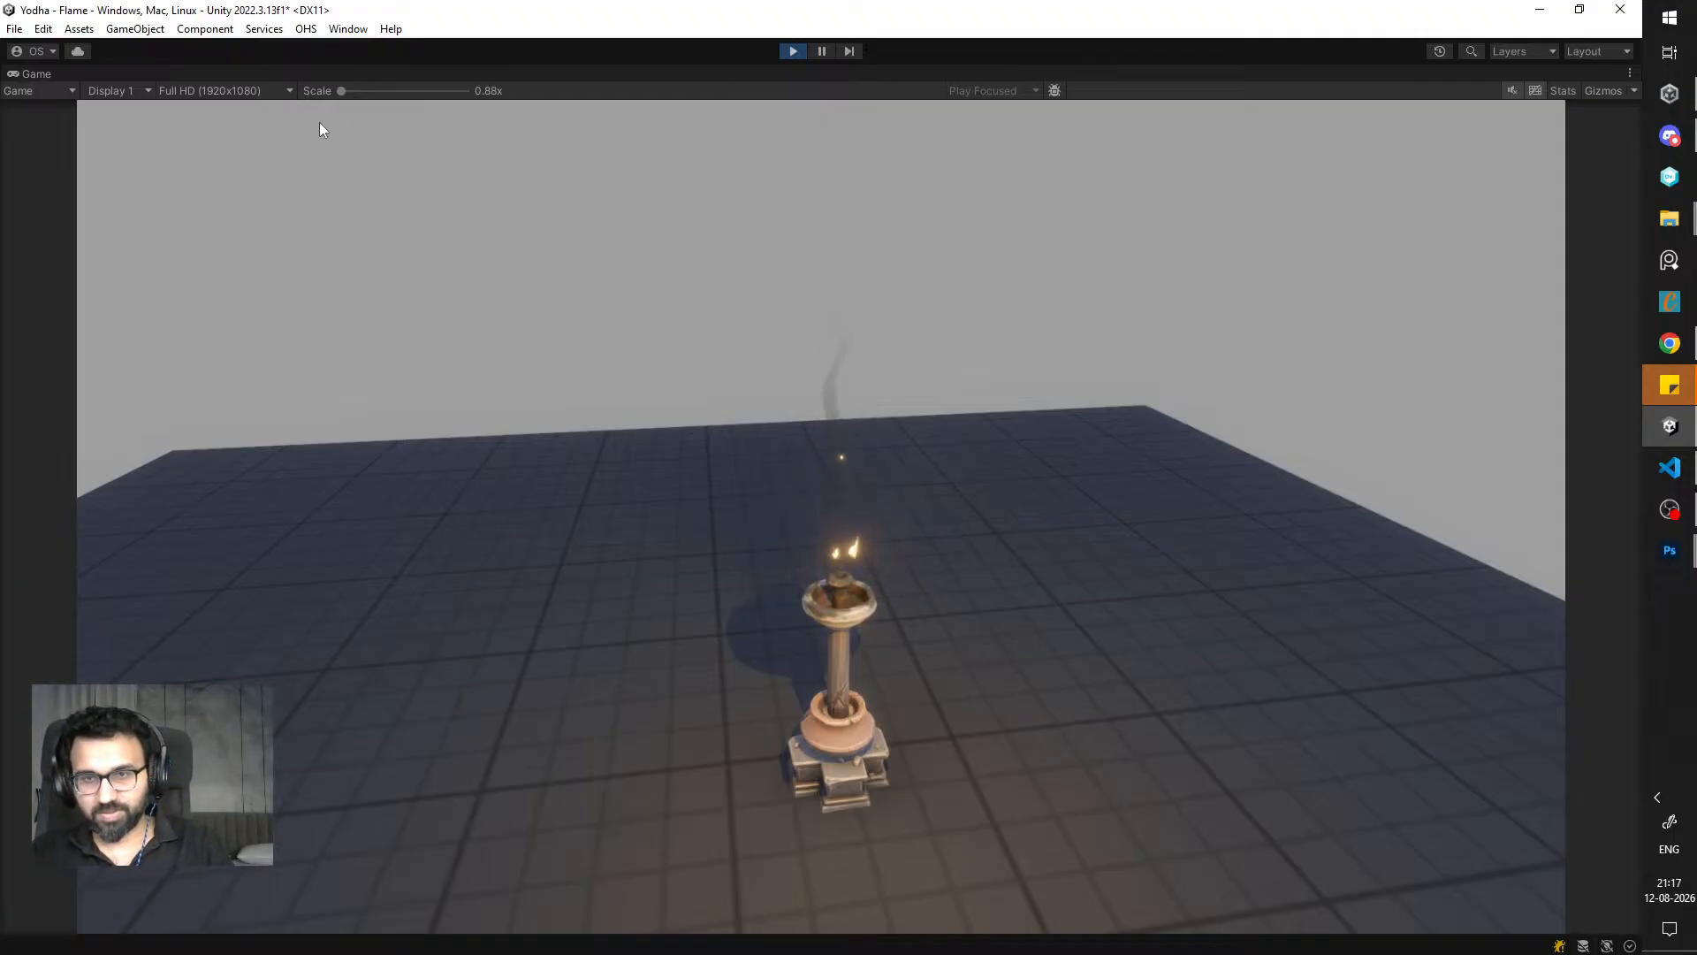
click(793, 51)
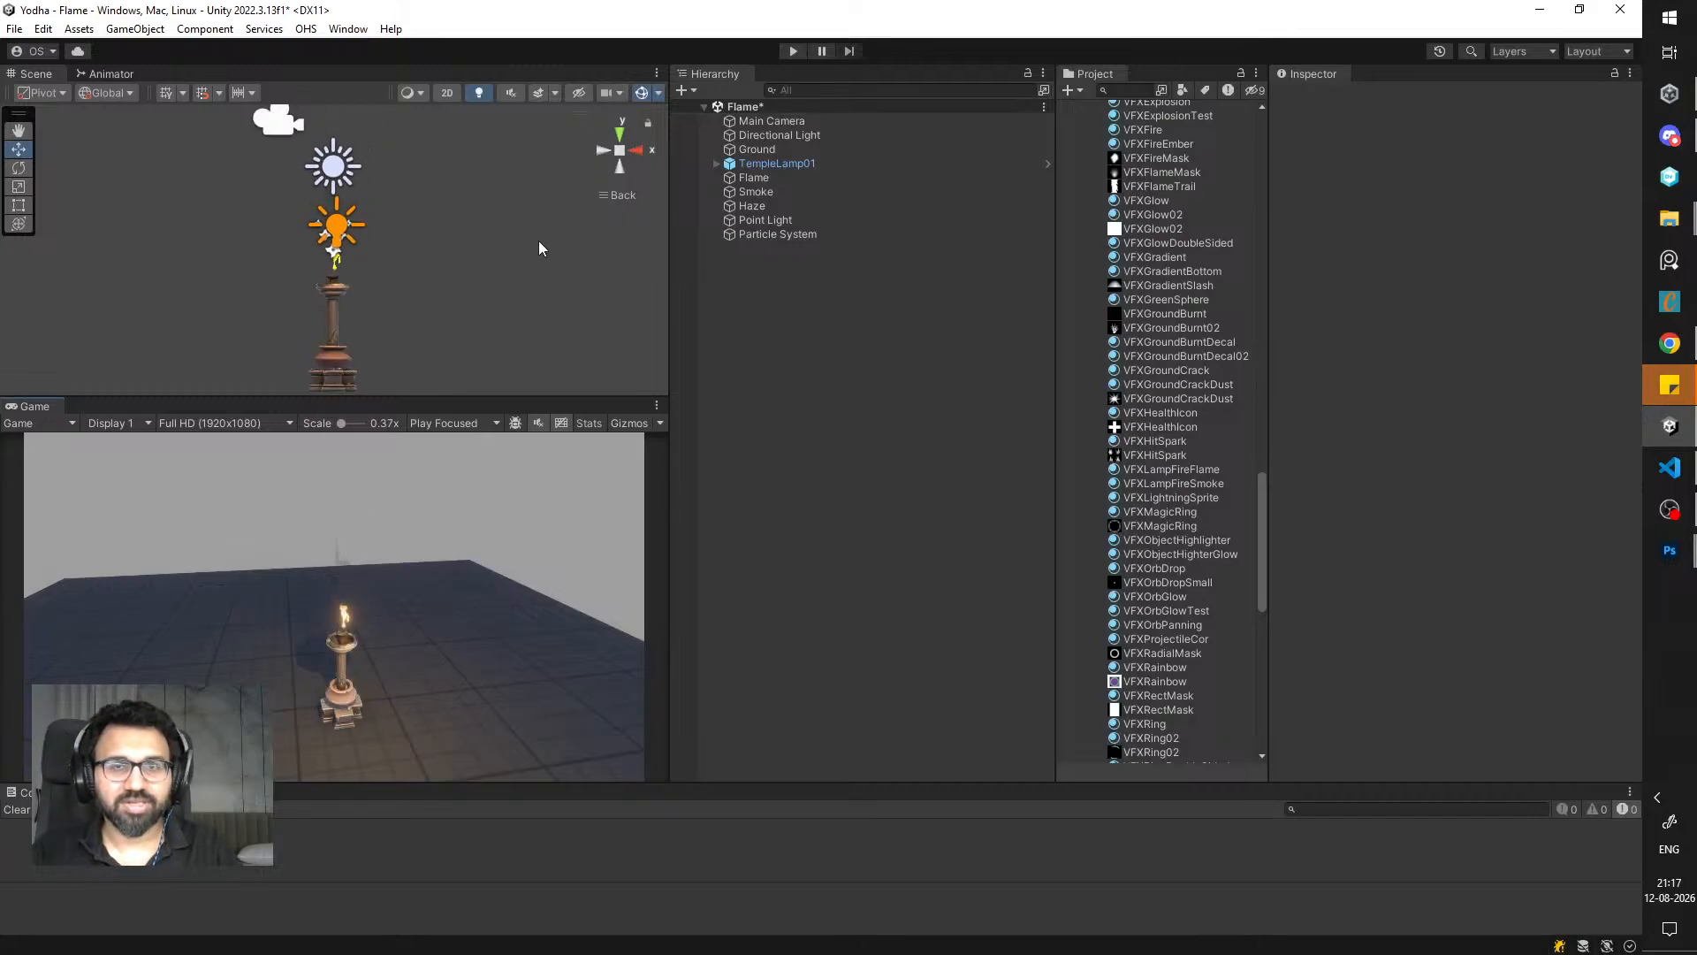
- Set the Haze Strength of the Haze object's material to 1 and save the scene
click(764, 218)
click(766, 209)
scroll(1407, 442, down, 5)
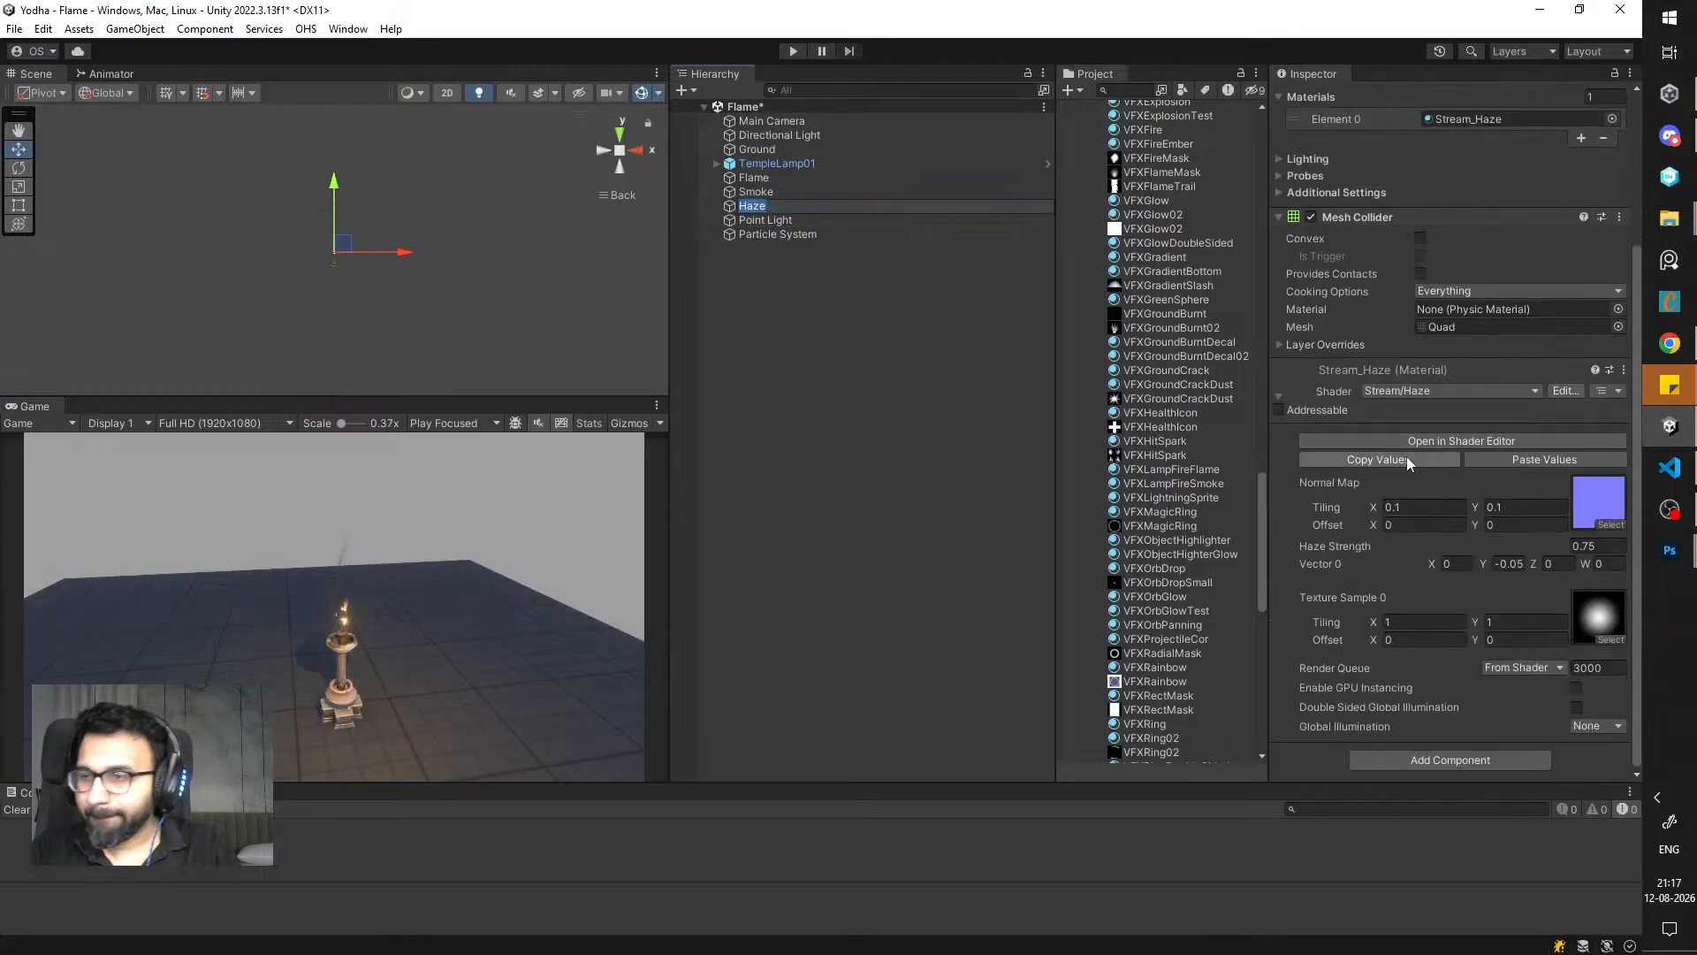
click(1594, 546)
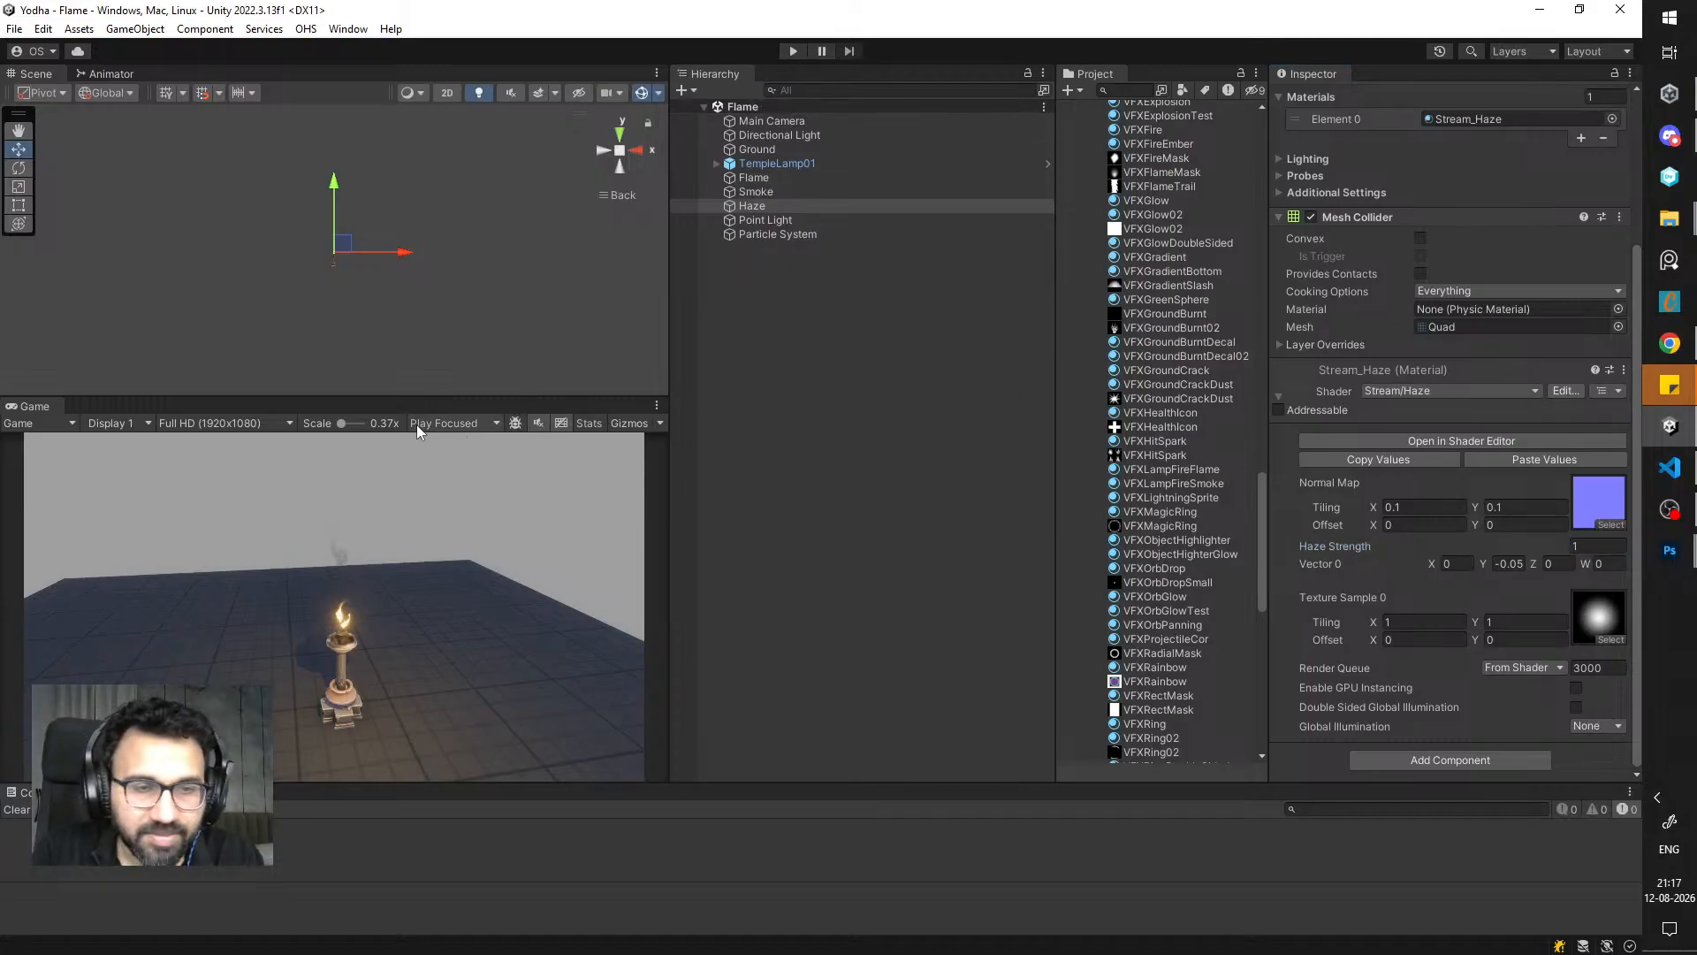
- Move the Point Light onto the lamp's flame, to about Y 2.366 and Z 0.056, and save the scene
click(753, 206)
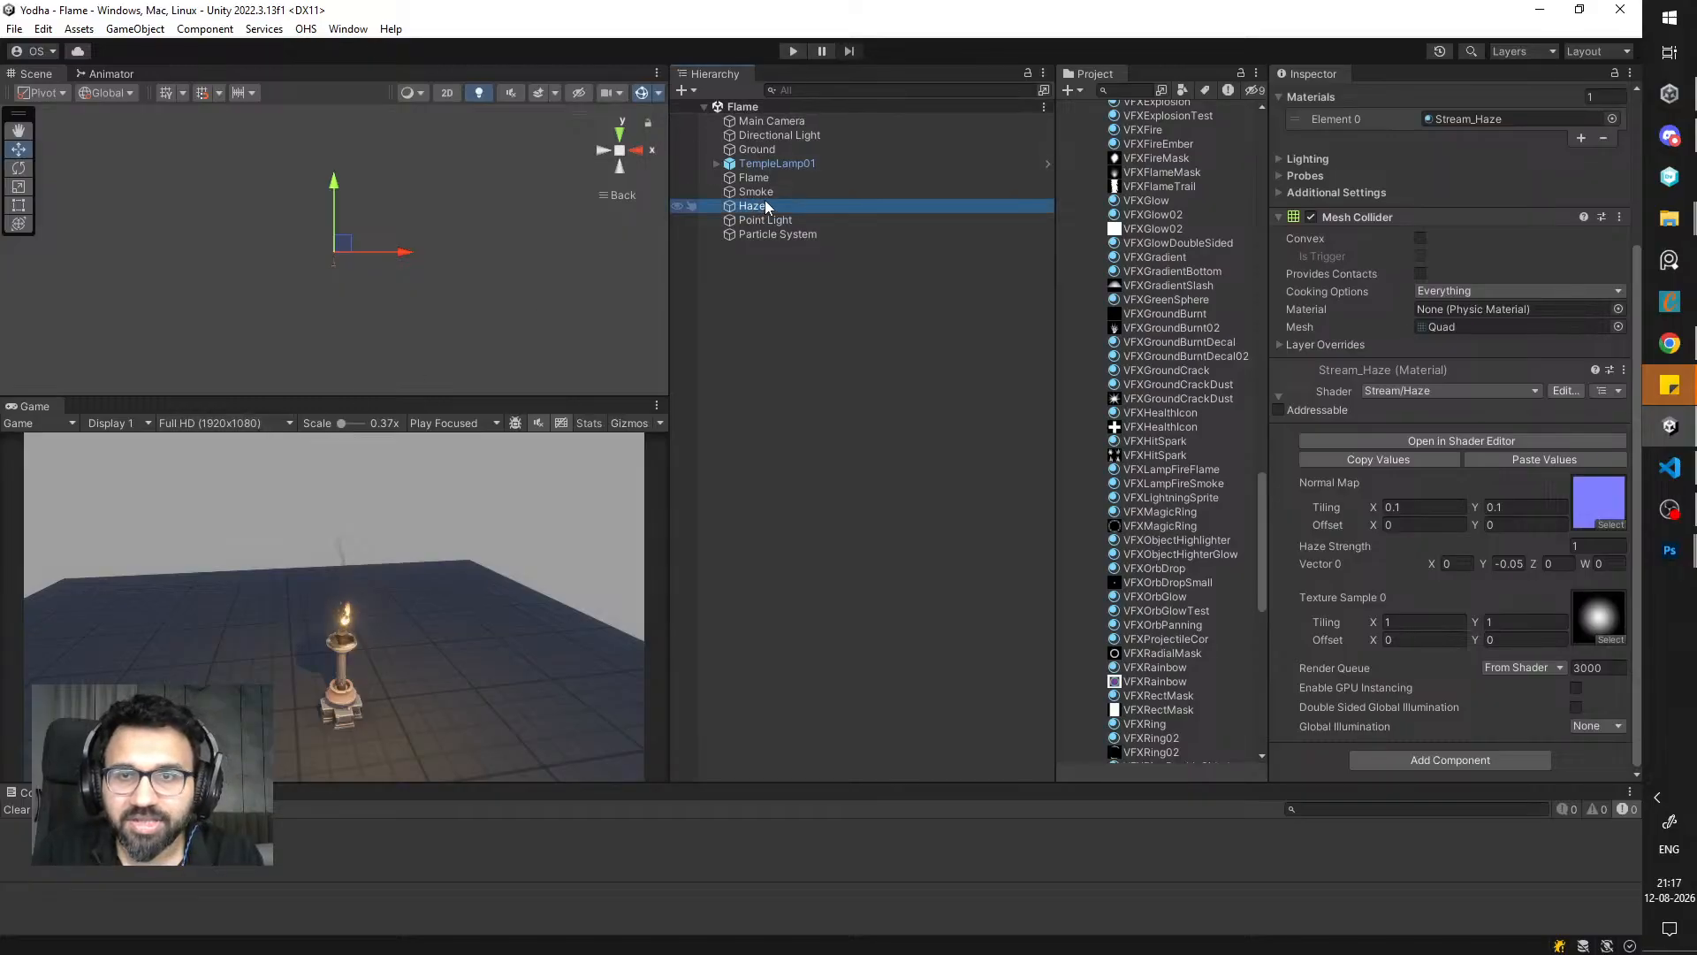
key(Escape)
key(f)
alt+drag(481, 253, 550, 350)
scroll(530, 340, down, 3)
click(435, 276)
alt+drag(442, 283, 552, 319)
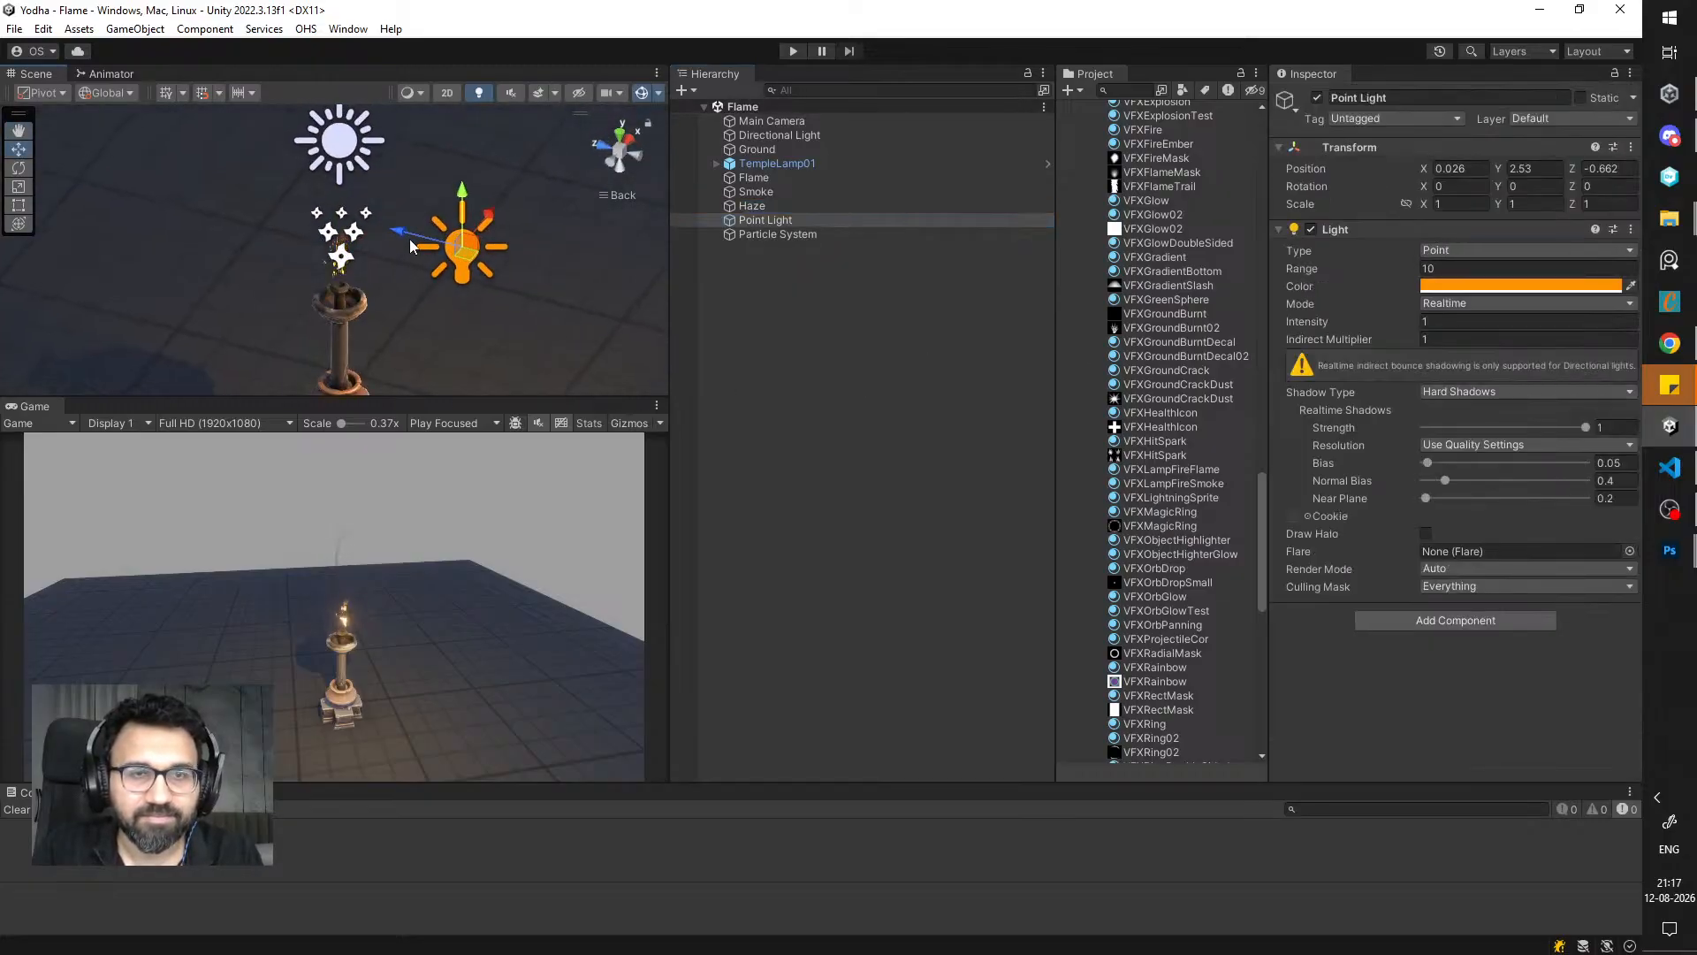
drag(410, 238, 276, 221)
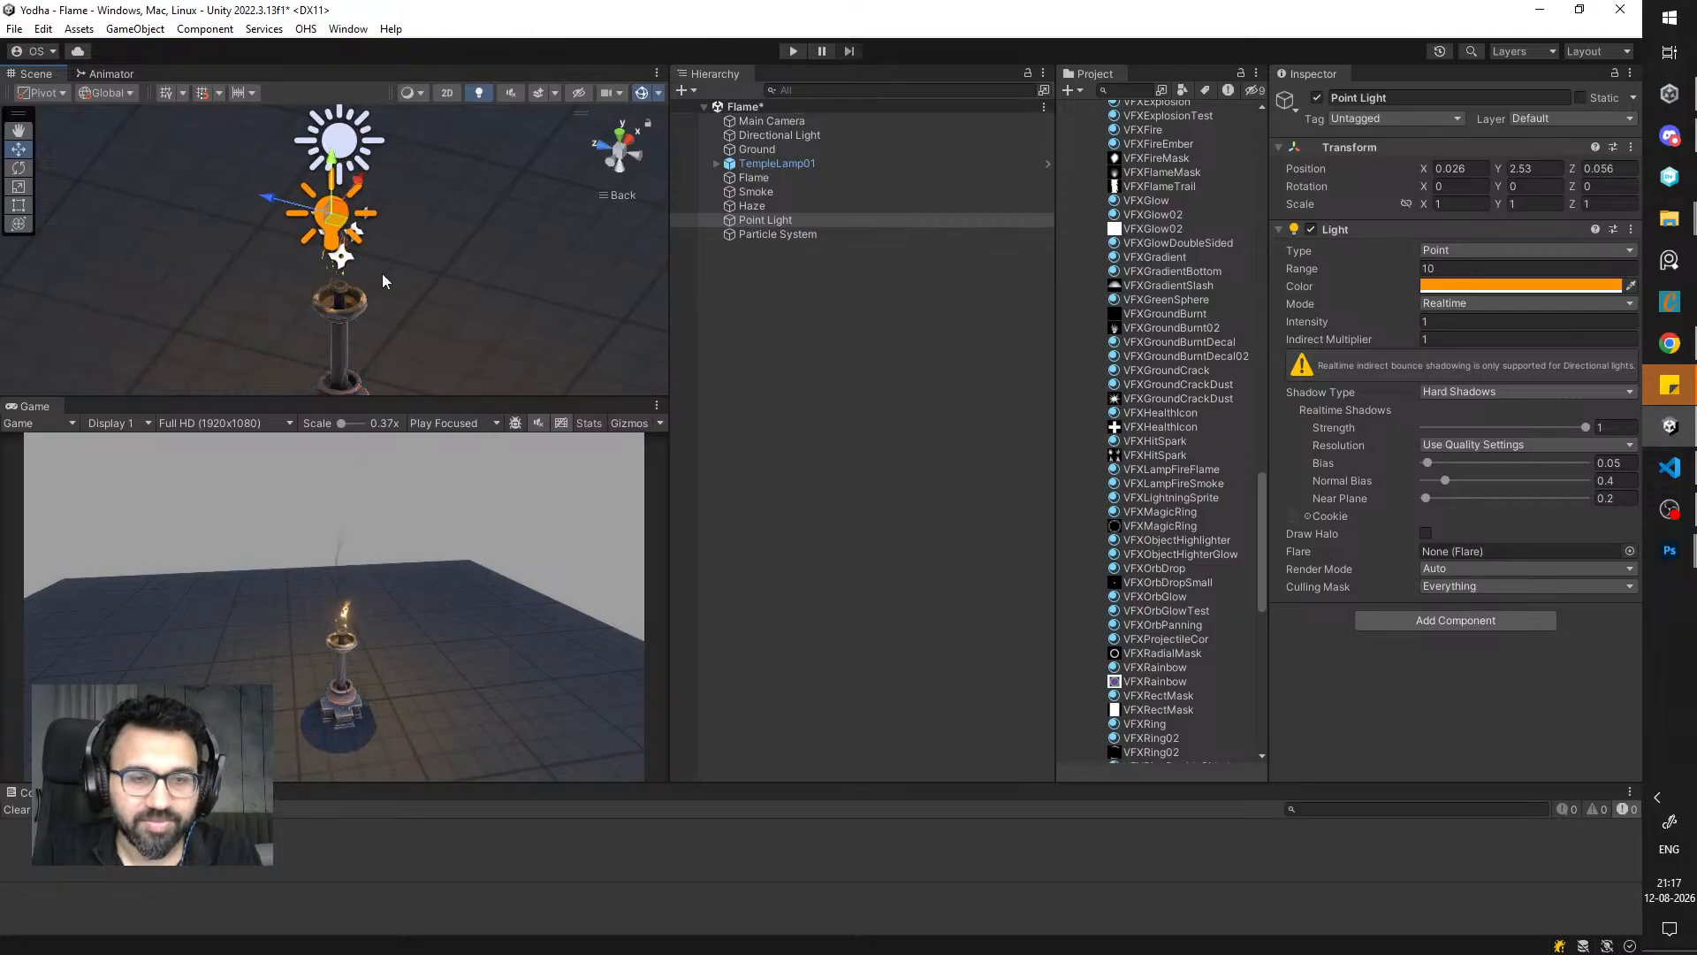
alt+drag(382, 273, 221, 237)
drag(334, 168, 304, 199)
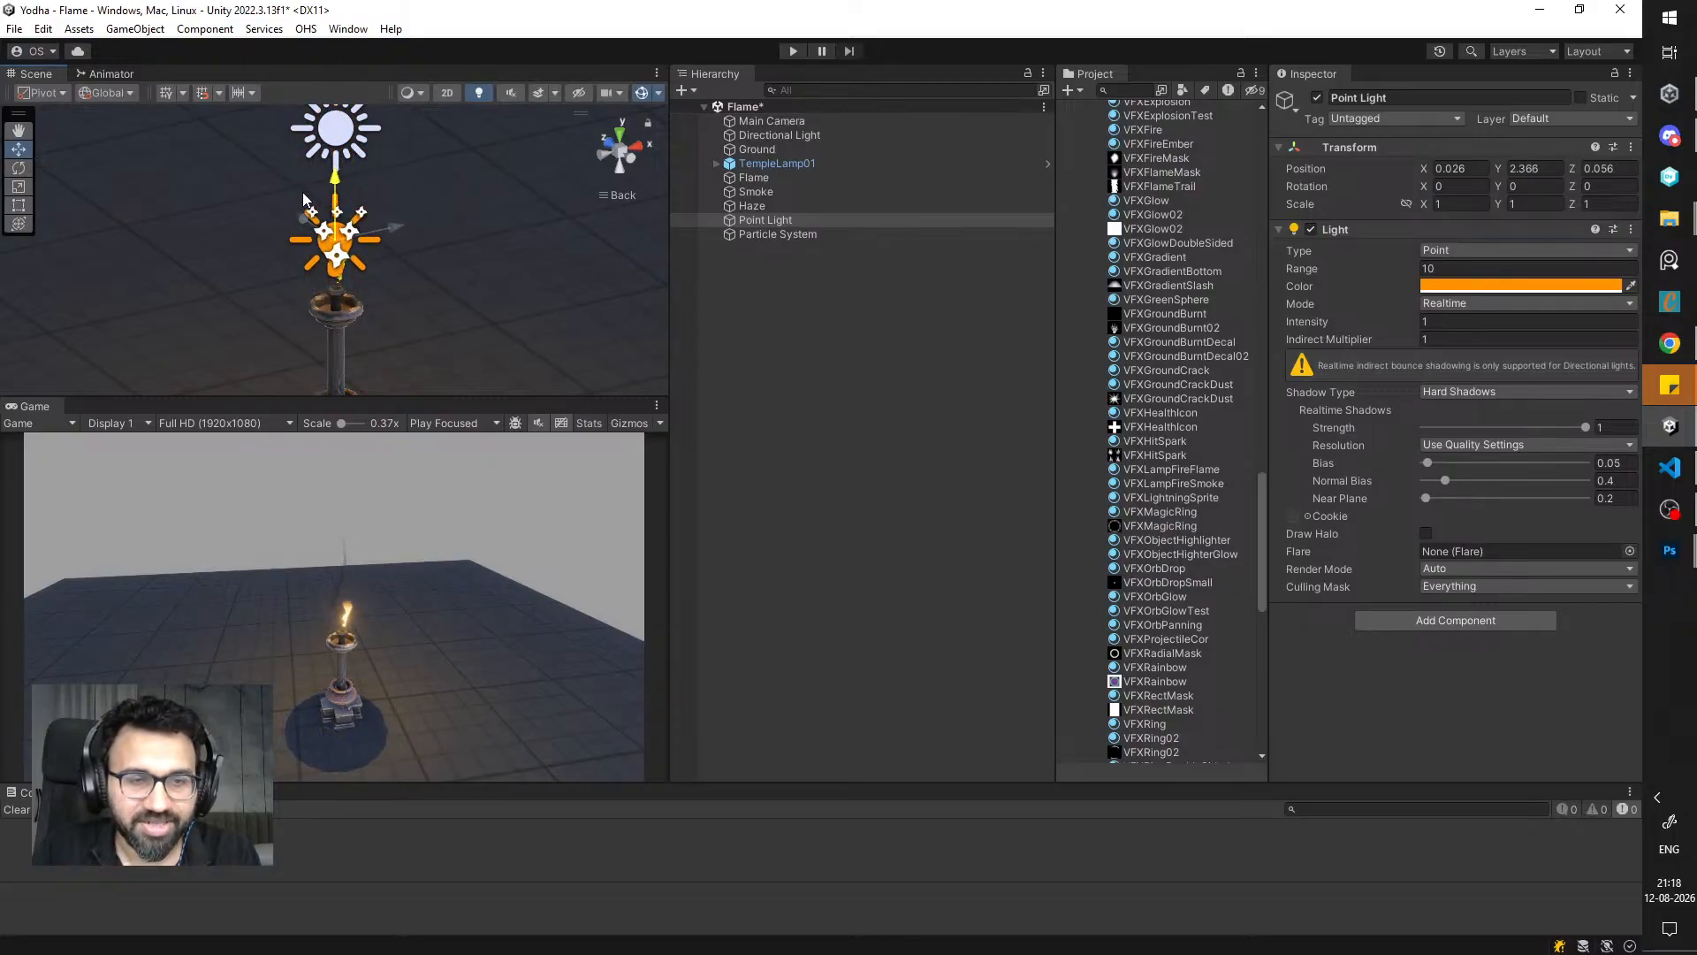
key(ctrl+s)
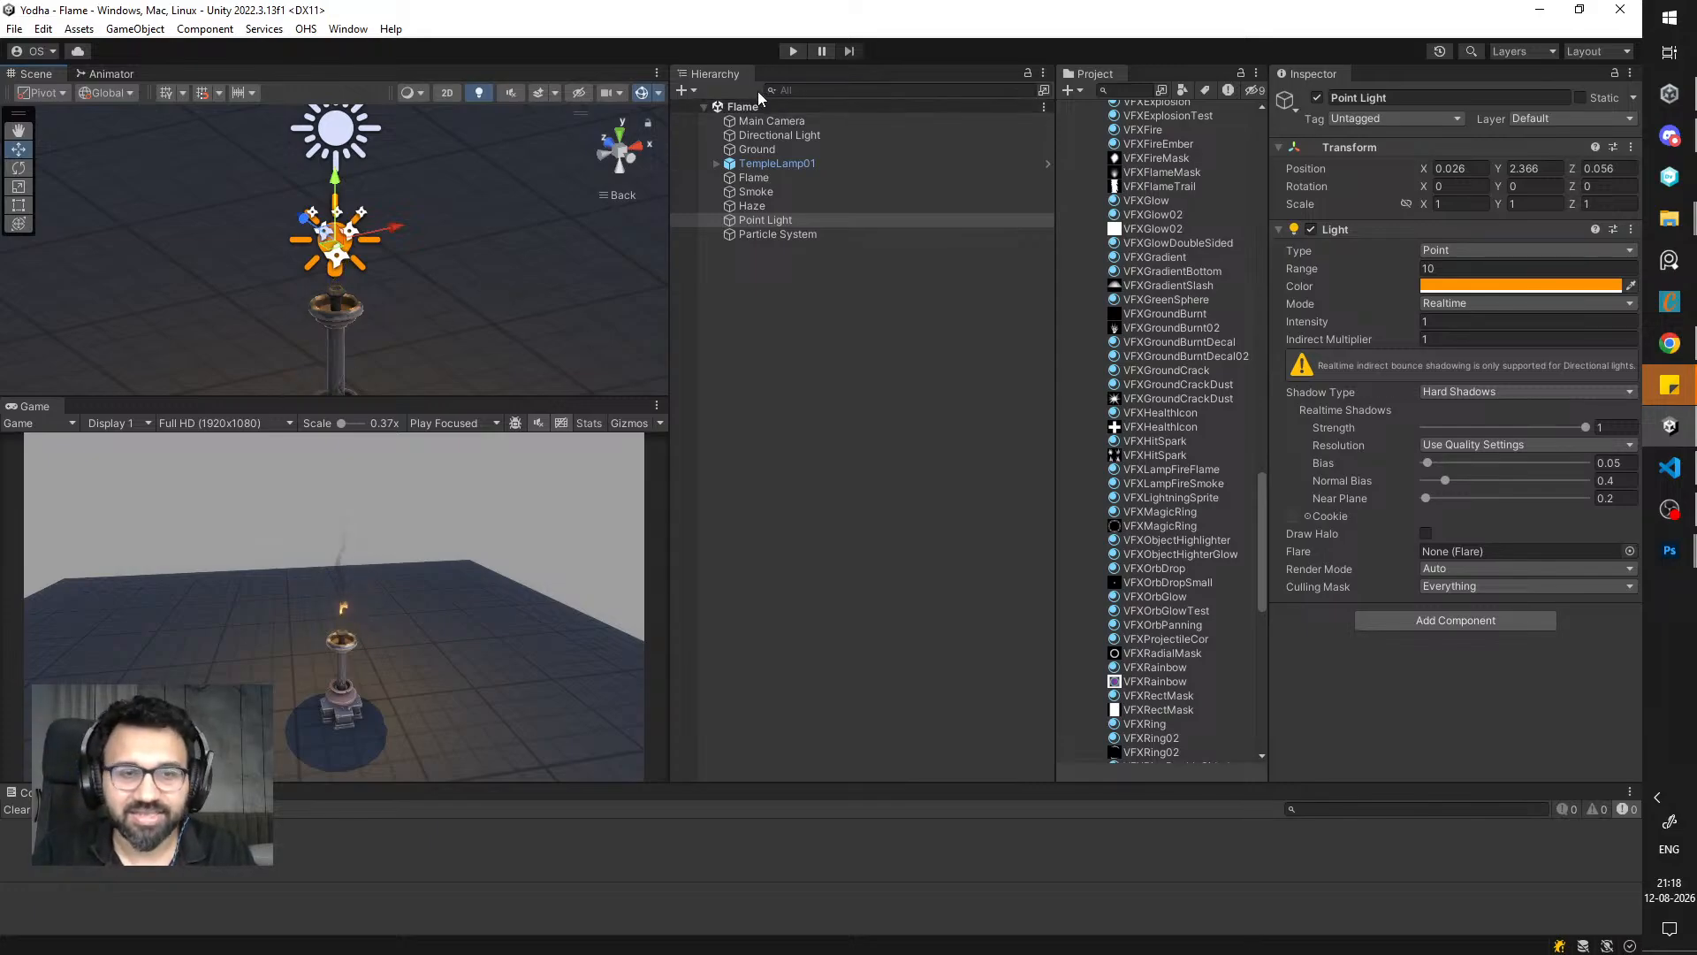
- Raise the Smoke object above the flame to about Y 2.887
scroll(444, 207, up, 4)
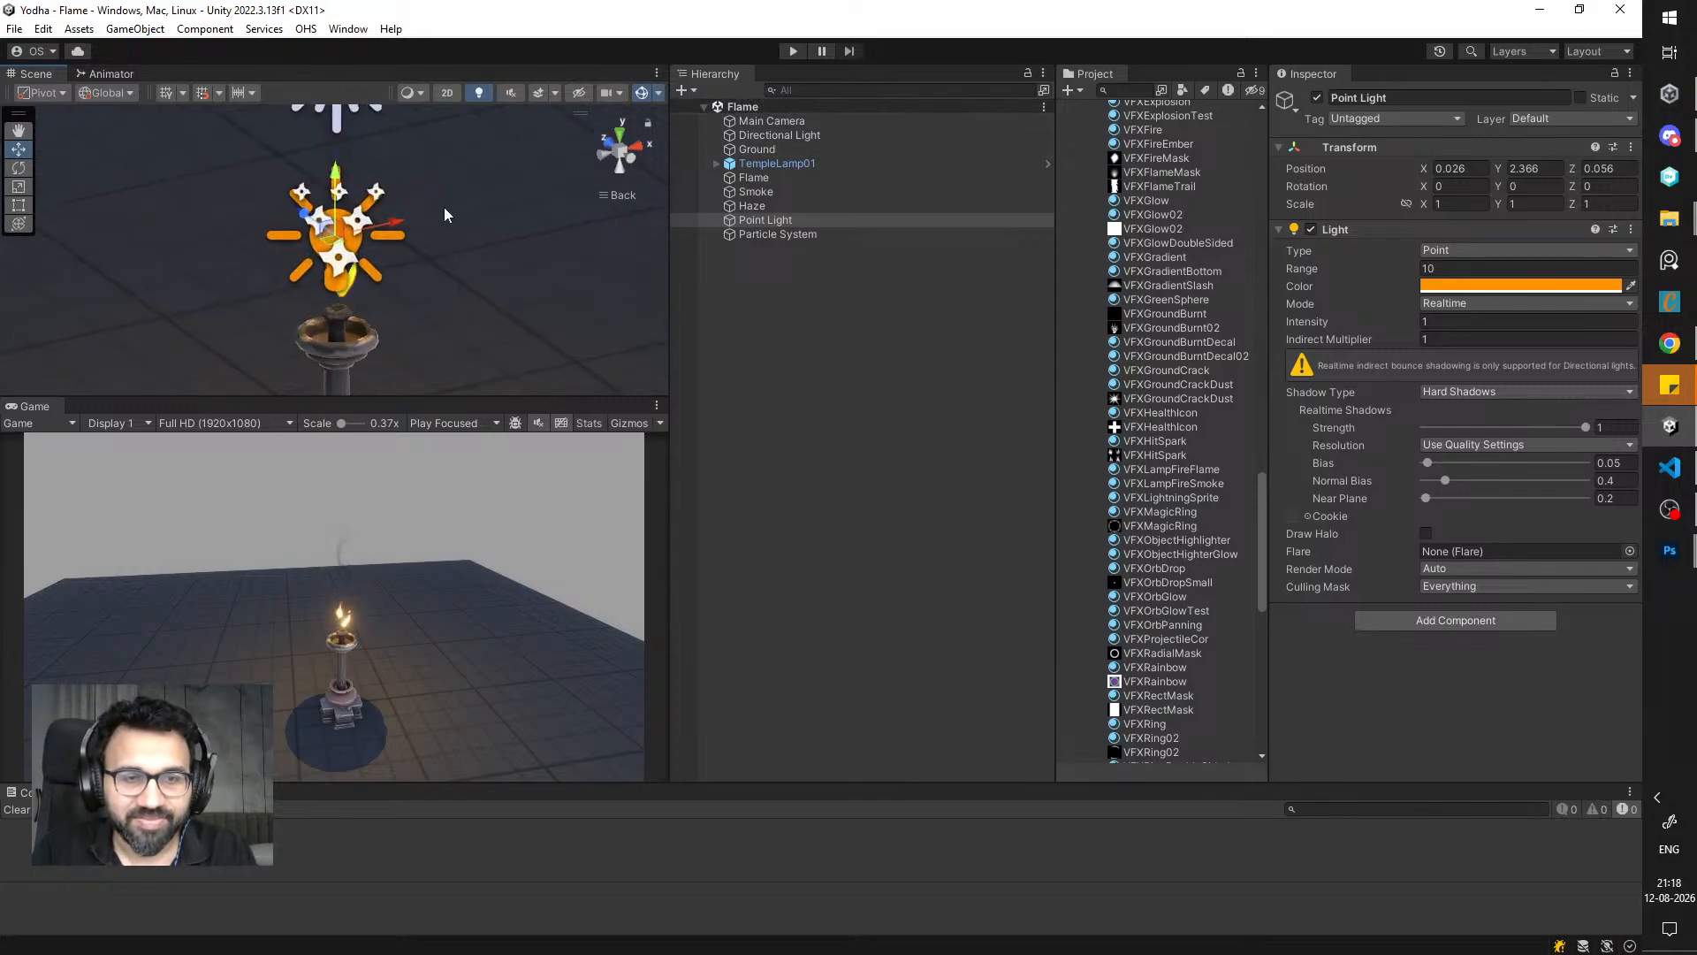
click(753, 192)
key(f)
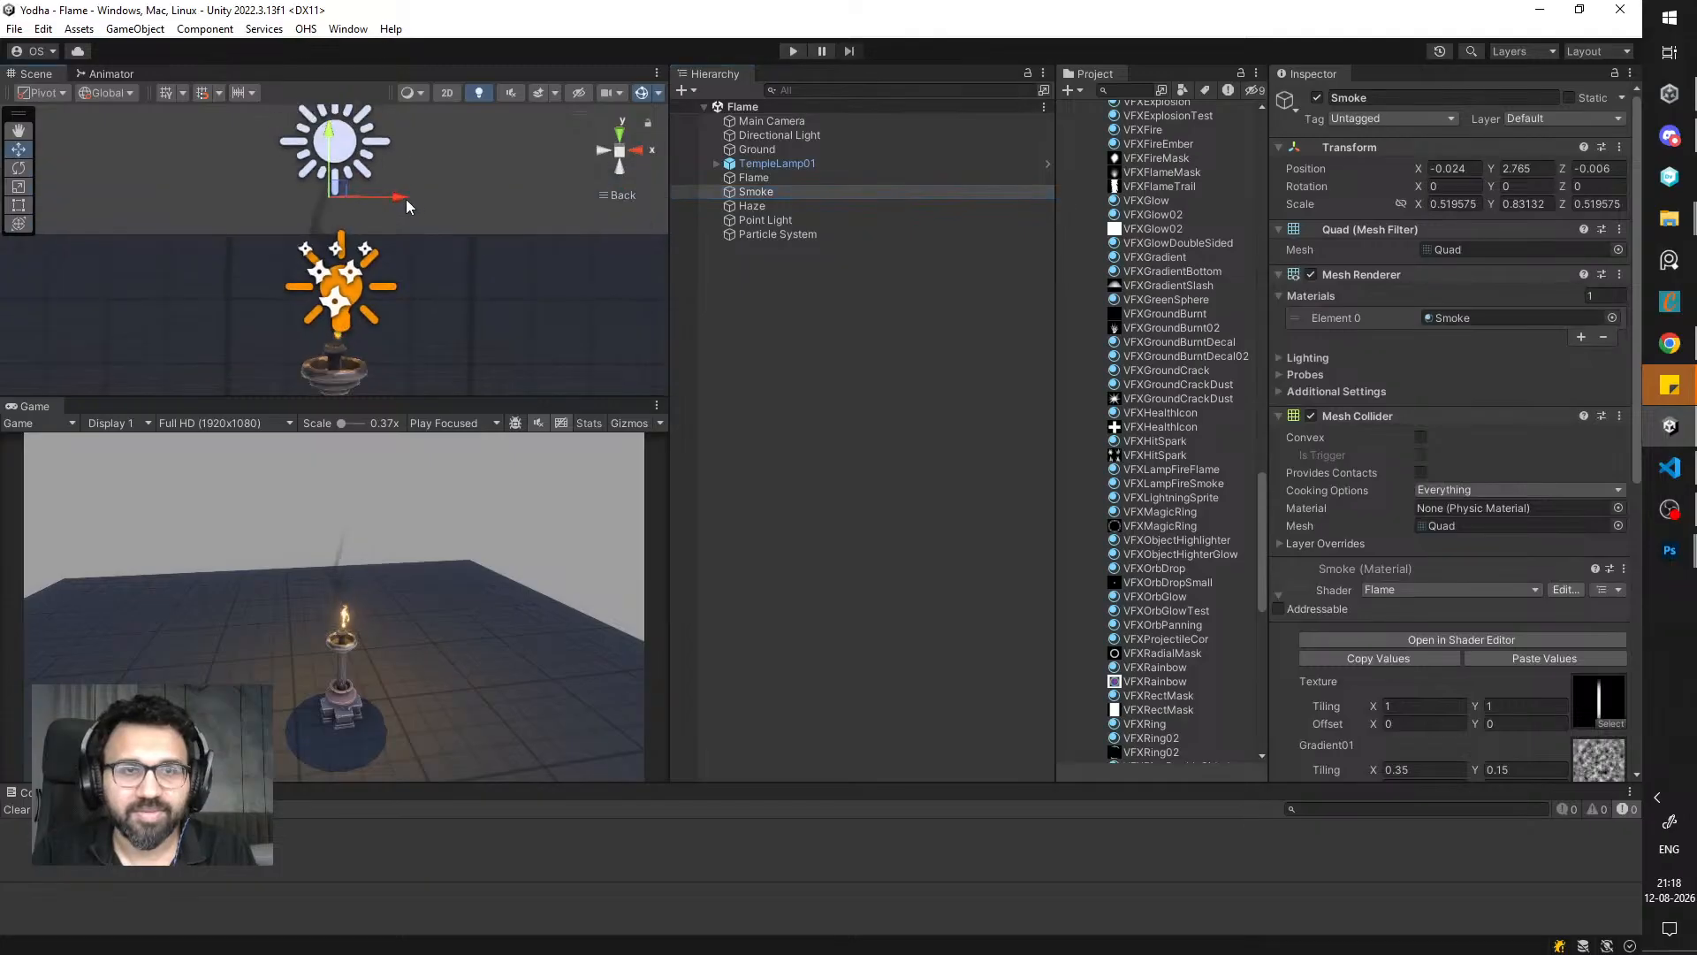
drag(327, 139, 328, 113)
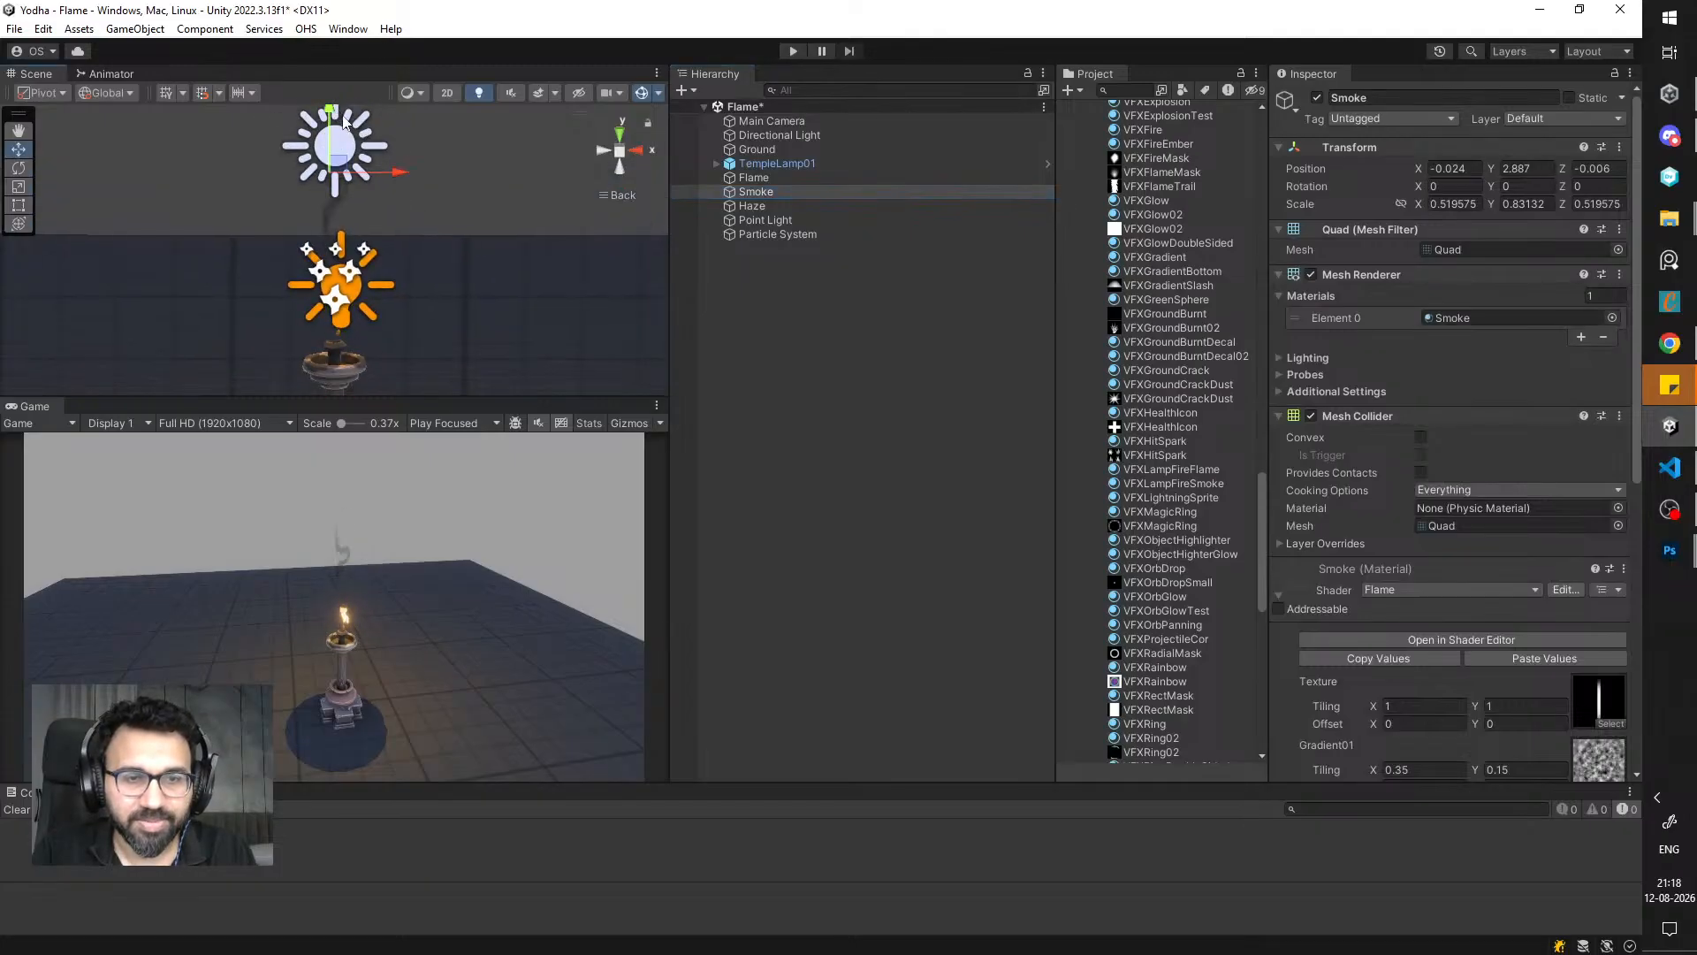
- Reorder the Particle System above the Point Light, restart the particle preview with Flame through Particle System selected, and save the scene
click(770, 232)
drag(769, 232, 775, 214)
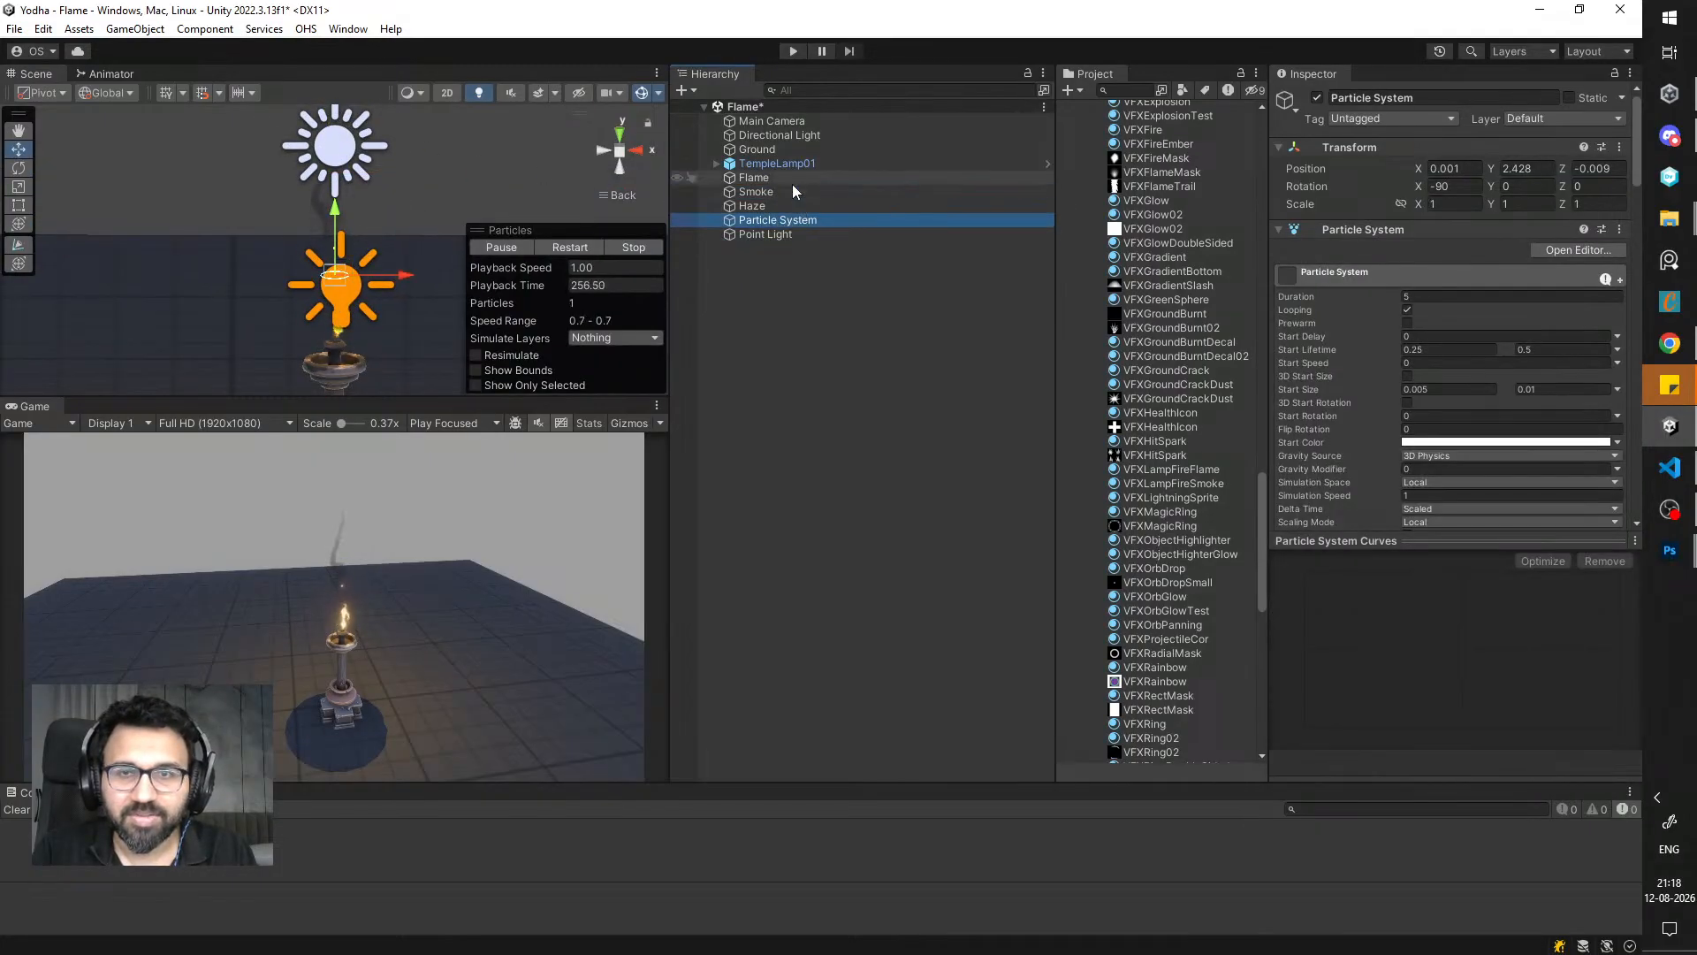
shift+click(787, 180)
click(568, 249)
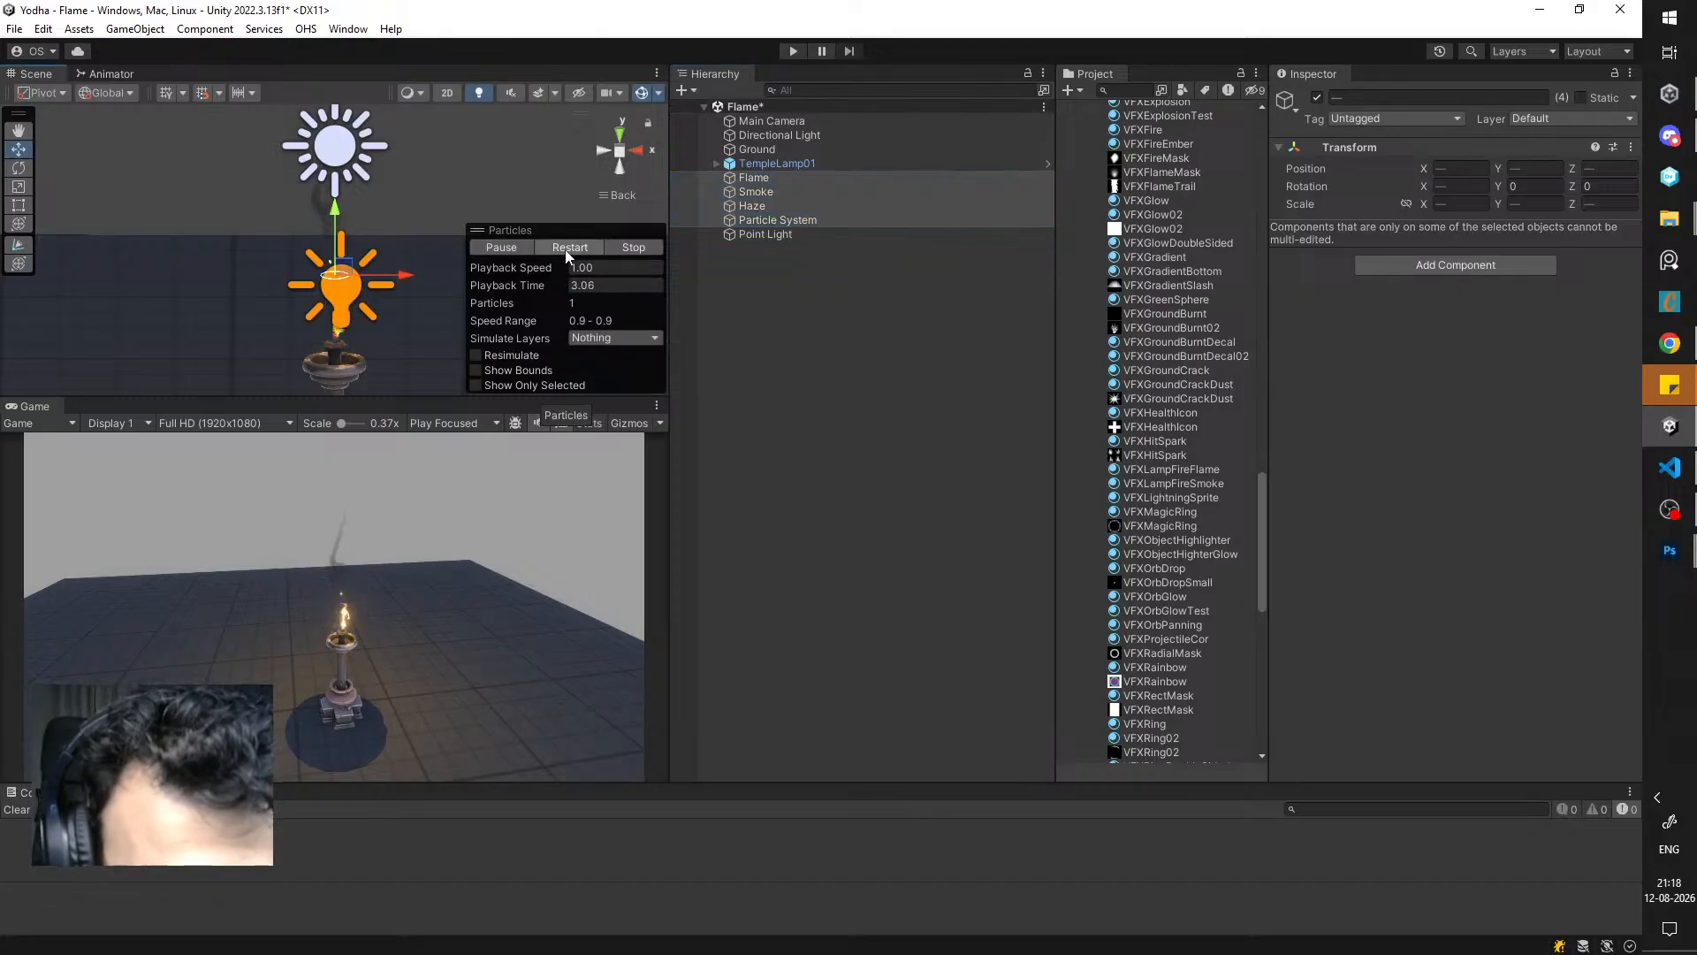
click(566, 253)
key(ctrl+s)
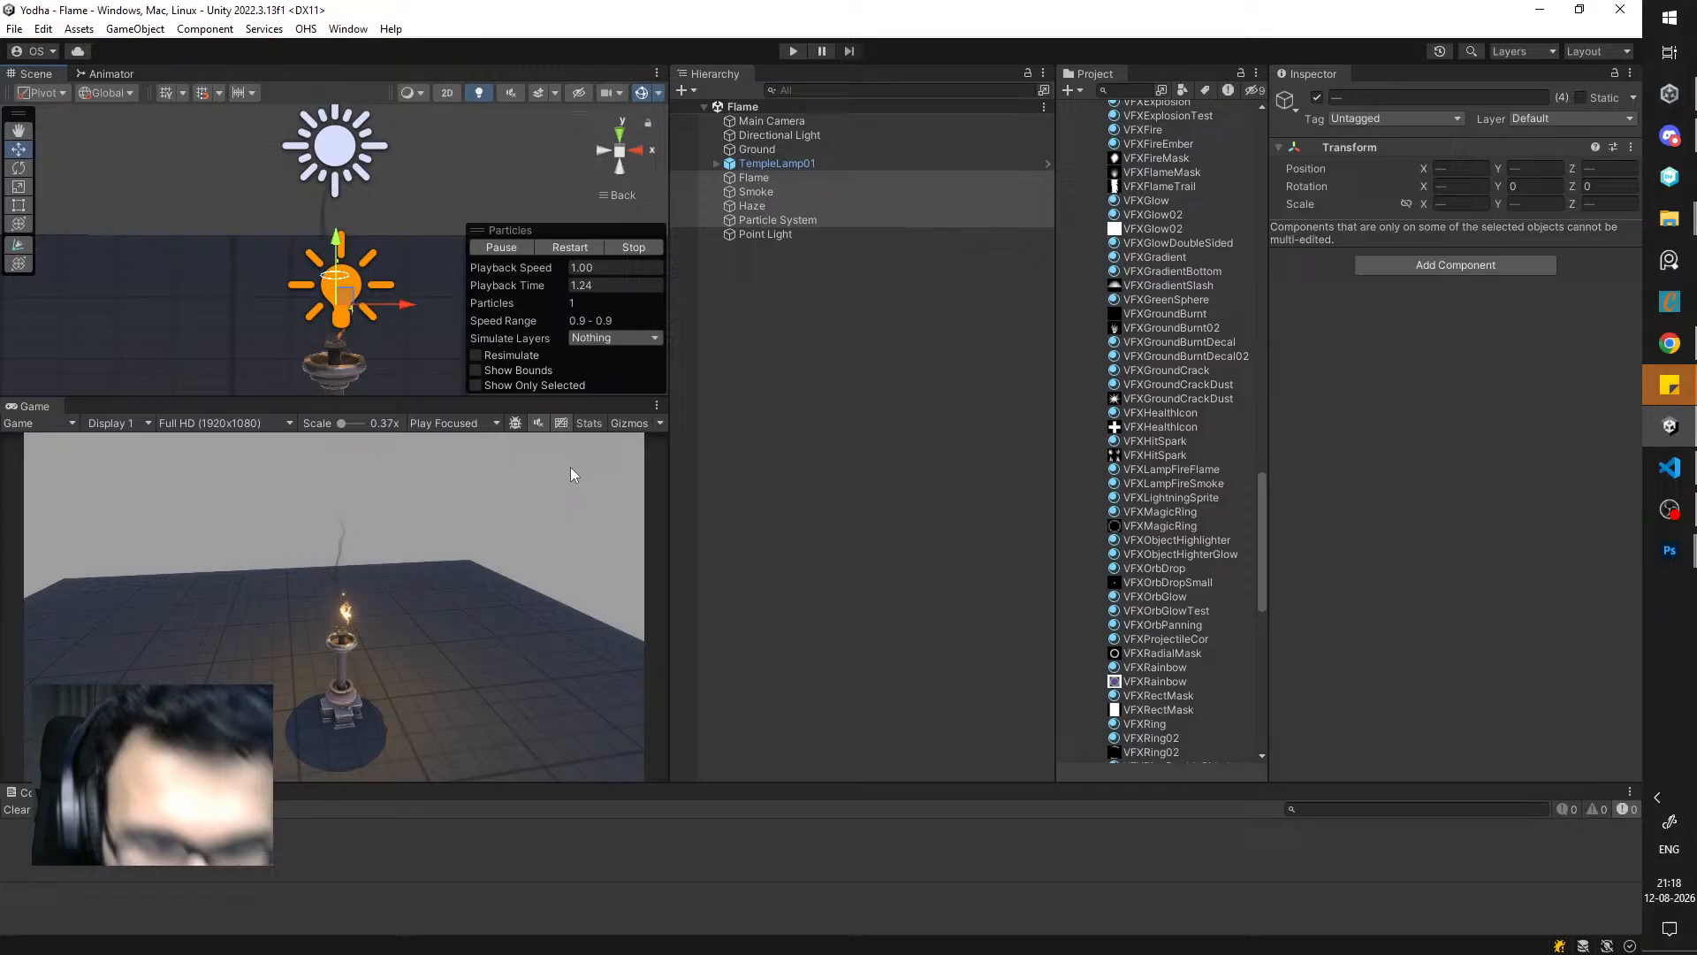
- Select the Ground object, search the project assets for "ground", and clear the search
click(146, 285)
click(1130, 86)
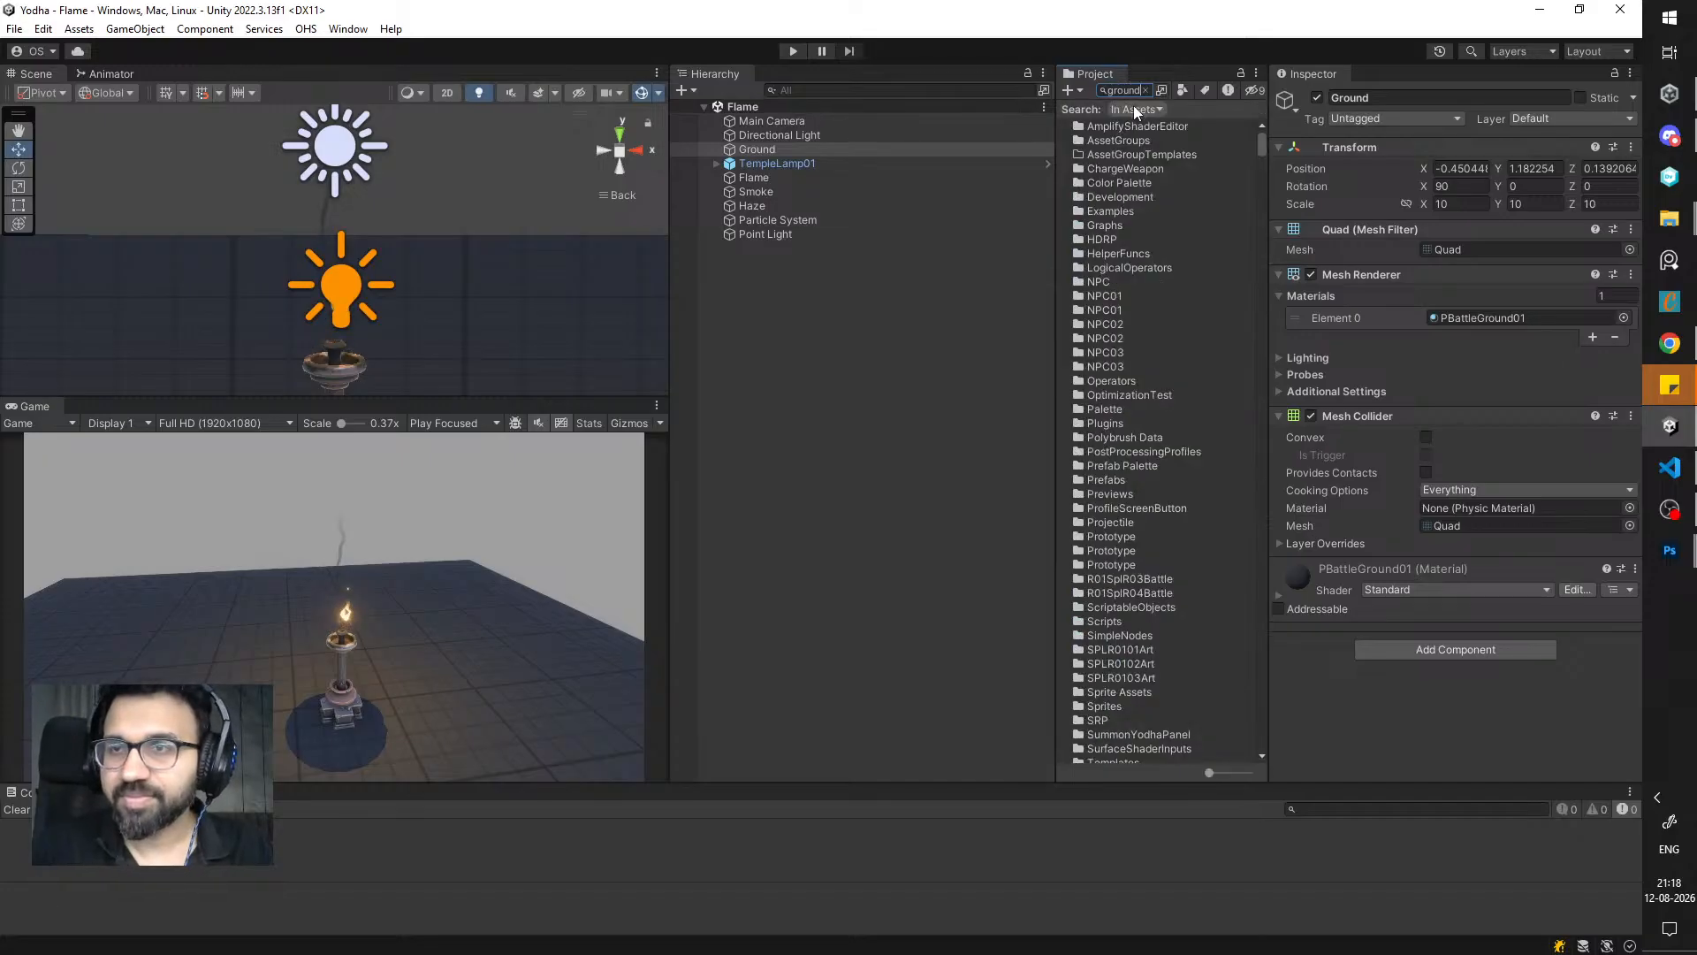
key(BackSpace)
key(BackSpace)
key(BackSpace)
key(BackSpace)
key(BackSpace)
key(BackSpace)
key(BackSpace)
key(BackSpace)
key(BackSpace)
key(BackSpace)
key(BackSpace)
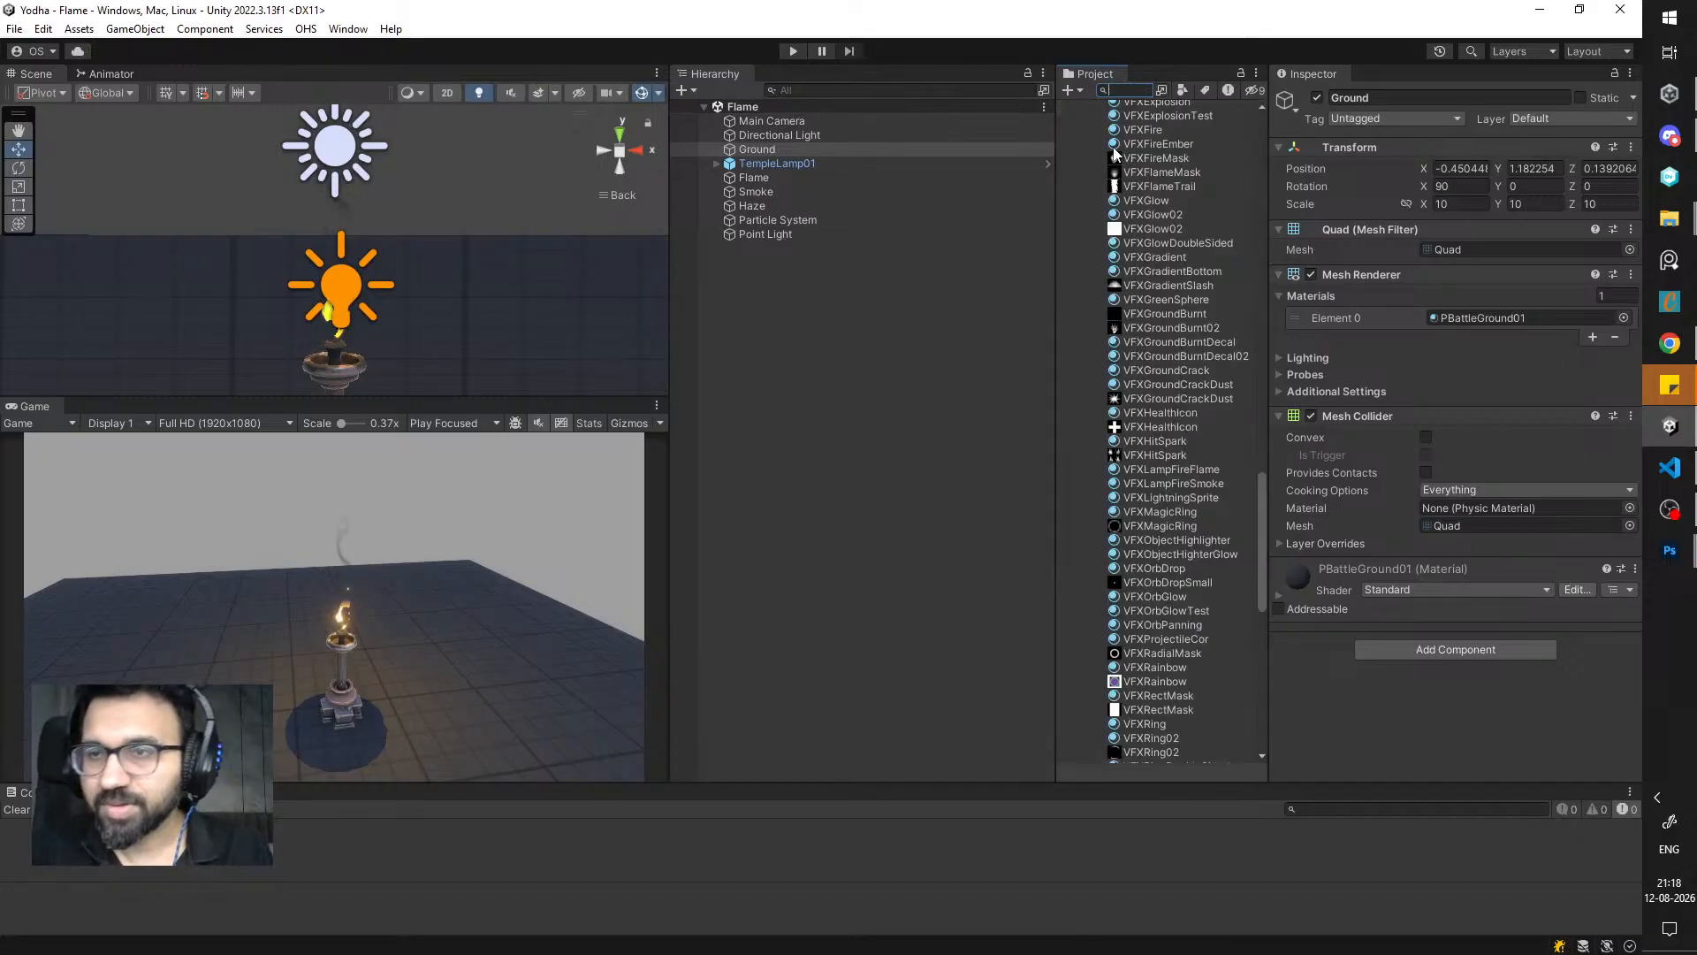
- Find the Prototype Environment materials under Textures&Materials and apply PTempleGround01 to the Ground object
scroll(1135, 177, up, 20)
scroll(1135, 177, up, 7)
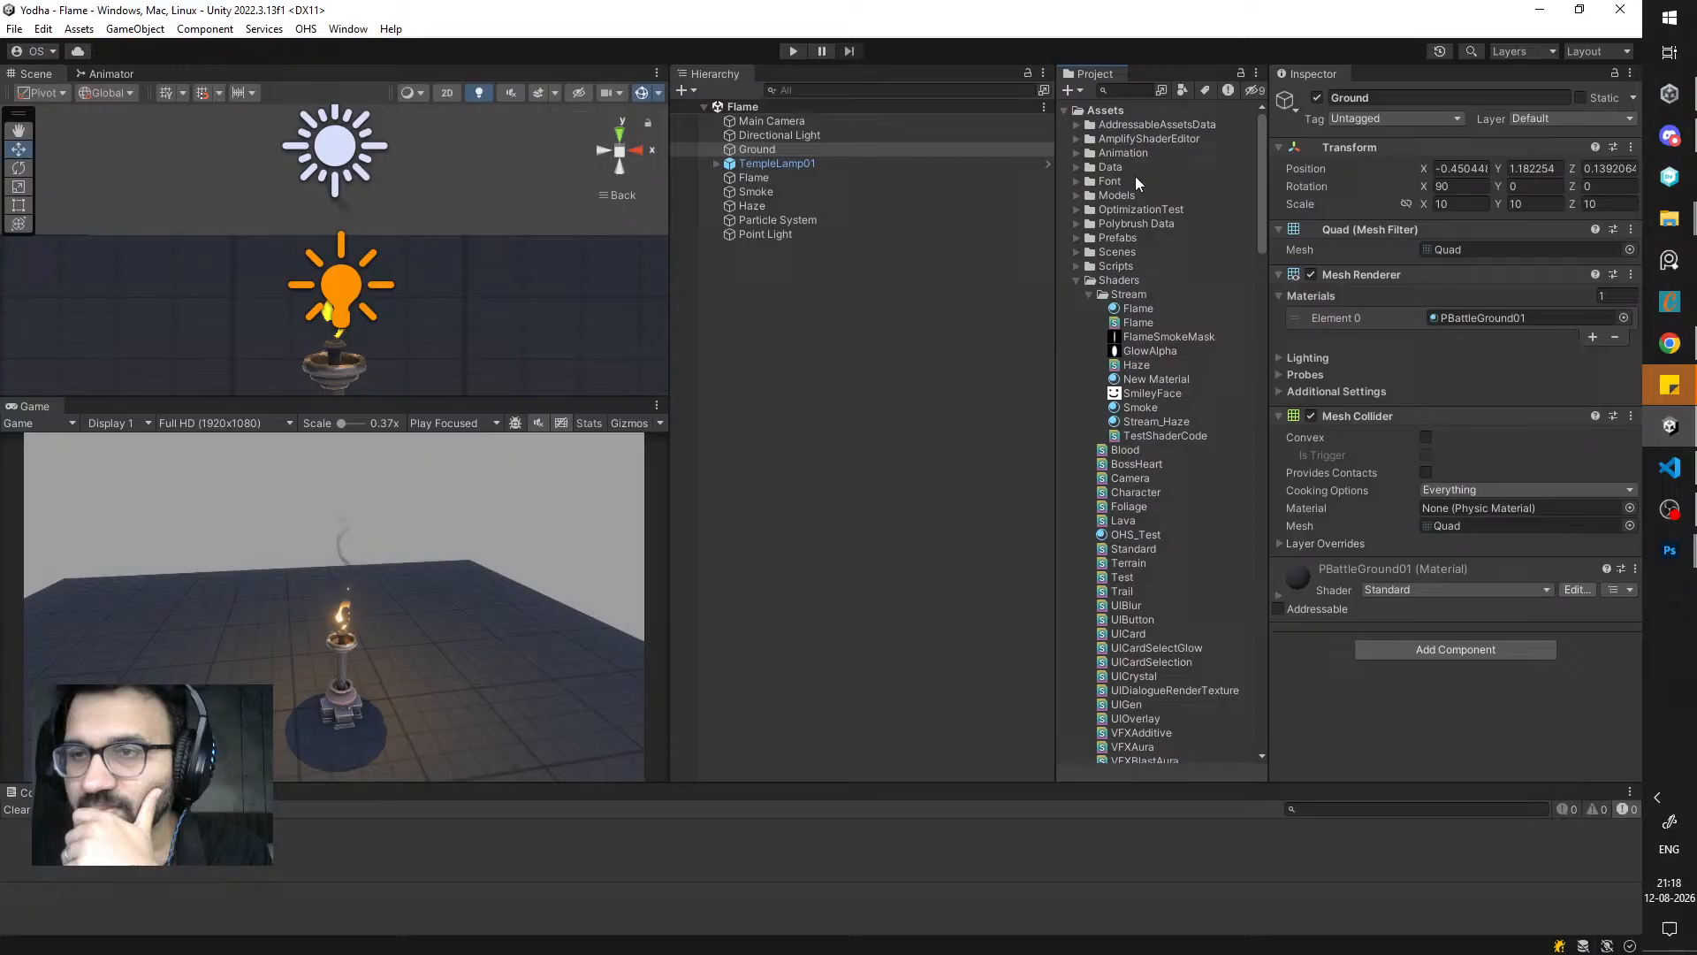
click(1087, 294)
click(1076, 282)
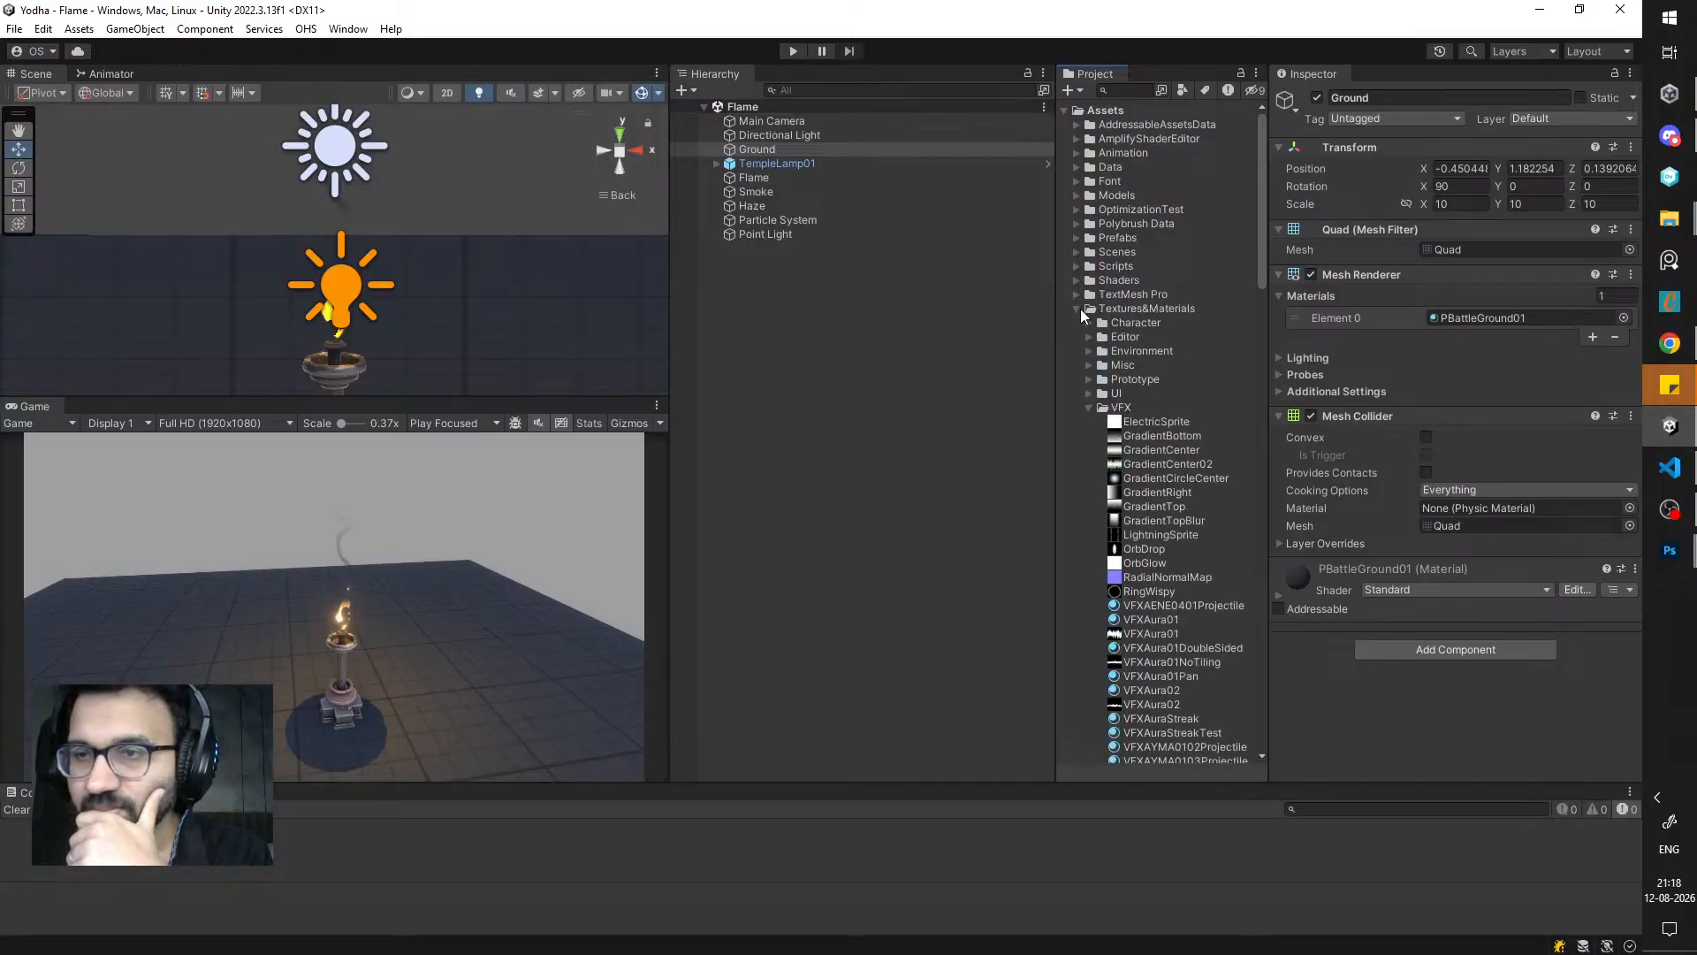
click(1089, 407)
click(1088, 379)
drag(1170, 464, 908, 448)
drag(1161, 485, 532, 320)
click(761, 433)
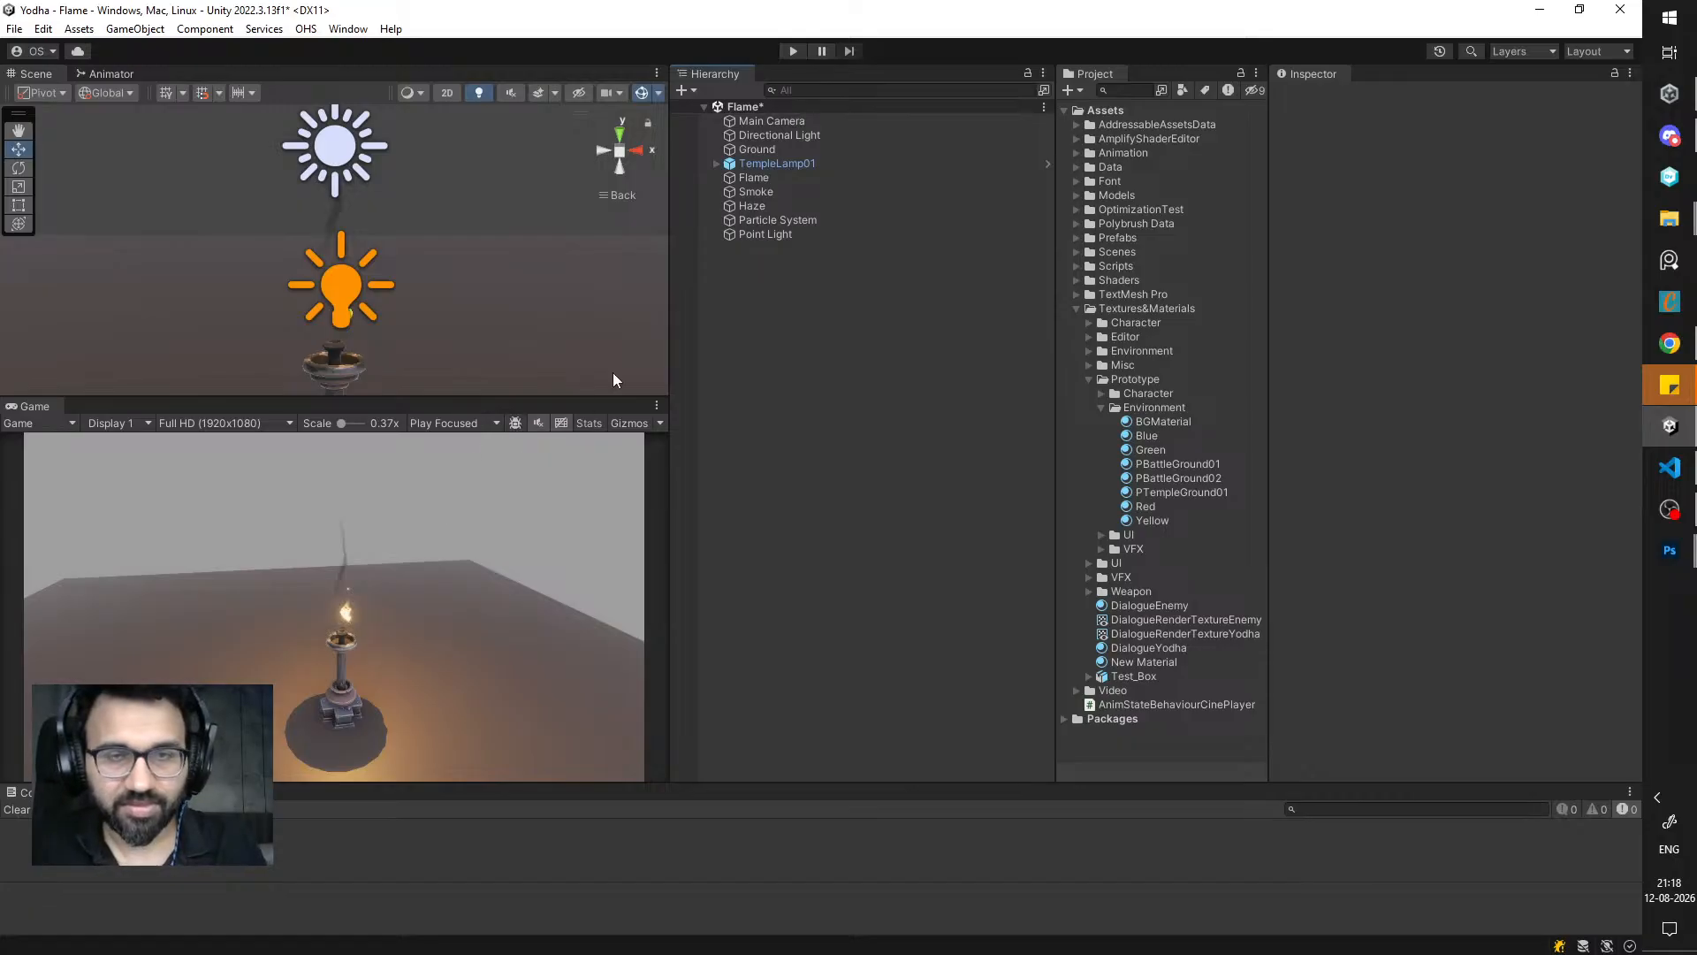
- Play the scene and try shifting the Smoke object down to about X 0.015, Y 2.781 in the back view
click(794, 51)
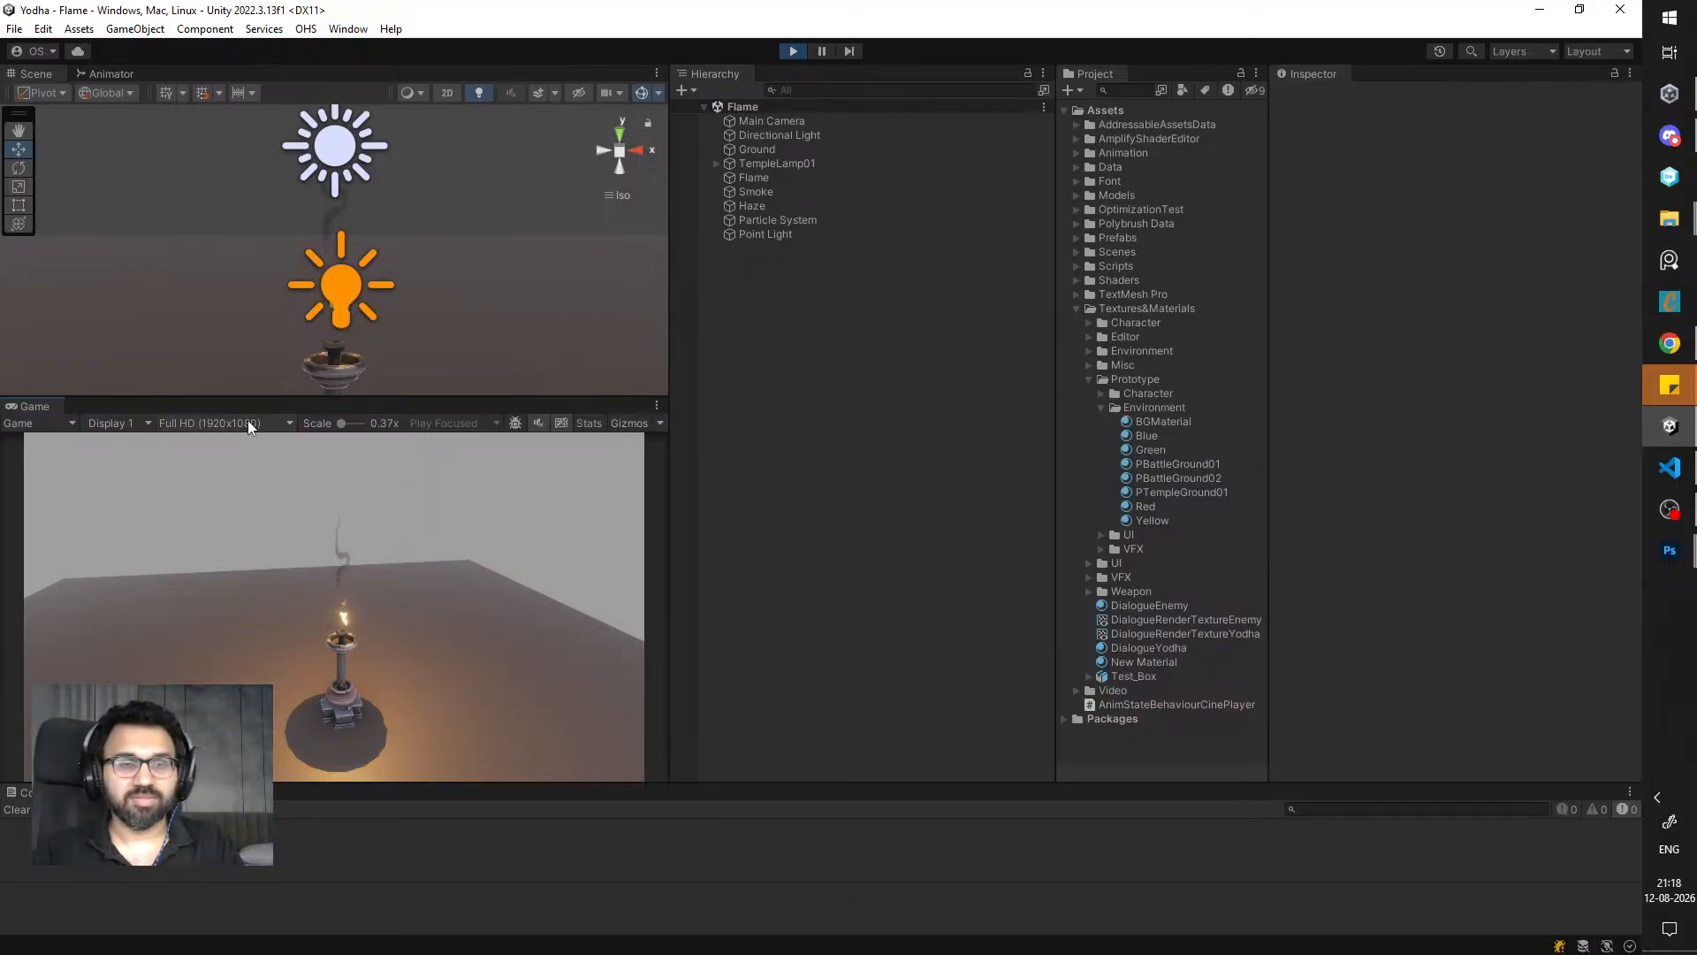
alt+drag(475, 364, 459, 258)
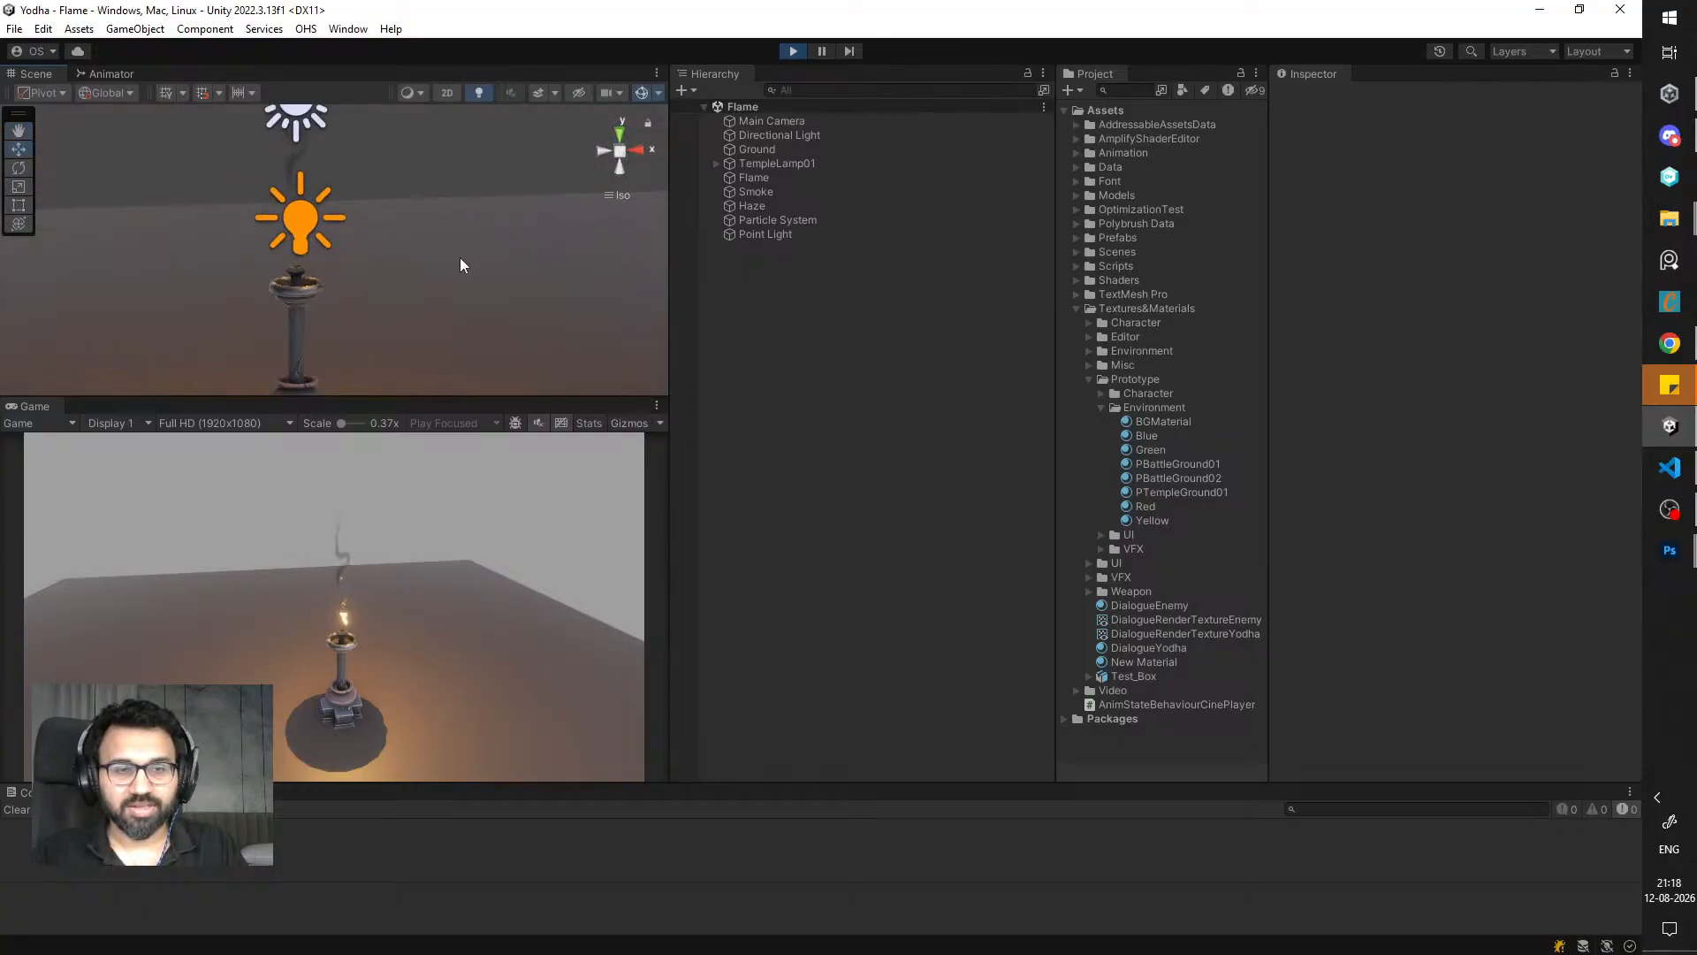
double_click(767, 191)
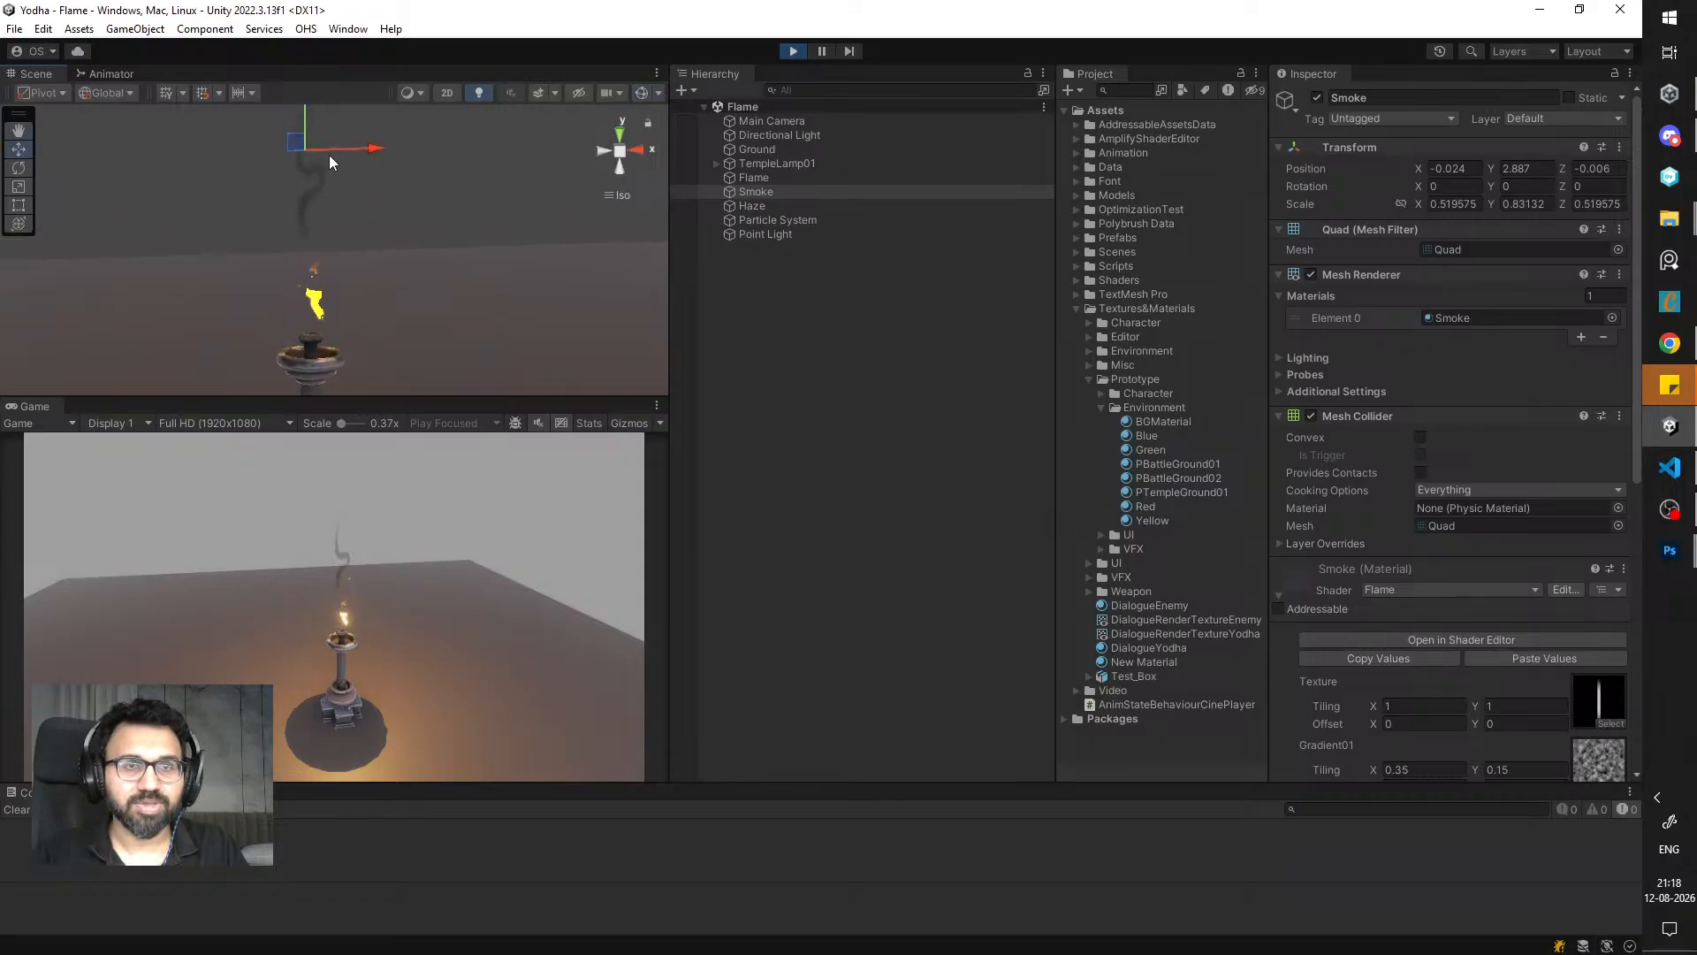
click(638, 151)
click(633, 152)
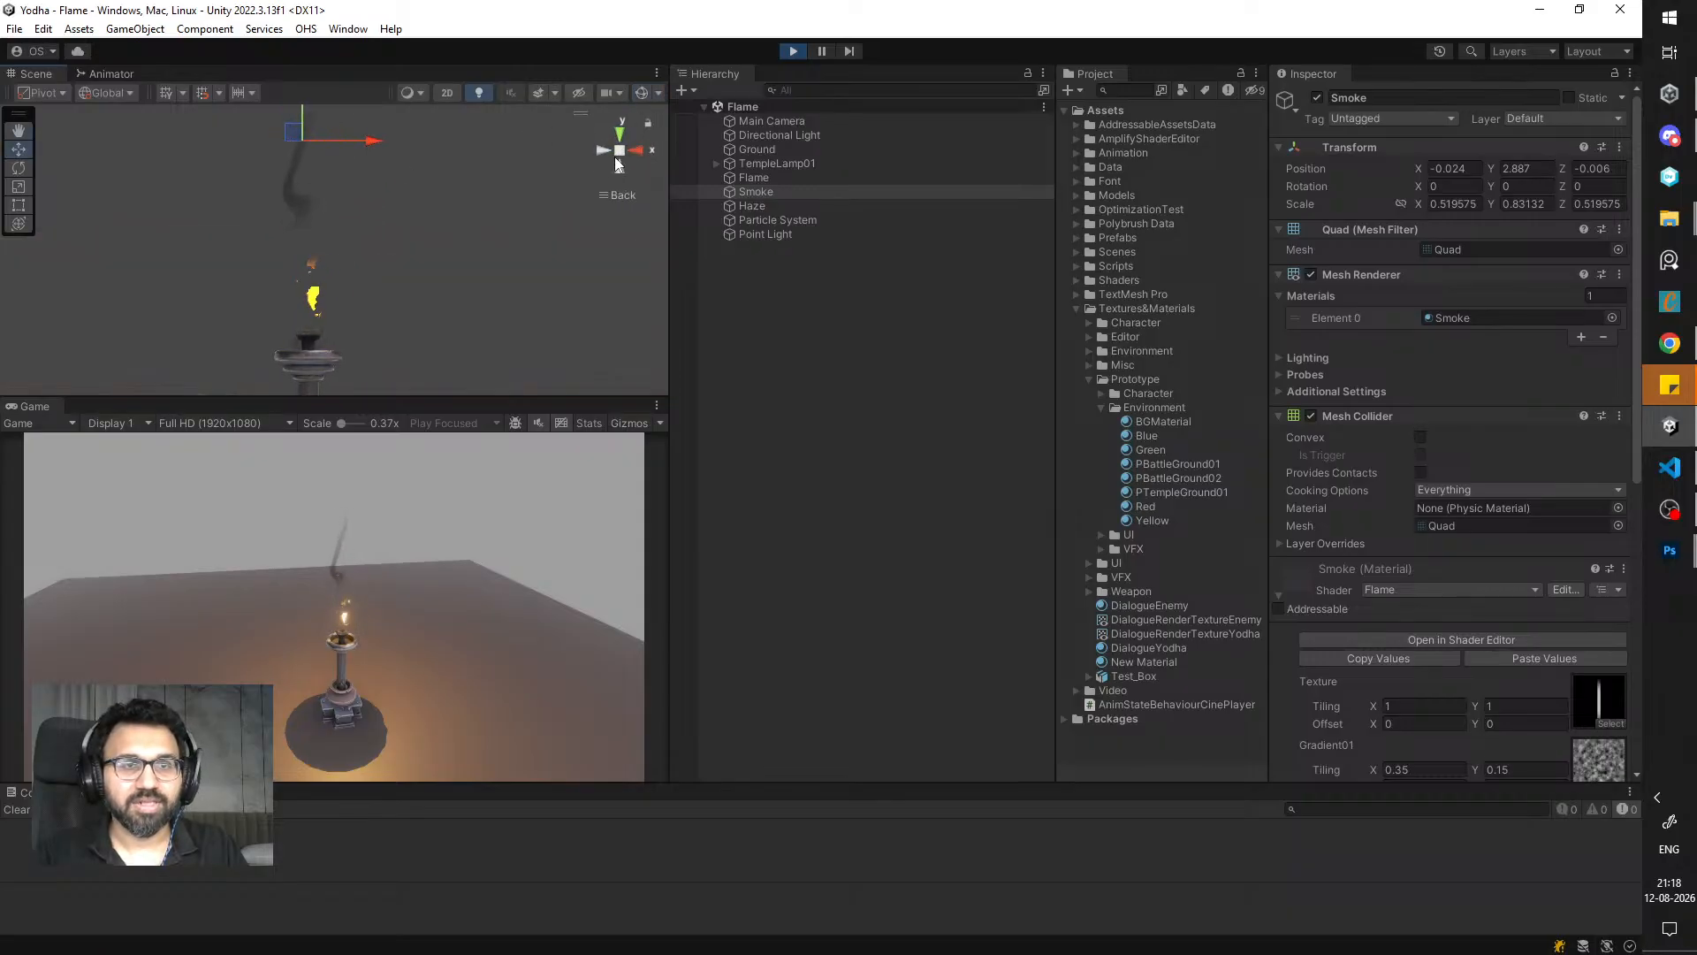
click(621, 154)
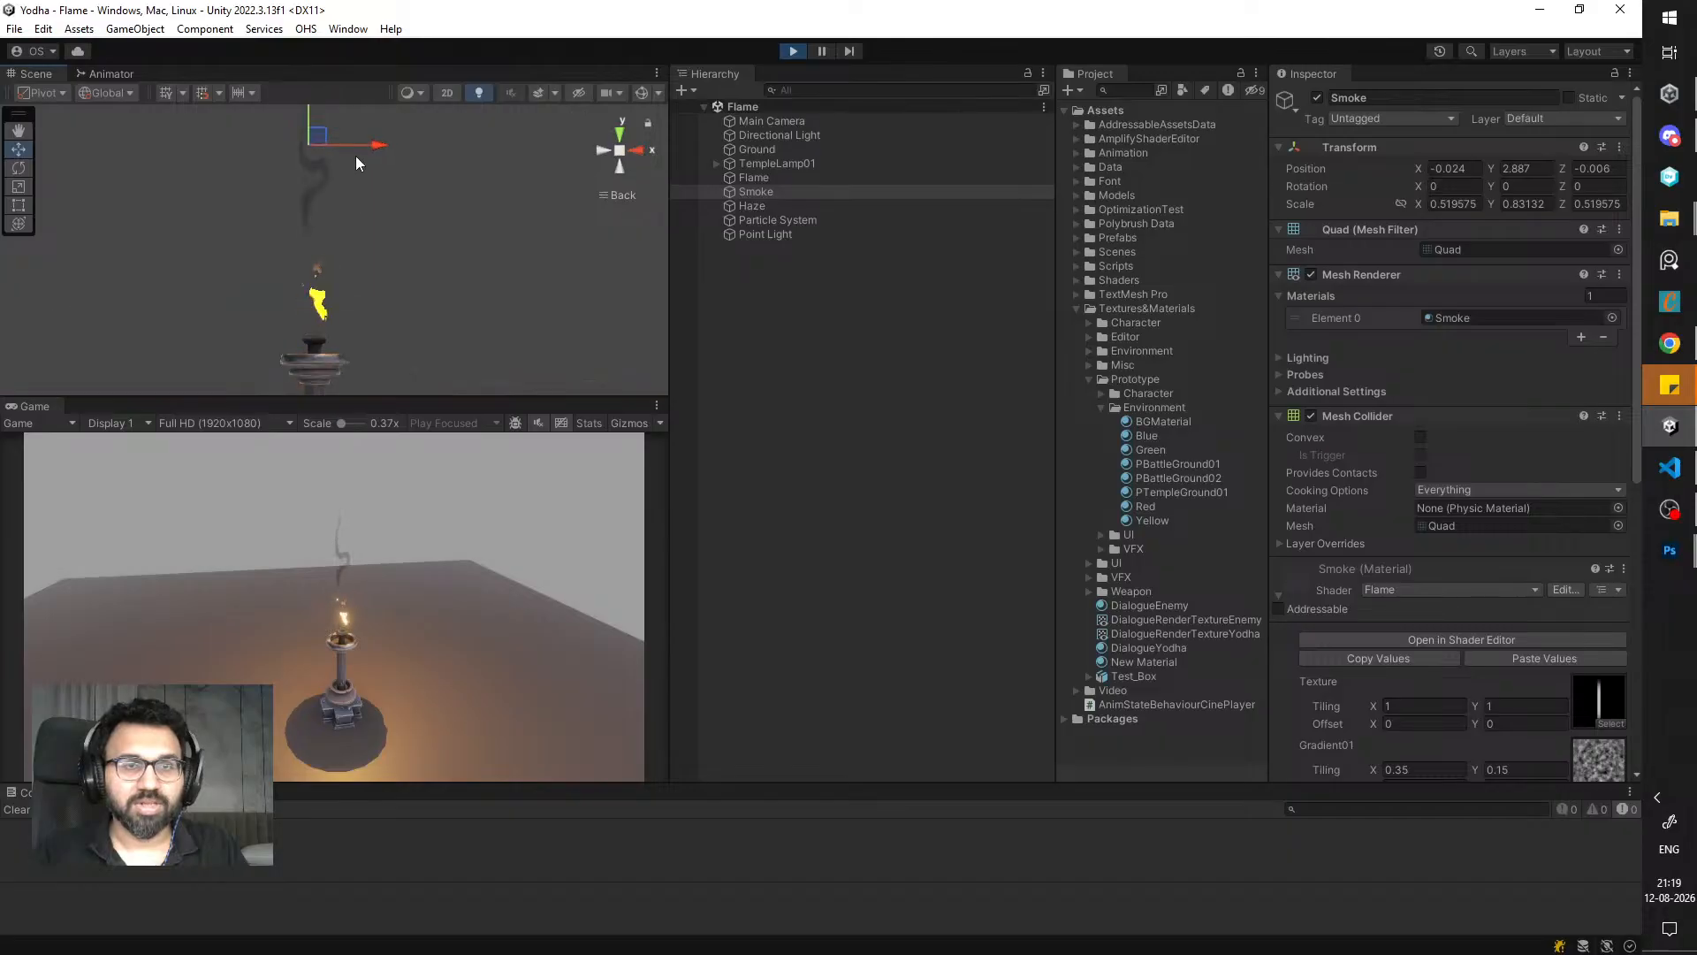
drag(394, 148, 325, 134)
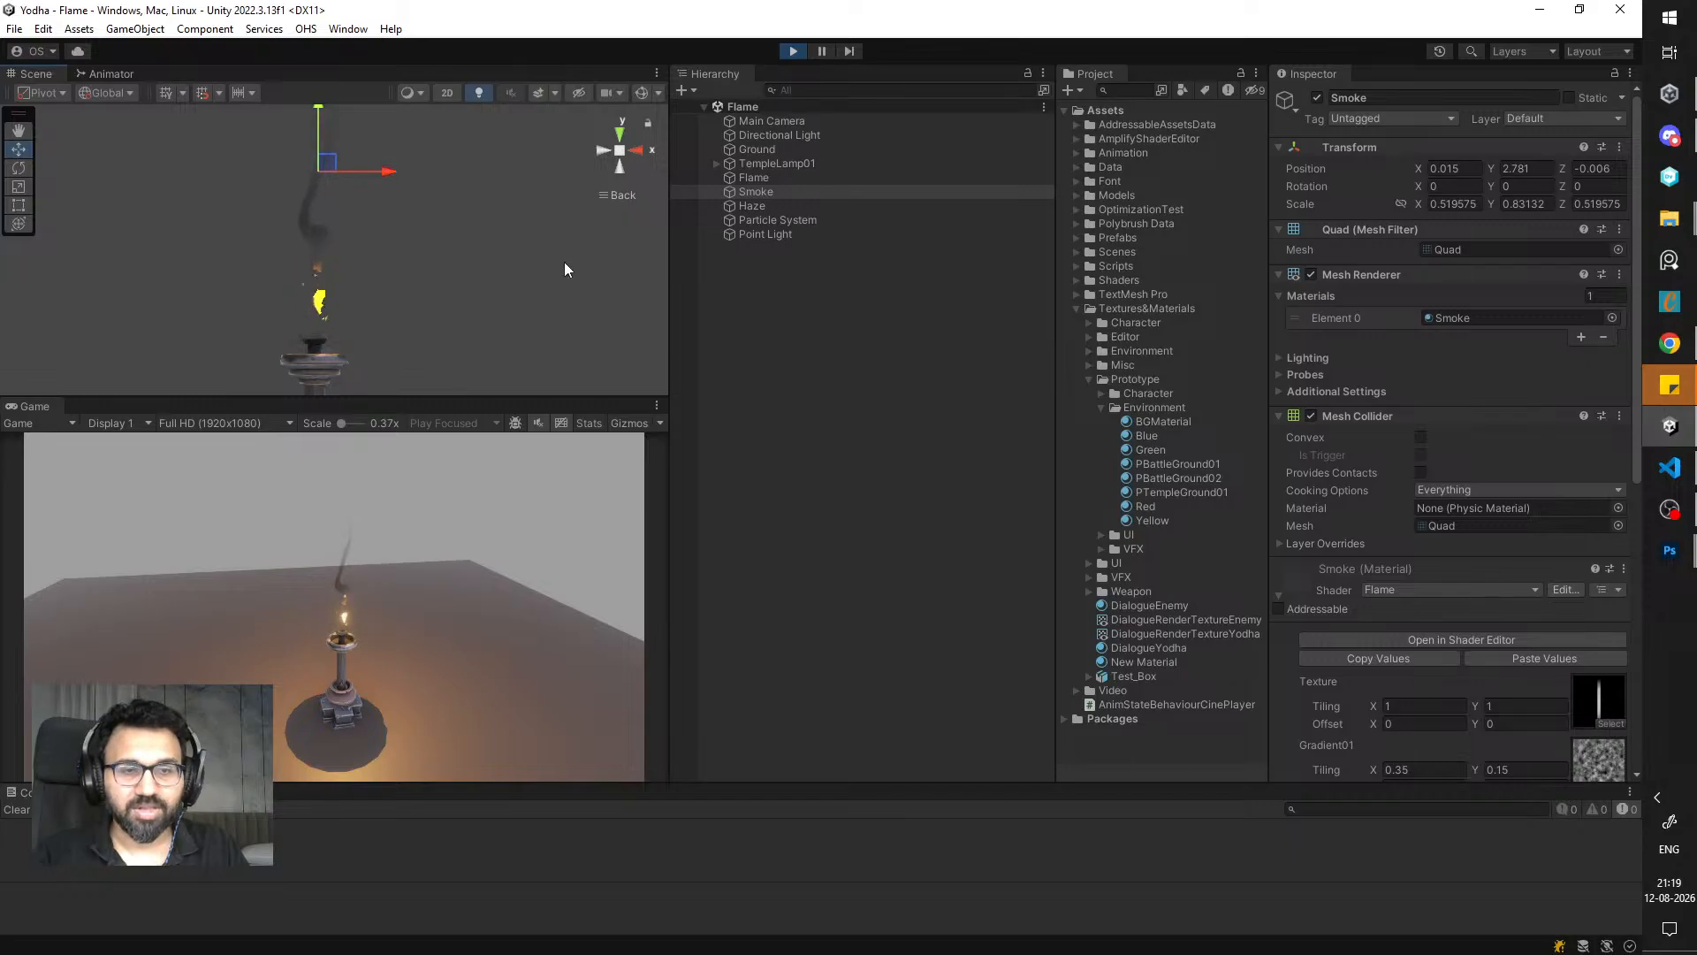
- Stop play mode, move the Smoke object to about X -0.003, Y 2.785, and save the scene
click(791, 51)
mouse_move(310, 123)
mouse_down()
mouse_move(311, 143)
mouse_move(387, 166)
mouse_move(316, 127)
mouse_up()
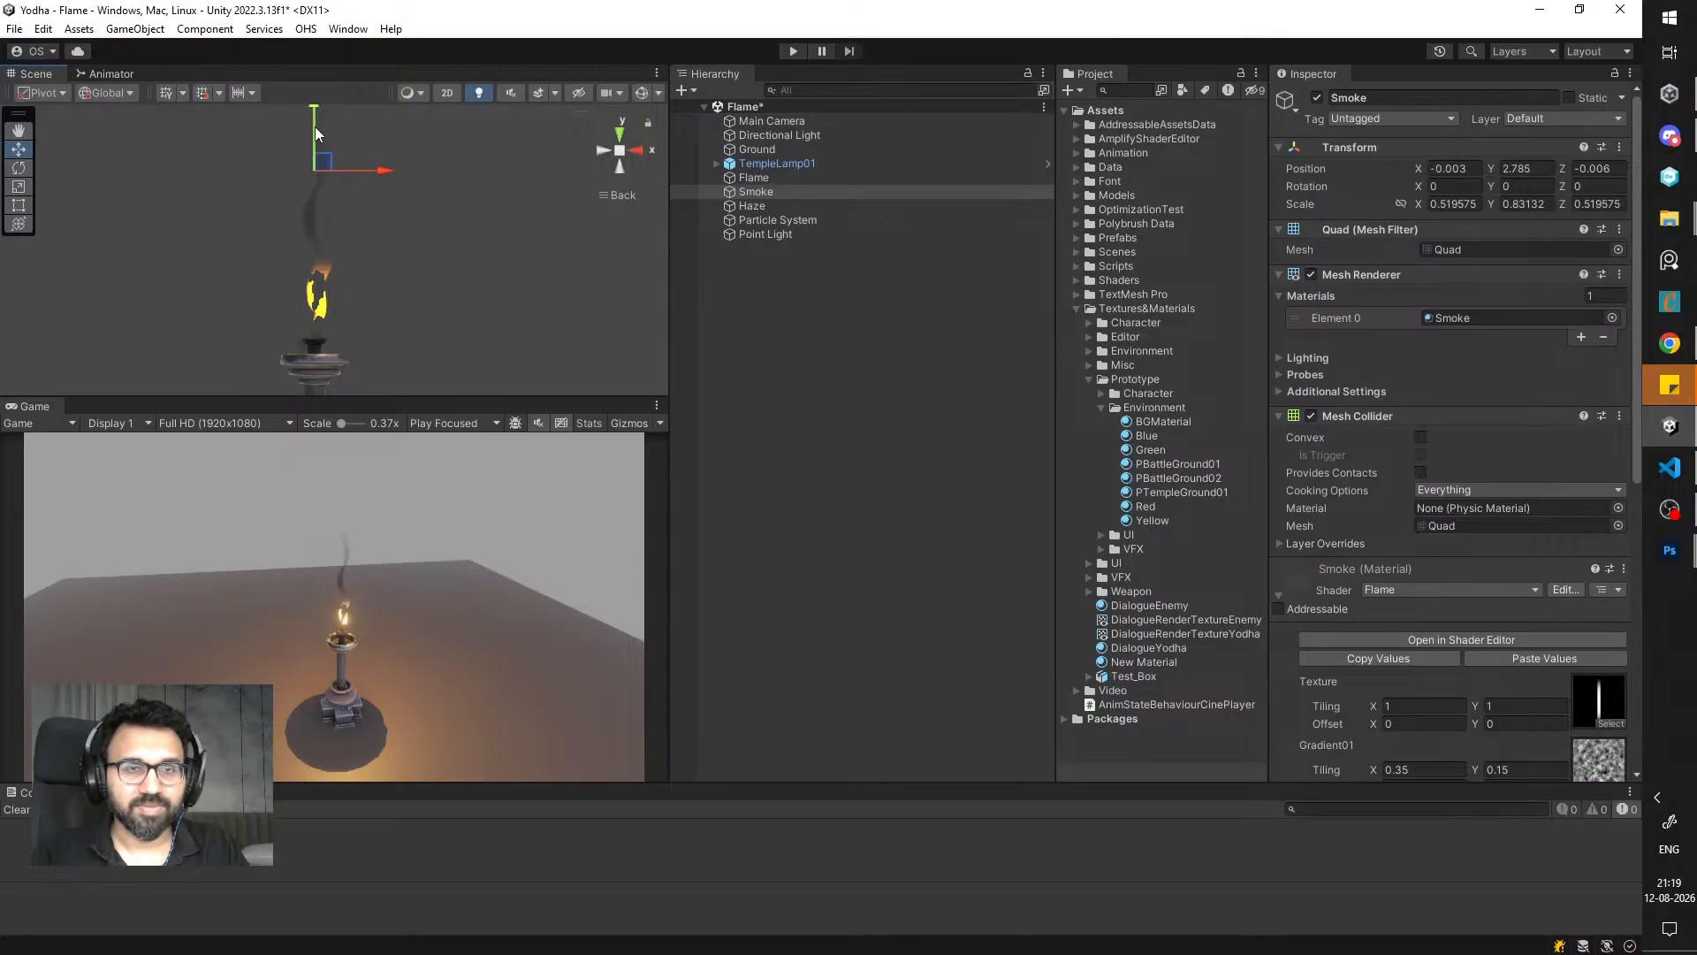
click(773, 222)
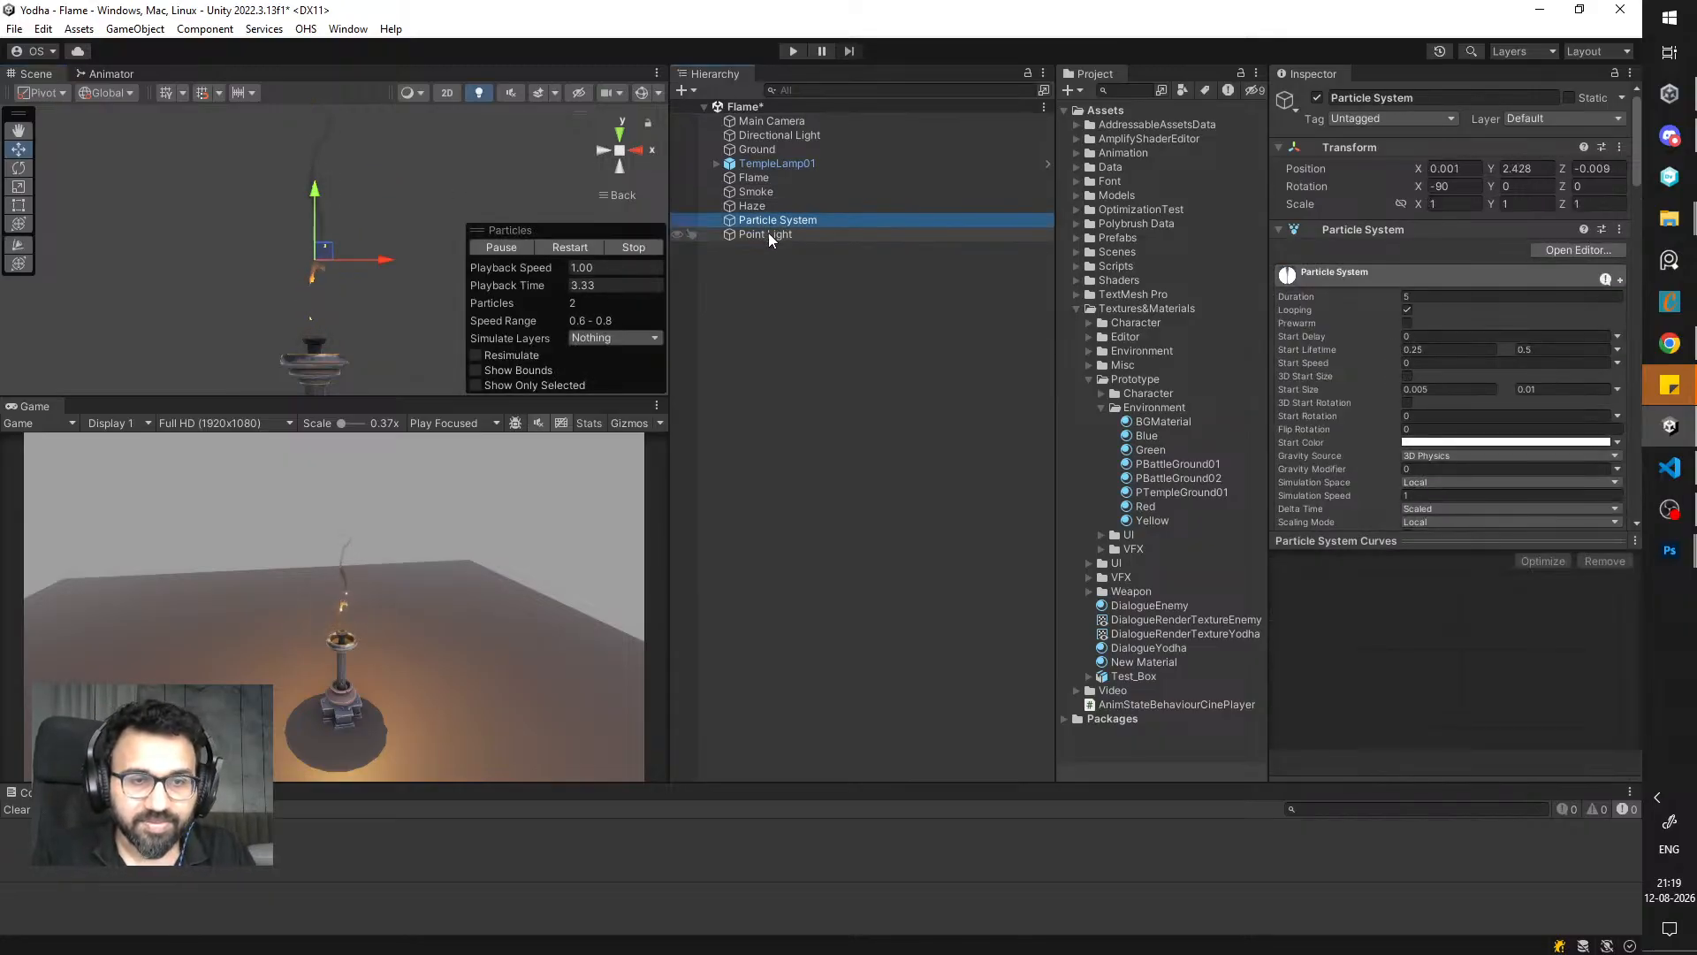
key(ctrl+s)
- Play the scene, examine the flame and smoke in the maximized Game view, and stop playback
click(791, 53)
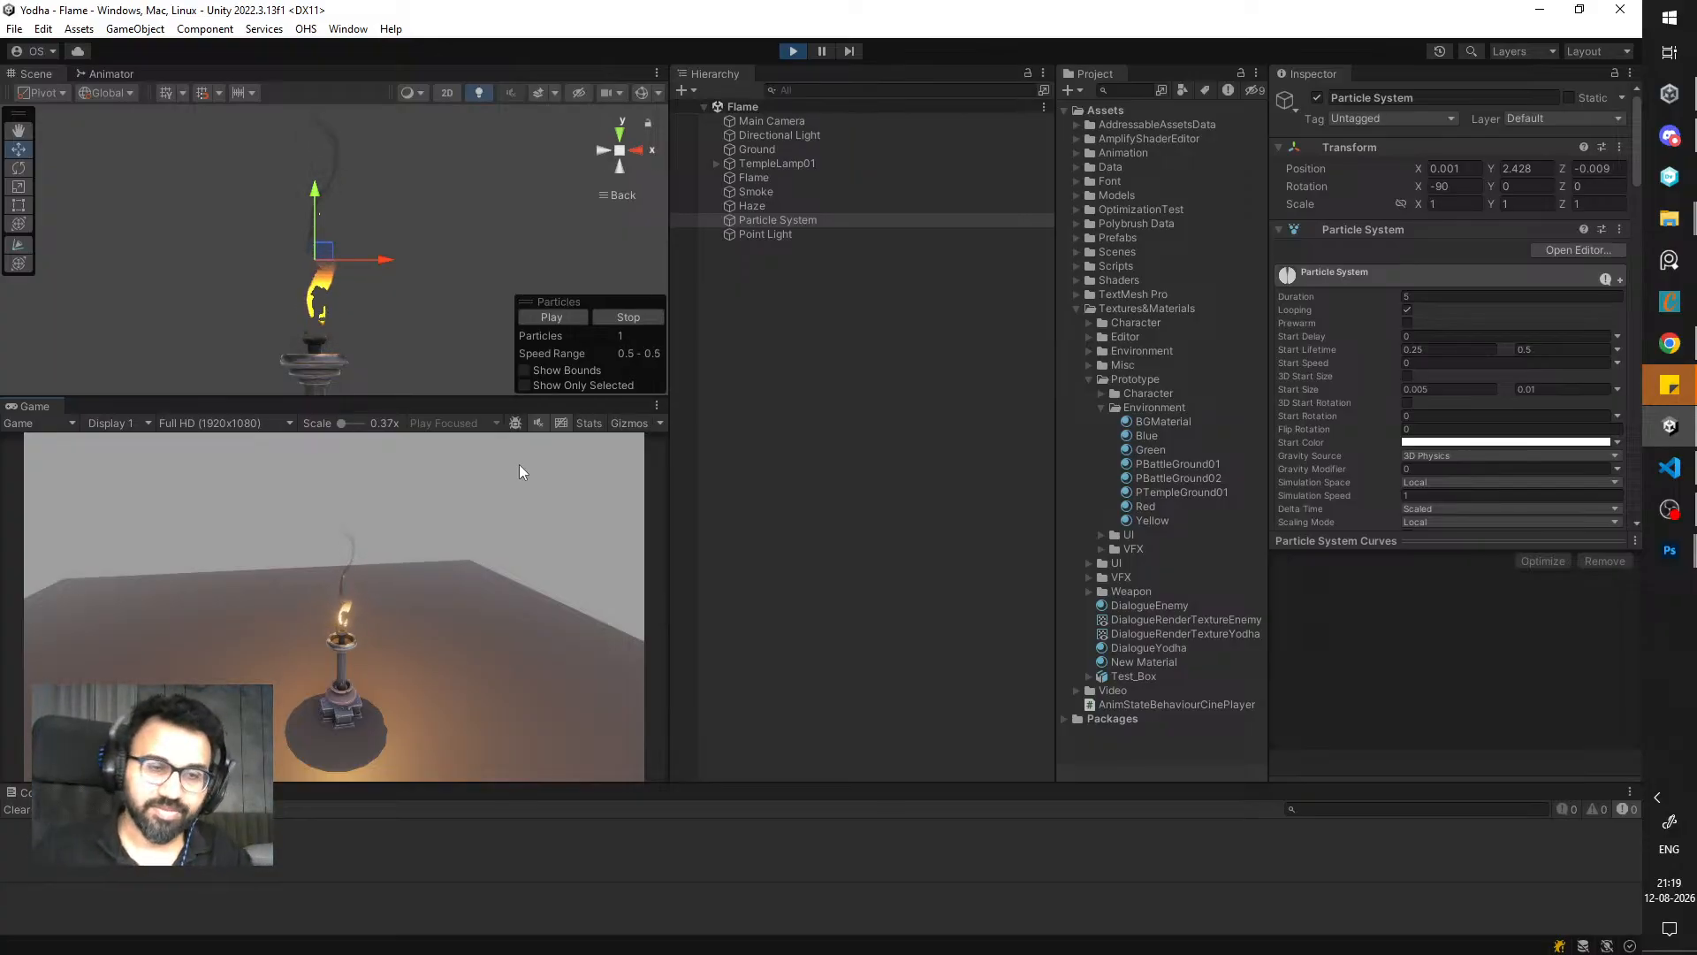
key(shift+space)
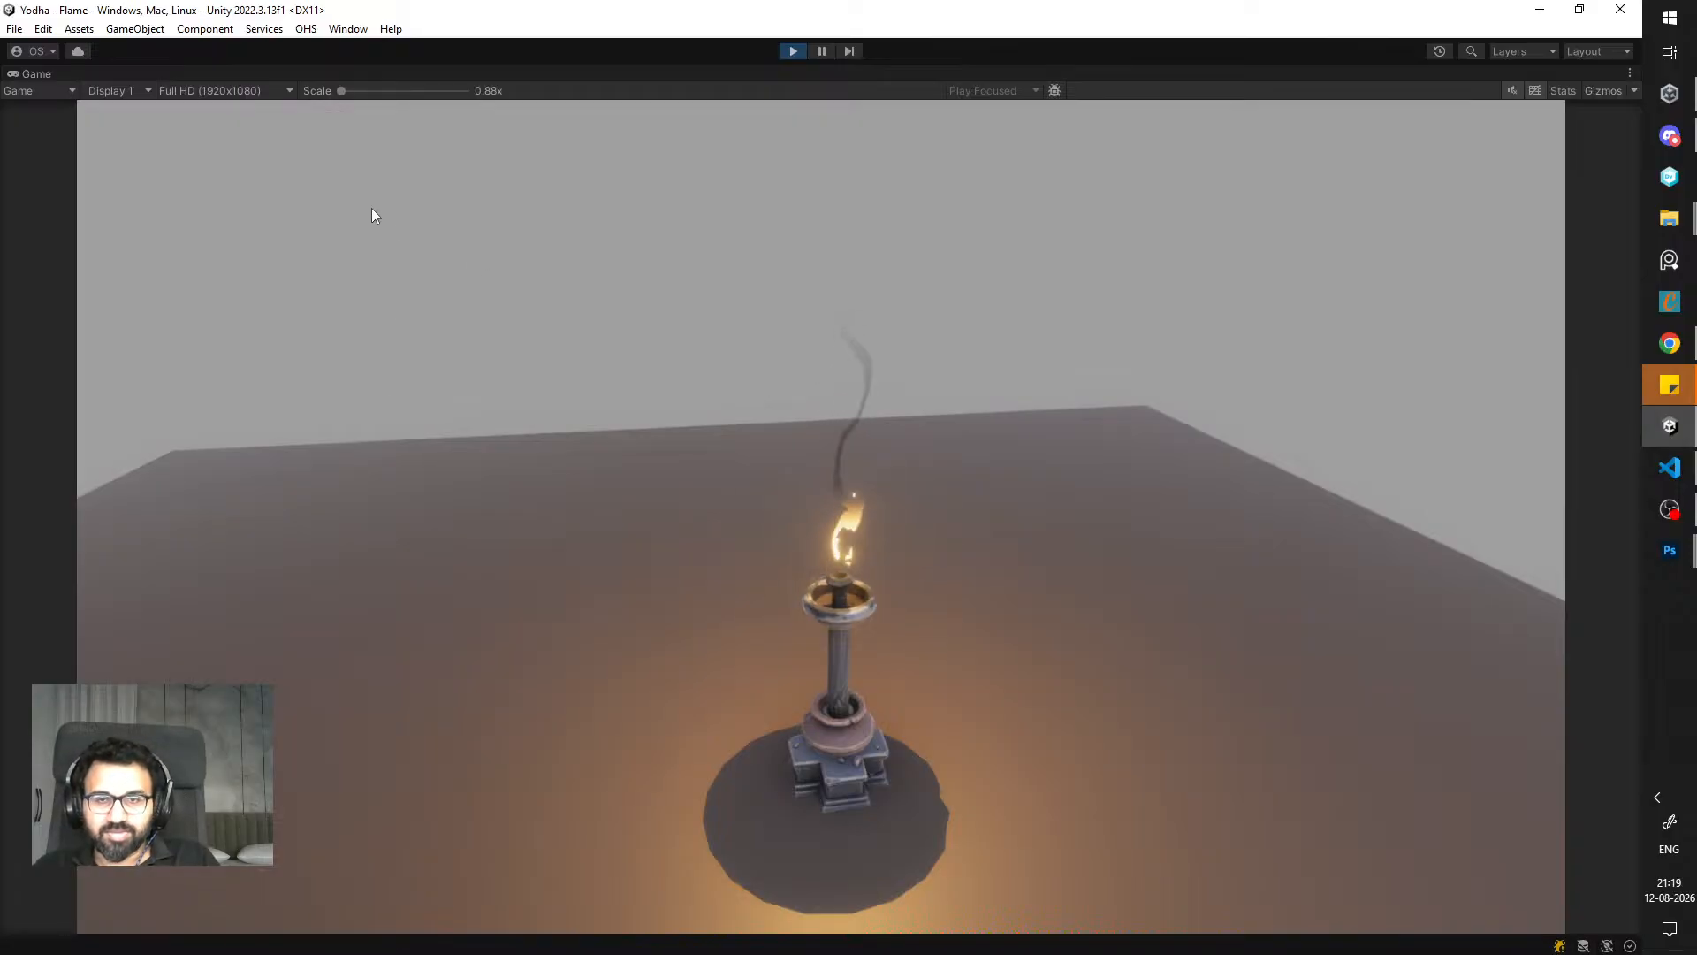
click(790, 50)
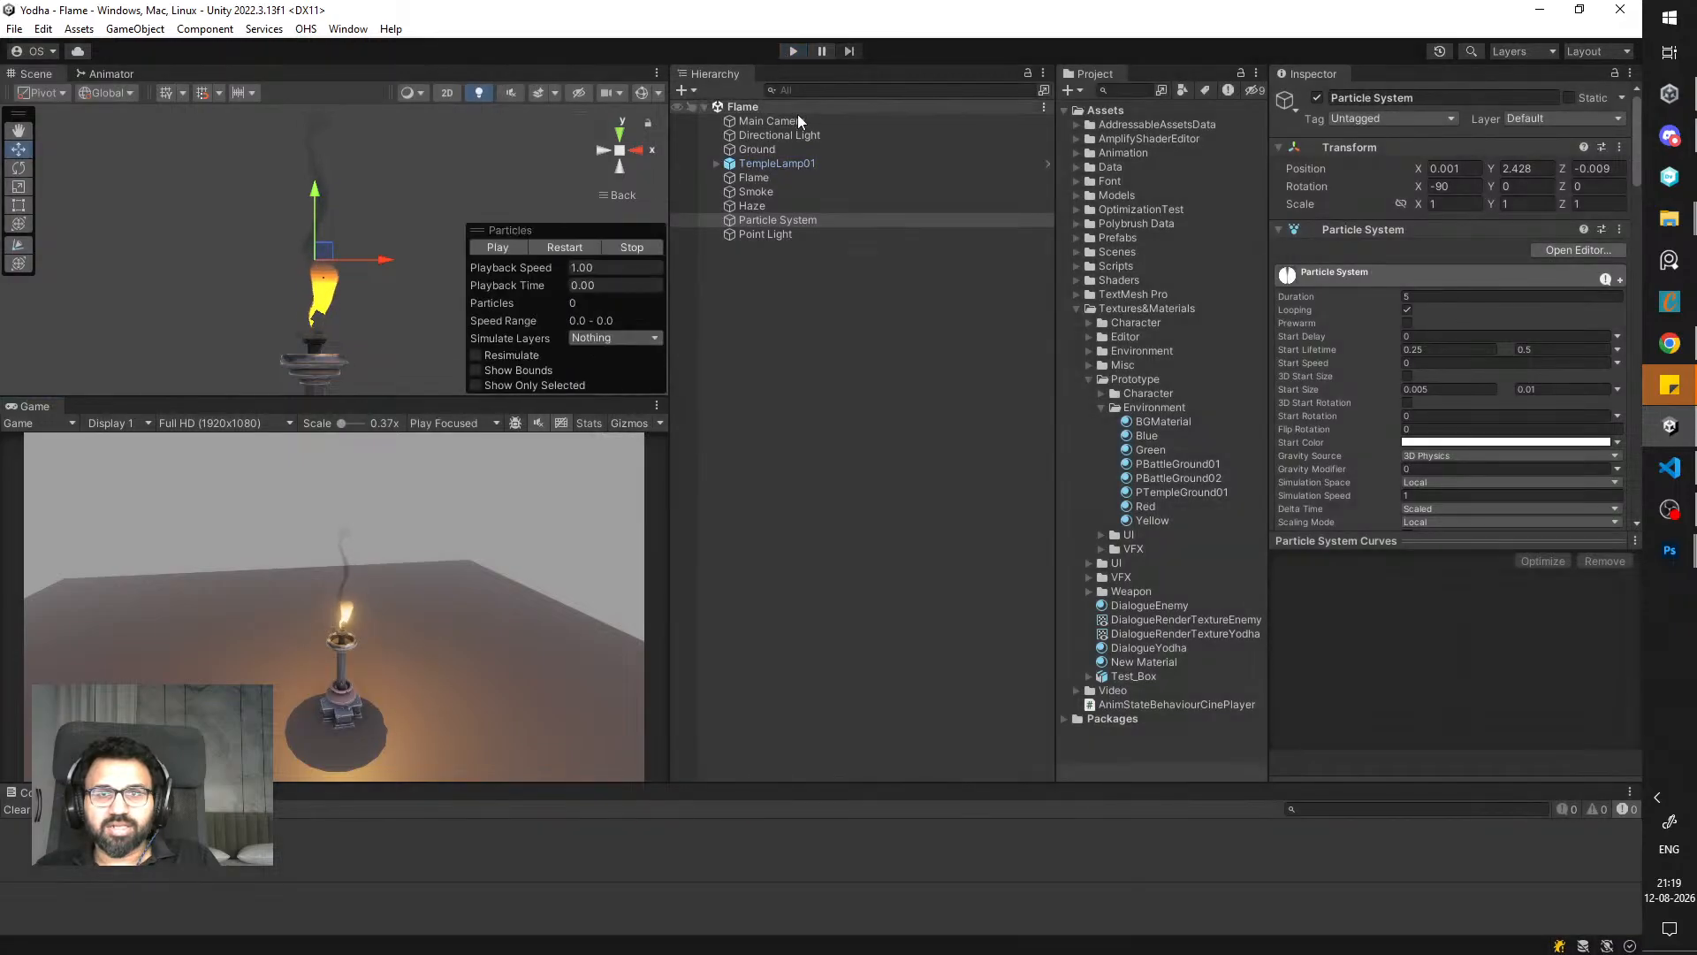
- Raise the Haze object to about Y 2.406 over the flame
click(754, 206)
middle_drag(390, 241, 390, 200)
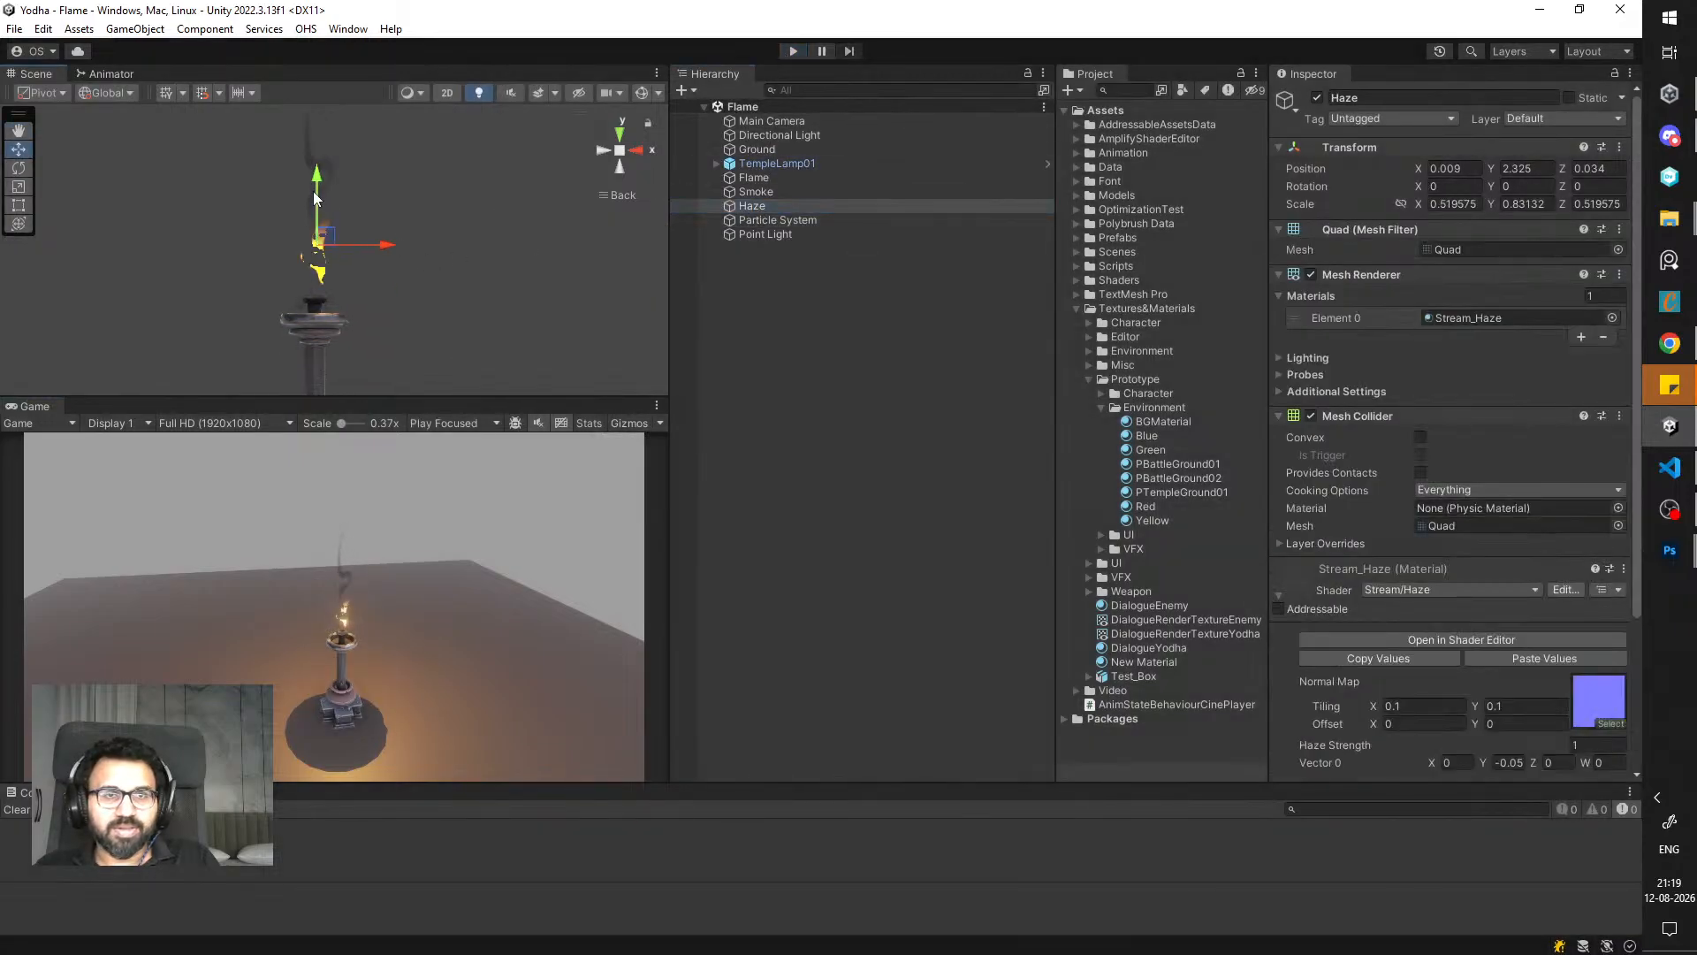
drag(313, 168, 310, 172)
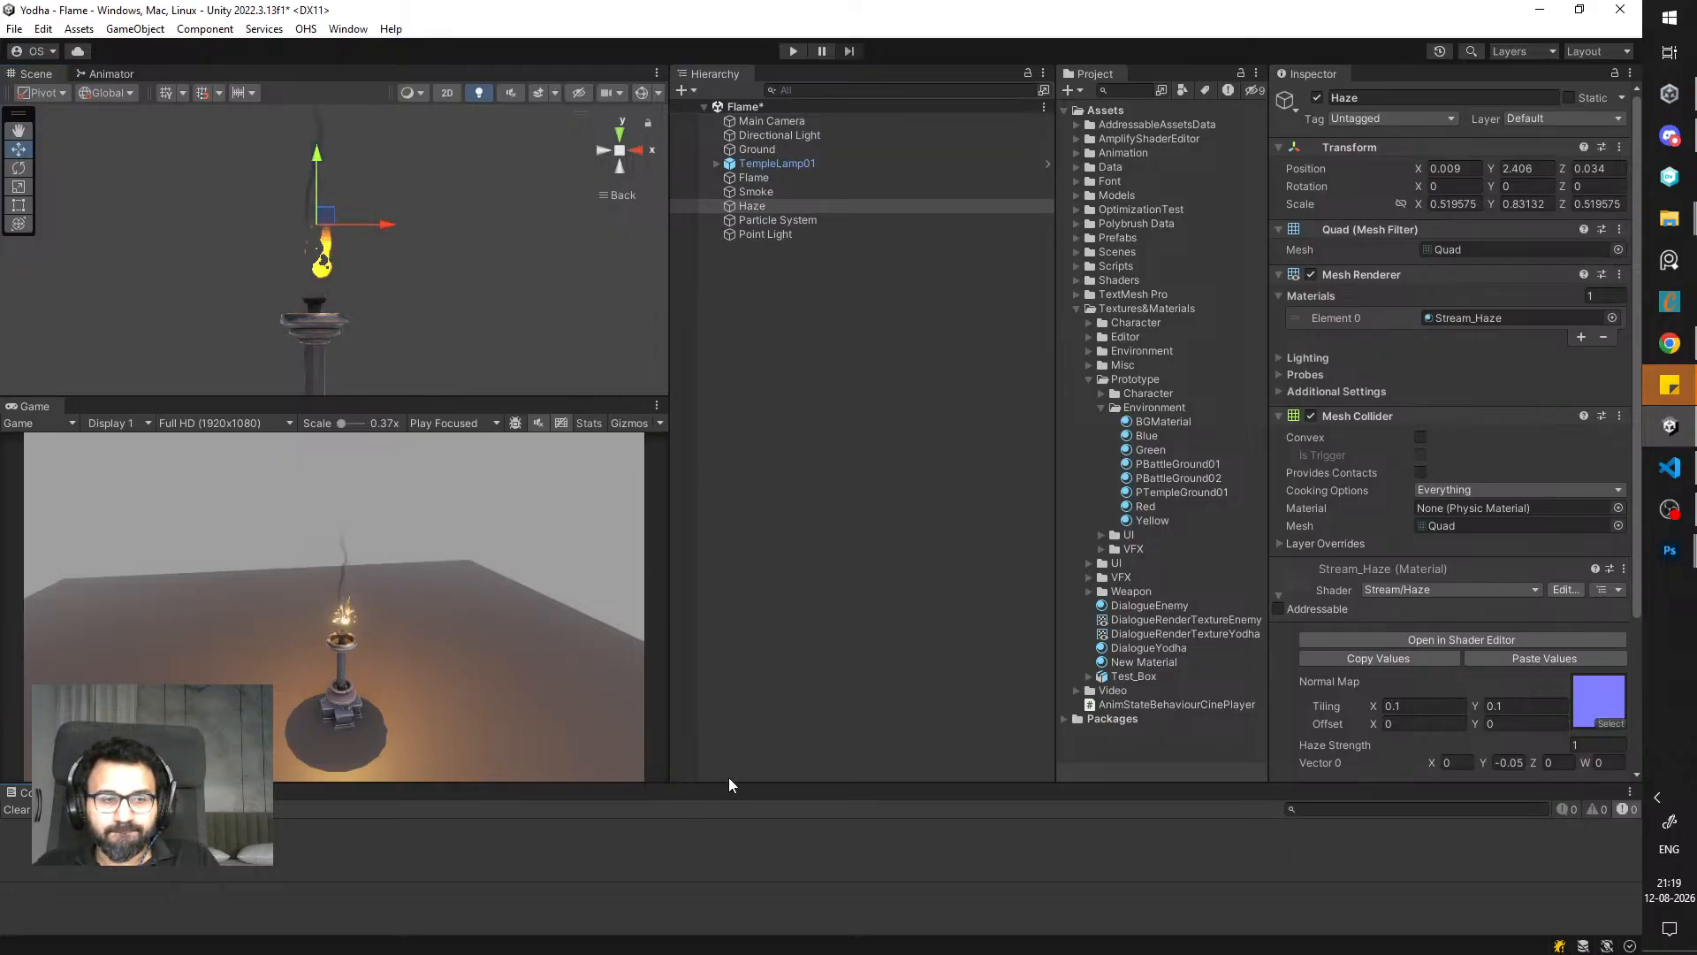
- Open the Stream_Haze material's shader for editing and route Texture Sample 0's red channel to the Debug input
scroll(1344, 598, down, 4)
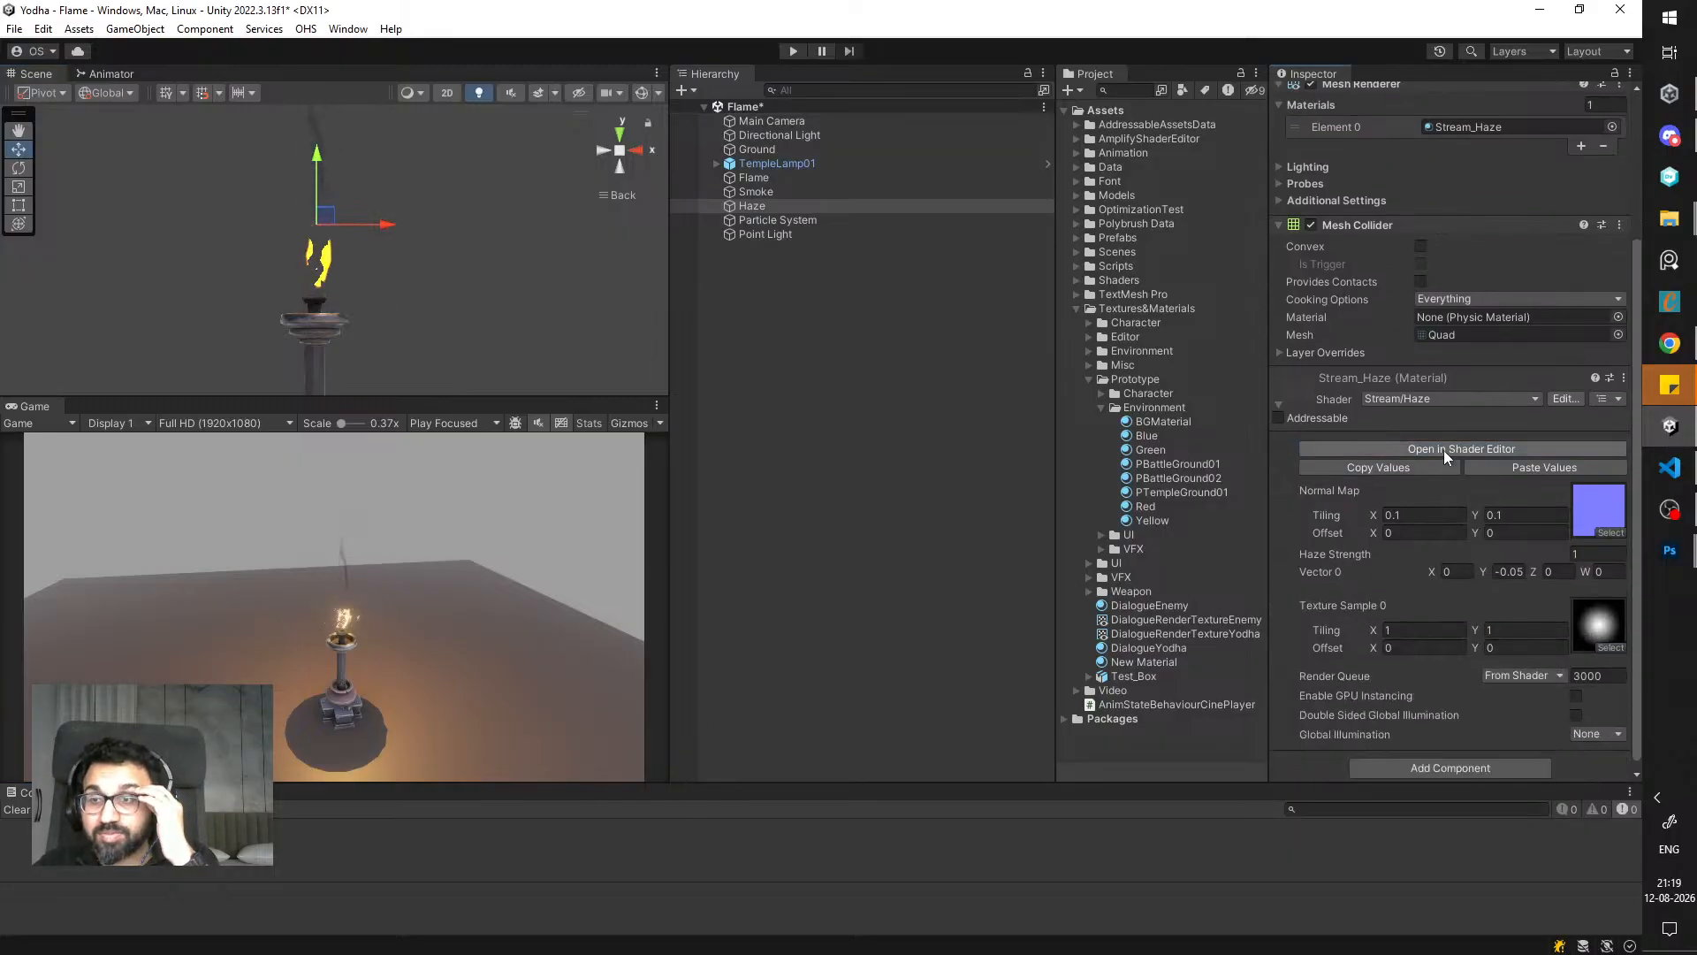
click(1445, 450)
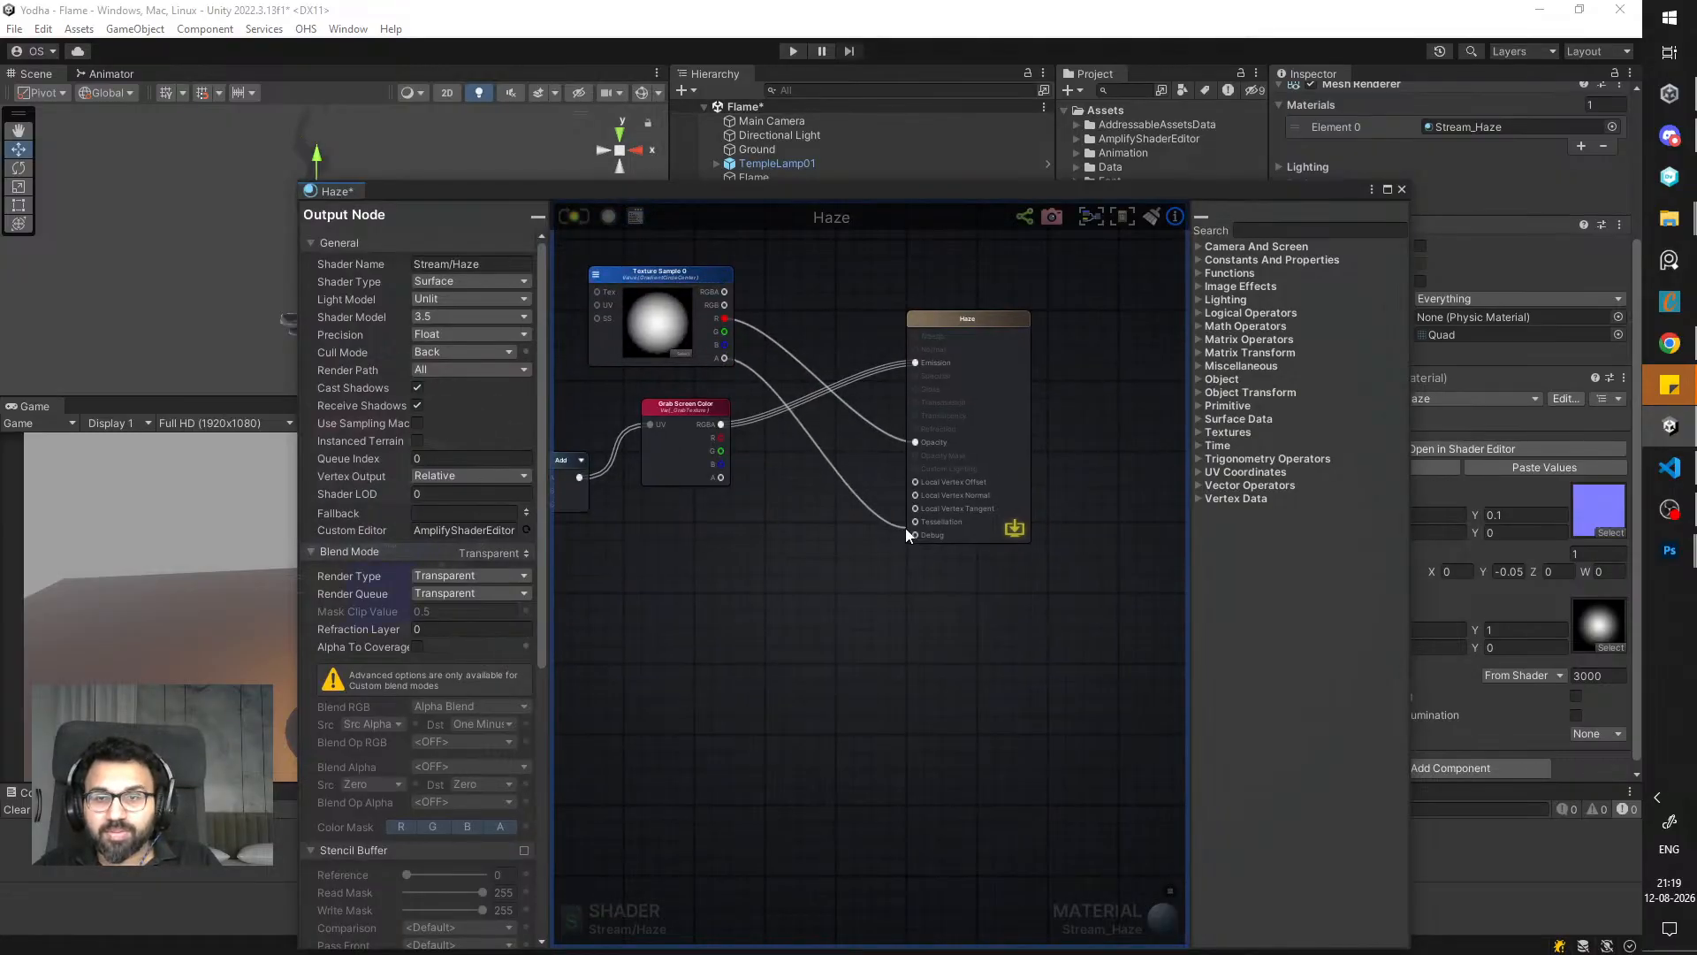
drag(595, 192, 893, 366)
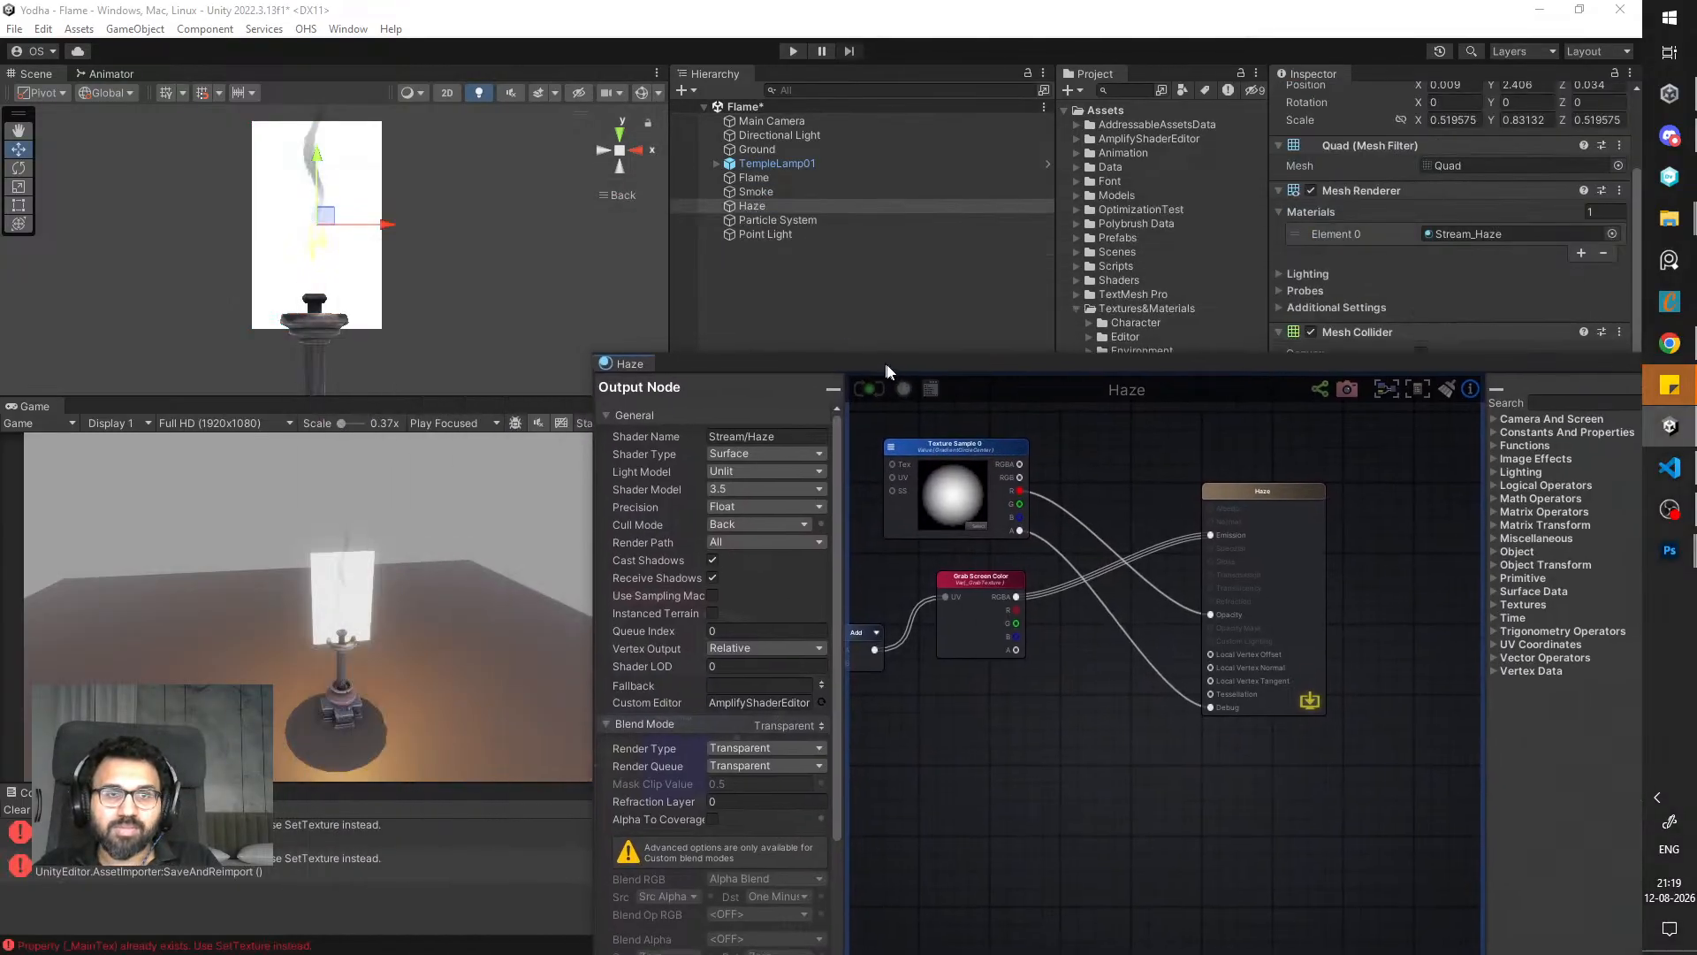
drag(1207, 704, 1023, 492)
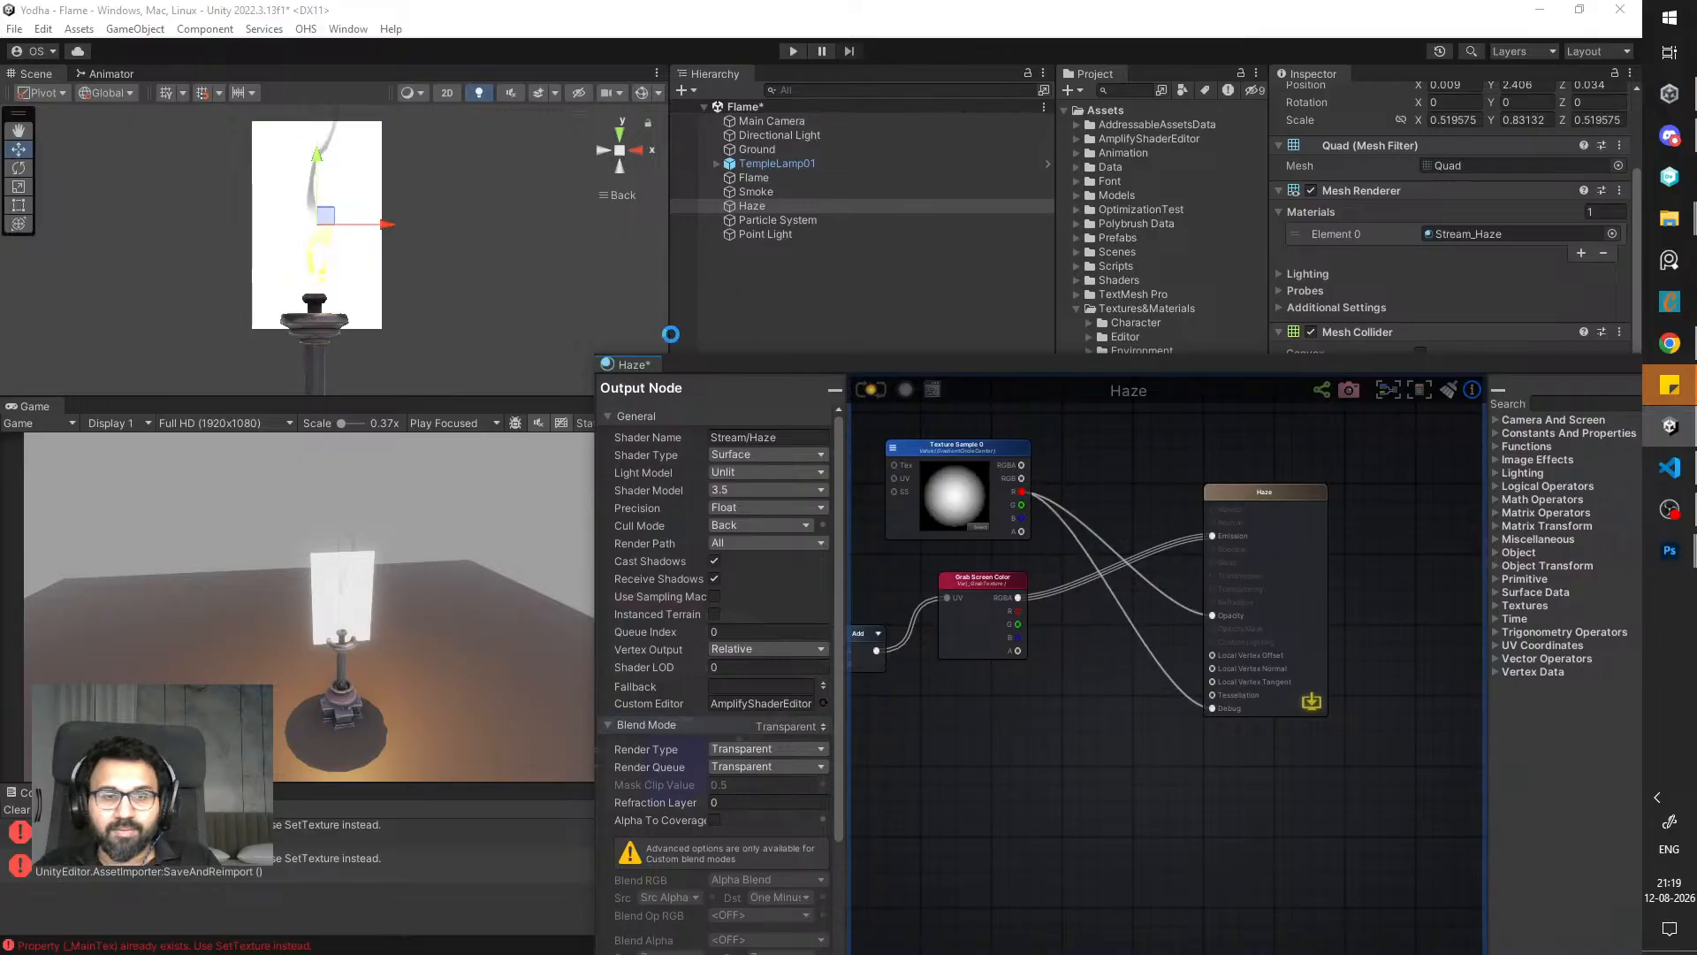
- Using the mask preview, position the Haze object around the flame at about Y 2.371, Z 0.037
drag(318, 163, 386, 278)
drag(292, 245, 297, 247)
alt+drag(478, 327, 255, 309)
- Disconnect the Haze shader's Debug input, update the shader, and close its editor
alt+click(1211, 708)
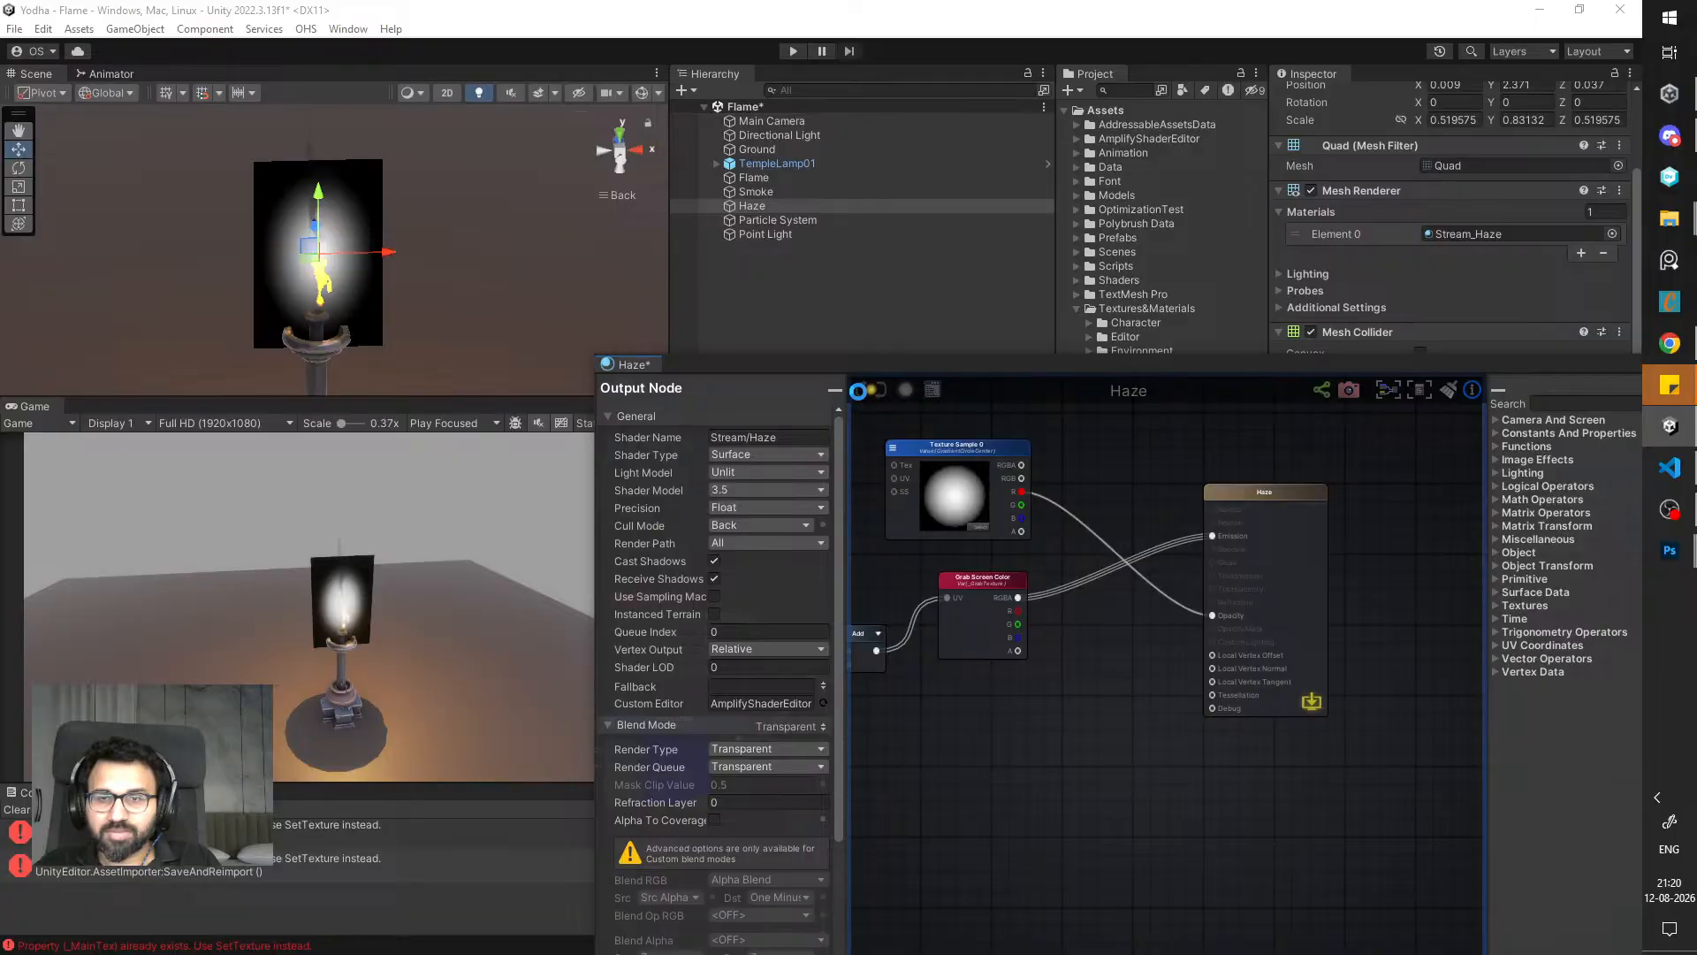
click(858, 390)
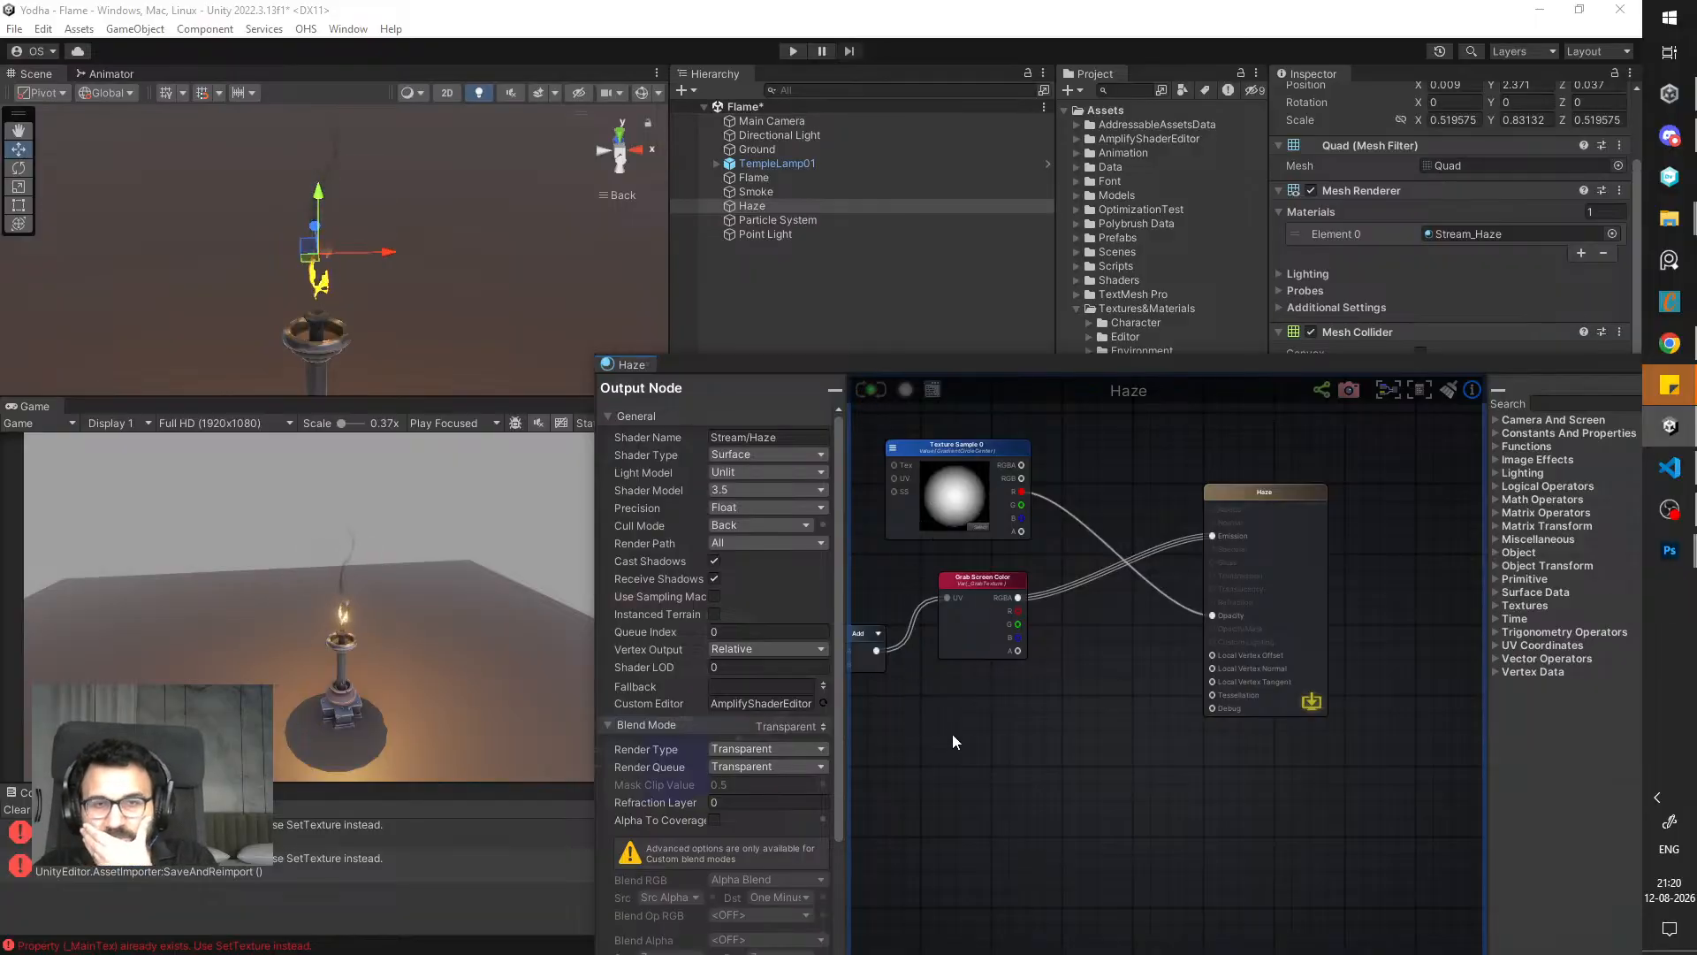
drag(965, 367, 730, 512)
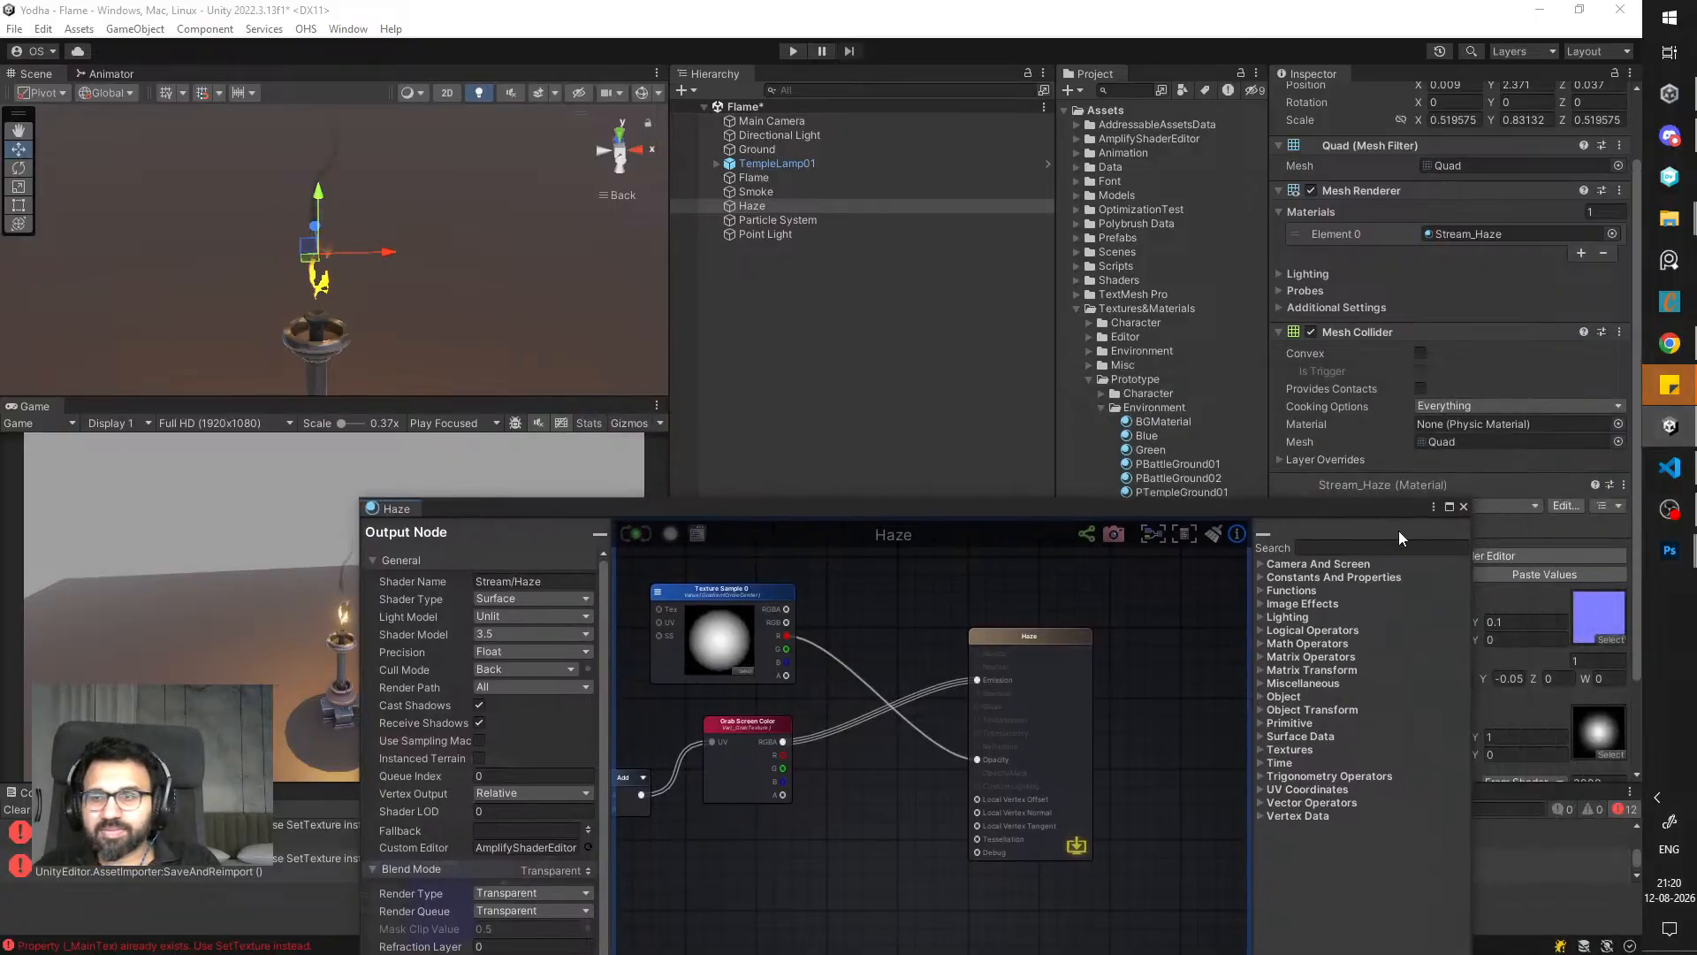
click(1464, 506)
scroll(1561, 665, down, 2)
click(1600, 667)
text(-2)
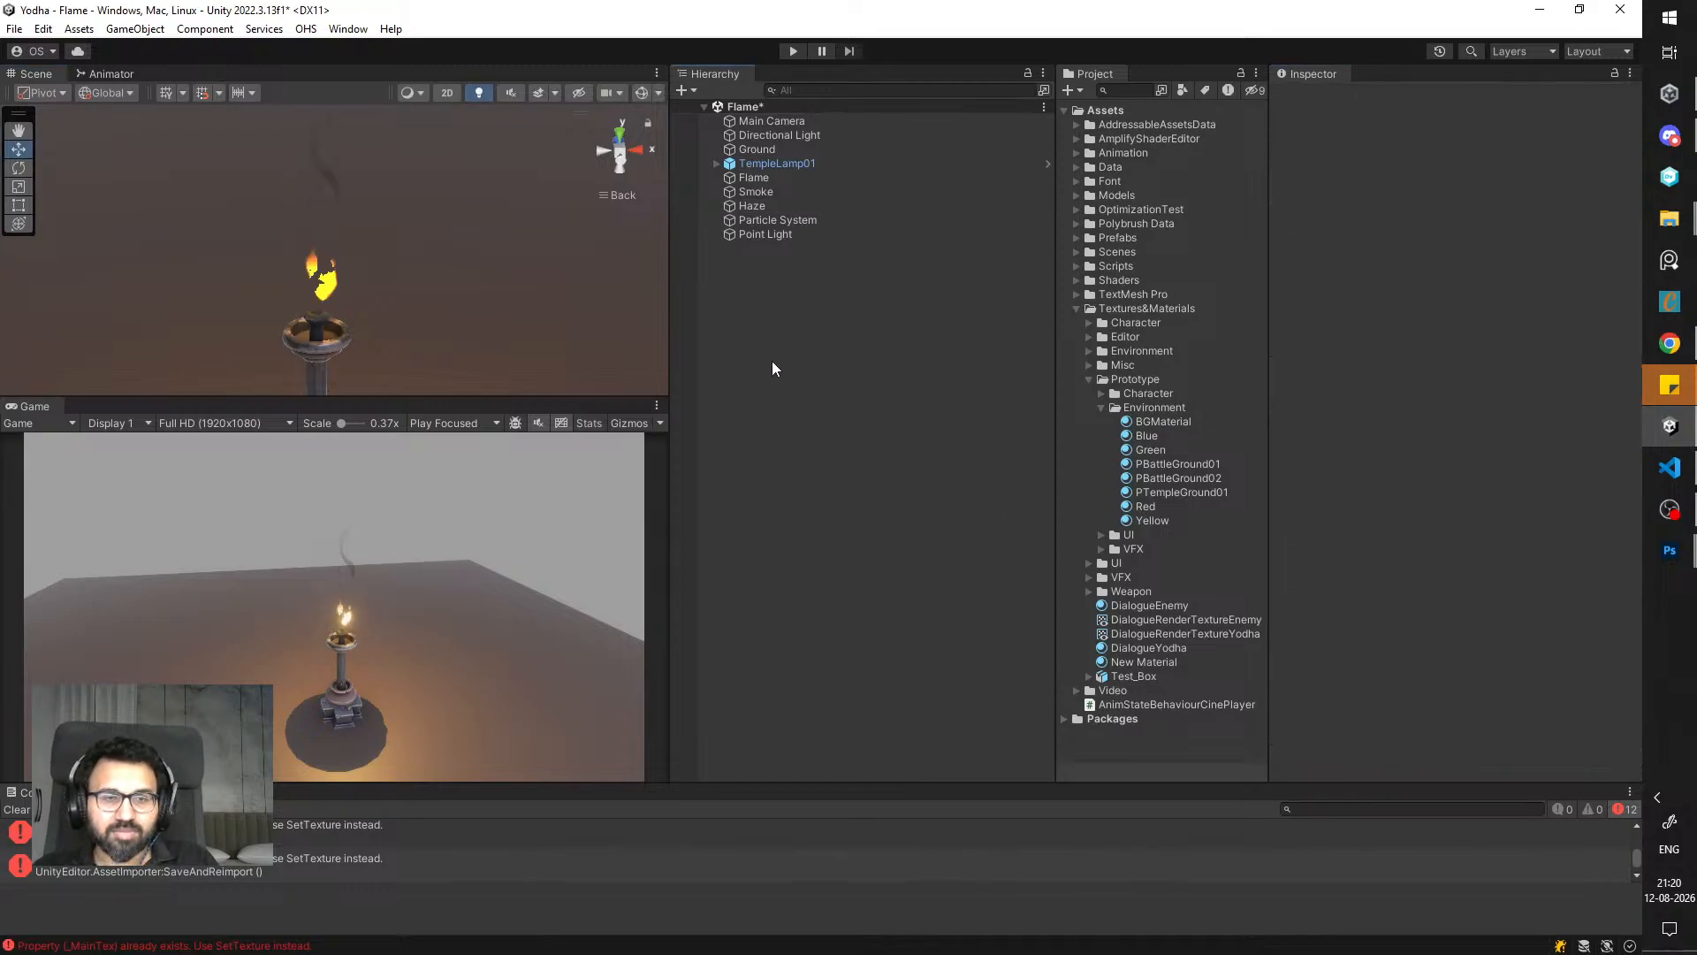
- Play the scene and examine the haze around the flame in the maximized Game view
click(791, 52)
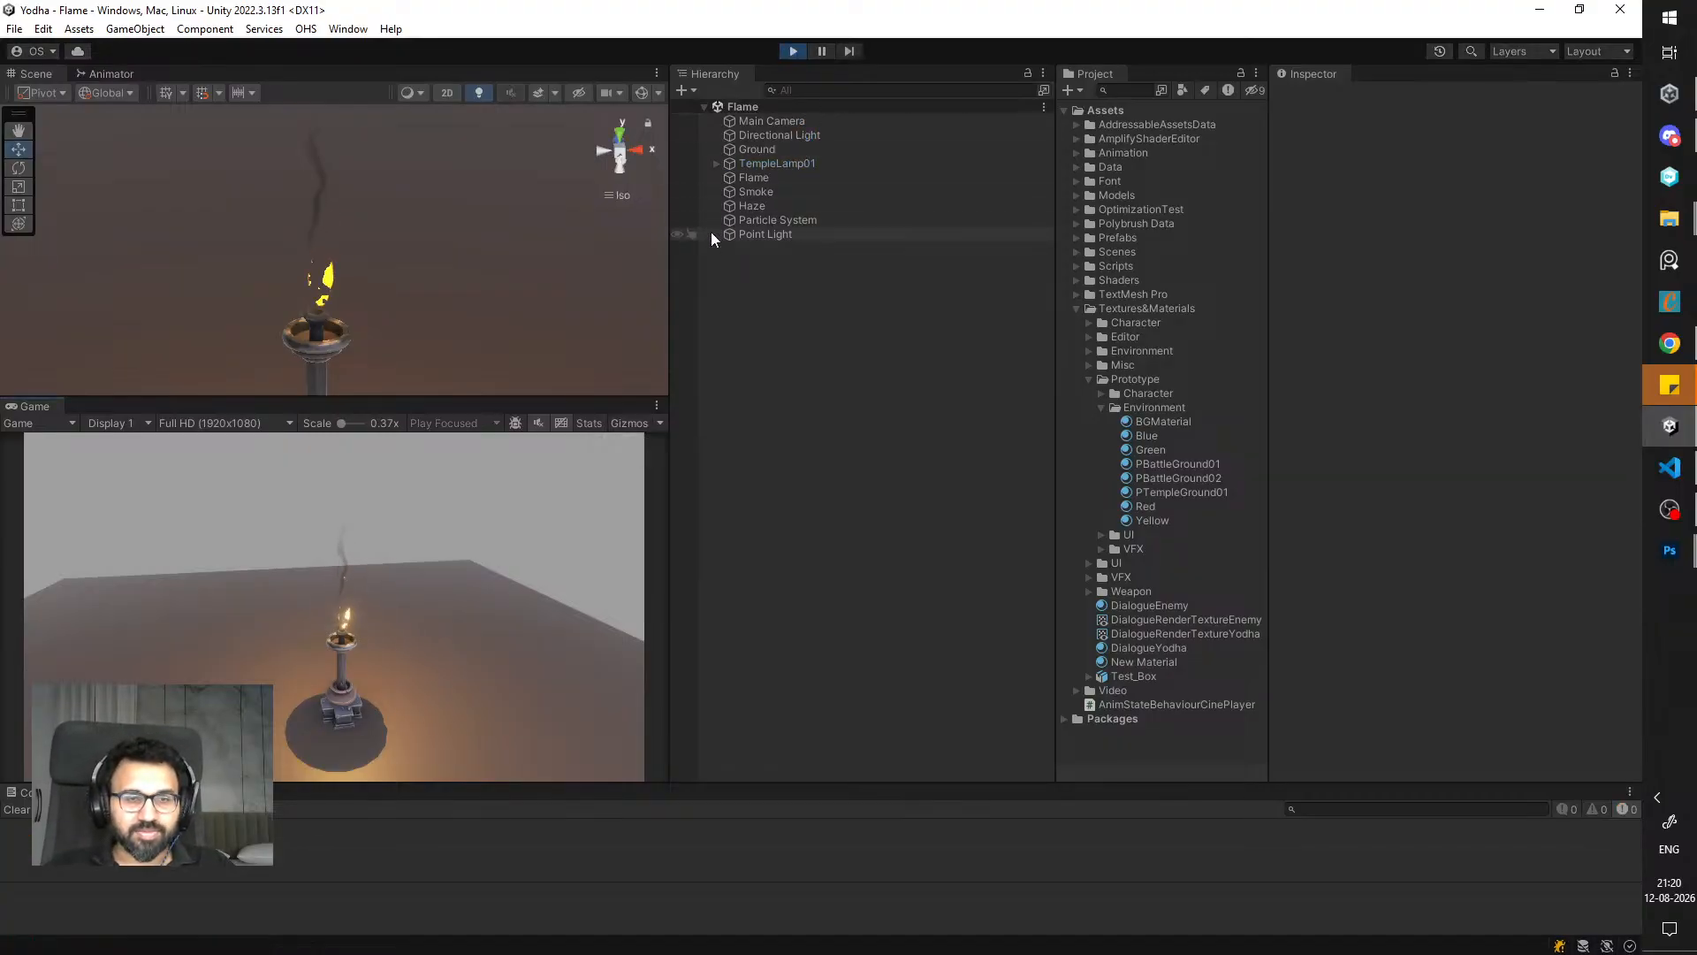
double_click(37, 406)
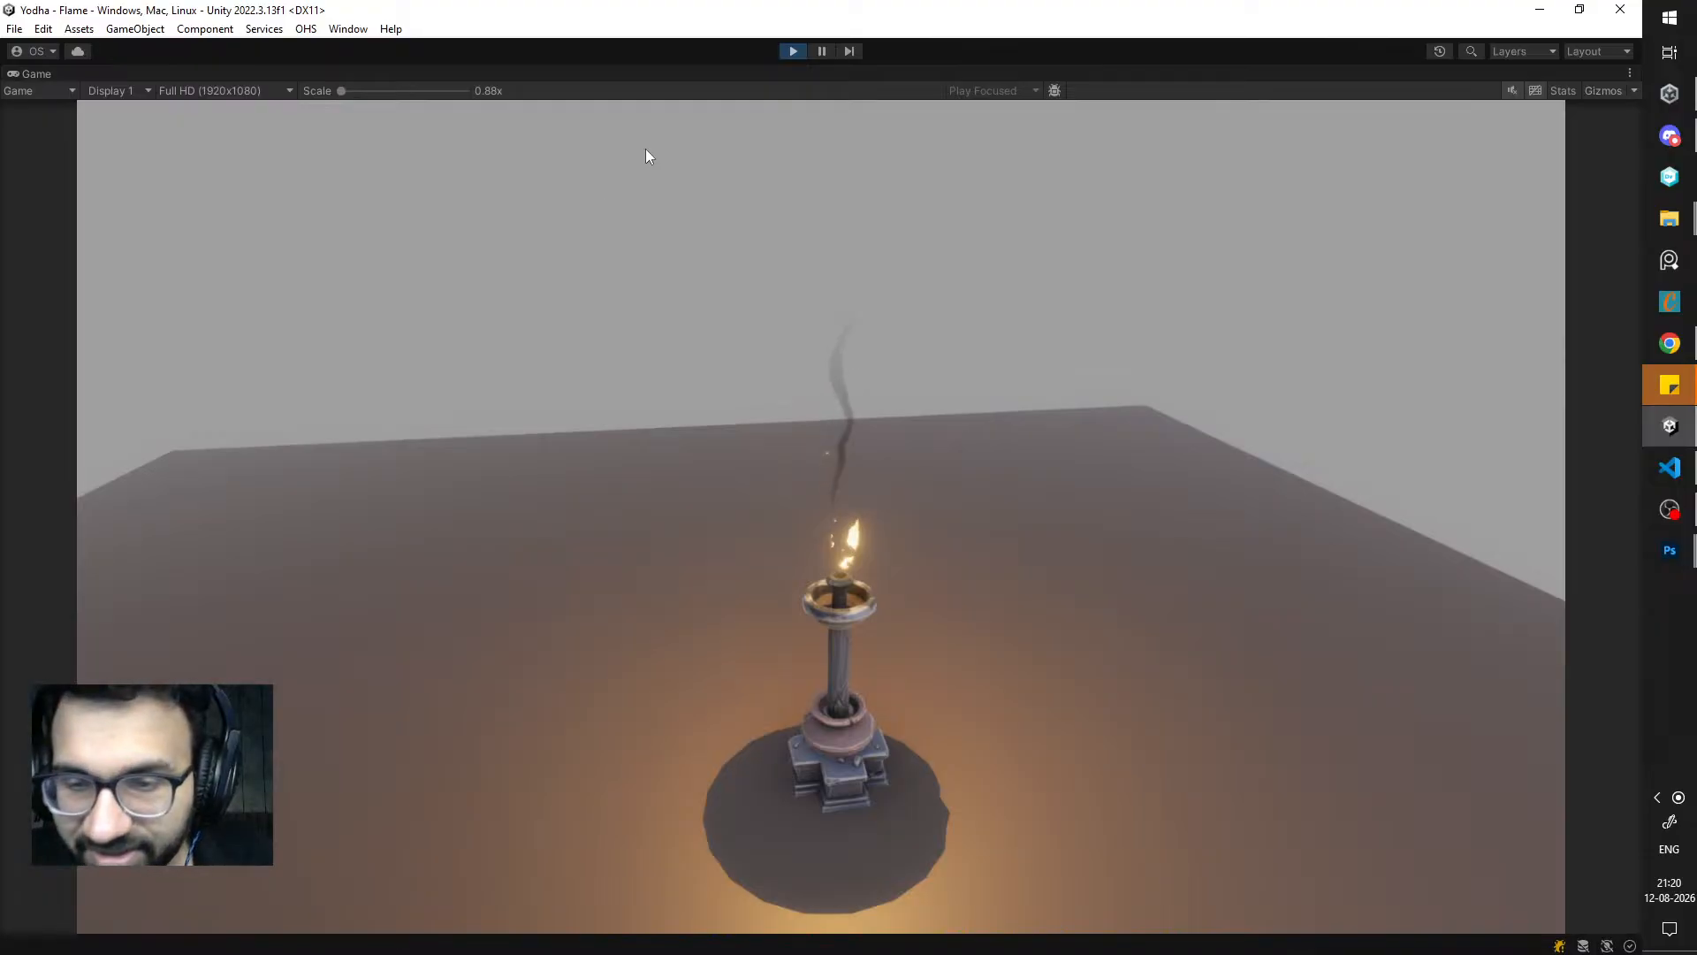
- Stop playback, apply a dark blue tiled prototype material to the Ground, and replay the scene to check it at full size
click(792, 52)
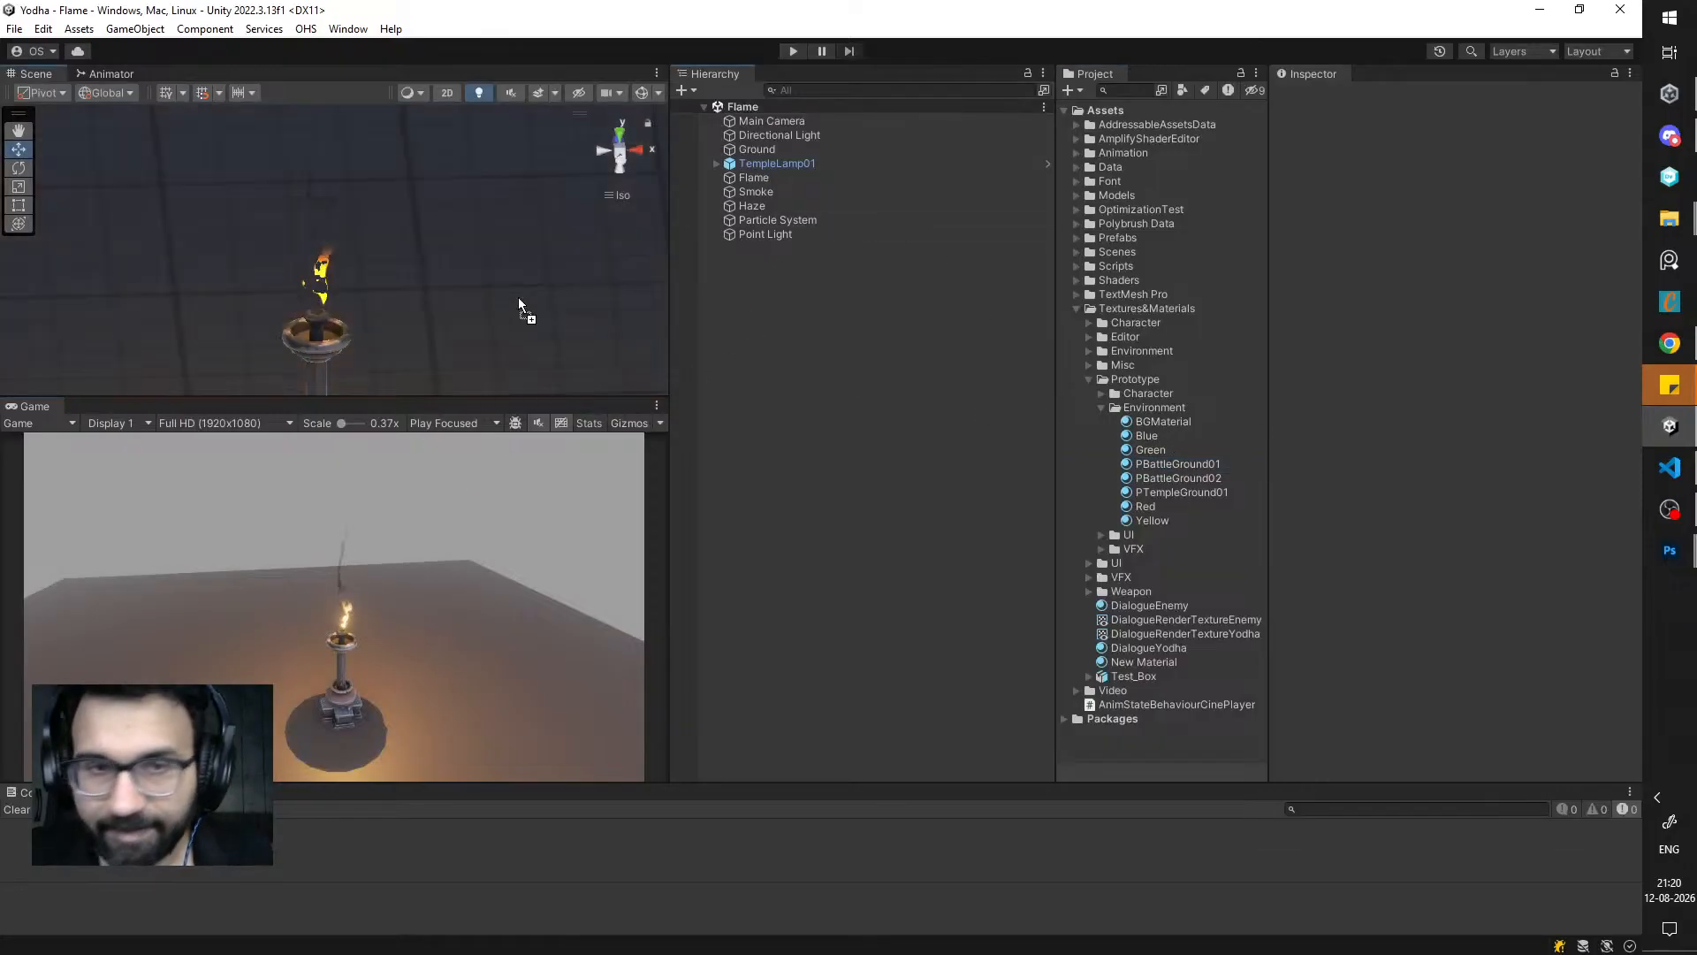
click(794, 51)
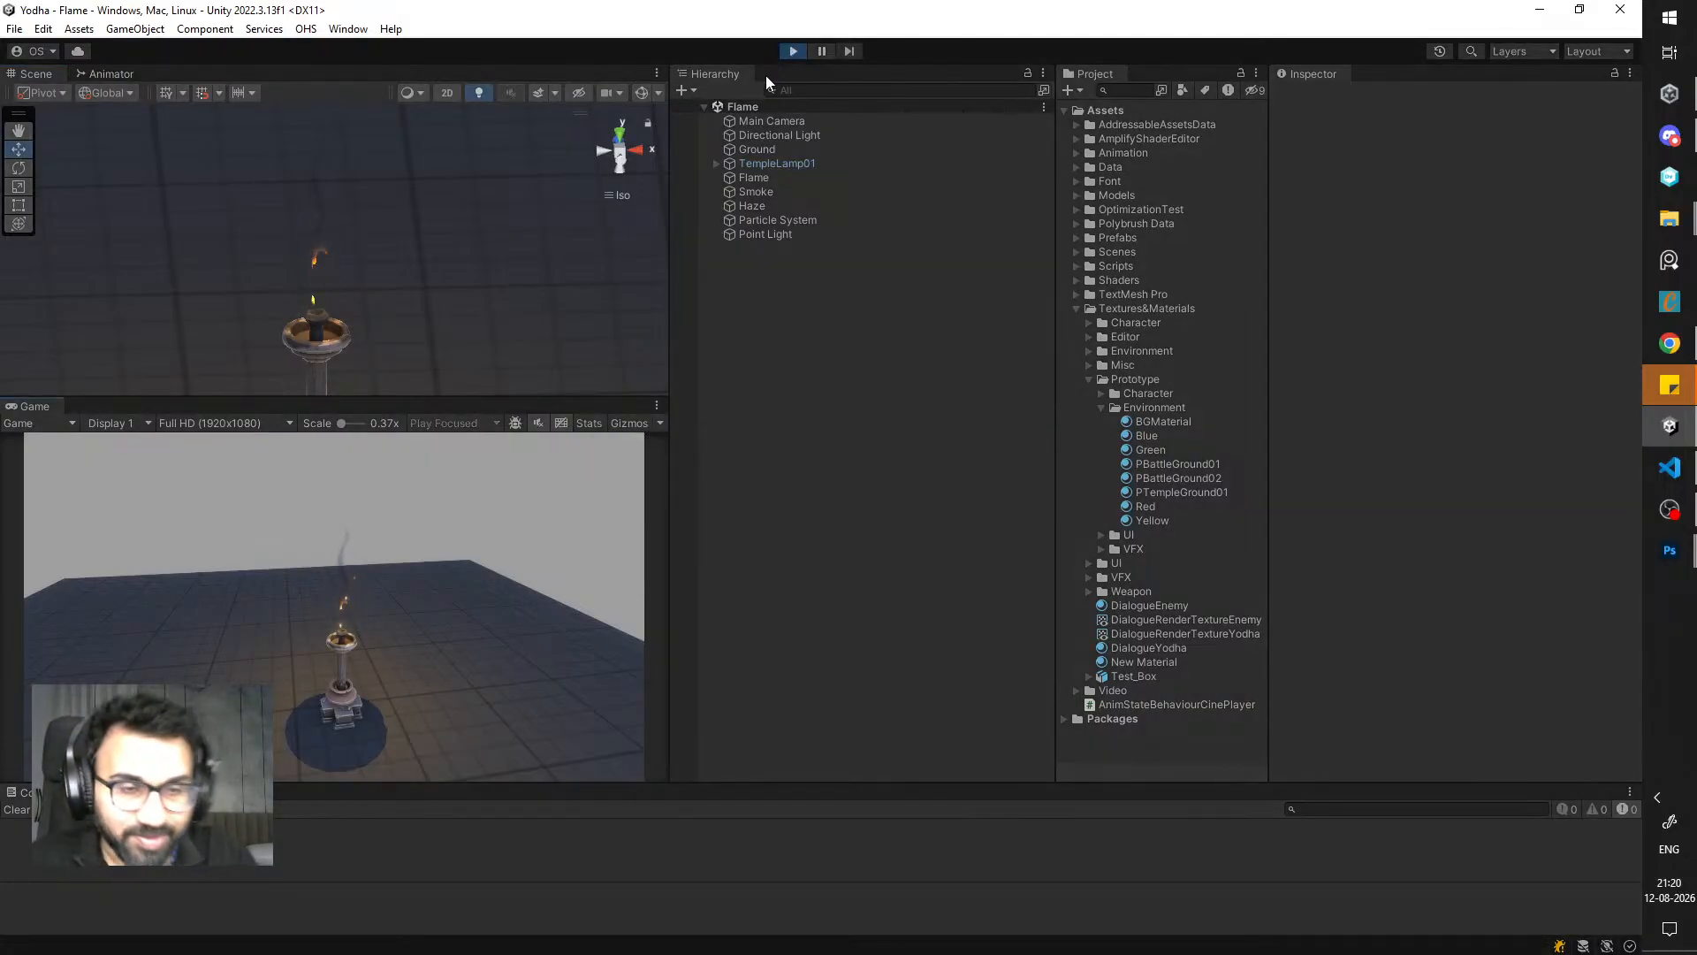
double_click(40, 407)
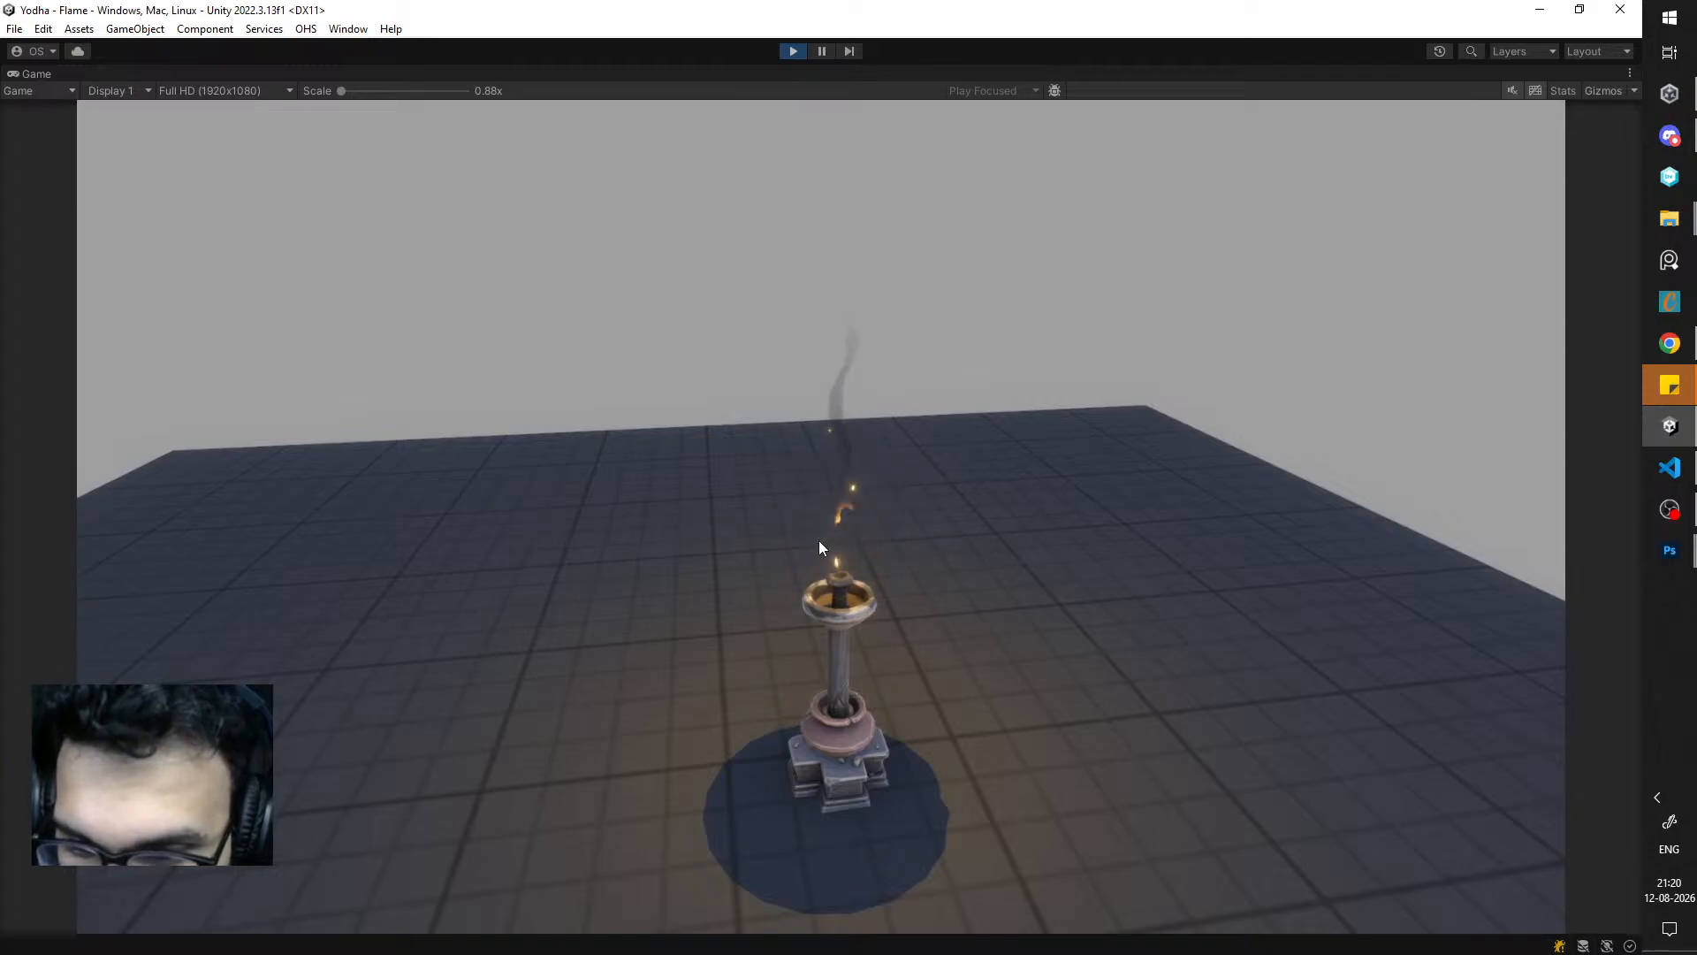
double_click(34, 76)
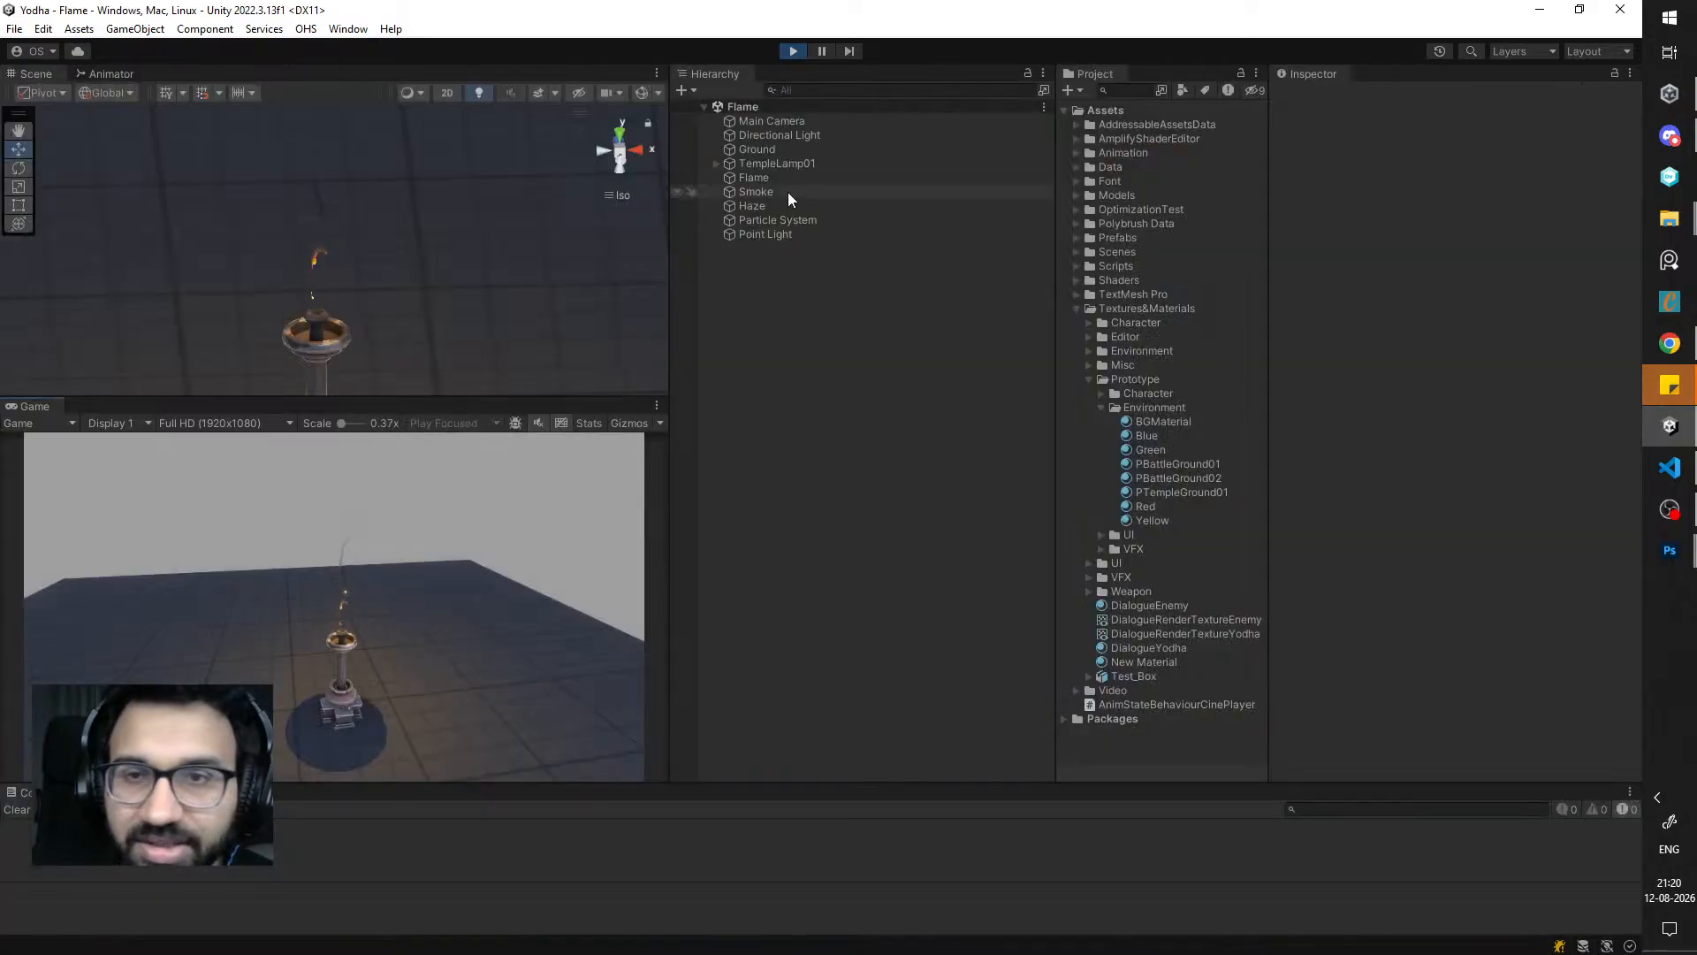
- Set the Haze material's Normal Map tiling to 1 on X and Y and check the distortion in the maximized Game view
click(787, 205)
click(1422, 508)
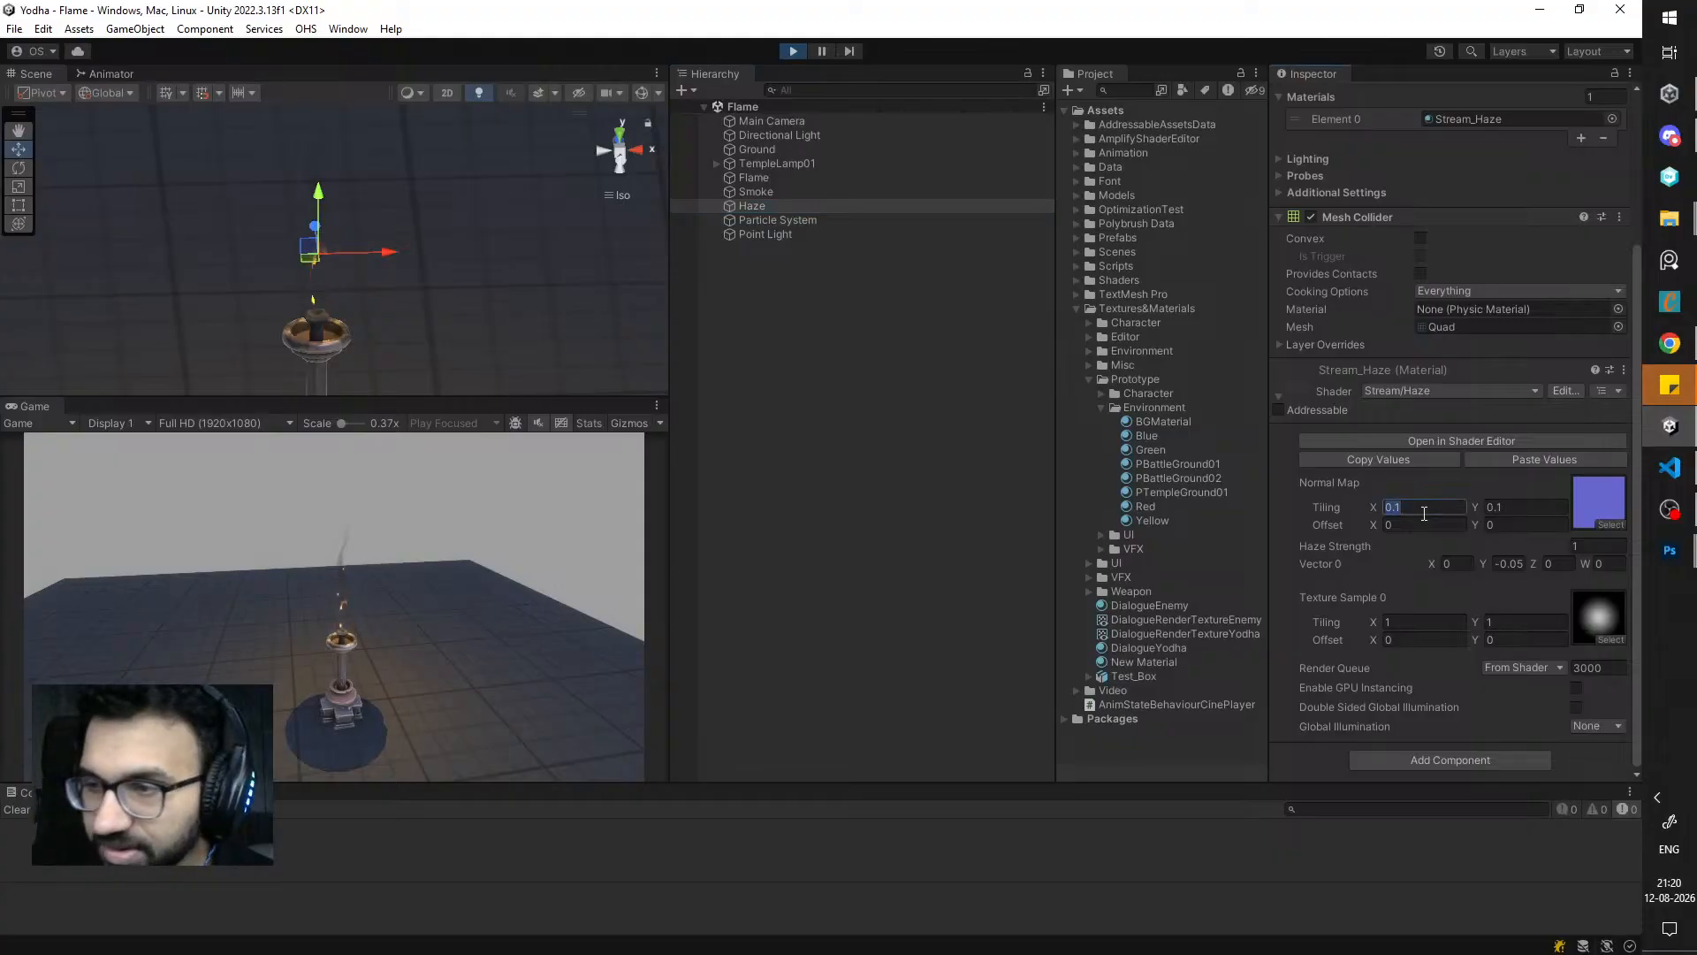
text(1)
key(Tab)
text(1)
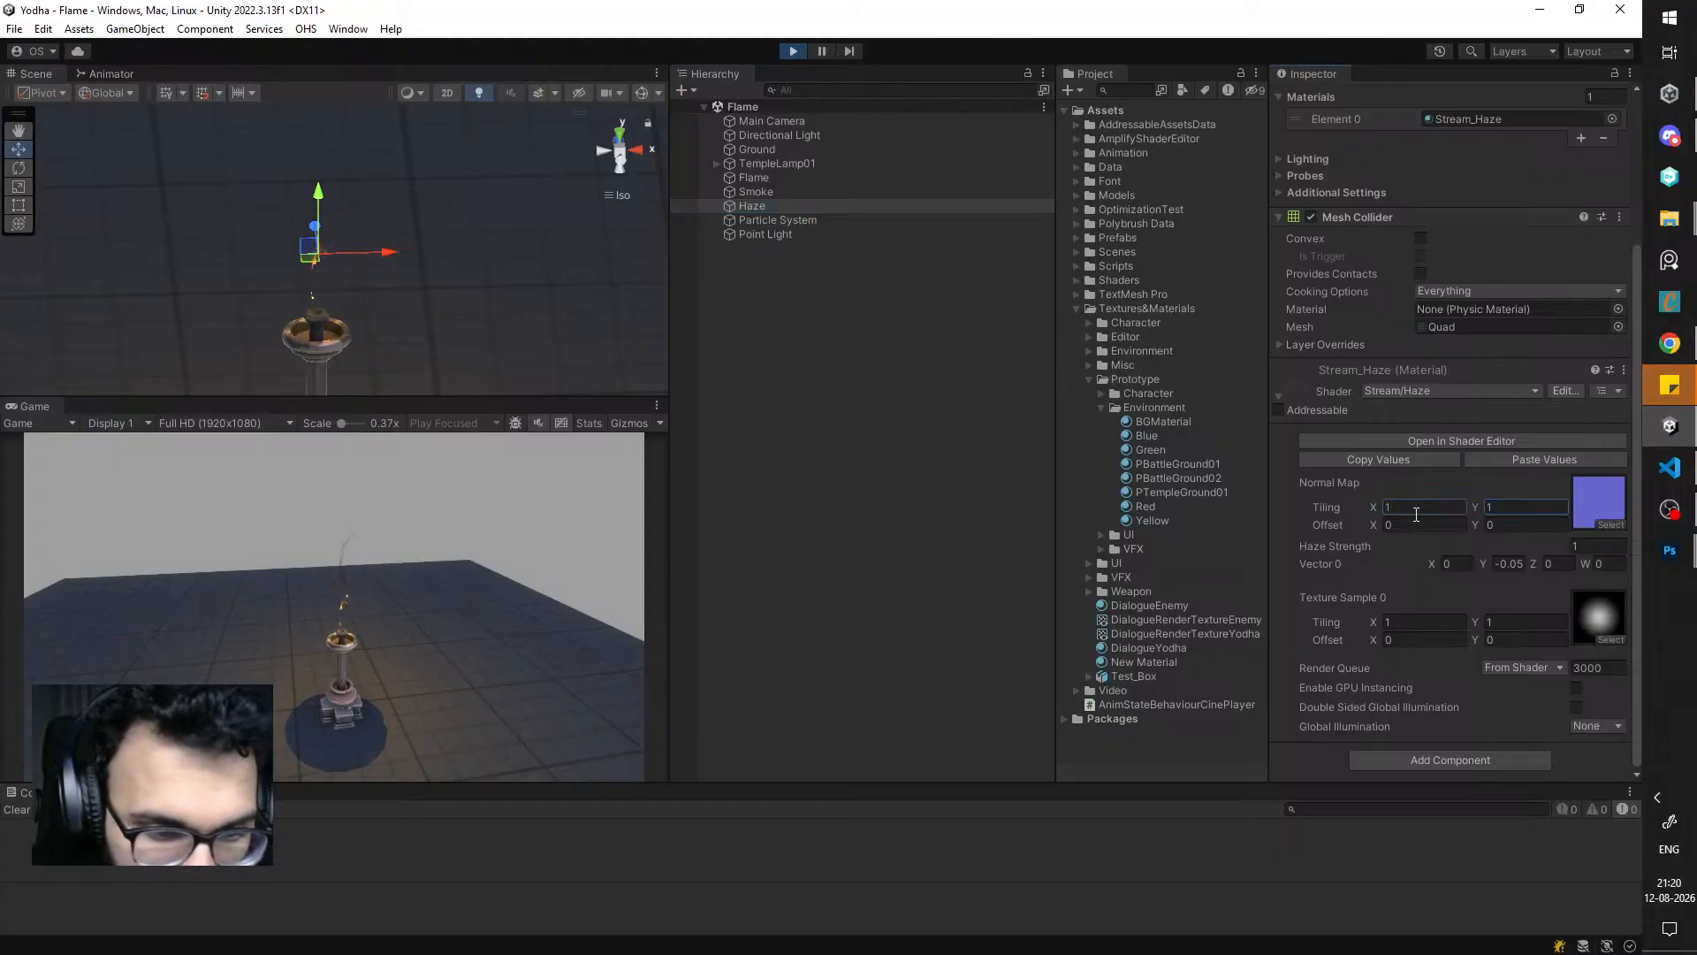
double_click(44, 407)
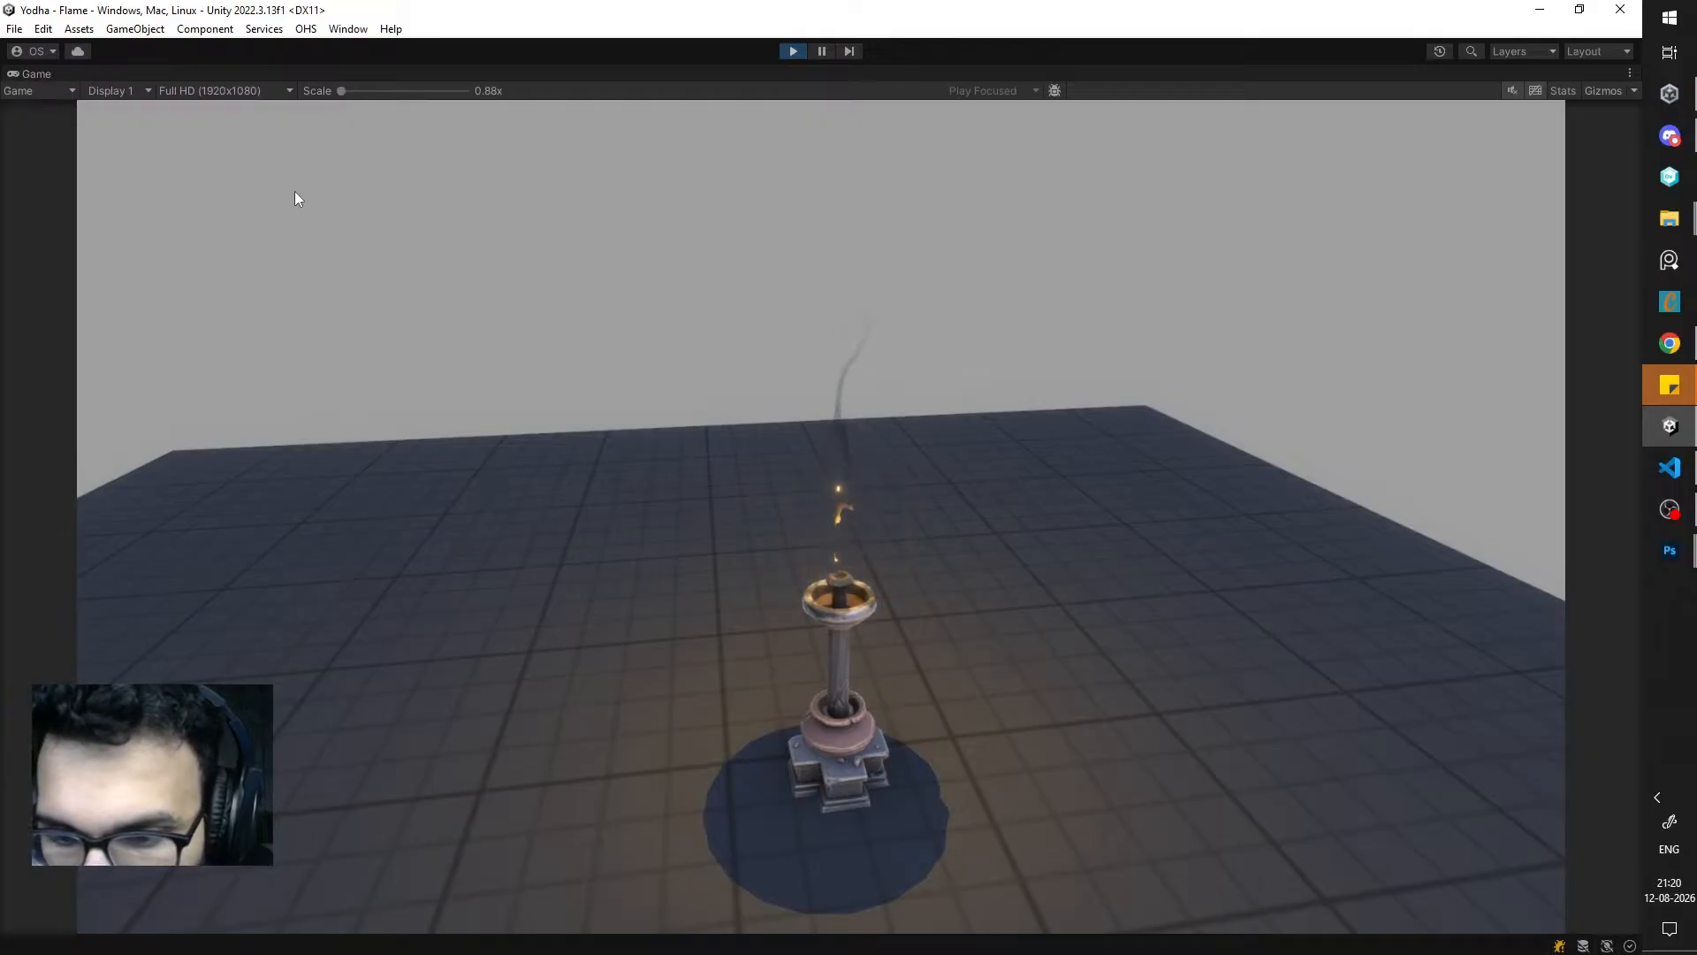
double_click(41, 76)
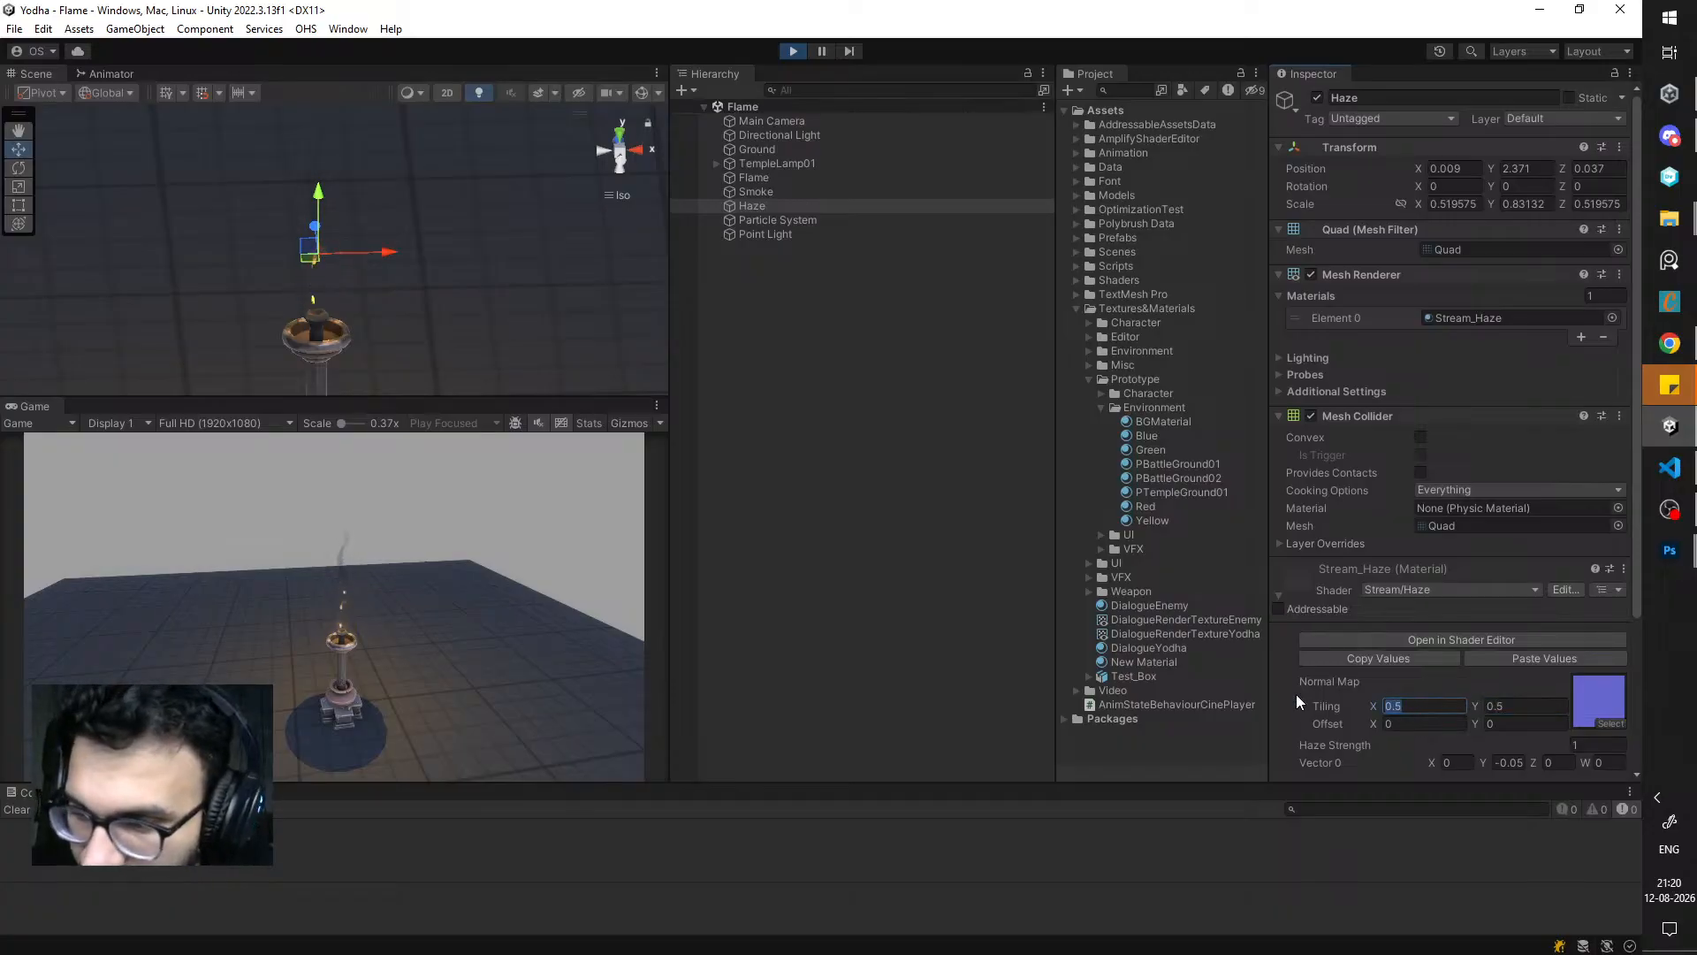
- Set the Haze material's Normal Map tiling to 0.2 on X and Y and check the distortion in the maximized Game view
text(2)
key(Tab)
text(0.2)
scroll(1379, 685, down, 4)
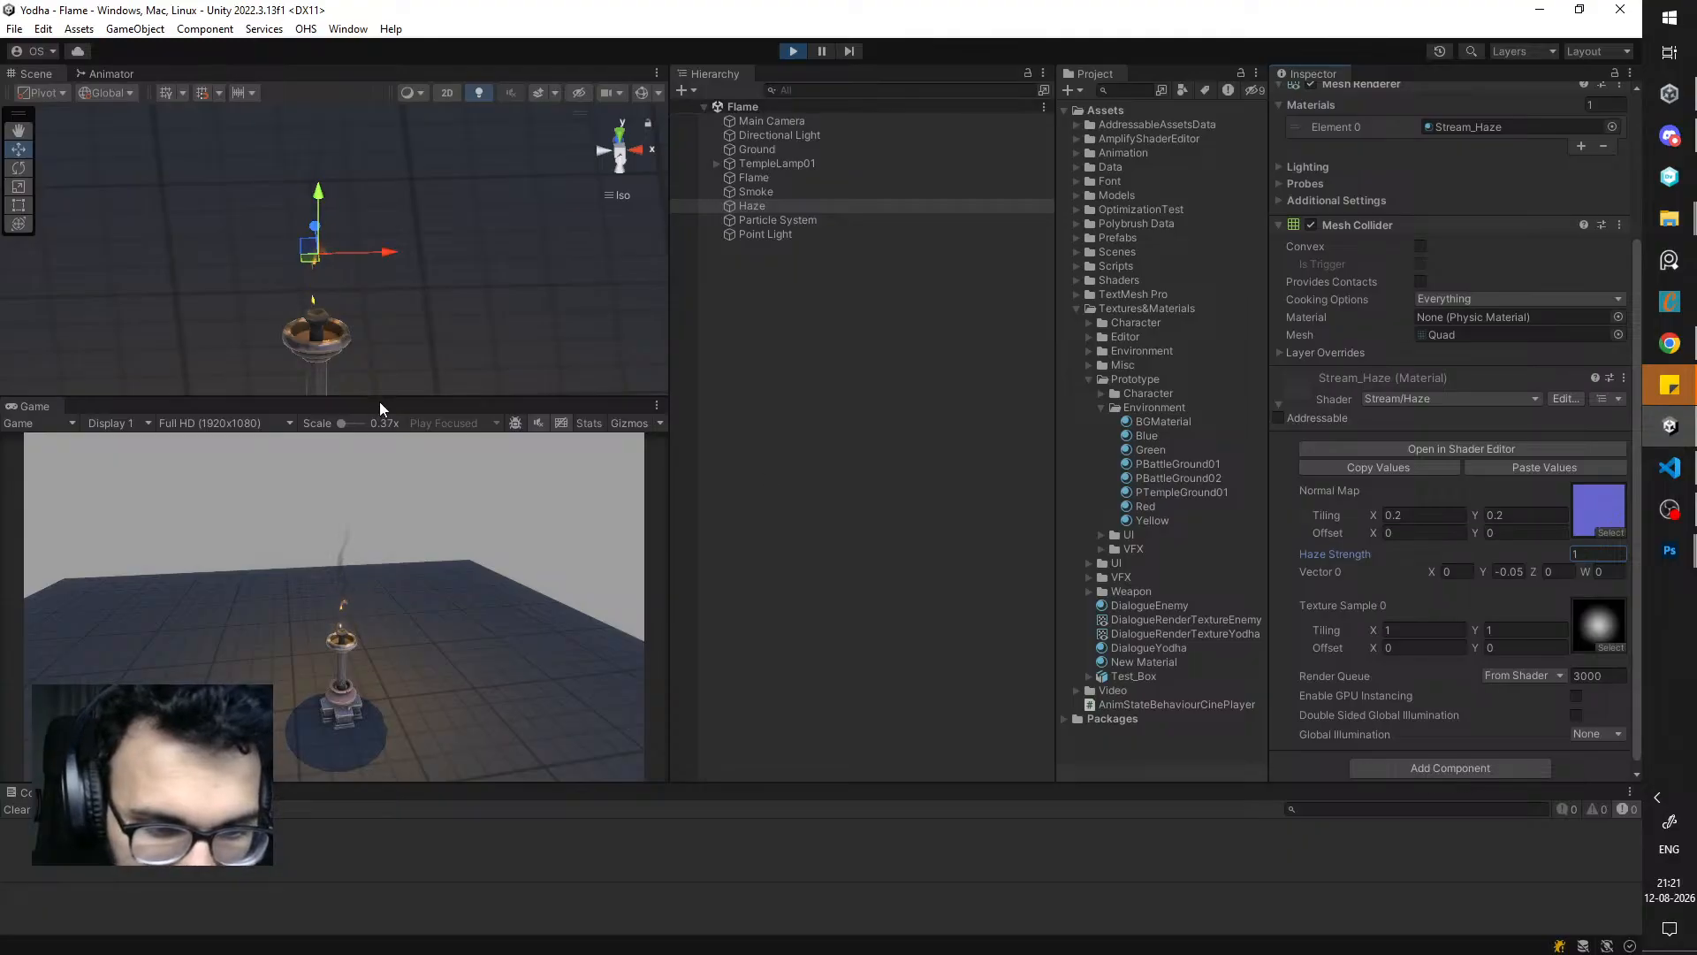
double_click(37, 406)
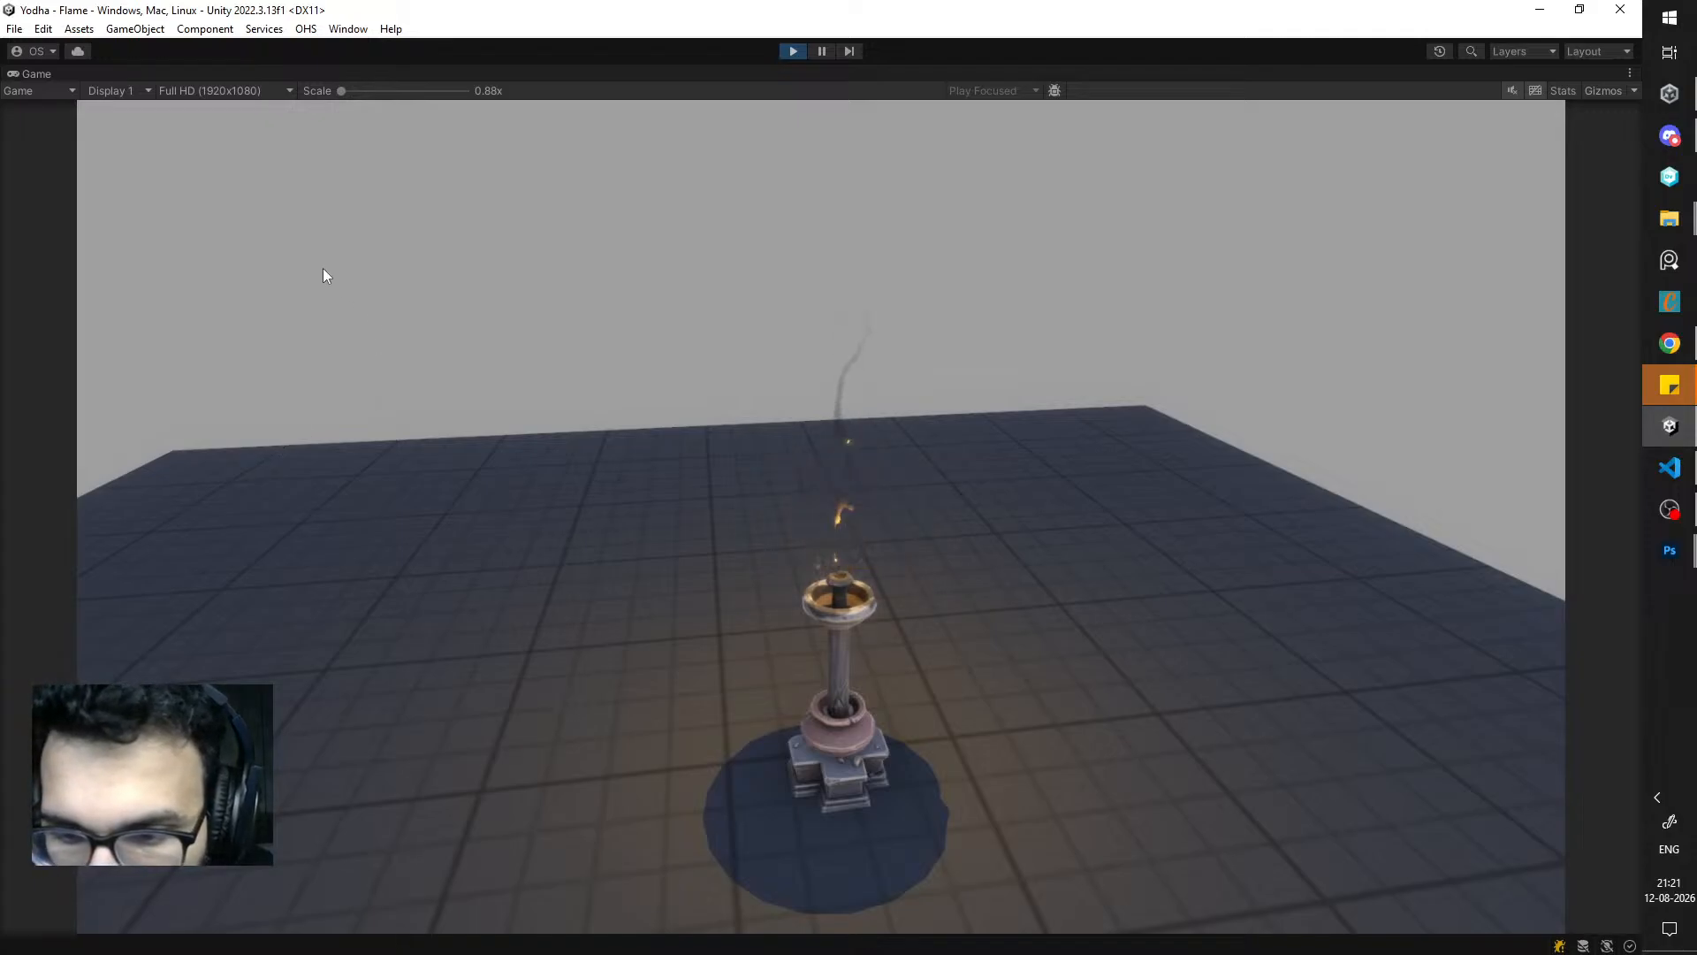
double_click(30, 72)
- Set the Haze material's Normal Map tiling to 0.05 on X and Y
click(1420, 704)
text(0.0)
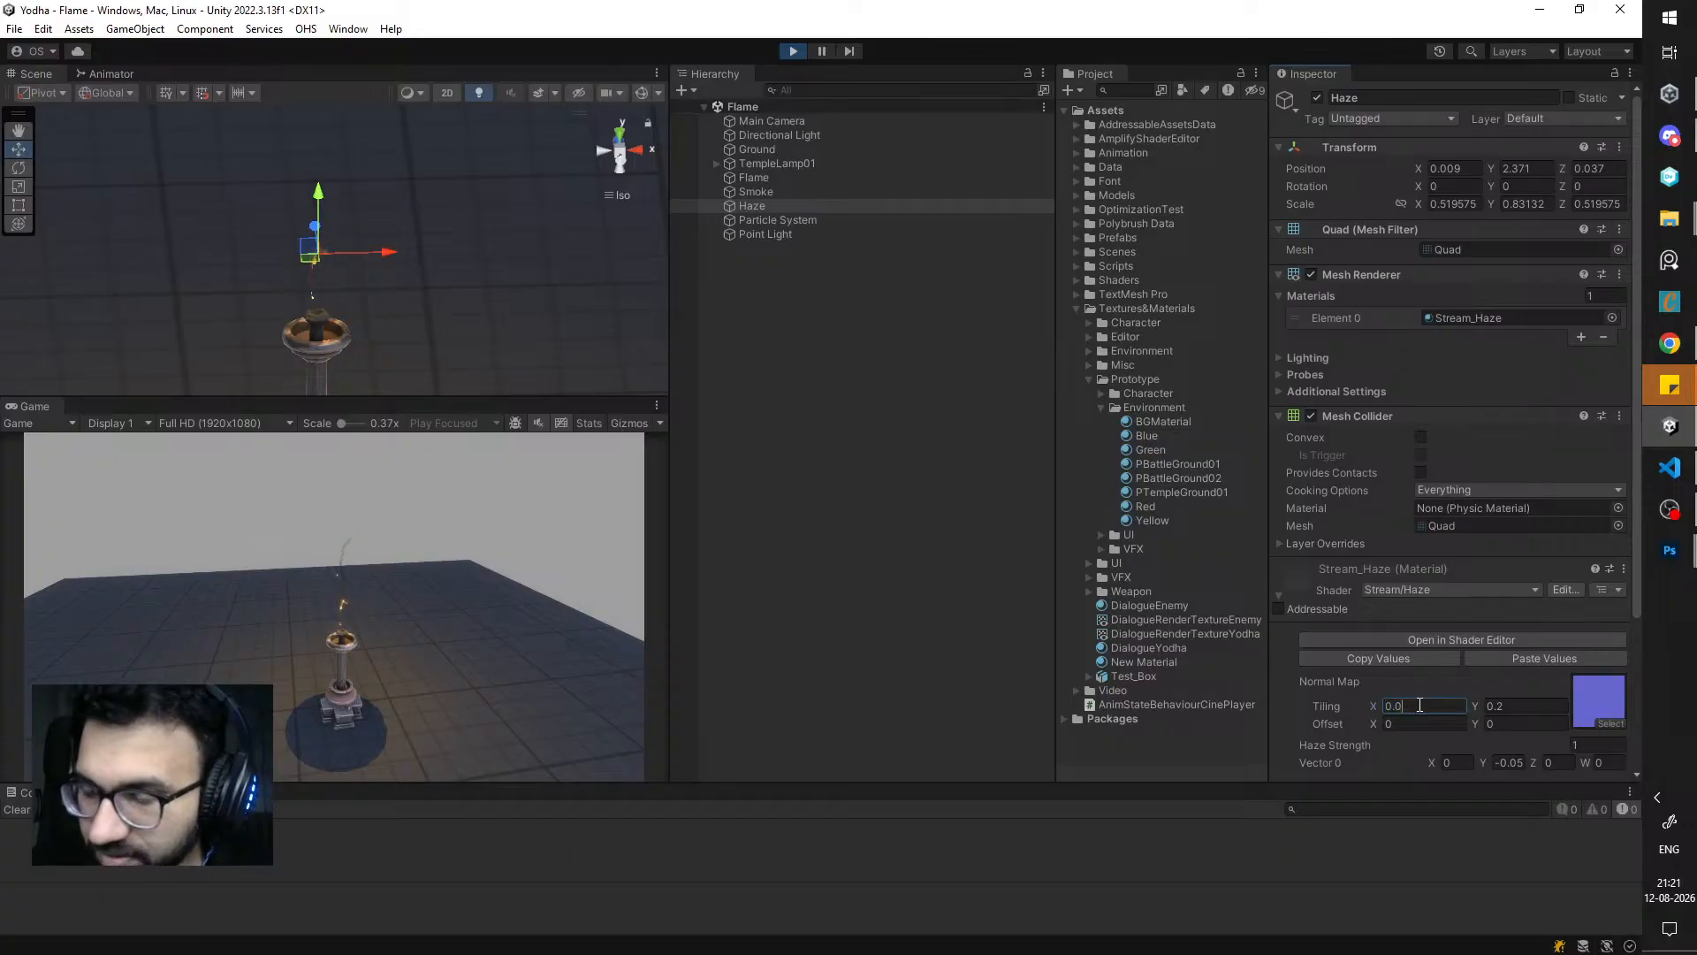
text(0.05)
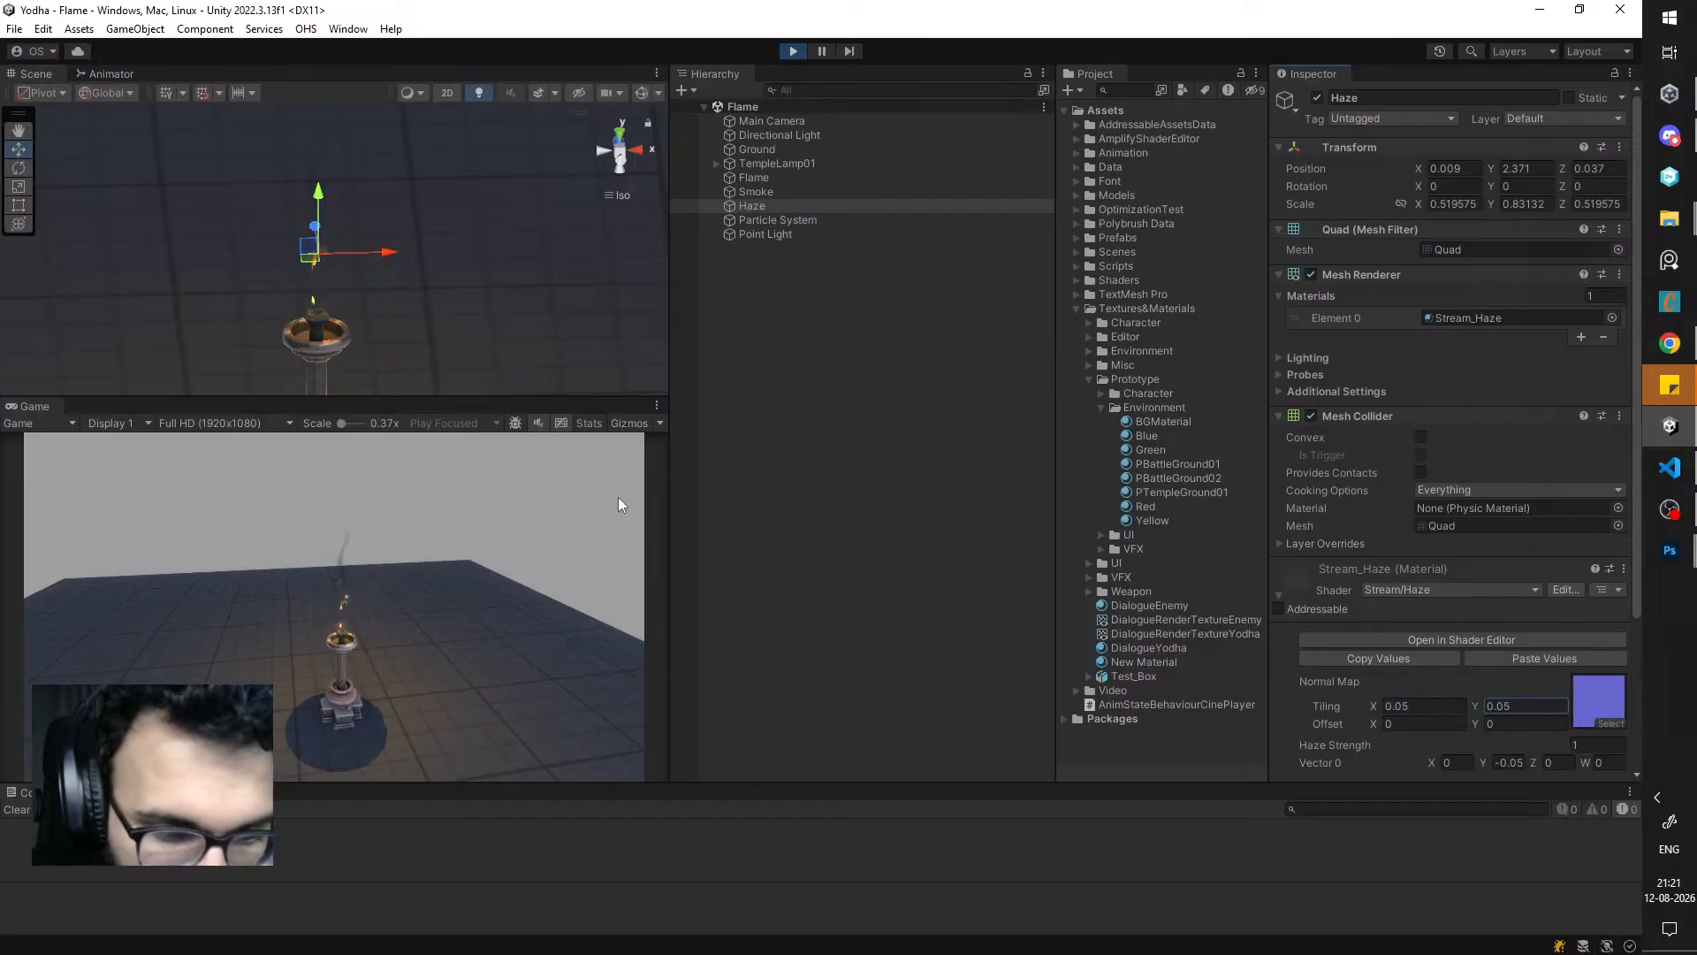
- Check the Haze distortion in the maximized Game view and stop playback
double_click(58, 406)
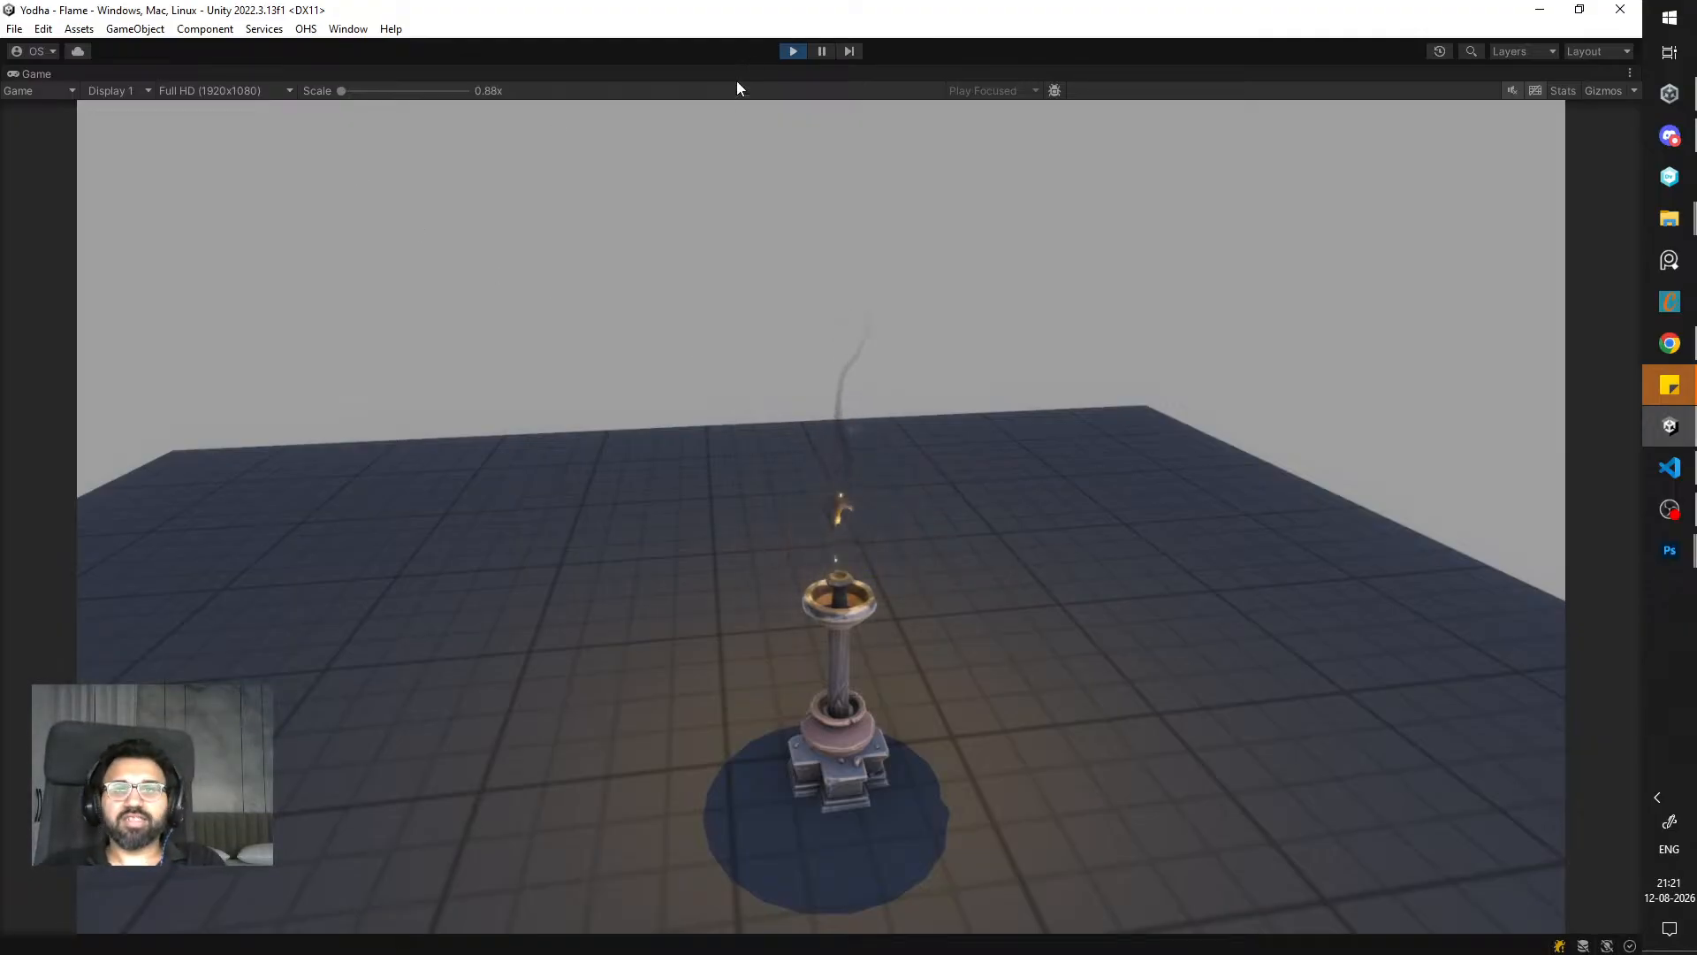
click(794, 52)
right_click(821, 326)
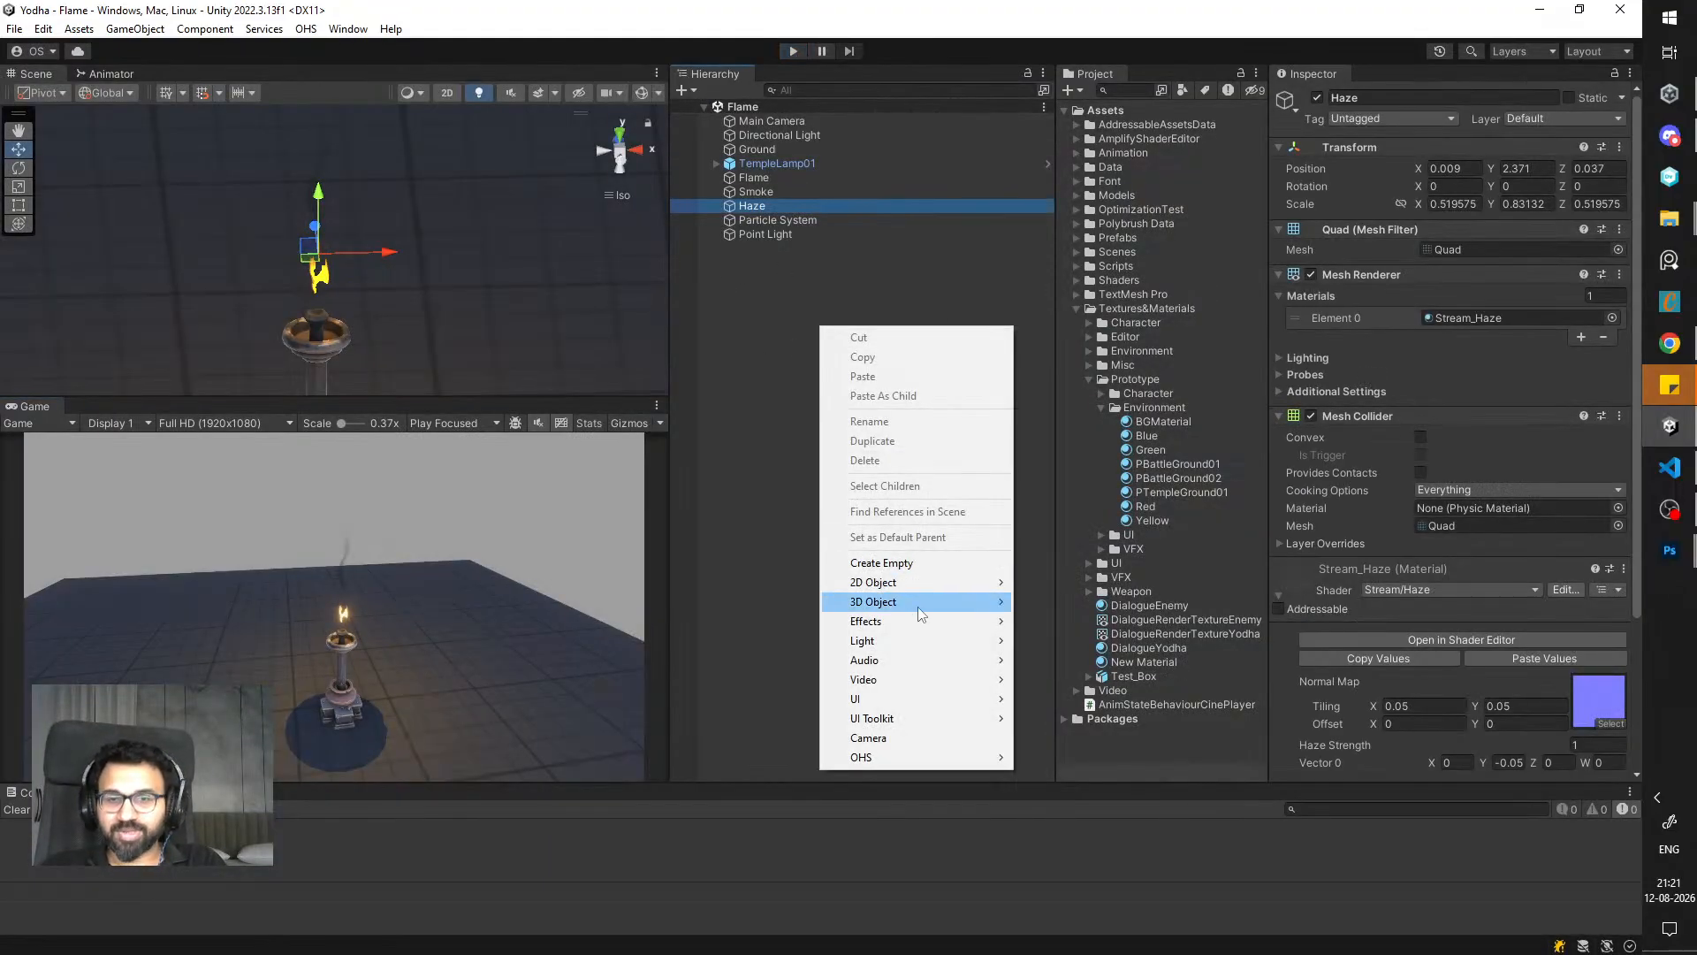
mouse_move(990, 610)
click(1058, 641)
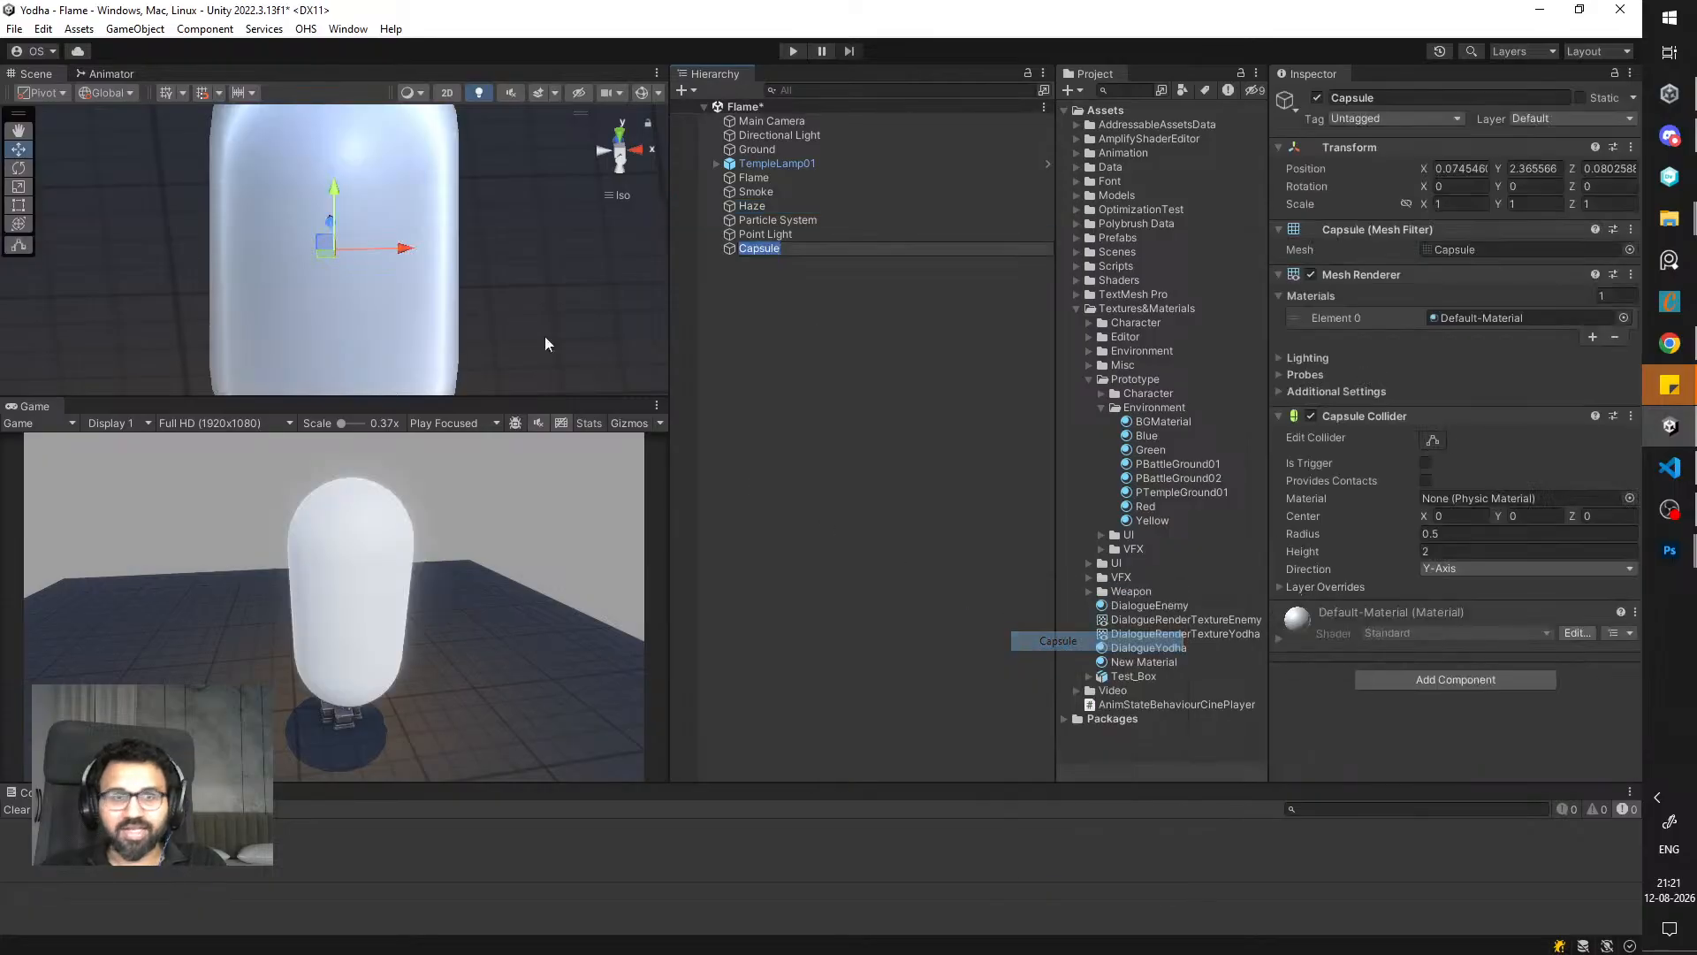
alt+drag(299, 301, 456, 314)
drag(315, 252, 168, 205)
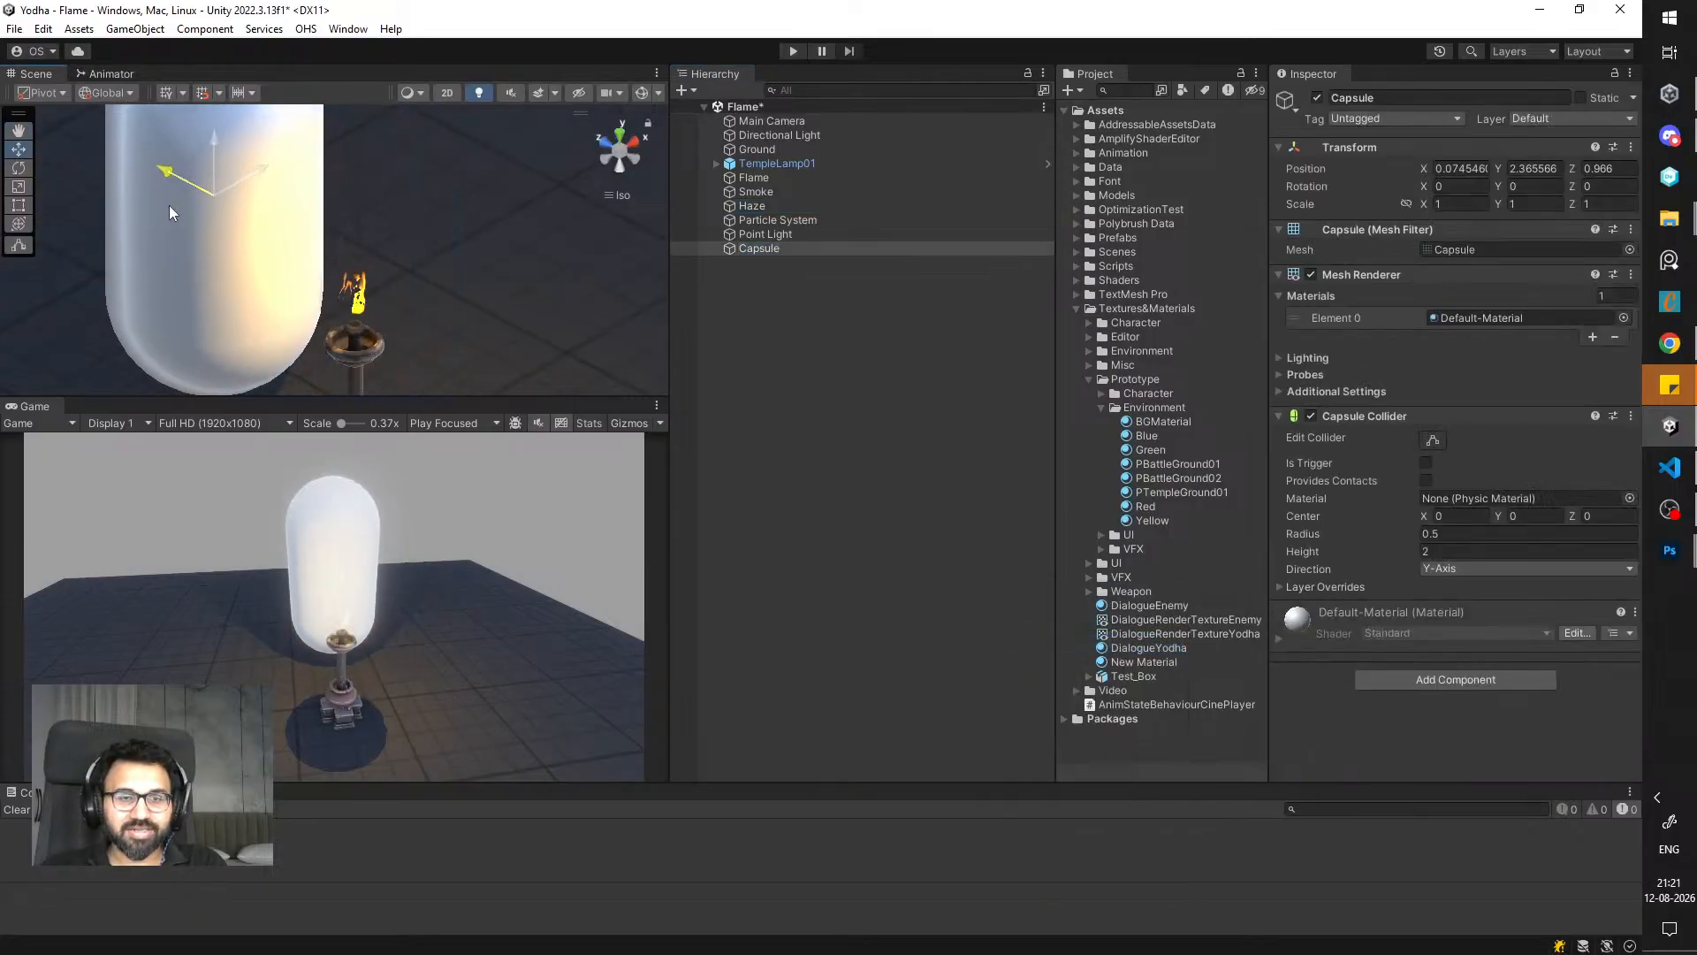
drag(262, 171, 379, 193)
key(Delete)
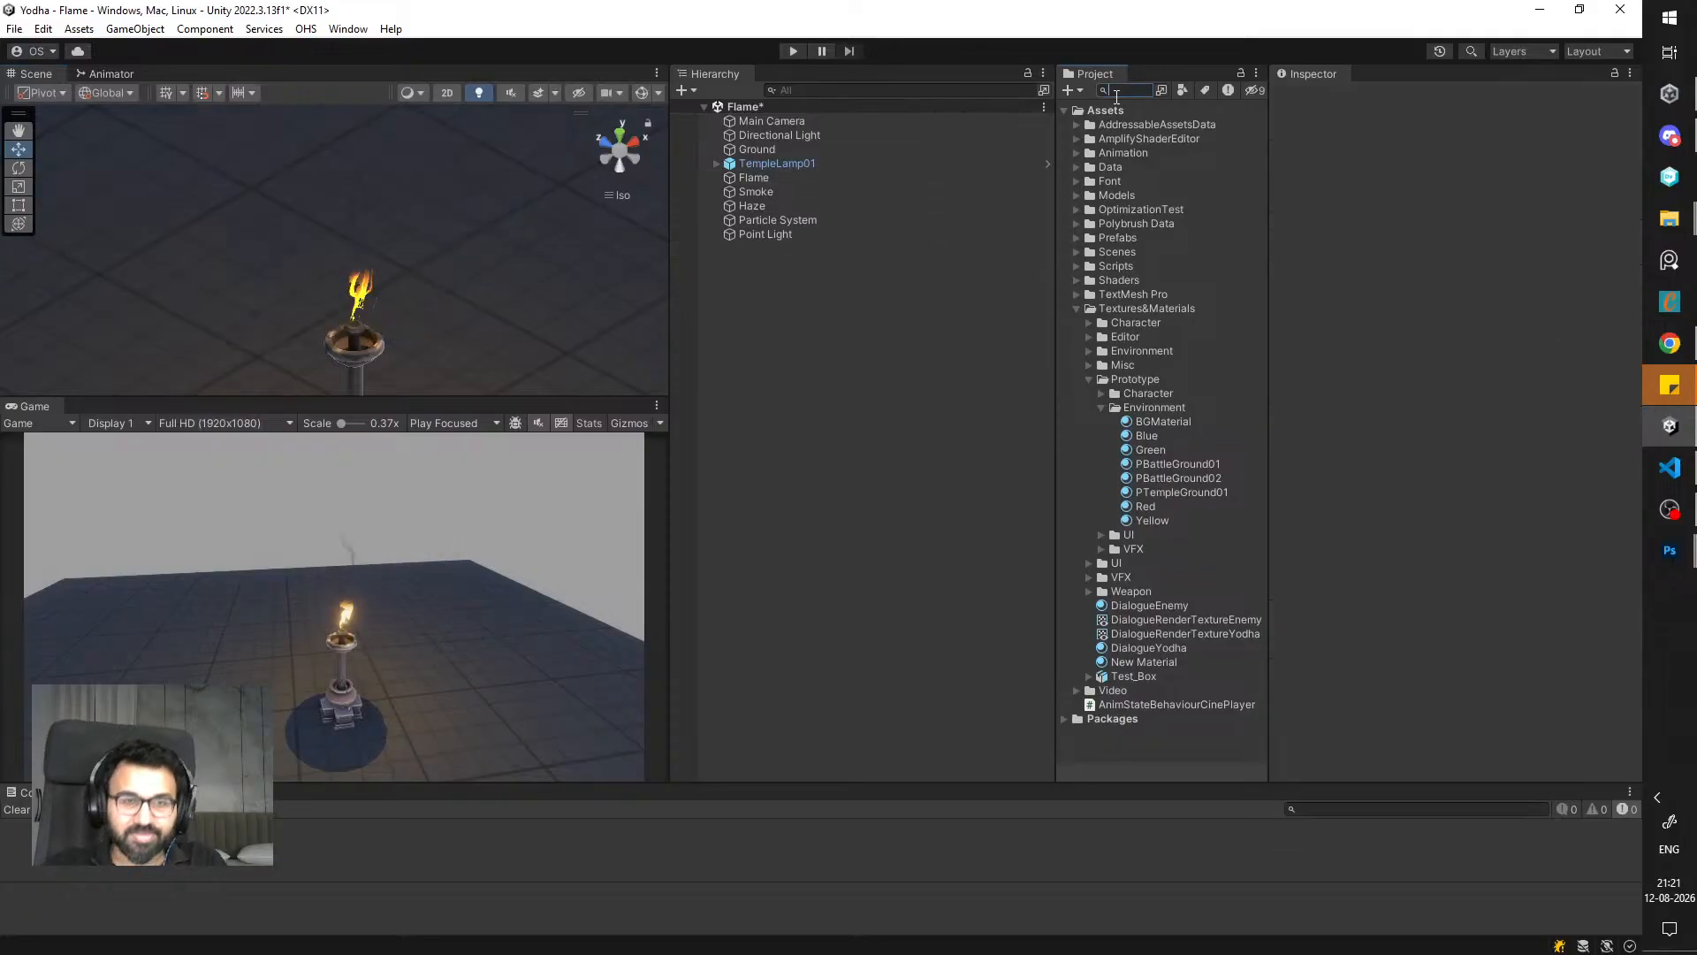
- Duplicate TempleLamp01, move the copy behind the original to about X 0.082 and Z 0.845, and save the scene
scroll(442, 292, up, 3)
click(379, 357)
key(ctrl+d)
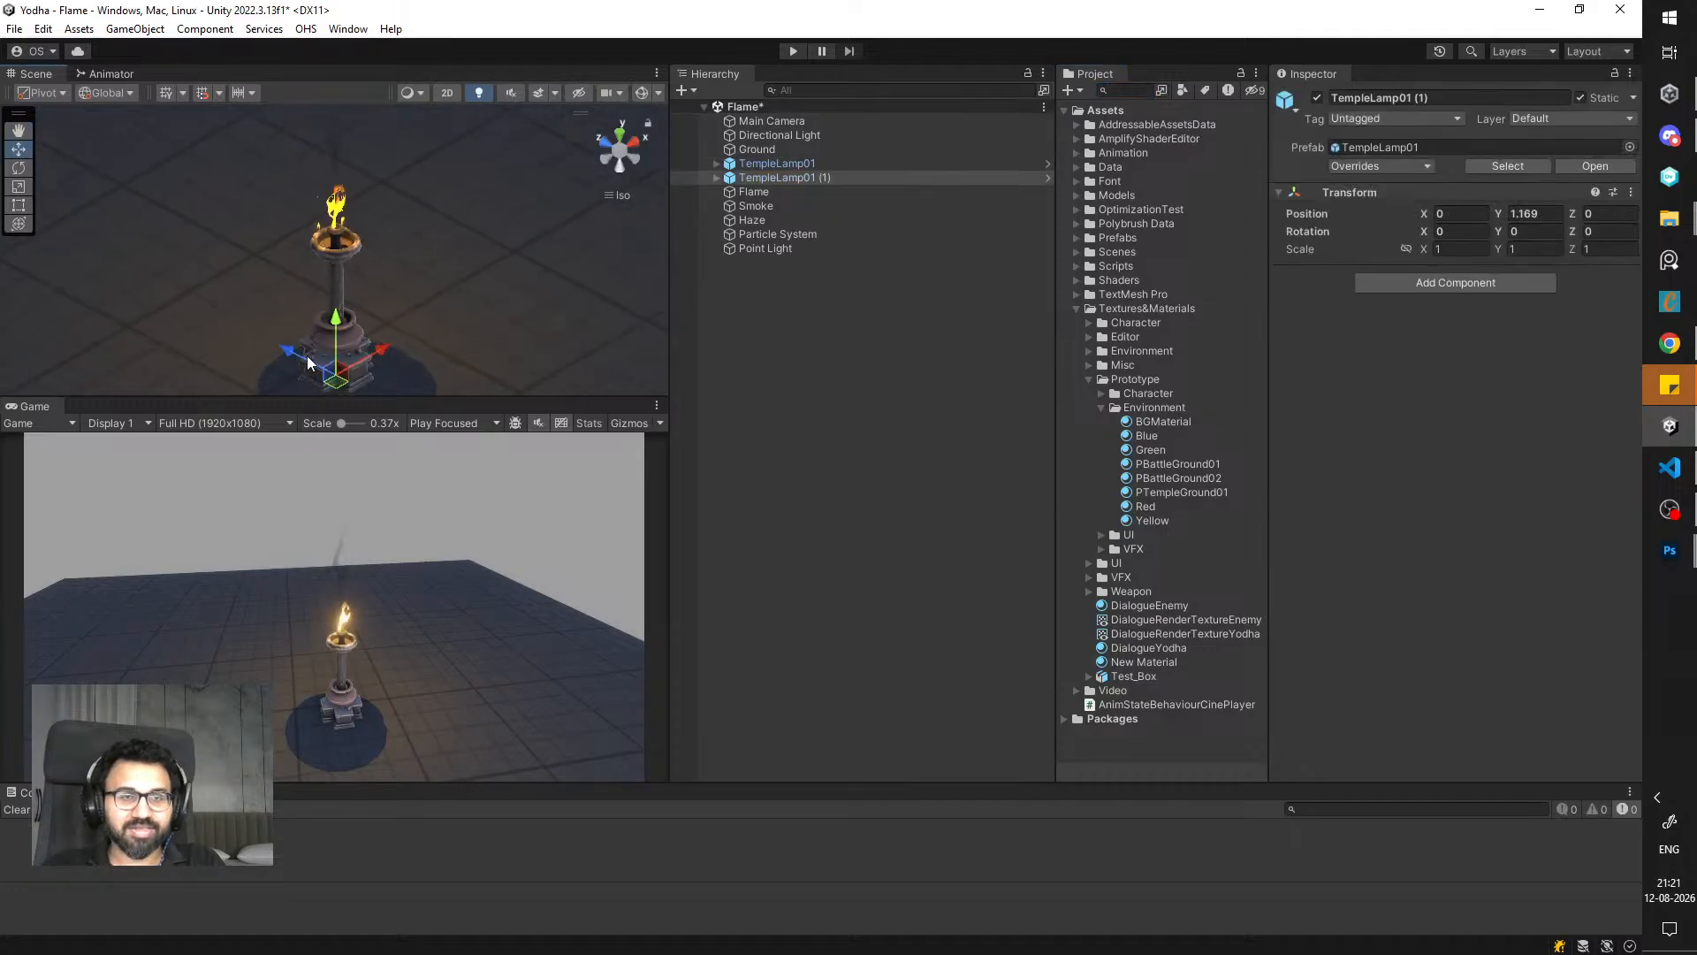
drag(290, 366, 284, 293)
key(ctrl+s)
- Play the scene in the maximized Game view to check the haze against the second lamp, and stop playback
click(800, 50)
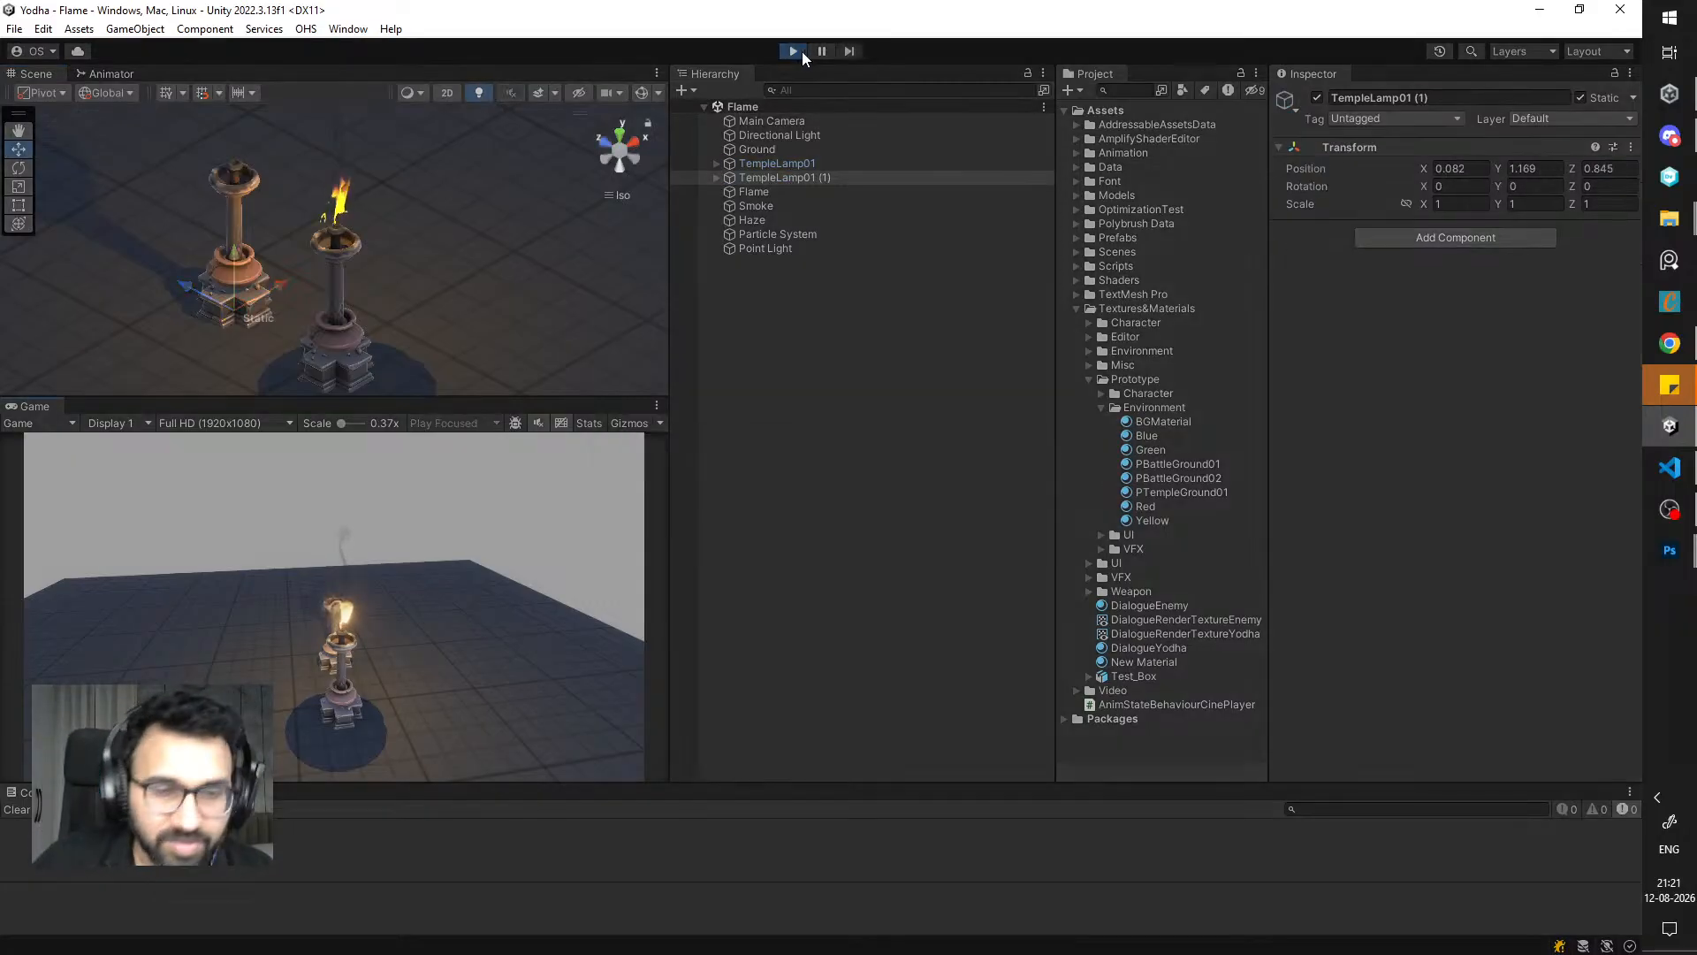
double_click(27, 408)
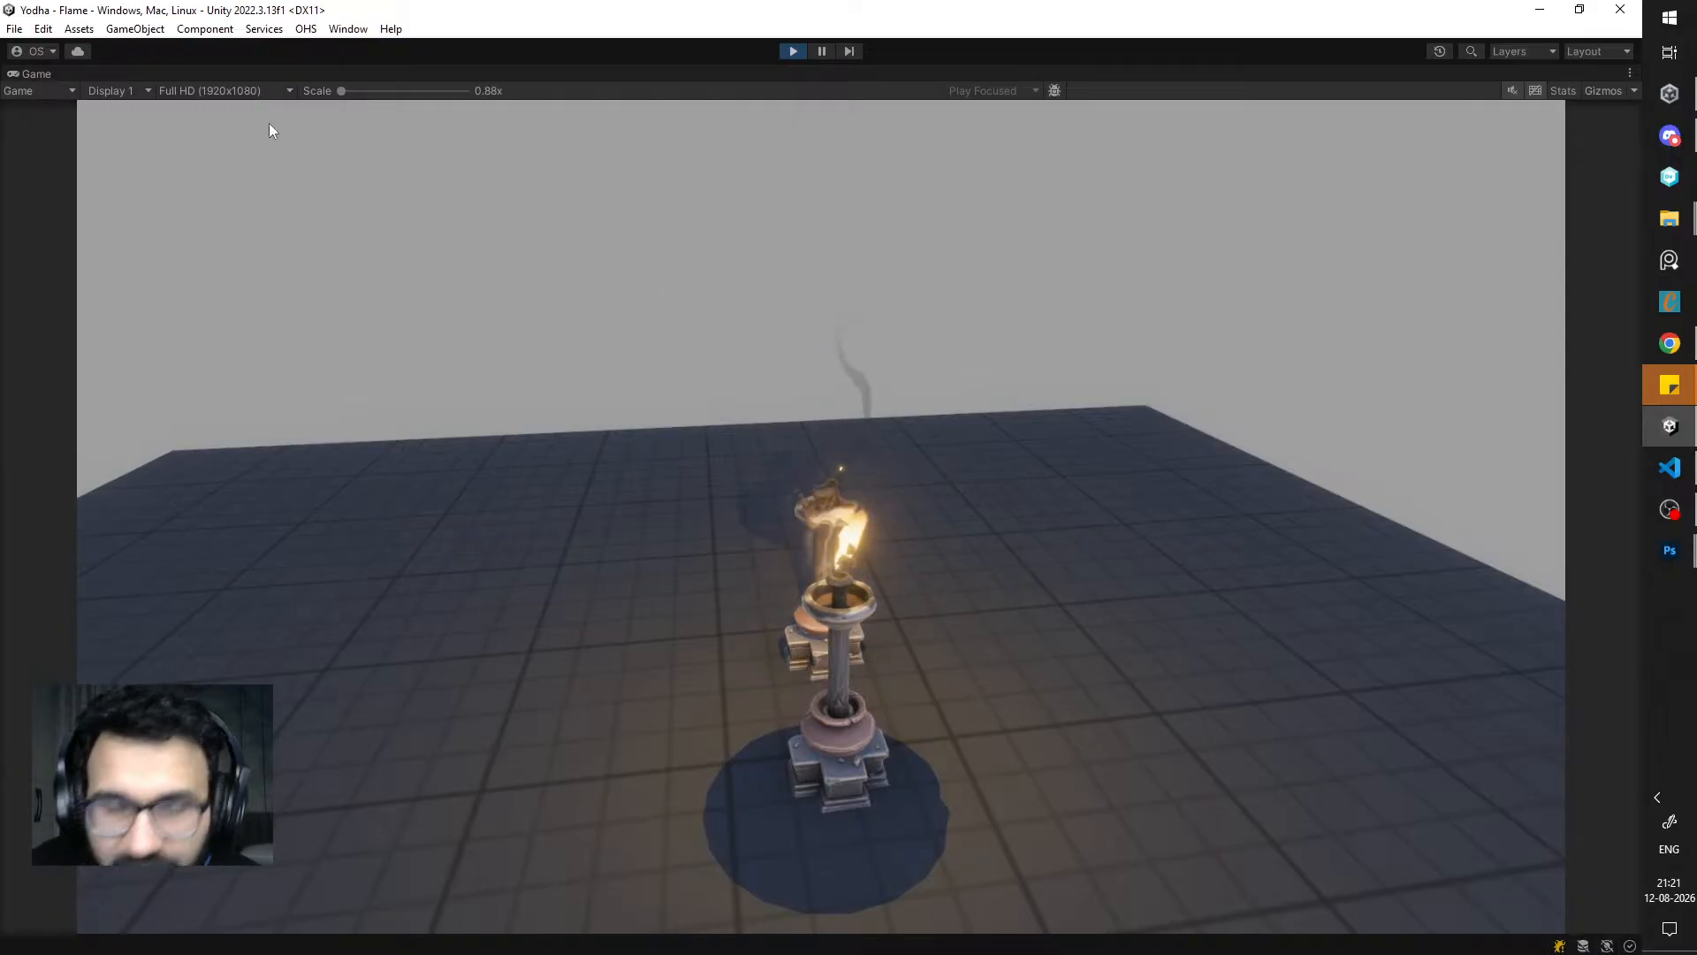
click(793, 50)
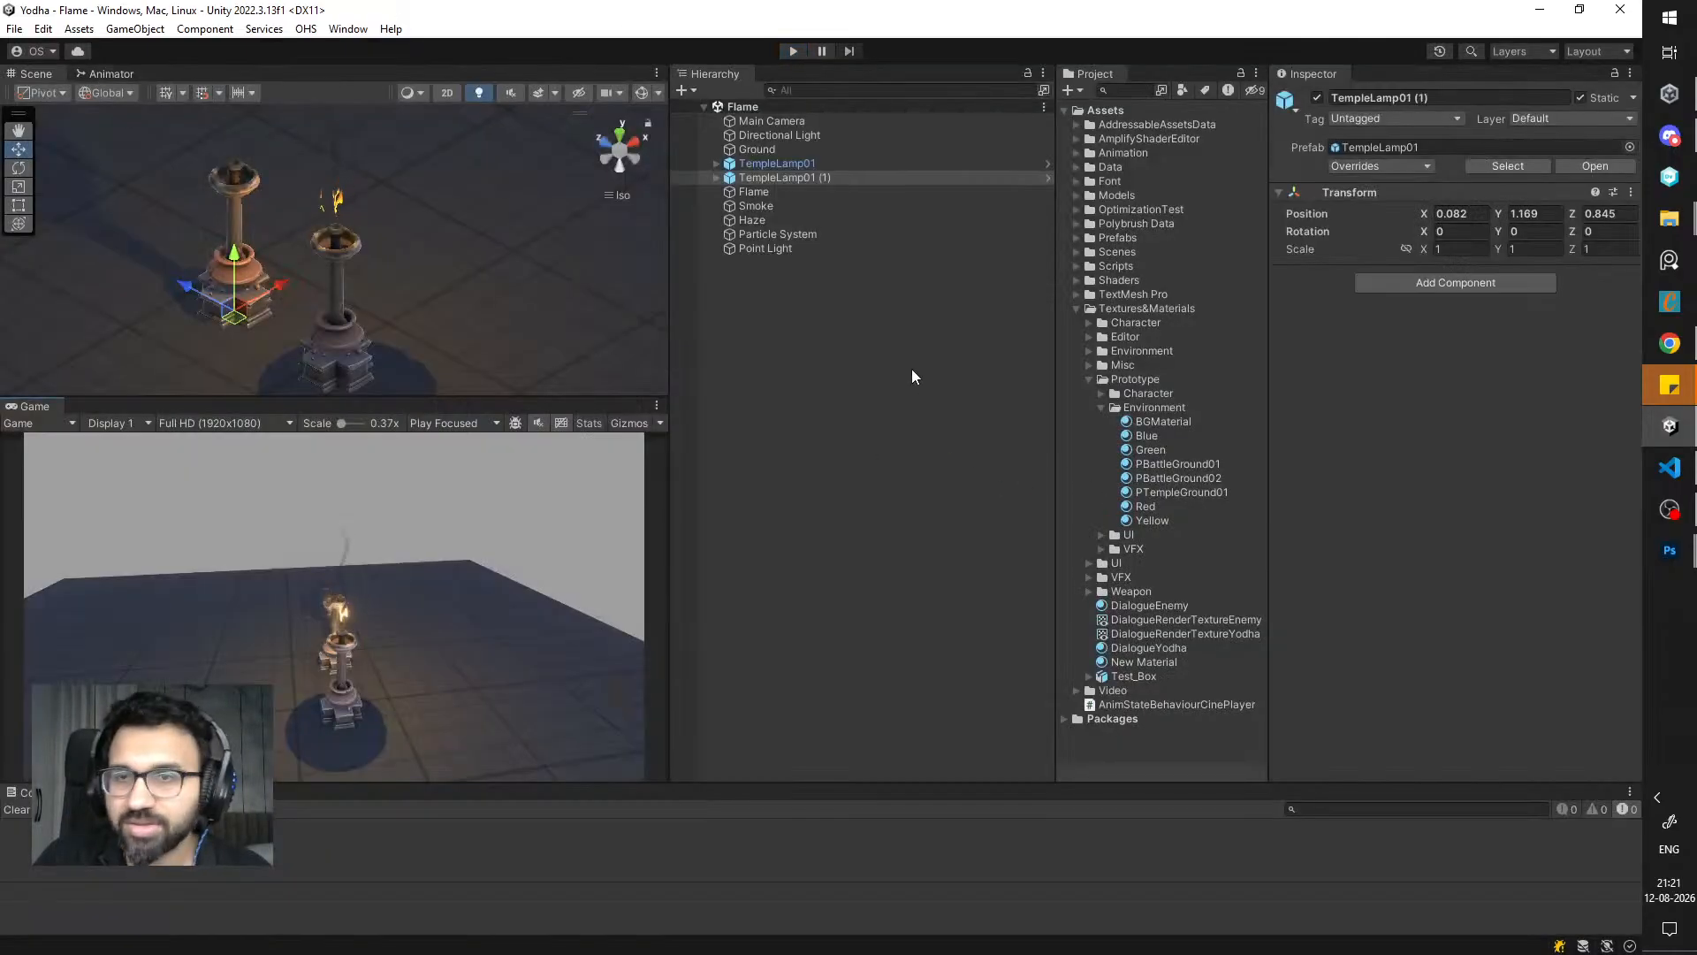
- Set the Haze material's Haze Strength to 0.25, replay the scene at full size to check it, and stop playback
click(788, 221)
scroll(1434, 506, down, 5)
click(1427, 507)
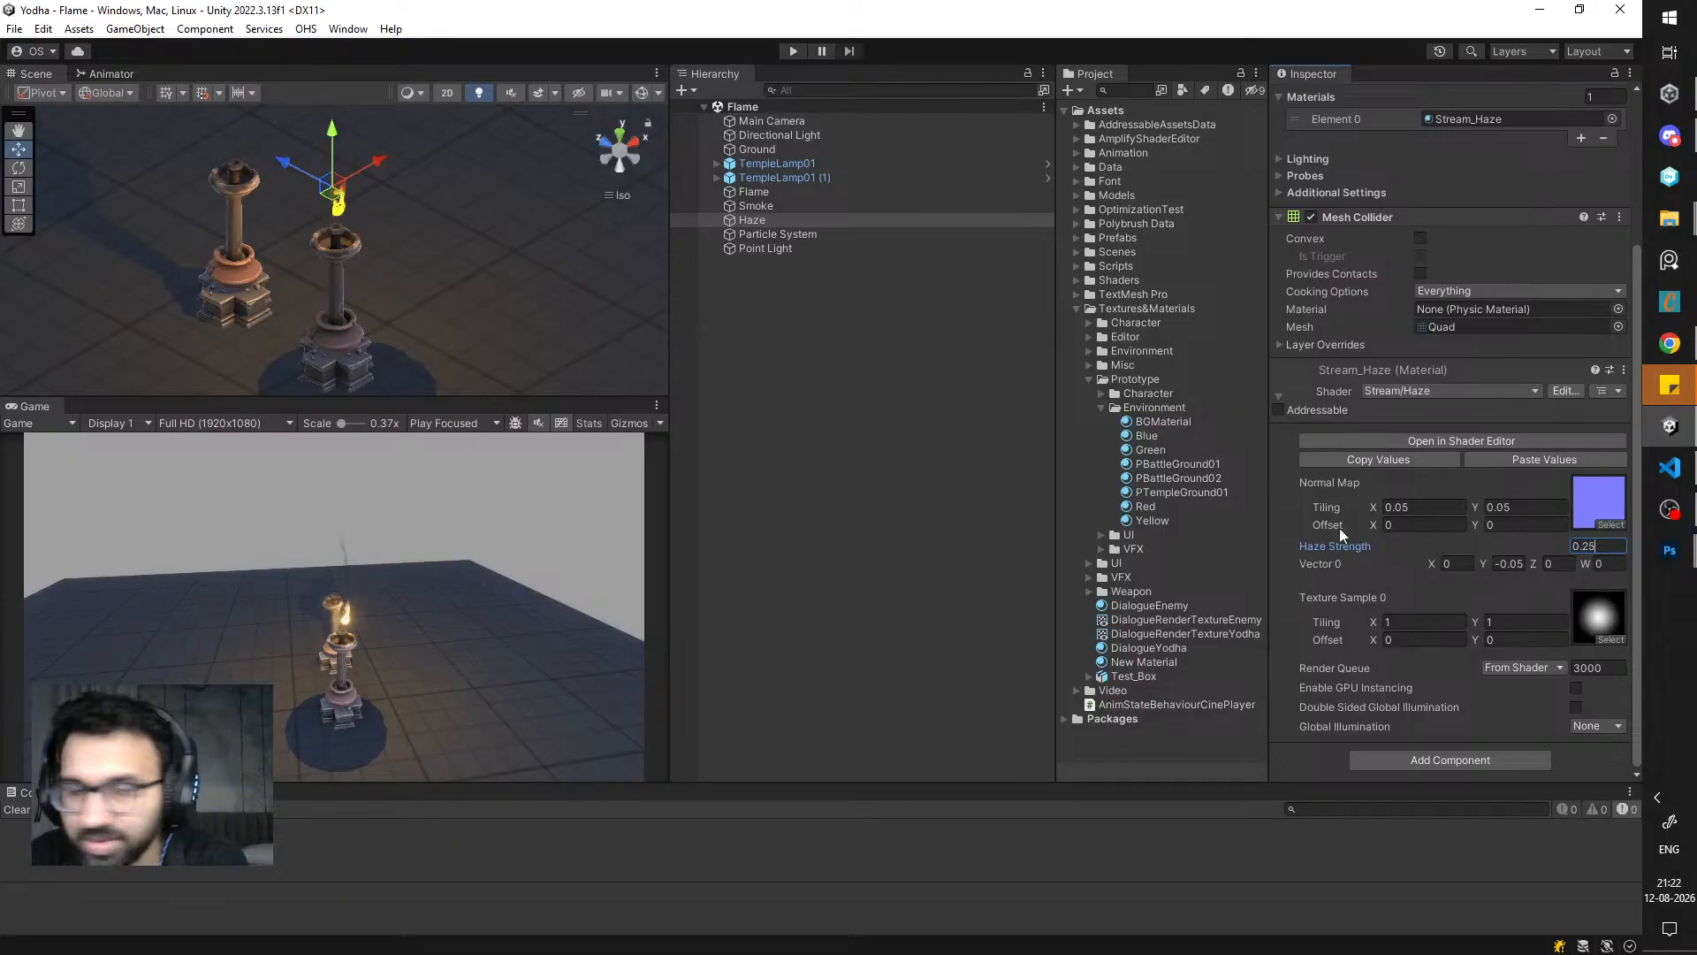
click(793, 51)
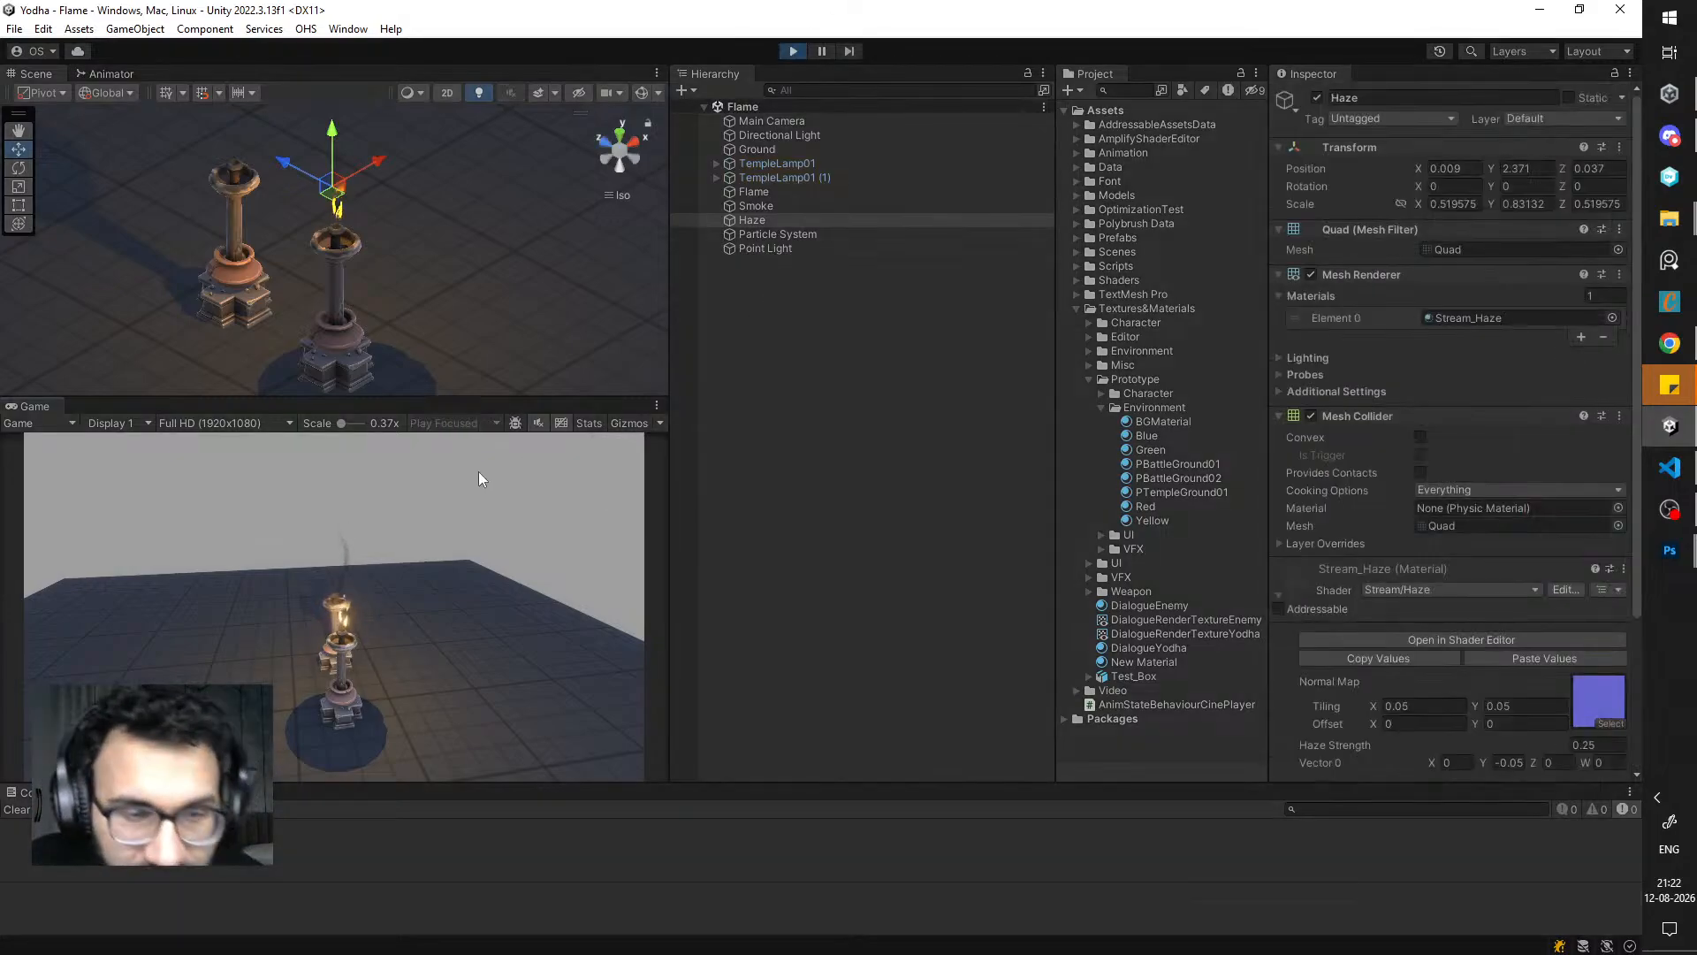
double_click(39, 407)
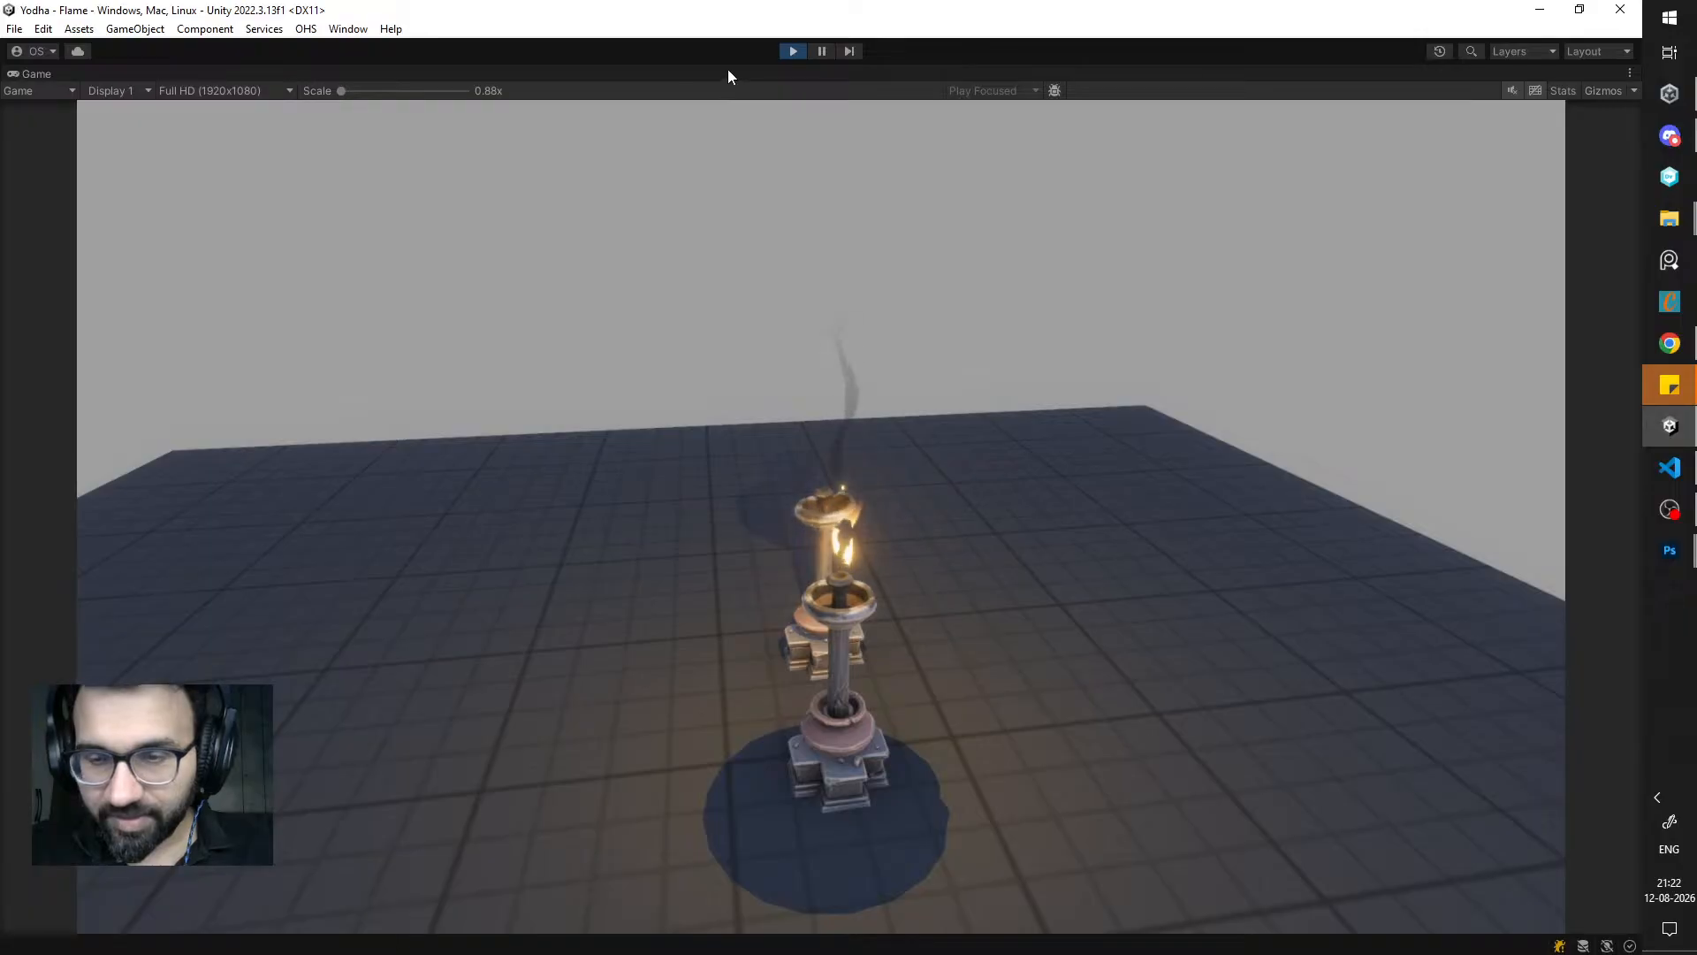
click(793, 51)
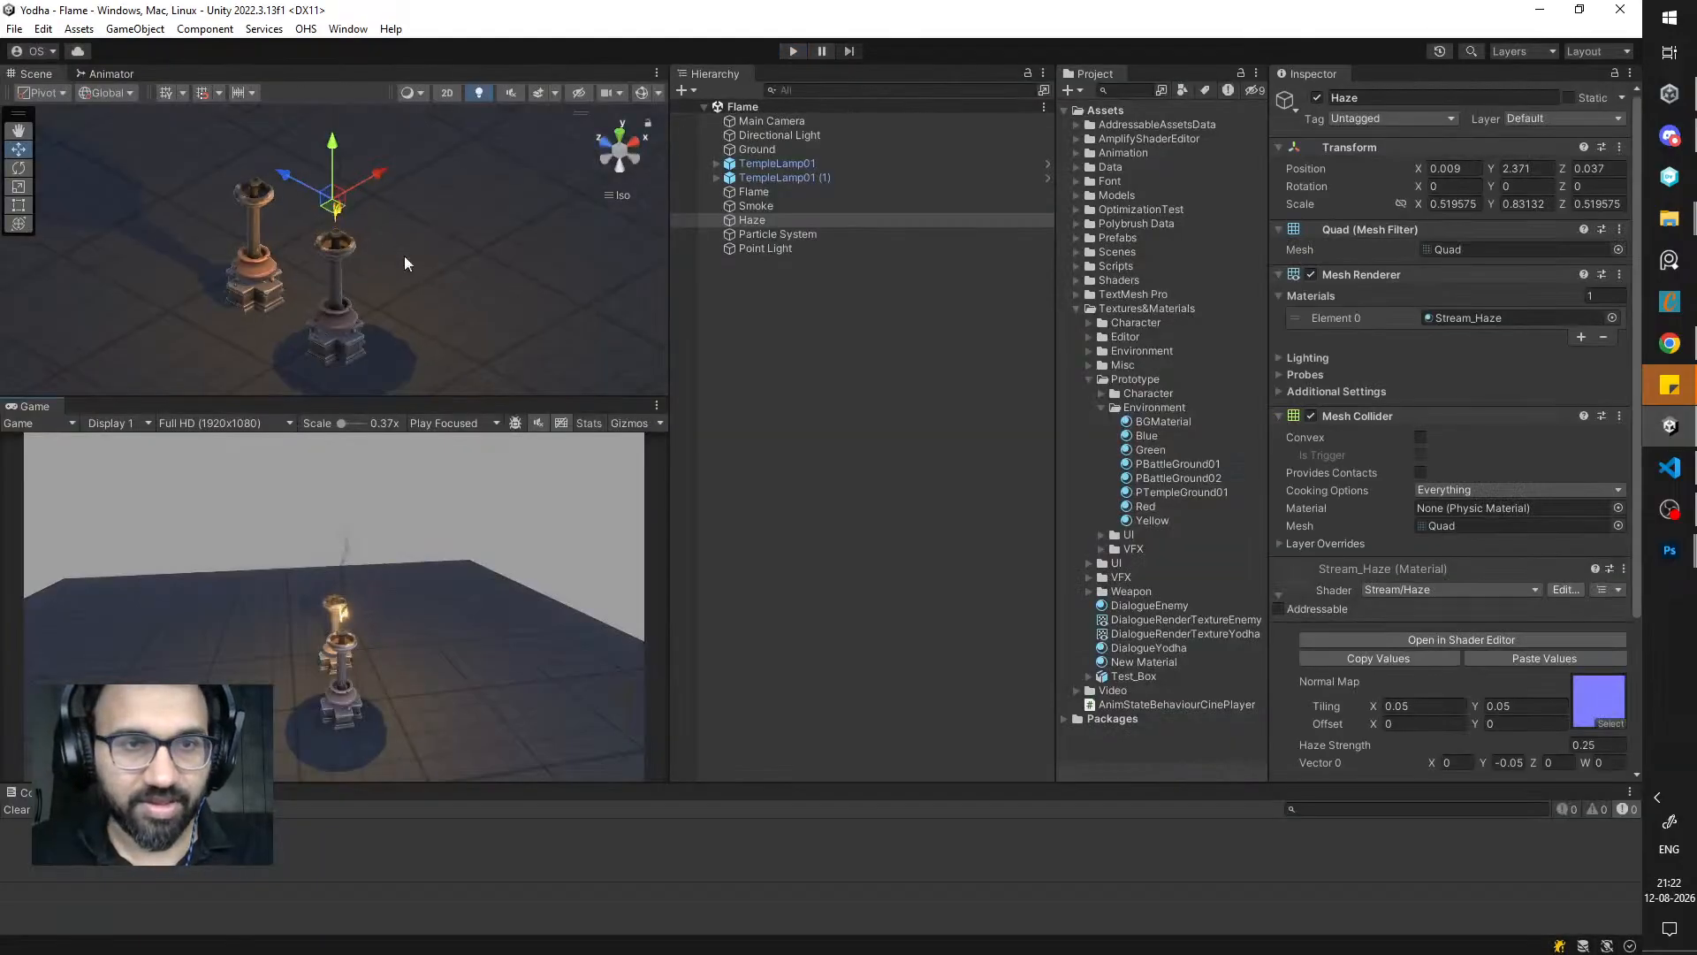
- Move the duplicated temple lamp farther behind the original, to about Z 0.992
scroll(405, 264, down, 4)
click(258, 269)
alt+drag(265, 272, 411, 335)
drag(210, 292, 190, 290)
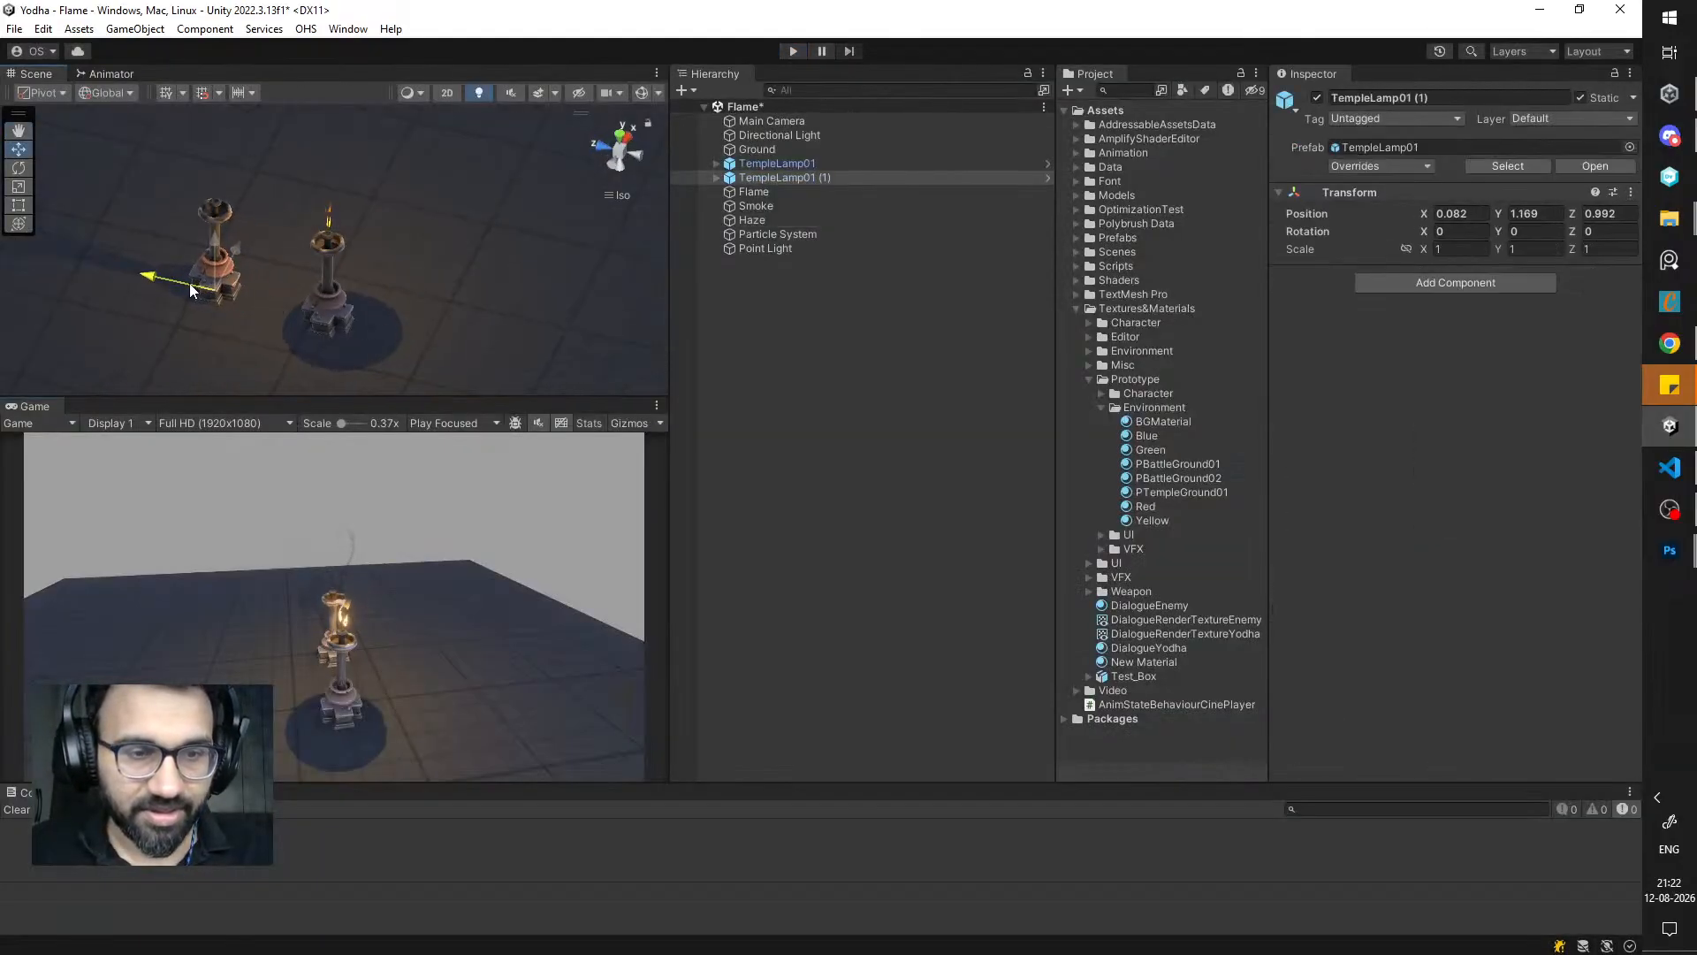
- Recenter the Haze quad over the front lamp's bowl from above, at about X 0.0005 and Z 0.02
click(760, 218)
click(760, 209)
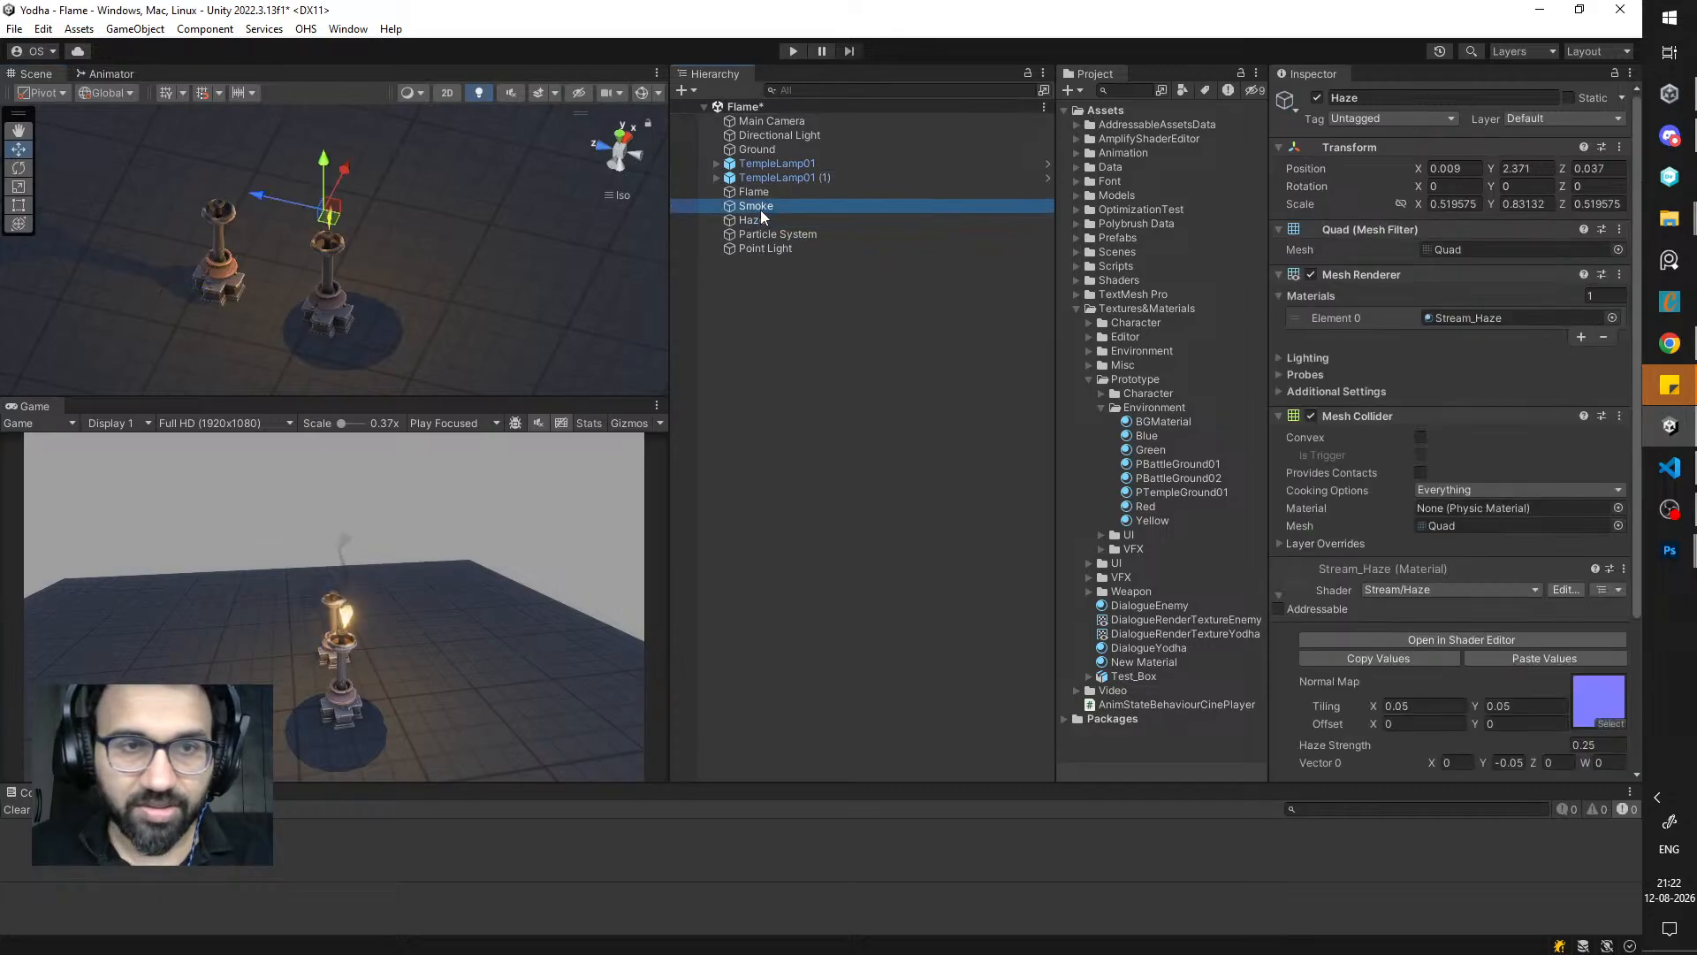
double_click(759, 219)
alt+drag(464, 272, 520, 393)
click(610, 152)
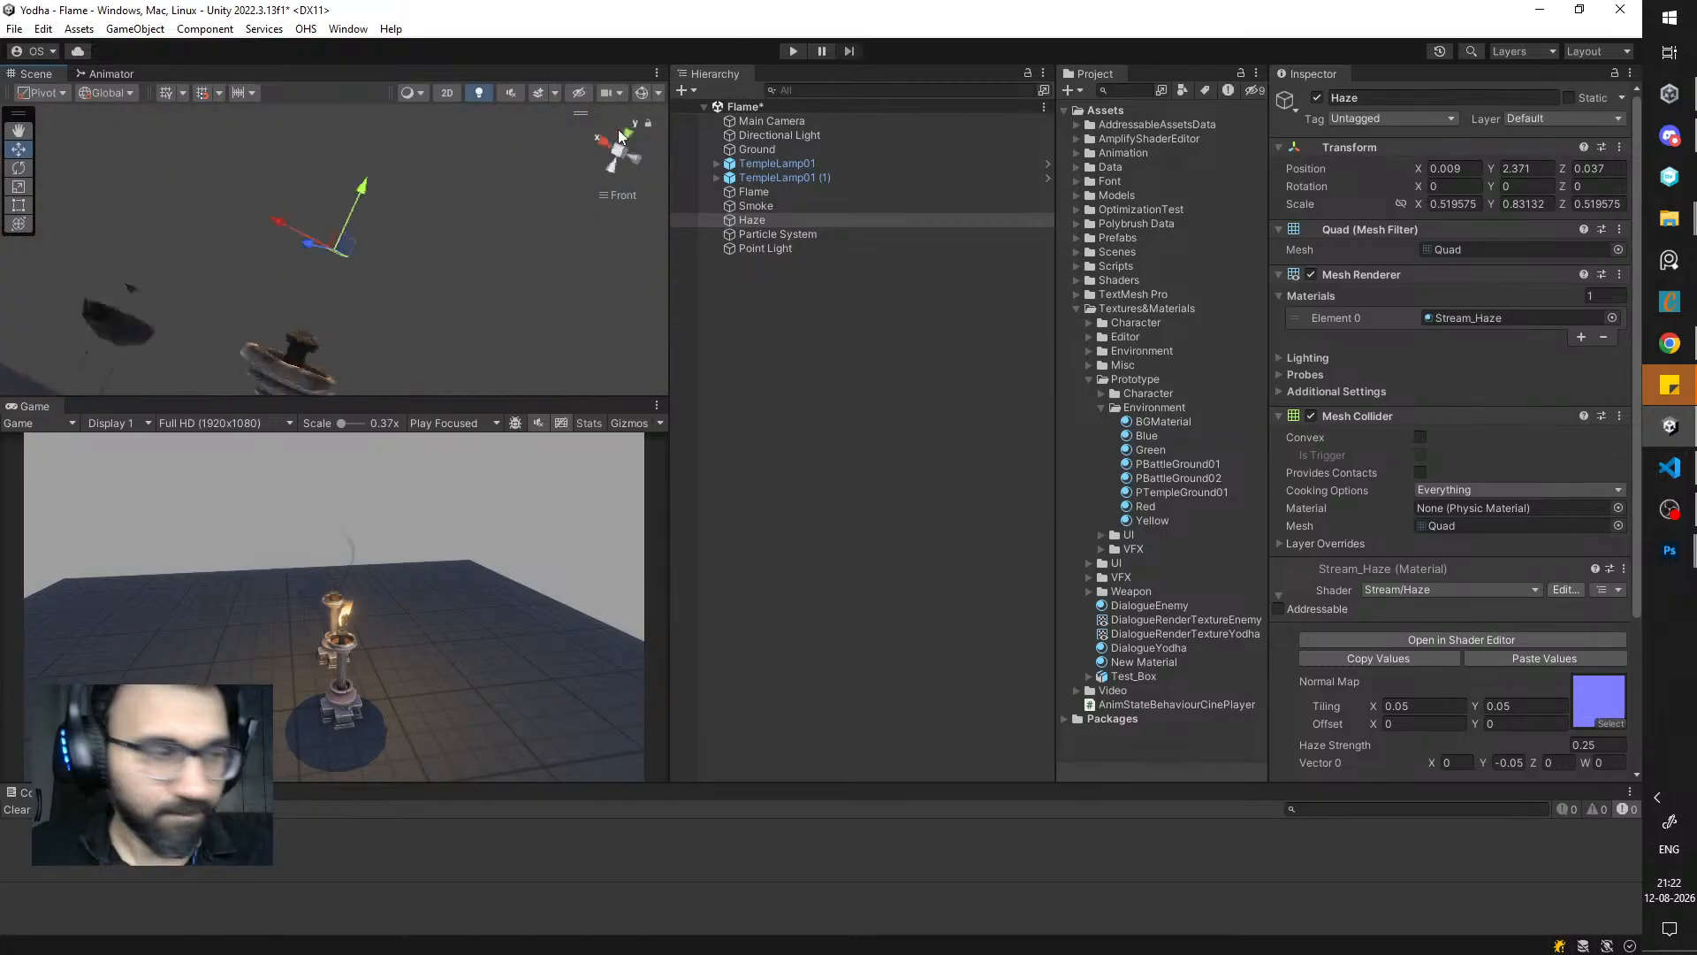
scroll(399, 293, up, 2)
scroll(400, 295, up, 4)
middle_drag(400, 296, 425, 270)
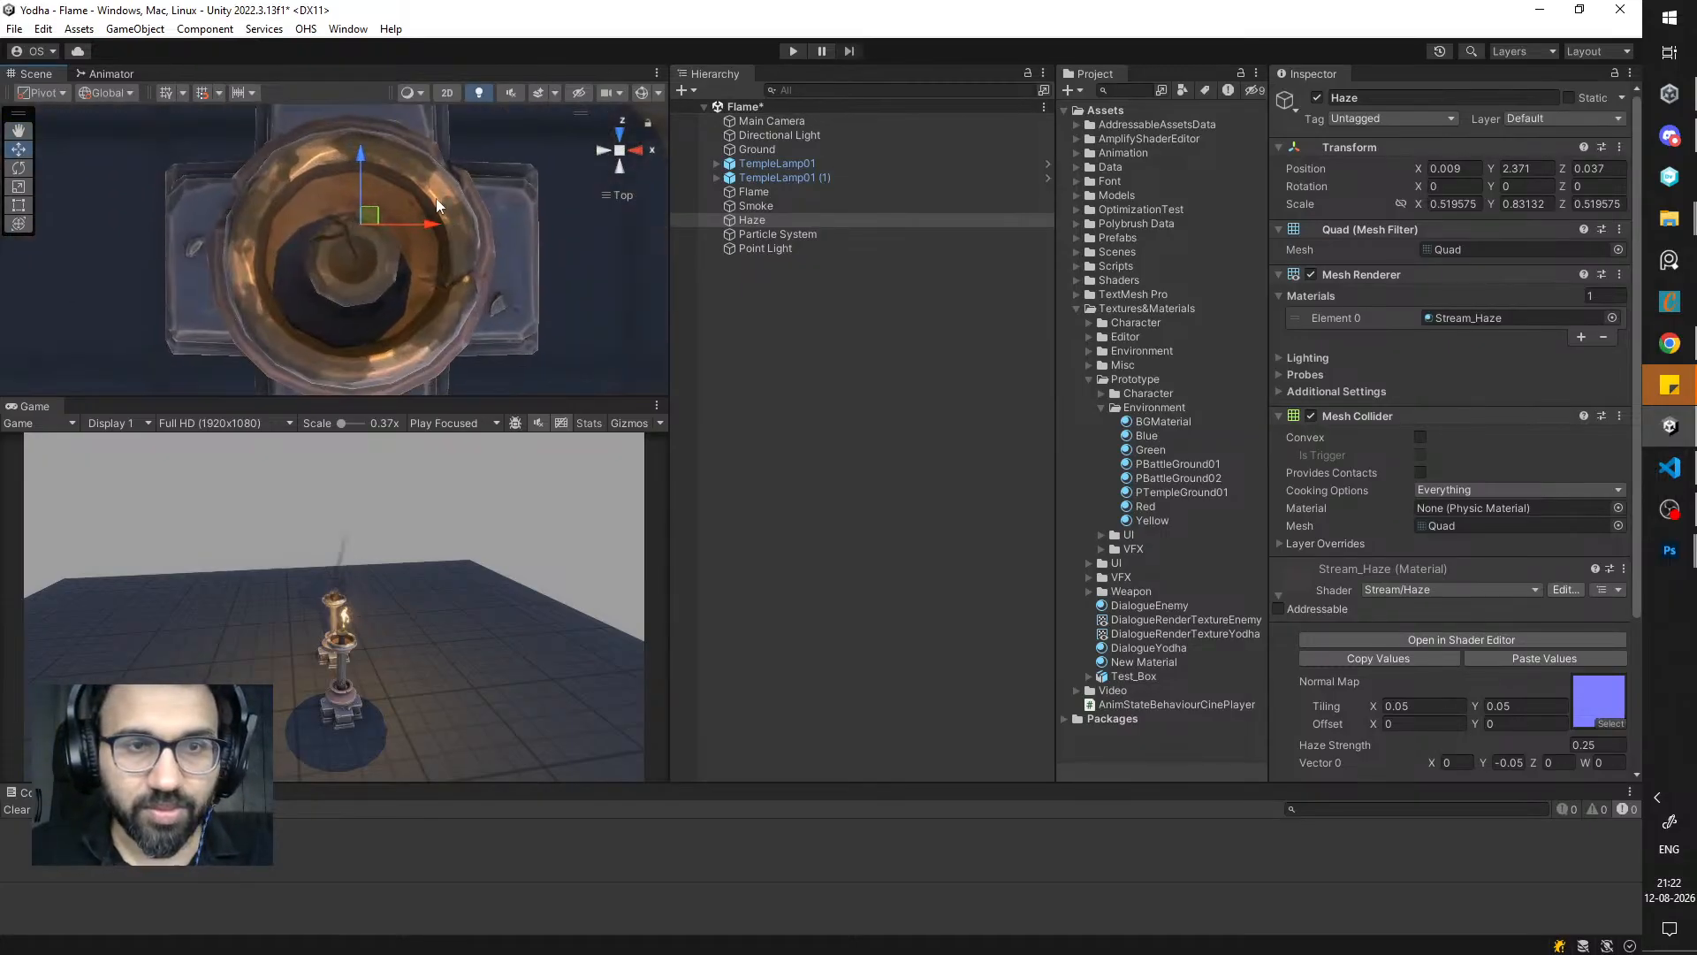
drag(370, 212, 364, 225)
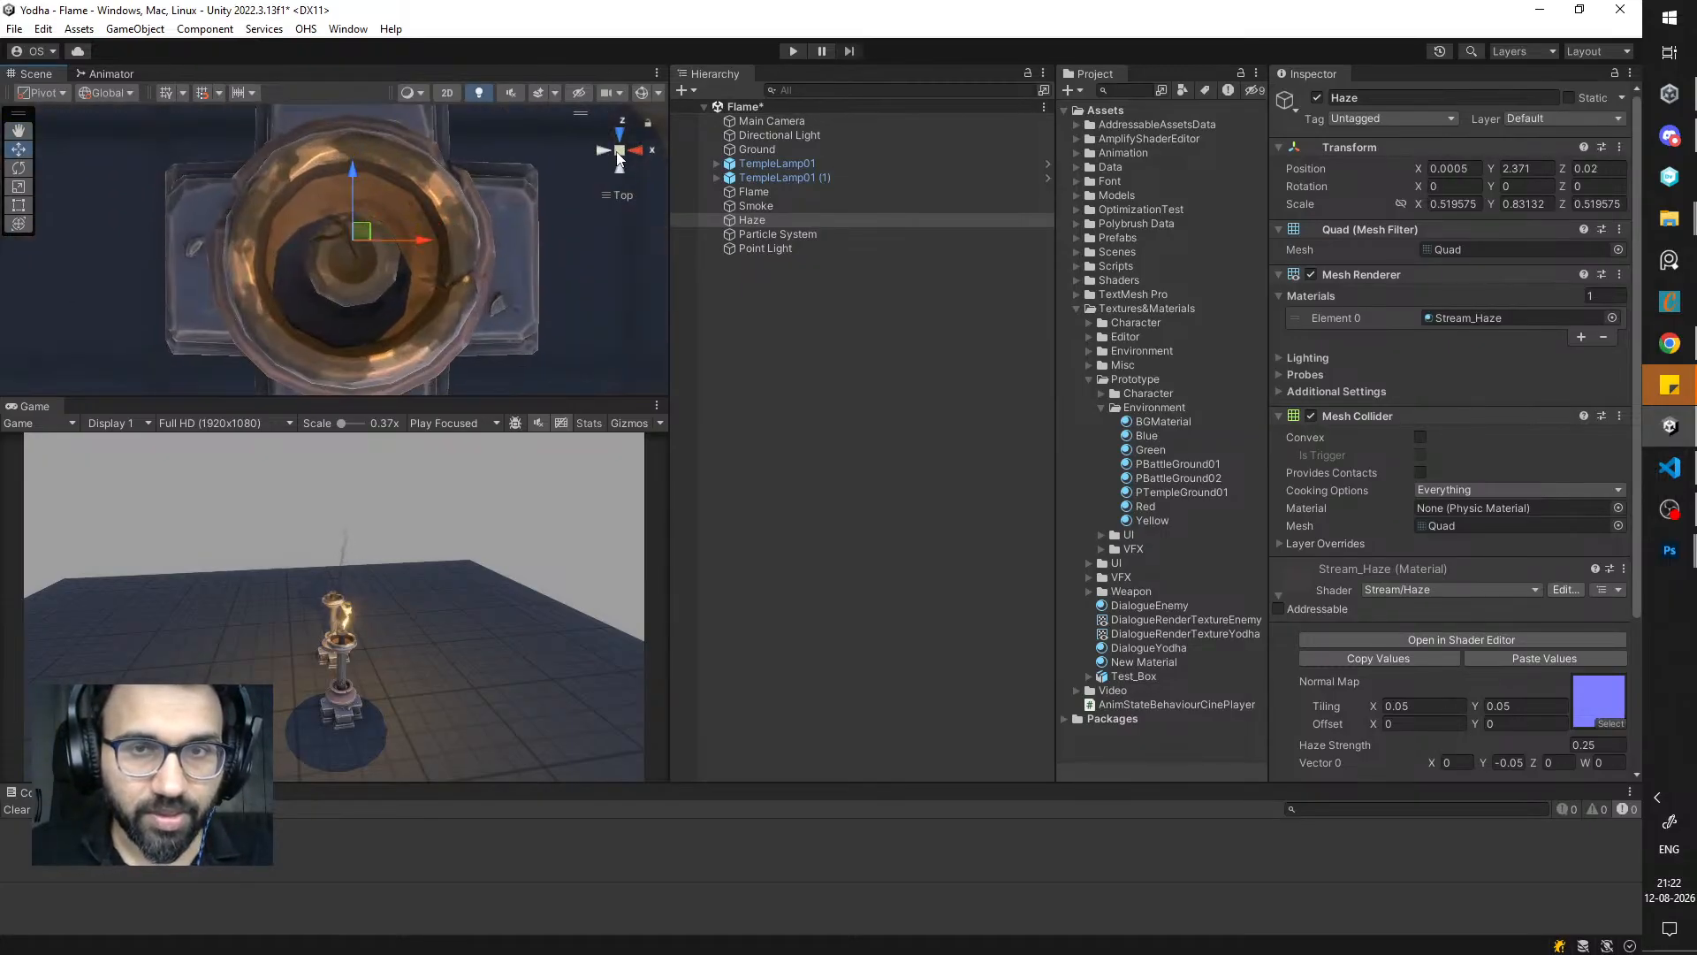
- Center the Flame quad over the front lamp's bowl from above, at about X 0 and Z -0.002, and save the scene
click(759, 209)
key(f)
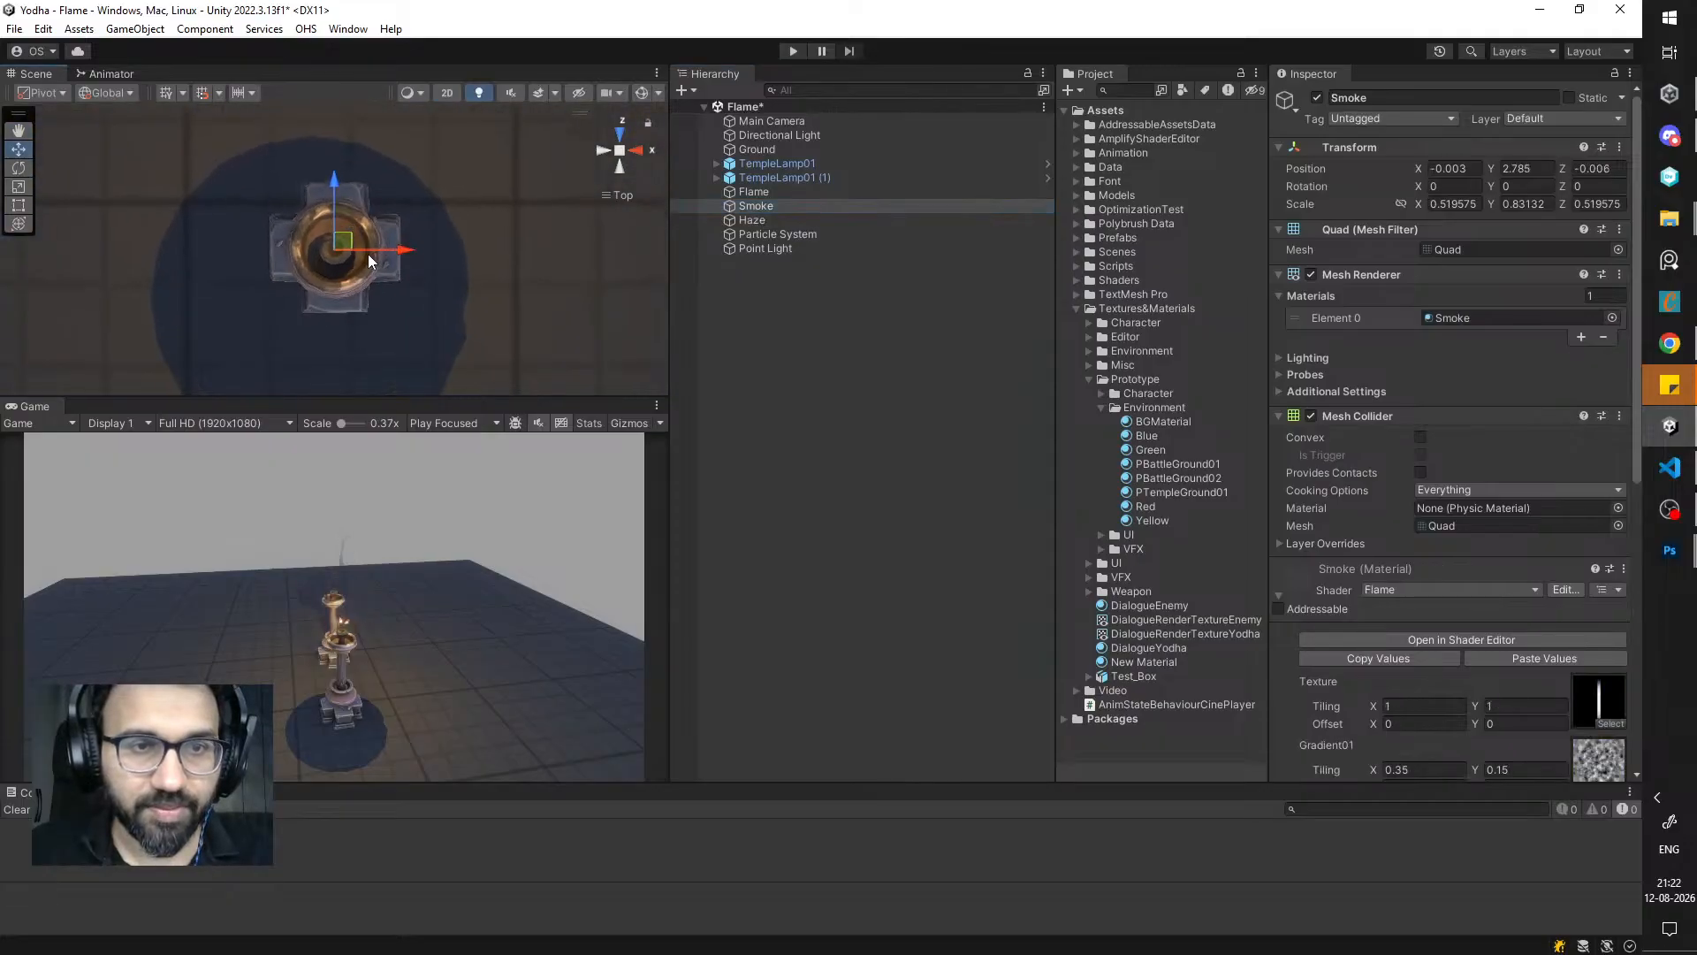
click(778, 233)
click(773, 191)
key(f)
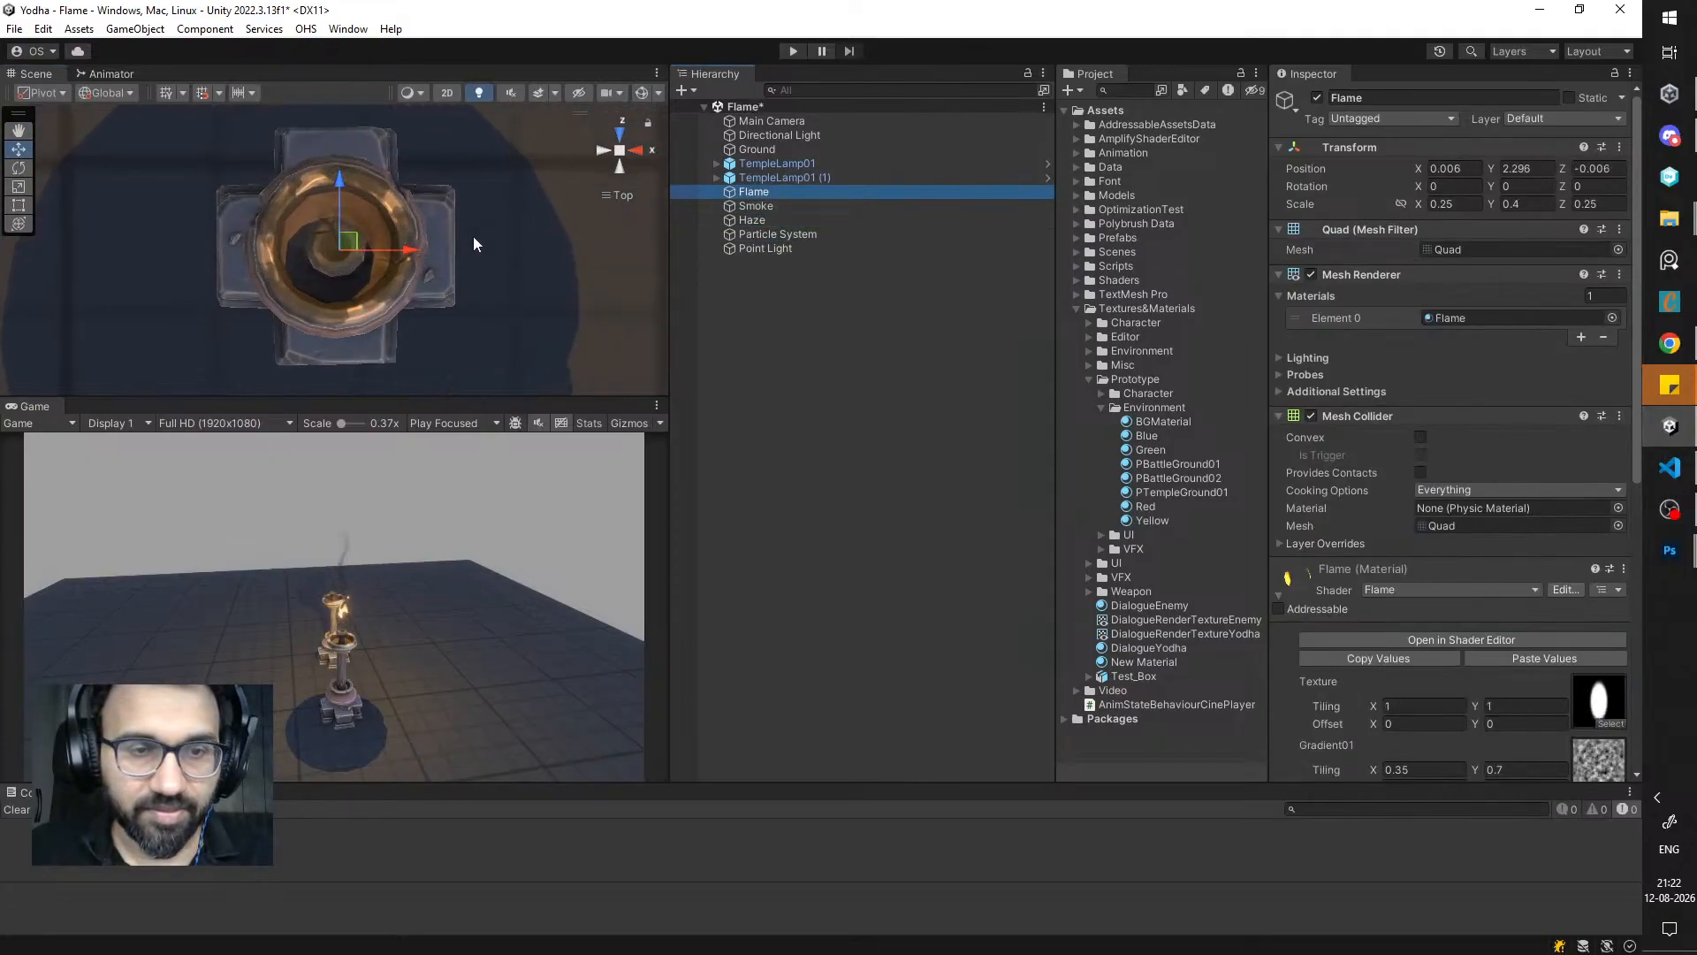
drag(405, 257, 400, 260)
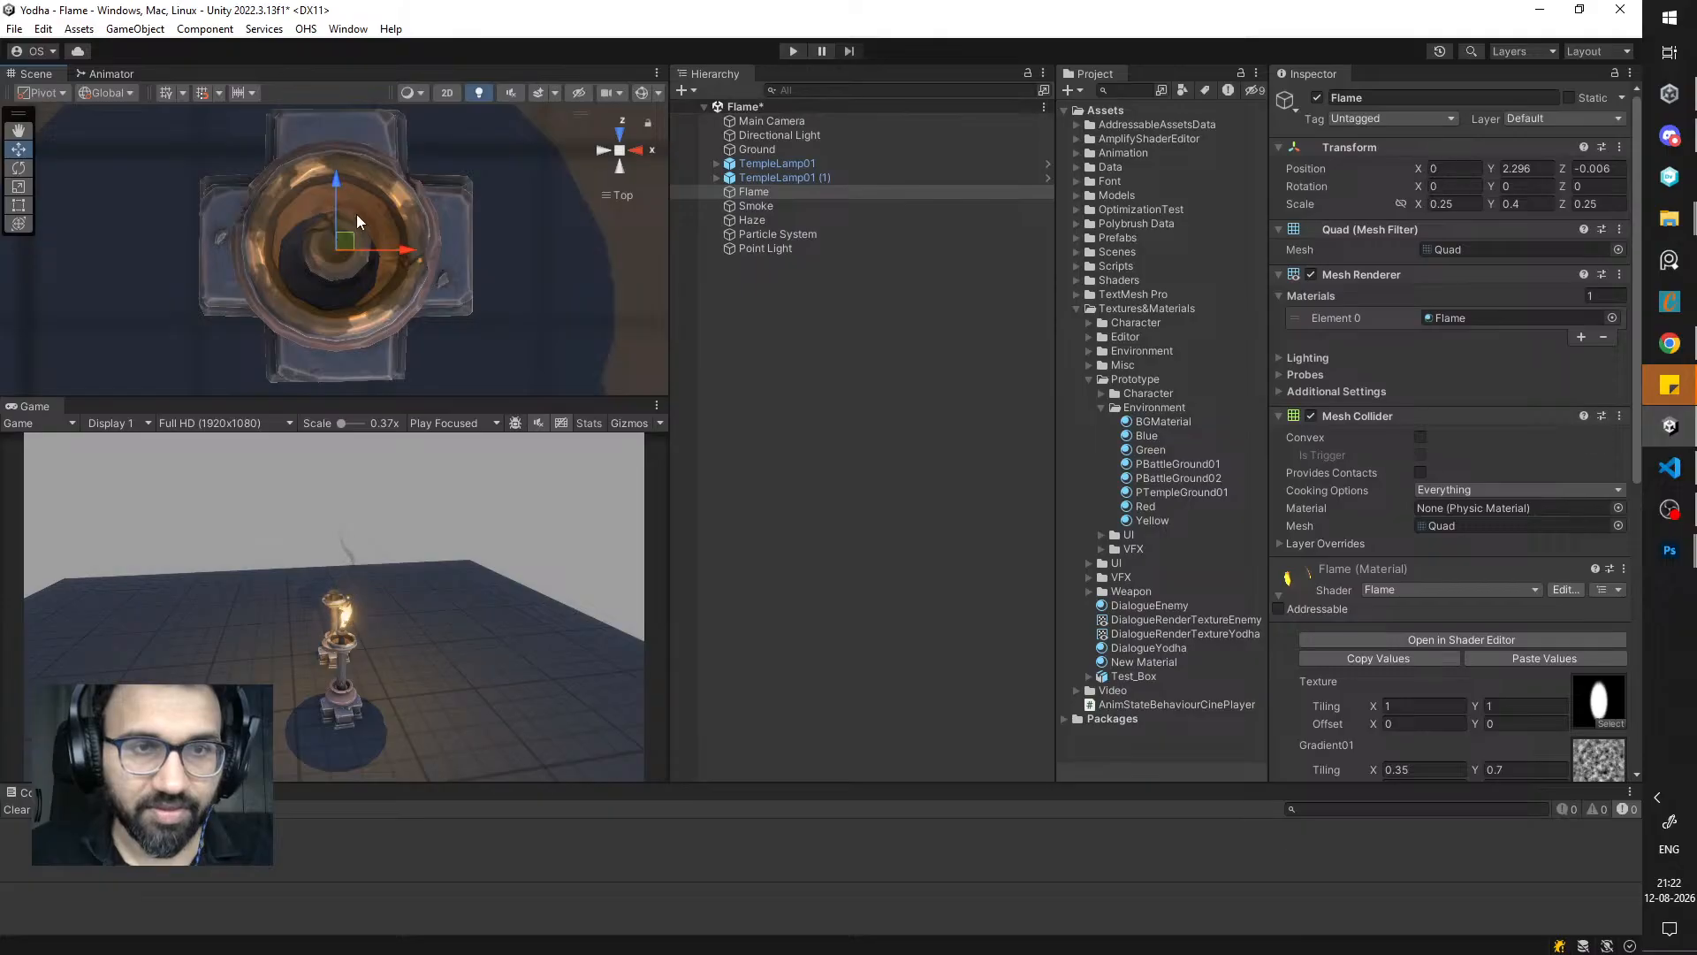
scroll(506, 296, down, 5)
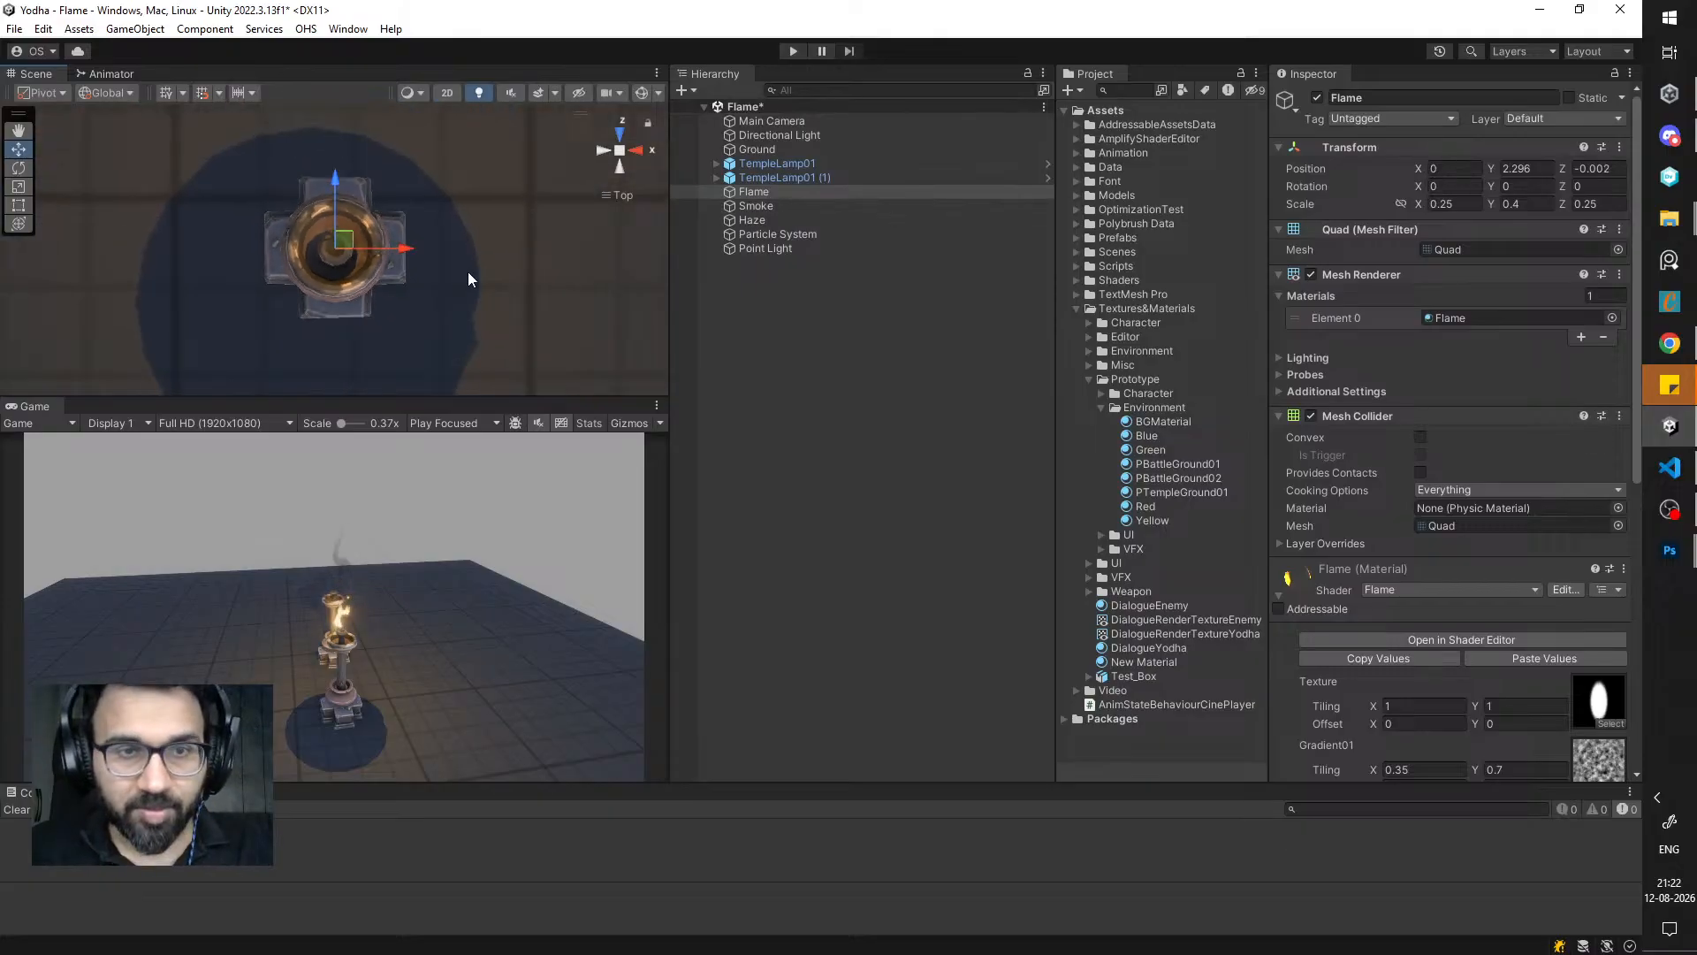
key(ctrl+z)
- Select the Flame, Smoke and Haze together, and play the scene to check the effect in the maximized Game view
alt+drag(525, 268, 572, 196)
click(782, 221)
shift+click(780, 191)
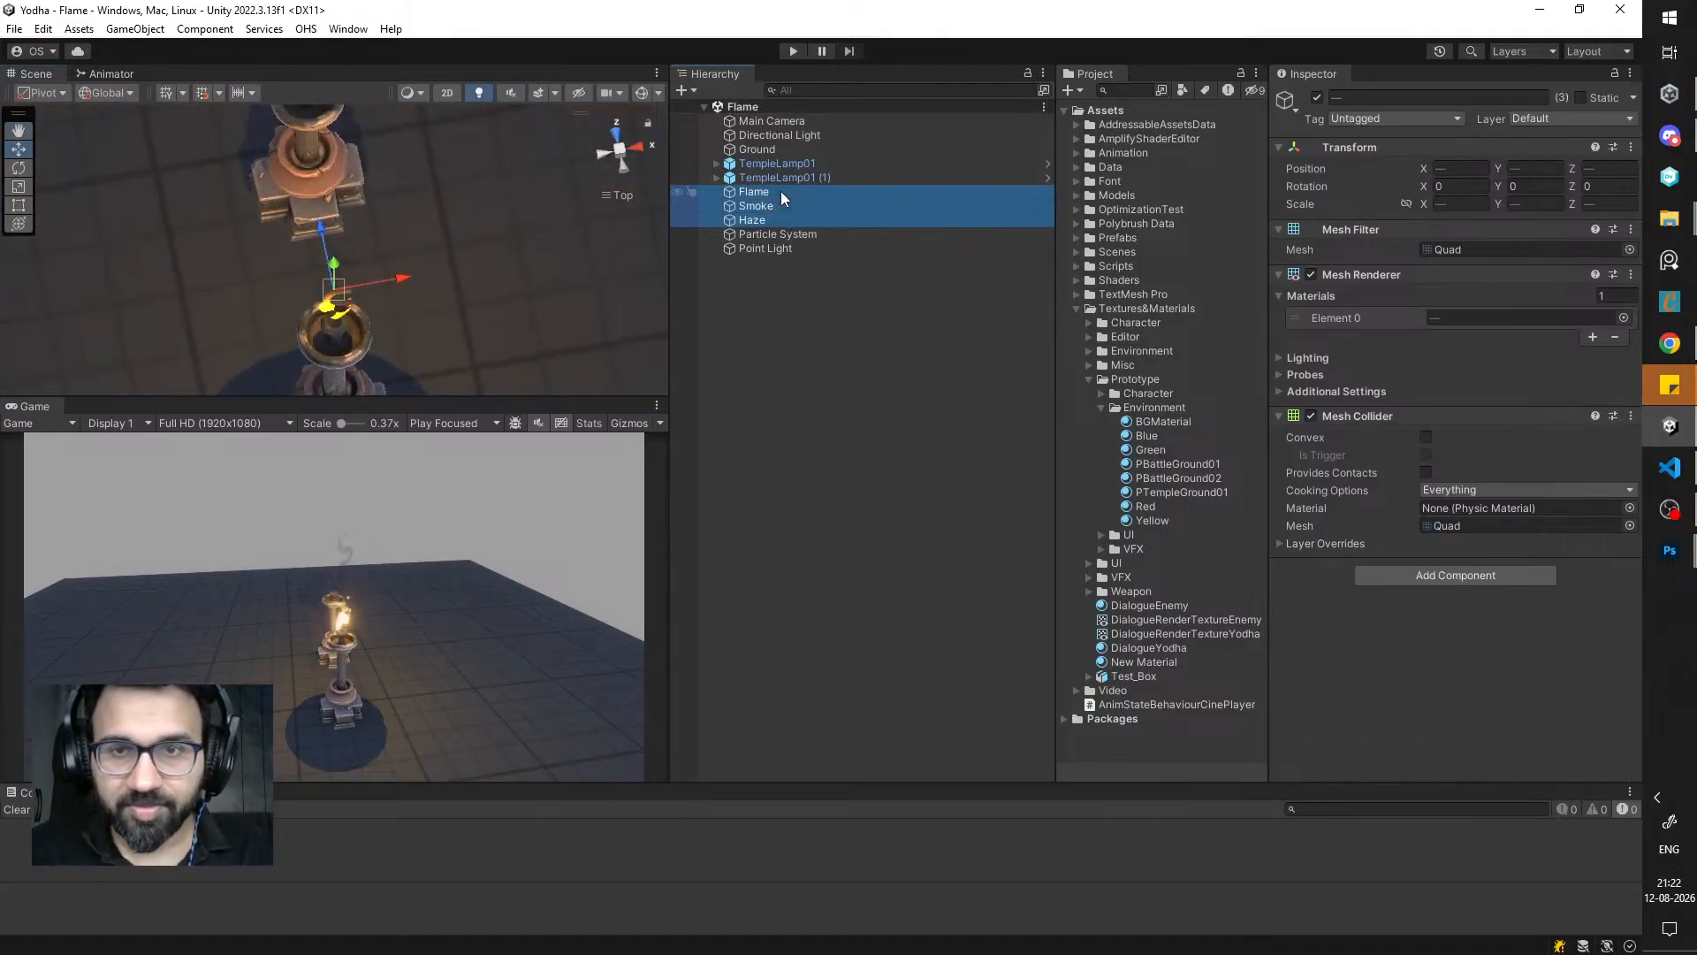
click(793, 52)
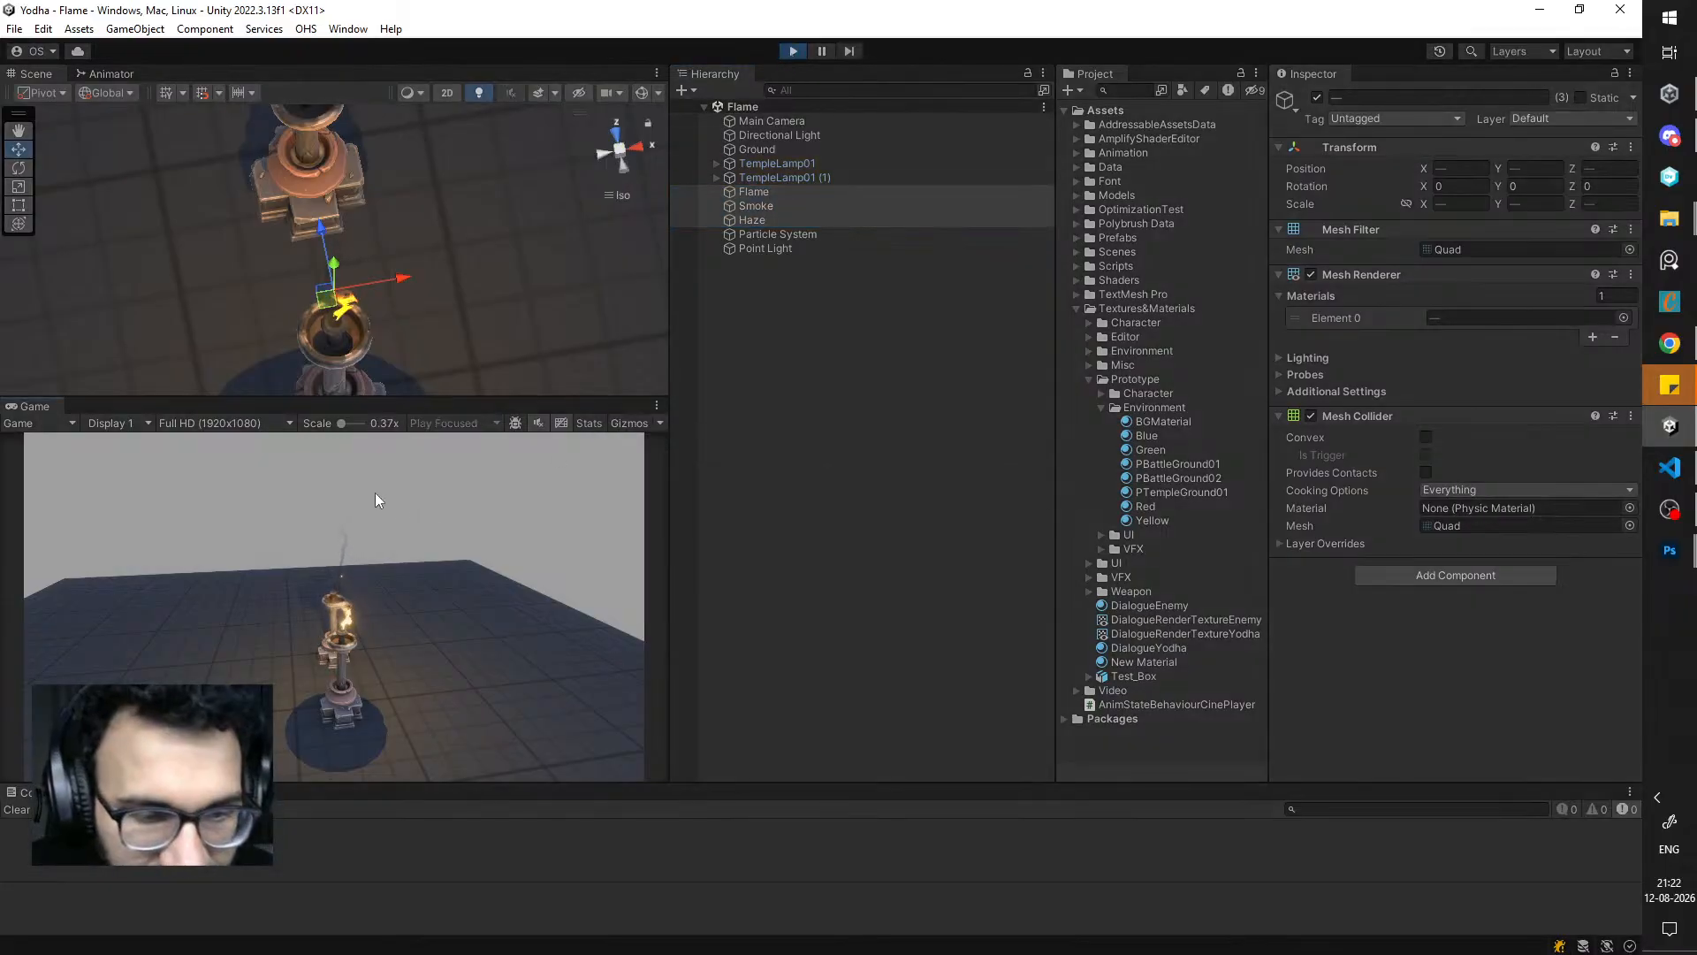
double_click(36, 407)
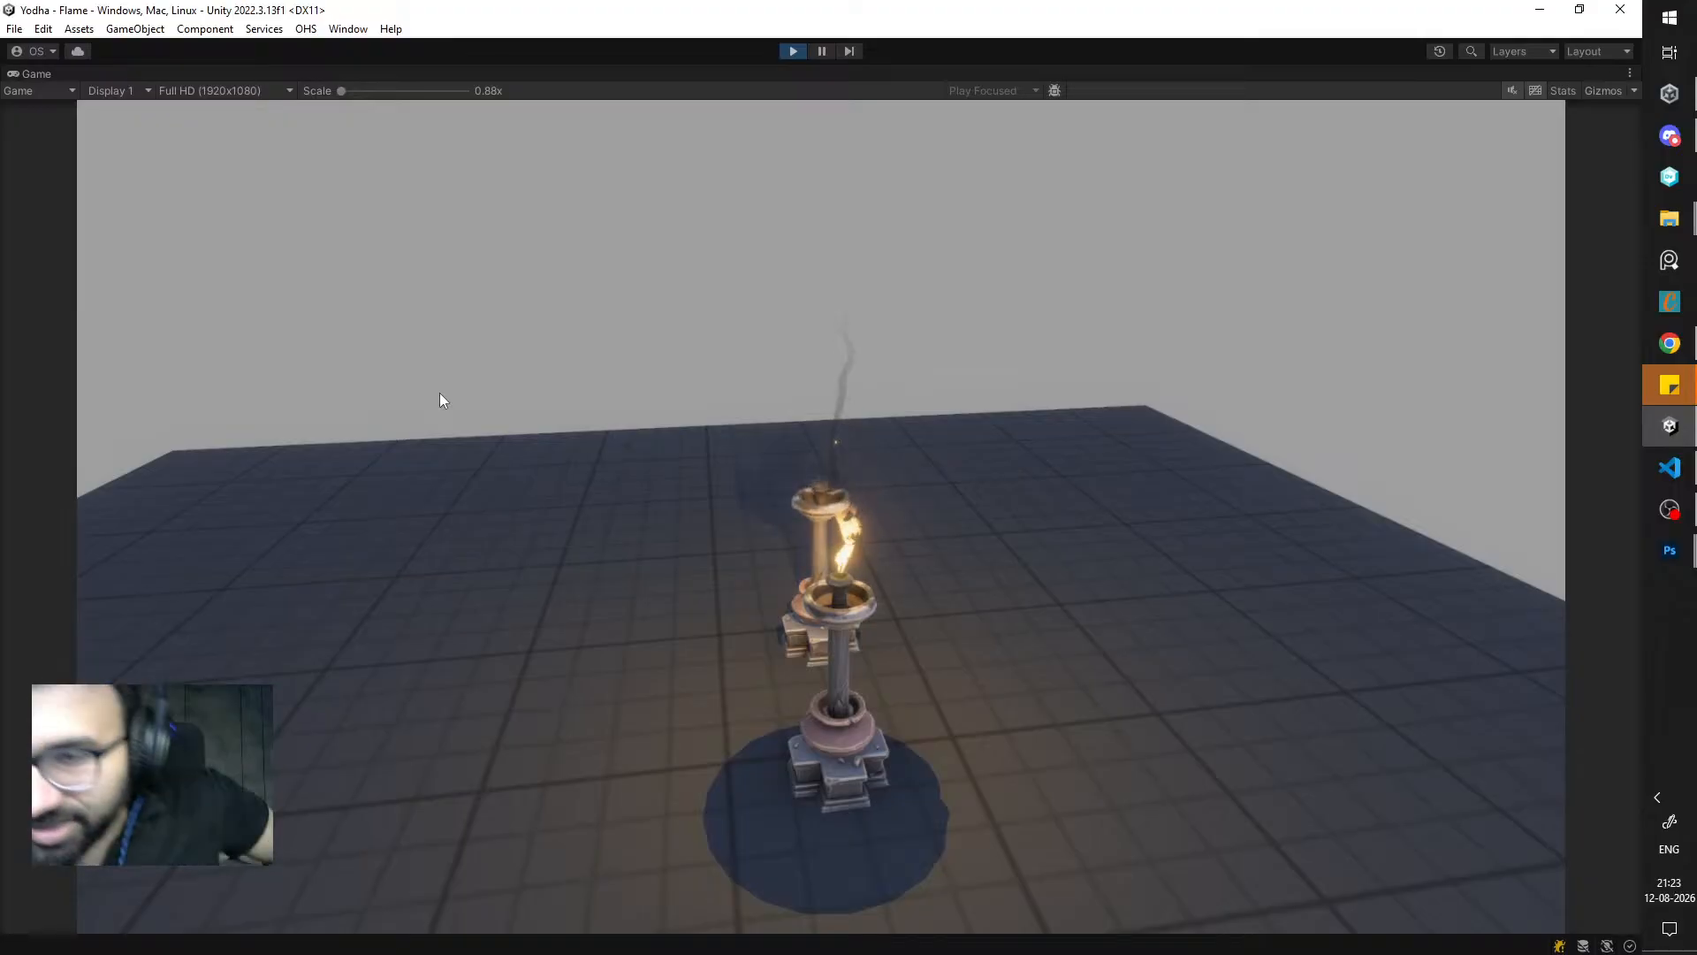
double_click(37, 76)
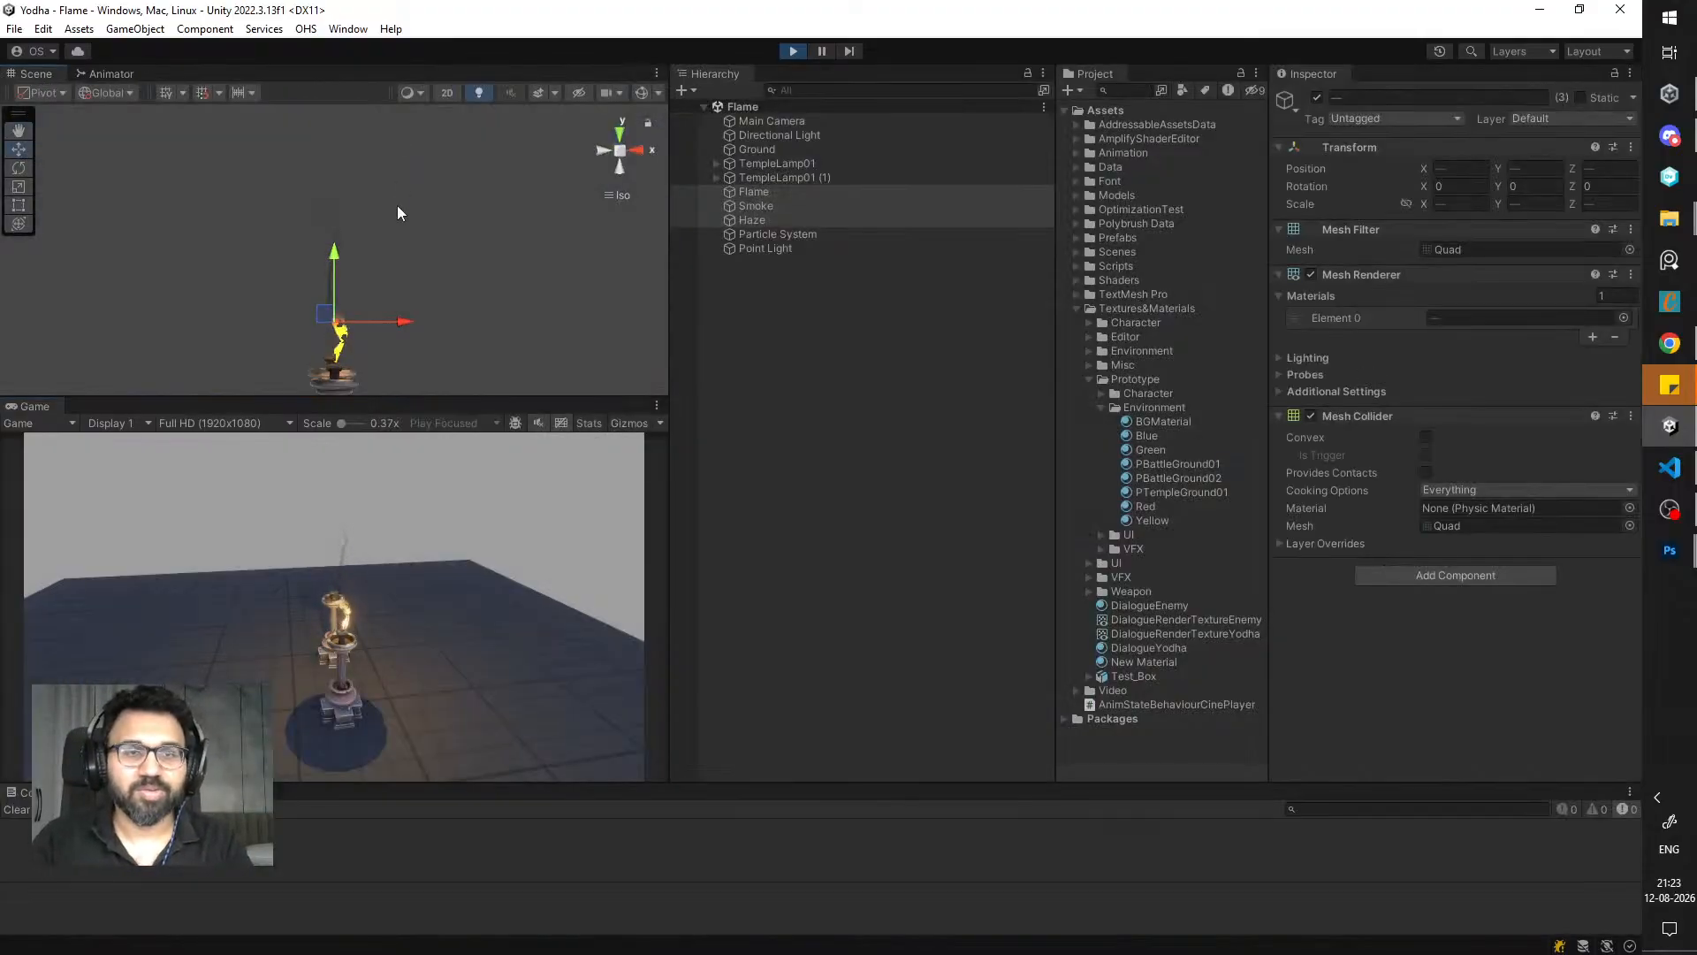
- Raise the Smoke quad to about Y 2.846 during playback and check it in the maximized Game view
click(341, 264)
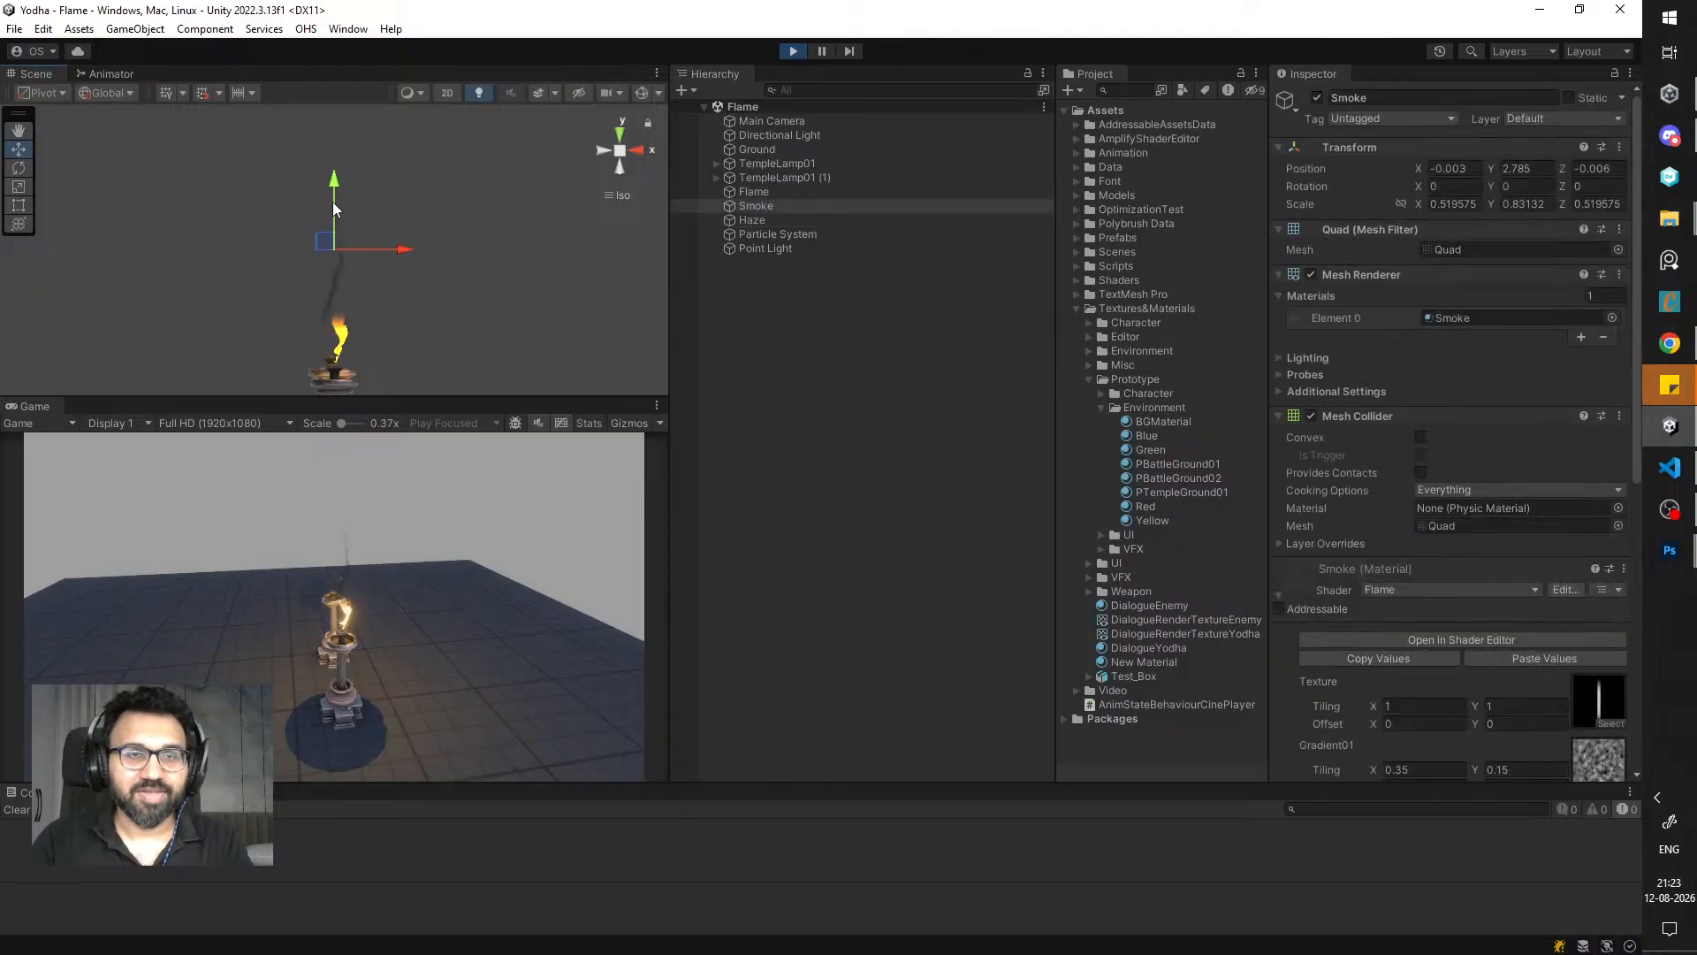
mouse_move(333, 202)
mouse_down()
mouse_move(332, 173)
mouse_move(332, 189)
mouse_up()
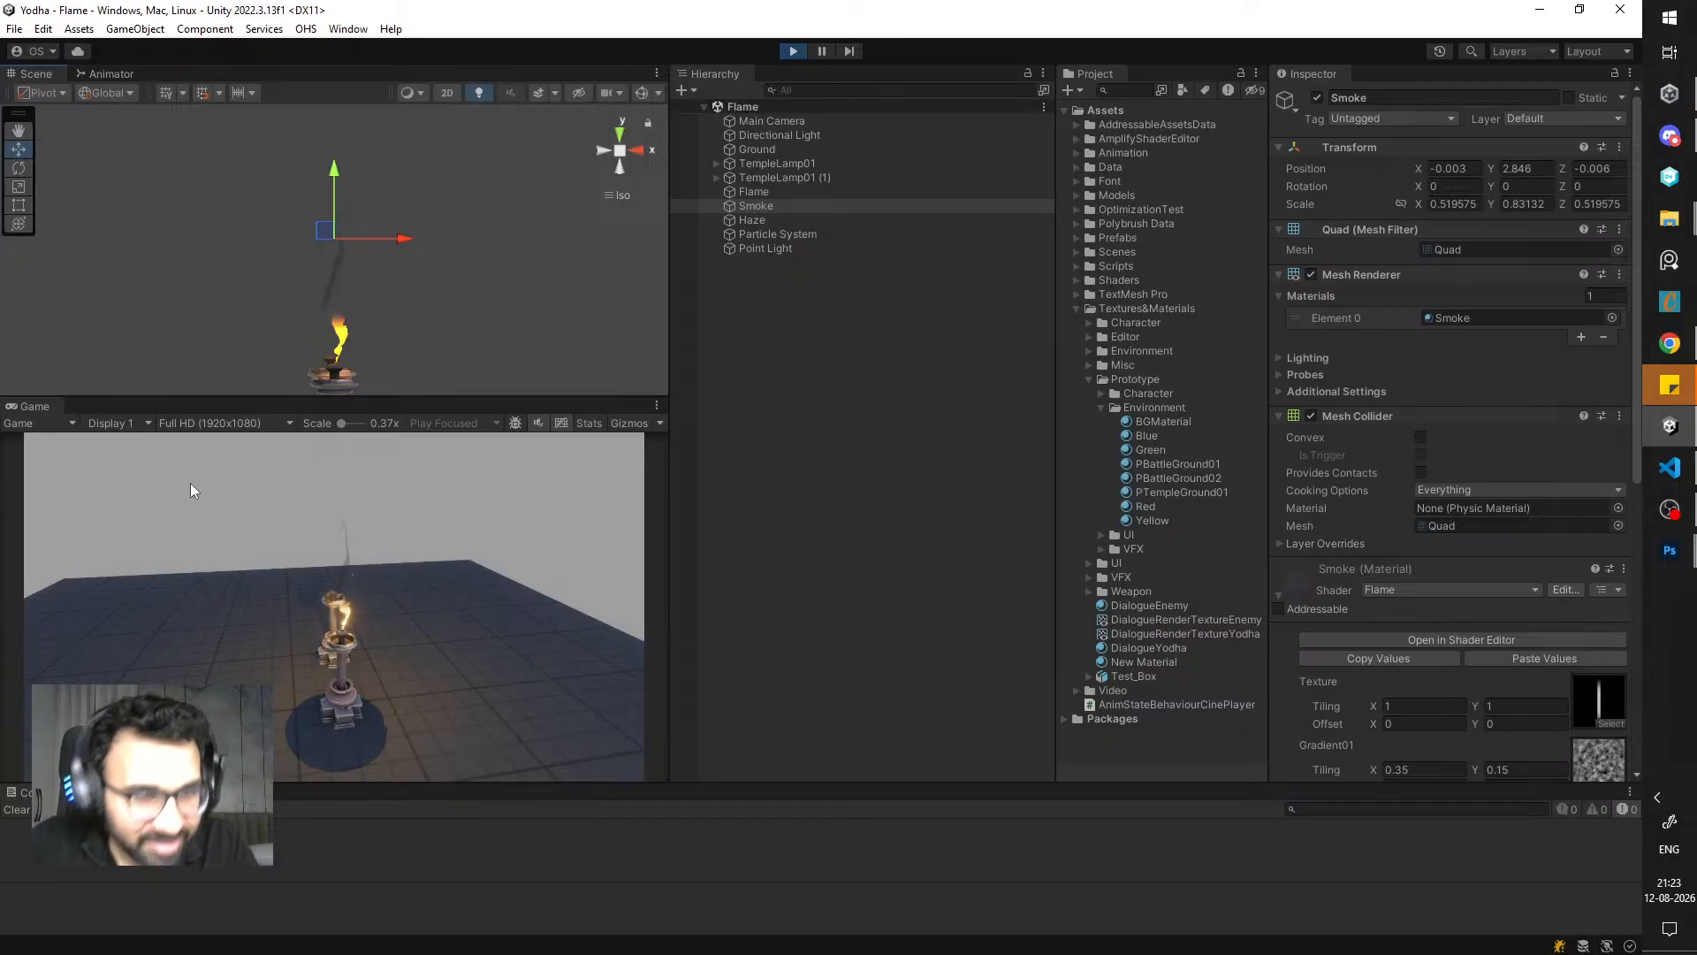
double_click(51, 407)
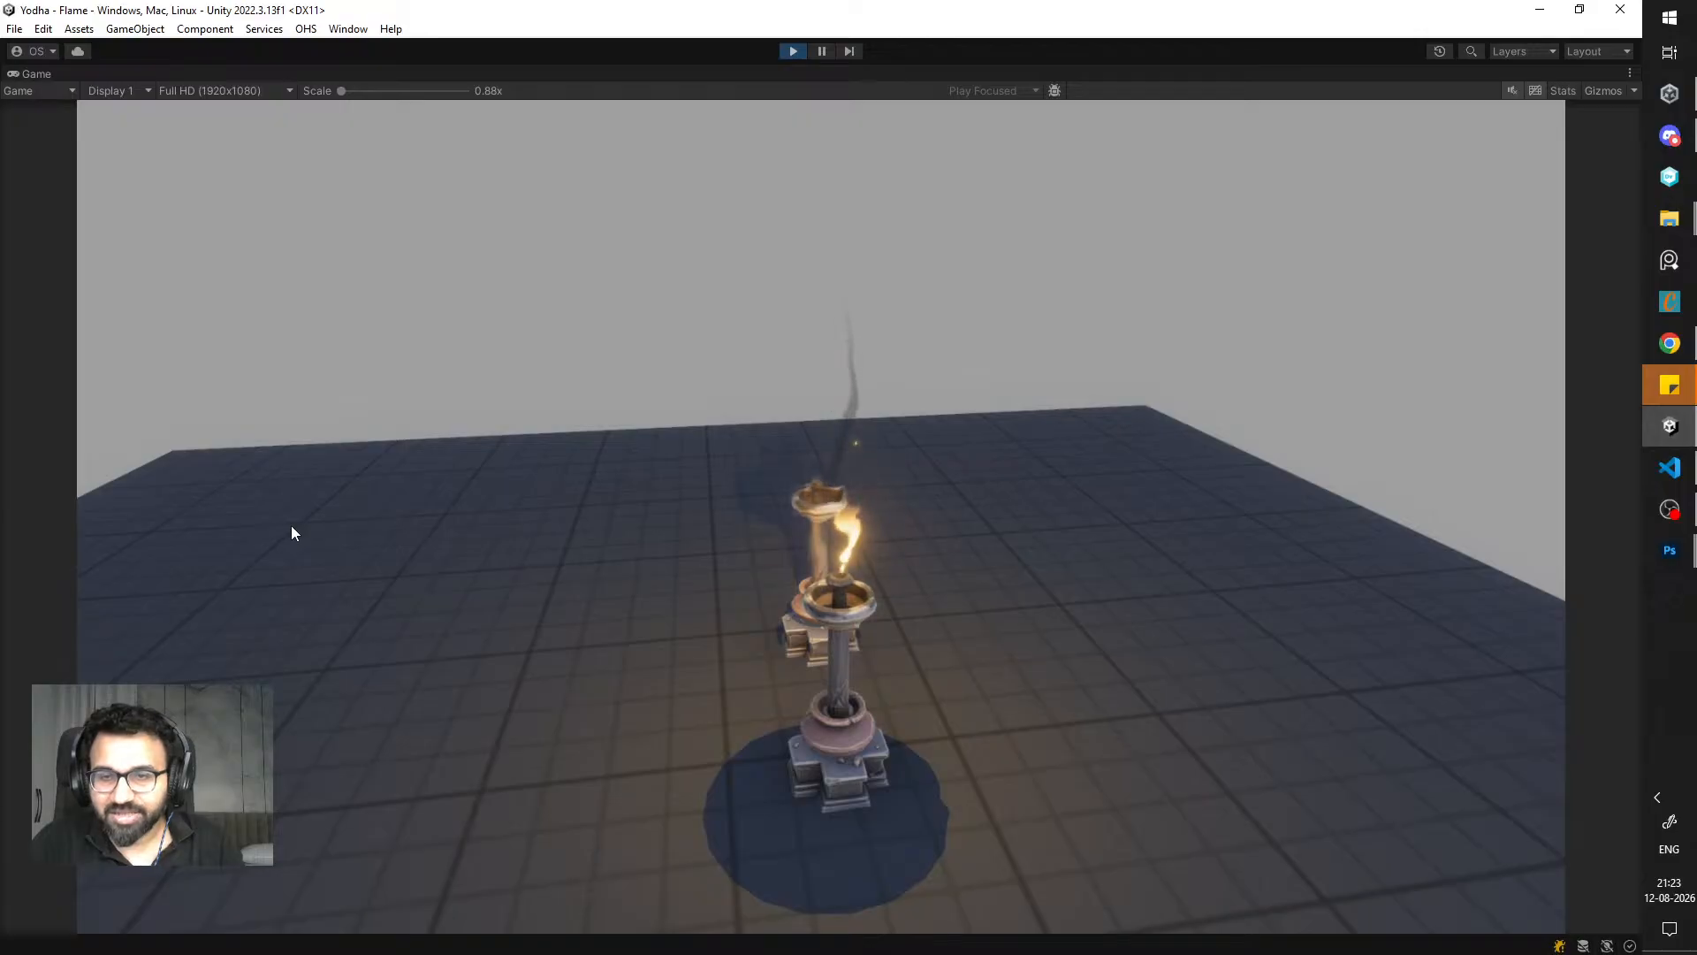
double_click(26, 74)
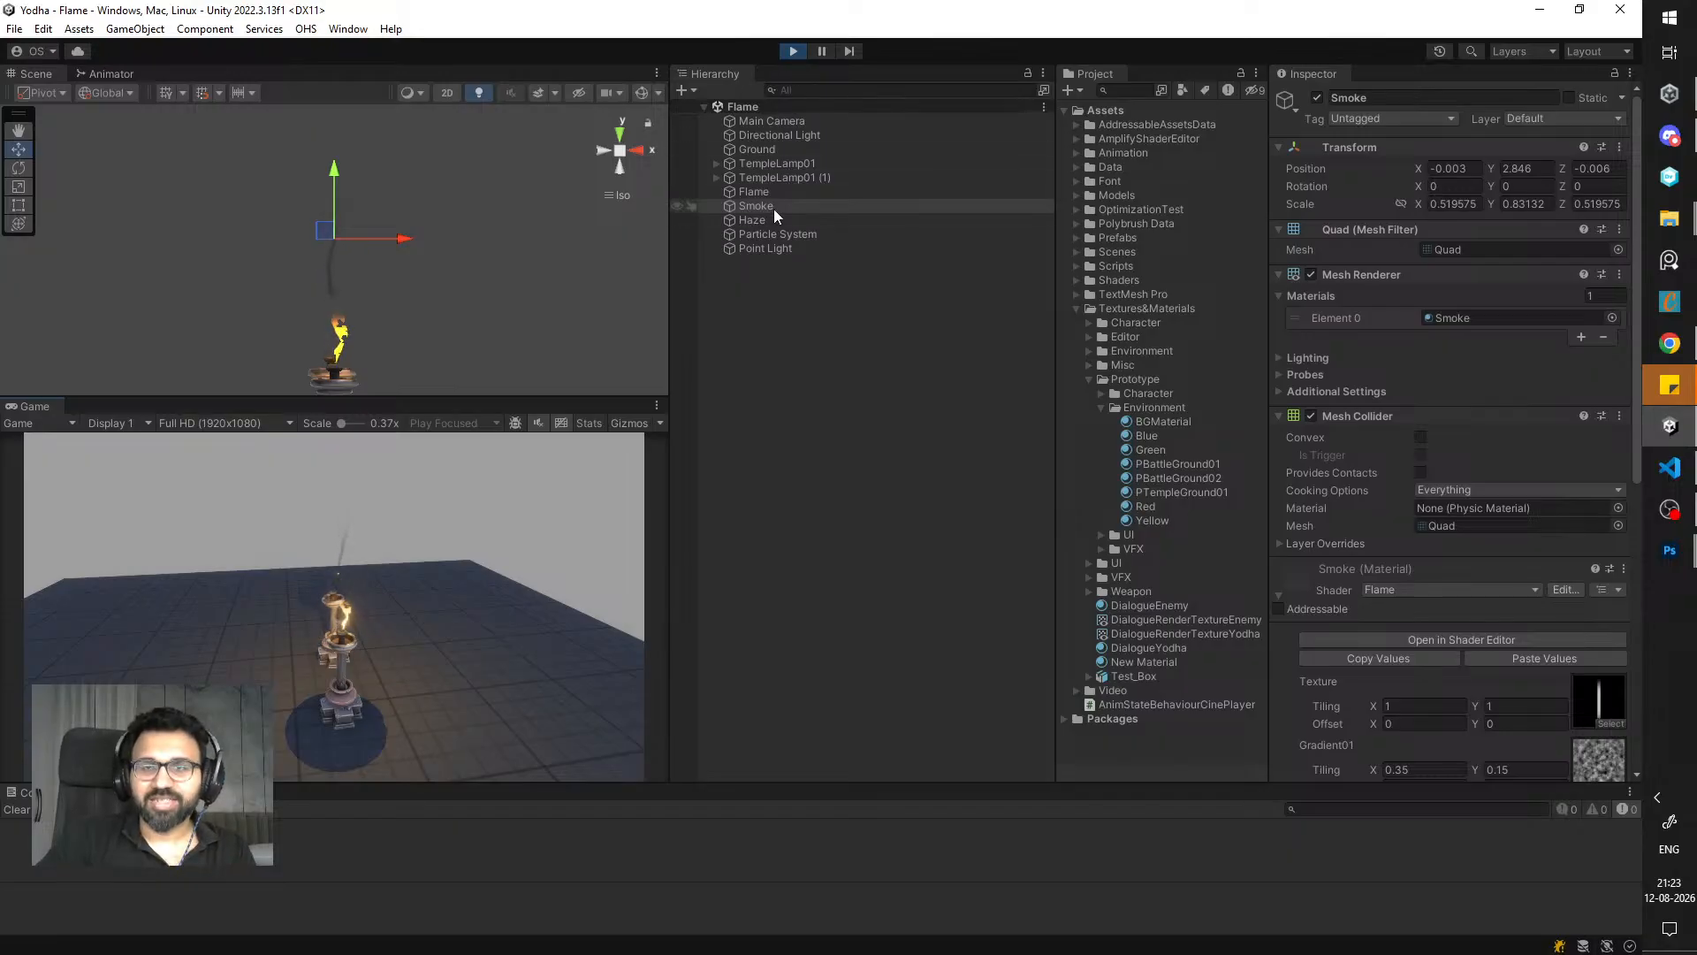
- Set the Point Light's intensity to about 1.03 during playback and check the lighting in the maximized Game view
click(800, 178)
click(774, 247)
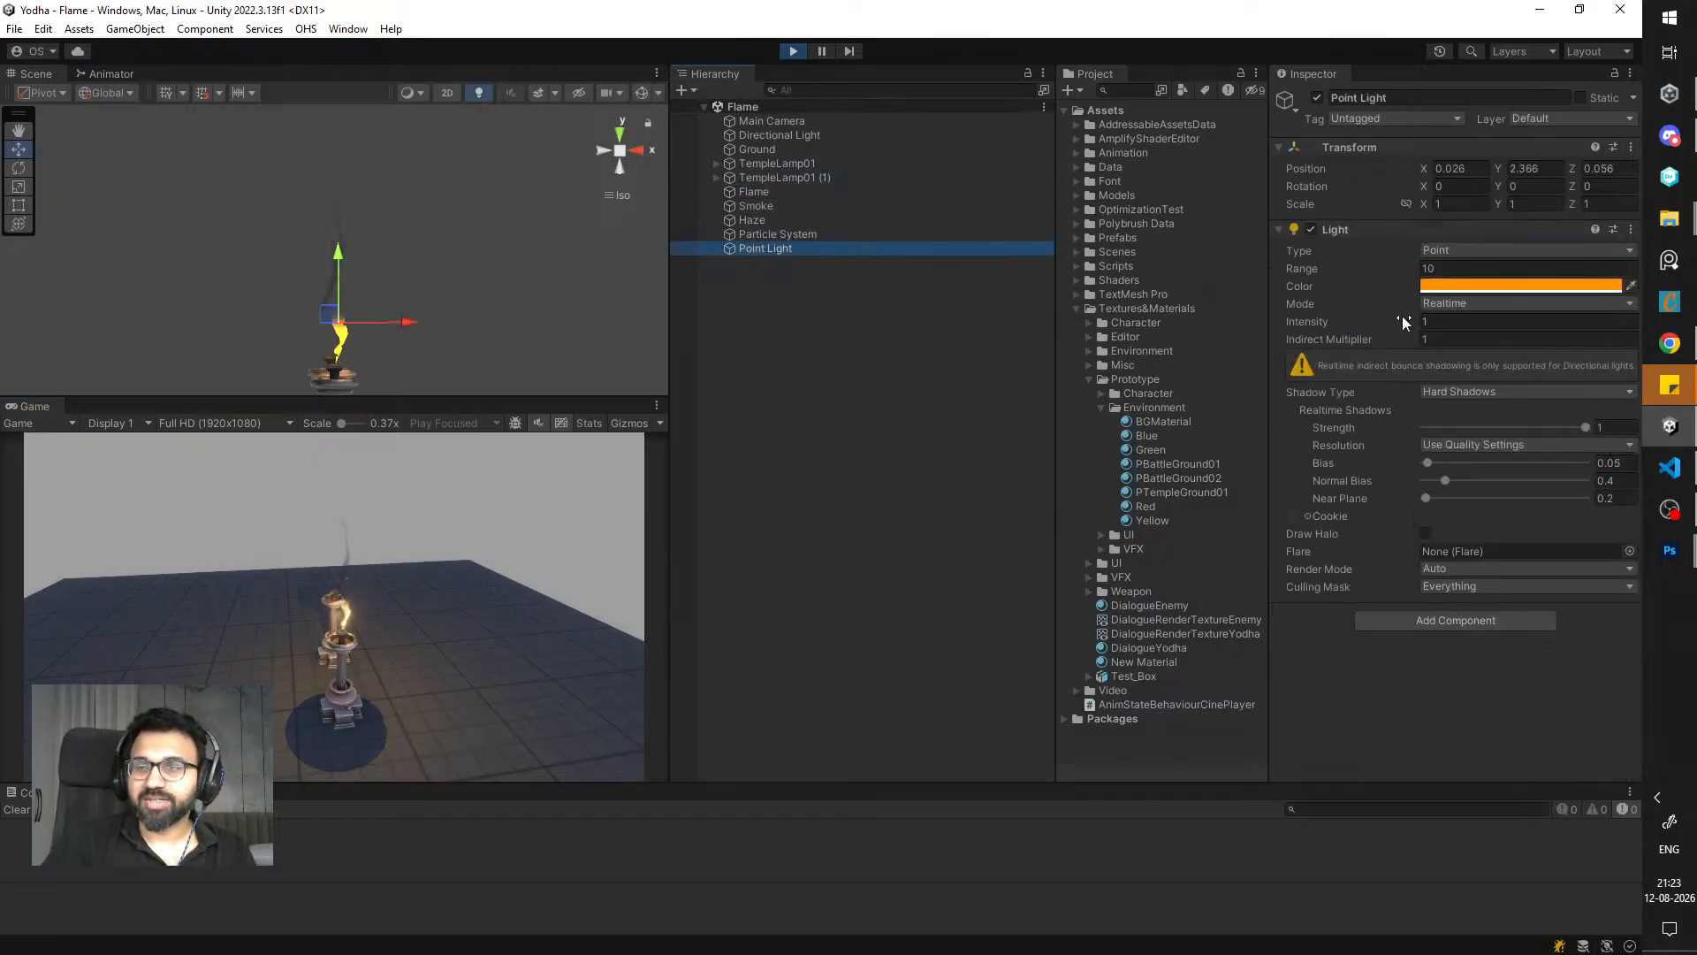
mouse_move(1397, 322)
mouse_down()
mouse_move(1372, 316)
mouse_move(1408, 332)
mouse_up()
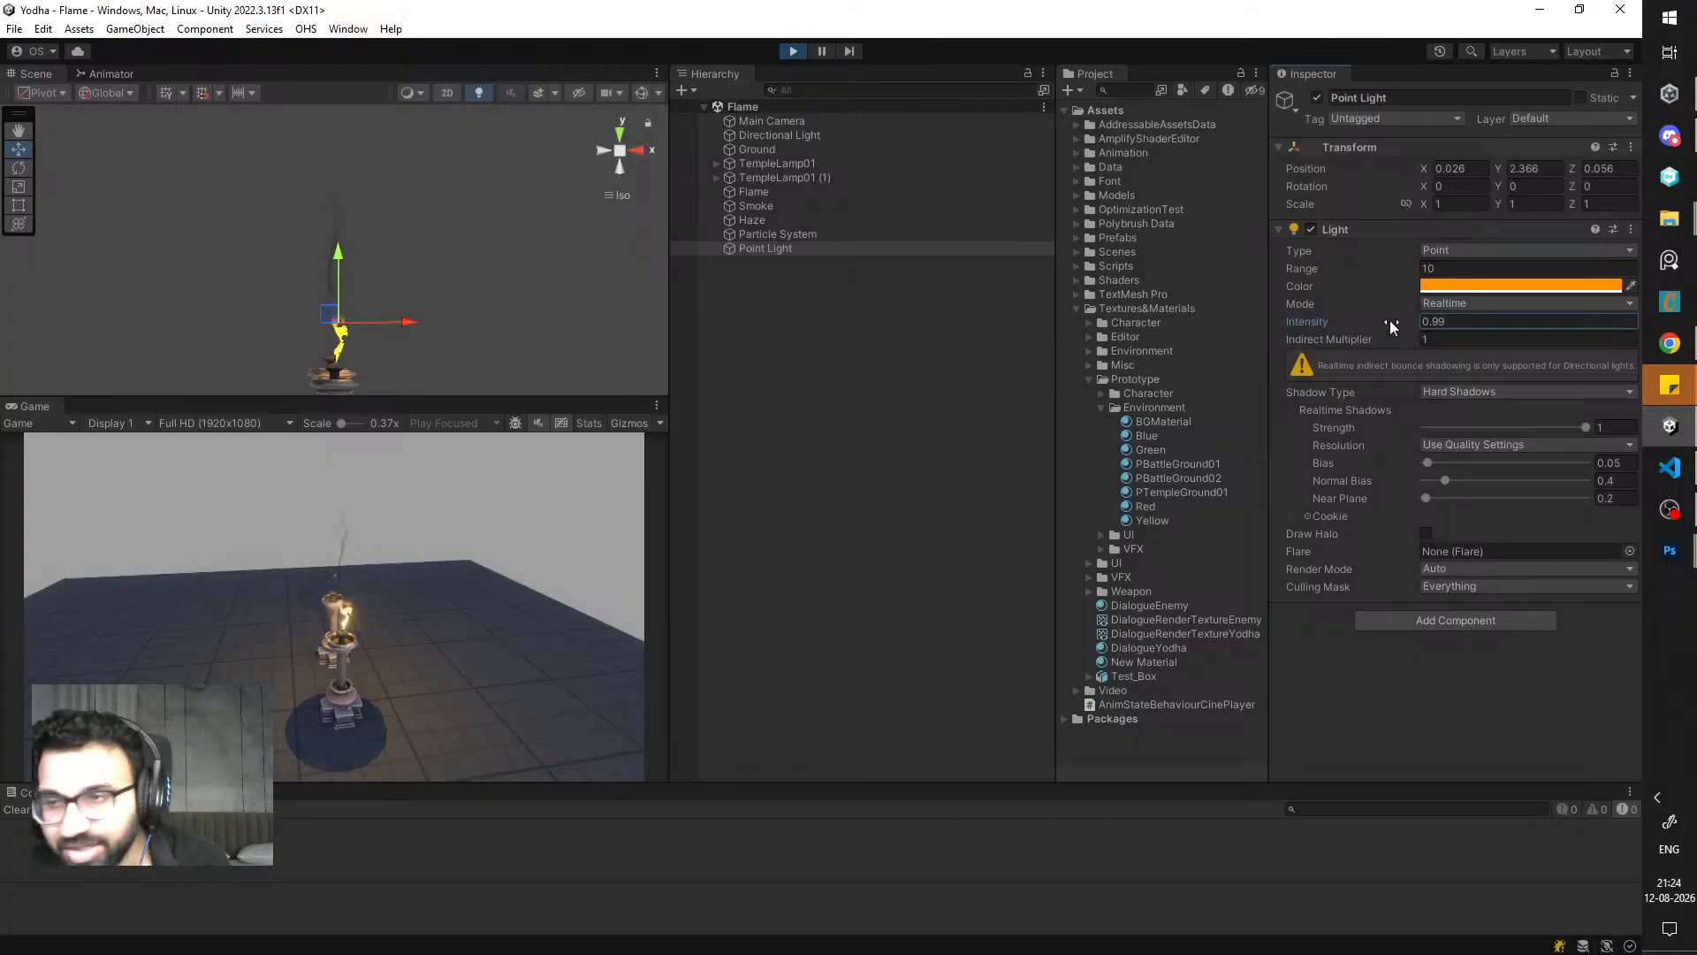
drag(1391, 324, 1404, 324)
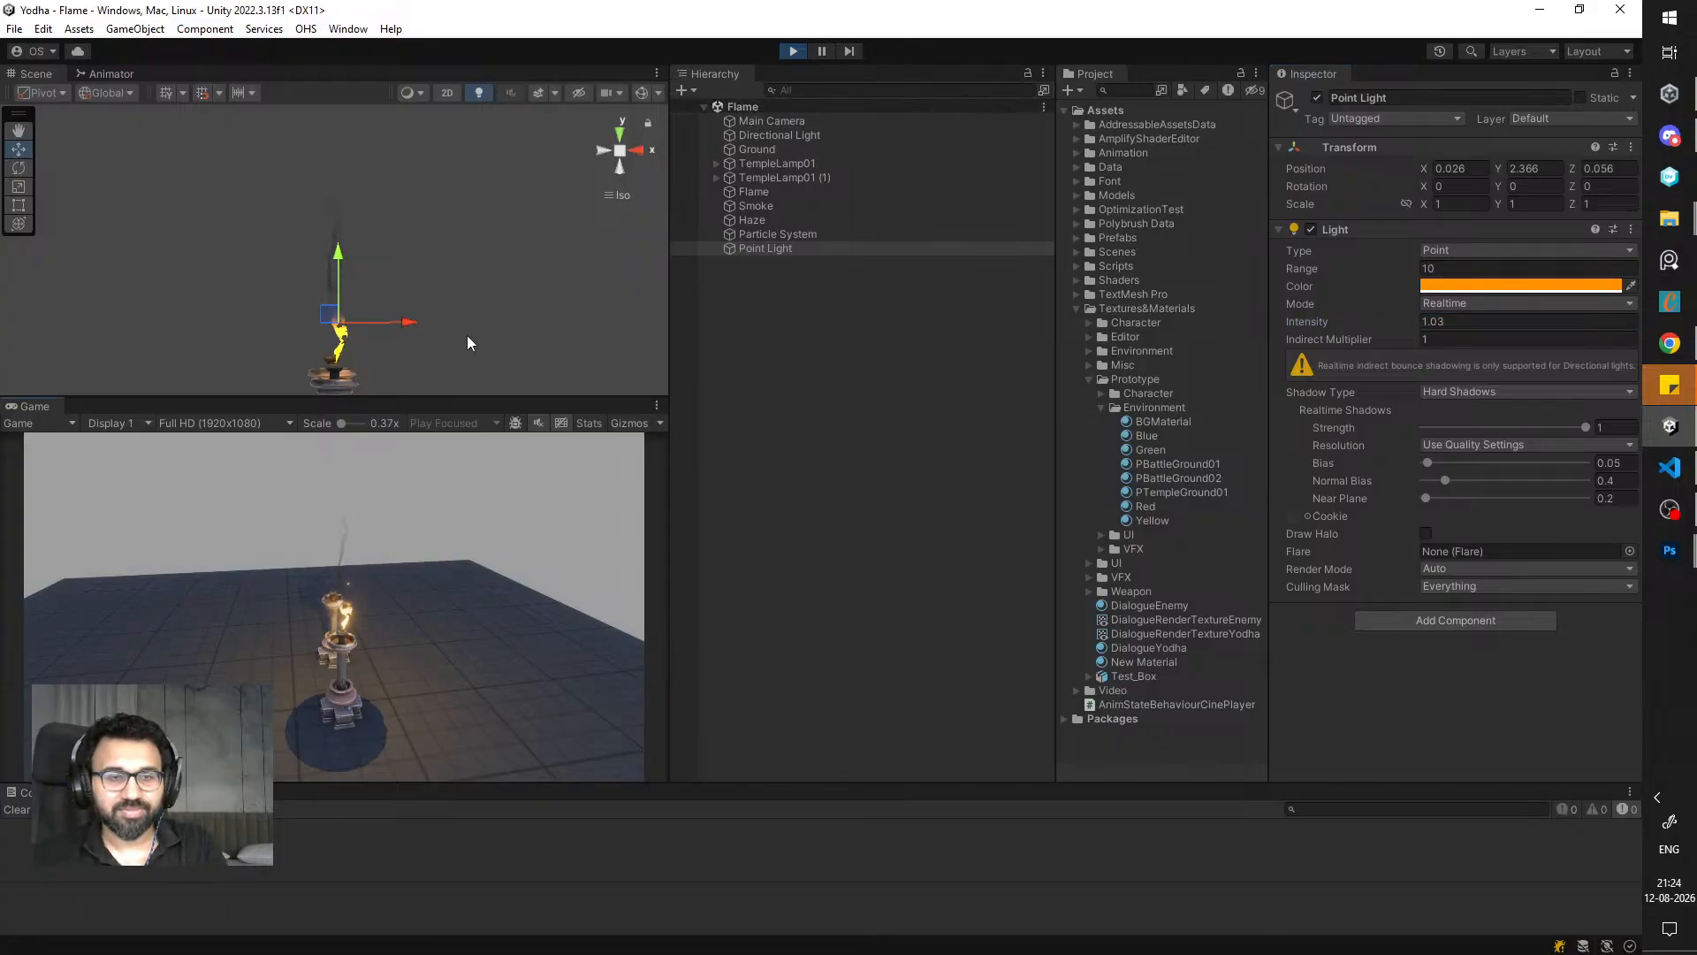
alt+drag(467, 336, 446, 388)
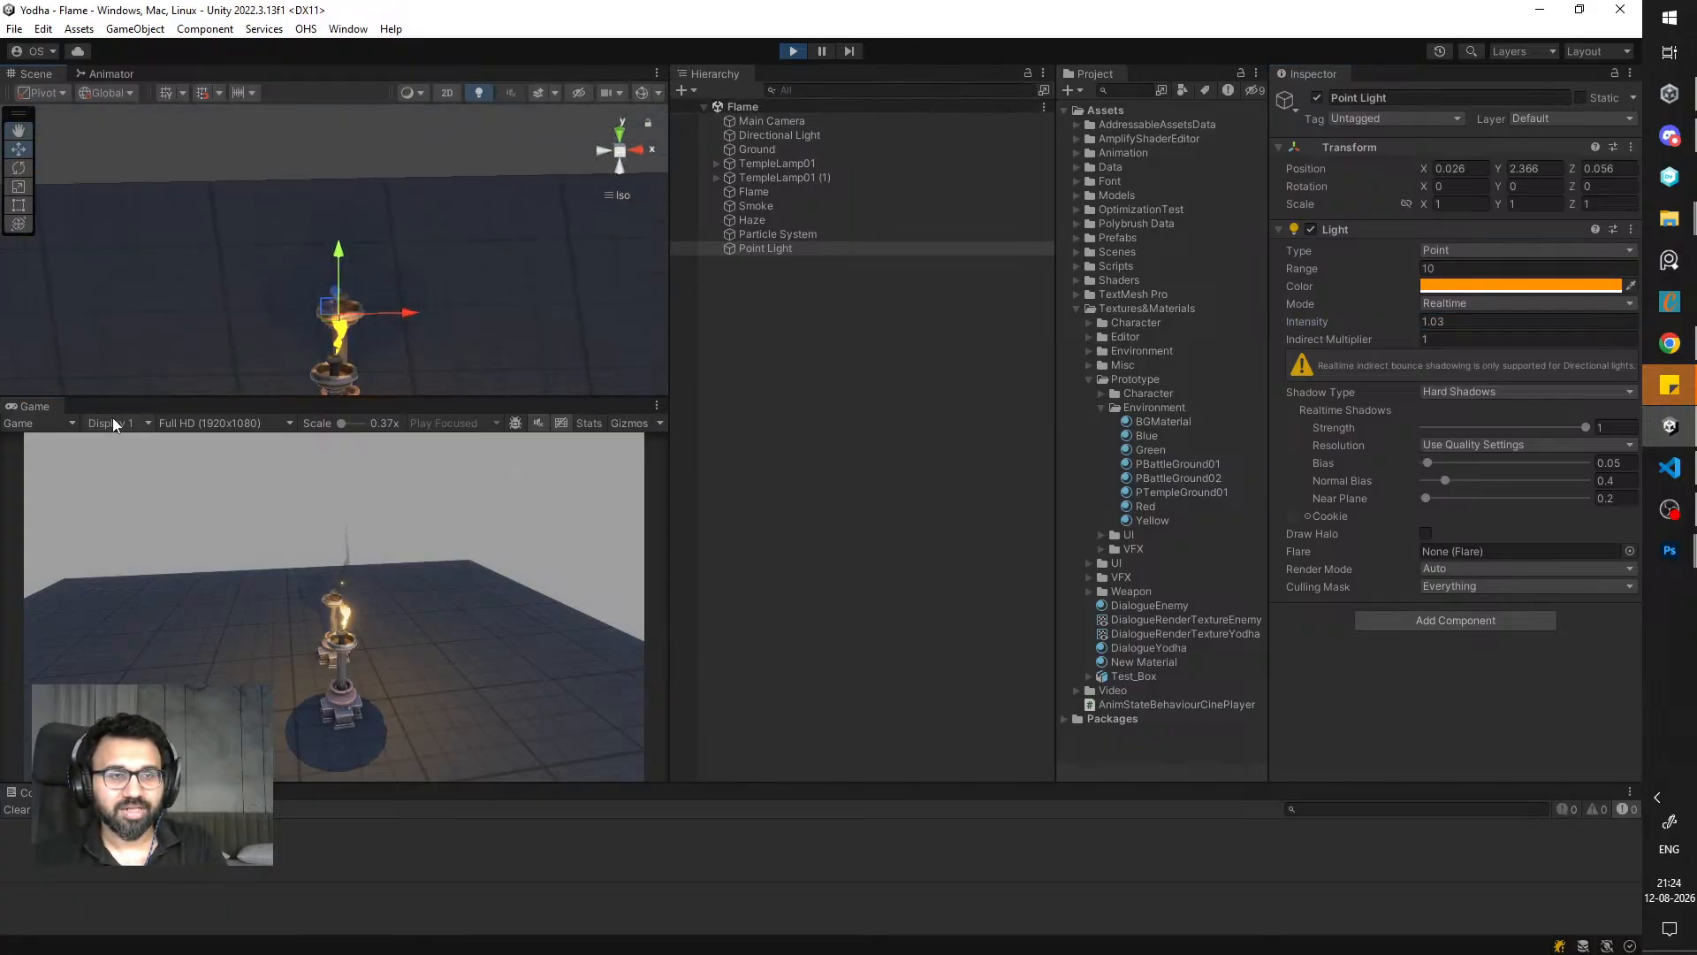
double_click(35, 406)
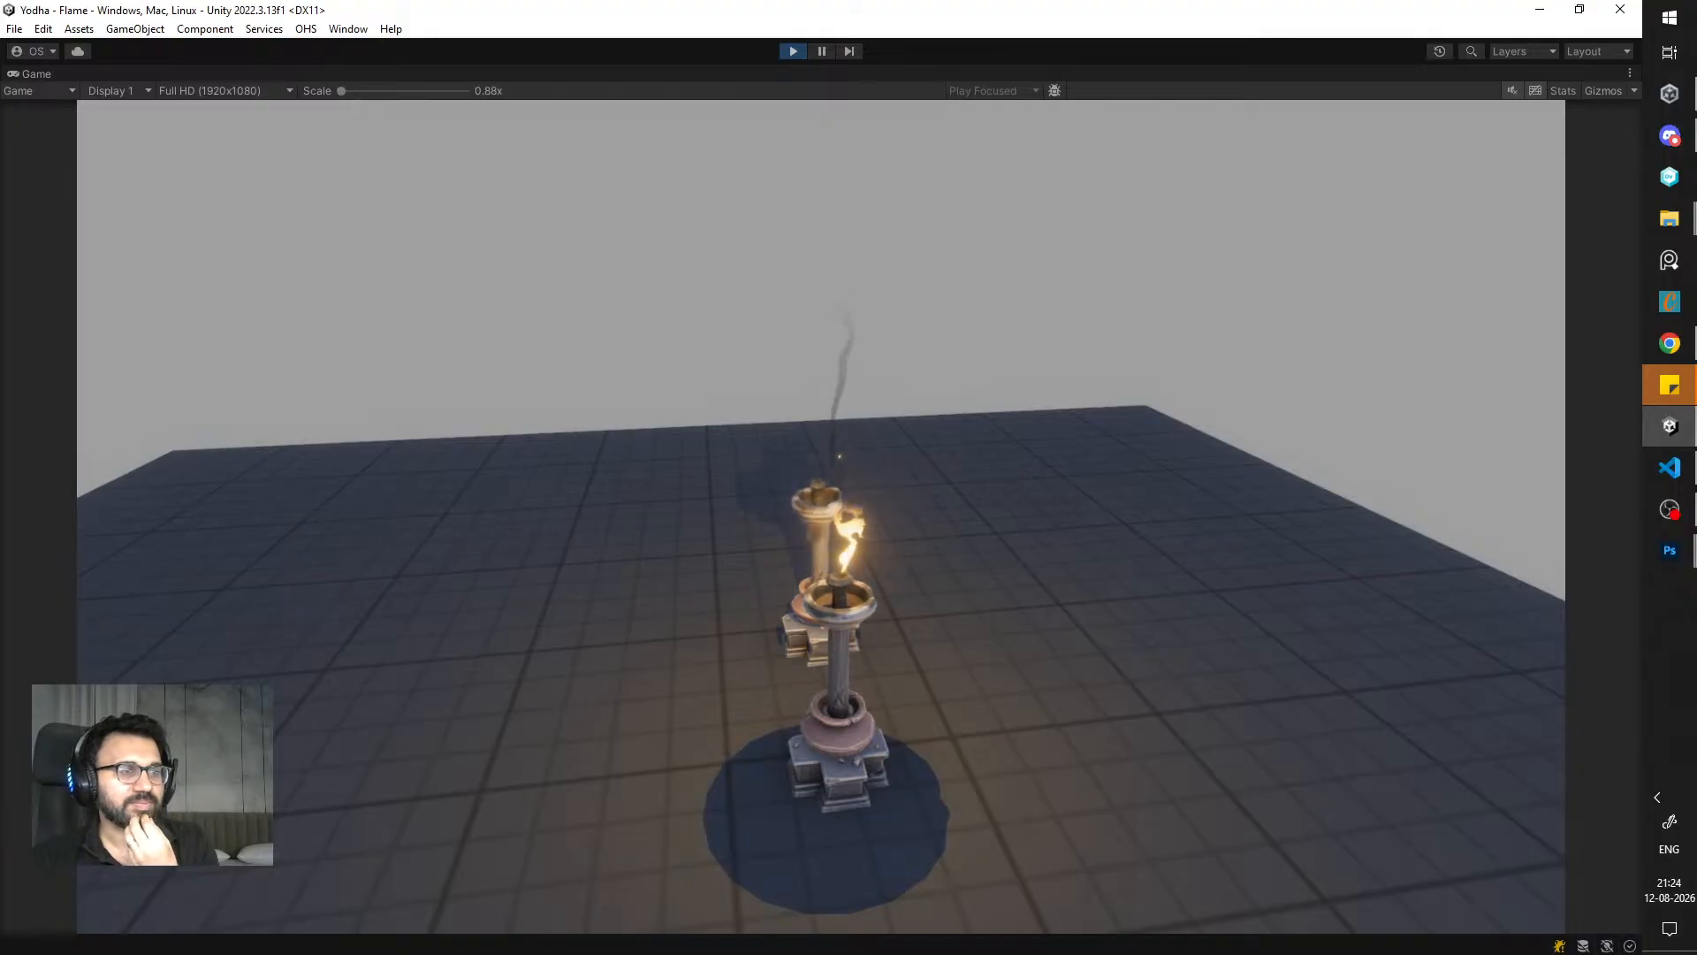
key(alt+Tab)
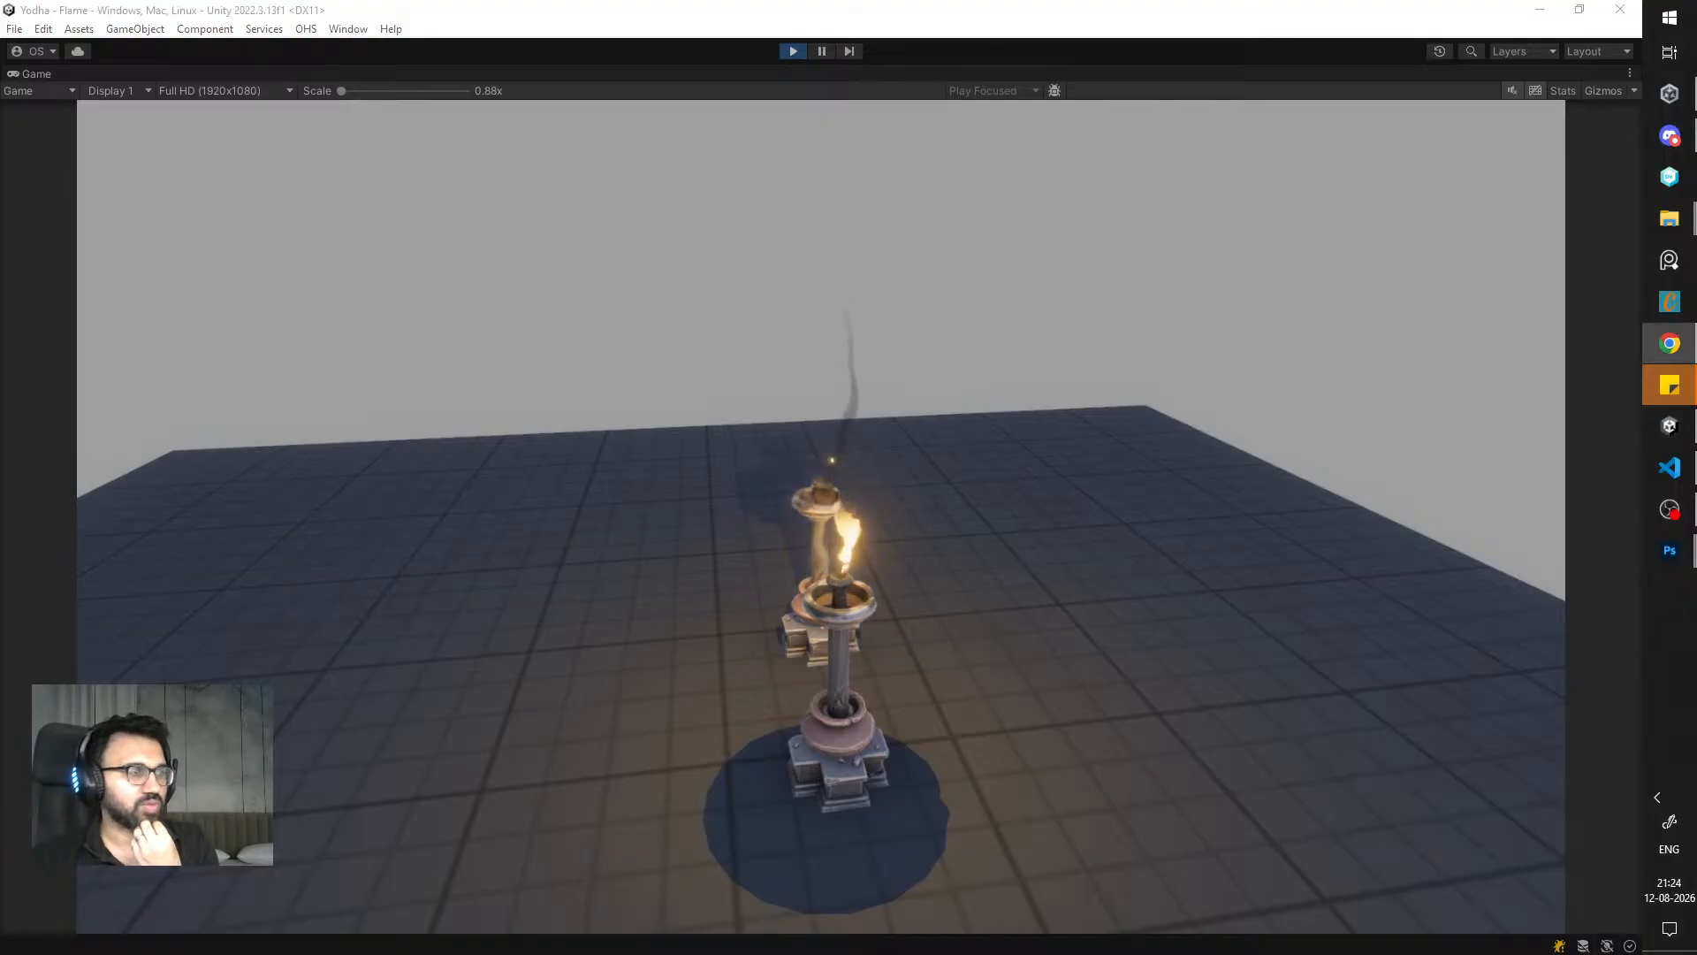